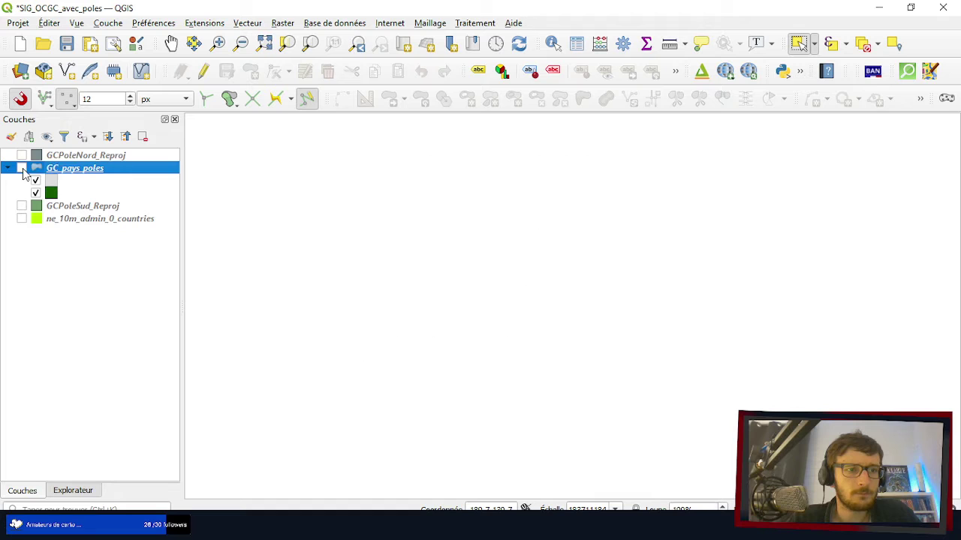
# - Save the project and start a new shapefile layer with Point geometry
pyautogui.click(78, 157)
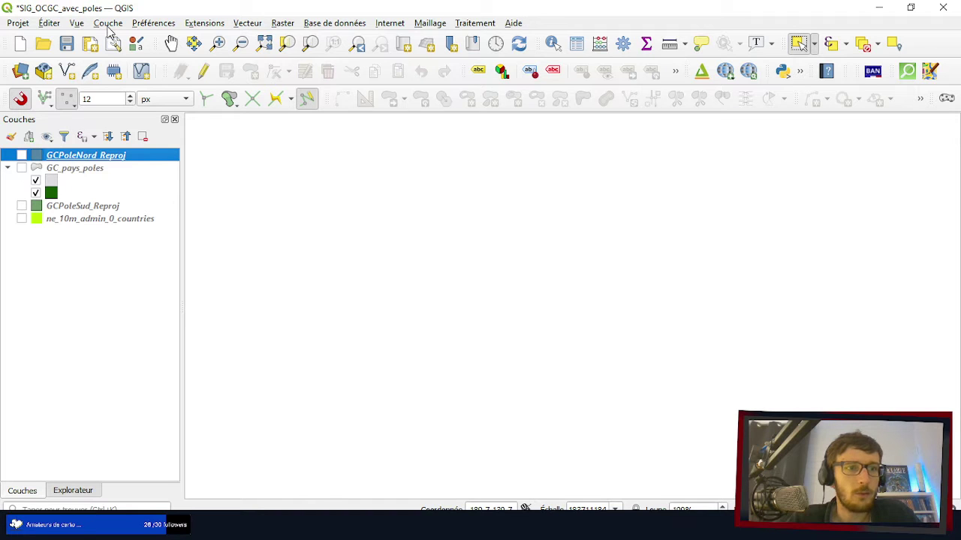
pyautogui.click(67, 43)
pyautogui.click(108, 23)
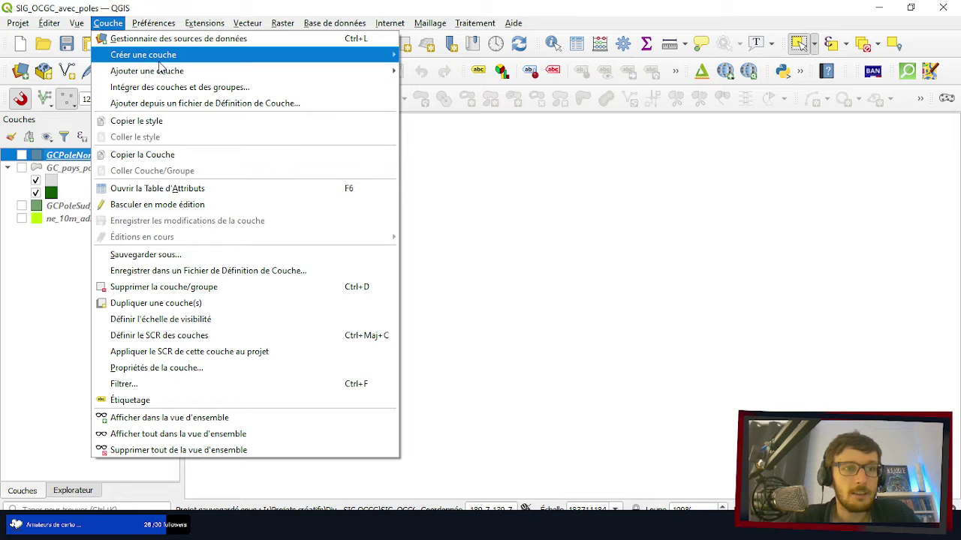
pyautogui.moveTo(355, 57)
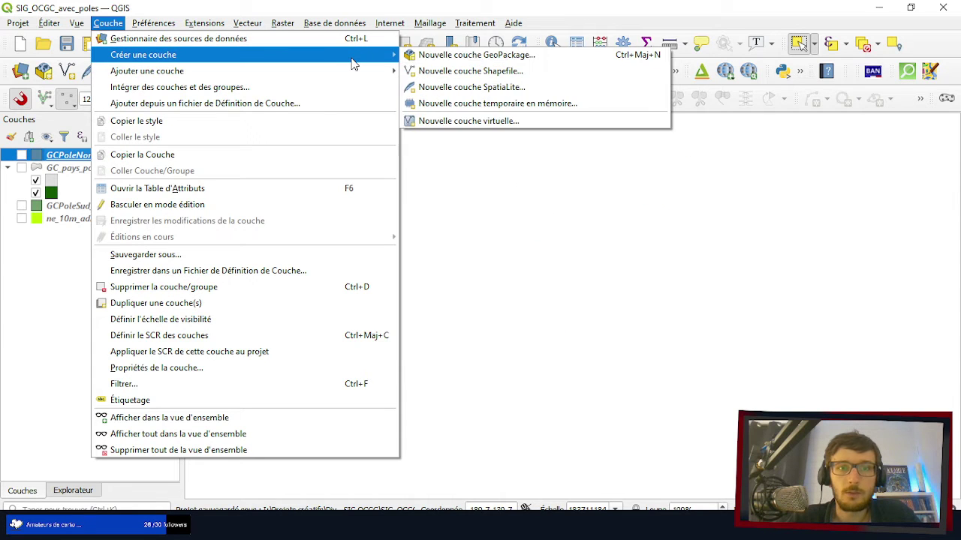
pyautogui.click(465, 72)
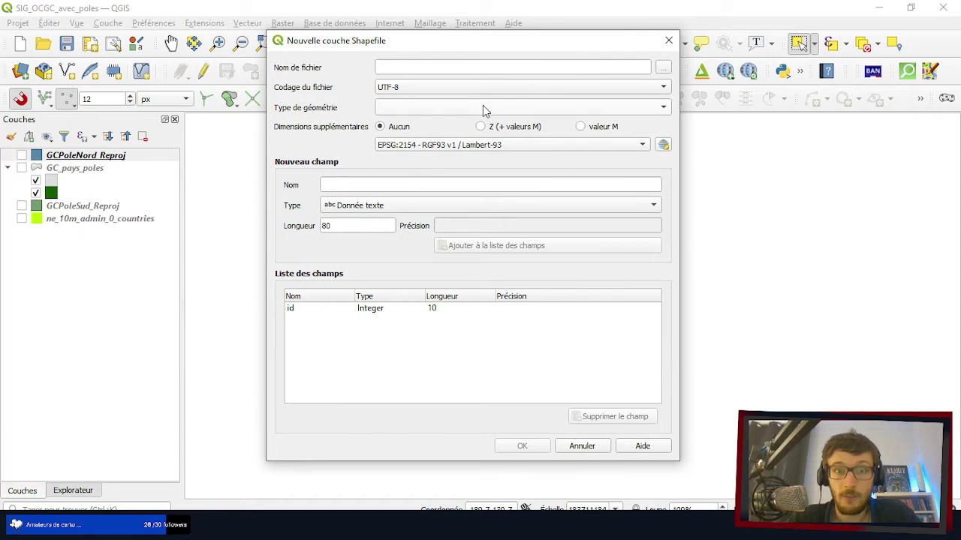
pyautogui.click(483, 108)
pyautogui.click(417, 122)
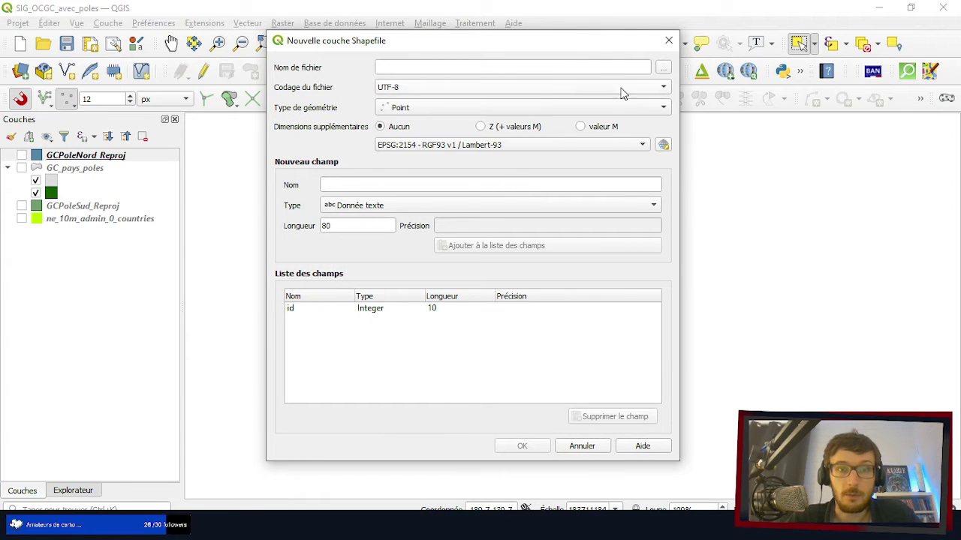
# - Set the new shapefile's output to GC_capitales in the Div - SIG OCGC > Datas > Monde_entier folder
pyautogui.click(662, 70)
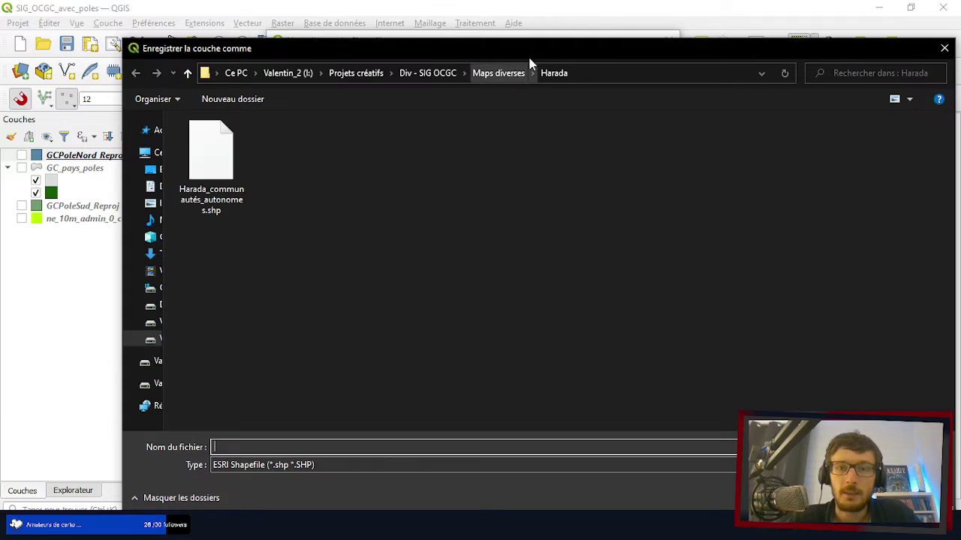
pyautogui.moveTo(528, 47); pyautogui.dragTo(498, 54)
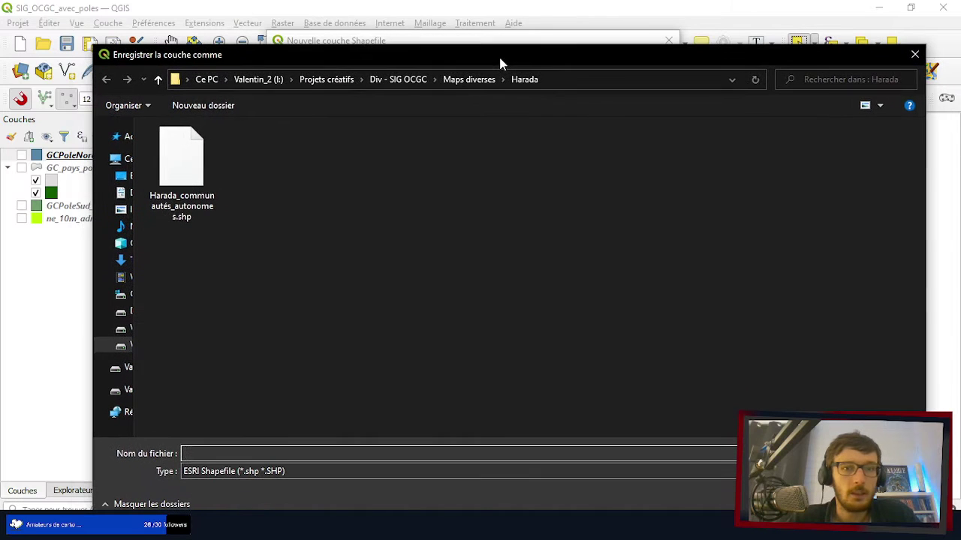
pyautogui.click(400, 86)
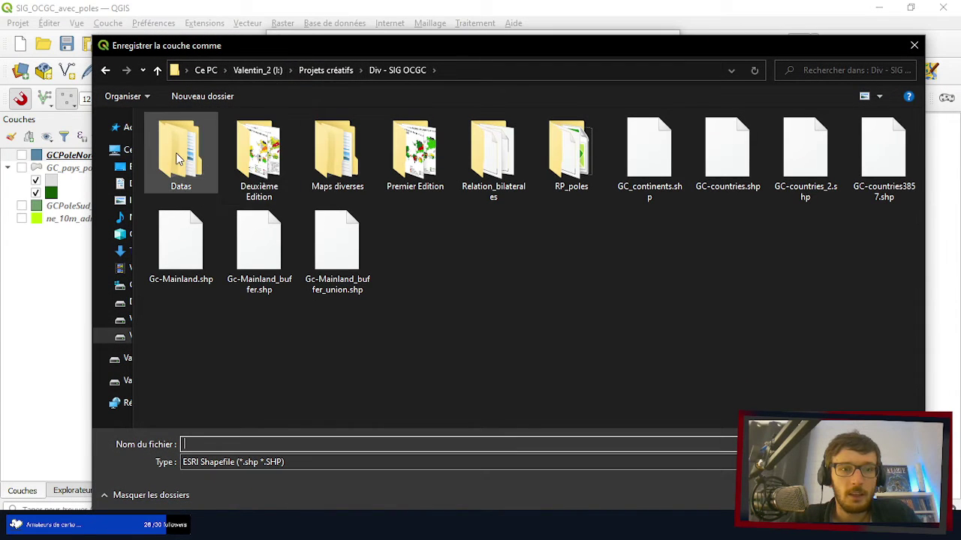
pyautogui.doubleClick(177, 158)
pyautogui.click(189, 137)
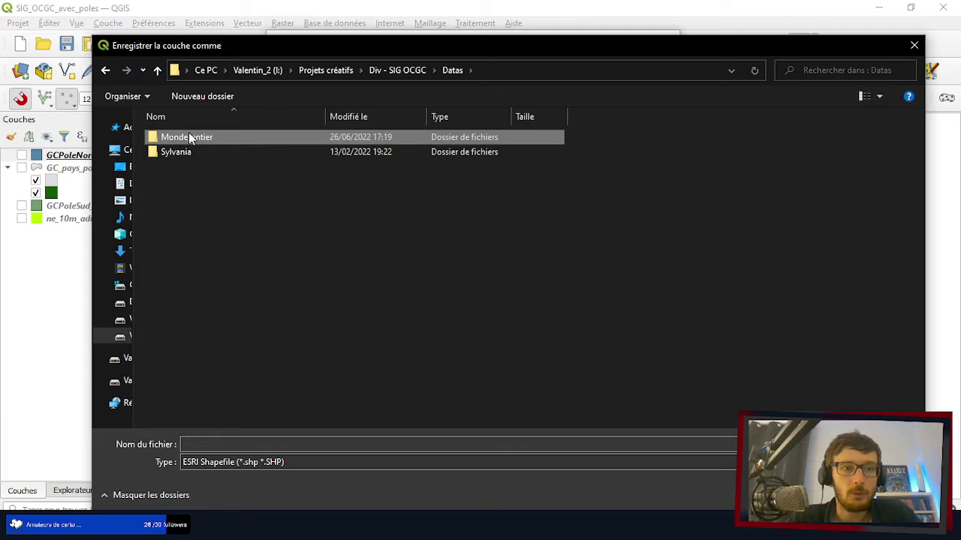
pyautogui.doubleClick(189, 137)
pyautogui.click(217, 446)
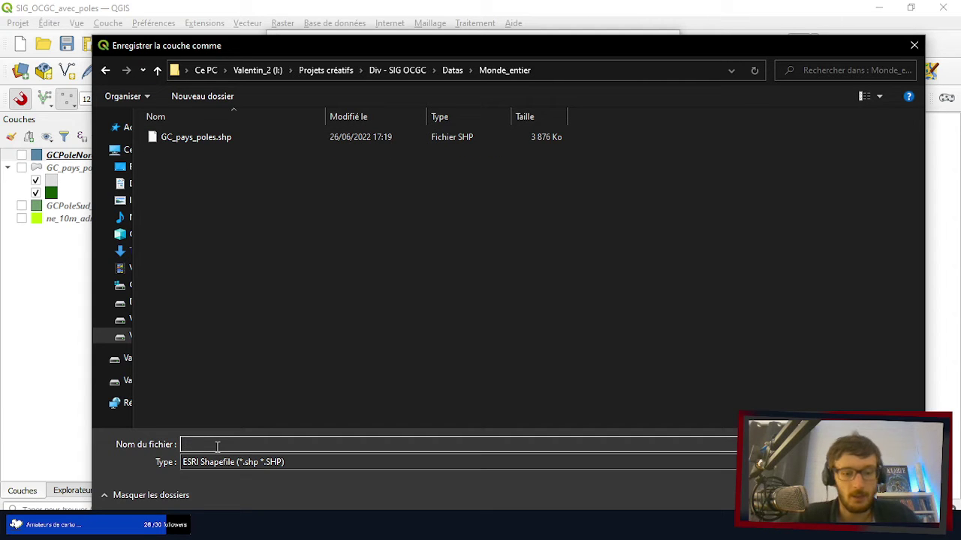
pyautogui.write('GC_c')
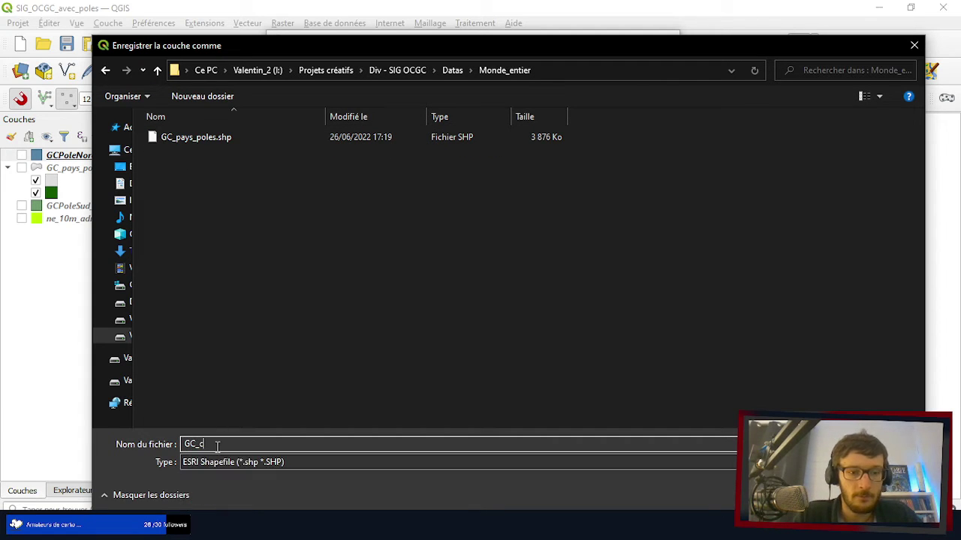
pyautogui.write('apitales')
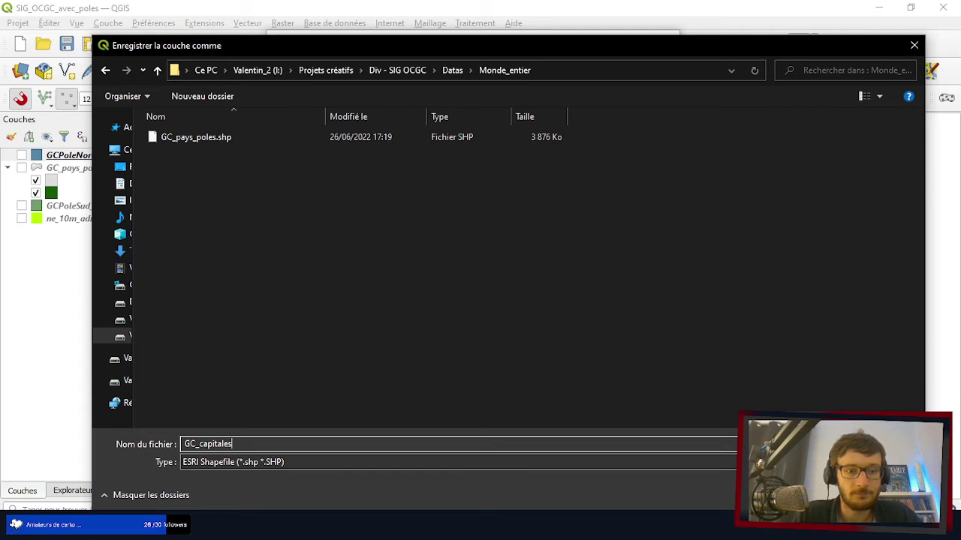
pyautogui.press('Return')
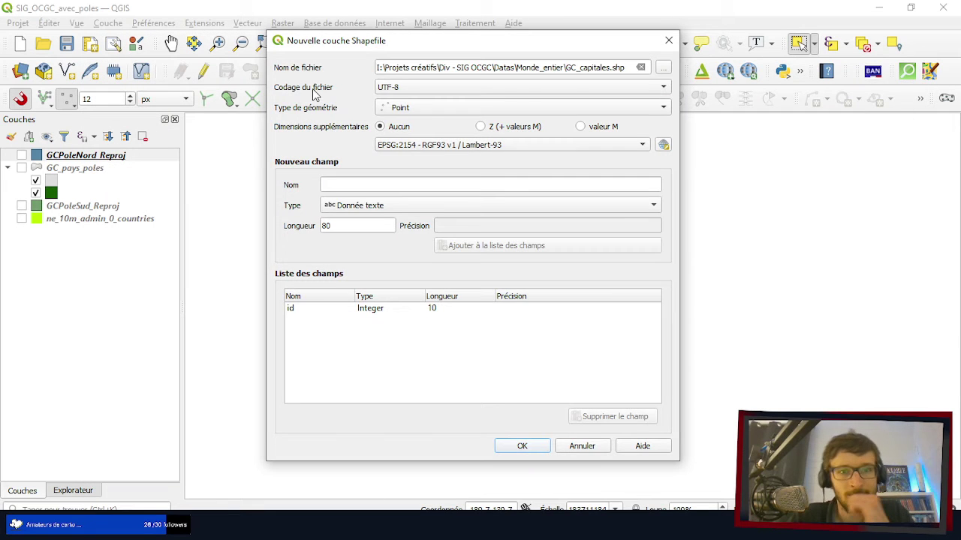
# - Assign the project CRS EPSG:4326 - WGS 84 to the new layer and add text fields named Nom and Pays
pyautogui.click(435, 146)
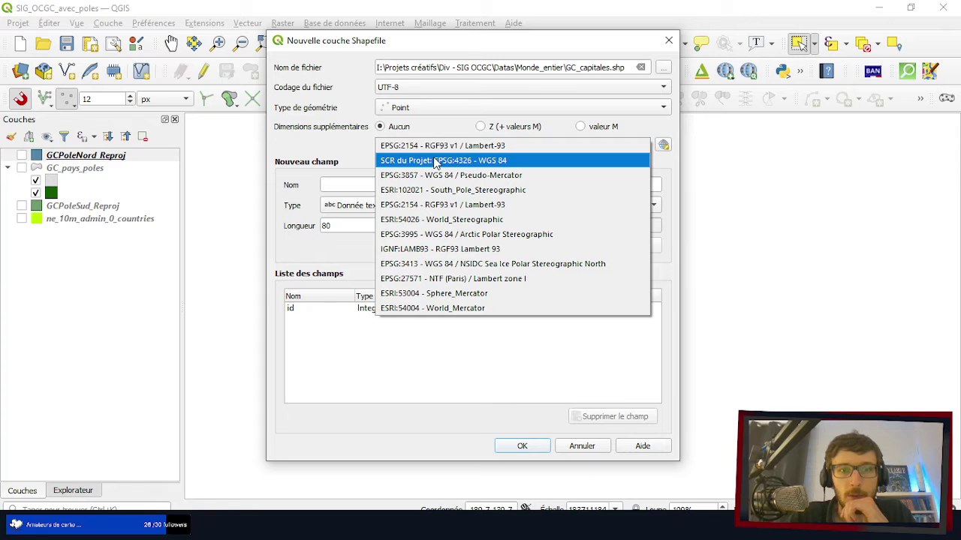
pyautogui.click(437, 160)
pyautogui.click(341, 186)
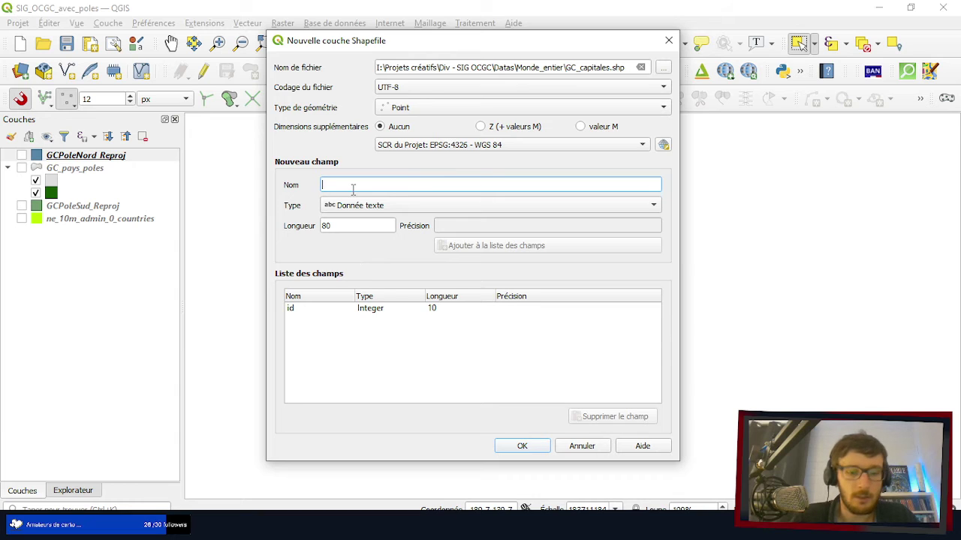
pyautogui.write('Nom')
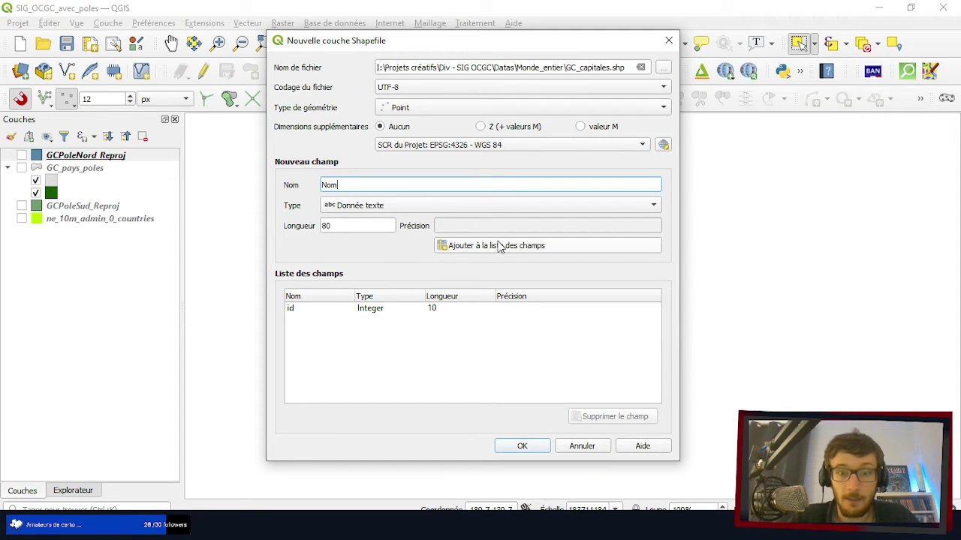
pyautogui.click(496, 246)
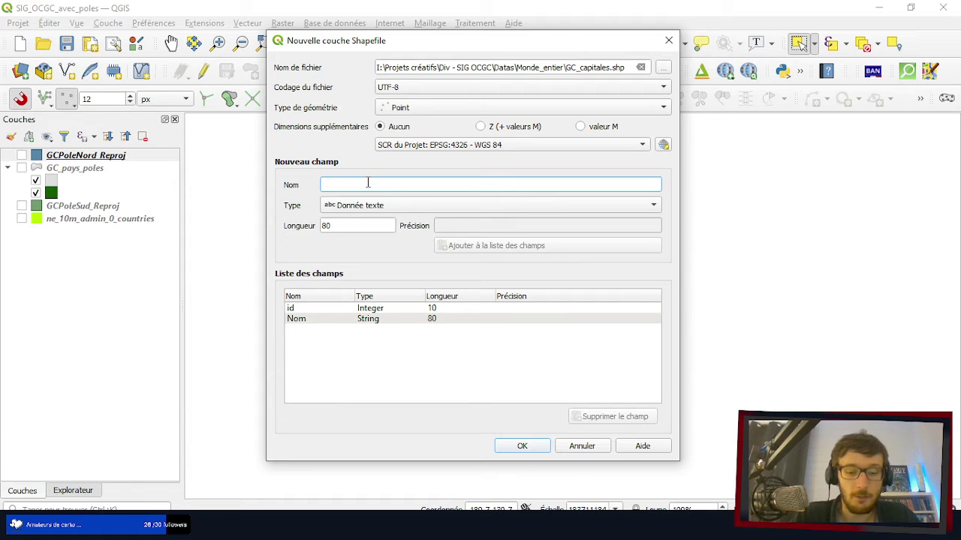
pyautogui.write('Pays')
pyautogui.click(511, 251)
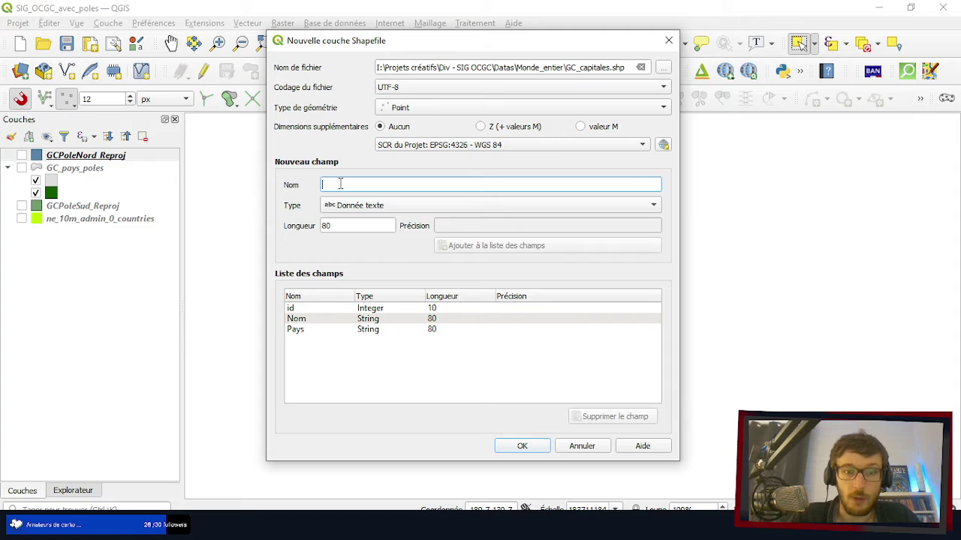
pyautogui.write('Popul')
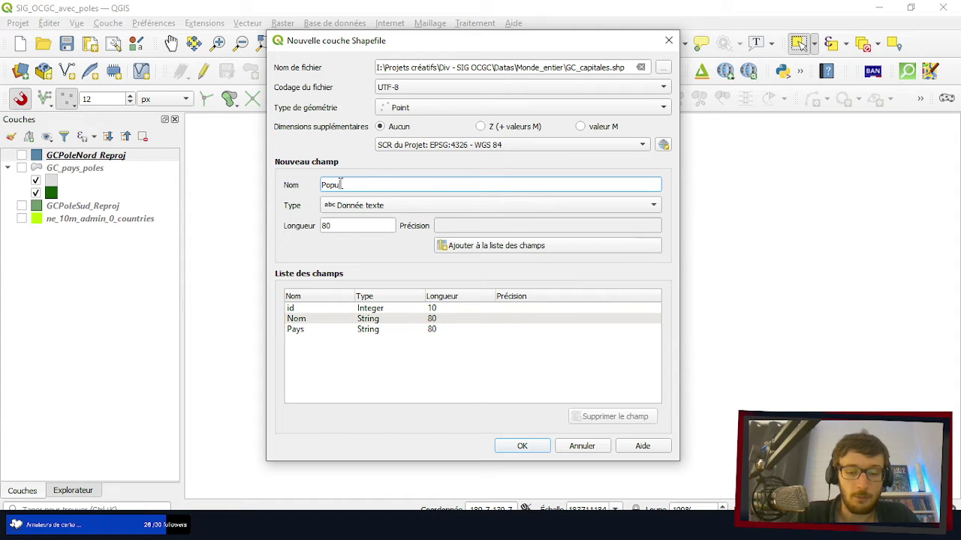
pyautogui.write('ation')
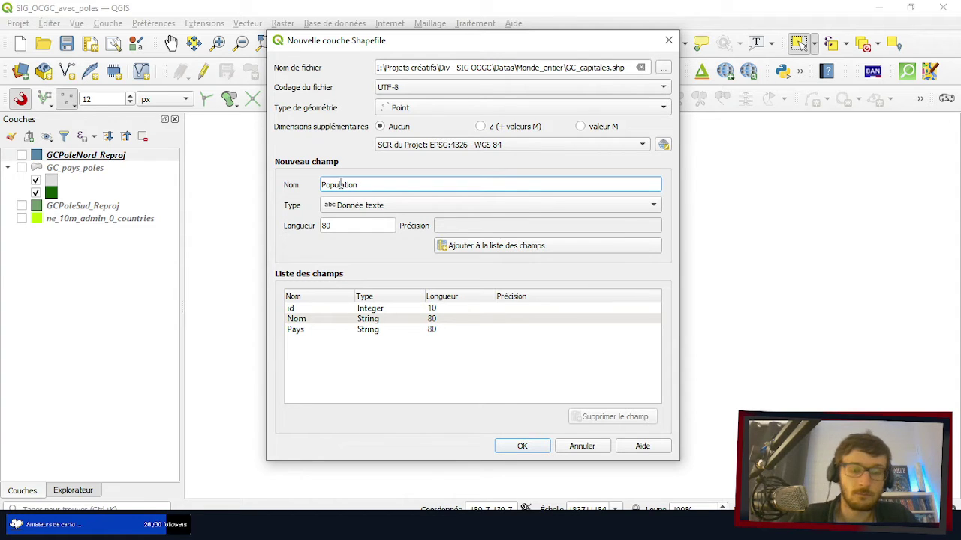
pyautogui.click(484, 252)
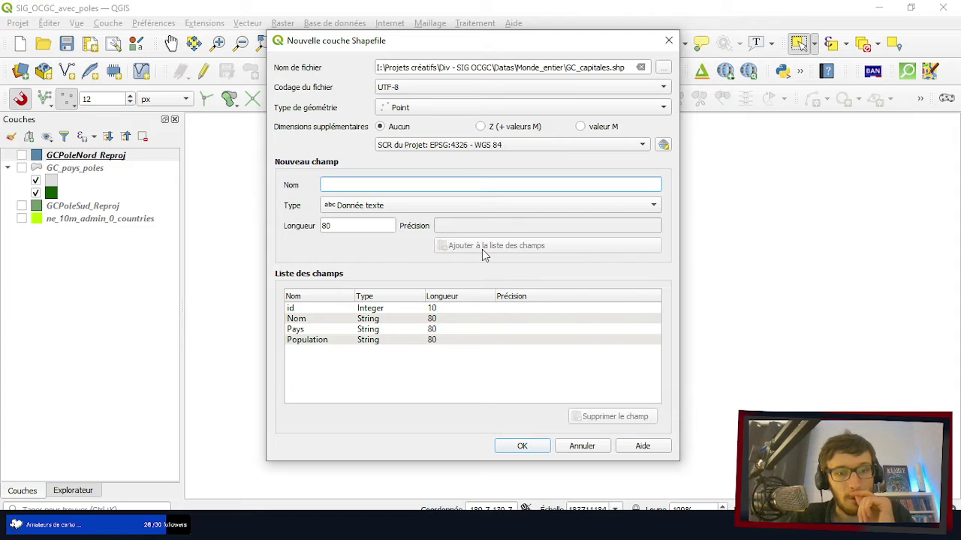
pyautogui.click(400, 340)
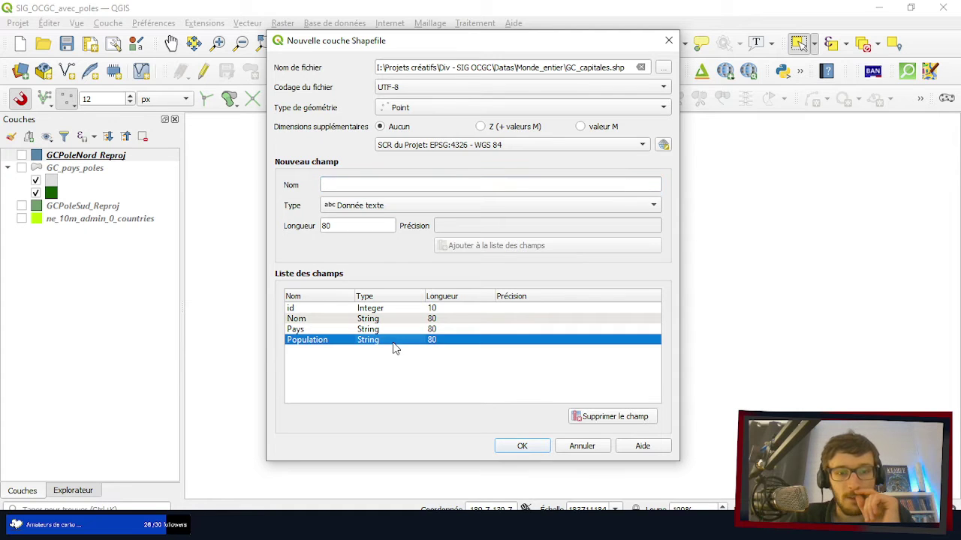
pyautogui.click(585, 417)
# - Add a whole-number (Nombre entier) field named Population to the new layer's field list
pyautogui.click(346, 184)
pyautogui.write('P')
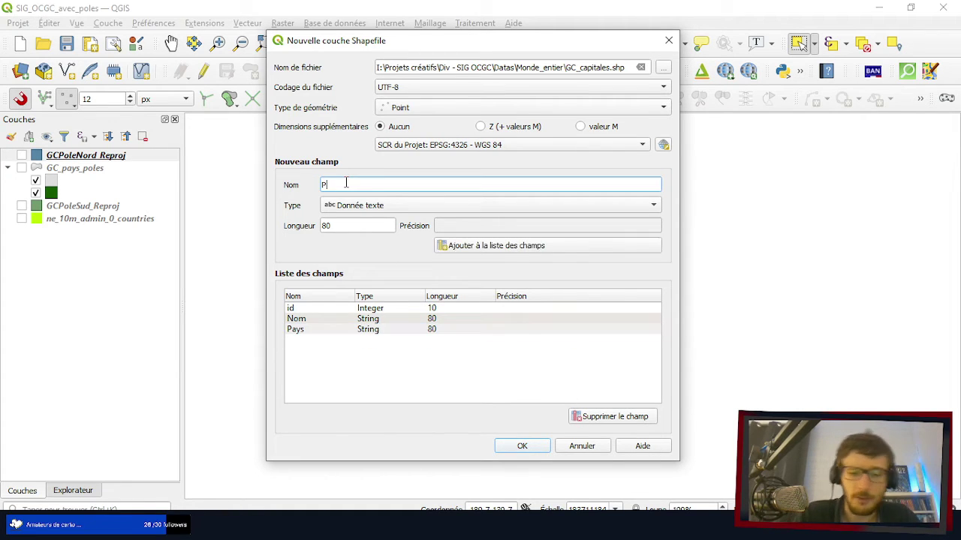
pyautogui.write('opulation')
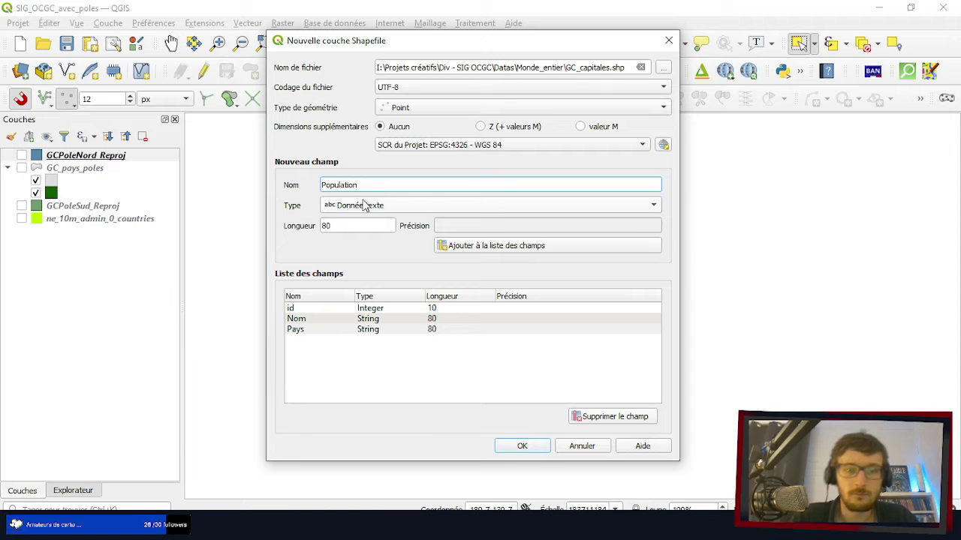
pyautogui.click(369, 207)
pyautogui.click(375, 223)
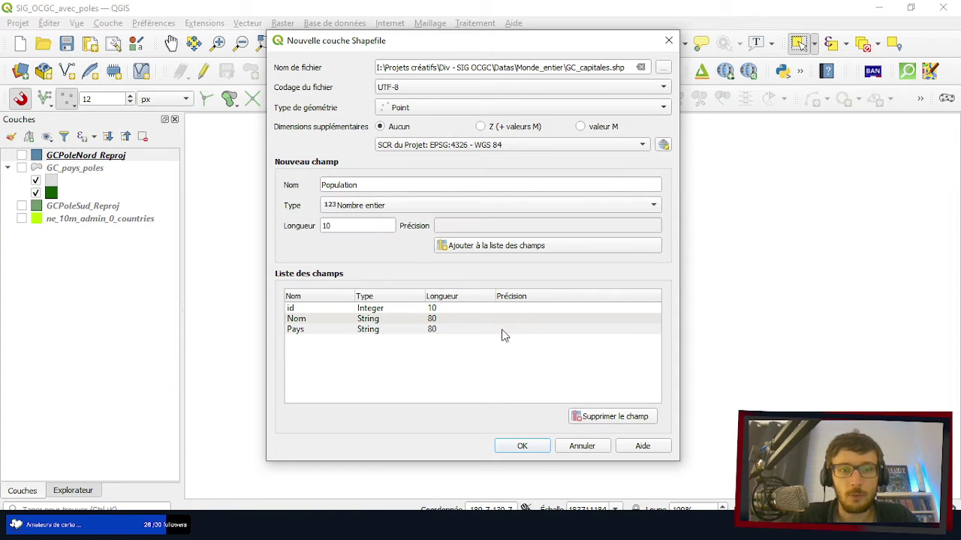
pyautogui.click(521, 247)
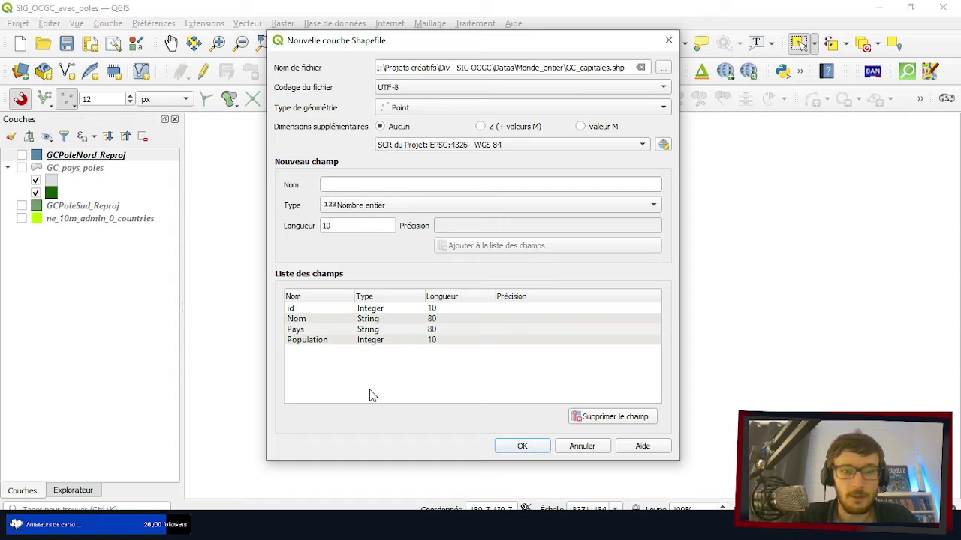
# - Create the GC_capitales layer and turn on the GC_pays_poles layer's display
pyautogui.press('p')
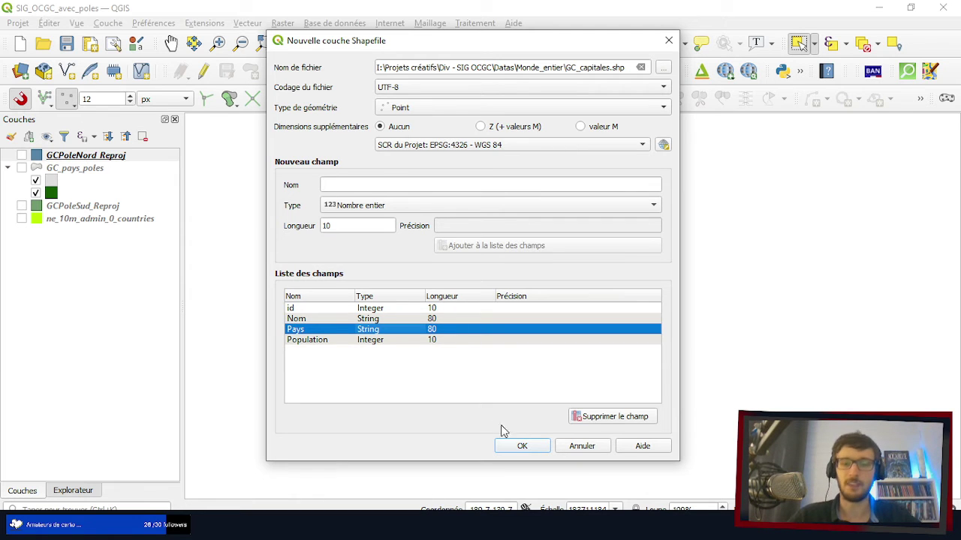
pyautogui.click(523, 447)
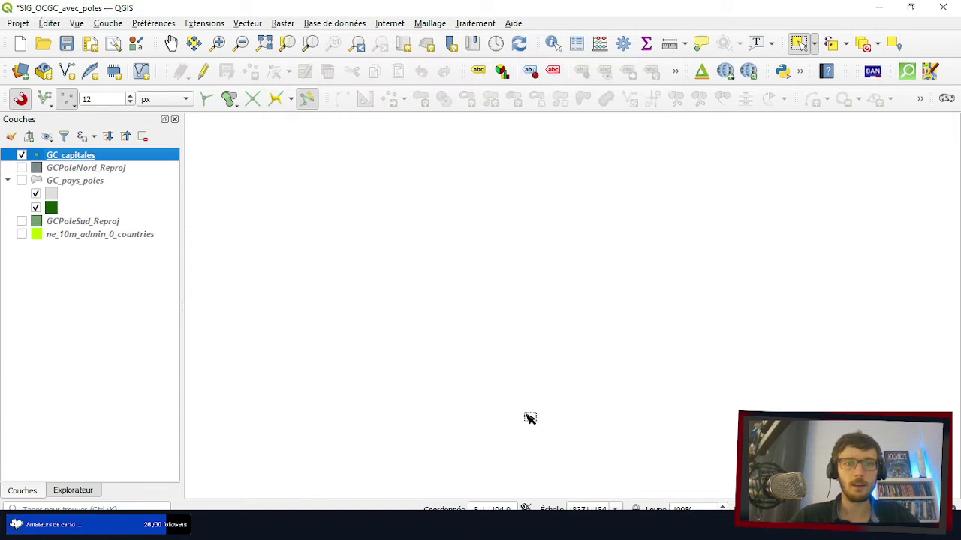
pyautogui.click(22, 181)
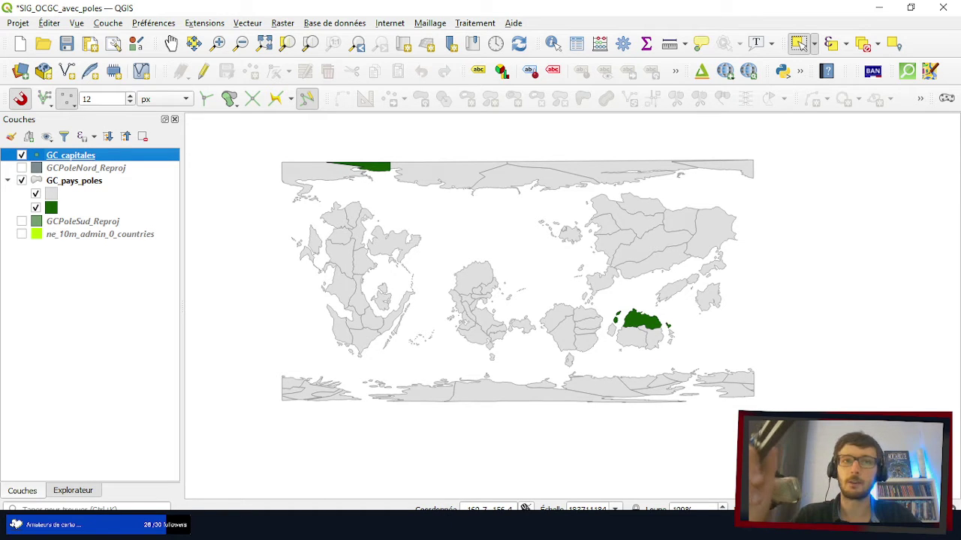
pyautogui.click(801, 45)
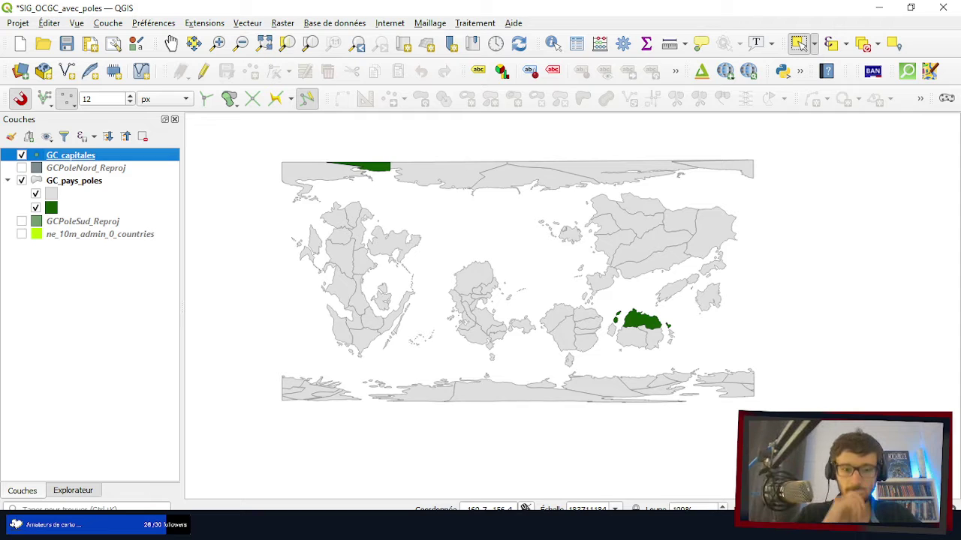
# - Switch to the web browser and open the Explorer la carte page of the Le Monde GC site
pyautogui.hotkey('alt', 'Tab')
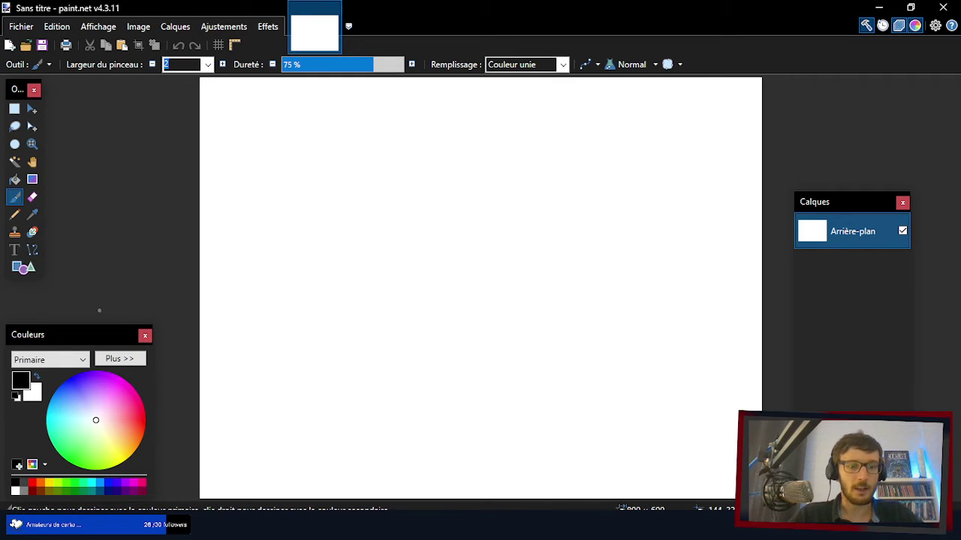
pyautogui.hotkey('alt', 'Tab')
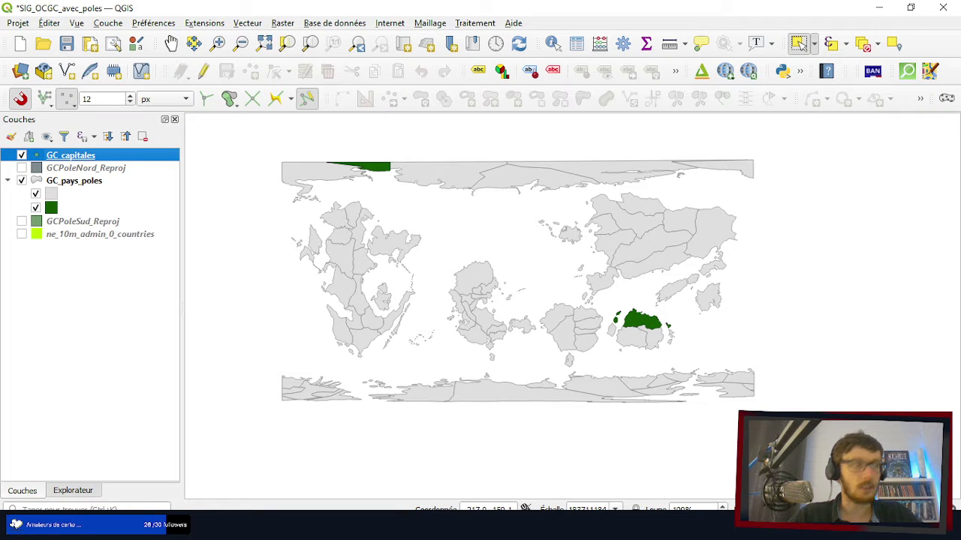
pyautogui.hotkey('alt', 'Tab')
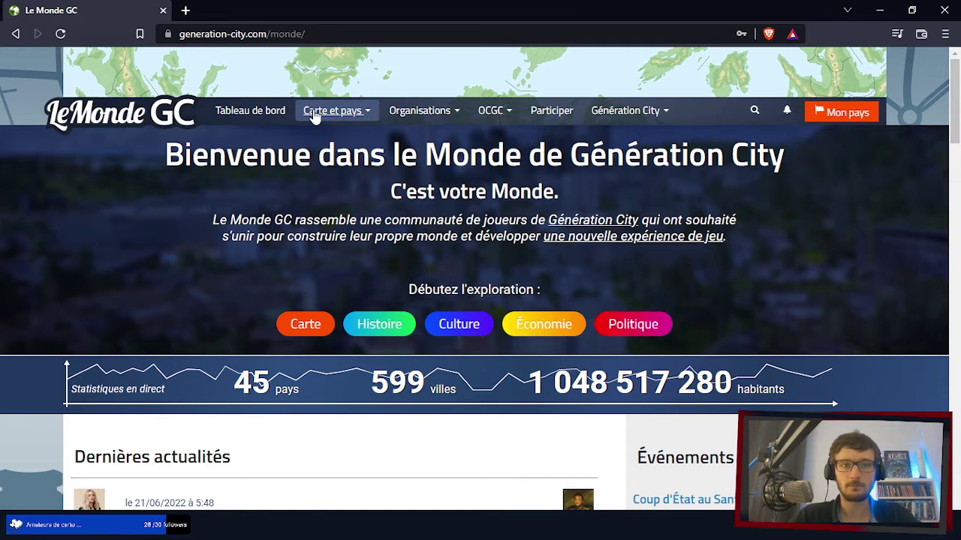
pyautogui.click(314, 113)
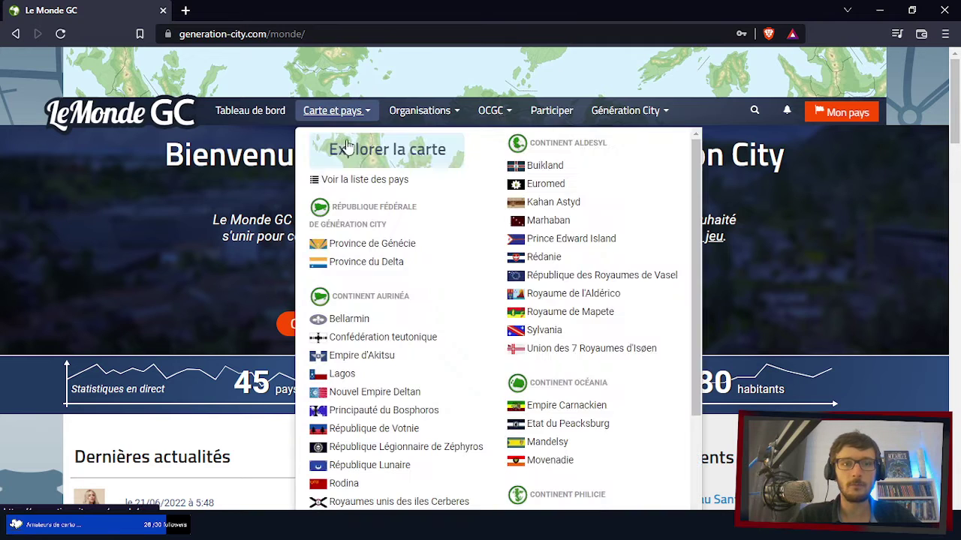
pyautogui.click(364, 148)
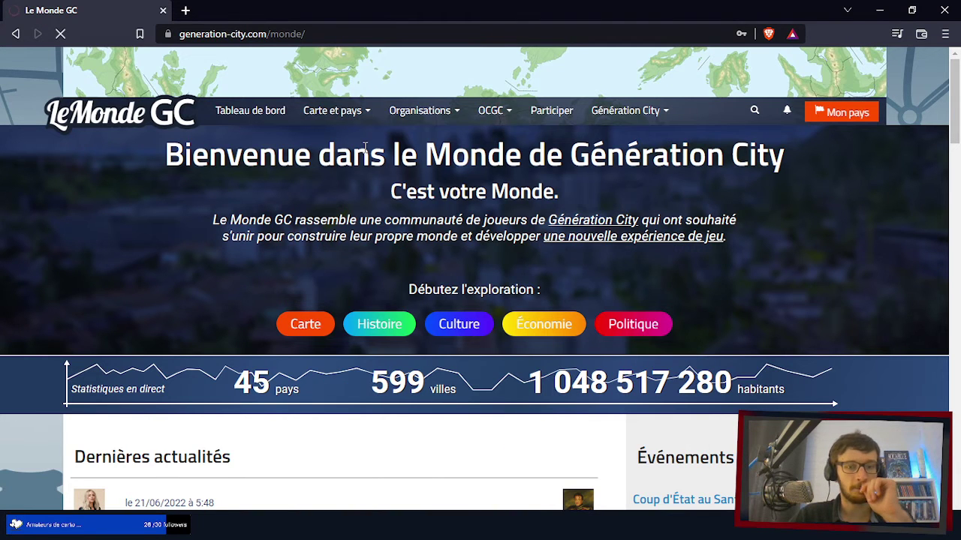
# - Minimize the Outil Capture d'écran window and zoom the web map in on the Aurinea continent
pyautogui.scroll(-2, 425, 303)
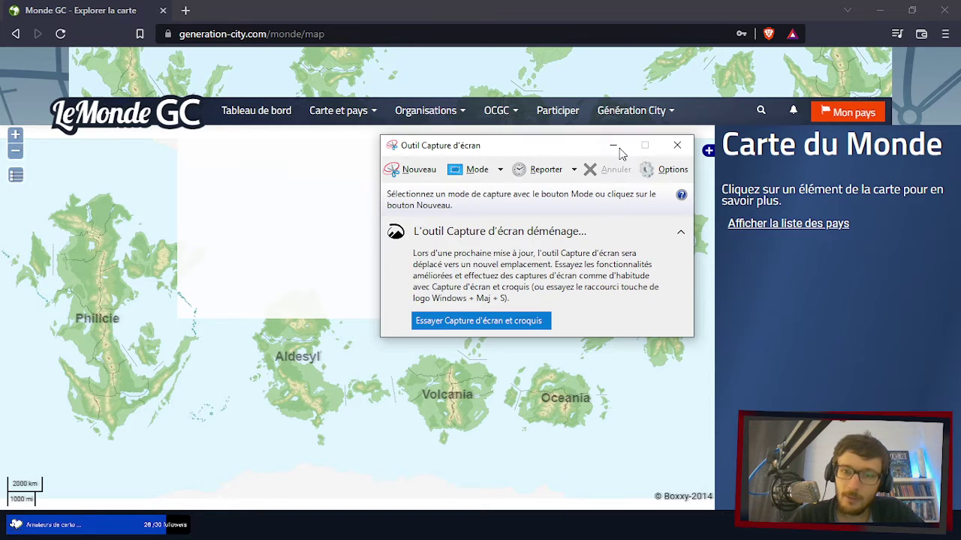
pyautogui.click(617, 148)
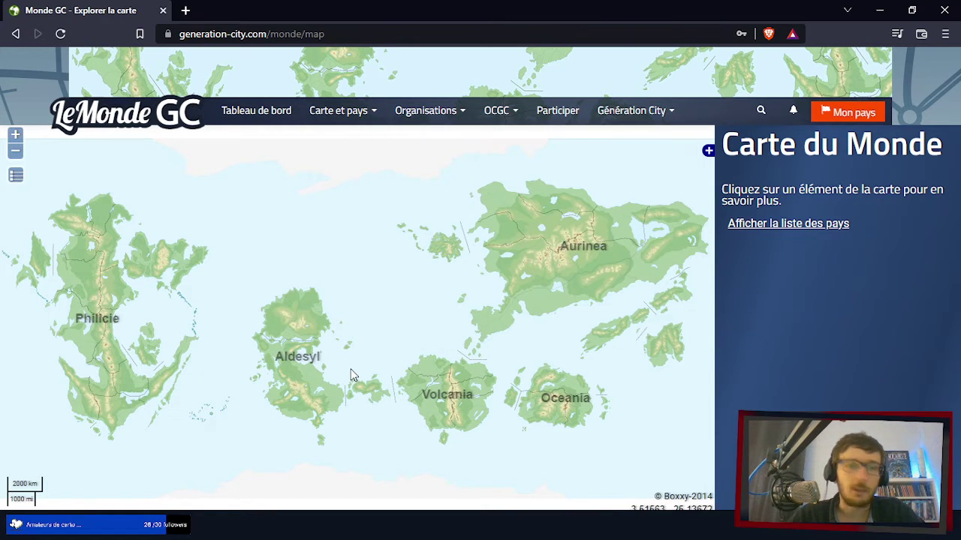
pyautogui.scroll(1, 590, 224)
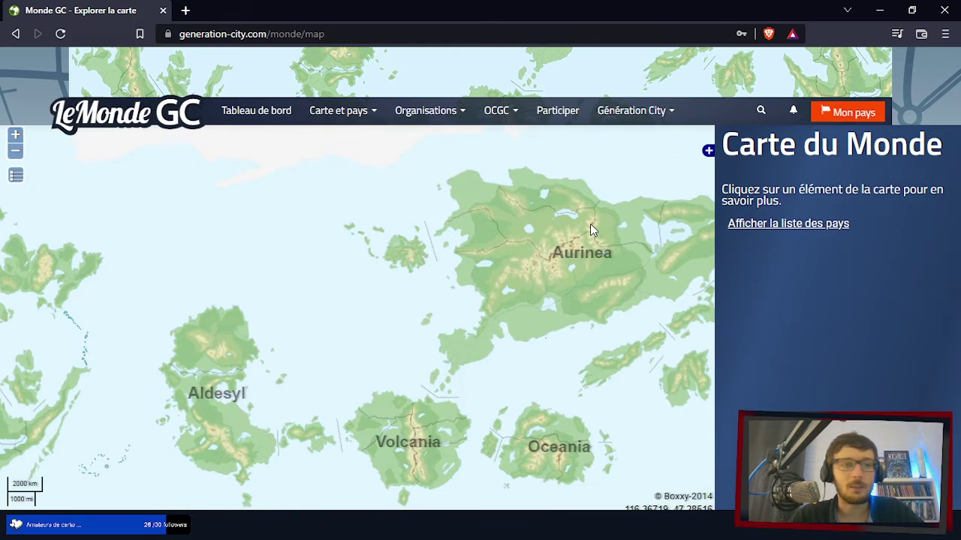
pyautogui.scroll(1, 590, 224)
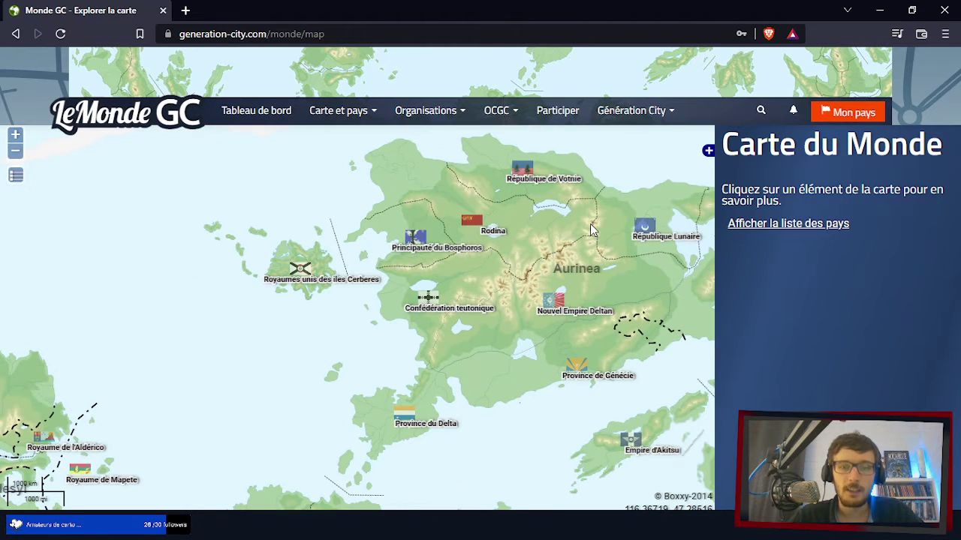
pyautogui.scroll(1, 626, 275)
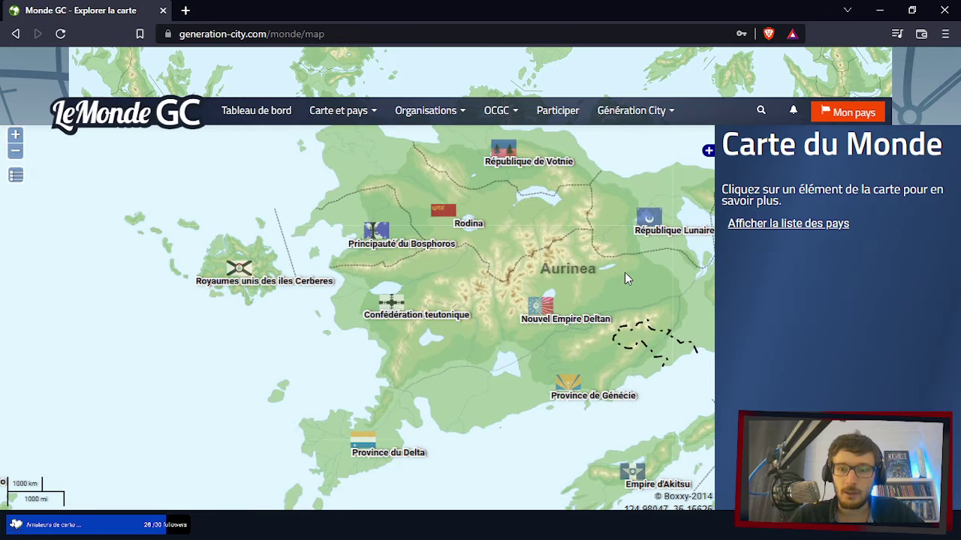
# - Turn off the Terres, Régions, Zones and Routes à grand gabarit overlays on the web map
pyautogui.click(708, 152)
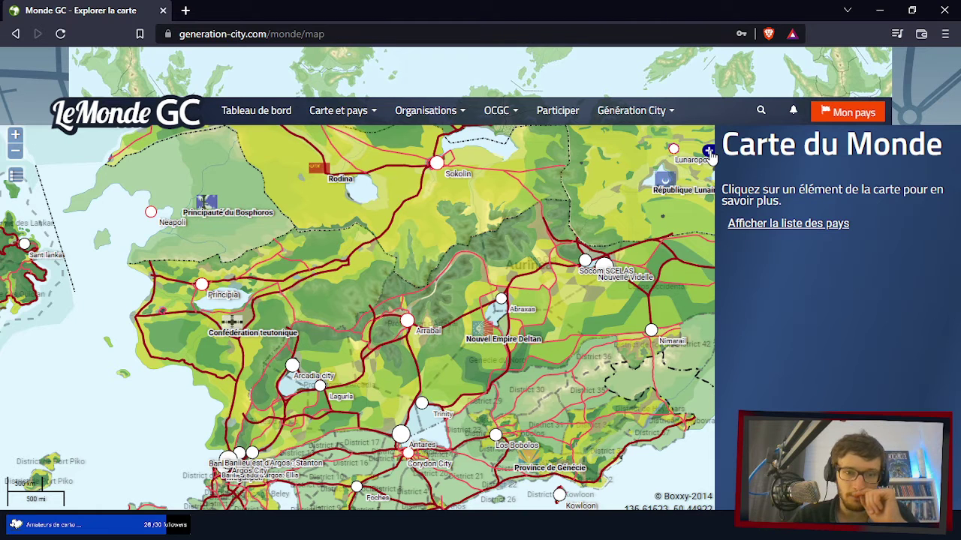
pyautogui.click(708, 153)
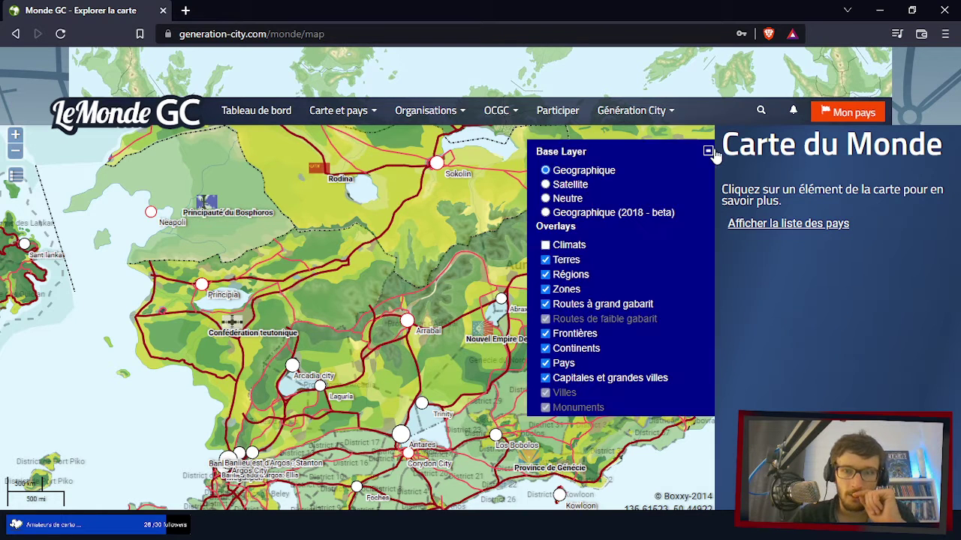
pyautogui.click(546, 261)
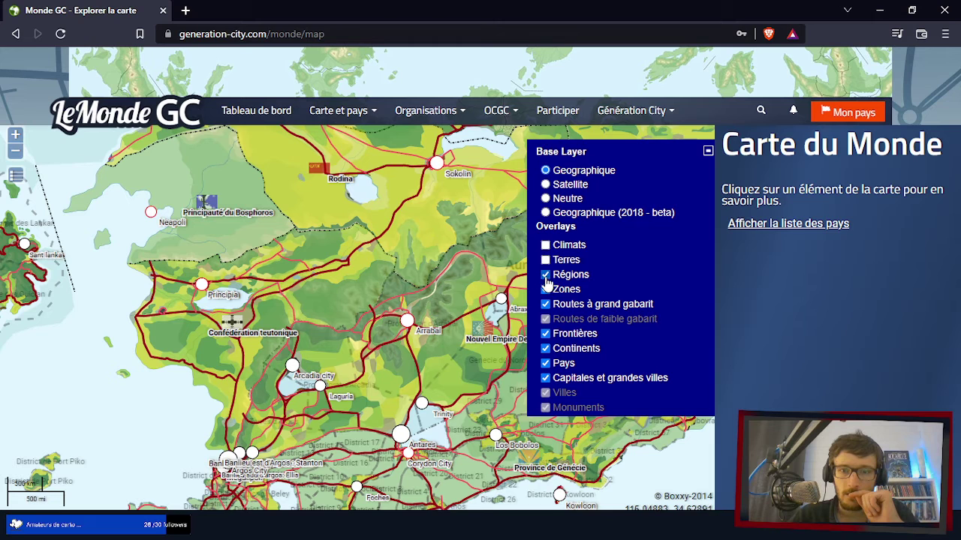
pyautogui.click(546, 276)
pyautogui.click(546, 306)
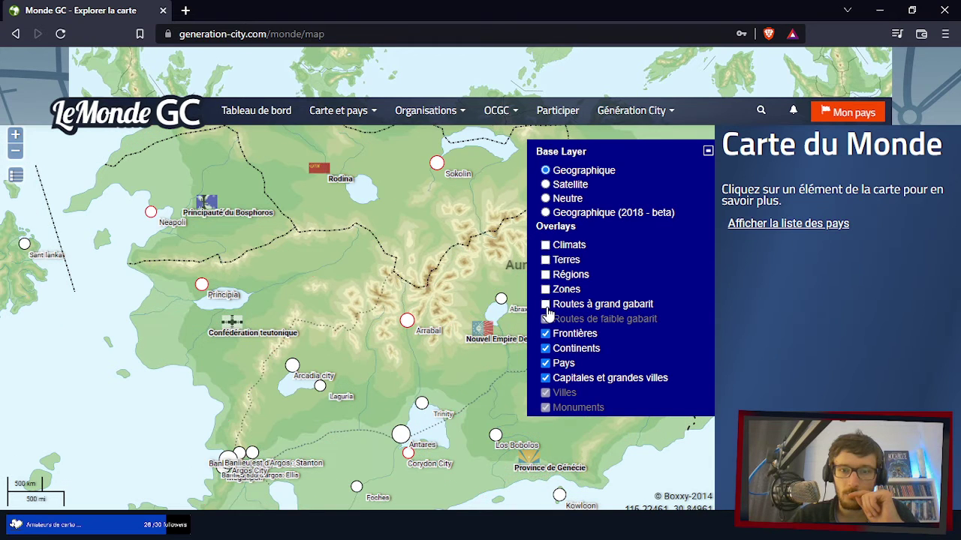
pyautogui.click(547, 306)
pyautogui.click(546, 306)
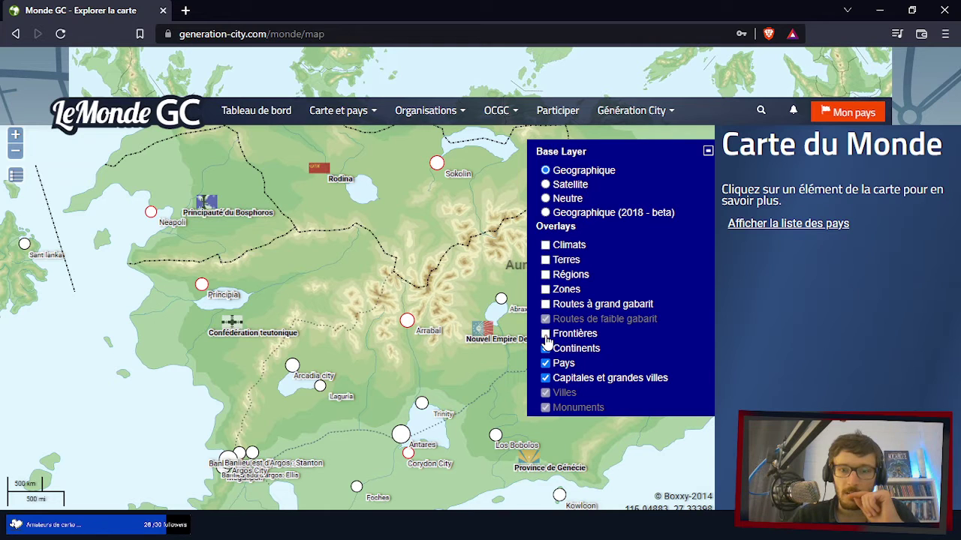
# - Turn off the Continents overlay, leave Frontières and Capitales et grandes villes enabled, and collapse the layer list
pyautogui.click(546, 334)
pyautogui.click(545, 349)
pyautogui.click(546, 334)
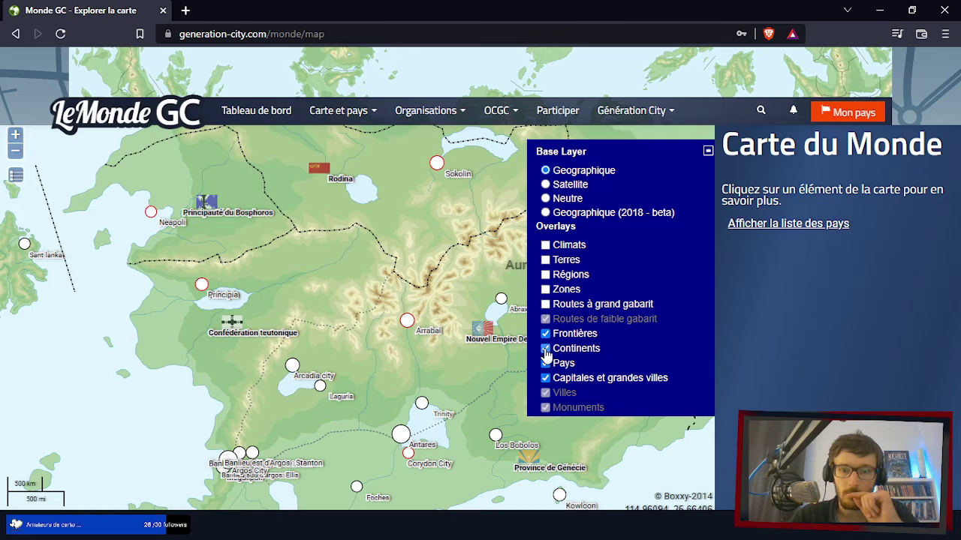
pyautogui.click(546, 335)
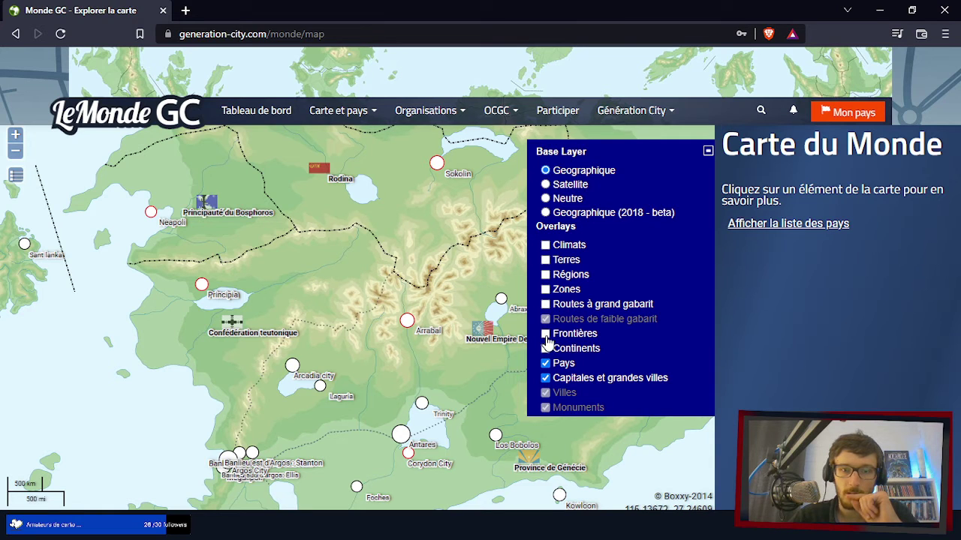
pyautogui.click(548, 343)
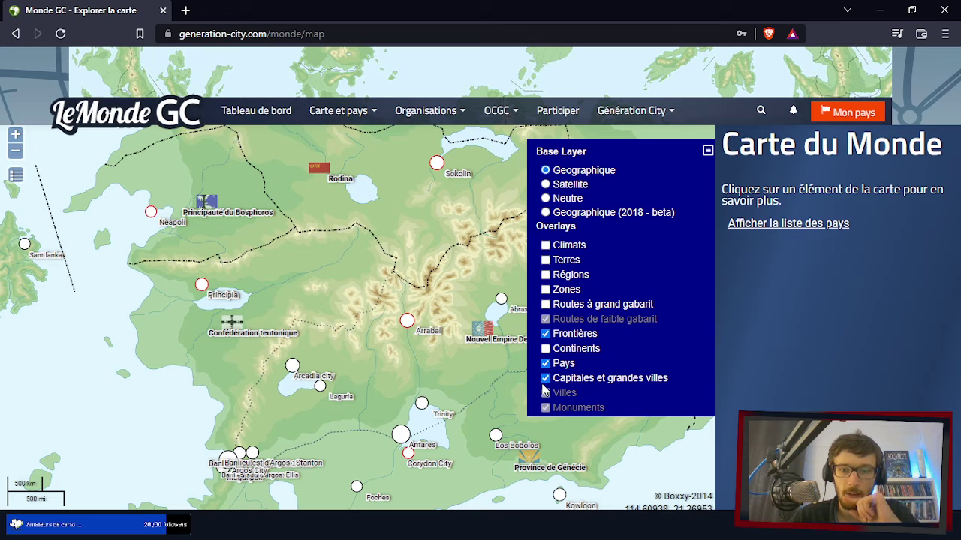
pyautogui.click(546, 379)
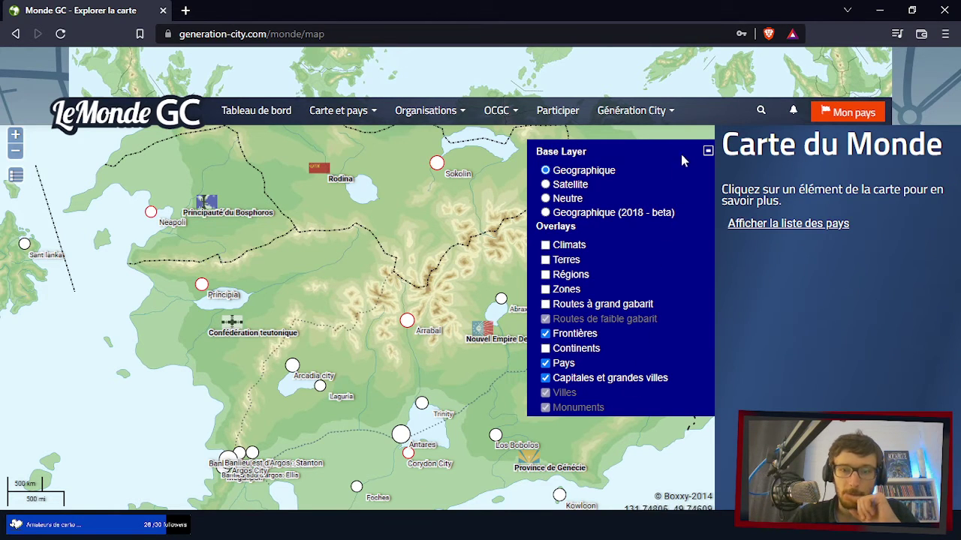
pyautogui.click(708, 151)
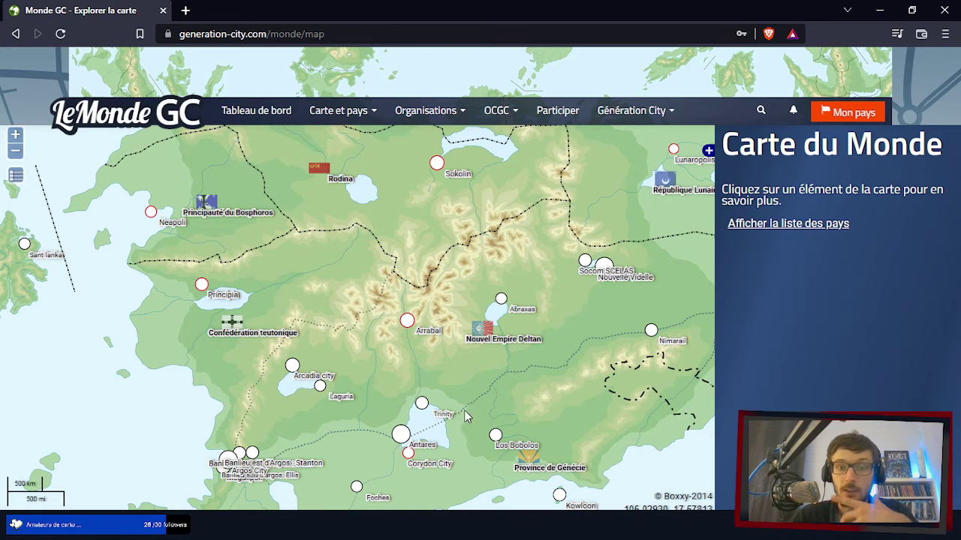
# - Examine the city markers and borders across Aurinea, from Province du Delta to République Lunaire and Lagos
pyautogui.moveTo(195, 408); pyautogui.dragTo(286, 331)
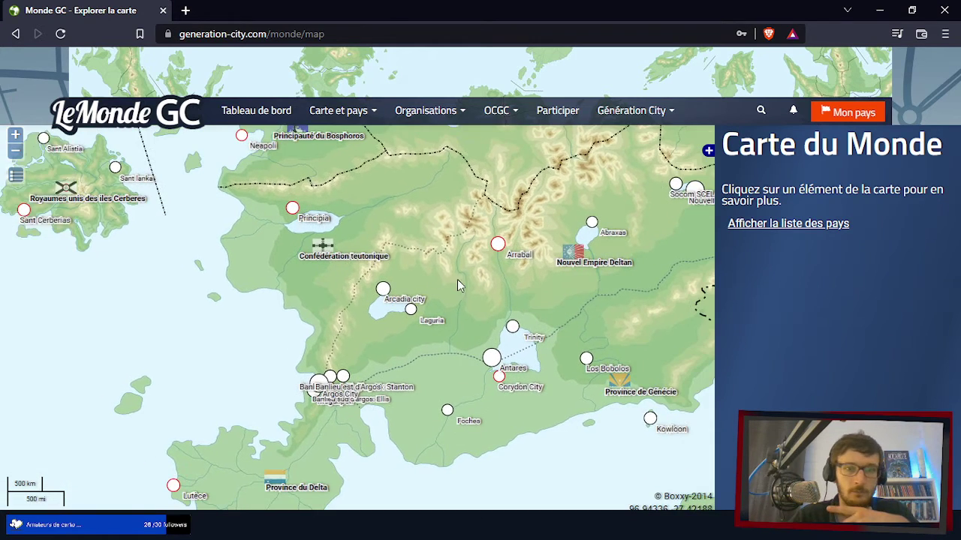
pyautogui.press('Right')
pyautogui.press('Right')
pyautogui.press('Right')
pyautogui.press('Up')
pyautogui.press('Up')
pyautogui.press('Right')
pyautogui.press('Right')
pyautogui.press('Right')
pyautogui.press('Right')
pyautogui.press('Up')
pyautogui.press('Up')
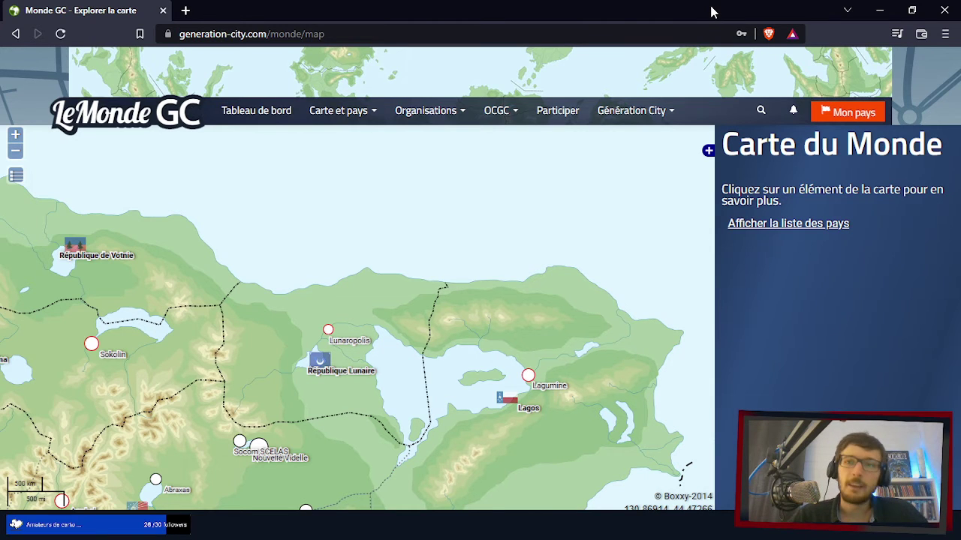
# - Switch to paint.net and take a screen capture of the northern Philicie part of the web map
pyautogui.hotkey('alt', 'Tab')
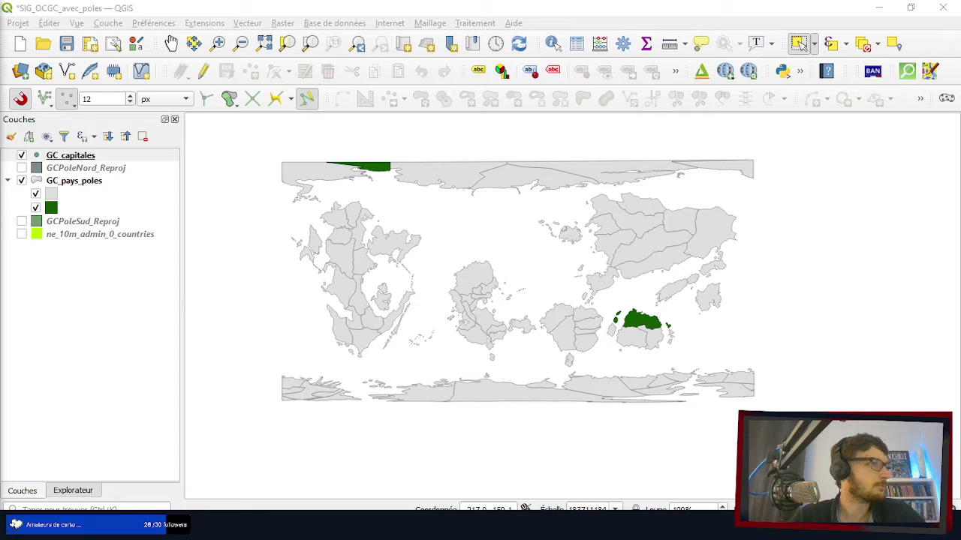
pyautogui.hotkey('alt', 'Tab')
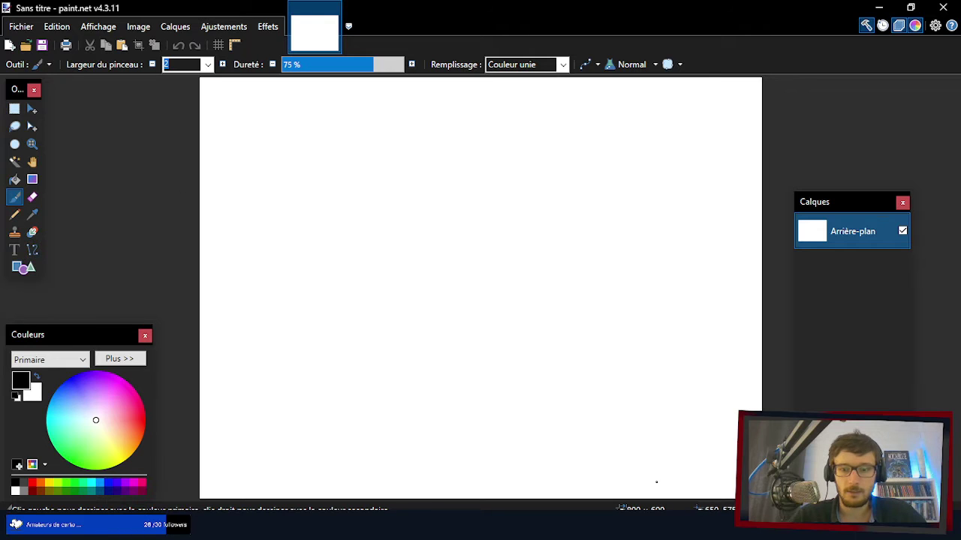
pyautogui.click(417, 168)
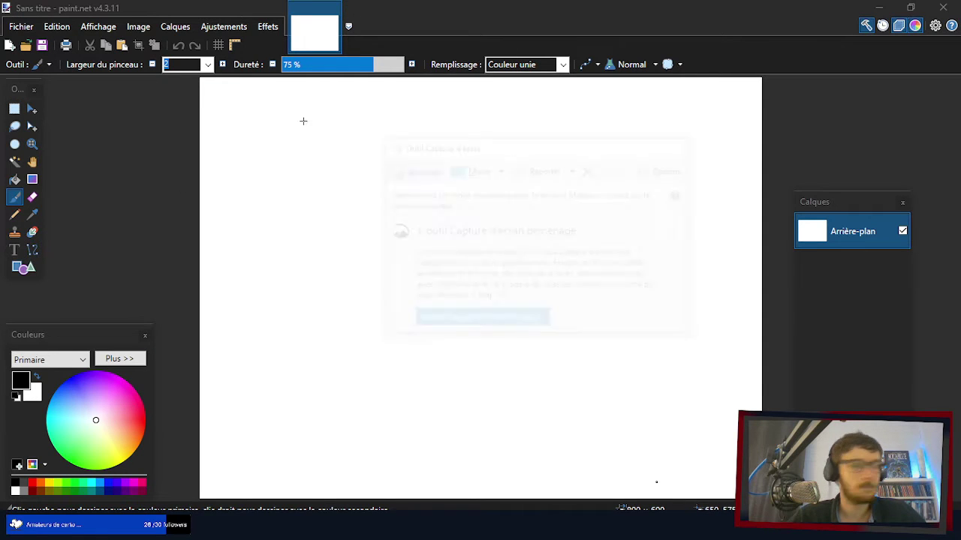
pyautogui.press('Escape')
pyautogui.click(416, 168)
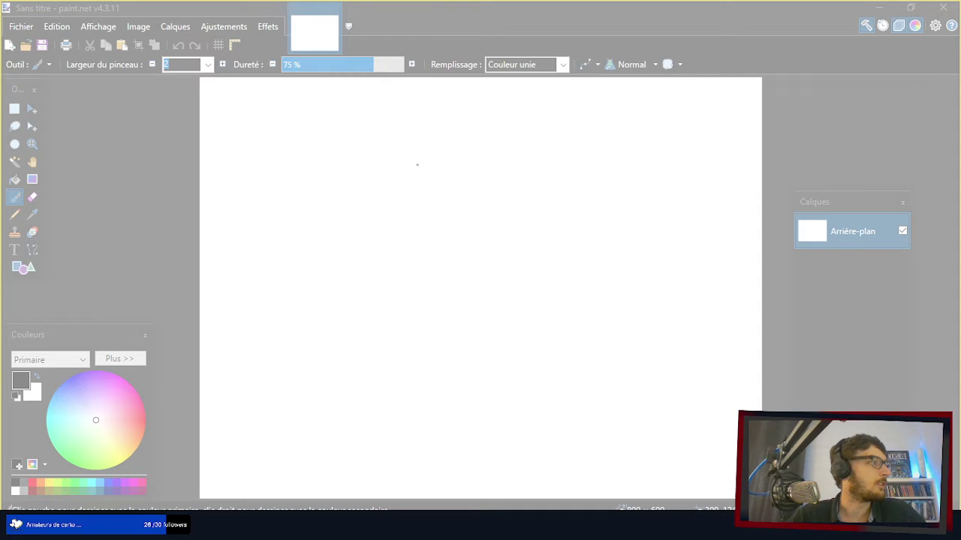
pyautogui.press('Escape')
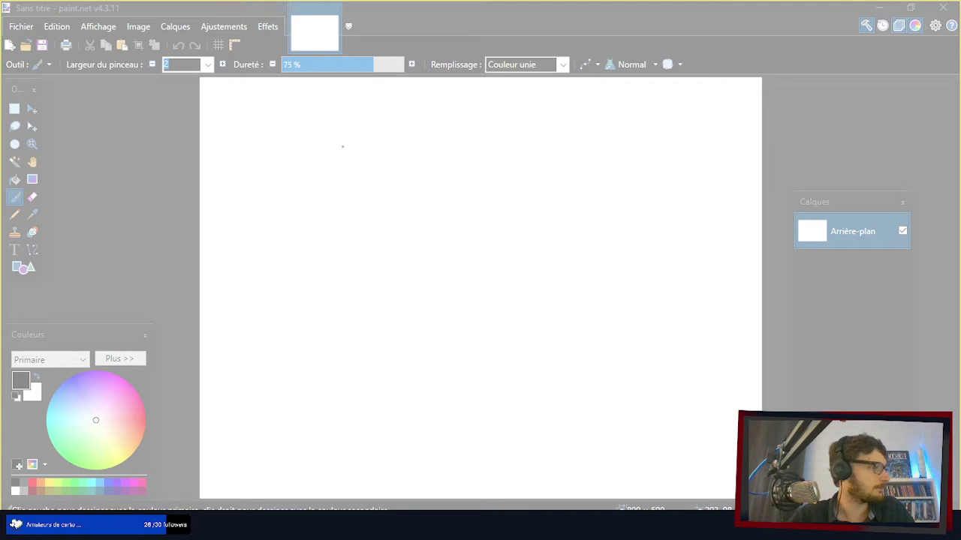
pyautogui.press('Escape')
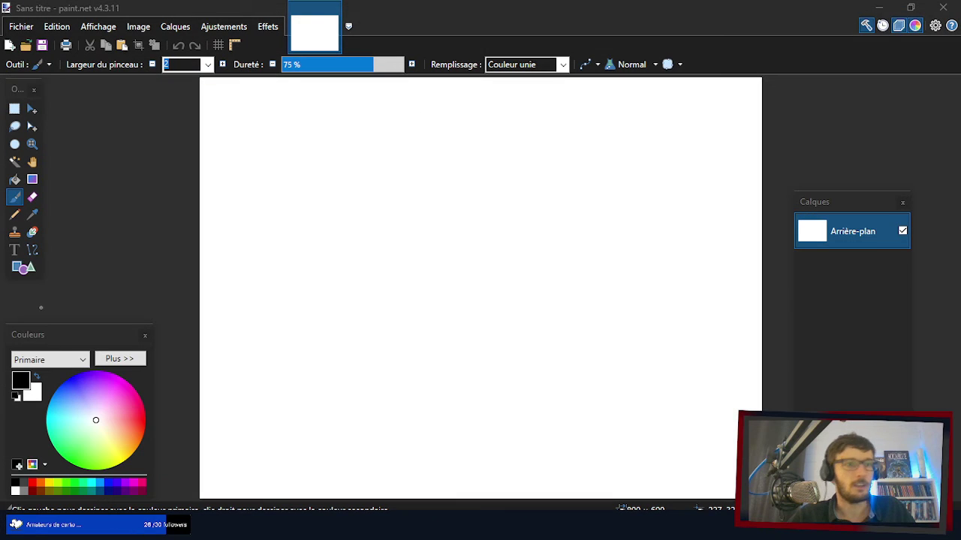
# - Paste the captured map into the blank image with the drawing area enlarged to fit, and clear the selection
pyautogui.click(461, 15)
pyautogui.hotkey('ctrl', 'v')
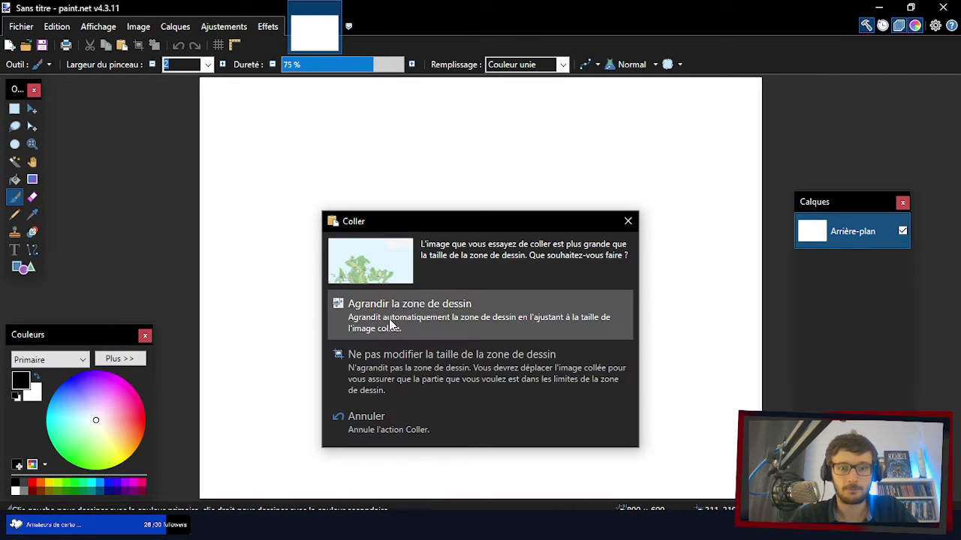
pyautogui.click(386, 318)
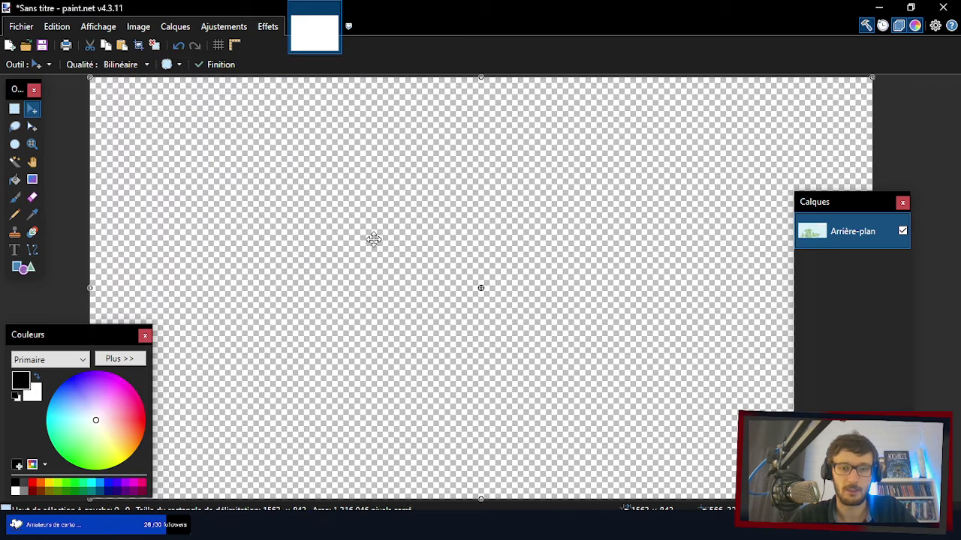
pyautogui.scroll(6, 154, 70)
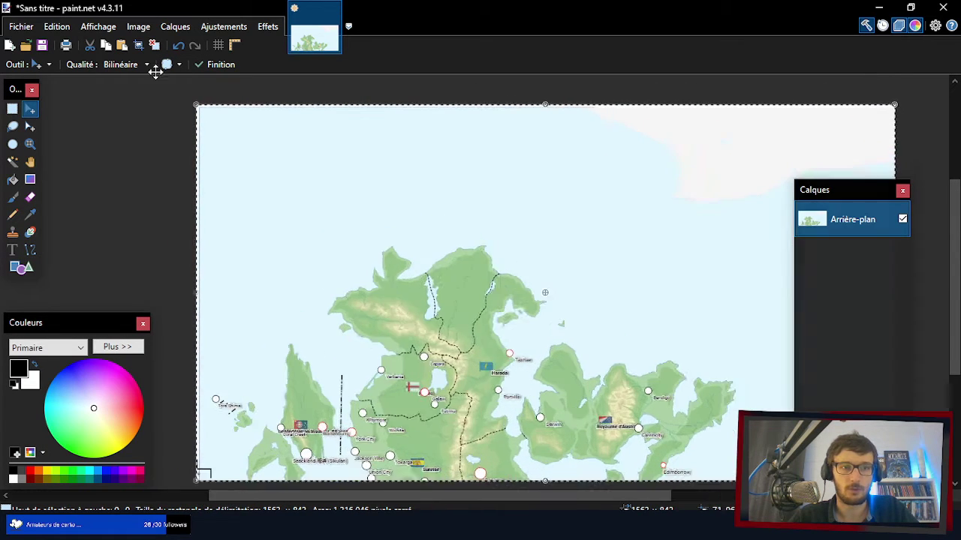
pyautogui.moveTo(170, 97); pyautogui.dragTo(242, 133)
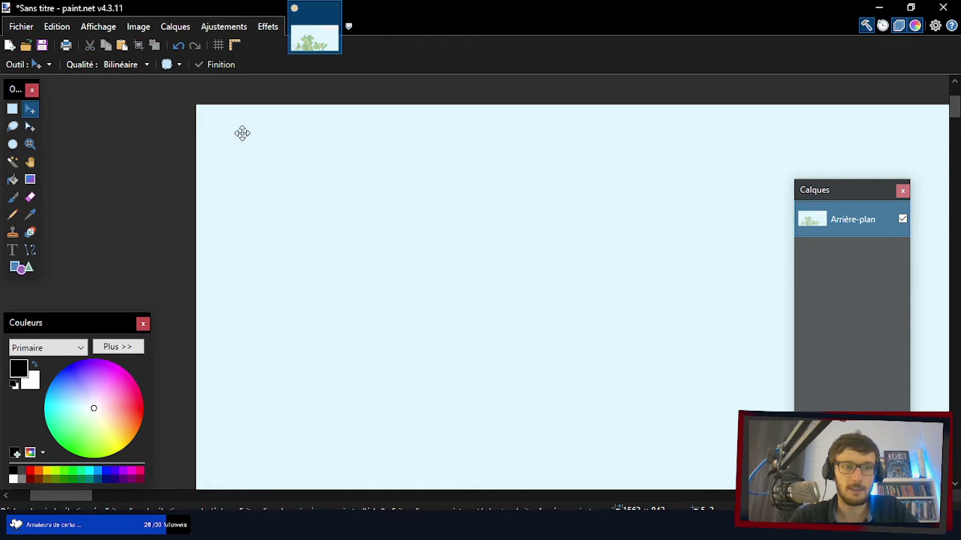
pyautogui.scroll(-4, 188, 110)
pyautogui.scroll(-2, 156, 106)
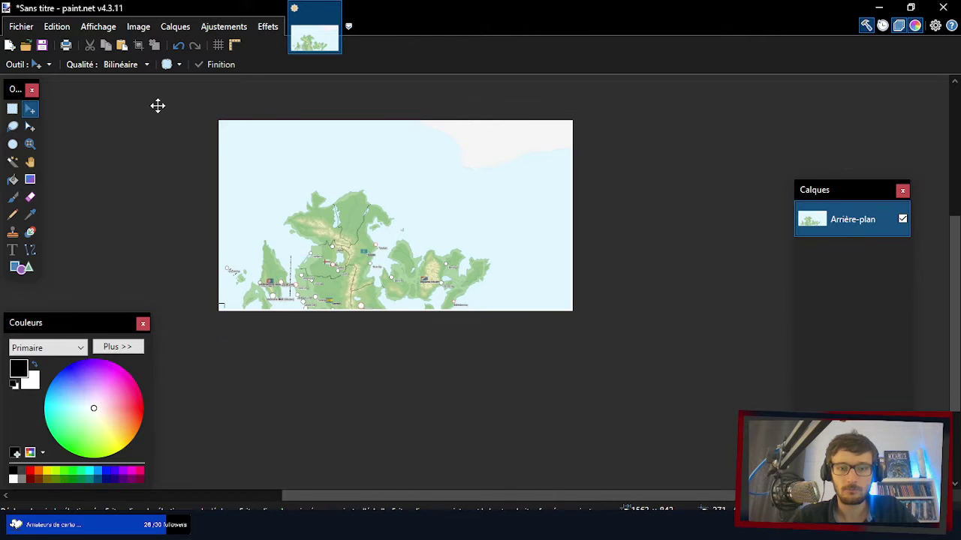
pyautogui.scroll(1, 386, 266)
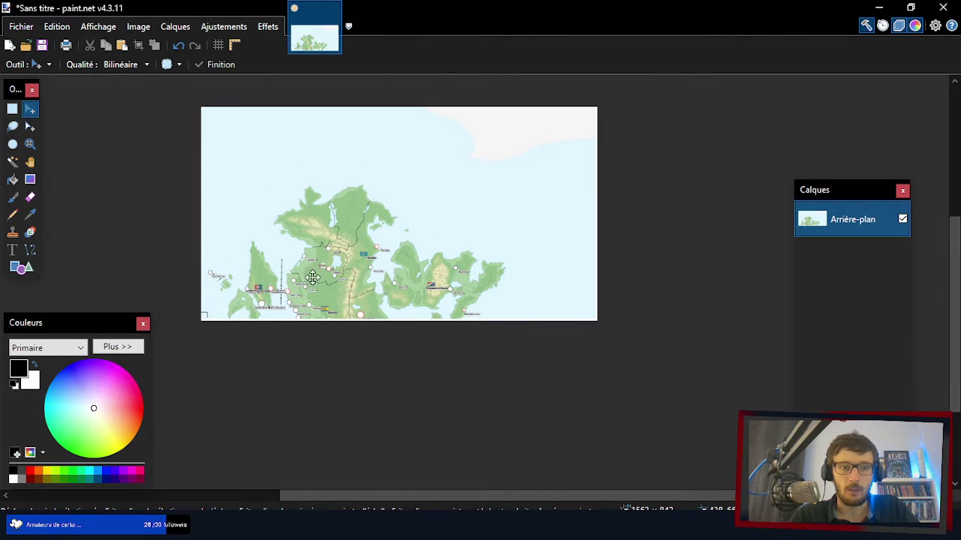
pyautogui.scroll(2, 313, 278)
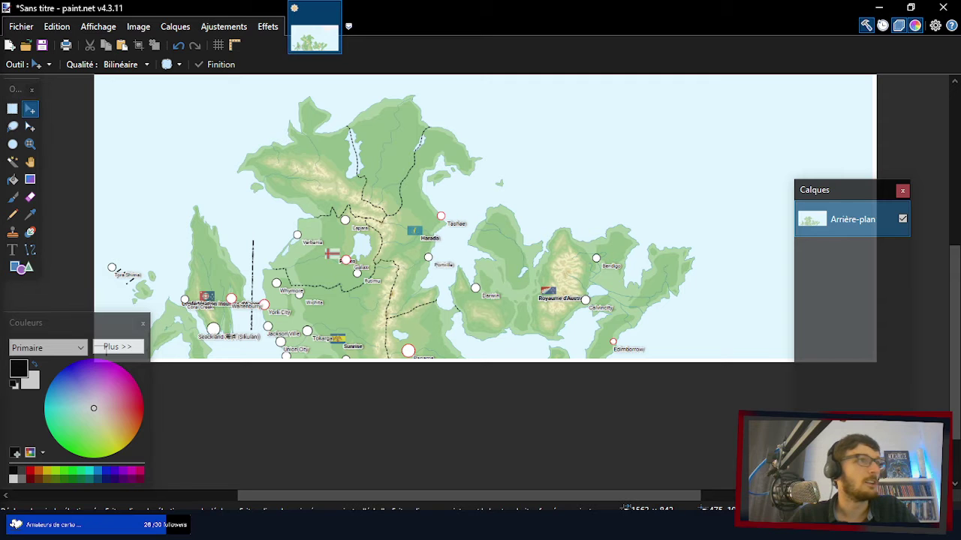
pyautogui.scroll(-5, 451, 248)
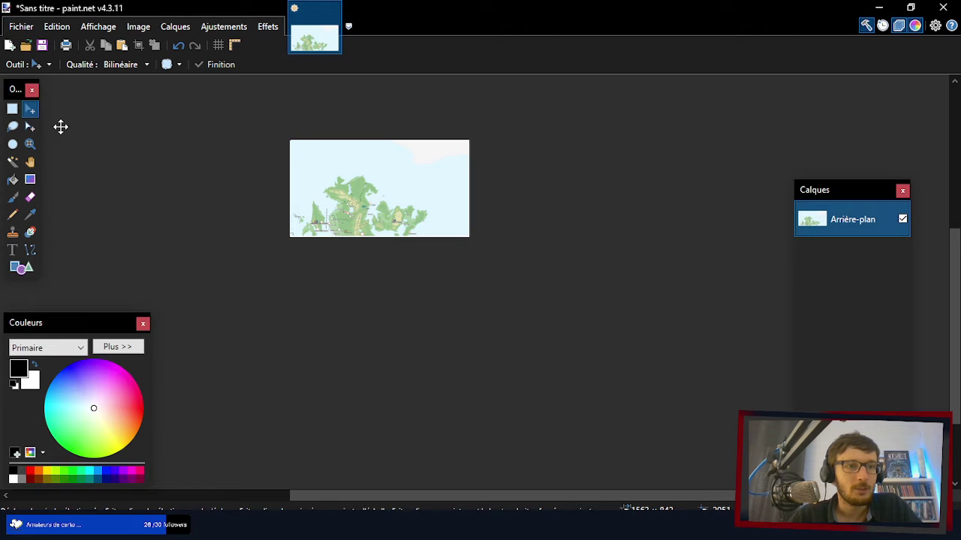
# - Enlarge the drawing area to 6000 by 3000 pixels, keeping the map anchored at the upper left
pyautogui.click(22, 27)
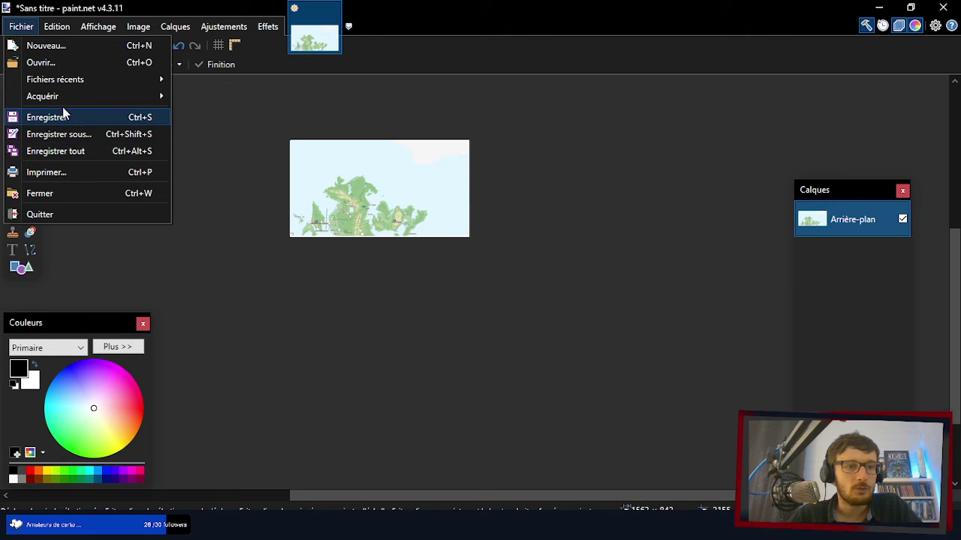
pyautogui.click(138, 27)
pyautogui.click(138, 27)
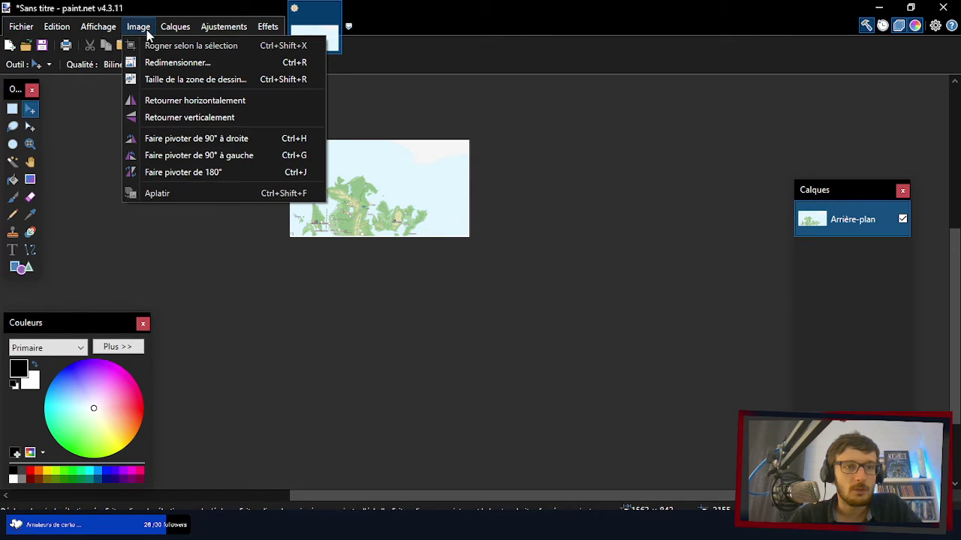
pyautogui.click(170, 79)
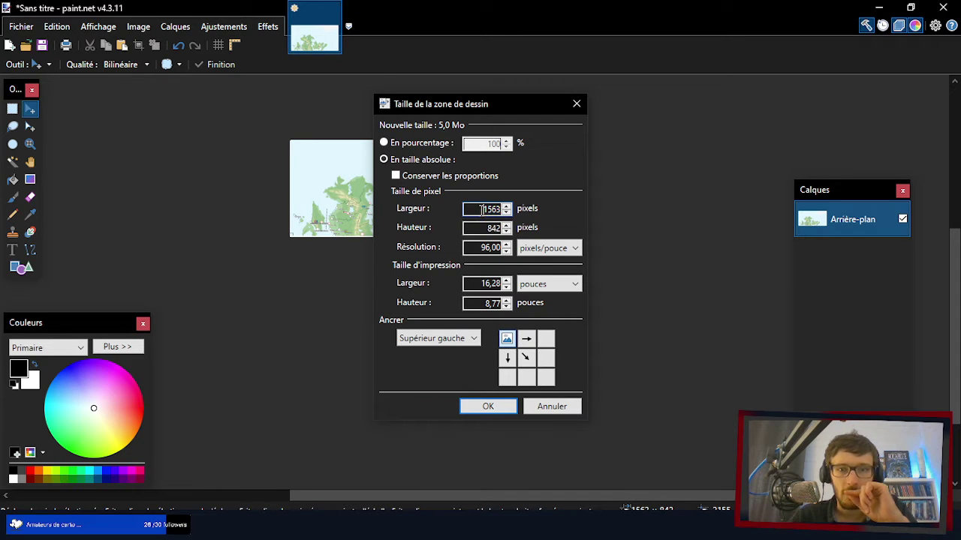
pyautogui.write('6')
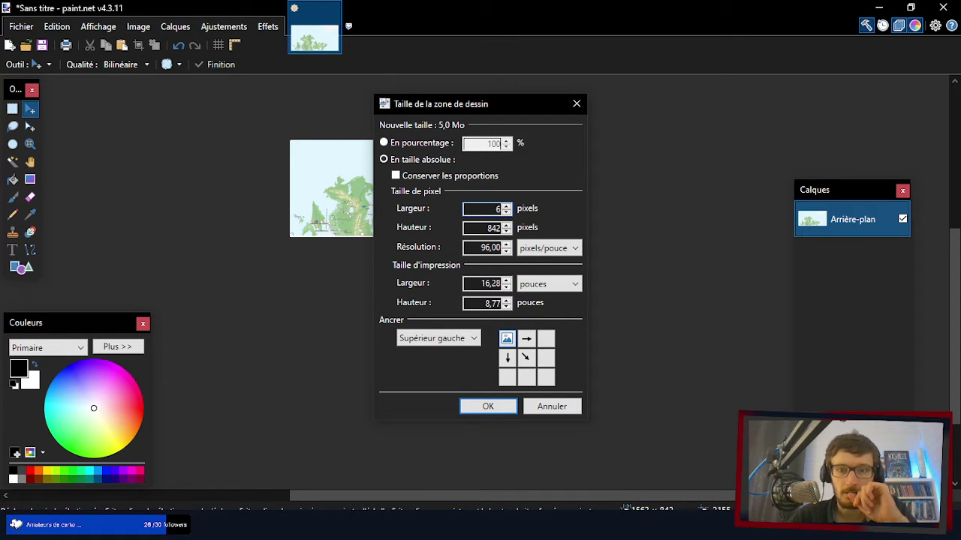
pyautogui.write('000')
pyautogui.press('Tab')
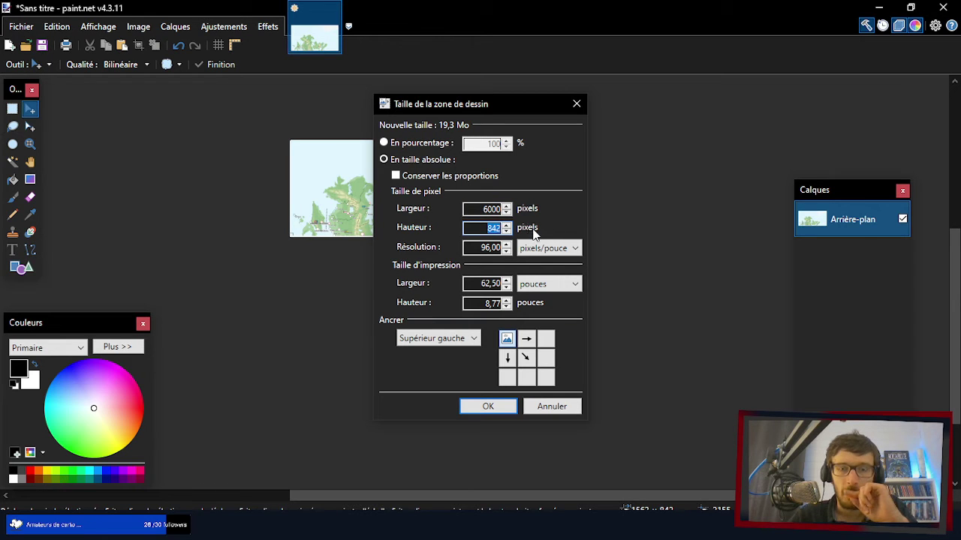
pyautogui.write('30')
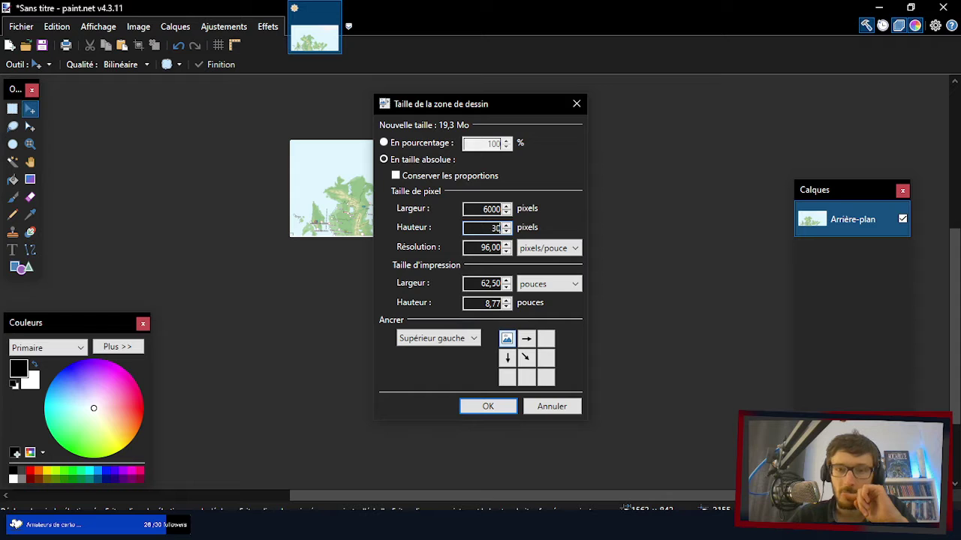
pyautogui.write('00')
pyautogui.click(490, 405)
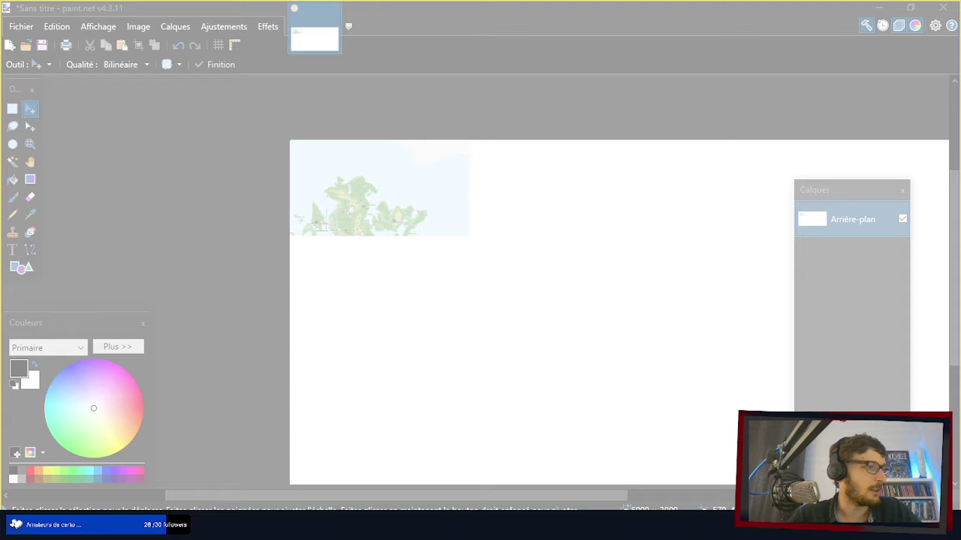
# - Paste the second map capture and move it to overlap the eastern edge of the first one
pyautogui.press('Escape')
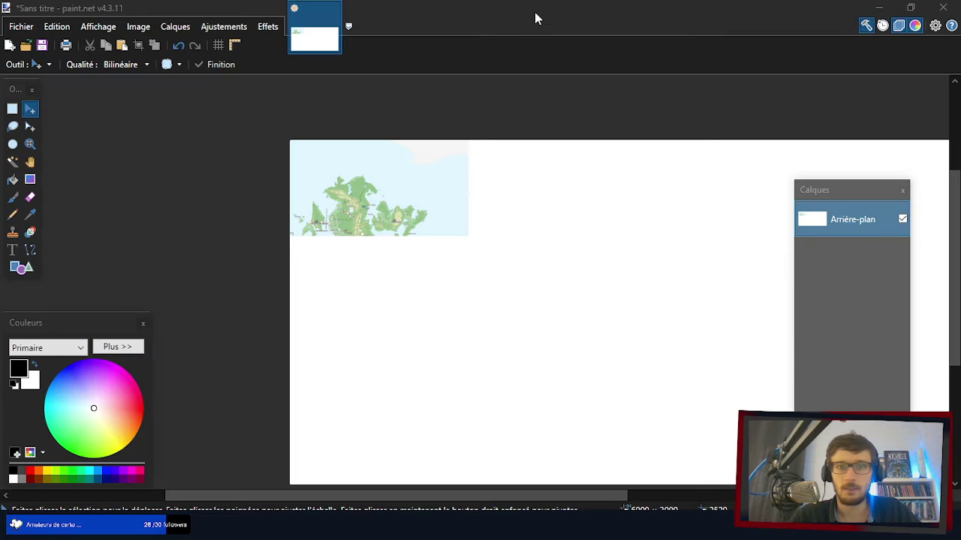
pyautogui.scroll(2, 661, 163)
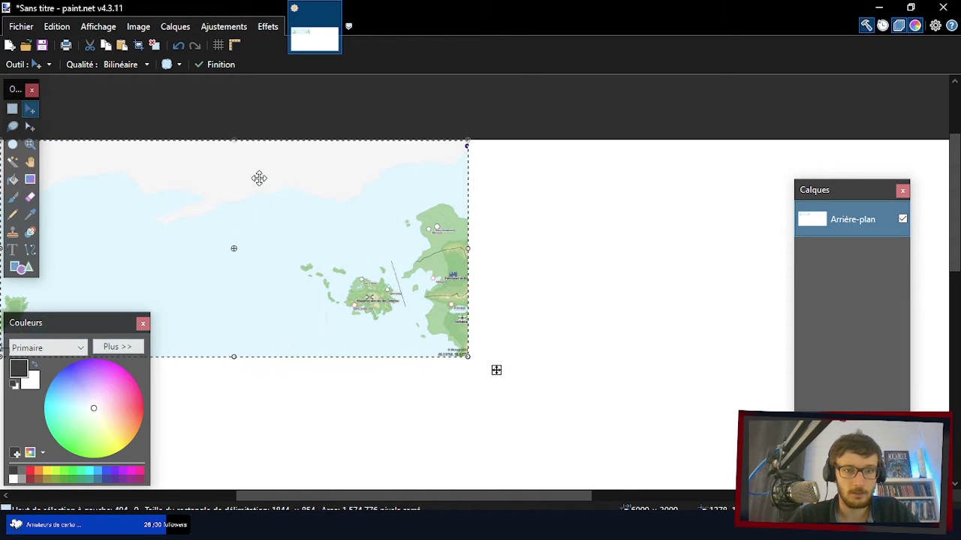
pyautogui.moveTo(258, 178); pyautogui.dragTo(539, 188)
pyautogui.scroll(-1, 250, 167)
pyautogui.scroll(3, 386, 200)
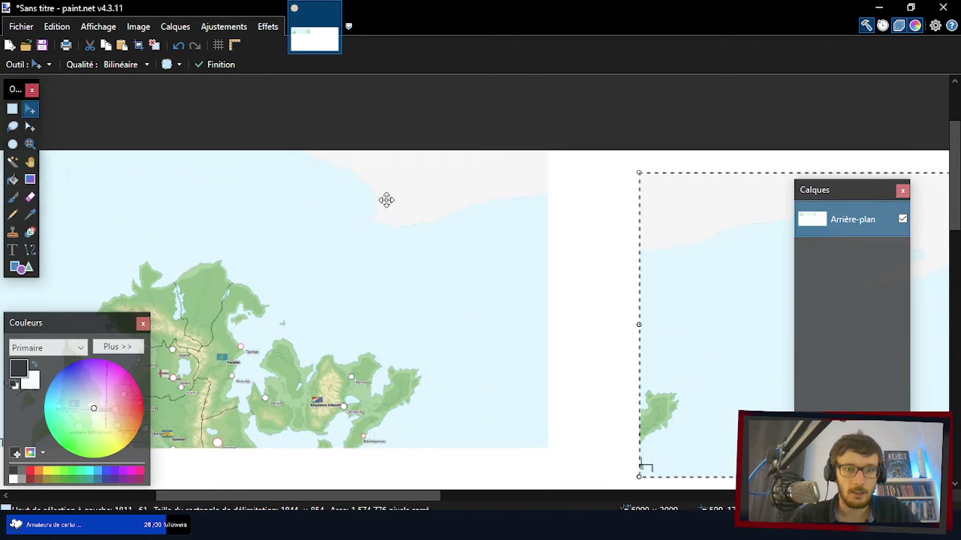
pyautogui.moveTo(626, 296); pyautogui.dragTo(463, 298)
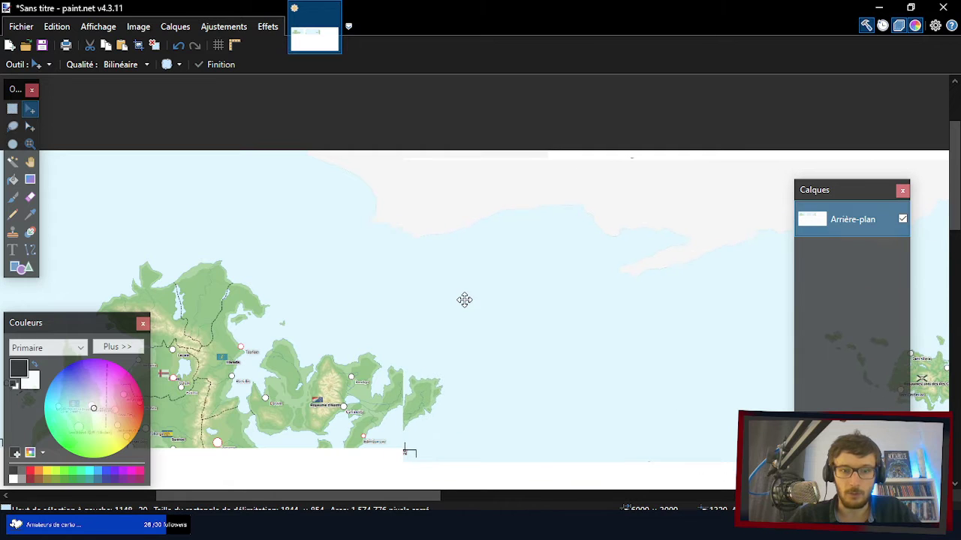
# - Align the second capture vertically with the first by matching the pale northern landmass along the image's upper edge
pyautogui.scroll(2, 378, 248)
pyautogui.scroll(3, 484, 200)
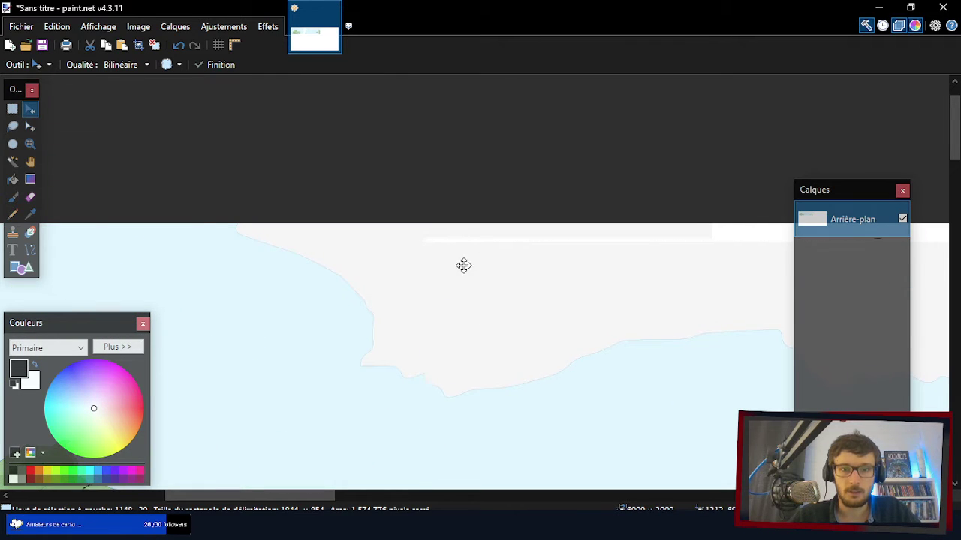
pyautogui.scroll(2, 420, 189)
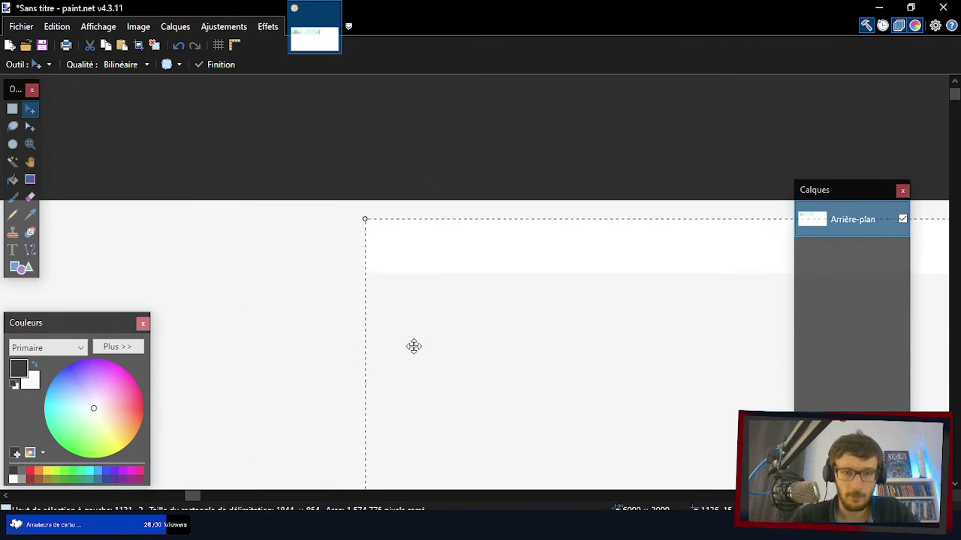
pyautogui.moveTo(418, 273); pyautogui.dragTo(423, 114)
pyautogui.scroll(-3, 438, 225)
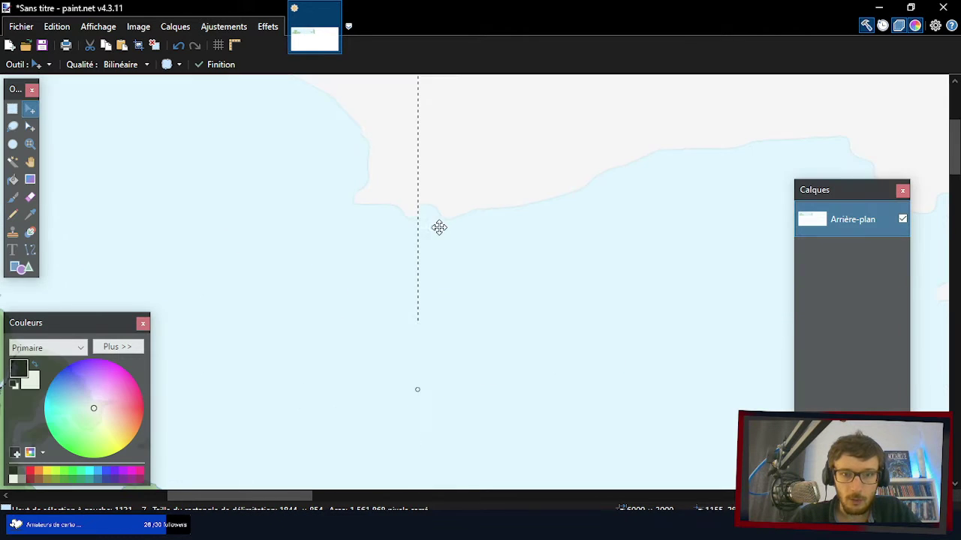
pyautogui.scroll(-4, 436, 226)
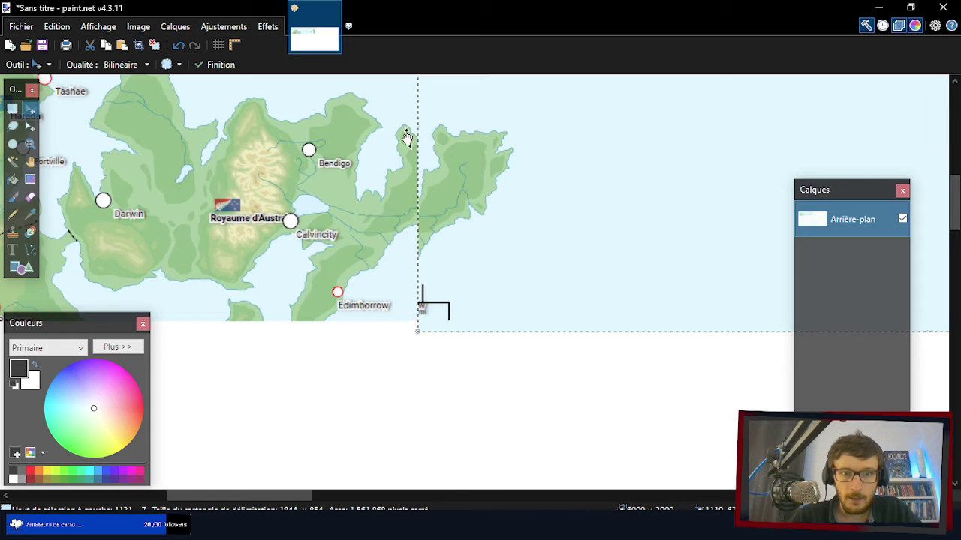
# - Nudge the second capture left until the coastline east of Bendigo joins seamlessly, and clear the selection
pyautogui.scroll(3, 408, 140)
pyautogui.scroll(2, 435, 219)
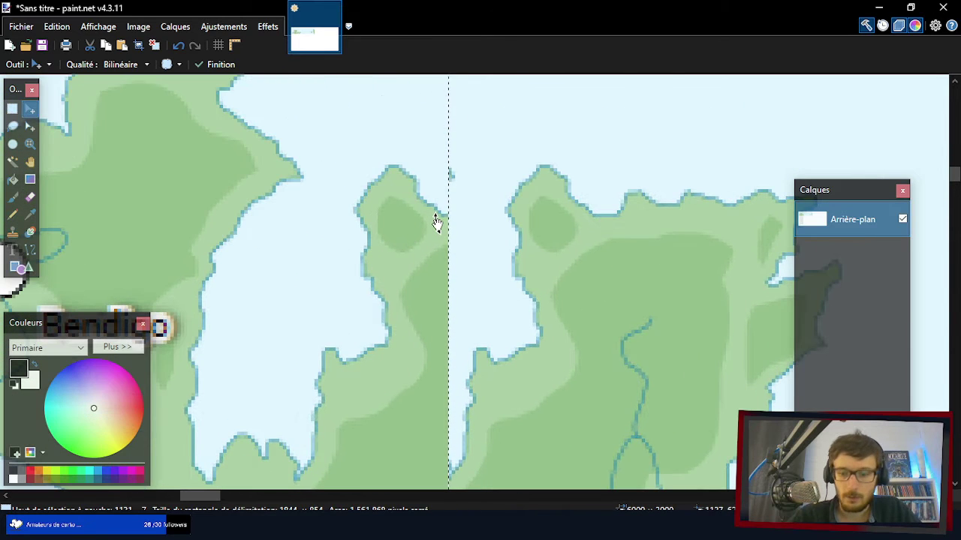
pyautogui.press('Left')
pyautogui.press('Left')
pyautogui.press('Left')
pyautogui.press('Left')
pyautogui.press('Left')
pyautogui.press('Left')
pyautogui.press('Left')
pyautogui.press('Left')
pyautogui.press('Left')
pyautogui.press('Left')
pyautogui.press('Left')
pyautogui.press('Left')
pyautogui.press('Left')
pyautogui.press('Left')
pyautogui.press('Left')
pyautogui.press('Left')
pyautogui.press('Left')
pyautogui.press('Left')
pyautogui.press('Left')
pyautogui.press('Left')
pyautogui.press('Left')
pyautogui.press('Left')
pyautogui.press('Left')
pyautogui.press('Left')
pyautogui.press('Left')
pyautogui.press('Left')
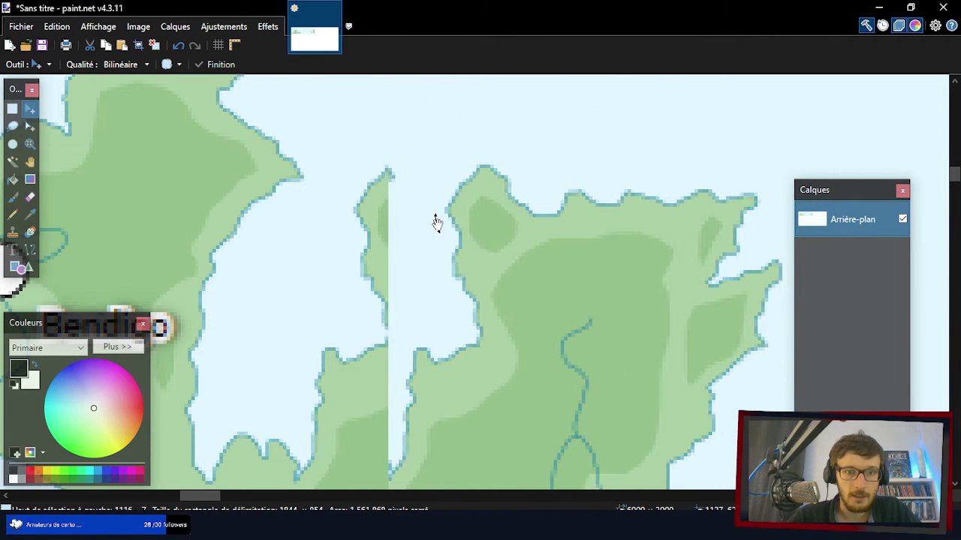
pyautogui.press('Left')
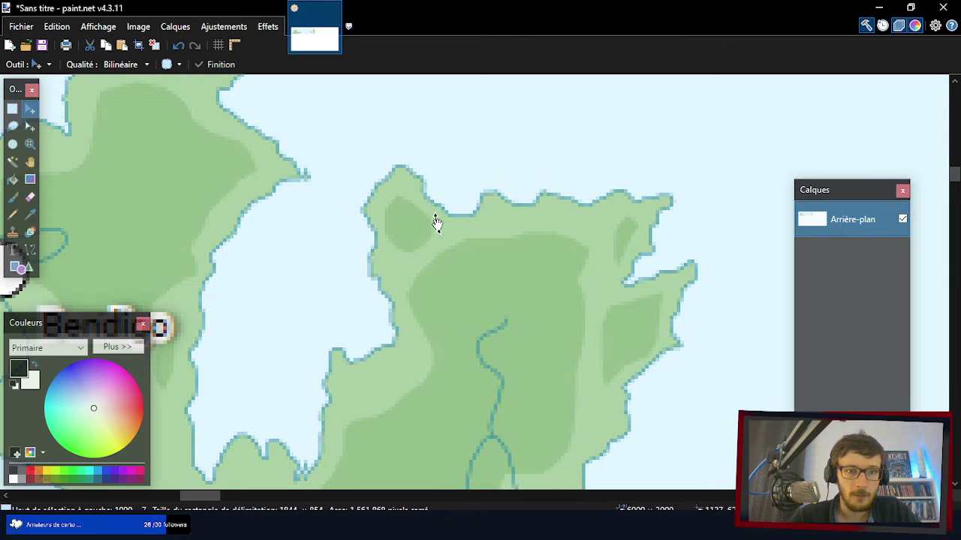
pyautogui.press('Left')
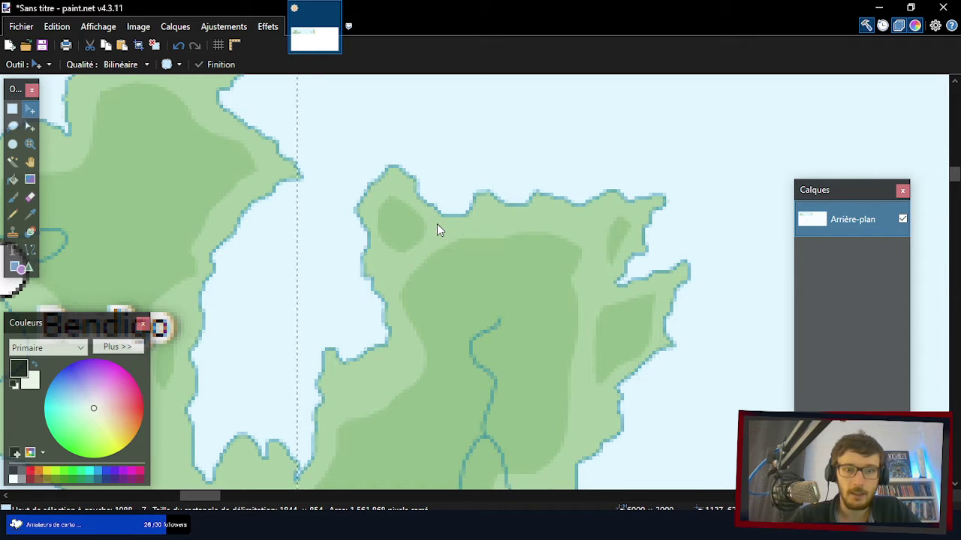
pyautogui.scroll(-3, 321, 193)
pyautogui.scroll(-2, 341, 308)
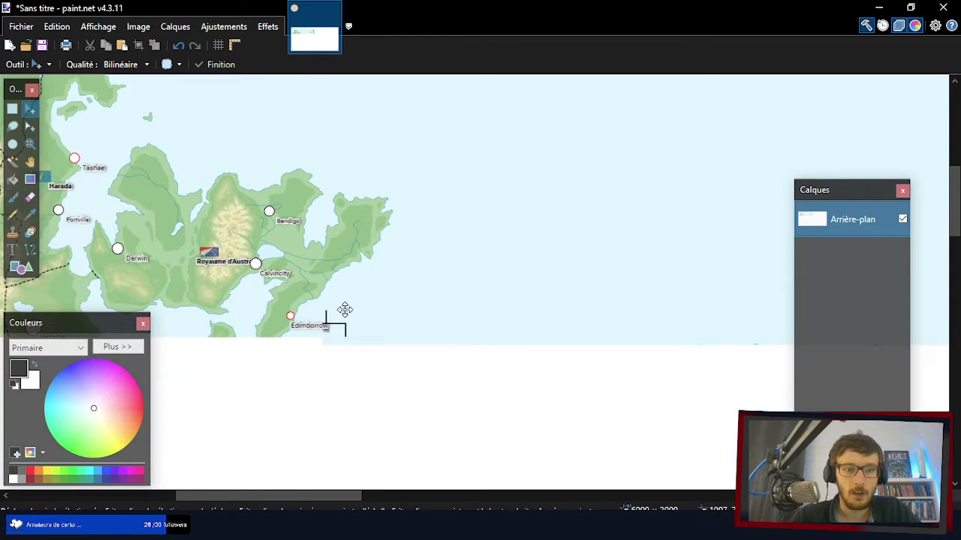
pyautogui.scroll(-1, 308, 300)
pyautogui.scroll(-2, 280, 291)
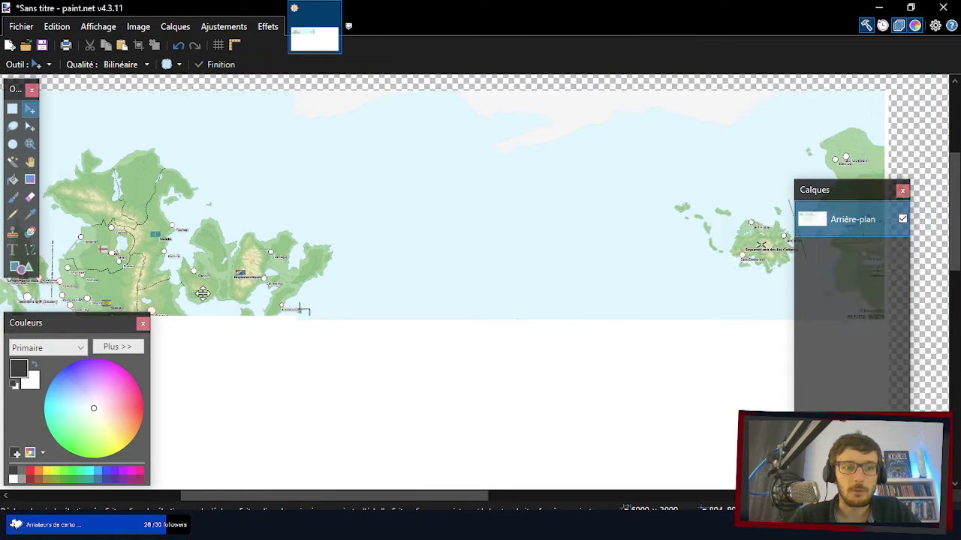
pyautogui.scroll(-2, 175, 212)
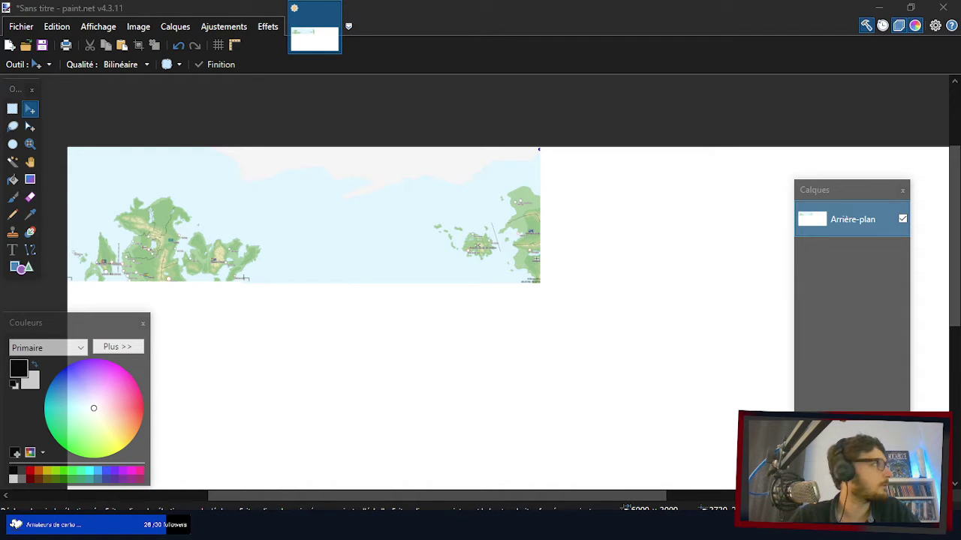
# - Paste the third map capture and move it to overlap the eastern edge of the assembled map
pyautogui.hotkey('ctrl', 'n')
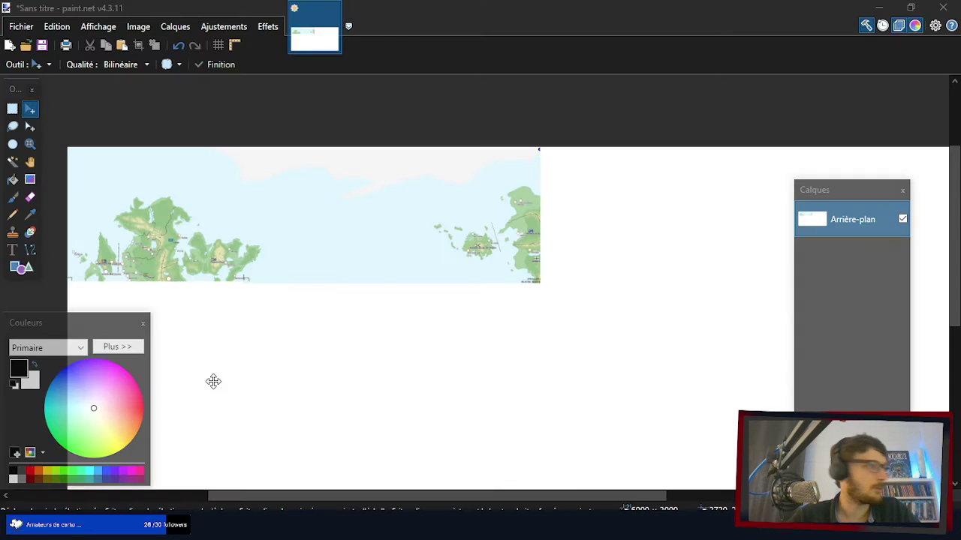
pyautogui.click(686, 29)
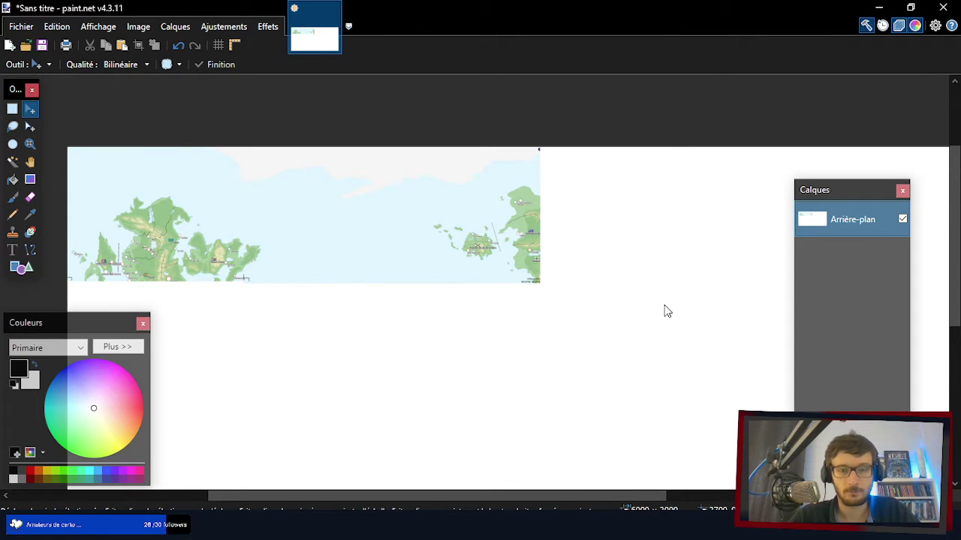
pyautogui.hotkey('ctrl', 'v')
pyautogui.moveTo(277, 216); pyautogui.dragTo(751, 235)
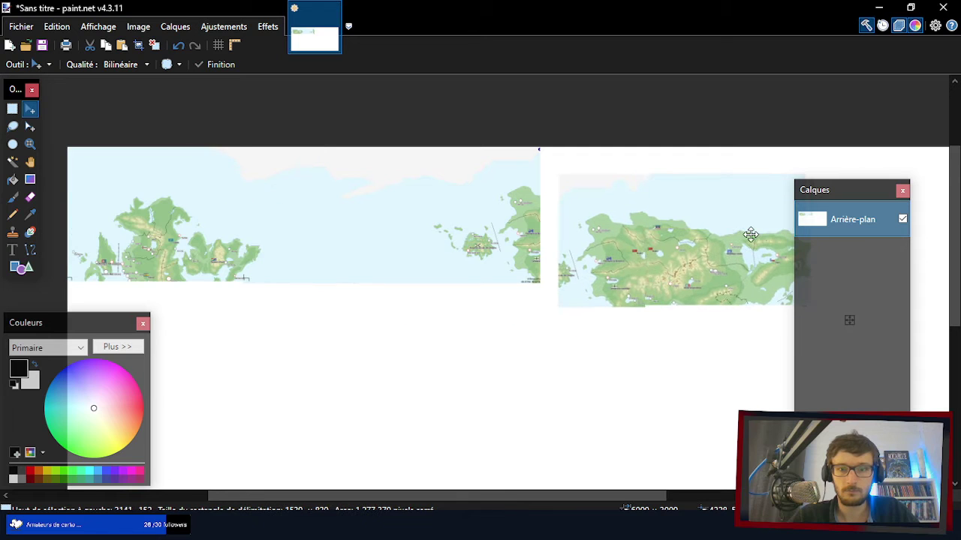
pyautogui.scroll(5, 525, 232)
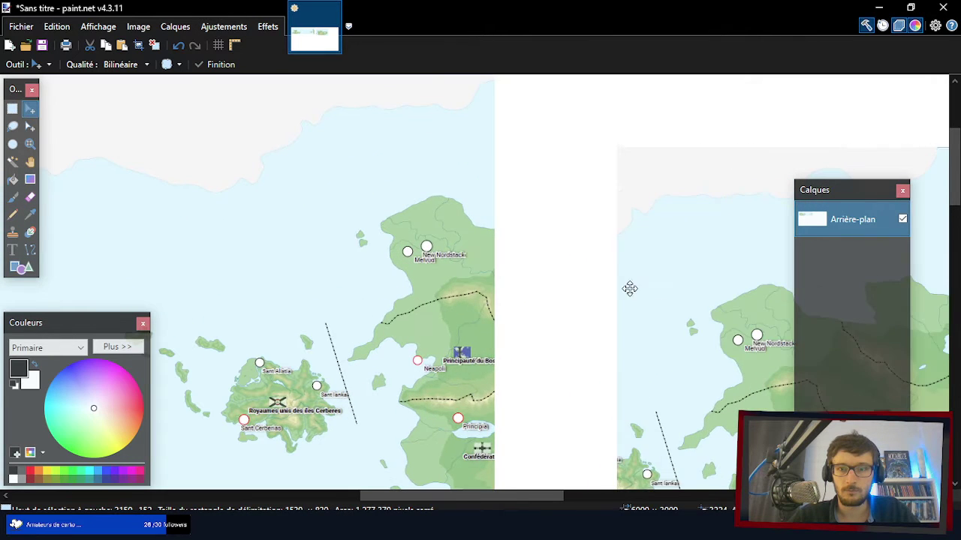
pyautogui.moveTo(630, 288); pyautogui.dragTo(355, 238)
# - Align the third capture vertically so its northern landmass is flush with the image's upper edge
pyautogui.scroll(5, 324, 178)
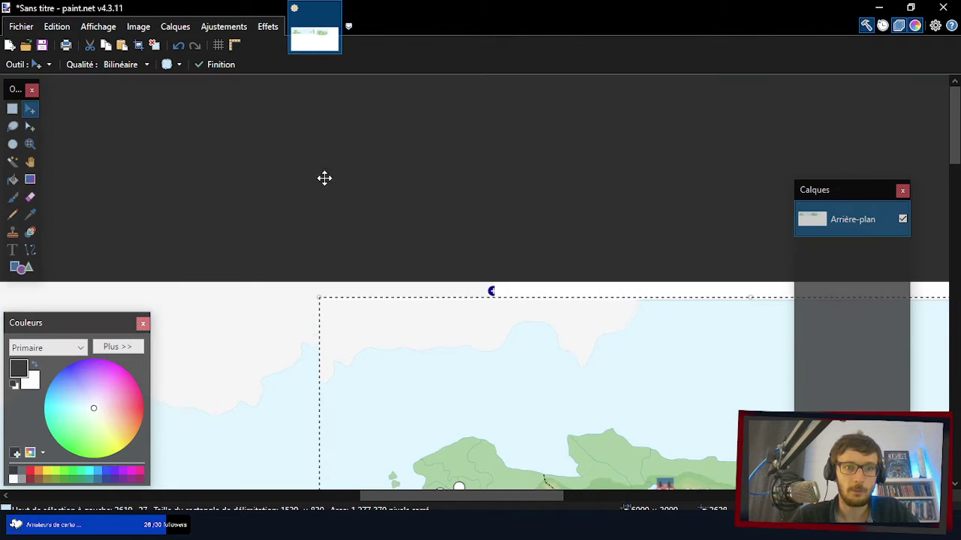
pyautogui.scroll(-5, 302, 332)
pyautogui.moveTo(360, 328); pyautogui.dragTo(369, 140)
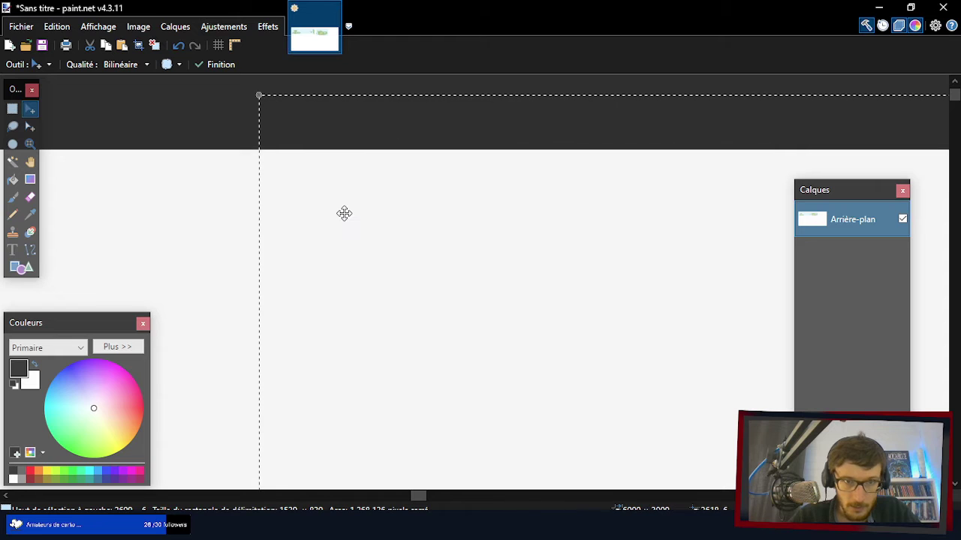
pyautogui.hotkey('ctrl', 'd')
pyautogui.press('Up')
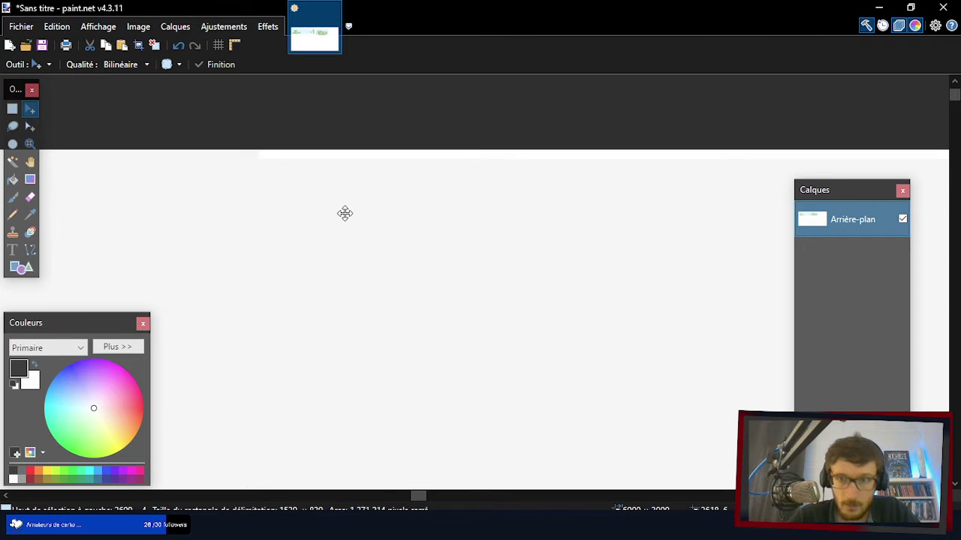
pyautogui.press('Down')
pyautogui.scroll(-5, 457, 125)
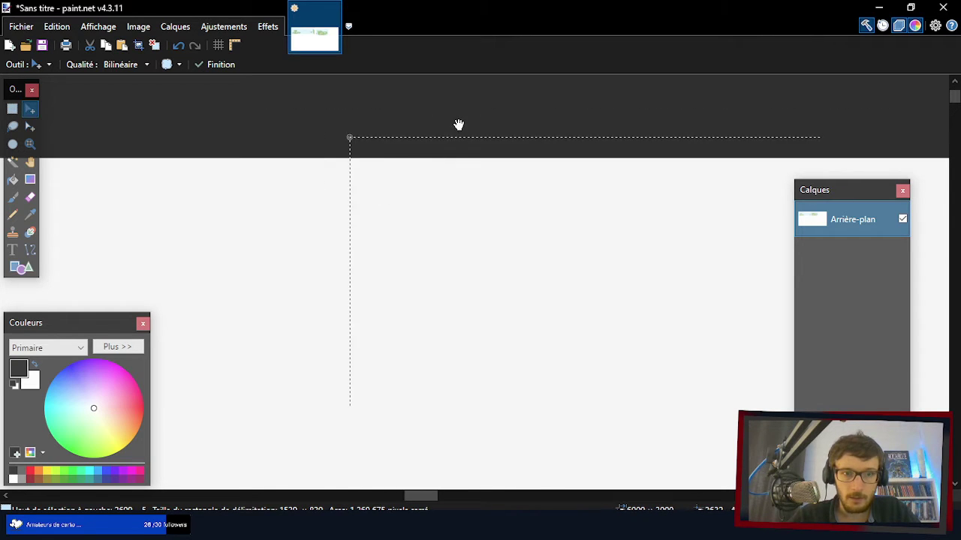
# - Nudge the third capture left about 35 pixels until its northern coastline meets the one on the assembled map
pyautogui.scroll(2, 458, 135)
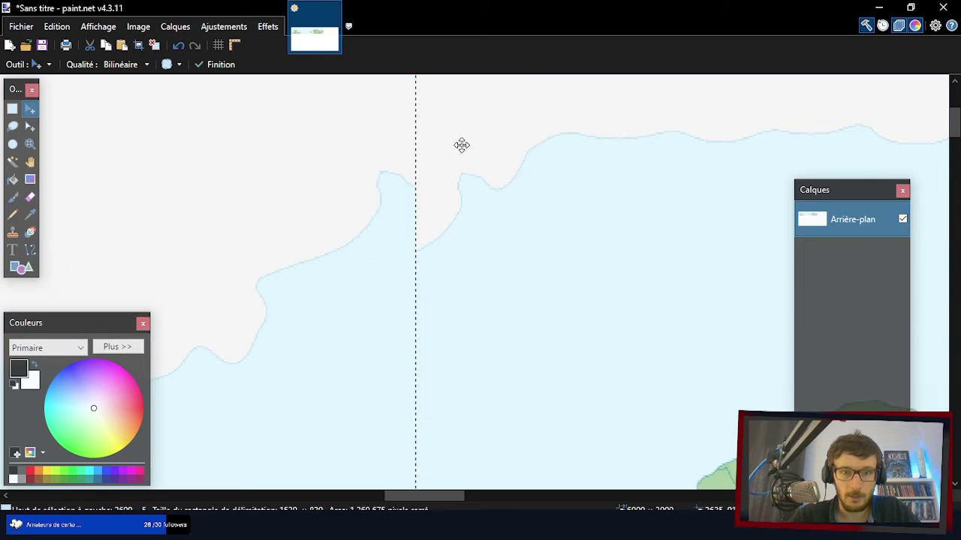
pyautogui.press('Left')
pyautogui.press('Left')
pyautogui.press('Left')
pyautogui.press('Left')
pyautogui.press('Left')
pyautogui.press('Left')
pyautogui.press('Left')
pyautogui.press('Left')
pyautogui.press('Left')
pyautogui.press('Left')
pyautogui.press('Left')
pyautogui.press('Left')
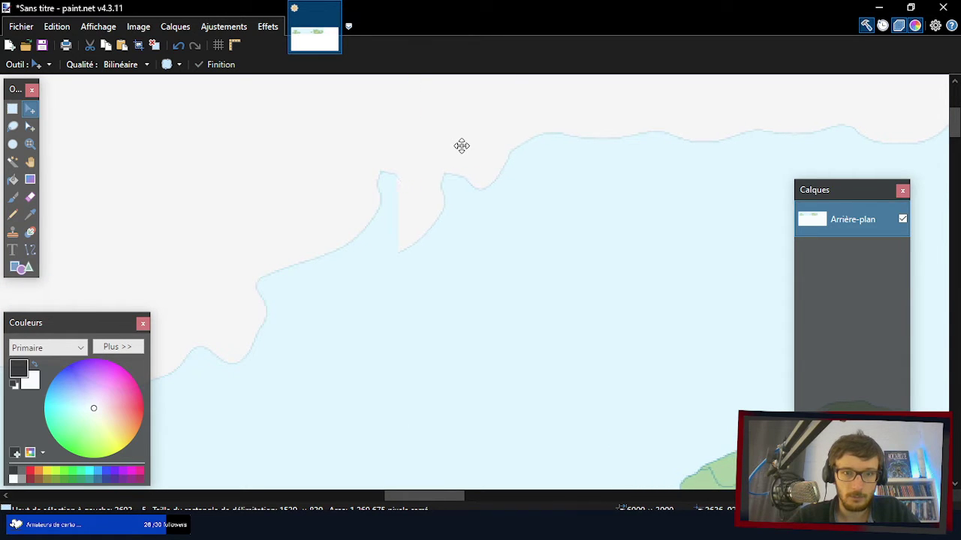
pyautogui.press('Left')
pyautogui.press('Left')
pyautogui.press('Left')
pyautogui.press('Left')
pyautogui.press('Left')
pyautogui.press('Left')
pyautogui.press('Left')
pyautogui.press('Left')
pyautogui.press('Left')
pyautogui.press('Left')
pyautogui.press('Left')
pyautogui.press('Left')
pyautogui.press('Left')
pyautogui.press('Left')
pyautogui.press('Left')
pyautogui.press('Left')
pyautogui.press('Left')
pyautogui.press('Left')
pyautogui.press('Left')
pyautogui.press('Left')
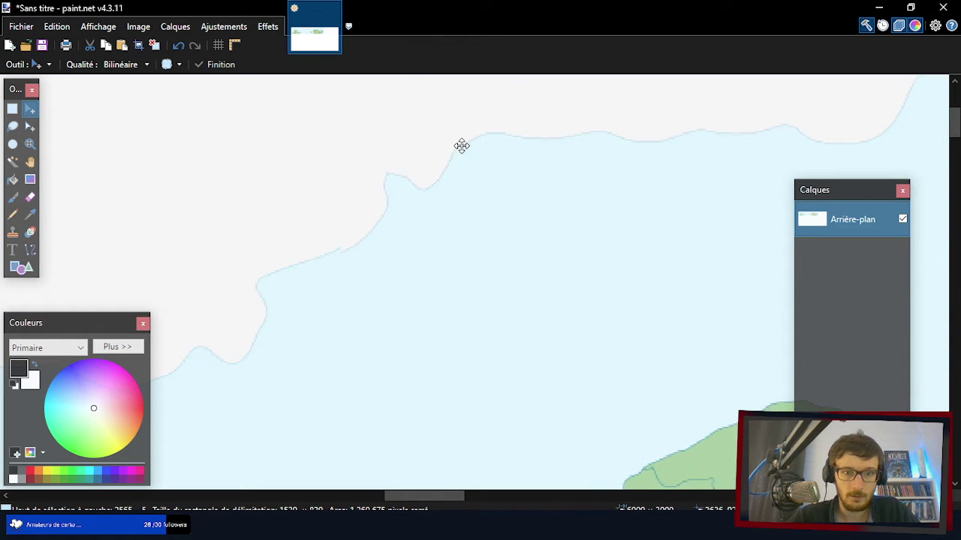
# - Fine-tune the third capture a few pixels left and one pixel up until the Sant Alistia label joins seamlessly
pyautogui.scroll(-10, 437, 160)
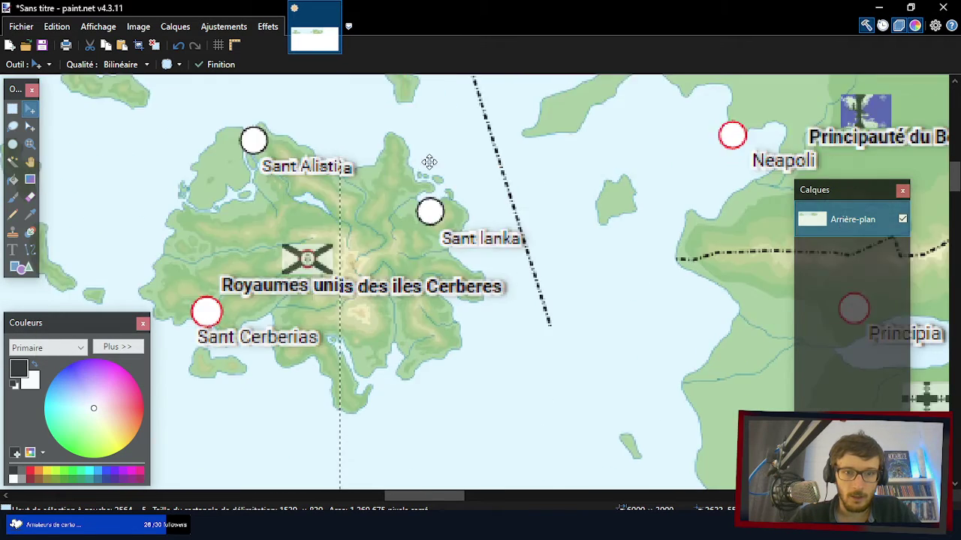
pyautogui.scroll(2, 438, 161)
pyautogui.scroll(3, 316, 285)
pyautogui.scroll(4, 375, 413)
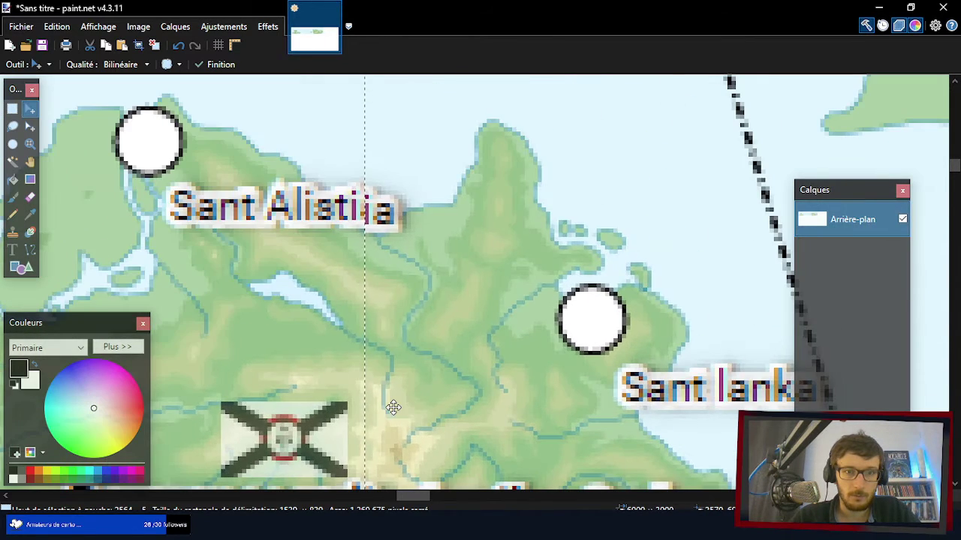
pyautogui.press('Left')
pyautogui.press('Left')
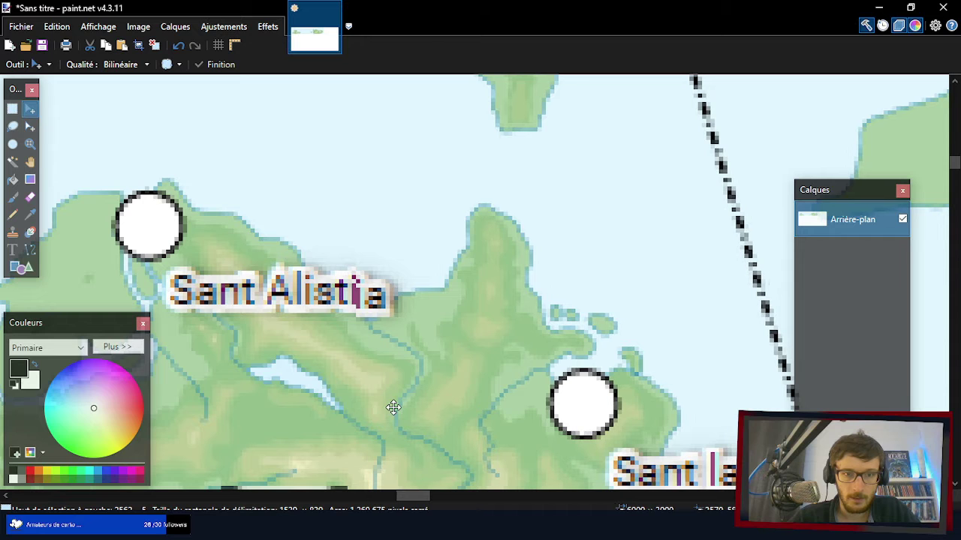
pyautogui.press('Left')
pyautogui.press('Right')
pyautogui.press('Up')
pyautogui.press('Left')
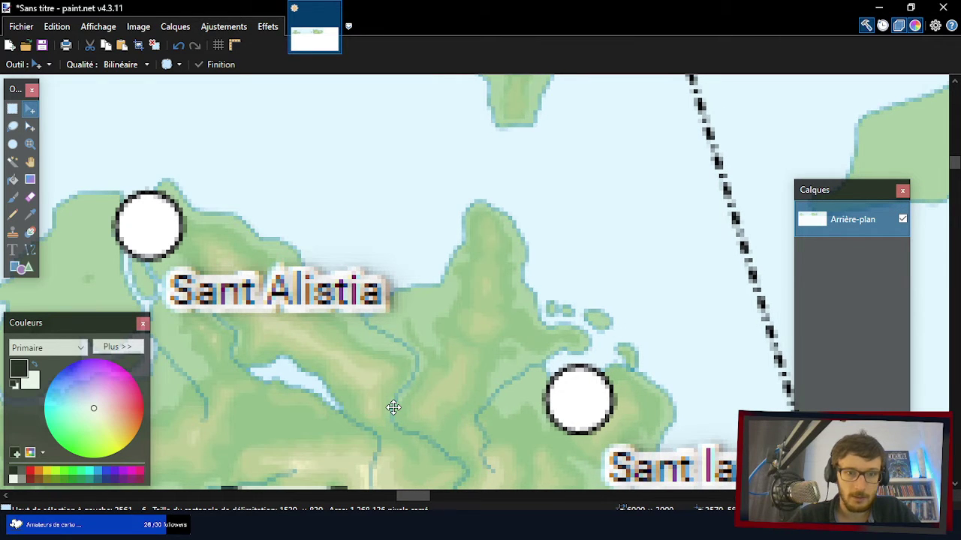
# - Check the third capture's seam down through the Cerberes islands to their southern peninsula, and clear the selection
pyautogui.scroll(-3, 425, 294)
pyautogui.scroll(-2, 413, 273)
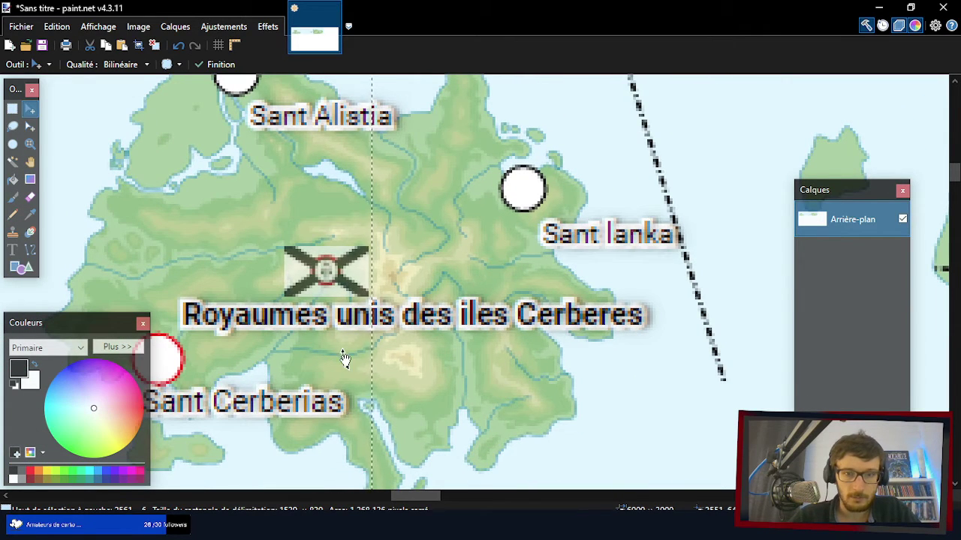
pyautogui.scroll(-2, 349, 361)
pyautogui.scroll(-1, 359, 370)
pyautogui.scroll(5, 359, 369)
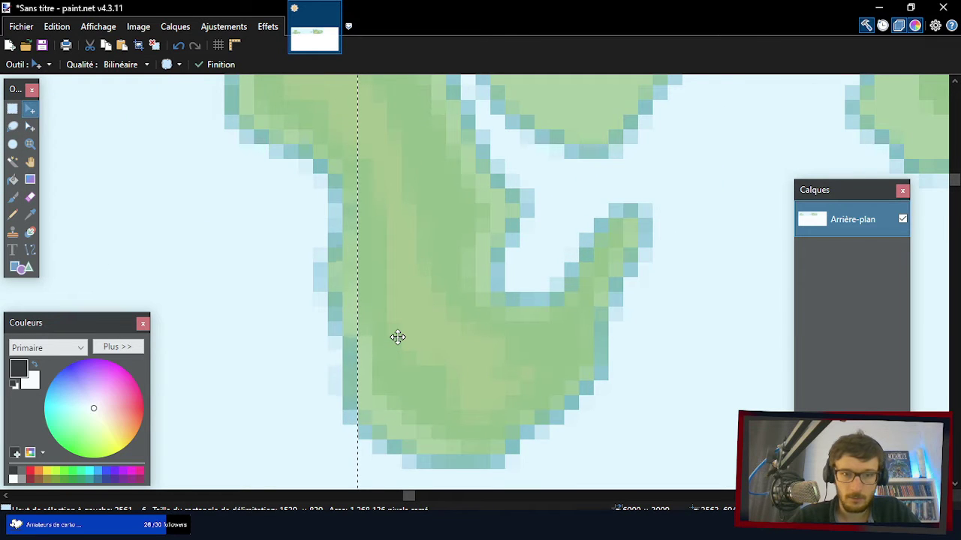
pyautogui.scroll(-5, 337, 343)
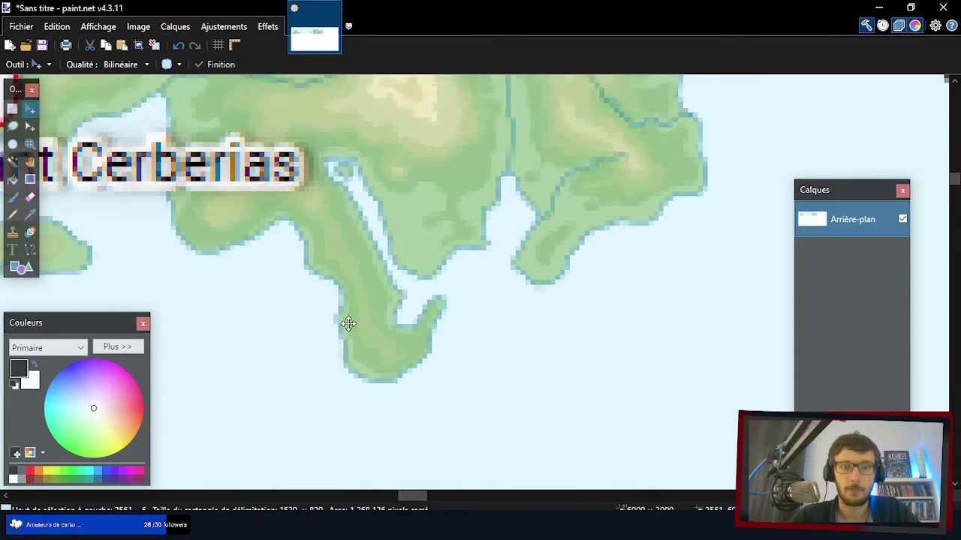
pyautogui.scroll(-5, 352, 320)
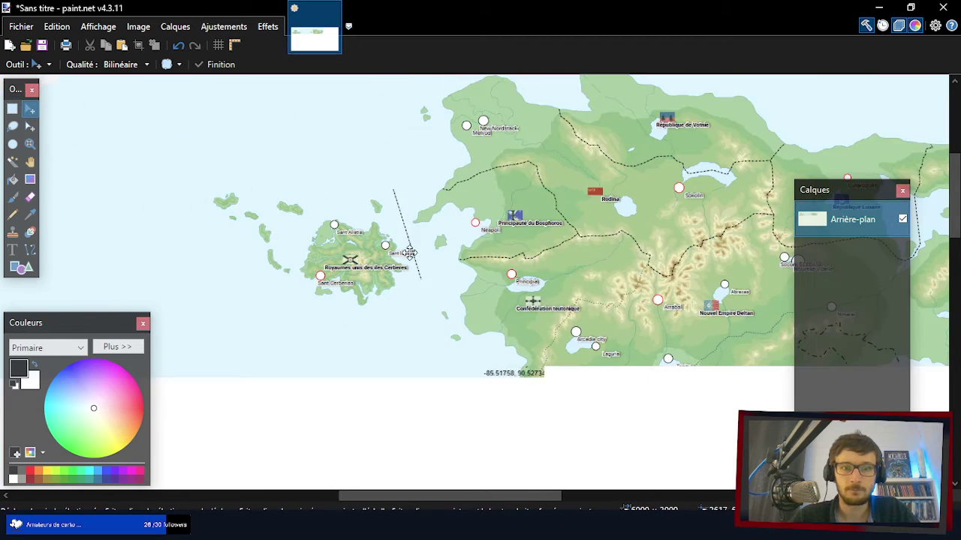
pyautogui.scroll(-1, 503, 185)
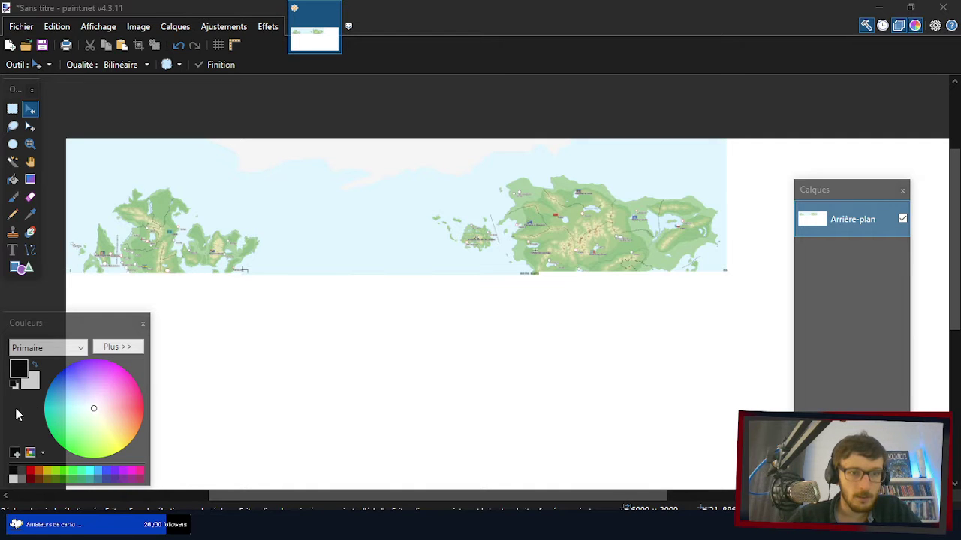
# - Take a screen capture of the map section south of the first one and paste it as the fourth capture
pyautogui.scroll(5, 100, 254)
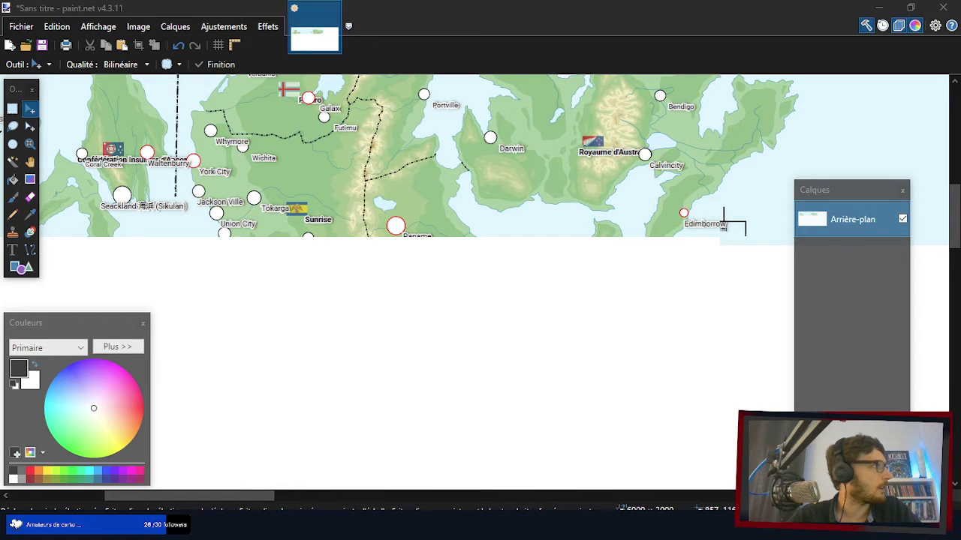
pyautogui.press('super+shift+s')
pyautogui.click(724, 223)
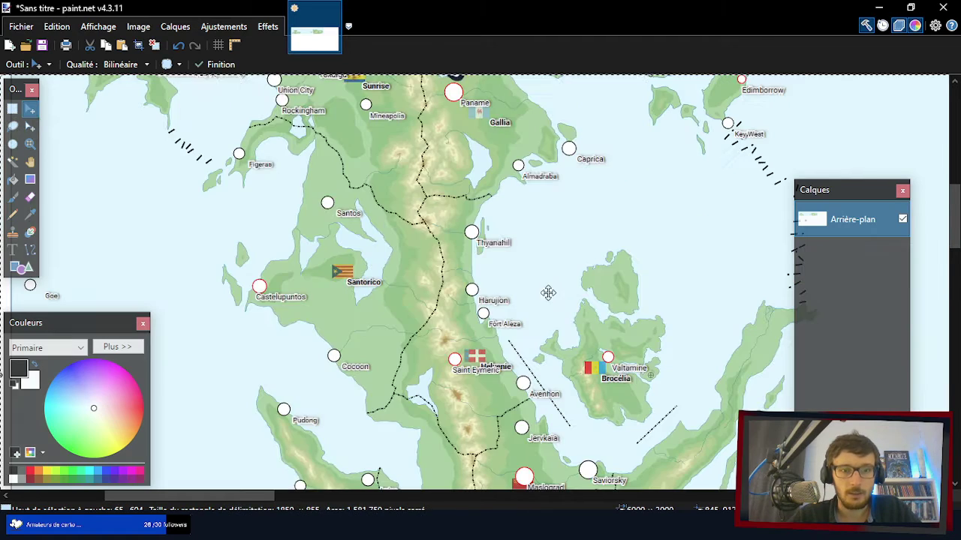
# - Try moving the fourth capture to overlap the first capture's lower edge near Seackland
pyautogui.scroll(-2, 563, 255)
pyautogui.scroll(-2, 561, 255)
pyautogui.scroll(3, 362, 267)
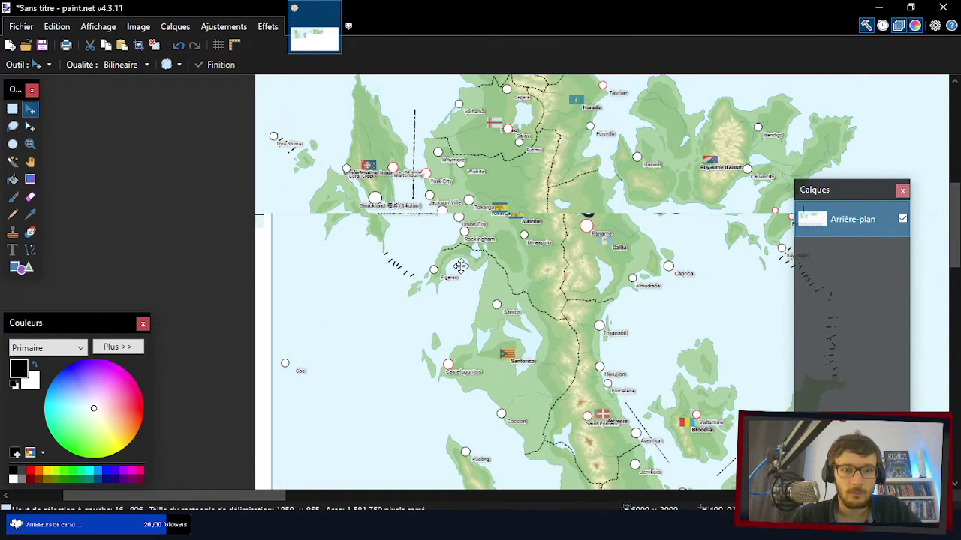
pyautogui.scroll(3, 375, 255)
pyautogui.scroll(2, 372, 251)
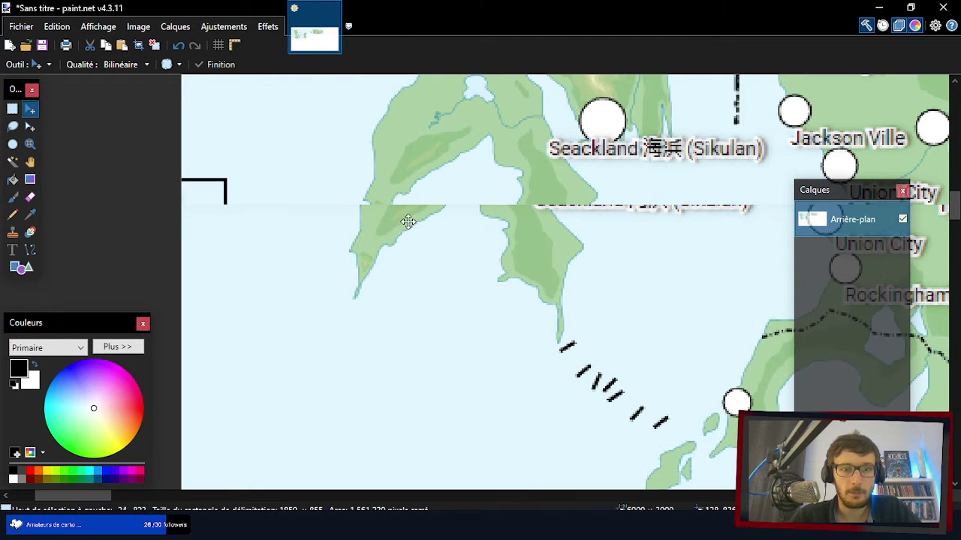
pyautogui.scroll(3, 431, 146)
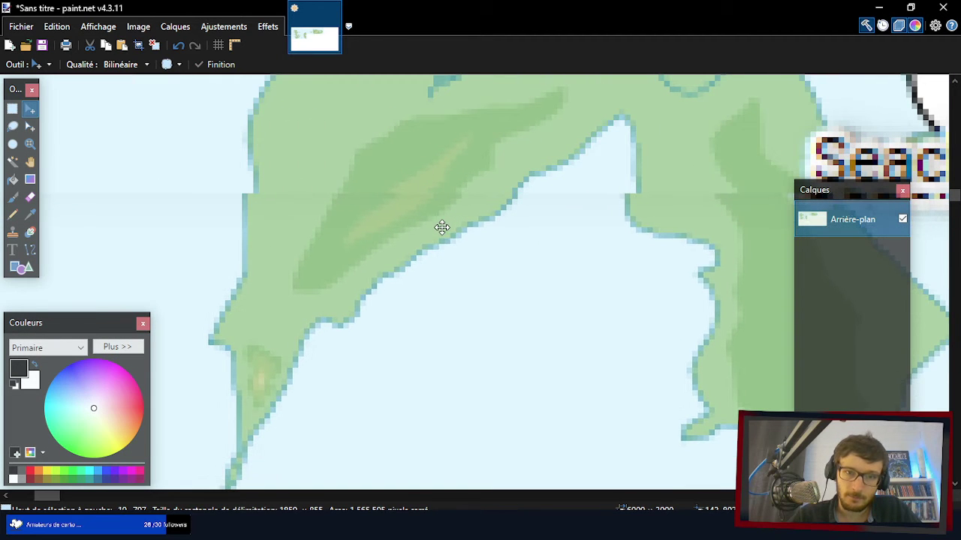
# - Try to align the fourth capture pixel by pixel with the first along the peninsula's western coastline near Seackland
pyautogui.moveTo(443, 199); pyautogui.dragTo(463, 218)
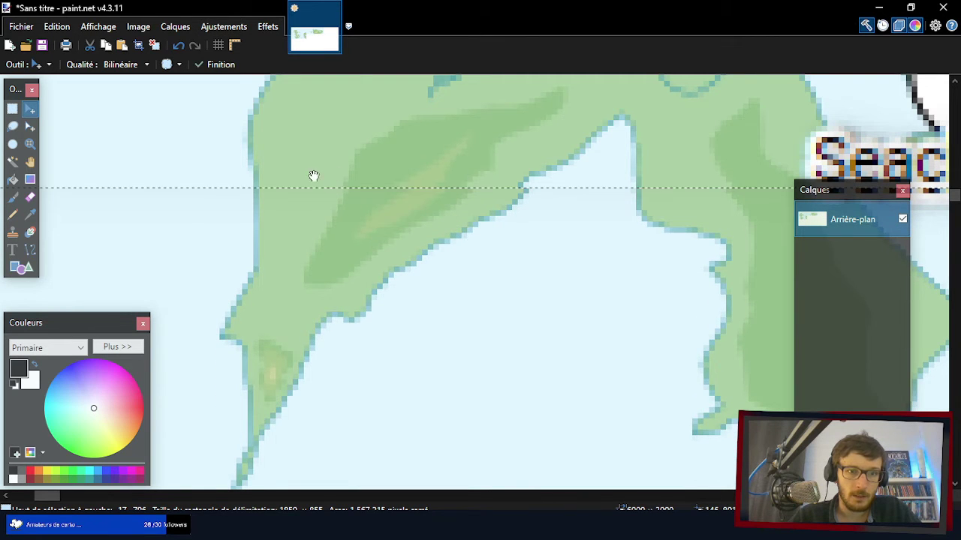
pyautogui.scroll(5, 313, 175)
pyautogui.hotkey('ctrl', 'd')
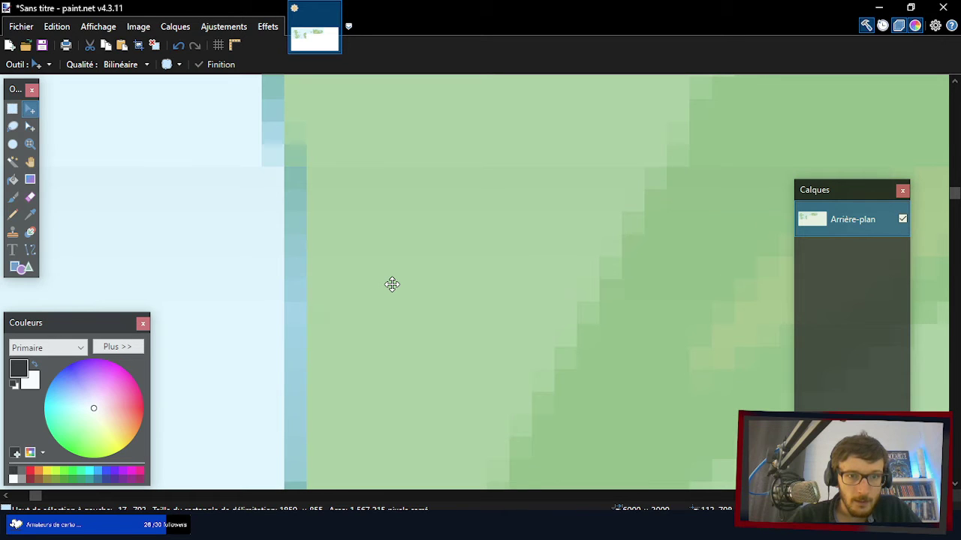
pyautogui.press('Right')
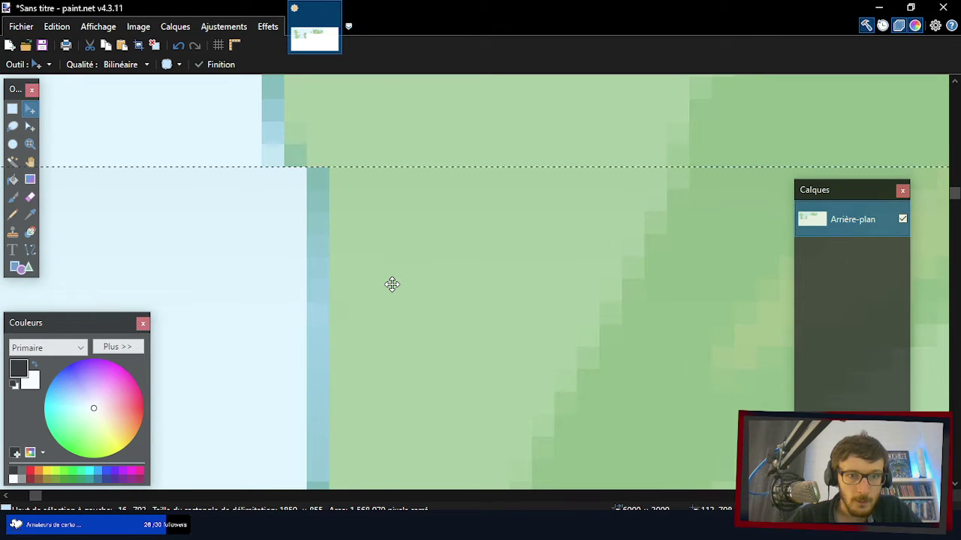
pyautogui.press('Left')
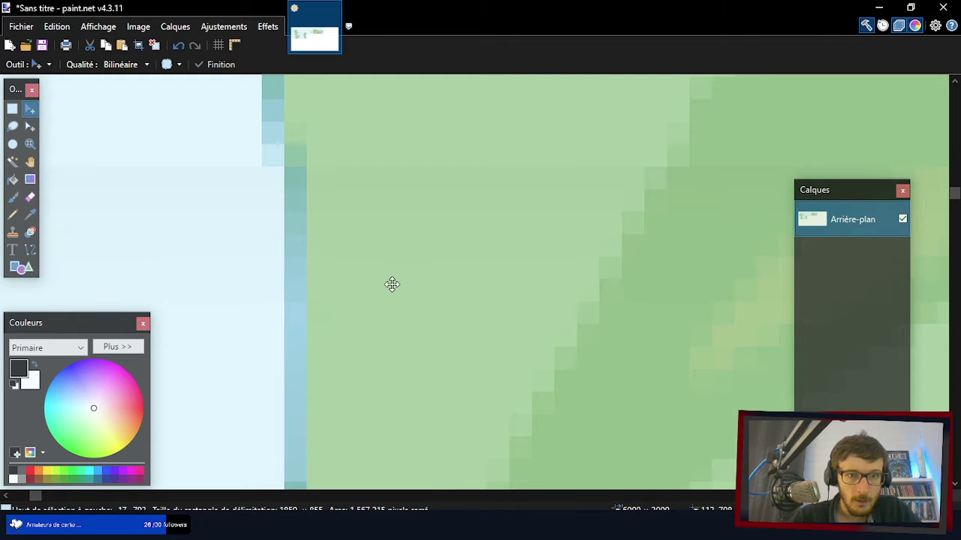
pyautogui.press('Up')
pyautogui.press('Down')
pyautogui.press('Down')
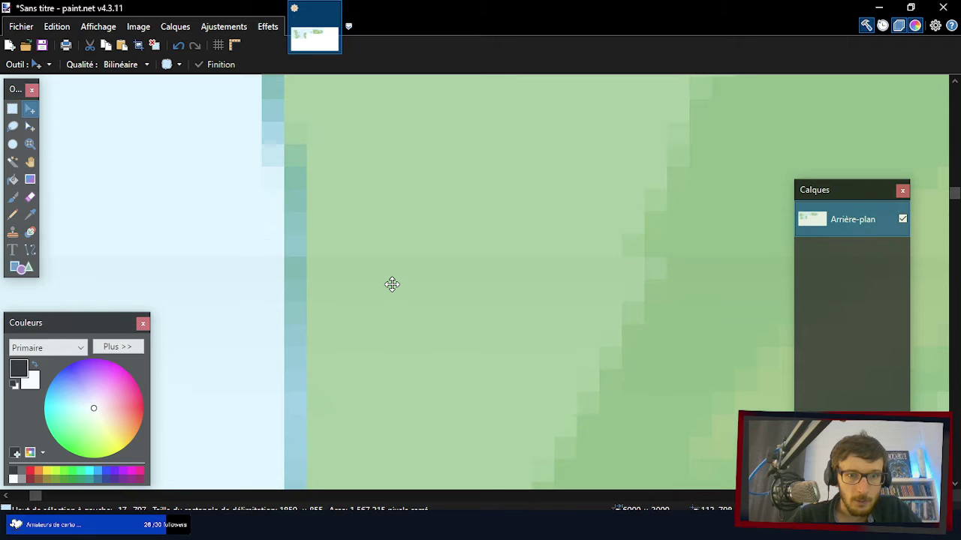
pyautogui.press('Up')
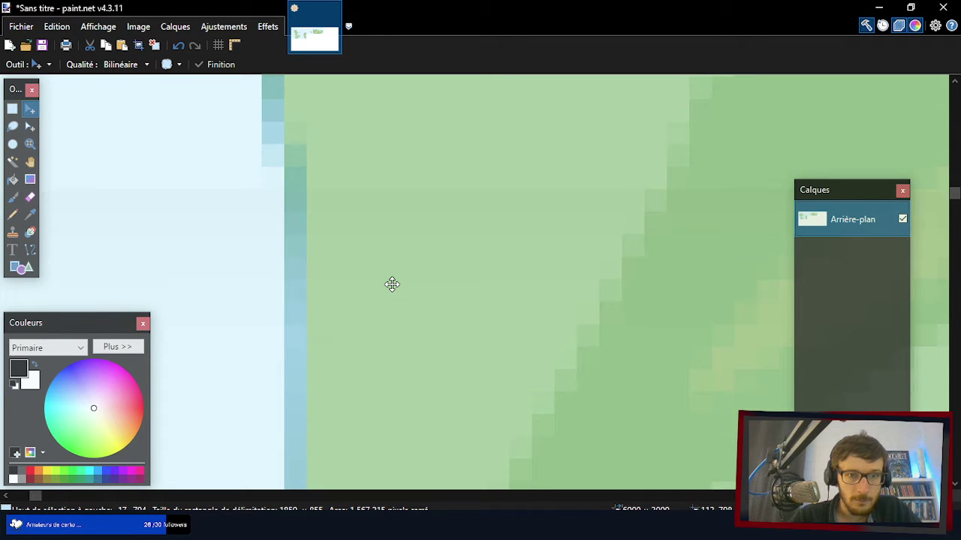
pyautogui.press('Down')
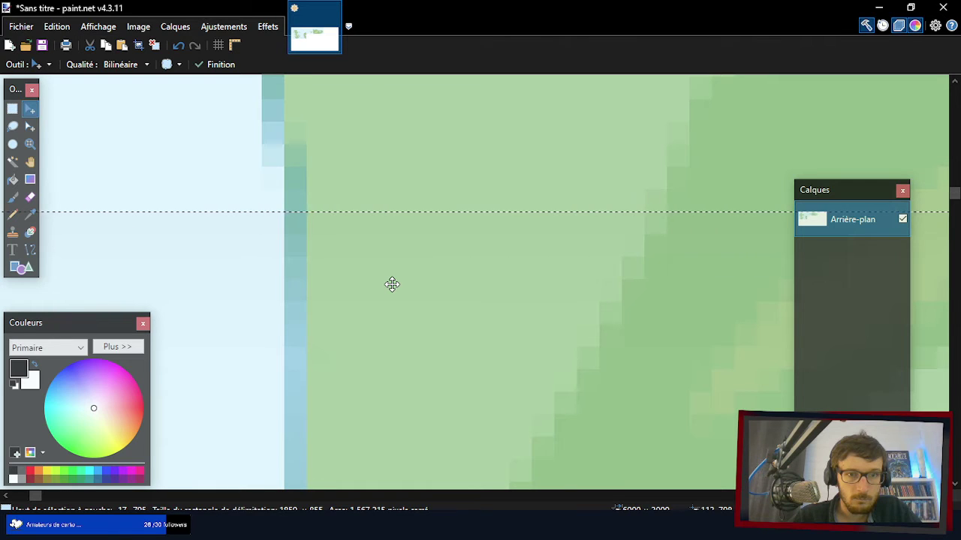
pyautogui.press('Up')
pyautogui.press('Up')
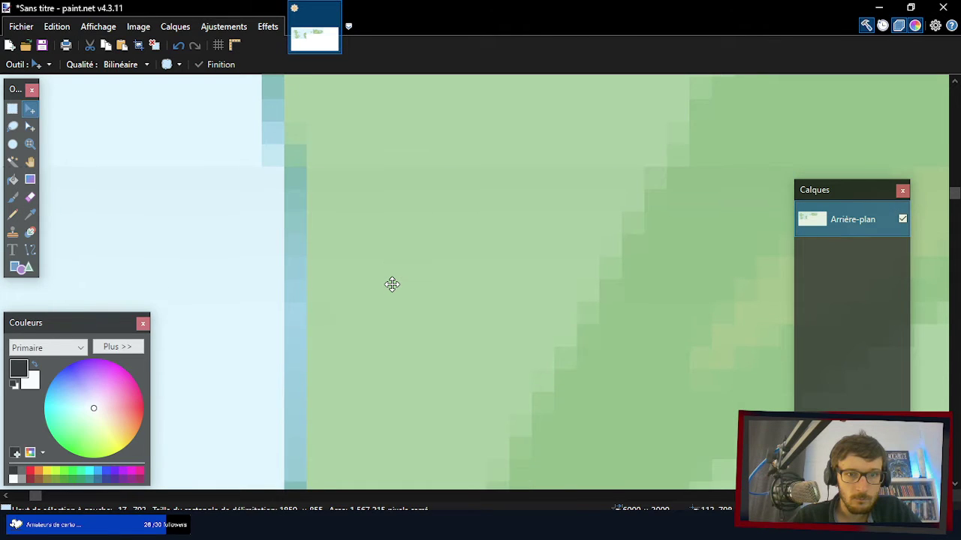
pyautogui.press('Down')
# - Inspect the fourth capture's seam from Seackland to Paname, clearing its selection and restoring it
pyautogui.scroll(-3, 279, 139)
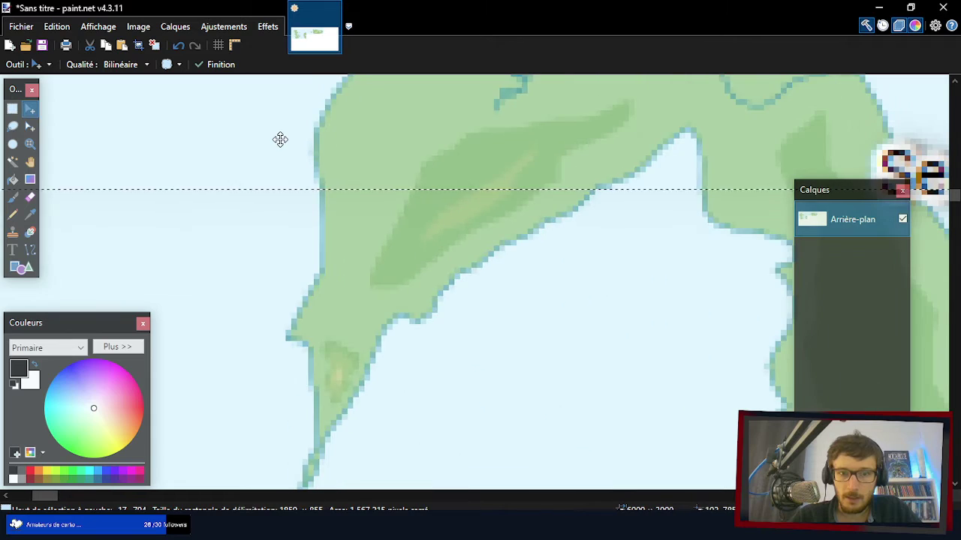
pyautogui.scroll(-6, 278, 140)
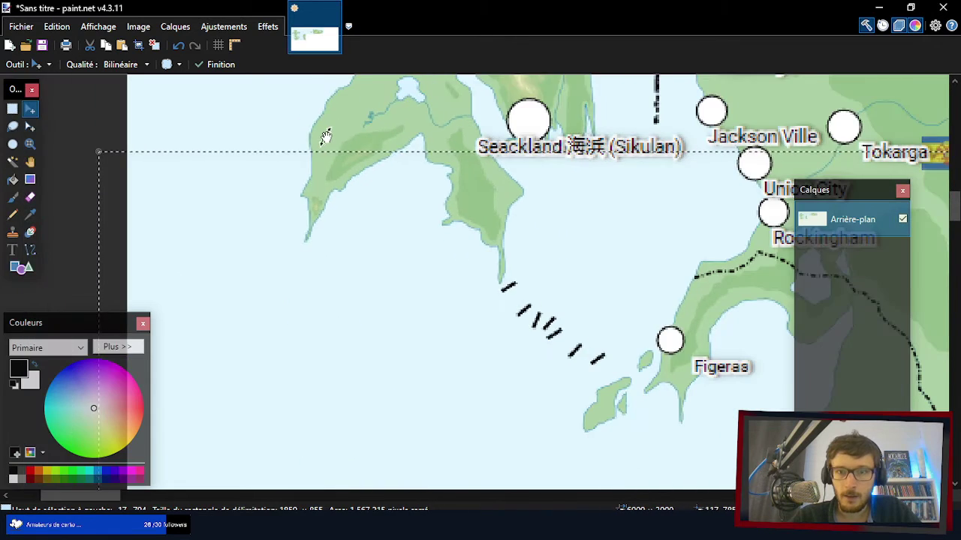
pyautogui.scroll(10, 586, 139)
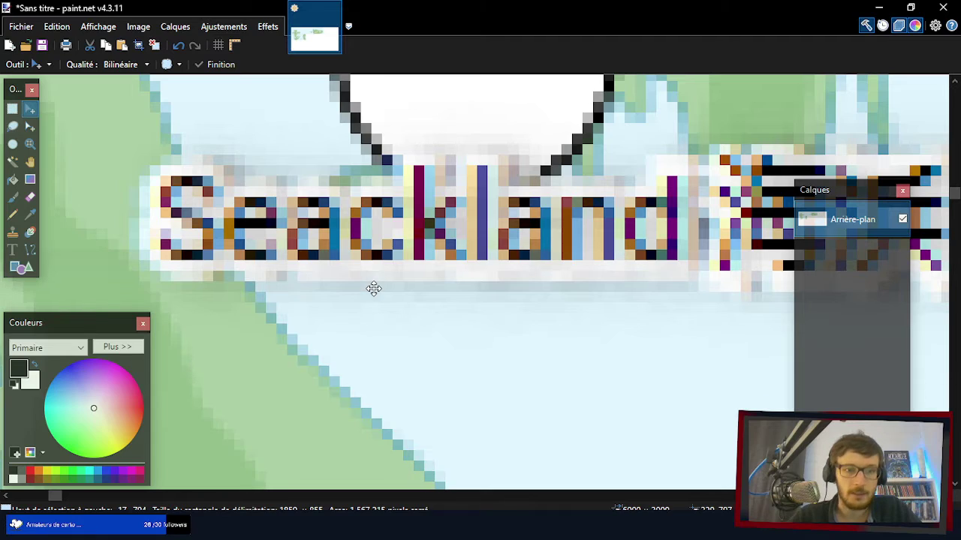
pyautogui.scroll(-10, 374, 289)
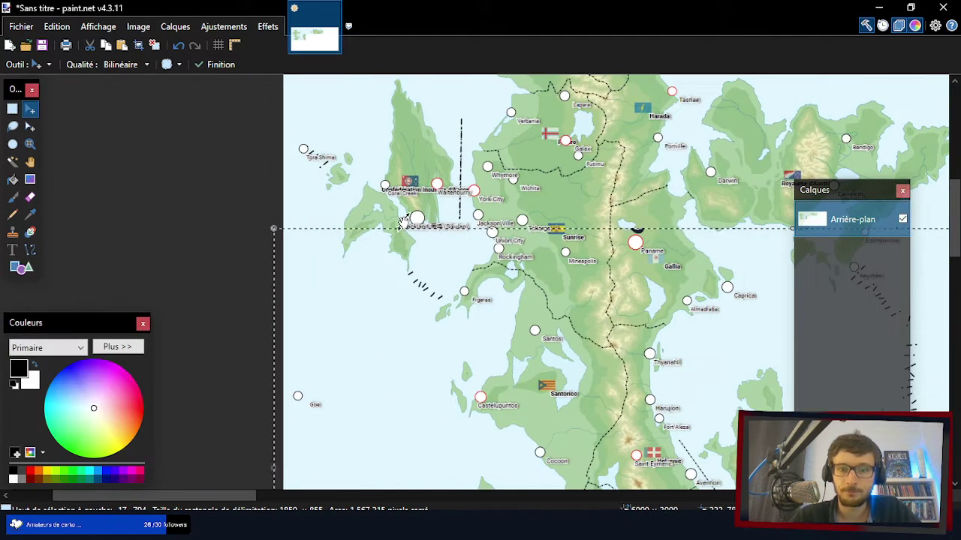
pyautogui.scroll(-2, 403, 223)
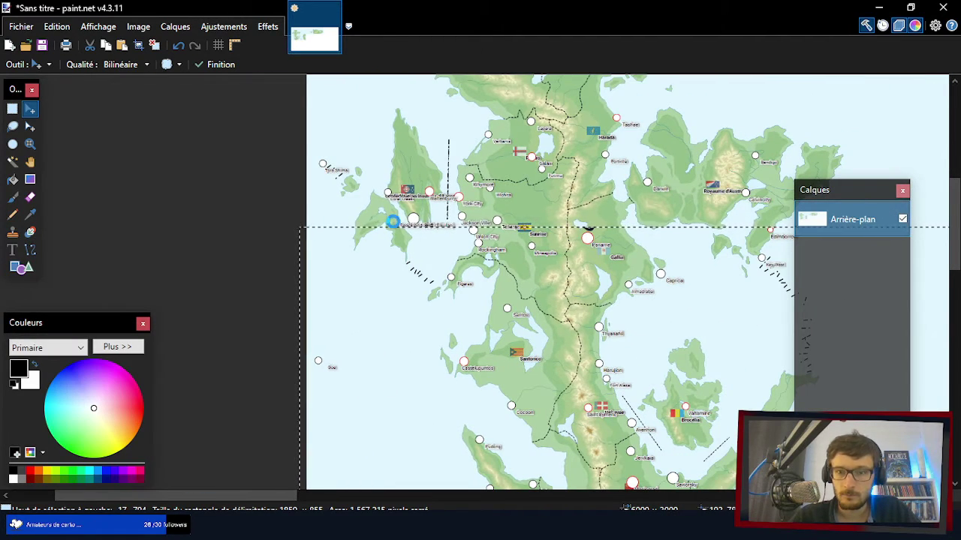
pyautogui.scroll(8, 597, 231)
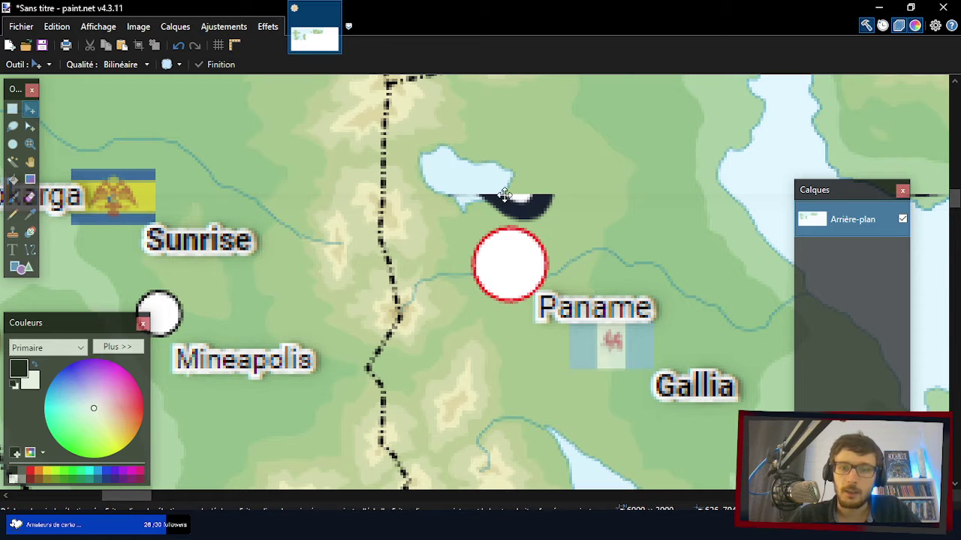
pyautogui.hotkey('ctrl', 'z')
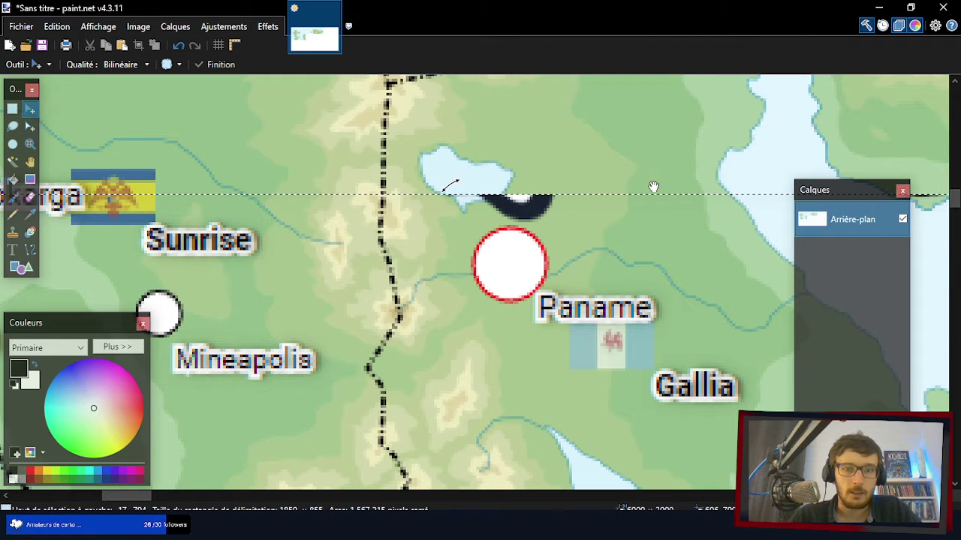
# - Try nudging the fourth capture two pixels down, and undo its moves back to where it was pasted
pyautogui.scroll(-6, 654, 178)
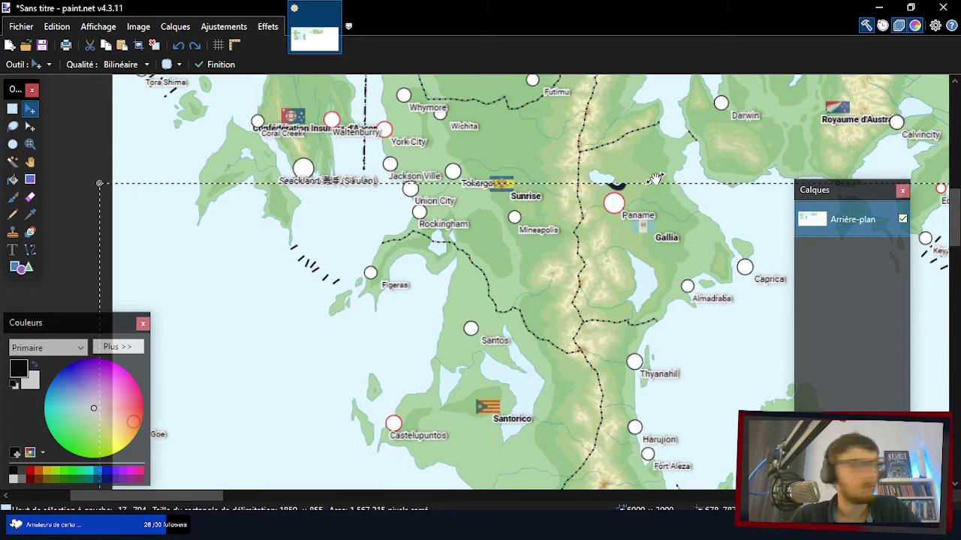
pyautogui.press('Down')
pyautogui.press('Down')
pyautogui.press('Left')
pyautogui.press('Down')
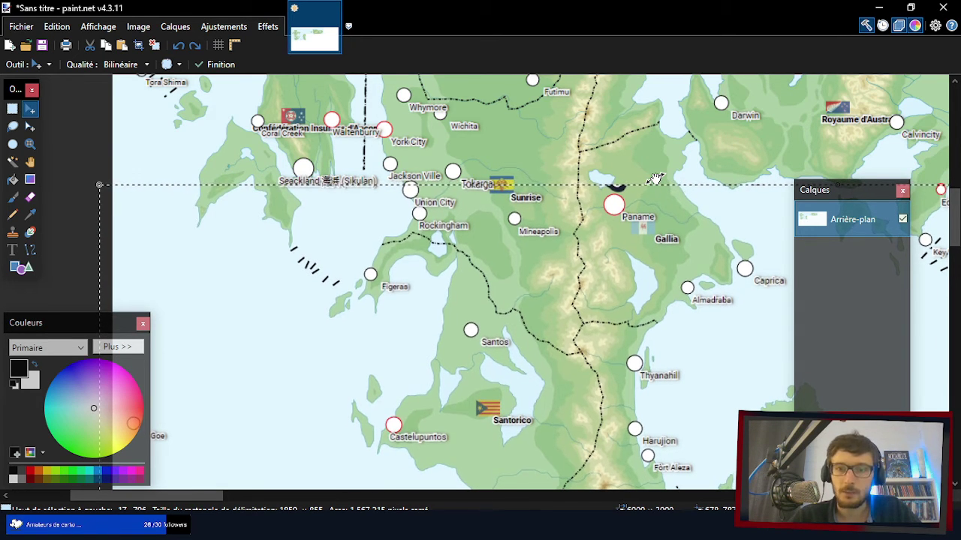
pyautogui.scroll(-5, 654, 179)
pyautogui.hscroll(-2, 655, 178)
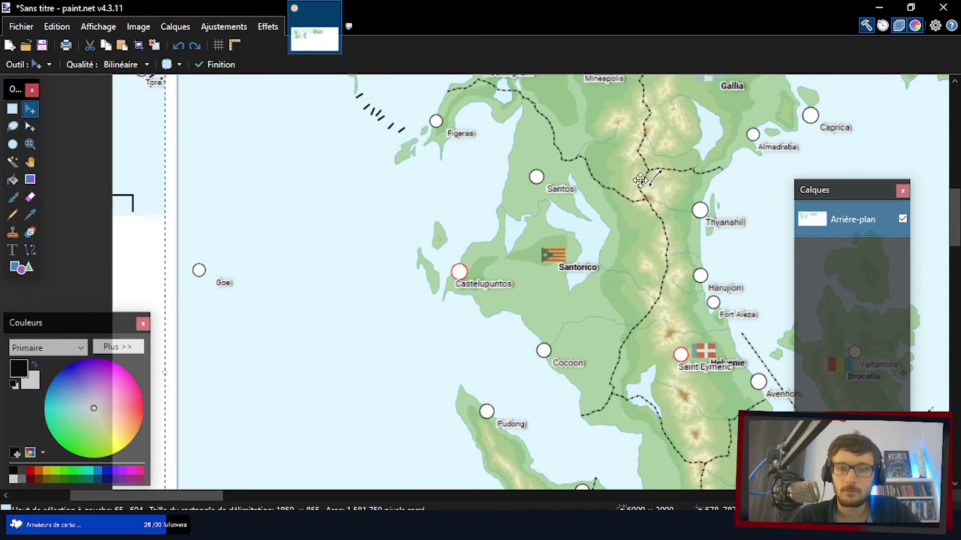
# - Try moving the fourth capture farther down, comparing its upper edge with the first capture around Seackland
pyautogui.scroll(-1, 247, 198)
pyautogui.scroll(-2, 247, 199)
pyautogui.scroll(2, 499, 280)
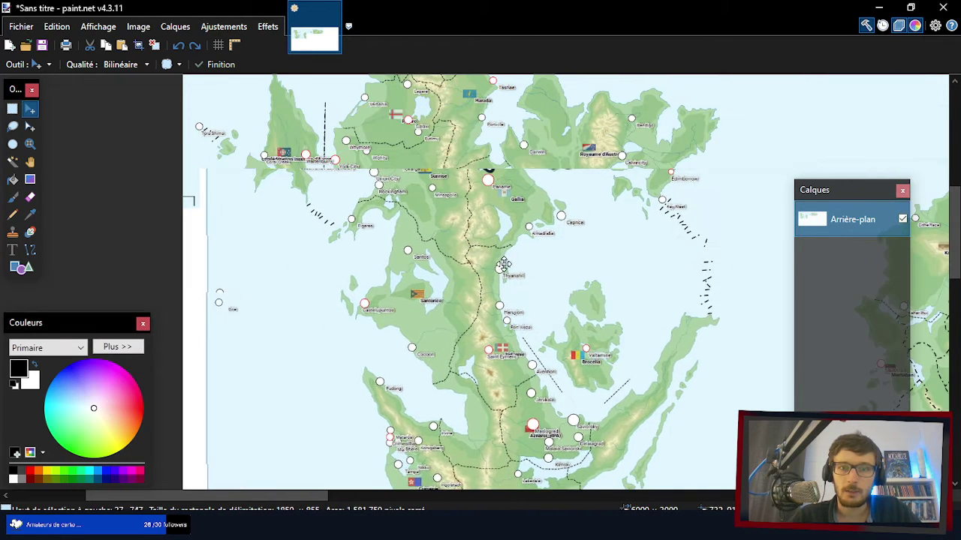
pyautogui.scroll(3, 214, 188)
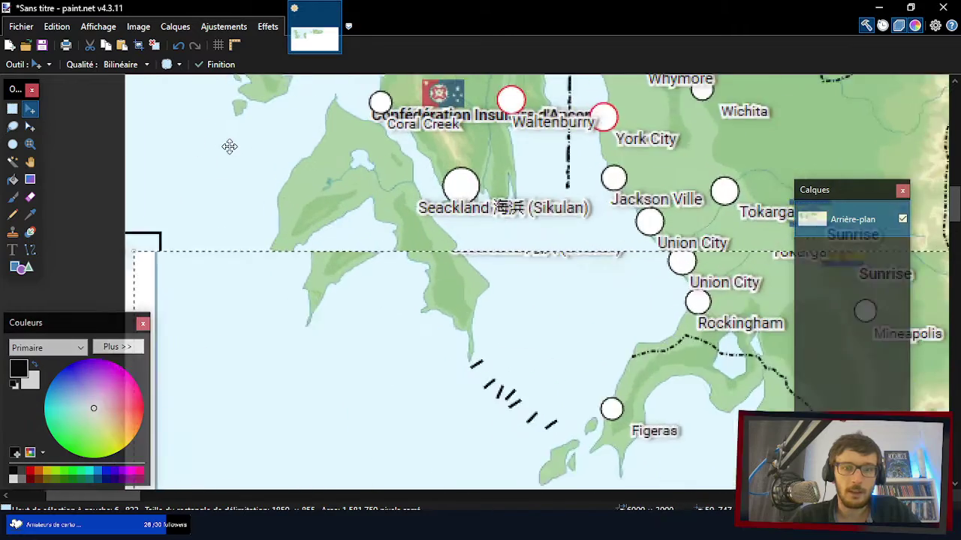
pyautogui.scroll(1, 230, 147)
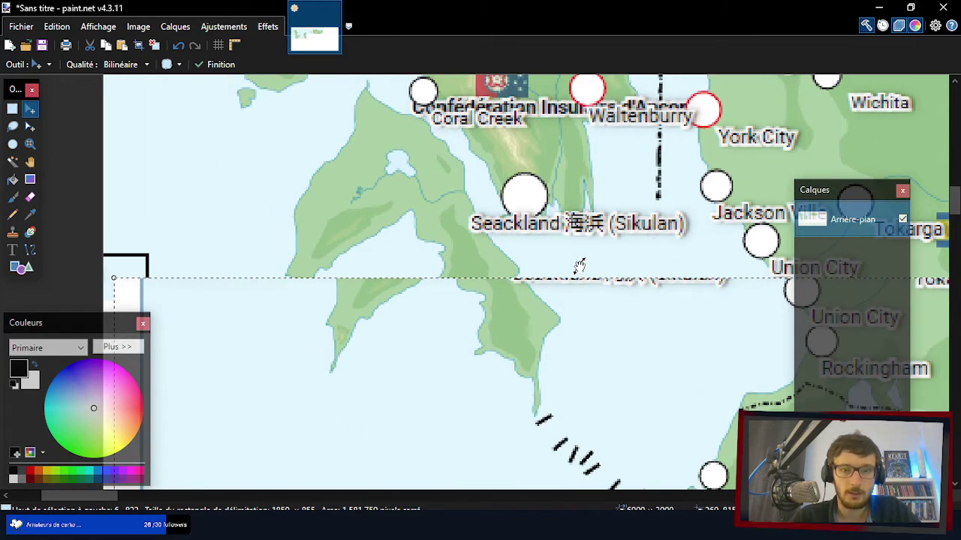
# - Try removing the fourth capture from the background and adding a new layer, and undo back to before the capture was pasted
pyautogui.scroll(-4, 545, 251)
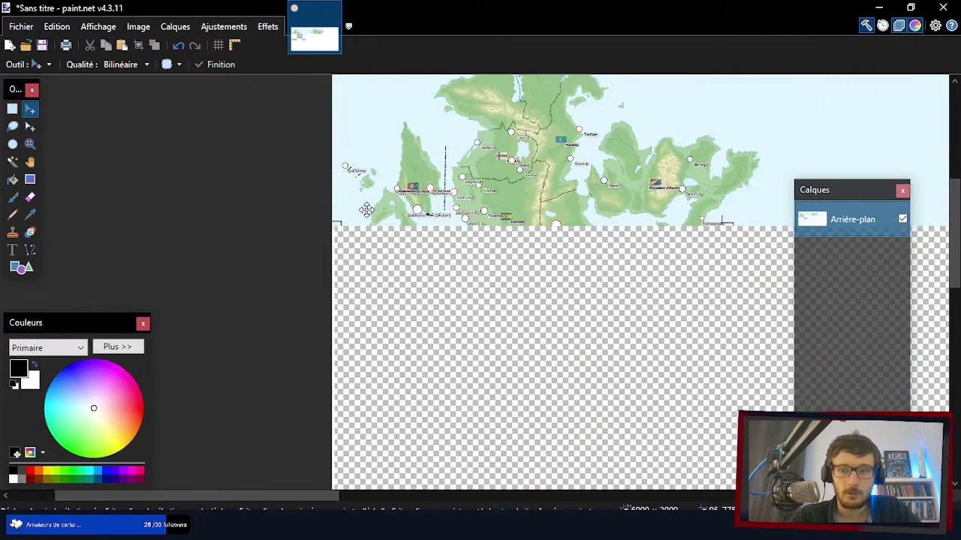
pyautogui.scroll(-2, 366, 209)
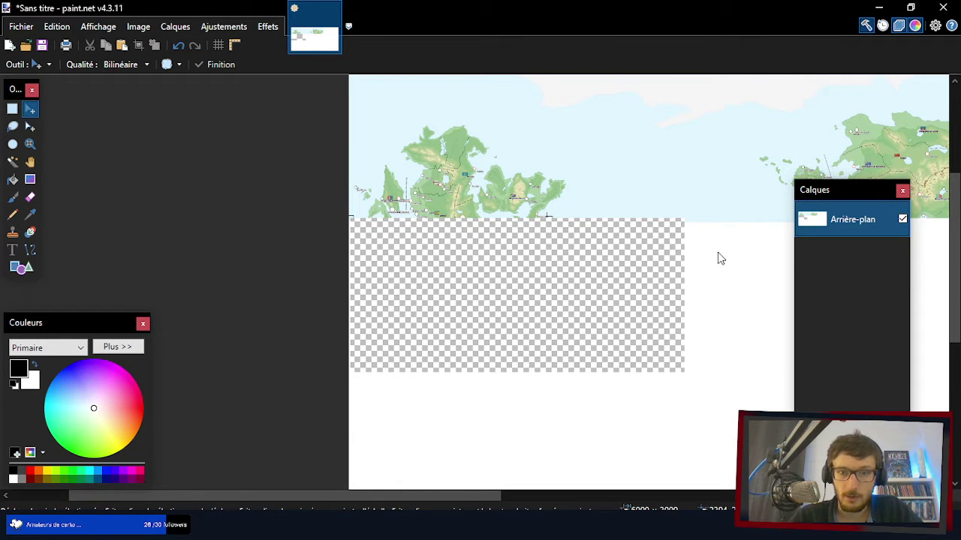
pyautogui.hotkey('ctrl', 'shift', 'n')
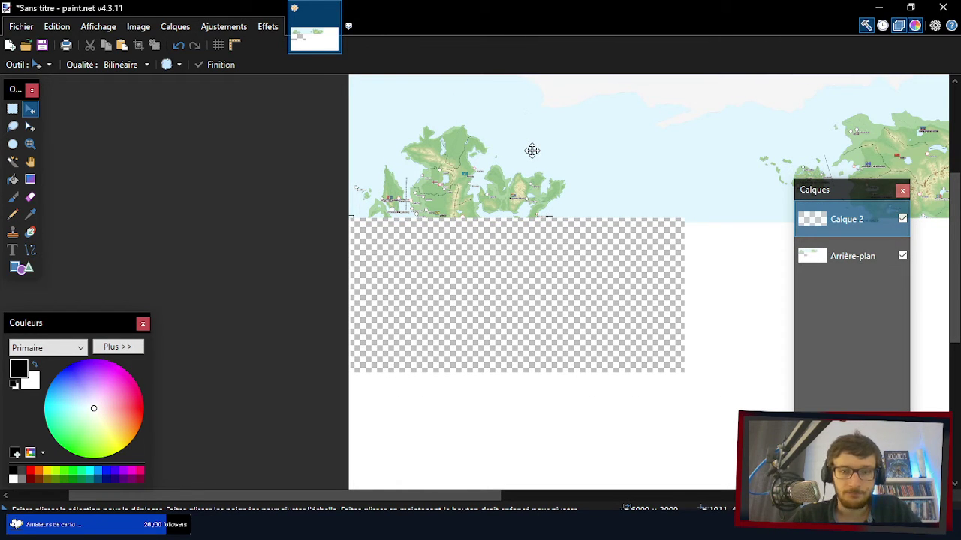
pyautogui.hotkey('ctrl', 'z')
pyautogui.hotkey('ctrl', 'z')
pyautogui.hotkey('ctrl', 'z')
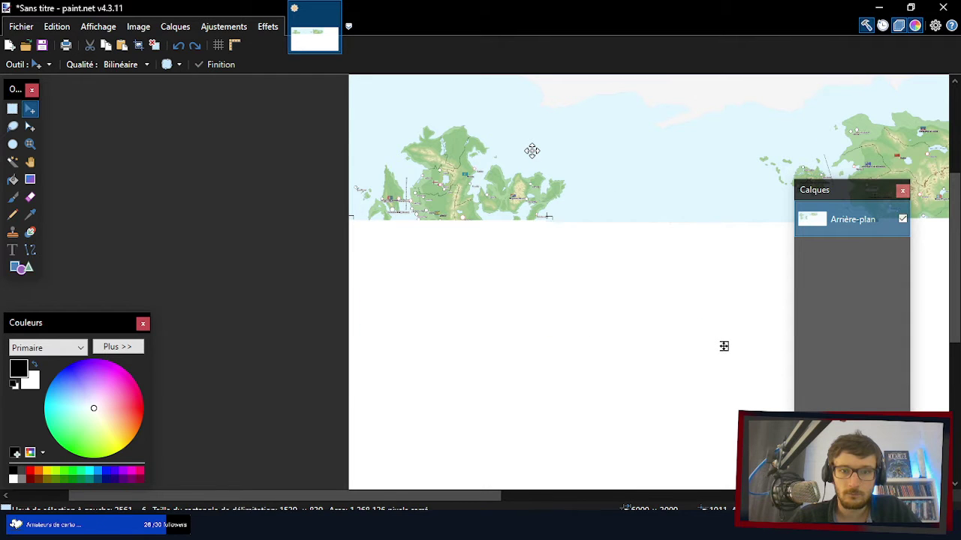
# - Add a new layer above the background and paste the fourth map capture onto it
pyautogui.scroll(-2, 369, 268)
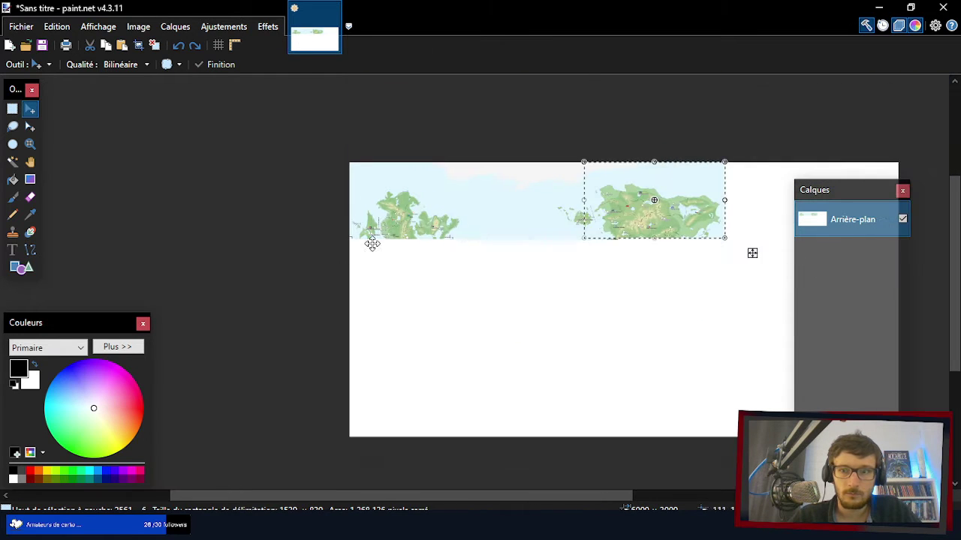
pyautogui.scroll(1, 733, 223)
pyautogui.scroll(2, 472, 192)
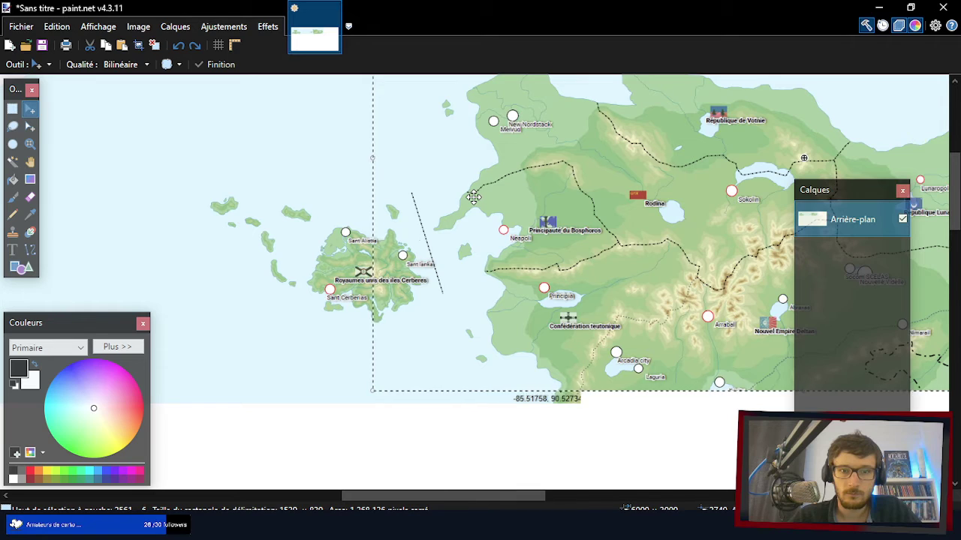
pyautogui.scroll(1, 357, 299)
pyautogui.scroll(1, 356, 298)
pyautogui.scroll(-3, 375, 298)
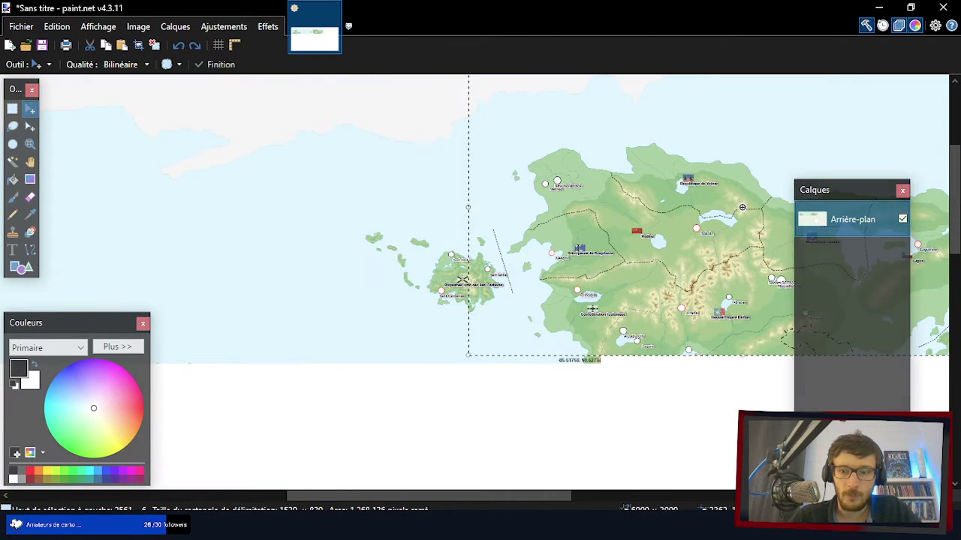
pyautogui.hotkey('ctrl', 'shift', 'n')
pyautogui.scroll(-3, 687, 216)
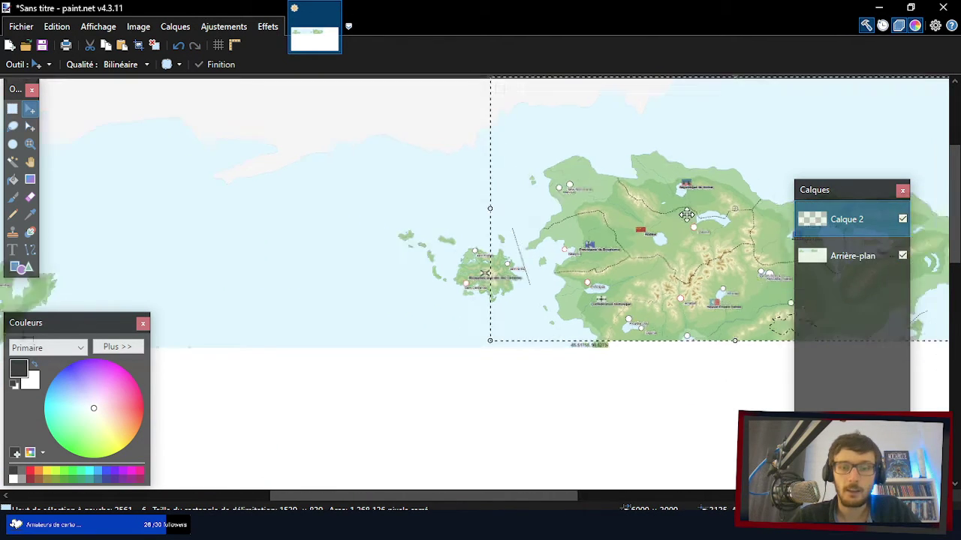
pyautogui.scroll(3, 367, 337)
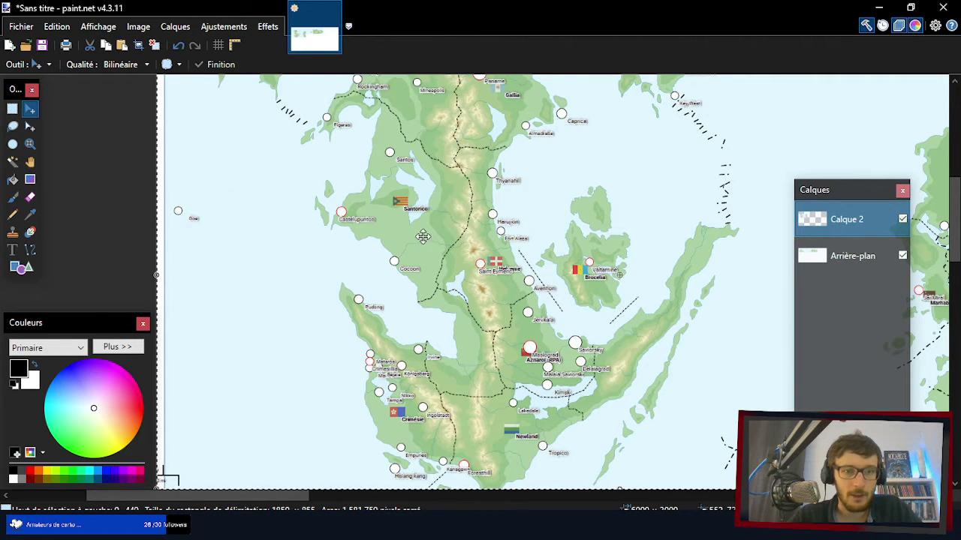
# - Move the fourth capture so its upper edge overlaps the first capture at the Seackland label
pyautogui.scroll(1, 440, 202)
pyautogui.scroll(1, 278, 167)
pyautogui.scroll(1, 278, 167)
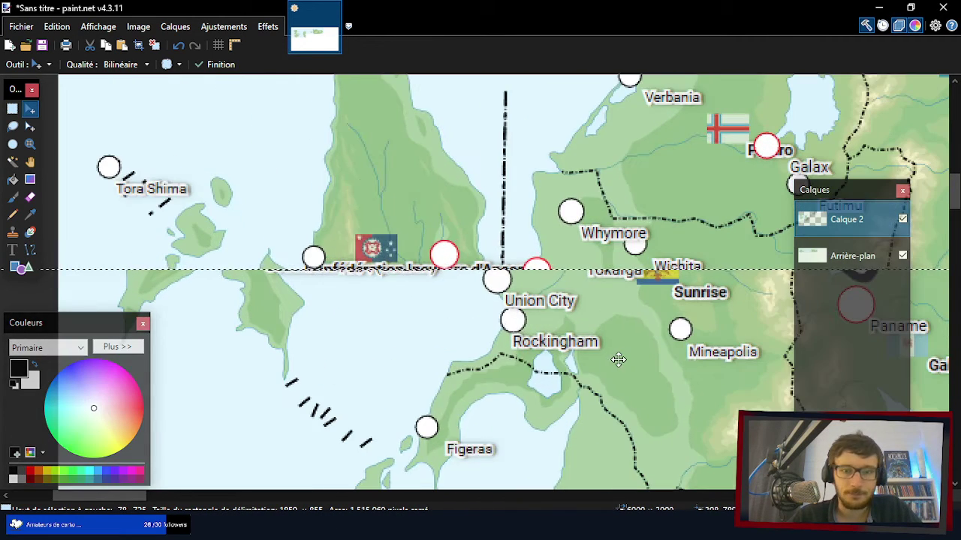
pyautogui.moveTo(582, 309); pyautogui.dragTo(662, 410)
pyautogui.scroll(3, 406, 390)
pyautogui.scroll(1, 390, 410)
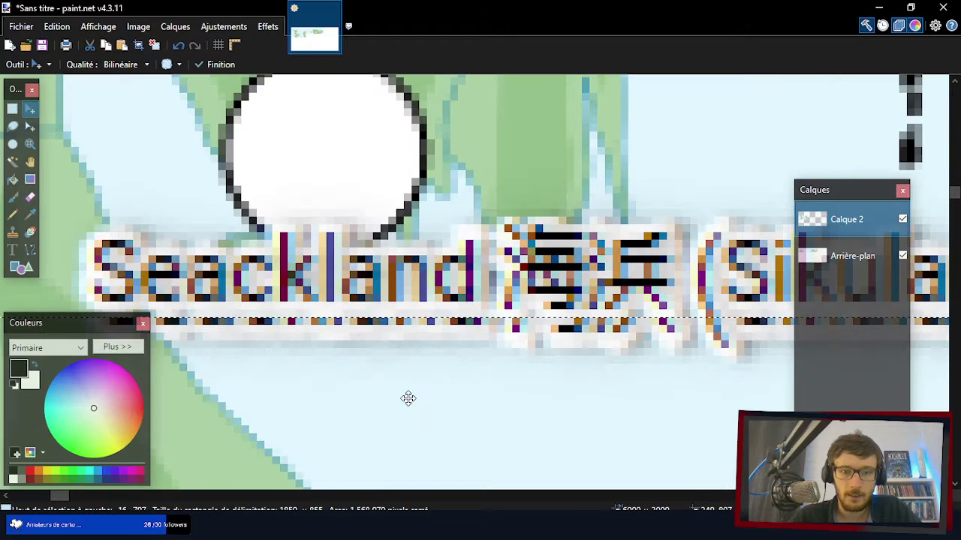
# - Nudge the fourth capture three pixels up and one pixel right to match the Seackland label, and clear the selection
pyautogui.press('Up')
pyautogui.press('Up')
pyautogui.press('Up')
pyautogui.press('Right')
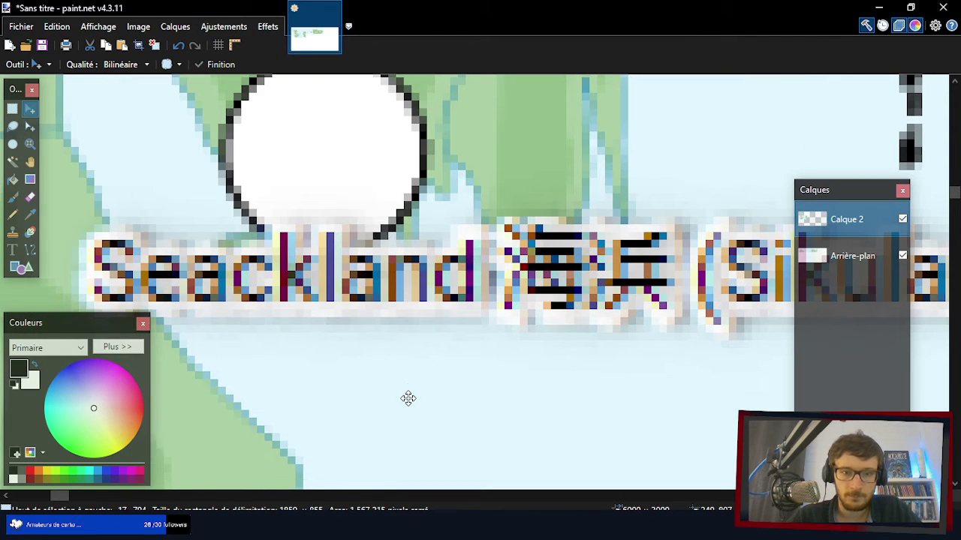
pyautogui.scroll(-6, 408, 398)
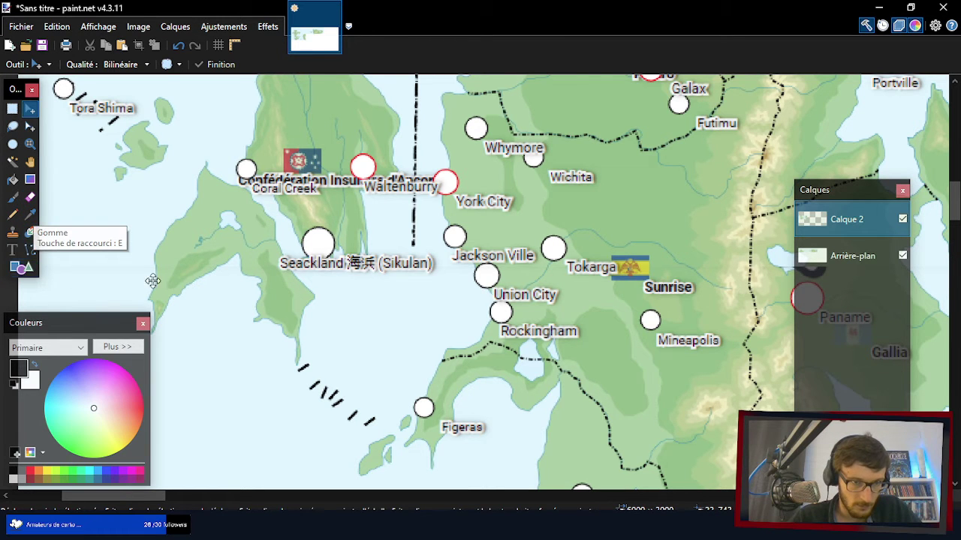
# - Erase the dark remnant above Paname and the line remnants along the coast south of Darwin with a 50-pixel eraser
pyautogui.scroll(-2, 579, 211)
pyautogui.scroll(5, 323, 255)
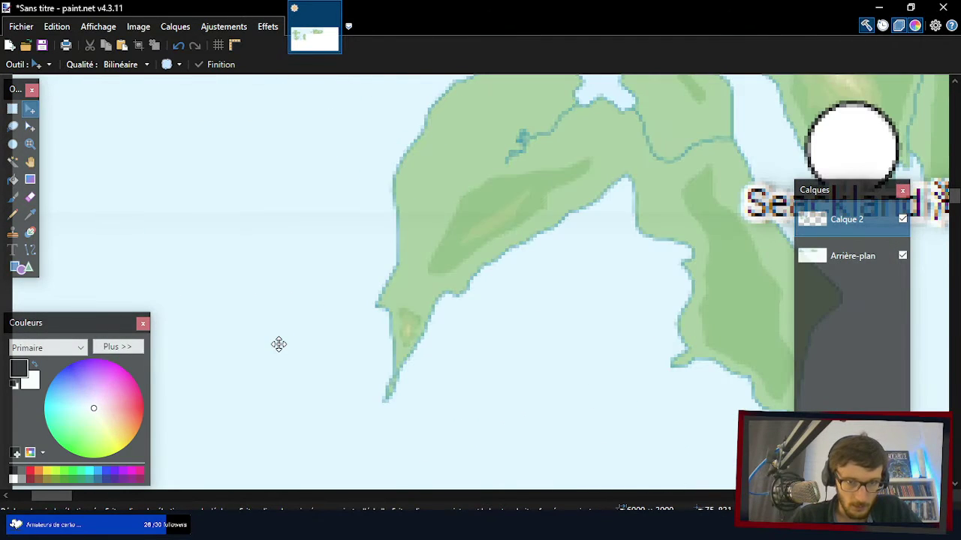
pyautogui.scroll(-5, 109, 265)
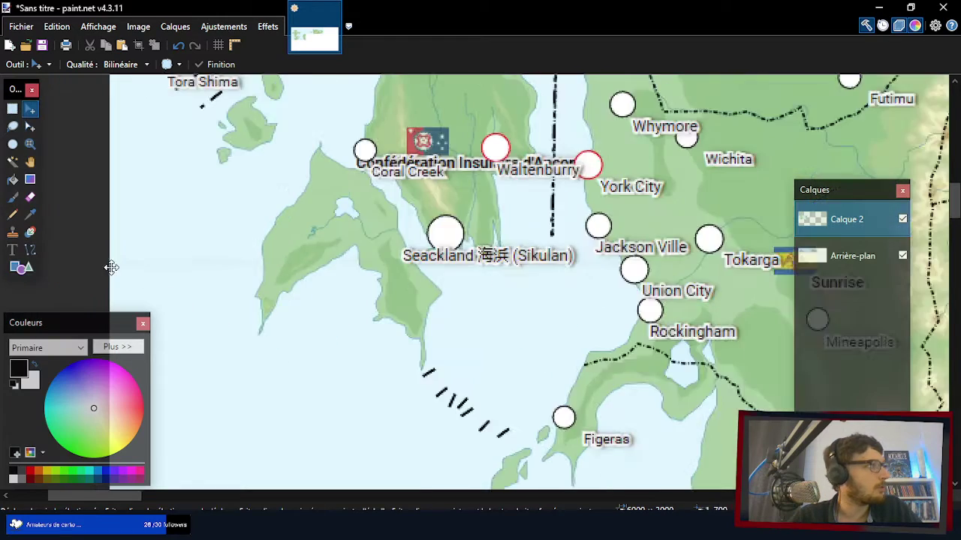
pyautogui.scroll(4, 518, 286)
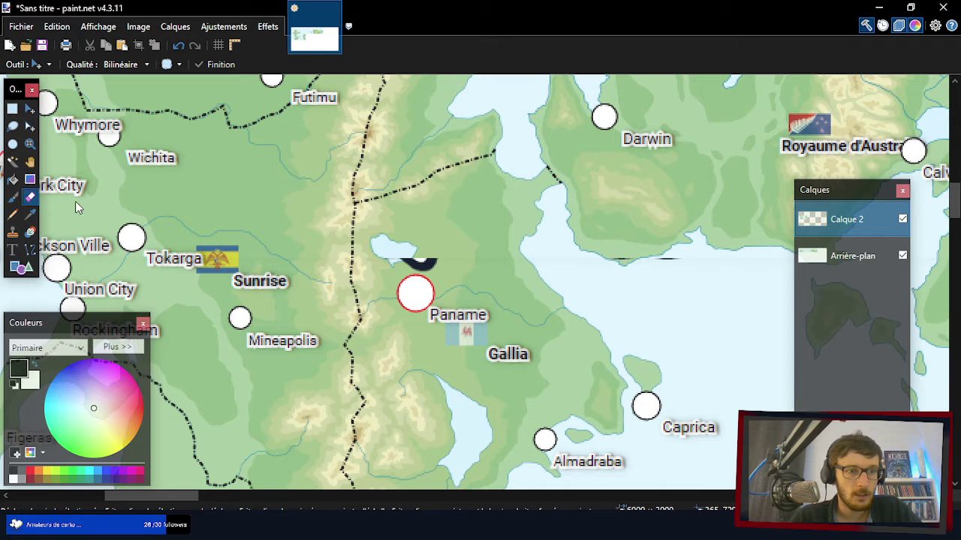
pyautogui.click(30, 196)
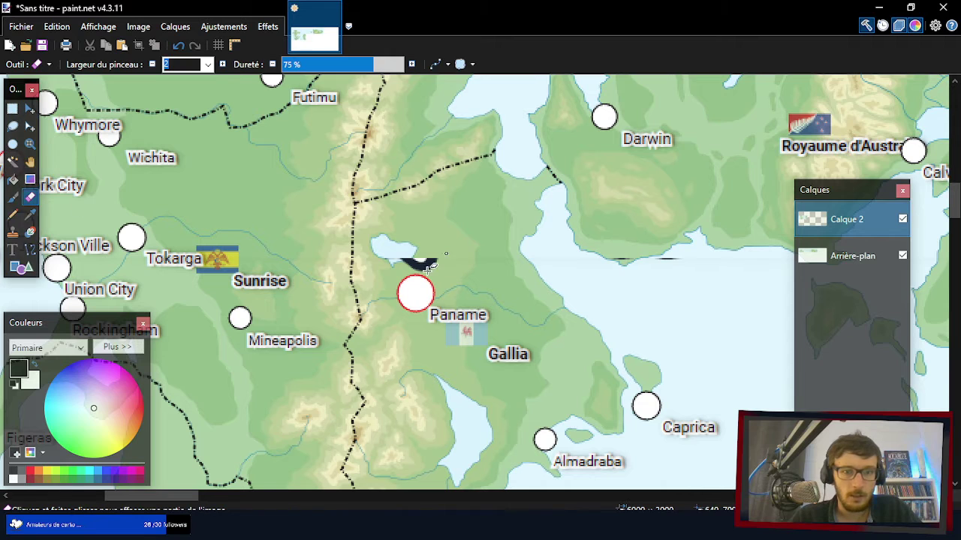
pyautogui.click(208, 65)
pyautogui.click(179, 289)
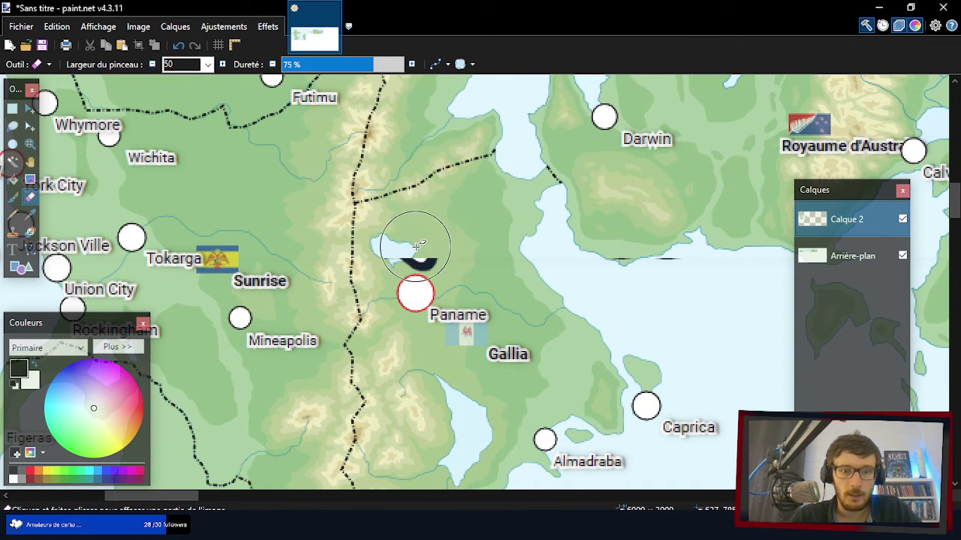
pyautogui.moveTo(421, 239); pyautogui.dragTo(419, 255)
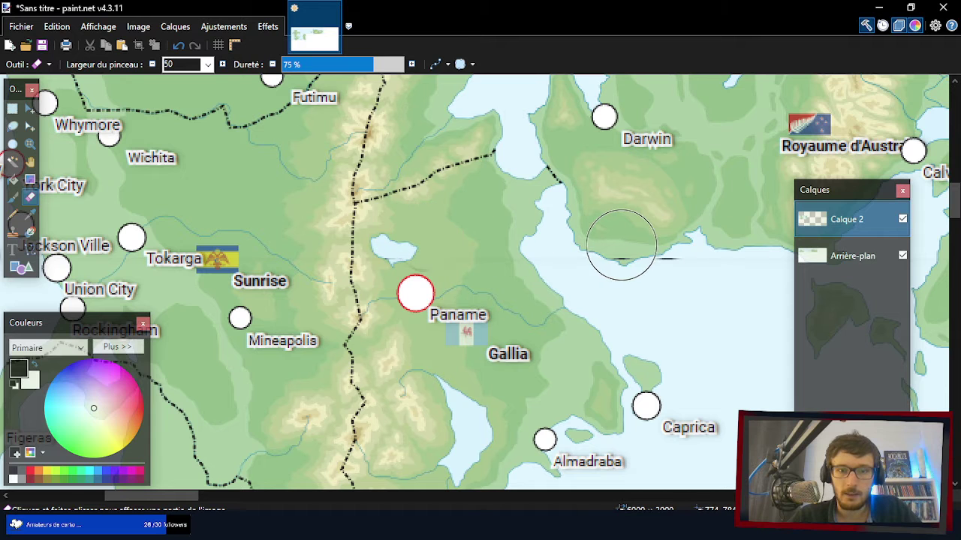
pyautogui.moveTo(622, 244); pyautogui.dragTo(675, 247)
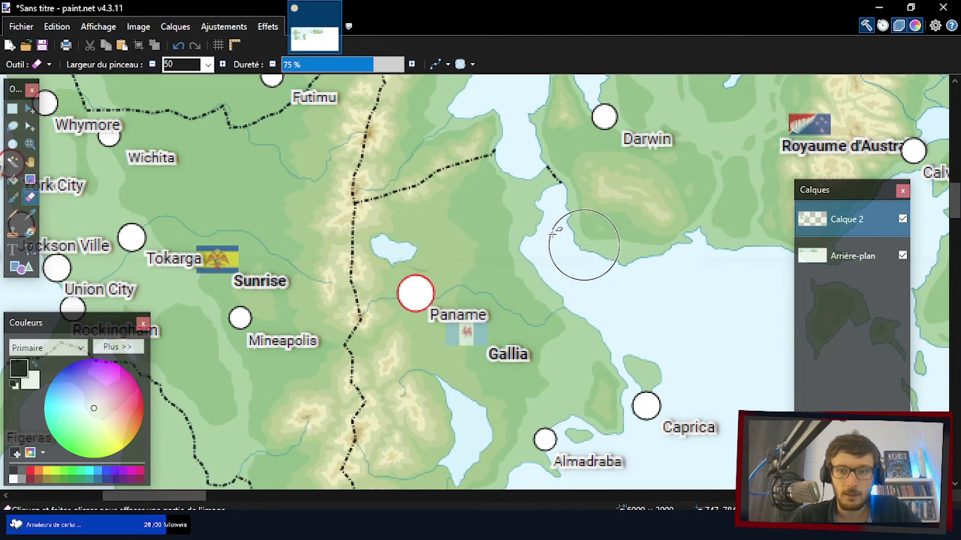
# - Capture the next area of the web map and paste it as the fifth capture onto Calque 2
pyautogui.scroll(-4, 558, 230)
pyautogui.scroll(1, 315, 212)
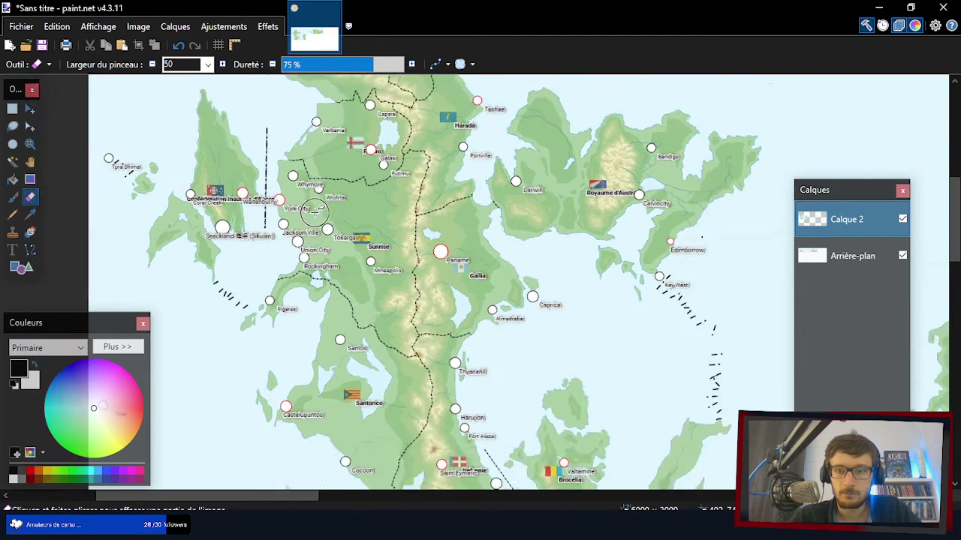
pyautogui.scroll(-4, 315, 213)
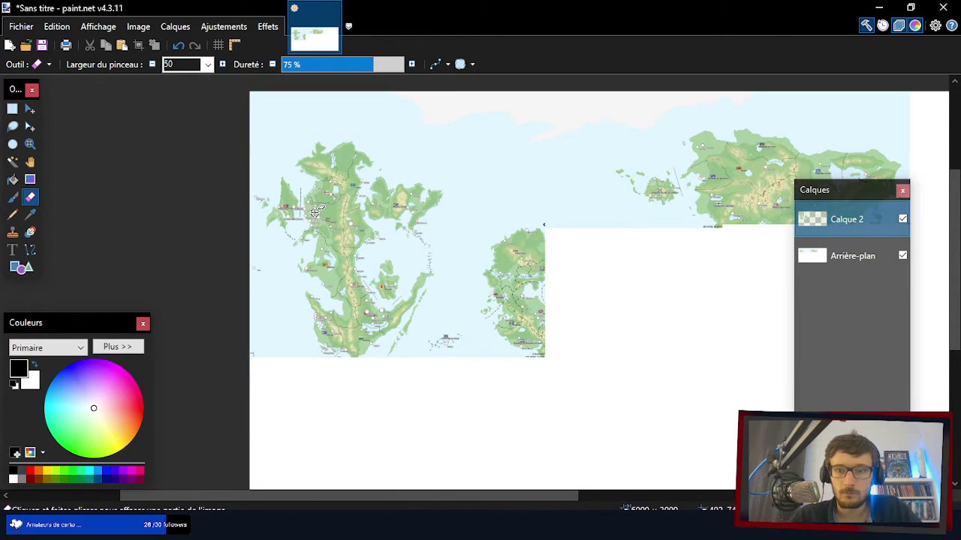
pyautogui.scroll(3, 710, 276)
pyautogui.scroll(2, 510, 163)
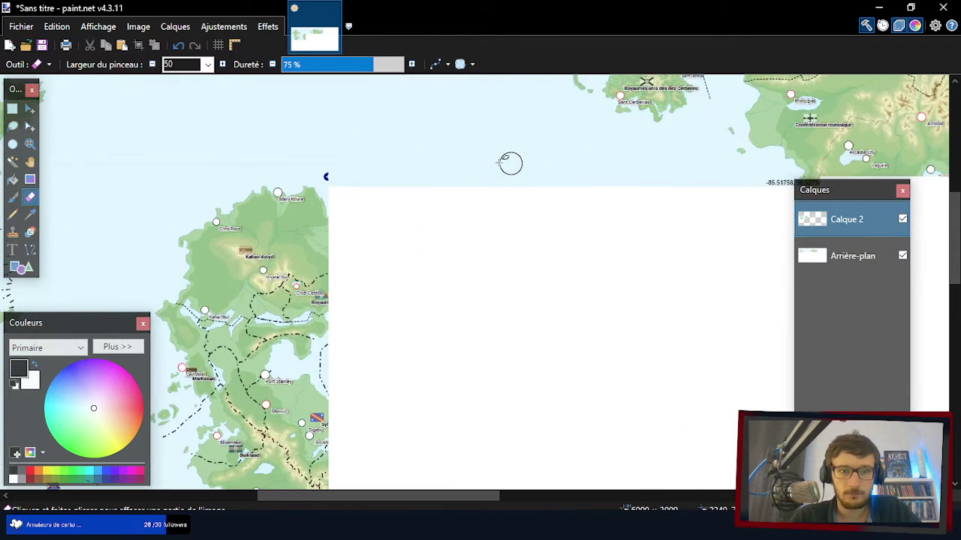
pyautogui.scroll(-1, 314, 128)
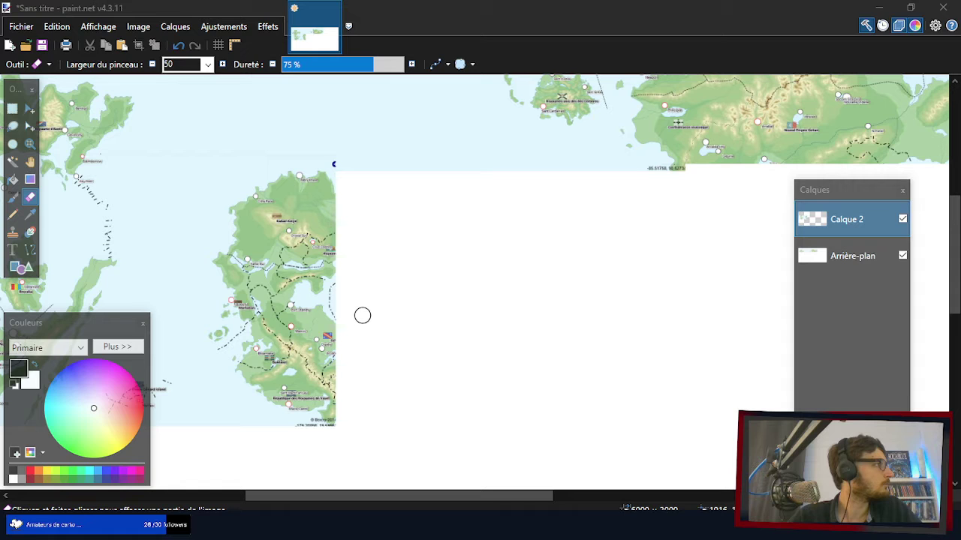
pyautogui.press('super+shift+s')
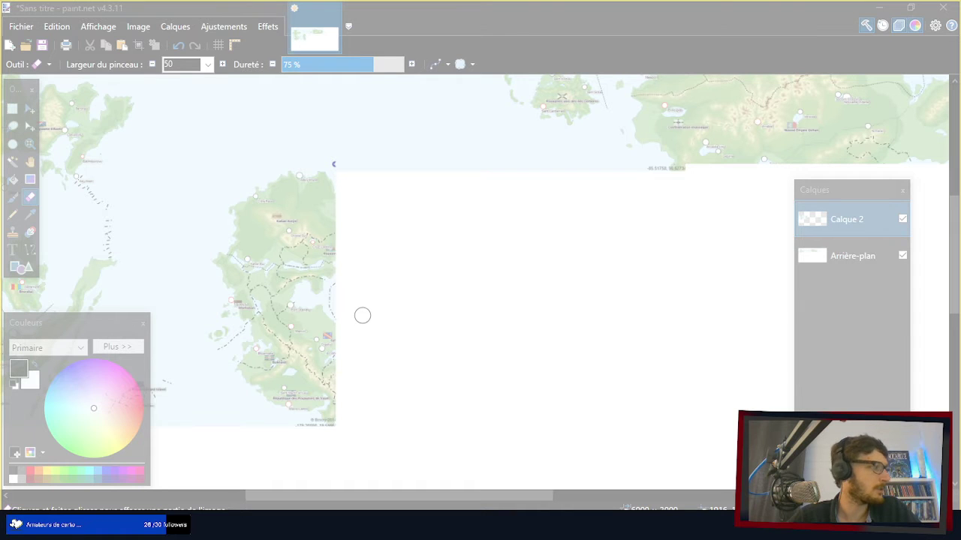
pyautogui.press('Escape')
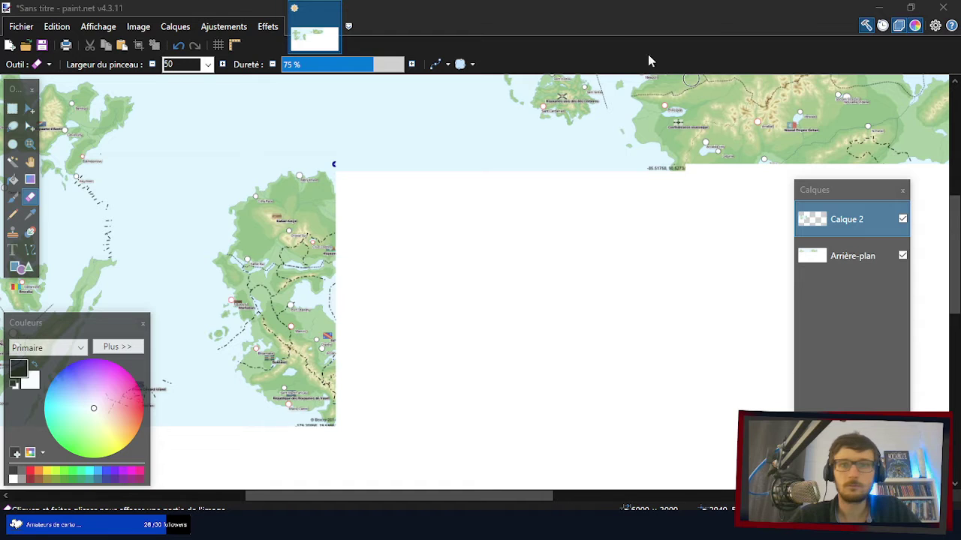
pyautogui.click(555, 16)
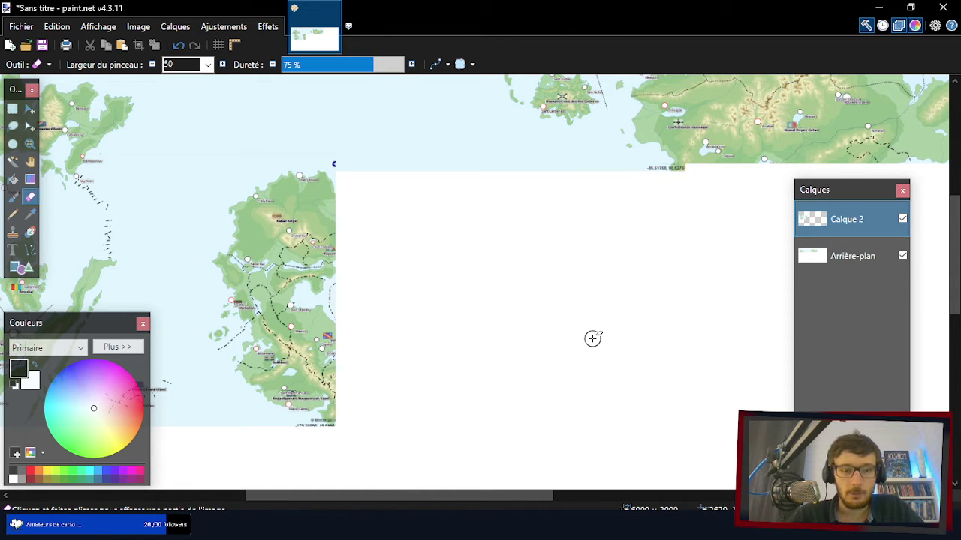
pyautogui.hotkey('ctrl', 'v')
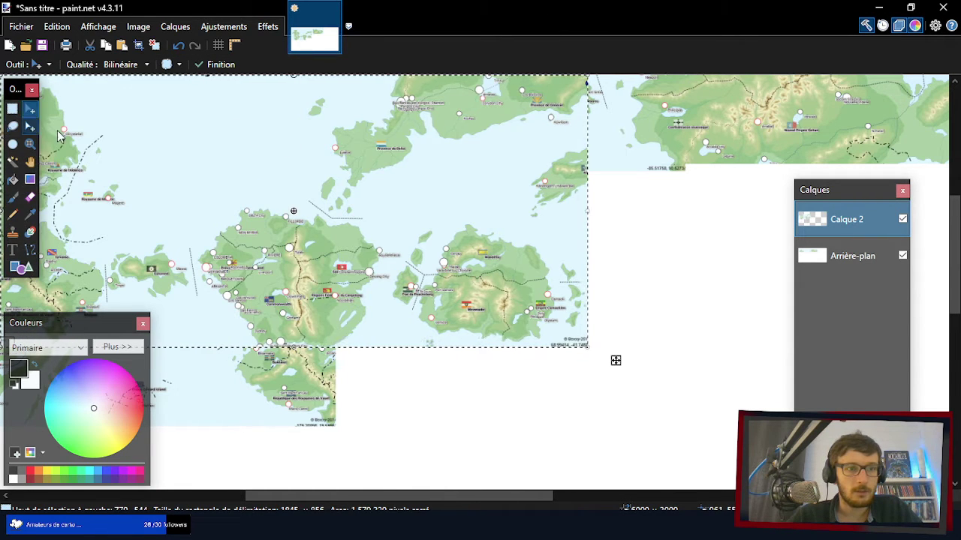
# - Move the fifth capture so its western edge overlaps the fourth capture at the Kahan Astyd label
pyautogui.moveTo(191, 206); pyautogui.dragTo(518, 296)
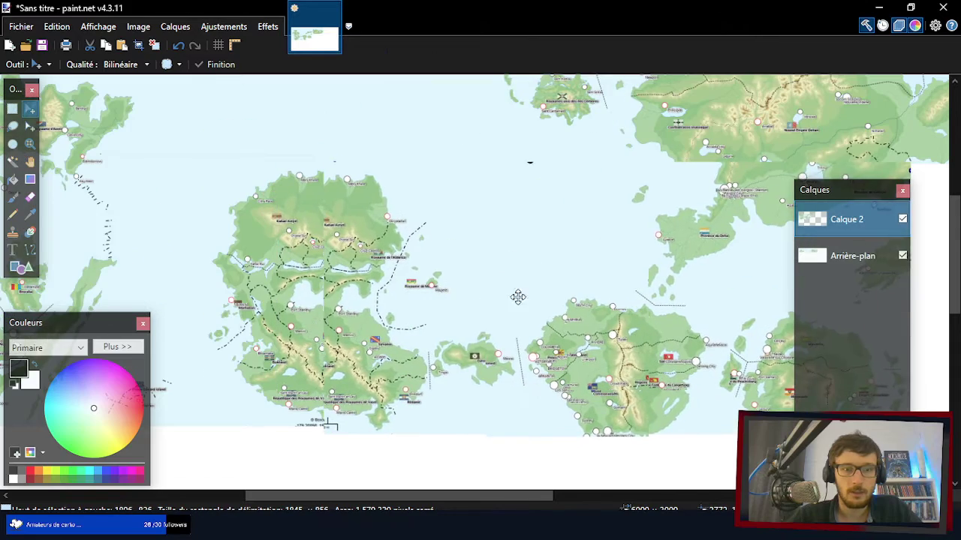
pyautogui.scroll(5, 290, 244)
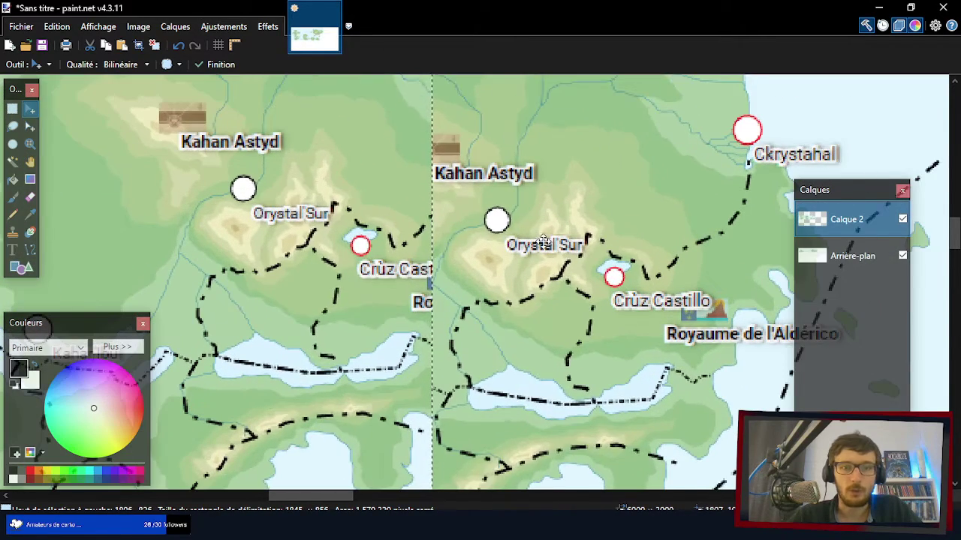
pyautogui.moveTo(543, 240); pyautogui.dragTo(366, 217)
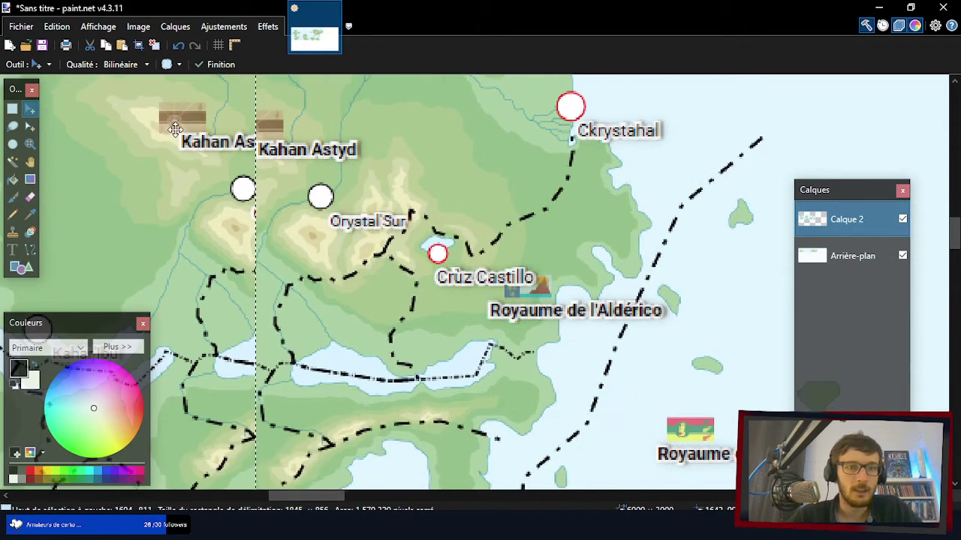
pyautogui.scroll(5, 175, 129)
pyautogui.moveTo(508, 249); pyautogui.dragTo(222, 223)
pyautogui.scroll(-3, 286, 200)
# - Fine-align the fifth capture to top-left position 1645, 806 so the Kahan Astyd label and flag match, and clear the selection
pyautogui.scroll(5, 286, 200)
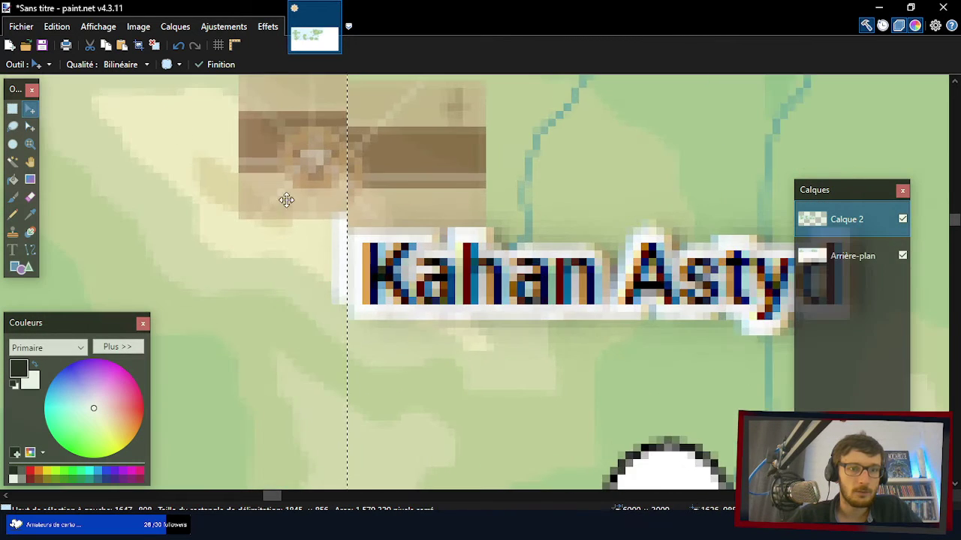
pyautogui.scroll(4, 391, 248)
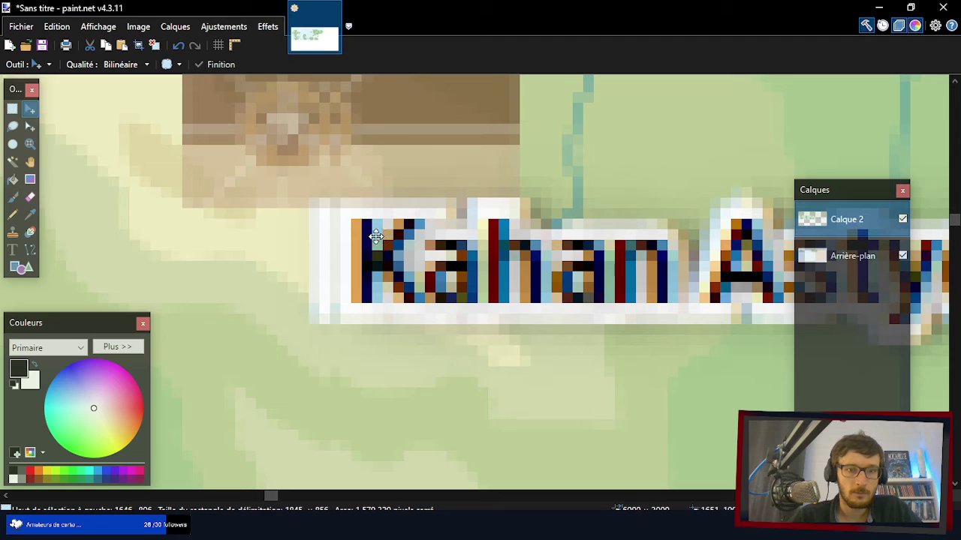
pyautogui.scroll(-2, 375, 237)
pyautogui.scroll(-3, 216, 182)
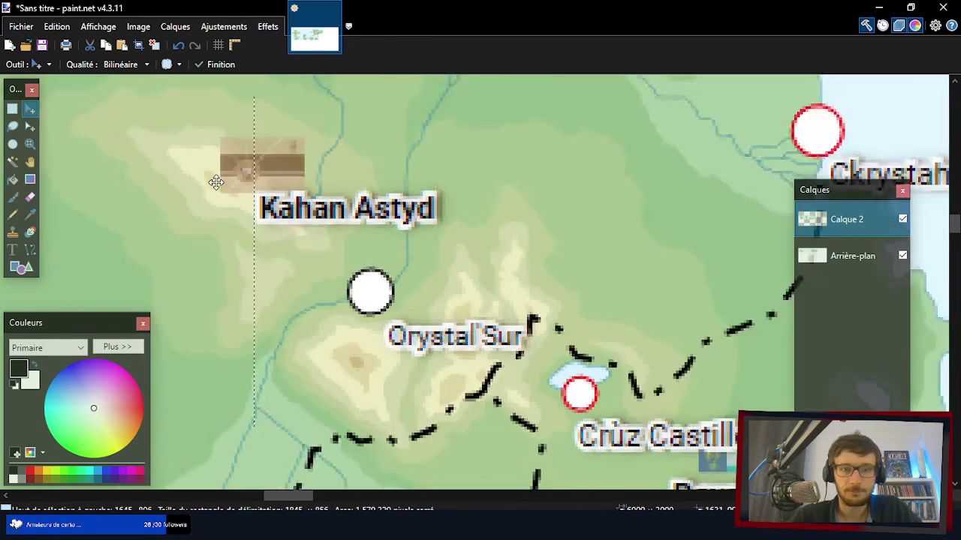
pyautogui.scroll(-5, 216, 183)
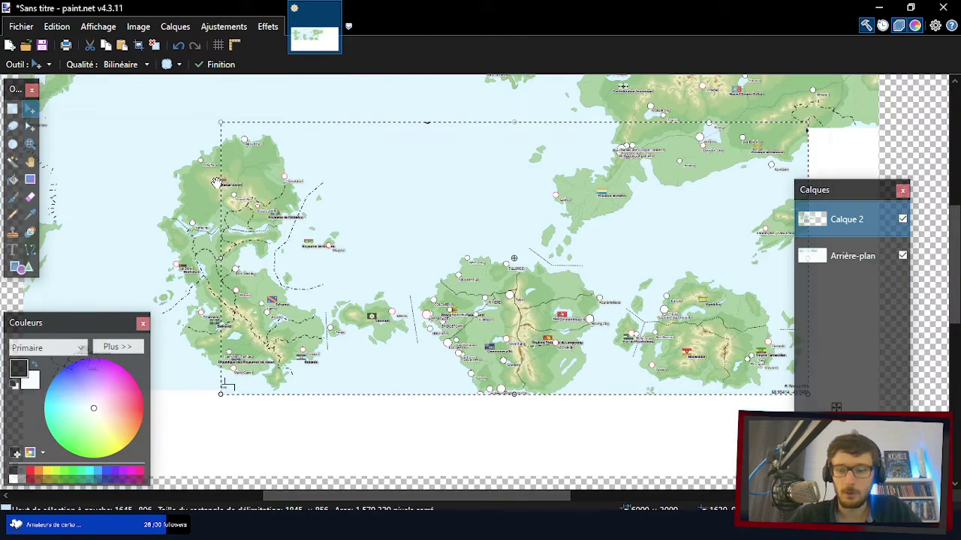
pyautogui.hotkey('ctrl', 'd')
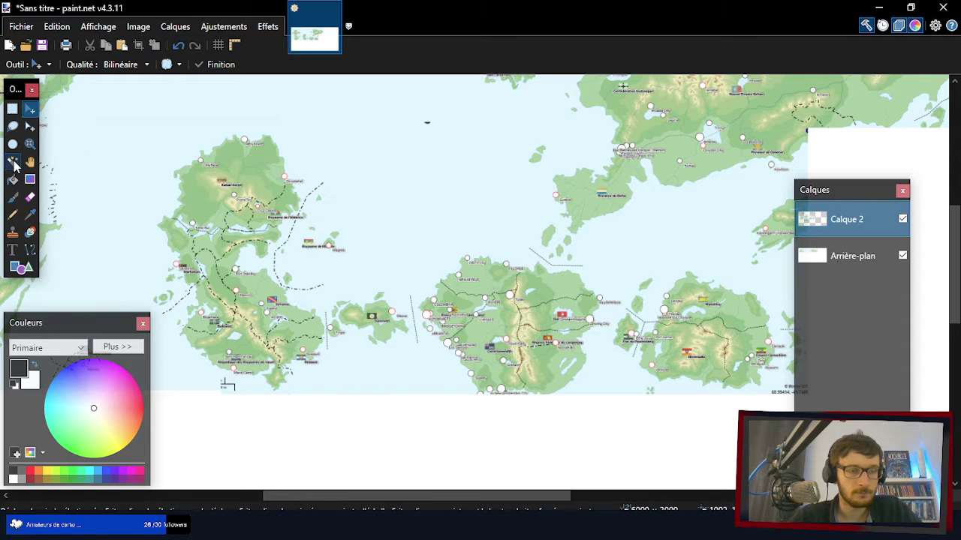
# - Erase the dark remnant in the sea northeast of the Kahan Astyd island with a 50-pixel eraser
pyautogui.click(30, 197)
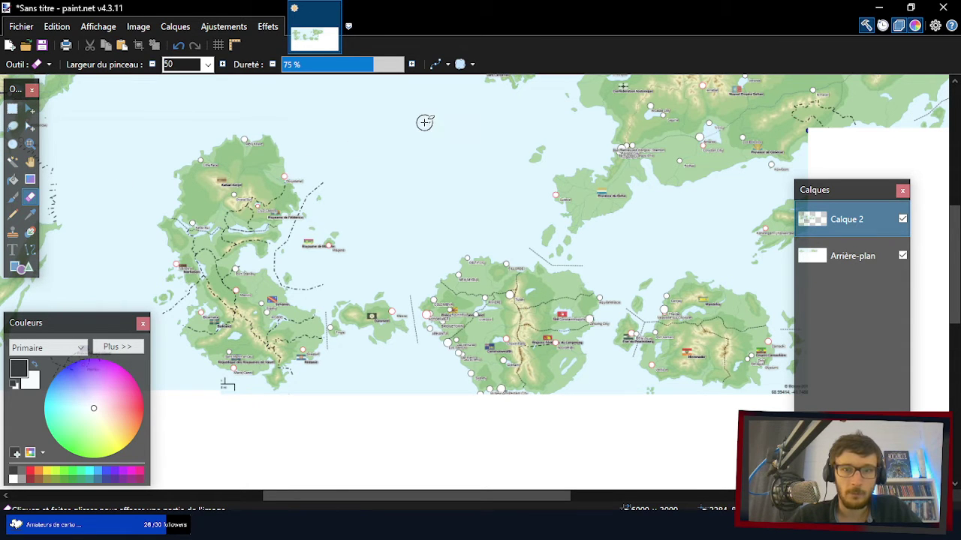
pyautogui.scroll(-2, 244, 150)
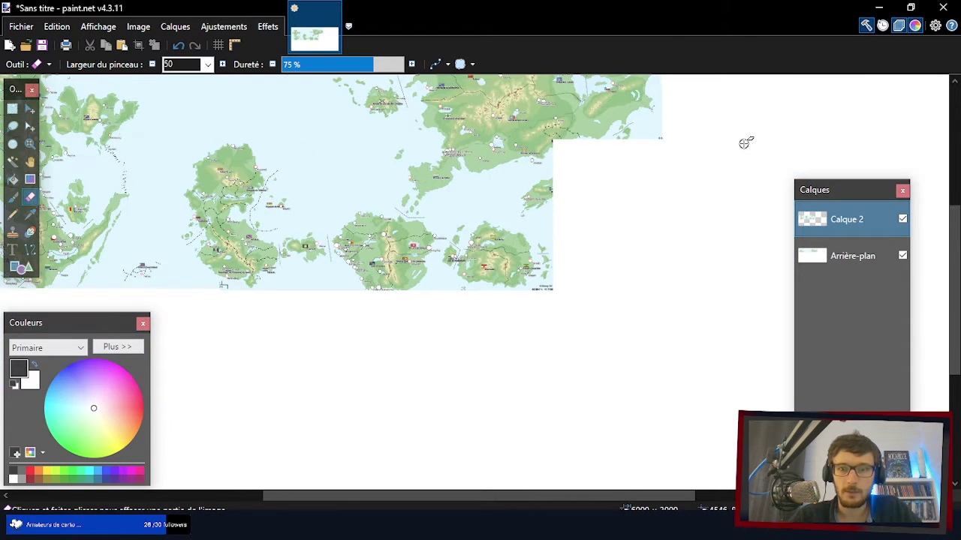
pyautogui.scroll(2, 686, 152)
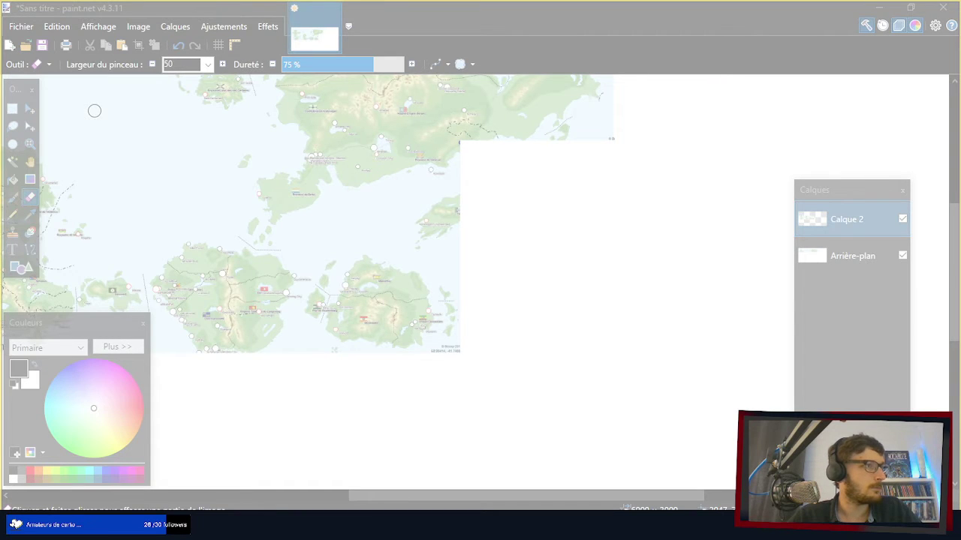
# - Paste the next web map capture onto Calque 2 as the sixth capture and move it to overlap the mainland's southeastern coast
pyautogui.press('Escape')
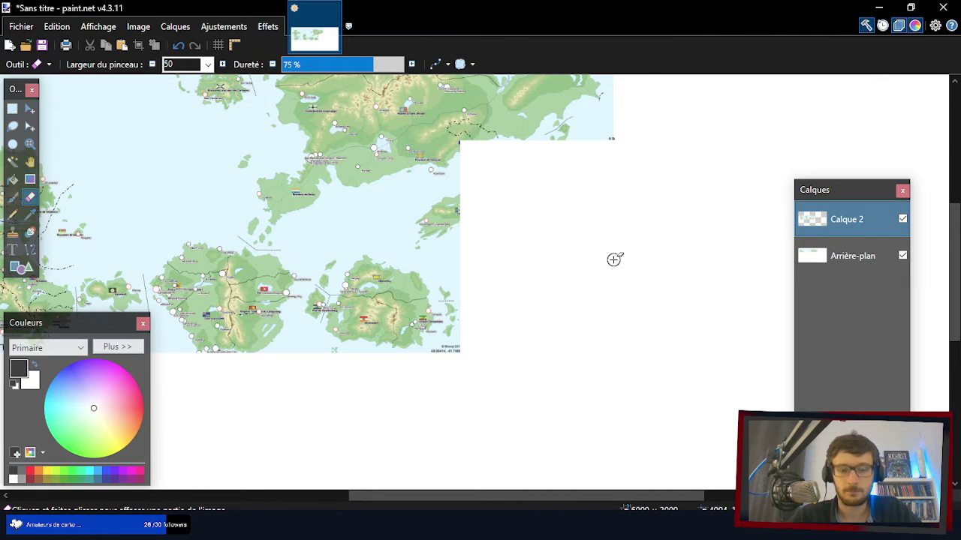
pyautogui.hotkey('ctrl', 'v')
pyautogui.moveTo(326, 164); pyautogui.dragTo(513, 216)
pyautogui.keyDown('ctrl'); pyautogui.scroll(4, 661, 98); pyautogui.keyUp('ctrl')
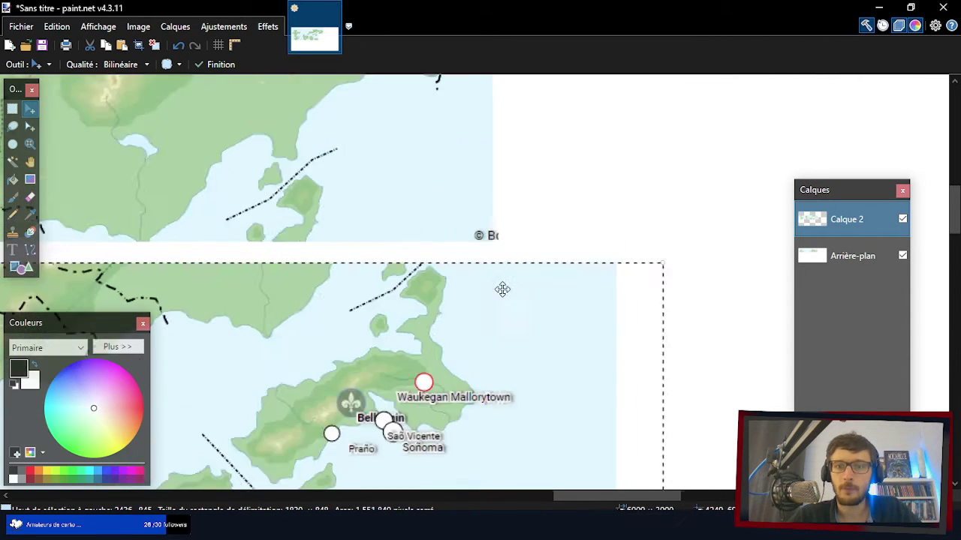
pyautogui.keyDown('ctrl'); pyautogui.scroll(4, 502, 289); pyautogui.keyUp('ctrl')
pyautogui.moveTo(307, 279); pyautogui.dragTo(357, 284)
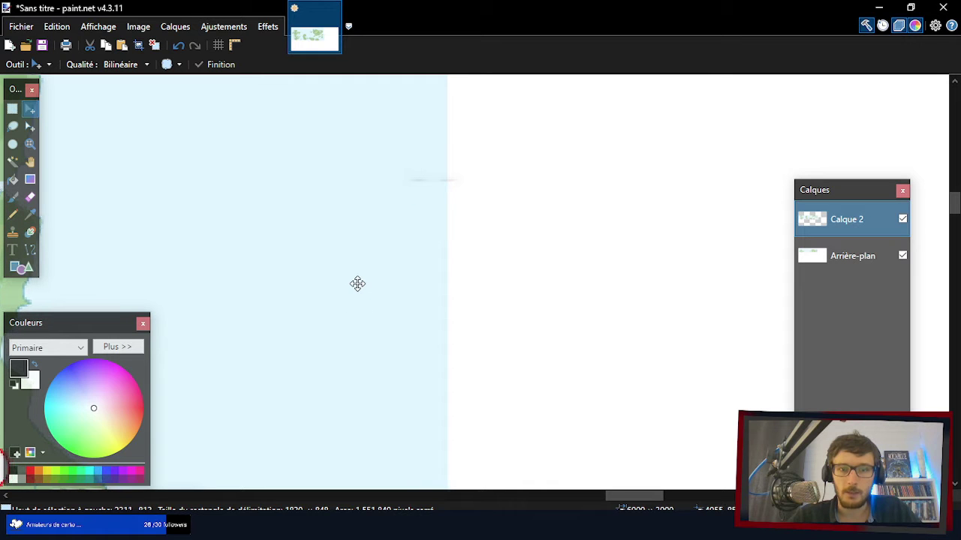
pyautogui.keyDown('ctrl'); pyautogui.scroll(-4, 600, 257); pyautogui.keyUp('ctrl')
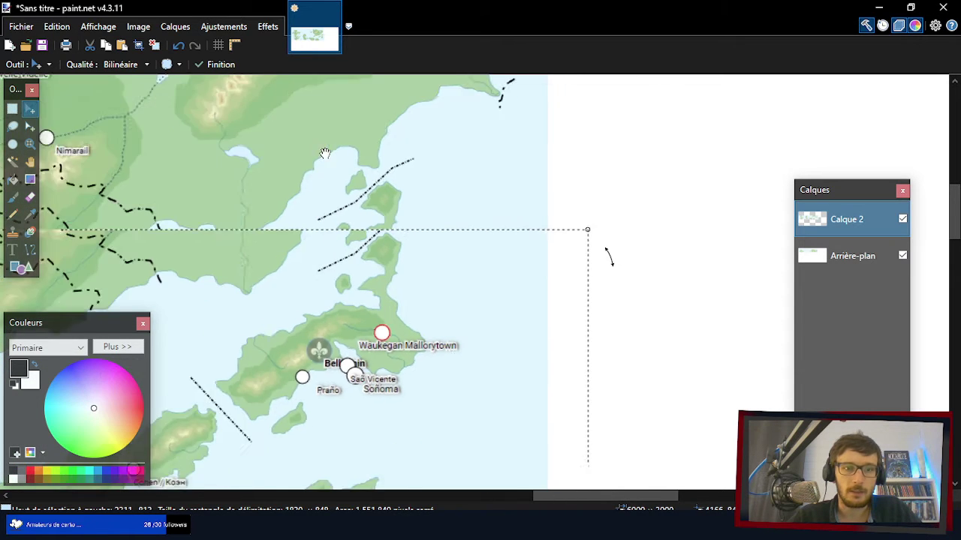
pyautogui.keyDown('ctrl'); pyautogui.scroll(3, 486, 197); pyautogui.keyUp('ctrl')
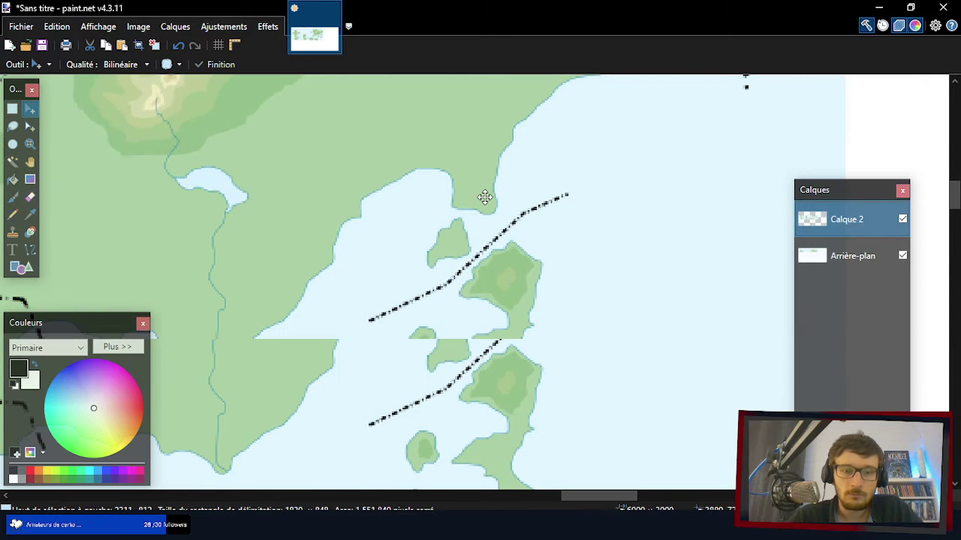
# - Nudge the sixth capture straight up to top-left position 2311, 758 near the dashed line by the eastern islands
pyautogui.press('Up')
pyautogui.press('Up')
pyautogui.press('Up')
pyautogui.press('Up')
pyautogui.press('Up')
pyautogui.press('Up')
pyautogui.press('Up')
pyautogui.press('Up')
pyautogui.press('Up')
pyautogui.press('Up')
pyautogui.press('Up')
pyautogui.press('Up')
pyautogui.press('Up')
pyautogui.press('Up')
pyautogui.press('Up')
pyautogui.press('Up')
pyautogui.press('Up')
pyautogui.press('Up')
pyautogui.press('Up')
pyautogui.press('Up')
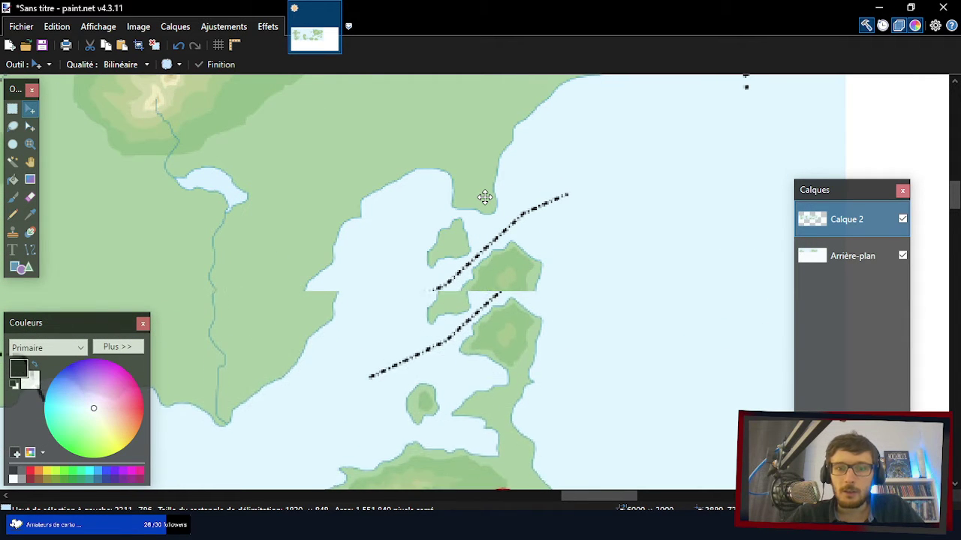
pyautogui.press('Up')
pyautogui.press('Up')
pyautogui.press('Up')
pyautogui.press('Up')
pyautogui.press('Up')
pyautogui.press('Up')
pyautogui.press('Up')
pyautogui.press('Up')
pyautogui.press('Up')
pyautogui.press('Up')
pyautogui.press('Up')
pyautogui.press('Up')
pyautogui.press('Up')
pyautogui.press('Up')
pyautogui.press('Up')
pyautogui.press('Up')
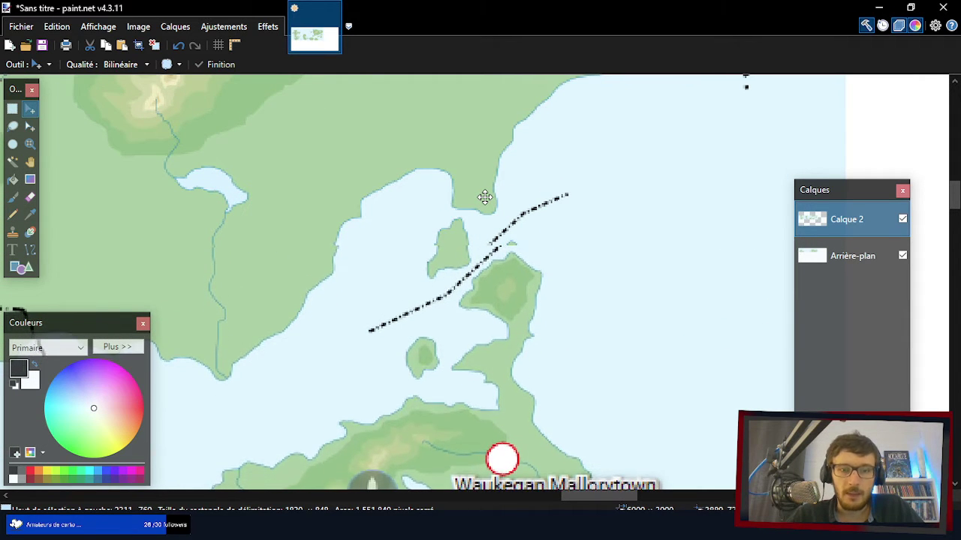
pyautogui.keyDown('ctrl'); pyautogui.scroll(5, 484, 196); pyautogui.keyUp('ctrl')
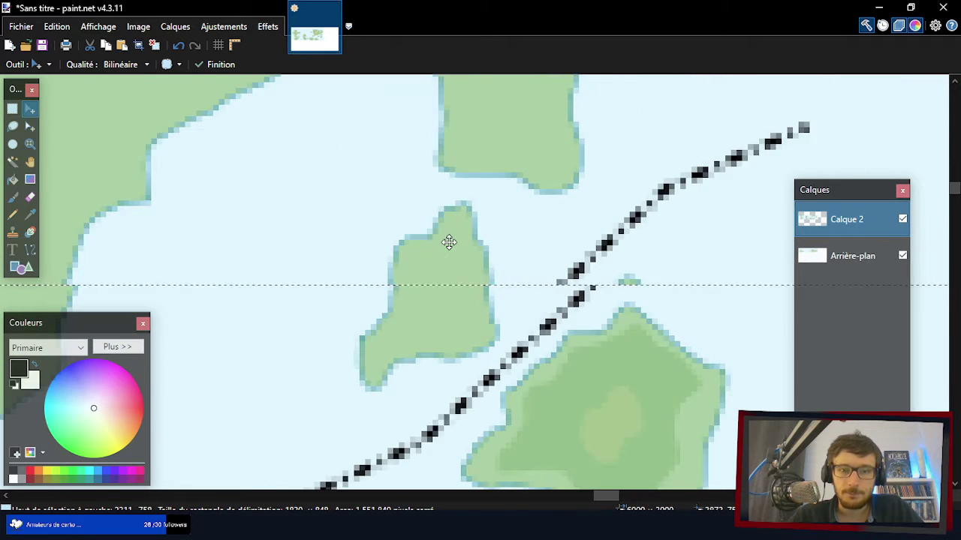
pyautogui.press('Up')
pyautogui.press('Up')
pyautogui.press('Up')
pyautogui.press('Up')
pyautogui.press('Up')
pyautogui.press('Up')
pyautogui.press('Up')
pyautogui.press('Up')
pyautogui.press('Up')
pyautogui.press('Up')
pyautogui.press('Up')
pyautogui.press('Up')
pyautogui.press('Up')
pyautogui.press('Up')
pyautogui.press('Up')
pyautogui.press('Up')
pyautogui.press('Up')
pyautogui.press('Up')
pyautogui.press('Up')
pyautogui.press('Up')
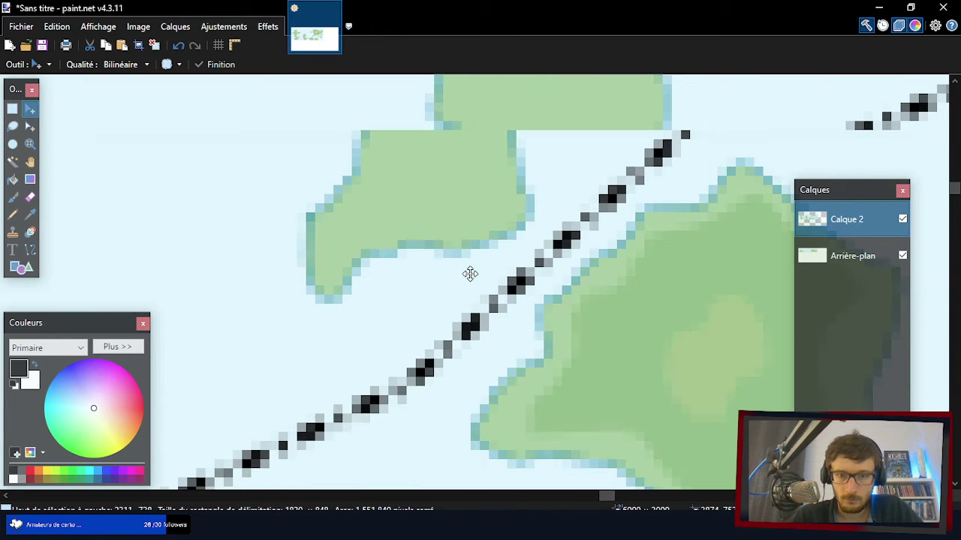
pyautogui.press('Down')
pyautogui.press('Down')
pyautogui.press('Down')
pyautogui.press('Down')
pyautogui.press('Down')
pyautogui.press('Down')
pyautogui.press('Down')
pyautogui.press('Down')
pyautogui.press('Down')
pyautogui.press('Down')
pyautogui.press('Down')
pyautogui.press('Down')
pyautogui.press('Down')
pyautogui.press('Down')
pyautogui.press('Down')
pyautogui.press('Down')
pyautogui.press('Down')
pyautogui.press('Down')
pyautogui.press('Down')
pyautogui.press('Down')
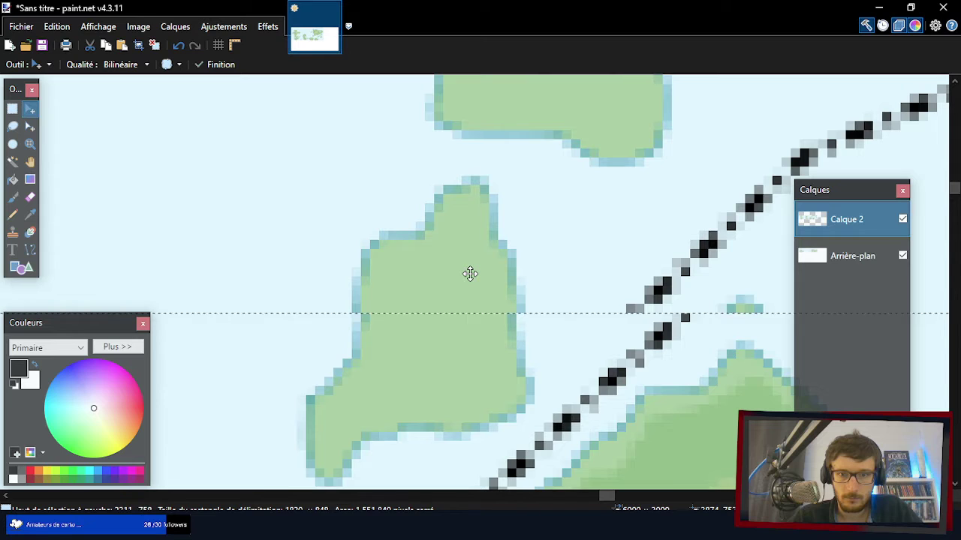
# - Nudge the sixth capture five pixels up to top-left position 2311, 753 so the islet and dashed line join
pyautogui.press('Up')
pyautogui.press('Up')
pyautogui.press('Up')
pyautogui.press('Down')
pyautogui.press('Down')
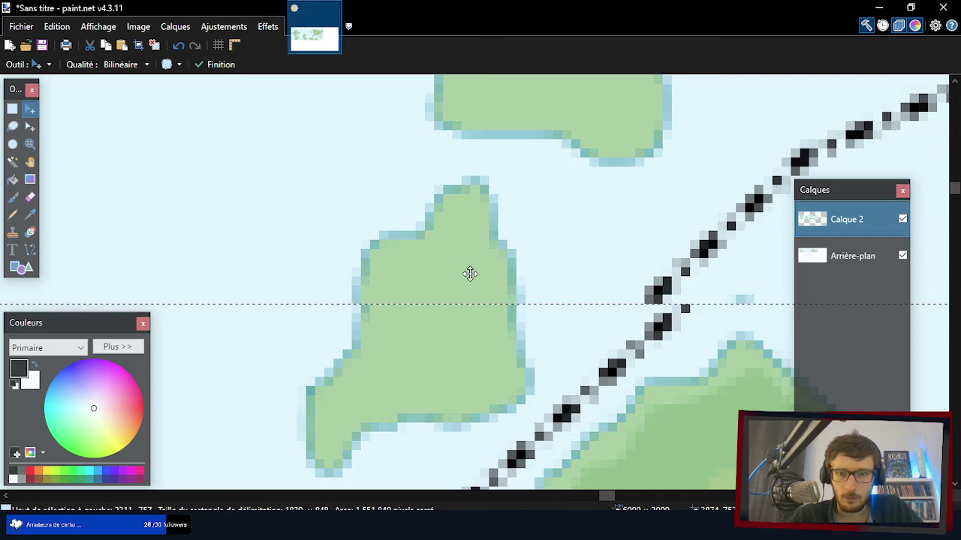
pyautogui.press('Up')
pyautogui.press('Up')
pyautogui.press('Up')
pyautogui.press('Up')
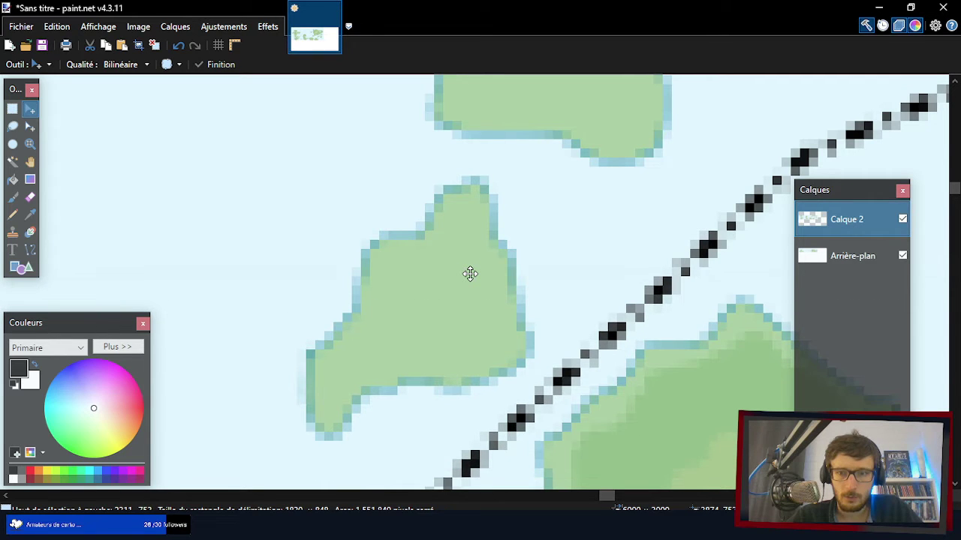
# - Examine the sixth capture's seams around Arcadia city and ASTORYA, clear its selection, and review the assembled map
pyautogui.scroll(-5, 615, 239)
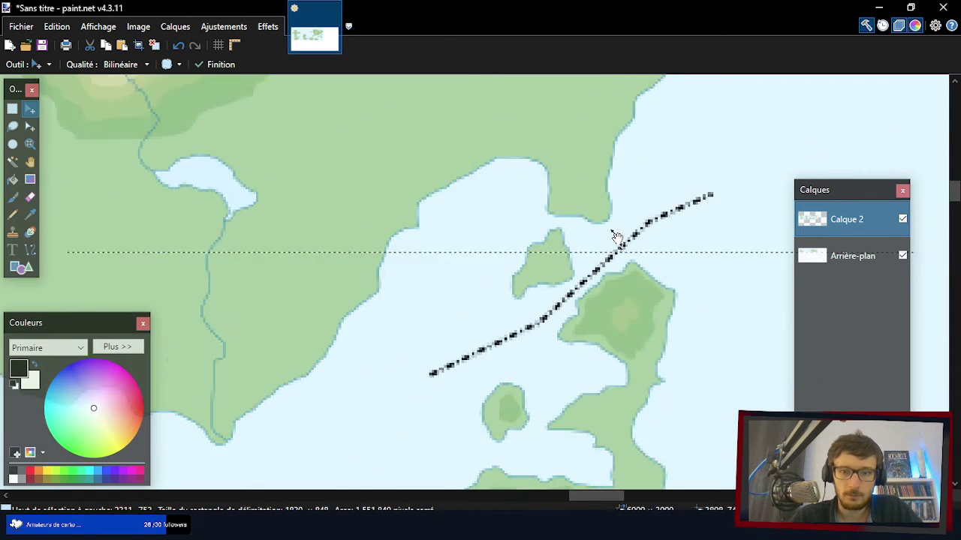
pyautogui.scroll(-6, 615, 238)
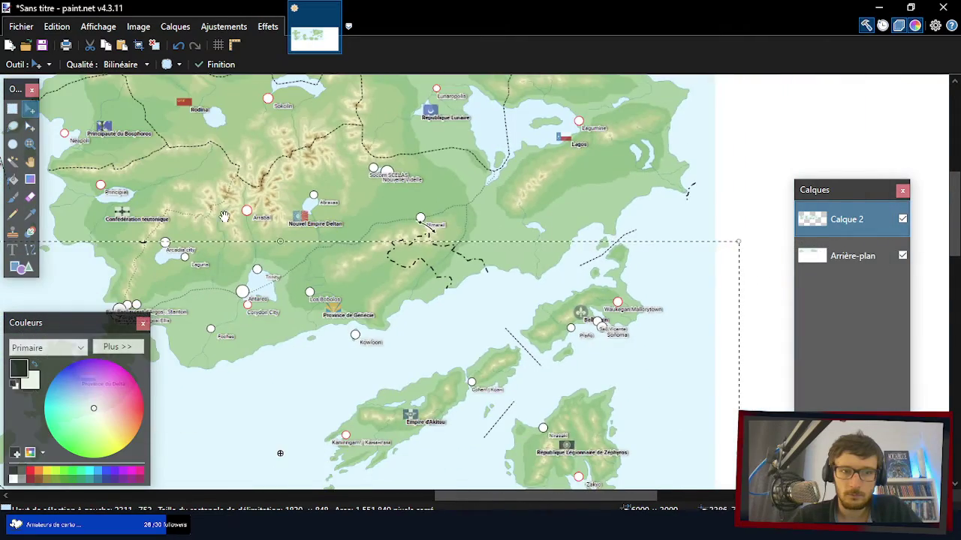
pyautogui.scroll(5, 60, 226)
pyautogui.scroll(-1, 489, 237)
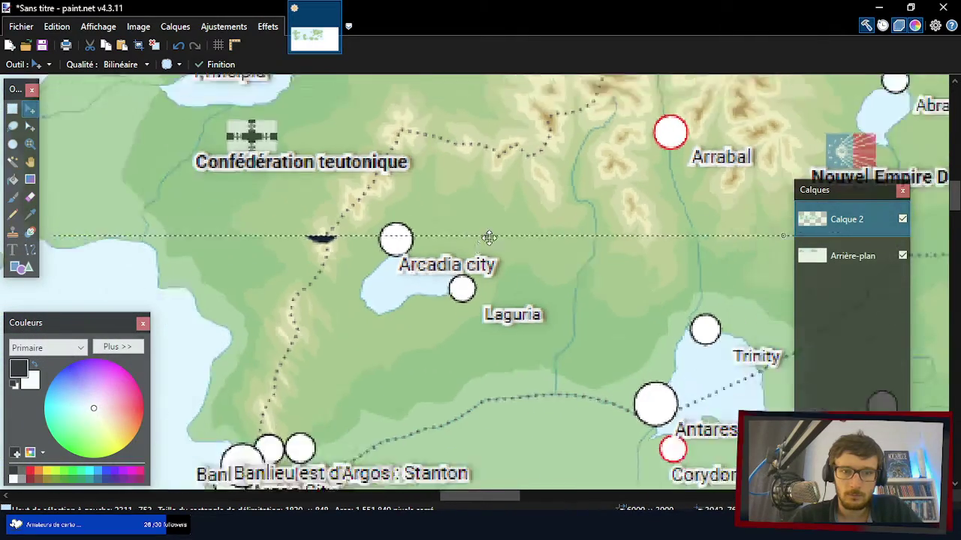
pyautogui.scroll(-3, 489, 237)
pyautogui.scroll(4, 442, 247)
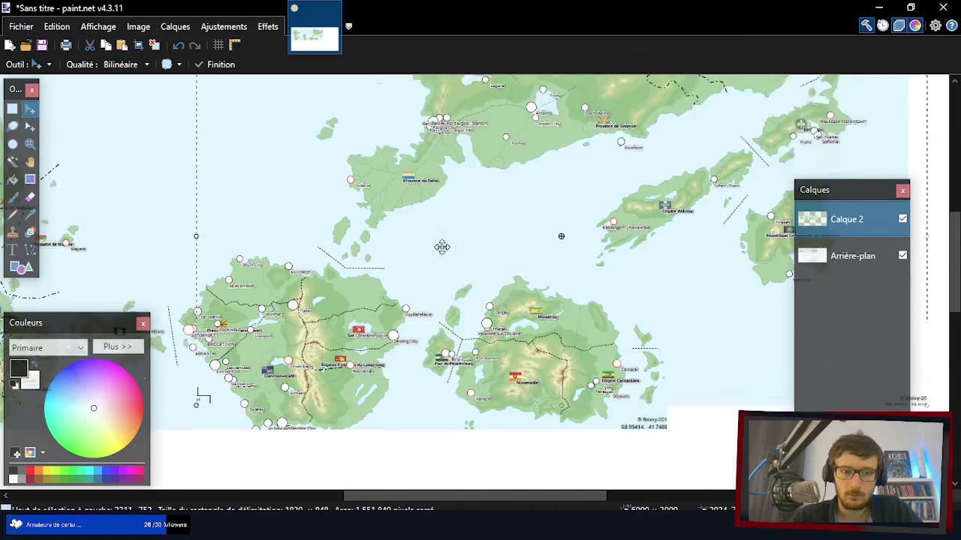
pyautogui.scroll(-2, 441, 247)
pyautogui.scroll(5, 237, 272)
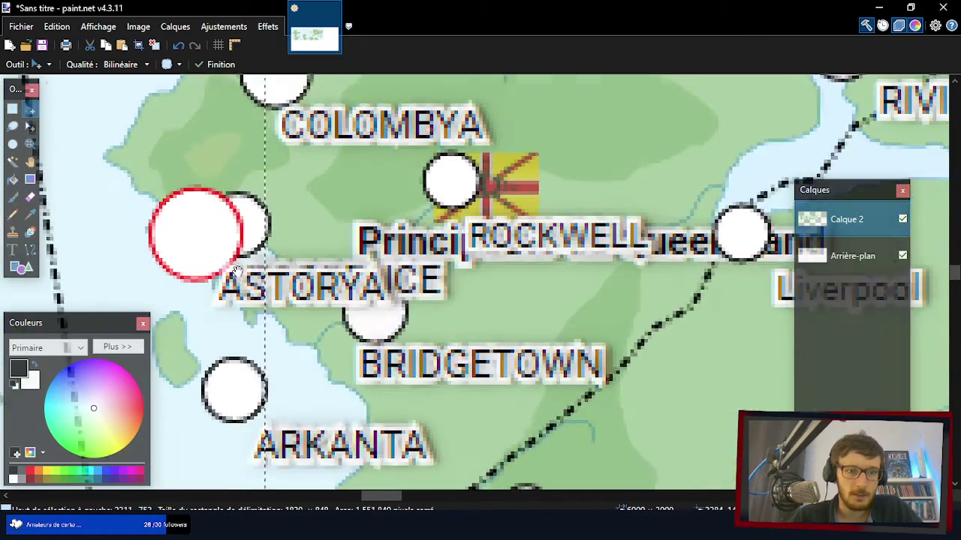
pyautogui.scroll(2, 237, 272)
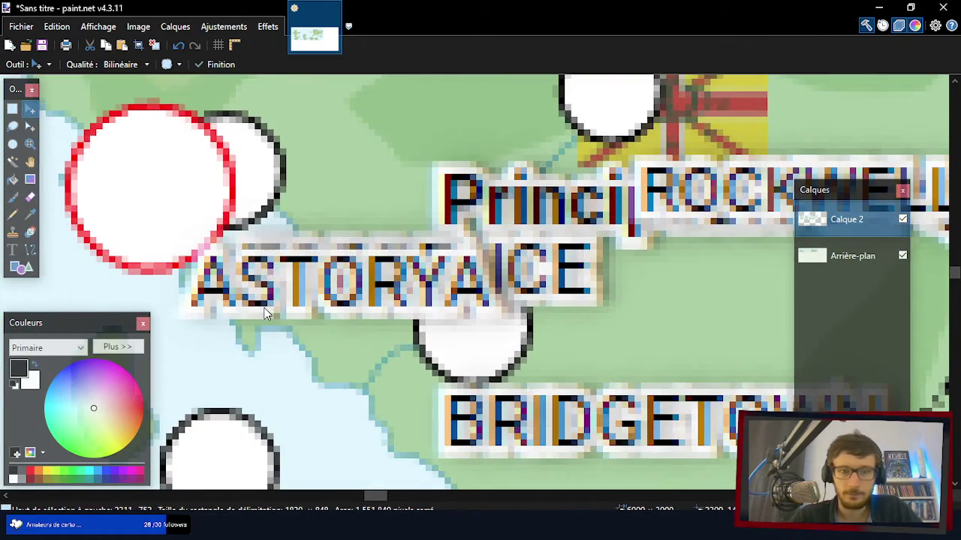
pyautogui.scroll(-5, 265, 314)
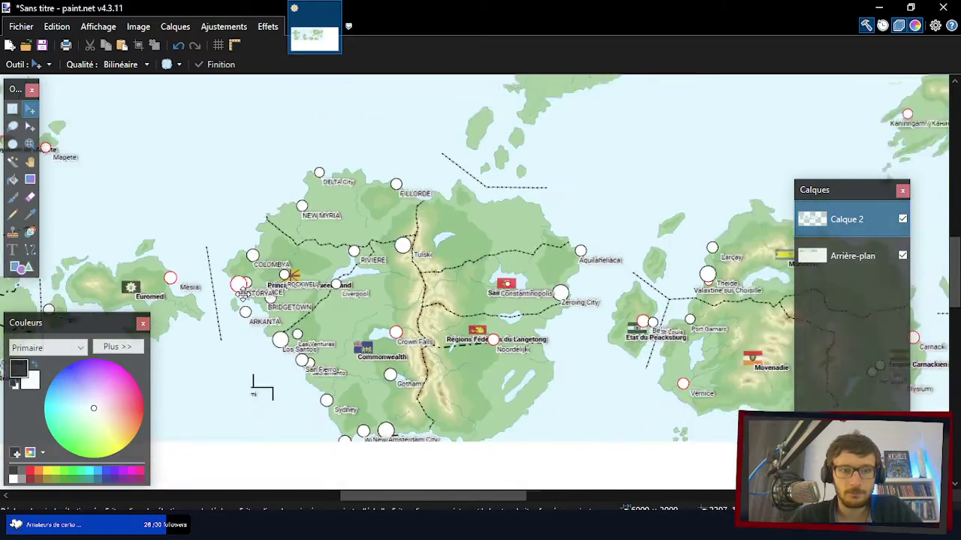
pyautogui.scroll(-2, 242, 293)
pyautogui.scroll(3, 601, 182)
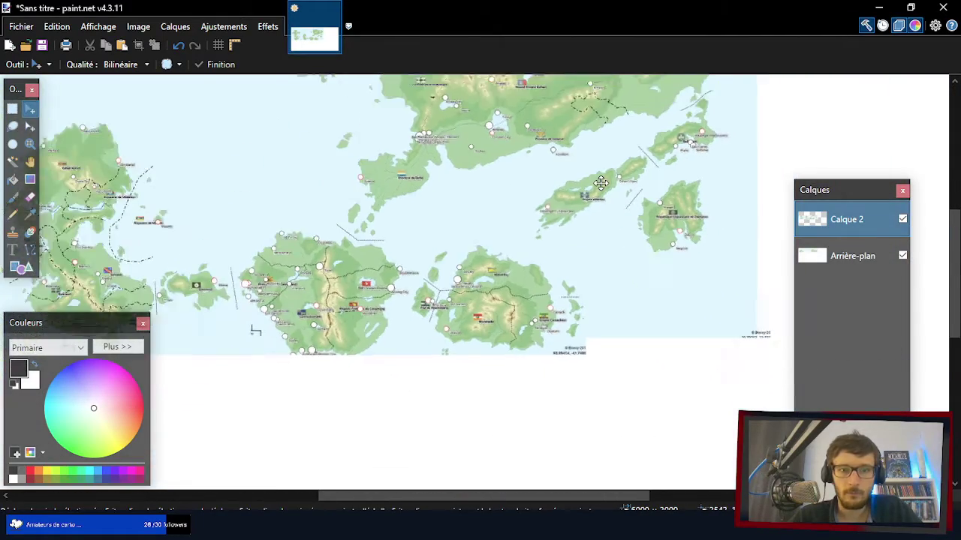
pyautogui.scroll(-1, 600, 183)
pyautogui.scroll(4, 575, 232)
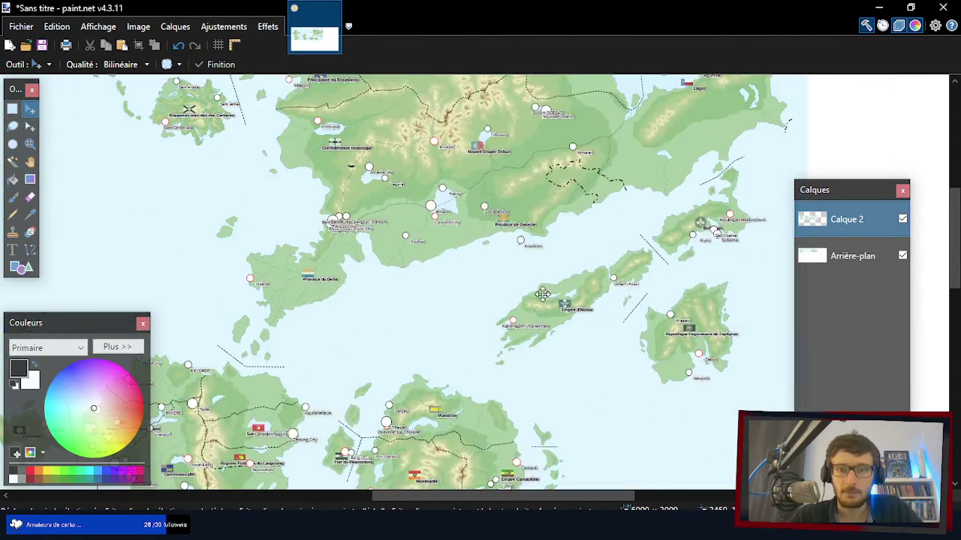
pyautogui.scroll(2, 448, 257)
pyautogui.scroll(-2, 529, 234)
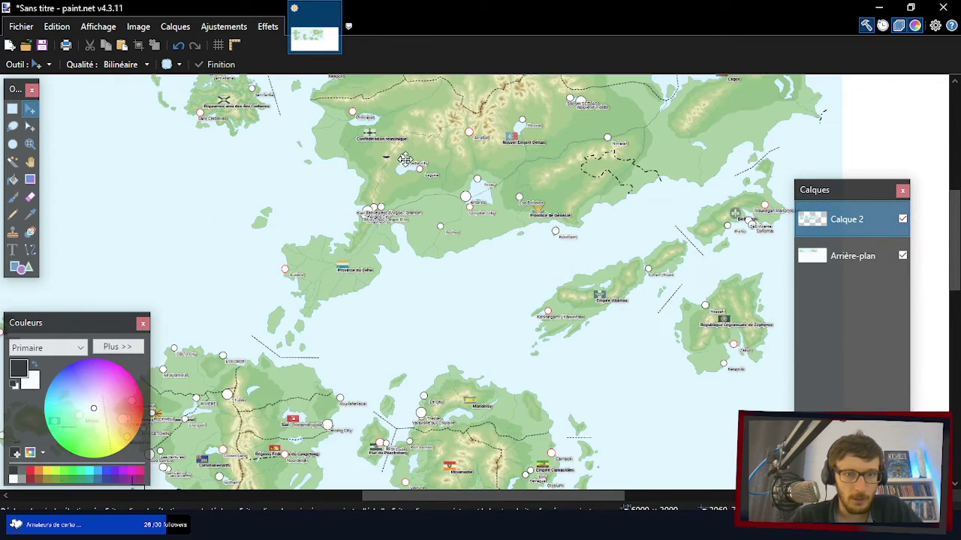
# - Try to cover the black mark west of Arcadia city with a Paintbrush stroke of width 50, and undo the stroke
pyautogui.scroll(3, 69, 214)
pyautogui.click(12, 197)
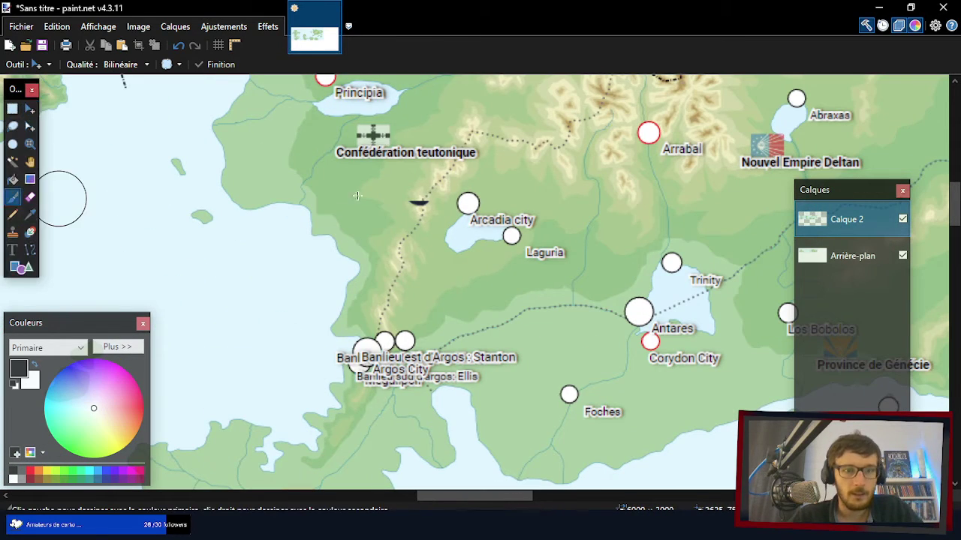
pyautogui.click(419, 199)
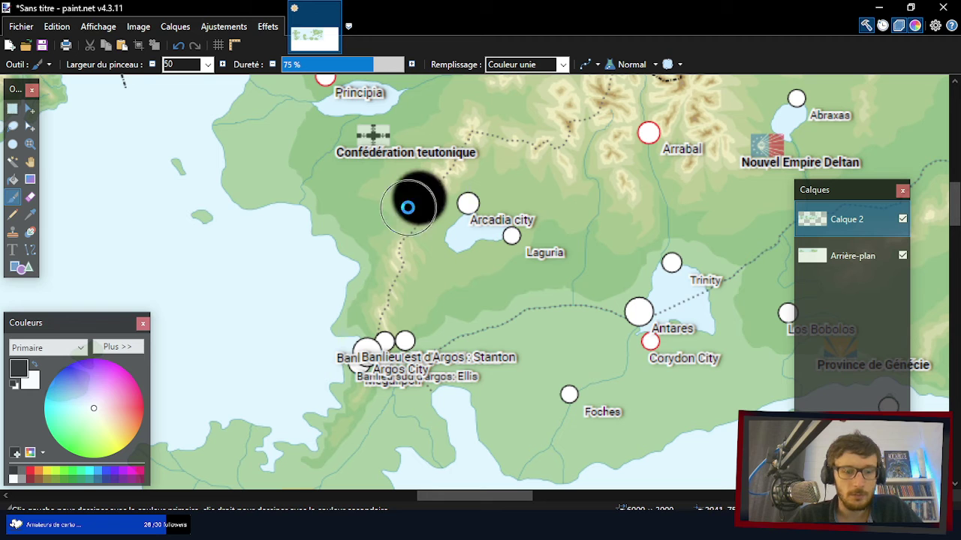
pyautogui.hotkey('ctrl', 'z')
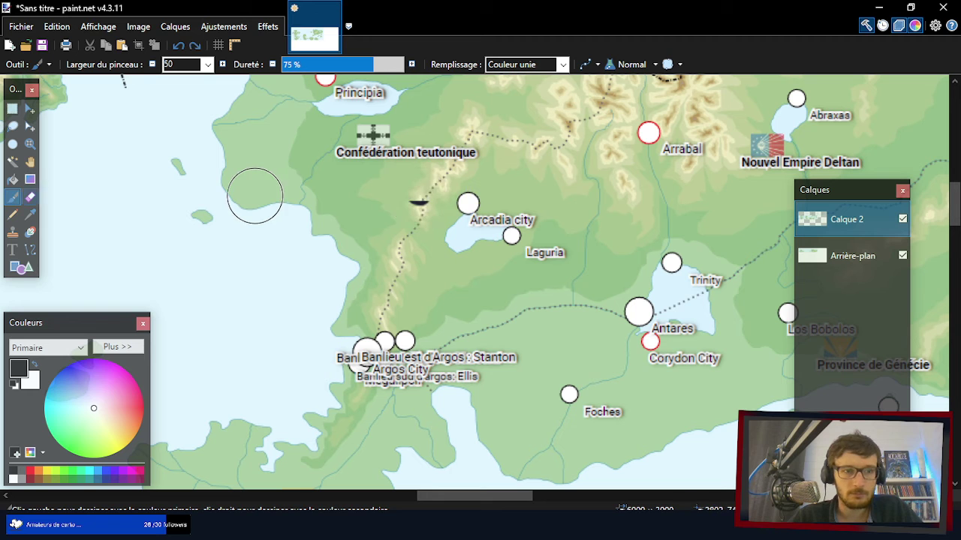
pyautogui.click(30, 196)
pyautogui.keyDown('ctrl'); pyautogui.scroll(-5, 443, 201); pyautogui.keyUp('ctrl')
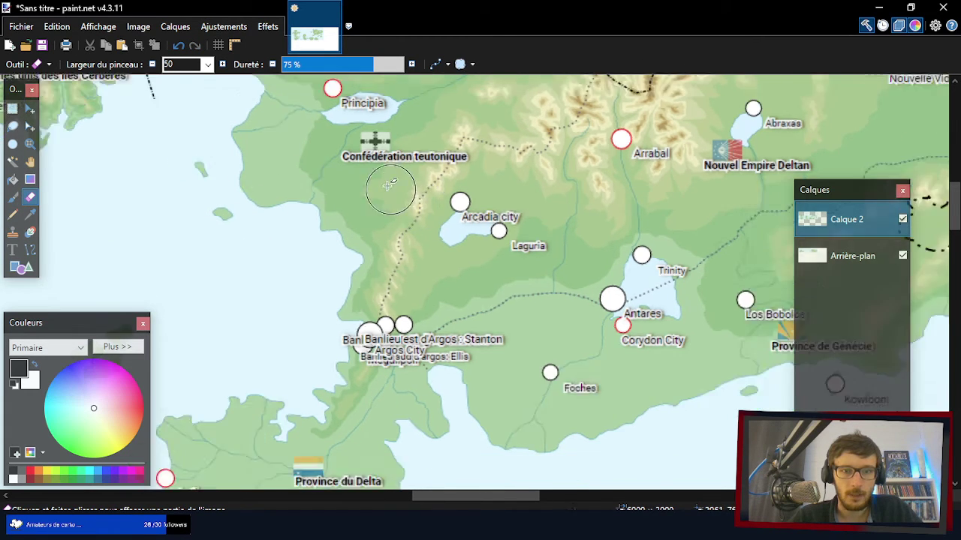
pyautogui.scroll(-3, 674, 188)
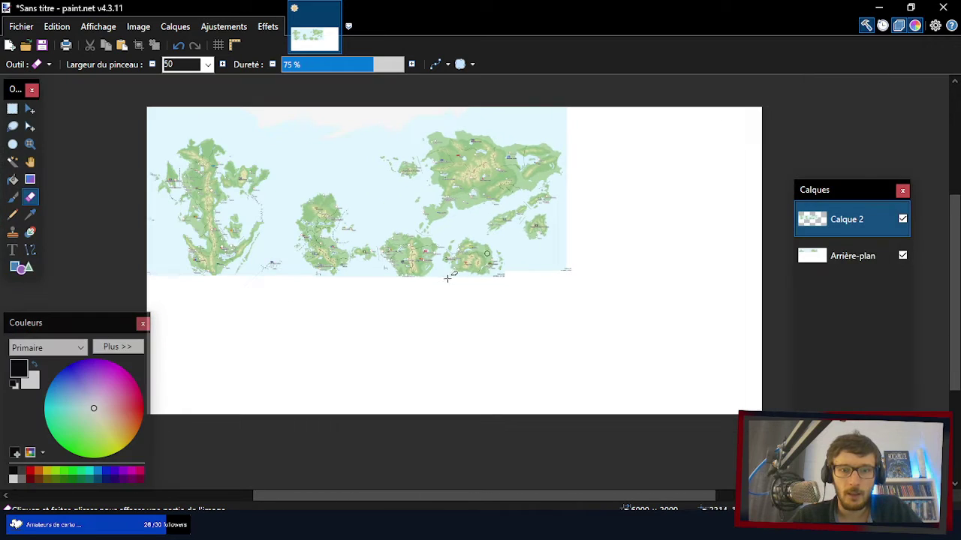
# - Paste the next web map capture onto Calque 2 as the seventh capture and move it over the western continent's southern end
pyautogui.scroll(2, 418, 303)
pyautogui.scroll(-1, 653, 278)
pyautogui.keyDown('ctrl'); pyautogui.scroll(4, 177, 277); pyautogui.keyUp('ctrl')
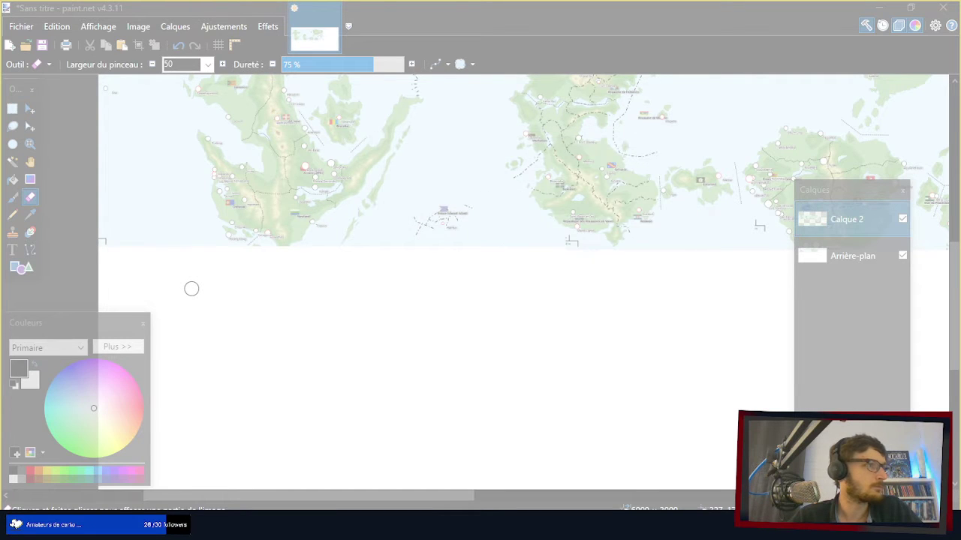
pyautogui.press('Escape')
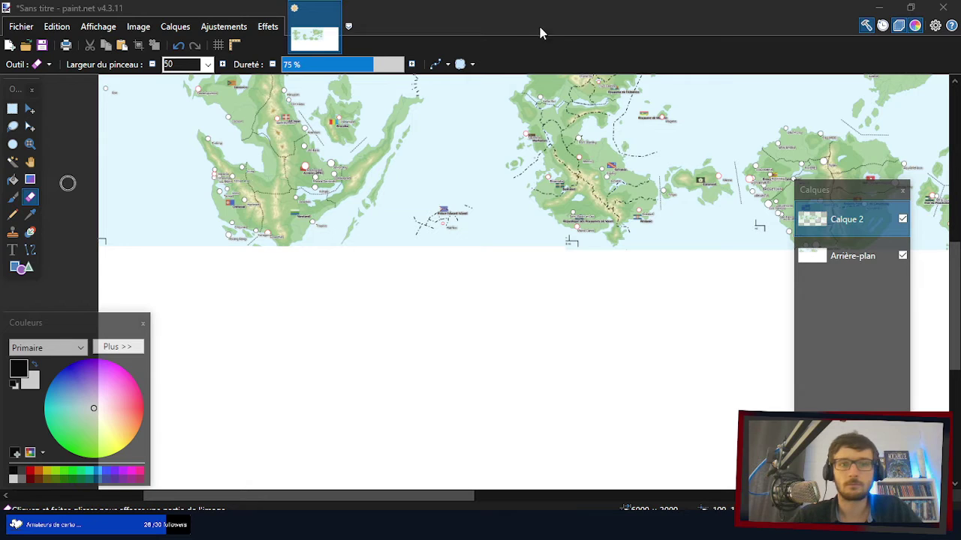
pyautogui.hotkey('ctrl', 'v')
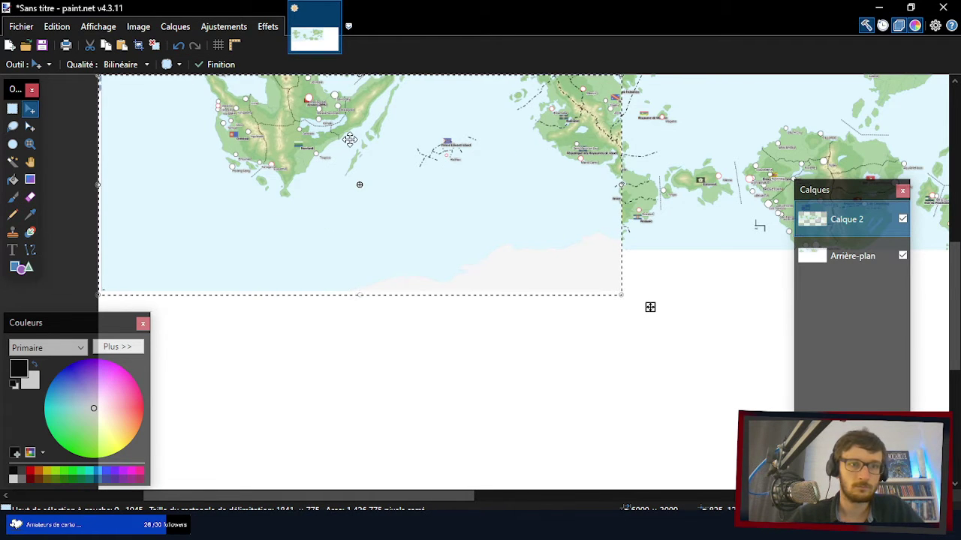
pyautogui.moveTo(365, 249); pyautogui.dragTo(351, 234)
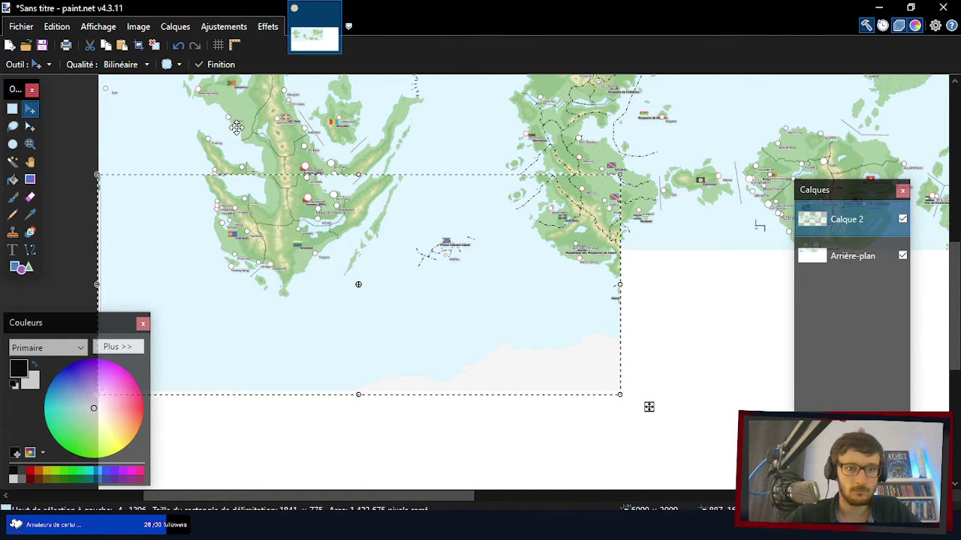
# - Align the seventh capture with the map beneath, matching the Jervkaïa label and its city circle, and clear its selection
pyautogui.scroll(1, 207, 117)
pyautogui.scroll(4, 206, 117)
pyautogui.moveTo(455, 433); pyautogui.dragTo(444, 327)
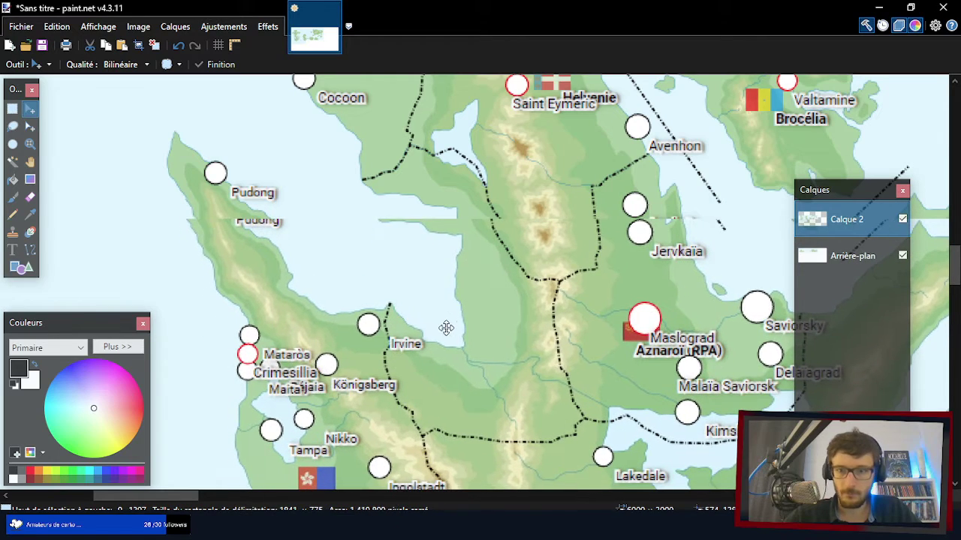
pyautogui.scroll(2, 728, 214)
pyautogui.scroll(2, 626, 230)
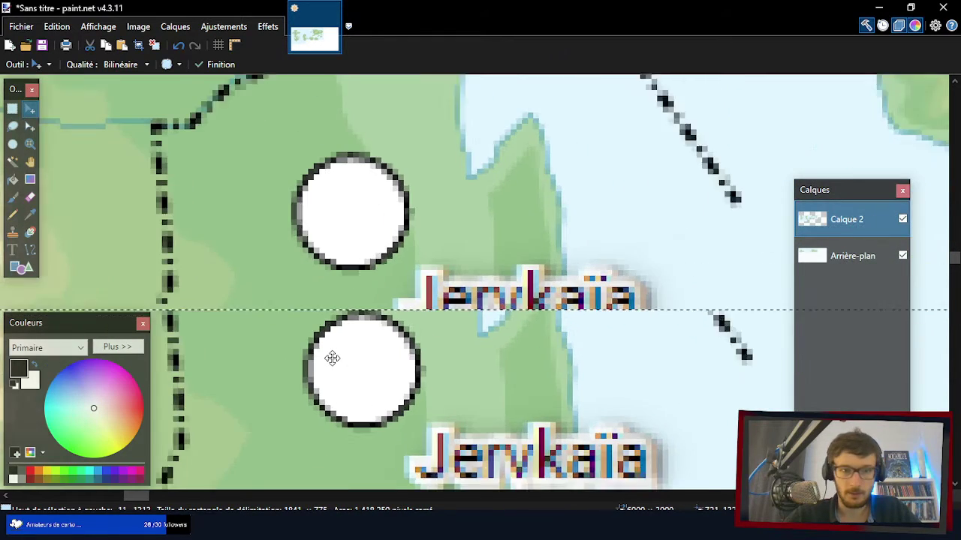
pyautogui.scroll(1, 331, 358)
pyautogui.moveTo(383, 321); pyautogui.dragTo(371, 156)
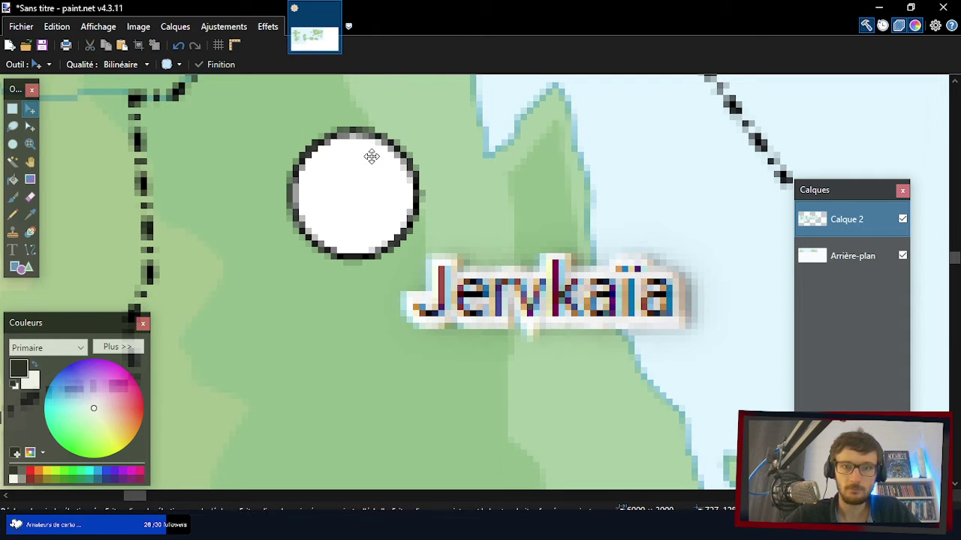
pyautogui.scroll(-2, 350, 144)
pyautogui.scroll(-3, 351, 144)
pyautogui.scroll(-2, 198, 205)
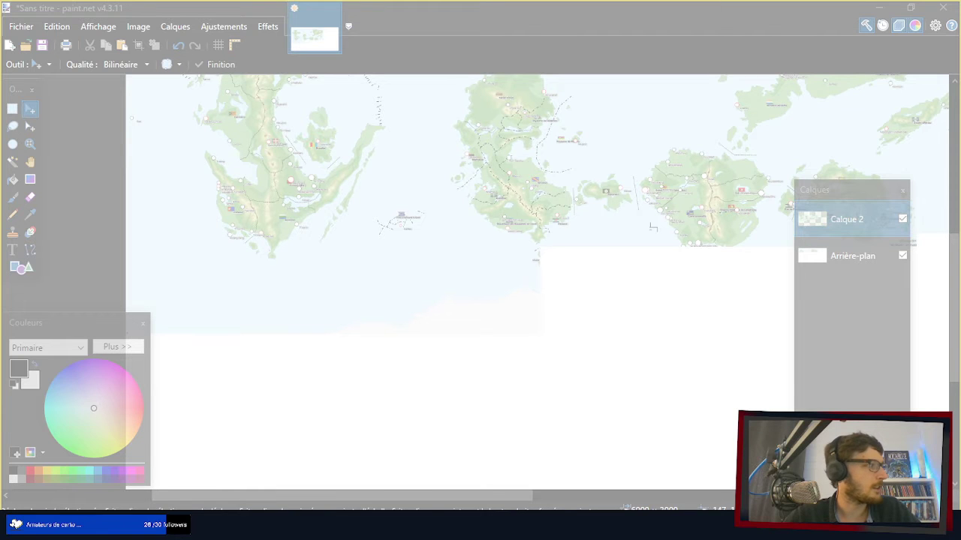
# - Paste the next web map capture onto Calque 2 as the eighth capture and move it so Bloemeke roughly overlaps its counterpart
pyautogui.press('Escape')
pyautogui.click(705, 22)
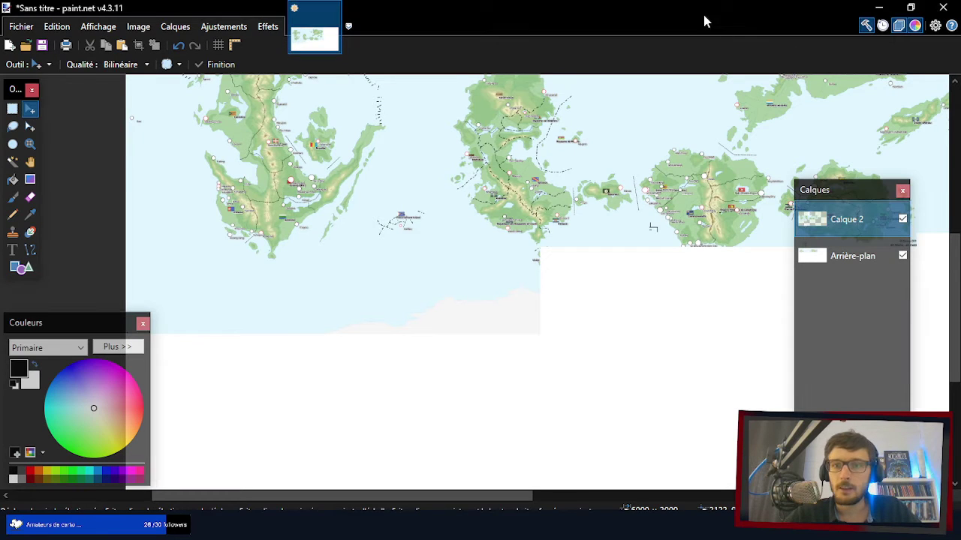
pyautogui.hotkey('ctrl', 'v')
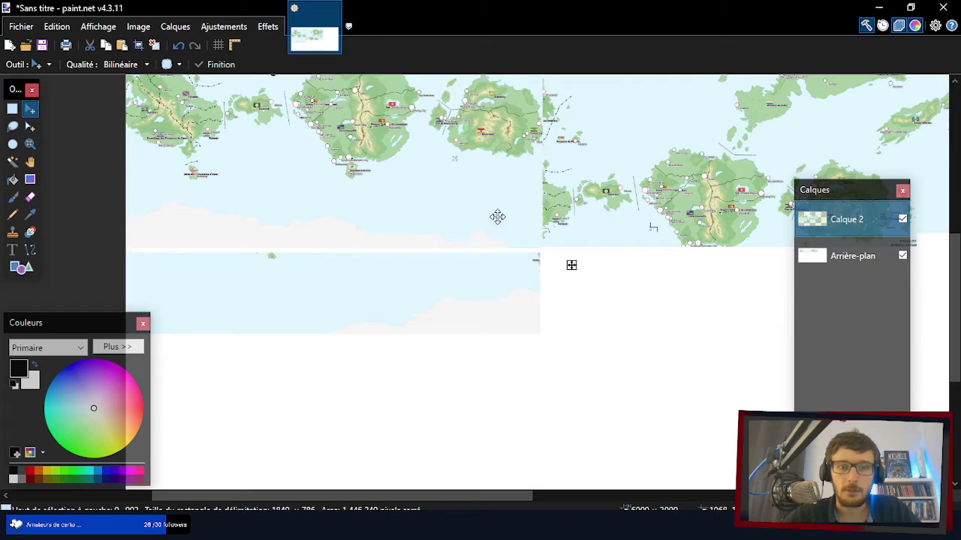
pyautogui.moveTo(369, 205); pyautogui.dragTo(776, 286)
pyautogui.scroll(4, 628, 190)
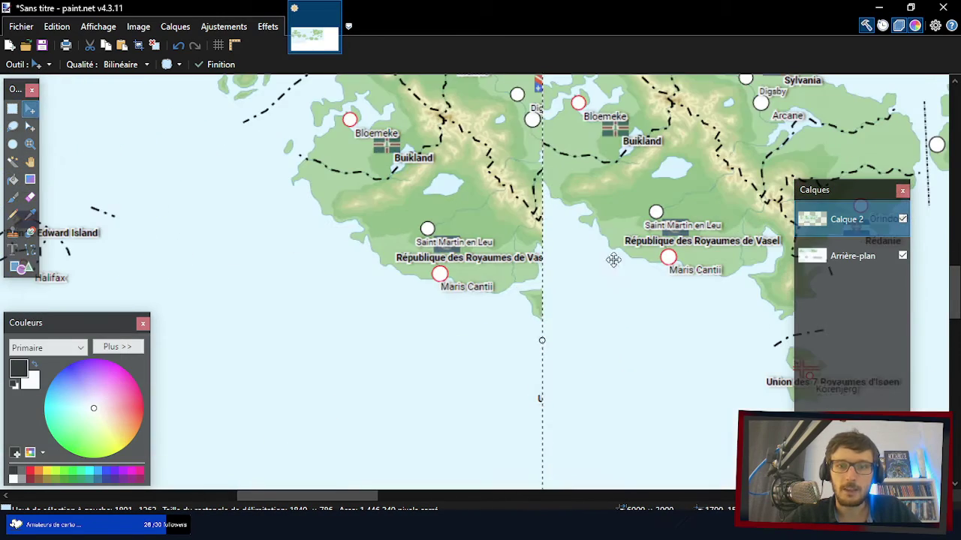
pyautogui.scroll(2, 571, 242)
pyautogui.scroll(2, 571, 242)
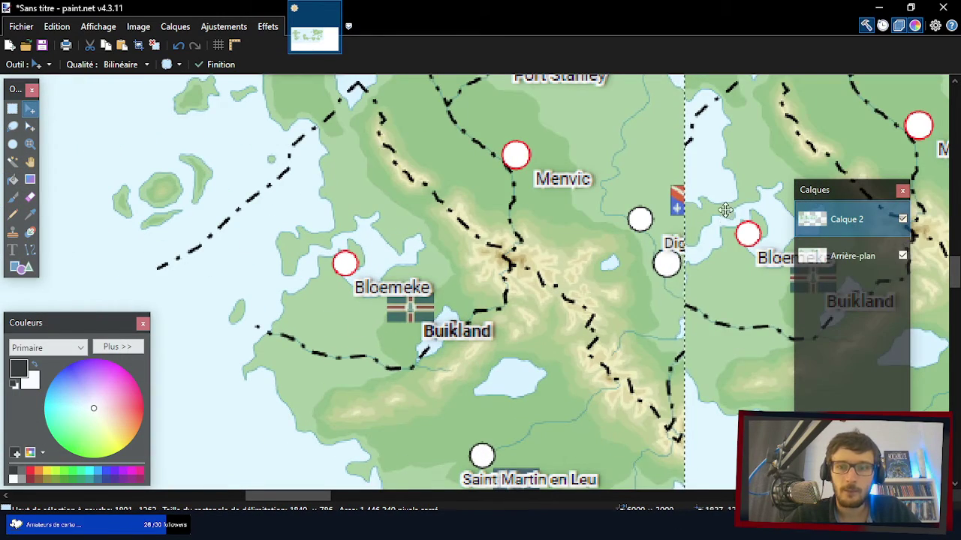
pyautogui.moveTo(728, 220); pyautogui.dragTo(371, 263)
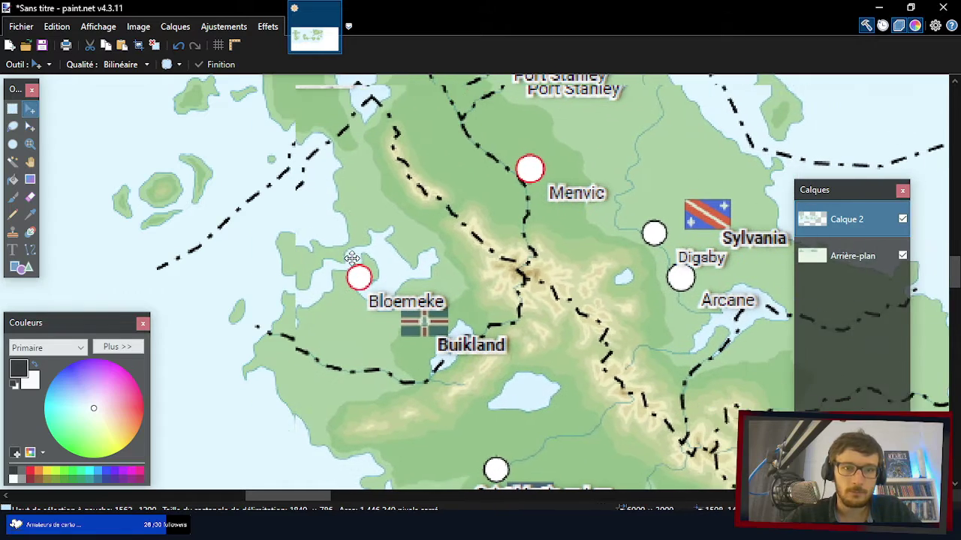
# - Nudge the eighth capture to top-left position 1542, 1281 so the dashed borders south of Marhaban join, and clear its selection
pyautogui.scroll(5, 266, 250)
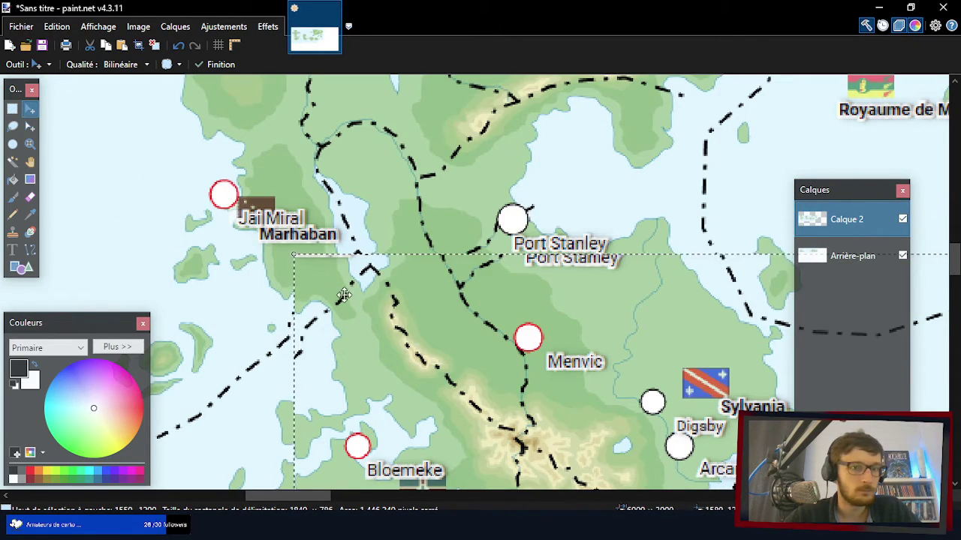
pyautogui.moveTo(345, 295); pyautogui.dragTo(334, 284)
pyautogui.scroll(5, 301, 234)
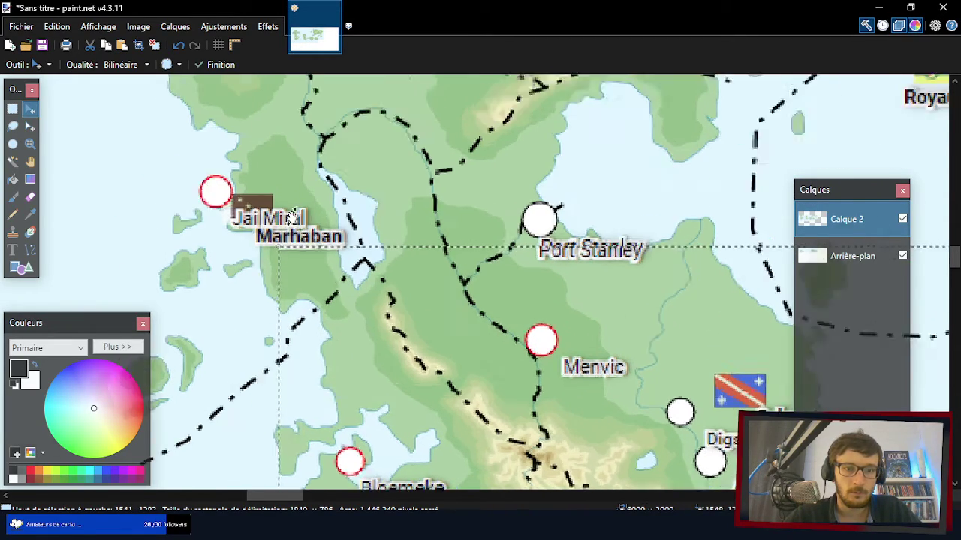
pyautogui.moveTo(322, 334); pyautogui.dragTo(327, 325)
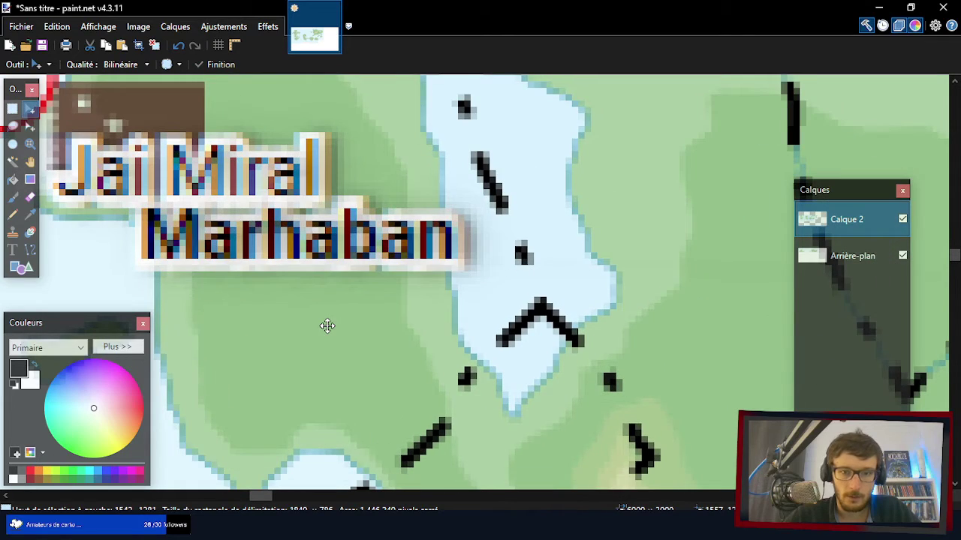
pyautogui.scroll(-5, 322, 154)
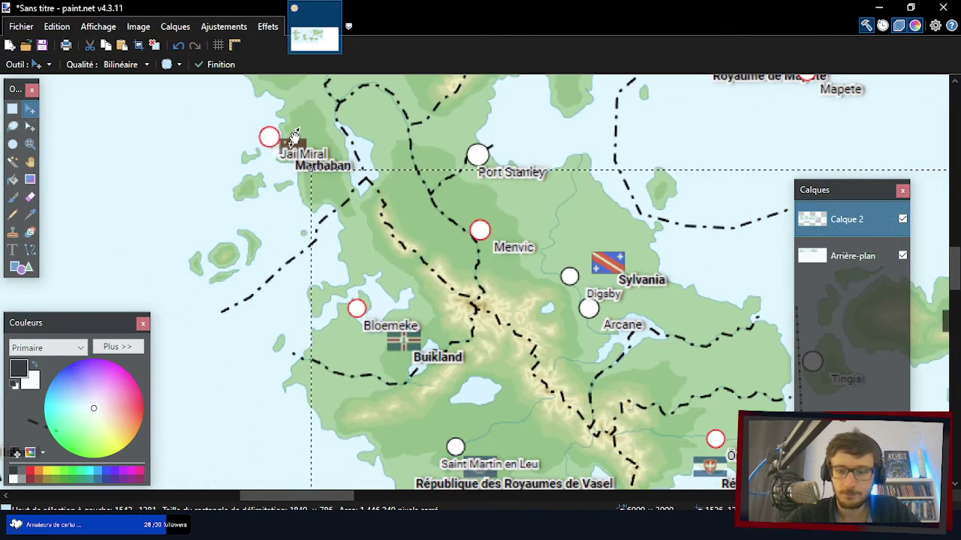
pyautogui.scroll(-4, 294, 137)
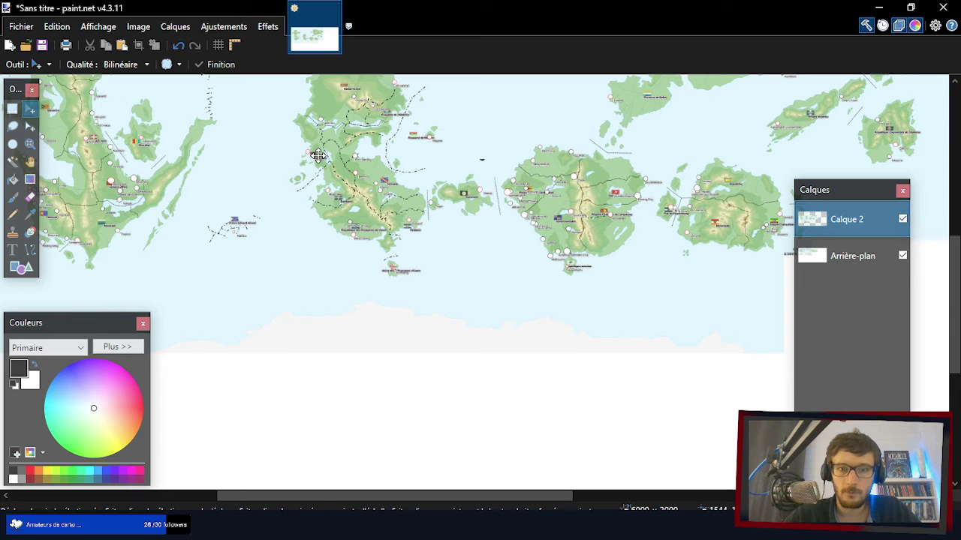
# - Paint over the dark mark in the sea north of the southern islands using the surrounding pale blue and a 50-wide brush
pyautogui.scroll(-1, 457, 198)
pyautogui.scroll(2, 469, 184)
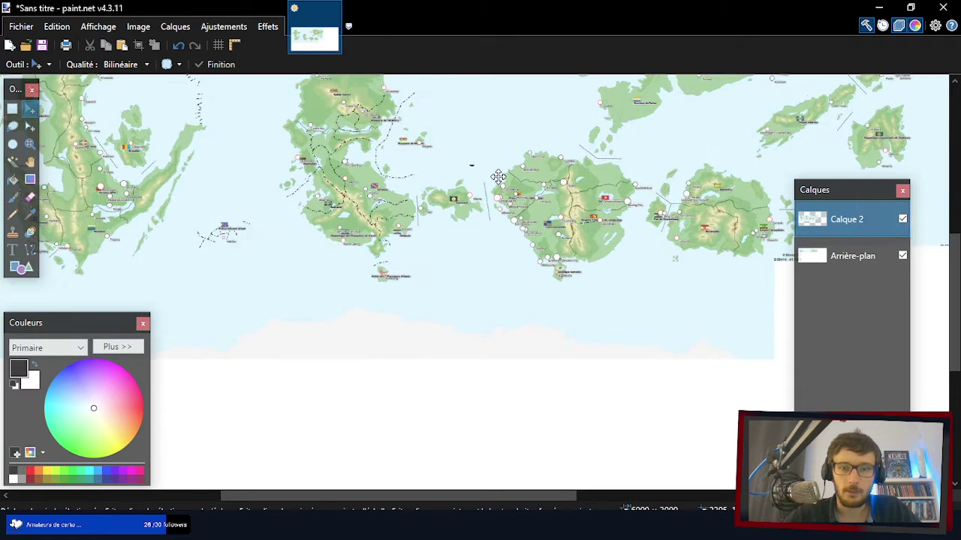
pyautogui.scroll(5, 478, 172)
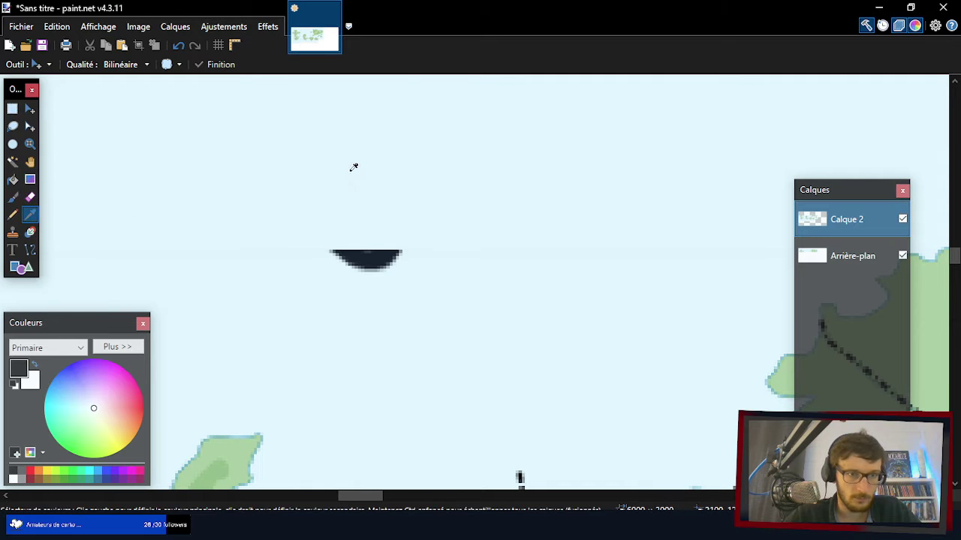
pyautogui.press('k')
pyautogui.click(136, 173)
pyautogui.click(12, 197)
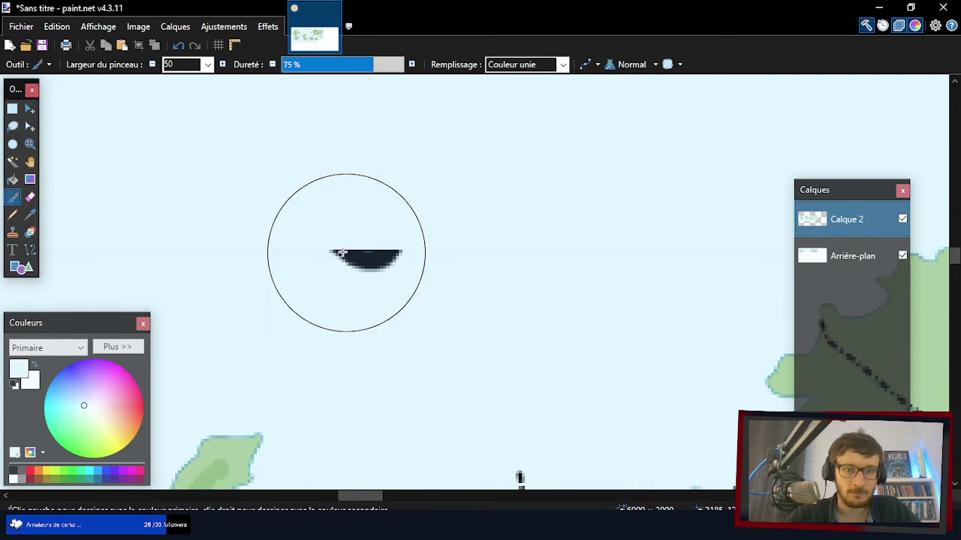
pyautogui.moveTo(345, 246); pyautogui.dragTo(363, 248)
# - Examine the assembled map's seams across the southern continents, around Crown Falls, Etat du Peacksburg and Port Garnarc
pyautogui.scroll(-5, 284, 200)
pyautogui.scroll(-5, 284, 200)
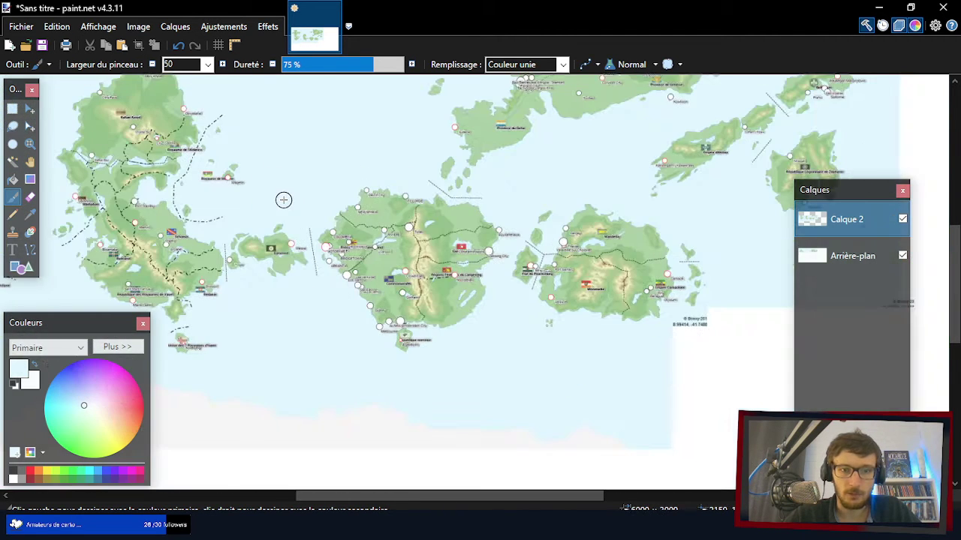
pyautogui.scroll(6, 313, 198)
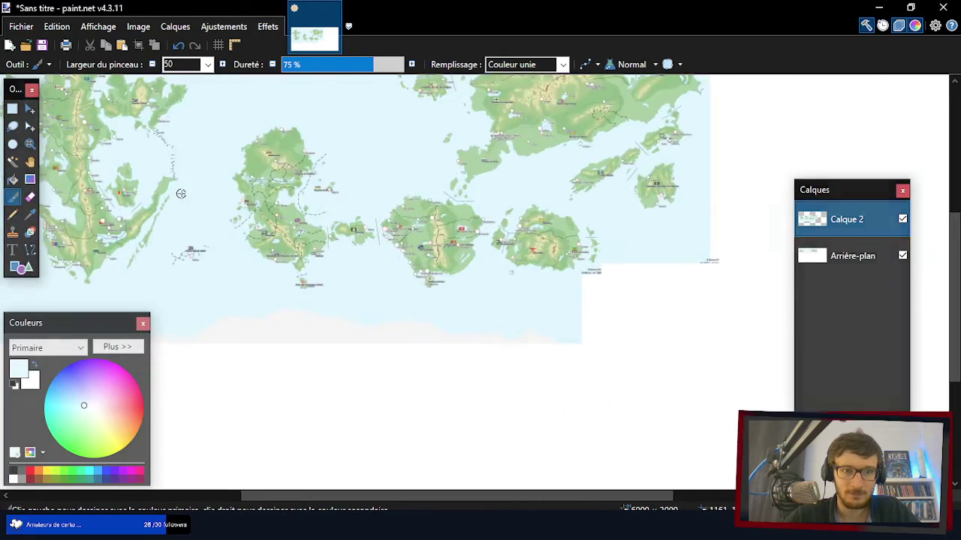
pyautogui.scroll(-2, 538, 213)
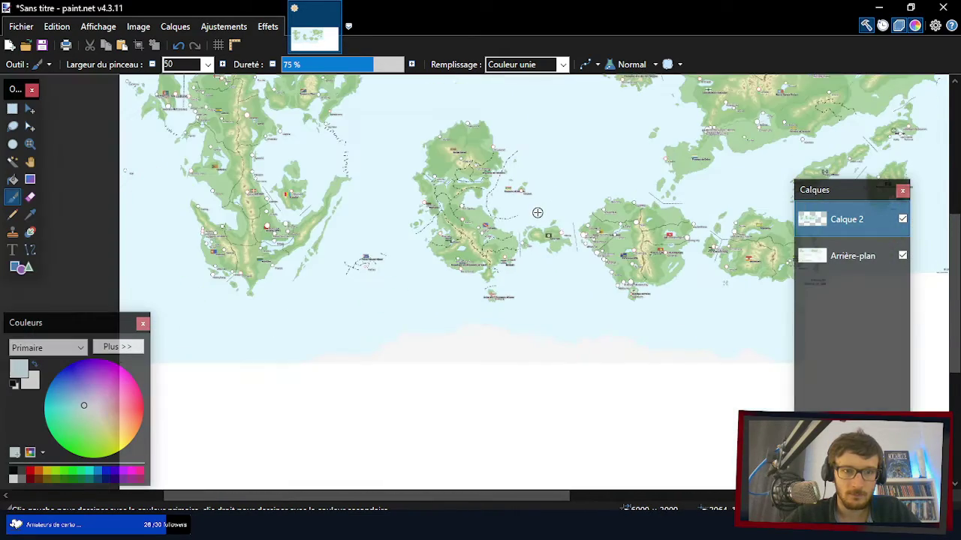
pyautogui.scroll(-2, 281, 195)
pyautogui.scroll(5, 679, 220)
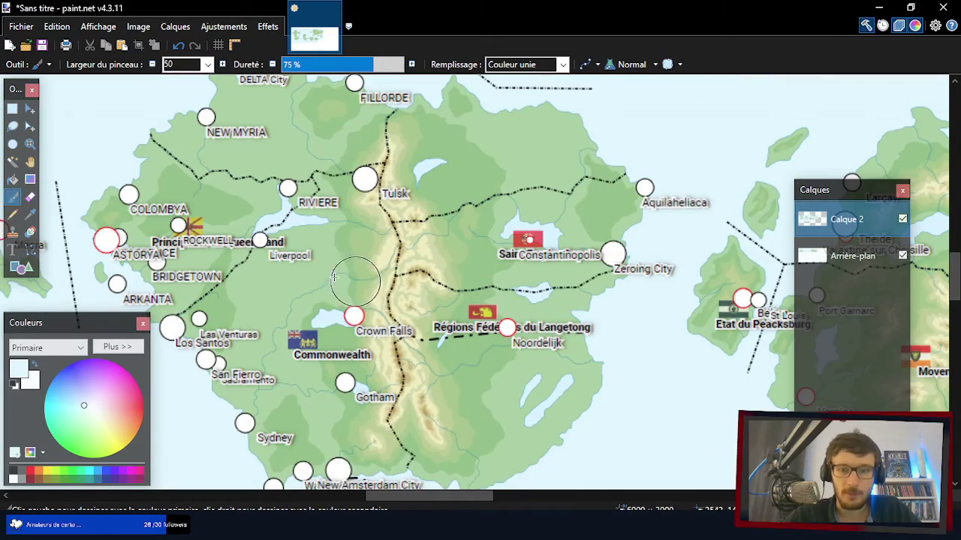
pyautogui.scroll(-3, 328, 277)
pyautogui.scroll(4, 745, 255)
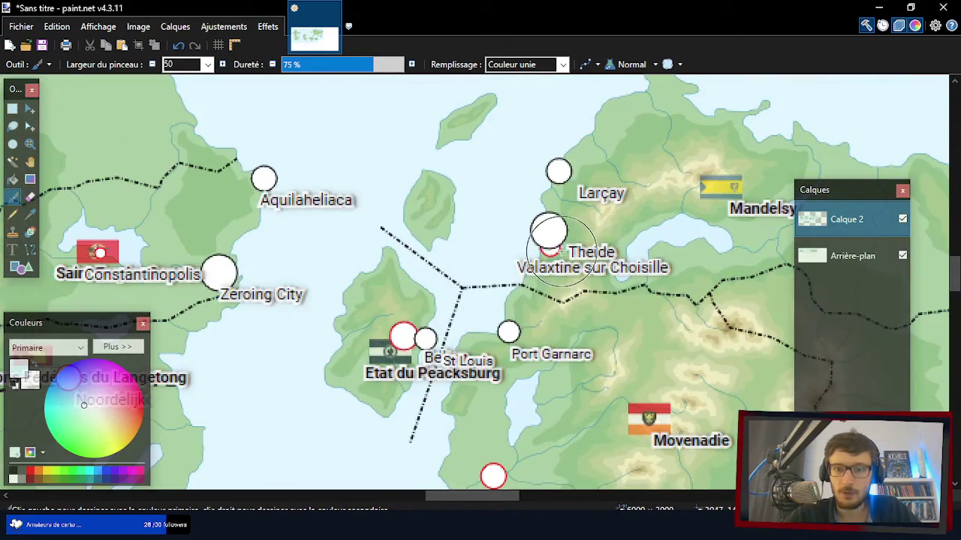
pyautogui.scroll(-2, 559, 245)
pyautogui.scroll(-2, 460, 242)
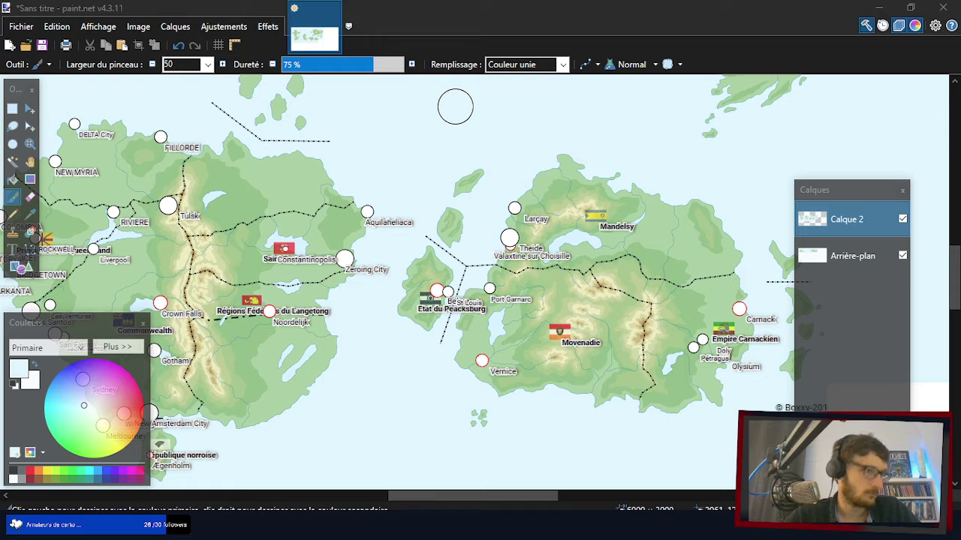
# - Paste the next web map capture onto Calque 2 as the ninth capture and move it so its southern continents roughly overlap their counterparts
pyautogui.press('super+shift+s')
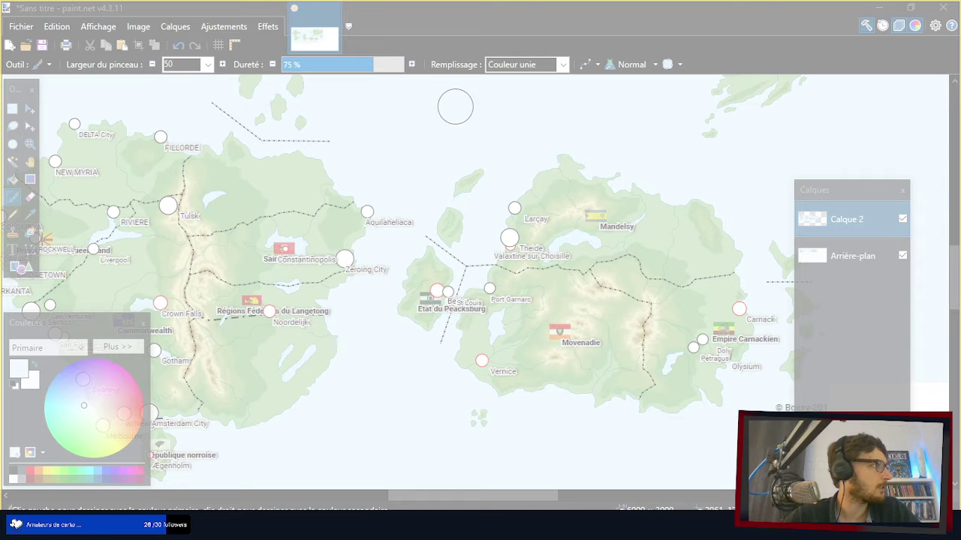
pyautogui.press('Escape')
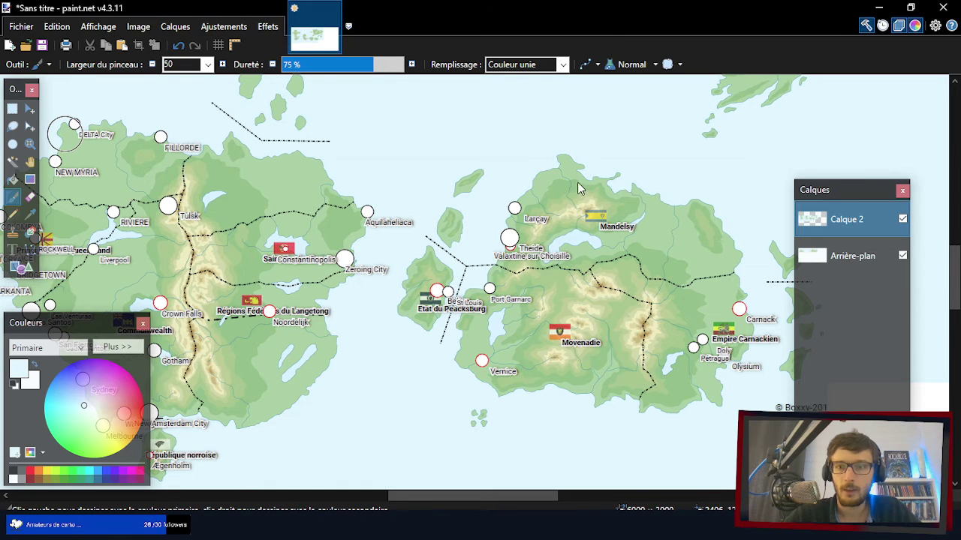
pyautogui.scroll(-1, 272, 246)
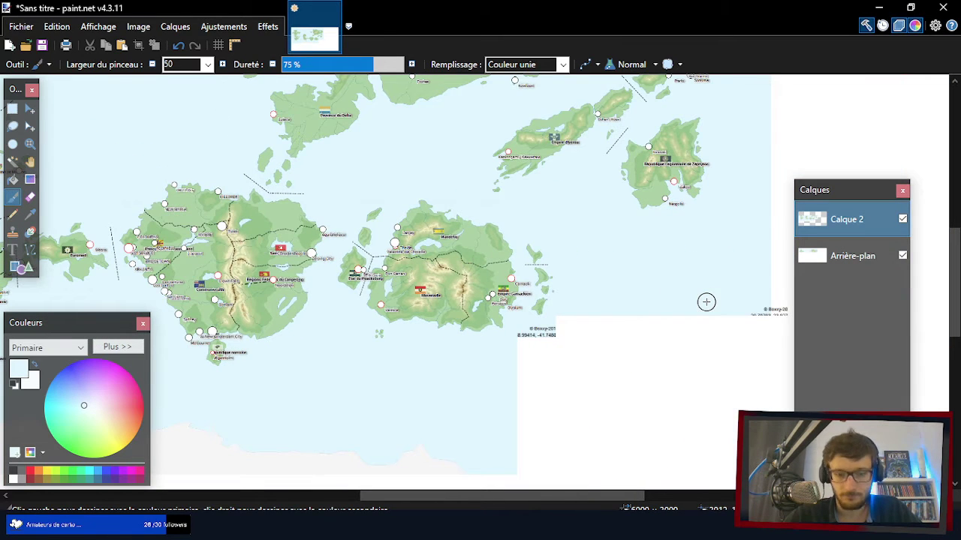
pyautogui.hotkey('ctrl', 'v')
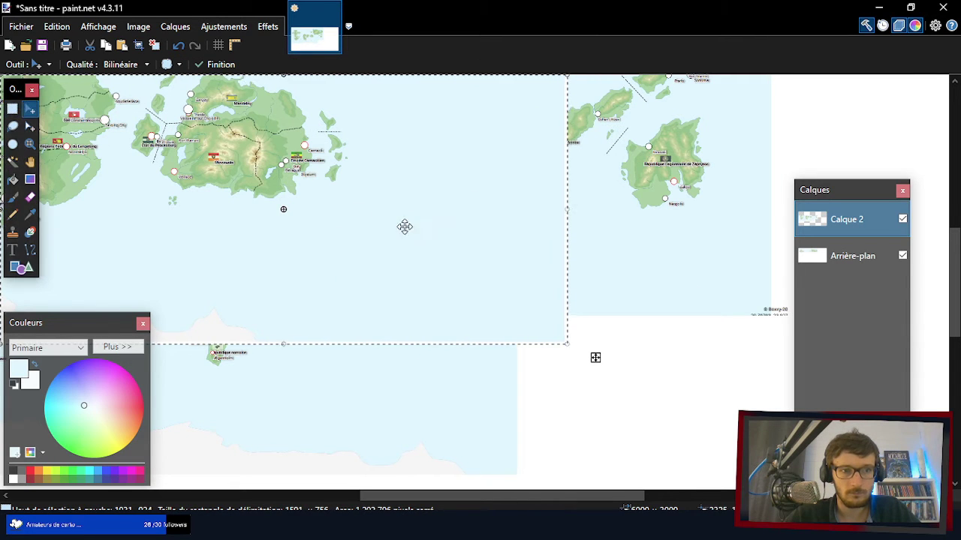
pyautogui.moveTo(405, 226); pyautogui.dragTo(616, 363)
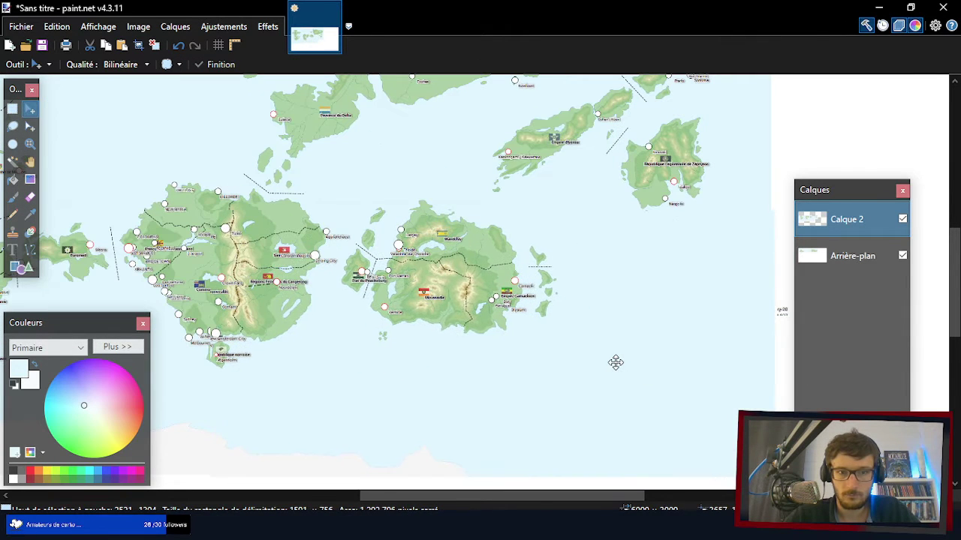
# - Nudge the ninth capture to top-left position 2511, 1298 so the two halves of the Commonwealth label join exactly
pyautogui.scroll(5, 226, 285)
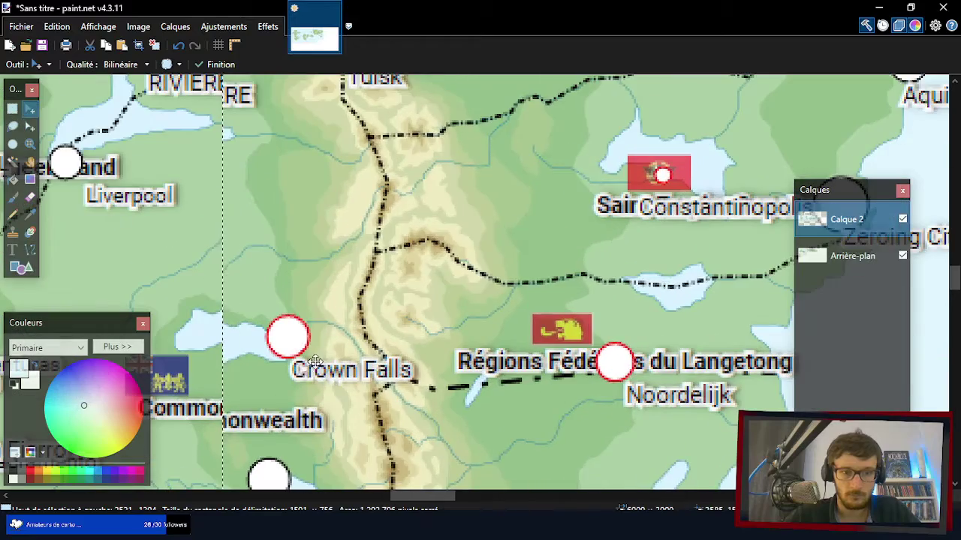
pyautogui.moveTo(298, 381); pyautogui.dragTo(278, 372)
pyautogui.scroll(1, 225, 441)
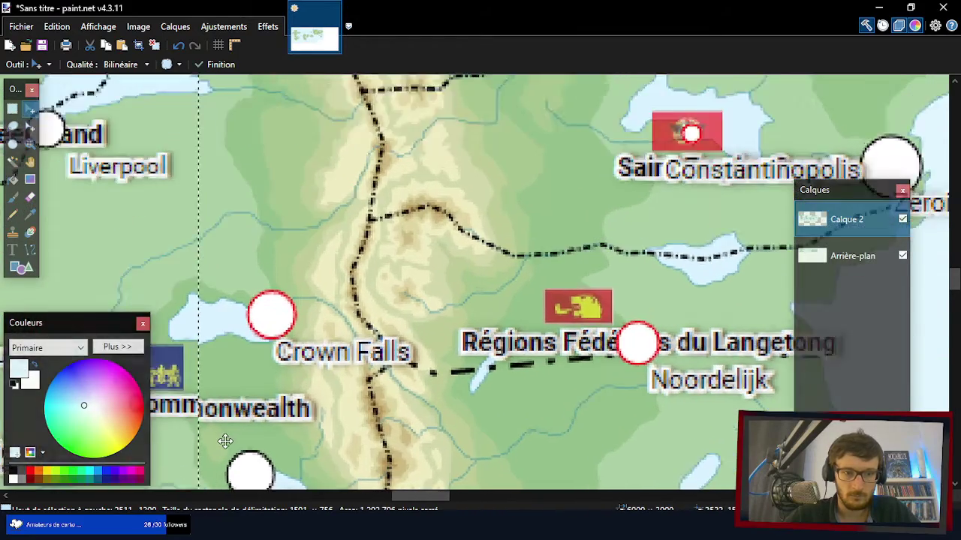
pyautogui.scroll(2, 225, 441)
pyautogui.scroll(-2, 240, 405)
pyautogui.scroll(5, 257, 369)
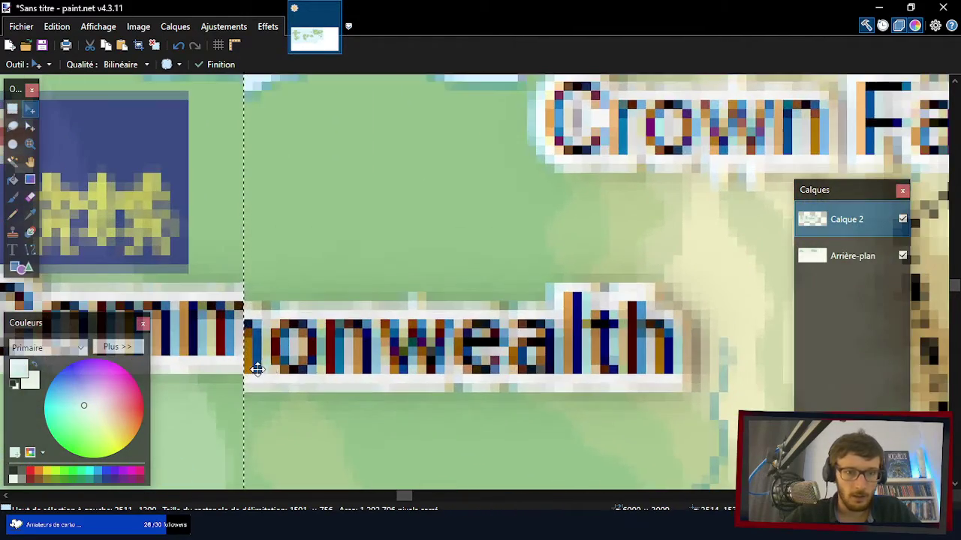
pyautogui.moveTo(316, 371); pyautogui.dragTo(312, 344)
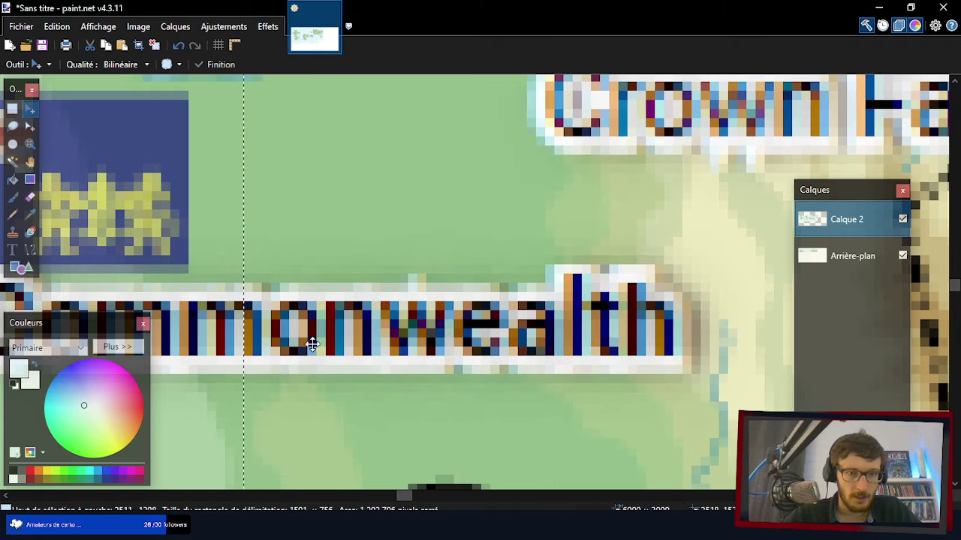
# - Crop the image to a rectangle of about 4214 by 2139 pixels around the assembled map, starting from the canvas's top-left corner
pyautogui.scroll(-2, 312, 343)
pyautogui.scroll(-3, 262, 193)
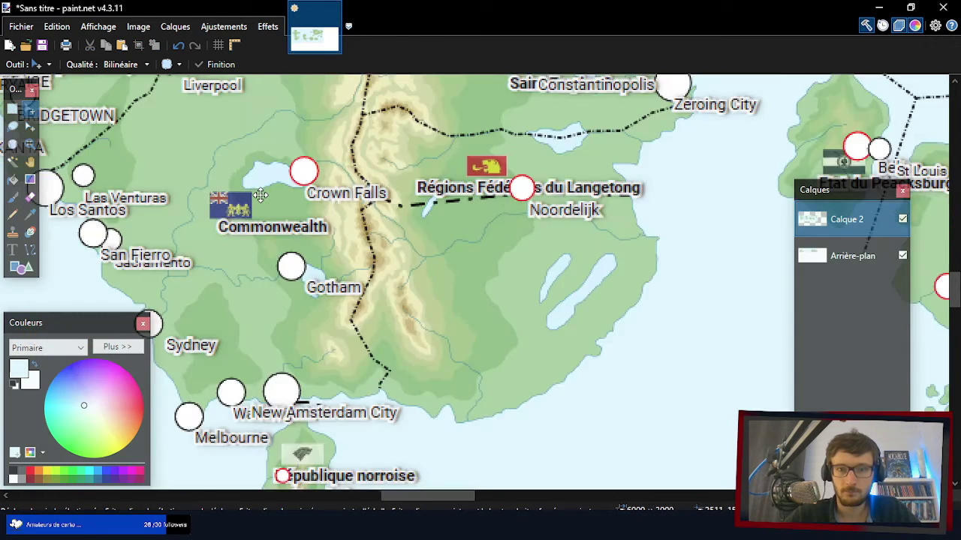
pyautogui.scroll(-6, 261, 196)
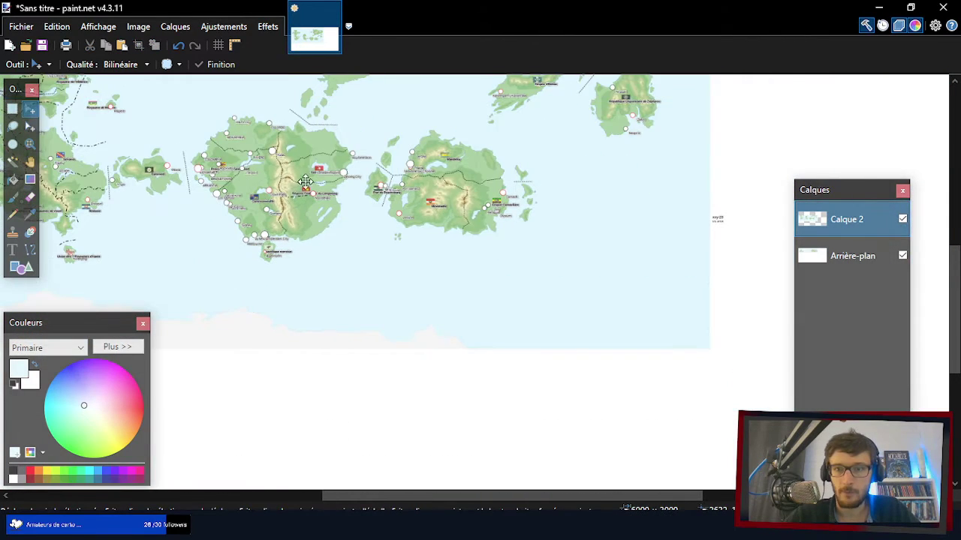
pyautogui.scroll(-2, 306, 182)
pyautogui.scroll(-3, 668, 240)
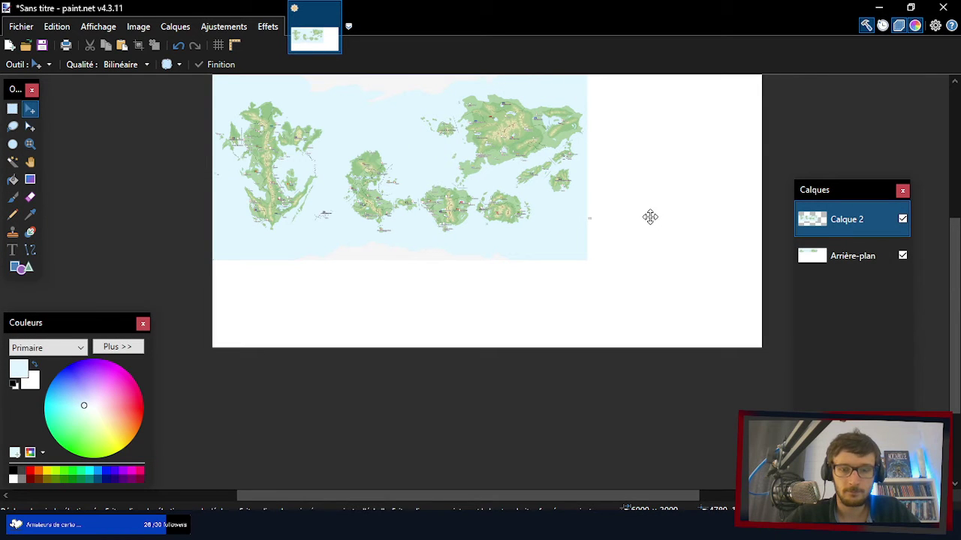
pyautogui.scroll(3, 503, 217)
pyautogui.scroll(-2, 472, 222)
pyautogui.scroll(1, 224, 287)
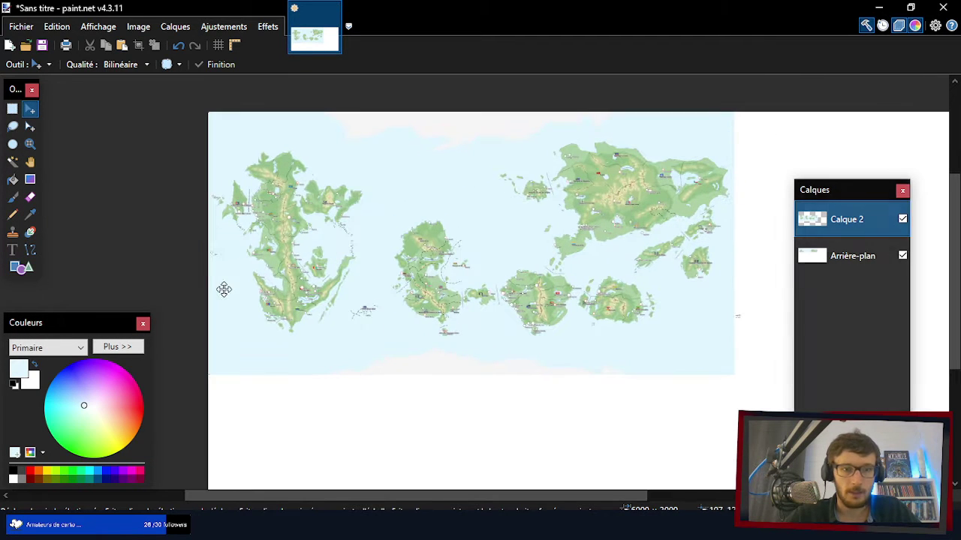
pyautogui.click(12, 110)
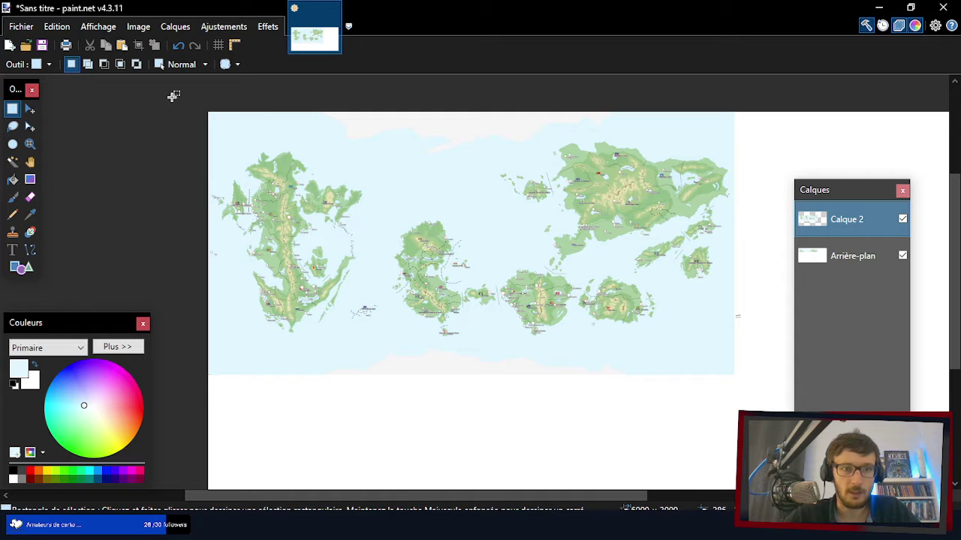
pyautogui.moveTo(173, 96); pyautogui.dragTo(749, 387)
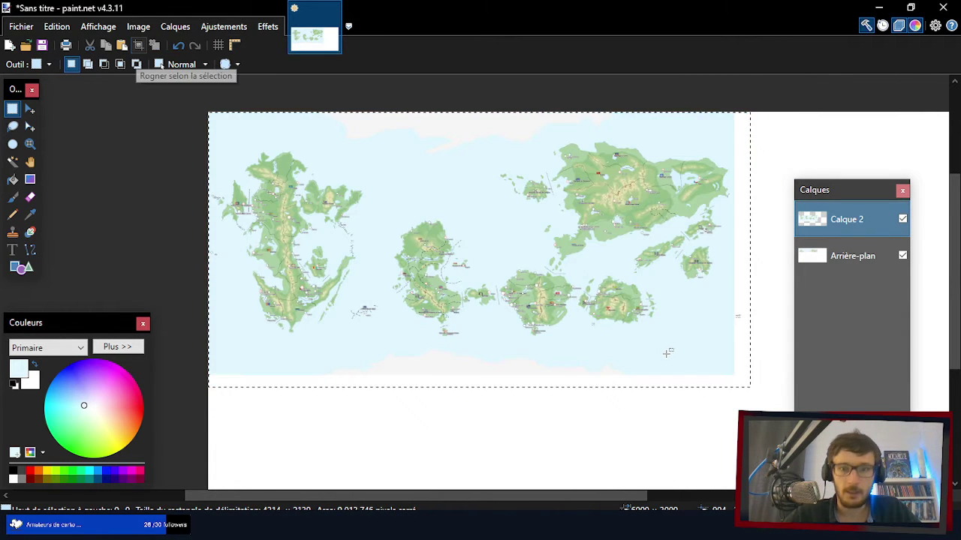
pyautogui.hotkey('ctrl', 'shift', 'x')
# - Select from the map's inner bottom-right corner to the canvas origin and crop the image to 4094 by 2047 pixels, removing the white margins
pyautogui.scroll(5, 742, 388)
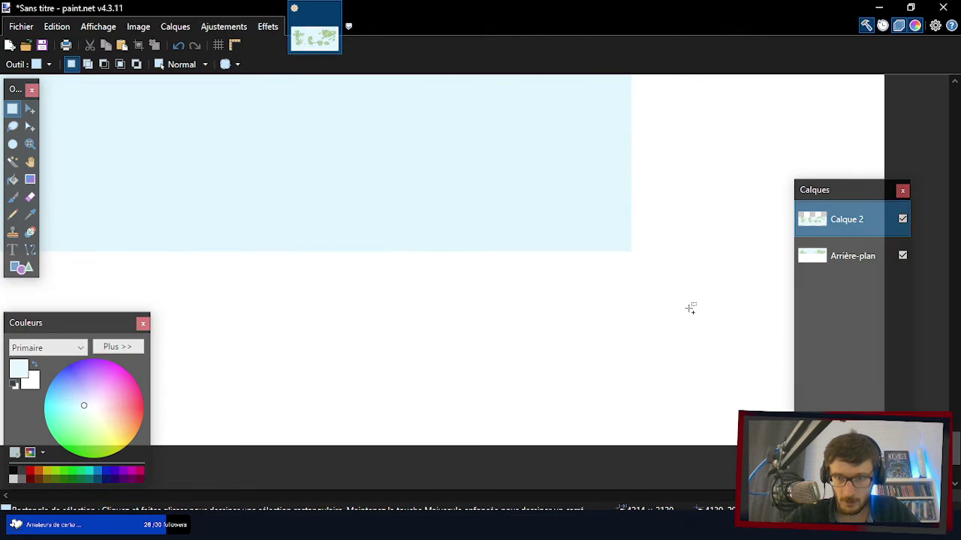
pyautogui.scroll(2, 643, 225)
pyautogui.moveTo(595, 299); pyautogui.dragTo(498, 270)
pyautogui.scroll(-3, 498, 270)
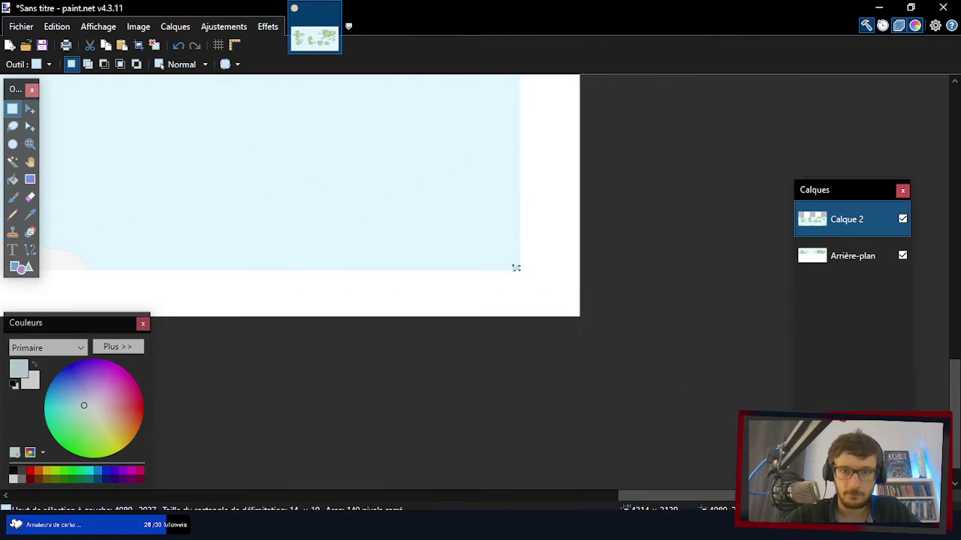
pyautogui.scroll(5, 515, 267)
pyautogui.hscroll(-5, 481, 285)
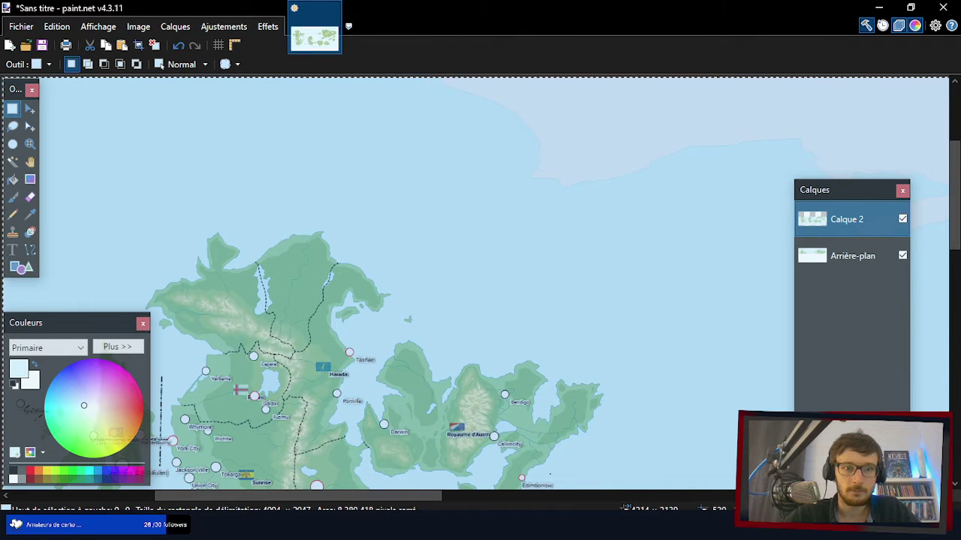
pyautogui.click(140, 46)
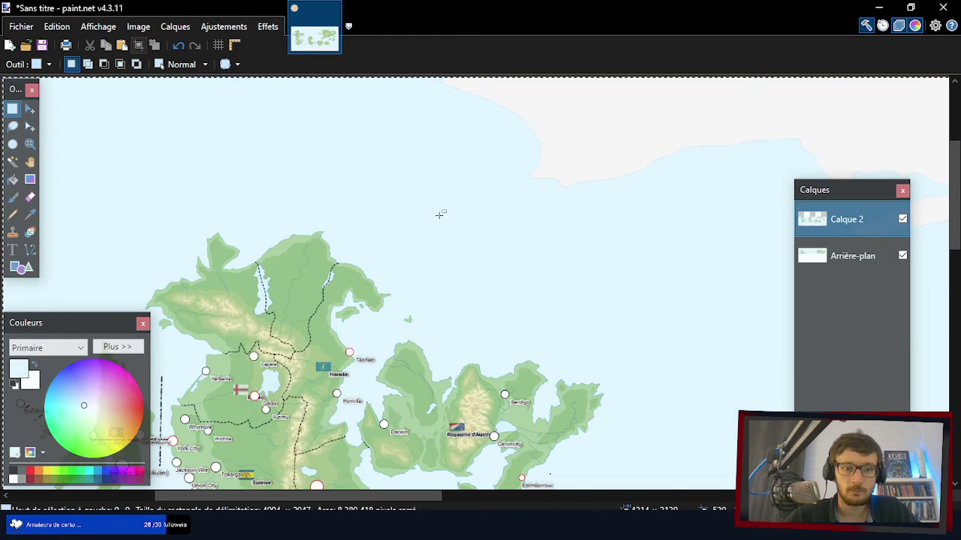
pyautogui.scroll(-1, 368, 181)
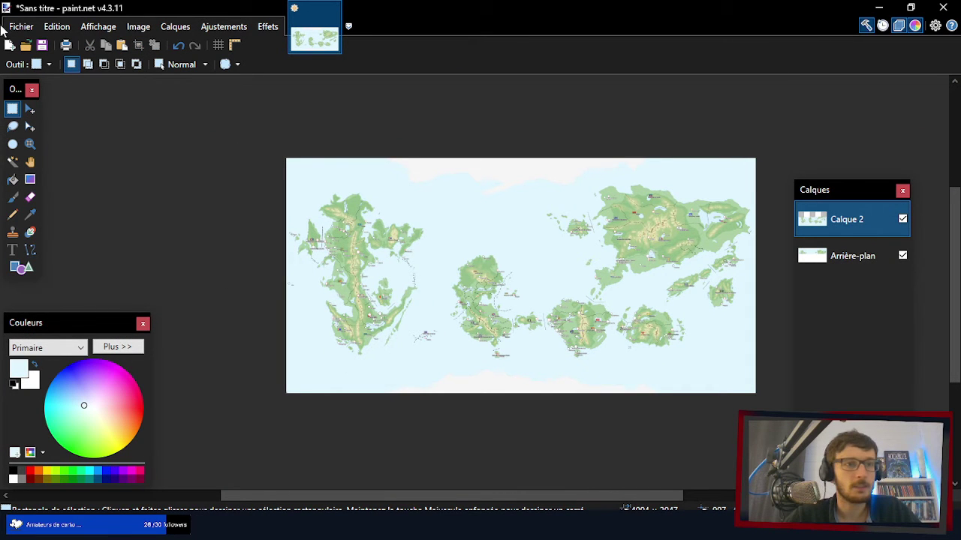
pyautogui.click(18, 28)
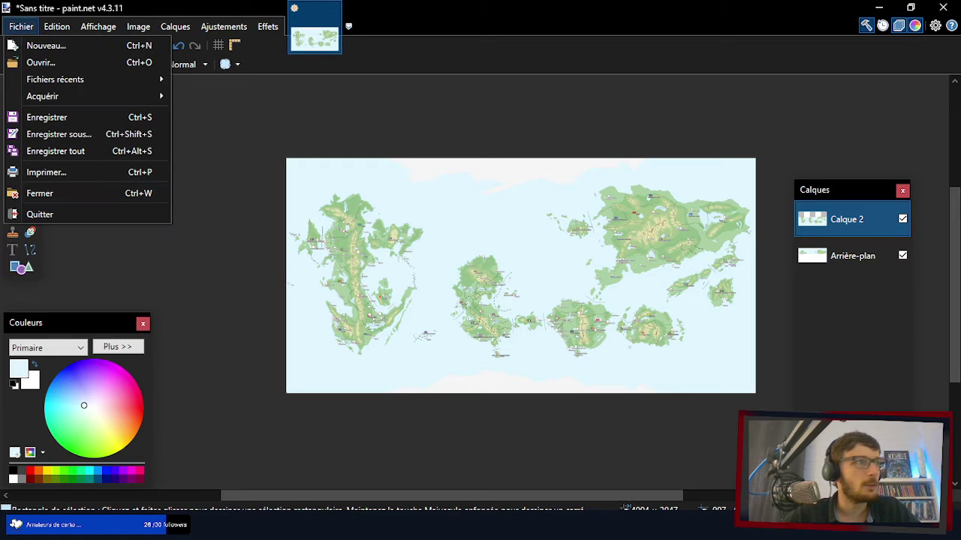
pyautogui.hotkey('alt', 'Tab')
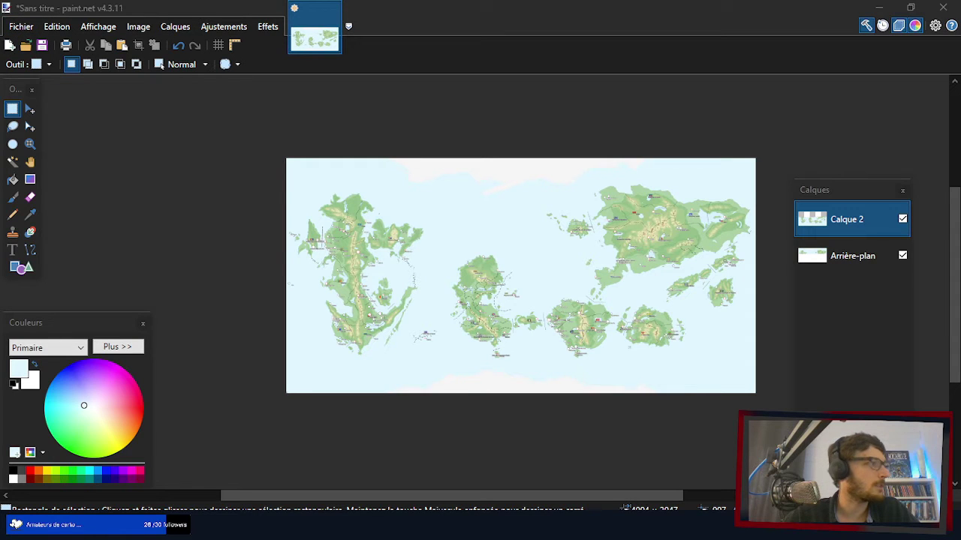
pyautogui.hotkey('alt', 'Tab')
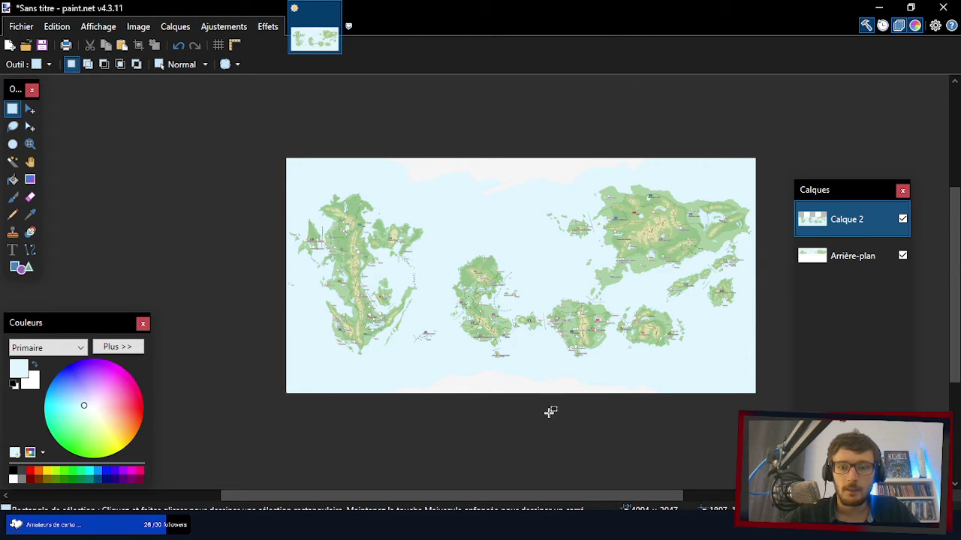
# - Start saving the image under a new name and choose the folder Projets créatifs > Div - SIG OCGC > Maps diverses on drive I:
pyautogui.hotkey('alt', 'f')
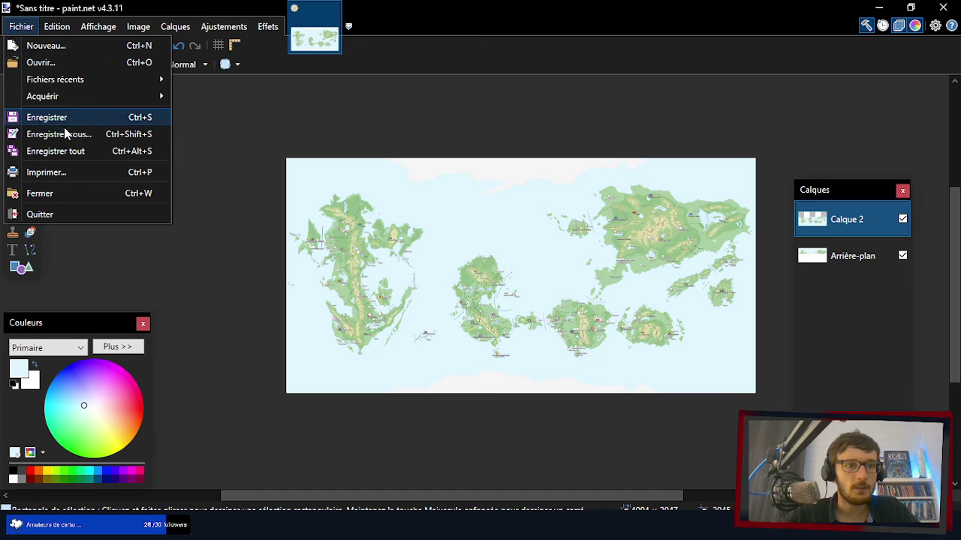
pyautogui.click(64, 134)
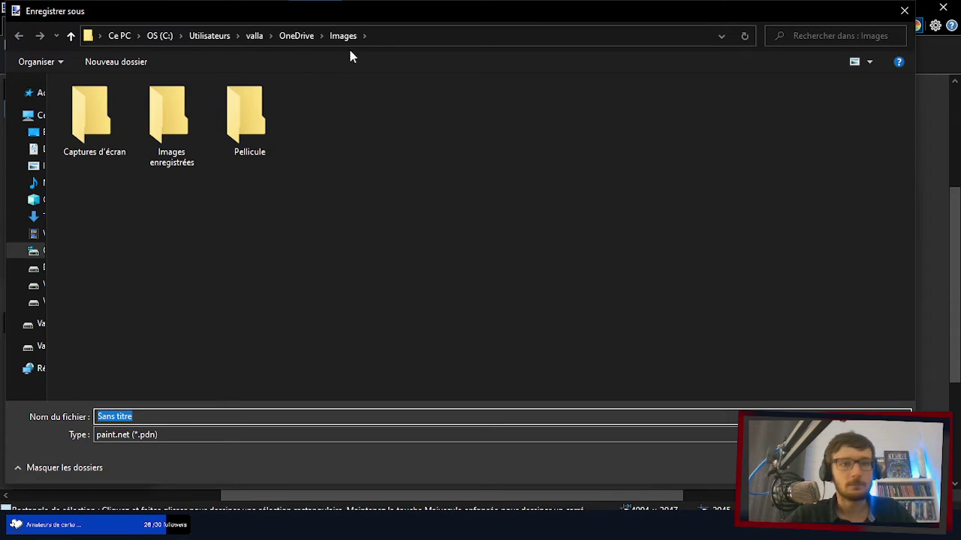
pyautogui.click(37, 301)
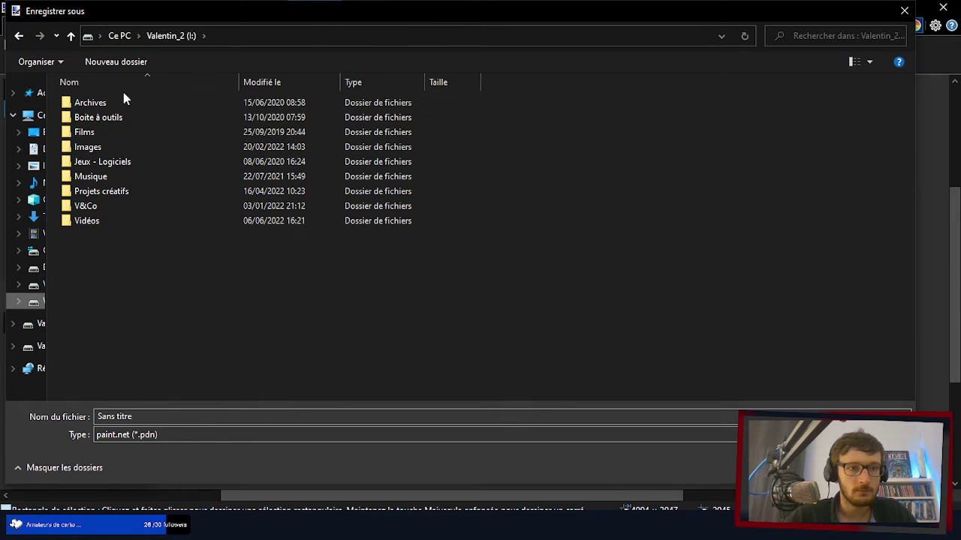
pyautogui.doubleClick(95, 192)
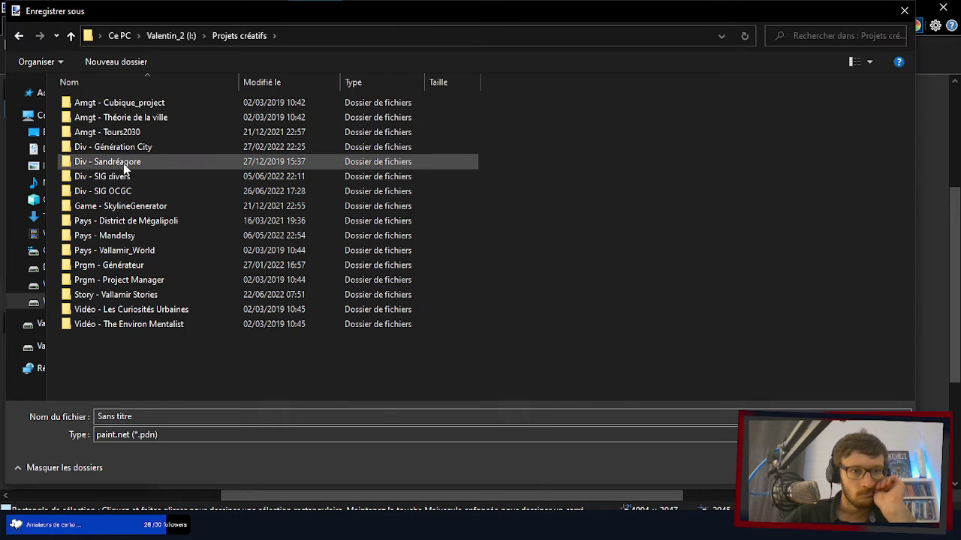
pyautogui.doubleClick(115, 192)
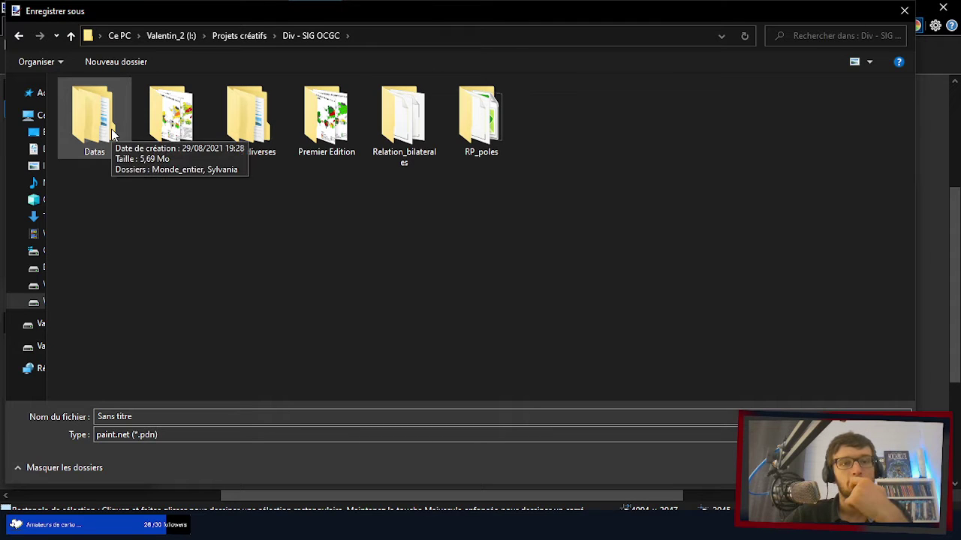
pyautogui.doubleClick(274, 132)
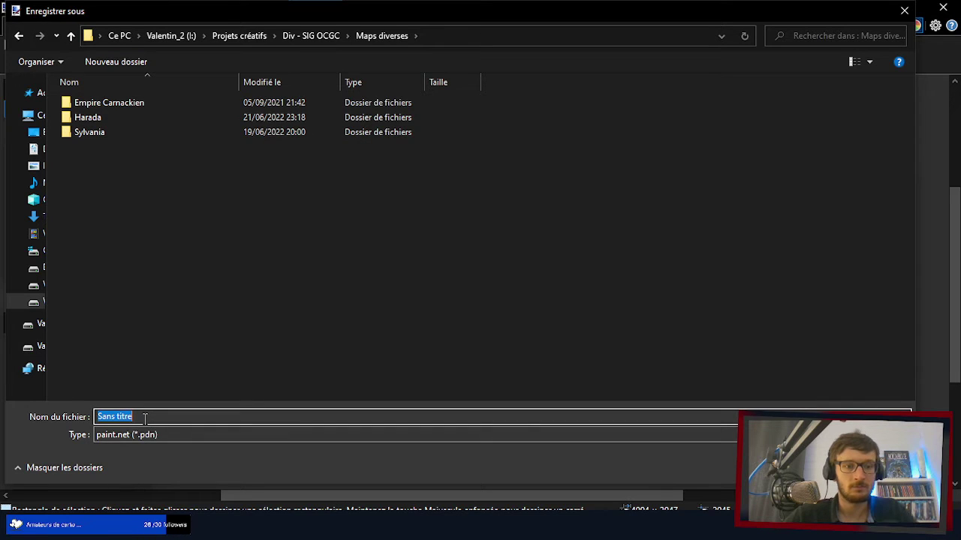
# - Name the file Capitales_screenshot and set its file type to PNG
pyautogui.write('Car')
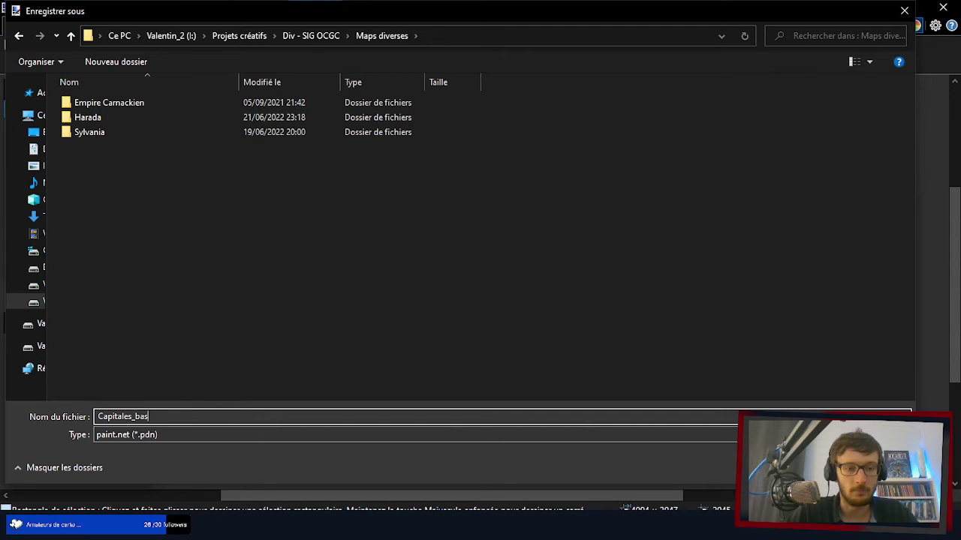
pyautogui.click(189, 436)
pyautogui.click(129, 316)
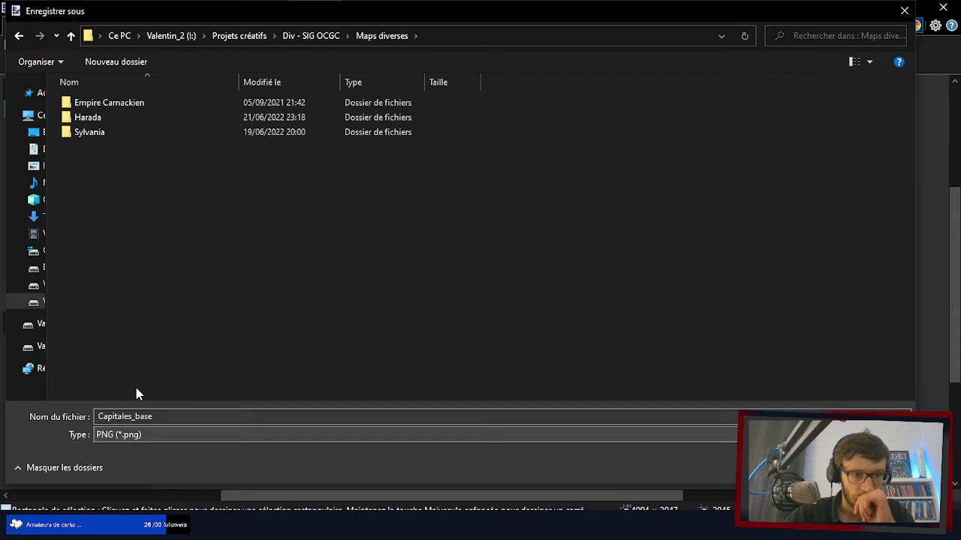
pyautogui.click(164, 419)
pyautogui.click(167, 419)
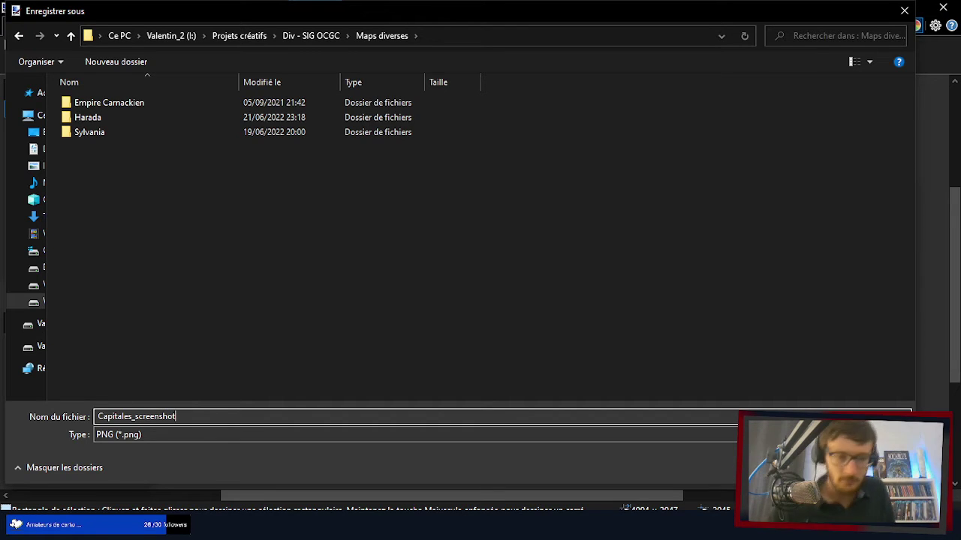
# - Save the PNG with automatically detected colour depth and flatten its layers into one
pyautogui.press('Return')
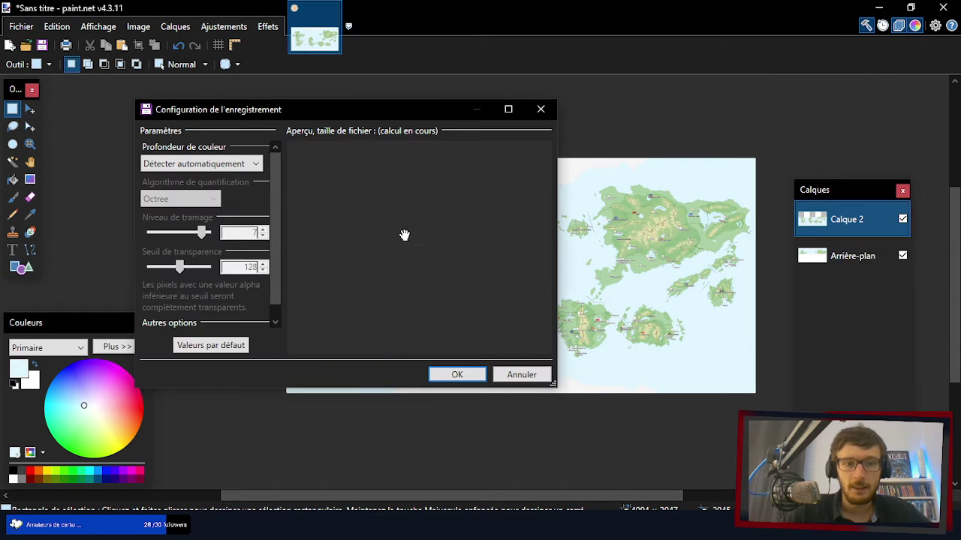
pyautogui.click(463, 378)
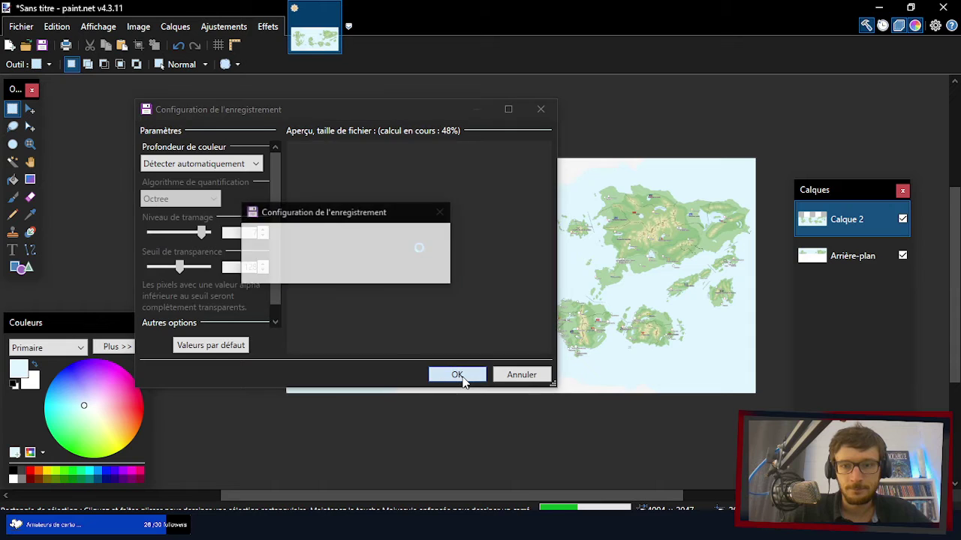
pyautogui.click(434, 297)
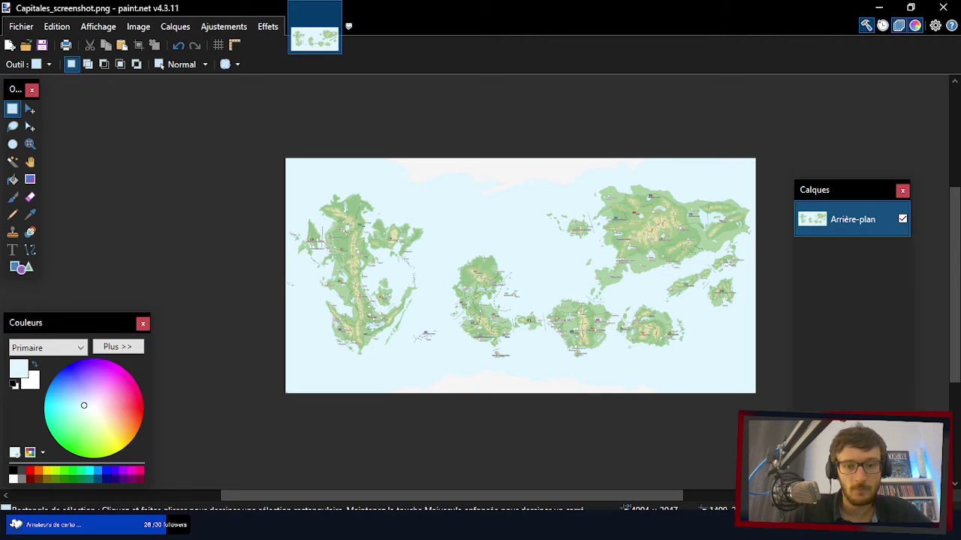
# - Close paint.net, return to QGIS and save the current project
pyautogui.click(942, 8)
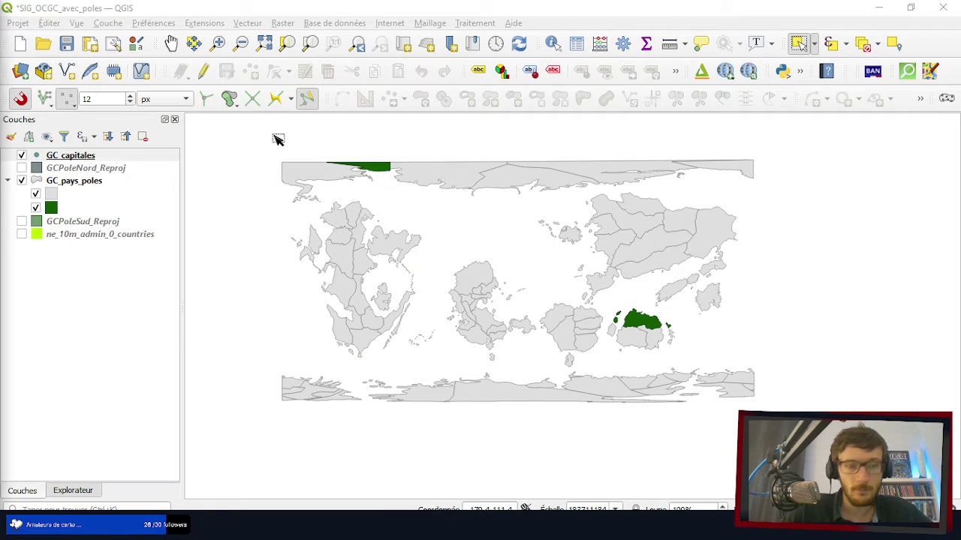
pyautogui.click(43, 45)
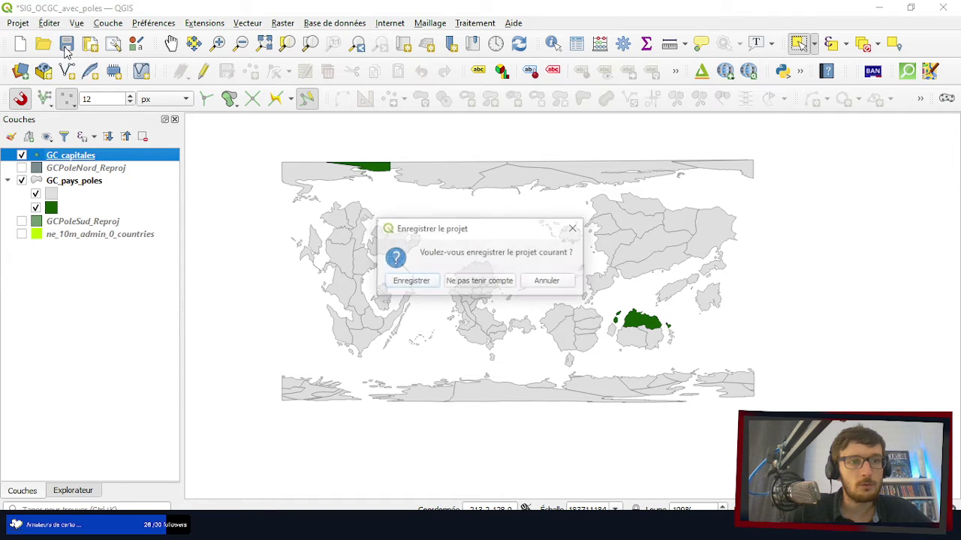
pyautogui.press('Escape')
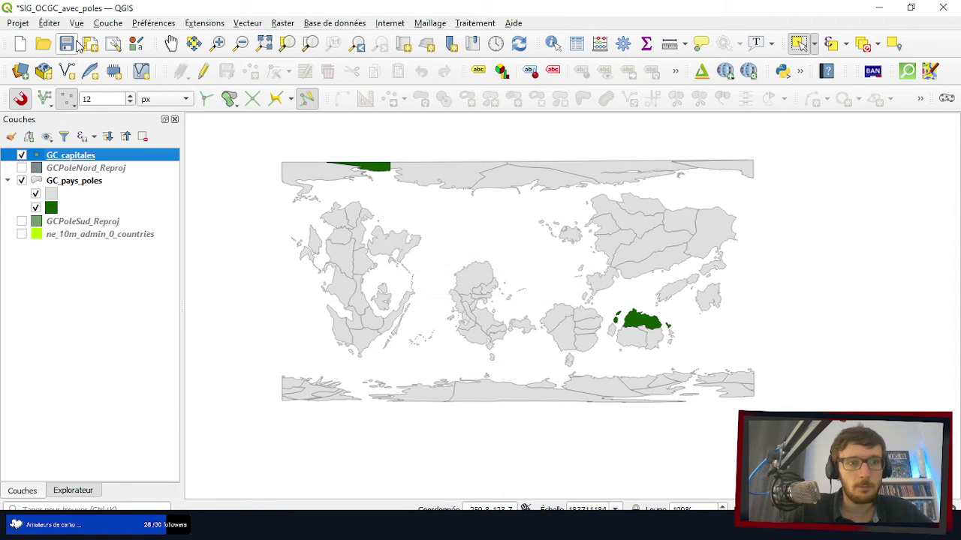
pyautogui.click(75, 45)
# - Start the Georeferencer and load the raster Capitales_screenshot.png from the Maps diverses folder
pyautogui.click(282, 23)
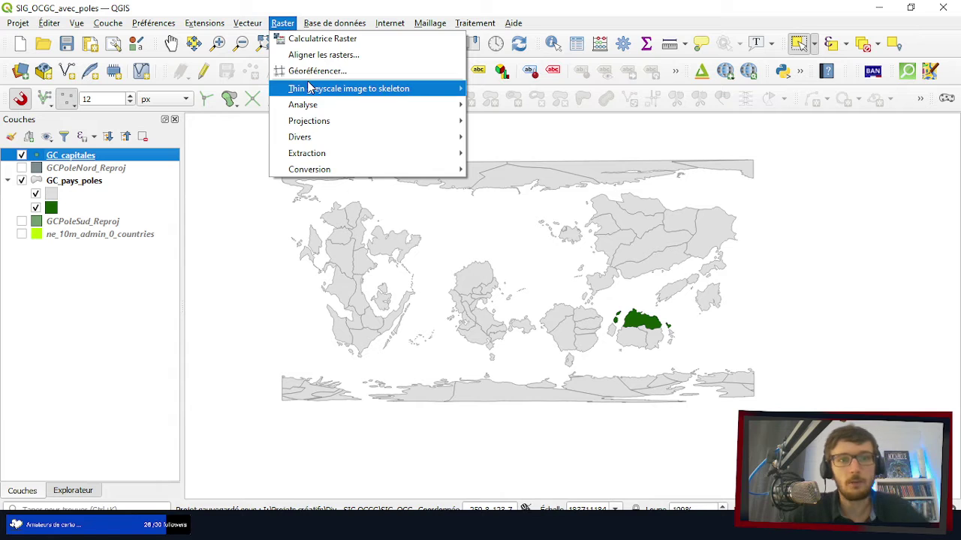
pyautogui.click(309, 72)
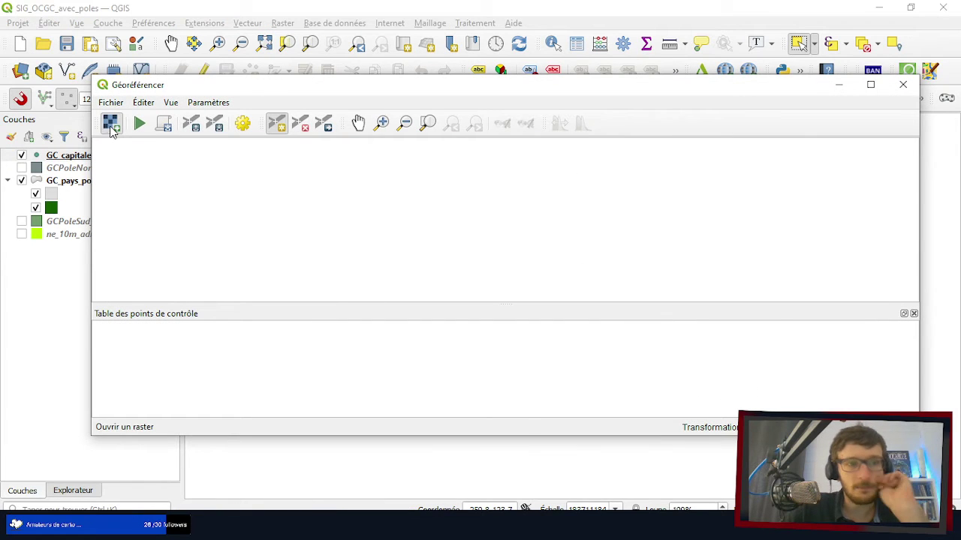
pyautogui.click(111, 127)
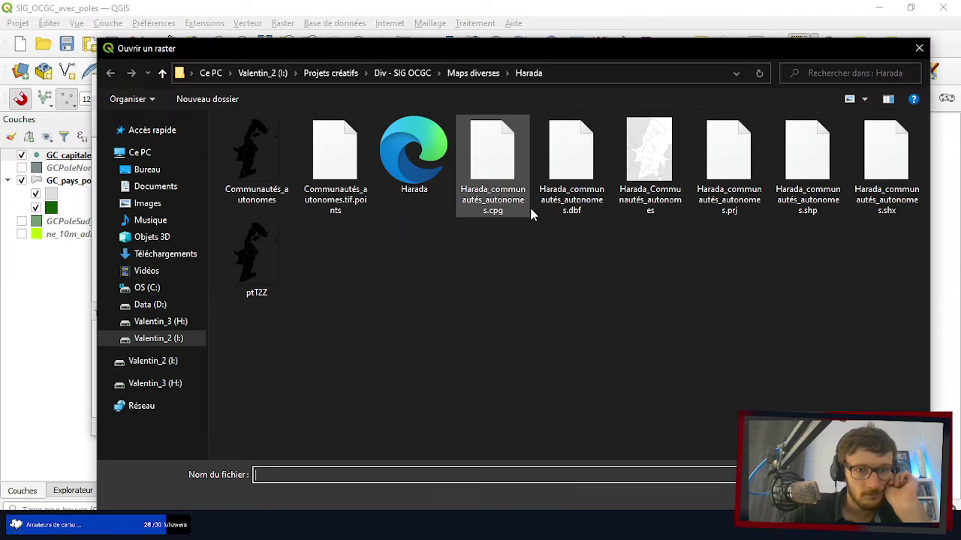
pyautogui.click(474, 73)
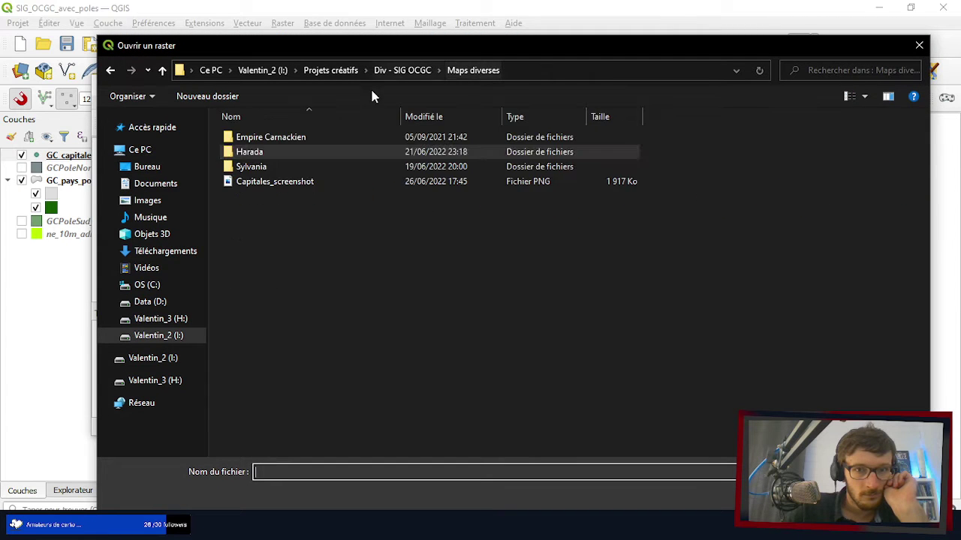
pyautogui.click(275, 181)
pyautogui.click(795, 497)
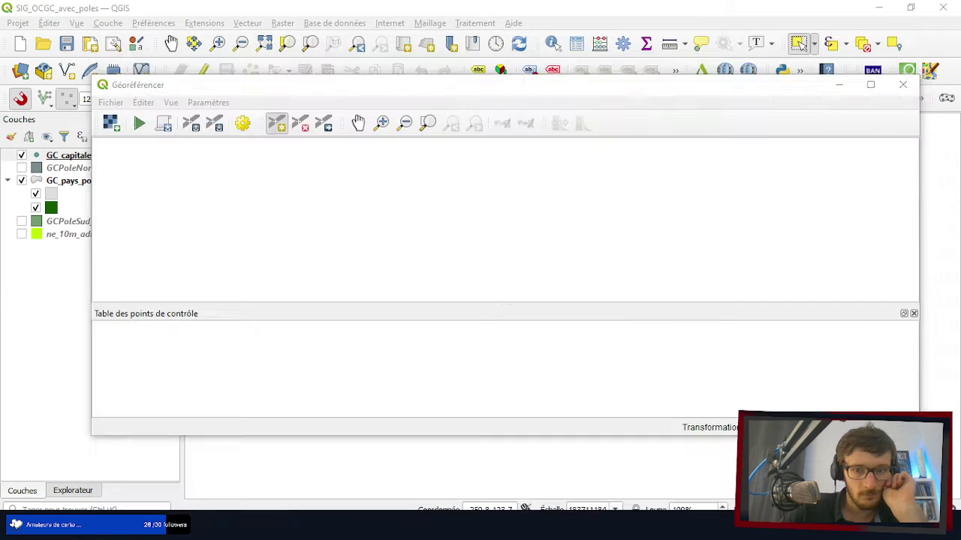
# - Mark the top-left corner of the Capitales_screenshot image as the first control point
pyautogui.moveTo(519, 88); pyautogui.dragTo(489, 95)
pyautogui.scroll(1, 379, 253)
pyautogui.scroll(-2, 355, 229)
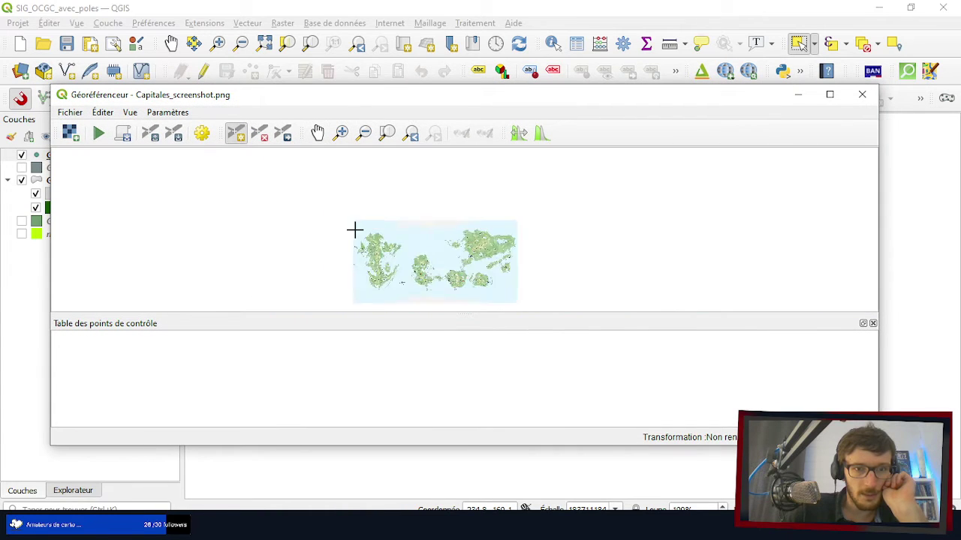
pyautogui.scroll(2, 355, 229)
pyautogui.scroll(-1, 350, 218)
pyautogui.scroll(1, 333, 167)
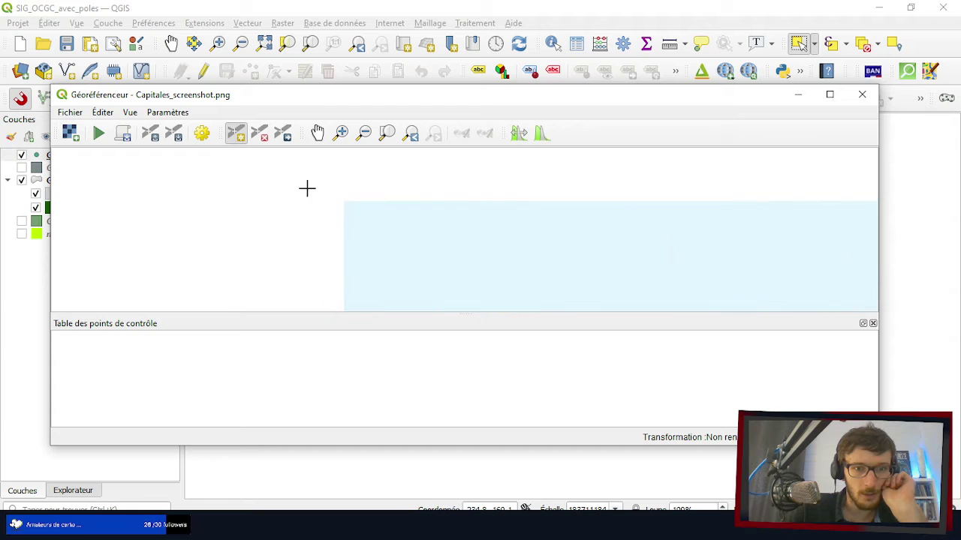
pyautogui.scroll(-1, 375, 214)
pyautogui.scroll(2, 382, 214)
pyautogui.scroll(-1, 362, 208)
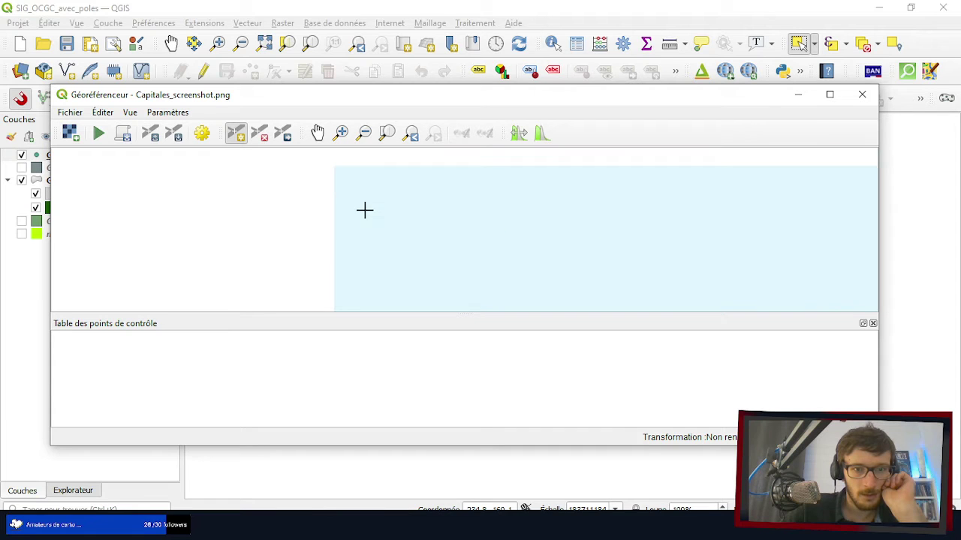
pyautogui.click(334, 166)
pyautogui.moveTo(201, 203); pyautogui.dragTo(323, 196)
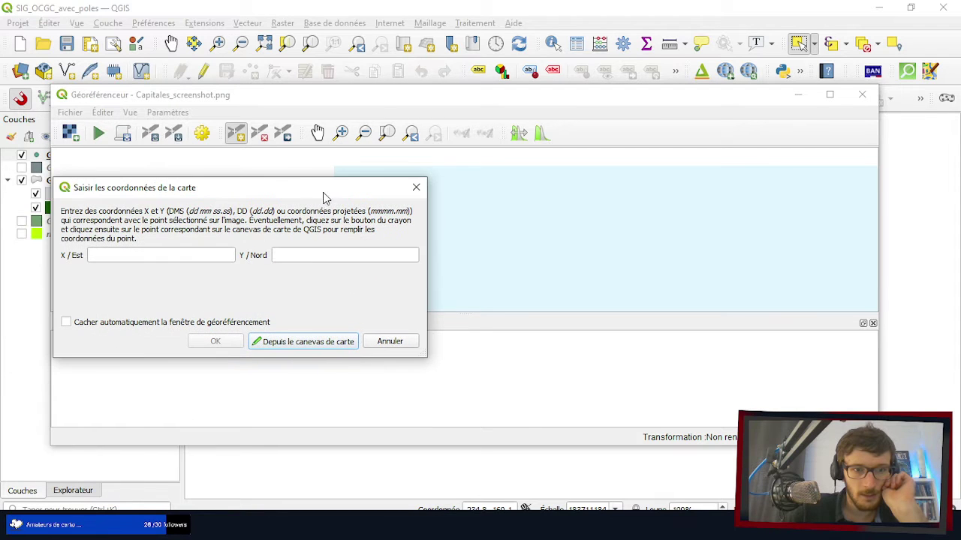
# - Match the first control point to the north-west corner of GC_pays_poles on the map canvas, at about X -180.12, Y 93.32
pyautogui.click(798, 94)
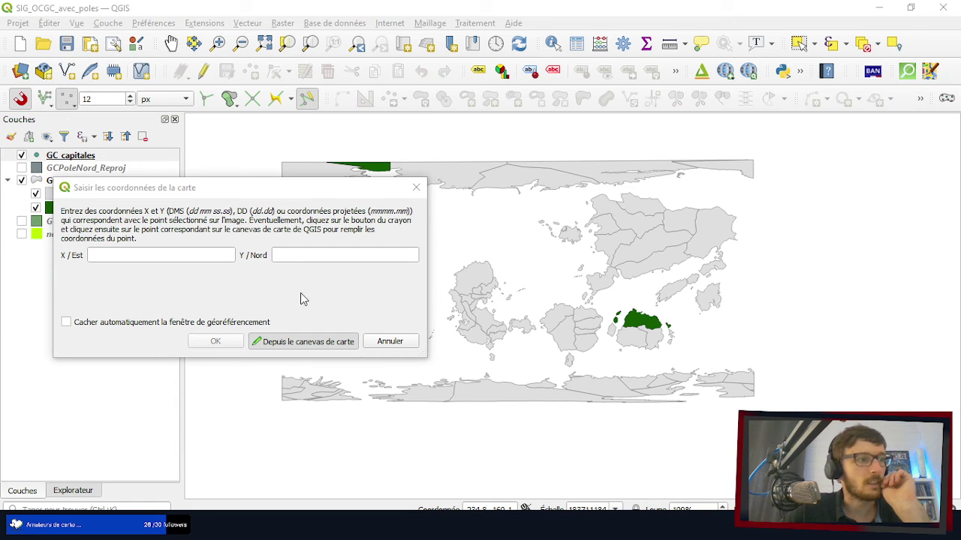
pyautogui.scroll(-1, 707, 240)
pyautogui.scroll(2, 474, 205)
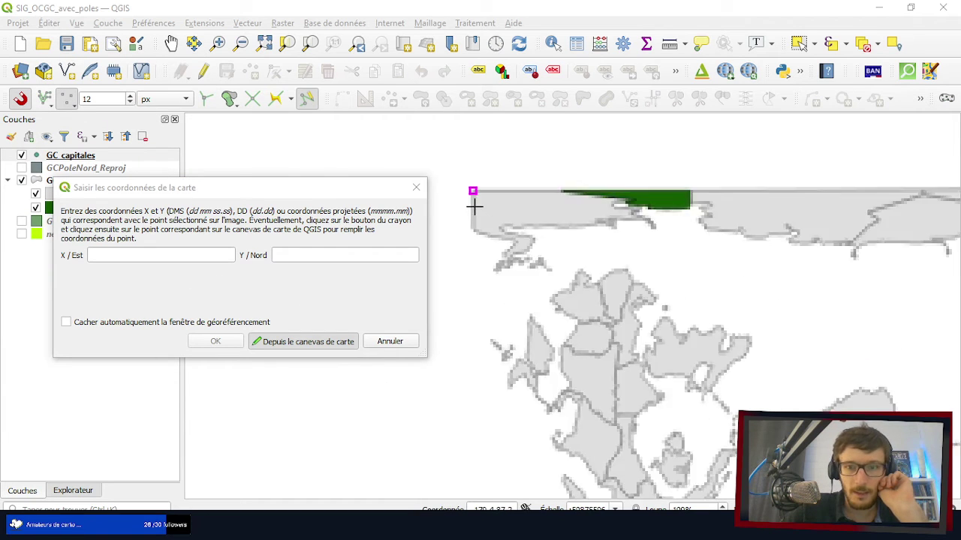
pyautogui.scroll(2, 422, 168)
pyautogui.click(426, 145)
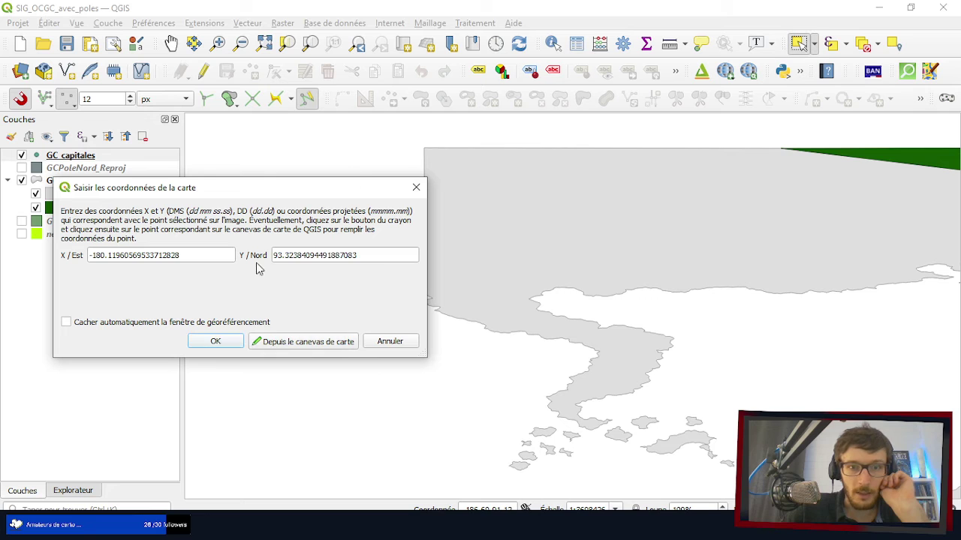
pyautogui.click(216, 342)
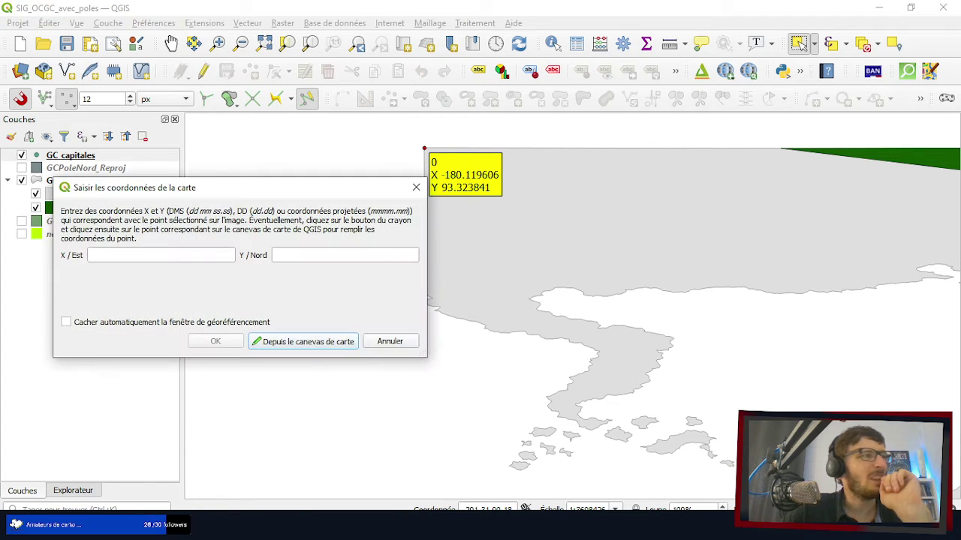
# - Match the second control point to the south-west corner of GC_pays_poles on the map canvas, at about X -180, Y -88.50
pyautogui.click(300, 343)
pyautogui.scroll(-6, 488, 195)
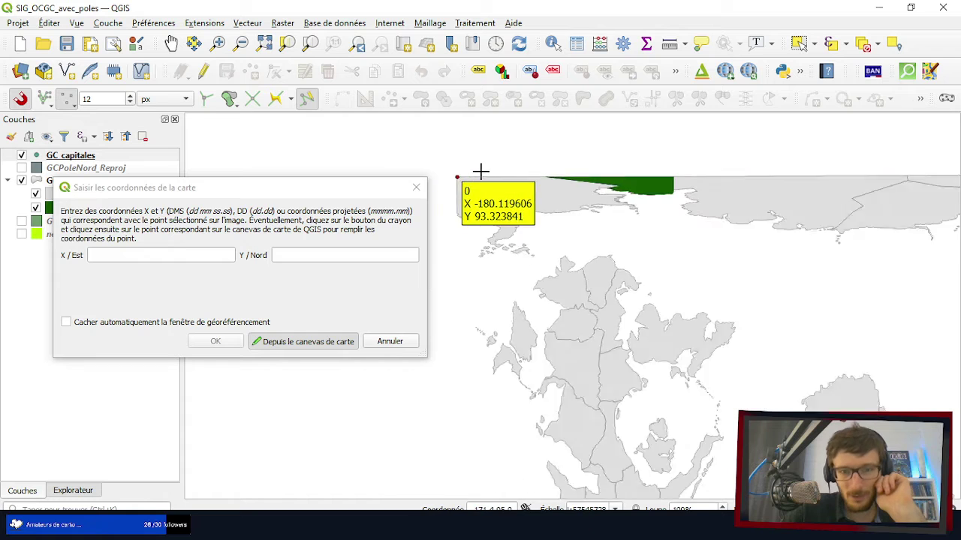
pyautogui.scroll(2, 480, 300)
pyautogui.scroll(4, 488, 248)
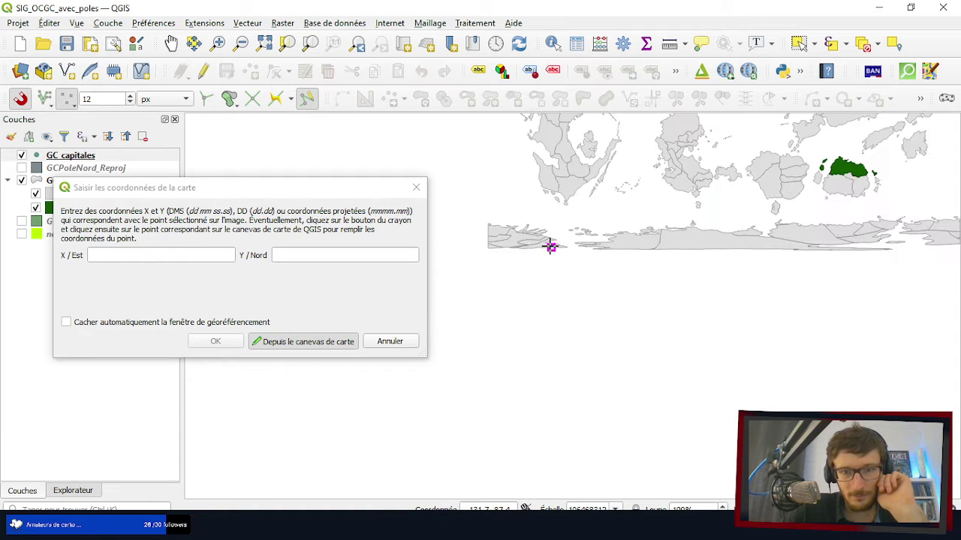
pyautogui.click(506, 279)
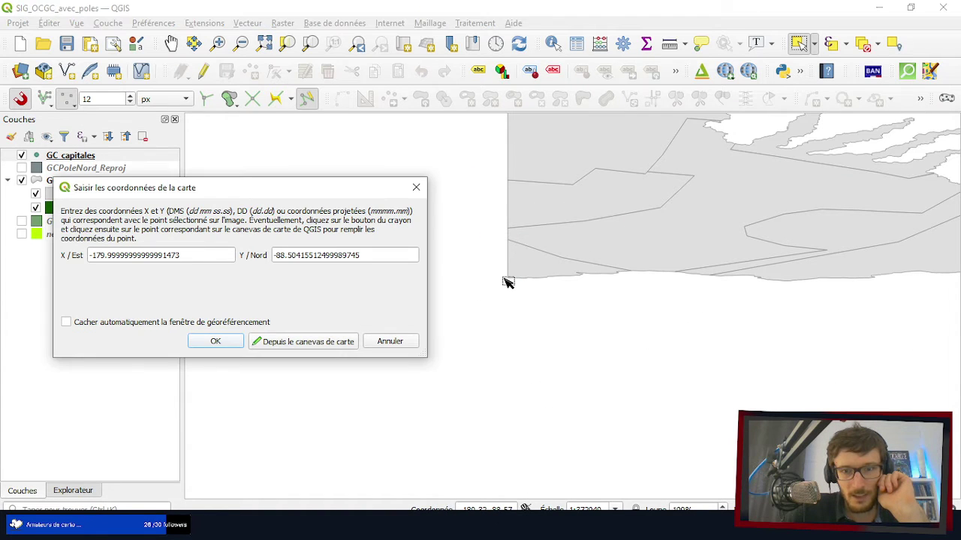
pyautogui.click(215, 342)
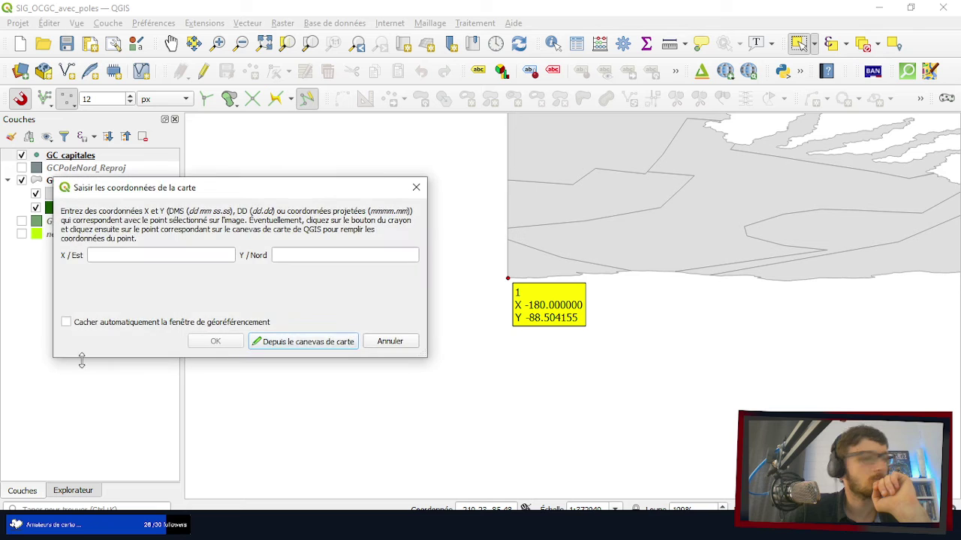
# - Match the third control point to the south-east corner of GC_pays_poles on the map canvas, at about X 180.05, Y -85.82
pyautogui.click(299, 349)
pyautogui.scroll(-4, 473, 255)
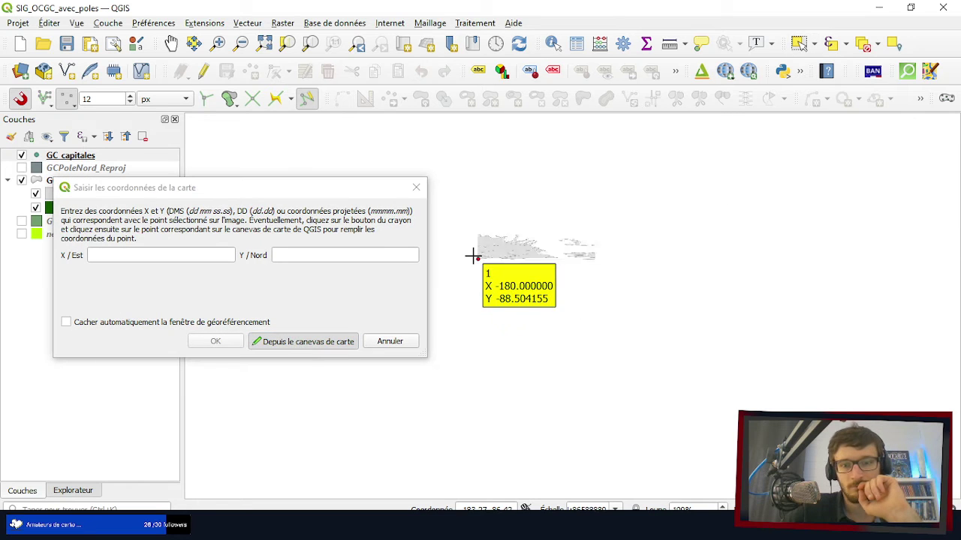
pyautogui.scroll(5, 493, 225)
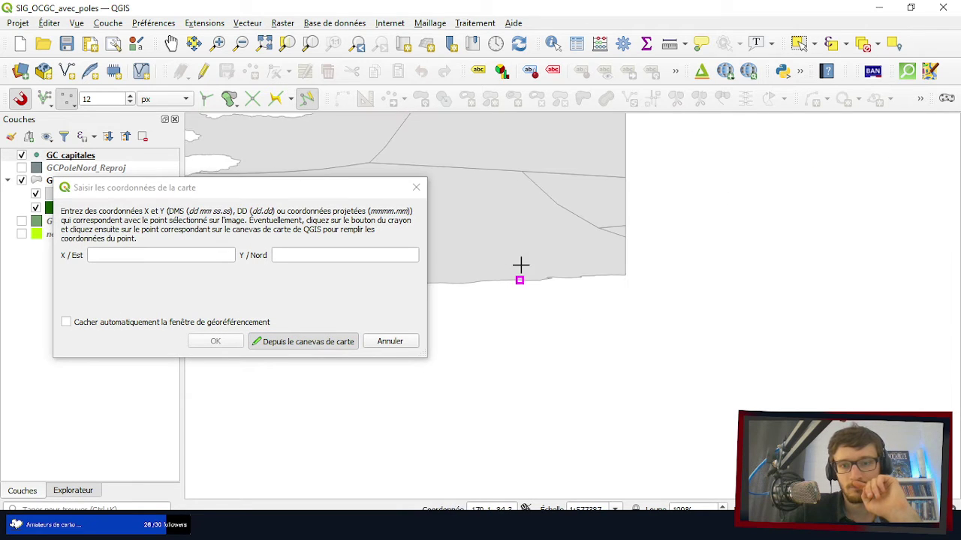
pyautogui.click(630, 273)
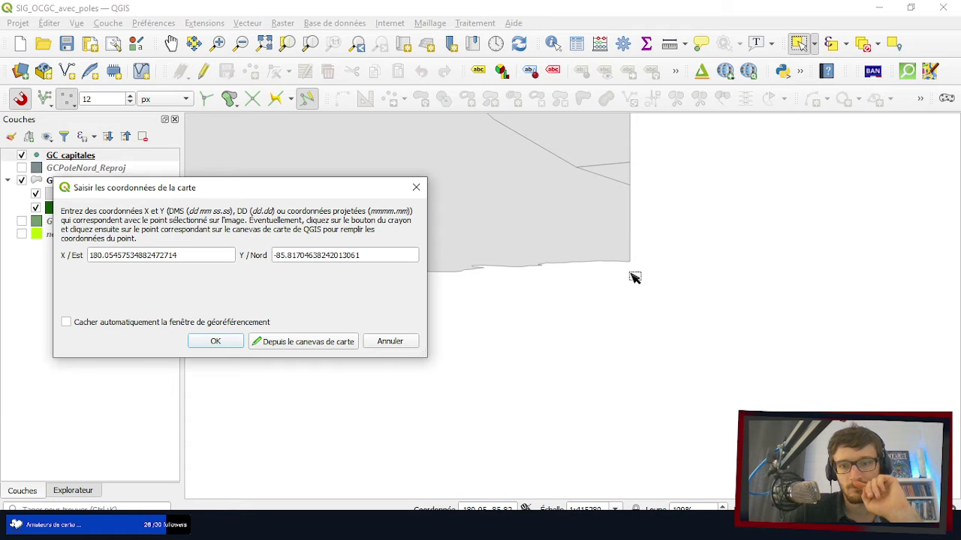
pyautogui.click(210, 342)
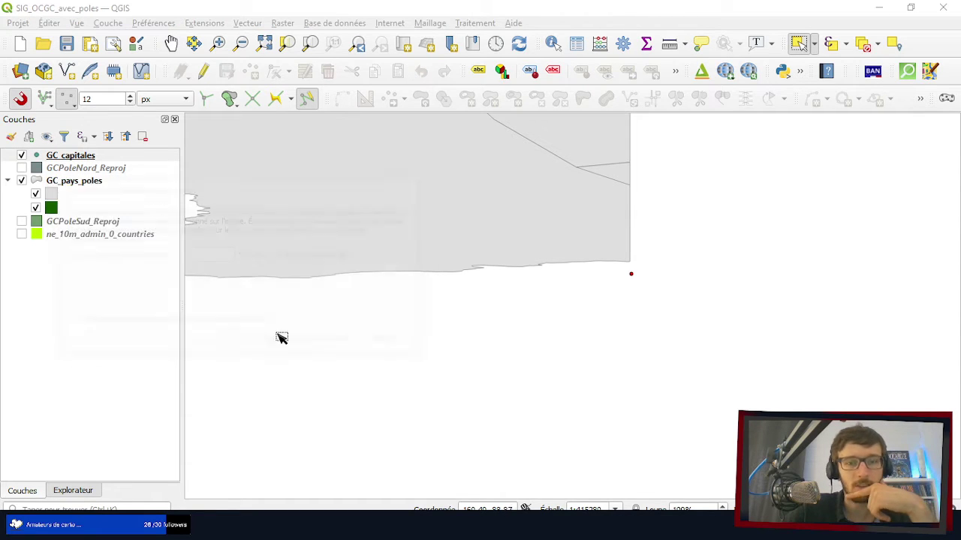
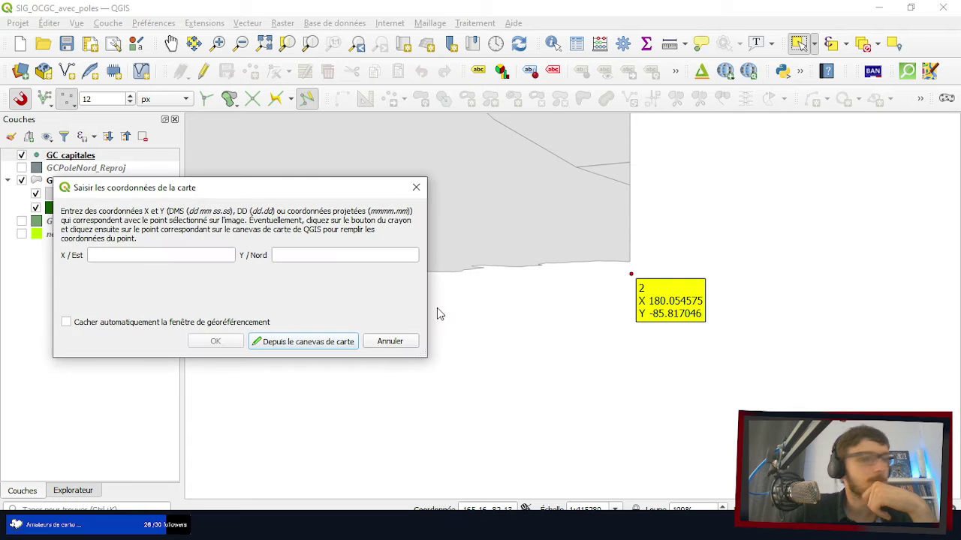
# - Match the fourth control point to the north-east corner of GC_pays_poles on the map canvas, at about X 179.44, Y 95.09
pyautogui.scroll(-3, 637, 445)
pyautogui.scroll(5, 636, 345)
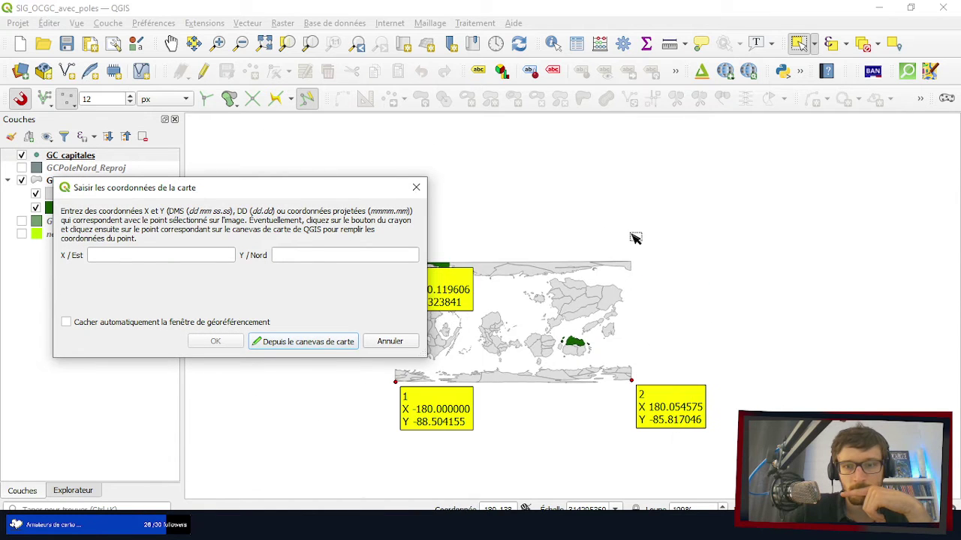
pyautogui.scroll(1, 629, 377)
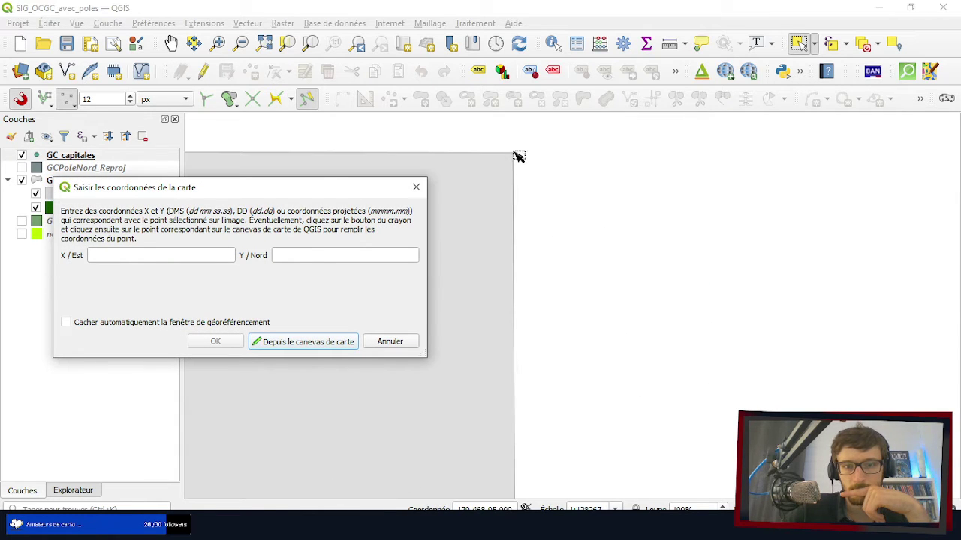
pyautogui.click(287, 344)
pyautogui.click(517, 151)
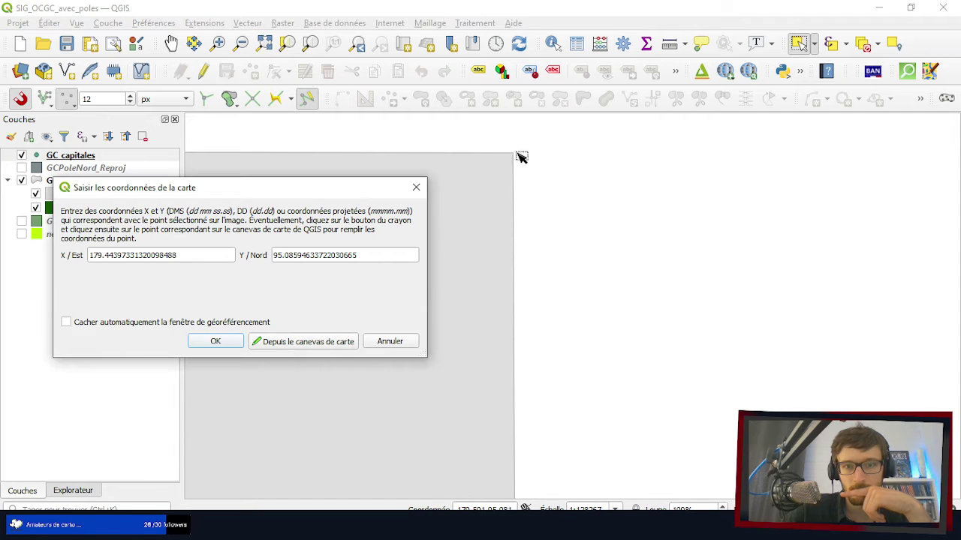
pyautogui.click(210, 343)
pyautogui.scroll(-5, 589, 138)
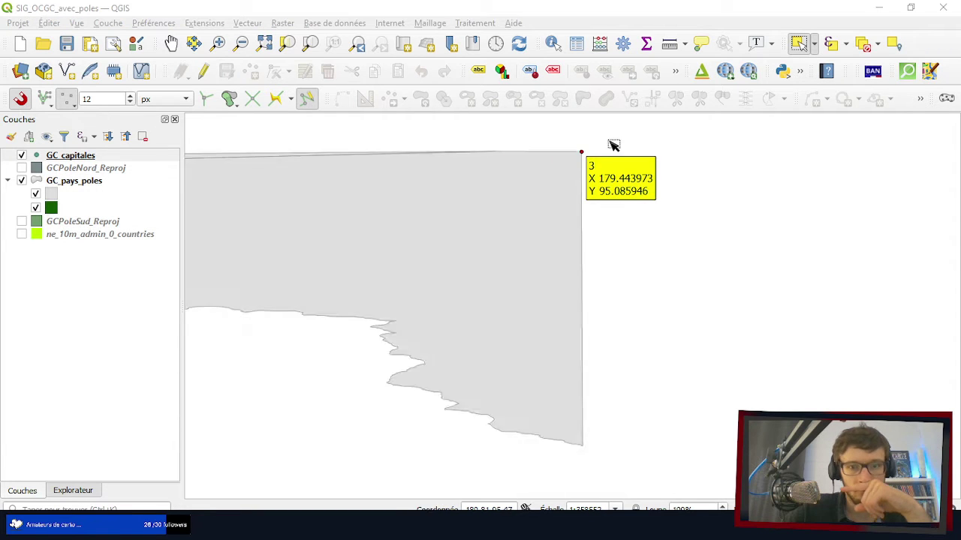
pyautogui.scroll(-3, 589, 138)
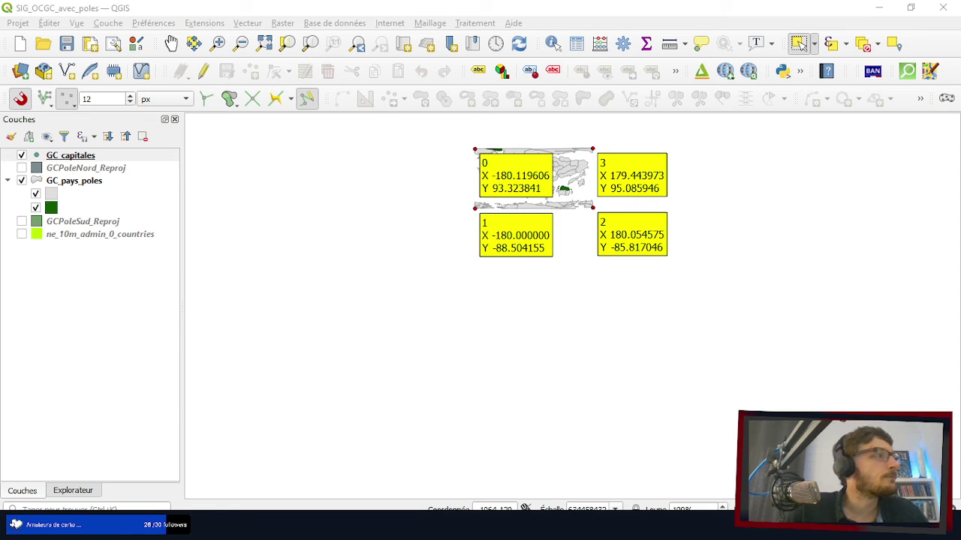
# - For the georeferencing output raster, browse to the Datas folder of Div - SIG OCGC and create a subfolder named Raster
pyautogui.hotkey('alt', 'Tab')
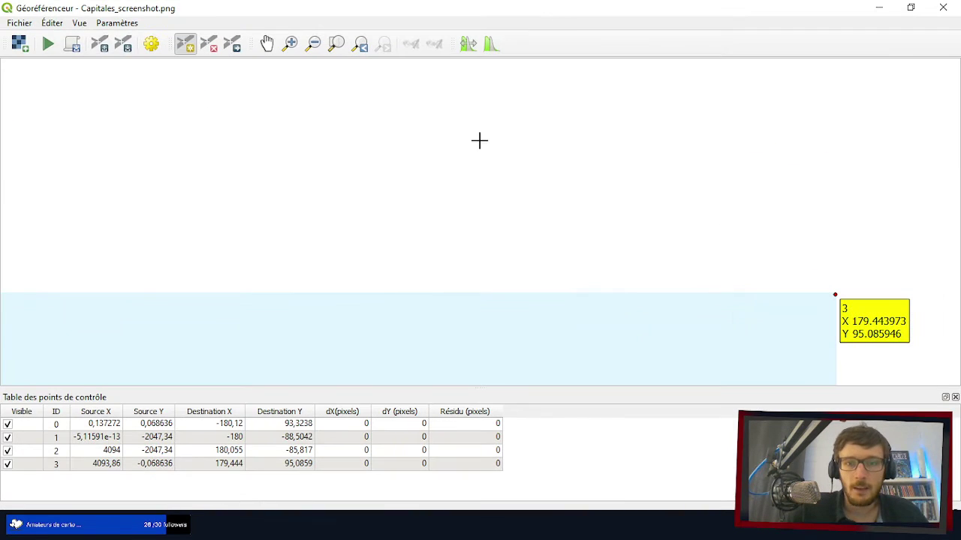
pyautogui.click(151, 45)
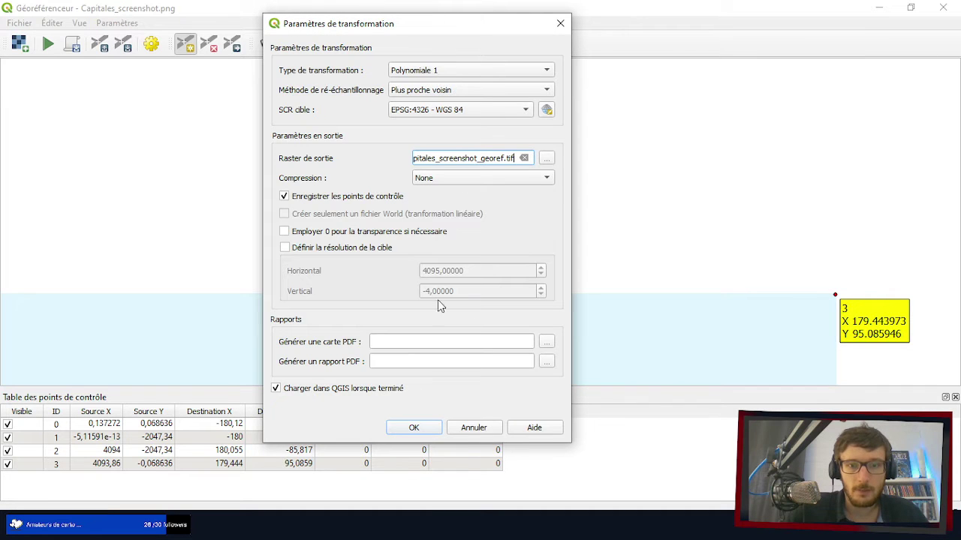
pyautogui.click(546, 158)
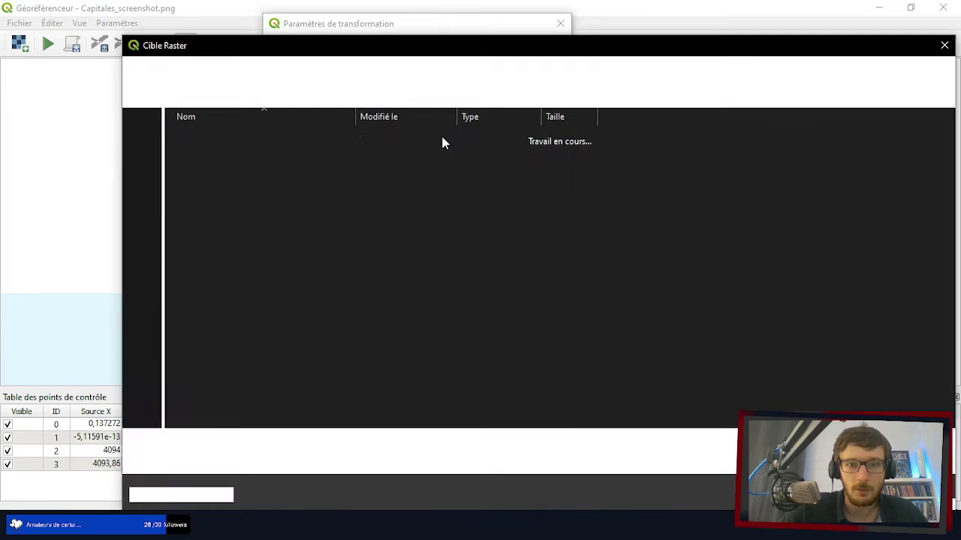
pyautogui.click(444, 70)
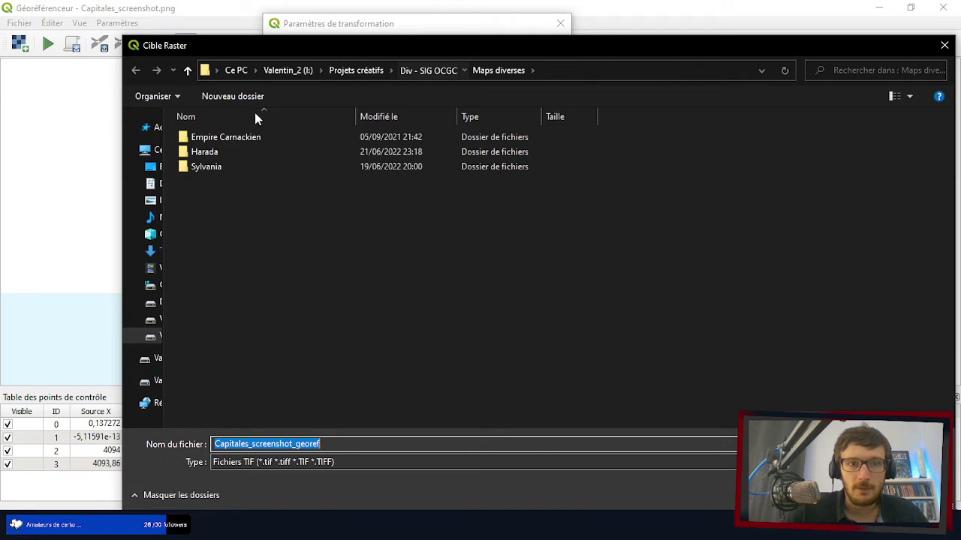
pyautogui.doubleClick(214, 153)
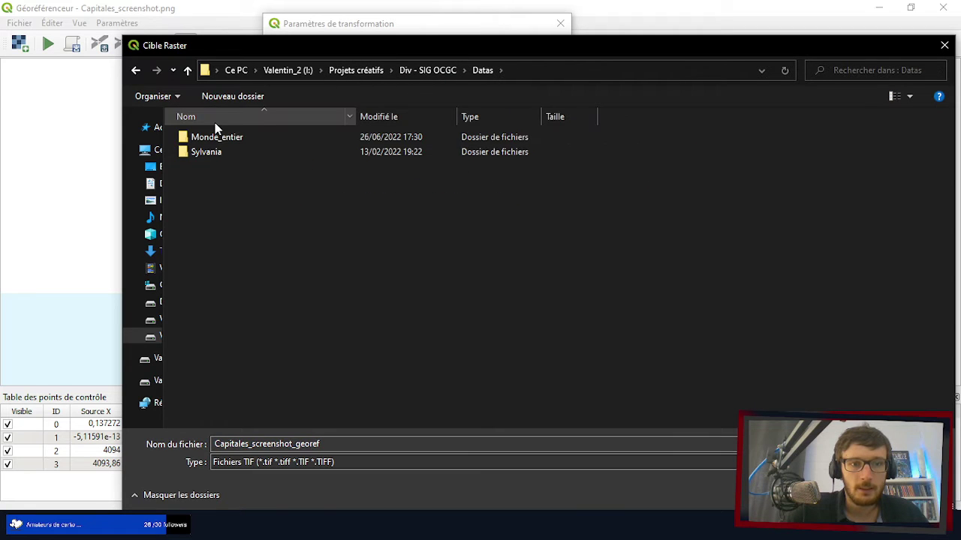
pyautogui.hotkey('ctrl', 'shift', 'n')
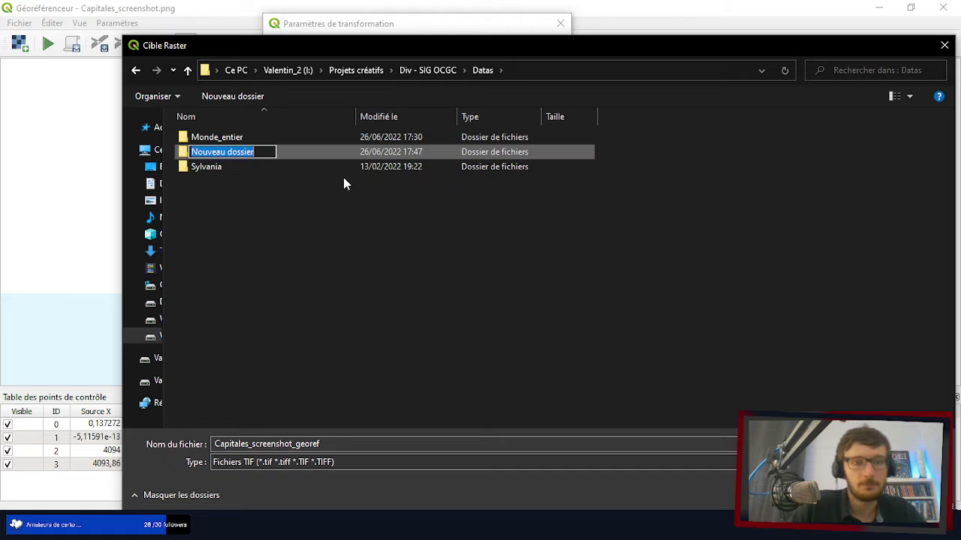
pyautogui.write('Raster')
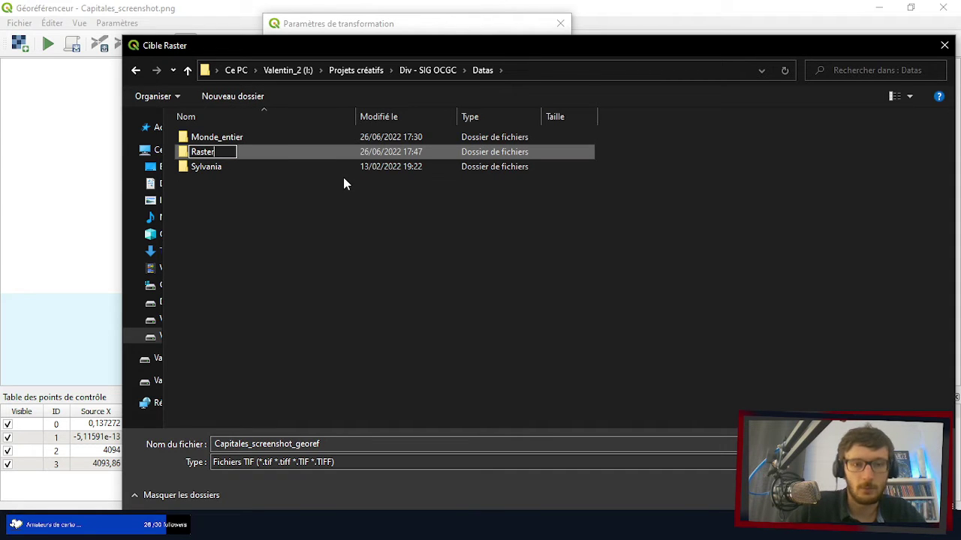
pyautogui.press('Return')
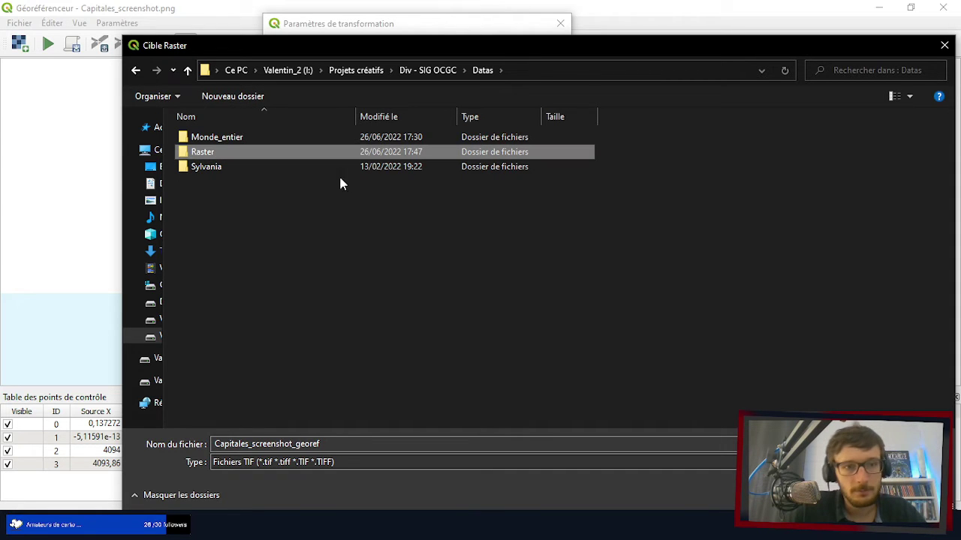
# - Set the output raster to Capitales_screenshot_georef in the Raster folder and accept the transformation settings
pyautogui.doubleClick(256, 156)
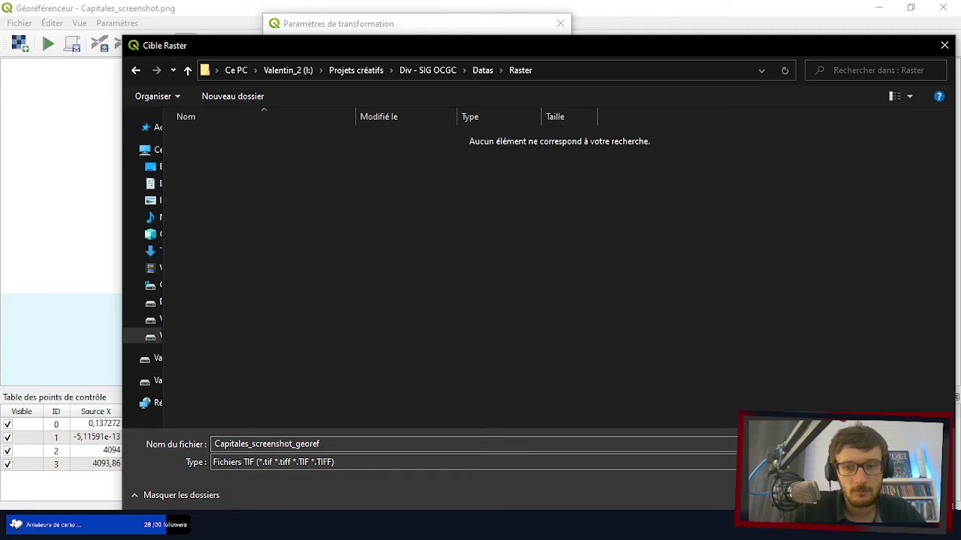
pyautogui.press('Return')
pyautogui.click(414, 428)
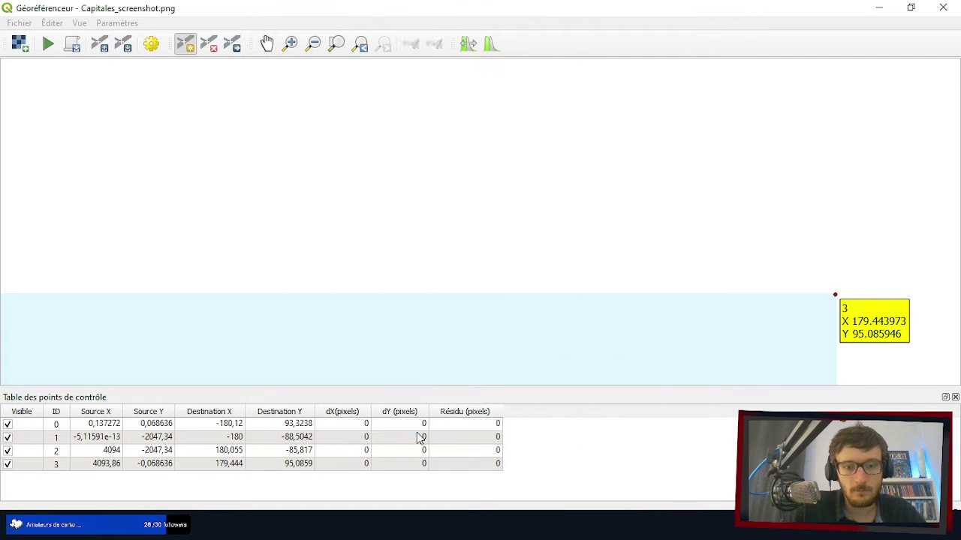
# - Run the georeferencing of Capitales_screenshot.png and return to the main map window
pyautogui.scroll(-1, 707, 262)
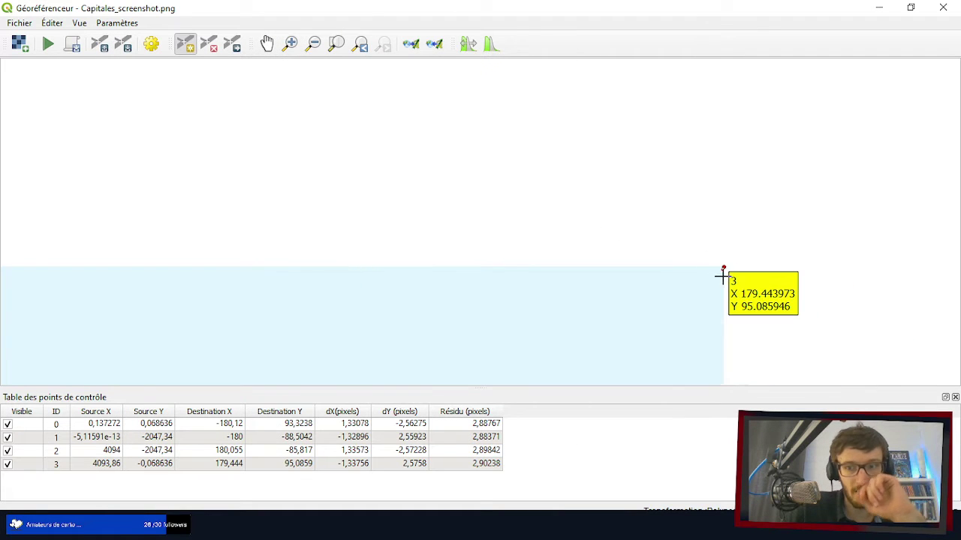
pyautogui.scroll(-2, 717, 187)
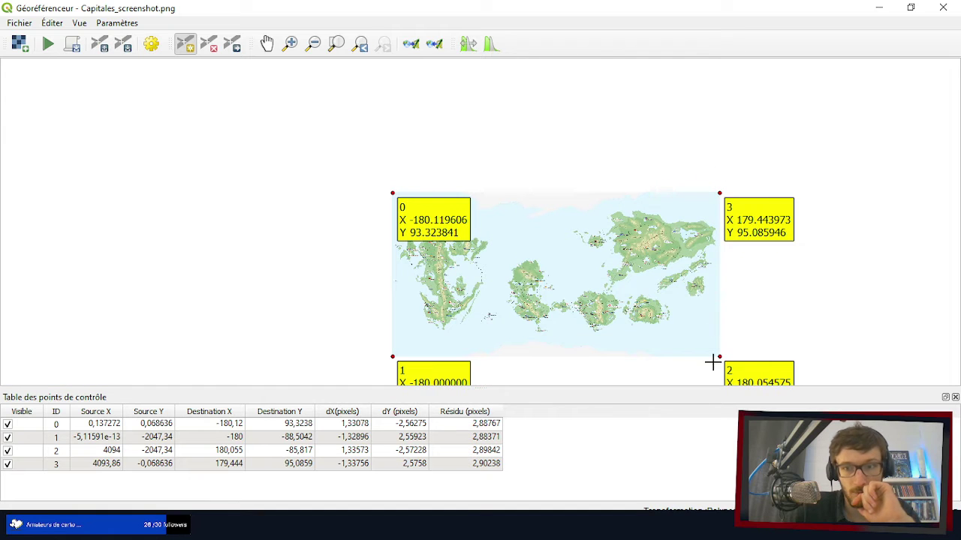
pyautogui.scroll(3, 712, 364)
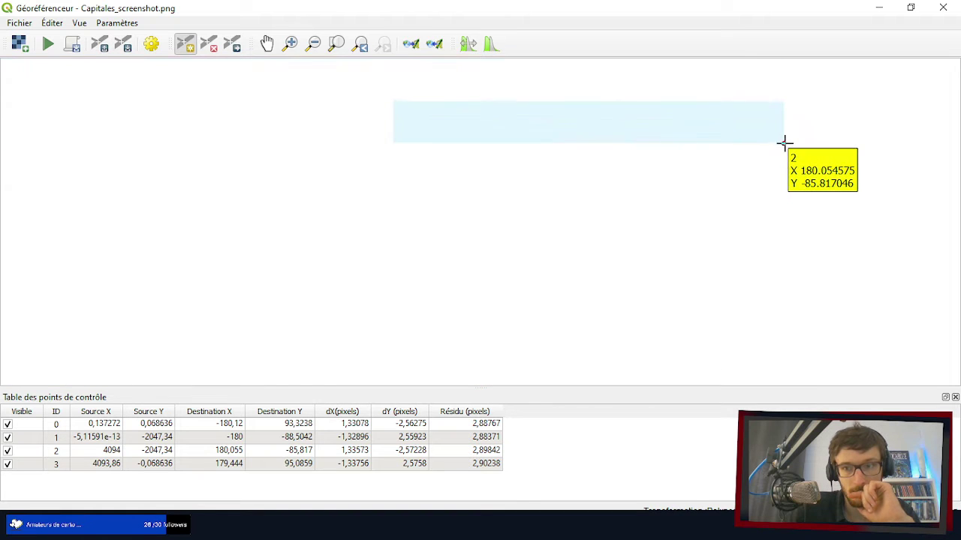
pyautogui.scroll(-1, 714, 187)
pyautogui.scroll(2, 538, 243)
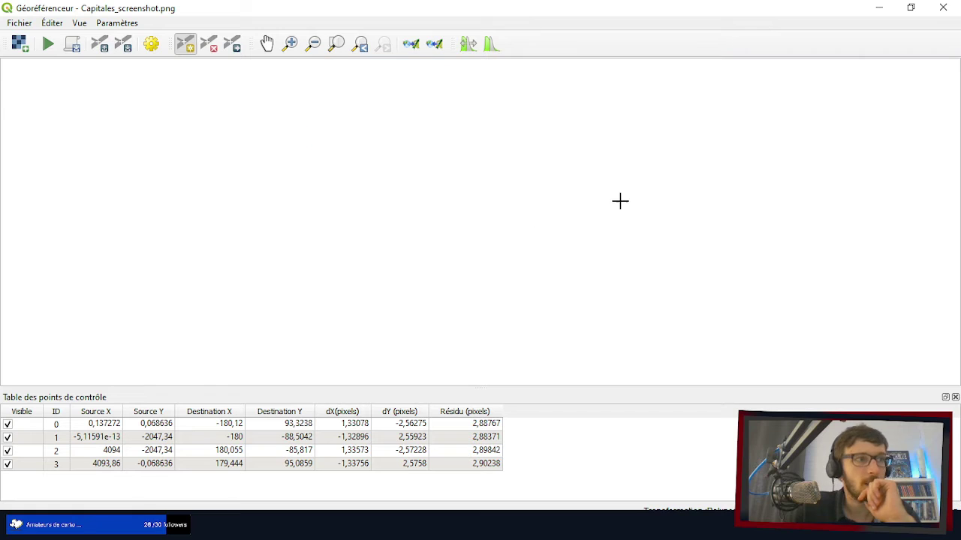
pyautogui.hotkey('alt', 'Tab')
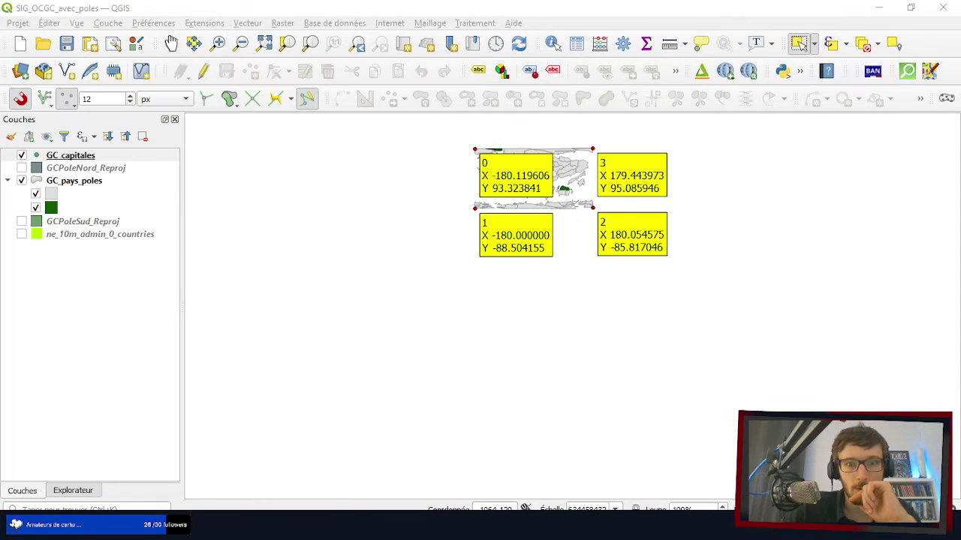
pyautogui.click(800, 45)
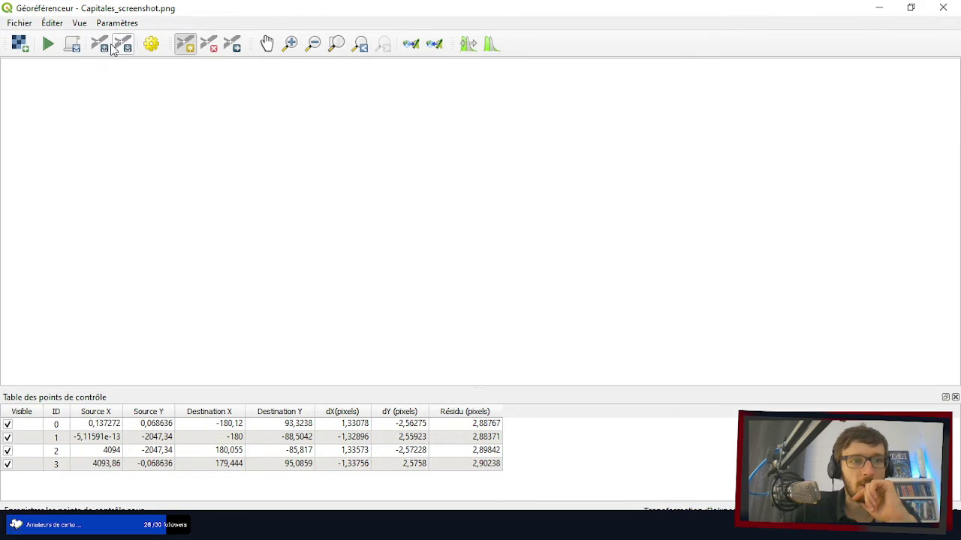
pyautogui.click(46, 43)
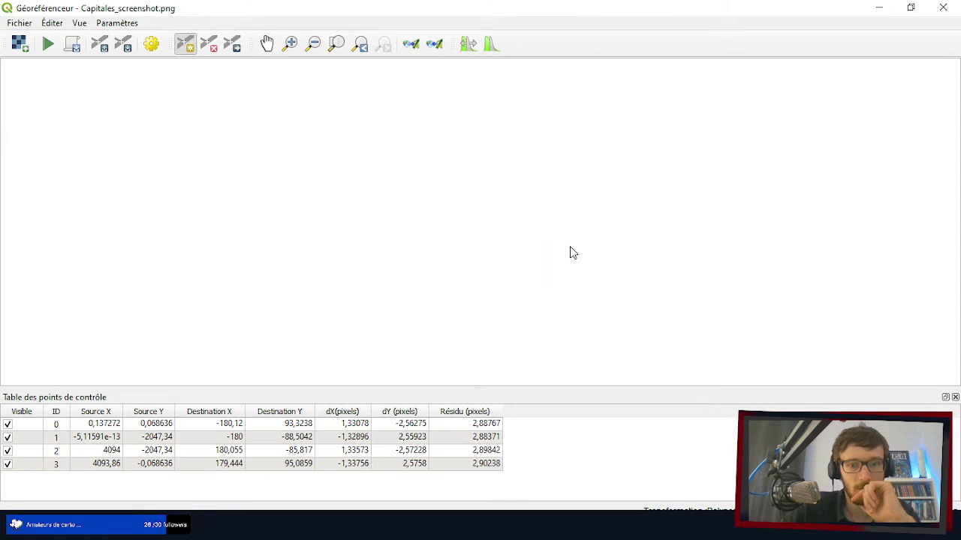
pyautogui.press('super+Down')
pyautogui.press('super+Down')
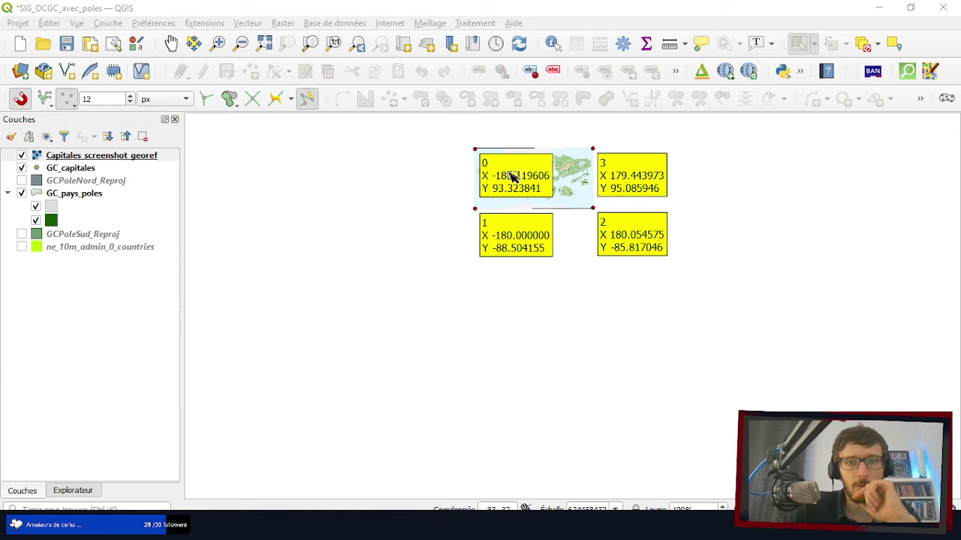
# - Move the GC_pays_poles layer above the Capitales_screenshot_georef raster in the layer order
pyautogui.scroll(2, 515, 146)
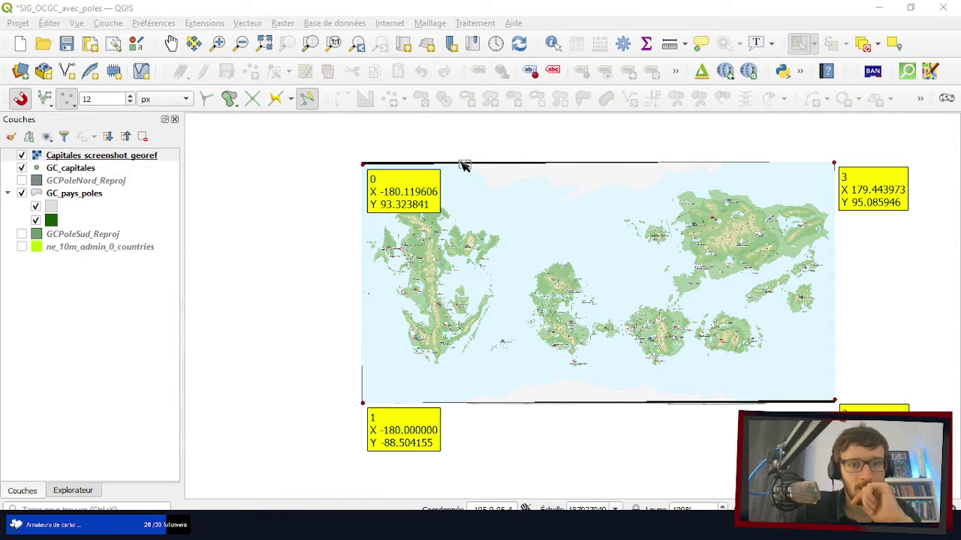
pyautogui.scroll(-2, 455, 158)
pyautogui.scroll(1, 637, 262)
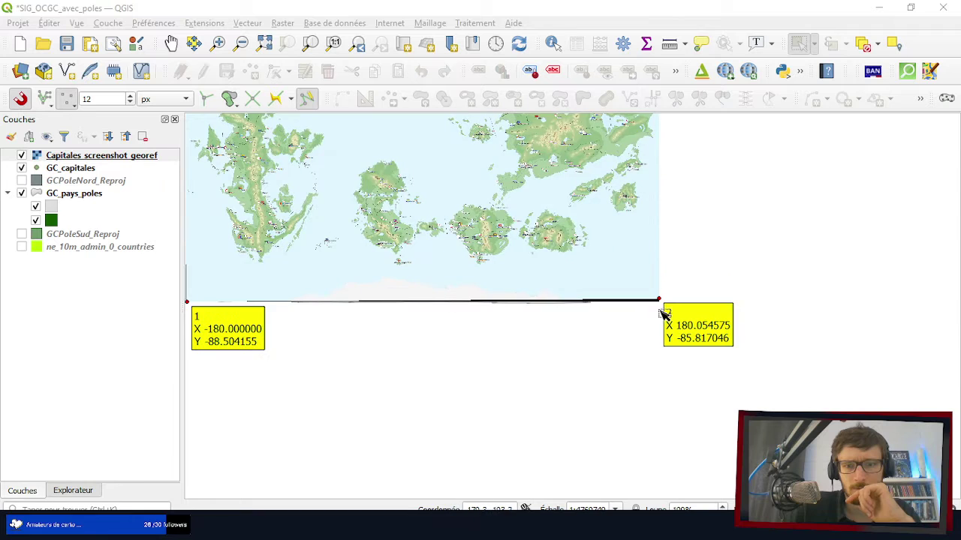
pyautogui.scroll(-1, 665, 307)
pyautogui.scroll(1, 556, 255)
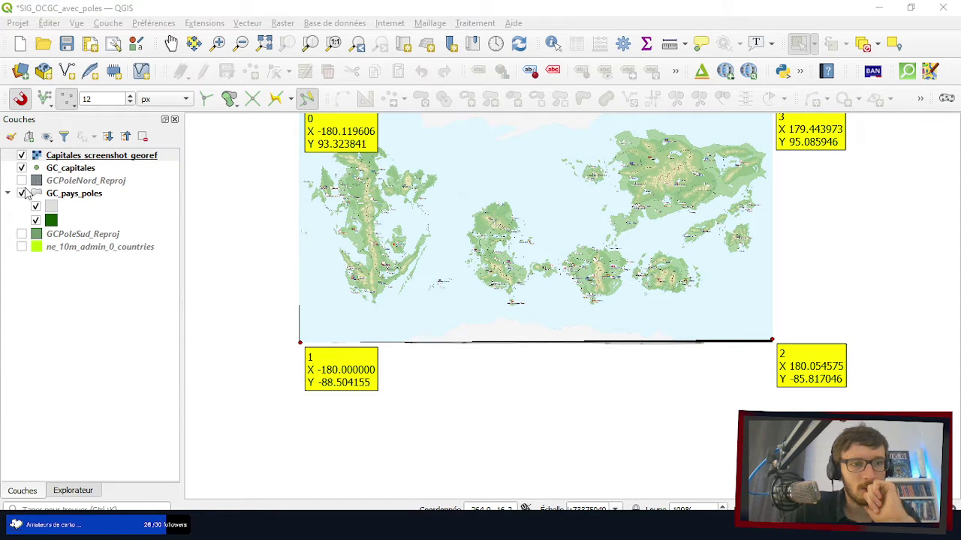
pyautogui.click(69, 197)
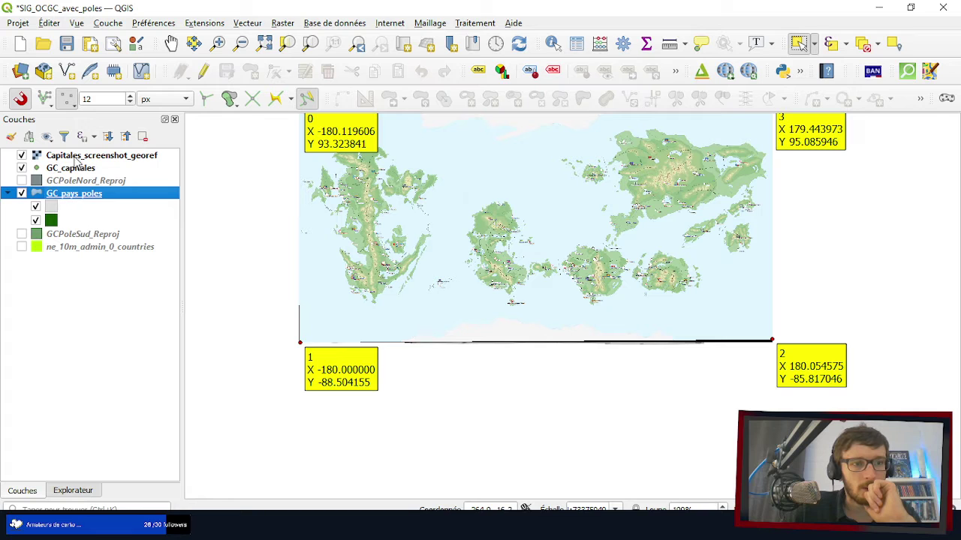
pyautogui.moveTo(76, 159); pyautogui.dragTo(77, 151)
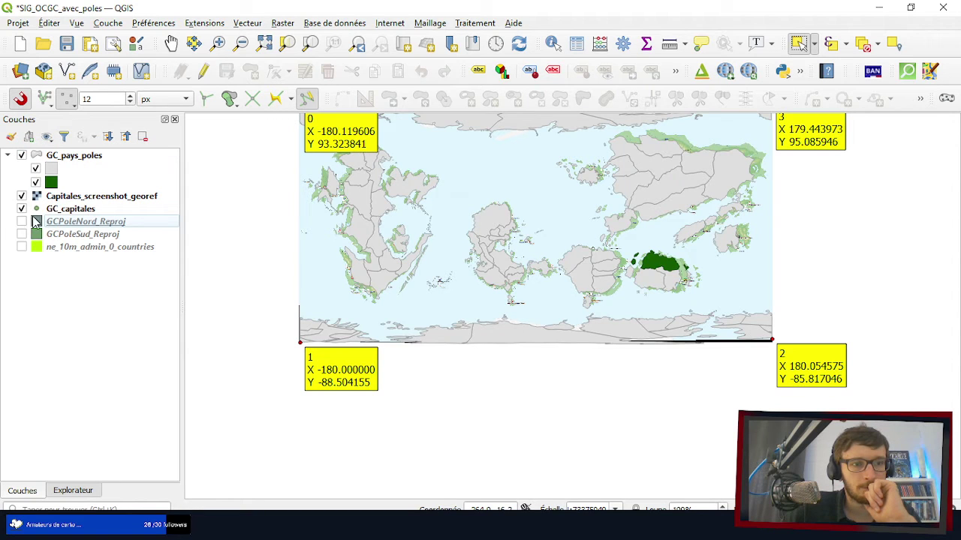
pyautogui.click(34, 222)
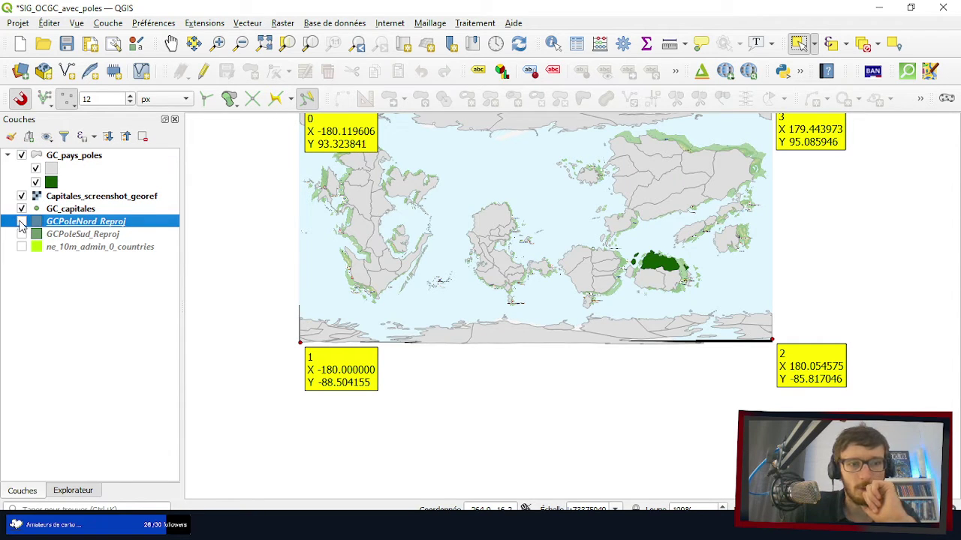
pyautogui.click(22, 222)
pyautogui.click(22, 222)
# - Examine how the GC_pays_poles outlines line up with the georeferenced raster's coastlines across the continents and near the map corners
pyautogui.scroll(1, 711, 268)
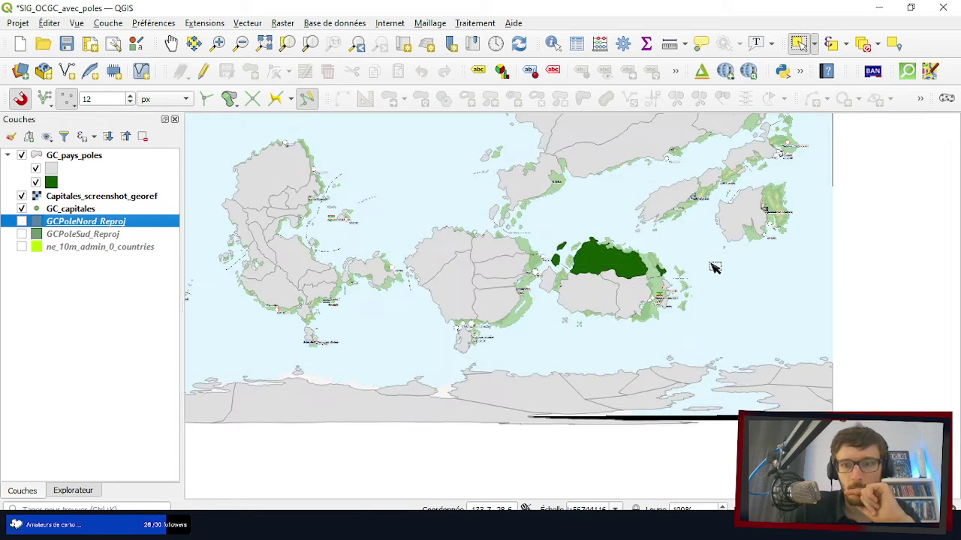
pyautogui.scroll(-1, 582, 262)
pyautogui.scroll(-1, 576, 261)
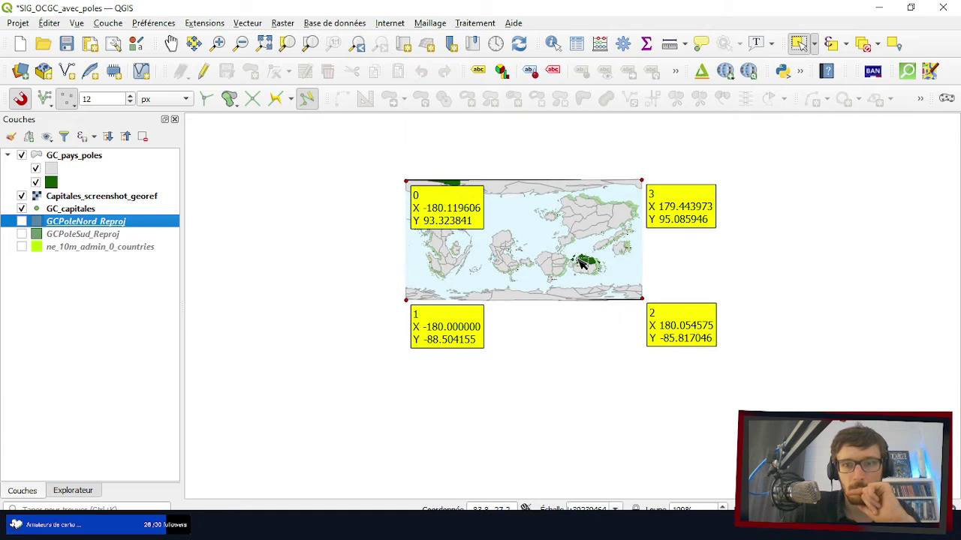
pyautogui.scroll(4, 645, 219)
pyautogui.scroll(-6, 638, 221)
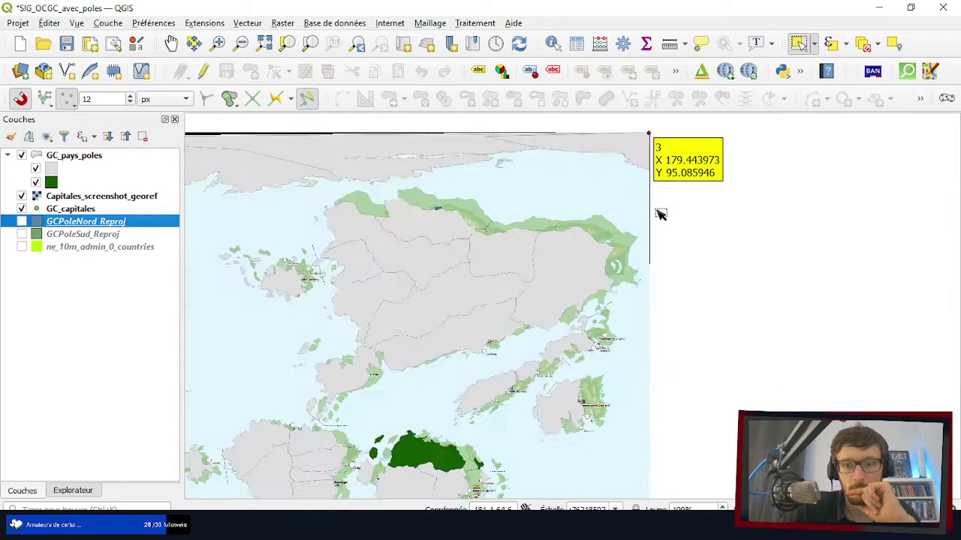
pyautogui.scroll(3, 456, 262)
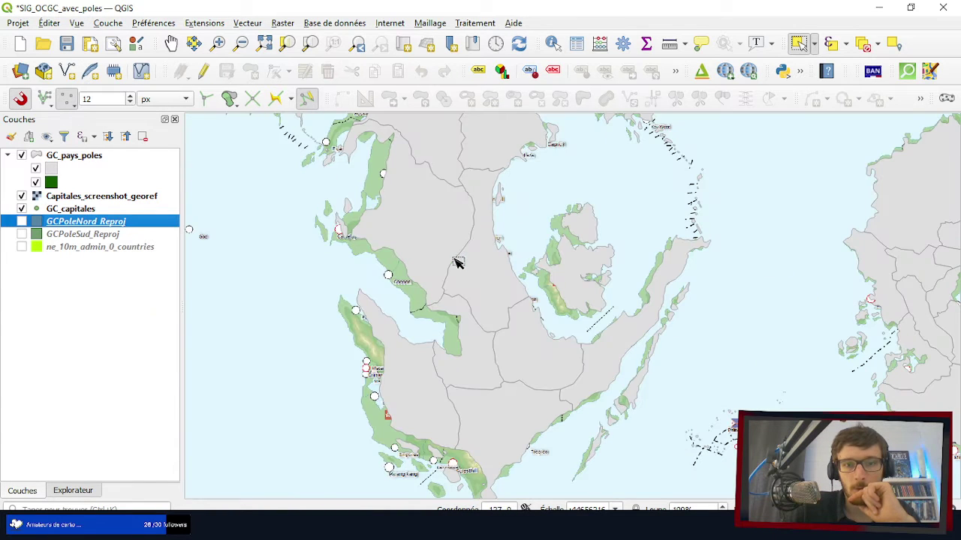
pyautogui.scroll(-2, 450, 260)
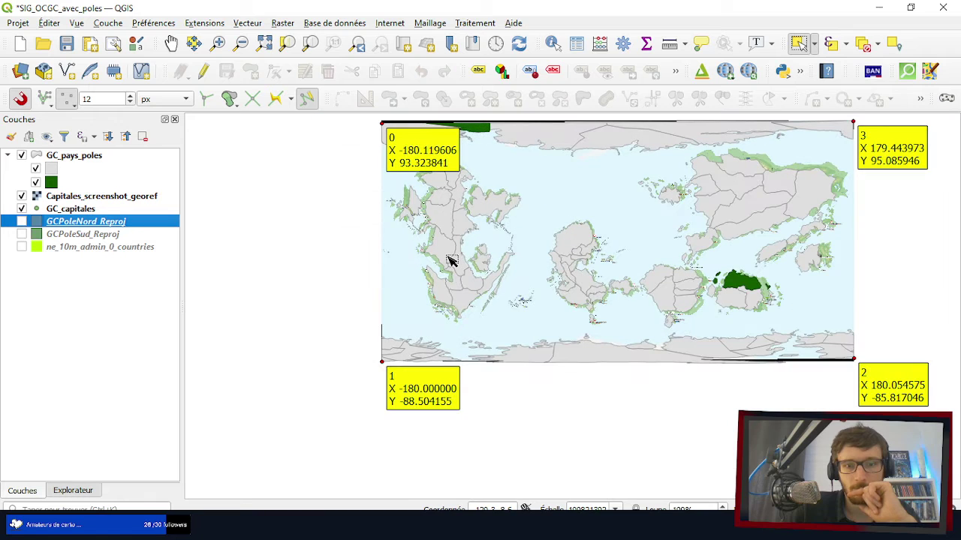
pyautogui.scroll(1, 450, 260)
pyautogui.scroll(-1, 450, 261)
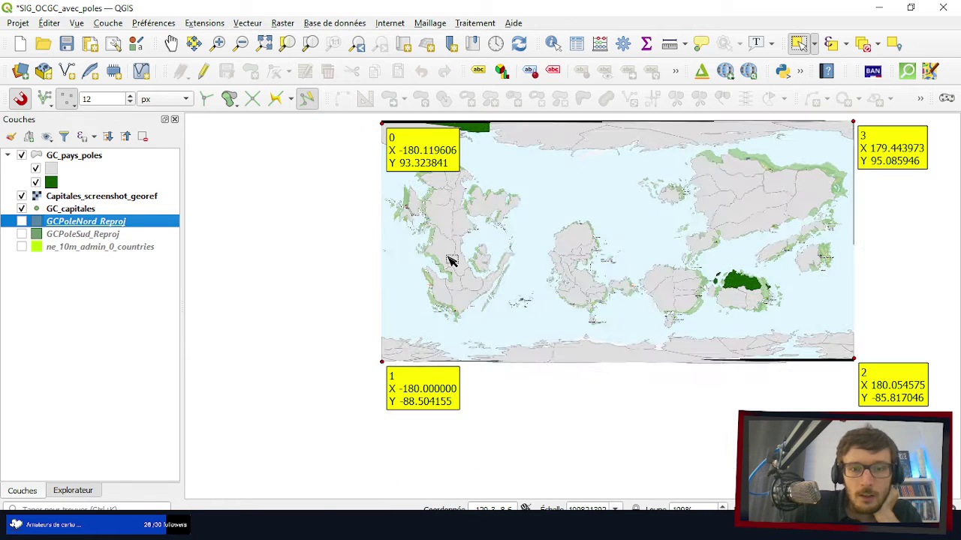
pyautogui.scroll(3, 441, 229)
pyautogui.scroll(-2, 441, 229)
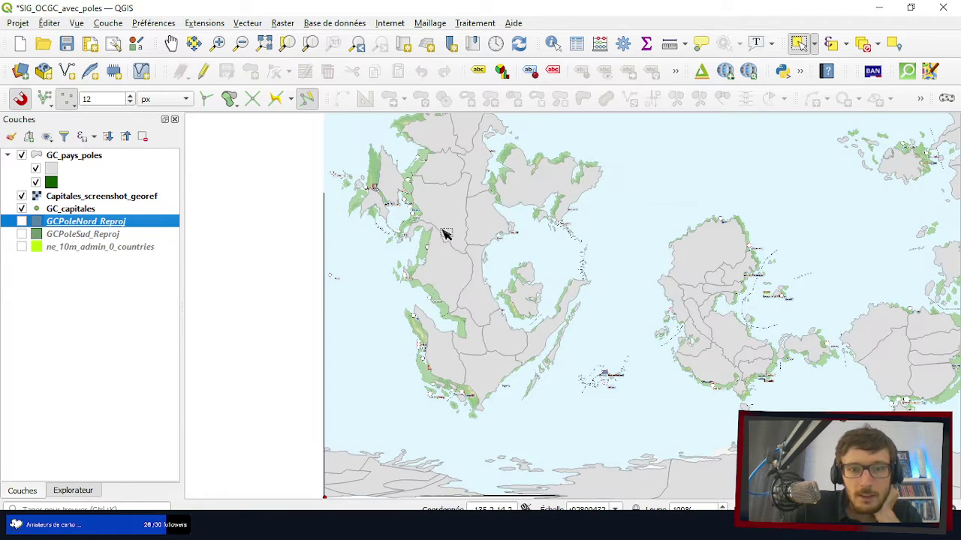
pyautogui.scroll(-2, 416, 316)
pyautogui.scroll(2, 399, 196)
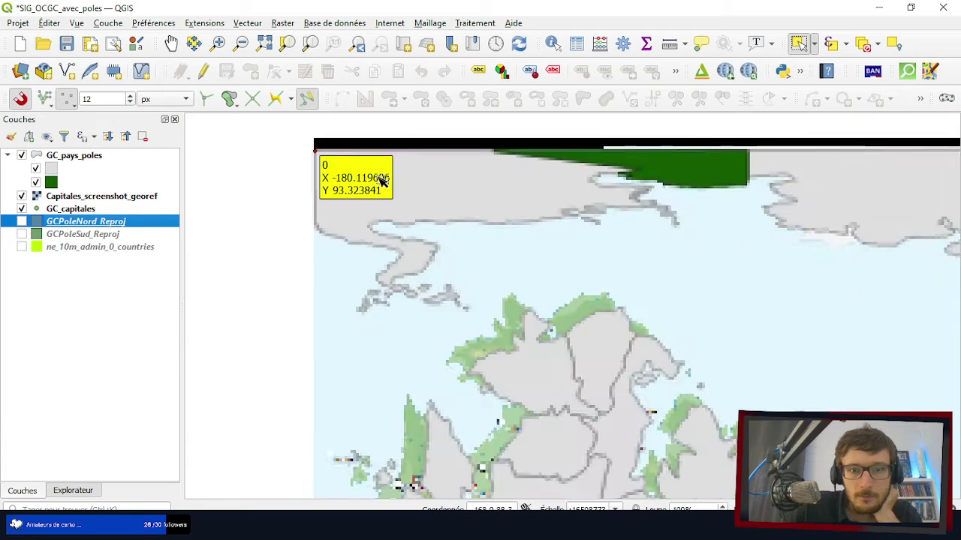
pyautogui.scroll(1, 375, 175)
pyautogui.scroll(-1, 303, 143)
pyautogui.scroll(-2, 303, 135)
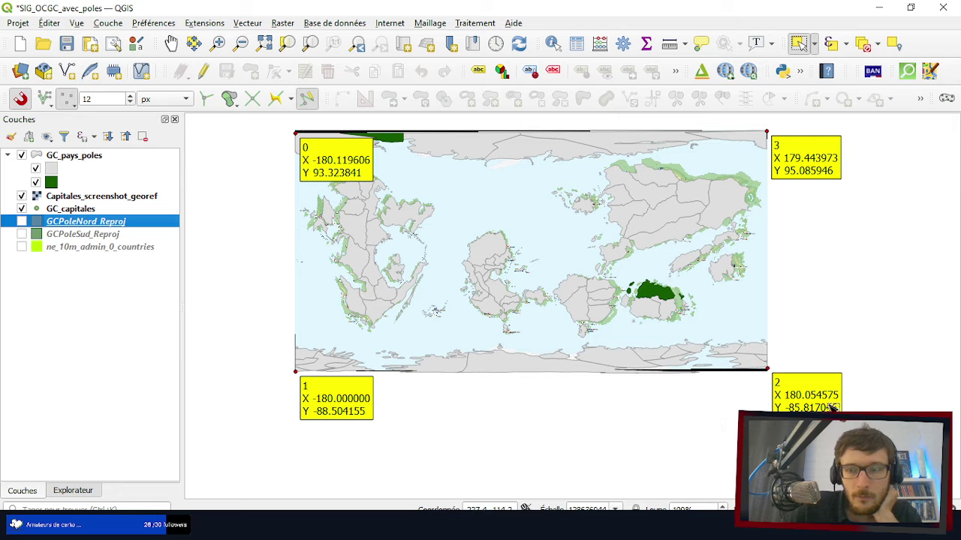
pyautogui.scroll(2, 786, 221)
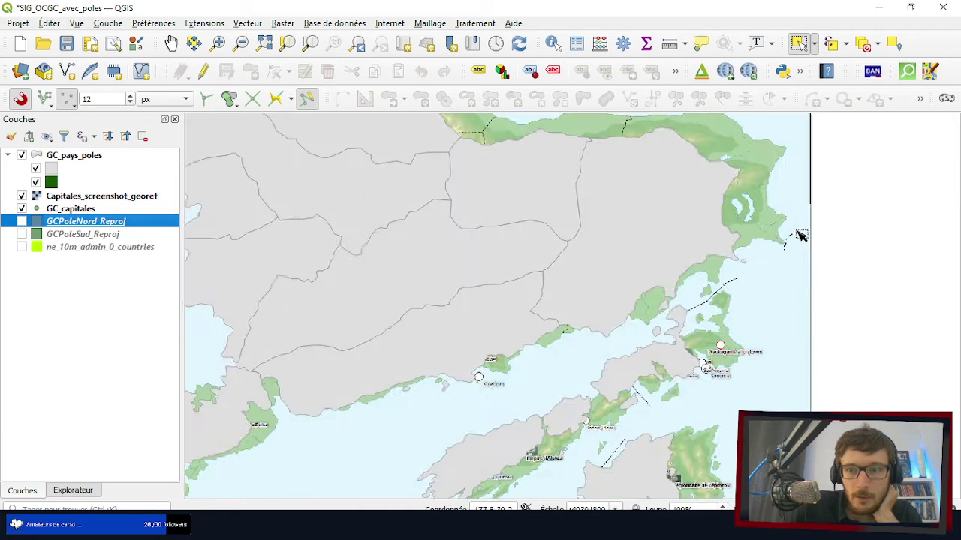
pyautogui.scroll(1, 671, 207)
pyautogui.scroll(-2, 672, 209)
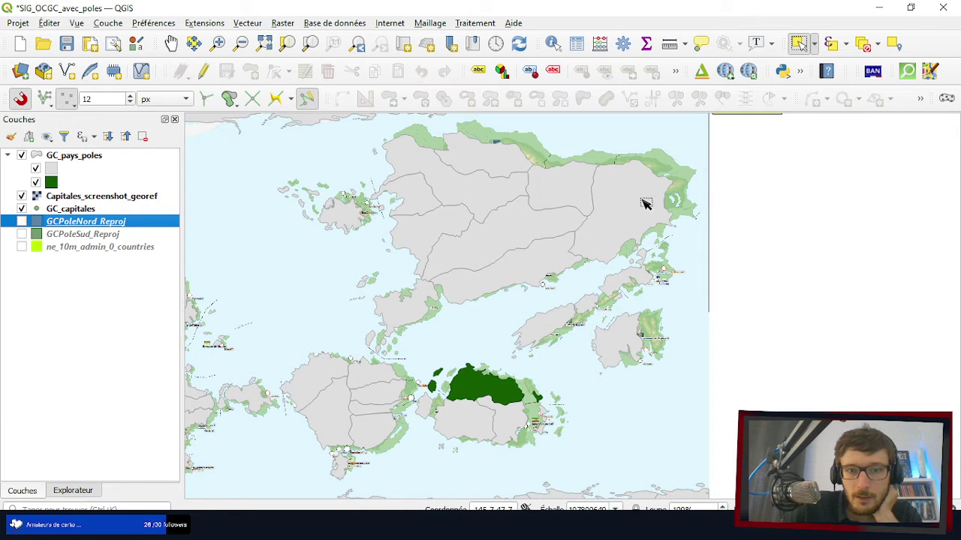
# - Compare the GC_pays_poles outlines with the georeferenced raster around the Tora Shima islands and the northeastern continent, including the map's side edges
pyautogui.scroll(-5, 706, 213)
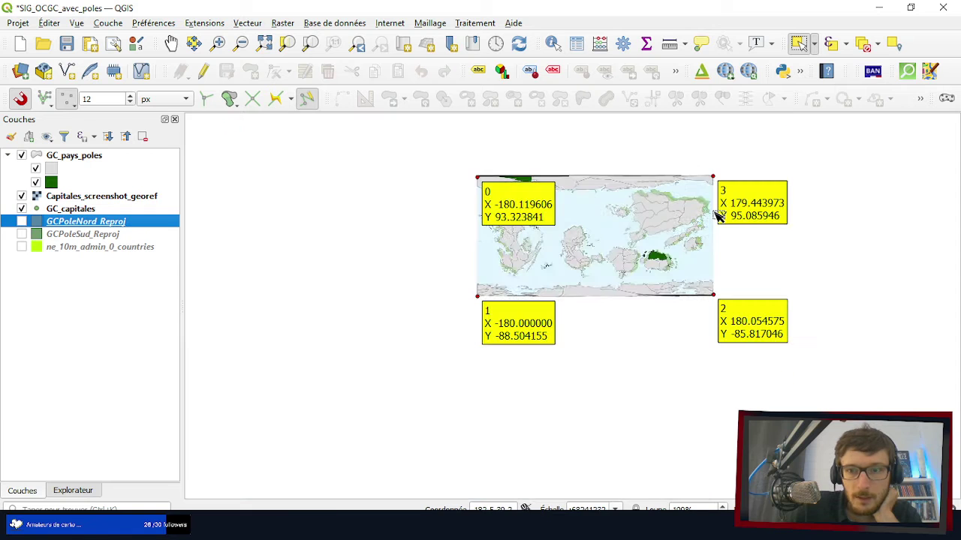
pyautogui.scroll(4, 476, 143)
pyautogui.scroll(2, 523, 173)
pyautogui.scroll(4, 523, 172)
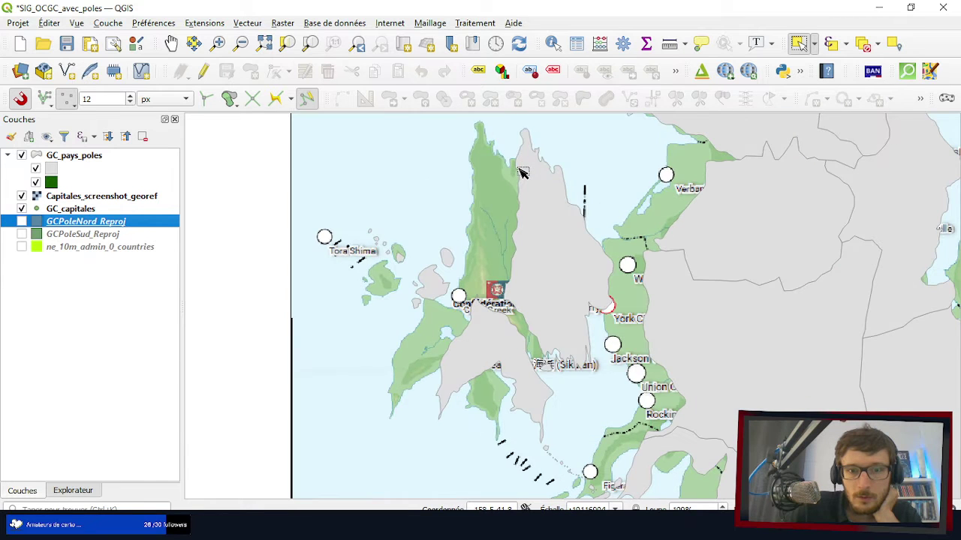
pyautogui.scroll(-1, 600, 191)
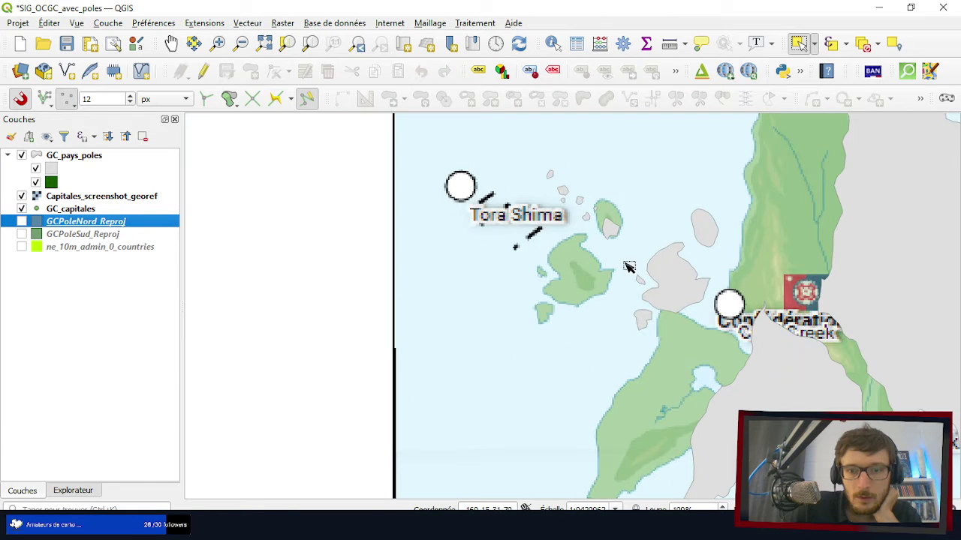
pyautogui.scroll(3, 465, 196)
pyautogui.scroll(-3, 405, 185)
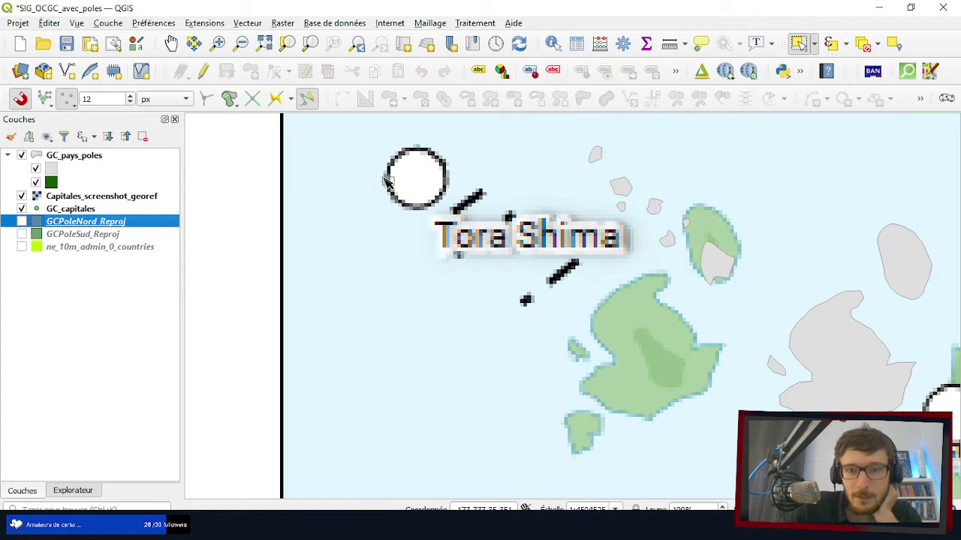
pyautogui.scroll(-3, 367, 182)
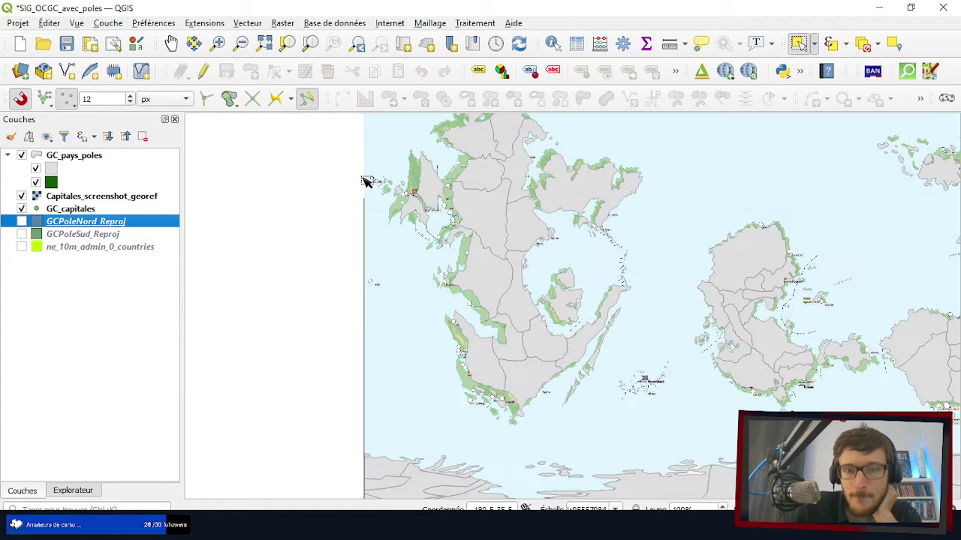
pyautogui.scroll(-2, 363, 182)
pyautogui.scroll(6, 569, 167)
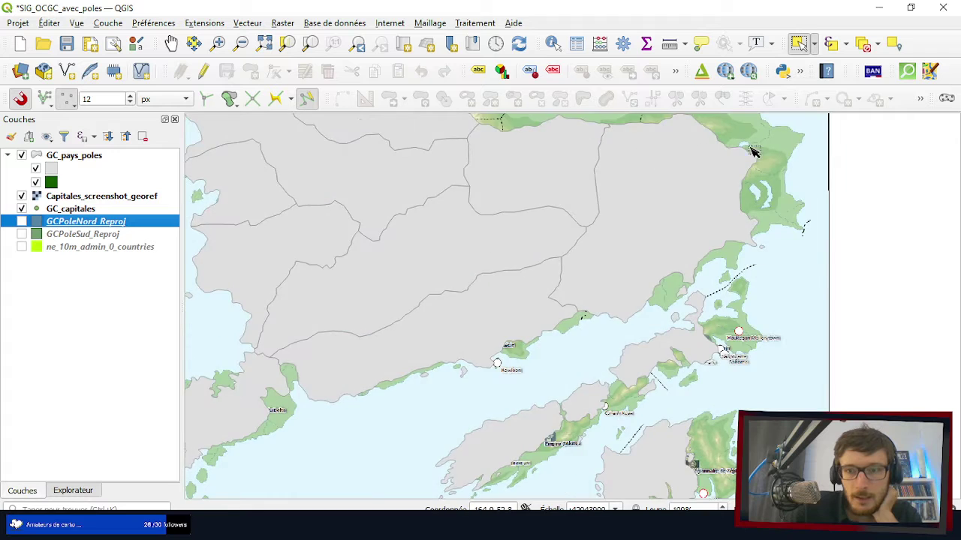
pyautogui.scroll(-6, 788, 154)
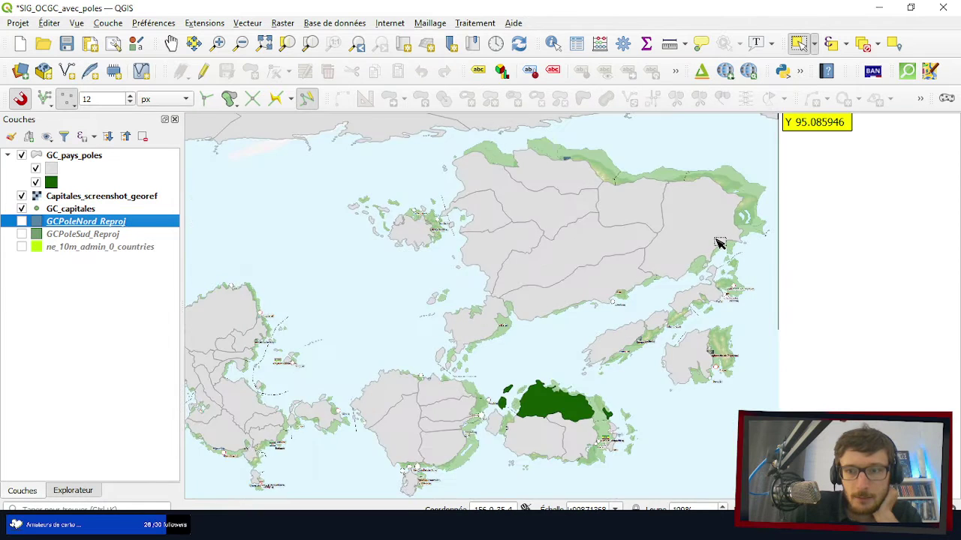
pyautogui.scroll(2, 718, 242)
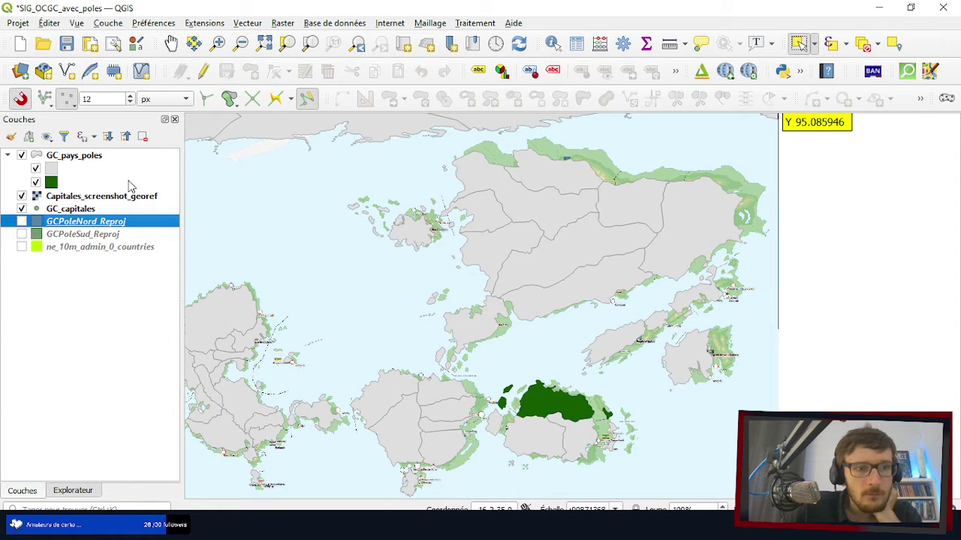
pyautogui.scroll(-2, 504, 215)
pyautogui.scroll(2, 521, 217)
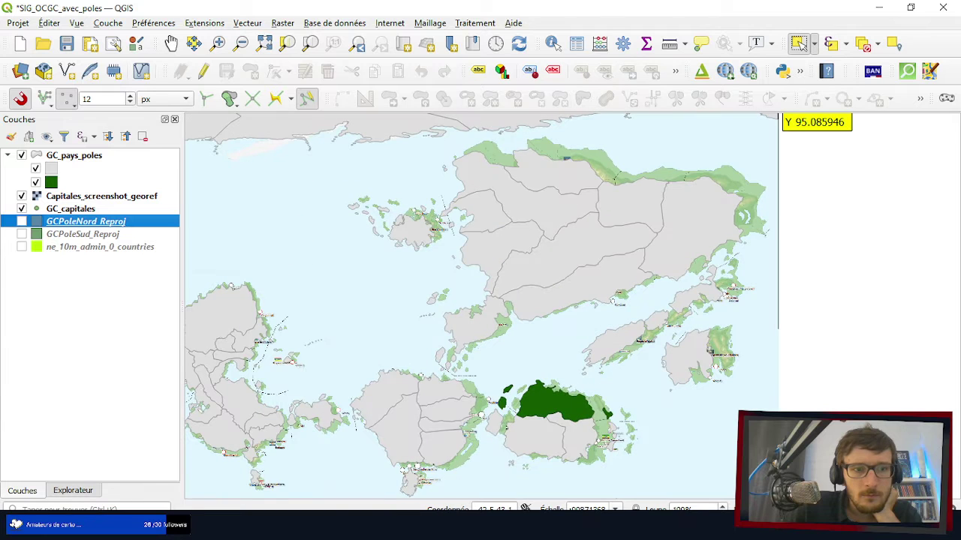
# - Show the ne_10m_admin_0_countries layer and move it to the top of the layer order, above GC_pays_poles
pyautogui.click(21, 248)
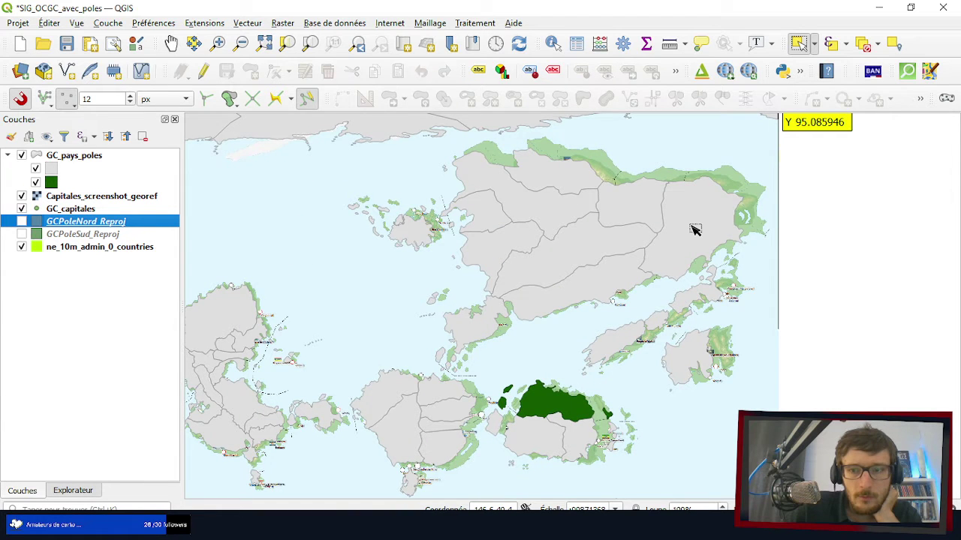
pyautogui.scroll(-2, 695, 230)
pyautogui.moveTo(81, 247)
pyautogui.mouseDown()
pyautogui.moveTo(96, 225)
pyautogui.moveTo(99, 153)
pyautogui.mouseUp()
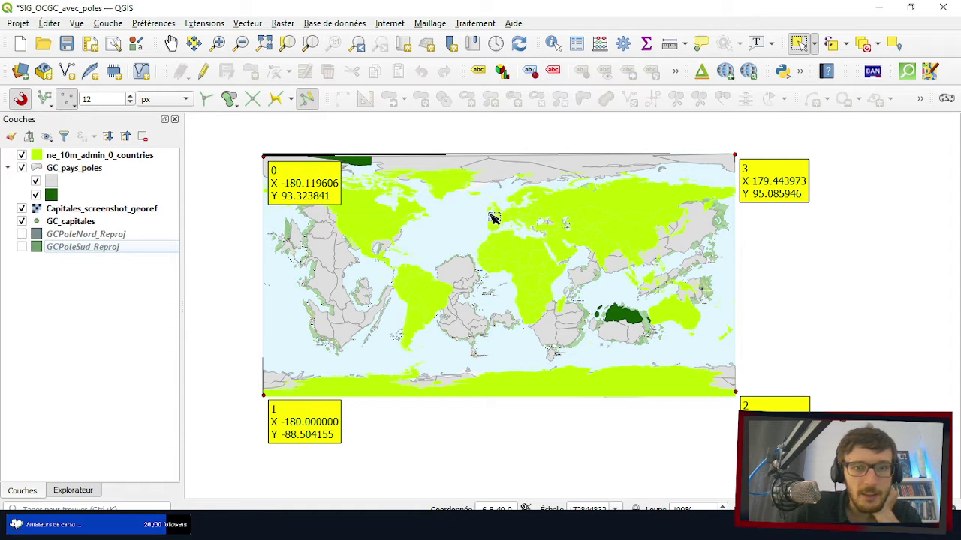
# - Examine how the ne_10m_admin_0_countries extent meets the georeferenced raster's frame along the eastern, western and southern edges
pyautogui.scroll(1, 721, 201)
pyautogui.scroll(-1, 535, 192)
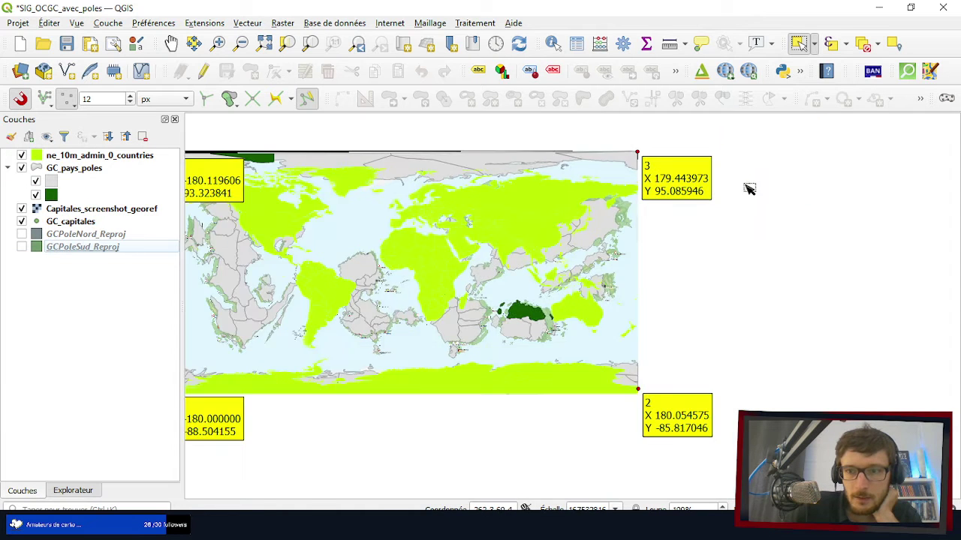
pyautogui.scroll(5, 593, 189)
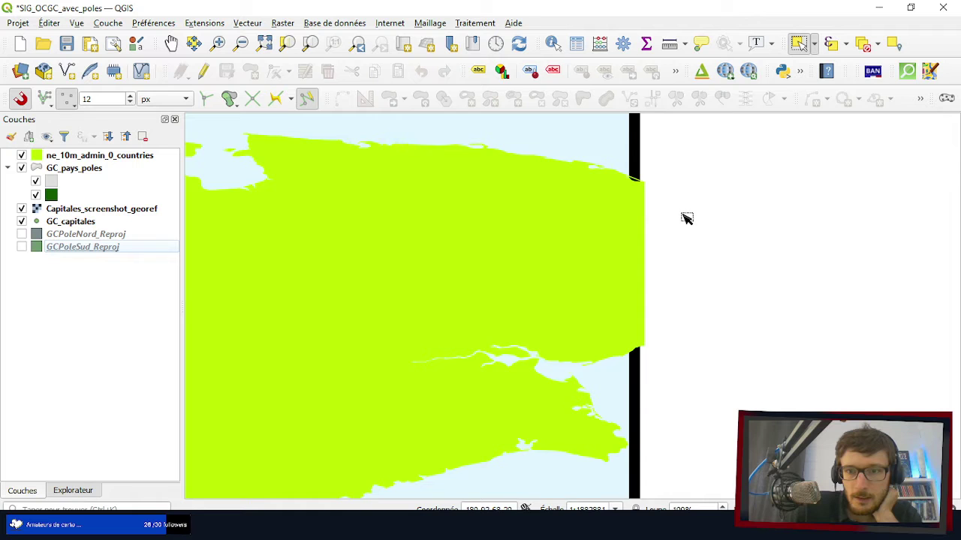
pyautogui.scroll(-6, 755, 220)
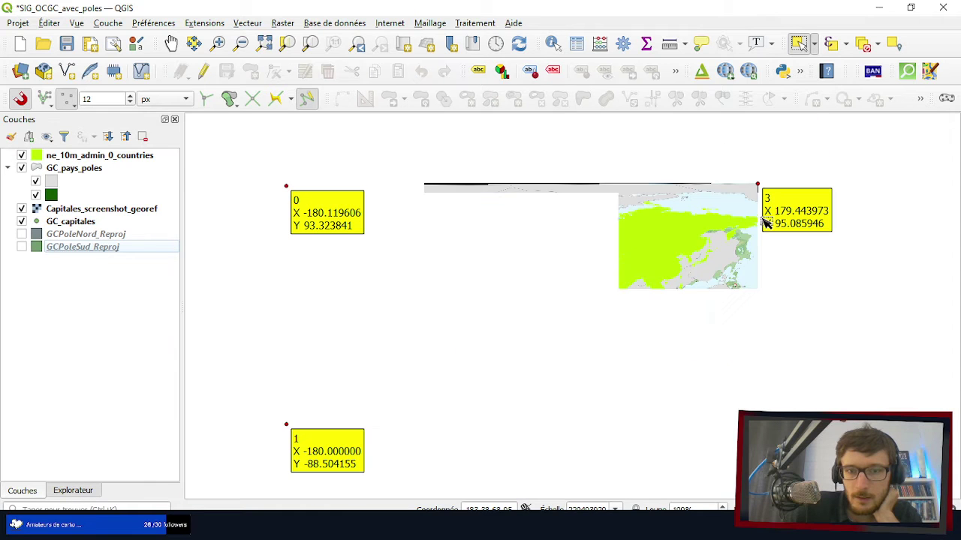
pyautogui.scroll(5, 289, 232)
pyautogui.scroll(2, 443, 349)
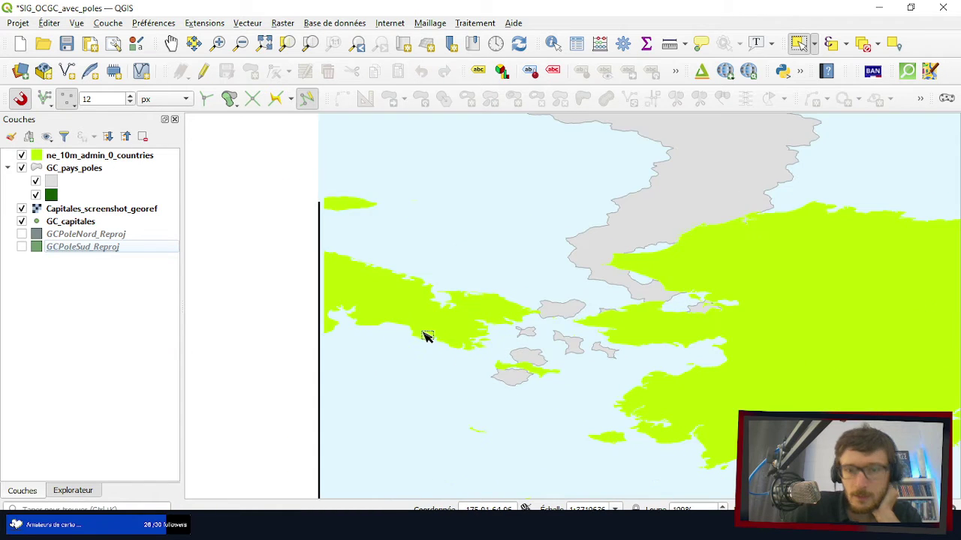
pyautogui.scroll(-5, 310, 260)
pyautogui.scroll(4, 288, 237)
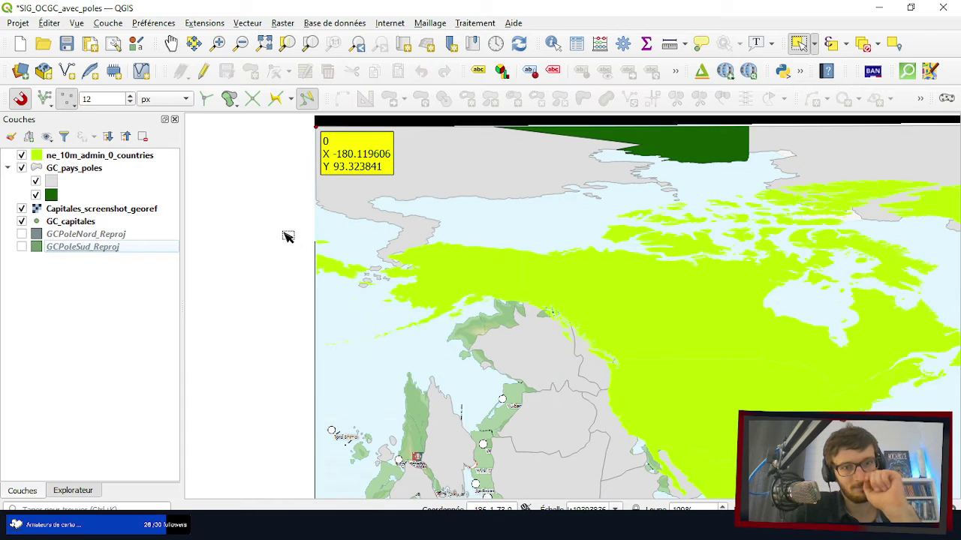
pyautogui.scroll(-5, 286, 236)
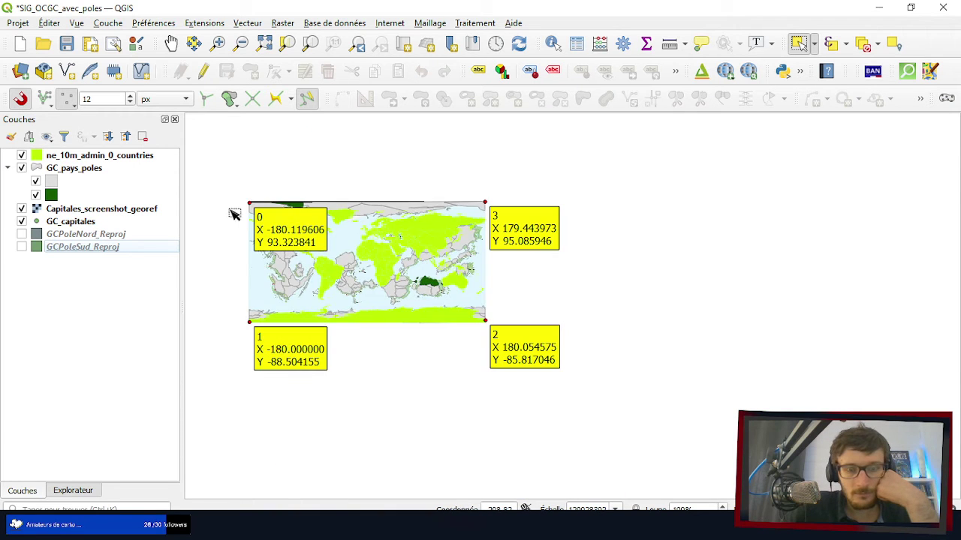
pyautogui.scroll(4, 290, 310)
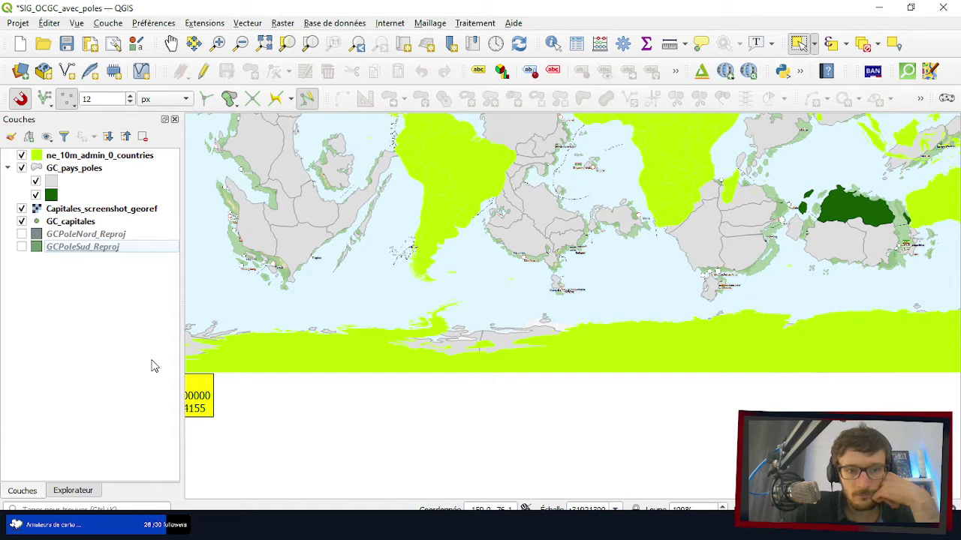
pyautogui.scroll(2, 315, 360)
pyautogui.scroll(-4, 476, 348)
pyautogui.scroll(5, 386, 350)
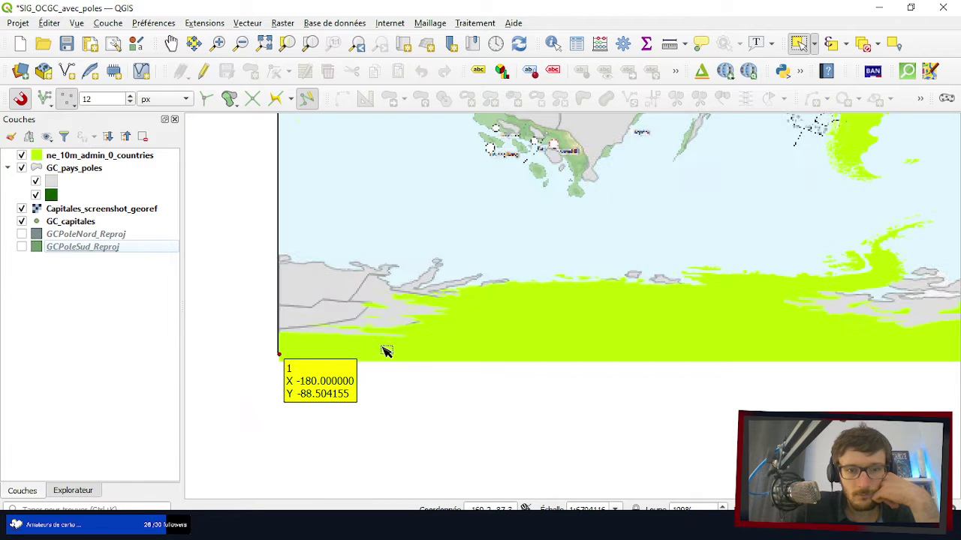
pyautogui.scroll(1, 306, 344)
pyautogui.scroll(-1, 305, 344)
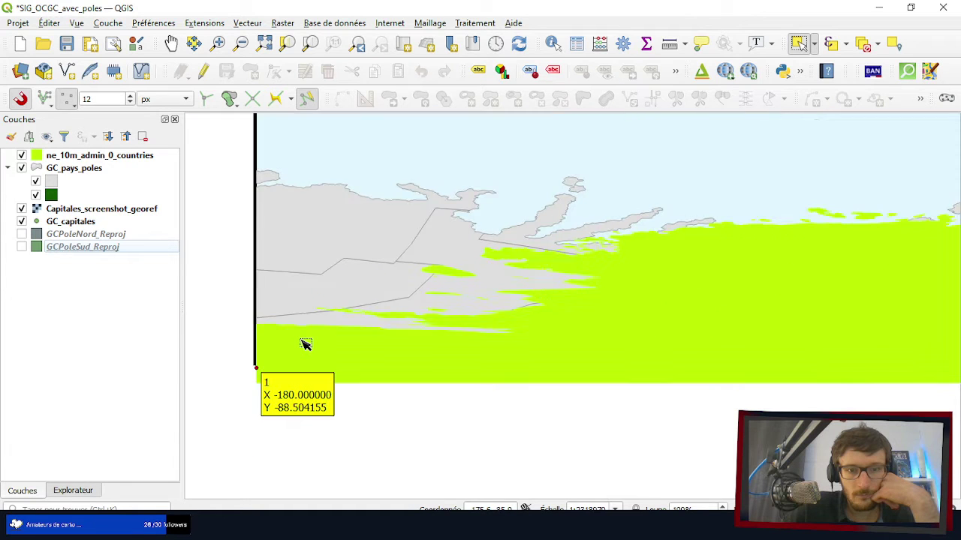
pyautogui.scroll(-4, 304, 341)
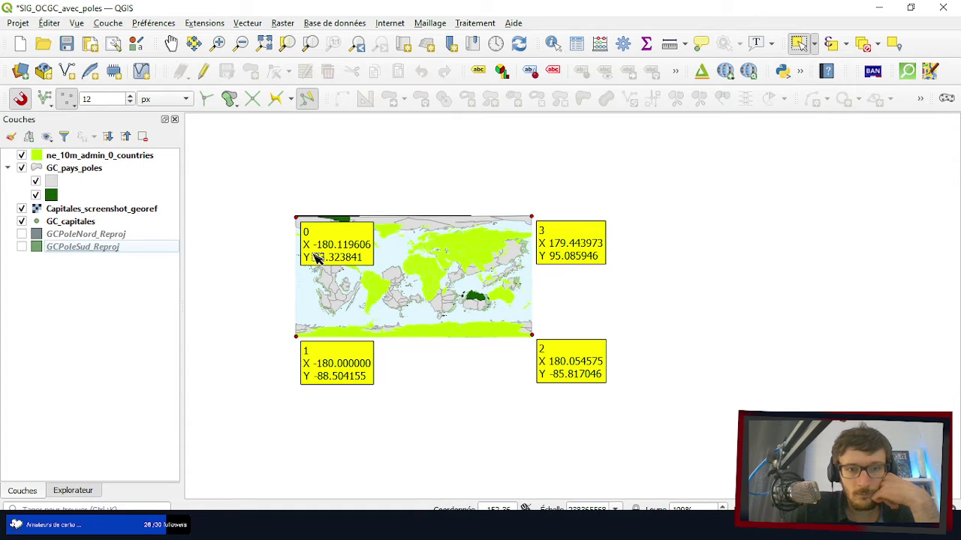
# - Inspect the offset between the raster's coastlines and the GC_pays_poles outlines on the western and eastern continents, with the real-world countries overlaid
pyautogui.scroll(2, 317, 255)
pyautogui.scroll(-2, 316, 257)
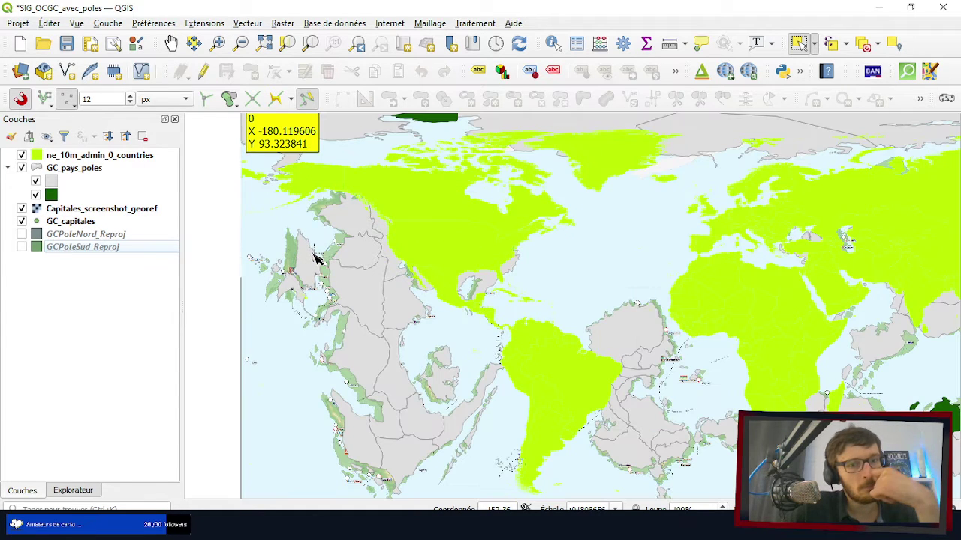
pyautogui.scroll(3, 285, 260)
pyautogui.scroll(-5, 285, 259)
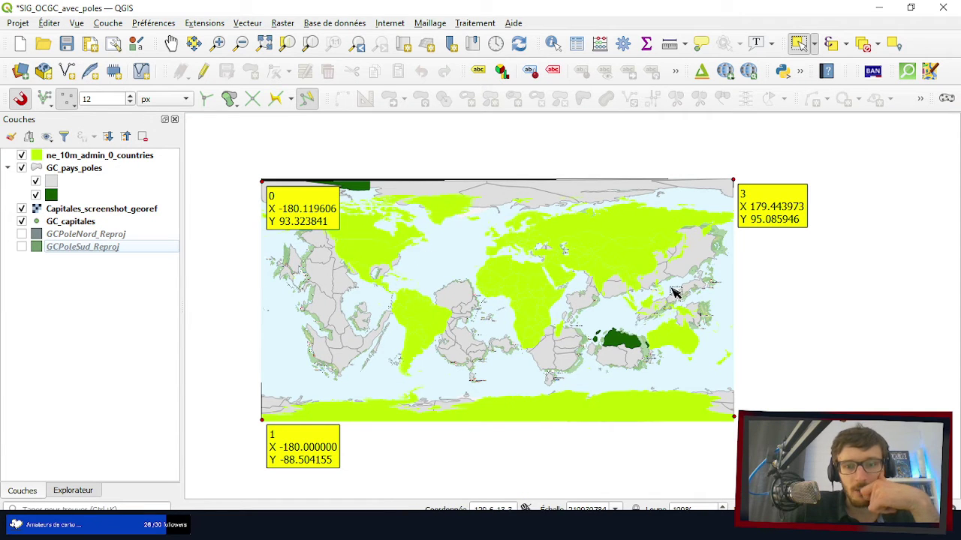
pyautogui.scroll(3, 755, 315)
pyautogui.scroll(-3, 757, 315)
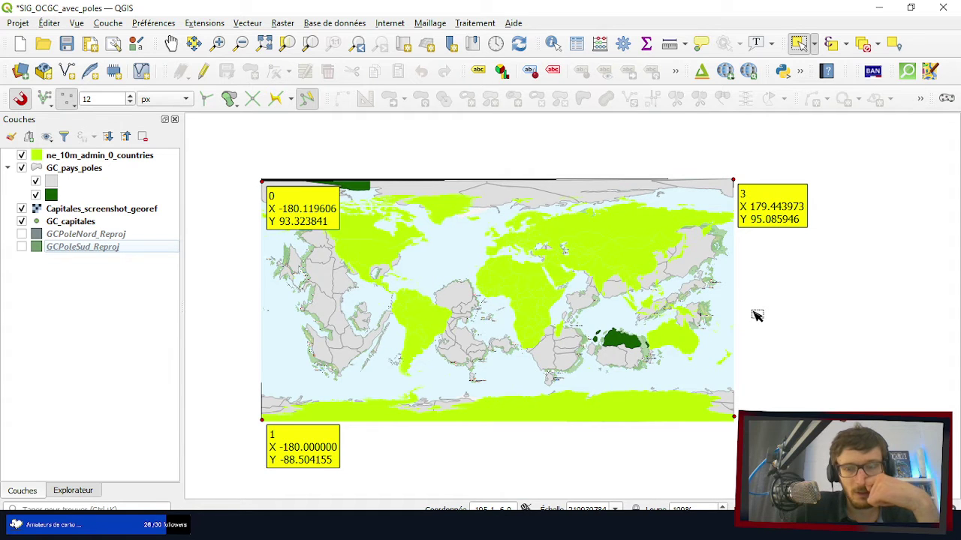
pyautogui.scroll(3, 757, 315)
pyautogui.scroll(-3, 755, 316)
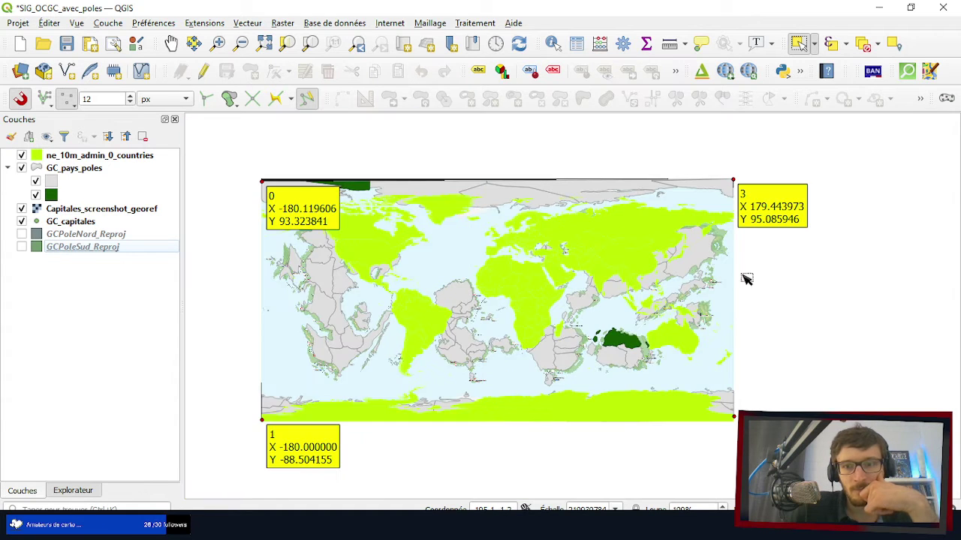
pyautogui.scroll(3, 746, 279)
pyautogui.scroll(2, 652, 193)
pyautogui.scroll(-5, 676, 197)
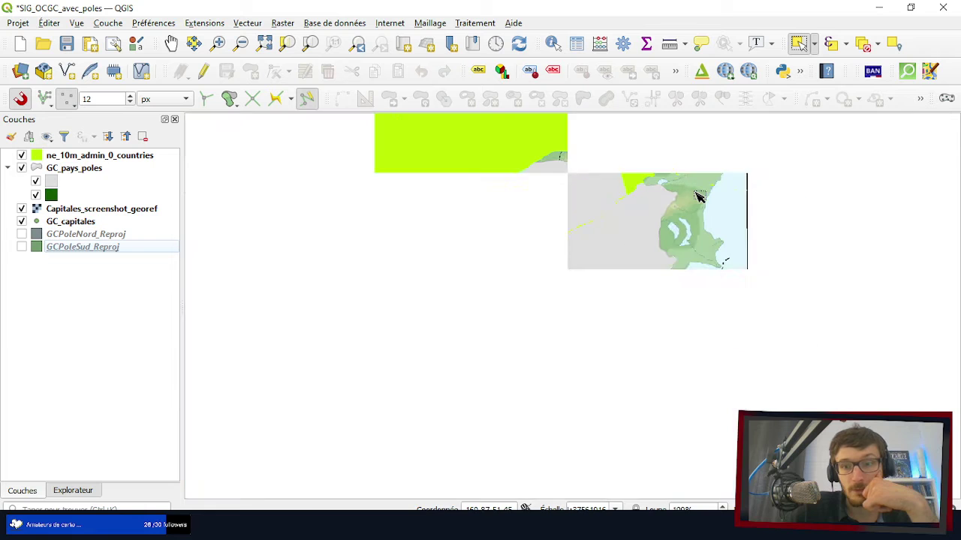
pyautogui.scroll(2, 322, 214)
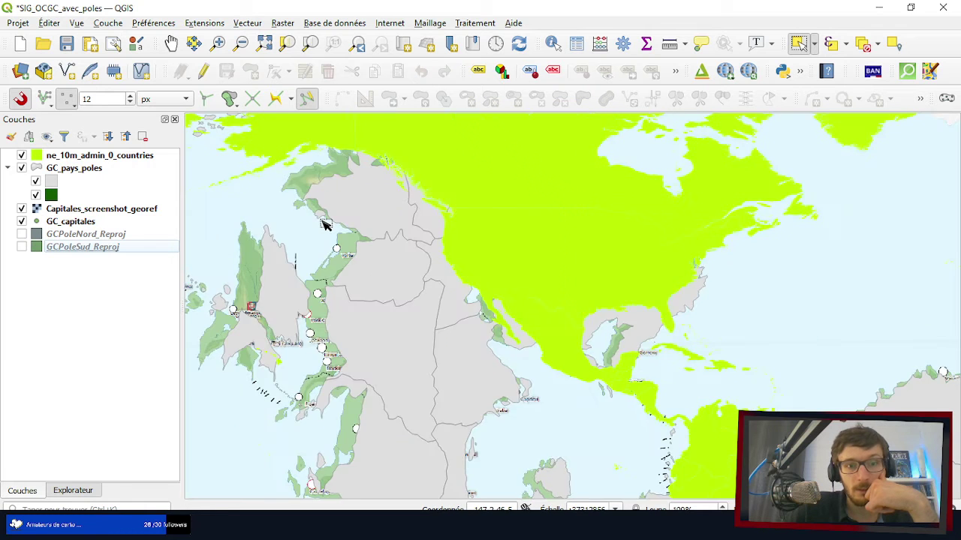
pyautogui.scroll(-1, 322, 220)
pyautogui.scroll(-1, 272, 151)
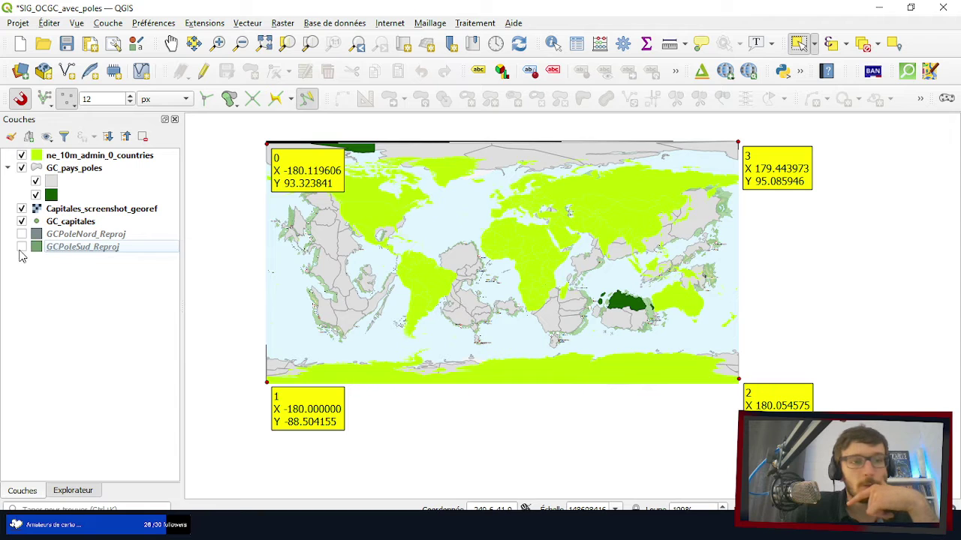
# - Remove the Capitales_screenshot_georef raster from the project and save the project
pyautogui.click(82, 211)
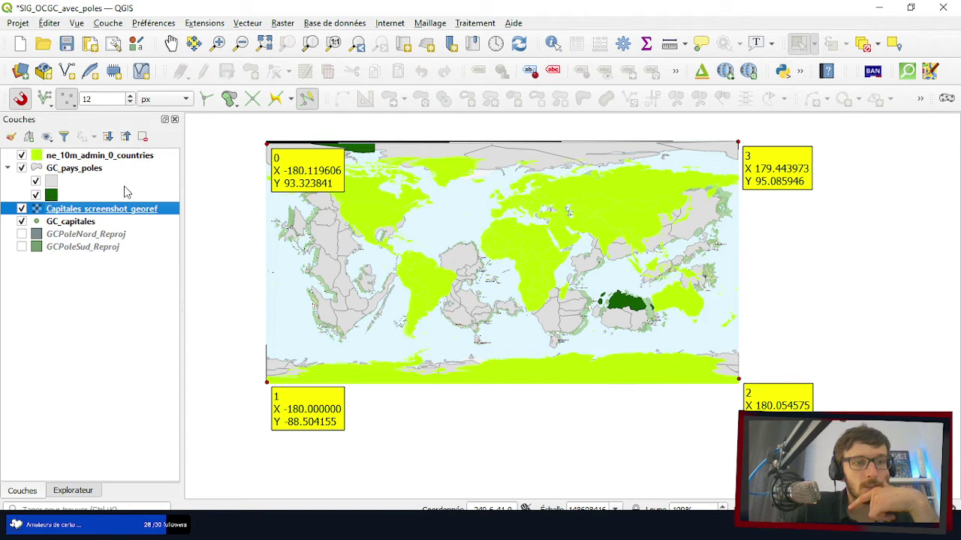
pyautogui.click(144, 138)
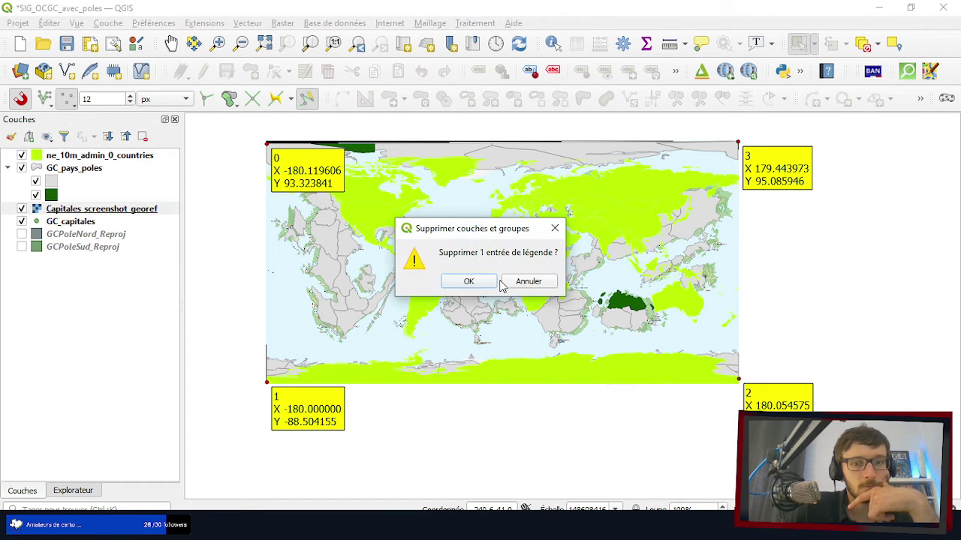
pyautogui.click(469, 282)
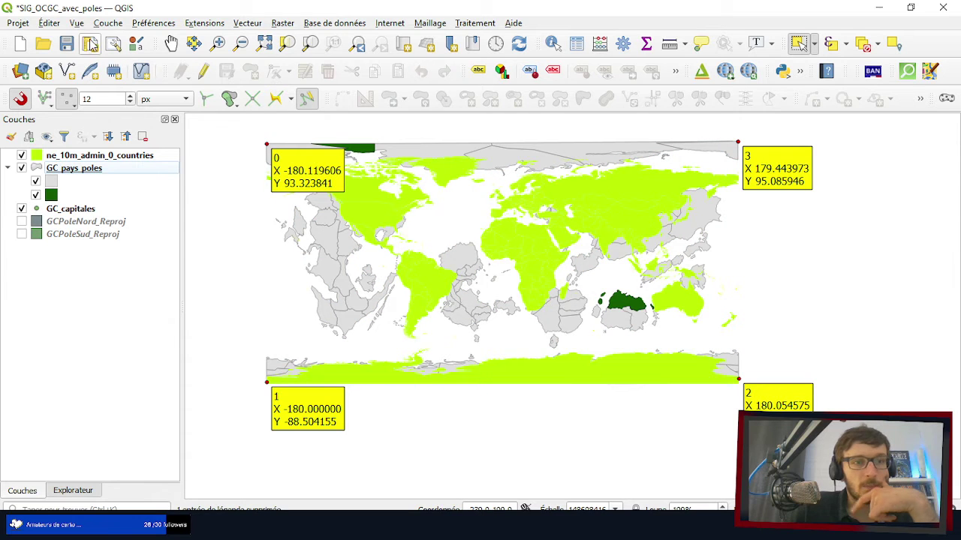
pyautogui.click(66, 46)
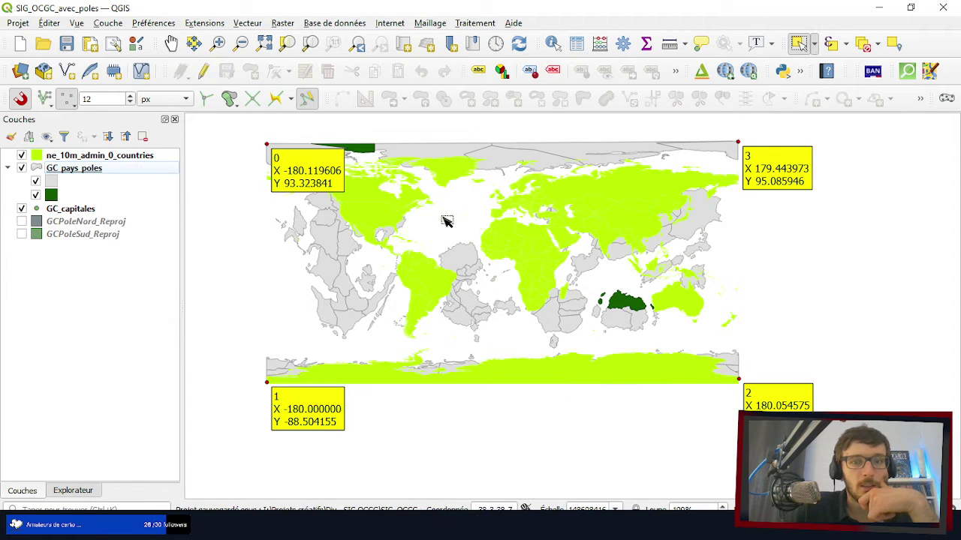
# - Hide the ne_10m_admin_0_countries layer so that the western GC_pays_poles coastlines can be viewed up close
pyautogui.click(22, 155)
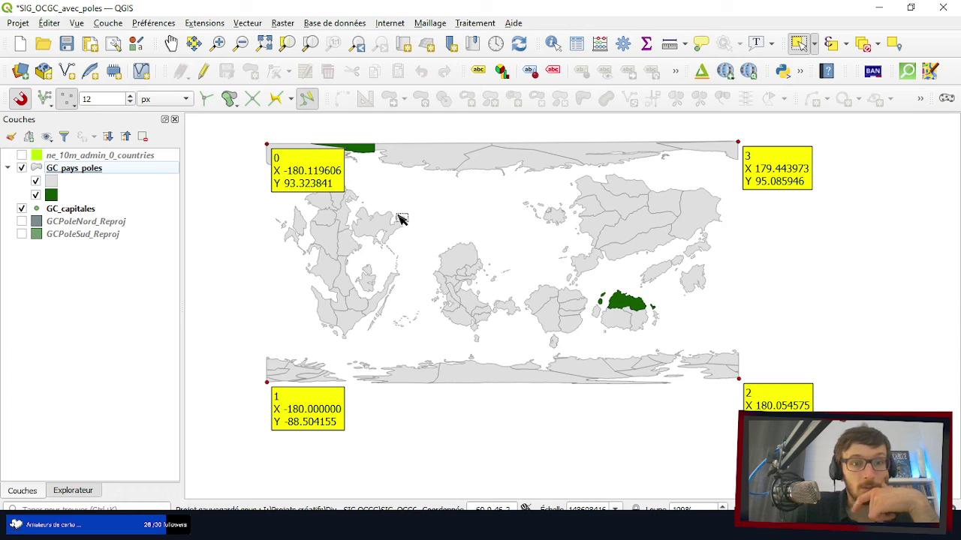
pyautogui.scroll(5, 294, 219)
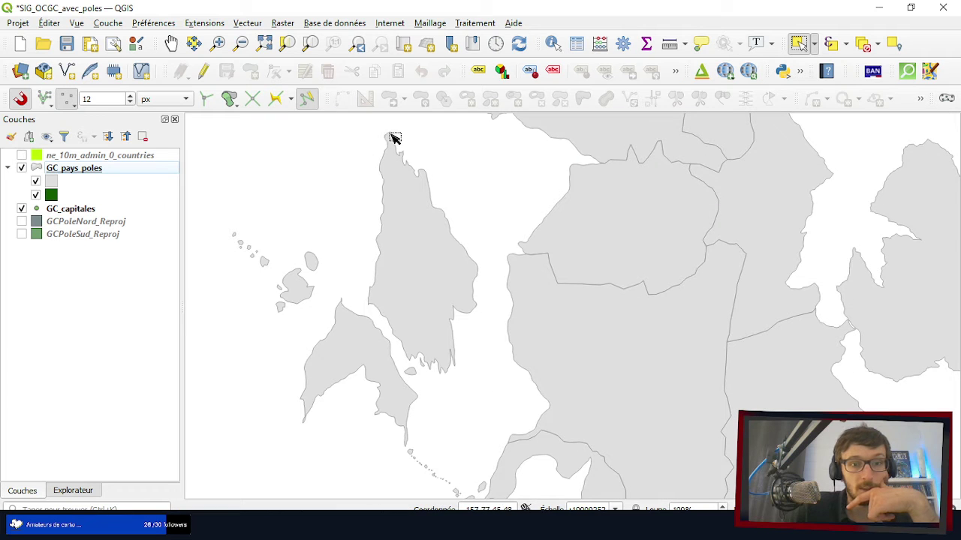
# - Delete the four existing control points at the corners of the Capitales_screenshot.png image in the georeferencer
pyautogui.scroll(-6, 375, 147)
pyautogui.click(799, 43)
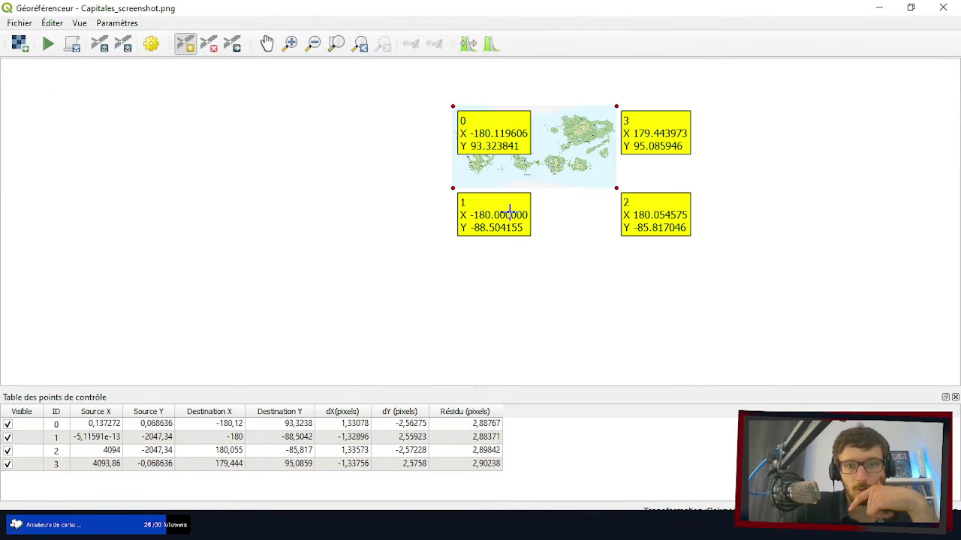
pyautogui.scroll(2, 533, 156)
pyautogui.scroll(-1, 315, 272)
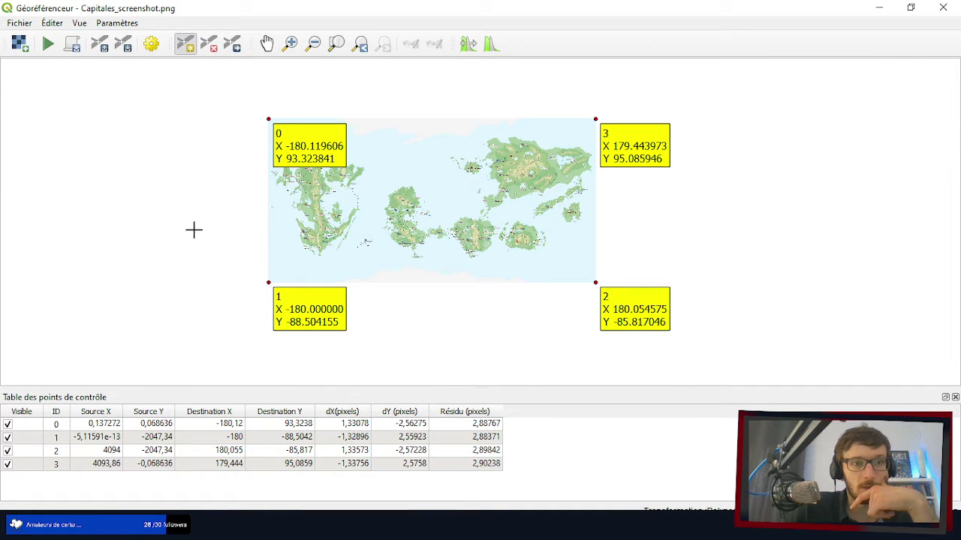
pyautogui.click(213, 43)
pyautogui.click(268, 119)
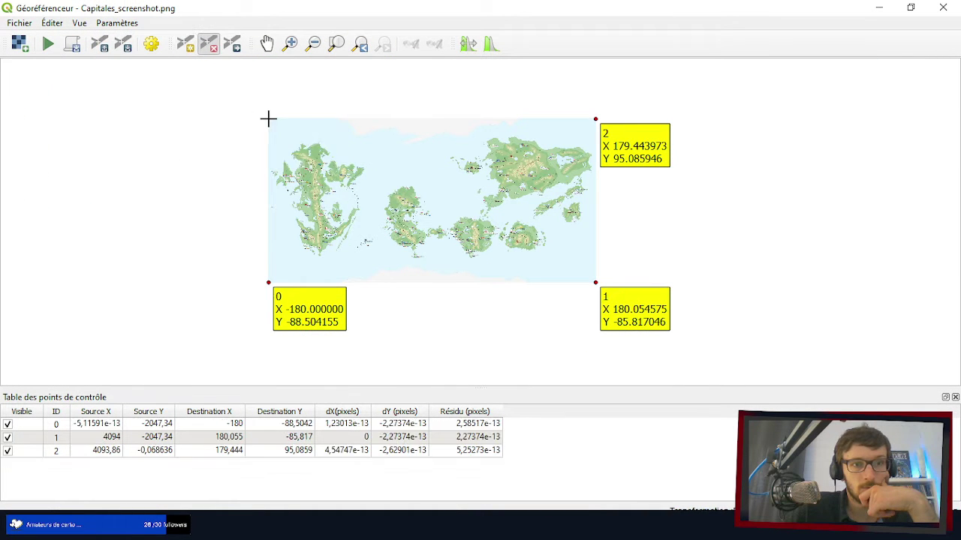
pyautogui.click(595, 119)
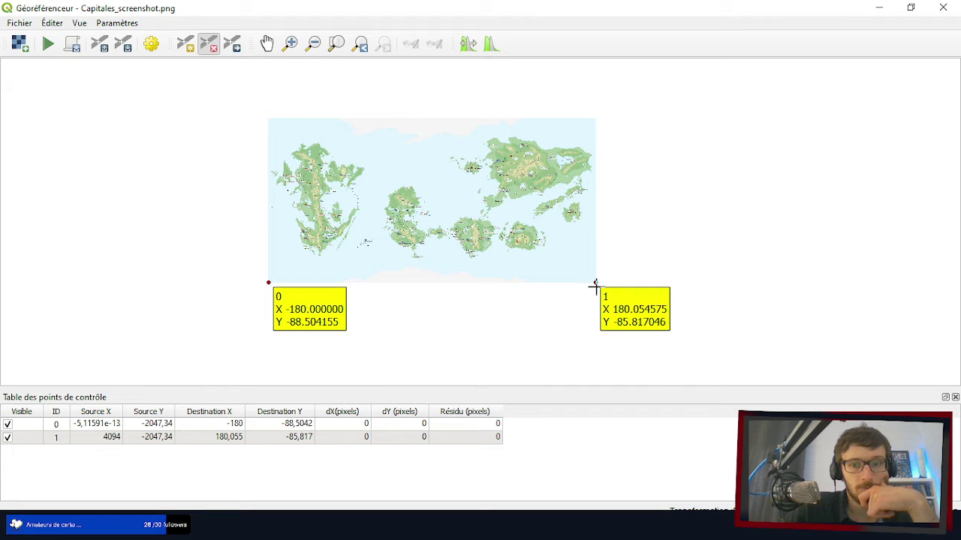
pyautogui.click(595, 282)
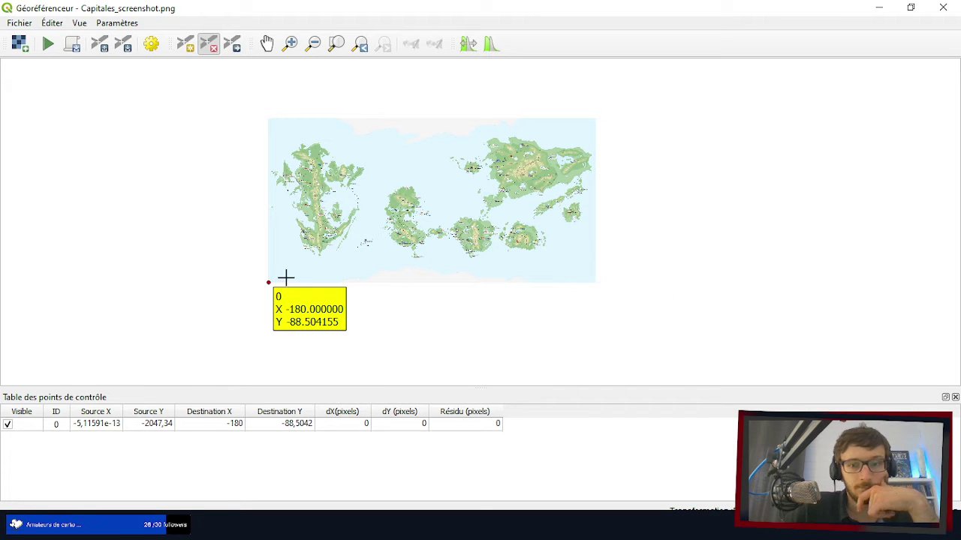
pyautogui.click(268, 282)
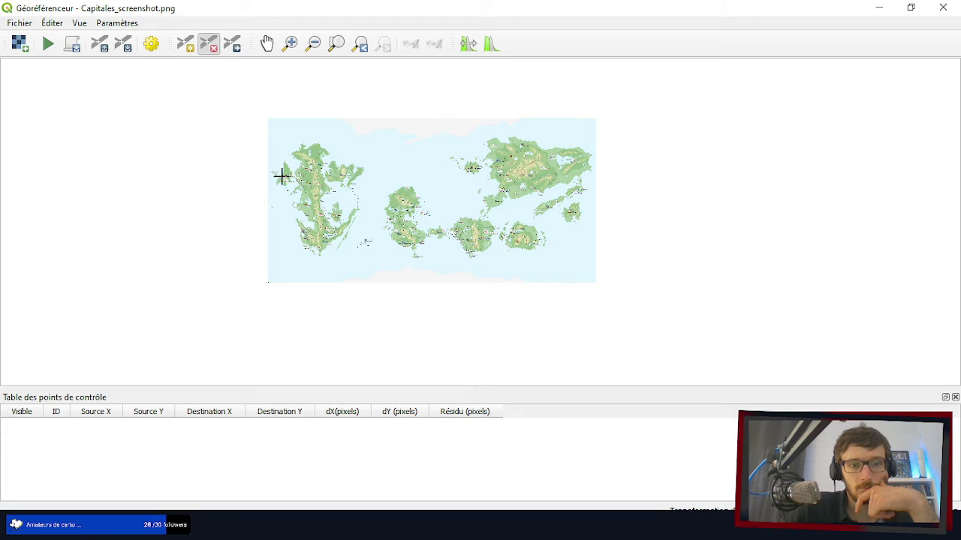
# - Add a control point at the northern tip of the far-western island, matched on the map canvas at about X -158.01, Y 45.68
pyautogui.scroll(3, 274, 161)
pyautogui.scroll(2, 283, 165)
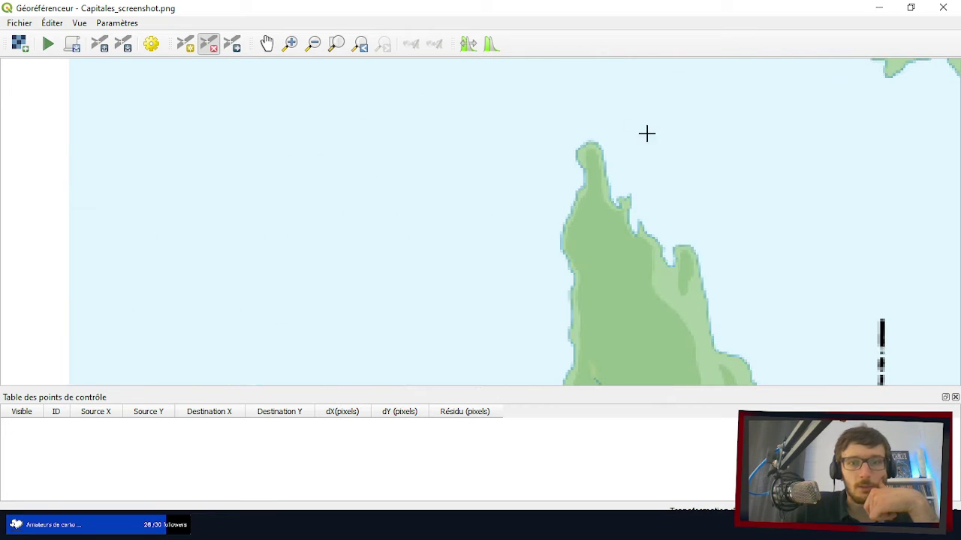
pyautogui.scroll(2, 538, 160)
pyautogui.click(185, 43)
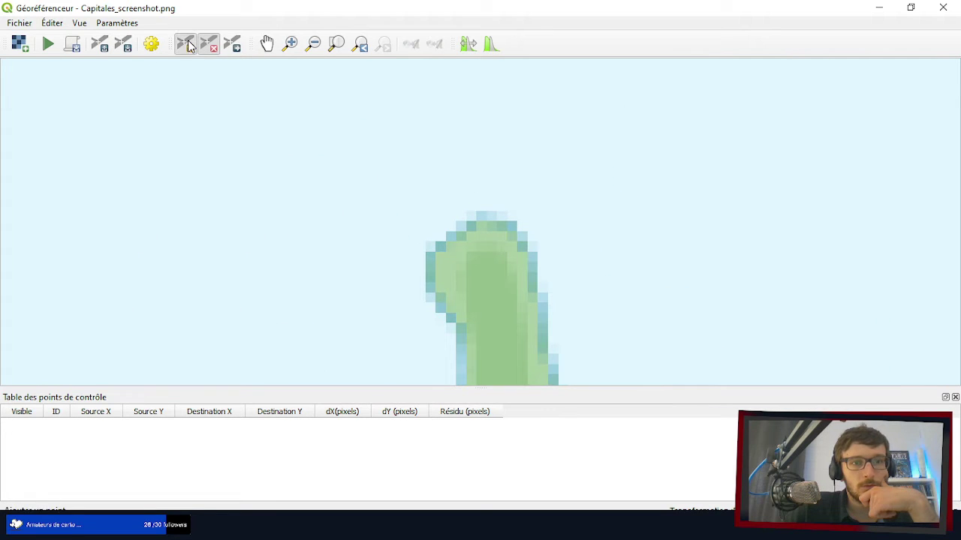
pyautogui.click(487, 216)
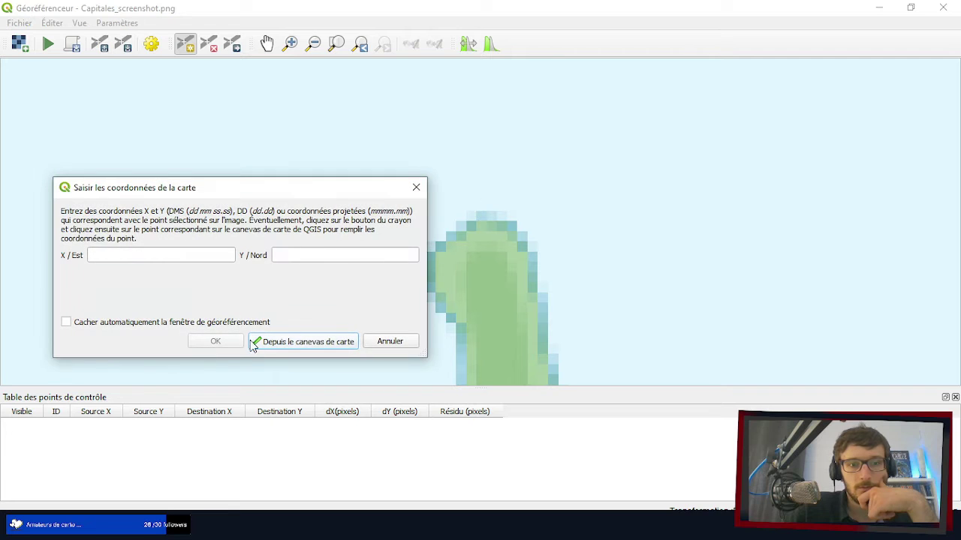
pyautogui.click(303, 341)
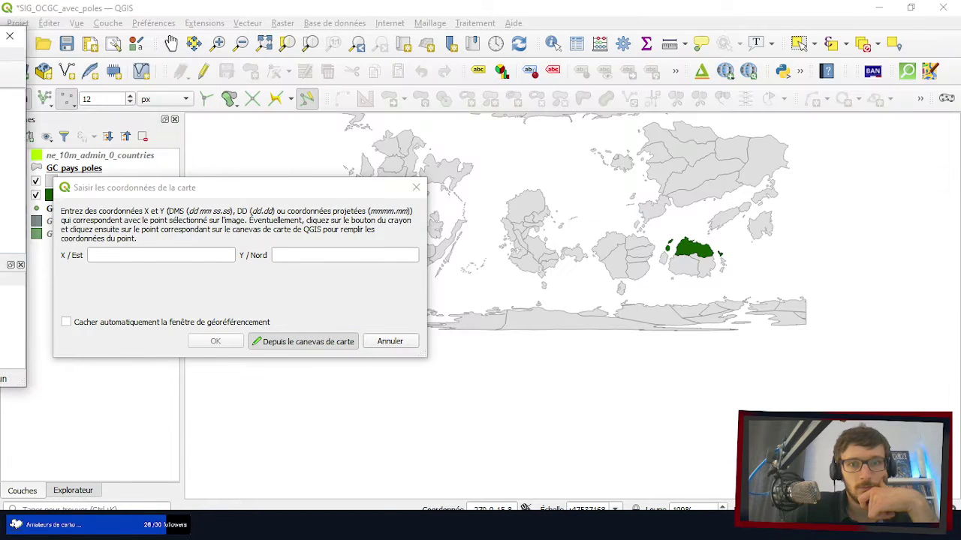
pyautogui.scroll(6, 493, 193)
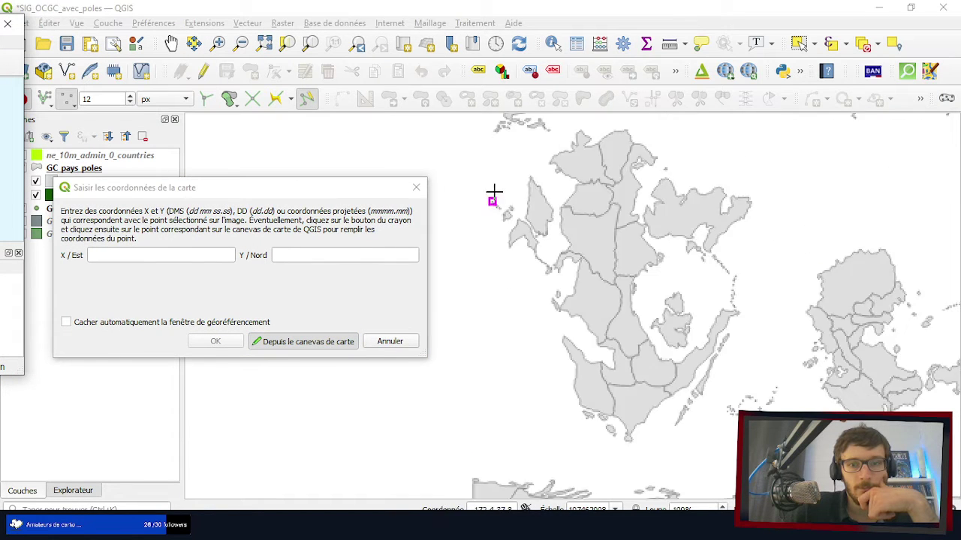
pyautogui.scroll(3, 490, 240)
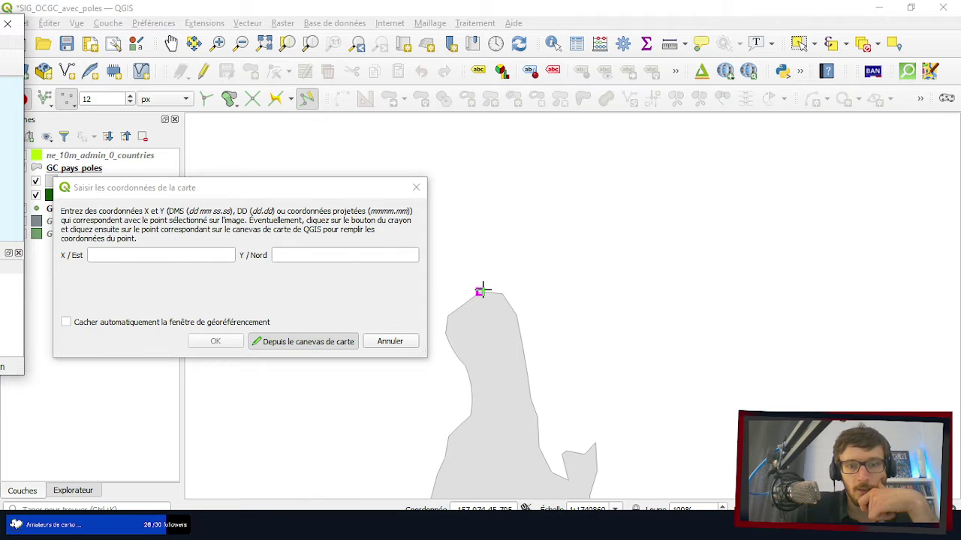
pyautogui.click(482, 290)
pyautogui.click(206, 348)
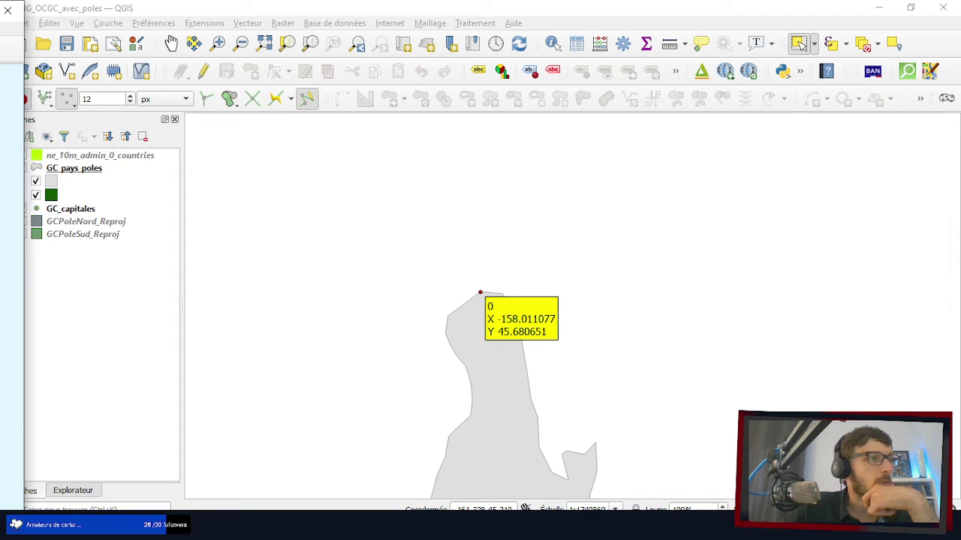
# - Match a second control point to the western continent's northeastern peninsula tip on the map canvas, at about X -74.41, Y 37.64
pyautogui.click(295, 342)
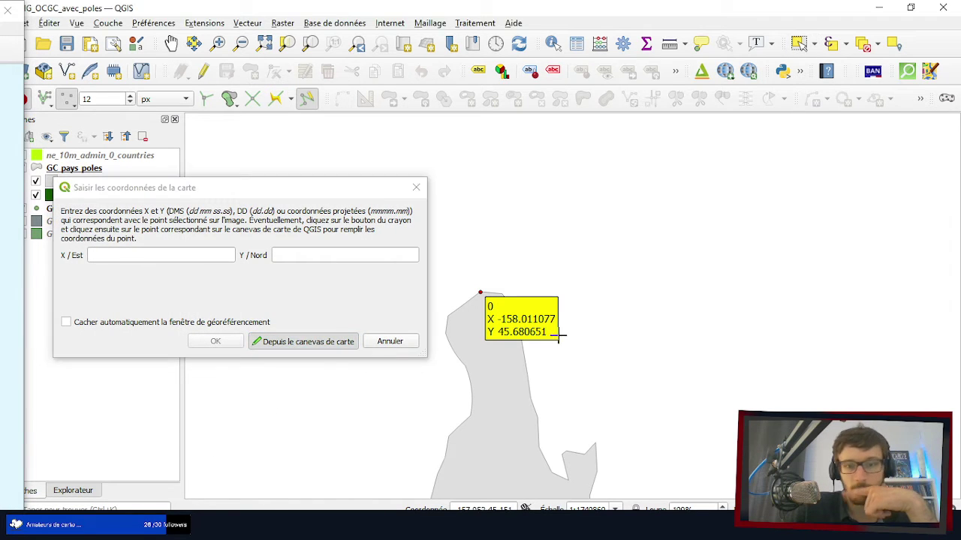
pyautogui.scroll(-5, 488, 285)
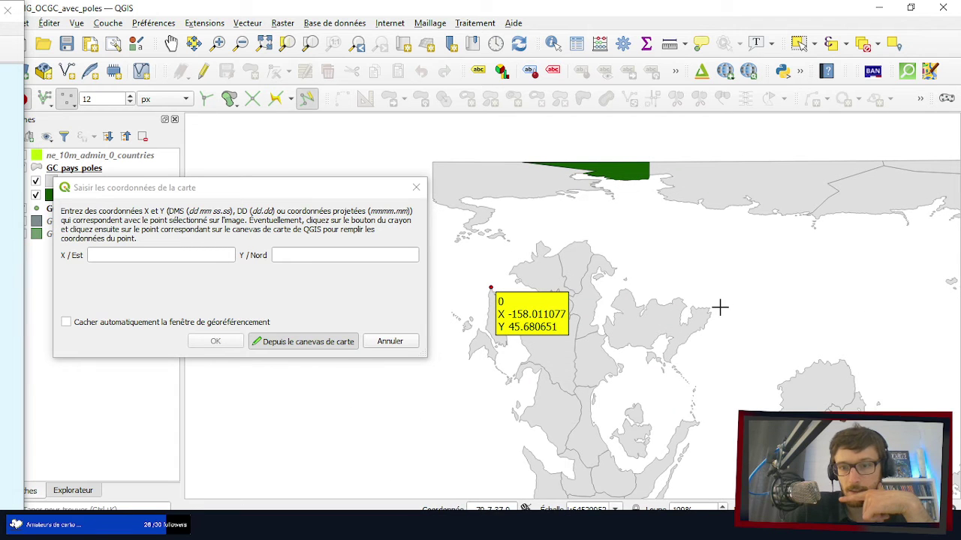
pyautogui.scroll(5, 724, 316)
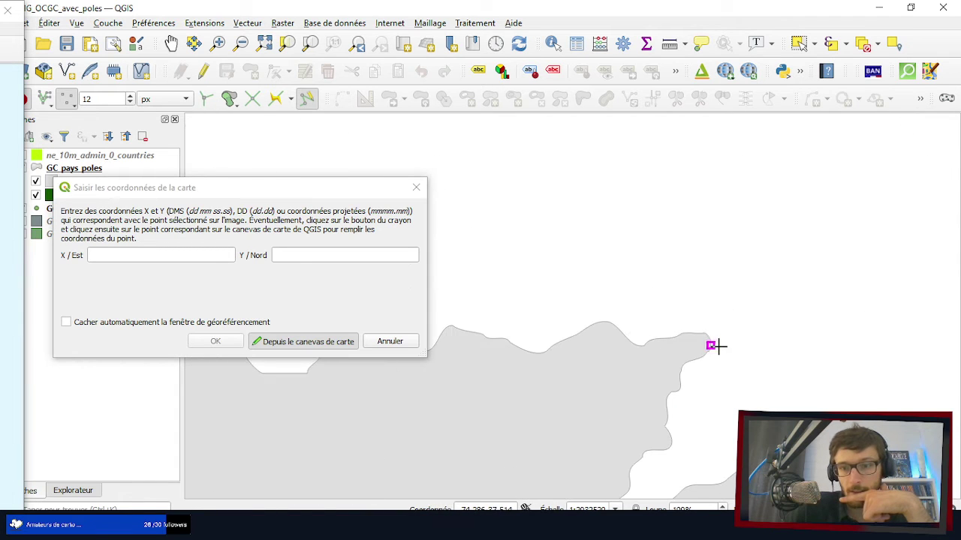
pyautogui.click(710, 333)
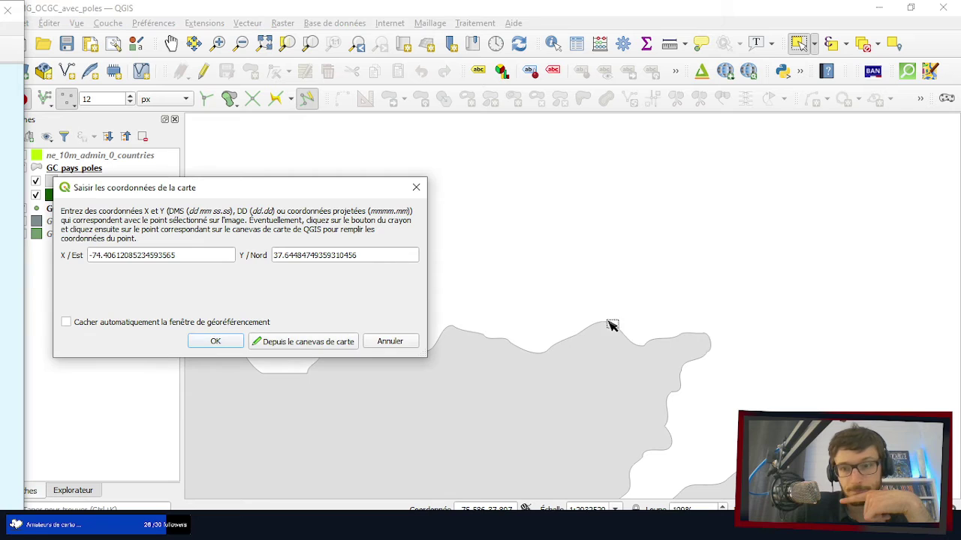
pyautogui.click(229, 343)
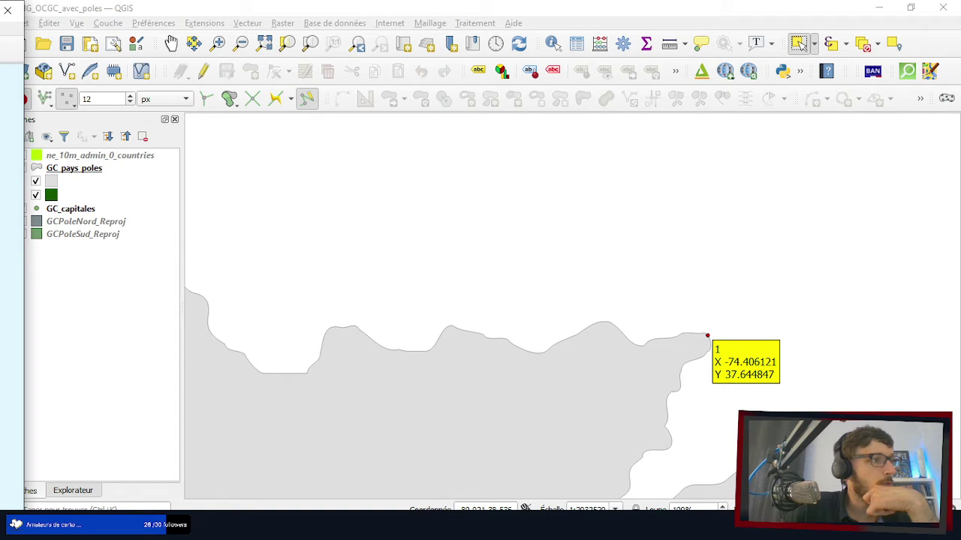
# - Match a third control point to the western continent's southern tip on the map canvas, at about X -121.95, Y -55.32
pyautogui.click(320, 347)
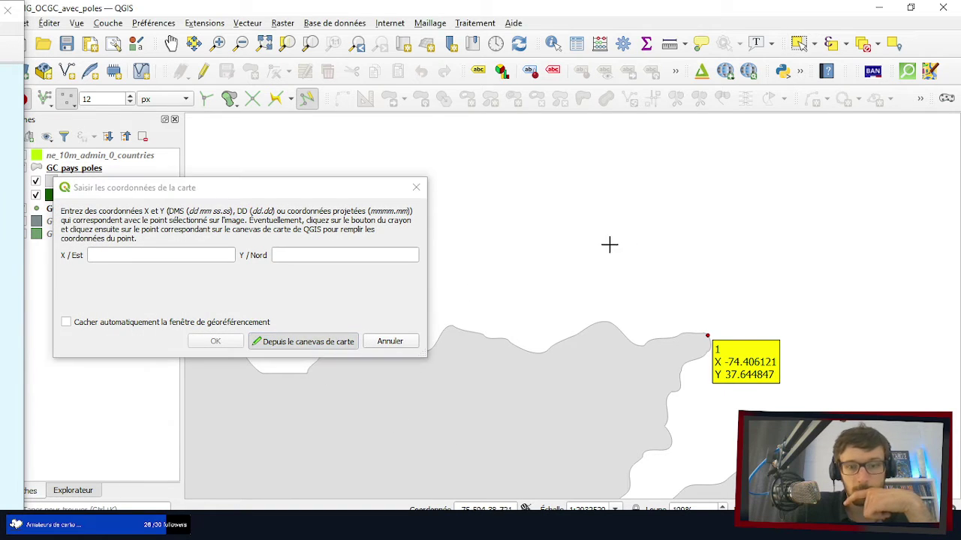
pyautogui.scroll(-5, 762, 225)
pyautogui.scroll(10, 755, 251)
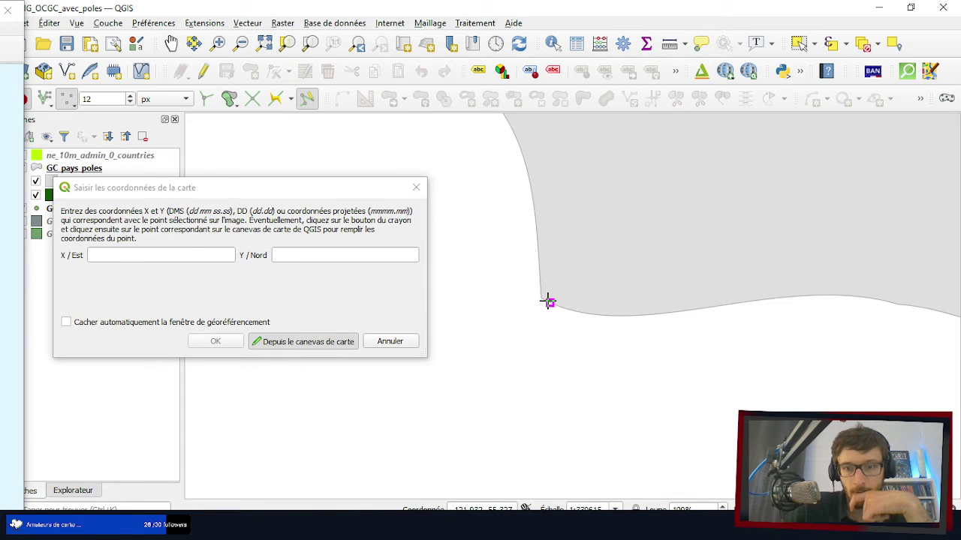
pyautogui.click(544, 299)
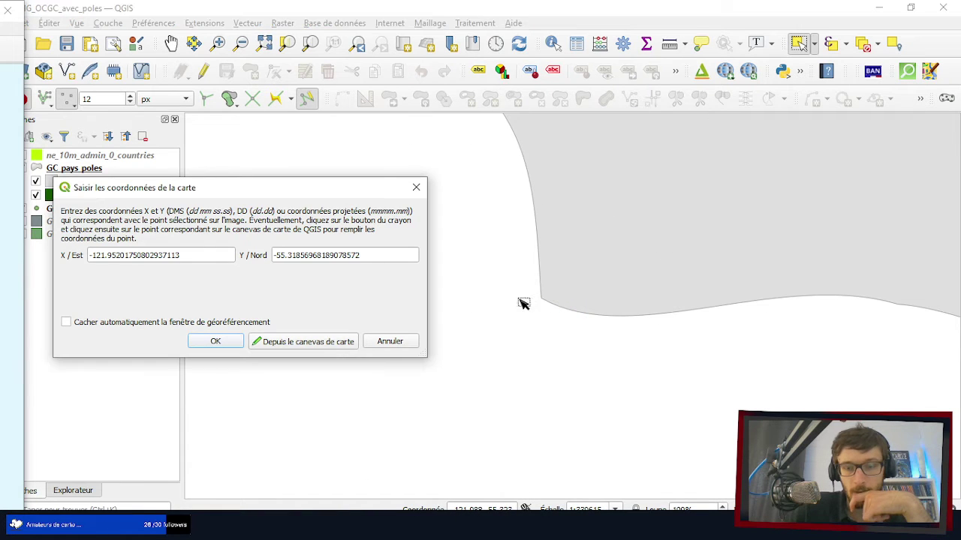
pyautogui.click(216, 342)
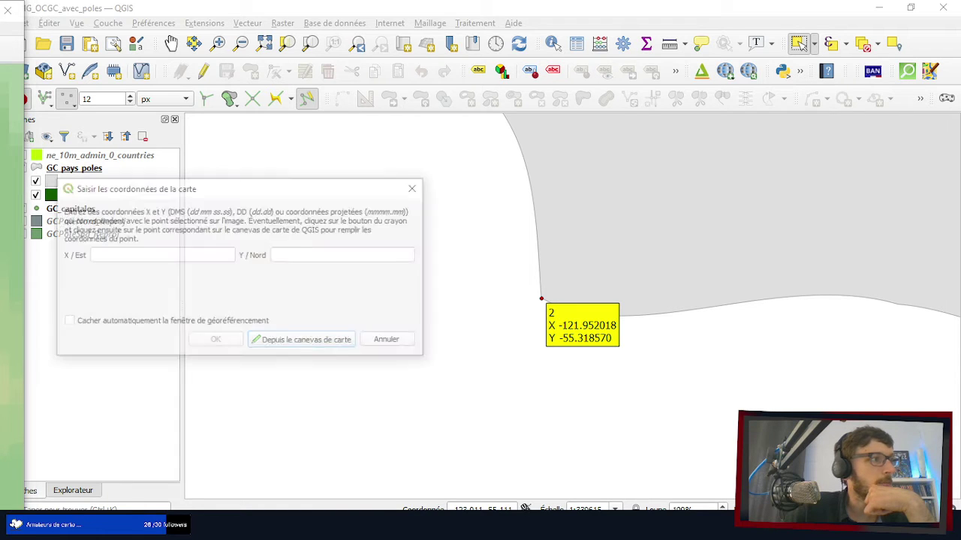
# - Match a fourth control point to the pointed western cape south of the central continent, at about X -25.09, Y -45.81
pyautogui.click(313, 343)
pyautogui.scroll(-5, 452, 315)
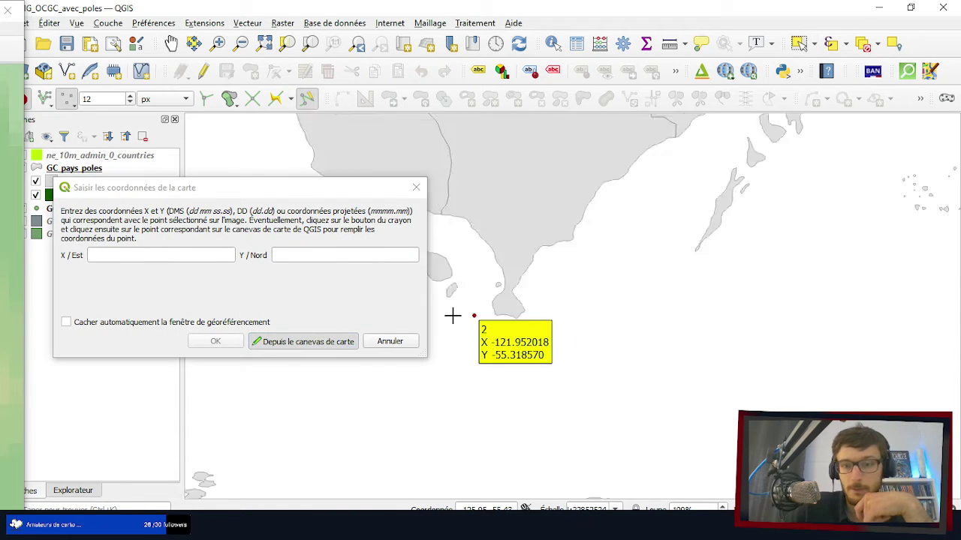
pyautogui.moveTo(607, 294); pyautogui.dragTo(704, 260)
pyautogui.scroll(5, 788, 274)
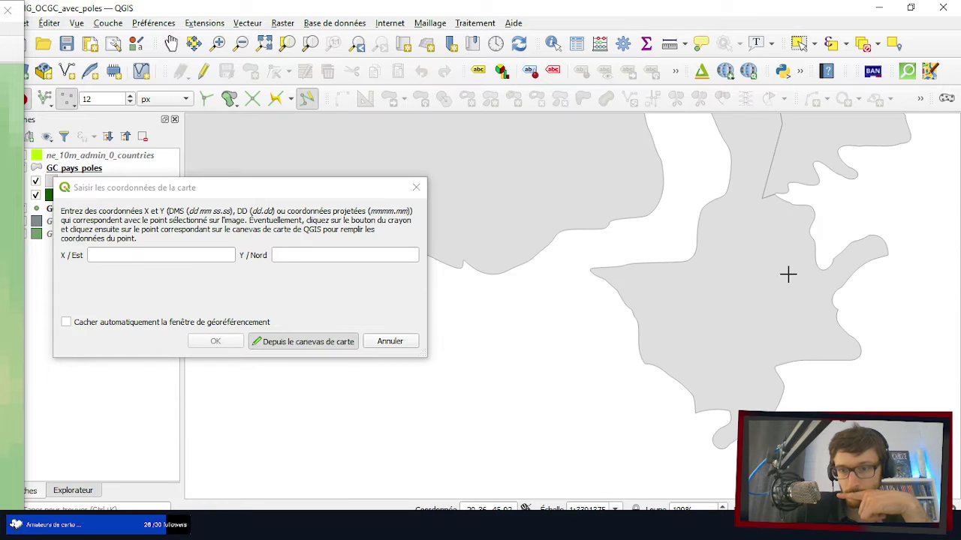
pyautogui.scroll(2, 611, 274)
pyautogui.click(548, 260)
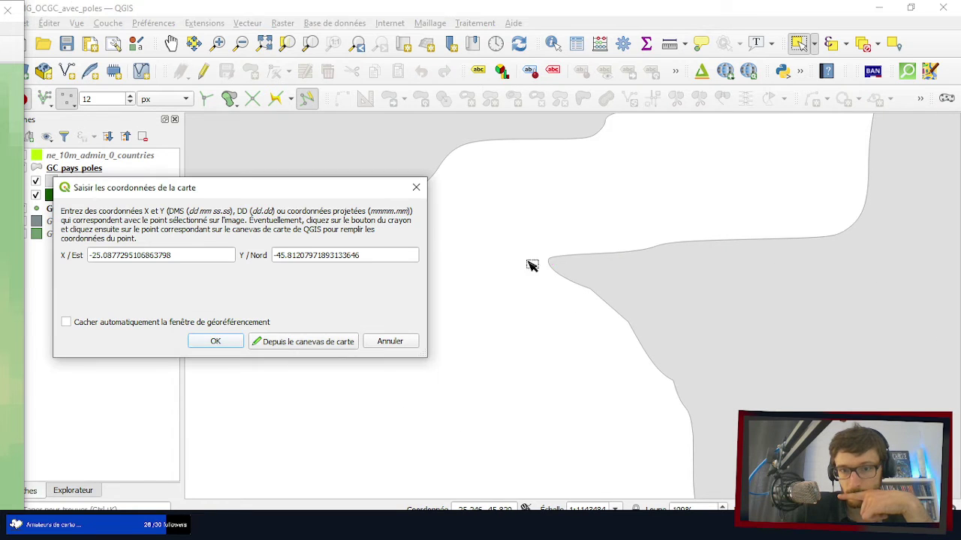
pyautogui.click(237, 339)
# - Add a fifth control point at the inlet on the eastern island's southwest coast, at about X 139.26, Y -15.87
pyautogui.scroll(-10, 373, 313)
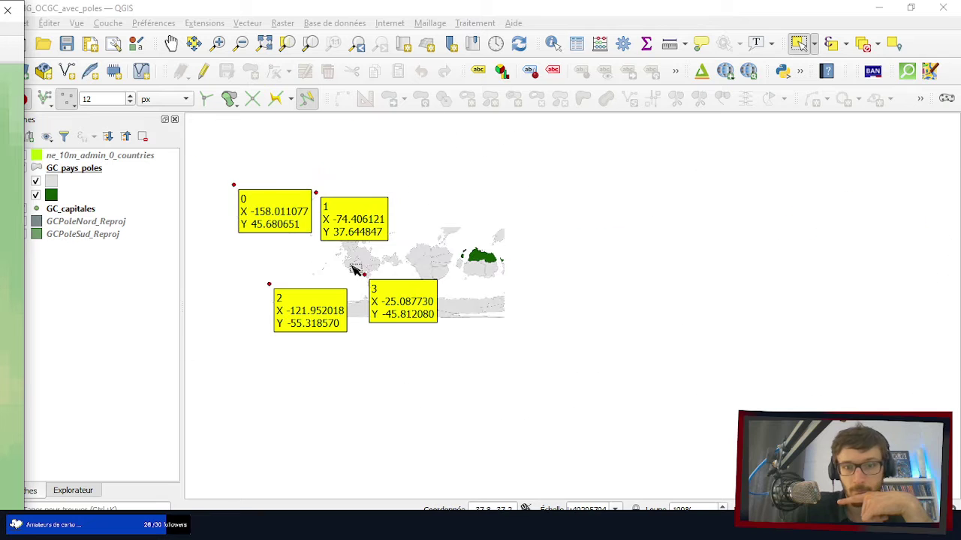
pyautogui.scroll(6, 461, 263)
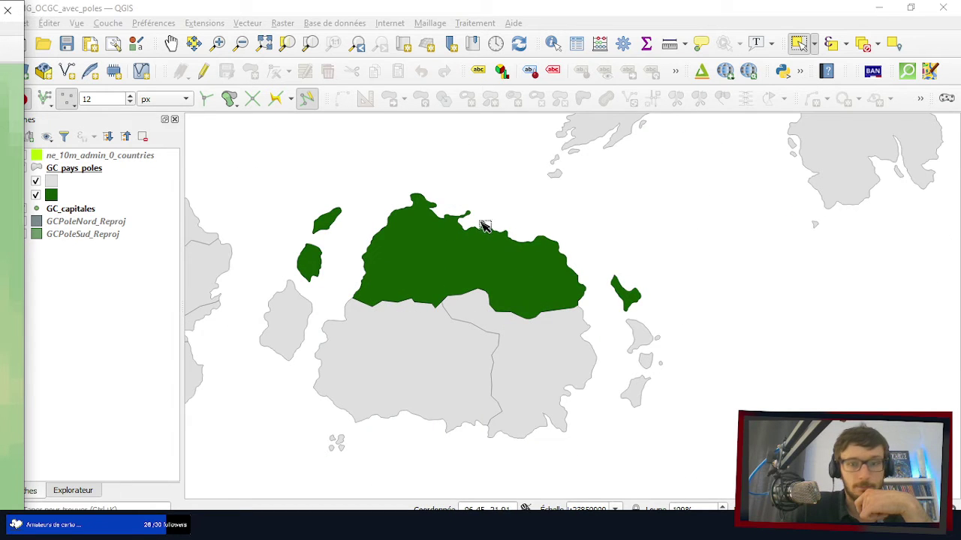
pyautogui.scroll(-5, 488, 236)
pyautogui.scroll(8, 484, 232)
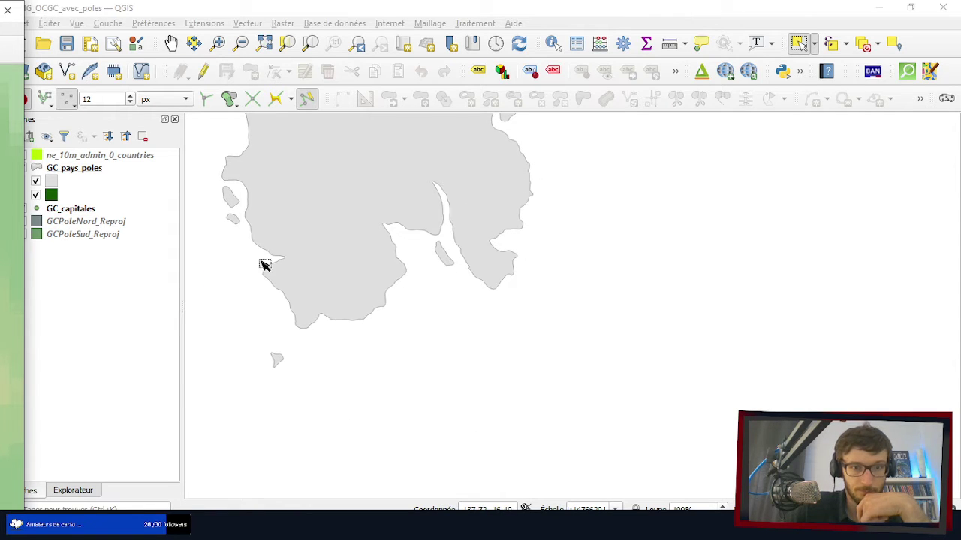
pyautogui.scroll(2, 264, 264)
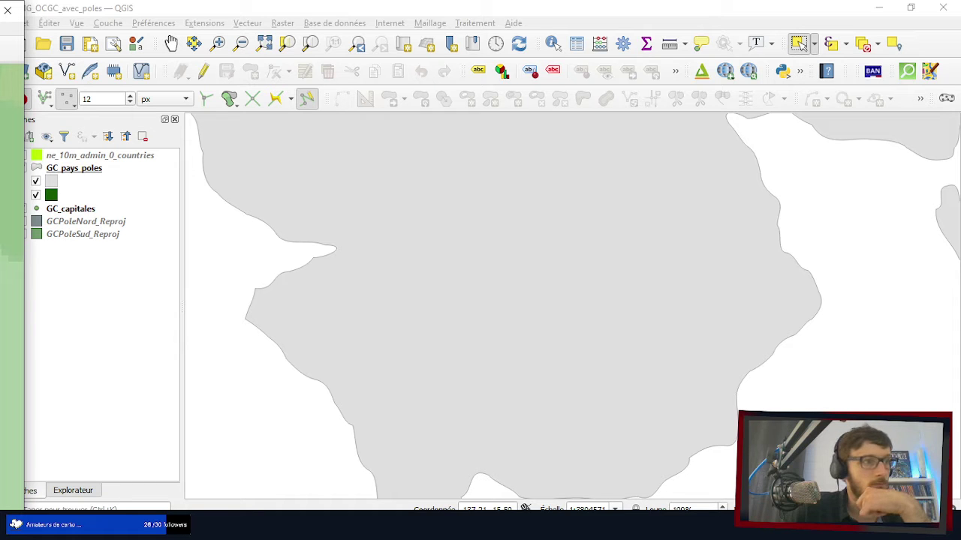
pyautogui.click(304, 344)
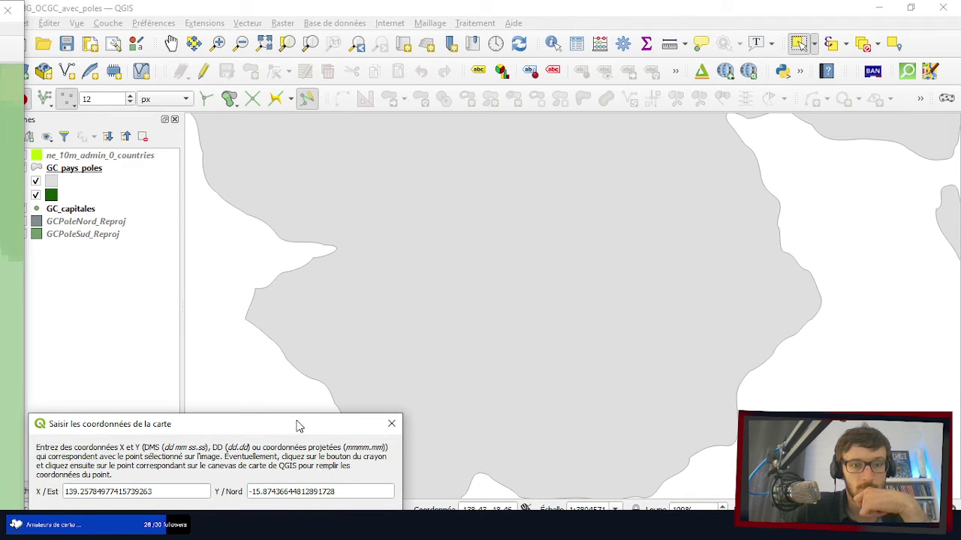
pyautogui.moveTo(298, 426); pyautogui.dragTo(669, 219)
pyautogui.click(563, 372)
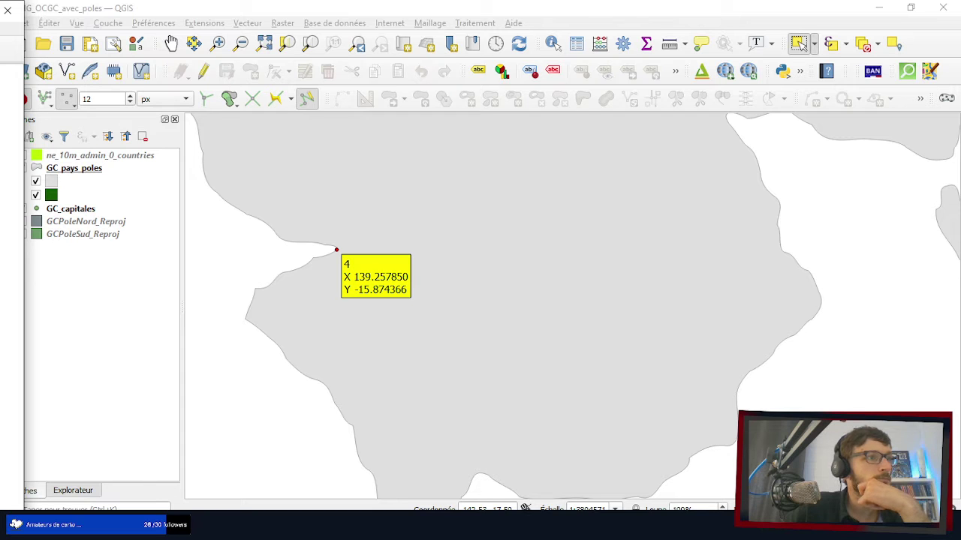
# - Add a sixth control point at the northeastern continent's easternmost tip, at about X 166.41, Y 51.41
pyautogui.click(8, 450)
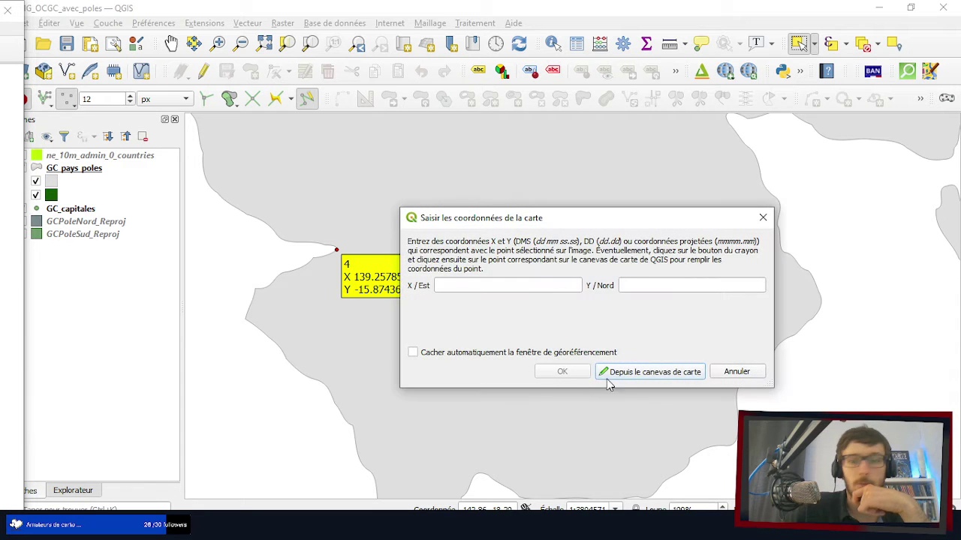
pyautogui.click(643, 377)
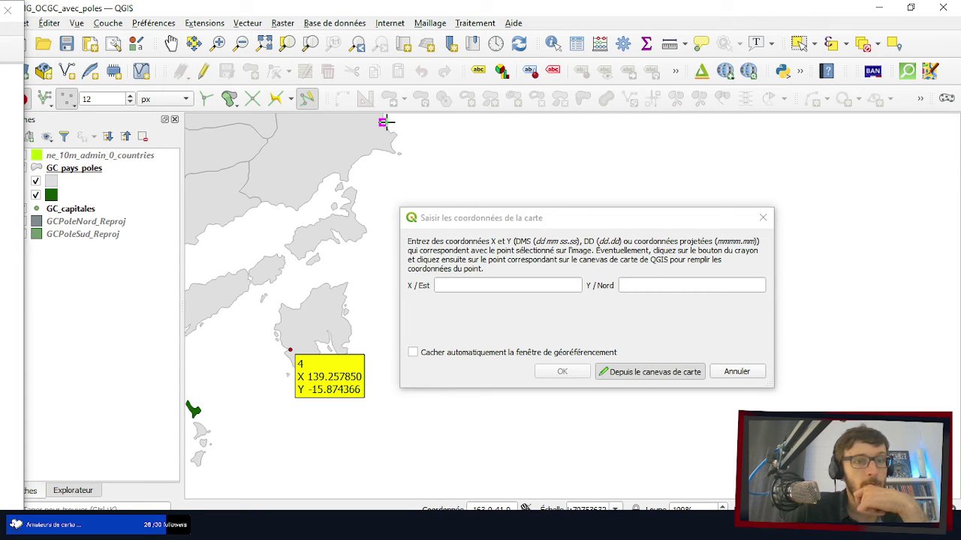
pyautogui.scroll(3, 397, 125)
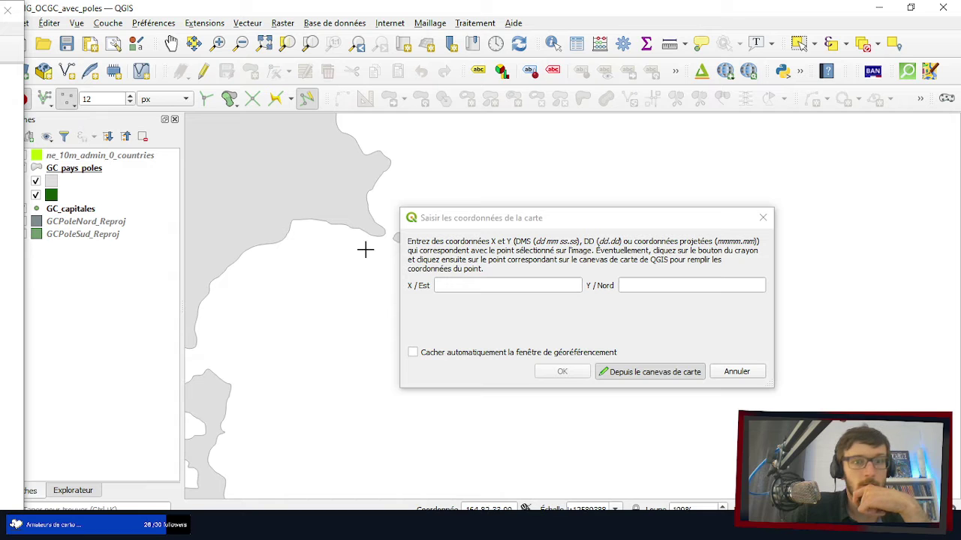
pyautogui.scroll(4, 364, 250)
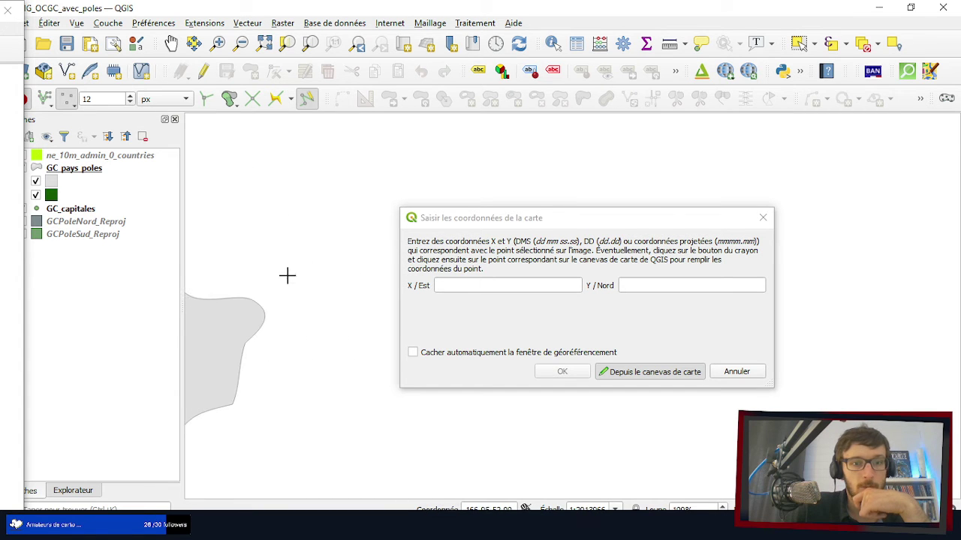
pyautogui.scroll(1, 243, 315)
pyautogui.scroll(1, 307, 288)
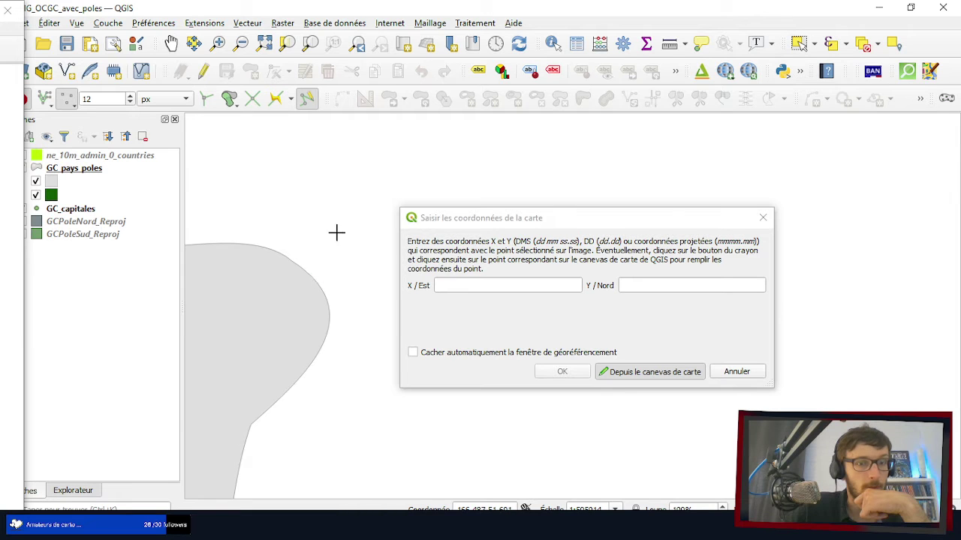
pyautogui.scroll(-3, 338, 217)
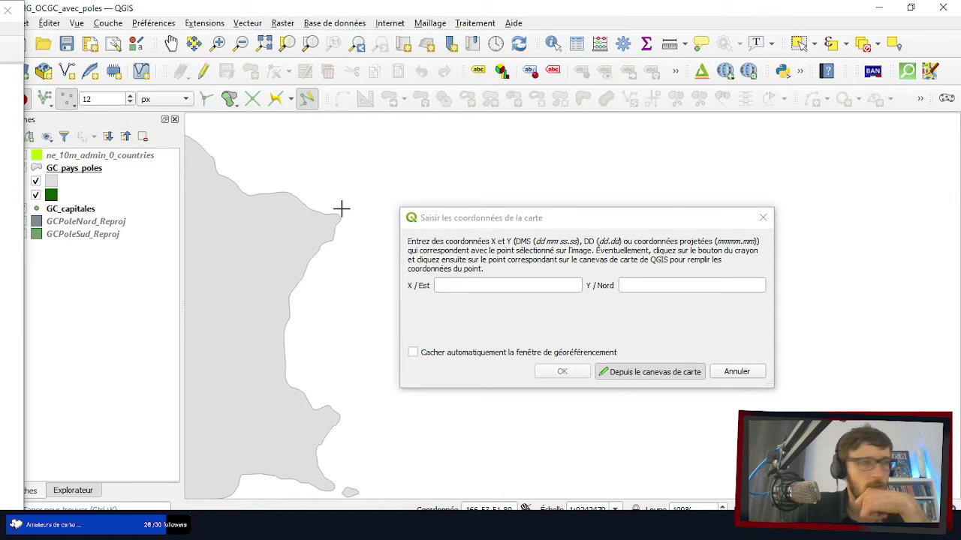
pyautogui.scroll(1, 341, 209)
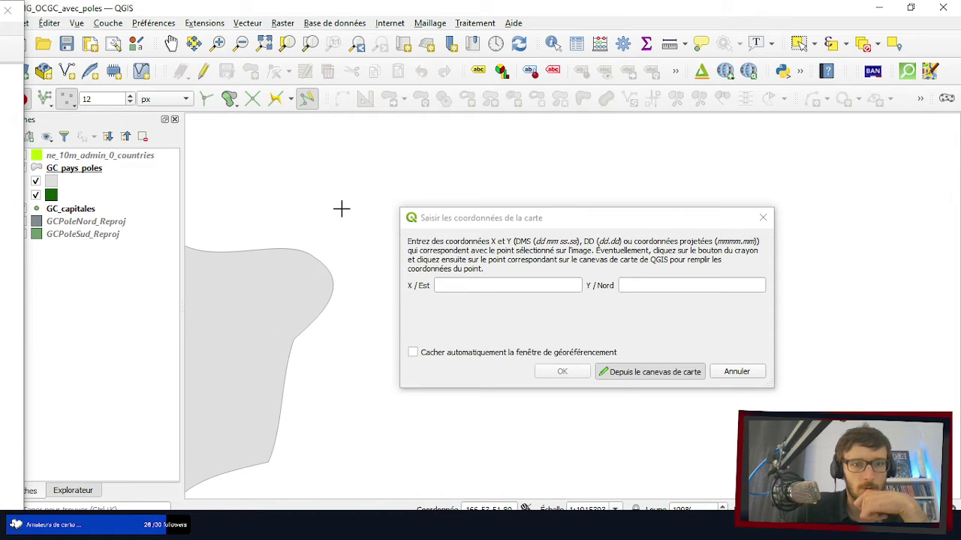
pyautogui.click(327, 269)
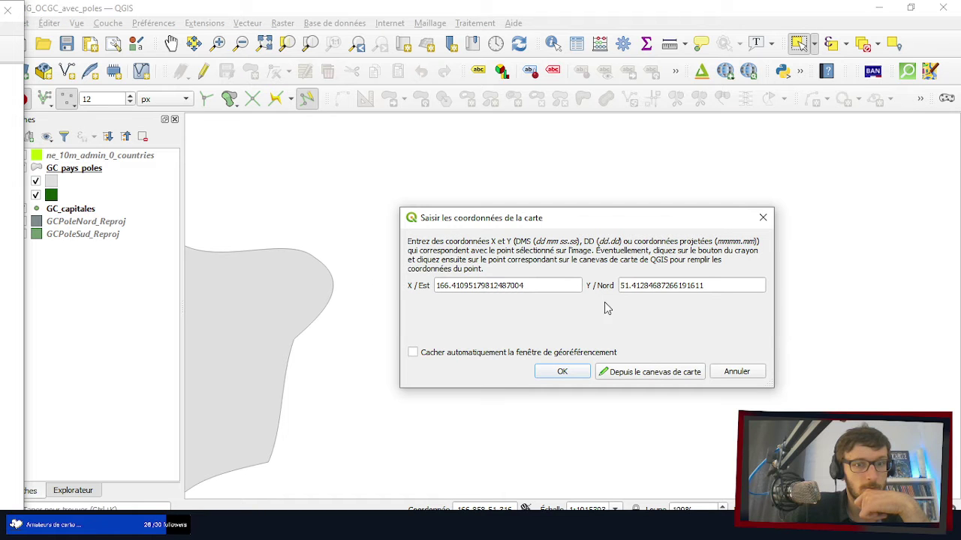
pyautogui.click(562, 372)
# - Match a seventh control point to the peninsula tip on the northeastern continent's west coast, at about X 50.46, Y 44.12
pyautogui.scroll(-1, 658, 246)
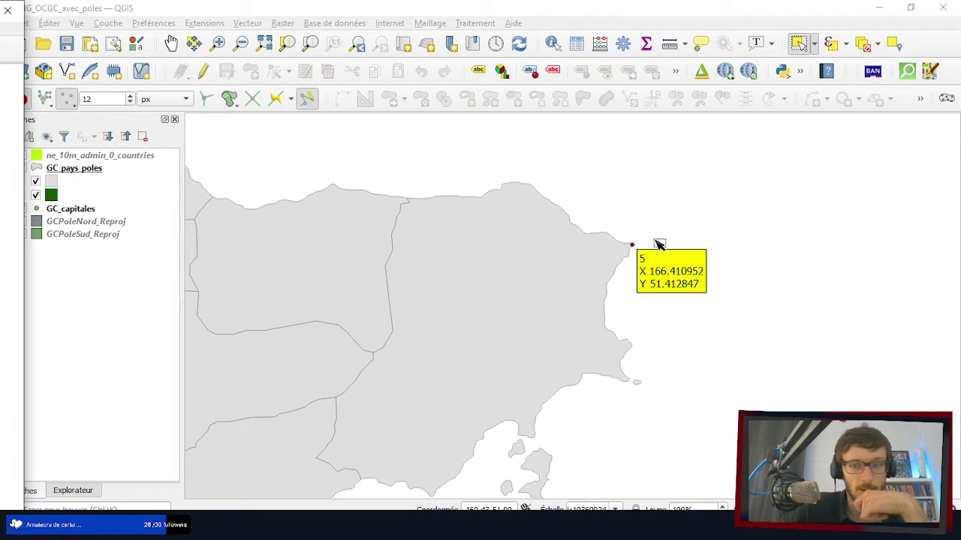
pyautogui.scroll(-3, 658, 245)
pyautogui.scroll(4, 546, 235)
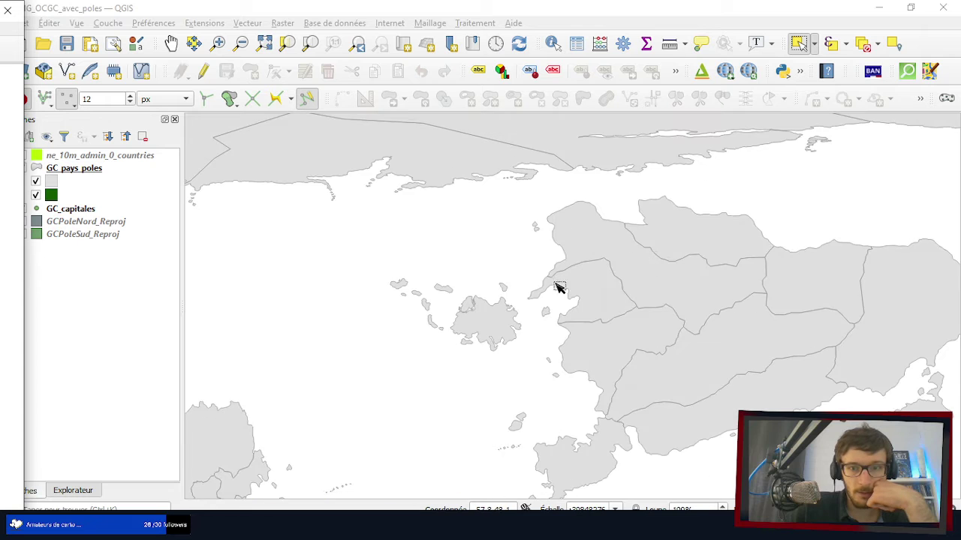
pyautogui.scroll(3, 547, 291)
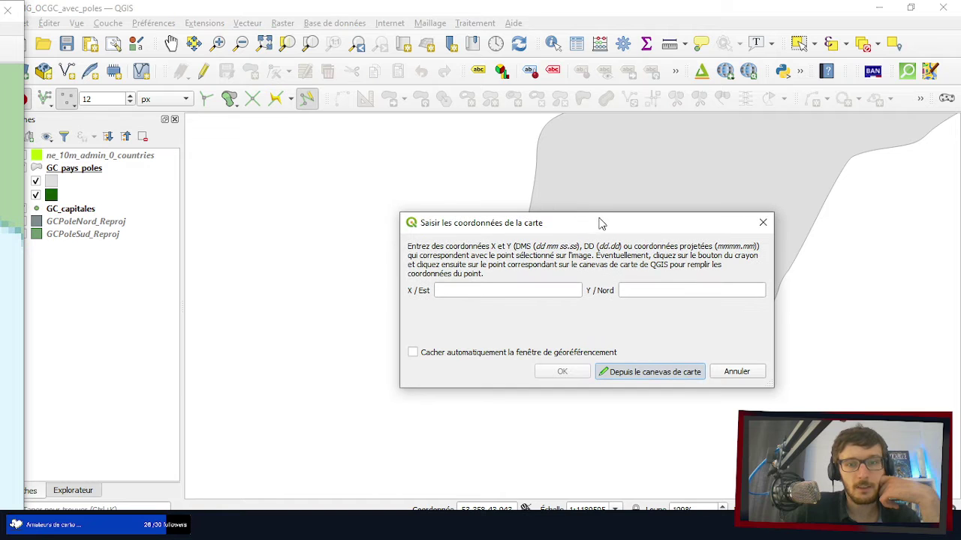
pyautogui.moveTo(605, 223); pyautogui.dragTo(172, 248)
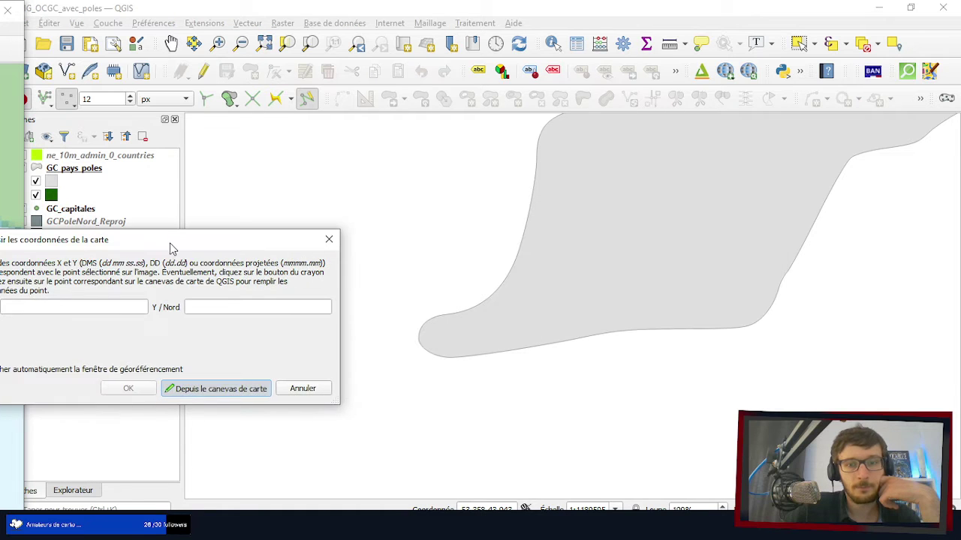
pyautogui.click(420, 338)
pyautogui.click(127, 389)
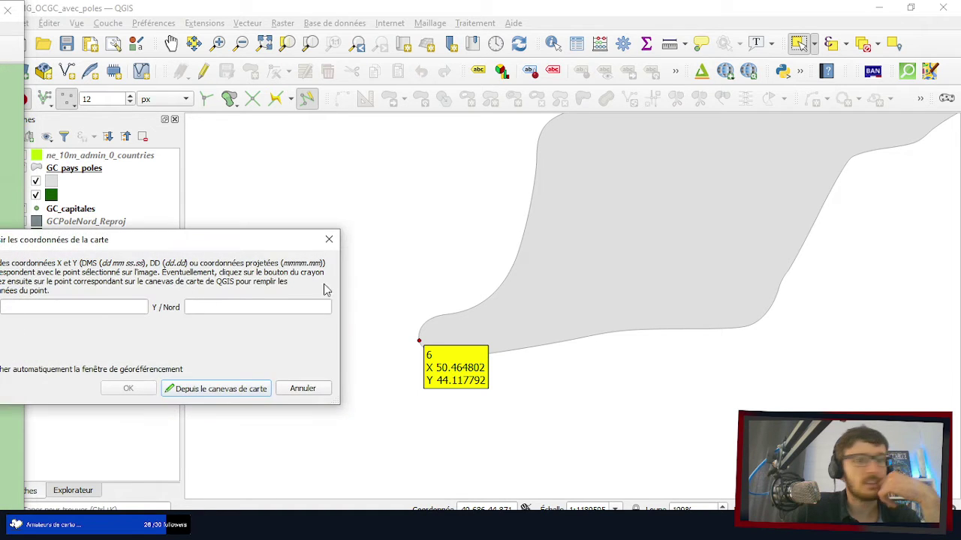
# - Match an eighth control point to the small headland on the southern continent's northwest coast, at about X 23.72, Y -19.62
pyautogui.scroll(-4, 675, 262)
pyautogui.scroll(-5, 716, 222)
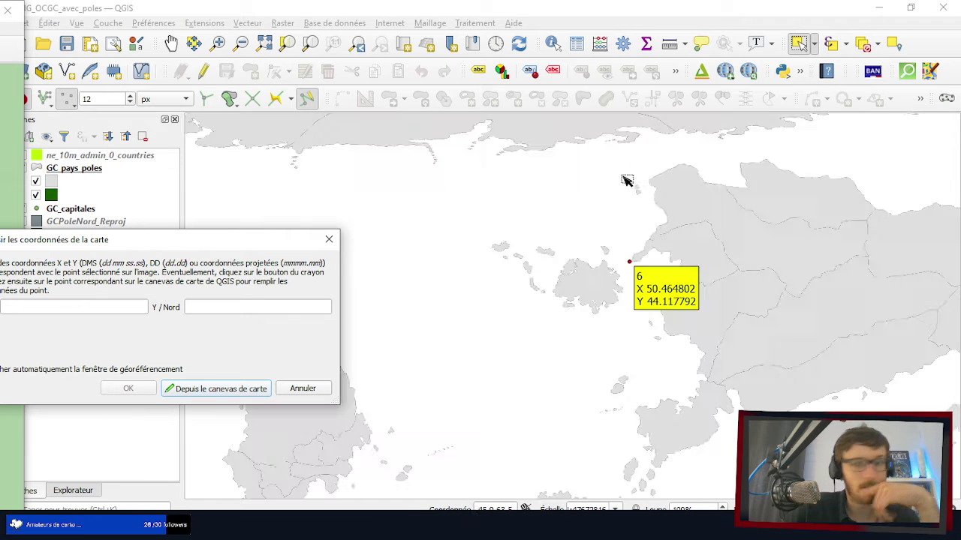
pyautogui.scroll(1, 484, 367)
pyautogui.scroll(1, 683, 332)
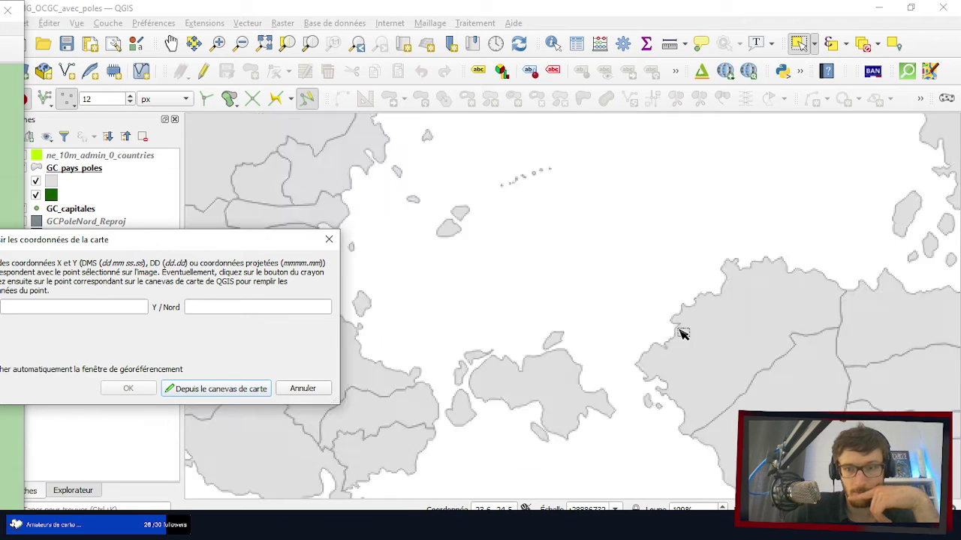
pyautogui.scroll(1, 798, 247)
pyautogui.scroll(1, 598, 237)
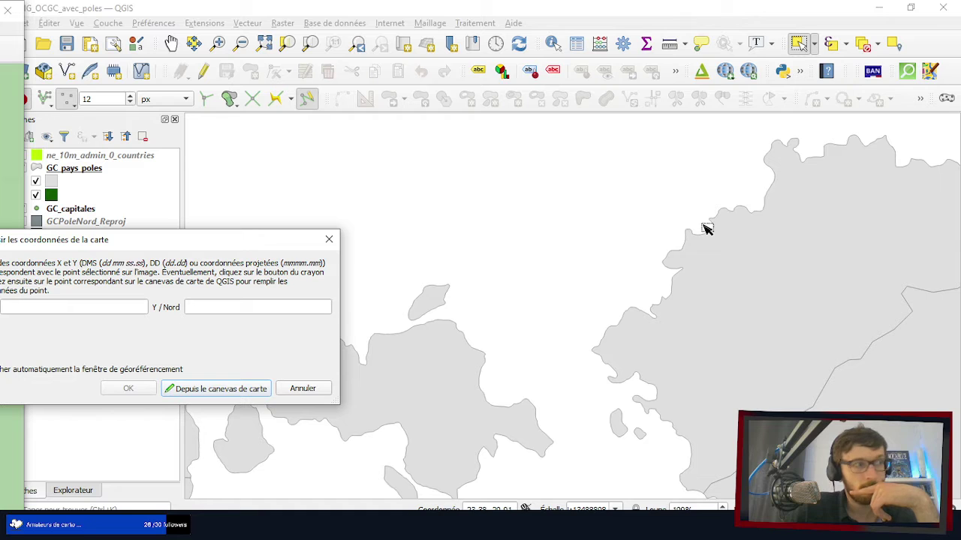
pyautogui.scroll(1, 672, 204)
pyautogui.scroll(2, 623, 184)
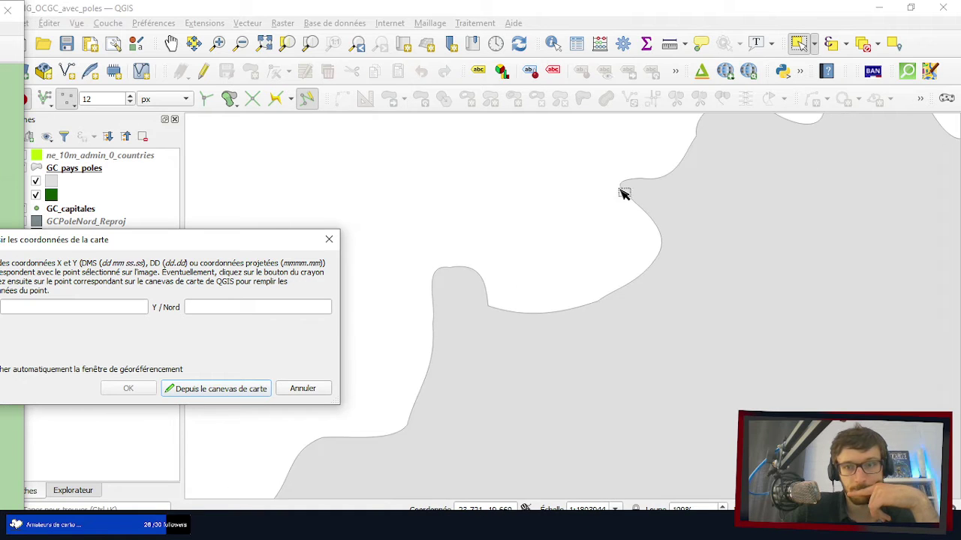
pyautogui.click(239, 390)
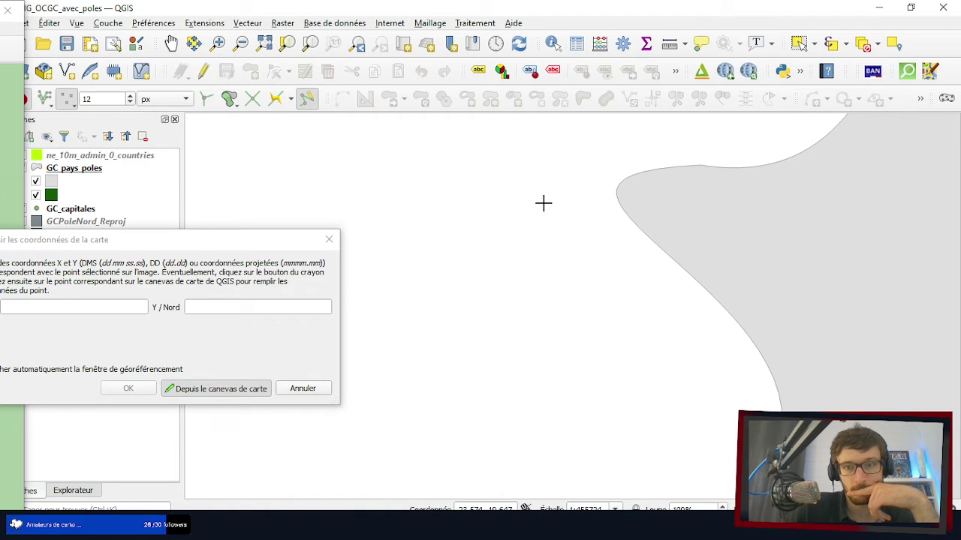
pyautogui.click(615, 189)
pyautogui.click(128, 388)
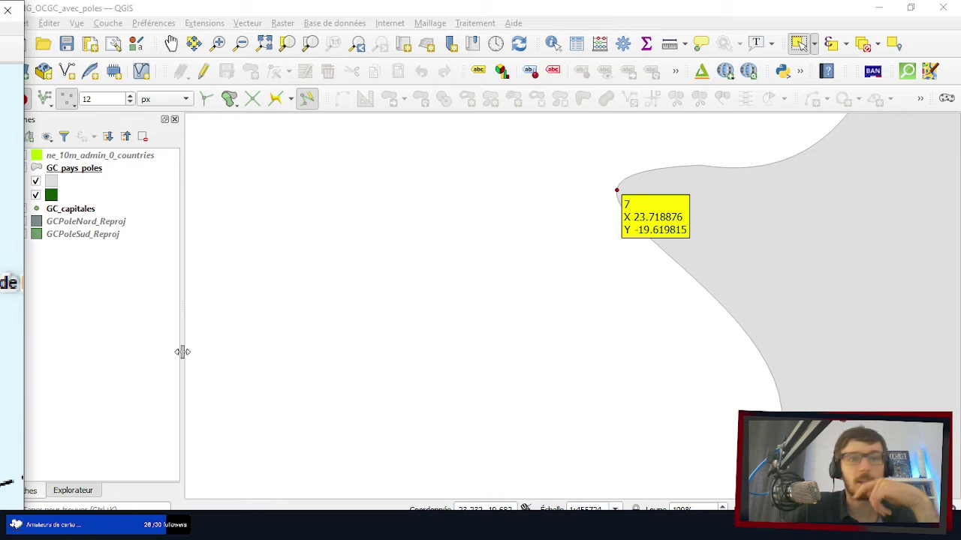
# - Match a ninth control point to the central continent's western cape, at about X -53.05, Y -6.08
pyautogui.scroll(-6, 750, 199)
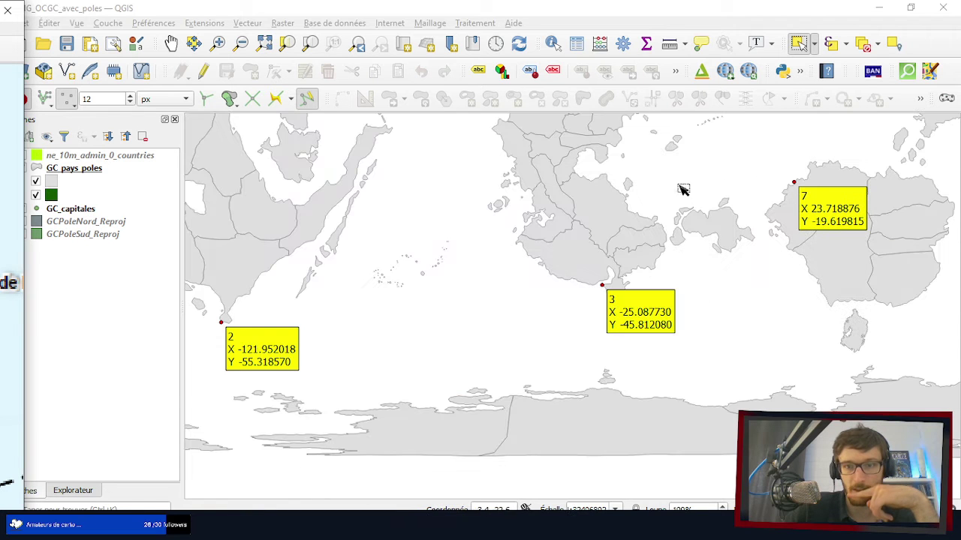
pyautogui.scroll(5, 556, 214)
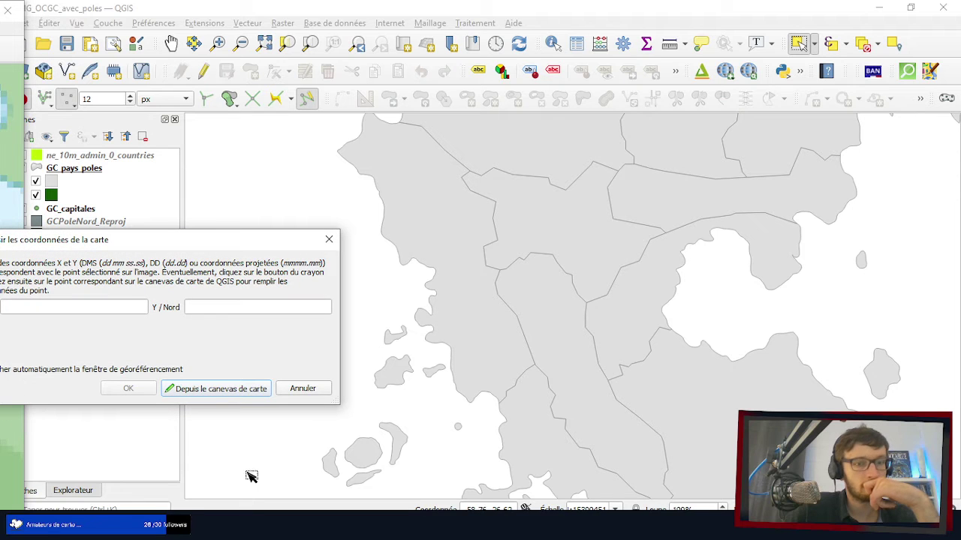
pyautogui.click(225, 390)
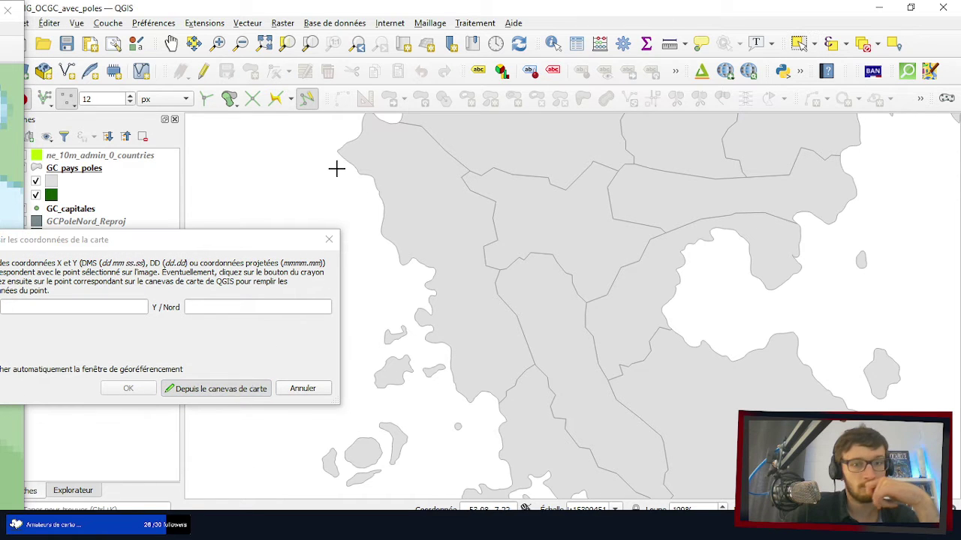
pyautogui.scroll(3, 333, 149)
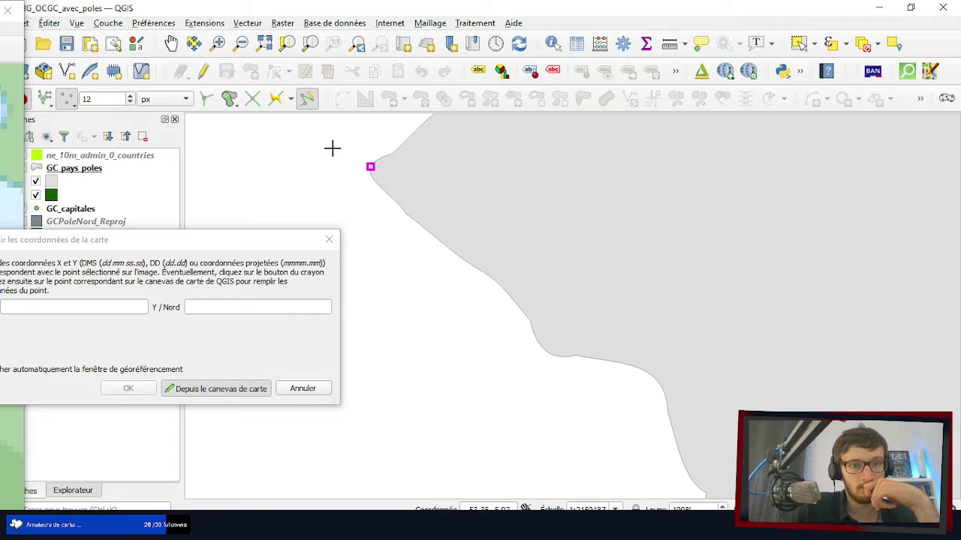
pyautogui.click(368, 166)
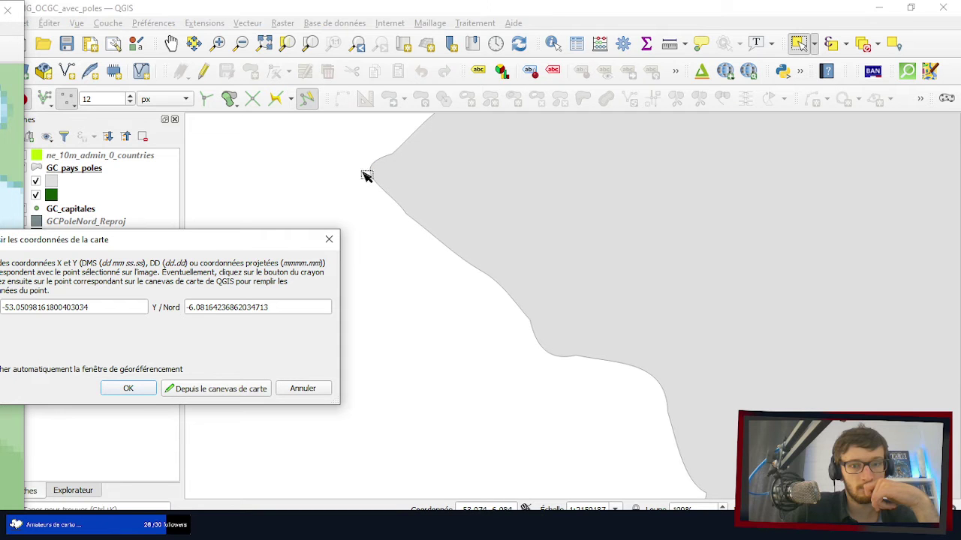
pyautogui.click(128, 389)
# - Review how the control points are spread over the map canvas, especially around the western continent's northwest coast
pyautogui.scroll(-3, 347, 250)
pyautogui.scroll(-2, 339, 229)
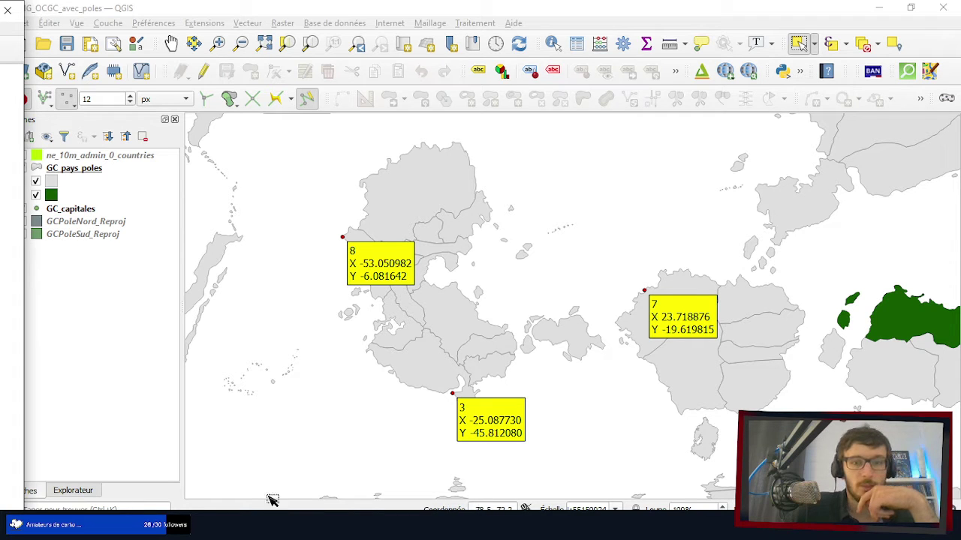
pyautogui.scroll(-3, 734, 373)
pyautogui.scroll(5, 518, 267)
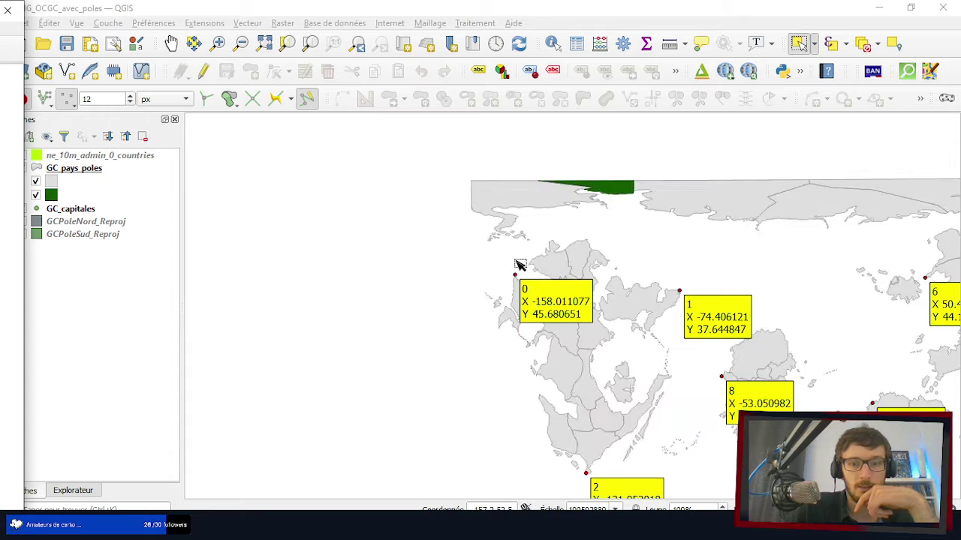
pyautogui.scroll(-3, 518, 268)
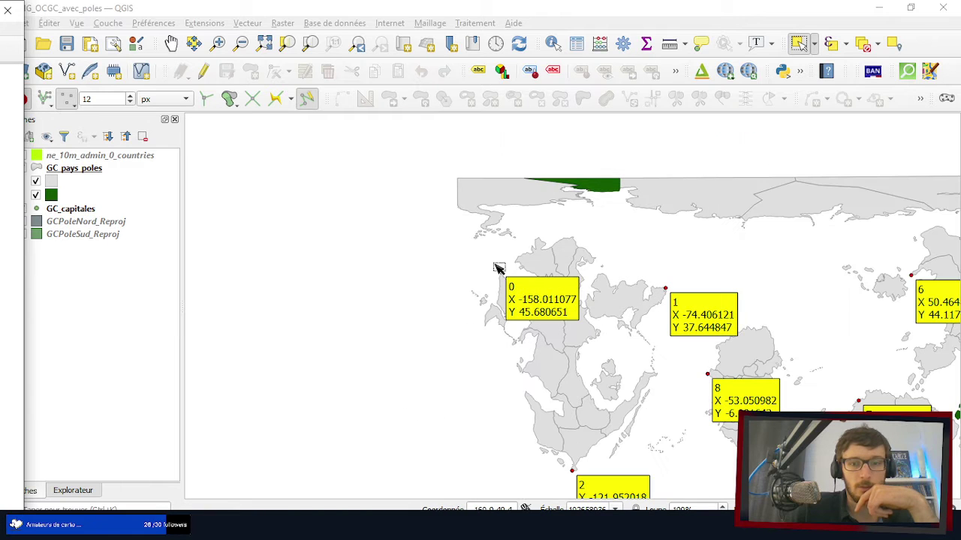
pyautogui.scroll(5, 535, 255)
pyautogui.scroll(2, 546, 331)
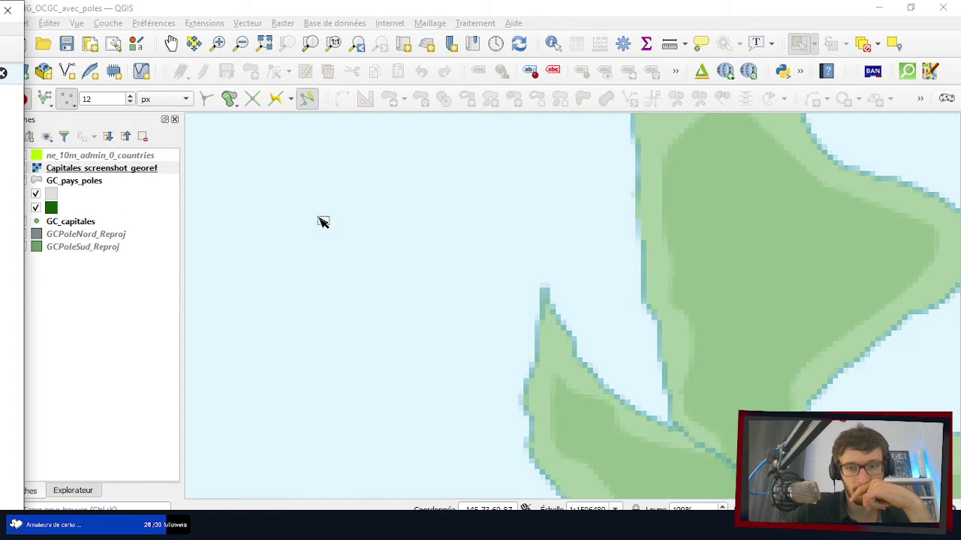
# - Place the Capitales_screenshot_georef layer directly beneath GC_pays_poles in the layer order
pyautogui.scroll(-1, 313, 199)
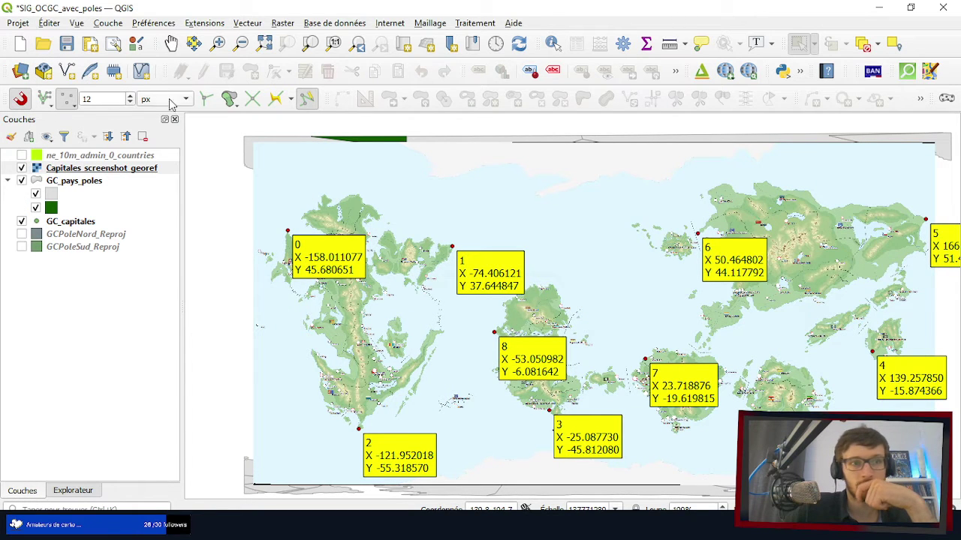
pyautogui.moveTo(79, 168); pyautogui.dragTo(100, 221)
# - Examine how well the GC_pays_poles coastlines align with the georeferenced screenshot on the western, northeastern and southern continents
pyautogui.scroll(4, 296, 215)
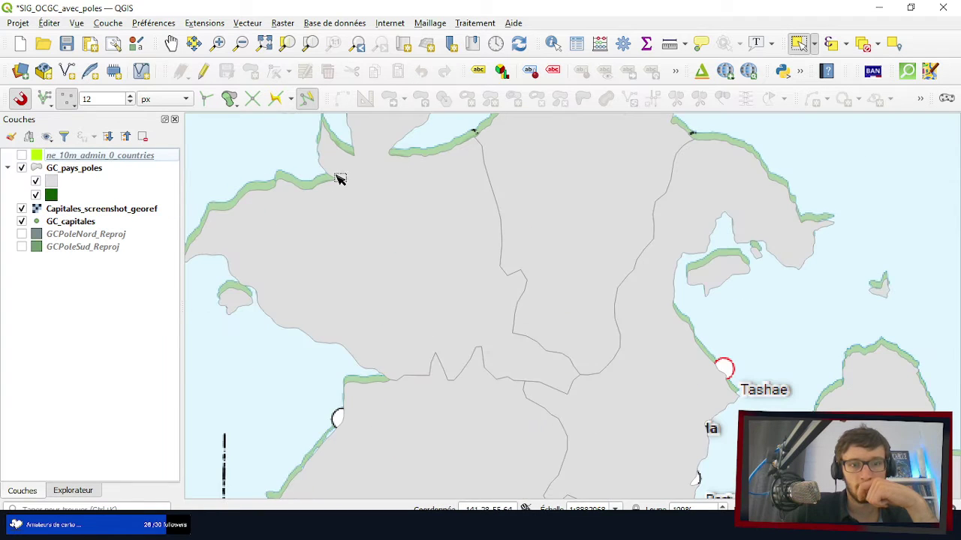
pyautogui.scroll(-2, 440, 165)
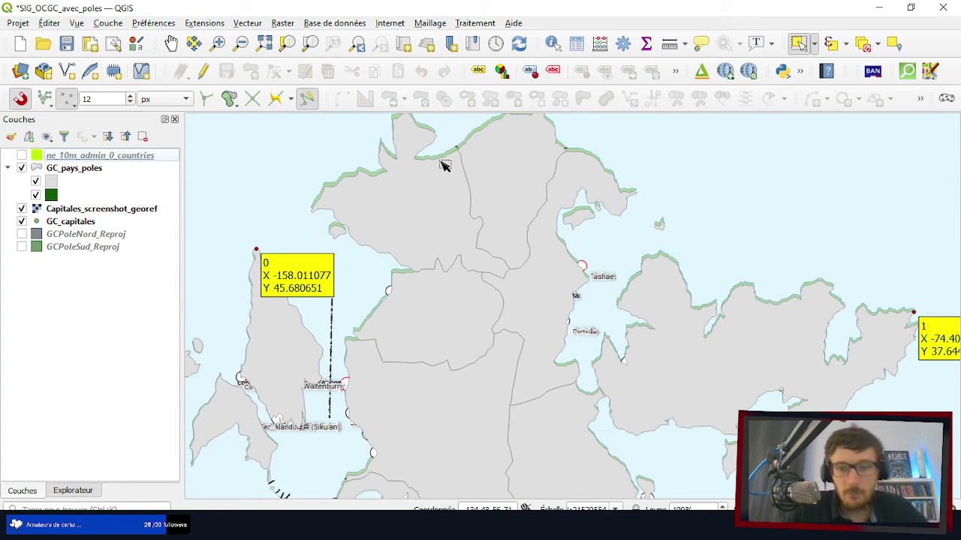
pyautogui.scroll(-1, 442, 164)
pyautogui.scroll(-2, 431, 157)
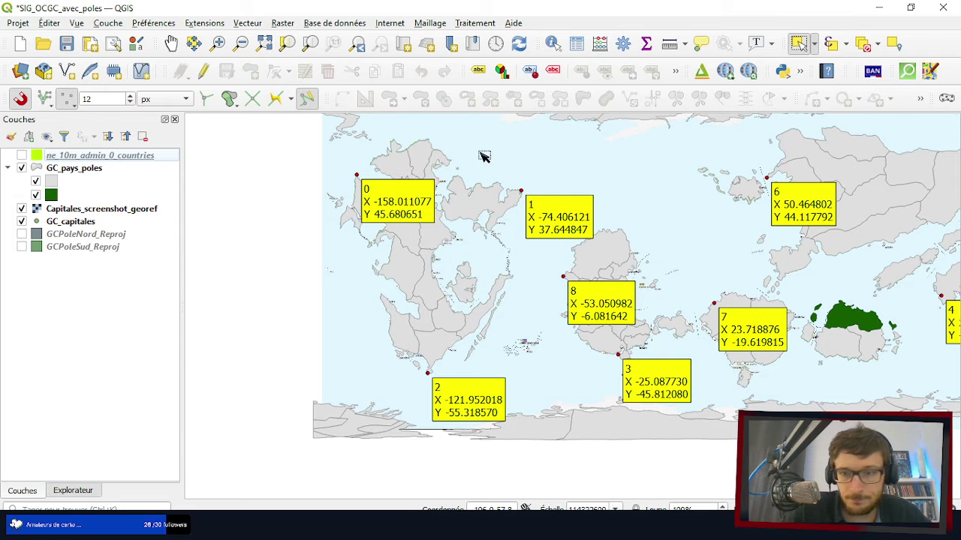
pyautogui.scroll(4, 858, 143)
pyautogui.scroll(-2, 856, 144)
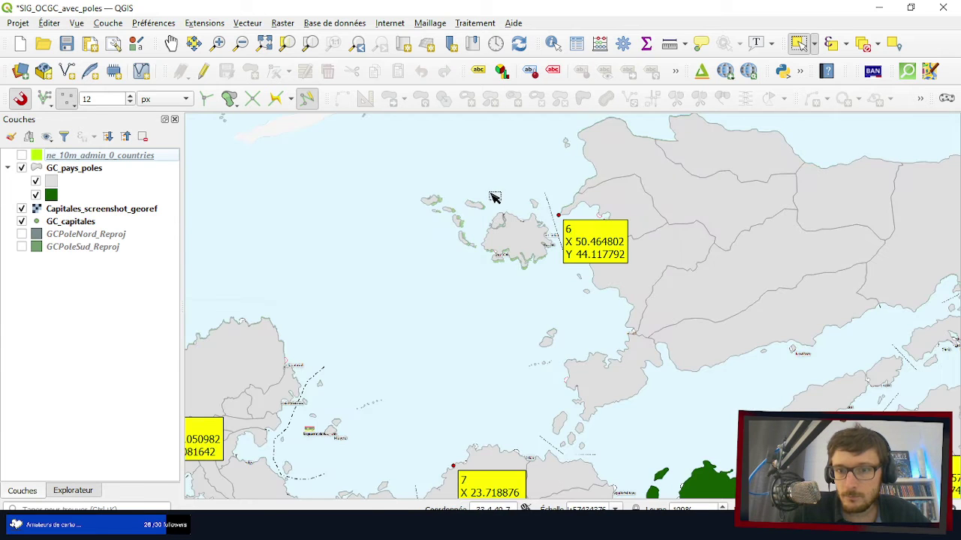
pyautogui.scroll(-3, 494, 198)
pyautogui.scroll(4, 563, 240)
pyautogui.scroll(-1, 556, 189)
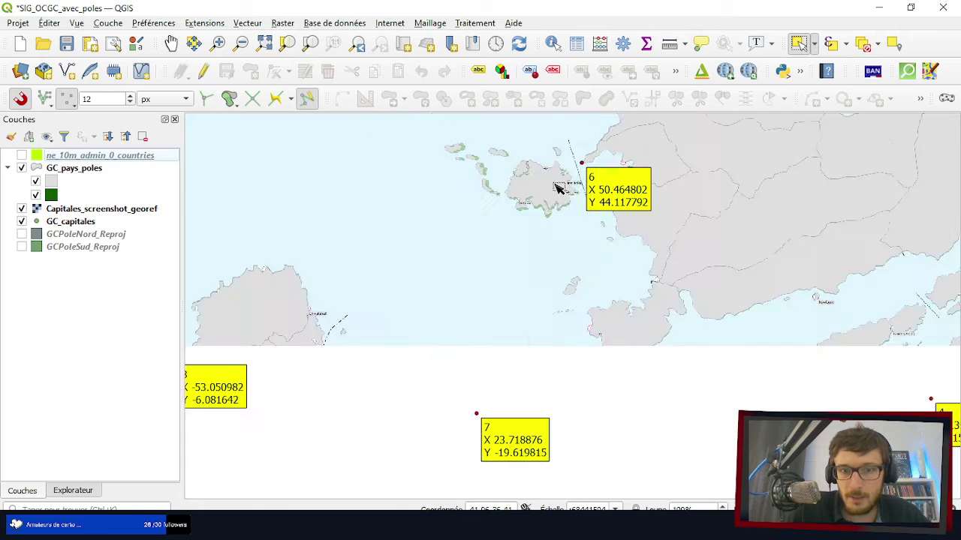
pyautogui.scroll(2, 570, 326)
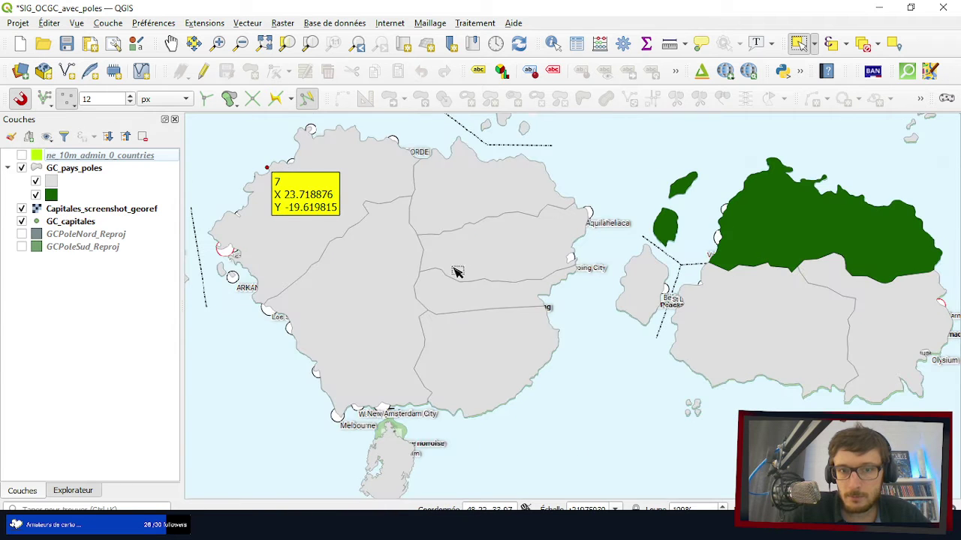
# - Examine how well the georeferenced screenshot fits the GC_pays_poles coastlines around control points 7, 4 and 2
pyautogui.scroll(-1, 417, 241)
pyautogui.scroll(2, 851, 156)
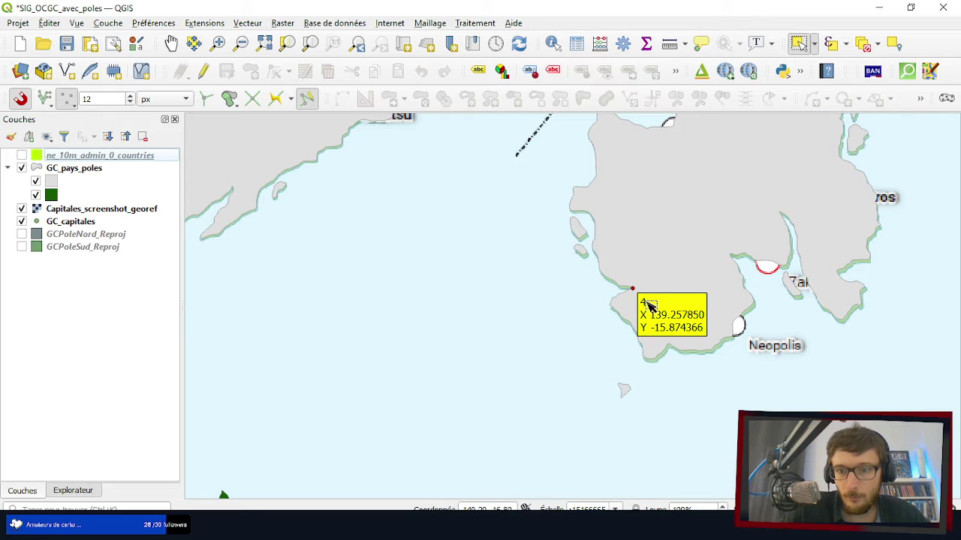
pyautogui.scroll(3, 668, 292)
pyautogui.scroll(-1, 491, 311)
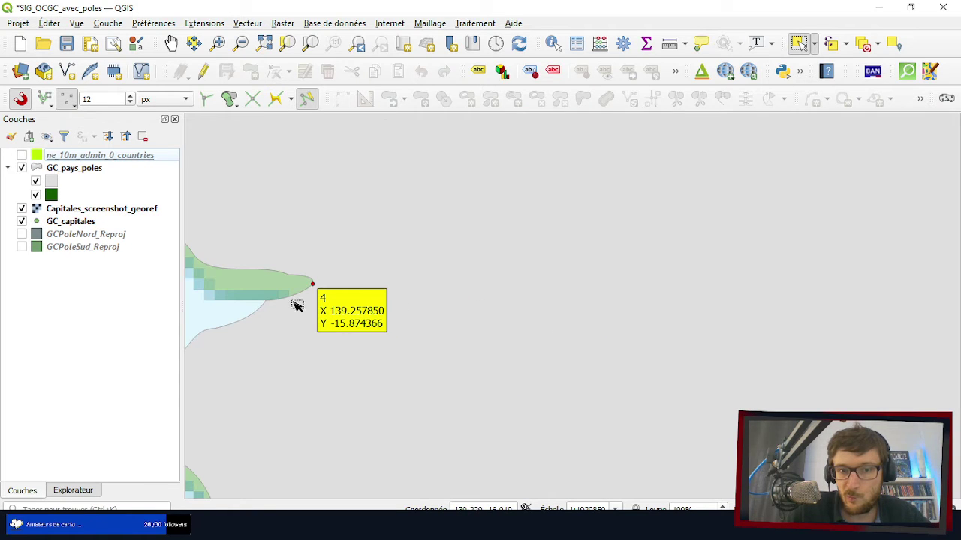
pyautogui.moveTo(470, 257); pyautogui.dragTo(712, 201)
pyautogui.scroll(-4, 825, 204)
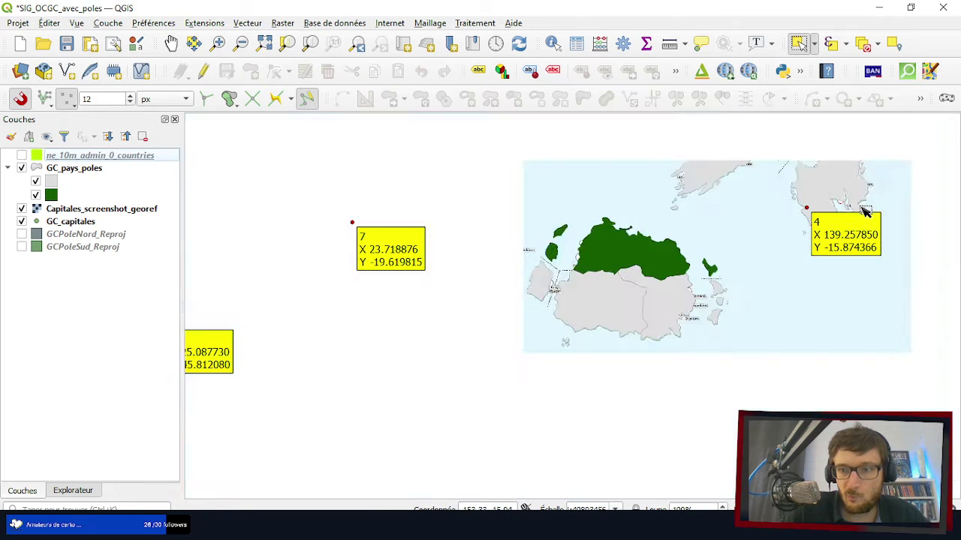
pyautogui.scroll(3, 388, 264)
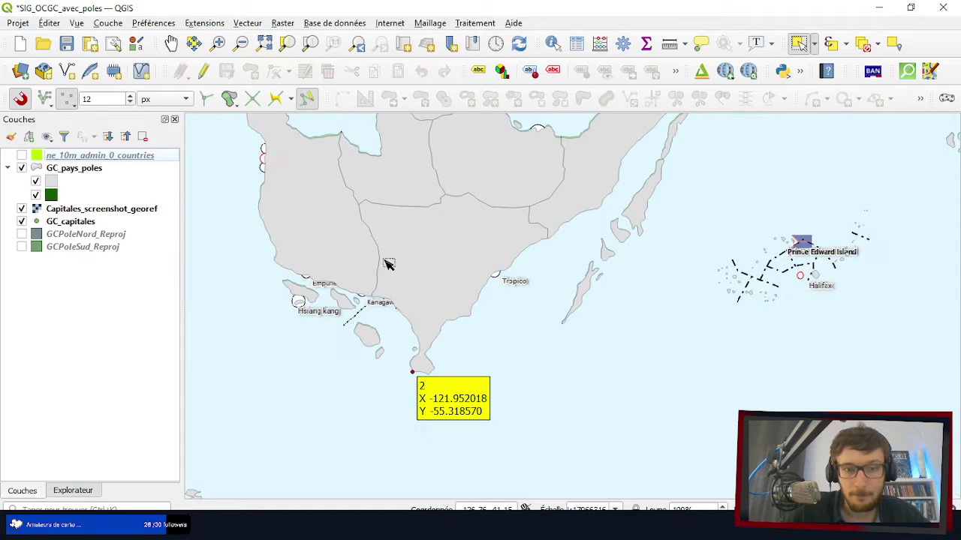
pyautogui.scroll(-1, 544, 266)
pyautogui.scroll(-1, 488, 275)
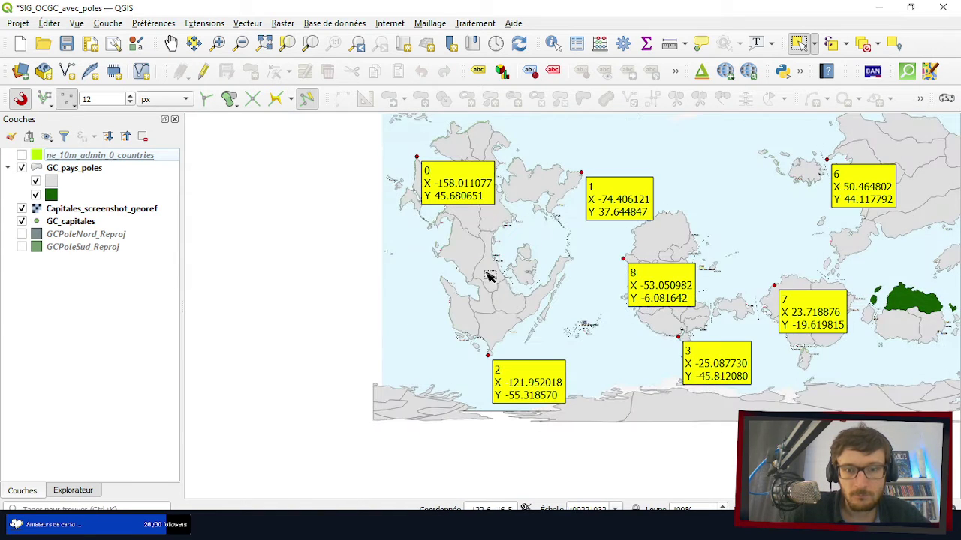
# - Compare the coastlines of both layers on the western continent's west coast, around Mapete and on the large island west of control point 6
pyautogui.scroll(4, 435, 198)
pyautogui.scroll(1, 251, 193)
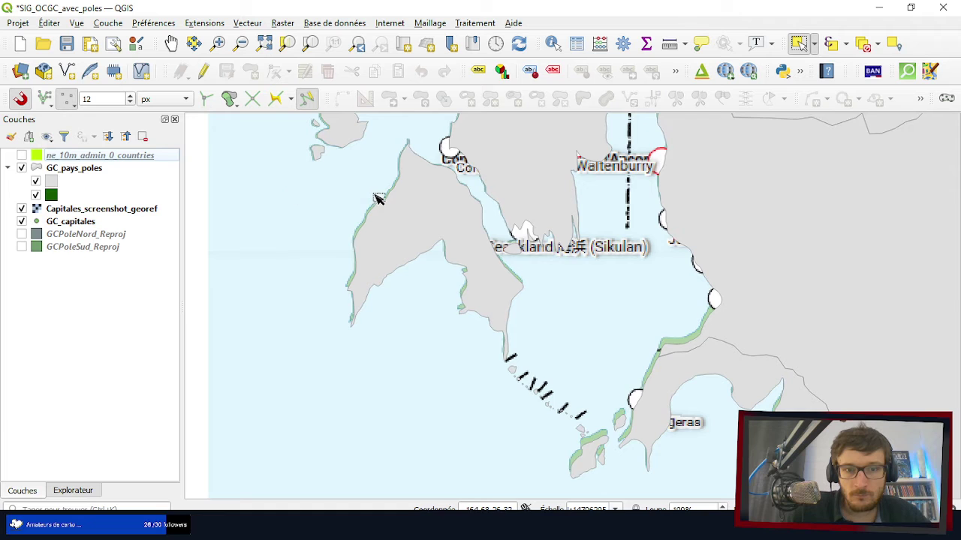
pyautogui.scroll(-5, 375, 198)
pyautogui.scroll(3, 710, 256)
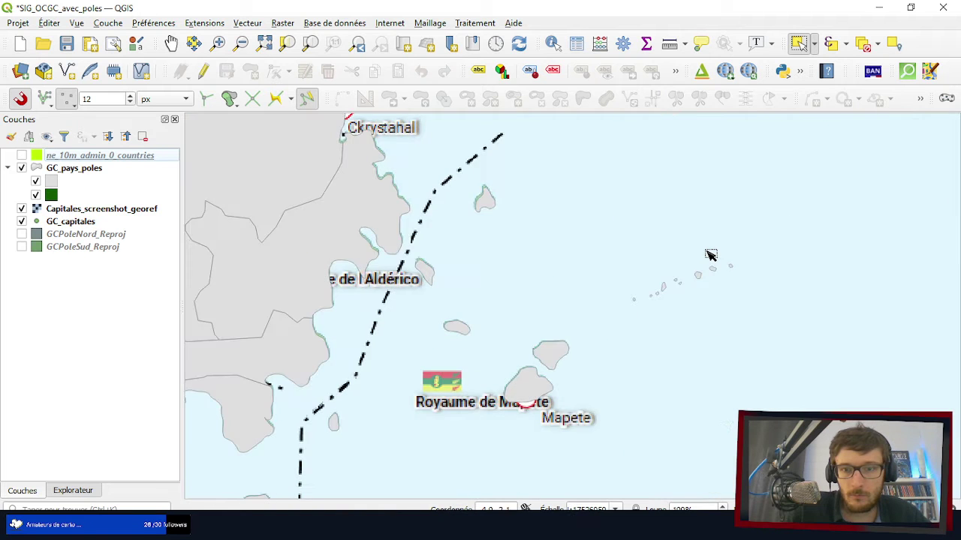
pyautogui.scroll(-3, 709, 256)
pyautogui.scroll(3, 760, 192)
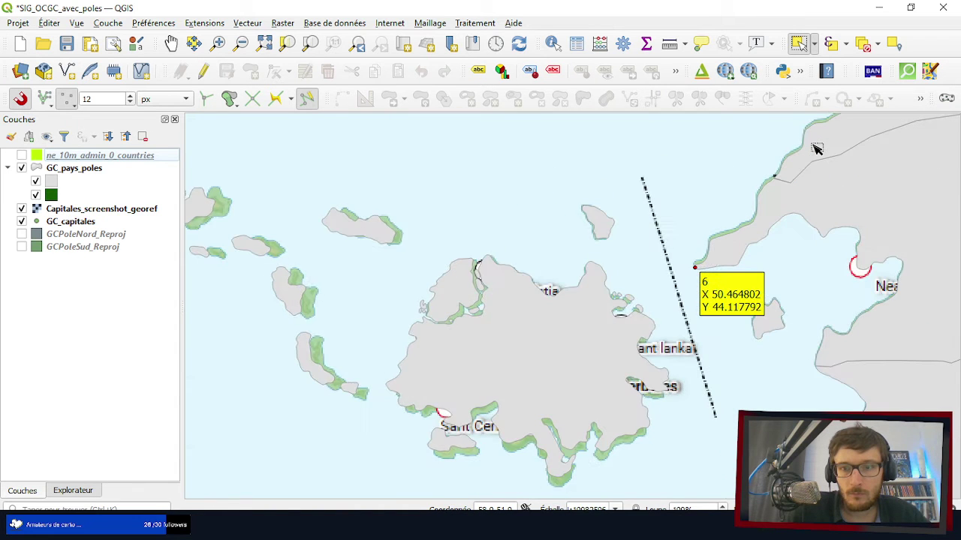
pyautogui.scroll(-1, 816, 149)
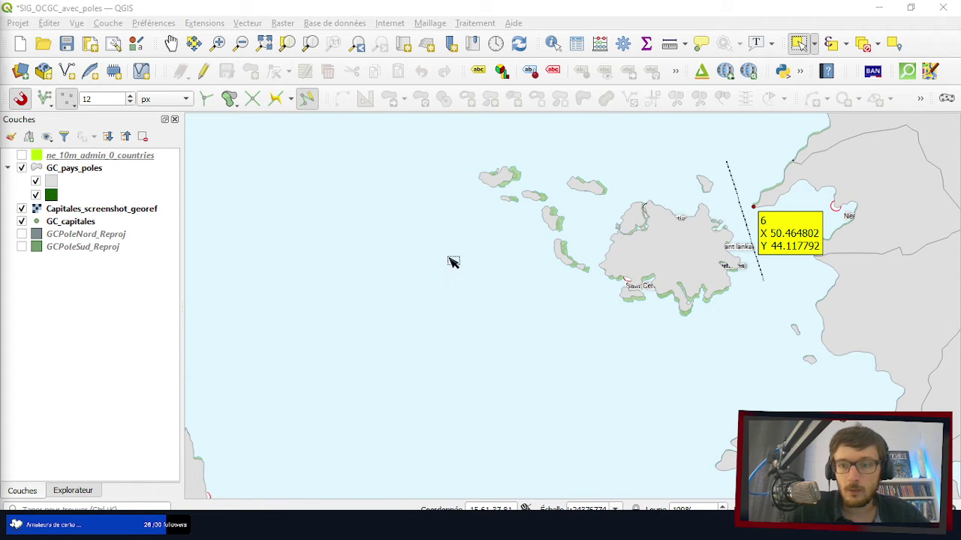
# - Inspect the coastline offset at control point 6, across to control point 5, and on the island chain farther west
pyautogui.scroll(-3, 292, 208)
pyautogui.scroll(3, 442, 209)
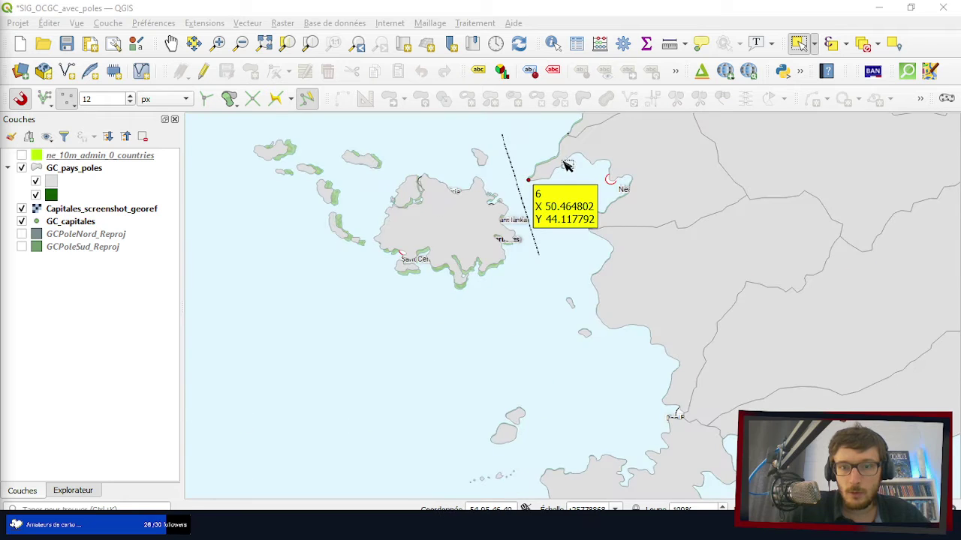
pyautogui.scroll(3, 555, 163)
pyautogui.scroll(3, 502, 206)
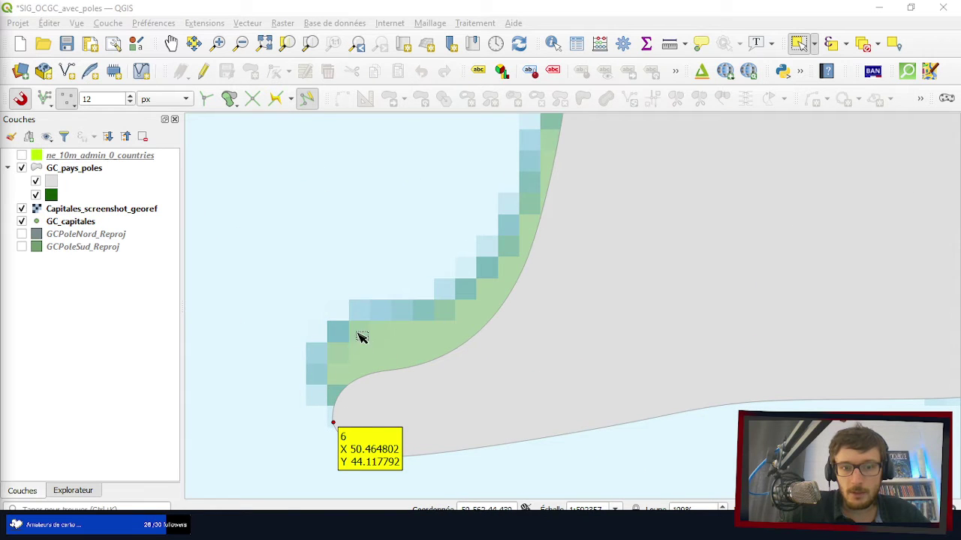
pyautogui.scroll(-5, 521, 263)
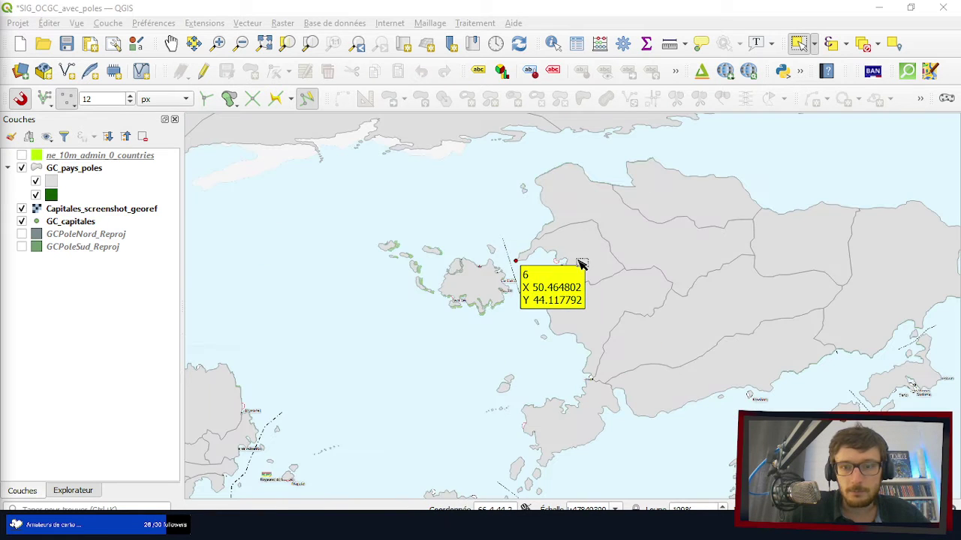
pyautogui.scroll(3, 574, 263)
pyautogui.scroll(-3, 440, 258)
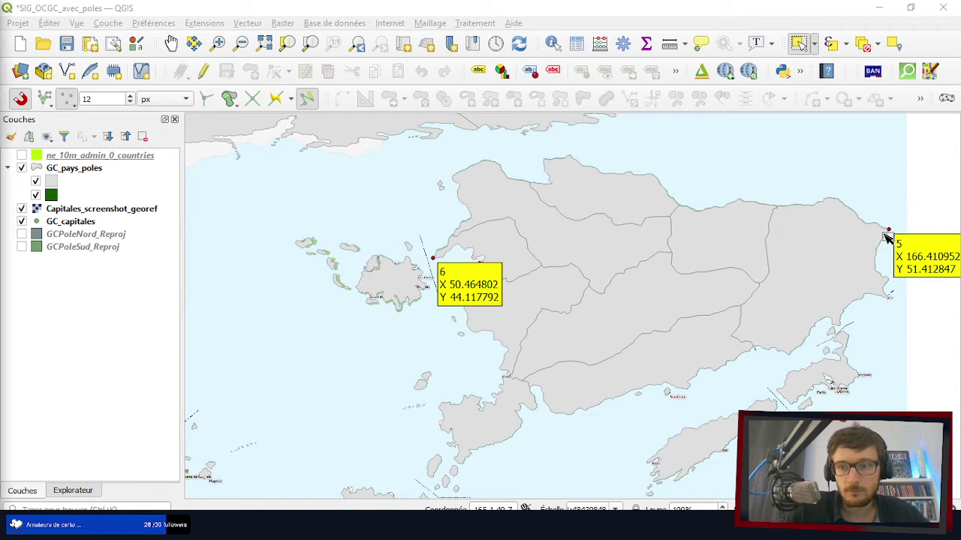
pyautogui.scroll(-1, 895, 231)
pyautogui.scroll(1, 554, 270)
pyautogui.scroll(-1, 629, 220)
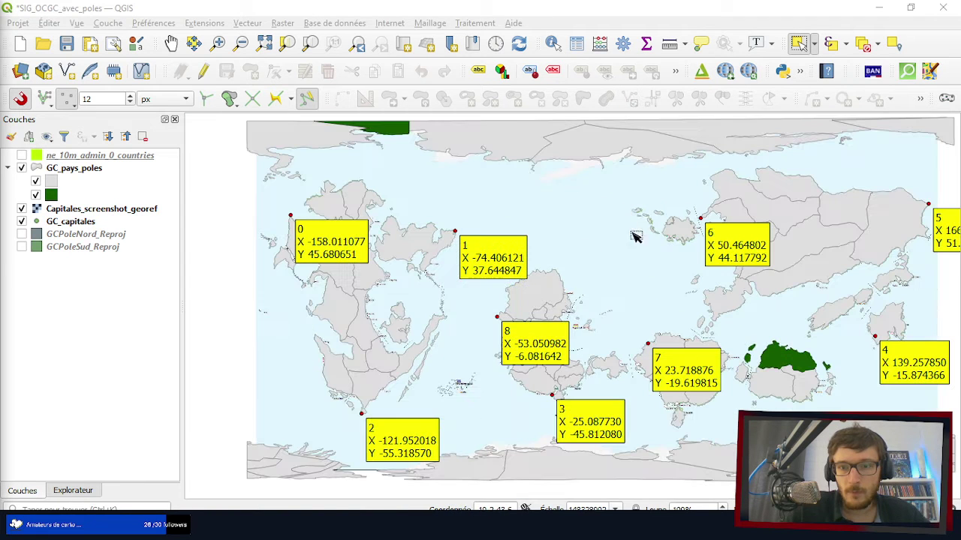
pyautogui.scroll(1, 641, 251)
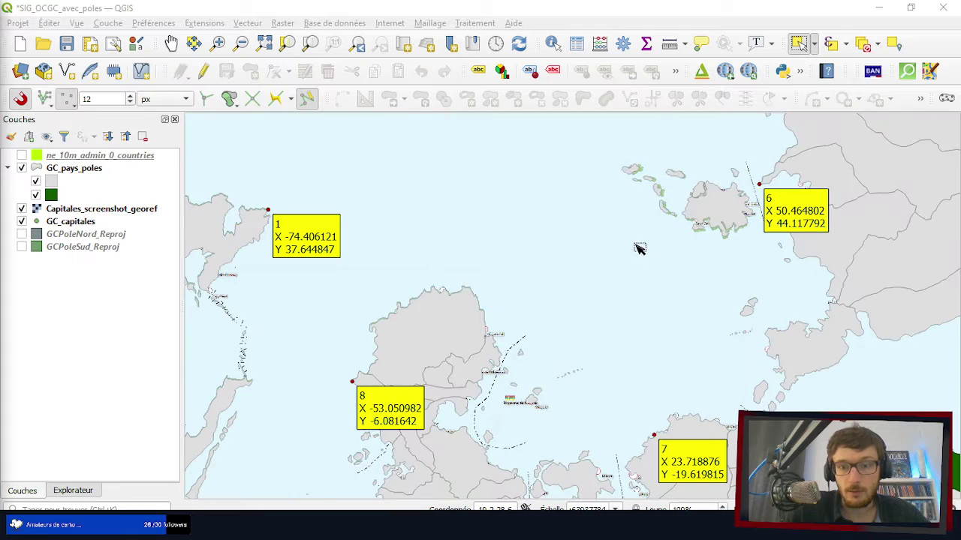
pyautogui.scroll(1, 635, 182)
pyautogui.scroll(1, 617, 169)
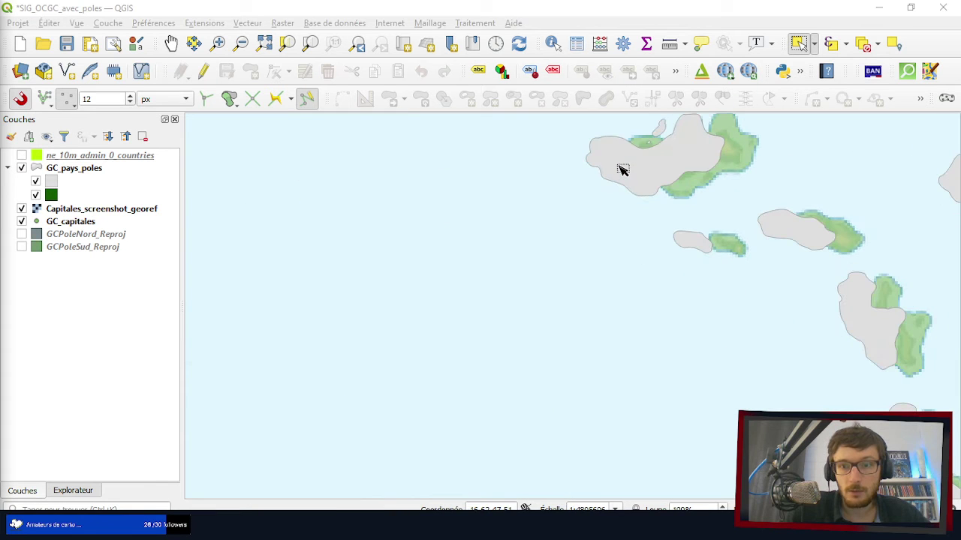
pyautogui.scroll(1, 654, 160)
pyautogui.scroll(-5, 654, 160)
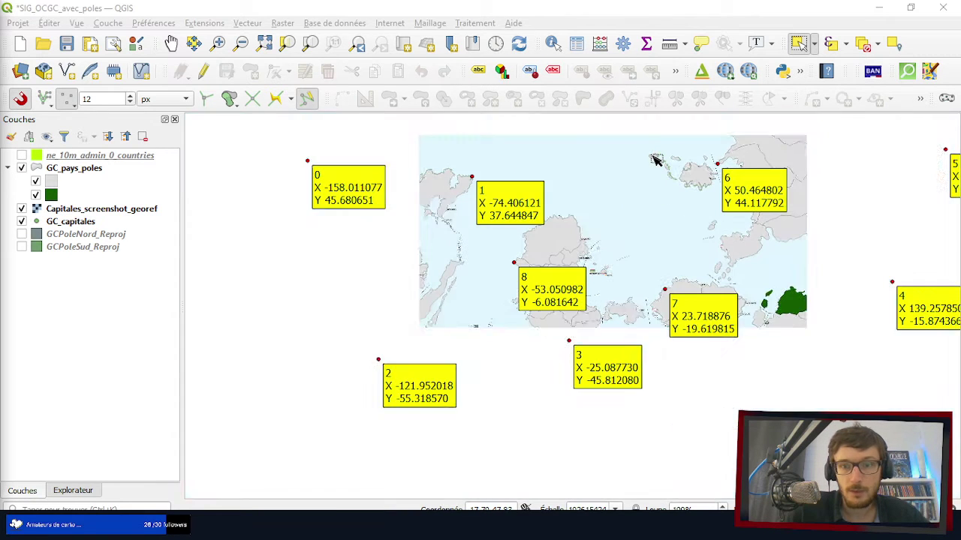
# - Inspect the raster's offset from the GC_pays_poles coastline at control point 0, on the western continent's northwest peninsula
pyautogui.scroll(5, 491, 167)
pyautogui.scroll(1, 492, 166)
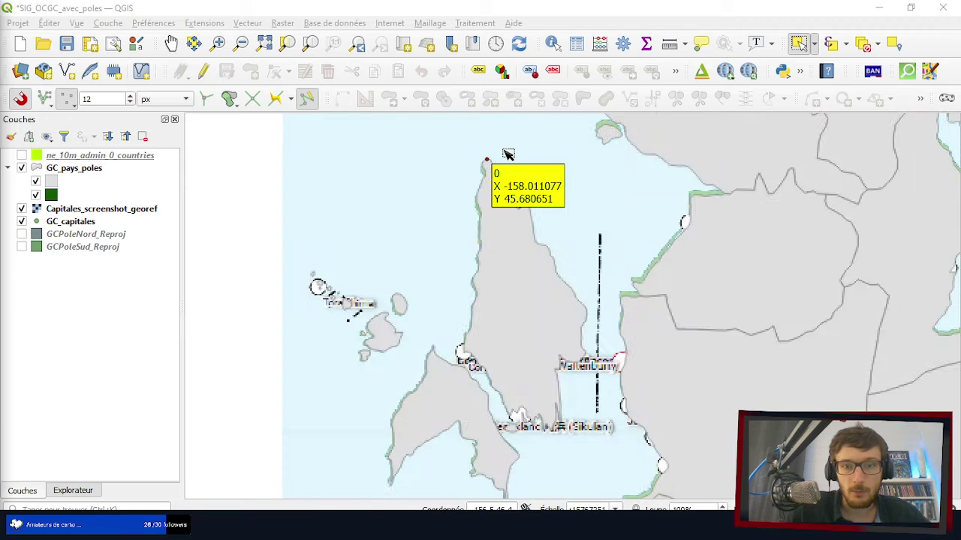
pyautogui.scroll(1, 488, 165)
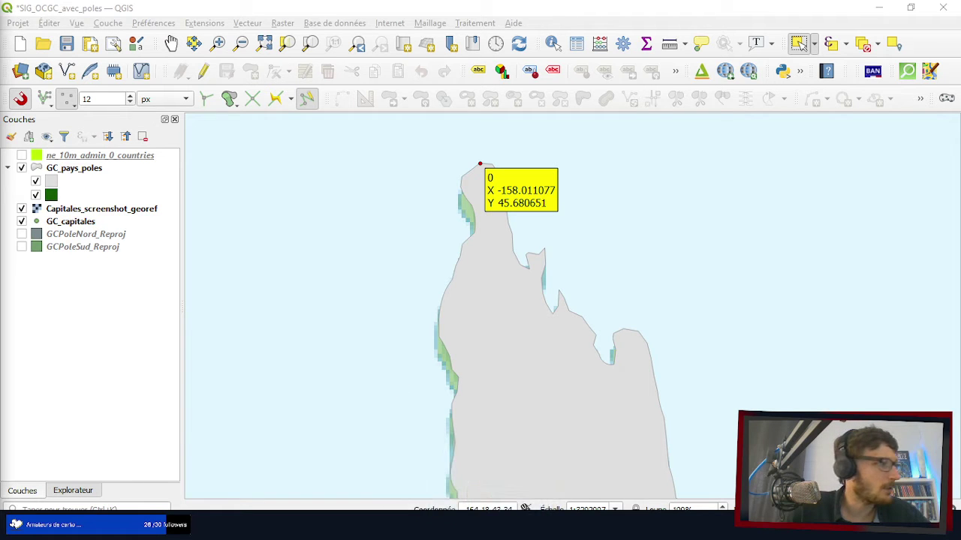
pyautogui.scroll(-3, 473, 199)
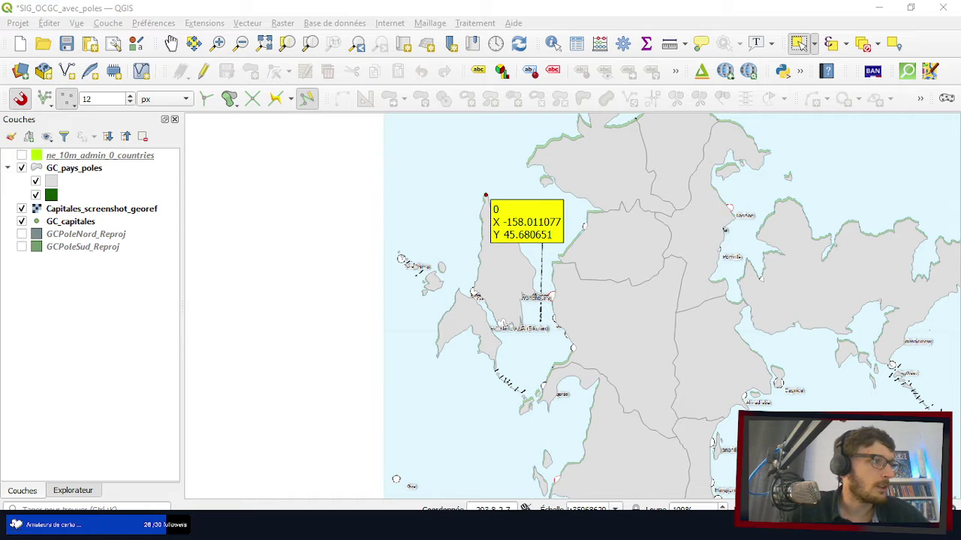
pyautogui.scroll(5, 489, 198)
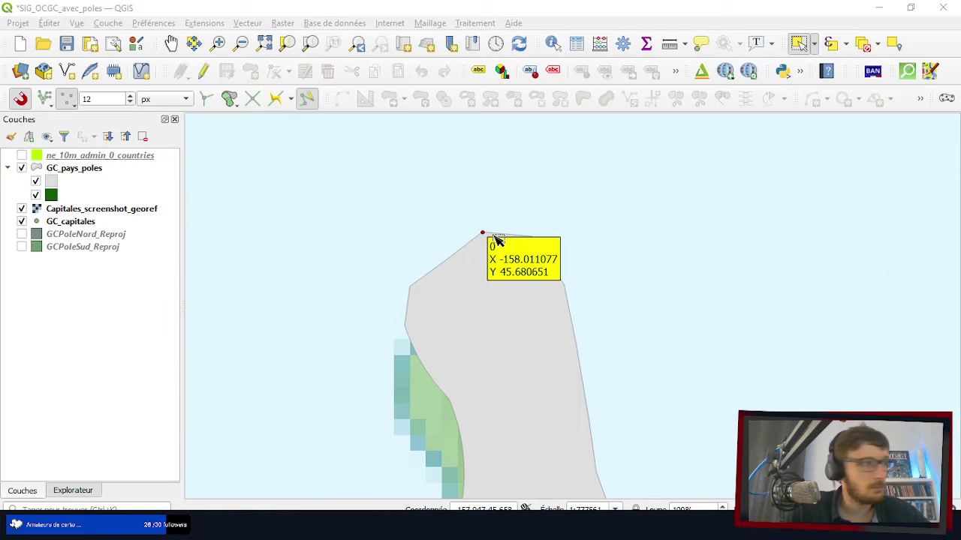
pyautogui.scroll(-2, 504, 227)
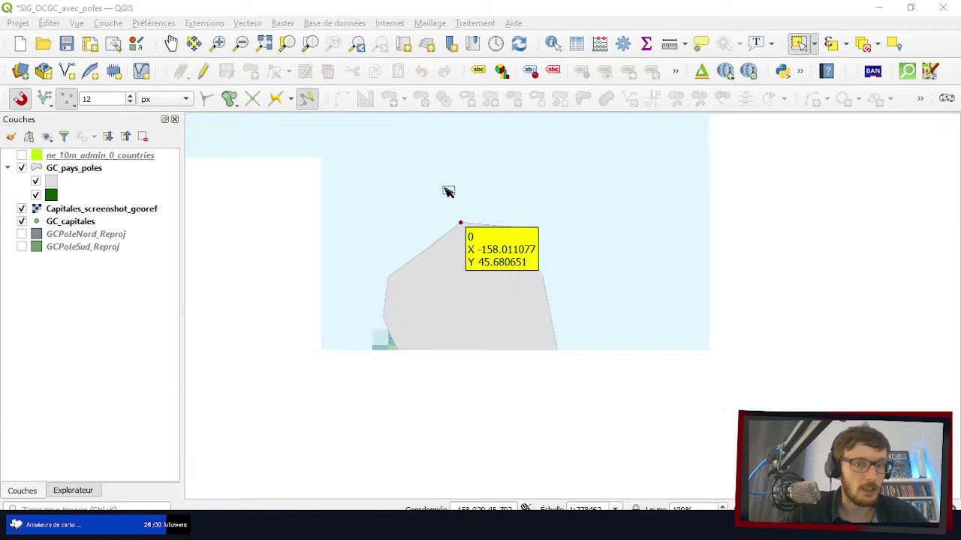
pyautogui.scroll(3, 445, 190)
pyautogui.scroll(-2, 448, 194)
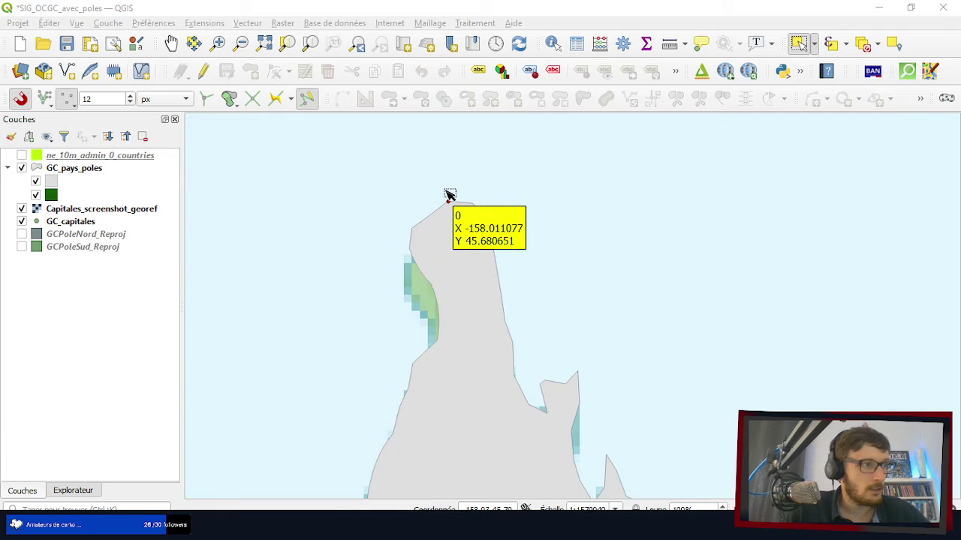
# - Try to match a control point to the small spike on the northwest peninsula's east coast, at about X -156.64, Y 43.88
pyautogui.scroll(2, 514, 289)
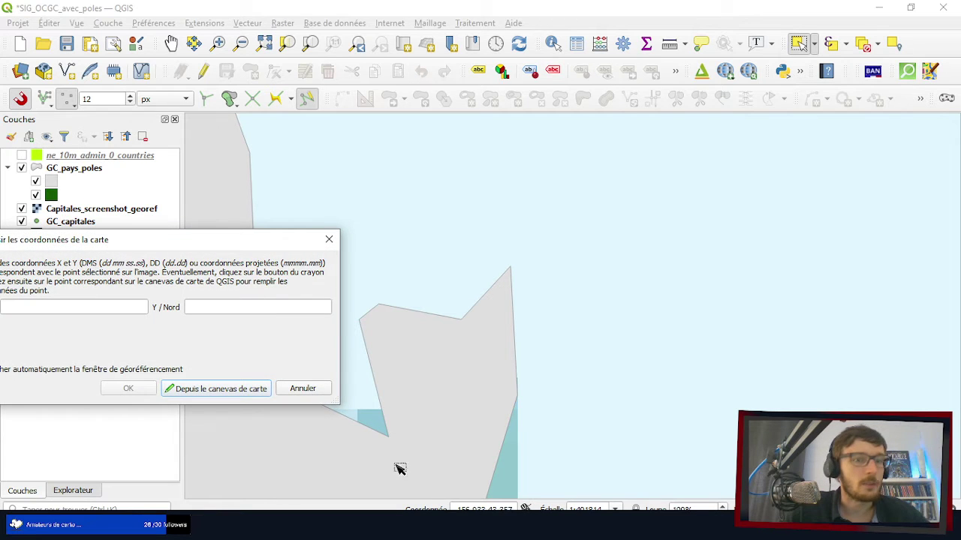
pyautogui.click(254, 397)
pyautogui.click(511, 265)
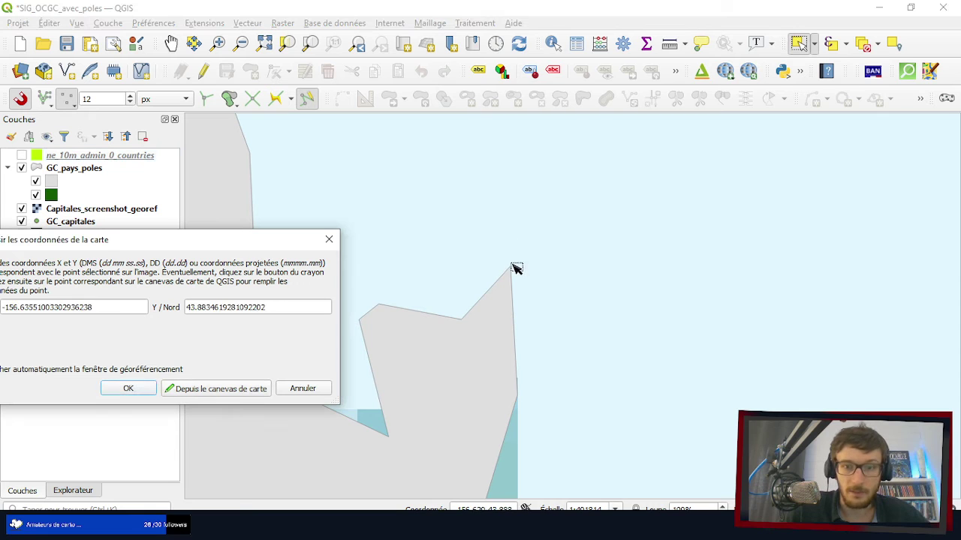
pyautogui.click(128, 388)
pyautogui.scroll(-3, 293, 208)
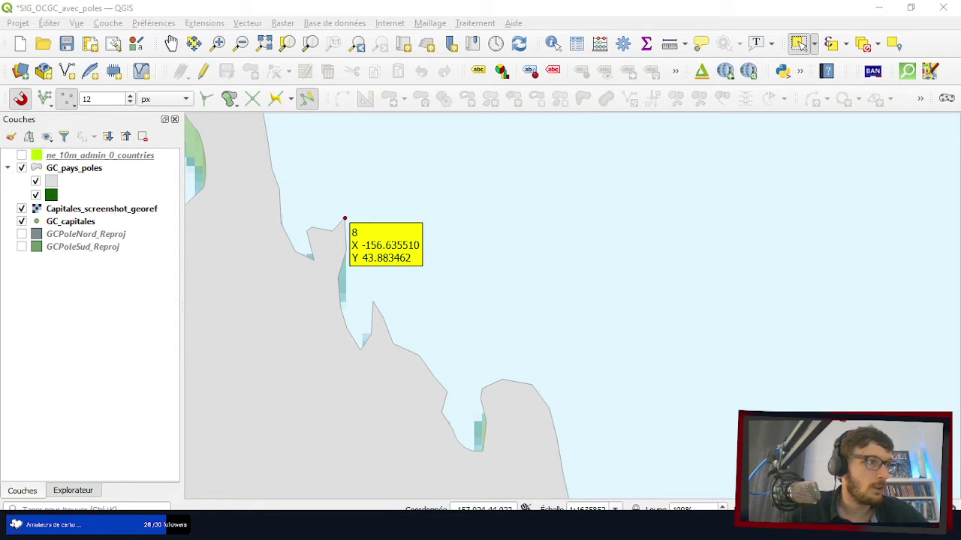
# - Match a control point to the narrow cape tip on the western continent's north coast, at about X -142.11, Y 59.22
pyautogui.scroll(-2, 368, 380)
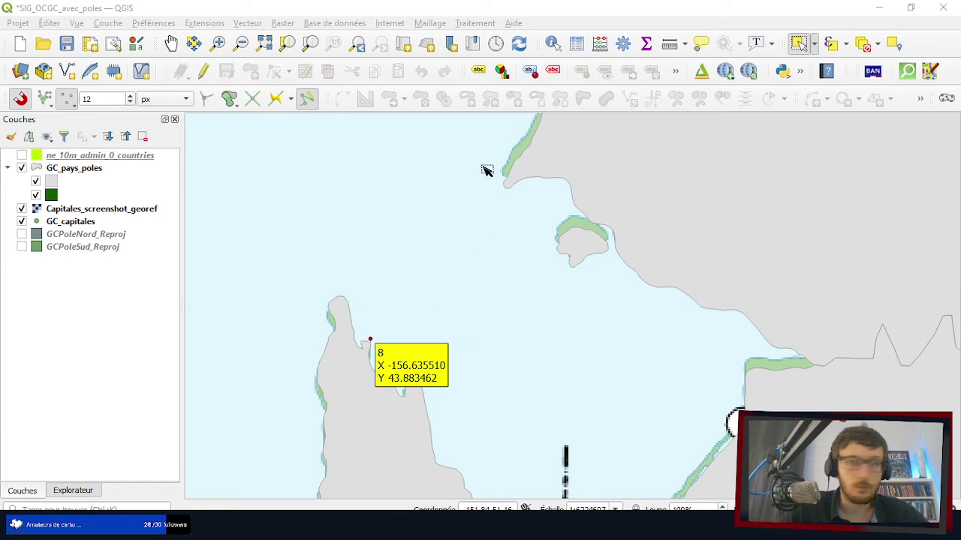
pyautogui.scroll(-2, 484, 171)
pyautogui.scroll(6, 519, 178)
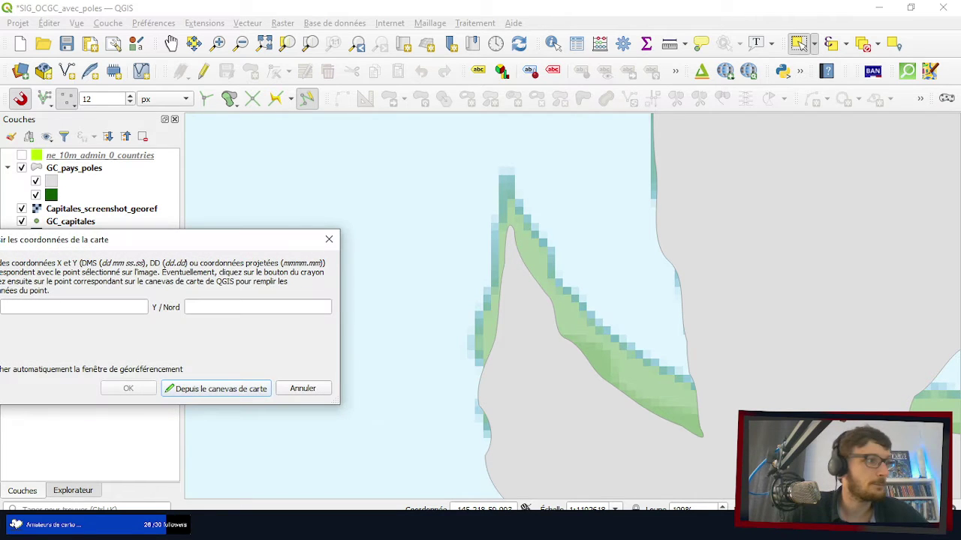
pyautogui.click(247, 388)
pyautogui.scroll(2, 509, 219)
pyautogui.scroll(1, 509, 219)
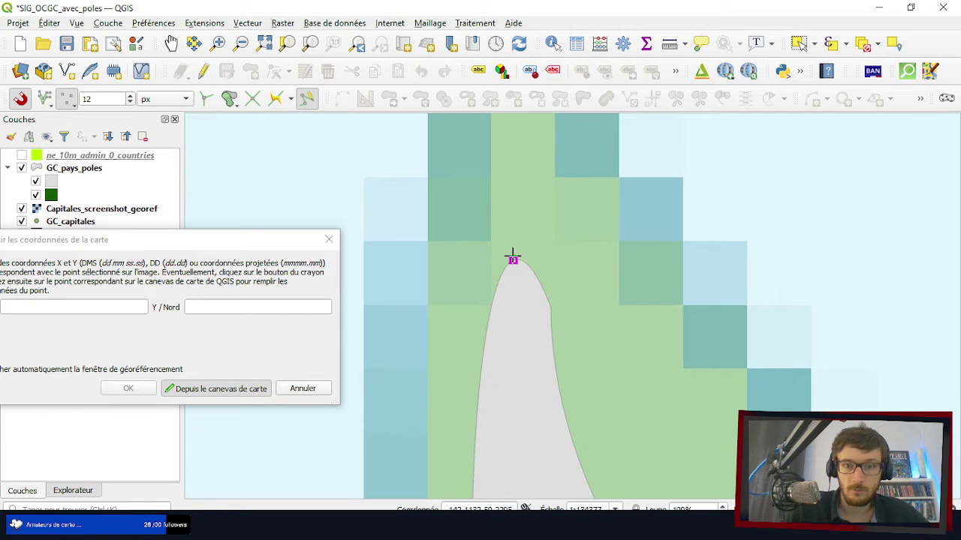
pyautogui.click(513, 257)
pyautogui.click(129, 389)
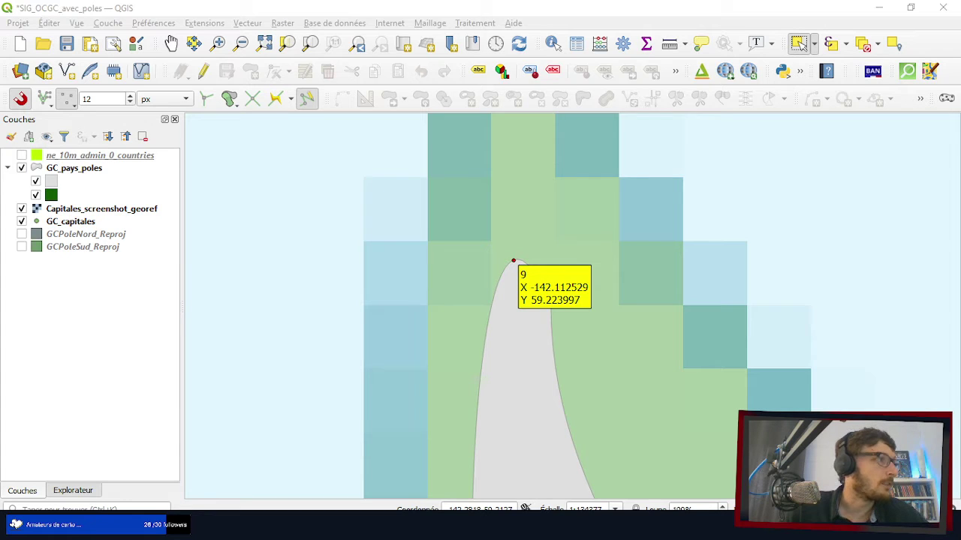
# - Delete the control point on the northwest peninsula's small spike, at about X -156.64, Y 43.88
pyautogui.press('Delete')
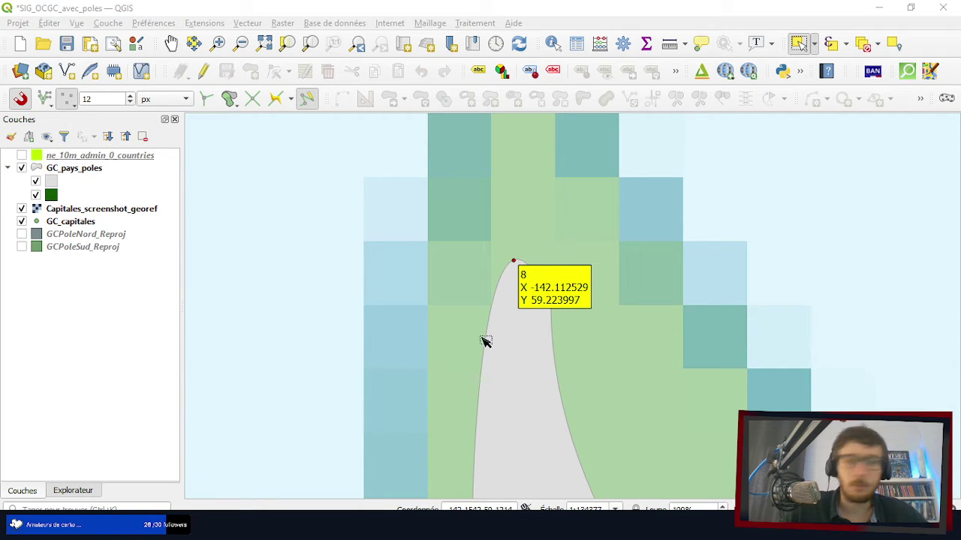
pyautogui.scroll(-6, 450, 293)
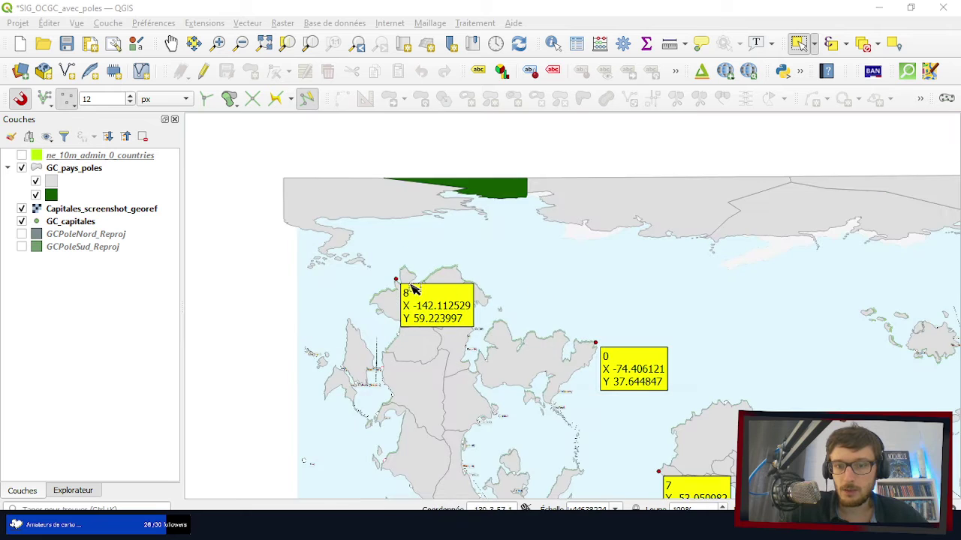
pyautogui.scroll(-2, 430, 295)
# - Examine the shifted island chain, the large island and the nearby cape at X 50.46, Y 44.12 for coastline misalignment
pyautogui.scroll(6, 668, 301)
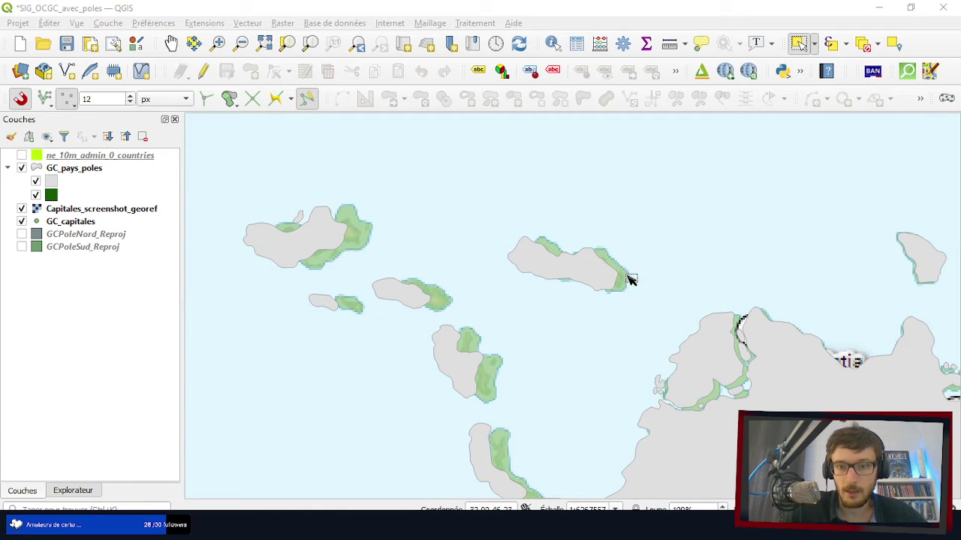
pyautogui.scroll(-3, 452, 251)
pyautogui.scroll(1, 486, 255)
pyautogui.scroll(2, 484, 268)
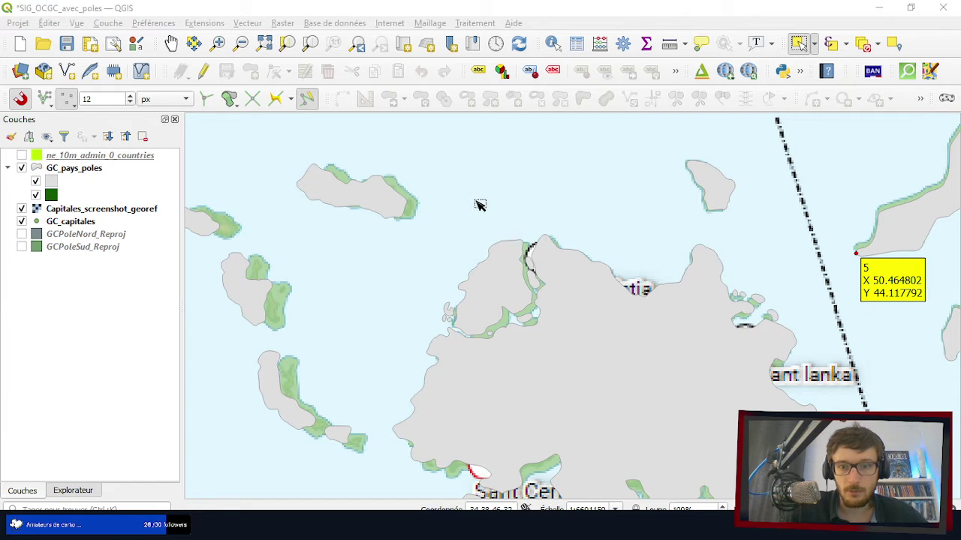
pyautogui.scroll(-1, 485, 205)
pyautogui.scroll(2, 711, 223)
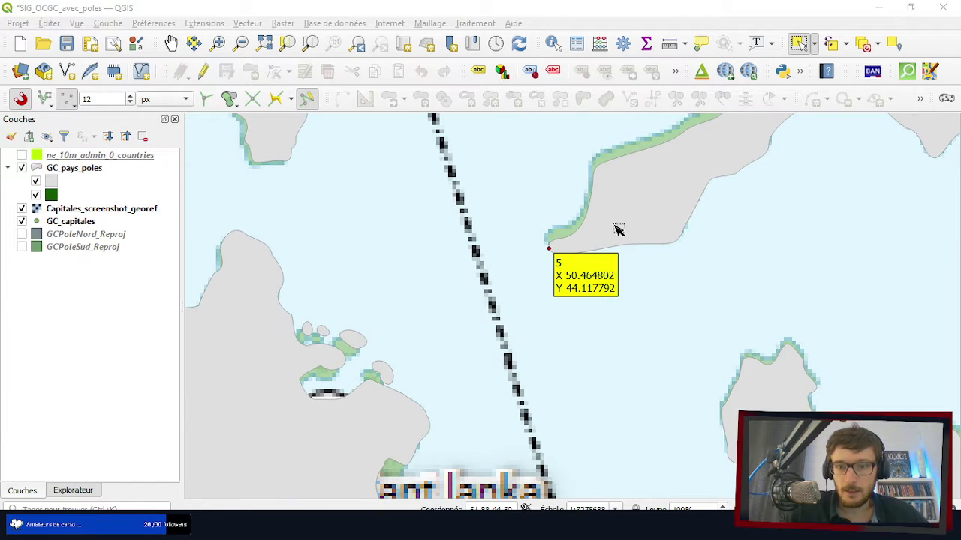
# - Compare the offset island chain and large island with the surrounding continents and the spread of existing control points
pyautogui.scroll(-2, 683, 212)
pyautogui.scroll(-2, 704, 201)
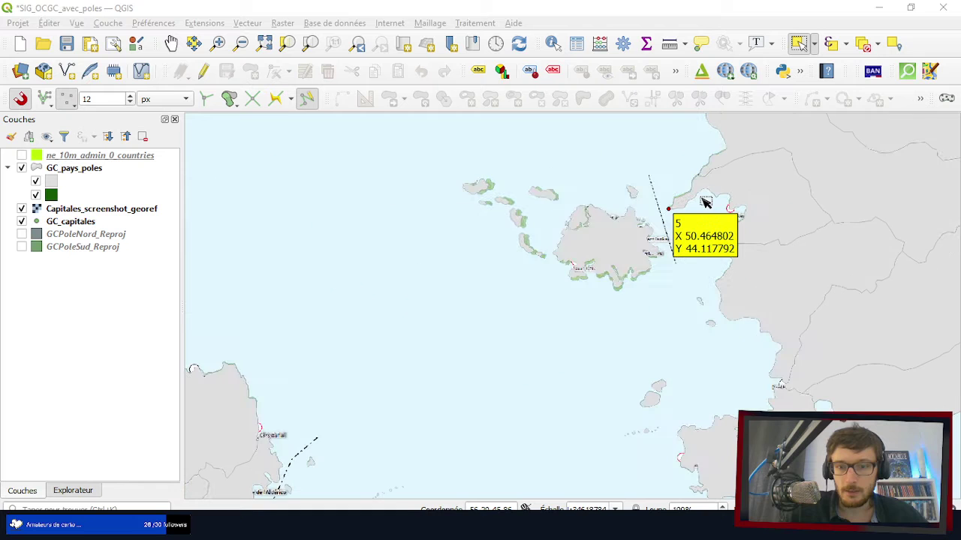
pyautogui.scroll(2, 534, 240)
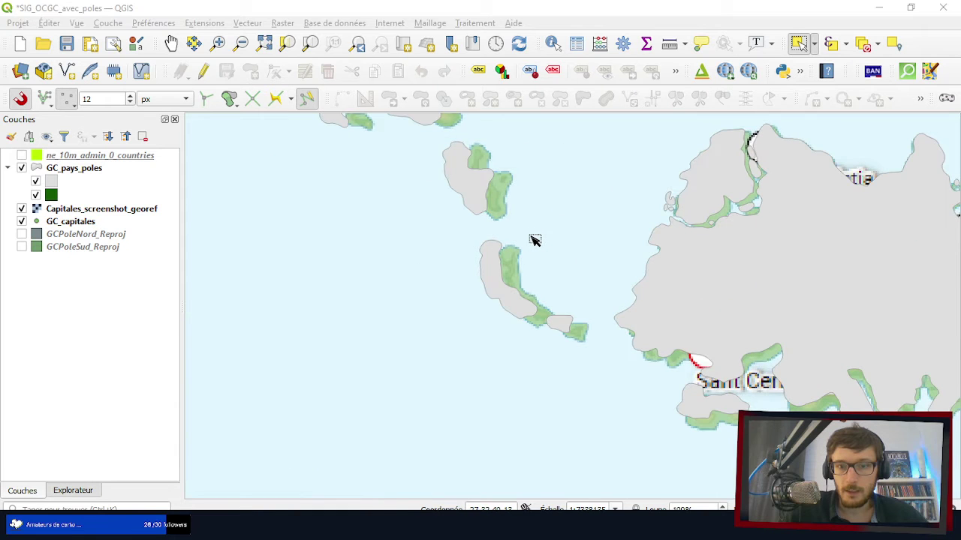
pyautogui.scroll(-2, 533, 240)
pyautogui.scroll(2, 557, 237)
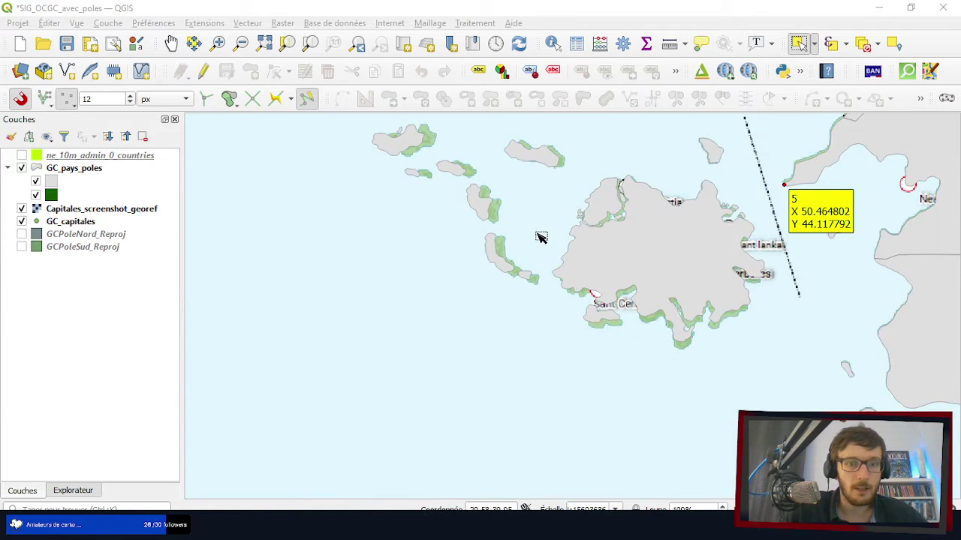
pyautogui.scroll(-2, 575, 210)
pyautogui.scroll(-1, 452, 277)
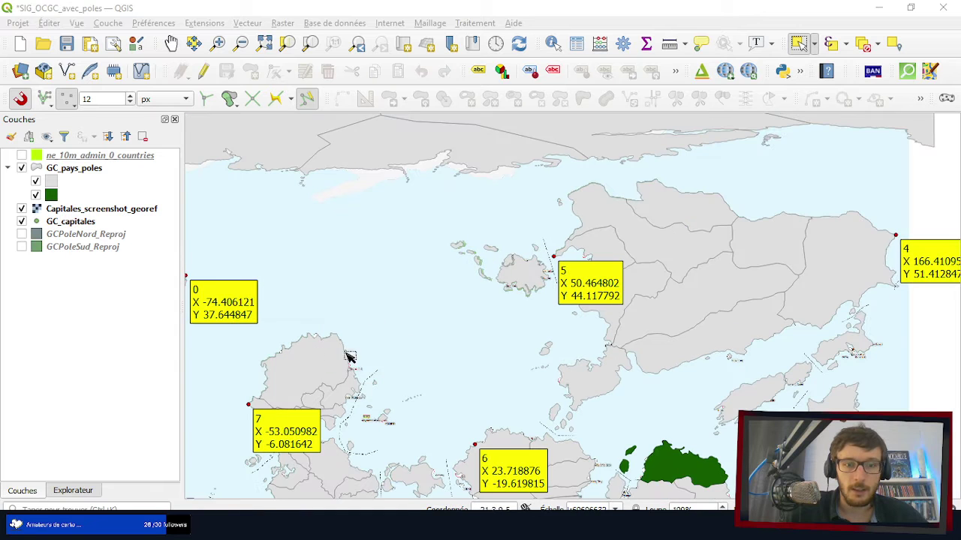
pyautogui.scroll(1, 395, 337)
pyautogui.scroll(-2, 395, 337)
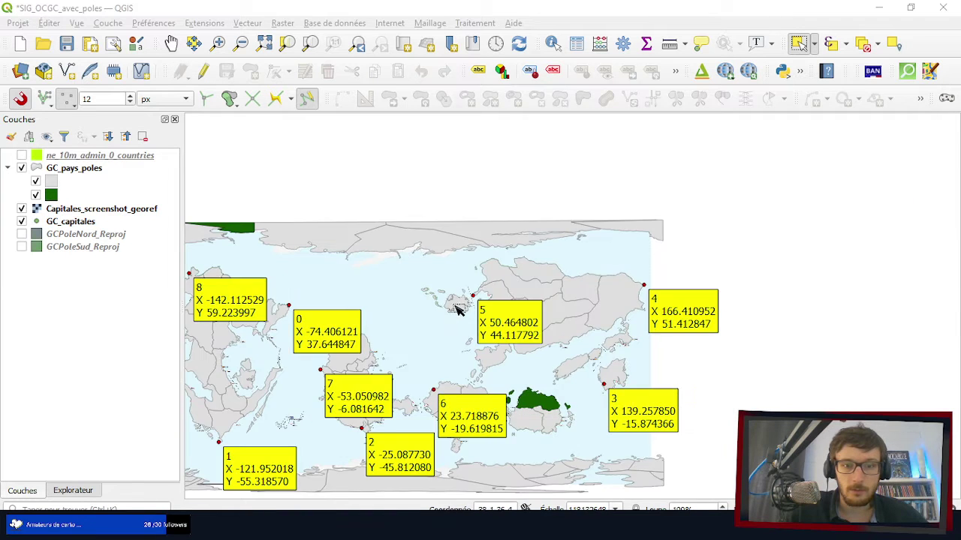
pyautogui.scroll(4, 405, 334)
pyautogui.scroll(1, 510, 368)
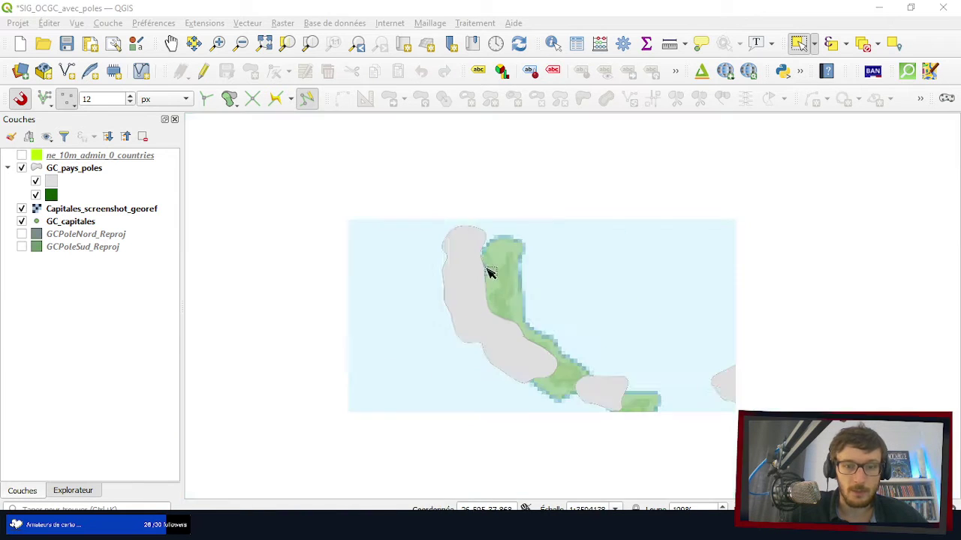
# - Try to match a control point to the northern headland of the chain's northwesternmost island, at about X 18.90, Y 49.16
pyautogui.scroll(-1, 487, 273)
pyautogui.scroll(-1, 534, 302)
pyautogui.scroll(2, 429, 221)
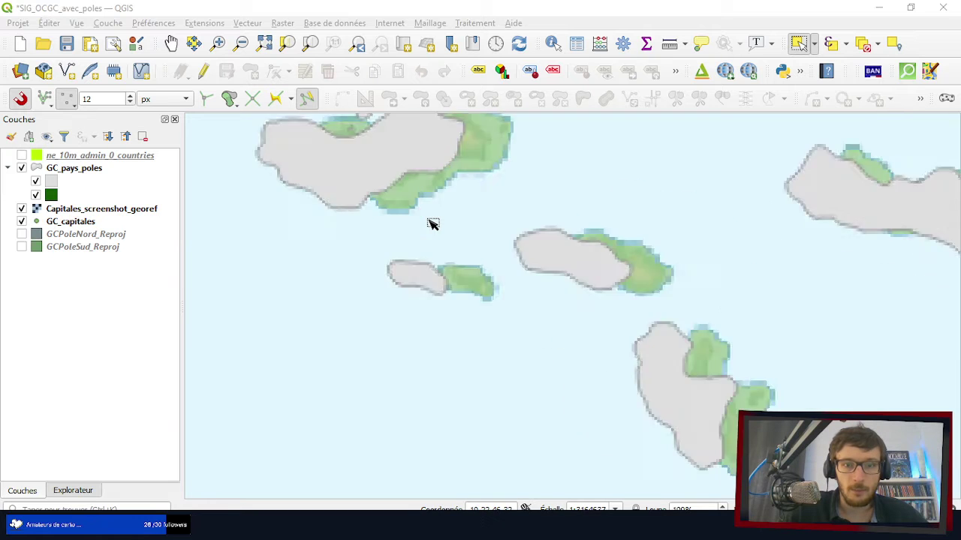
pyautogui.scroll(-1, 438, 240)
pyautogui.scroll(1, 414, 187)
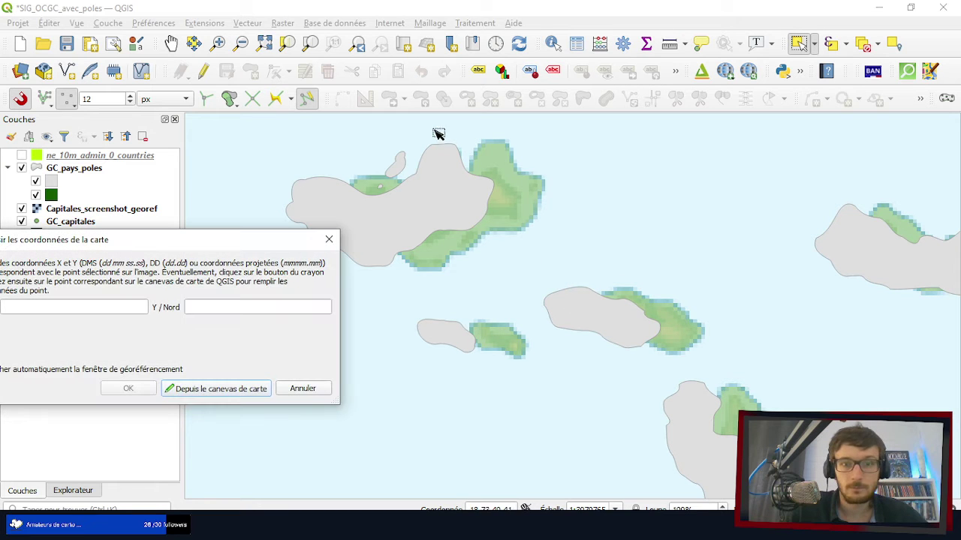
pyautogui.click(237, 396)
pyautogui.scroll(2, 440, 126)
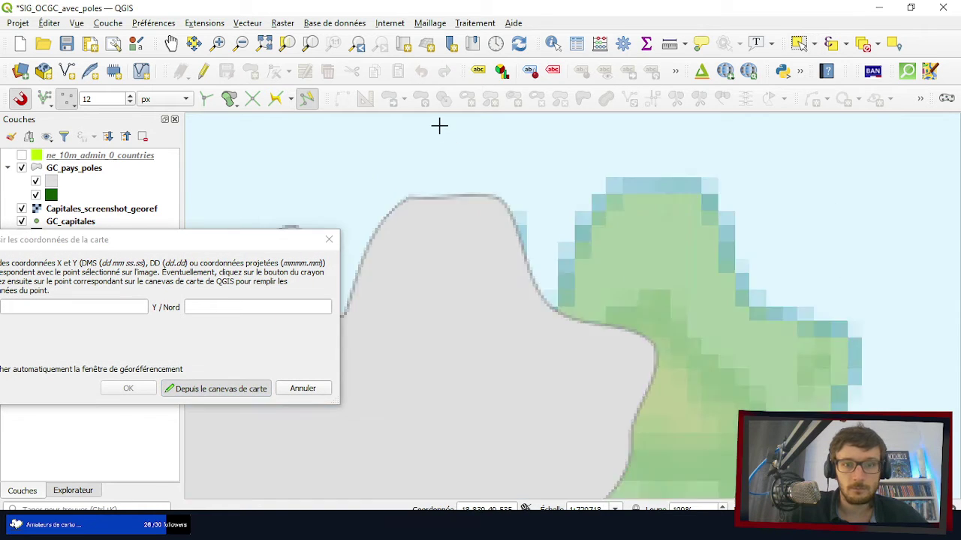
pyautogui.scroll(1, 448, 187)
pyautogui.click(463, 268)
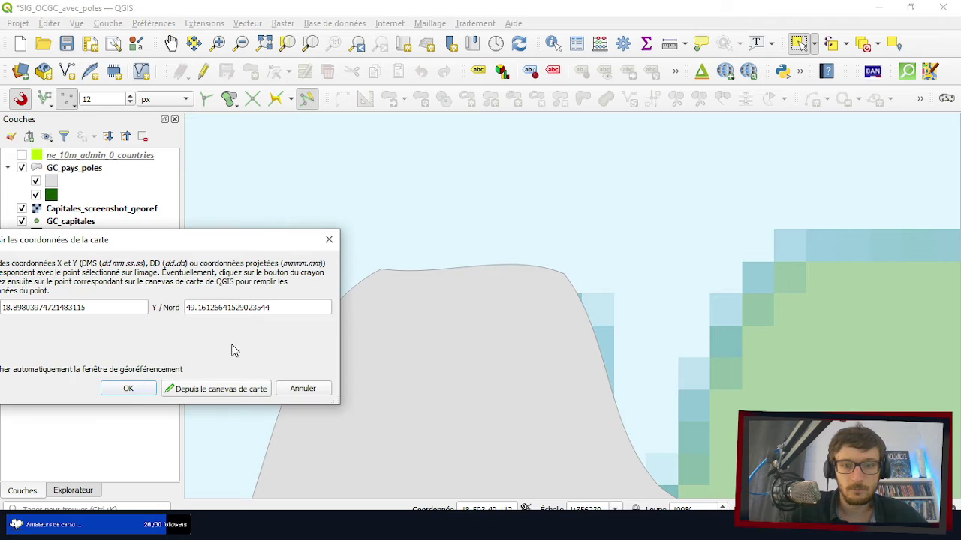
pyautogui.click(129, 388)
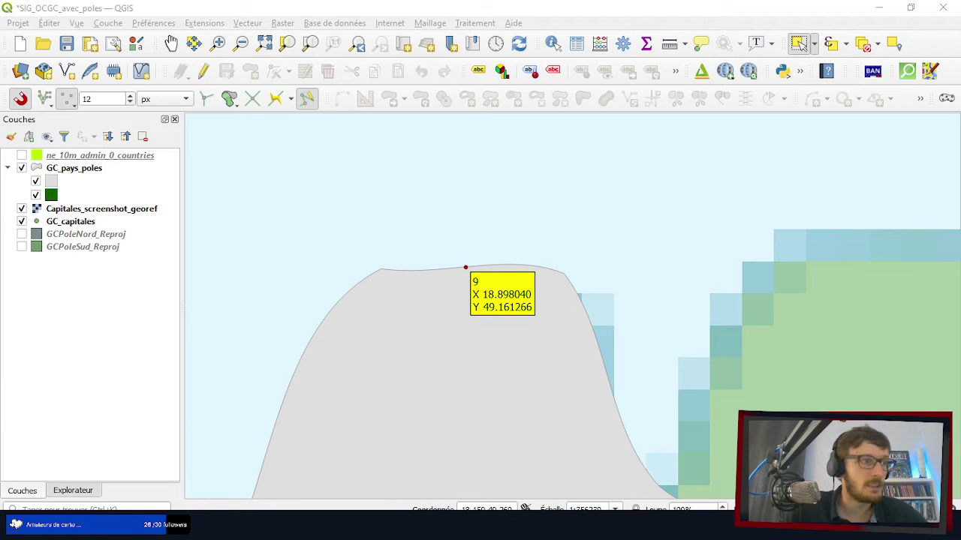
# - Examine the raster alignment around the island chain, the north polar coast and the central continent to find a better control point location
pyautogui.scroll(-5, 418, 296)
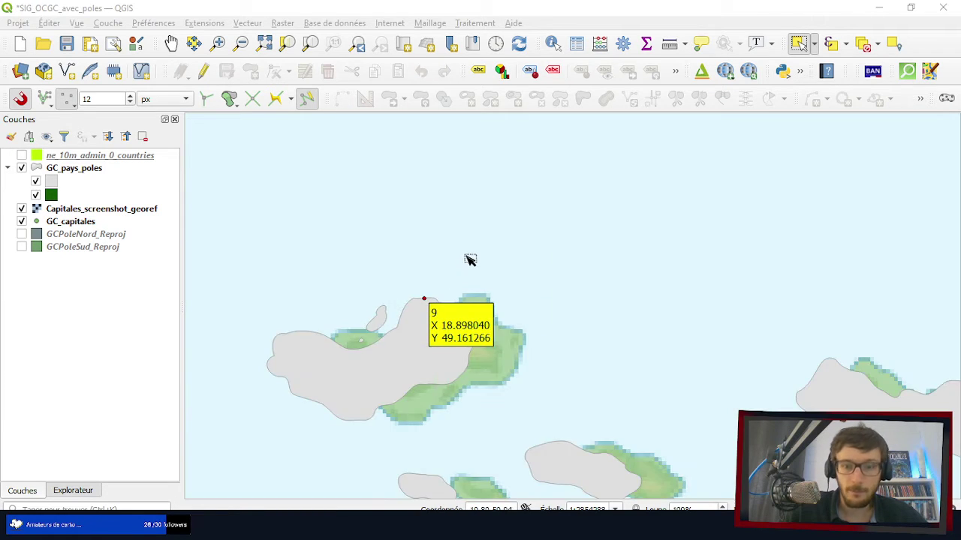
pyautogui.scroll(2, 652, 424)
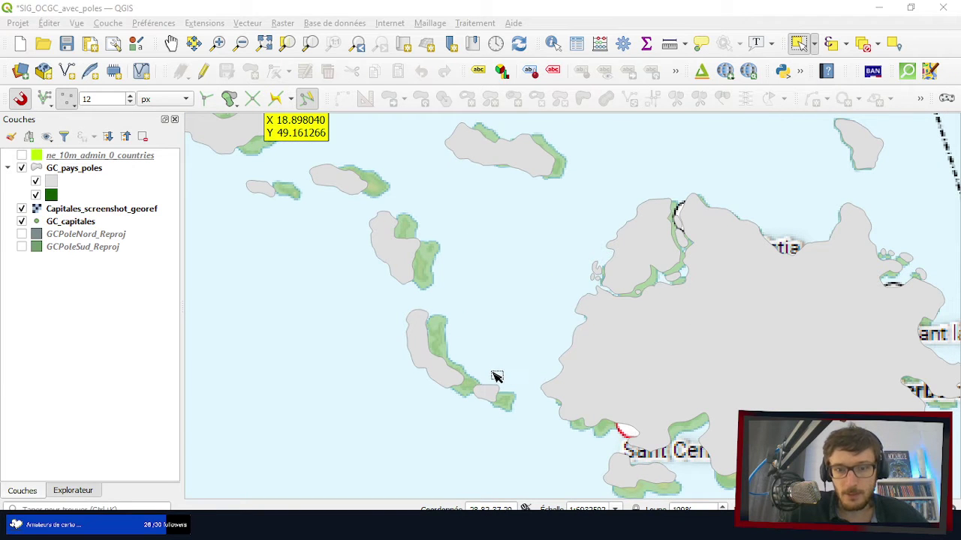
pyautogui.scroll(-2, 447, 362)
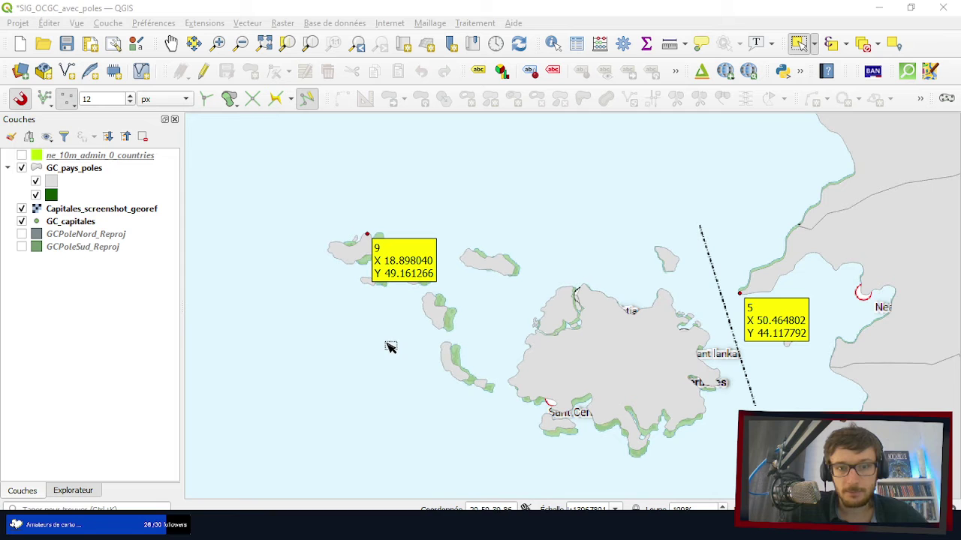
pyautogui.scroll(-2, 382, 307)
pyautogui.scroll(2, 424, 319)
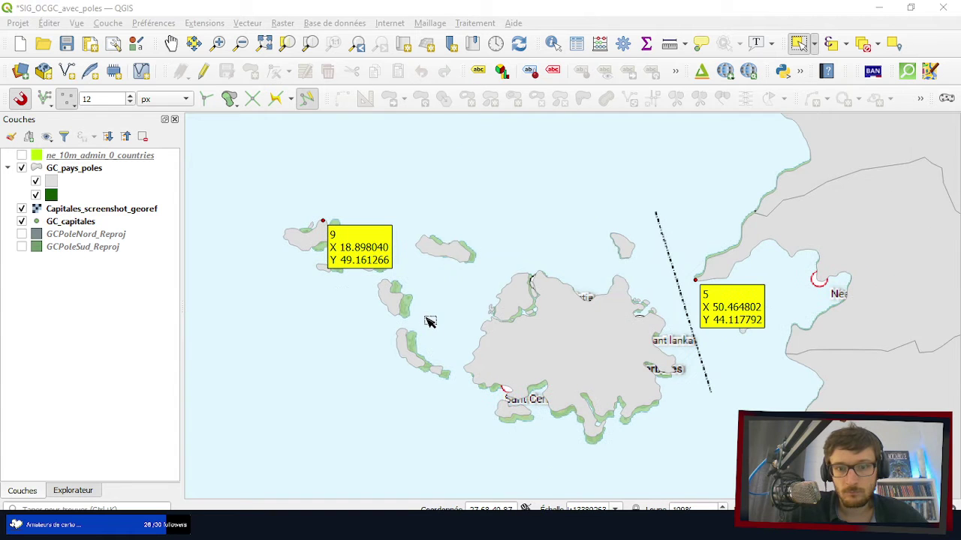
pyautogui.scroll(-8, 671, 308)
pyautogui.scroll(2, 671, 307)
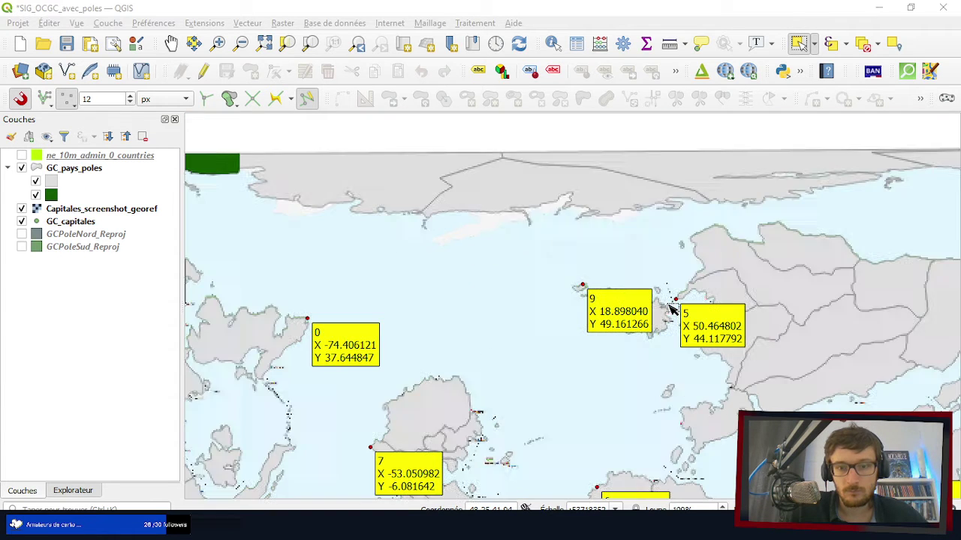
pyautogui.scroll(3, 532, 207)
pyautogui.scroll(-3, 532, 208)
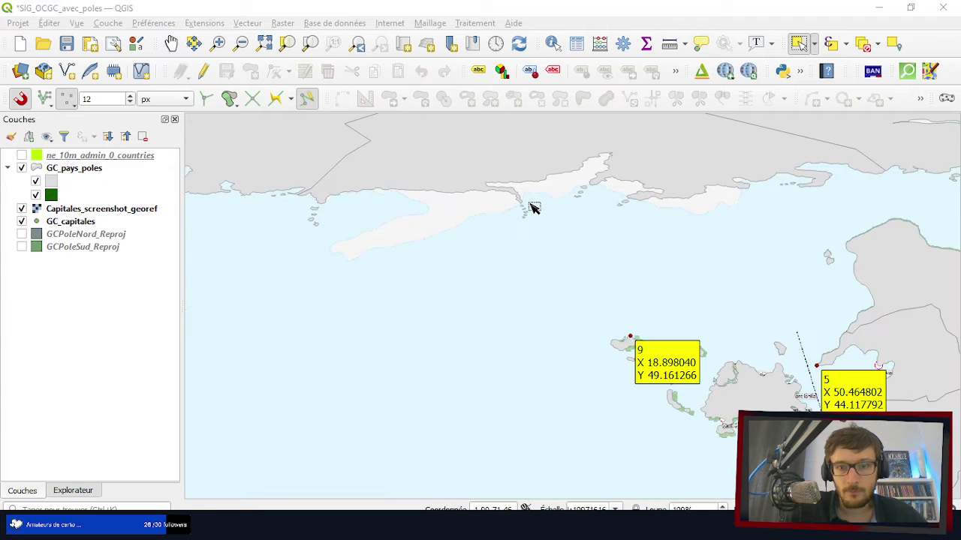
pyautogui.scroll(5, 453, 405)
pyautogui.scroll(-2, 456, 392)
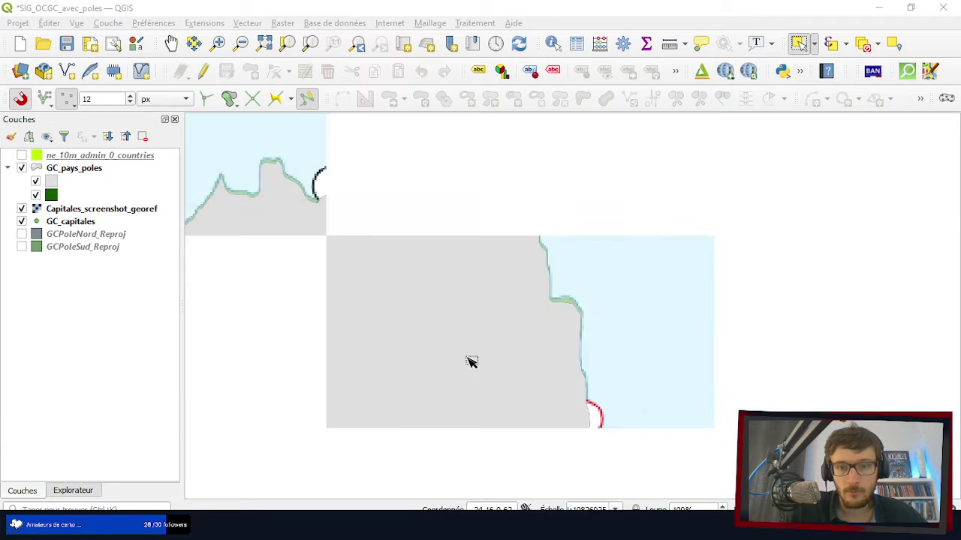
# - Match a control point to the pointed cape on the central continent's north coast, at about X -34.66, Y 17.18
pyautogui.scroll(3, 468, 333)
pyautogui.scroll(2, 448, 245)
pyautogui.scroll(-1, 495, 304)
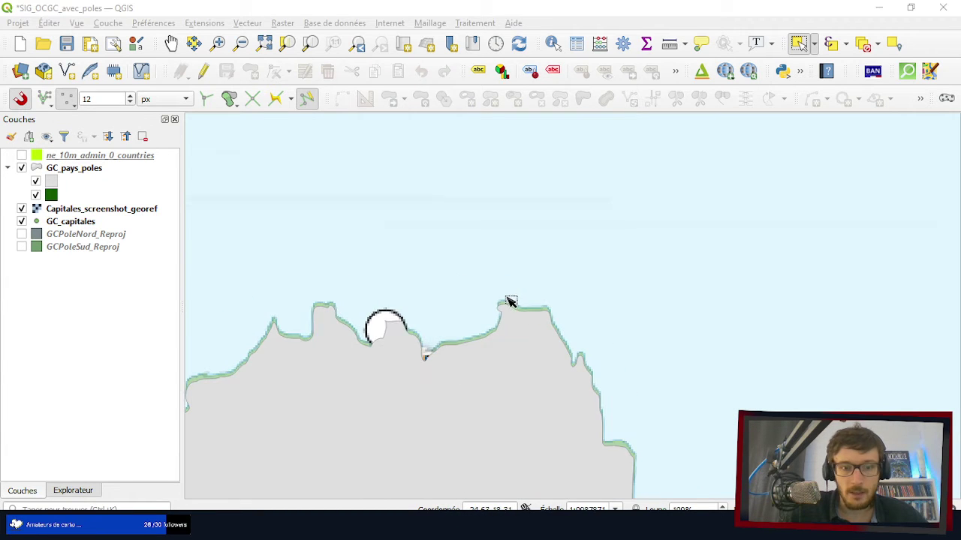
pyautogui.scroll(3, 277, 326)
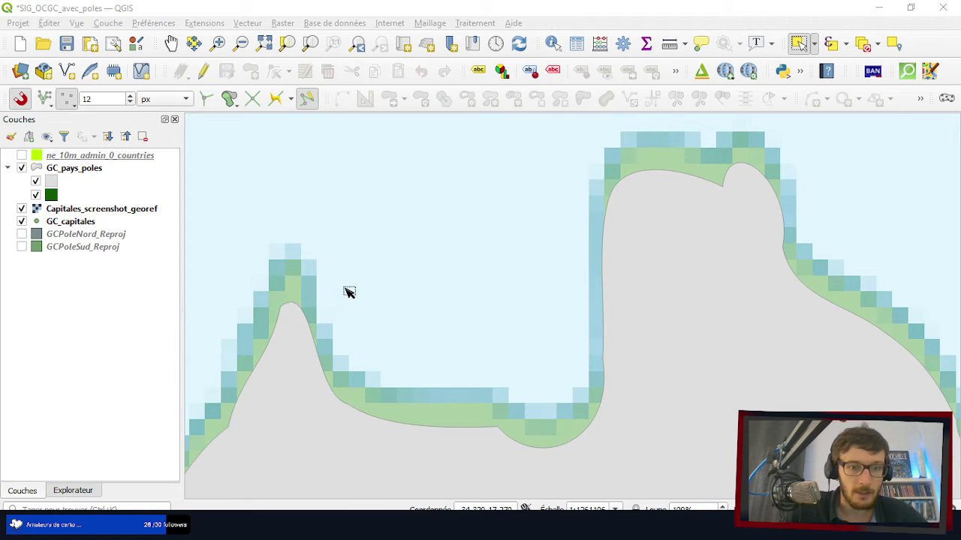
pyautogui.scroll(-1, 283, 294)
pyautogui.scroll(-2, 375, 295)
pyautogui.scroll(-1, 375, 295)
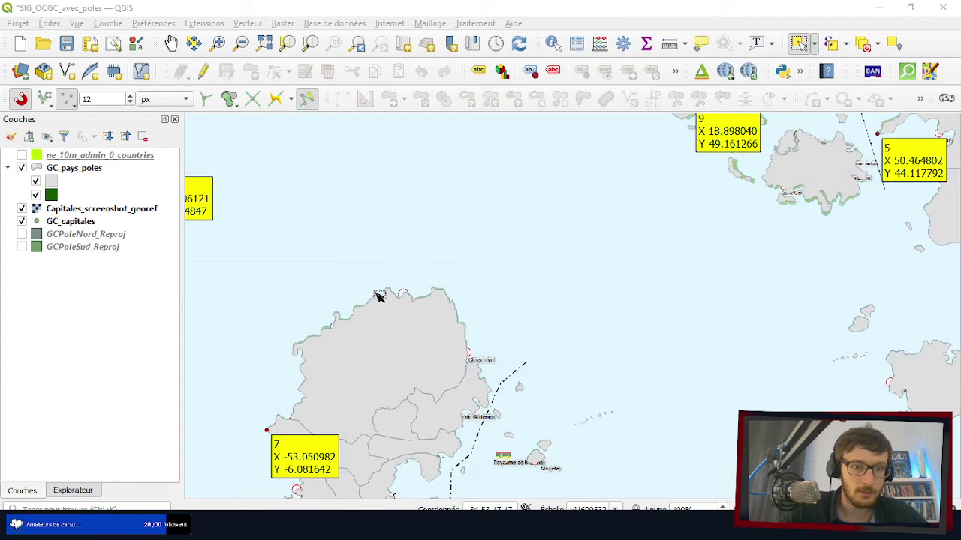
pyautogui.scroll(1, 378, 294)
pyautogui.scroll(1, 322, 295)
pyautogui.scroll(1, 495, 314)
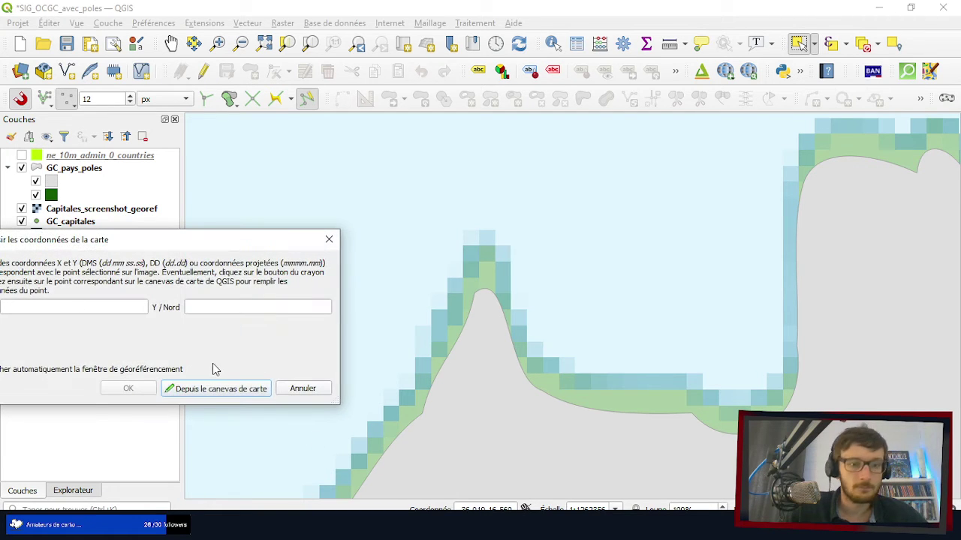
pyautogui.click(218, 390)
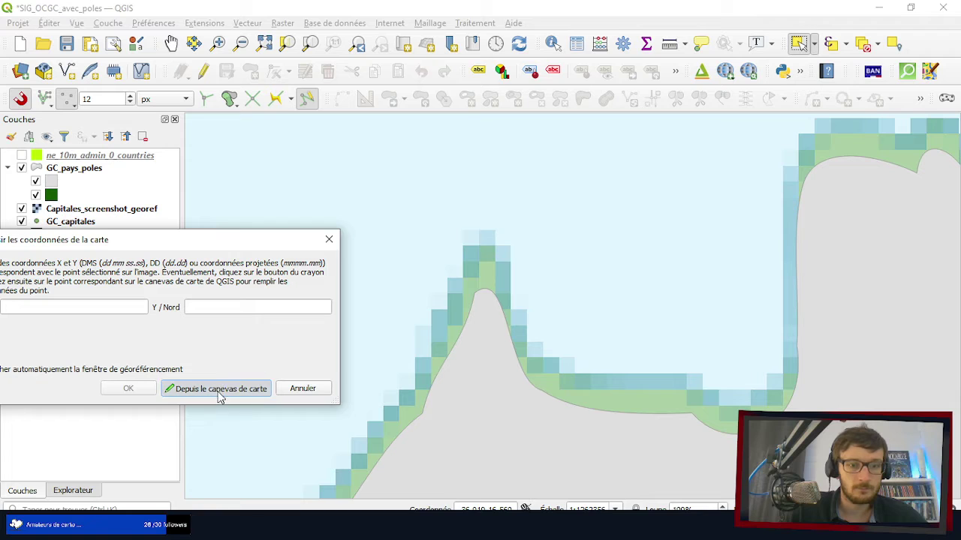
pyautogui.click(474, 292)
pyautogui.click(128, 389)
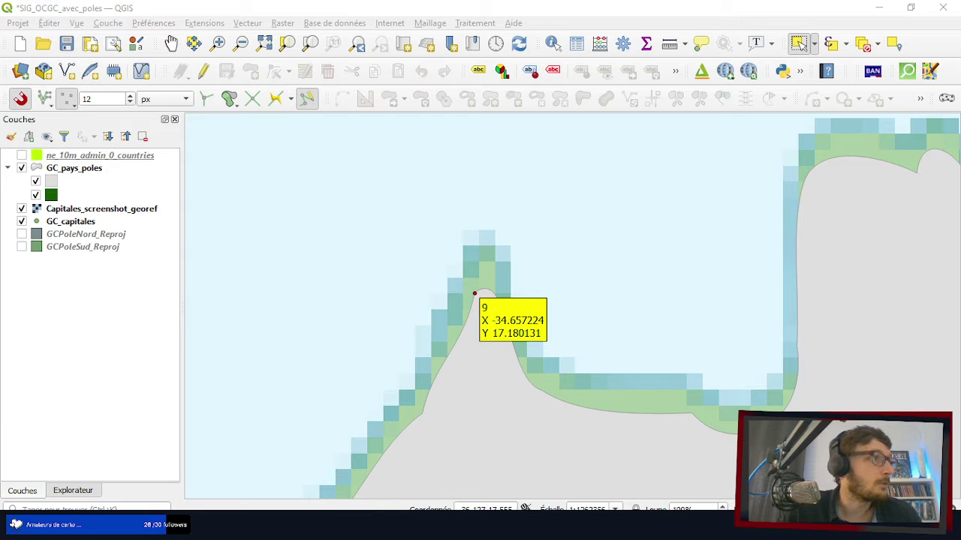
# - Enlarge the control point table and review the residuals of all points
pyautogui.moveTo(343, 253); pyautogui.dragTo(478, 5)
pyautogui.scroll(-3, 488, 232)
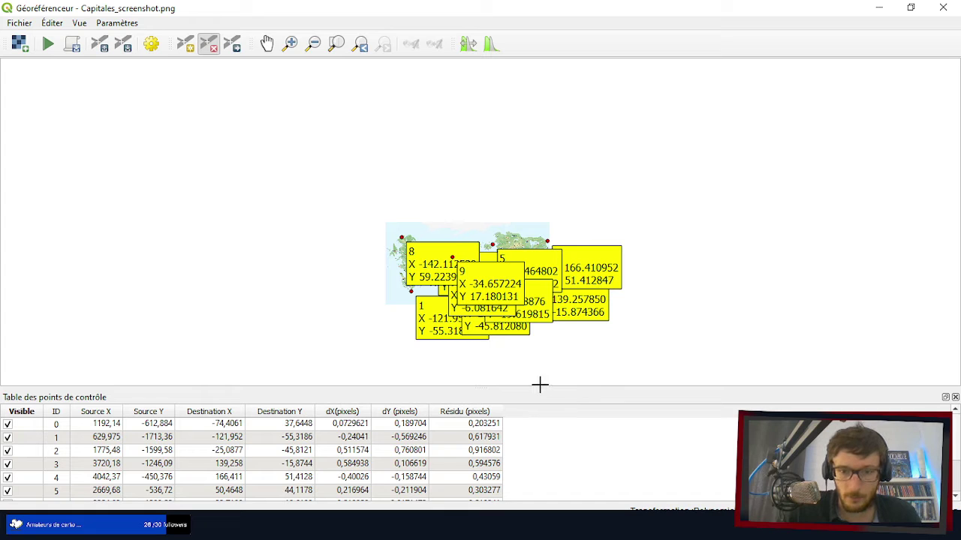
pyautogui.moveTo(540, 387); pyautogui.dragTo(542, 300)
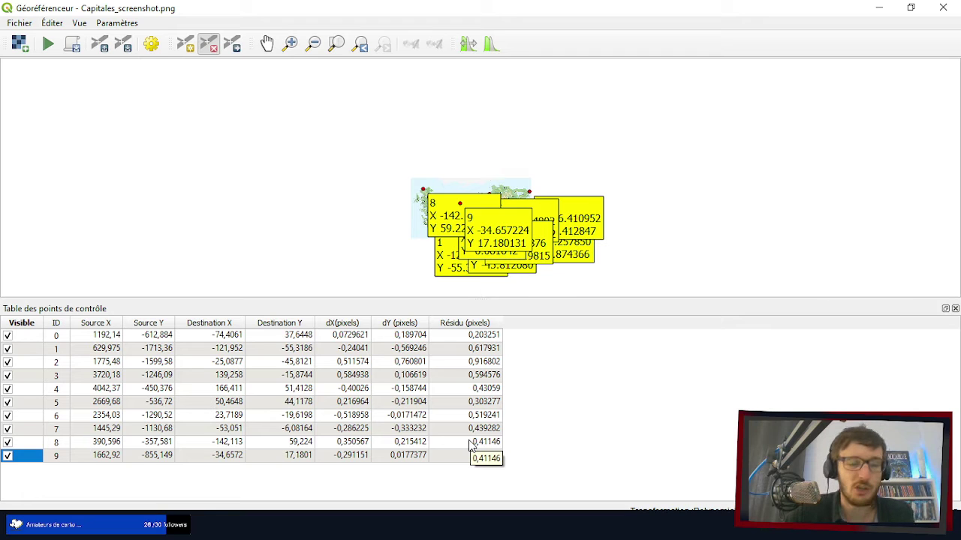
pyautogui.scroll(5, 521, 180)
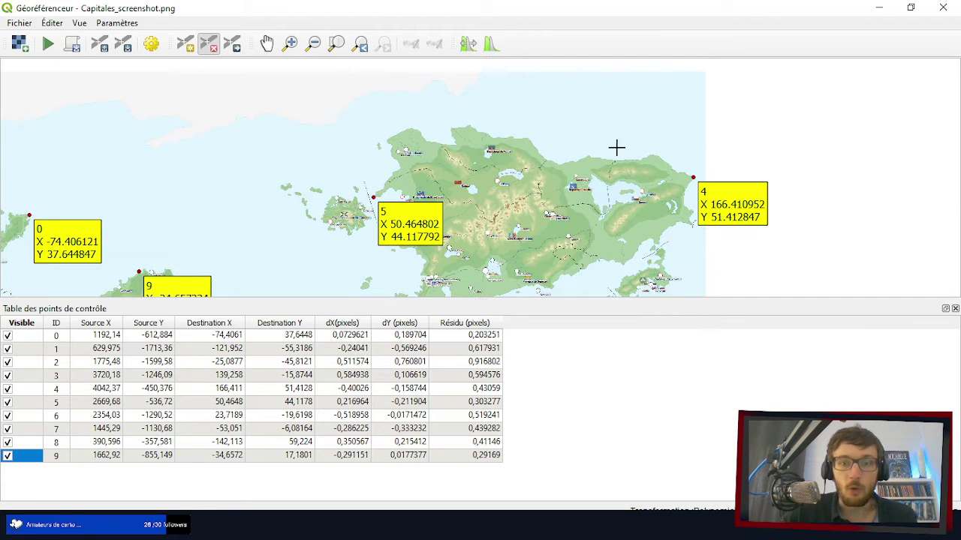
pyautogui.scroll(-6, 670, 144)
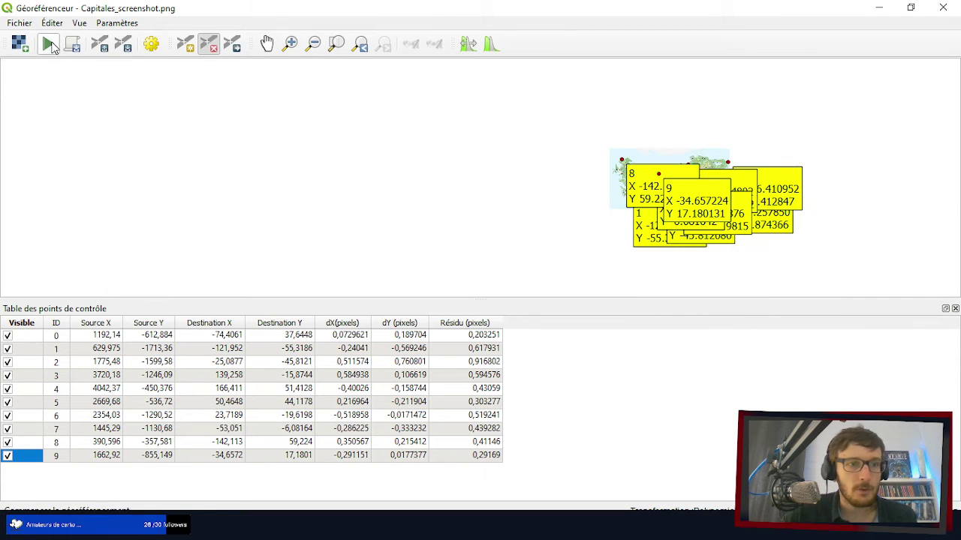
# - Remove the old Capitales_screenshot_georef layer and rerun the georeferencing with the updated control points
pyautogui.doubleClick(648, 16)
pyautogui.click(763, 21)
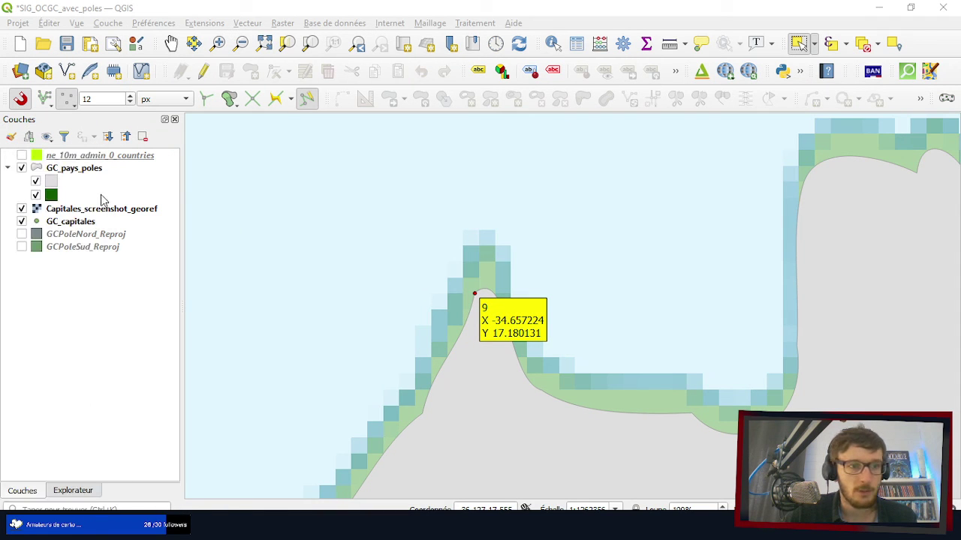
pyautogui.click(84, 214)
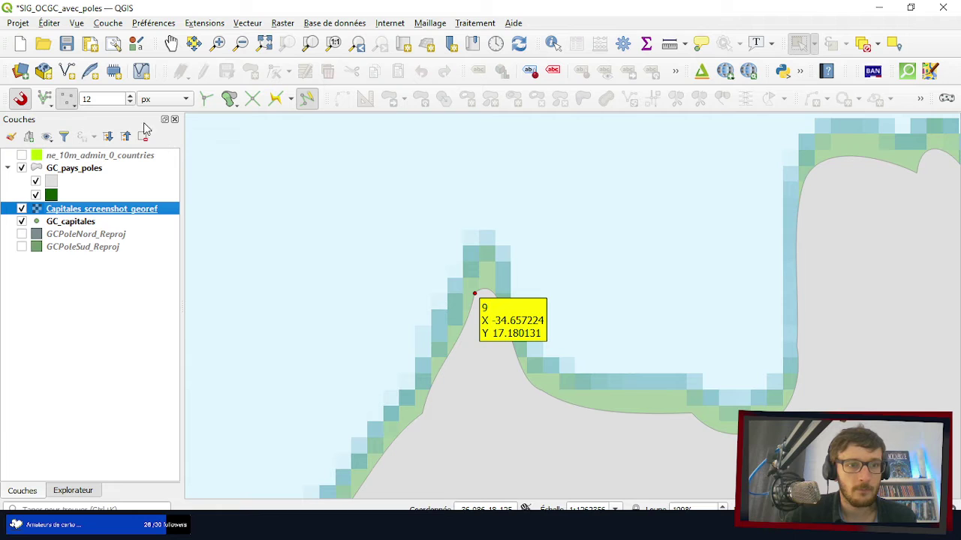
pyautogui.click(142, 135)
pyautogui.click(469, 281)
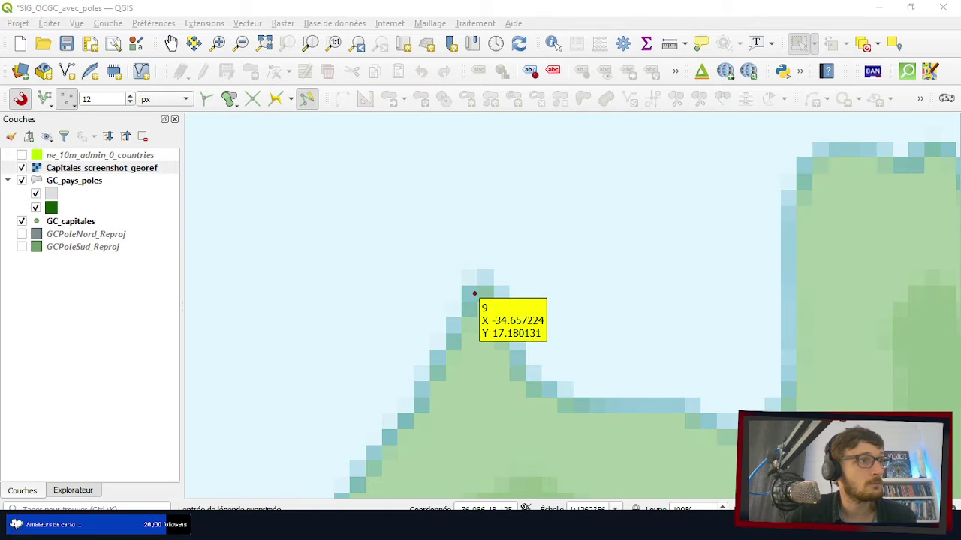
# - Move the new Capitales_screenshot_georef layer below GC_capitales and check its coastline alignment around X -34.66, Y 17.18
pyautogui.scroll(-1, 439, 338)
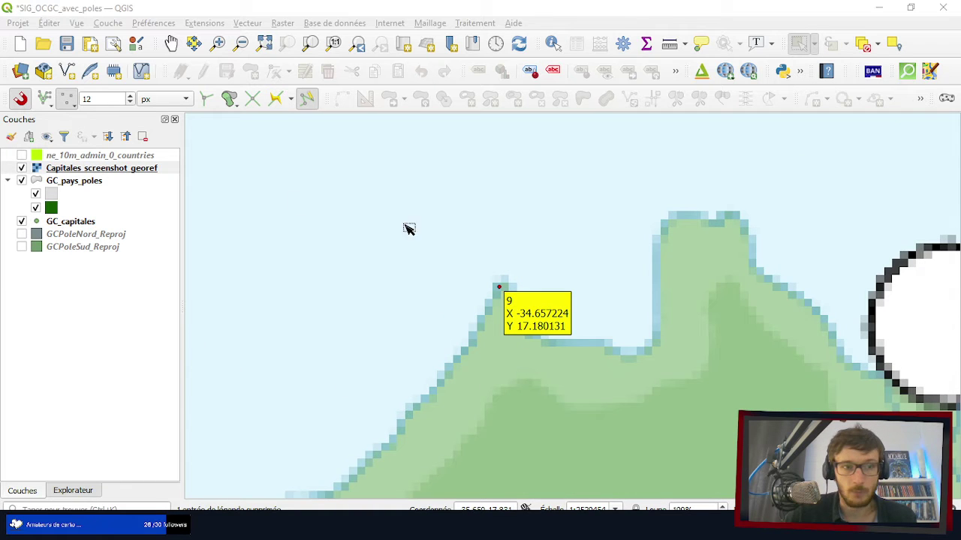
pyautogui.click(88, 170)
pyautogui.moveTo(93, 199); pyautogui.dragTo(112, 229)
pyautogui.scroll(-2, 440, 229)
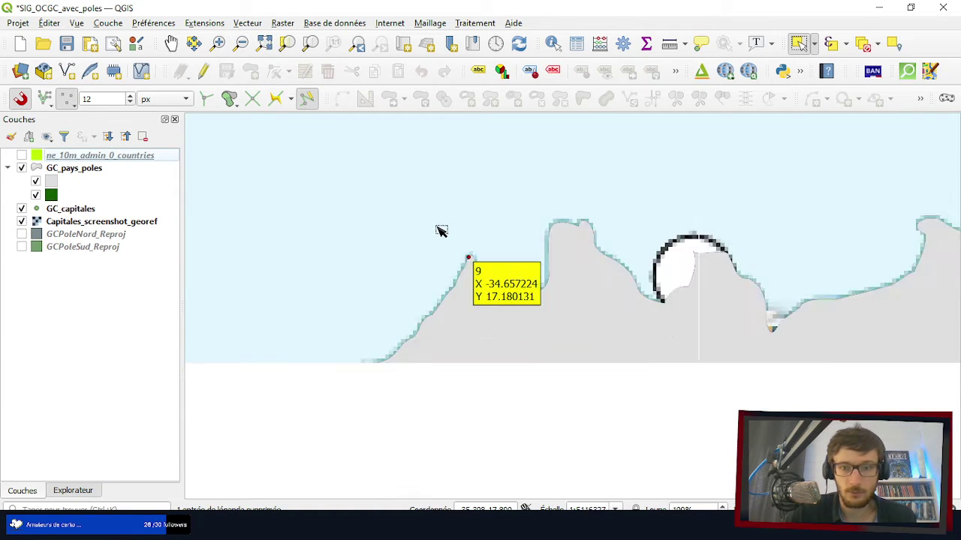
pyautogui.scroll(3, 466, 250)
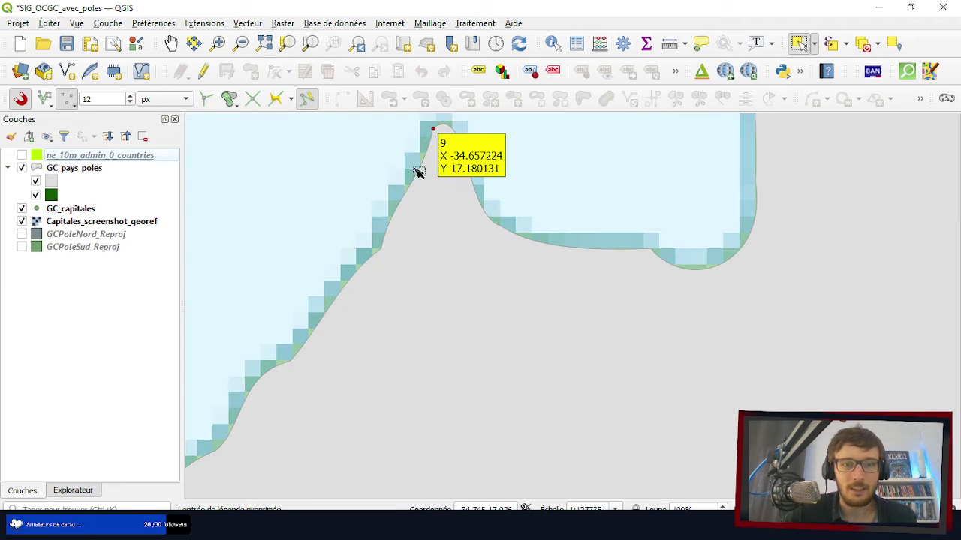
pyautogui.scroll(-2, 493, 296)
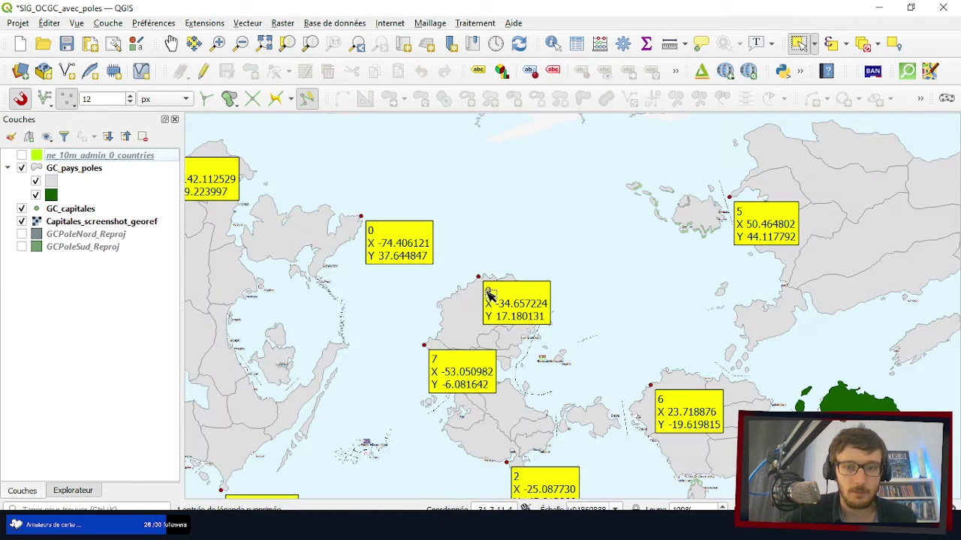
# - Check the raster's coastline alignment on the archipelago west of control point 5 and across the eastern continent
pyautogui.scroll(3, 647, 185)
pyautogui.scroll(-2, 620, 258)
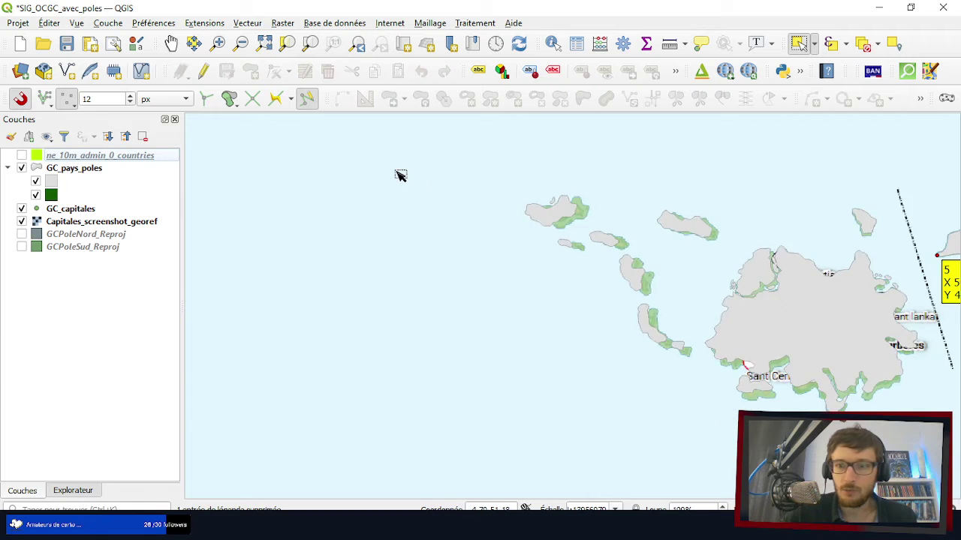
pyautogui.scroll(1, 629, 261)
pyautogui.scroll(-1, 465, 304)
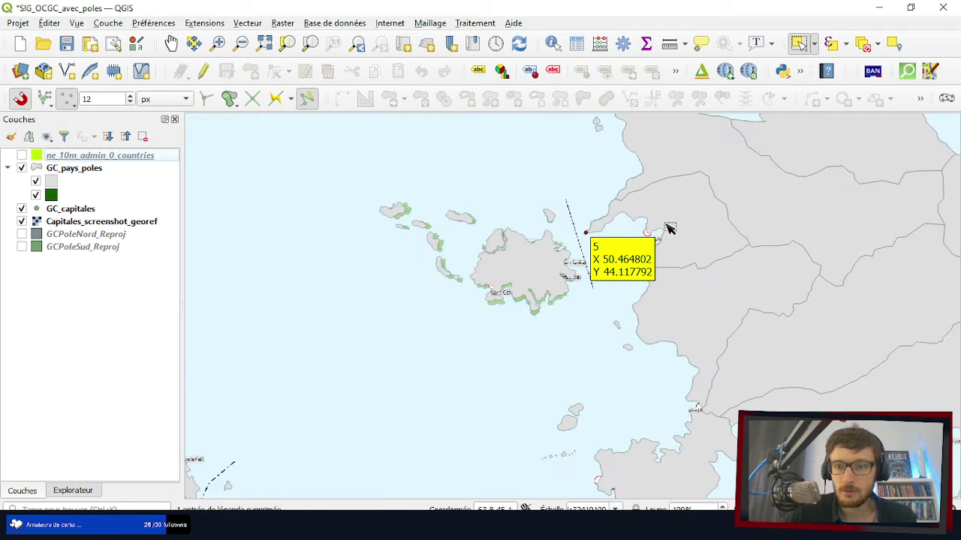
pyautogui.scroll(1, 677, 174)
pyautogui.scroll(-2, 495, 253)
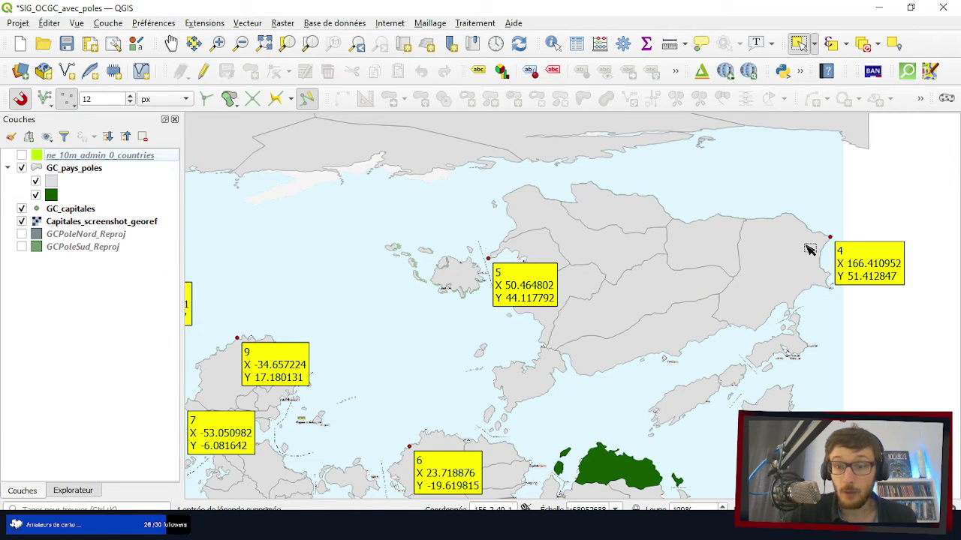
pyautogui.scroll(-1, 833, 248)
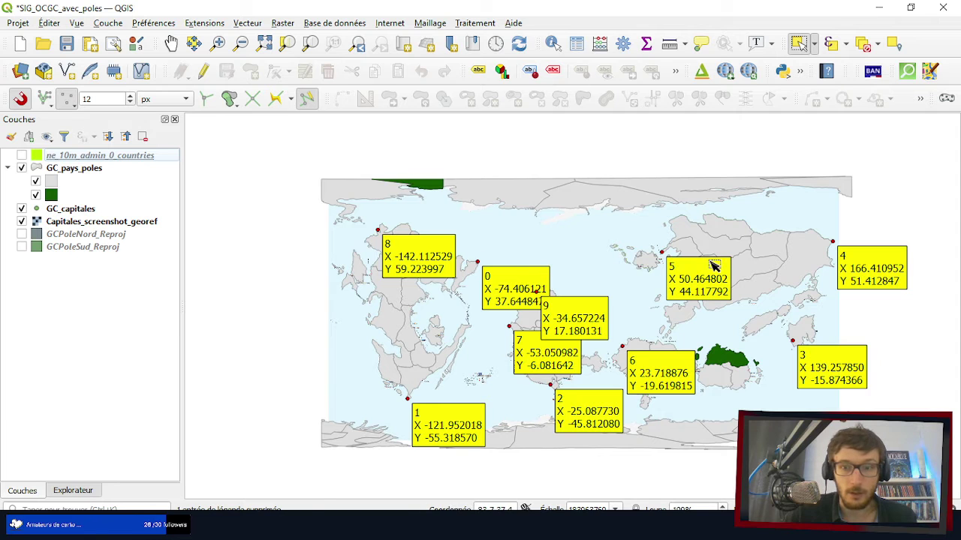
pyautogui.scroll(4, 713, 266)
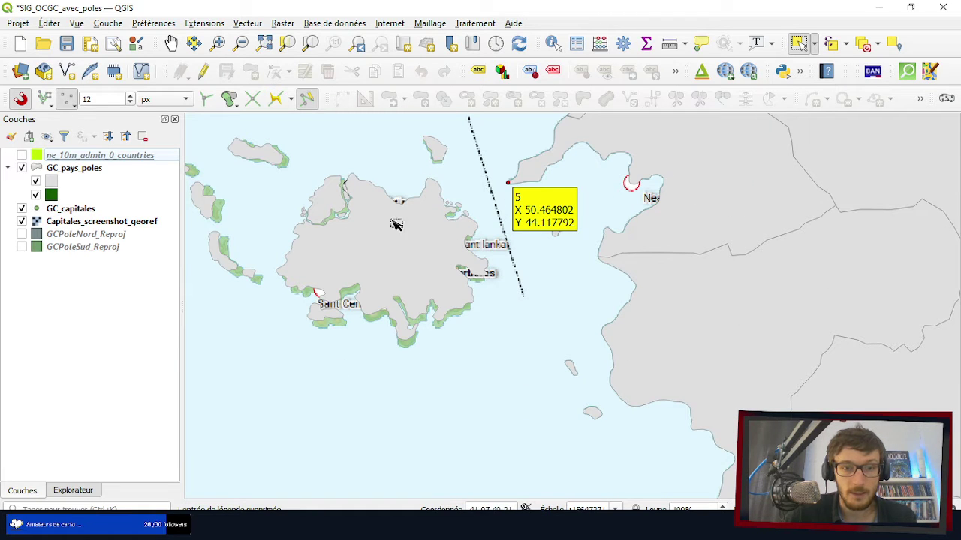
# - Compare the raster with GC_pays_poles along the western peninsula, the Tora Shima islands and Prince Edward Island
pyautogui.scroll(-3, 547, 204)
pyautogui.scroll(4, 365, 197)
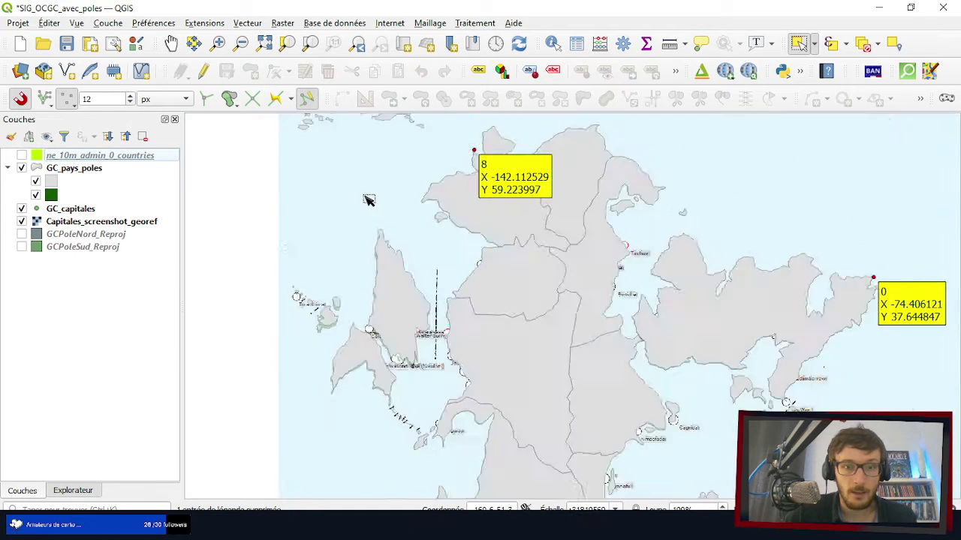
pyautogui.scroll(1, 485, 221)
pyautogui.scroll(-3, 521, 187)
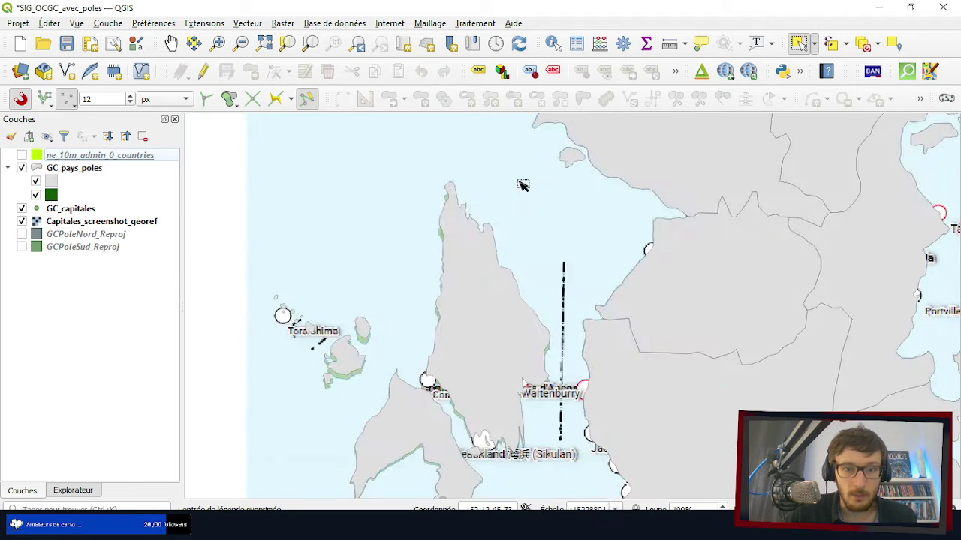
pyautogui.scroll(1, 469, 315)
pyautogui.scroll(1, 499, 274)
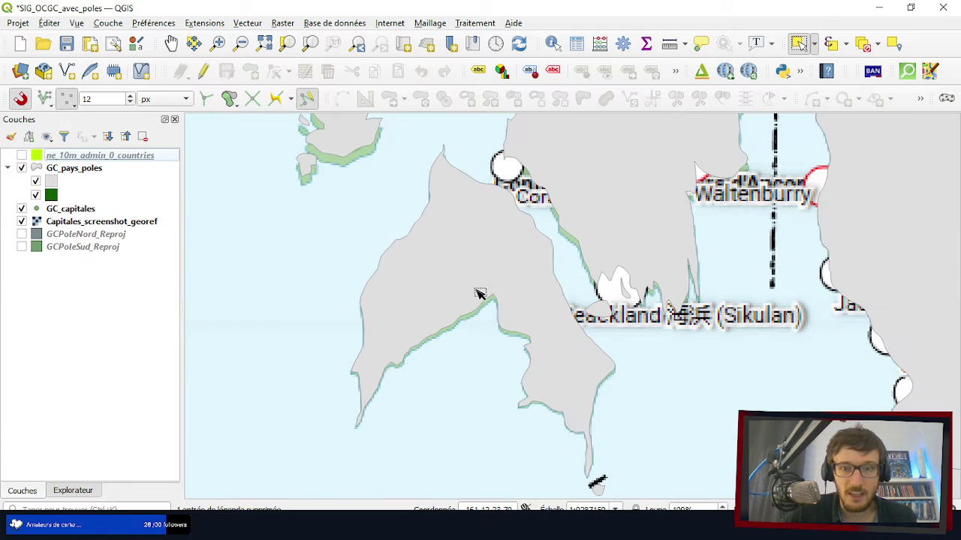
pyautogui.scroll(-1, 450, 274)
pyautogui.scroll(-1, 430, 227)
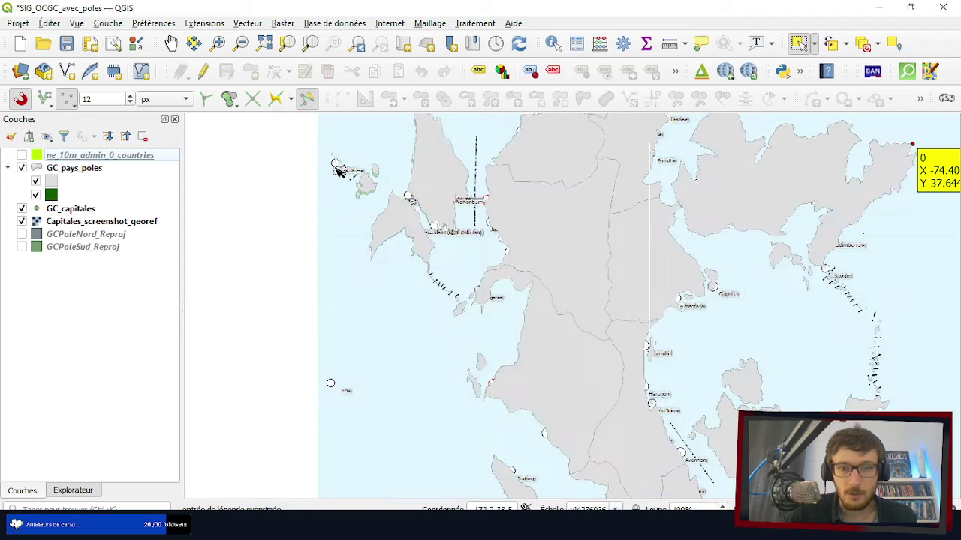
pyautogui.scroll(-3, 526, 315)
pyautogui.scroll(5, 686, 453)
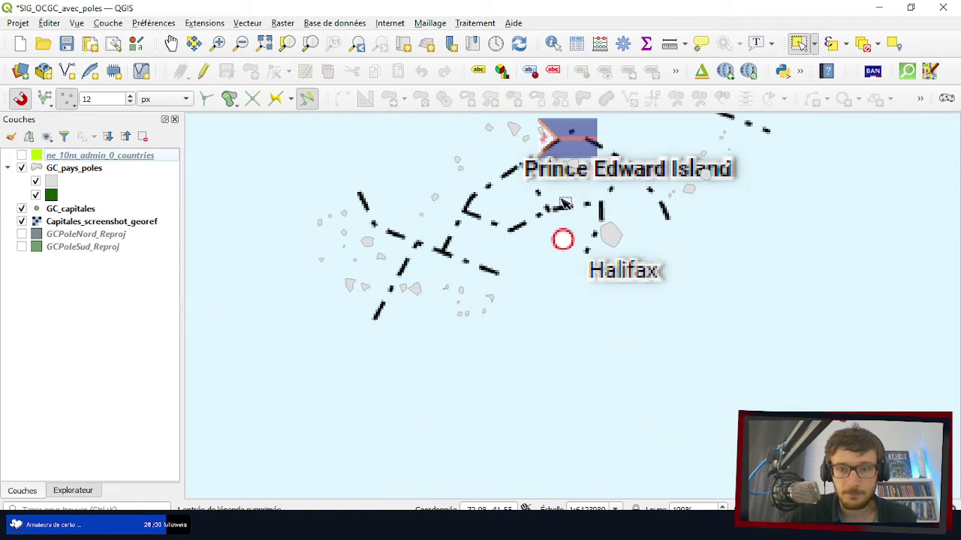
pyautogui.scroll(-5, 675, 244)
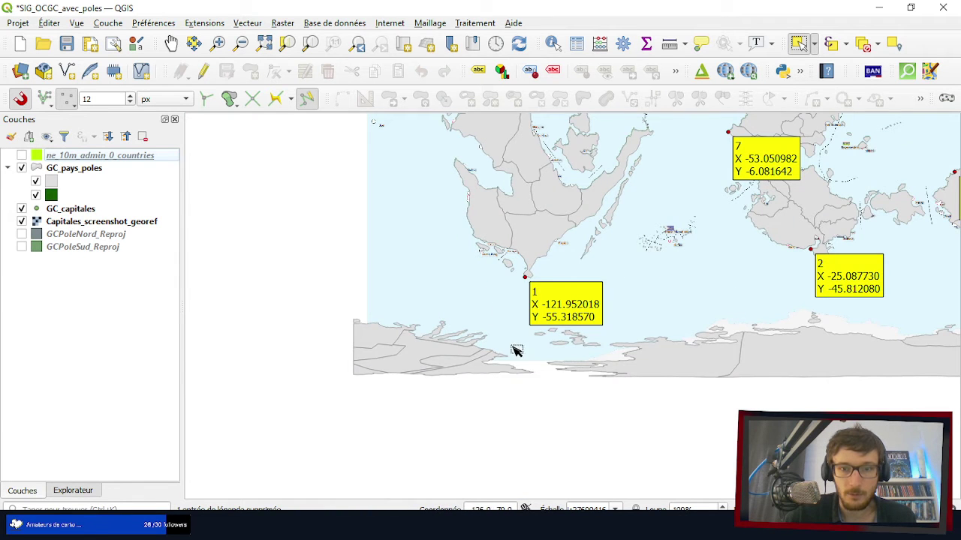
# - Recheck the coastline offset around the Tora Shima islands and the neighbouring peninsula near Waltenburry
pyautogui.scroll(-1, 515, 350)
pyautogui.scroll(5, 480, 208)
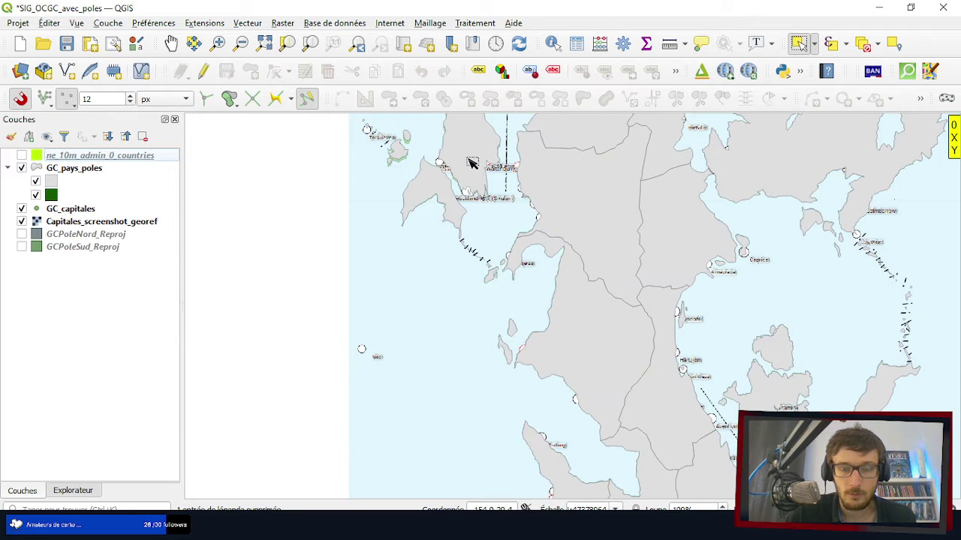
pyautogui.scroll(2, 470, 162)
pyautogui.scroll(-1, 413, 267)
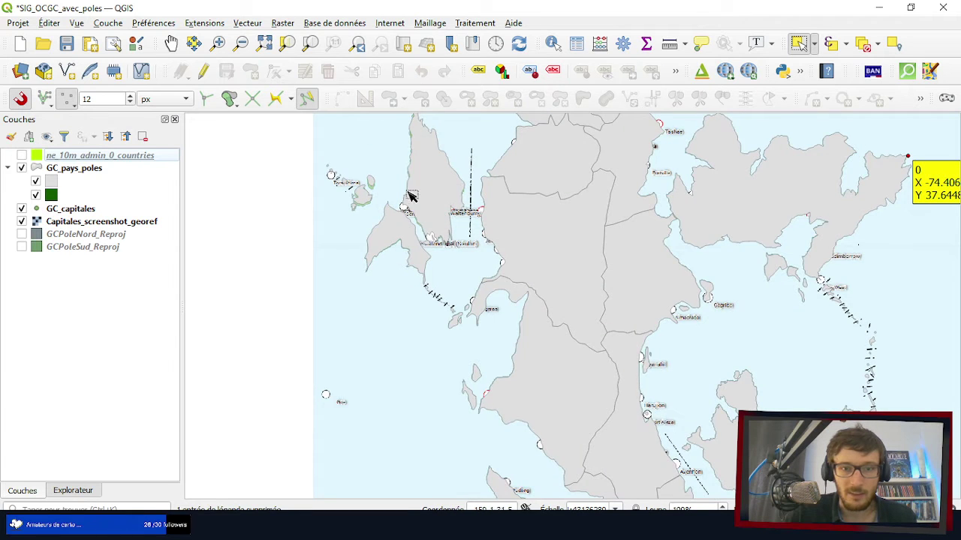
pyautogui.scroll(2, 420, 225)
pyautogui.scroll(-3, 426, 296)
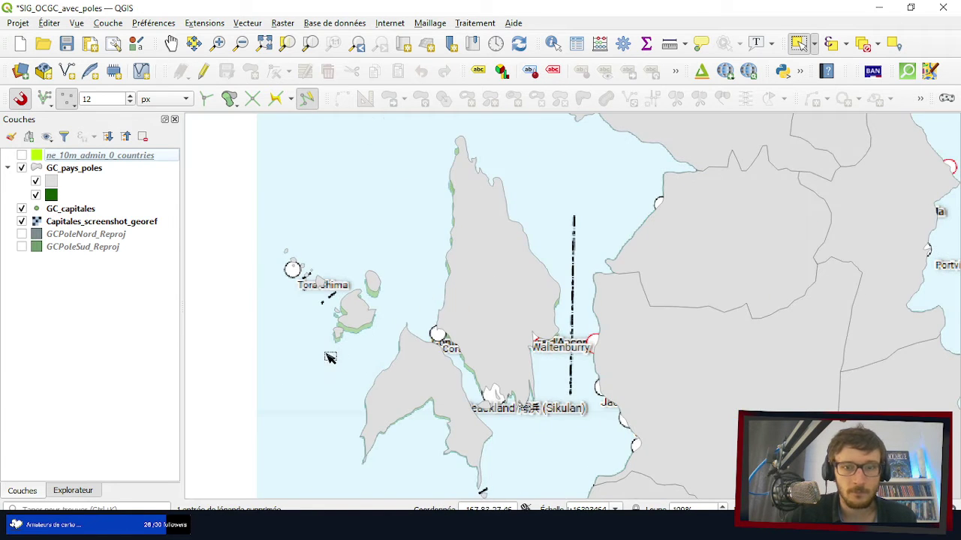
pyautogui.scroll(-1, 329, 351)
pyautogui.scroll(3, 334, 325)
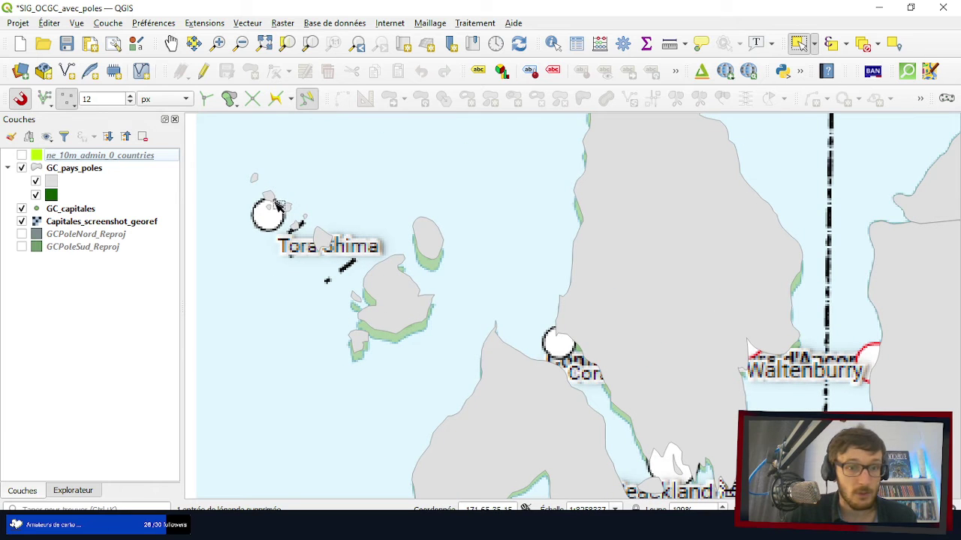
pyautogui.scroll(-4, 248, 319)
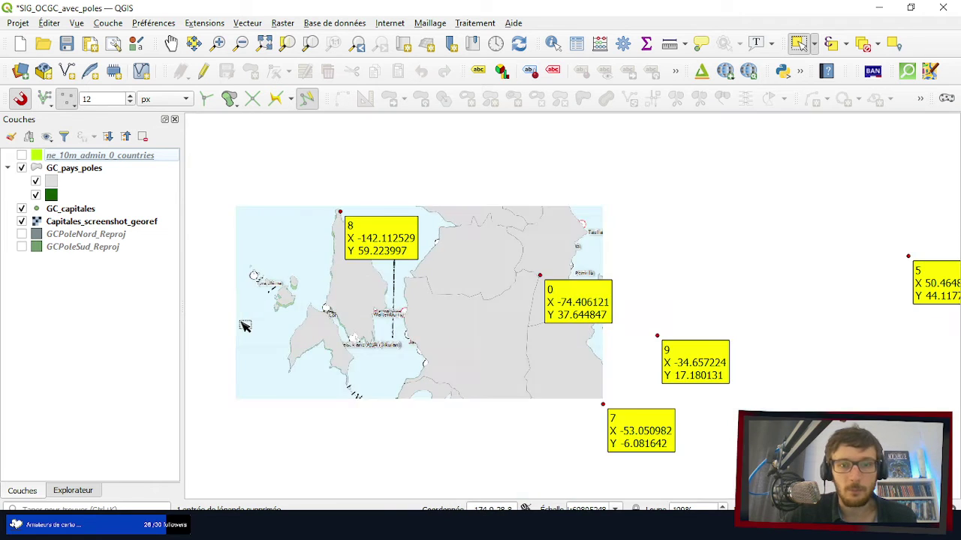
# - Select the GC_pays_poles archipelago west of control point 5 with a polygon selection following the dash-dotted boundary line
pyautogui.scroll(5, 575, 315)
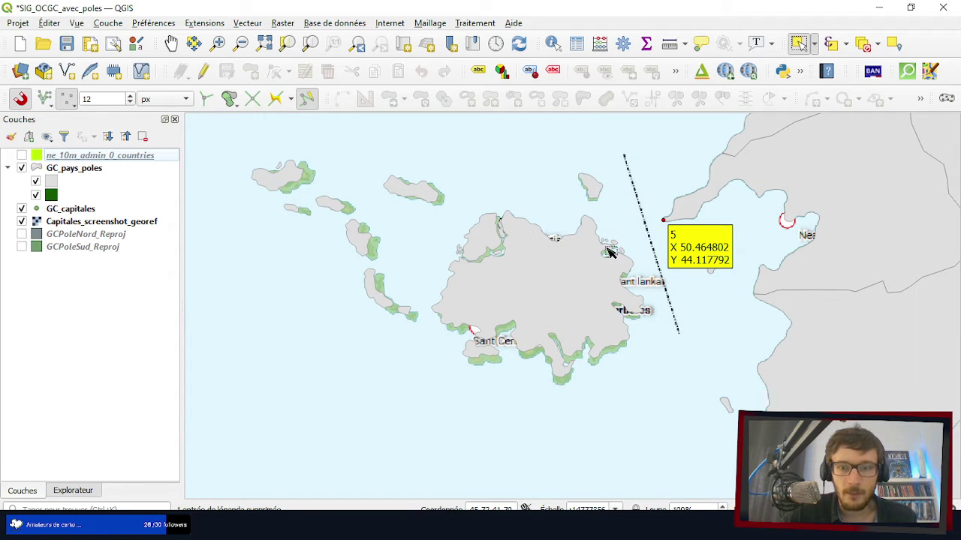
pyautogui.click(75, 168)
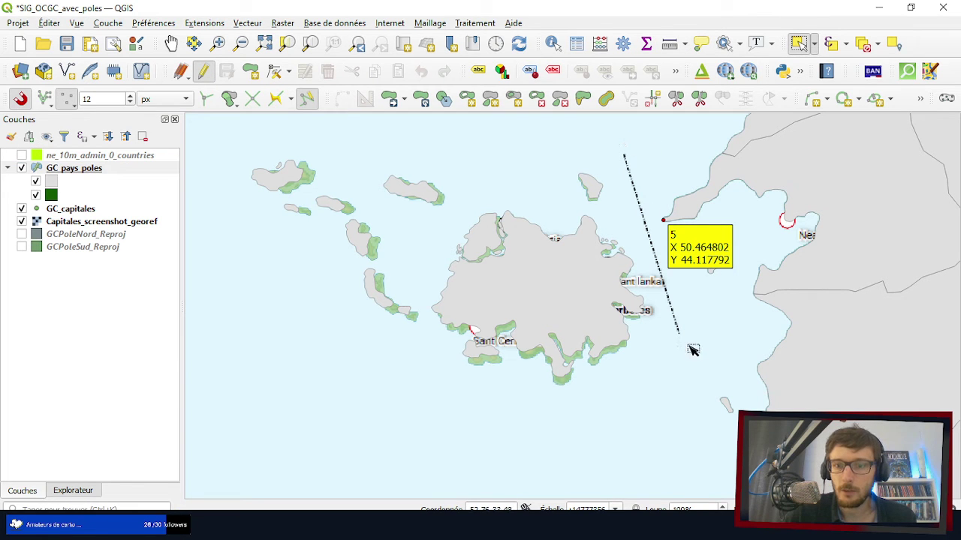
pyautogui.click(816, 45)
pyautogui.click(818, 80)
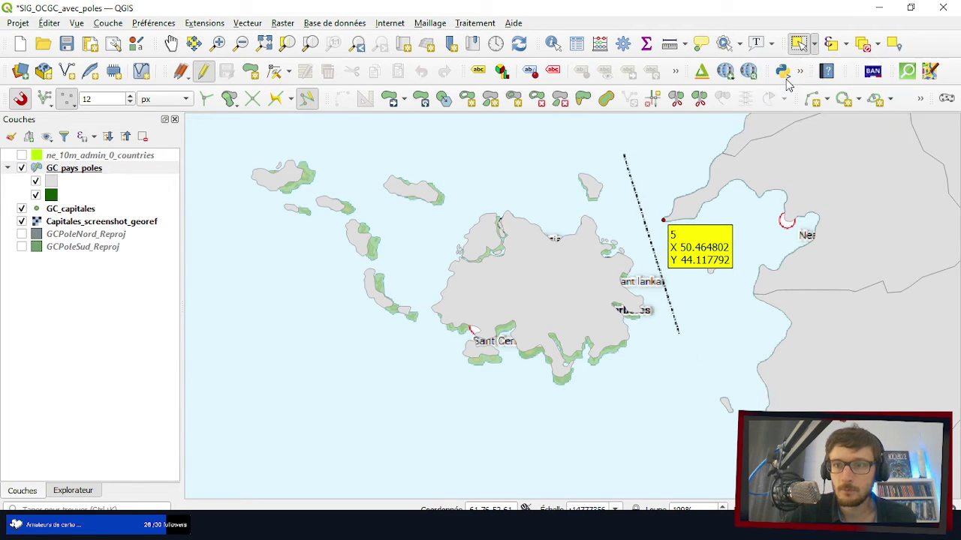
pyautogui.click(623, 139)
pyautogui.click(679, 336)
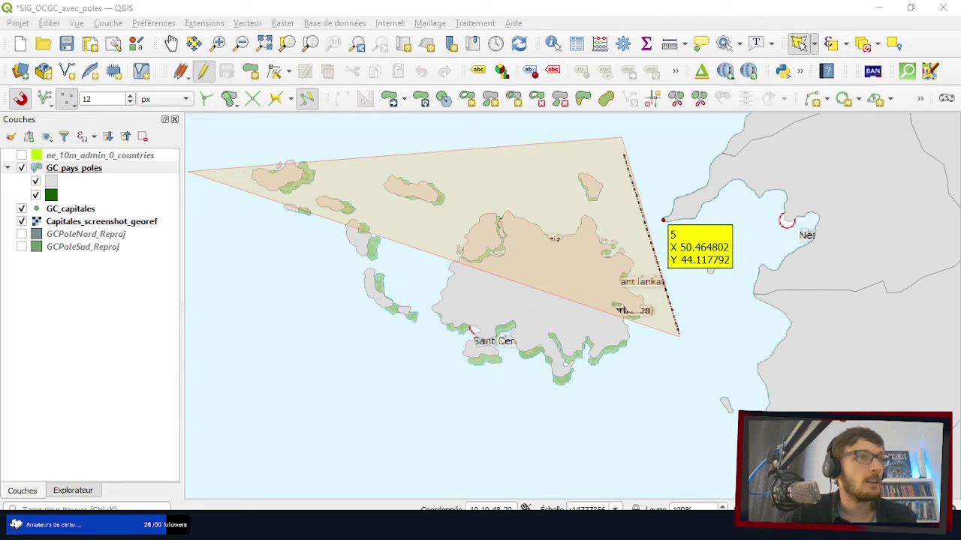
pyautogui.click(619, 392)
pyautogui.click(385, 408)
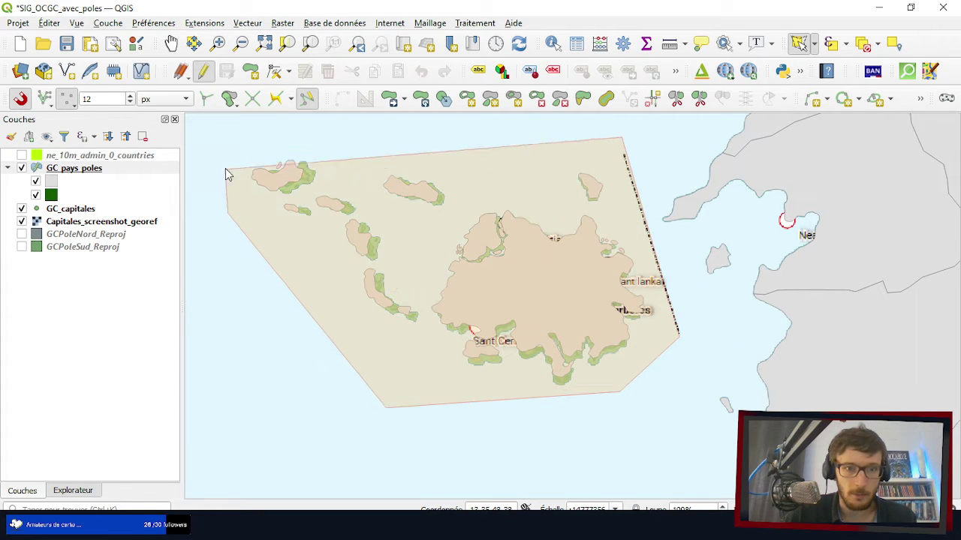
pyautogui.click(227, 144)
pyautogui.click(383, 126)
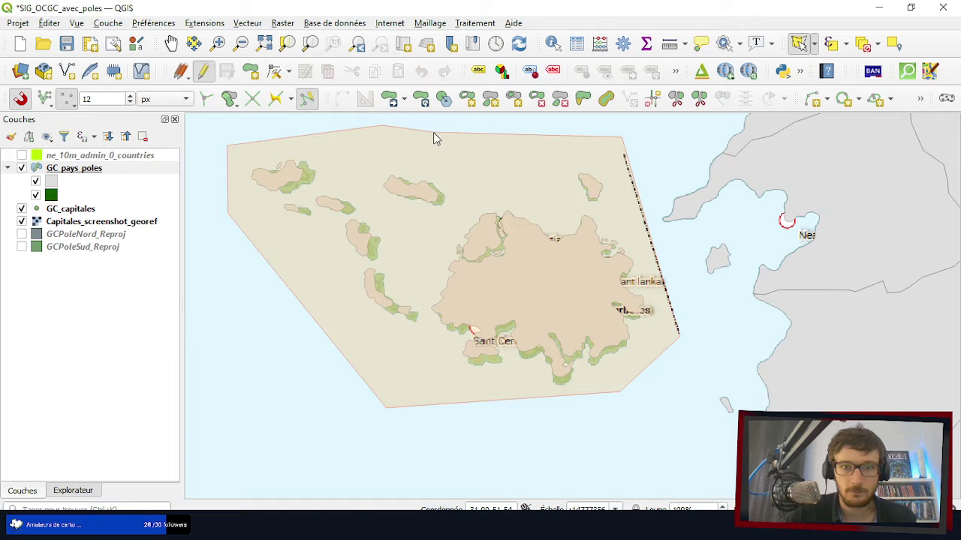
pyautogui.rightClick(433, 133)
# - Move the selected archipelago so the main island's southern tip matches the raster coastline
pyautogui.scroll(2, 663, 346)
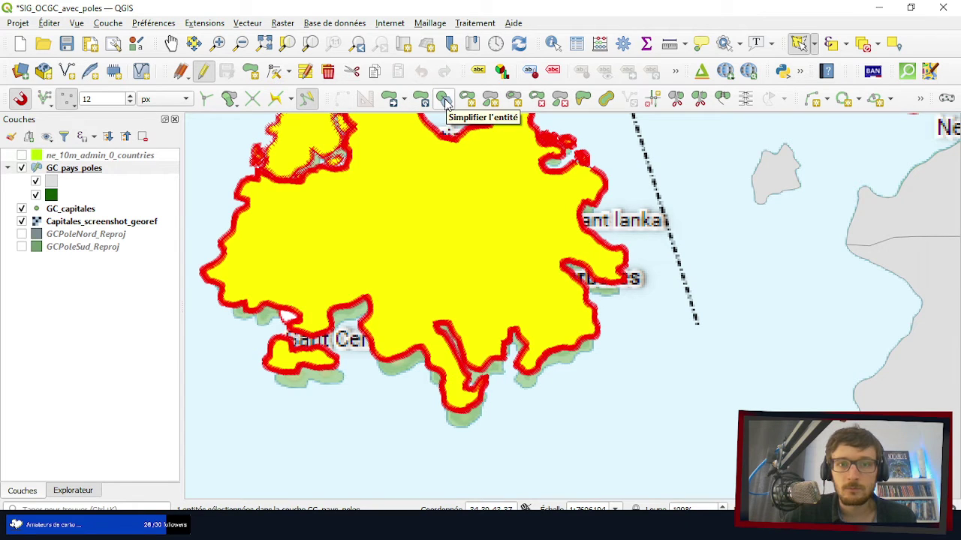
pyautogui.click(394, 101)
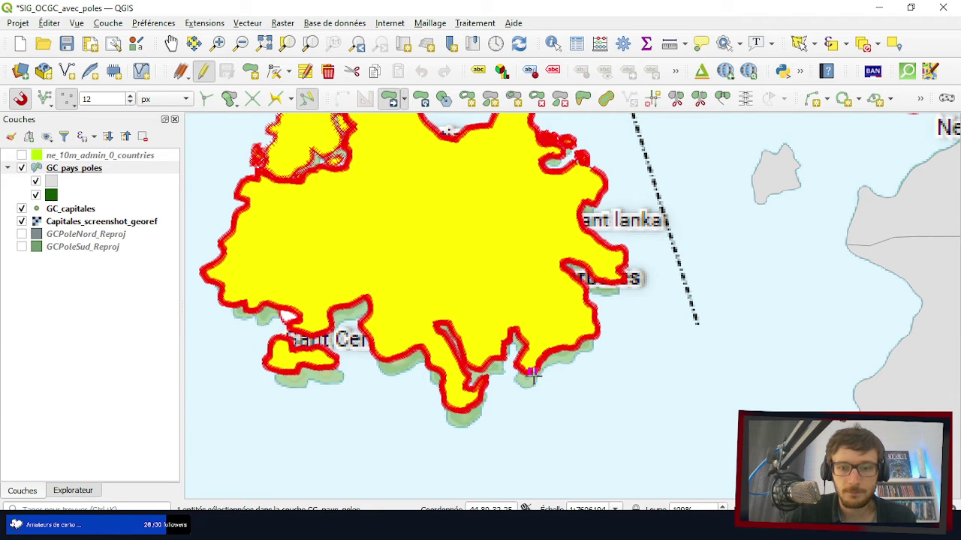
pyautogui.scroll(5, 531, 375)
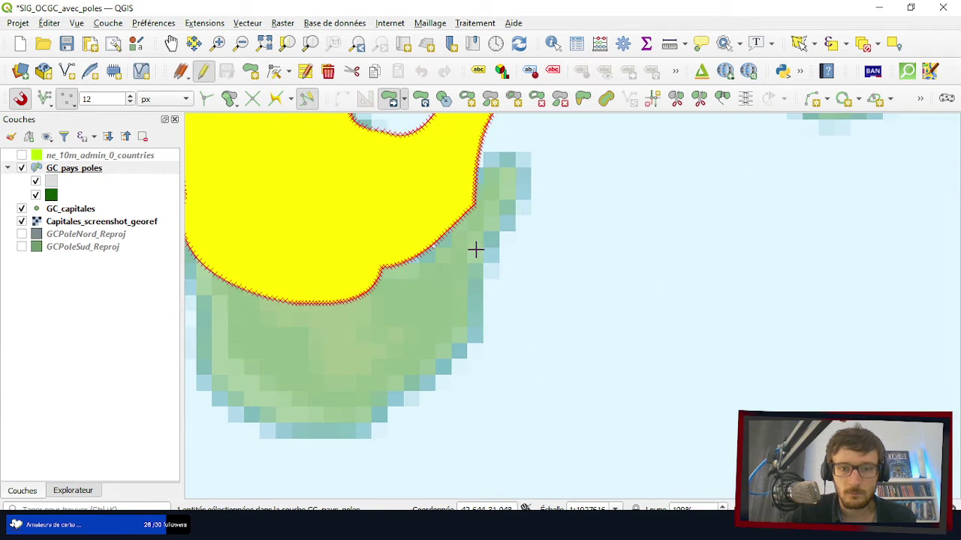
pyautogui.rightClick(477, 330)
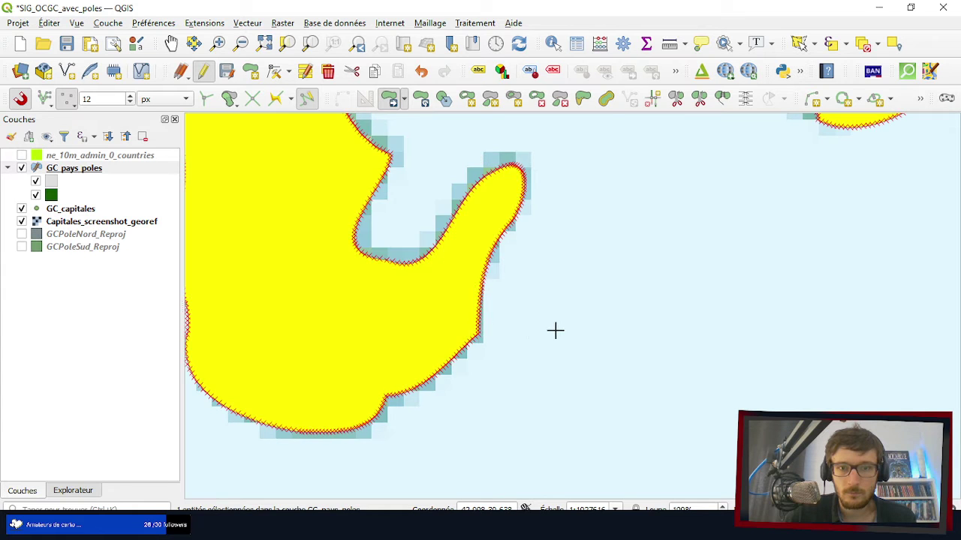
# - Examine how the moved archipelago fits the raster along its southern coast, western islets and northern coast
pyautogui.scroll(-5, 572, 330)
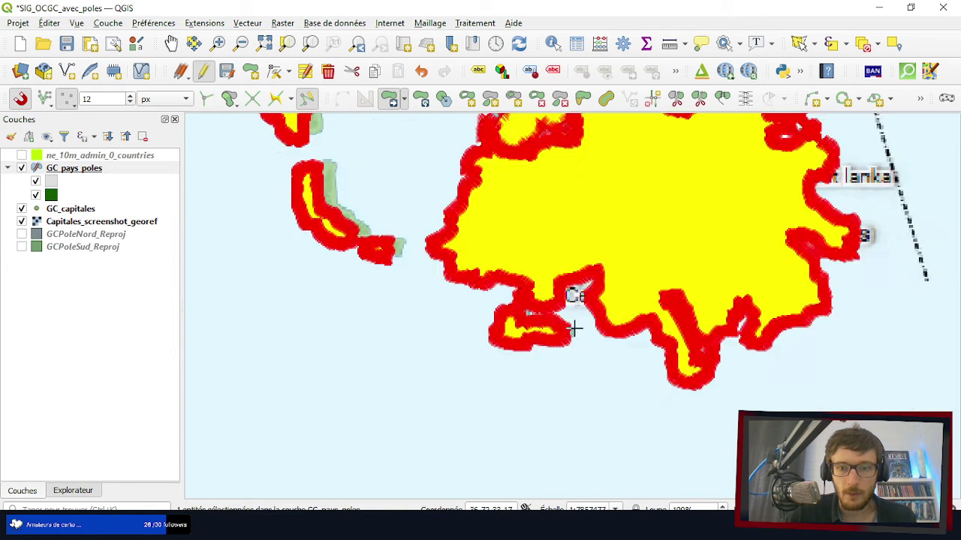
pyautogui.scroll(3, 574, 328)
pyautogui.scroll(-2, 660, 337)
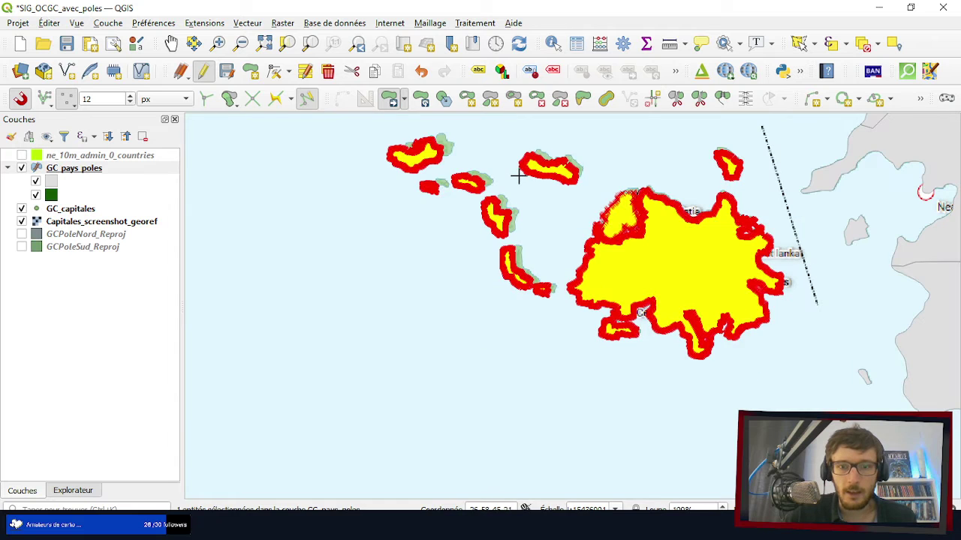
pyautogui.scroll(1, 492, 148)
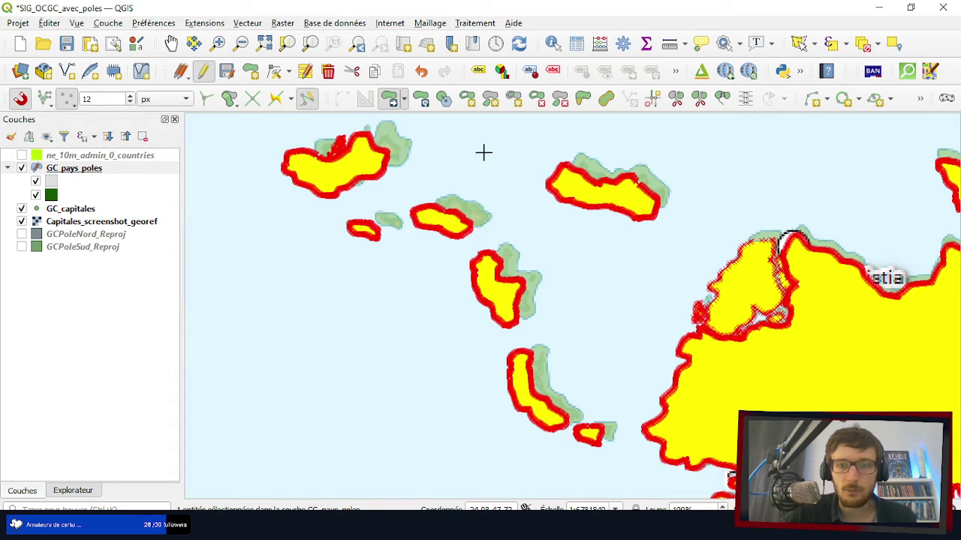
pyautogui.scroll(-1, 487, 154)
pyautogui.scroll(5, 557, 159)
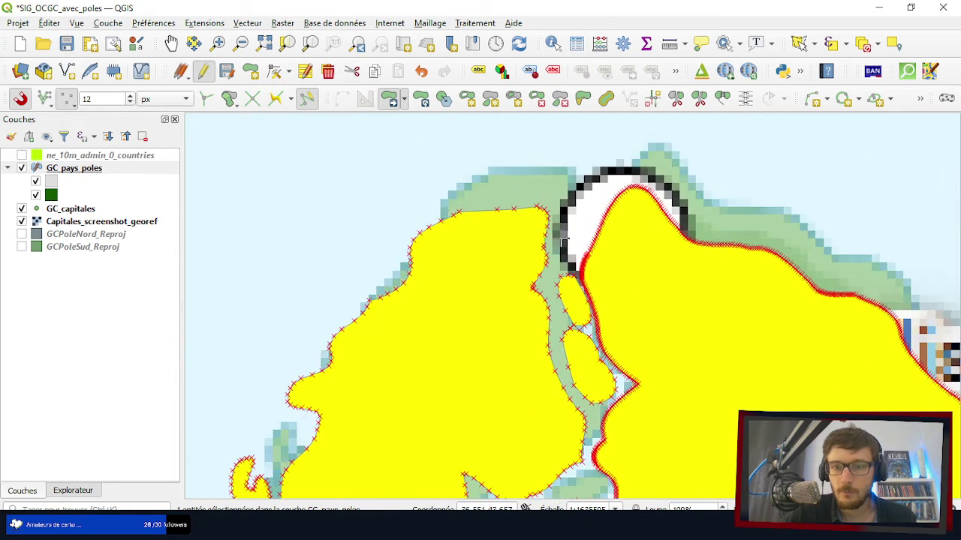
pyautogui.scroll(-2, 432, 193)
pyautogui.scroll(-1, 721, 241)
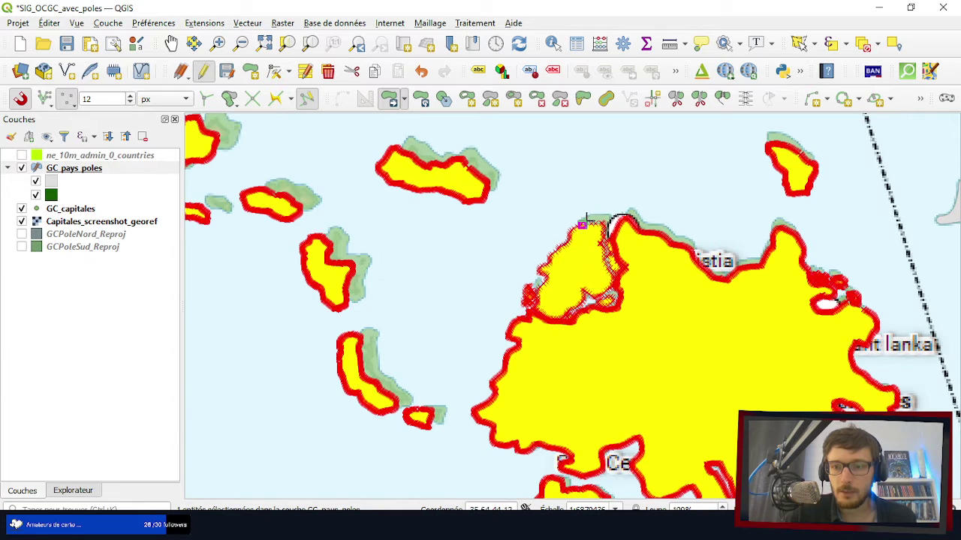
pyautogui.scroll(-1, 752, 227)
# - Shift the selected archipelago slightly north so the main island's northeastern cape fits the raster, and check the overall fit
pyautogui.scroll(6, 773, 206)
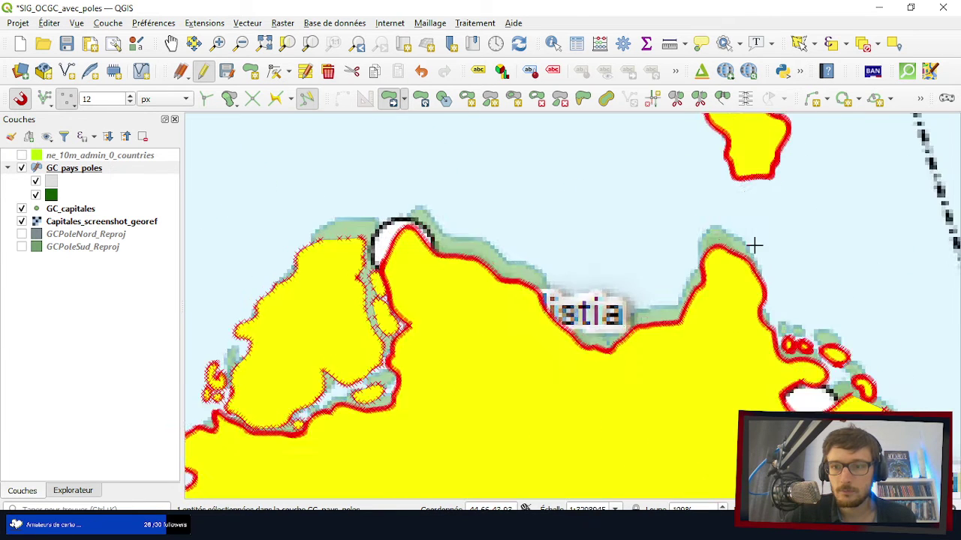
pyautogui.click(642, 240)
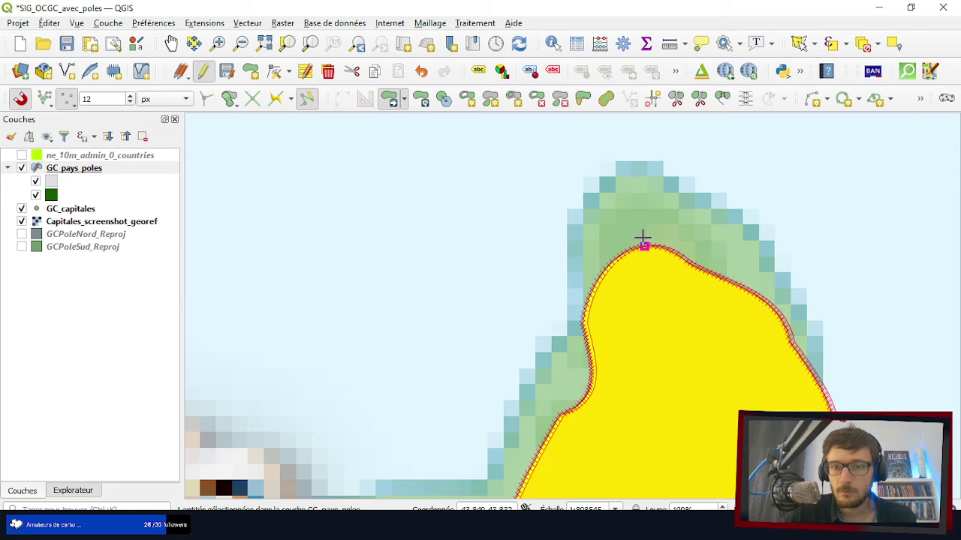
pyautogui.click(637, 185)
pyautogui.scroll(-2, 654, 150)
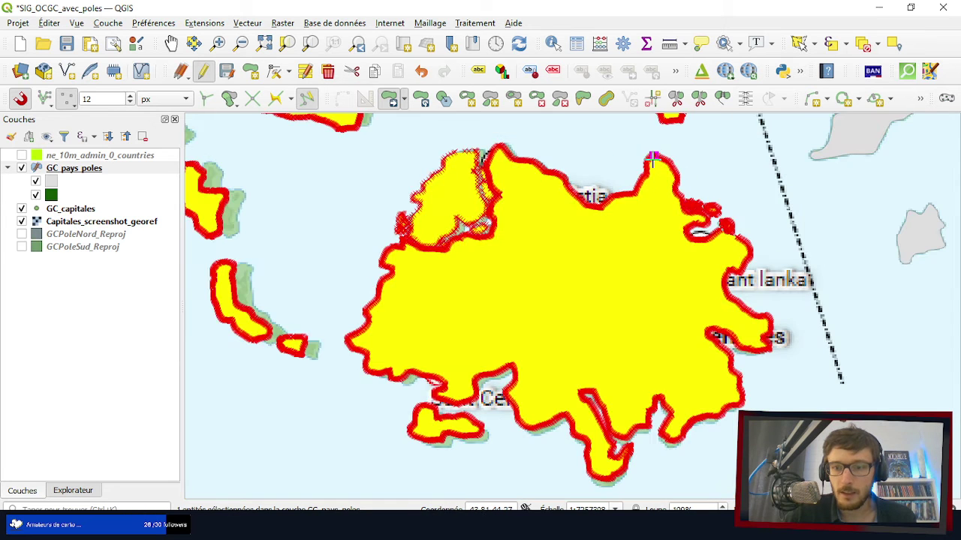
pyautogui.scroll(1, 654, 154)
pyautogui.scroll(-4, 621, 478)
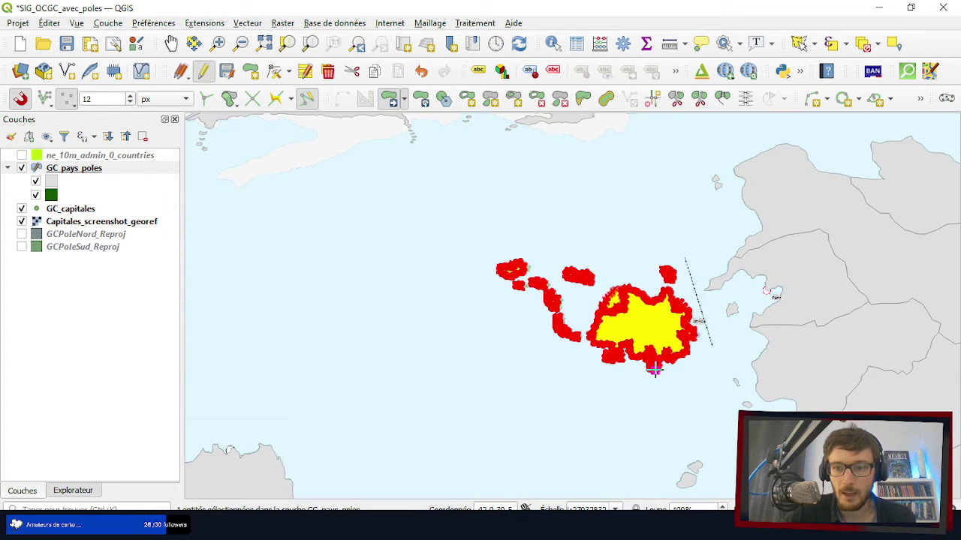
# - Shift the selected archipelago slightly south so the main island's southern tip sits closer to the raster coastline, and check the western islets
pyautogui.scroll(3, 657, 366)
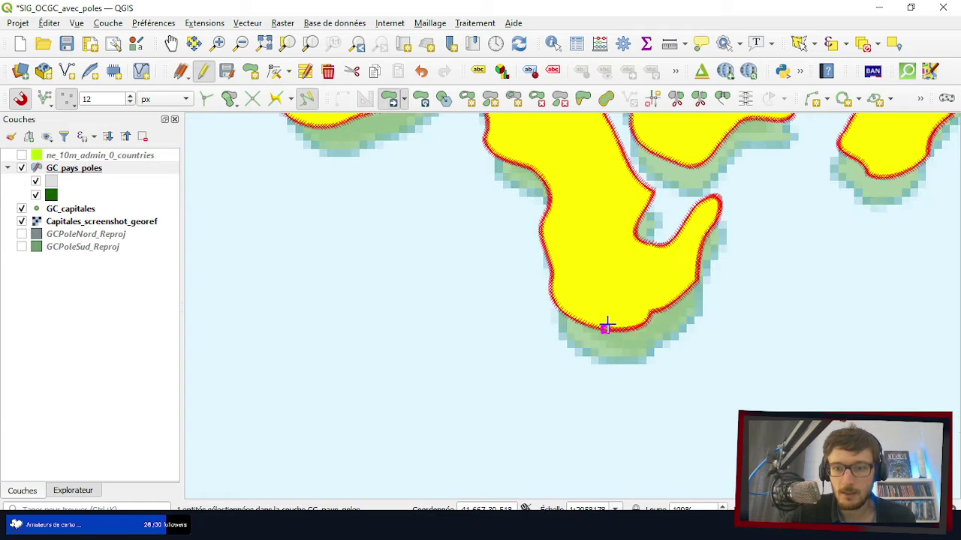
pyautogui.click(606, 326)
pyautogui.click(613, 343)
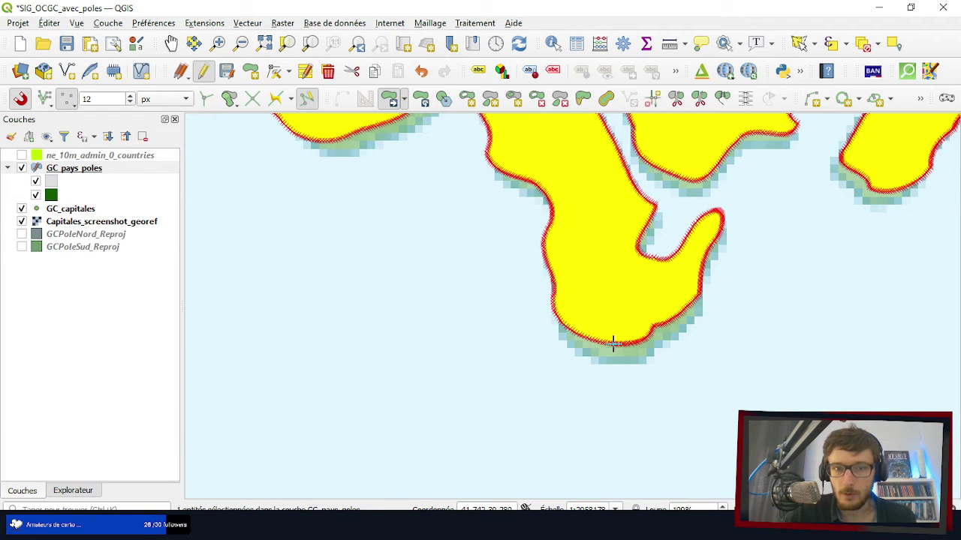
pyautogui.scroll(-4, 676, 349)
pyautogui.scroll(3, 608, 290)
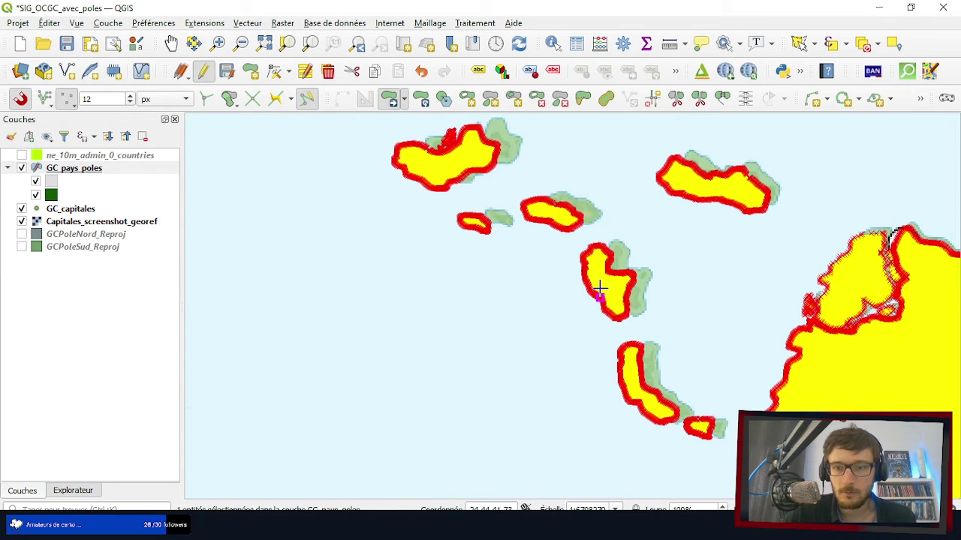
pyautogui.scroll(-1, 510, 186)
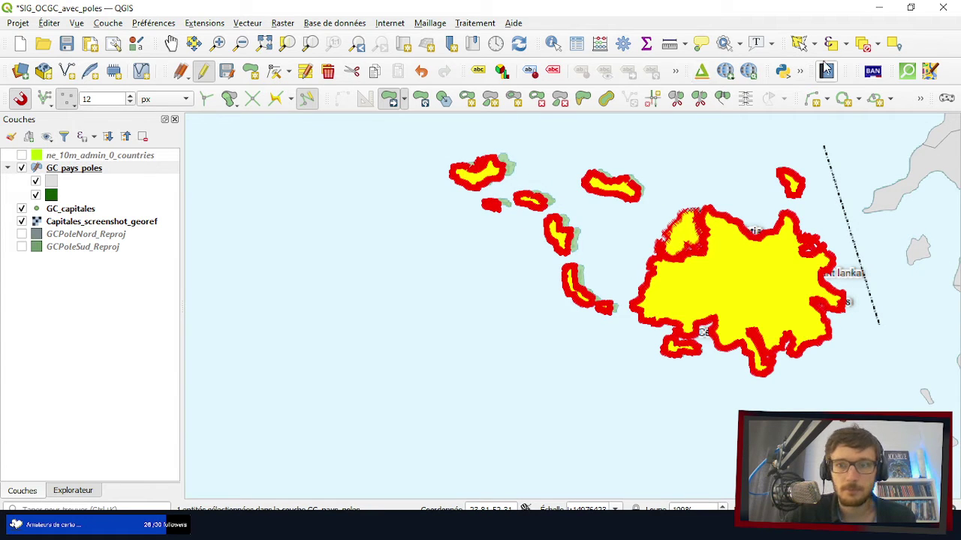
# - Try to select only the western islets with a polygon selection, and clear the selection on all layers
pyautogui.click(798, 42)
pyautogui.click(434, 141)
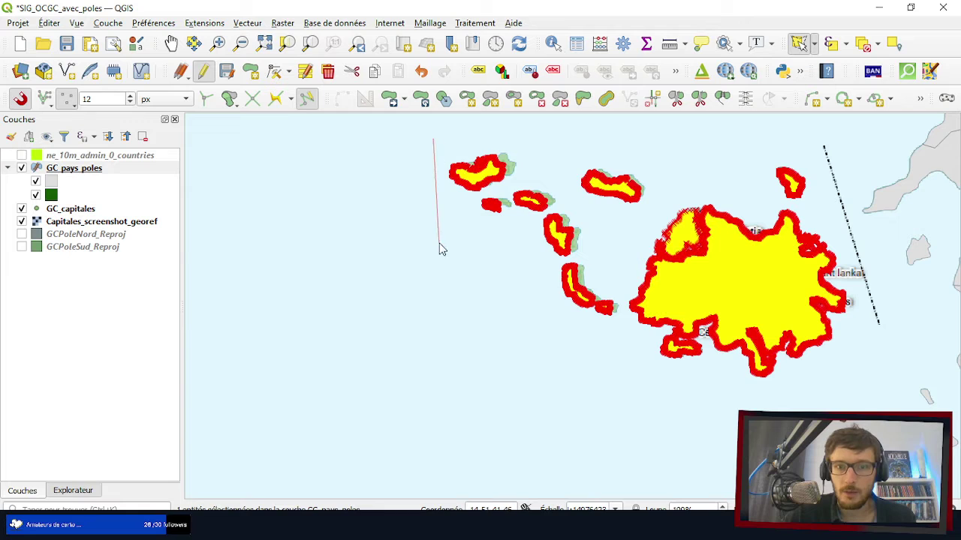
pyautogui.click(460, 350)
pyautogui.click(616, 362)
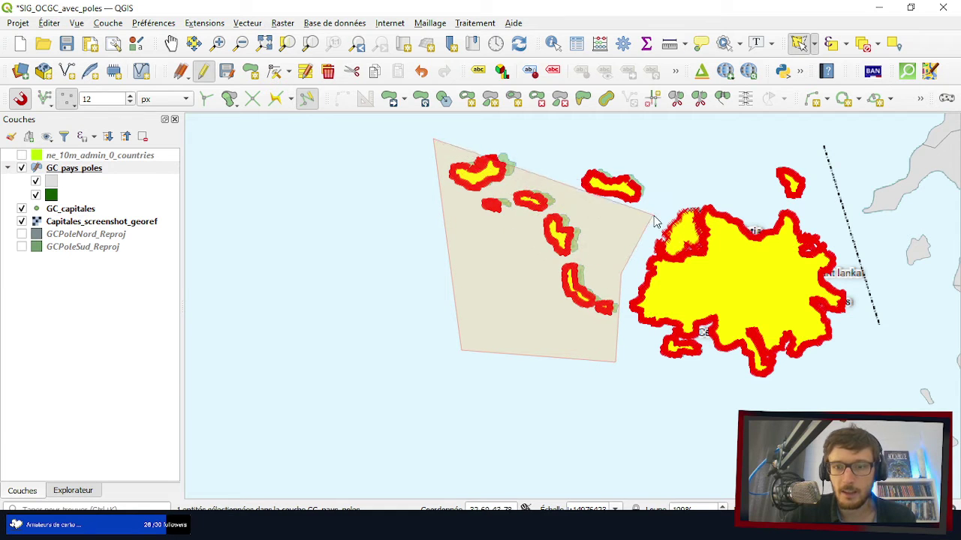
pyautogui.rightClick(669, 164)
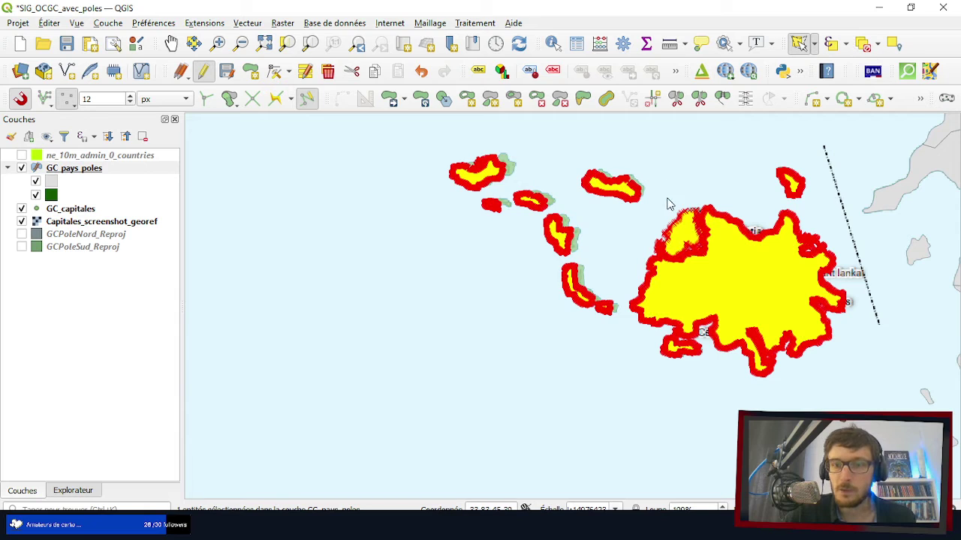
pyautogui.click(655, 226)
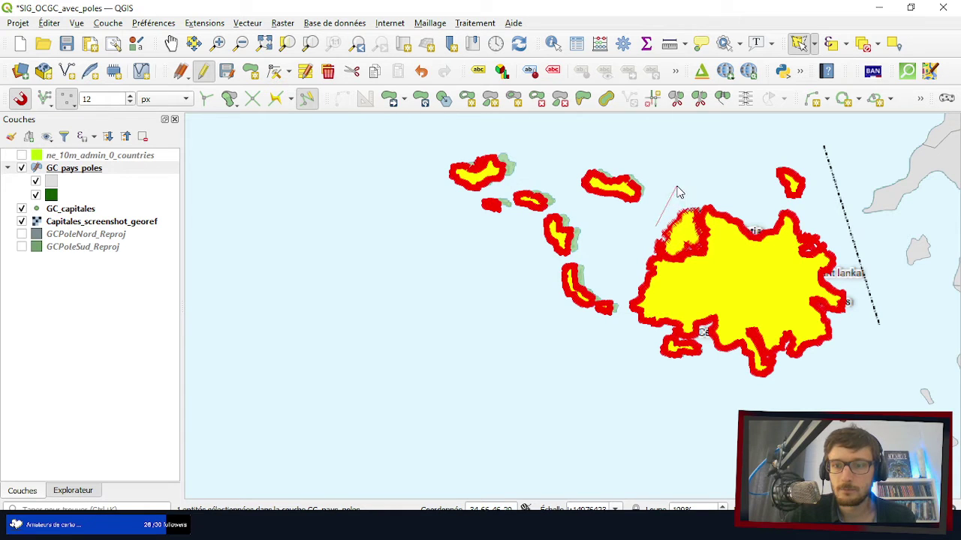
pyautogui.rightClick(680, 194)
pyautogui.click(861, 48)
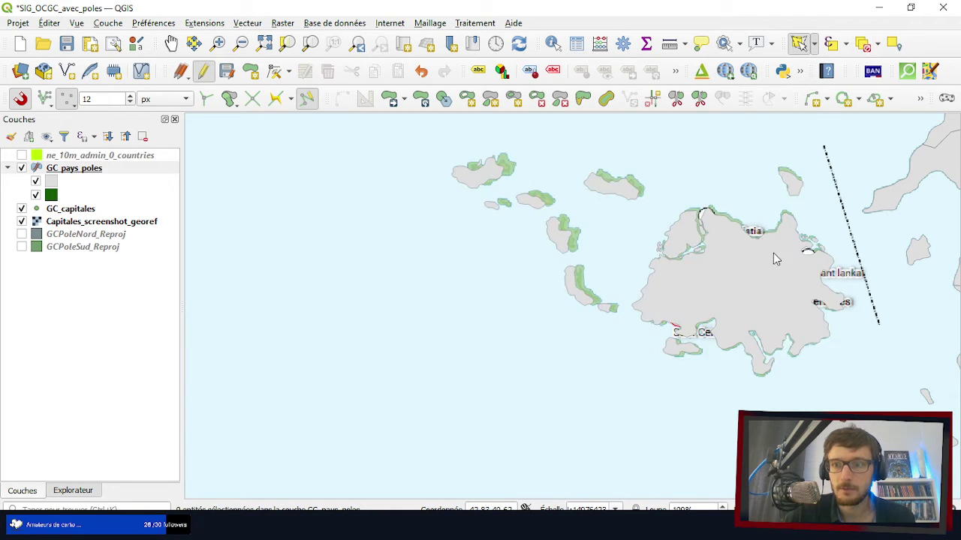
# - Compare the country polygons with the raster around the archipelago, the island kingdom and the coast of the dark green country's continent
pyautogui.scroll(1, 605, 185)
pyautogui.scroll(-3, 605, 185)
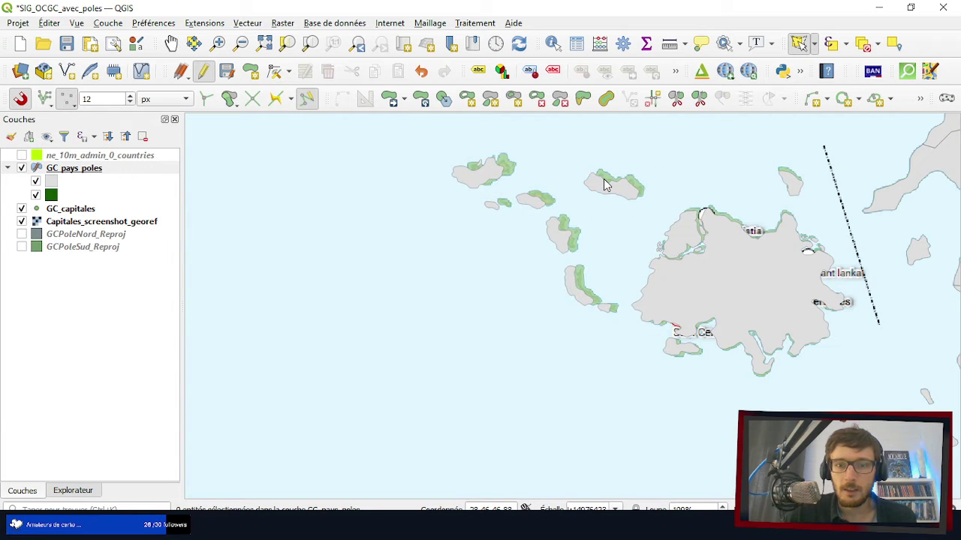
pyautogui.scroll(-3, 605, 185)
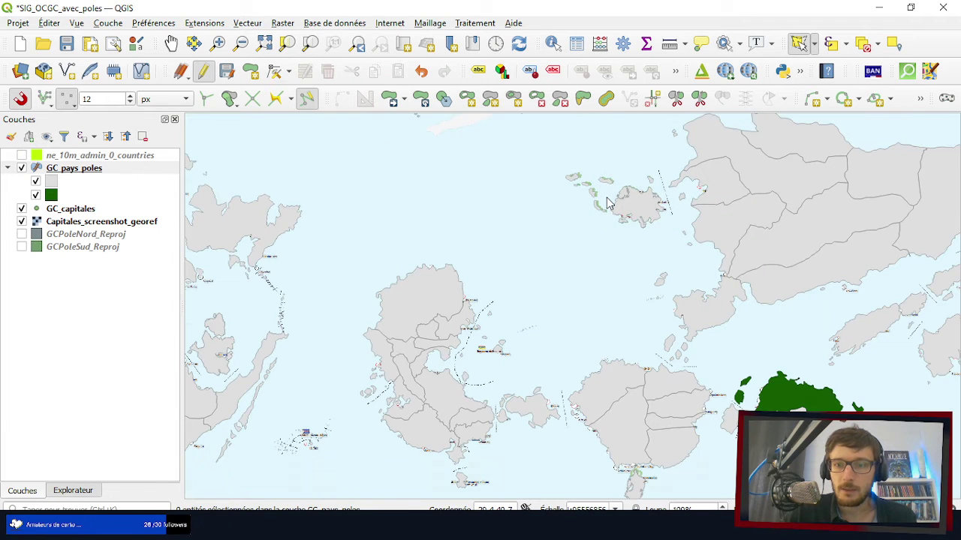
pyautogui.scroll(3, 548, 275)
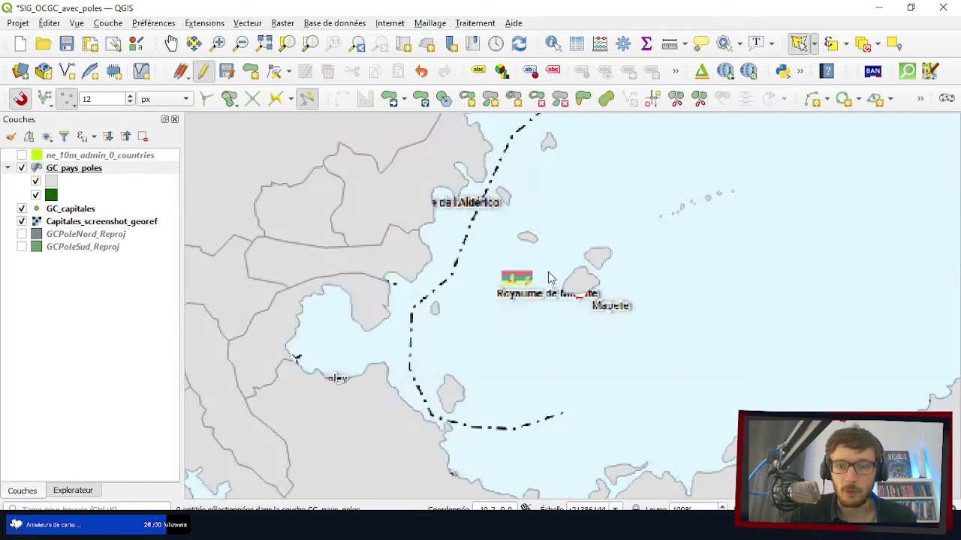
pyautogui.scroll(-3, 518, 203)
pyautogui.scroll(1, 658, 225)
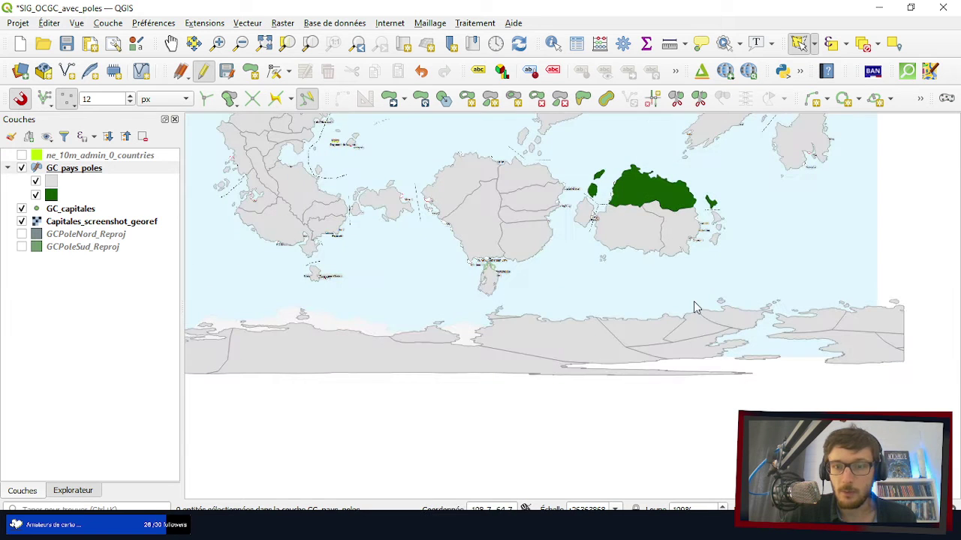
pyautogui.scroll(5, 424, 163)
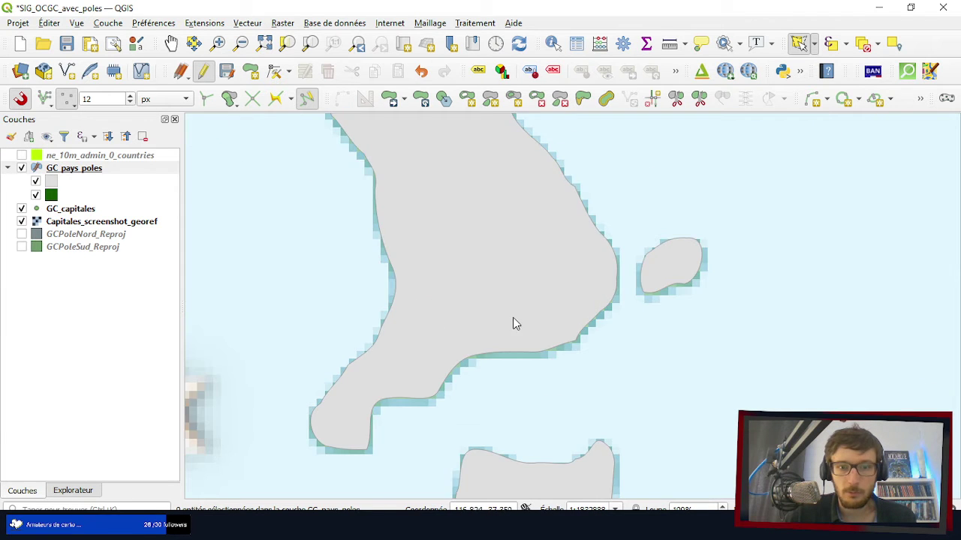
pyautogui.scroll(-5, 515, 322)
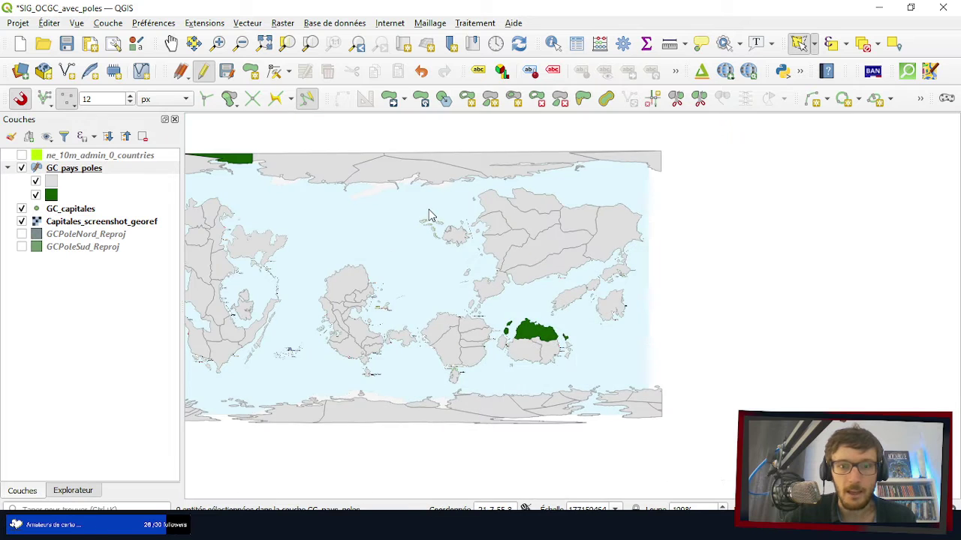
# - Examine how the archipelago's main island and western islets fit the raster along the western and southern coasts
pyautogui.scroll(5, 578, 362)
pyautogui.scroll(-1, 575, 296)
pyautogui.scroll(1, 620, 391)
pyautogui.scroll(3, 620, 391)
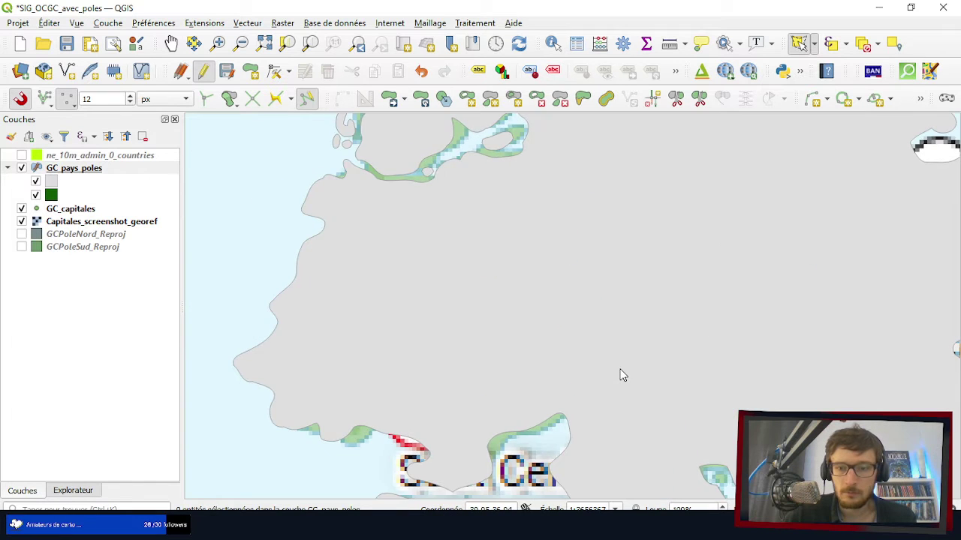
pyautogui.scroll(-2, 623, 375)
pyautogui.scroll(2, 627, 356)
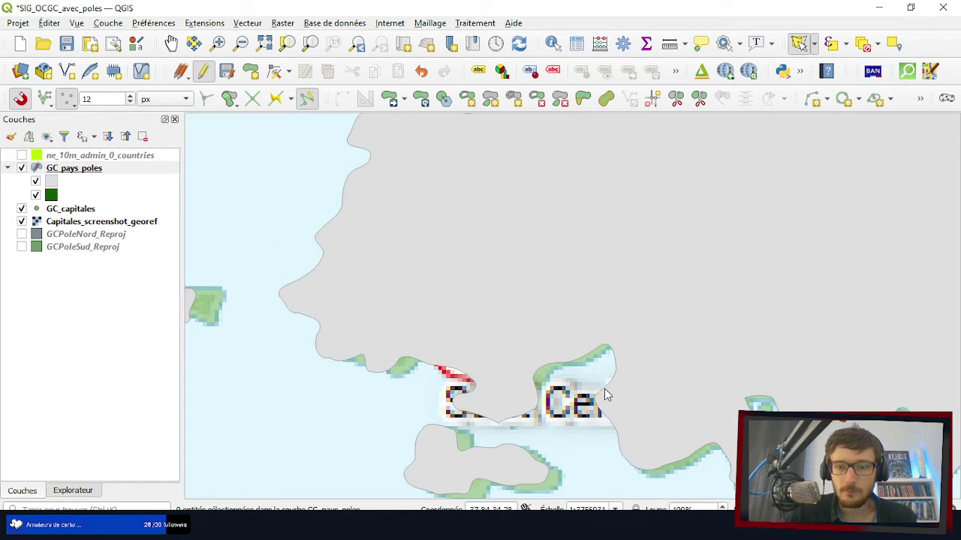
pyautogui.scroll(-3, 719, 382)
pyautogui.scroll(-1, 630, 354)
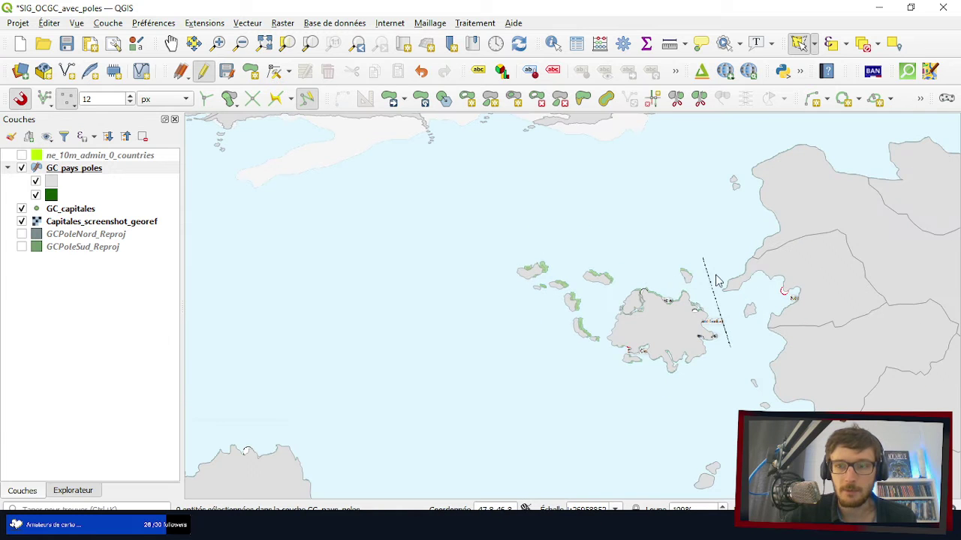
# - Examine how the polygons of the westernmost continent and its offshore islands fit the georeferenced raster
pyautogui.scroll(-1, 675, 263)
pyautogui.scroll(-3, 714, 225)
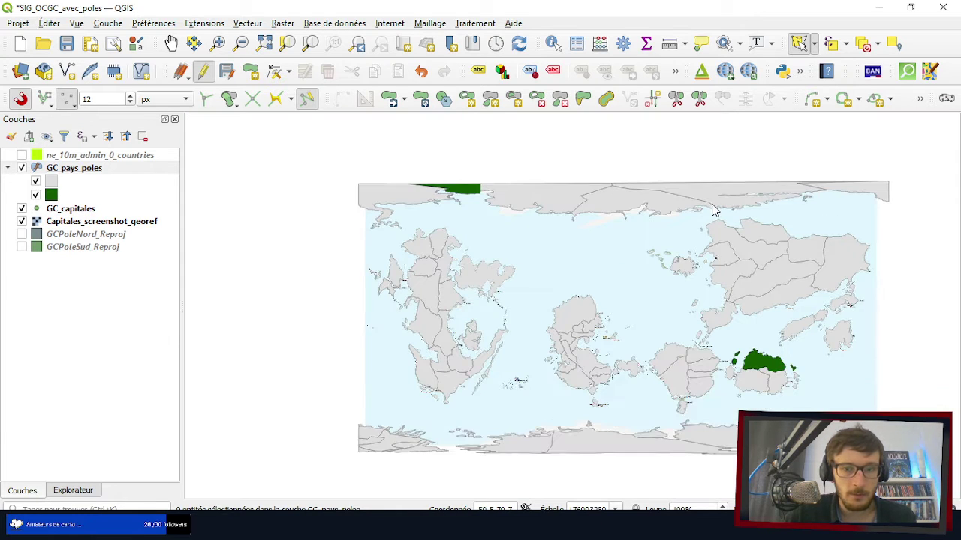
pyautogui.scroll(4, 468, 311)
pyautogui.scroll(-2, 636, 268)
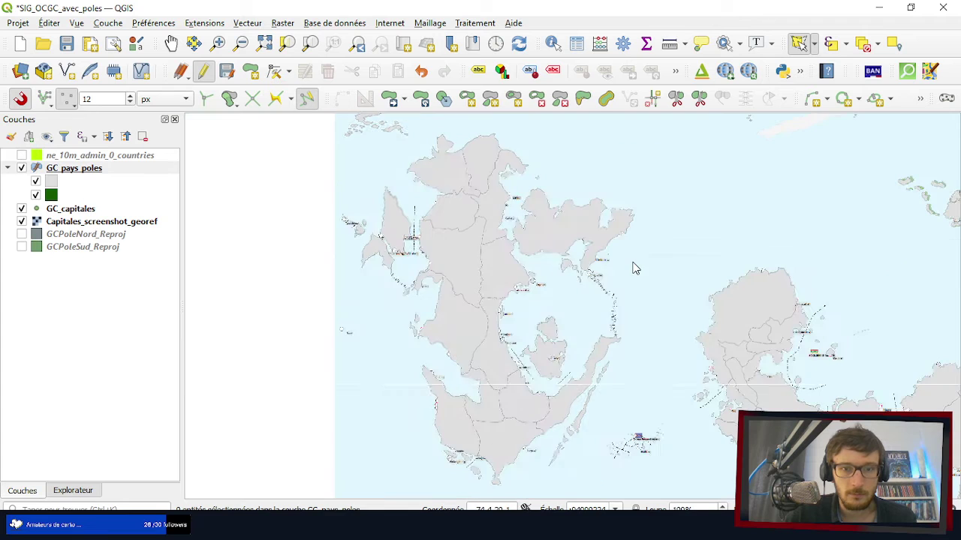
pyautogui.scroll(2, 417, 274)
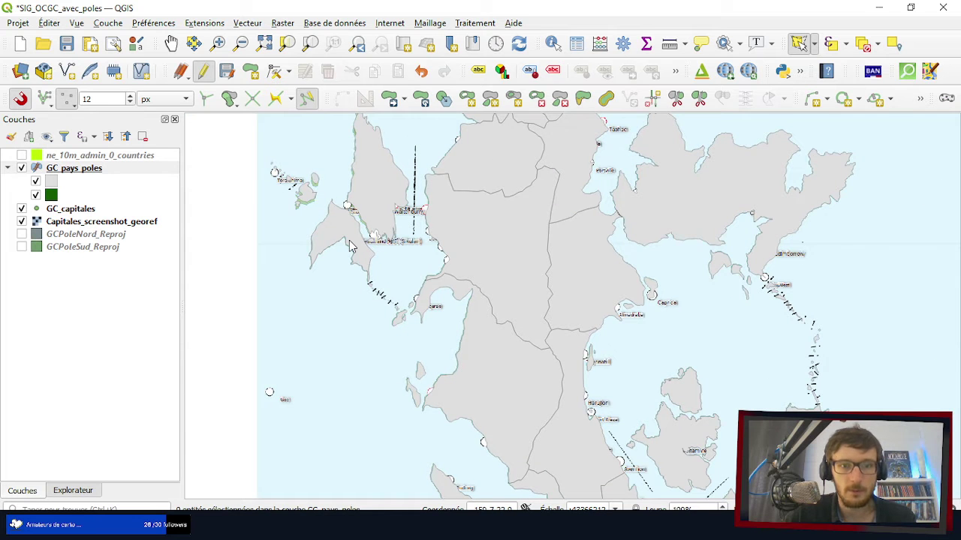
pyautogui.scroll(2, 349, 240)
pyautogui.scroll(-2, 349, 240)
pyautogui.scroll(-3, 400, 287)
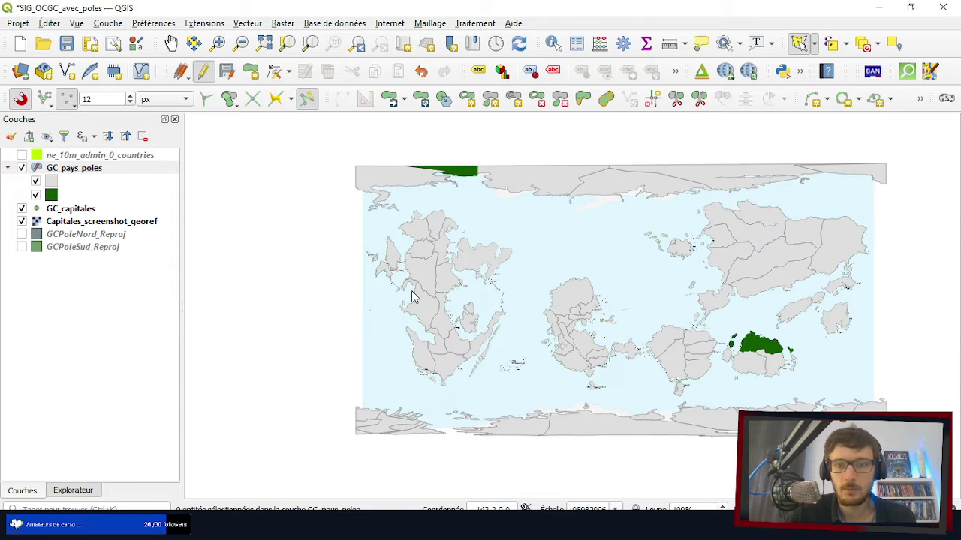
# - Save the edits made to the GC_pays_poles layer
pyautogui.scroll(3, 684, 302)
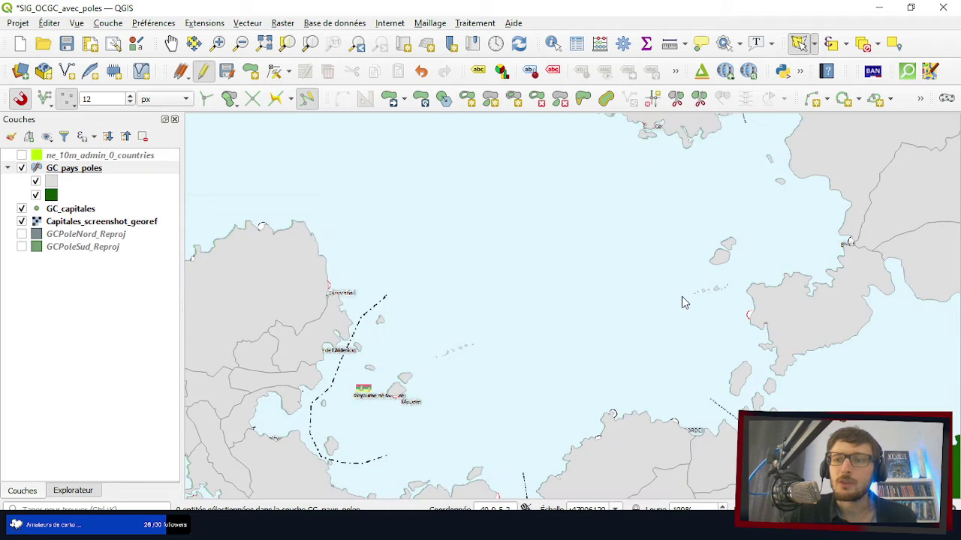
pyautogui.scroll(-1, 684, 302)
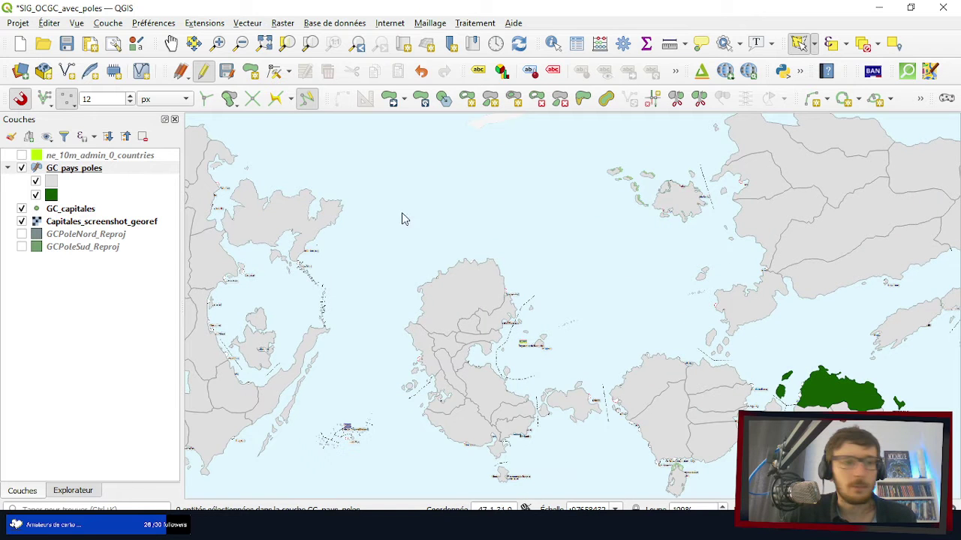
pyautogui.click(225, 75)
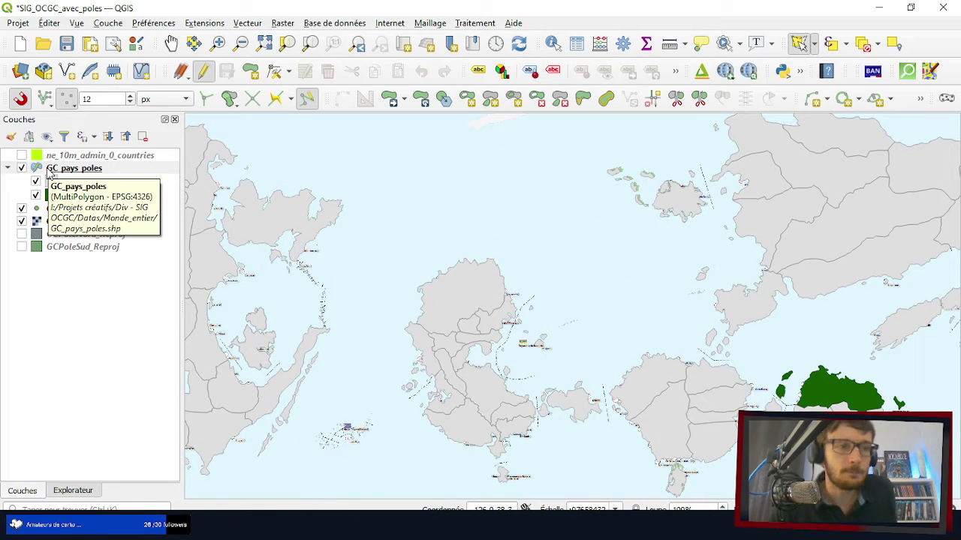
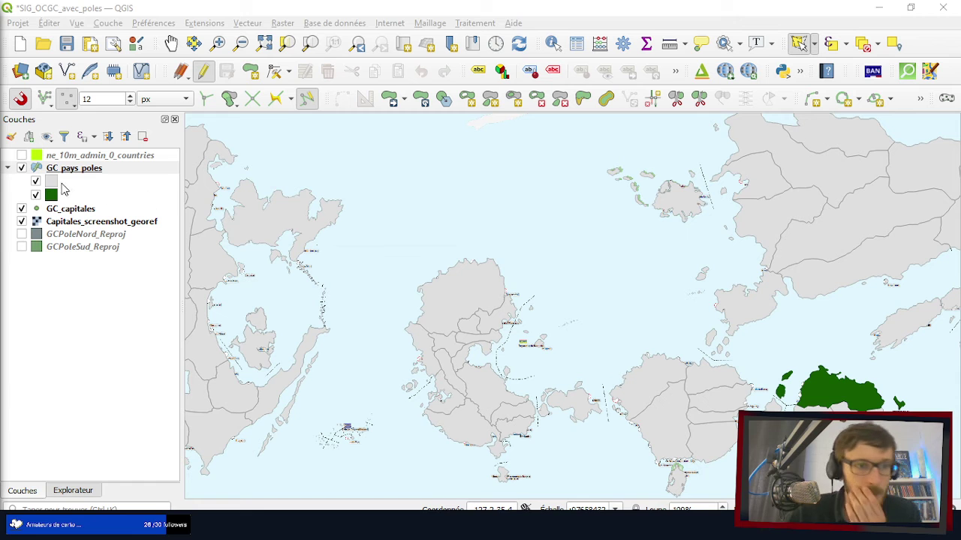
# - Open the GC_pays_poles layer properties and review the Information and Source settings
pyautogui.hotkey('ctrl', 'shift', 'f')
pyautogui.scroll(5, 297, 199)
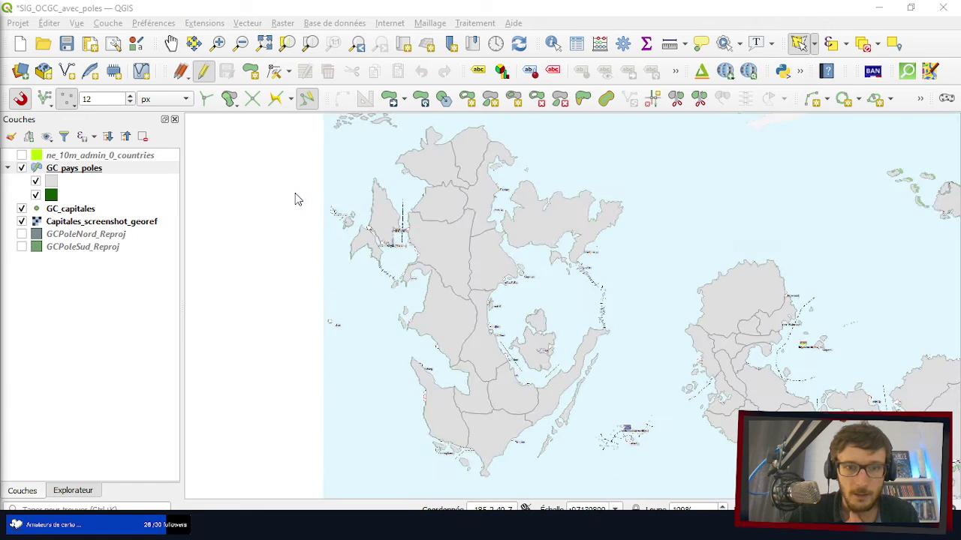
pyautogui.rightClick(78, 169)
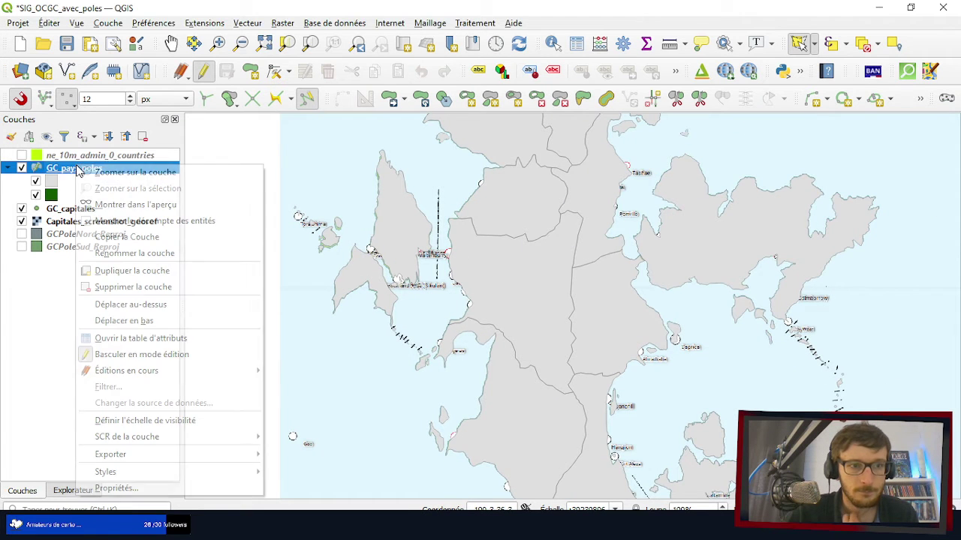
pyautogui.click(142, 489)
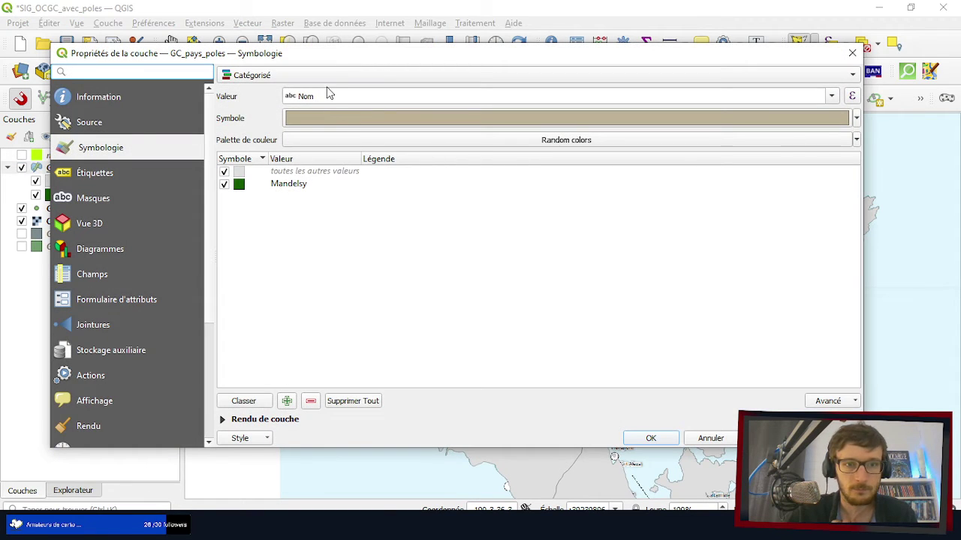
pyautogui.click(99, 124)
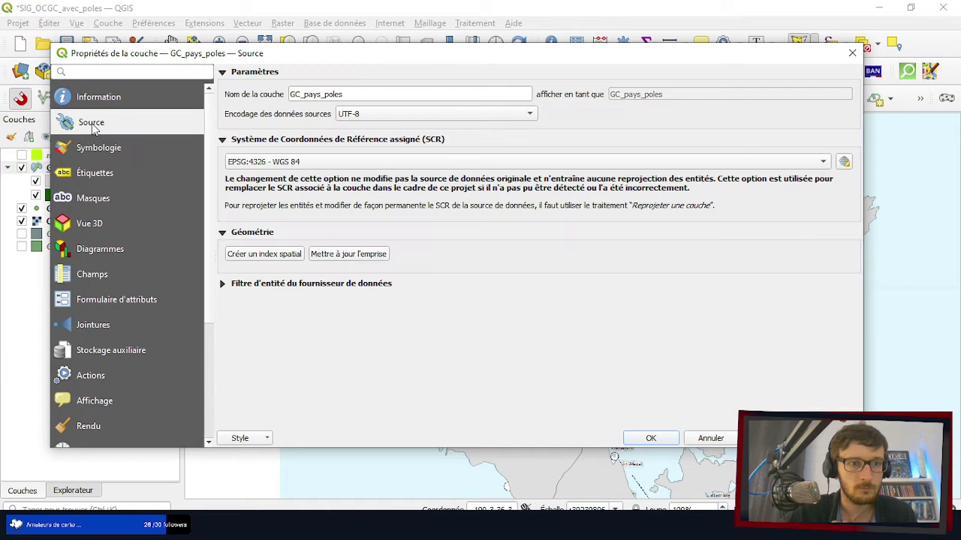
pyautogui.click(116, 101)
pyautogui.click(113, 122)
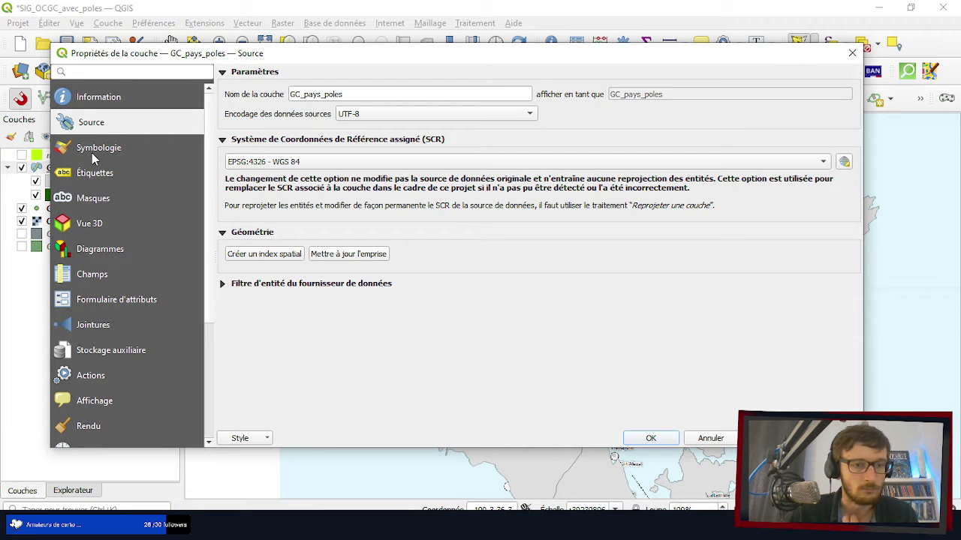
# - Review the GC_pays_poles layer's Rendu, Numérisation, Temporel, Affichage and Stockage auxiliaire settings
pyautogui.scroll(-1, 98, 338)
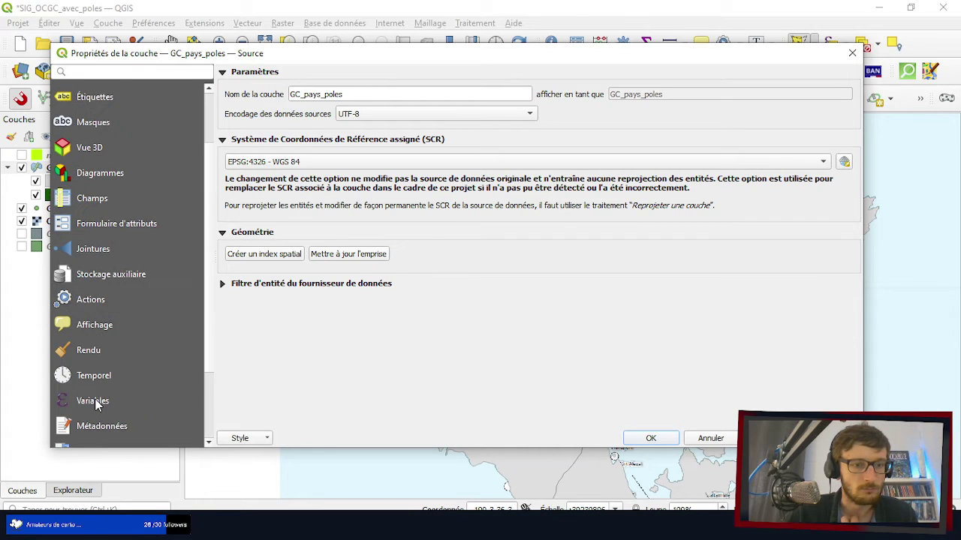
pyautogui.click(90, 351)
pyautogui.click(84, 325)
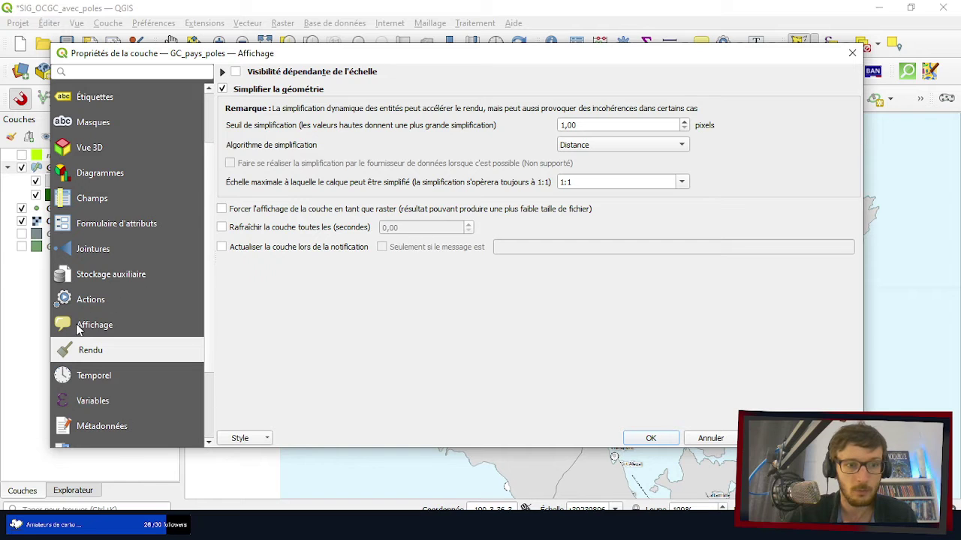
pyautogui.click(86, 347)
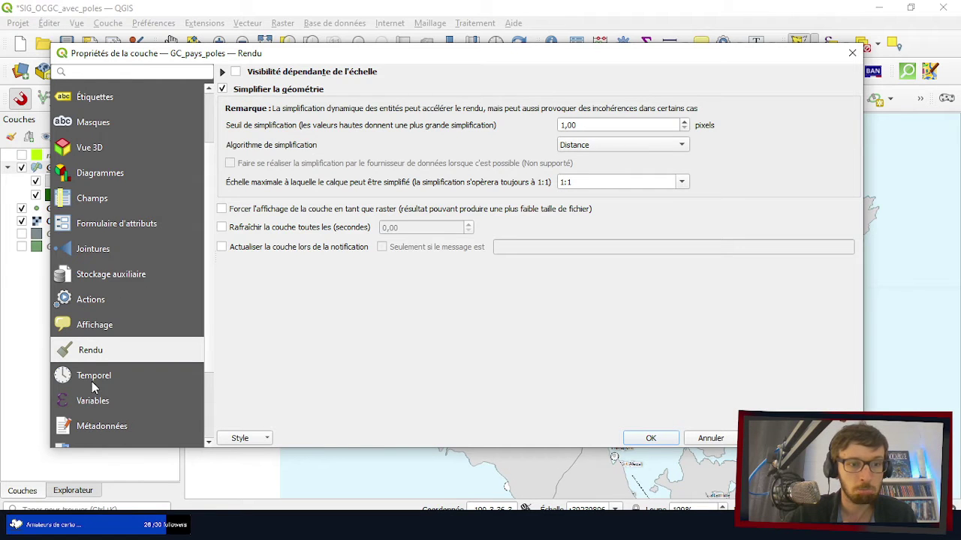
pyautogui.scroll(-3, 97, 366)
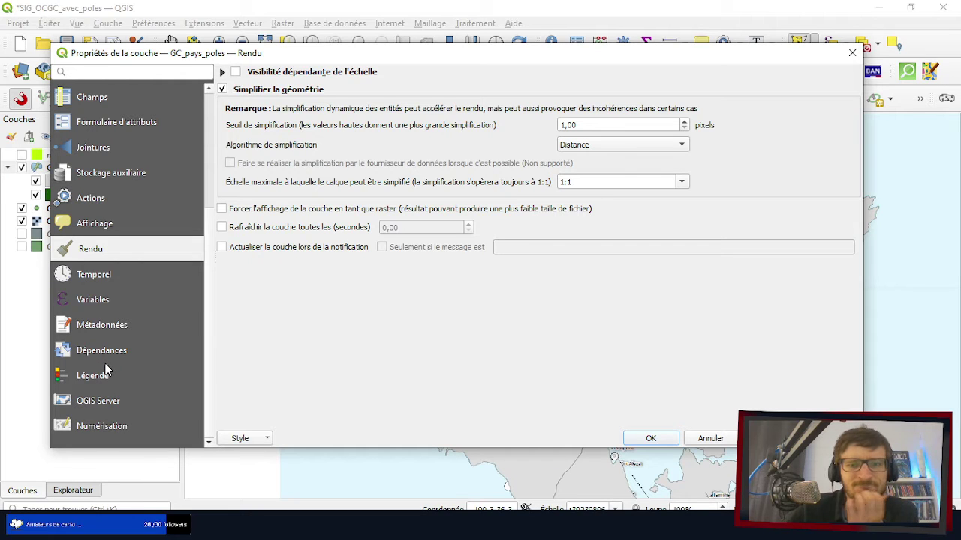
pyautogui.click(92, 431)
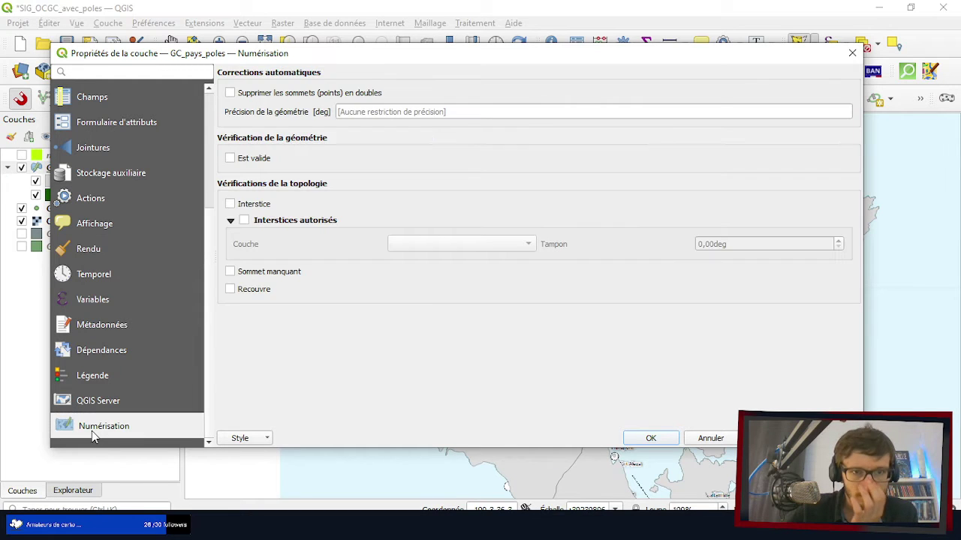
pyautogui.click(98, 277)
pyautogui.click(90, 304)
pyautogui.click(91, 278)
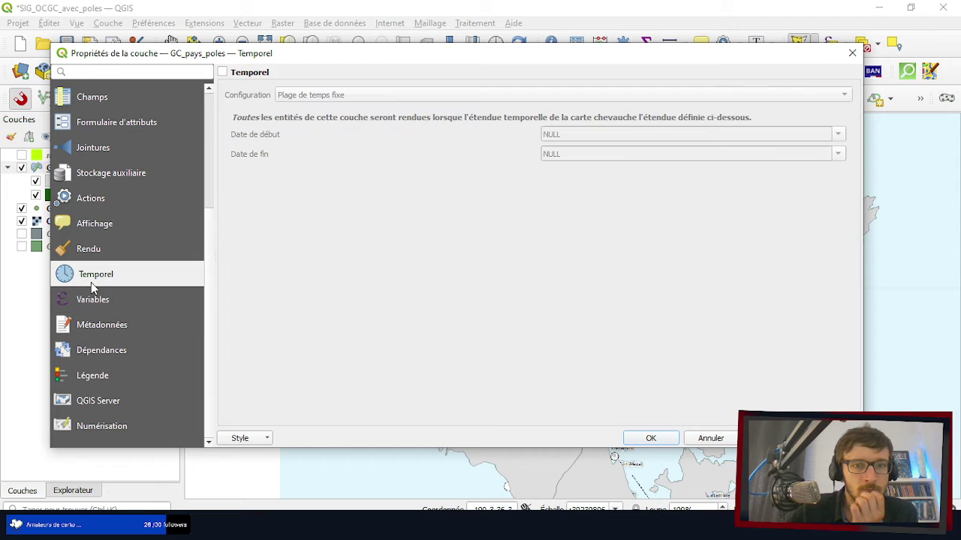
pyautogui.click(95, 250)
pyautogui.click(96, 224)
pyautogui.scroll(3, 98, 215)
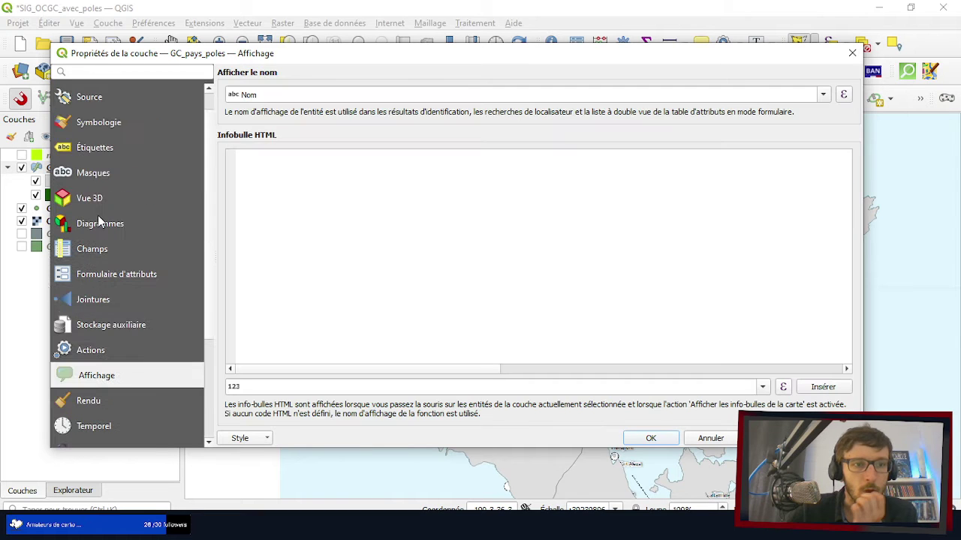
pyautogui.click(91, 329)
pyautogui.scroll(1, 139, 169)
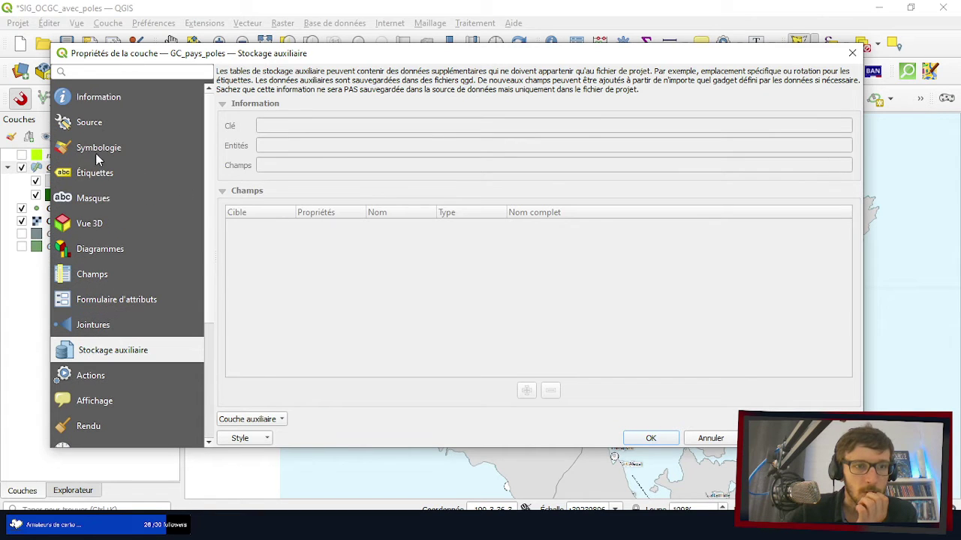
# - Set the opacity of the categorized fill symbol of GC_pays_poles to 80% and apply the layer style
pyautogui.click(95, 152)
pyautogui.click(459, 121)
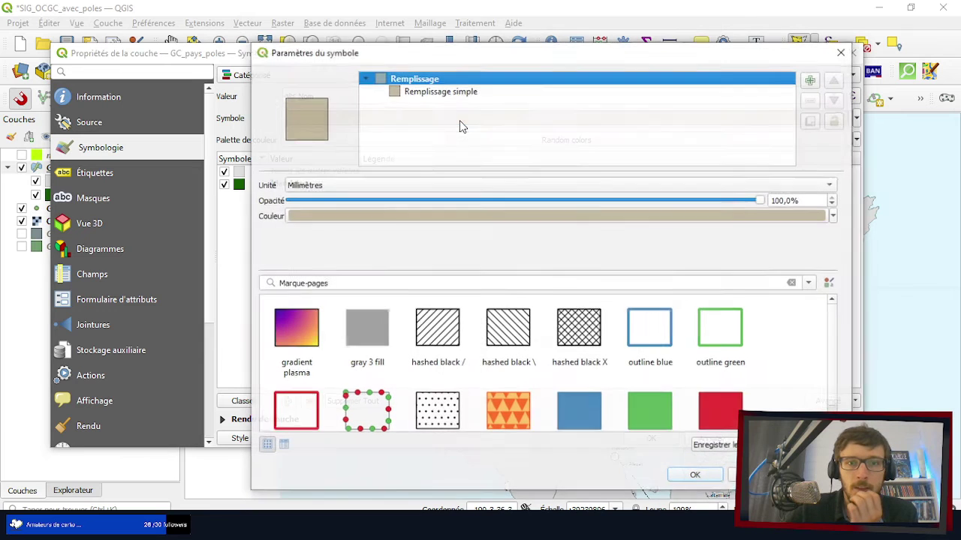
pyautogui.click(398, 207)
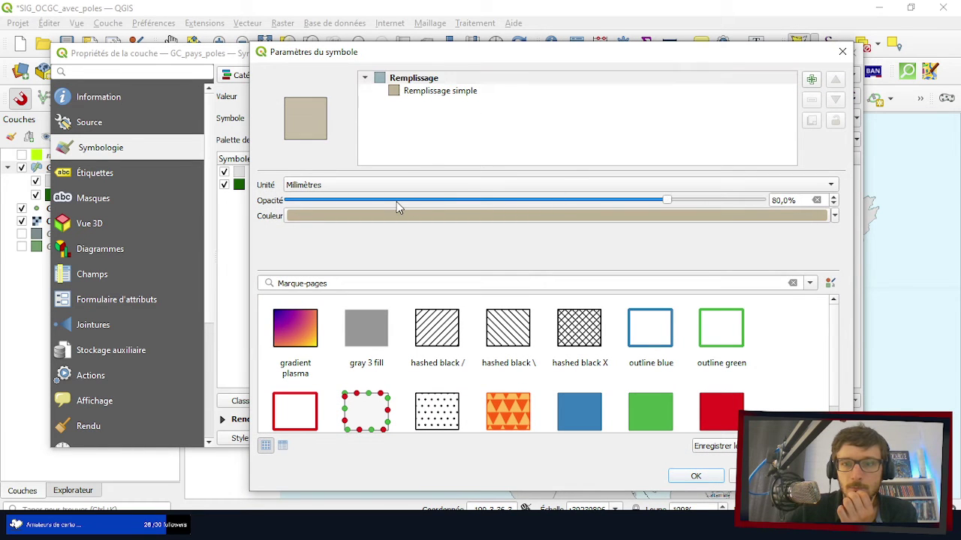
pyautogui.click(696, 476)
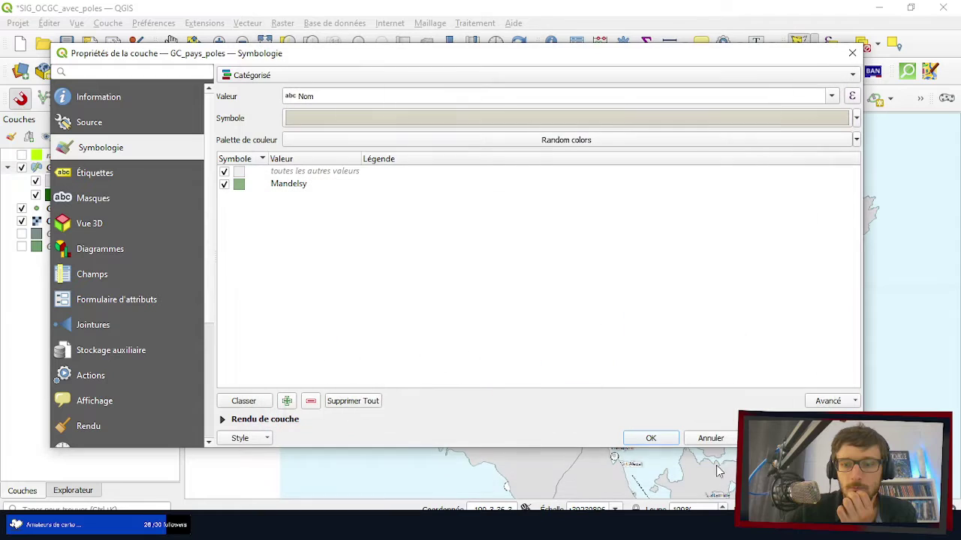
pyautogui.click(646, 443)
# - Examine the capital circles and labels of the raster through the semi-transparent country polygons around Waltenburry and York City
pyautogui.scroll(3, 530, 253)
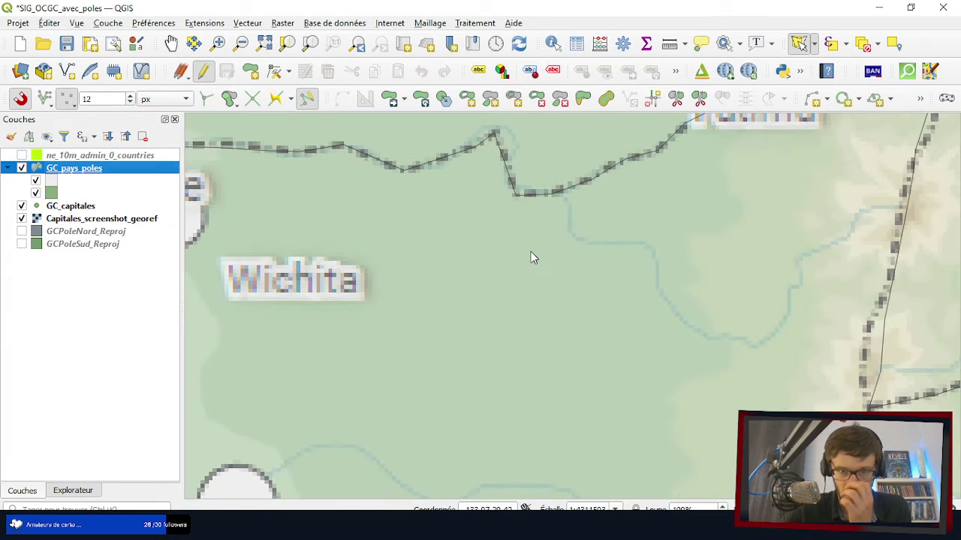
pyautogui.scroll(-2, 530, 252)
pyautogui.scroll(-1, 530, 252)
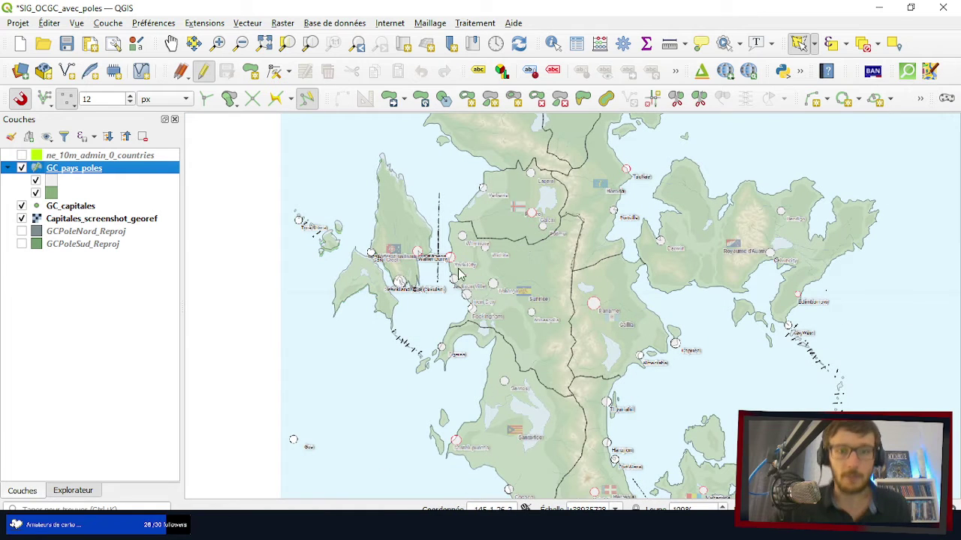
pyautogui.scroll(2, 526, 251)
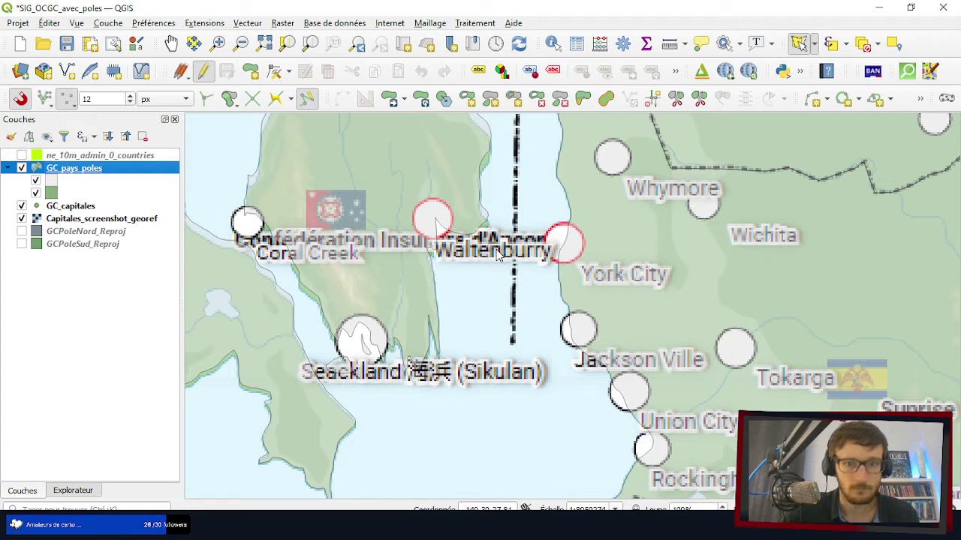
pyautogui.scroll(1, 496, 255)
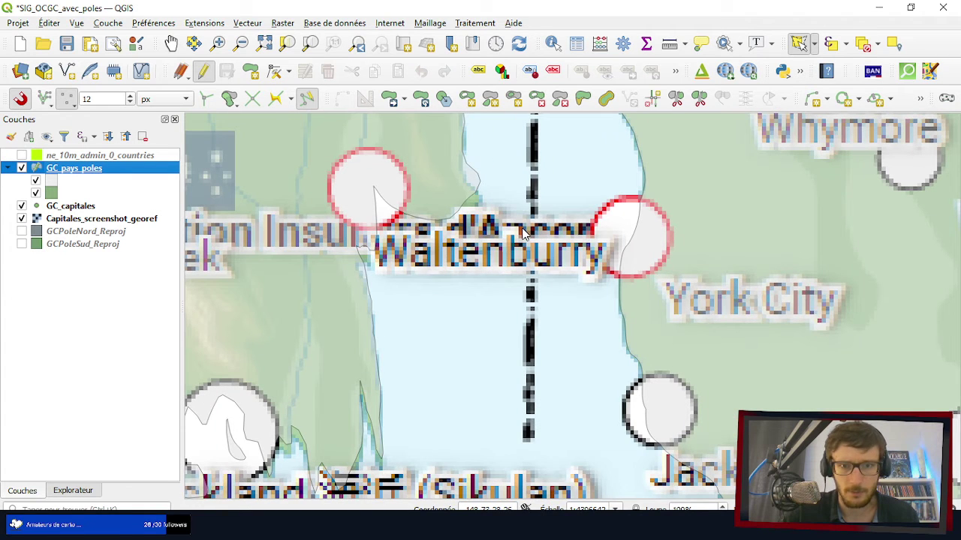
pyautogui.scroll(-1, 523, 234)
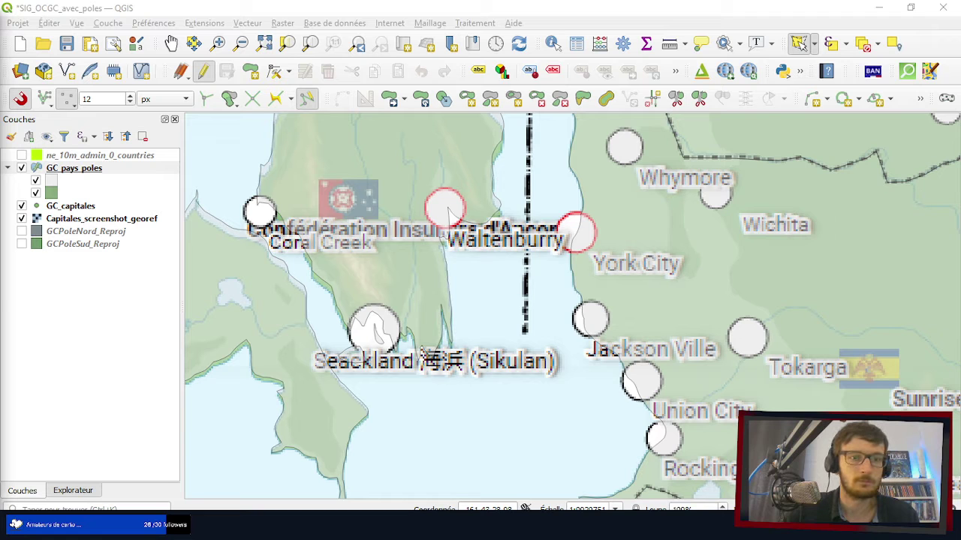
pyautogui.scroll(-1, 426, 353)
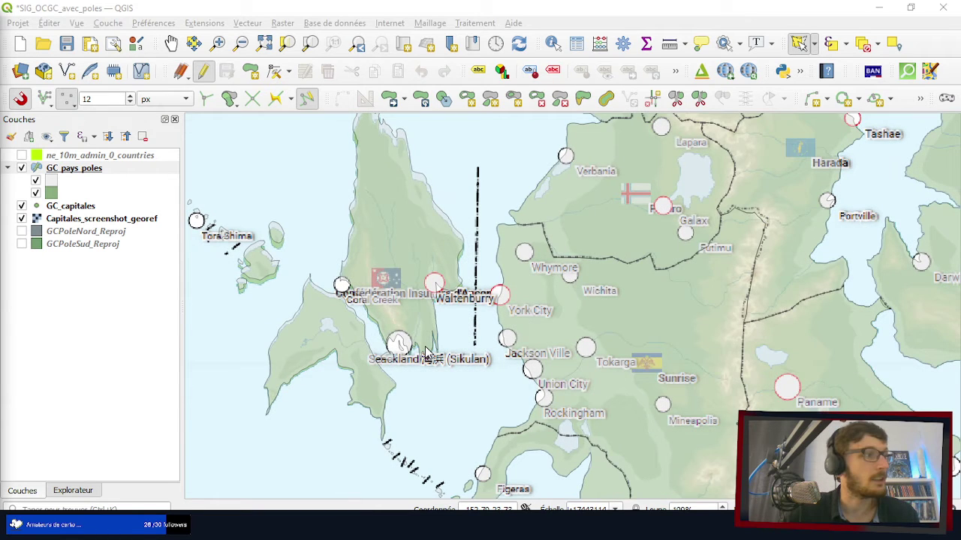
pyautogui.scroll(1, 425, 353)
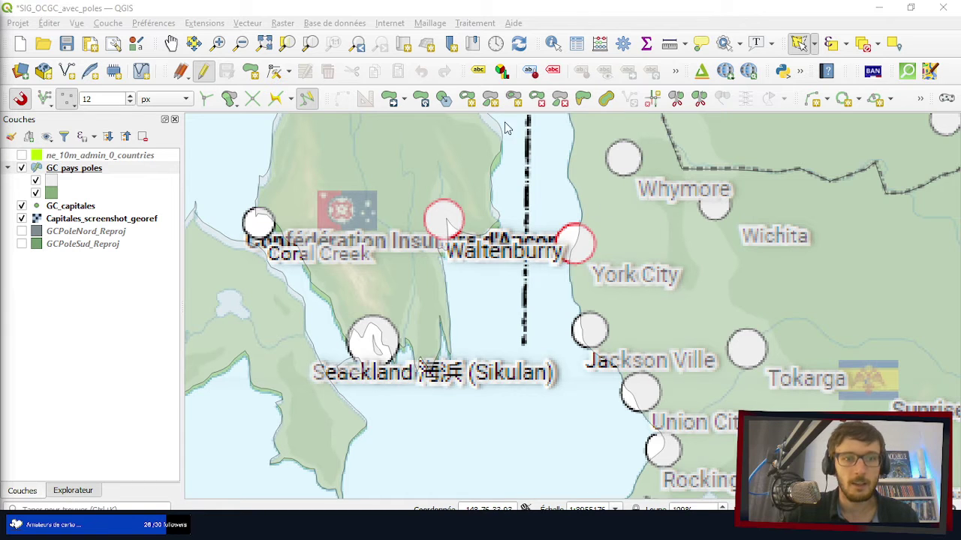
# - Place the GC_capitales layer above GC_pays_poles and give its points the "effect drop shadow" marker symbol
pyautogui.moveTo(69, 207); pyautogui.dragTo(39, 167)
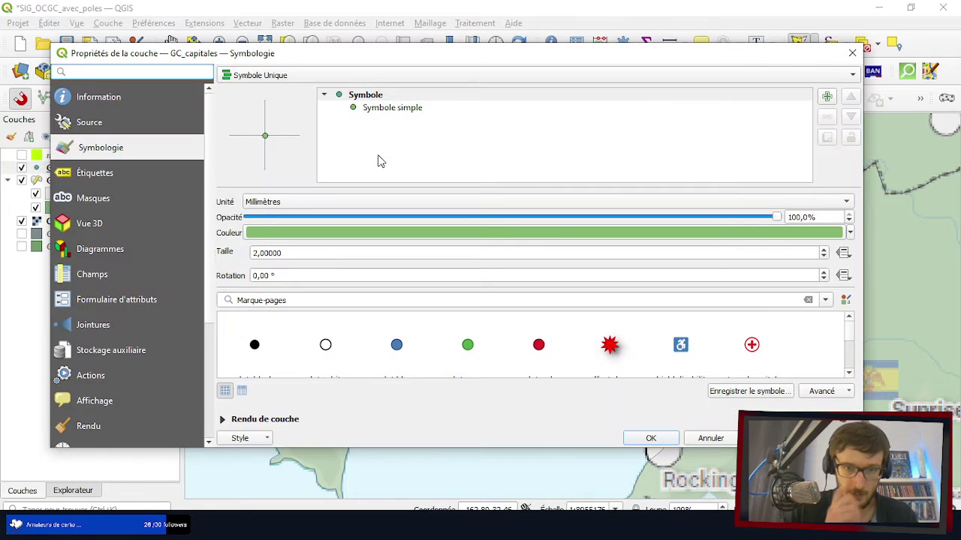
pyautogui.click(601, 346)
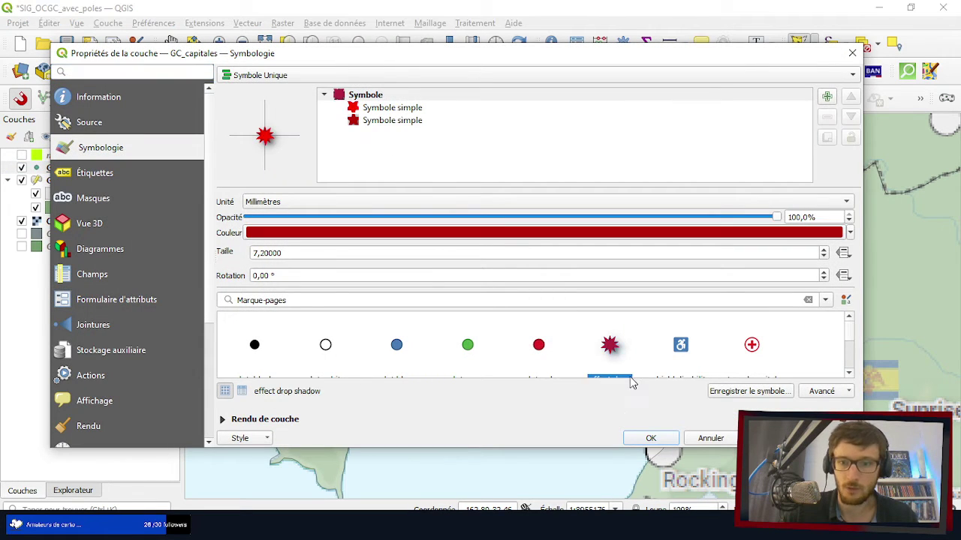
pyautogui.click(650, 437)
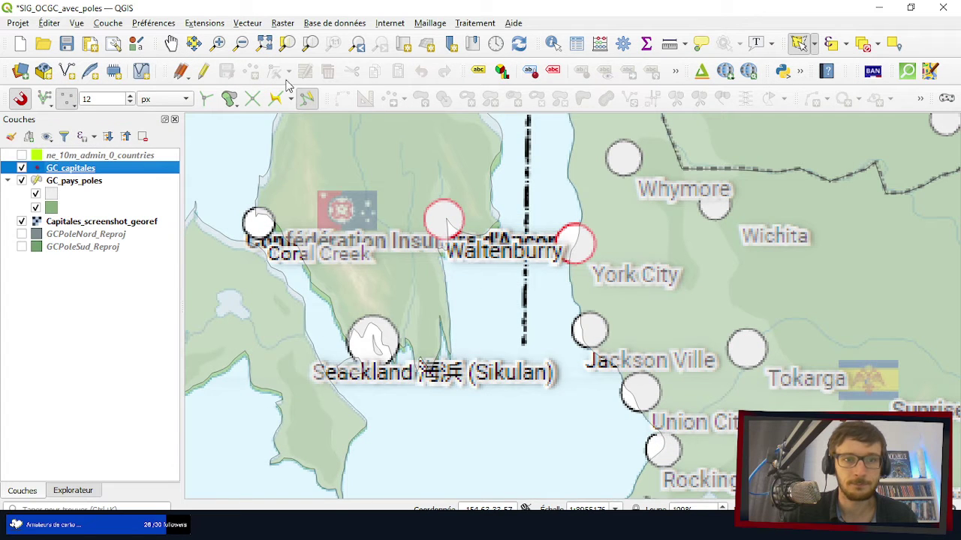
pyautogui.click(75, 181)
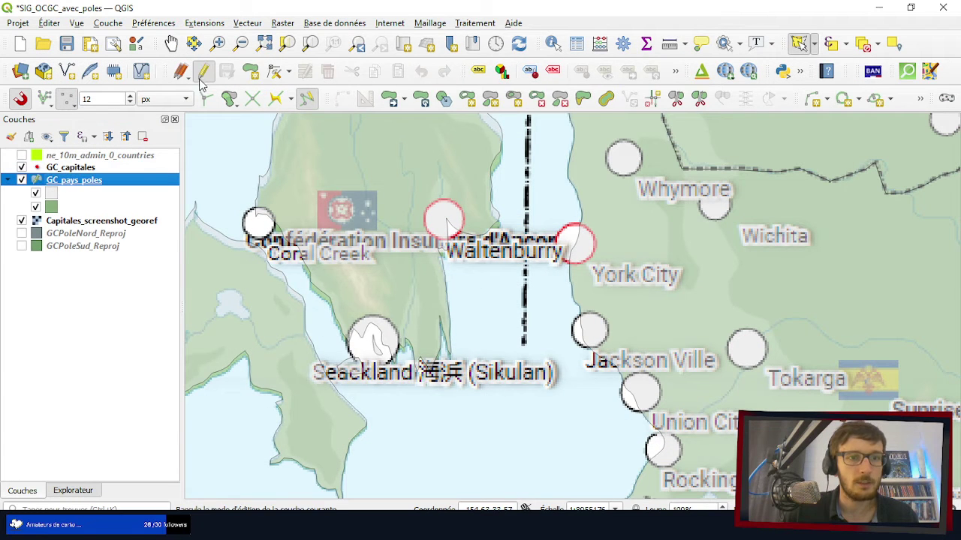
pyautogui.click(64, 171)
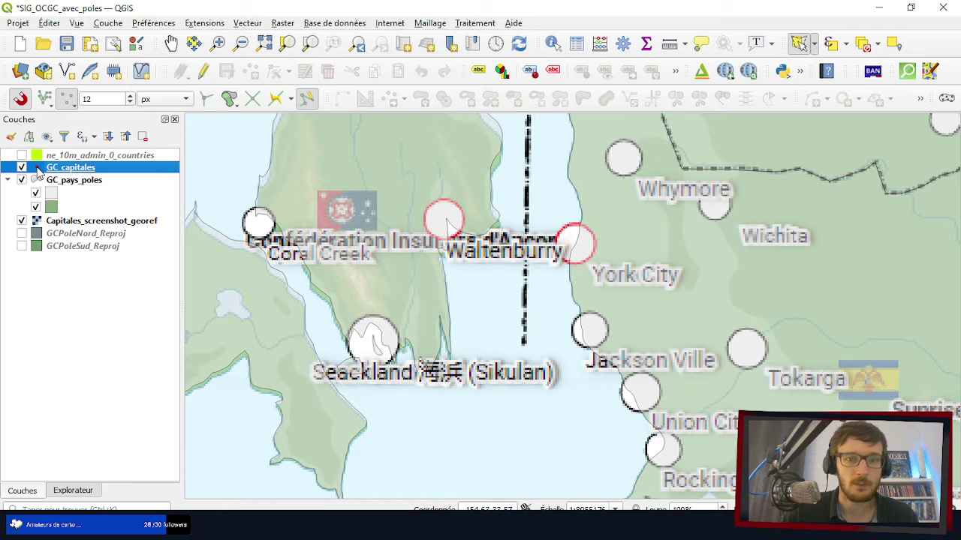
pyautogui.doubleClick(62, 168)
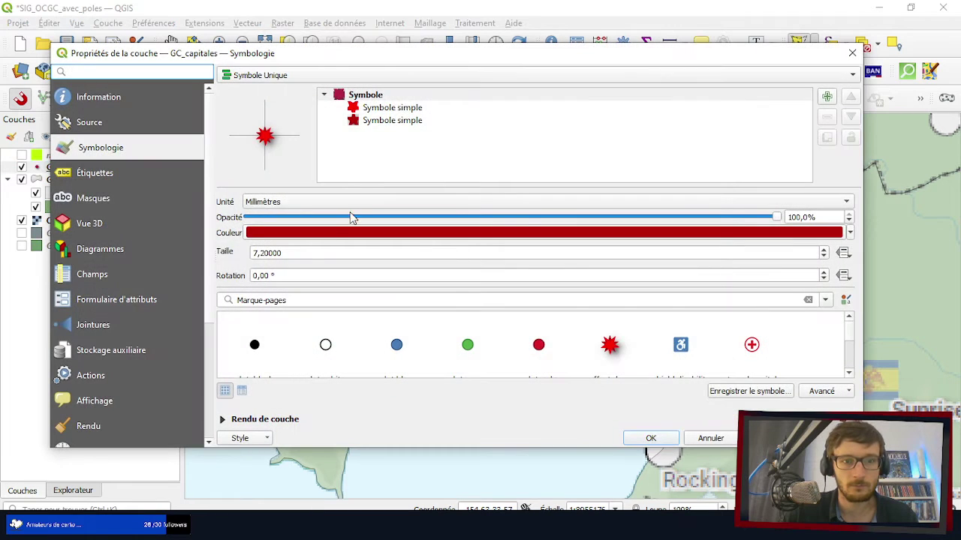
pyautogui.click(651, 439)
# - Start editing GC_capitales and add a point inside the red capital circle of Waltenburry
pyautogui.click(203, 71)
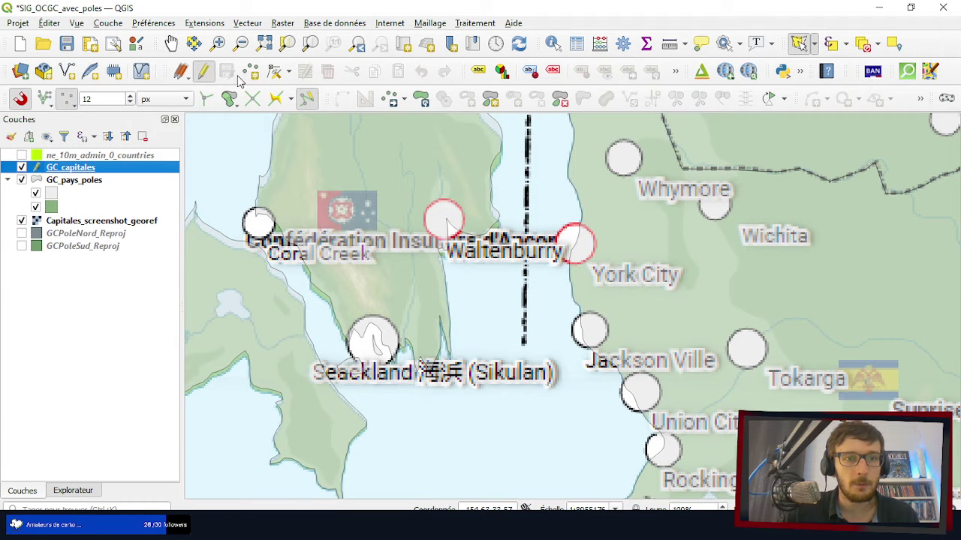
pyautogui.click(250, 70)
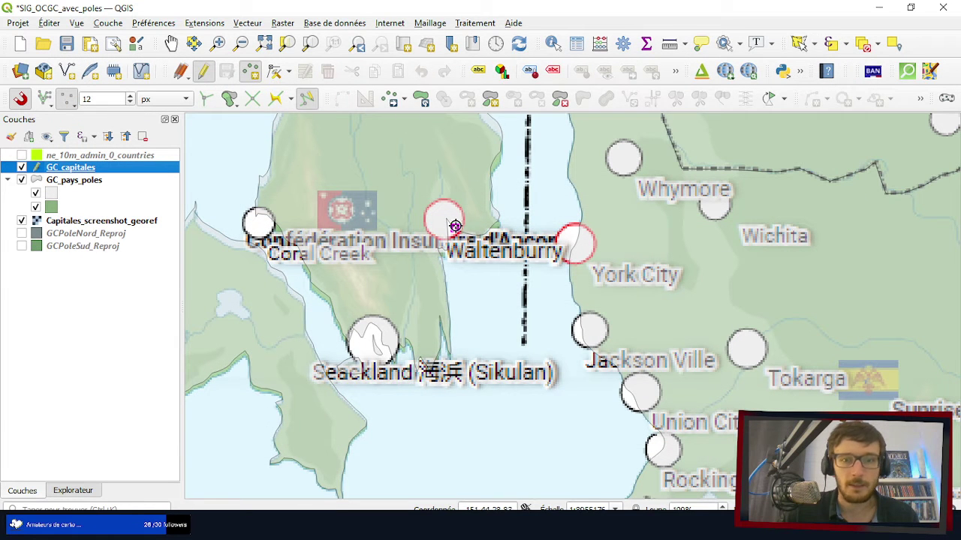
pyautogui.scroll(2, 443, 219)
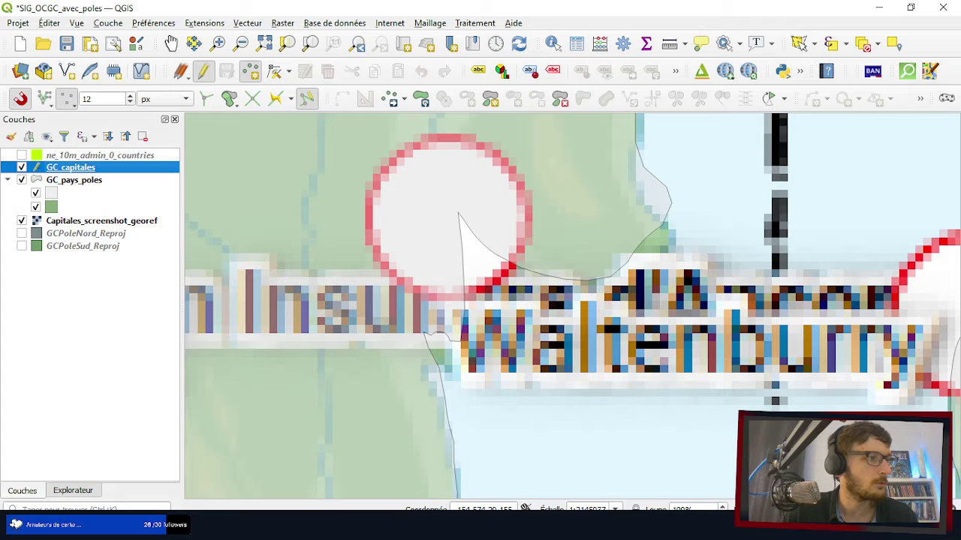
pyautogui.click(449, 201)
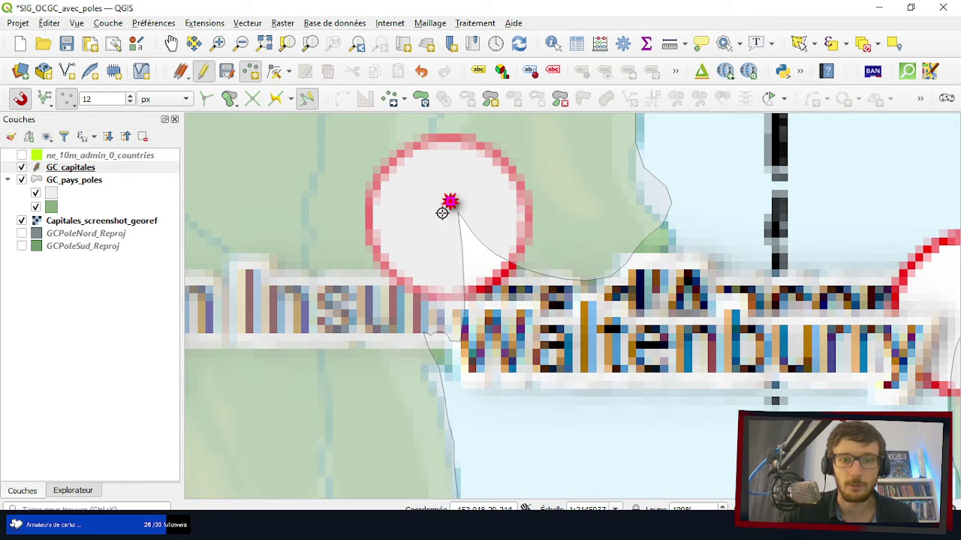
# - Disable suppression of the attribute entry form after feature creation in the digitizing options, and dismiss the output path warning
pyautogui.click(152, 24)
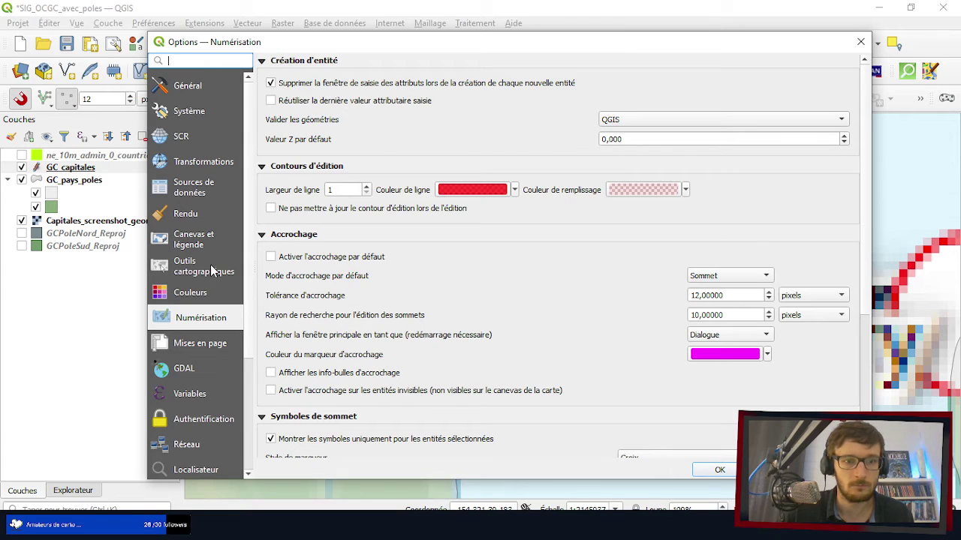
pyautogui.click(272, 84)
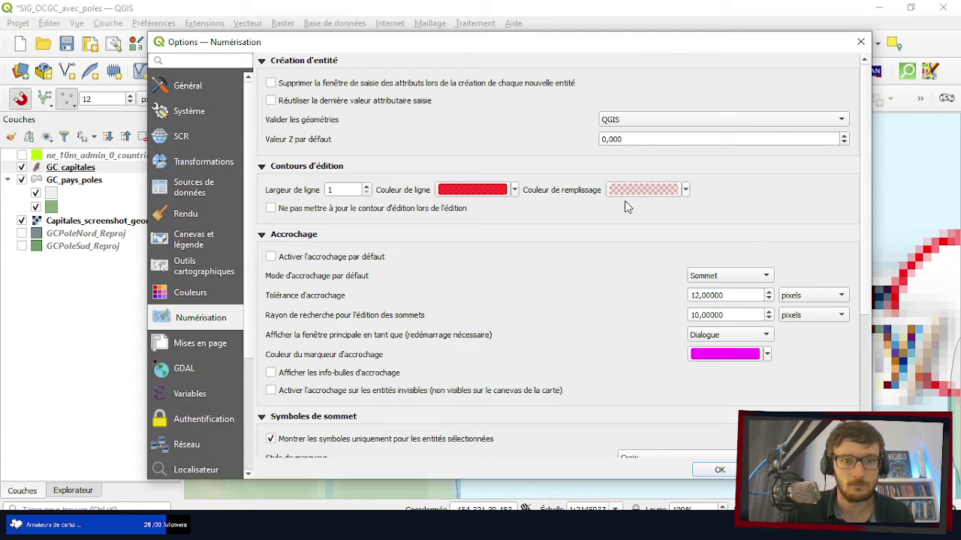
pyautogui.click(719, 472)
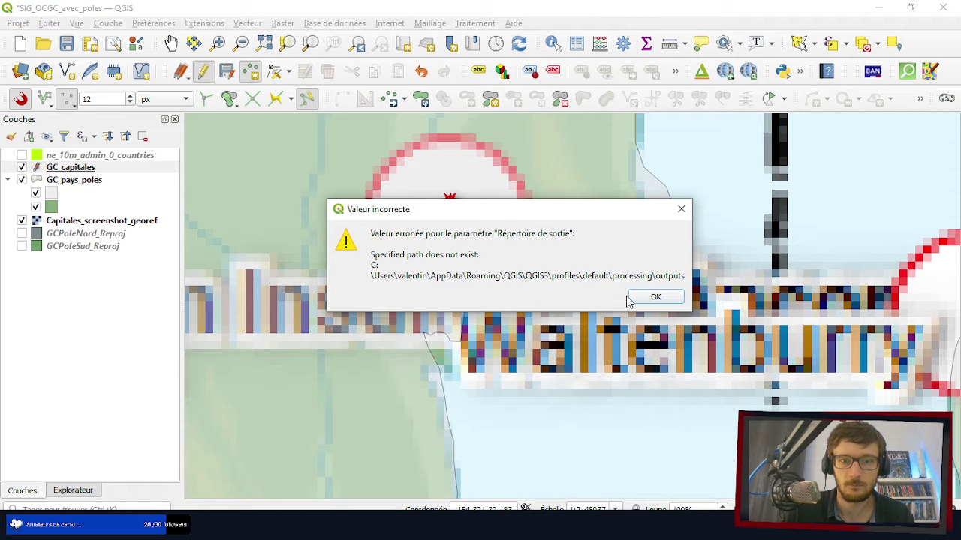
pyautogui.click(653, 297)
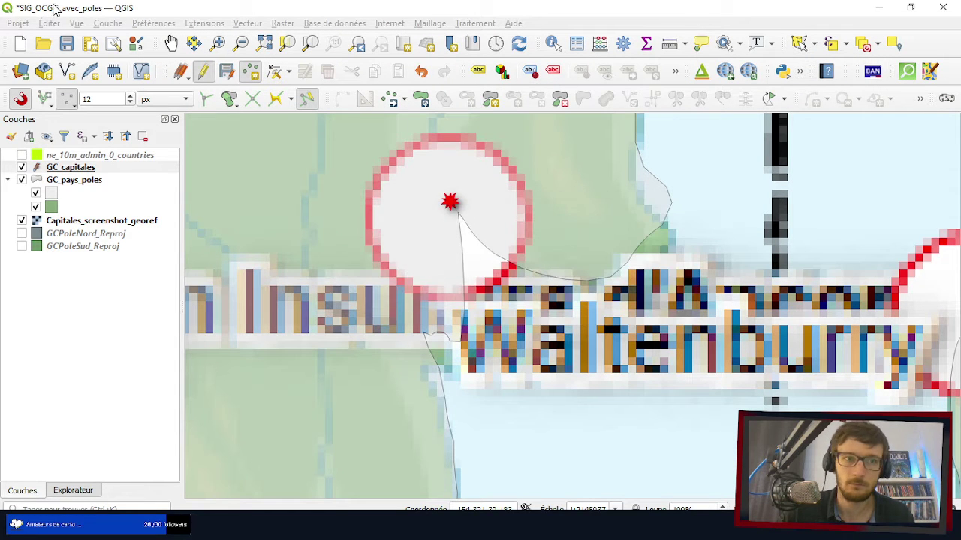
# - Save the project, open the attribute table of GC_capitales and set the Nom of its only point to Waltenburry
pyautogui.click(68, 45)
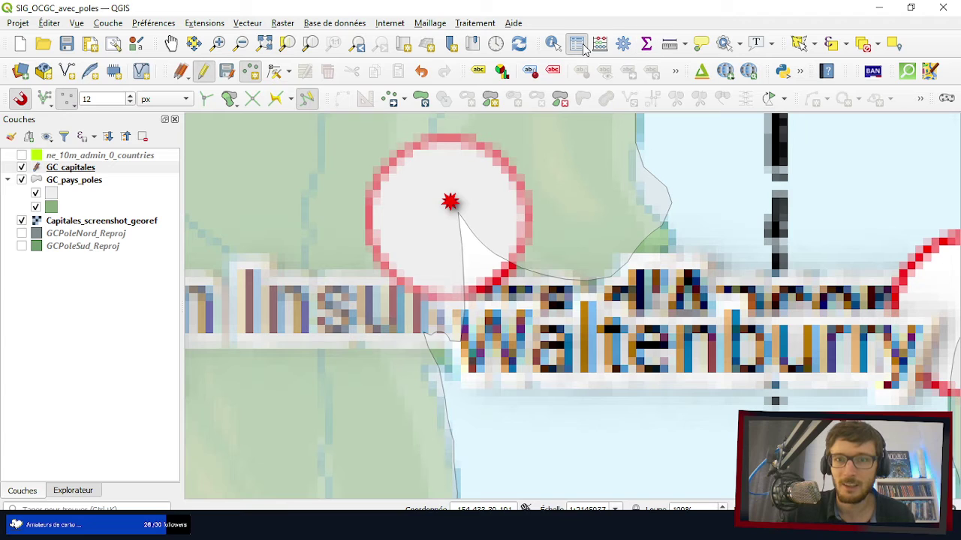
pyautogui.click(580, 45)
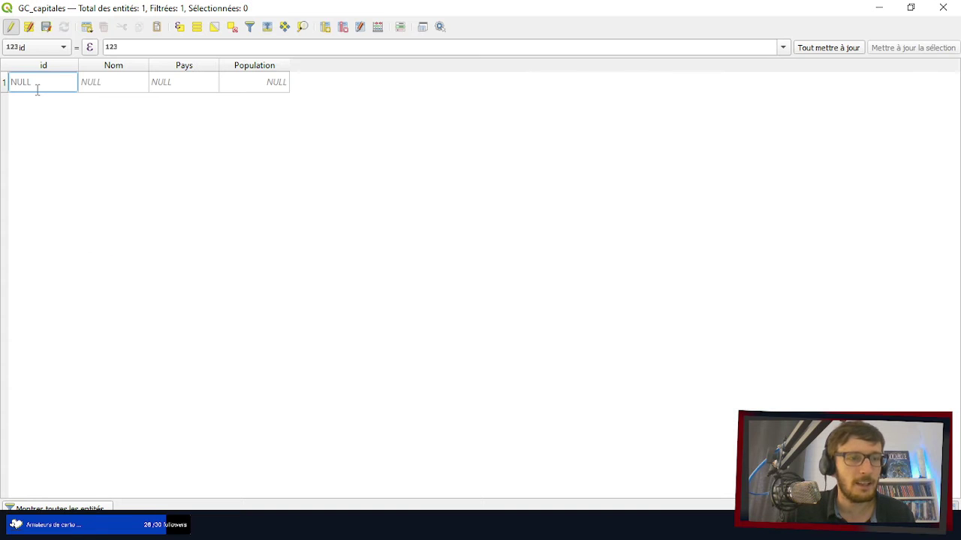
pyautogui.click(120, 81)
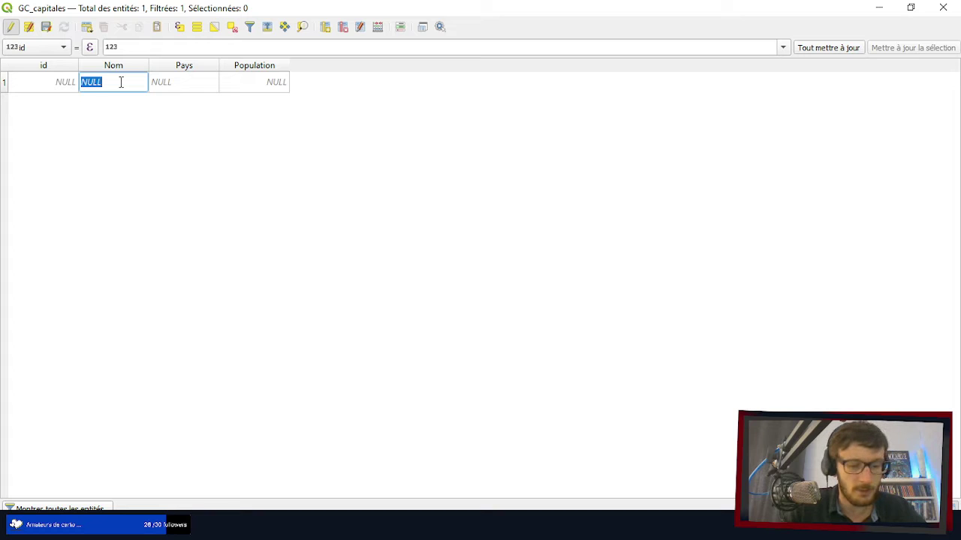
pyautogui.write('Walten')
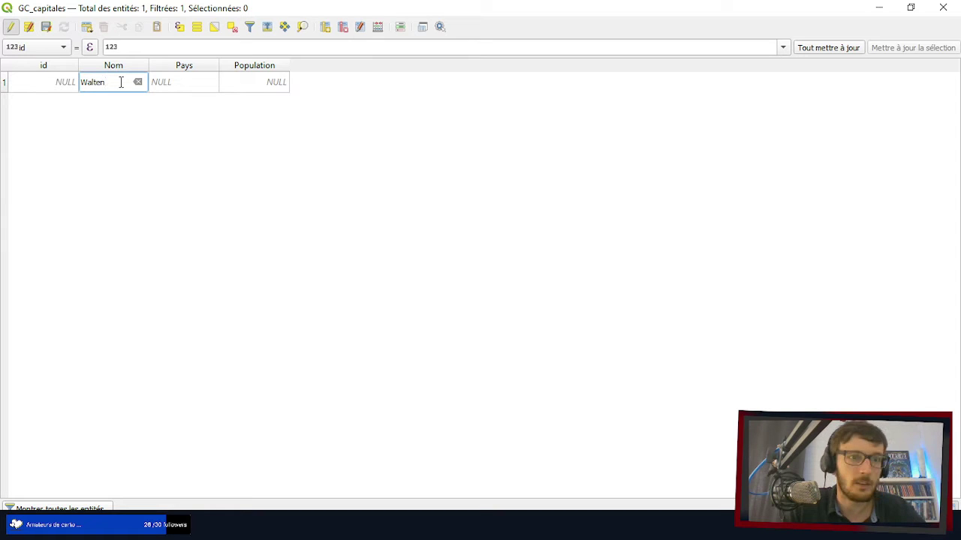
pyautogui.write('b')
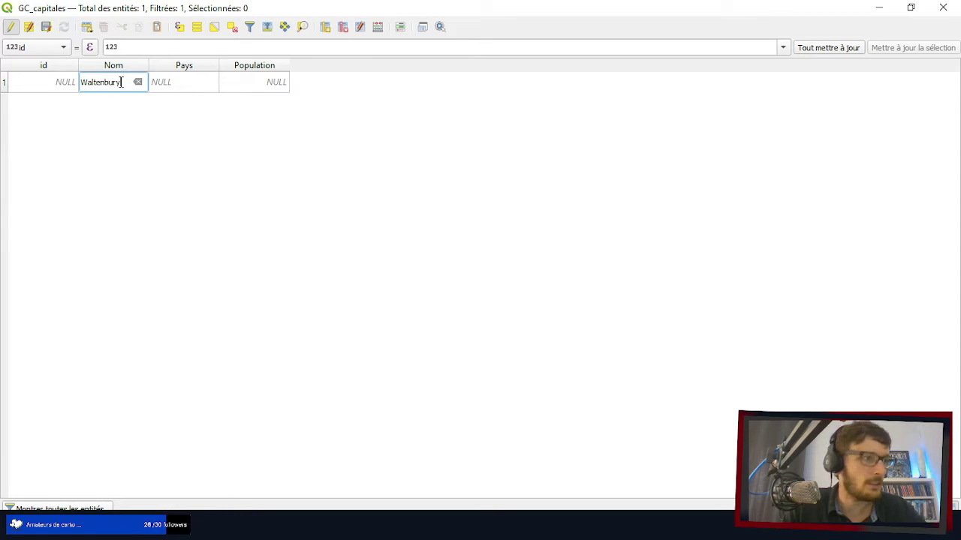
pyautogui.write('ur')
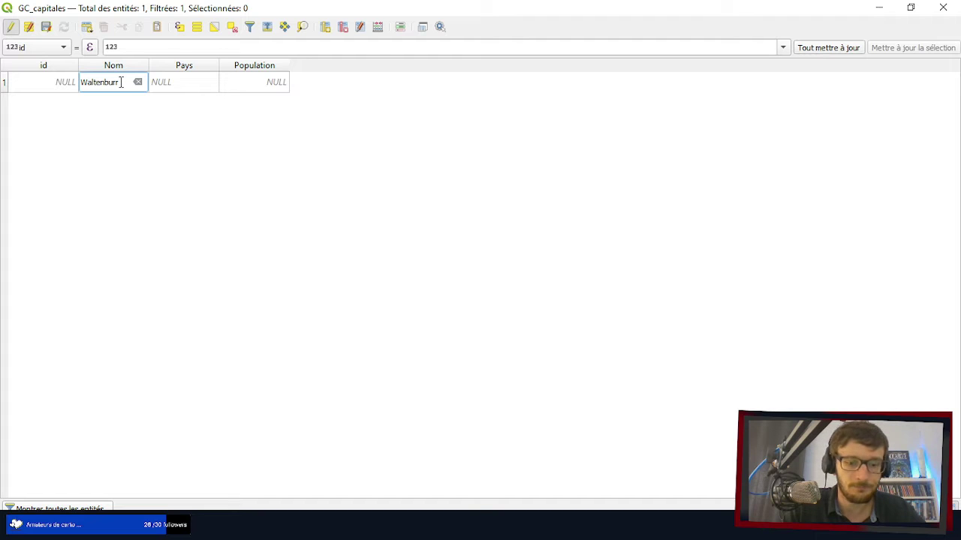
pyautogui.write('y')
pyautogui.press('Return')
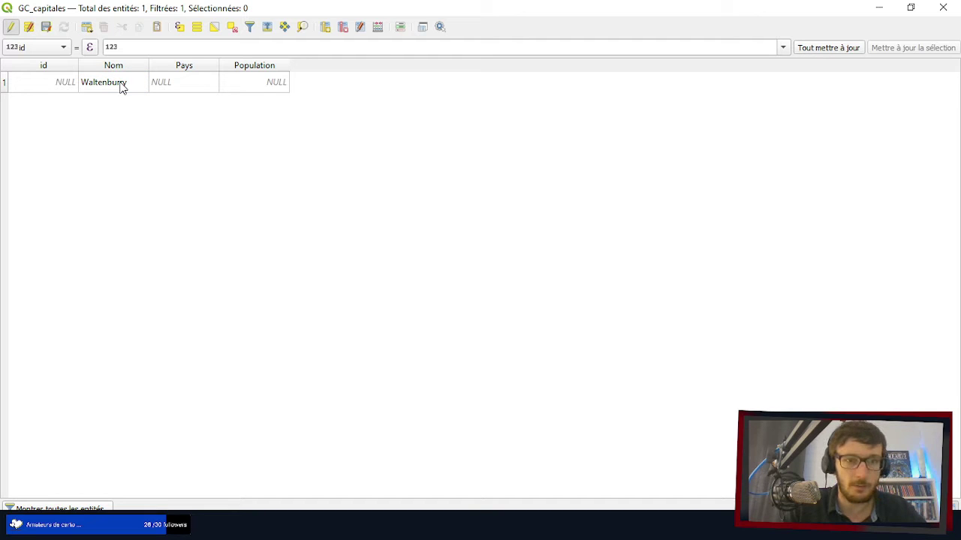
# - Fill in Waltenburry's Pays field with the full "Confédération Insulaire" country name labelled on the raster
pyautogui.doubleClick(168, 84)
pyautogui.write('Co')
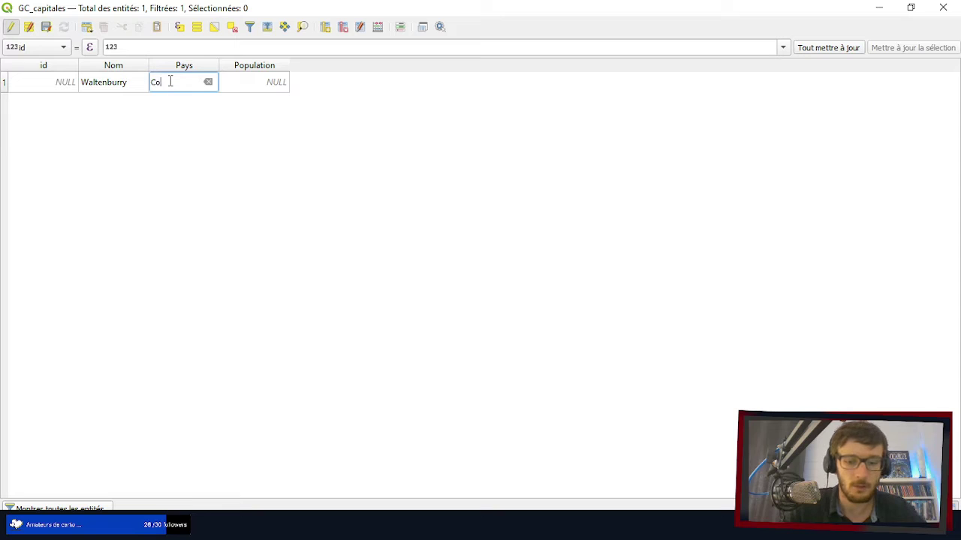
pyautogui.write('nfédération ')
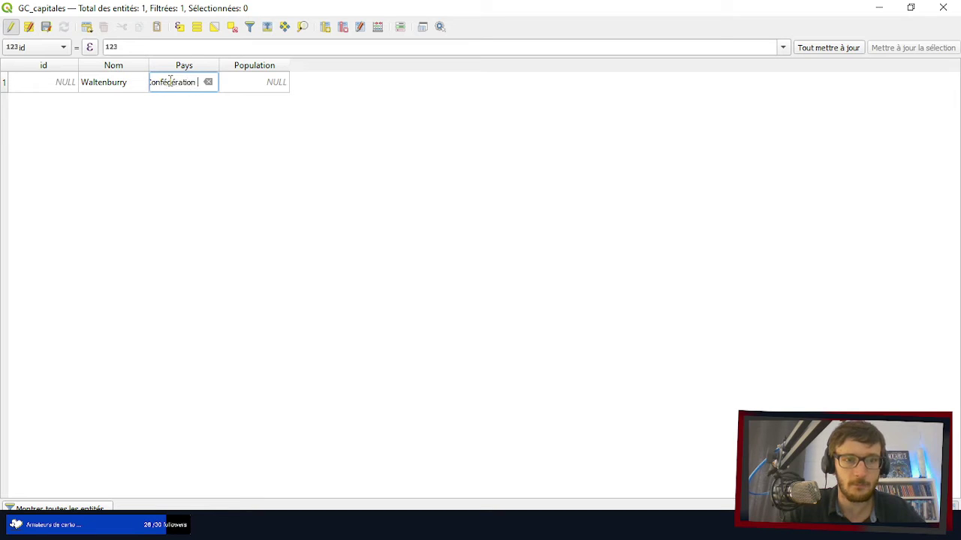
pyautogui.write('Insulaire ')
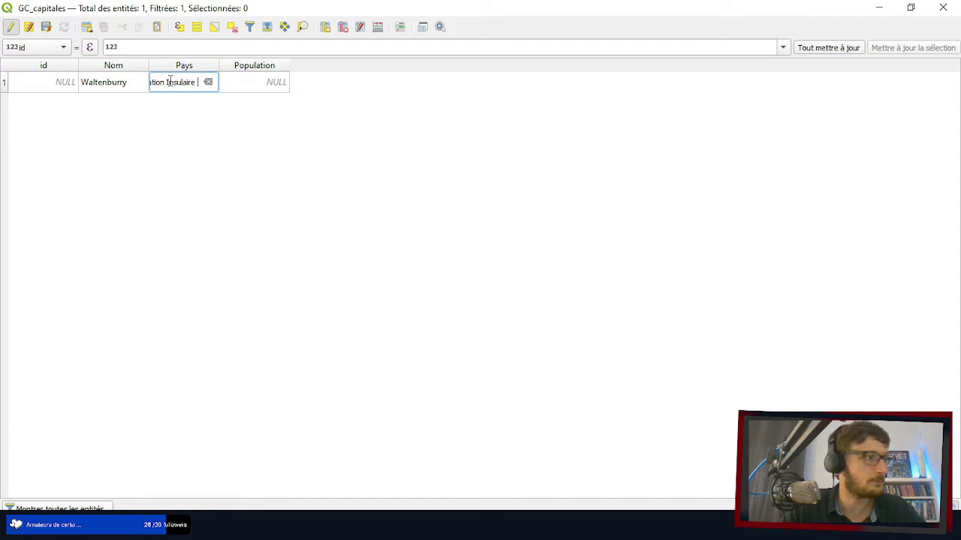
pyautogui.write("d'Incu")
pyautogui.press('Return')
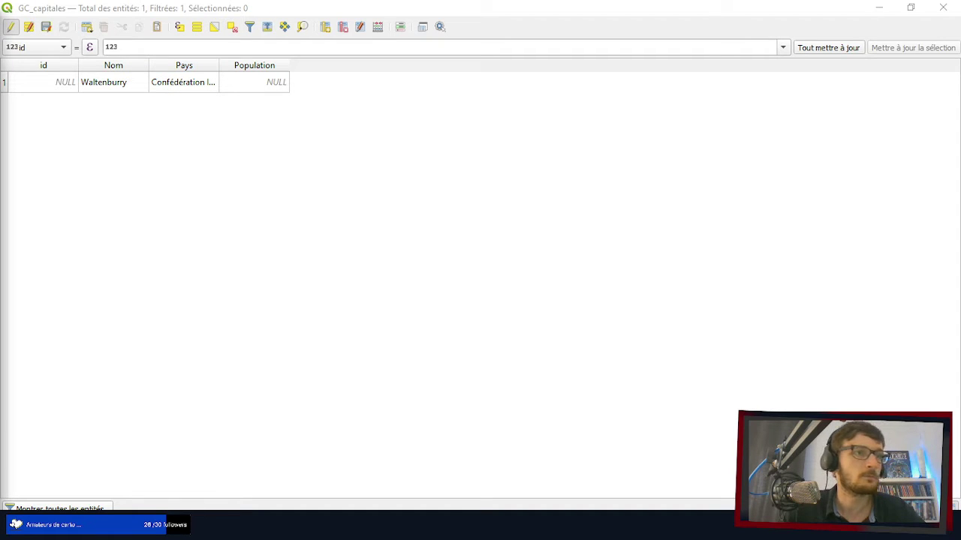
# - Set Waltenburry's Population to 5222315, save the layer edits and close the attribute table
pyautogui.doubleClick(279, 81)
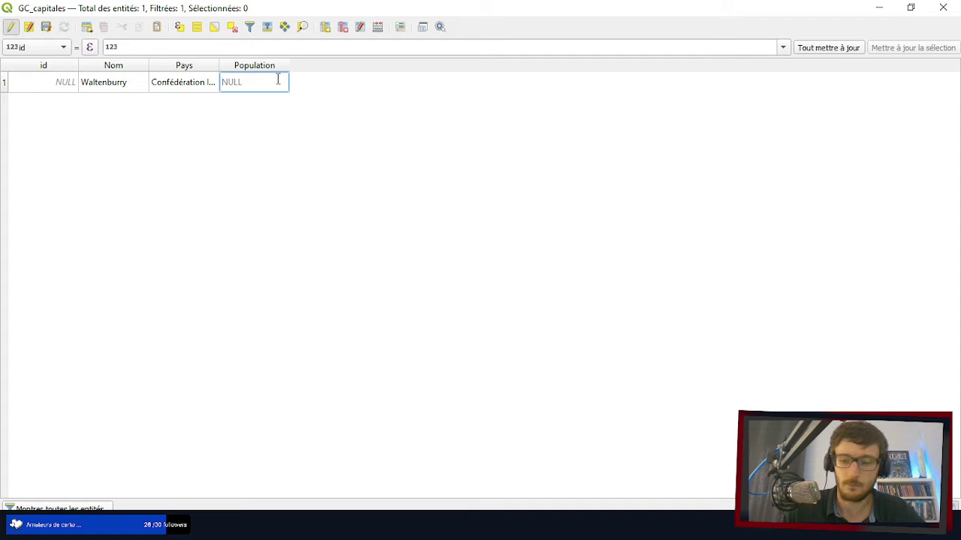
pyautogui.write('5222')
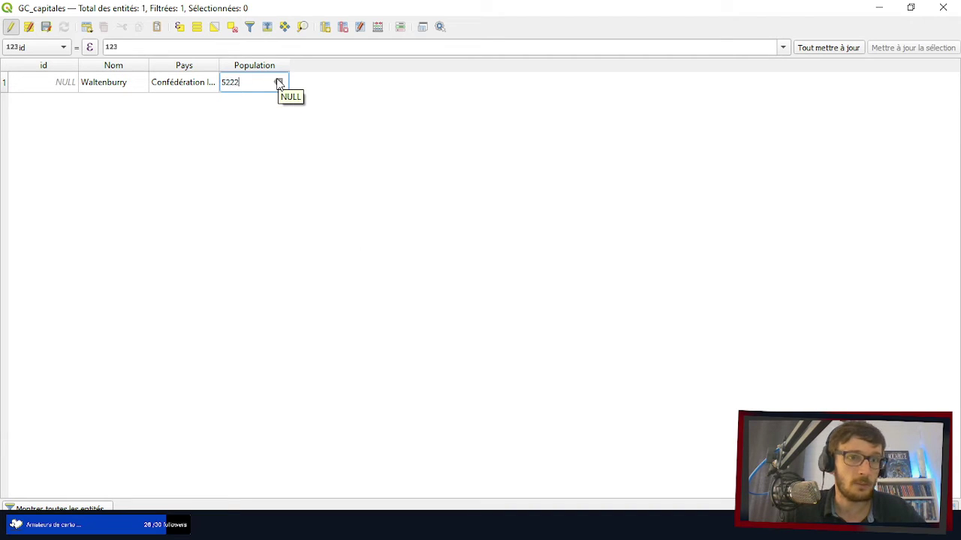
pyautogui.write('315')
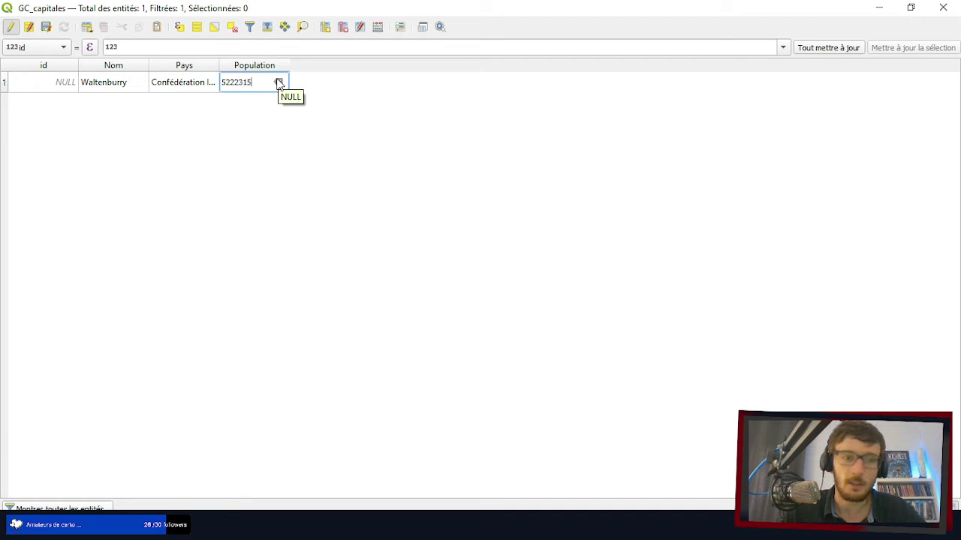
pyautogui.click(304, 164)
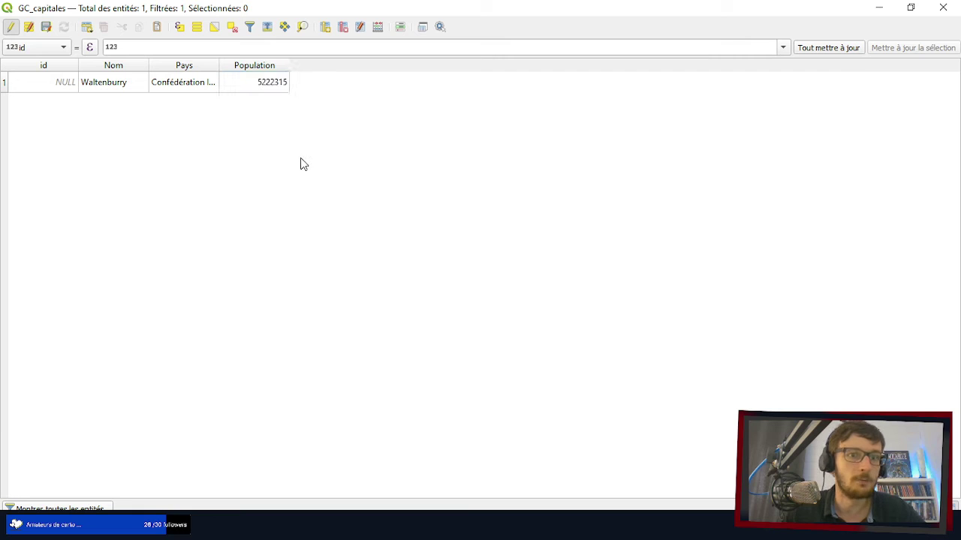
pyautogui.click(46, 28)
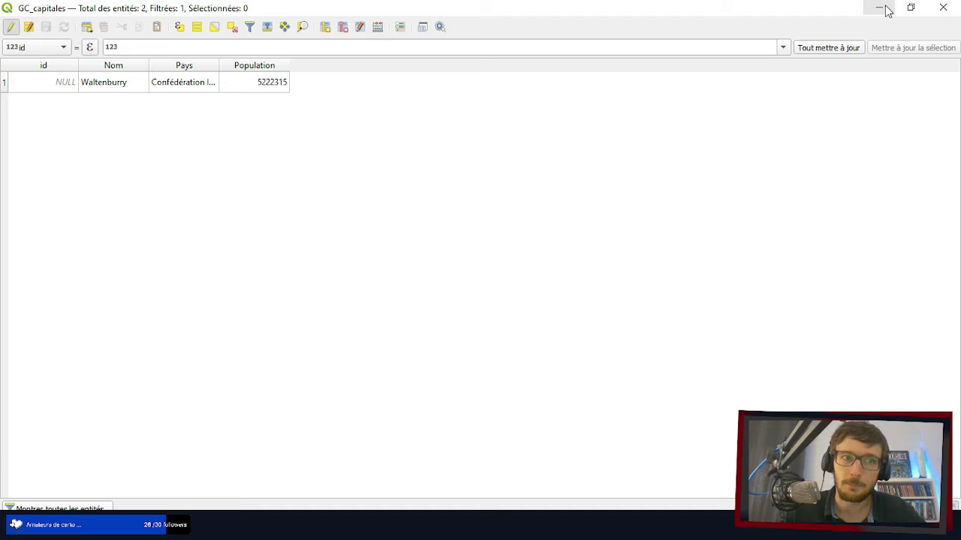
pyautogui.click(942, 8)
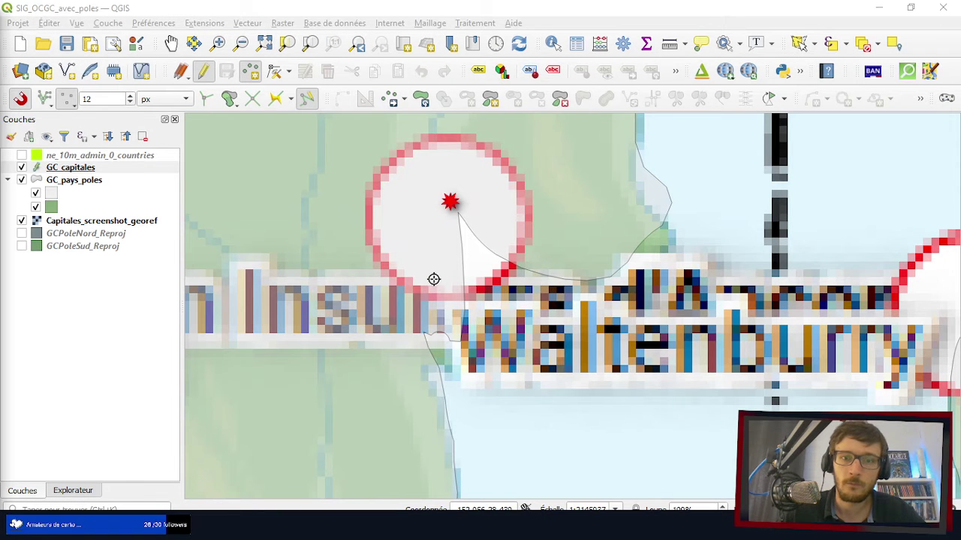
# - Add a point inside York City's red capital circle and enter York City as its Nom and Sunrise as its Pays
pyautogui.scroll(-5, 434, 279)
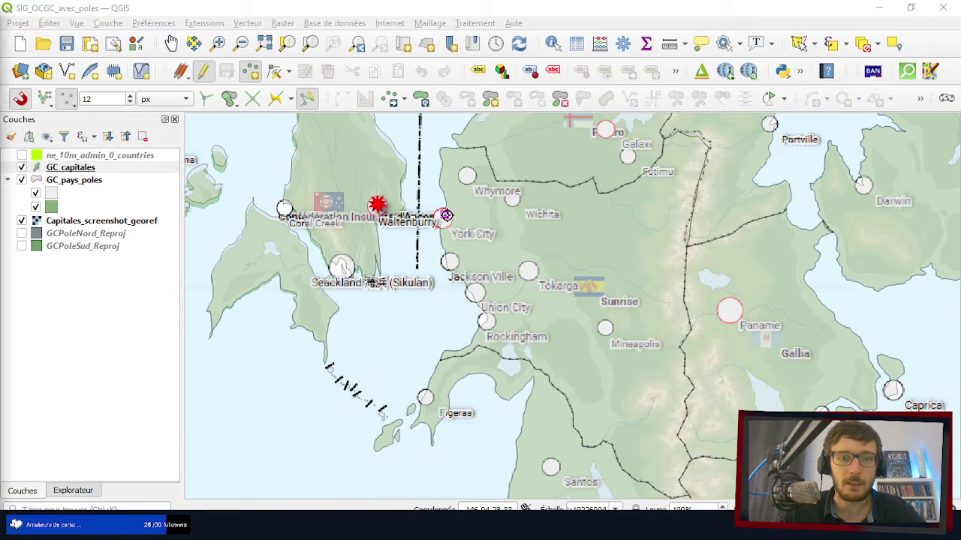
pyautogui.scroll(2, 446, 215)
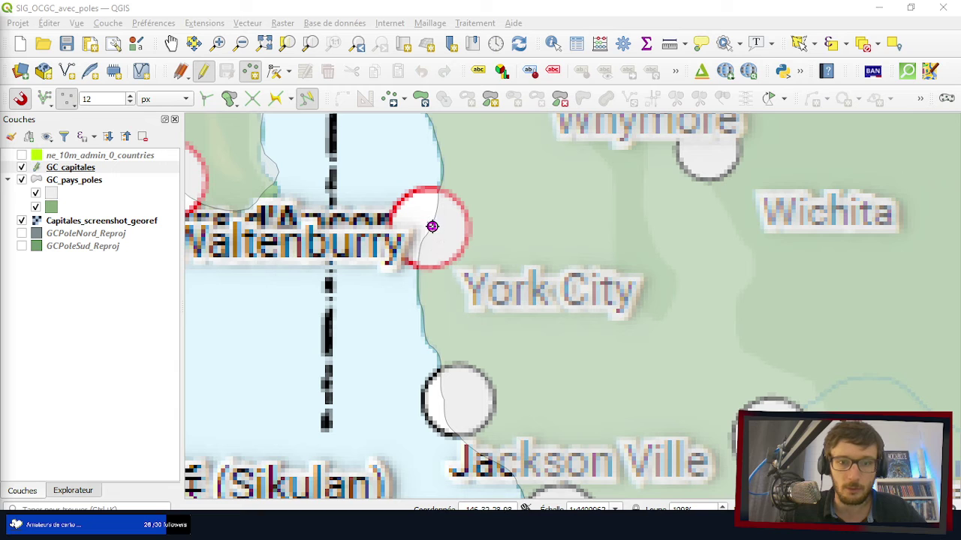
pyautogui.click(431, 226)
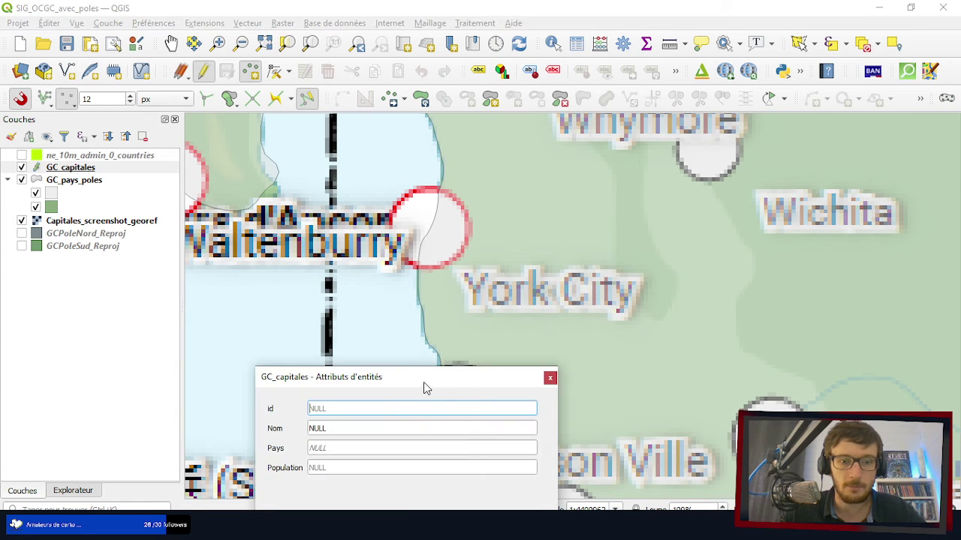
pyautogui.moveTo(425, 386); pyautogui.dragTo(445, 257)
pyautogui.moveTo(370, 293); pyautogui.dragTo(332, 297)
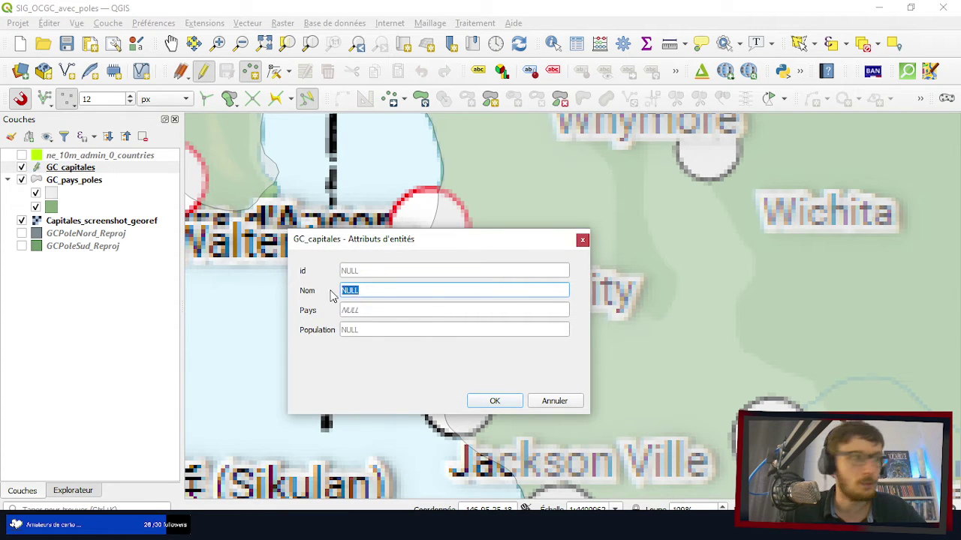
pyautogui.write('York')
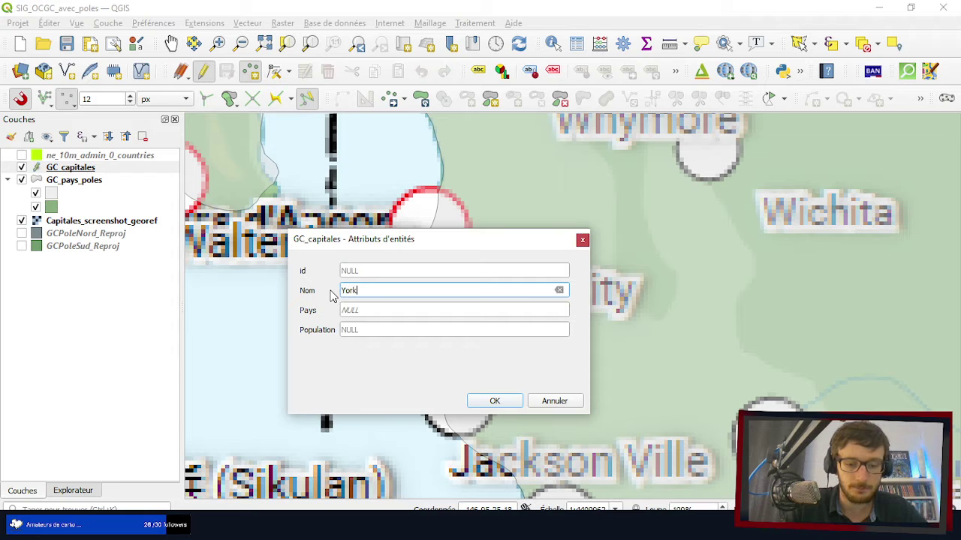
pyautogui.write(' City')
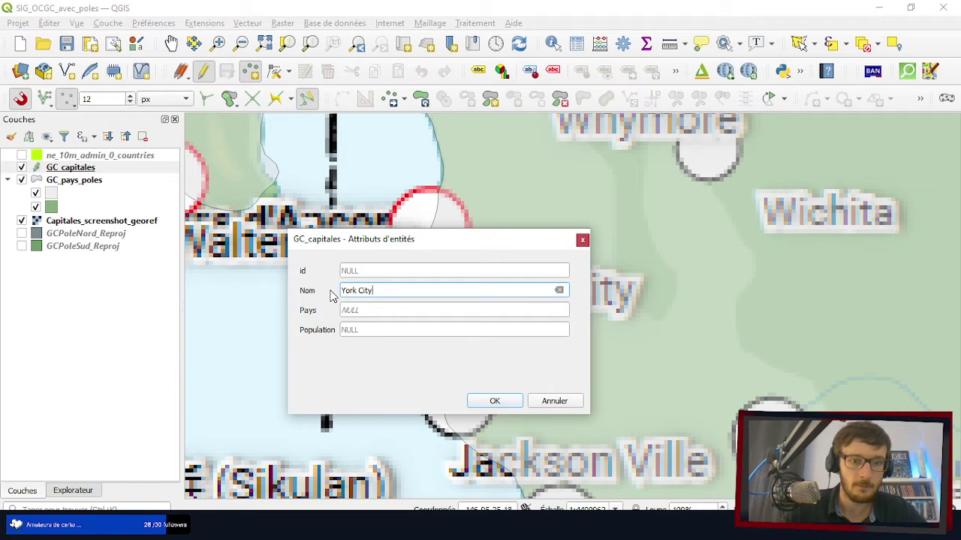
pyautogui.click(358, 315)
pyautogui.write('Sunrise')
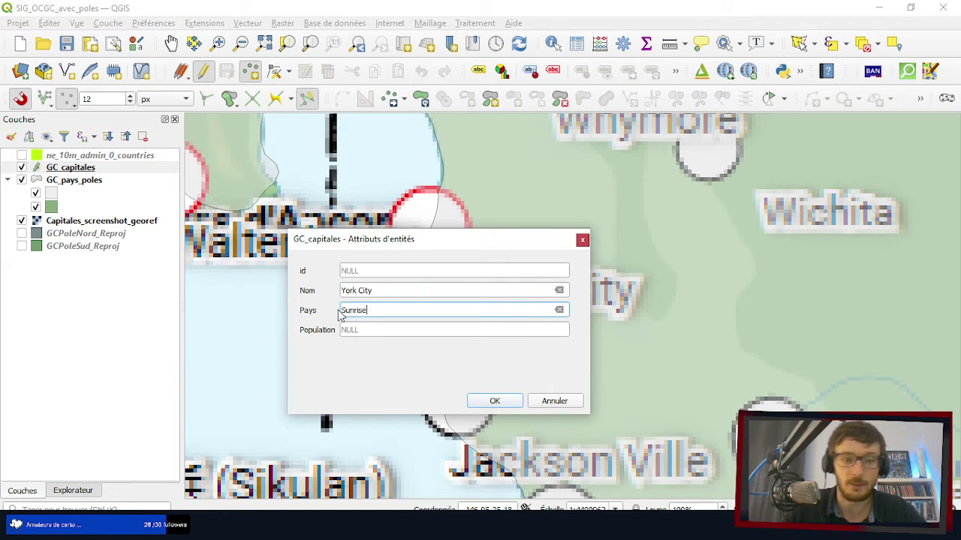
# - Set York City's Population to 9025147 and accept the new point's attributes
pyautogui.click(358, 334)
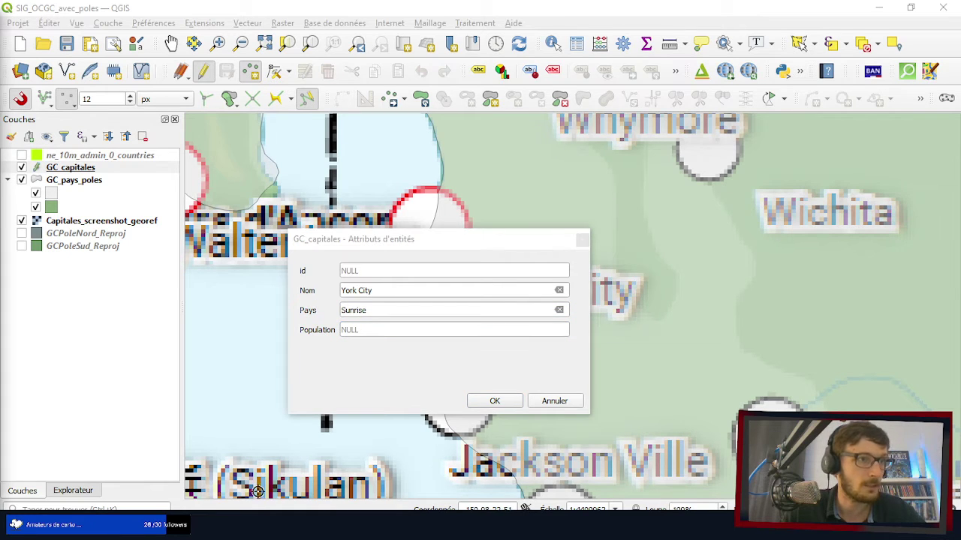
pyautogui.click(374, 334)
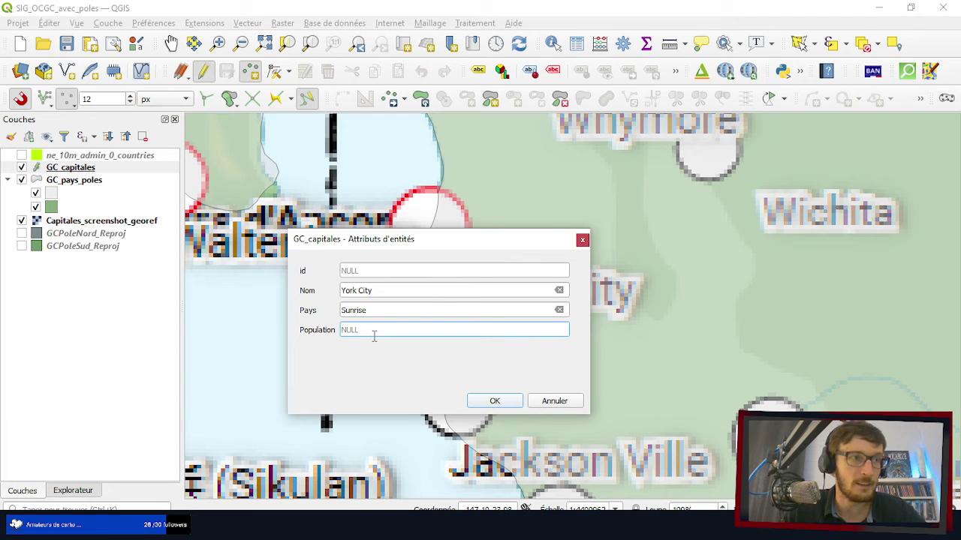
pyautogui.write('9')
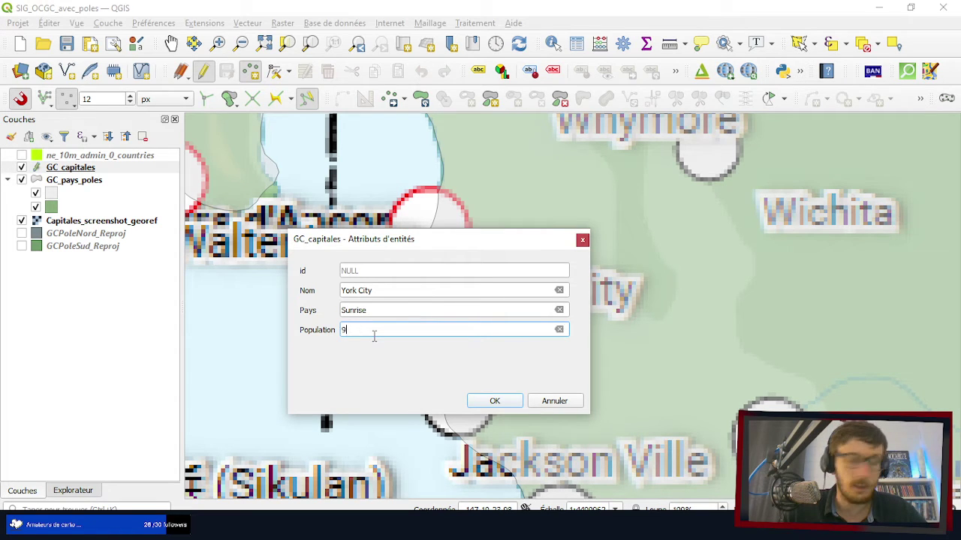
pyautogui.write('025')
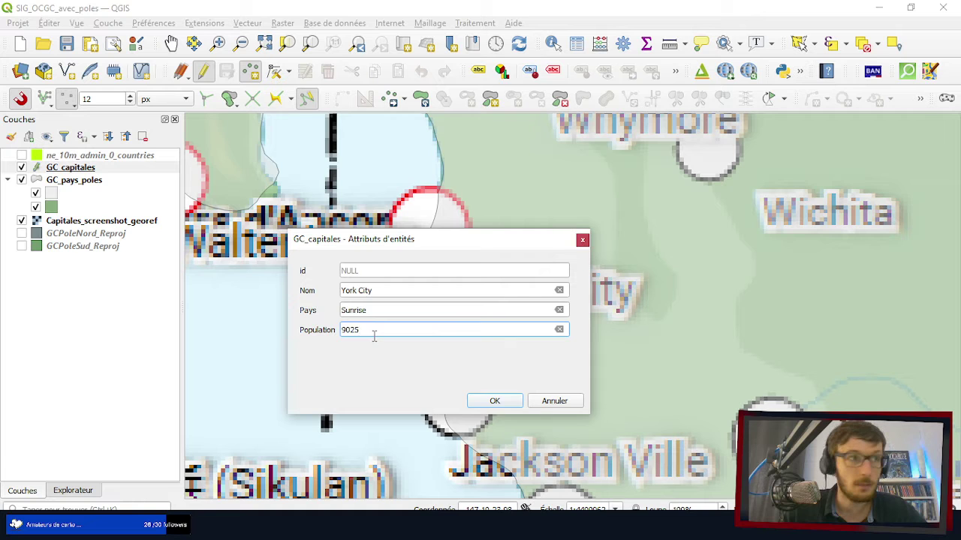
pyautogui.write('147')
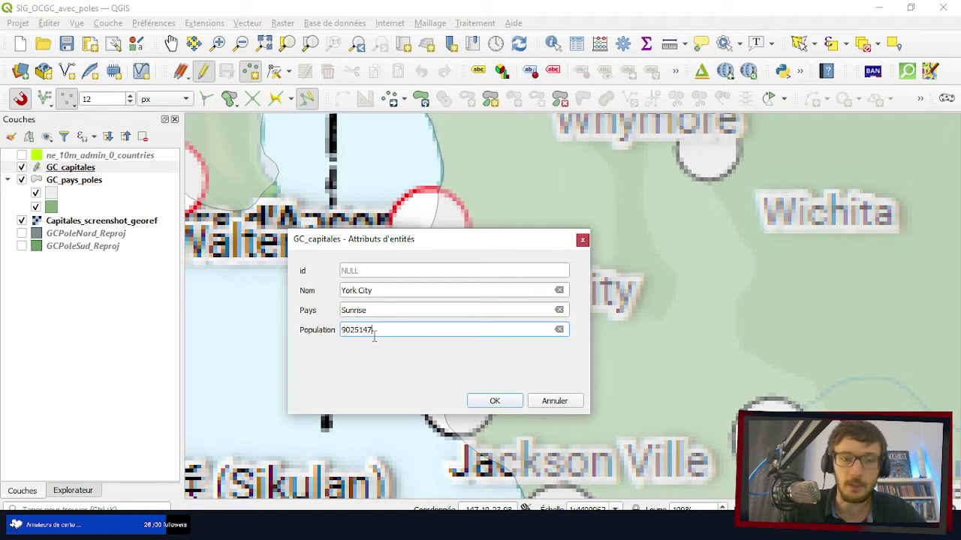
pyautogui.click(495, 401)
# - Locate Polaro's red capital circle on the raster and check the country's capital on the Monde GC web map
pyautogui.scroll(-1, 437, 226)
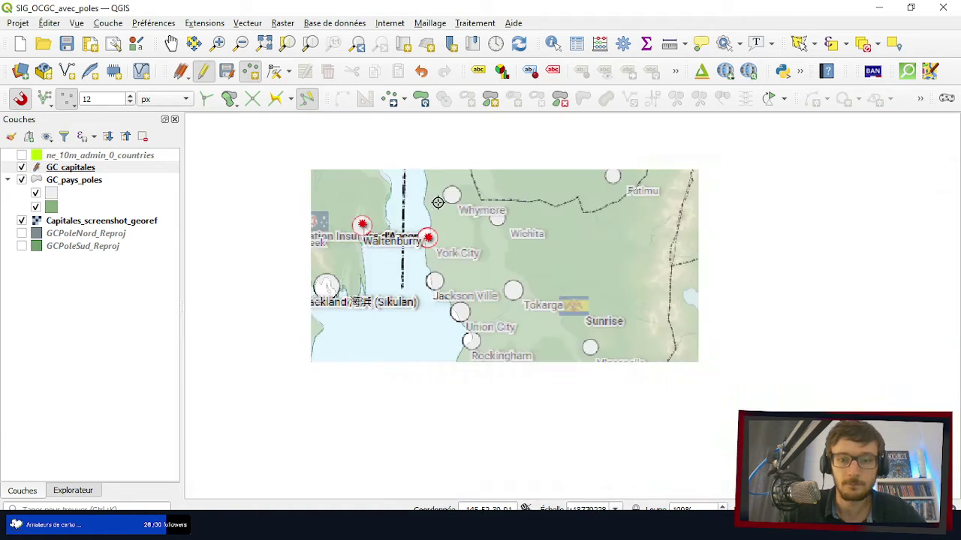
pyautogui.scroll(2, 530, 198)
pyautogui.scroll(1, 584, 262)
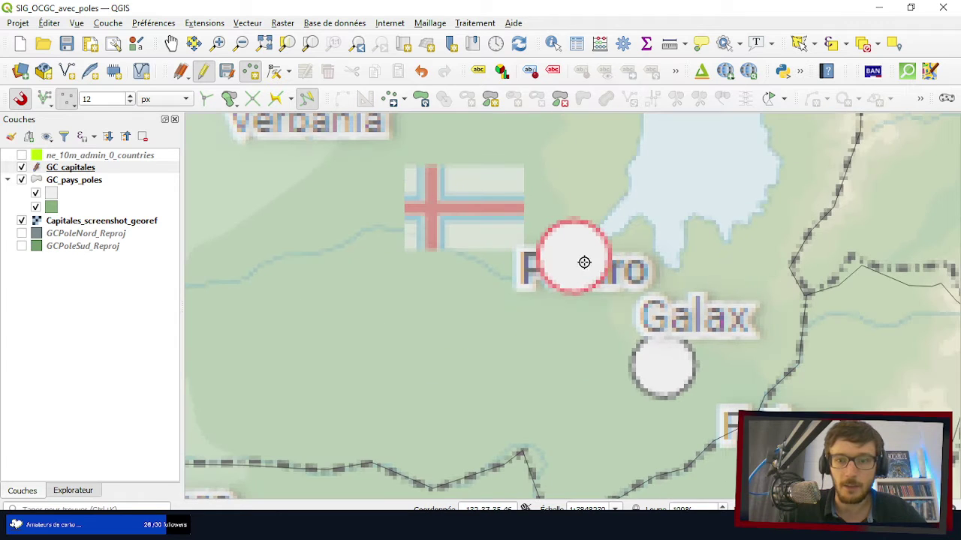
pyautogui.scroll(1, 586, 250)
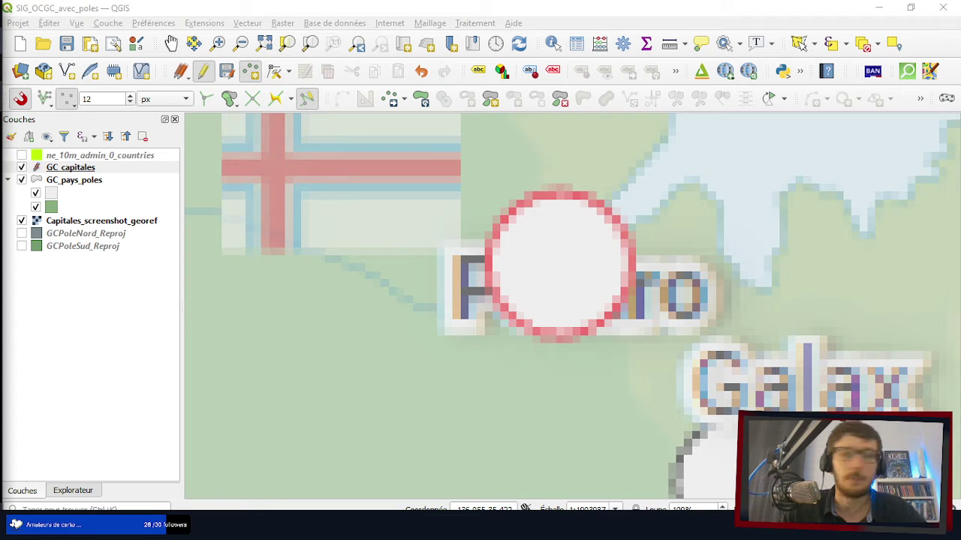
pyautogui.hotkey('alt', 'Tab')
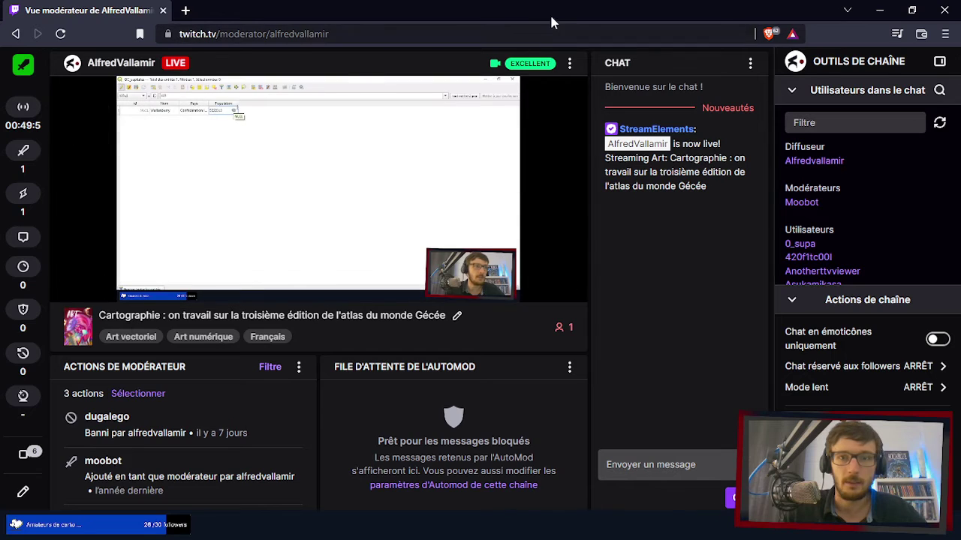
pyautogui.hotkey('alt', 'Tab')
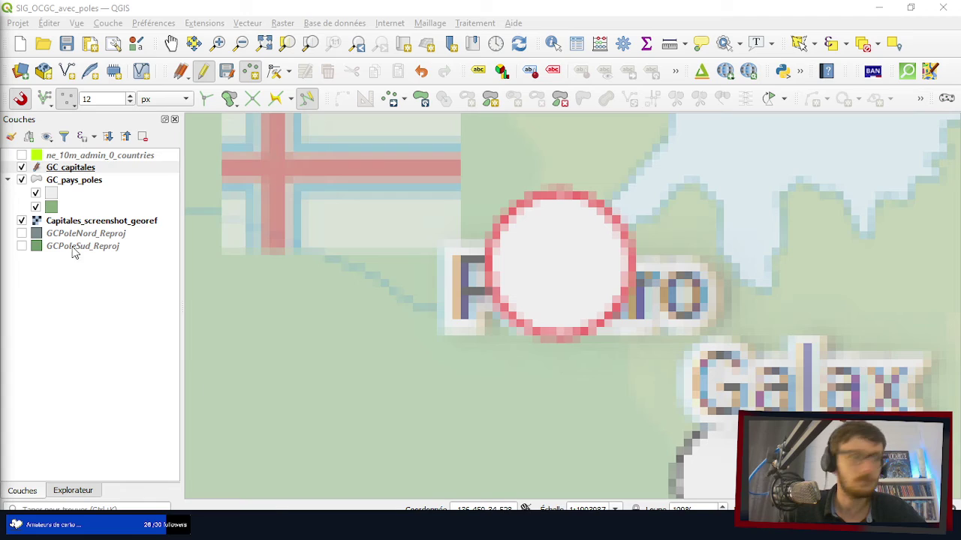
pyautogui.hotkey('alt', 'Tab')
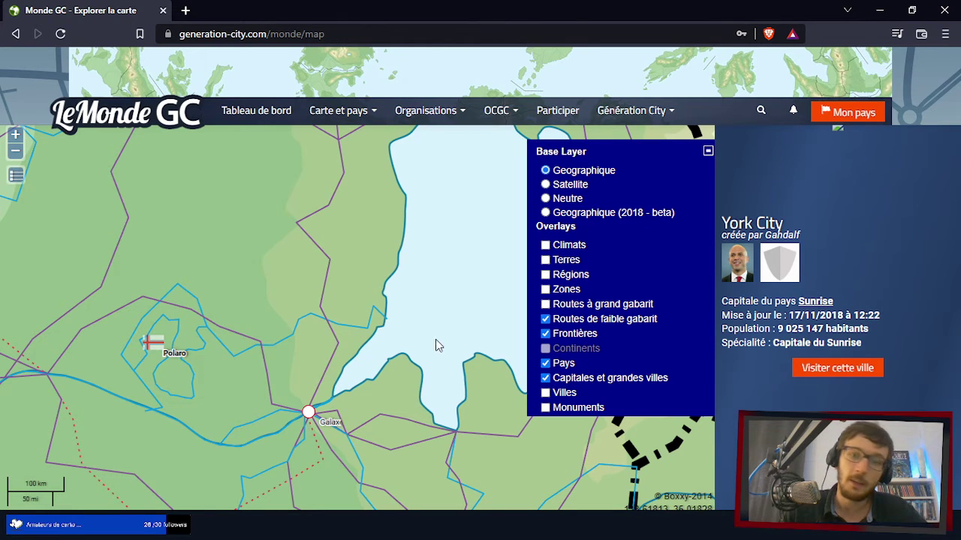
pyautogui.moveTo(600, 20); pyautogui.dragTo(0, 338)
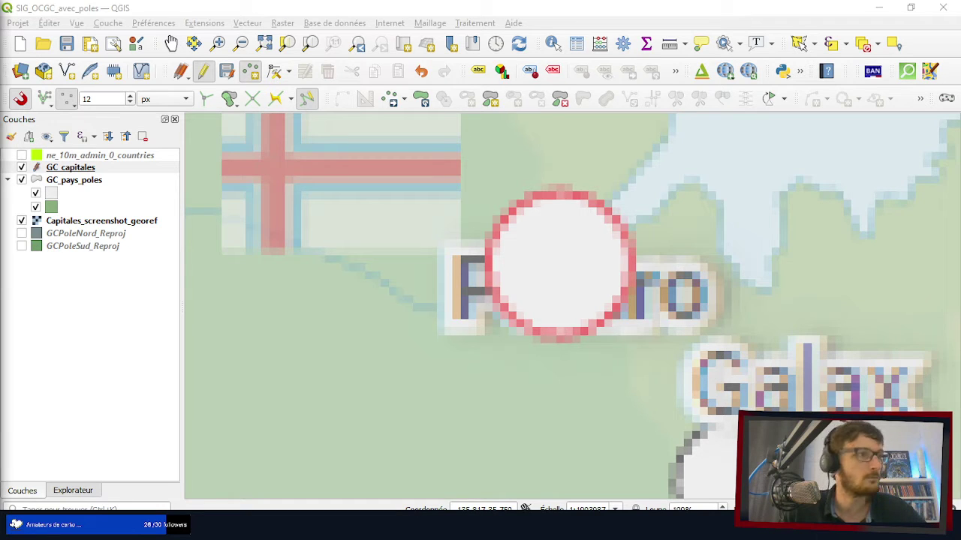
# - Add a point inside Polaro's red capital circle and enter Galax as its Nom and Polaro as its Pays
pyautogui.click(573, 258)
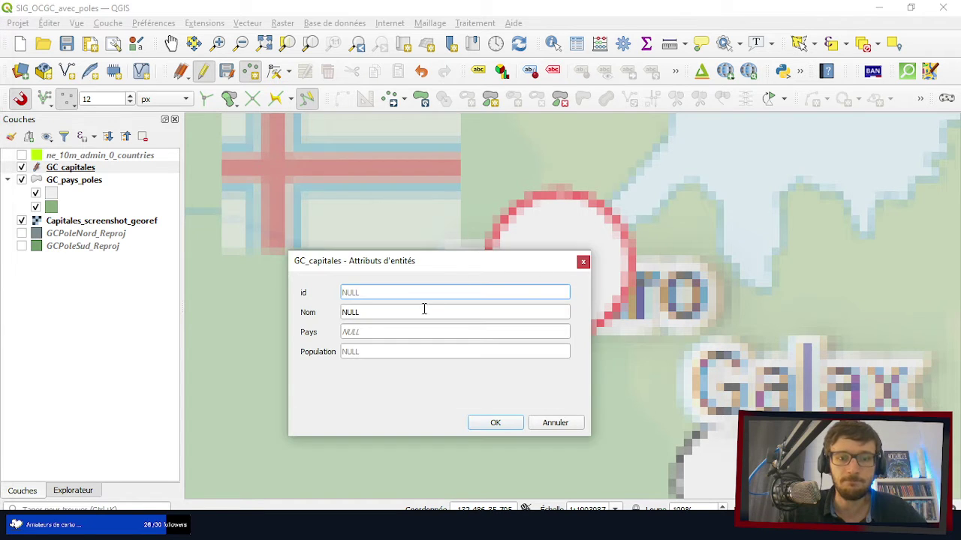
pyautogui.click(393, 313)
pyautogui.write('Galax')
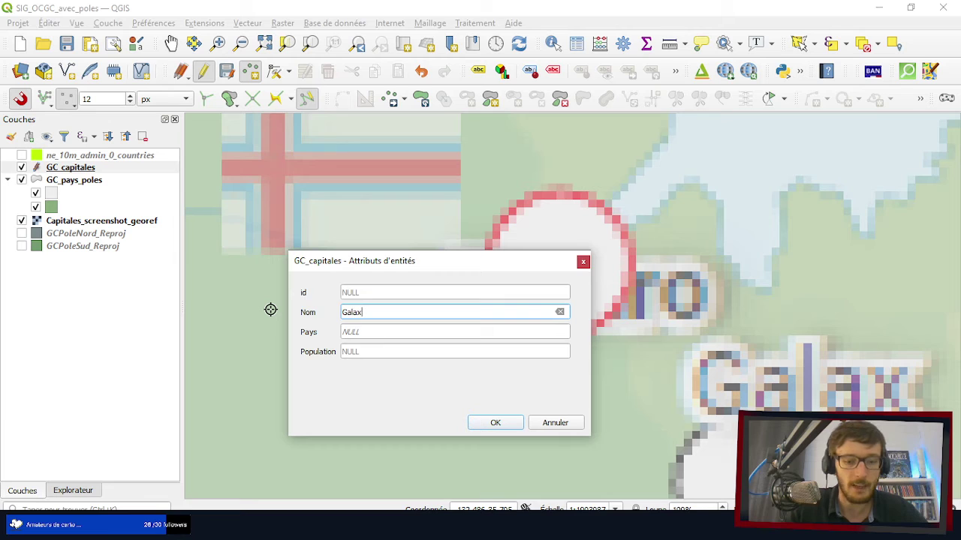
pyautogui.press('Tab')
pyautogui.write('Polaro')
pyautogui.press('Tab')
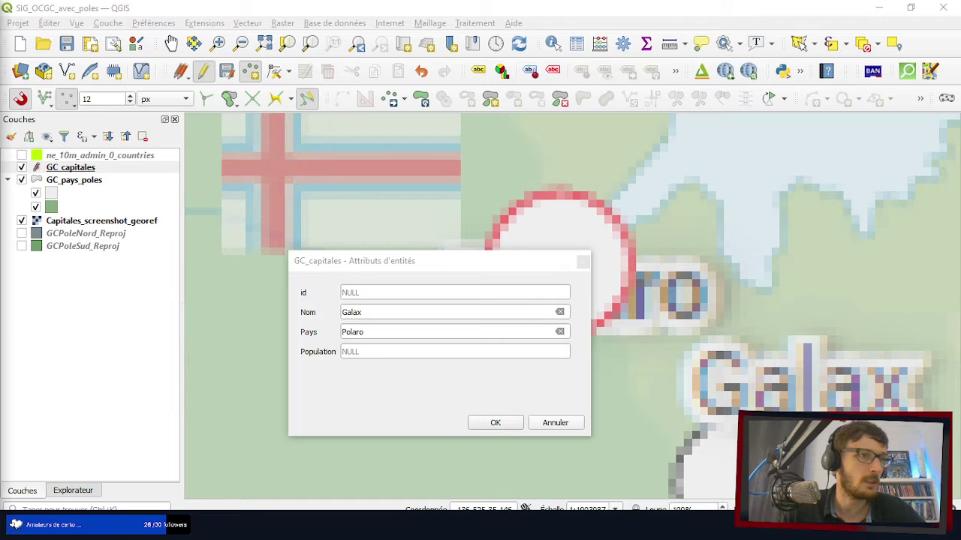
# - Set Galax's Population to 3425874 and accept the new point's attributes
pyautogui.click(403, 352)
pyautogui.write('3')
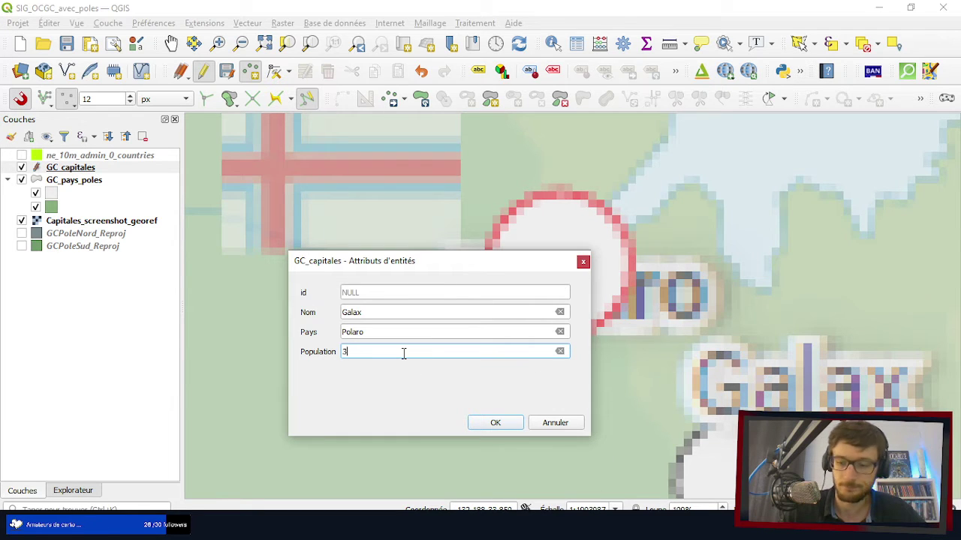
pyautogui.write('425')
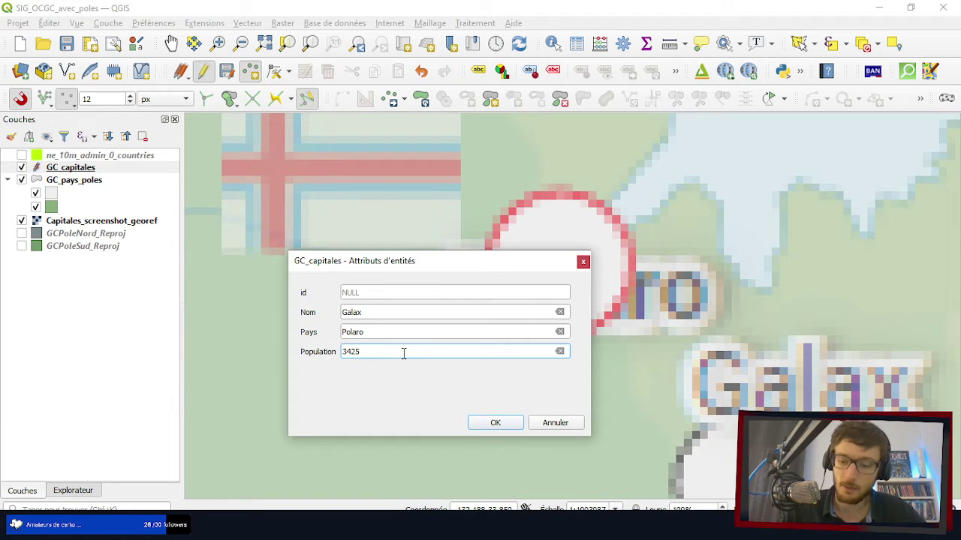
pyautogui.write('874')
pyautogui.click(499, 423)
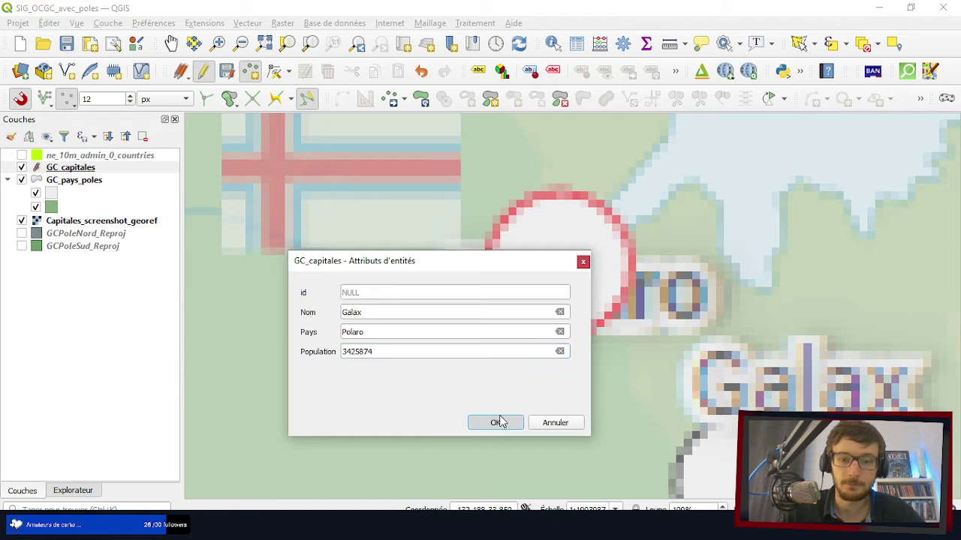
# - Add a point inside Tashae's red capital circle and enter Tashae as its Nom and Harada as its Pays
pyautogui.scroll(-4, 406, 262)
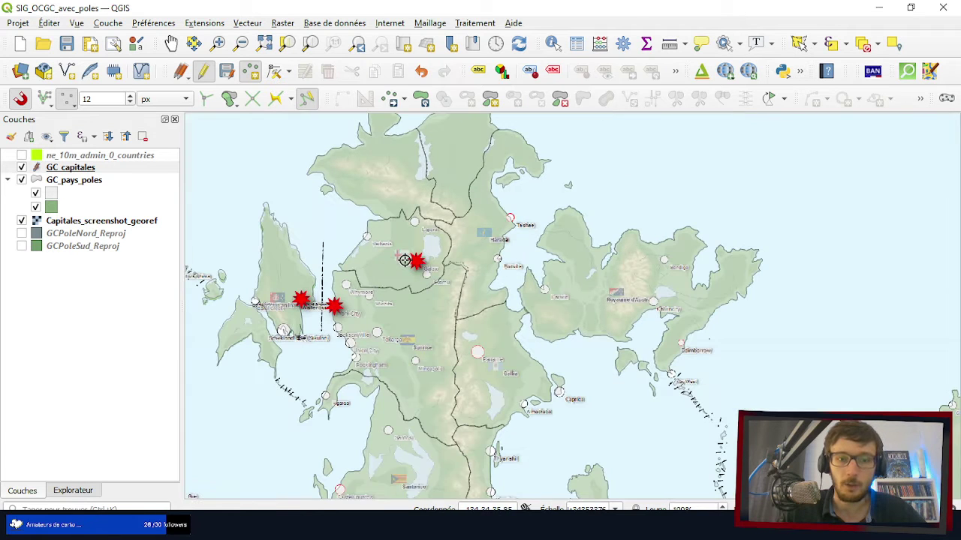
pyautogui.scroll(-1, 491, 202)
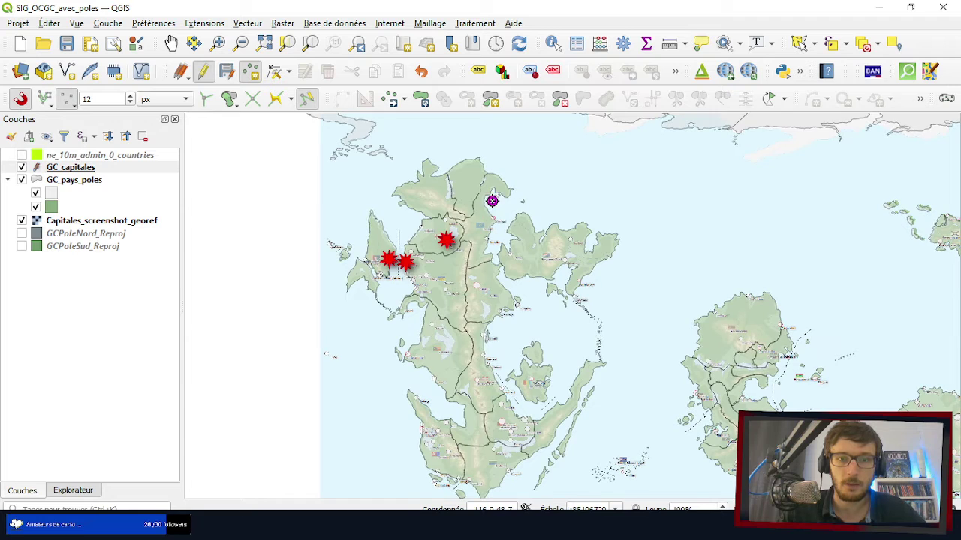
pyautogui.scroll(1, 491, 201)
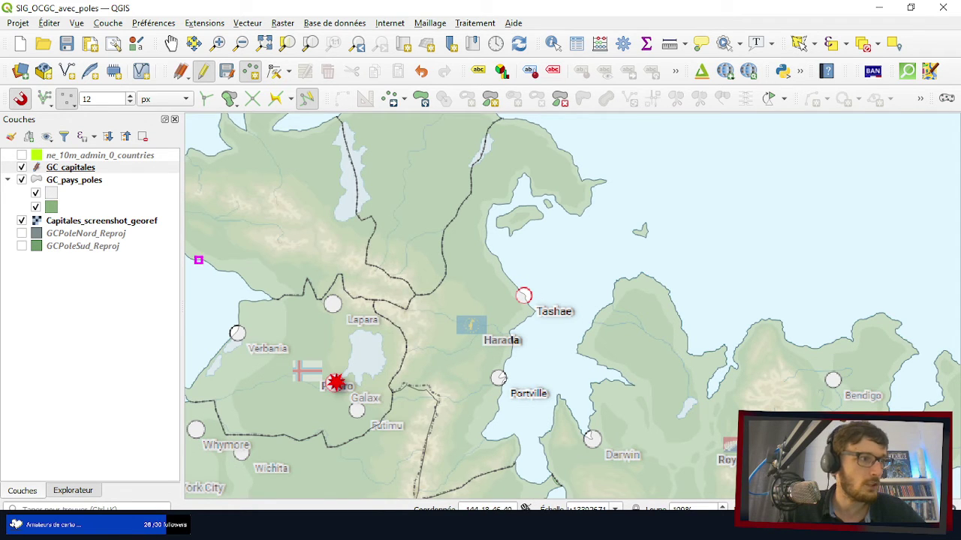
pyautogui.scroll(4, 518, 293)
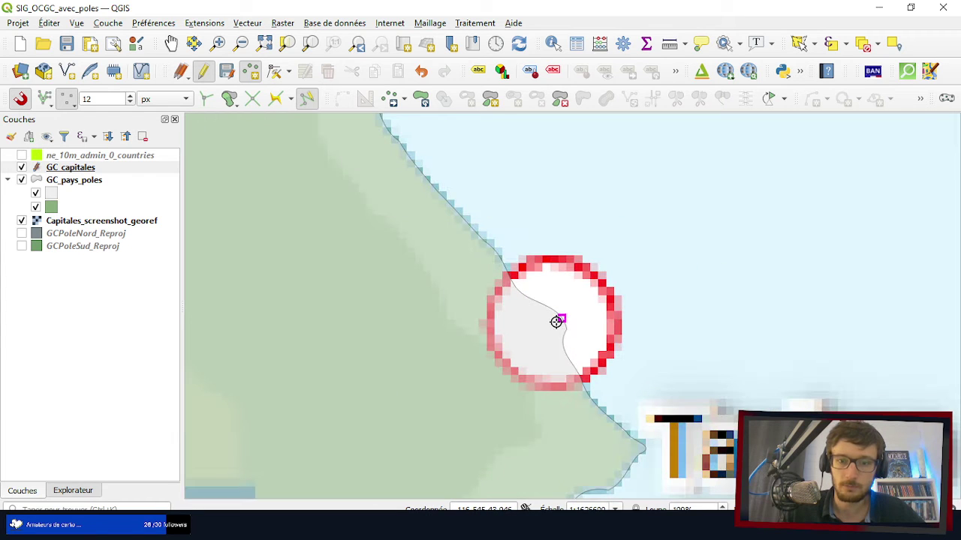
pyautogui.click(553, 322)
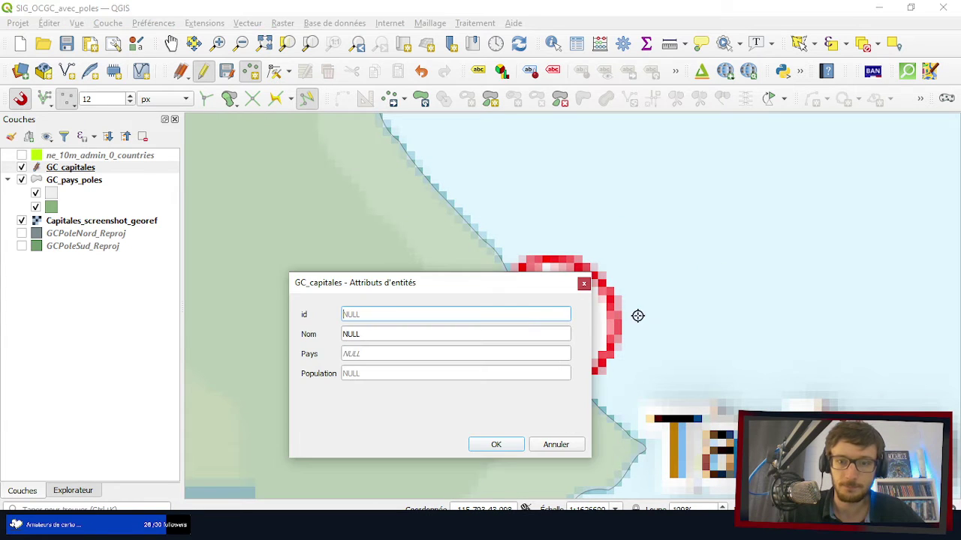
pyautogui.click(360, 333)
pyautogui.write('Tas')
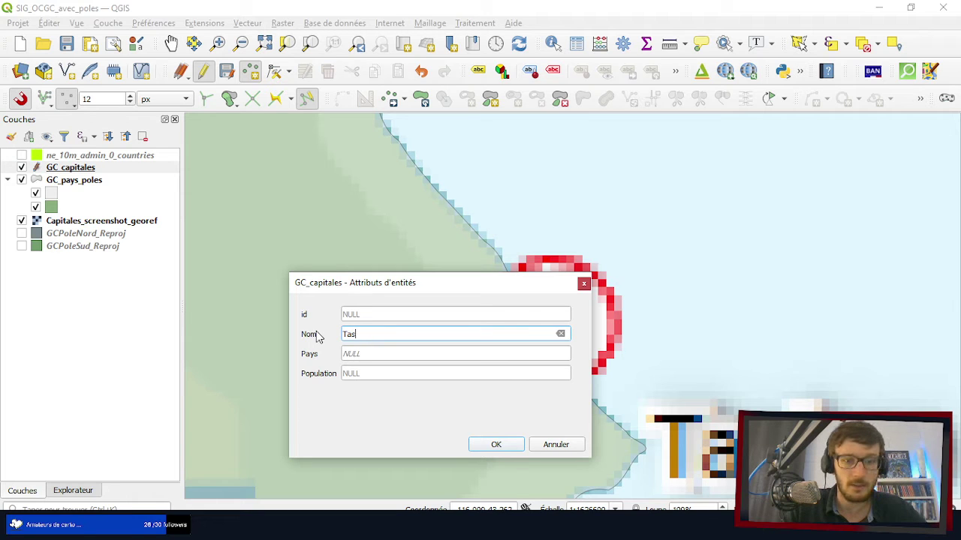
pyautogui.write('ha')
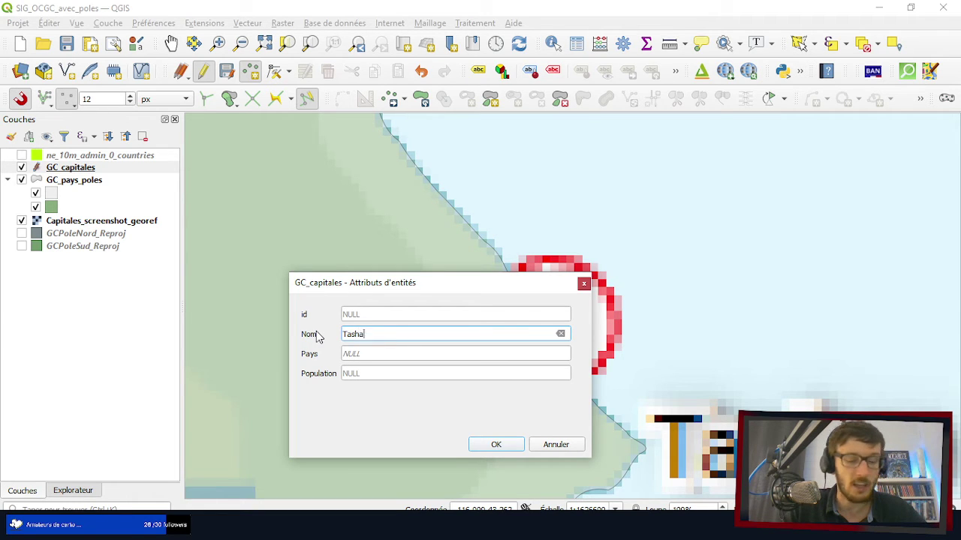
pyautogui.write('e')
pyautogui.click(367, 356)
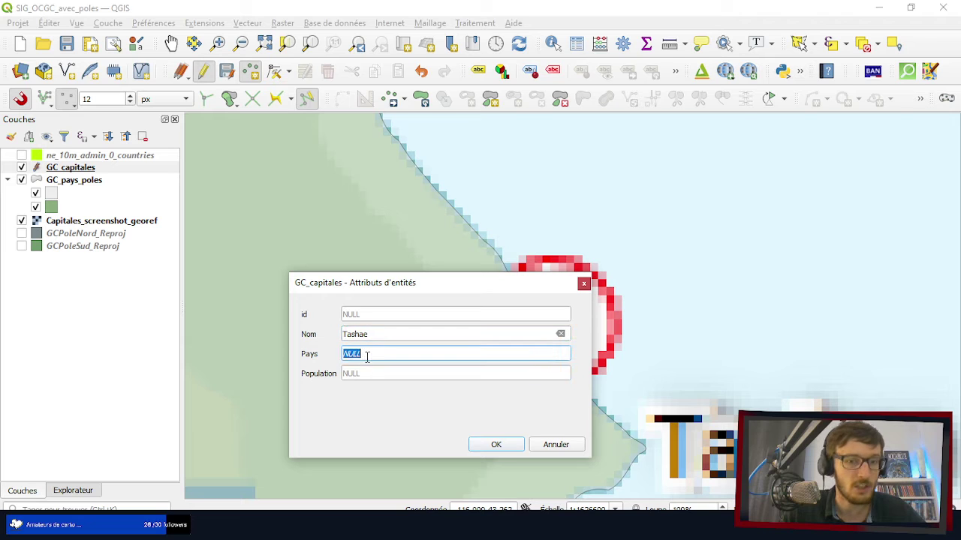
pyautogui.write('Harada')
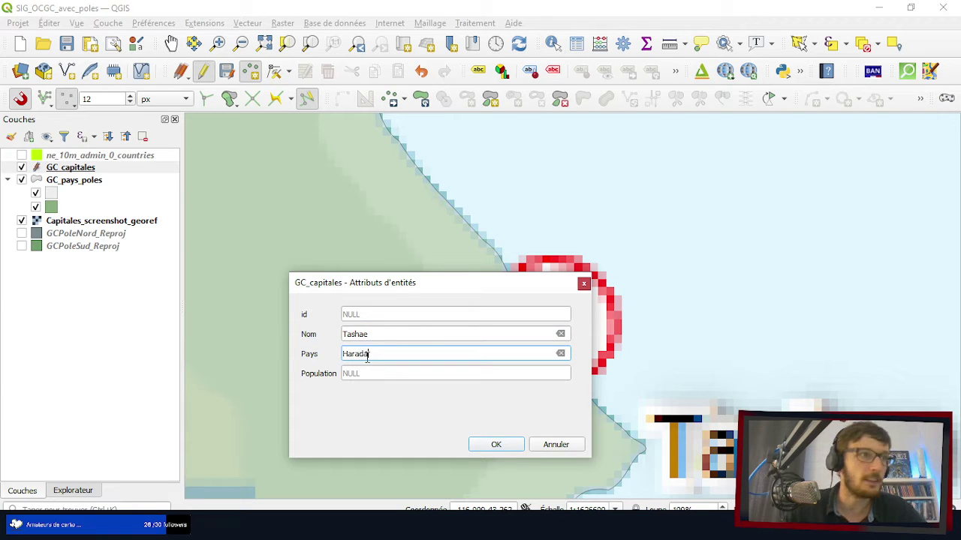
# - Set Tashae's Population to 1993328 and accept the new point's attributes
pyautogui.click(389, 376)
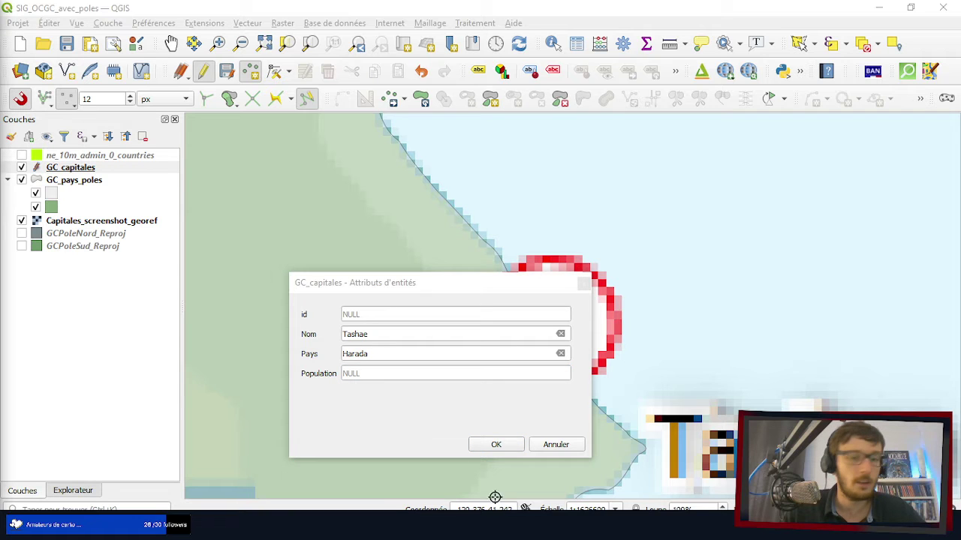
pyautogui.click(375, 378)
pyautogui.write('1')
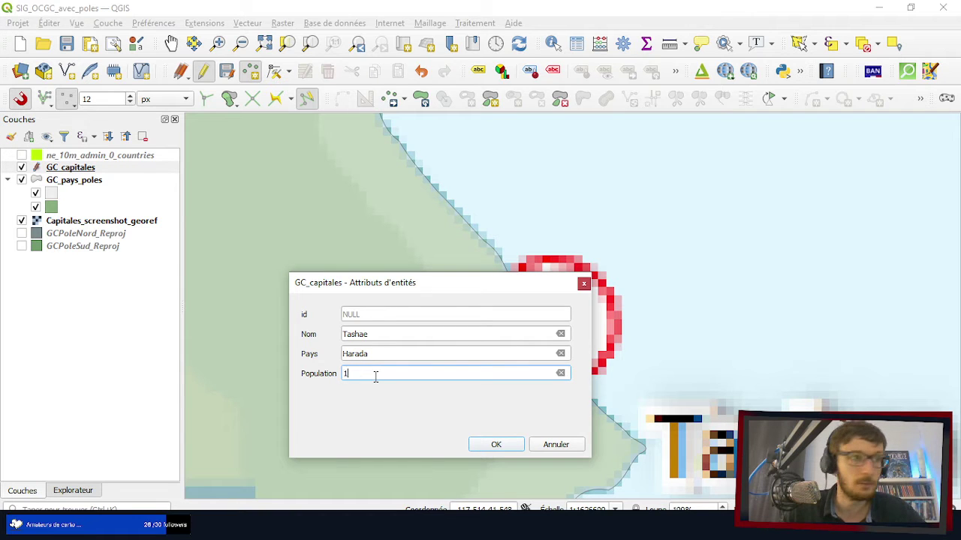
pyautogui.write('3')
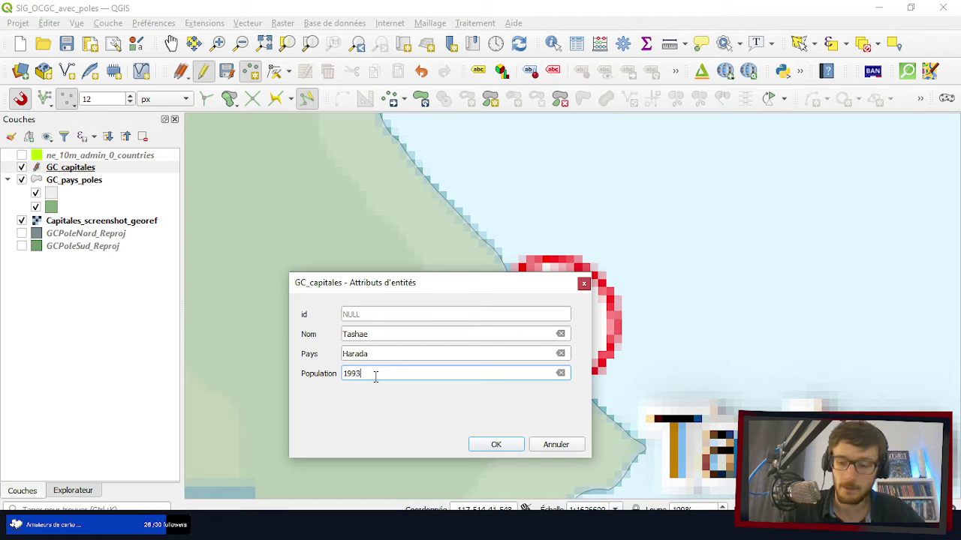
pyautogui.write('328')
pyautogui.click(496, 445)
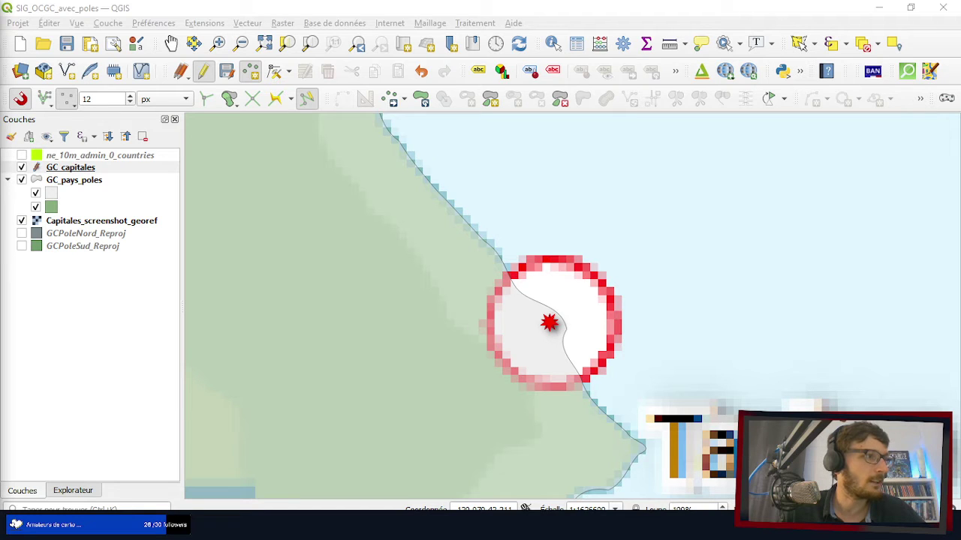
# - Add a point at the centre of Paname's red capital circle and enter Paname as its Nom
pyautogui.scroll(-4, 637, 353)
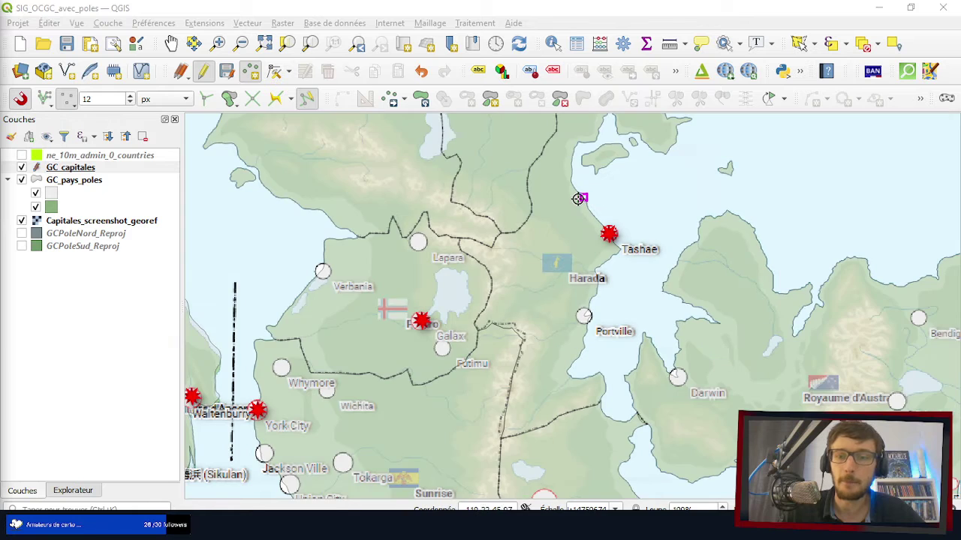
pyautogui.scroll(-2, 551, 338)
pyautogui.scroll(5, 556, 382)
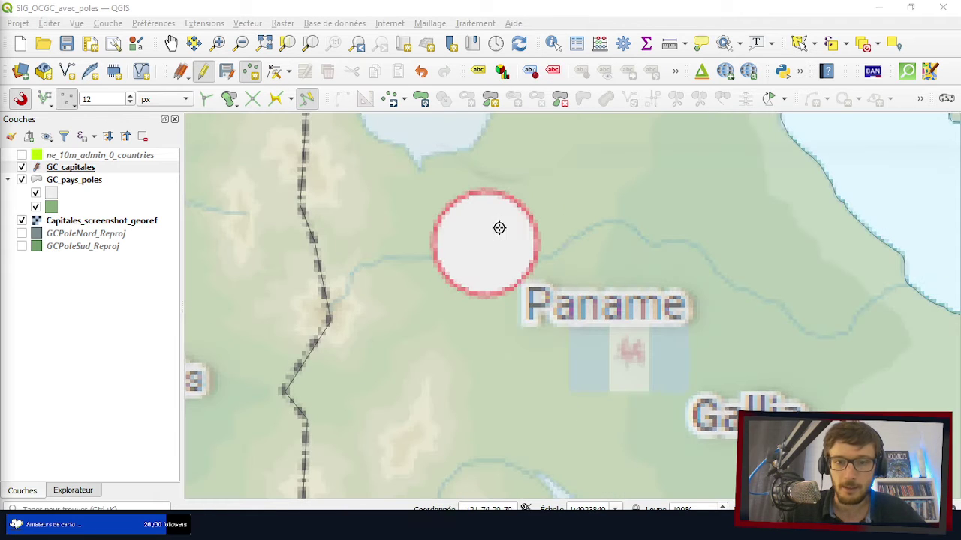
pyautogui.scroll(2, 485, 244)
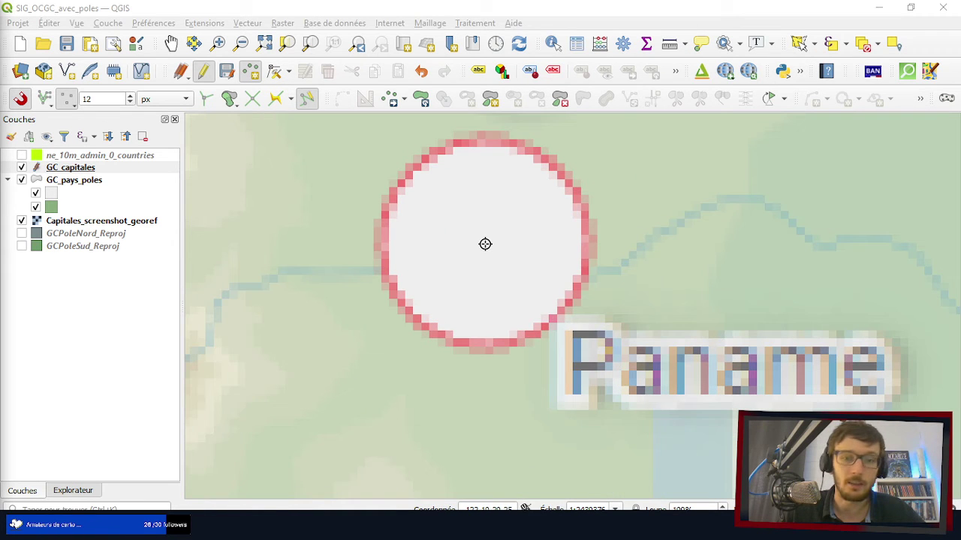
pyautogui.click(485, 242)
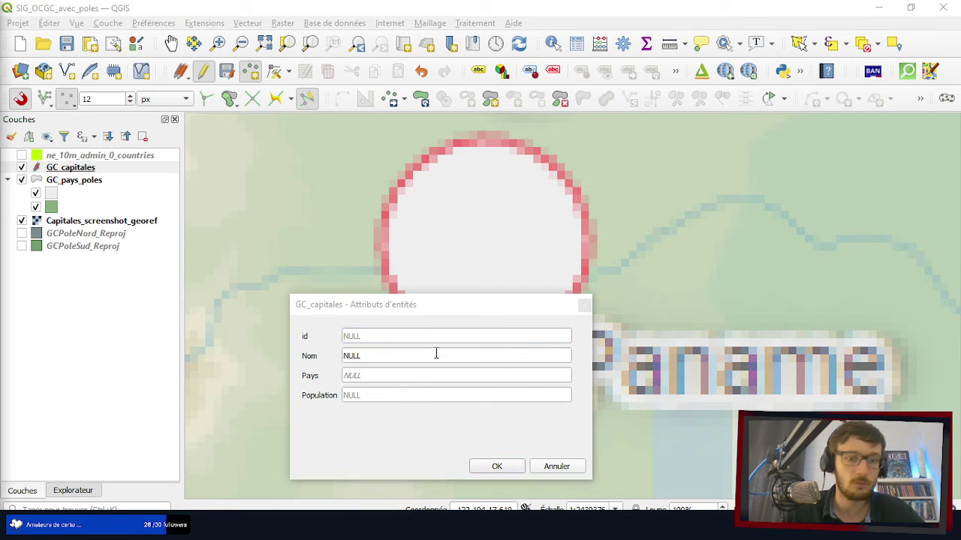
pyautogui.click(370, 358)
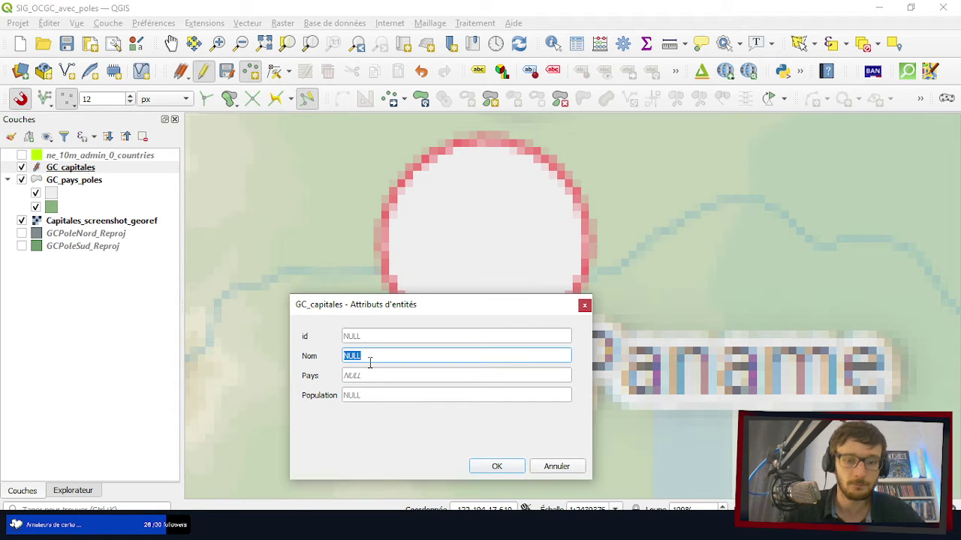
pyautogui.write('Paname')
pyautogui.press('Tab')
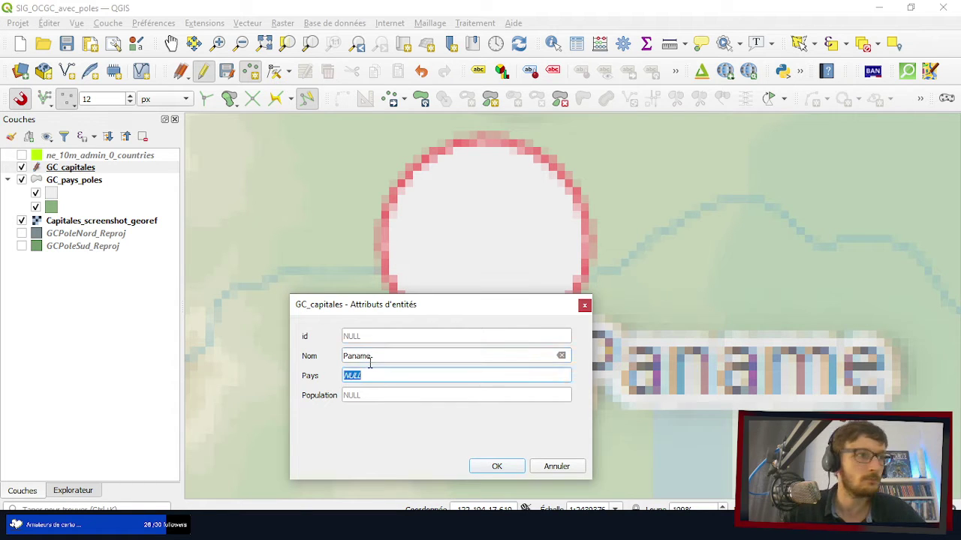
# - Enter Gallia as Paname's Pays and 12000000 as its Population, and accept the new point's attributes
pyautogui.write('Gallian')
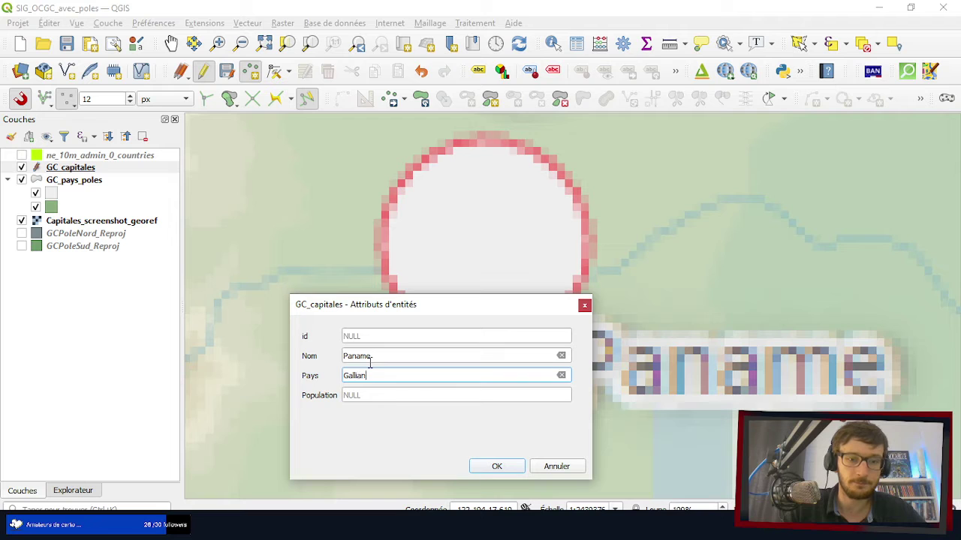
pyautogui.press('BackSpace')
pyautogui.press('Tab')
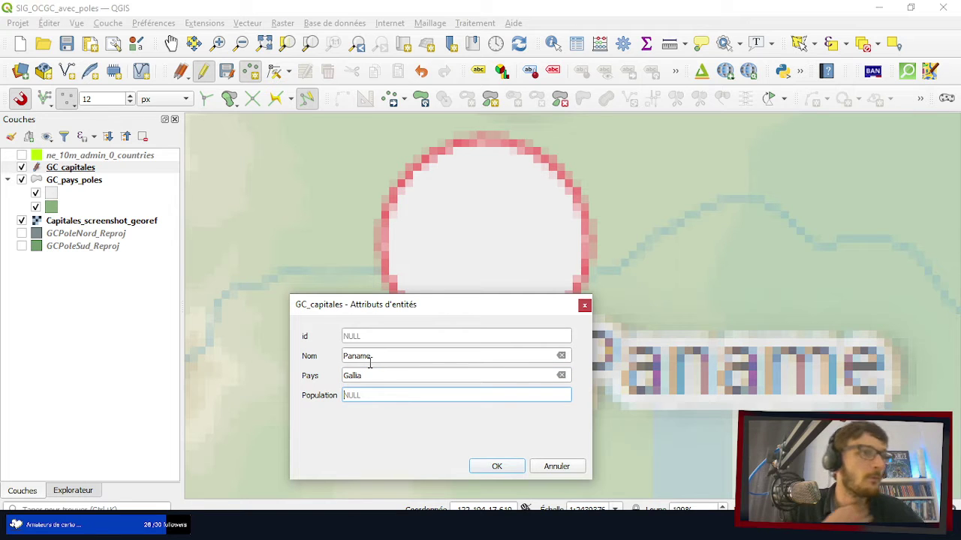
pyautogui.write('12')
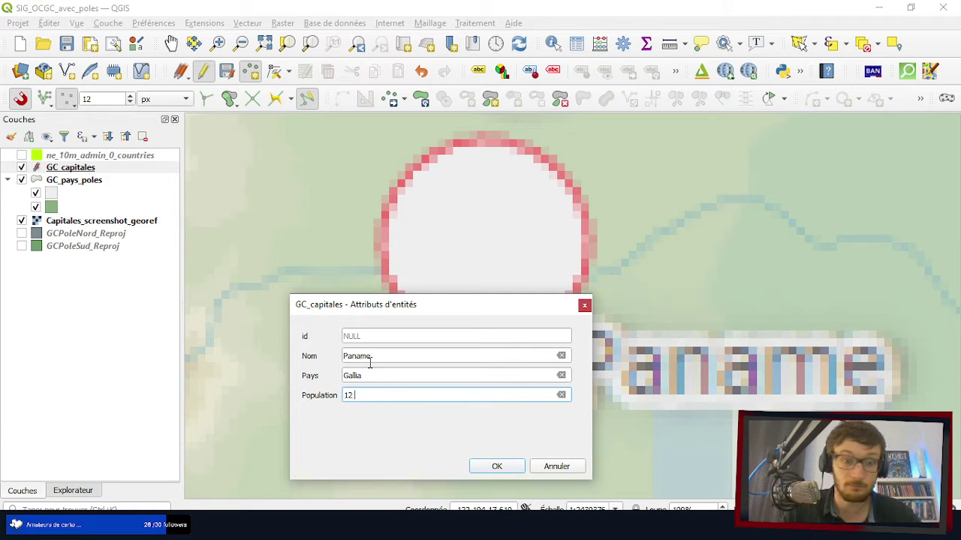
pyautogui.write('0000')
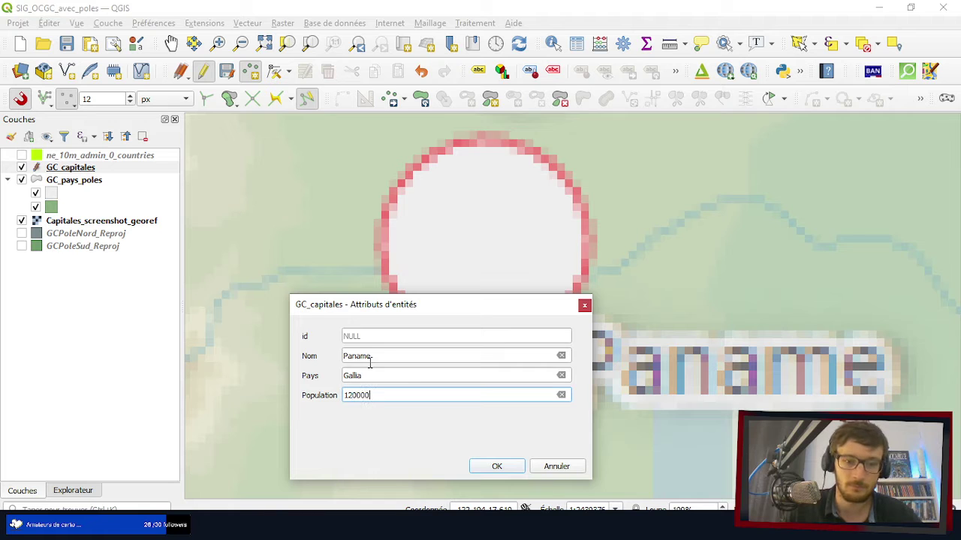
pyautogui.press('BackSpace')
pyautogui.write('0000')
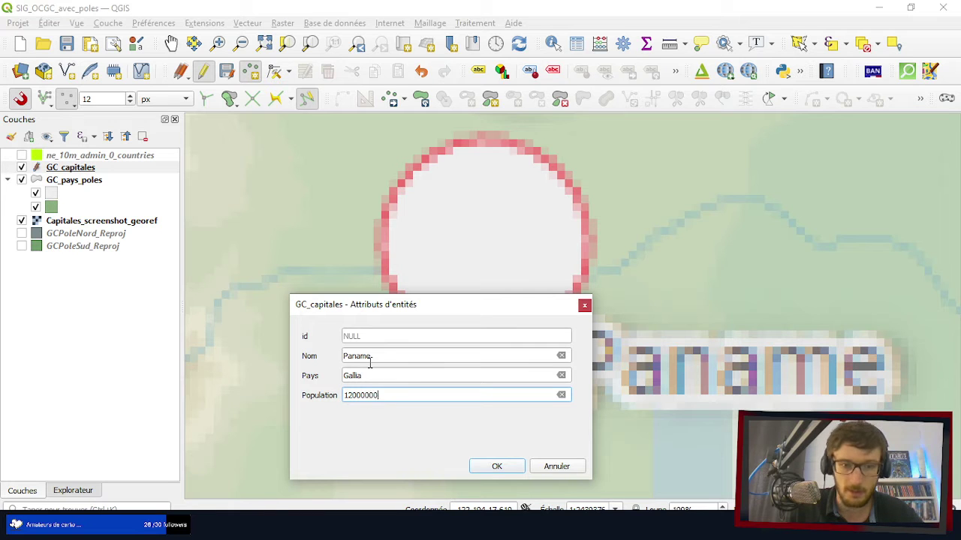
pyautogui.click(496, 466)
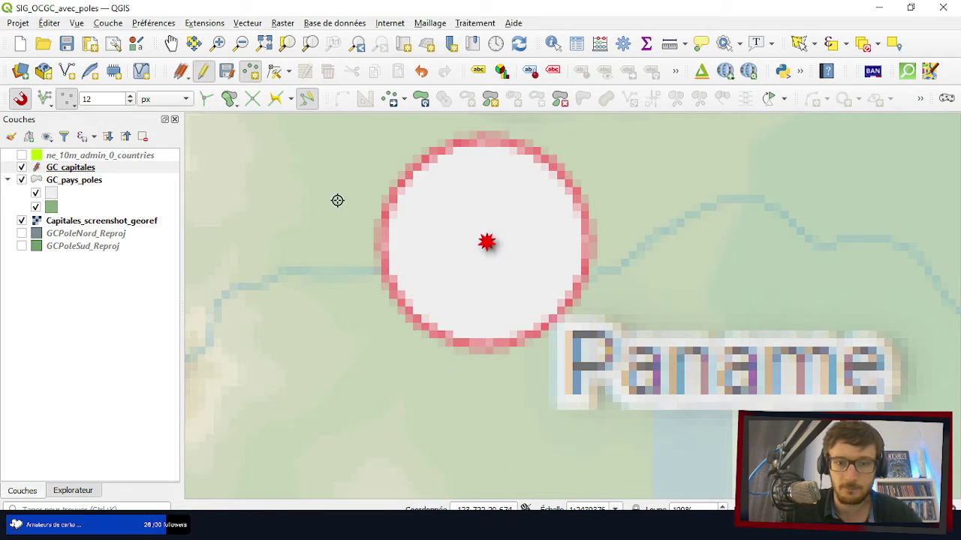
# - Add a point at the centre of Castelupuntos's red capital circle on the coast
pyautogui.scroll(-5, 397, 187)
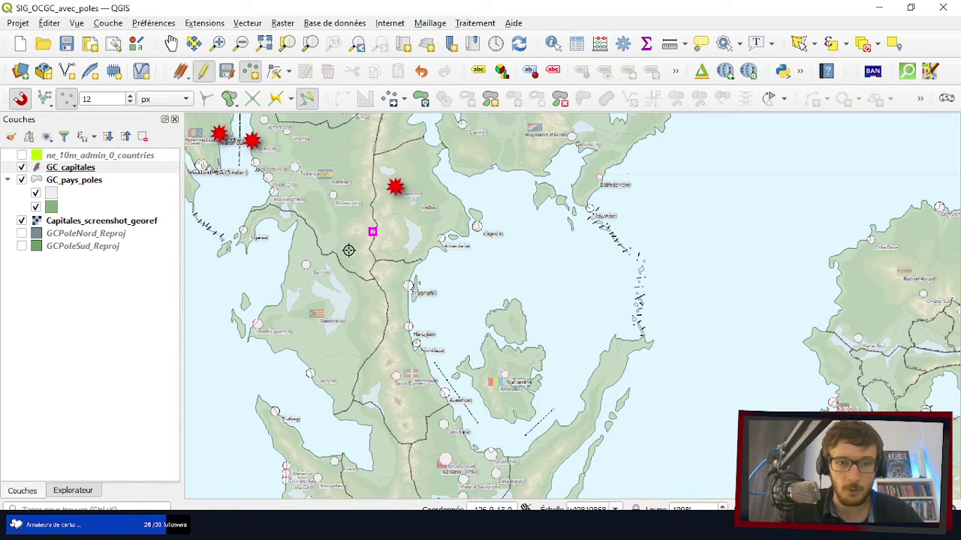
pyautogui.scroll(1, 291, 348)
pyautogui.scroll(-1, 521, 304)
pyautogui.scroll(5, 395, 308)
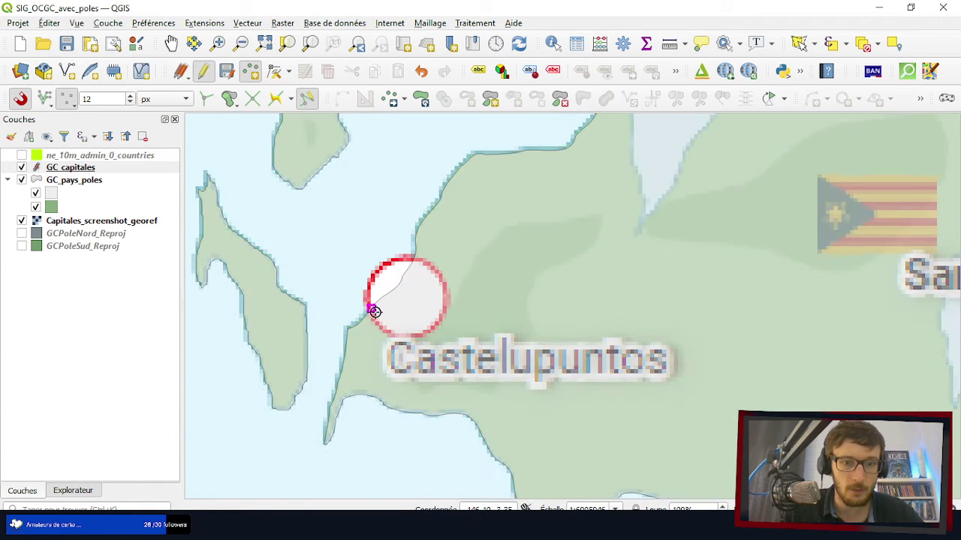
pyautogui.click(417, 275)
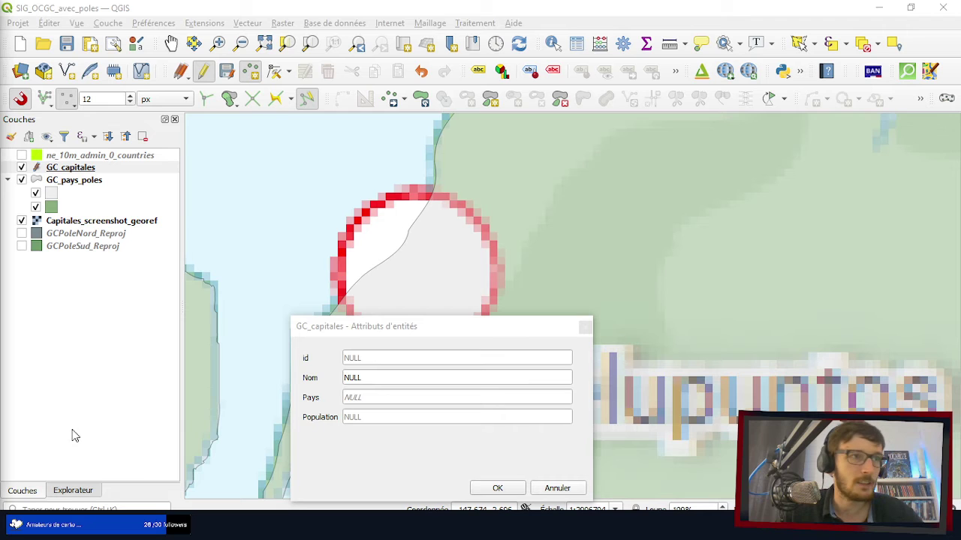
# - Enter Castelupuntos as the new point's Nom, keeping that name out of Pays
pyautogui.click(370, 400)
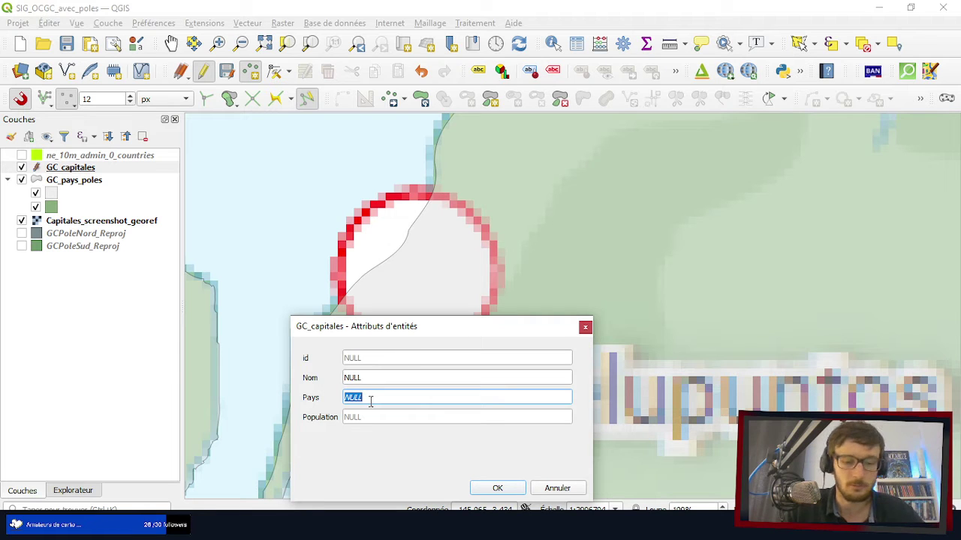
pyautogui.write('Castel')
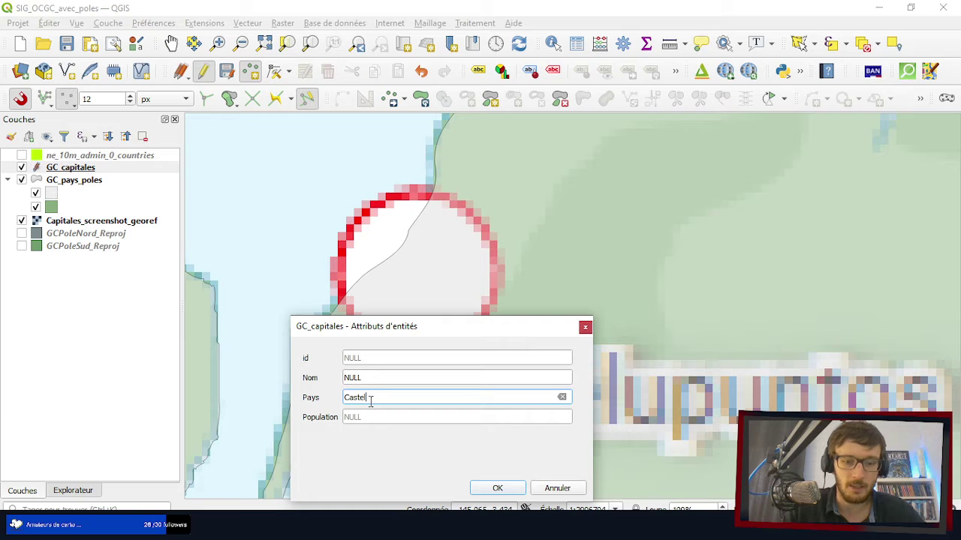
pyautogui.write('upuntos')
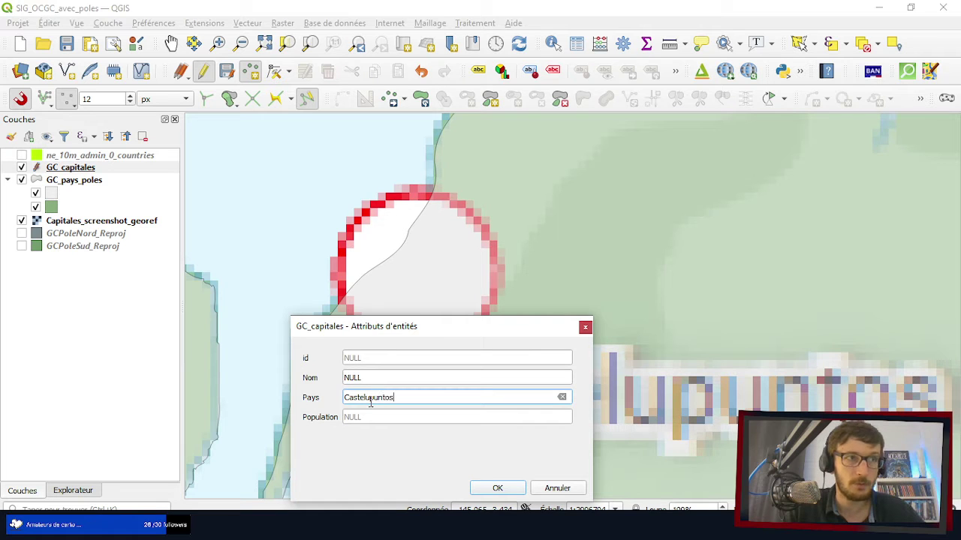
pyautogui.press('Tab')
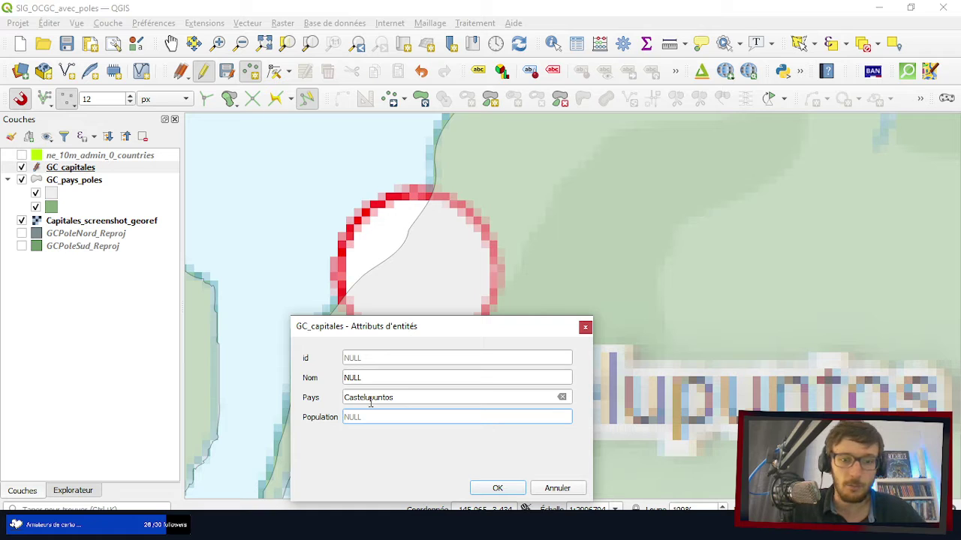
pyautogui.moveTo(401, 399); pyautogui.dragTo(314, 396)
pyautogui.hotkey('ctrl', 'c')
pyautogui.press('BackSpace')
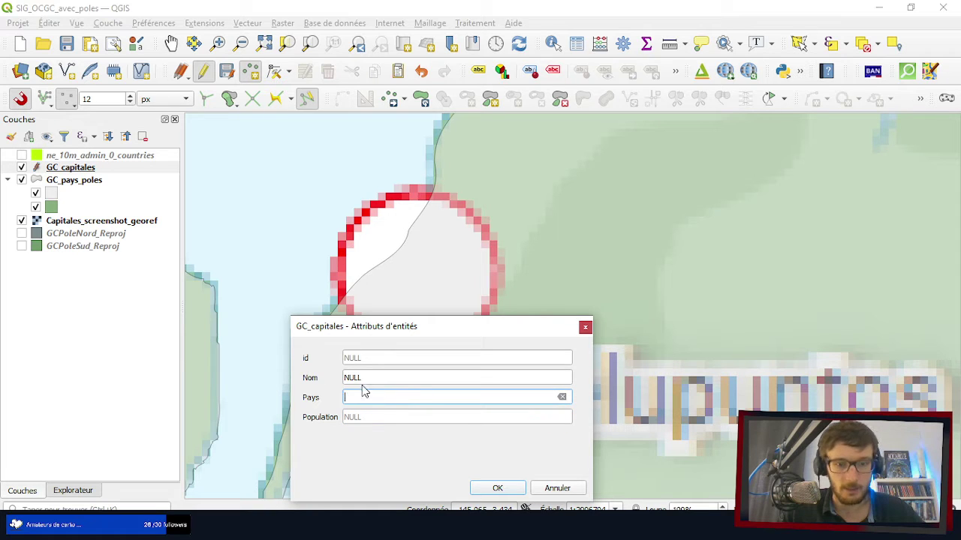
pyautogui.click(362, 376)
pyautogui.hotkey('ctrl', 'v')
# - Enter Santorico as Castelupuntos's Pays and 5245360 as its Population, and accept the new point's attributes
pyautogui.click(369, 399)
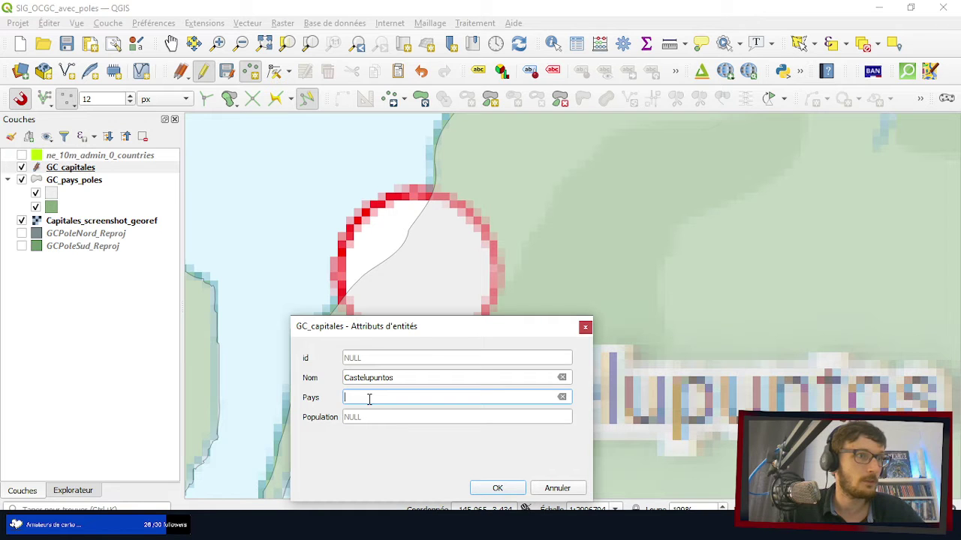
pyautogui.write('Santorin')
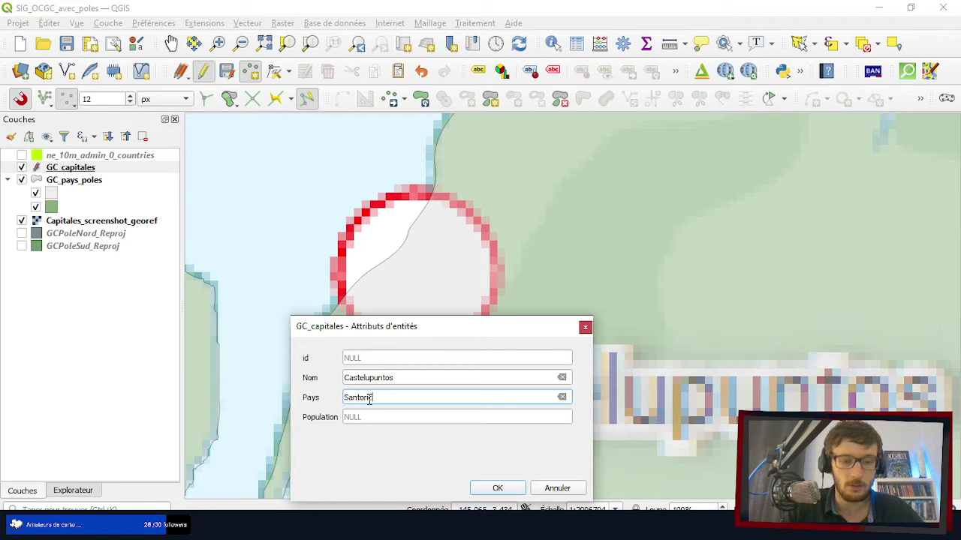
pyautogui.write('o')
pyautogui.click(377, 419)
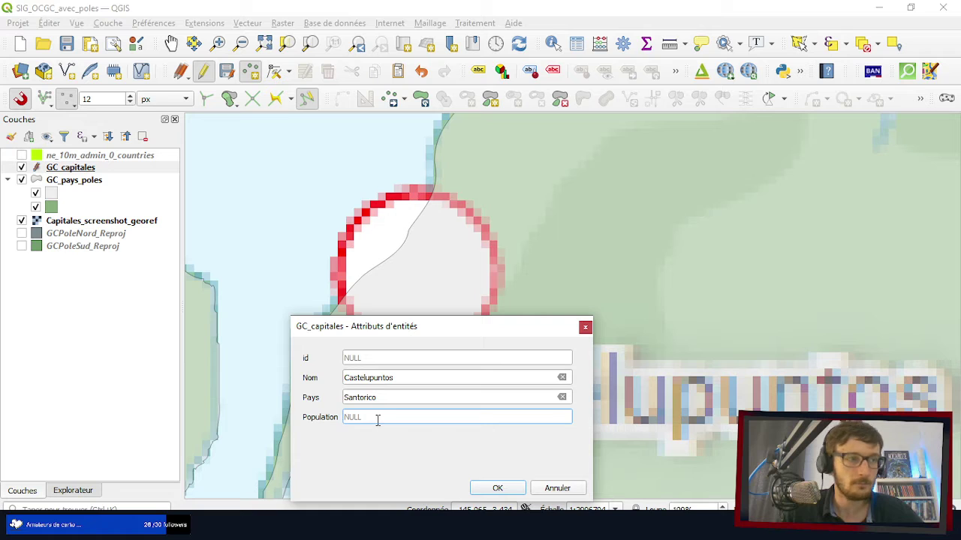
pyautogui.write('5')
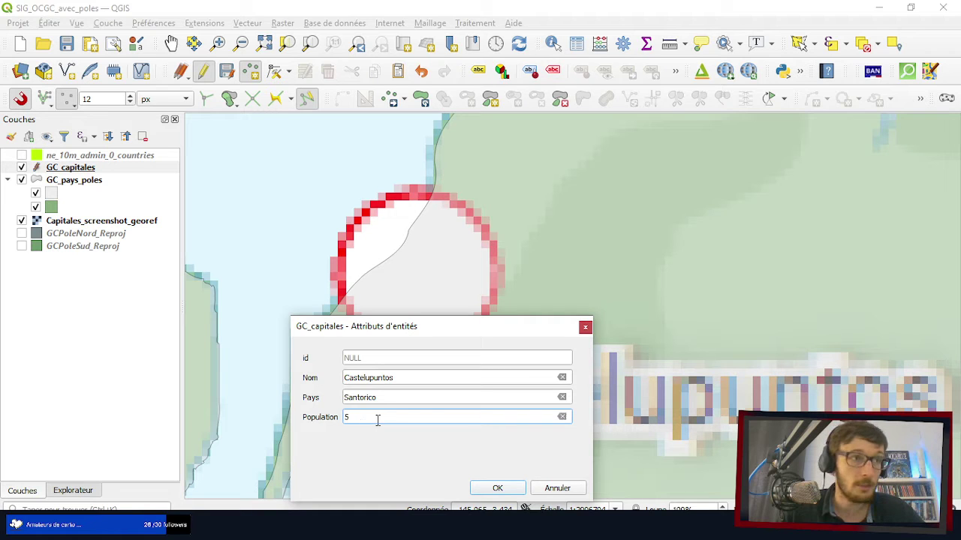
pyautogui.write('245')
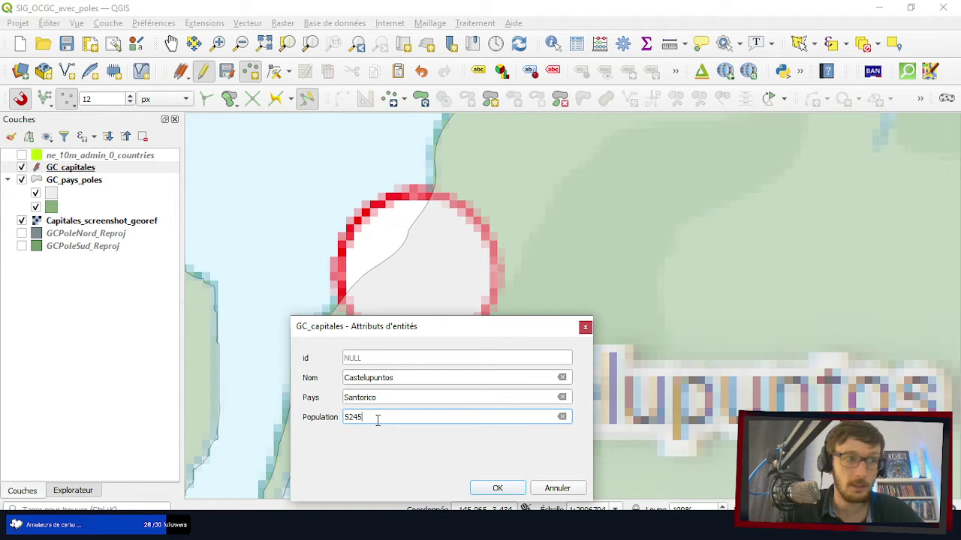
pyautogui.write('360')
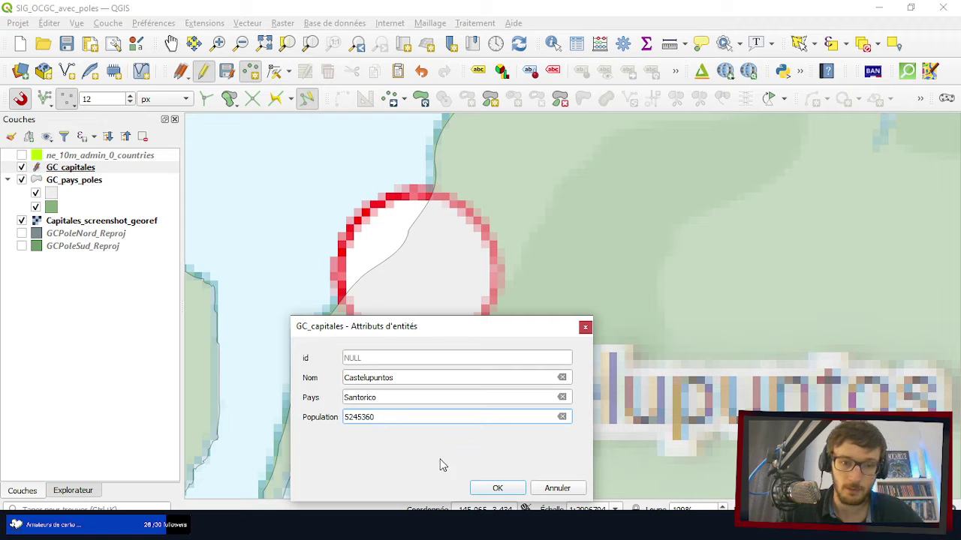
pyautogui.click(499, 488)
# - Add a point at the centre of Saint Eymeric's red capital circle and enter Saint Eymeric as its Nom
pyautogui.scroll(-2, 353, 280)
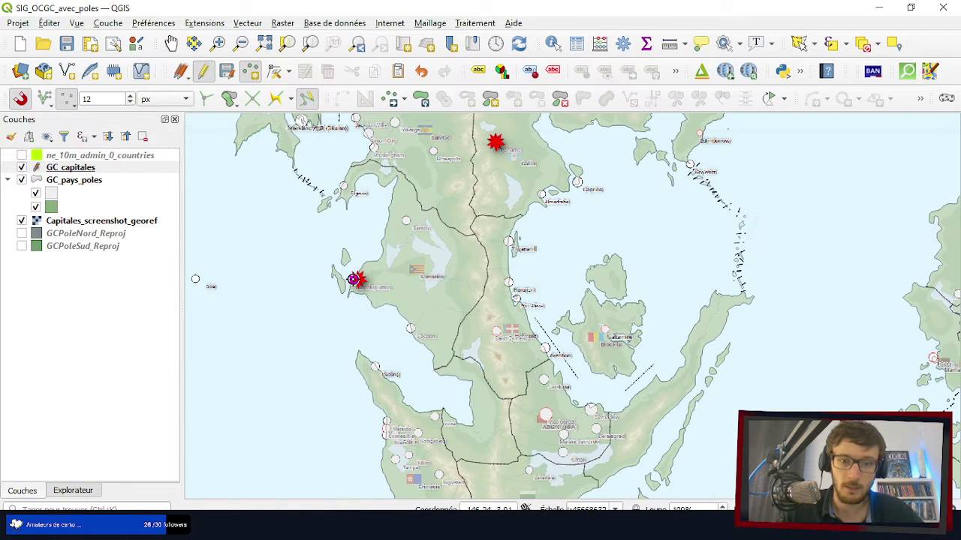
pyautogui.scroll(2, 500, 360)
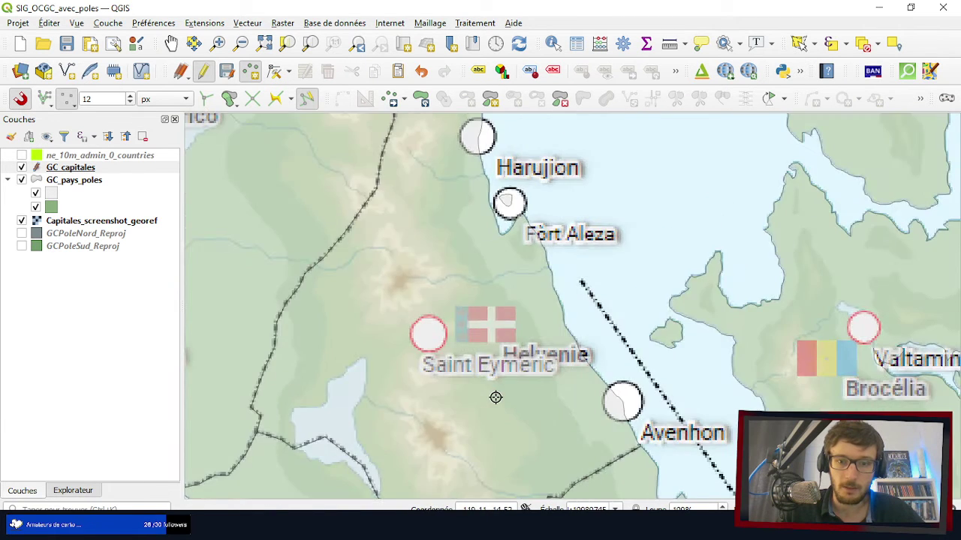
pyautogui.scroll(1, 446, 369)
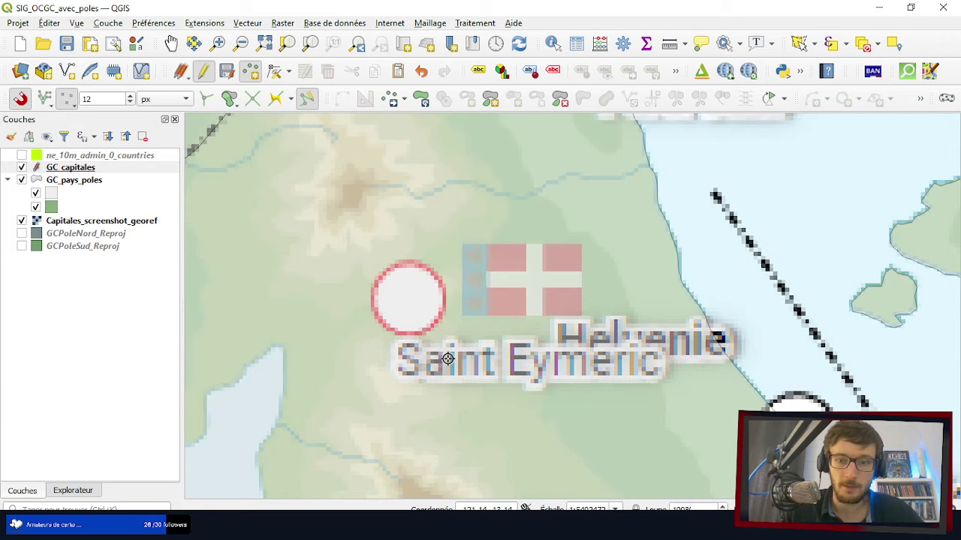
pyautogui.click(410, 299)
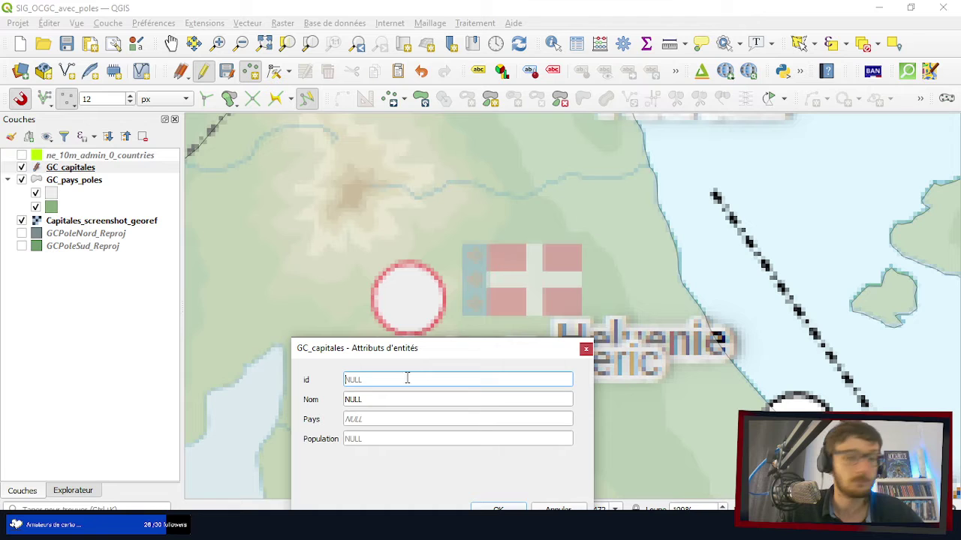
pyautogui.click(367, 398)
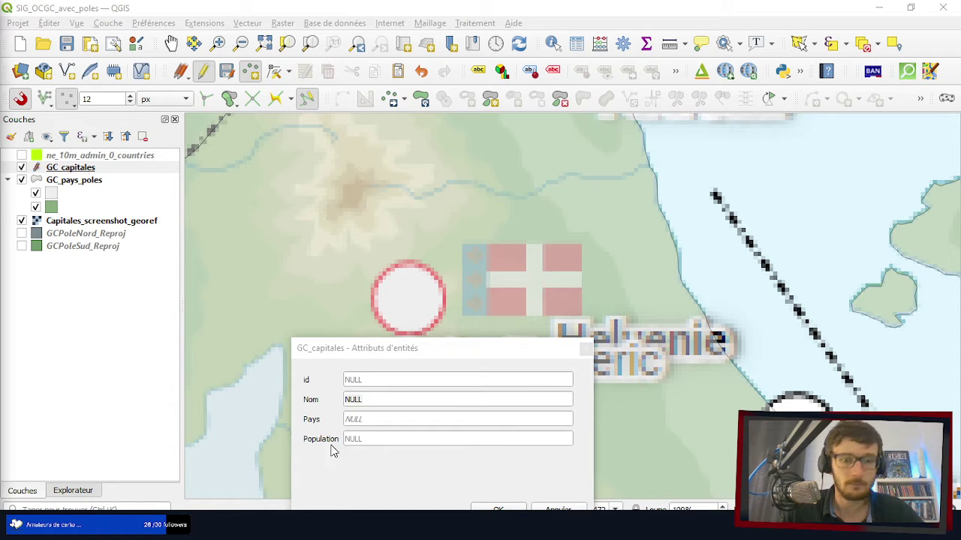
pyautogui.click(334, 398)
pyautogui.write('Saint ')
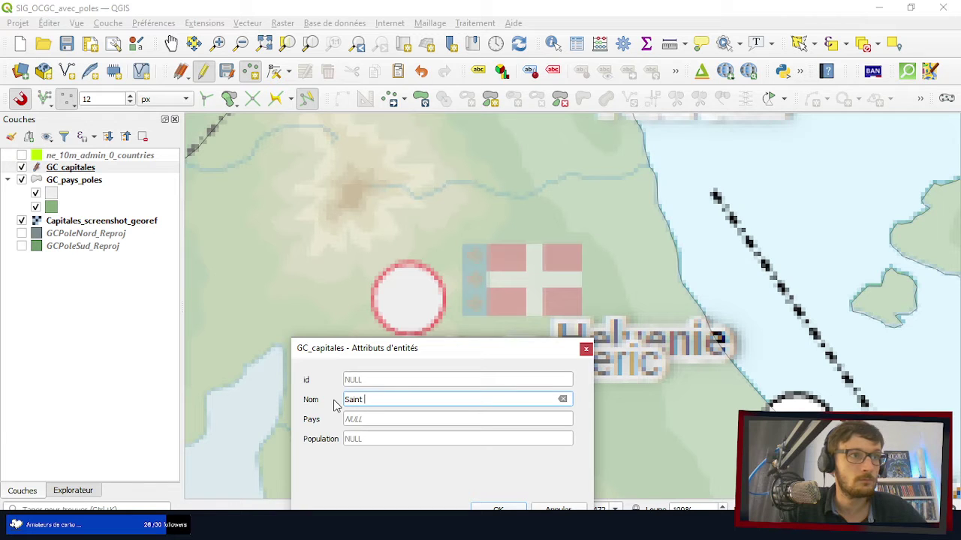
pyautogui.write('Eymeric')
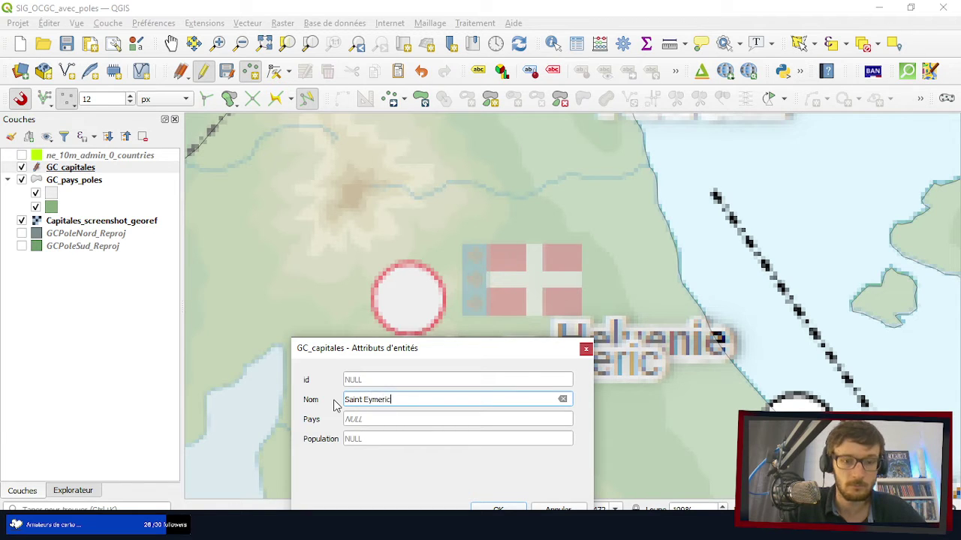
# - Enter Helvenie as Saint Eymeric's Pays and 2914375 as its Population, and accept the new point's attributes
pyautogui.press('Tab')
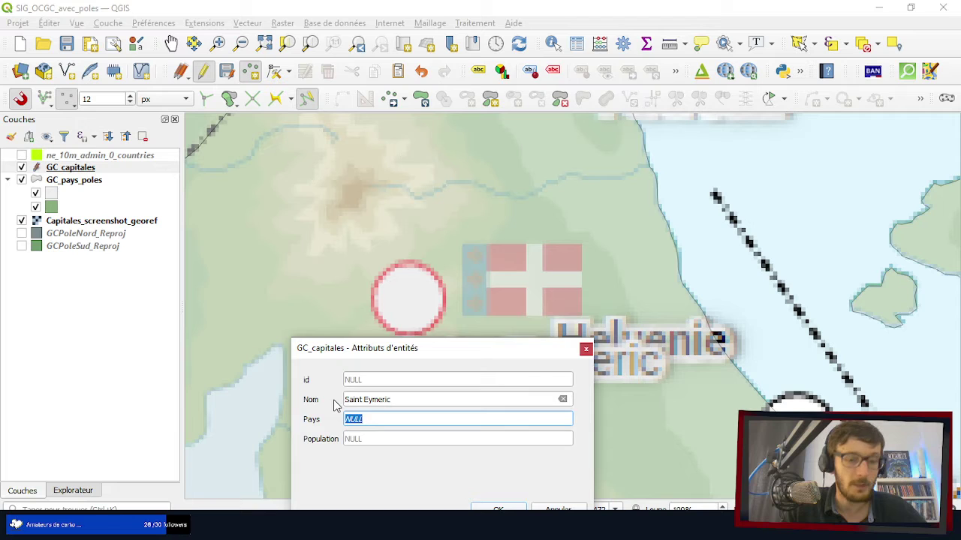
pyautogui.write('Helvenie')
pyautogui.press('Tab')
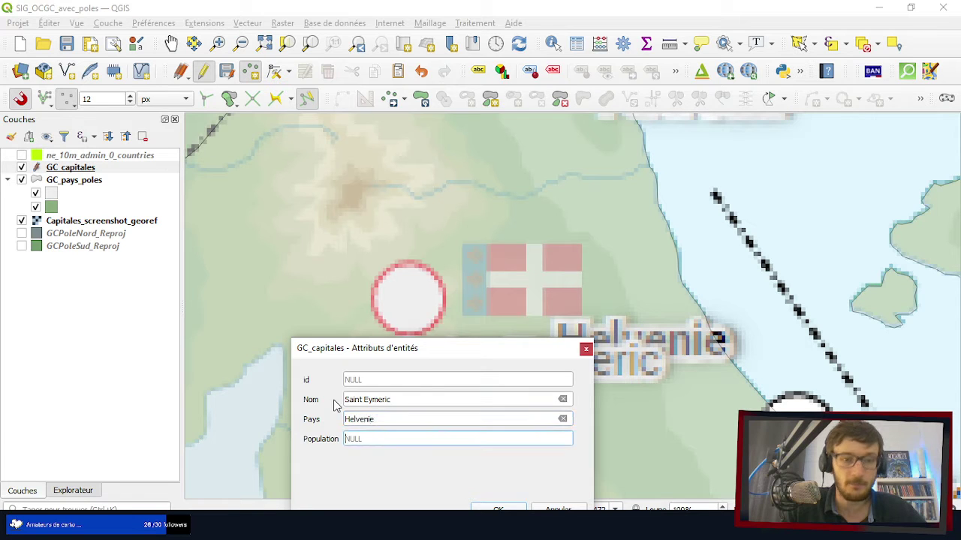
pyautogui.write('2')
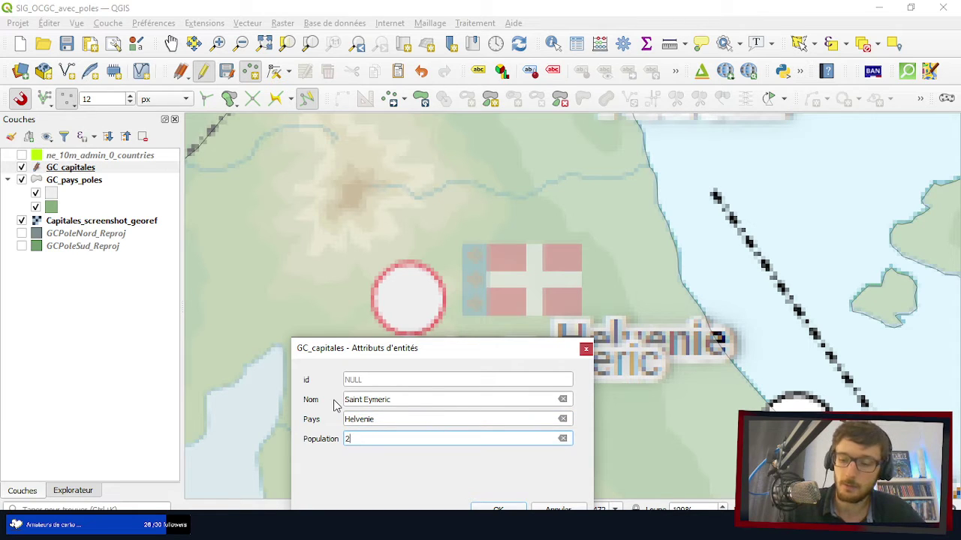
pyautogui.write('914375')
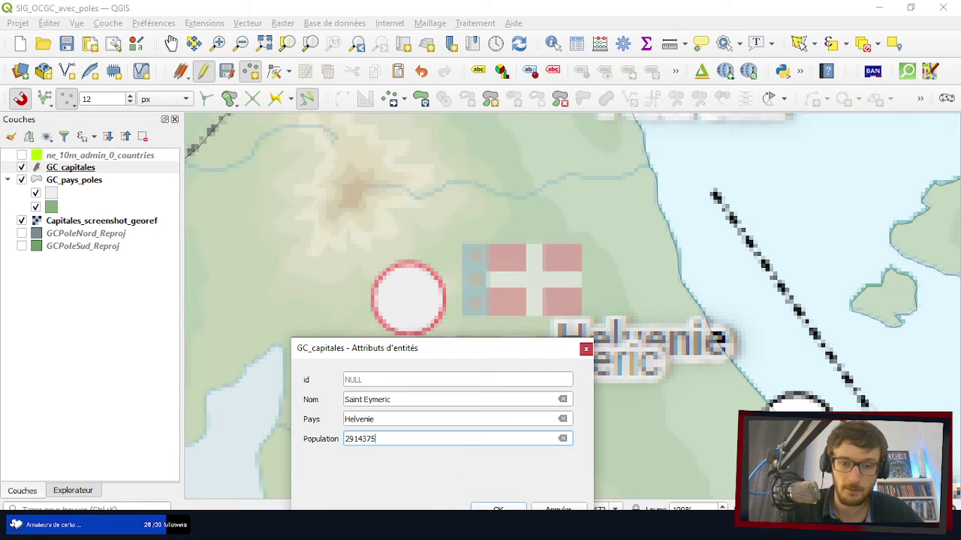
pyautogui.press('Return')
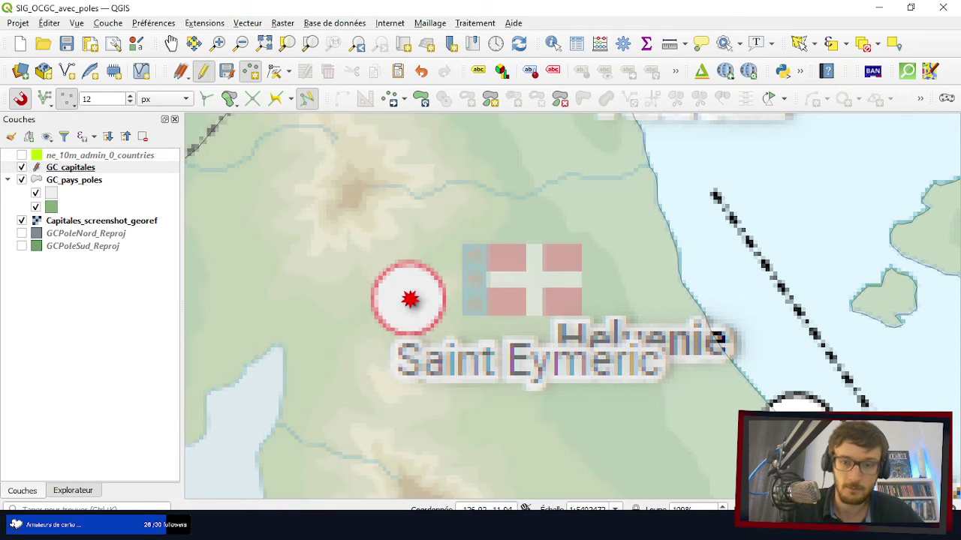
# - Add a point at the centre of Edimborrow's red capital circle and enter Edimborrow as its Nom
pyautogui.scroll(-5, 543, 253)
pyautogui.scroll(4, 567, 224)
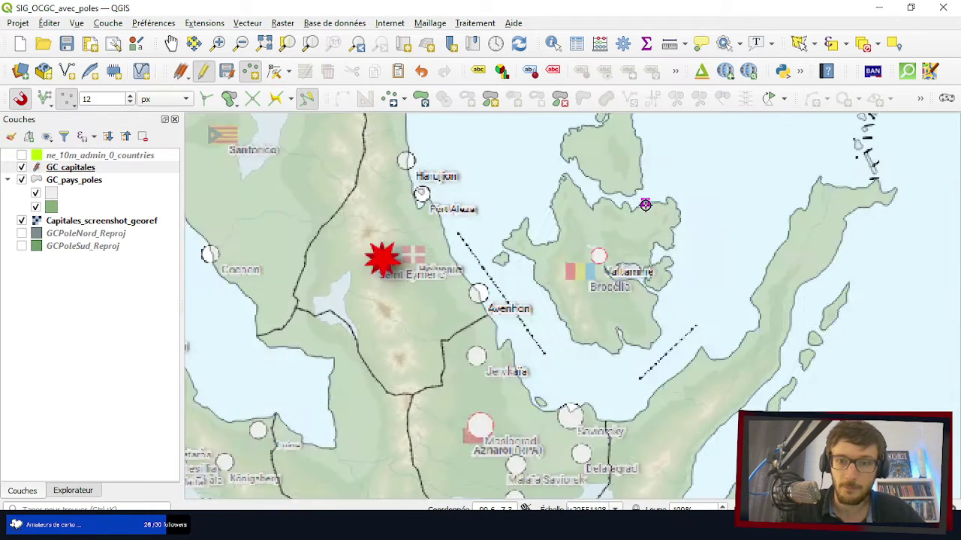
pyautogui.scroll(-8, 490, 370)
pyautogui.scroll(8, 515, 278)
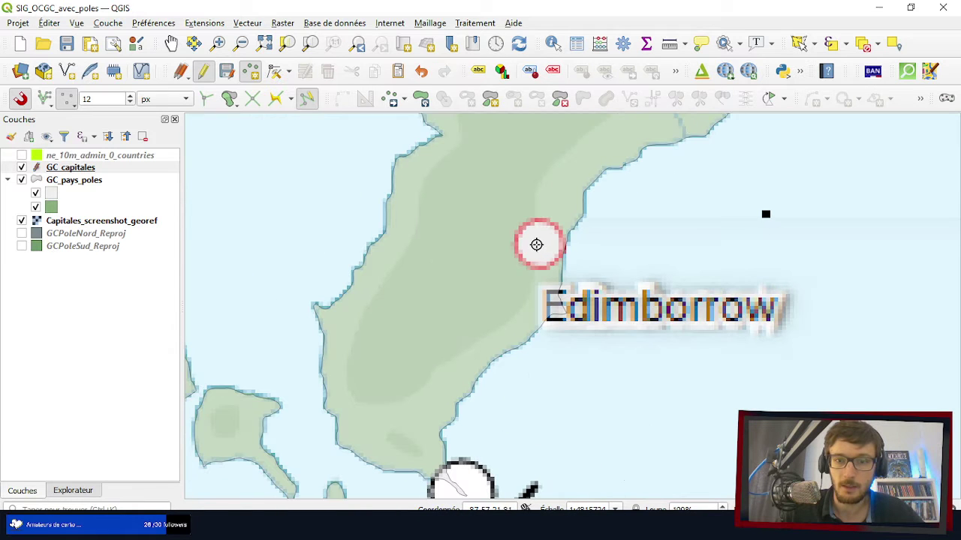
pyautogui.click(539, 245)
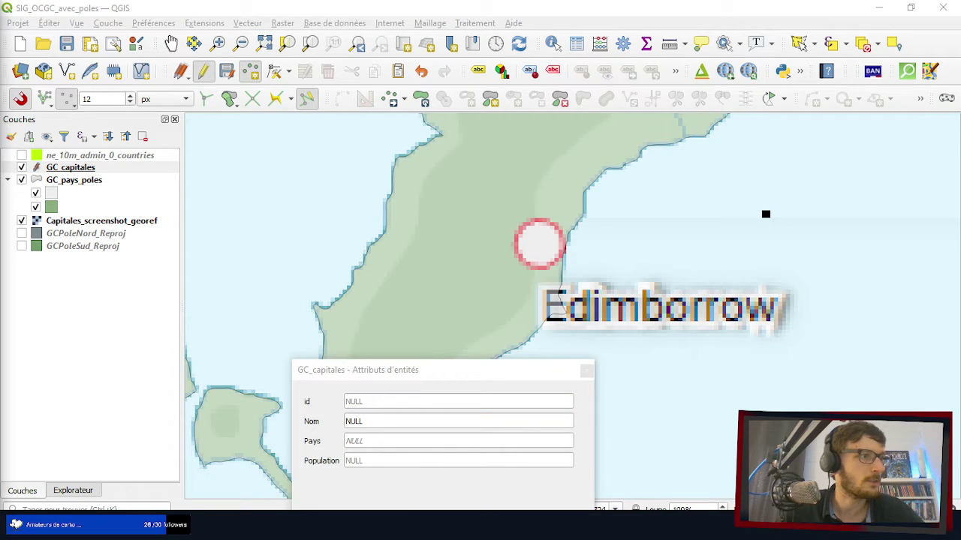
pyautogui.click(377, 421)
pyautogui.write('Ed')
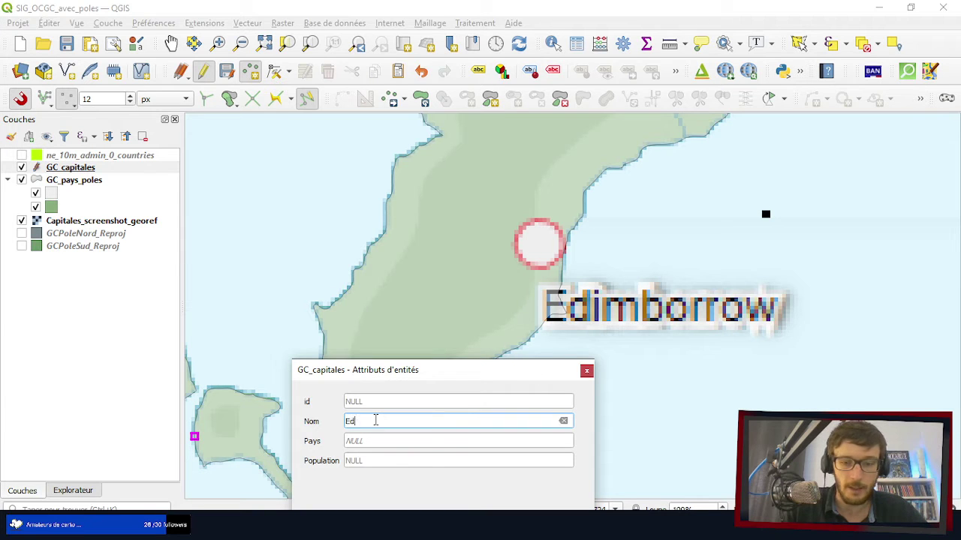
pyautogui.write('imborrow')
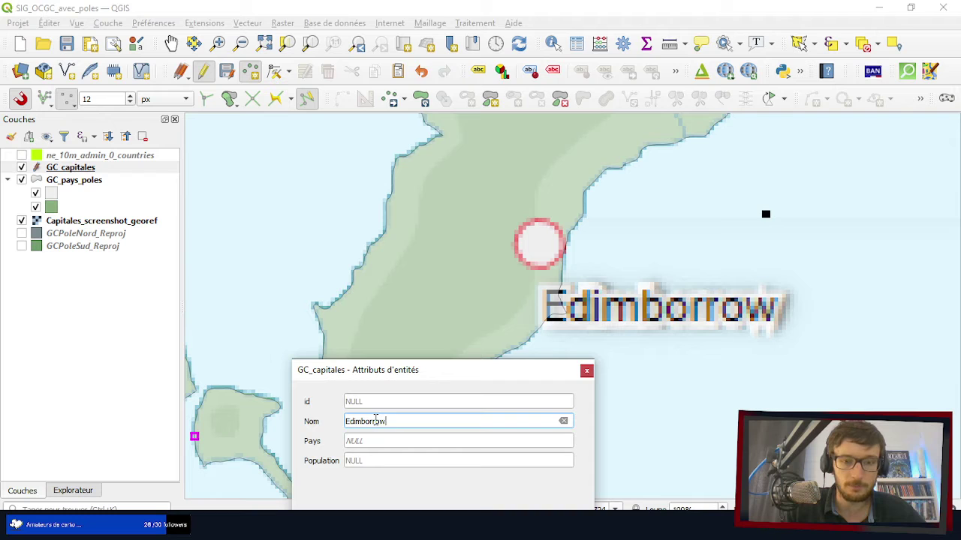
# - Enter Boréalia as Edimborrow's Pays, spelled with a single r
pyautogui.press('Tab')
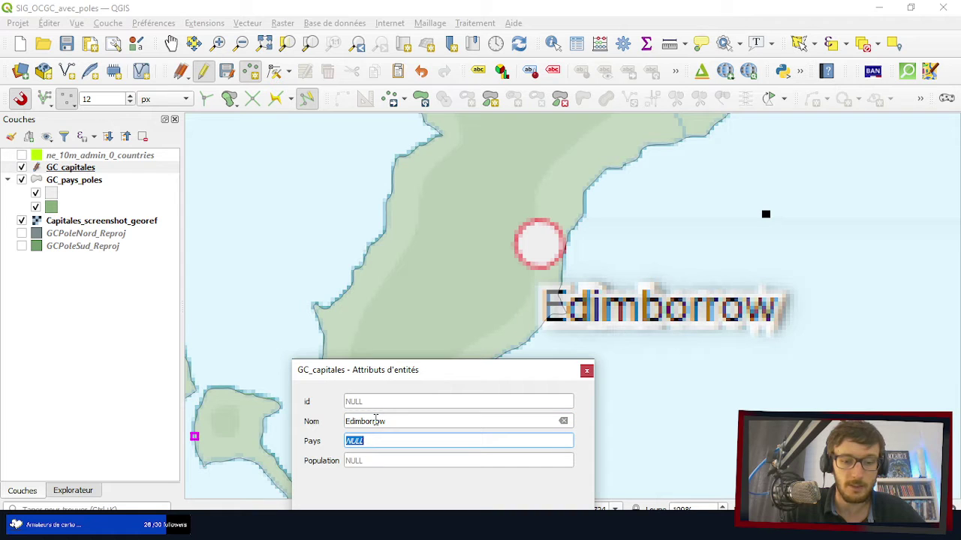
pyautogui.write('Borr')
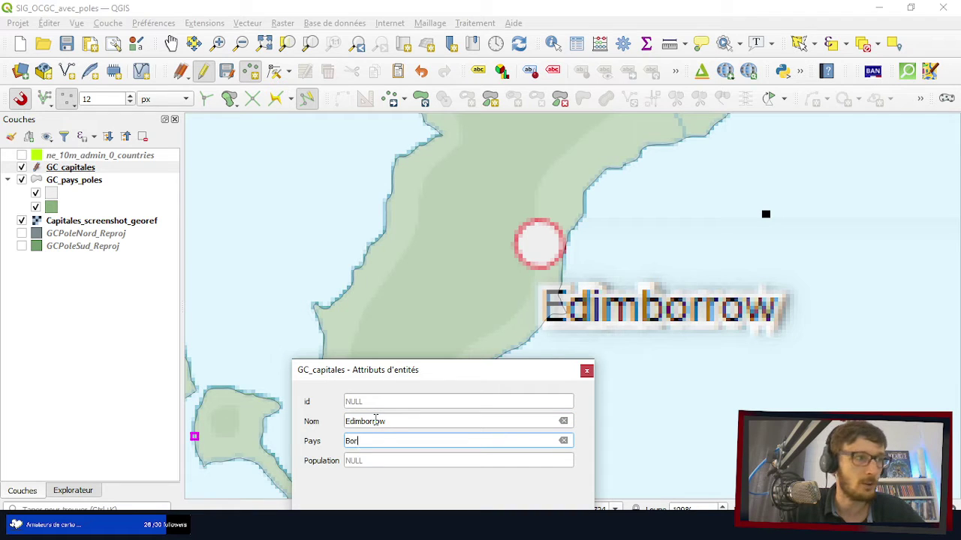
pyautogui.write('éali')
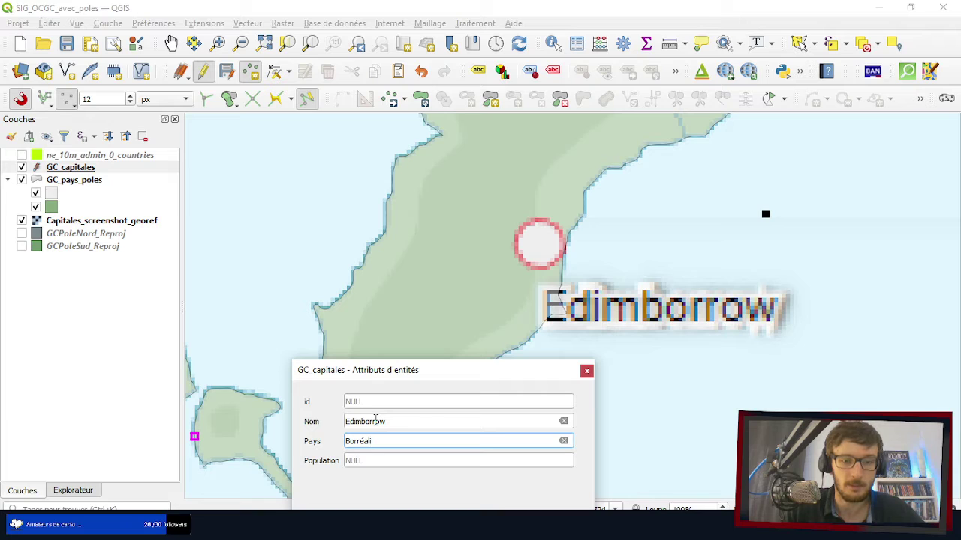
pyautogui.write('a')
pyautogui.press('Tab')
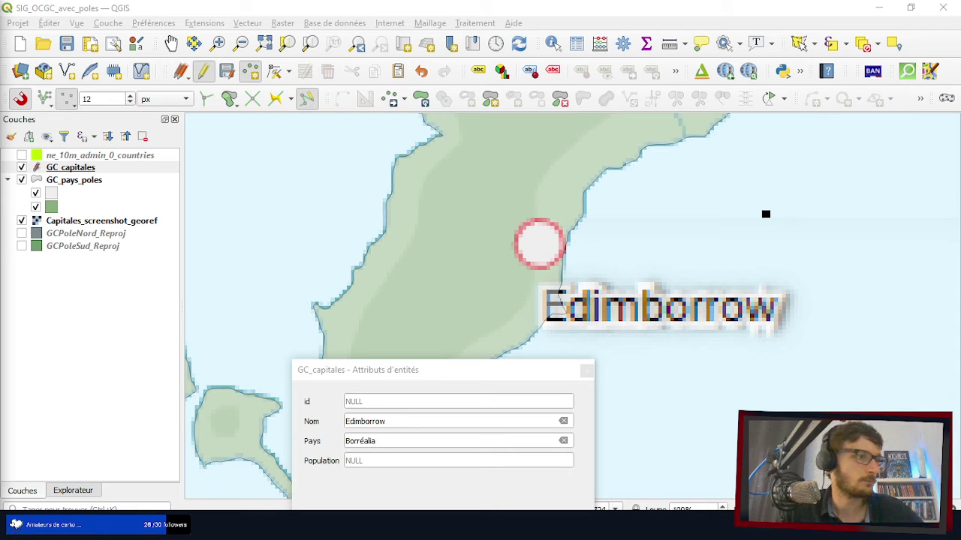
pyautogui.click(362, 443)
pyautogui.press('BackSpace')
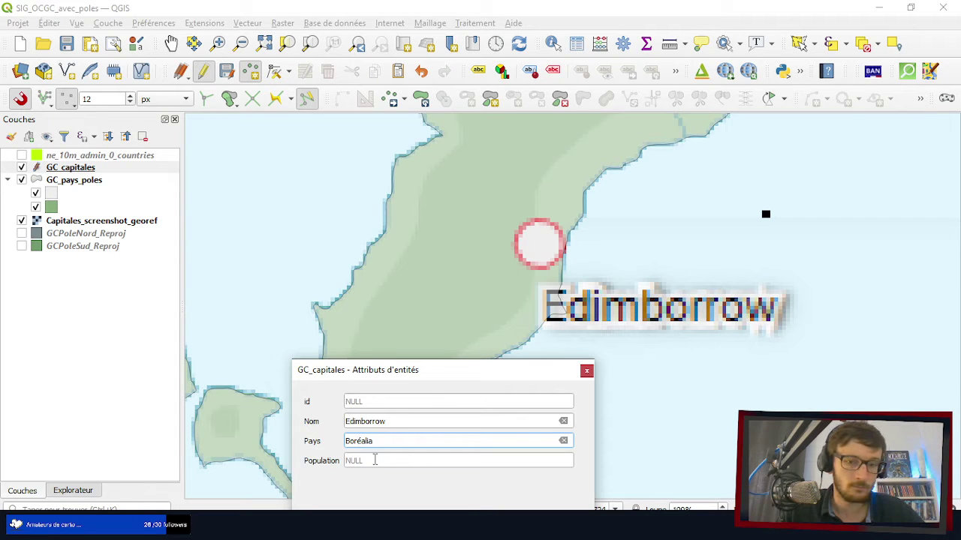
# - Enter 454902 as Edimborrow's Population and accept the new point's attributes
pyautogui.click(375, 460)
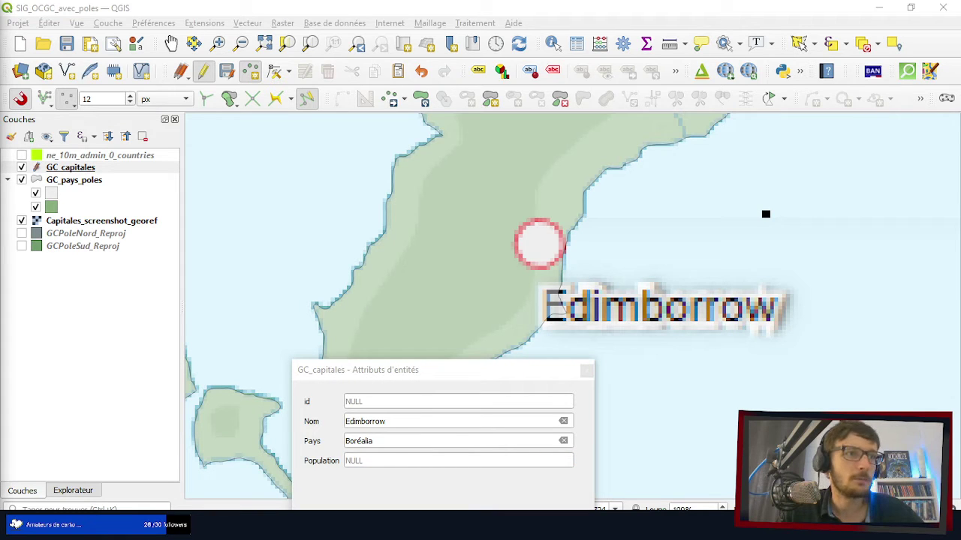
pyautogui.click(375, 461)
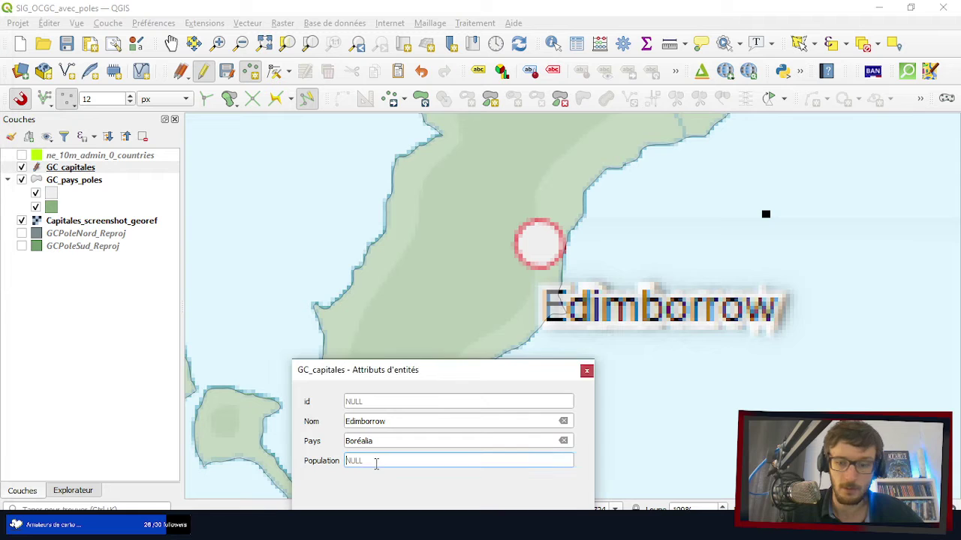
pyautogui.write('454902')
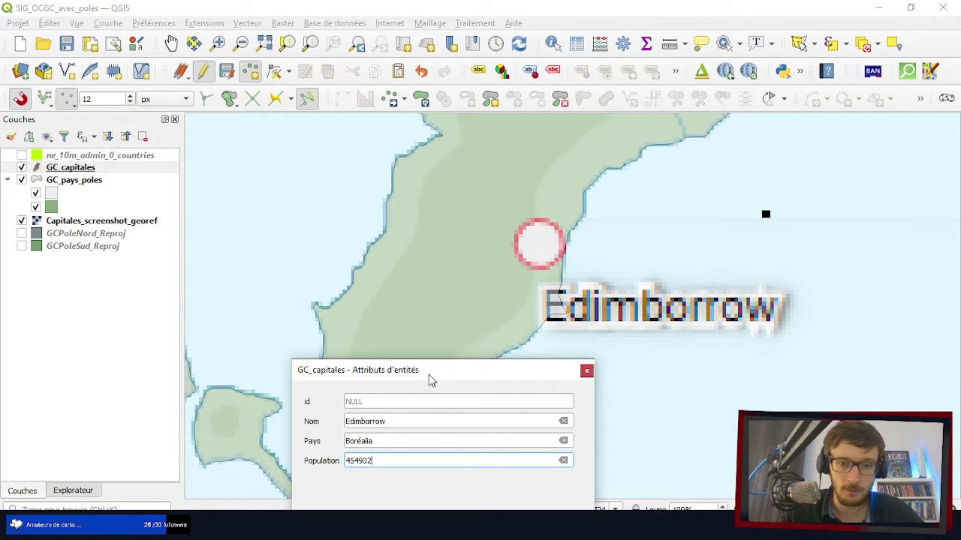
pyautogui.moveTo(430, 380); pyautogui.dragTo(397, 257)
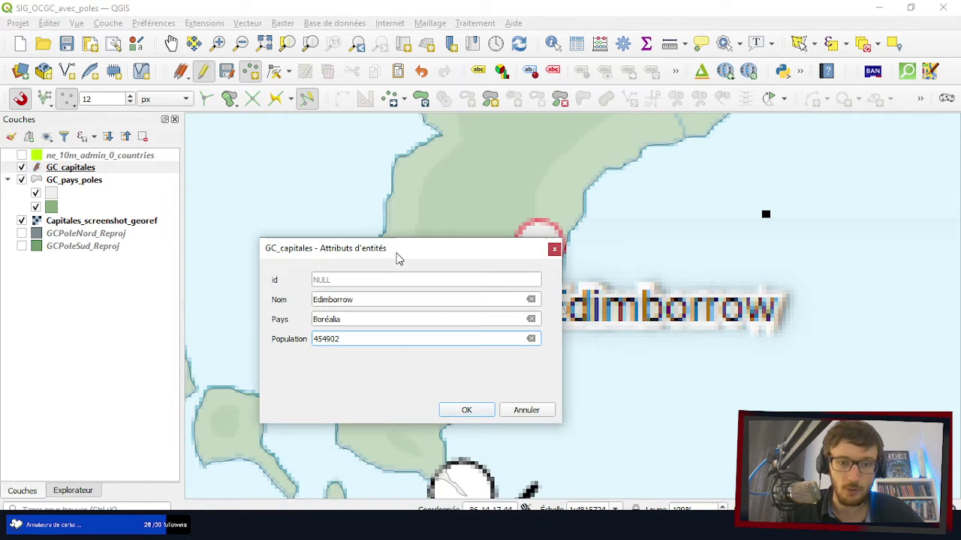
pyautogui.click(466, 412)
# - Add a point at the centre of Valtamine's red capital circle and enter Valtamine as its Nom
pyautogui.scroll(-5, 468, 209)
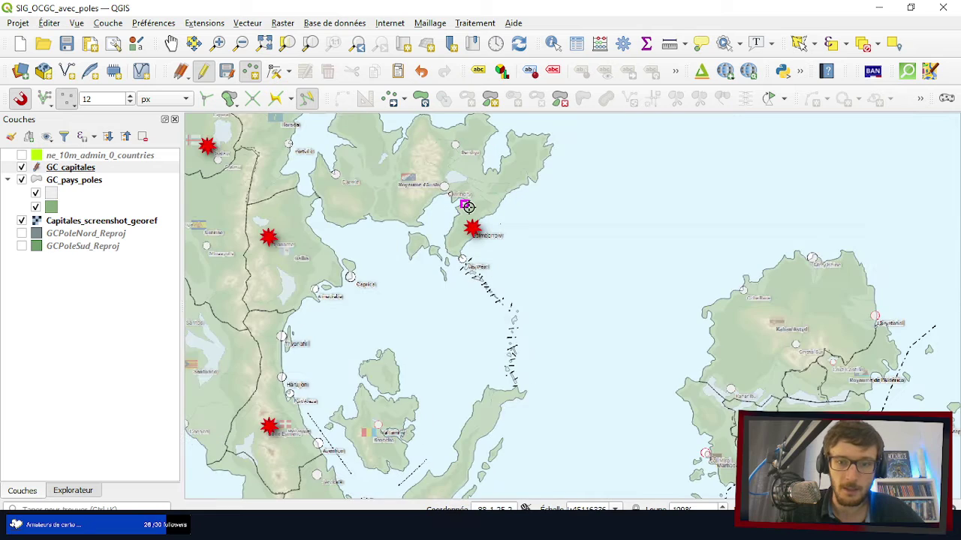
pyautogui.scroll(2, 369, 383)
pyautogui.scroll(3, 368, 382)
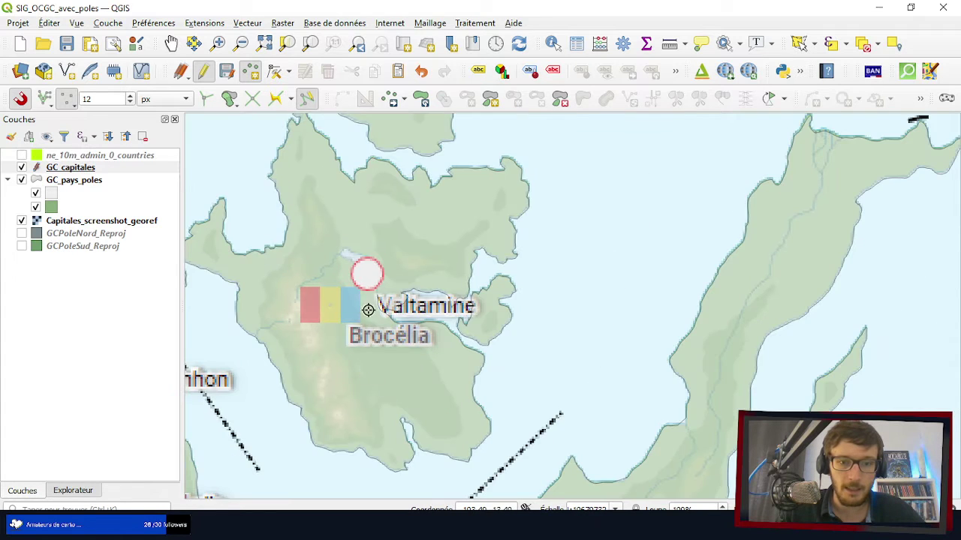
pyautogui.click(360, 255)
pyautogui.click(347, 322)
pyautogui.write('Valta')
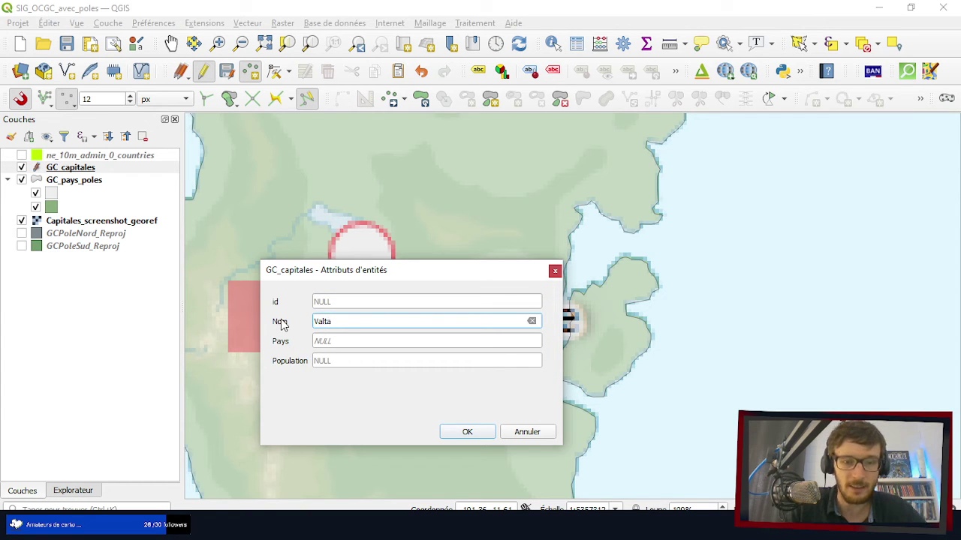
pyautogui.write('mine')
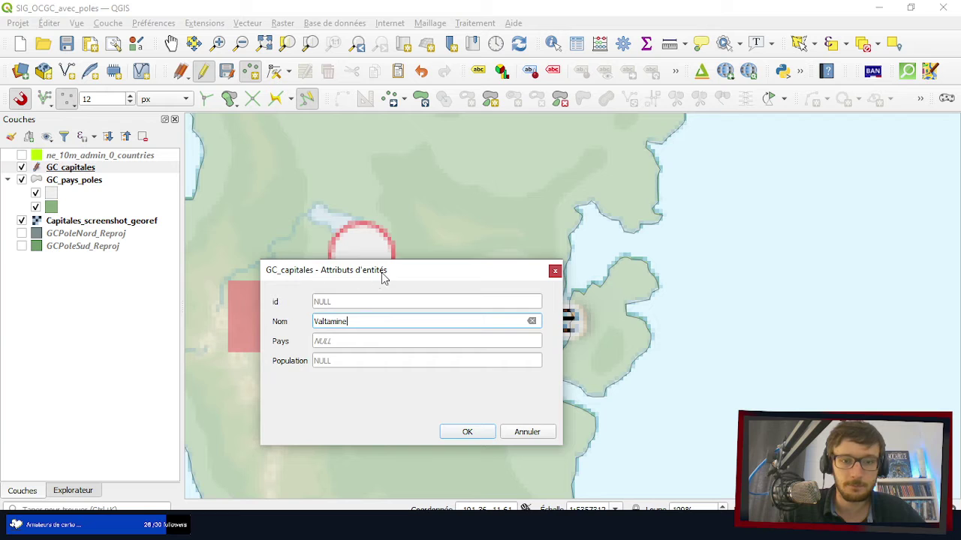
# - Enter Brocélia as Valtamine's Pays and 2089000 as its Population, and accept the new point's attributes
pyautogui.moveTo(383, 278); pyautogui.dragTo(455, 141)
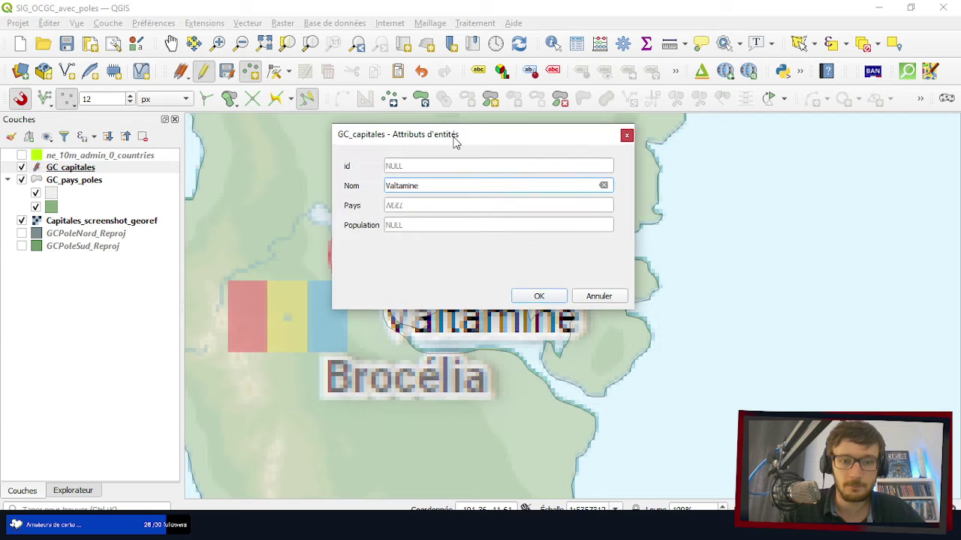
pyautogui.click(403, 204)
pyautogui.write('Broc')
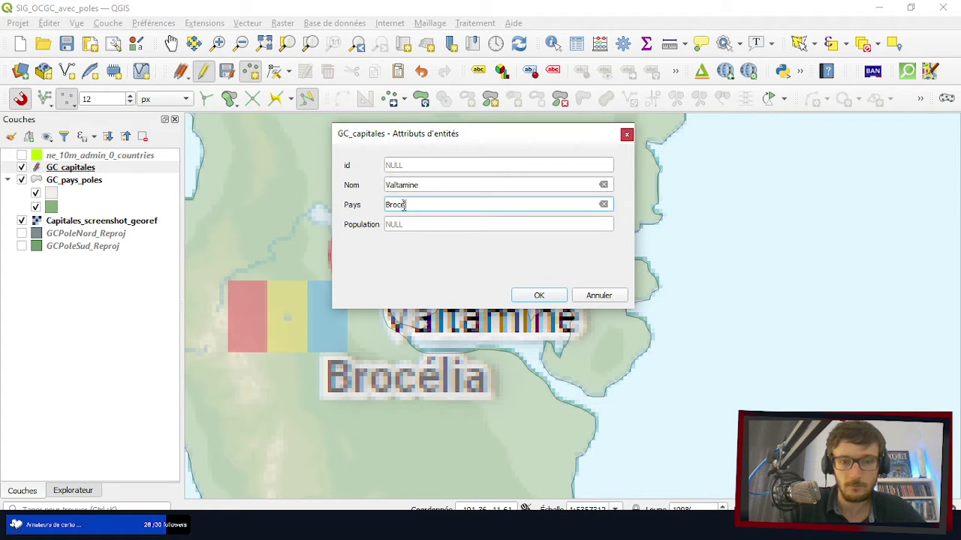
pyautogui.write('élia')
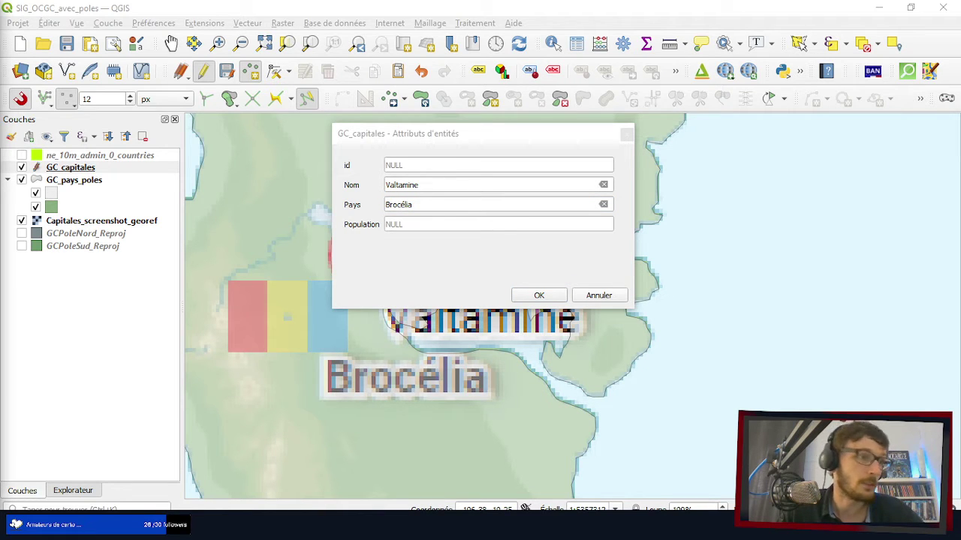
pyautogui.click(400, 228)
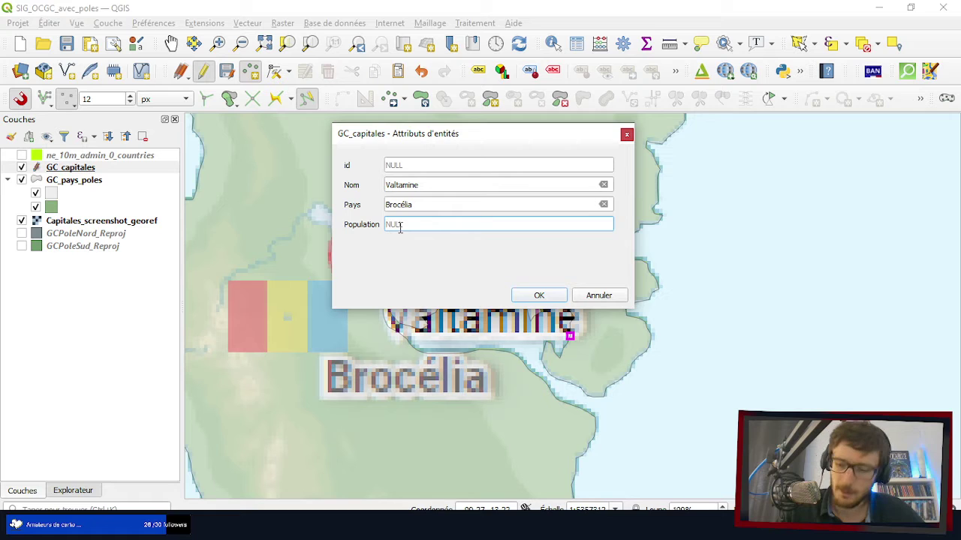
pyautogui.write('20')
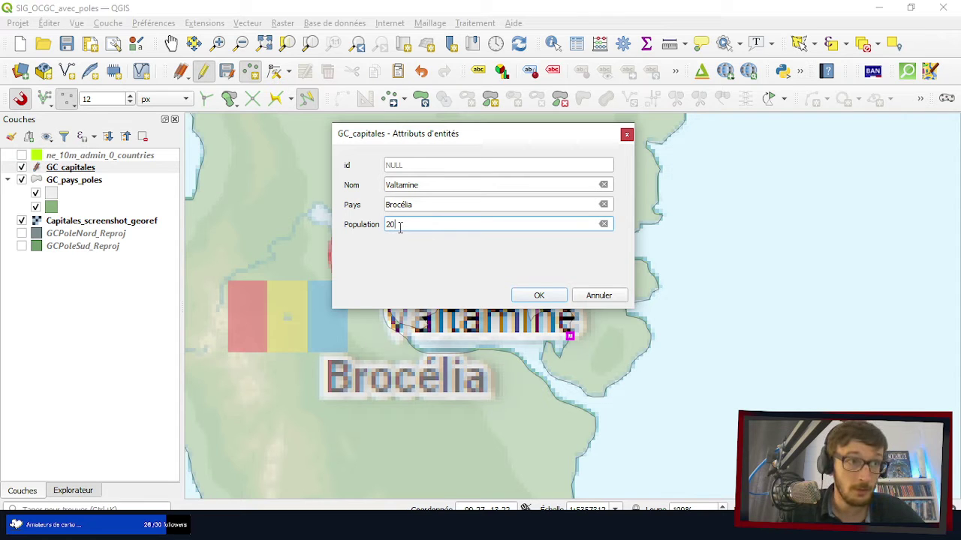
pyautogui.write('89000')
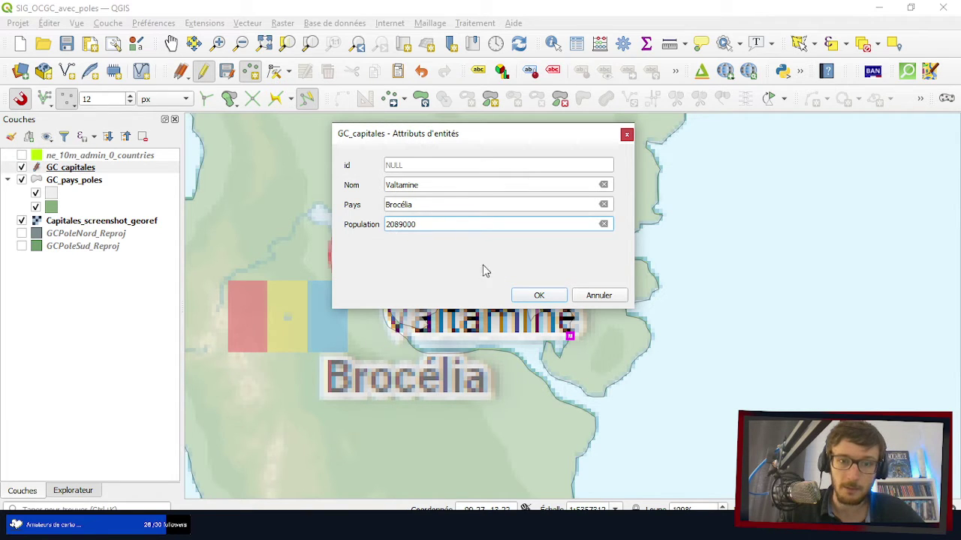
pyautogui.click(536, 297)
# - Add a point at the centre of Maslograd's red capital circle and enter Maslograd as its Nom
pyautogui.scroll(-5, 365, 206)
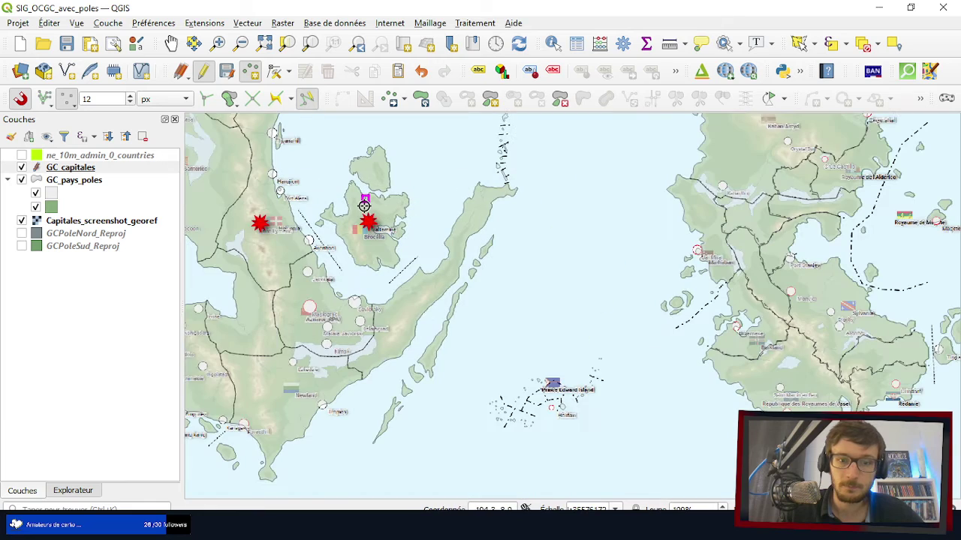
pyautogui.scroll(-1, 490, 289)
pyautogui.scroll(1, 409, 290)
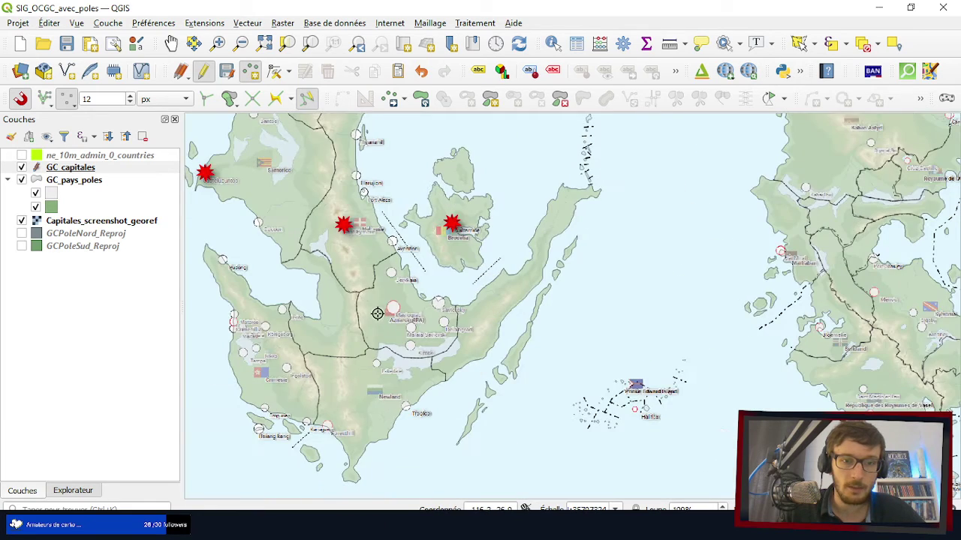
pyautogui.scroll(1, 362, 326)
pyautogui.scroll(2, 401, 313)
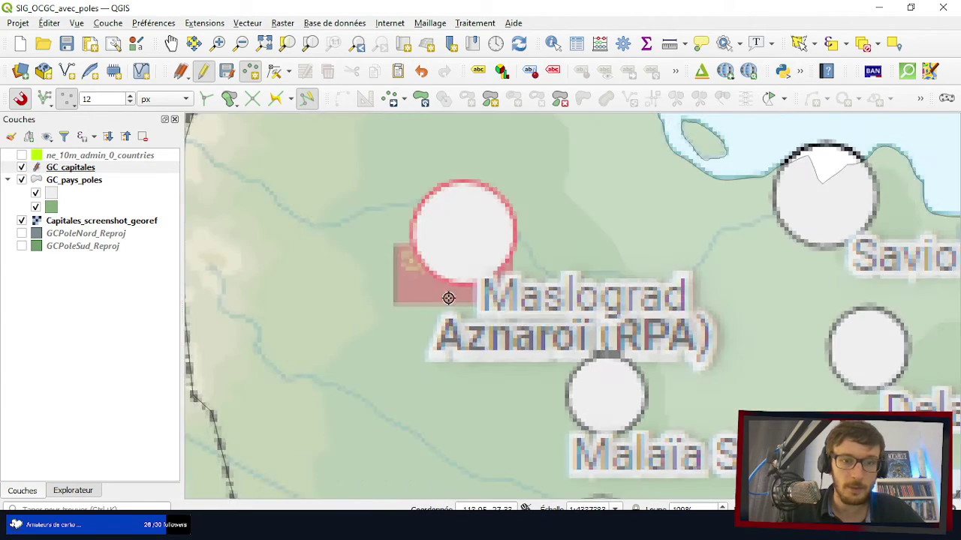
pyautogui.click(465, 235)
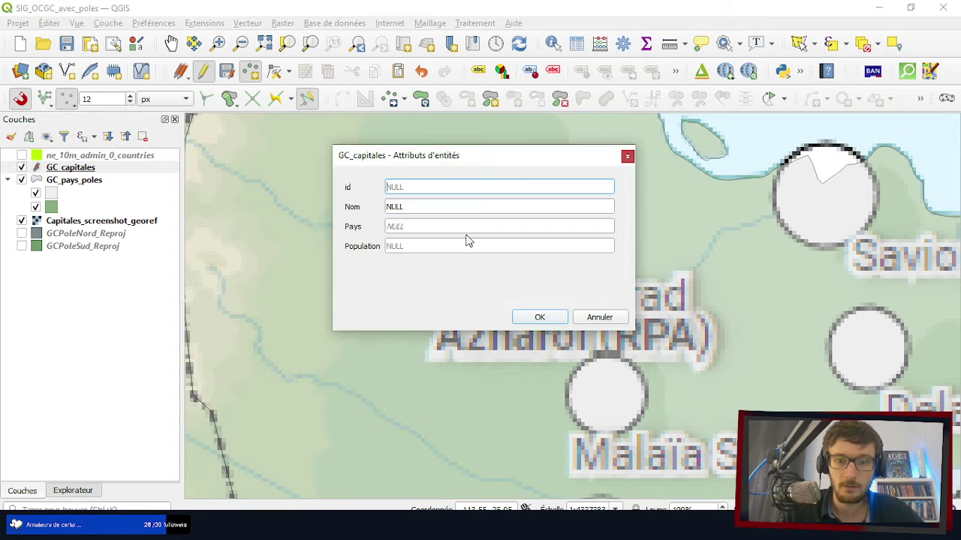
pyautogui.click(422, 207)
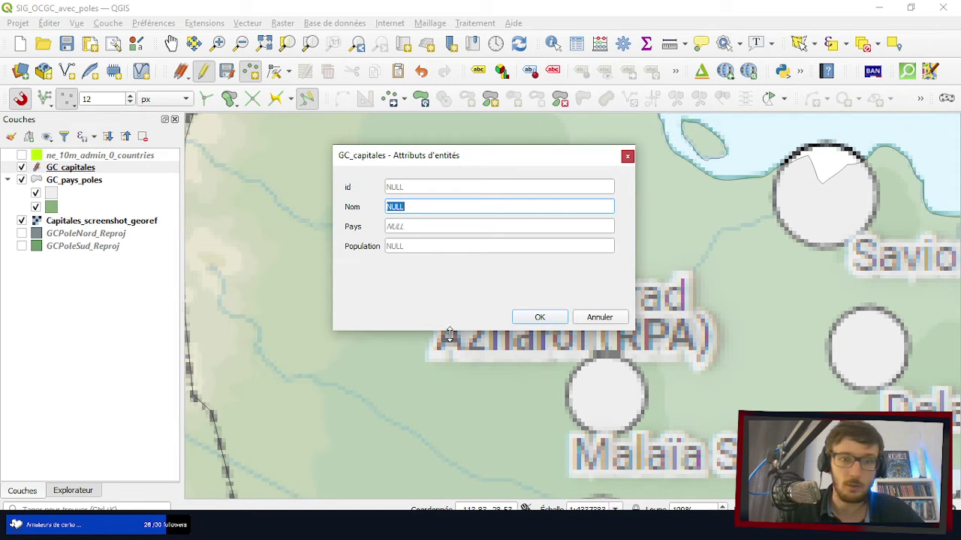
pyautogui.click(401, 206)
pyautogui.moveTo(400, 202); pyautogui.dragTo(380, 211)
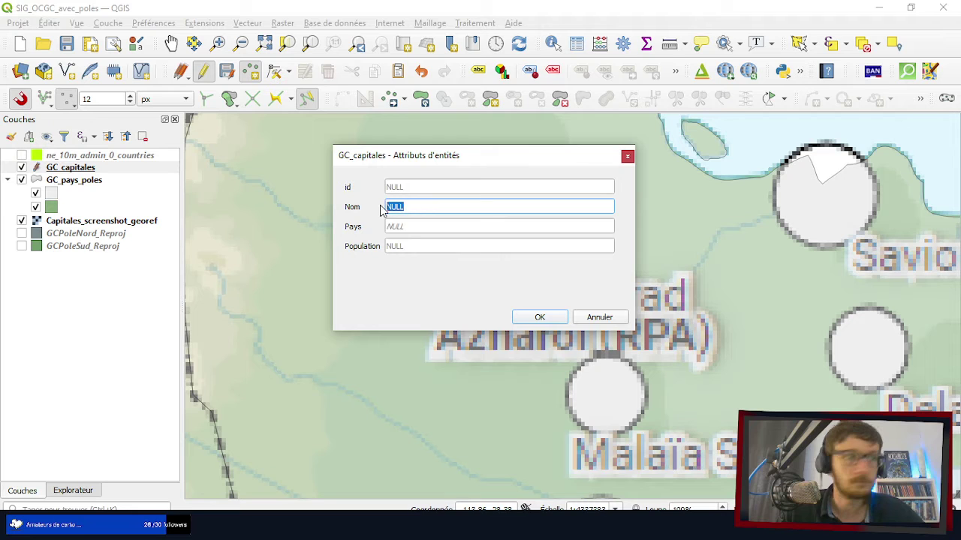
pyautogui.write('Maslo')
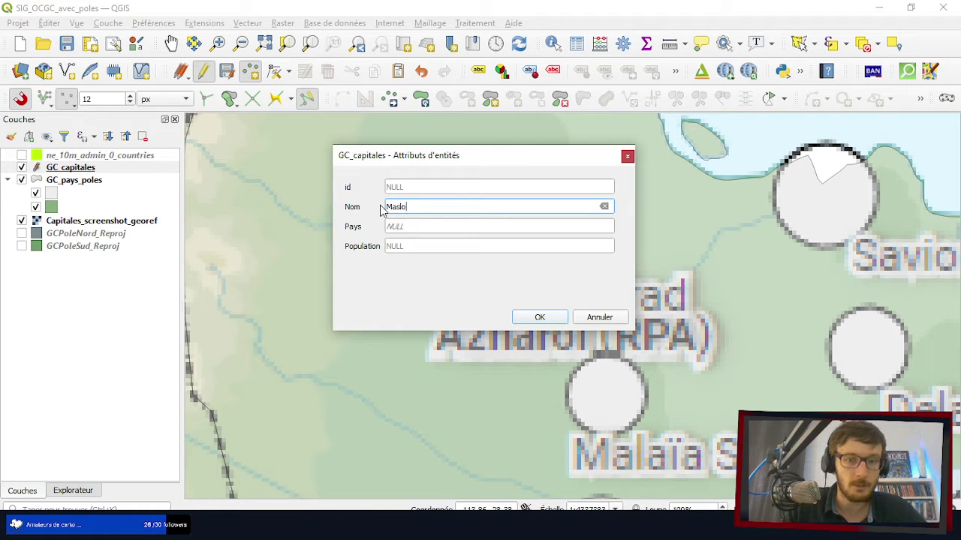
pyautogui.write('grad')
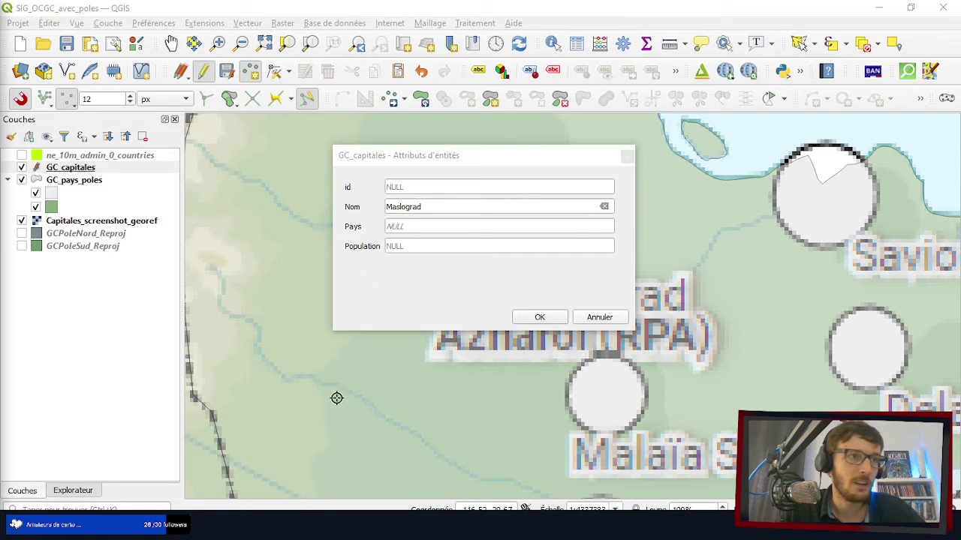
# - Open Maslograd's Pays value for editing
pyautogui.click(414, 226)
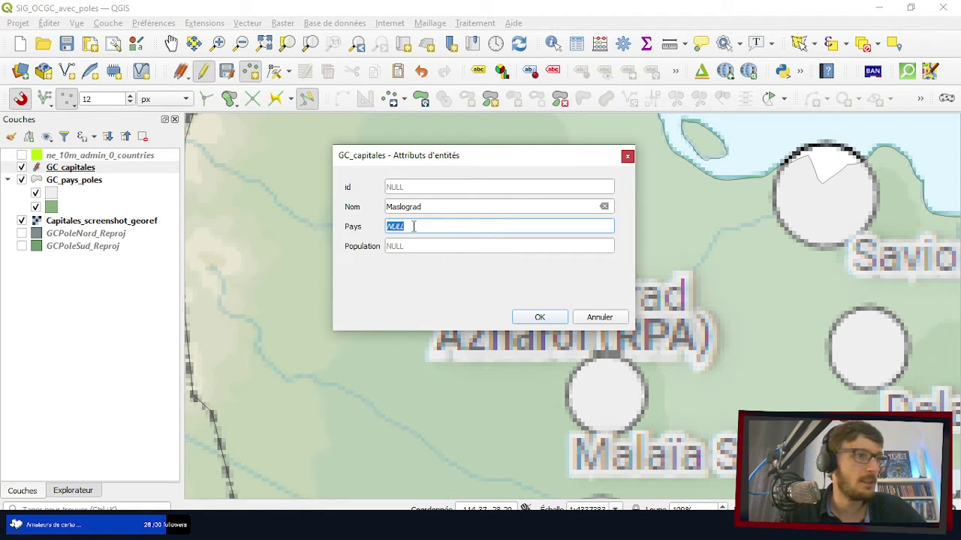
# - Complete the Maslograd capital's attributes with country Aznaroï and population 21549032, and save the entity
pyautogui.write('Az')
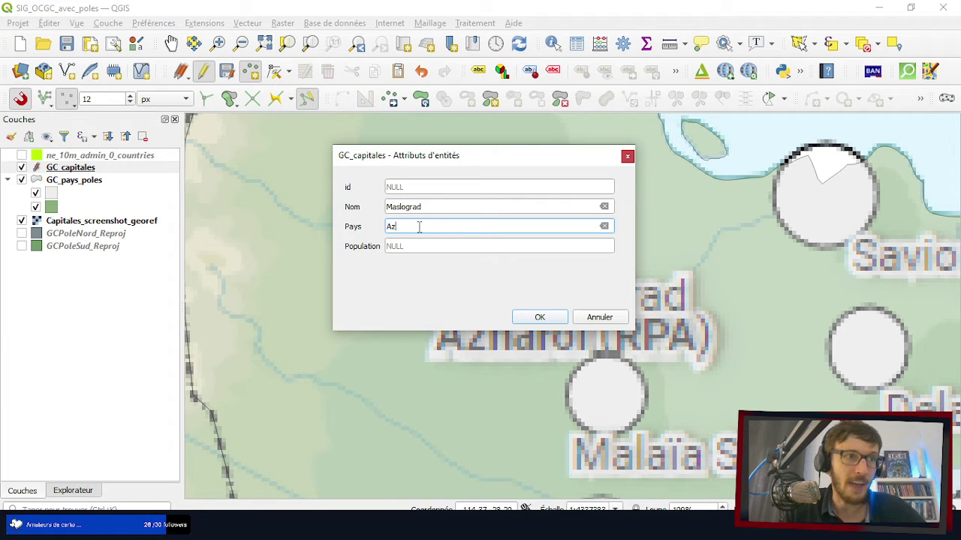
pyautogui.write('naroi')
pyautogui.press('Tab')
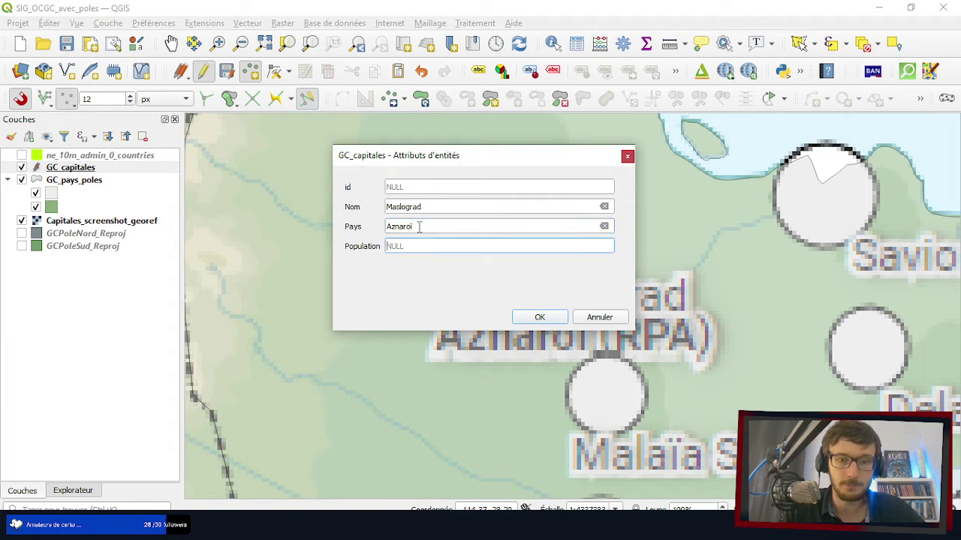
pyautogui.write('21')
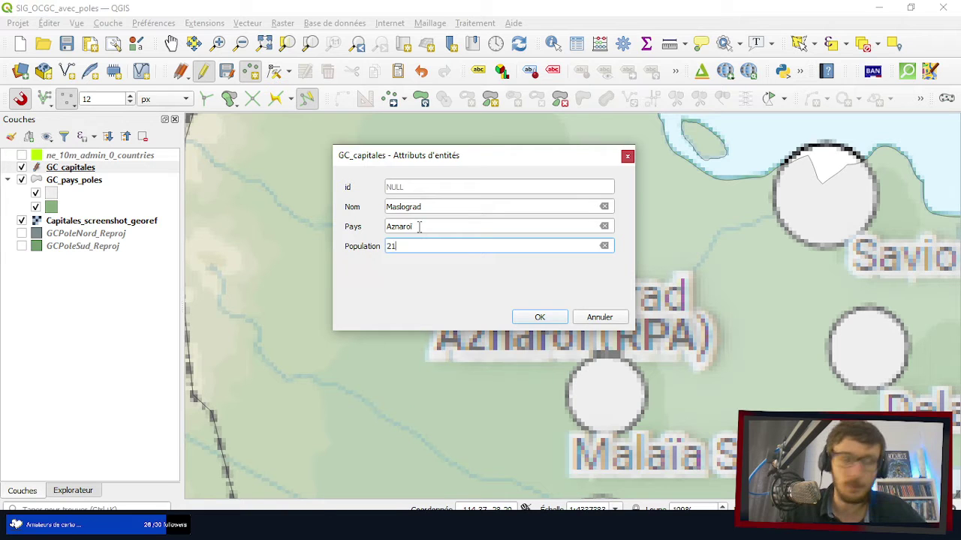
pyautogui.write('54')
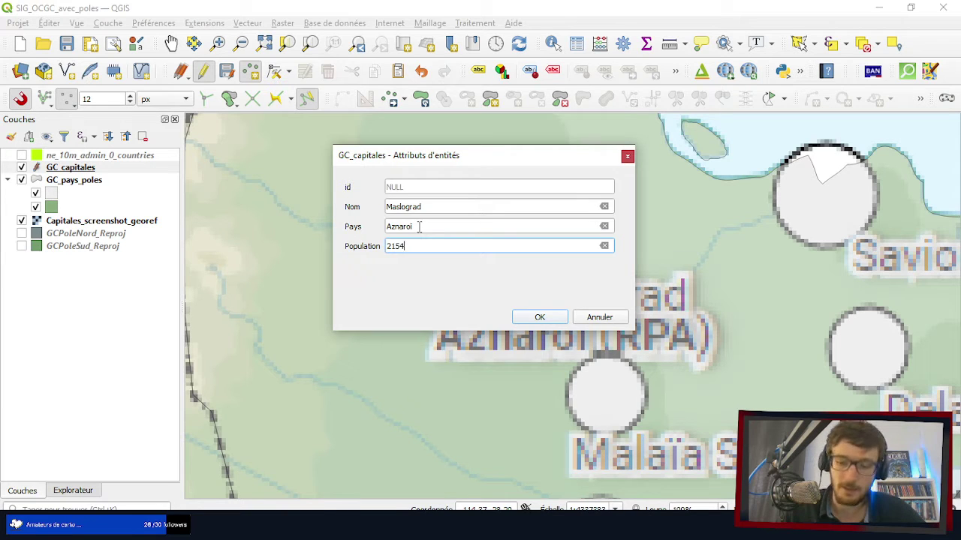
pyautogui.write('9032')
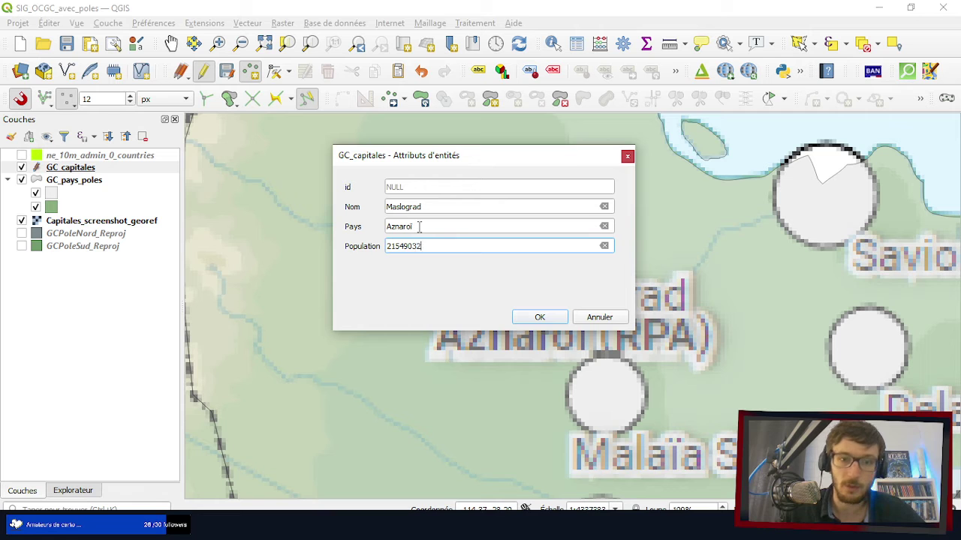
pyautogui.click(539, 317)
# - Place a new capital point inside Crimesillia's red circle on the west coast
pyautogui.scroll(-5, 476, 209)
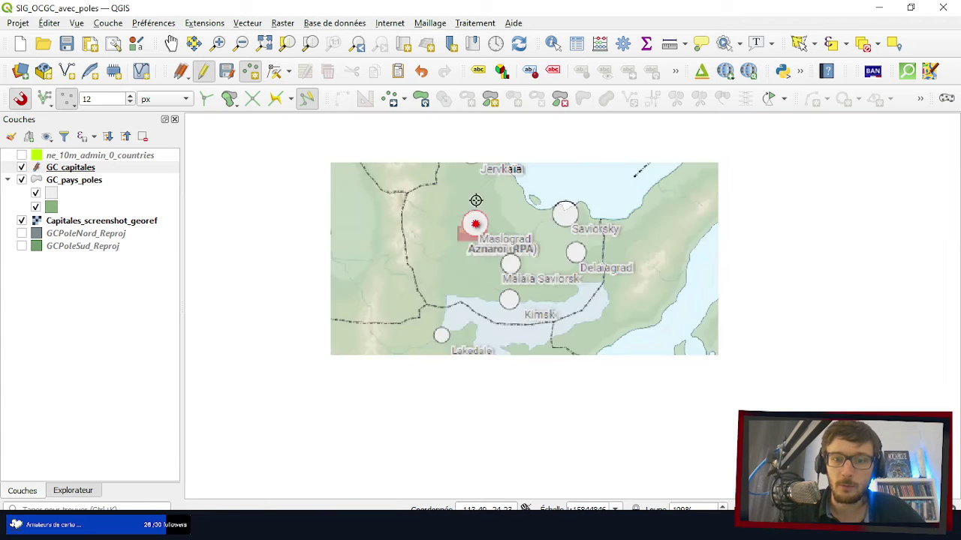
pyautogui.scroll(6, 311, 216)
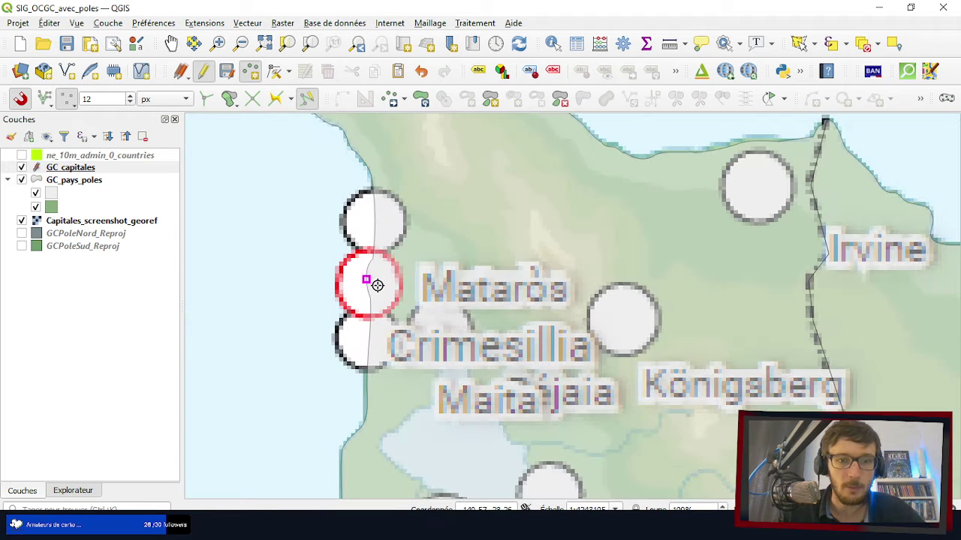
pyautogui.scroll(2, 377, 291)
pyautogui.scroll(-5, 376, 292)
pyautogui.scroll(4, 377, 229)
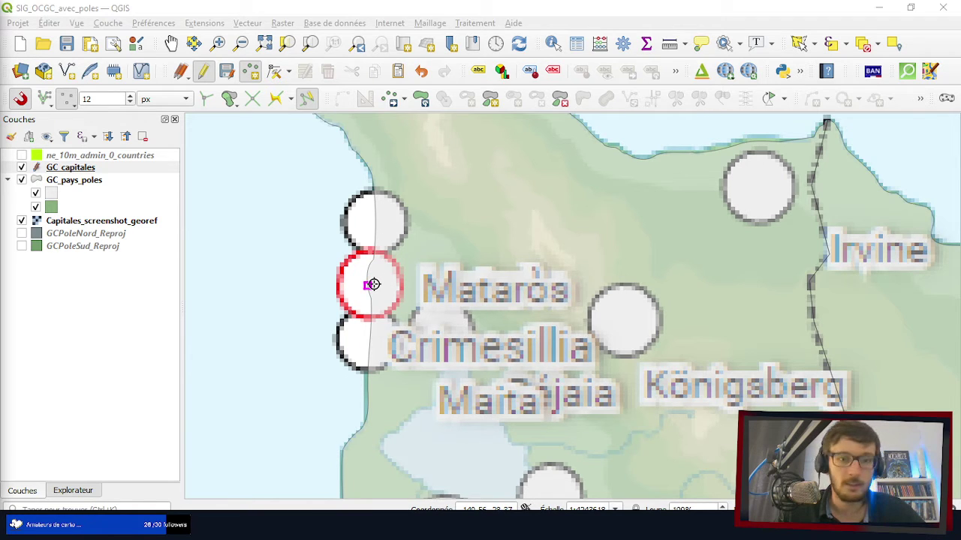
pyautogui.scroll(3, 377, 282)
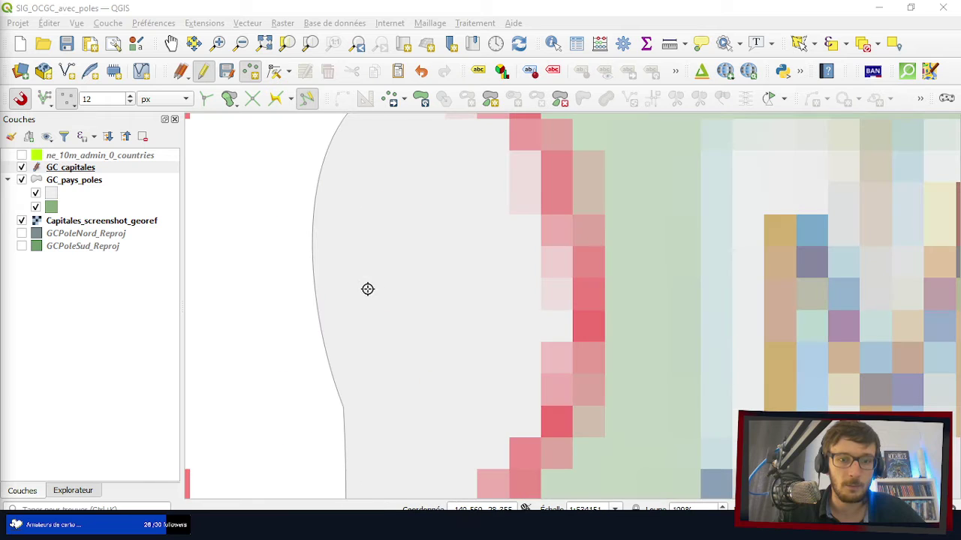
pyautogui.click(324, 286)
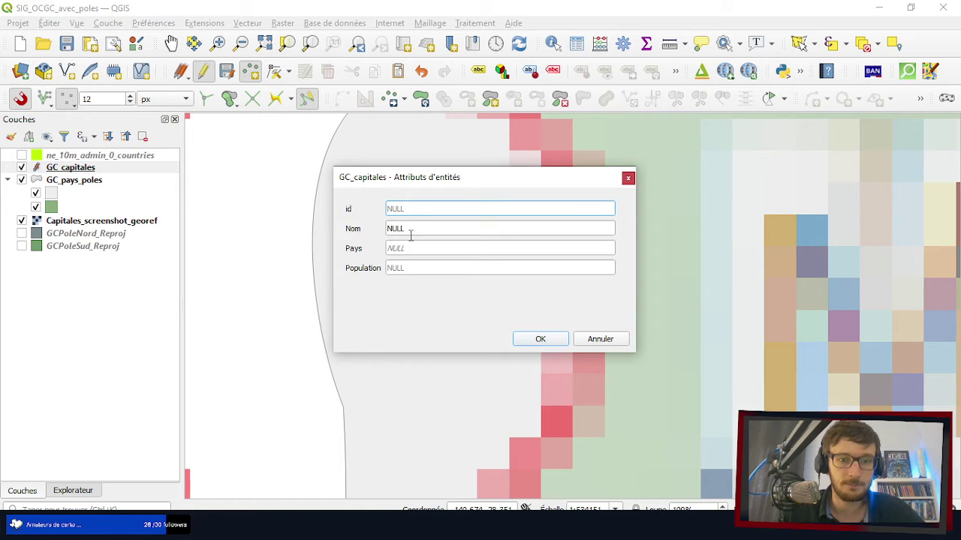
# - Fill in the new capital's attributes with name Crimesillia, country Crimésie and population 2000000, and save the entity
pyautogui.press('Tab')
pyautogui.write('Crime')
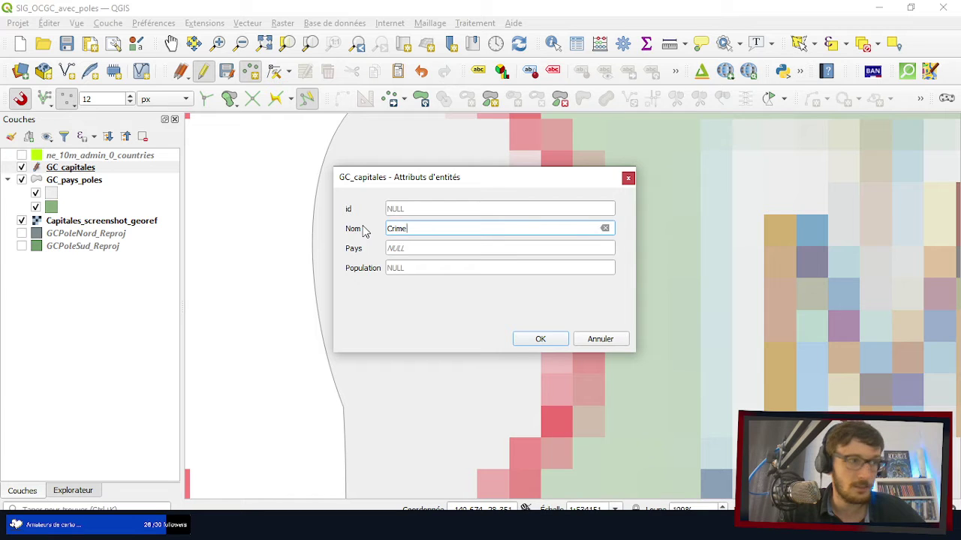
pyautogui.write('sillia')
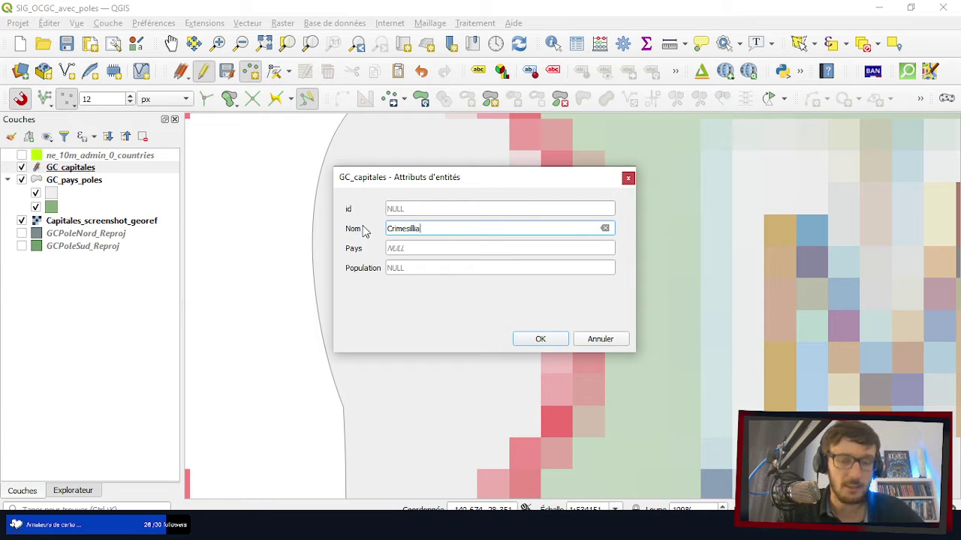
pyautogui.press('Tab')
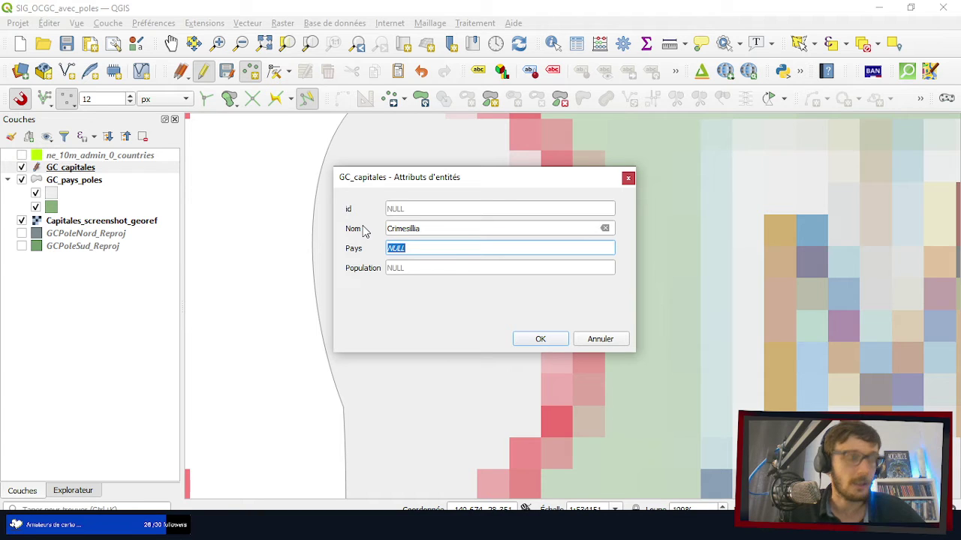
pyautogui.write('Crimésie')
pyautogui.press('Tab')
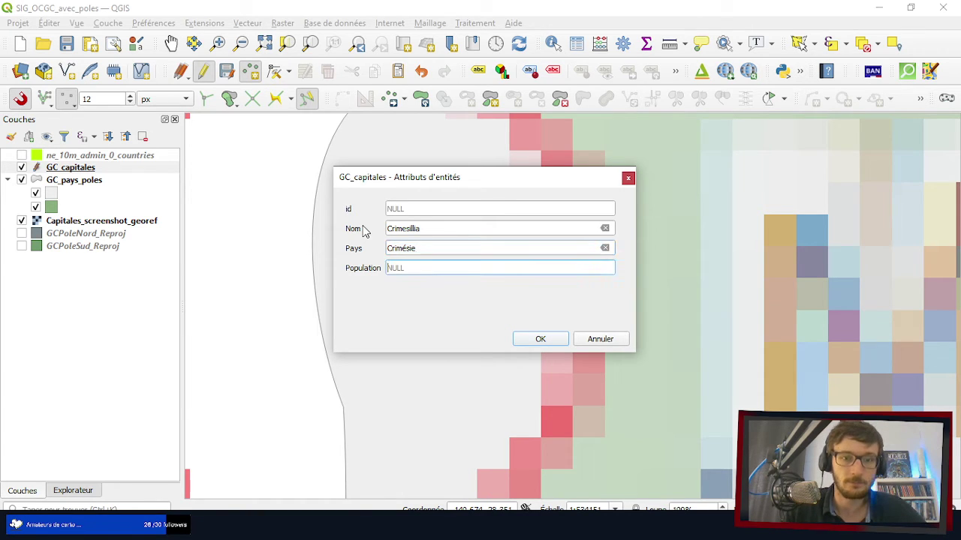
pyautogui.write('200')
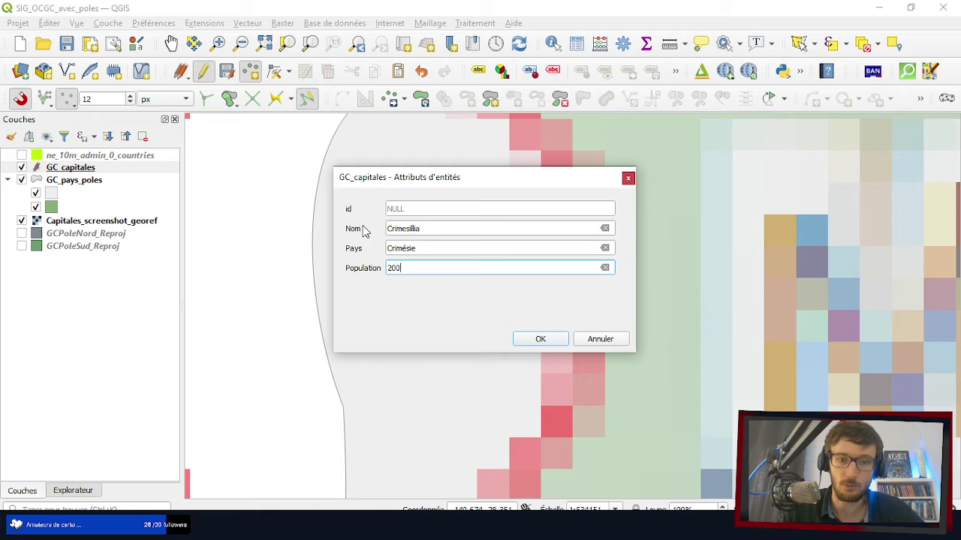
pyautogui.write('0000')
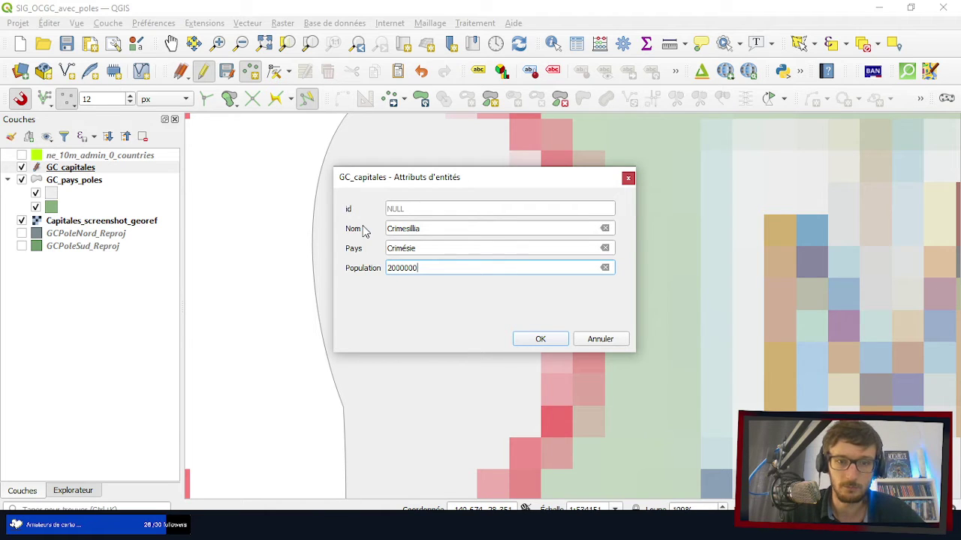
pyautogui.click(403, 268)
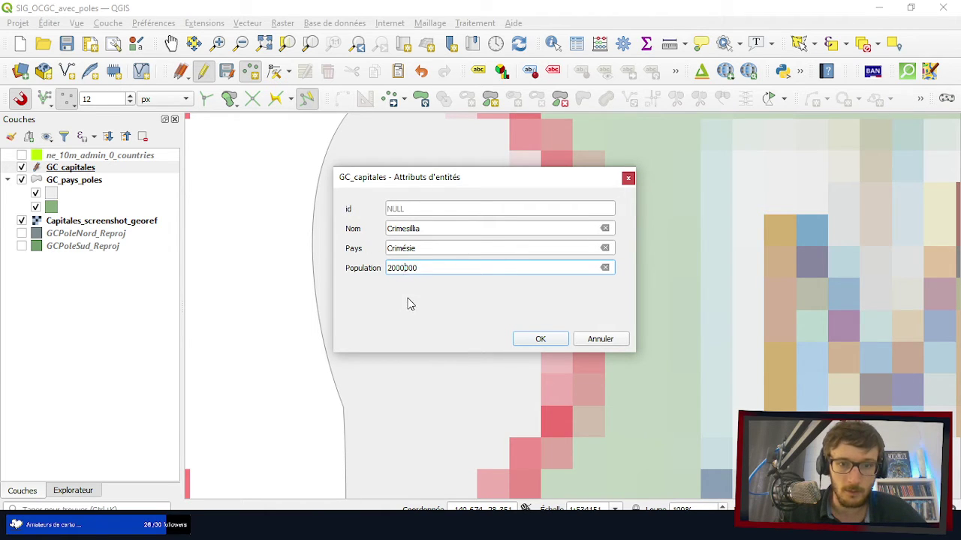
pyautogui.click(537, 339)
# - Place a new capital point inside Foresthill's red circle on the south coast of Newland
pyautogui.scroll(-3, 328, 247)
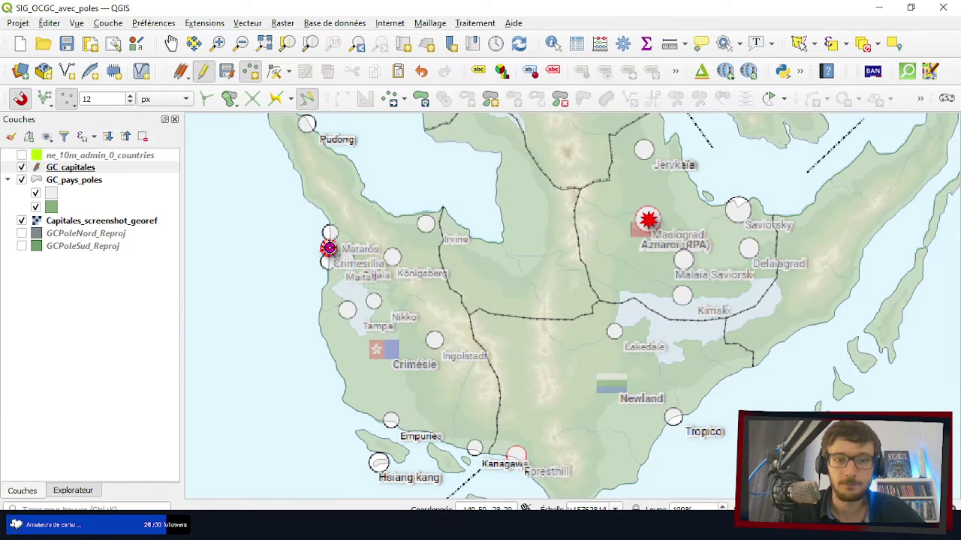
pyautogui.scroll(-2, 329, 247)
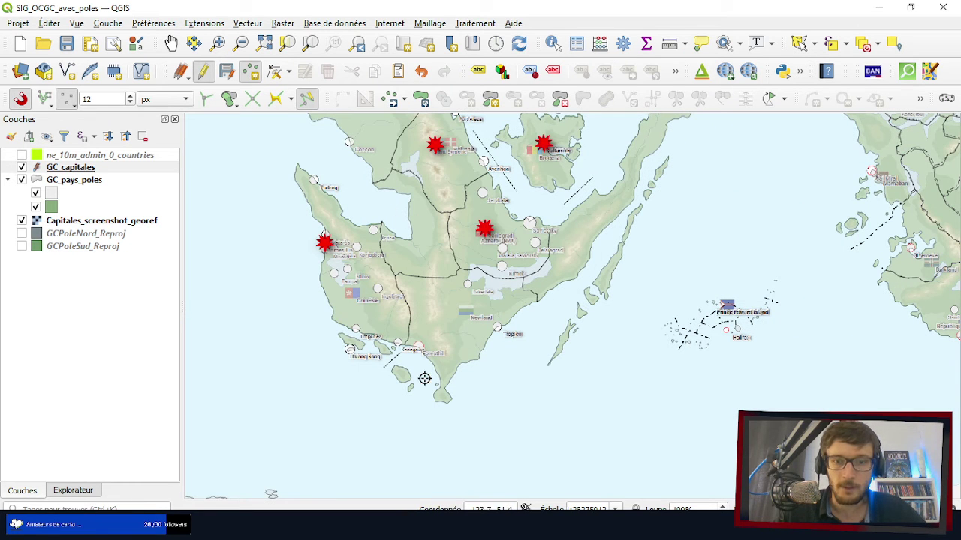
pyautogui.scroll(6, 425, 378)
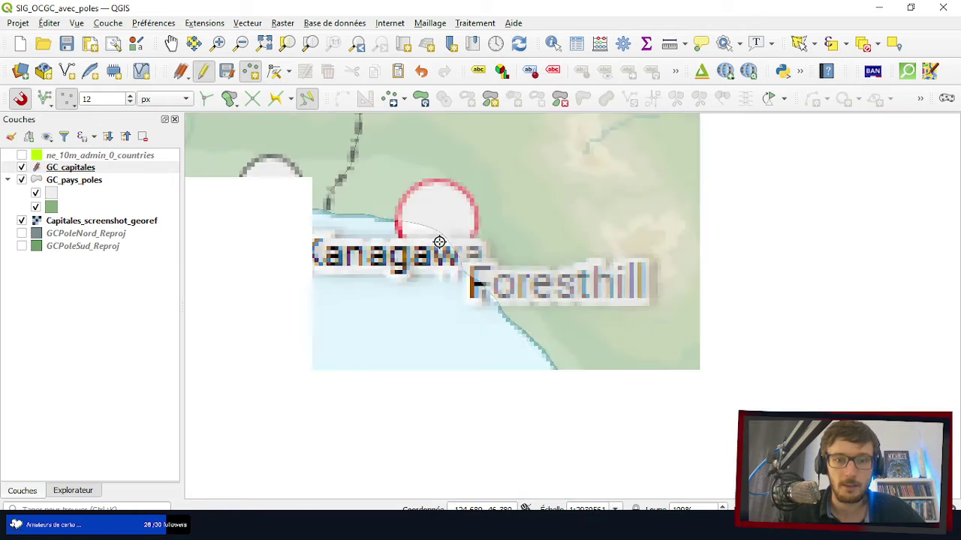
pyautogui.scroll(6, 441, 246)
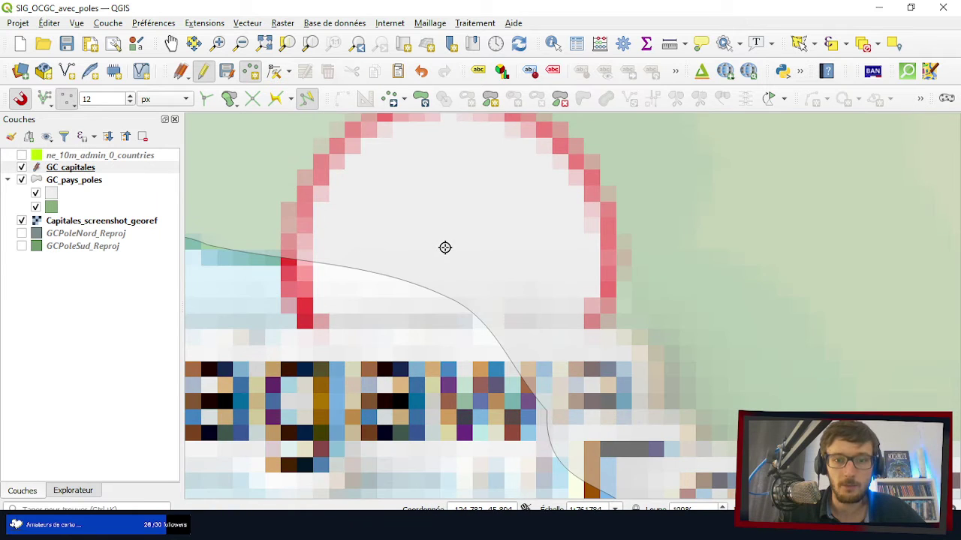
pyautogui.click(445, 248)
# - Fill in the new capital's attributes with name Foresthill, country Newland and population 6700000, and save the entity
pyautogui.click(426, 254)
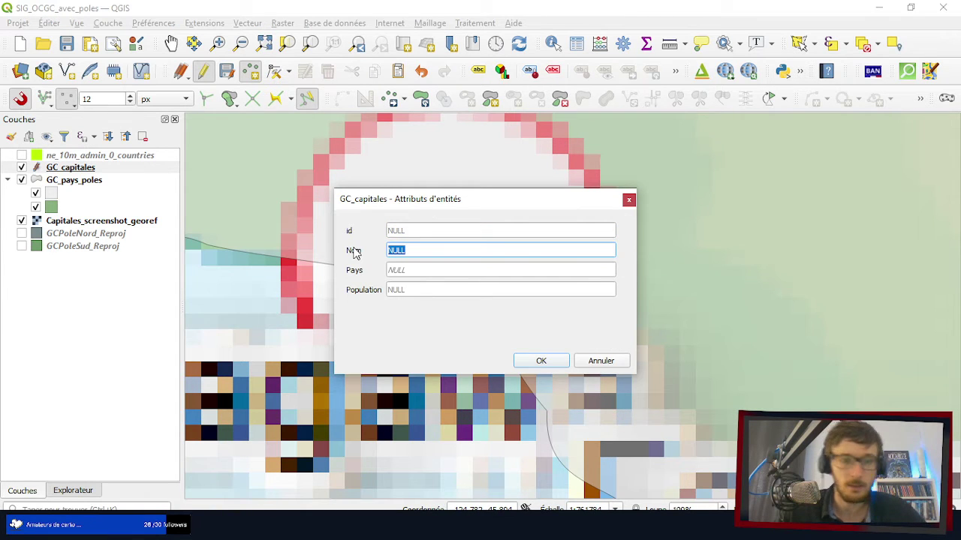
pyautogui.write('Fore')
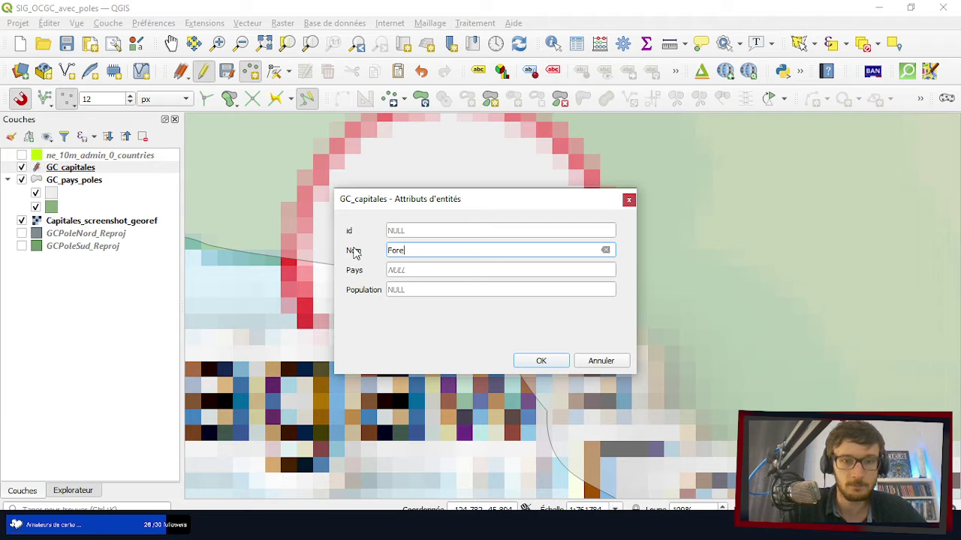
pyautogui.write('sthill')
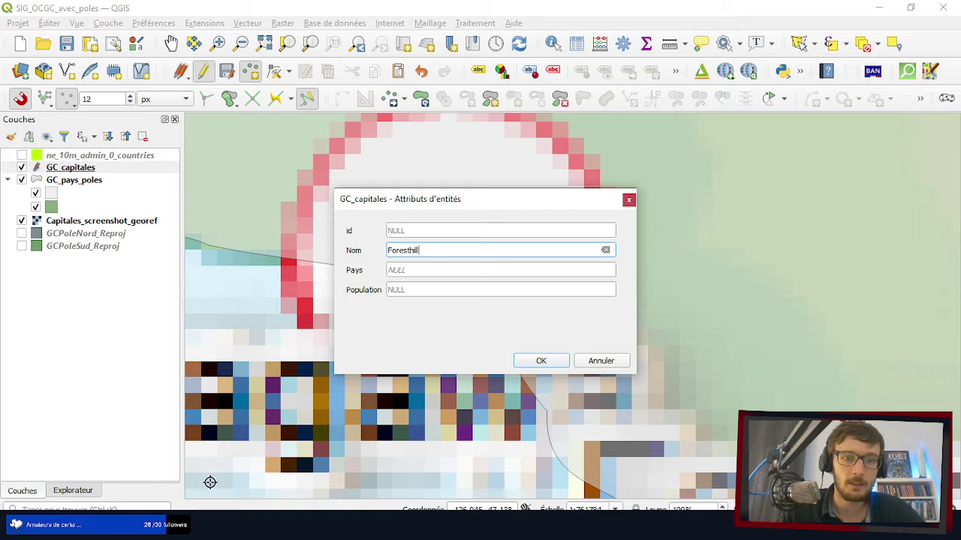
pyautogui.click(420, 270)
pyautogui.write('Ne')
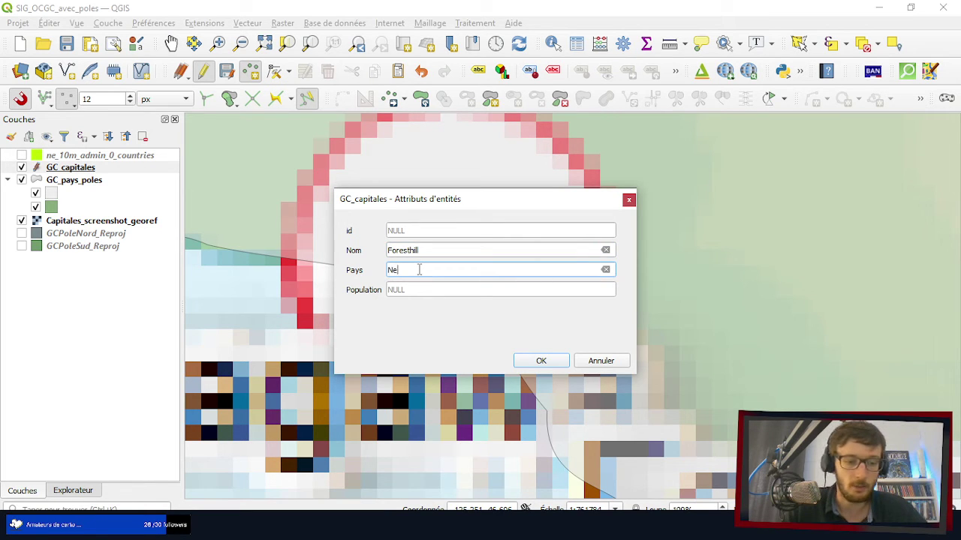
pyautogui.write('wland')
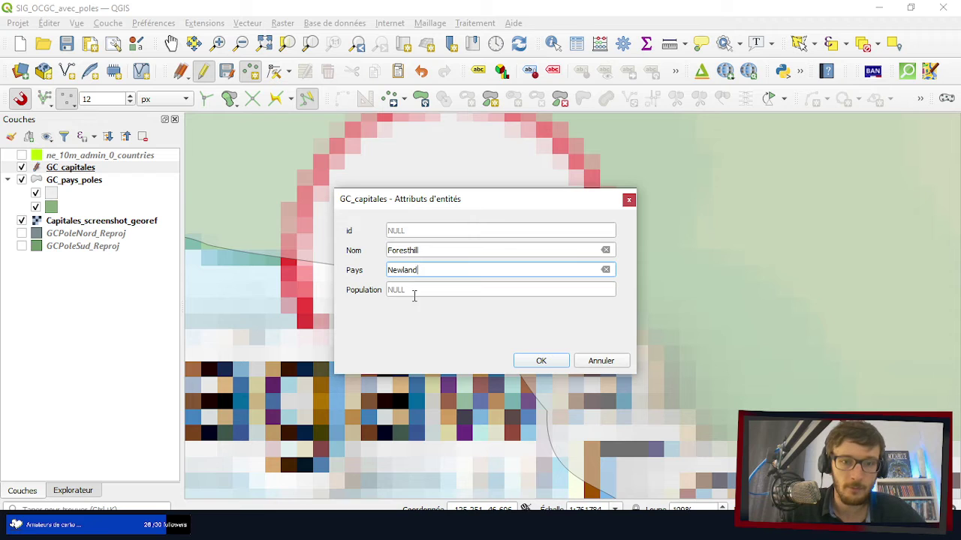
pyautogui.click(413, 296)
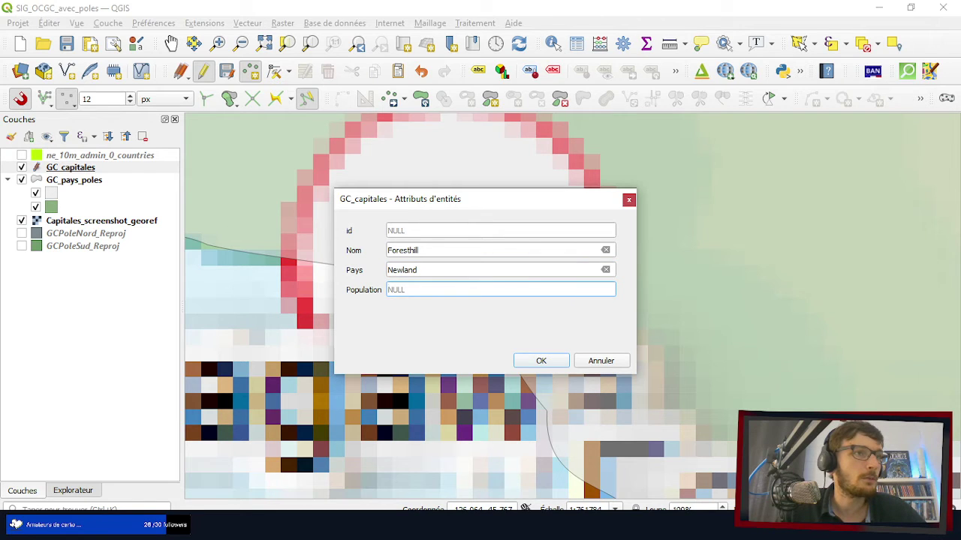
pyautogui.hotkey('alt', 'Tab')
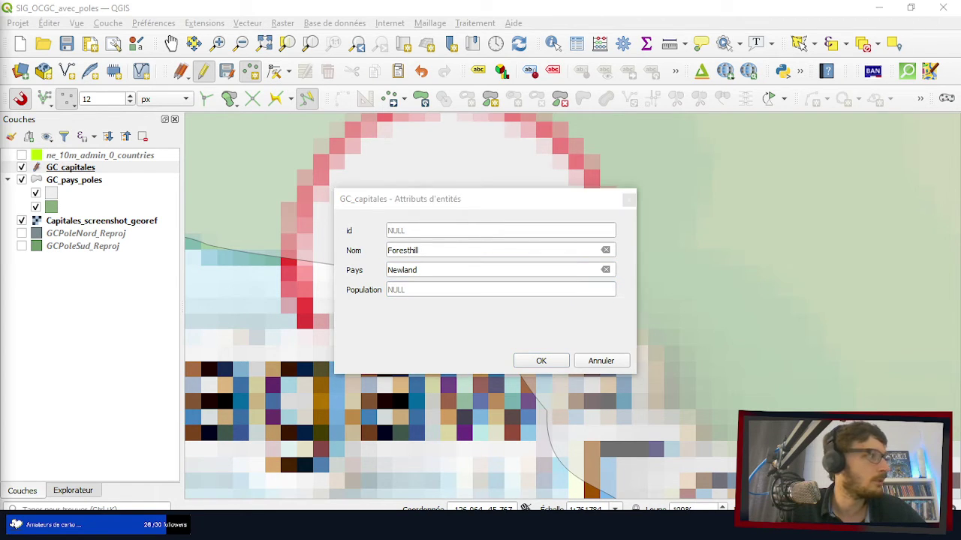
pyautogui.click(428, 289)
pyautogui.write('6700000')
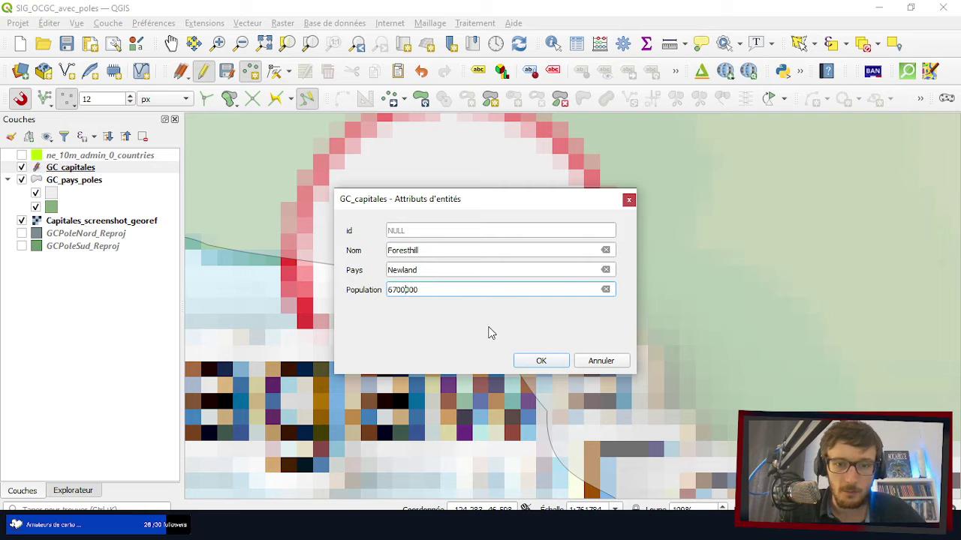
pyautogui.click(540, 360)
# - Survey the world map to check the western continent's capital points and the areas still without any
pyautogui.scroll(-2, 380, 316)
pyautogui.scroll(-3, 380, 316)
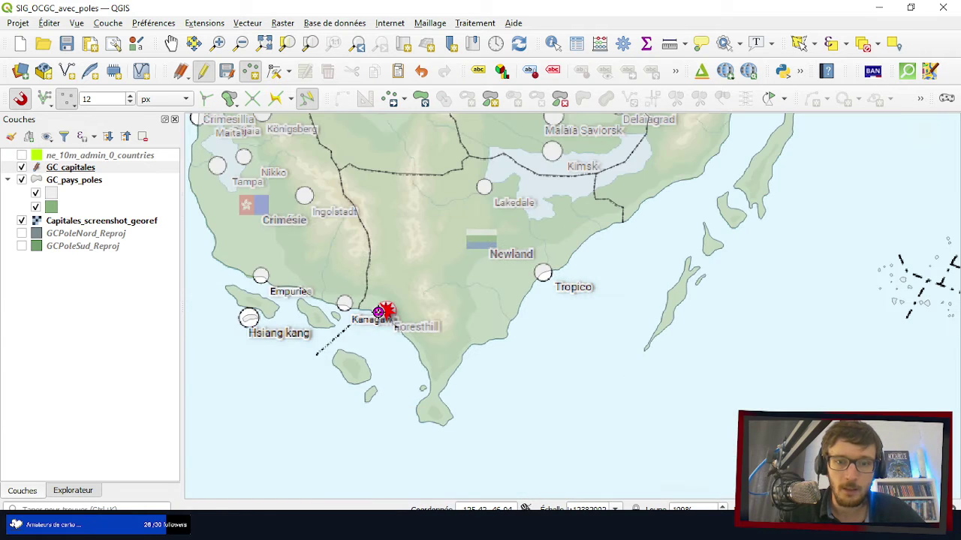
pyautogui.scroll(-3, 375, 314)
pyautogui.scroll(-2, 409, 319)
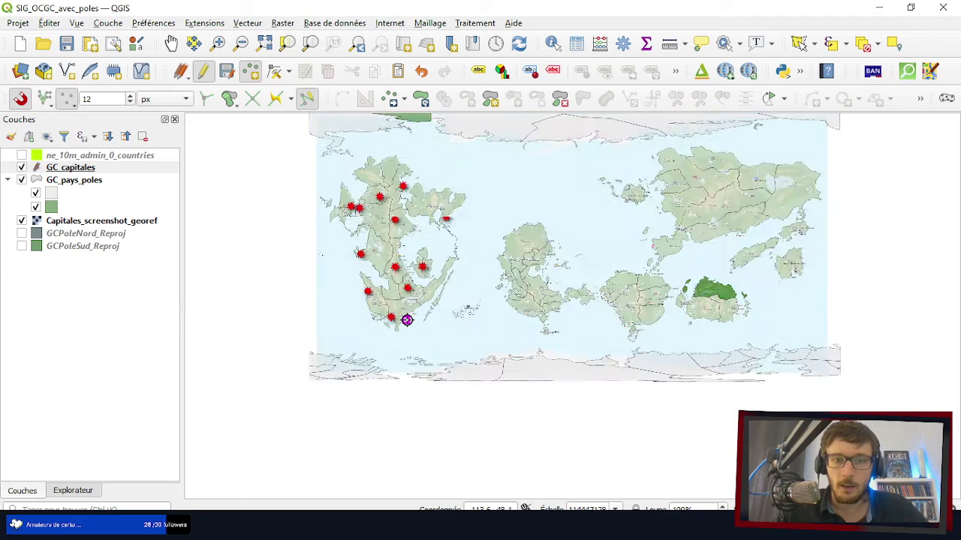
pyautogui.scroll(5, 553, 260)
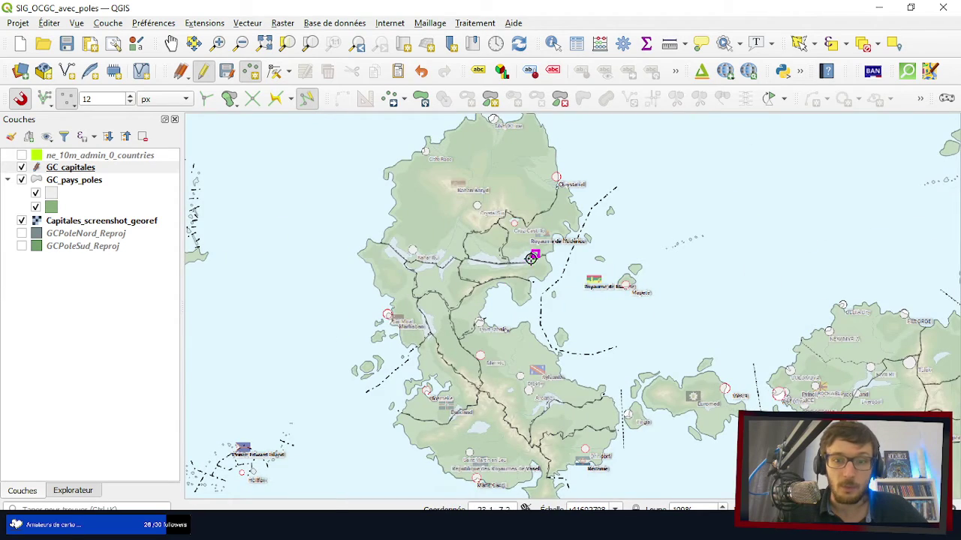
pyautogui.scroll(-3, 529, 258)
pyautogui.scroll(-2, 464, 338)
pyautogui.scroll(4, 386, 268)
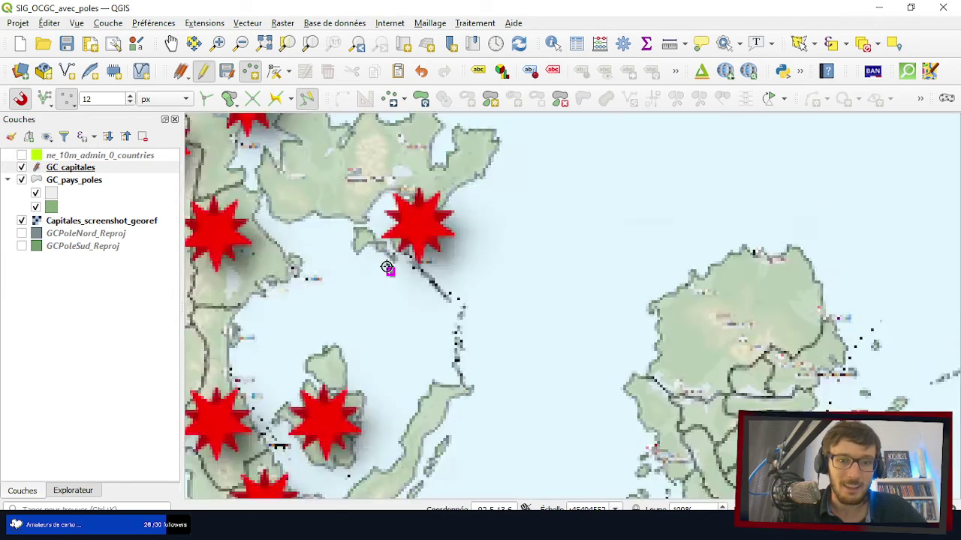
pyautogui.scroll(-2, 491, 267)
pyautogui.scroll(4, 425, 316)
pyautogui.scroll(-3, 513, 242)
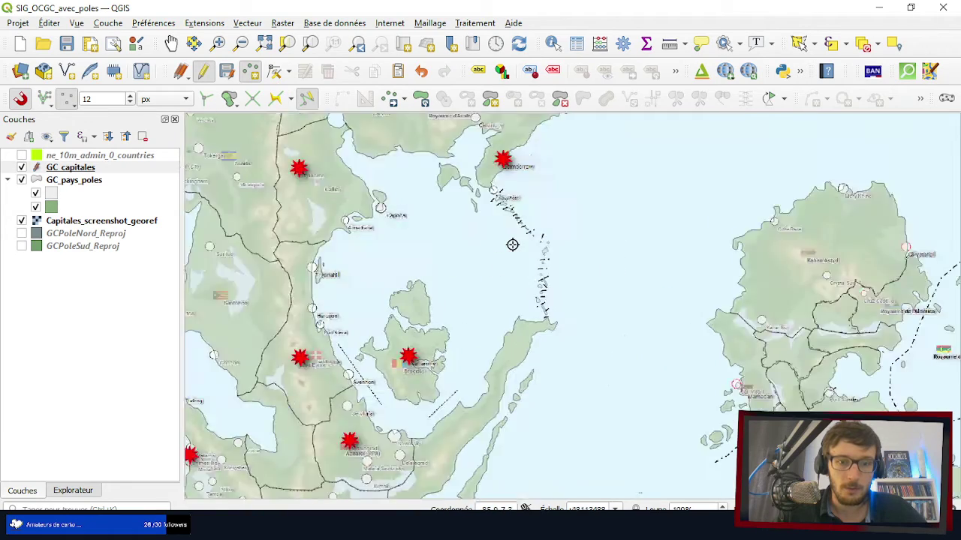
pyautogui.scroll(-2, 440, 217)
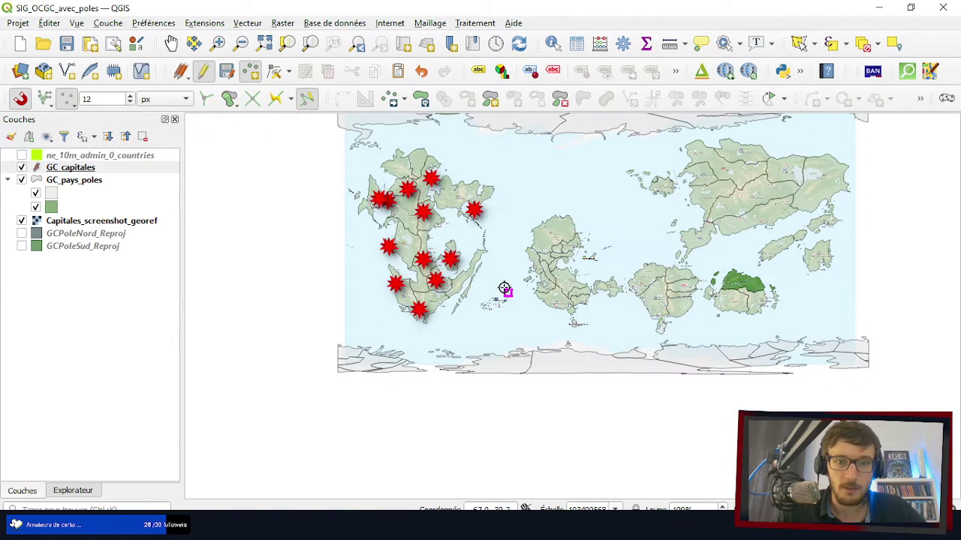
# - Examine Prince Edward Island and compare Halifax's red circle with the surrounding islets
pyautogui.scroll(2, 421, 308)
pyautogui.scroll(2, 406, 296)
pyautogui.scroll(1, 406, 296)
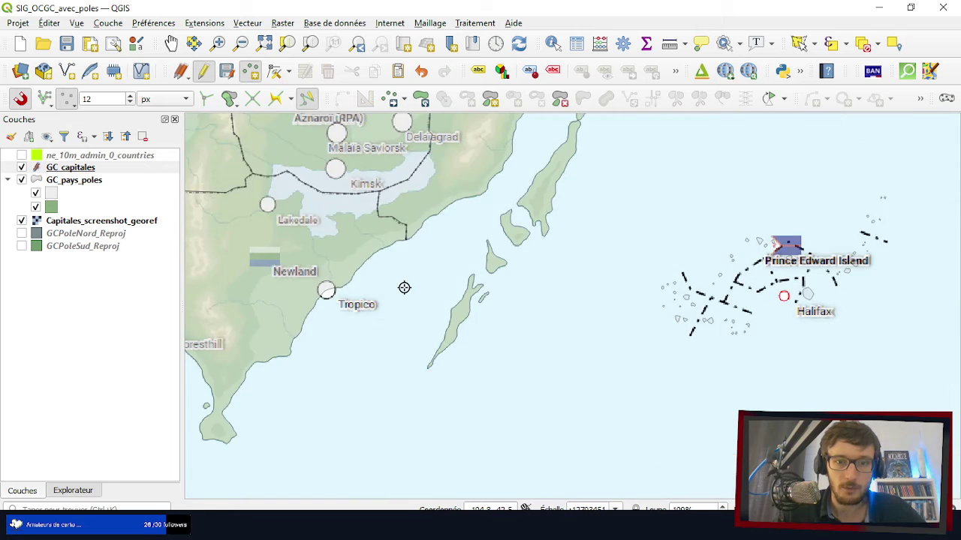
pyautogui.scroll(-1, 403, 285)
pyautogui.scroll(2, 633, 287)
pyautogui.scroll(2, 494, 304)
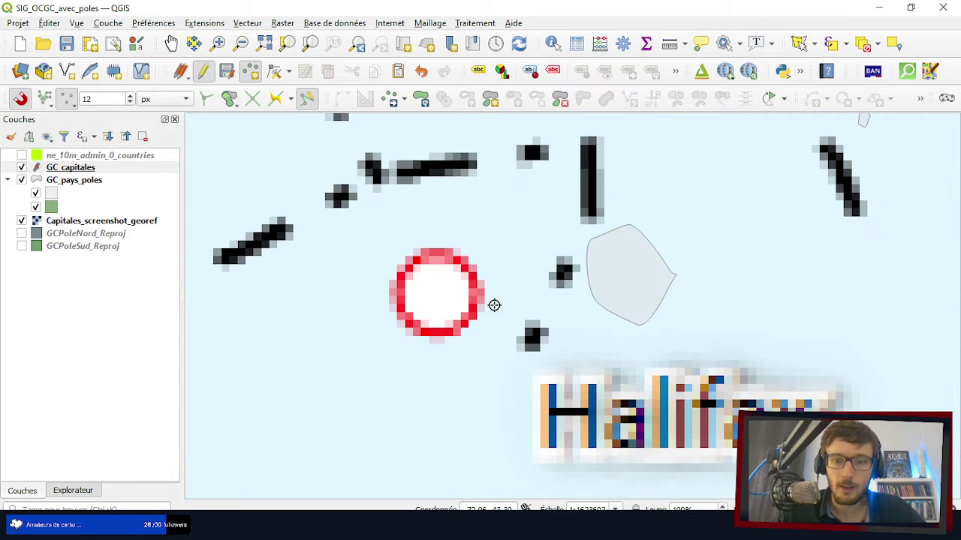
pyautogui.scroll(-1, 493, 305)
pyautogui.scroll(-1, 489, 301)
pyautogui.scroll(1, 485, 296)
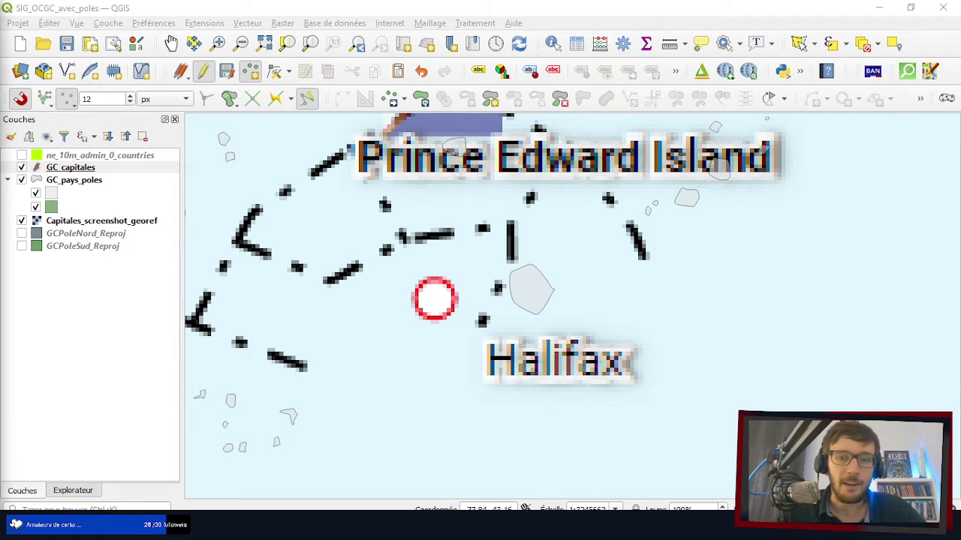
pyautogui.scroll(-2, 540, 282)
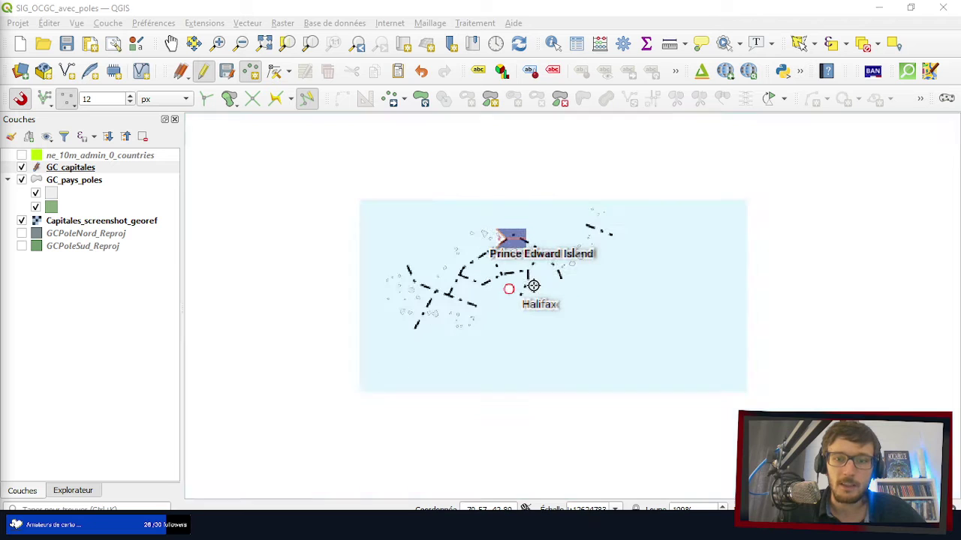
pyautogui.scroll(1, 551, 288)
pyautogui.scroll(4, 484, 188)
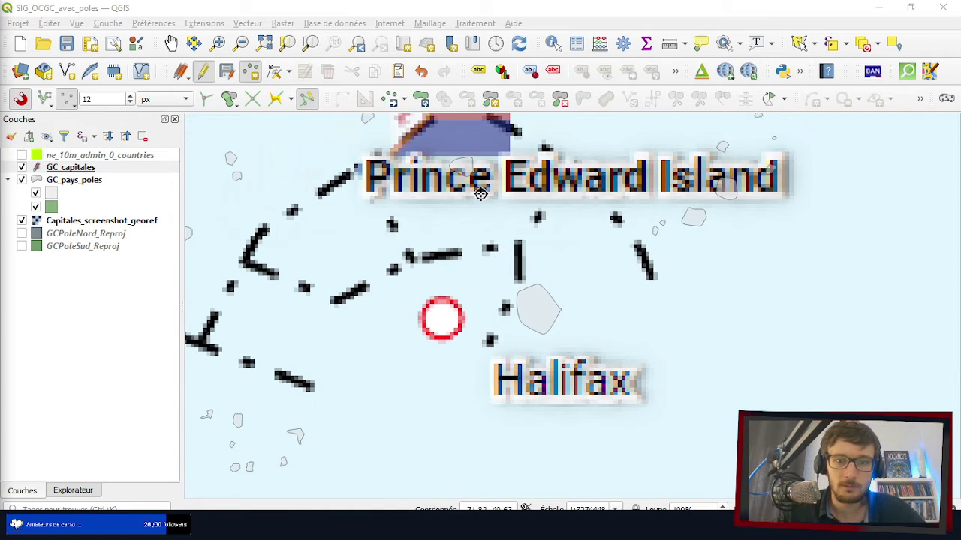
pyautogui.scroll(-2, 480, 175)
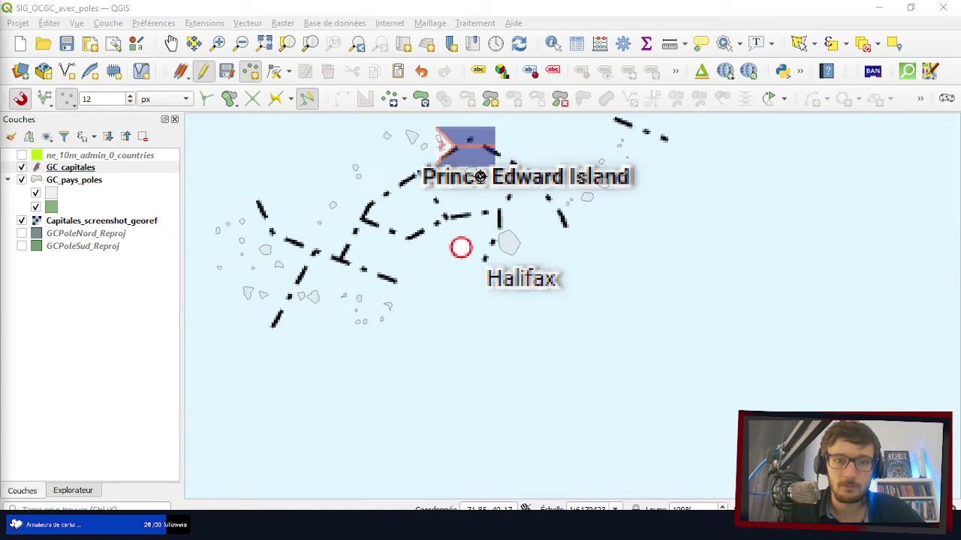
pyautogui.scroll(1, 481, 175)
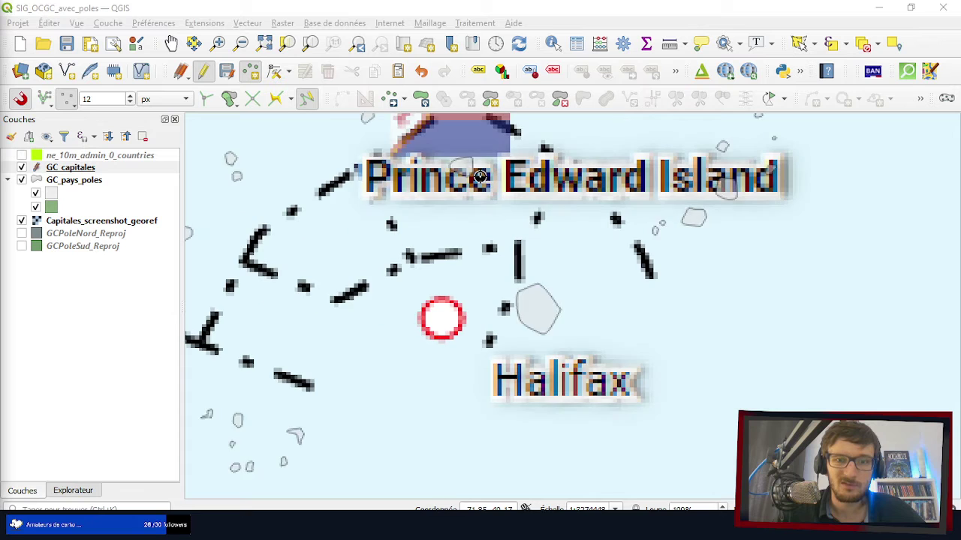
# - Identify the islet just east of Halifax's red circle in the GC_pays_poles layer
pyautogui.click(552, 43)
pyautogui.click(73, 182)
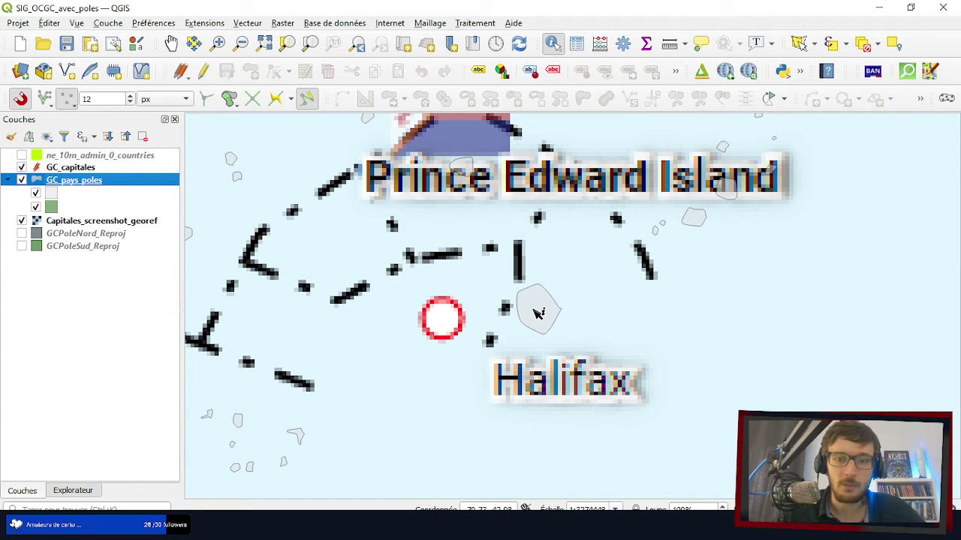
pyautogui.click(538, 312)
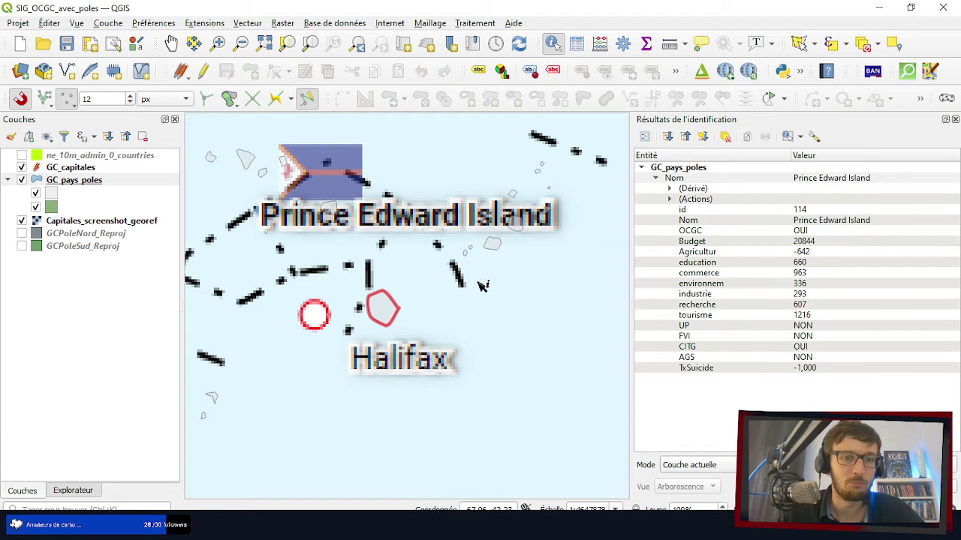
# - Inspect the offset between Halifax's red circle and the identified islet, within the whole Prince Edward Island archipelago
pyautogui.scroll(-1, 488, 279)
pyautogui.scroll(2, 413, 291)
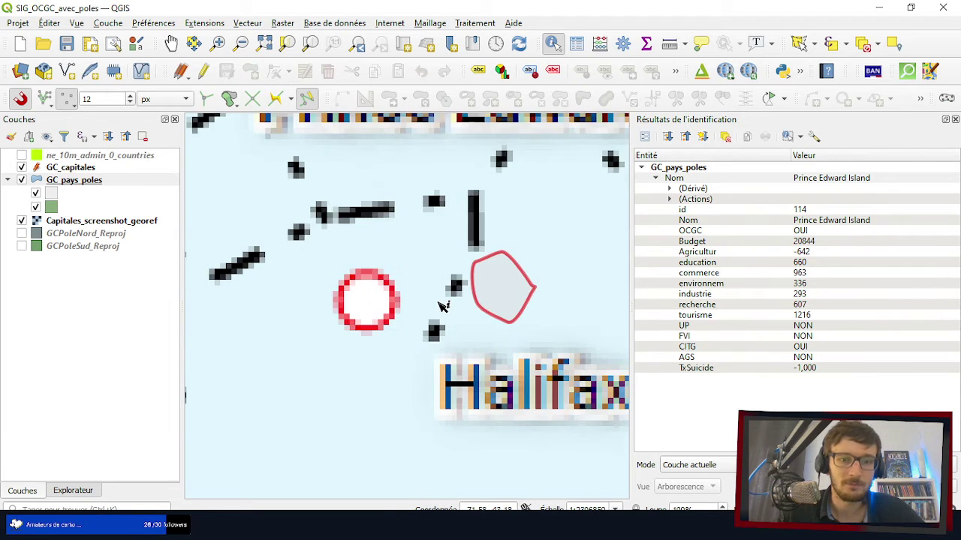
pyautogui.scroll(3, 385, 339)
pyautogui.scroll(-5, 387, 336)
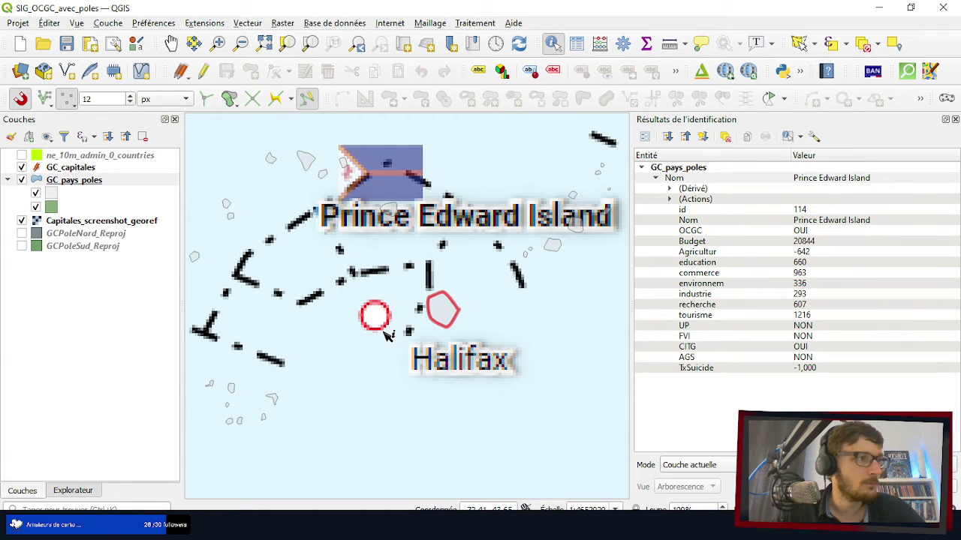
pyautogui.scroll(-1, 387, 336)
pyautogui.scroll(1, 386, 336)
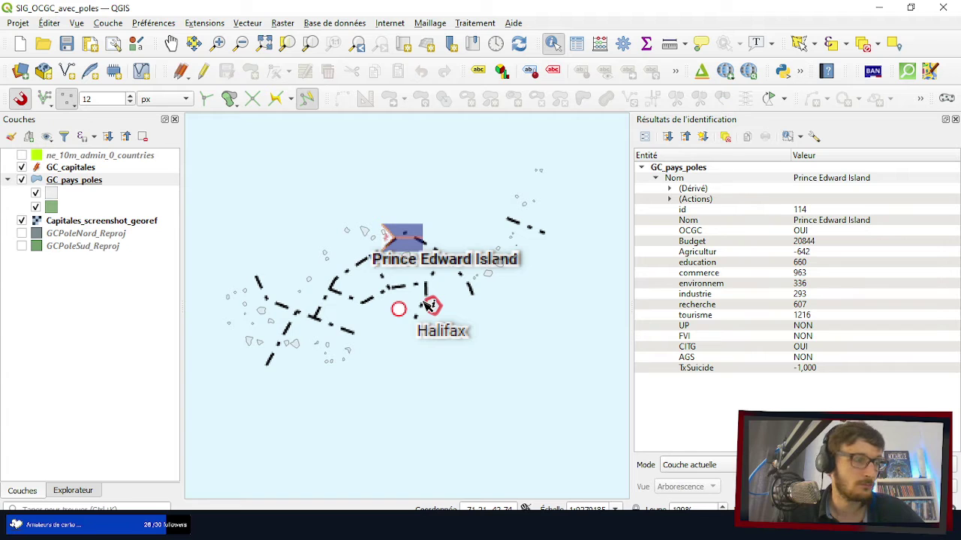
pyautogui.scroll(-1, 430, 304)
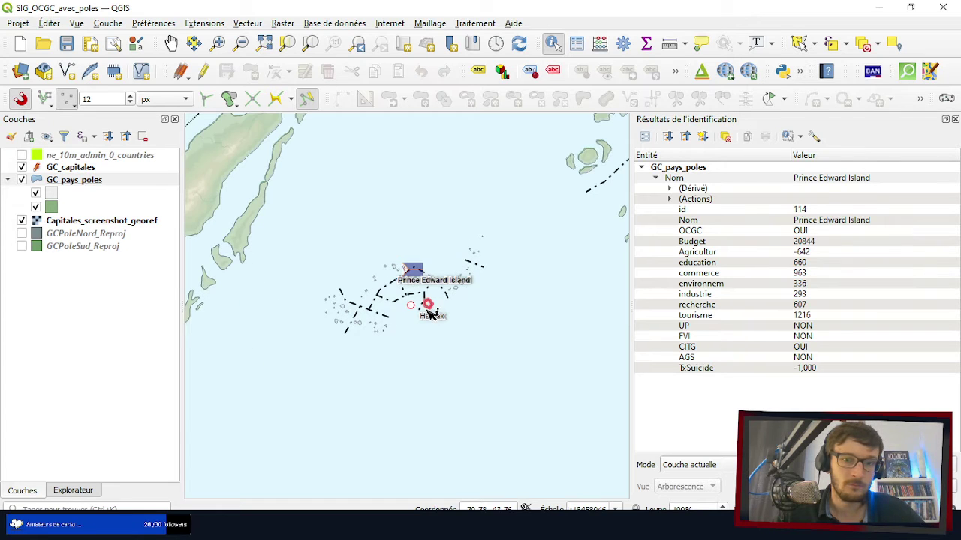
pyautogui.scroll(1, 424, 310)
pyautogui.scroll(-1, 424, 311)
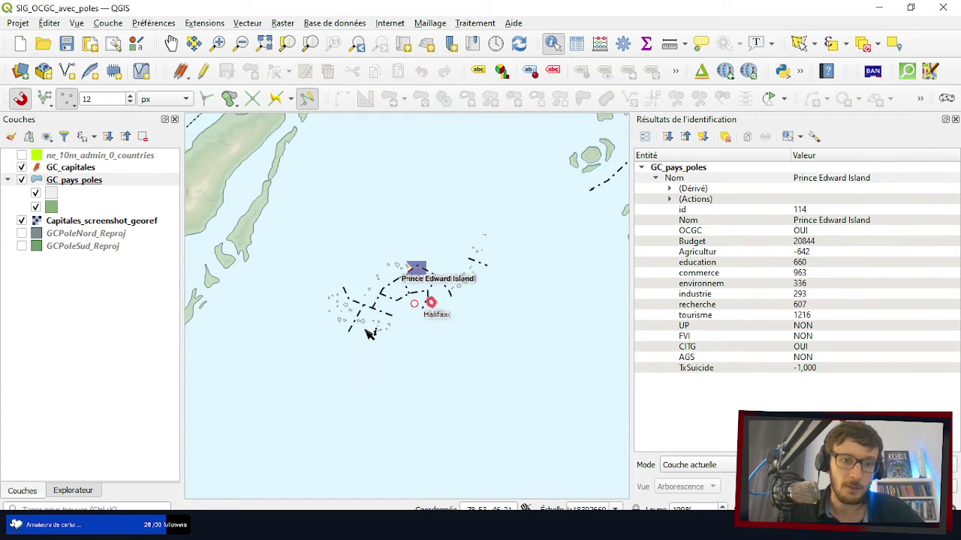
pyautogui.scroll(2, 367, 332)
pyautogui.scroll(-1, 307, 314)
pyautogui.scroll(-1, 309, 315)
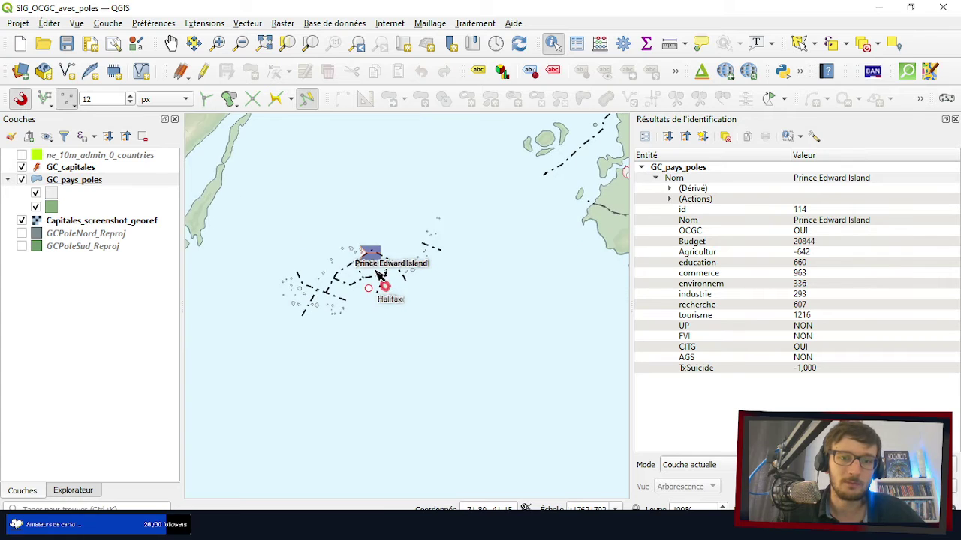
pyautogui.scroll(4, 379, 281)
pyautogui.scroll(-1, 477, 268)
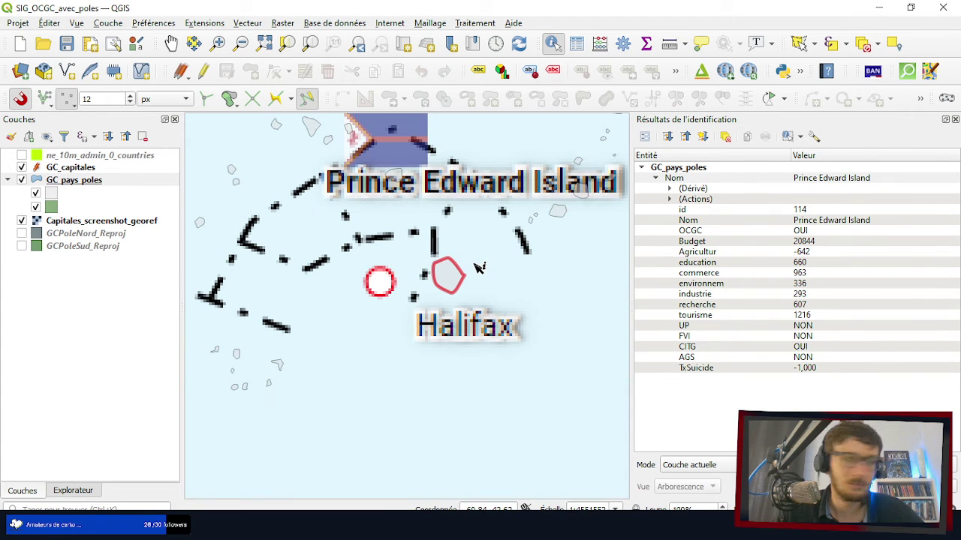
pyautogui.scroll(-1, 402, 292)
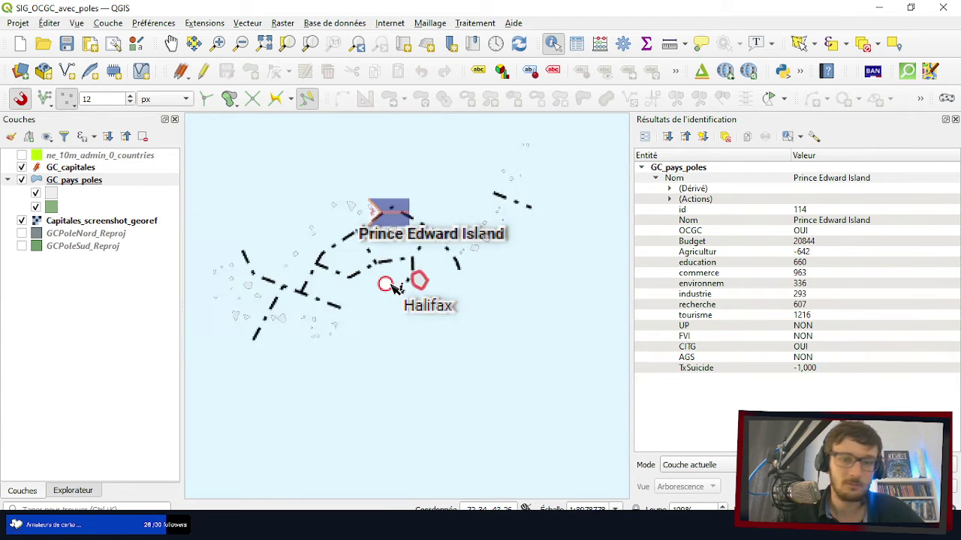
pyautogui.scroll(4, 421, 282)
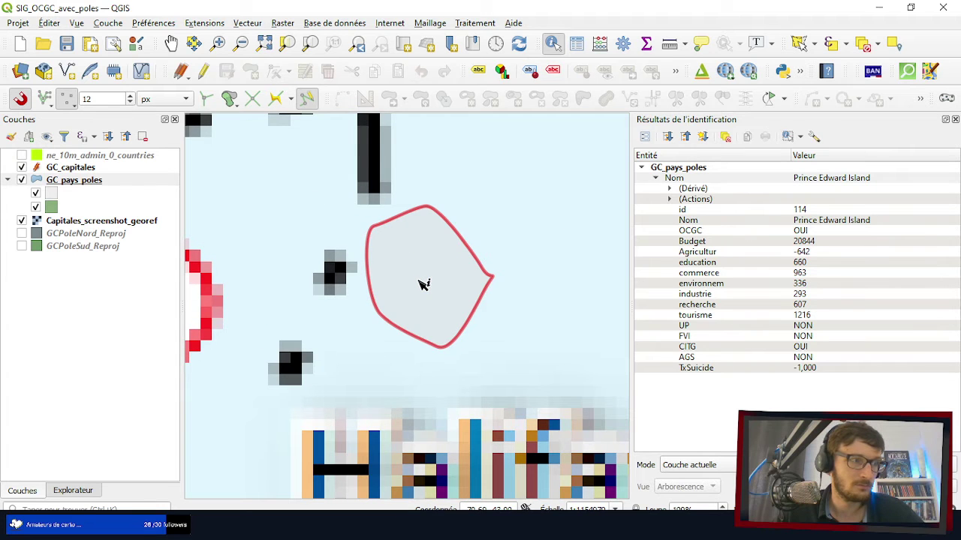
pyautogui.scroll(1, 423, 282)
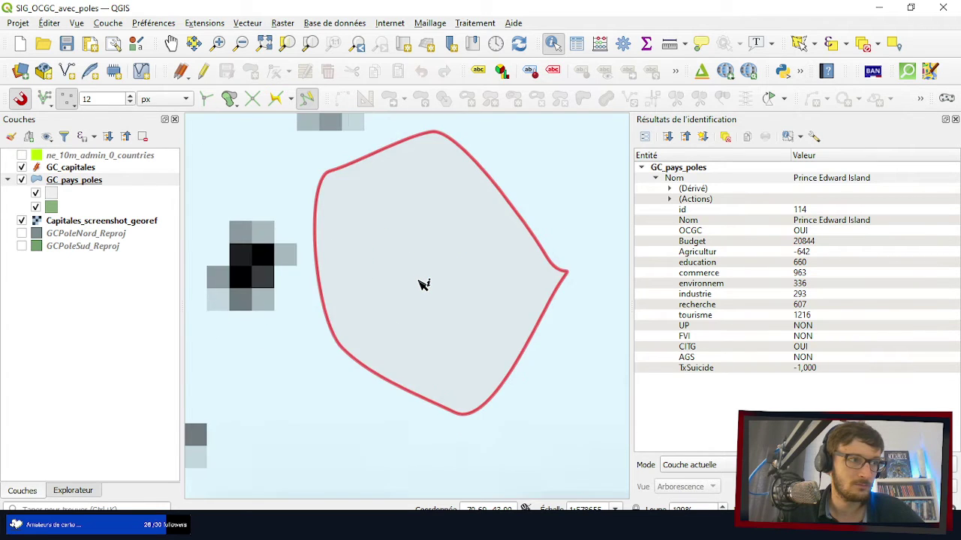
pyautogui.scroll(-1, 424, 285)
pyautogui.scroll(-1, 426, 289)
pyautogui.scroll(1, 426, 290)
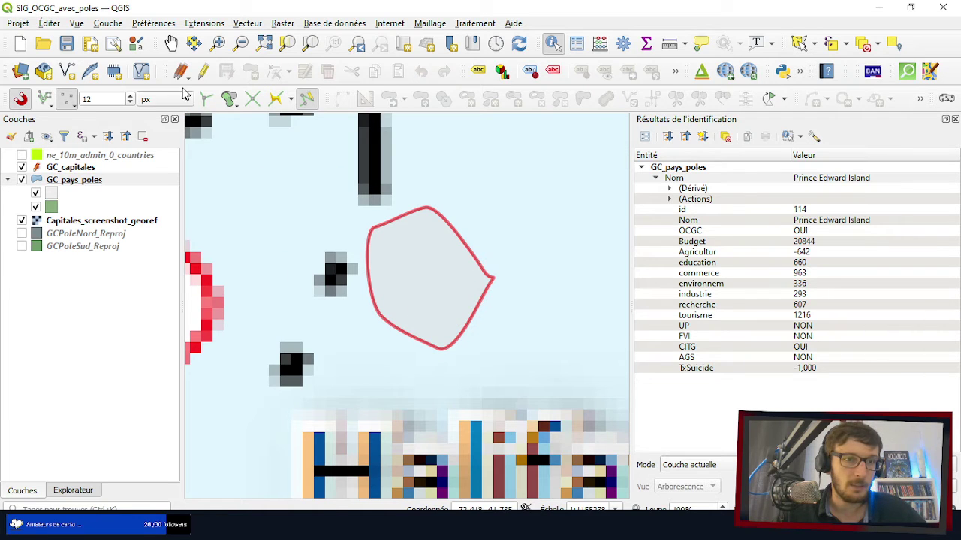
# - Place a new GC_capitales point inside the islet just east of Halifax's red circle
pyautogui.click(61, 171)
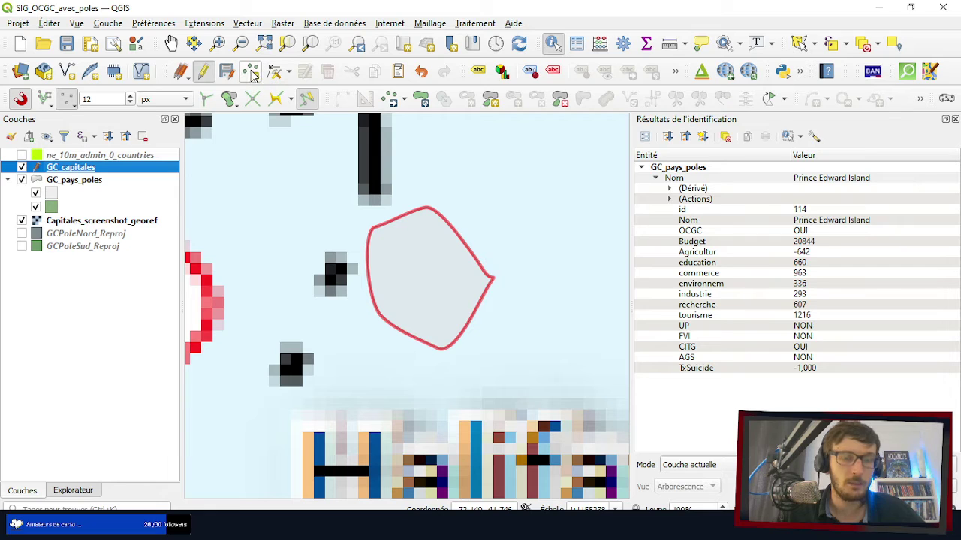
pyautogui.click(253, 75)
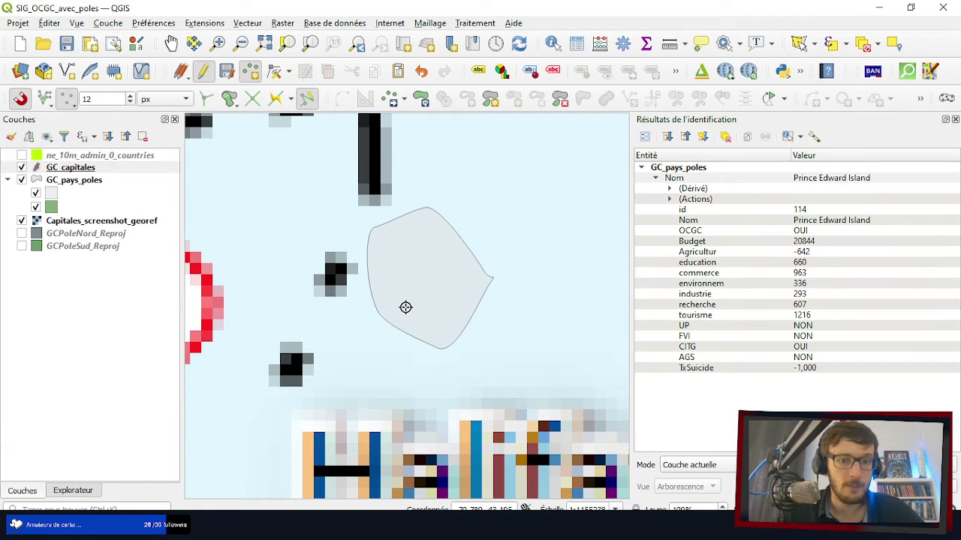
pyautogui.click(405, 307)
# - Fill in the new capital's attributes with name Halifax, country Prince Edward Island and population 150000, and save the entity
pyautogui.click(411, 273)
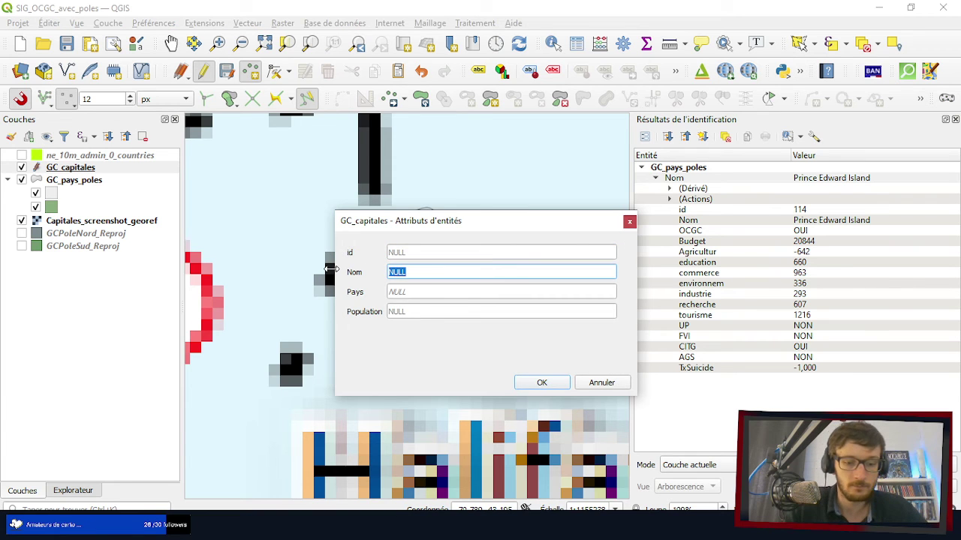
pyautogui.write('Halif')
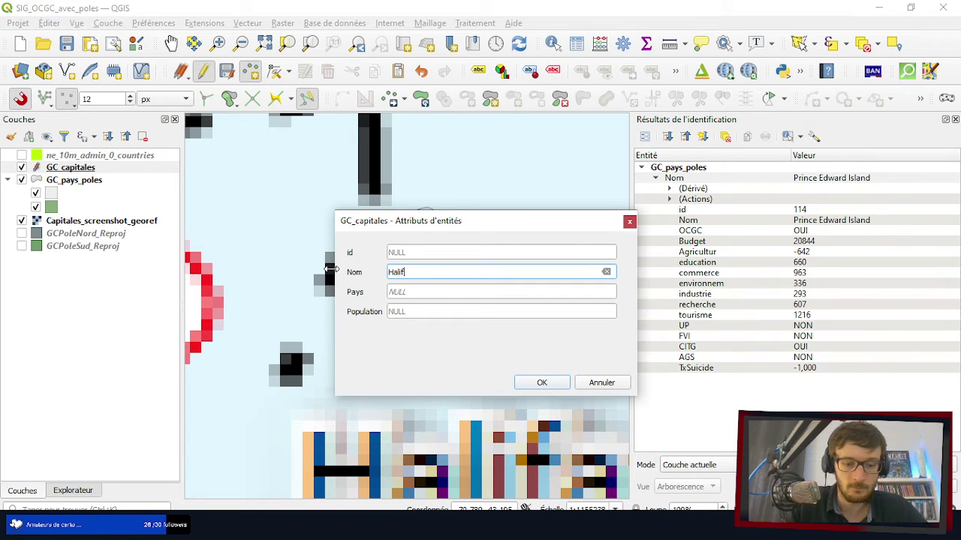
pyautogui.write('ax')
pyautogui.press('Tab')
pyautogui.write('Pri')
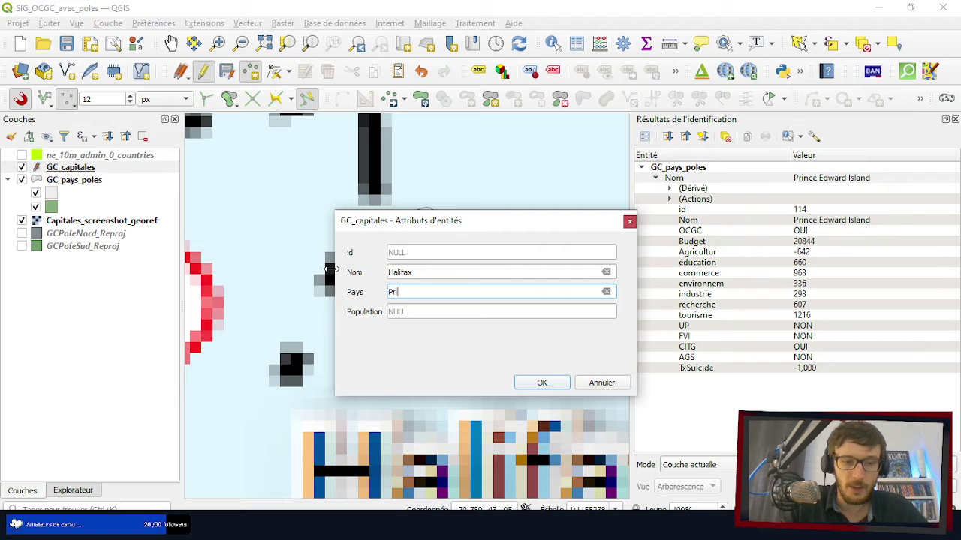
pyautogui.write('nce Edward ')
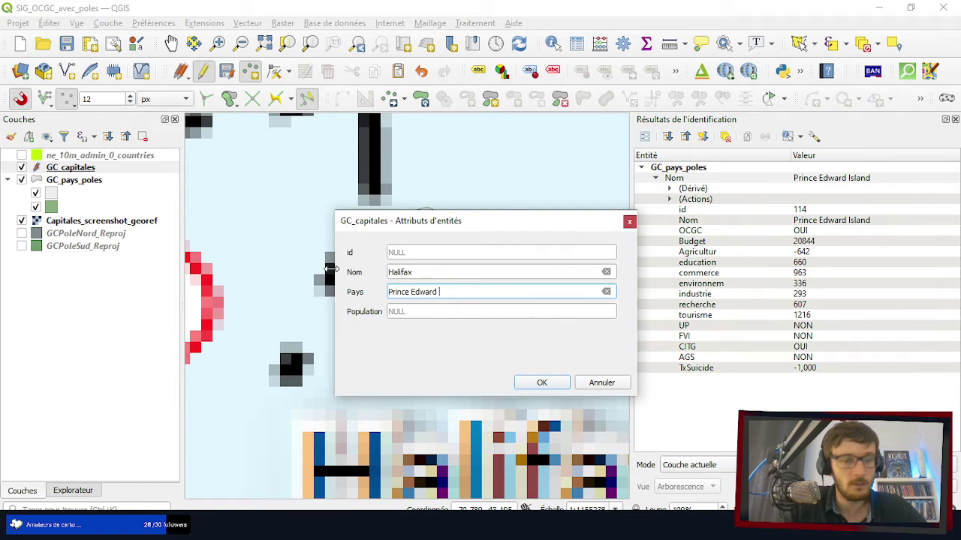
pyautogui.write('Island')
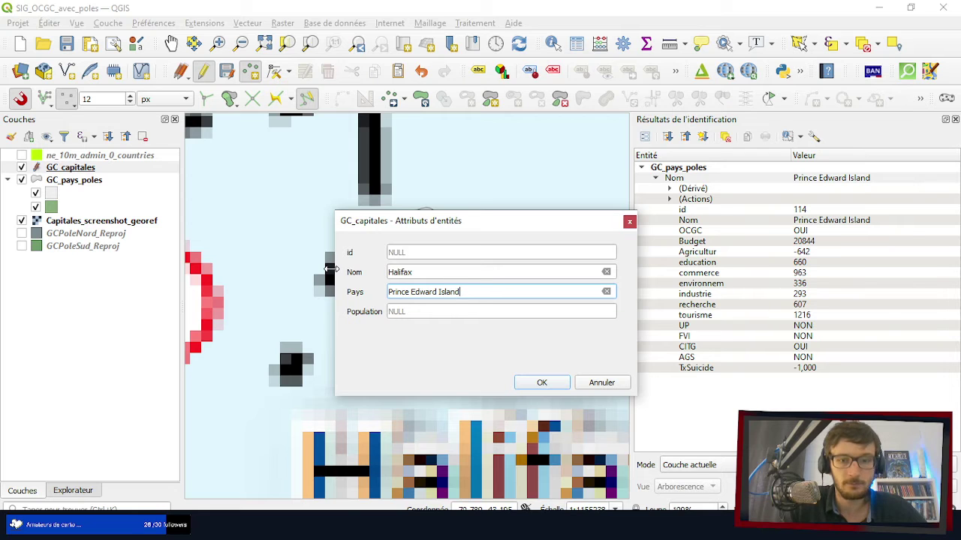
pyautogui.click(423, 312)
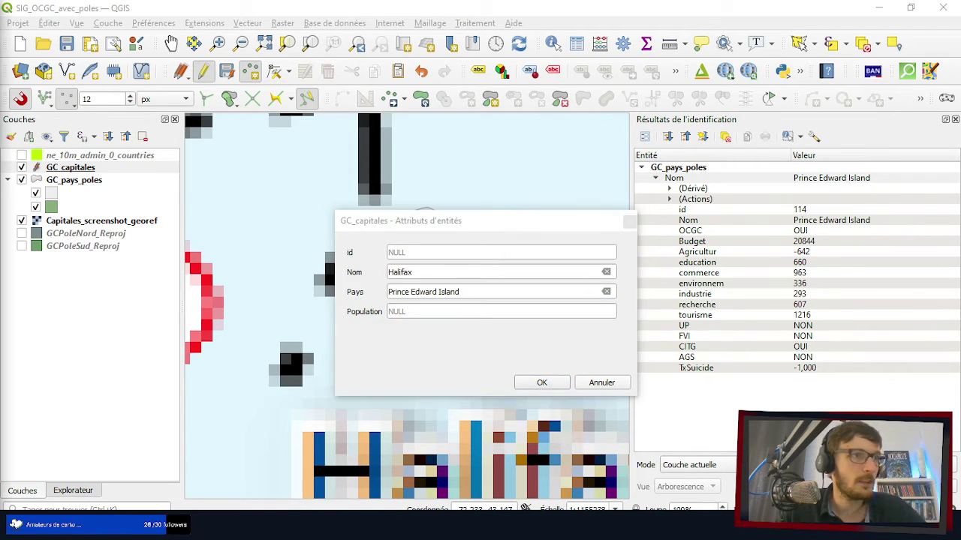
pyautogui.click(419, 310)
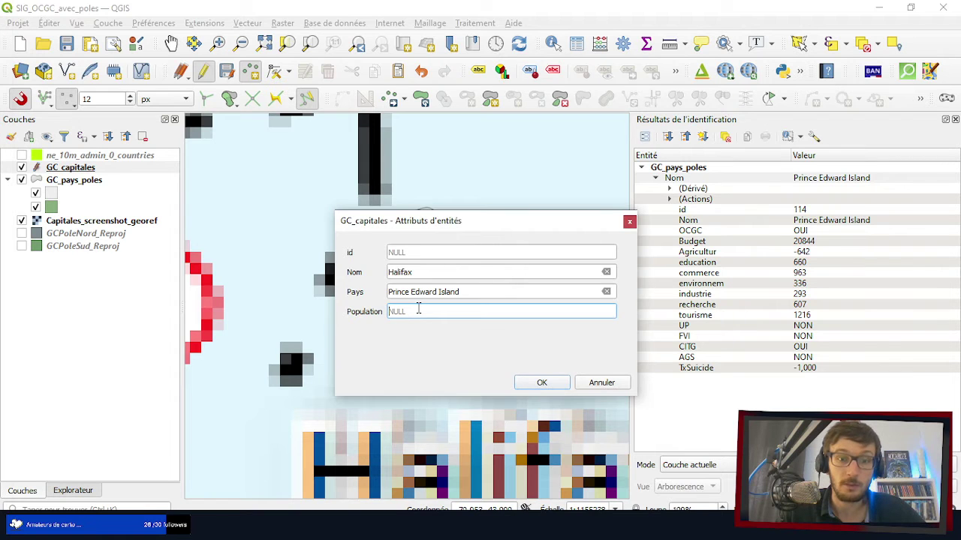
pyautogui.write('1500')
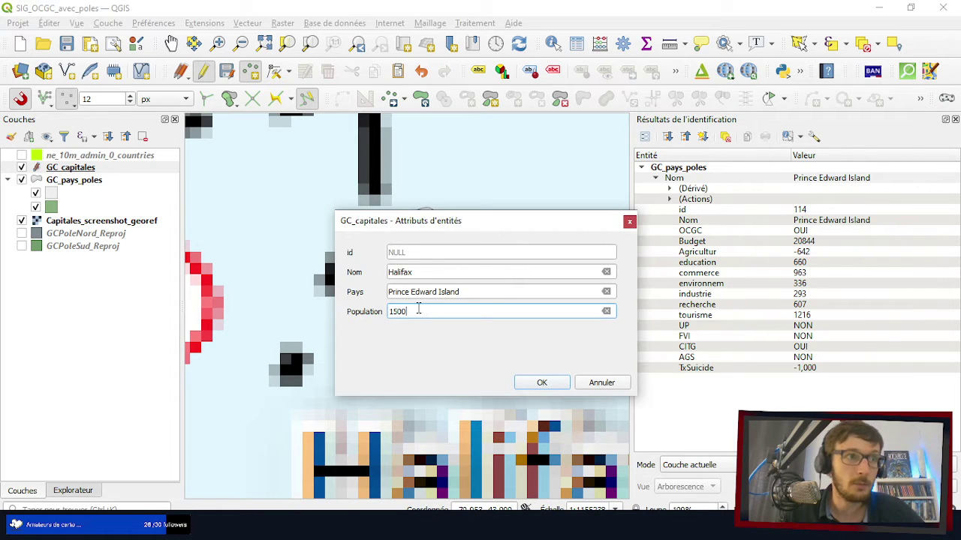
pyautogui.write('00')
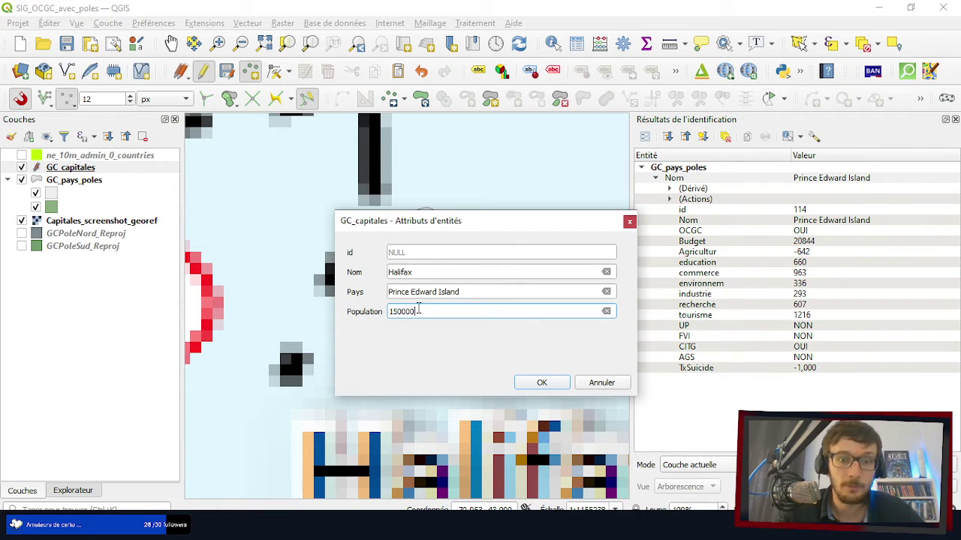
pyautogui.click(542, 382)
# - Place a new GC_capitales point inside Ckrystahal's red circle, on the land side of the coastline
pyautogui.scroll(-5, 381, 303)
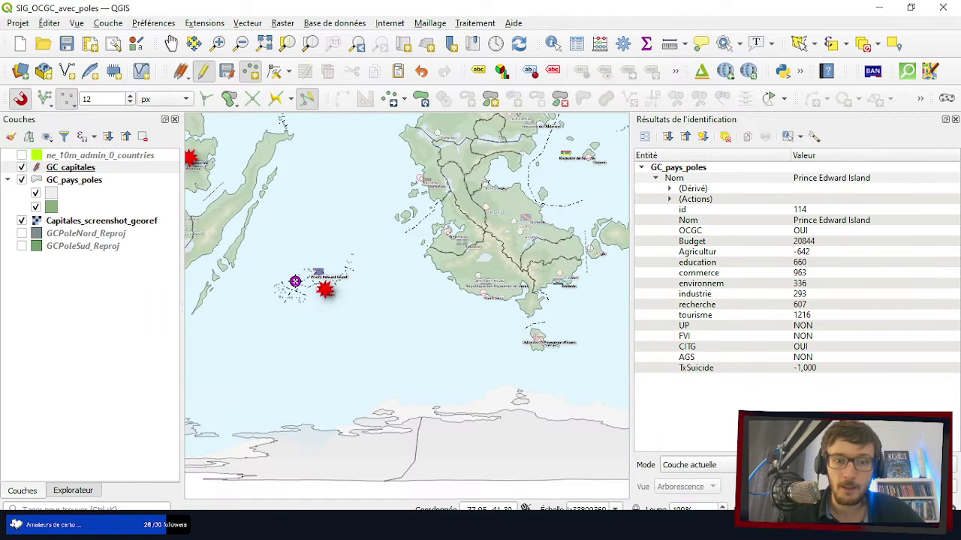
pyautogui.scroll(-2, 269, 281)
pyautogui.scroll(1, 368, 177)
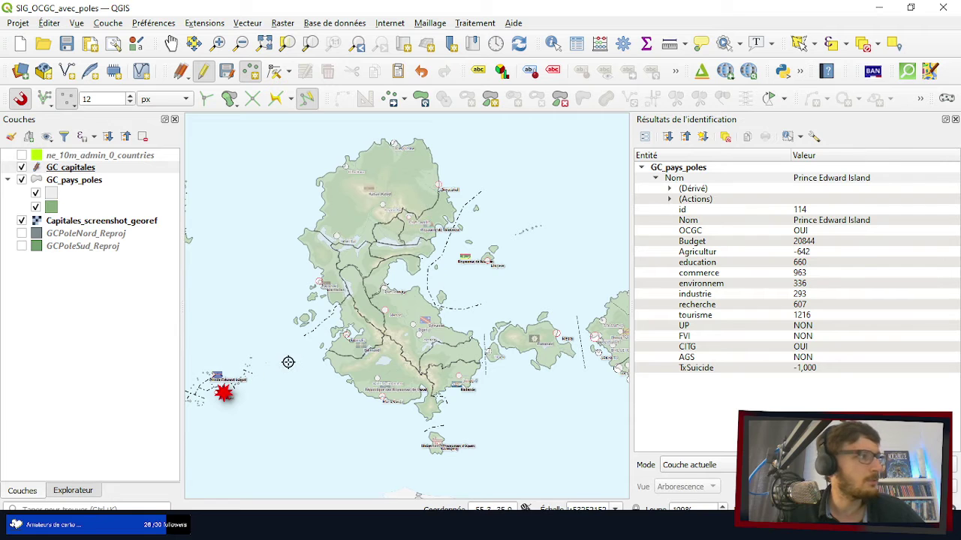
pyautogui.scroll(1, 398, 159)
pyautogui.scroll(1, 420, 175)
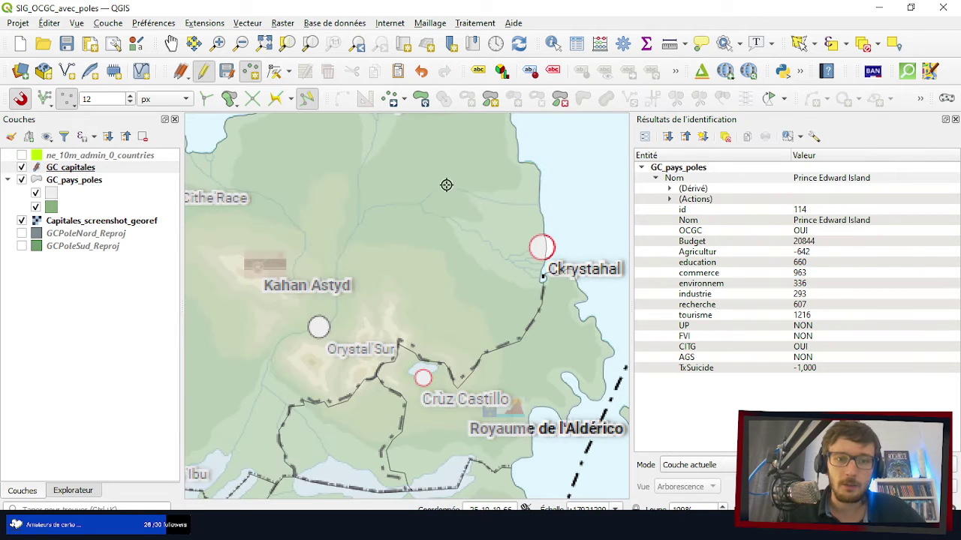
pyautogui.scroll(2, 545, 247)
pyautogui.scroll(1, 523, 248)
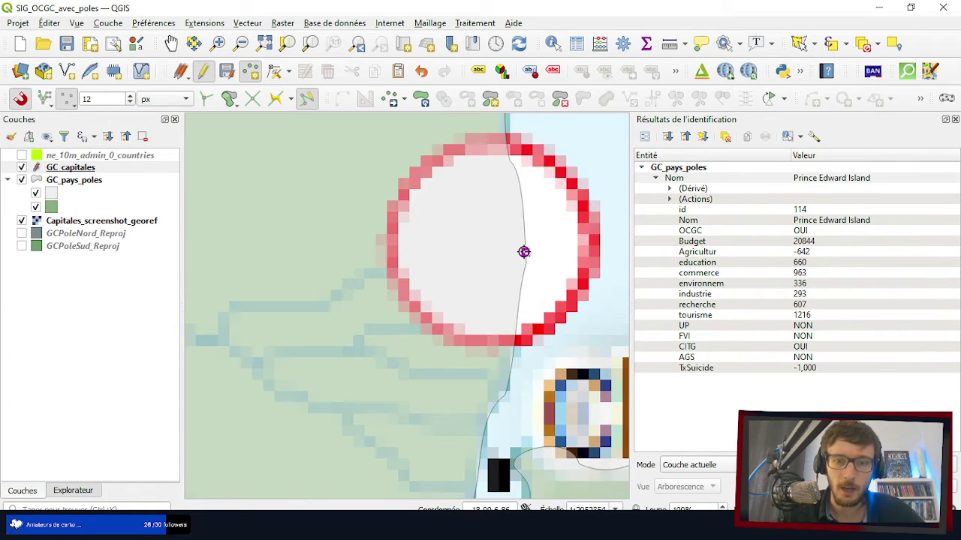
pyautogui.click(503, 244)
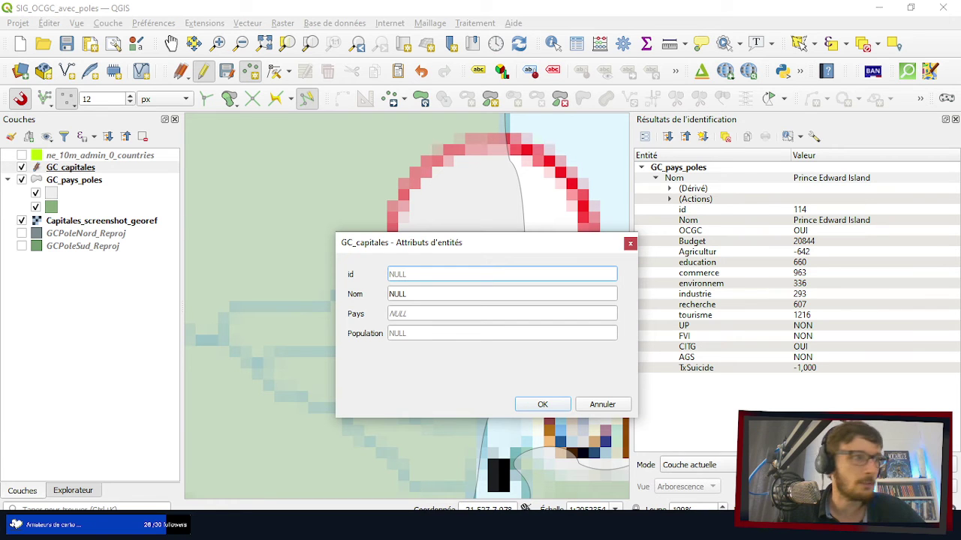
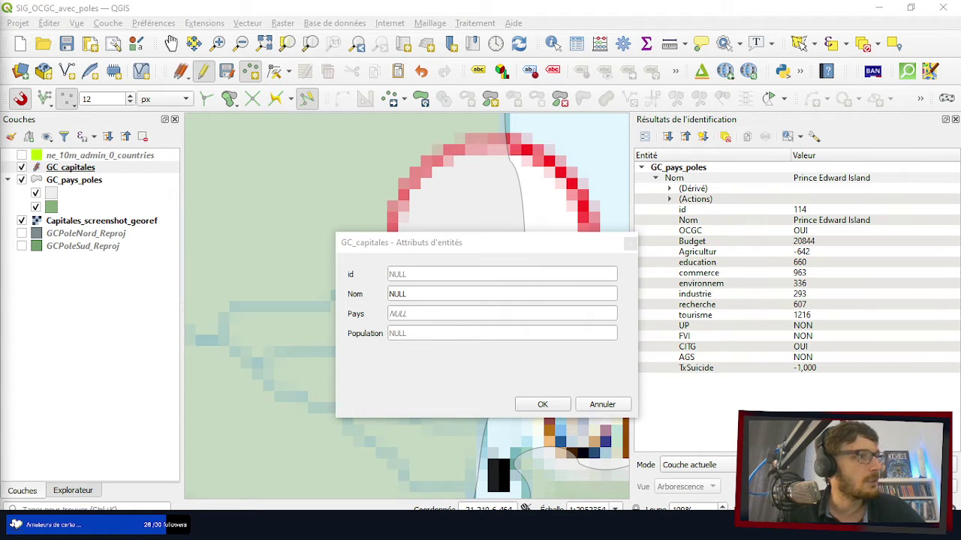
# - Switch to the Monde GC web map in the browser to examine Ckrystahal's position on the coast, then return to QGIS
pyautogui.hotkey('alt', 'Tab')
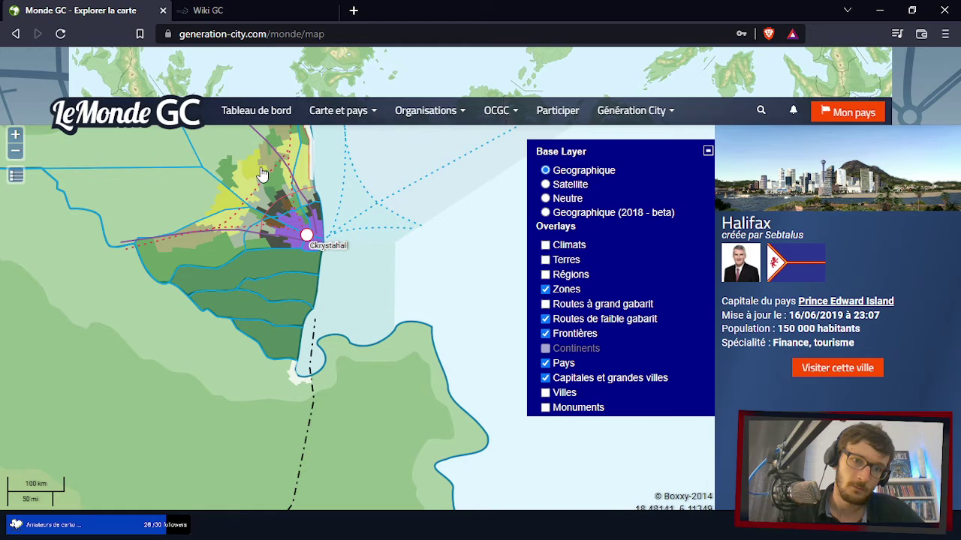
pyautogui.moveTo(374, 328); pyautogui.dragTo(403, 408)
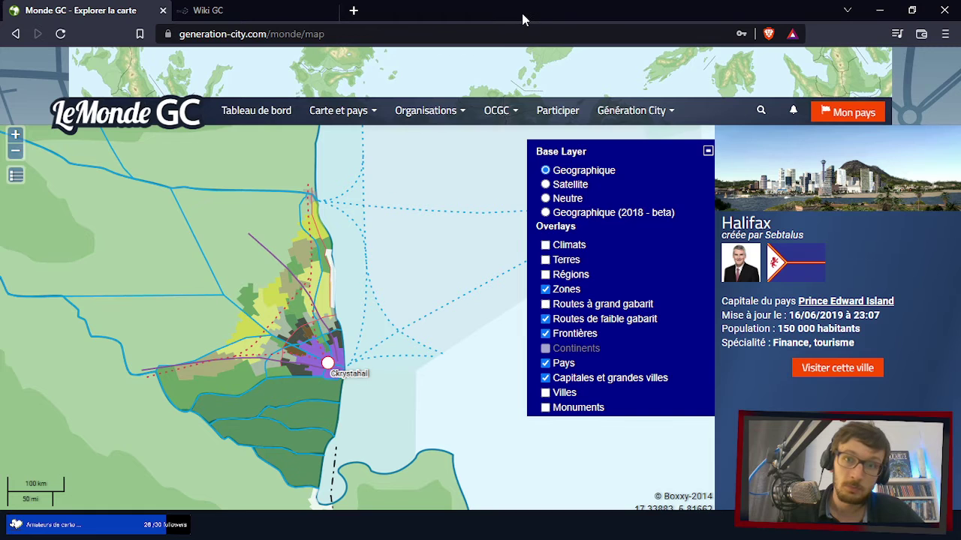
pyautogui.hotkey('alt', 'Tab')
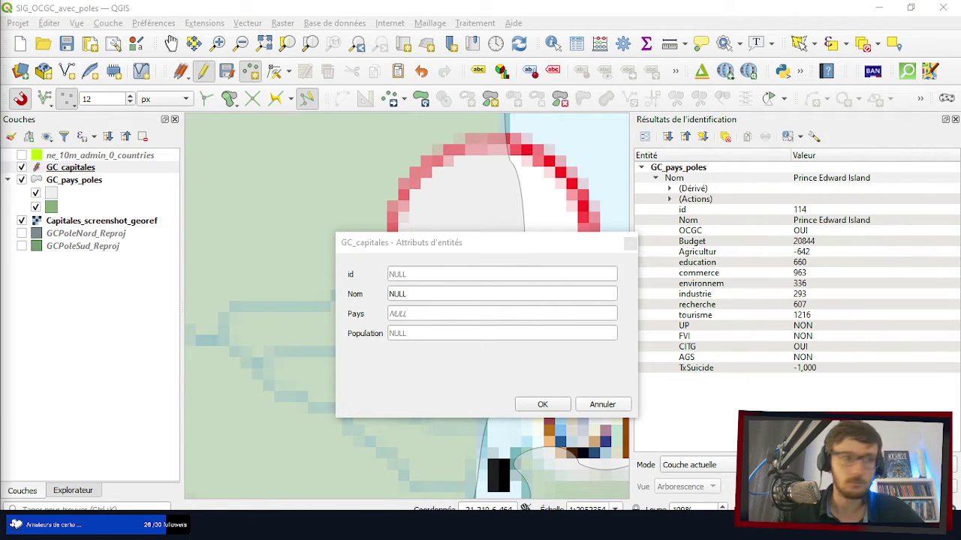
# - Fill in the new capital's attributes with name Ckrystahal, country Kahan Astyd and population 3594837, and save the entity
pyautogui.click(428, 295)
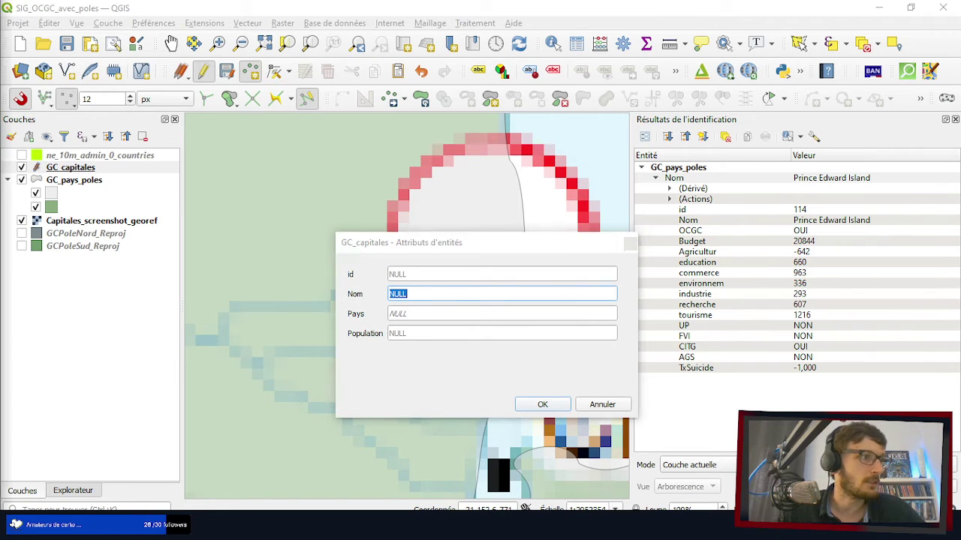
pyautogui.click(425, 298)
pyautogui.write('Ch')
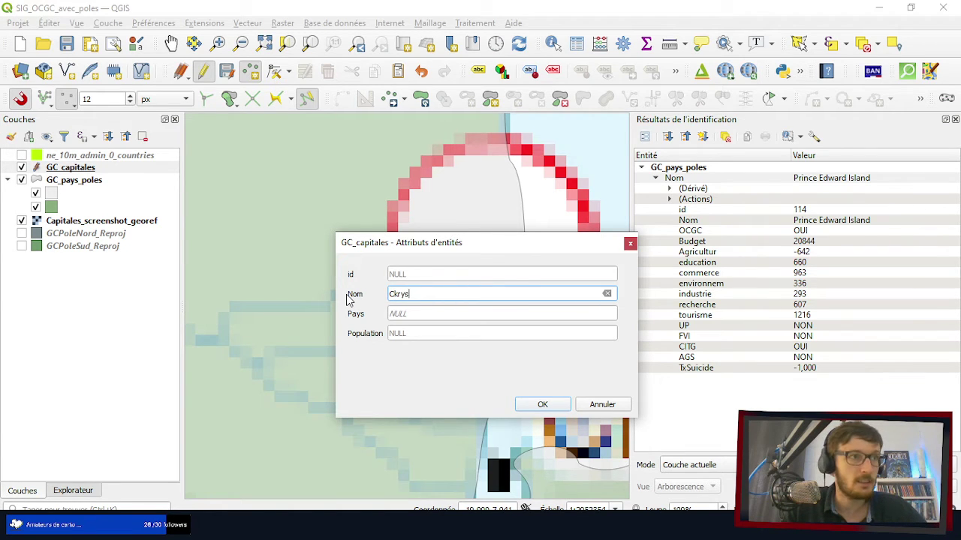
pyautogui.write('rystahal')
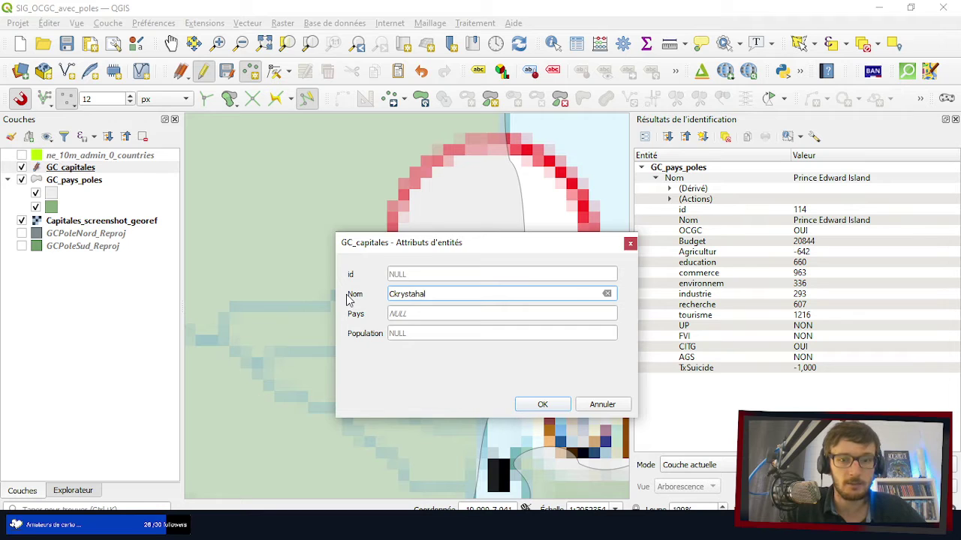
pyautogui.press('Tab')
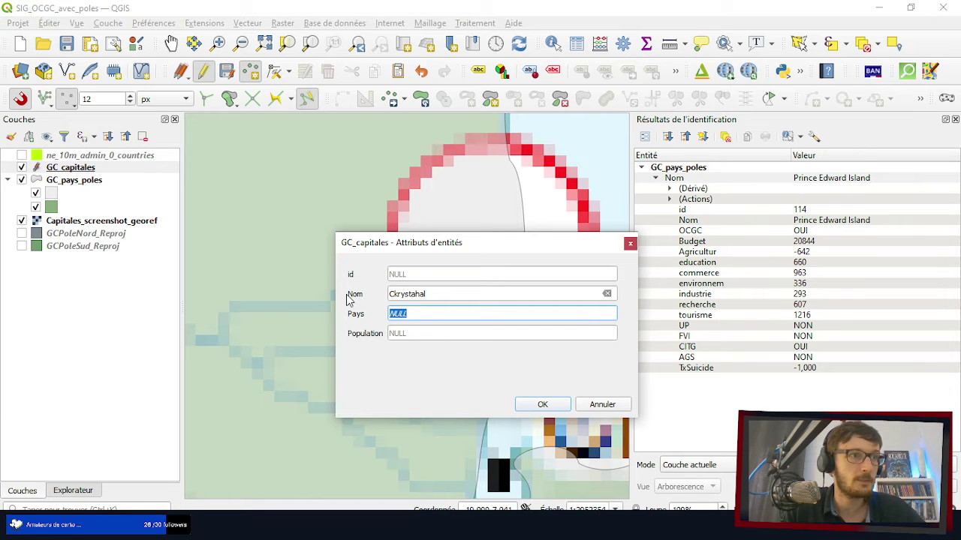
pyautogui.write('Ka')
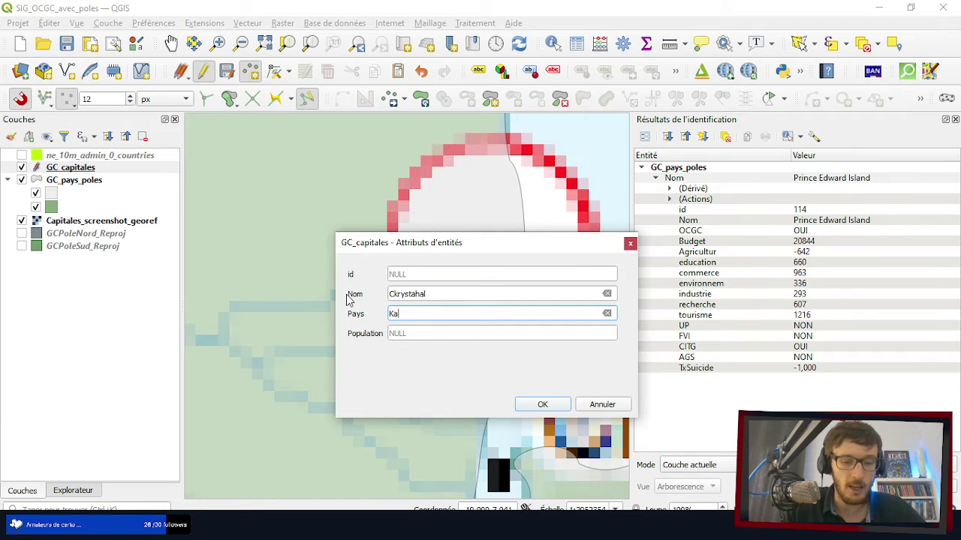
pyautogui.write('han Astyd')
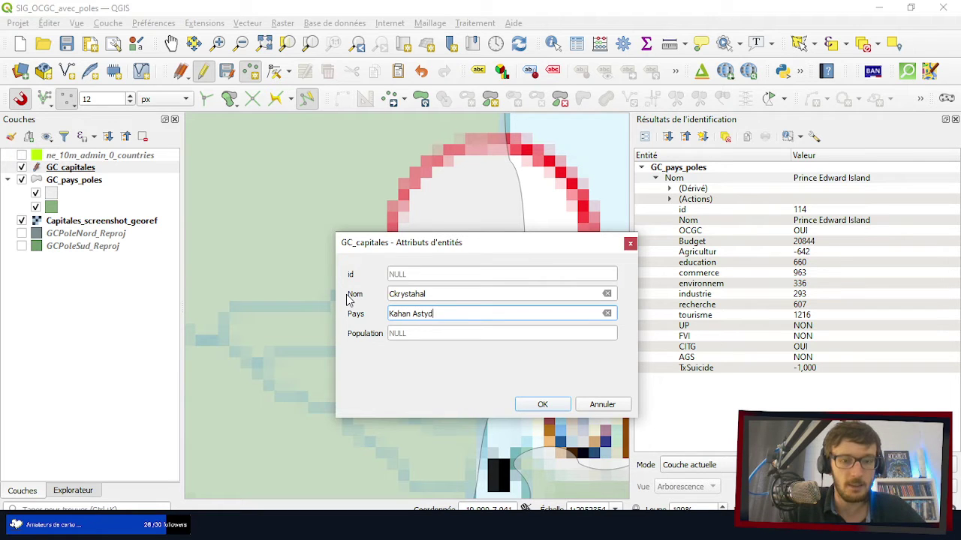
pyautogui.press('Tab')
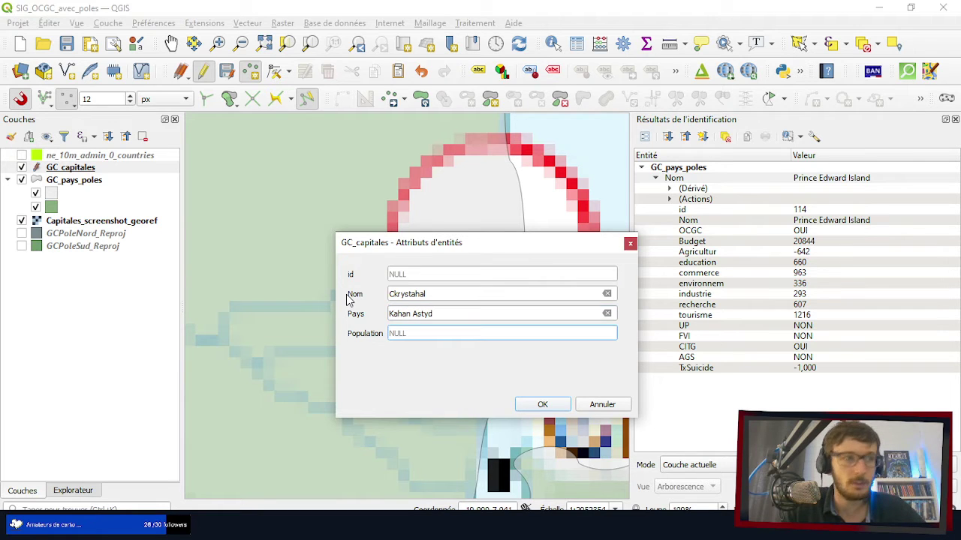
pyautogui.write('3594')
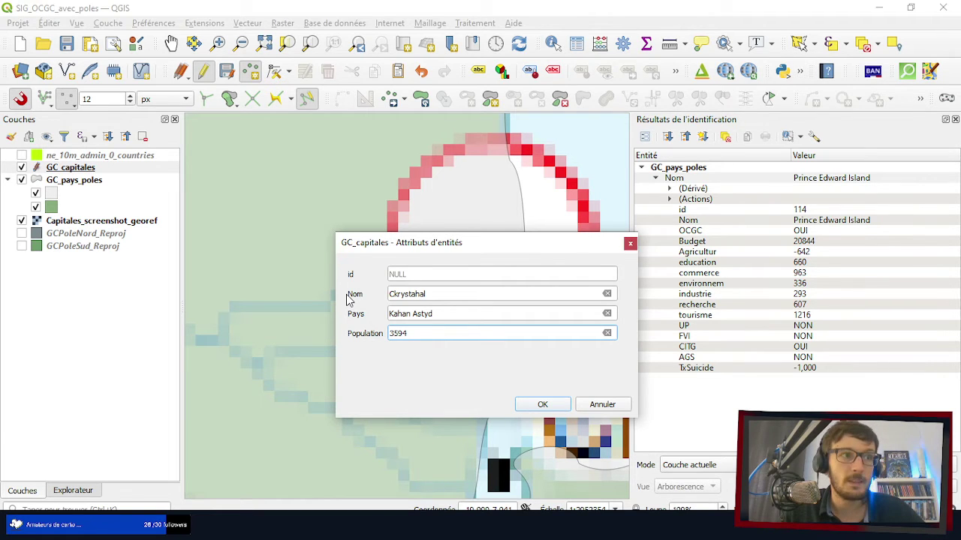
pyautogui.write('837')
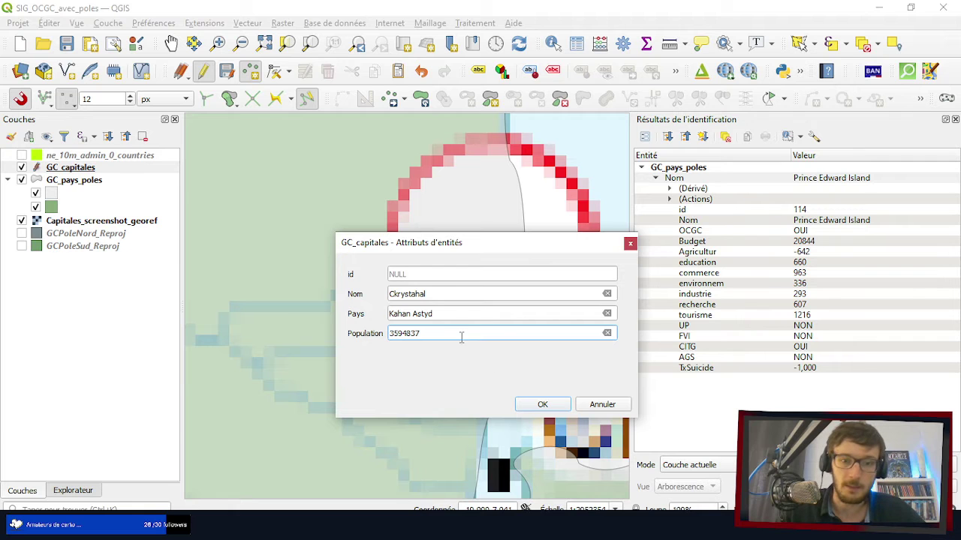
pyautogui.click(540, 405)
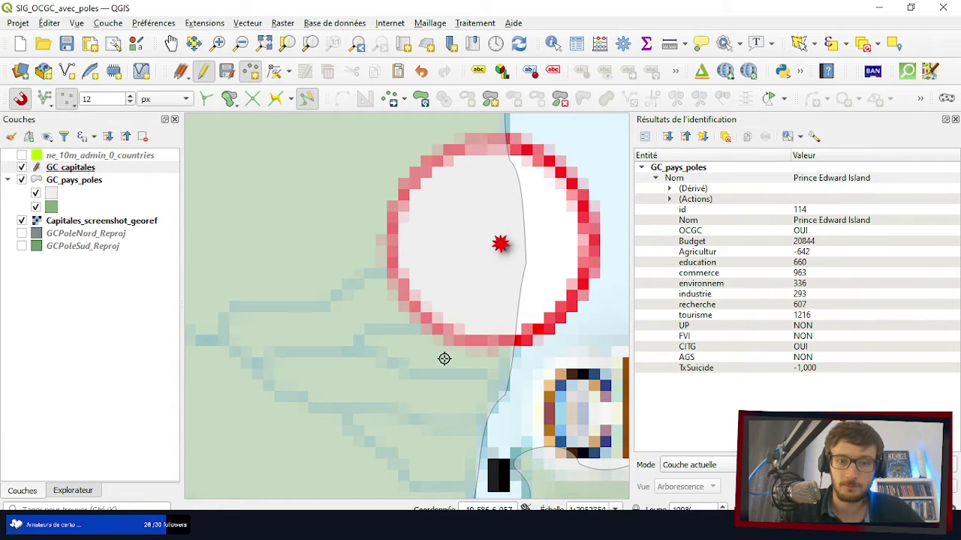
pyautogui.scroll(-6, 356, 197)
pyautogui.scroll(5, 356, 277)
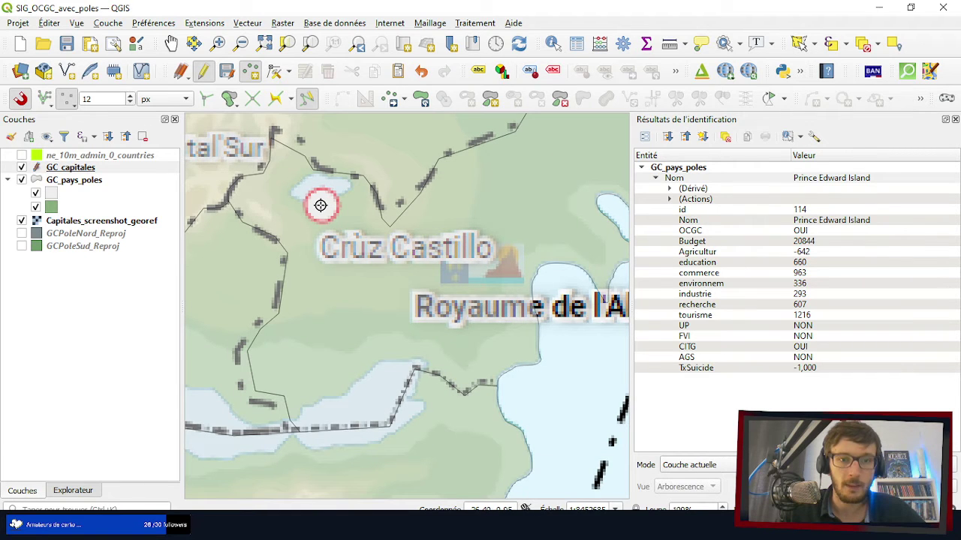
pyautogui.click(321, 205)
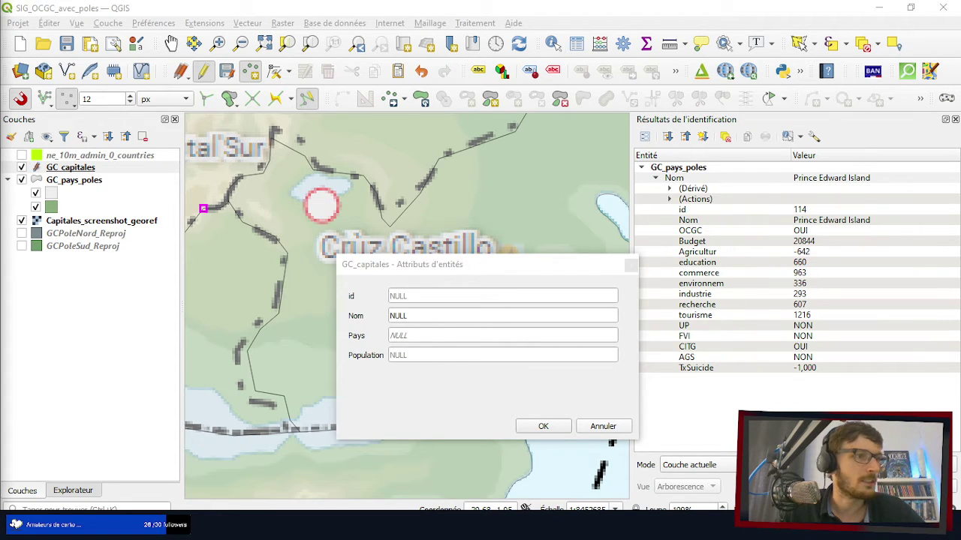
# - Fill in the new capital's attributes with name Crùz Castillo, country Aldérico and population 500000, and save the entity
pyautogui.click(413, 316)
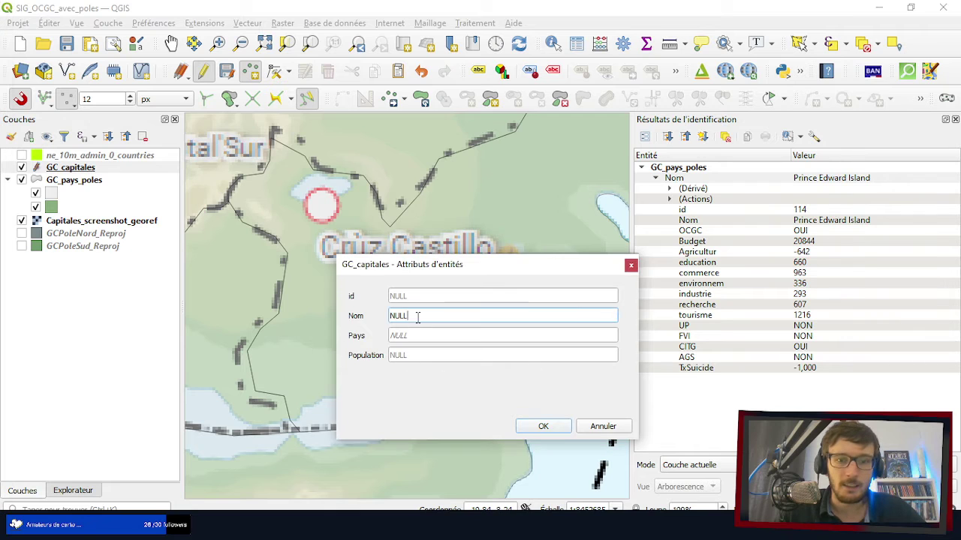
pyautogui.write('Crùz')
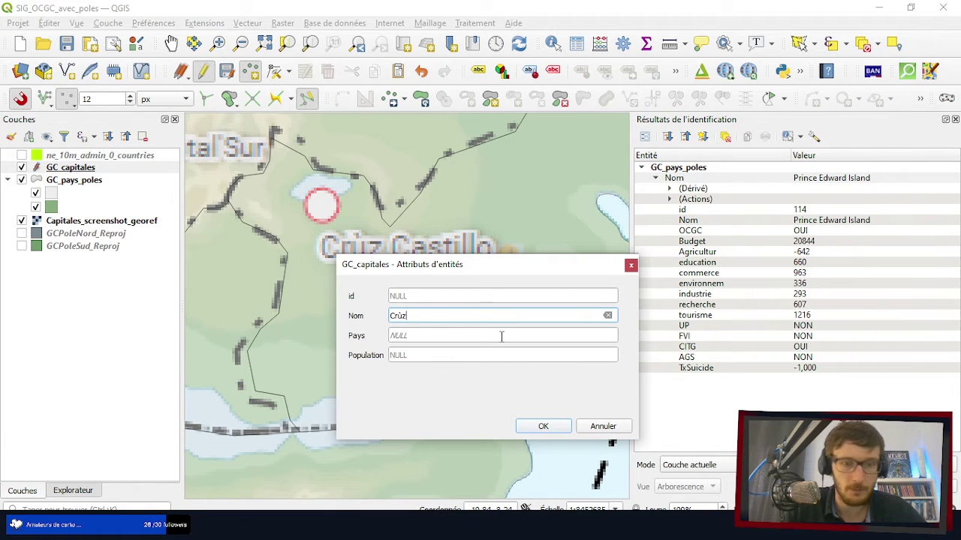
pyautogui.write('ûz Cas')
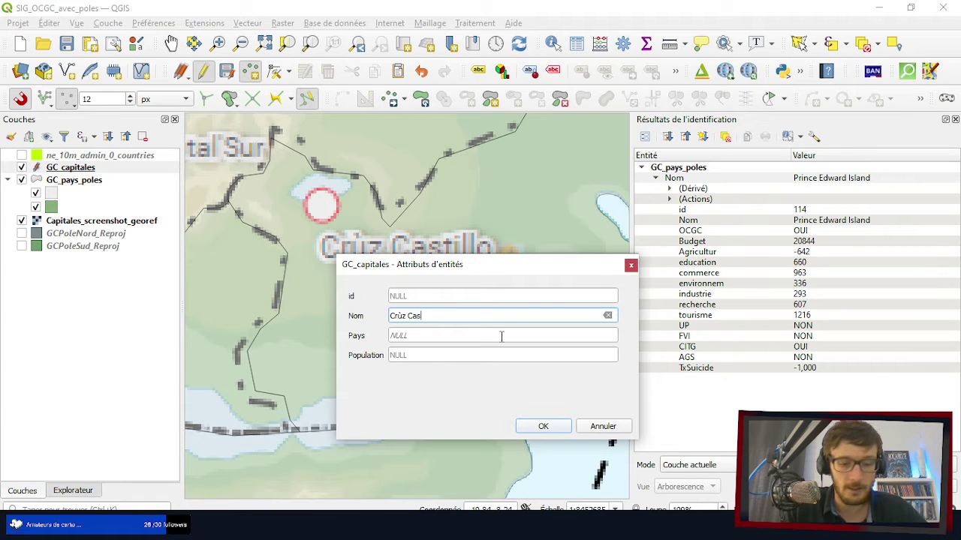
pyautogui.write('tillo')
pyautogui.click(501, 336)
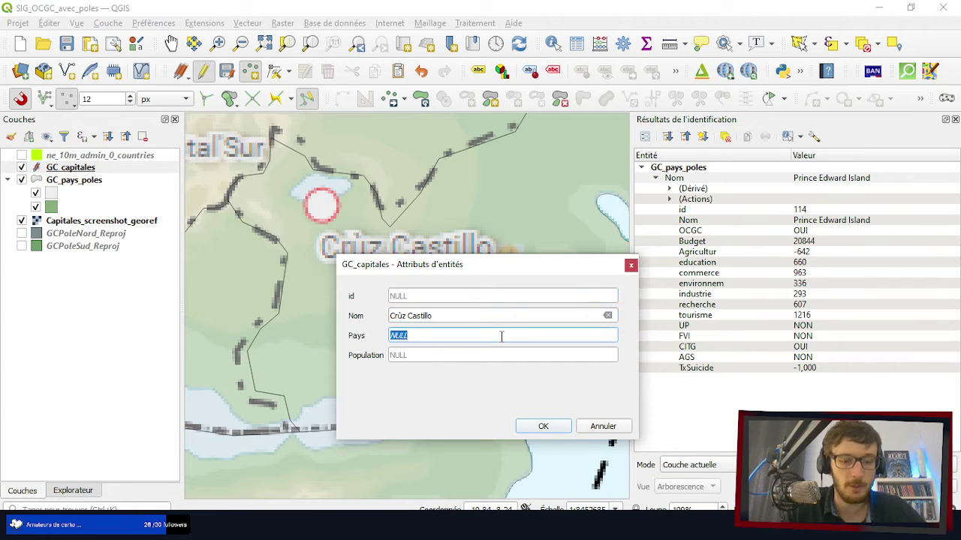
pyautogui.write('Aldérico')
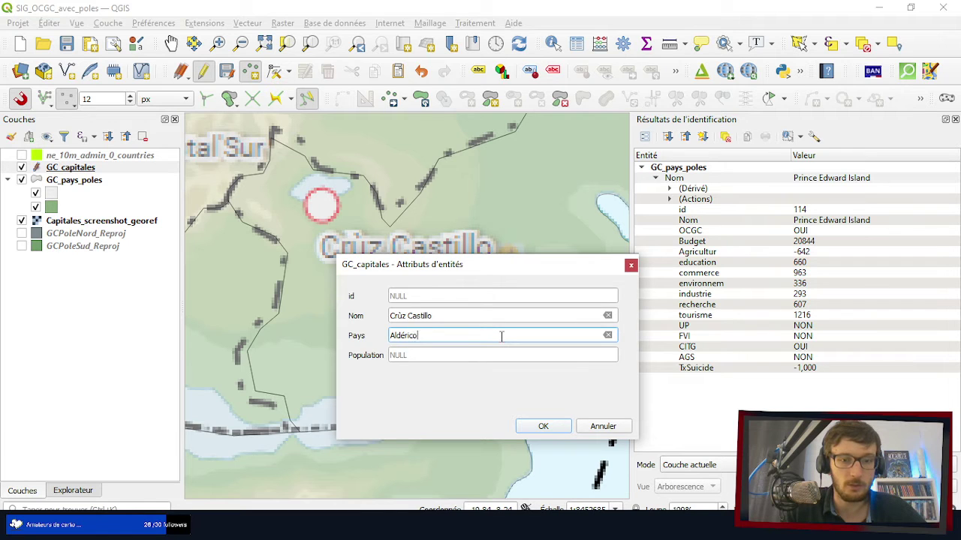
pyautogui.press('Tab')
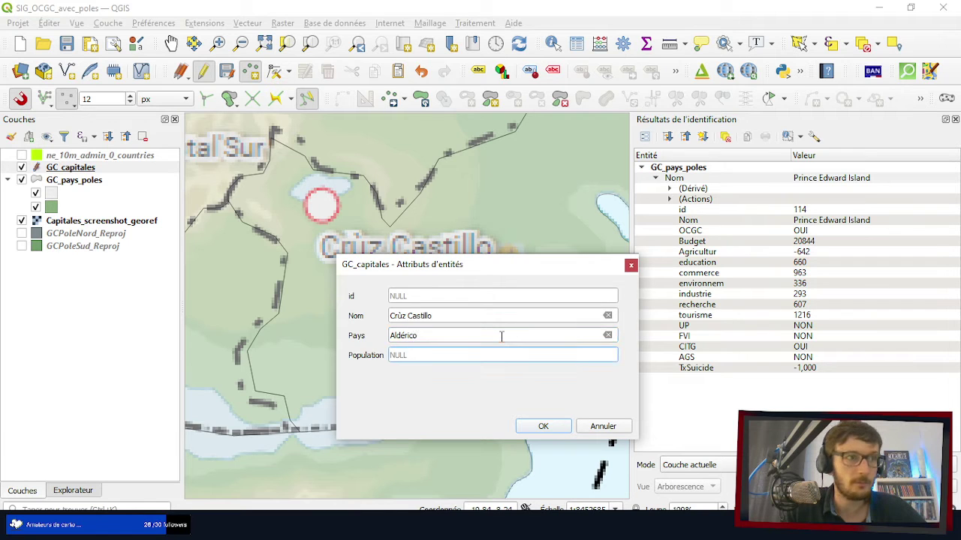
pyautogui.write('50')
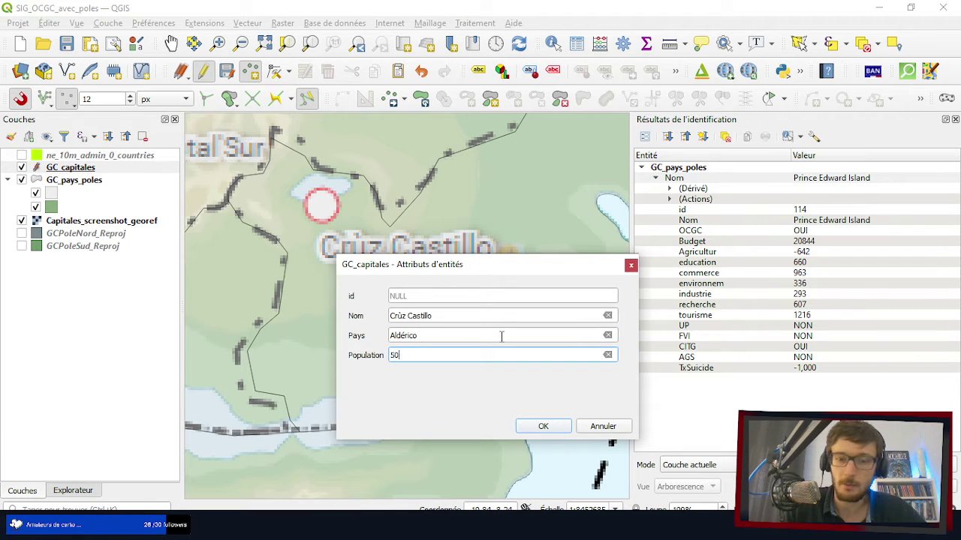
pyautogui.write('0000')
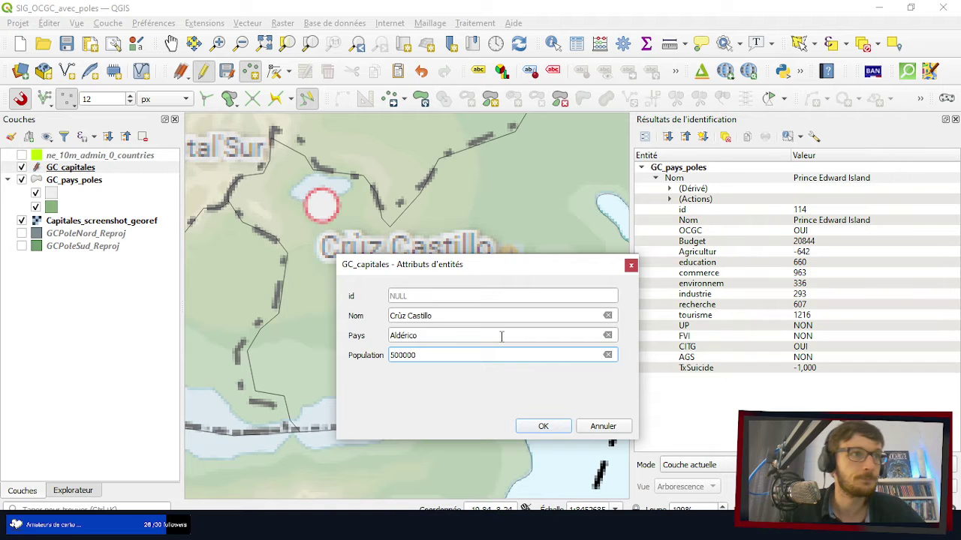
pyautogui.click(553, 425)
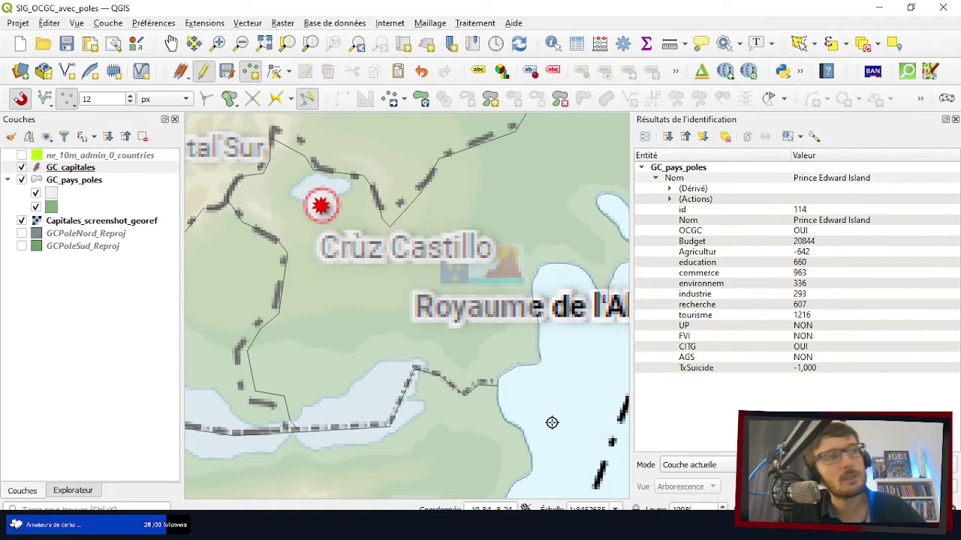
# - Place a new GC_capitales point on the small headland inside the red circle of Marhaban's capital
pyautogui.scroll(-3, 521, 253)
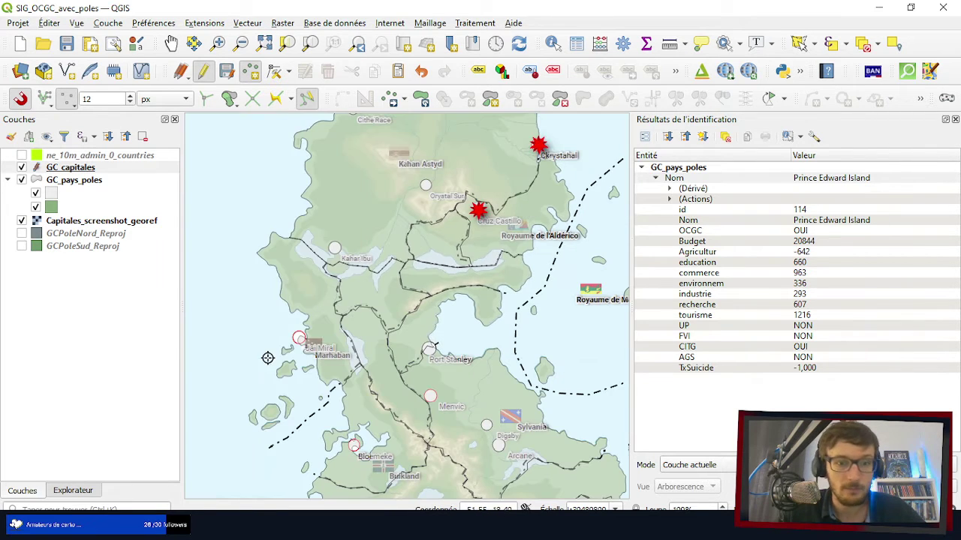
pyautogui.scroll(5, 268, 358)
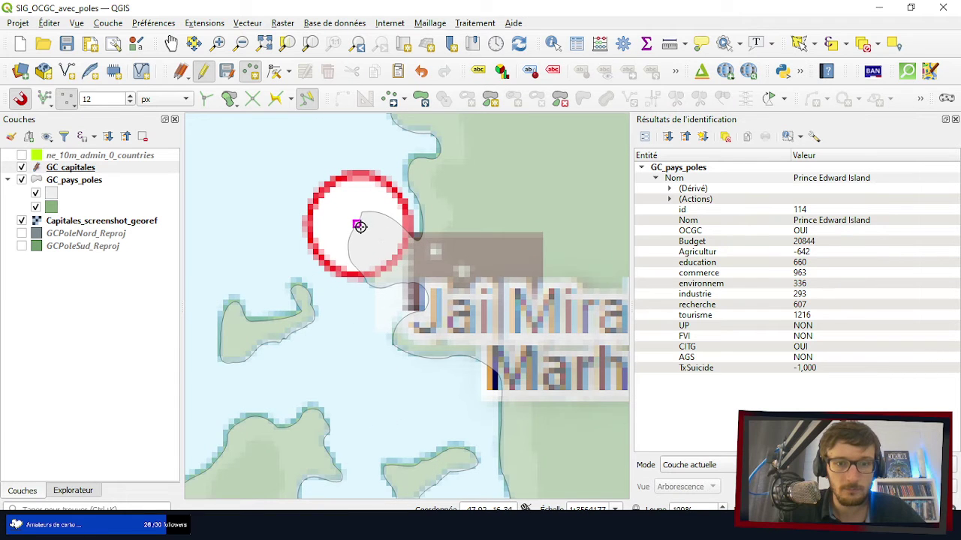
pyautogui.scroll(4, 361, 227)
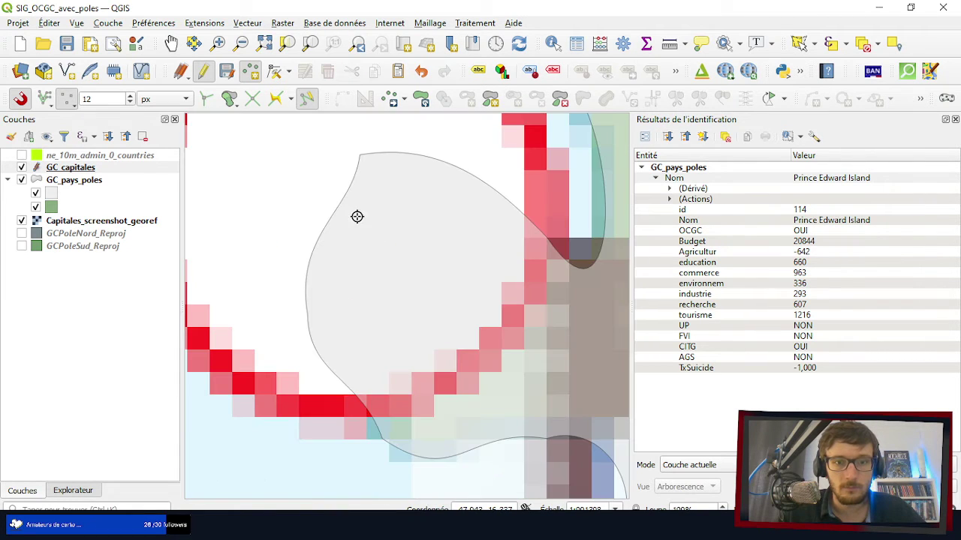
pyautogui.click(357, 217)
# - Fill in the new capital's attributes with name Jai Miral, country Marhaban and population 3485520, and save the entity
pyautogui.scroll(-3, 356, 229)
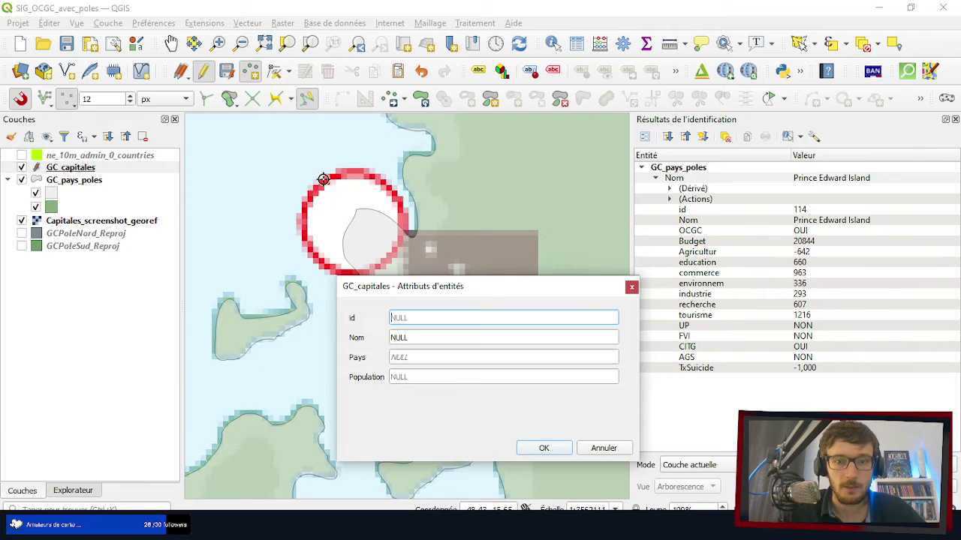
pyautogui.scroll(3, 323, 180)
pyautogui.moveTo(472, 294); pyautogui.dragTo(663, 233)
pyautogui.click(617, 278)
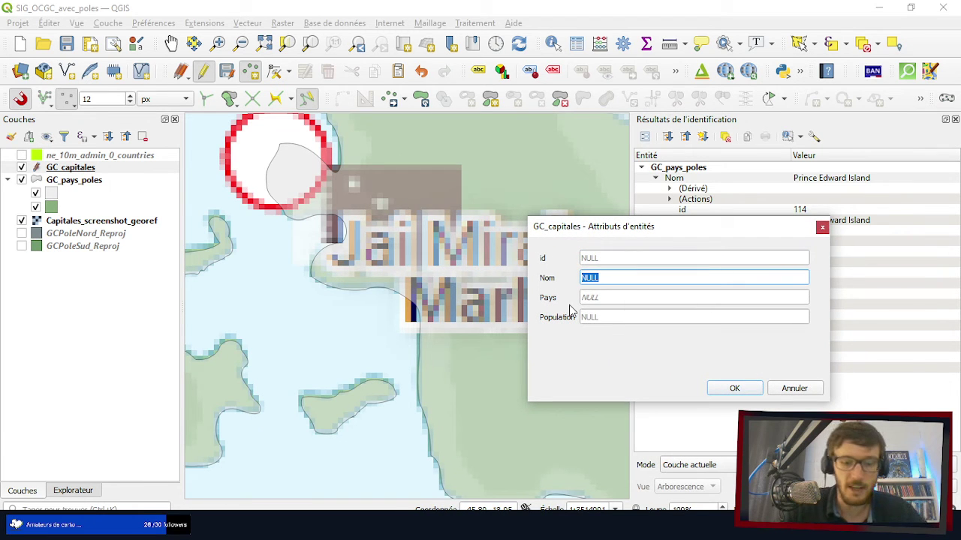
pyautogui.write('Jai ')
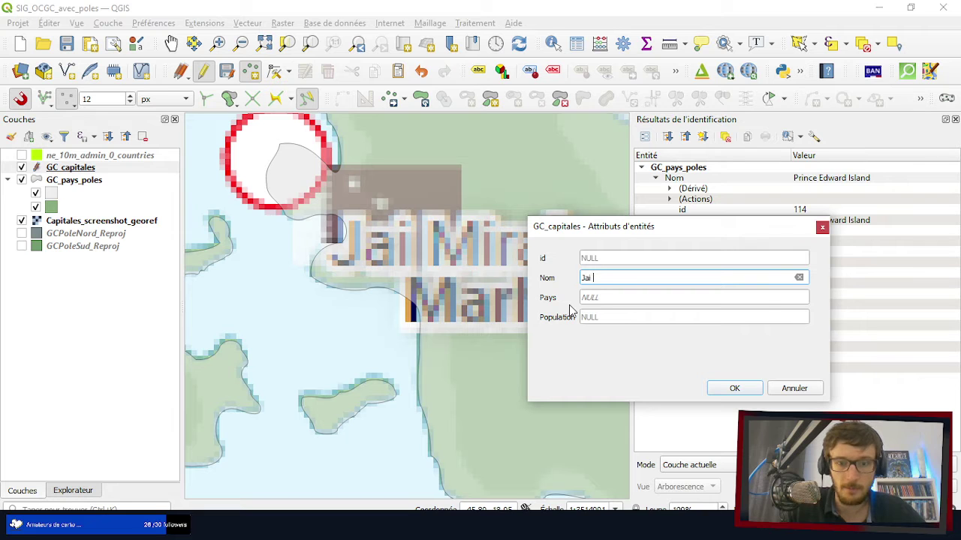
pyautogui.write('Miral')
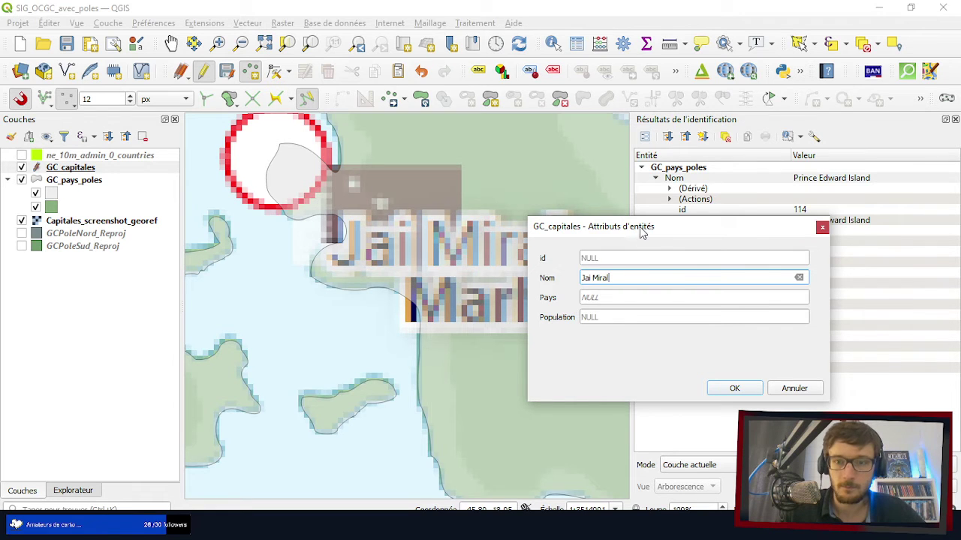
pyautogui.moveTo(642, 233); pyautogui.dragTo(697, 172)
pyautogui.click(656, 239)
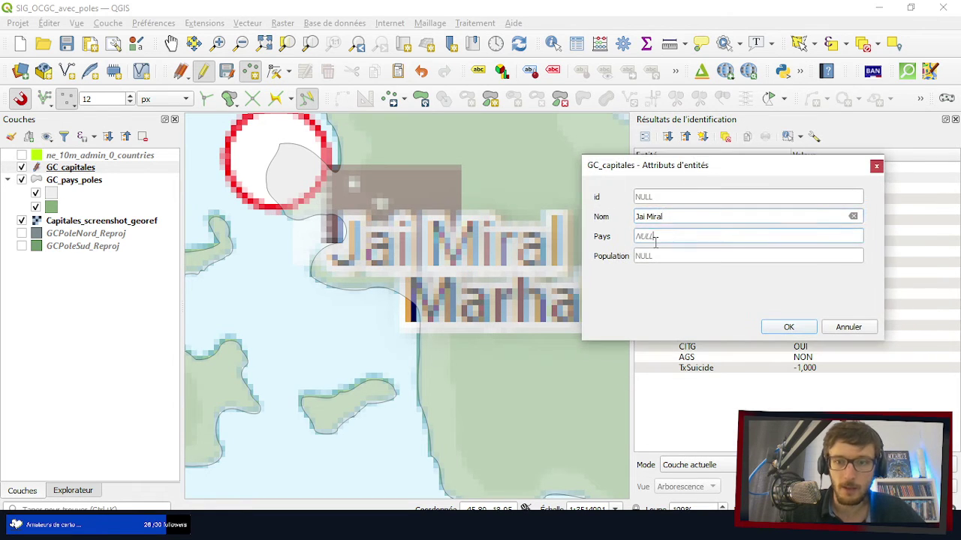
pyautogui.write('Mar')
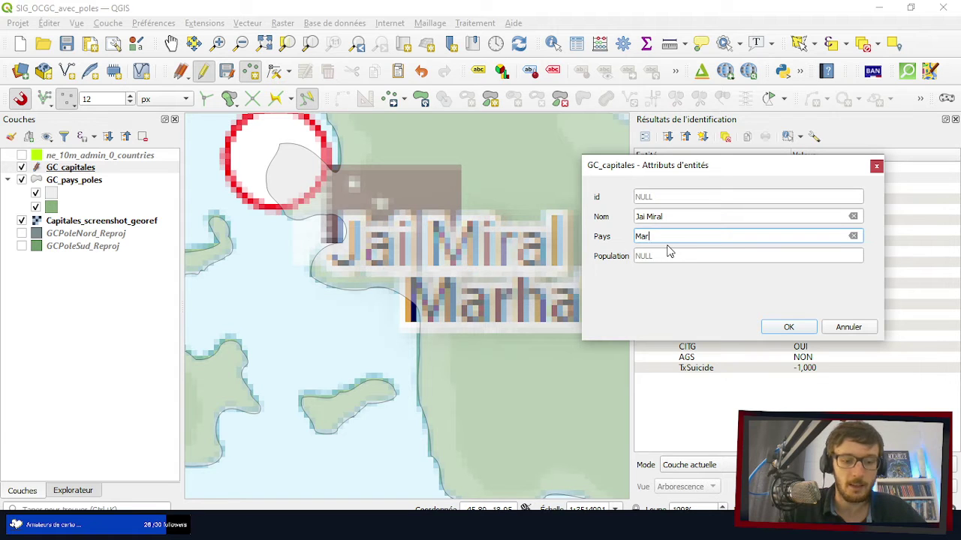
pyautogui.write('haban')
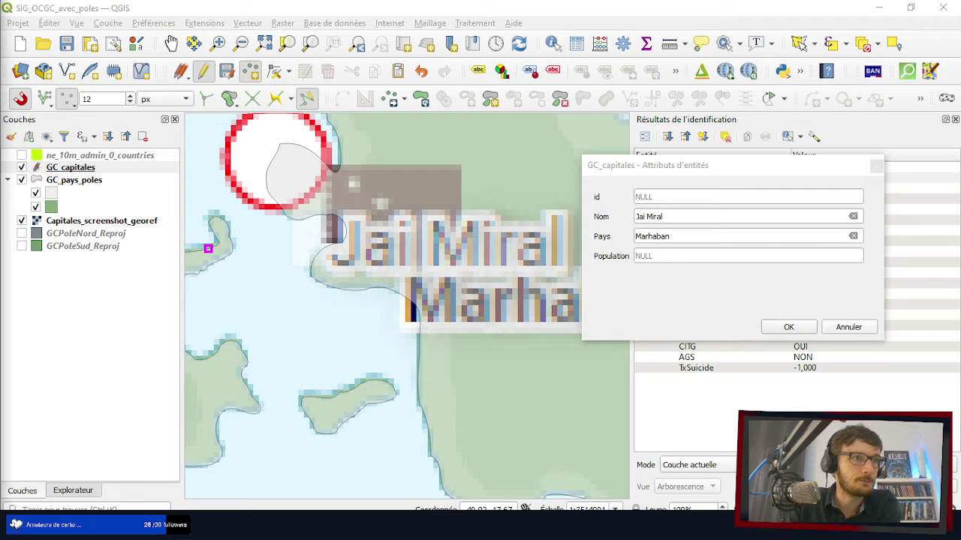
pyautogui.click(654, 258)
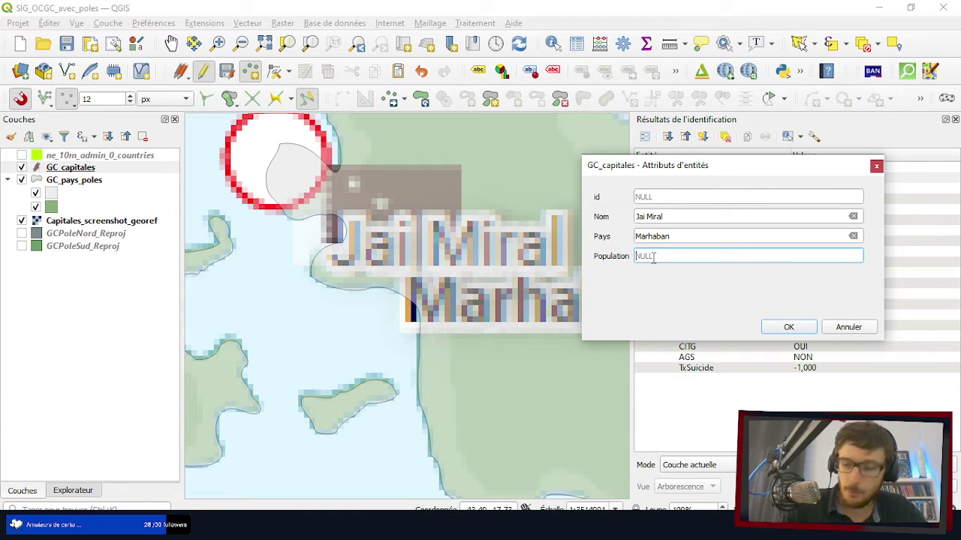
pyautogui.write('34')
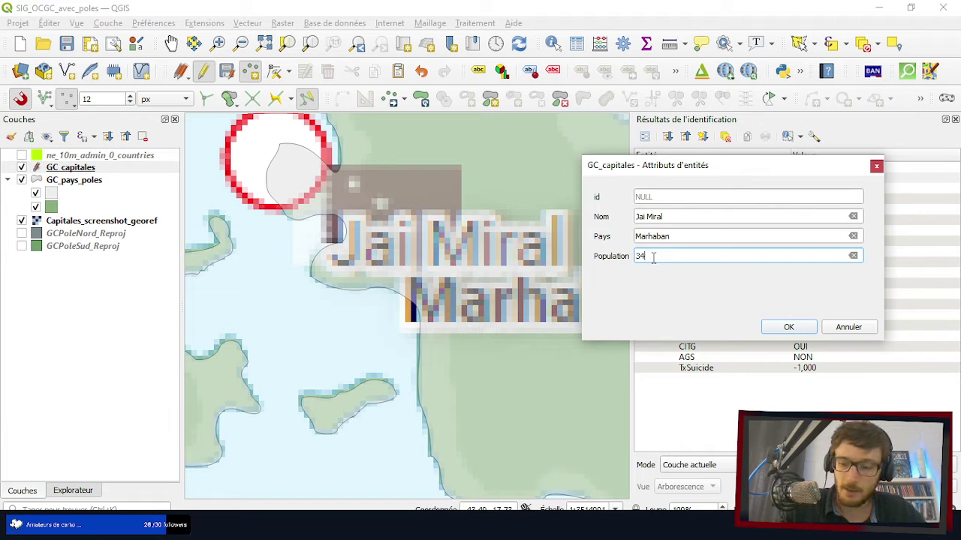
pyautogui.write('85520')
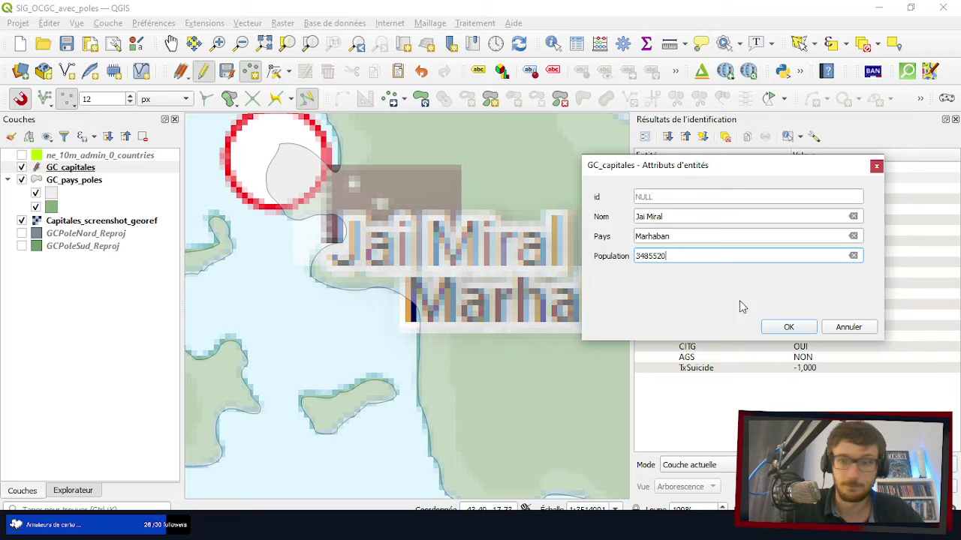
pyautogui.click(785, 330)
# - Place a new GC_capitales point at the centre of Menvic's red circle
pyautogui.scroll(-5, 498, 282)
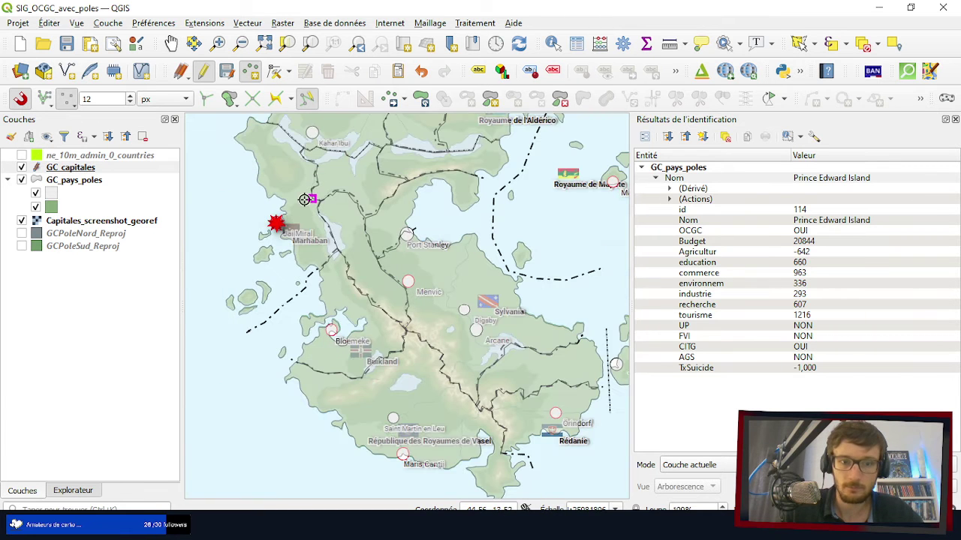
pyautogui.scroll(2, 454, 275)
pyautogui.scroll(1, 454, 274)
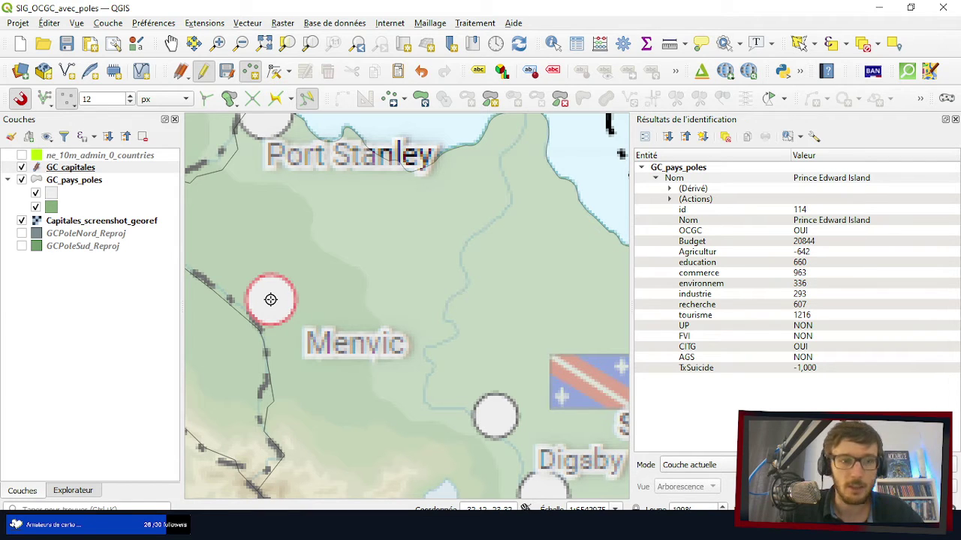
pyautogui.click(271, 299)
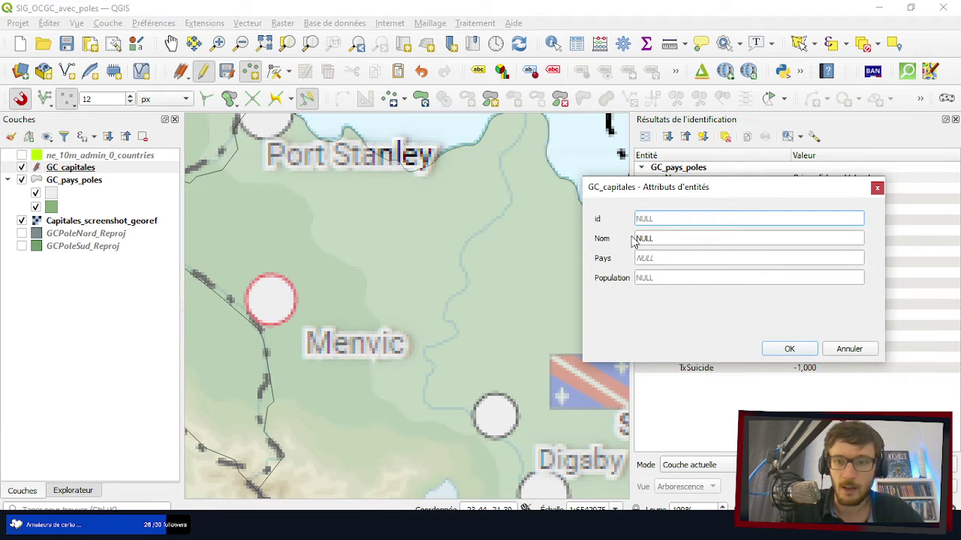
# - Fill in the new capital's attributes with name Menvic, country Sylvania and population 3654888, and save the entity
pyautogui.press('Tab')
pyautogui.write('Menc')
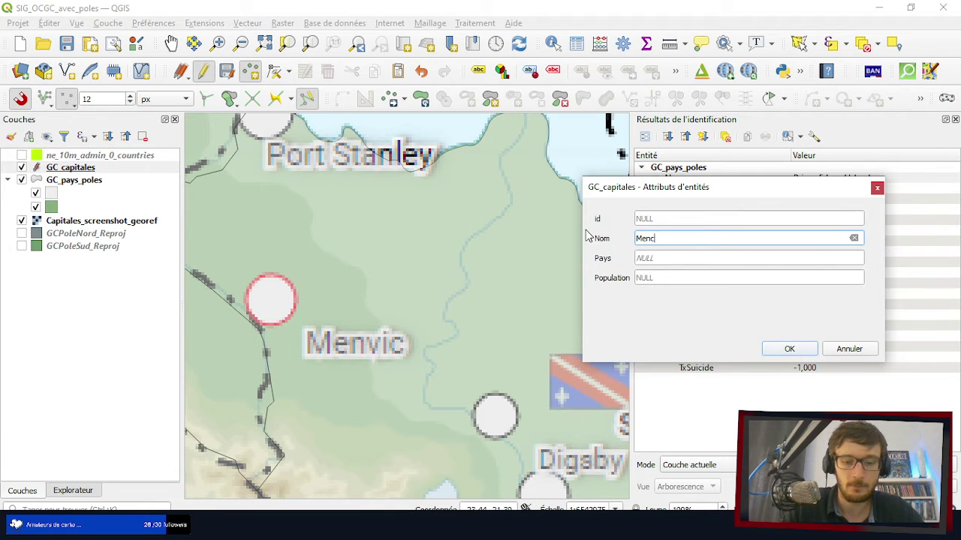
pyautogui.press('Tab')
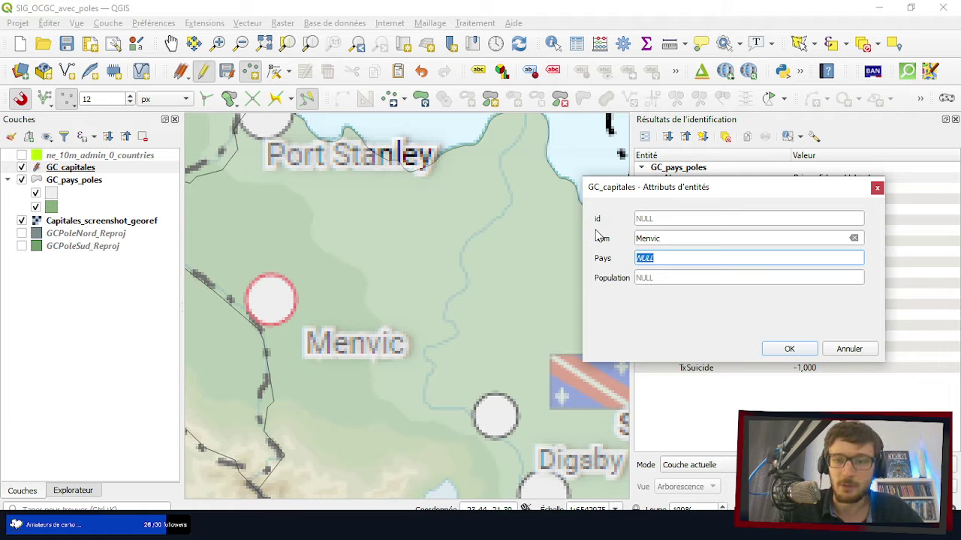
pyautogui.write('Sylvania')
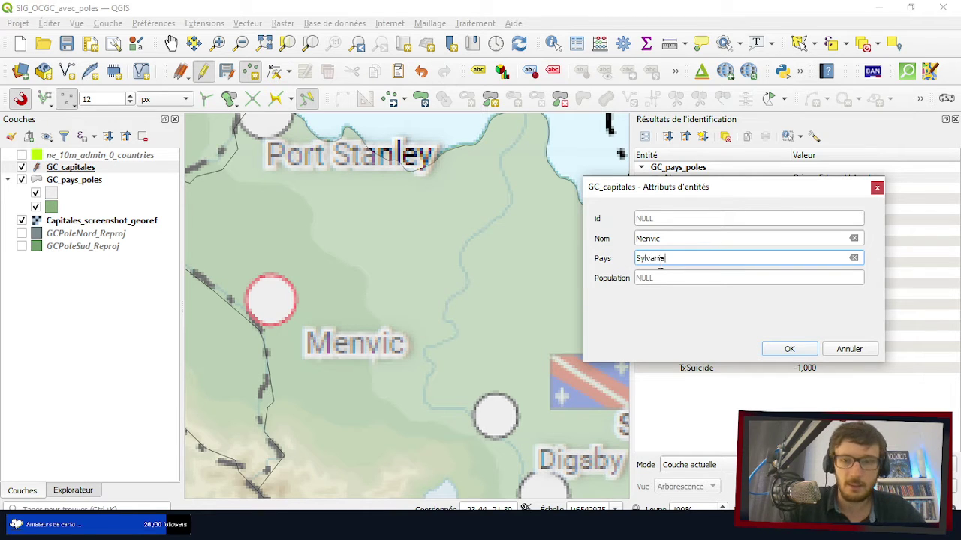
pyautogui.press('Tab')
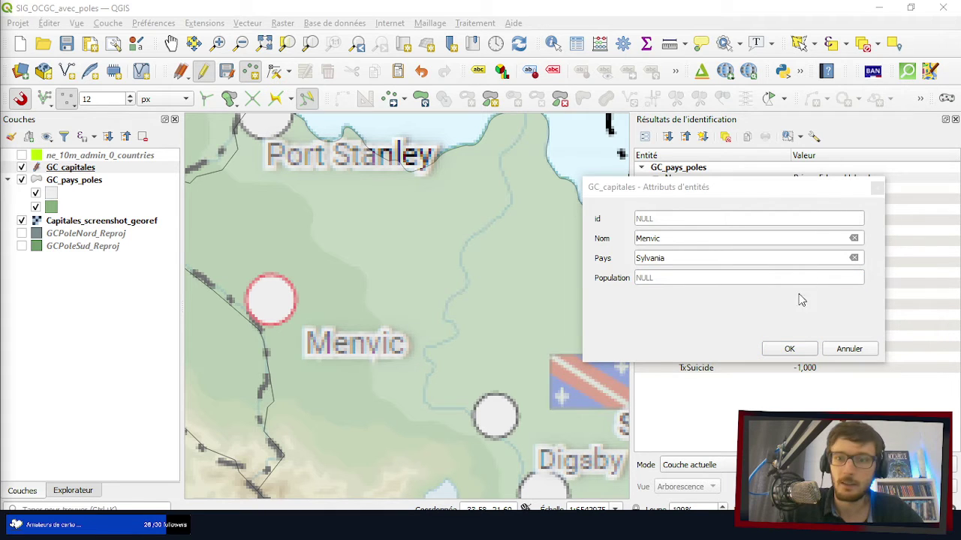
pyautogui.click(663, 279)
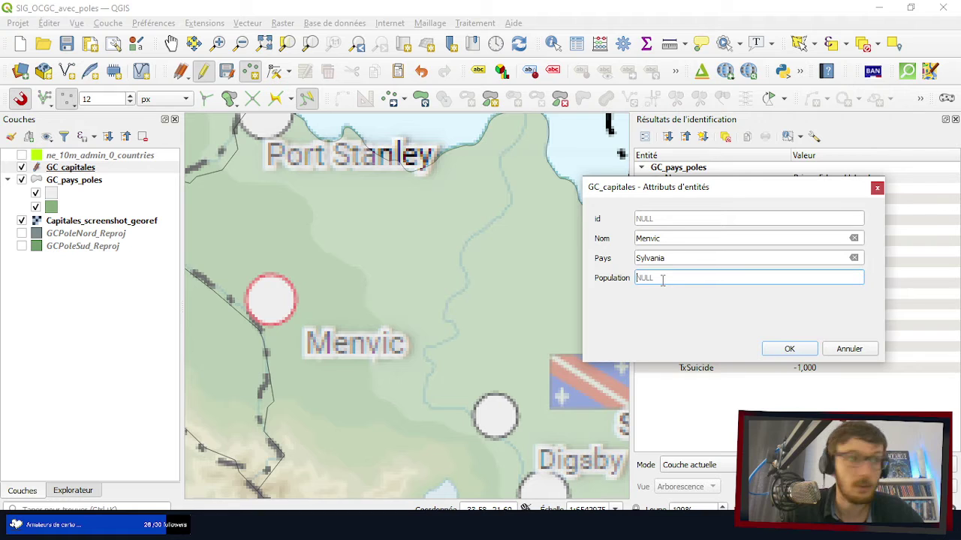
pyautogui.write('3654')
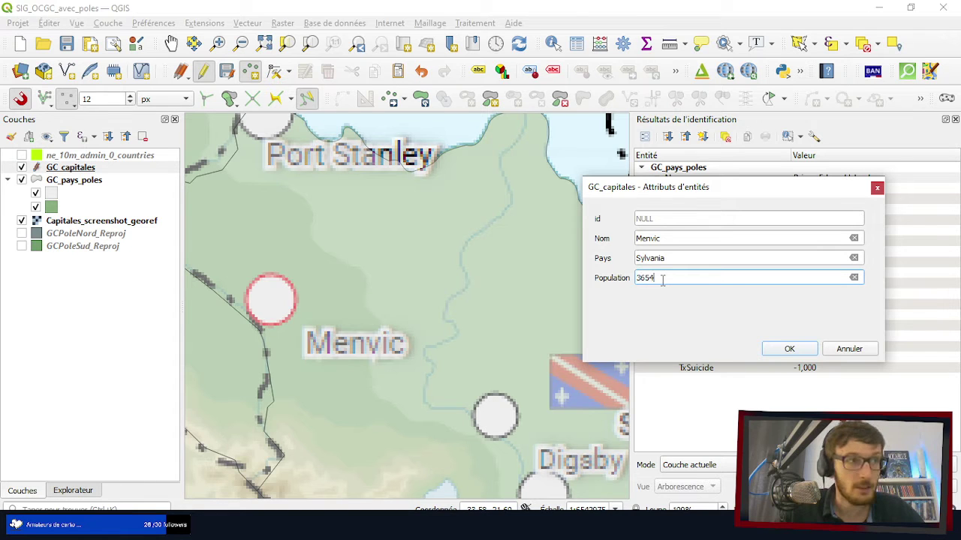
pyautogui.write('888')
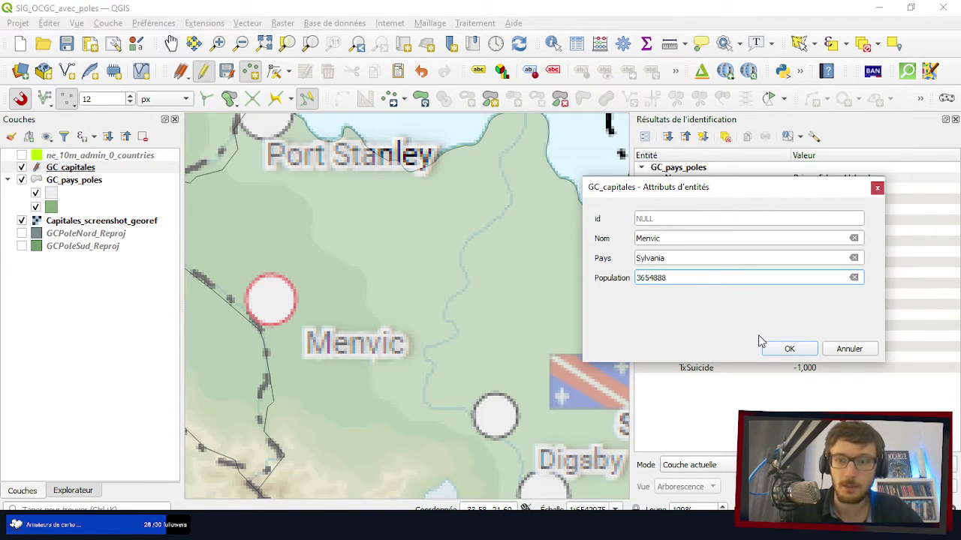
pyautogui.click(790, 350)
# - Place a new GC_capitales point inside Bloemeke's red circle
pyautogui.scroll(-5, 517, 217)
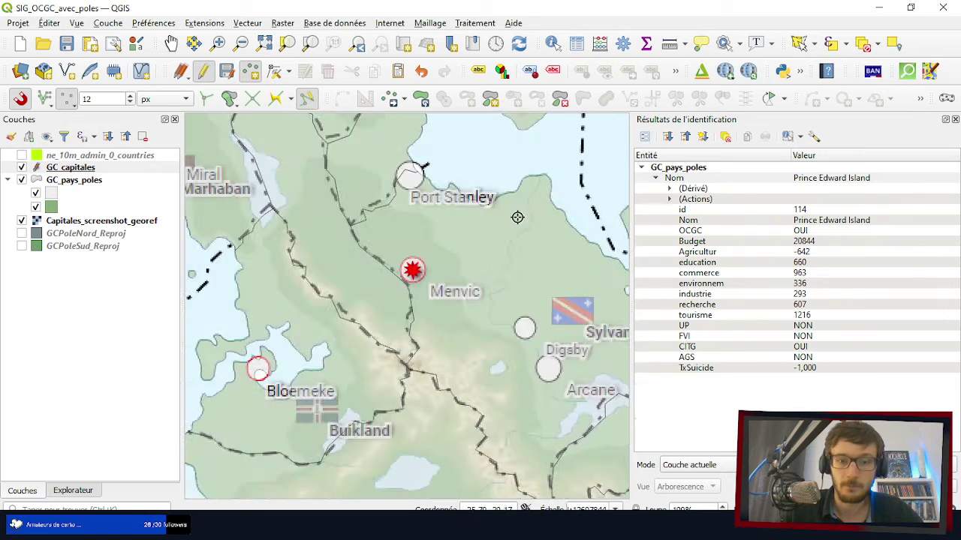
pyautogui.scroll(4, 427, 268)
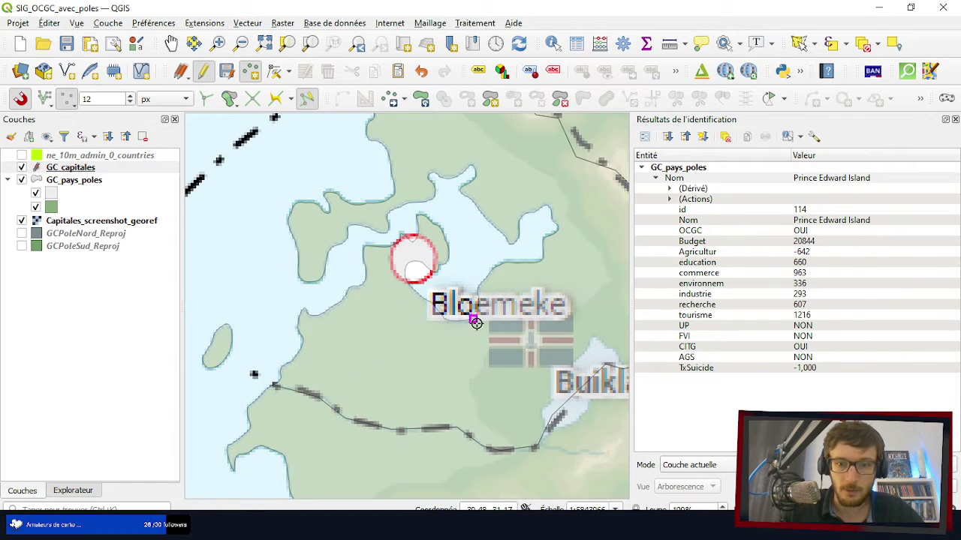
pyautogui.scroll(2, 411, 260)
pyautogui.click(412, 261)
# - Fill in the new capital's attributes with name Bloemeke, country Buikland and population 1384284, and save the entity
pyautogui.scroll(-2, 359, 244)
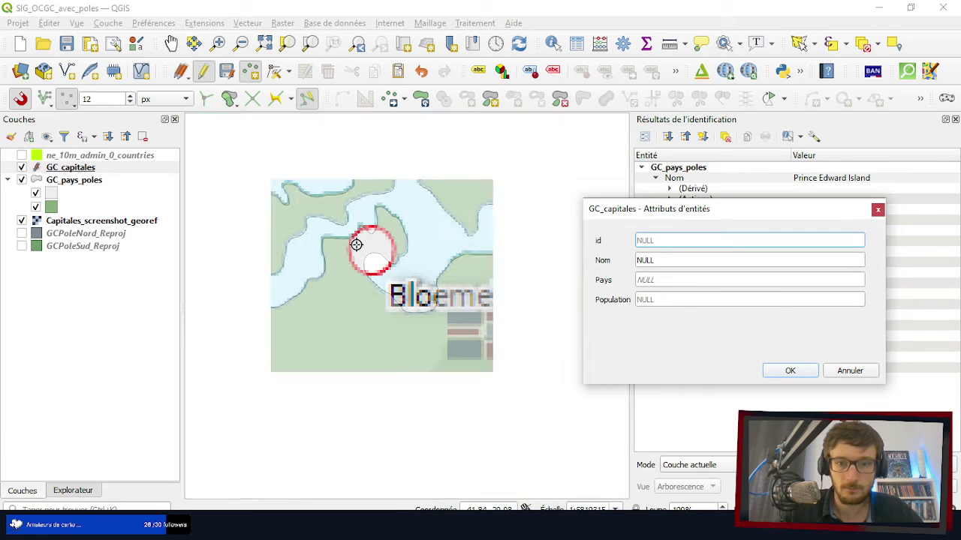
pyautogui.click(681, 262)
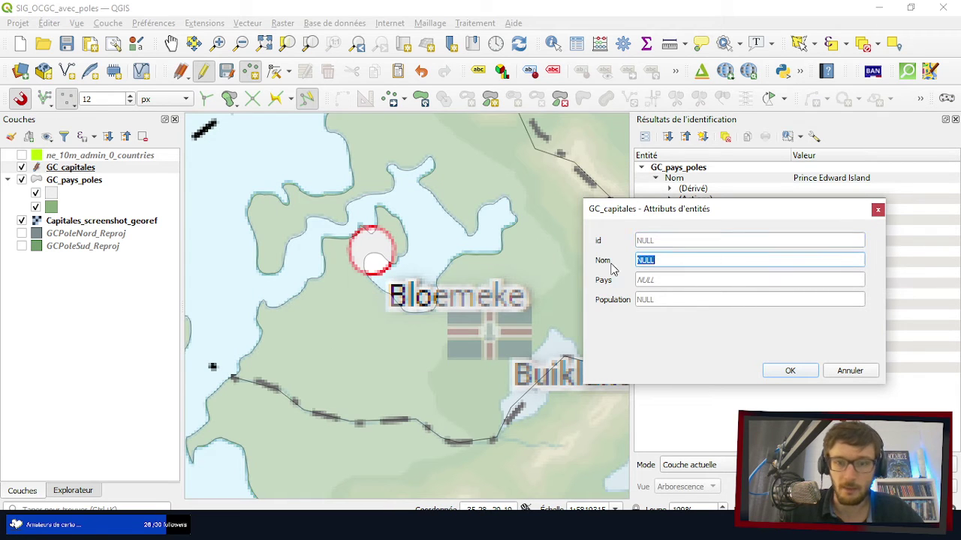
pyautogui.write('Bloe')
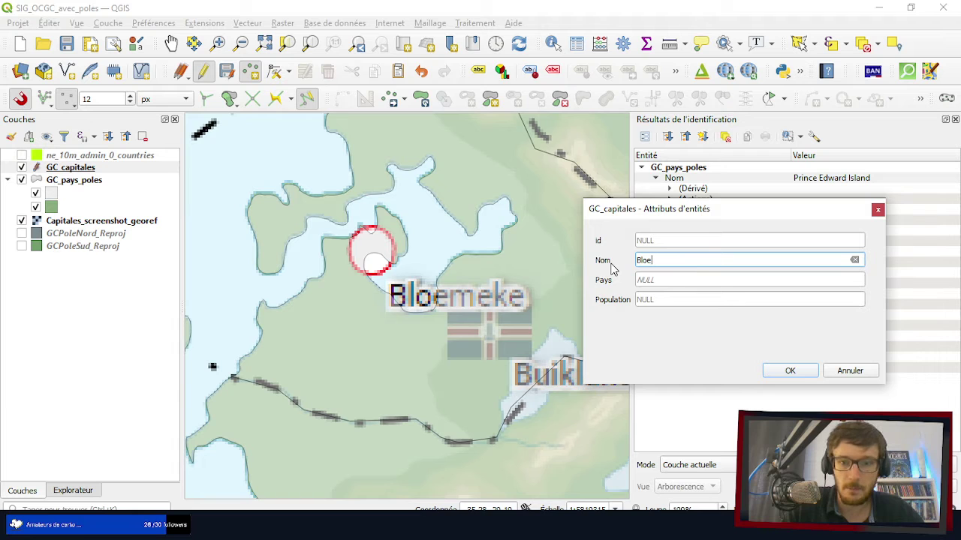
pyautogui.write('meke')
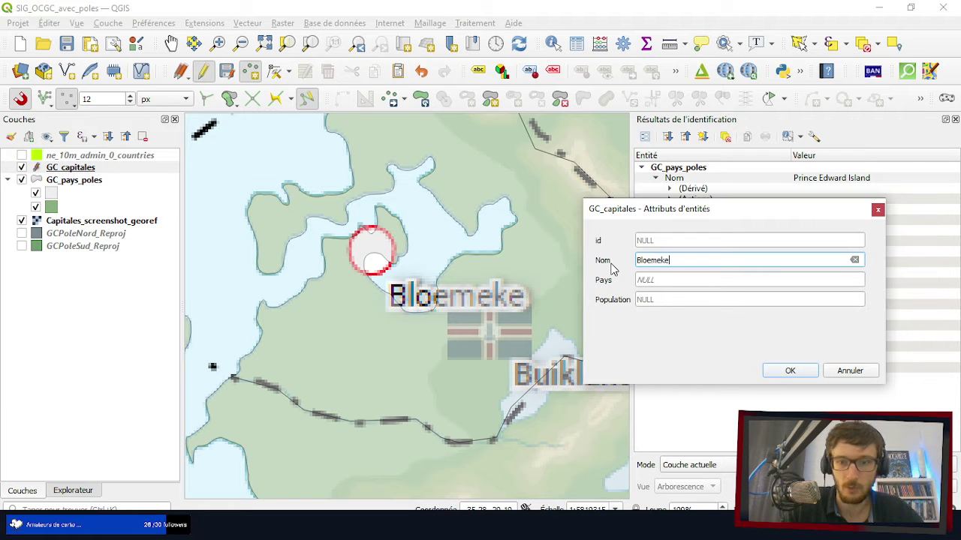
pyautogui.click(660, 279)
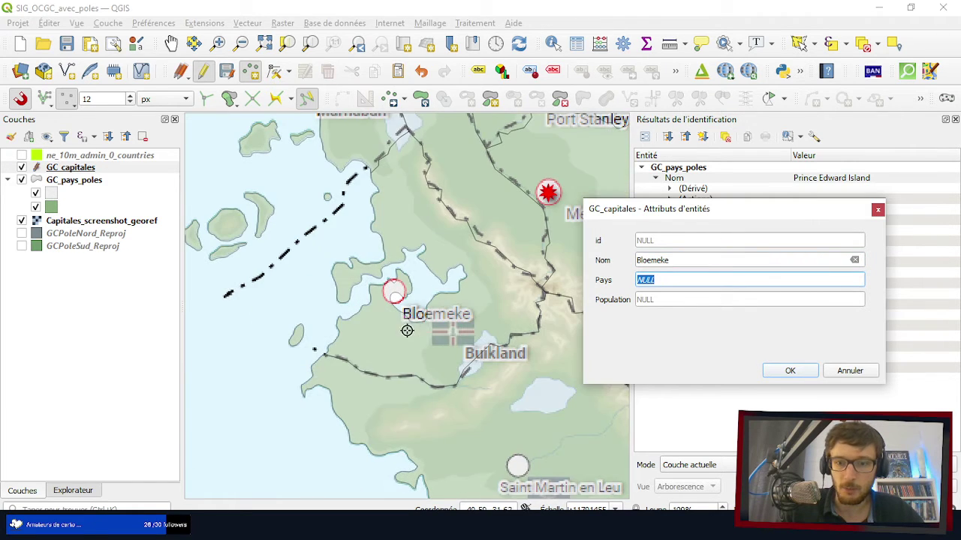
pyautogui.write('Bui')
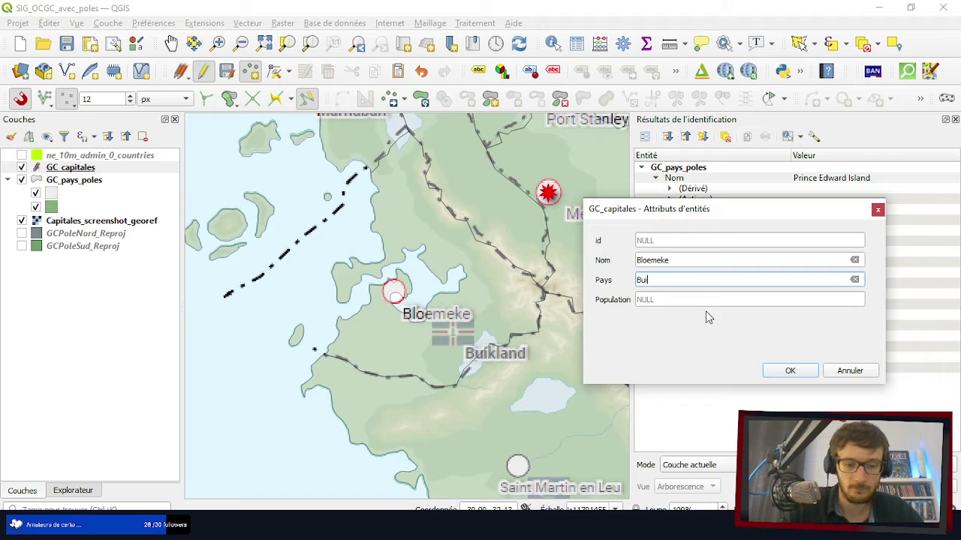
pyautogui.write('kland')
pyautogui.press('Tab')
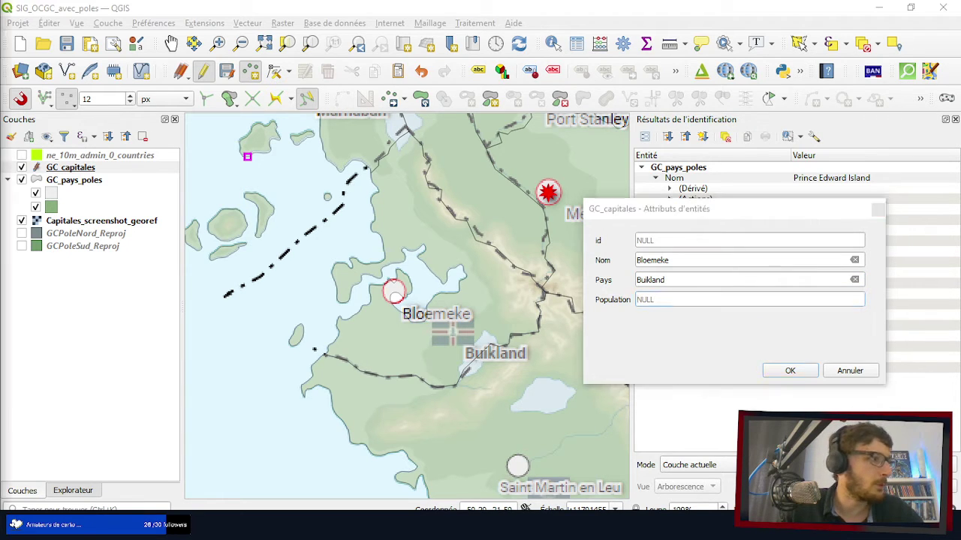
pyautogui.click(647, 299)
pyautogui.write('13')
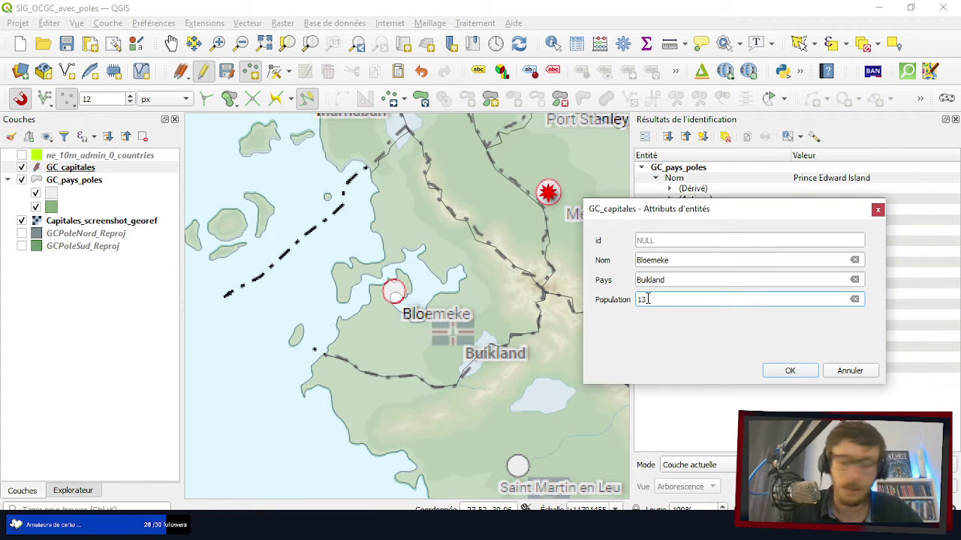
pyautogui.write('84')
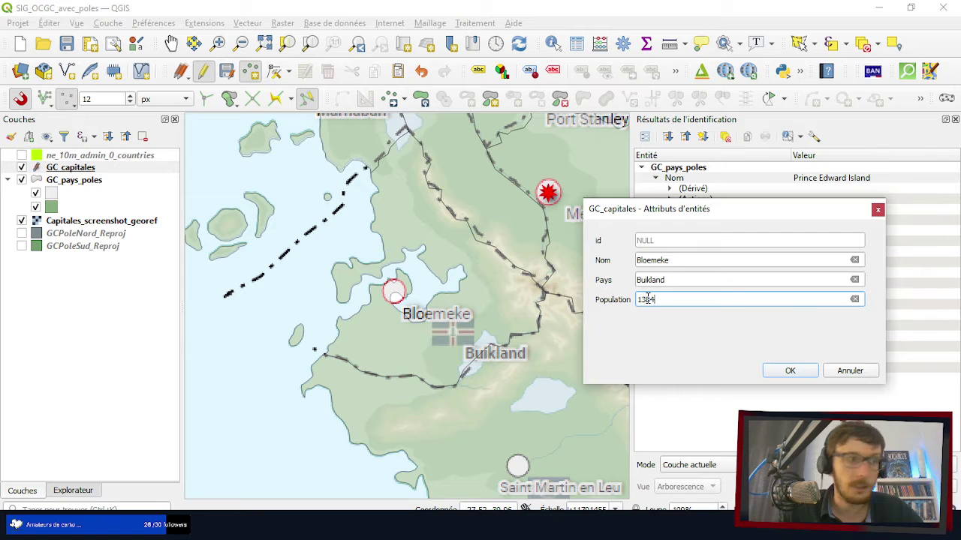
pyautogui.write('284')
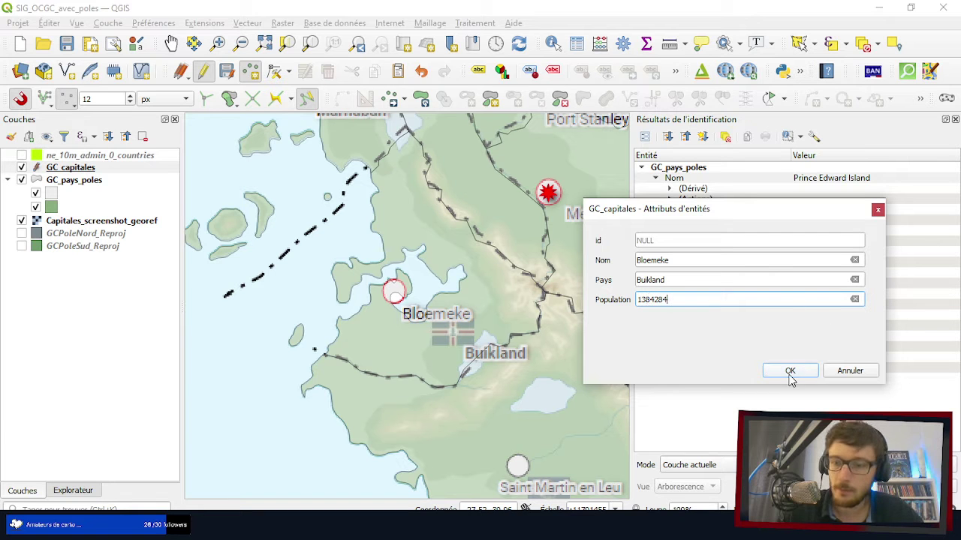
pyautogui.click(790, 372)
# - Place a new GC_capitales point on land just above the small inlet, inside the red circle of the République des Royaumes de Vasel's capital
pyautogui.scroll(-2, 242, 259)
pyautogui.scroll(2, 389, 459)
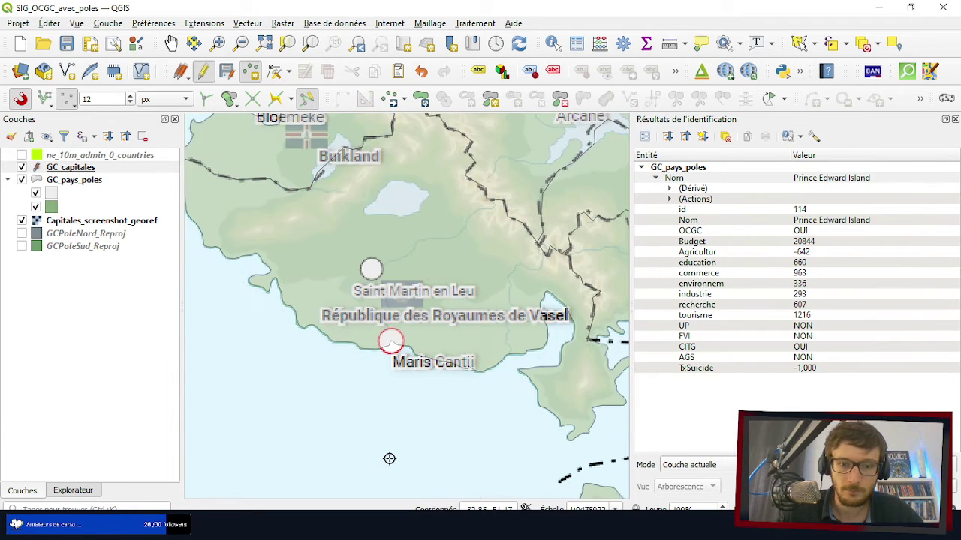
pyautogui.scroll(1, 415, 353)
pyautogui.scroll(1, 343, 288)
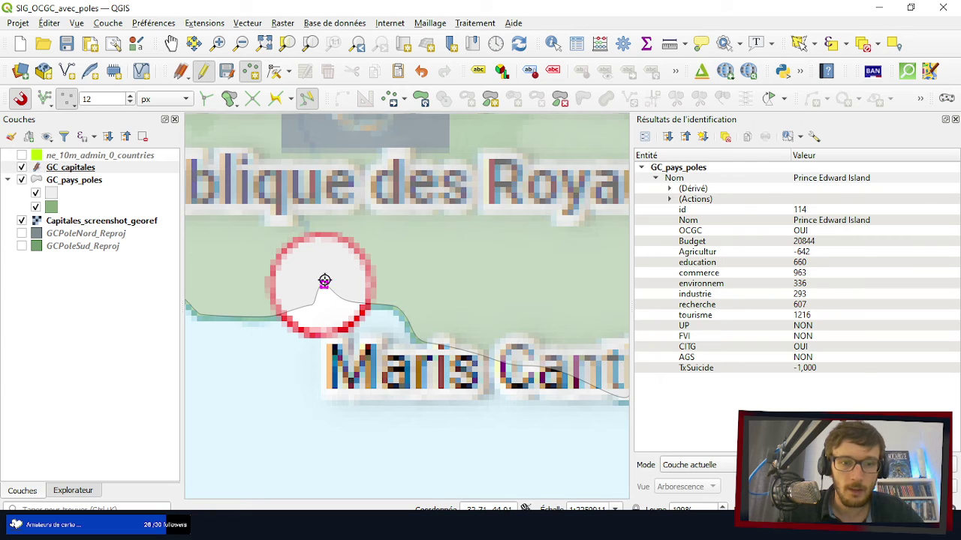
pyautogui.click(322, 280)
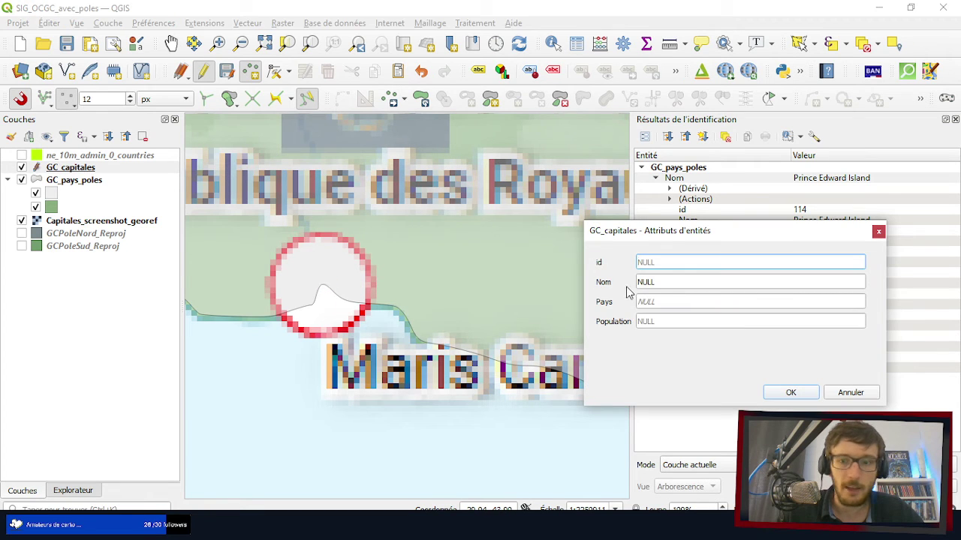
# - Fill in the new capital's attributes with name Maris Cantii, country Vasel and population 3152398, and save the entity
pyautogui.moveTo(664, 282); pyautogui.dragTo(629, 281)
pyautogui.write('Ma')
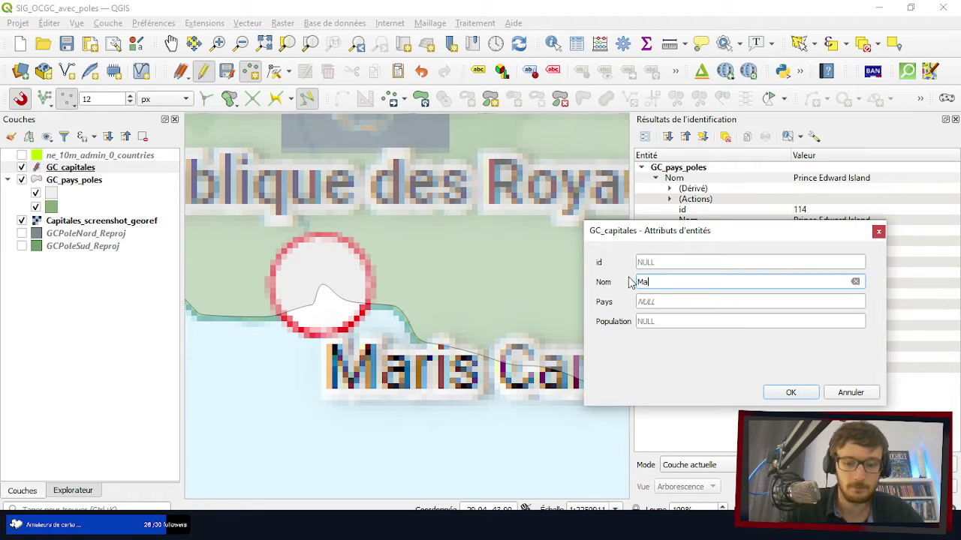
pyautogui.write('ris Ca')
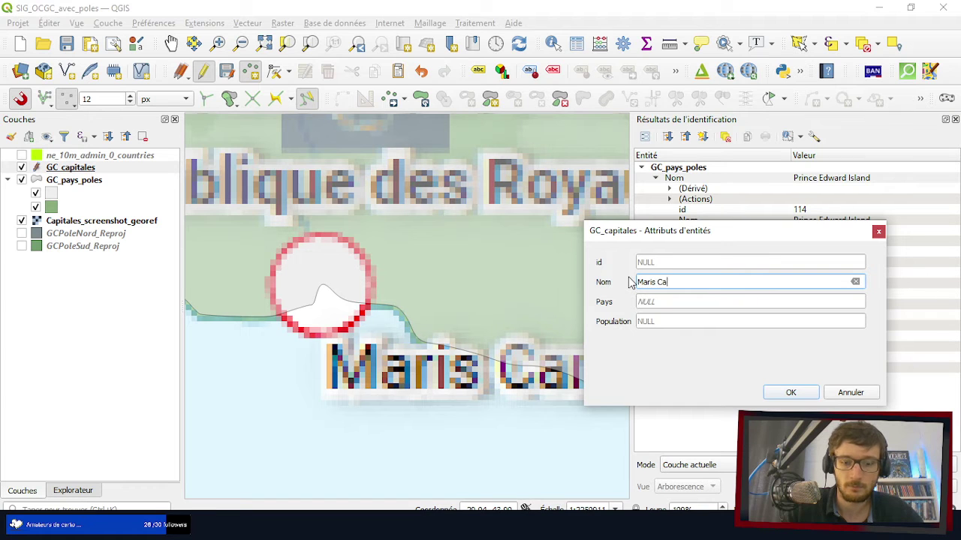
pyautogui.write('ntil')
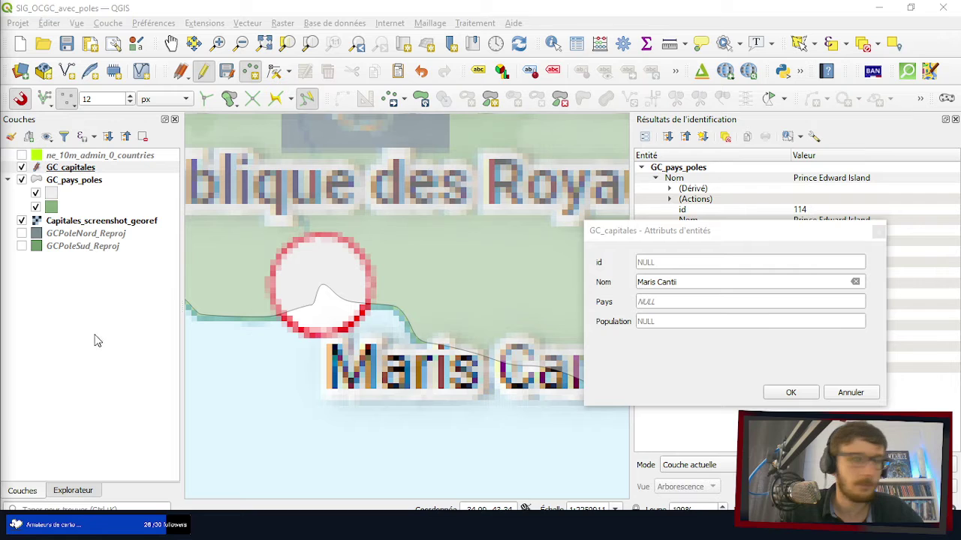
pyautogui.click(668, 301)
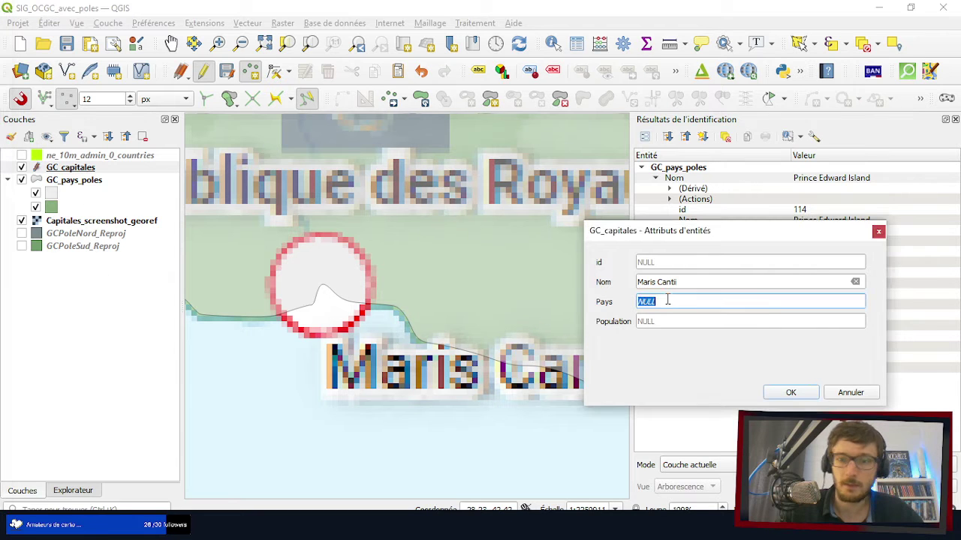
pyautogui.write('Vasel')
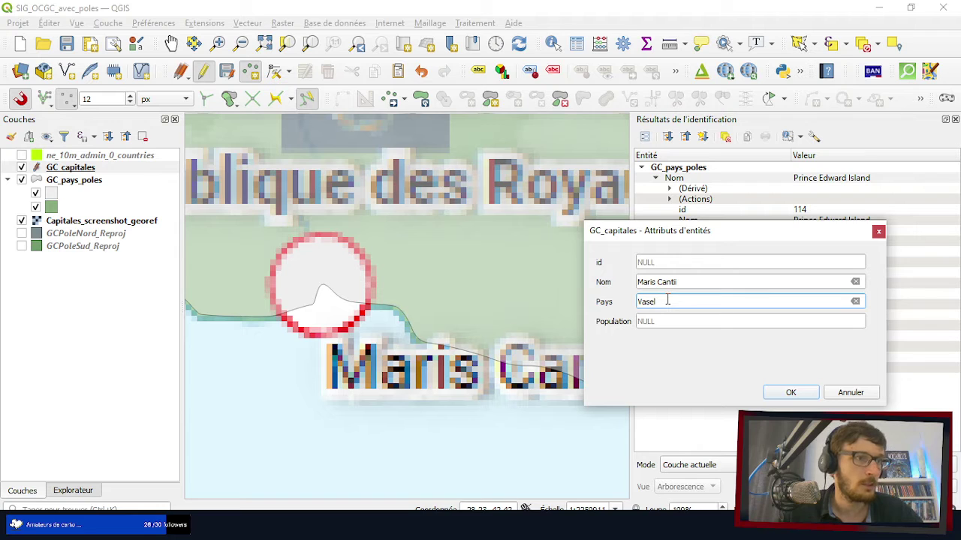
pyautogui.click(669, 321)
pyautogui.write('3')
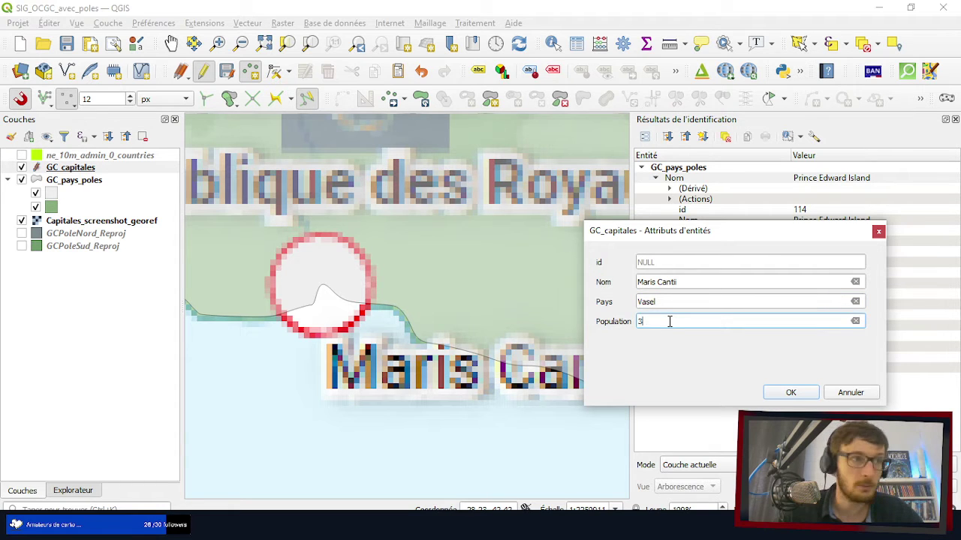
pyautogui.write('152')
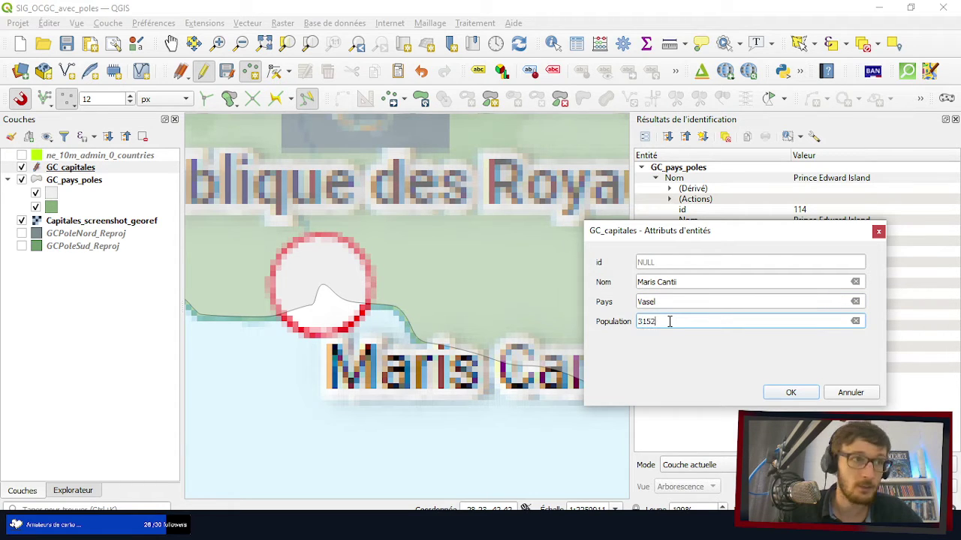
pyautogui.write('398')
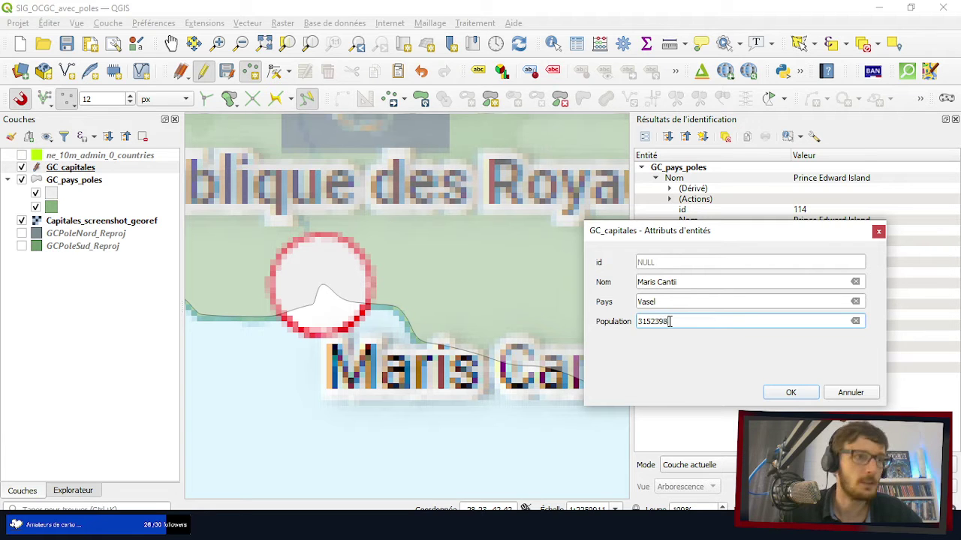
pyautogui.click(790, 392)
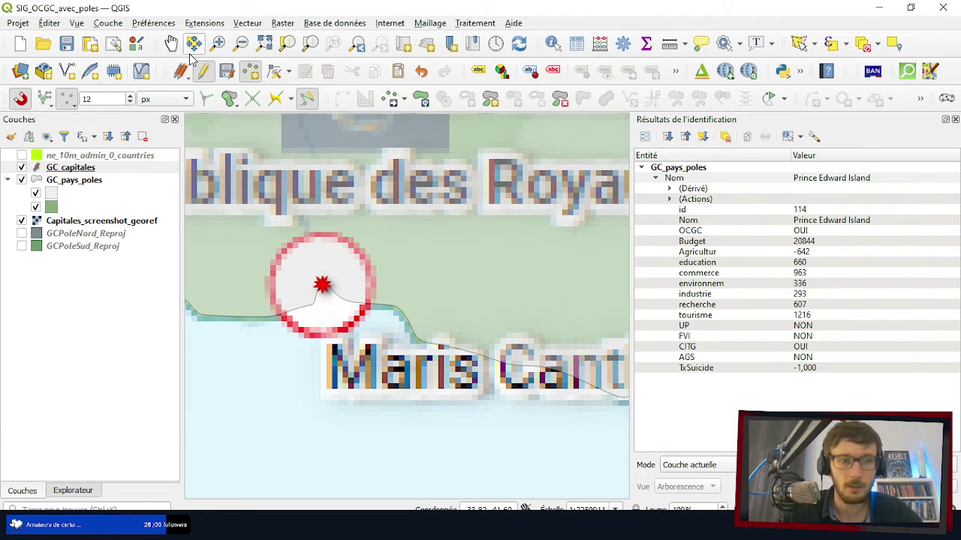
# - Place a new GC_capitales point at the centre of Örindorf's red circle in Rédanie
pyautogui.scroll(-3, 203, 248)
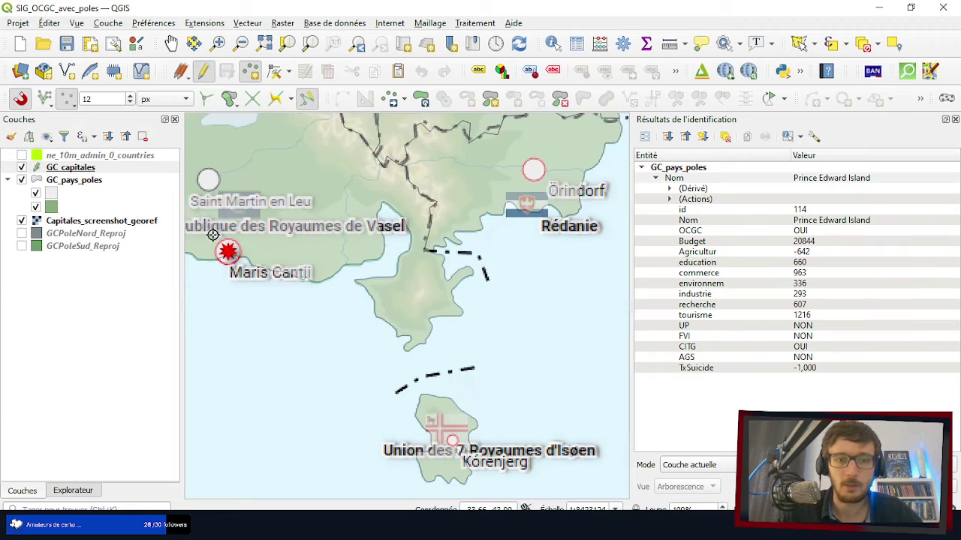
pyautogui.scroll(5, 386, 198)
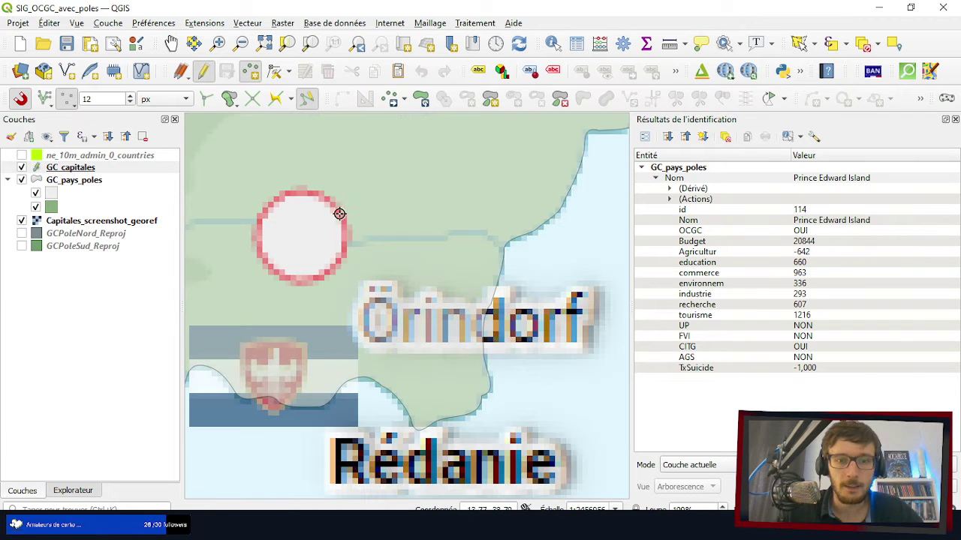
pyautogui.scroll(-1, 570, 213)
pyautogui.scroll(1, 496, 213)
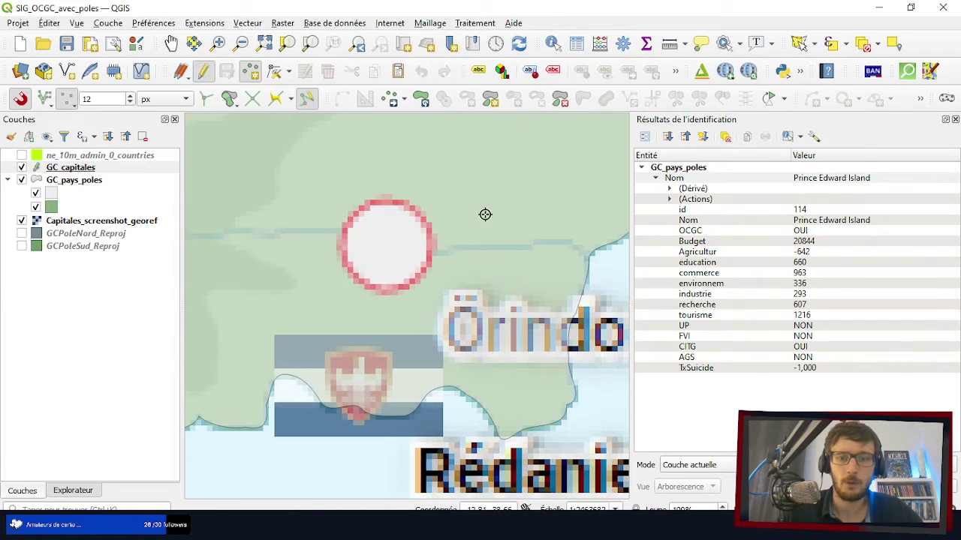
pyautogui.scroll(-1, 436, 222)
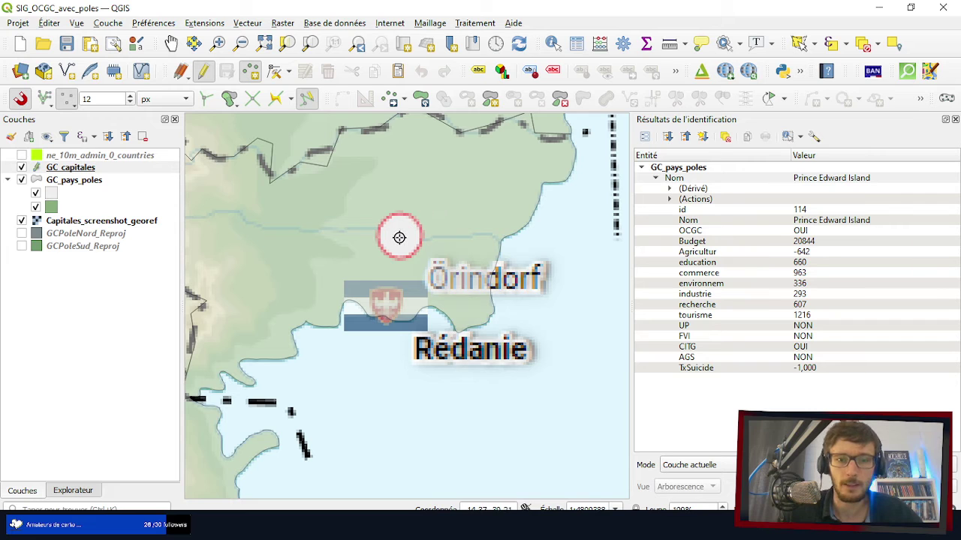
pyautogui.click(399, 238)
# - Fill in the new capital's attributes with name Örindorf, country Rédanie and population 1016483, and save the entity
pyautogui.click(675, 304)
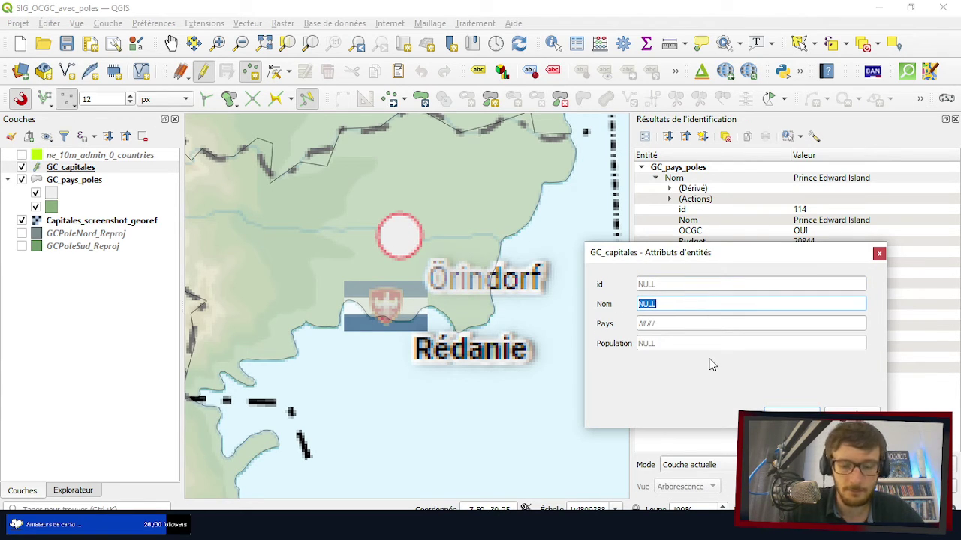
pyautogui.write('Ö')
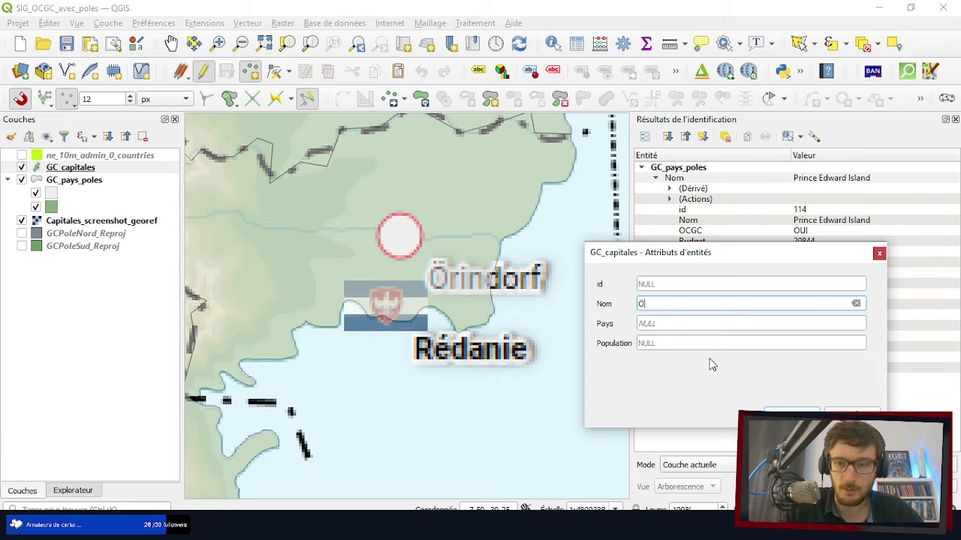
pyautogui.write('rindor')
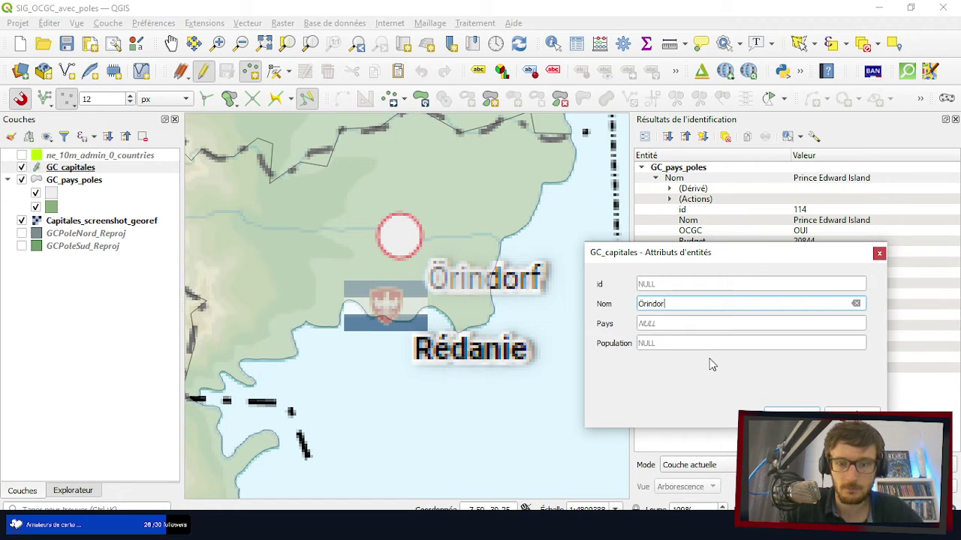
pyautogui.write('f')
pyautogui.press('Tab')
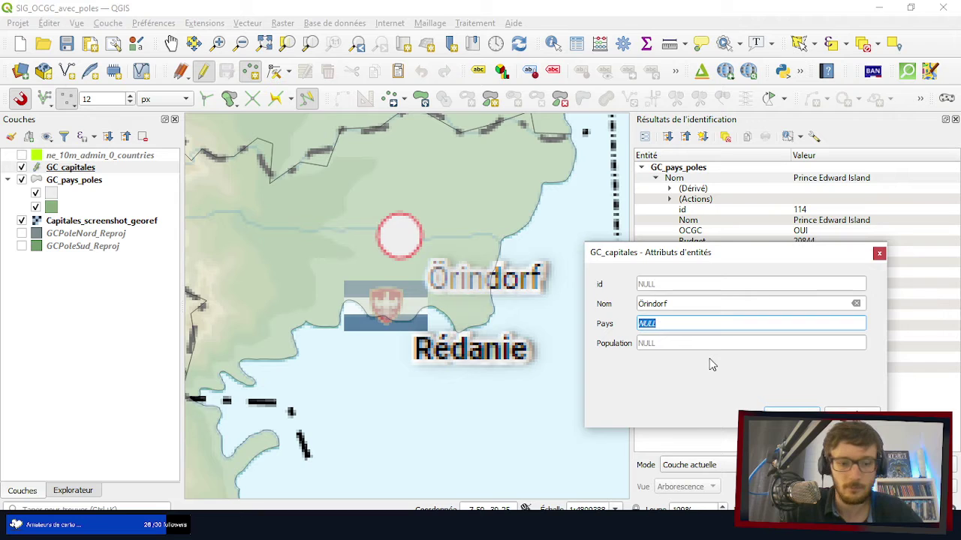
pyautogui.write('Rédanie')
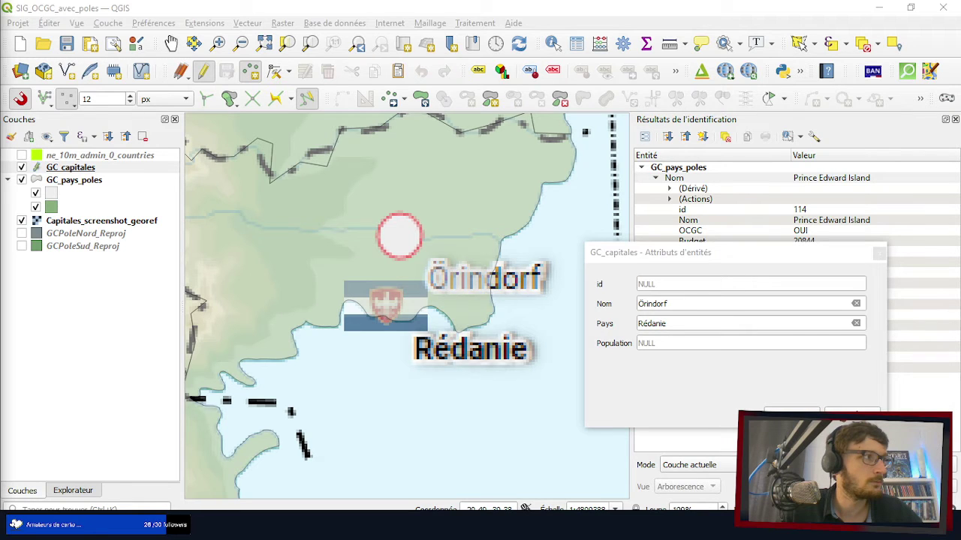
pyautogui.click(653, 345)
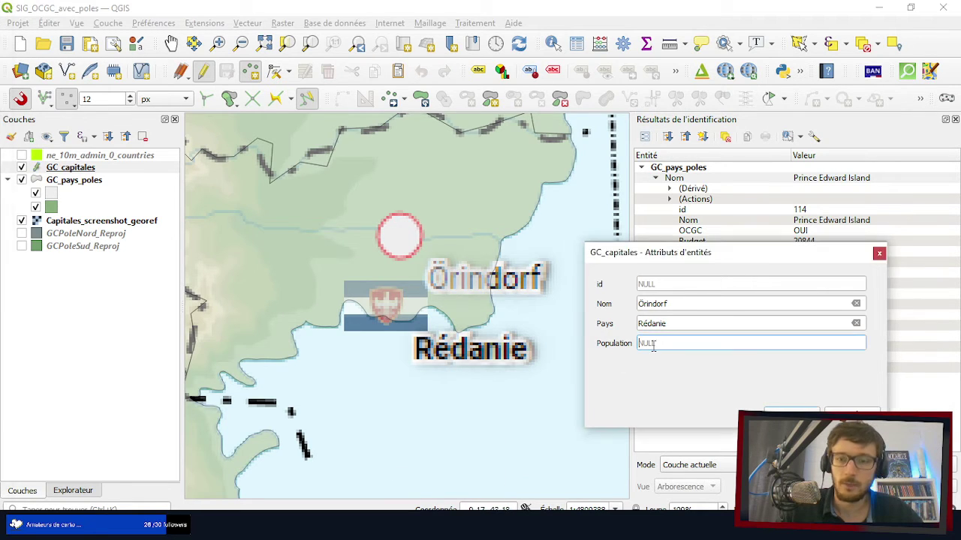
pyautogui.write('101')
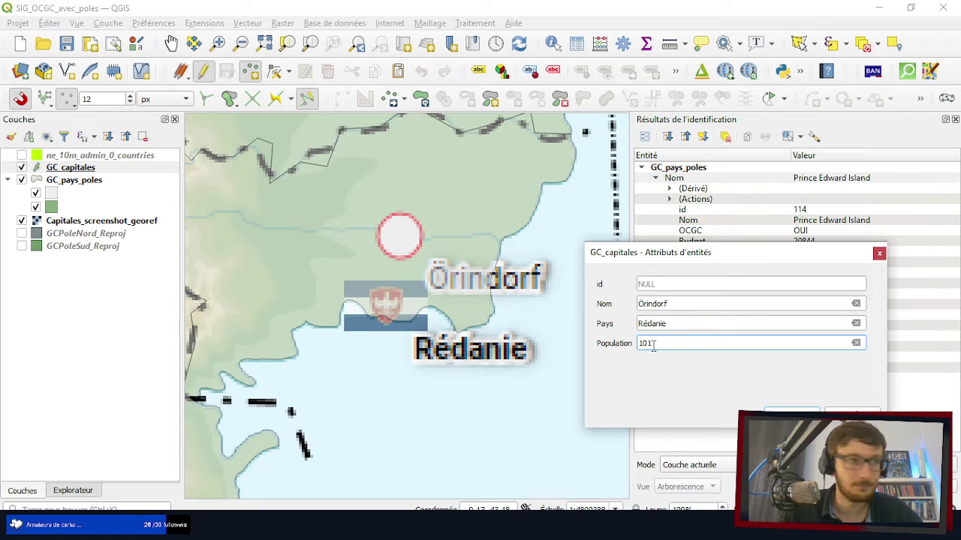
pyautogui.write('6483')
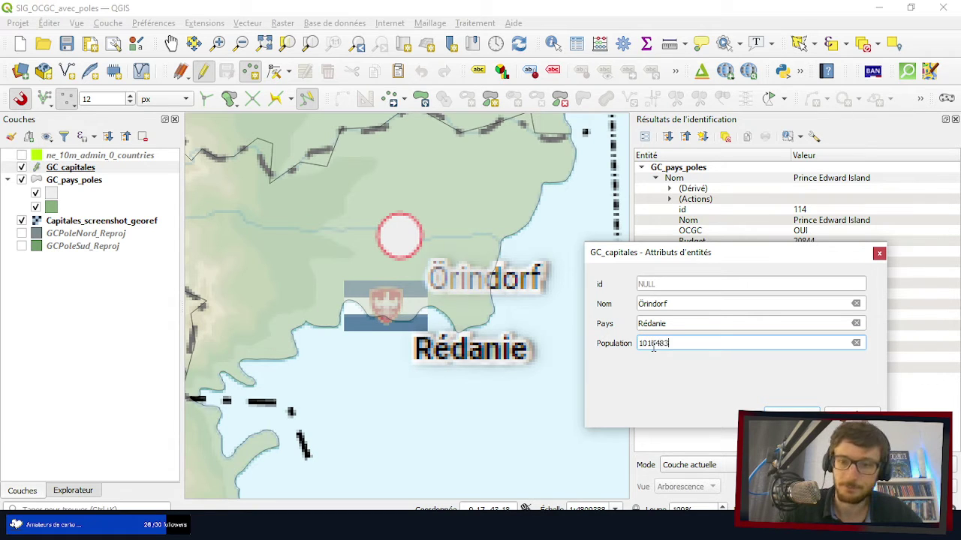
pyautogui.click(792, 419)
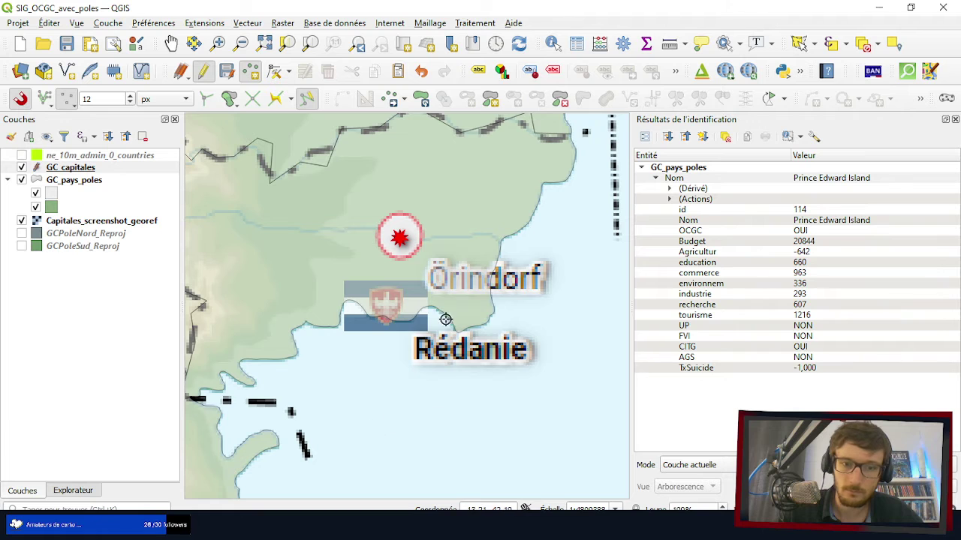
pyautogui.click(468, 367)
pyautogui.press('Escape')
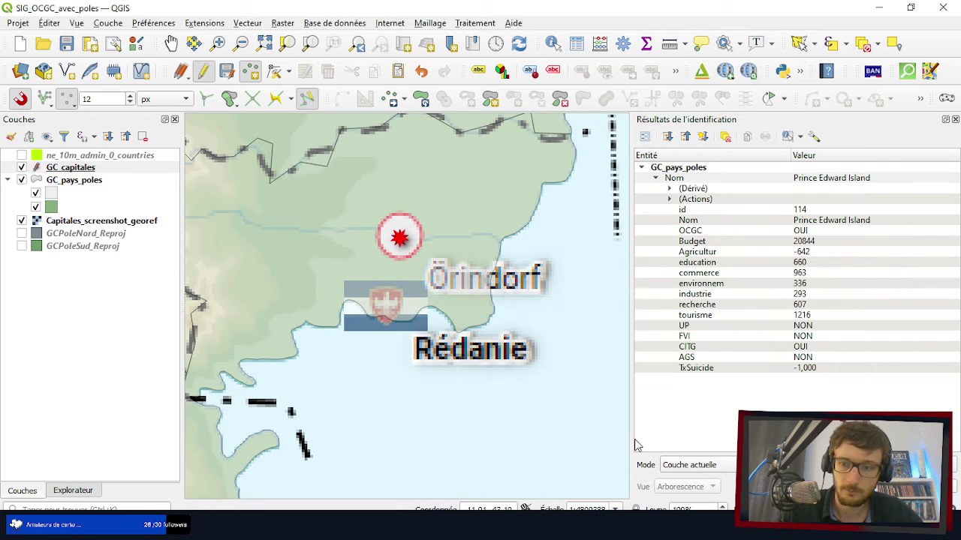
# - Place a new GC_capitales point inside Kórenjerg's red circle on the southern island of the Union des 7 Royaumes d'Isøen
pyautogui.moveTo(396, 414); pyautogui.dragTo(601, 155)
pyautogui.moveTo(430, 392); pyautogui.dragTo(488, 185)
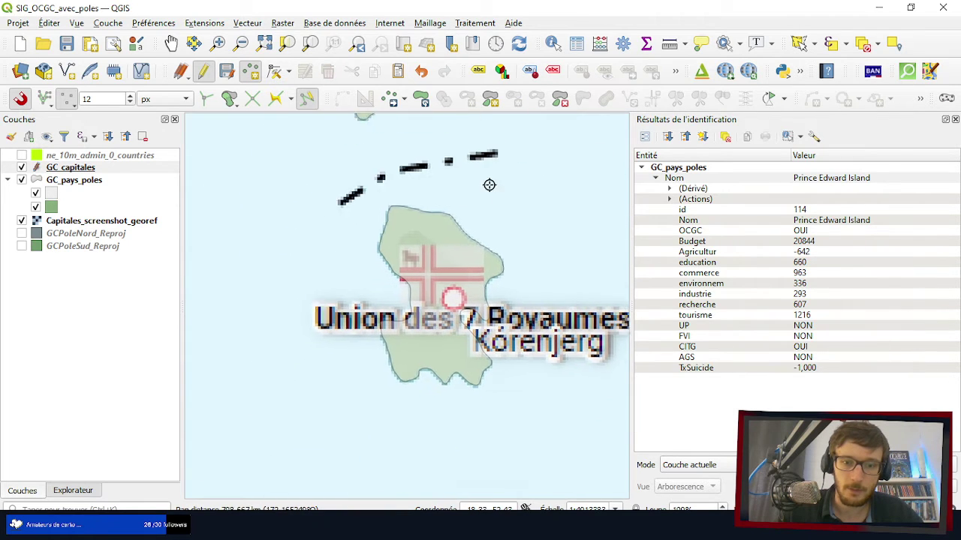
pyautogui.moveTo(469, 264); pyautogui.dragTo(360, 258)
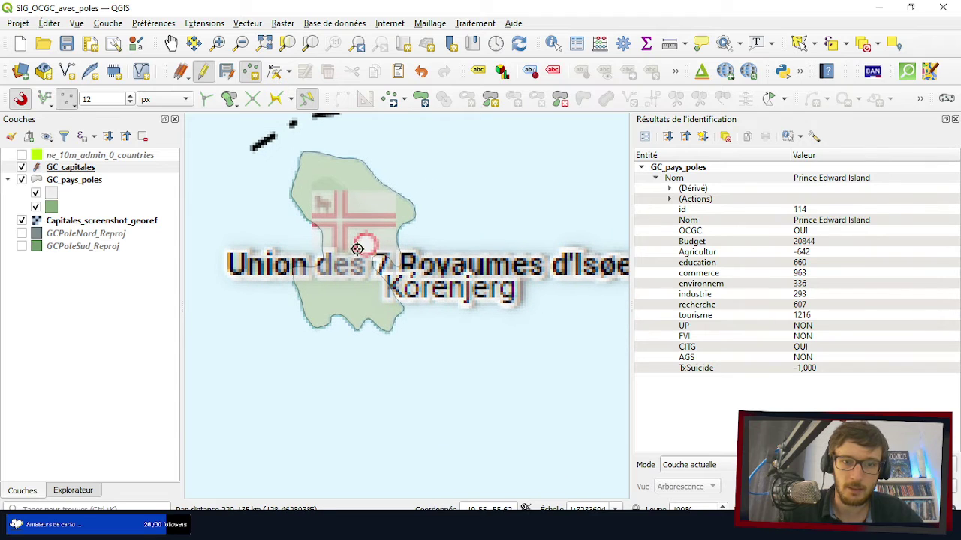
pyautogui.click(366, 245)
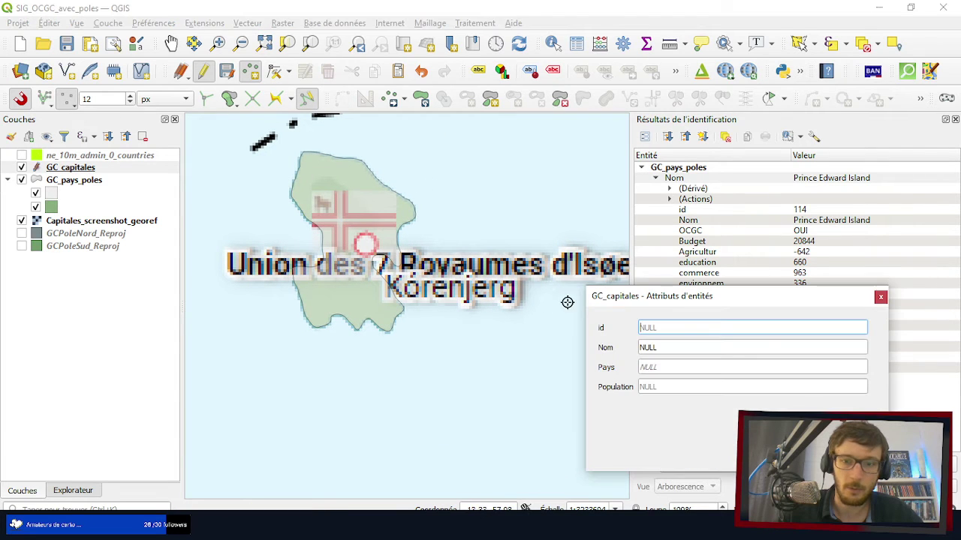
# - Enter Kórenjerg, with its accented ó, as the new capital's name in the entity attributes
pyautogui.click(666, 348)
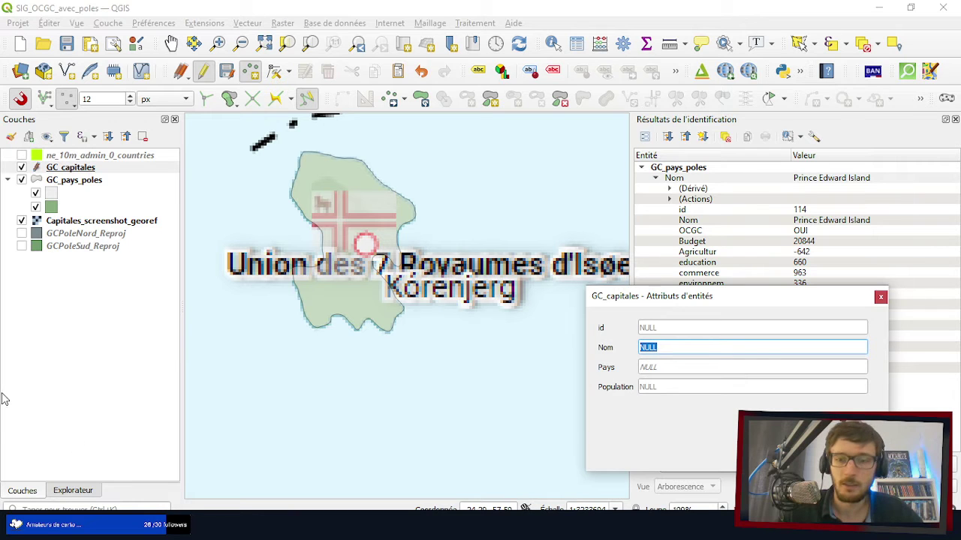
pyautogui.click(670, 350)
pyautogui.moveTo(670, 350); pyautogui.dragTo(627, 353)
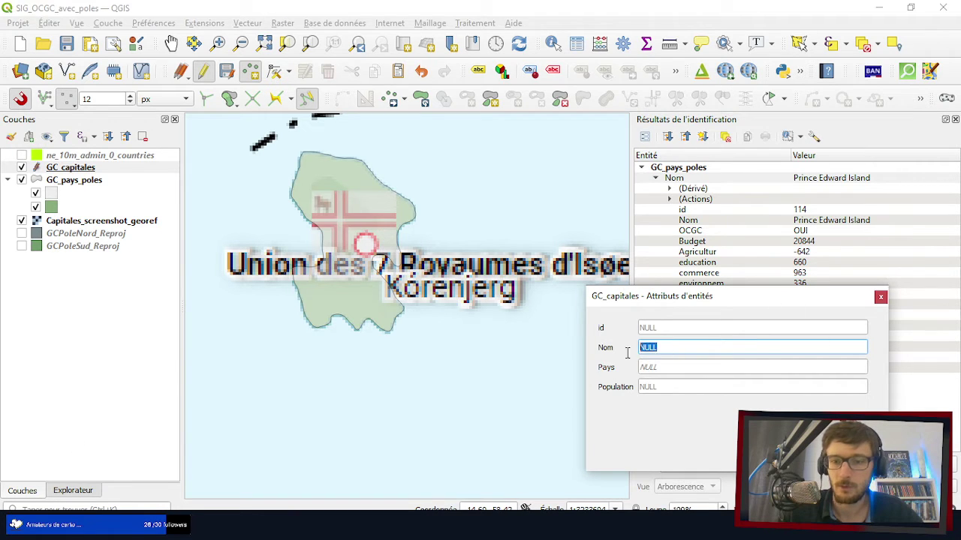
pyautogui.write('K')
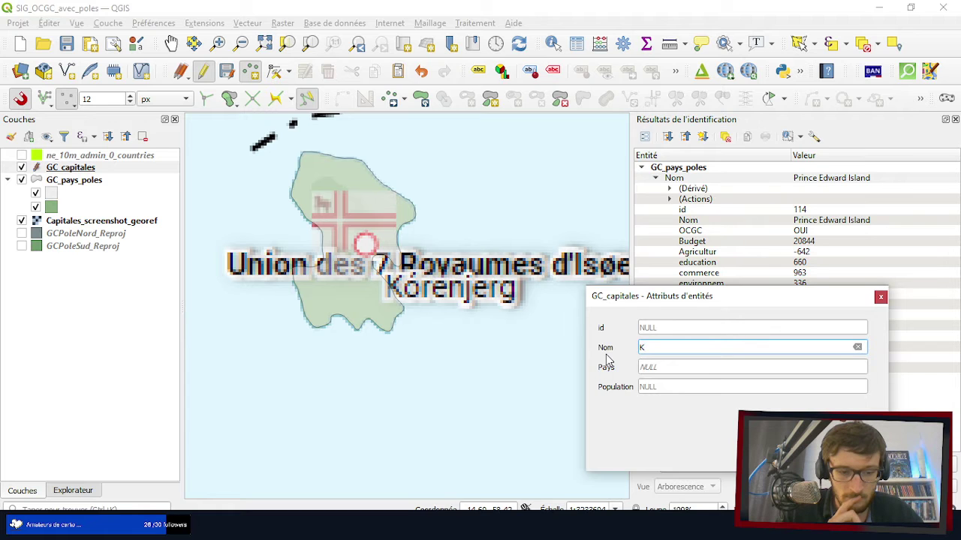
pyautogui.write('oren')
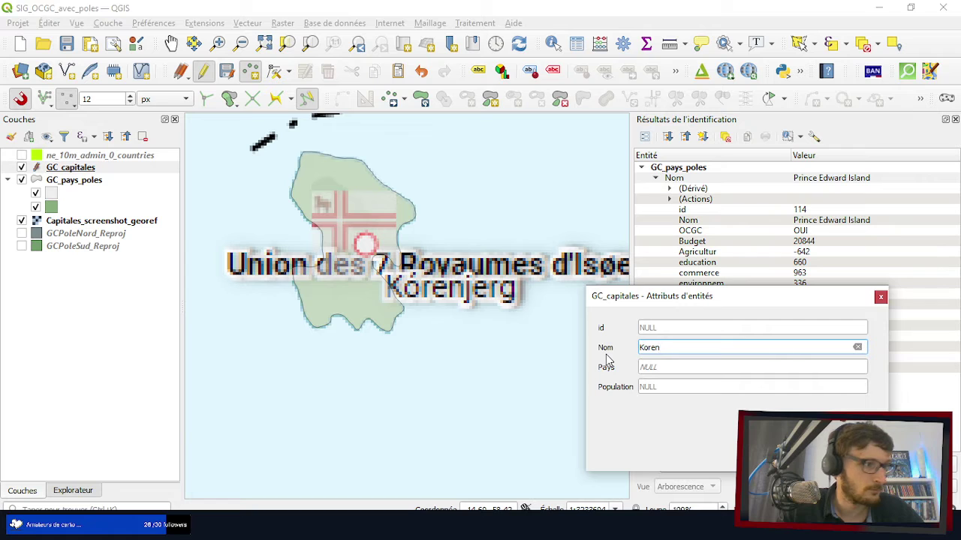
pyautogui.write('jerg')
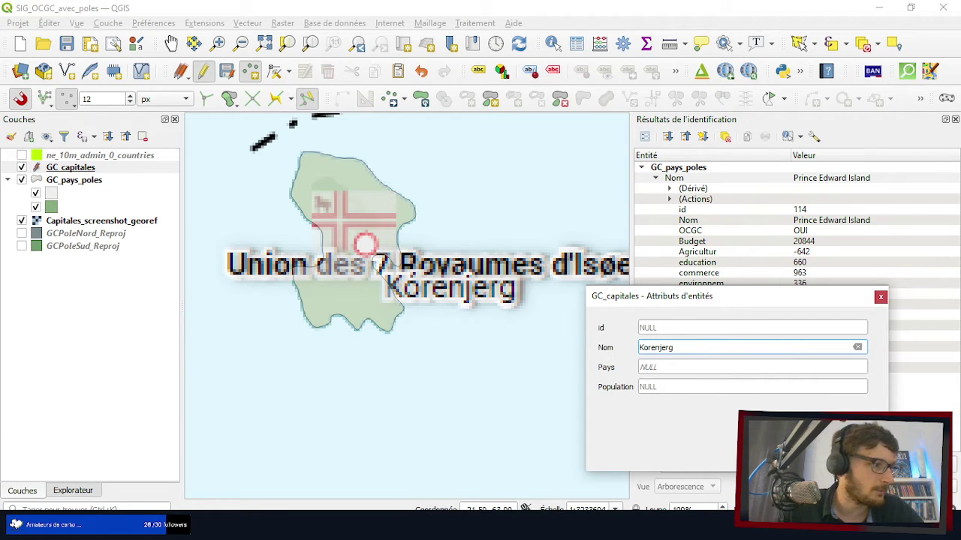
pyautogui.hotkey('alt', 'Tab')
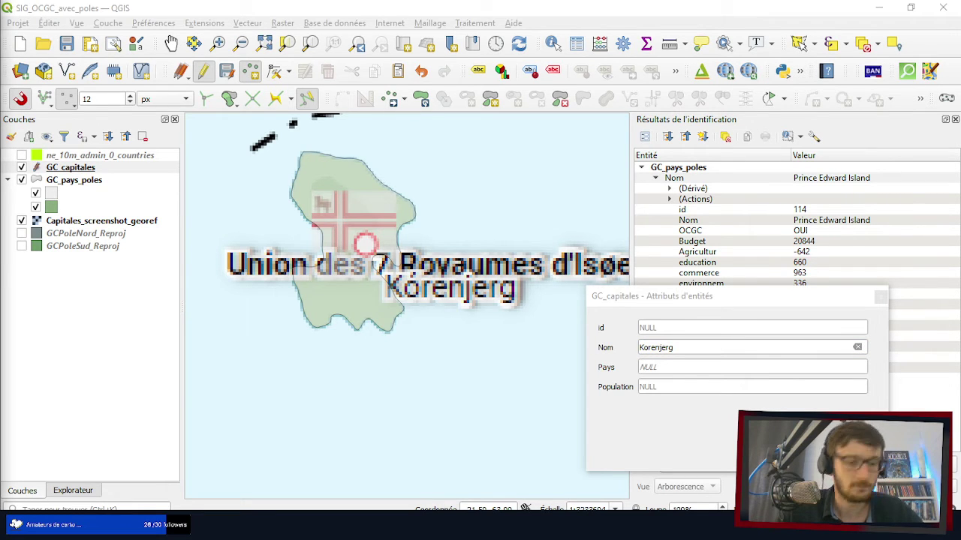
pyautogui.doubleClick(684, 345)
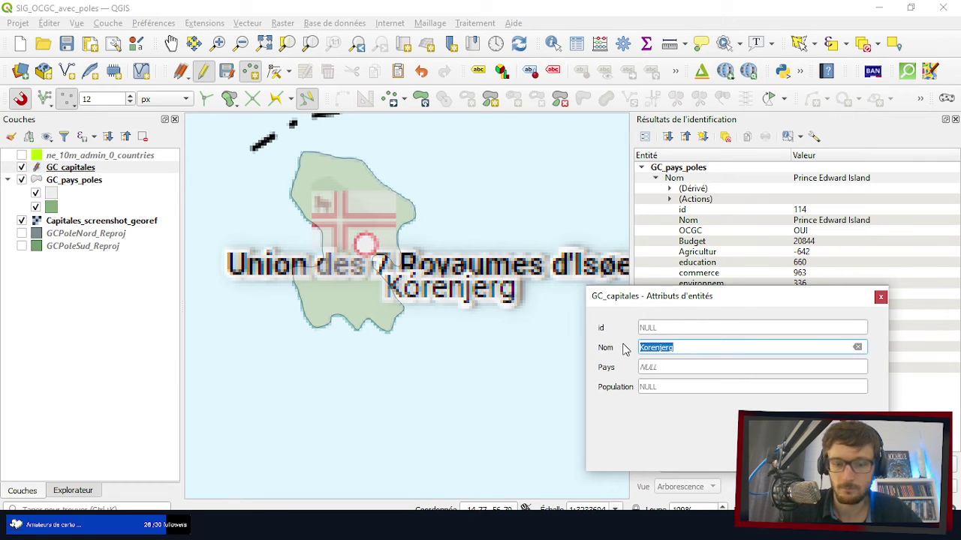
# - Set the new capital's country to Isøen and its population to 11885, and save the entity
pyautogui.click(669, 368)
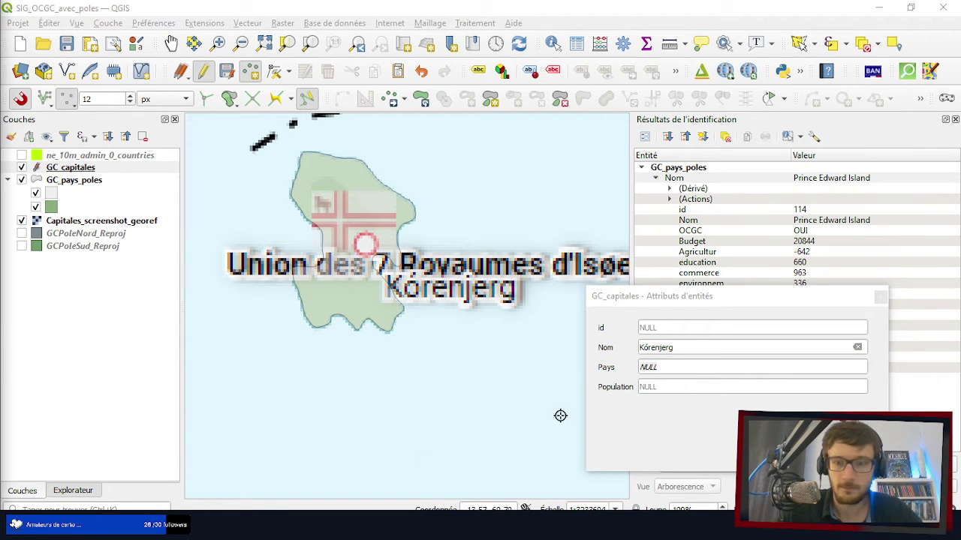
pyautogui.click(658, 367)
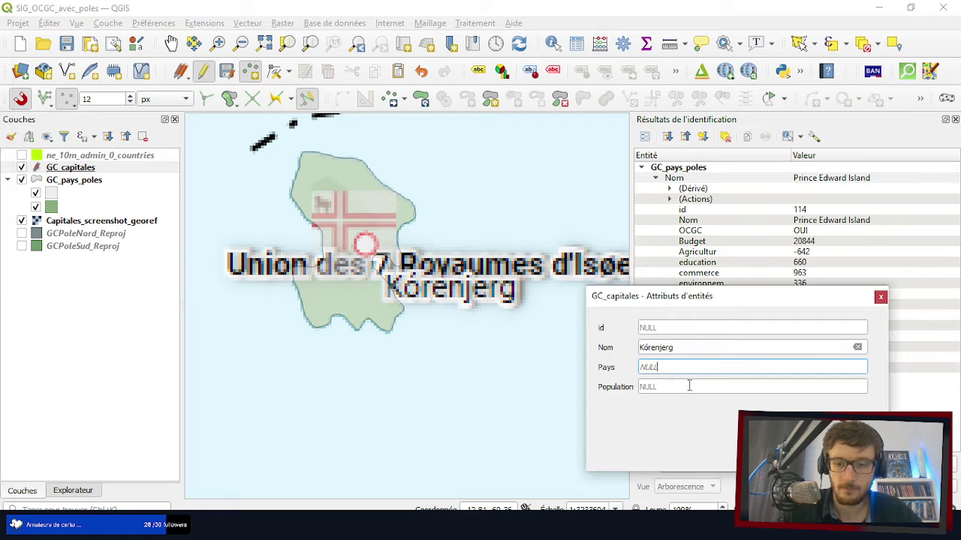
pyautogui.write('Isøen')
pyautogui.click(671, 390)
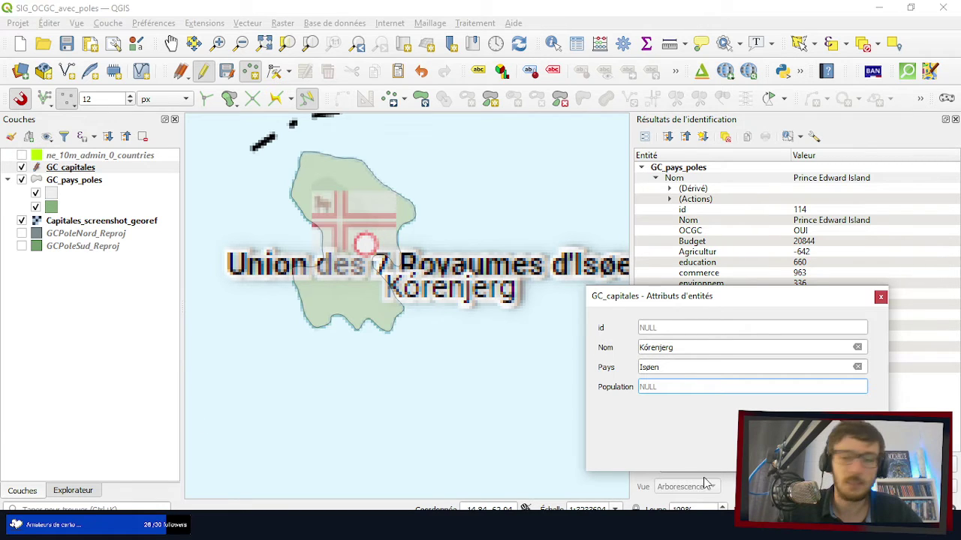
pyautogui.write('11')
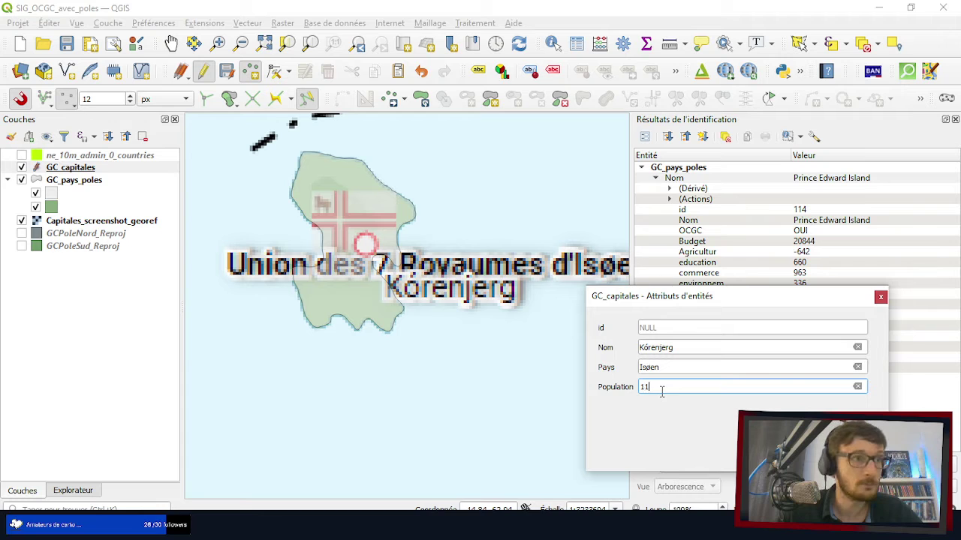
pyautogui.write('885')
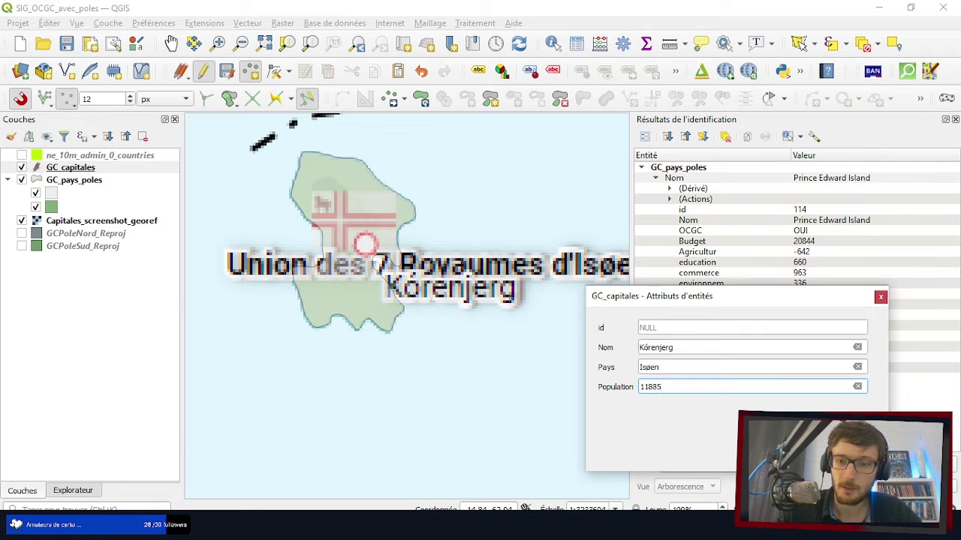
pyautogui.press('Return')
# - Examine the République norroise around Ægenholm, comparing its country polygon with the georeferenced map and the neighbouring Commonwealth coast
pyautogui.scroll(-2, 326, 214)
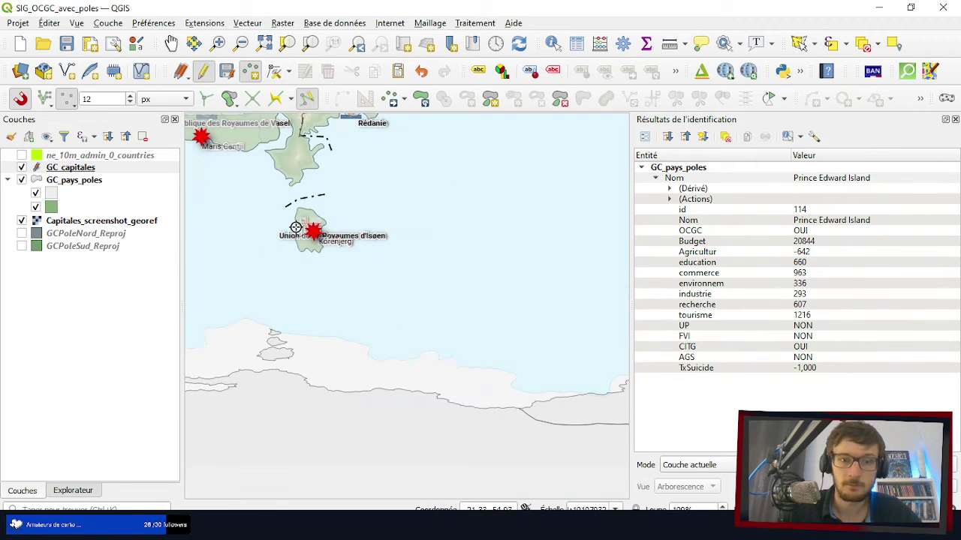
pyautogui.scroll(-3, 289, 263)
pyautogui.scroll(3, 382, 268)
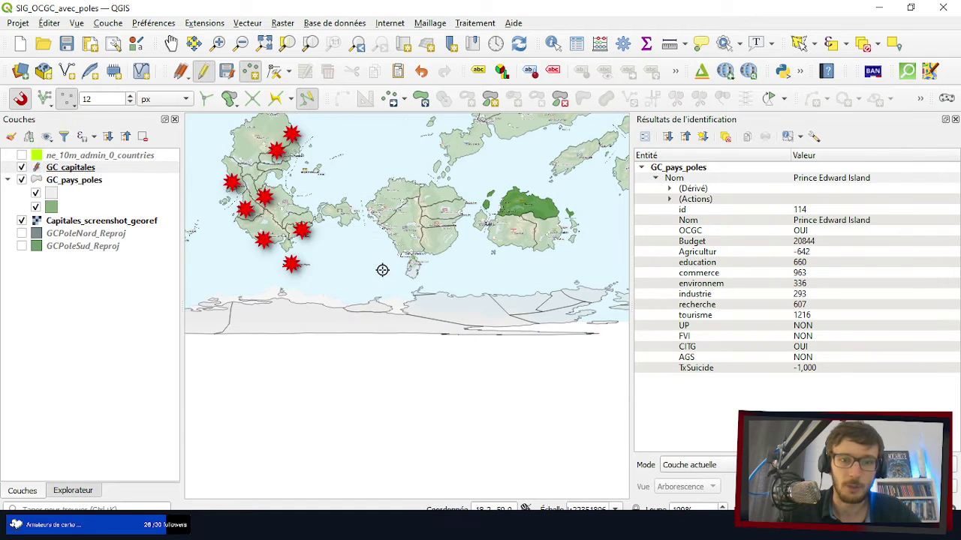
pyautogui.scroll(-2, 423, 288)
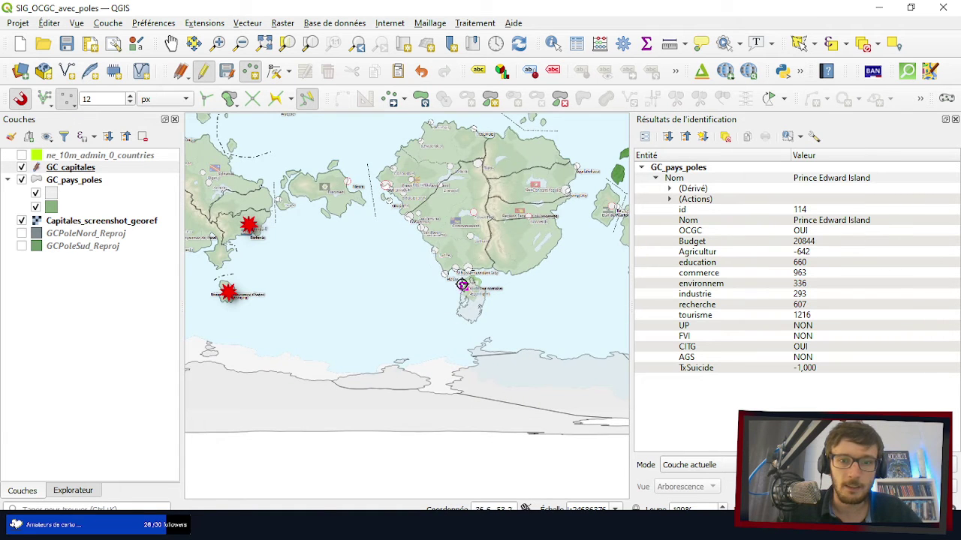
pyautogui.scroll(5, 473, 293)
pyautogui.scroll(-3, 481, 302)
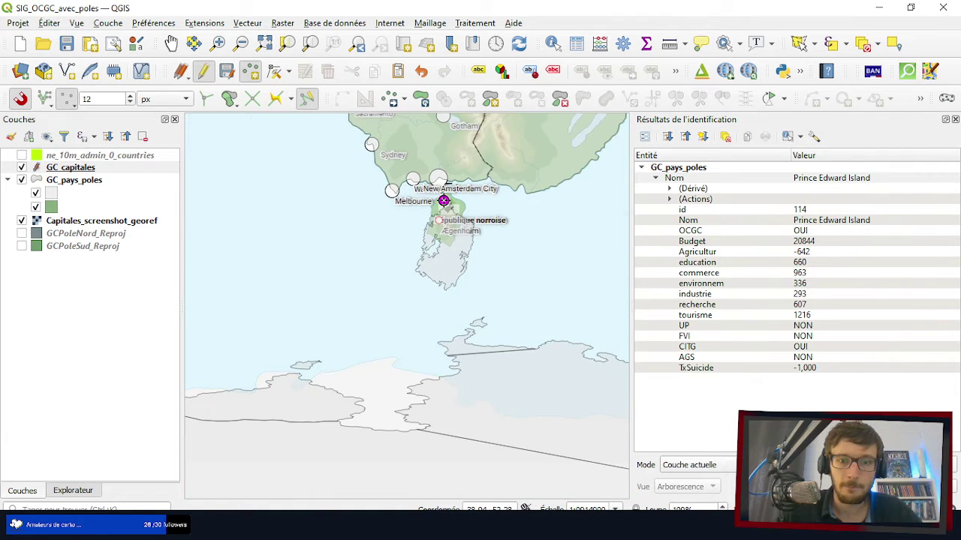
pyautogui.scroll(-2, 443, 200)
pyautogui.scroll(4, 445, 200)
pyautogui.scroll(-2, 450, 199)
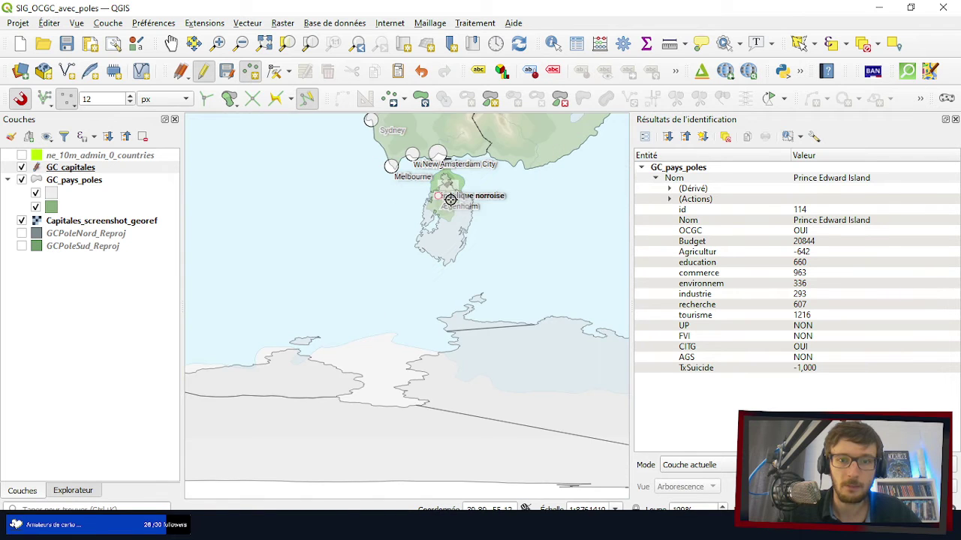
pyautogui.scroll(3, 451, 199)
pyautogui.scroll(-4, 439, 232)
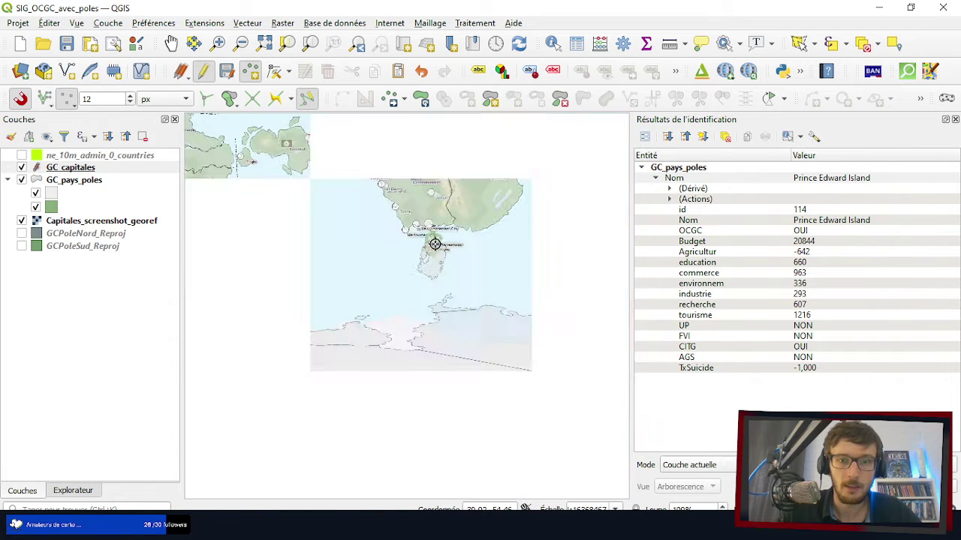
pyautogui.scroll(4, 503, 218)
pyautogui.scroll(-5, 552, 166)
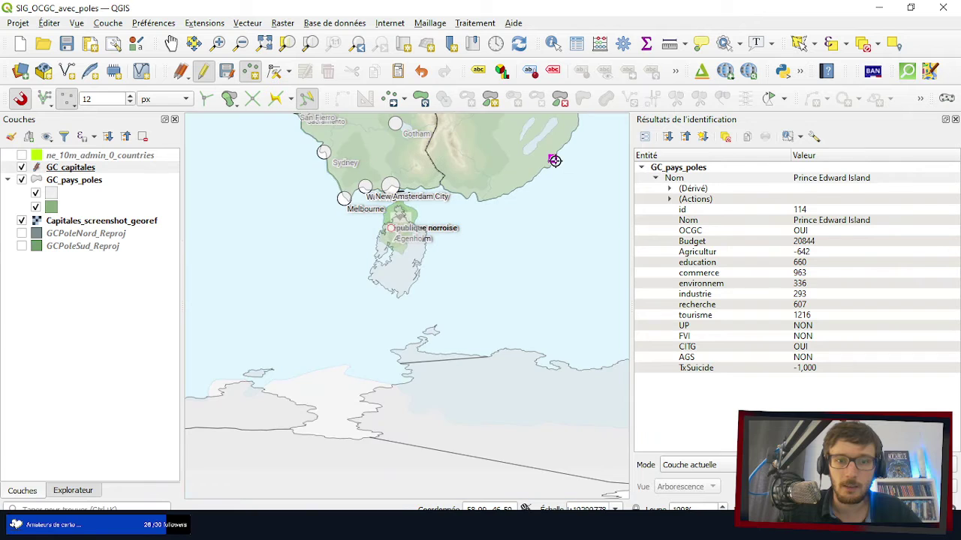
pyautogui.scroll(2, 449, 226)
pyautogui.scroll(-2, 328, 258)
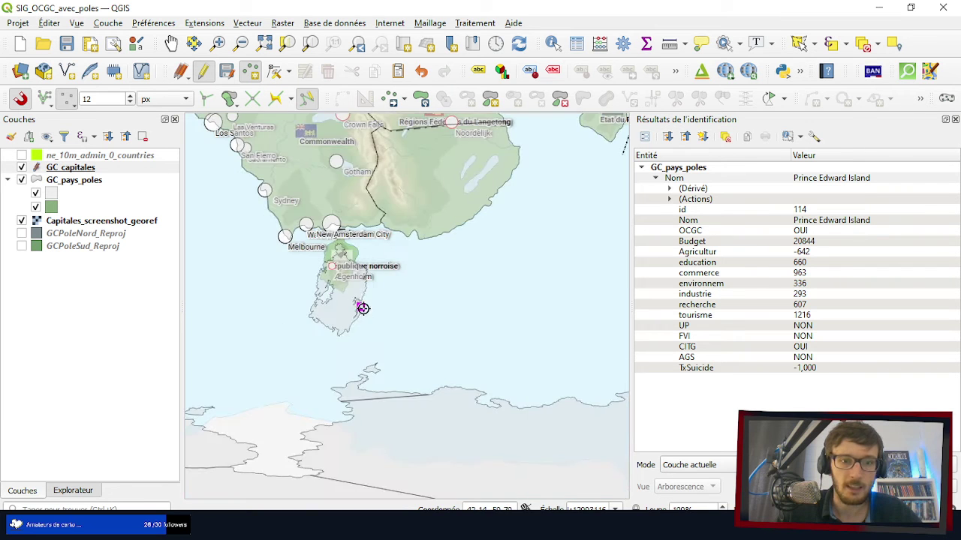
pyautogui.scroll(4, 363, 306)
pyautogui.scroll(-3, 466, 235)
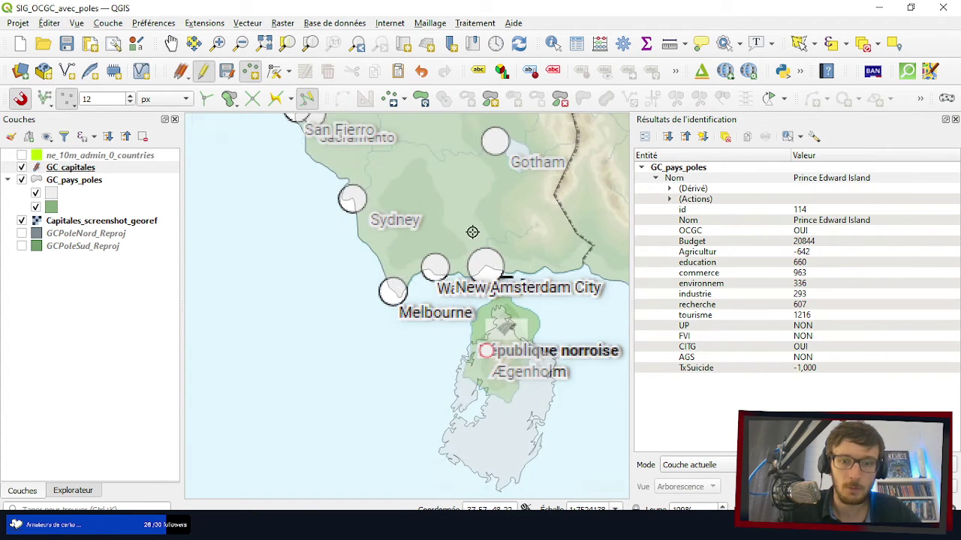
pyautogui.scroll(3, 484, 251)
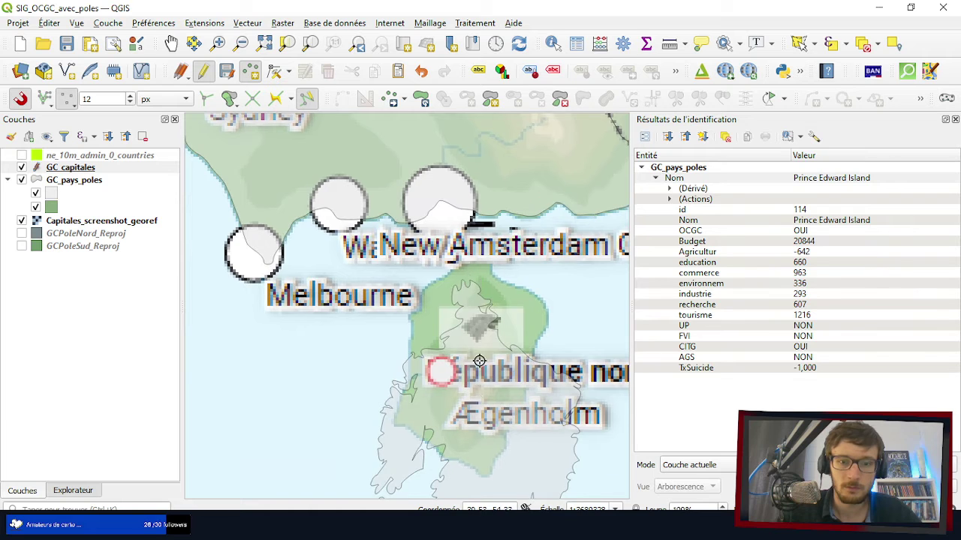
pyautogui.scroll(-3, 481, 361)
pyautogui.scroll(2, 453, 374)
pyautogui.scroll(2, 454, 367)
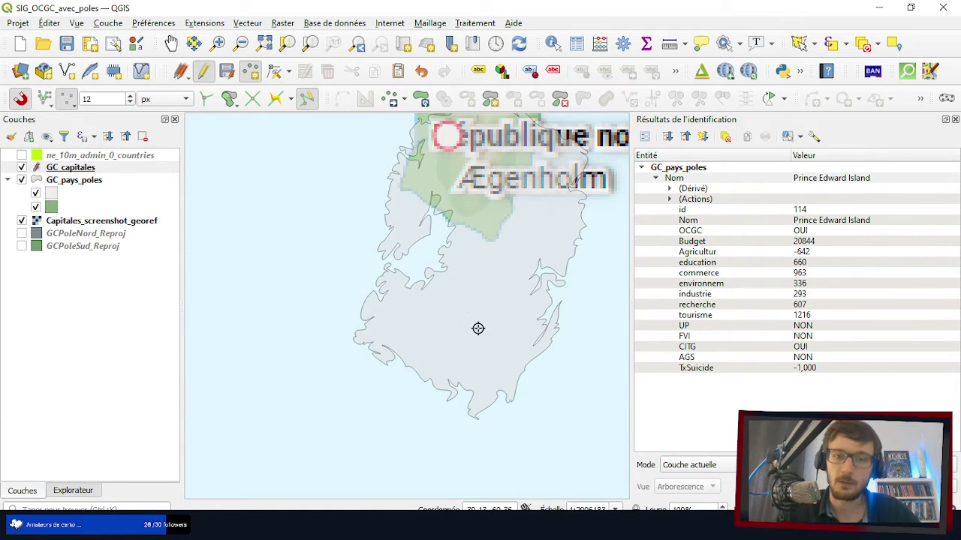
pyautogui.scroll(-2, 488, 299)
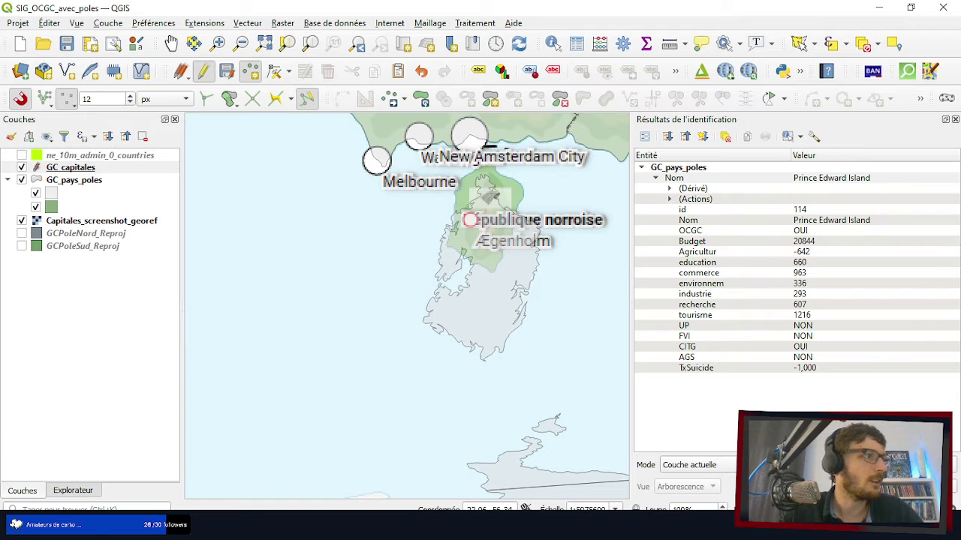
# - Place a new GC_capitales point at the centre of Mesra's red circle on Euromed's east coast
pyautogui.scroll(-2, 536, 370)
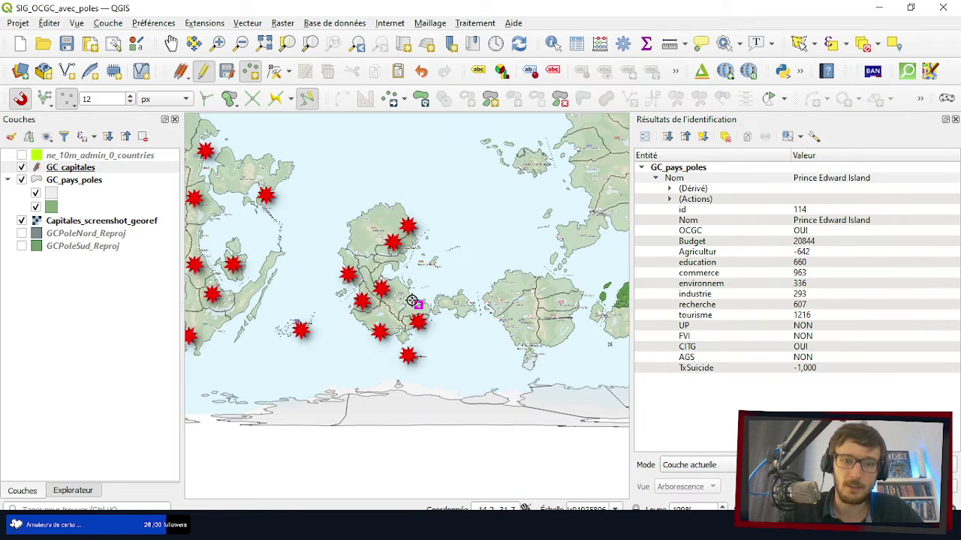
pyautogui.scroll(1, 417, 301)
pyautogui.scroll(4, 492, 300)
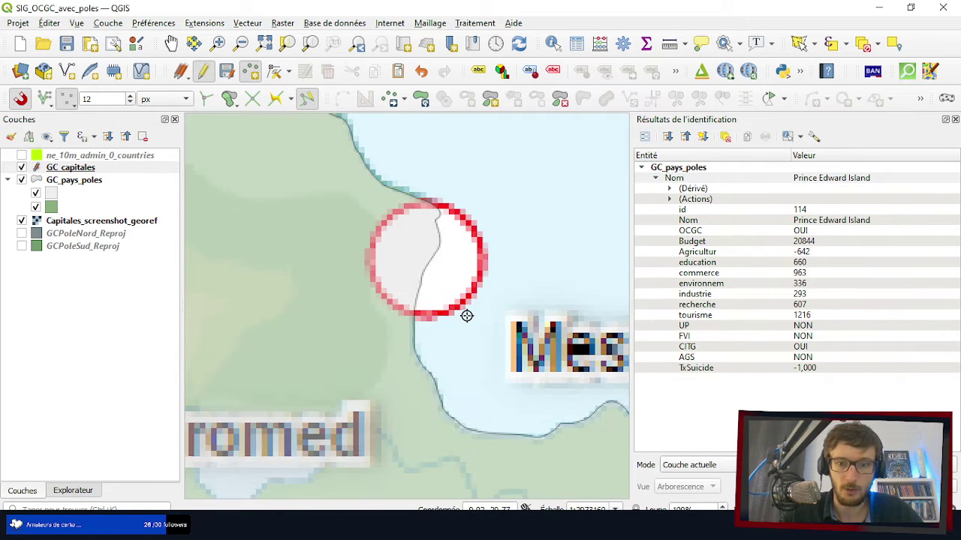
pyautogui.scroll(1, 426, 260)
pyautogui.click(426, 264)
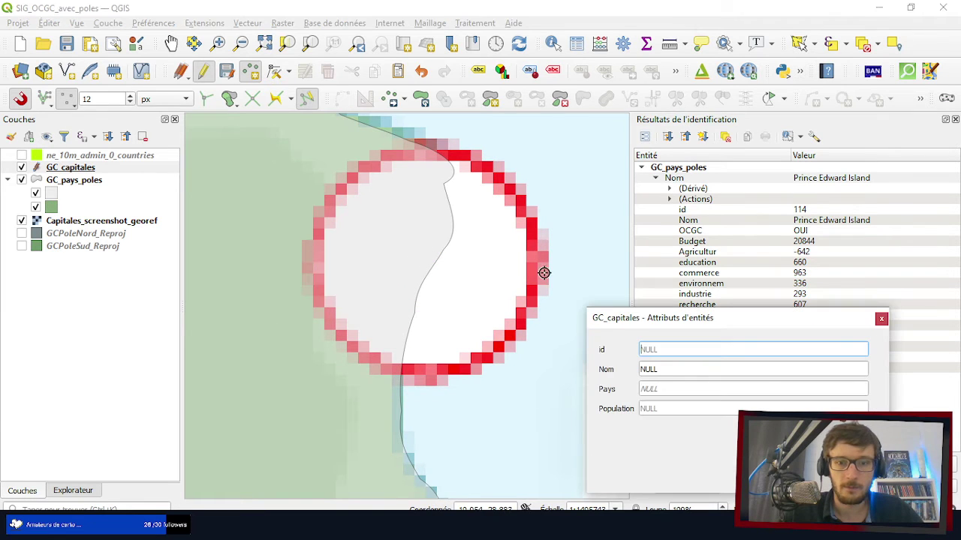
# - Fill in the new capital's attributes with name Mesra, country Euromed and population 6559800, and save the entity
pyautogui.click(669, 368)
pyautogui.write('Me')
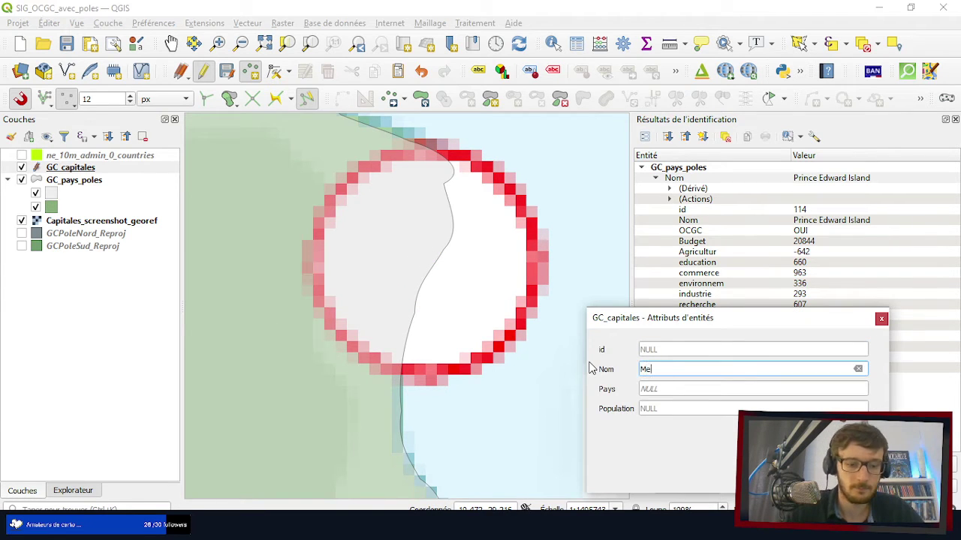
pyautogui.write('sra')
pyautogui.press('Tab')
pyautogui.write('Eu')
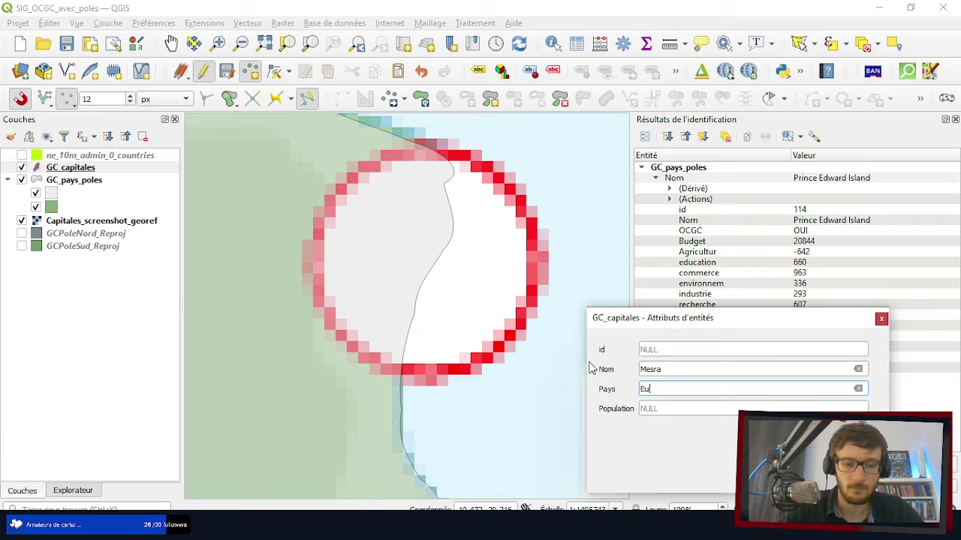
pyautogui.write('romed')
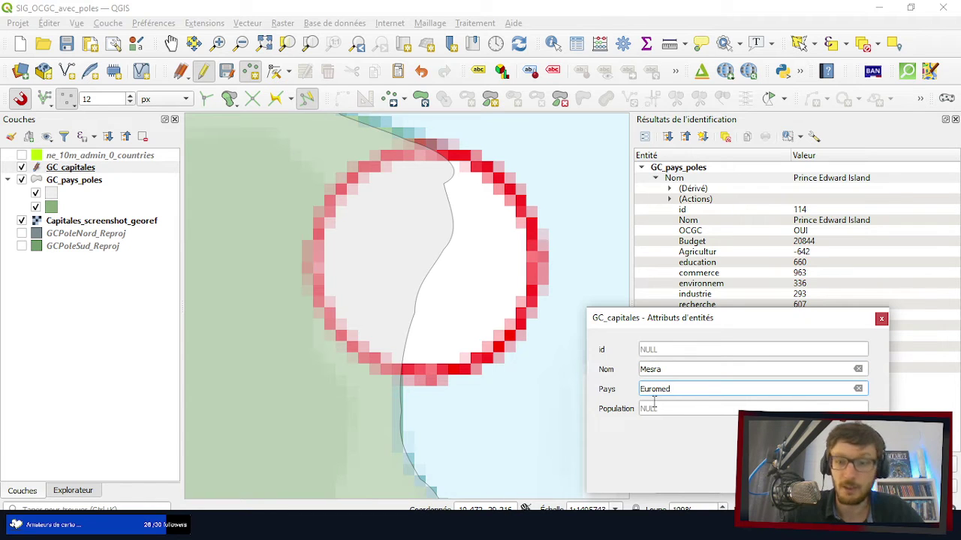
pyautogui.press('Tab')
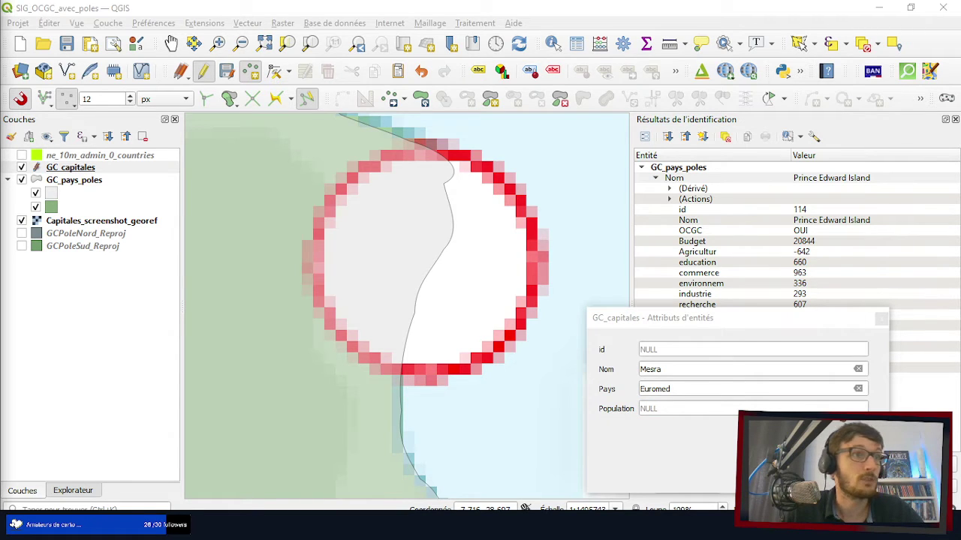
pyautogui.click(657, 409)
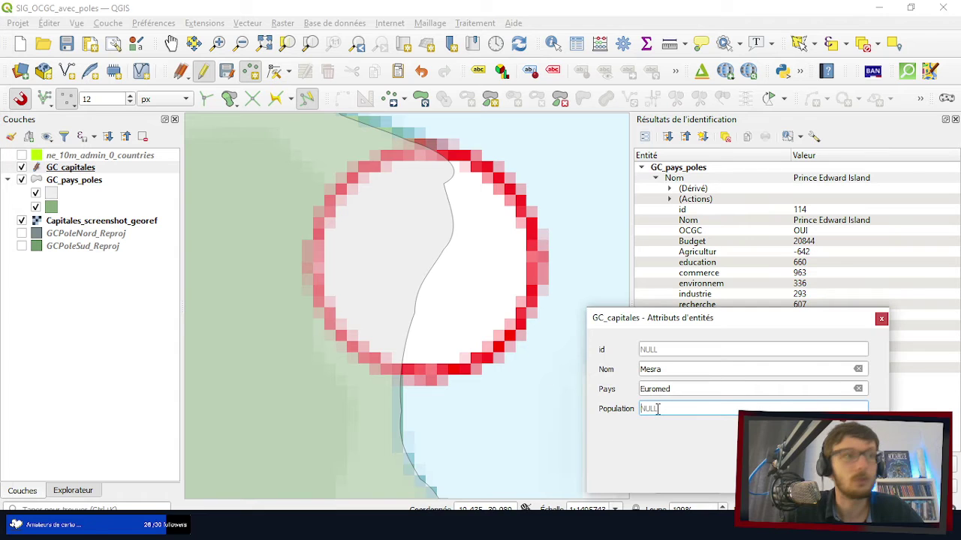
pyautogui.write('6559800')
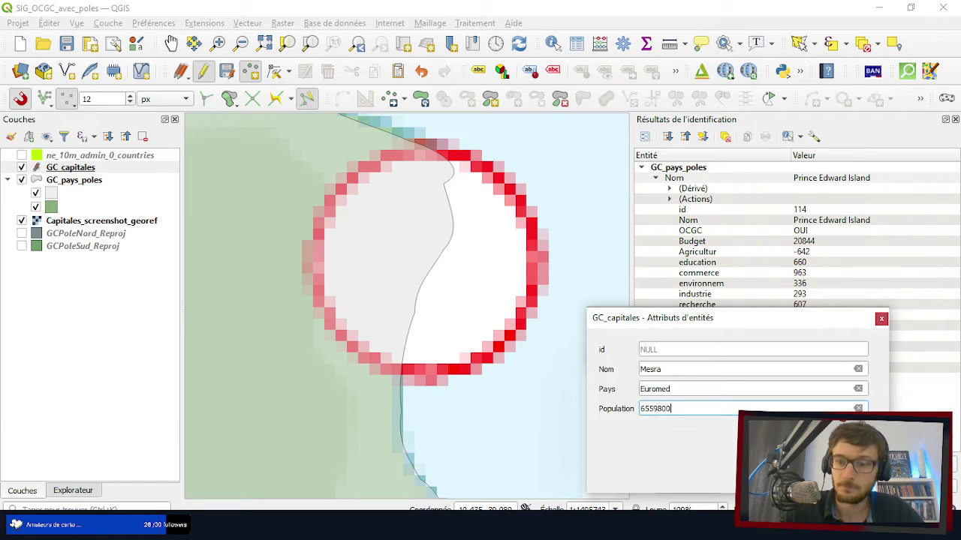
pyautogui.press('Return')
pyautogui.scroll(-5, 584, 306)
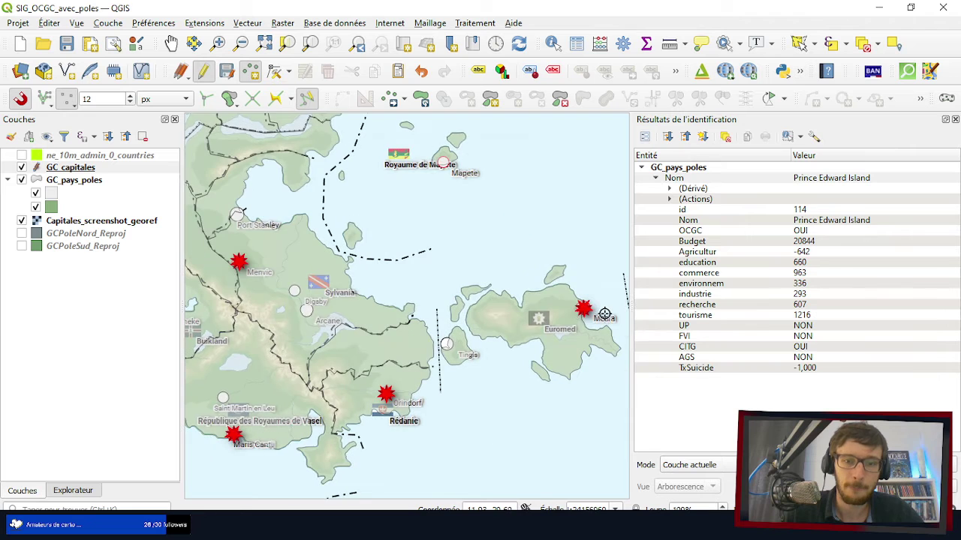
pyautogui.scroll(-2, 473, 385)
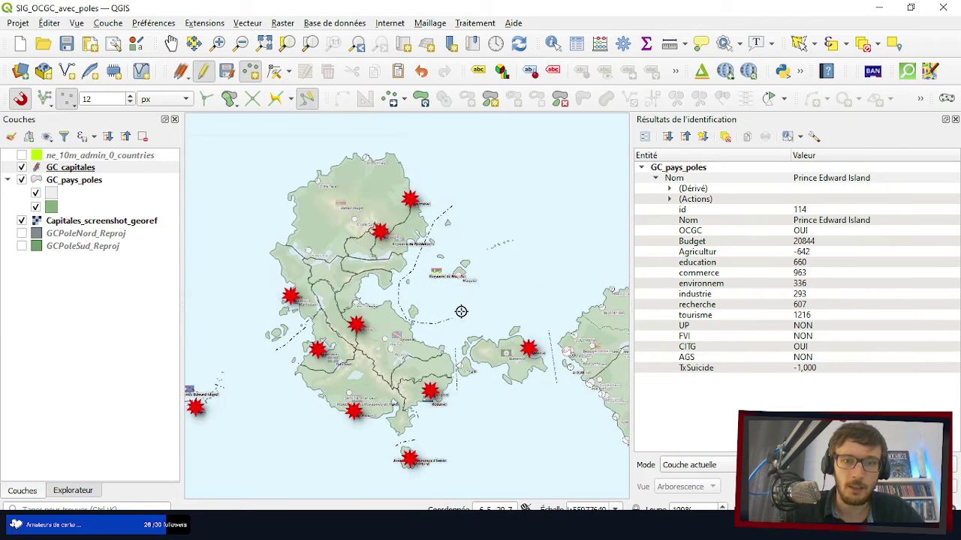
# - Place a GC_capitales point at the centre of Mapete's red circle and save it with name Mapete, country Mapete and population 1200365
pyautogui.scroll(6, 461, 301)
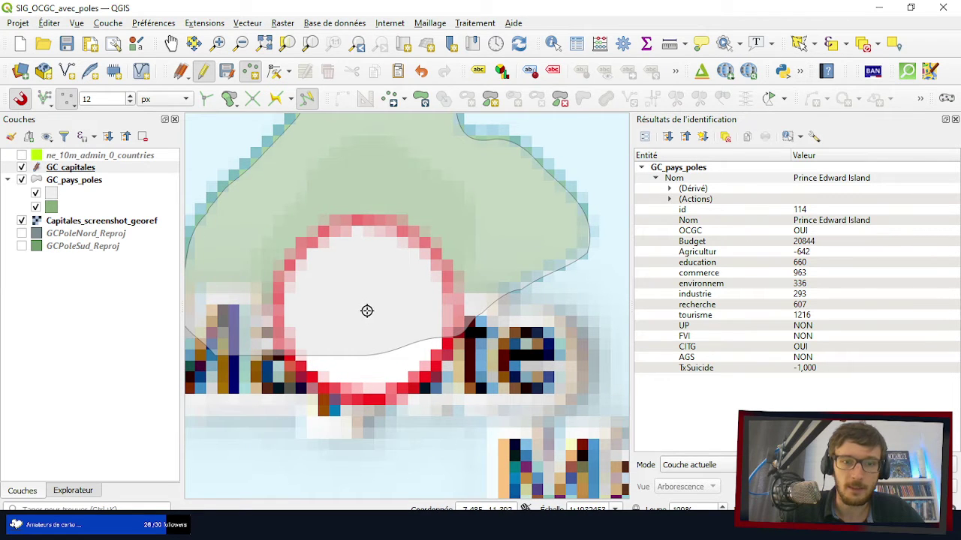
pyautogui.click(367, 311)
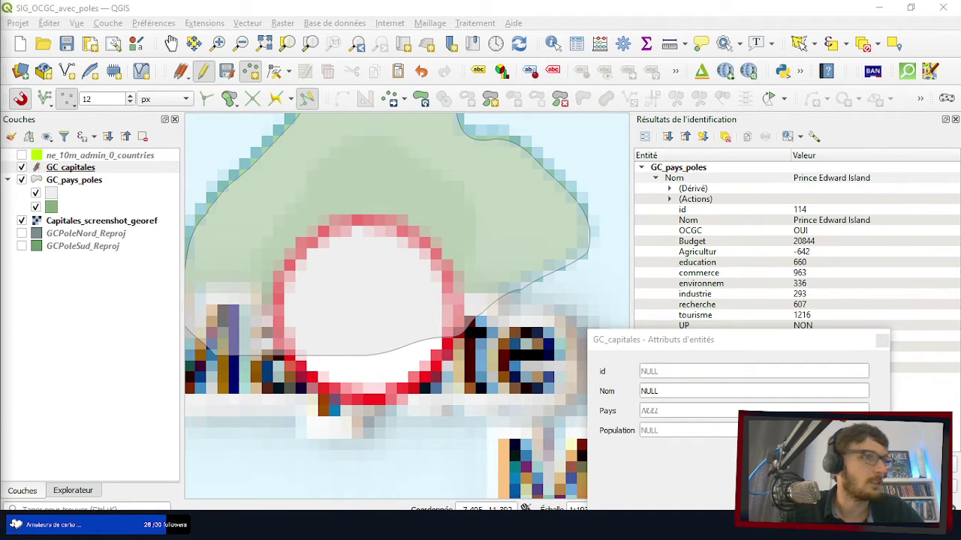
pyautogui.click(683, 392)
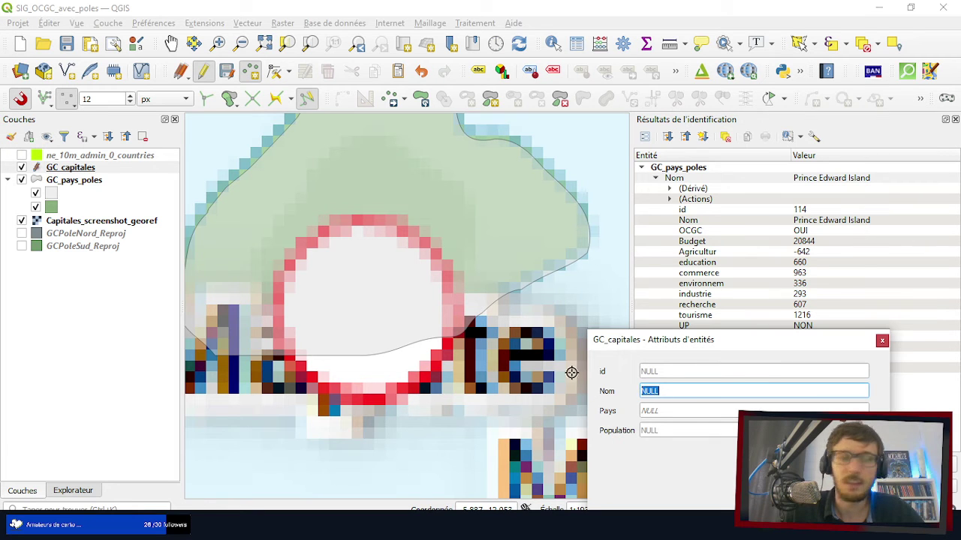
pyautogui.write('Mapete')
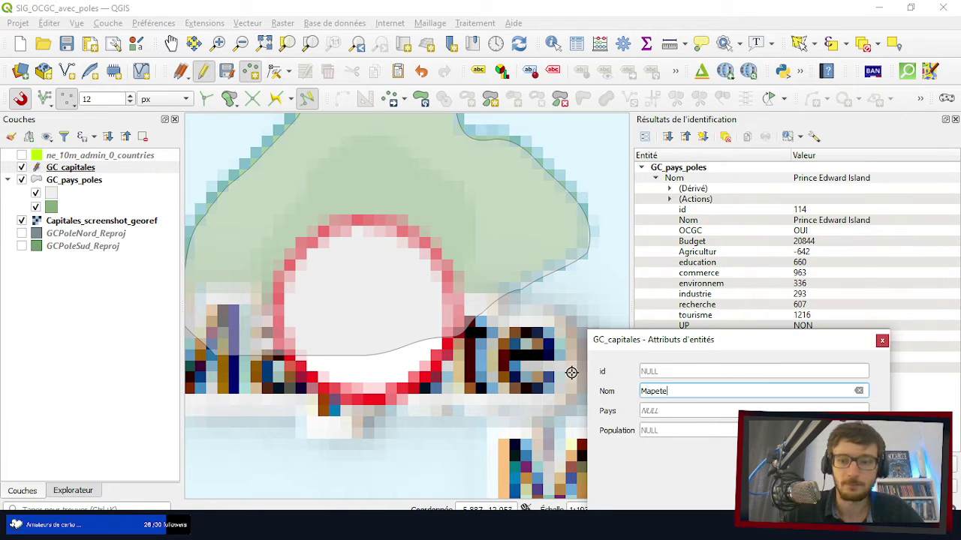
pyautogui.press('Tab')
pyautogui.write('Map')
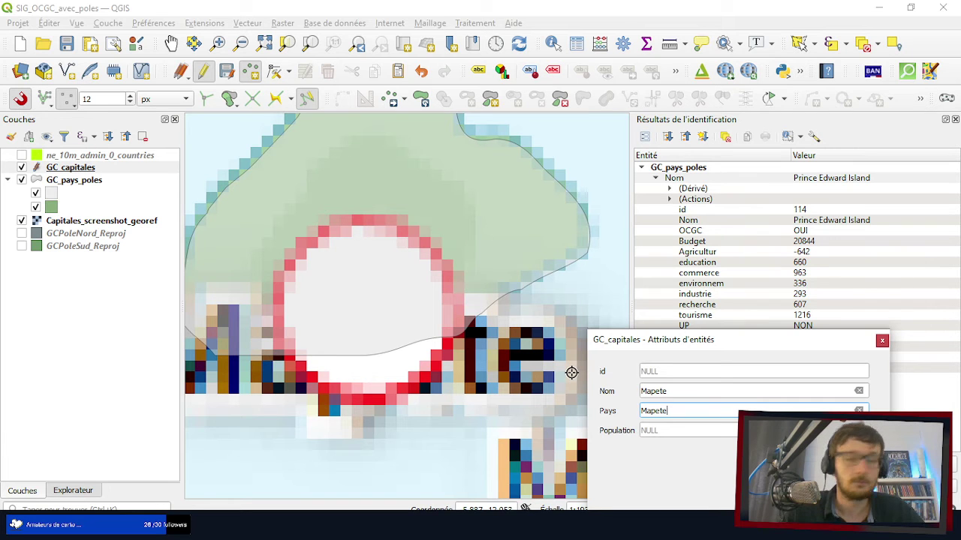
pyautogui.click(687, 432)
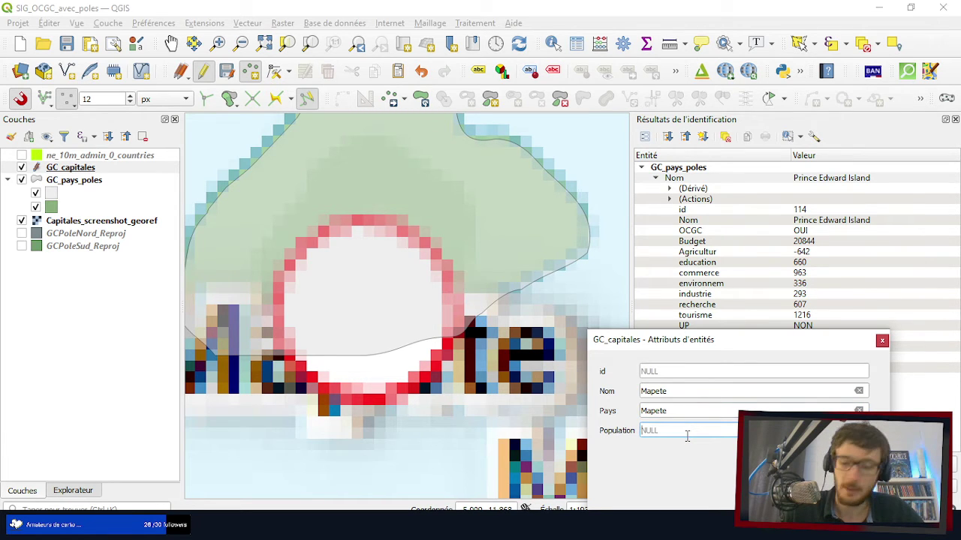
pyautogui.write('1200365')
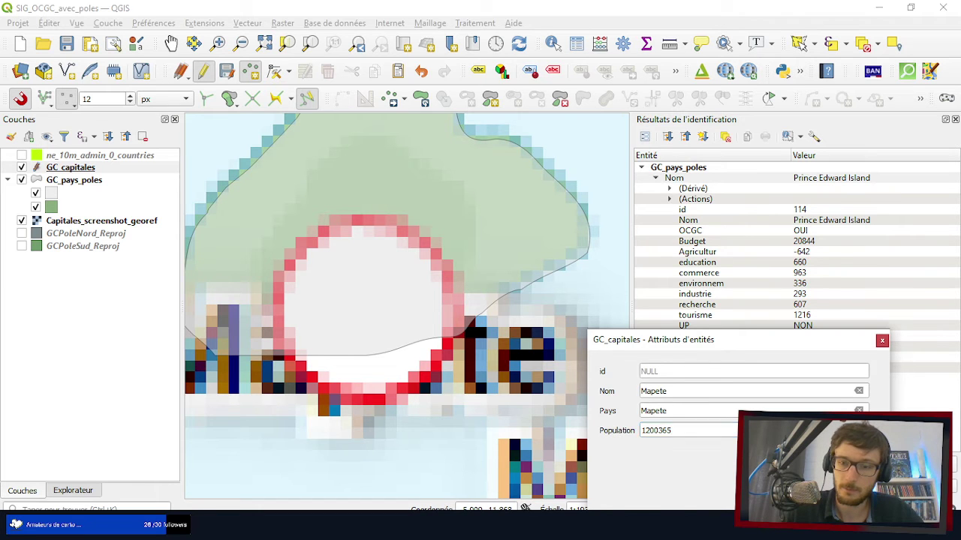
pyautogui.press('Return')
# - Examine the continent east of Euromed on the map, focusing on the Principauté du Queensland's cities, borders and capital
pyautogui.scroll(-5, 413, 307)
pyautogui.scroll(-2, 398, 196)
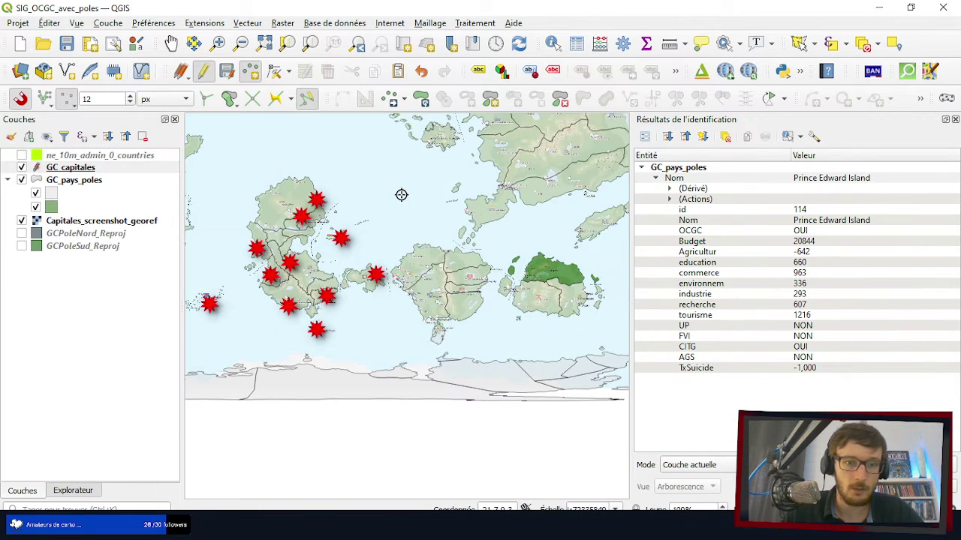
pyautogui.scroll(4, 292, 249)
pyautogui.scroll(-2, 413, 210)
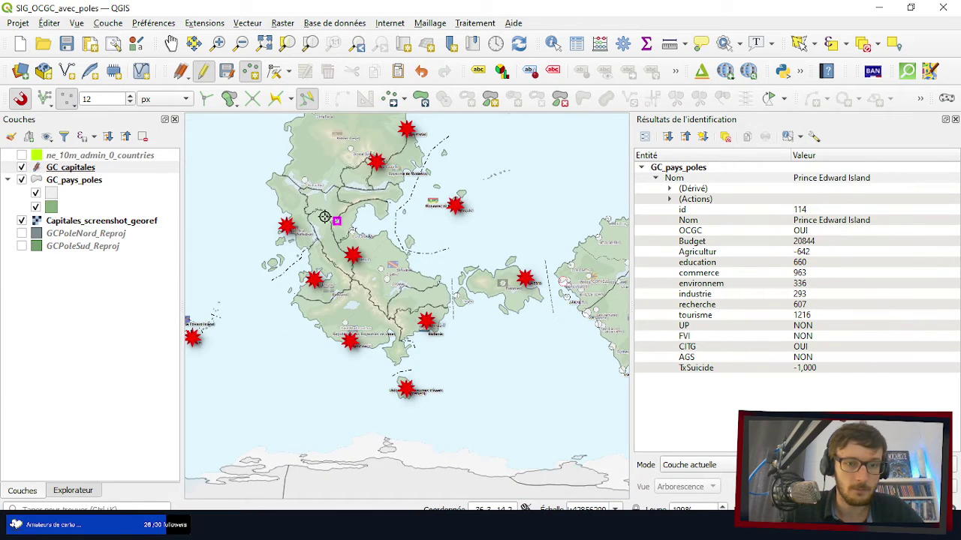
pyautogui.scroll(-2, 330, 217)
pyautogui.scroll(3, 513, 246)
pyautogui.scroll(-1, 516, 266)
pyautogui.scroll(-2, 518, 280)
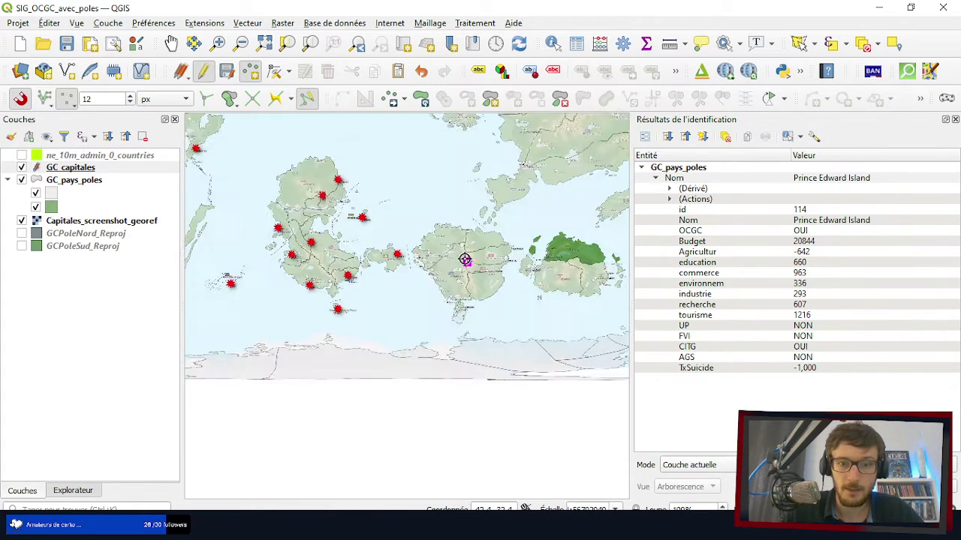
pyautogui.scroll(3, 508, 257)
pyautogui.scroll(3, 386, 450)
pyautogui.scroll(-2, 361, 303)
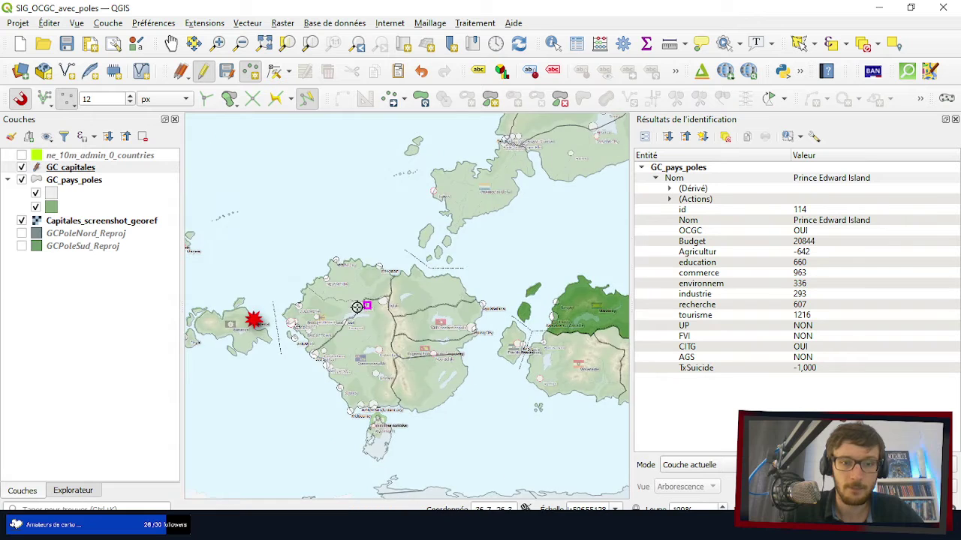
pyautogui.scroll(3, 395, 255)
pyautogui.scroll(-1, 461, 203)
pyautogui.scroll(1, 462, 201)
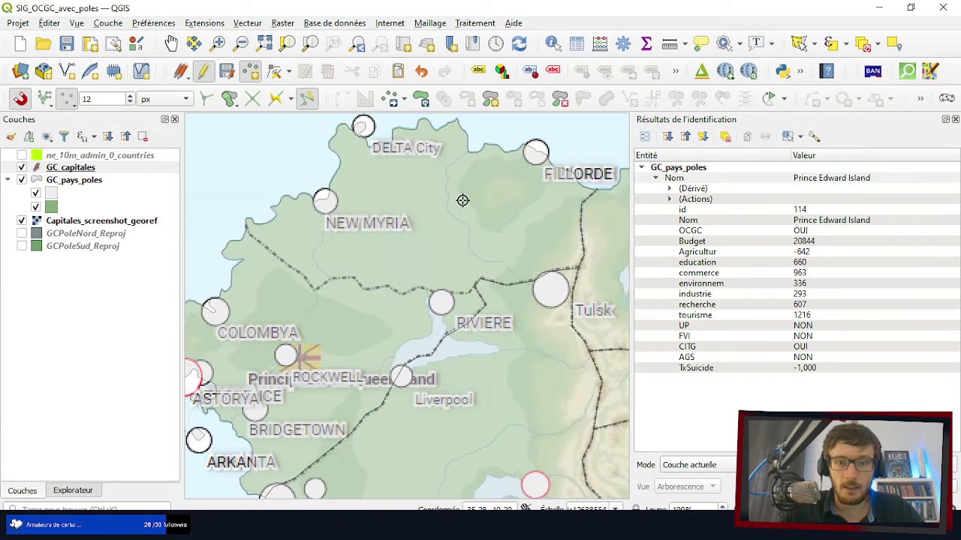
pyautogui.scroll(-1, 538, 167)
pyautogui.scroll(1, 518, 174)
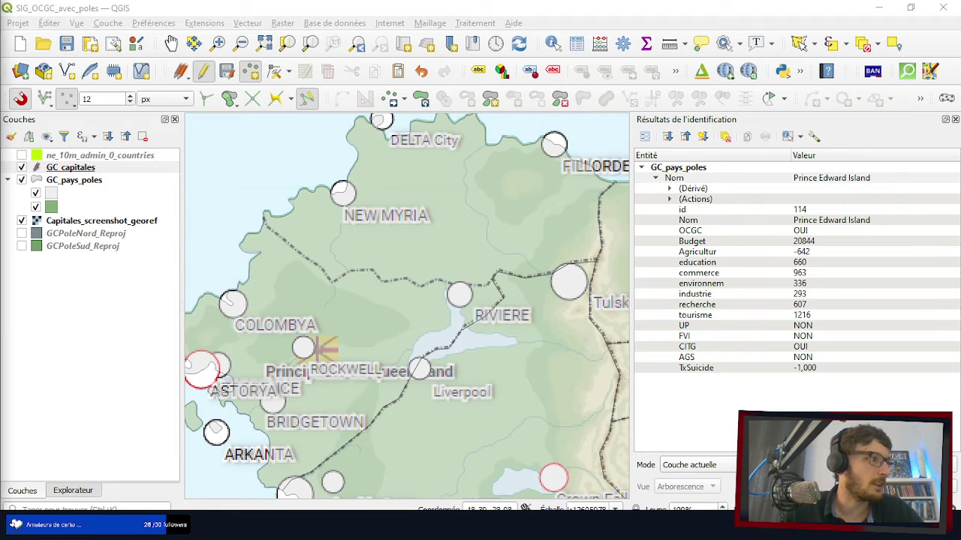
pyautogui.scroll(-2, 471, 269)
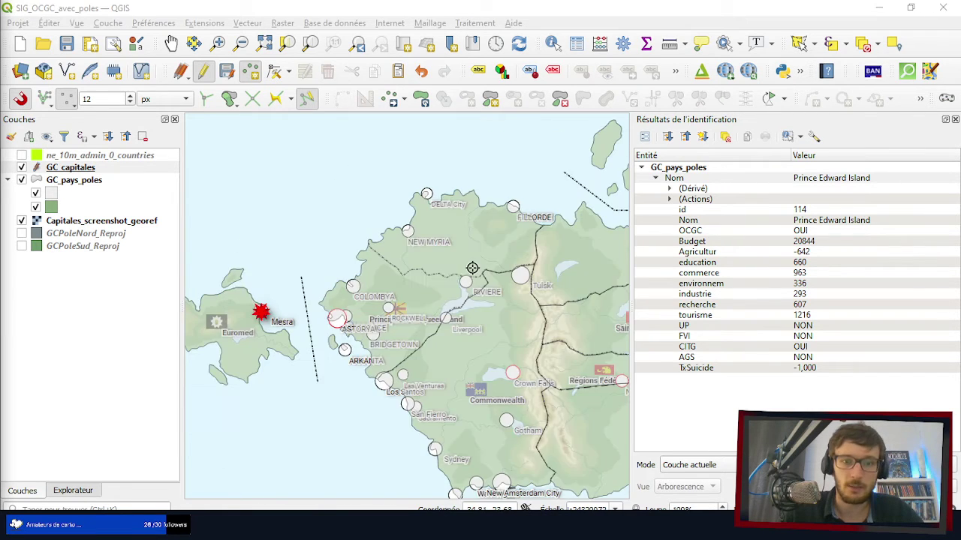
# - Place a new GC_capitales point at the centre of Astorya's red circle on Queensland's west coast
pyautogui.scroll(4, 343, 340)
pyautogui.scroll(2, 320, 231)
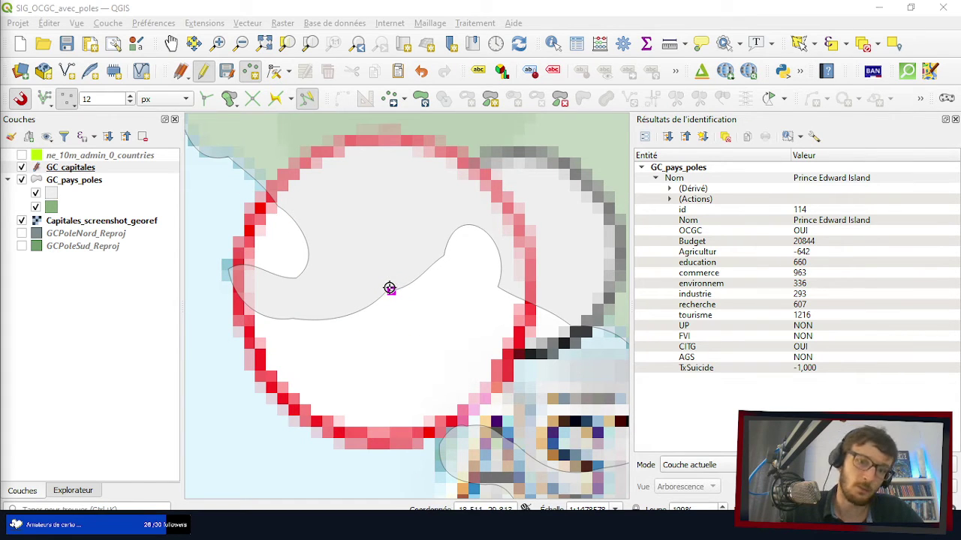
pyautogui.click(389, 288)
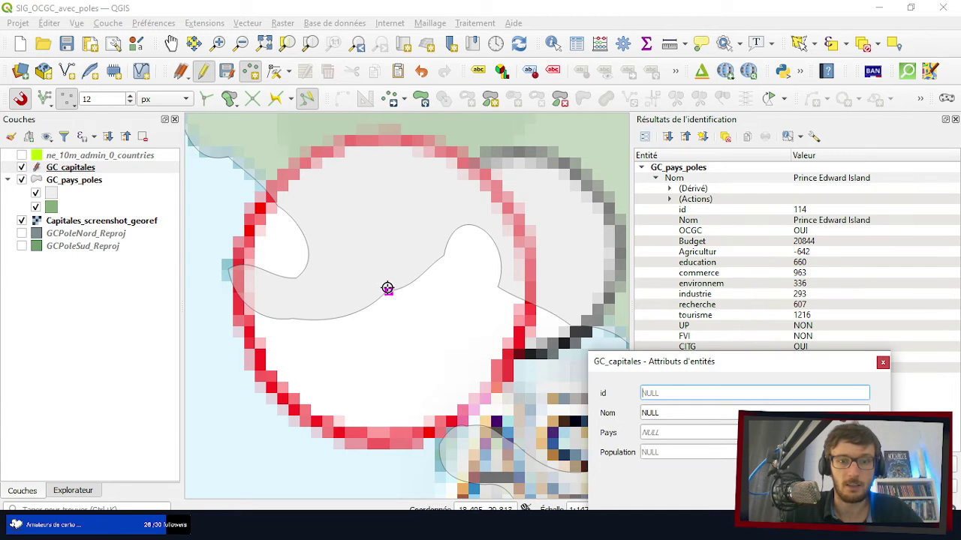
# - Fill in the new capital's attributes with name Astorya, country Queensland and population 10168450, and save the entity
pyautogui.click(661, 410)
pyautogui.moveTo(660, 410); pyautogui.dragTo(607, 413)
pyautogui.write('Astorya')
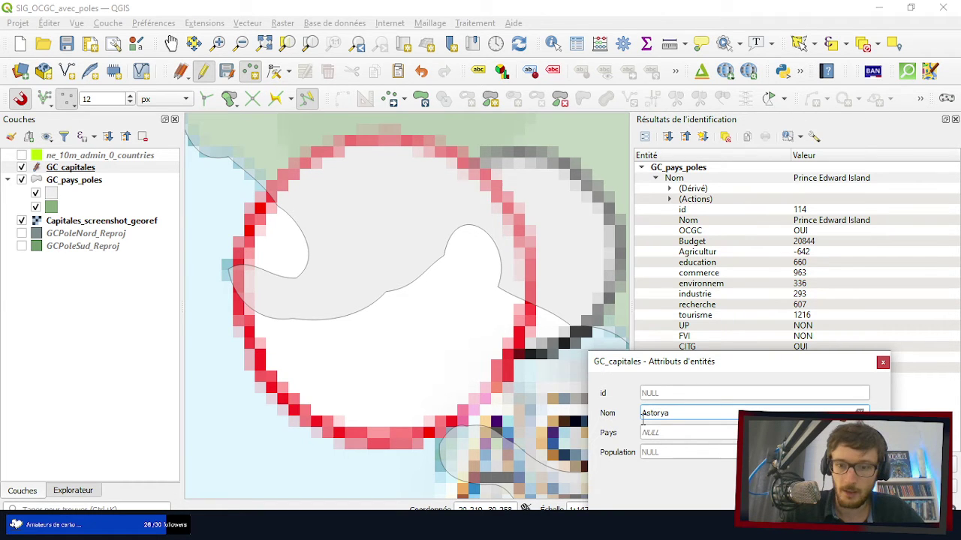
pyautogui.moveTo(666, 434); pyautogui.dragTo(601, 433)
pyautogui.write('Que')
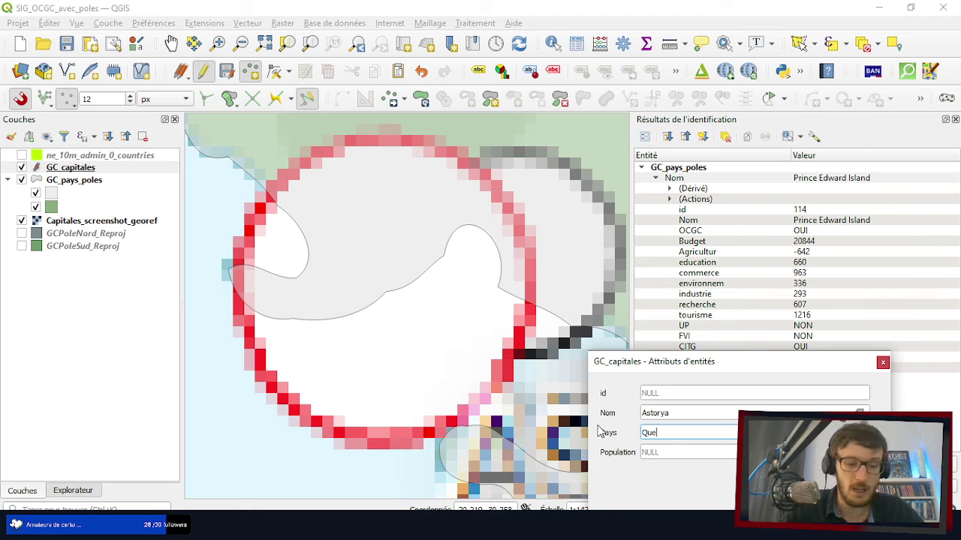
pyautogui.write('ensland')
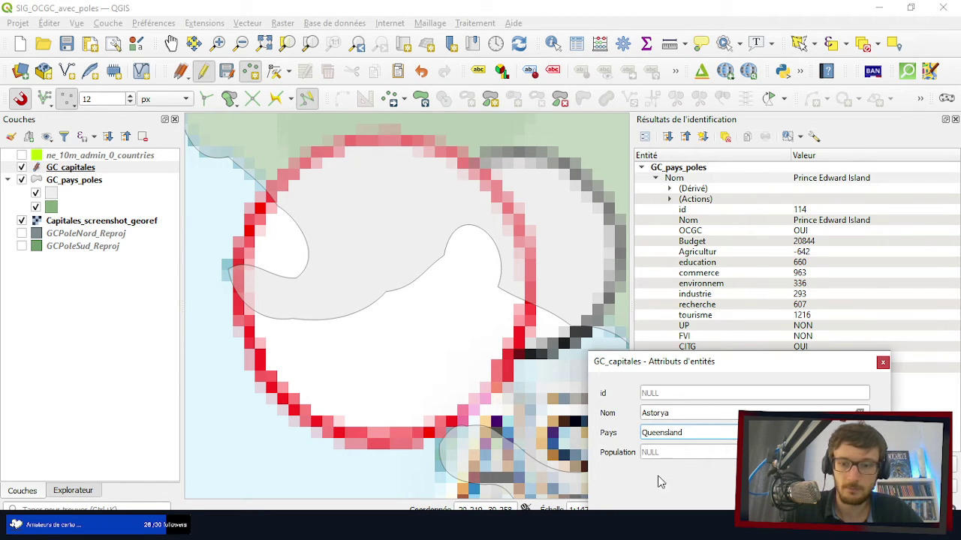
pyautogui.click(661, 454)
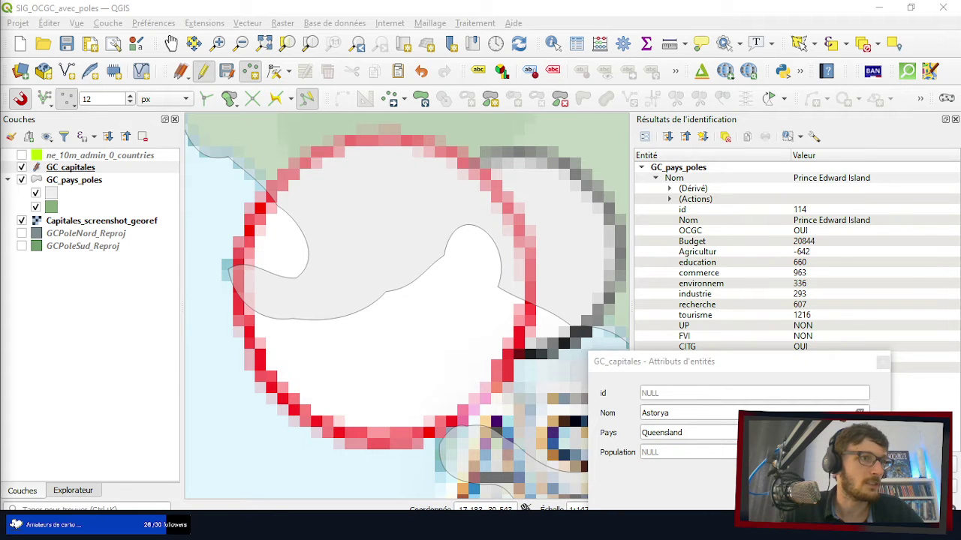
pyautogui.click(691, 453)
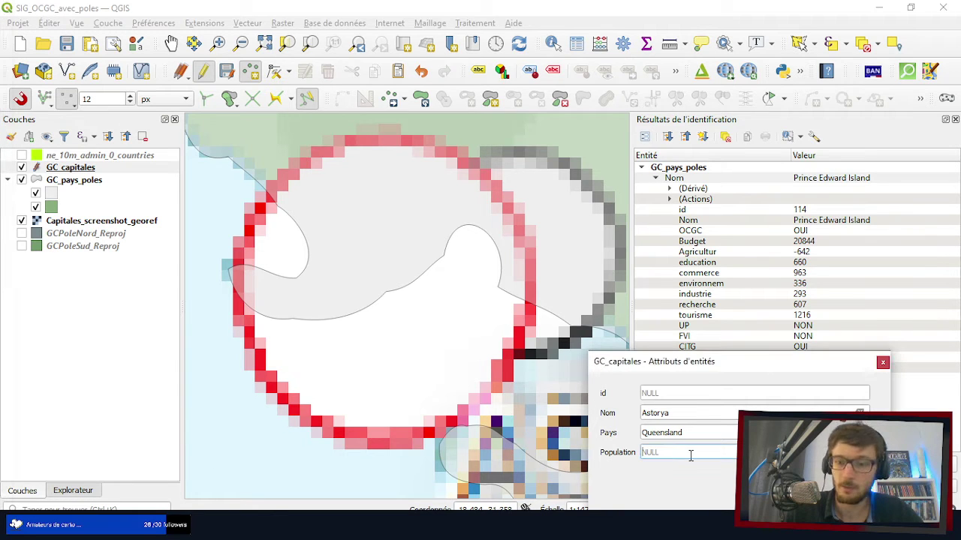
pyautogui.write('10168450')
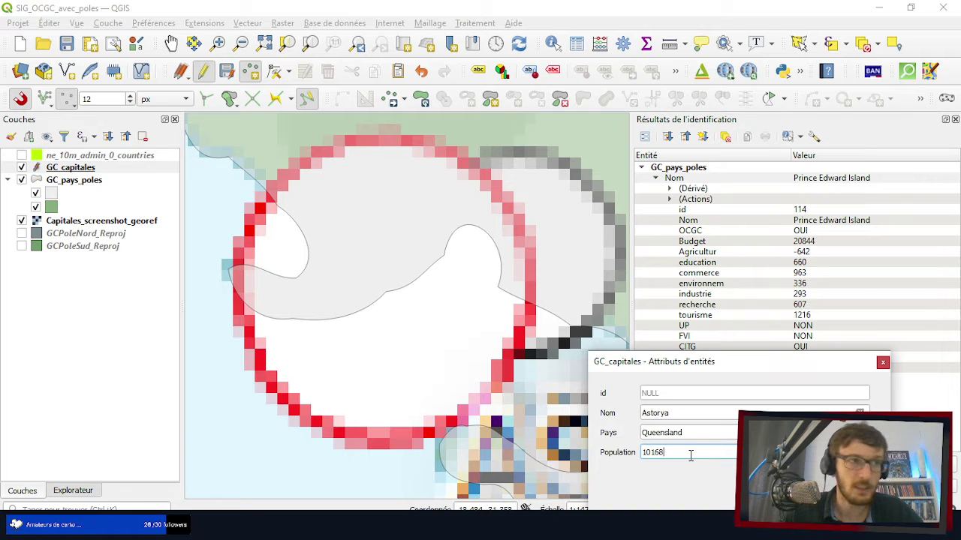
pyautogui.moveTo(755, 364); pyautogui.dragTo(705, 202)
pyautogui.click(741, 359)
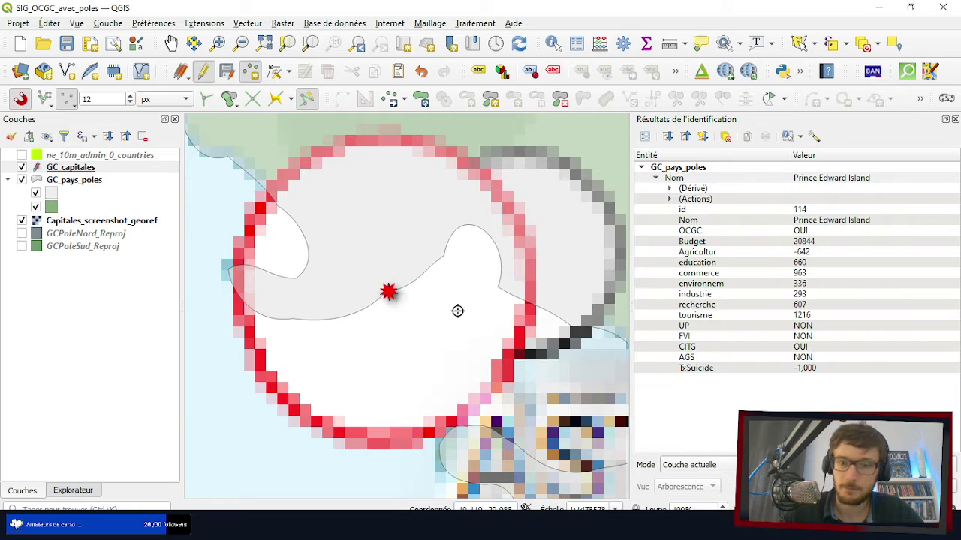
# - Switch to the Monde GC web map and view the city details of Torrence and Bridgetown in the Principauté du Queensland
pyautogui.scroll(-5, 456, 311)
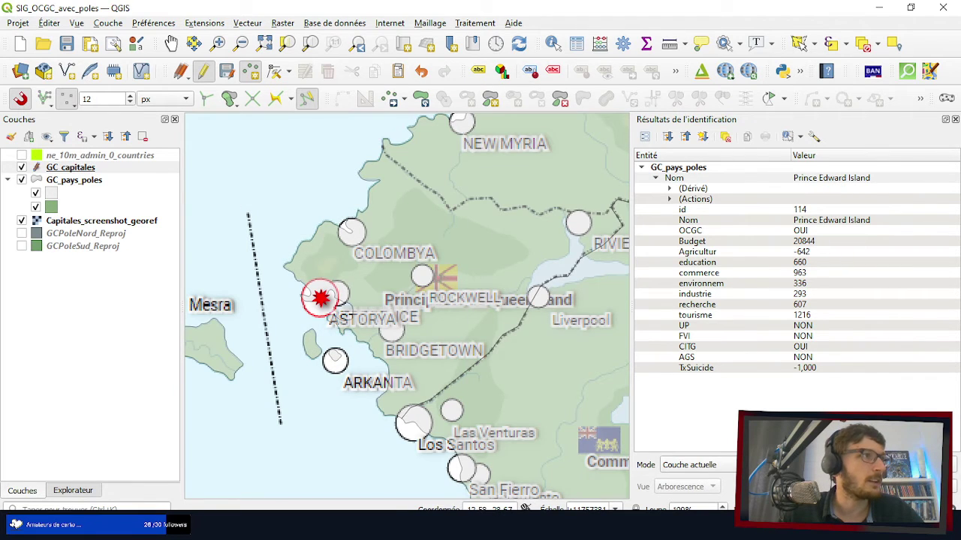
pyautogui.moveTo(458, 481); pyautogui.dragTo(504, 2)
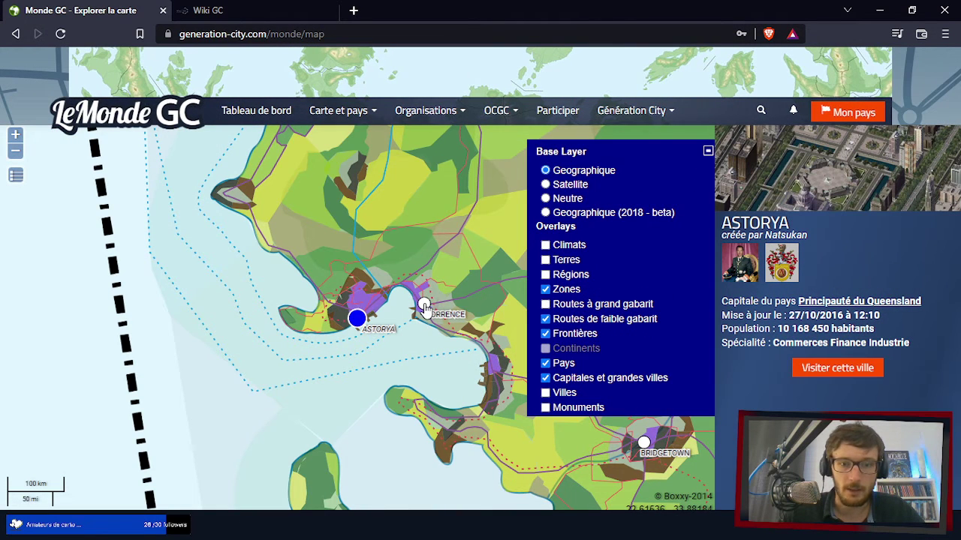
pyautogui.click(424, 306)
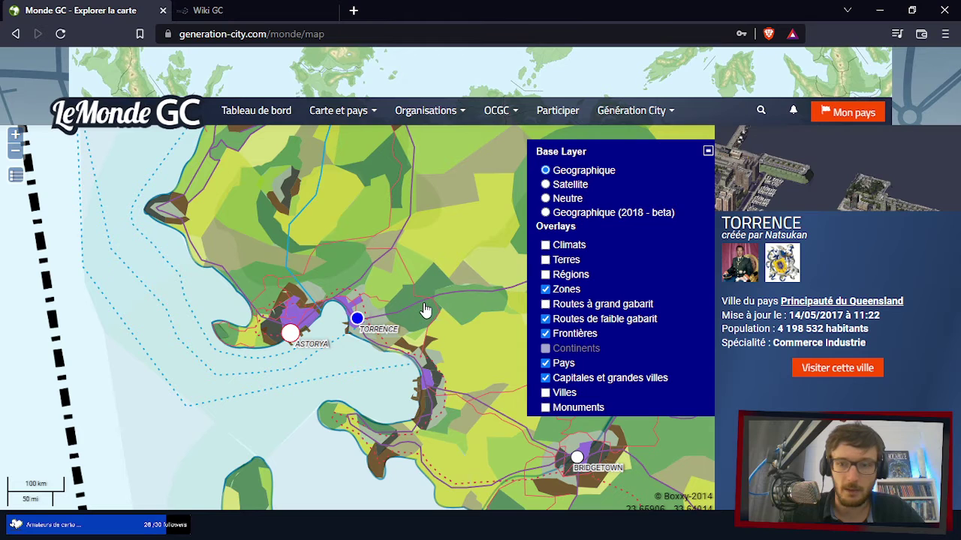
pyautogui.moveTo(453, 337); pyautogui.dragTo(245, 275)
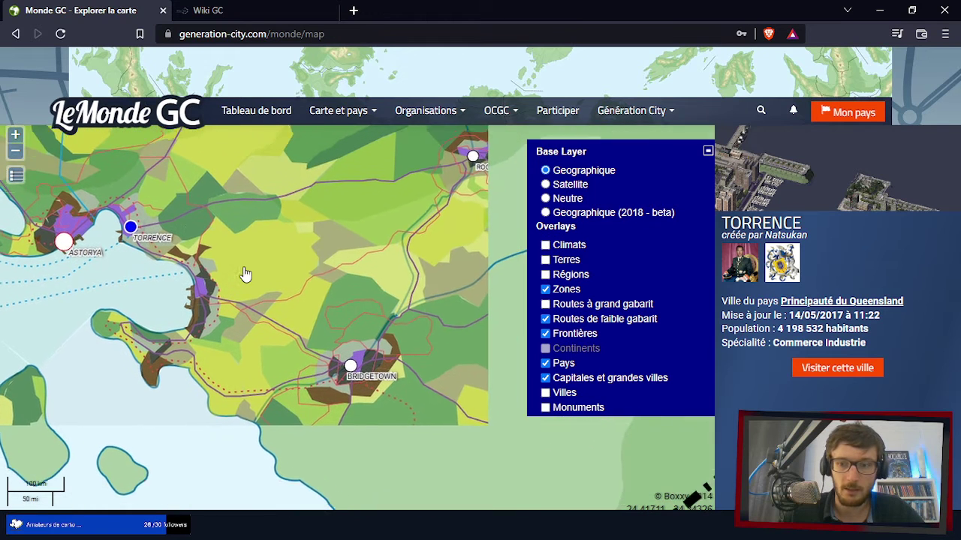
pyautogui.click(348, 363)
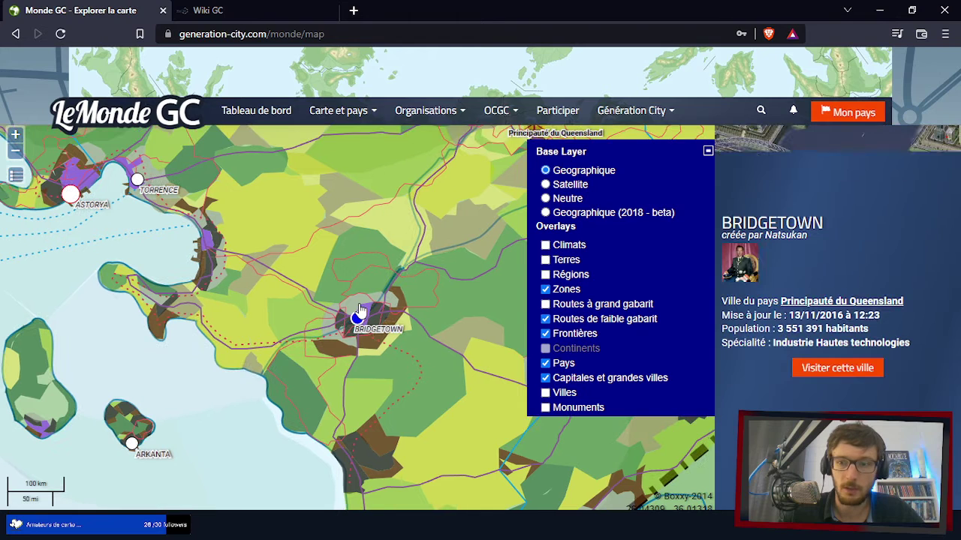
# - View the city details of Colombya, New Myria, DELTA City and Fillorde along Queensland's northern coast
pyautogui.moveTo(359, 319); pyautogui.dragTo(278, 428)
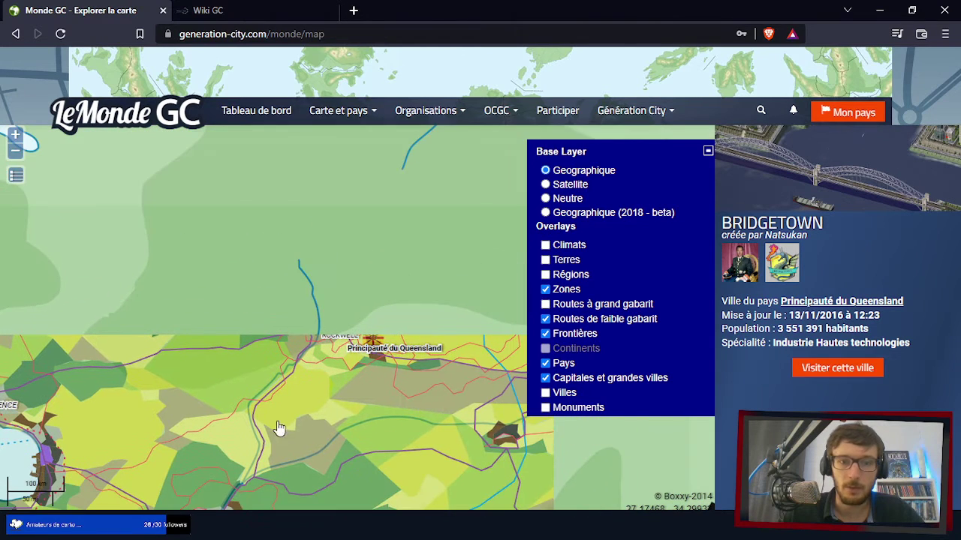
pyautogui.scroll(-1, 396, 339)
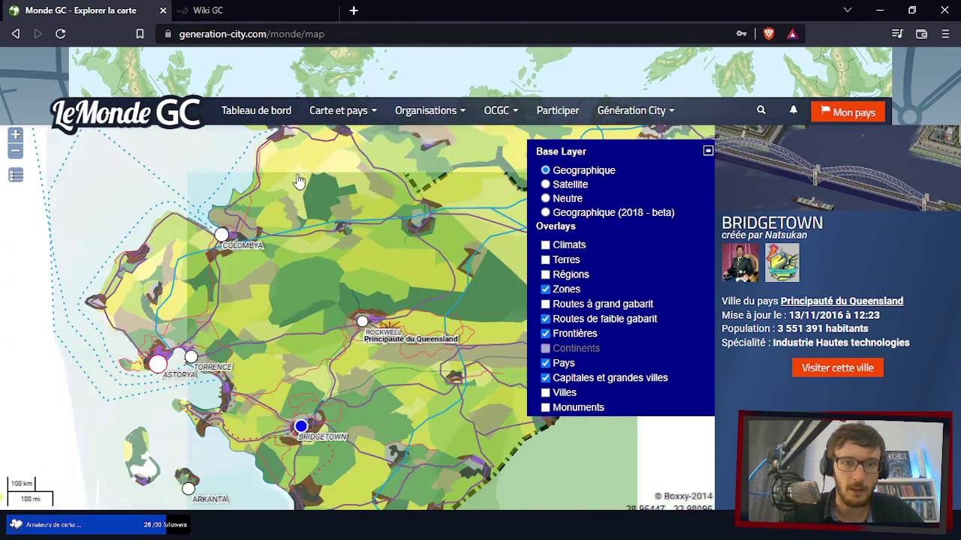
pyautogui.click(222, 237)
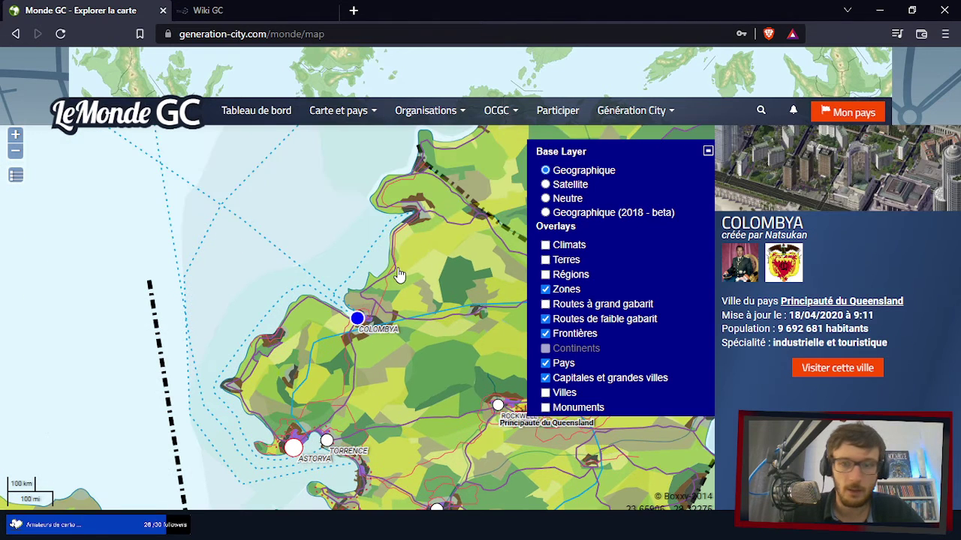
pyautogui.scroll(1, 228, 409)
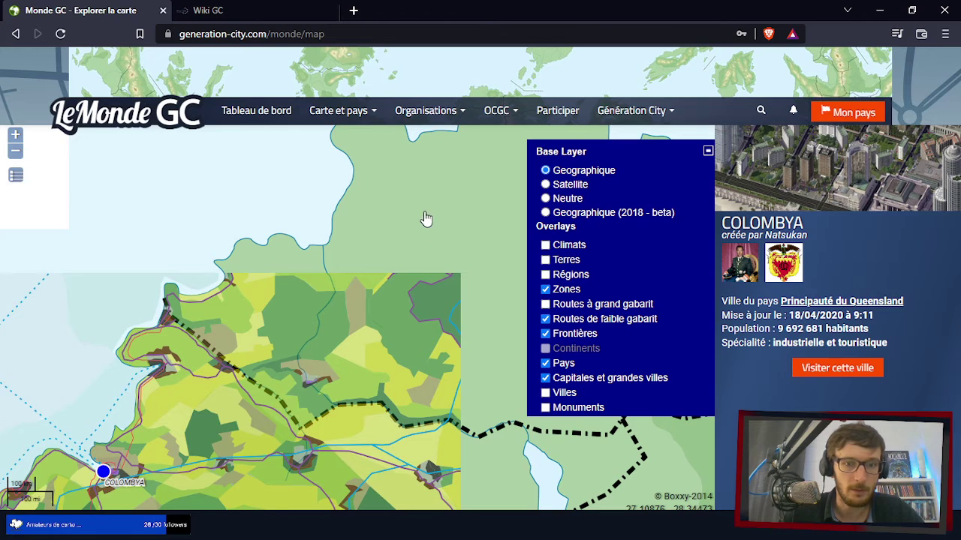
pyautogui.click(325, 249)
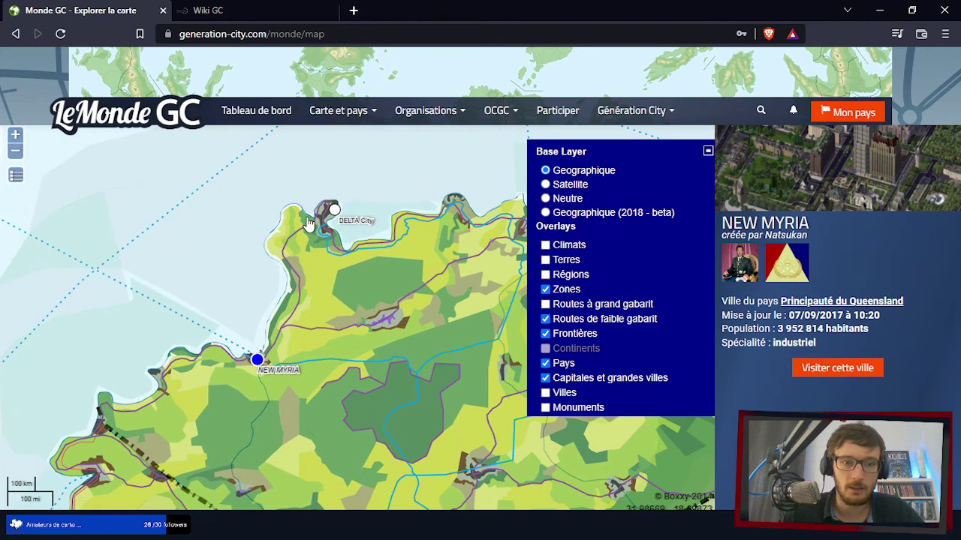
pyautogui.click(337, 213)
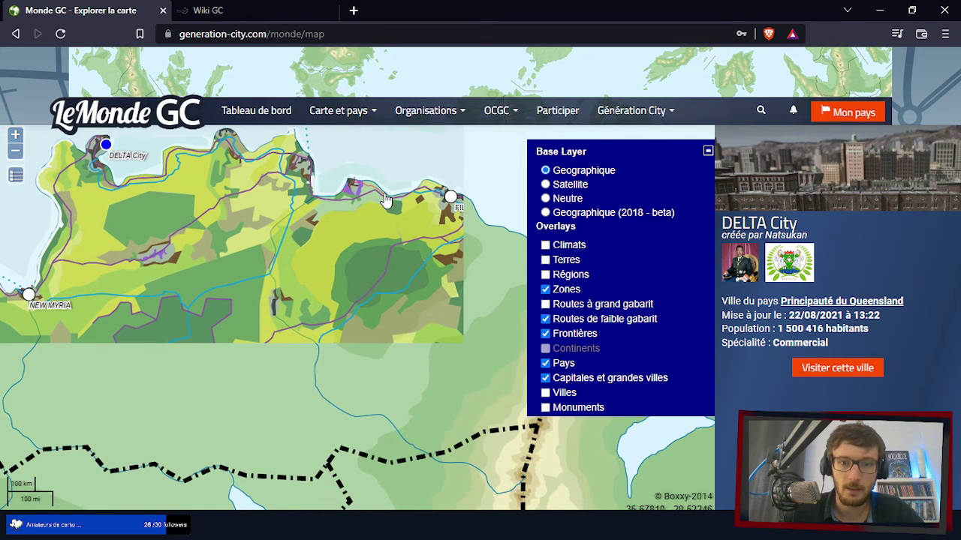
pyautogui.click(452, 202)
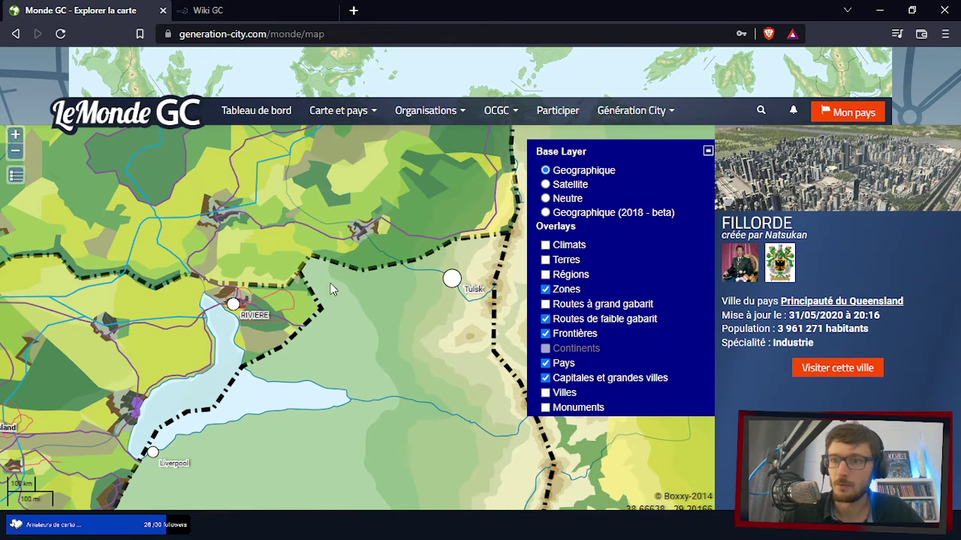
# - View the city details of Riviere and Arkanta in the Principauté du Queensland
pyautogui.click(235, 306)
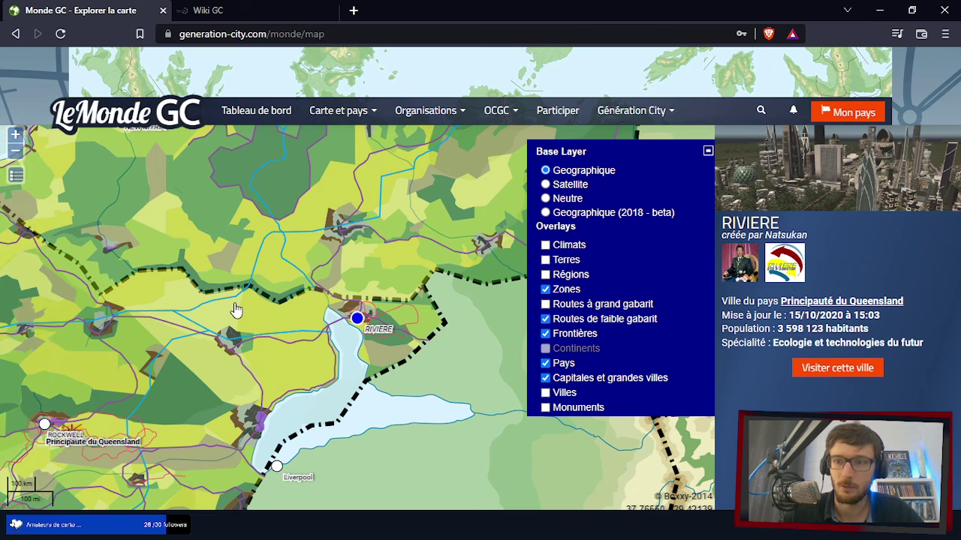
pyautogui.moveTo(213, 402); pyautogui.dragTo(328, 242)
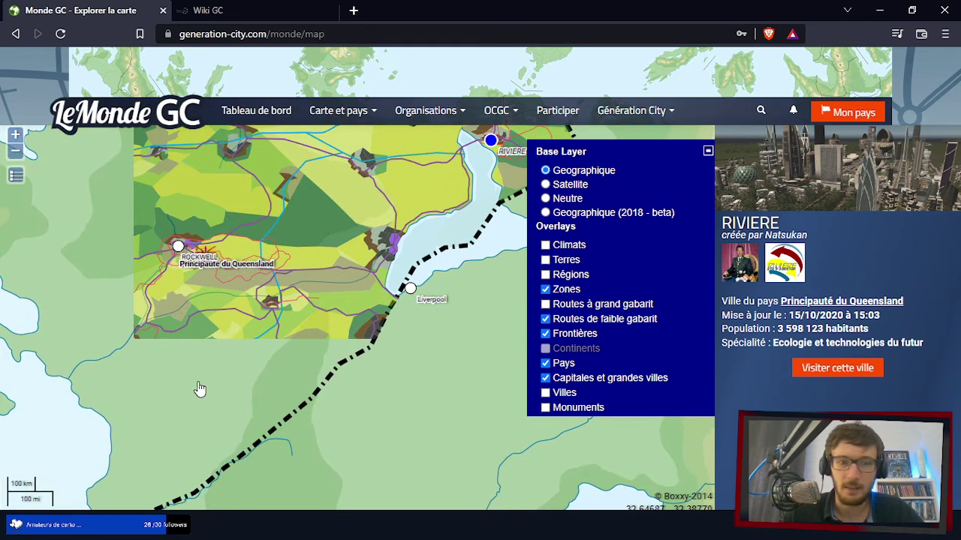
pyautogui.moveTo(198, 391); pyautogui.dragTo(339, 228)
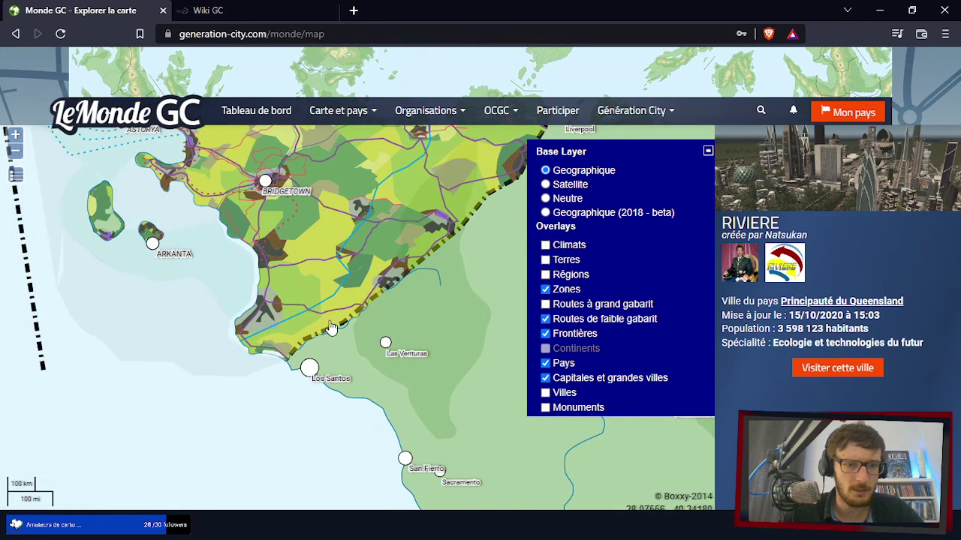
pyautogui.click(153, 245)
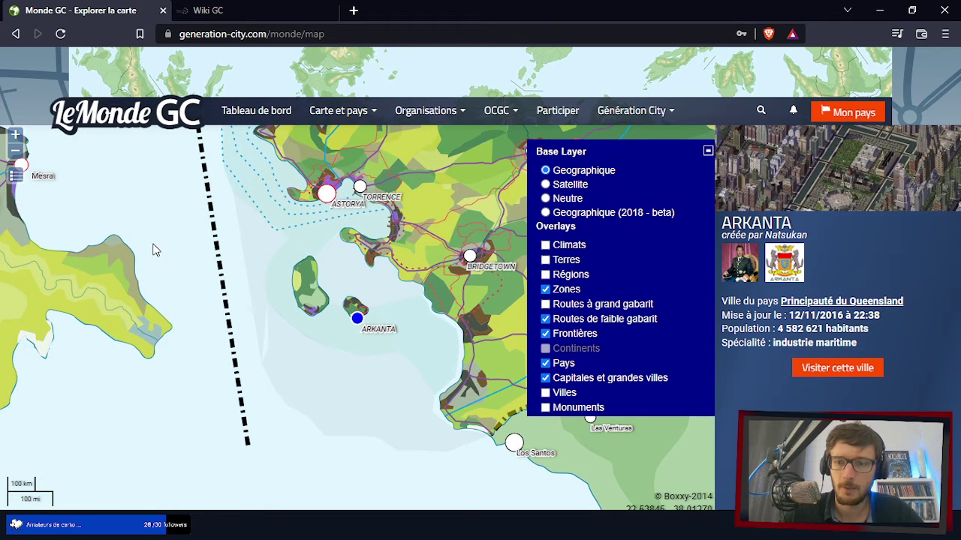
# - View the city details of Los Santos, Gotham, Sydney and San Fierro in the Commonwealth
pyautogui.moveTo(335, 380); pyautogui.dragTo(68, 223)
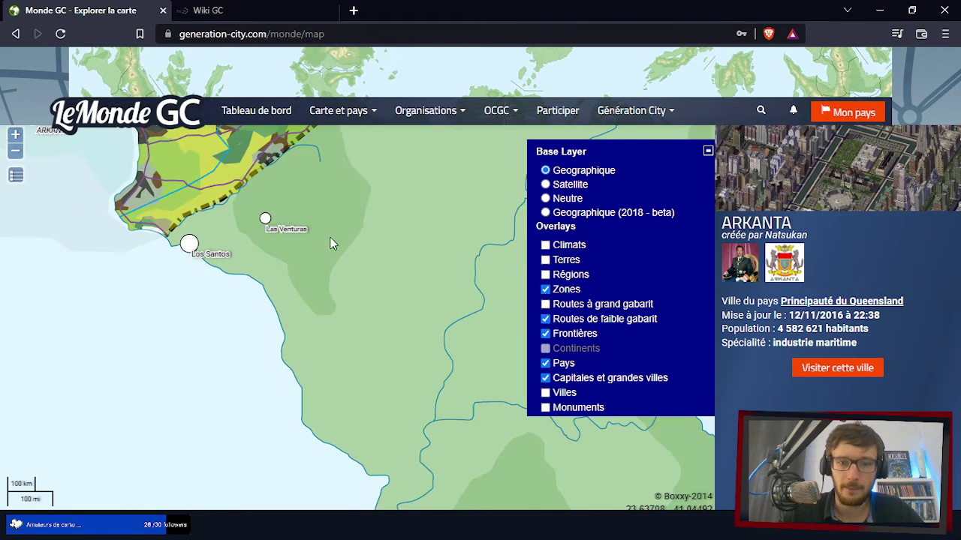
pyautogui.click(196, 250)
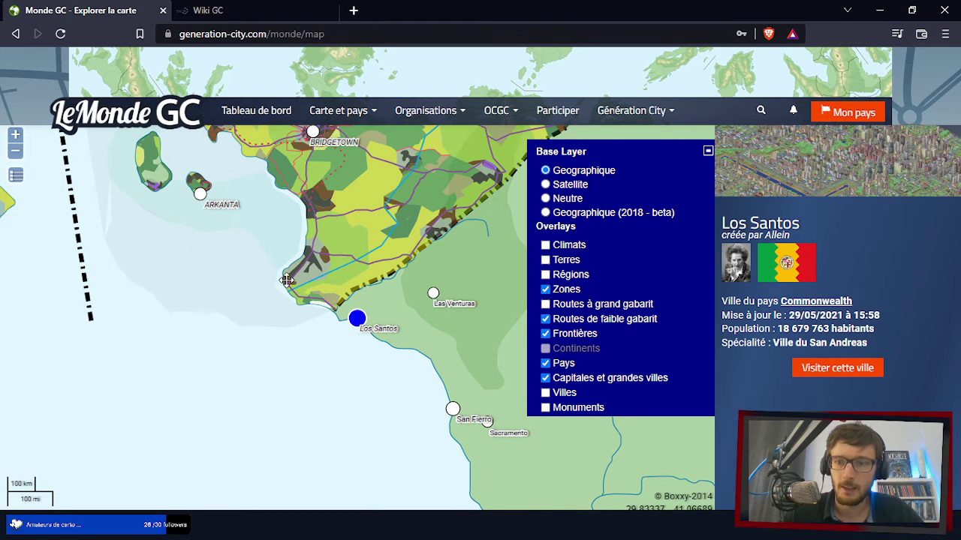
pyautogui.moveTo(433, 294); pyautogui.dragTo(179, 282)
pyautogui.scroll(-1, 298, 288)
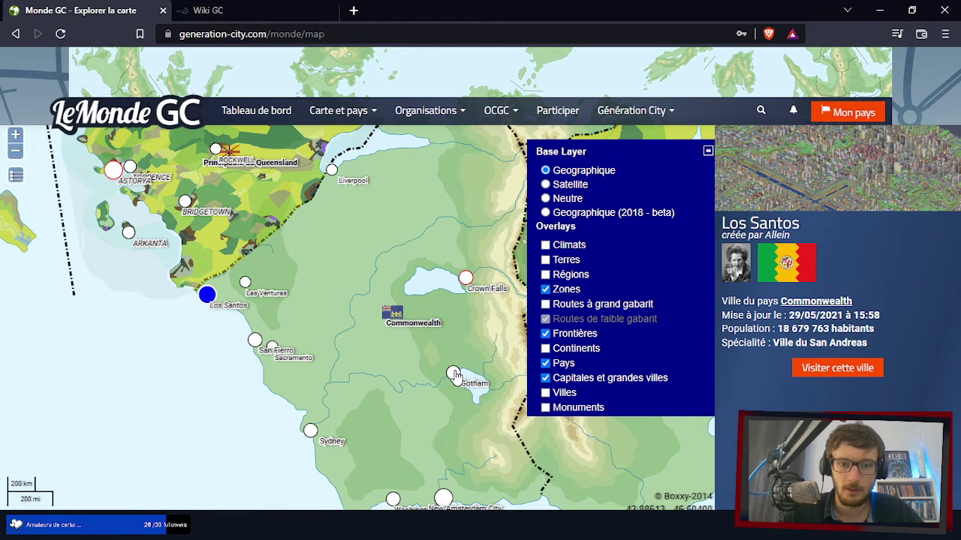
pyautogui.click(453, 373)
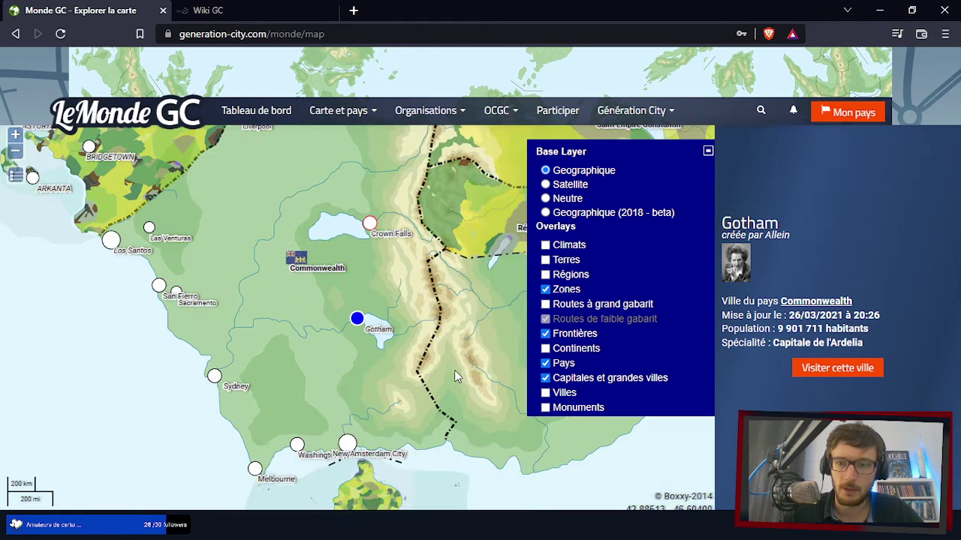
pyautogui.click(215, 377)
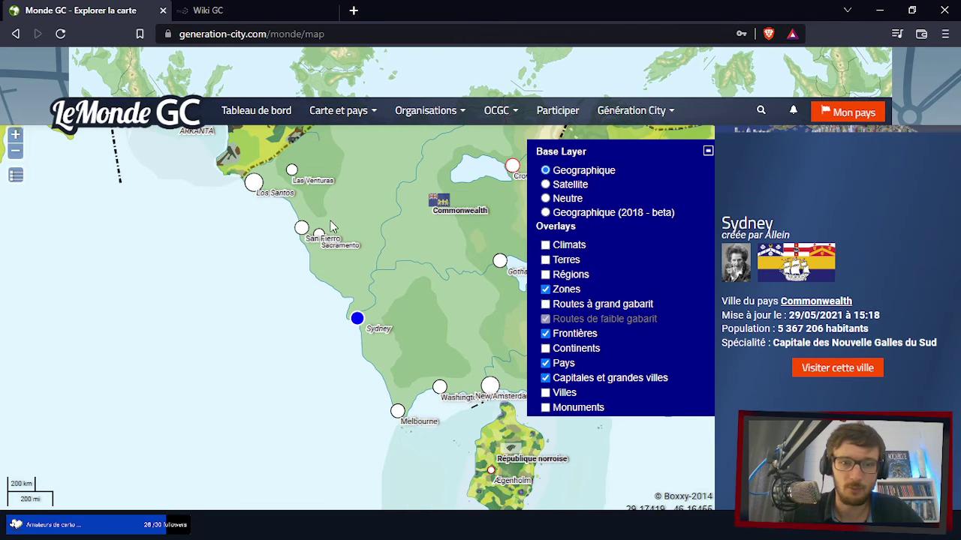
pyautogui.click(302, 229)
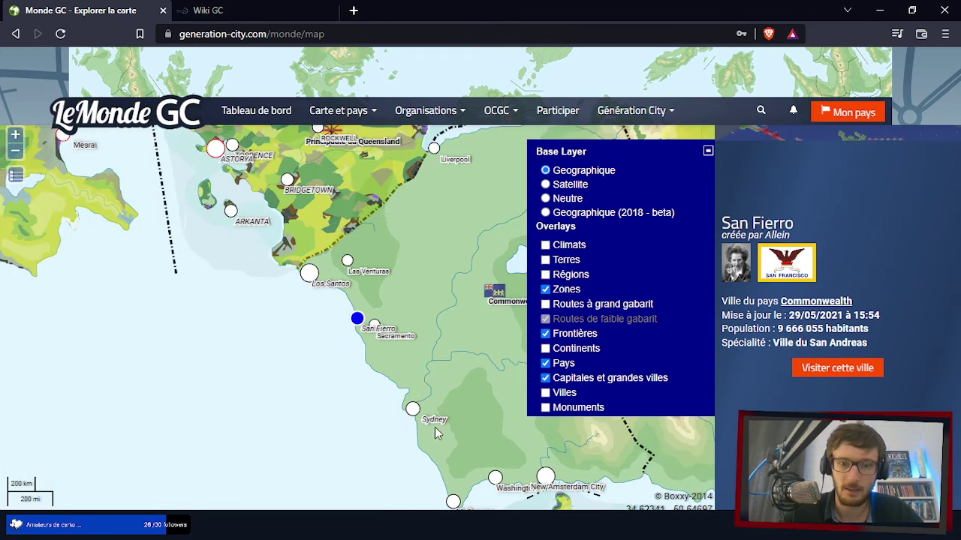
# - View the city details of Washington, New Amsterdam City and Melbourne on the Commonwealth's southern coast
pyautogui.moveTo(447, 436); pyautogui.dragTo(247, 334)
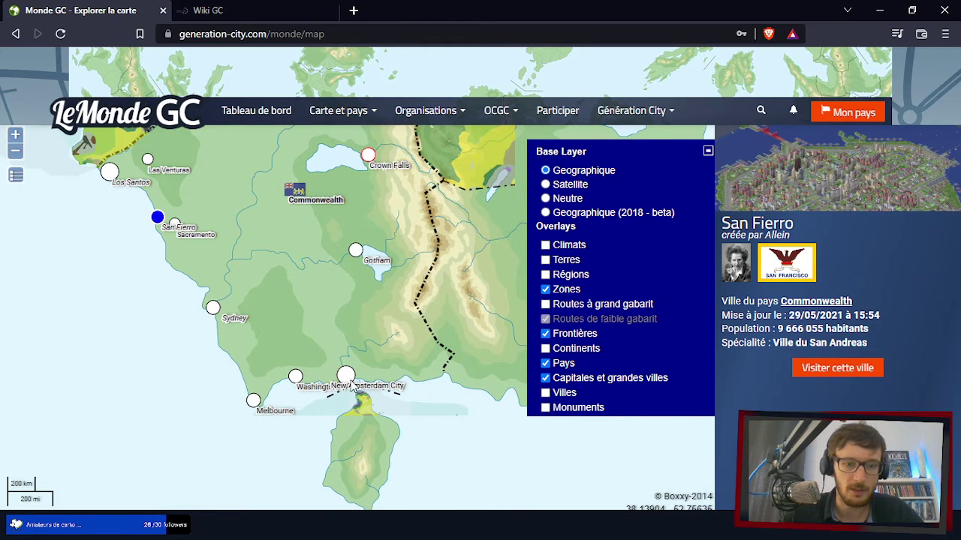
pyautogui.click(301, 380)
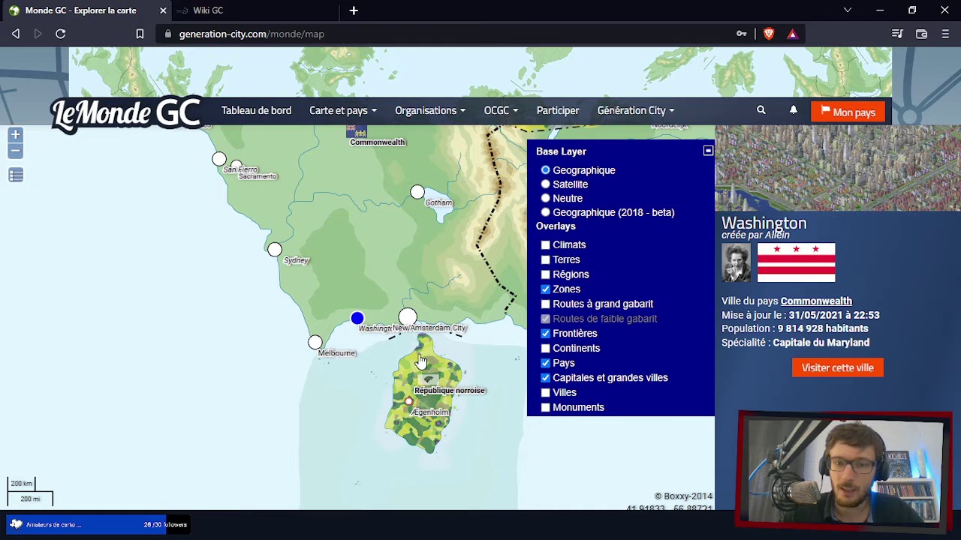
pyautogui.click(409, 318)
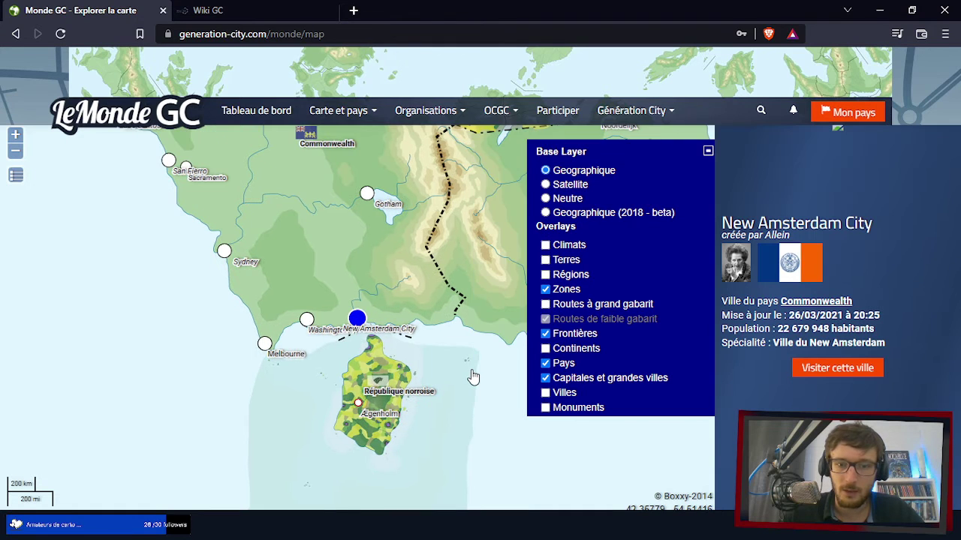
pyautogui.click(265, 346)
# - View the details of the Commonwealth's capital, Crown Falls, then look over the southern coast down to the République norroise
pyautogui.moveTo(350, 207)
pyautogui.mouseDown()
pyautogui.moveTo(240, 223)
pyautogui.moveTo(214, 272)
pyautogui.mouseUp()
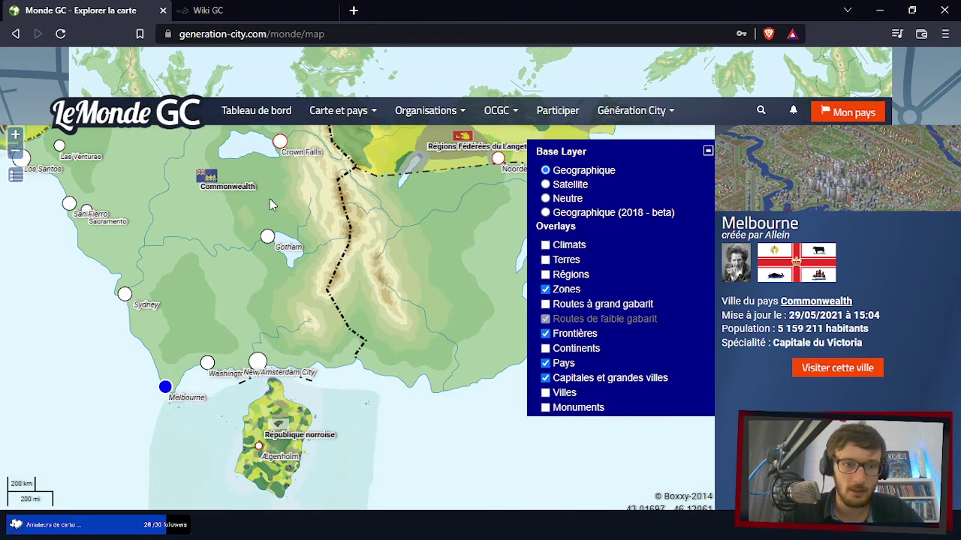
pyautogui.click(280, 142)
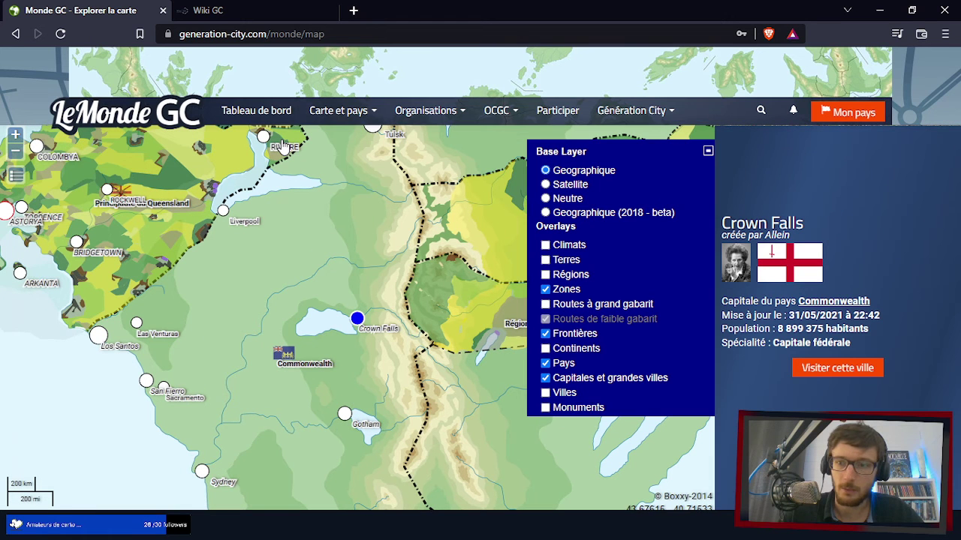
pyautogui.moveTo(366, 413); pyautogui.dragTo(338, 340)
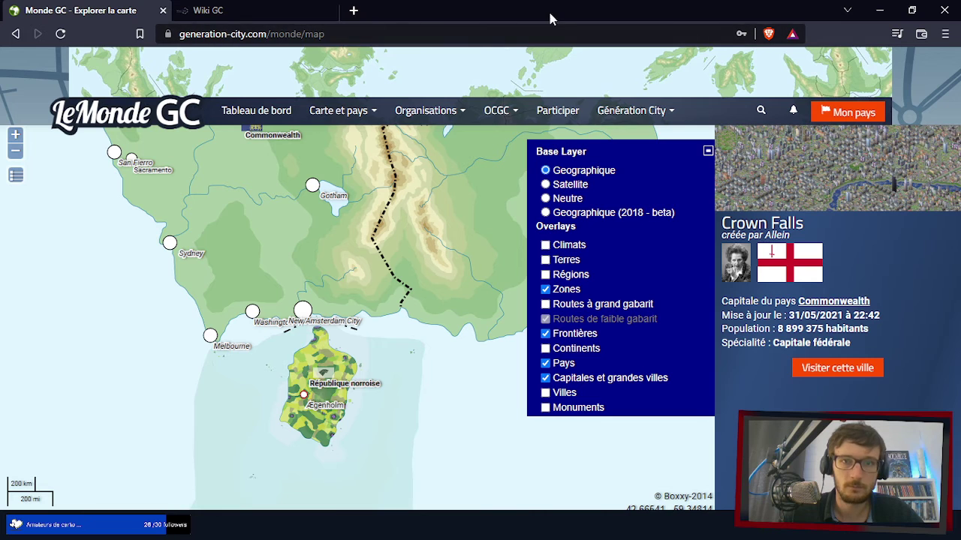
# - Switch back to QGIS, close the identification results and place a GC_capitales point at the centre of Crown Falls' red circle
pyautogui.hotkey('alt', 'Tab')
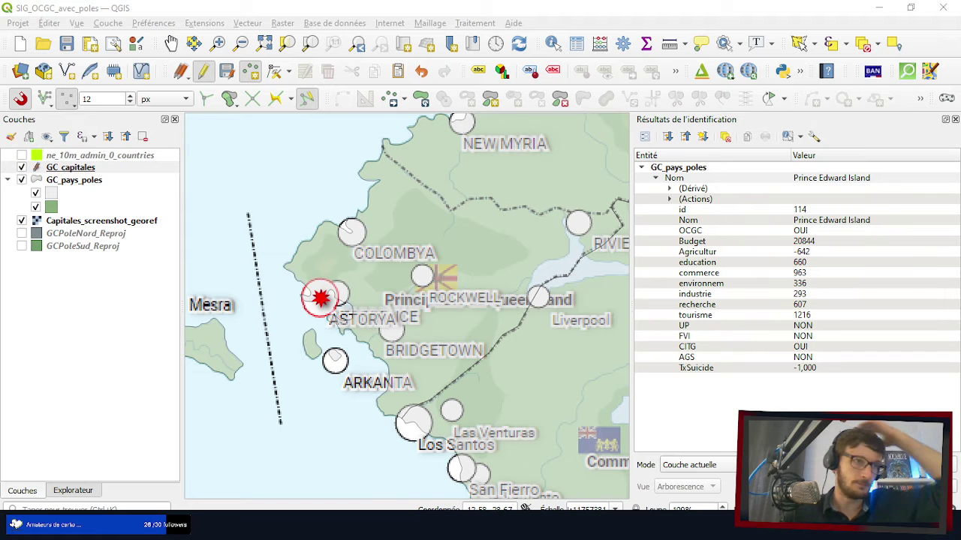
pyautogui.scroll(-1, 423, 335)
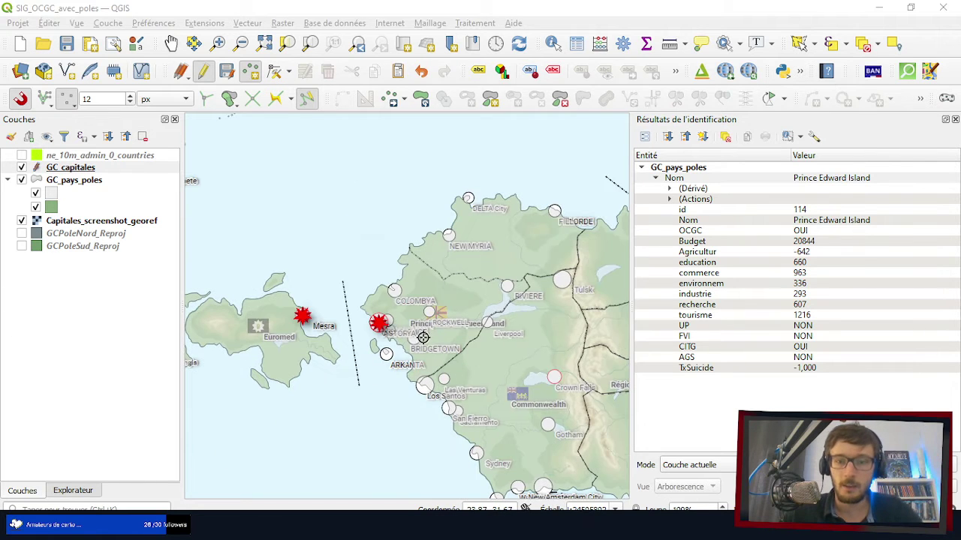
pyautogui.click(955, 119)
pyautogui.scroll(-1, 380, 257)
pyautogui.scroll(5, 380, 258)
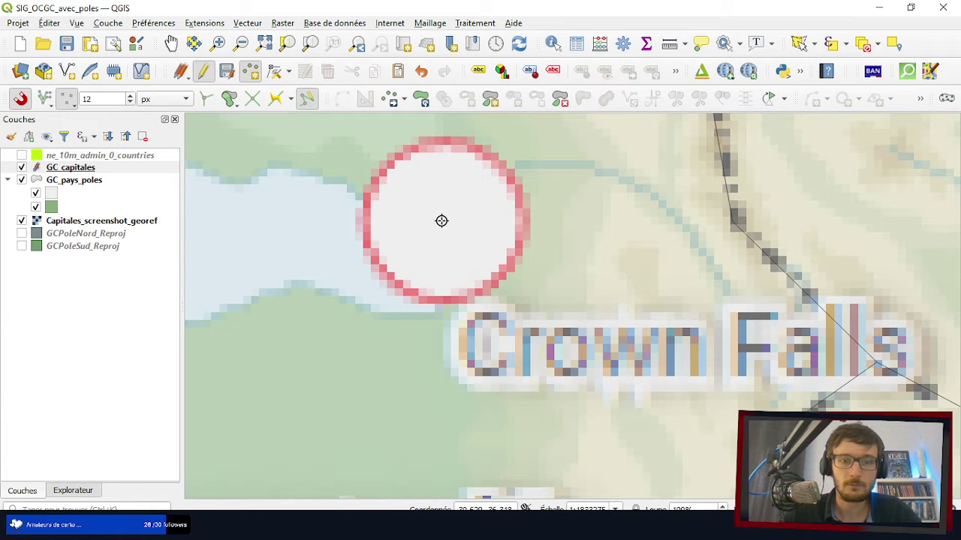
pyautogui.click(442, 226)
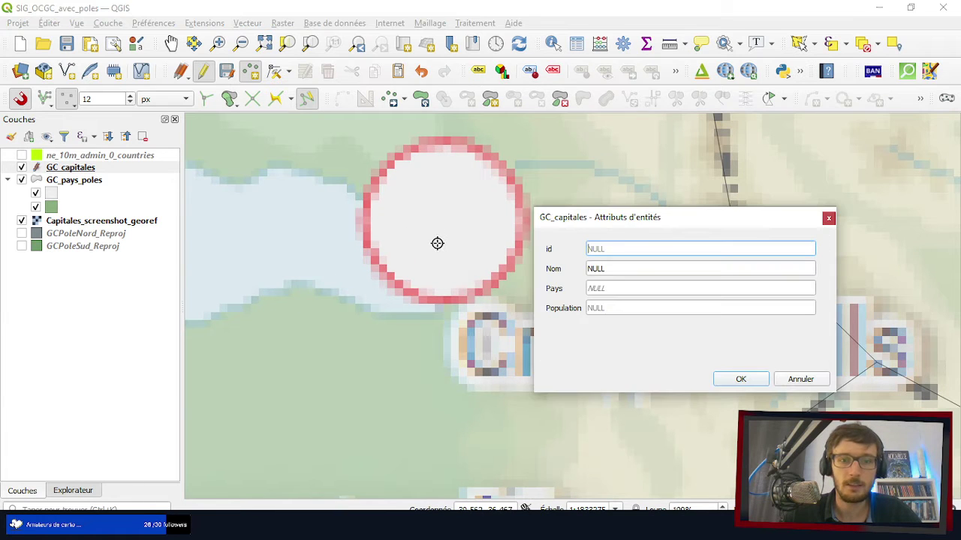
# - Fill in the new capital's attributes with name Crown Falls, country Commonwealth and population 8899375, and save the entity
pyautogui.click(622, 269)
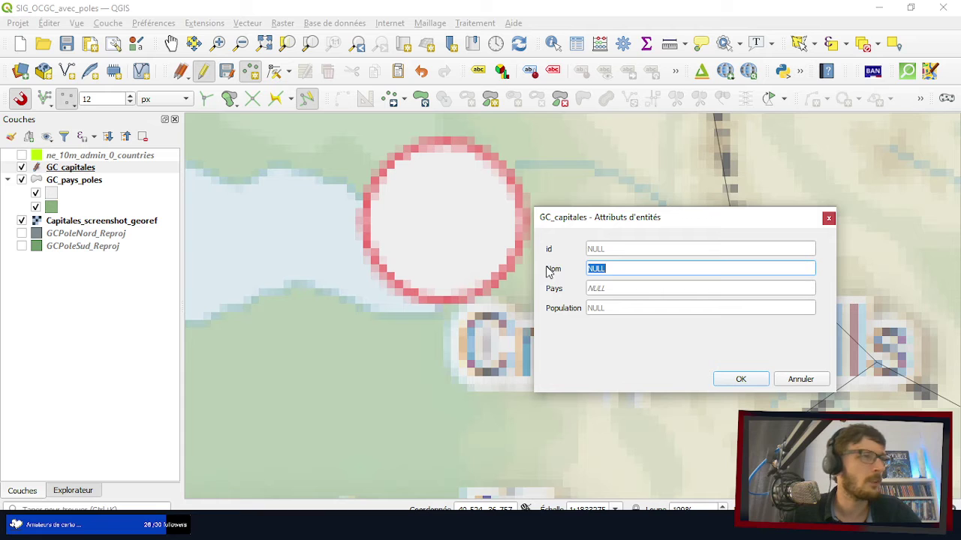
pyautogui.write('Cr')
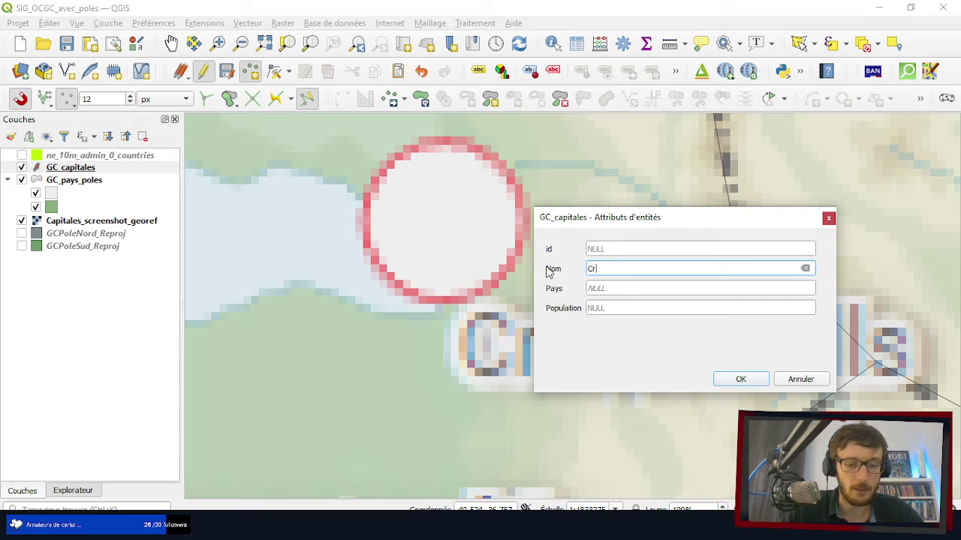
pyautogui.write('own Falls')
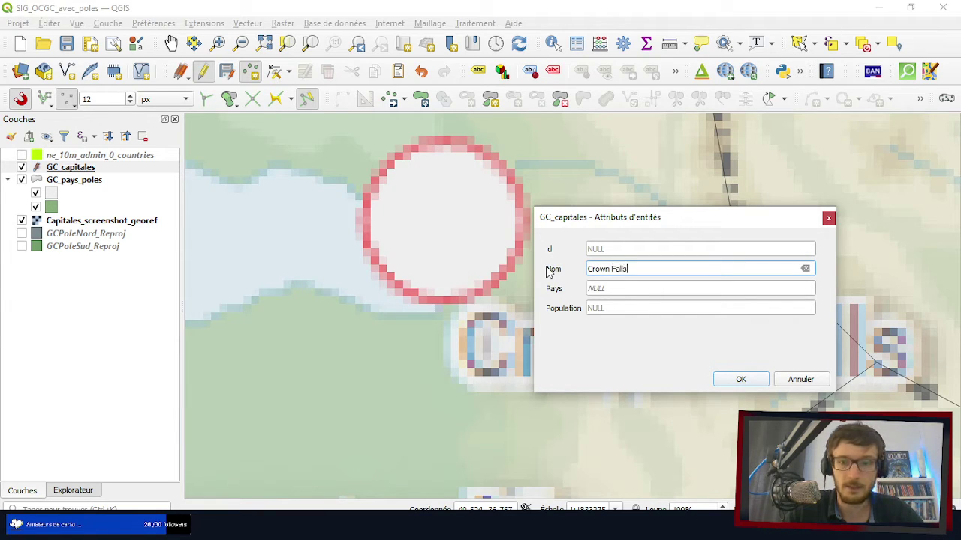
pyautogui.press('Tab')
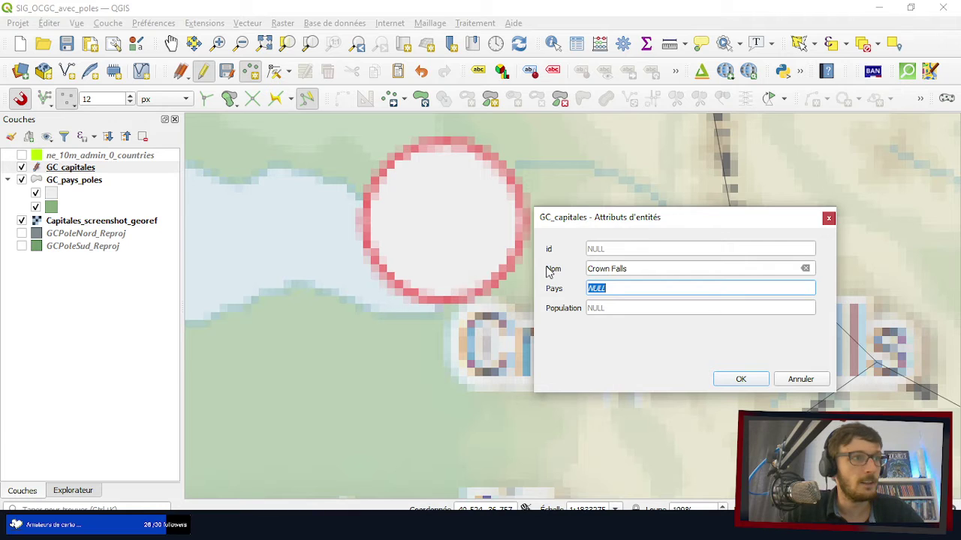
pyautogui.write('Commonw')
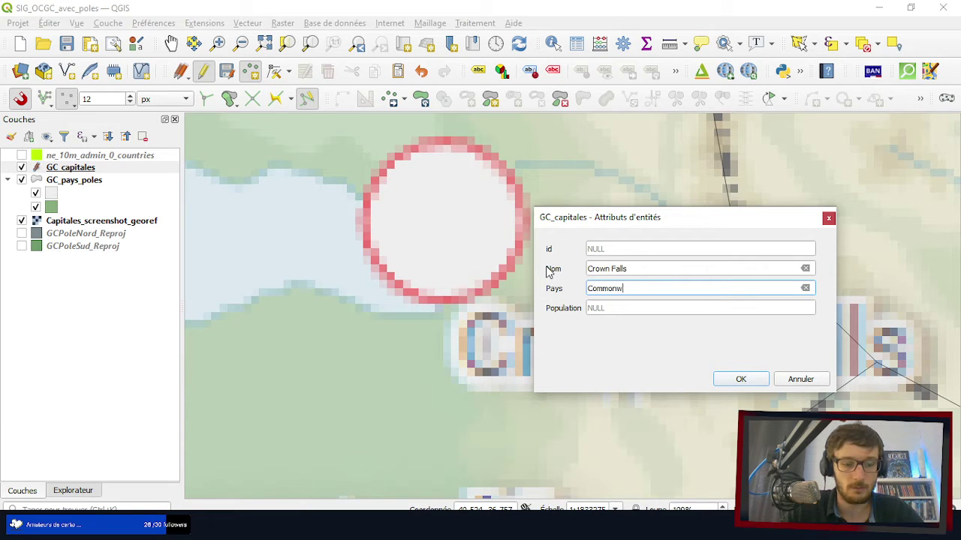
pyautogui.write('ealth')
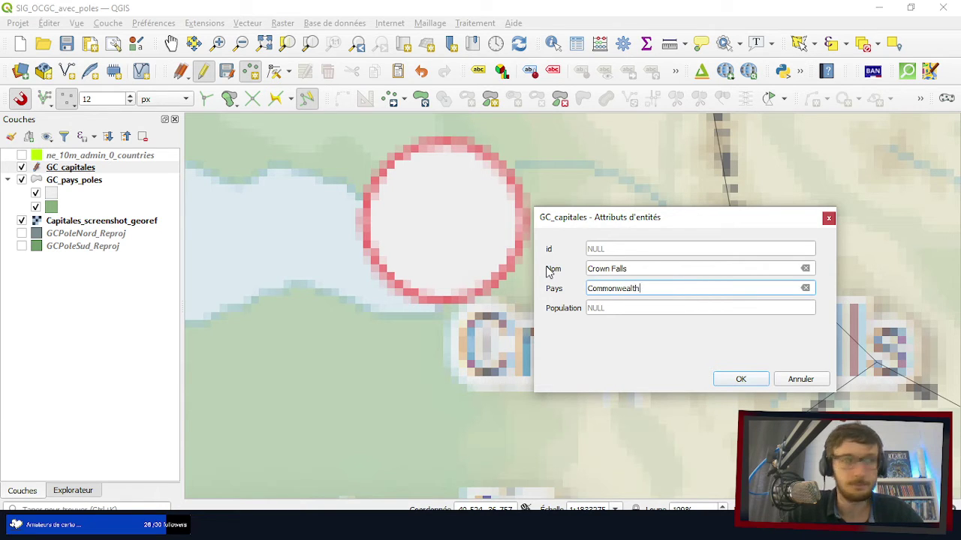
pyautogui.press('Tab')
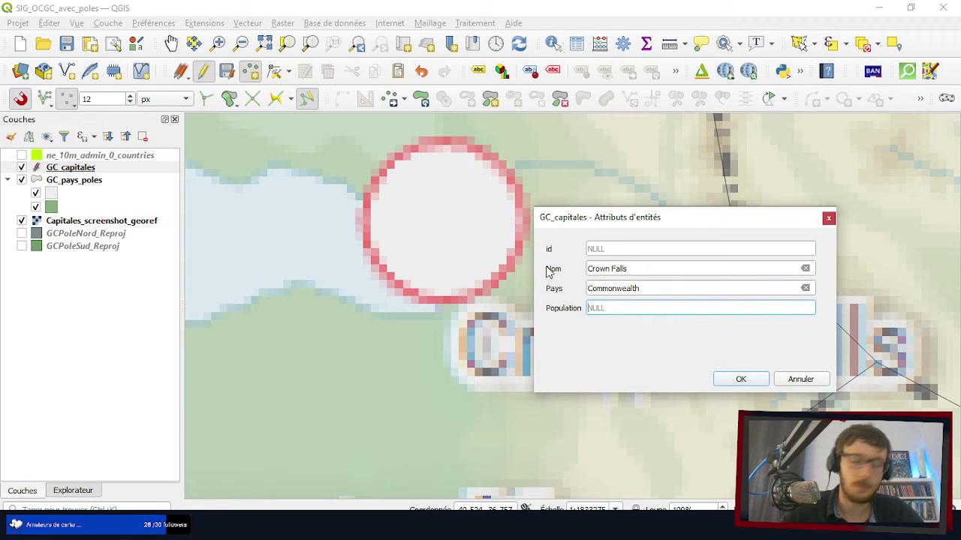
pyautogui.write('8899')
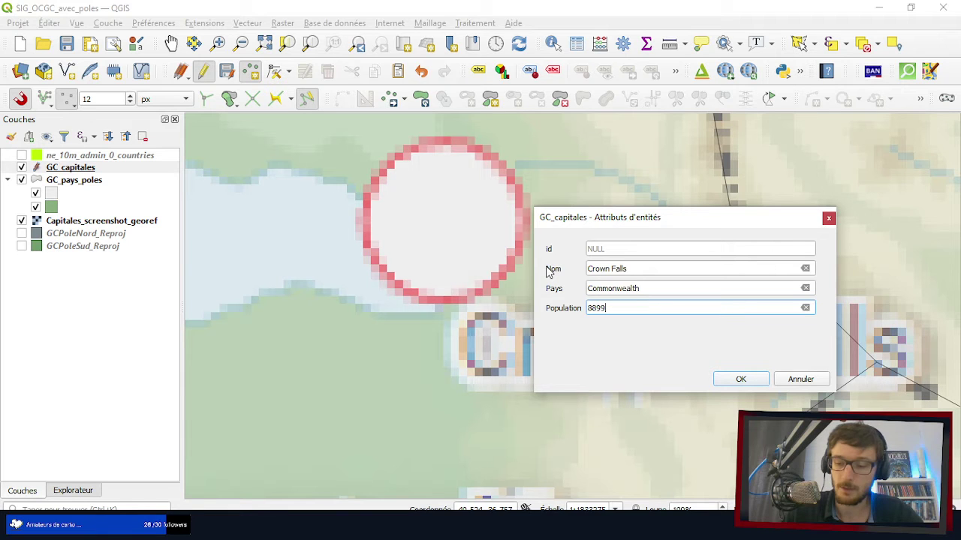
pyautogui.write('375')
pyautogui.click(741, 380)
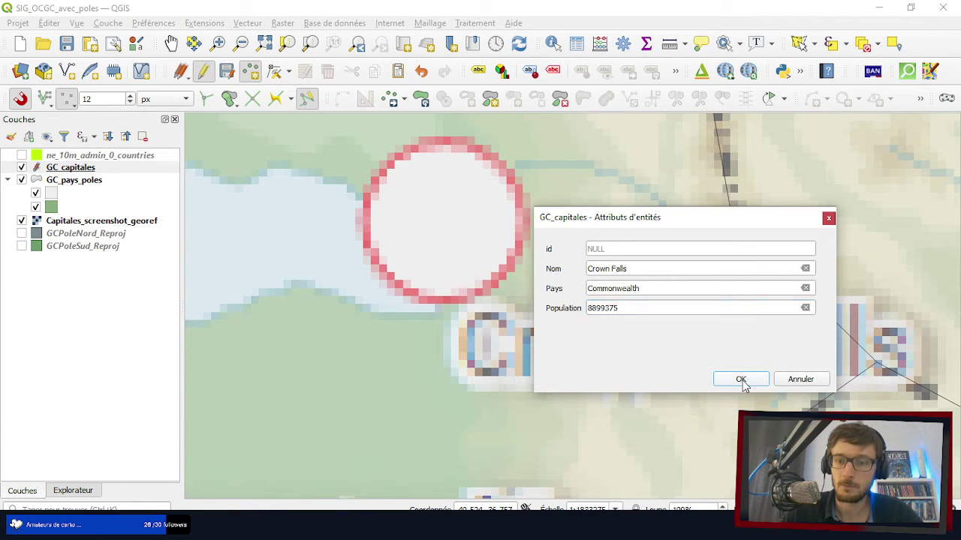
# - Examine the République norroise island around Ægenholm, comparing the GC_pays_poles outline with the georeferenced screenshot beneath it
pyautogui.scroll(-3, 358, 242)
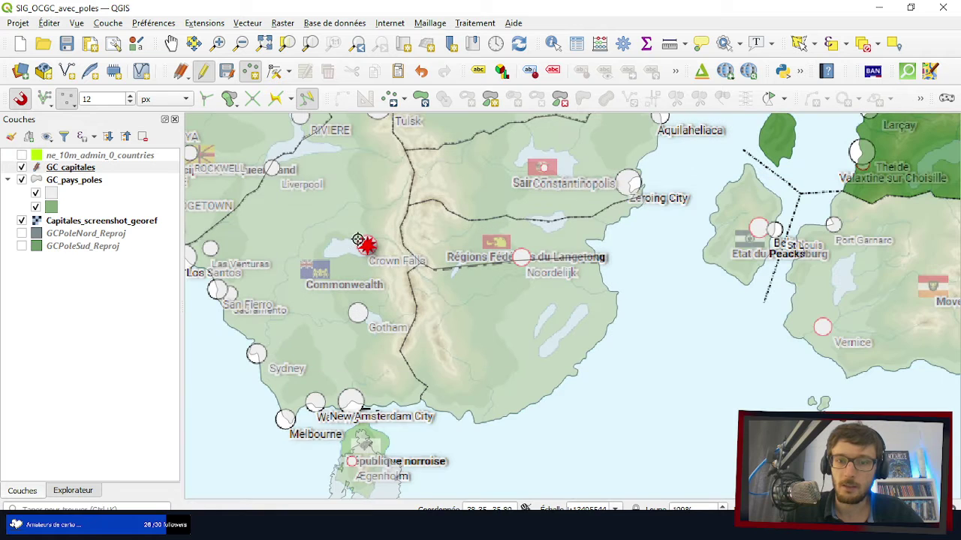
pyautogui.scroll(-1, 335, 384)
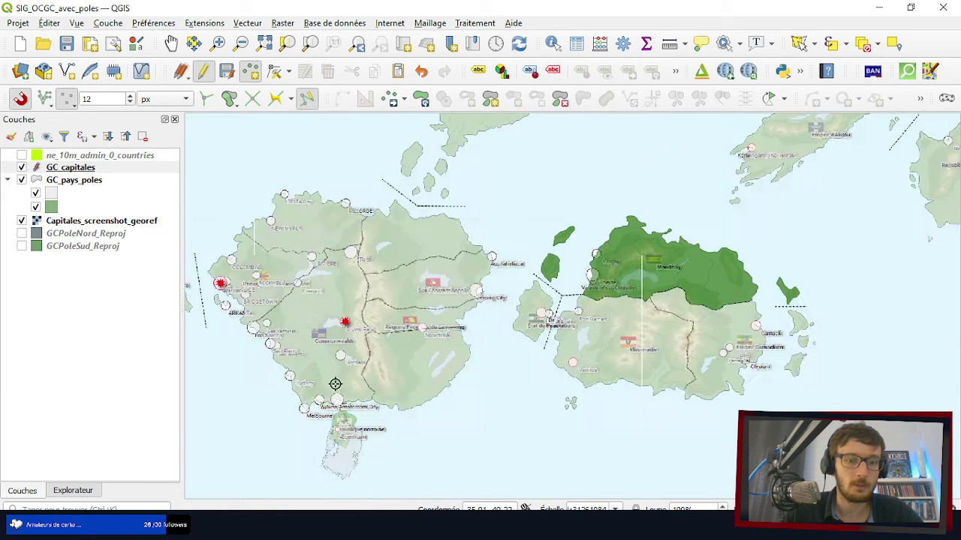
pyautogui.scroll(4, 335, 384)
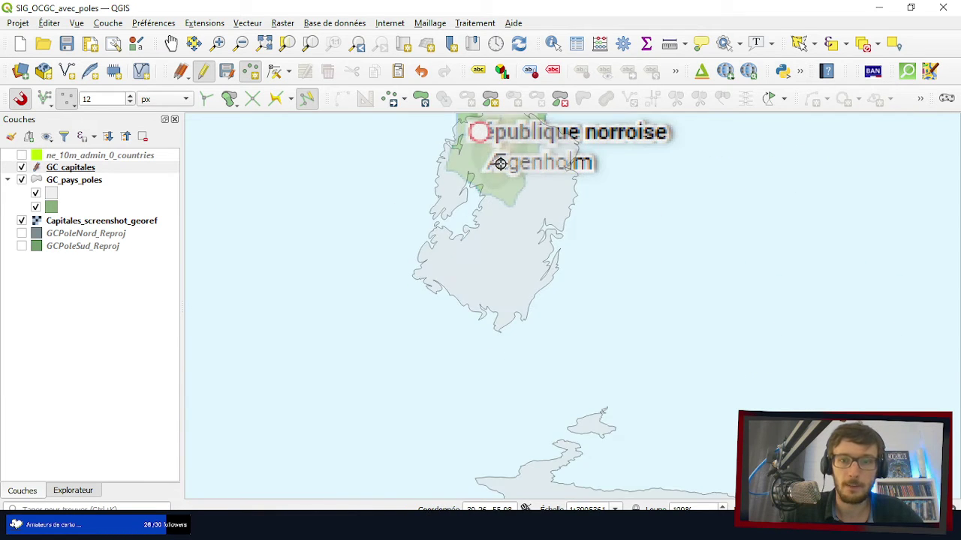
pyautogui.scroll(-1, 490, 235)
pyautogui.scroll(1, 484, 241)
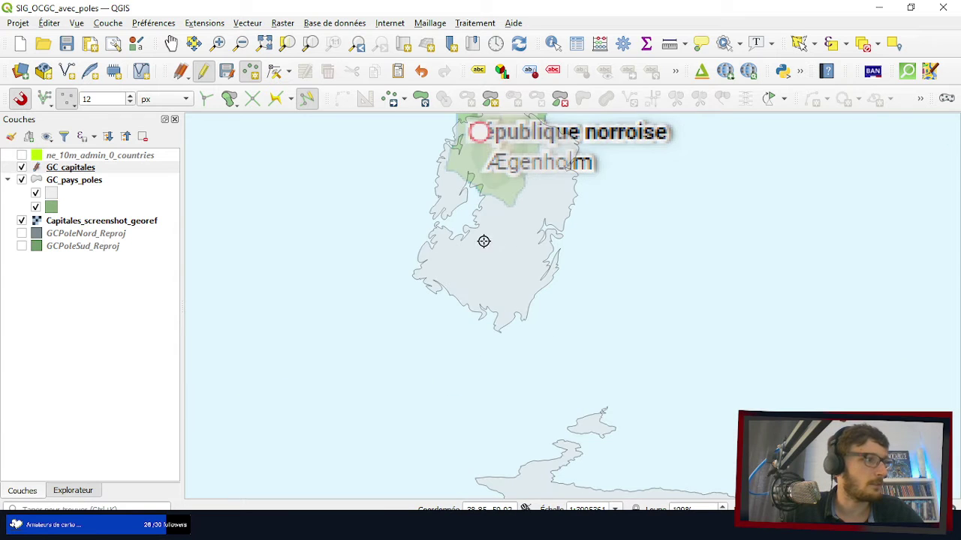
pyautogui.scroll(4, 483, 241)
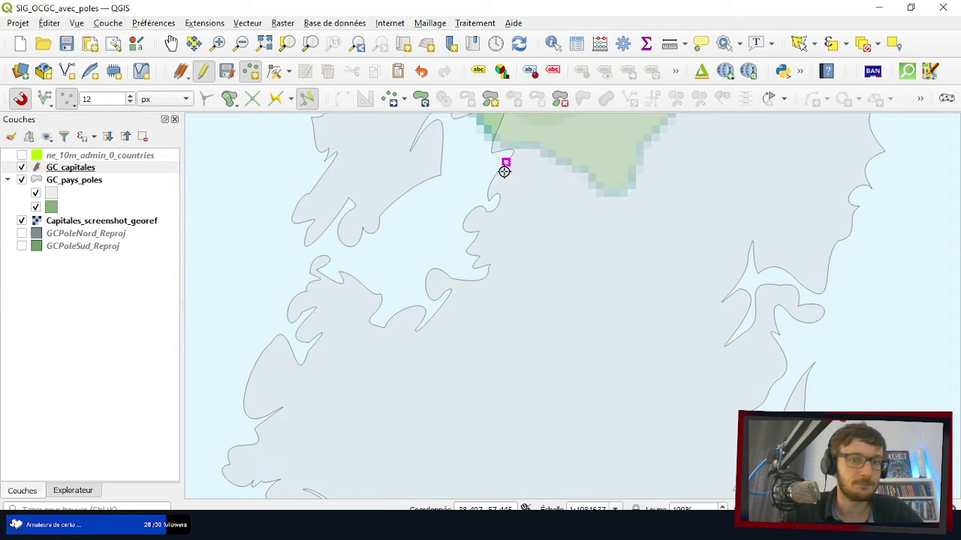
pyautogui.scroll(-2, 504, 171)
pyautogui.scroll(1, 424, 218)
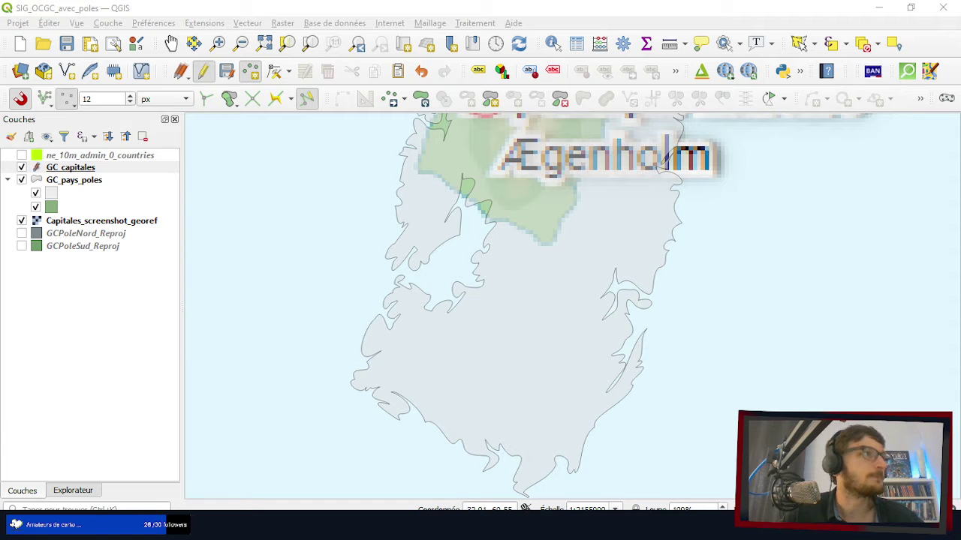
# - Check Ægenholm's location on the wiki map of the République norroise, then place its GC_capitales point in QGIS, in the island's western bay
pyautogui.hotkey('alt', 'Tab')
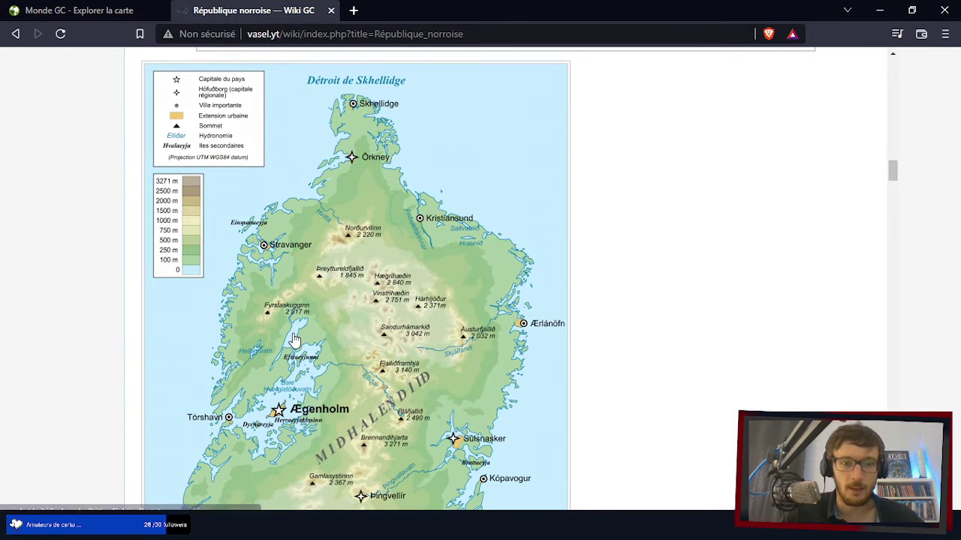
pyautogui.scroll(-1, 295, 340)
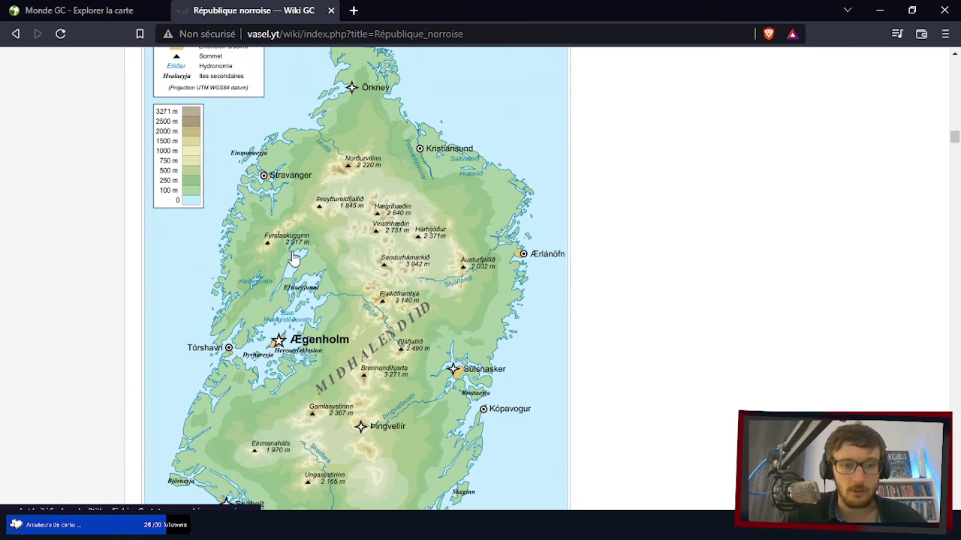
pyautogui.press('super+Down')
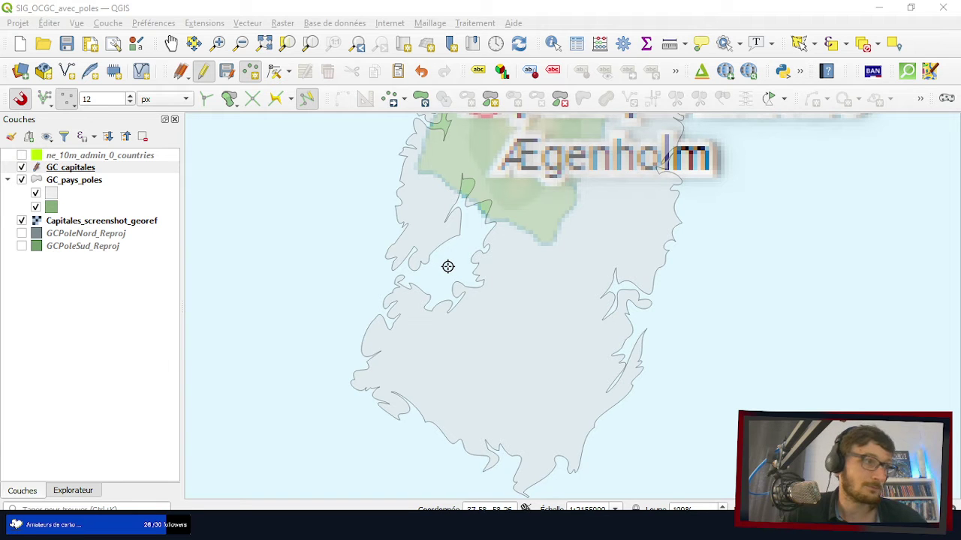
pyautogui.click(447, 266)
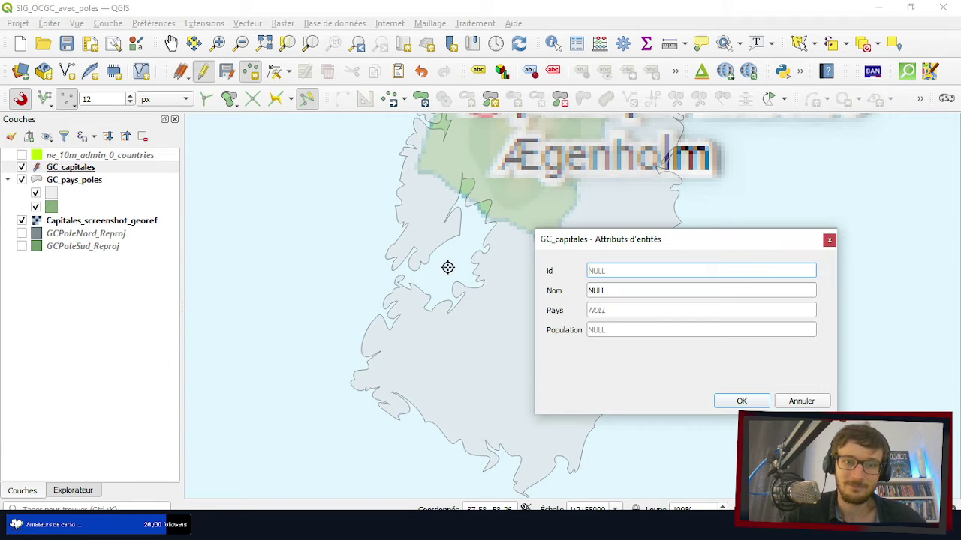
# - Fill in the new point's attributes with name Ægenholm, country République norroise and population 226340, and save the entity
pyautogui.click(595, 289)
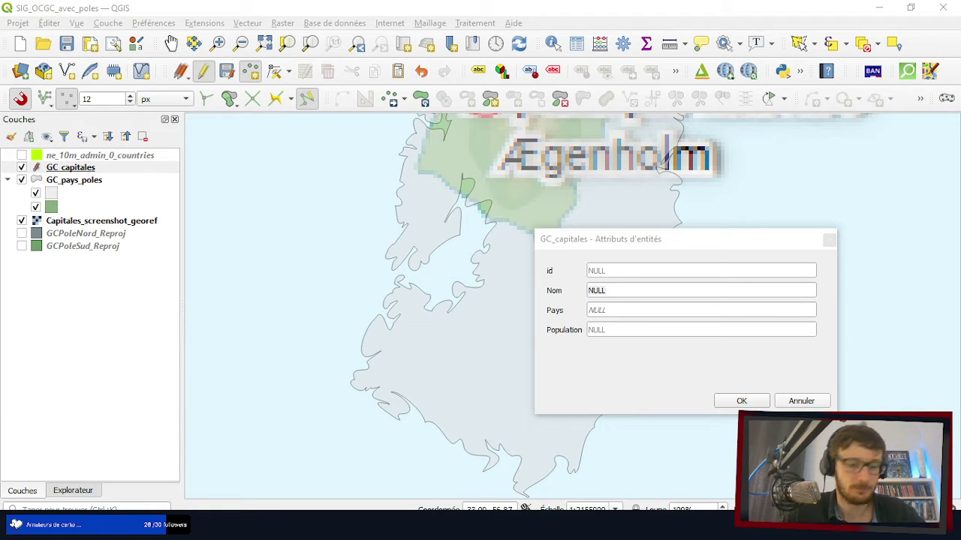
pyautogui.click(622, 292)
pyautogui.write('Ægenholm')
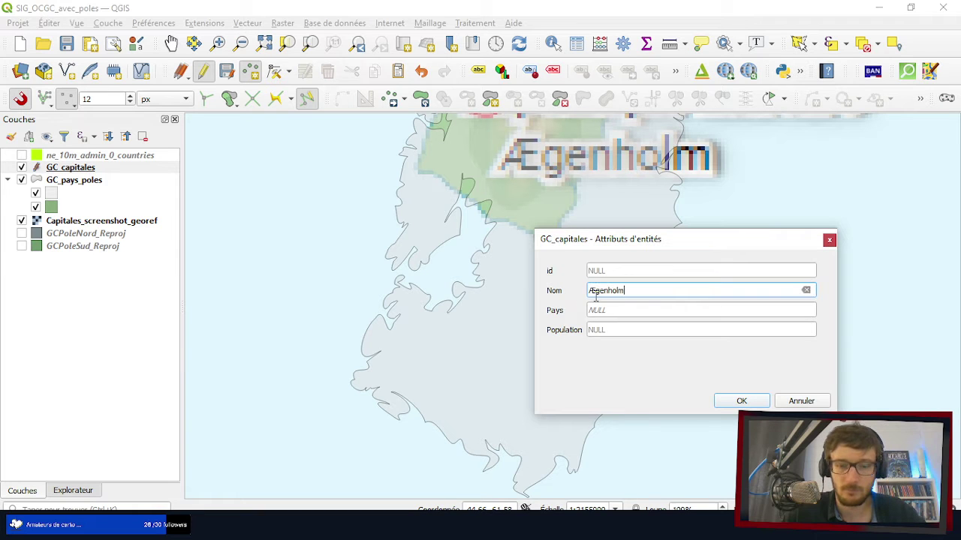
pyautogui.click(621, 308)
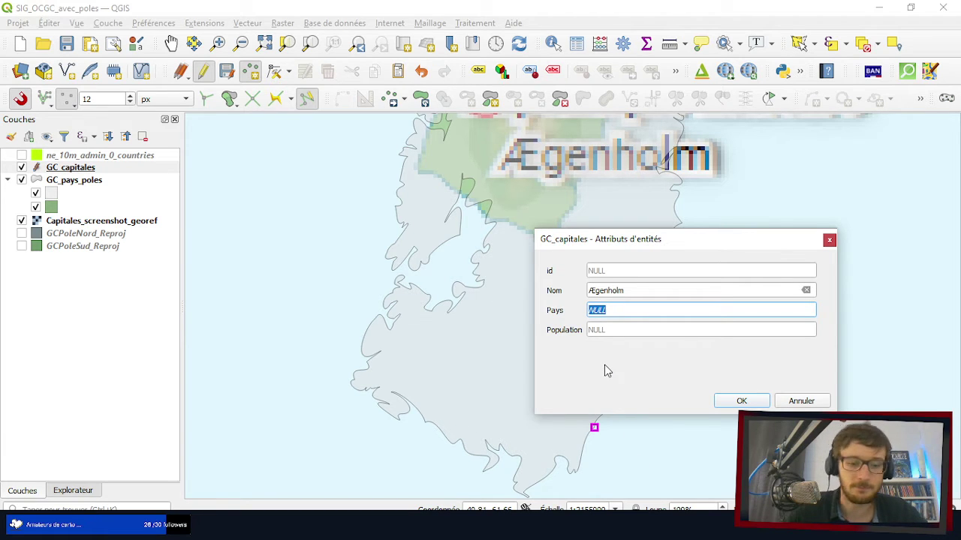
pyautogui.write('Républi')
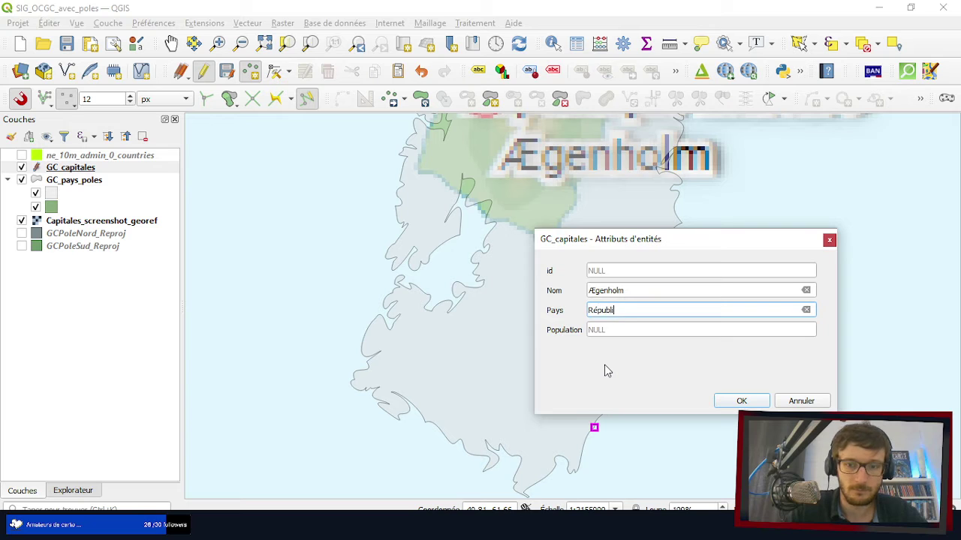
pyautogui.write('que norroise')
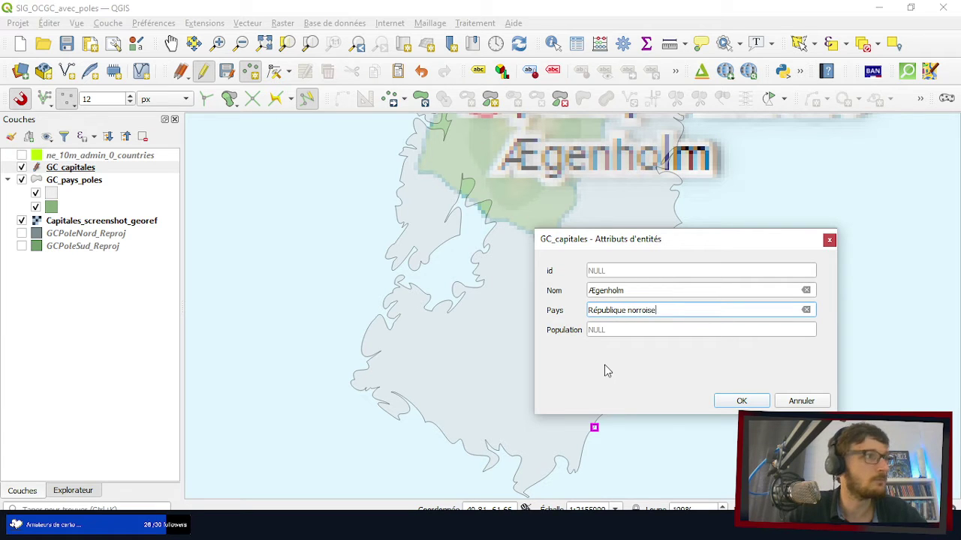
pyautogui.click(633, 330)
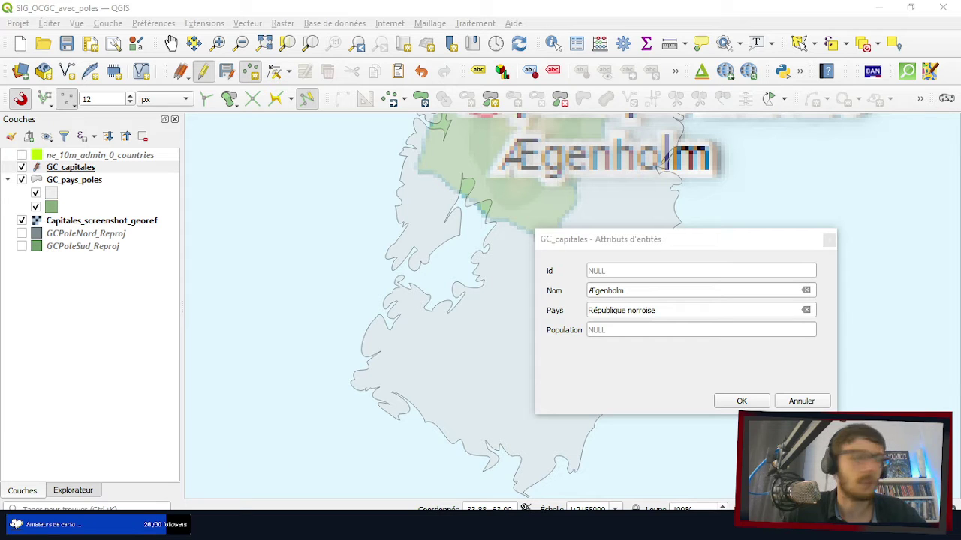
pyautogui.click(603, 331)
pyautogui.write('22')
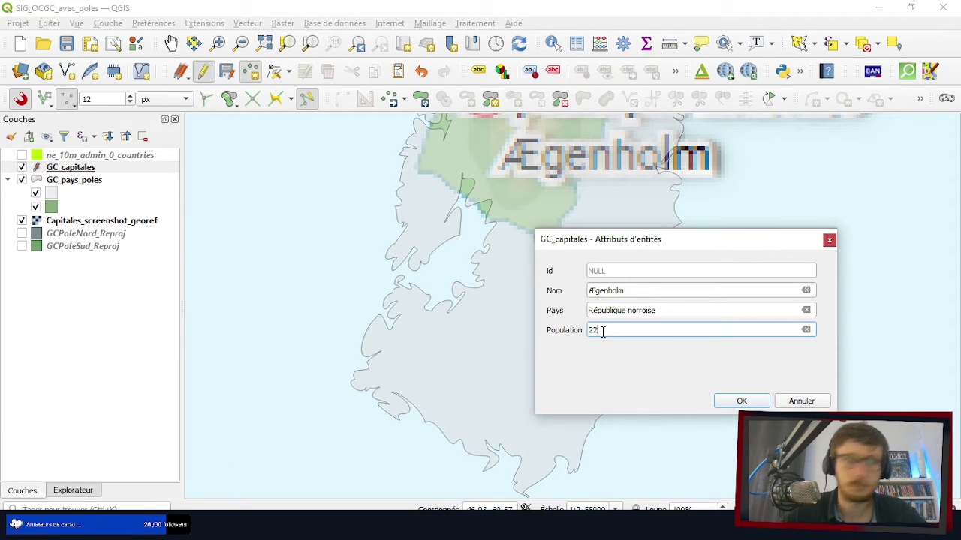
pyautogui.write('6')
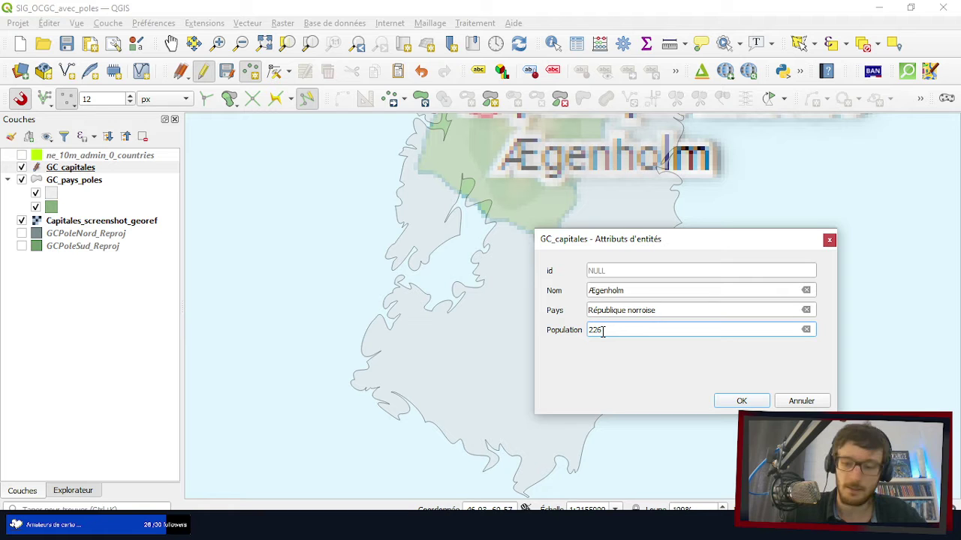
pyautogui.write('340')
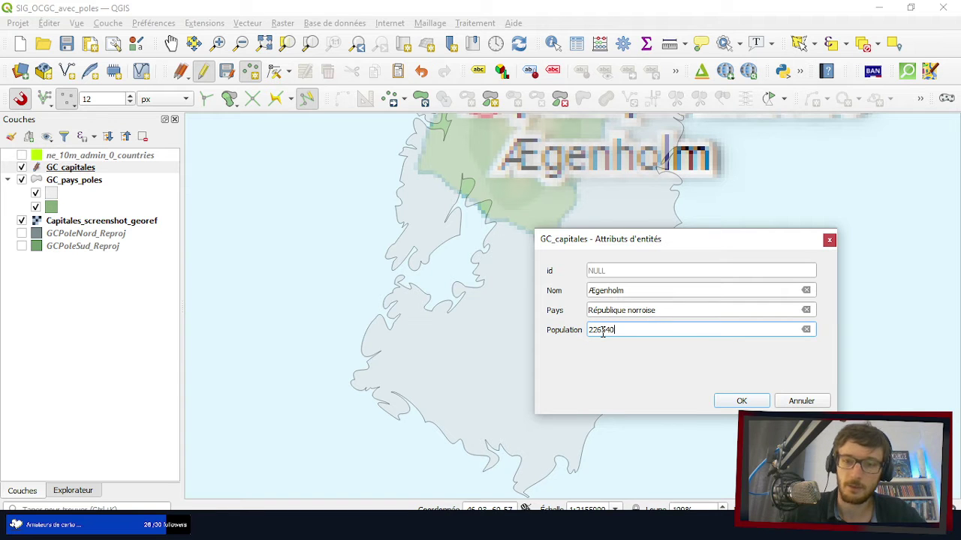
pyautogui.click(740, 401)
# - Place a GC_capitales point at the centre of Noordelijk's red circle in the Régions Fédérées du Langetong
pyautogui.scroll(-2, 431, 329)
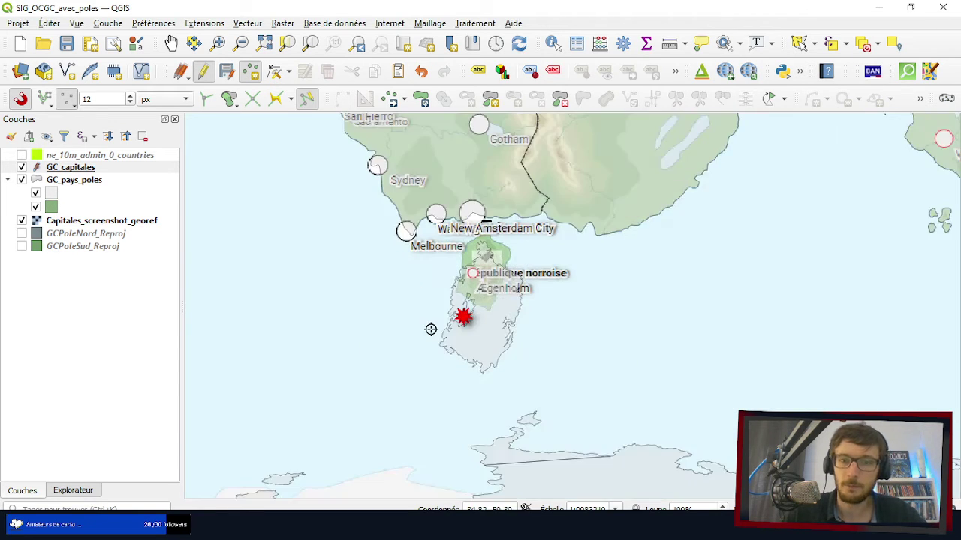
pyautogui.scroll(-1, 431, 329)
pyautogui.scroll(3, 538, 173)
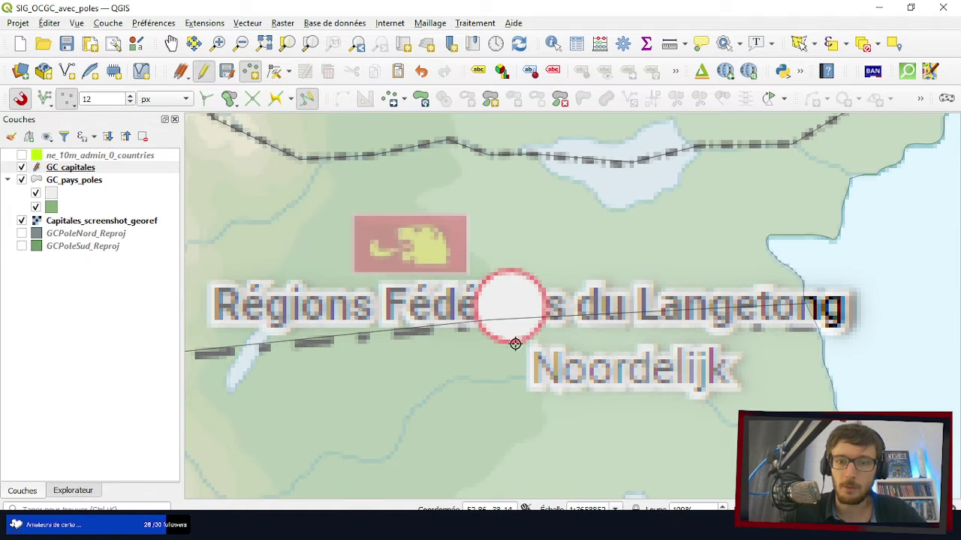
pyautogui.scroll(1, 515, 338)
pyautogui.scroll(-2, 504, 262)
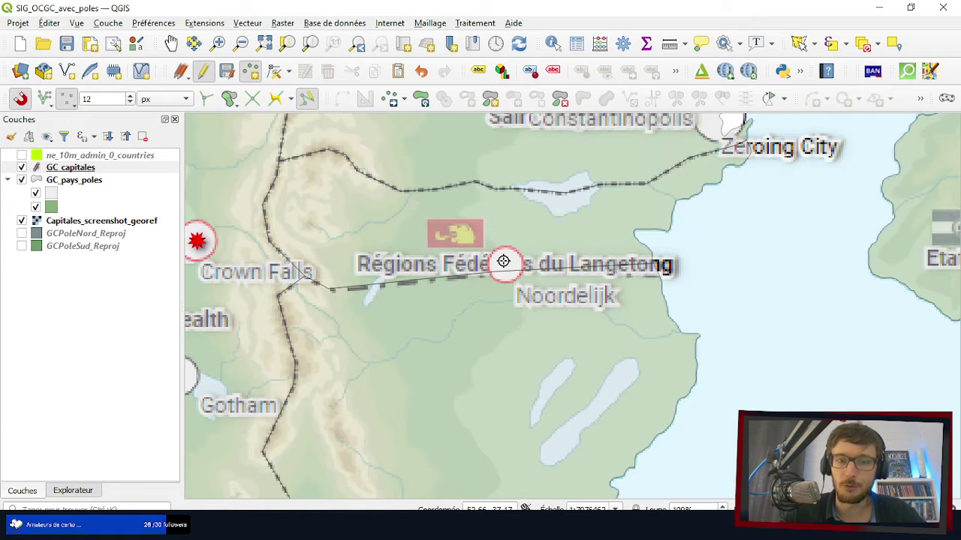
pyautogui.scroll(3, 504, 262)
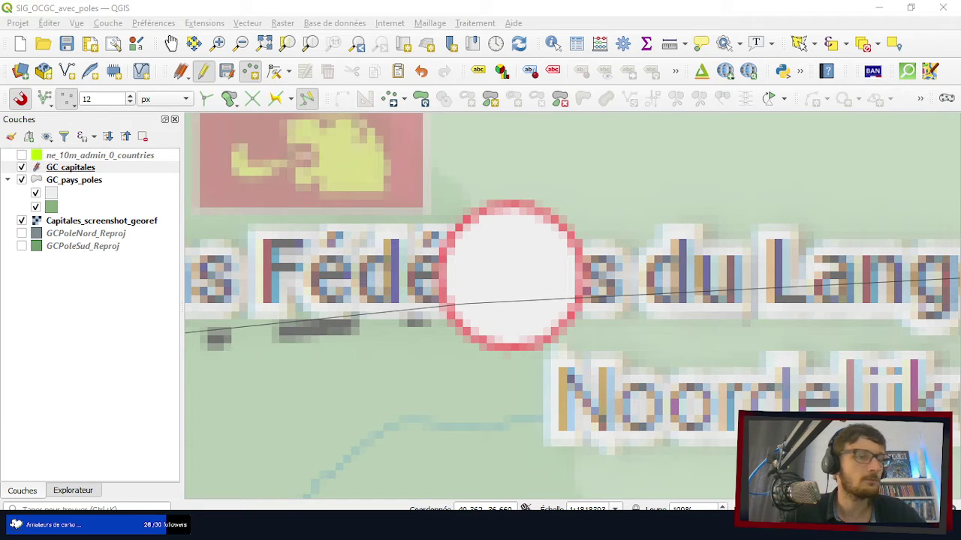
pyautogui.click(514, 272)
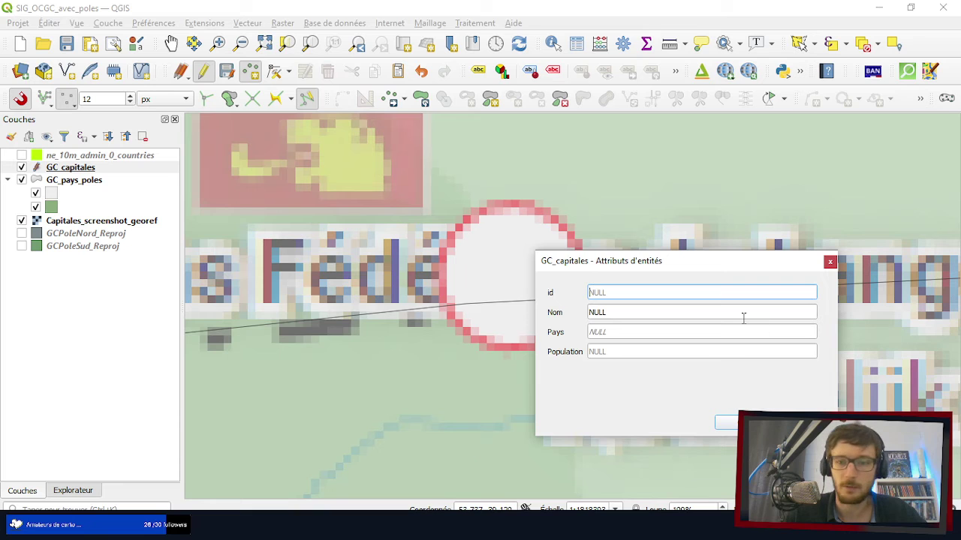
# - Fill in the new capital's attributes with name Noordelijk, country Langetong and population 2771119, and save the entity
pyautogui.click(676, 313)
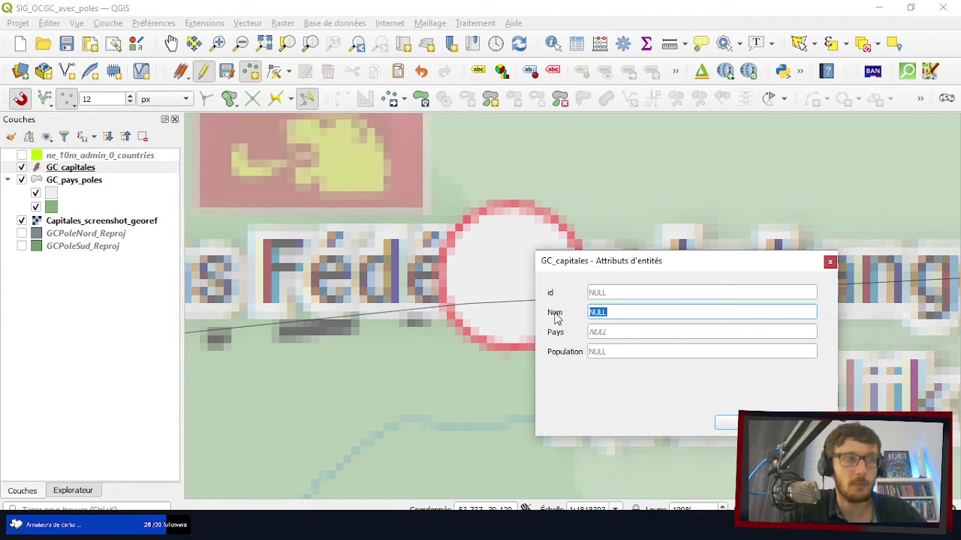
pyautogui.write('Noord')
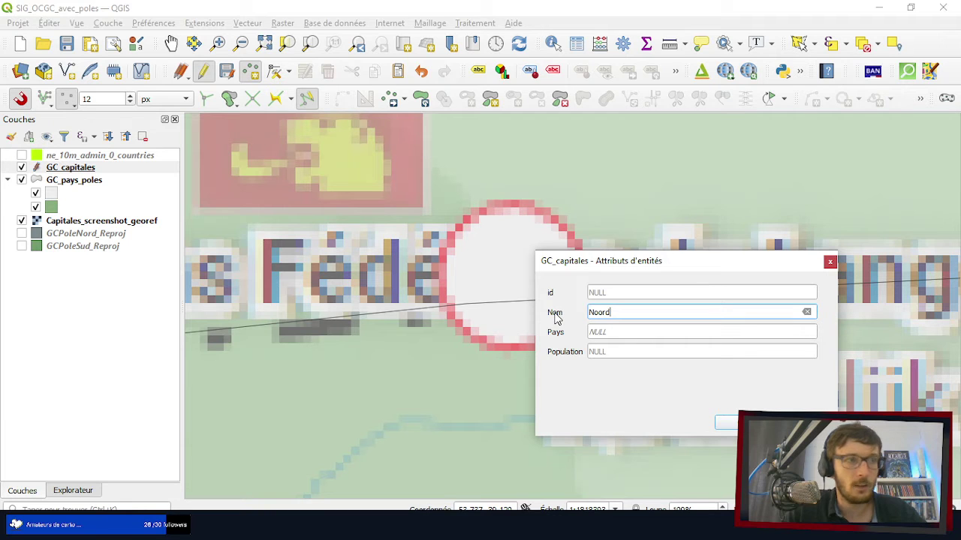
pyautogui.write('elijk')
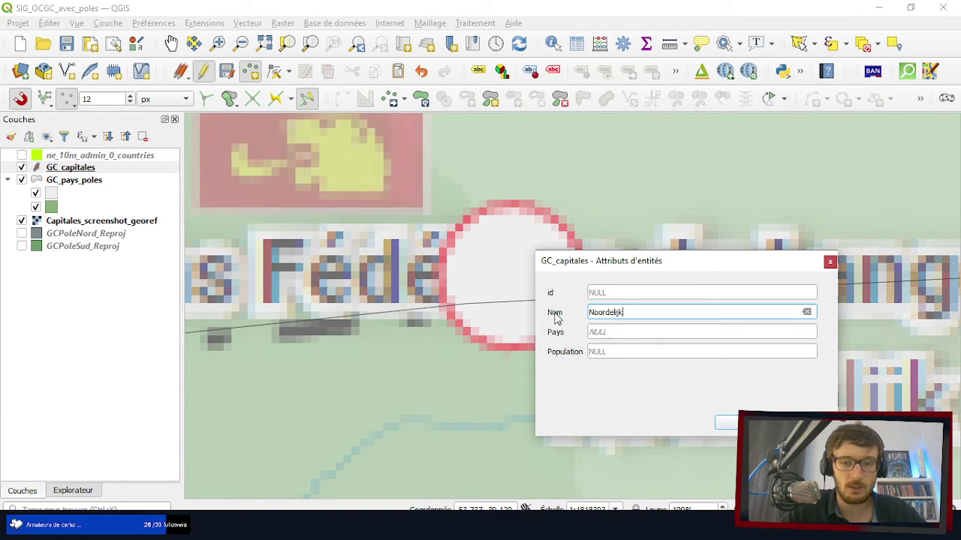
pyautogui.press('Tab')
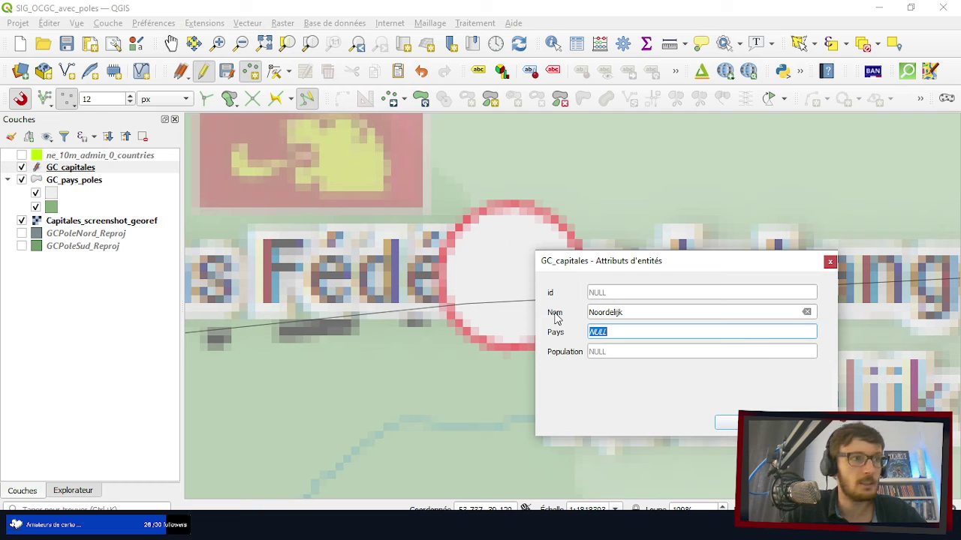
pyautogui.write('Langetong')
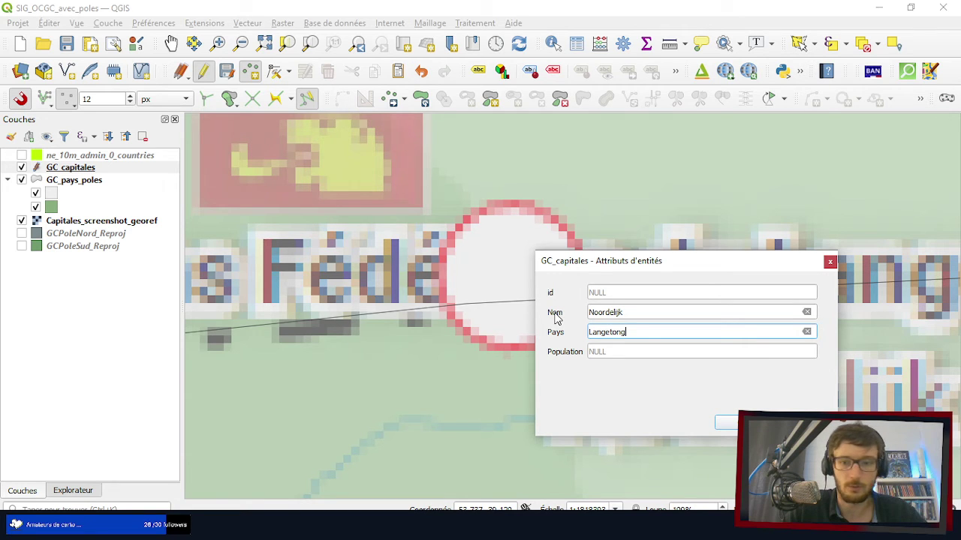
pyautogui.press('Tab')
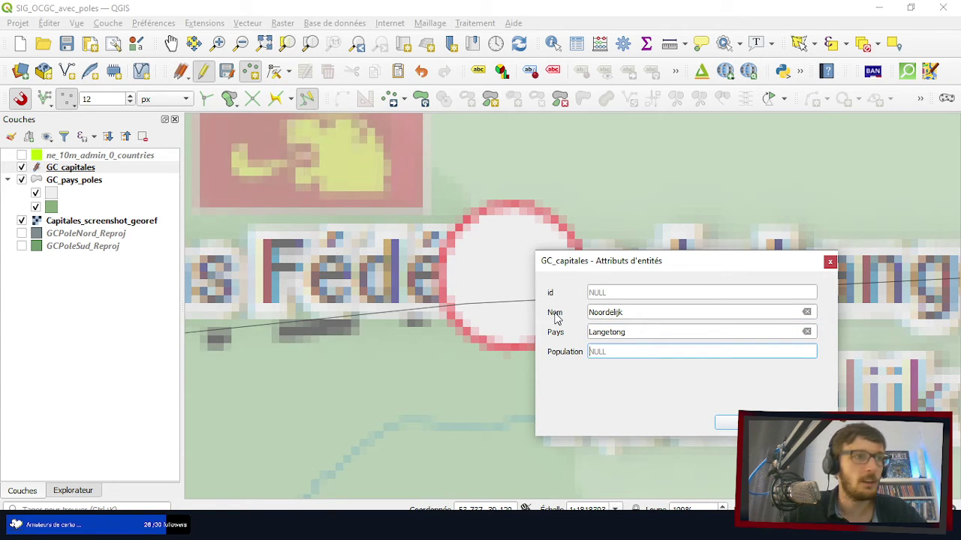
pyautogui.write('2771')
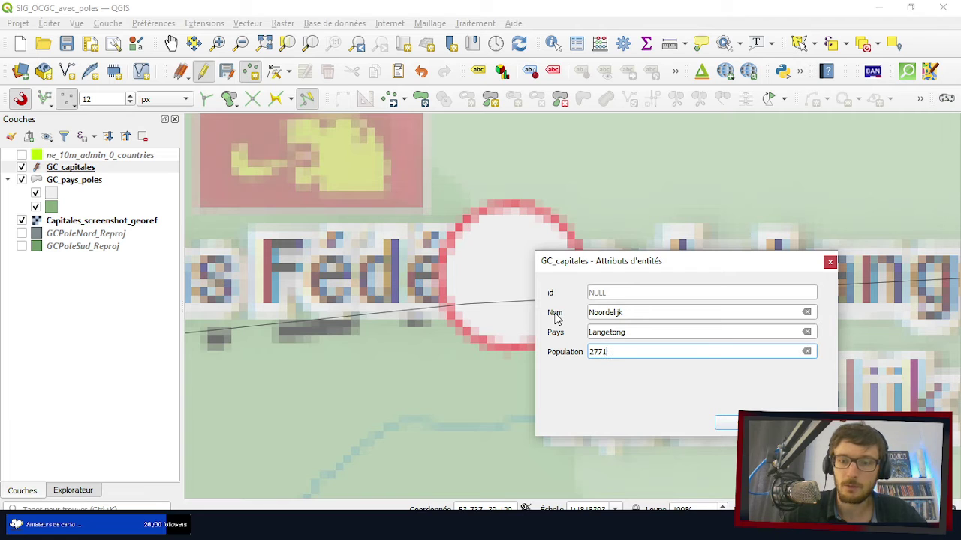
pyautogui.write('119')
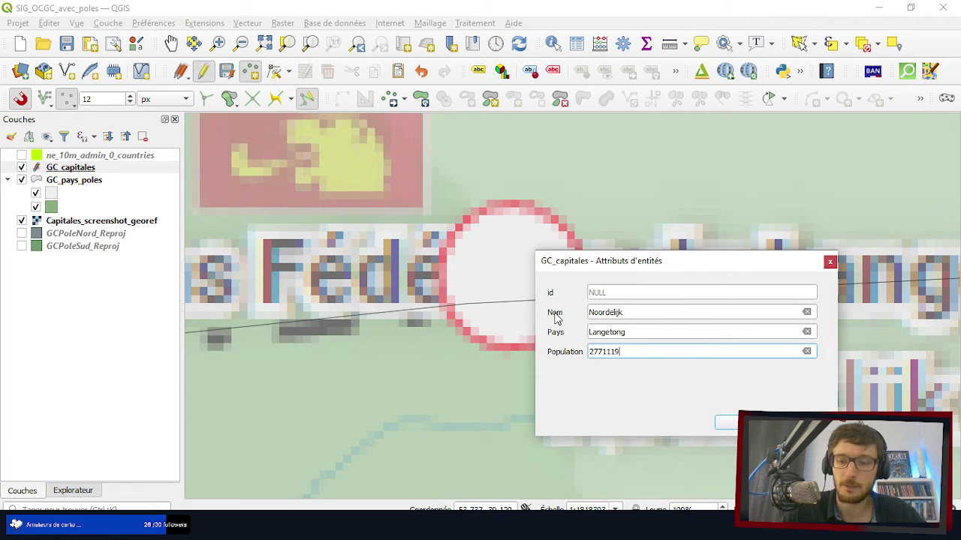
pyautogui.press('Return')
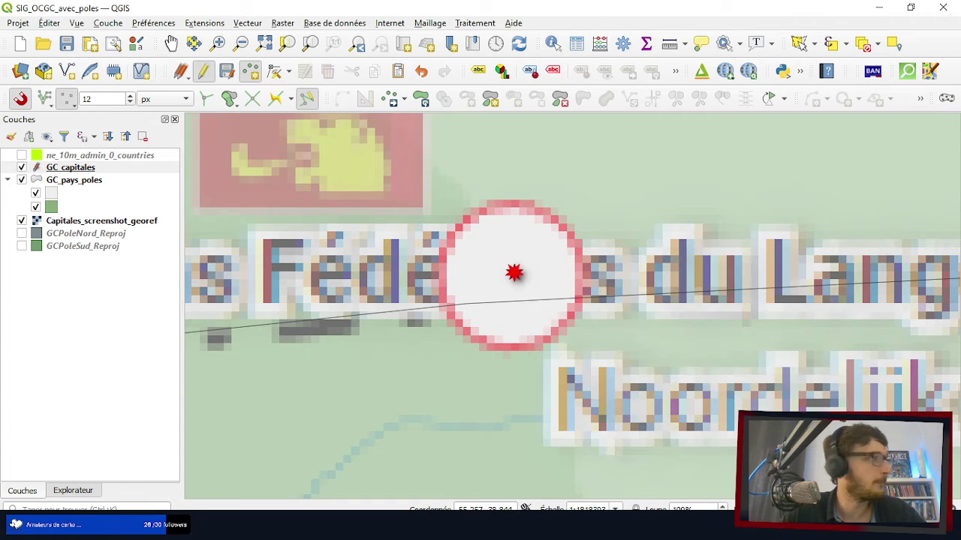
# - Place a GC_capitales point at the centre of Constantinopolis' red circle, north of Noordelijk
pyautogui.scroll(-5, 428, 262)
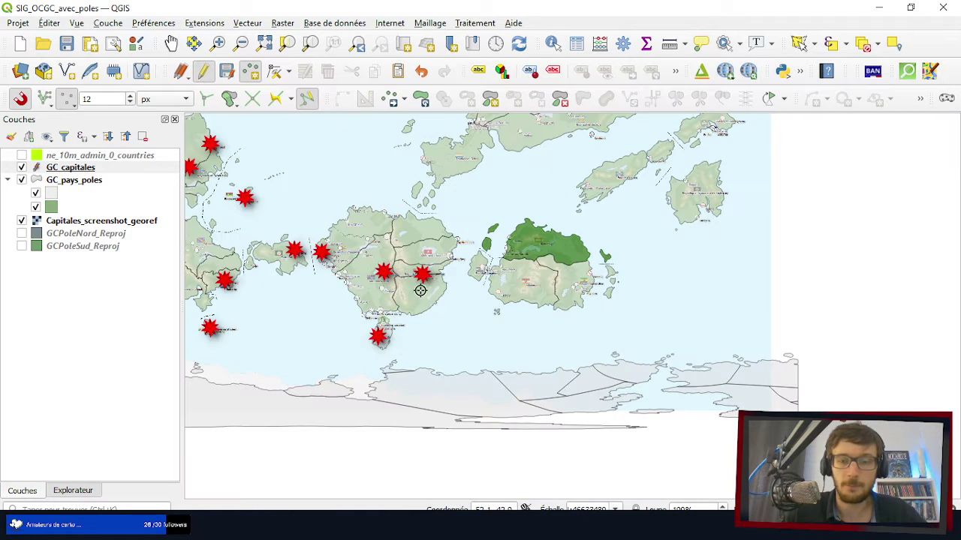
pyautogui.scroll(2, 431, 268)
pyautogui.scroll(2, 459, 225)
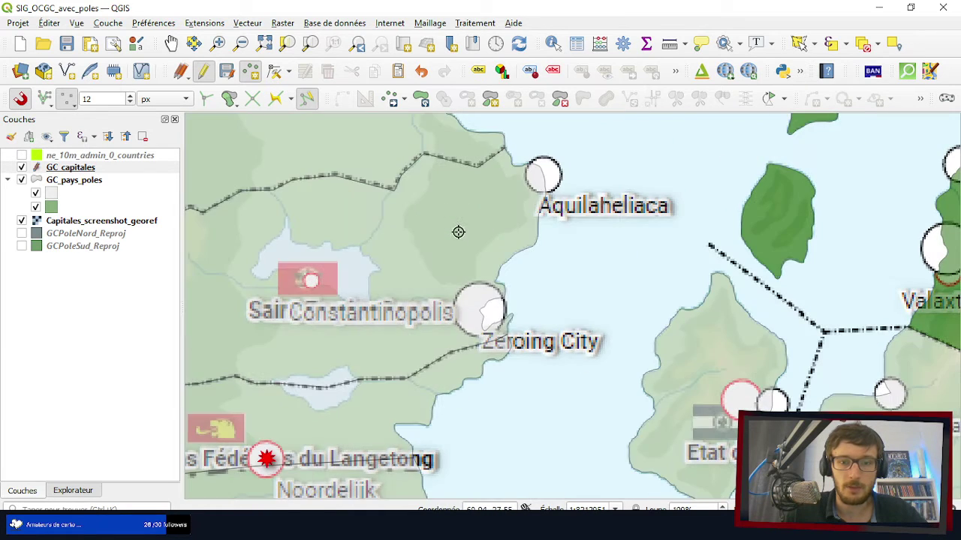
pyautogui.scroll(3, 385, 300)
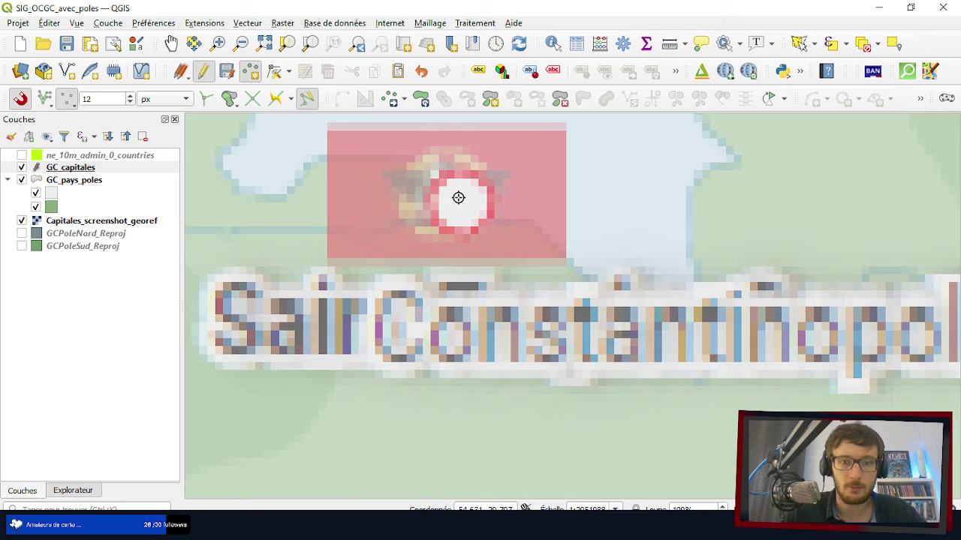
pyautogui.scroll(-1, 461, 204)
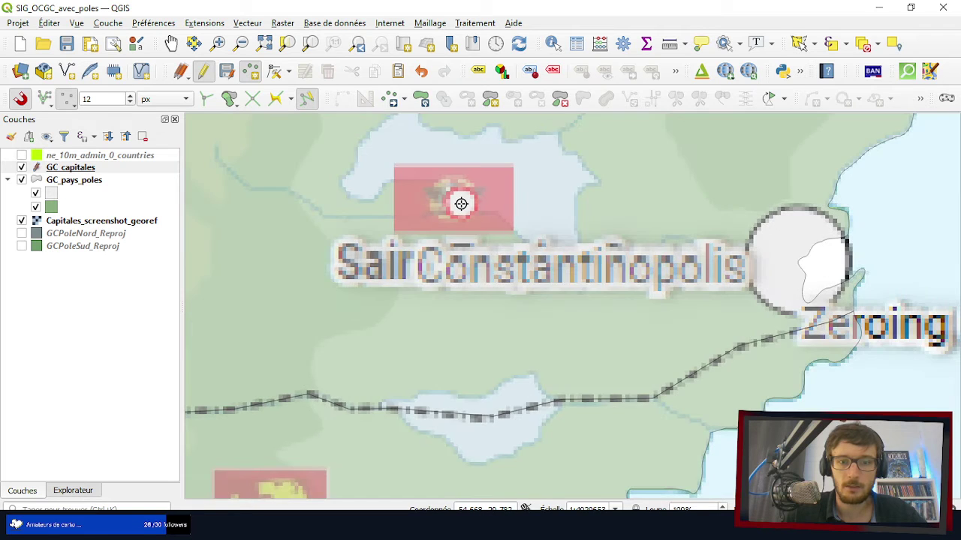
pyautogui.scroll(1, 461, 204)
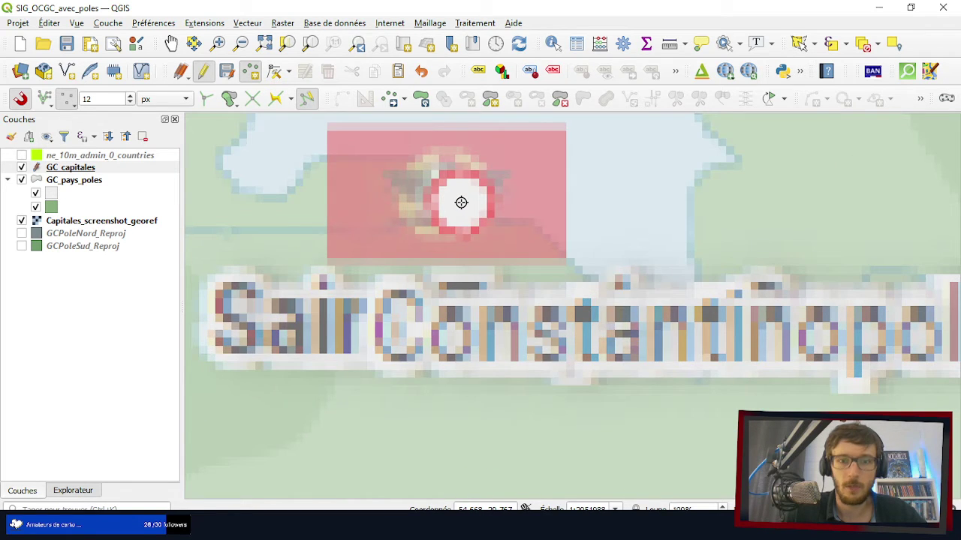
pyautogui.click(461, 203)
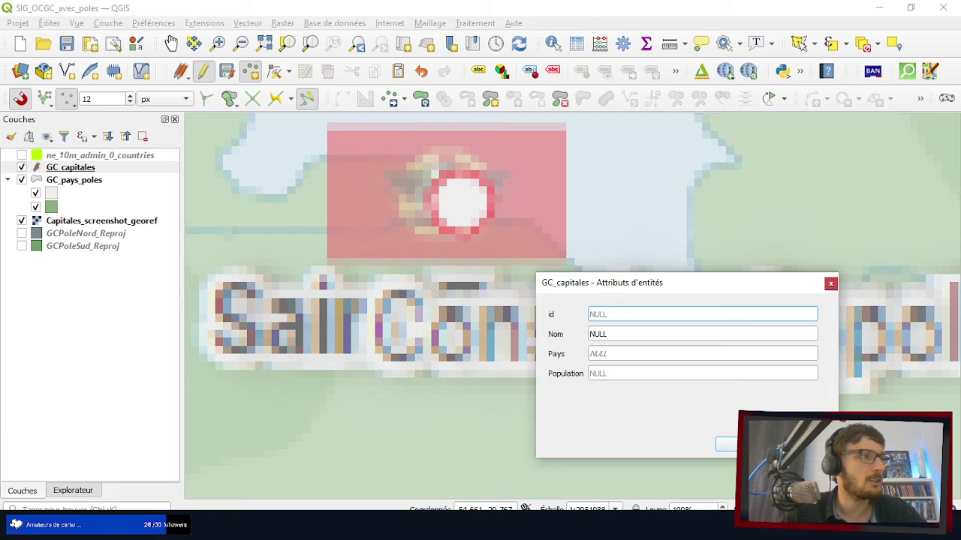
# - Fill in the new capital's attributes with name Constantinopolis and country Saint Empire Constantin
pyautogui.click(635, 335)
pyautogui.write('Constant')
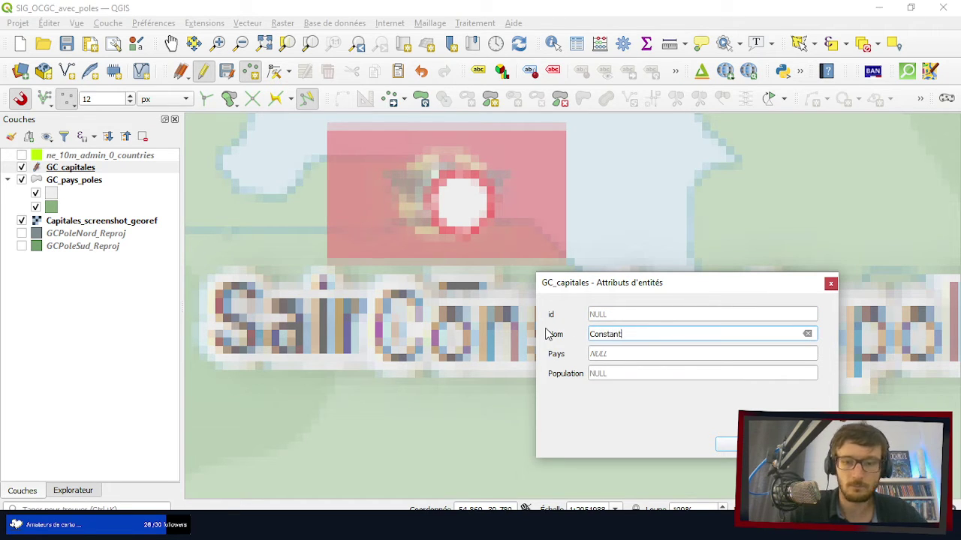
pyautogui.write('inopolis')
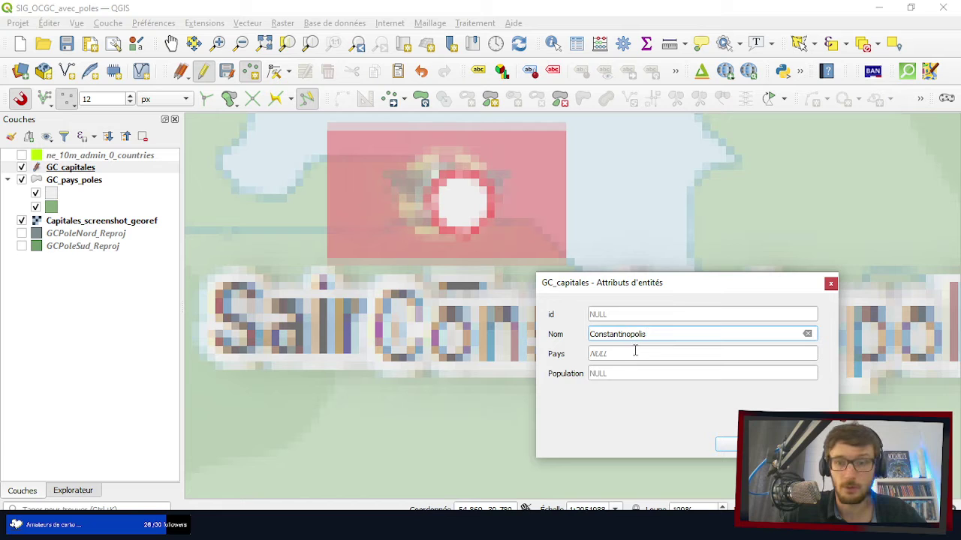
pyautogui.click(614, 355)
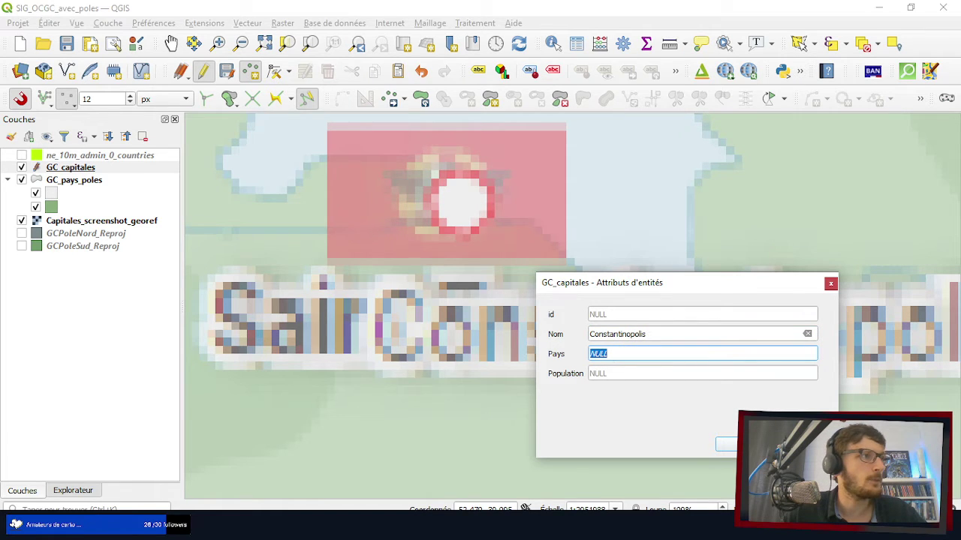
pyautogui.hotkey('alt', 'Tab')
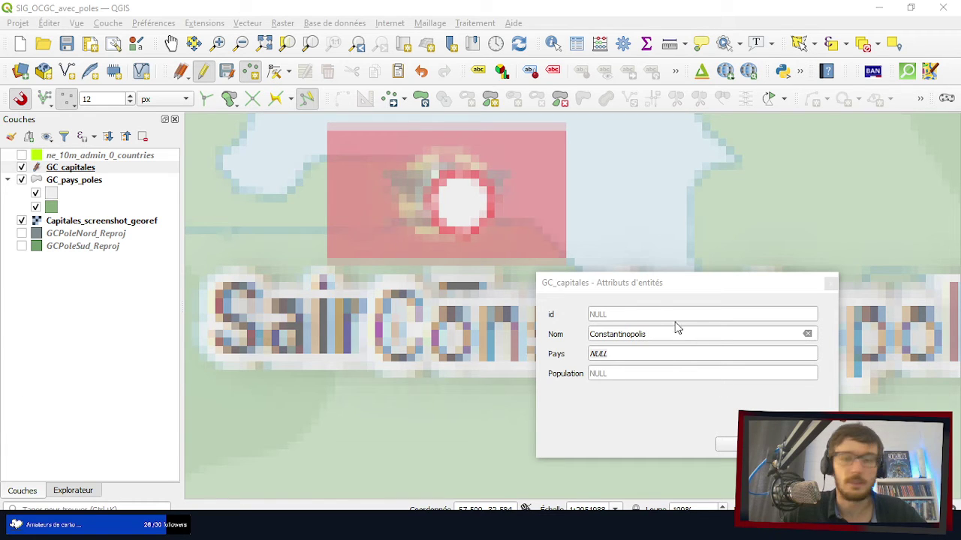
pyautogui.click(614, 351)
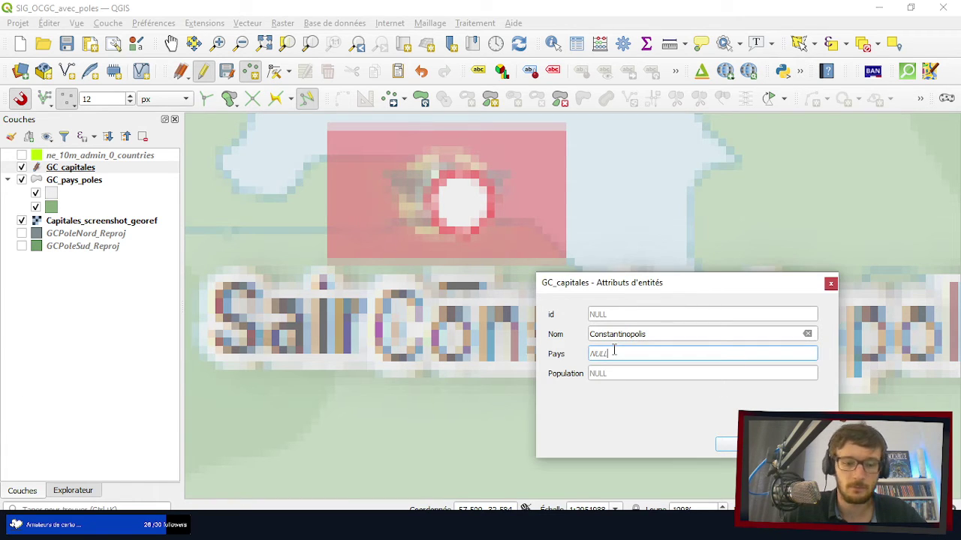
pyautogui.press('BackSpace')
pyautogui.write('Saint ')
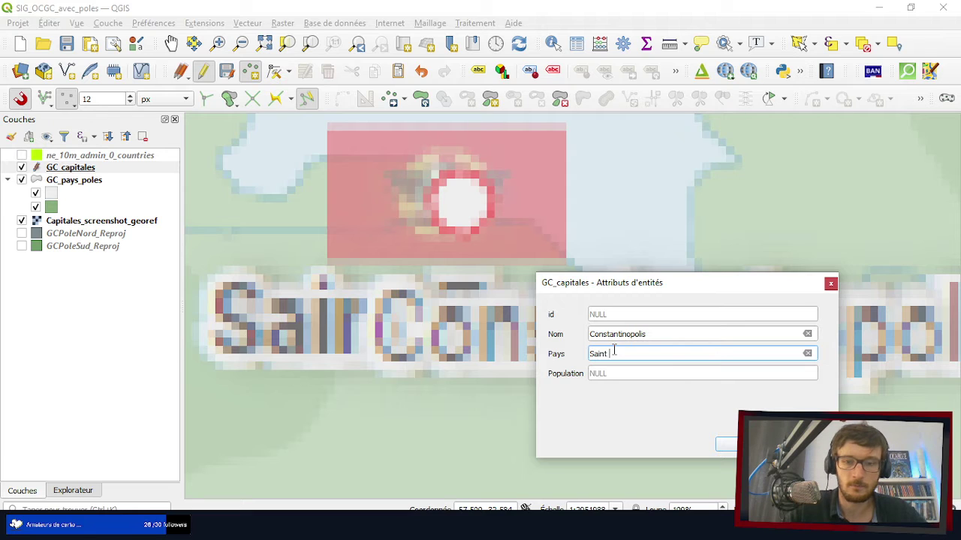
pyautogui.write('Empire Cons')
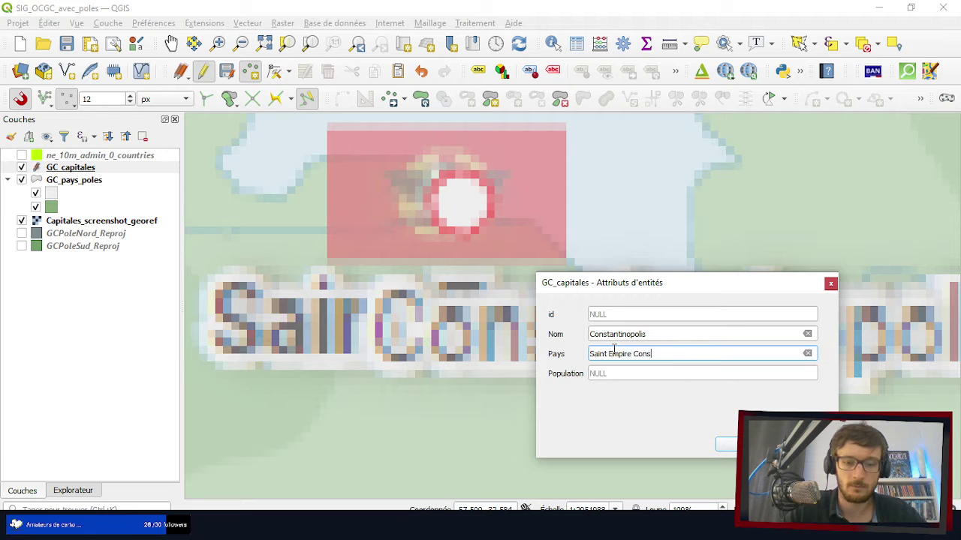
pyautogui.write('tantin')
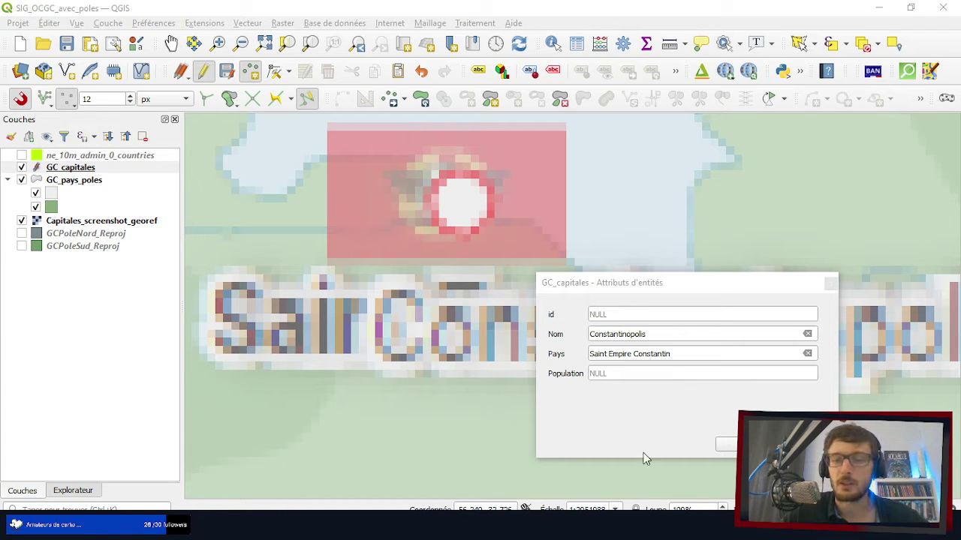
pyautogui.click(623, 375)
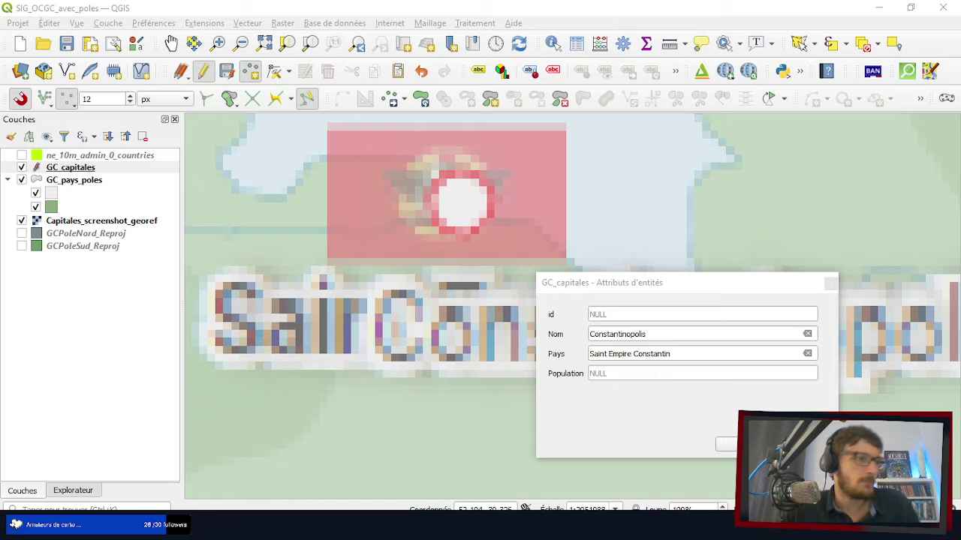
# - Switch to the browser and examine the Monde GC page of Constantinopolis for its population, including the information box, map, journal and visitor comments
pyautogui.hotkey('alt', 'Tab')
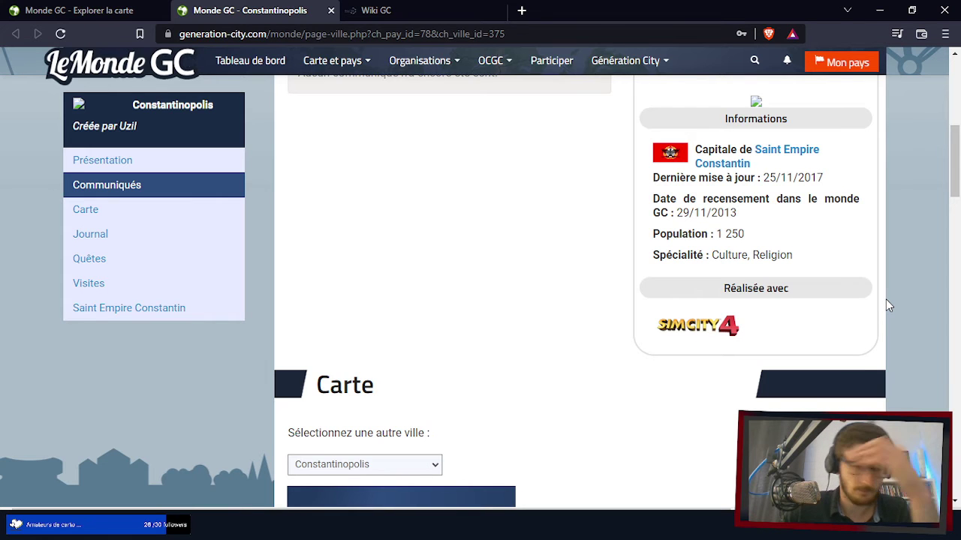
pyautogui.scroll(-2, 886, 300)
pyautogui.scroll(3, 885, 300)
pyautogui.scroll(1, 885, 299)
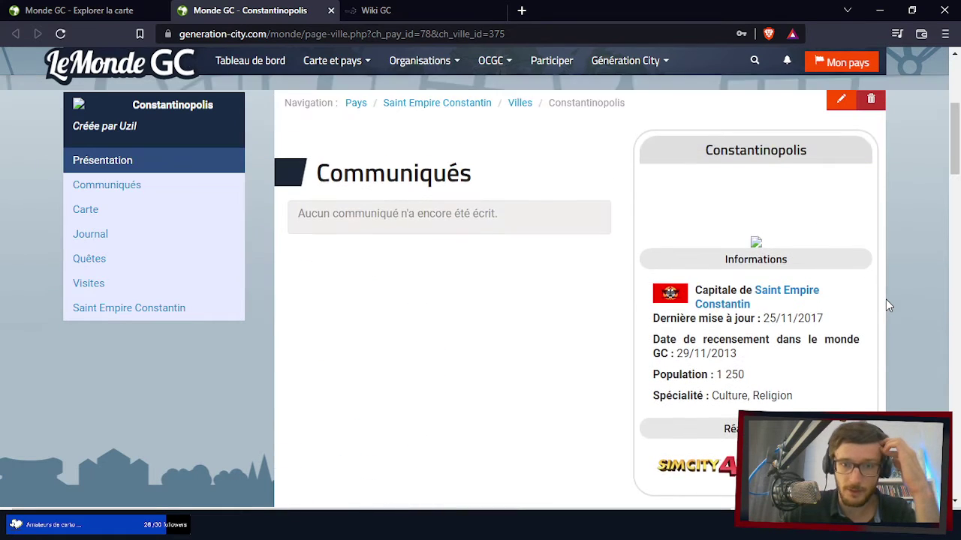
pyautogui.scroll(-5, 885, 300)
pyautogui.scroll(-4, 886, 305)
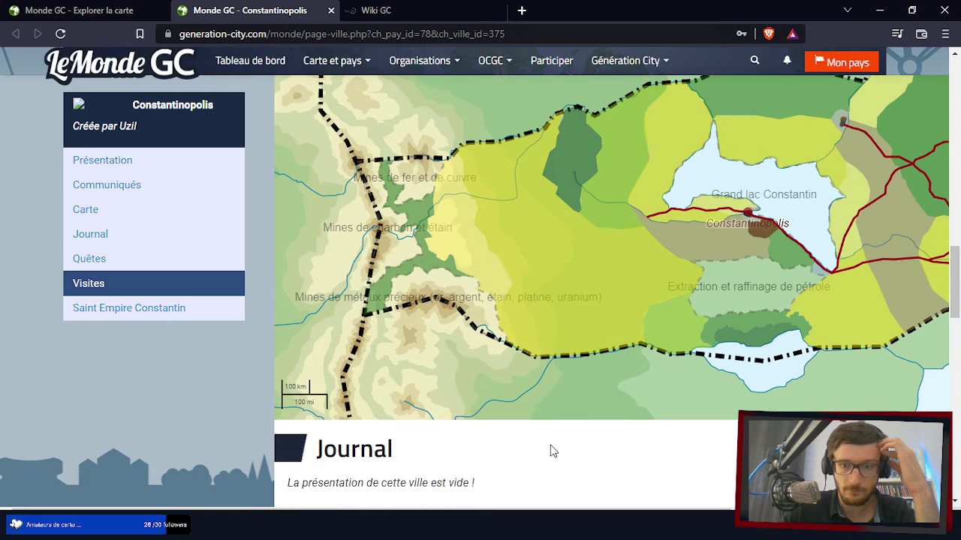
pyautogui.scroll(-2, 550, 450)
pyautogui.scroll(-3, 501, 433)
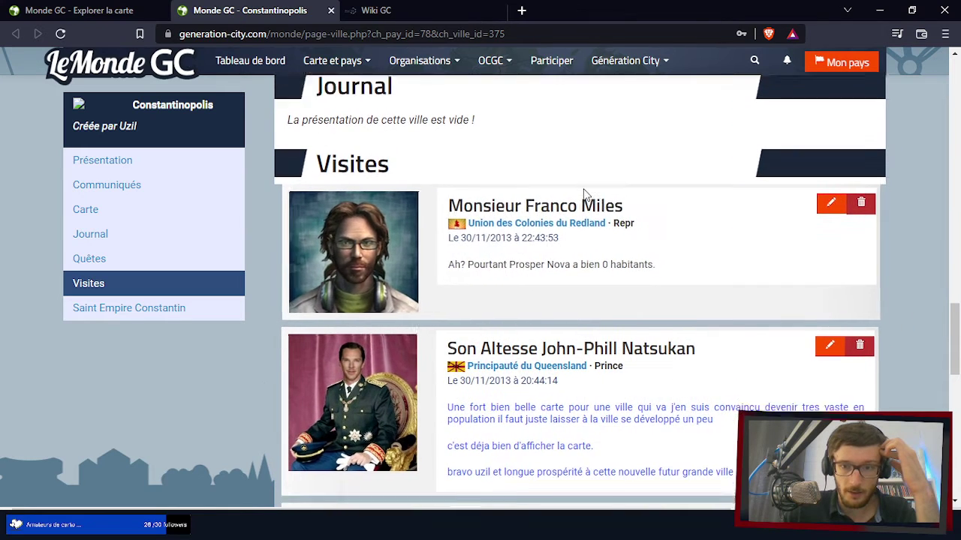
pyautogui.scroll(-1, 584, 197)
pyautogui.scroll(-1, 644, 198)
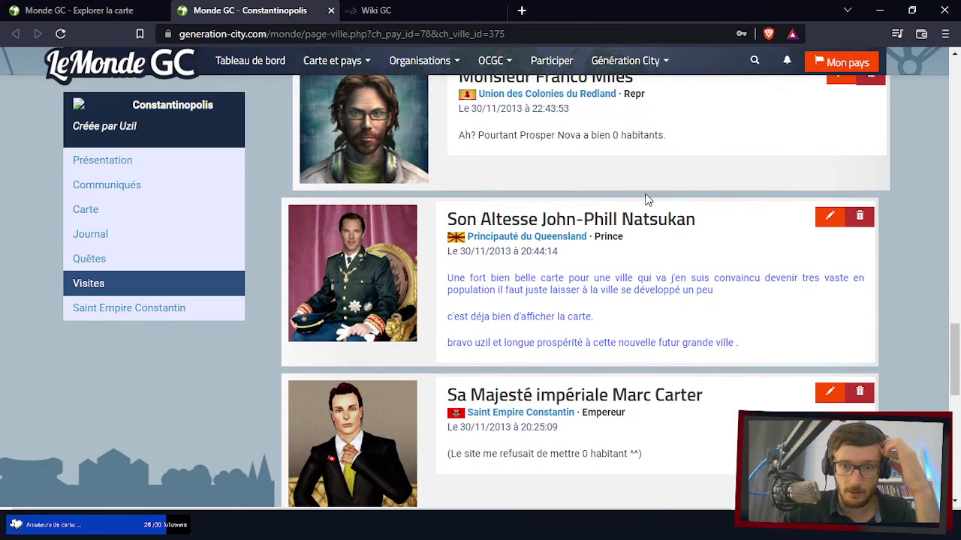
pyautogui.scroll(-2, 646, 200)
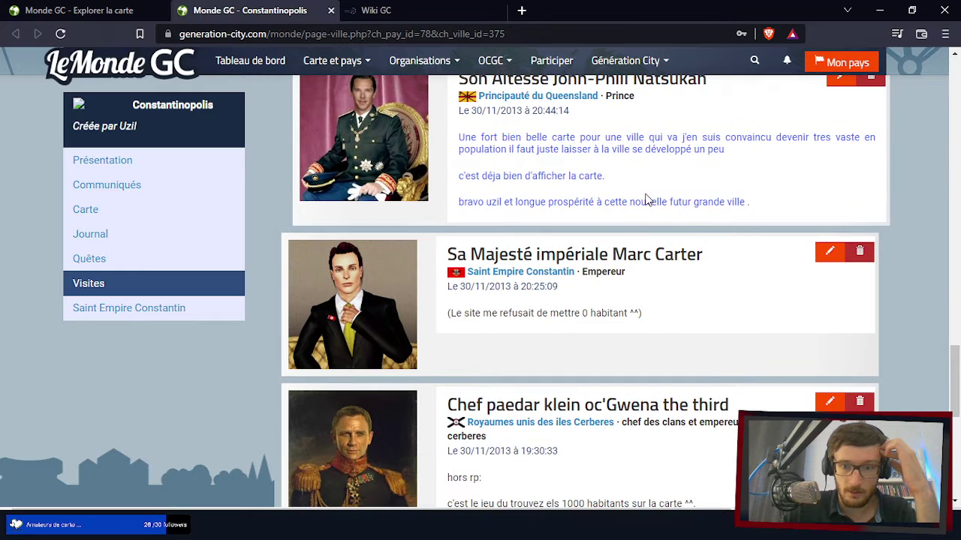
pyautogui.scroll(-2, 647, 199)
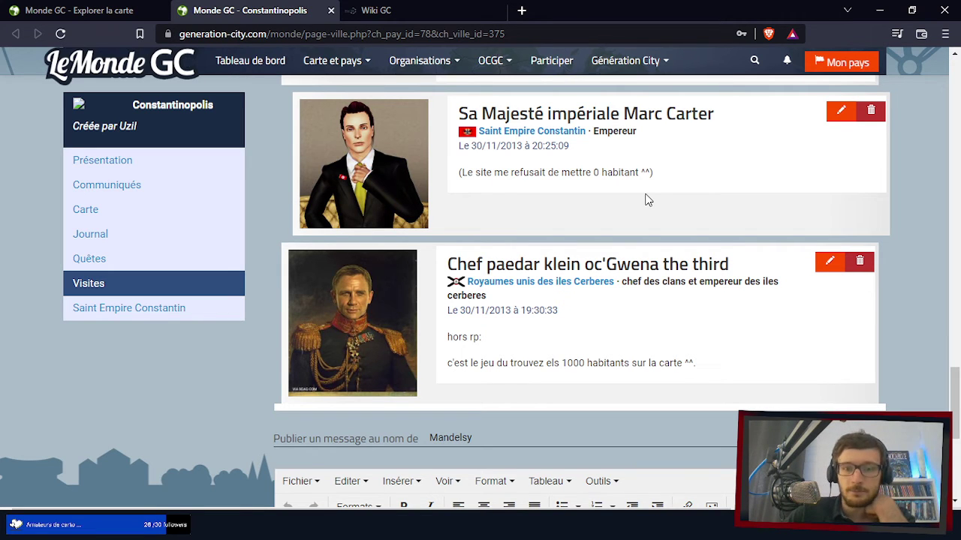
pyautogui.scroll(-5, 649, 200)
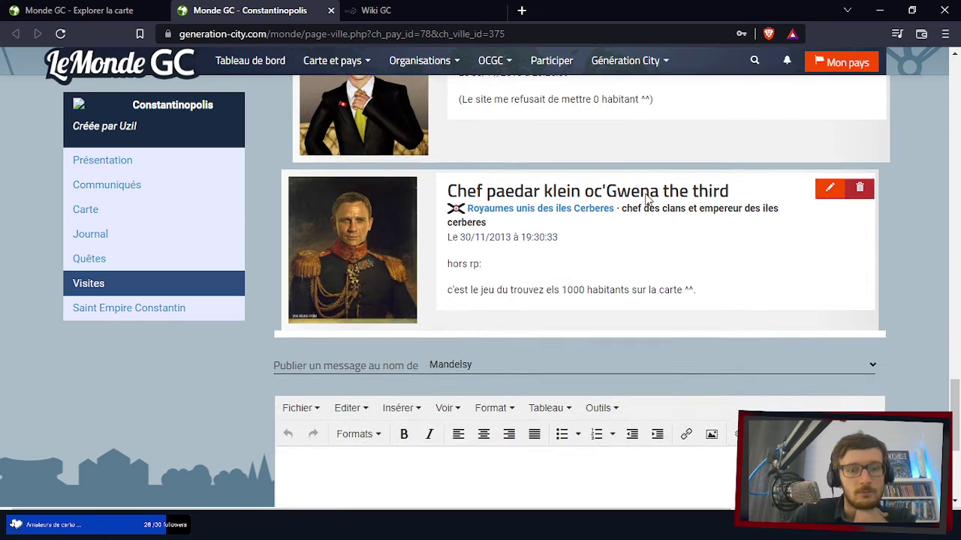
pyautogui.scroll(9, 637, 294)
pyautogui.scroll(12, 636, 295)
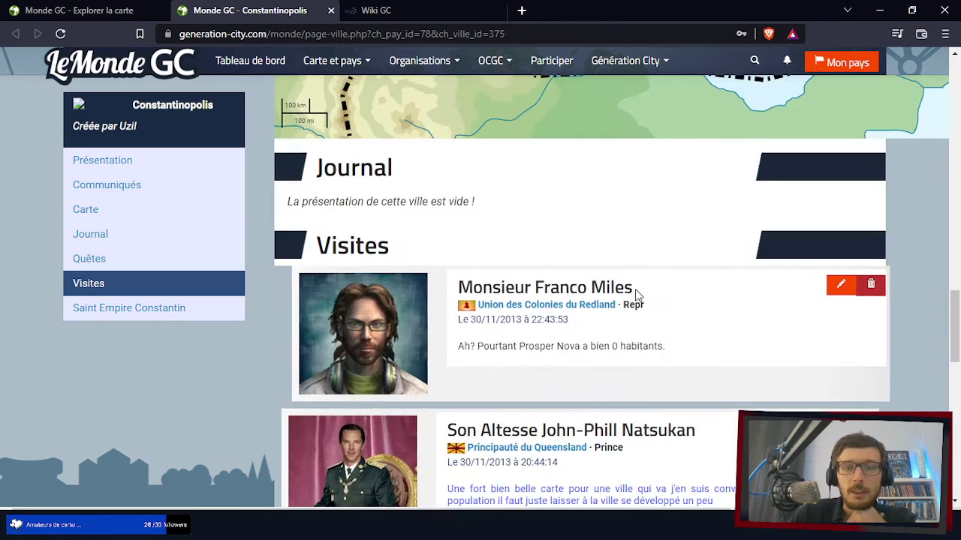
pyautogui.scroll(10, 569, 434)
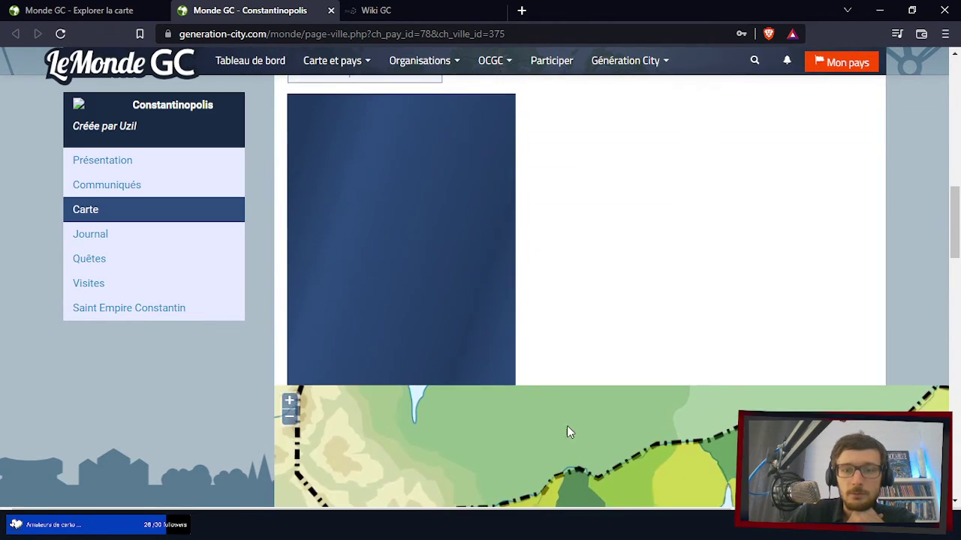
pyautogui.scroll(2, 601, 351)
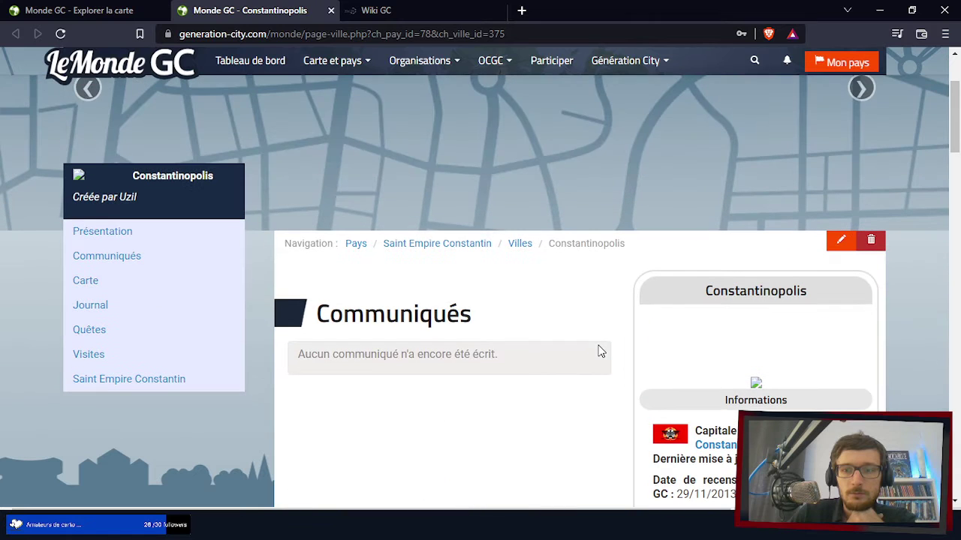
pyautogui.scroll(-2, 600, 351)
pyautogui.scroll(-8, 600, 351)
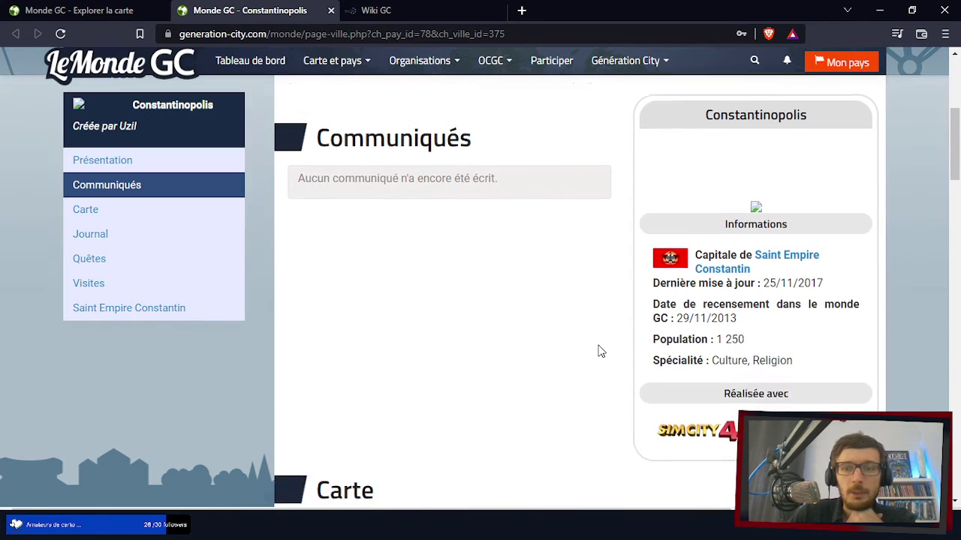
pyautogui.scroll(-10, 601, 351)
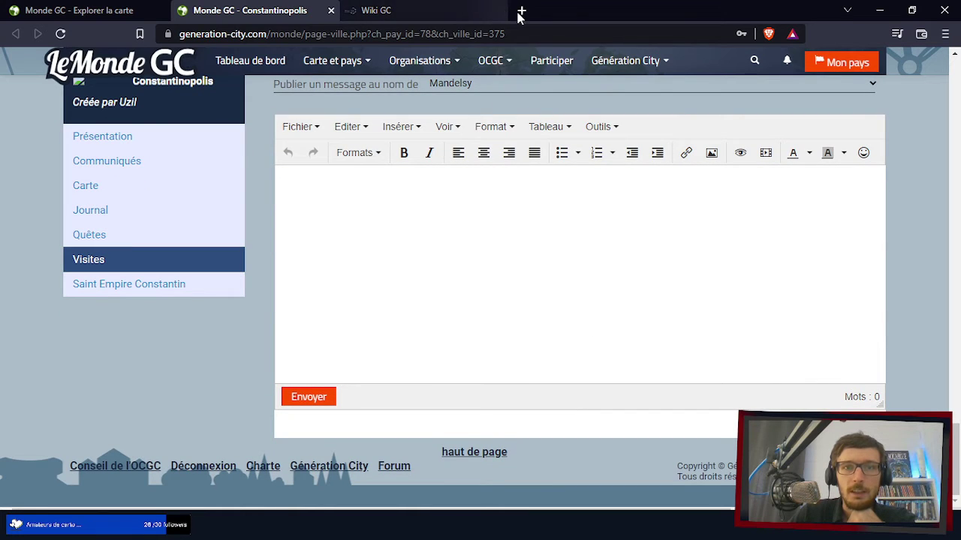
# - Open the Génération City forum in a separate browser tab and go to its advanced search page
pyautogui.rightClick(398, 468)
pyautogui.click(453, 321)
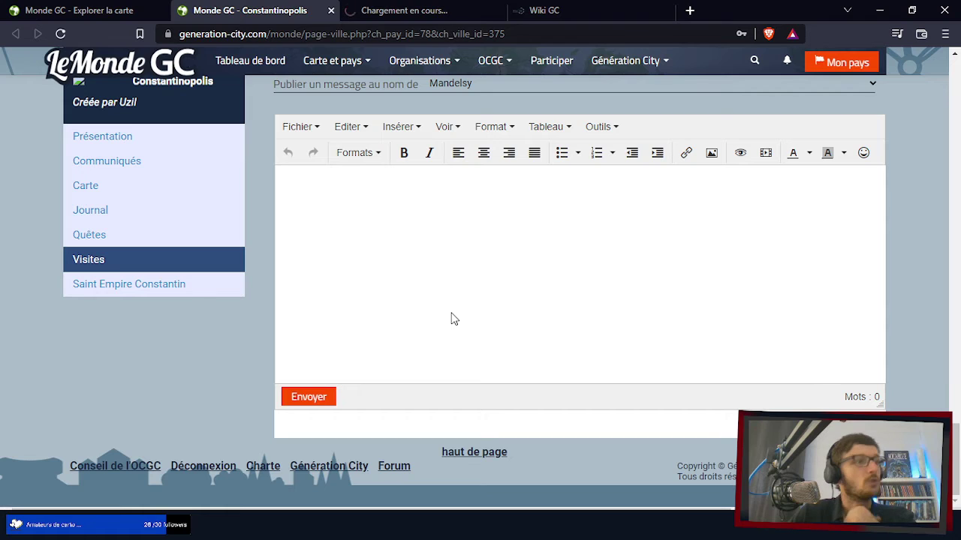
pyautogui.click(406, 10)
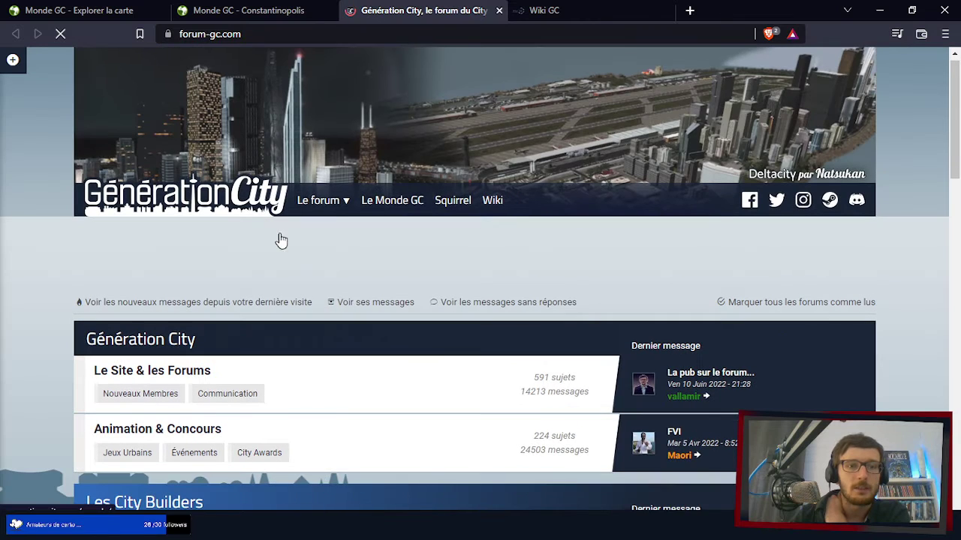
pyautogui.scroll(-2, 279, 241)
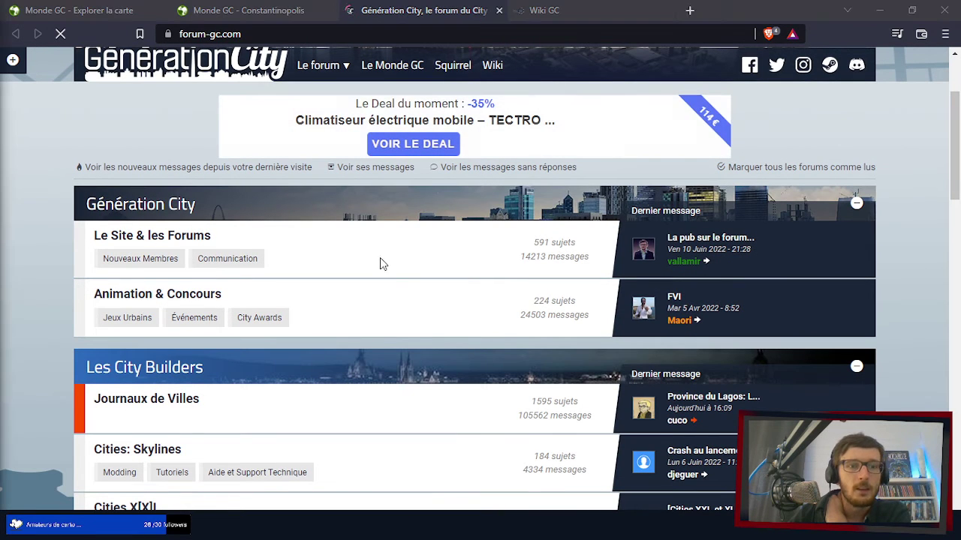
pyautogui.click(328, 67)
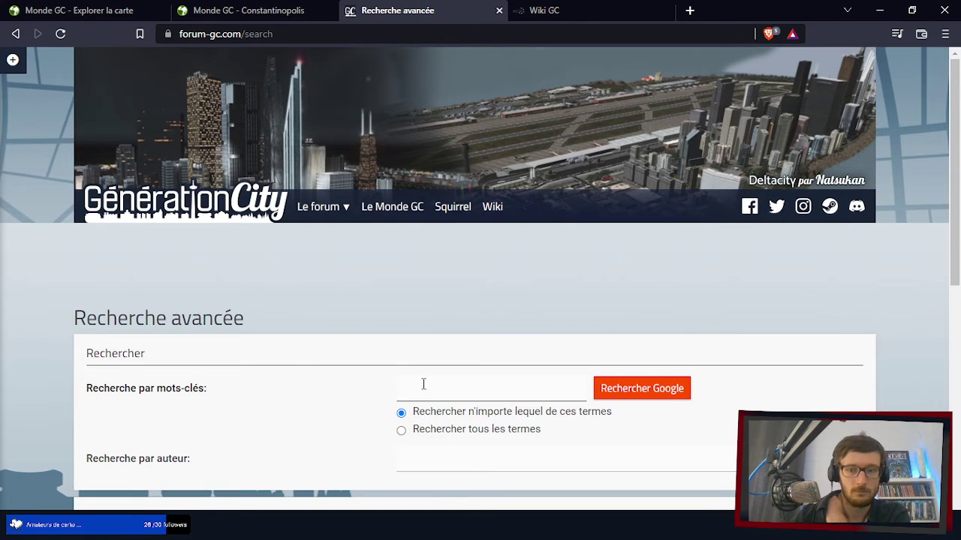
# - Search the forum's Journaux de Villes section for the keyword Constantinopolis and check the result against the city's Monde GC page
pyautogui.scroll(-3, 422, 384)
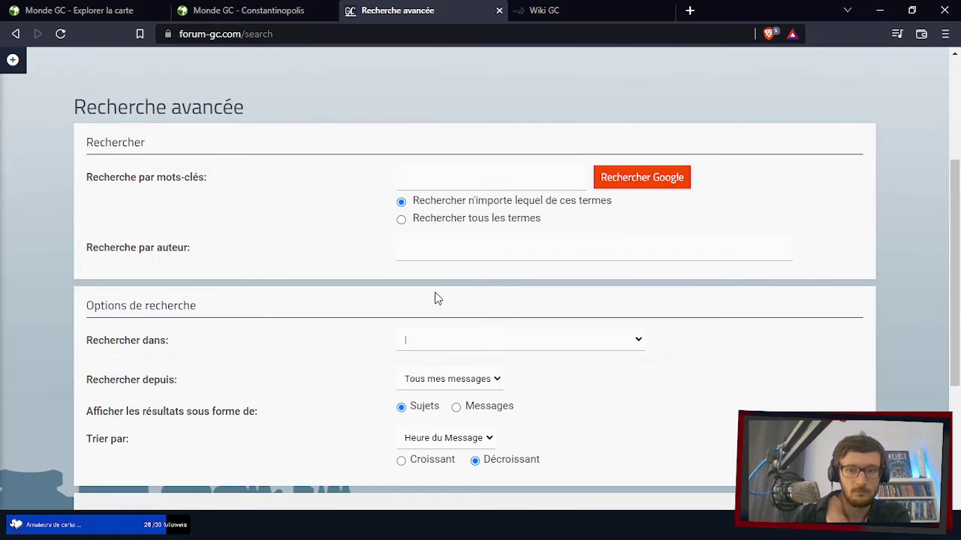
pyautogui.click(416, 177)
pyautogui.write('Cons')
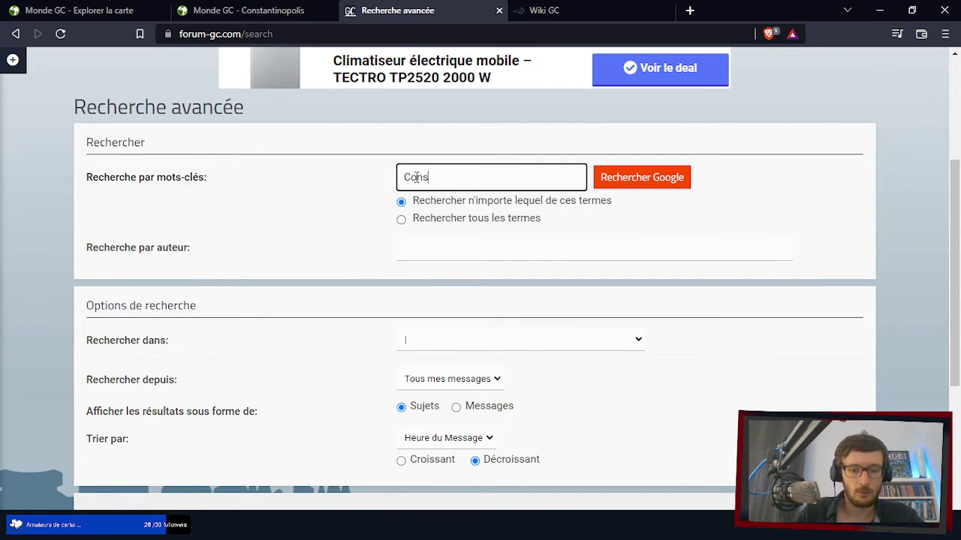
pyautogui.write('tantinopolis')
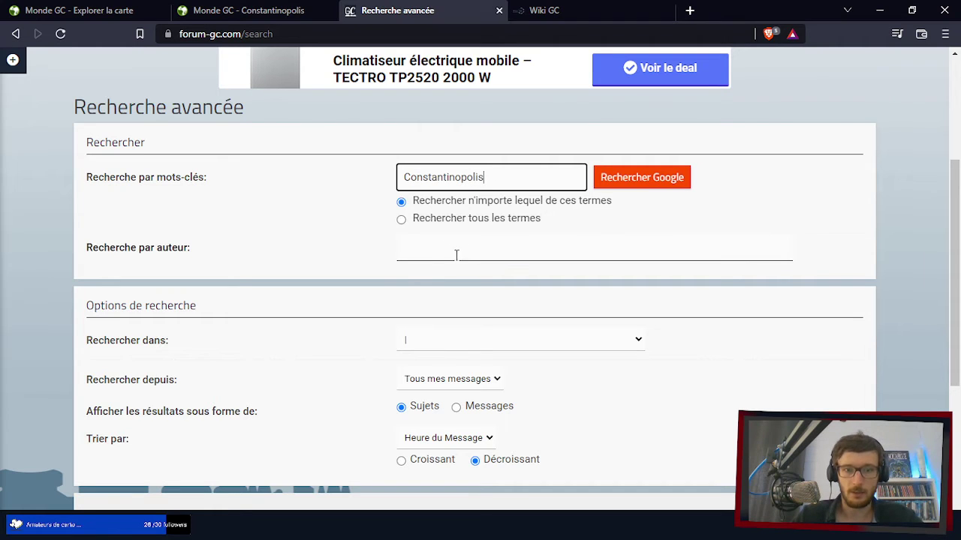
pyautogui.click(470, 345)
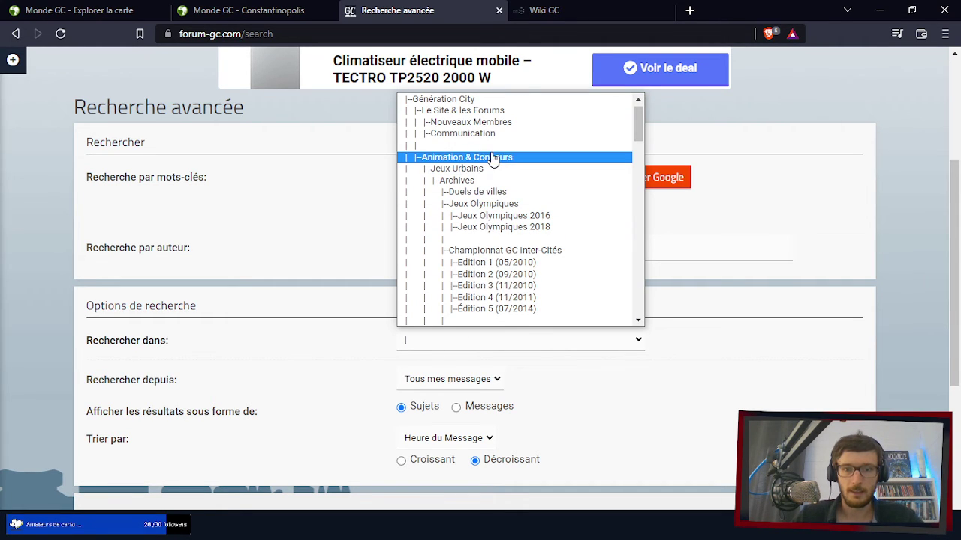
pyautogui.scroll(-3, 492, 180)
pyautogui.scroll(-6, 492, 180)
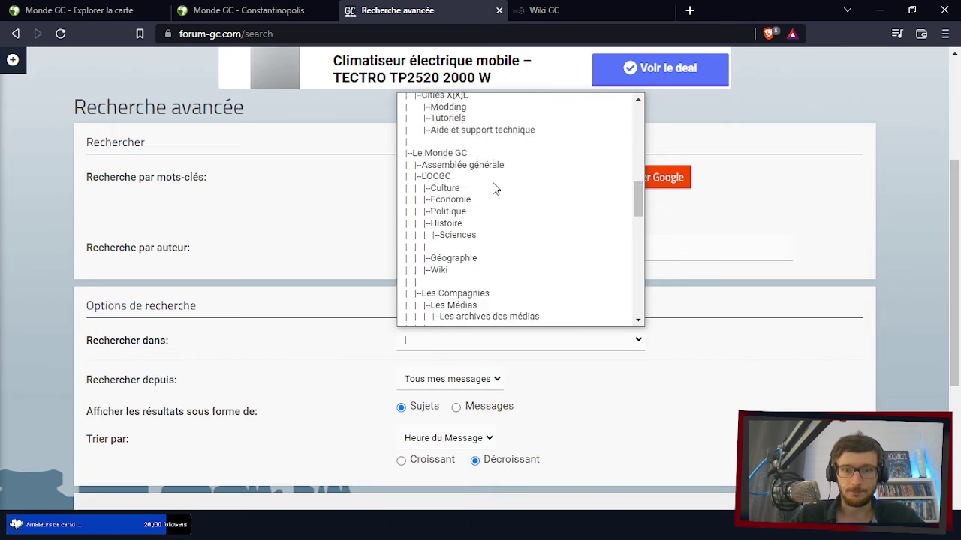
pyautogui.scroll(2, 492, 183)
pyautogui.scroll(3, 481, 180)
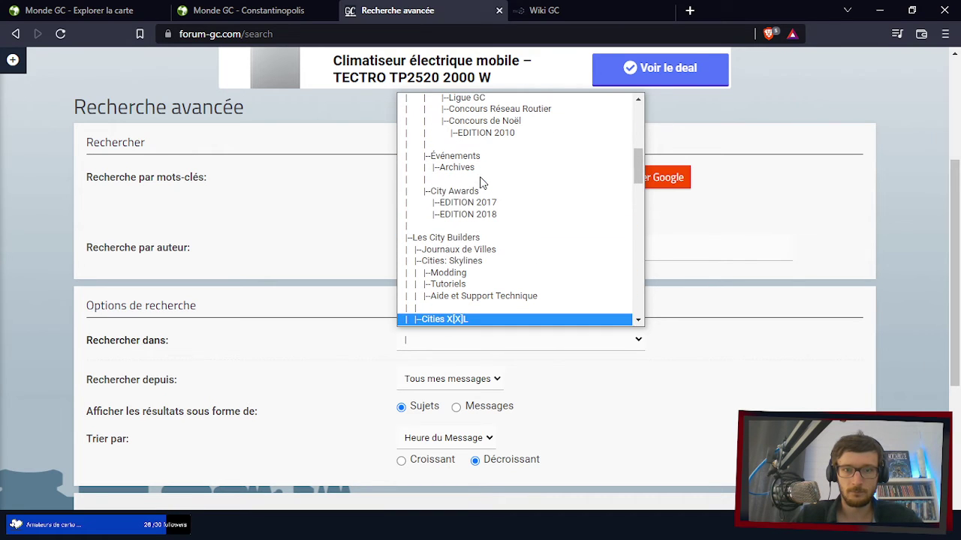
pyautogui.click(472, 249)
pyautogui.scroll(-3, 799, 363)
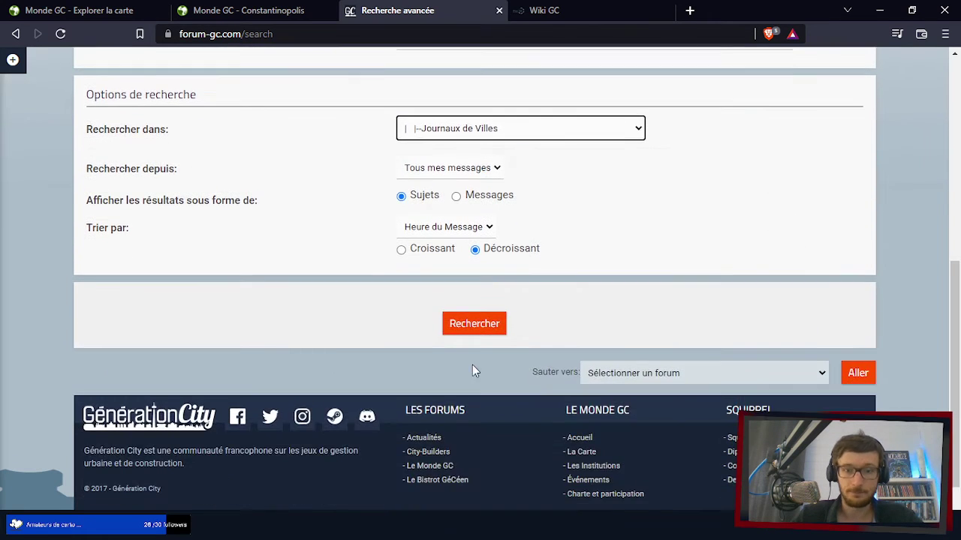
pyautogui.click(491, 324)
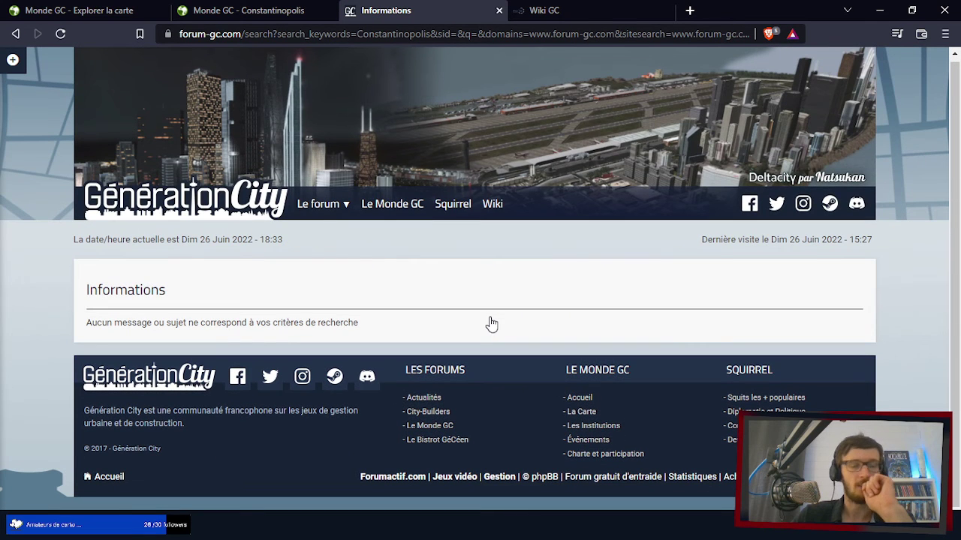
pyautogui.click(242, 15)
pyautogui.click(441, 15)
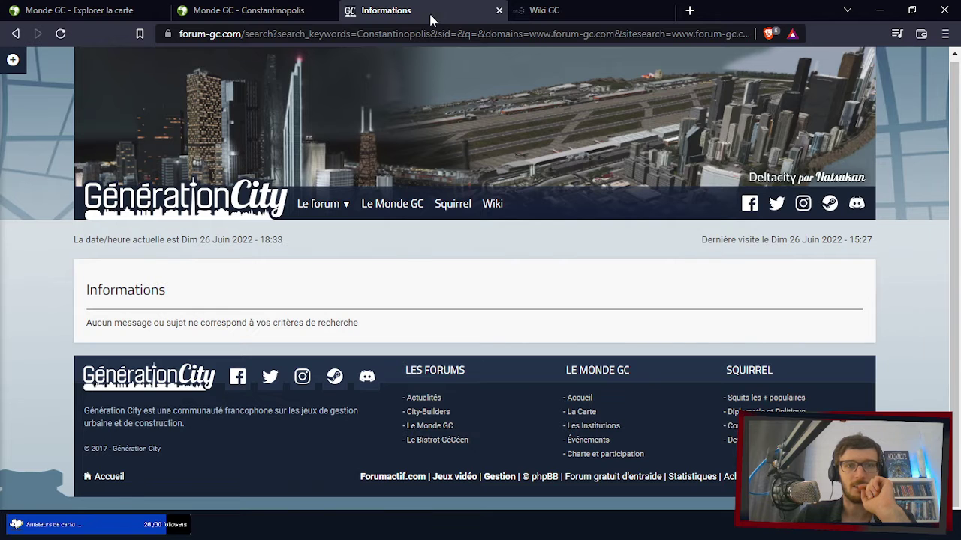
# - Switch to the Wiki GC home page and open the Saint Empire Constantin article from its list of continents and states
pyautogui.click(219, 14)
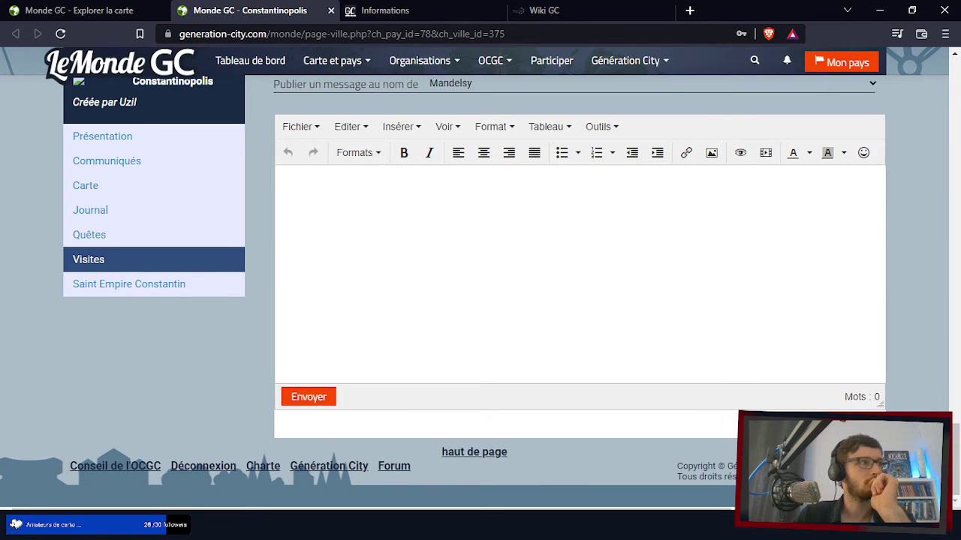
pyautogui.click(583, 13)
pyautogui.scroll(-1, 298, 349)
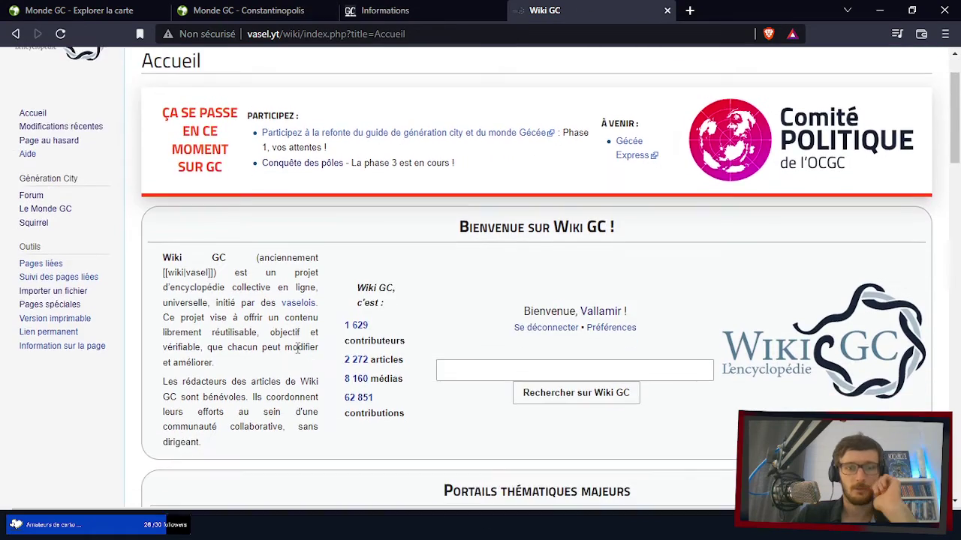
pyautogui.scroll(-10, 298, 349)
pyautogui.scroll(2, 301, 347)
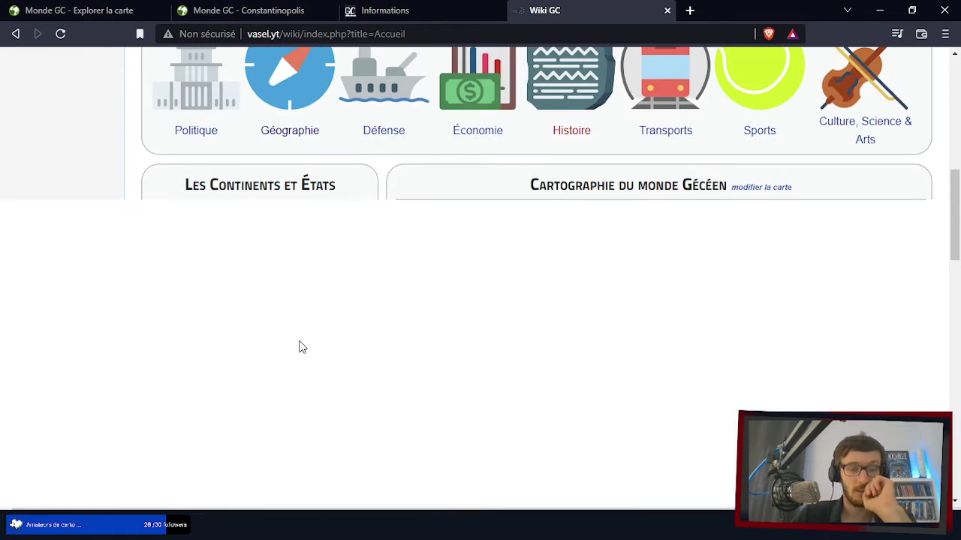
pyautogui.scroll(-4, 300, 347)
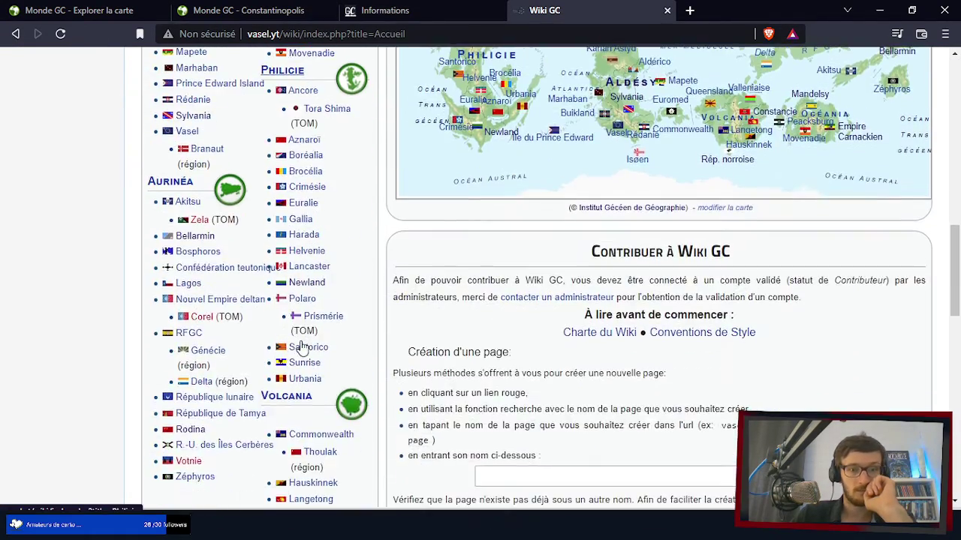
pyautogui.scroll(-3, 317, 418)
pyautogui.click(319, 358)
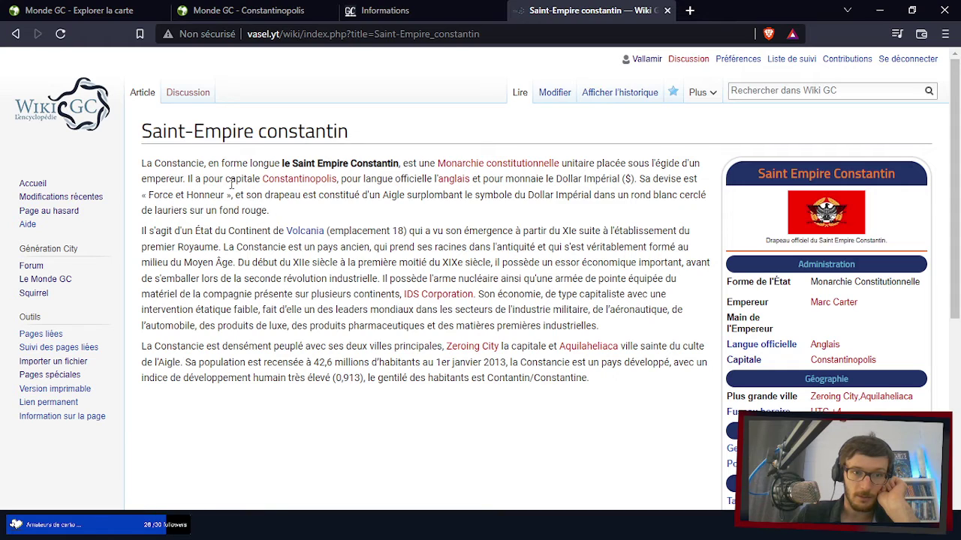
# - Read the Saint-Empire constantin article's introduction and information box for details on the capital and its population
pyautogui.moveTo(153, 164); pyautogui.dragTo(284, 164)
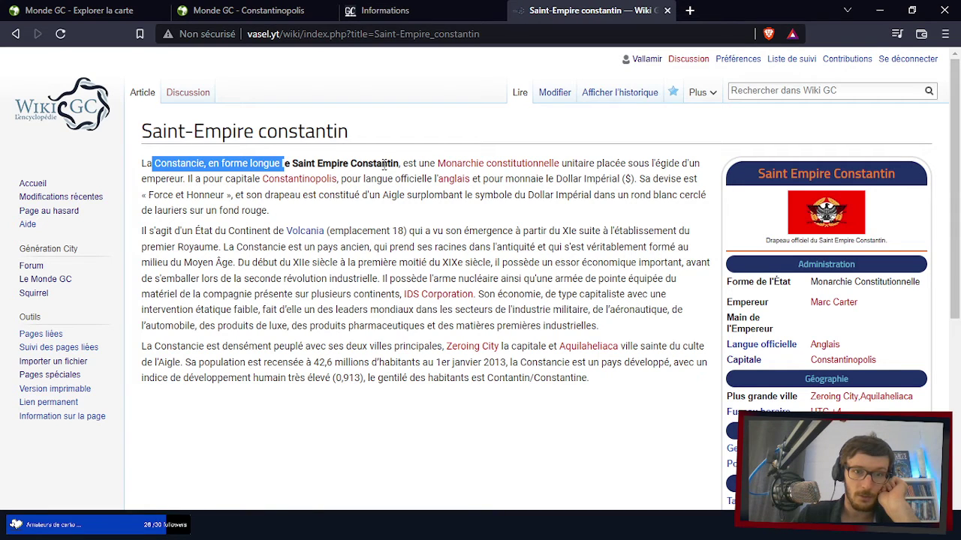
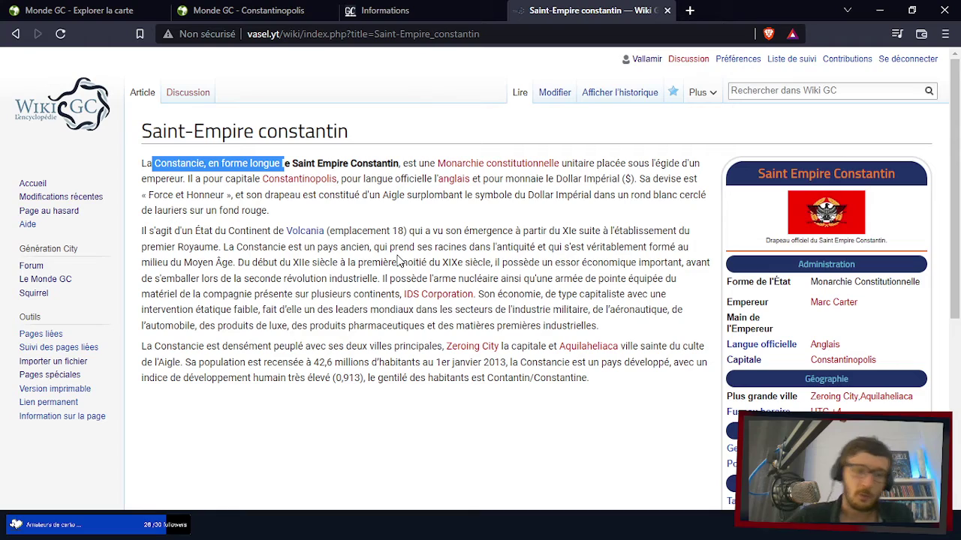
pyautogui.scroll(-2, 401, 294)
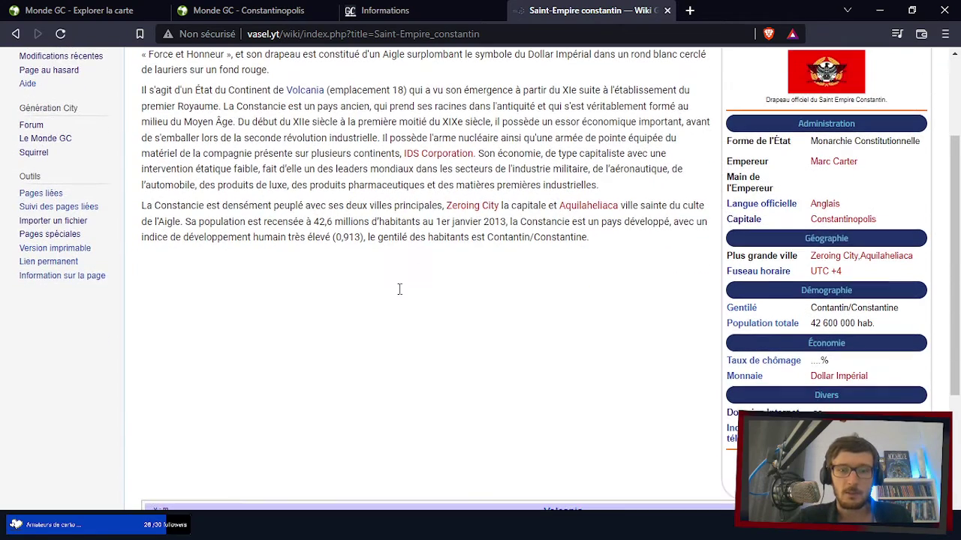
pyautogui.scroll(-1, 535, 295)
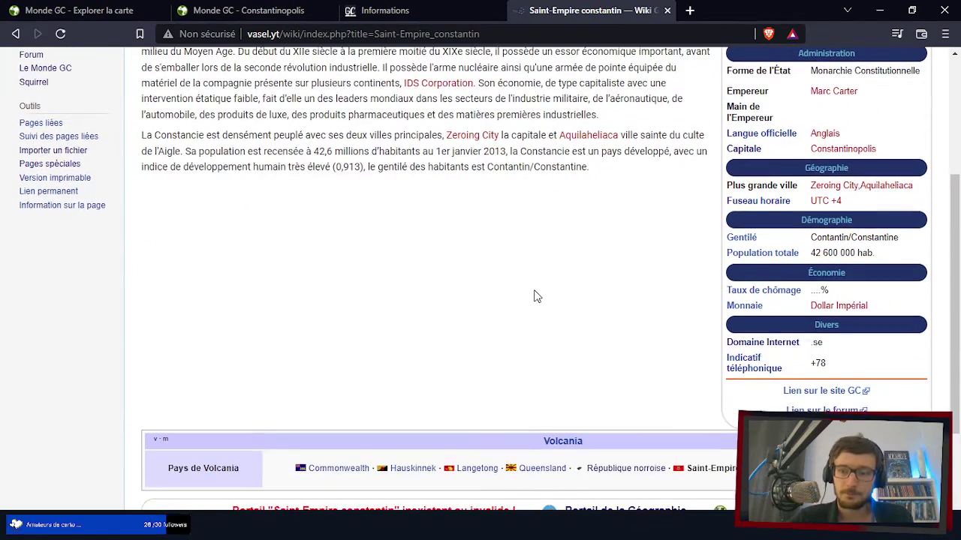
pyautogui.scroll(1, 536, 295)
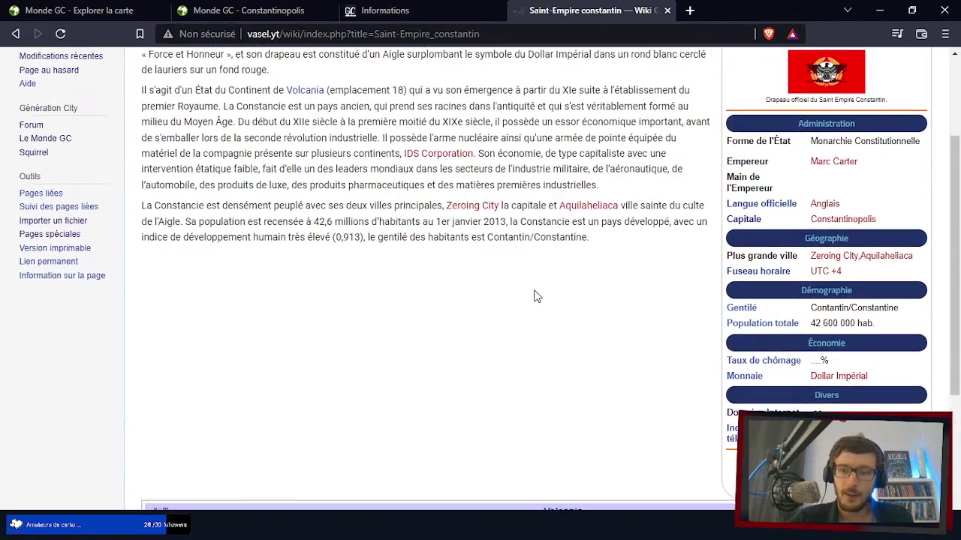
# - Return to the Constantinopolis page on Monde GC and open the Saint Empire Constantin country page from it
pyautogui.click(410, 11)
pyautogui.click(264, 10)
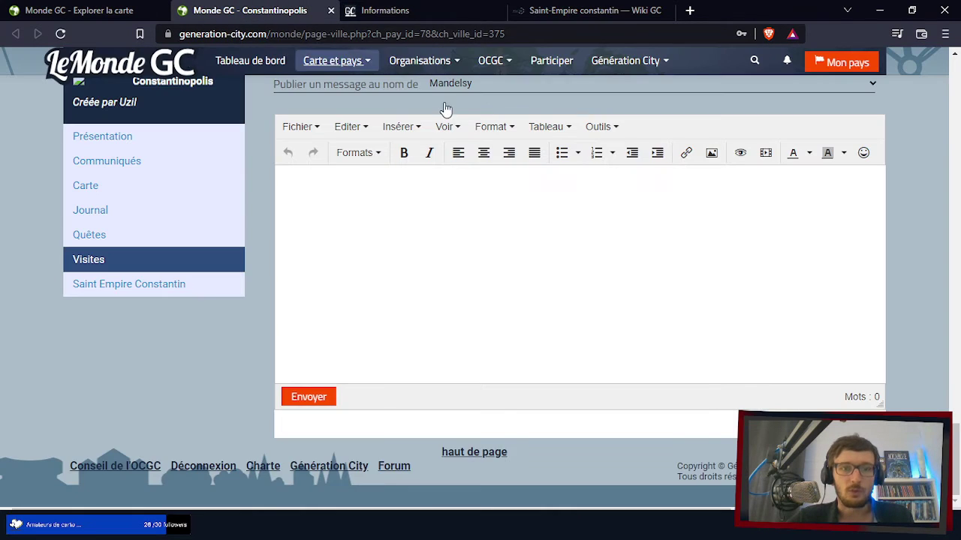
pyautogui.scroll(4, 239, 347)
pyautogui.scroll(15, 240, 347)
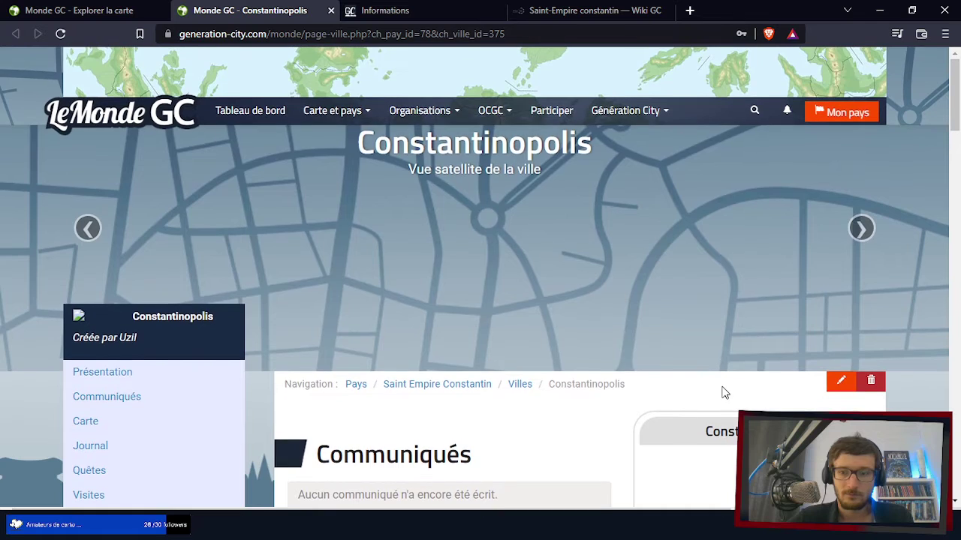
pyautogui.scroll(-4, 725, 393)
pyautogui.click(785, 293)
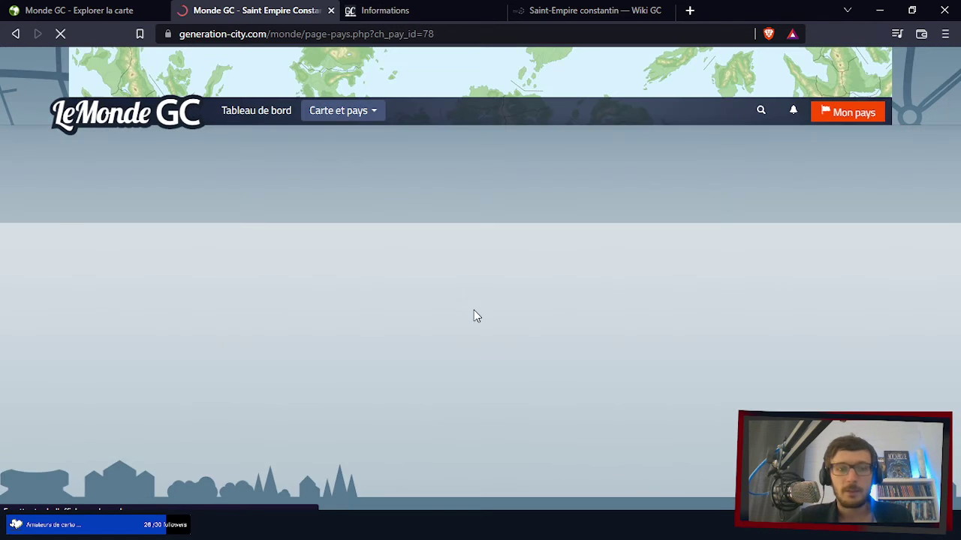
# - Examine the country page's presentation, population figures, communiqués and city list, comparing Constantinopolis with the other cities
pyautogui.scroll(-5, 425, 301)
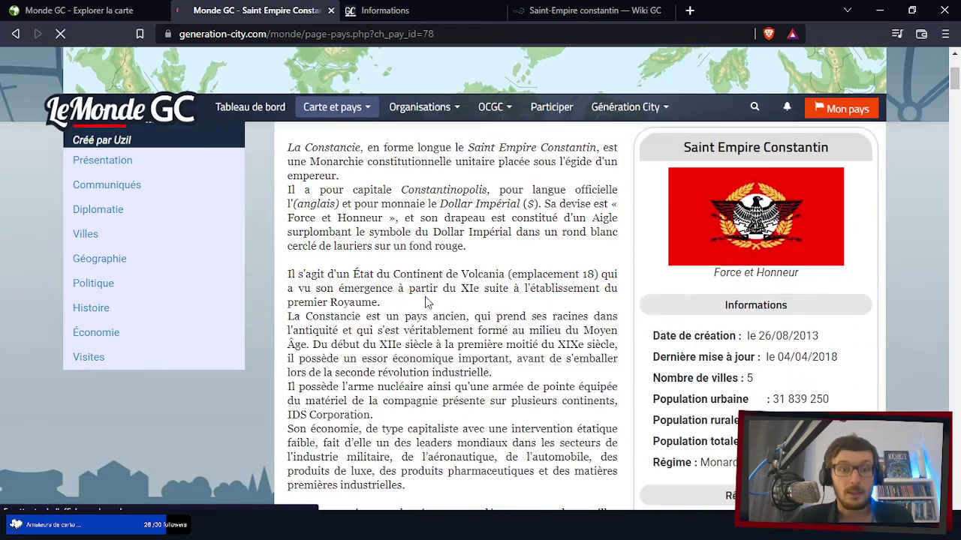
pyautogui.scroll(-6, 427, 297)
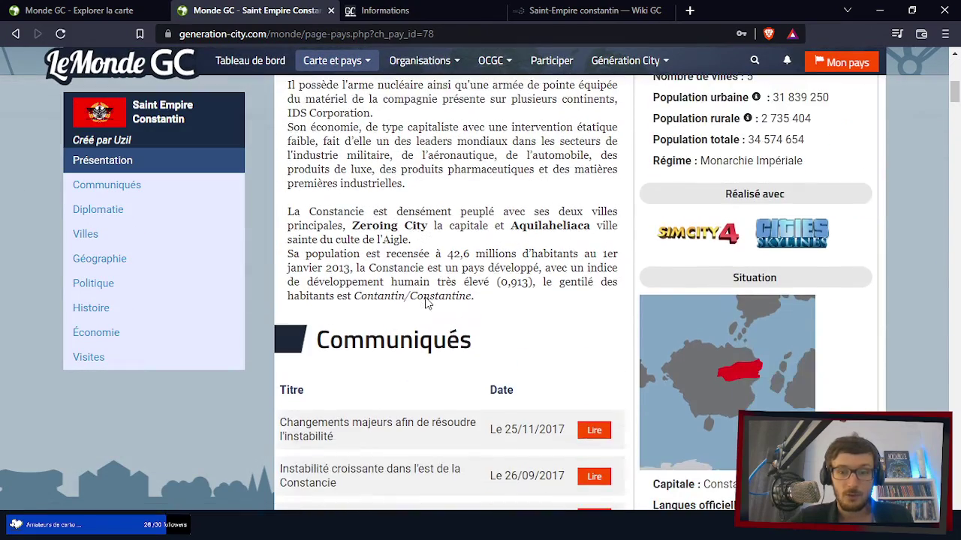
pyautogui.scroll(2, 427, 303)
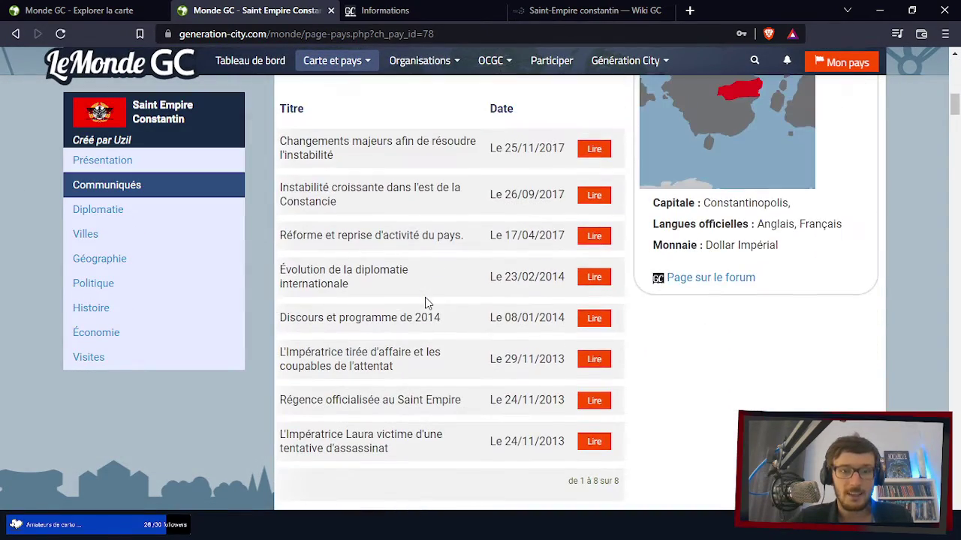
pyautogui.scroll(-5, 425, 301)
pyautogui.scroll(-3, 425, 298)
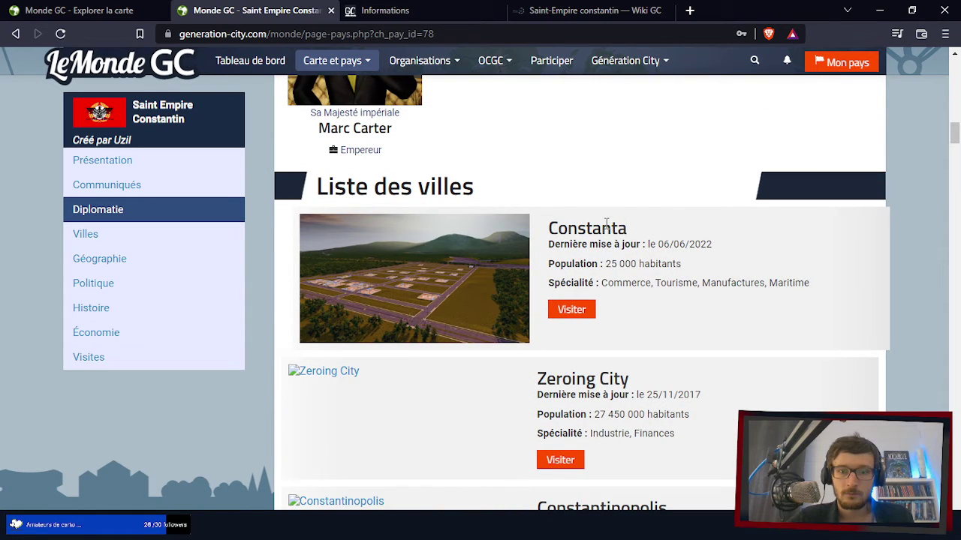
pyautogui.scroll(-3, 691, 307)
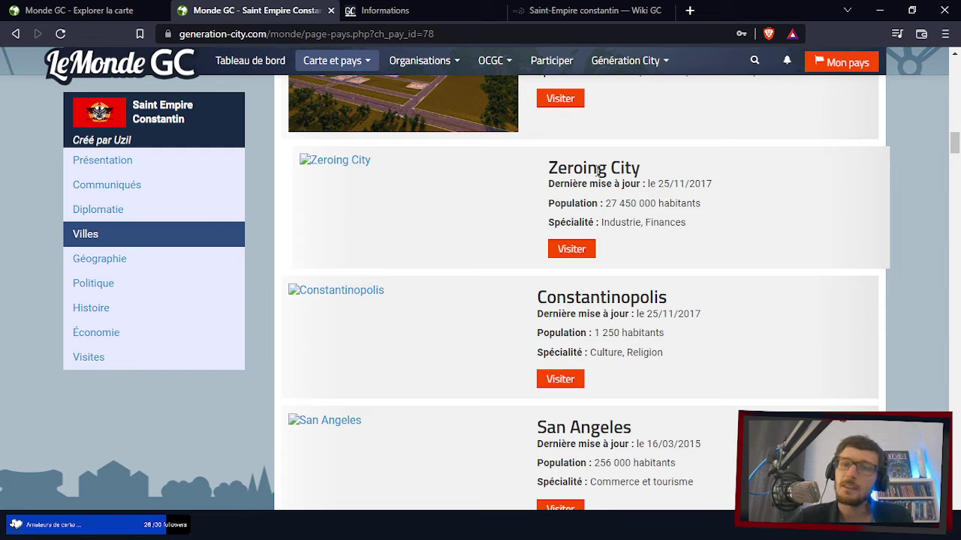
pyautogui.scroll(-3, 714, 281)
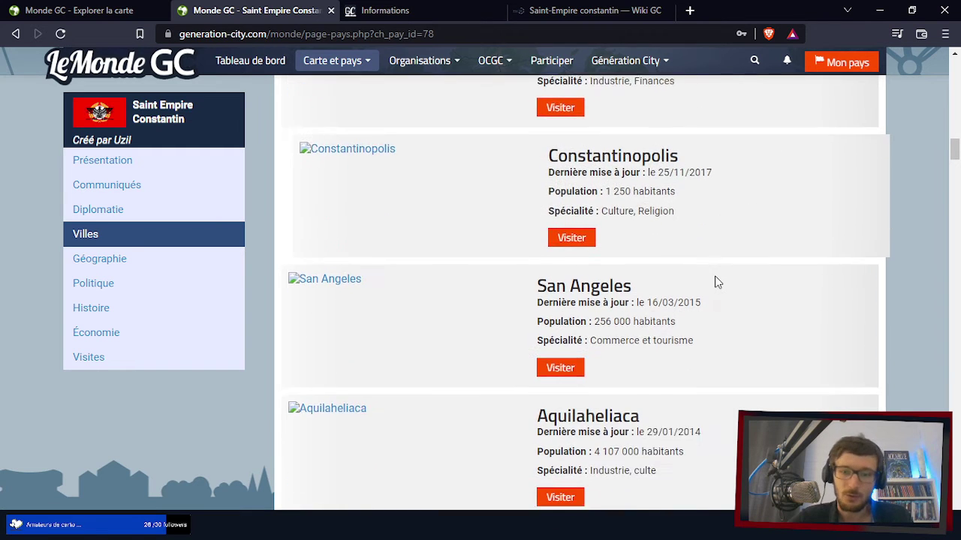
# - Look past the country page's map and read its Politique section on imperial institutions, ministries, the Senate and political organisation
pyautogui.scroll(-10, 714, 281)
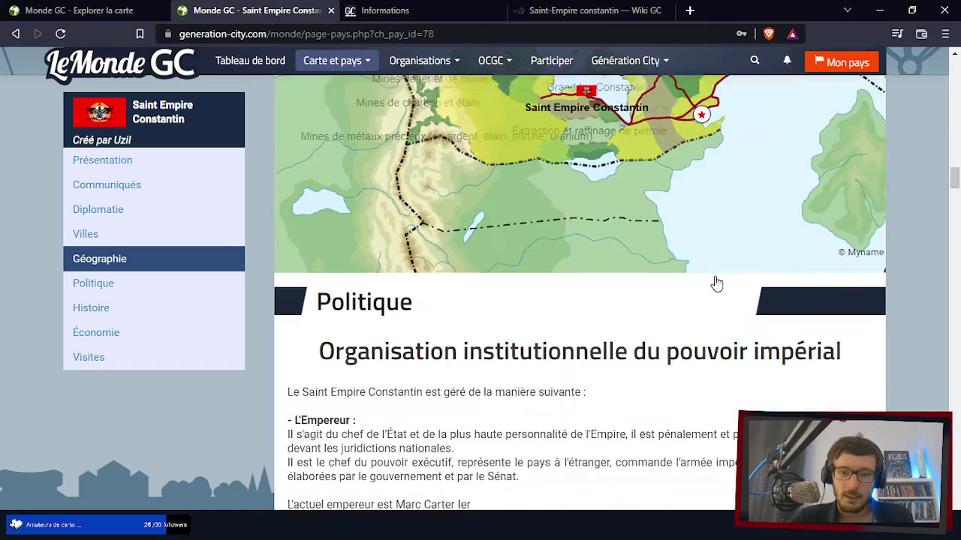
pyautogui.scroll(-3, 863, 345)
pyautogui.scroll(1, 834, 368)
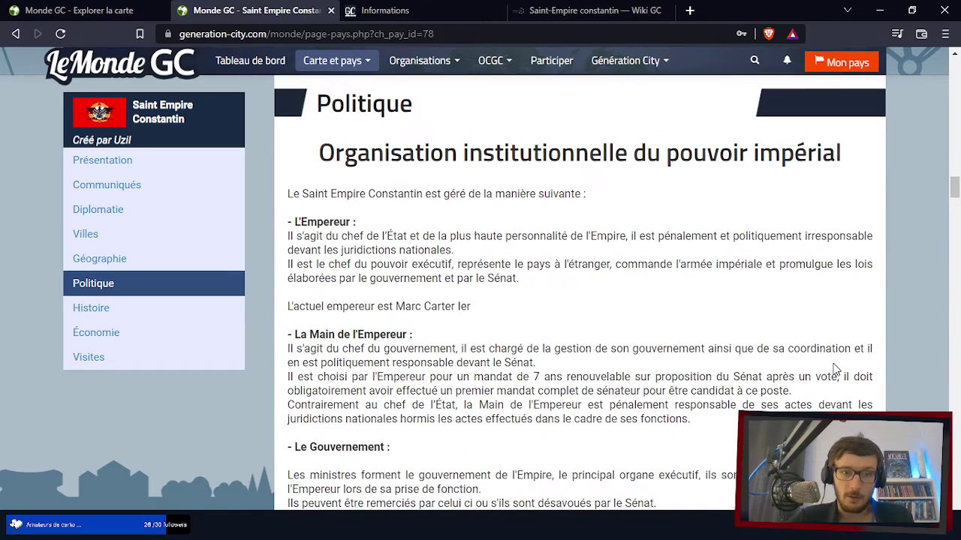
pyautogui.scroll(-3, 835, 368)
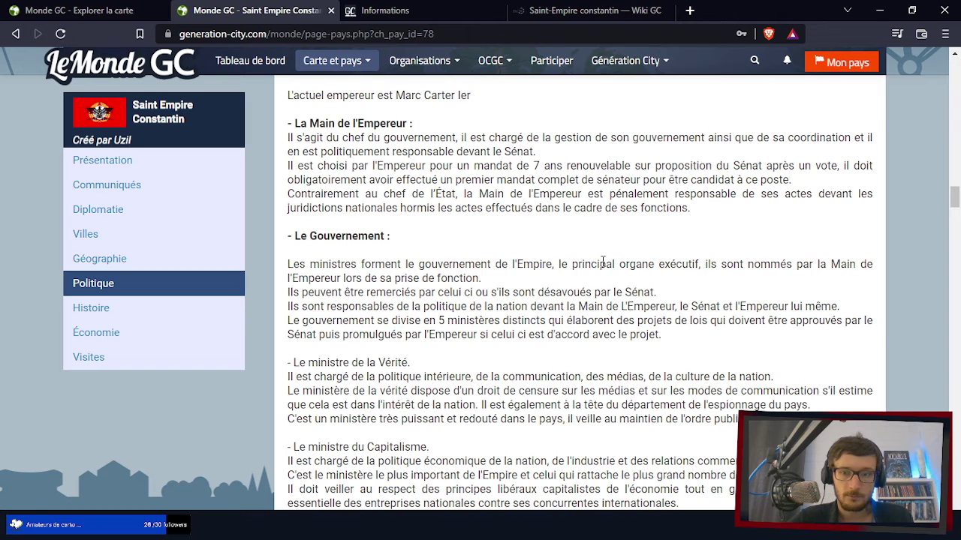
pyautogui.scroll(1, 692, 287)
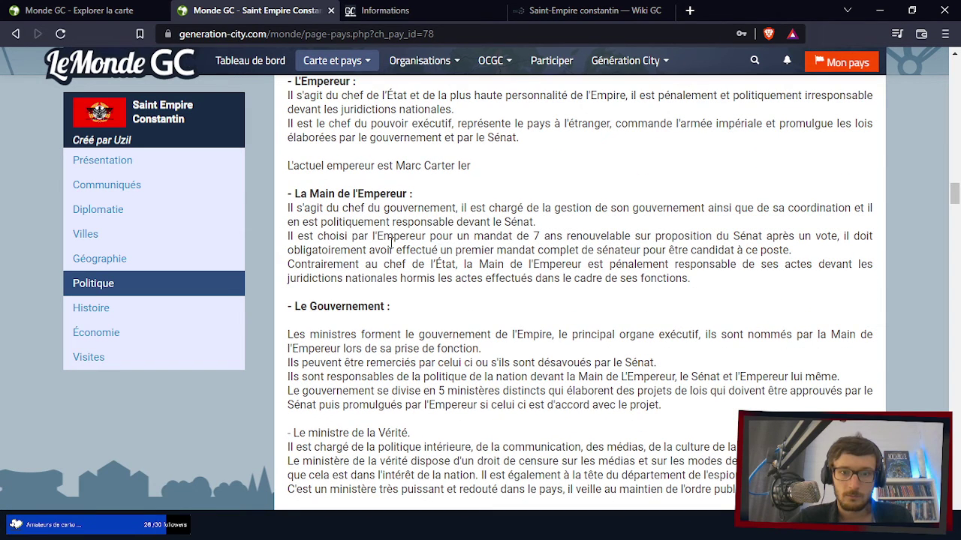
pyautogui.scroll(1, 391, 242)
pyautogui.scroll(-4, 391, 243)
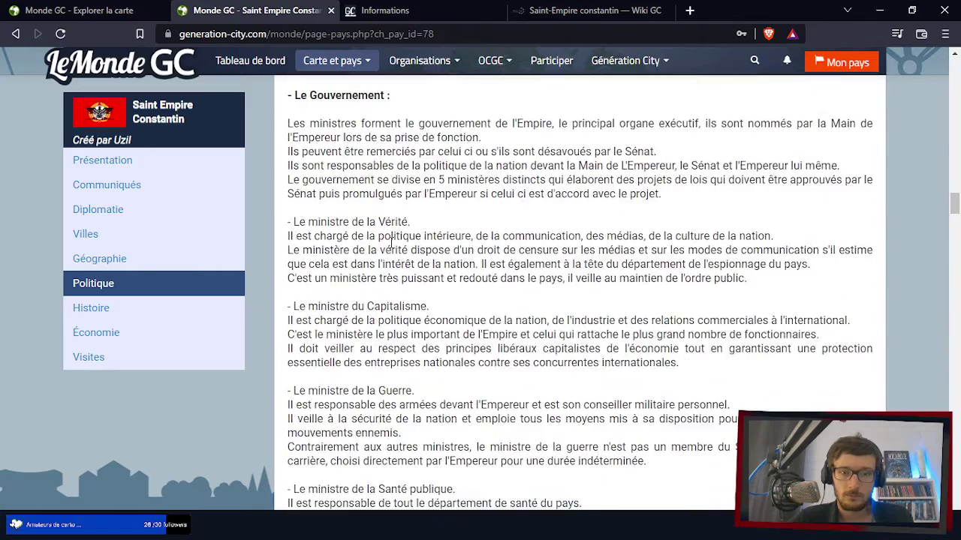
pyautogui.scroll(-4, 391, 243)
pyautogui.scroll(2, 391, 242)
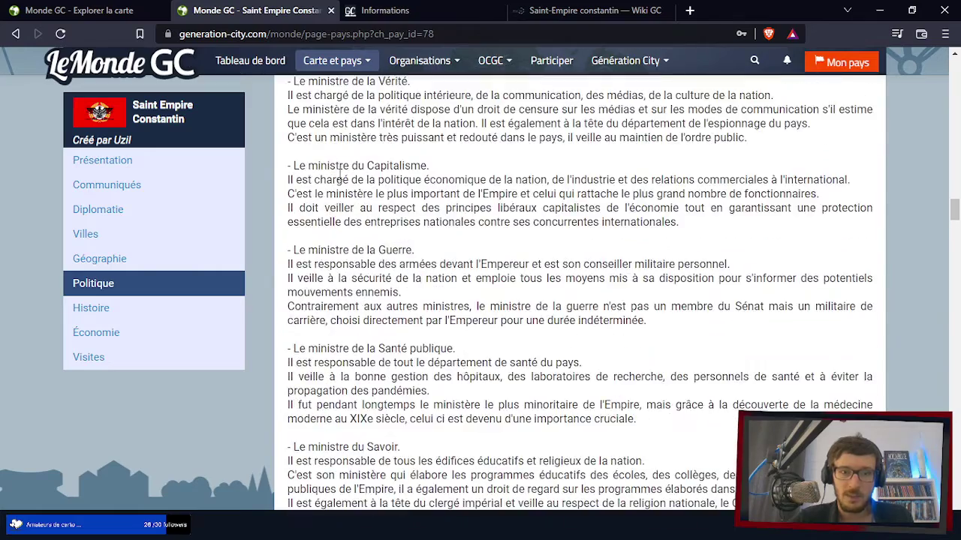
pyautogui.scroll(-5, 341, 179)
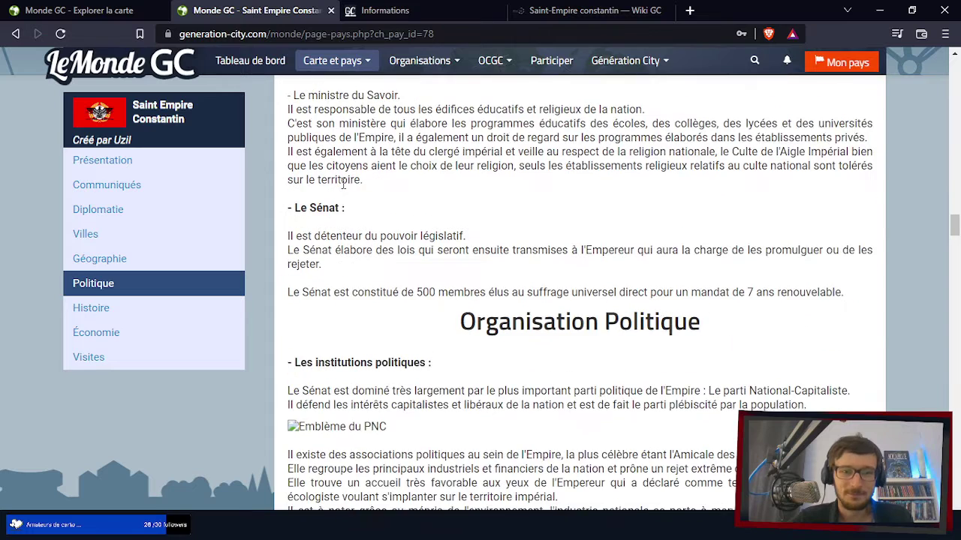
pyautogui.scroll(-3, 343, 183)
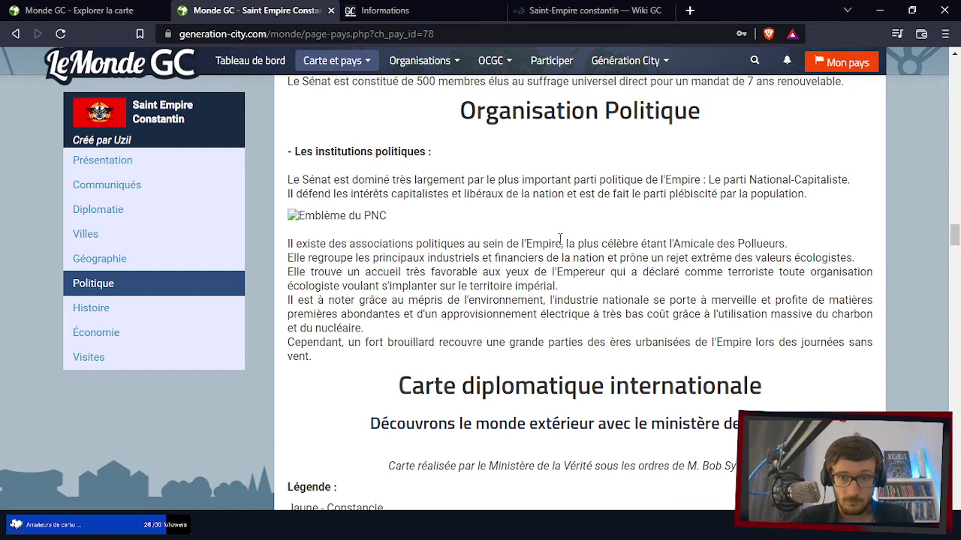
pyautogui.scroll(-3, 727, 238)
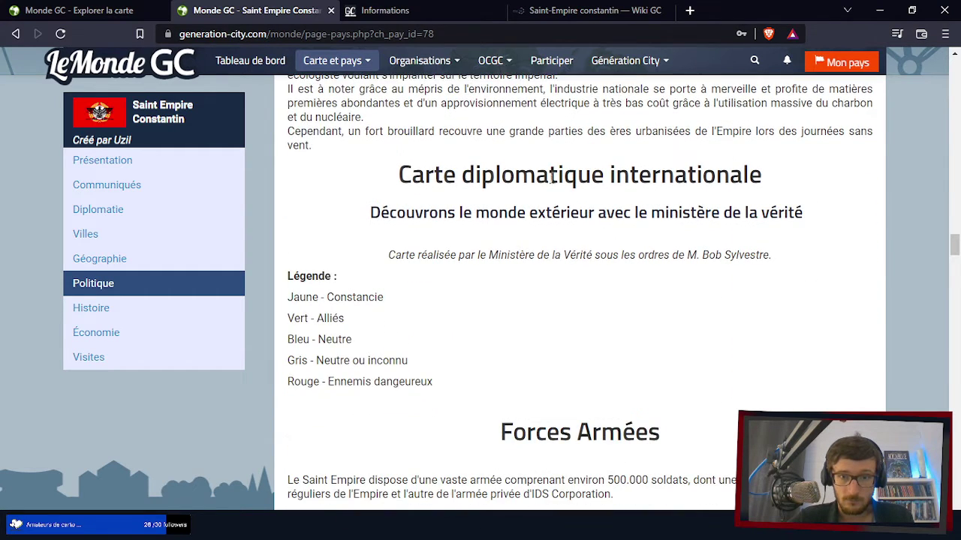
# - Read the diplomatic map legend and the armed forces sections on the country's army, air force and navy
pyautogui.scroll(-3, 590, 262)
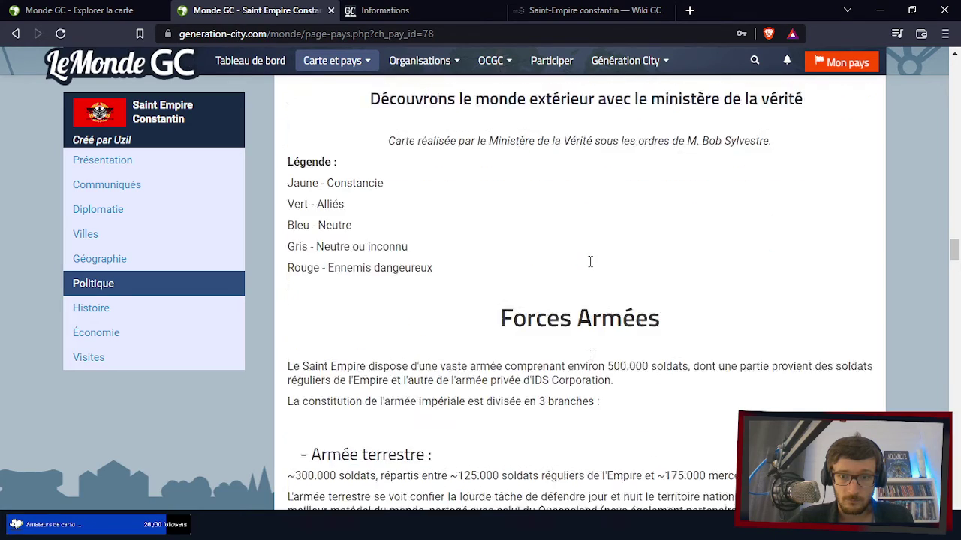
pyautogui.scroll(-3, 448, 252)
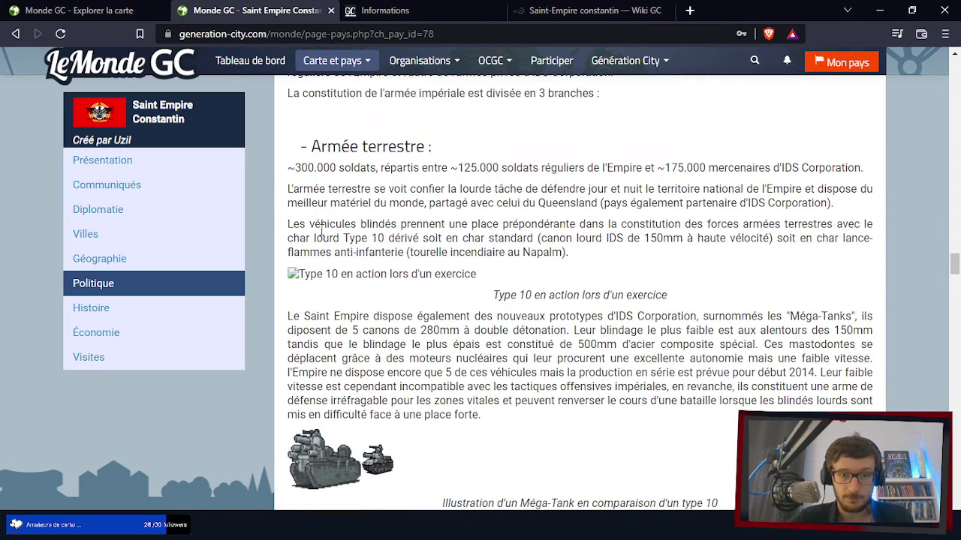
pyautogui.scroll(-3, 526, 238)
pyautogui.scroll(-3, 425, 241)
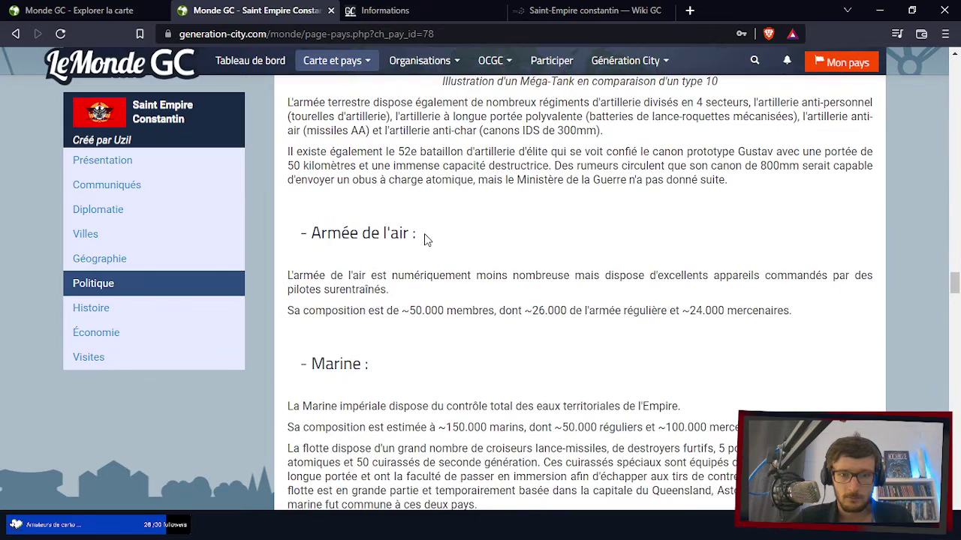
pyautogui.scroll(-4, 376, 282)
pyautogui.scroll(-1, 577, 218)
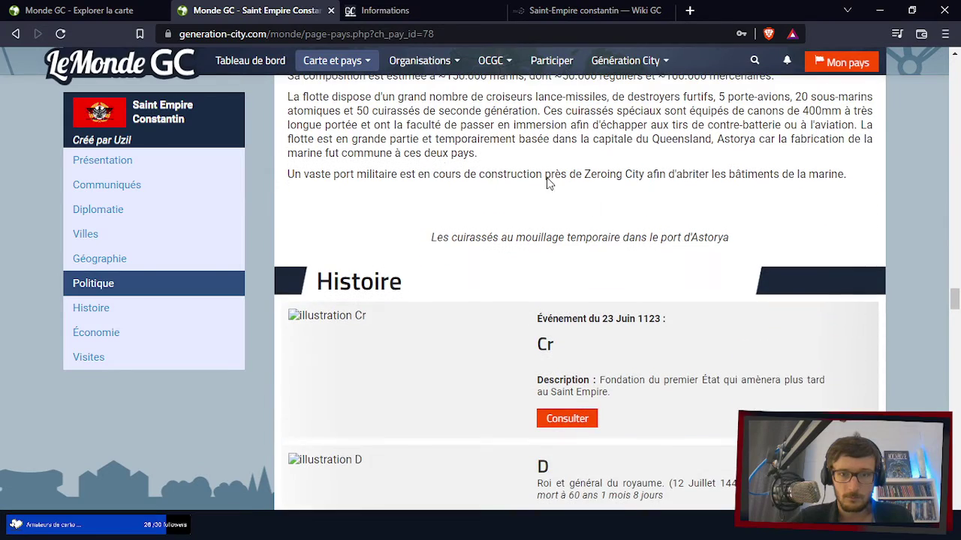
pyautogui.moveTo(368, 171); pyautogui.dragTo(812, 172)
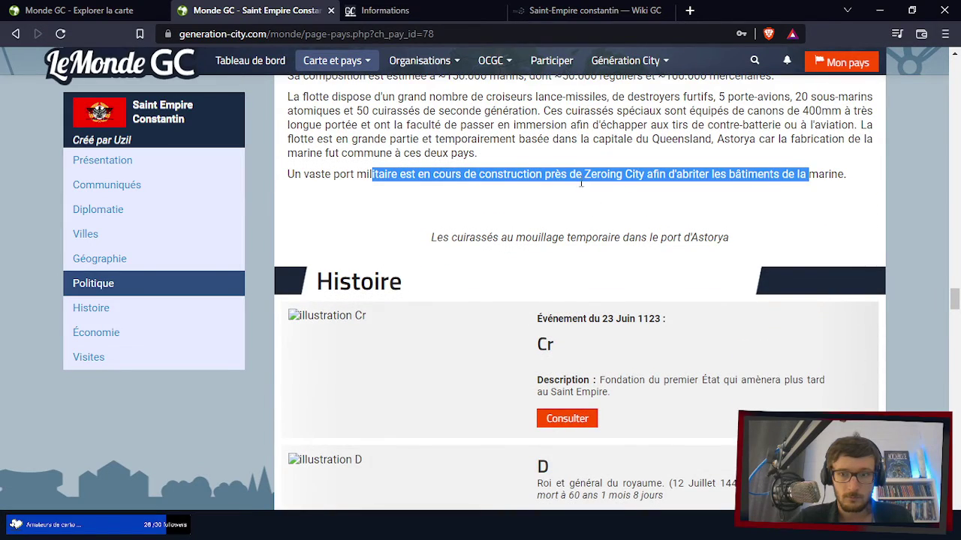
# - Review the country's historical events and read the account from its ancient origins to the founding of the Saint Empire
pyautogui.scroll(-2, 504, 193)
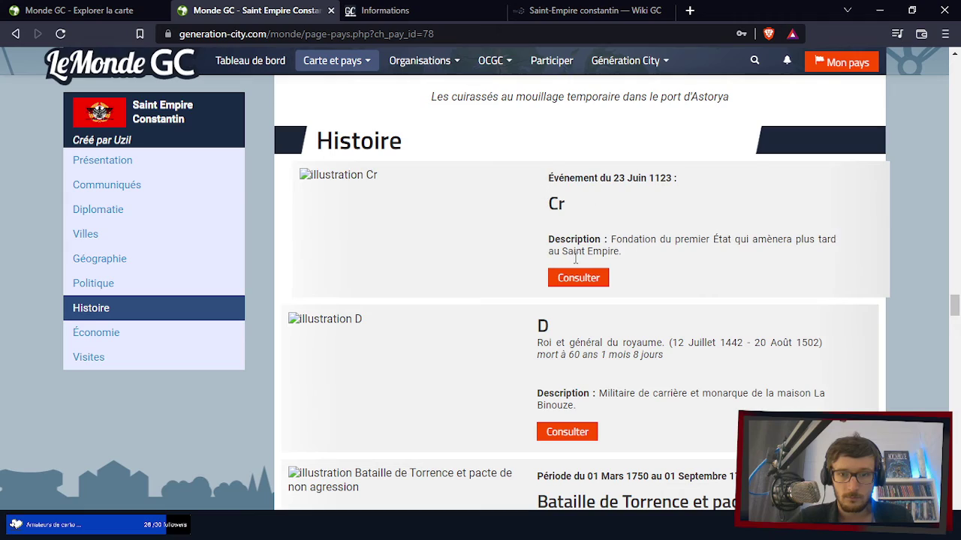
pyautogui.scroll(-8, 576, 258)
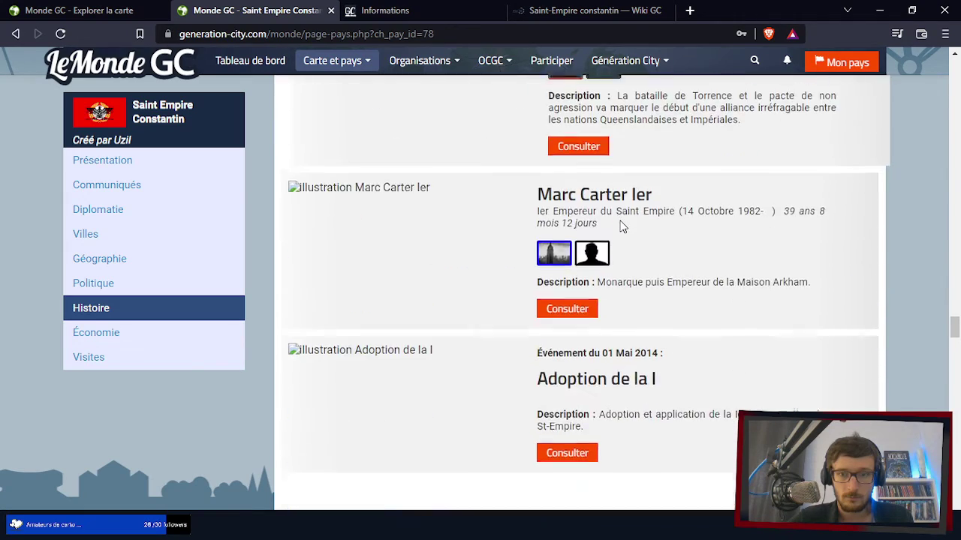
pyautogui.scroll(-5, 621, 227)
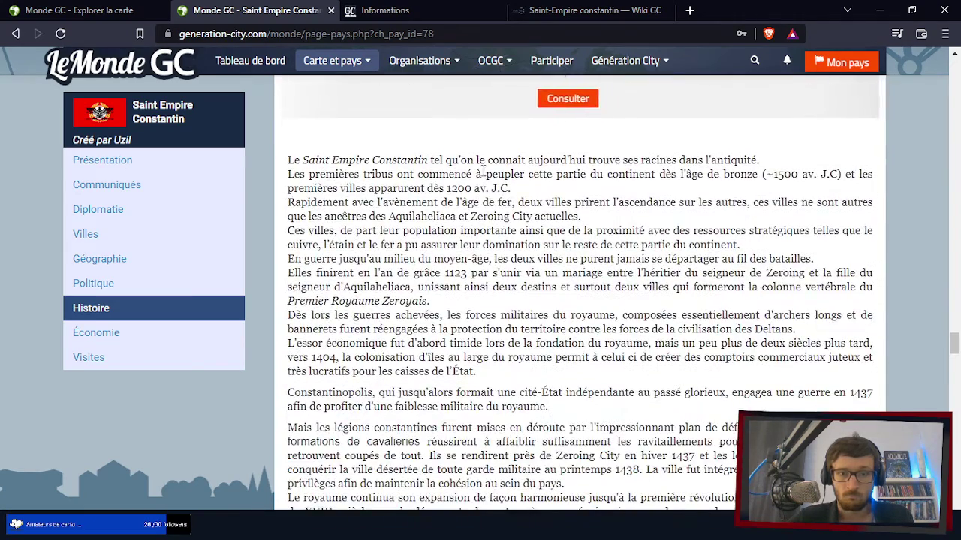
pyautogui.moveTo(448, 160); pyautogui.dragTo(755, 167)
pyautogui.moveTo(366, 175); pyautogui.dragTo(368, 204)
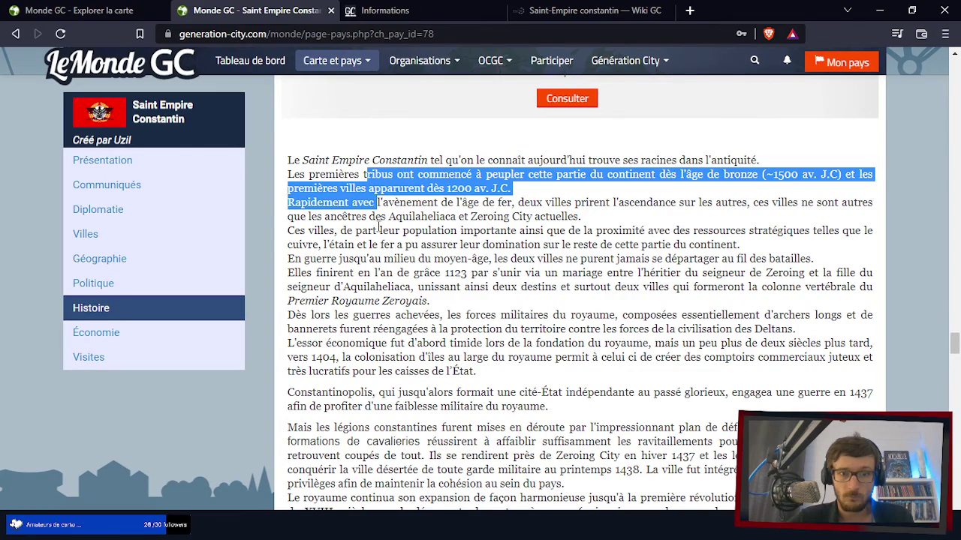
pyautogui.scroll(1, 368, 204)
pyautogui.scroll(-4, 370, 332)
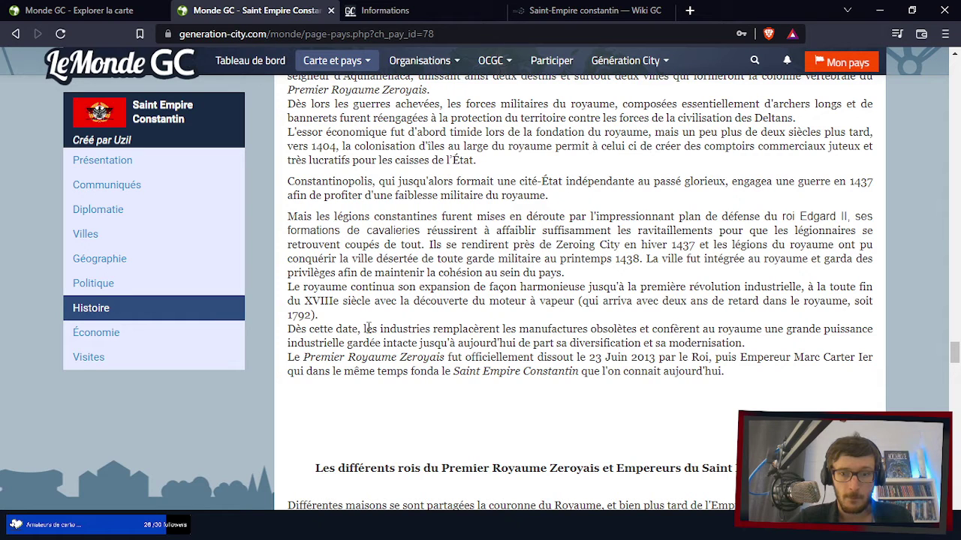
pyautogui.moveTo(502, 359); pyautogui.dragTo(654, 360)
pyautogui.click(701, 369)
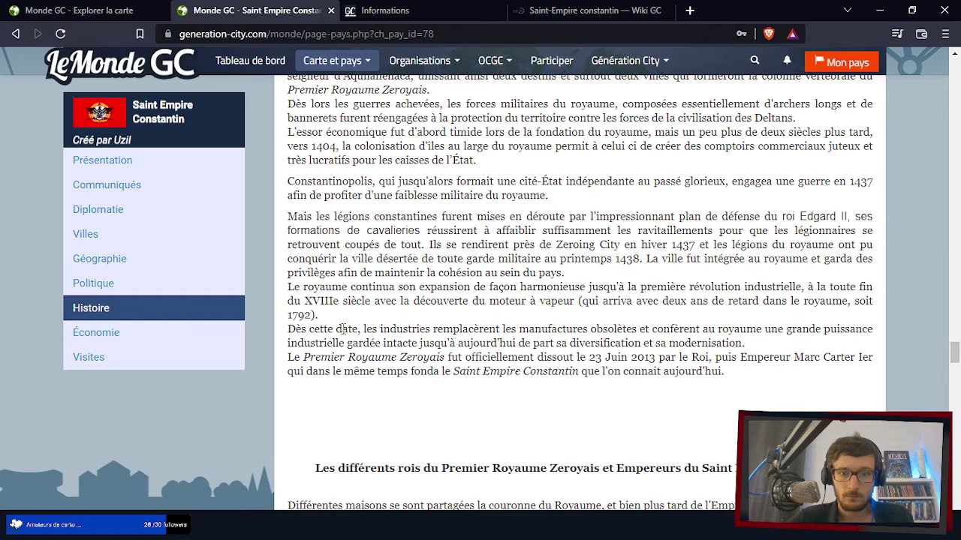
pyautogui.moveTo(334, 330); pyautogui.dragTo(447, 359)
pyautogui.click(471, 353)
pyautogui.moveTo(349, 357); pyautogui.dragTo(425, 358)
# - Examine the list of kings of the Premier Royaume Zeroyais and emperors of the Saint Empire
pyautogui.scroll(-3, 457, 308)
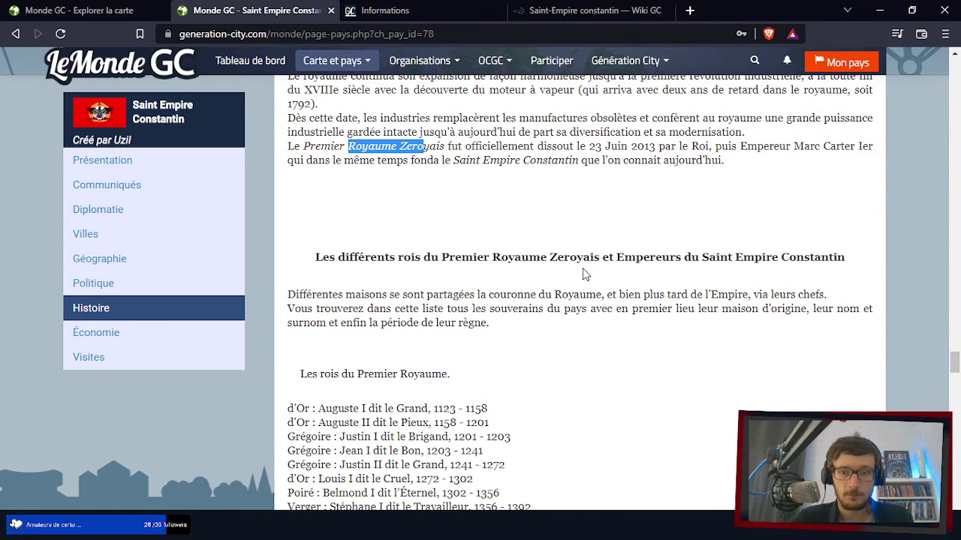
pyautogui.scroll(-1, 582, 274)
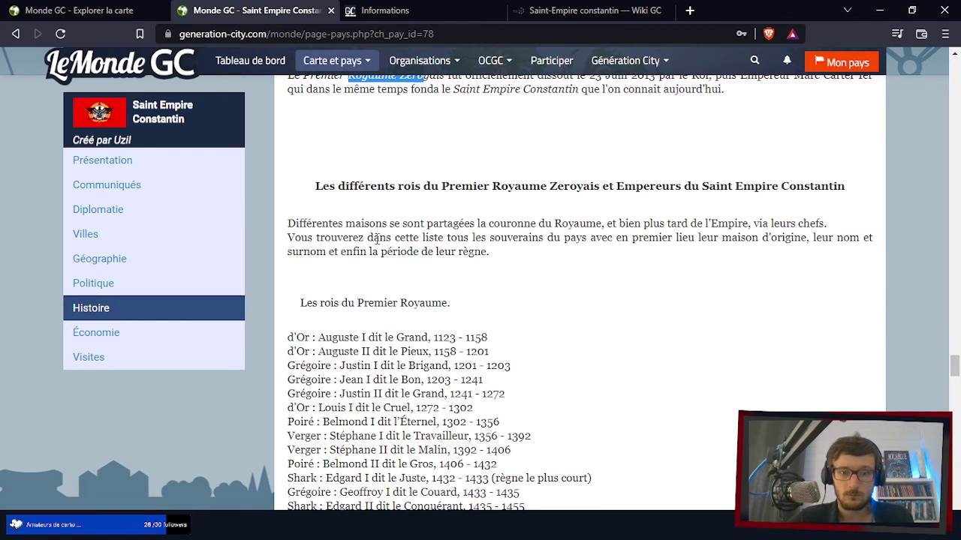
pyautogui.scroll(-3, 378, 240)
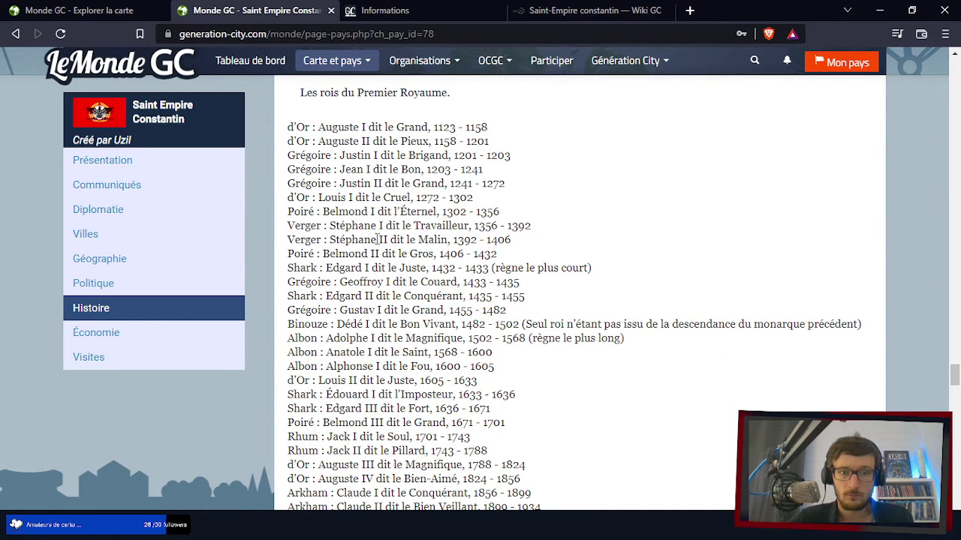
pyautogui.scroll(-2, 377, 240)
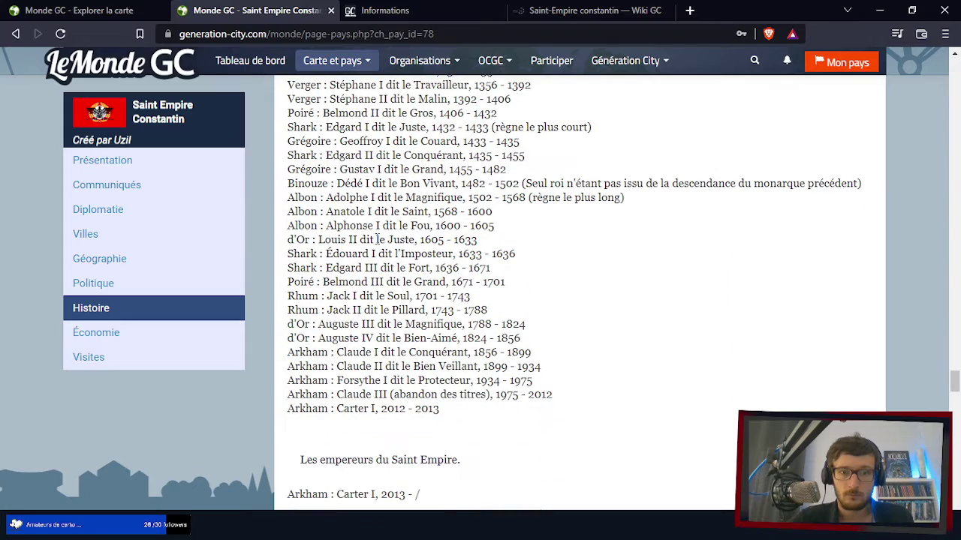
pyautogui.scroll(2, 505, 279)
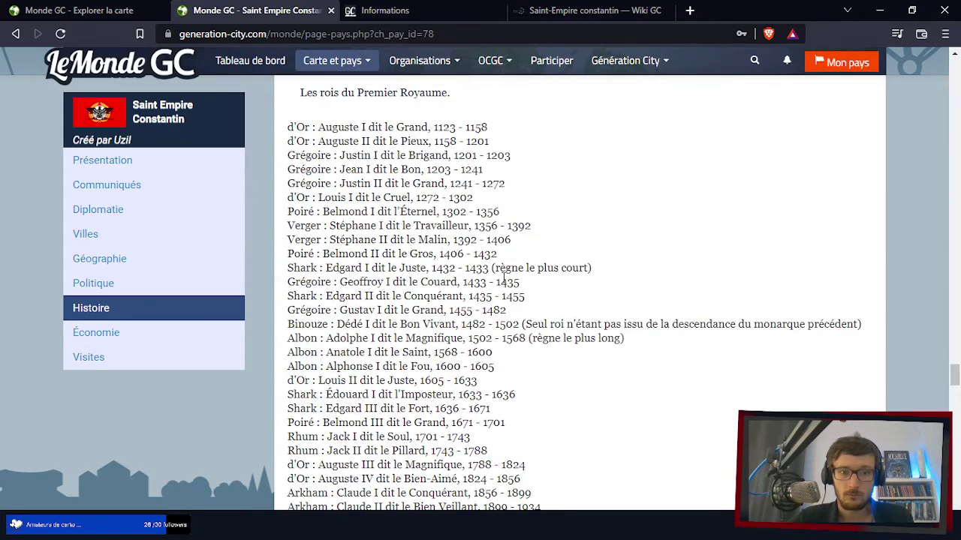
pyautogui.scroll(1, 504, 279)
pyautogui.scroll(-4, 504, 279)
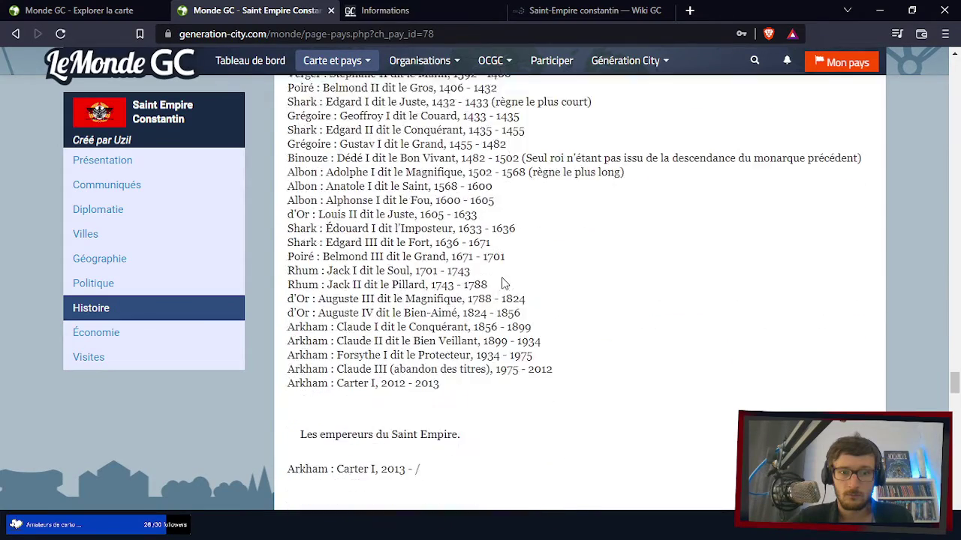
# - Examine the country's resource balance, the text on its energy sector and the messages left by visitors
pyautogui.scroll(-2, 503, 279)
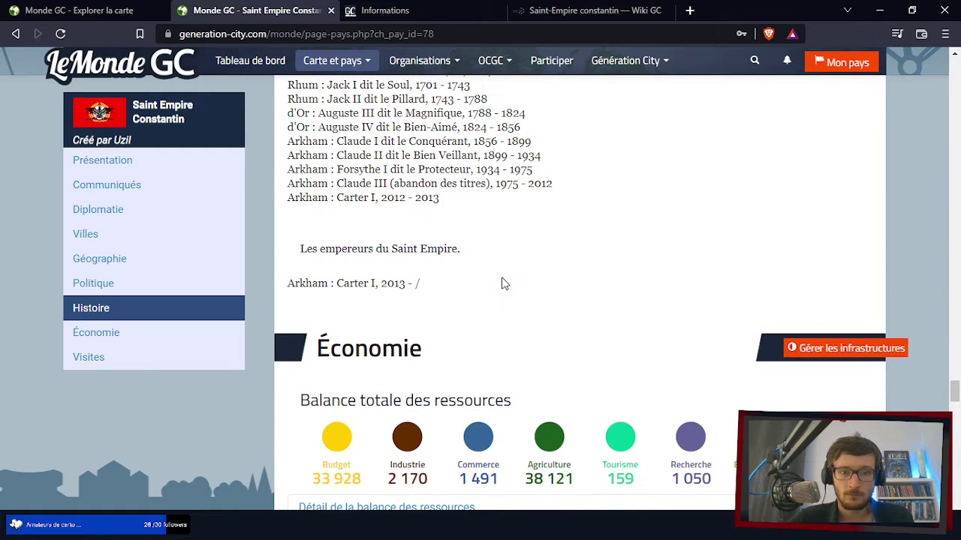
pyautogui.scroll(-3, 404, 247)
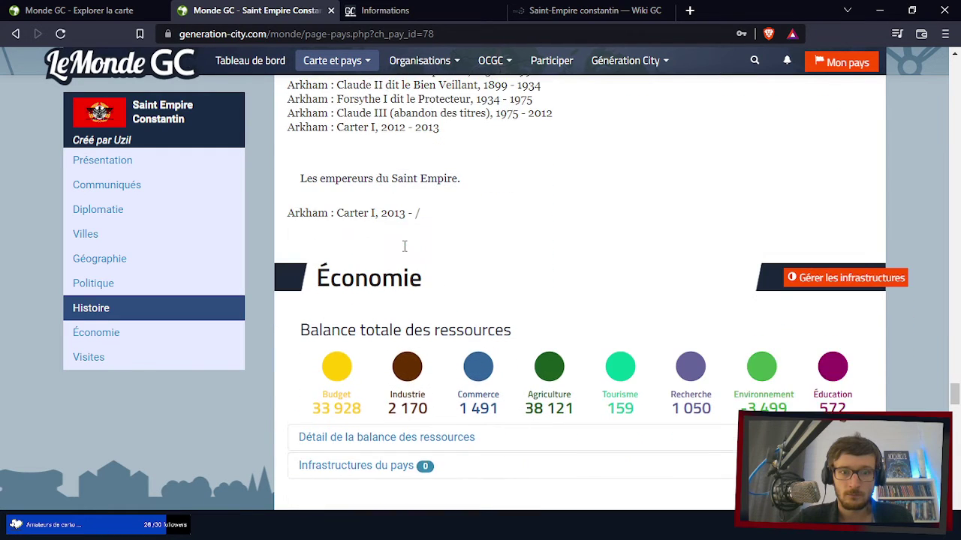
pyautogui.scroll(-4, 366, 296)
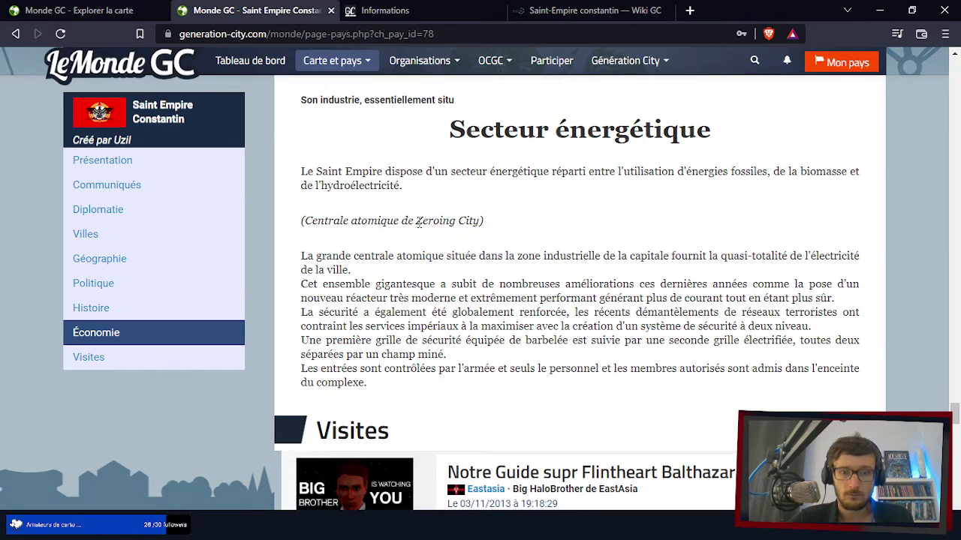
pyautogui.moveTo(433, 221); pyautogui.dragTo(484, 221)
pyautogui.click(538, 227)
pyautogui.moveTo(319, 283); pyautogui.dragTo(680, 298)
pyautogui.scroll(-4, 500, 308)
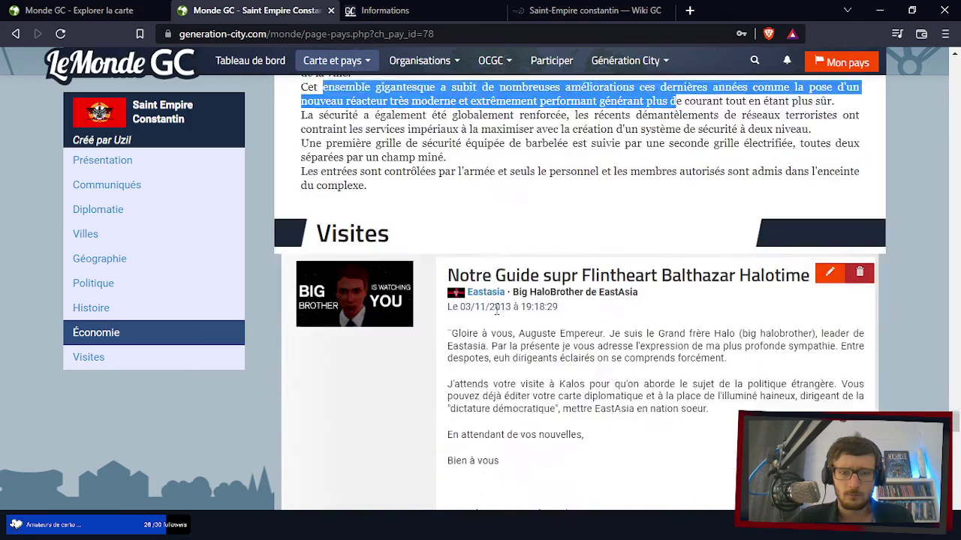
pyautogui.scroll(-6, 466, 312)
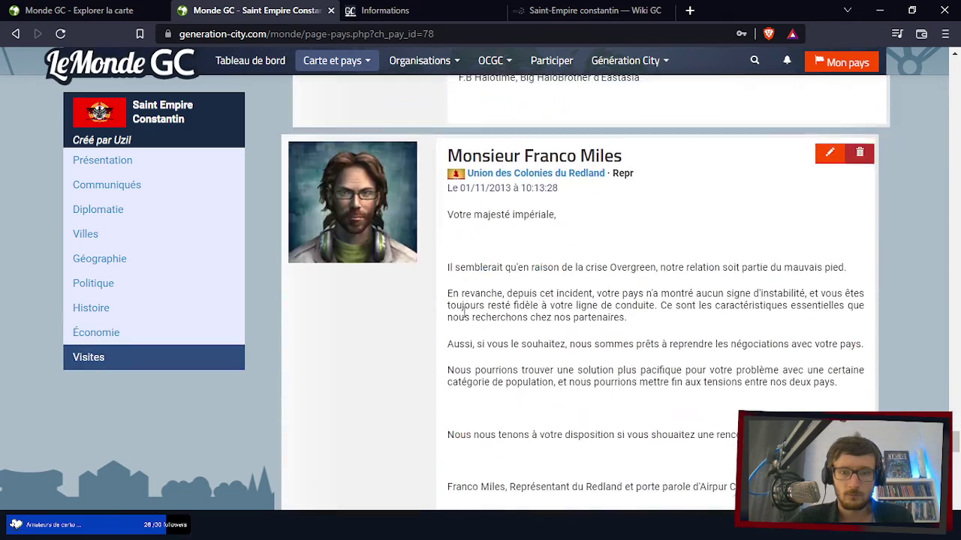
pyautogui.scroll(-10, 464, 320)
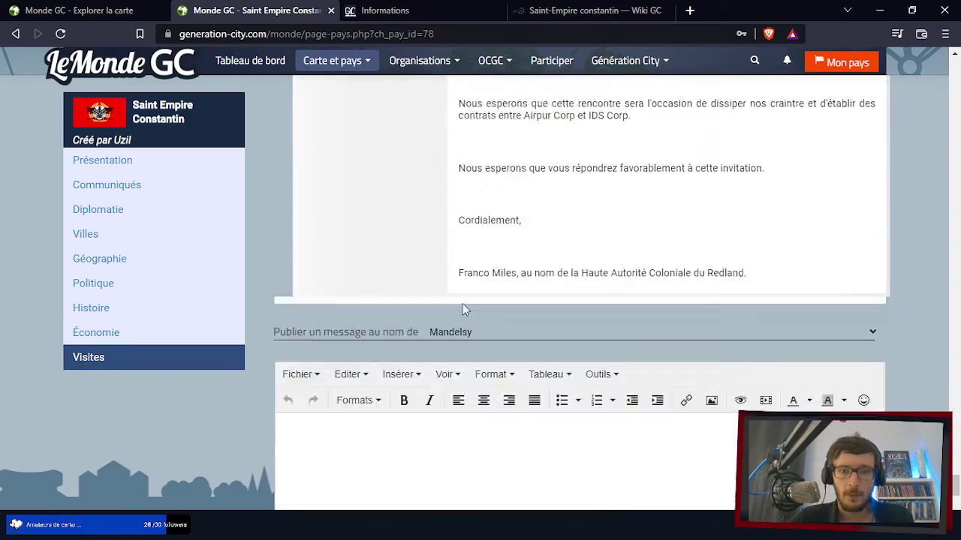
# - Return to the country's list of cities and open the Zeroing City page
pyautogui.scroll(20, 460, 323)
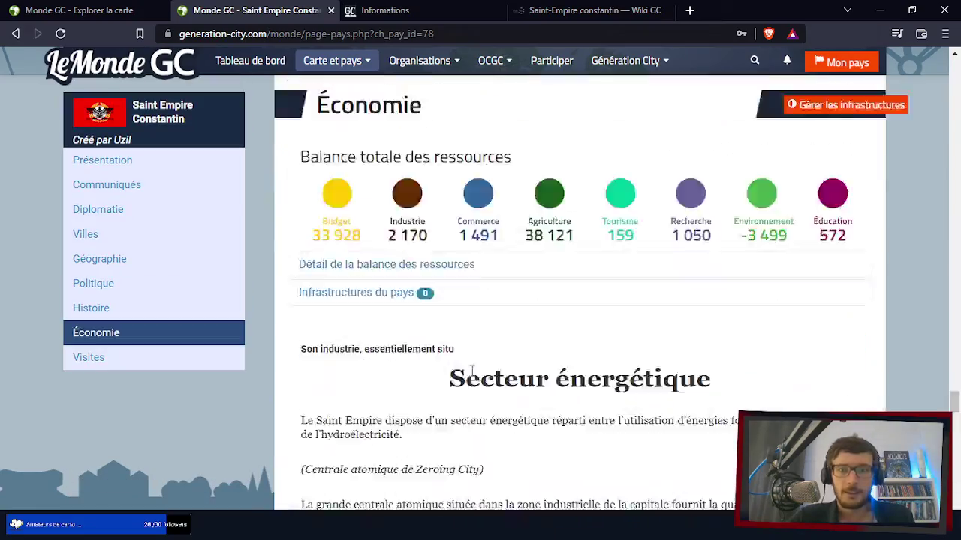
pyautogui.scroll(20, 472, 376)
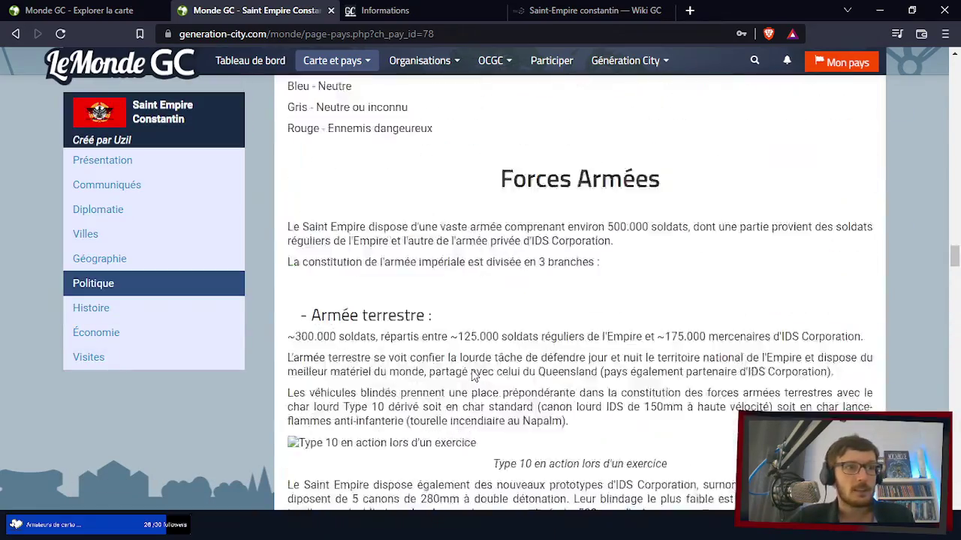
pyautogui.scroll(15, 471, 375)
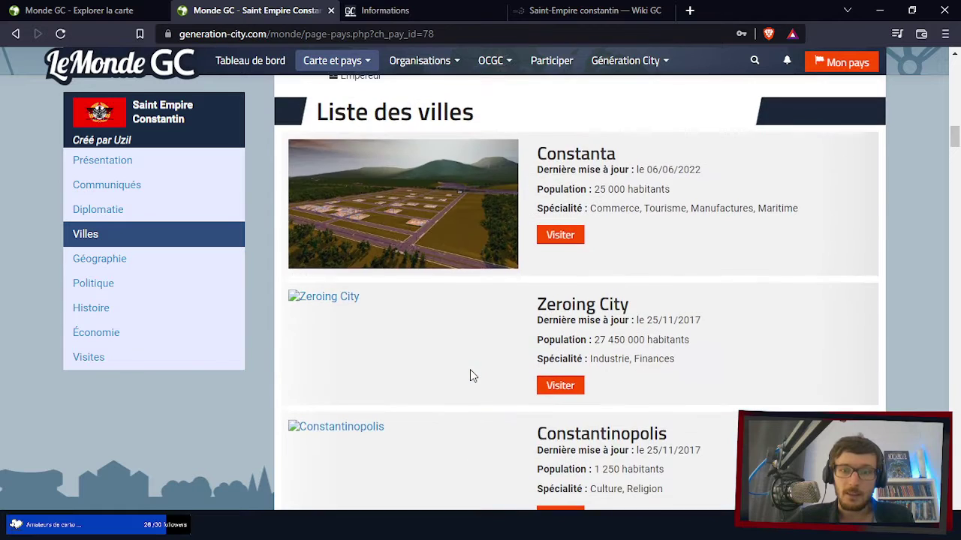
pyautogui.scroll(2, 470, 376)
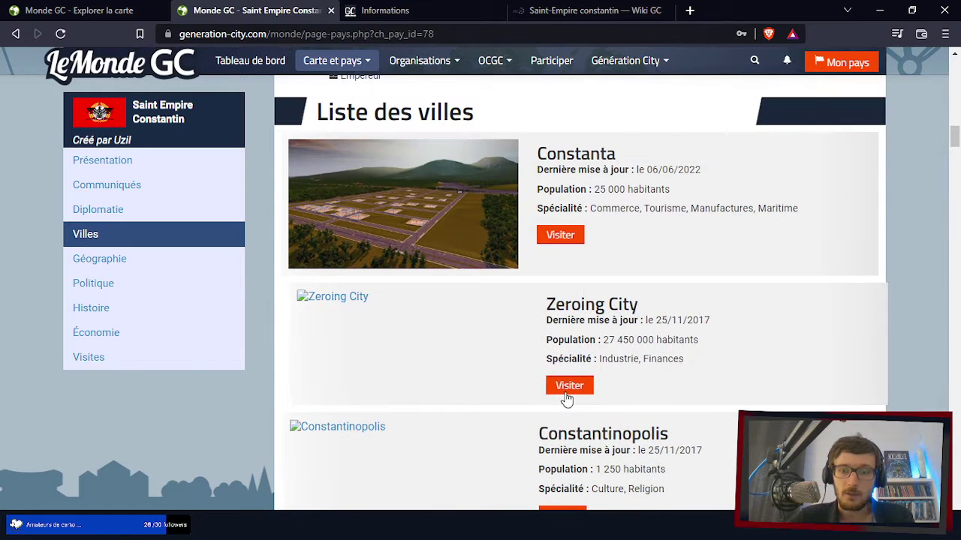
pyautogui.click(567, 397)
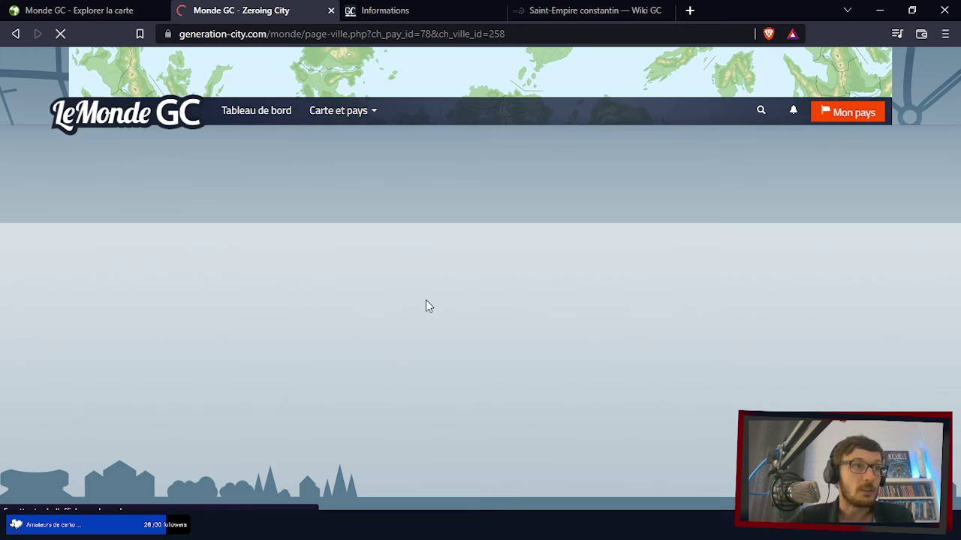
# - Look through Zeroing City's general information, map, economy, infrastructures, quests and visits
pyautogui.scroll(-4, 426, 306)
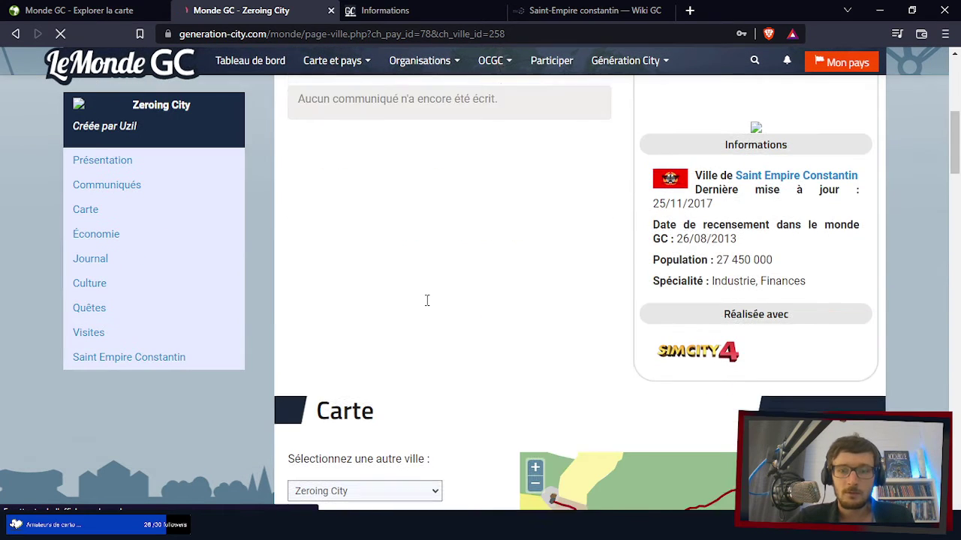
pyautogui.scroll(-8, 426, 306)
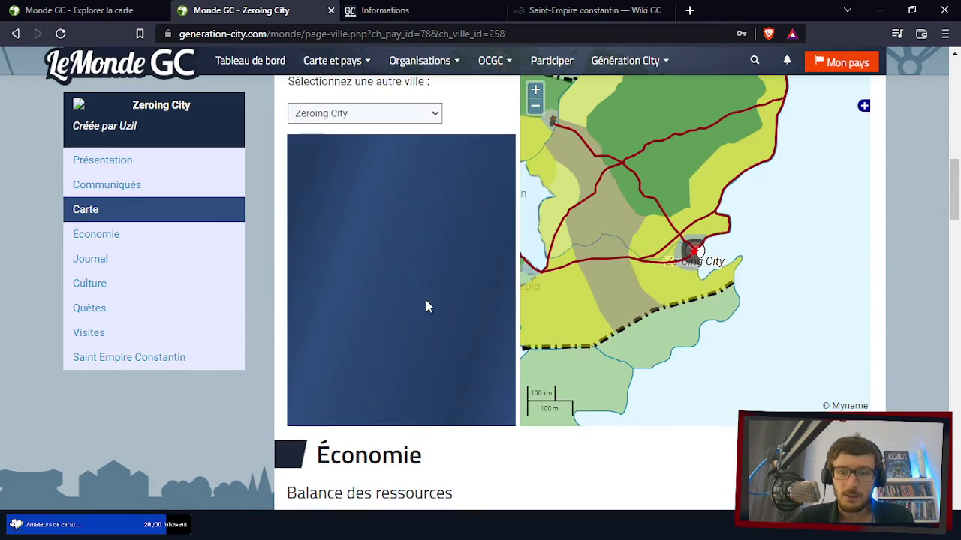
pyautogui.scroll(-6, 426, 300)
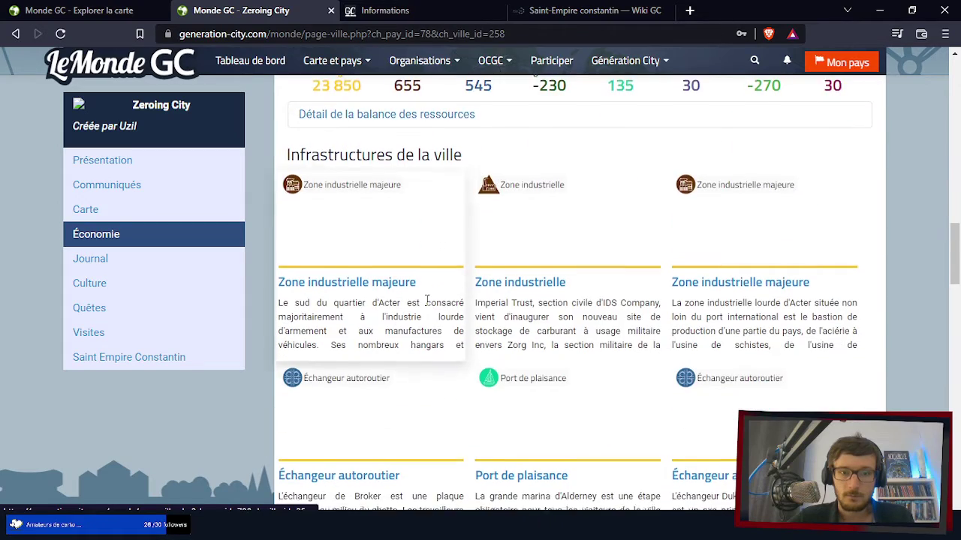
pyautogui.scroll(-8, 426, 302)
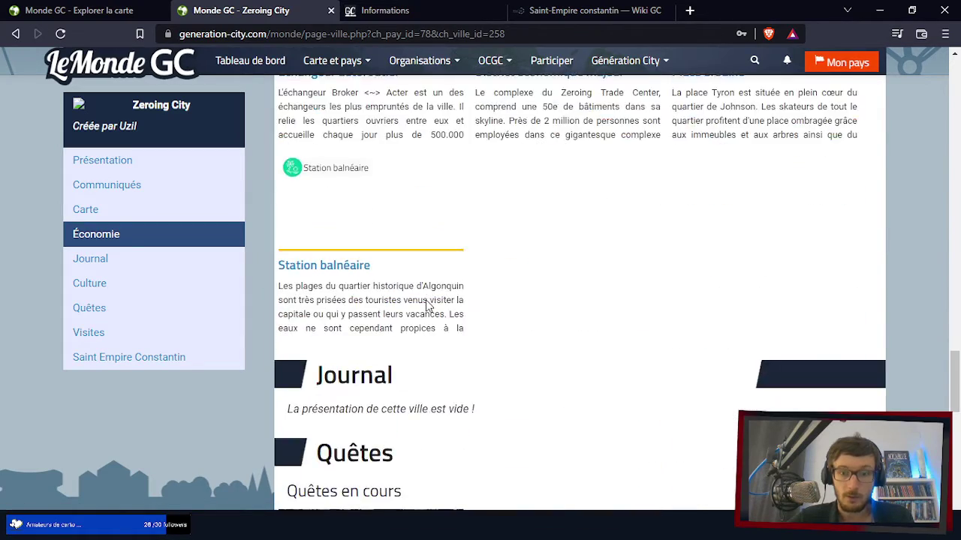
pyautogui.scroll(-4, 426, 306)
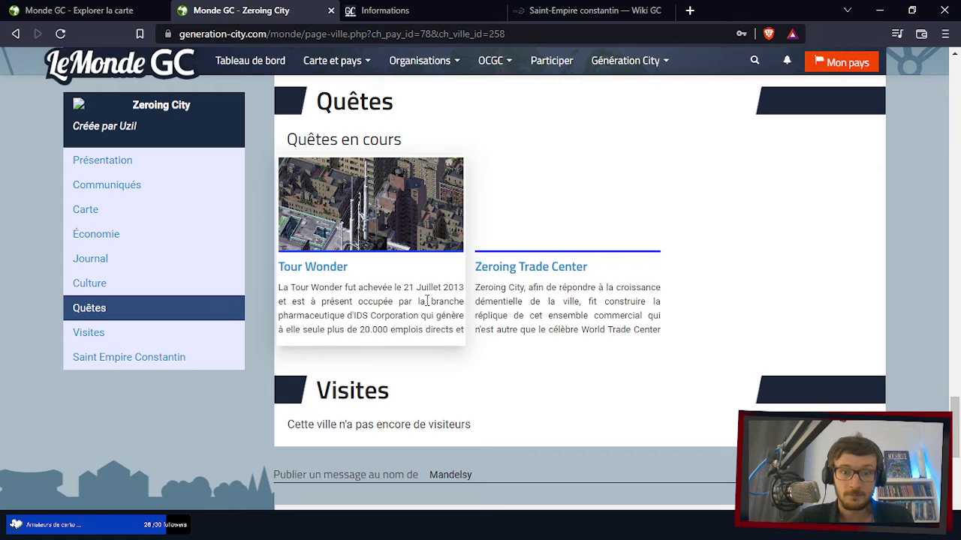
pyautogui.scroll(-1, 427, 301)
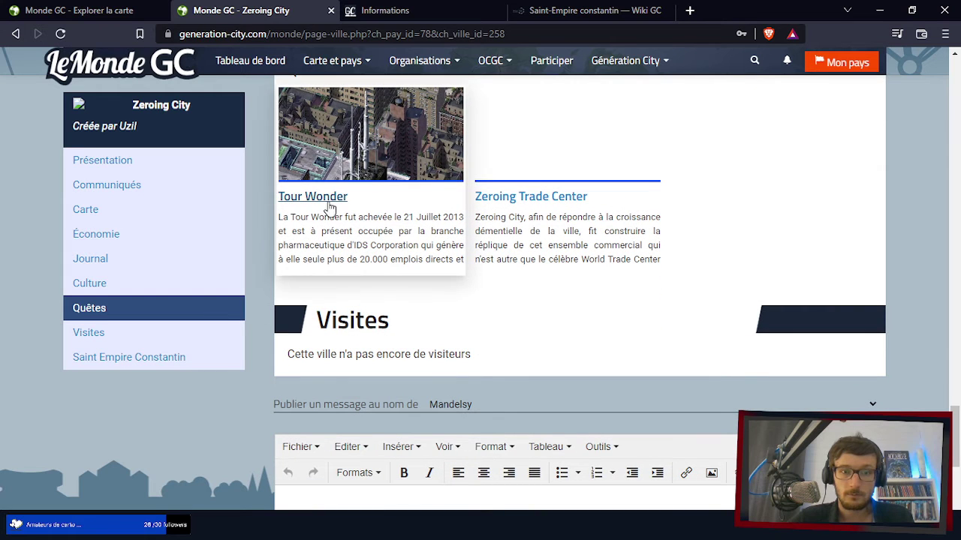
pyautogui.scroll(-4, 367, 325)
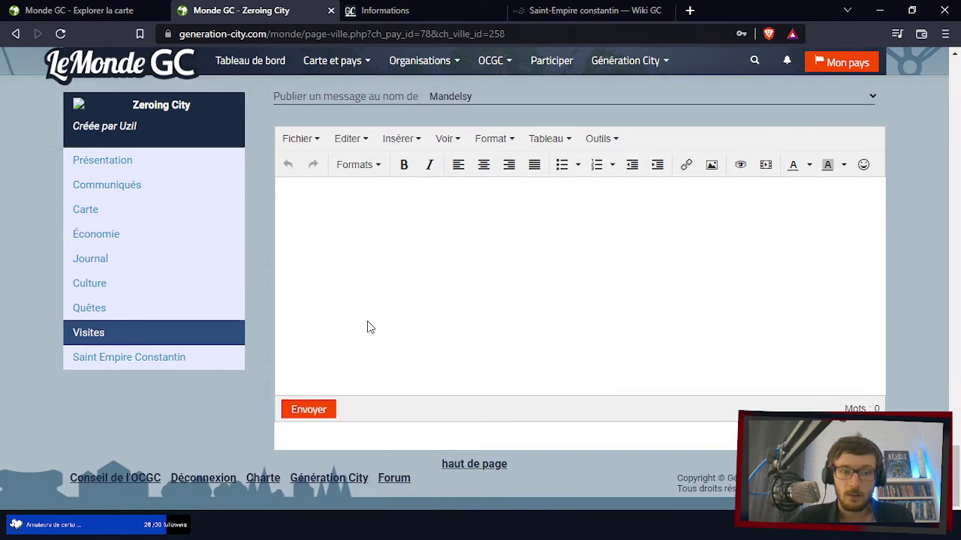
# - Review Zeroing City's infrastructures and information again, and look at the area around Grand lac Constantin on its map
pyautogui.scroll(10, 367, 326)
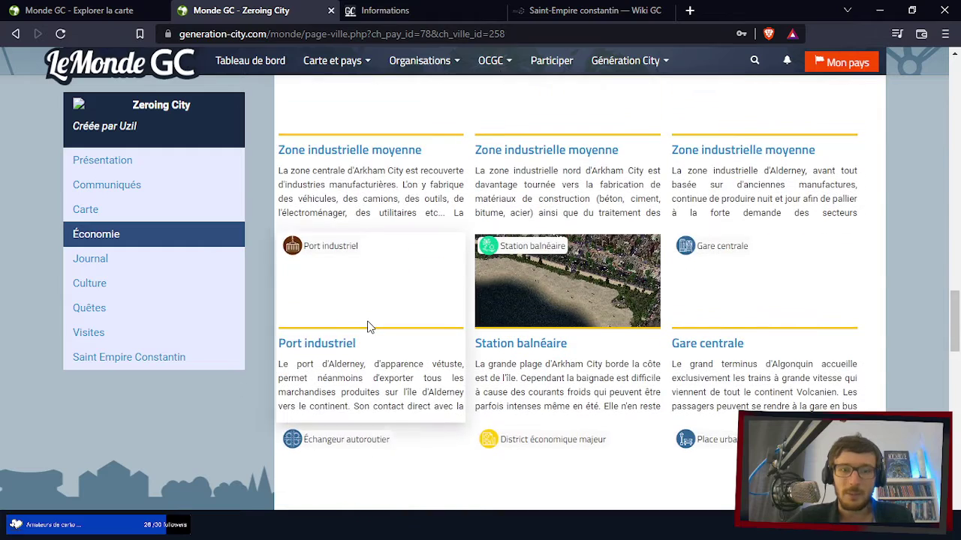
pyautogui.scroll(12, 368, 327)
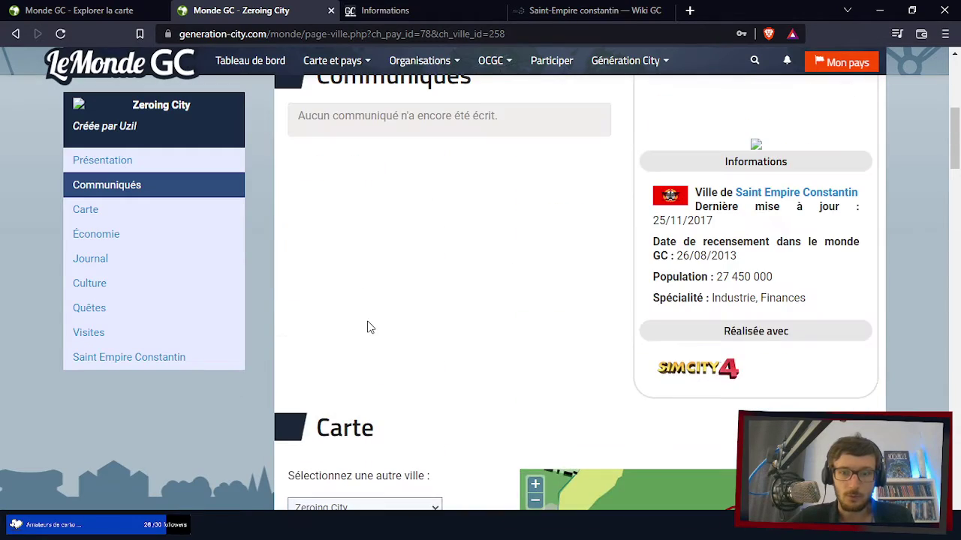
pyautogui.scroll(-5, 367, 326)
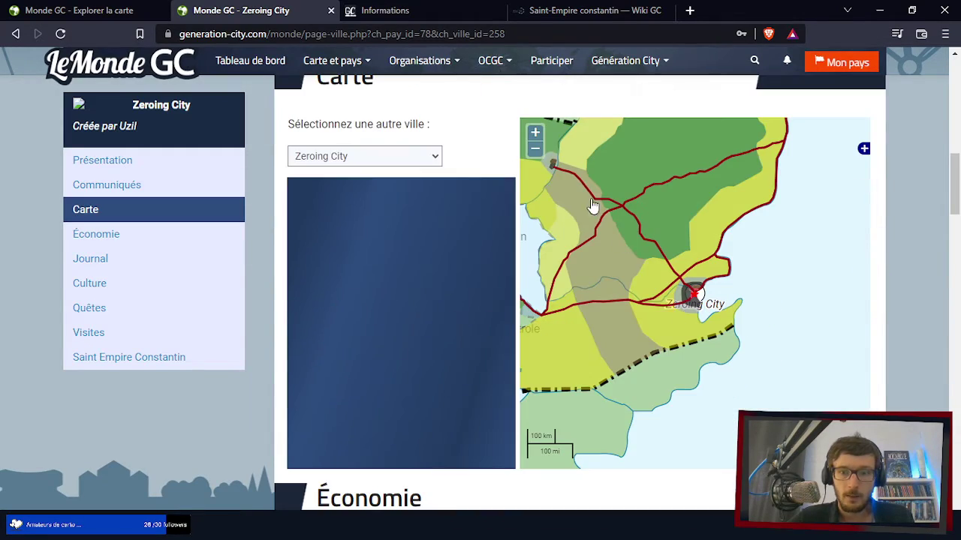
pyautogui.moveTo(549, 162); pyautogui.dragTo(738, 285)
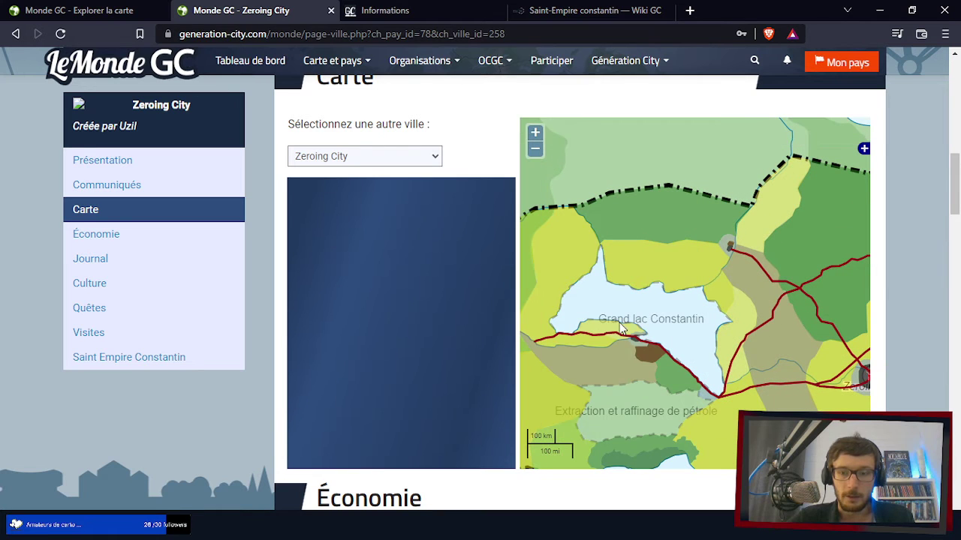
pyautogui.scroll(5, 948, 384)
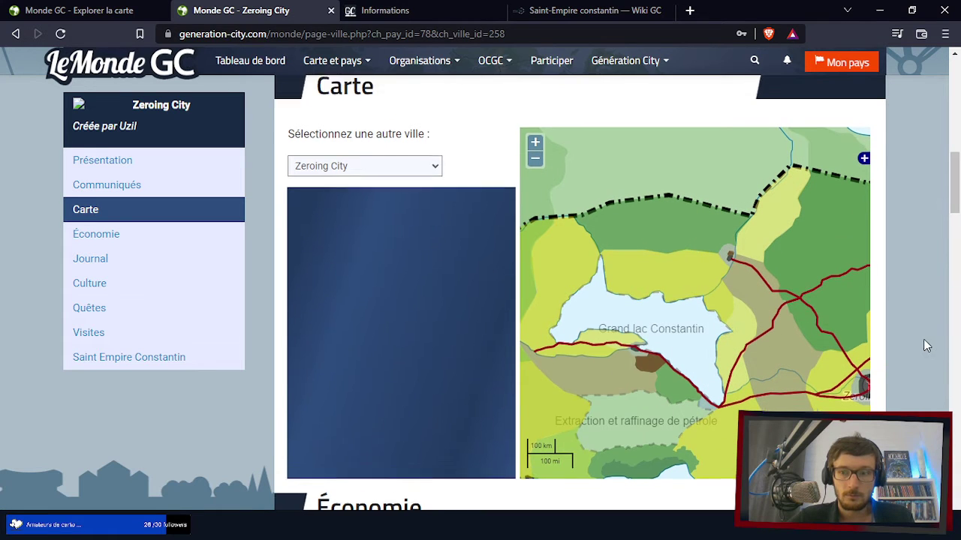
pyautogui.scroll(3, 925, 347)
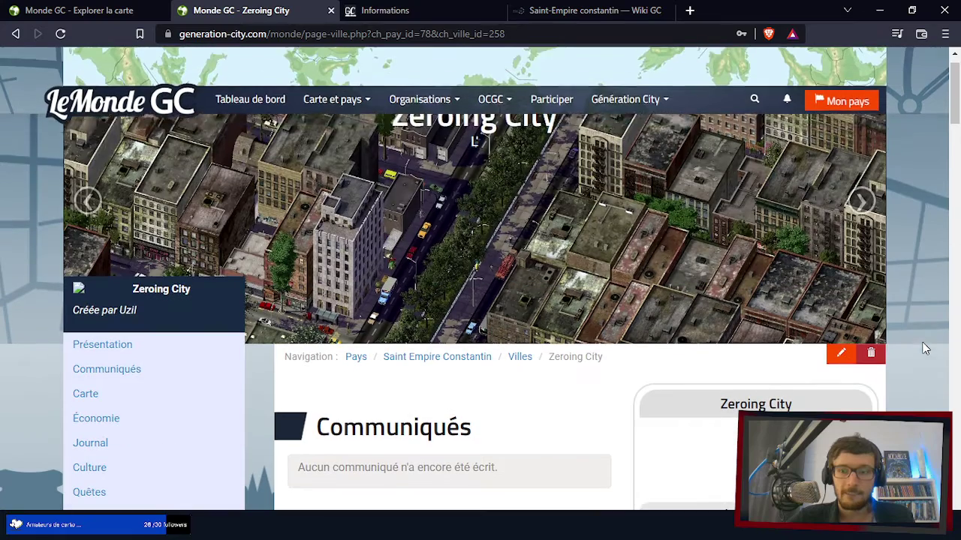
# - Check the forum search, the Saint-Empire constantin wiki article and the Monde GC map for Constantinopolis's population
pyautogui.click(396, 12)
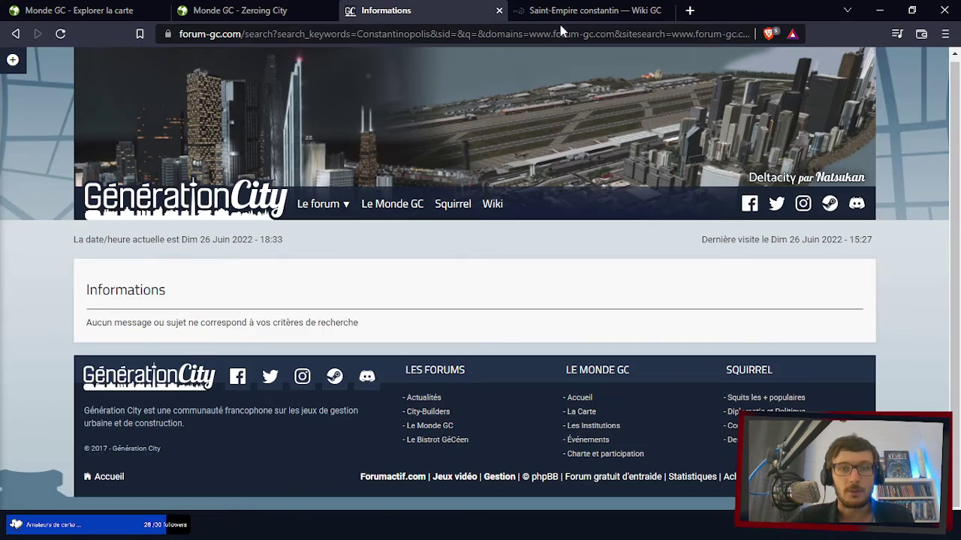
pyautogui.click(585, 11)
pyautogui.hotkey('alt', 'Tab')
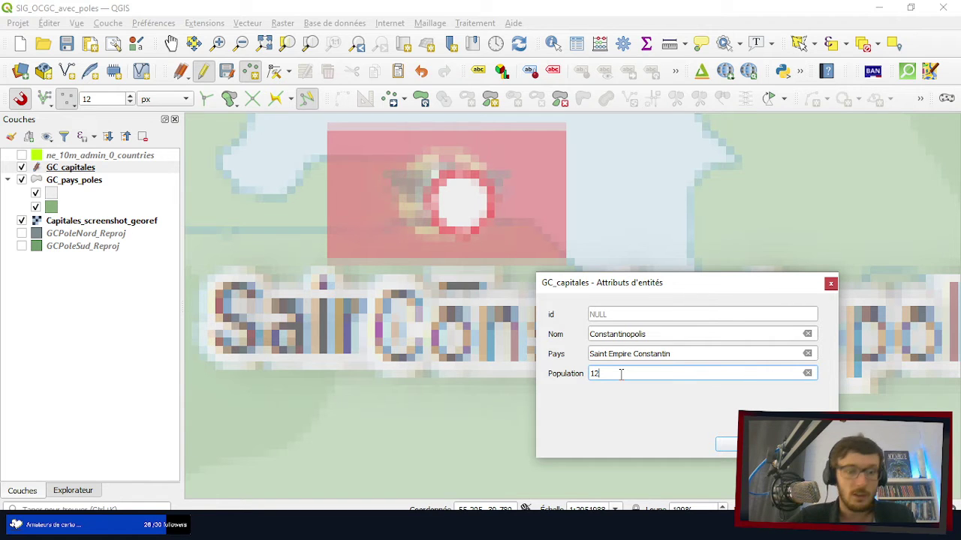
pyautogui.hotkey('alt', 'Tab')
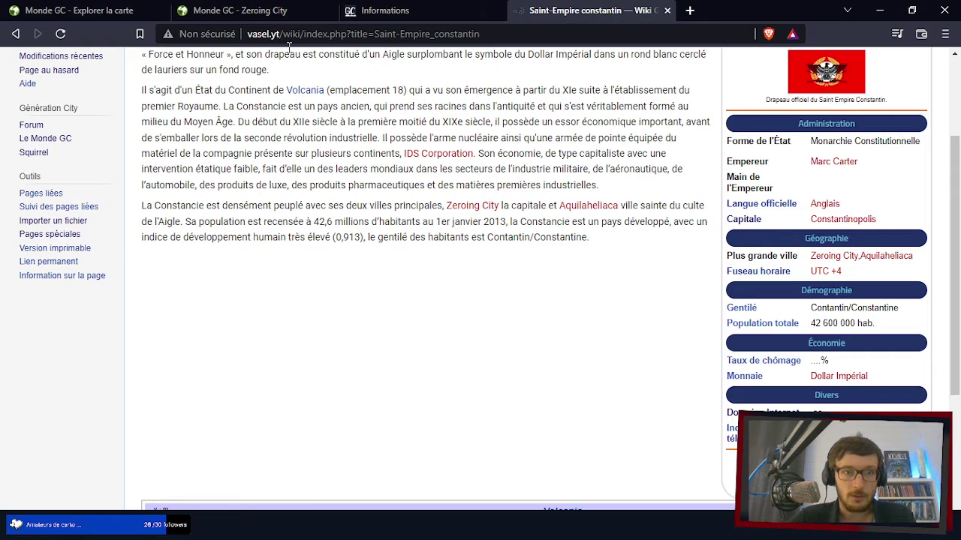
pyautogui.click(94, 12)
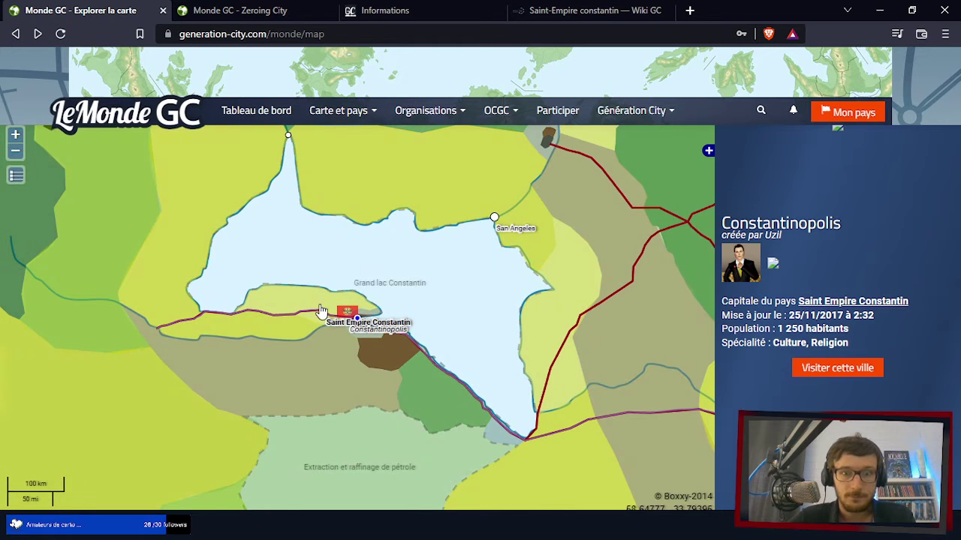
# - Switch back to QGIS, complete Constantinopolis's population as 1250 and save the new capital feature
pyautogui.click(879, 10)
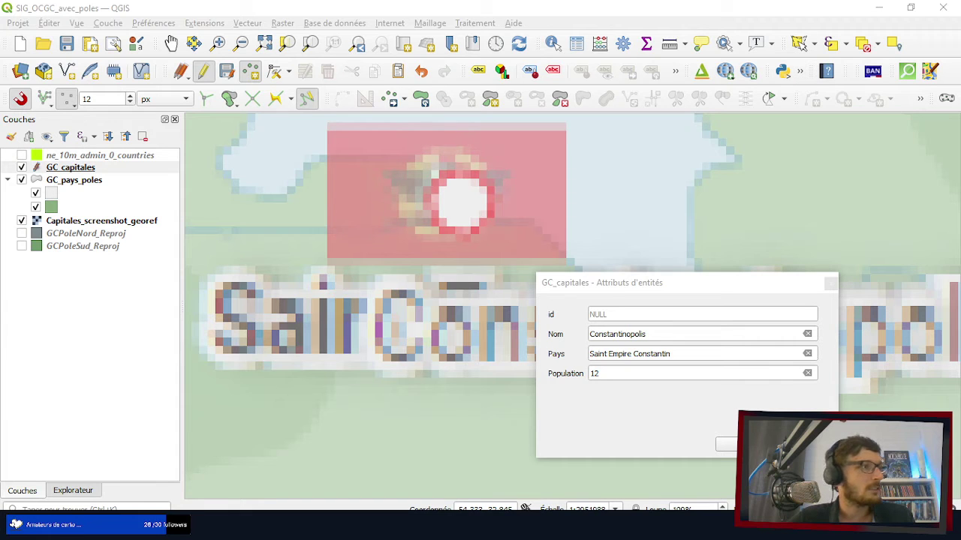
pyautogui.click(610, 376)
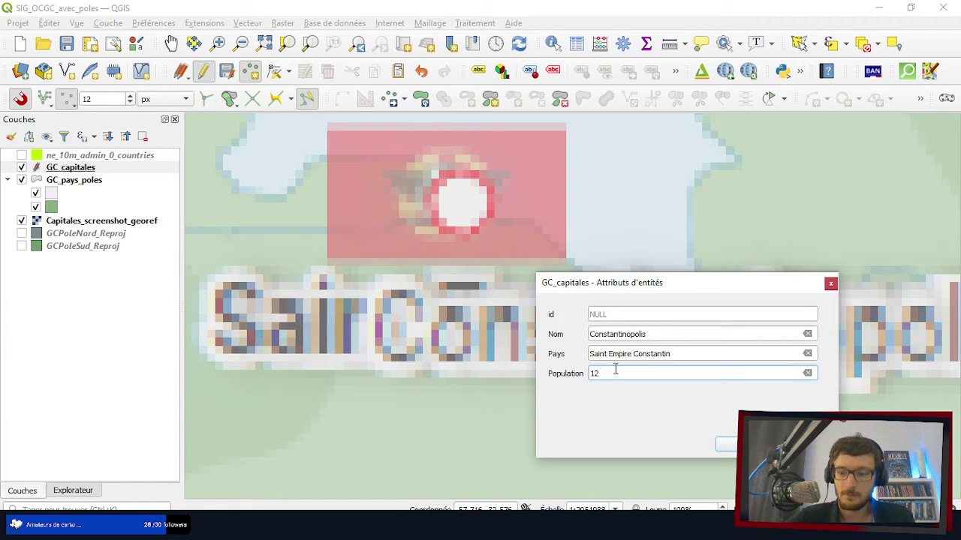
pyautogui.write('50')
pyautogui.press('Return')
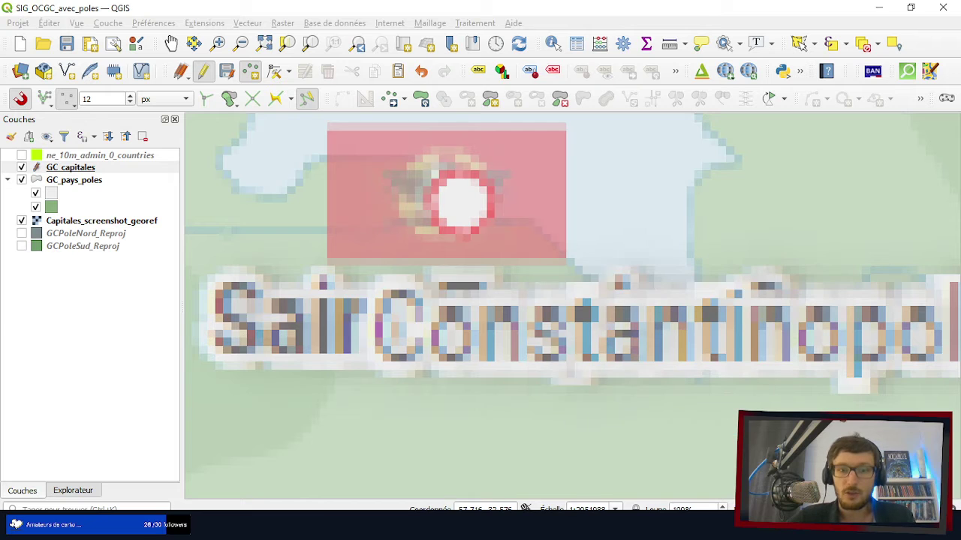
pyautogui.click(879, 18)
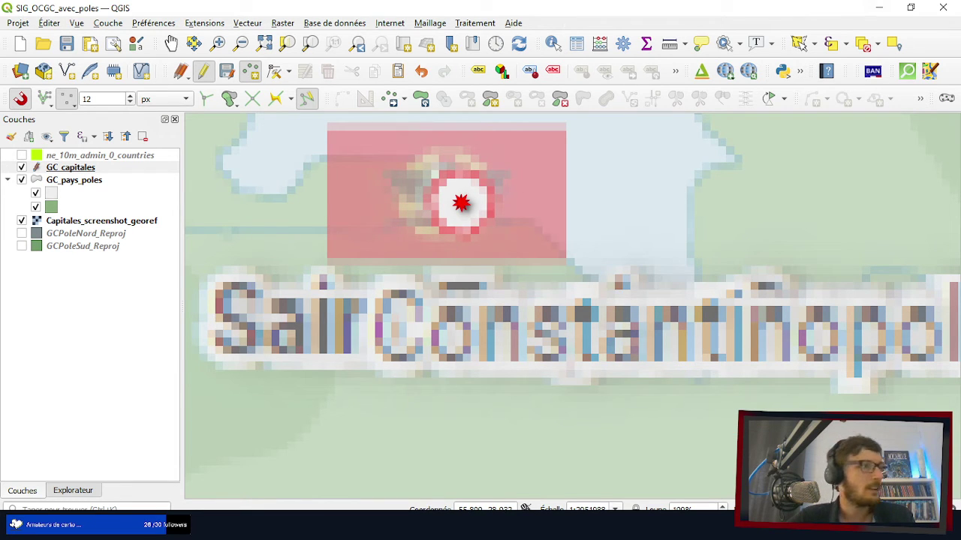
# - Add a capital point in the centre of the red-ringed city circle in Etat du Peacksburg
pyautogui.scroll(-10, 495, 229)
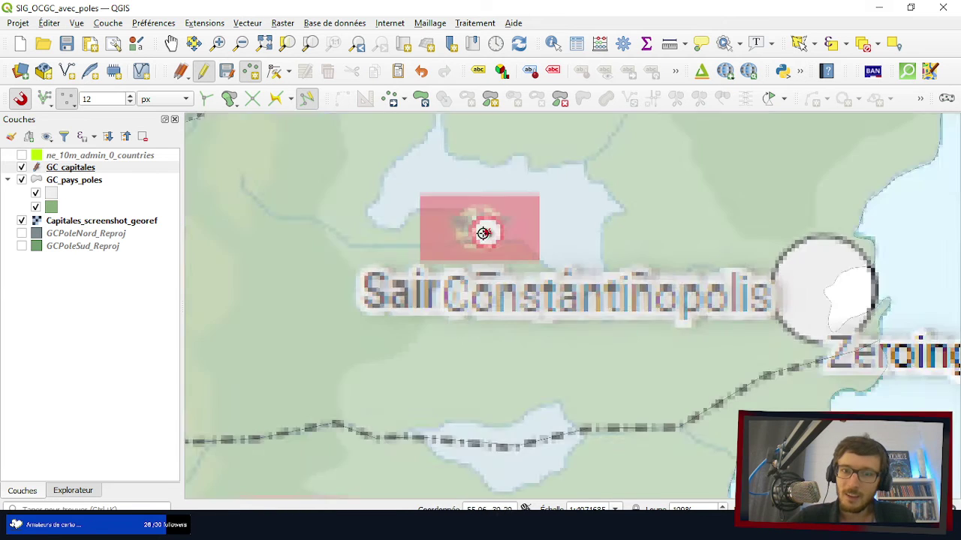
pyautogui.scroll(2, 482, 268)
pyautogui.scroll(-4, 432, 258)
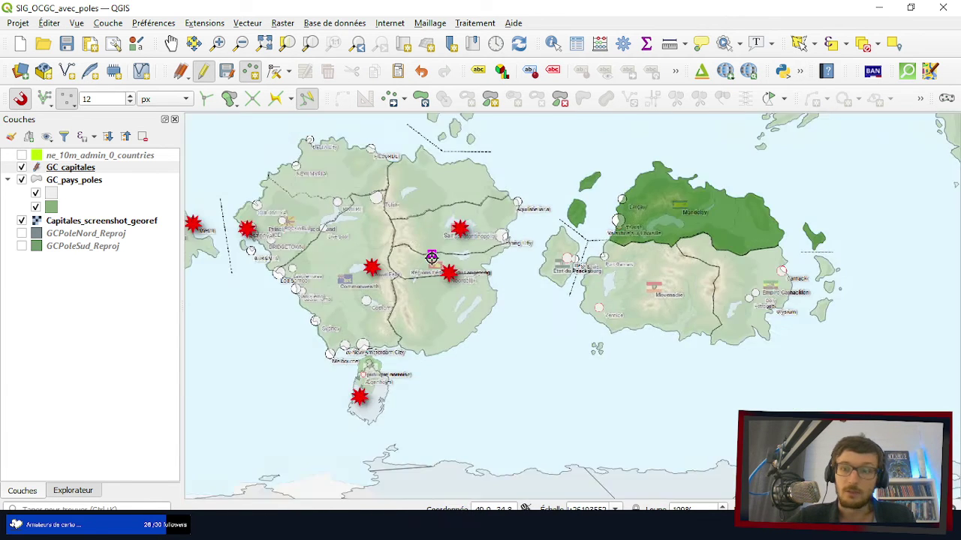
pyautogui.scroll(6, 505, 268)
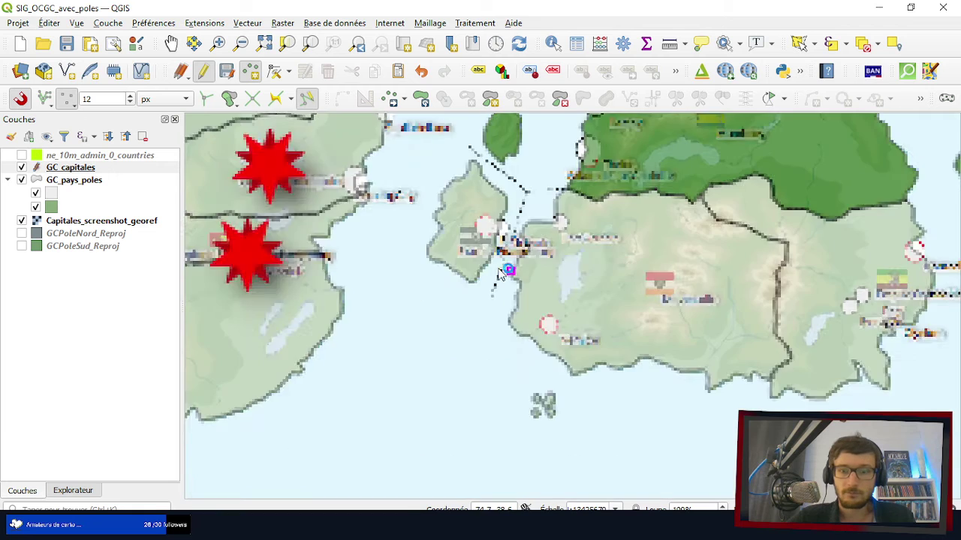
pyautogui.scroll(-2, 424, 215)
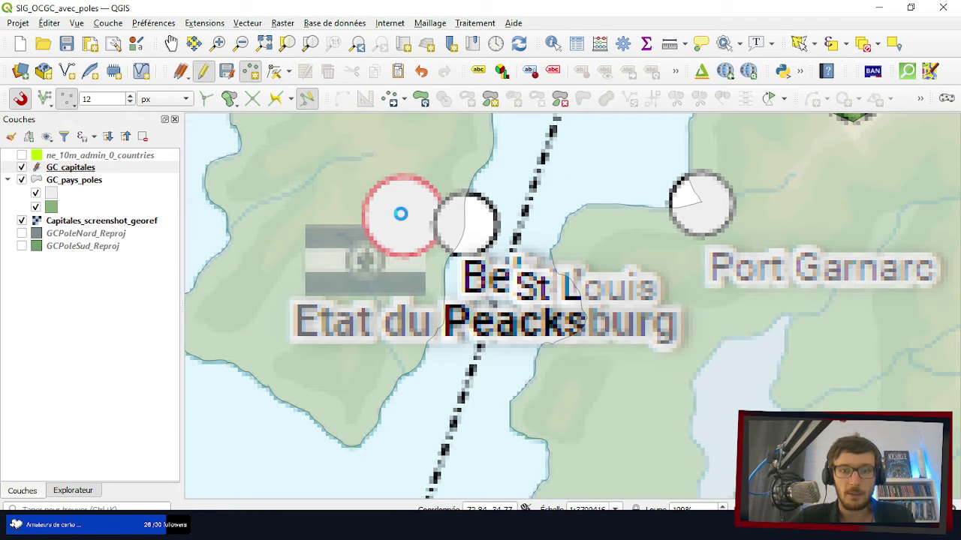
pyautogui.click(401, 214)
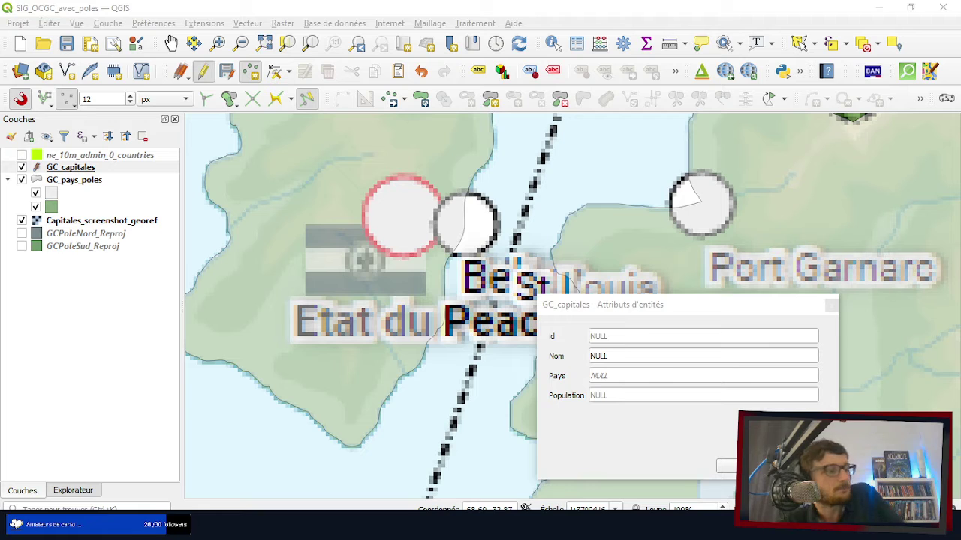
# - Save the Peacksburg capital with name Belton, country Peacksburg and population 8945862, and dismiss any stray new feature form
pyautogui.click(543, 359)
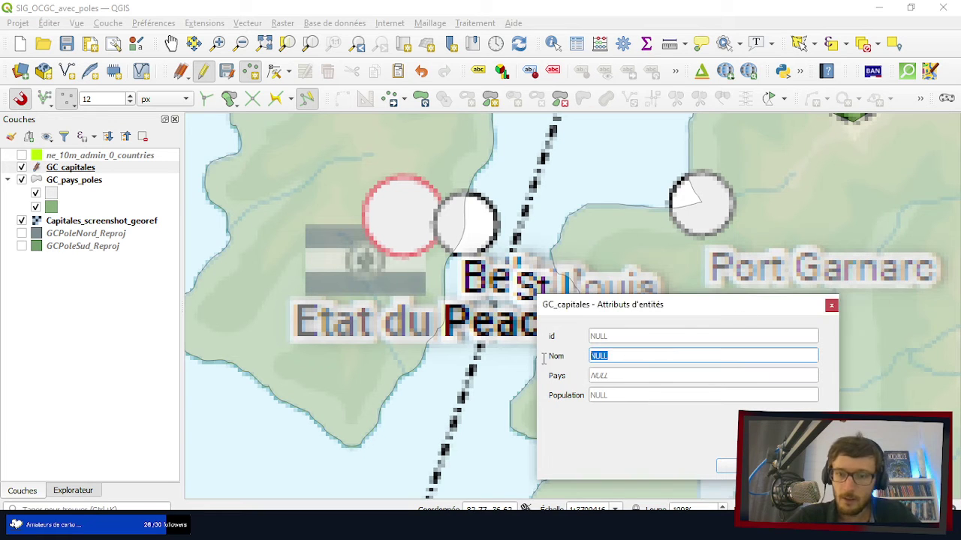
pyautogui.press('Tab')
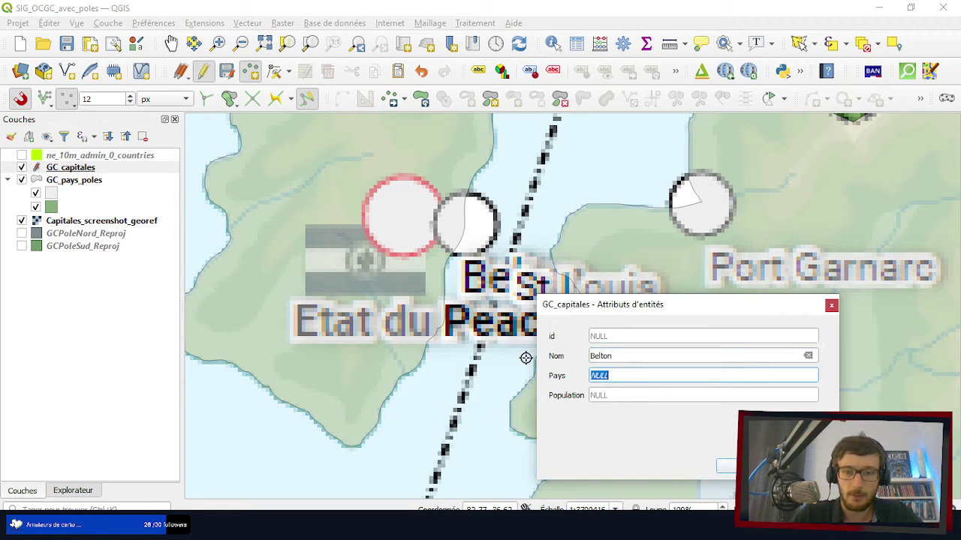
pyautogui.write('Peacksburg')
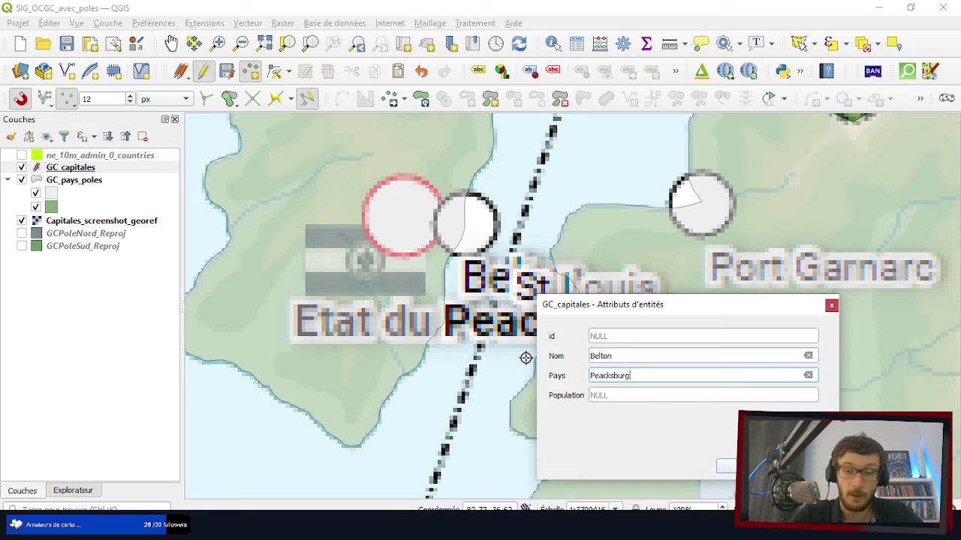
pyautogui.press('Tab')
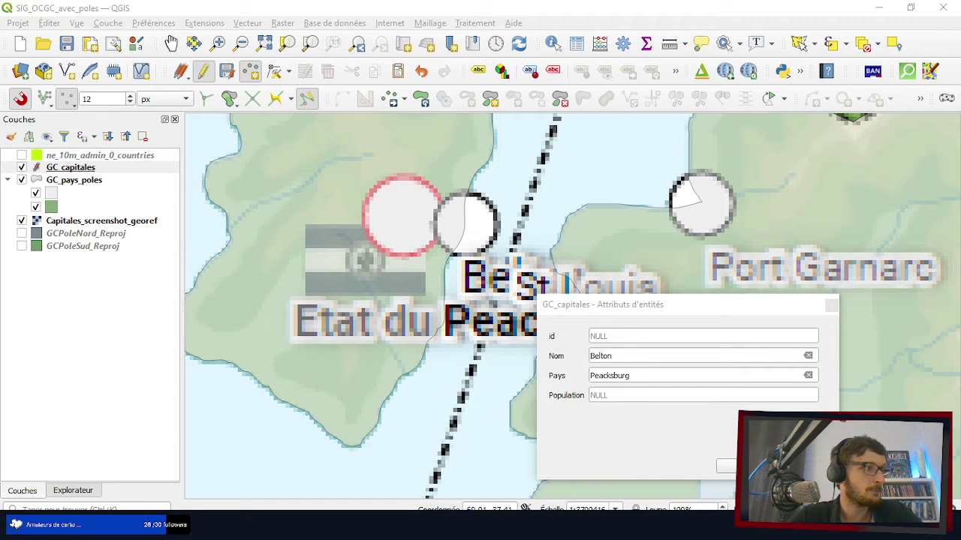
pyautogui.click(606, 400)
pyautogui.write('8')
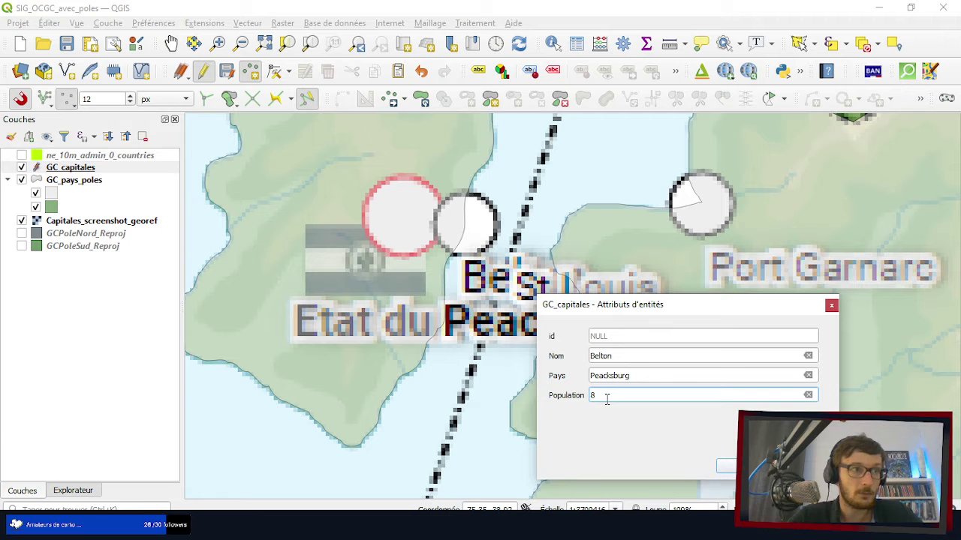
pyautogui.write('945')
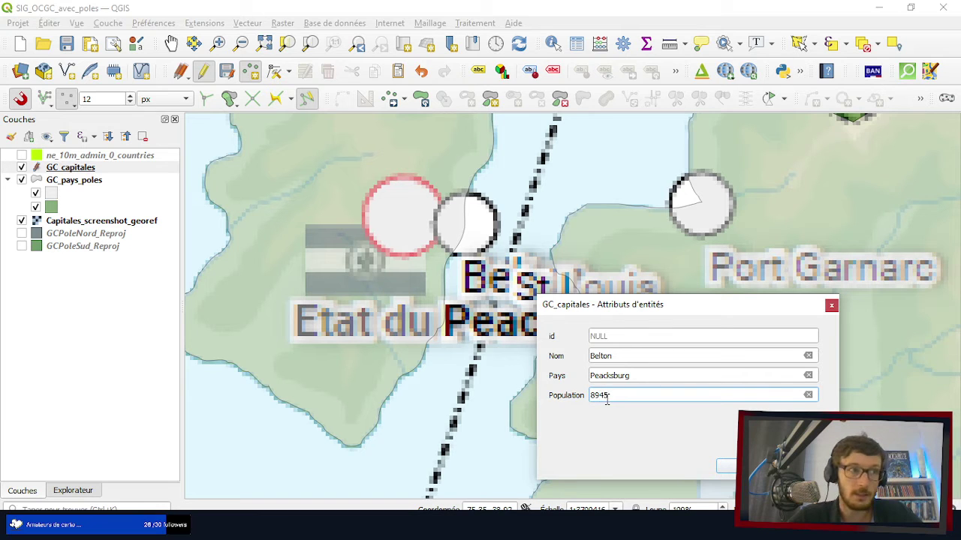
pyautogui.write('862')
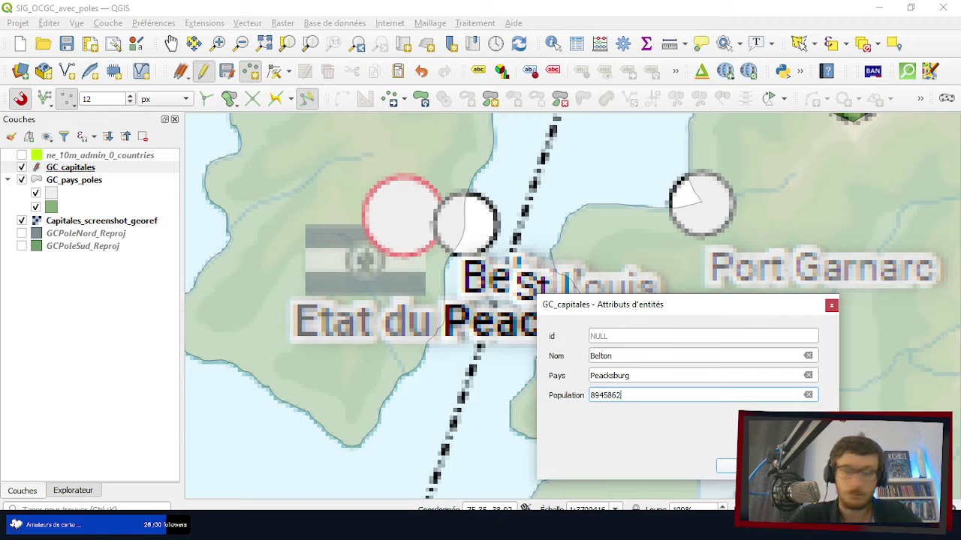
pyautogui.press('Return')
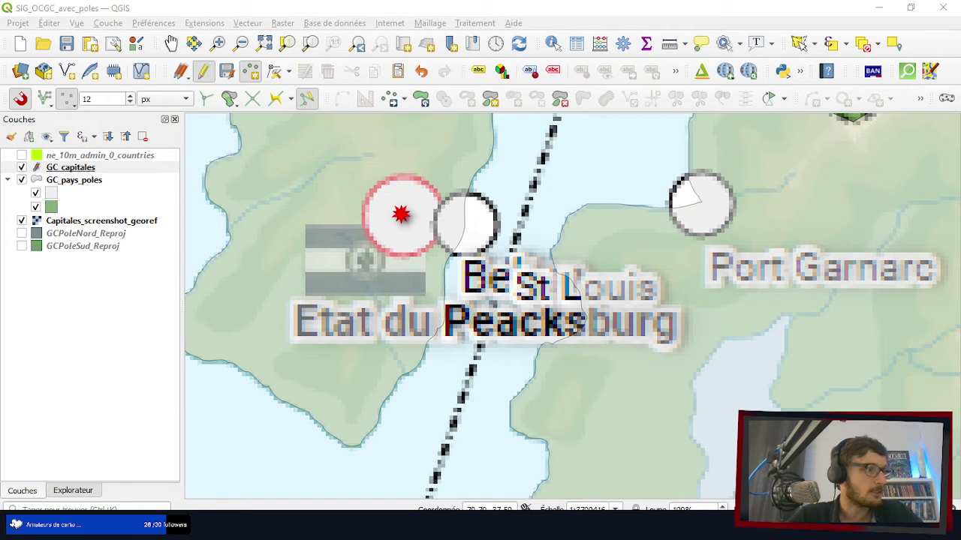
pyautogui.click(646, 347)
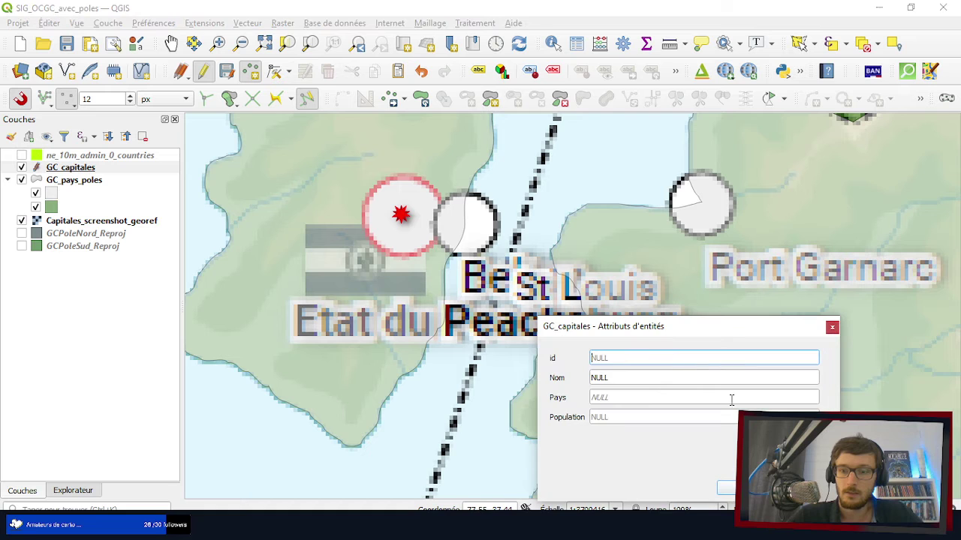
pyautogui.press('Return')
# - Add a capital point in the centre of Vernice's red circle in Movenadie
pyautogui.scroll(-5, 451, 300)
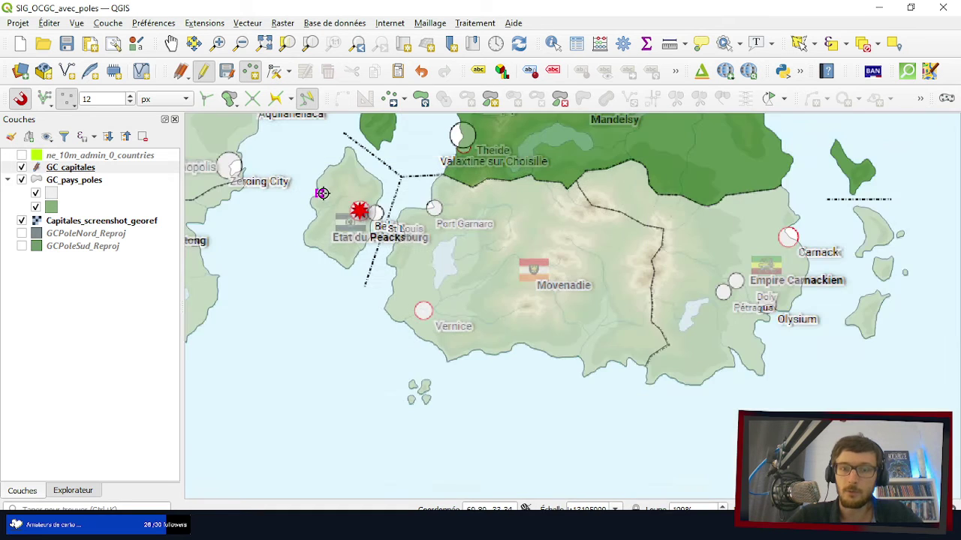
pyautogui.scroll(5, 420, 382)
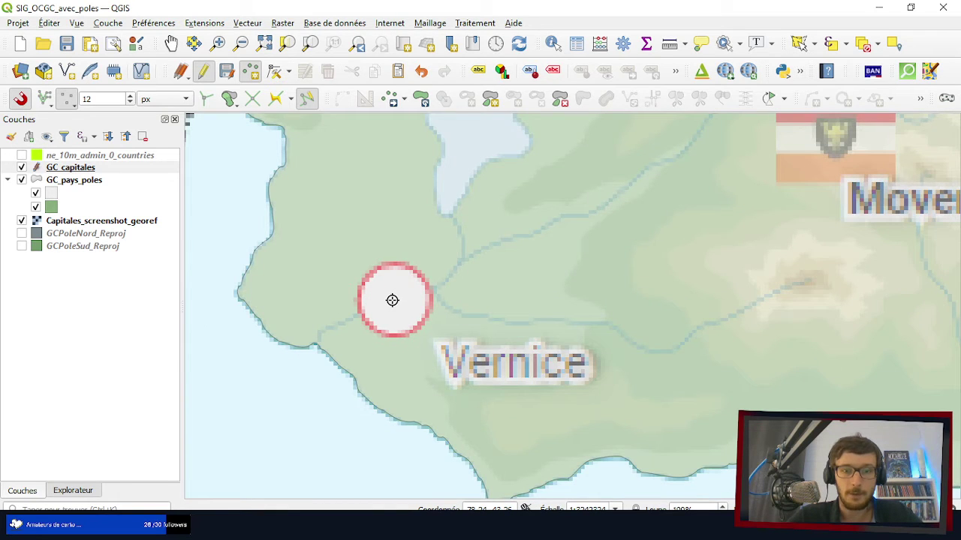
pyautogui.click(393, 298)
# - Save the Movenadie capital with name Vernice, country Movenadie and population 2548214
pyautogui.click(626, 400)
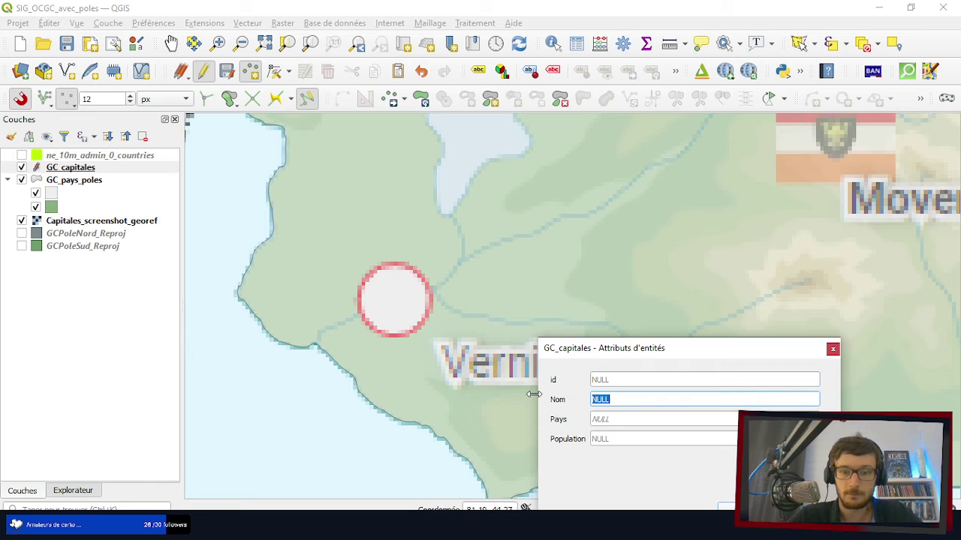
pyautogui.write('Vernice')
pyautogui.press('Tab')
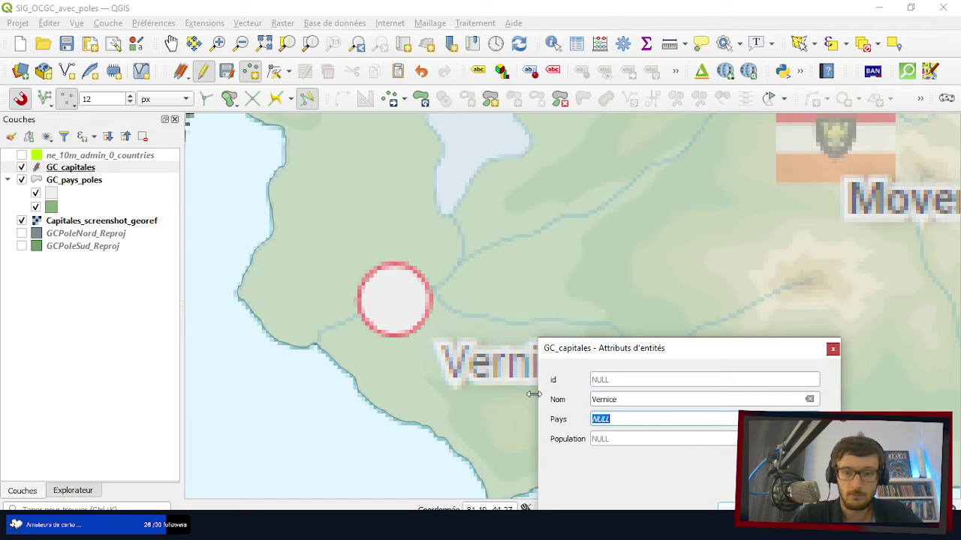
pyautogui.write('Movenadia')
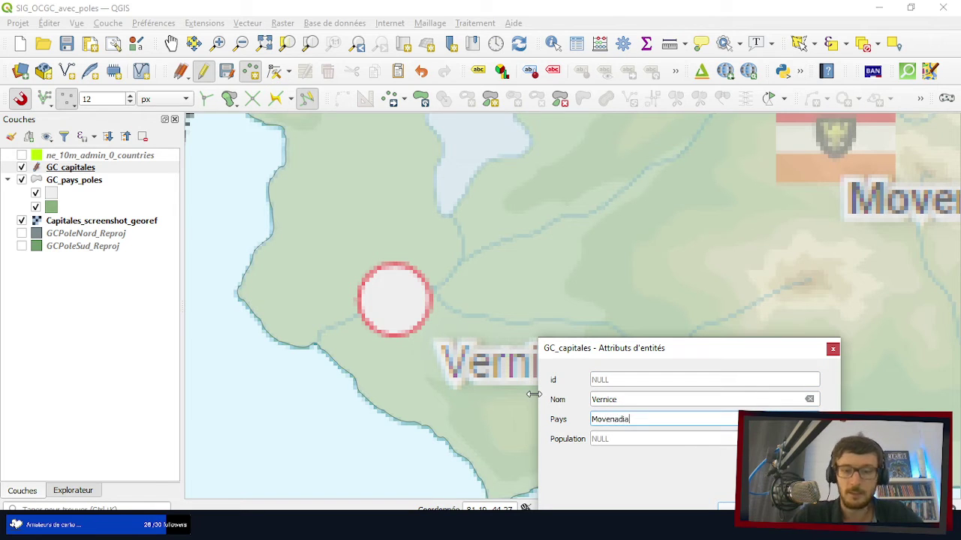
pyautogui.press('BackSpace')
pyautogui.write('e')
pyautogui.press('Tab')
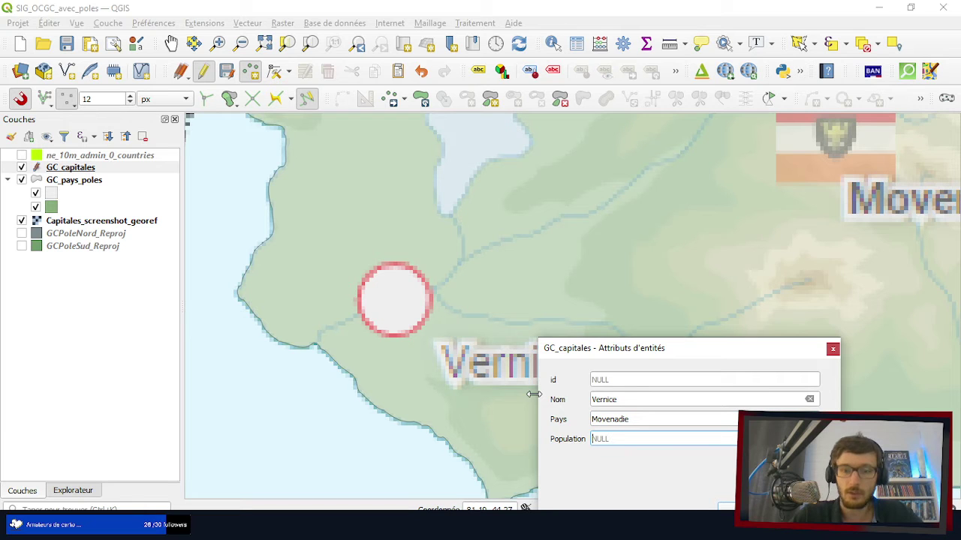
pyautogui.write('2')
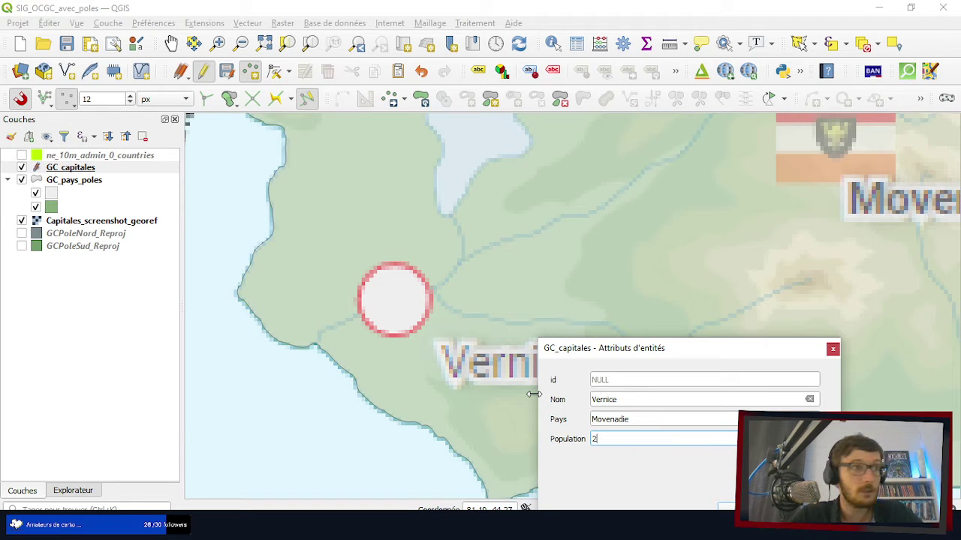
pyautogui.write('54')
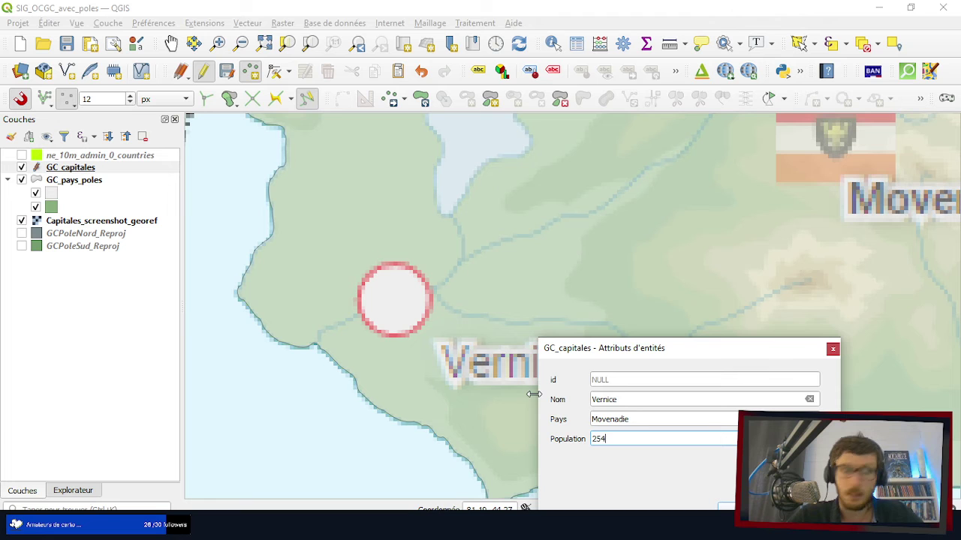
pyautogui.write('8214')
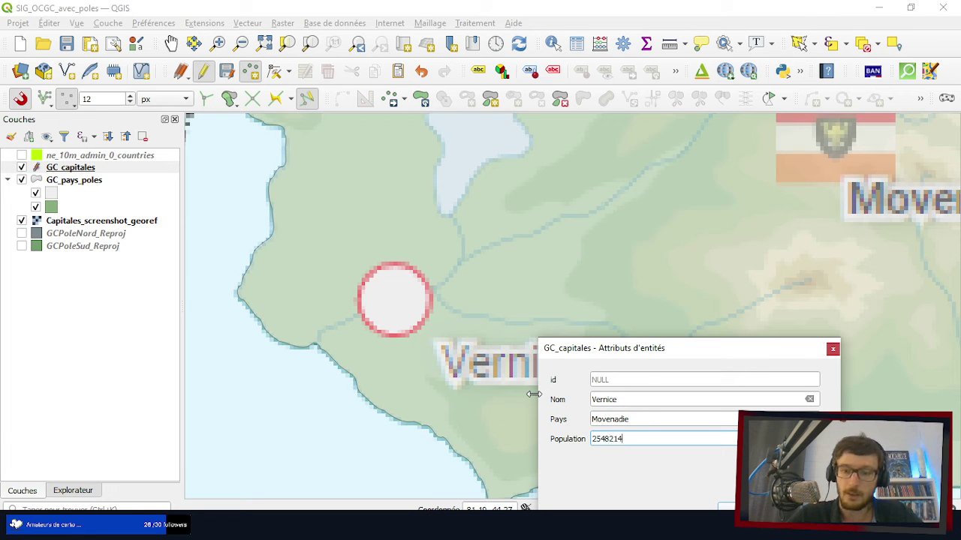
pyautogui.press('Return')
# - Add a capital point in the centre of Carnack's red circle on the Empire Carnackien coast
pyautogui.scroll(-5, 453, 391)
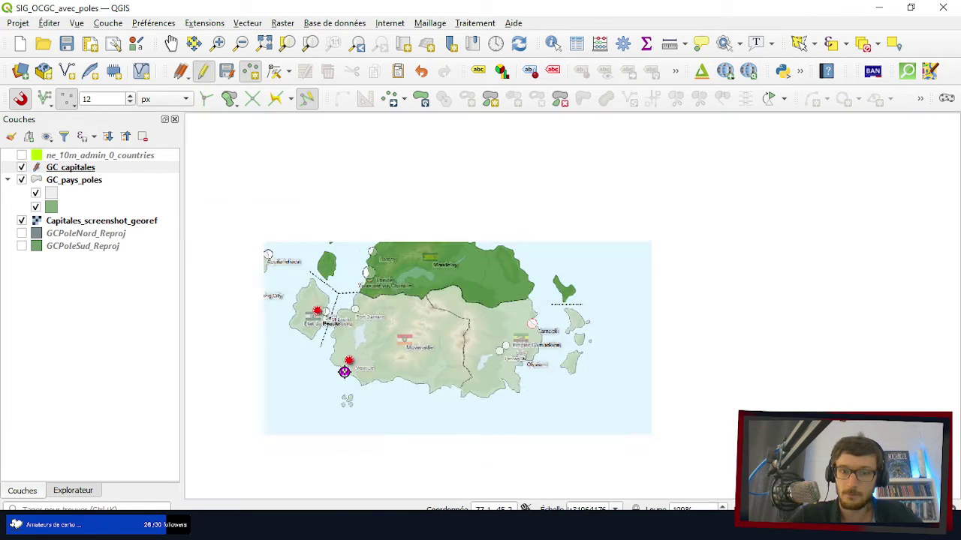
pyautogui.scroll(5, 533, 324)
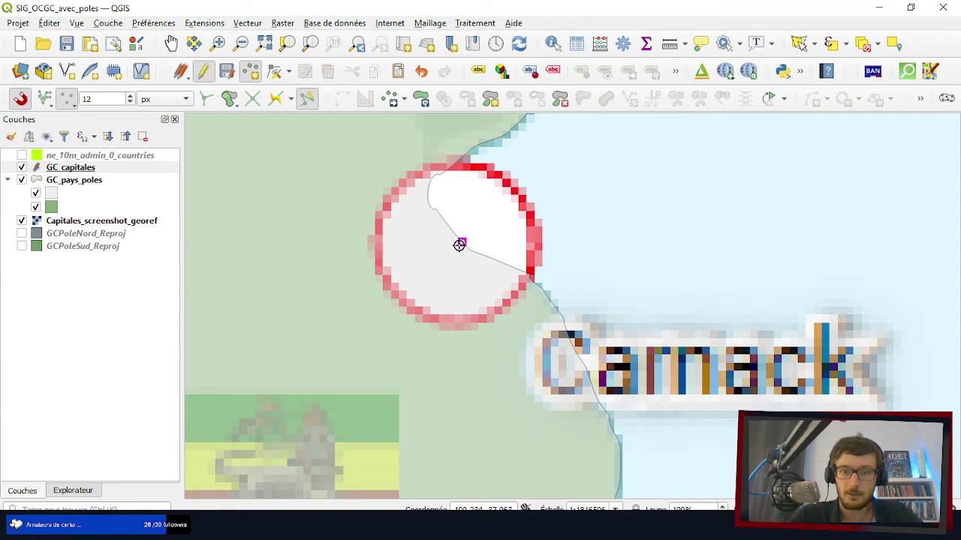
pyautogui.click(459, 245)
# - Save the new capital with name Carnack, country Empire Carnackien and population 6052059
pyautogui.click(626, 421)
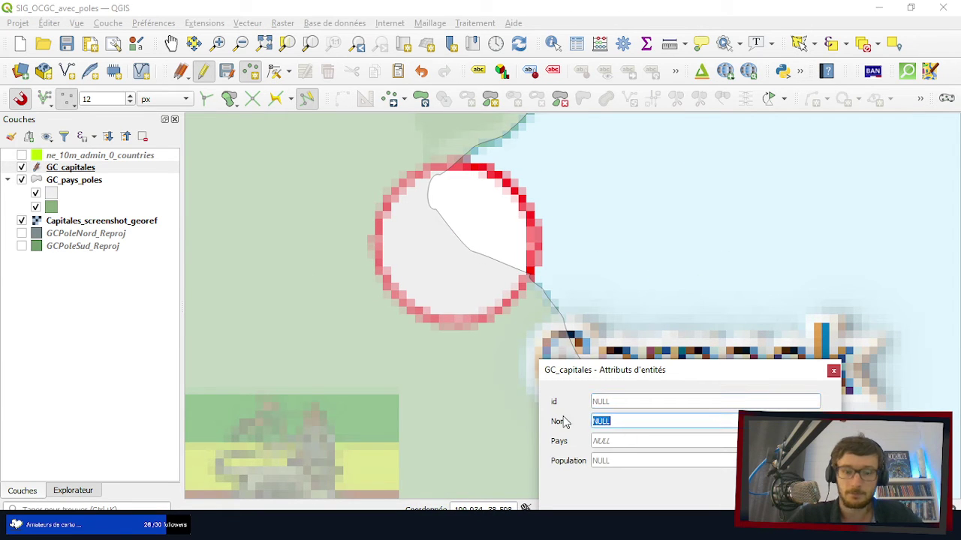
pyautogui.write('Carnack')
pyautogui.press('Tab')
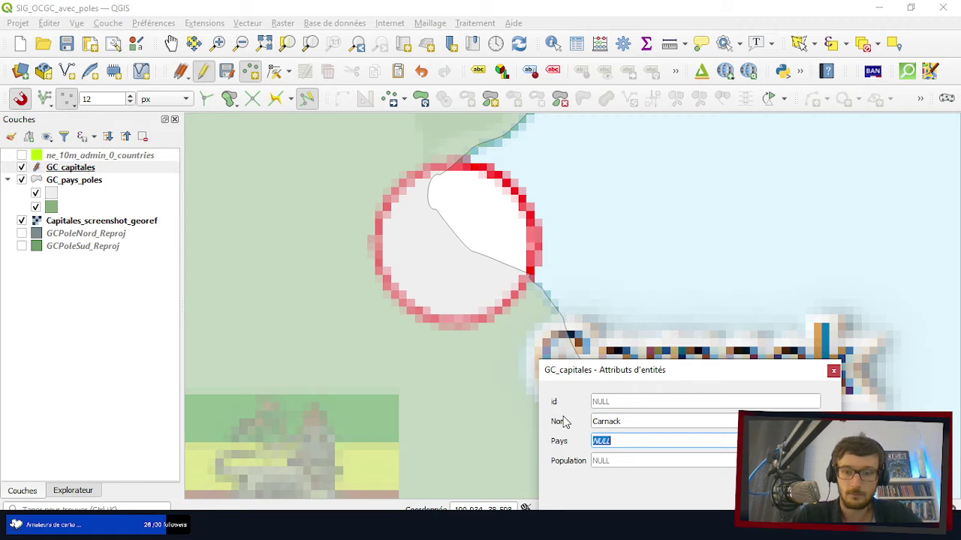
pyautogui.write('Empire')
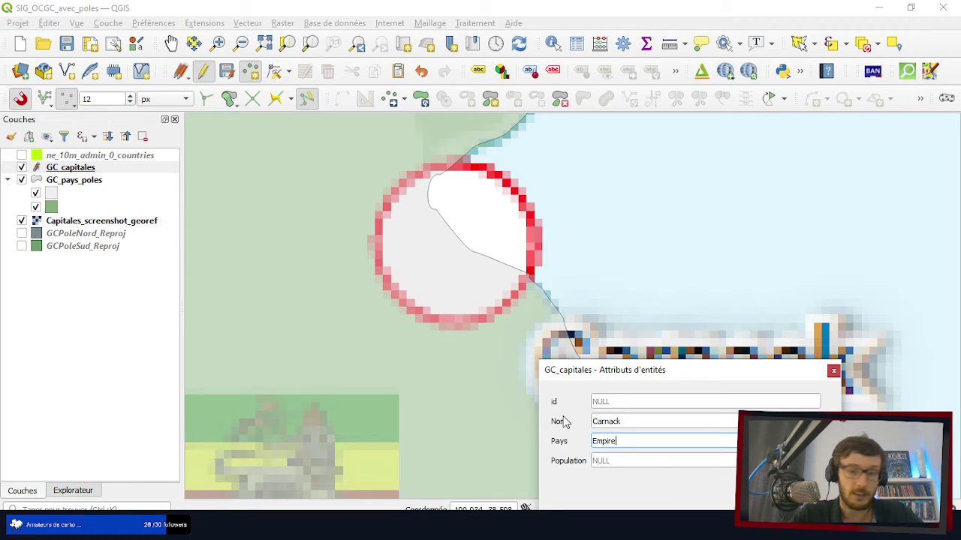
pyautogui.write(' Carnackien')
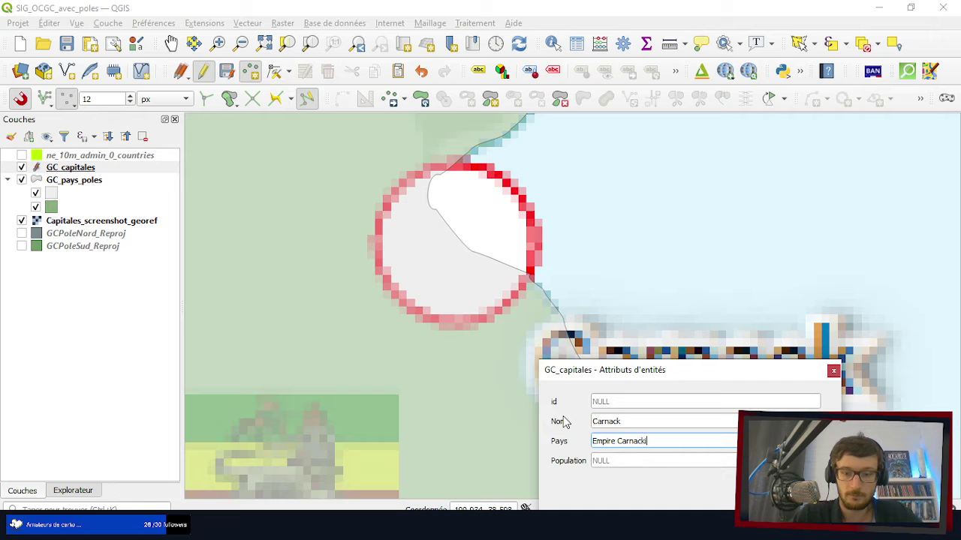
pyautogui.press('Tab')
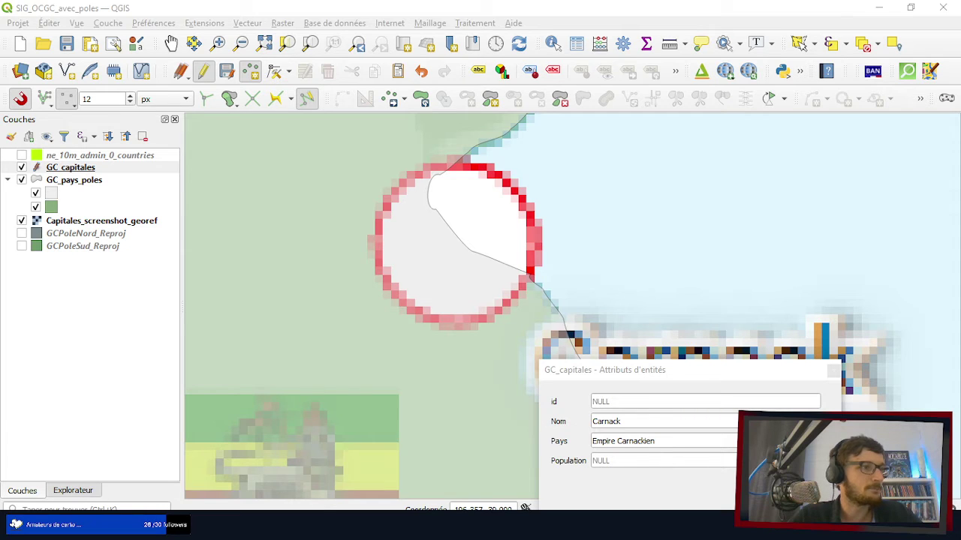
pyautogui.click(612, 461)
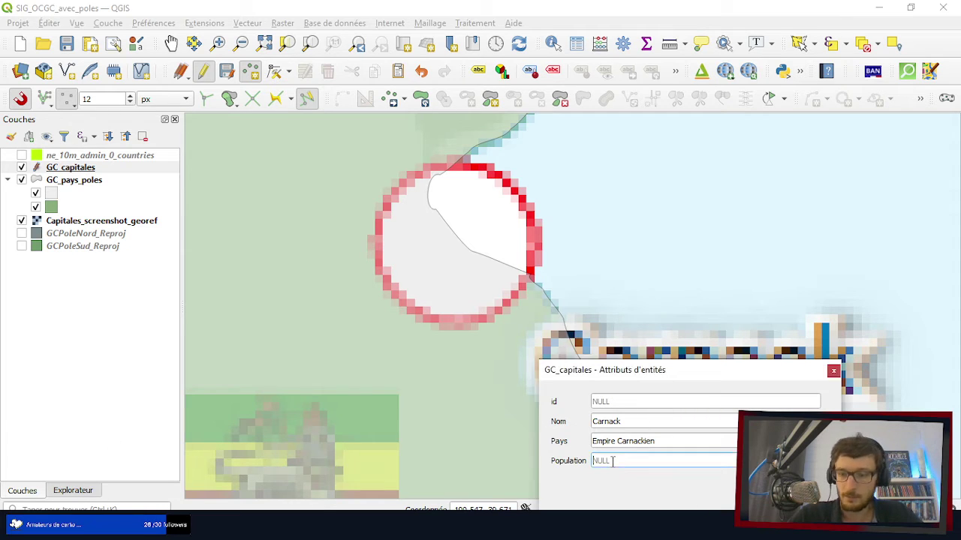
pyautogui.write('6052')
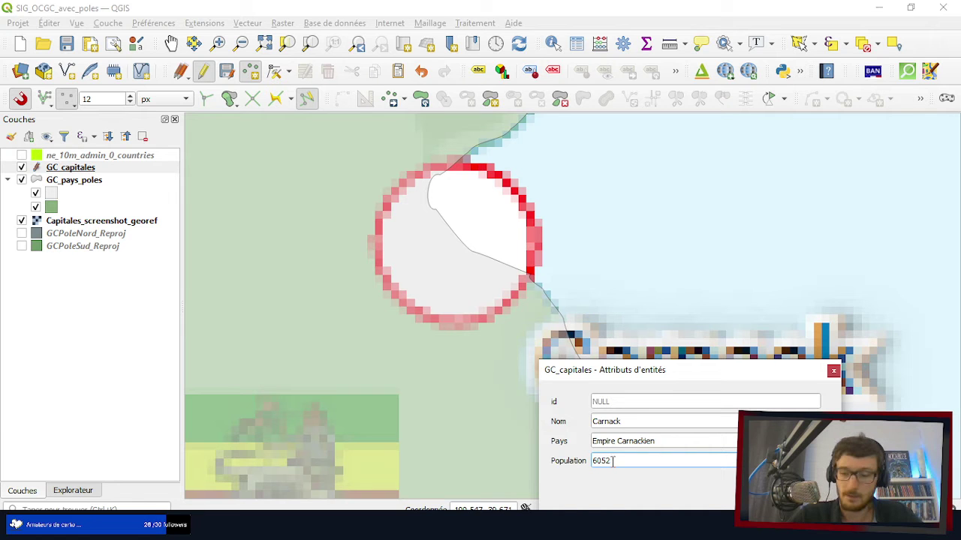
pyautogui.write('059')
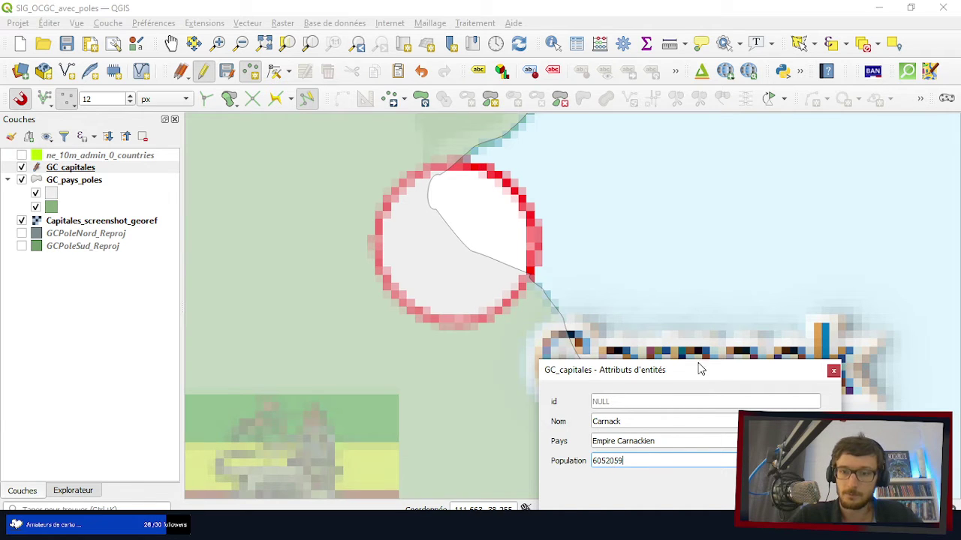
pyautogui.moveTo(699, 370); pyautogui.dragTo(656, 208)
pyautogui.click(713, 370)
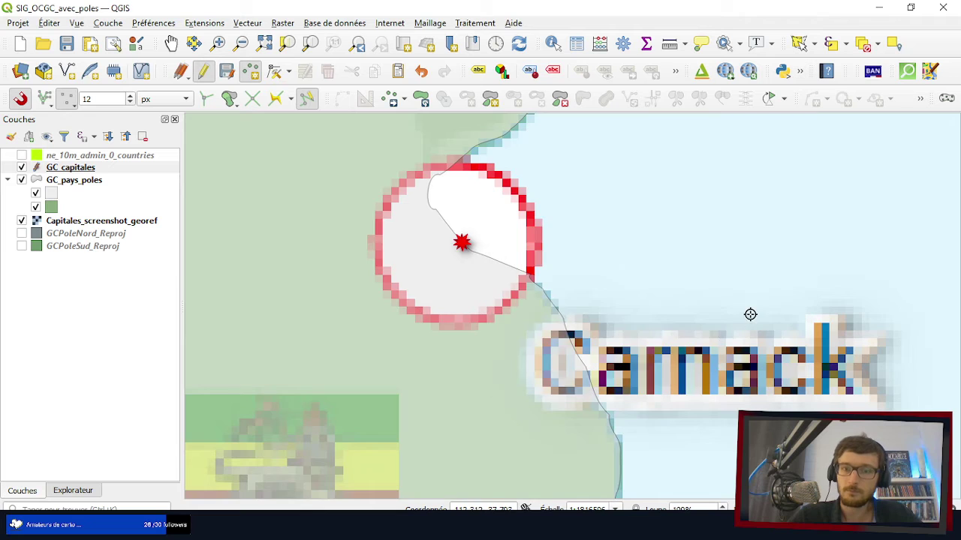
# - Add a capital point for Mandelsy on the Theide label, just beside the partly hidden red-ringed circle
pyautogui.scroll(-3, 750, 313)
pyautogui.scroll(1, 372, 152)
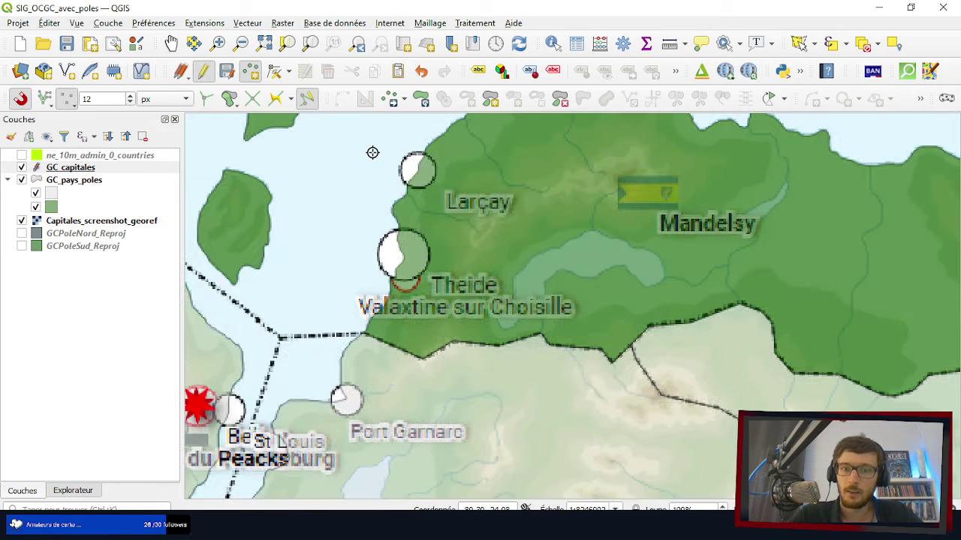
pyautogui.scroll(-1, 373, 153)
pyautogui.scroll(1, 372, 153)
pyautogui.scroll(2, 368, 331)
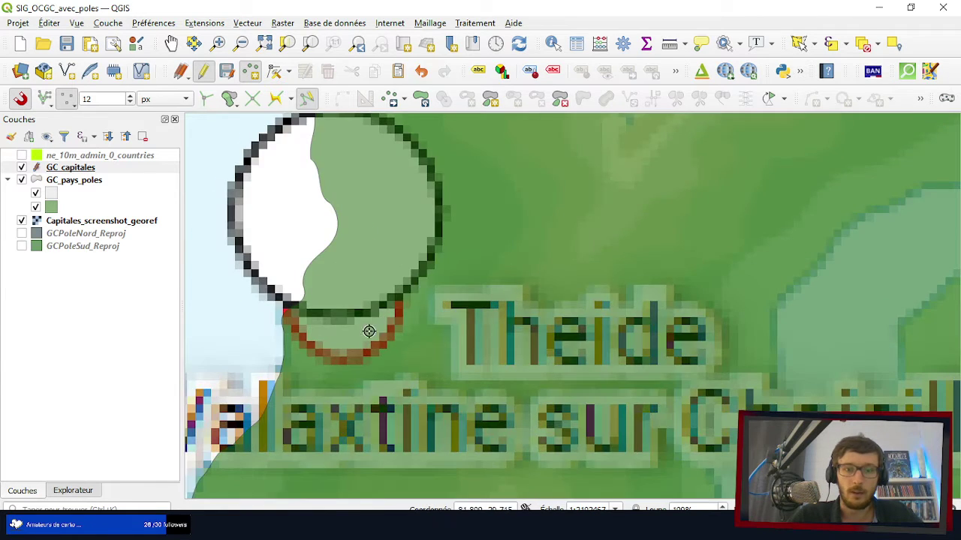
pyautogui.scroll(-1, 494, 305)
pyautogui.scroll(2, 450, 315)
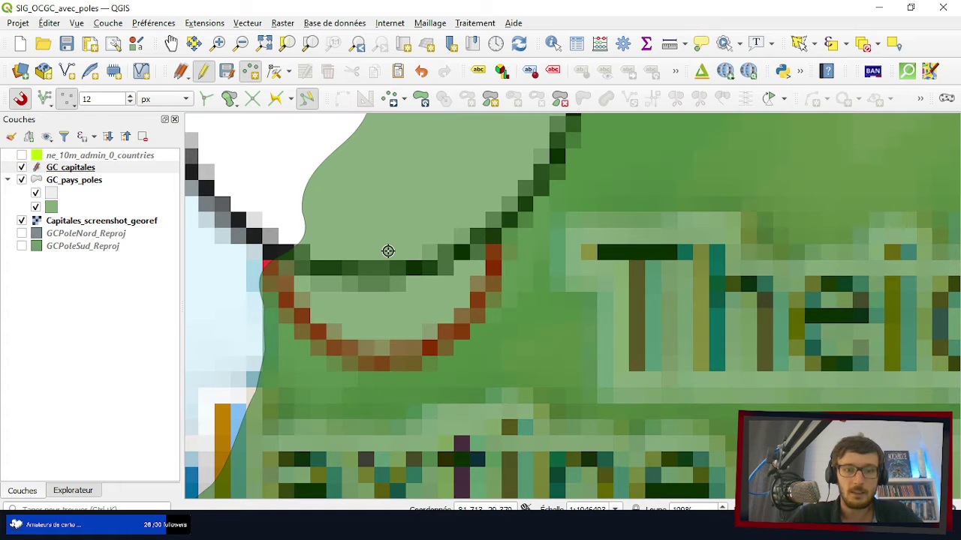
pyautogui.scroll(-1, 389, 184)
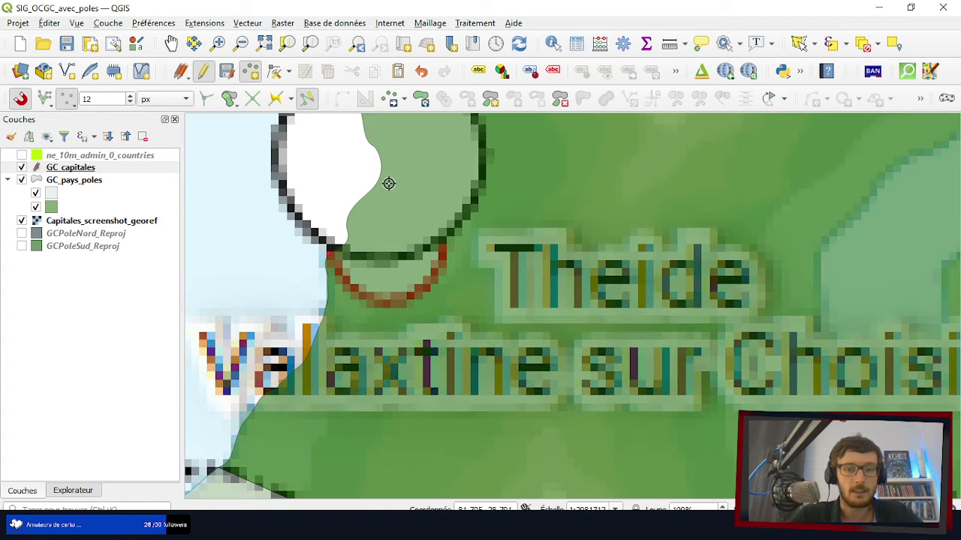
pyautogui.scroll(-1, 389, 184)
pyautogui.scroll(1, 391, 183)
pyautogui.scroll(-1, 392, 184)
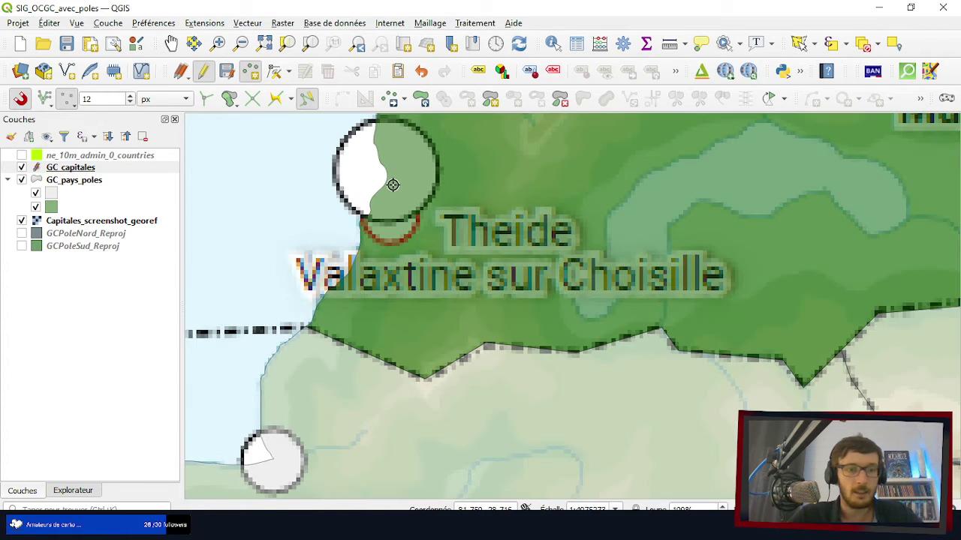
pyautogui.scroll(1, 393, 184)
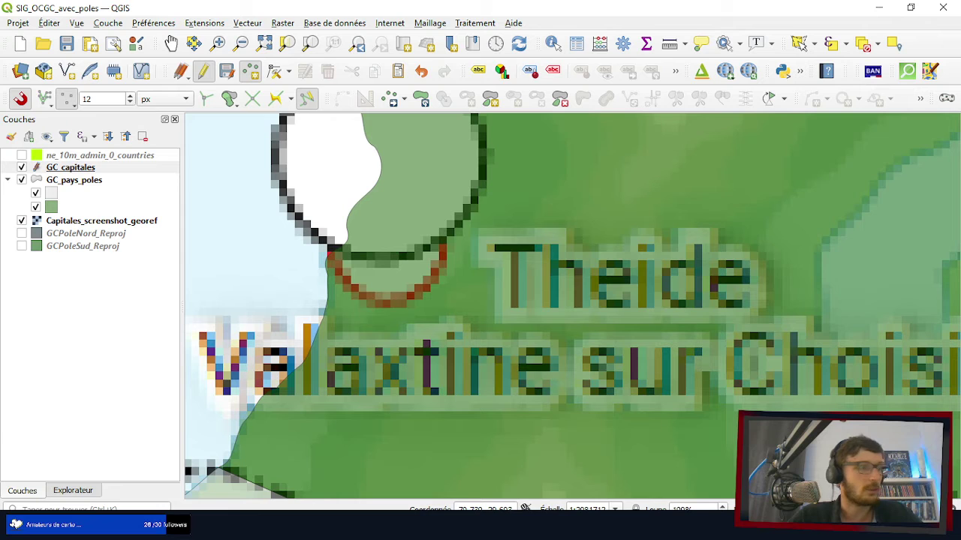
pyautogui.click(550, 277)
# - Save the Mandelsy capital with name Valaxtine sur Choisille, country Mandelsy and population 514021
pyautogui.click(584, 283)
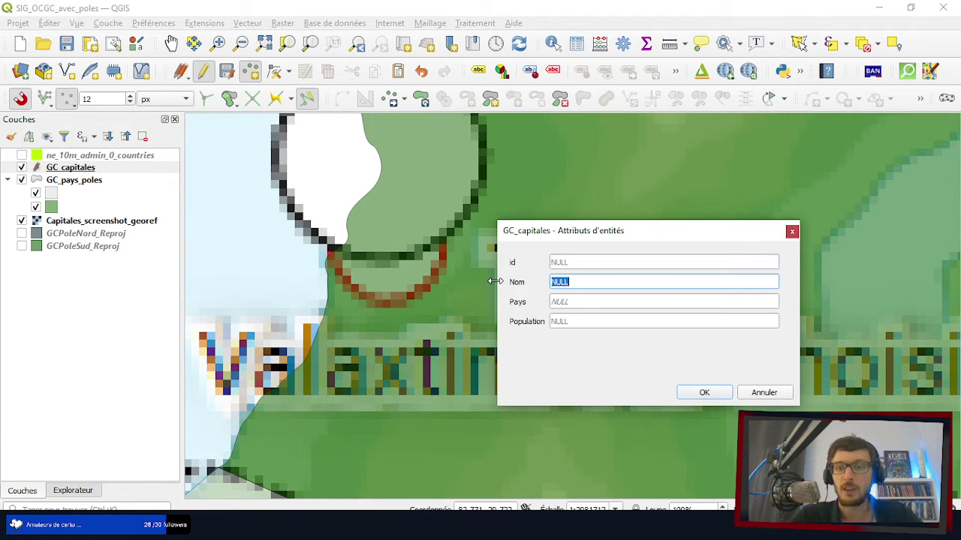
pyautogui.write('Valaxti')
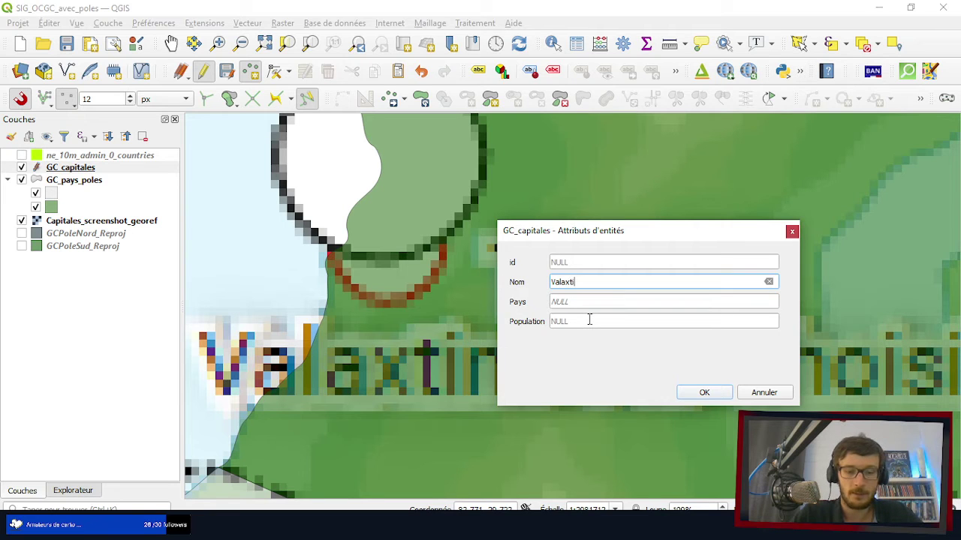
pyautogui.write('ne sur Cho')
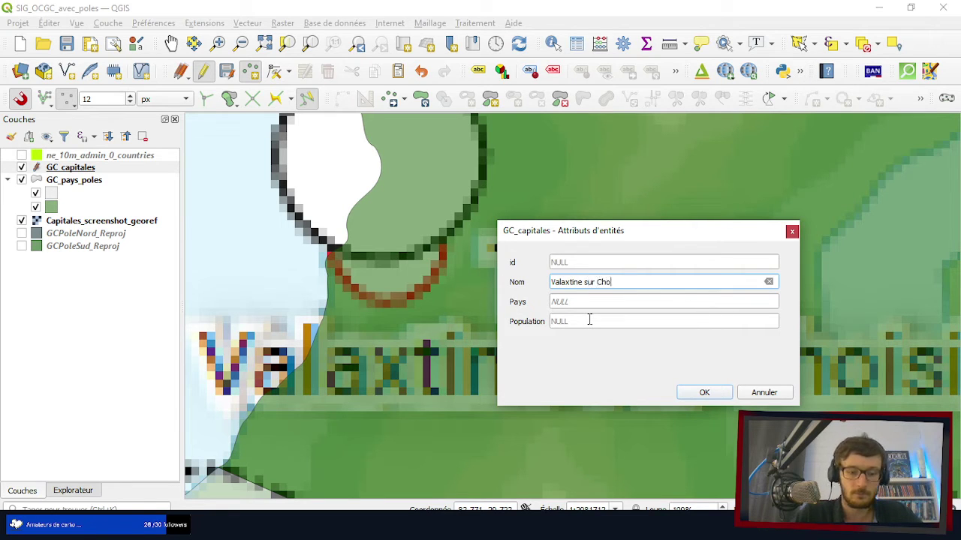
pyautogui.write('isille')
pyautogui.press('Tab')
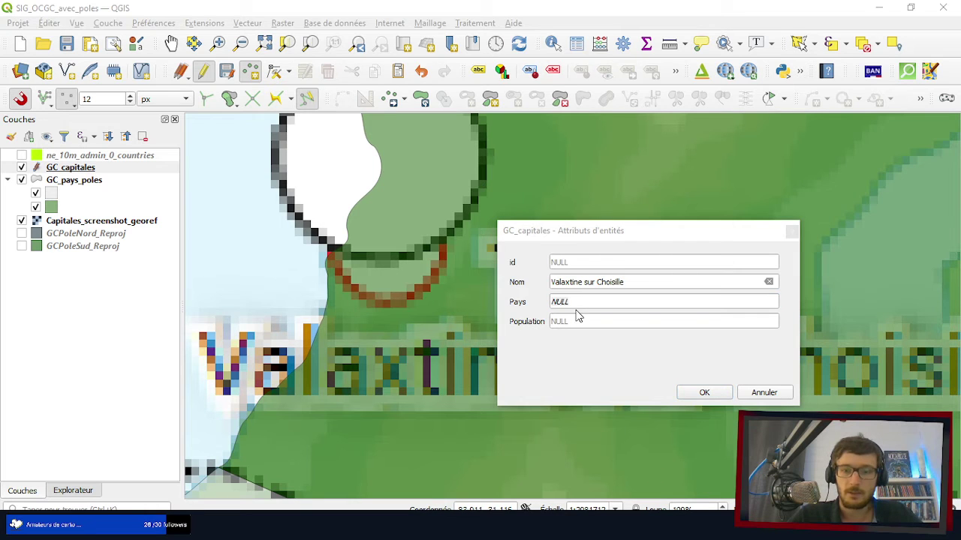
pyautogui.write('Mandelsy')
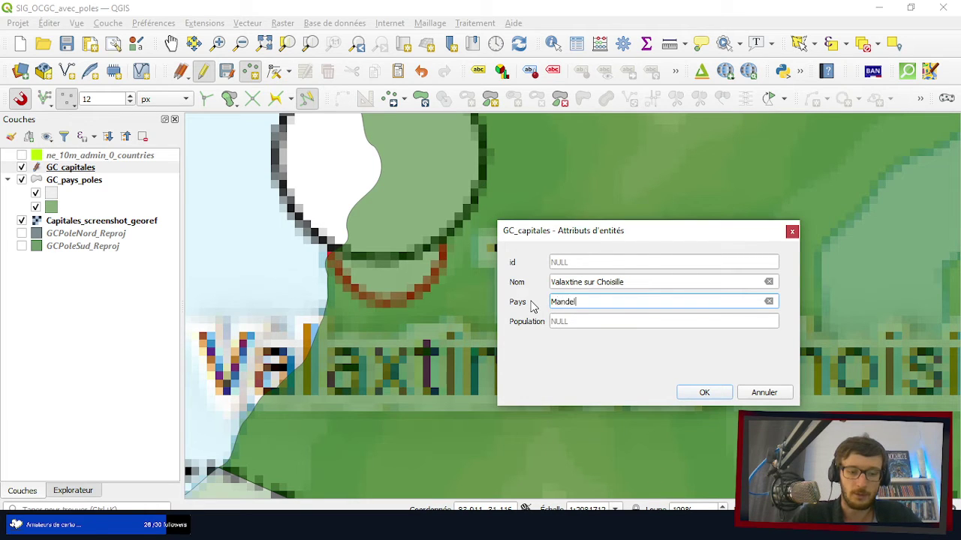
pyautogui.press('Tab')
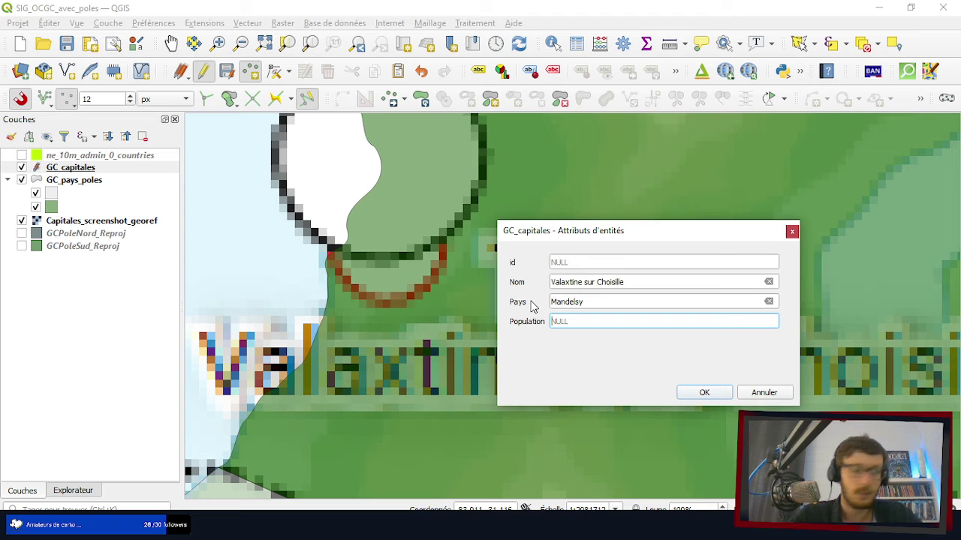
pyautogui.write('514')
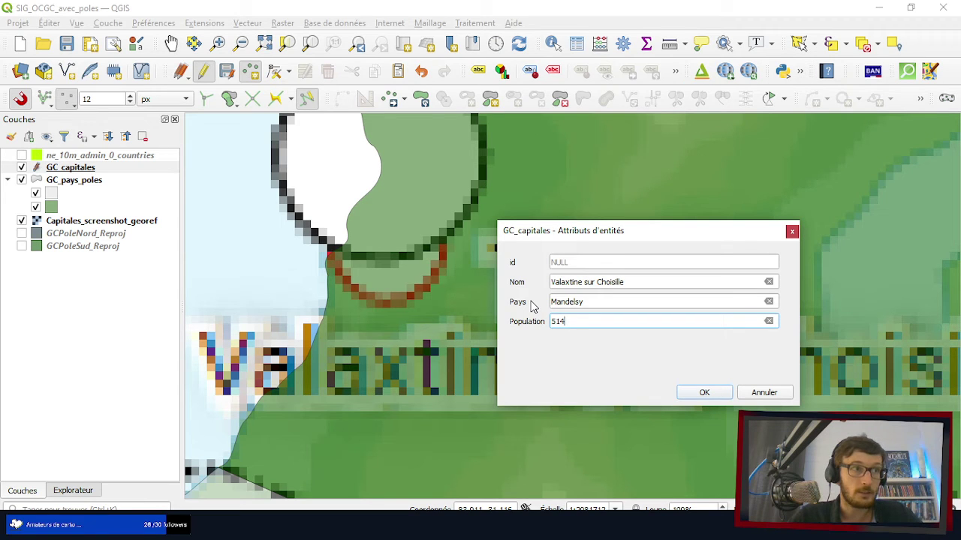
pyautogui.write('021')
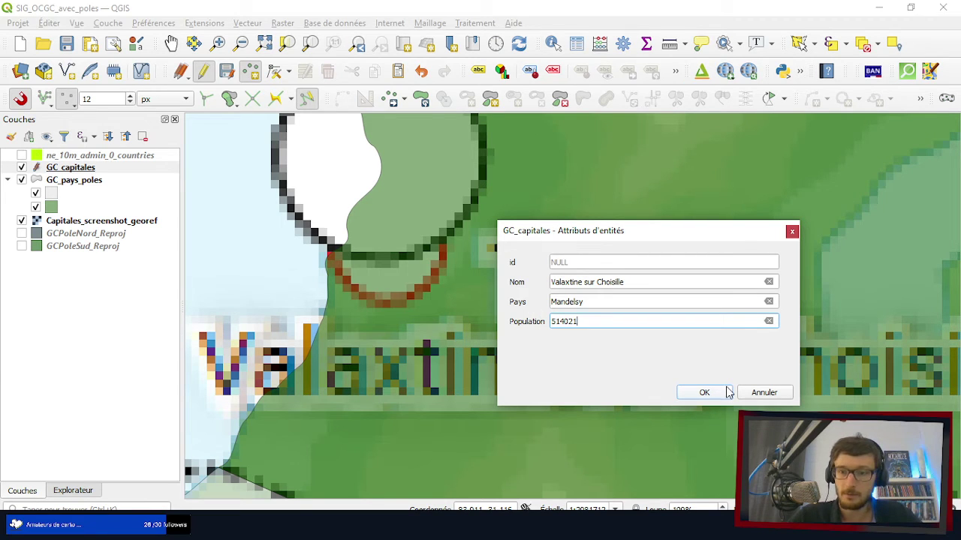
pyautogui.click(727, 393)
# - Save the pending edits of the GC_capitales layer
pyautogui.scroll(-5, 410, 363)
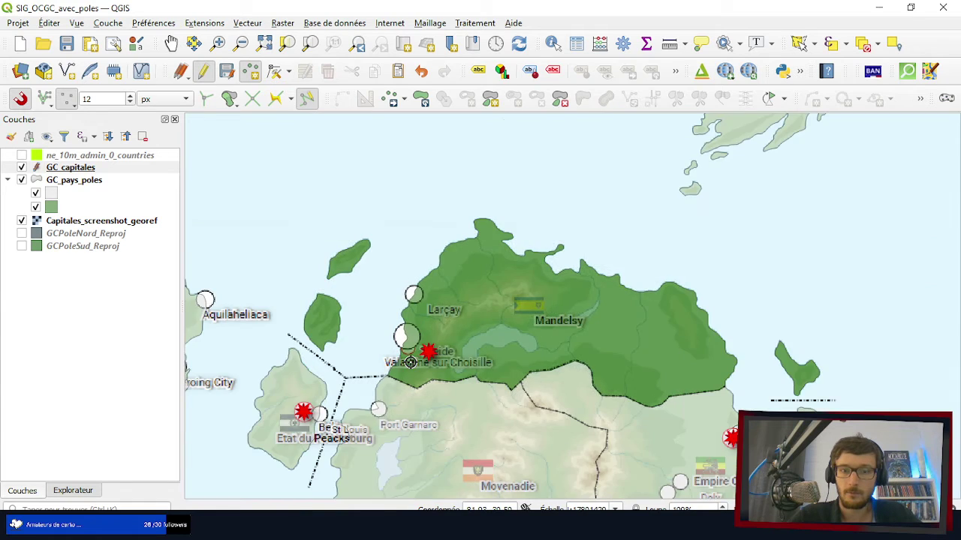
pyautogui.scroll(-2, 410, 363)
pyautogui.scroll(-3, 428, 366)
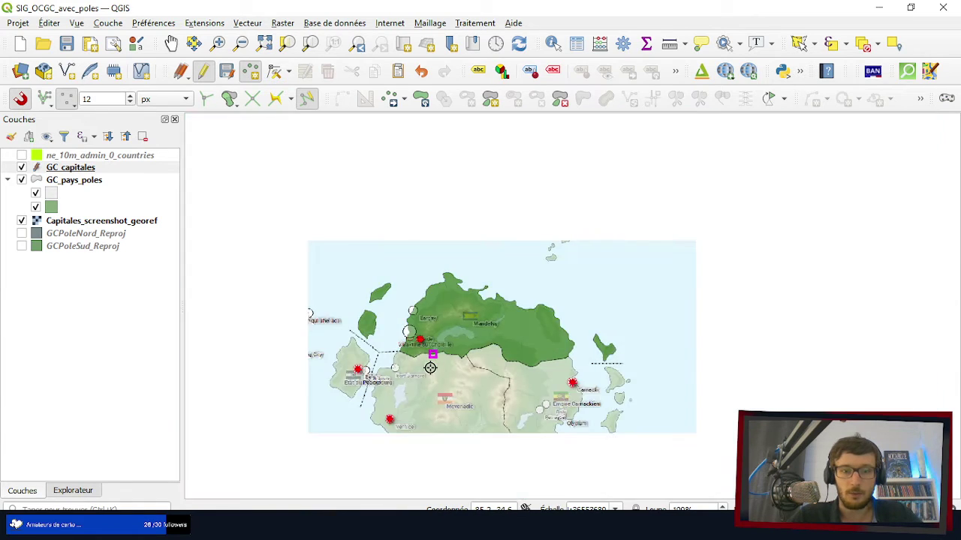
pyautogui.scroll(-4, 430, 367)
pyautogui.scroll(2, 451, 278)
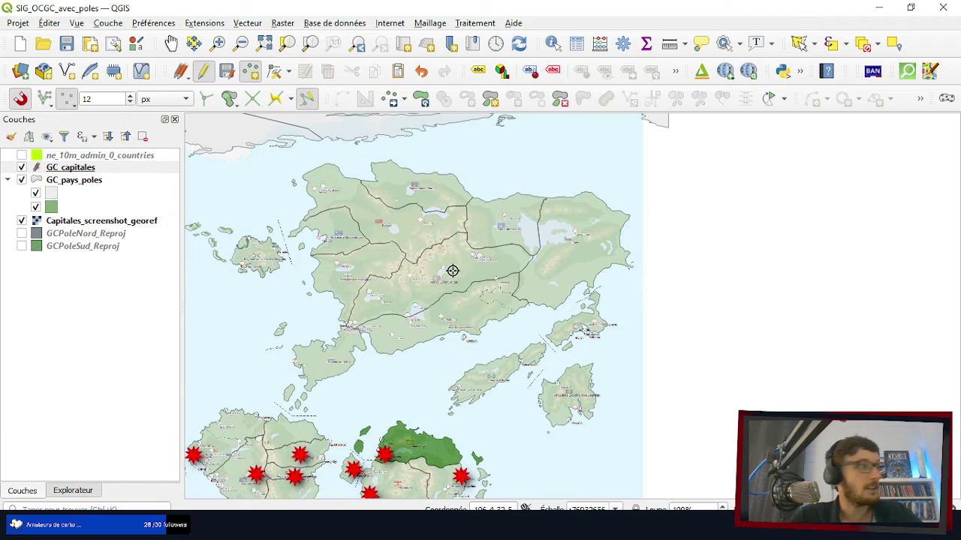
pyautogui.click(227, 73)
# - Add a capital point in the centre of Zakyo's red circle in the République Légionnaire de Zéphyros
pyautogui.scroll(2, 537, 373)
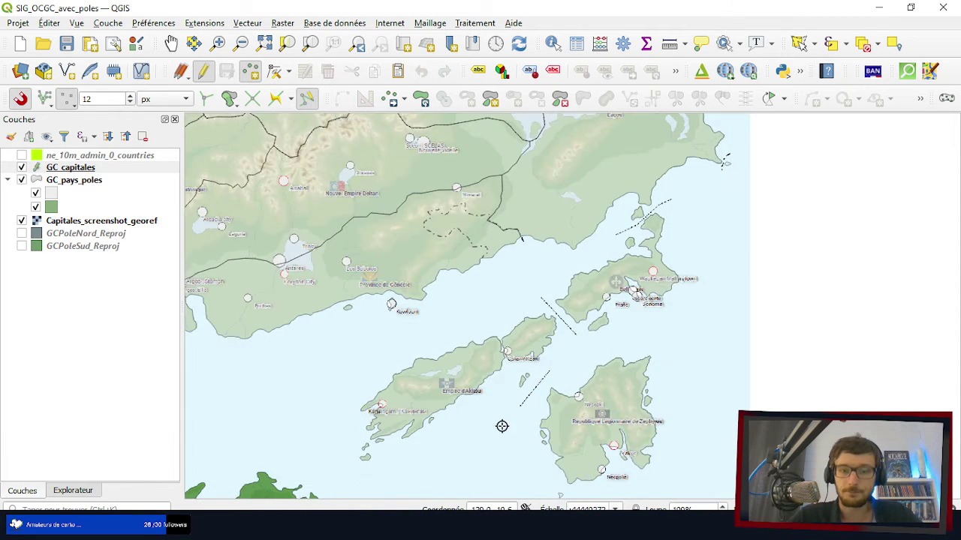
pyautogui.scroll(2, 502, 427)
pyautogui.scroll(3, 622, 311)
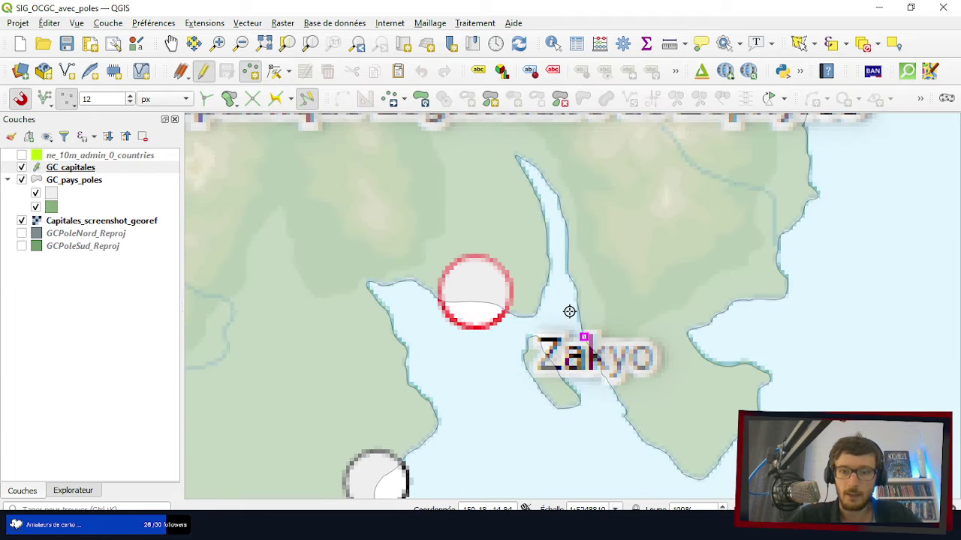
pyautogui.scroll(-2, 544, 214)
pyautogui.scroll(-2, 544, 255)
pyautogui.scroll(3, 514, 382)
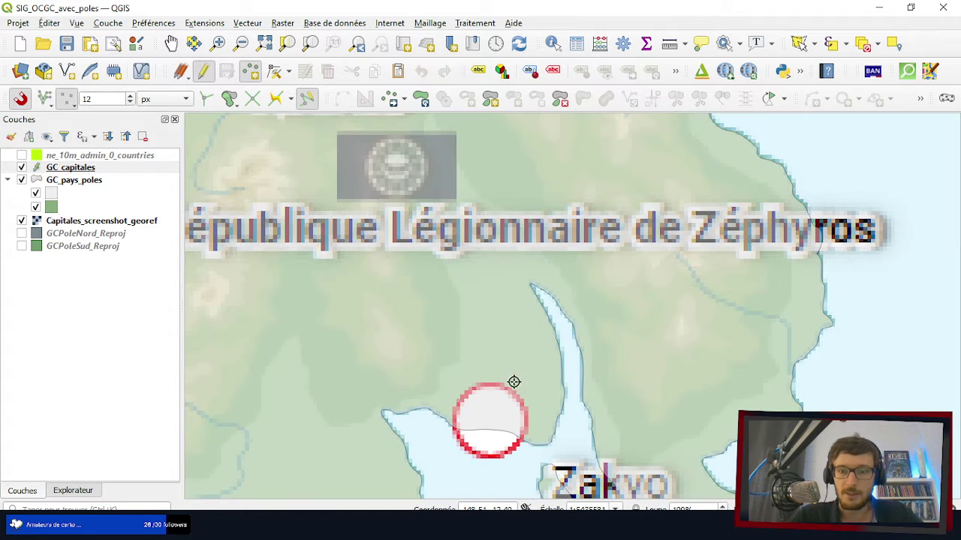
pyautogui.scroll(2, 491, 418)
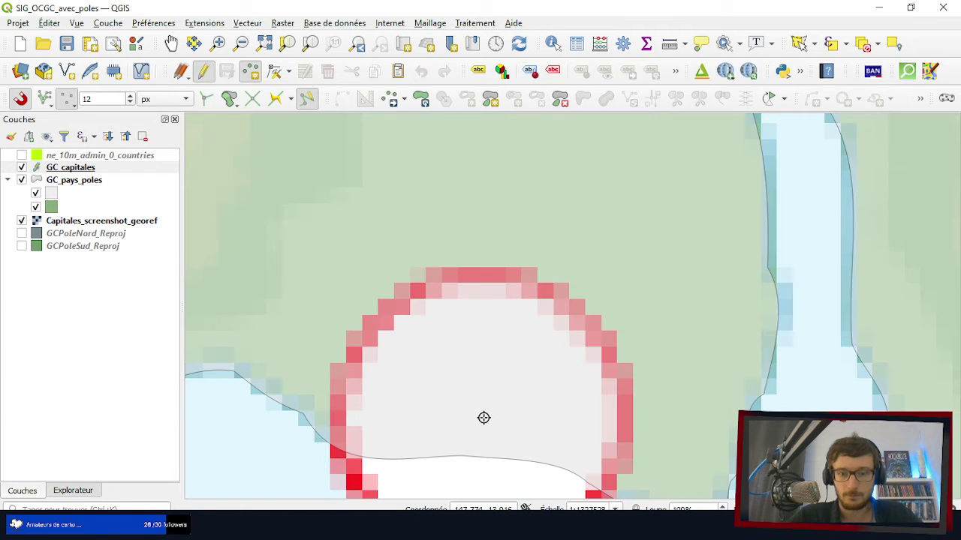
pyautogui.click(483, 418)
pyautogui.scroll(-2, 462, 293)
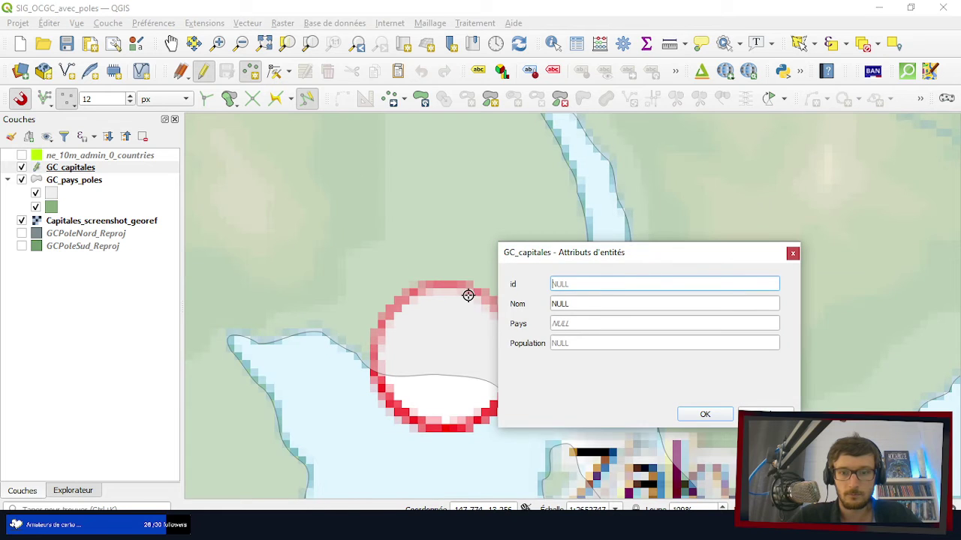
# - Save the new capital with name Zakyo, country Zéphyros and population 3500000
pyautogui.click(586, 302)
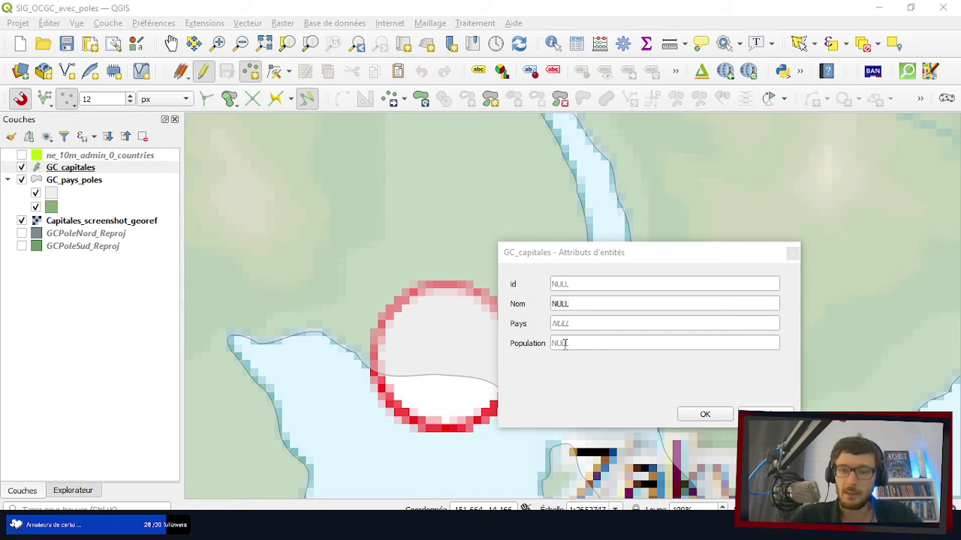
pyautogui.click(575, 307)
pyautogui.write('Za')
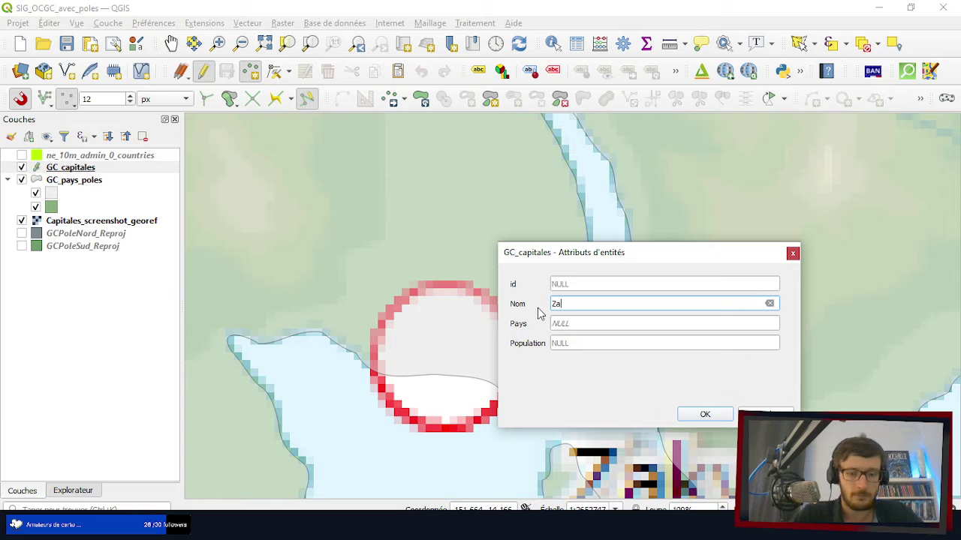
pyautogui.write('kyo')
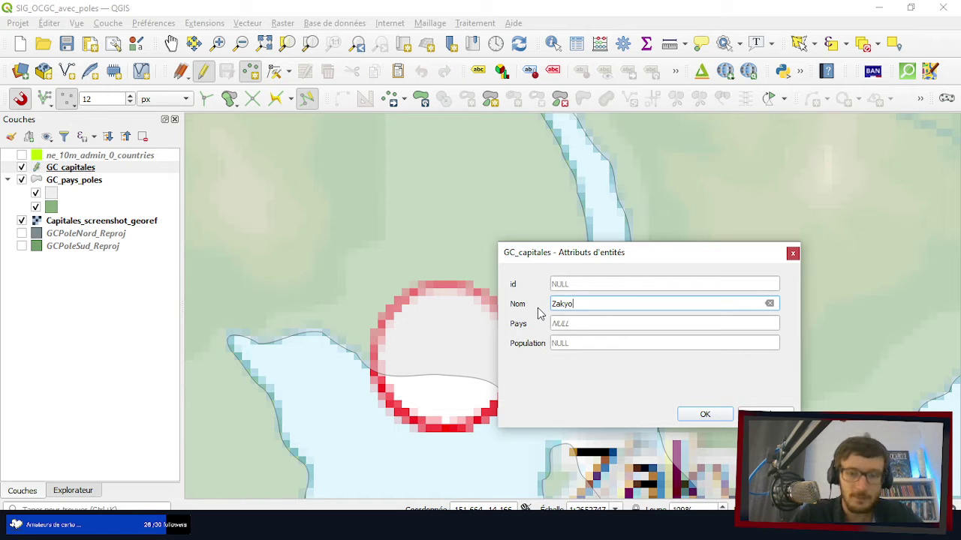
pyautogui.press('Tab')
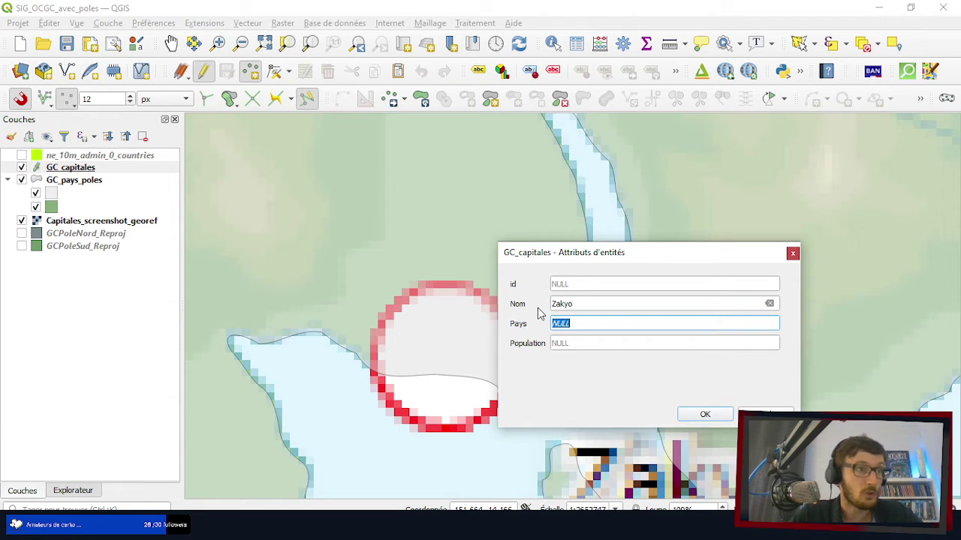
pyautogui.write('Zéphyros')
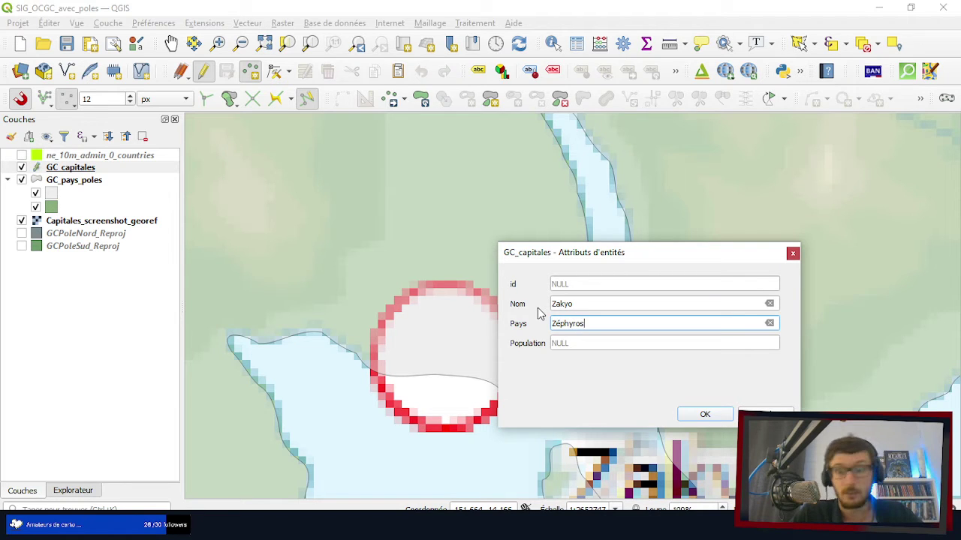
pyautogui.press('Tab')
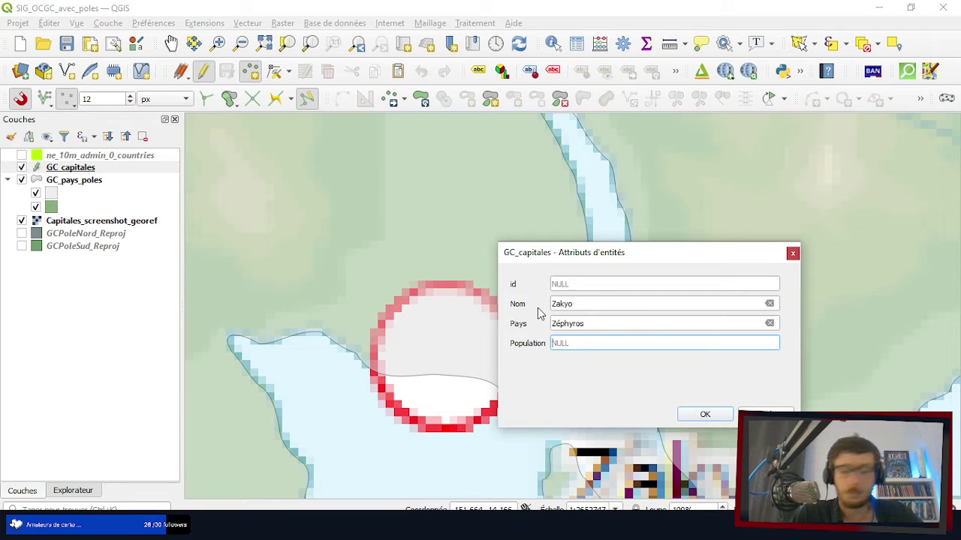
pyautogui.write('3500000')
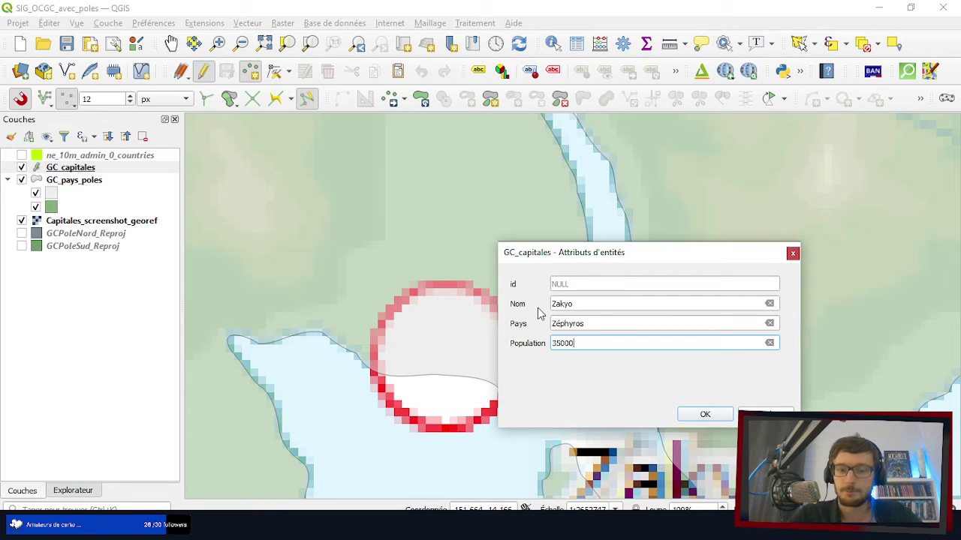
pyautogui.click(703, 414)
# - Add a capital point in the centre of Kaninngam's red circle on the Empire d'Akitsu coast
pyautogui.scroll(-3, 726, 298)
pyautogui.scroll(-2, 725, 298)
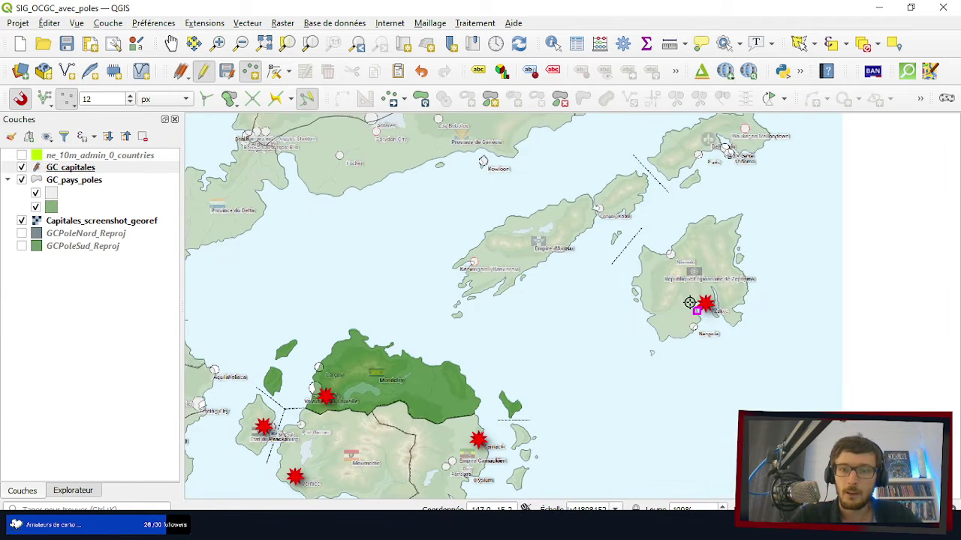
pyautogui.scroll(5, 480, 263)
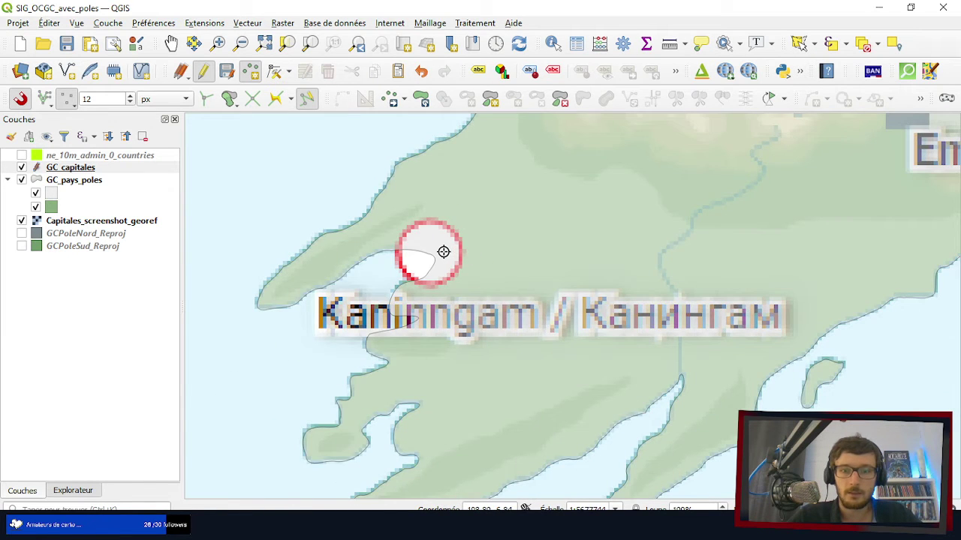
pyautogui.scroll(1, 439, 253)
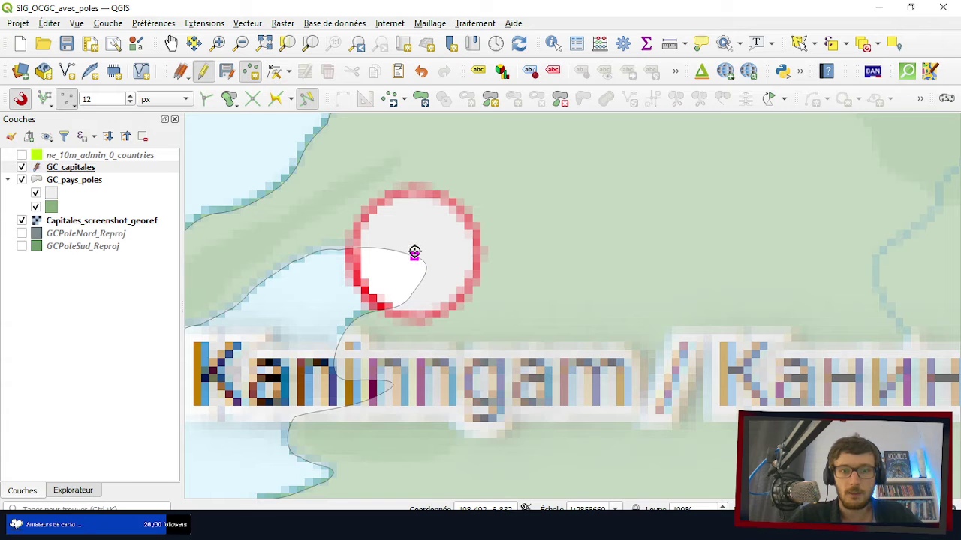
pyautogui.click(415, 250)
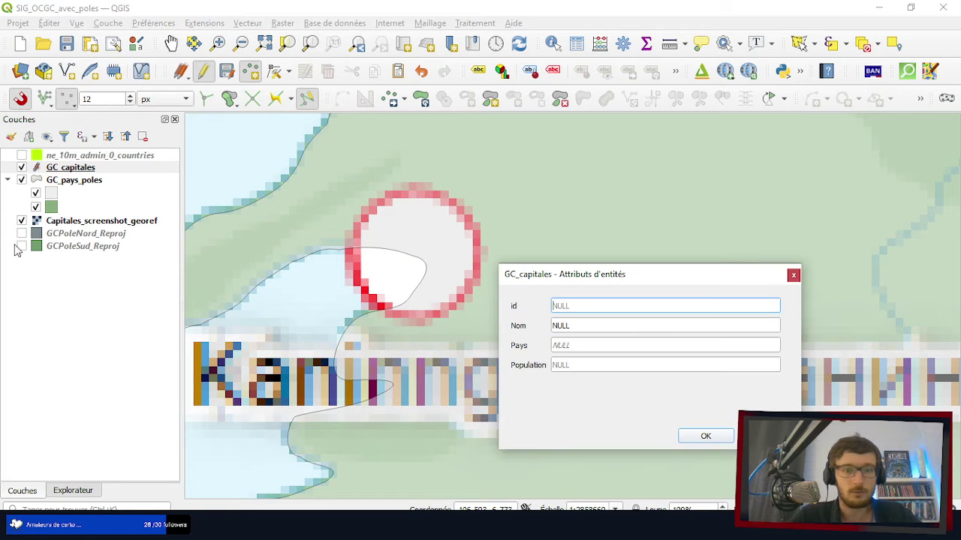
# - Enter Kaninngam as the name of the new Akitsu capital
pyautogui.click(583, 324)
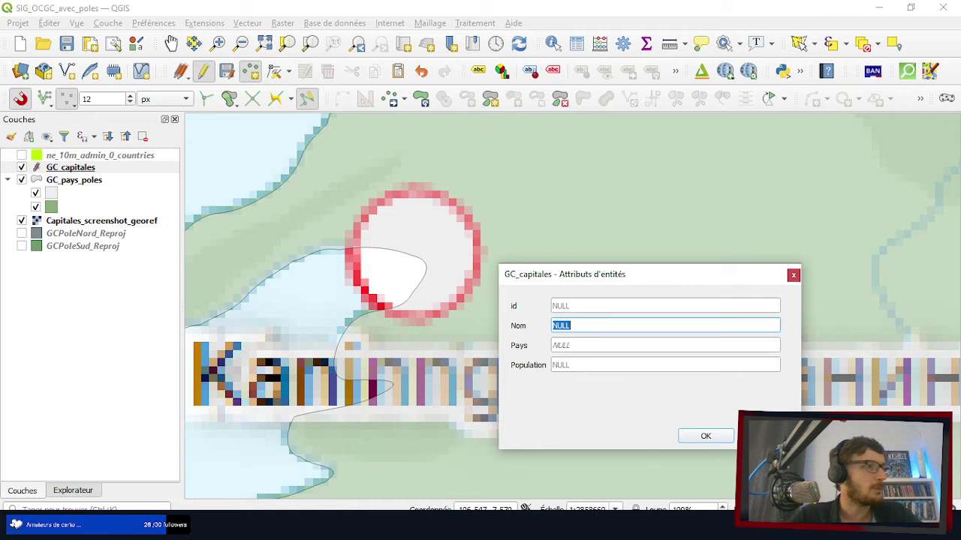
pyautogui.scroll(-3, 358, 279)
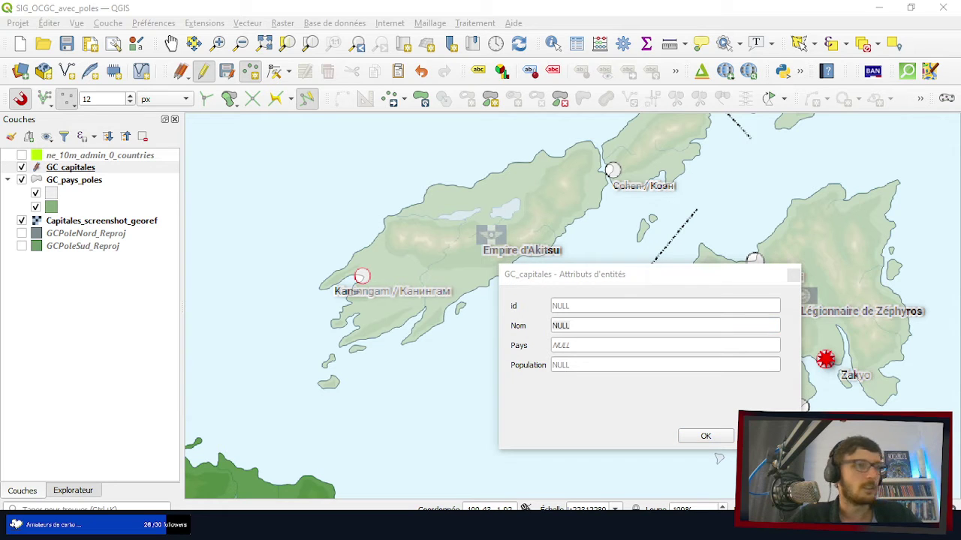
pyautogui.doubleClick(598, 325)
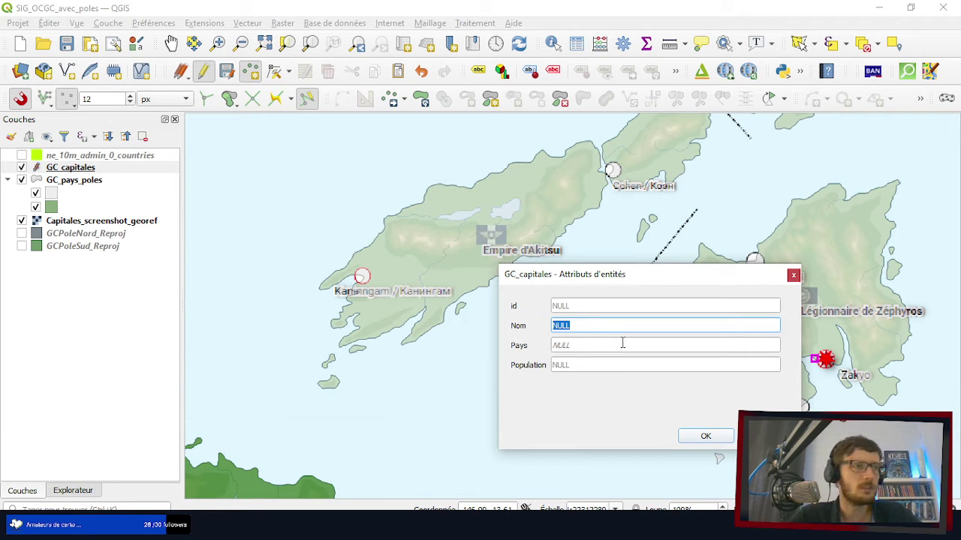
pyautogui.write('Kann')
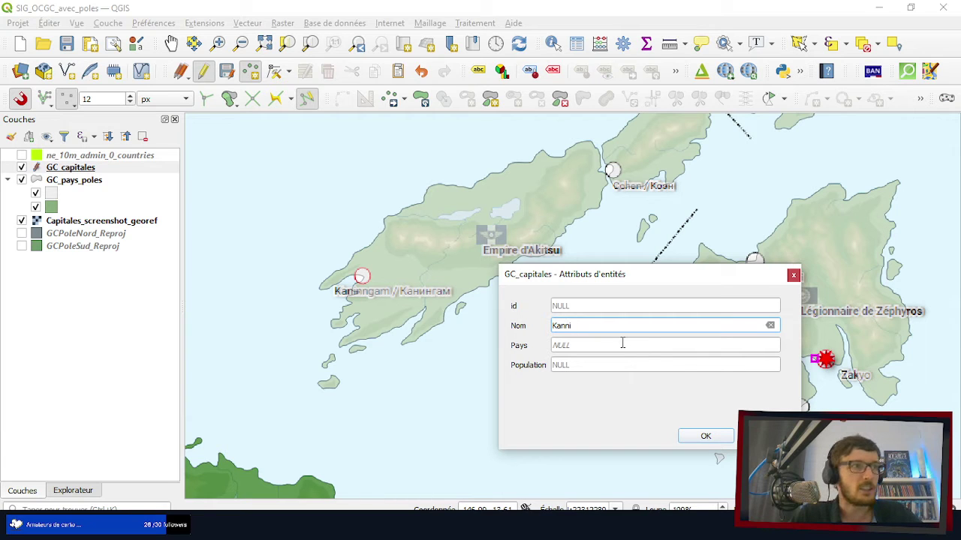
pyautogui.write('i')
pyautogui.press('BackSpace')
pyautogui.press('BackSpace')
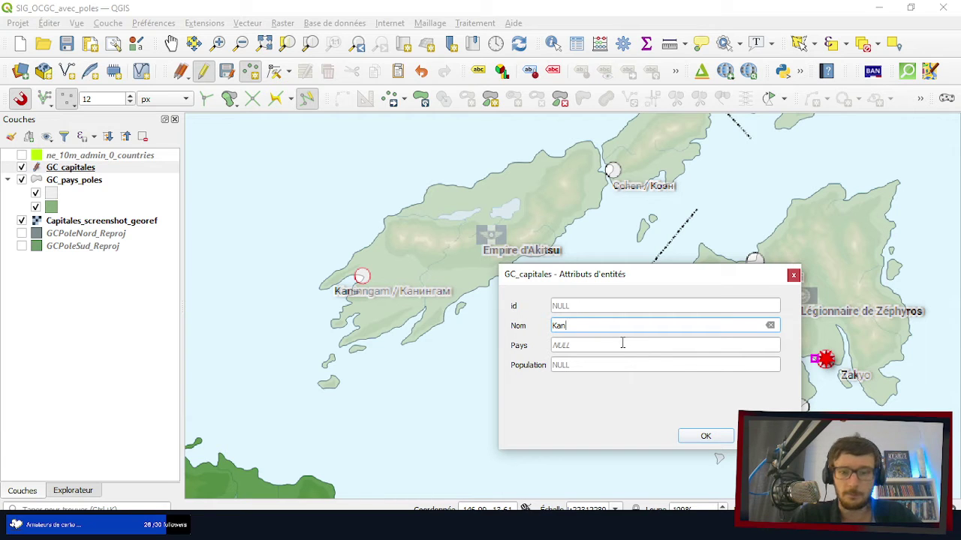
pyautogui.write('inn')
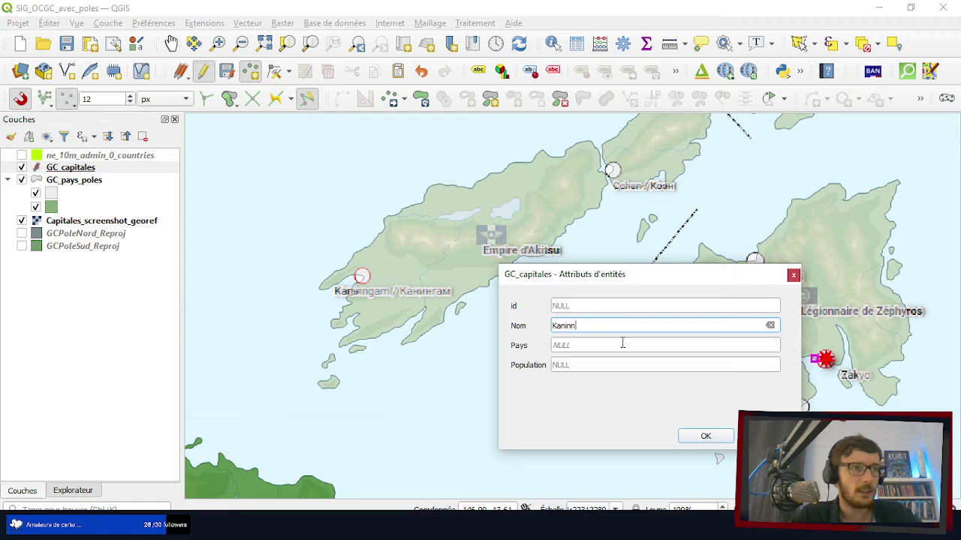
pyautogui.write('gam')
pyautogui.press('Tab')
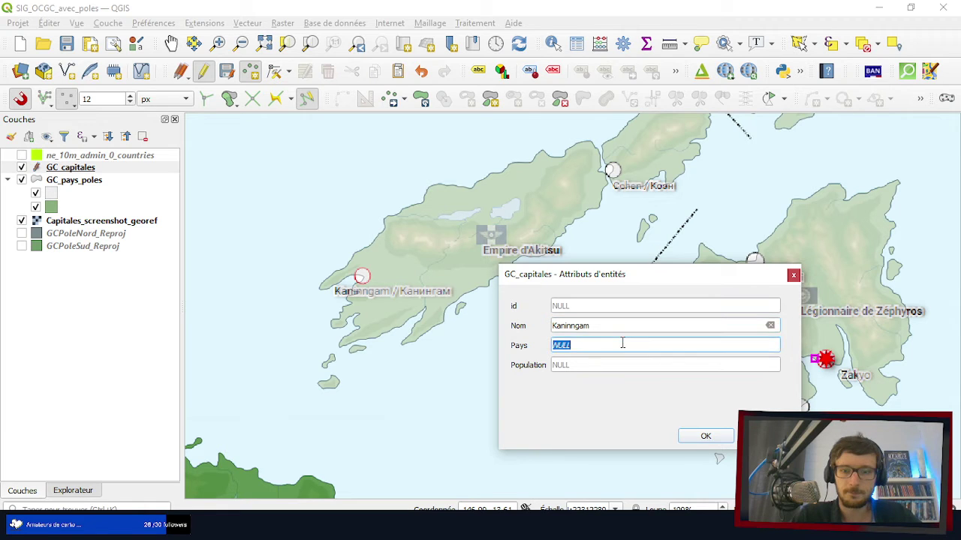
# - Set the Kaninngam capital's country to Akitsu and population to 2124671, and save the feature
pyautogui.write('A')
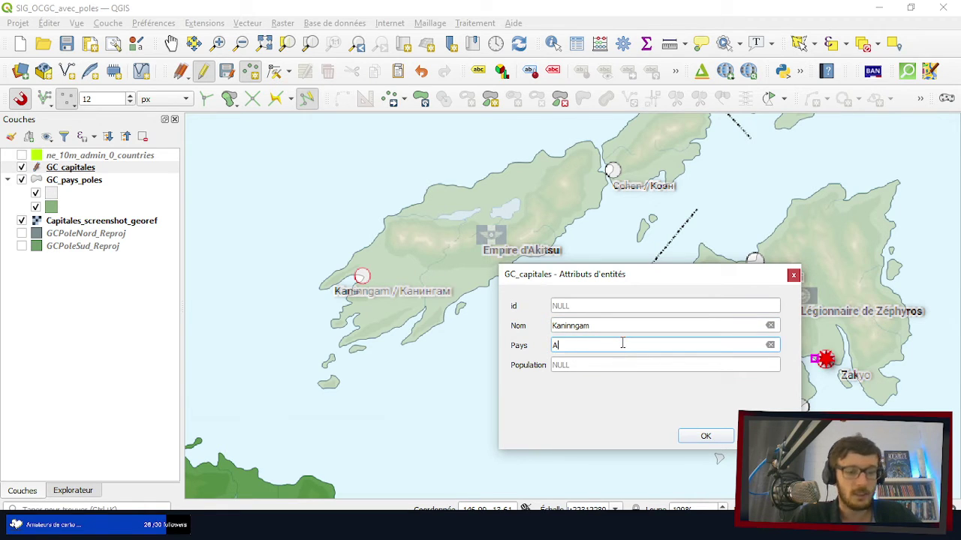
pyautogui.write('kitsu')
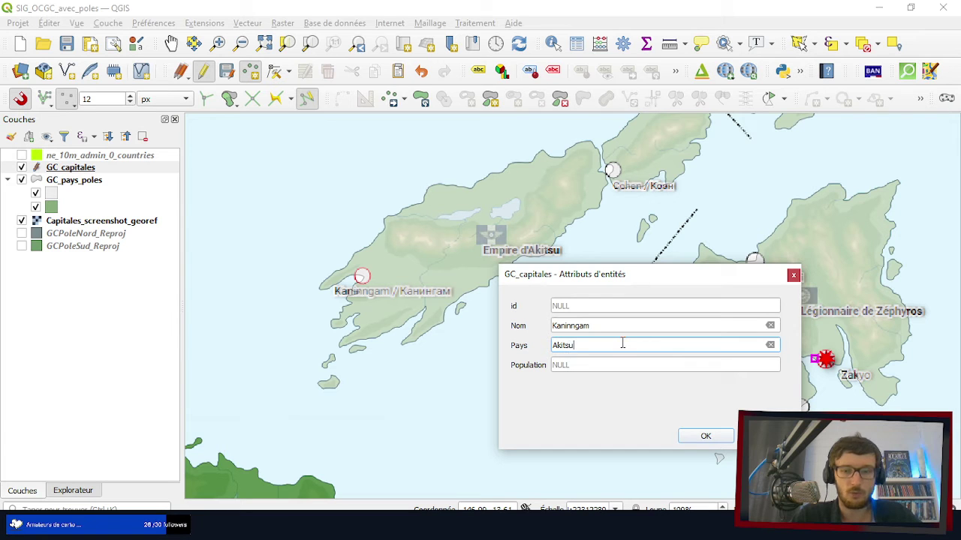
pyautogui.press('Tab')
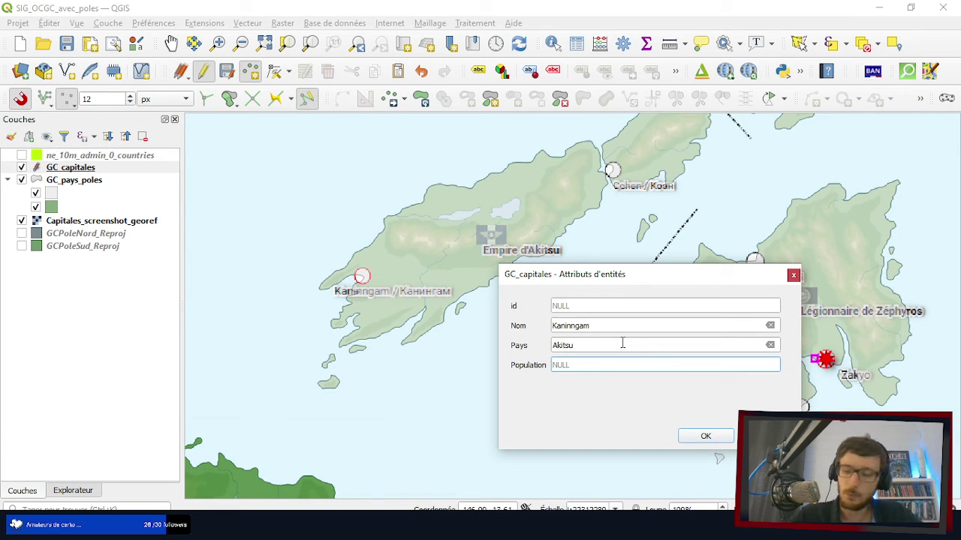
pyautogui.write('2123')
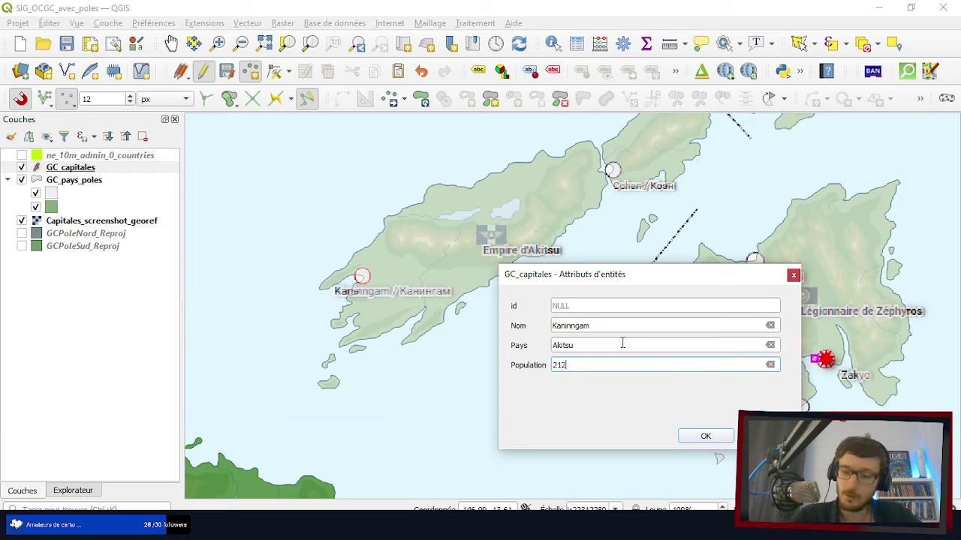
pyautogui.press('BackSpace')
pyautogui.write('4')
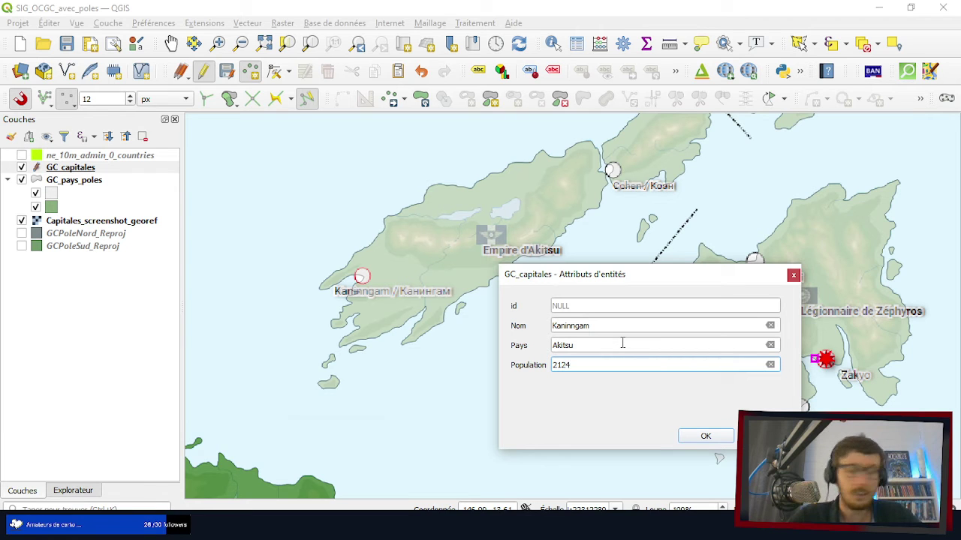
pyautogui.write('671')
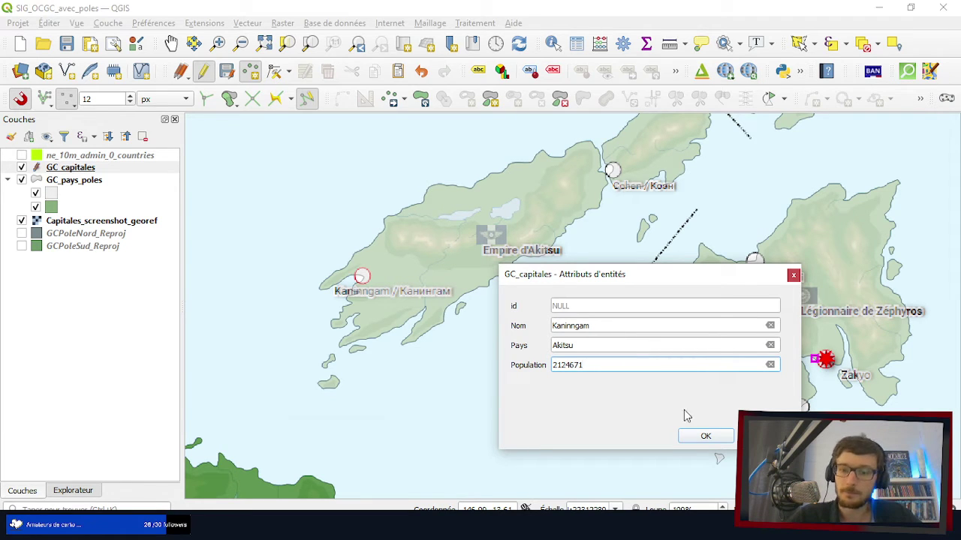
pyautogui.click(704, 436)
# - Add a capital point in the centre of Waukegan Mallorytown's red circle on the island northeast of Akitsu
pyautogui.scroll(-1, 337, 393)
pyautogui.scroll(-1, 337, 393)
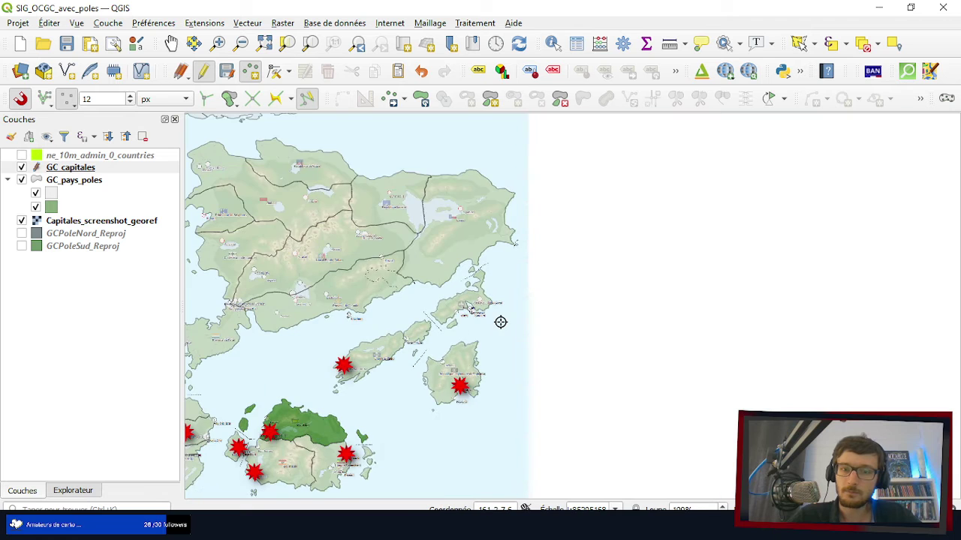
pyautogui.scroll(2, 492, 304)
pyautogui.scroll(2, 489, 302)
pyautogui.scroll(1, 371, 269)
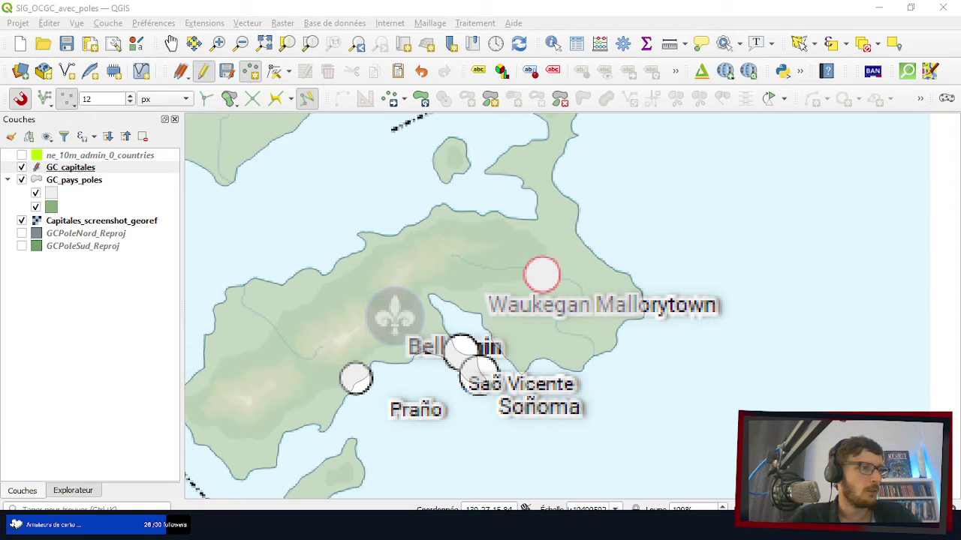
pyautogui.click(541, 276)
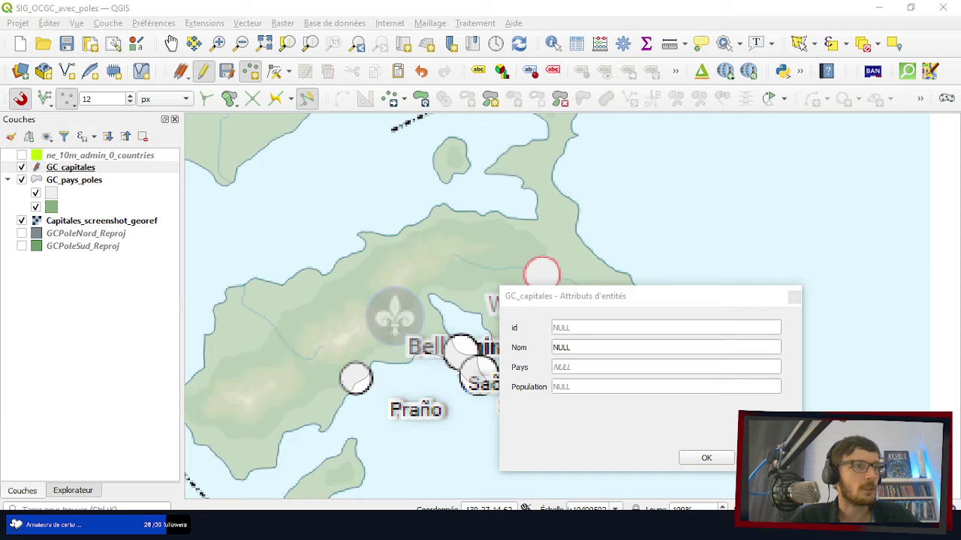
# - Enter Waukegan Mallorytown as the new capital's name and Bellarmin as its country
pyautogui.click(588, 347)
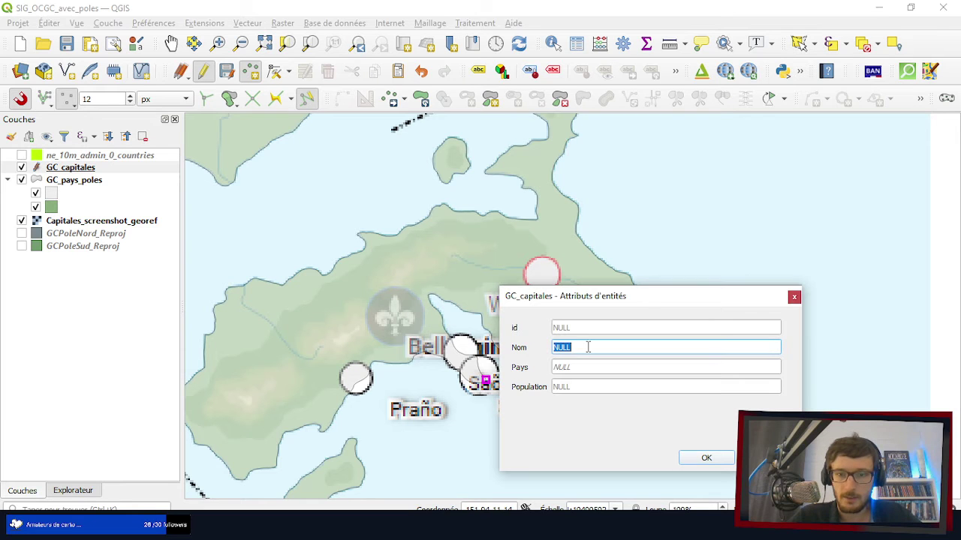
pyautogui.write('Waukegan Mallorytown')
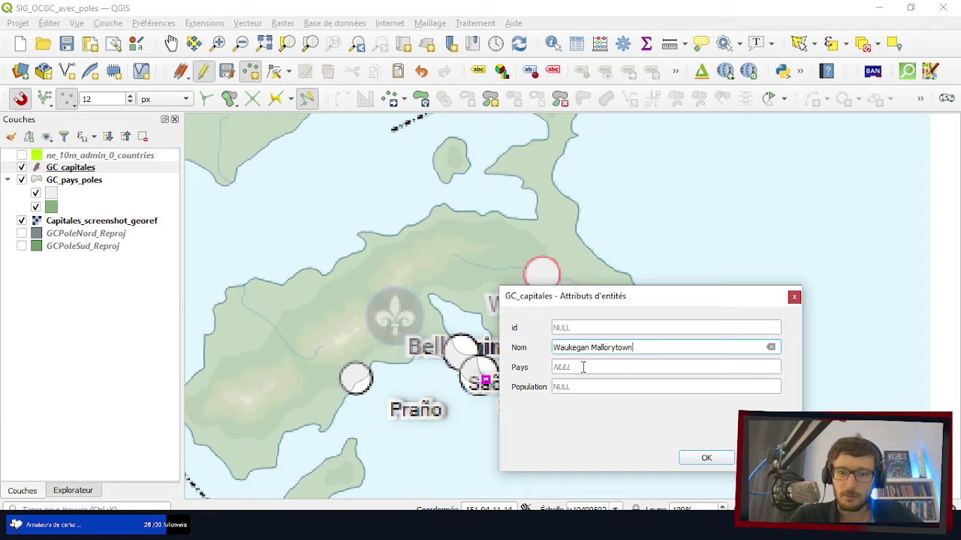
pyautogui.click(582, 367)
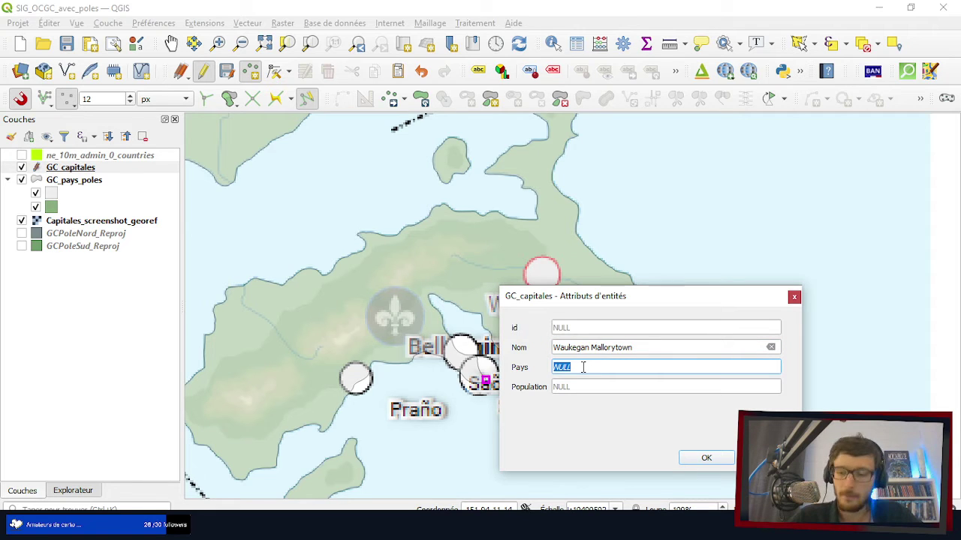
pyautogui.write('B')
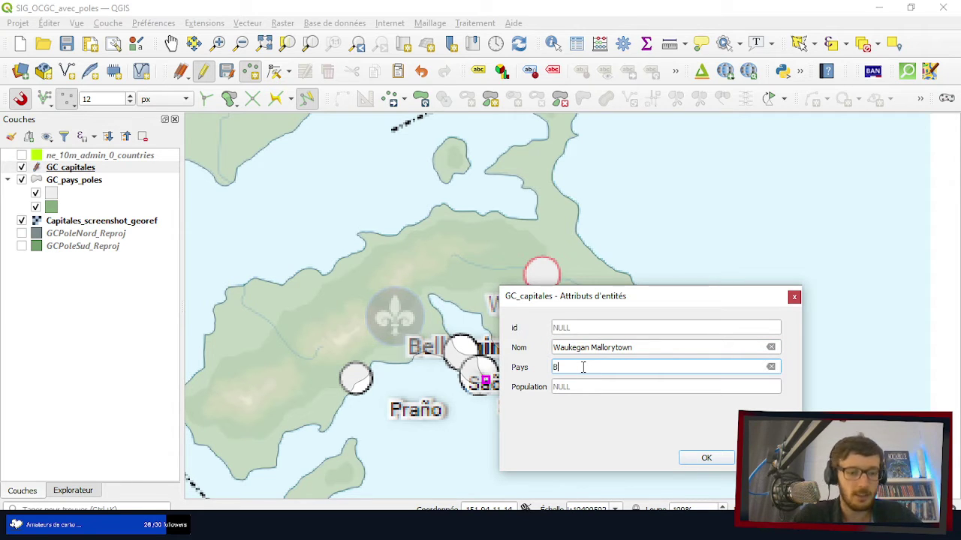
pyautogui.write('ellarmin')
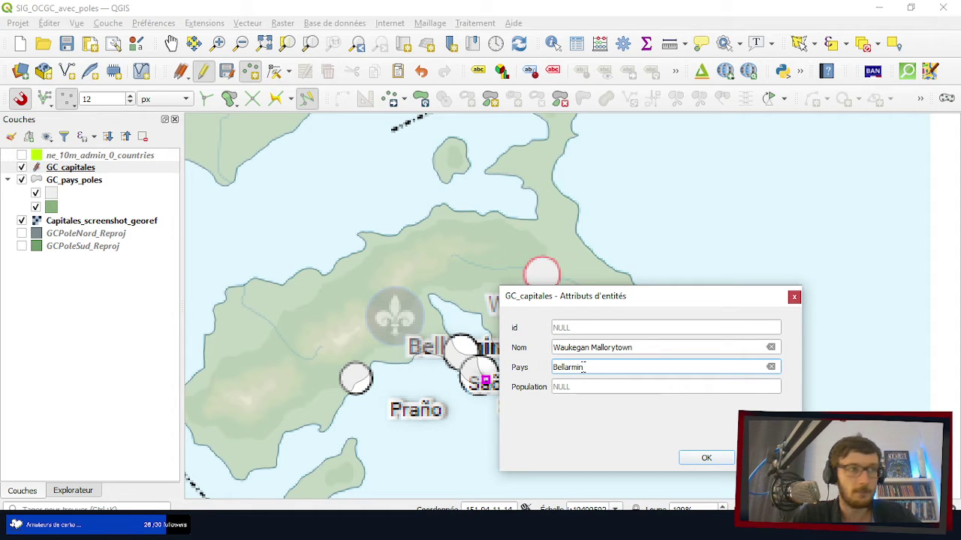
# - Set the Waukegan Mallorytown capital's population to 2653000 and save the feature
pyautogui.press('Tab')
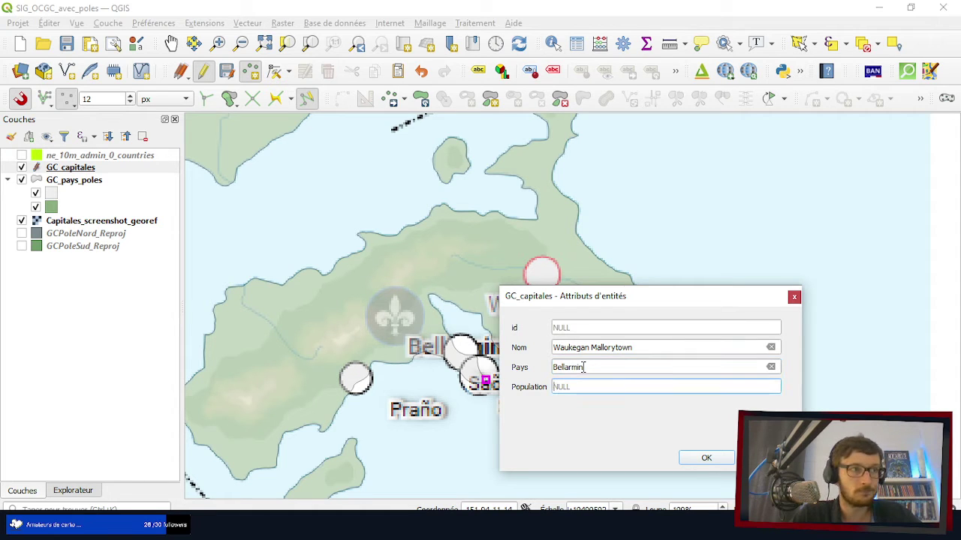
pyautogui.write('26')
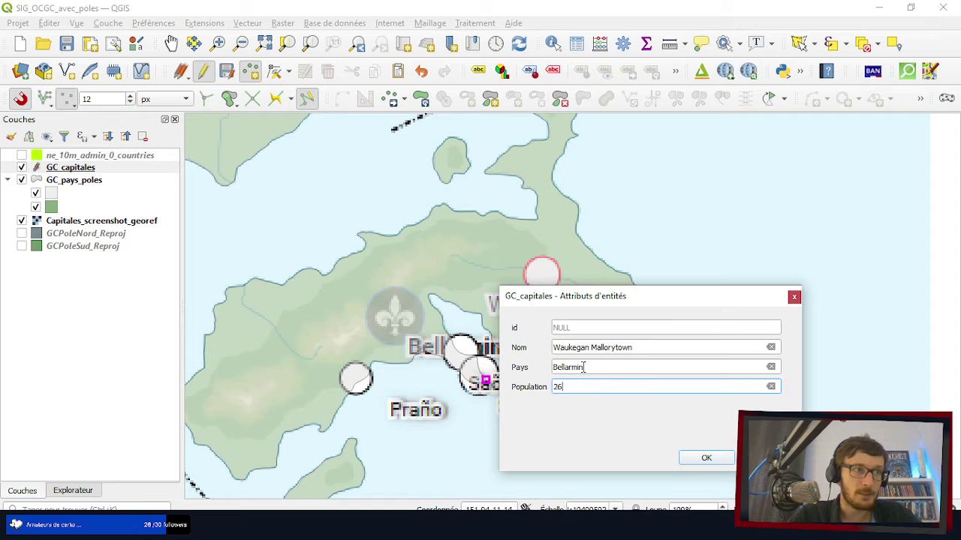
pyautogui.write('53000')
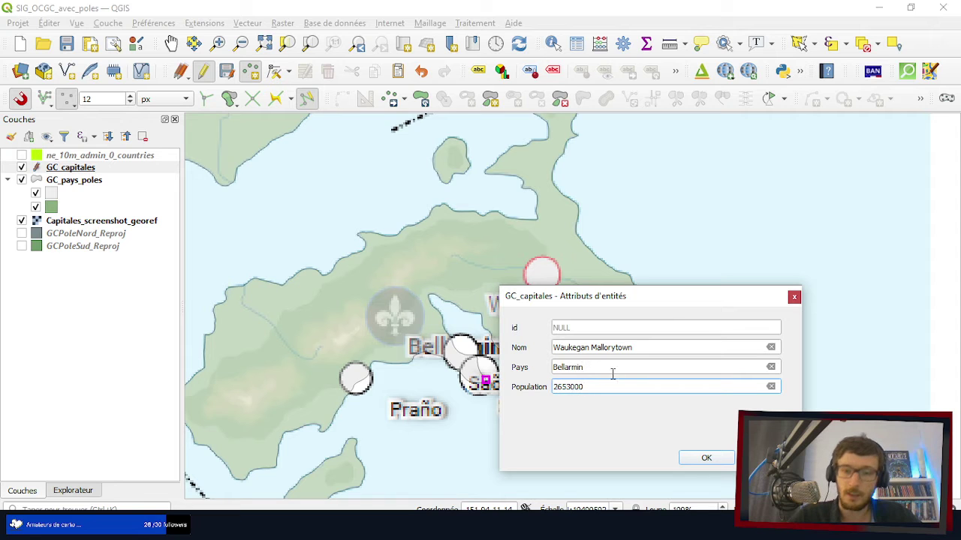
pyautogui.click(695, 460)
# - Add a capital point in the centre of Lagumine's red circle on the lake's eastern shore in Lagos
pyautogui.scroll(-2, 783, 353)
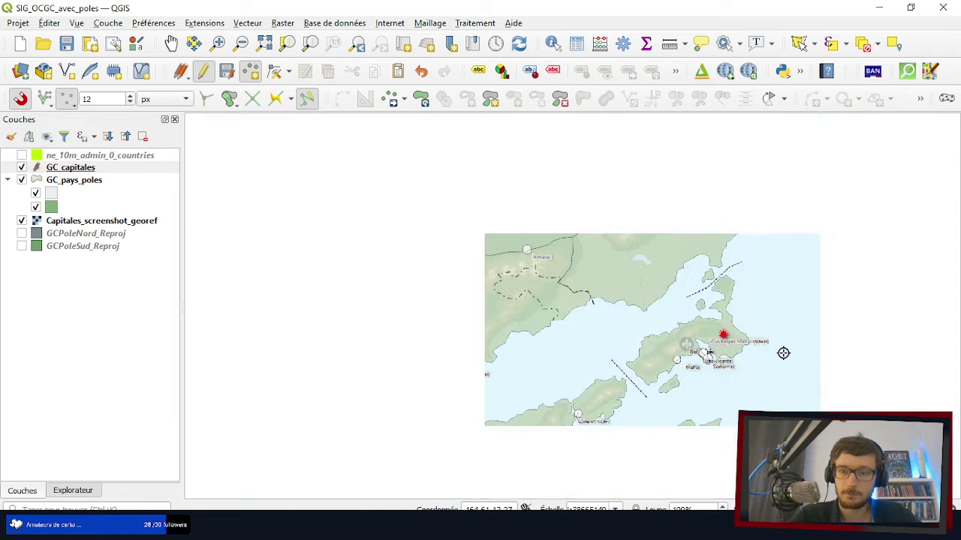
pyautogui.scroll(-2, 619, 342)
pyautogui.scroll(4, 648, 246)
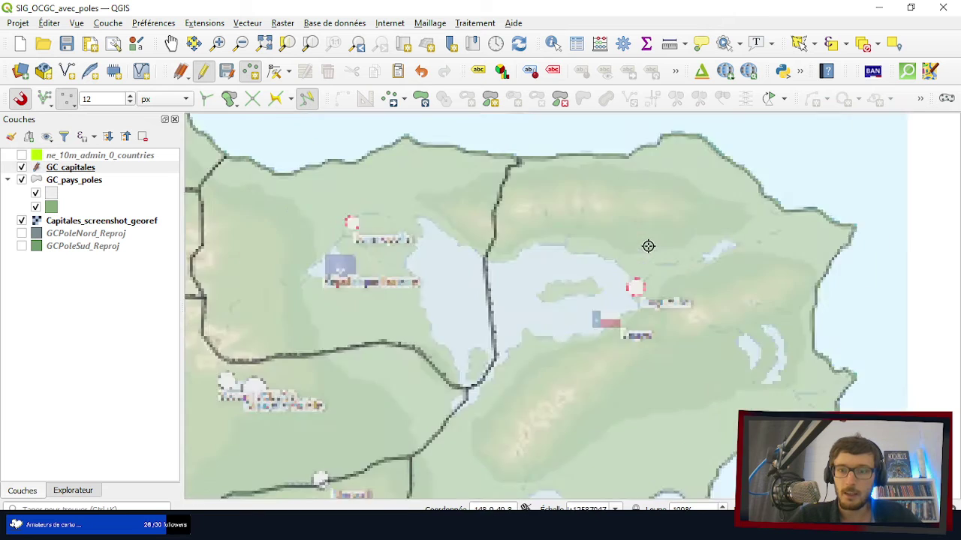
pyautogui.scroll(2, 649, 246)
pyautogui.scroll(-1, 472, 291)
pyautogui.scroll(2, 568, 326)
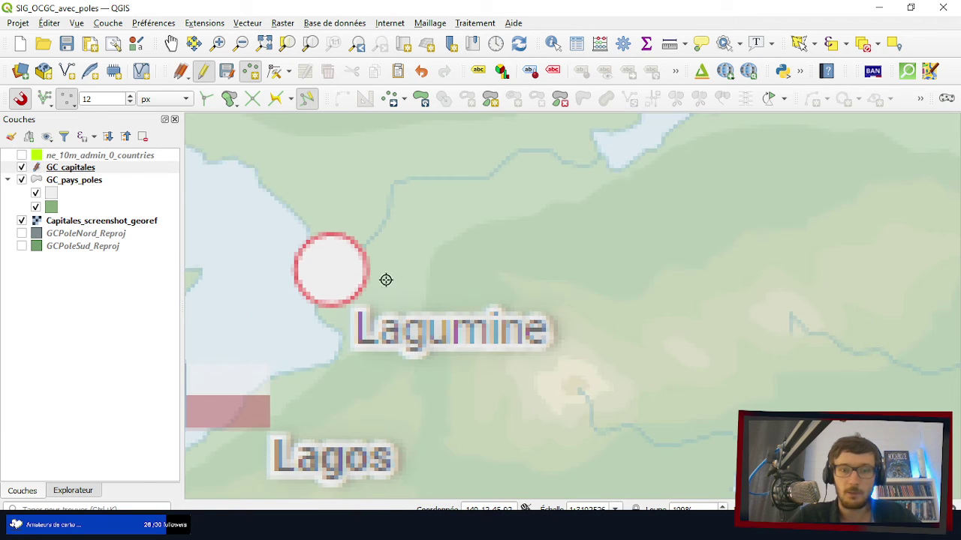
pyautogui.click(331, 269)
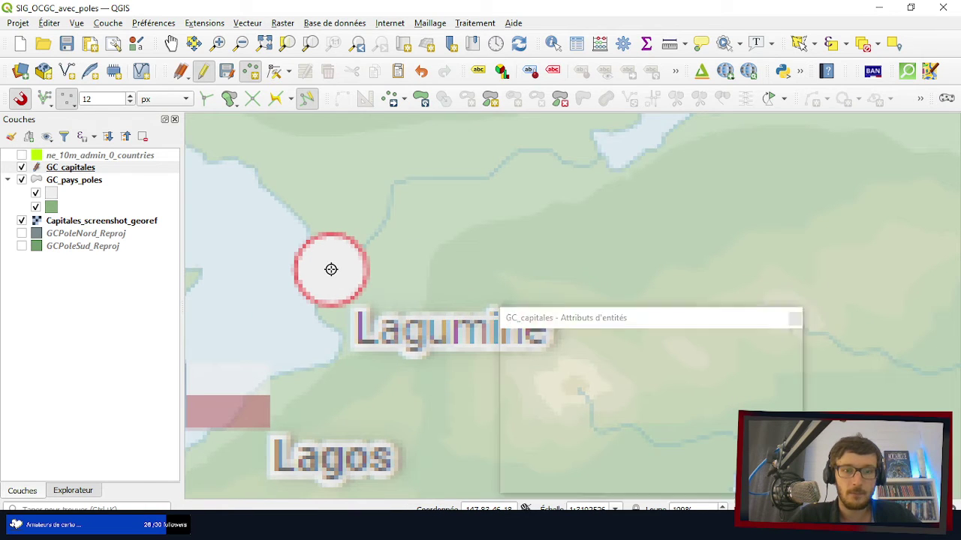
# - Enter Lagumine as the new capital's name and Lagos as its country
pyautogui.click(578, 370)
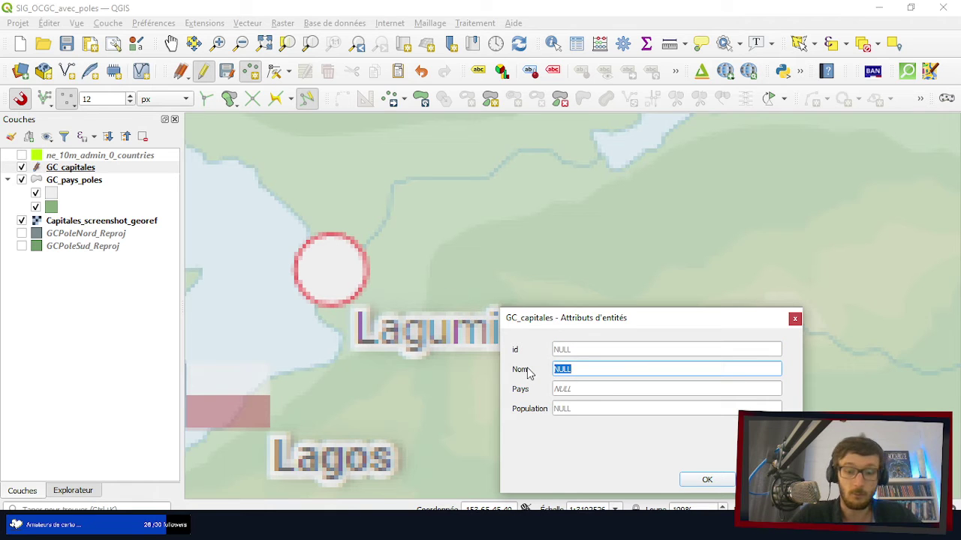
pyautogui.write('Lagumine')
pyautogui.press('Tab')
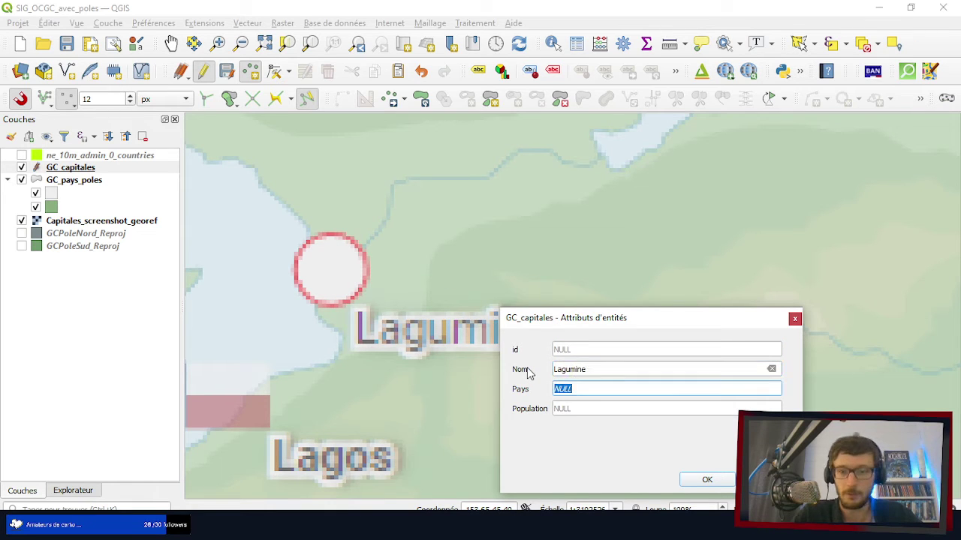
pyautogui.write('Lagos')
pyautogui.press('Tab')
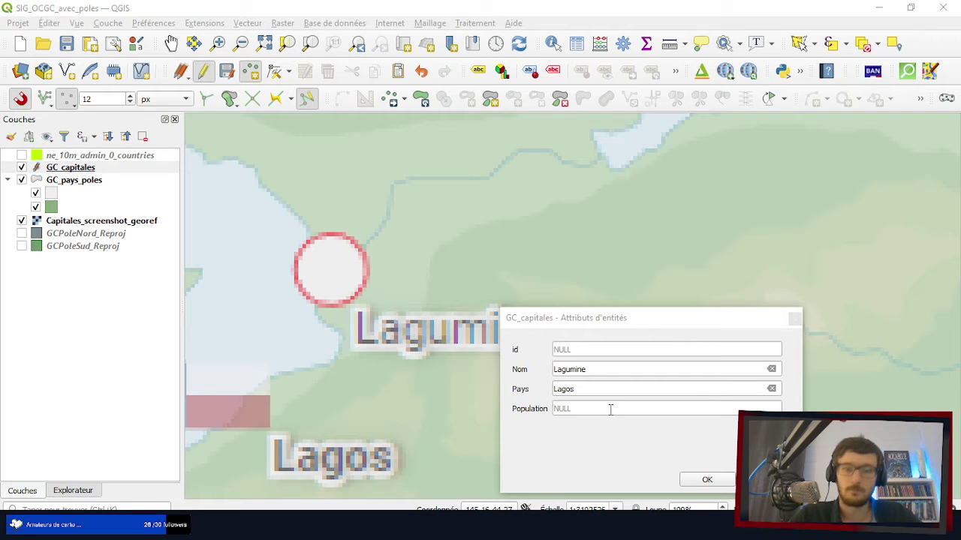
# - Set the Lagumine capital's population to 3335645 and save the feature
pyautogui.click(577, 410)
pyautogui.write('33')
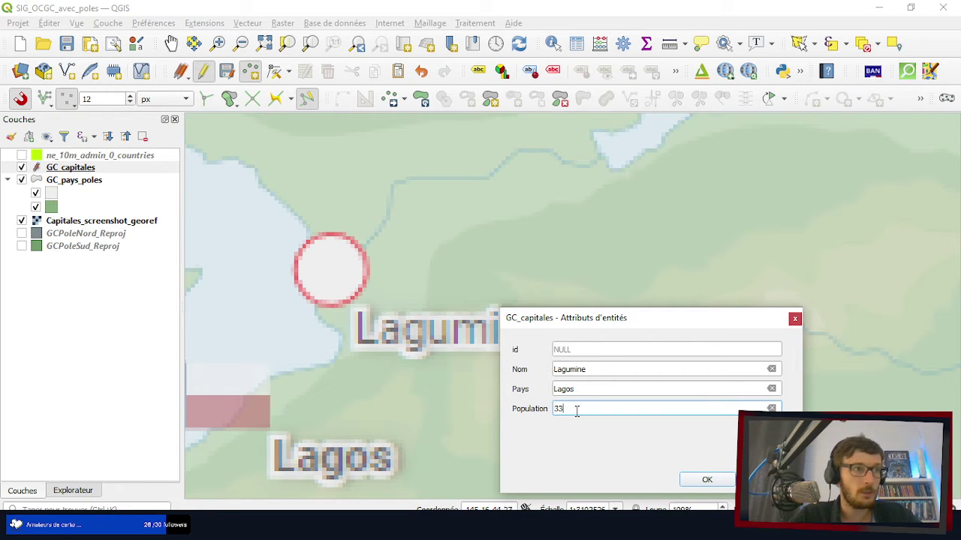
pyautogui.write('35')
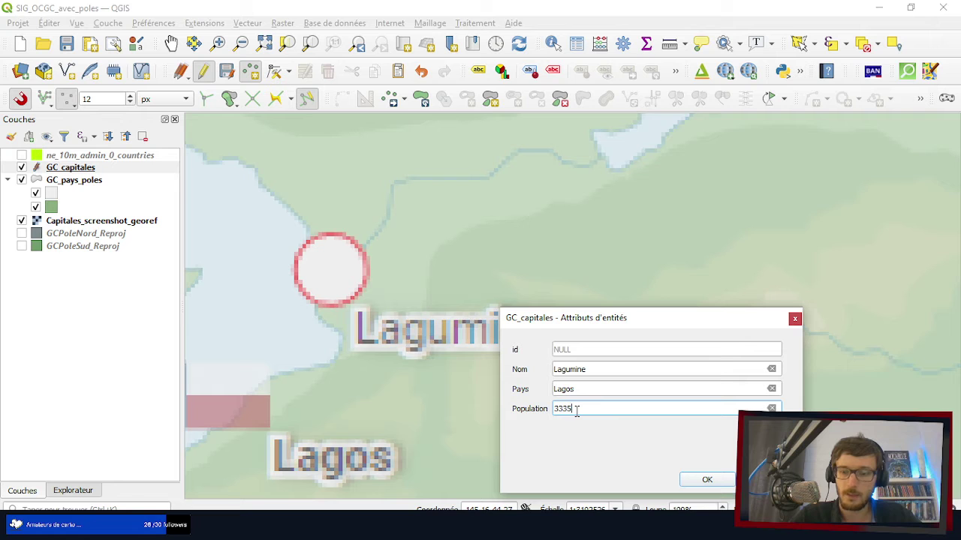
pyautogui.write('000')
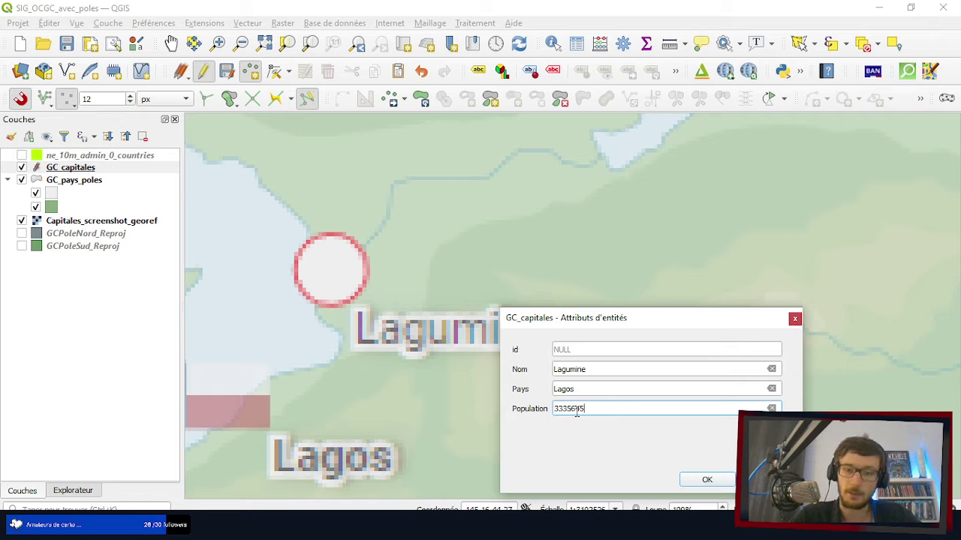
pyautogui.click(700, 481)
# - Add a capital point in the centre of Corydon City's red circle, just south of Antares
pyautogui.scroll(-6, 697, 295)
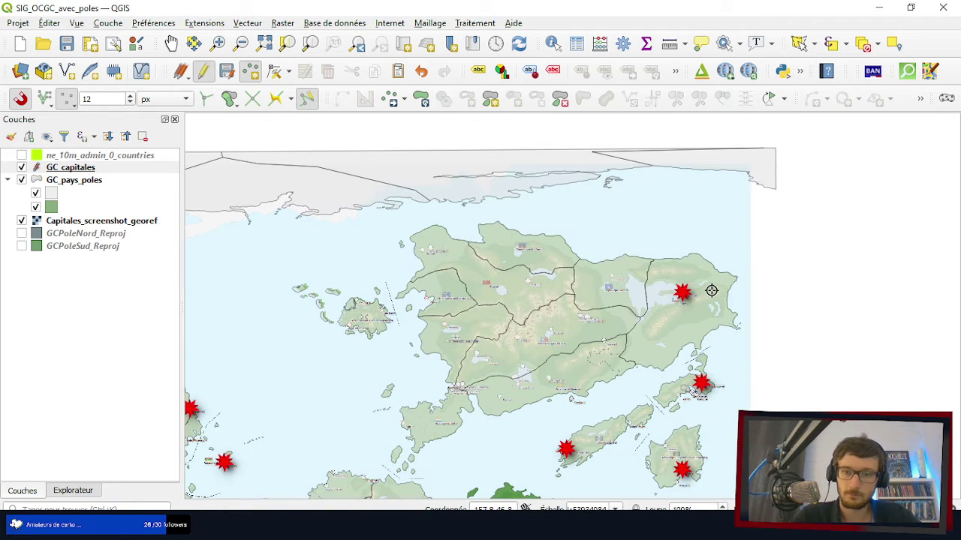
pyautogui.scroll(3, 597, 362)
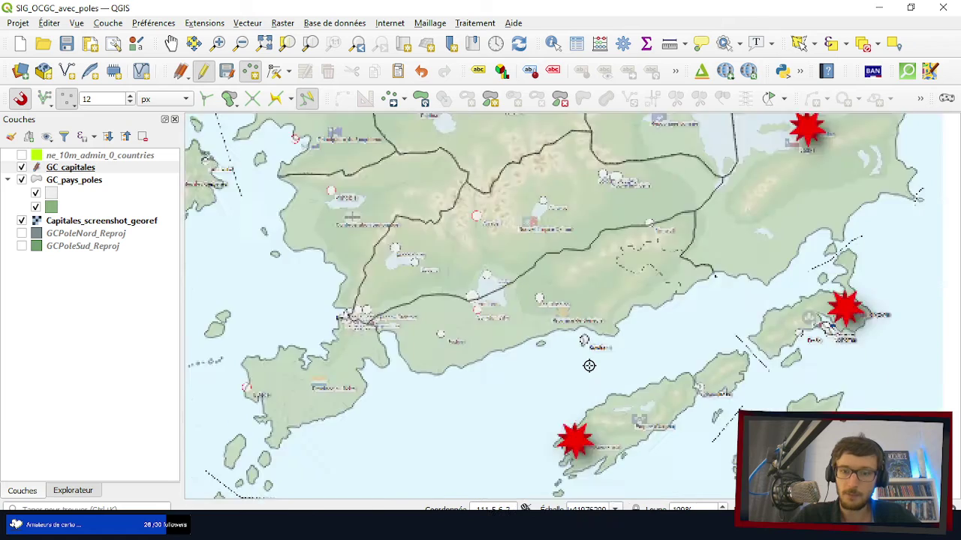
pyautogui.scroll(2, 590, 359)
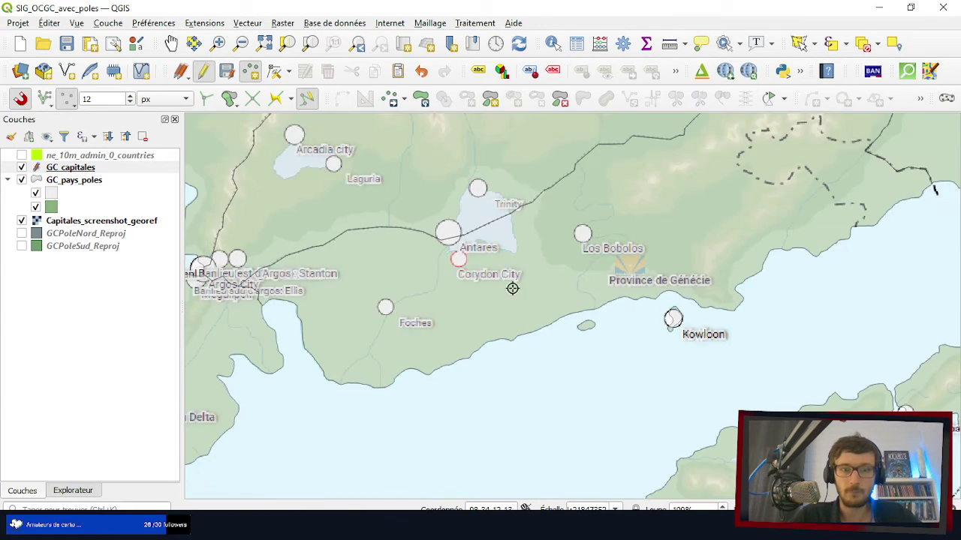
pyautogui.scroll(2, 450, 257)
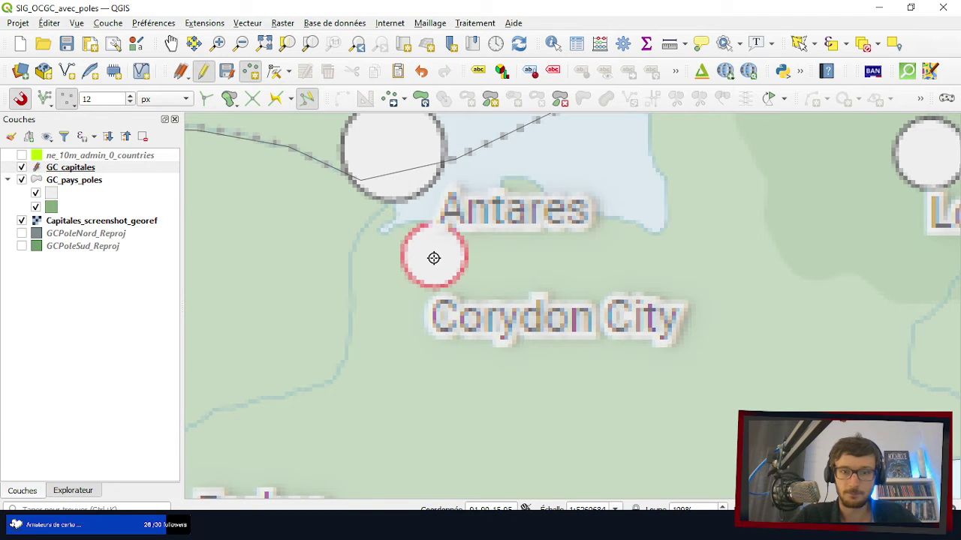
pyautogui.click(436, 255)
# - Enter Corydon City as the new capital's name and Province de Génécie as its country
pyautogui.click(595, 393)
pyautogui.write('C')
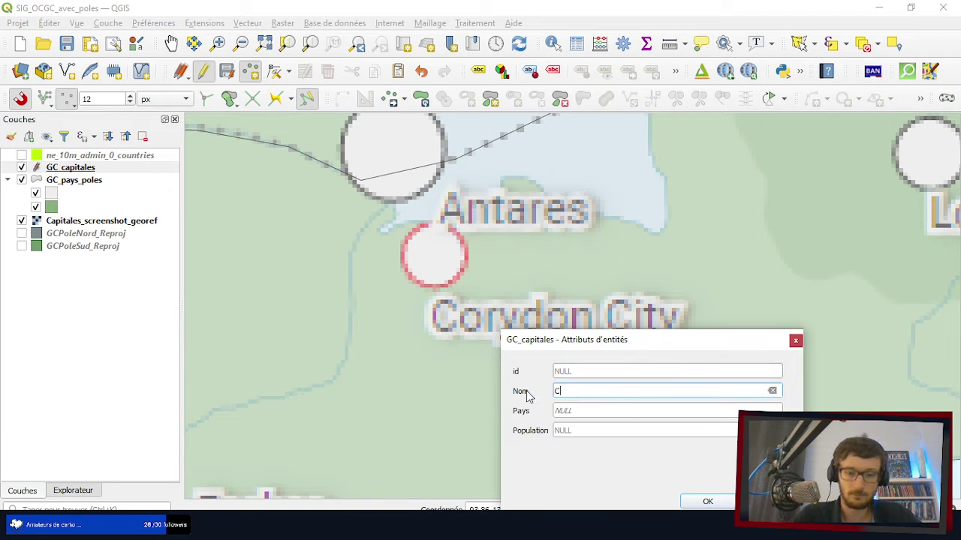
pyautogui.write('orydon City')
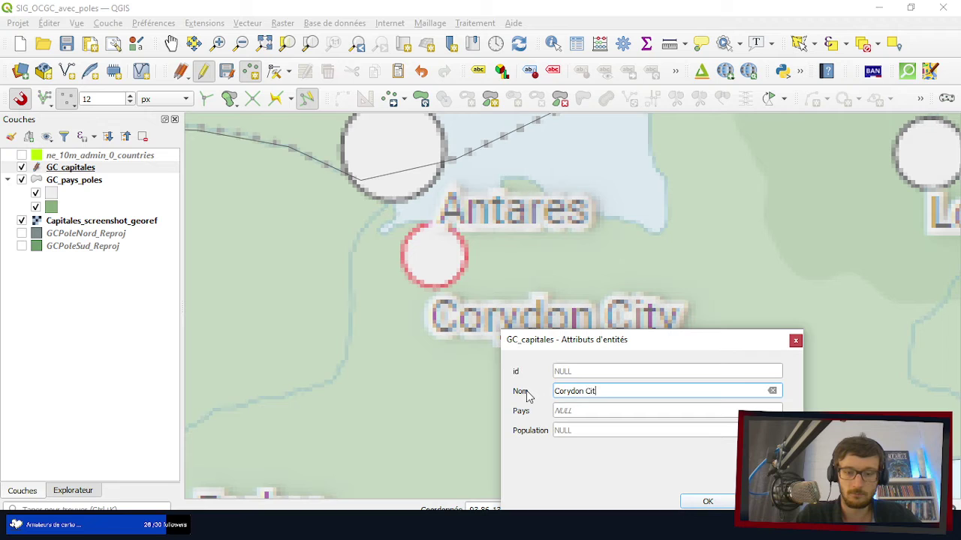
pyautogui.press('Tab')
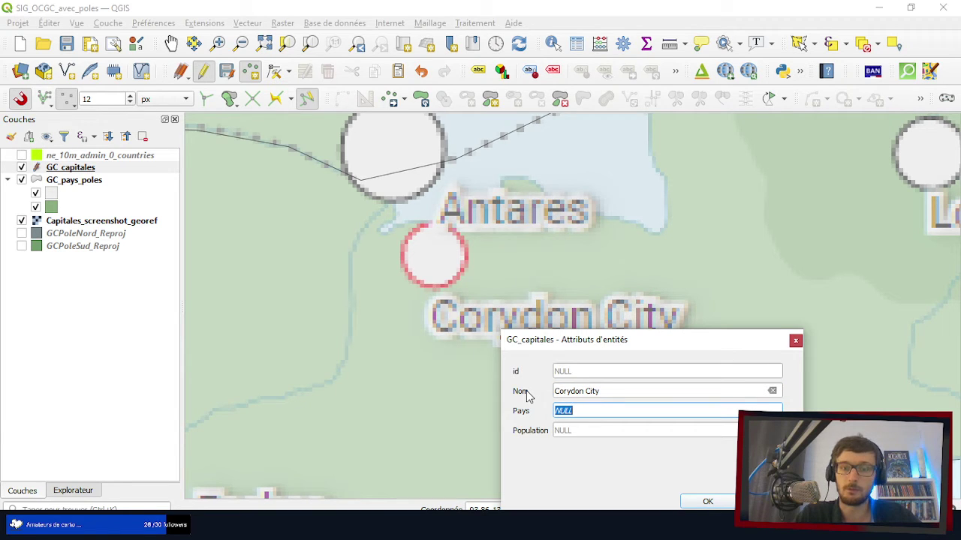
pyautogui.write('Province ')
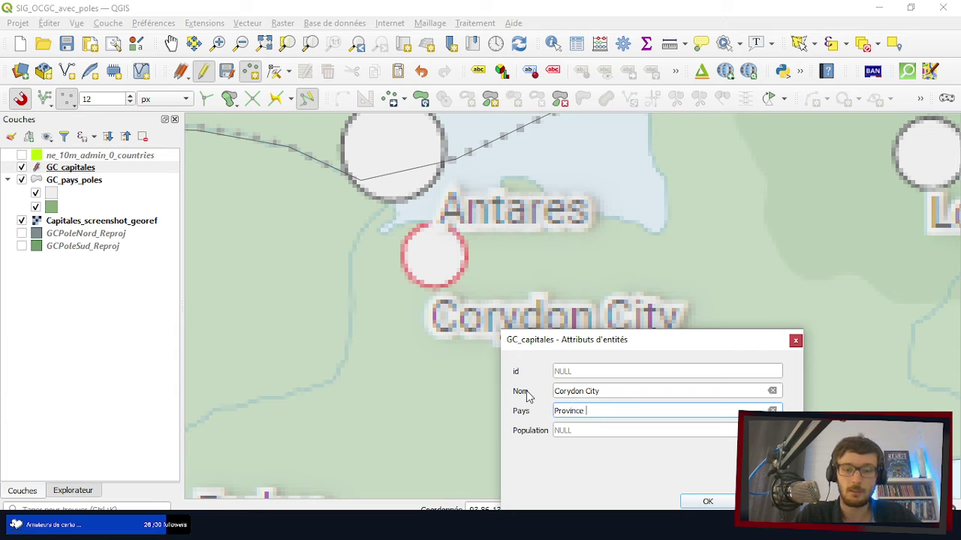
pyautogui.write('de Génécie')
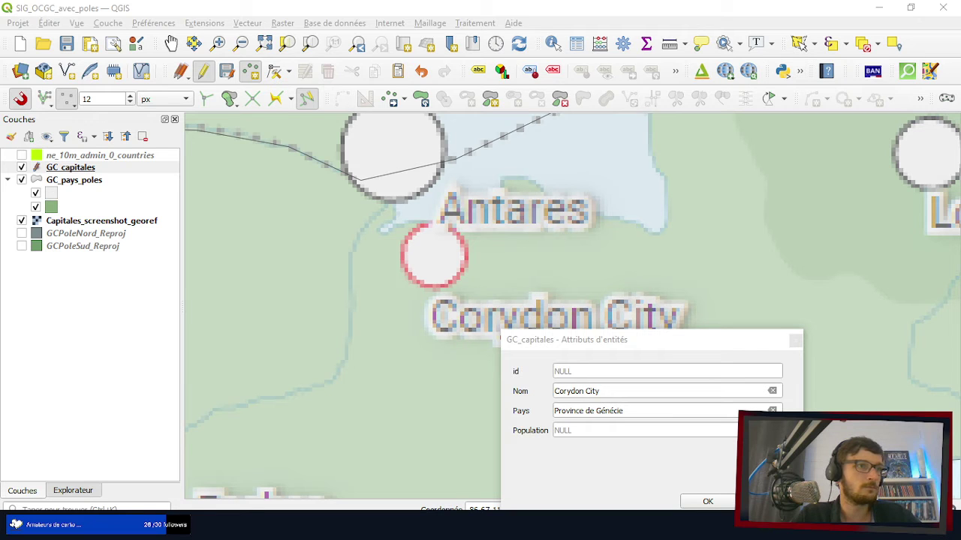
# - Set the Corydon City capital's population to 1500000 and save the feature
pyautogui.click(584, 432)
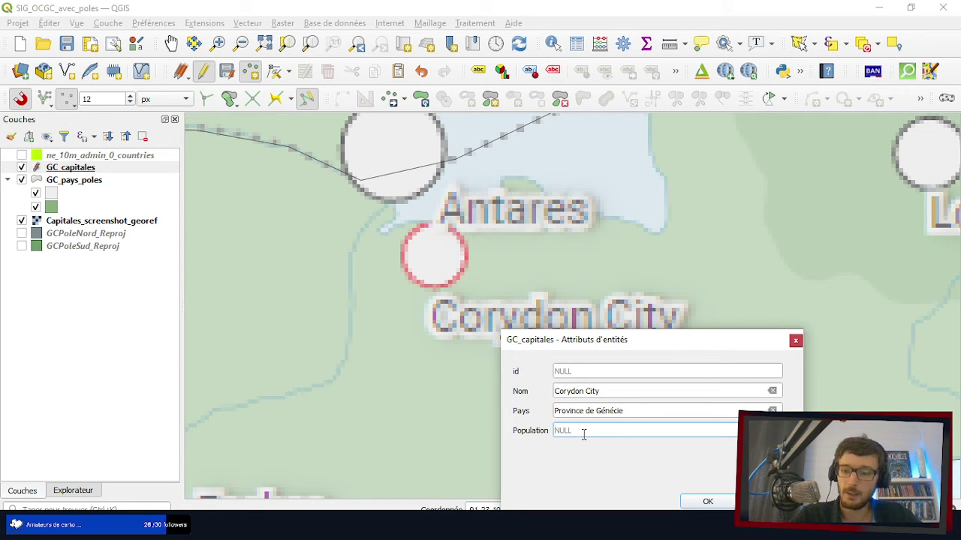
pyautogui.write('1500000')
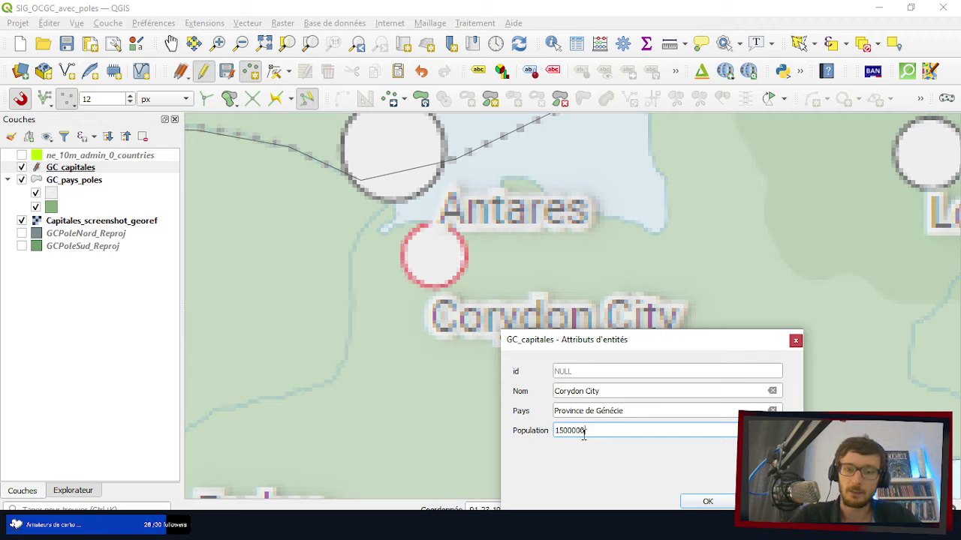
pyautogui.click(571, 432)
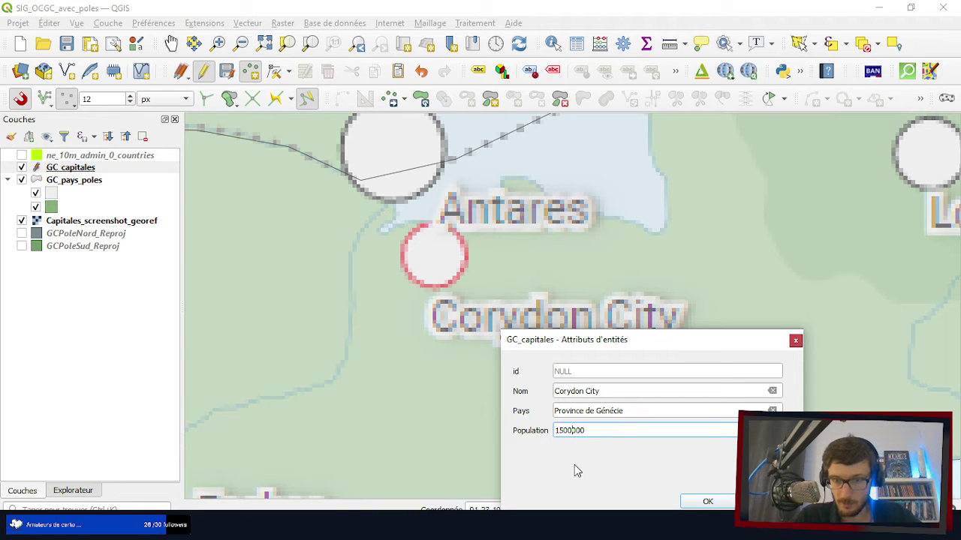
pyautogui.click(721, 501)
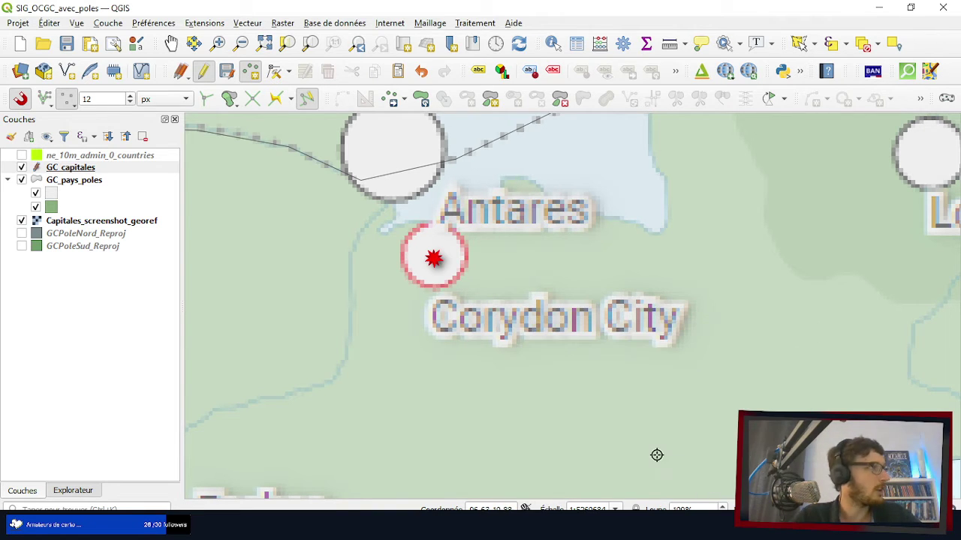
# - Add a capital point in the centre of Lutèce's red circle on the west coast of Province du Delta
pyautogui.scroll(-3, 598, 333)
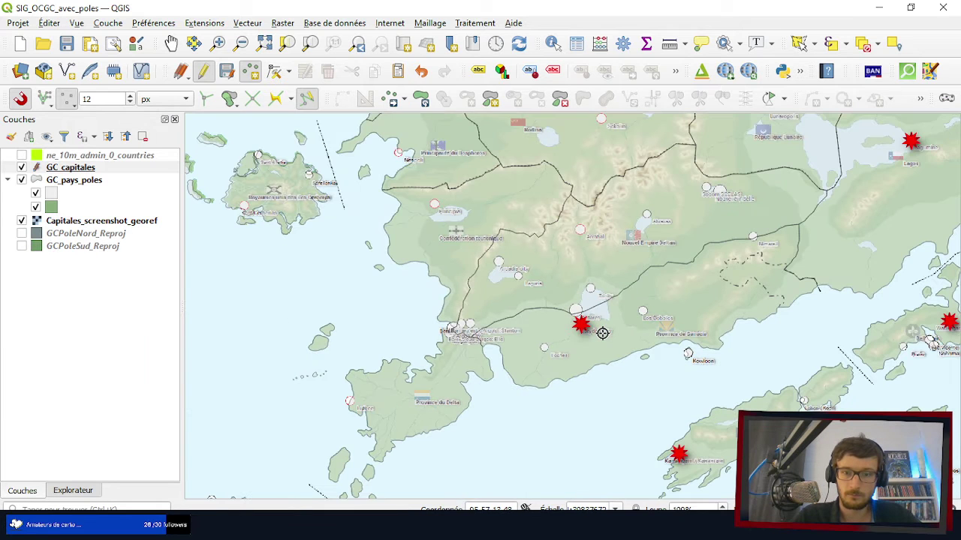
pyautogui.scroll(2, 333, 432)
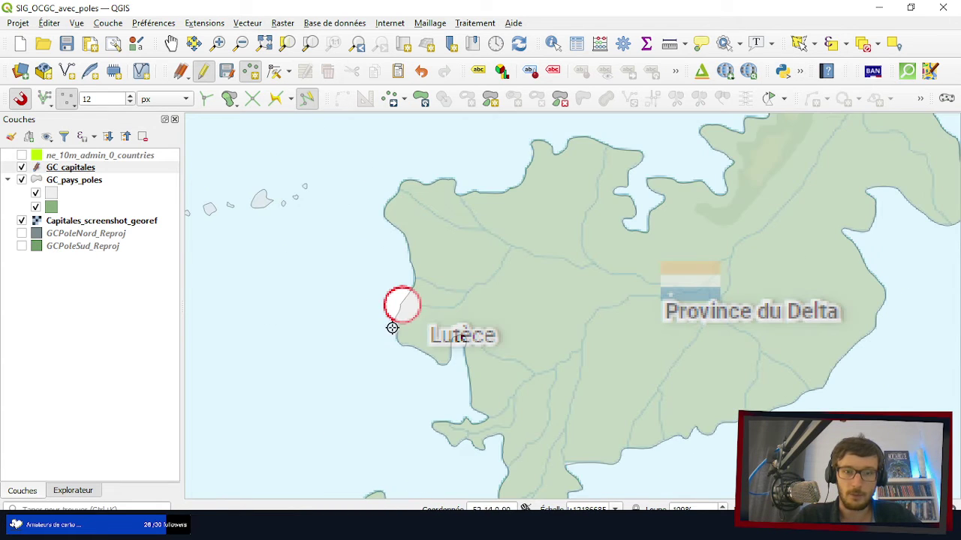
pyautogui.scroll(3, 398, 305)
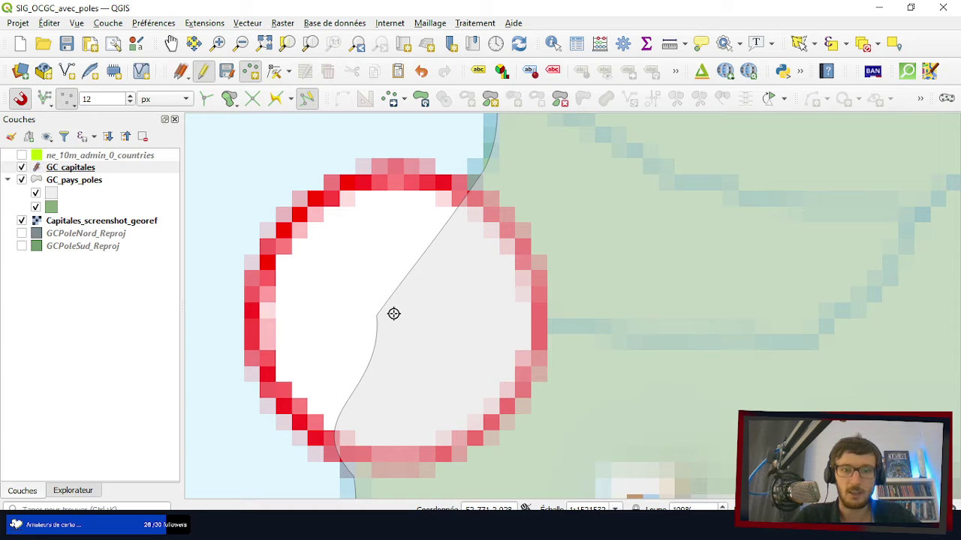
pyautogui.click(397, 318)
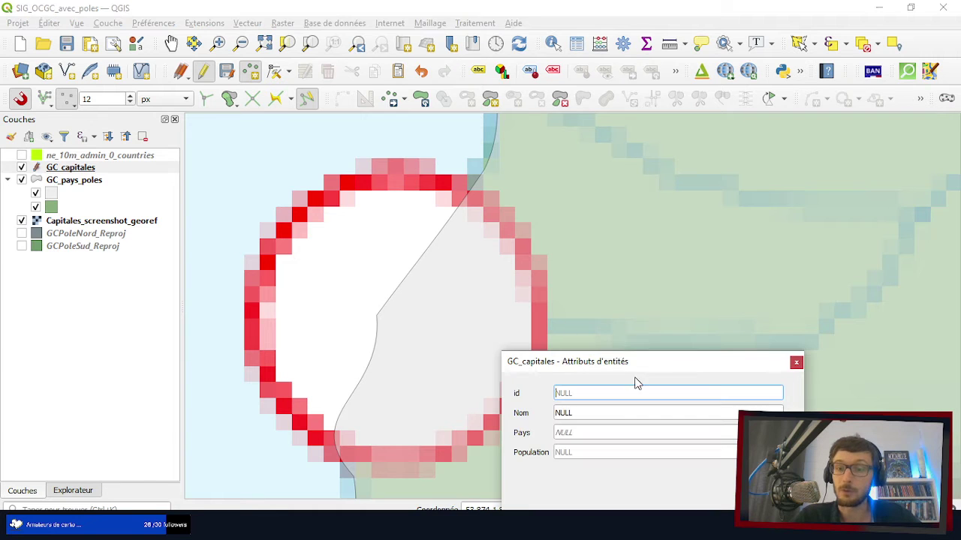
# - Enter Lutèce as the new capital's name and Province du Delta as its country
pyautogui.click(576, 414)
pyautogui.write('Lutèce')
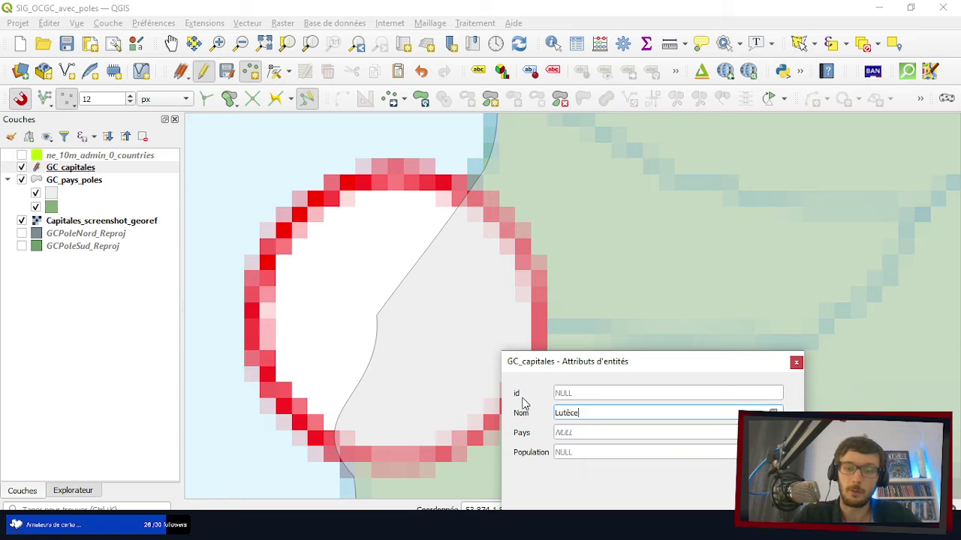
pyautogui.press('Tab')
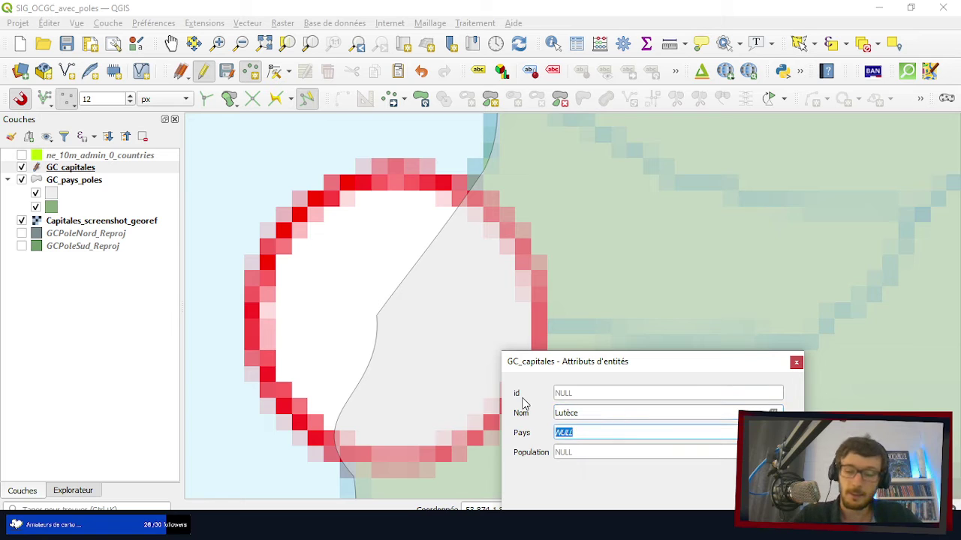
pyautogui.write('Pronvince')
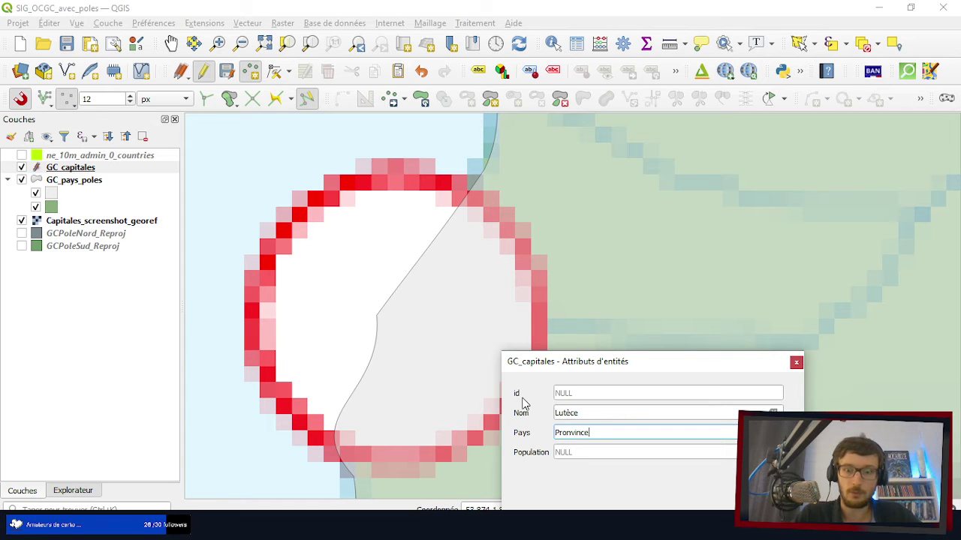
pyautogui.press('BackSpace')
pyautogui.press('BackSpace')
pyautogui.press('BackSpace')
pyautogui.press('BackSpace')
pyautogui.press('BackSpace')
pyautogui.press('BackSpace')
pyautogui.write('v')
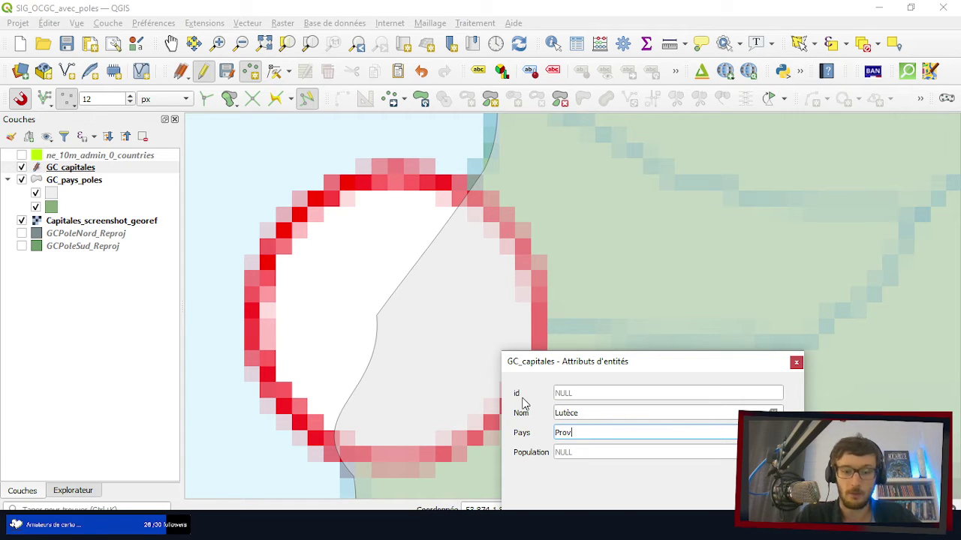
pyautogui.write('ince du Delta')
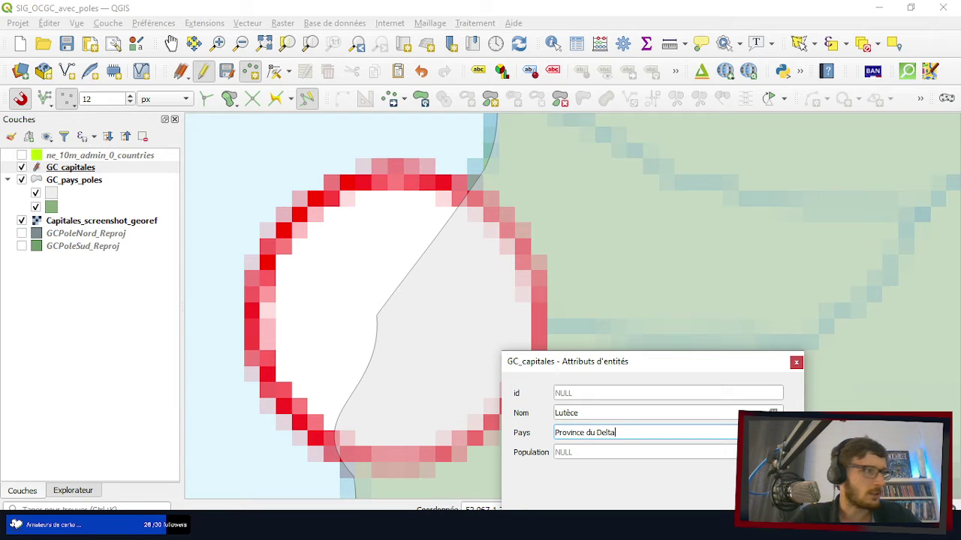
# - Set the Lutèce capital's population to 3000000 and save the feature
pyautogui.hotkey('alt', 'Tab')
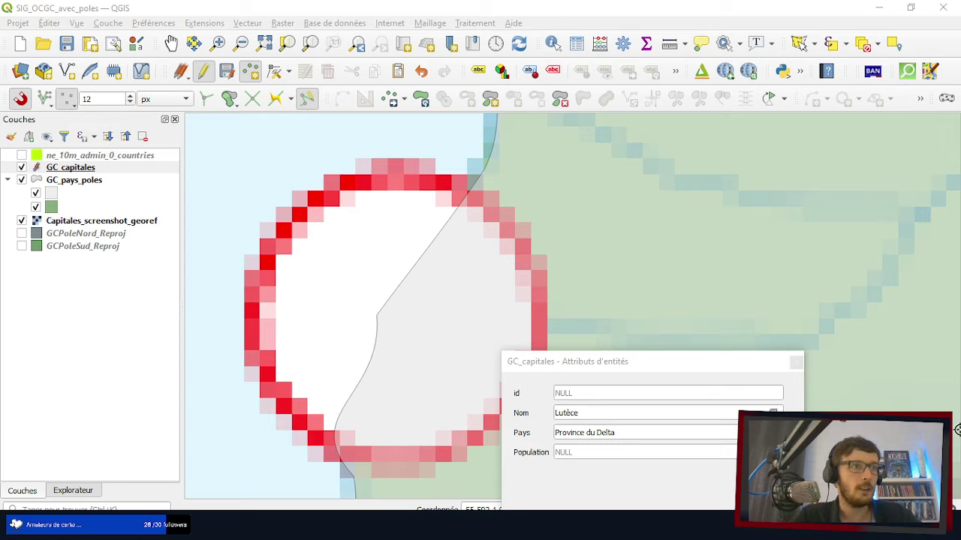
pyautogui.click(584, 454)
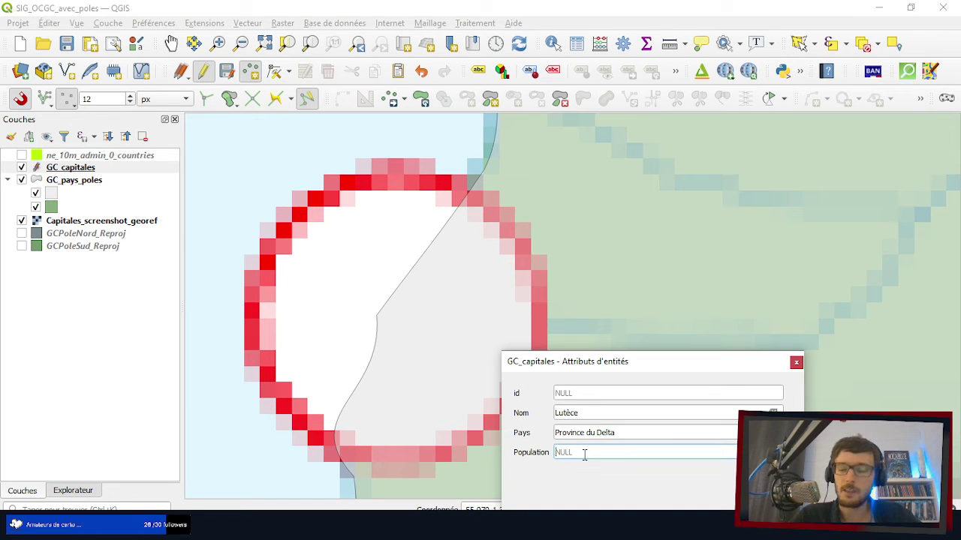
pyautogui.write('3000000')
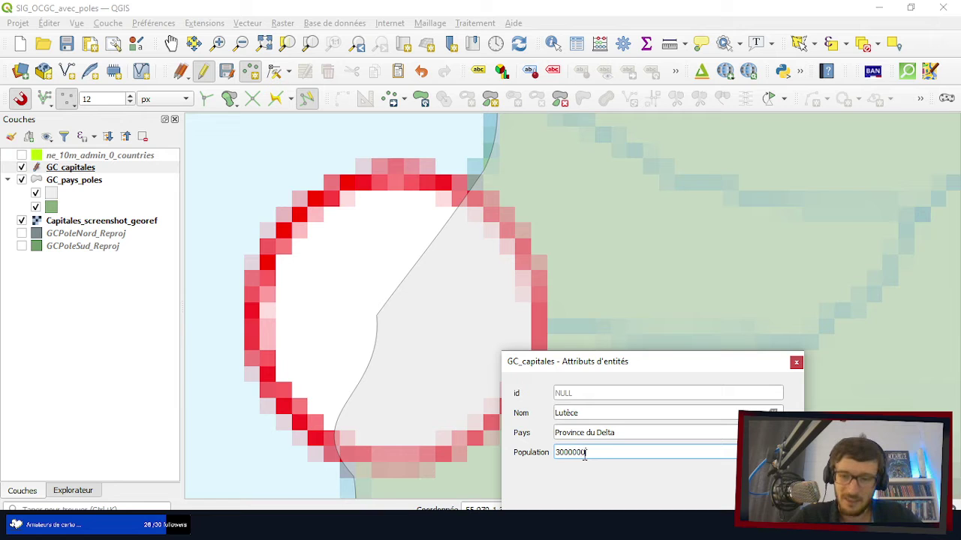
pyautogui.moveTo(663, 366); pyautogui.dragTo(664, 271)
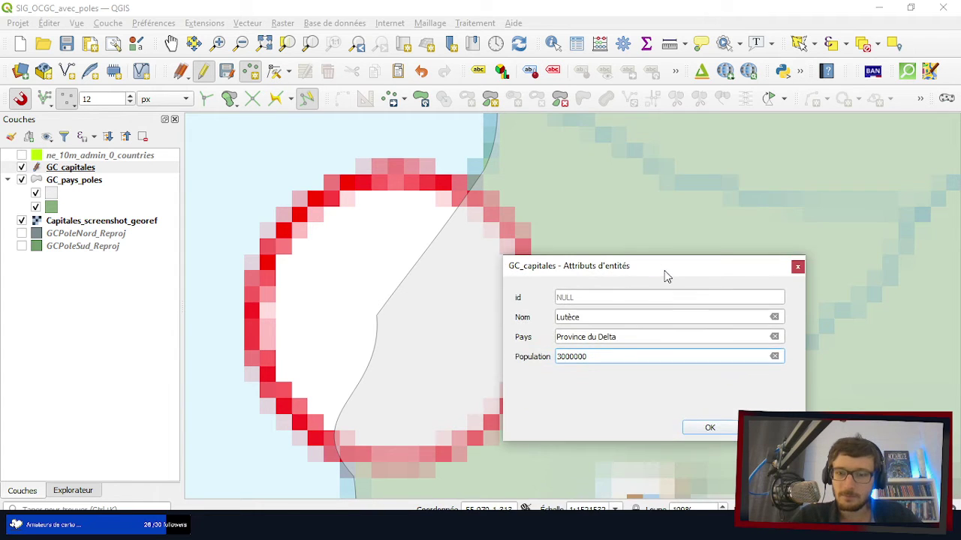
pyautogui.click(711, 433)
# - Add a capital point in the centre of Arrabal's red circle, in the mountains west of the Nouvel Empire Deltan label
pyautogui.scroll(-1, 403, 384)
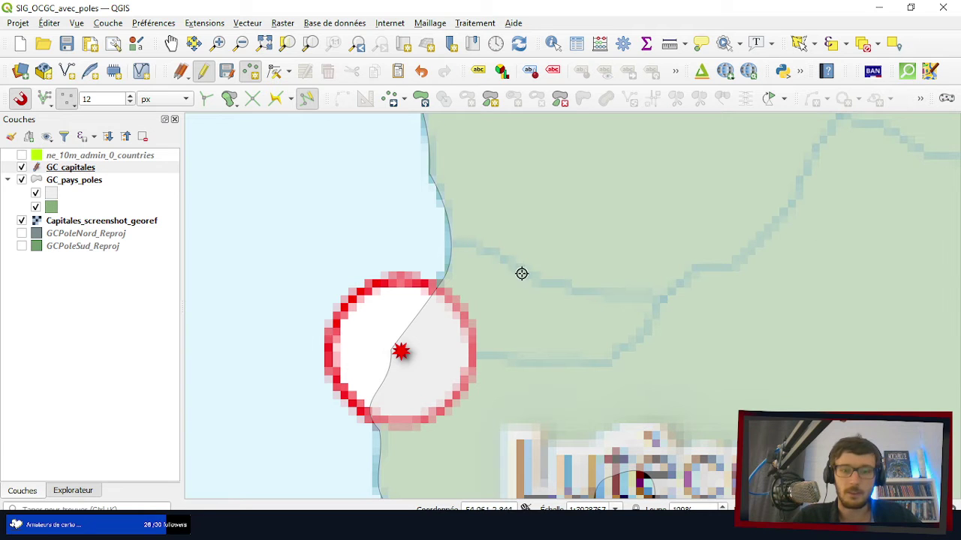
pyautogui.scroll(-4, 470, 373)
pyautogui.scroll(3, 689, 259)
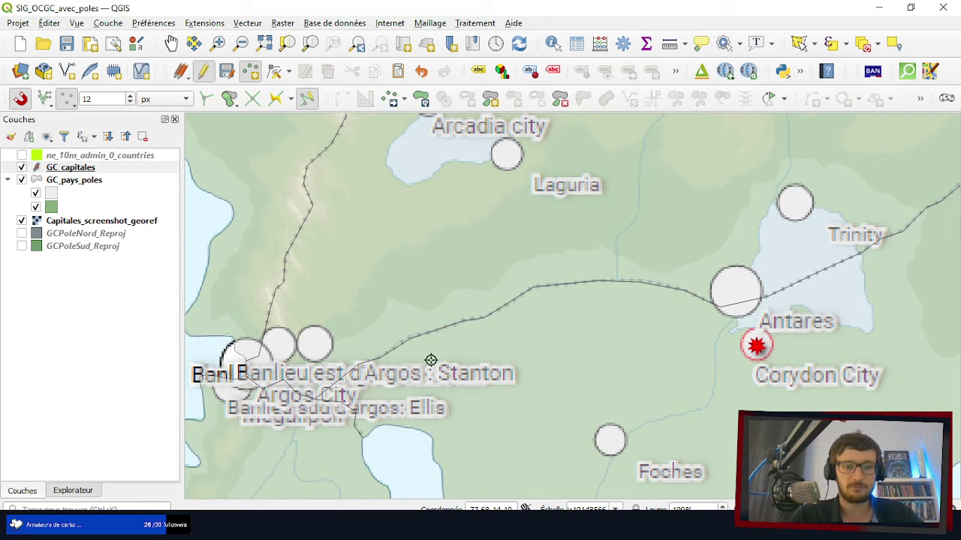
pyautogui.scroll(-1, 309, 395)
pyautogui.scroll(3, 240, 396)
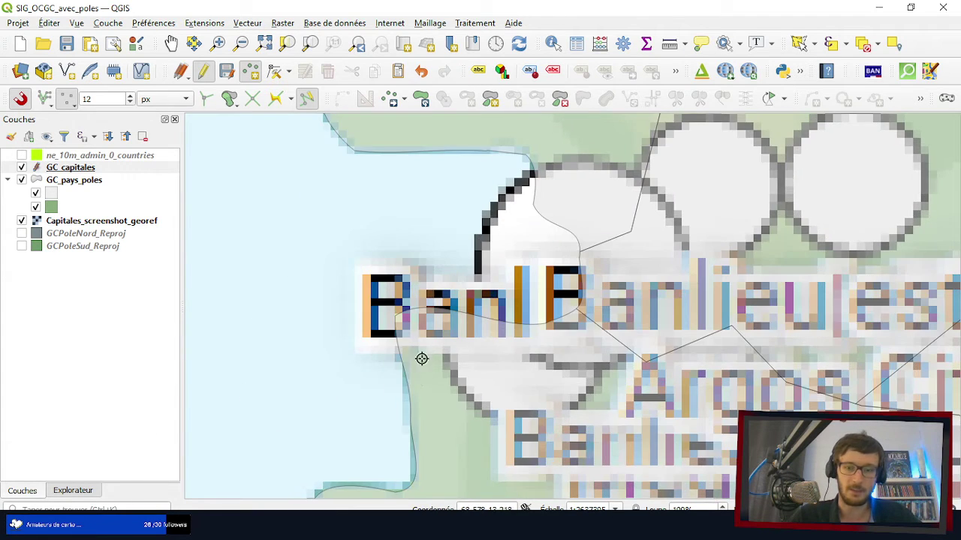
pyautogui.scroll(-3, 422, 358)
pyautogui.scroll(3, 554, 261)
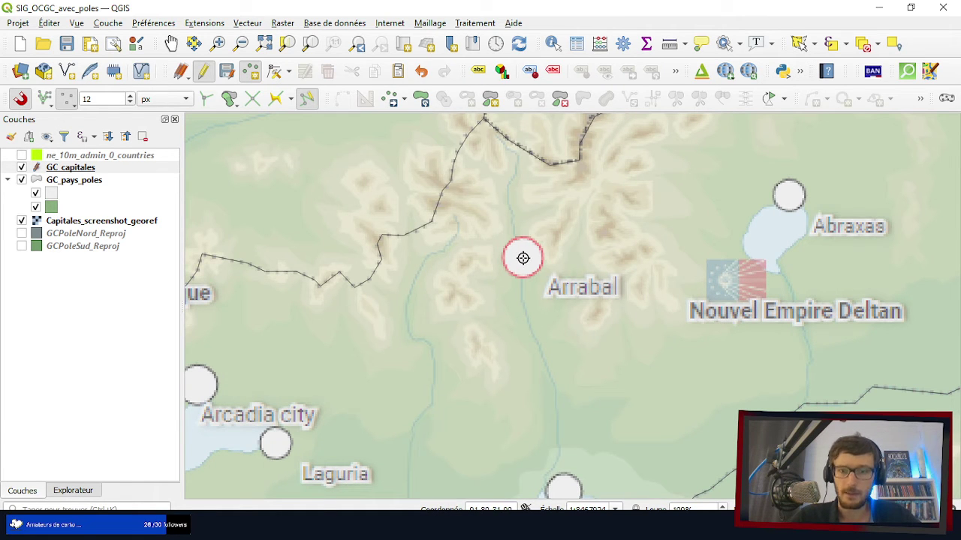
pyautogui.click(522, 259)
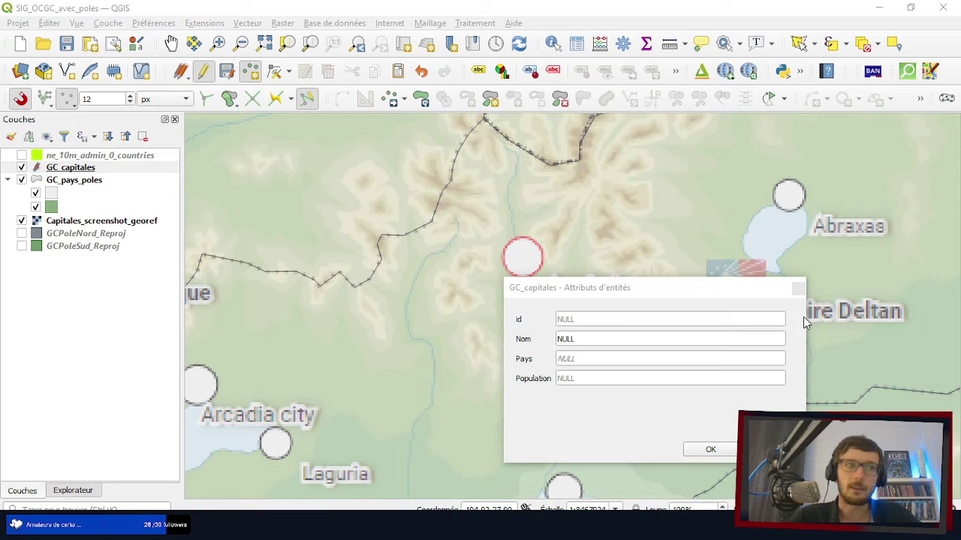
# - Enter Arrabal as the new capital's name and Nouvel Empire Deltan as its country
pyautogui.click(556, 340)
pyautogui.write('A')
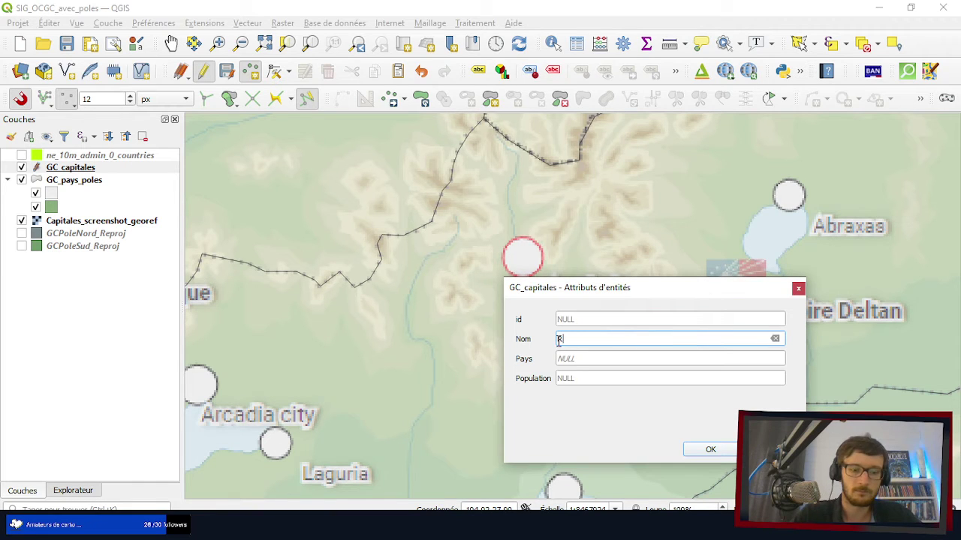
pyautogui.press('BackSpace')
pyautogui.write('Arra')
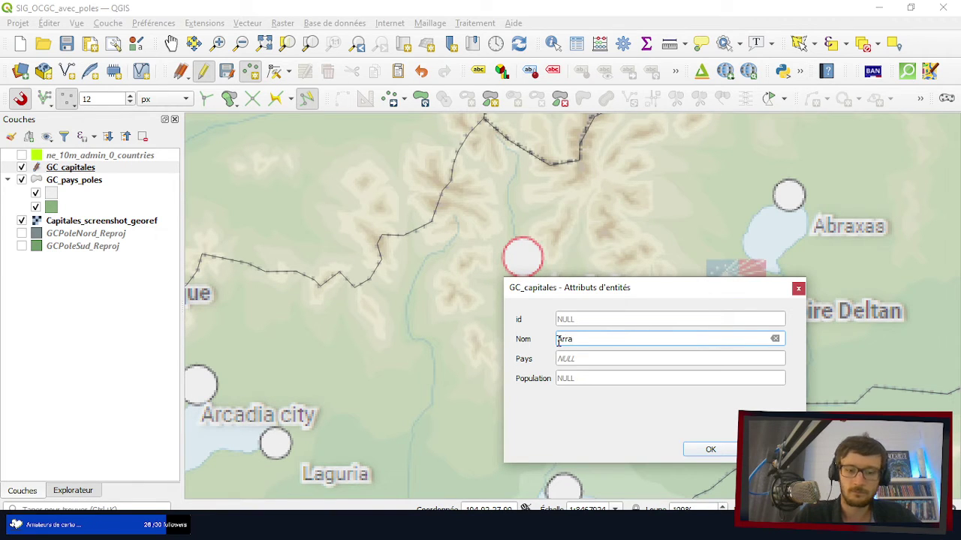
pyautogui.write('bal')
pyautogui.press('Tab')
pyautogui.write('Nouve')
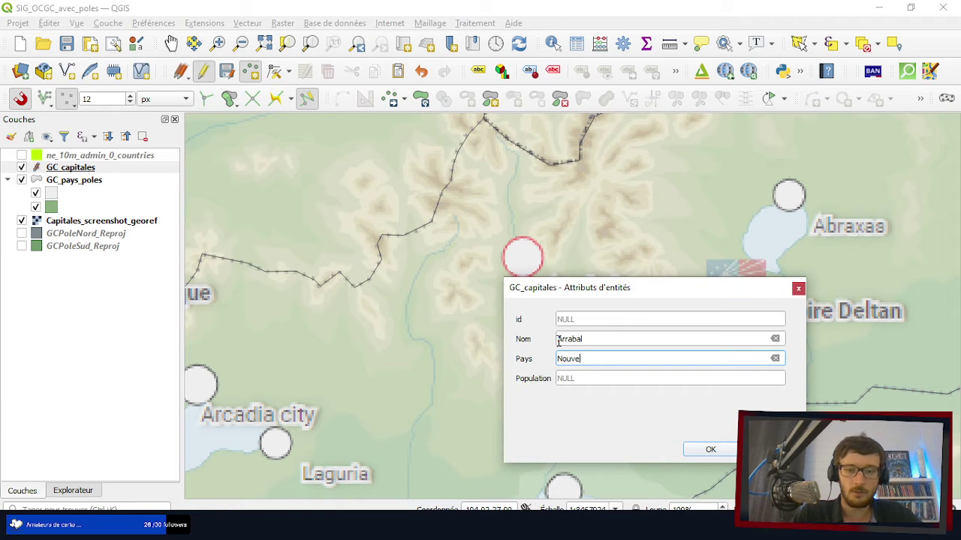
pyautogui.write('l Empire Deltan')
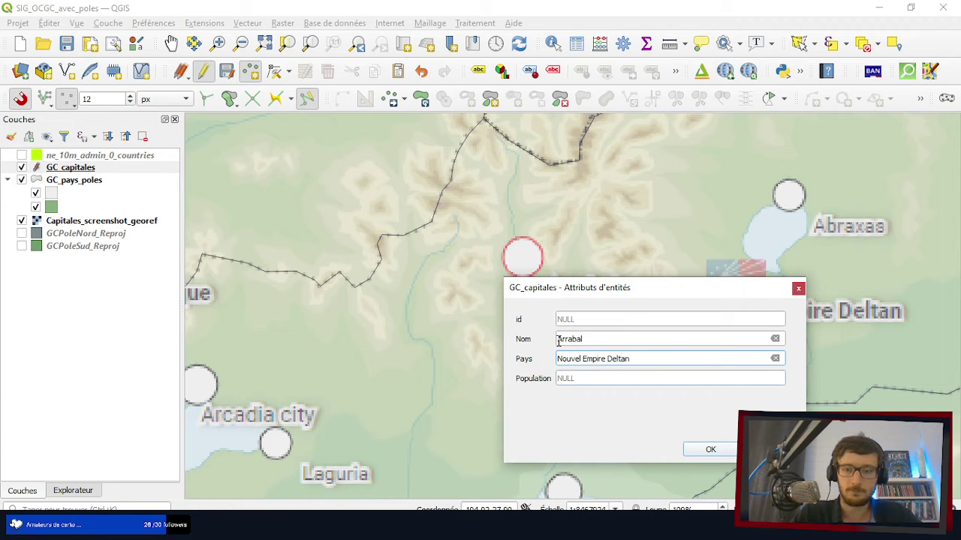
# - Set the Arrabal capital's population to 5481600 and save the feature
pyautogui.press('Tab')
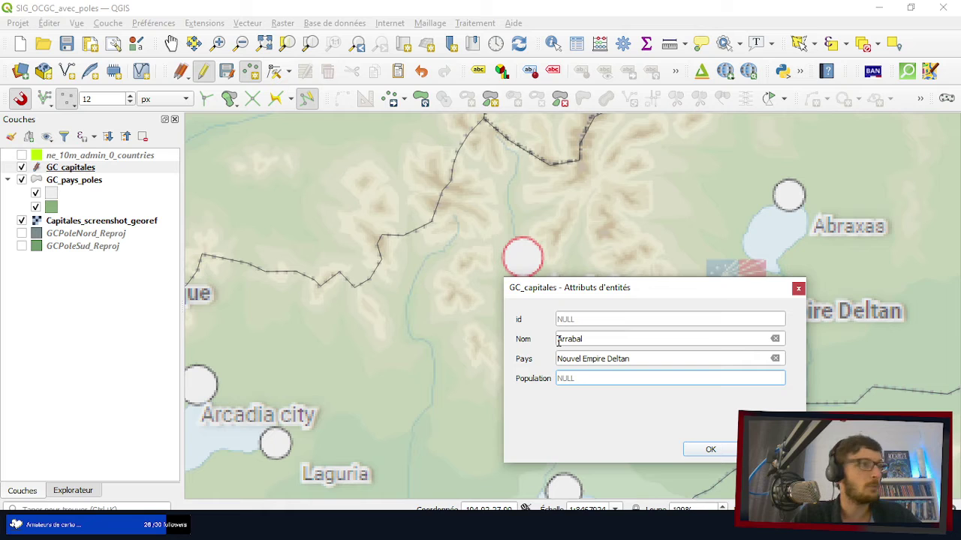
pyautogui.write('5')
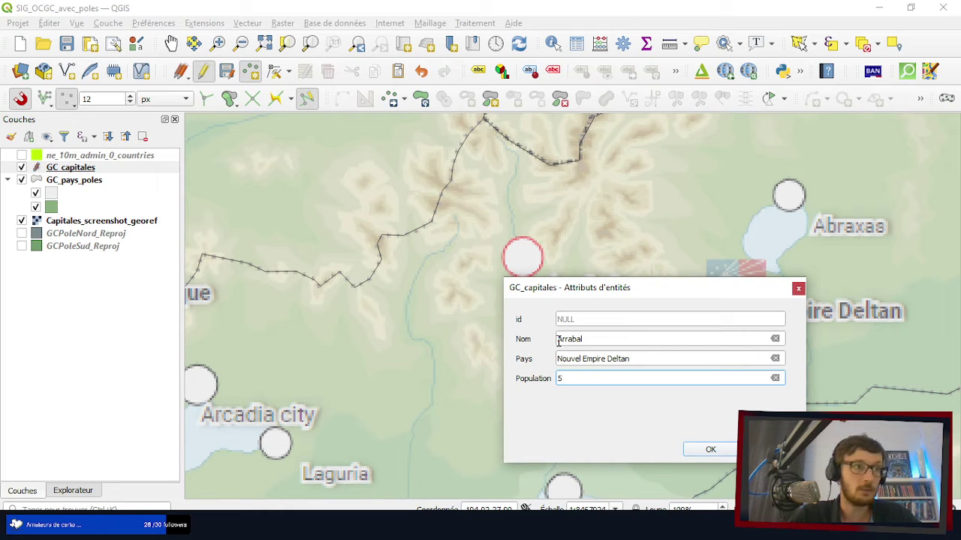
pyautogui.write('481')
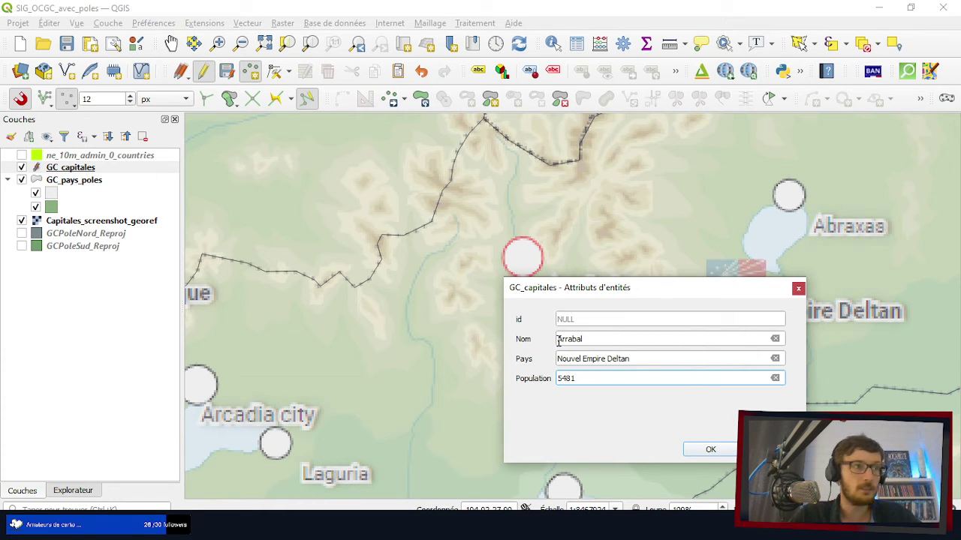
pyautogui.write('600')
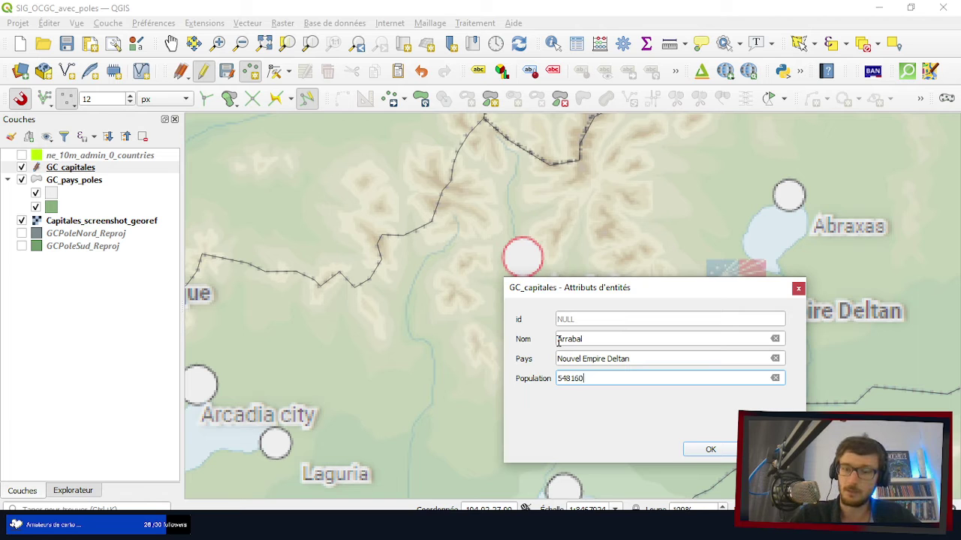
pyautogui.click(719, 451)
# - Add a capital point in the centre of Principia's red circle, northwest of the lake in Confédération teutonique
pyautogui.scroll(-3, 719, 318)
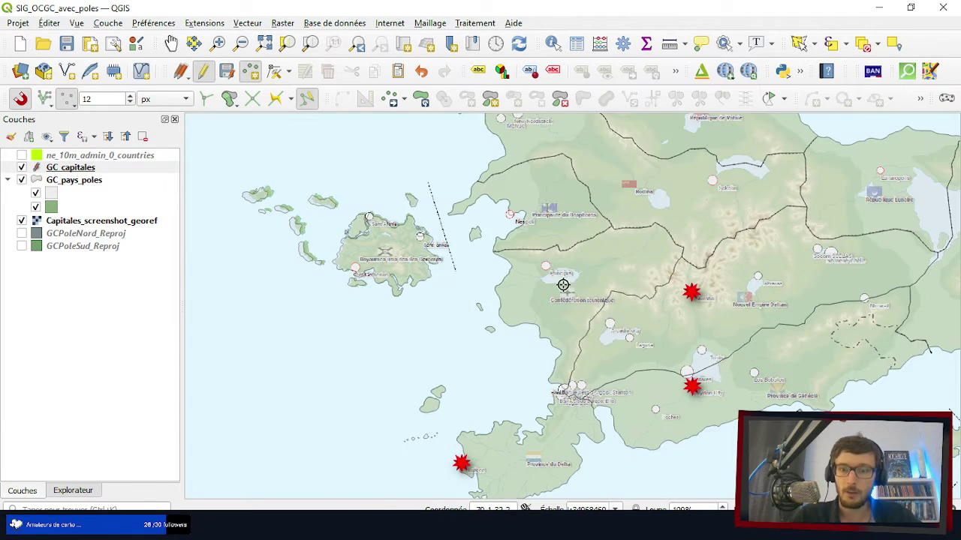
pyautogui.scroll(3, 564, 286)
pyautogui.scroll(1, 534, 223)
pyautogui.scroll(-1, 532, 221)
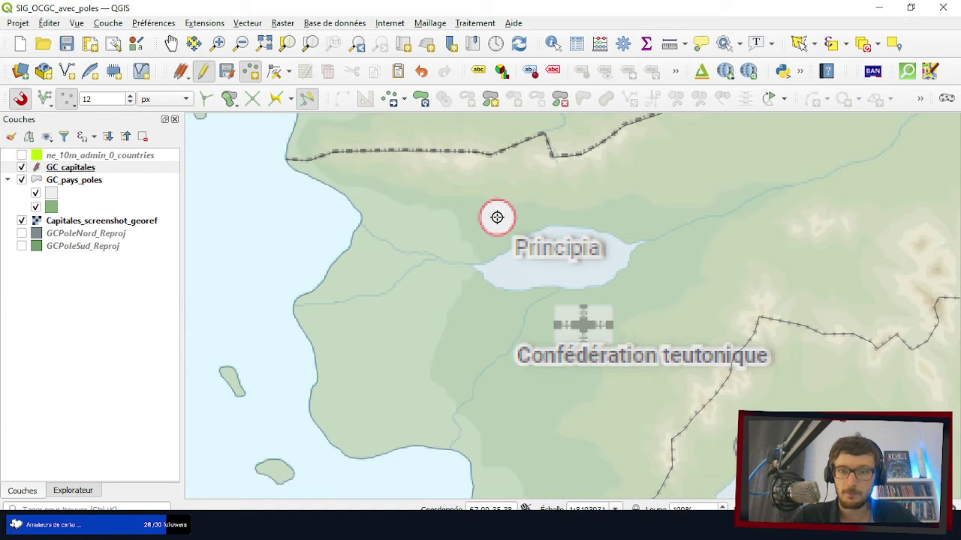
pyautogui.click(496, 219)
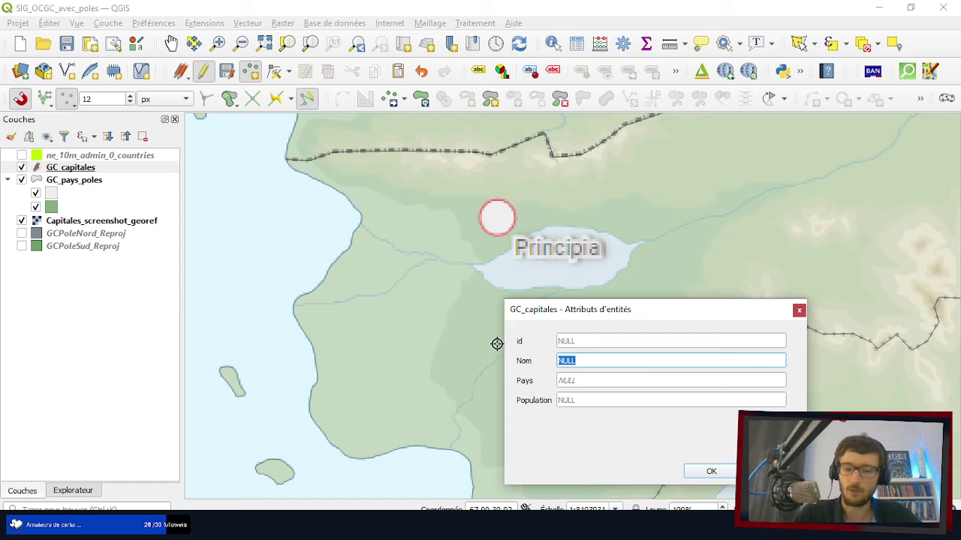
# - Enter Principia as the new capital's name and Confédération Teutonique as its country
pyautogui.write('Princip')
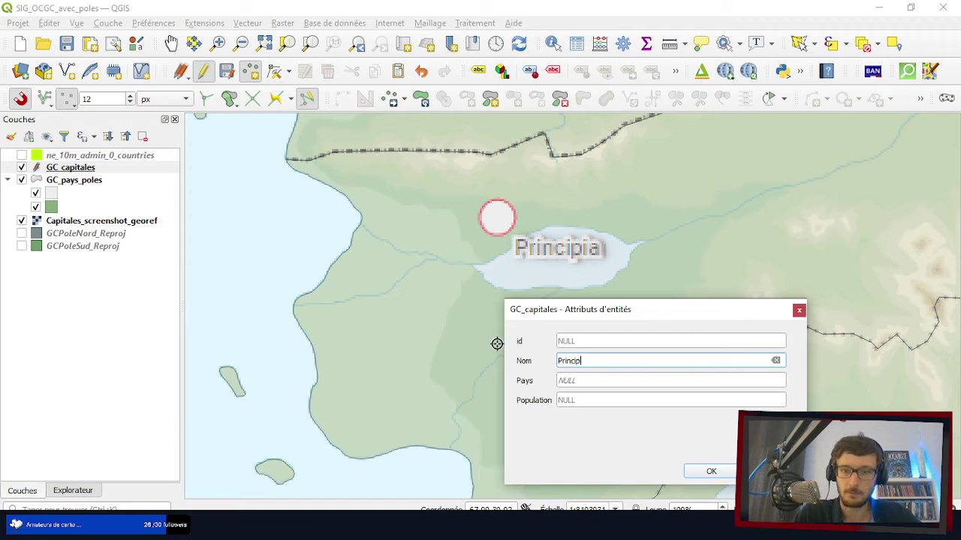
pyautogui.write('ia')
pyautogui.press('Tab')
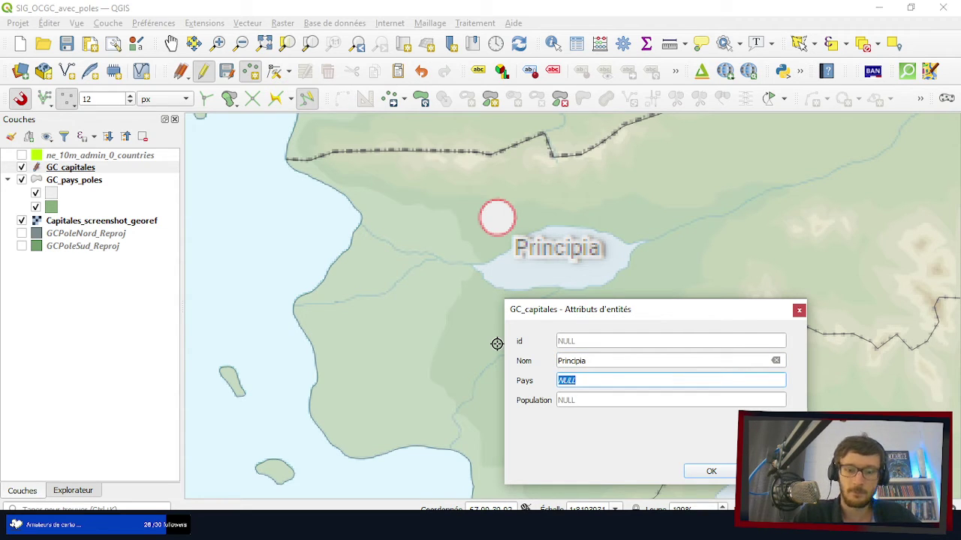
pyautogui.write('Confédérati')
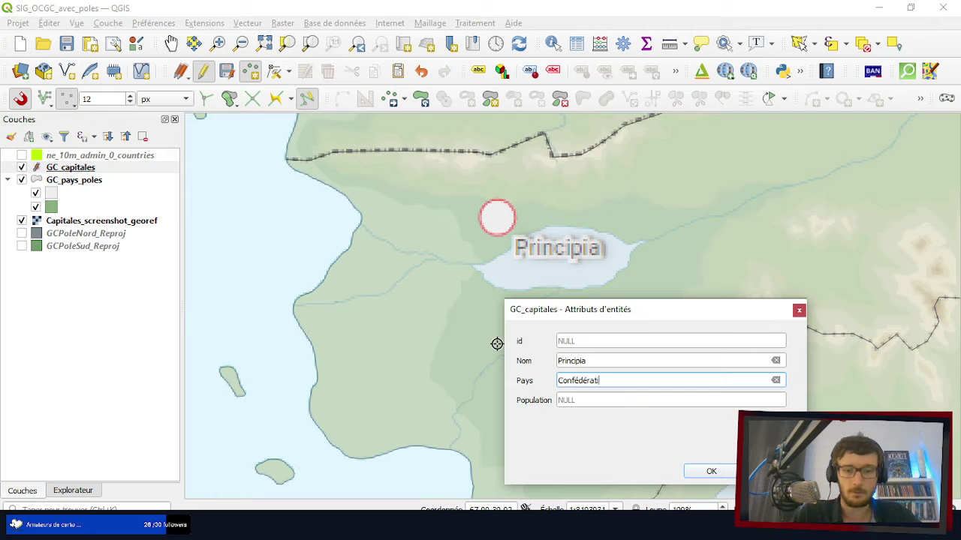
pyautogui.write('on Teutonique')
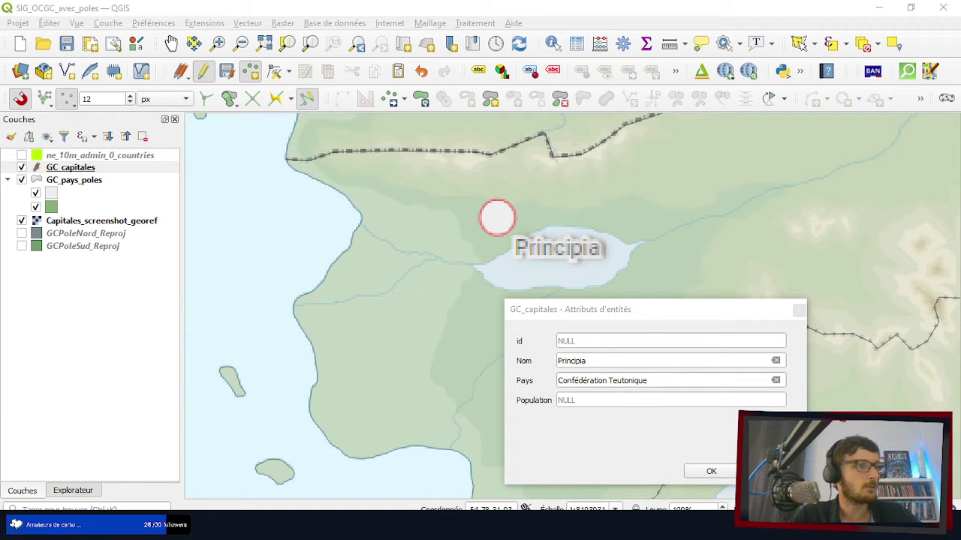
# - Set the Principia capital's population to 3000000 and save the feature
pyautogui.click(599, 399)
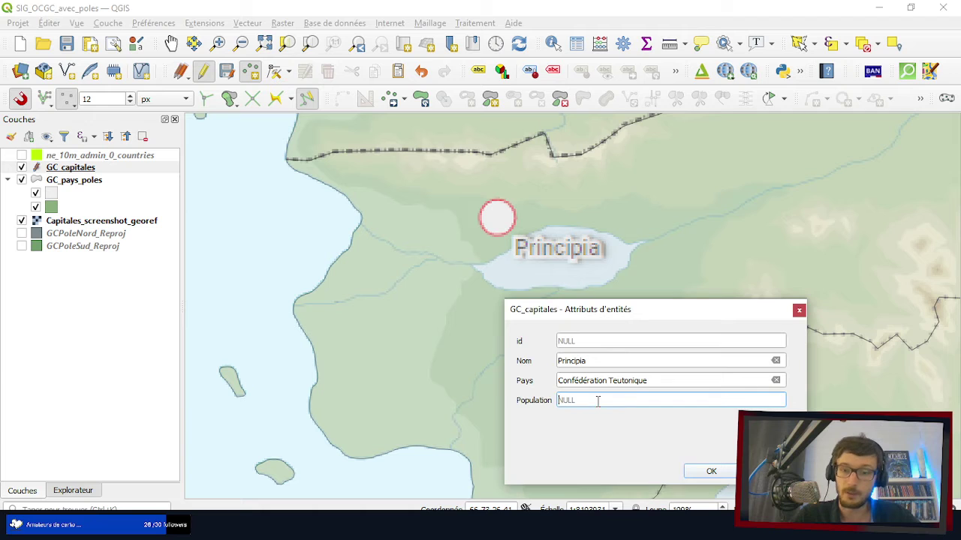
pyautogui.write('300')
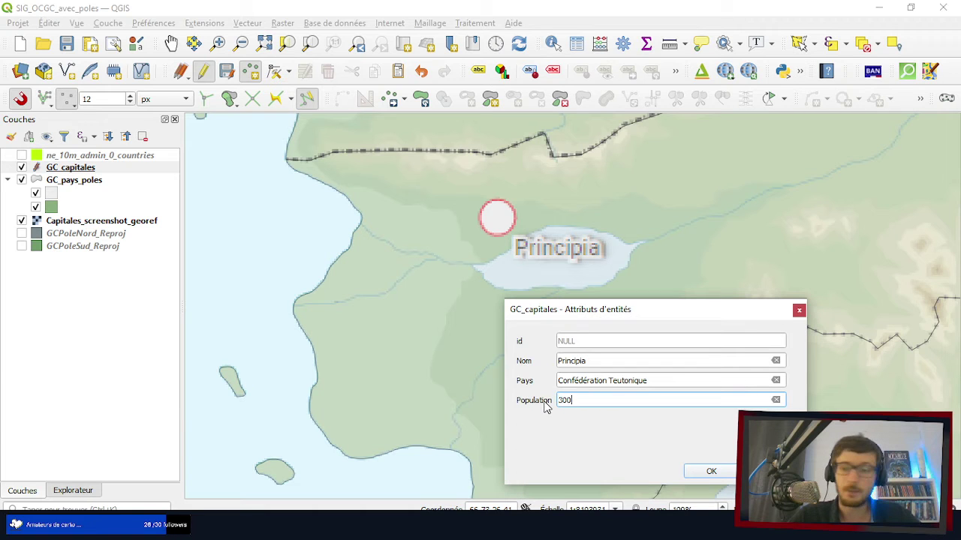
pyautogui.write('0000')
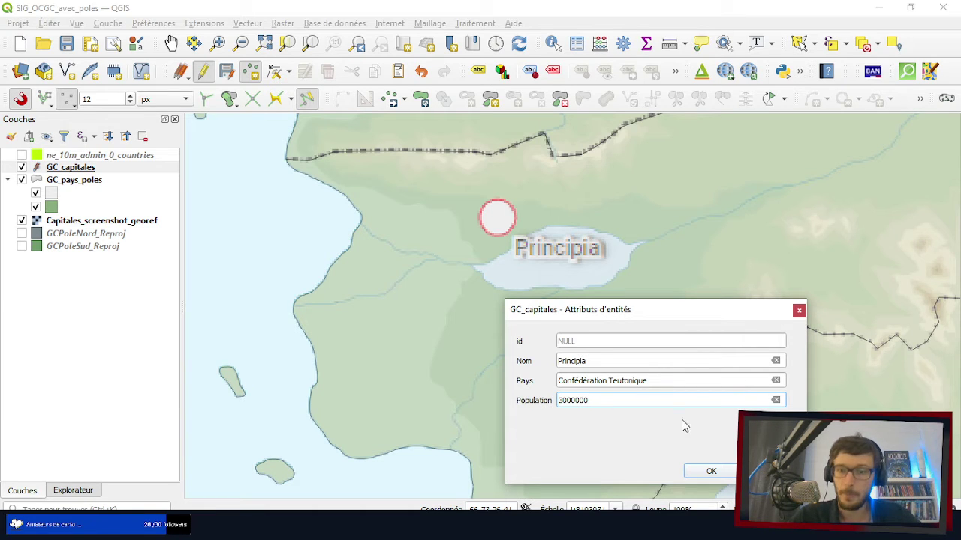
pyautogui.click(725, 474)
# - Add a capital point in the centre of Sant Cerberias's red circle, on the southwest coast of the western island
pyautogui.scroll(-3, 667, 298)
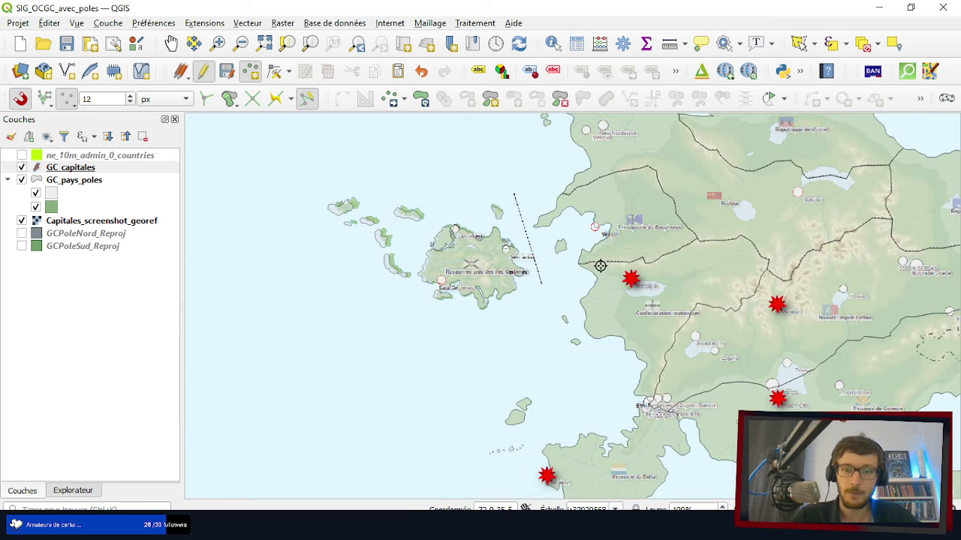
pyautogui.scroll(5, 433, 290)
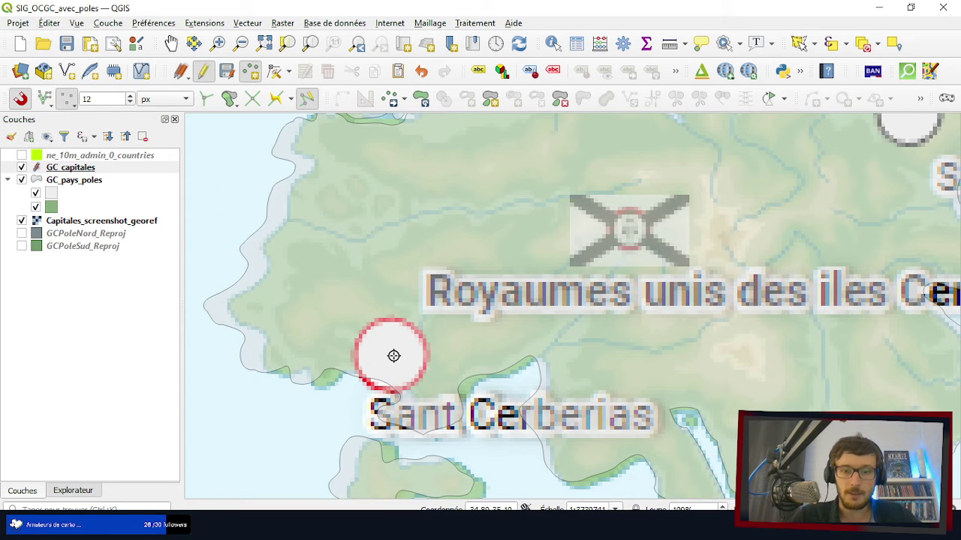
pyautogui.click(390, 356)
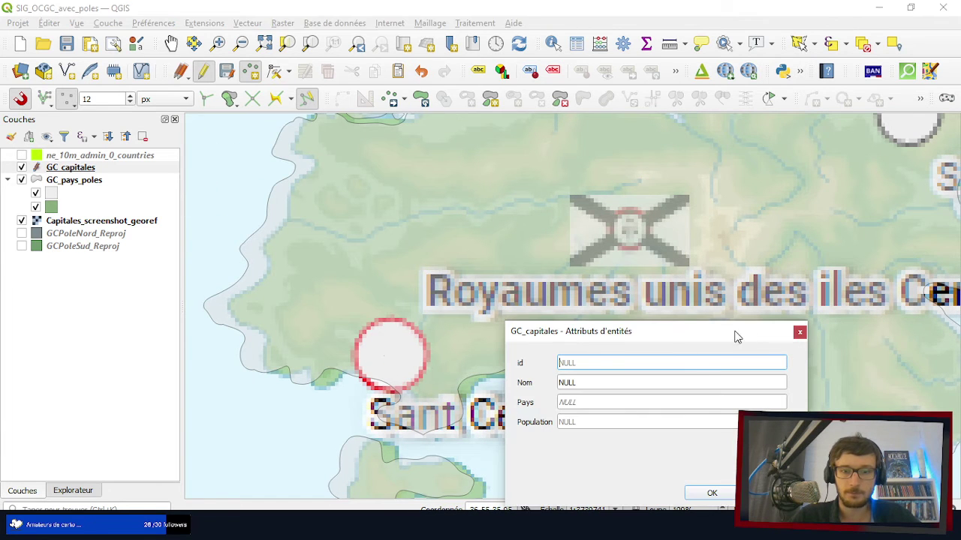
# - Enter Sant Cerberias as the new capital's name and Royaumes Unis des Iles Cerberes as its country
pyautogui.click(583, 384)
pyautogui.write('Sant')
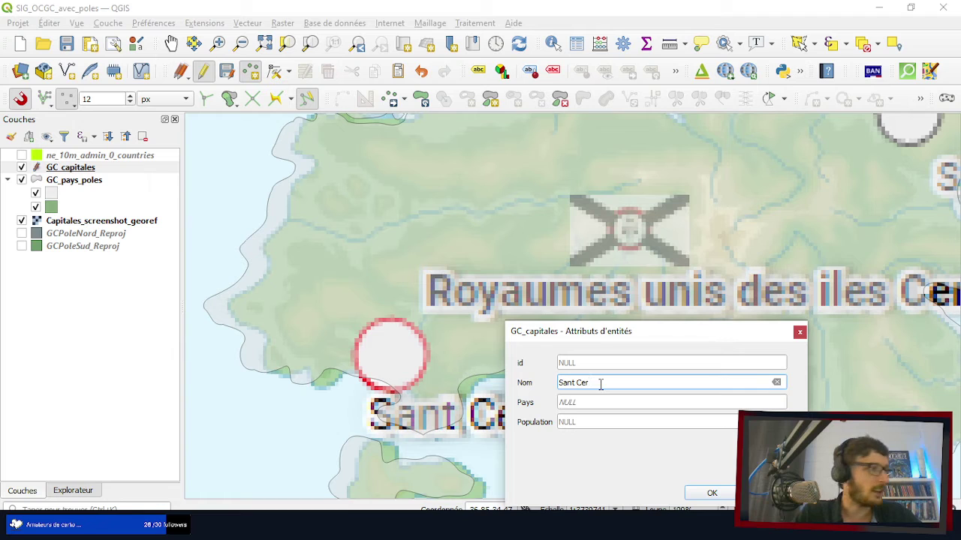
pyautogui.write('Cerbera')
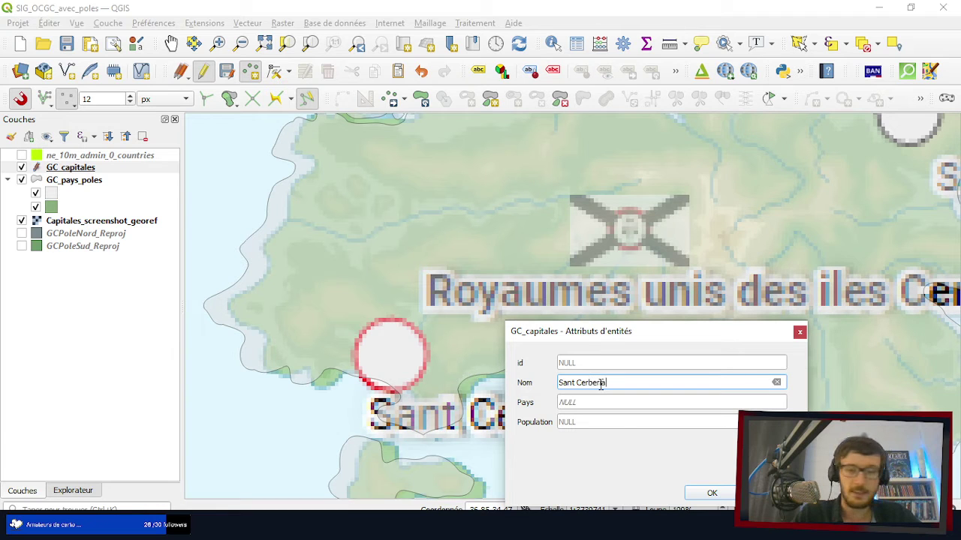
pyautogui.write('s')
pyautogui.press('Tab')
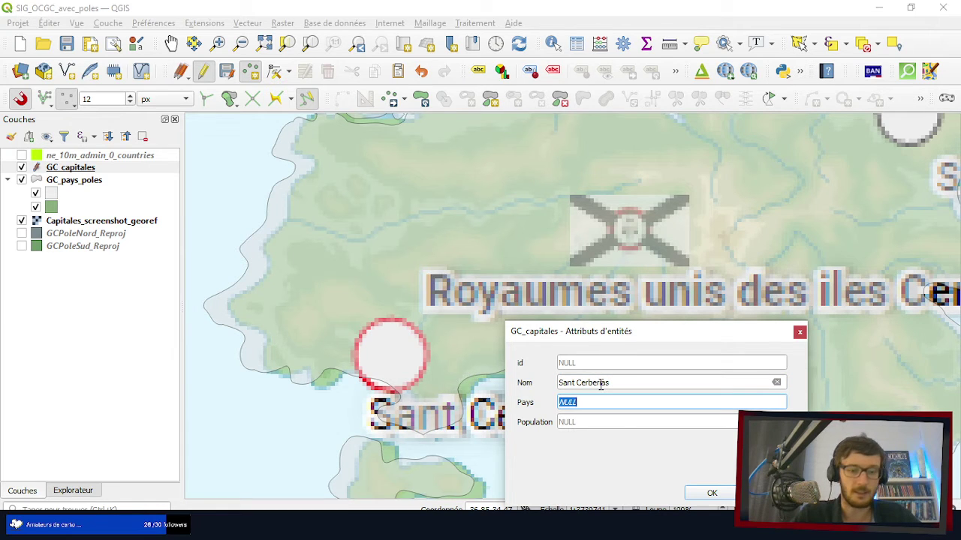
pyautogui.write('R')
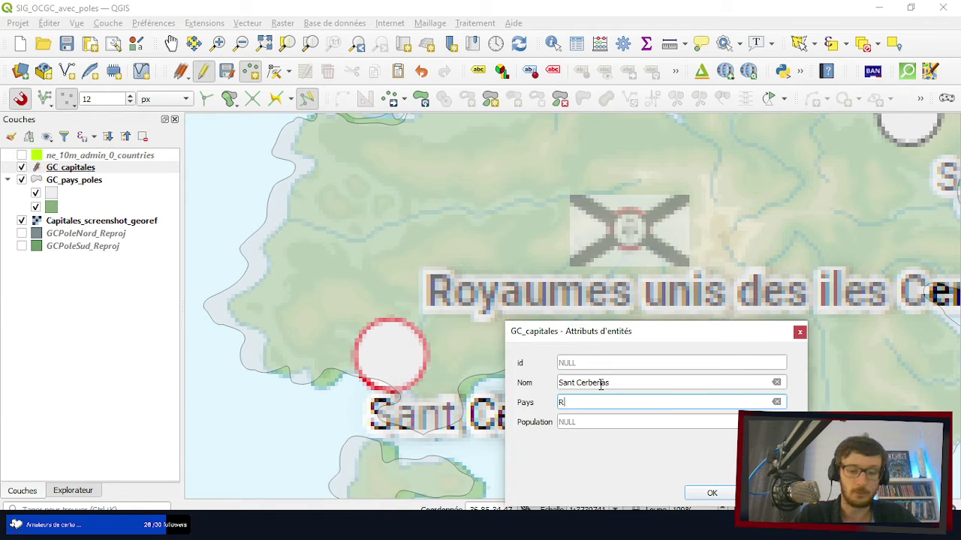
pyautogui.write('oyaumes U')
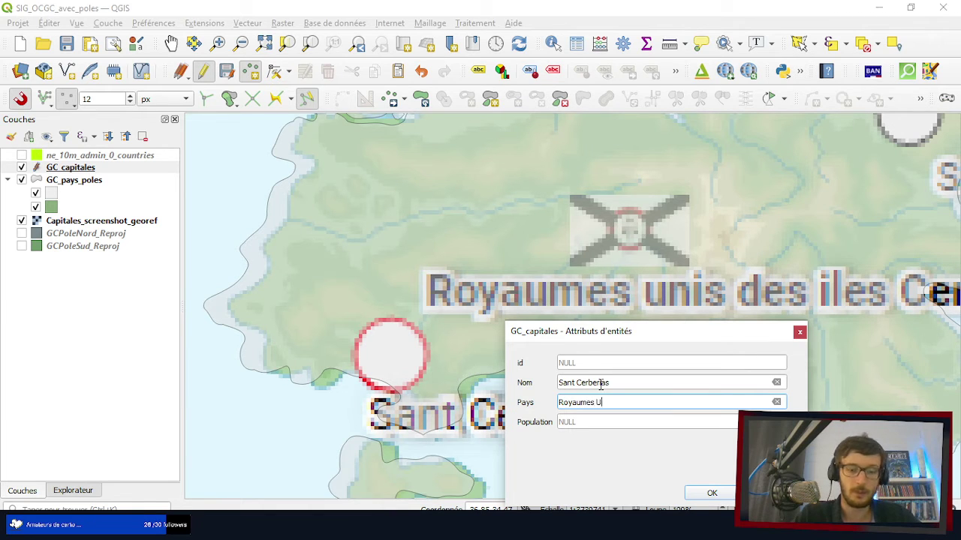
pyautogui.write('nis des I')
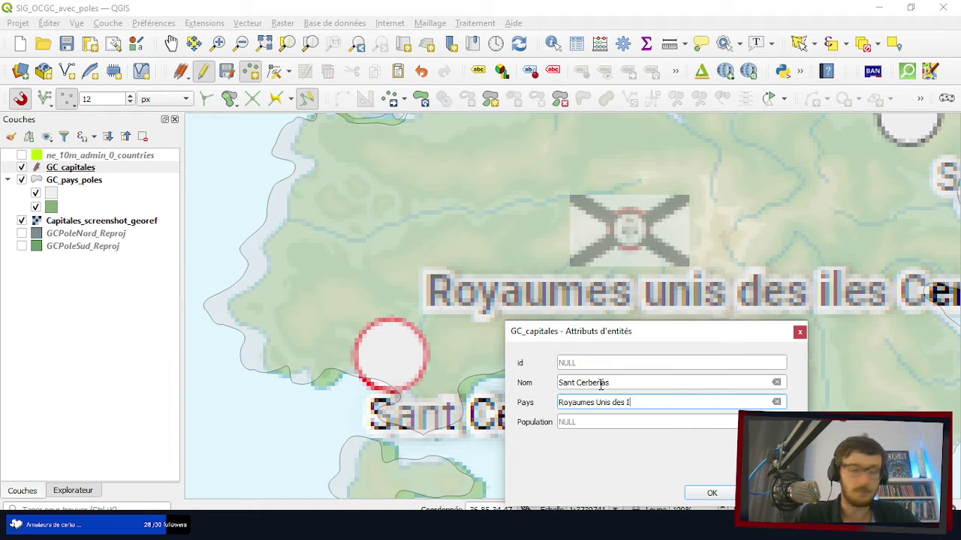
pyautogui.write('les Cerberes')
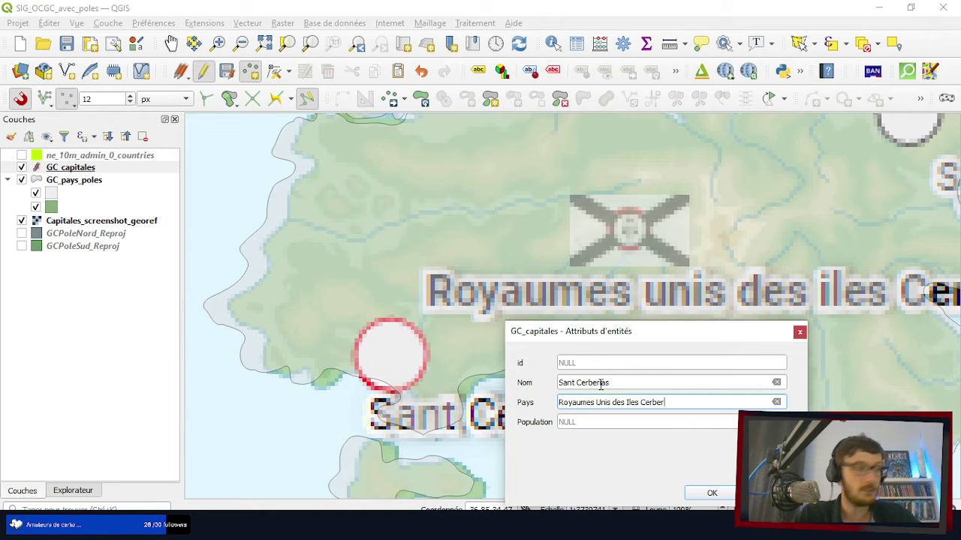
# - Set the Sant Cerberias capital's population to 2550000 and save the feature
pyautogui.click(593, 422)
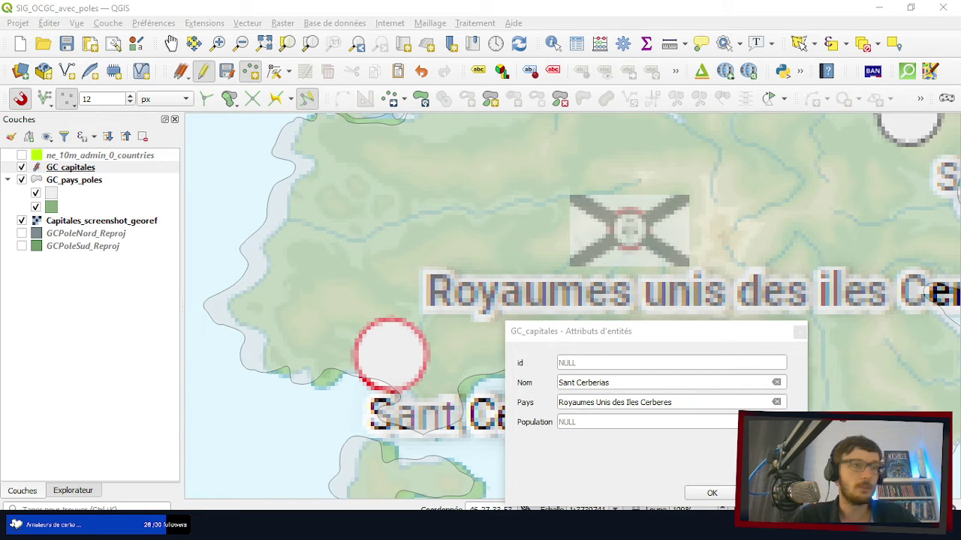
pyautogui.click(599, 422)
pyautogui.write('2')
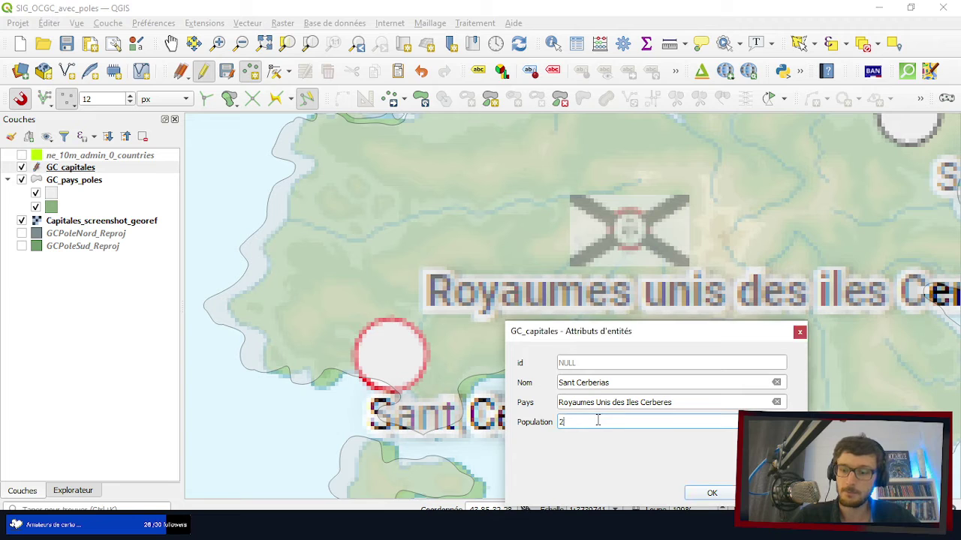
pyautogui.write('550000')
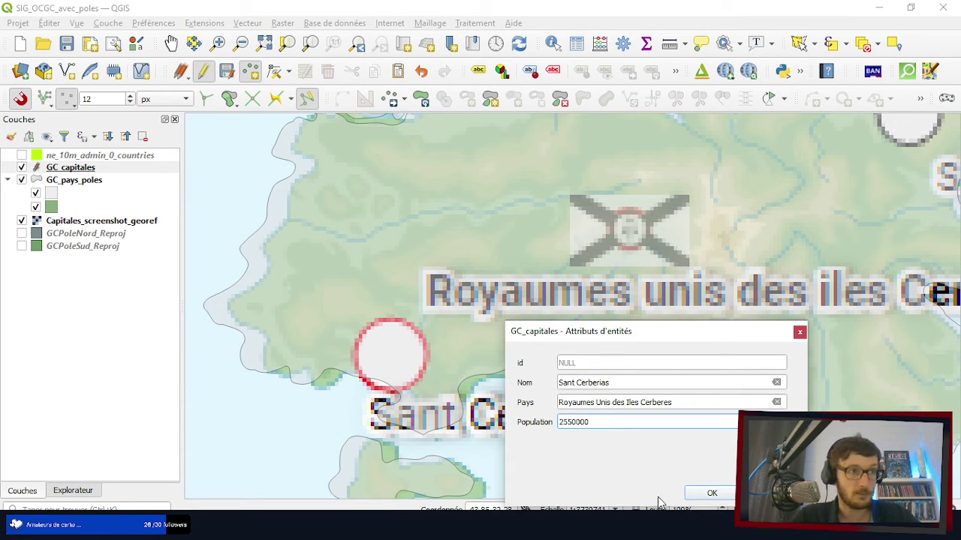
pyautogui.click(710, 497)
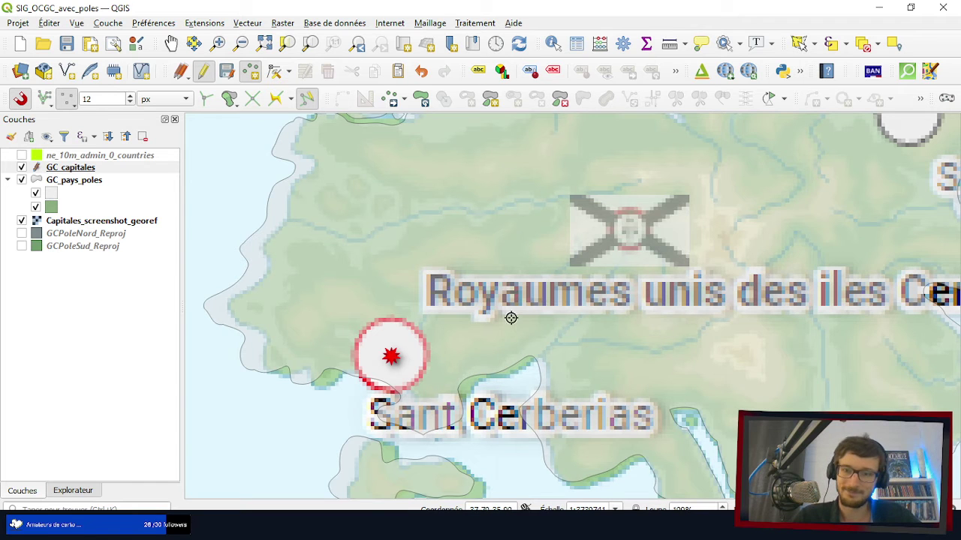
# - Add a capital point near the centre of Neapoli's red circle, on the bay coast of Principauté du Bosphoros
pyautogui.scroll(-5, 511, 318)
pyautogui.scroll(2, 708, 258)
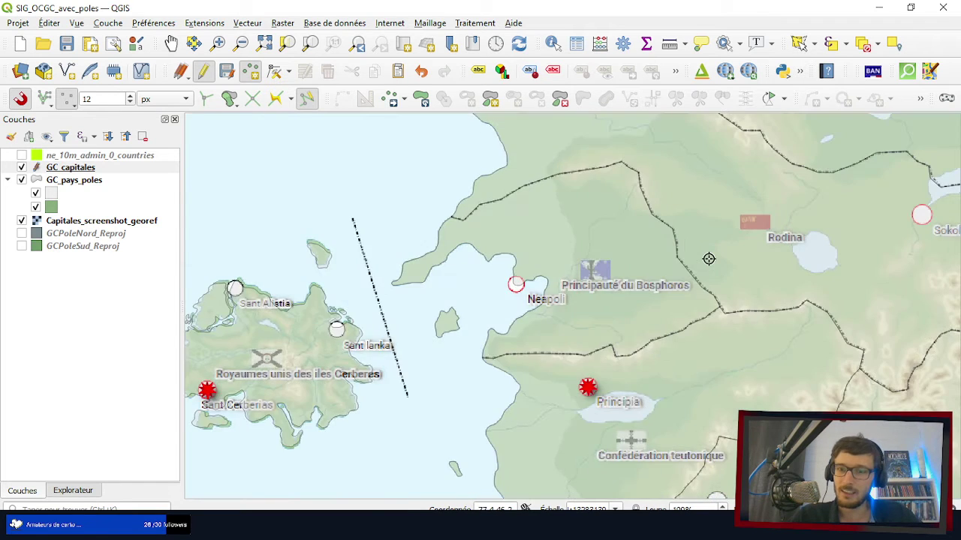
pyautogui.scroll(3, 521, 278)
pyautogui.scroll(1, 503, 287)
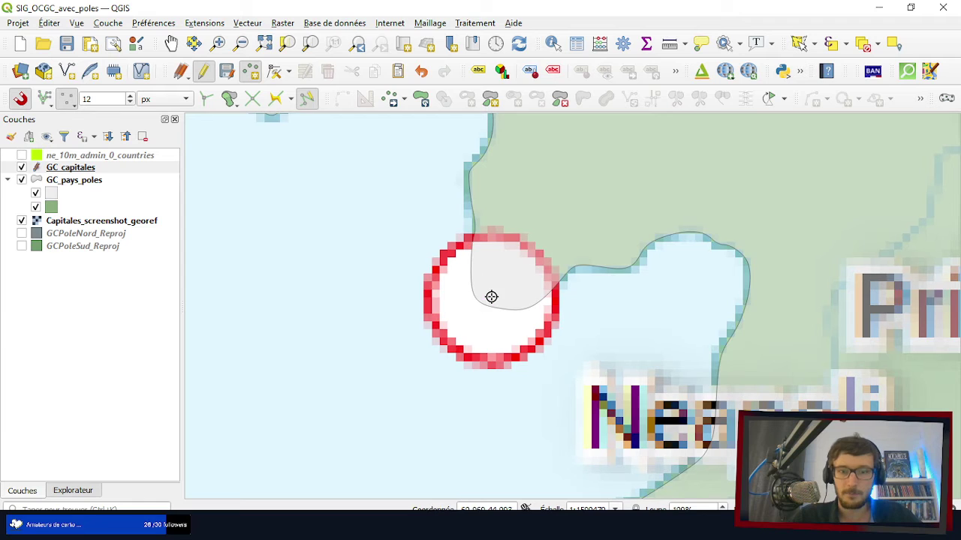
pyautogui.click(498, 296)
# - Enter Néapoli as the new capital's name and Bosphoros as its country
pyautogui.click(600, 404)
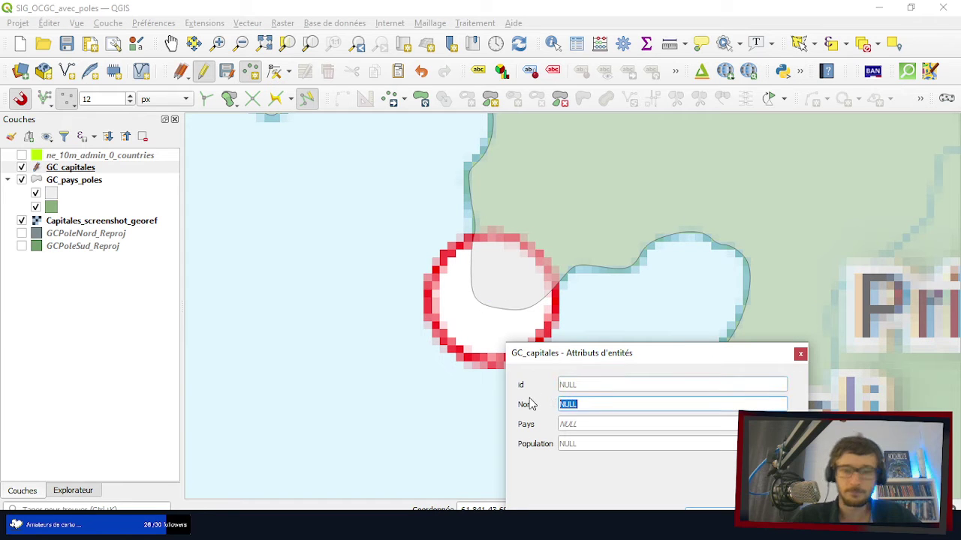
pyautogui.write('Néapol')
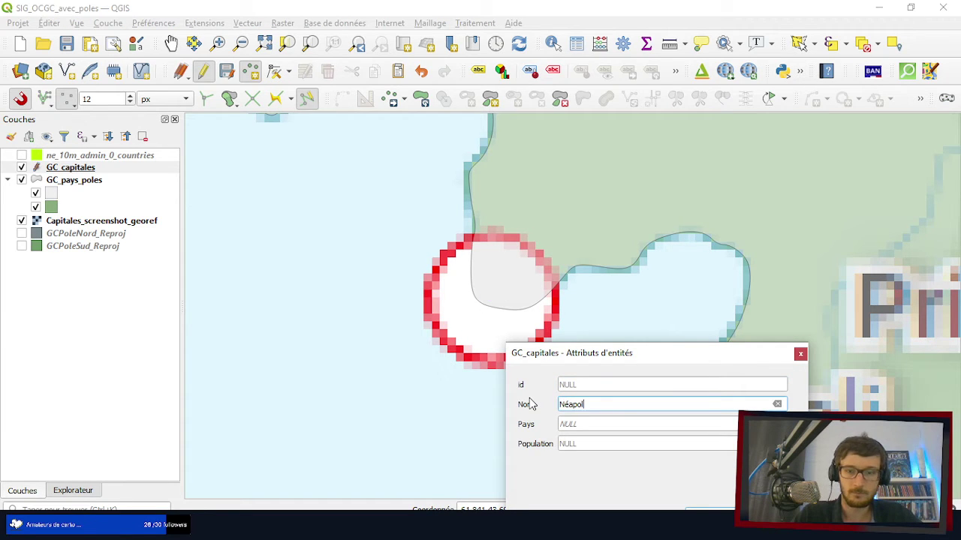
pyautogui.write('i')
pyautogui.click(575, 424)
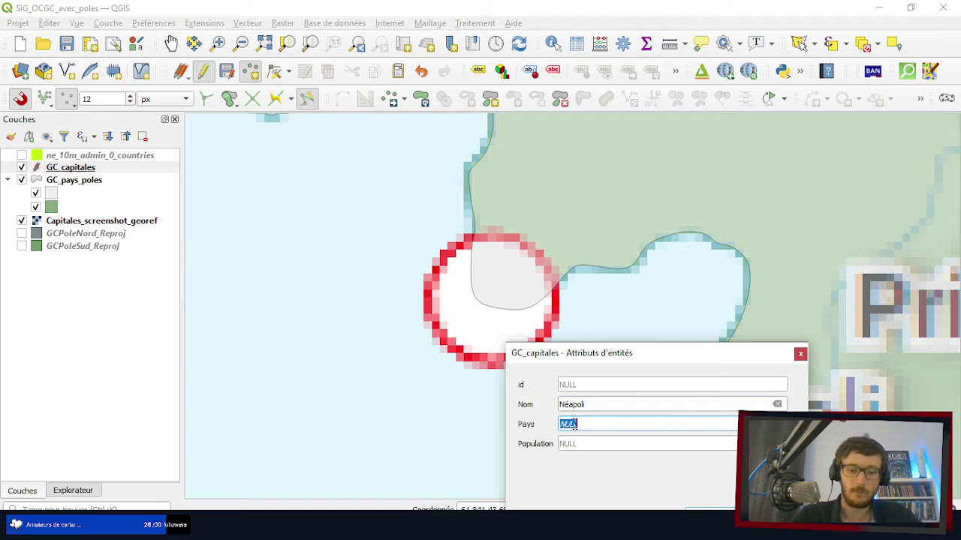
pyautogui.write('Bosphoro')
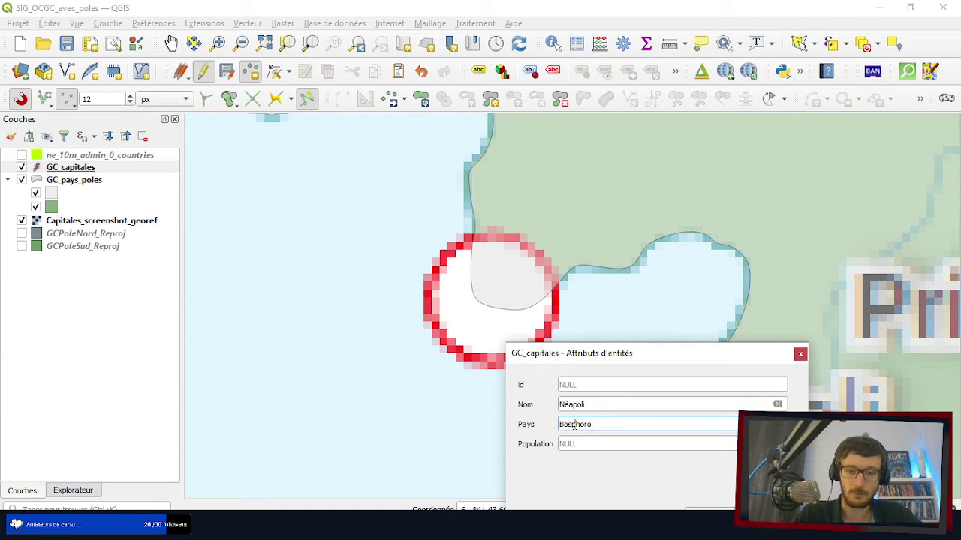
pyautogui.write('s')
pyautogui.press('Tab')
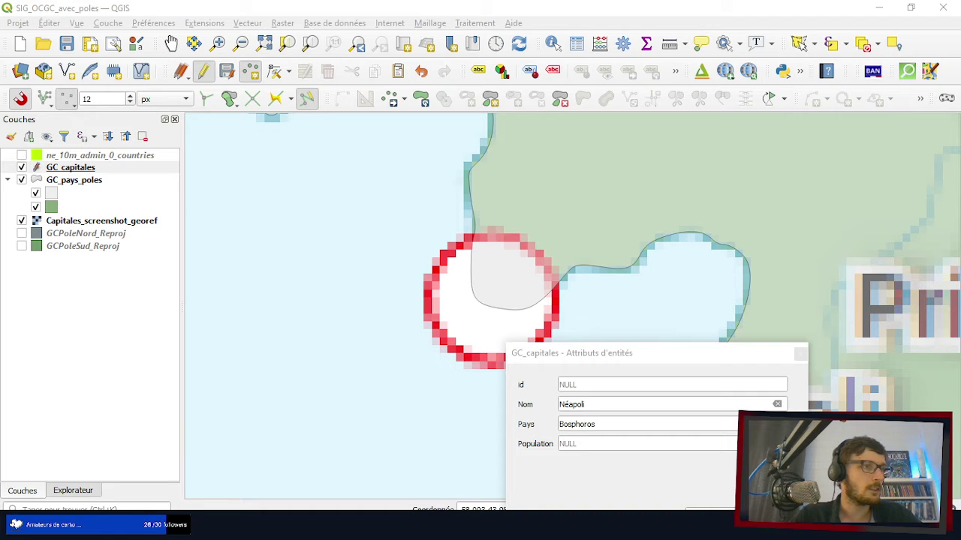
# - Set the Néapoli capital's population to 2342270 and save the feature
pyautogui.click(587, 444)
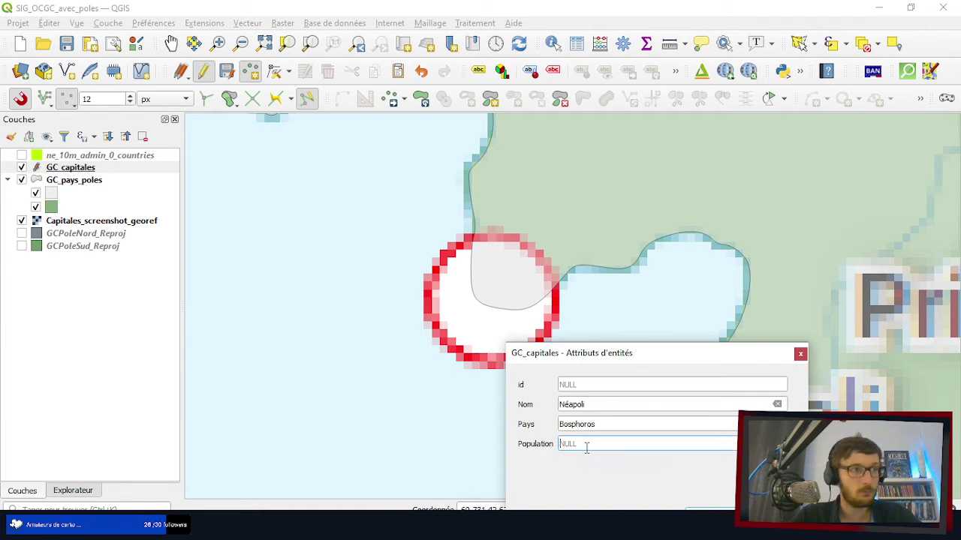
pyautogui.write('2')
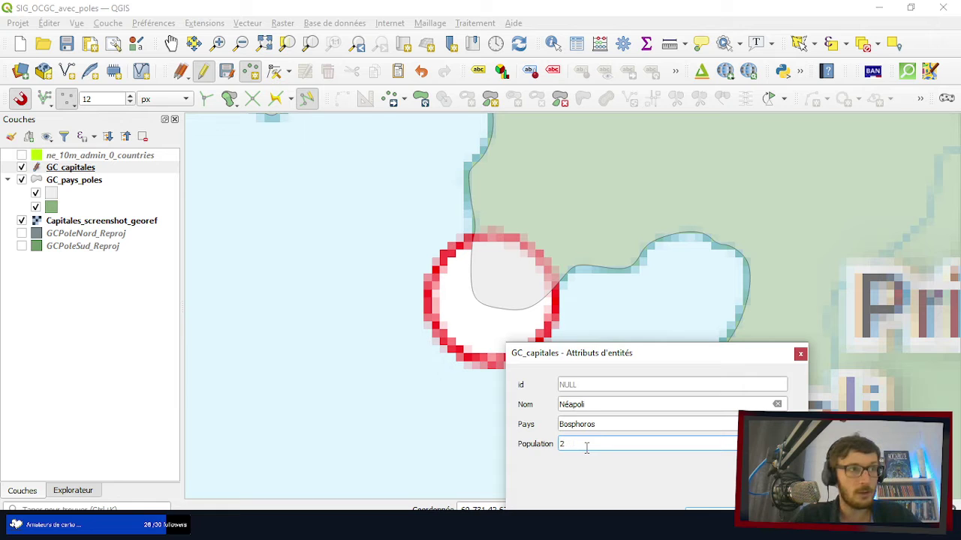
pyautogui.write('342')
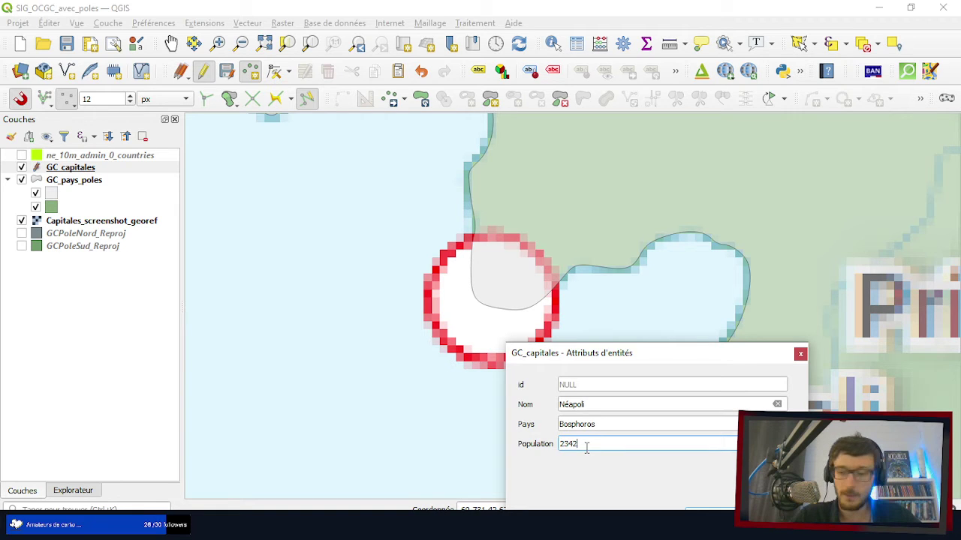
pyautogui.write('270')
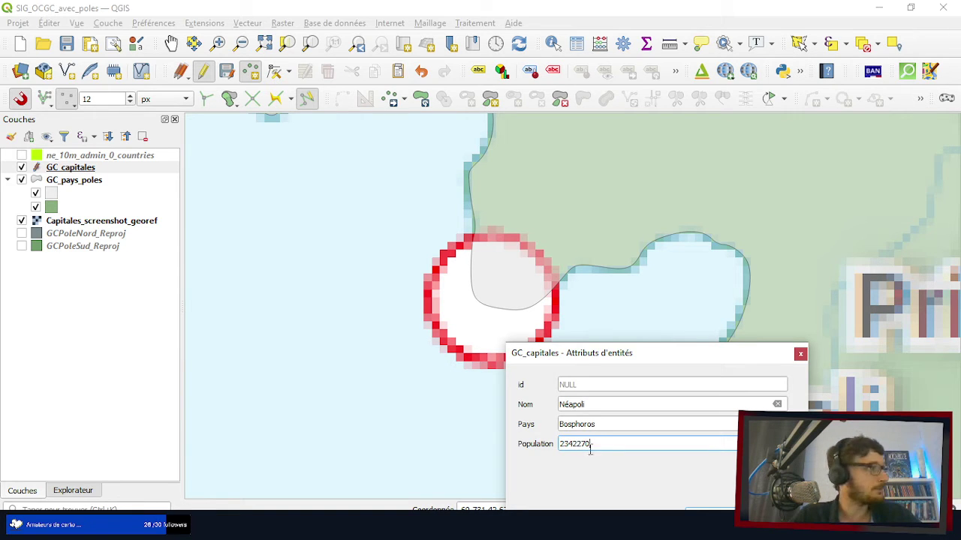
pyautogui.press('Return')
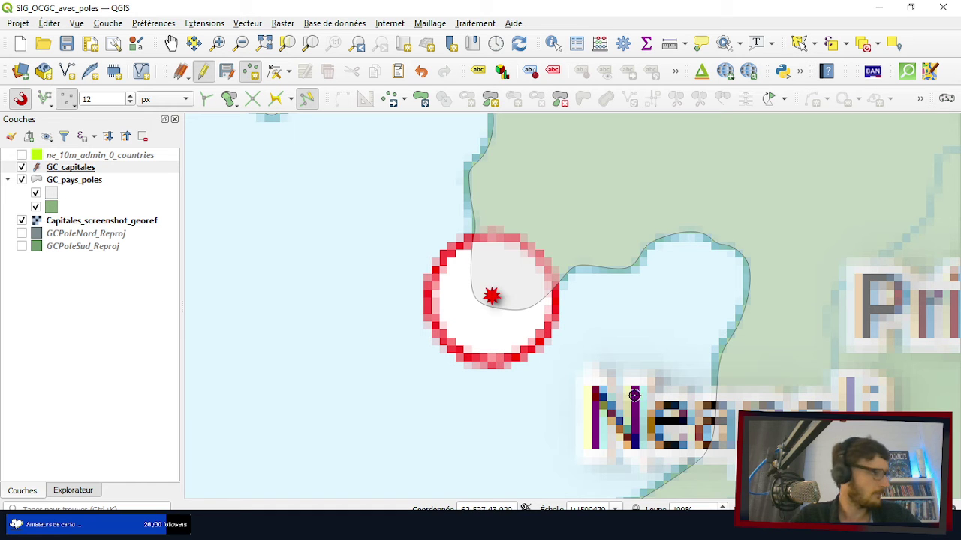
# - Add a capital point in the centre of Sokolin's red circle, southwest of the border lake in Rodina
pyautogui.scroll(-5, 334, 383)
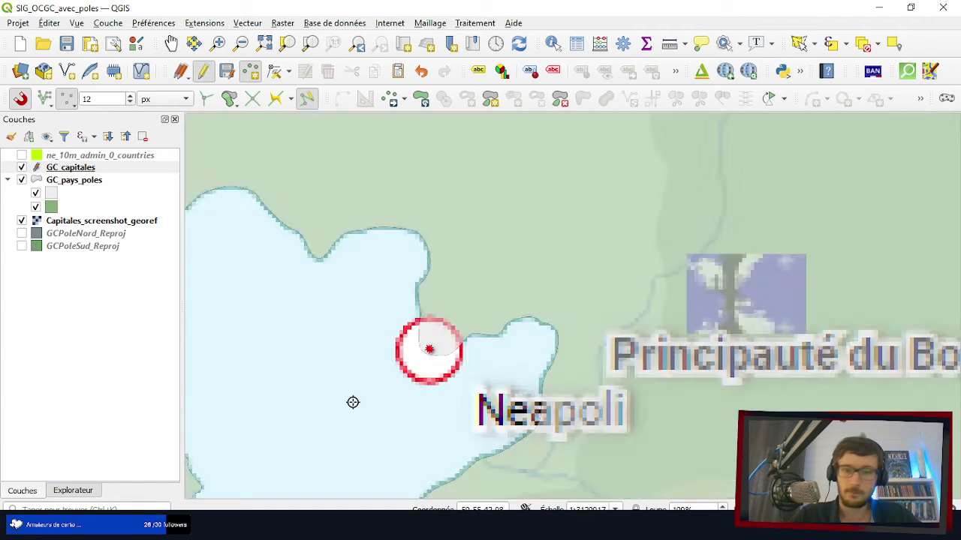
pyautogui.scroll(-1, 322, 373)
pyautogui.scroll(1, 528, 332)
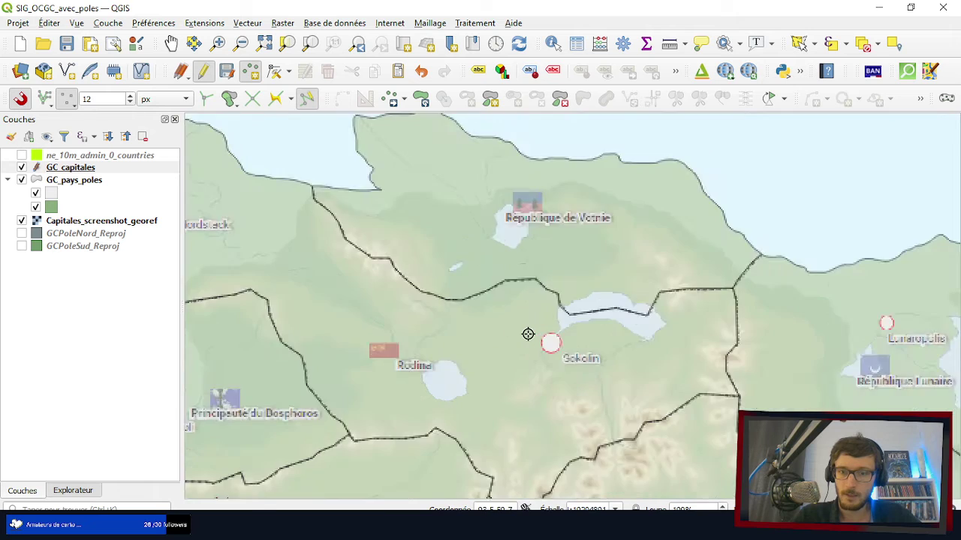
pyautogui.scroll(-1, 521, 337)
pyautogui.scroll(2, 504, 360)
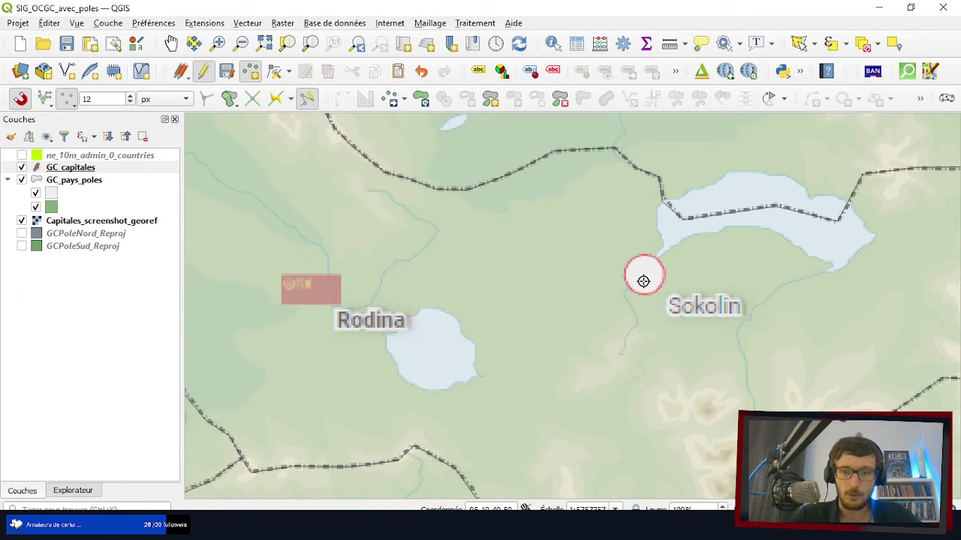
pyautogui.click(646, 276)
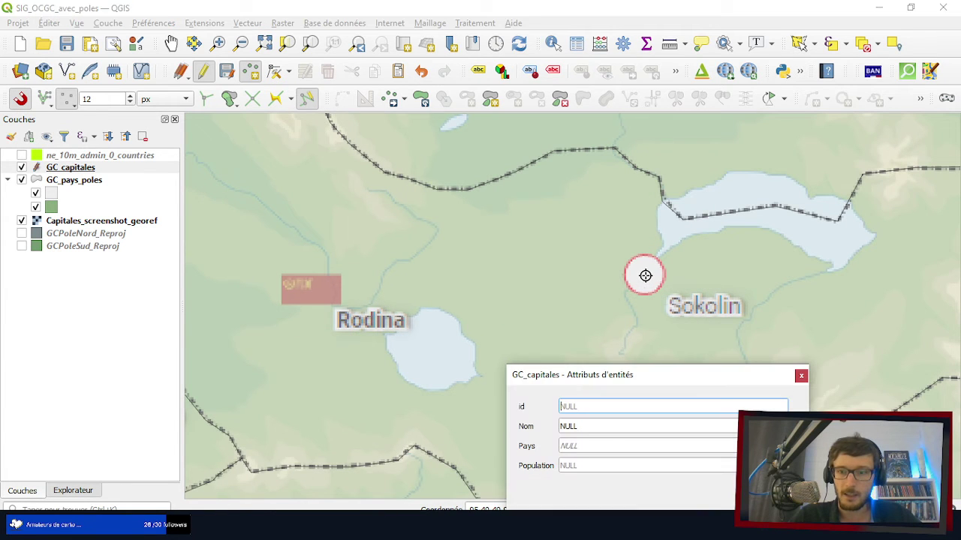
# - Enter Sokolin as the new capital's name and Rodina as its country
pyautogui.click(604, 426)
pyautogui.write('Sokolin')
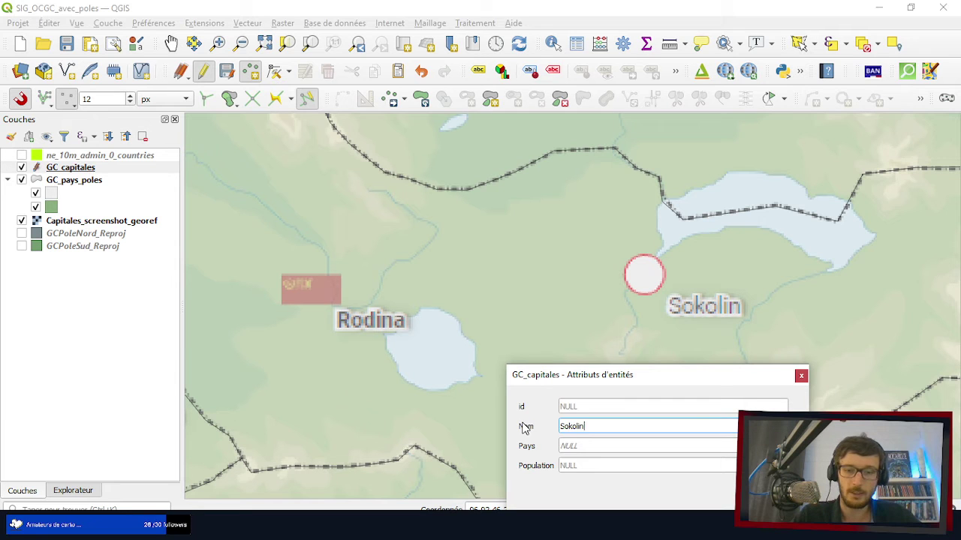
pyautogui.press('Tab')
pyautogui.write('Rodina')
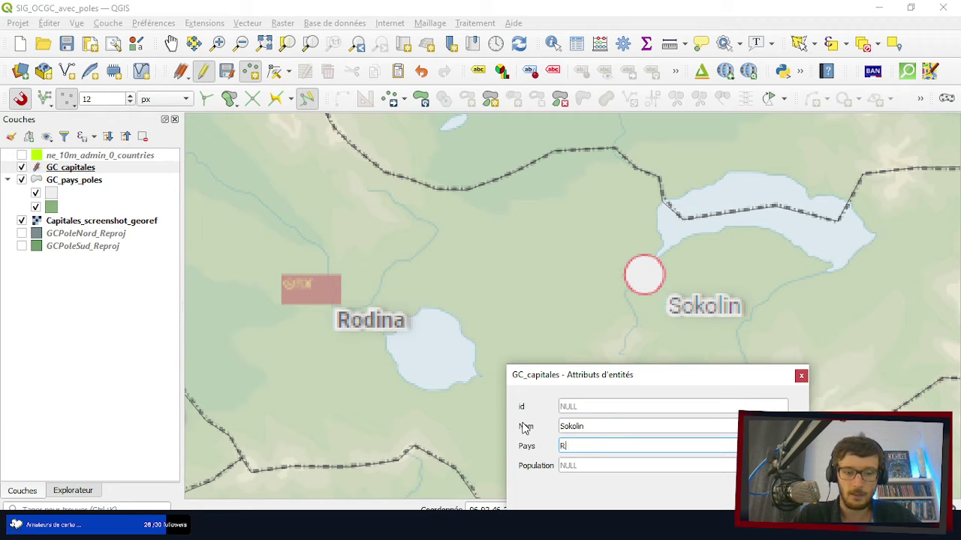
pyautogui.press('Tab')
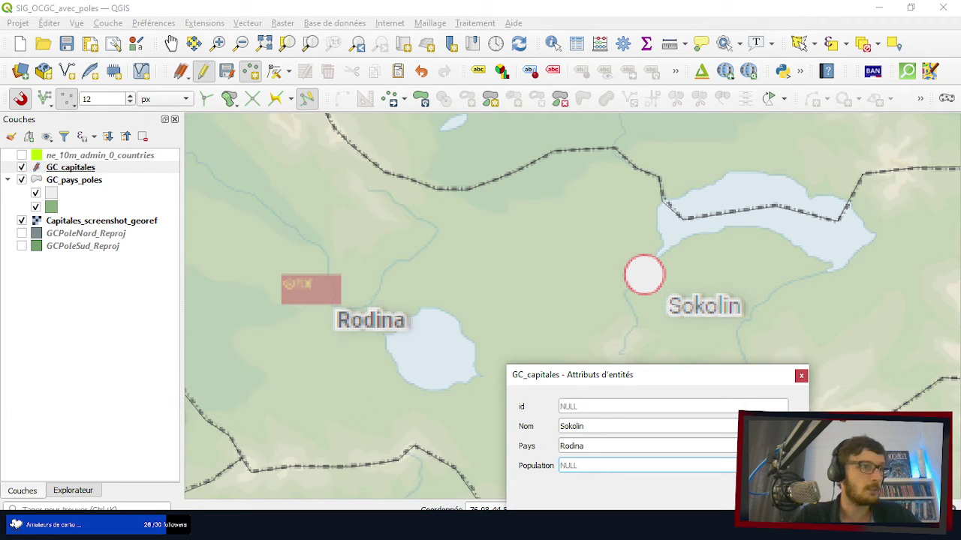
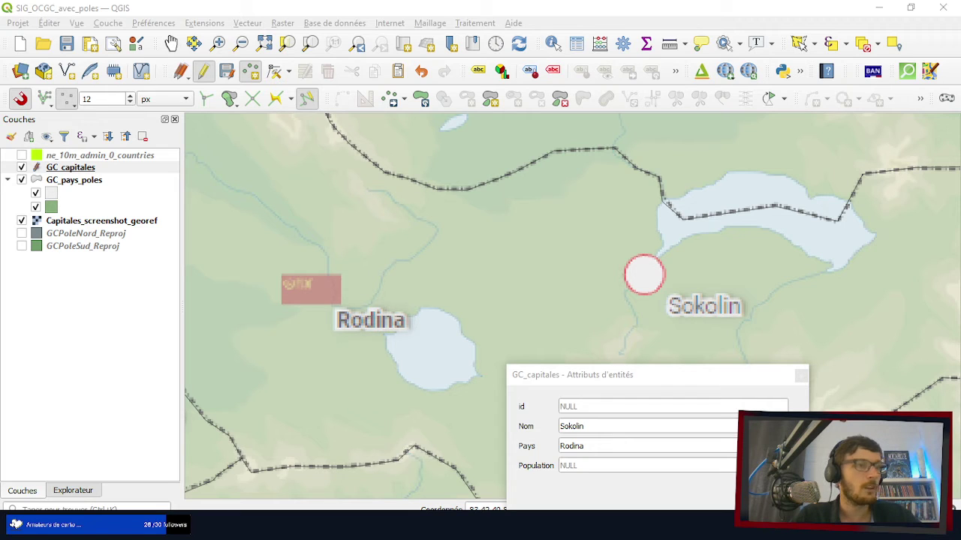
# - Set the Sokolin capital's population to 5000789 and save the feature
pyautogui.click(580, 466)
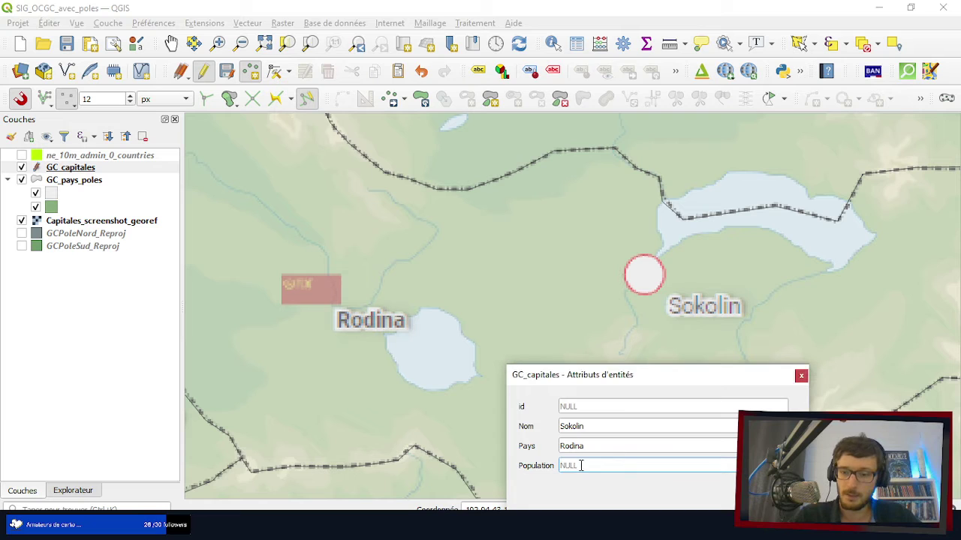
pyautogui.write('50007')
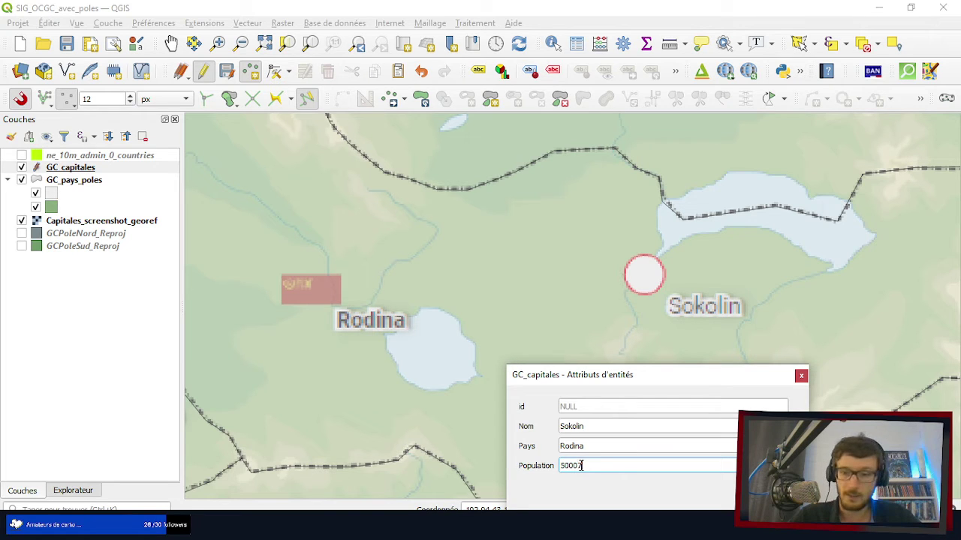
pyautogui.write('89')
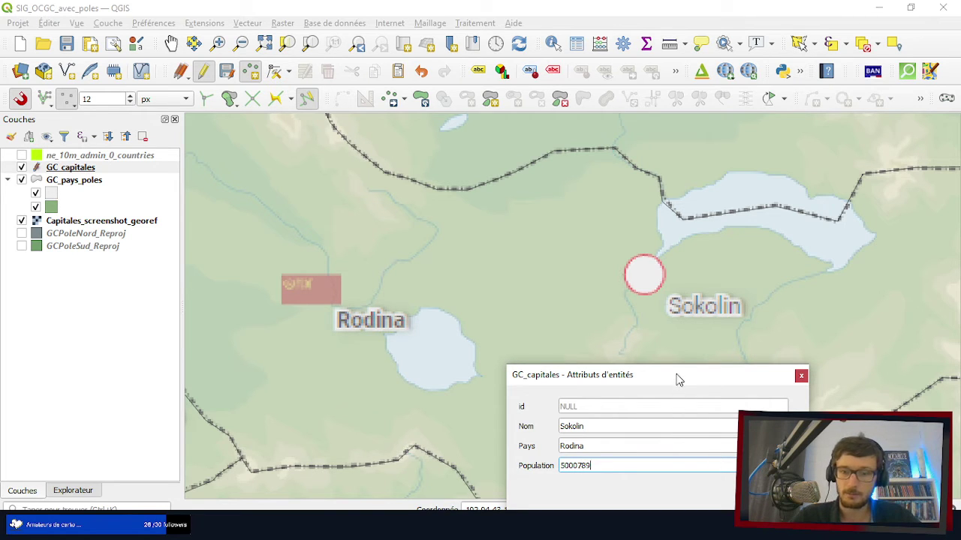
pyautogui.moveTo(677, 381); pyautogui.dragTo(670, 250)
pyautogui.click(706, 407)
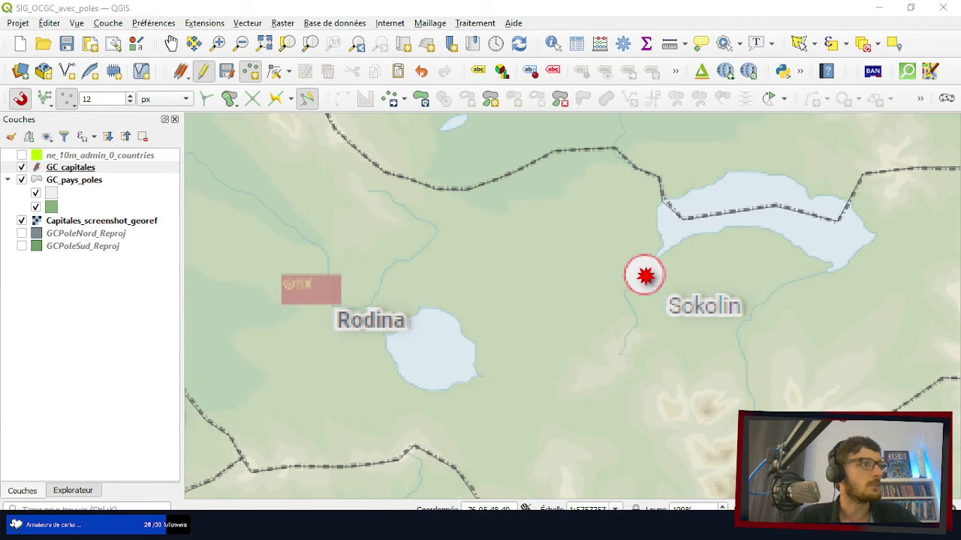
# - Switch to the browser's Monde GC map and examine the country north of Sokolin for a capital city
pyautogui.hotkey('alt', 'Tab')
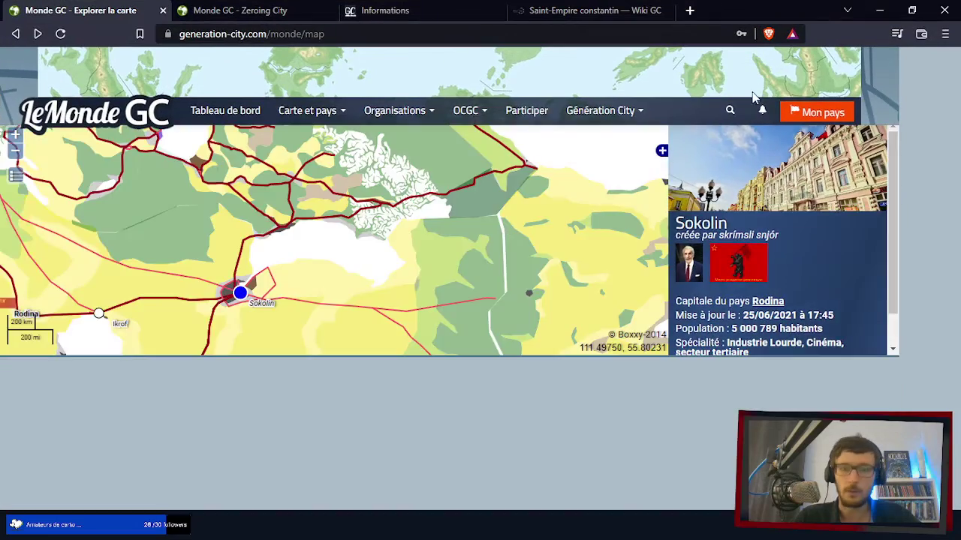
pyautogui.scroll(1, 347, 251)
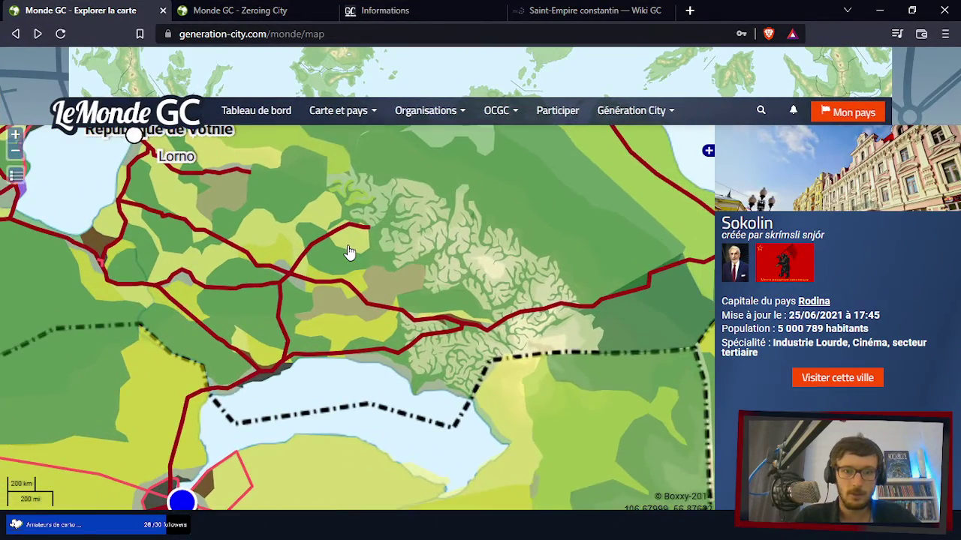
pyautogui.scroll(1, 420, 251)
pyautogui.scroll(-1, 612, 300)
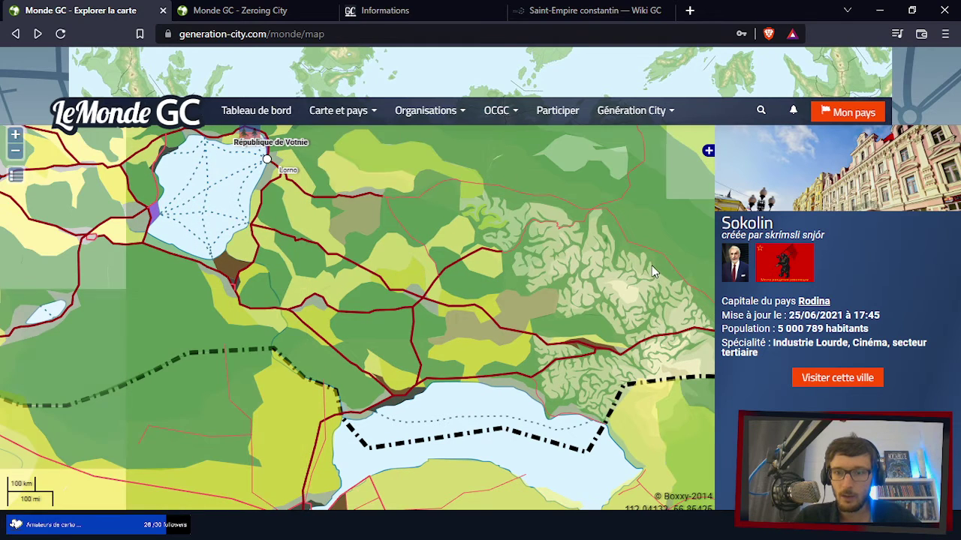
pyautogui.moveTo(623, 292); pyautogui.dragTo(478, 364)
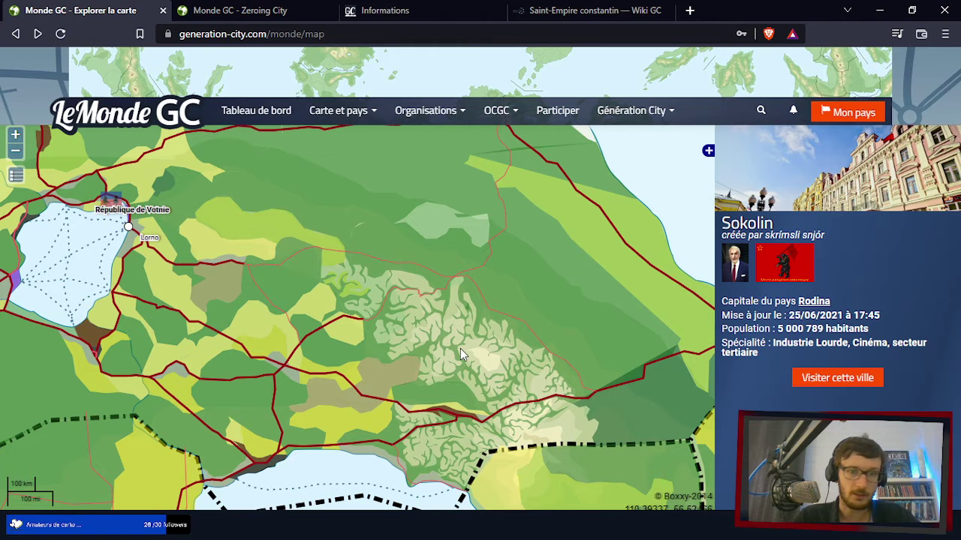
pyautogui.moveTo(468, 353); pyautogui.dragTo(526, 364)
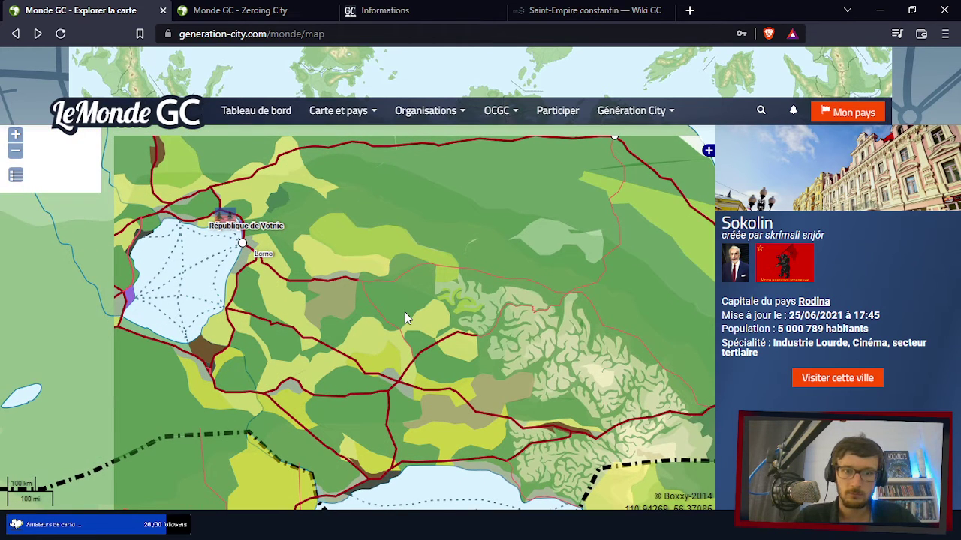
pyautogui.scroll(-3, 404, 312)
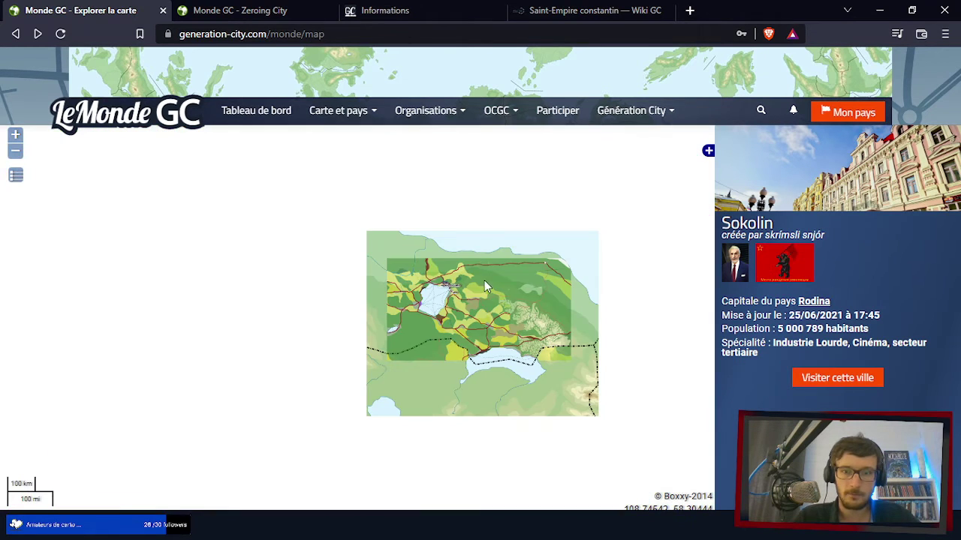
pyautogui.scroll(1, 448, 302)
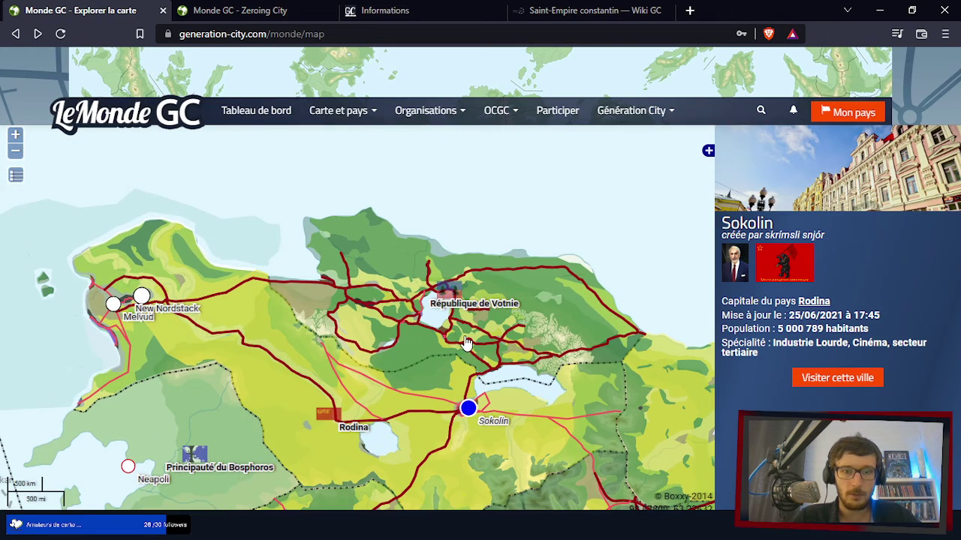
pyautogui.scroll(2, 466, 344)
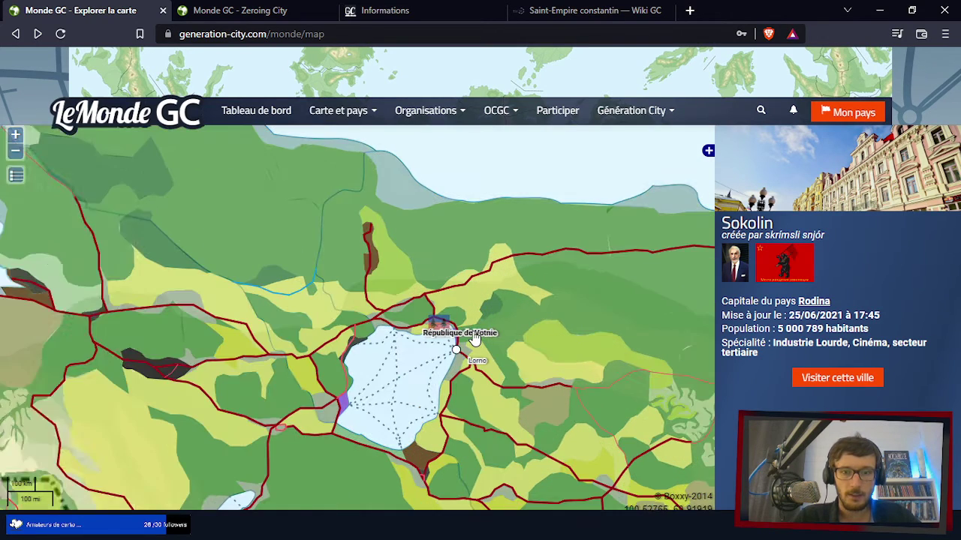
# - Select République de Votnie on the map and open its country page in a new tab
pyautogui.click(475, 339)
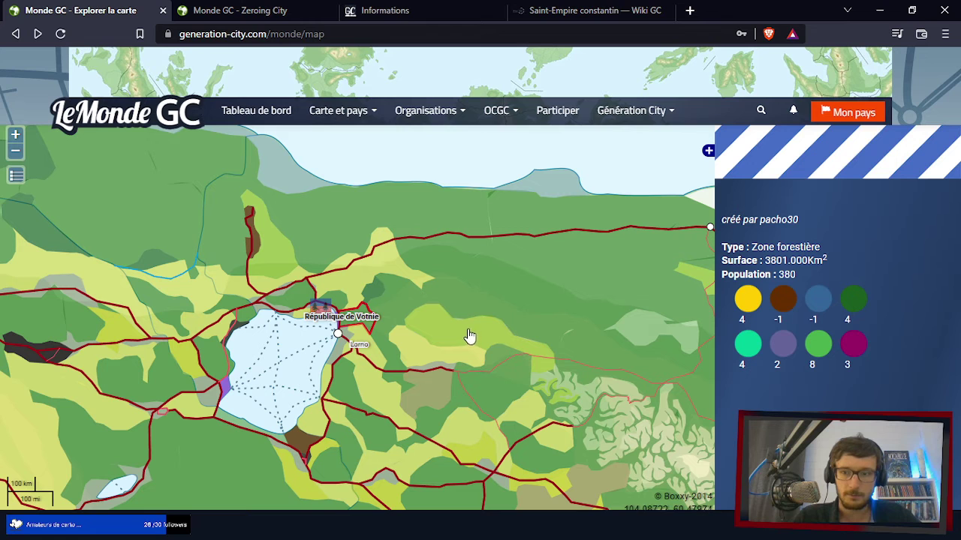
pyautogui.click(318, 318)
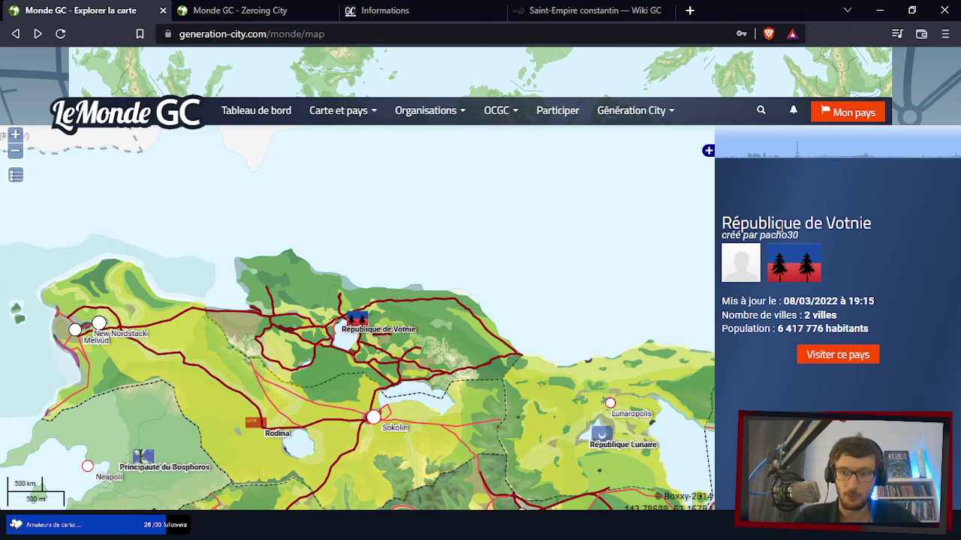
pyautogui.rightClick(849, 368)
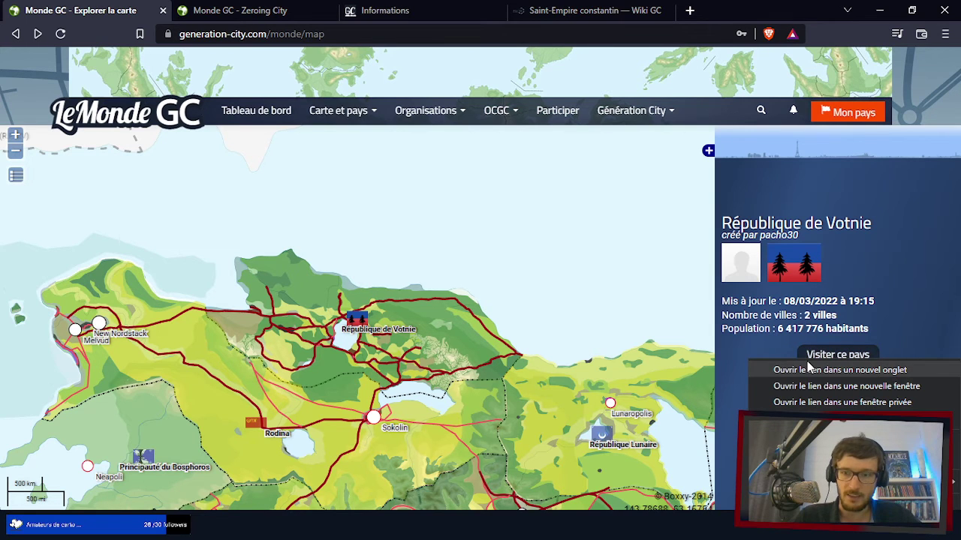
pyautogui.click(810, 373)
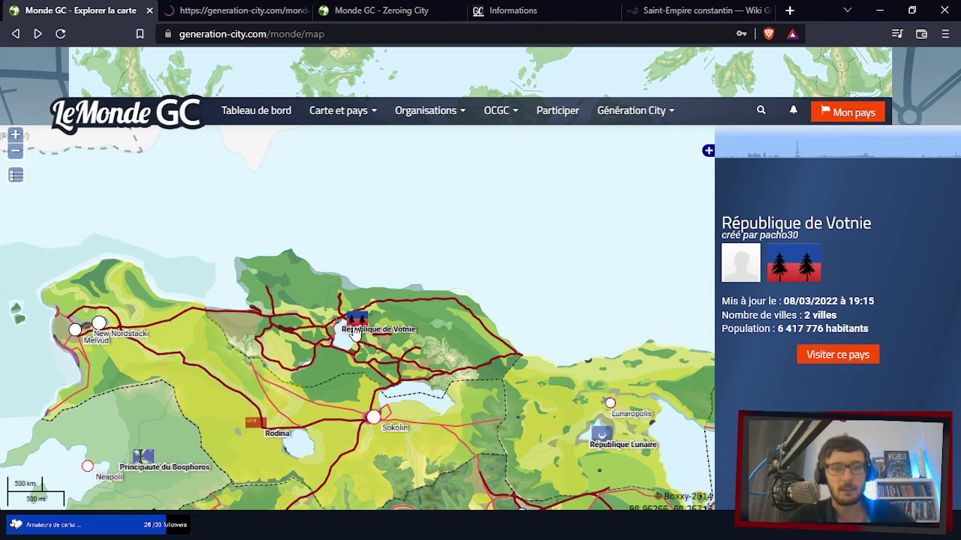
pyautogui.scroll(1, 356, 334)
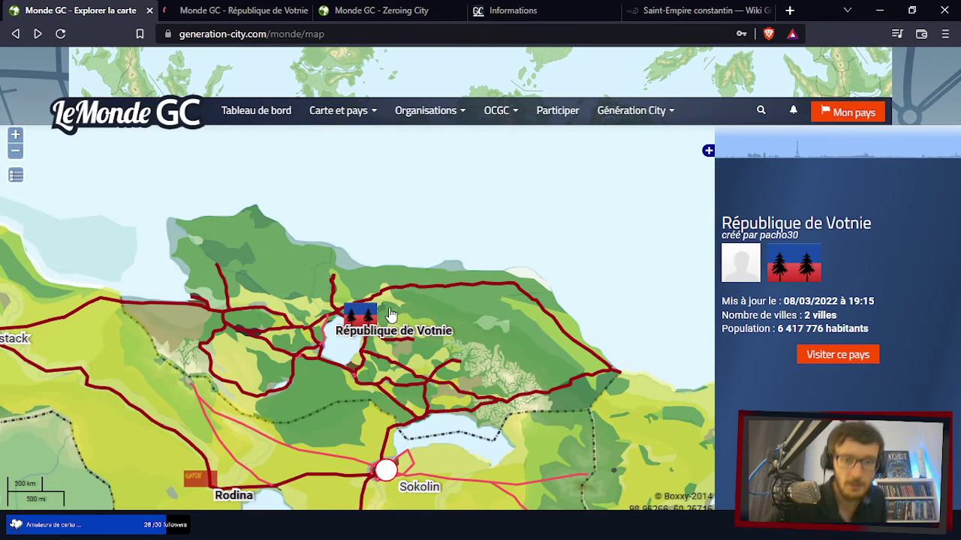
pyautogui.scroll(1, 409, 311)
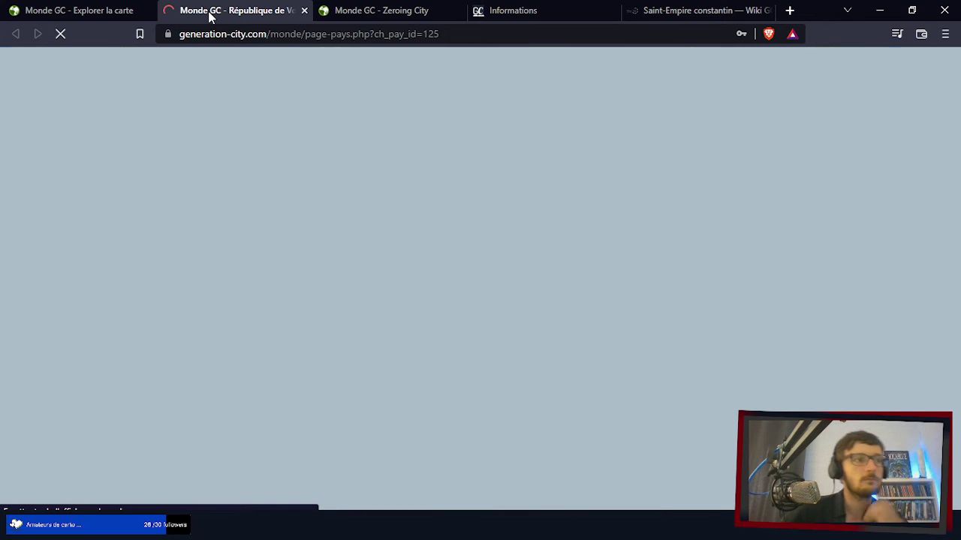
# - Examine the République de Votnie page for its capital, including the situation, city list, geography and transport sections
pyautogui.scroll(-4, 457, 264)
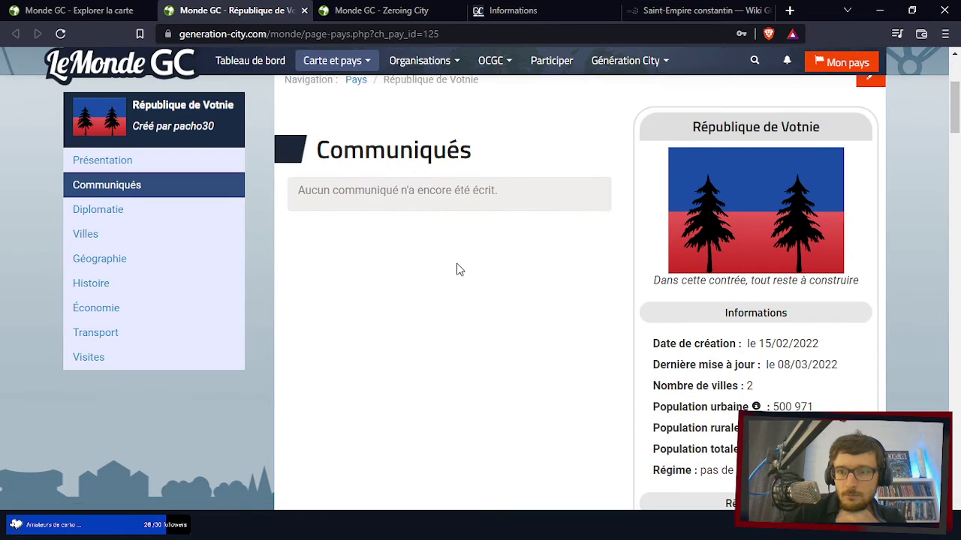
pyautogui.scroll(-7, 459, 269)
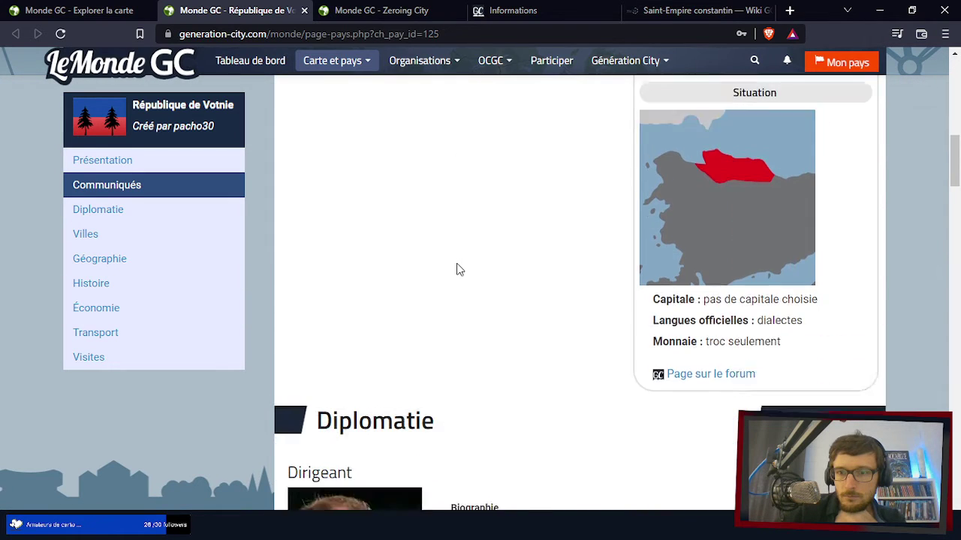
pyautogui.scroll(-5, 460, 269)
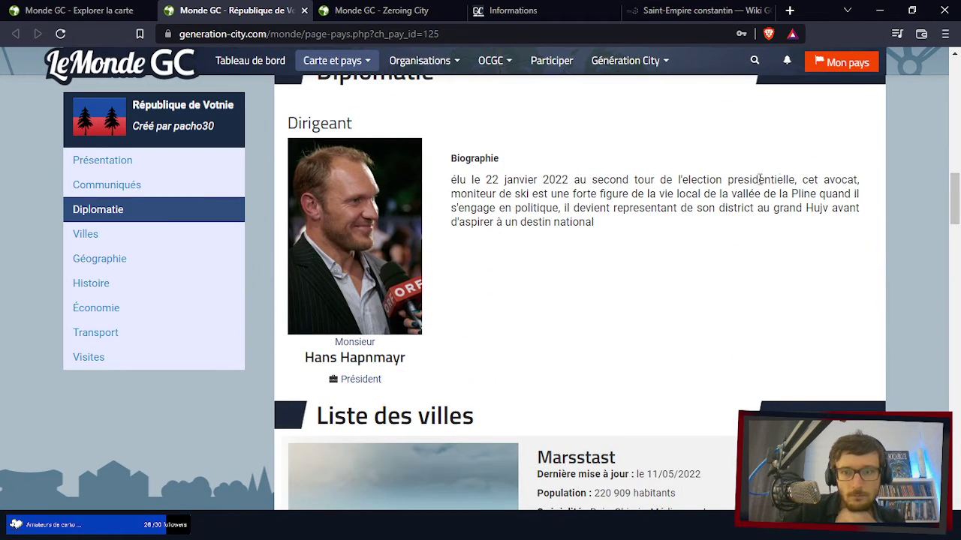
pyautogui.scroll(-5, 645, 280)
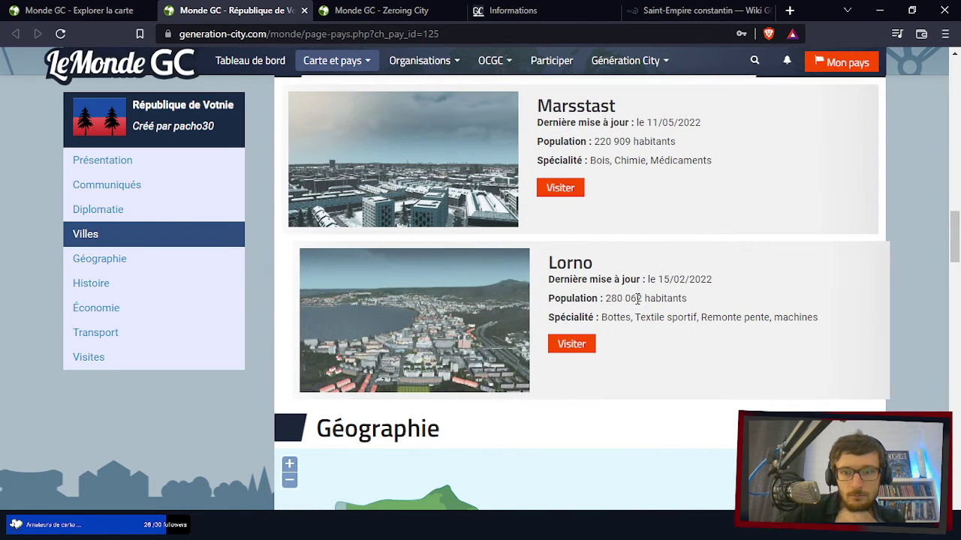
pyautogui.scroll(-4, 424, 270)
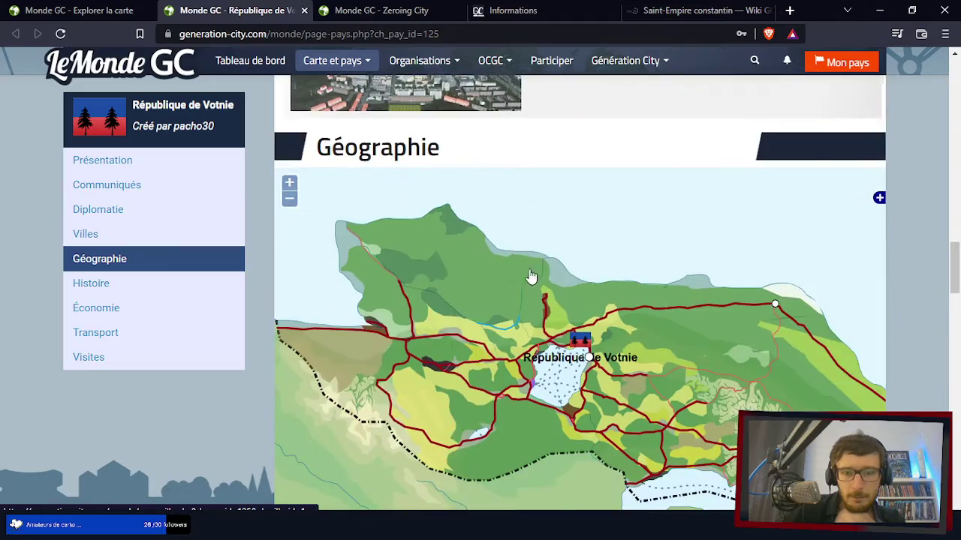
pyautogui.scroll(-5, 882, 248)
pyautogui.scroll(-12, 897, 249)
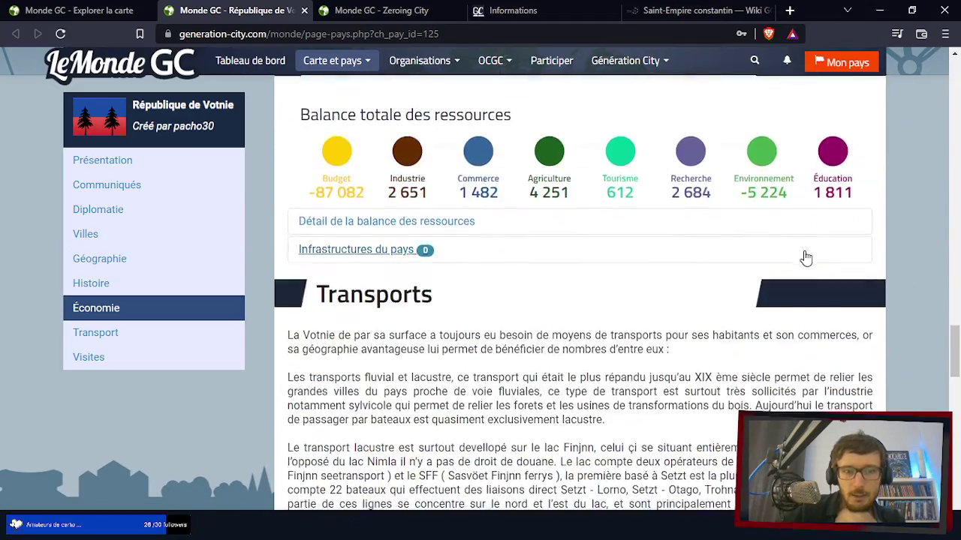
pyautogui.scroll(-9, 805, 257)
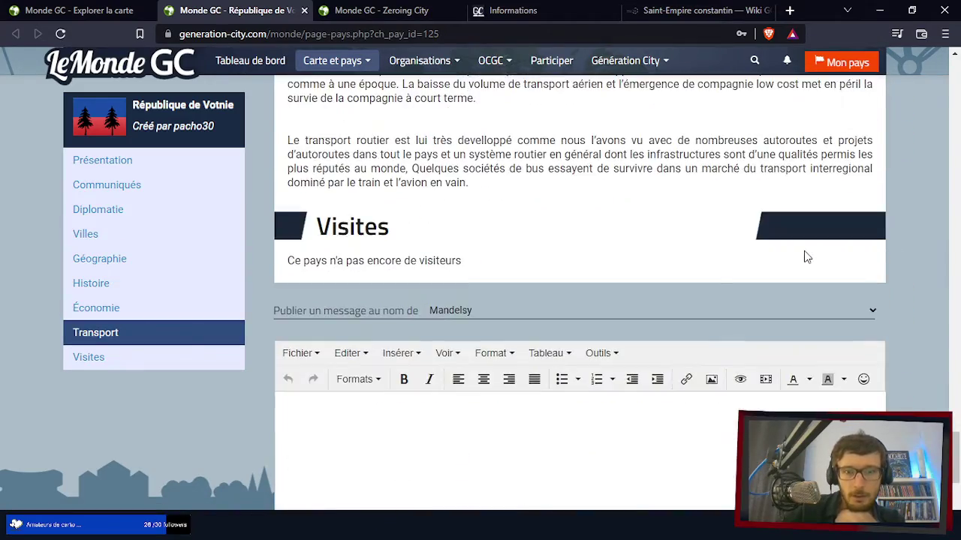
pyautogui.scroll(6, 807, 258)
pyautogui.scroll(-10, 806, 256)
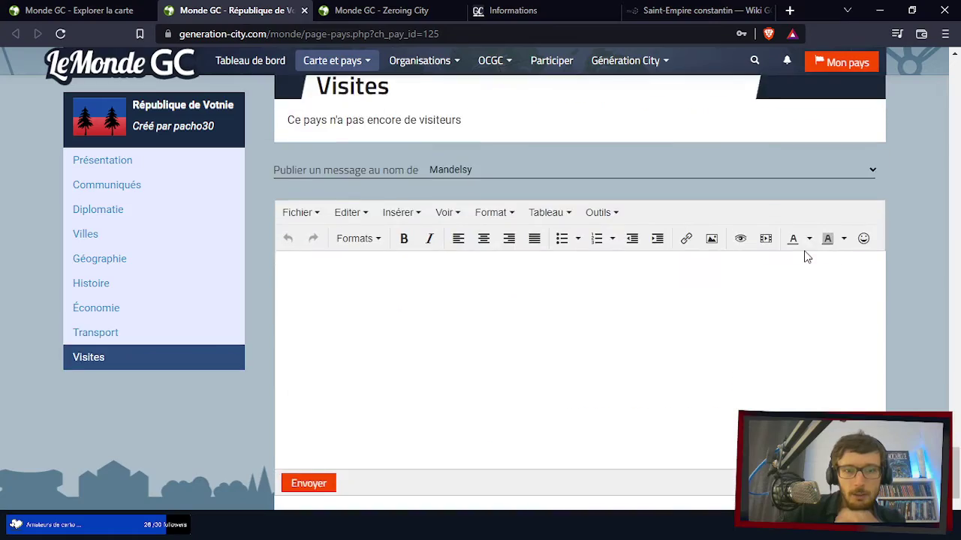
pyautogui.scroll(10, 873, 344)
pyautogui.scroll(20, 873, 344)
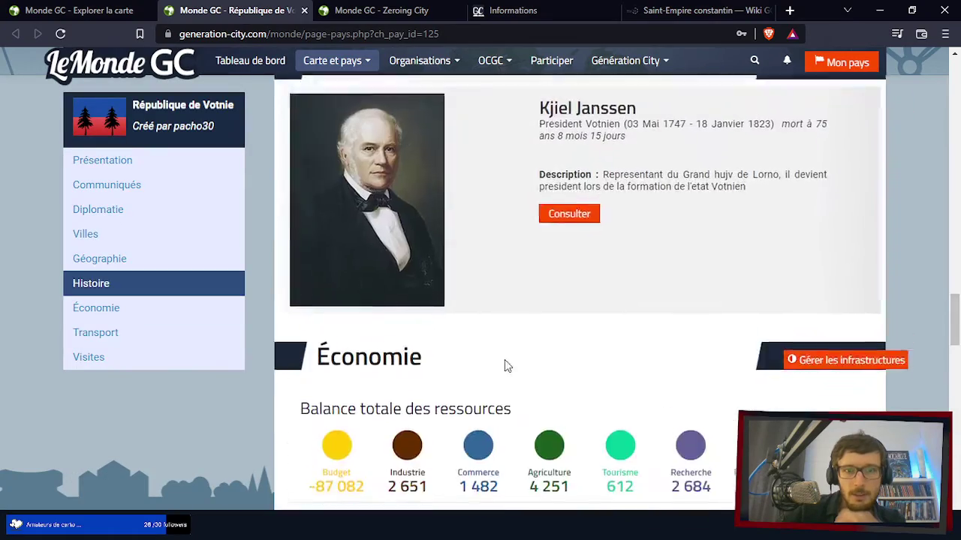
pyautogui.scroll(10, 739, 350)
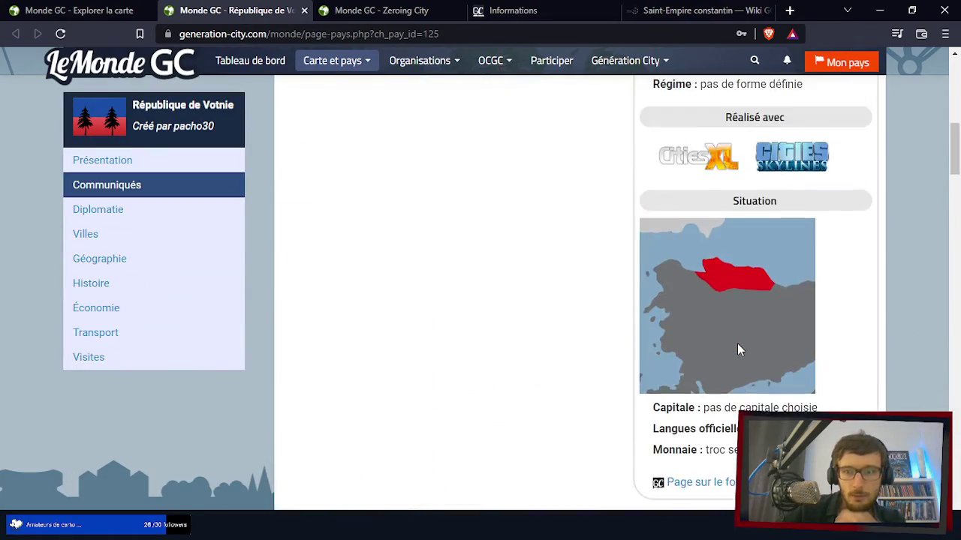
# - Open the forum page linked from République de Votnie's country page and read the start of its presentation
pyautogui.scroll(-4, 732, 361)
pyautogui.click(710, 444)
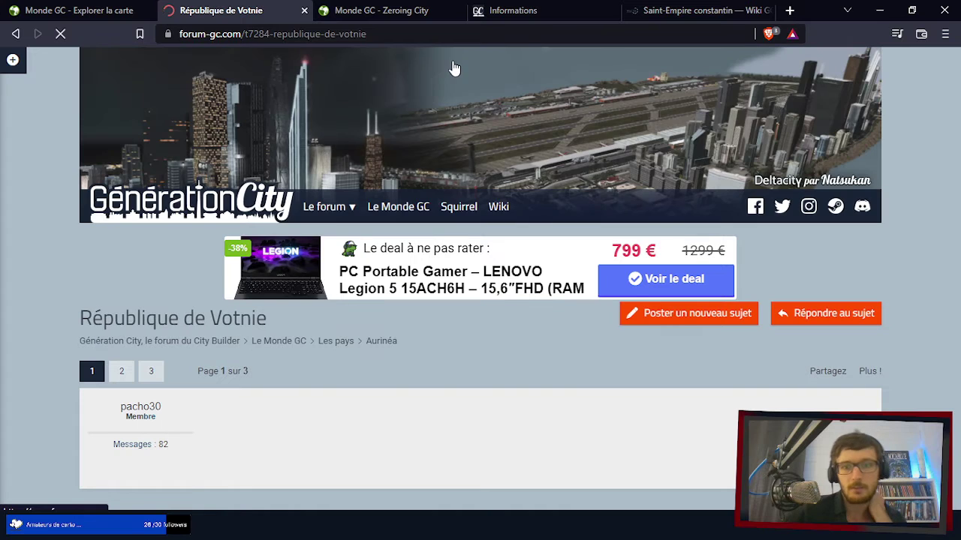
pyautogui.scroll(-2, 314, 387)
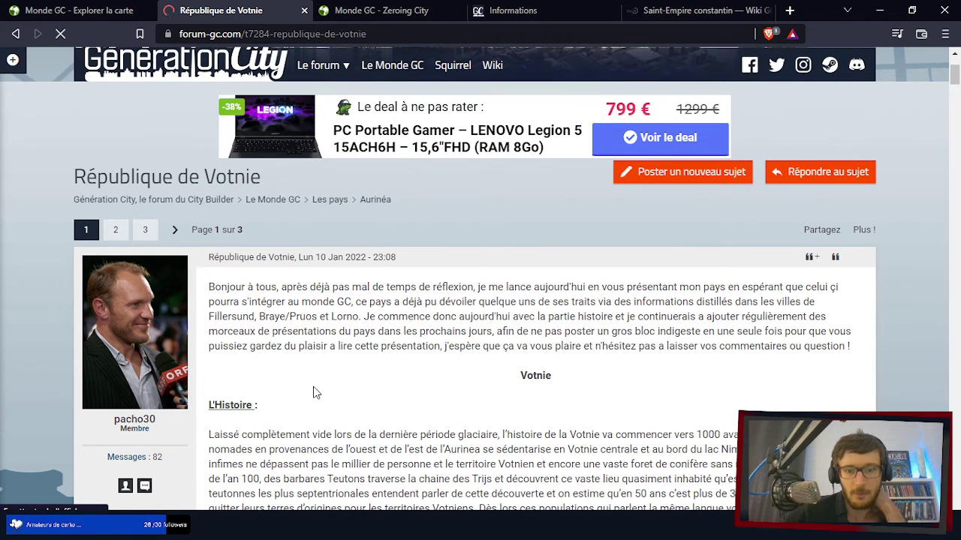
pyautogui.scroll(-2, 313, 393)
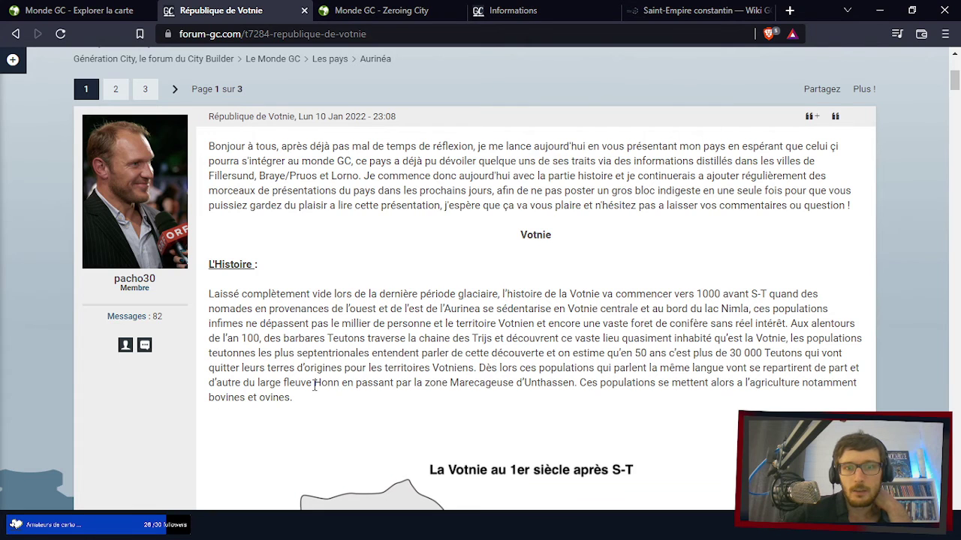
pyautogui.scroll(-4, 313, 385)
pyautogui.scroll(3, 314, 385)
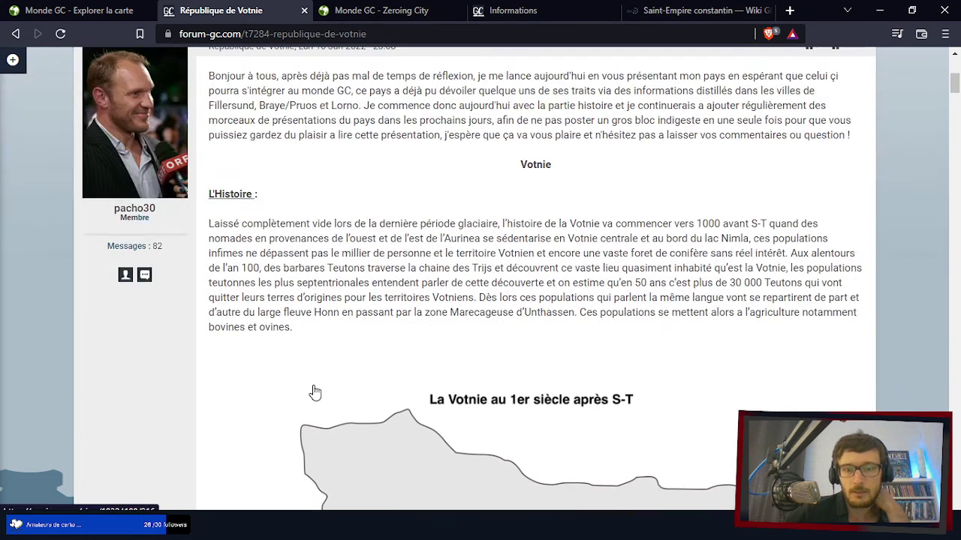
# - Read the history section of the Votnie presentation and examine its map of main cities for the capital
pyautogui.scroll(-20, 315, 392)
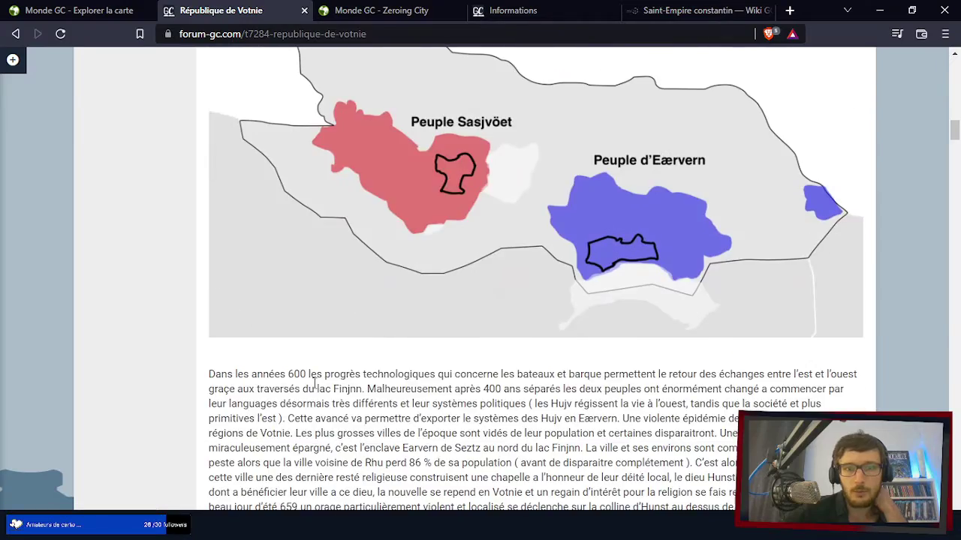
pyautogui.scroll(-20, 314, 384)
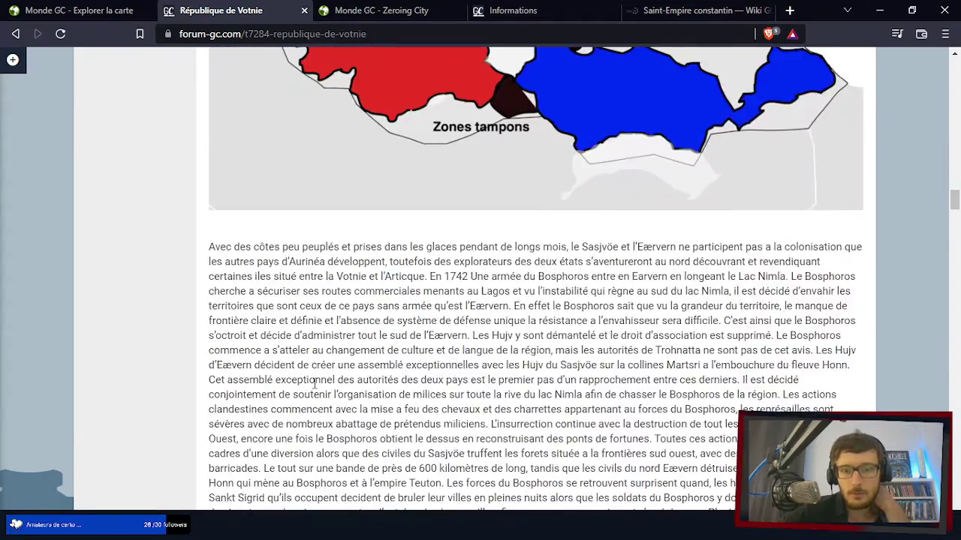
pyautogui.scroll(-15, 314, 385)
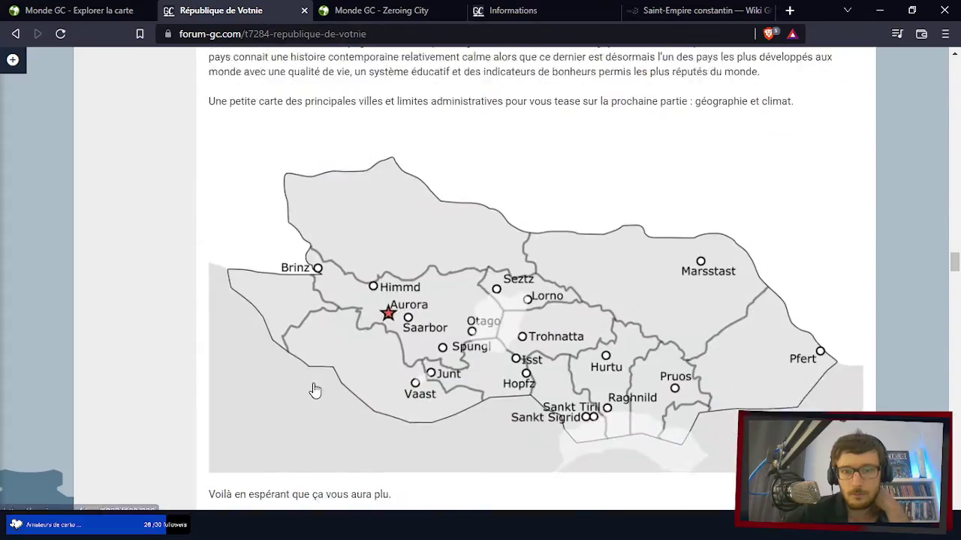
pyautogui.scroll(-1, 316, 391)
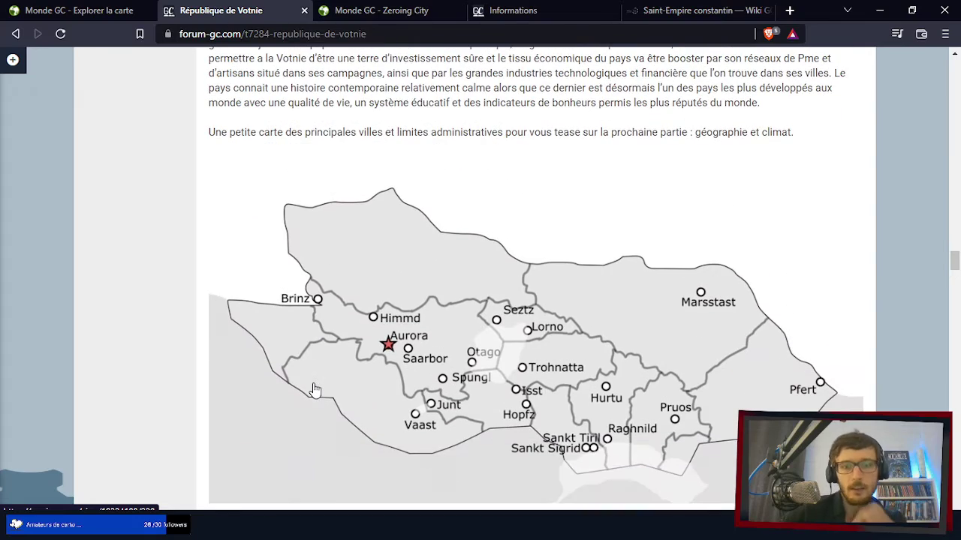
pyautogui.scroll(3, 315, 390)
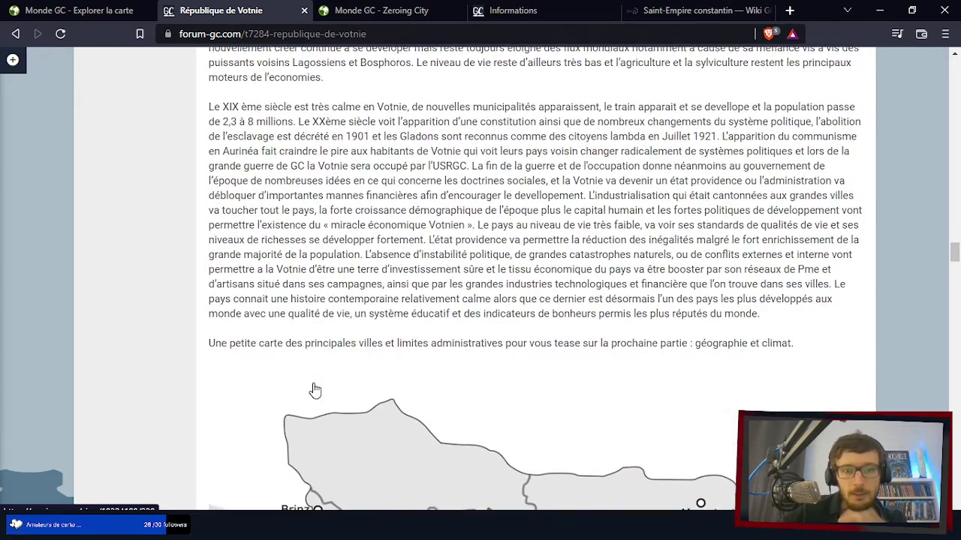
pyautogui.scroll(1, 315, 391)
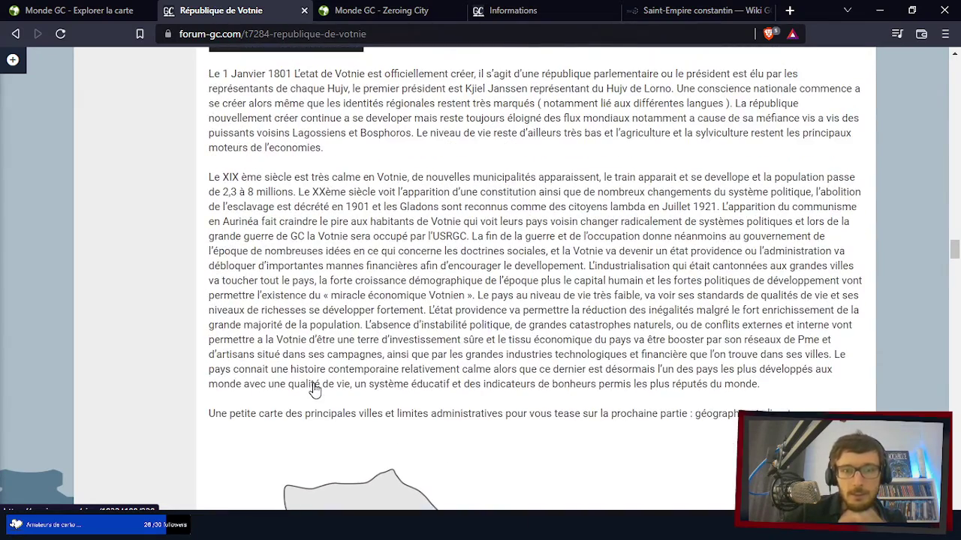
pyautogui.scroll(2, 315, 391)
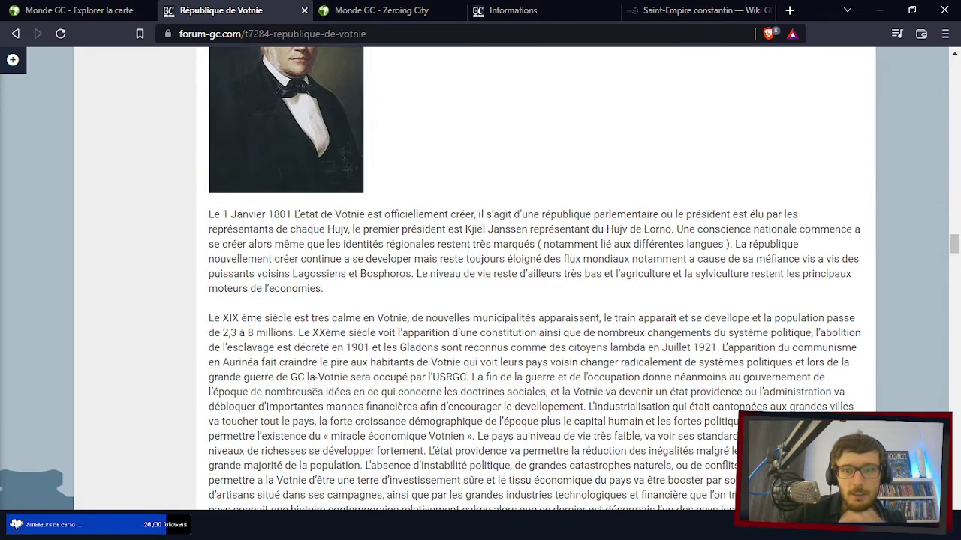
pyautogui.scroll(-2, 315, 381)
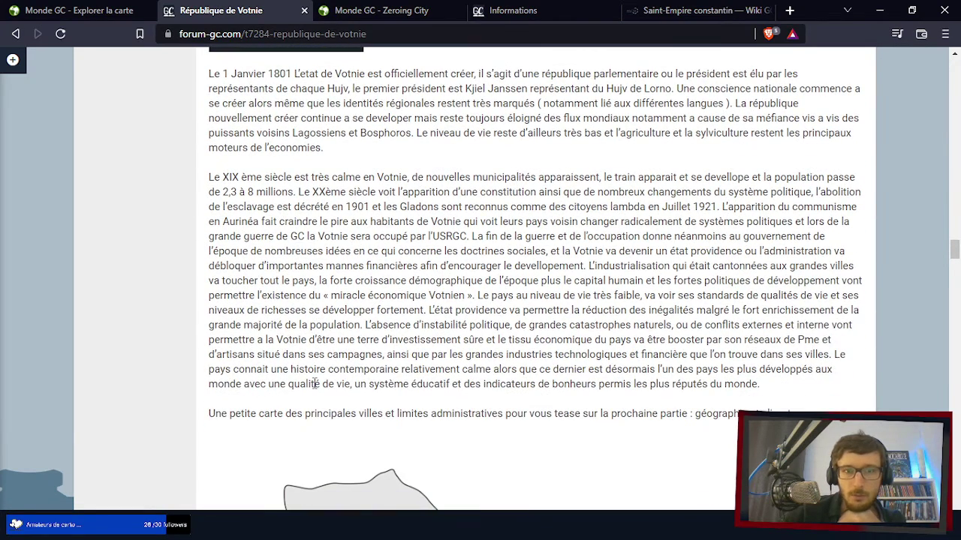
pyautogui.scroll(-2, 315, 383)
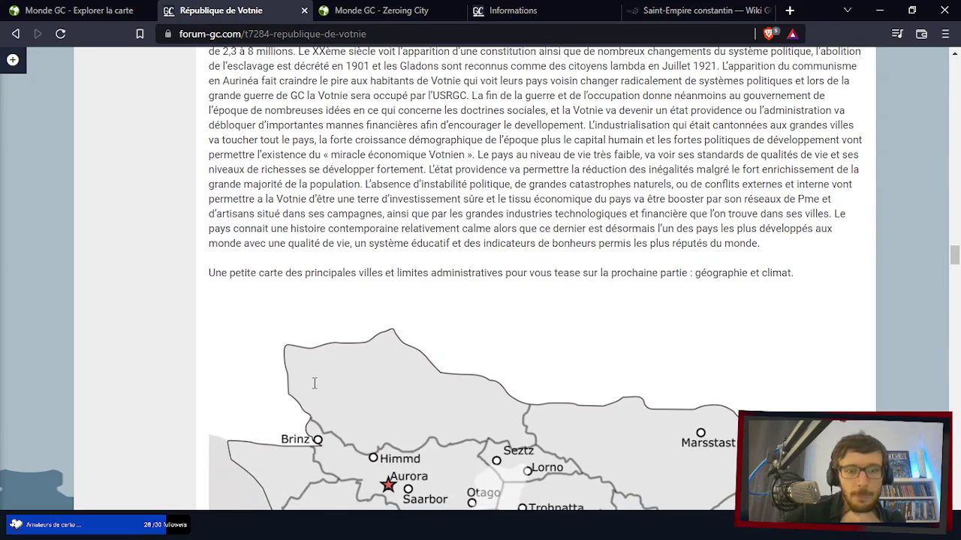
# - Examine the replies and the geography section's relief, river basin and motorway maps for the capital
pyautogui.scroll(-20, 315, 384)
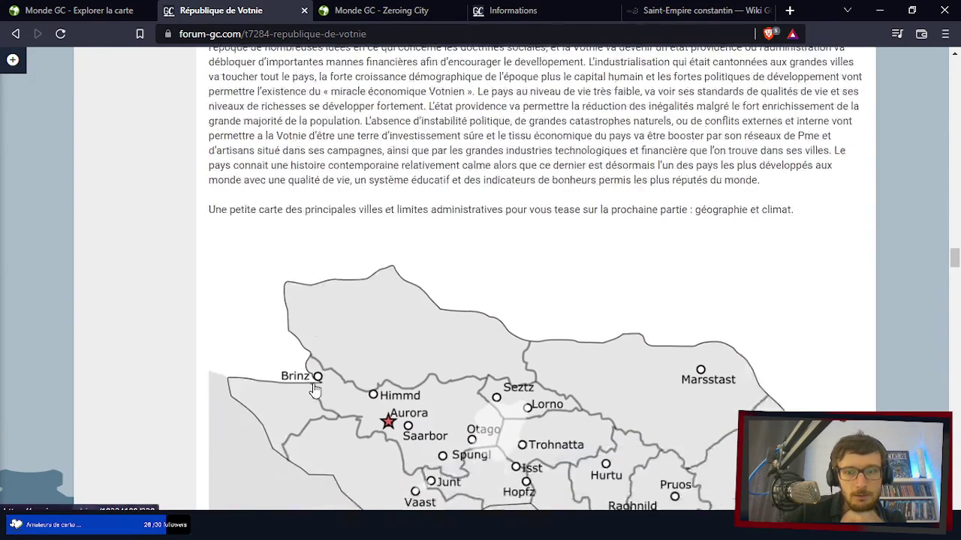
pyautogui.scroll(-15, 314, 383)
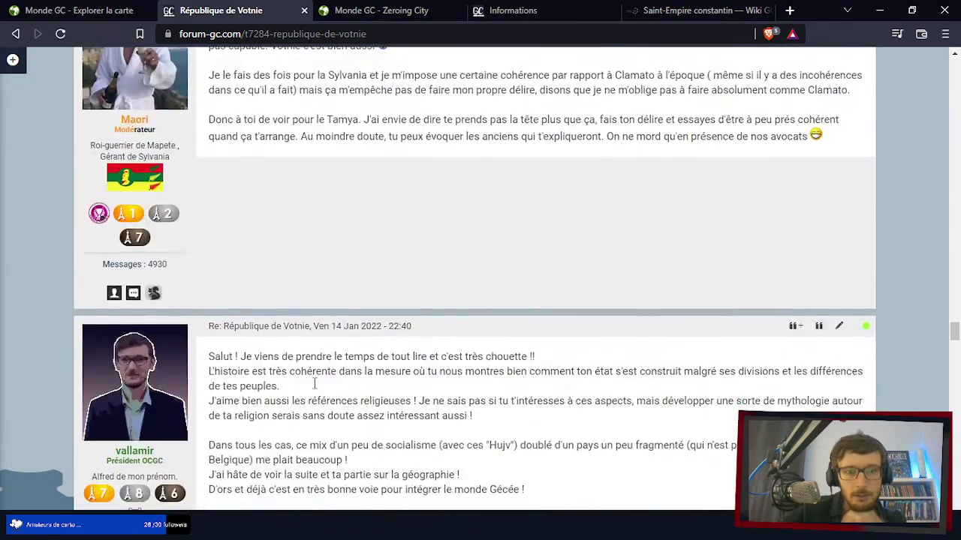
pyautogui.scroll(1, 314, 390)
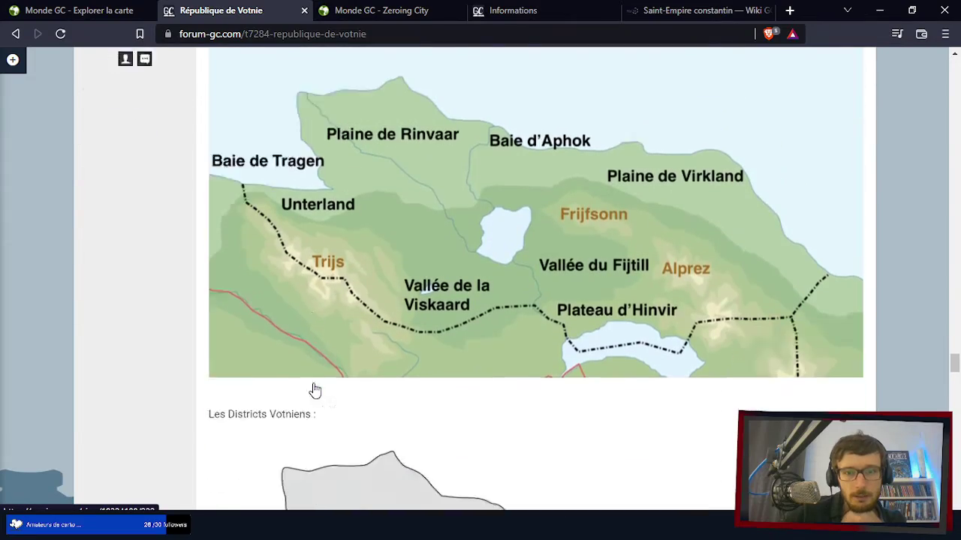
pyautogui.scroll(-16, 315, 391)
pyautogui.scroll(5, 315, 389)
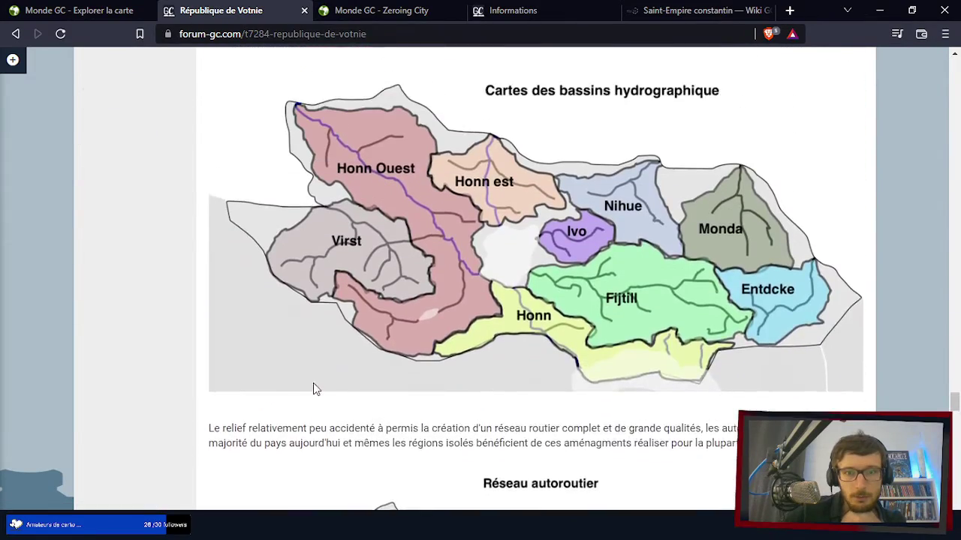
pyautogui.scroll(-4, 315, 389)
pyautogui.scroll(-1, 315, 390)
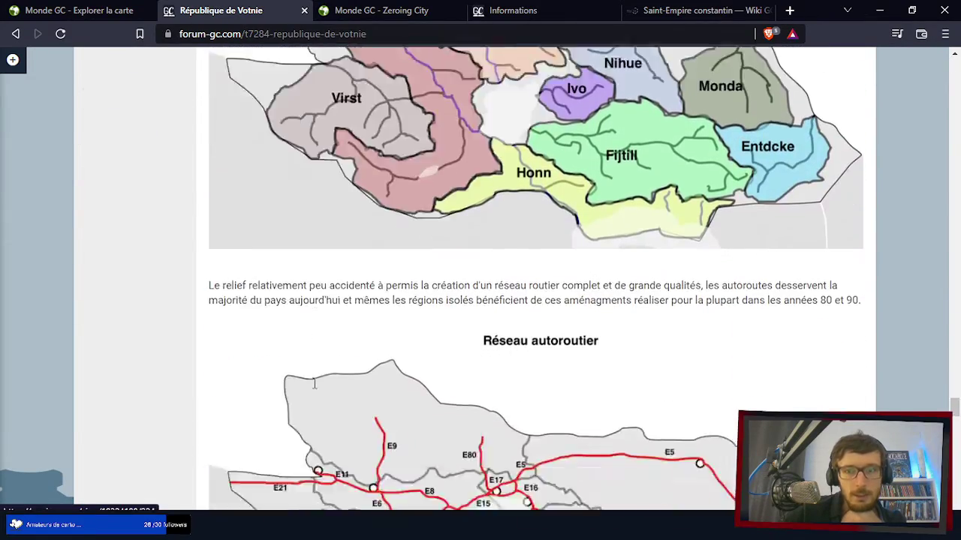
pyautogui.scroll(3, 315, 391)
pyautogui.scroll(-1, 314, 391)
pyautogui.scroll(-6, 315, 390)
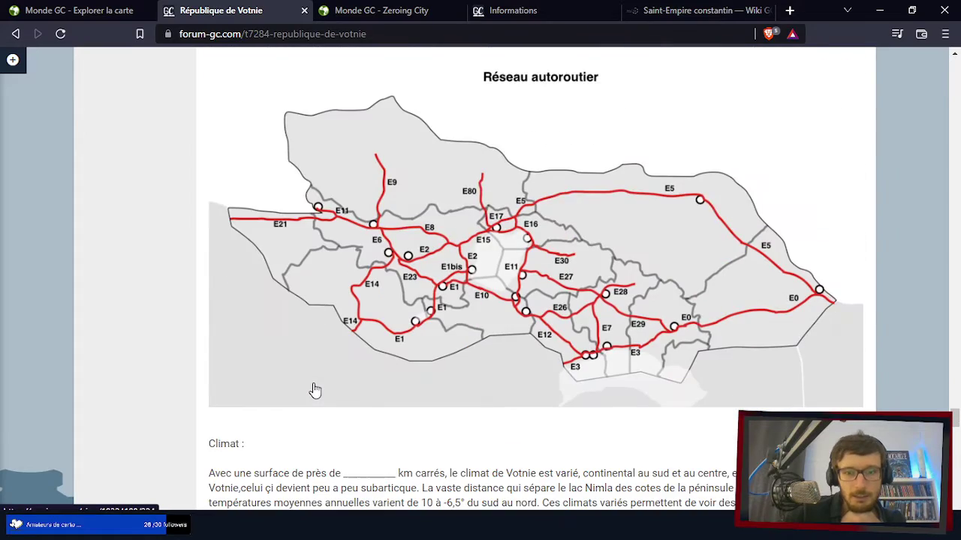
# - Examine the climate section with its annual temperature map and read the text down to the next reply
pyautogui.scroll(-5, 314, 391)
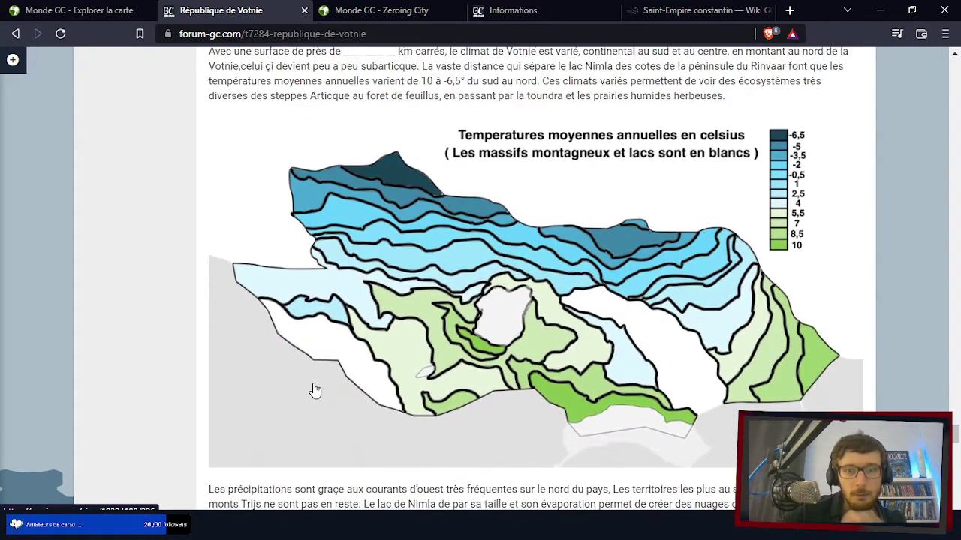
pyautogui.scroll(2, 315, 390)
pyautogui.scroll(-2, 315, 390)
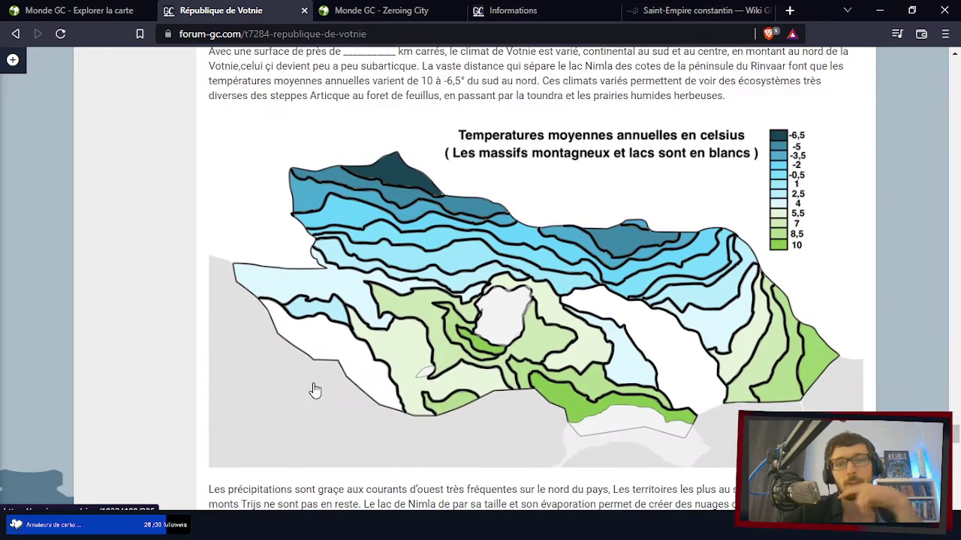
pyautogui.scroll(-2, 314, 390)
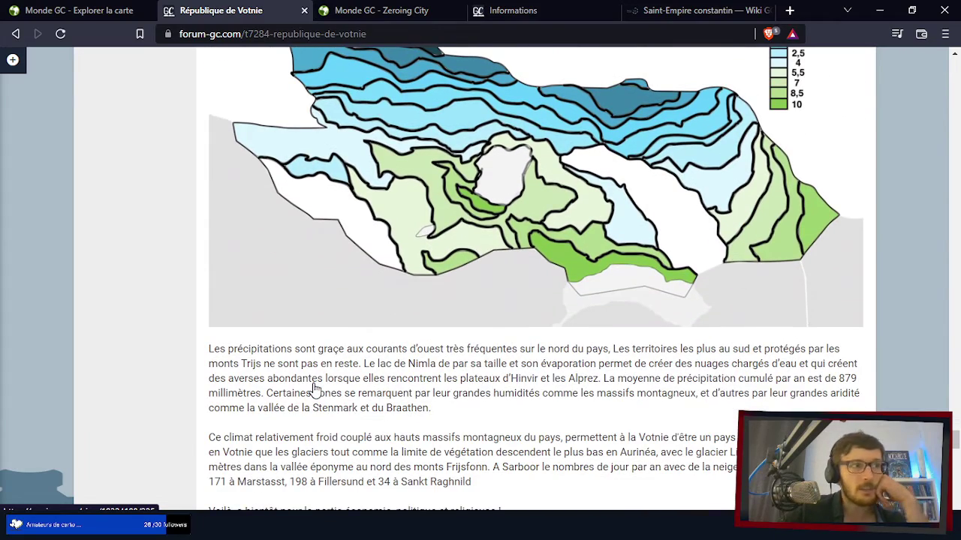
pyautogui.scroll(-5, 315, 390)
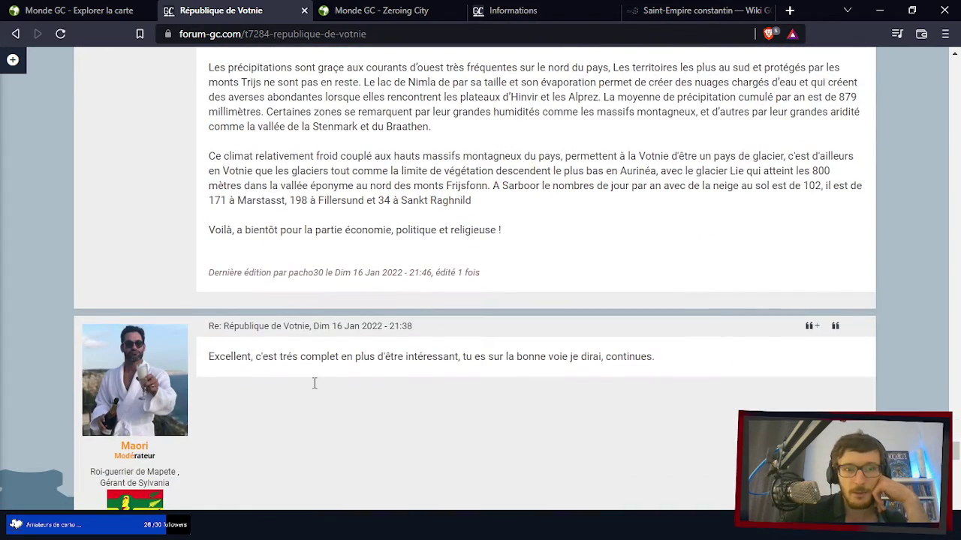
# - Re-examine the map of Votnian districts and open page 2 of the République de Votnie topic
pyautogui.scroll(20, 315, 384)
pyautogui.scroll(5, 315, 390)
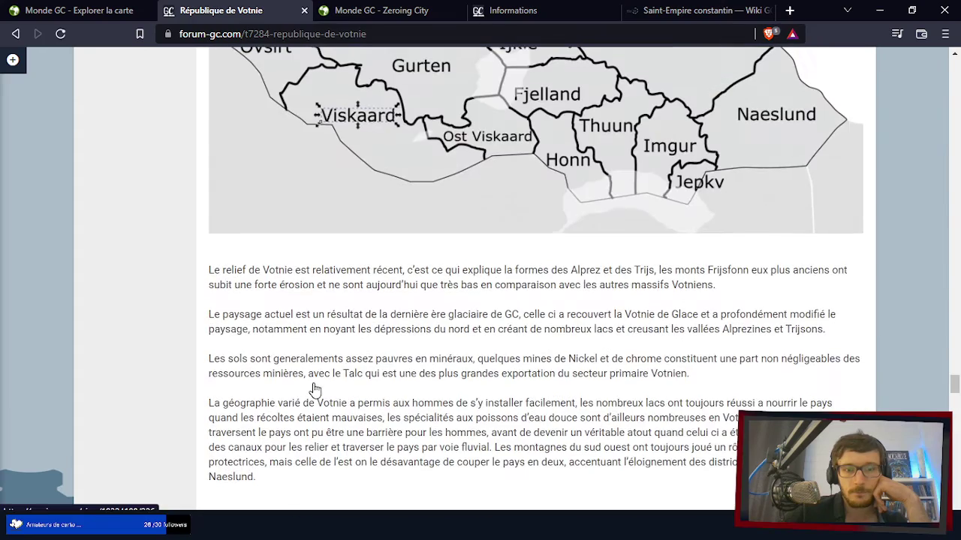
pyautogui.scroll(4, 315, 389)
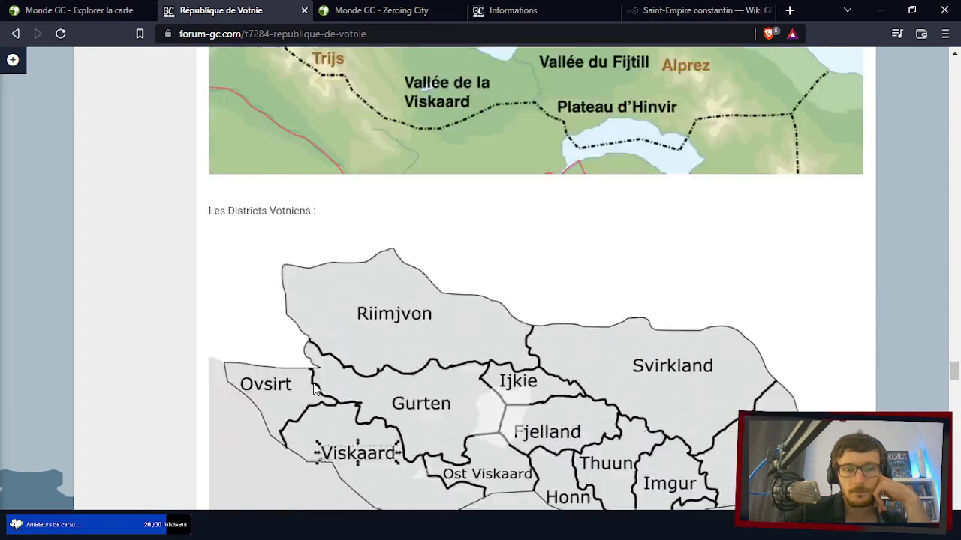
pyautogui.scroll(-12, 314, 390)
pyautogui.scroll(-15, 313, 383)
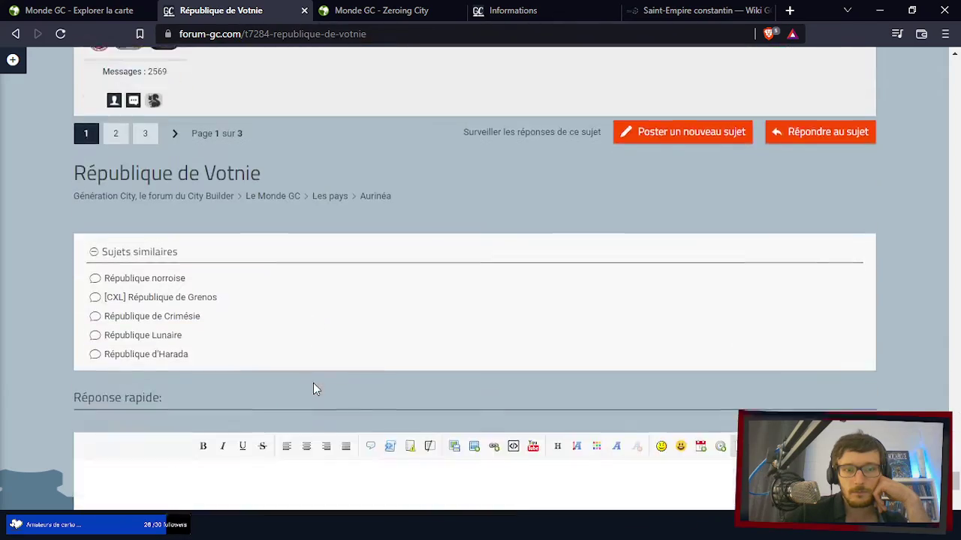
pyautogui.scroll(2, 158, 193)
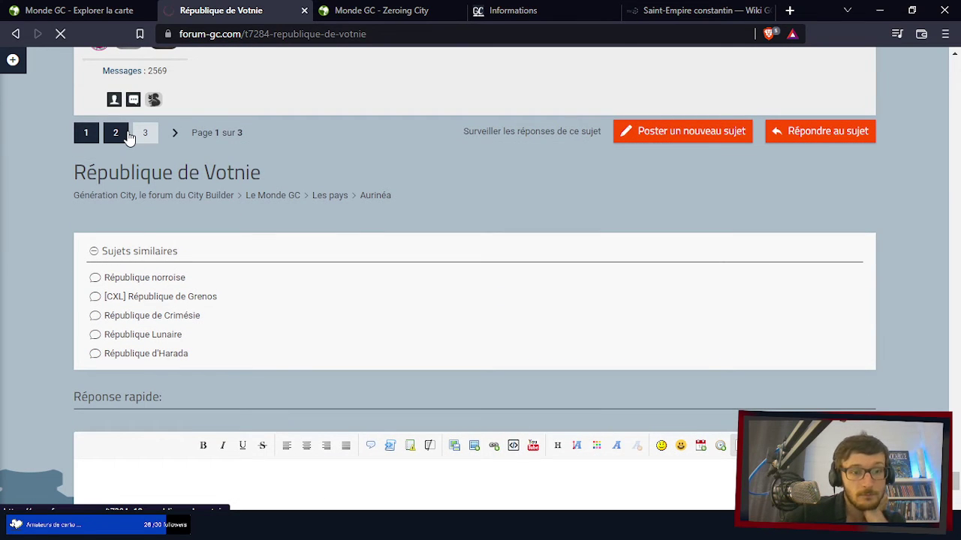
# - Open the similar topic [CXL] République de Grenos in a new tab and look through its first post
pyautogui.rightClick(190, 302)
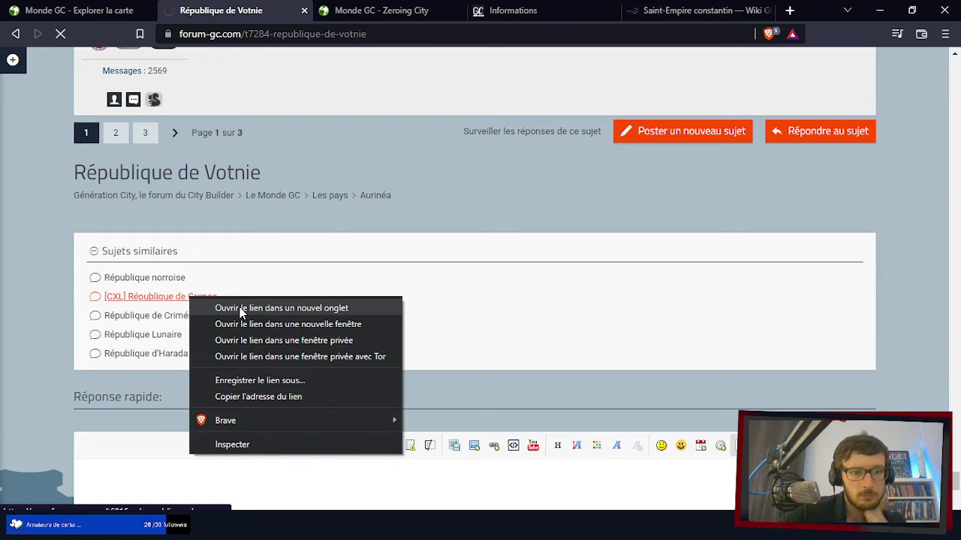
pyautogui.click(243, 307)
pyautogui.click(325, 9)
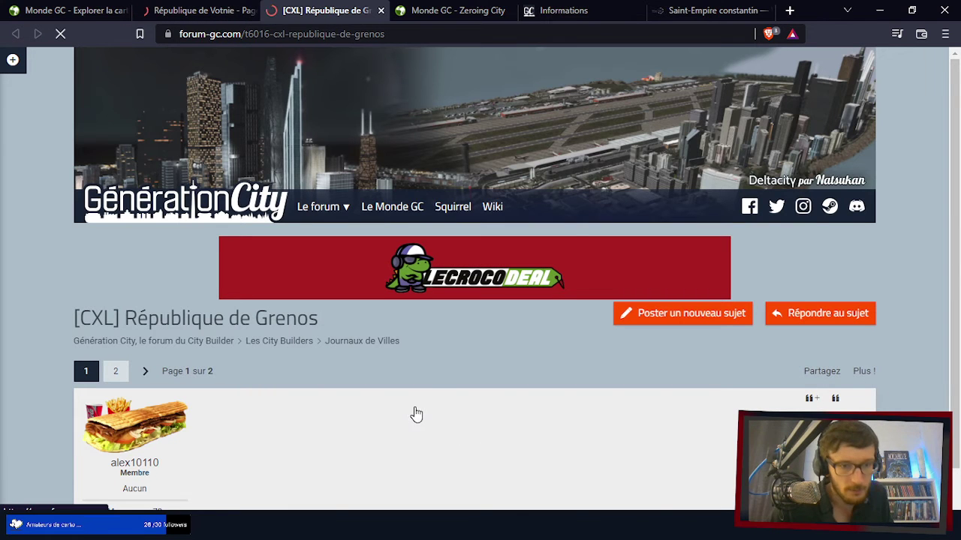
pyautogui.scroll(-2, 411, 407)
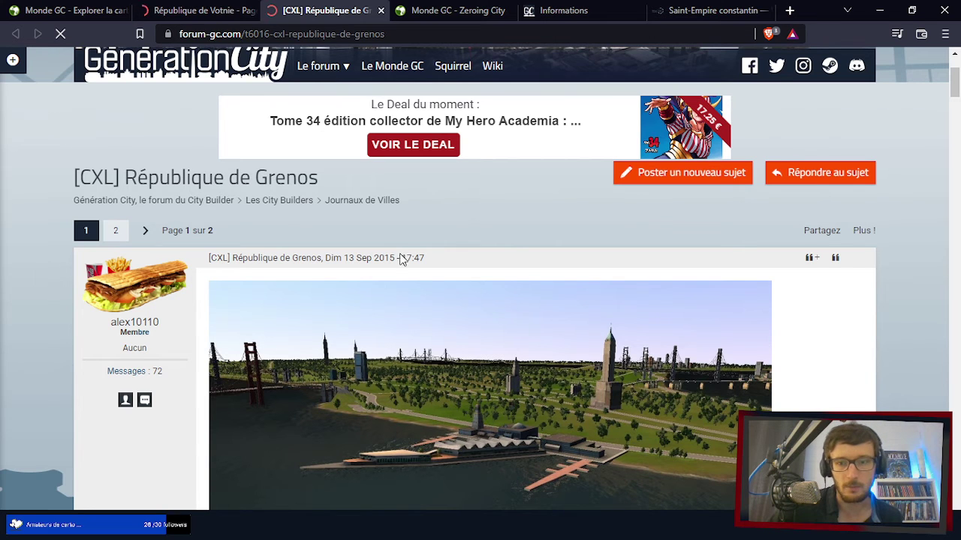
pyautogui.scroll(-5, 401, 255)
# - Return to page 2 of the République de Votnie topic and examine the politics section and its election map
pyautogui.click(194, 15)
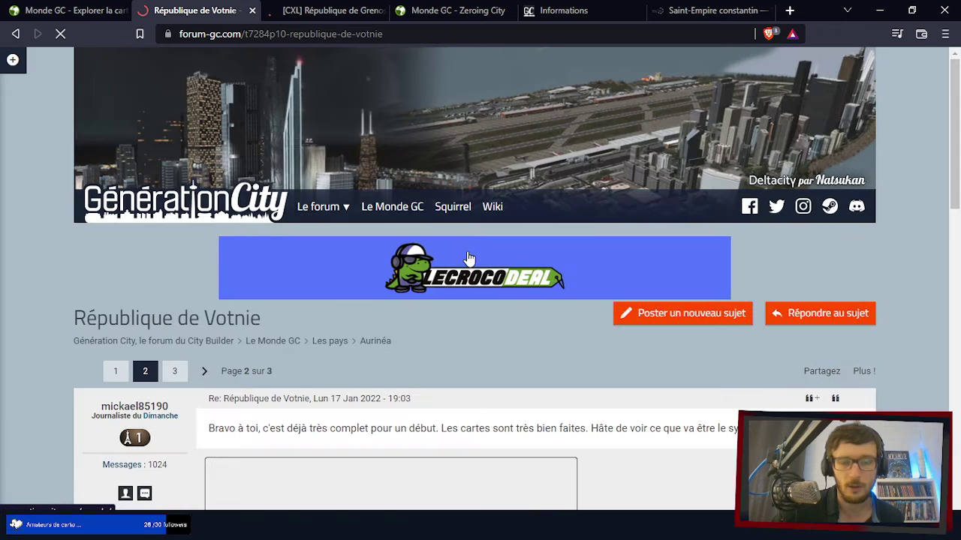
pyautogui.scroll(-7, 631, 409)
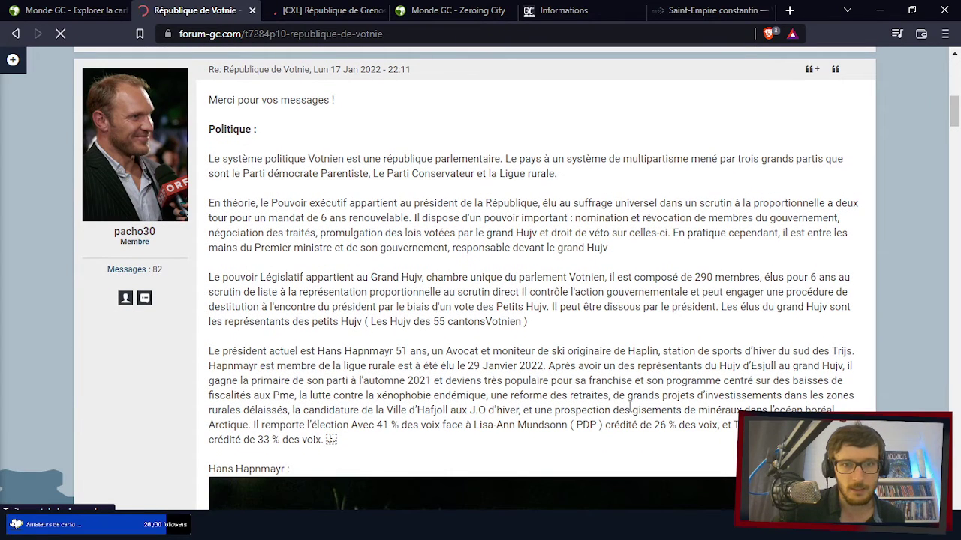
pyautogui.scroll(-2, 629, 406)
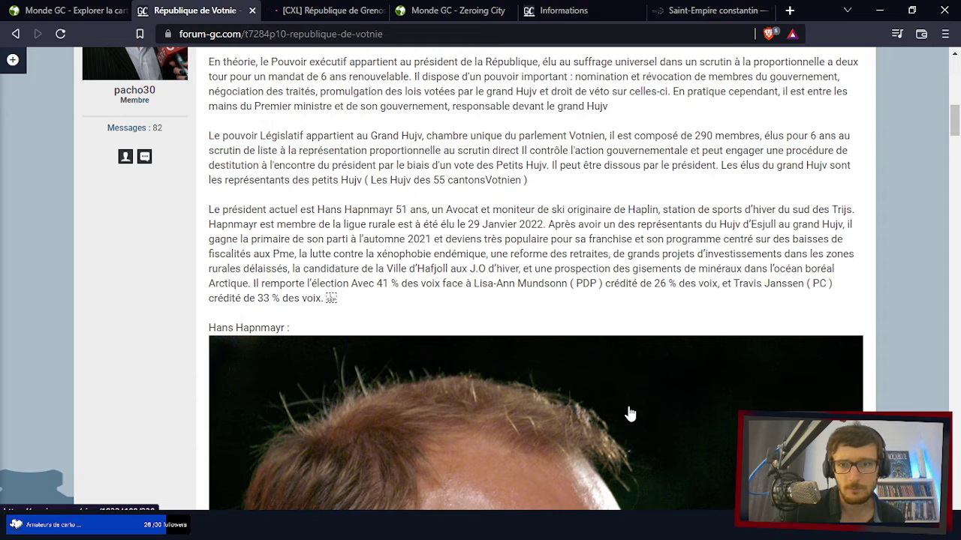
pyautogui.scroll(-10, 629, 414)
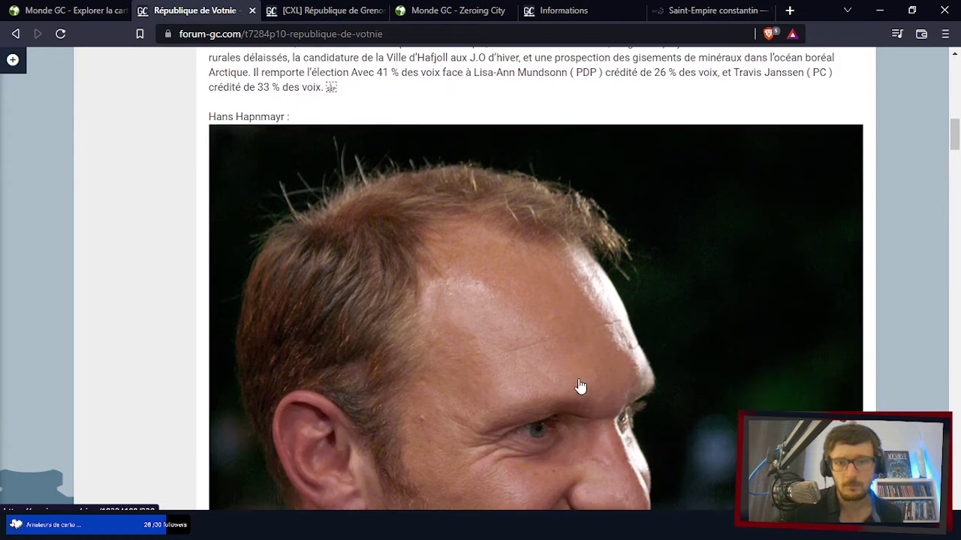
pyautogui.scroll(-3, 566, 379)
pyautogui.scroll(2, 567, 379)
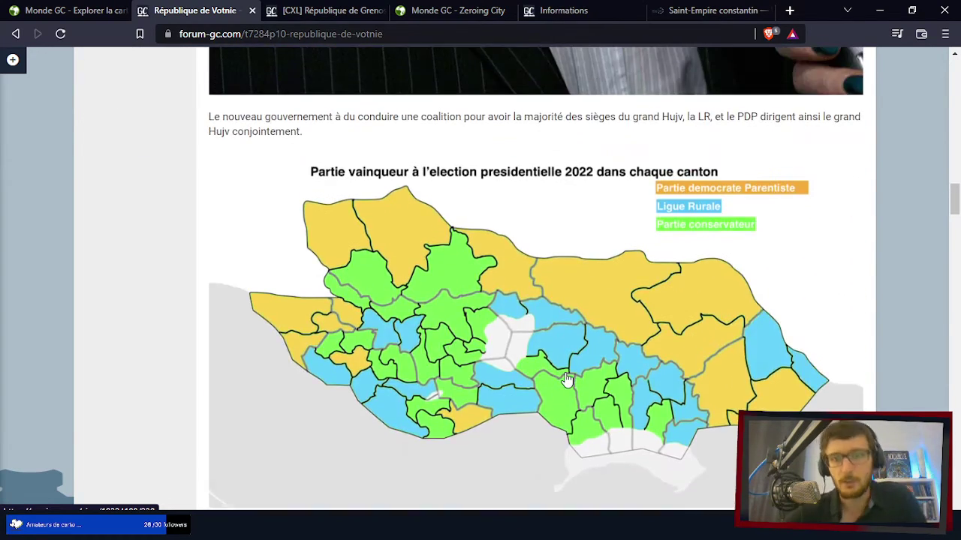
# - Look through the district statistics maps and the remaining replies down to the end of page 2
pyautogui.scroll(-12, 567, 379)
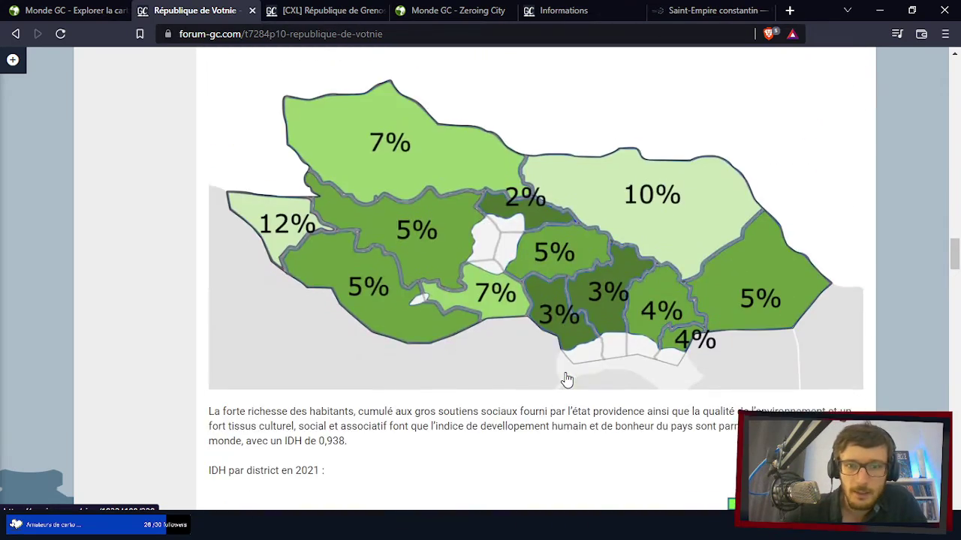
pyautogui.scroll(-15, 567, 379)
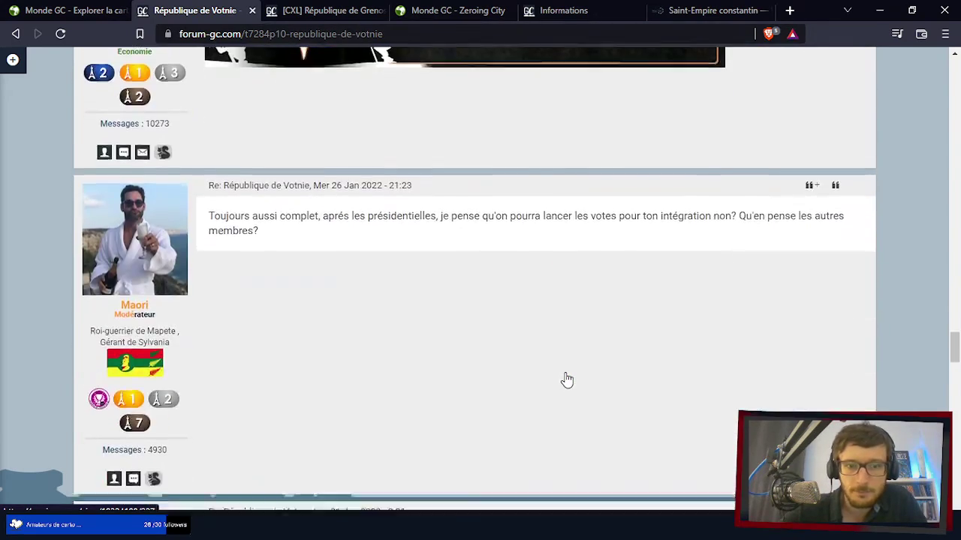
pyautogui.scroll(-12, 567, 381)
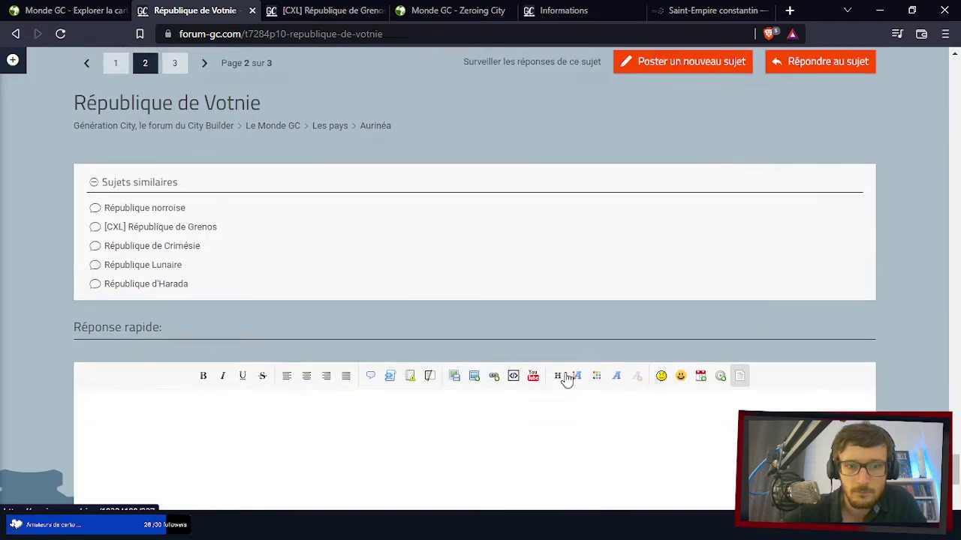
pyautogui.scroll(5, 465, 379)
pyautogui.scroll(-1, 322, 376)
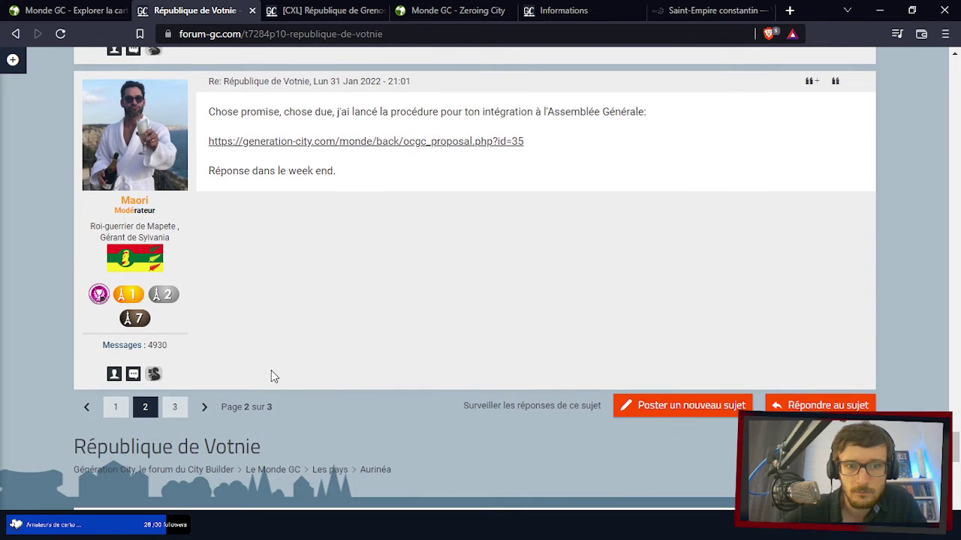
# - Open page 3 of the République de Votnie topic and examine the transport section with its railway map
pyautogui.click(174, 412)
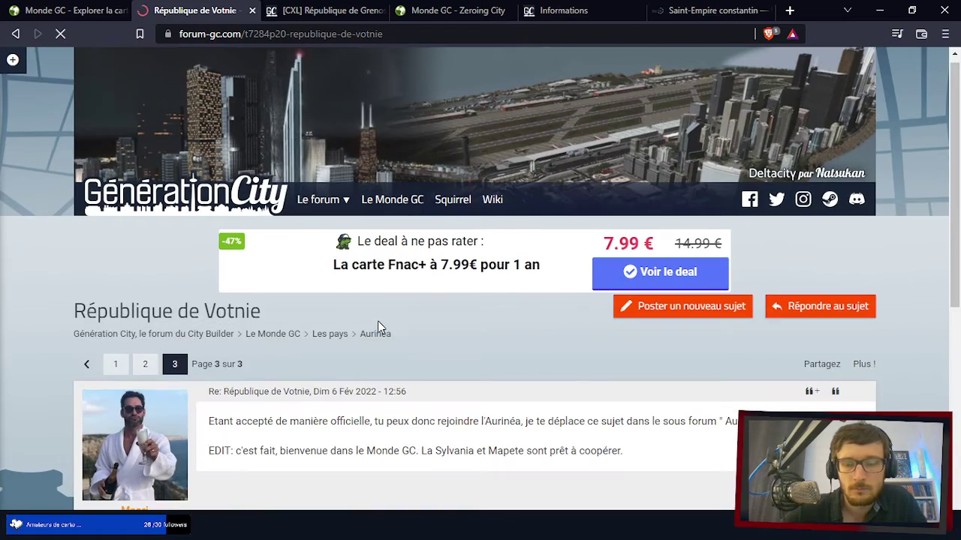
pyautogui.scroll(-5, 379, 327)
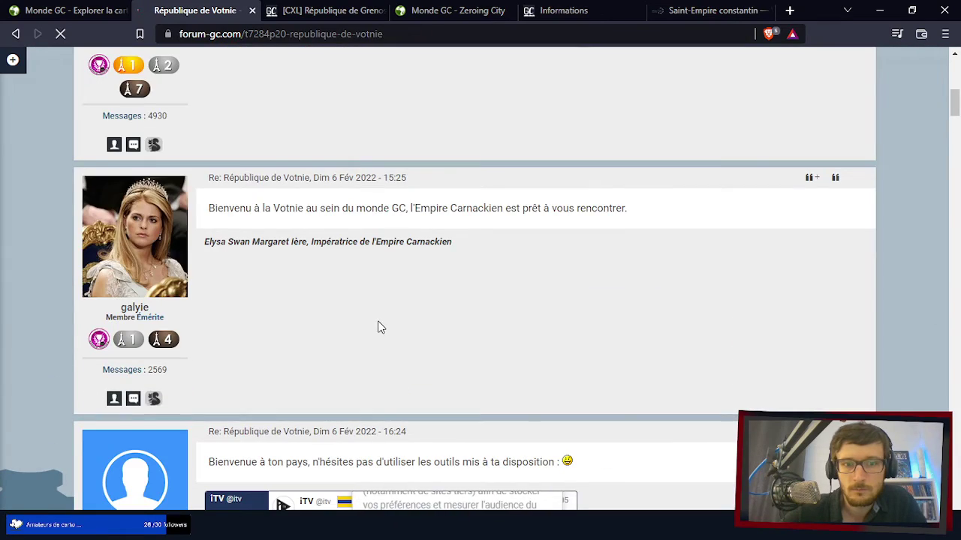
pyautogui.scroll(-15, 620, 323)
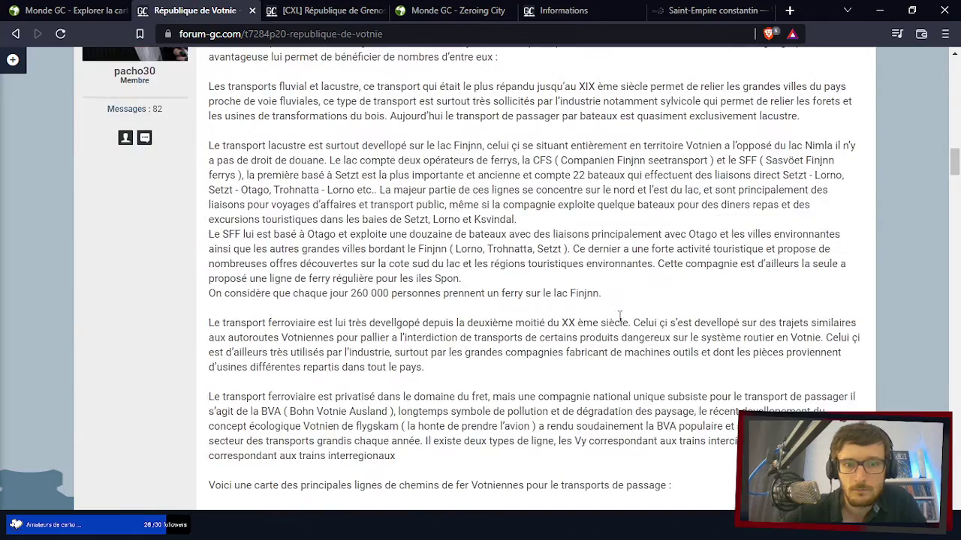
pyautogui.scroll(-4, 620, 322)
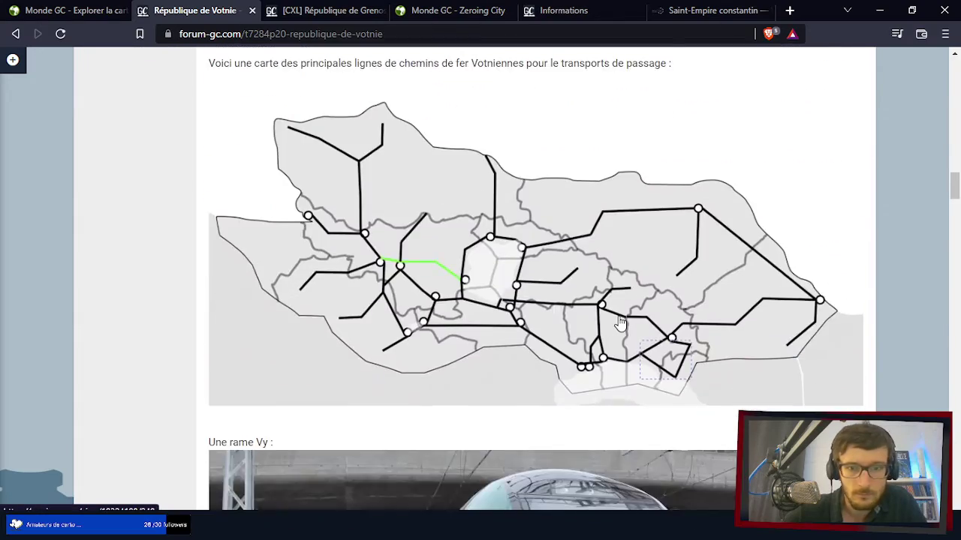
pyautogui.scroll(2, 620, 323)
pyautogui.scroll(3, 620, 323)
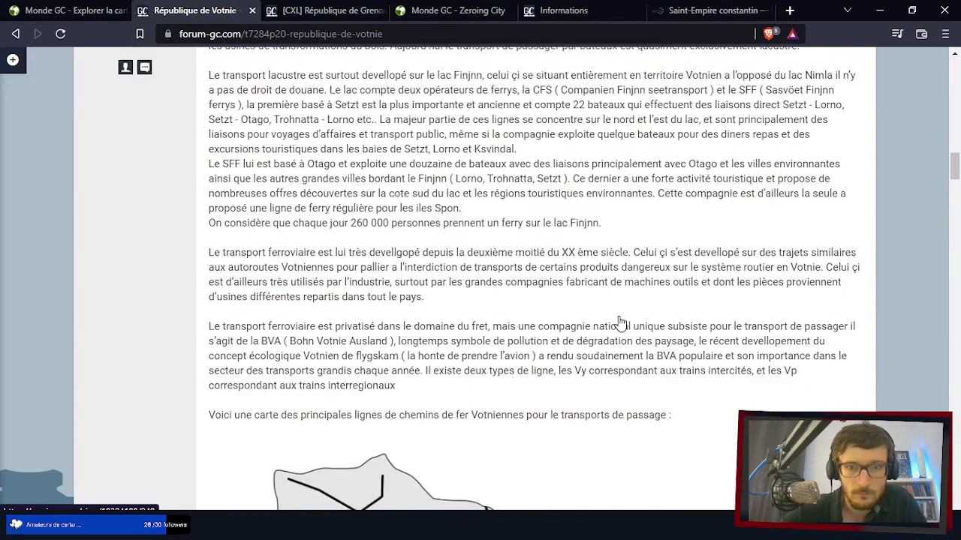
pyautogui.scroll(-9, 620, 323)
pyautogui.scroll(-15, 618, 316)
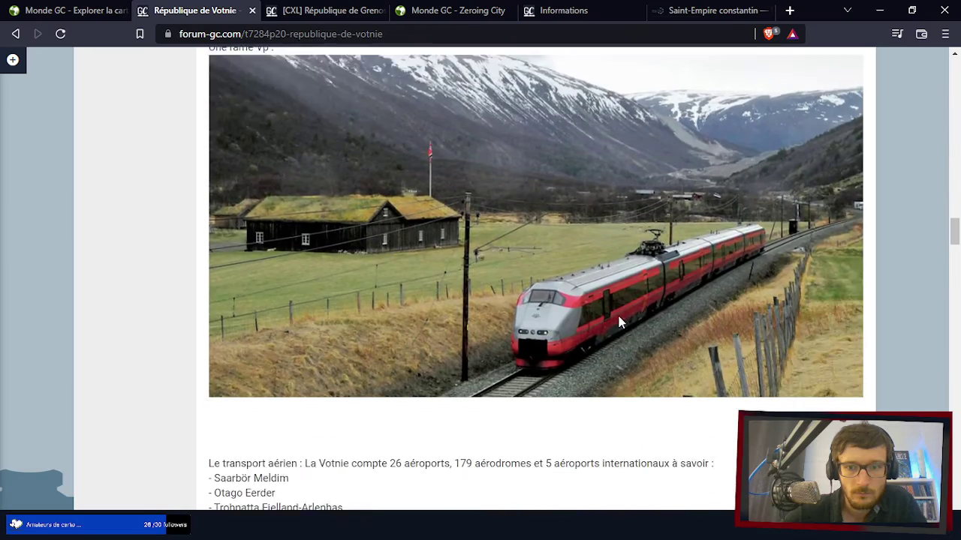
# - Read the demography section, from the population pyramid through the regional density map to the 1980 ethnic map
pyautogui.scroll(-2, 612, 306)
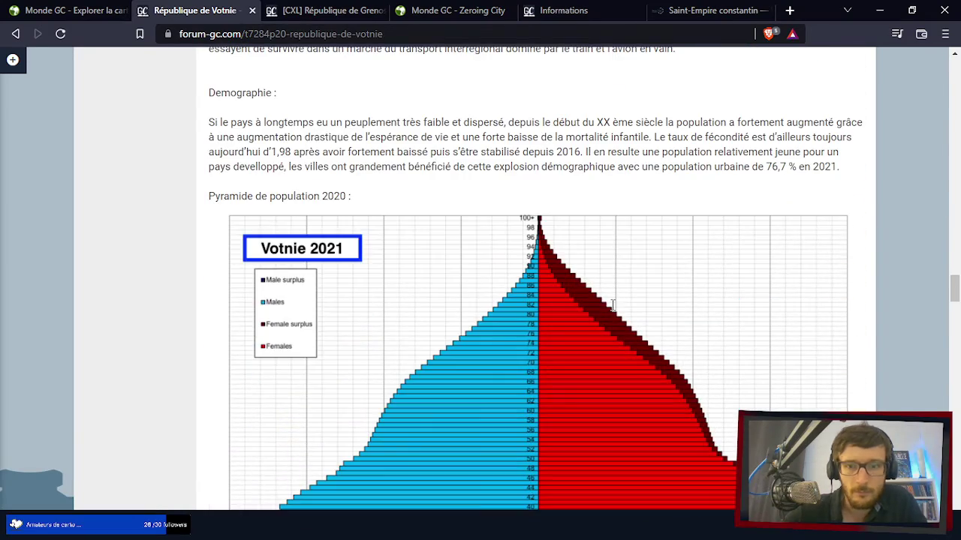
pyautogui.scroll(-4, 598, 310)
pyautogui.scroll(3, 599, 310)
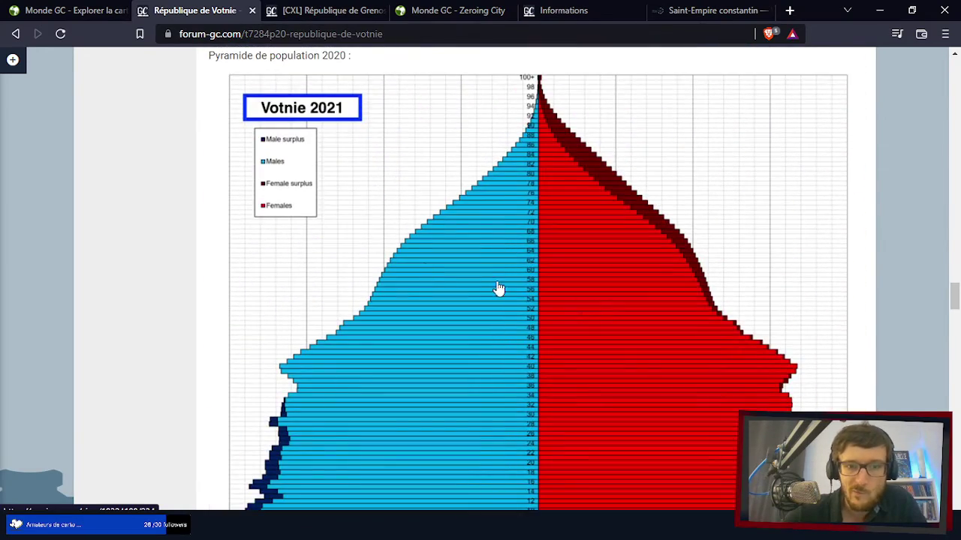
pyautogui.scroll(-7, 578, 251)
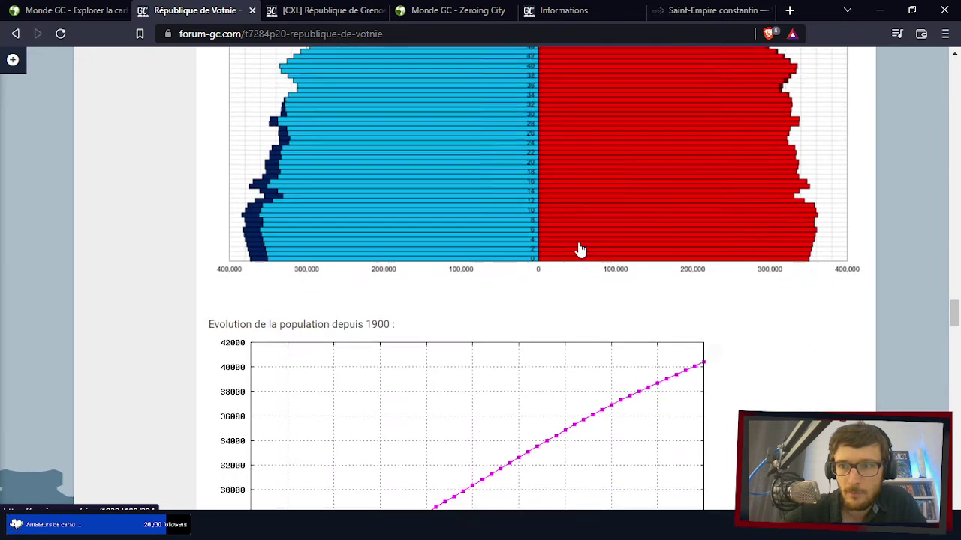
pyautogui.scroll(-6, 579, 250)
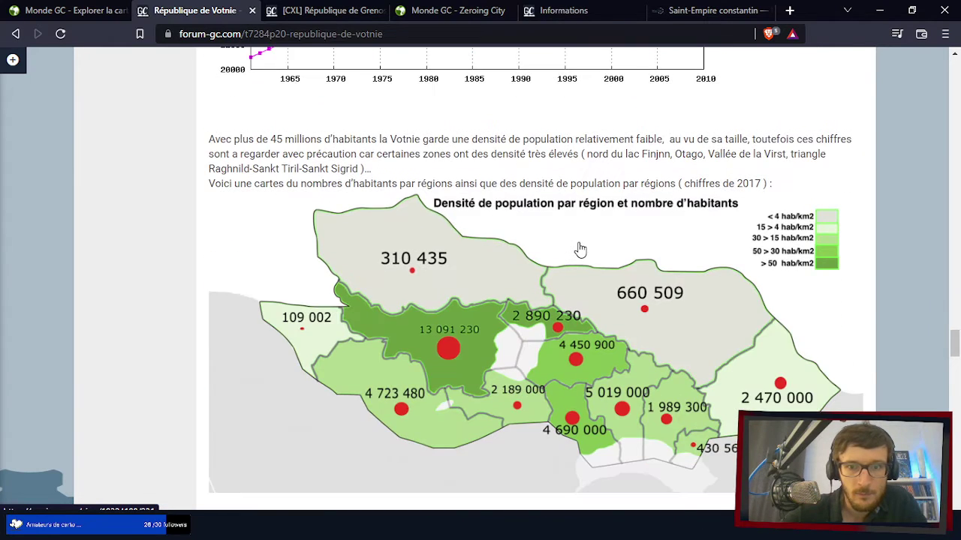
pyautogui.scroll(1, 576, 249)
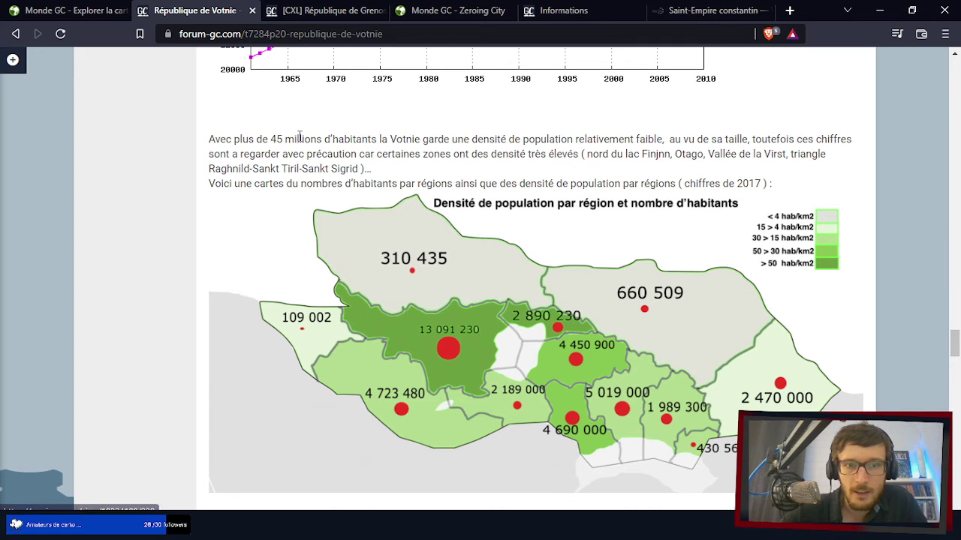
pyautogui.scroll(-6, 301, 139)
pyautogui.scroll(-15, 300, 141)
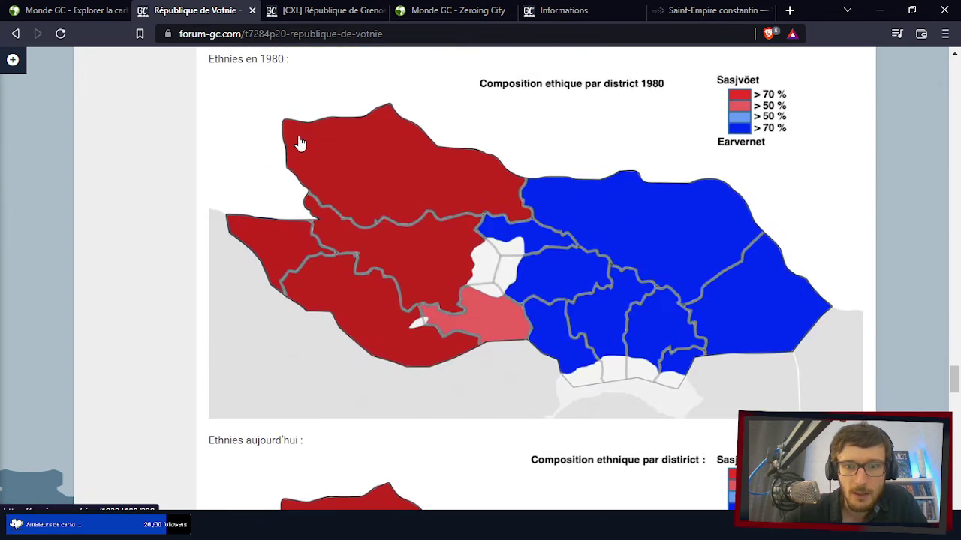
# - Re-examine the regional population density map and the population growth chart for figures on the capital
pyautogui.scroll(17, 367, 307)
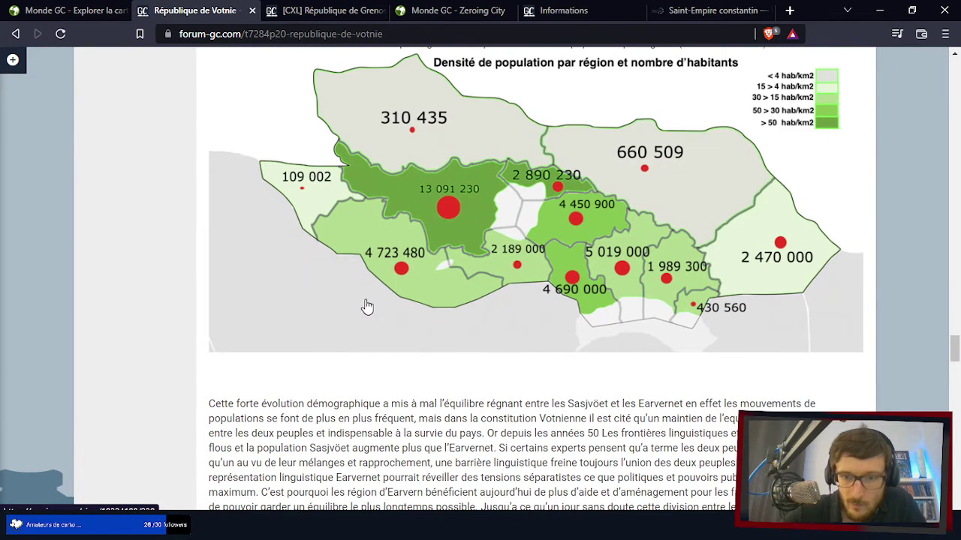
pyautogui.scroll(-1, 367, 307)
pyautogui.scroll(4, 367, 307)
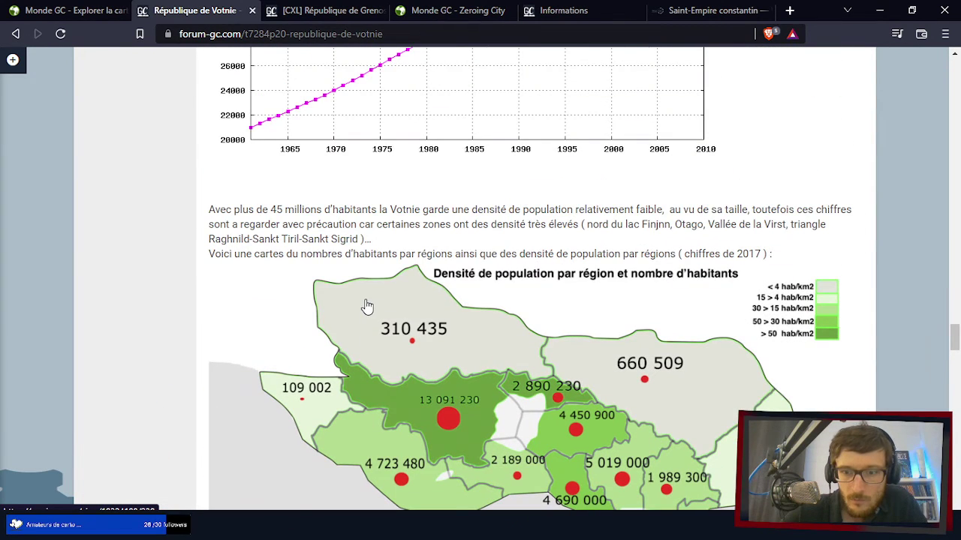
pyautogui.scroll(-1, 367, 307)
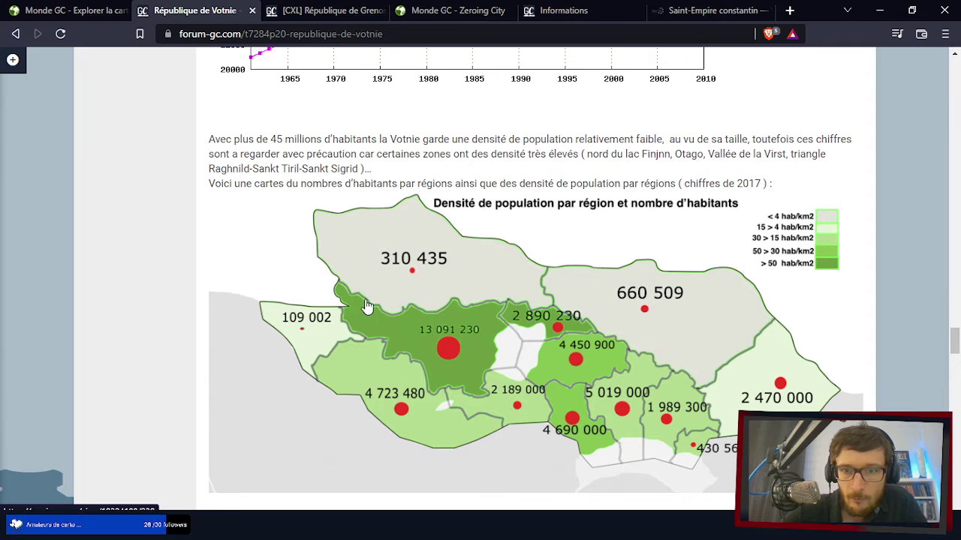
pyautogui.scroll(-2, 367, 307)
pyautogui.scroll(7, 367, 307)
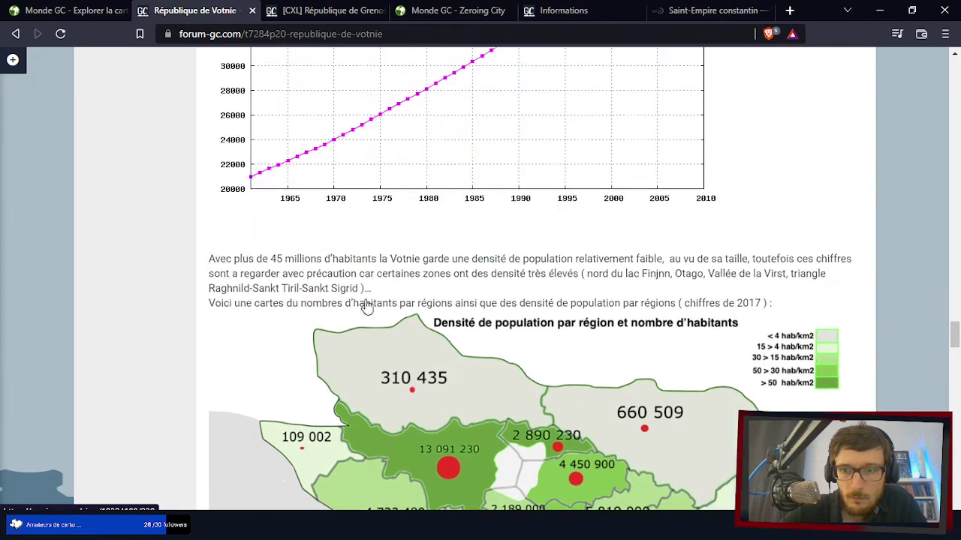
pyautogui.scroll(-2, 367, 307)
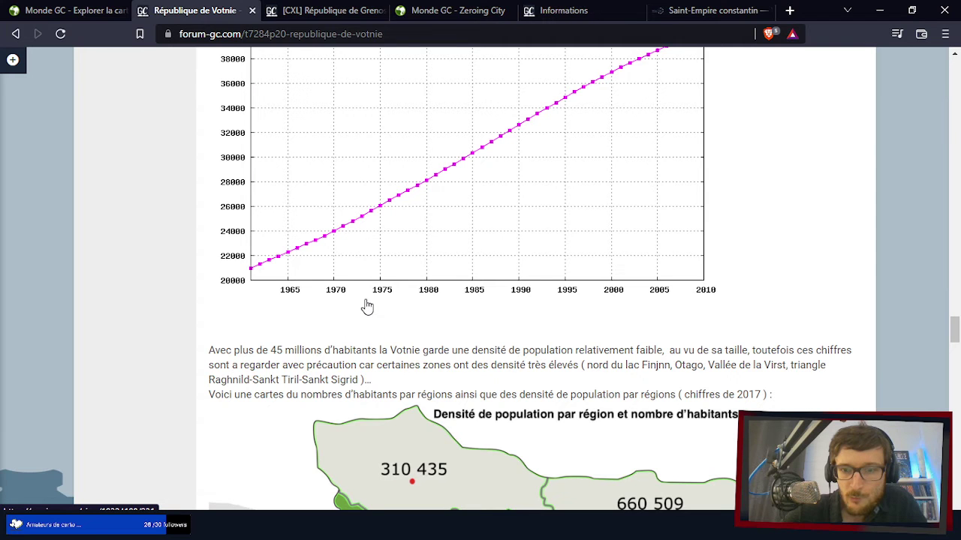
pyautogui.scroll(-2, 367, 307)
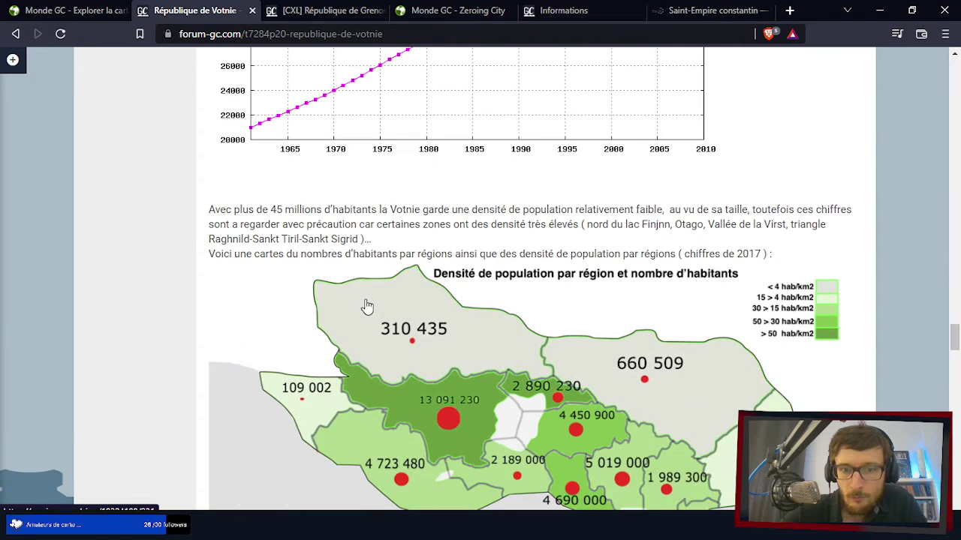
# - Reread the air transport section and look through the remaining replies down to the end of page 3
pyautogui.scroll(18, 367, 307)
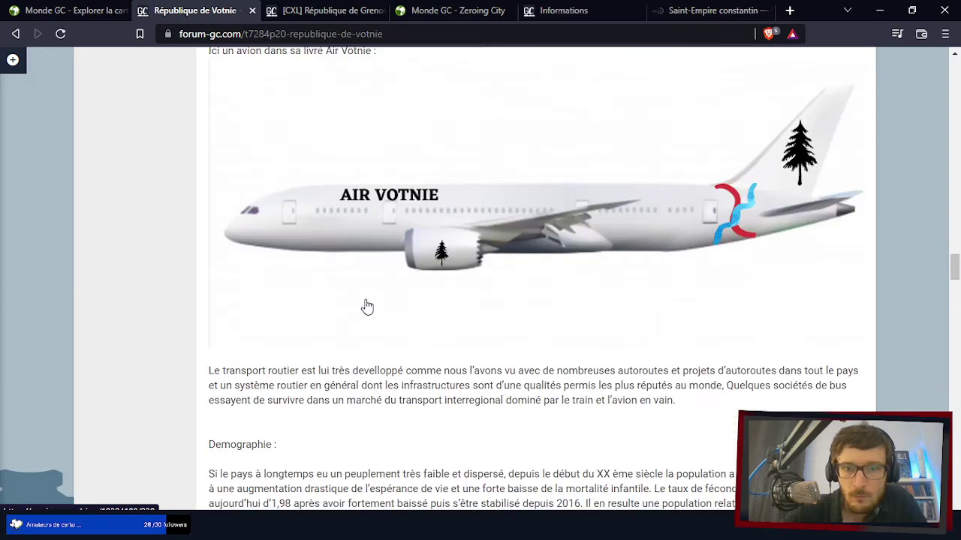
pyautogui.scroll(6, 367, 307)
pyautogui.scroll(-3, 367, 307)
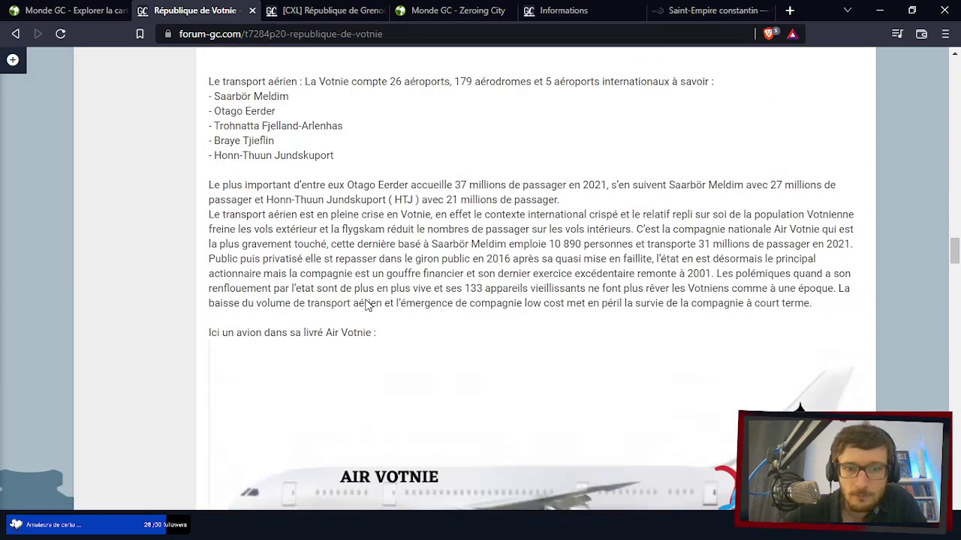
pyautogui.scroll(-1, 367, 304)
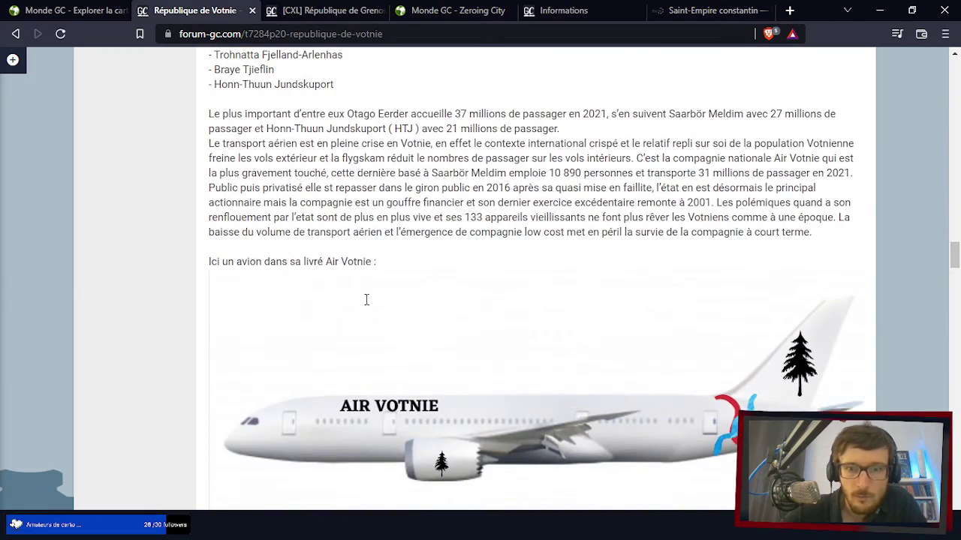
pyautogui.scroll(-15, 366, 299)
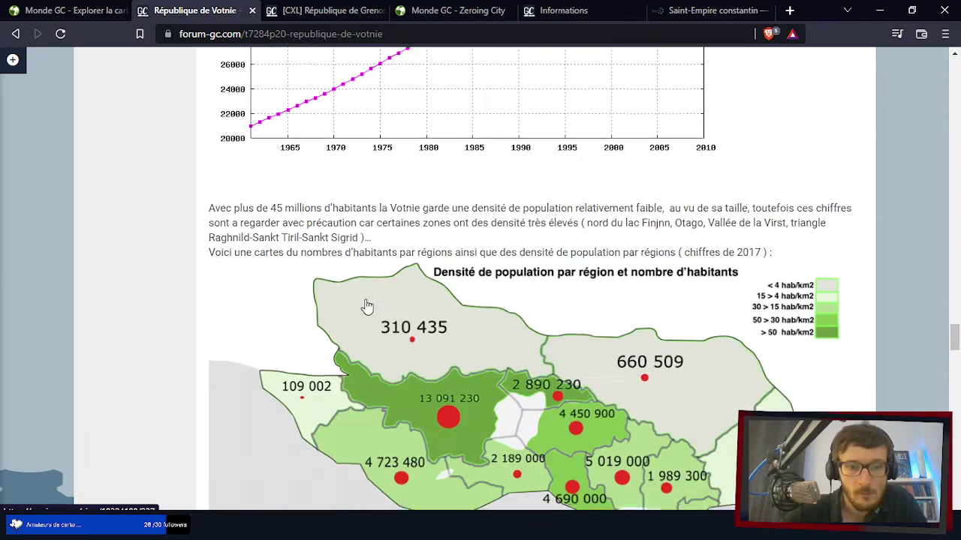
pyautogui.scroll(-15, 367, 306)
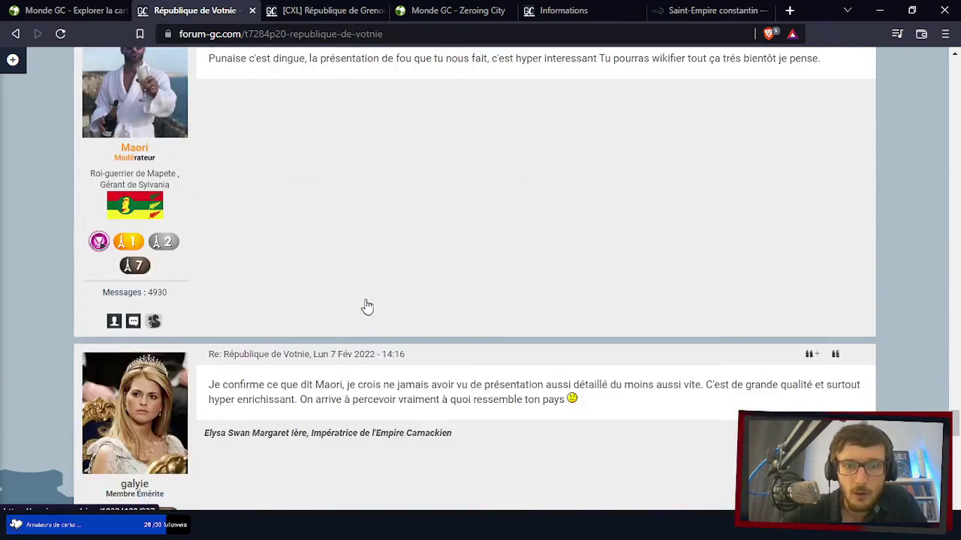
pyautogui.scroll(-12, 367, 306)
pyautogui.scroll(5, 208, 260)
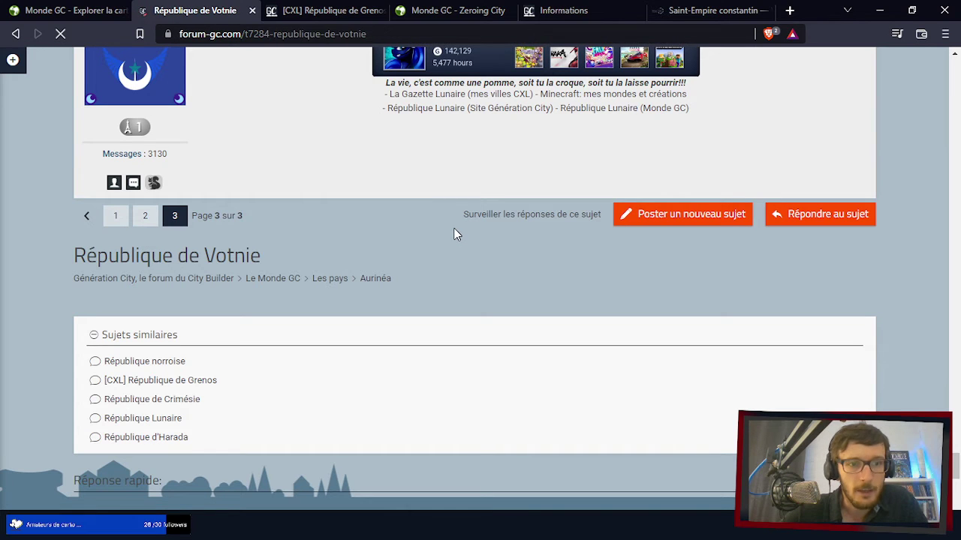
# - Return to page 1 of the topic and go through the history section to examine the map of main cities
pyautogui.scroll(-5, 454, 234)
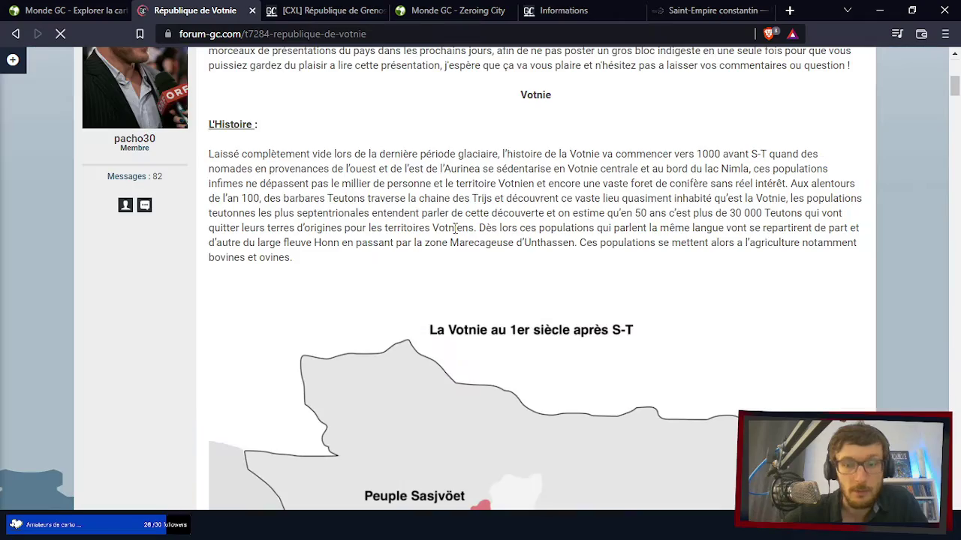
pyautogui.scroll(1, 455, 227)
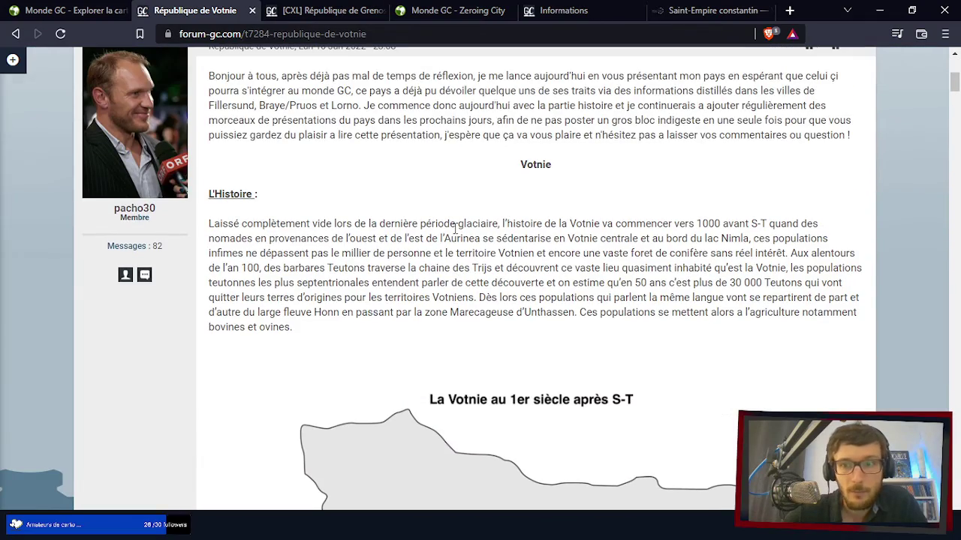
pyautogui.scroll(-20, 454, 227)
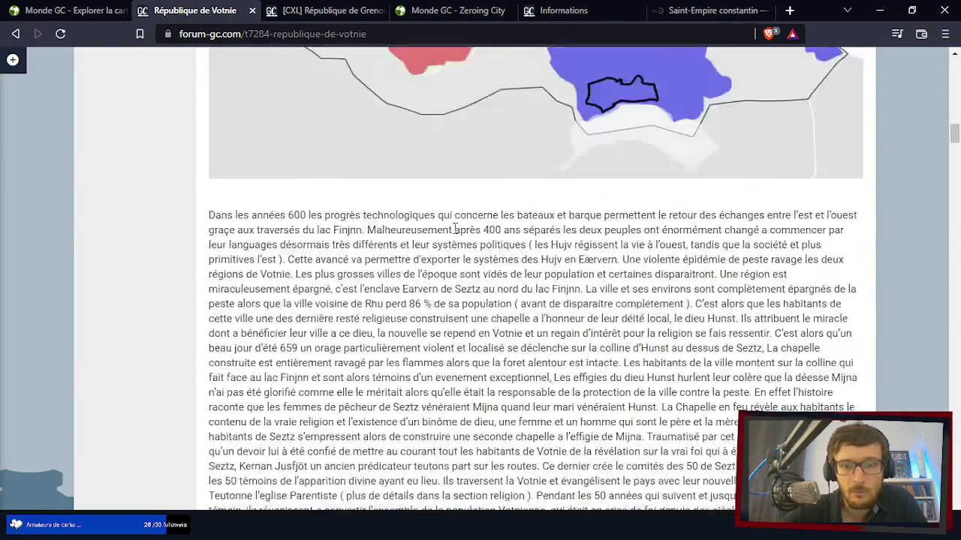
pyautogui.scroll(-20, 454, 228)
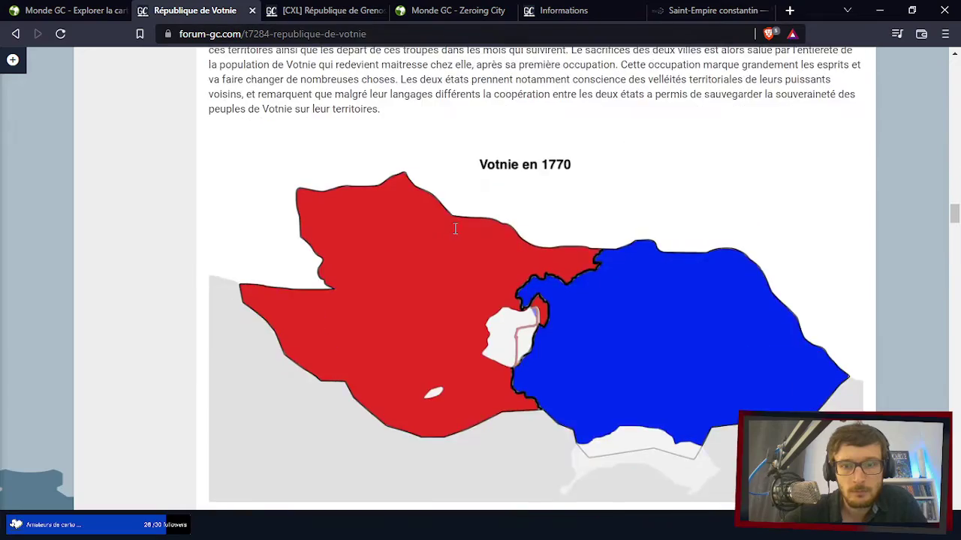
pyautogui.scroll(-6, 454, 227)
pyautogui.scroll(1, 454, 228)
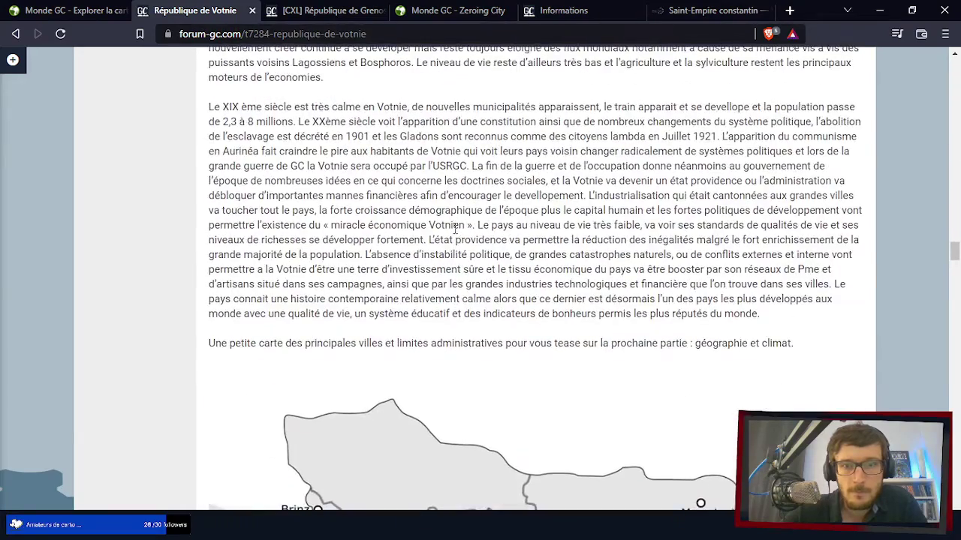
pyautogui.scroll(-5, 455, 229)
pyautogui.scroll(1, 448, 239)
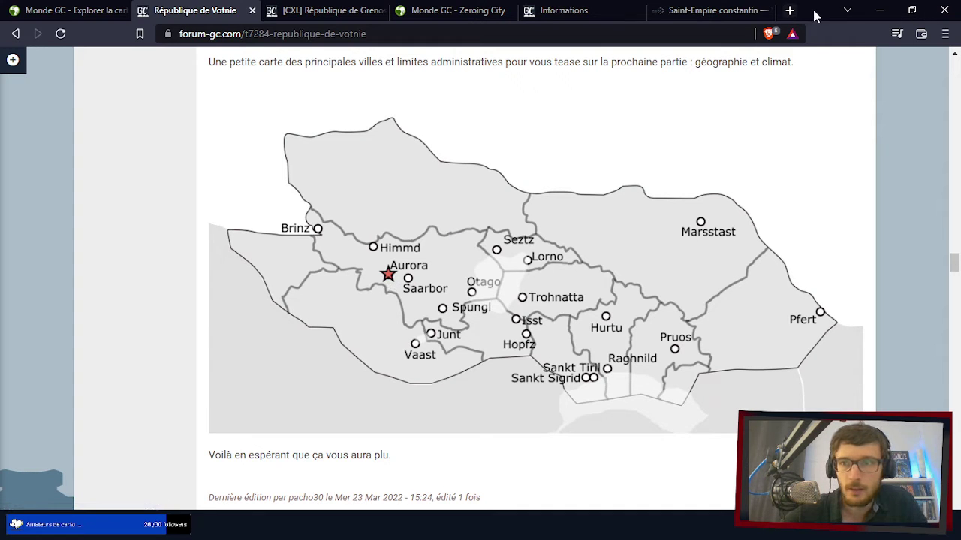
# - Switch back to QGIS and add a GC_capitales point for Votnie's capital in the western part of the country, west of its central lake
pyautogui.moveTo(817, 16); pyautogui.dragTo(0, 188)
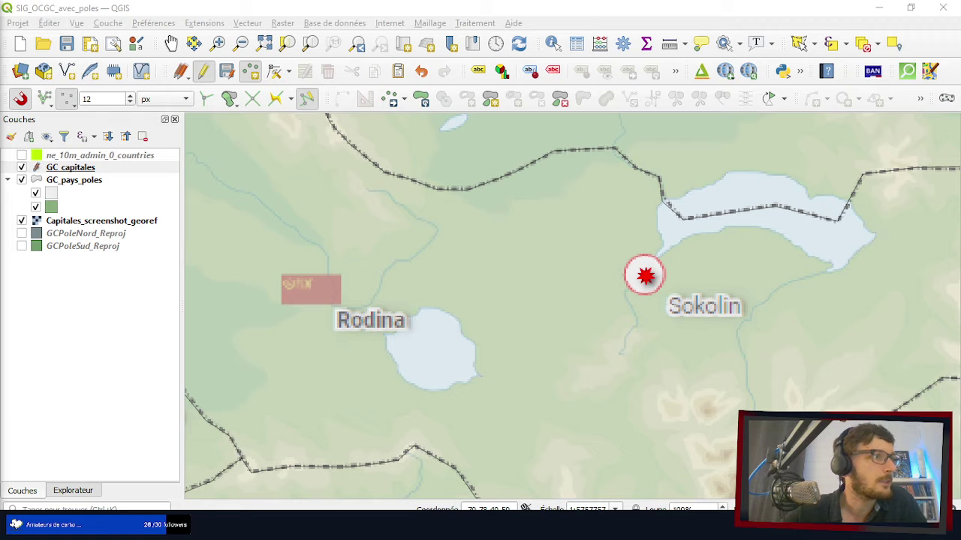
pyautogui.scroll(-2, 461, 286)
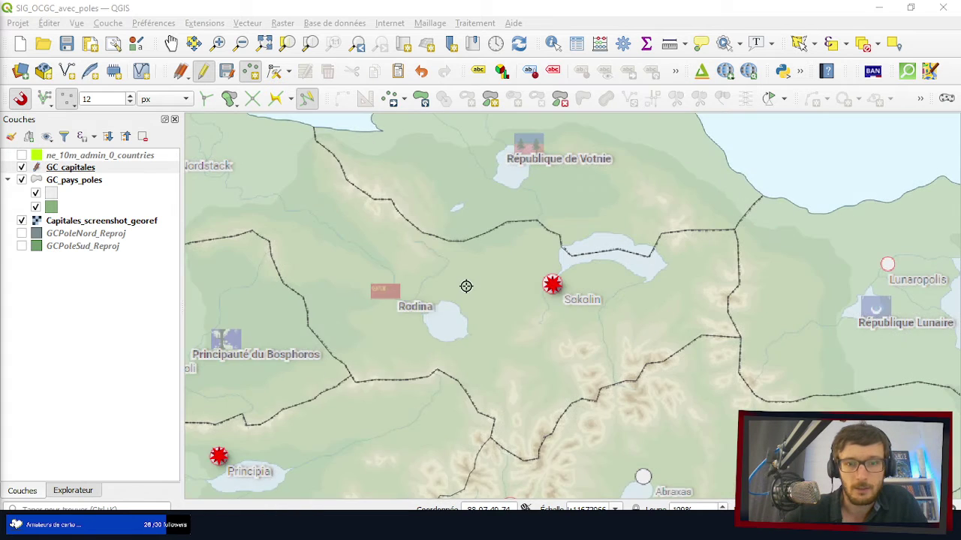
pyautogui.scroll(2, 483, 216)
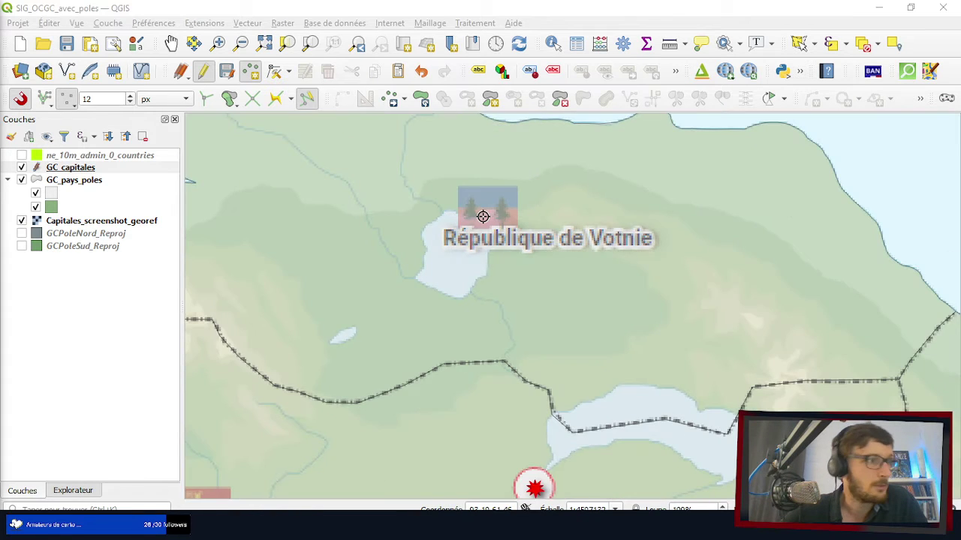
pyautogui.scroll(-1, 482, 217)
pyautogui.scroll(1, 409, 208)
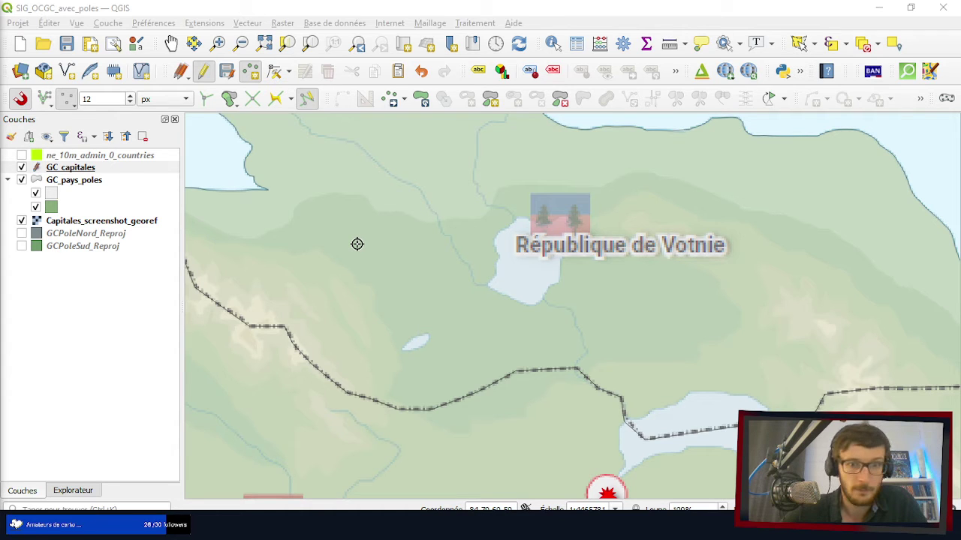
pyautogui.click(357, 244)
# - Fill in the new capital's attributes with name Aurora, country Votnie and population 0, and save the point
pyautogui.click(569, 319)
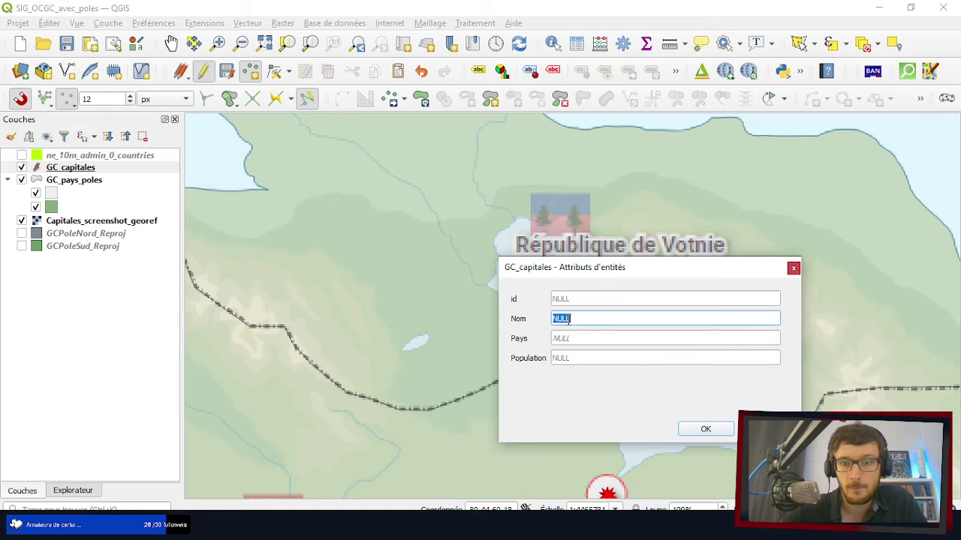
pyautogui.write('Au')
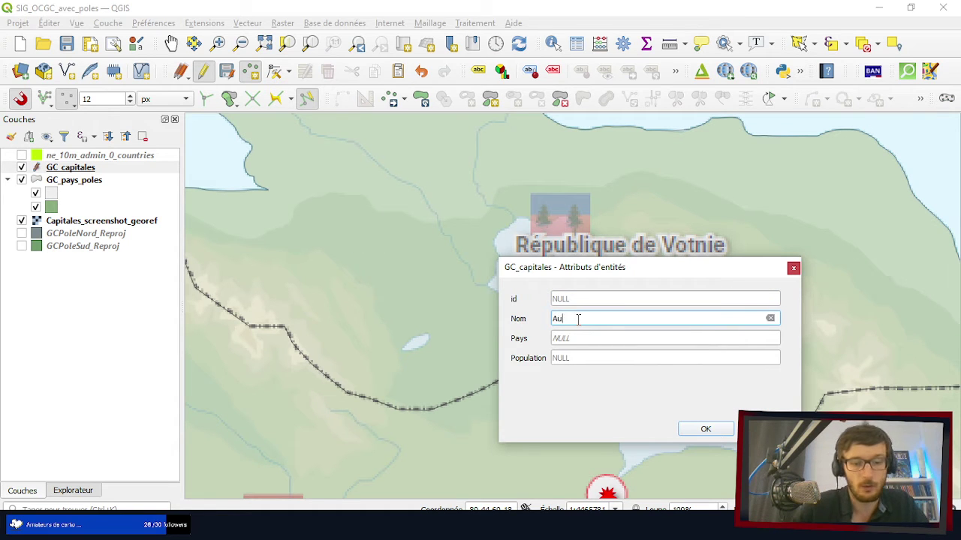
pyautogui.write('rora')
pyautogui.press('Tab')
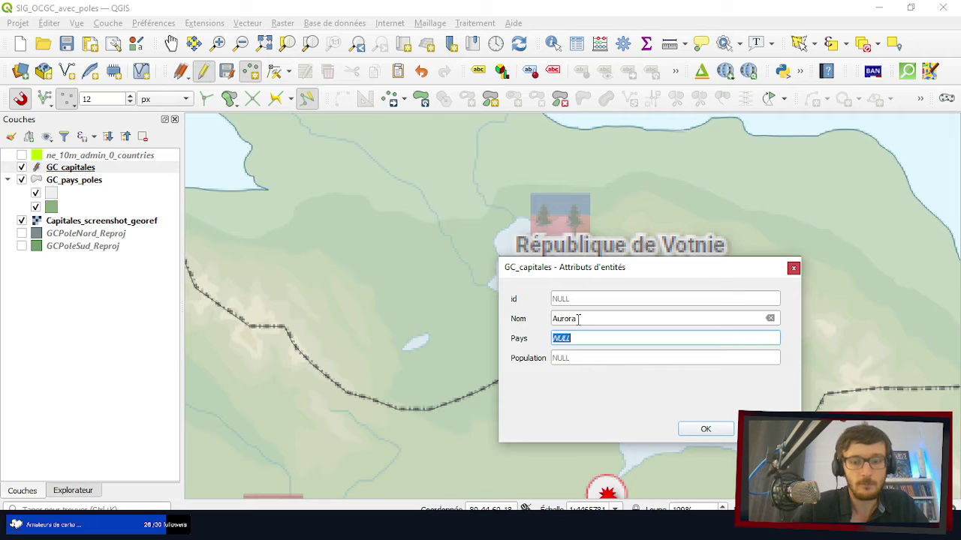
pyautogui.write('Votnie')
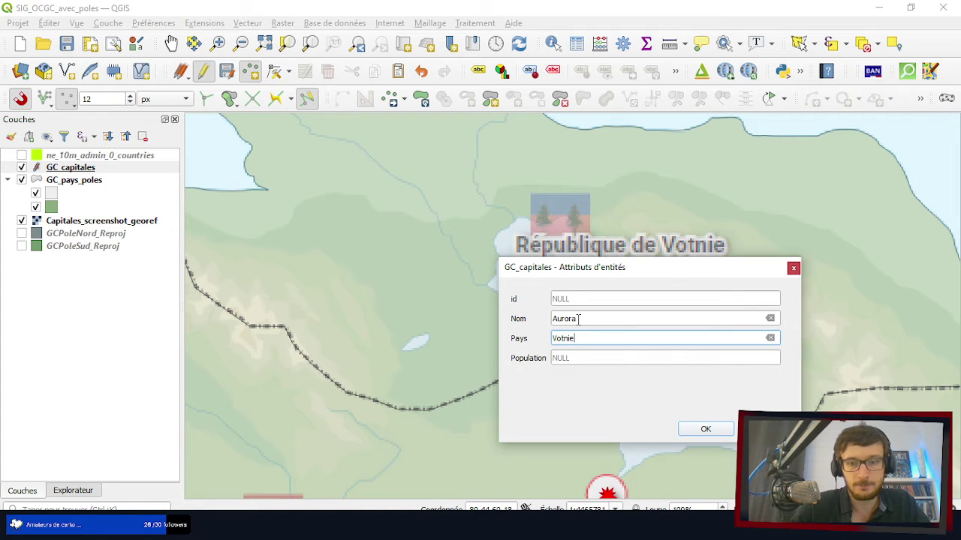
pyautogui.press('Tab')
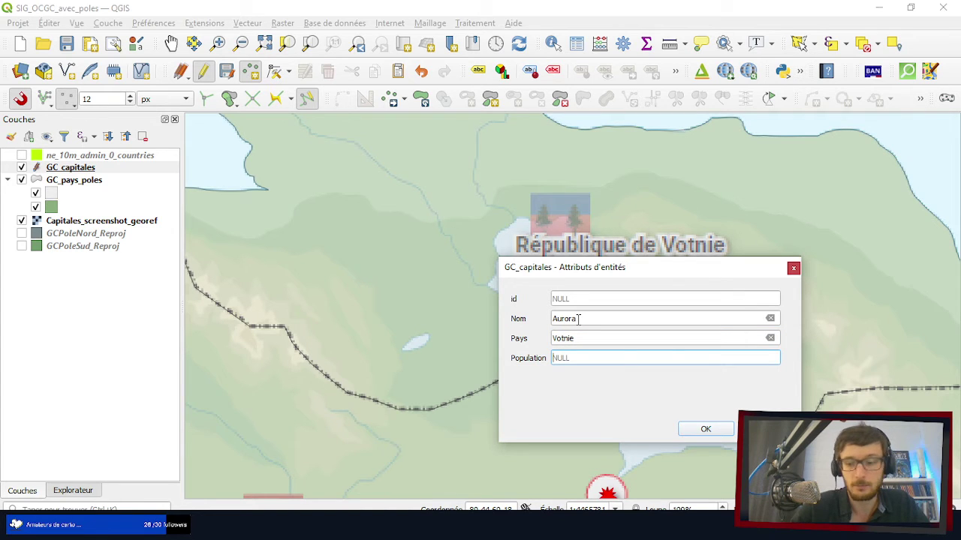
pyautogui.write('0')
pyautogui.click(706, 429)
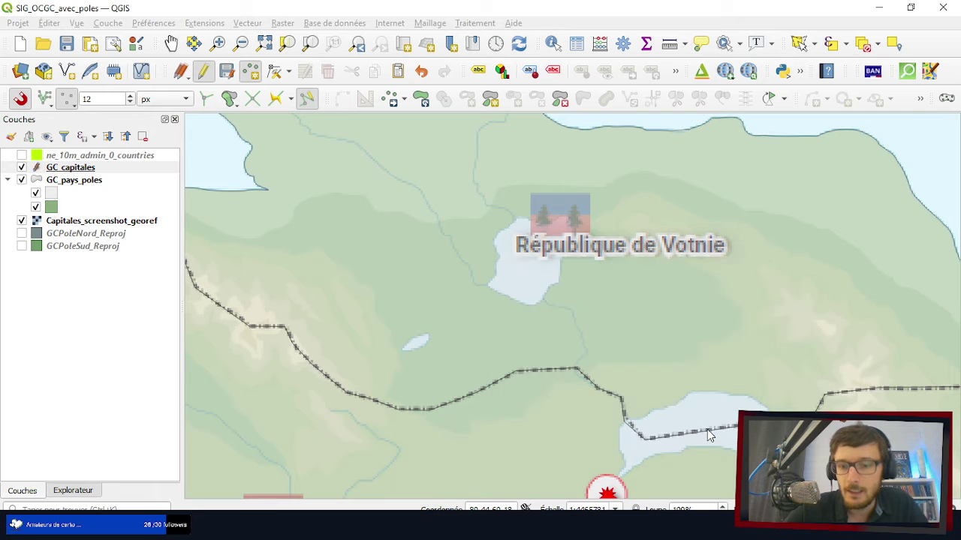
# - Add a GC_capitales point on the Lunaropolis city marker in the République Lunaire
pyautogui.scroll(-3, 431, 285)
pyautogui.scroll(3, 614, 237)
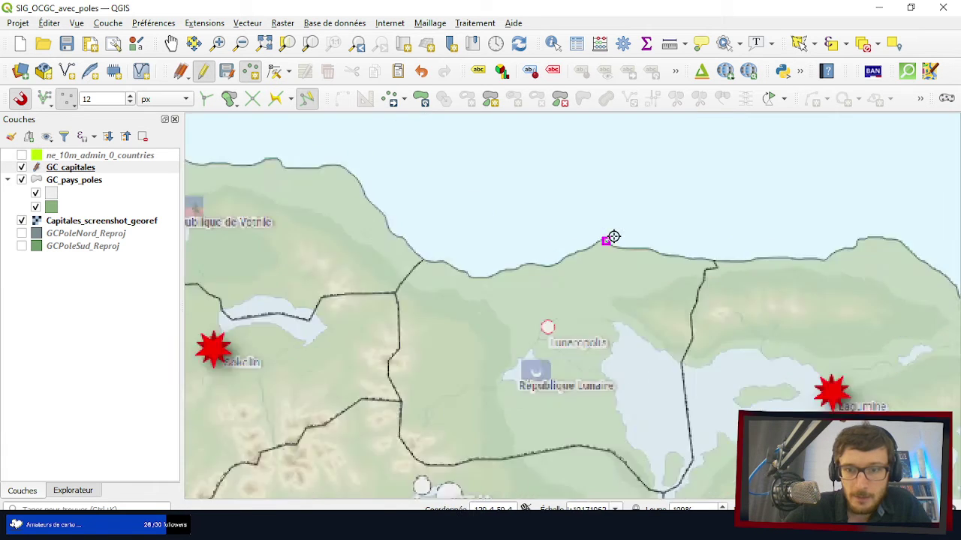
pyautogui.scroll(-3, 525, 264)
pyautogui.scroll(4, 519, 330)
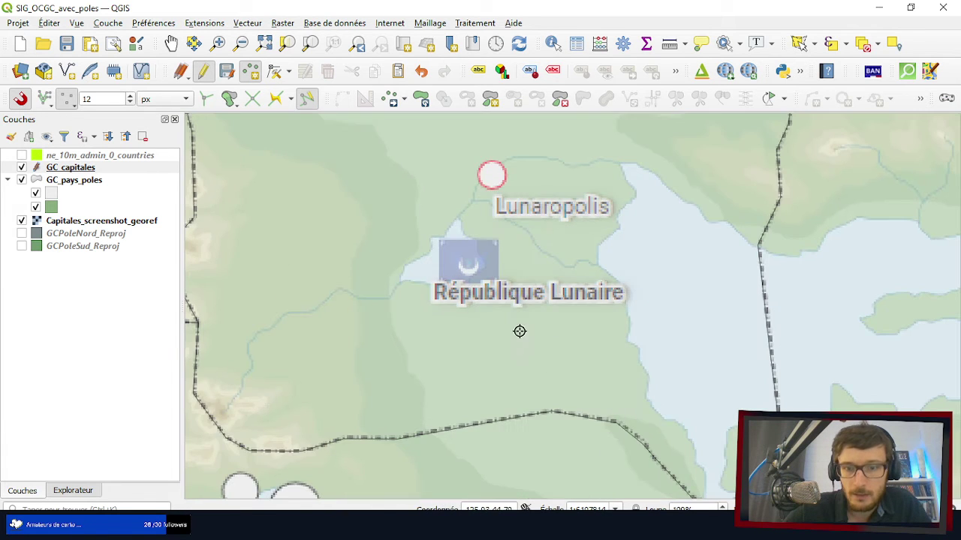
pyautogui.click(492, 174)
# - Enter Lunaropolis as the new point's name and République lunaire as its country
pyautogui.click(586, 342)
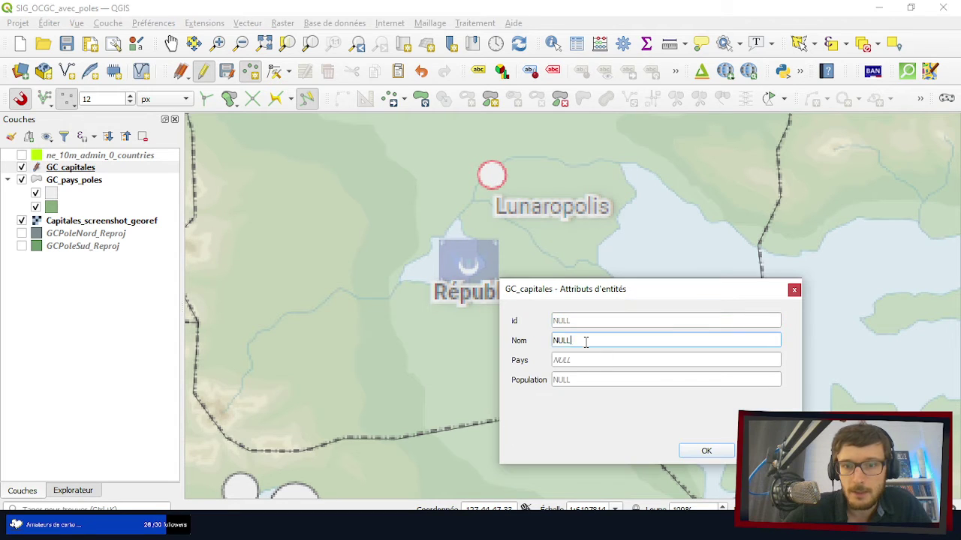
pyautogui.hotkey('ctrl', 'a')
pyautogui.write('L')
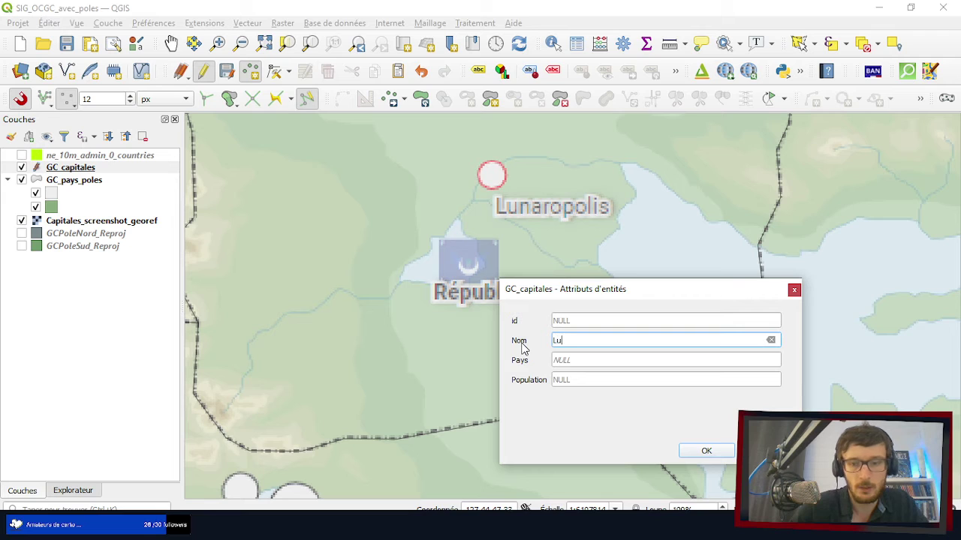
pyautogui.write('unaropoli')
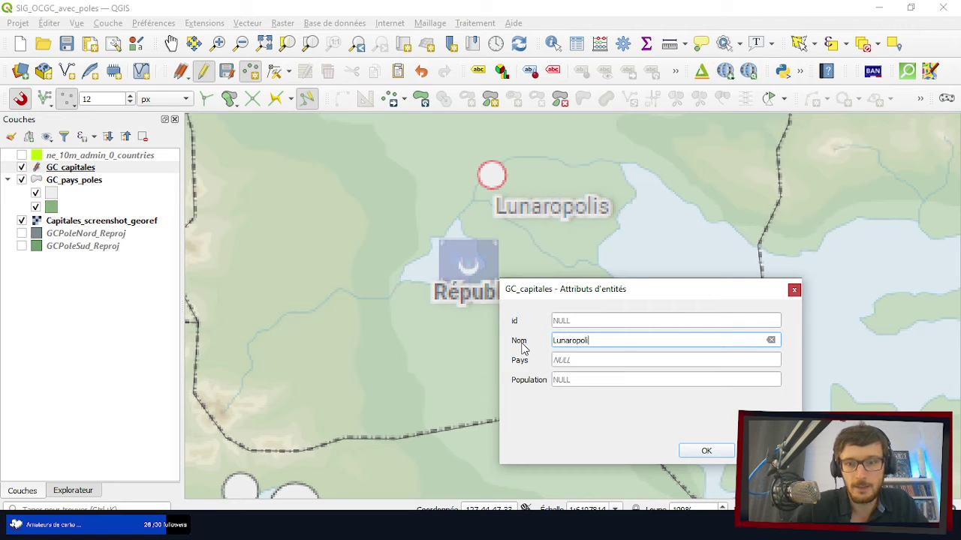
pyautogui.write('s')
pyautogui.press('Tab')
pyautogui.write('R')
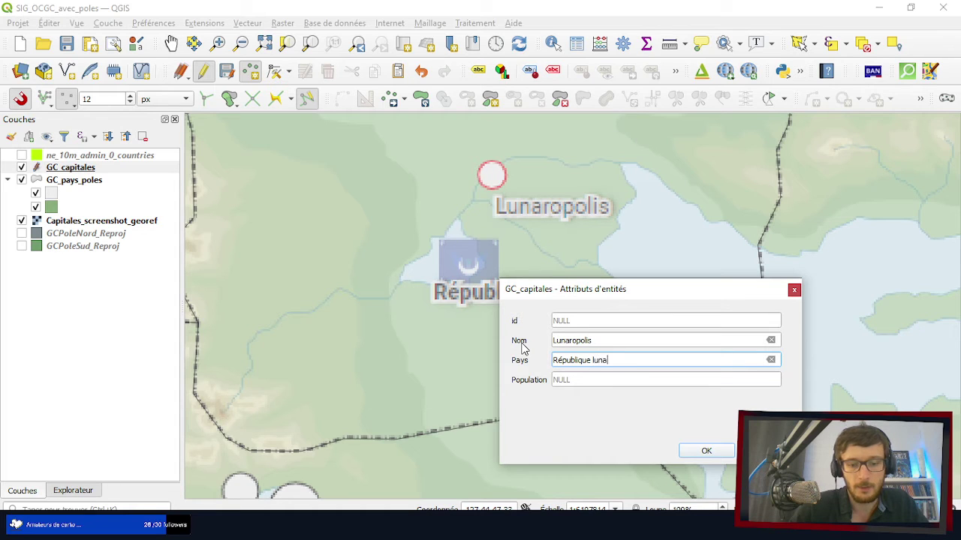
pyautogui.press('Tab')
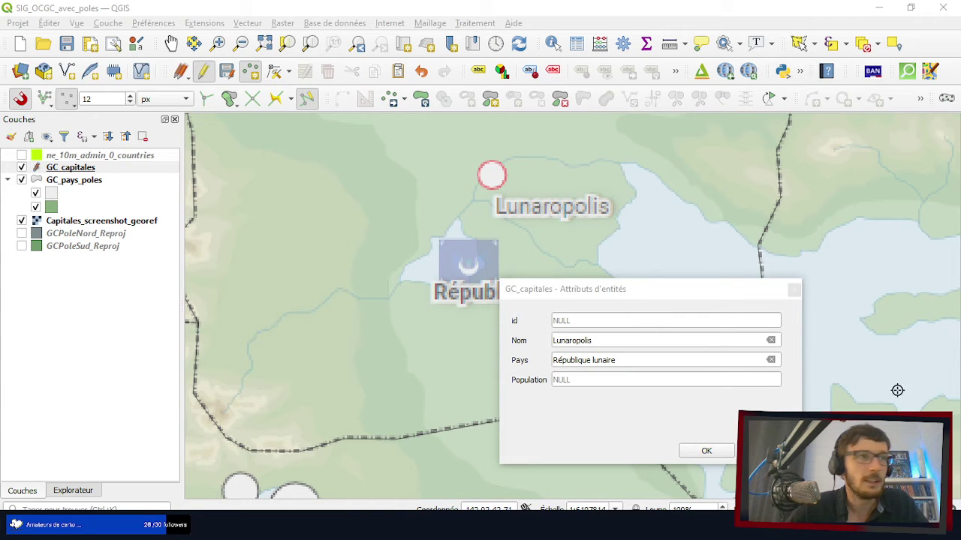
# - Set Lunaropolis's population to 765000 and save the point
pyautogui.click(578, 381)
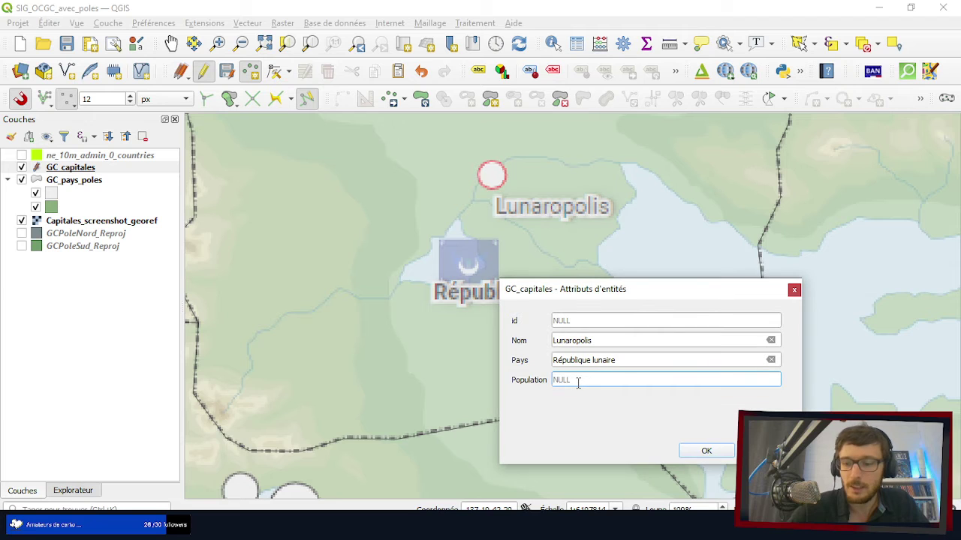
pyautogui.write('7')
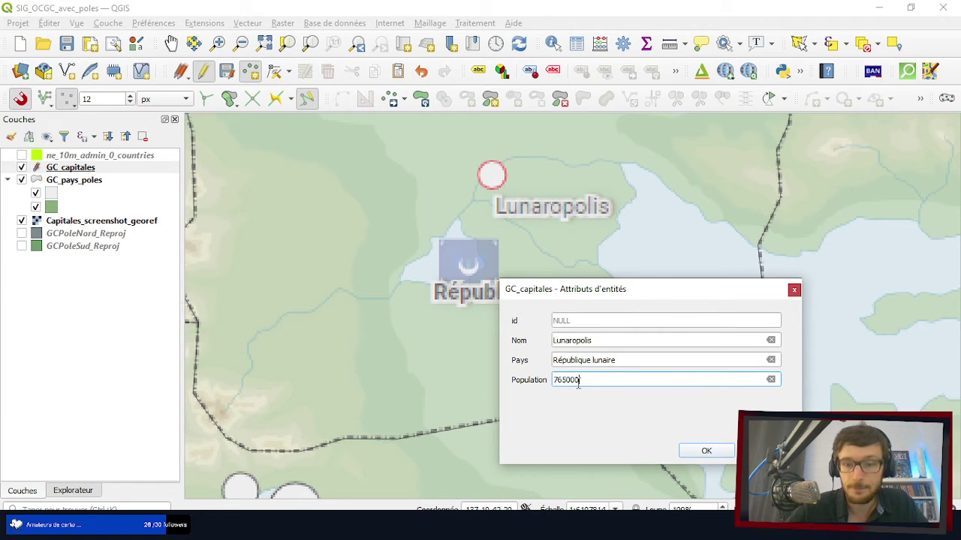
pyautogui.write('65000')
pyautogui.click(706, 451)
# - Examine the world map, especially the western continent, for countries that still lack a capital point
pyautogui.scroll(-4, 600, 207)
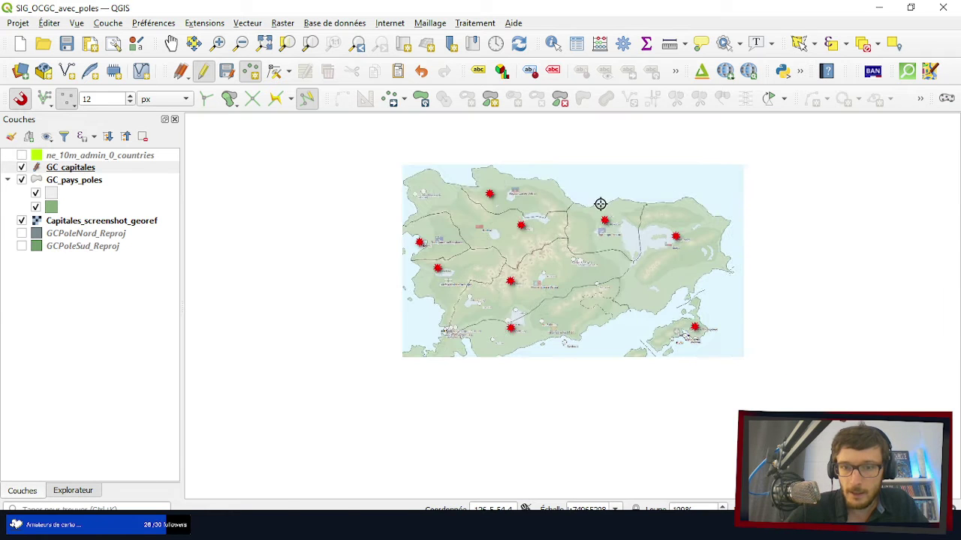
pyautogui.scroll(-2, 562, 192)
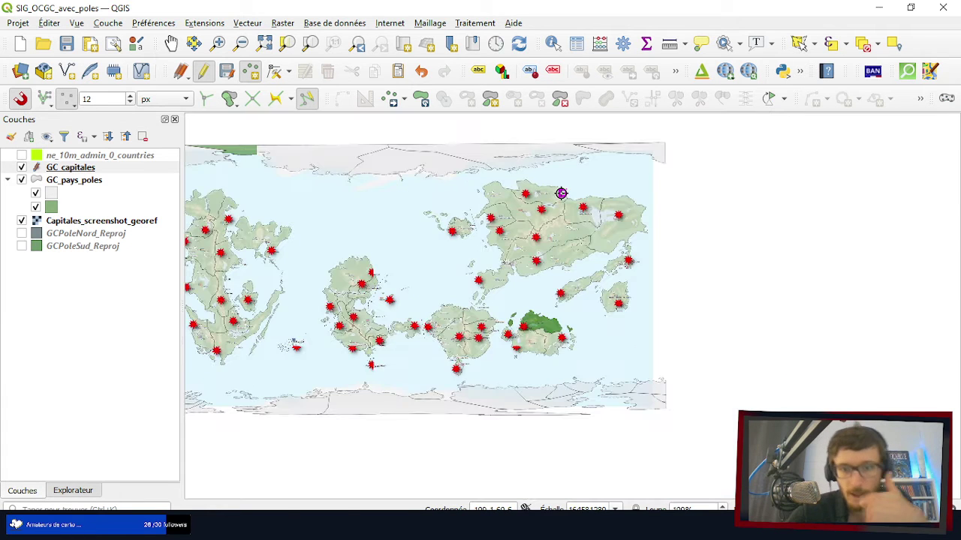
pyautogui.scroll(2, 414, 337)
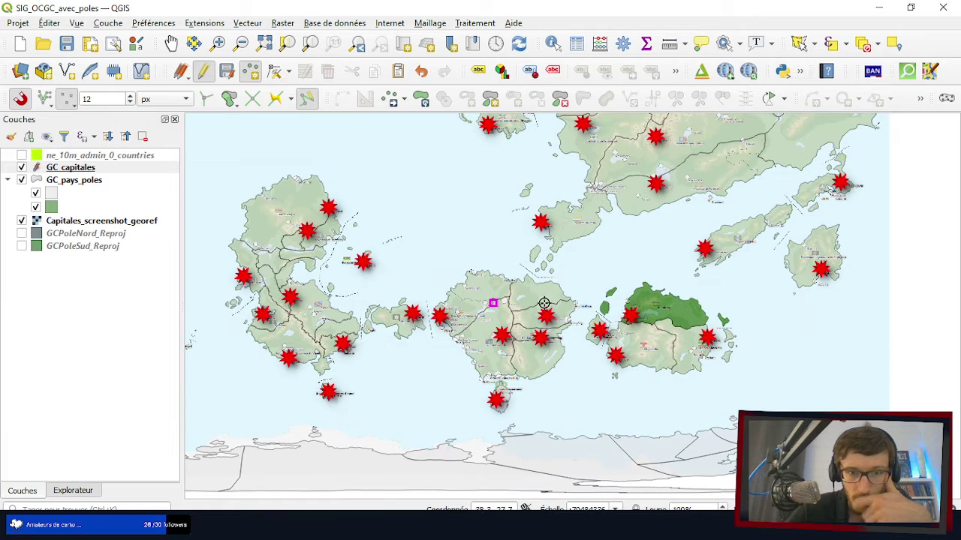
pyautogui.scroll(-3, 637, 266)
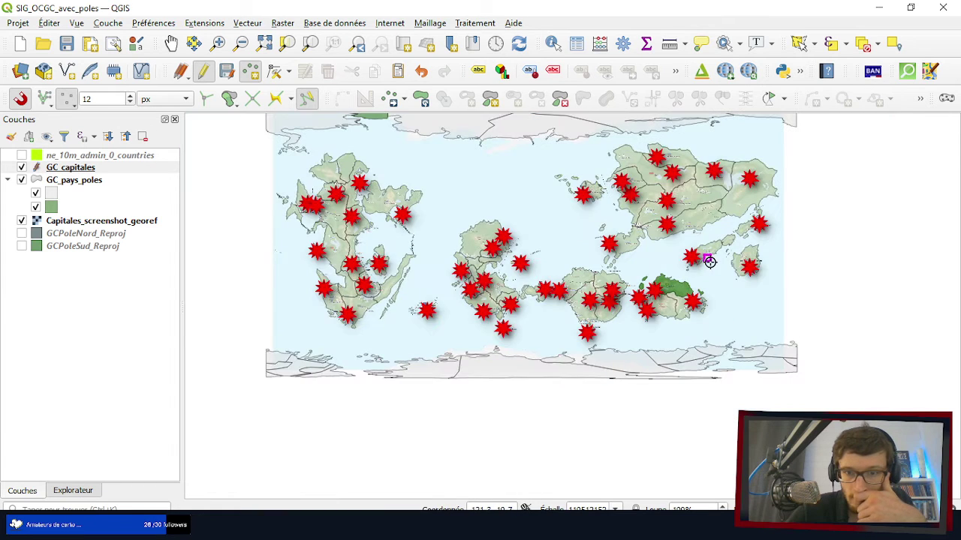
pyautogui.scroll(4, 290, 244)
pyautogui.scroll(2, 290, 244)
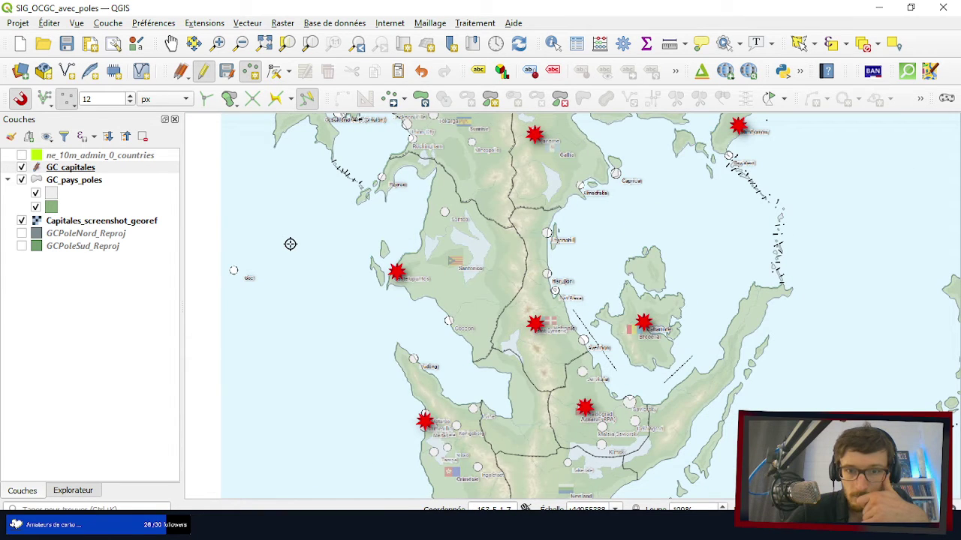
pyautogui.scroll(-2, 445, 194)
pyautogui.scroll(2, 464, 316)
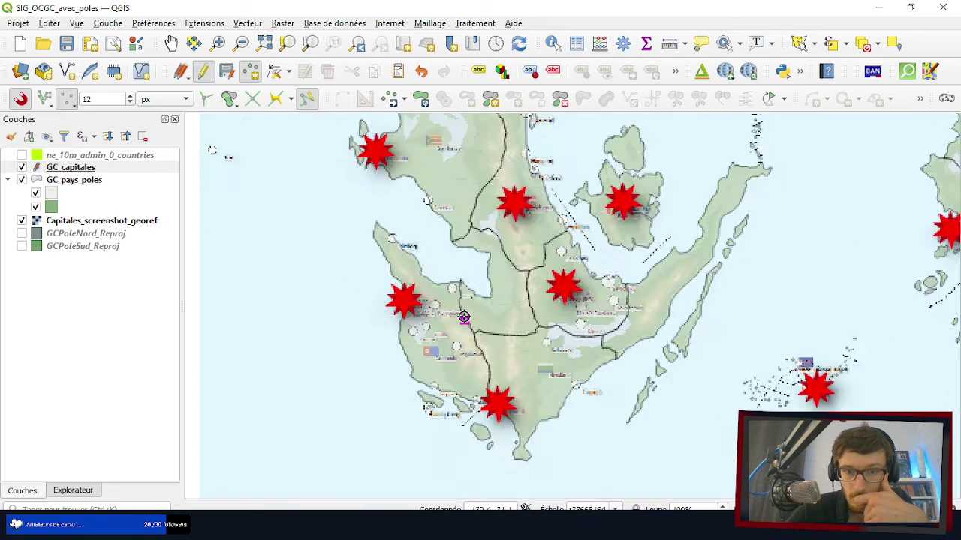
pyautogui.scroll(2, 464, 316)
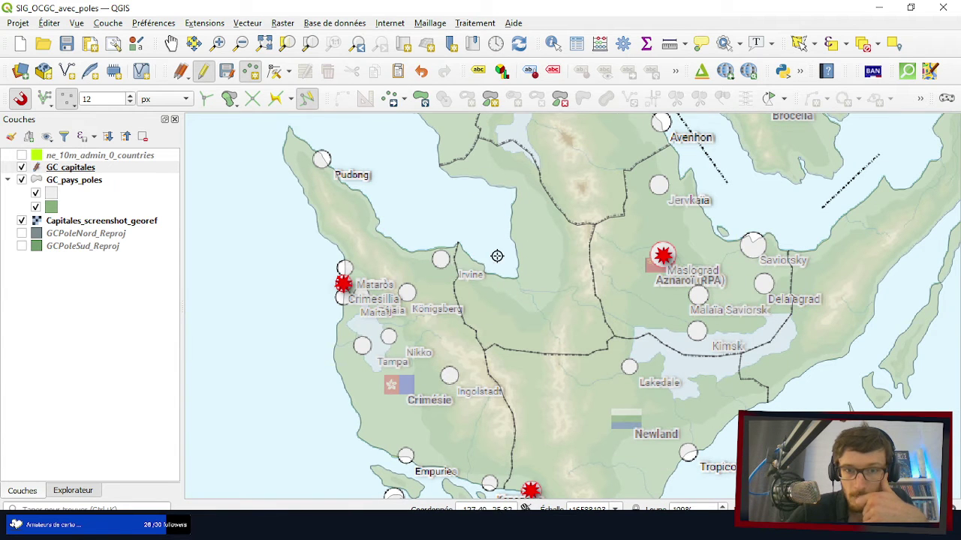
pyautogui.scroll(-2, 482, 232)
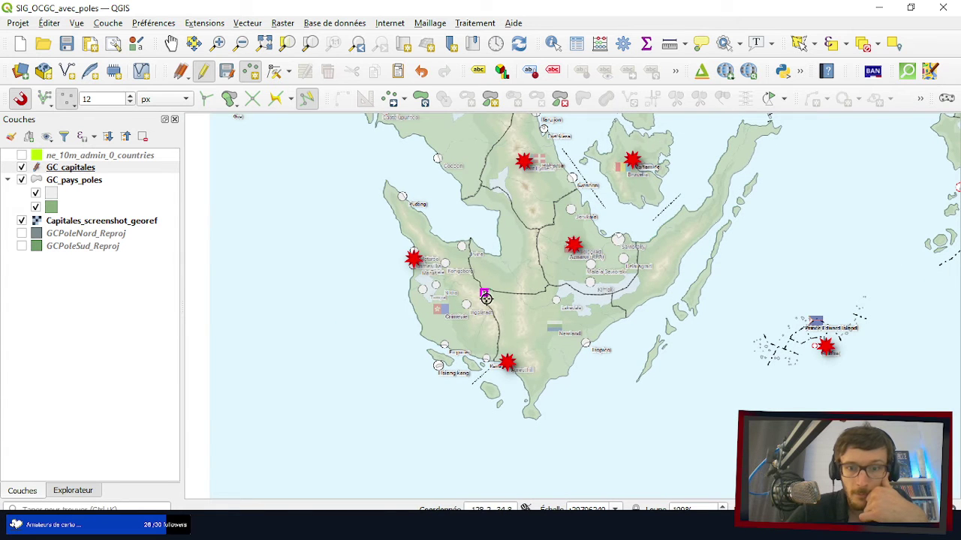
pyautogui.scroll(2, 538, 418)
pyautogui.scroll(-4, 539, 422)
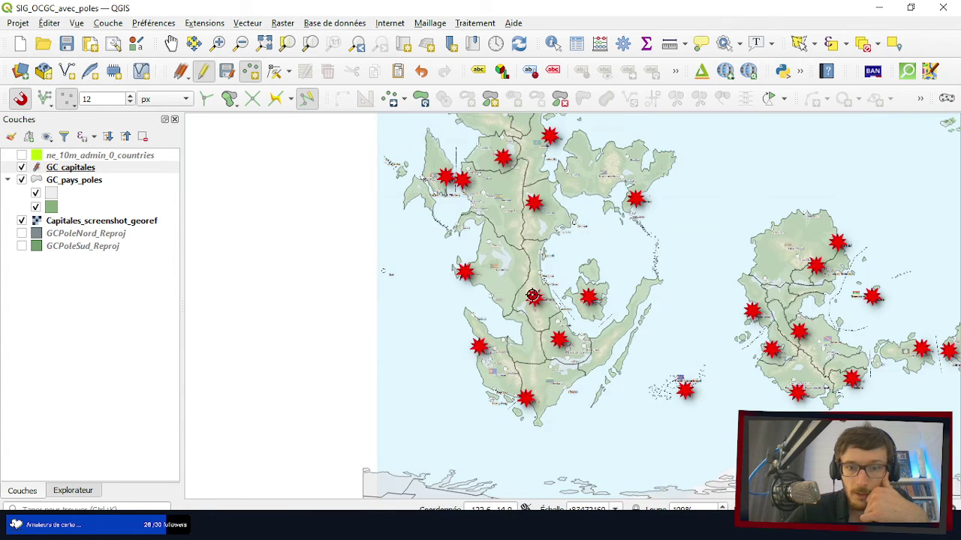
pyautogui.scroll(2, 532, 295)
pyautogui.scroll(-2, 479, 413)
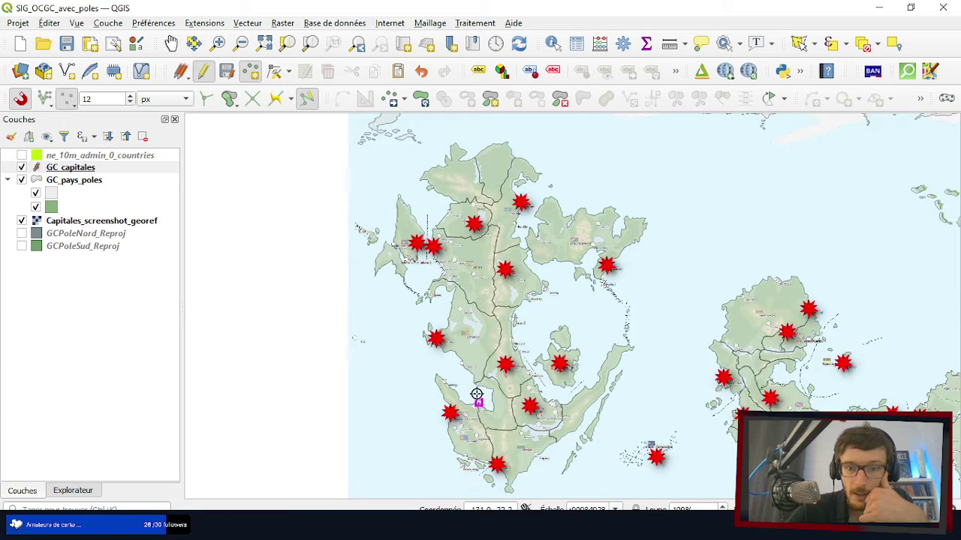
pyautogui.scroll(2, 476, 394)
pyautogui.scroll(-2, 475, 387)
pyautogui.scroll(2, 544, 216)
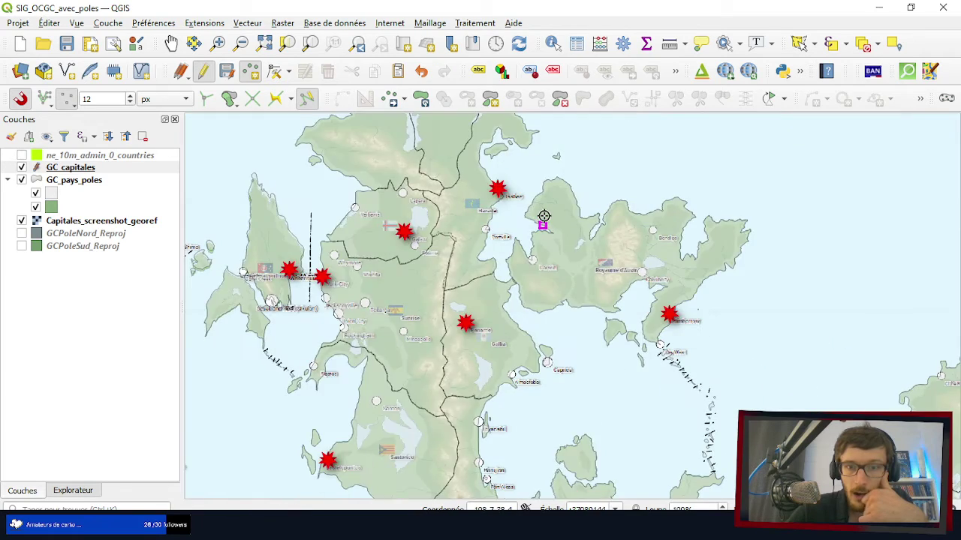
# - Inspect the capital markers across the world map, including the dashed border inside Province de Génécie, for places still lacking a capital
pyautogui.scroll(-2, 526, 216)
pyautogui.scroll(-3, 420, 221)
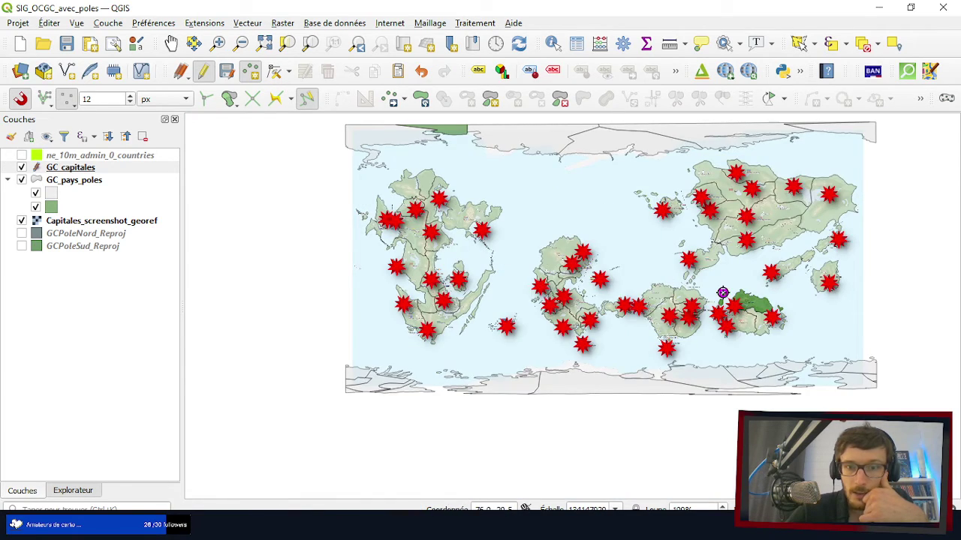
pyautogui.scroll(2, 722, 292)
pyautogui.scroll(-2, 465, 293)
pyautogui.scroll(3, 611, 317)
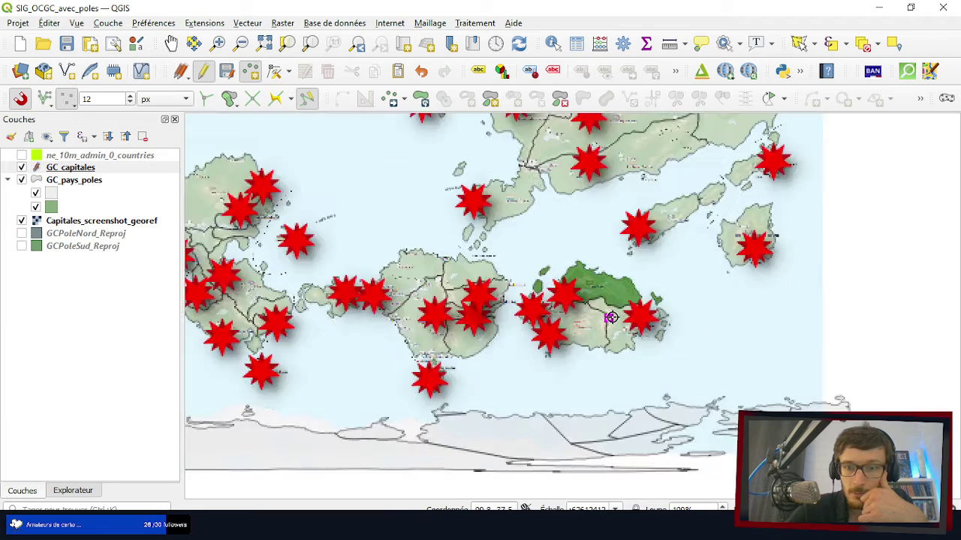
pyautogui.scroll(2, 611, 317)
pyautogui.scroll(-2, 433, 317)
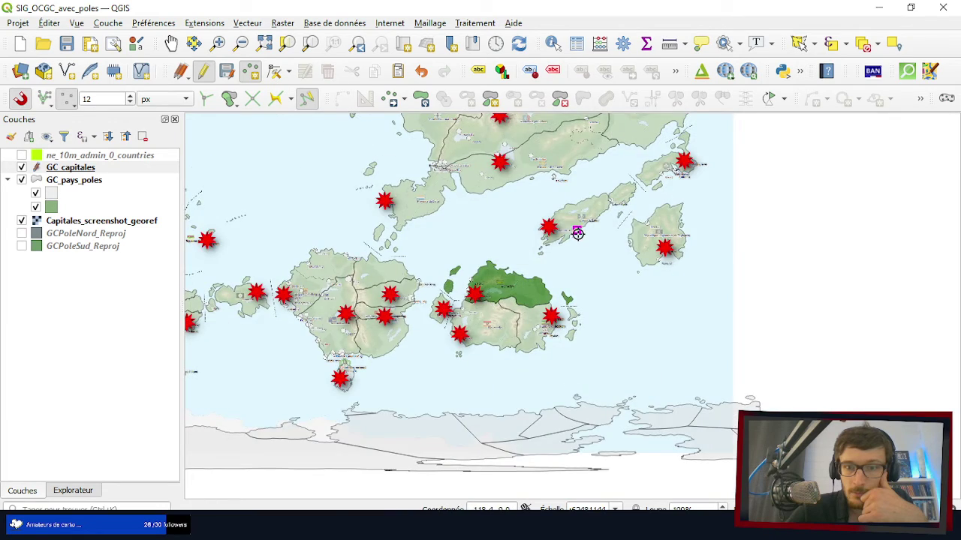
pyautogui.scroll(-2, 577, 234)
pyautogui.scroll(4, 588, 196)
pyautogui.scroll(2, 592, 313)
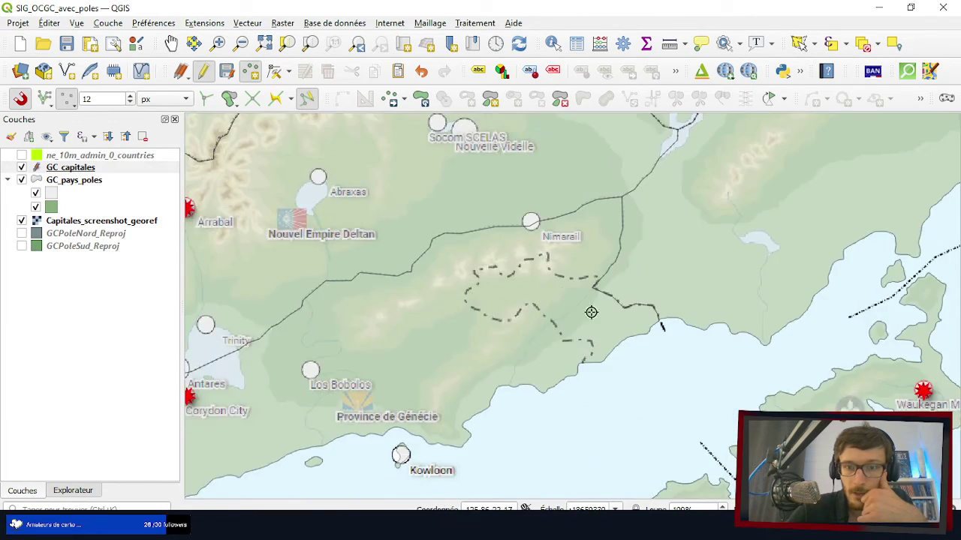
pyautogui.scroll(2, 562, 354)
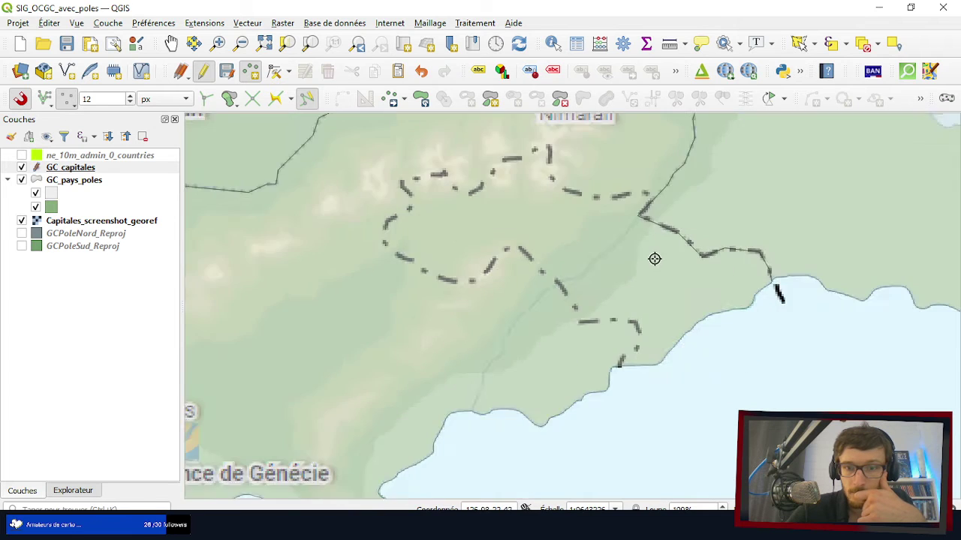
pyautogui.scroll(-2, 655, 259)
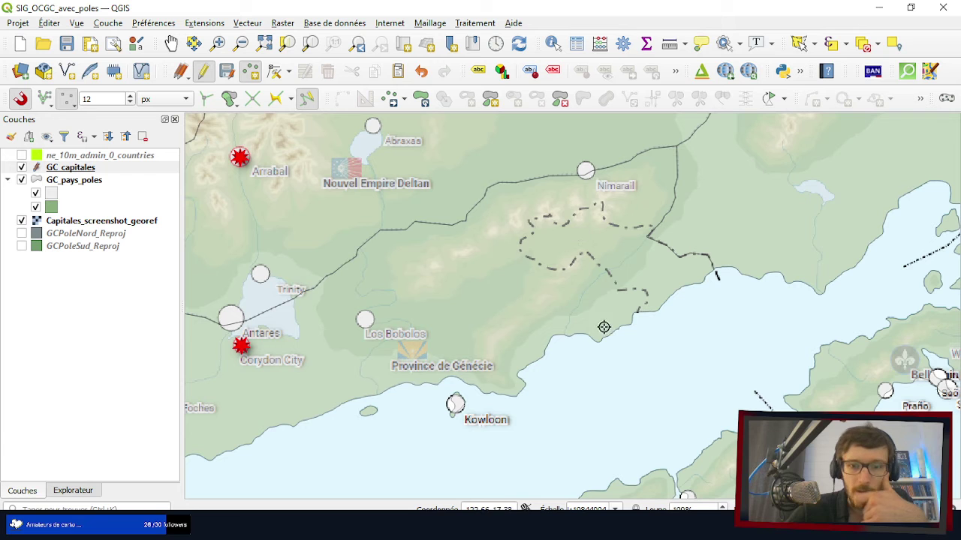
pyautogui.scroll(-1, 282, 247)
pyautogui.scroll(-2, 405, 248)
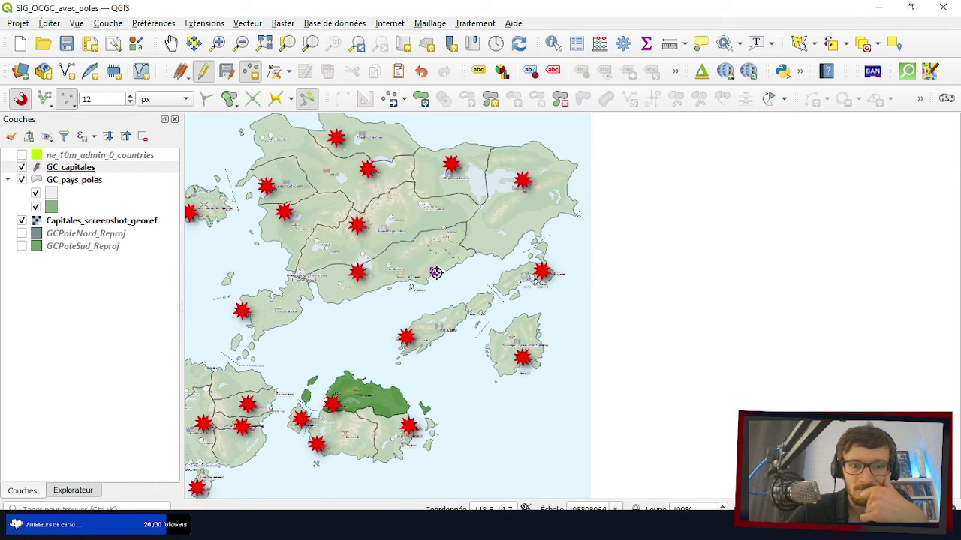
# - Check the islands west of the southwestern peninsula and the whole world map, and save the GC_capitales layer edits
pyautogui.scroll(3, 436, 273)
pyautogui.scroll(-1, 414, 285)
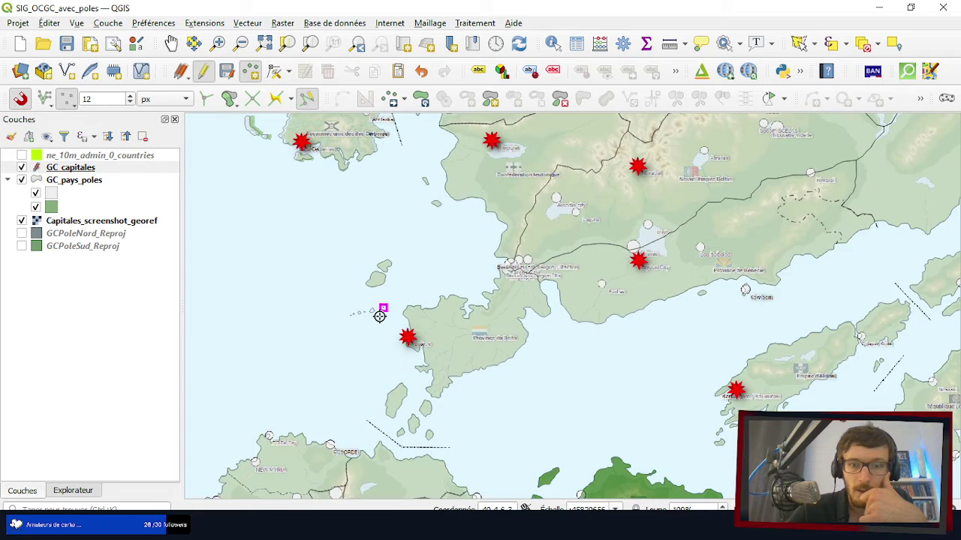
pyautogui.scroll(3, 379, 316)
pyautogui.scroll(-2, 378, 296)
pyautogui.scroll(3, 373, 255)
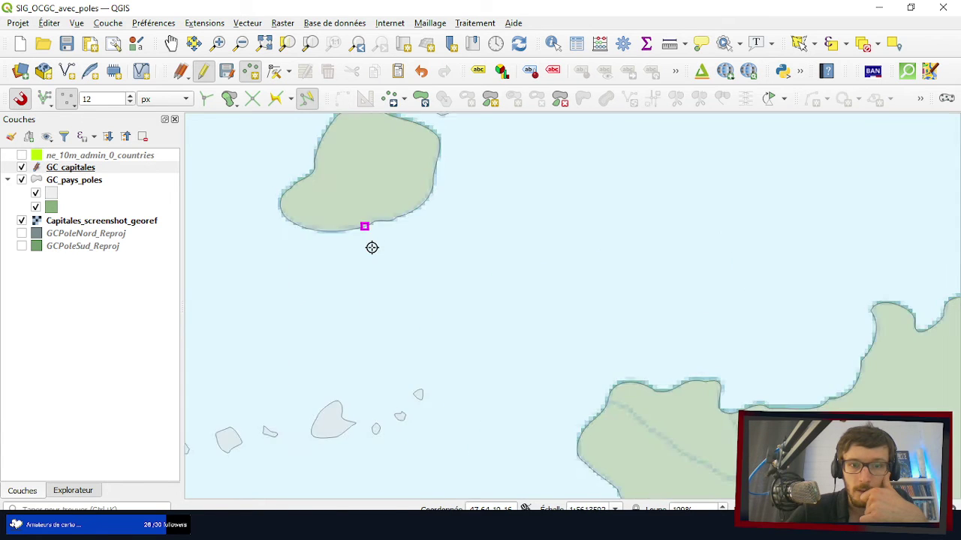
pyautogui.scroll(-3, 379, 236)
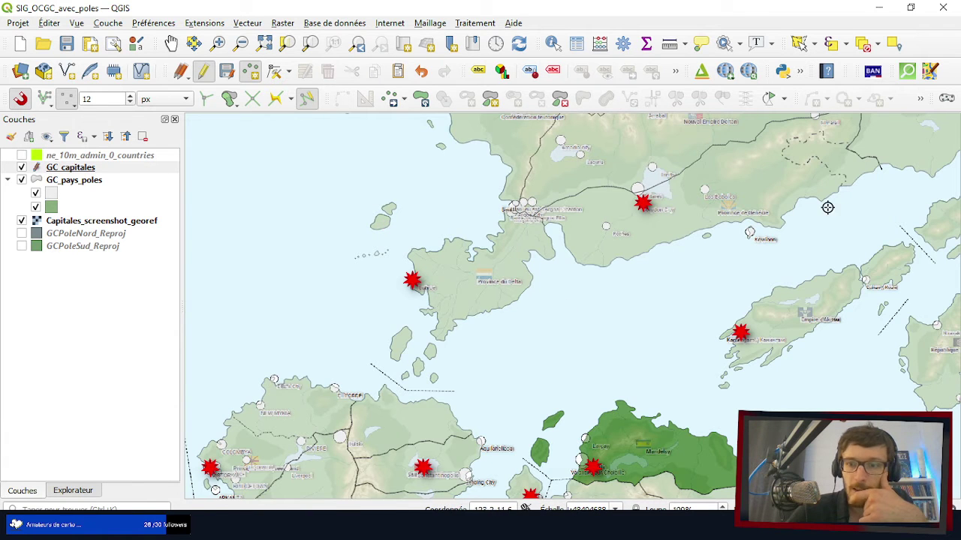
pyautogui.scroll(-2, 472, 265)
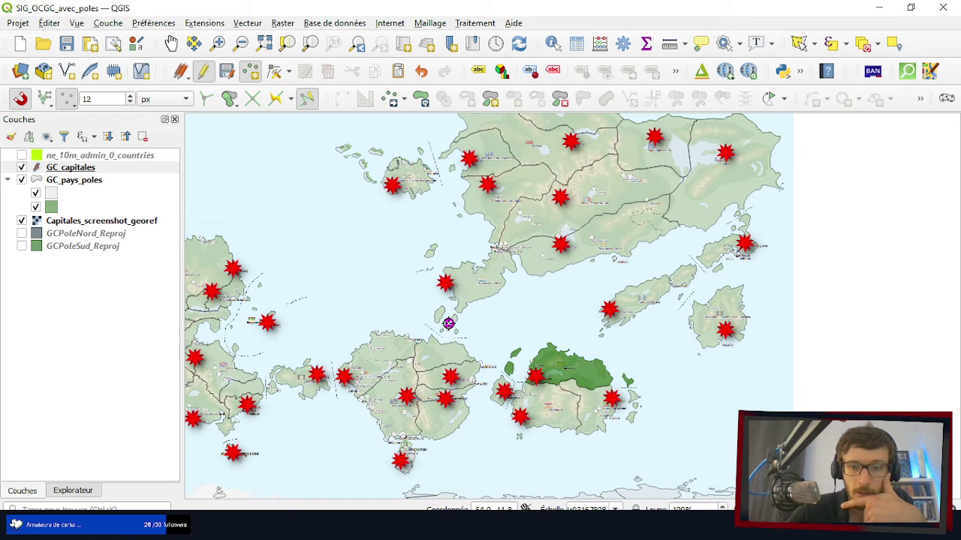
pyautogui.scroll(-2, 448, 322)
pyautogui.scroll(-2, 614, 306)
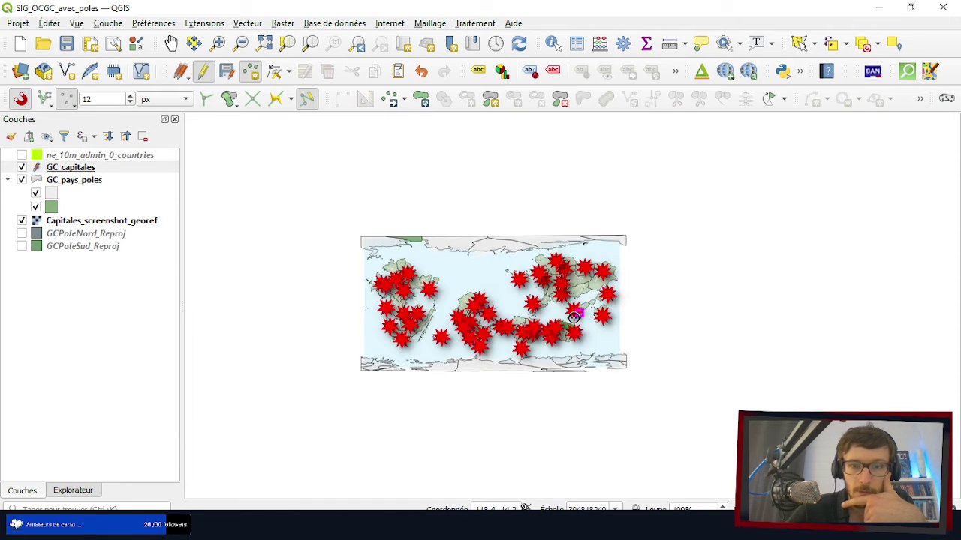
pyautogui.scroll(3, 569, 319)
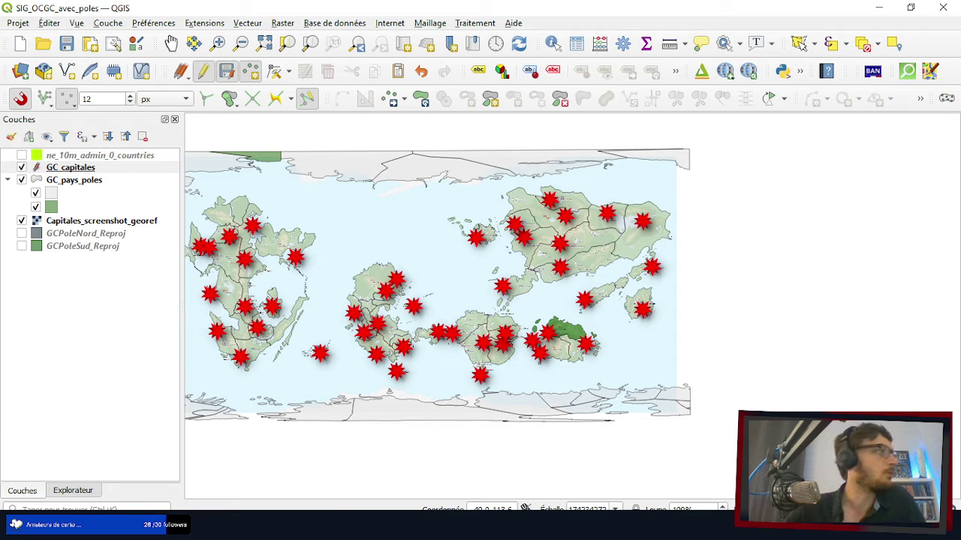
# - Switch to the Brave browser, maximize its window and close the République de Votnie page
pyautogui.hotkey('alt', 'Tab')
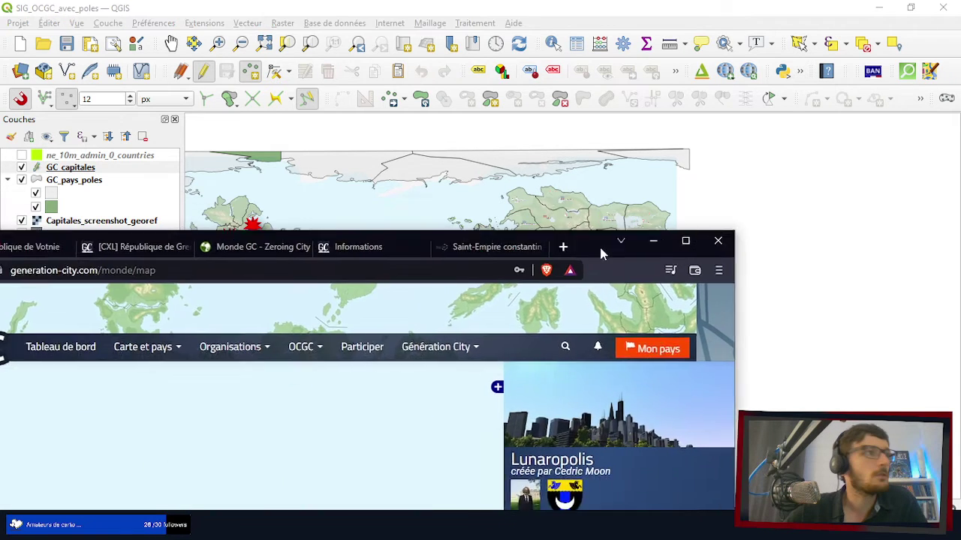
pyautogui.moveTo(599, 245); pyautogui.dragTo(705, 1)
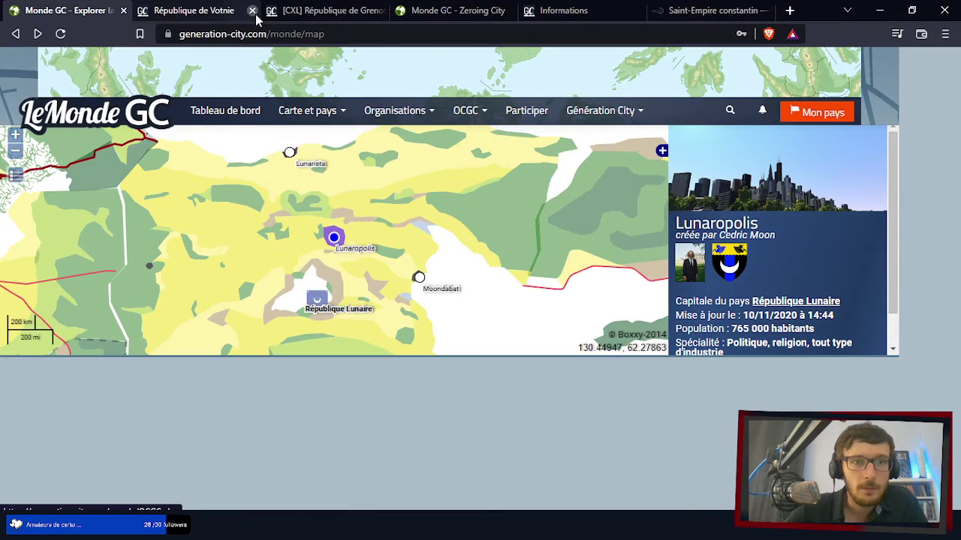
pyautogui.click(252, 10)
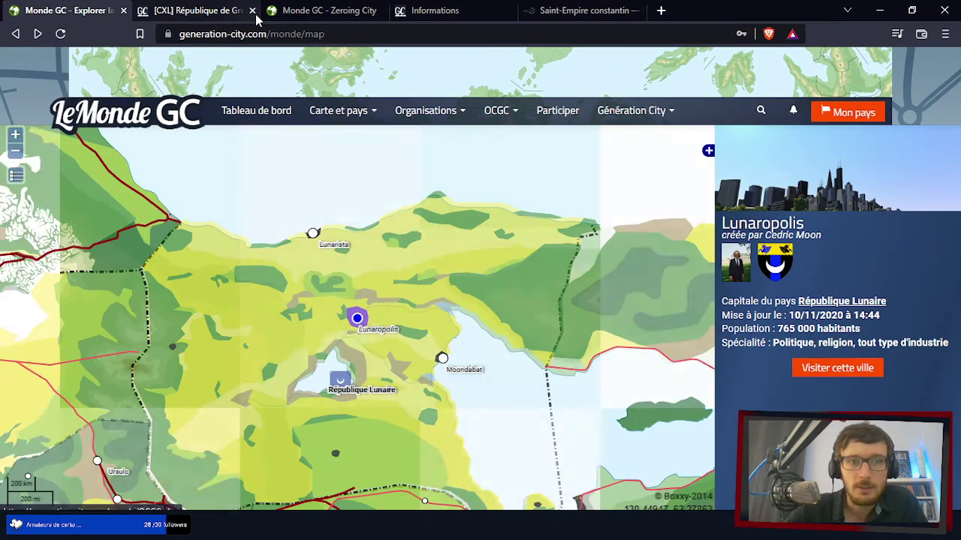
# - Examine the city pictures and replies on the first page of the "[CXL] République de Grenos" forum topic
pyautogui.click(222, 12)
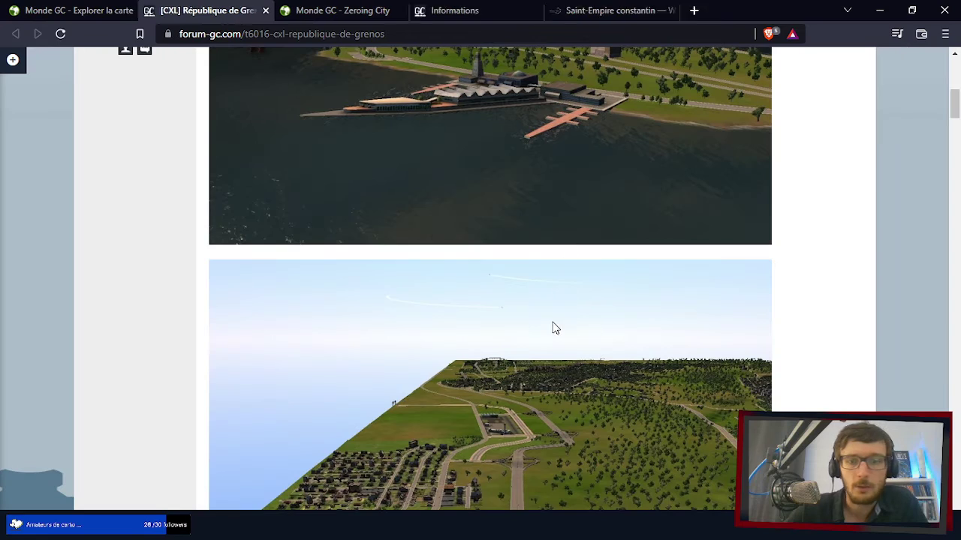
pyautogui.scroll(-10, 550, 358)
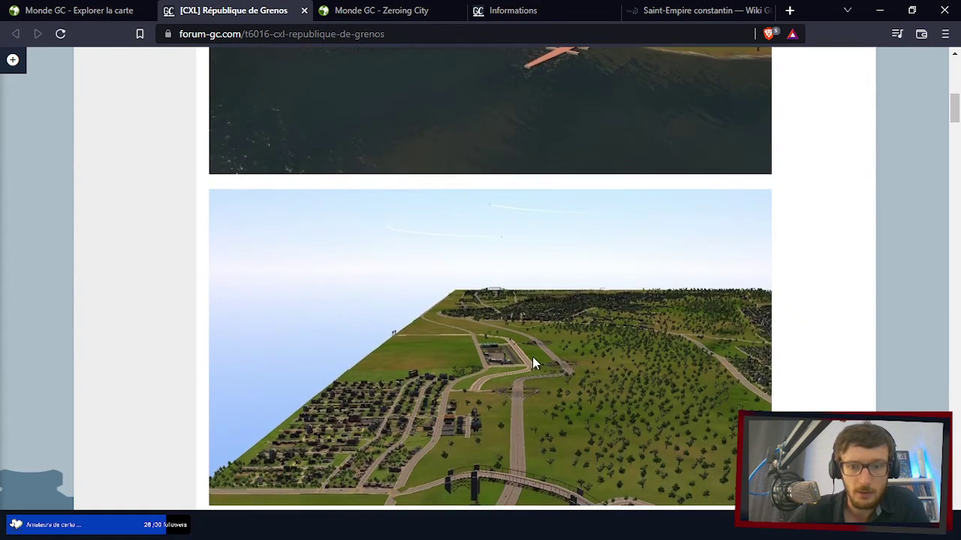
pyautogui.scroll(-5, 512, 346)
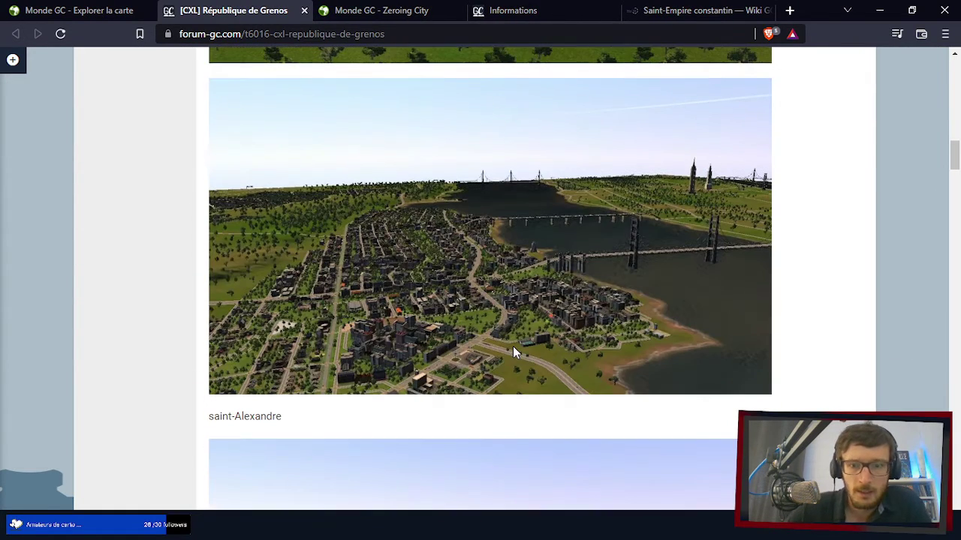
pyautogui.scroll(5, 513, 353)
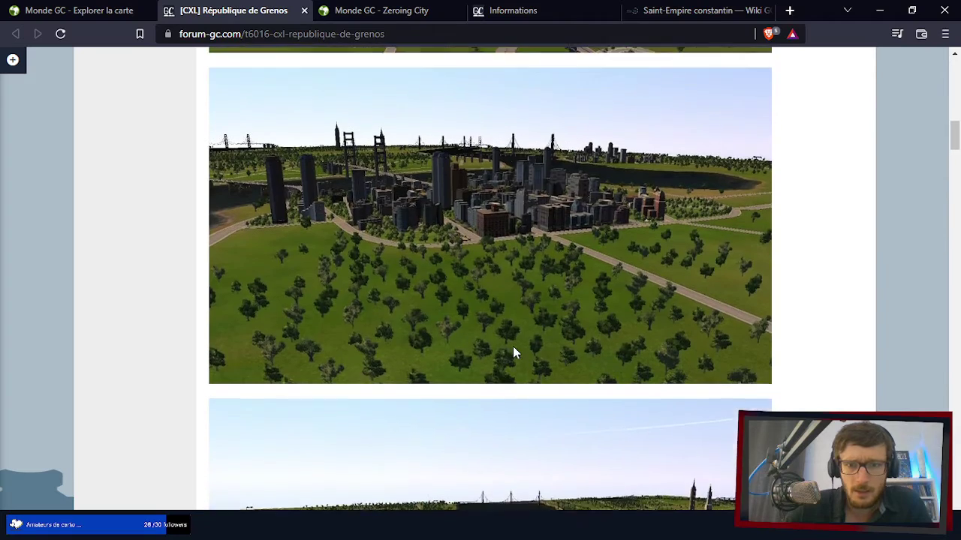
pyautogui.scroll(-7, 513, 353)
pyautogui.scroll(-3, 513, 351)
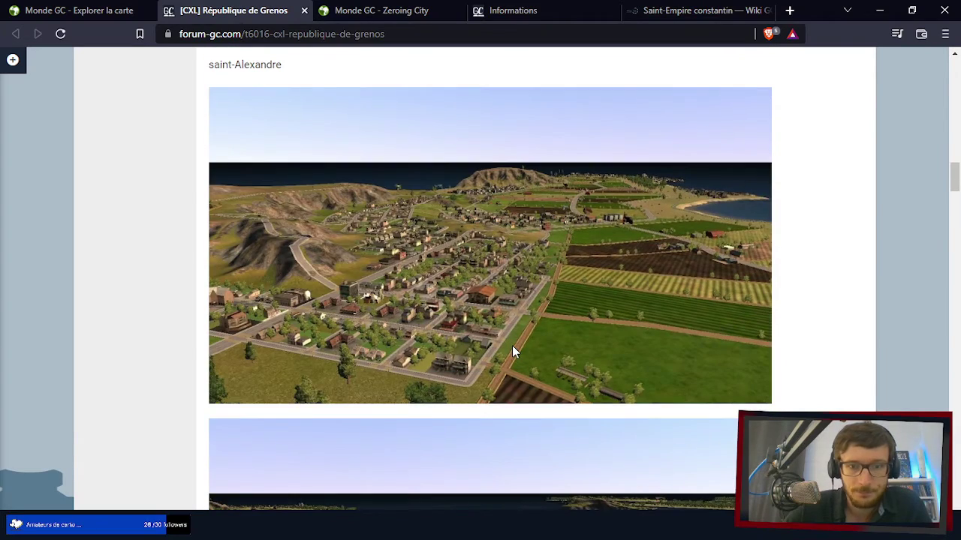
pyautogui.scroll(-1, 513, 351)
pyautogui.scroll(-4, 512, 352)
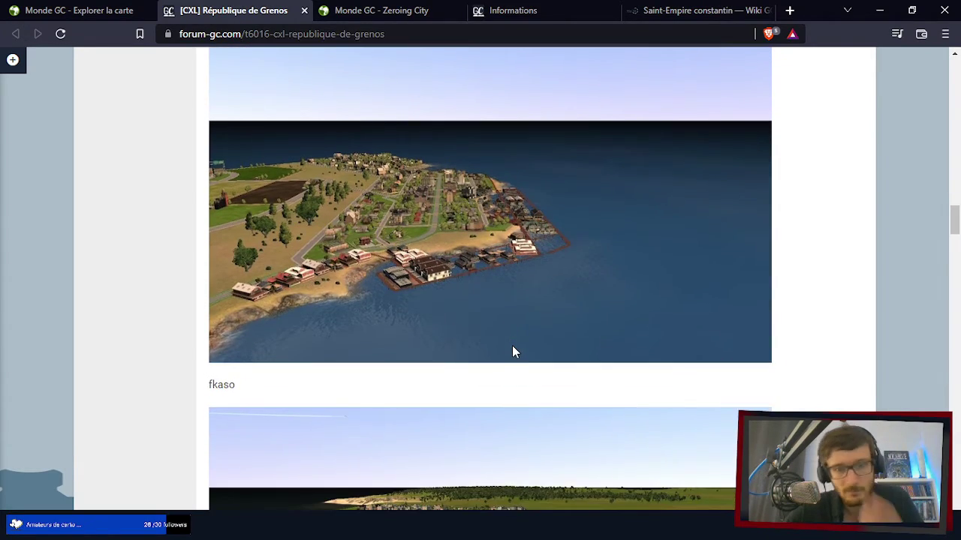
pyautogui.scroll(-12, 512, 352)
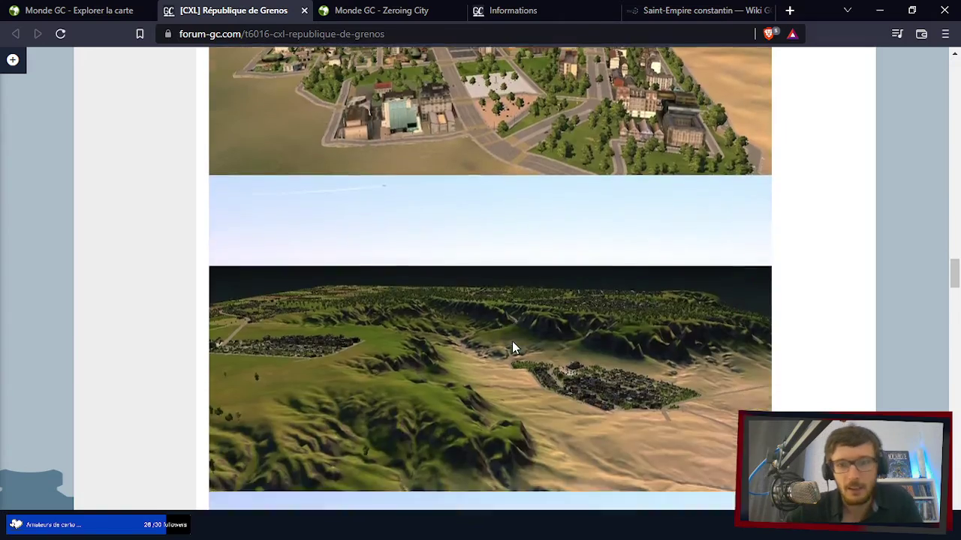
pyautogui.scroll(-11, 512, 345)
pyautogui.scroll(5, 512, 345)
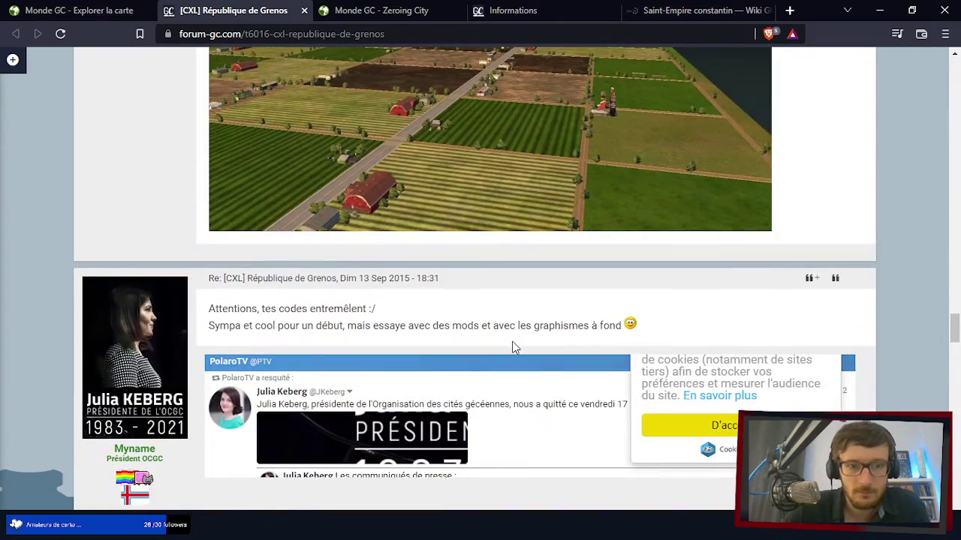
pyautogui.scroll(-15, 521, 327)
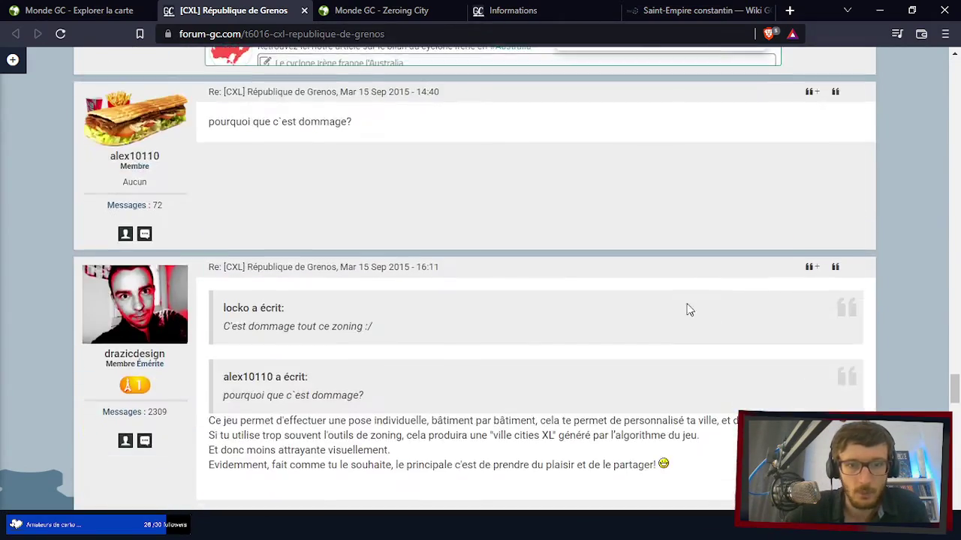
pyautogui.scroll(-15, 628, 295)
pyautogui.scroll(5, 628, 295)
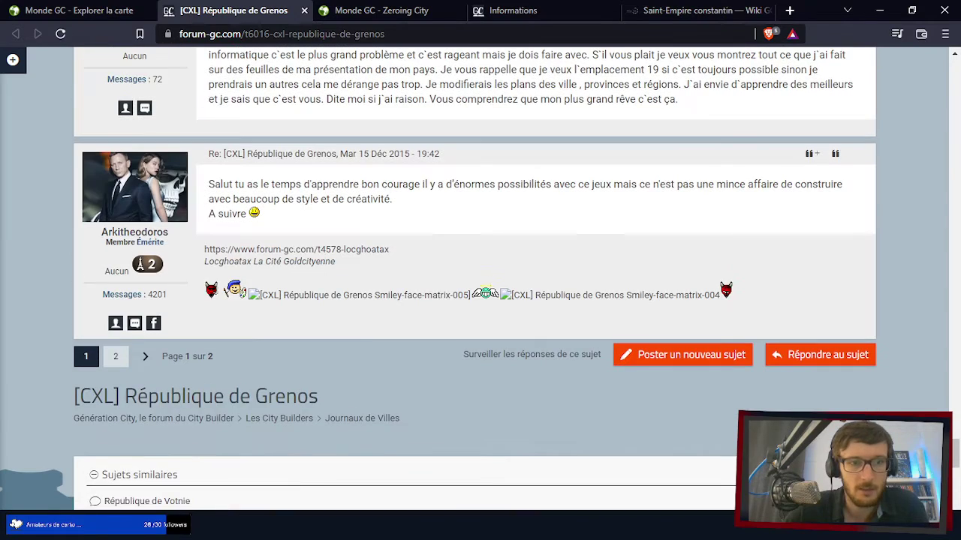
# - Open page 2 of the République de Grenos topic and read its replies and similar topics
pyautogui.click(116, 356)
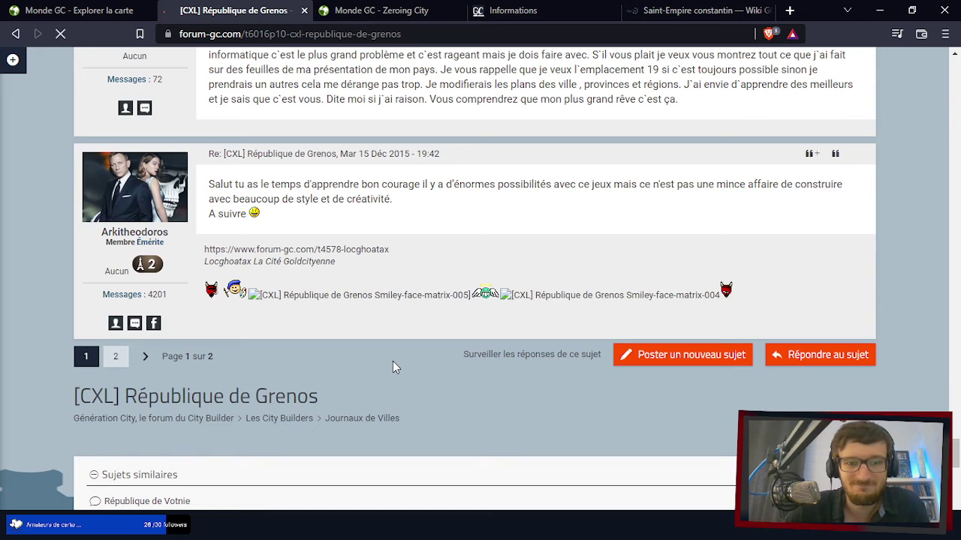
pyautogui.scroll(-12, 392, 362)
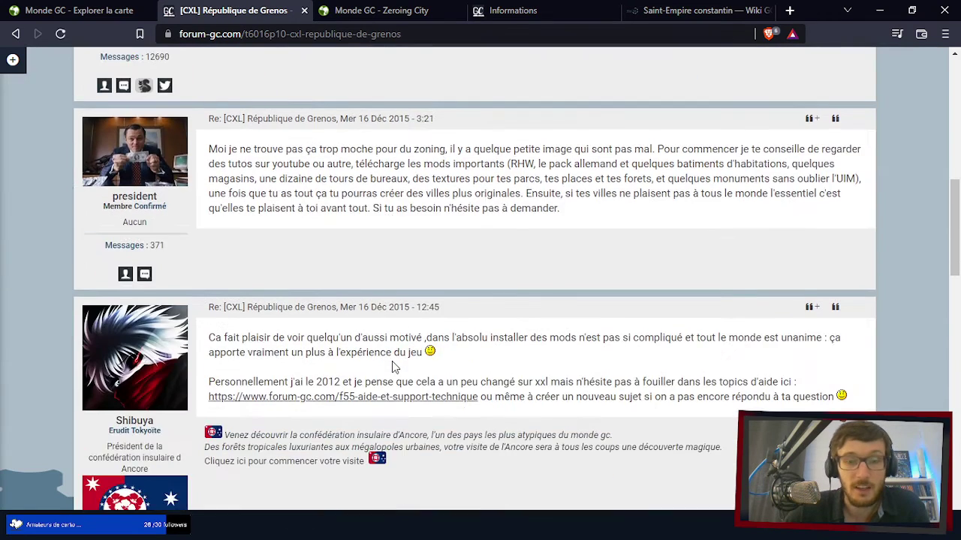
pyautogui.scroll(2, 391, 361)
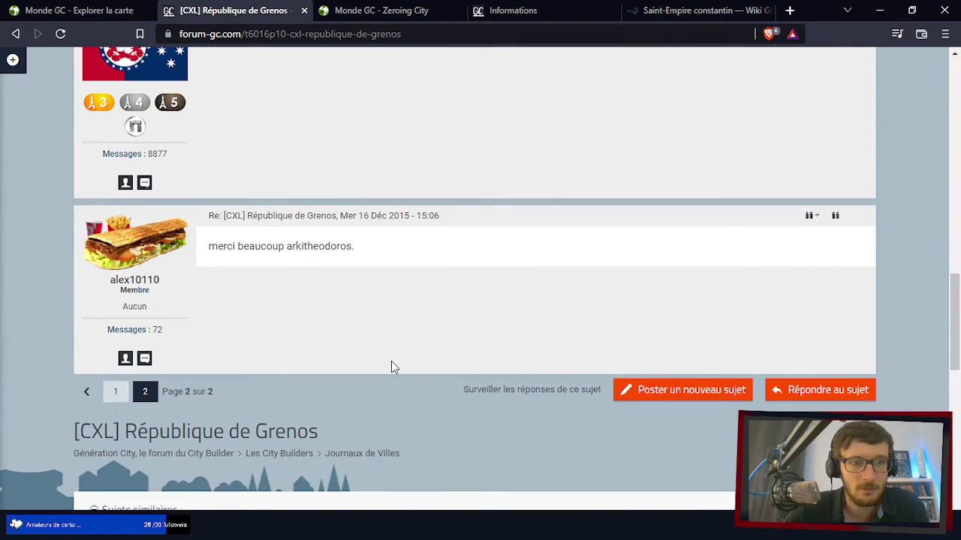
pyautogui.scroll(-5, 391, 361)
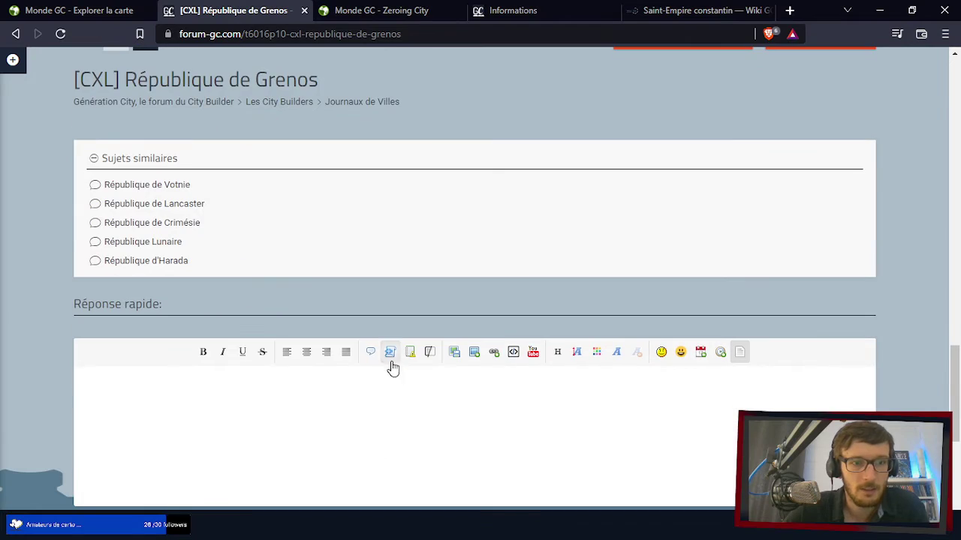
pyautogui.scroll(1, 391, 361)
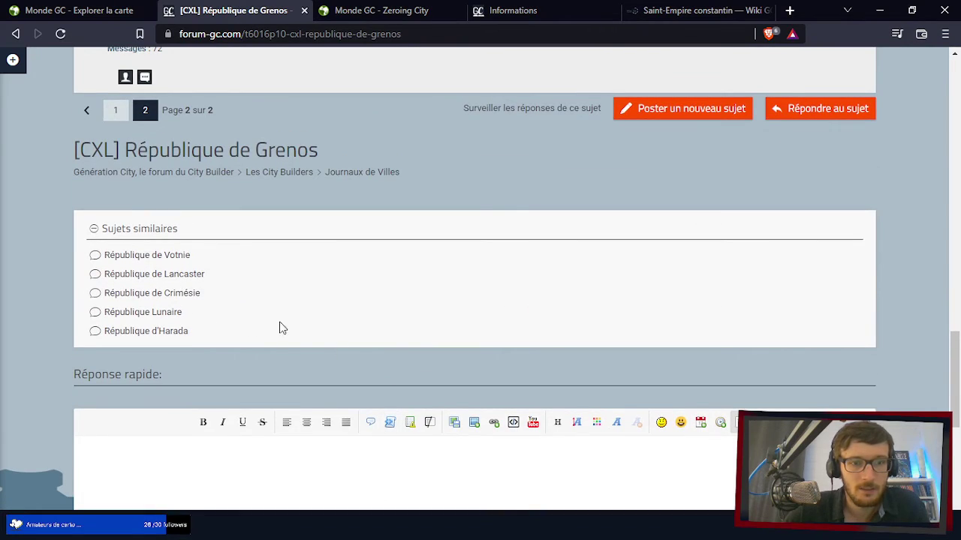
pyautogui.scroll(15, 370, 352)
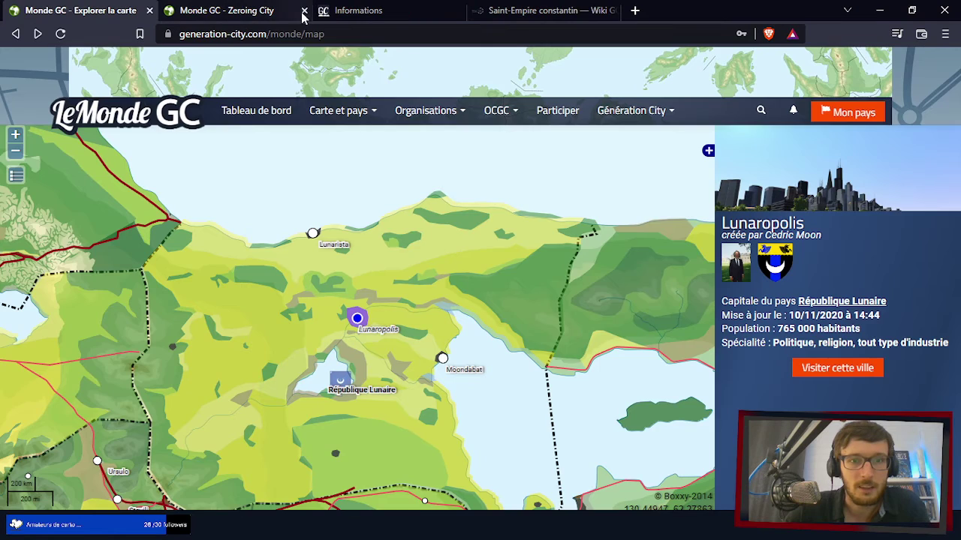
# - Close the République de Grenos, Zeroing City, Informations and Saint-Empire constantin pages, keeping the Monde GC map open
pyautogui.click(304, 11)
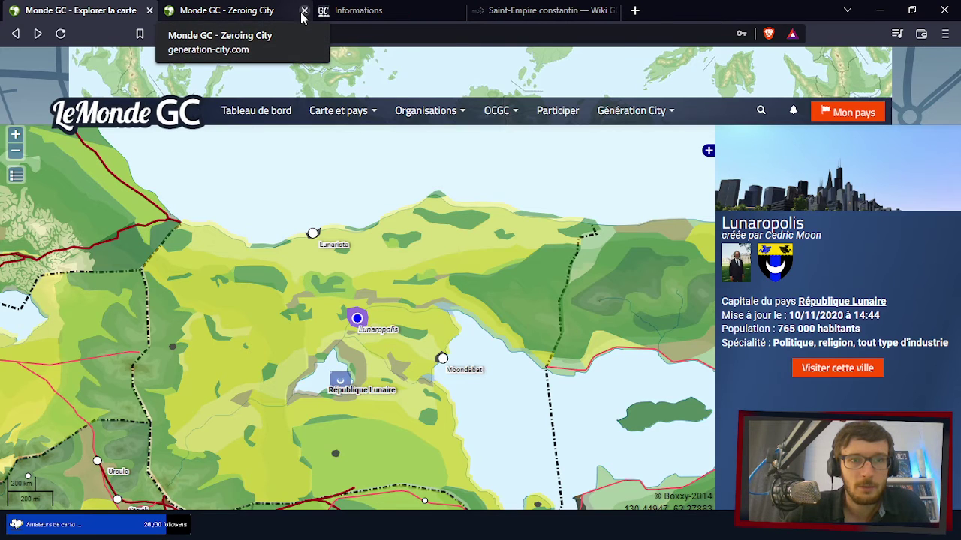
pyautogui.click(304, 11)
pyautogui.click(304, 11)
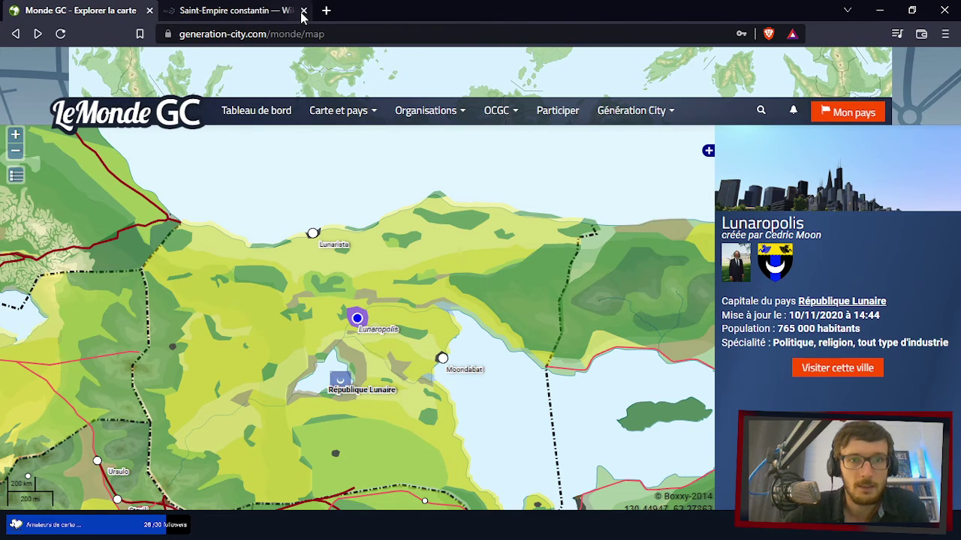
pyautogui.click(304, 11)
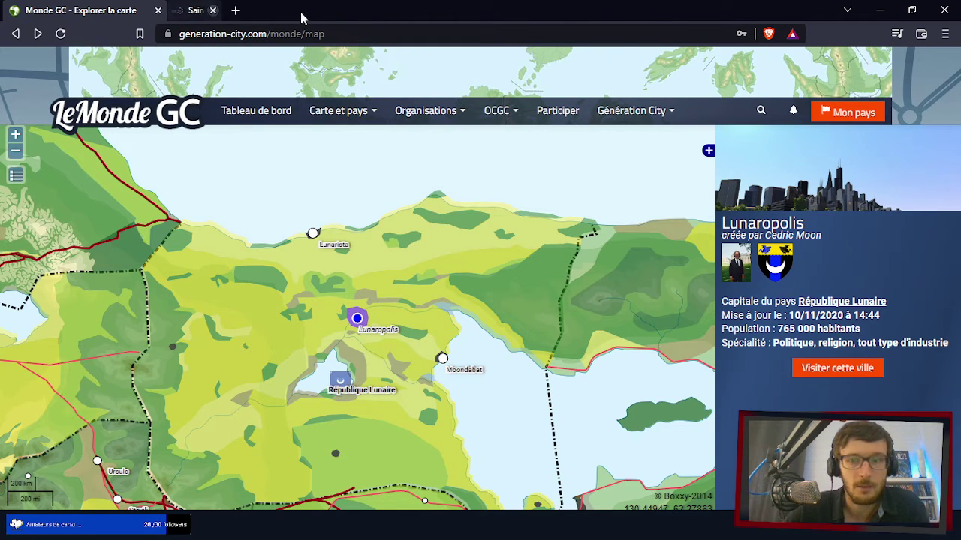
# - Switch back to QGIS and hide the Capitales_screenshot_georef layer, keeping GC_capitales and GC_pays_poles shown
pyautogui.click(882, 9)
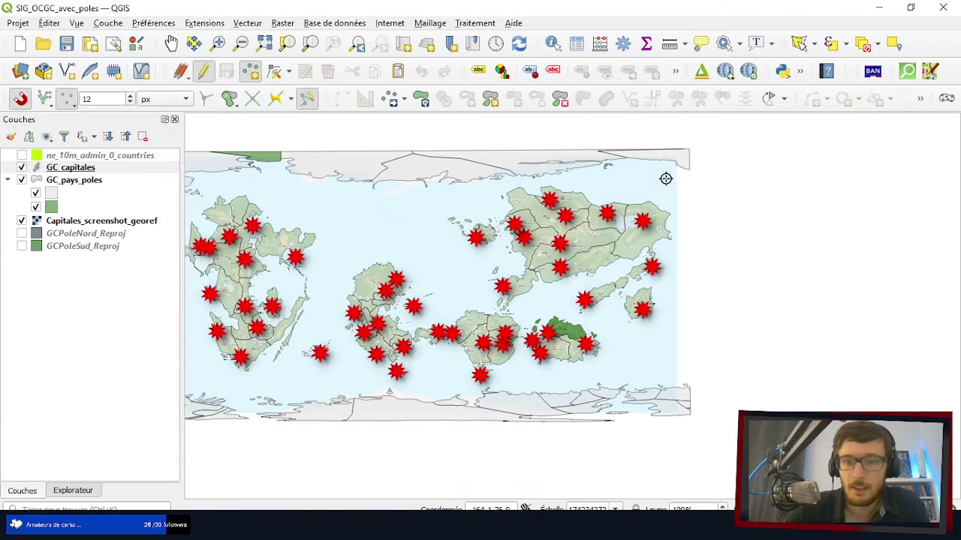
pyautogui.scroll(2, 579, 218)
pyautogui.scroll(-4, 580, 220)
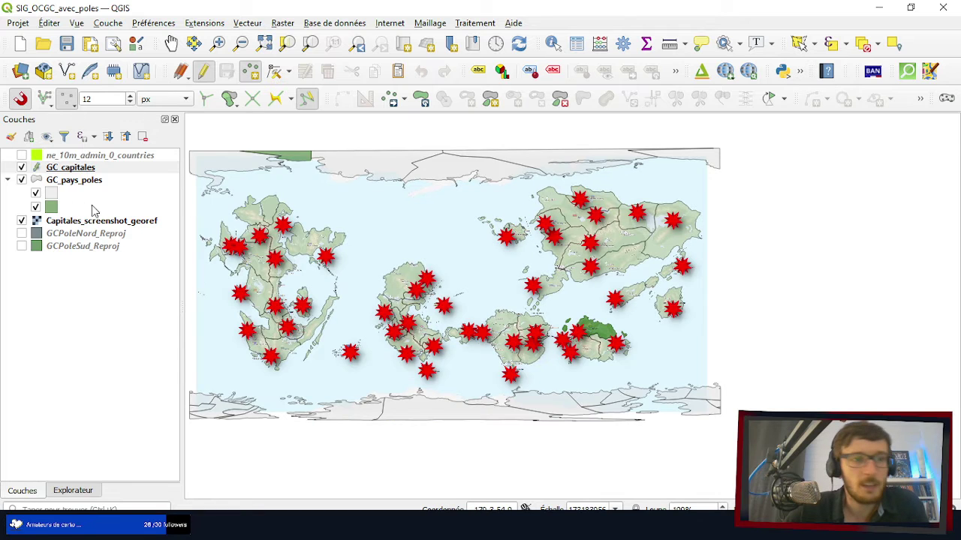
pyautogui.click(36, 193)
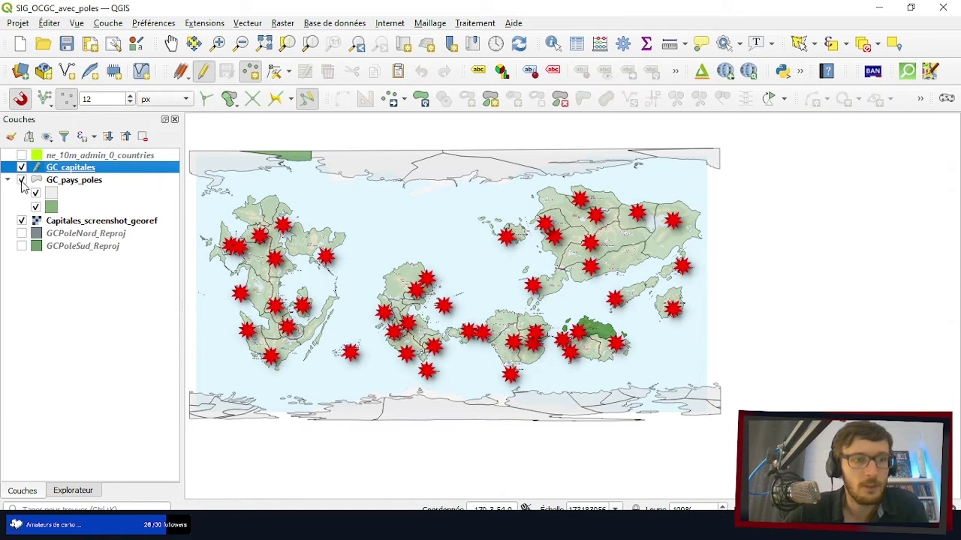
pyautogui.click(21, 182)
pyautogui.click(22, 181)
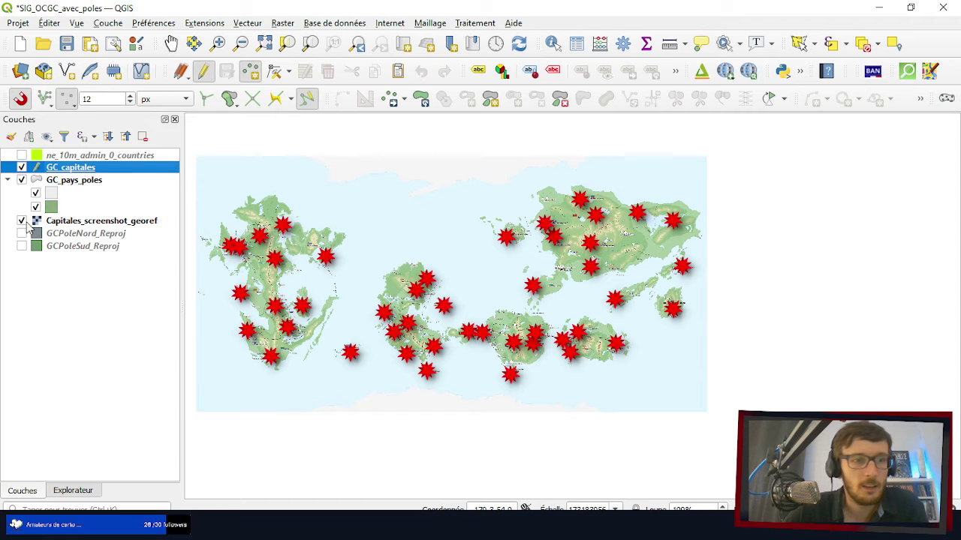
pyautogui.click(22, 221)
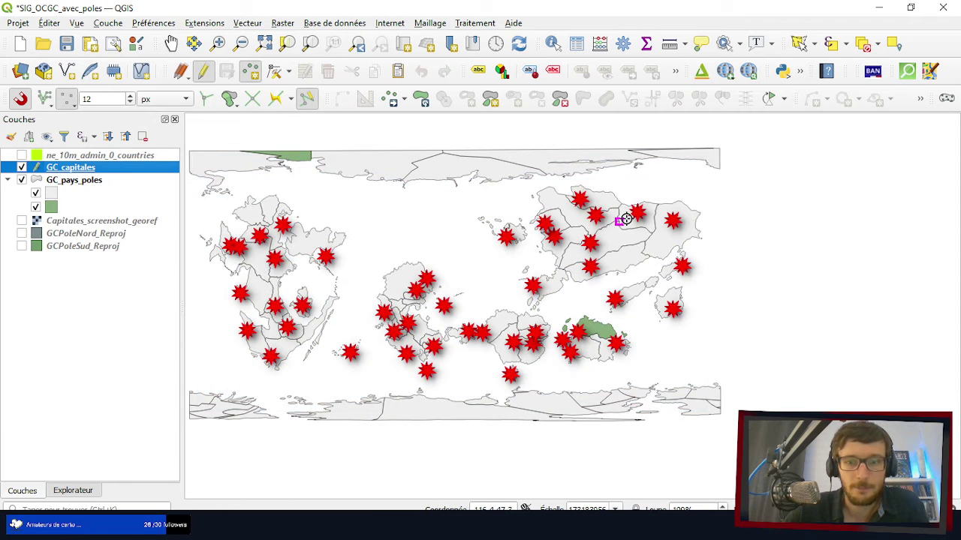
# - Duplicate the GC_pays_poles layer and collapse the copy's legend in the layer tree
pyautogui.click(69, 183)
pyautogui.rightClick(68, 188)
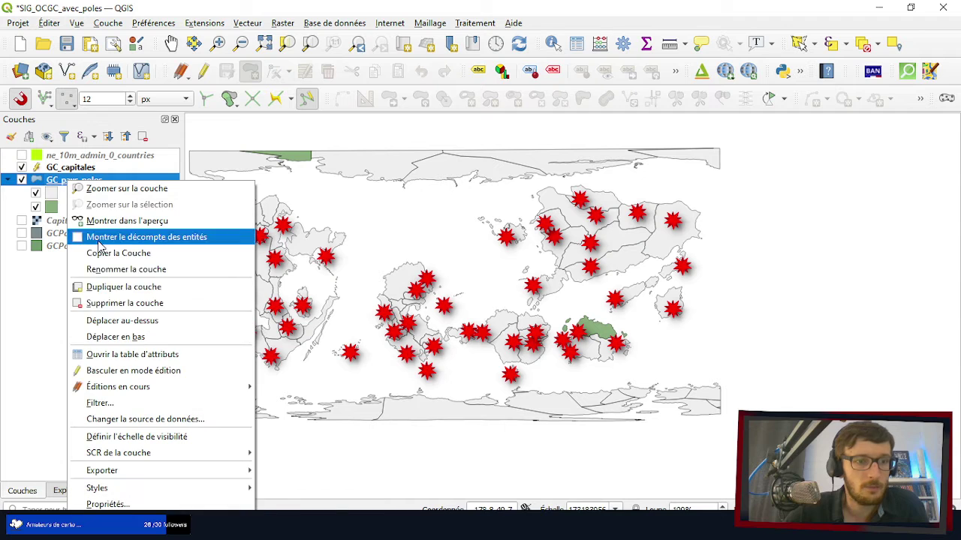
pyautogui.click(118, 286)
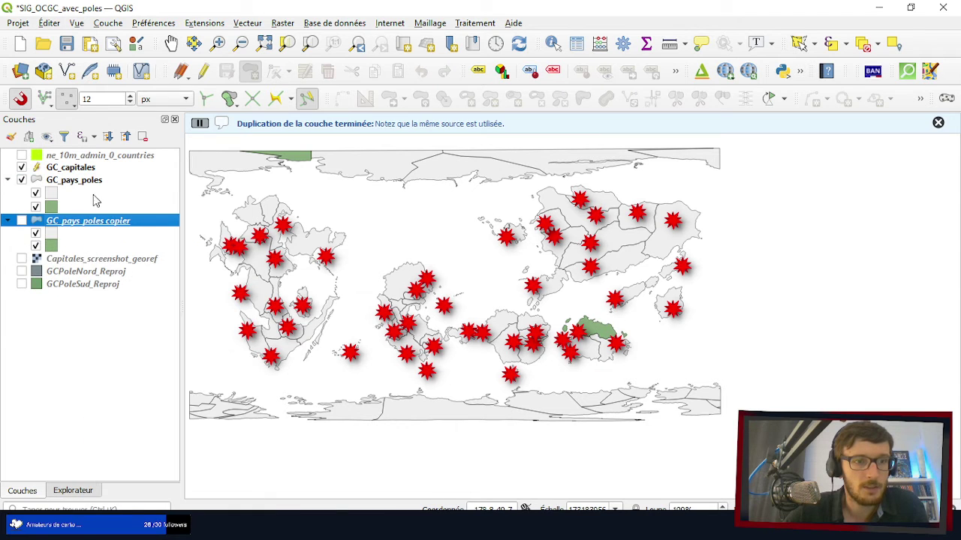
pyautogui.click(8, 222)
# - Classify the original GC_pays_poles layer's categorized symbology by the OCGC field, clearing the existing classes
pyautogui.click(54, 183)
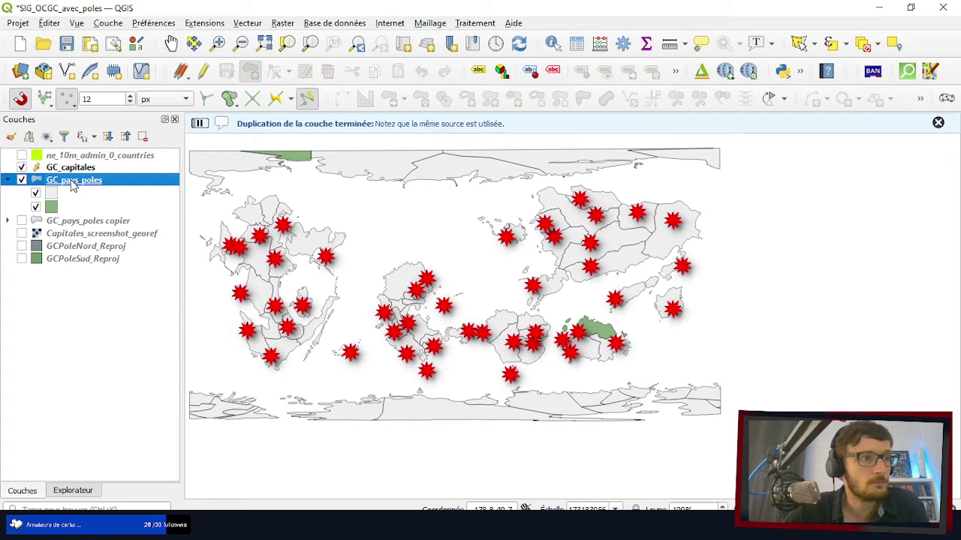
pyautogui.doubleClick(73, 187)
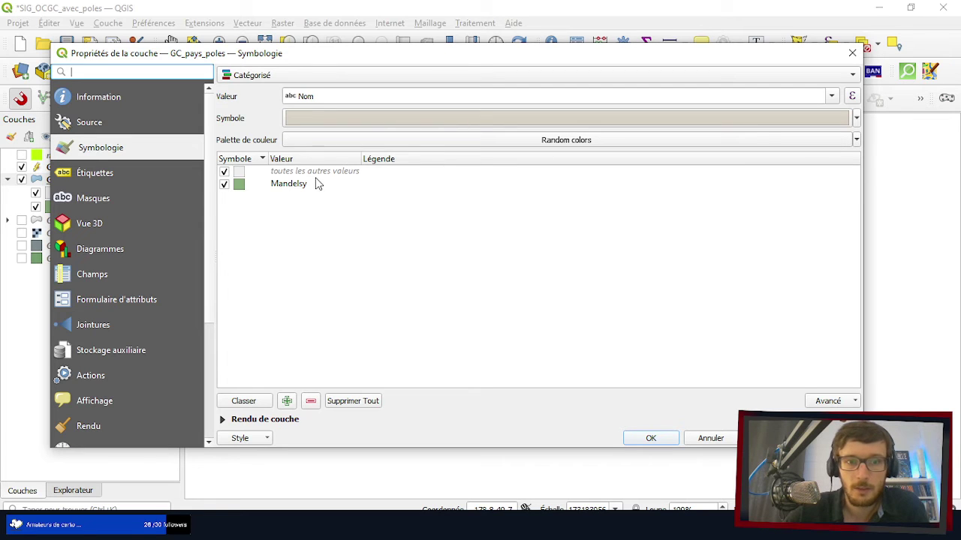
pyautogui.click(684, 75)
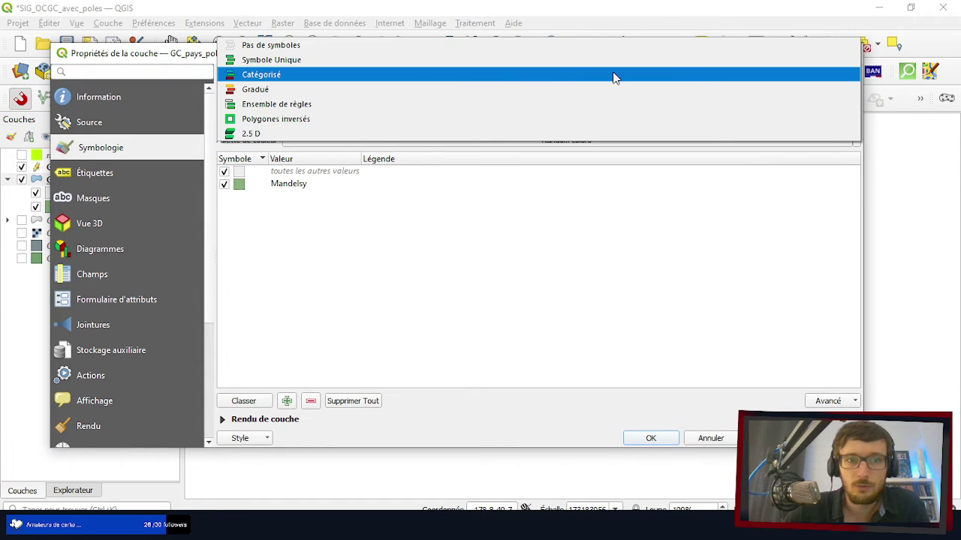
pyautogui.click(279, 75)
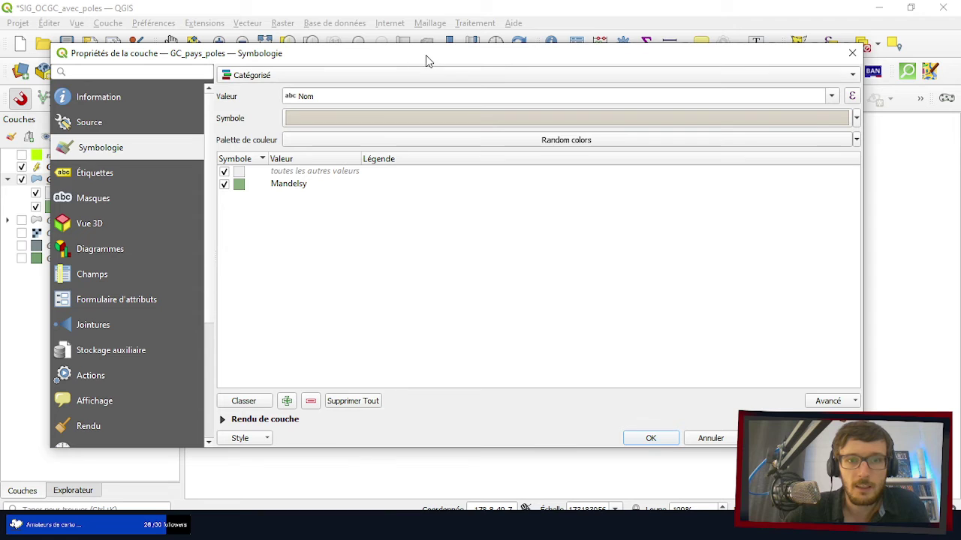
pyautogui.moveTo(425, 58); pyautogui.dragTo(459, 62)
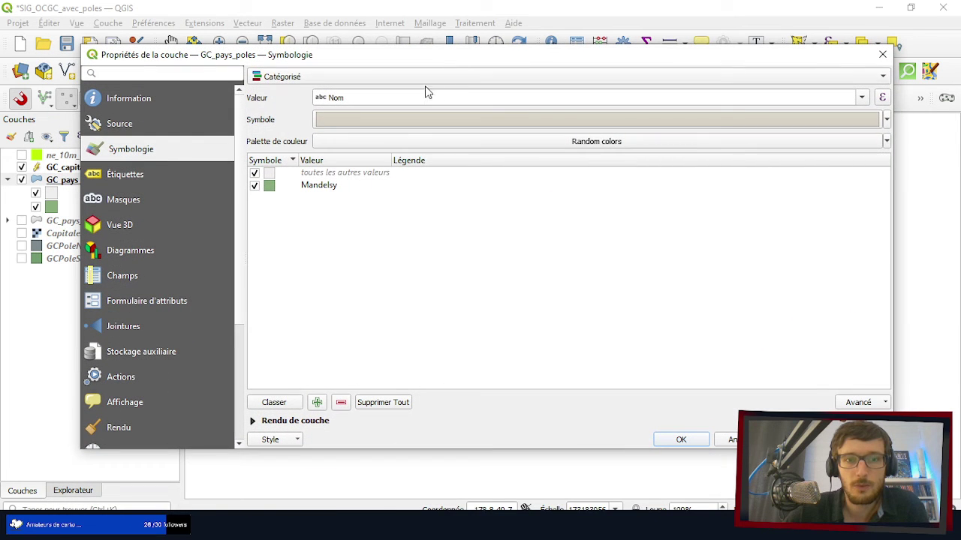
pyautogui.moveTo(425, 91); pyautogui.dragTo(429, 58)
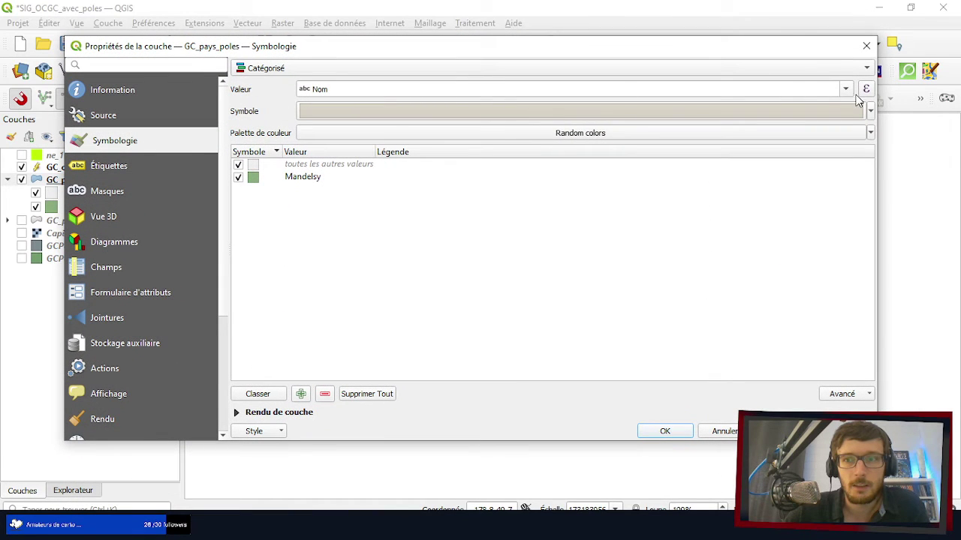
pyautogui.click(846, 91)
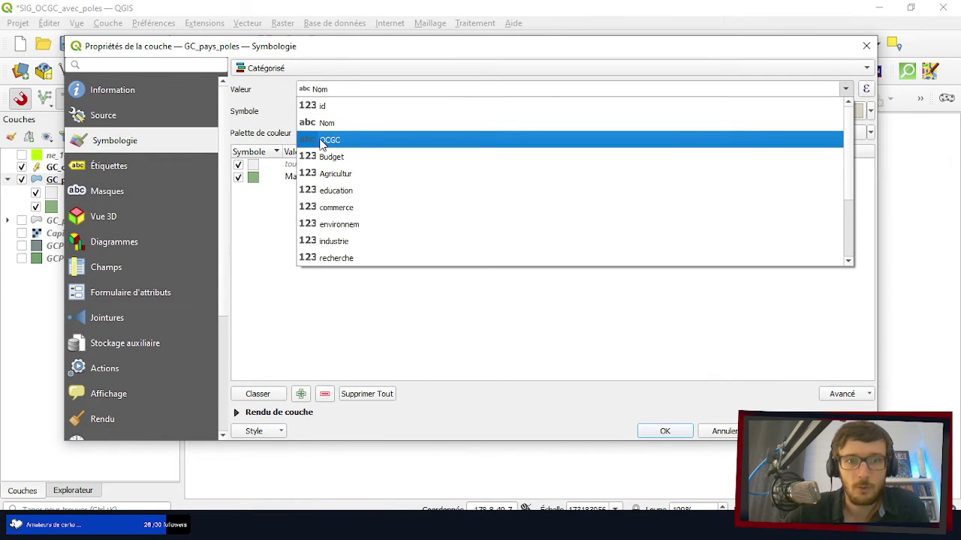
pyautogui.click(323, 140)
pyautogui.click(253, 396)
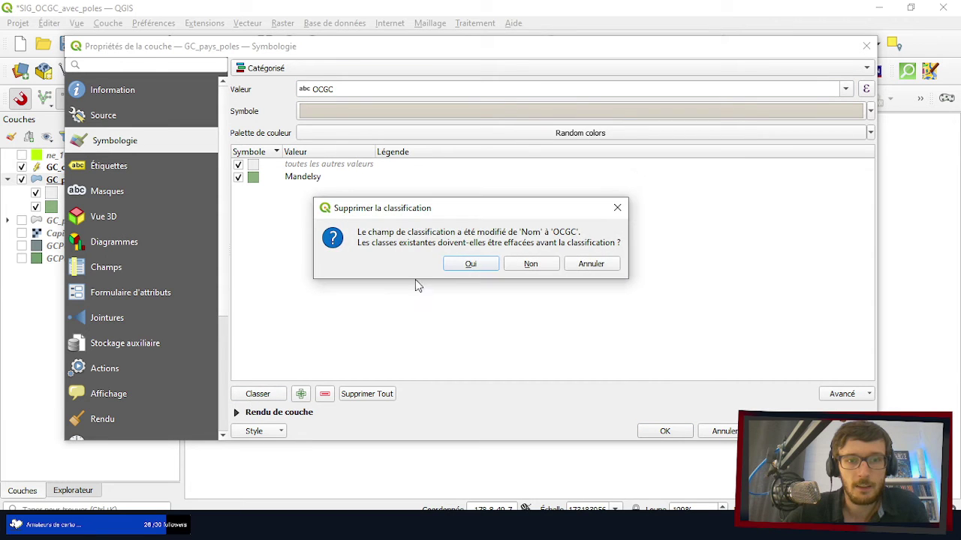
pyautogui.click(471, 264)
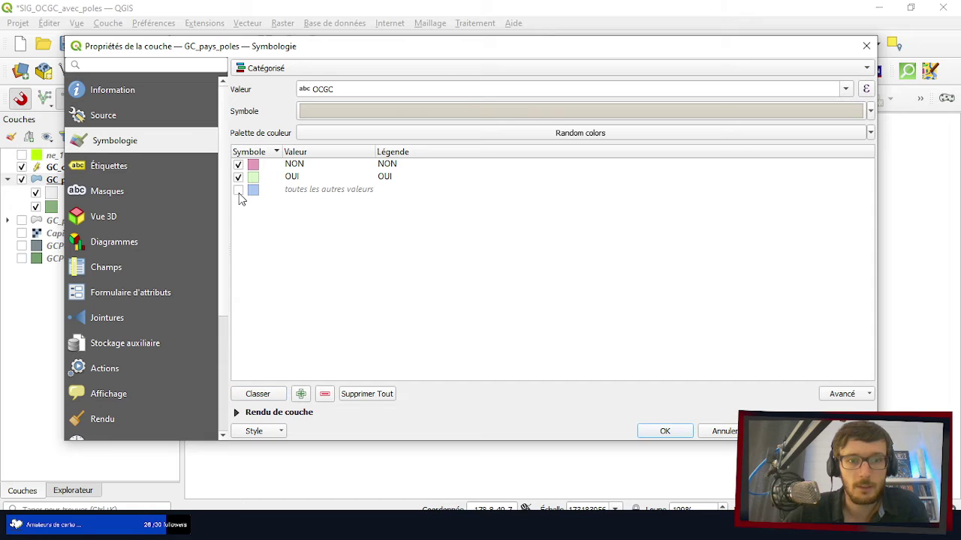
# - Remove the "toutes les autres valeurs" category from the GC_pays_poles symbology and apply the style
pyautogui.click(285, 191)
pyautogui.click(325, 396)
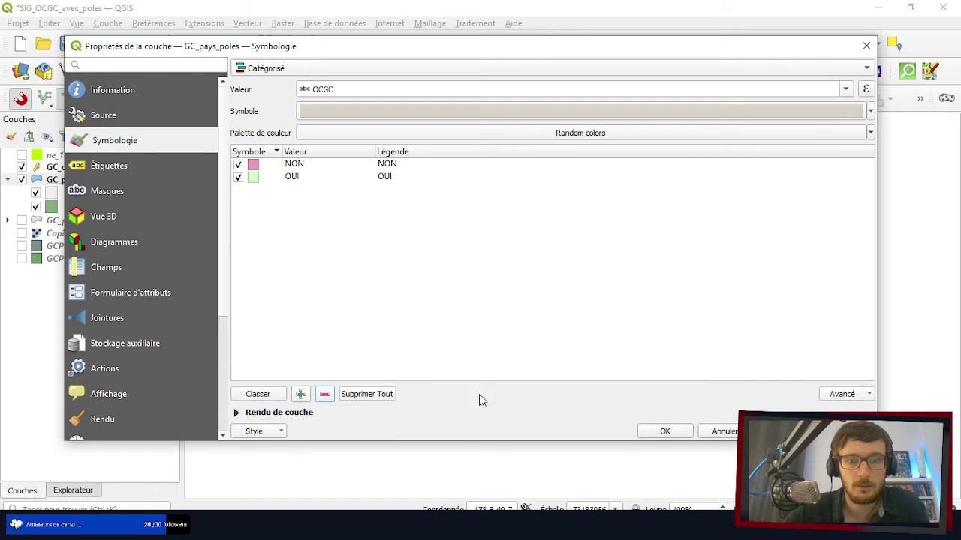
pyautogui.click(653, 437)
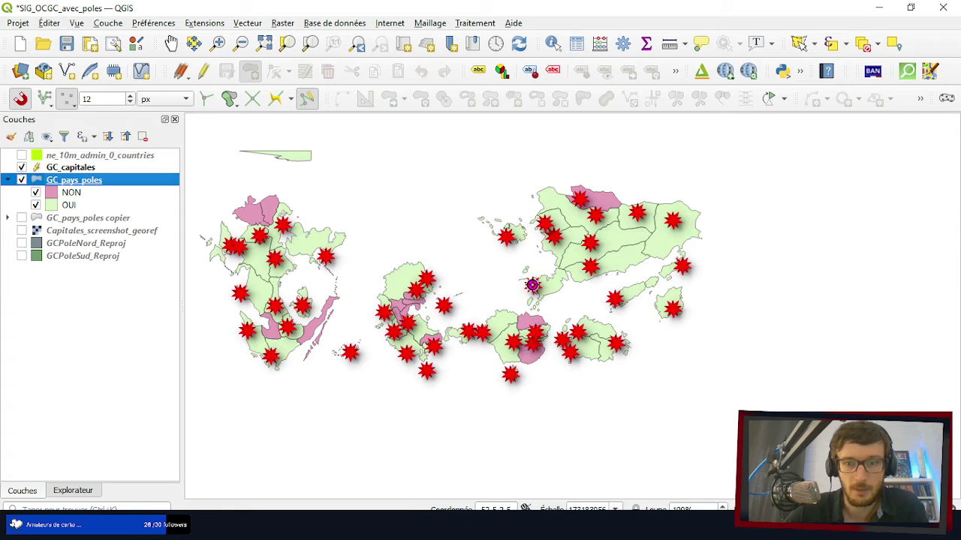
# - Select the NON country on the north coast of the northeastern continent with the Sélectionner des entités tool
pyautogui.scroll(-2, 527, 316)
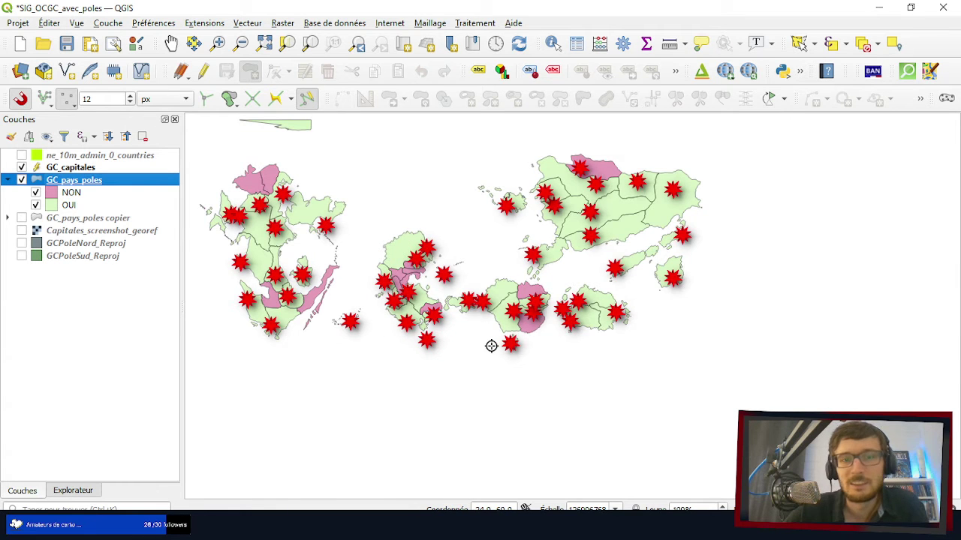
pyautogui.scroll(-1, 491, 346)
pyautogui.scroll(4, 484, 315)
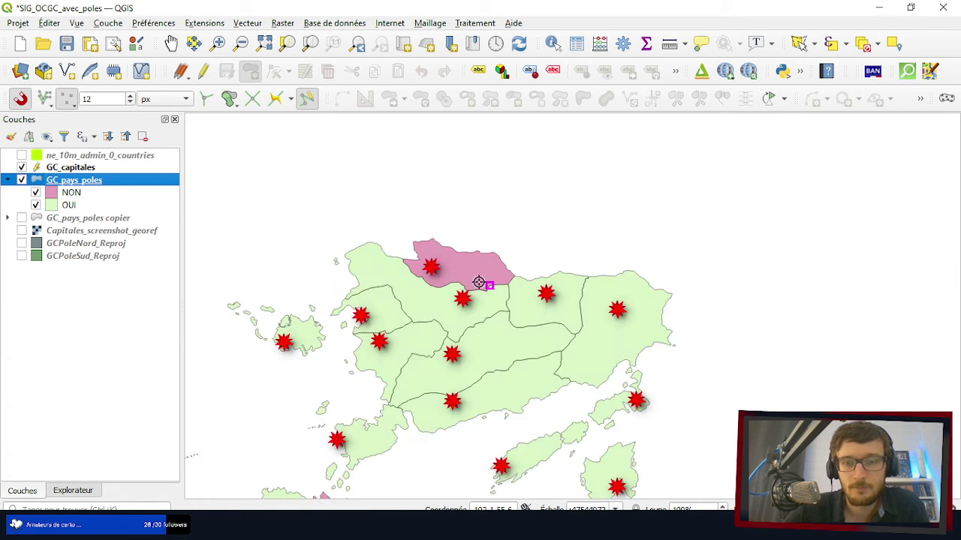
pyautogui.scroll(2, 479, 282)
pyautogui.scroll(-2, 456, 281)
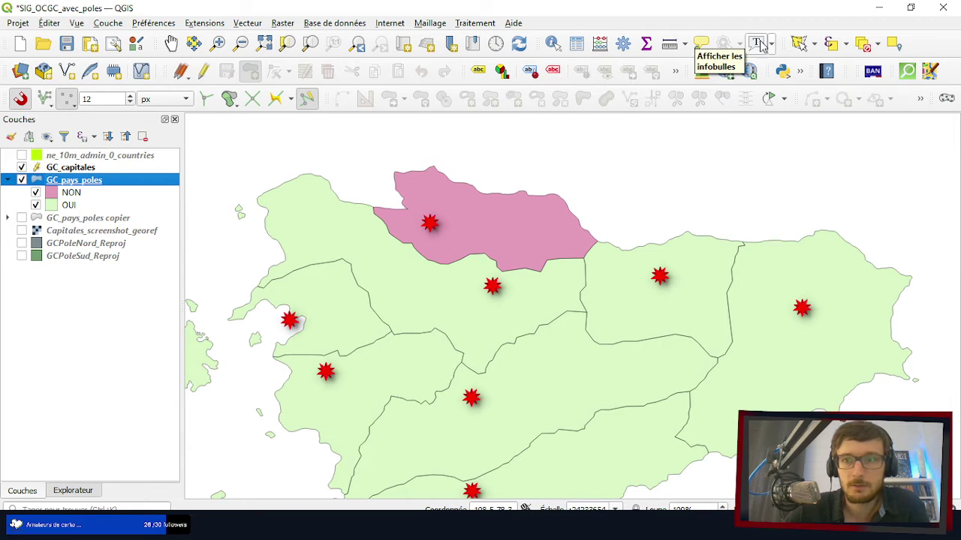
pyautogui.click(795, 45)
pyautogui.click(492, 223)
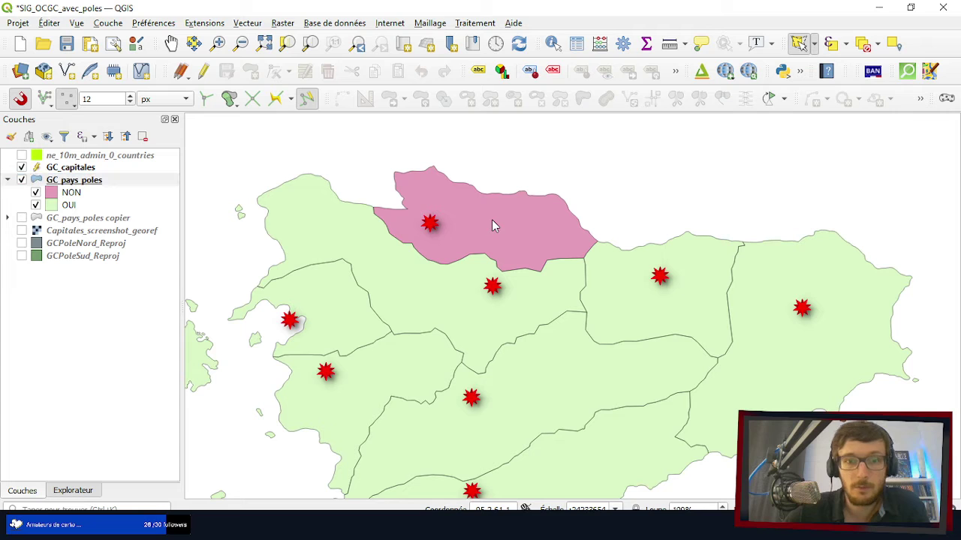
pyautogui.click(814, 45)
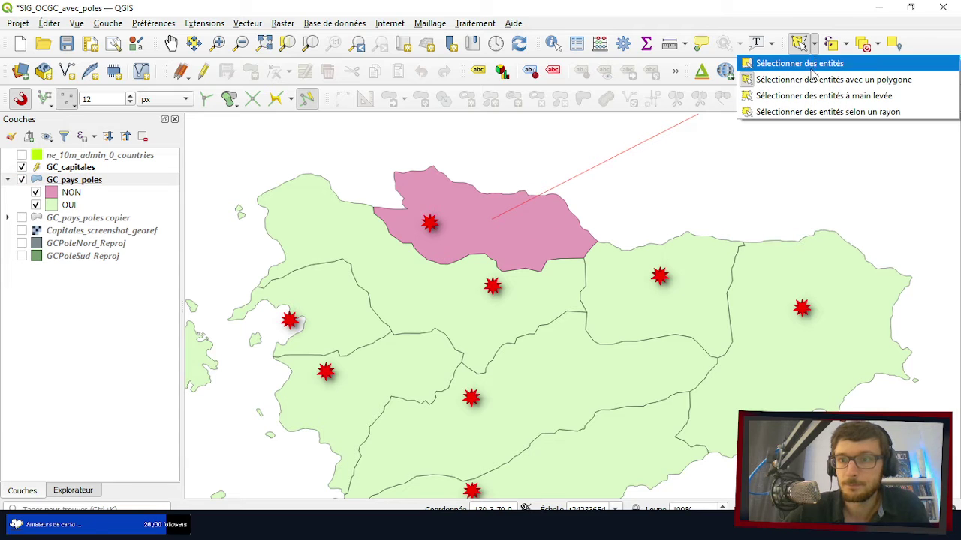
pyautogui.click(781, 63)
pyautogui.click(487, 234)
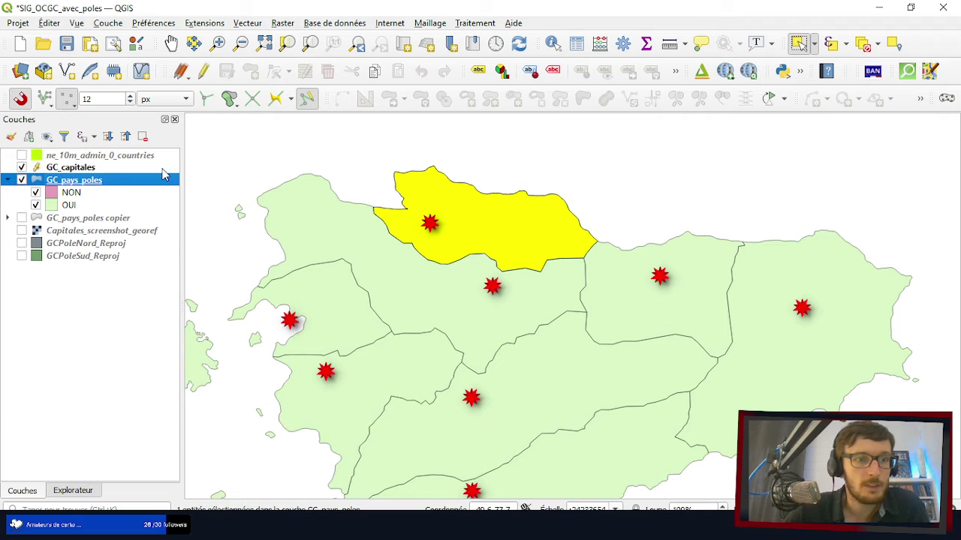
# - Turn off editing mode on the GC_capitales layer
pyautogui.click(79, 168)
pyautogui.click(204, 72)
pyautogui.click(204, 72)
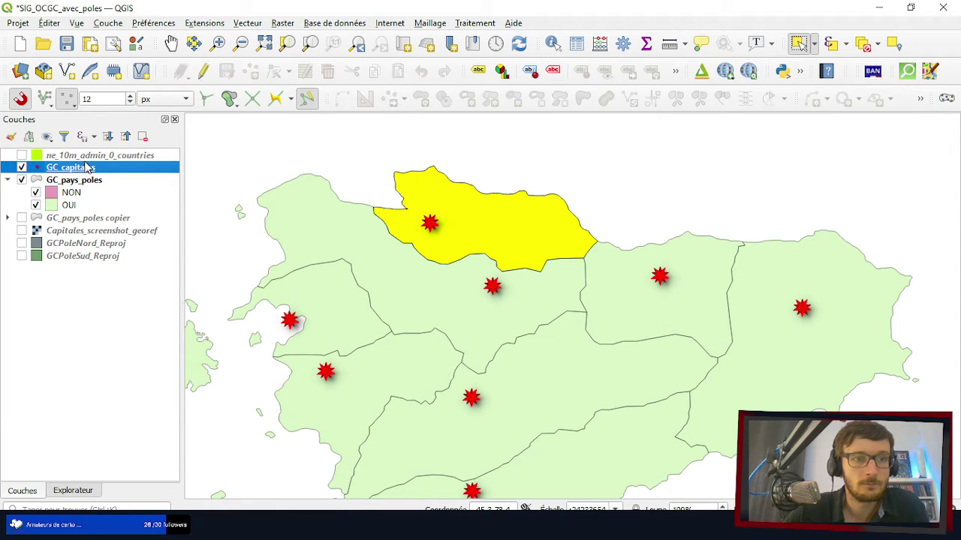
# - Open the GC_pays_poles attribute table and filter it to show only the selected features
pyautogui.click(73, 180)
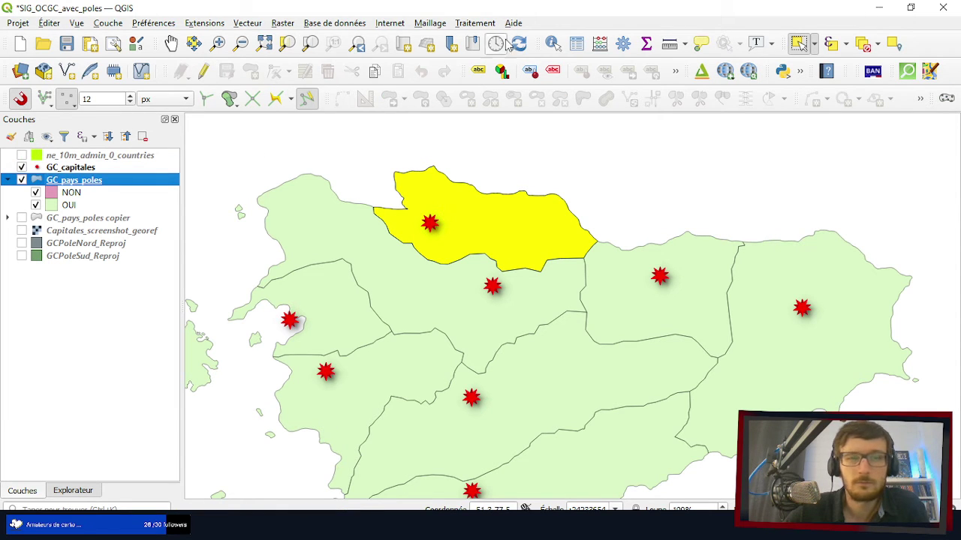
pyautogui.click(577, 44)
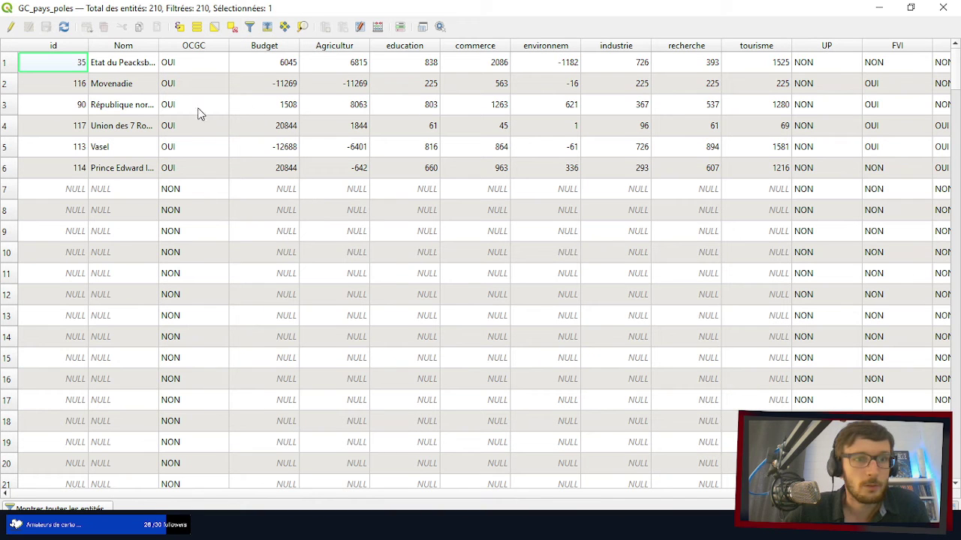
pyautogui.click(56, 508)
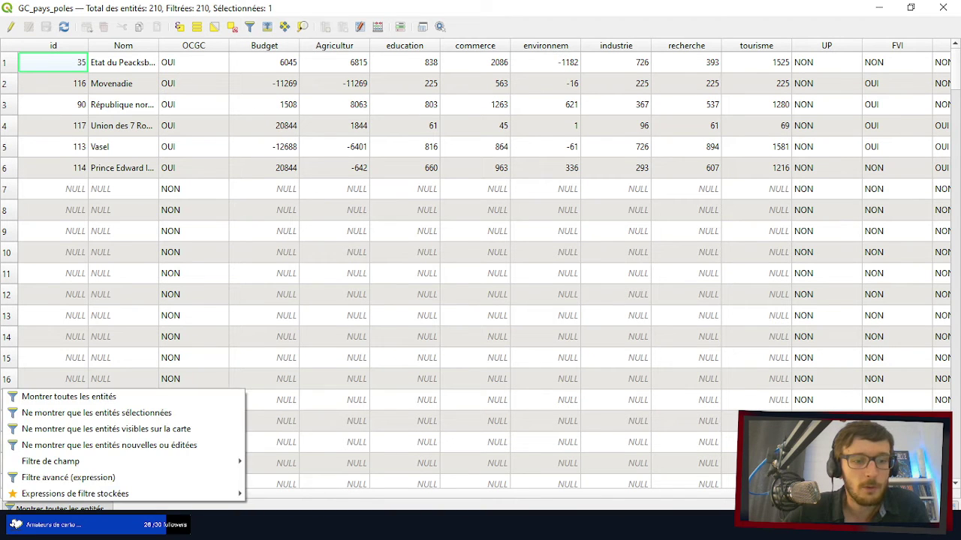
pyautogui.click(62, 415)
# - Enable editing on GC_pays_poles and set the selected country's Nom to Votnie
pyautogui.click(108, 64)
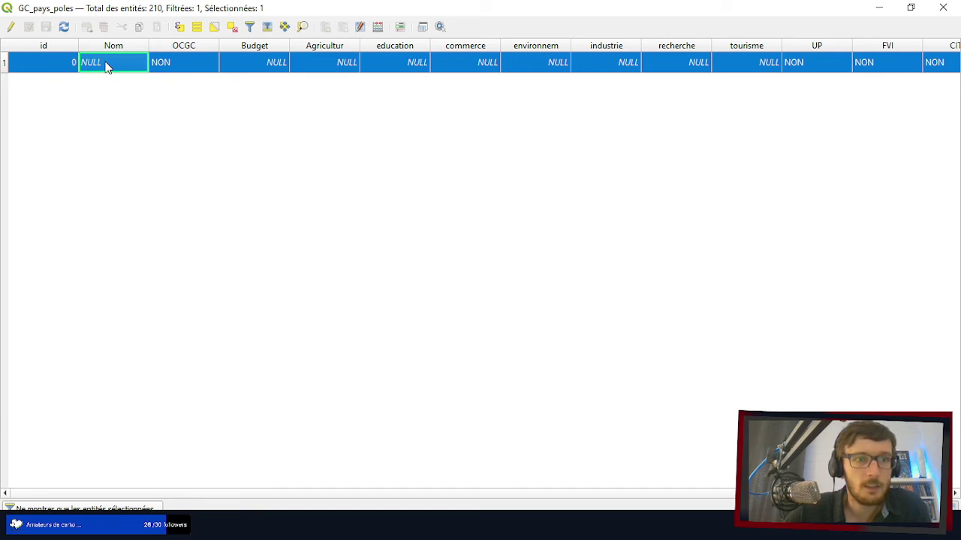
pyautogui.click(11, 27)
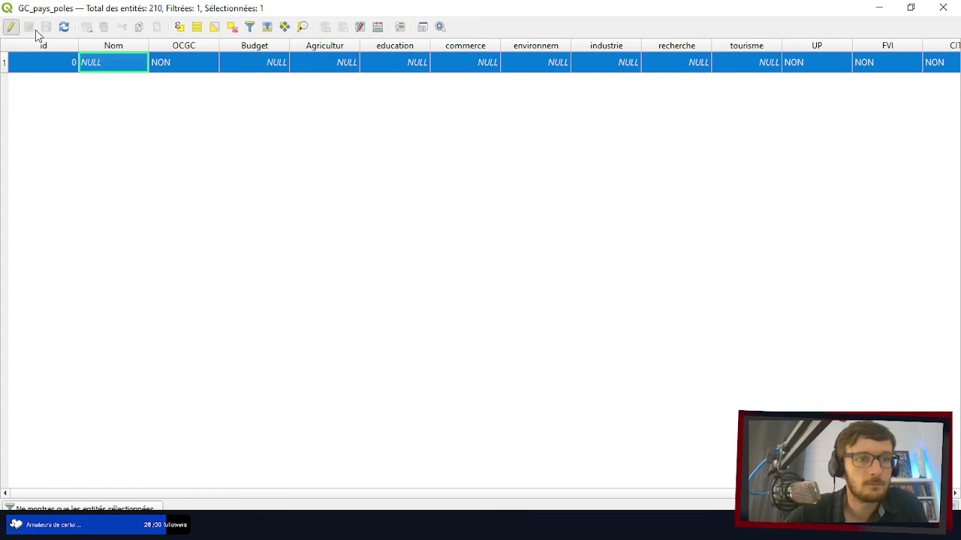
pyautogui.doubleClick(111, 81)
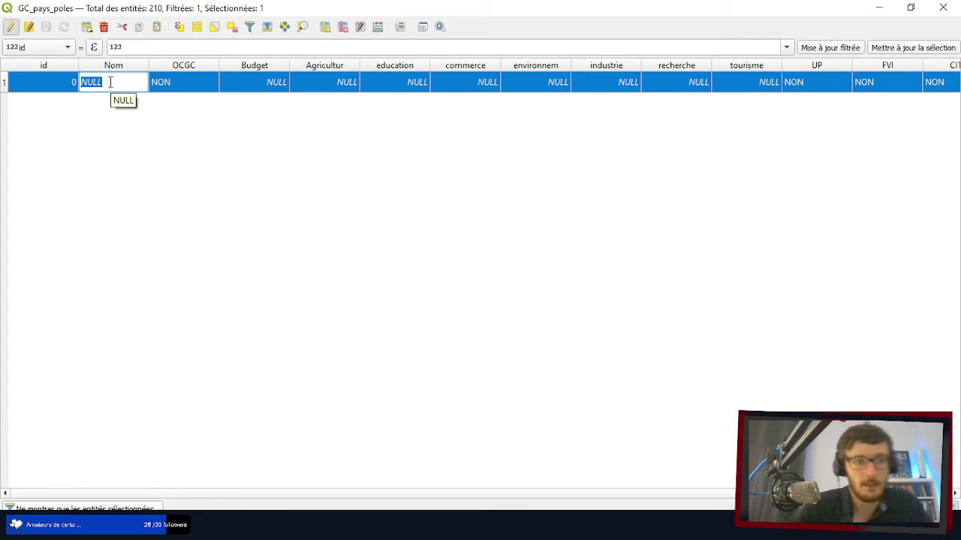
pyautogui.write('Votrie')
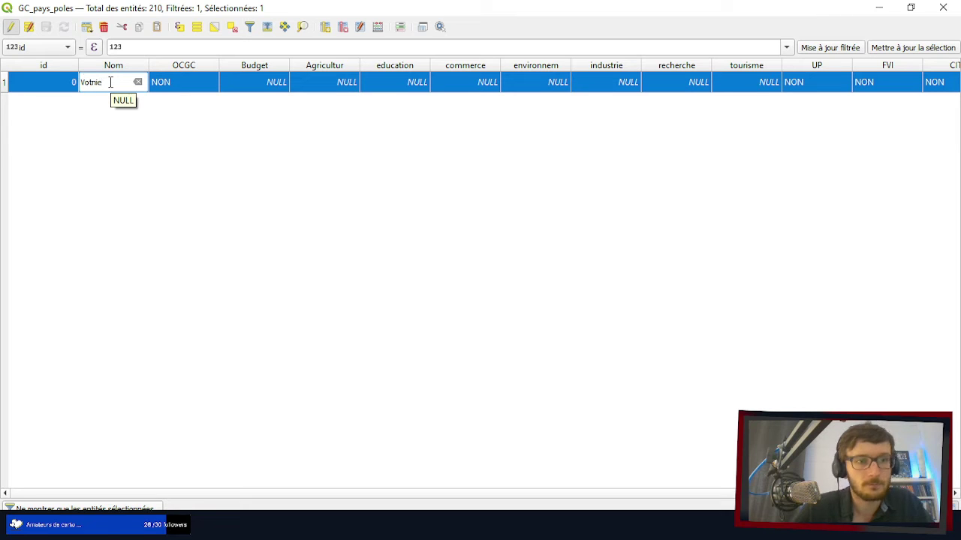
# - Look up the République de Votnie on the online Monde GC map and set Votnie's id to 125 in the GC_pays_poles attribute table
pyautogui.doubleClick(59, 78)
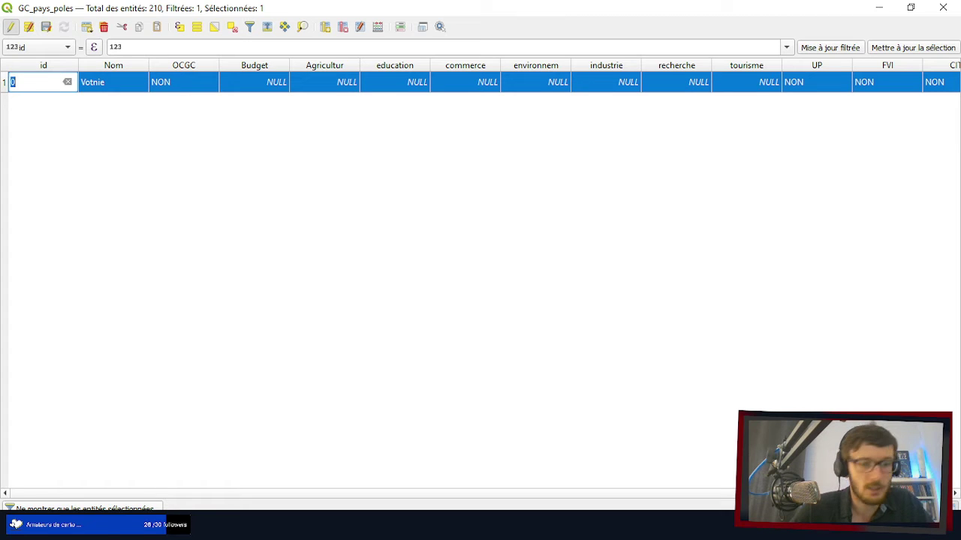
pyautogui.hotkey('alt', 'Tab')
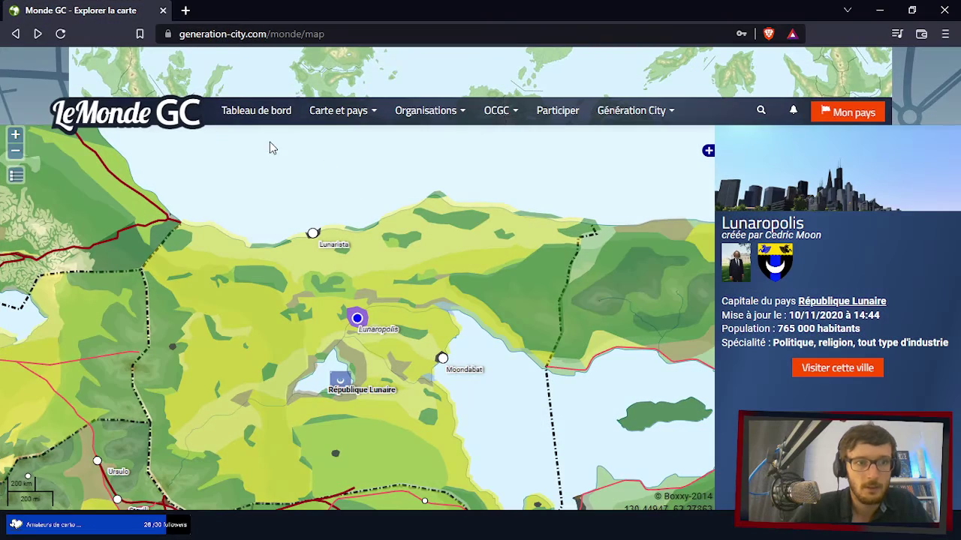
pyautogui.scroll(-1, 568, 261)
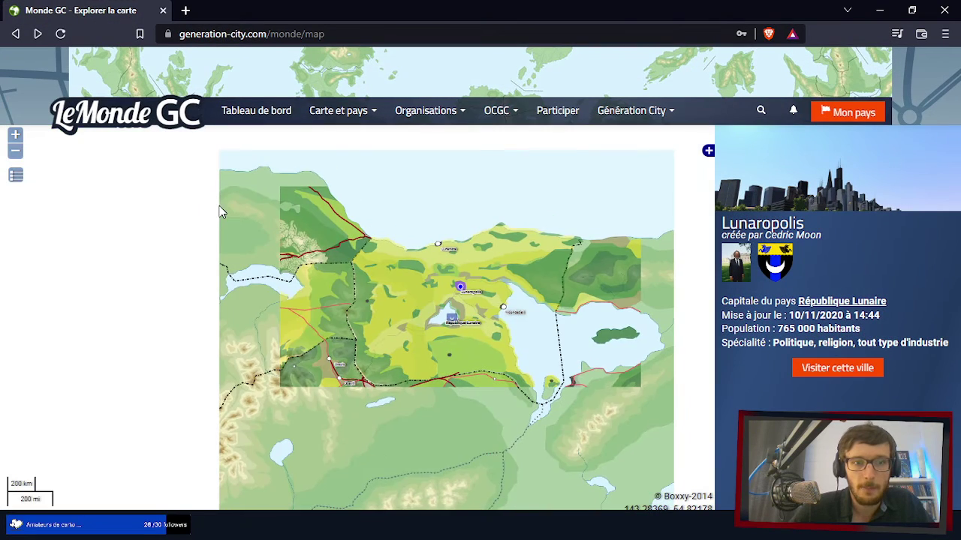
pyautogui.scroll(1, 216, 208)
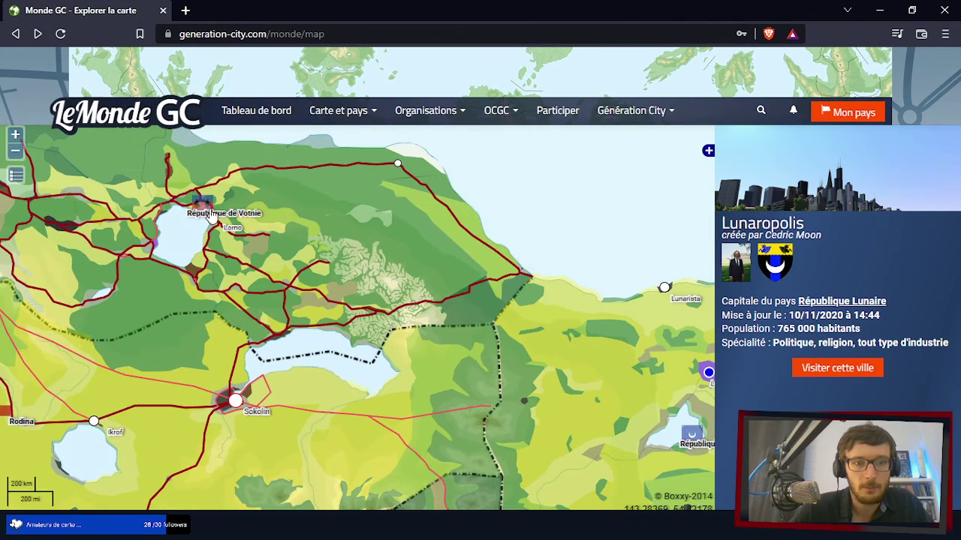
pyautogui.click(203, 208)
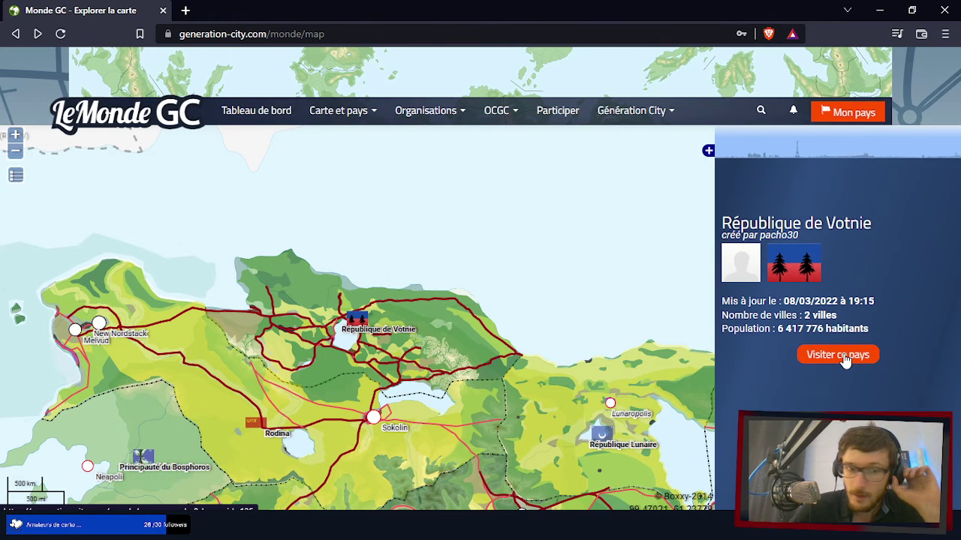
pyautogui.click(880, 10)
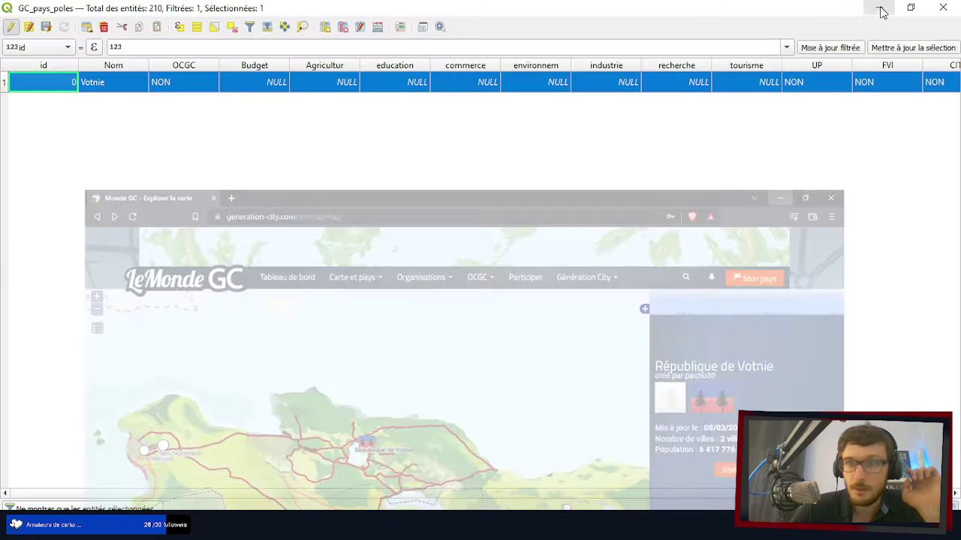
pyautogui.doubleClick(67, 85)
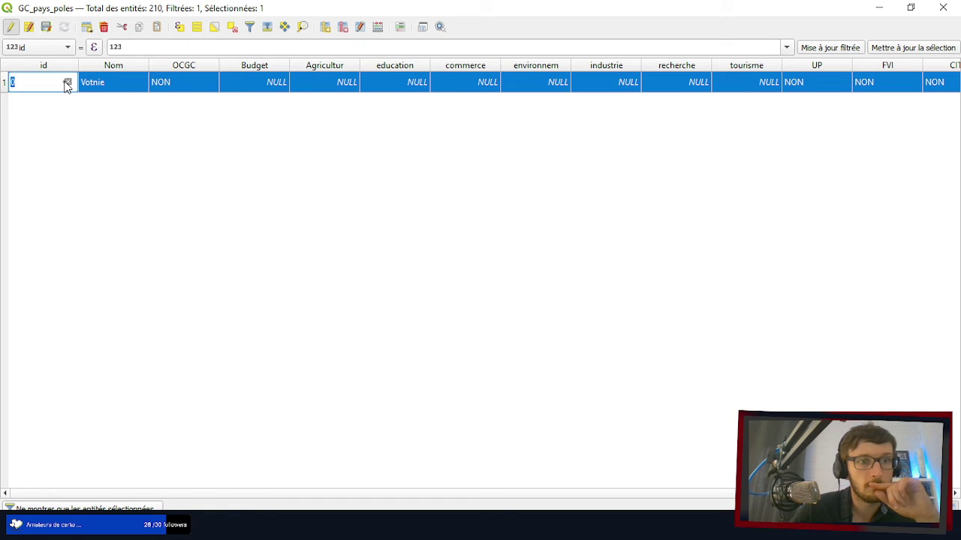
pyautogui.press('Return')
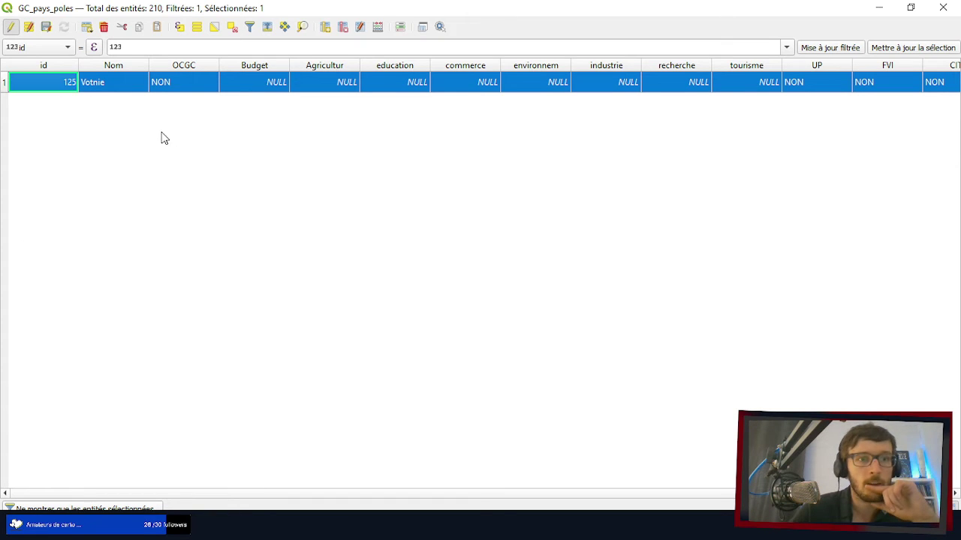
# - Set Votnie's OCGC value to OUI, turn off editing on GC_pays_poles and return to the map
pyautogui.doubleClick(175, 89)
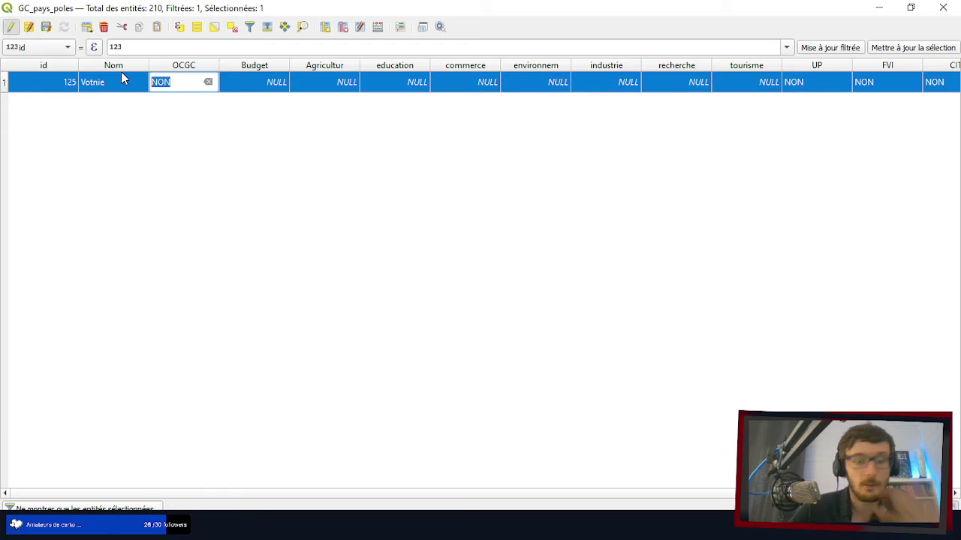
pyautogui.write('OUI')
pyautogui.press('Return')
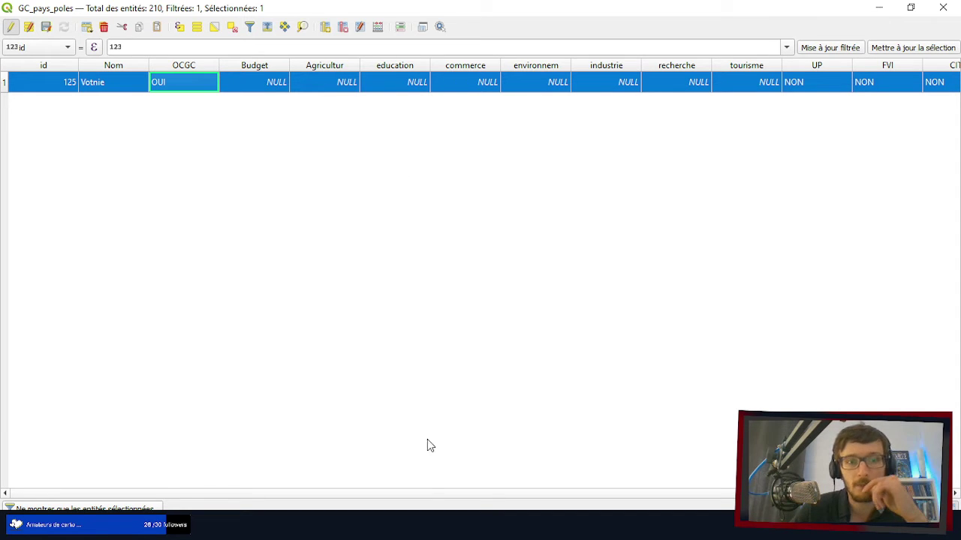
pyautogui.hscroll(3, 425, 494)
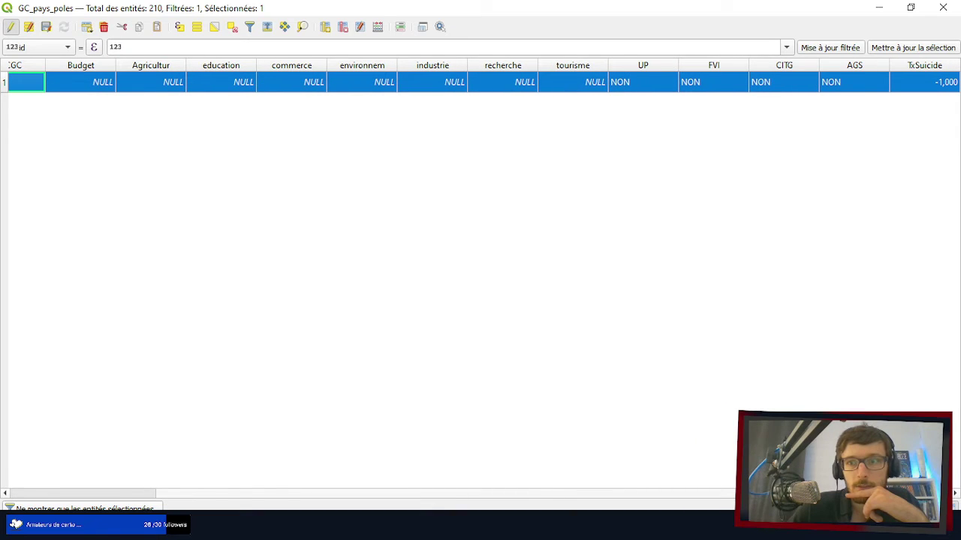
pyautogui.hscroll(-3, 315, 493)
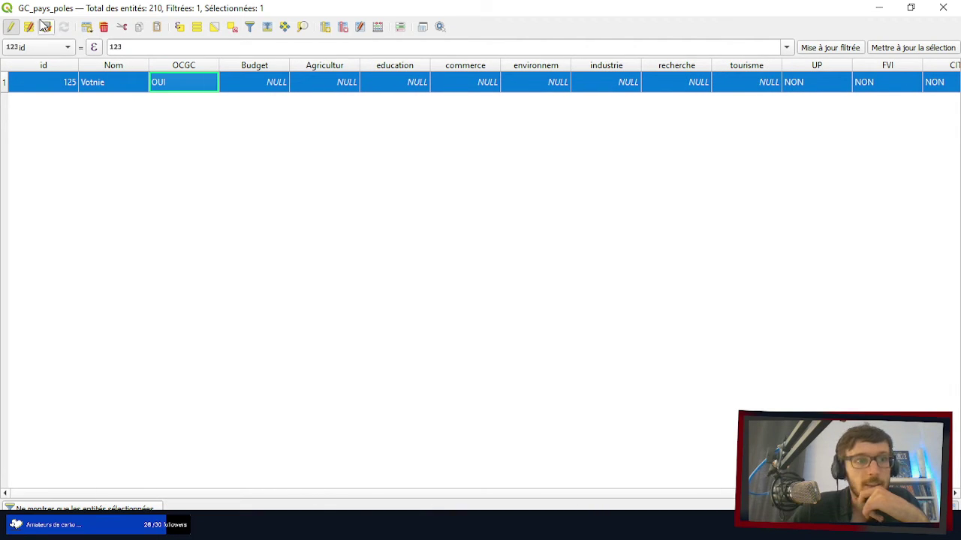
pyautogui.click(11, 27)
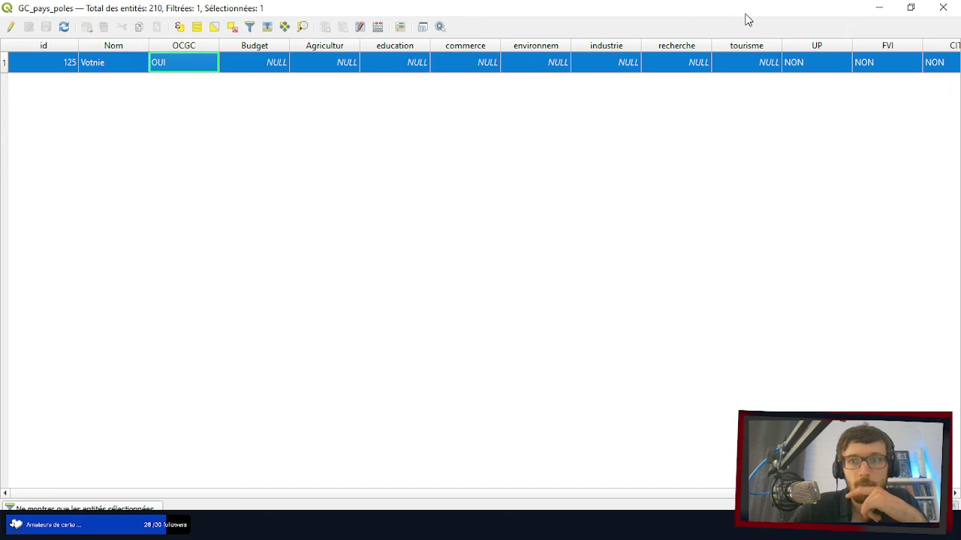
pyautogui.click(879, 8)
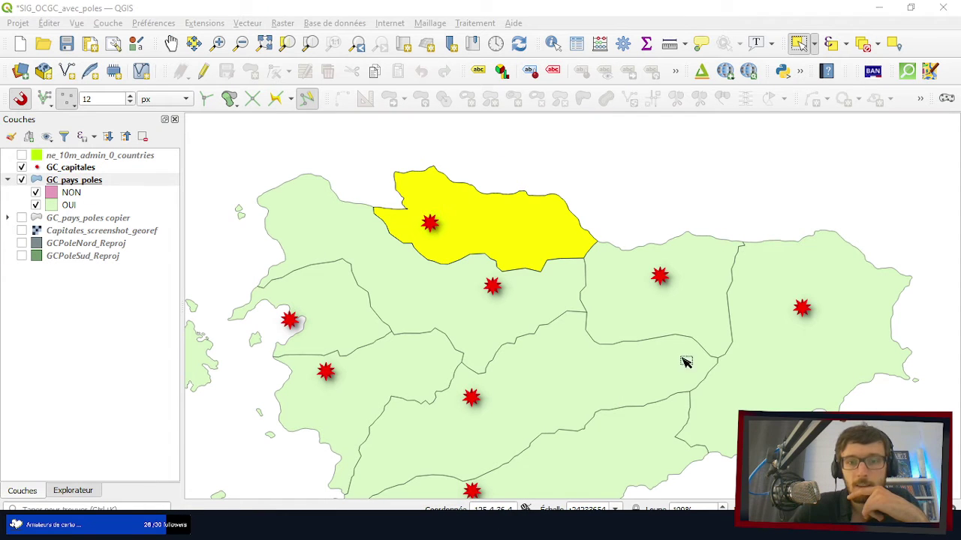
# - Clear the selection of Votnie on the map
pyautogui.click(684, 207)
pyautogui.scroll(-3, 598, 206)
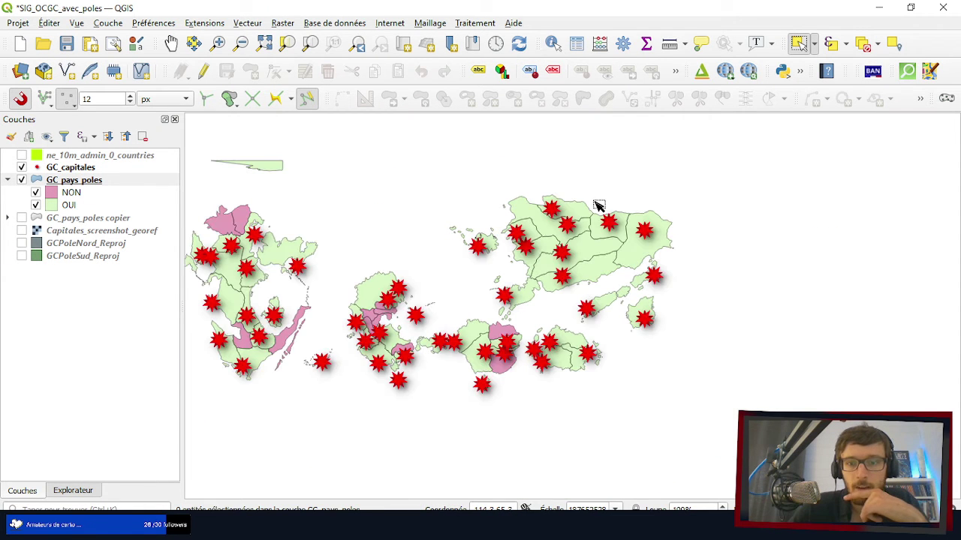
pyautogui.scroll(1, 248, 255)
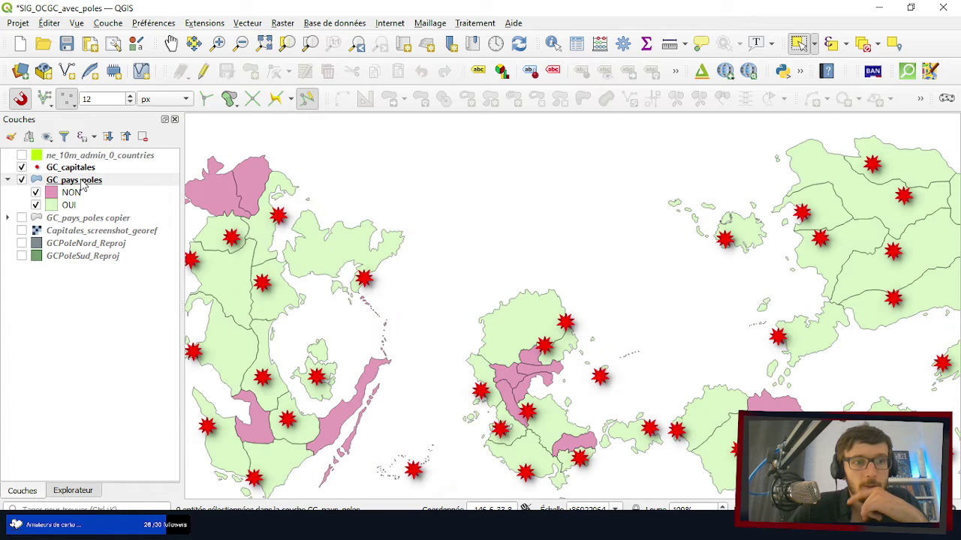
# - Add a category for all other values to the OCGC-based symbology of GC_pays_poles and apply it
pyautogui.rightClick(82, 186)
pyautogui.click(125, 492)
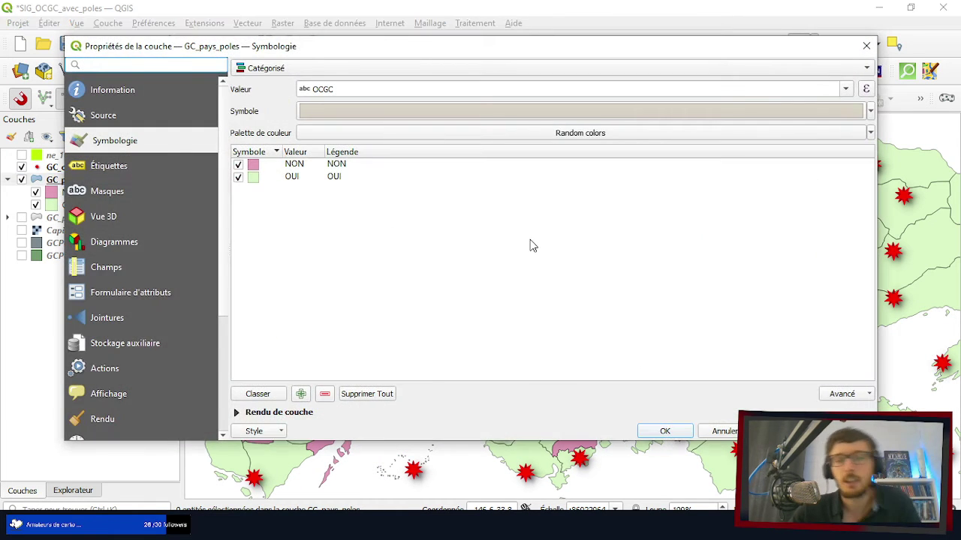
pyautogui.click(301, 394)
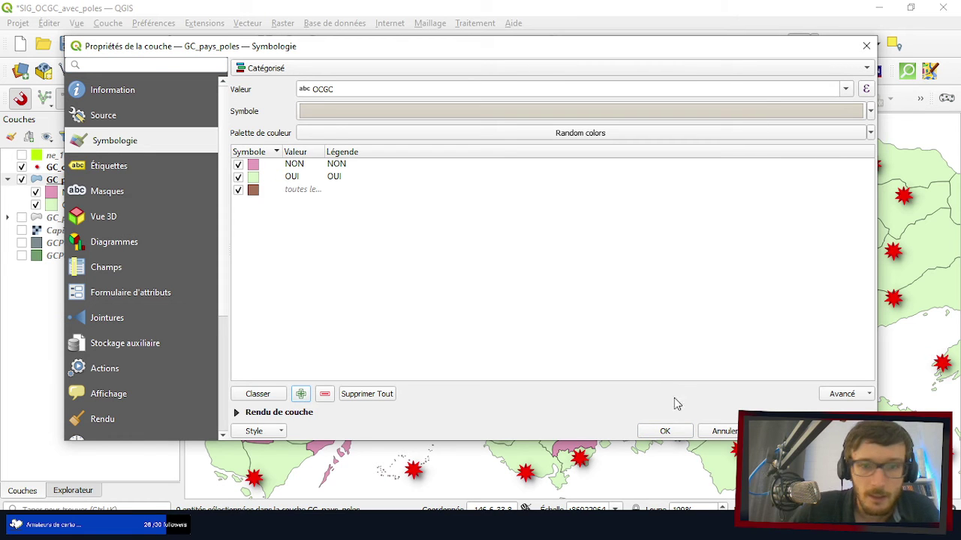
pyautogui.click(665, 431)
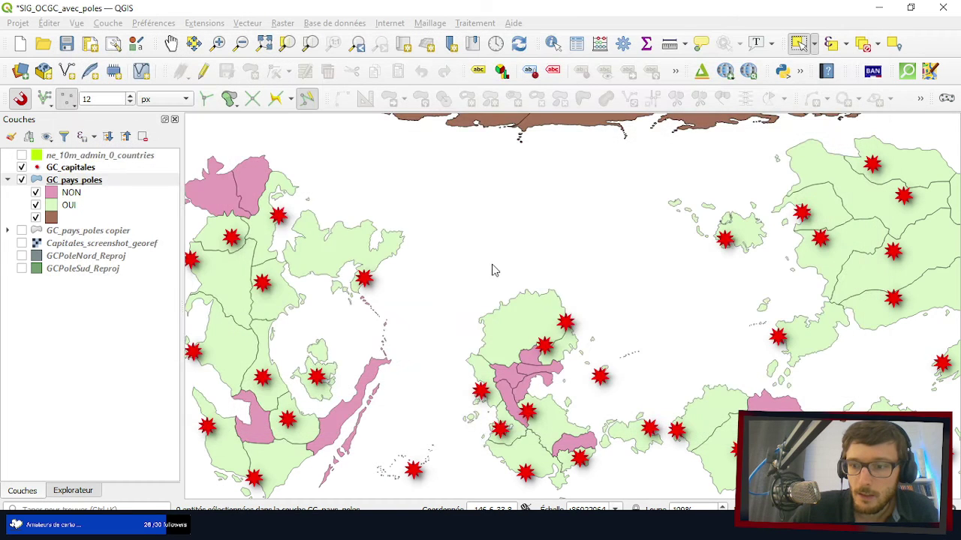
pyautogui.scroll(-1, 376, 183)
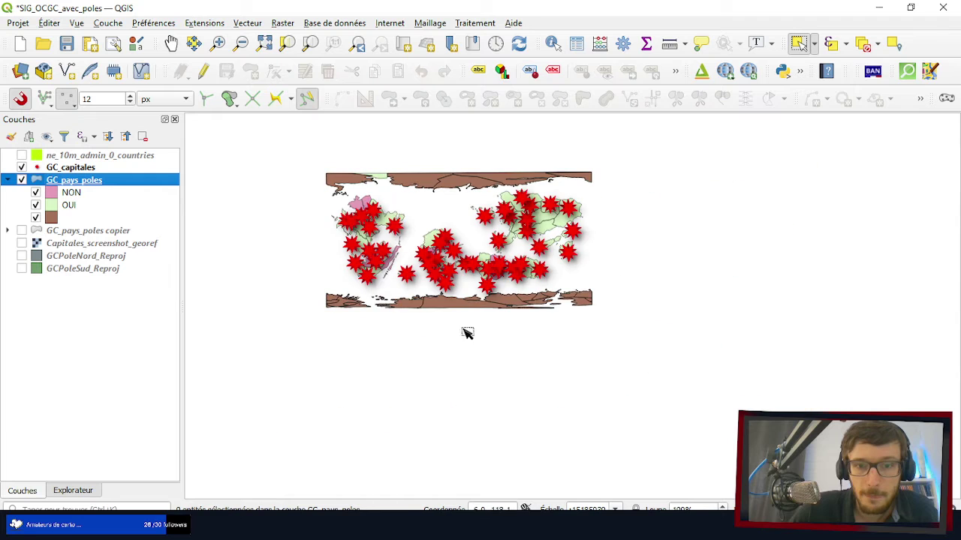
pyautogui.scroll(2, 481, 345)
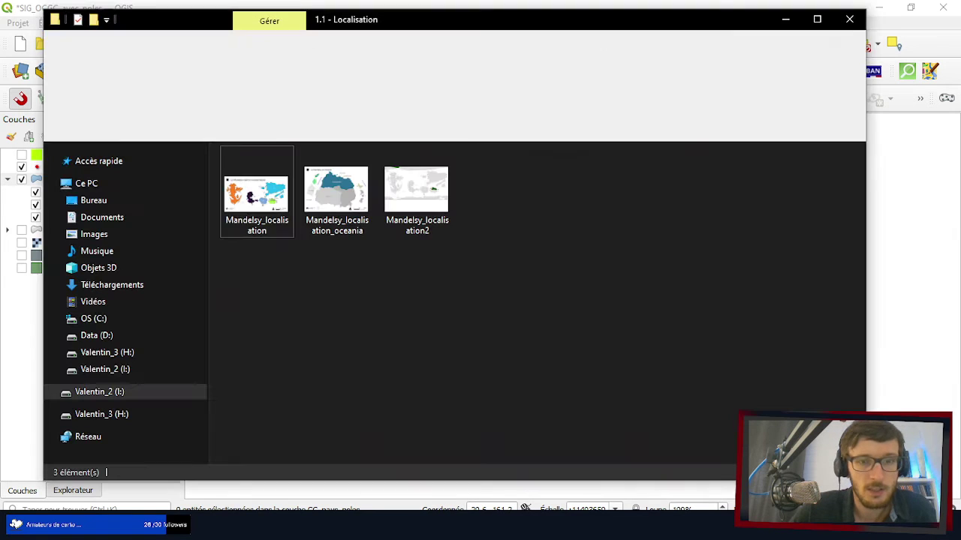
# - In File Explorer, browse to the RP_poles folder within Projets créatifs, Div - SIG OCGC, and find the southern pole claim maps
pyautogui.click(240, 126)
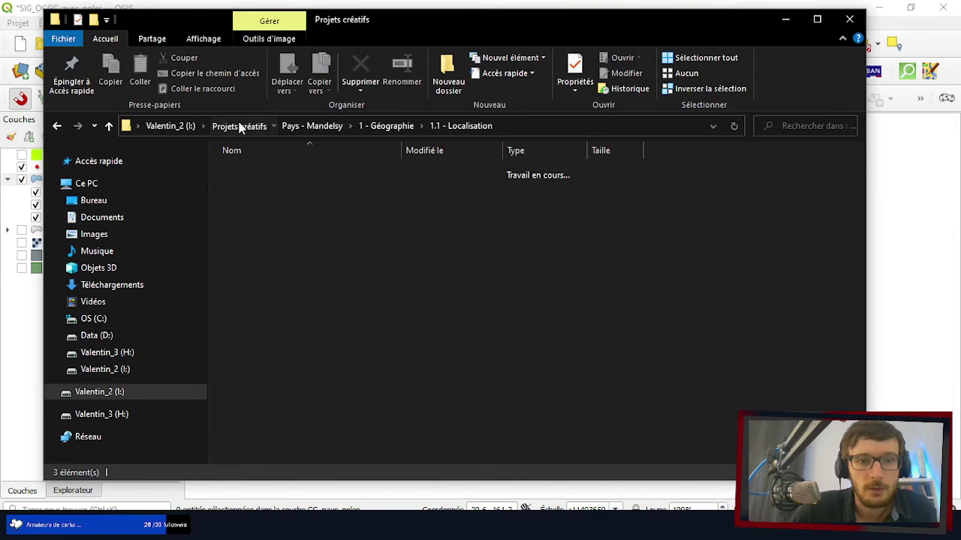
pyautogui.doubleClick(271, 263)
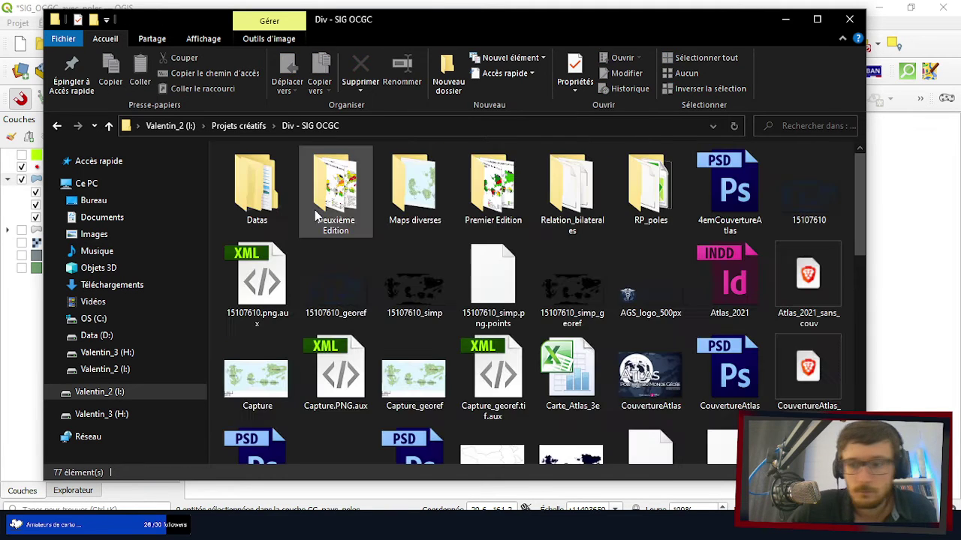
pyautogui.doubleClick(638, 188)
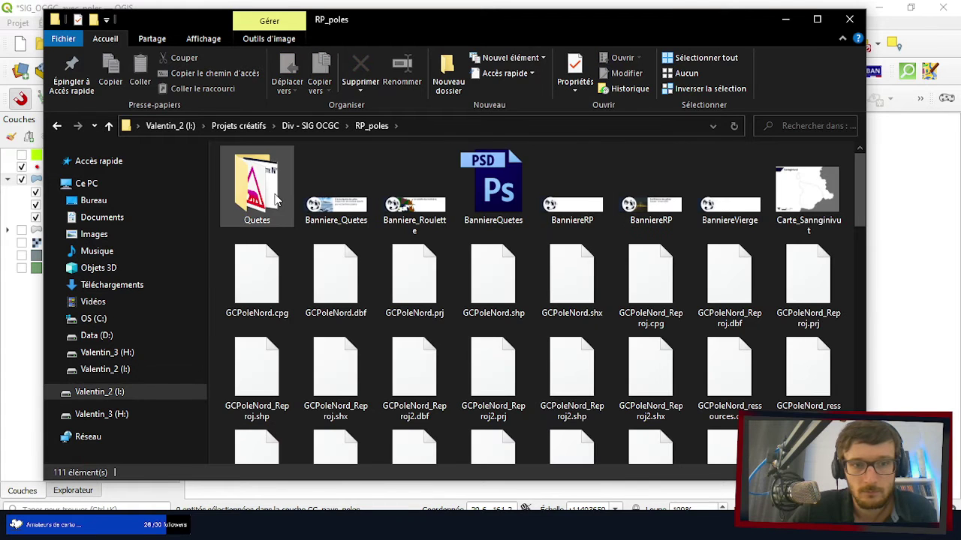
pyautogui.scroll(-5, 495, 311)
pyautogui.scroll(-8, 504, 314)
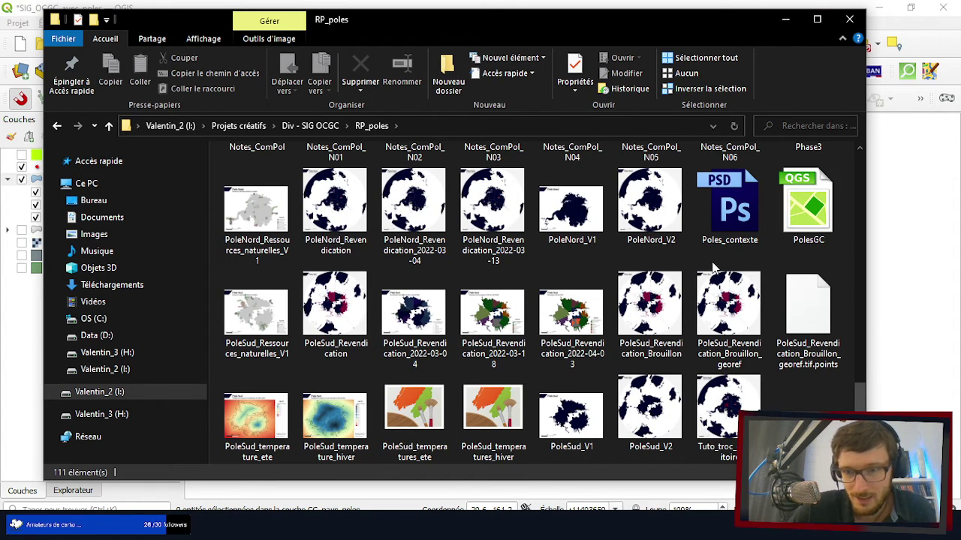
# - Open the image PoleSud_Revendication_2022-04-03, examine which territories are attributed to whom, and return to the QGIS map
pyautogui.click(578, 323)
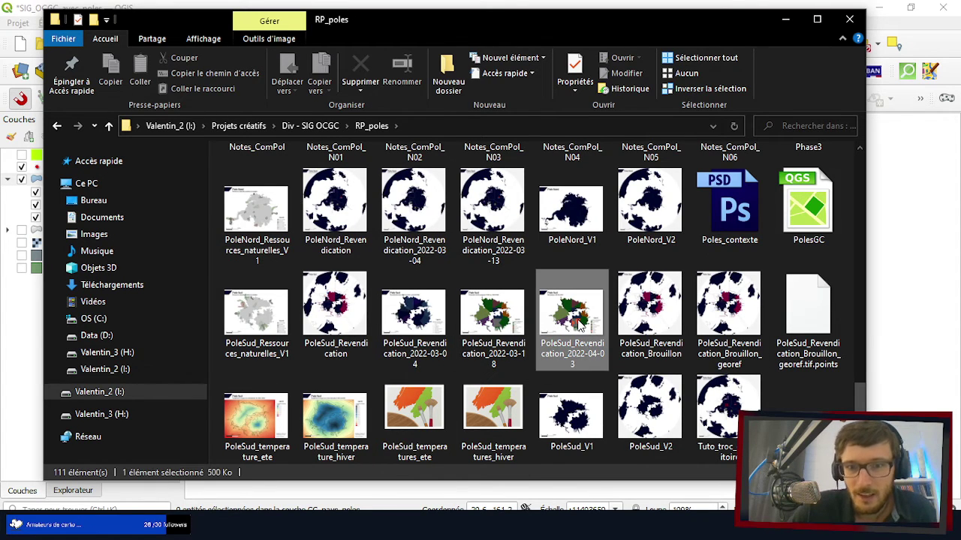
pyautogui.doubleClick(578, 323)
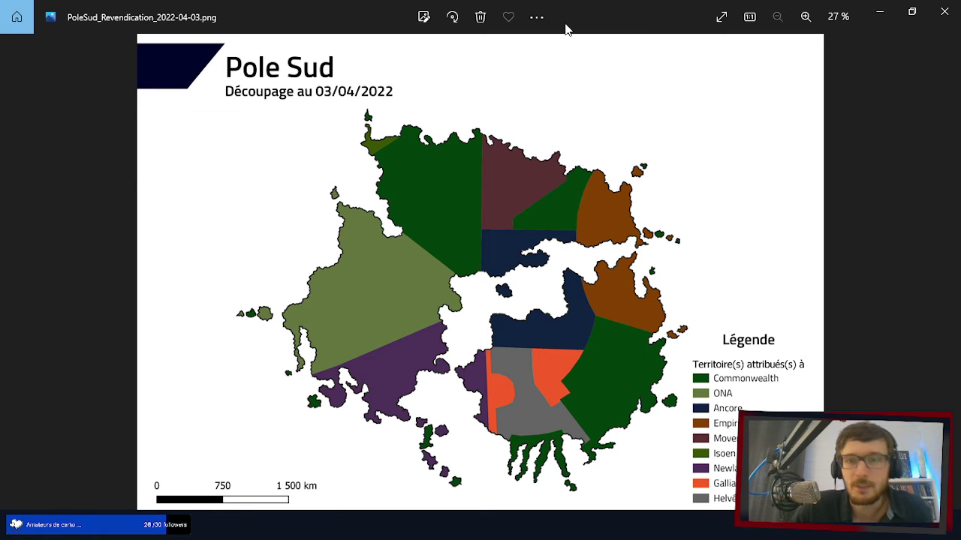
pyautogui.hotkey('alt', 'F4')
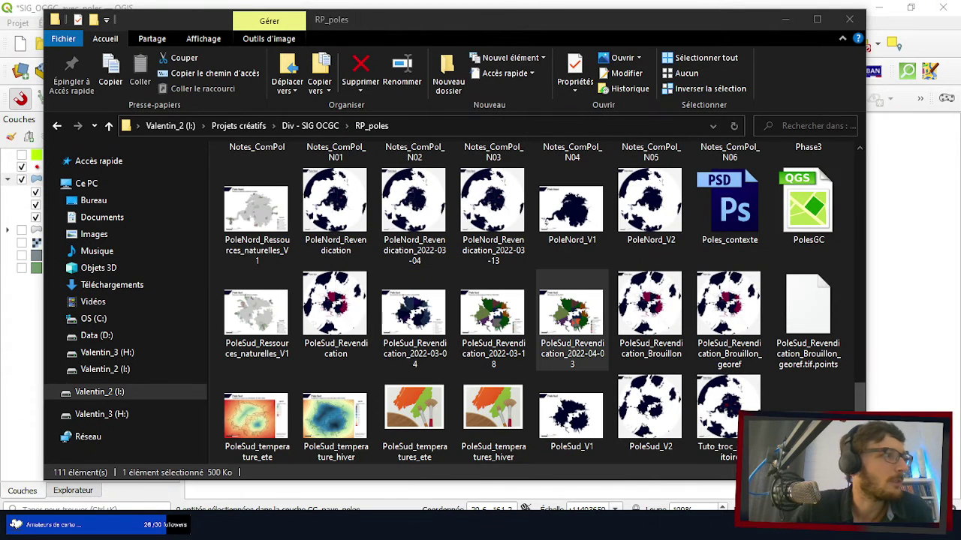
pyautogui.click(784, 19)
# - Select the small southern polar territory Sannginivut together with the mainland country Sylvania on the map
pyautogui.scroll(-2, 535, 250)
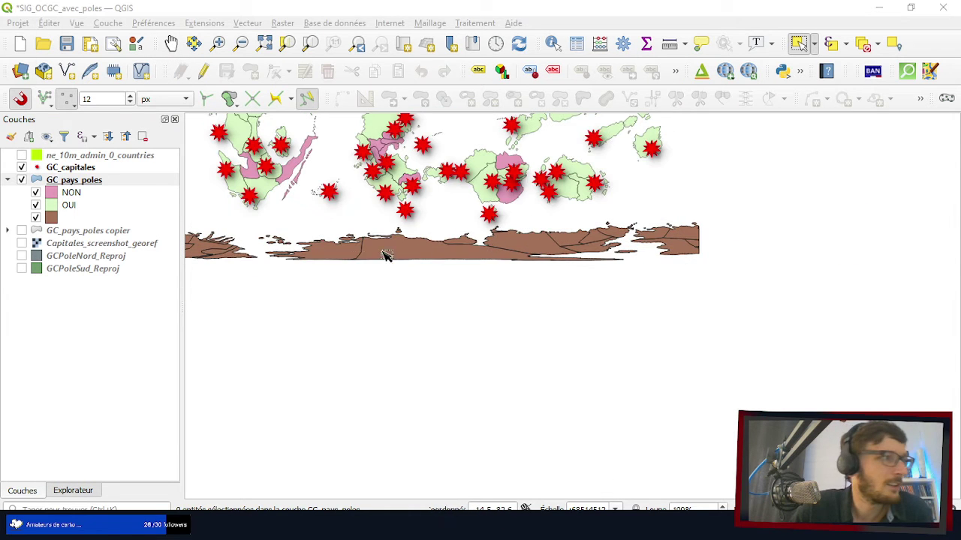
pyautogui.scroll(2, 358, 258)
pyautogui.scroll(-1, 405, 256)
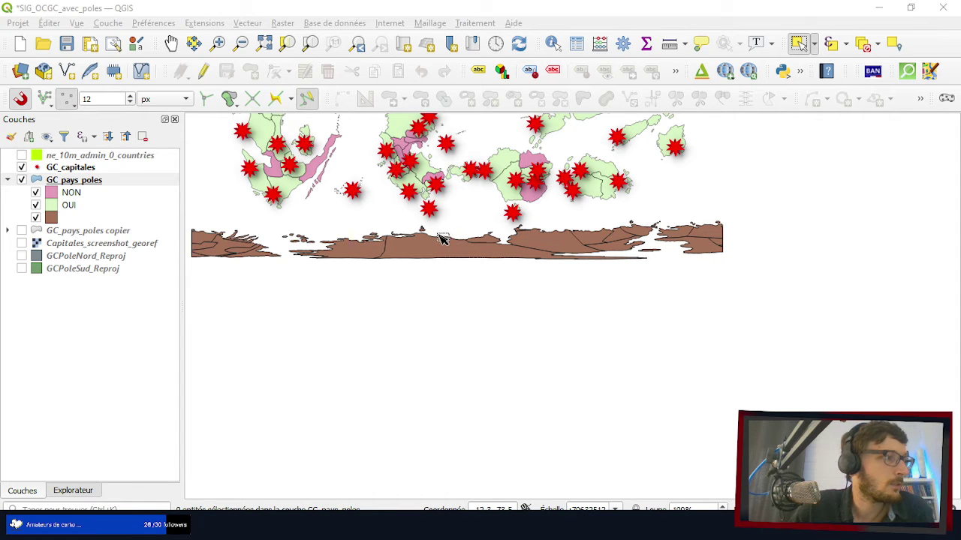
pyautogui.scroll(1, 443, 238)
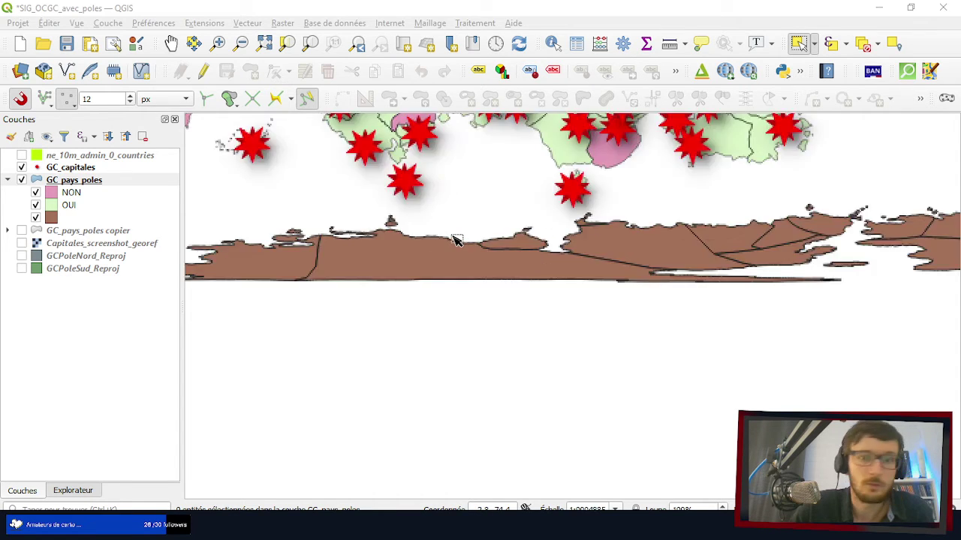
pyautogui.scroll(-1, 383, 235)
pyautogui.scroll(1, 420, 239)
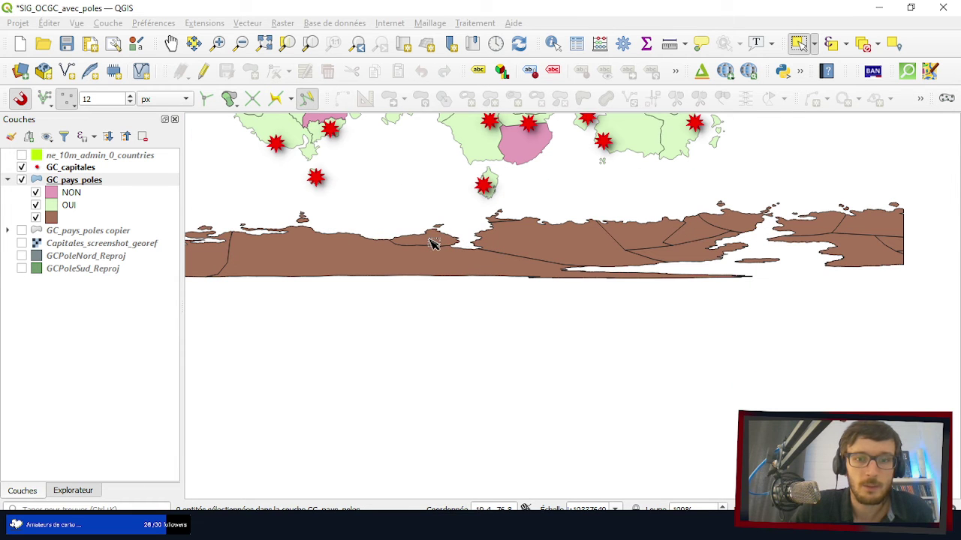
pyautogui.click(435, 241)
pyautogui.scroll(-1, 508, 345)
pyautogui.scroll(2, 443, 241)
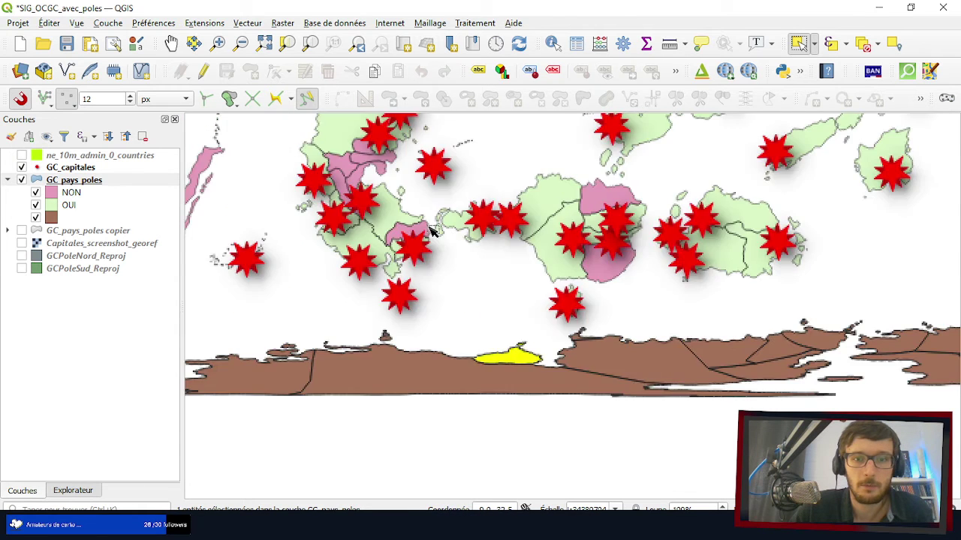
pyautogui.click(375, 215)
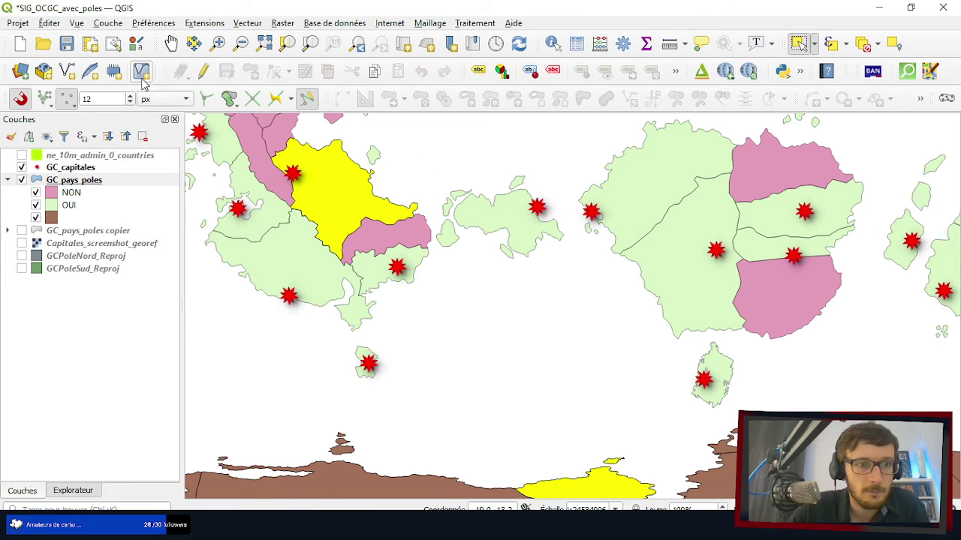
# - Enable editing on GC_pays_poles and merge Sannginivut with Sylvania into one feature, keeping Sylvania's attributes
pyautogui.click(203, 71)
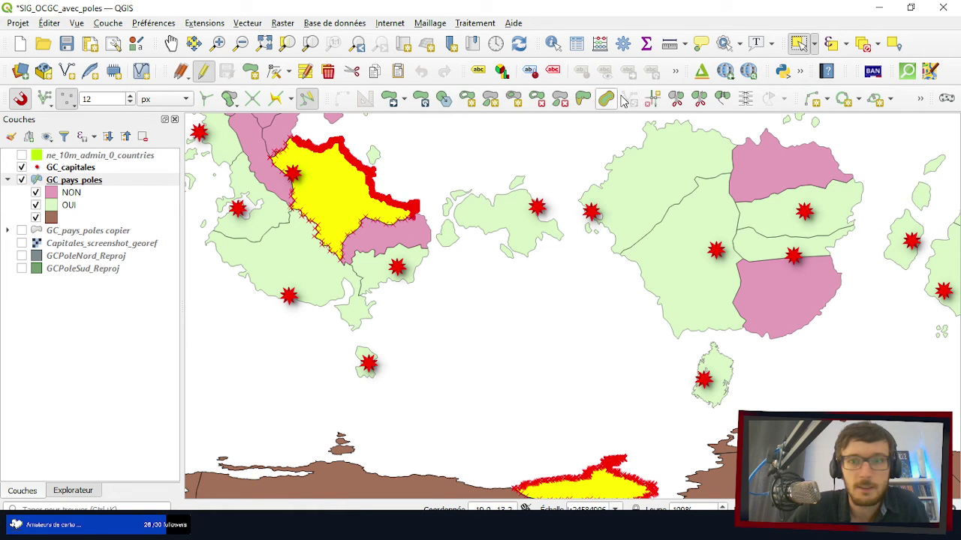
pyautogui.click(723, 101)
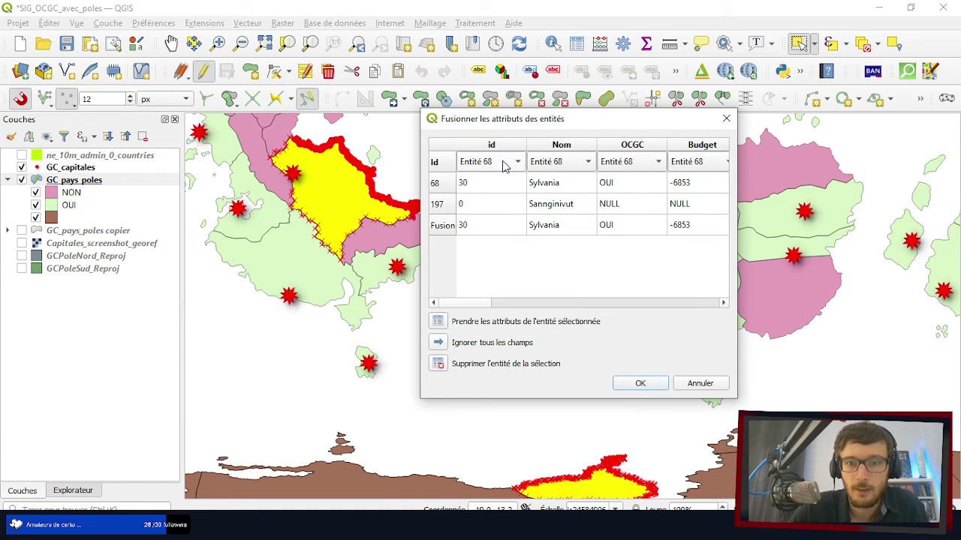
pyautogui.moveTo(490, 304); pyautogui.dragTo(411, 307)
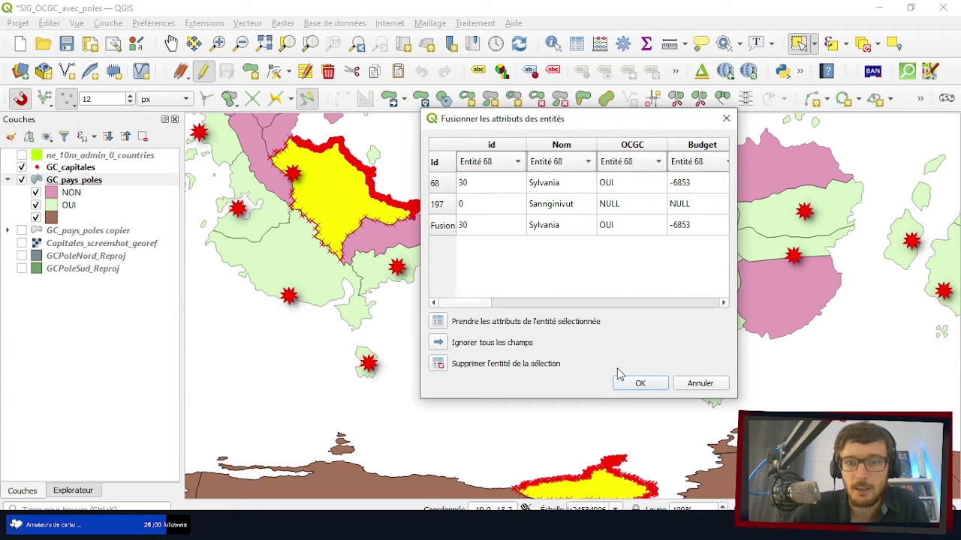
pyautogui.click(639, 386)
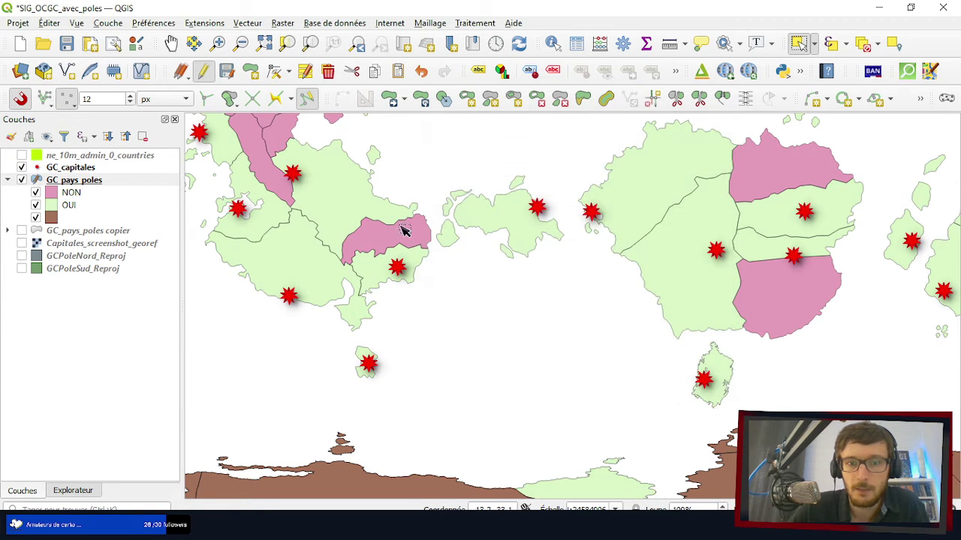
# - Select the large southern polar territory east of Sannginivut, the wedge-shaped territory further east and the northern territory on the map's eastern edge
pyautogui.scroll(-1, 349, 156)
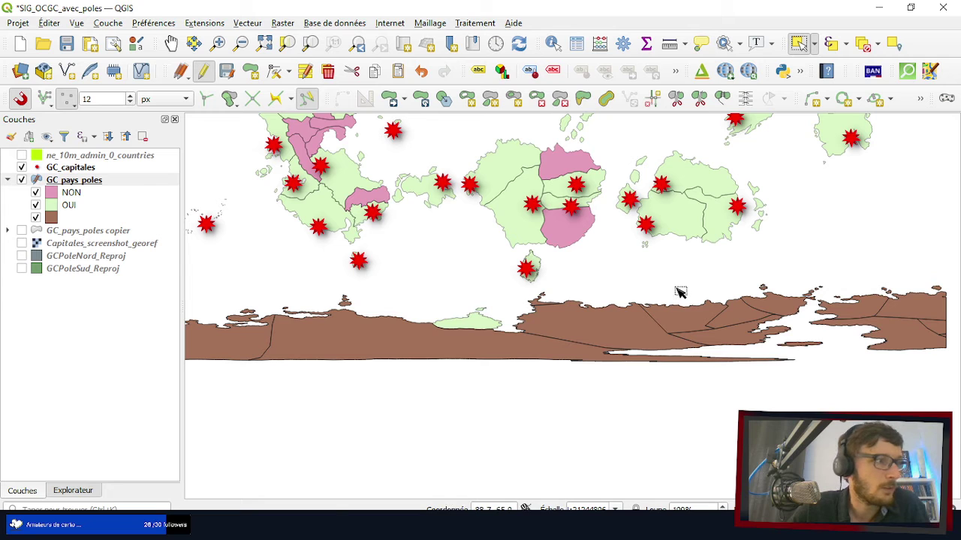
pyautogui.click(539, 305)
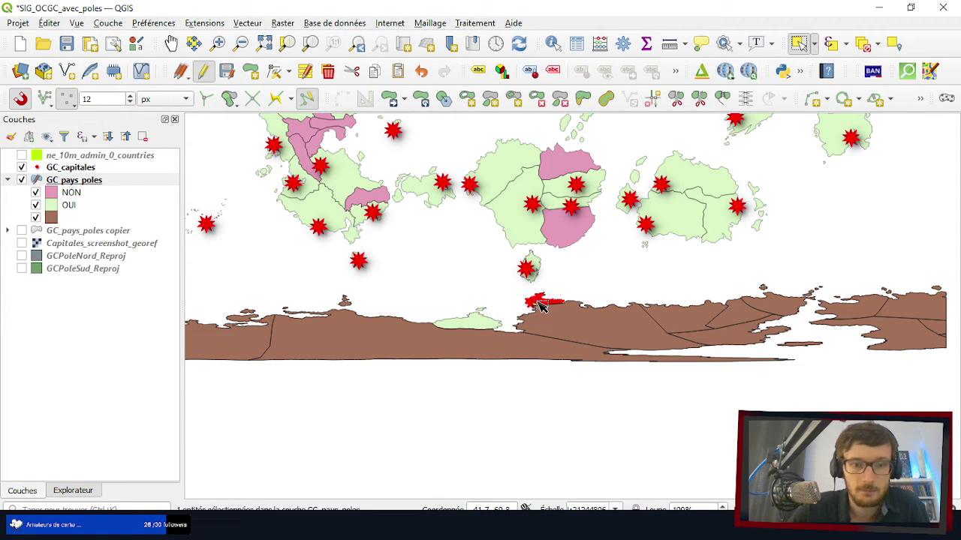
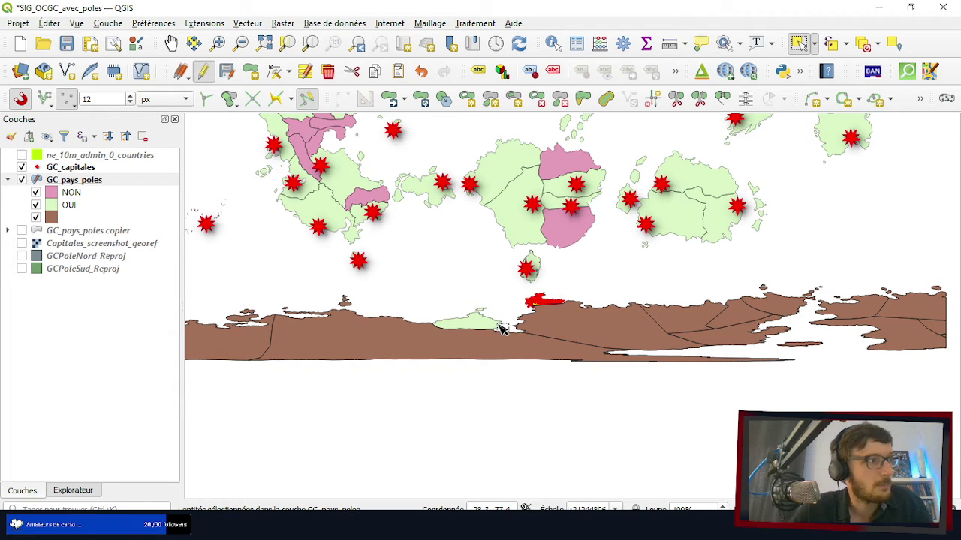
pyautogui.click(608, 342)
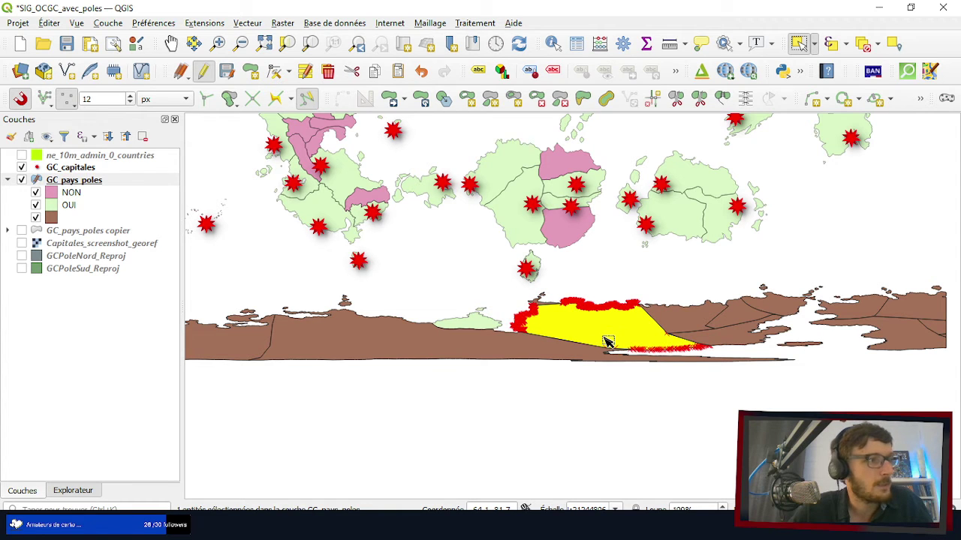
pyautogui.keyDown('shift'); pyautogui.click(734, 318); pyautogui.keyUp('shift')
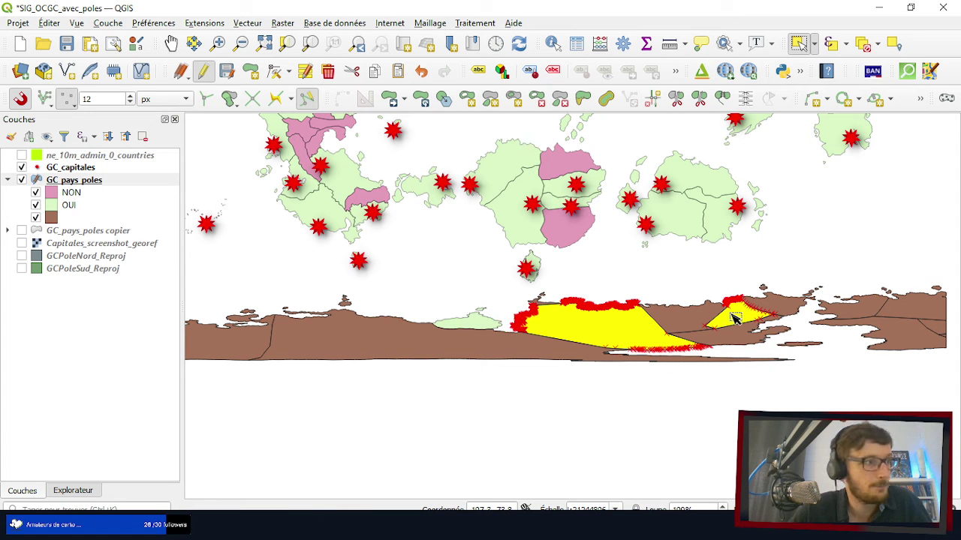
pyautogui.scroll(-2, 518, 315)
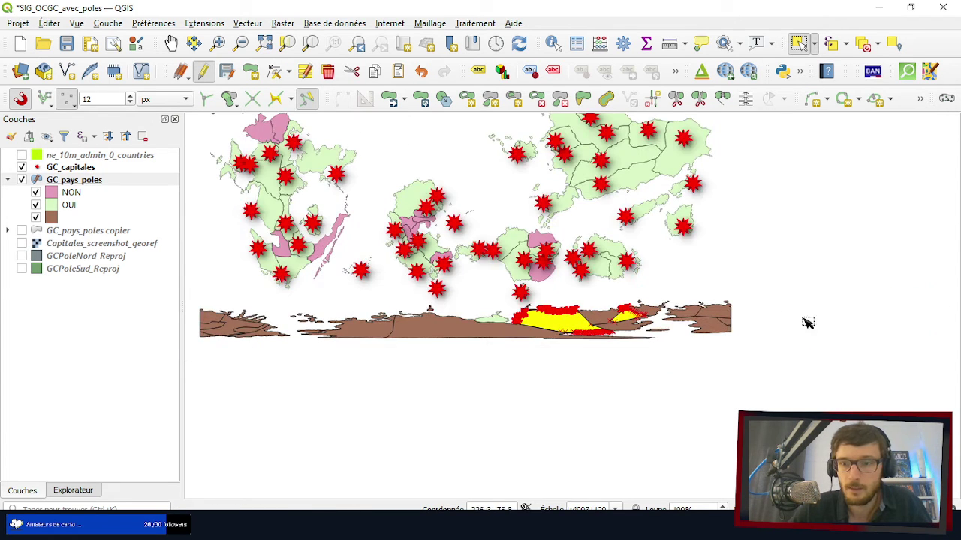
pyautogui.scroll(3, 781, 321)
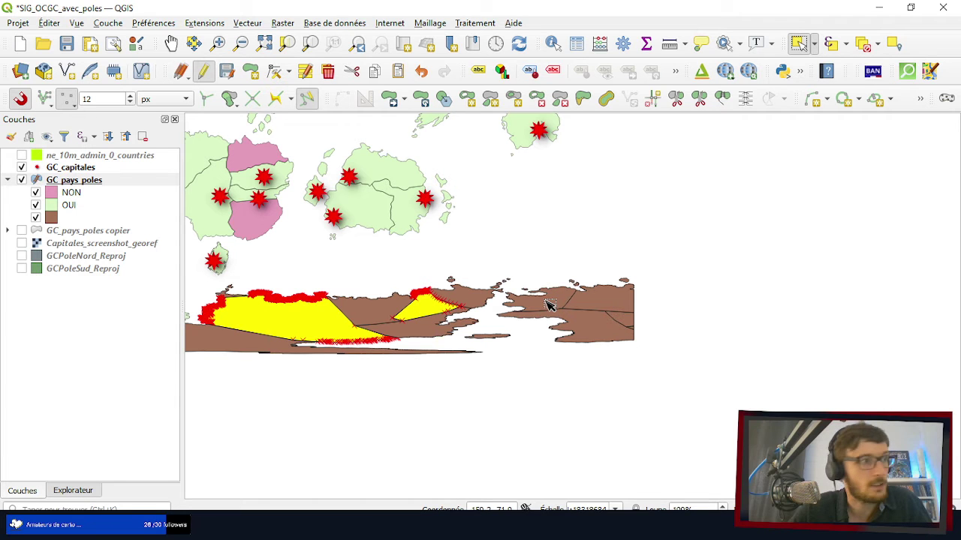
pyautogui.click(622, 308)
pyautogui.scroll(-1, 719, 297)
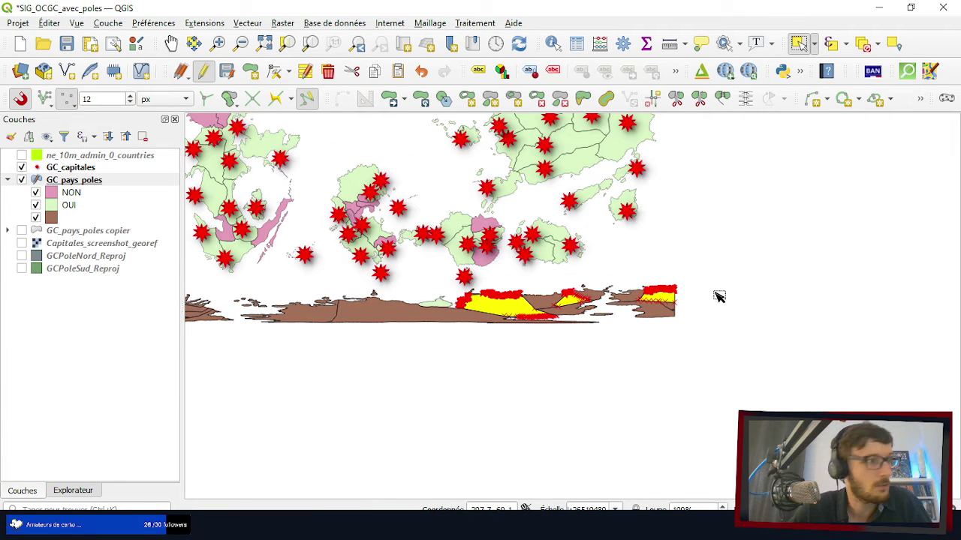
pyautogui.scroll(3, 634, 300)
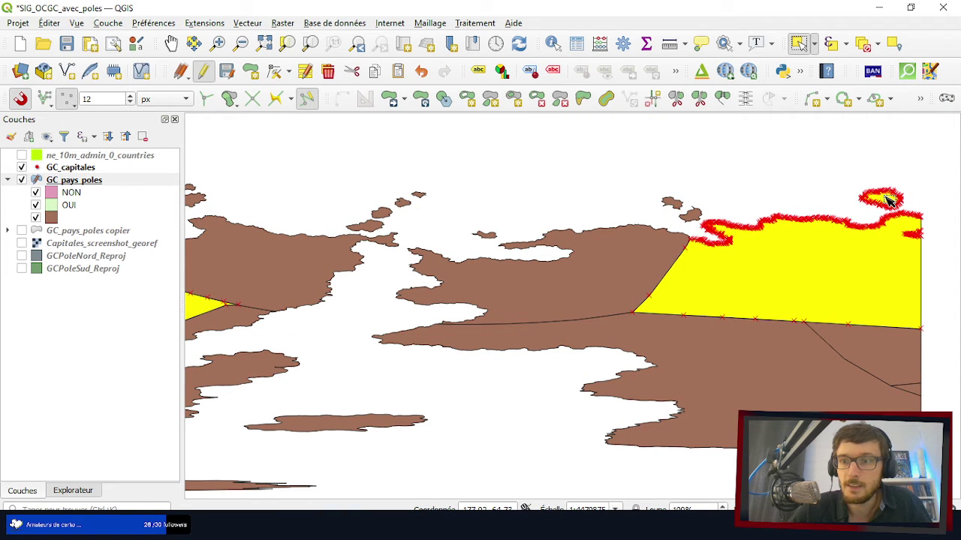
pyautogui.scroll(-1, 886, 199)
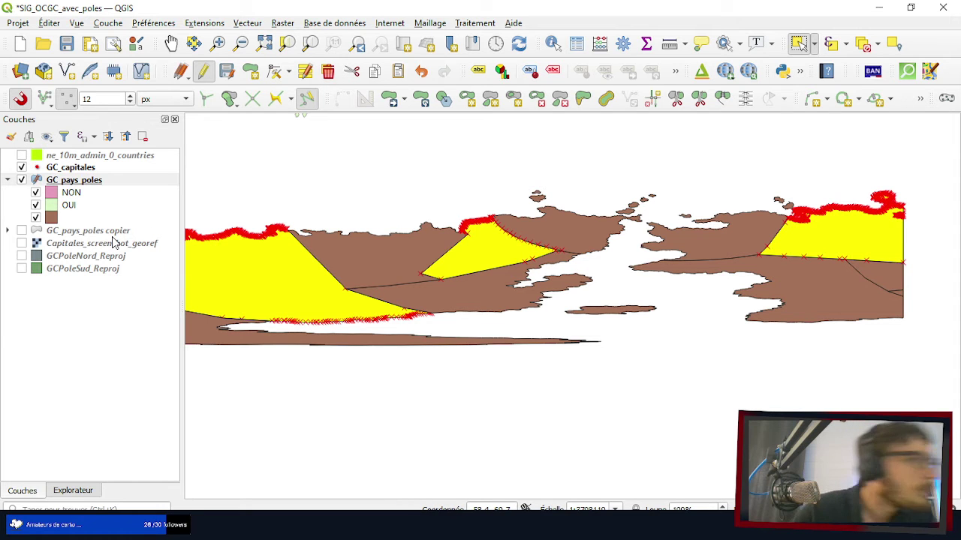
# - Add four small islands off the eastern part of the southern polar coast to the selection
pyautogui.scroll(2, 550, 200)
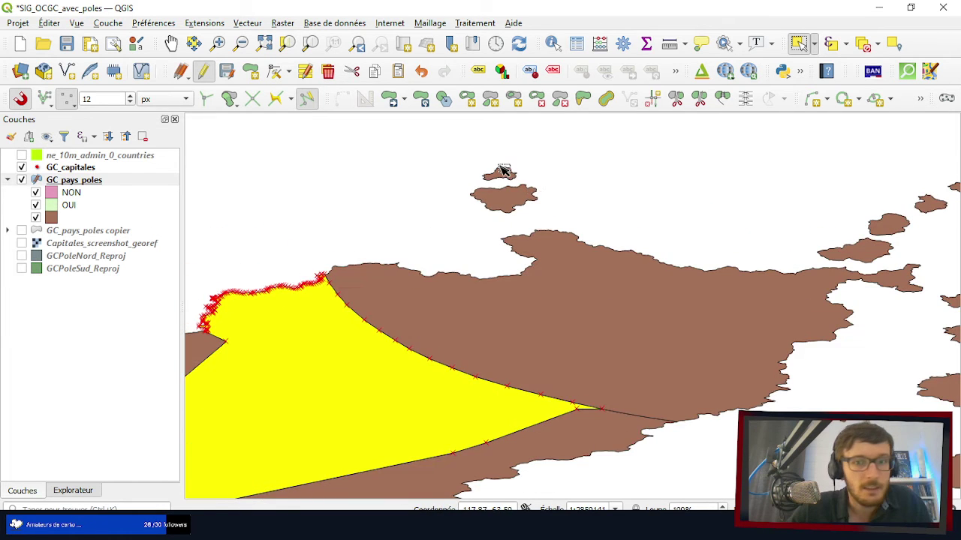
pyautogui.click(509, 178)
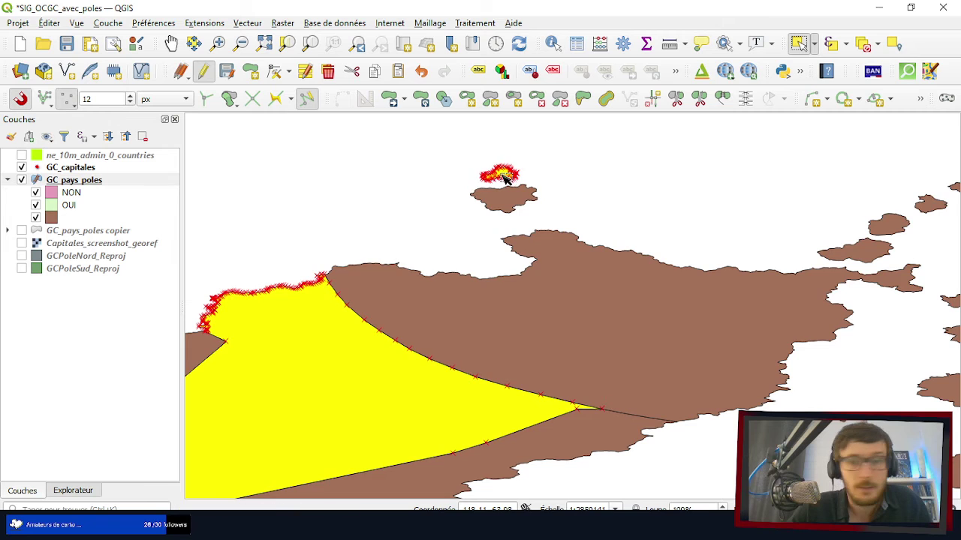
pyautogui.scroll(-1, 307, 181)
pyautogui.scroll(2, 613, 202)
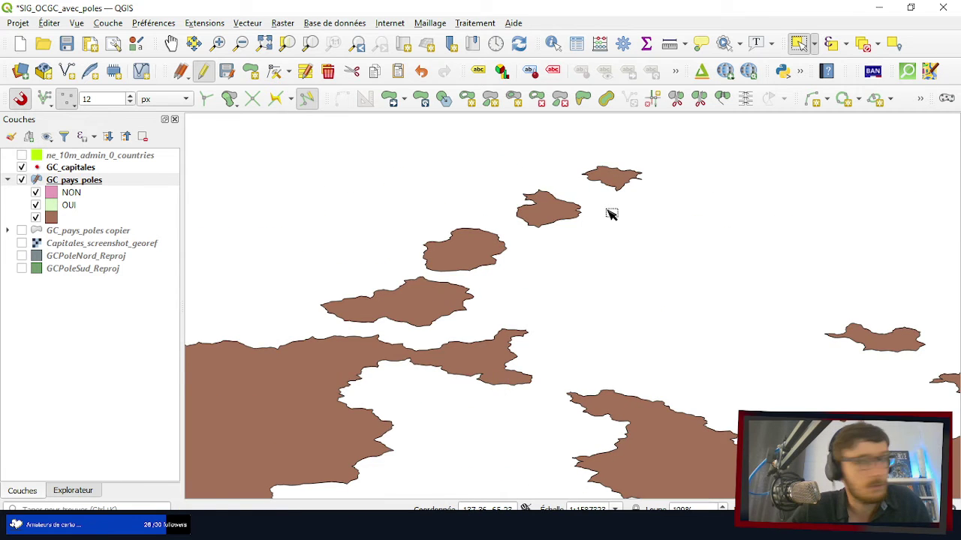
pyautogui.click(617, 181)
pyautogui.keyDown('shift'); pyautogui.click(466, 259); pyautogui.keyUp('shift')
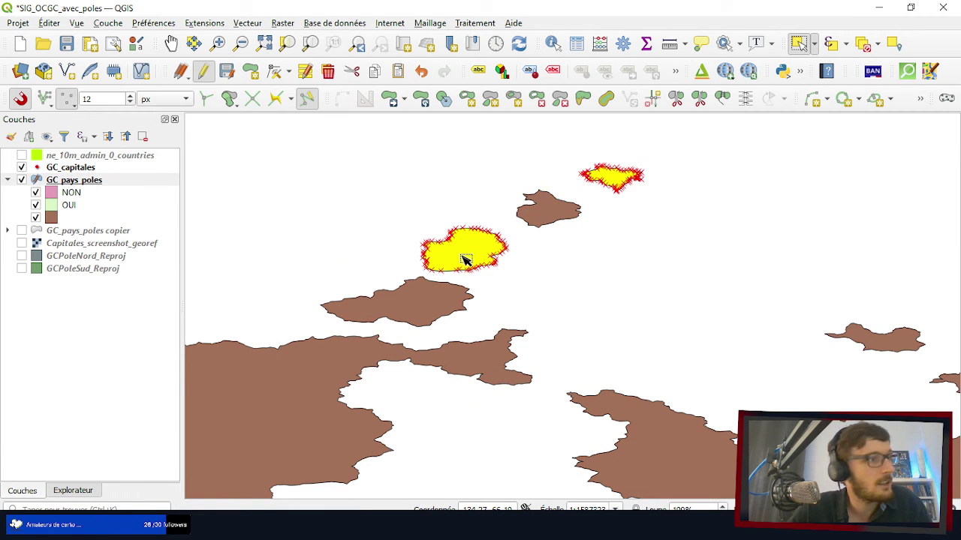
pyautogui.keyDown('shift'); pyautogui.click(899, 343); pyautogui.keyUp('shift')
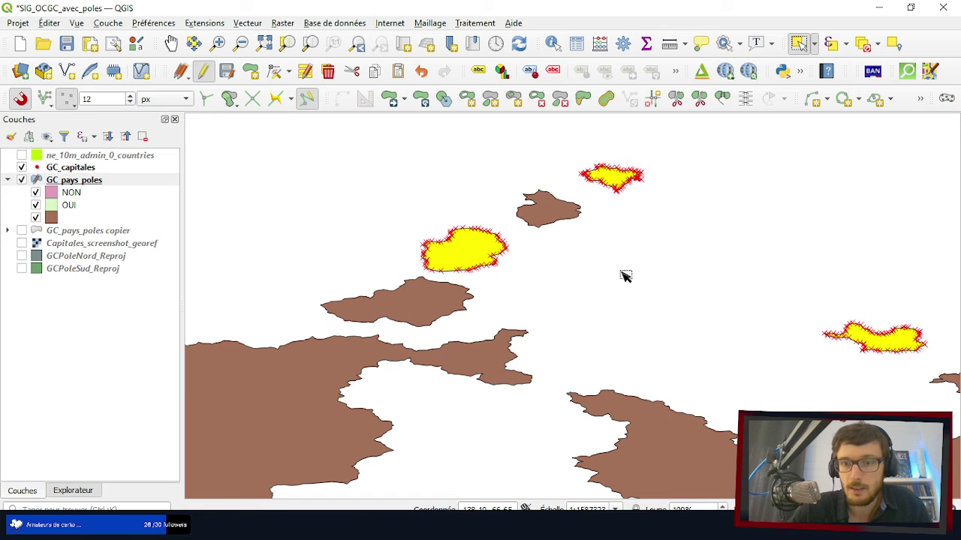
# - Add the northern territory on the map's western edge, the finger-shaped peninsula east of it and its small northern islands to the selection
pyautogui.scroll(-1, 448, 187)
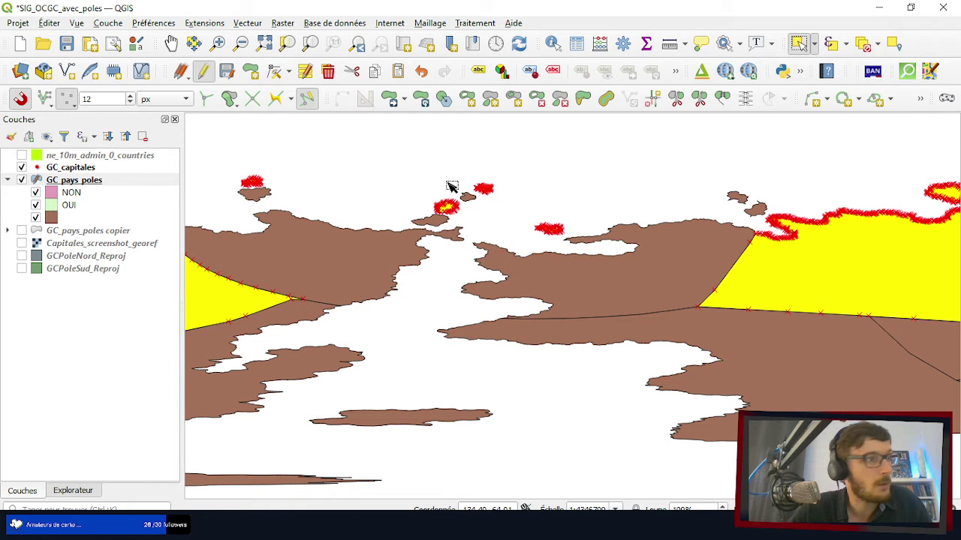
pyautogui.scroll(-2, 832, 235)
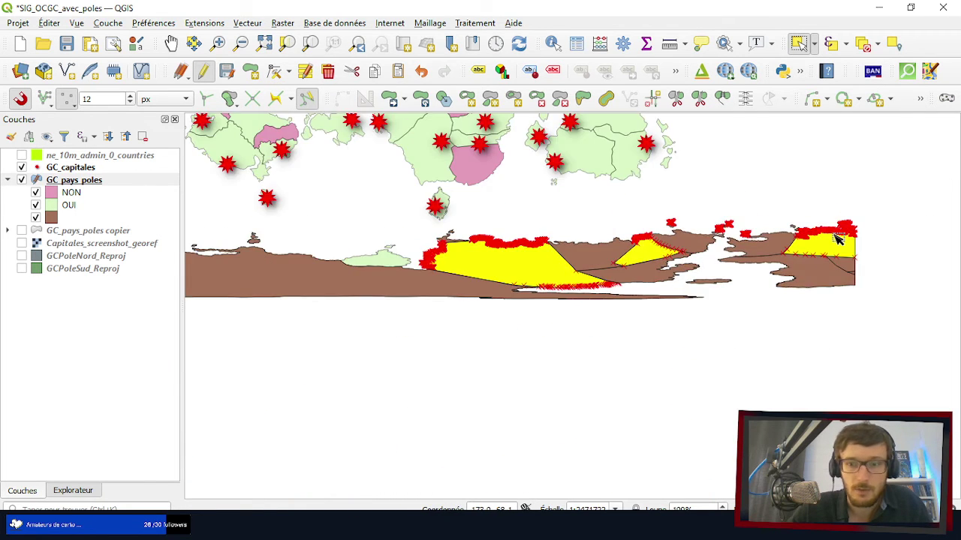
pyautogui.scroll(-1, 839, 239)
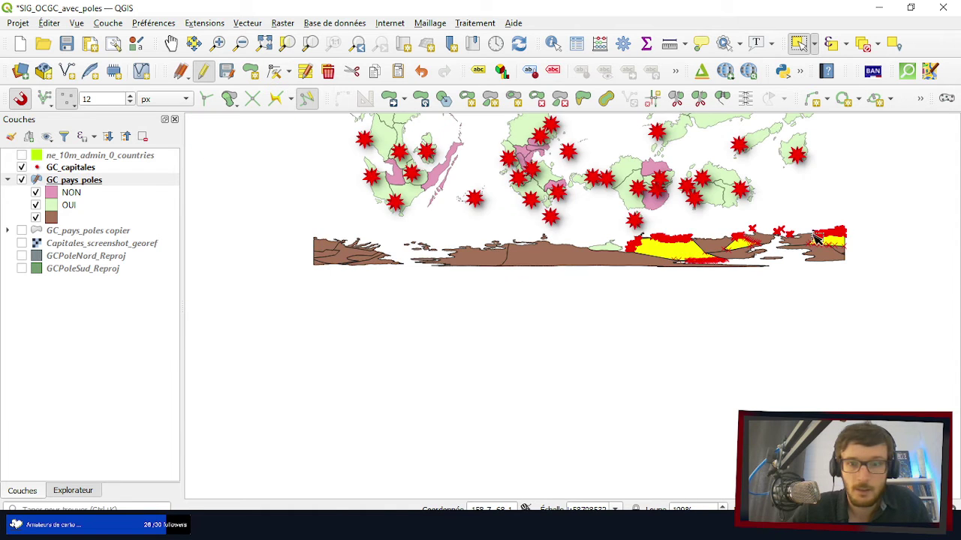
pyautogui.scroll(3, 318, 247)
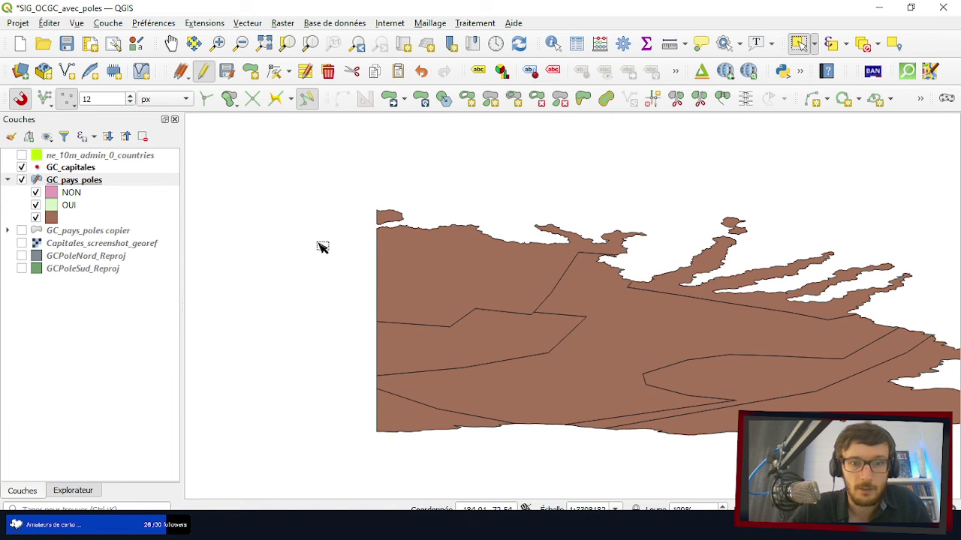
pyautogui.click(409, 251)
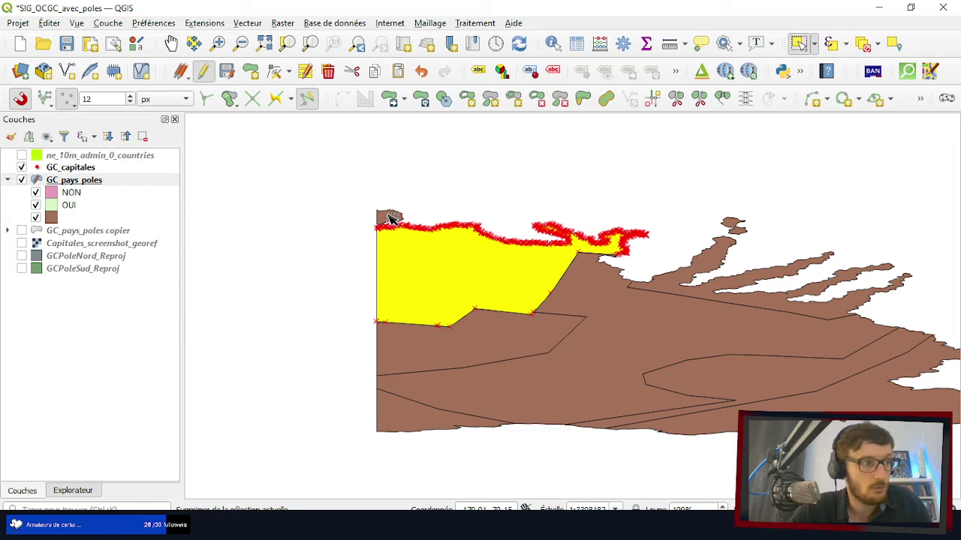
pyautogui.scroll(-1, 456, 215)
pyautogui.scroll(2, 629, 254)
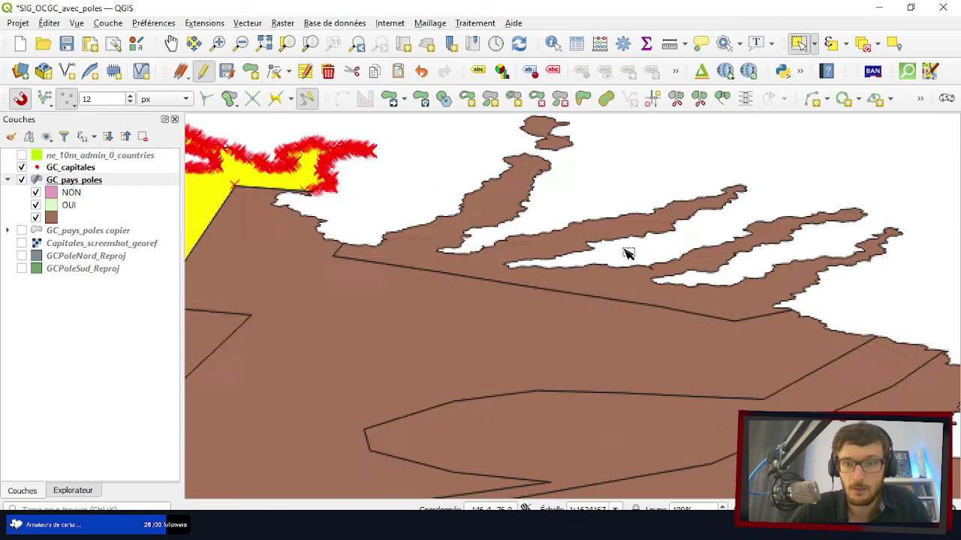
pyautogui.click(575, 242)
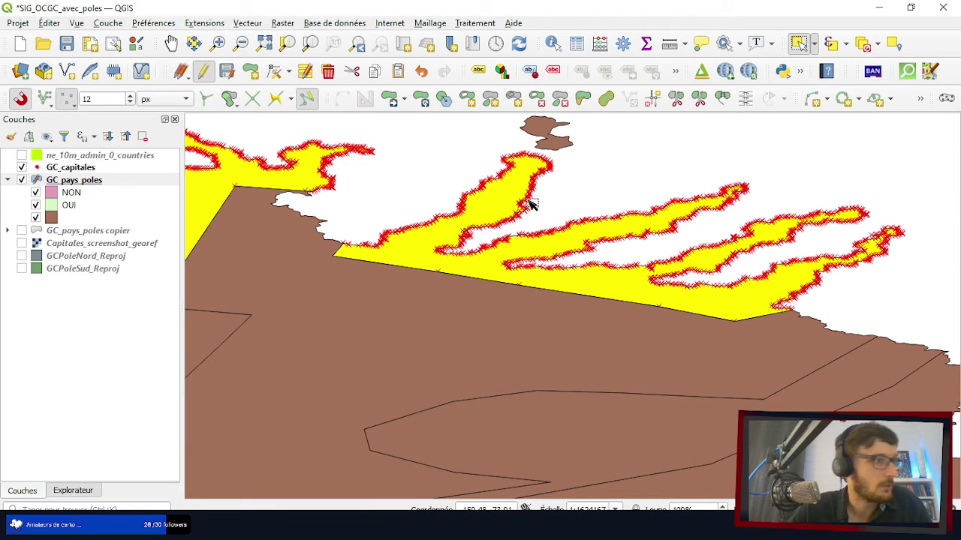
pyautogui.keyDown('shift'); pyautogui.click(556, 148); pyautogui.keyUp('shift')
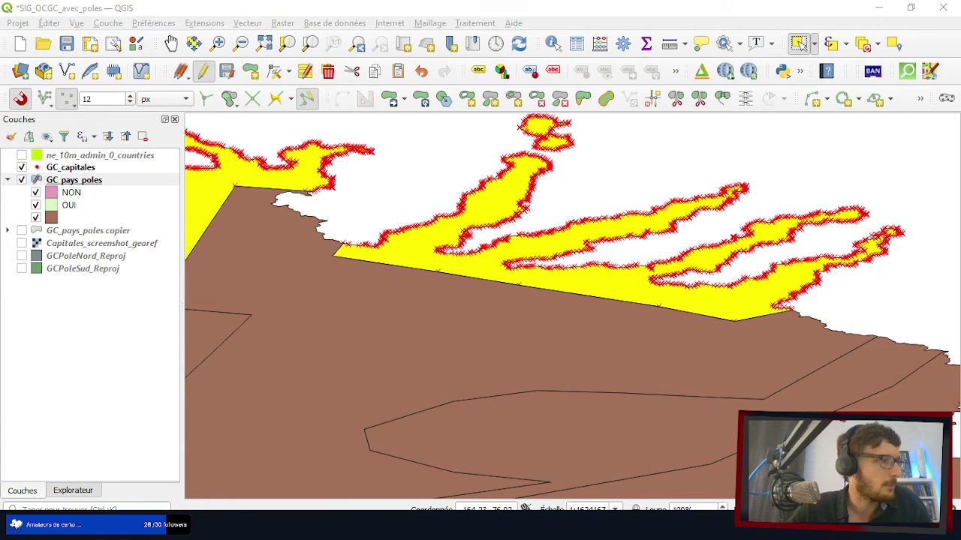
# - Add the largest and westernmost islands of the southern polar archipelago and the small island off the coast further east to the selection
pyautogui.scroll(-5, 403, 290)
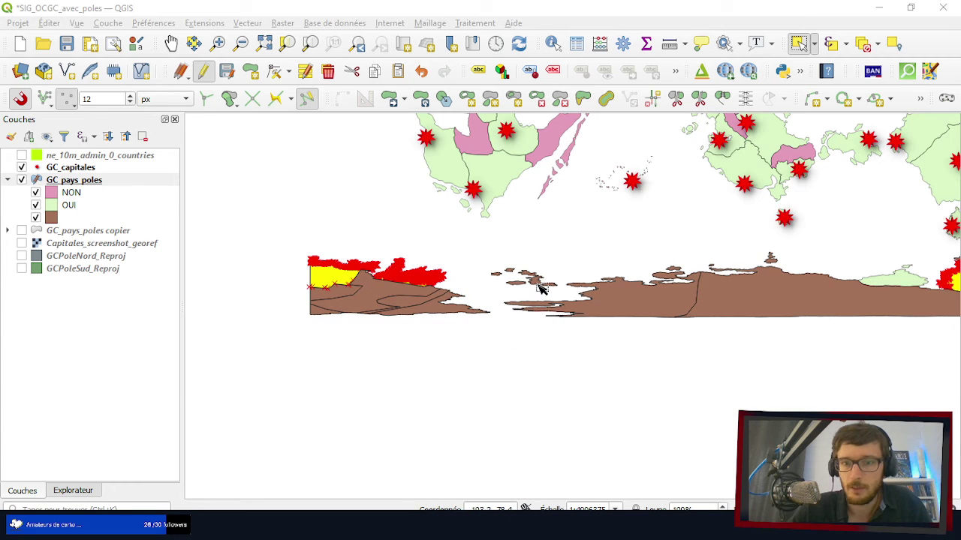
pyautogui.scroll(4, 540, 289)
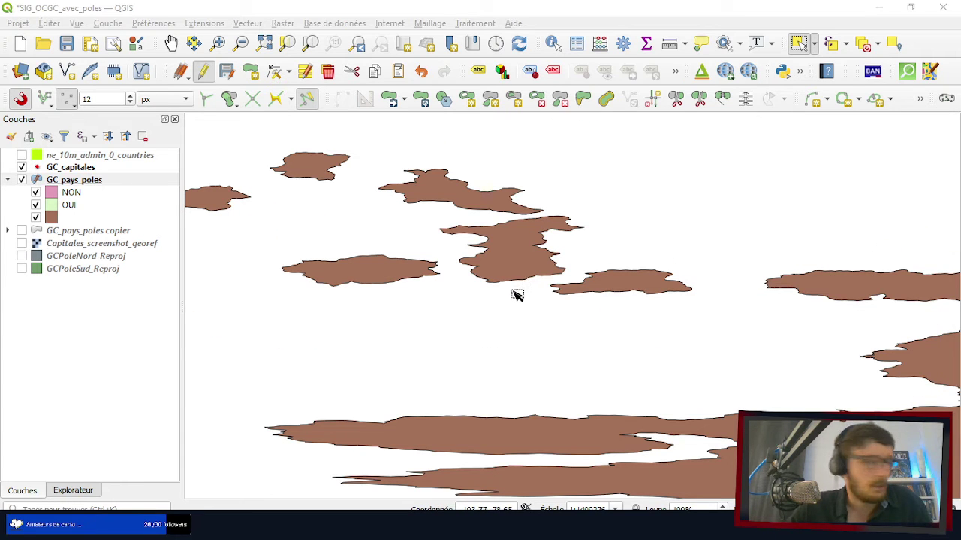
pyautogui.click(522, 265)
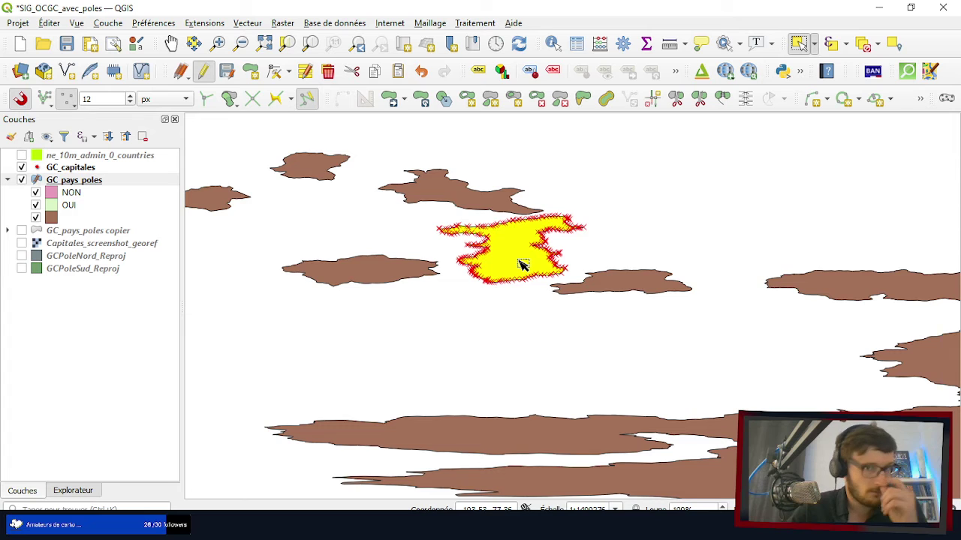
pyautogui.scroll(-2, 522, 265)
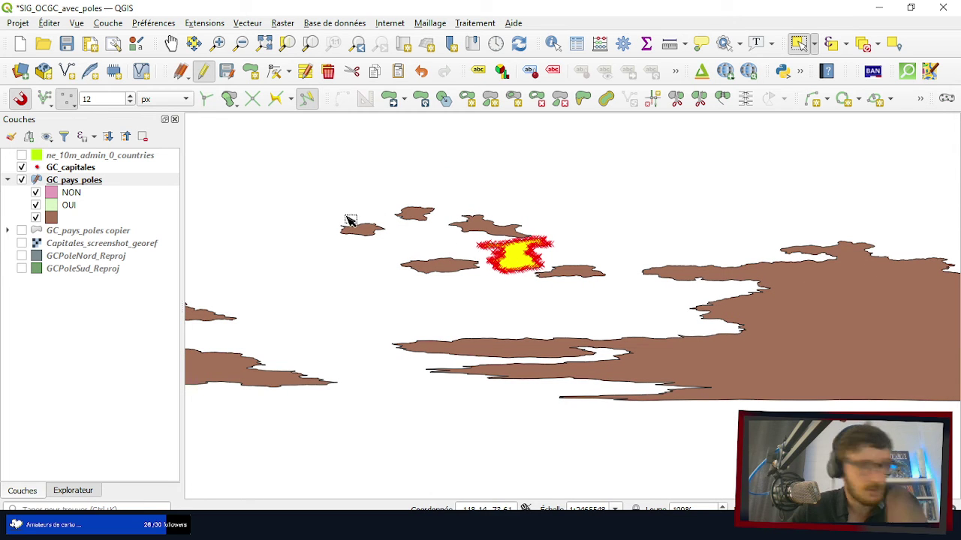
pyautogui.keyDown('shift'); pyautogui.click(359, 234); pyautogui.keyUp('shift')
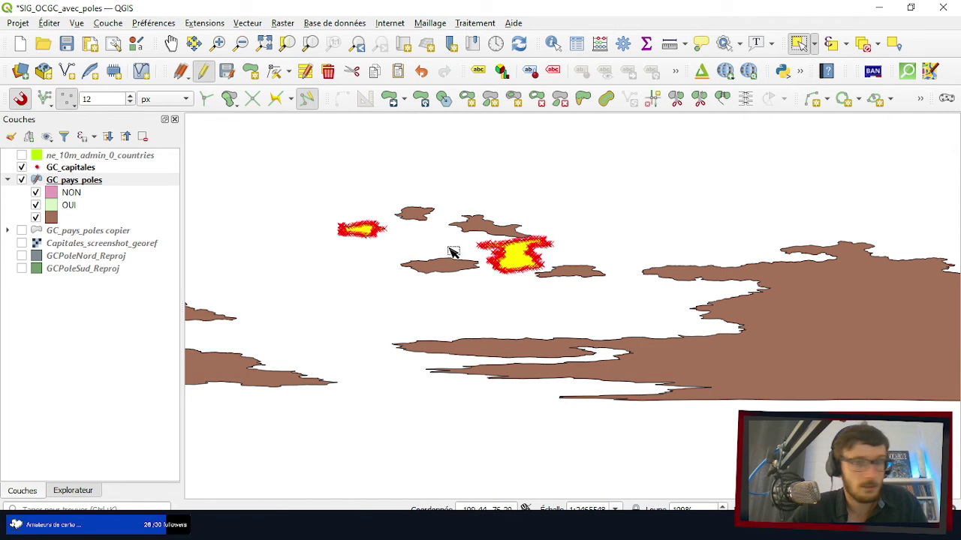
pyautogui.scroll(-2, 509, 268)
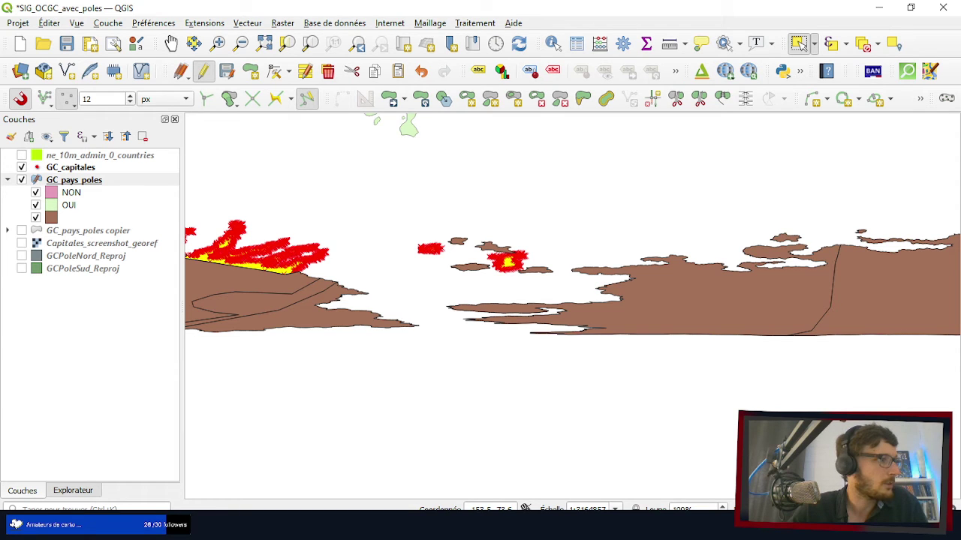
pyautogui.keyDown('shift'); pyautogui.click(788, 242); pyautogui.keyUp('shift')
pyautogui.scroll(-2, 367, 229)
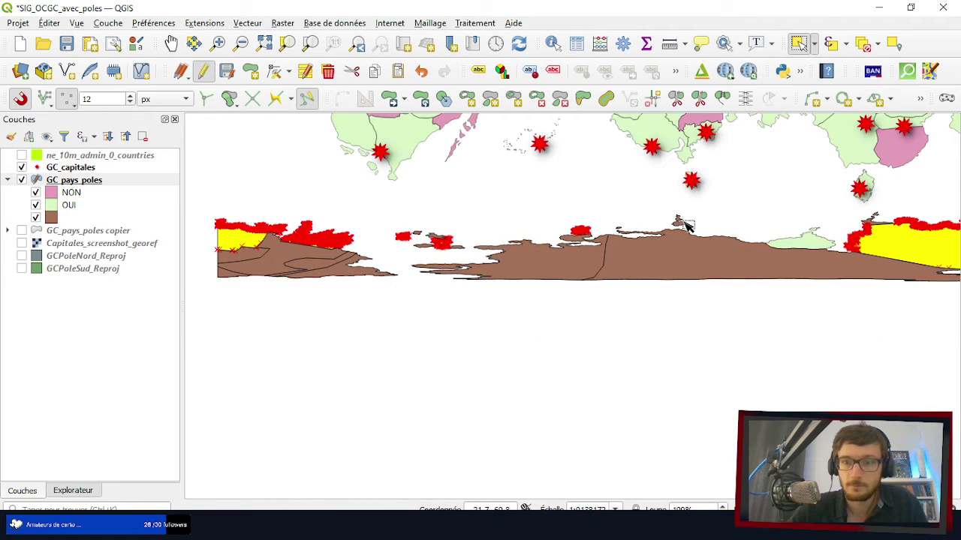
# - Add the small island just north of the long narrow peninsula's western tip to the selection
pyautogui.scroll(4, 611, 235)
pyautogui.scroll(1, 260, 273)
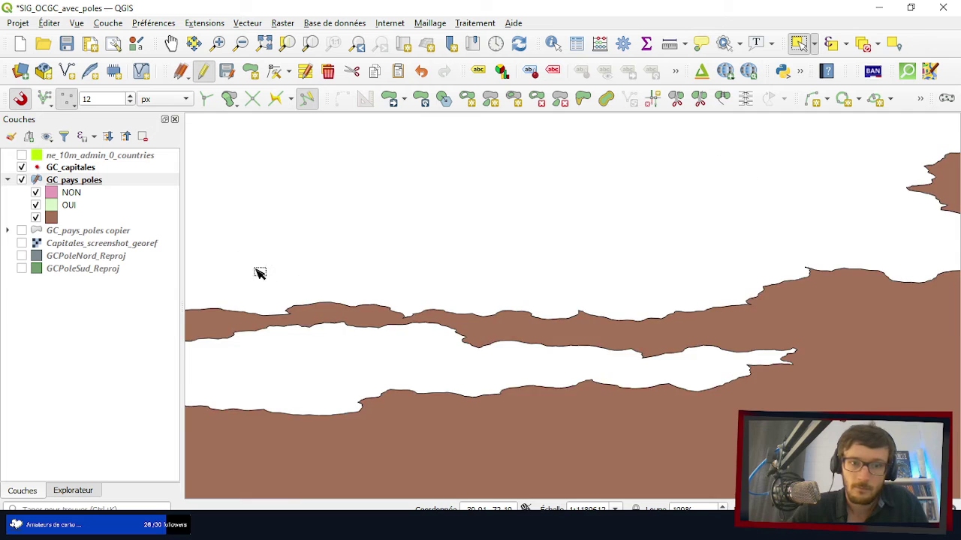
pyautogui.scroll(-3, 235, 263)
pyautogui.scroll(3, 286, 289)
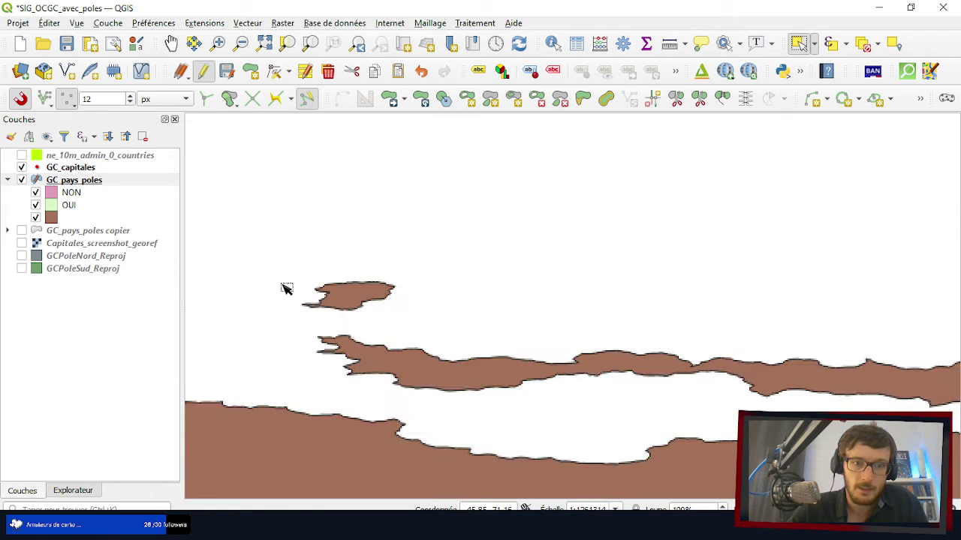
pyautogui.click(348, 294)
pyautogui.scroll(-1, 201, 276)
pyautogui.scroll(-1, 201, 275)
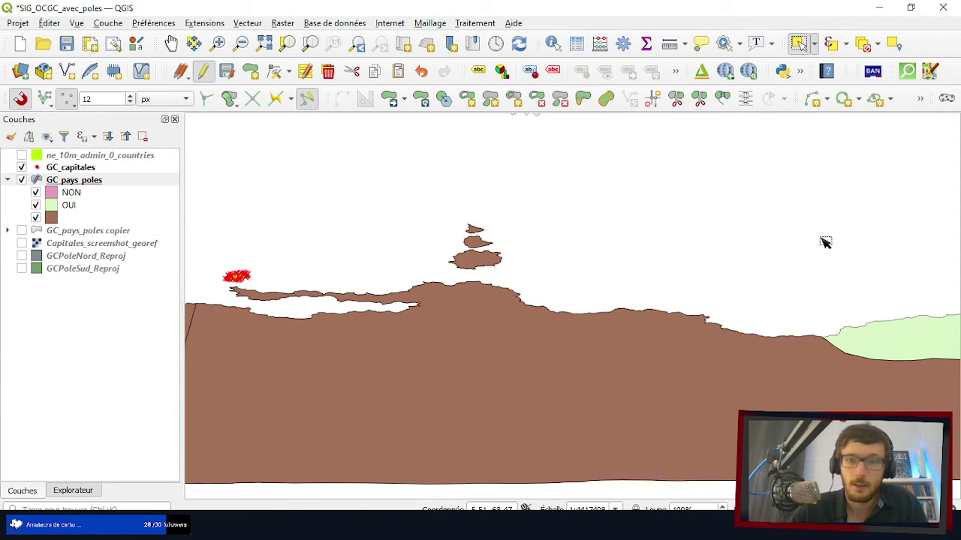
# - Add the middle island of the three-island chain and the island off the peninsula north of the largest selected territory to the selection
pyautogui.scroll(1, 412, 257)
pyautogui.scroll(1, 451, 225)
pyautogui.click(626, 219)
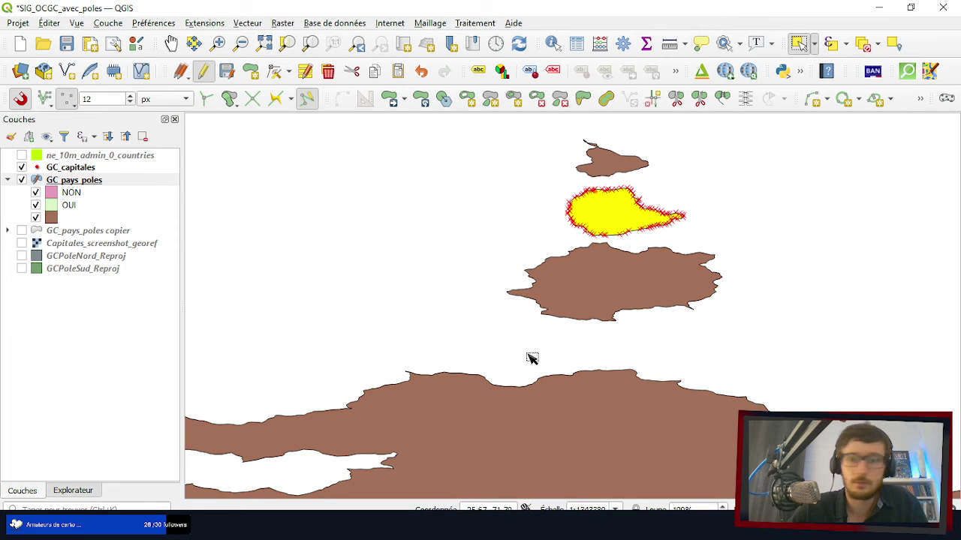
pyautogui.scroll(-2, 466, 349)
pyautogui.scroll(1, 666, 338)
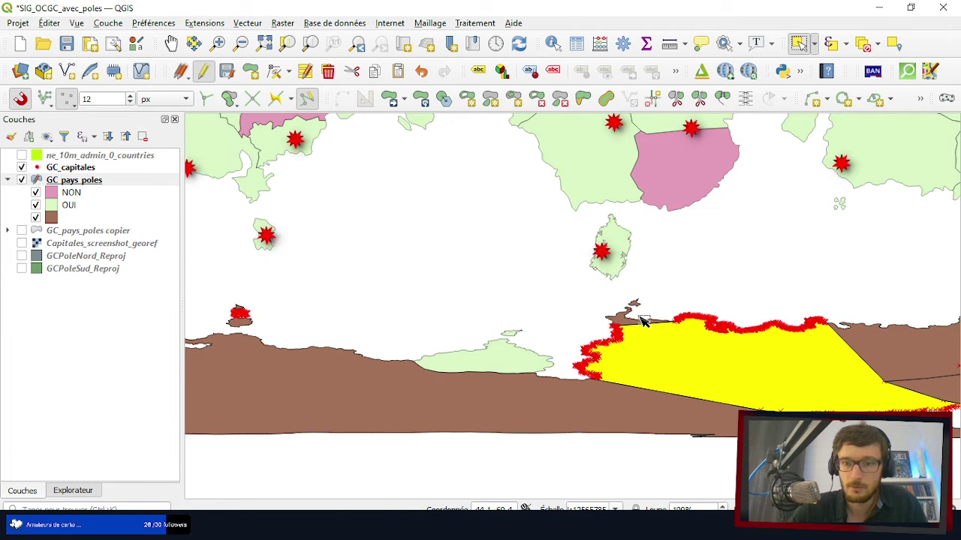
pyautogui.scroll(2, 638, 314)
pyautogui.click(601, 255)
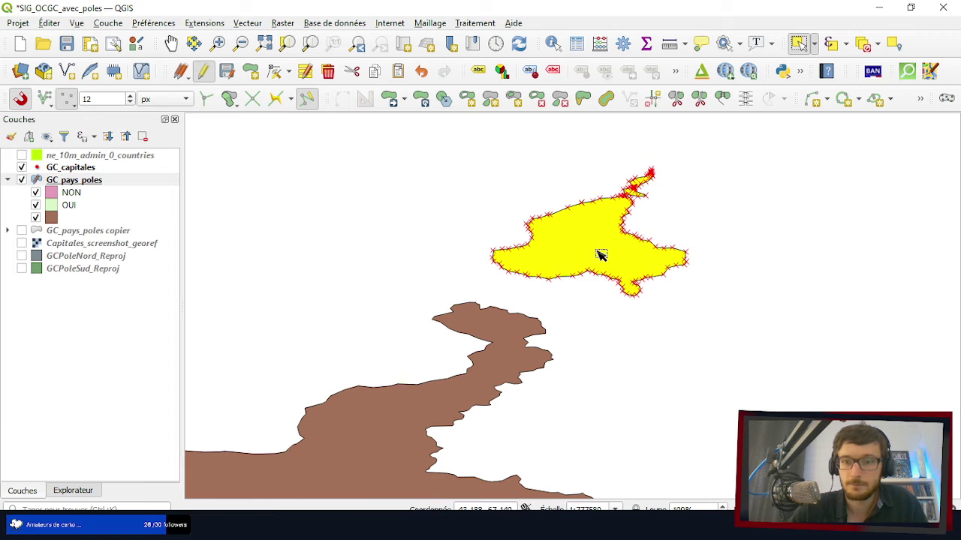
# - Add the mainland country north of the island nation to the selection and try to merge all selected features
pyautogui.scroll(-3, 681, 249)
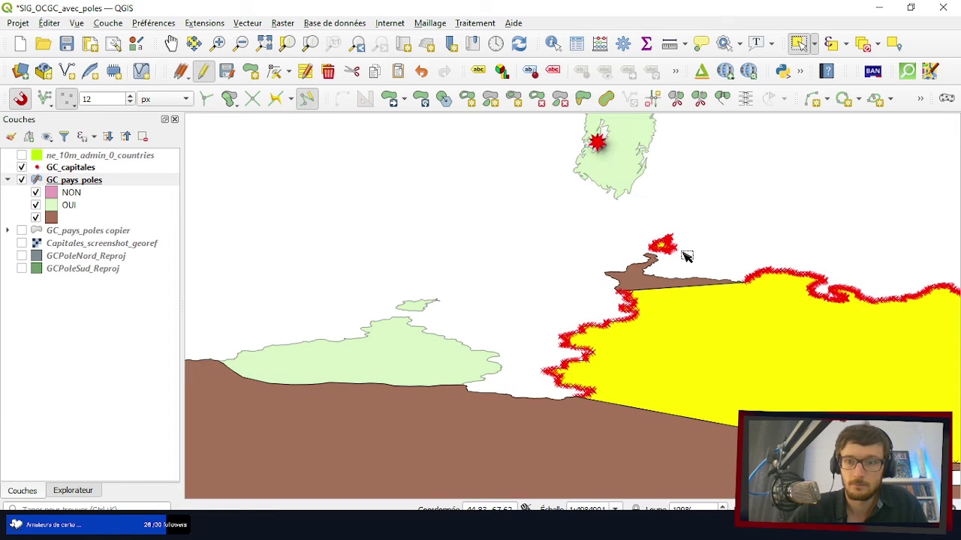
pyautogui.scroll(-1, 685, 256)
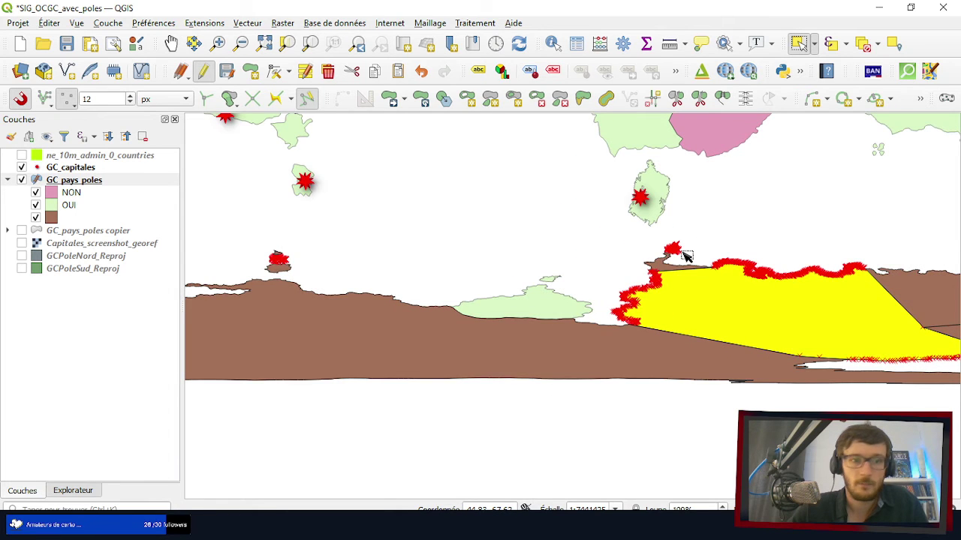
pyautogui.scroll(-4, 684, 256)
pyautogui.scroll(4, 653, 259)
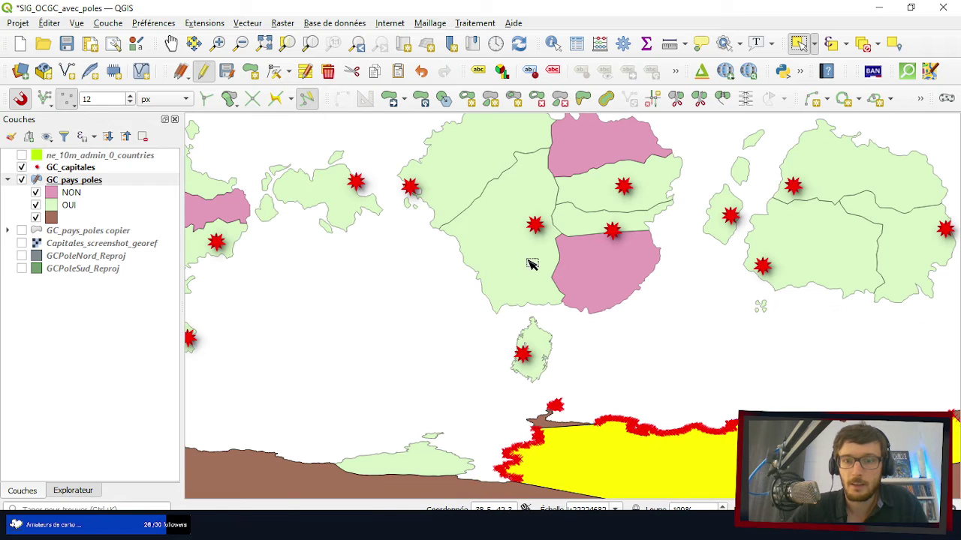
pyautogui.click(518, 260)
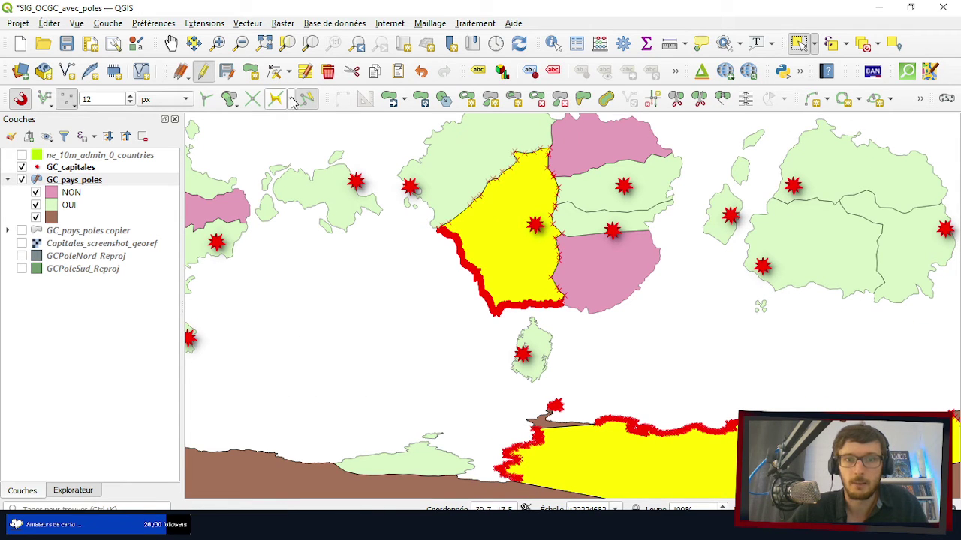
pyautogui.click(722, 98)
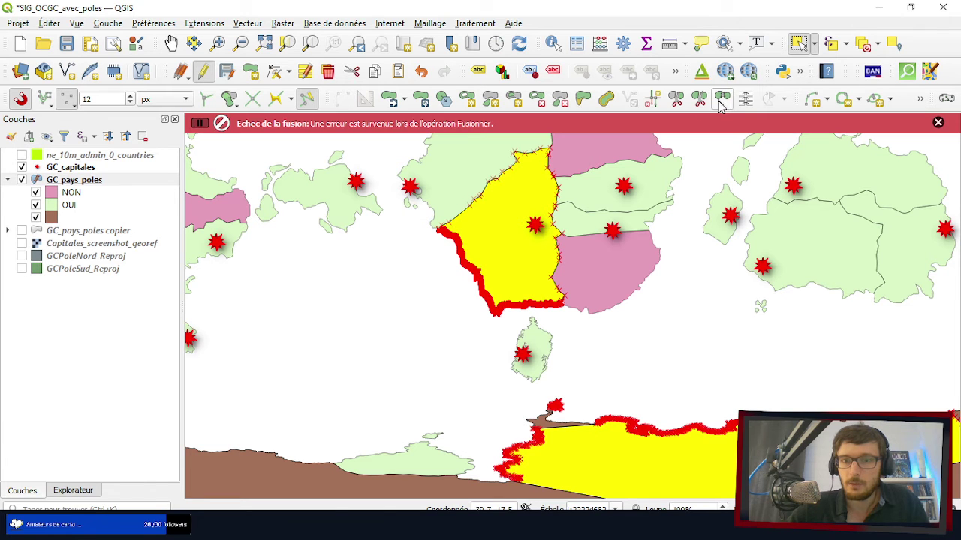
pyautogui.scroll(-1, 561, 209)
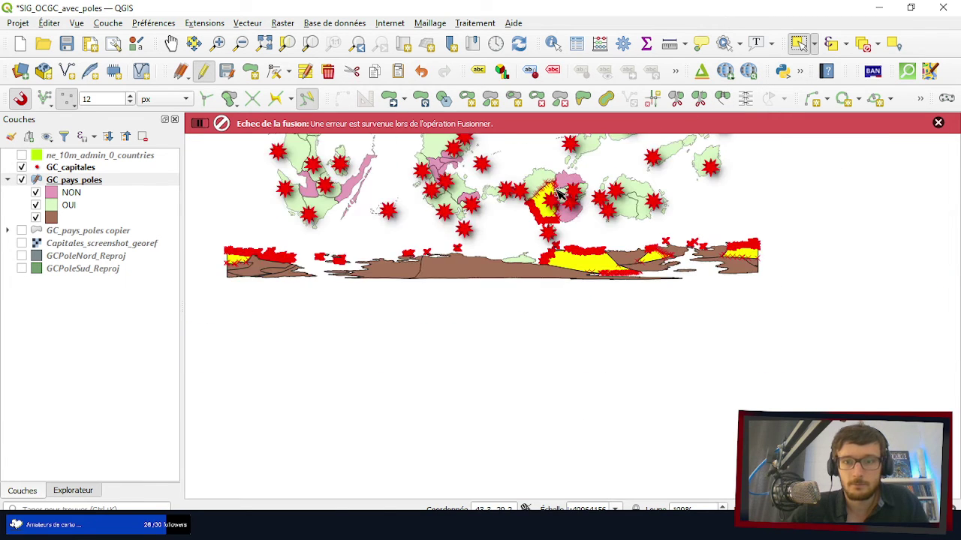
pyautogui.scroll(-1, 540, 204)
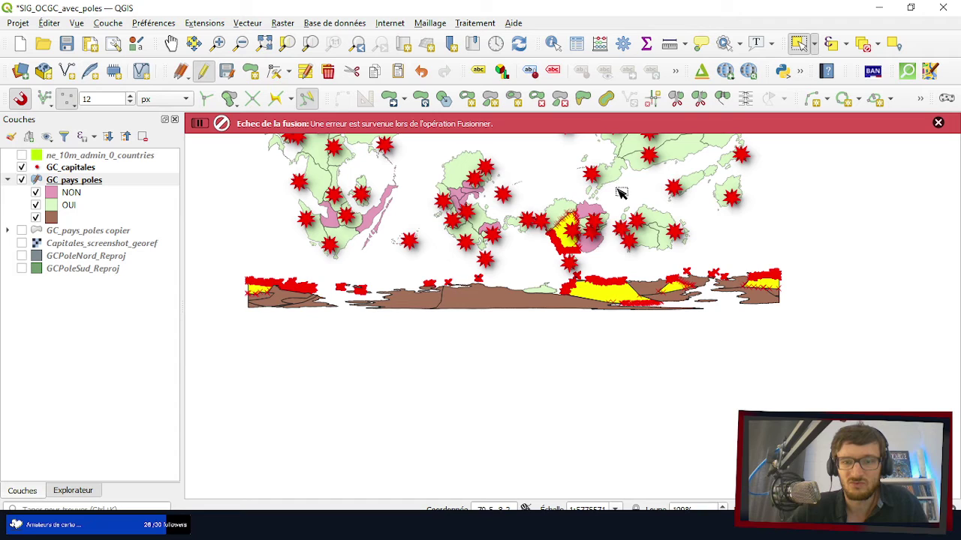
pyautogui.click(725, 98)
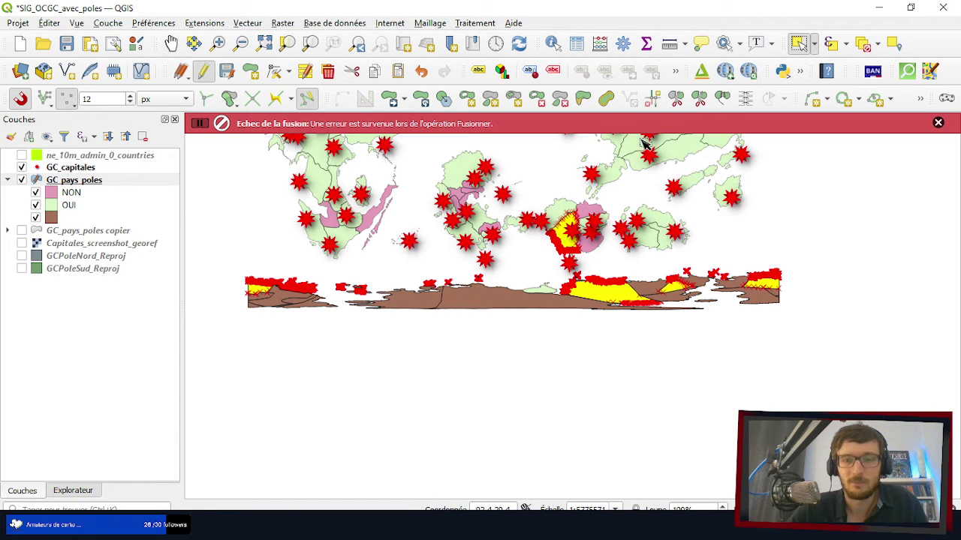
# - Remove the mainland country from the selection and try to merge only the selected polar territories
pyautogui.keyDown('ctrl'); pyautogui.click(569, 250); pyautogui.keyUp('ctrl')
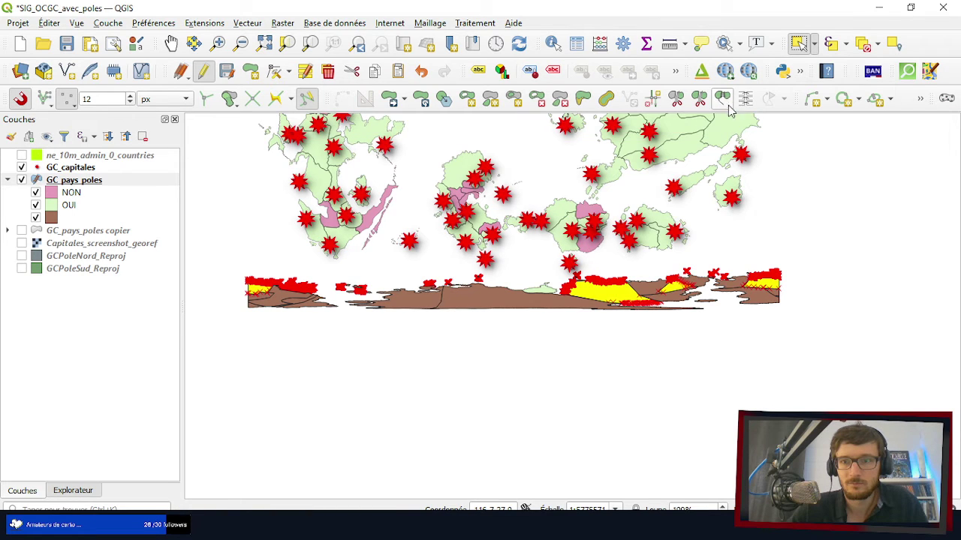
pyautogui.click(723, 99)
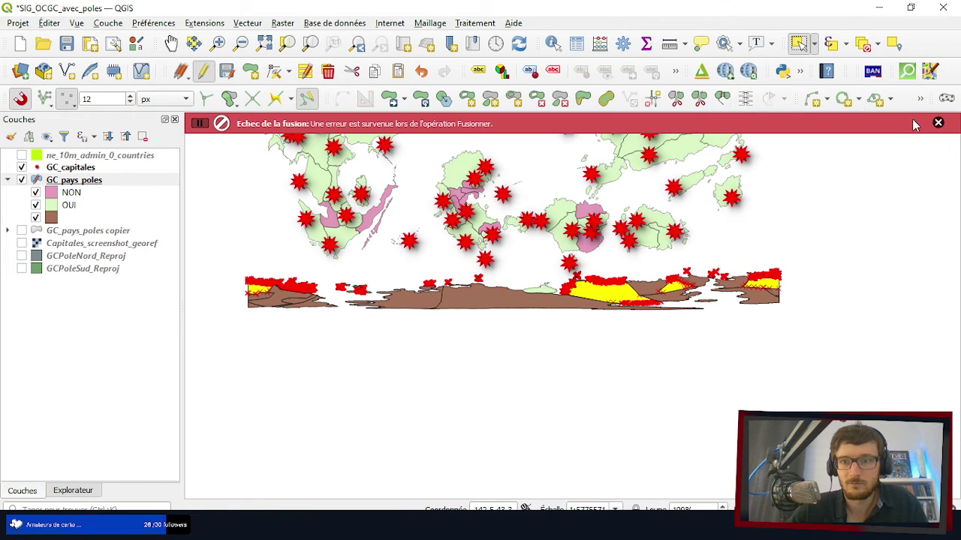
pyautogui.click(937, 124)
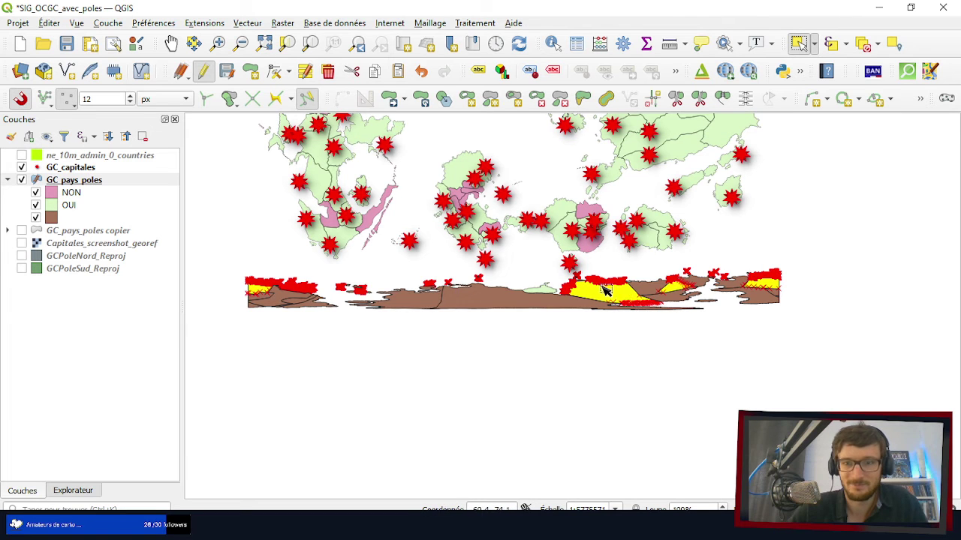
pyautogui.scroll(1, 605, 289)
pyautogui.scroll(1, 603, 290)
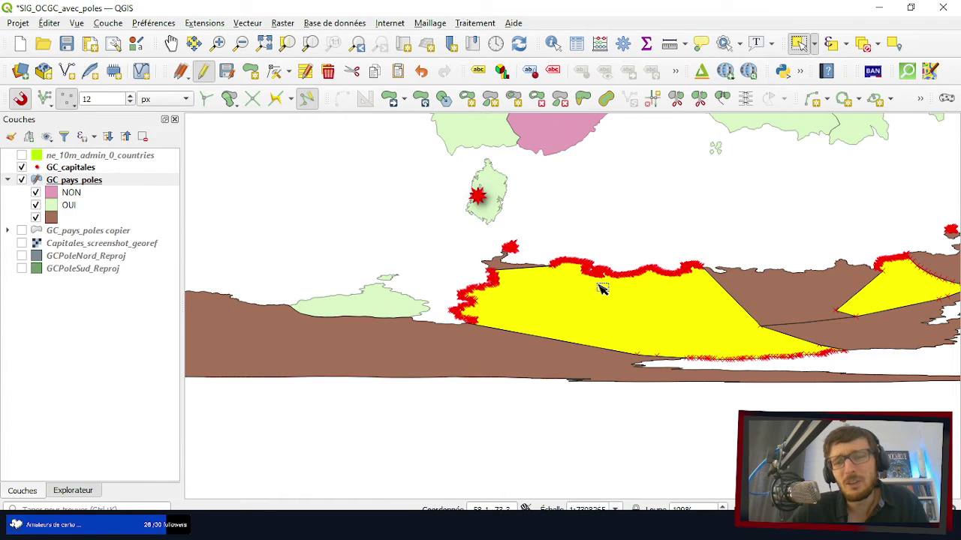
pyautogui.scroll(-2, 603, 289)
pyautogui.scroll(4, 603, 289)
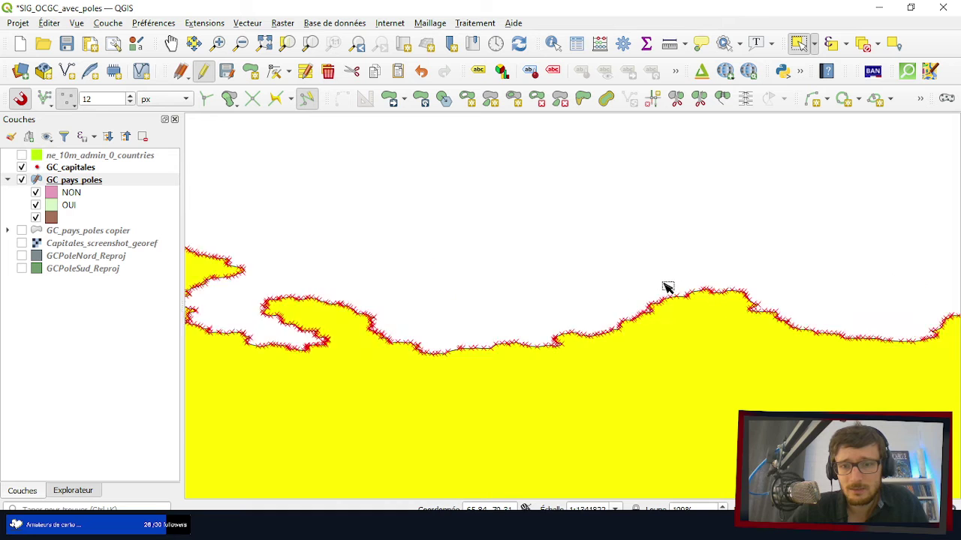
pyautogui.scroll(-1, 468, 231)
pyautogui.scroll(-1, 465, 218)
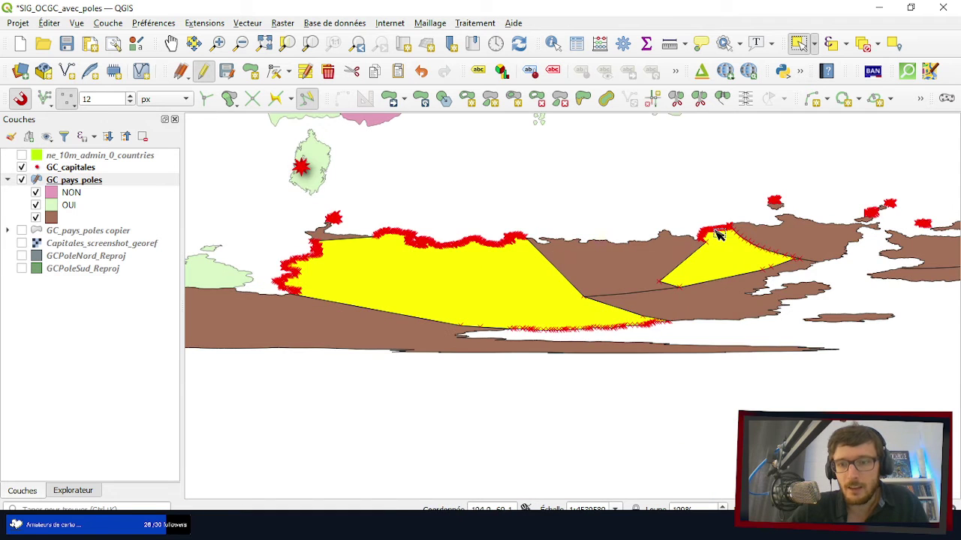
# - Review the selected polar territories along the southern continent and clear the whole selection
pyautogui.scroll(1, 802, 209)
pyautogui.scroll(1, 418, 339)
pyautogui.scroll(1, 484, 280)
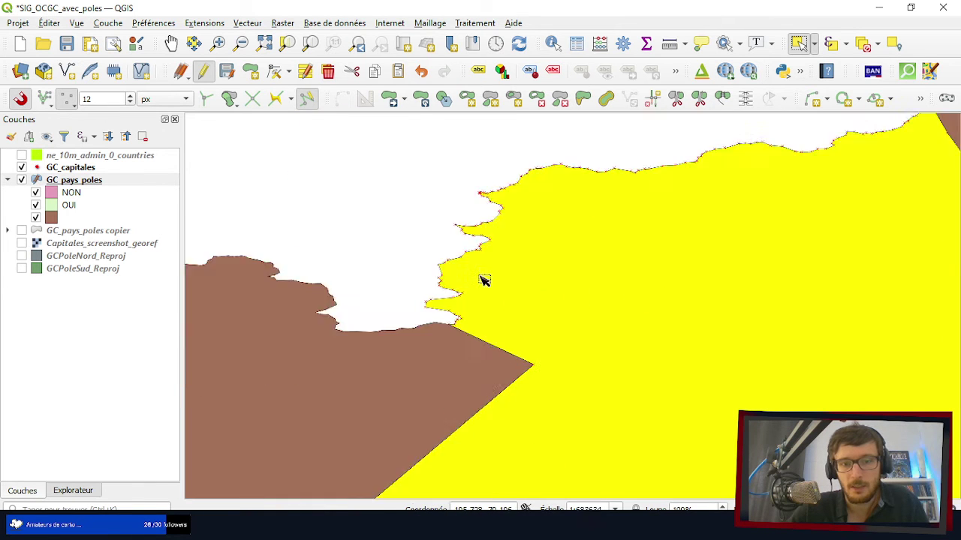
pyautogui.scroll(-3, 484, 280)
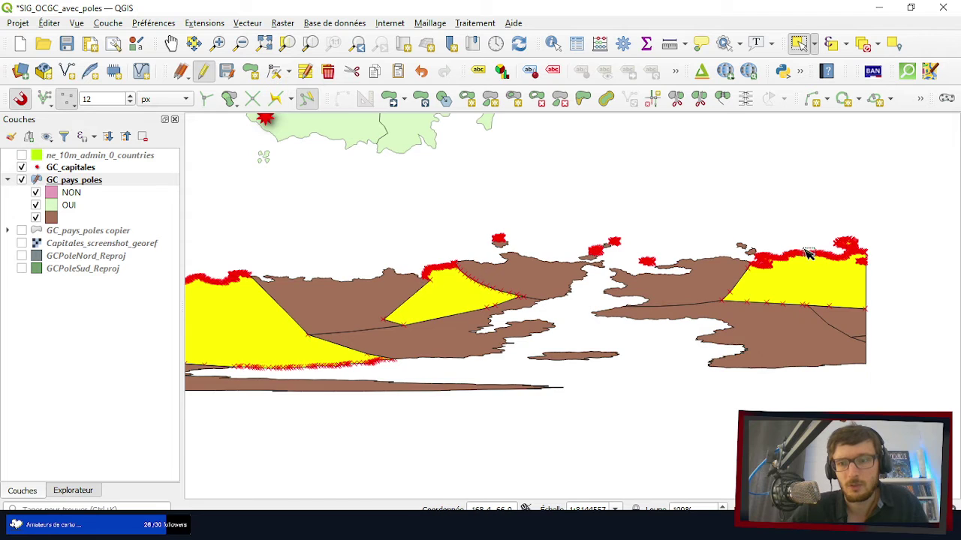
pyautogui.scroll(-2, 559, 255)
pyautogui.scroll(3, 559, 255)
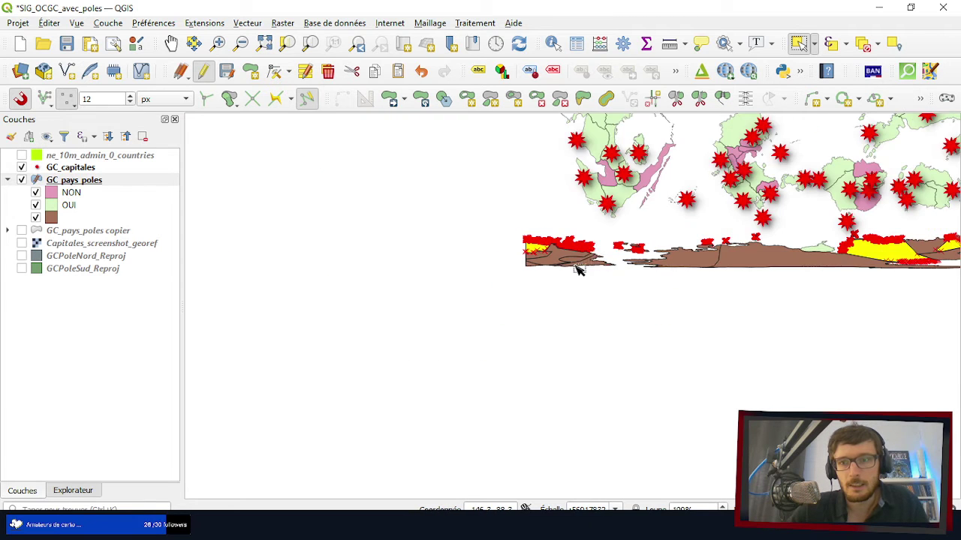
pyautogui.scroll(3, 572, 243)
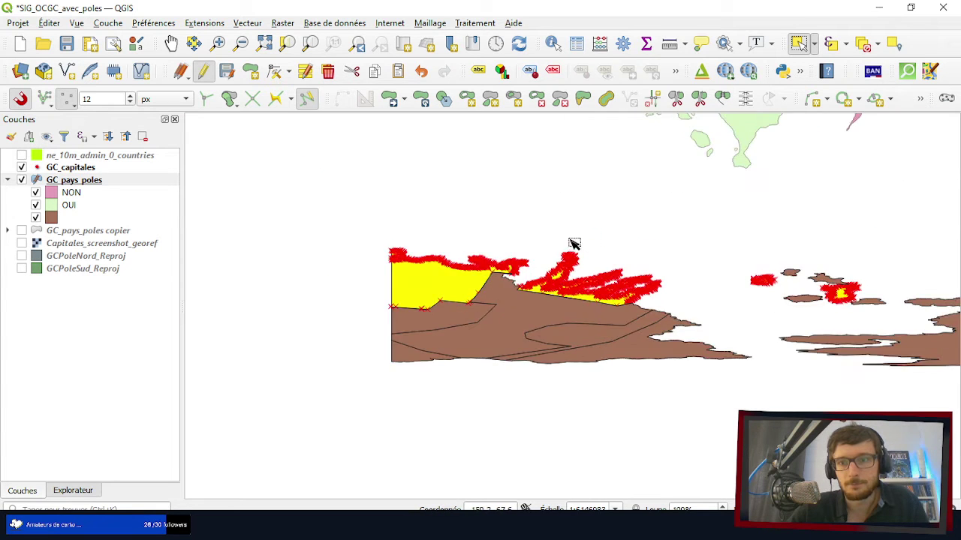
pyautogui.scroll(-1, 436, 233)
pyautogui.click(436, 234)
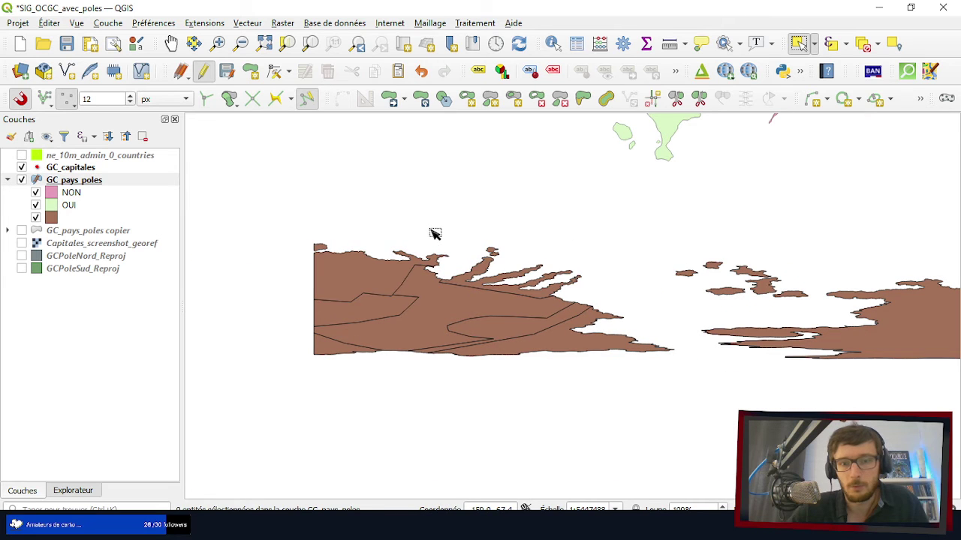
# - Merge the coastal territory at the map's western edge with its offshore island and the neighbouring finger-shaped peninsula territory, keeping the default attributes
pyautogui.click(362, 276)
pyautogui.keyDown('shift'); pyautogui.click(467, 284); pyautogui.keyUp('shift')
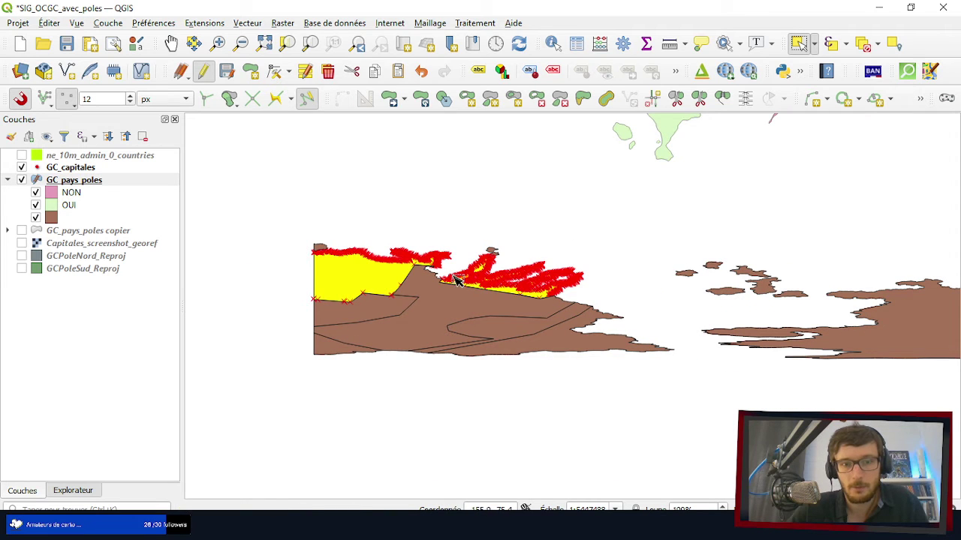
pyautogui.scroll(1, 327, 259)
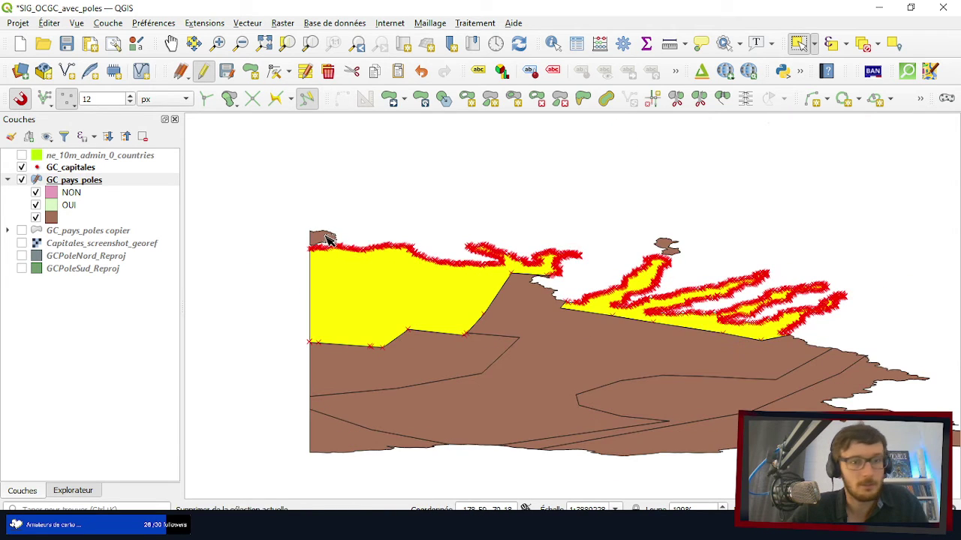
pyautogui.click(722, 98)
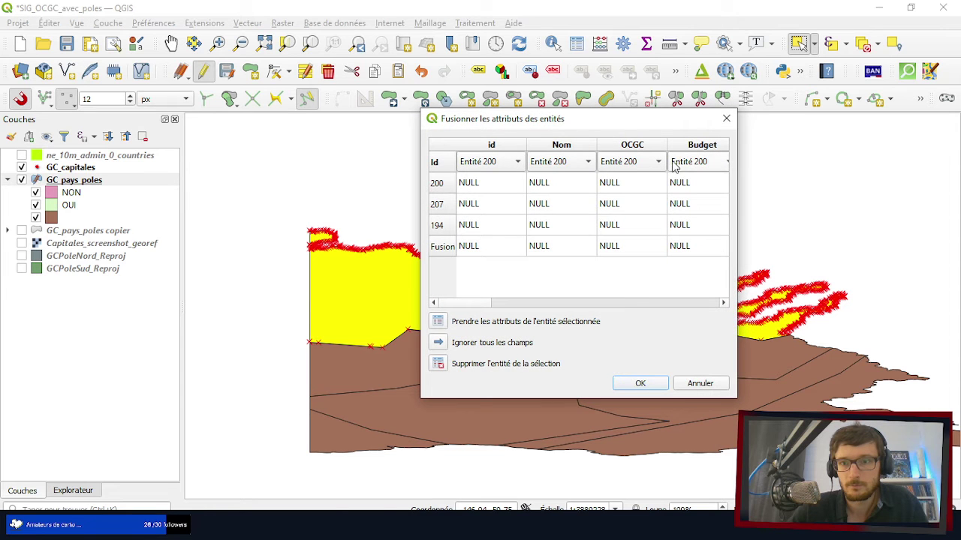
pyautogui.click(640, 382)
# - Merge the small island group just north of the finger-shaped peninsulas into the merged western territory
pyautogui.scroll(-2, 294, 247)
pyautogui.scroll(2, 412, 271)
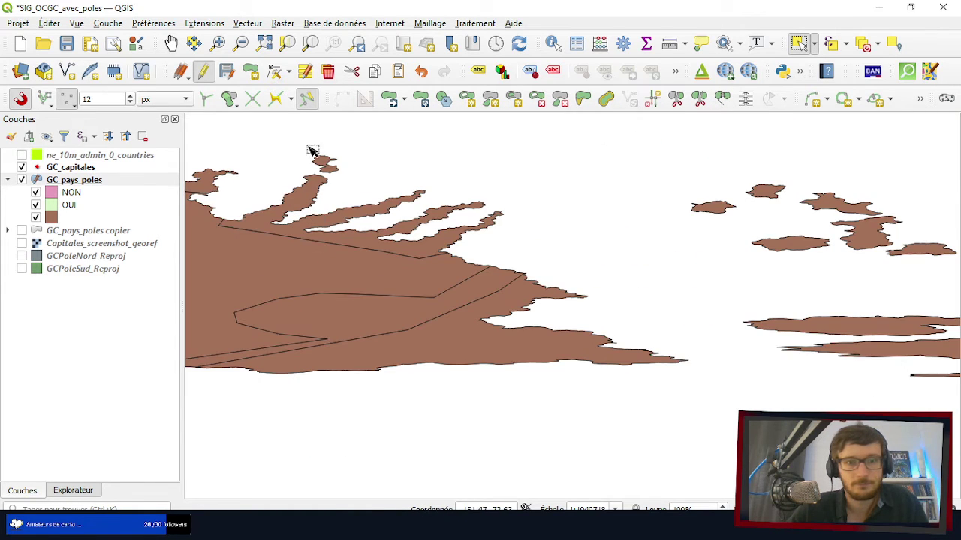
pyautogui.click(324, 166)
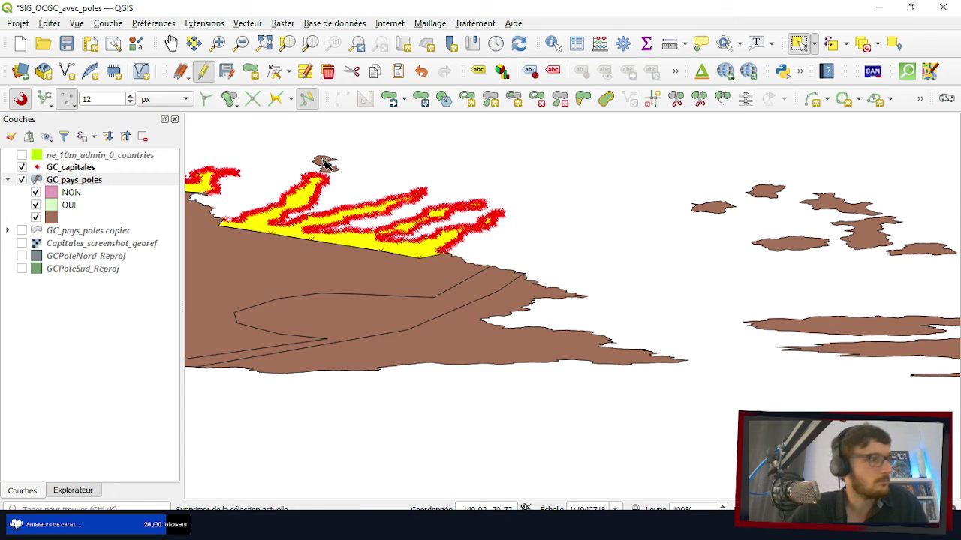
pyautogui.keyDown('shift'); pyautogui.click(324, 163); pyautogui.keyUp('shift')
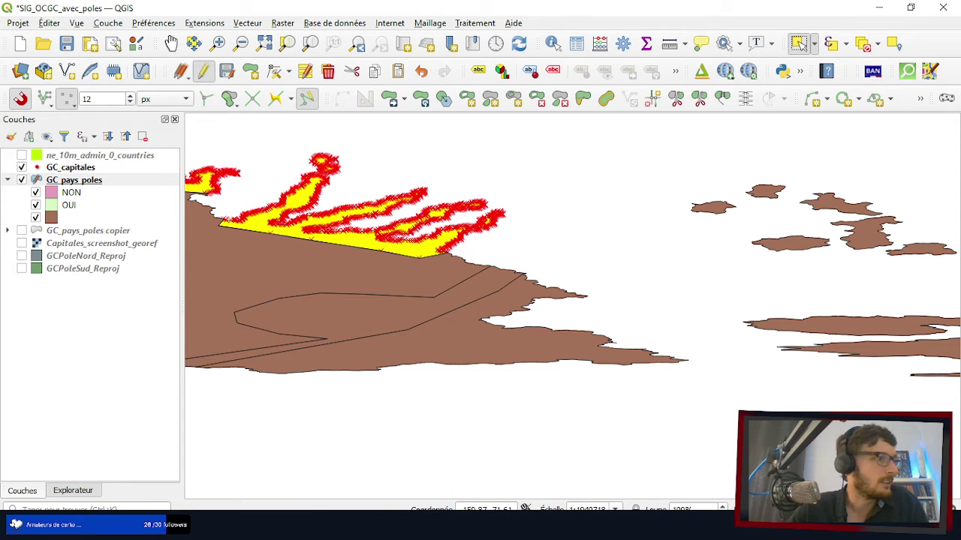
pyautogui.click(722, 98)
pyautogui.click(640, 385)
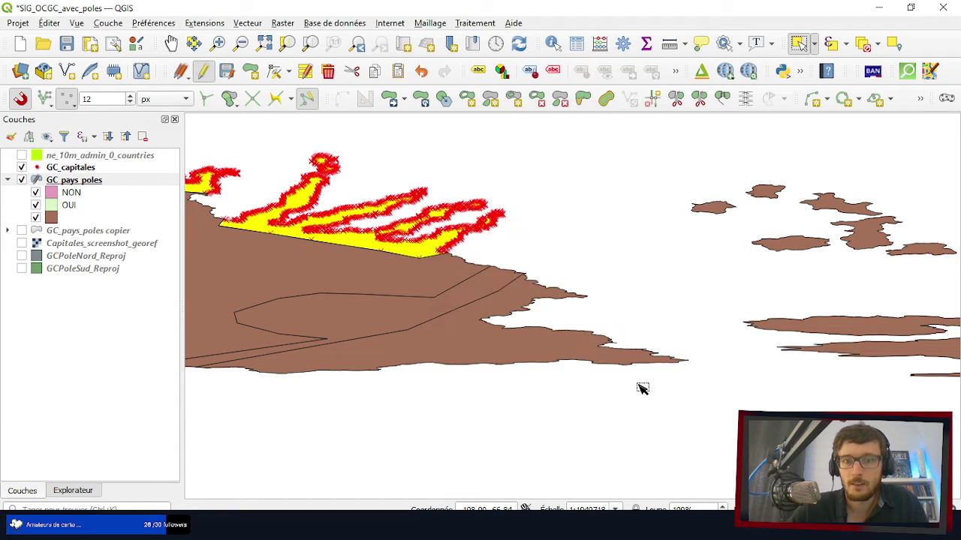
# - Merge the largest island of the group east of the finger-shaped peninsulas with that group's small westernmost island
pyautogui.scroll(-2, 278, 210)
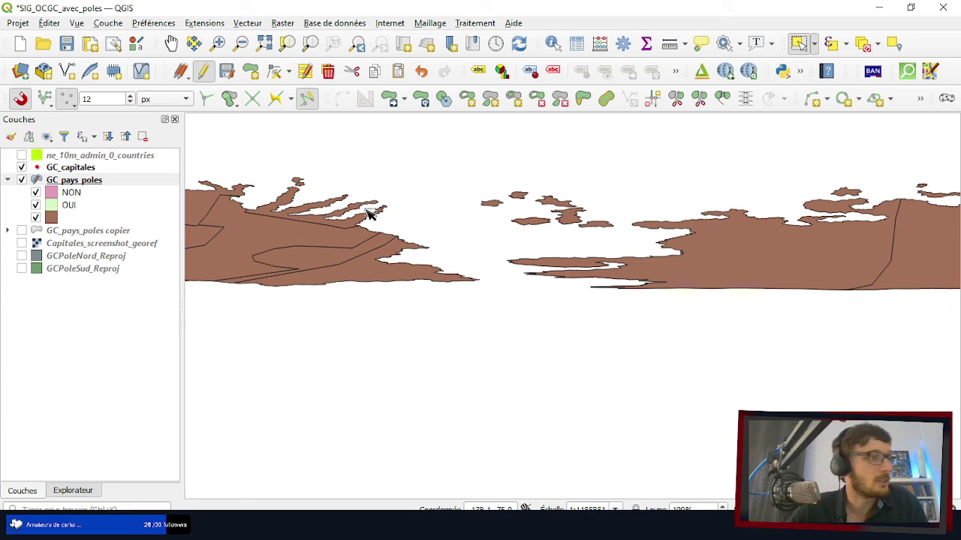
pyautogui.scroll(1, 461, 242)
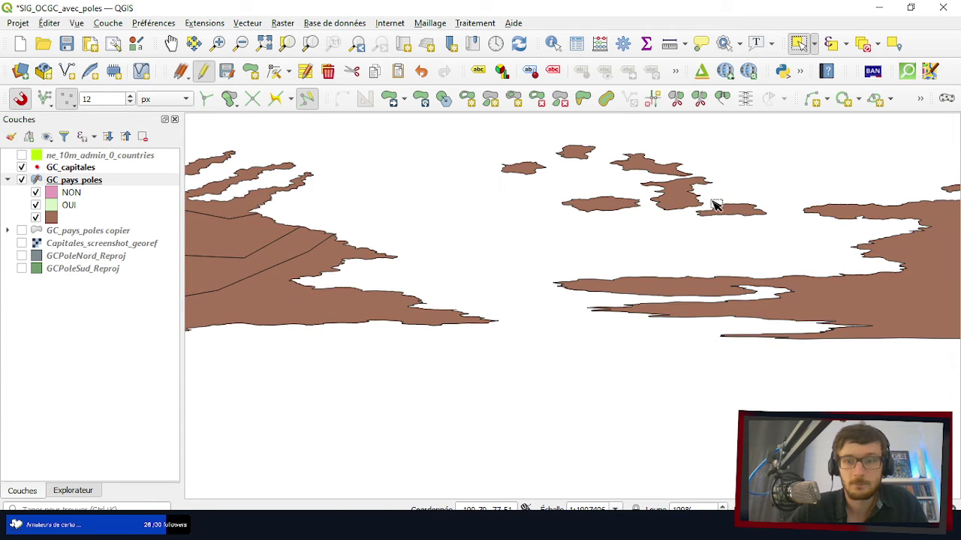
pyautogui.click(677, 208)
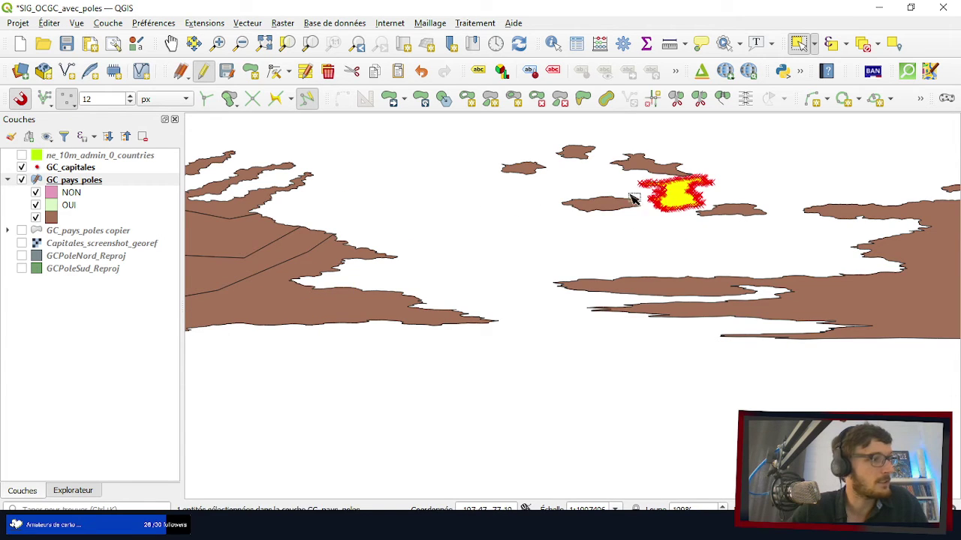
pyautogui.keyDown('shift'); pyautogui.click(523, 166); pyautogui.keyUp('shift')
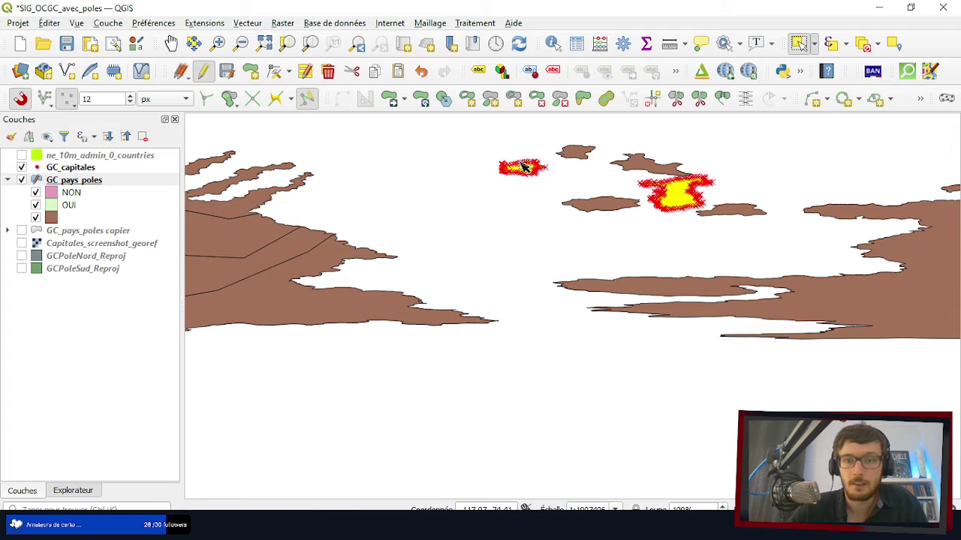
pyautogui.click(724, 98)
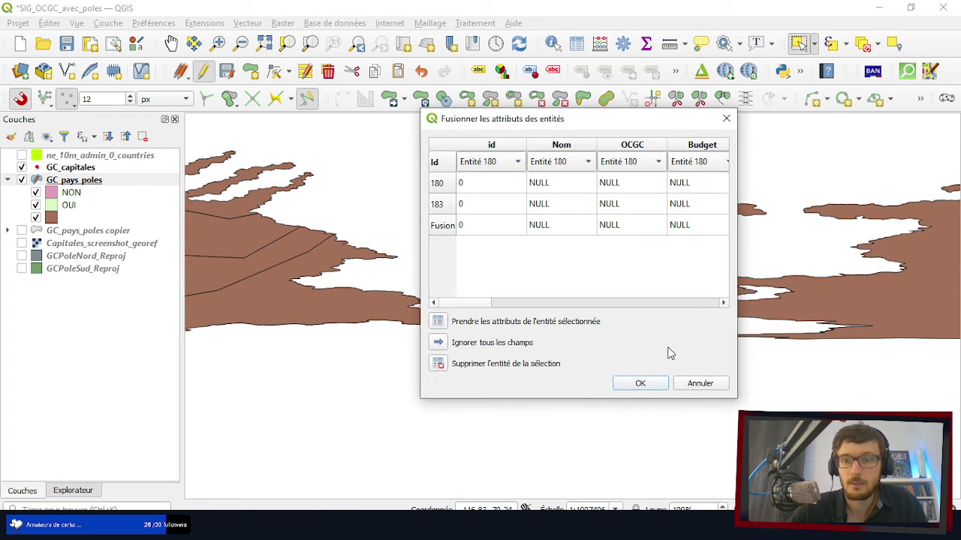
pyautogui.click(641, 384)
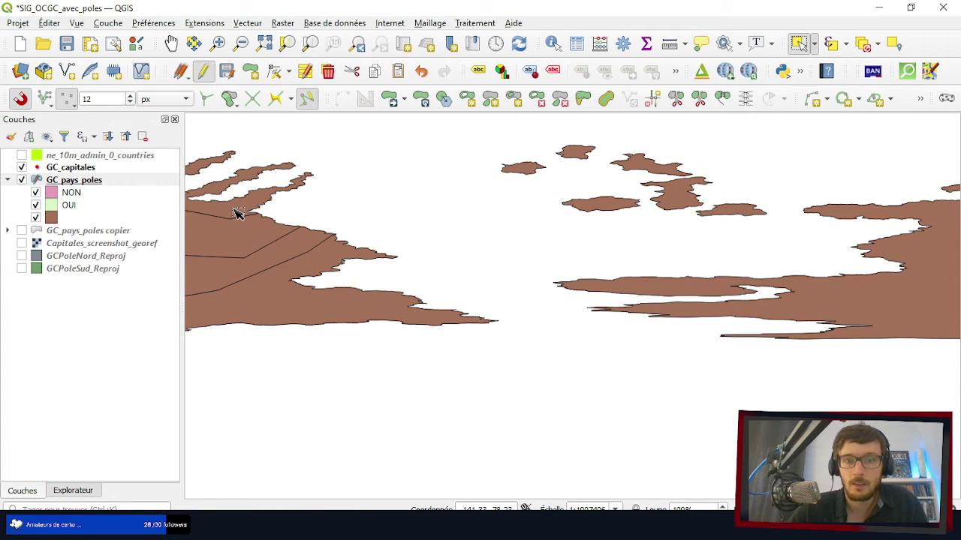
# - Merge the finger-shaped peninsula territory with the merged pair of islands to its east
pyautogui.click(235, 213)
pyautogui.keyDown('ctrl'); pyautogui.click(648, 180); pyautogui.keyUp('ctrl')
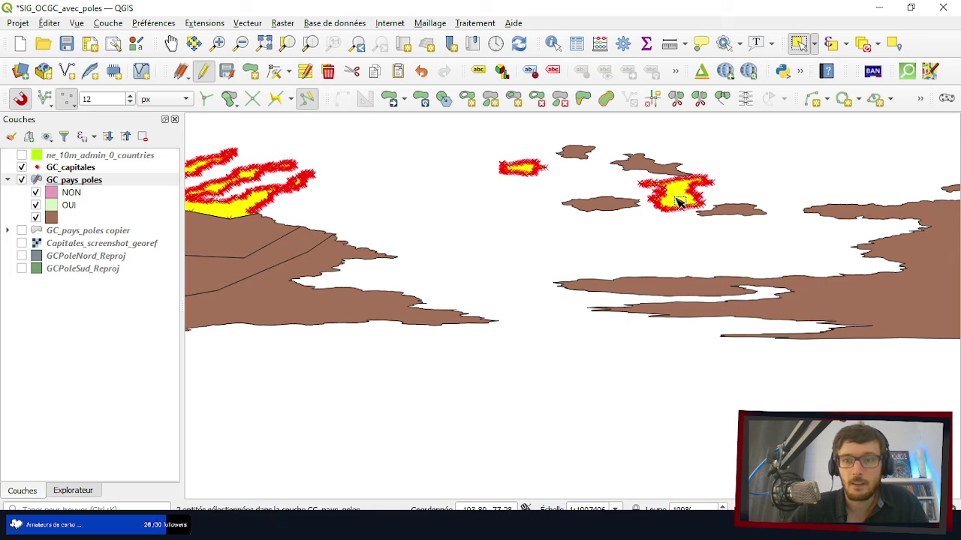
pyautogui.click(718, 101)
pyautogui.click(653, 385)
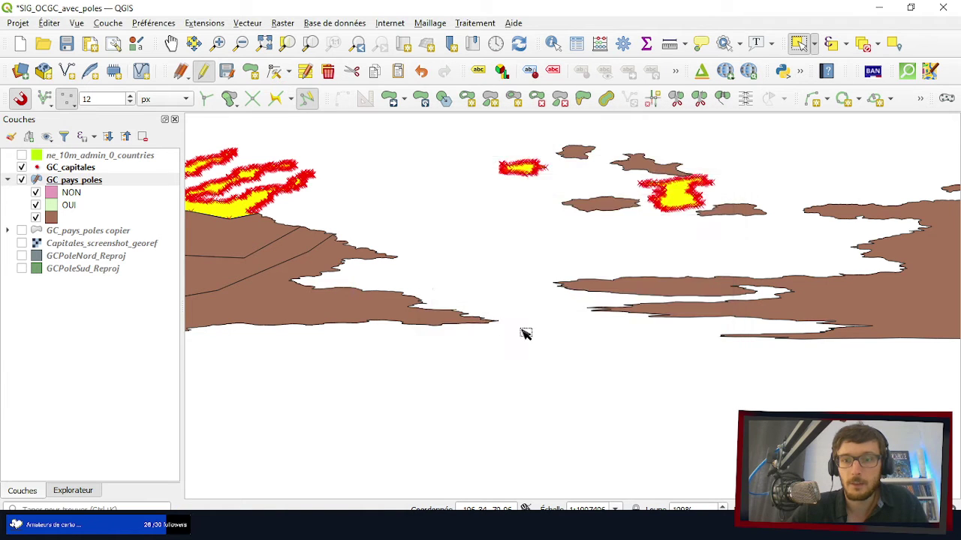
# - Merge the isolated island north of the central coast, just west of the straight border, into the western island territory
pyautogui.scroll(-1, 295, 215)
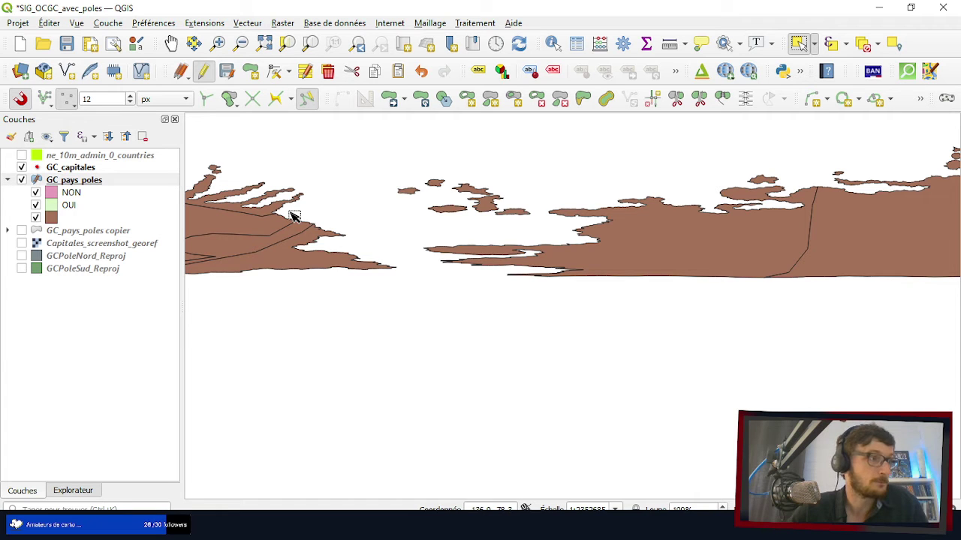
pyautogui.scroll(1, 714, 189)
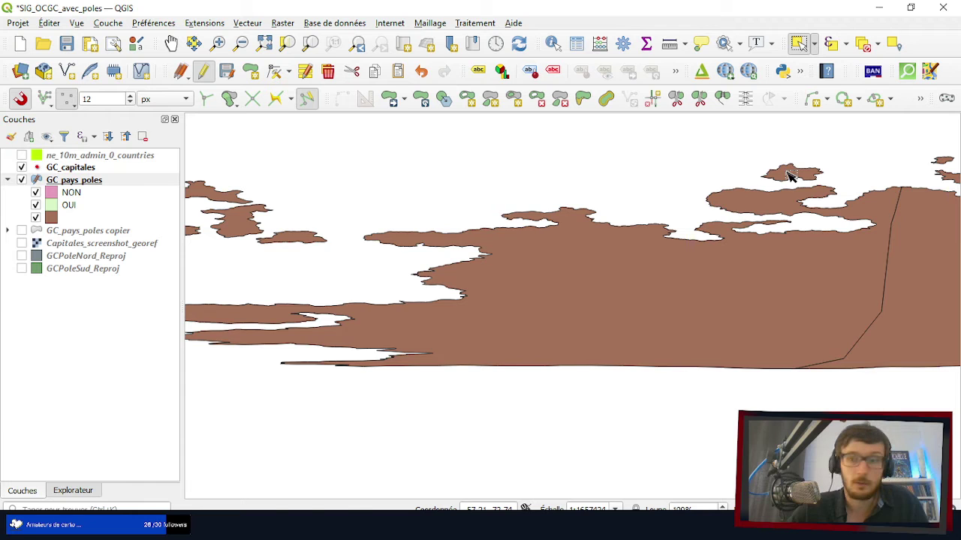
pyautogui.click(790, 174)
pyautogui.keyDown('shift'); pyautogui.click(250, 223); pyautogui.keyUp('shift')
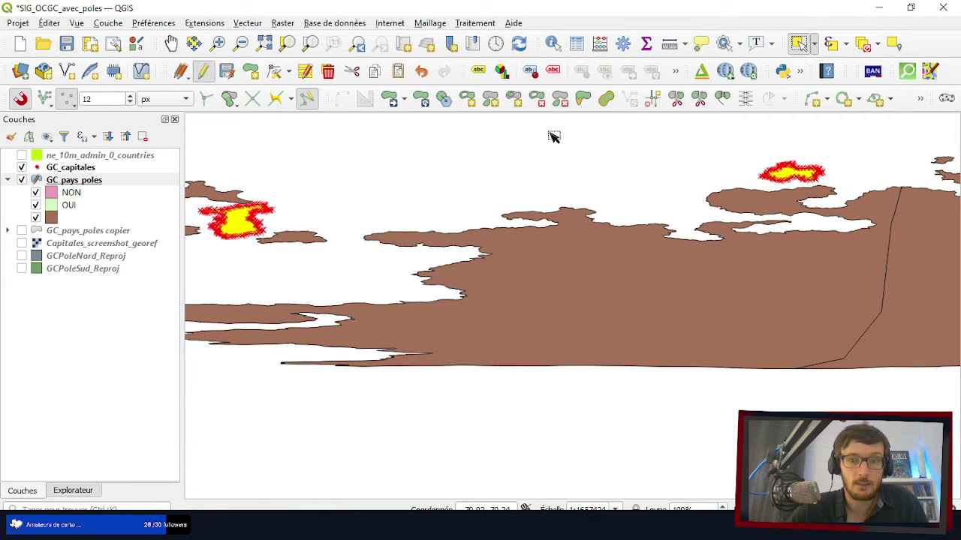
pyautogui.click(720, 99)
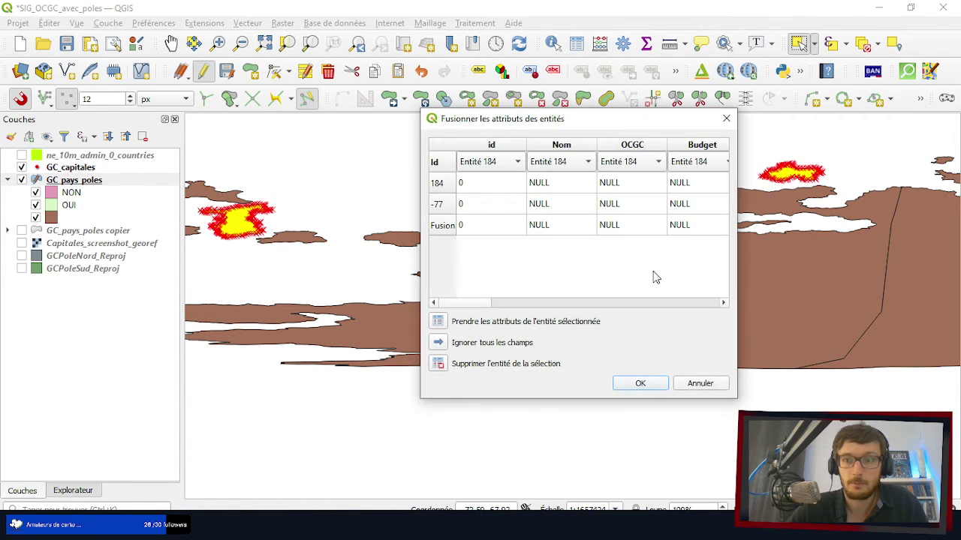
pyautogui.click(641, 383)
# - Merge the middle island of the three-island chain with the large territory east of the light green polar country
pyautogui.scroll(-1, 279, 230)
pyautogui.scroll(2, 528, 221)
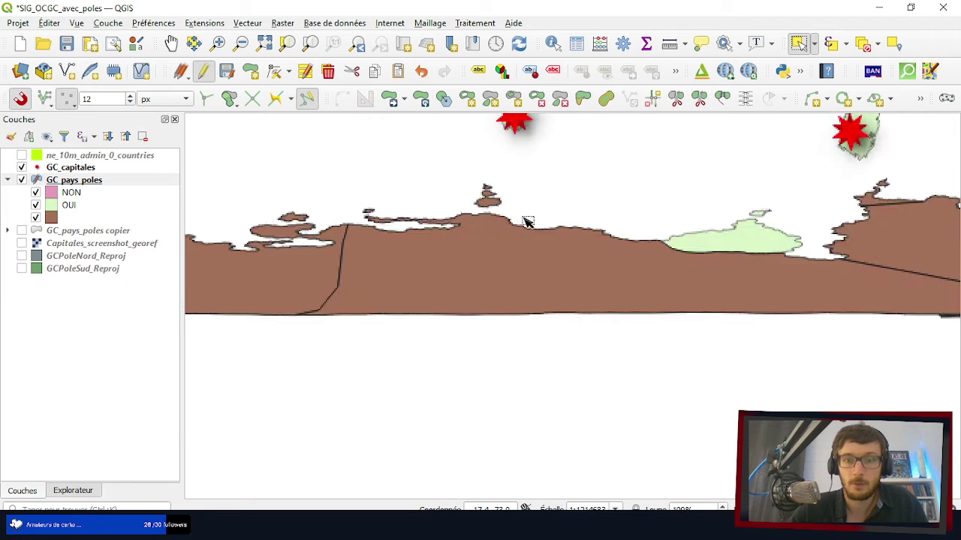
pyautogui.scroll(1, 456, 199)
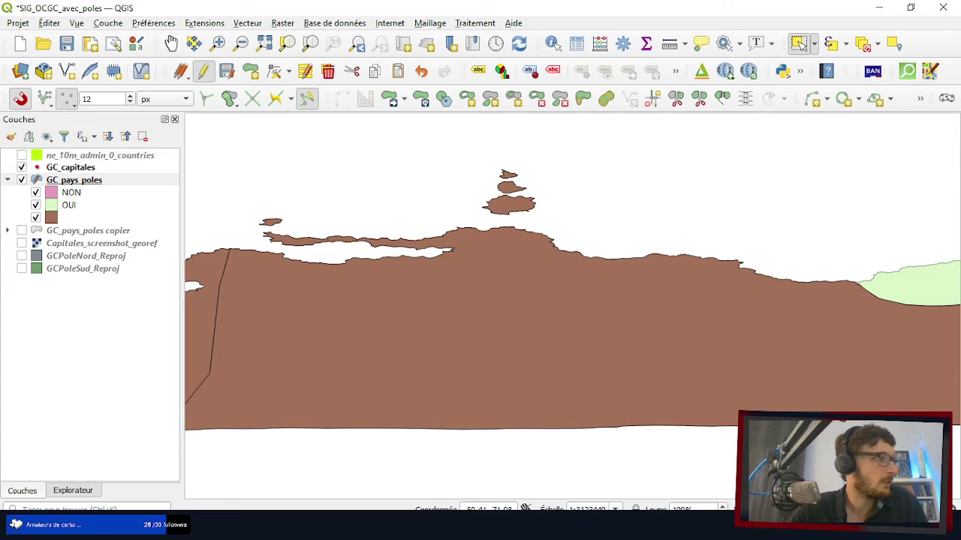
pyautogui.scroll(-1, 509, 174)
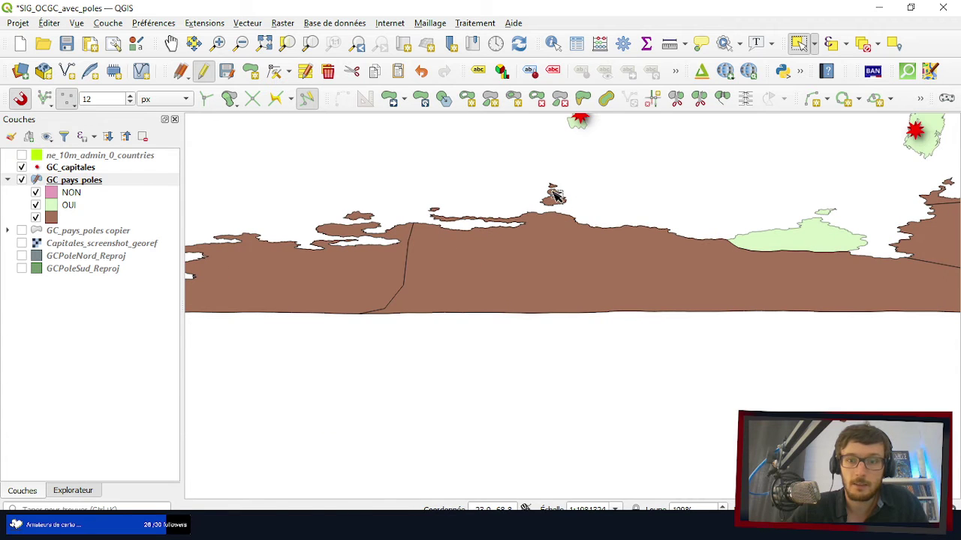
pyautogui.scroll(-1, 365, 201)
pyautogui.scroll(1, 704, 197)
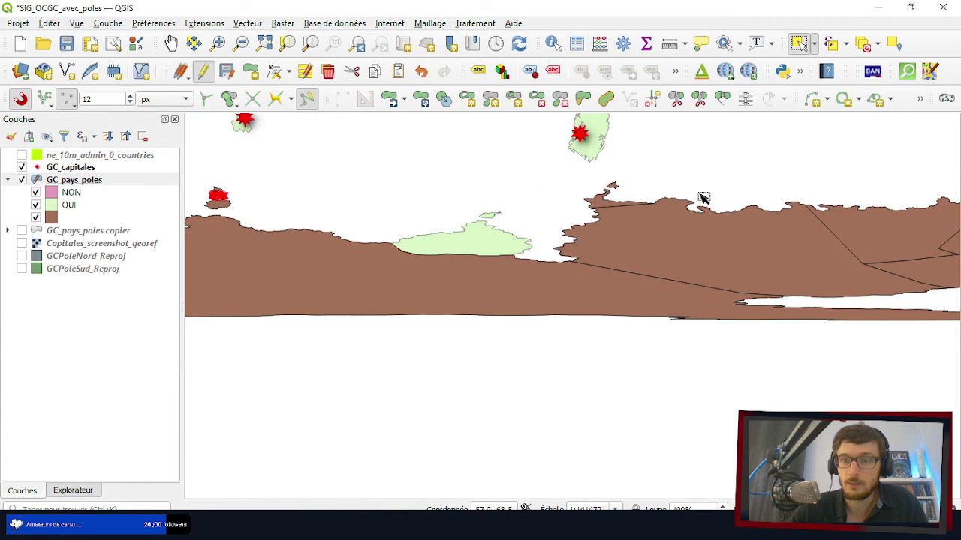
pyautogui.click(645, 254)
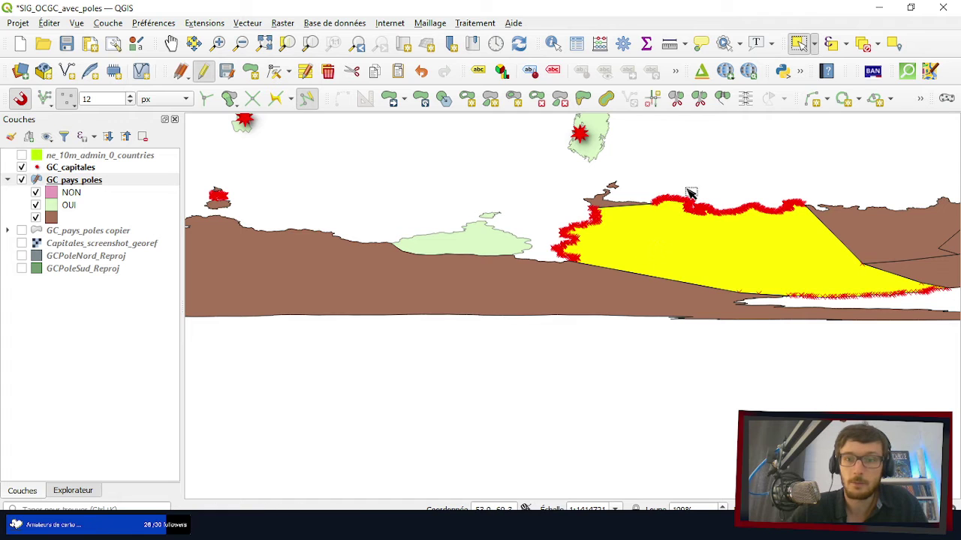
pyautogui.click(723, 99)
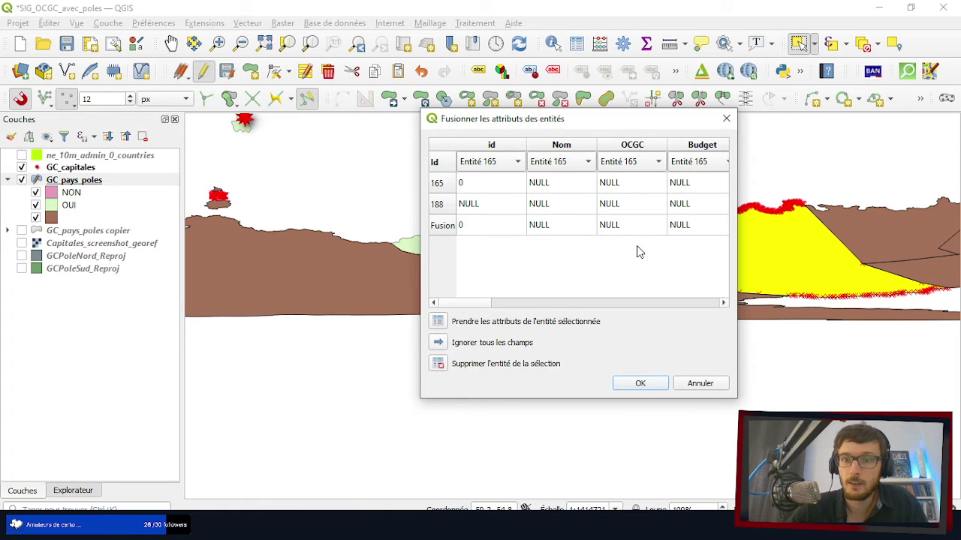
pyautogui.click(643, 383)
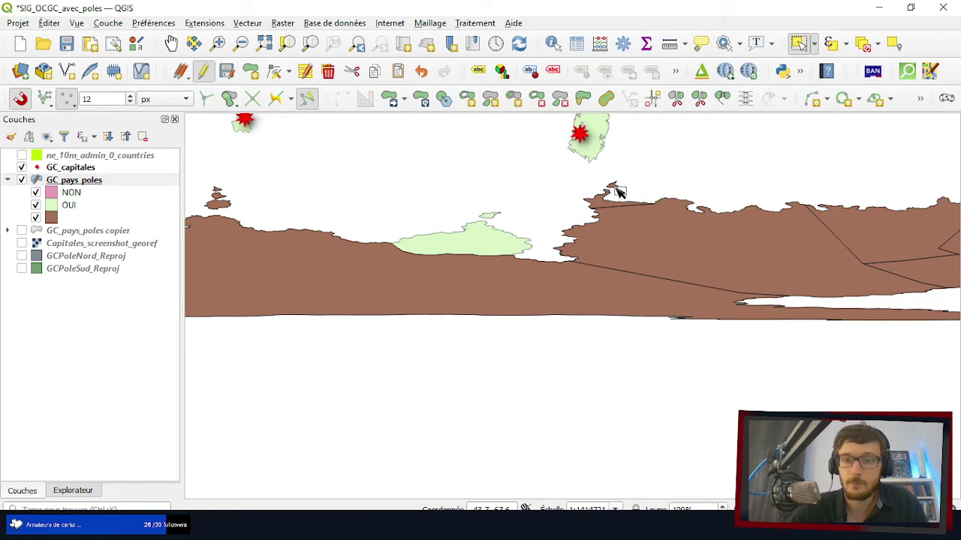
# - Merge the island off the narrow peninsula to the north into the large eastern territory
pyautogui.click(632, 236)
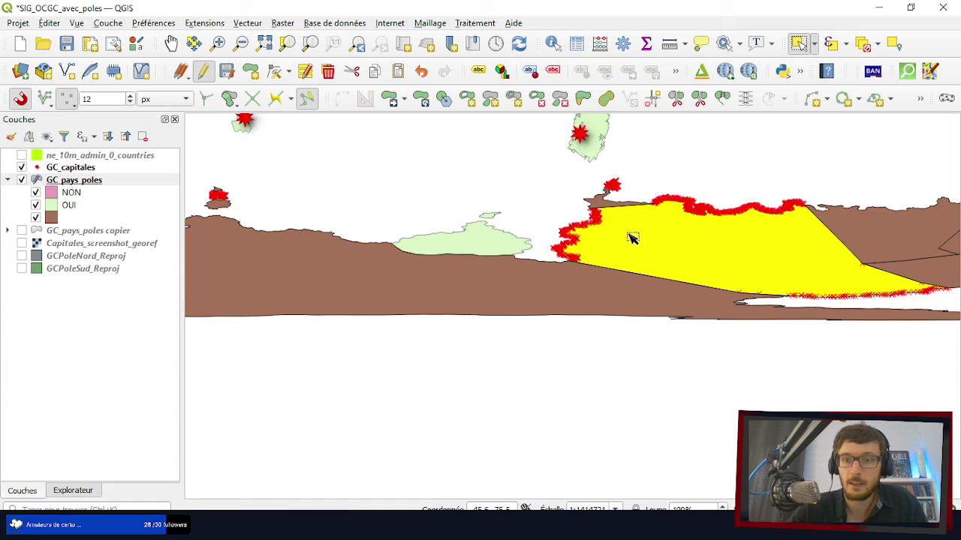
pyautogui.click(722, 99)
pyautogui.click(639, 383)
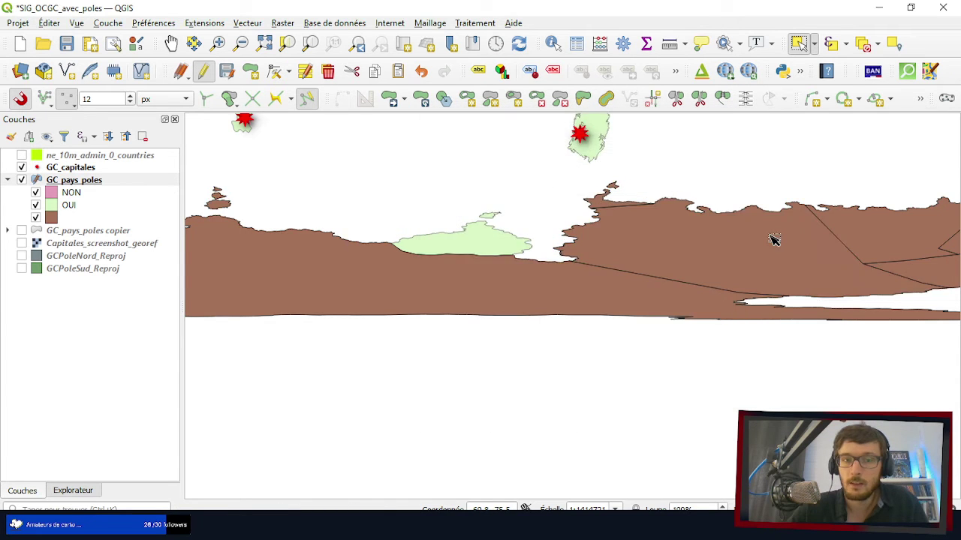
# - Merge the large territory east of the light green polar country with the group of islands off the western polar coast
pyautogui.scroll(-1, 773, 239)
pyautogui.click(734, 245)
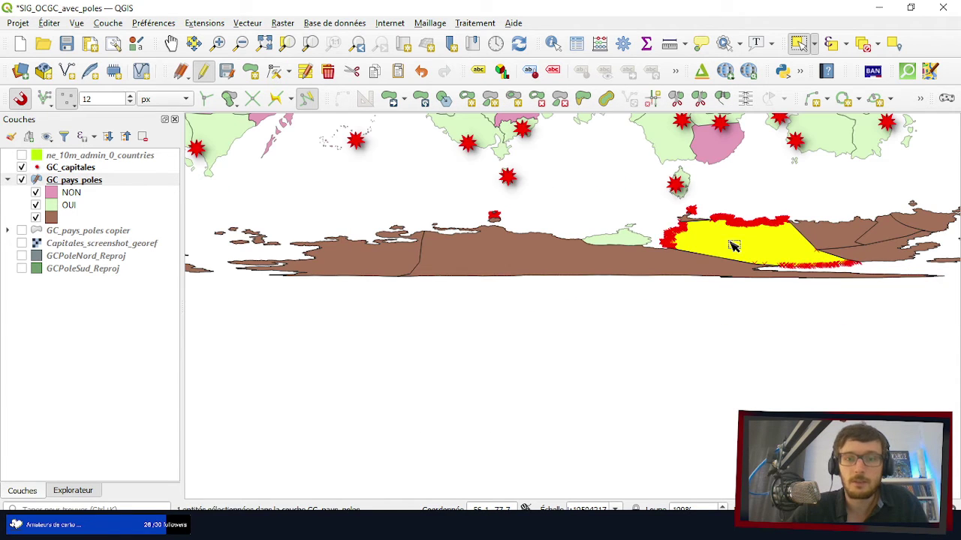
pyautogui.keyDown('shift'); pyautogui.click(261, 245); pyautogui.keyUp('shift')
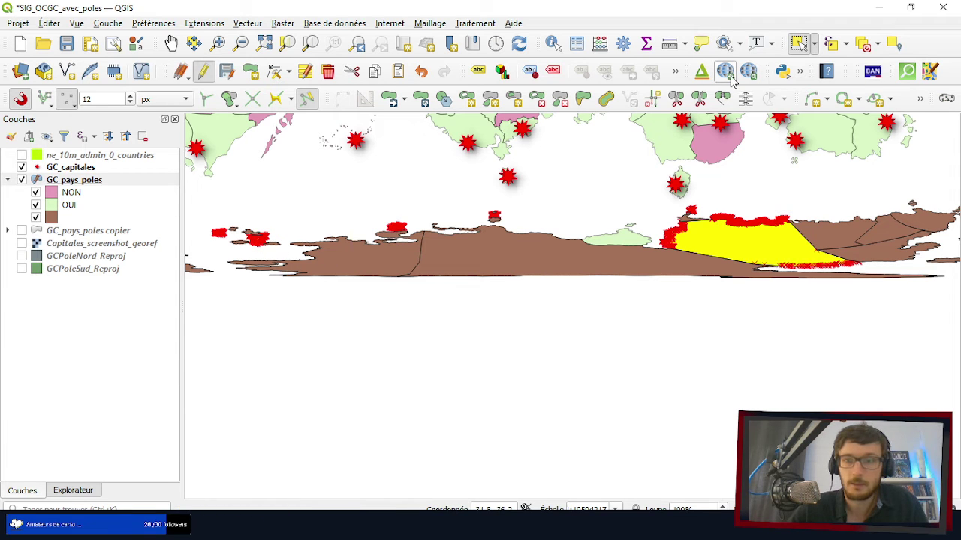
pyautogui.click(722, 99)
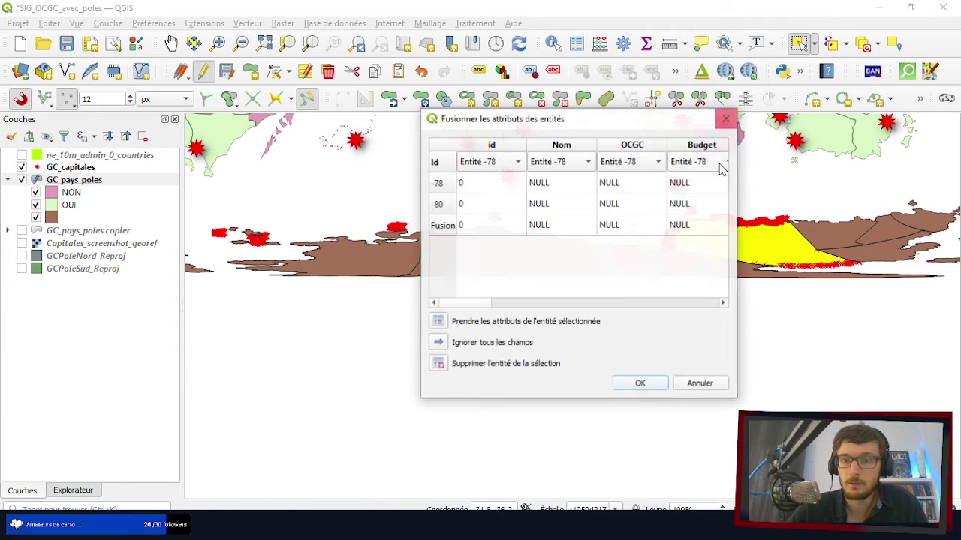
pyautogui.click(639, 383)
# - Merge the small northern islet off the eastern polar coast into the large territory east of the light green polar country
pyautogui.scroll(-3, 334, 240)
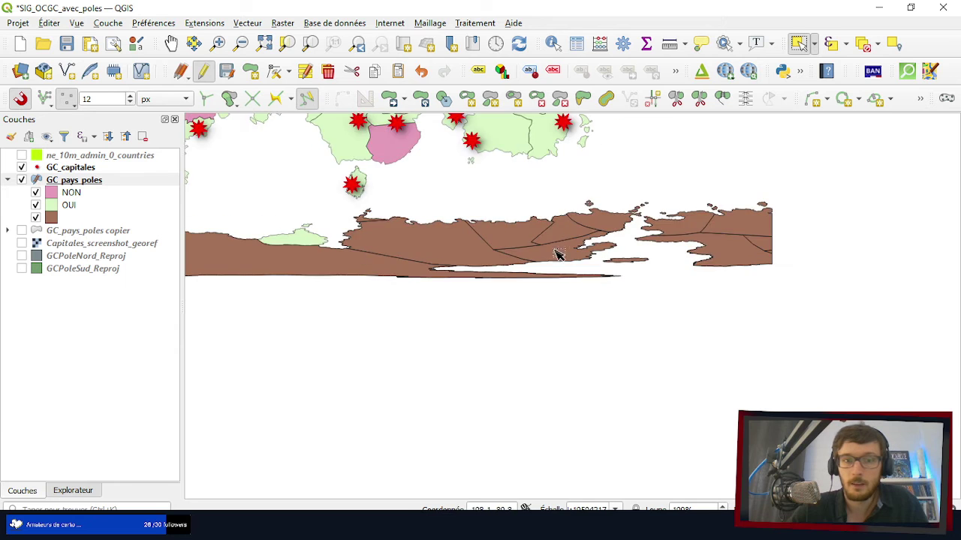
pyautogui.scroll(3, 457, 247)
pyautogui.scroll(-1, 337, 223)
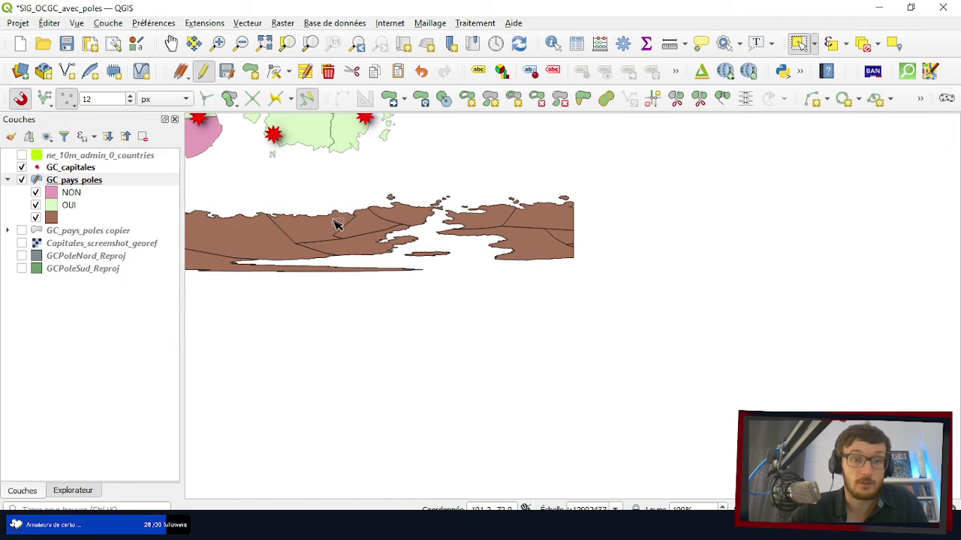
pyautogui.scroll(1, 300, 238)
pyautogui.click(272, 250)
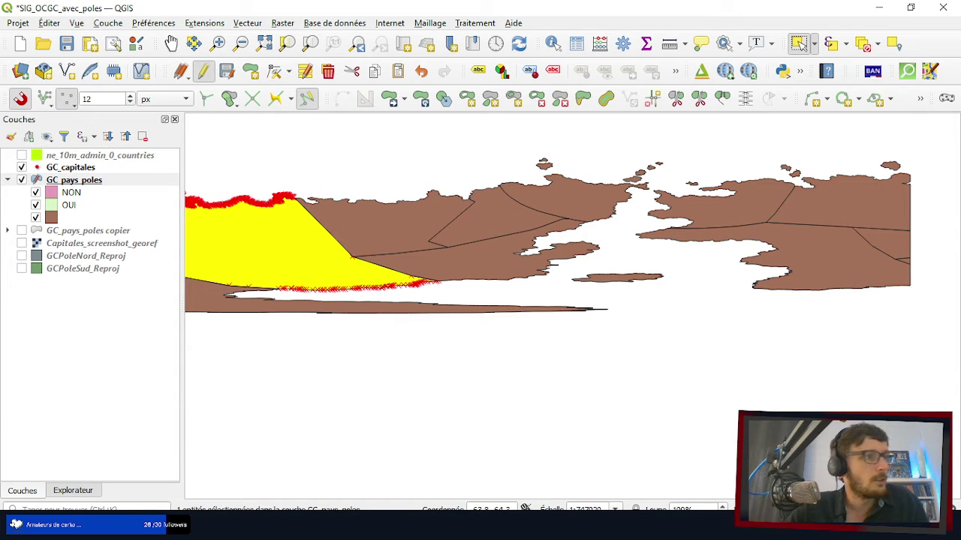
pyautogui.scroll(2, 558, 161)
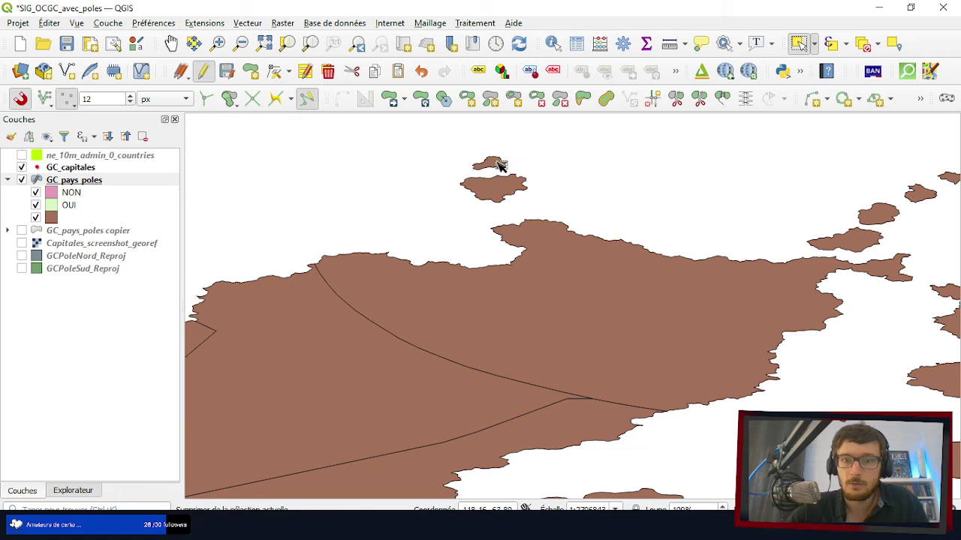
pyautogui.click(500, 166)
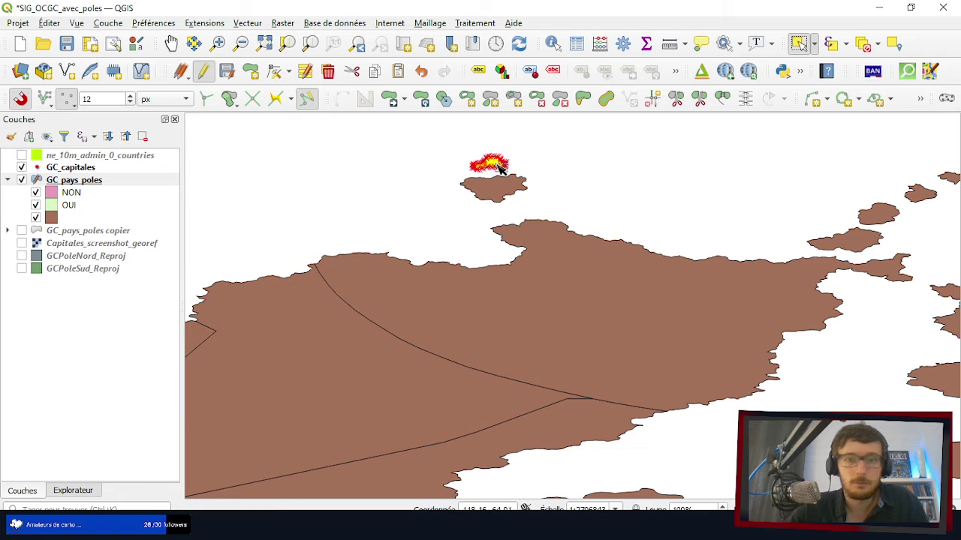
pyautogui.click(722, 99)
pyautogui.click(640, 384)
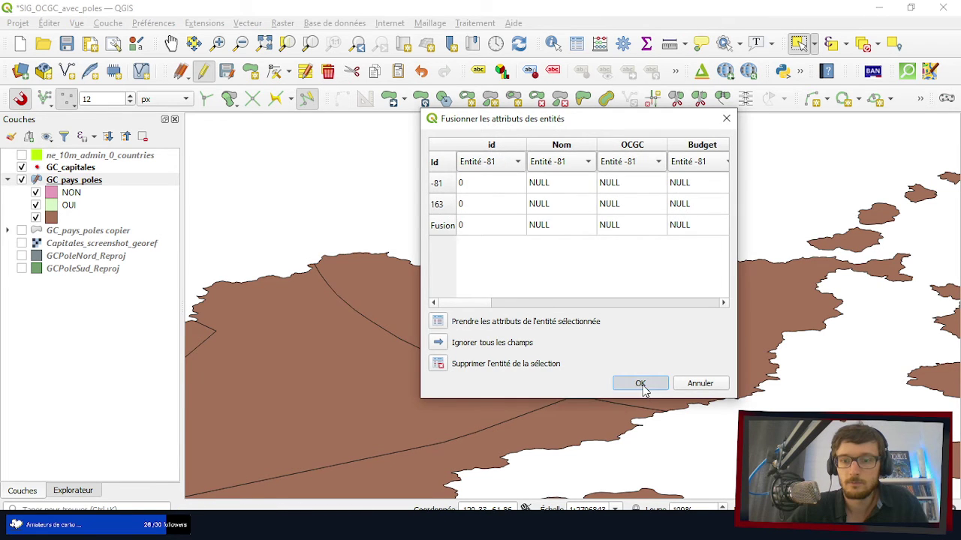
# - Merge the northernmost and third islands of the four-island eastern chain into the large merged territory
pyautogui.scroll(-1, 661, 251)
pyautogui.scroll(-1, 492, 218)
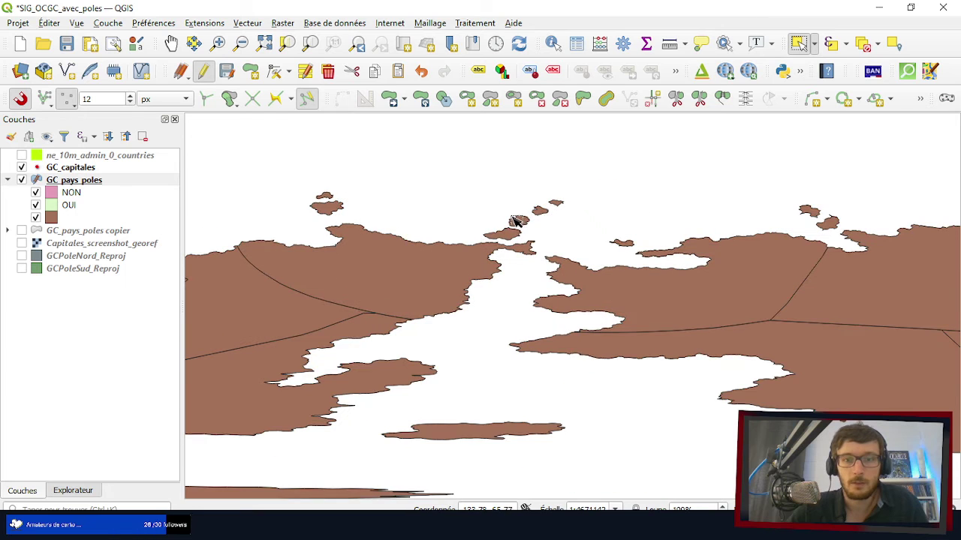
pyautogui.click(559, 206)
pyautogui.keyDown('shift'); pyautogui.click(522, 220); pyautogui.keyUp('shift')
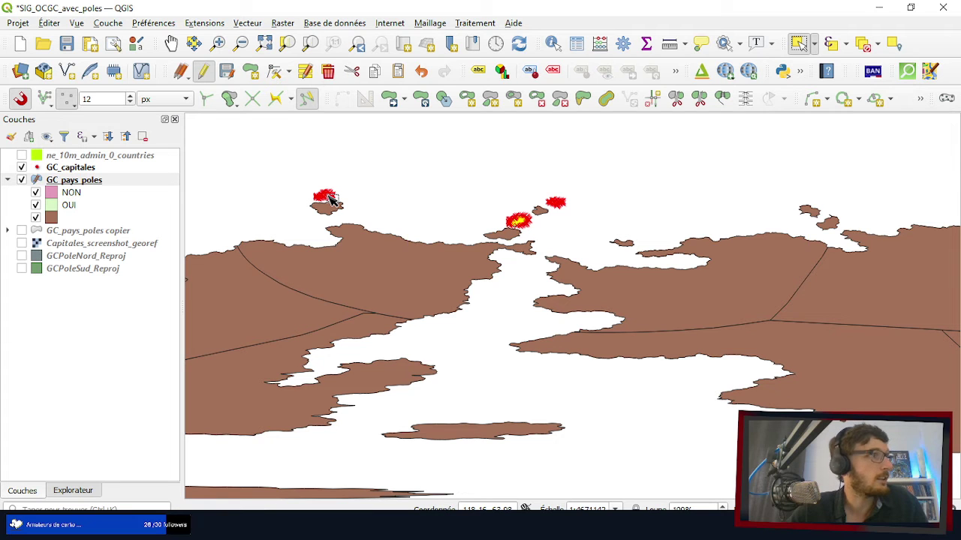
pyautogui.click(736, 101)
pyautogui.click(635, 383)
# - Merge the northern territory at the map's eastern edge with the island just north of it
pyautogui.scroll(-1, 284, 214)
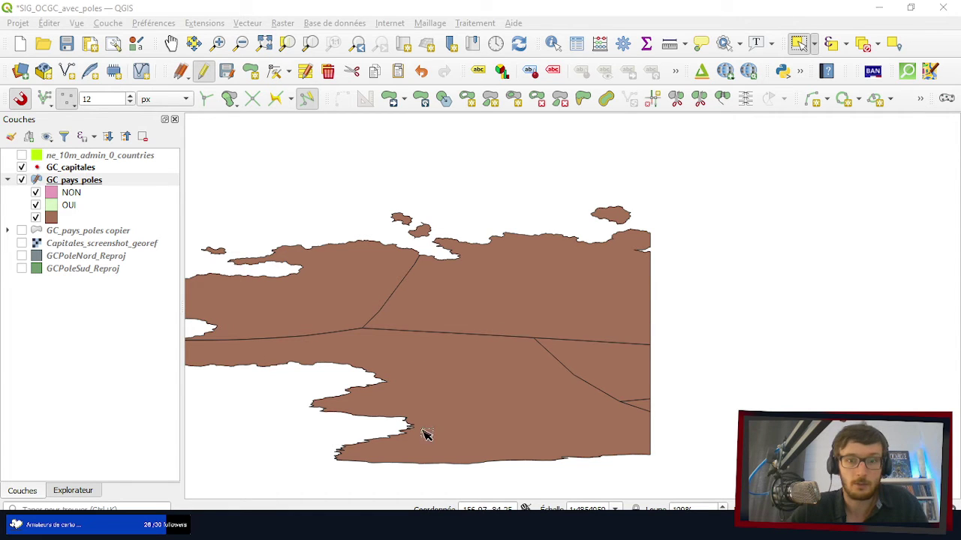
pyautogui.click(523, 286)
pyautogui.scroll(-1, 551, 277)
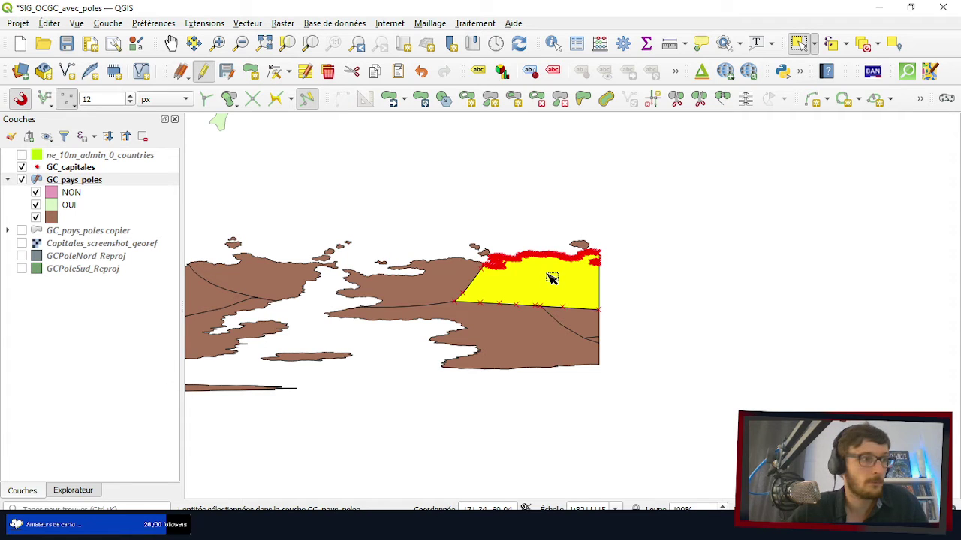
pyautogui.click(701, 101)
pyautogui.click(720, 101)
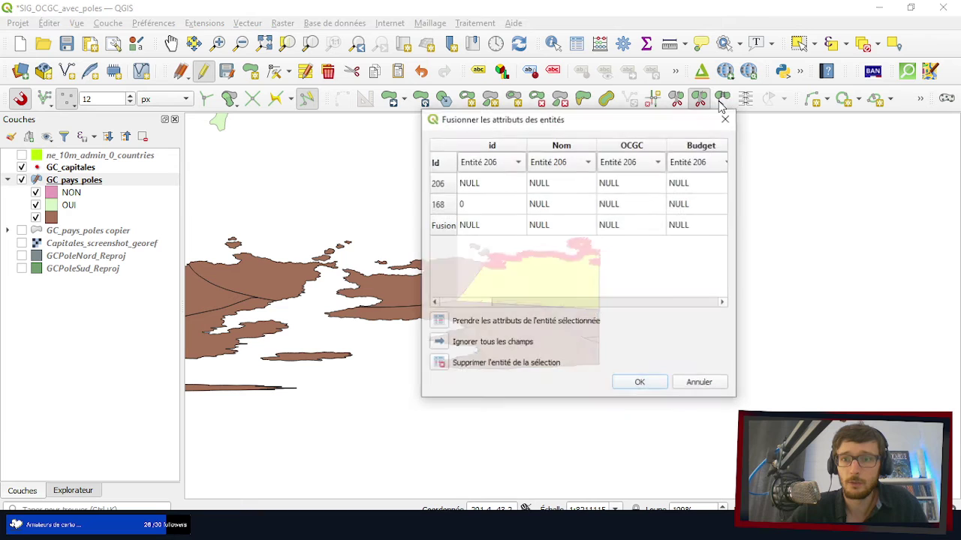
pyautogui.click(658, 387)
# - Merge the eastern-edge territory and its island with the large merged territory east of the light green polar country
pyautogui.scroll(1, 380, 256)
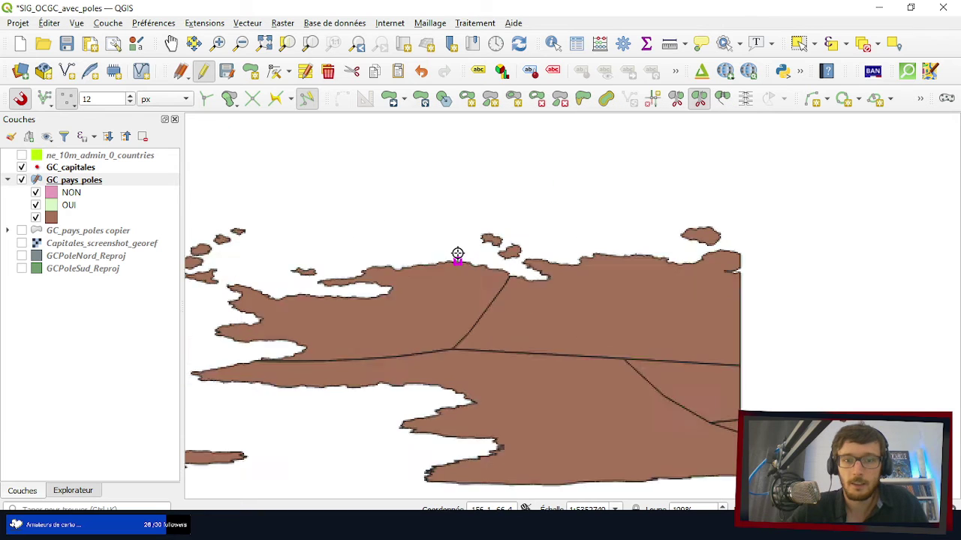
pyautogui.click(799, 44)
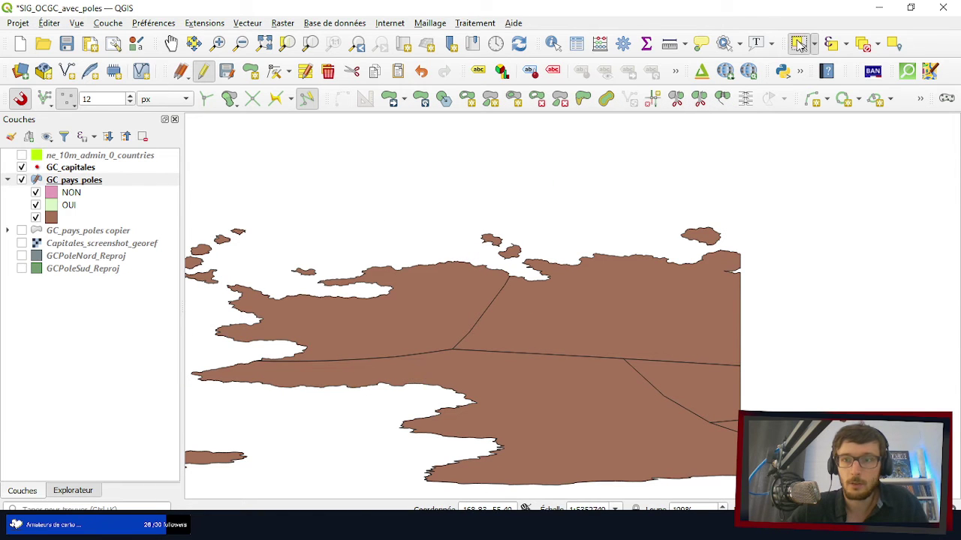
pyautogui.click(628, 321)
pyautogui.scroll(-1, 425, 247)
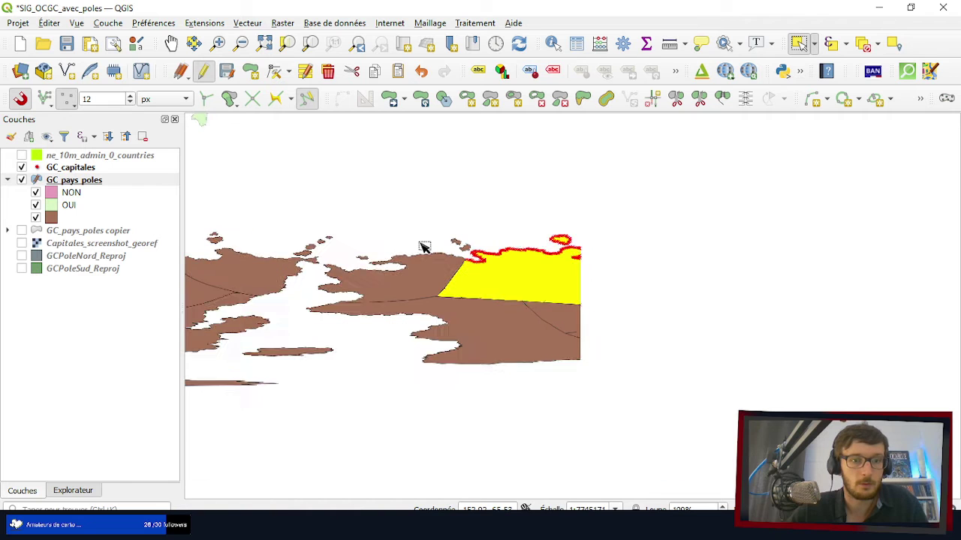
pyautogui.scroll(-1, 321, 272)
pyautogui.scroll(1, 307, 263)
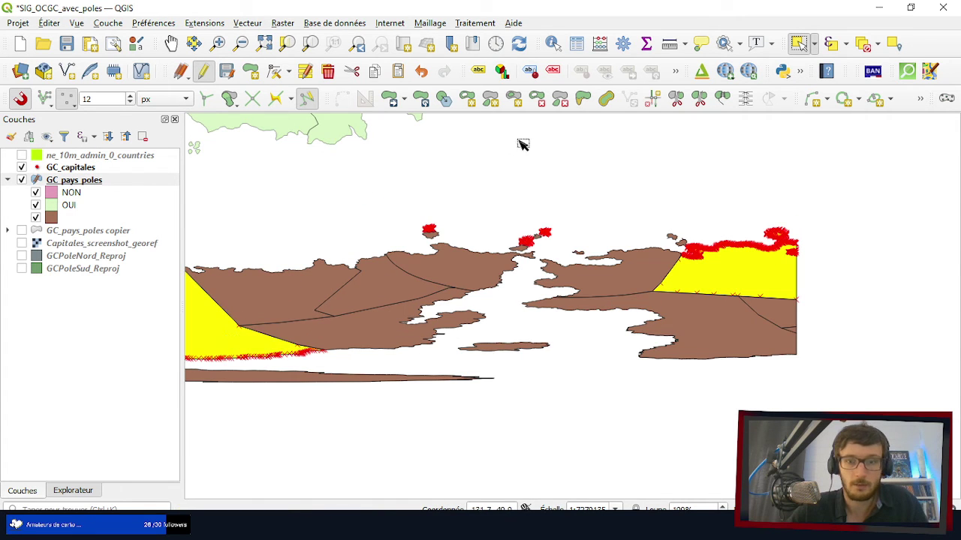
pyautogui.click(722, 98)
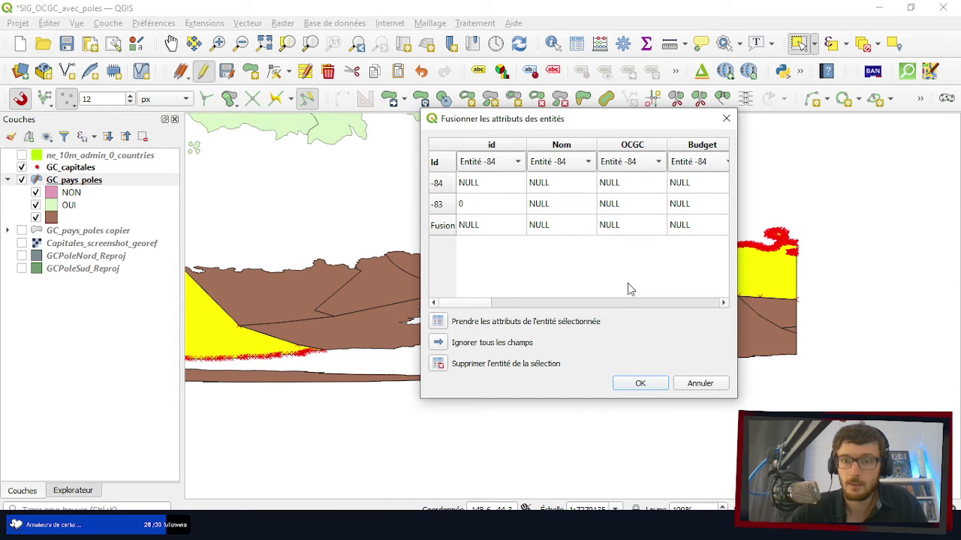
pyautogui.click(640, 383)
pyautogui.scroll(1, 478, 264)
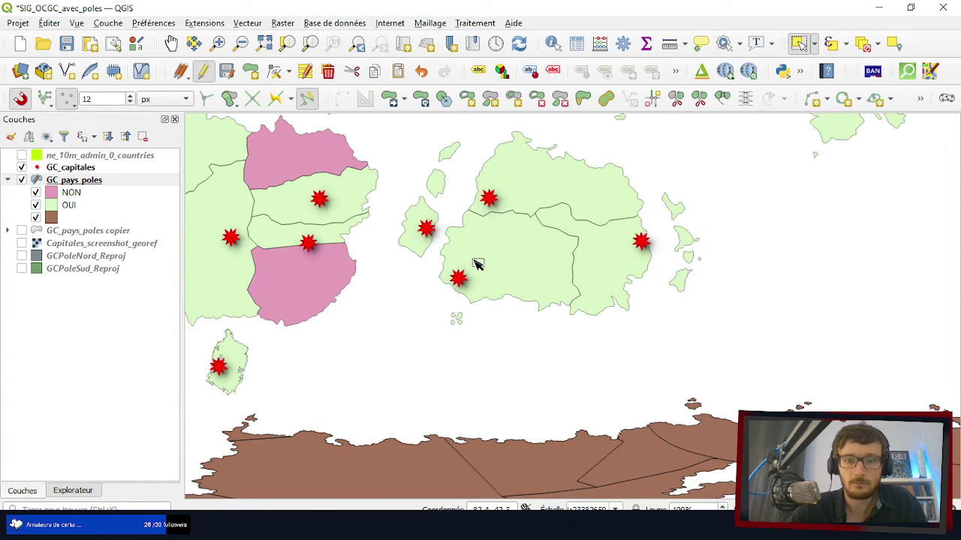
pyautogui.scroll(-1, 440, 322)
pyautogui.scroll(1, 654, 343)
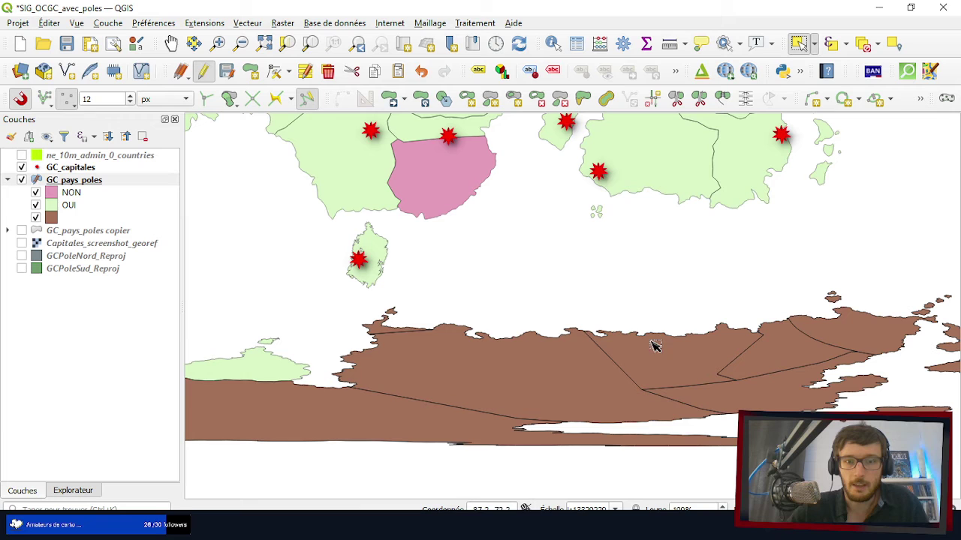
pyautogui.click(330, 159)
pyautogui.keyDown('shift'); pyautogui.click(664, 359); pyautogui.keyUp('shift')
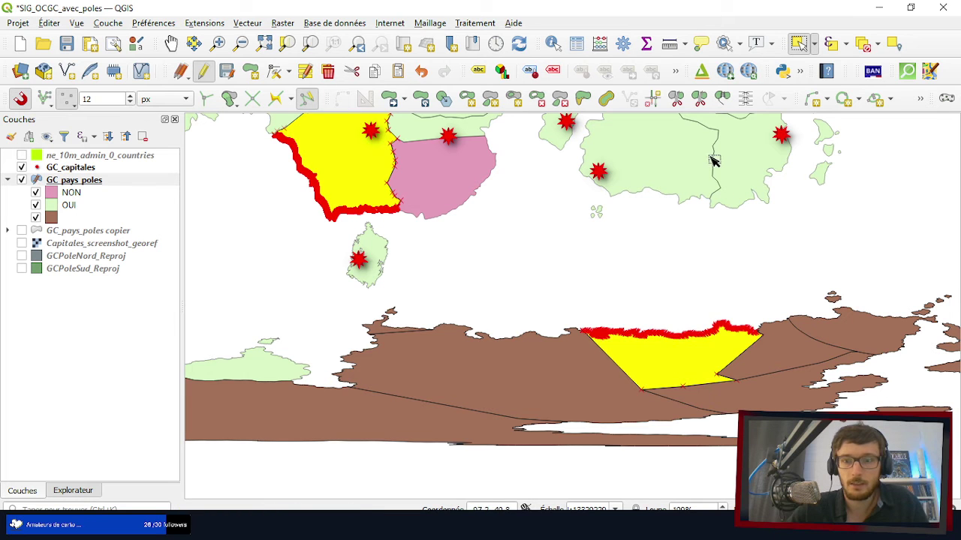
pyautogui.scroll(-1, 578, 206)
pyautogui.click(520, 319)
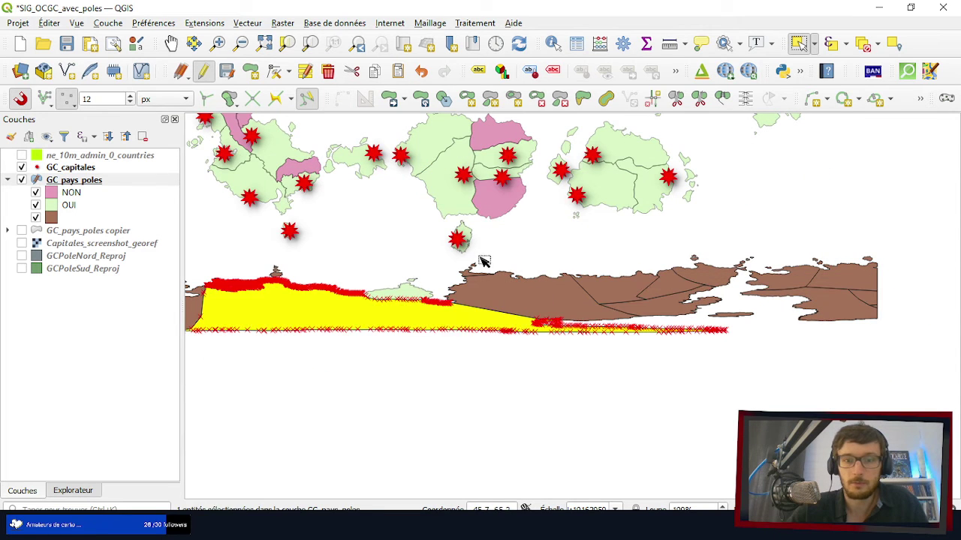
# - Merge the large multi-part polar territory with the Commonwealth country on the continent to the north, keeping the Commonwealth attributes
pyautogui.click(523, 317)
pyautogui.keyDown('shift'); pyautogui.click(456, 211); pyautogui.keyUp('shift')
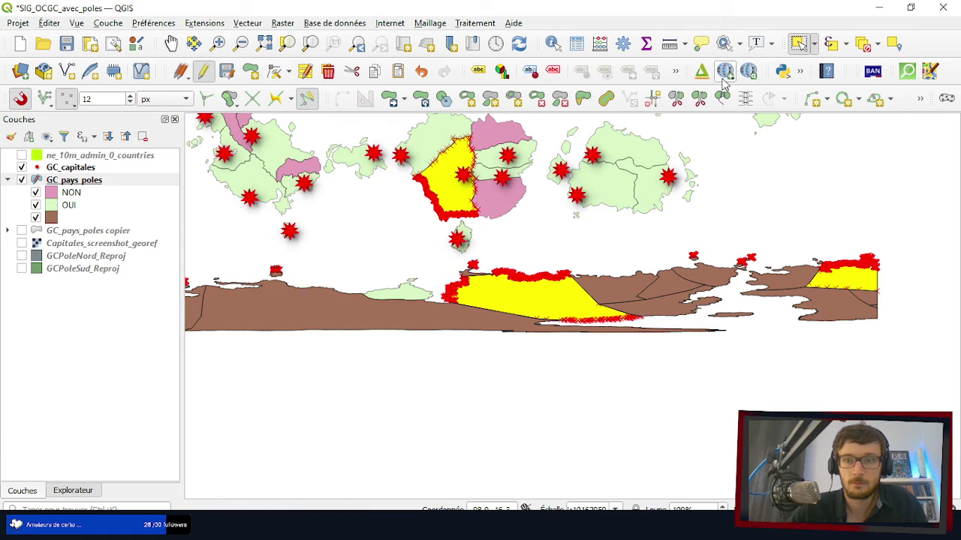
pyautogui.click(731, 97)
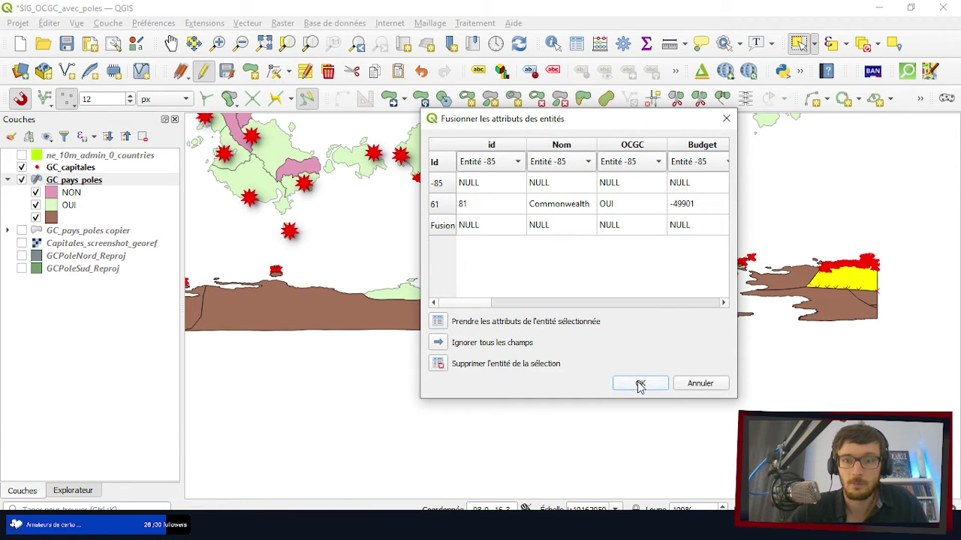
pyautogui.click(442, 210)
pyautogui.click(438, 322)
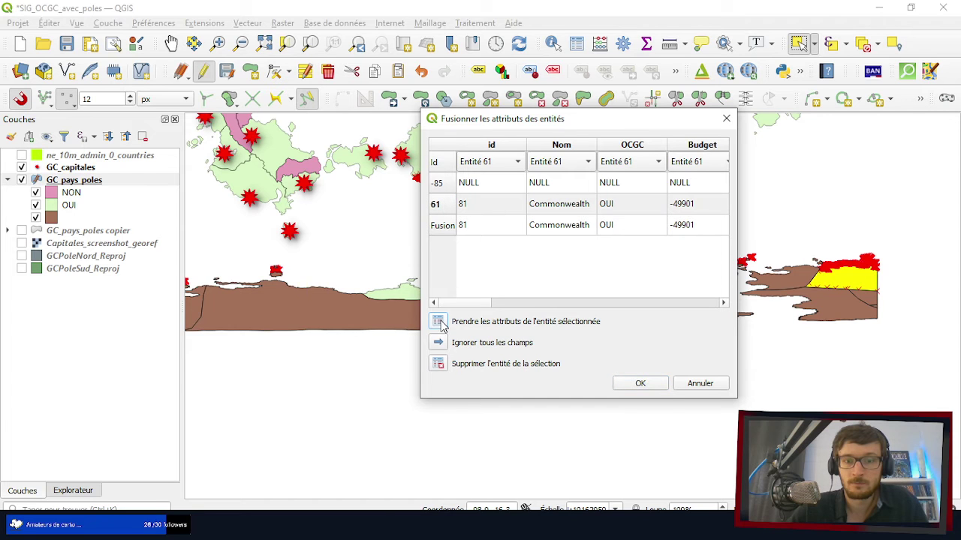
pyautogui.click(642, 383)
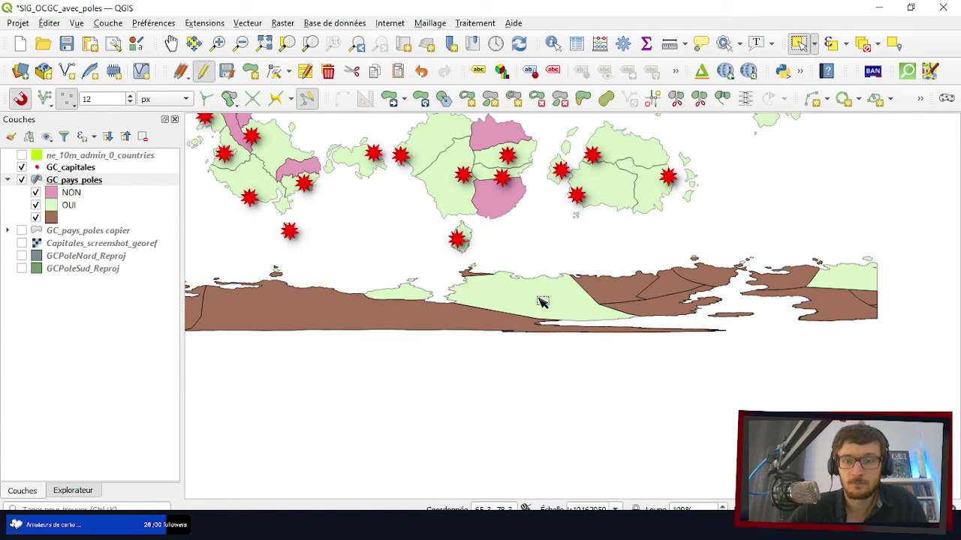
# - Select the merged Commonwealth country to check its polar parts, and save the edits to GC_pays_poles
pyautogui.click(542, 302)
pyautogui.scroll(-2, 714, 242)
pyautogui.scroll(4, 461, 253)
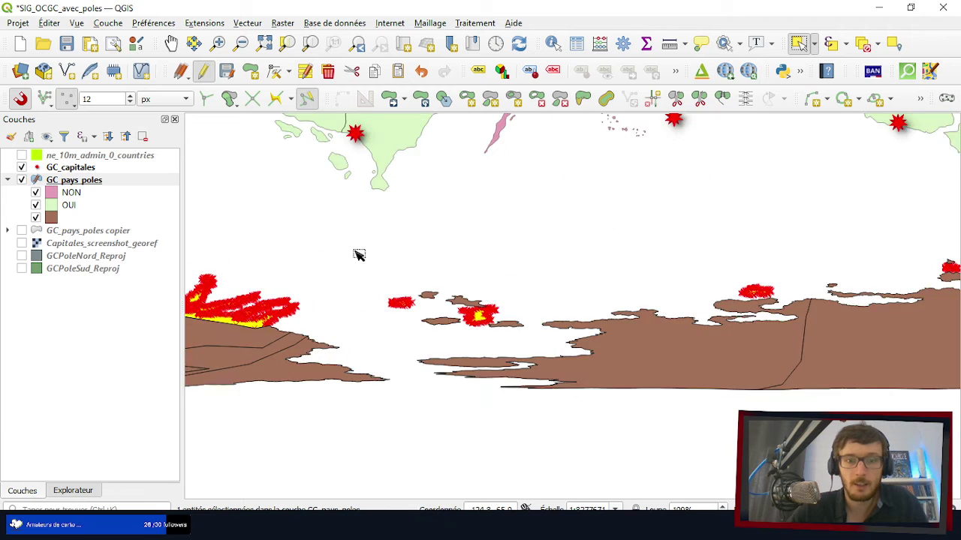
pyautogui.scroll(-1, 720, 248)
pyautogui.scroll(1, 714, 245)
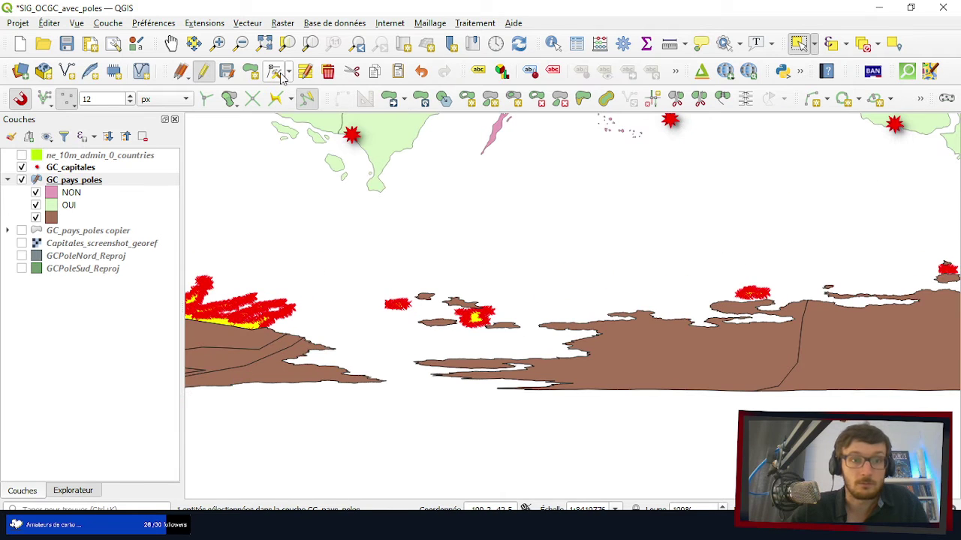
pyautogui.click(230, 86)
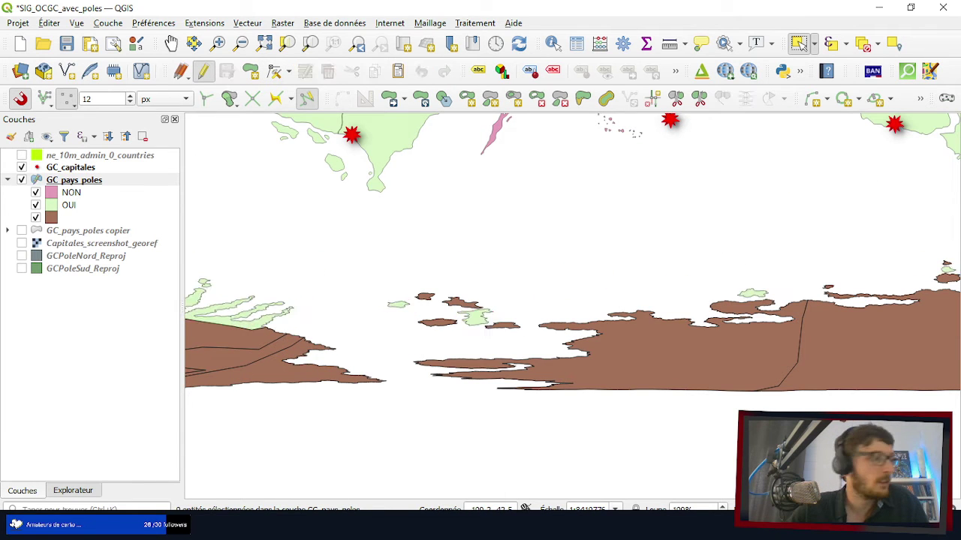
# - Select the narrow light green country in the north-central part of the western continent and identify its attributes
pyautogui.scroll(-1, 551, 250)
pyautogui.scroll(1, 376, 250)
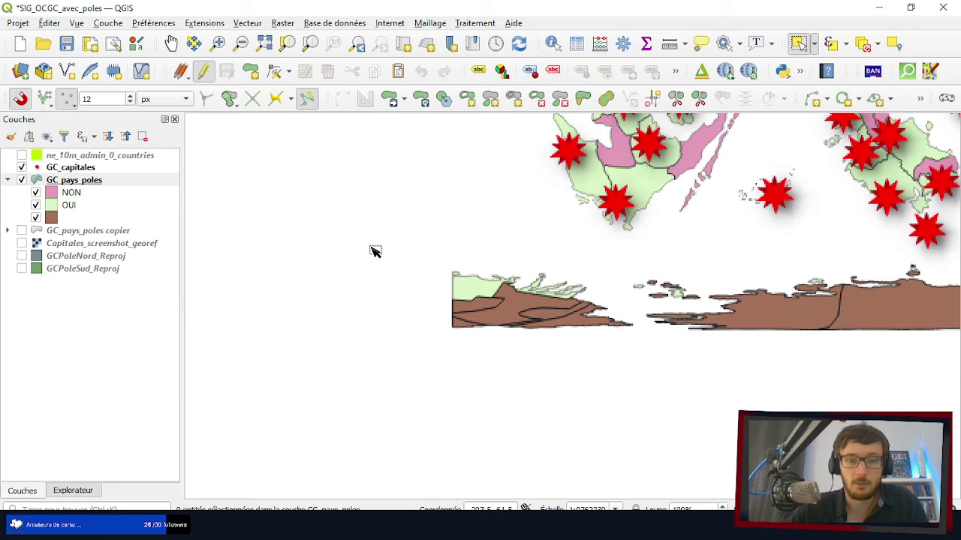
pyautogui.scroll(-1, 426, 288)
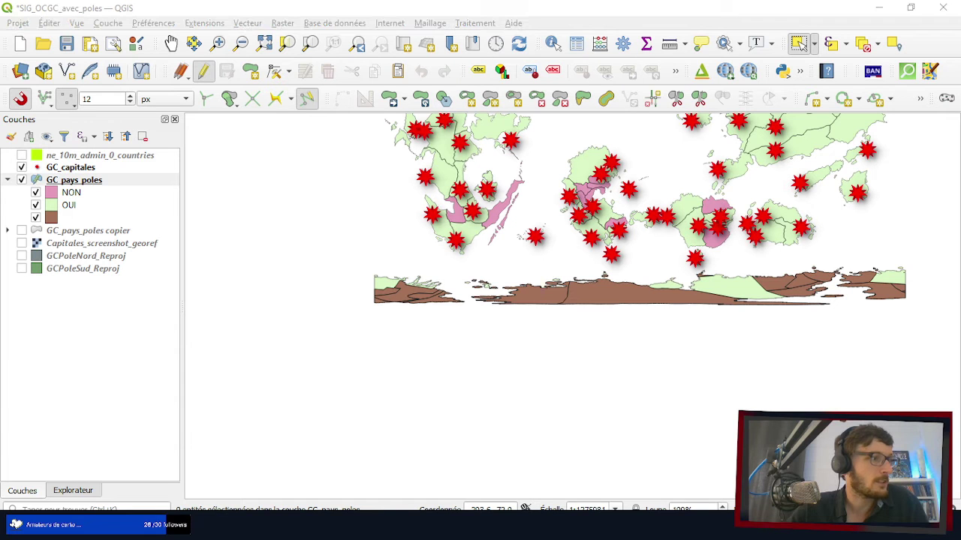
pyautogui.scroll(1, 402, 293)
pyautogui.scroll(1, 402, 292)
pyautogui.click(350, 328)
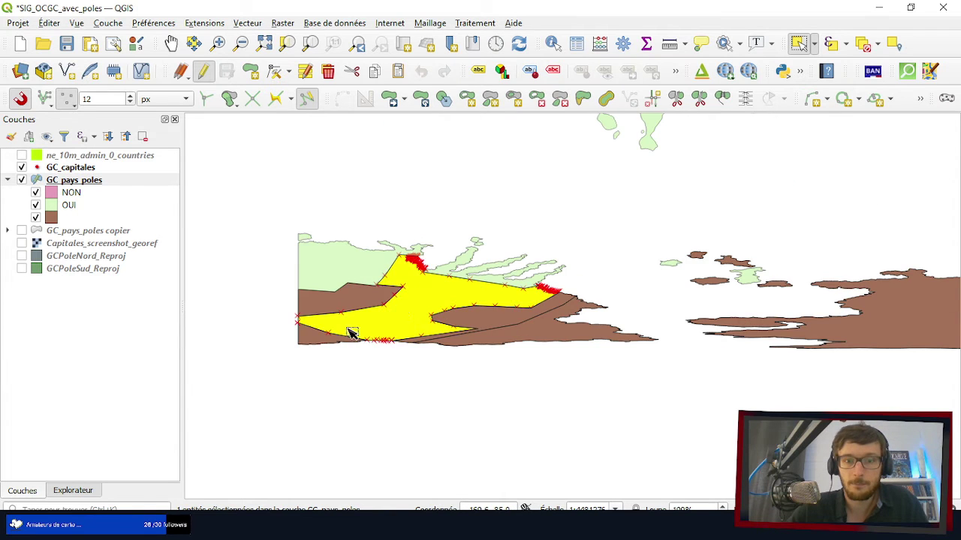
pyautogui.scroll(-2, 301, 358)
pyautogui.scroll(1, 400, 305)
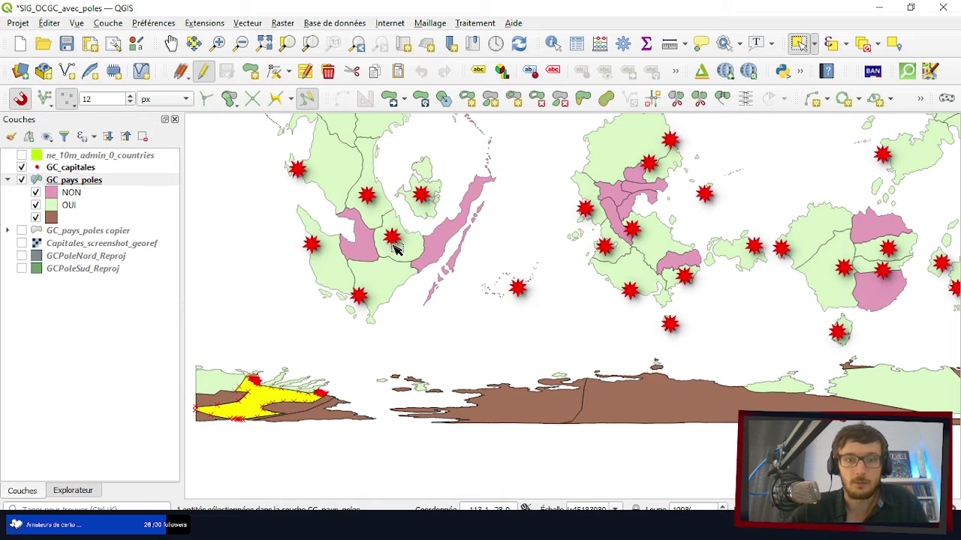
pyautogui.click(379, 208)
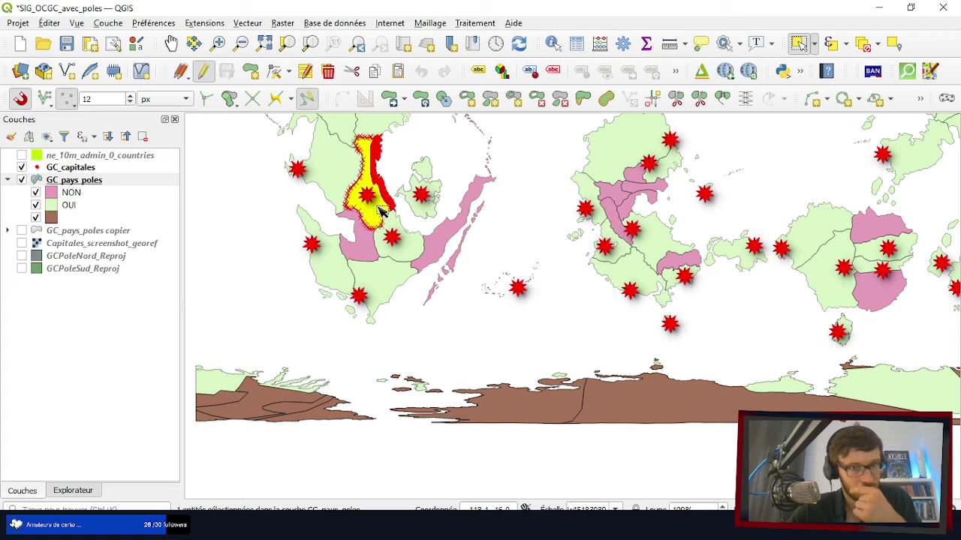
pyautogui.click(552, 56)
pyautogui.click(381, 215)
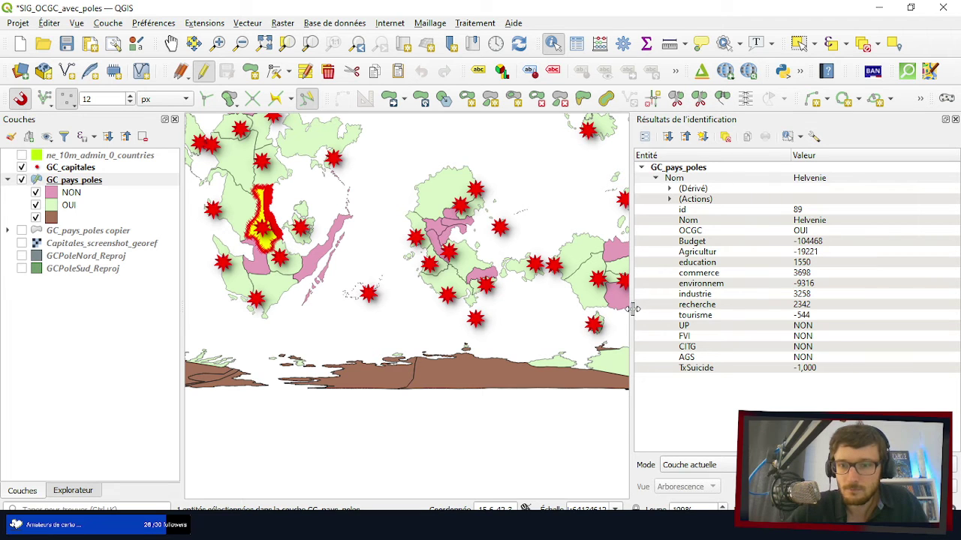
pyautogui.moveTo(633, 309); pyautogui.dragTo(865, 307)
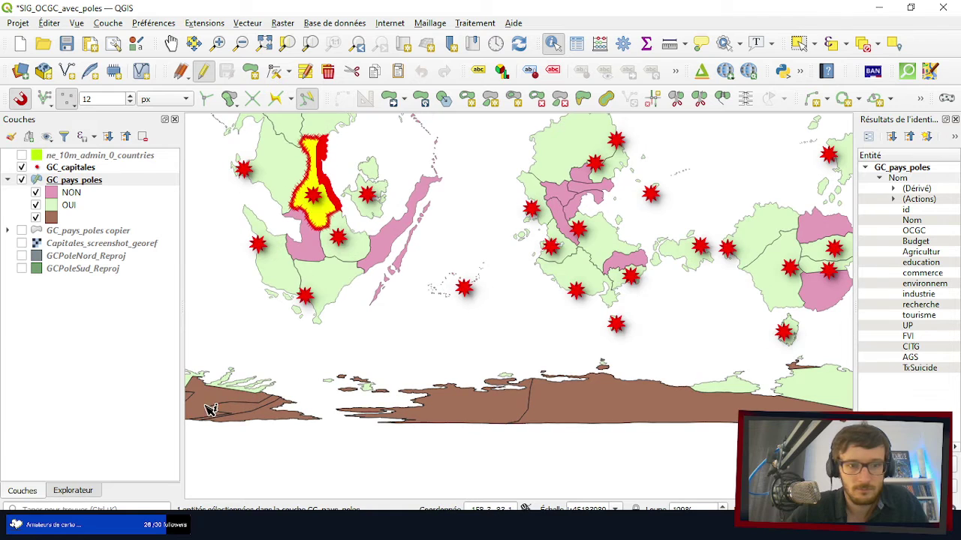
# - Merge the central polar territory at the map's western edge with Helvenie, keeping Helvenie's attributes
pyautogui.click(798, 42)
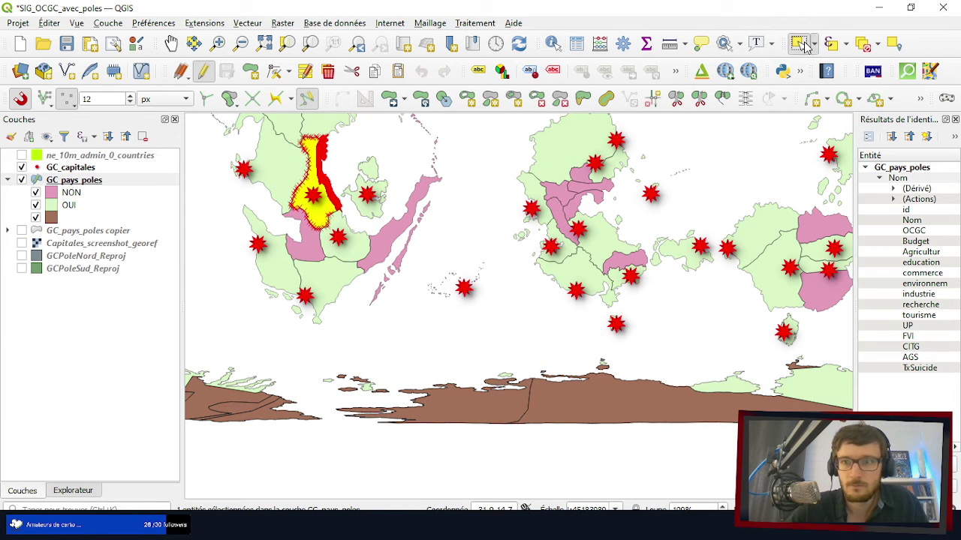
pyautogui.click(218, 396)
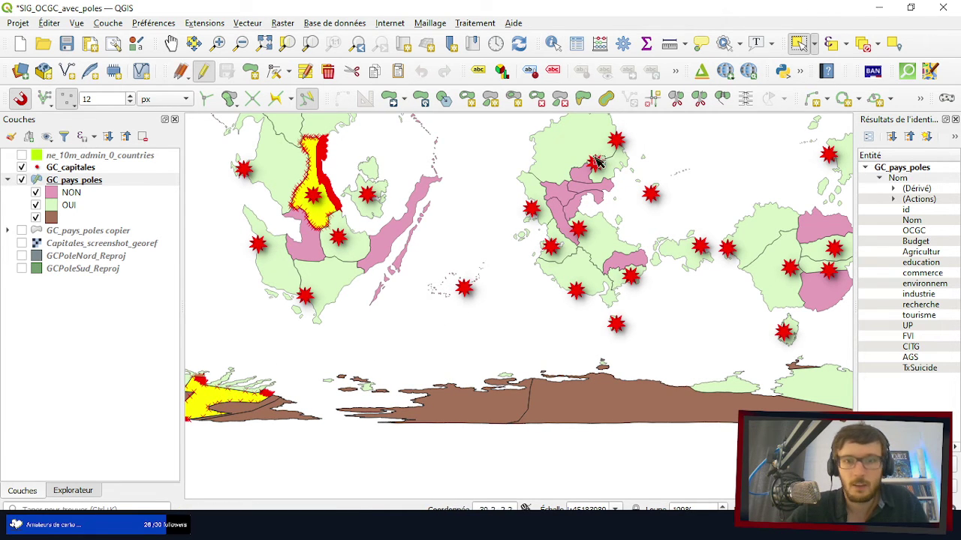
pyautogui.click(719, 104)
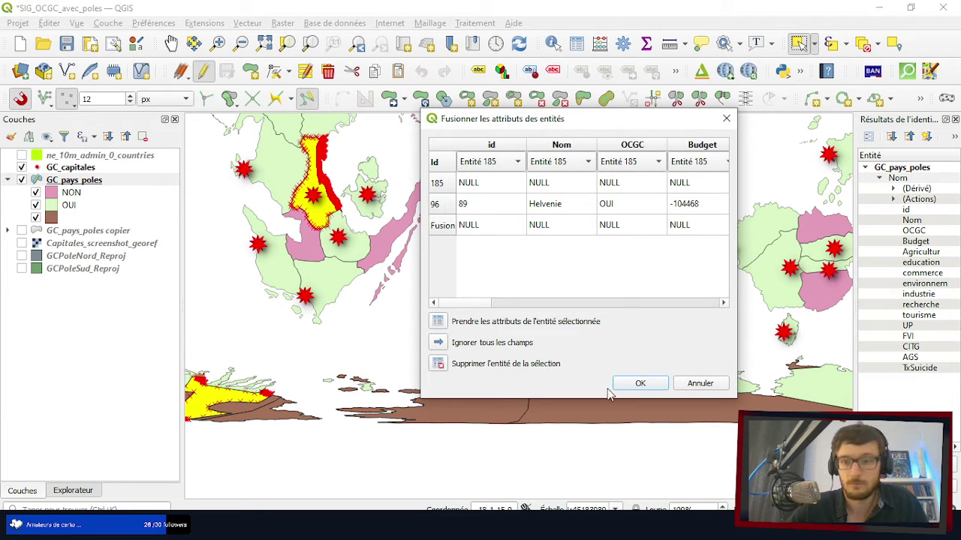
pyautogui.click(436, 204)
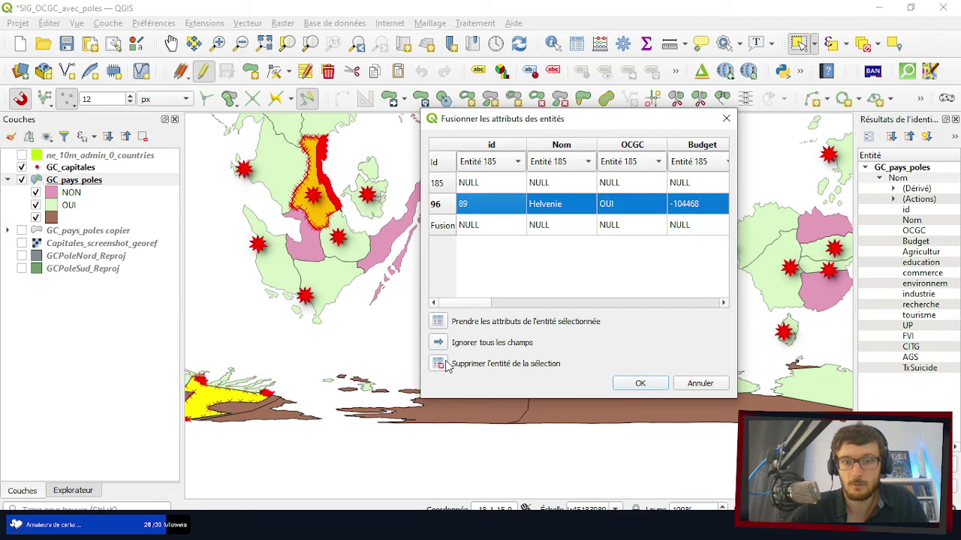
pyautogui.click(439, 322)
pyautogui.click(638, 385)
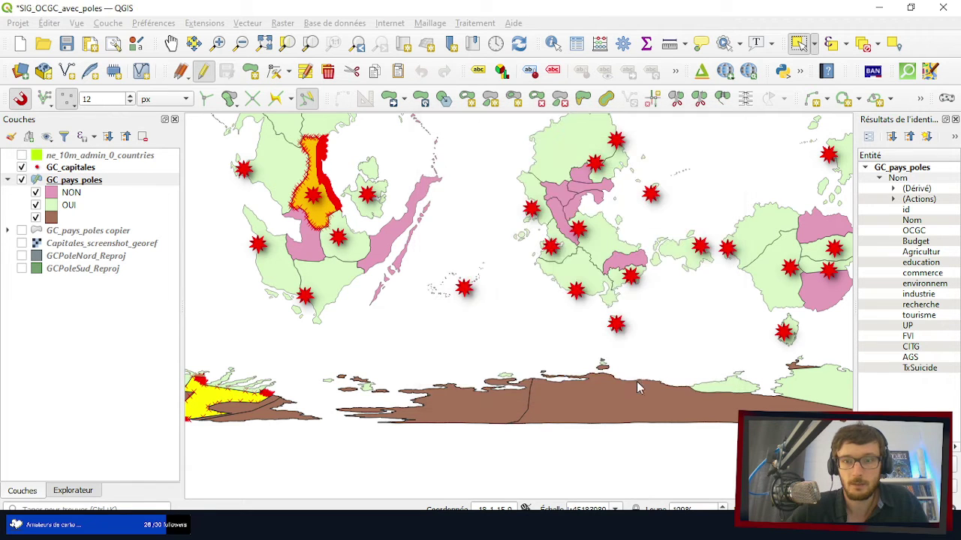
# - Select the southernmost western polar territory together with the large brown territory across the gap to its east
pyautogui.scroll(-3, 733, 221)
pyautogui.scroll(5, 516, 342)
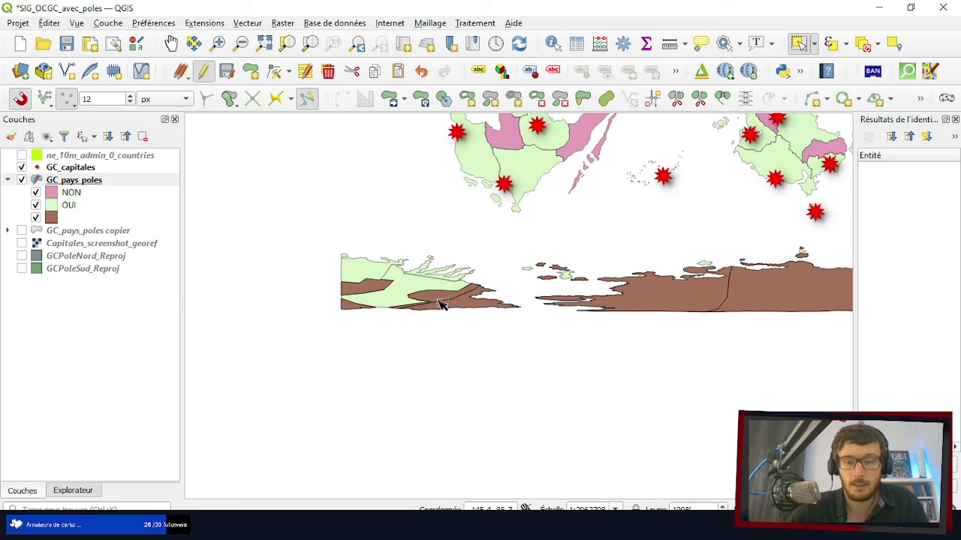
pyautogui.scroll(2, 371, 300)
pyautogui.click(358, 286)
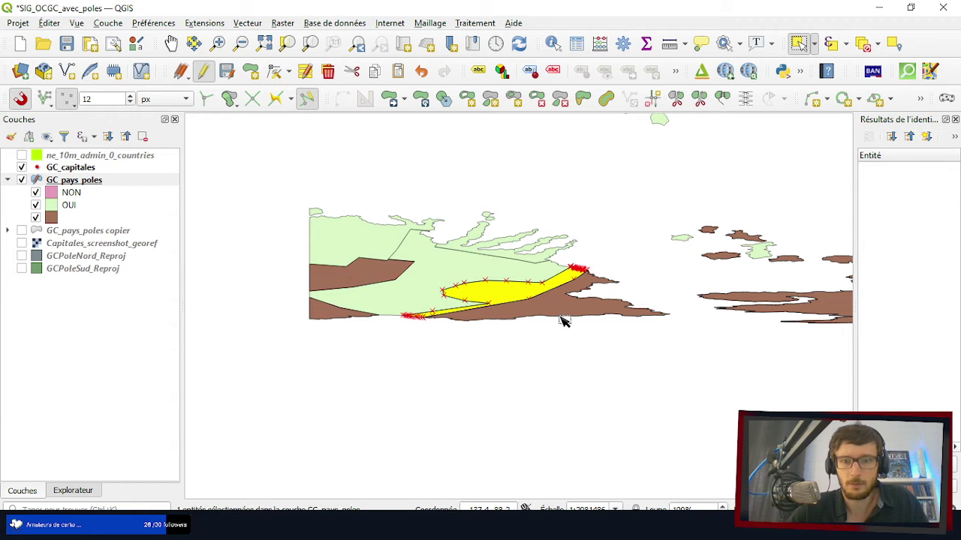
pyautogui.scroll(-2, 322, 307)
pyautogui.scroll(1, 493, 307)
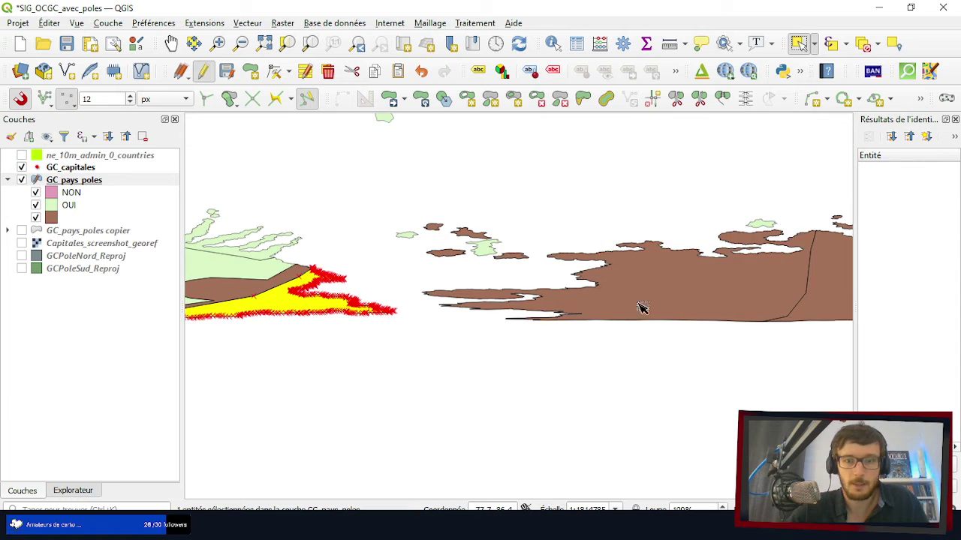
pyautogui.keyDown('shift'); pyautogui.click(669, 307); pyautogui.keyUp('shift')
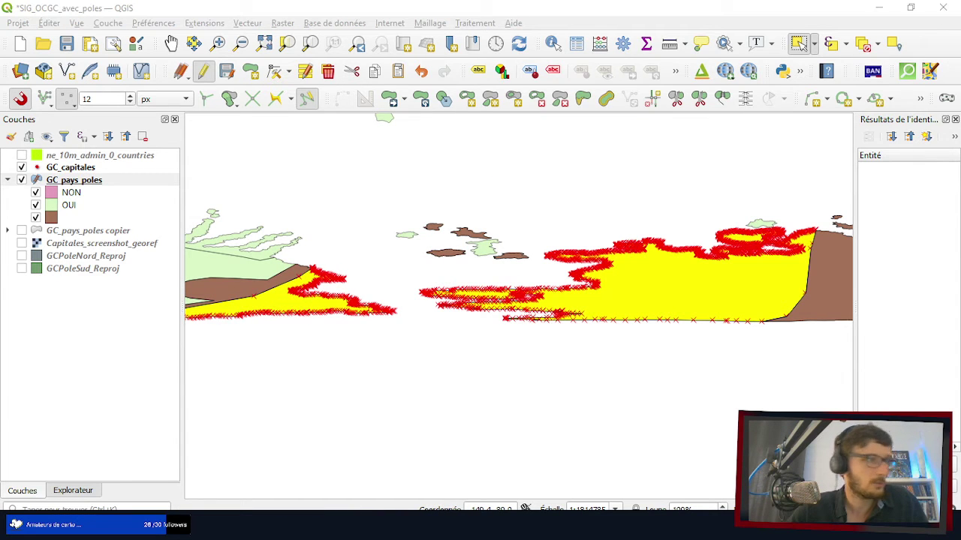
# - Add the four small brown islands north of the gap to the selected polar territories
pyautogui.scroll(1, 512, 262)
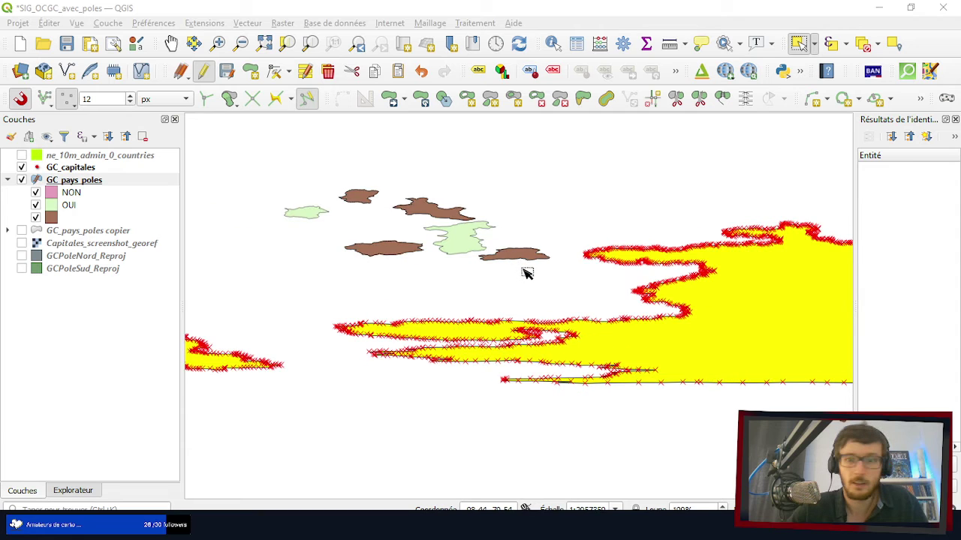
pyautogui.keyDown('shift'); pyautogui.click(525, 260); pyautogui.keyUp('shift')
pyautogui.keyDown('shift'); pyautogui.click(377, 253); pyautogui.keyUp('shift')
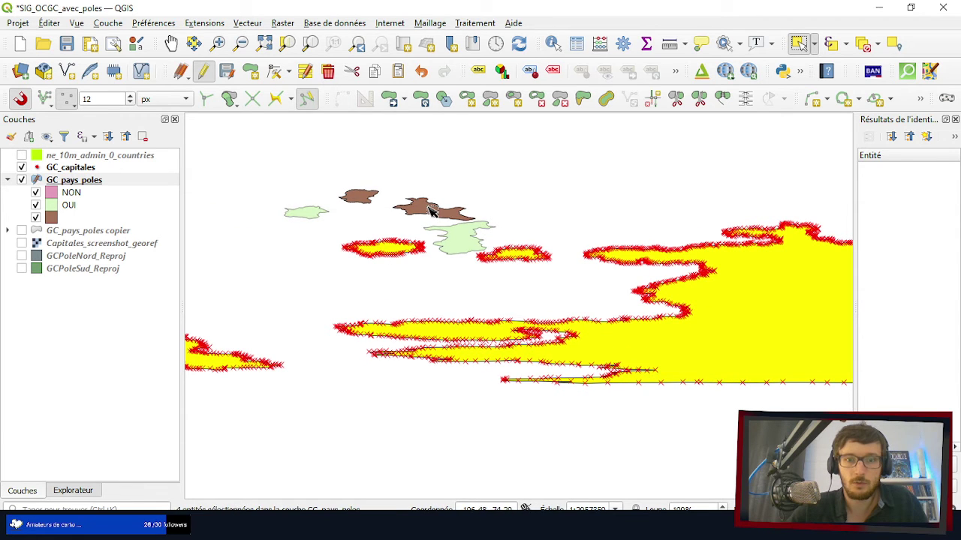
pyautogui.keyDown('shift'); pyautogui.click(418, 210); pyautogui.keyUp('shift')
pyautogui.keyDown('shift'); pyautogui.click(360, 199); pyautogui.keyUp('shift')
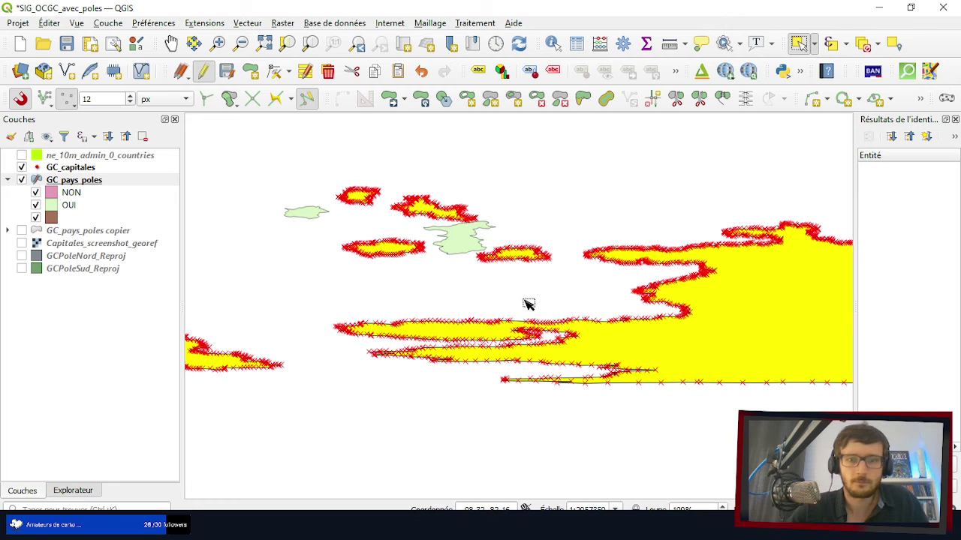
# - Merge the selected polar territories and islands with Newland at the western continent's southern tip, keeping Newland's attributes
pyautogui.scroll(-2, 533, 303)
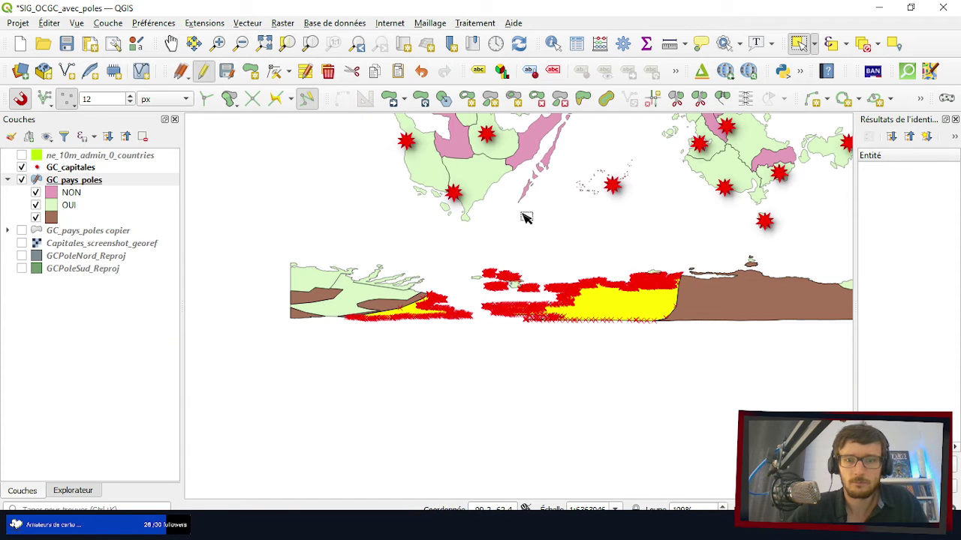
pyautogui.keyDown('shift'); pyautogui.click(495, 179); pyautogui.keyUp('shift')
pyautogui.click(710, 100)
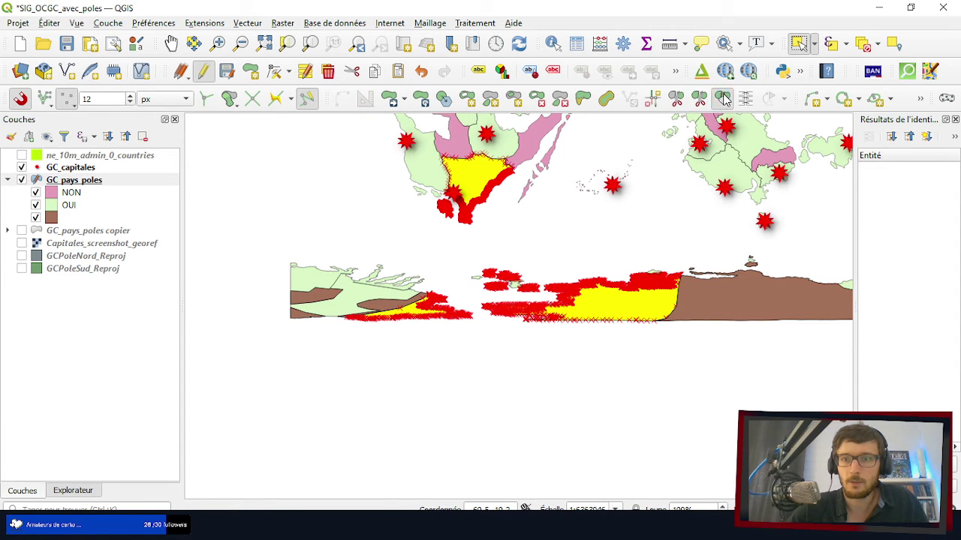
pyautogui.click(433, 207)
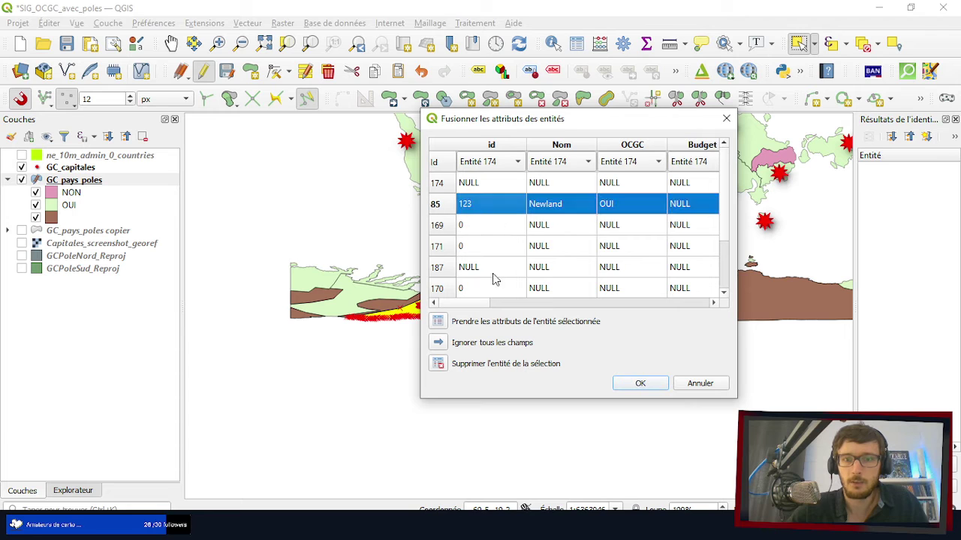
pyautogui.click(439, 323)
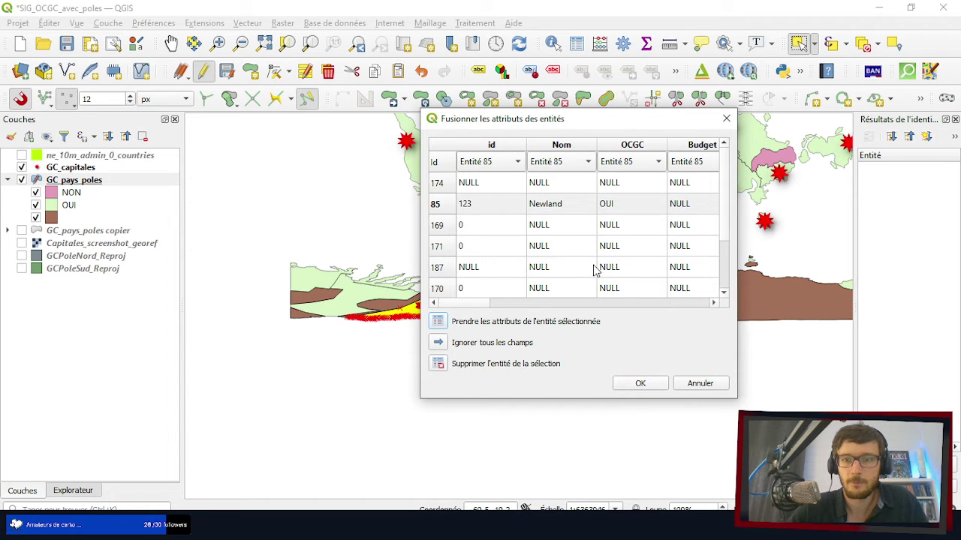
pyautogui.scroll(-1, 595, 270)
pyautogui.click(639, 386)
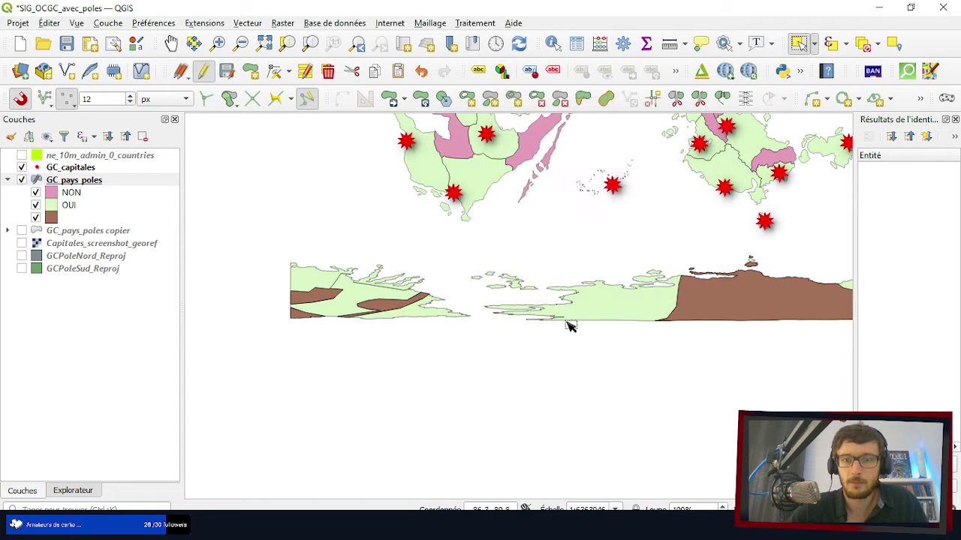
# - Examine the large brown territory east of Newland's polar part and the remaining unclaimed territories toward the eastern edge
pyautogui.scroll(-1, 381, 275)
pyautogui.scroll(1, 389, 277)
pyautogui.scroll(1, 569, 285)
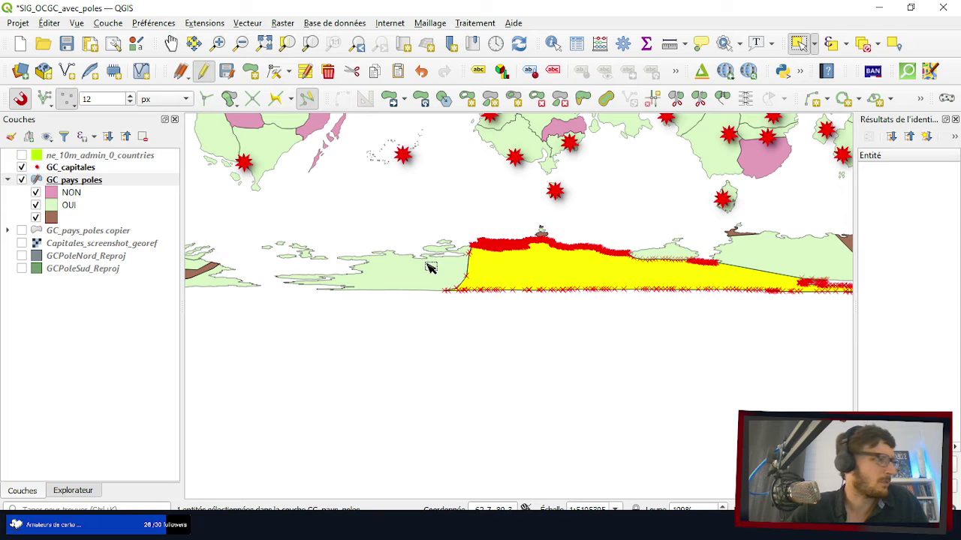
pyautogui.scroll(-1, 429, 268)
pyautogui.scroll(2, 484, 253)
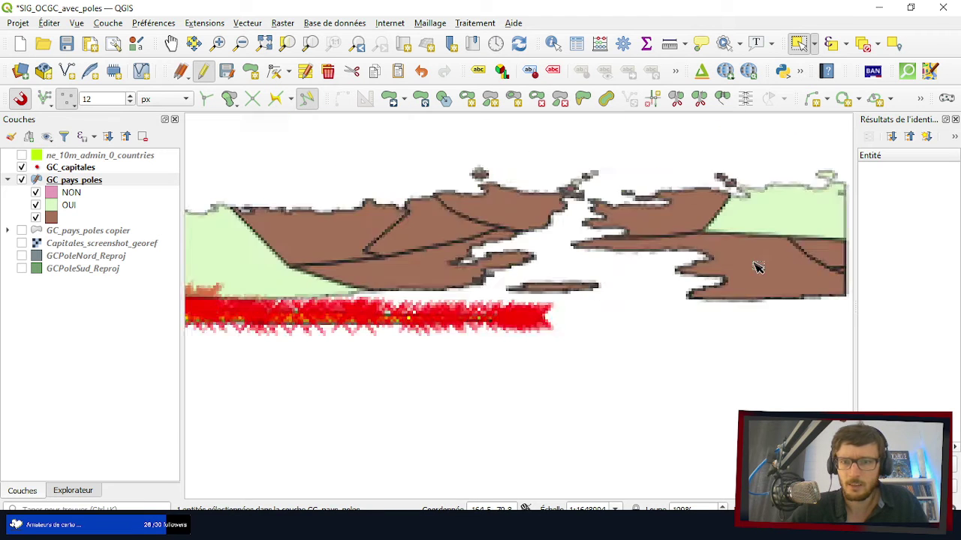
pyautogui.scroll(1, 273, 228)
pyautogui.scroll(-1, 273, 227)
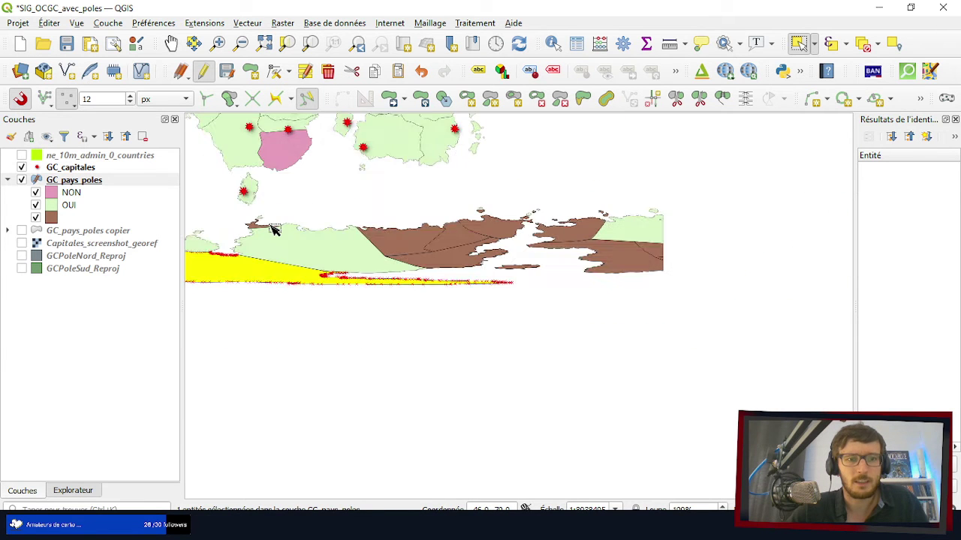
# - Select the small brown strip on the north-western coast of the large light green polar country
pyautogui.scroll(2, 235, 229)
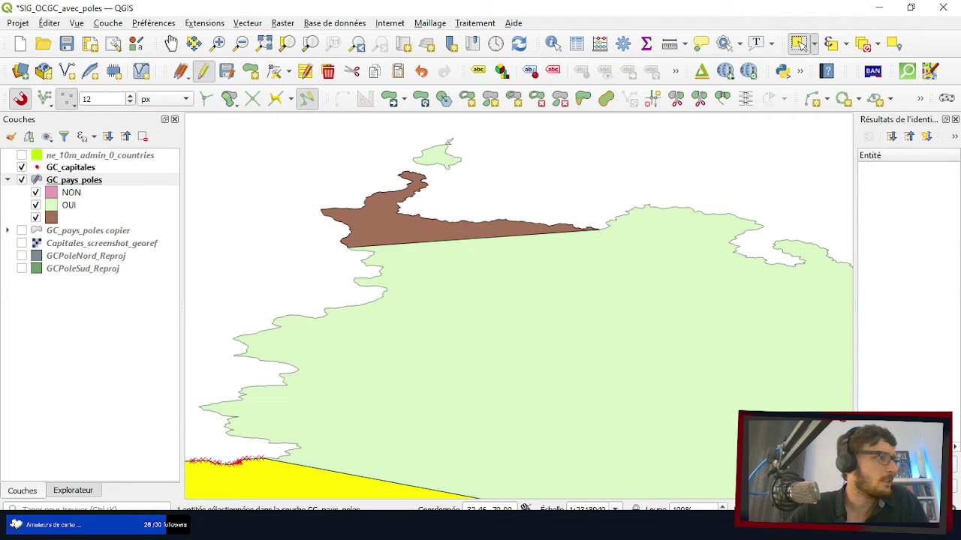
pyautogui.click(382, 236)
pyautogui.scroll(-3, 571, 401)
pyautogui.scroll(2, 548, 313)
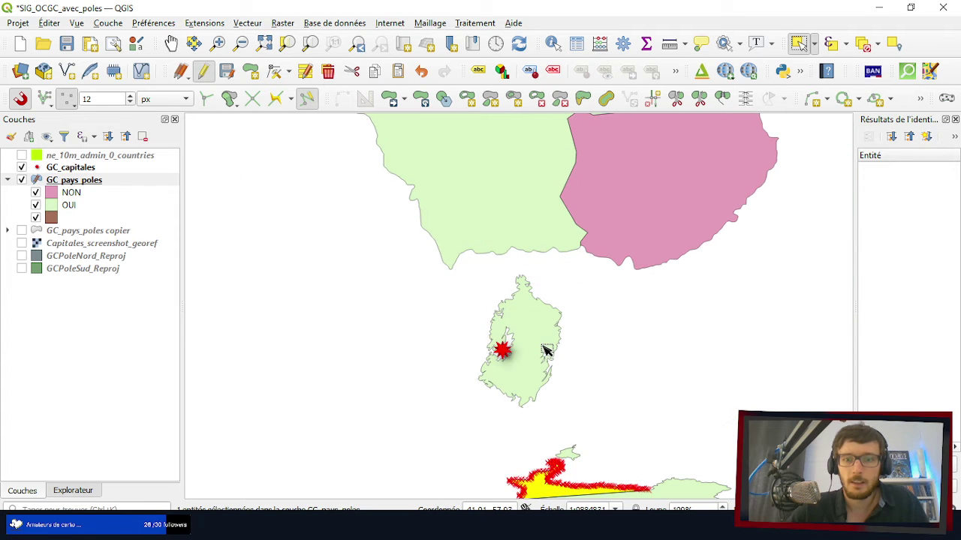
pyautogui.scroll(-2, 564, 321)
pyautogui.scroll(1, 465, 322)
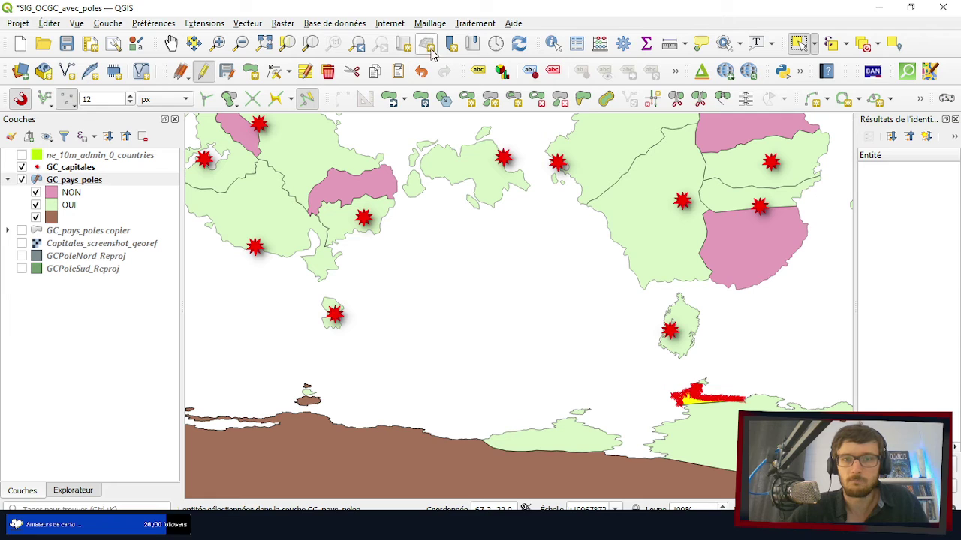
# - Identify the two island countries north of the polar continent and widen the results to read their attributes
pyautogui.click(553, 44)
pyautogui.click(693, 325)
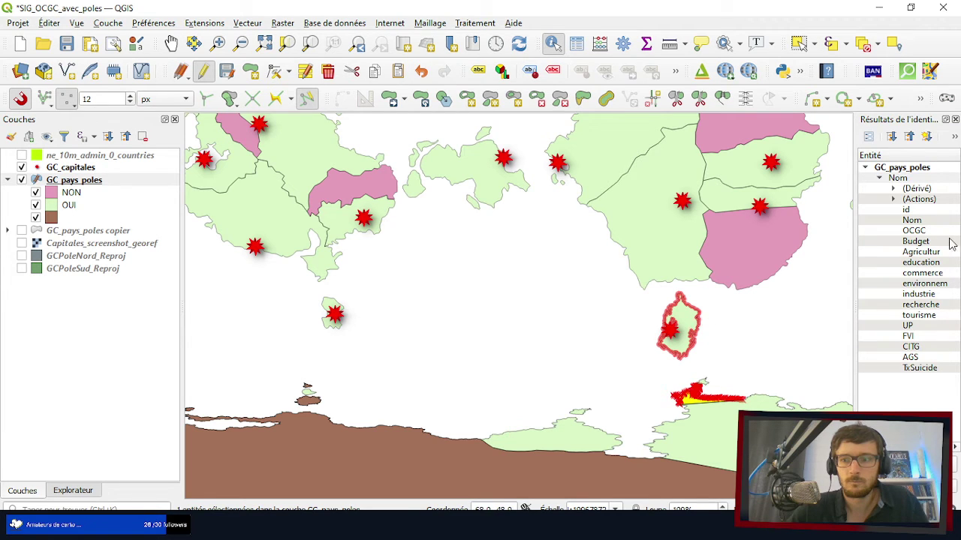
pyautogui.moveTo(855, 232); pyautogui.dragTo(730, 232)
pyautogui.moveTo(889, 156); pyautogui.dragTo(840, 157)
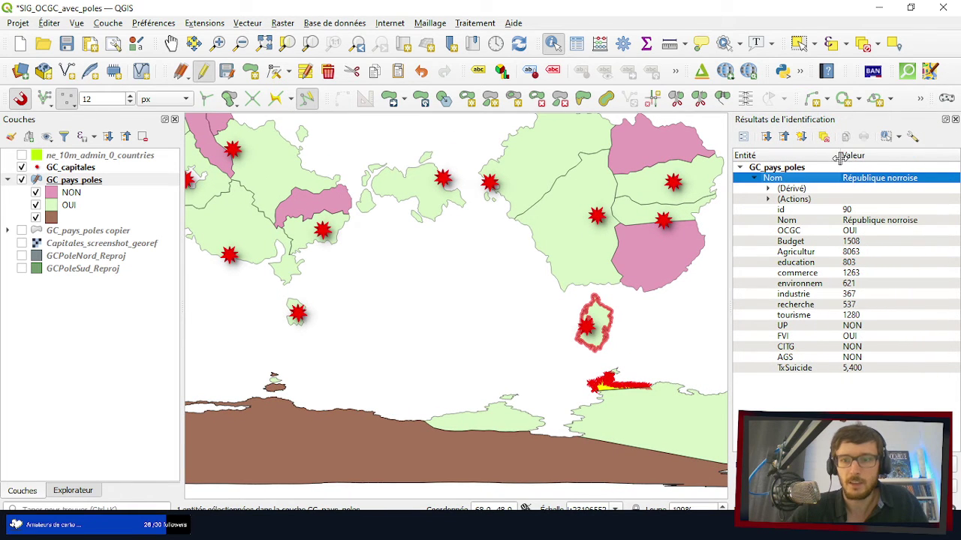
pyautogui.click(294, 318)
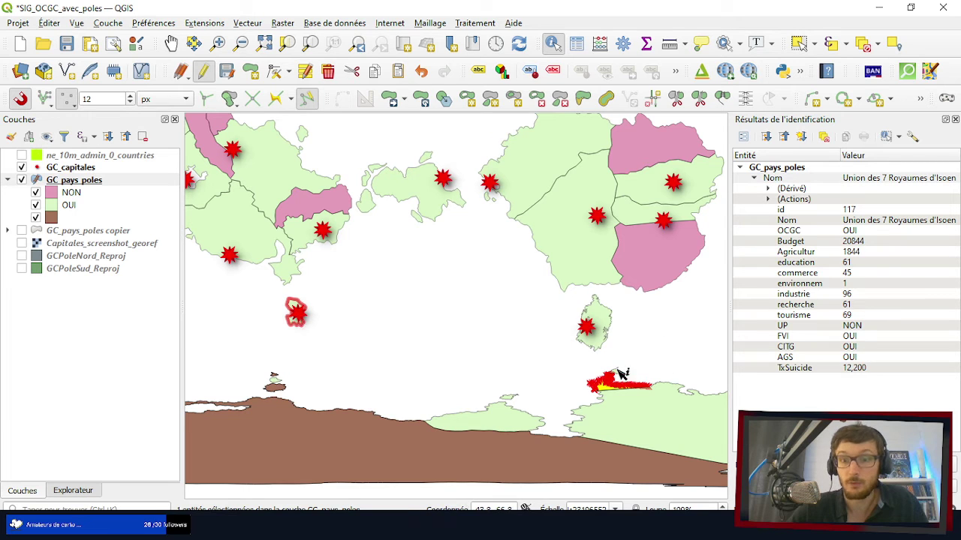
# - Merge the selected polar strip with the island country Union des 7 Royaumes d'Isoen, keeping that country's attributes
pyautogui.click(798, 43)
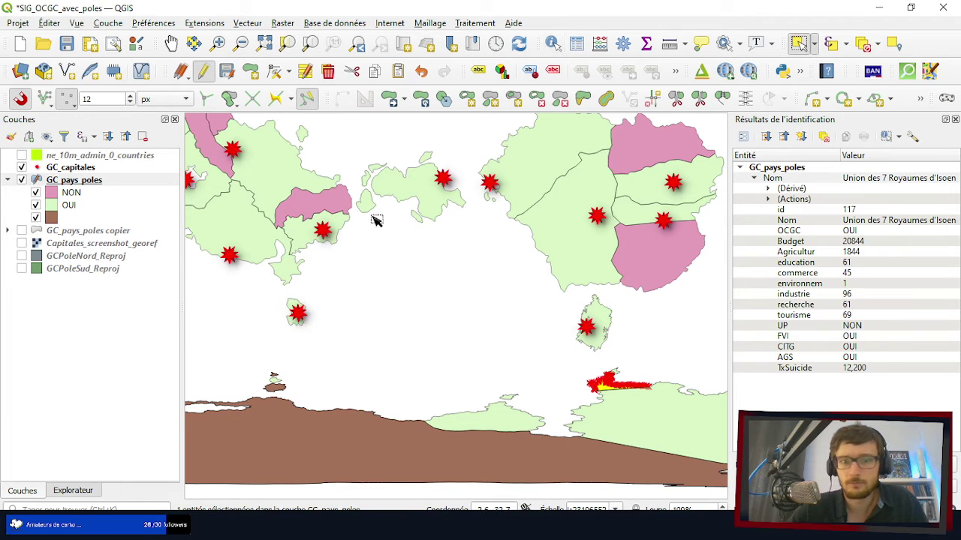
pyautogui.click(296, 318)
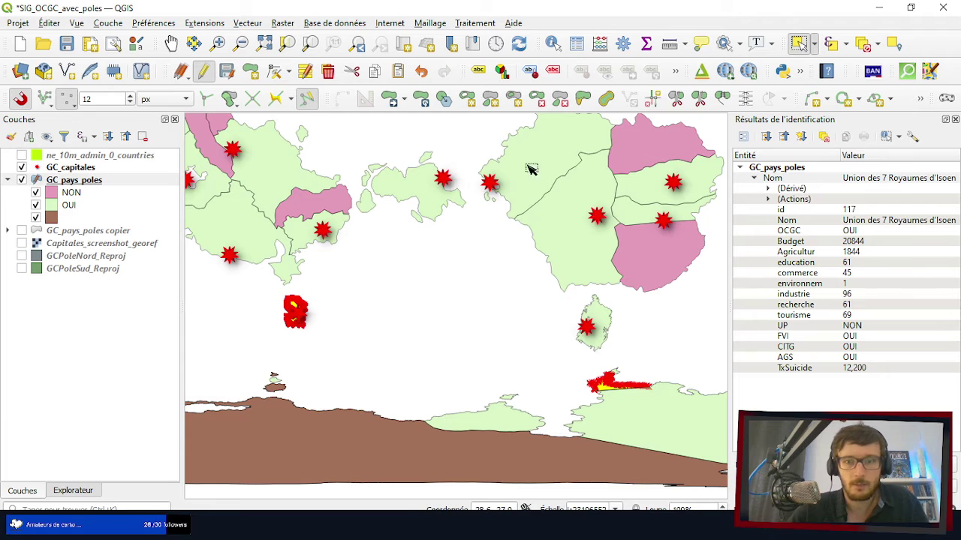
pyautogui.click(720, 102)
pyautogui.click(635, 383)
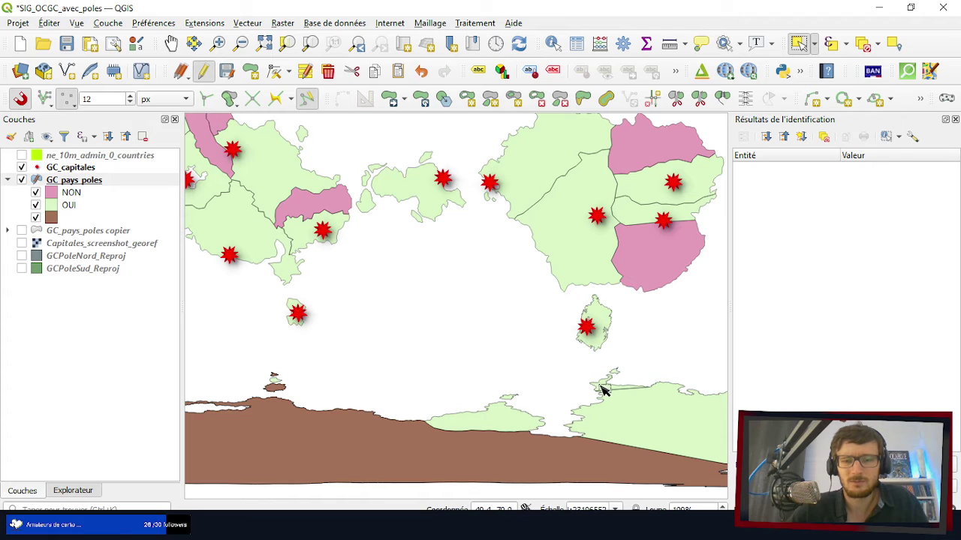
# - Identify the merged polar strip to check its attributes, and clear the selection
pyautogui.click(607, 391)
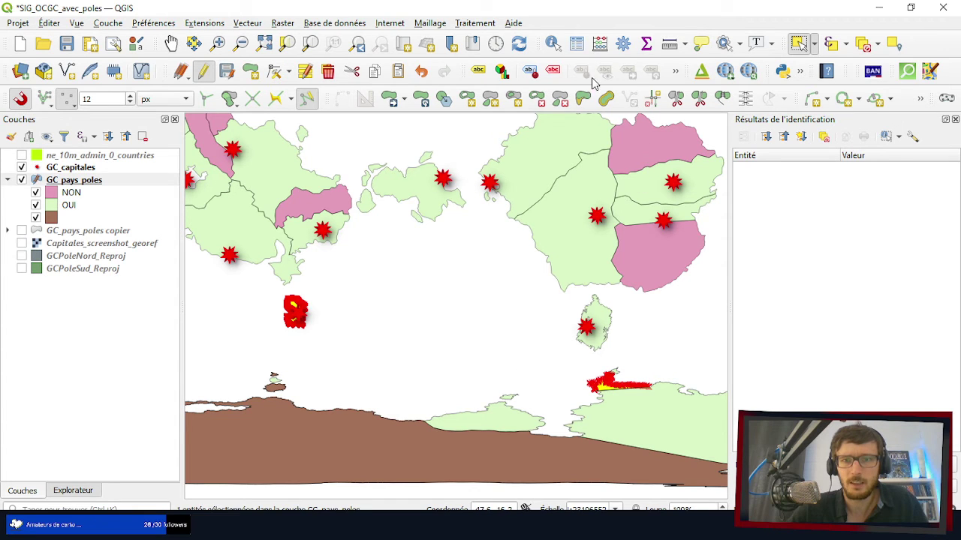
pyautogui.click(552, 43)
pyautogui.click(609, 392)
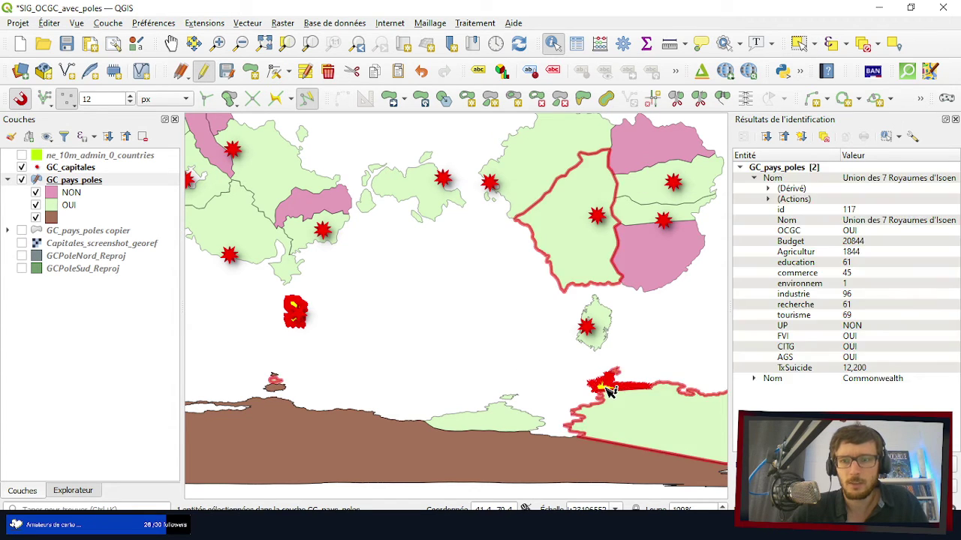
pyautogui.click(497, 341)
pyautogui.scroll(-1, 383, 287)
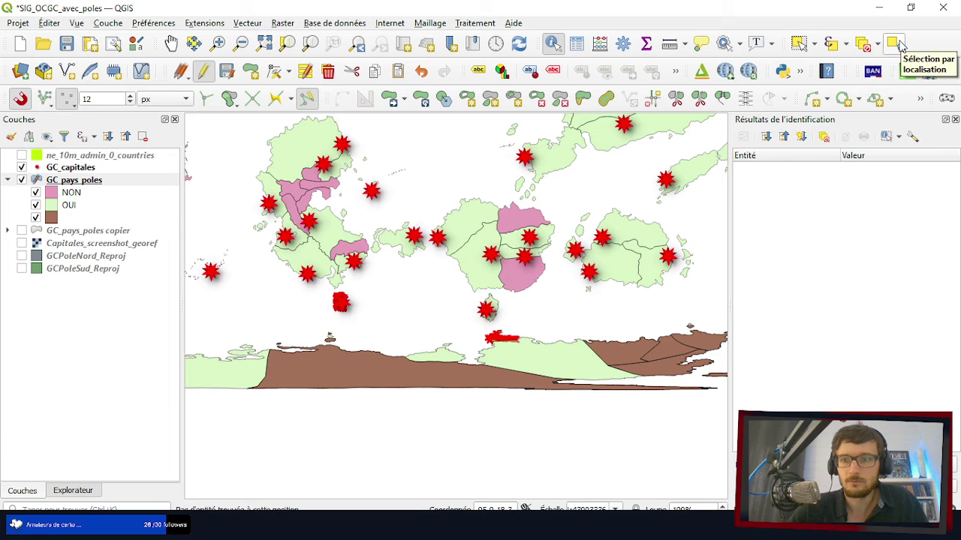
pyautogui.click(862, 45)
# - Merge the brown territory bordering the large light green polar country's east side with Movenadie, keeping Movenadie's attributes
pyautogui.scroll(-1, 553, 300)
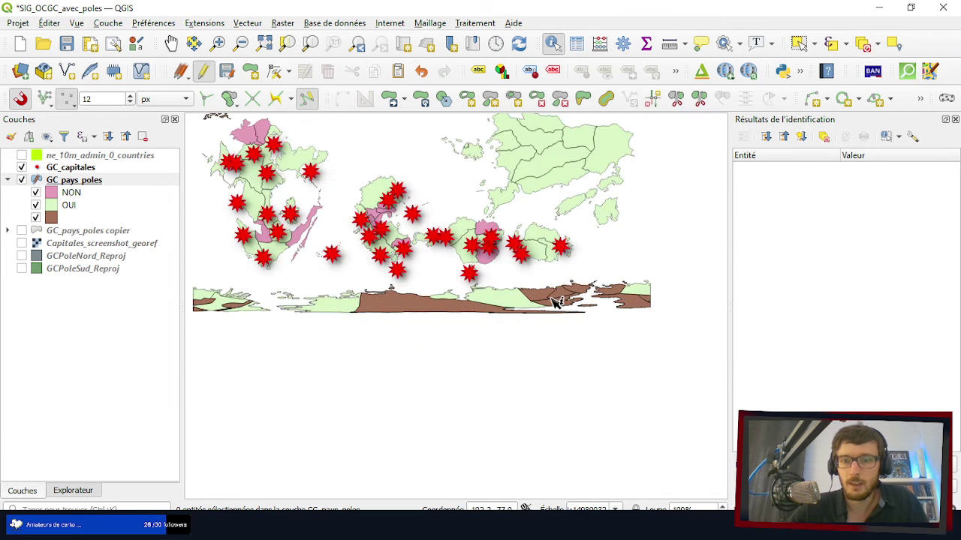
pyautogui.scroll(2, 563, 302)
pyautogui.scroll(-1, 510, 278)
pyautogui.scroll(1, 458, 256)
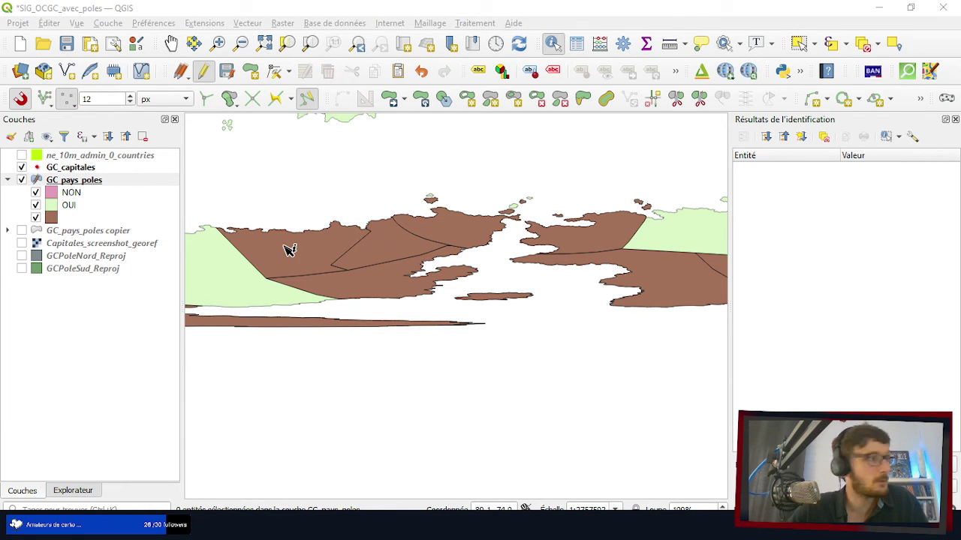
pyautogui.click(797, 43)
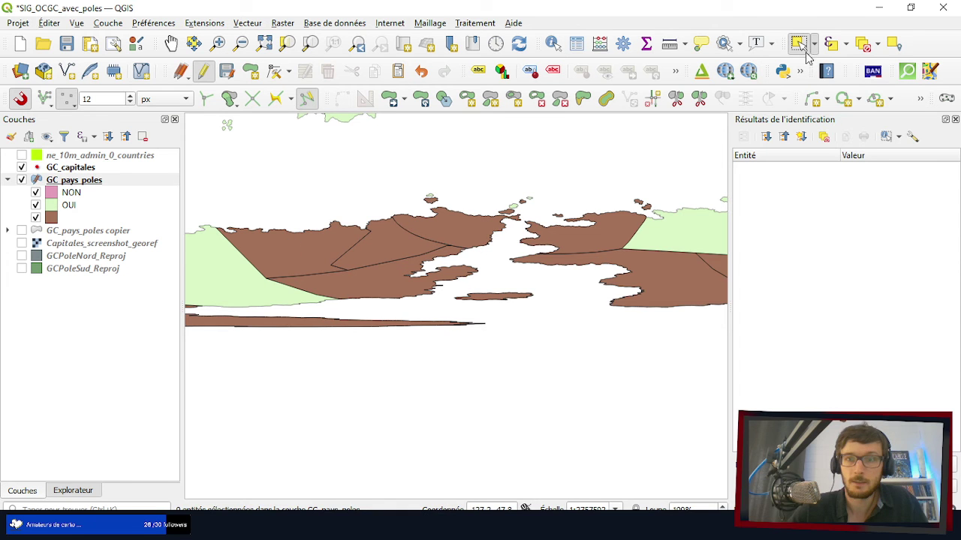
pyautogui.click(291, 282)
pyautogui.scroll(-3, 521, 345)
pyautogui.scroll(1, 401, 213)
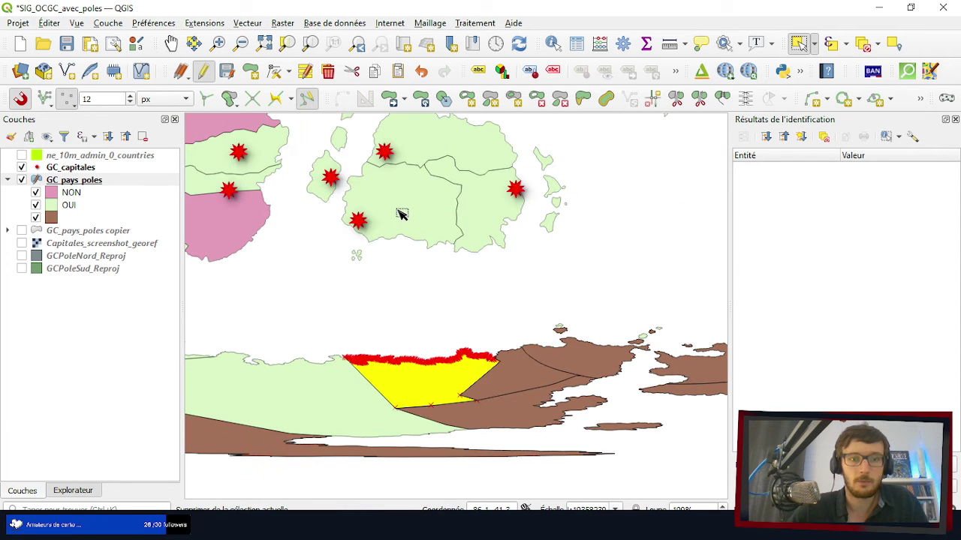
pyautogui.click(399, 209)
pyautogui.scroll(-1, 456, 241)
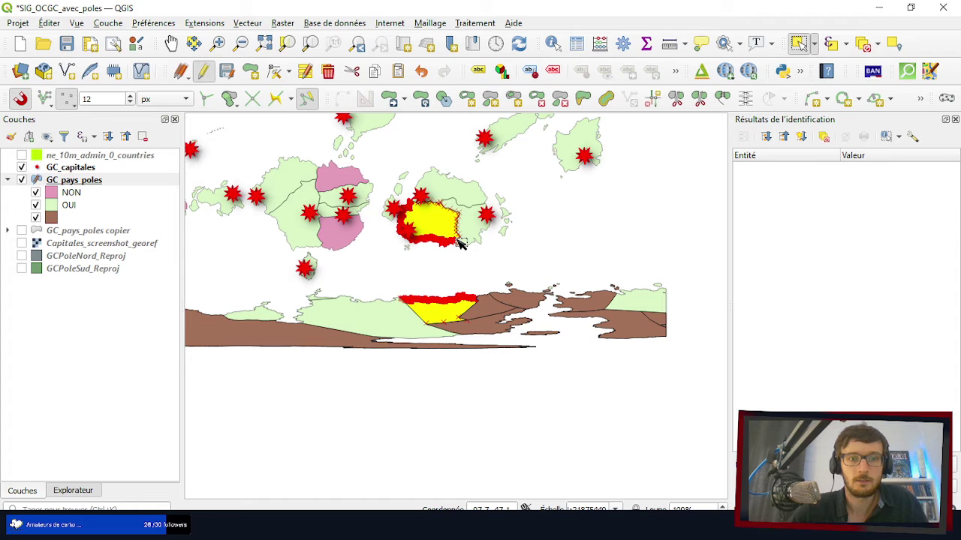
pyautogui.scroll(1, 443, 232)
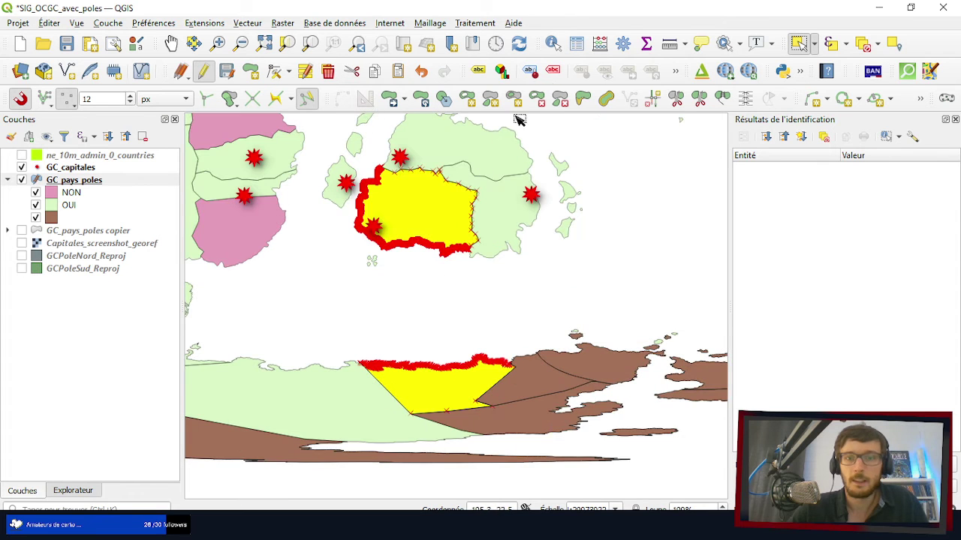
pyautogui.click(699, 99)
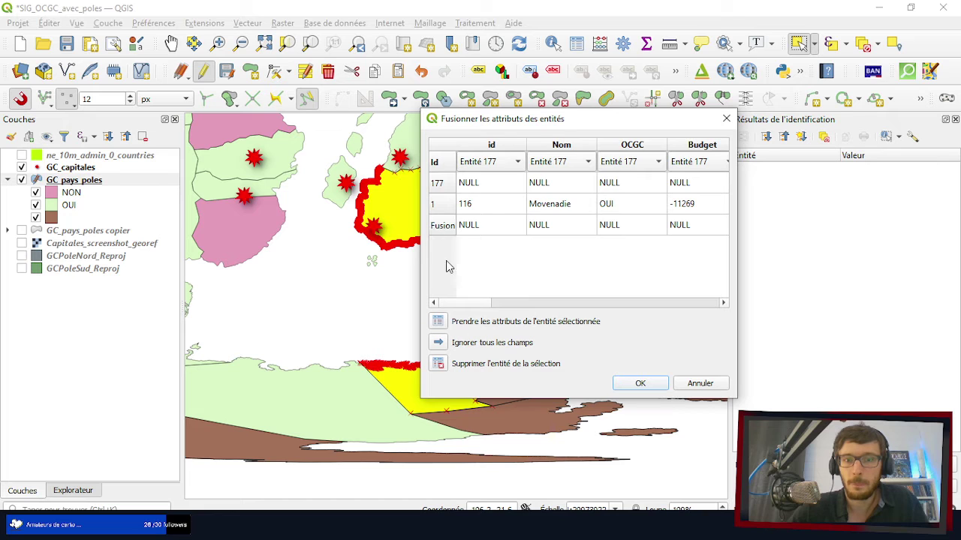
pyautogui.click(443, 209)
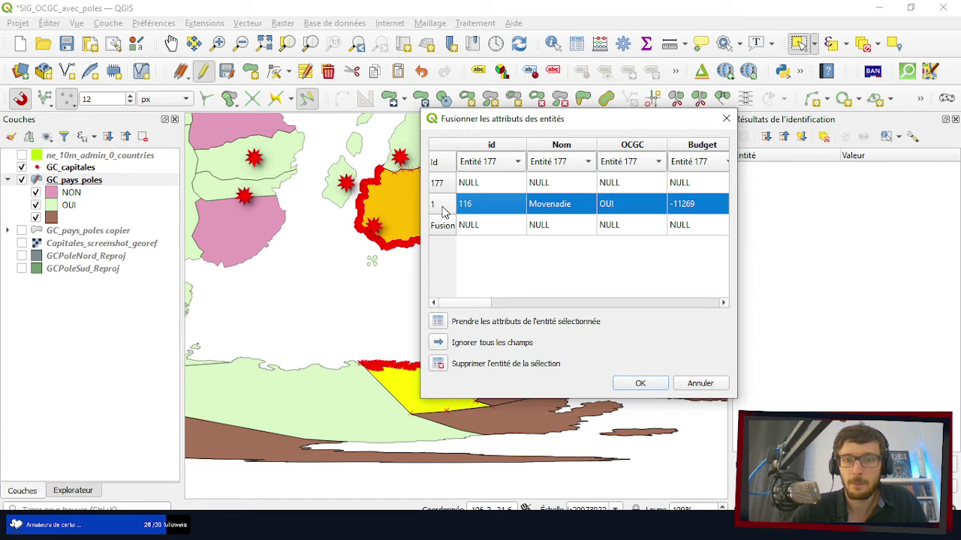
pyautogui.click(438, 323)
pyautogui.click(641, 383)
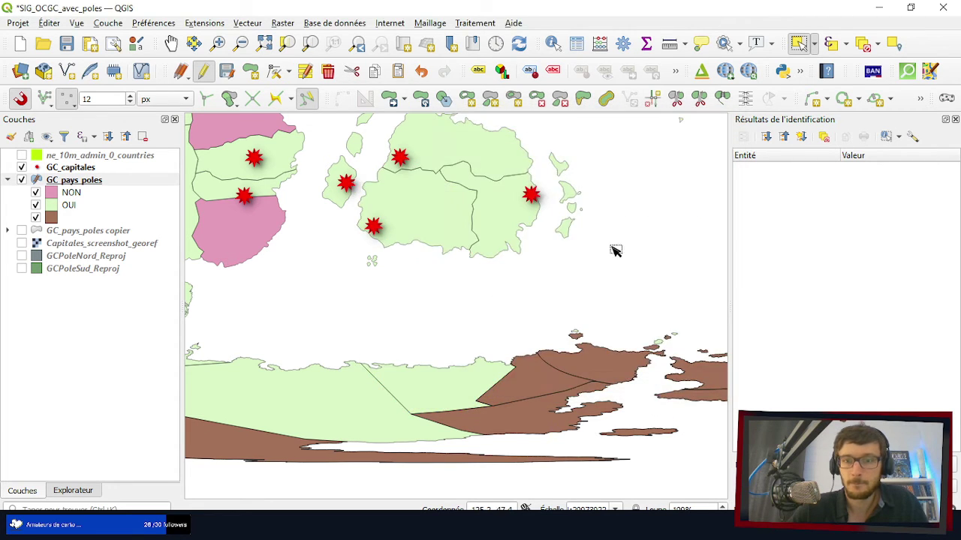
# - Try to merge the brown territory directly east of Movenadie's polar part with Commonwealth's large polar territory
pyautogui.scroll(-1, 466, 175)
pyautogui.scroll(1, 511, 293)
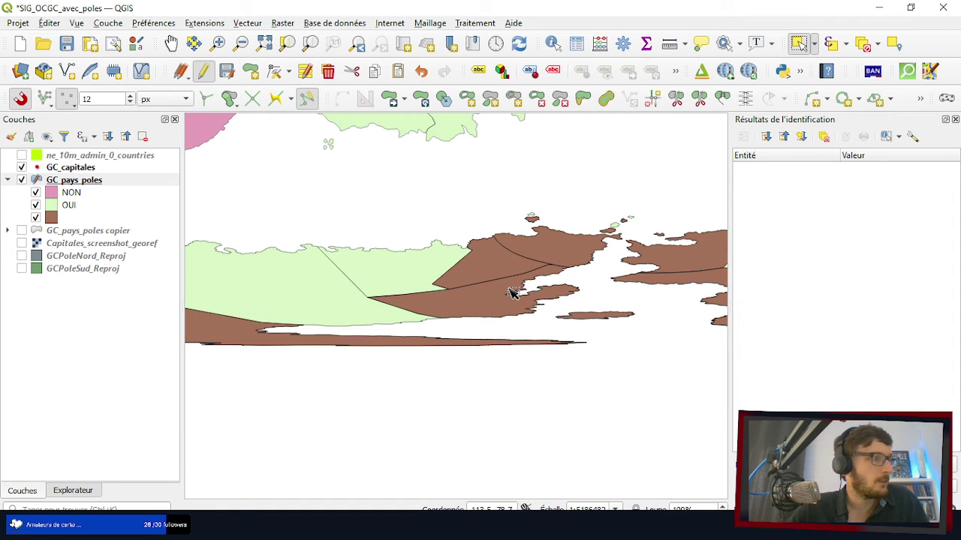
pyautogui.click(484, 256)
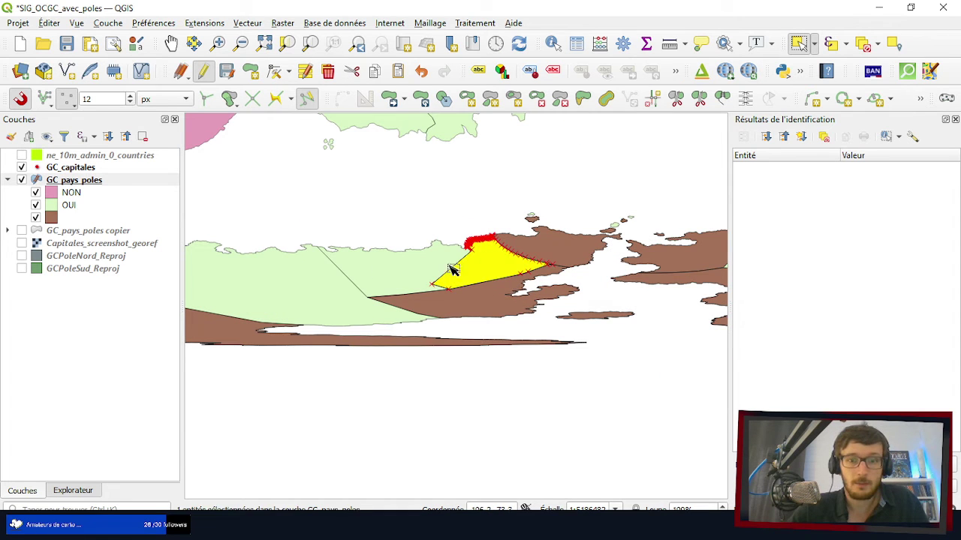
pyautogui.keyDown('shift'); pyautogui.click(293, 289); pyautogui.keyUp('shift')
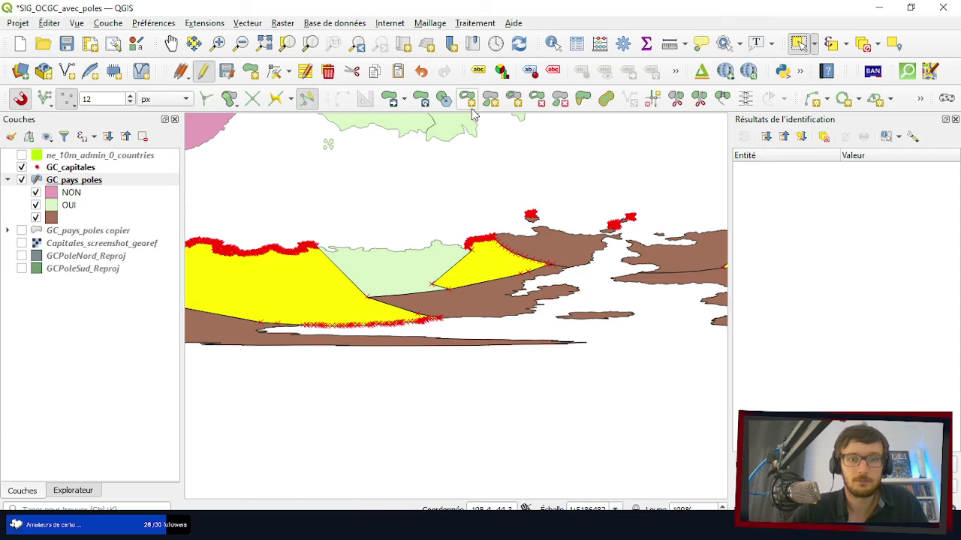
pyautogui.click(722, 99)
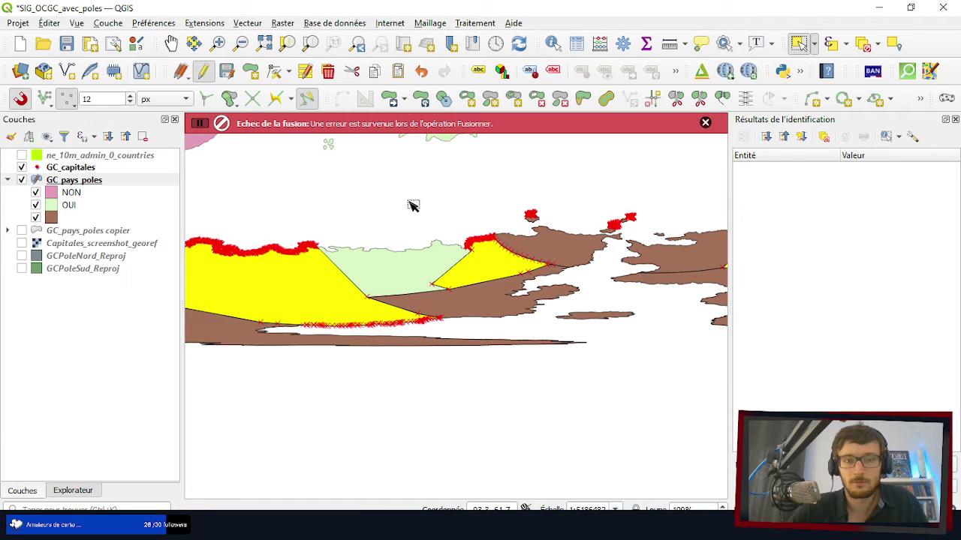
# - Select only the brown territory east of Movenadie's polar part and examine its coastline and borders closely
pyautogui.click(486, 201)
pyautogui.click(481, 263)
pyautogui.scroll(2, 480, 256)
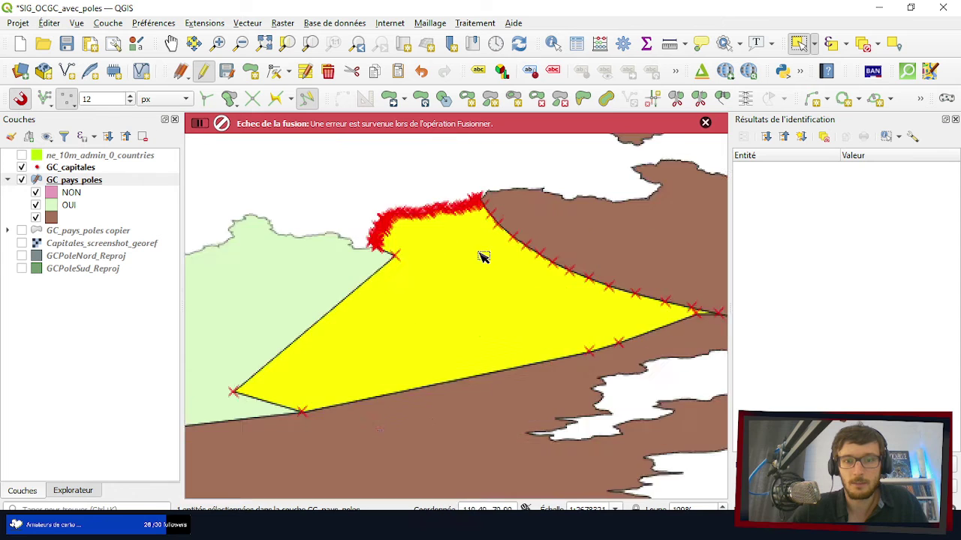
pyautogui.scroll(2, 465, 233)
pyautogui.scroll(-2, 436, 210)
pyautogui.scroll(3, 353, 221)
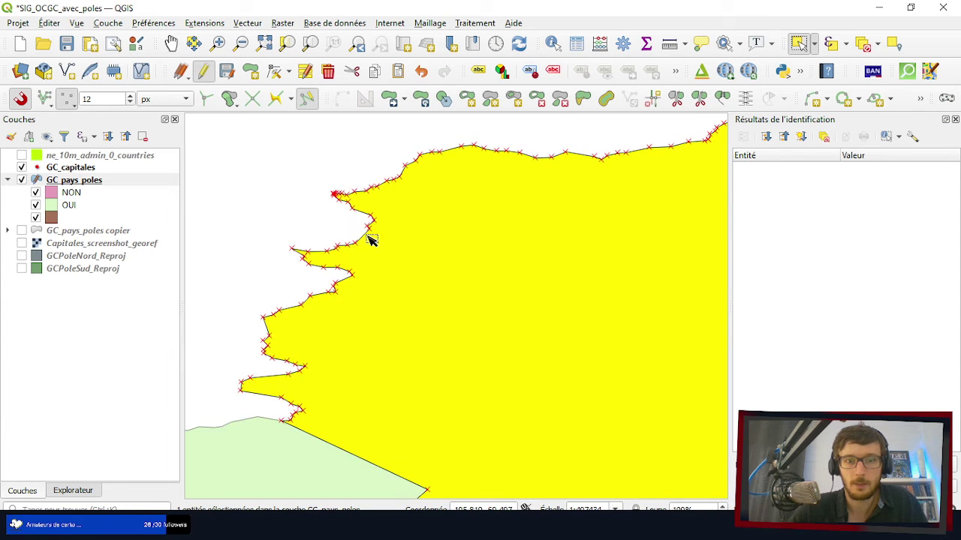
pyautogui.scroll(-2, 414, 133)
pyautogui.scroll(-1, 343, 273)
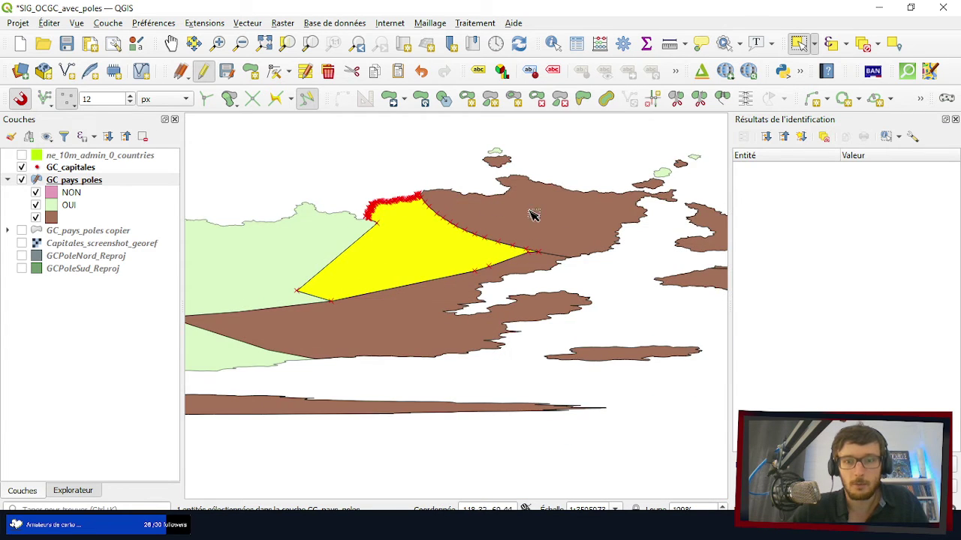
# - Select the two large brown coastal territories on either side of the eastern strait and the brown island north of the western one
pyautogui.click(574, 220)
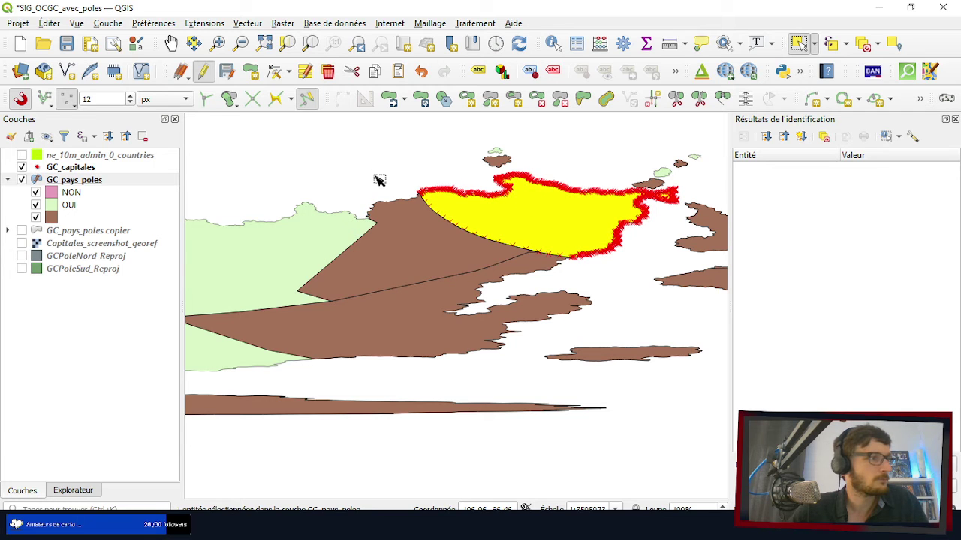
pyautogui.scroll(-1, 345, 210)
pyautogui.scroll(1, 525, 221)
pyautogui.keyDown('shift'); pyautogui.click(563, 225); pyautogui.keyUp('shift')
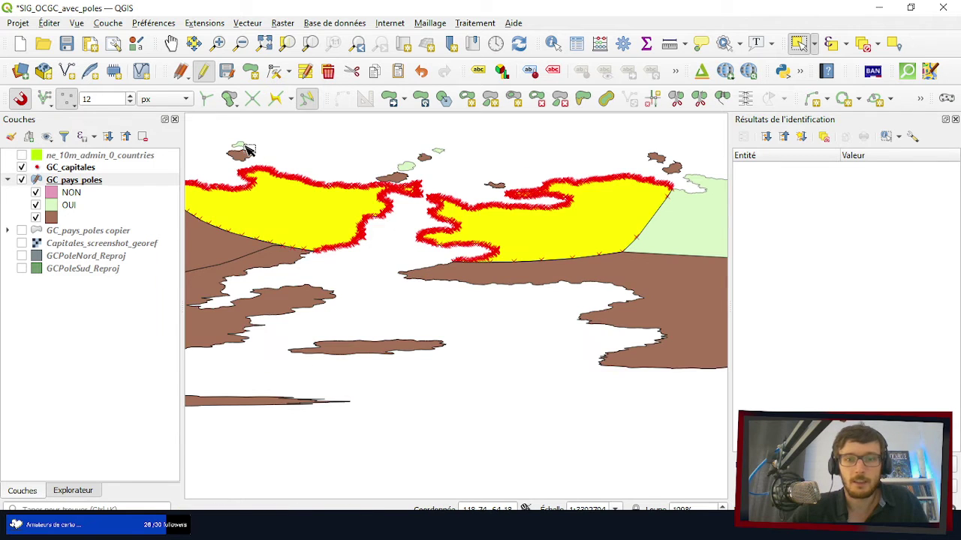
pyautogui.scroll(1, 247, 150)
pyautogui.keyDown('shift'); pyautogui.click(247, 175); pyautogui.keyUp('shift')
pyautogui.scroll(-1, 367, 193)
pyautogui.scroll(1, 452, 204)
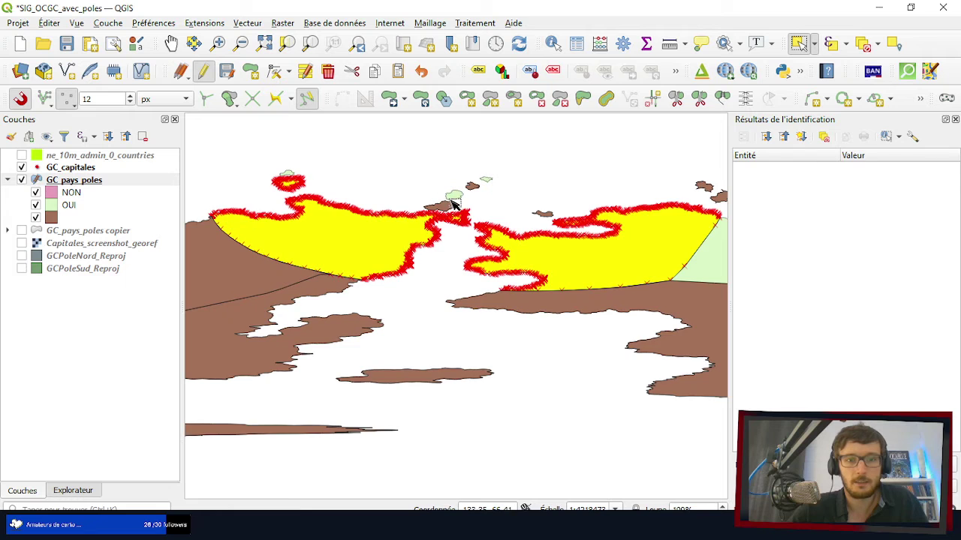
# - Add the brown islands around the strait and the two north-eastern ones to the selection, and try to merge everything selected
pyautogui.scroll(1, 454, 205)
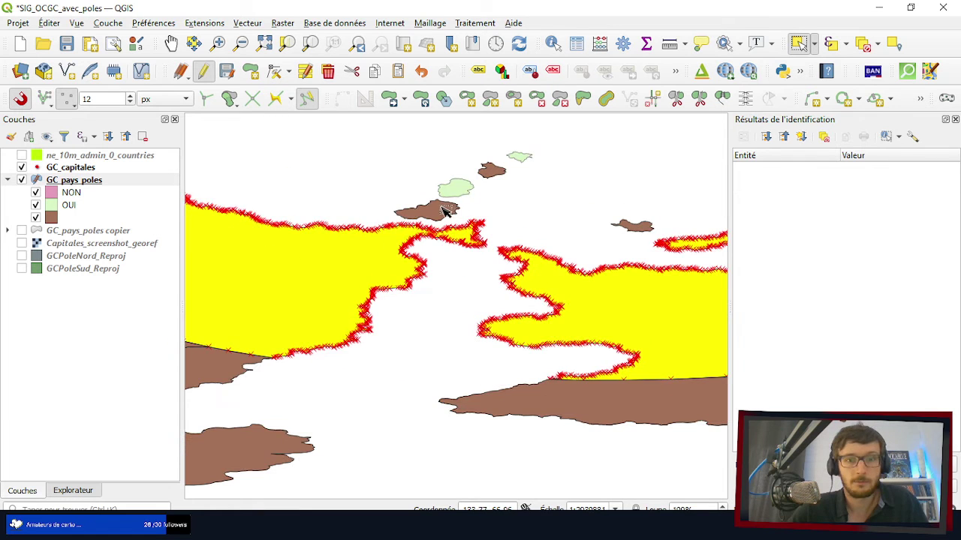
pyautogui.keyDown('shift'); pyautogui.click(434, 216); pyautogui.keyUp('shift')
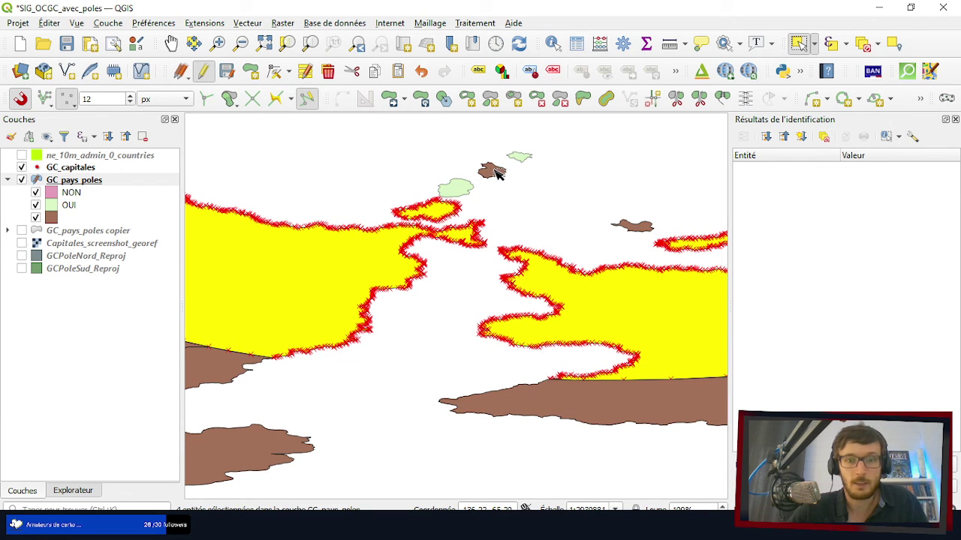
pyautogui.keyDown('shift'); pyautogui.click(494, 171); pyautogui.keyUp('shift')
pyautogui.keyDown('shift'); pyautogui.click(640, 230); pyautogui.keyUp('shift')
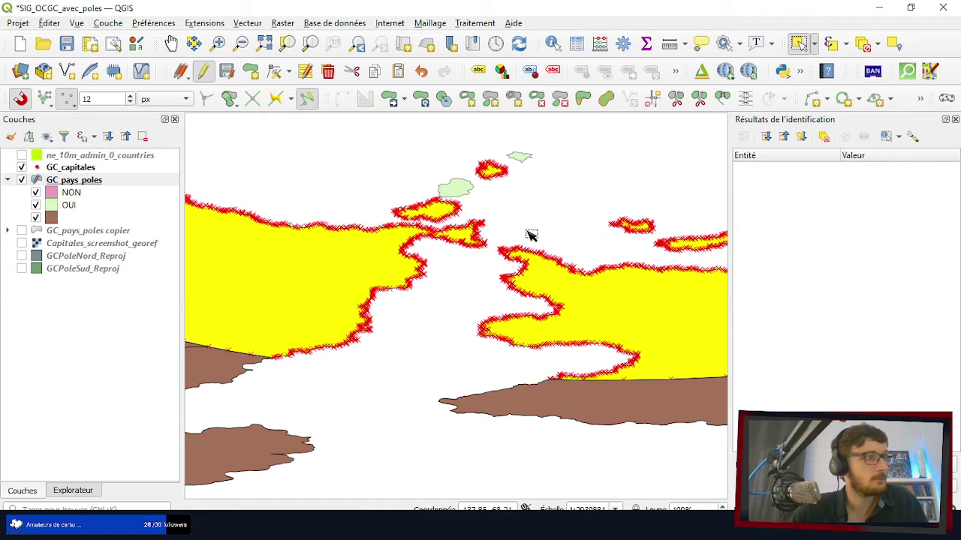
pyautogui.scroll(-2, 457, 208)
pyautogui.scroll(4, 604, 202)
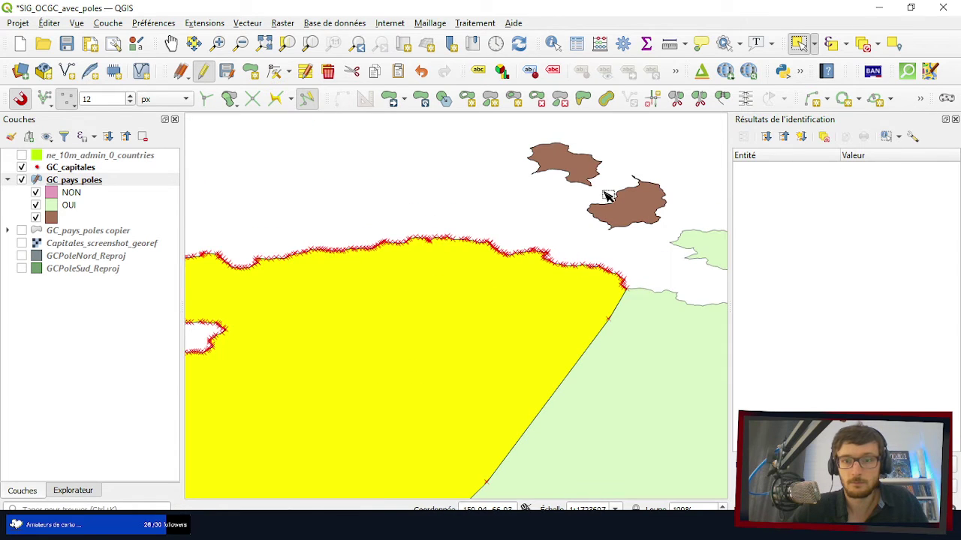
pyautogui.keyDown('shift'); pyautogui.click(576, 170); pyautogui.keyUp('shift')
pyautogui.keyDown('shift'); pyautogui.click(645, 201); pyautogui.keyUp('shift')
pyautogui.scroll(-2, 551, 250)
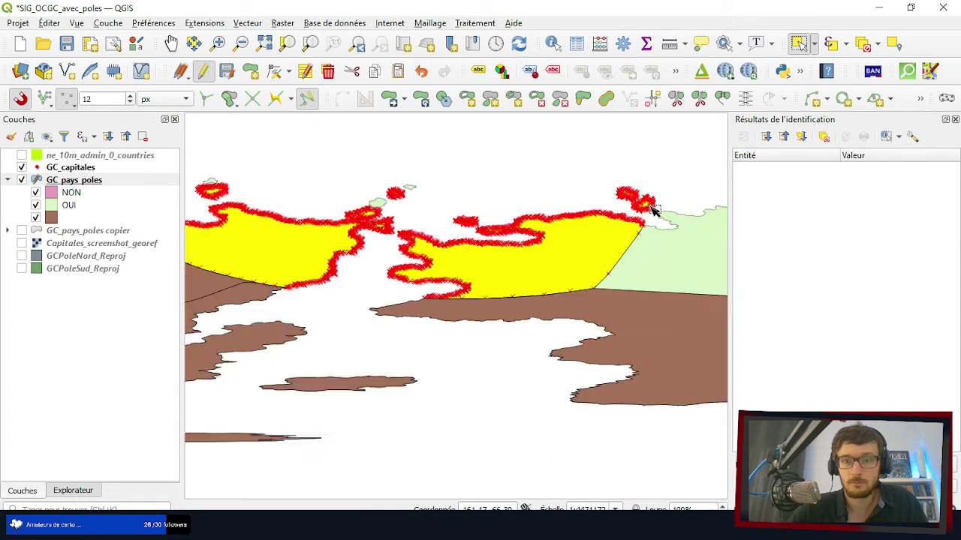
pyautogui.click(722, 99)
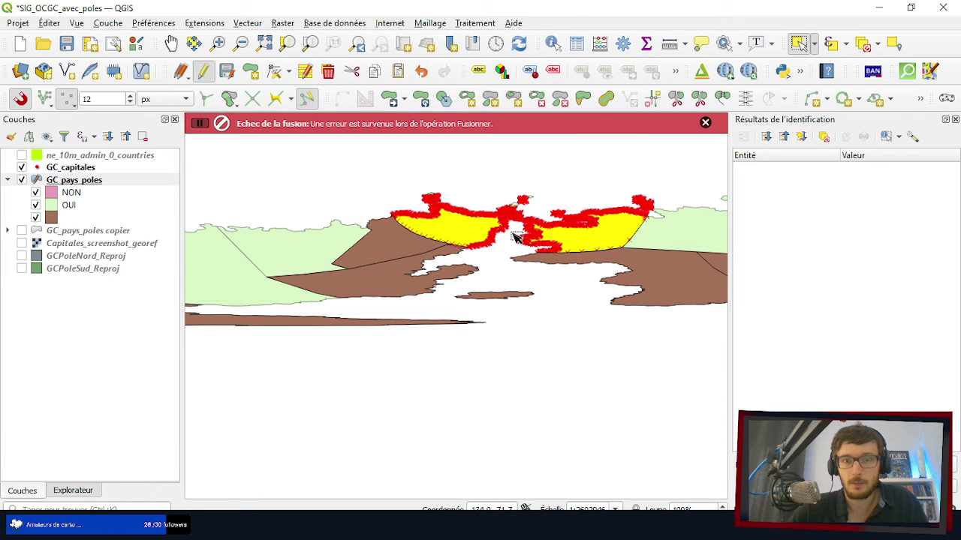
pyautogui.scroll(5, 552, 257)
pyautogui.scroll(-2, 561, 262)
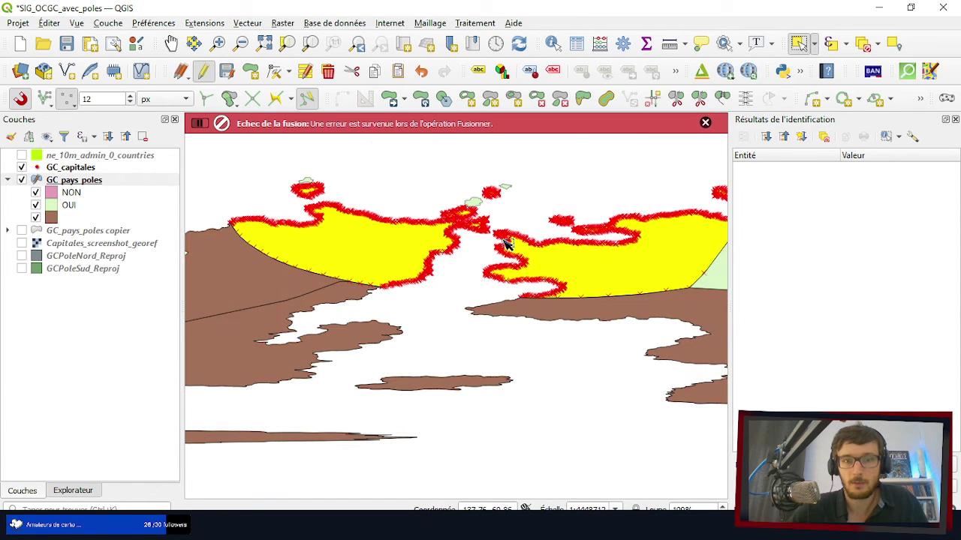
# - Merge only the two large brown coastal territories on either side of the eastern strait into one feature
pyautogui.click(389, 241)
pyautogui.keyDown('shift'); pyautogui.click(625, 212); pyautogui.keyUp('shift')
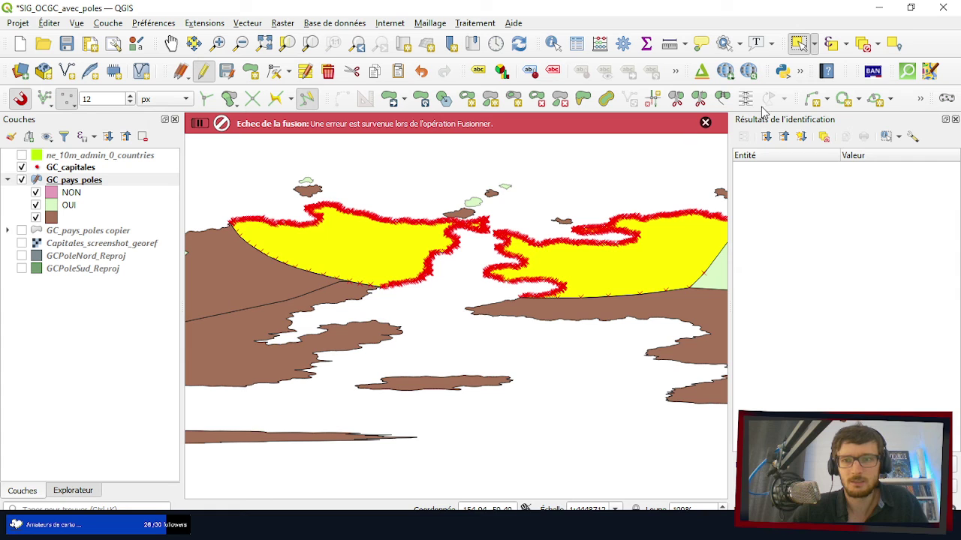
pyautogui.click(722, 99)
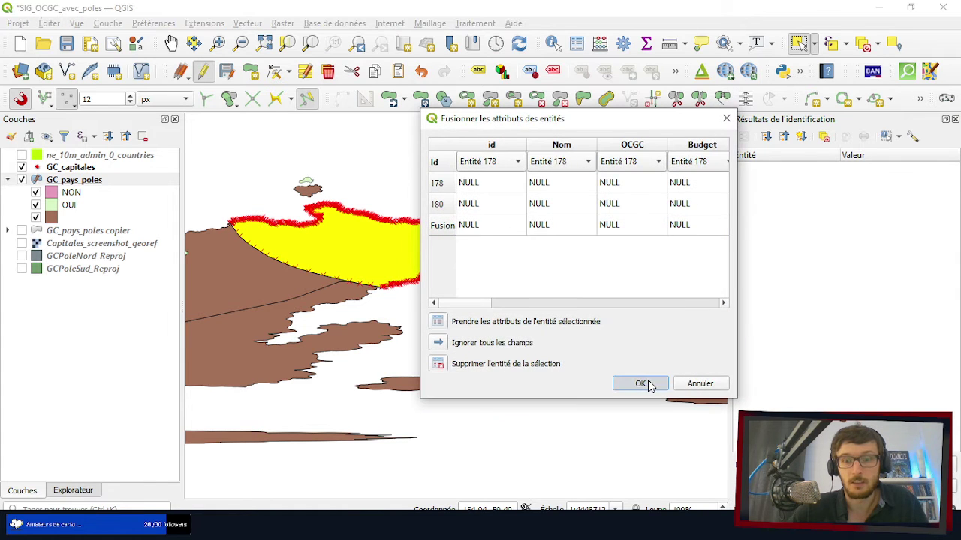
pyautogui.click(640, 383)
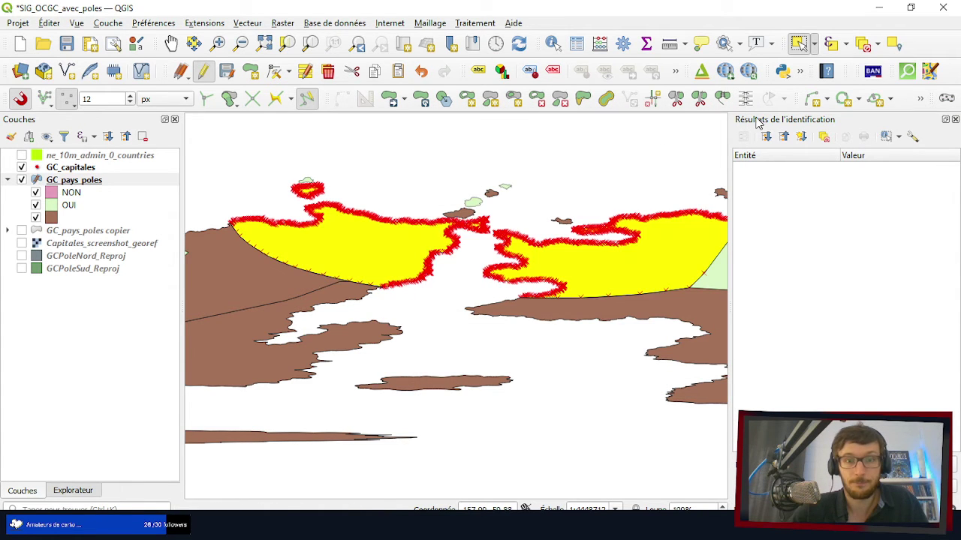
# - Merge the brown island north of the western territory and the one at the strait's north-western shore into the large brown coastal feature
pyautogui.click(722, 98)
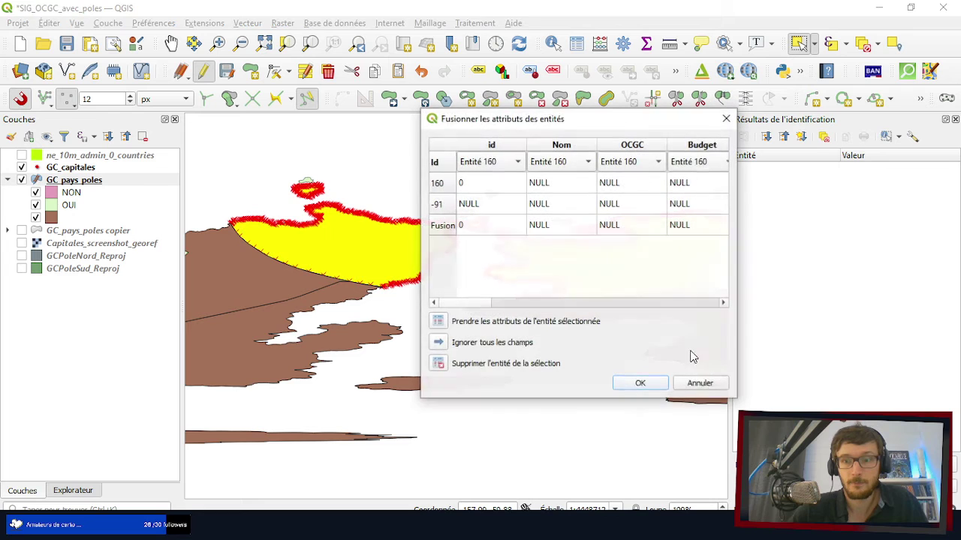
pyautogui.click(641, 383)
pyautogui.scroll(-5, 485, 236)
pyautogui.scroll(2, 468, 218)
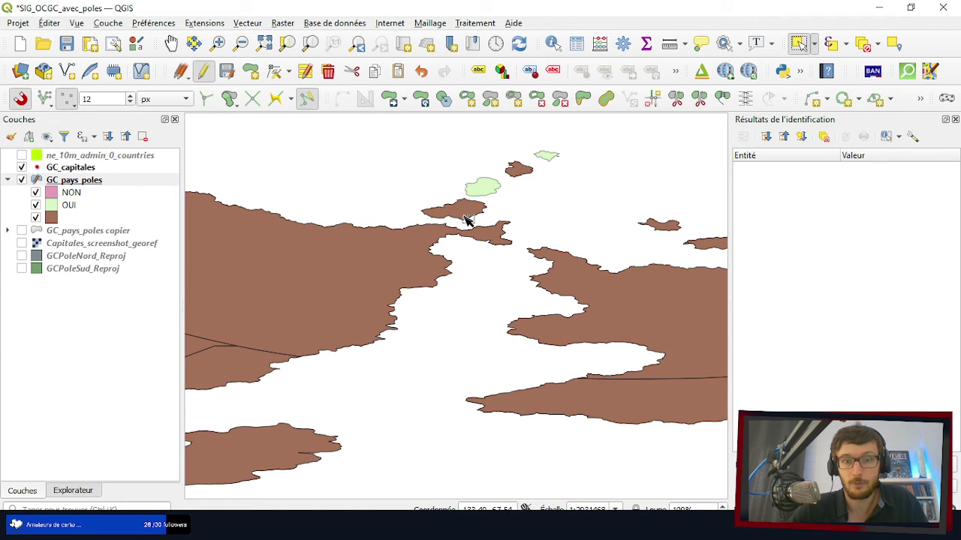
pyautogui.keyDown('shift'); pyautogui.click(393, 273); pyautogui.keyUp('shift')
pyautogui.click(722, 99)
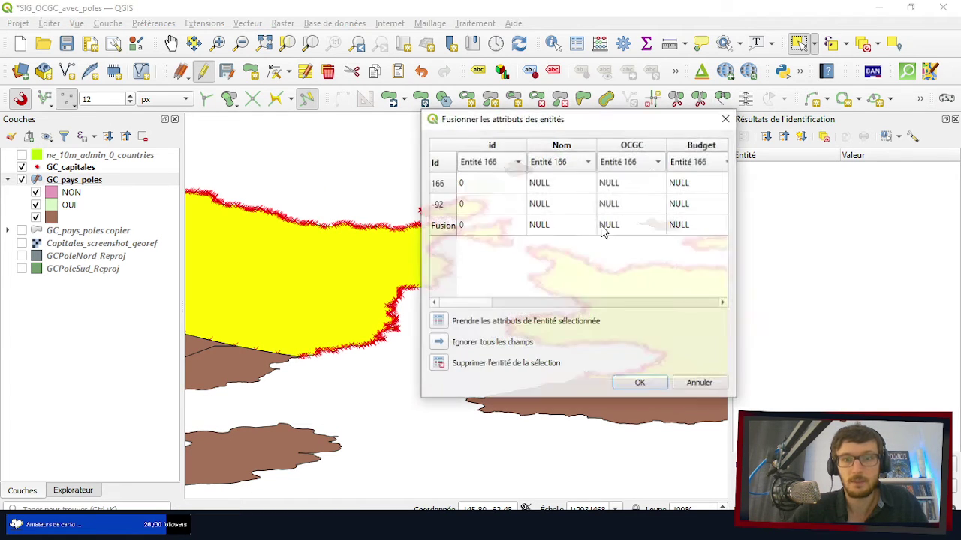
pyautogui.click(643, 381)
# - Merge the small brown island north of the strait and the small one off the eastern territory's northern coast into the large coastal feature
pyautogui.click(527, 173)
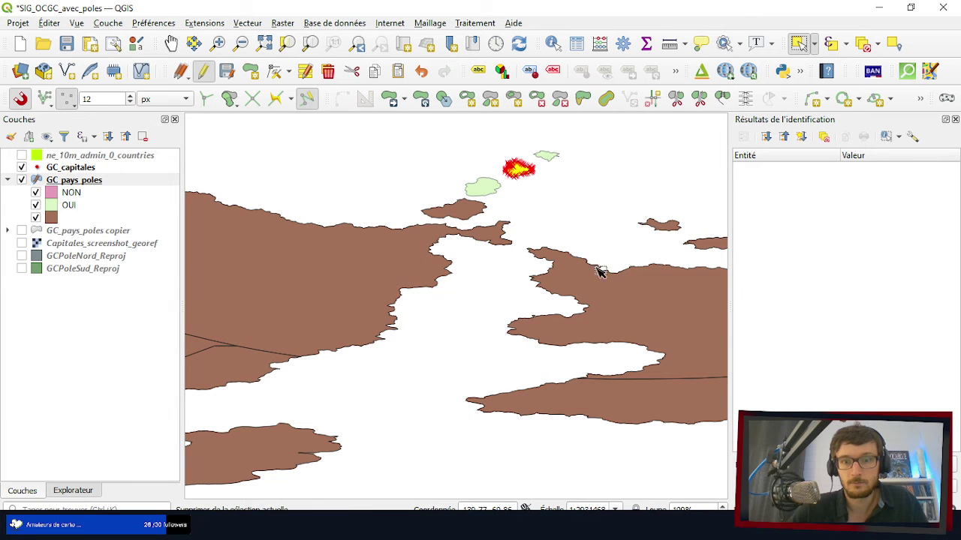
pyautogui.keyDown('shift'); pyautogui.click(601, 272); pyautogui.keyUp('shift')
pyautogui.click(722, 98)
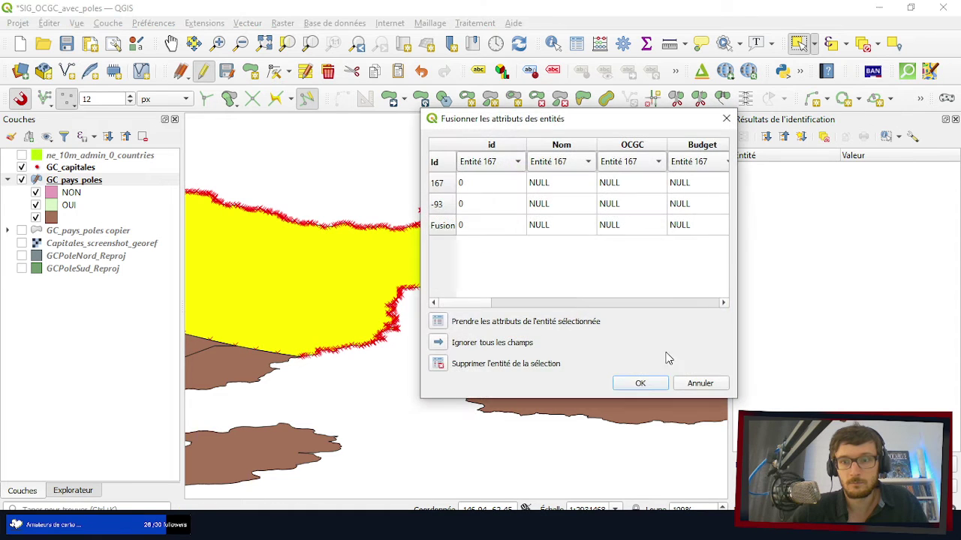
pyautogui.click(640, 384)
pyautogui.scroll(3, 290, 208)
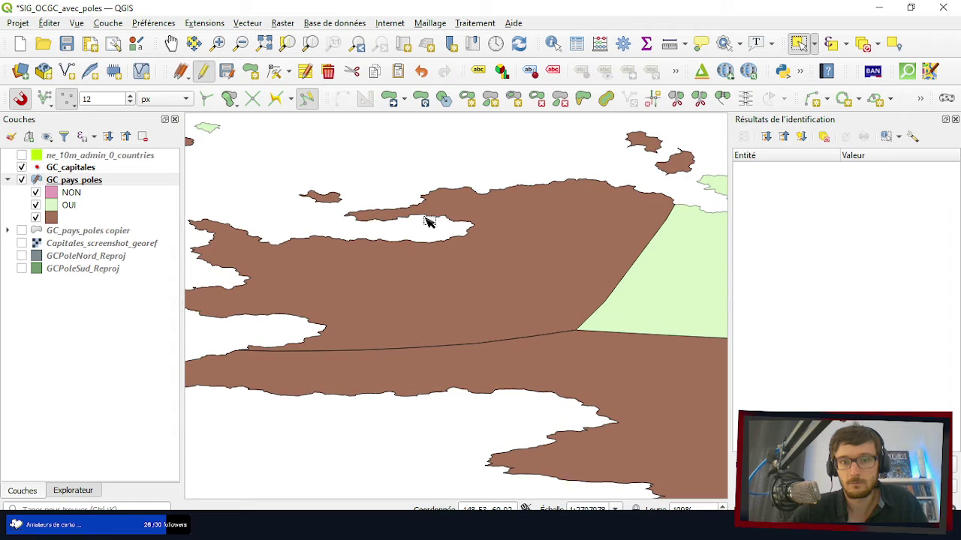
pyautogui.click(327, 197)
pyautogui.keyDown('shift'); pyautogui.click(357, 269); pyautogui.keyUp('shift')
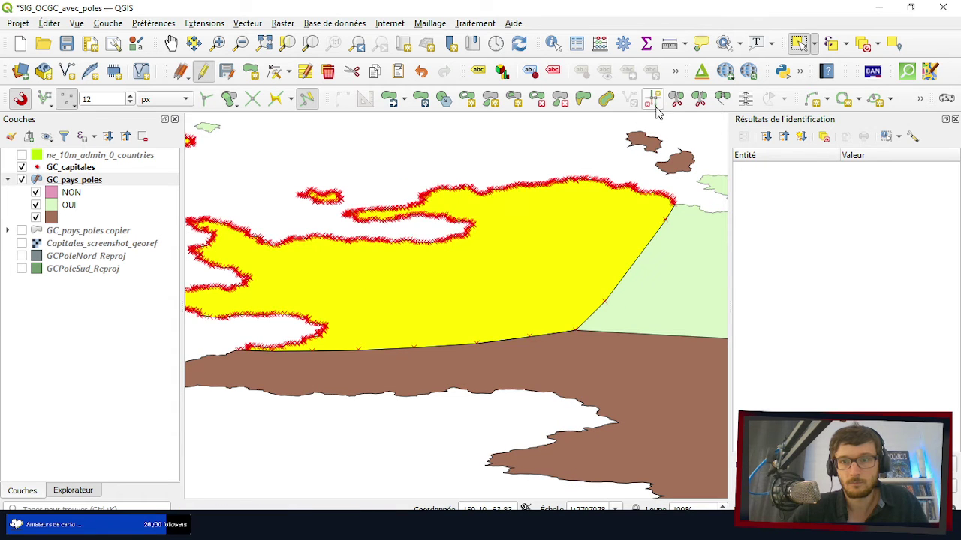
pyautogui.click(722, 98)
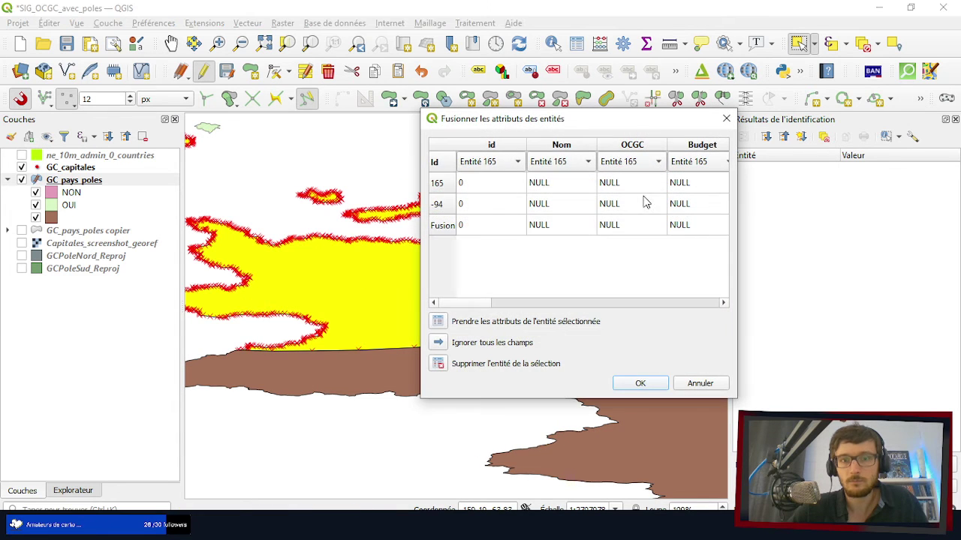
pyautogui.click(638, 382)
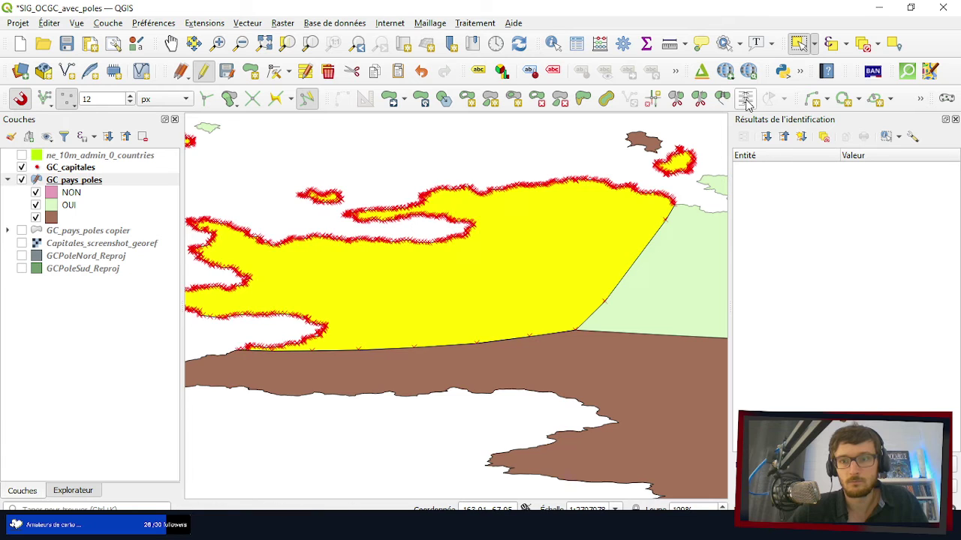
# - Try to merge the western one of the two north-eastern brown islands with the large coastal feature
pyautogui.click(655, 147)
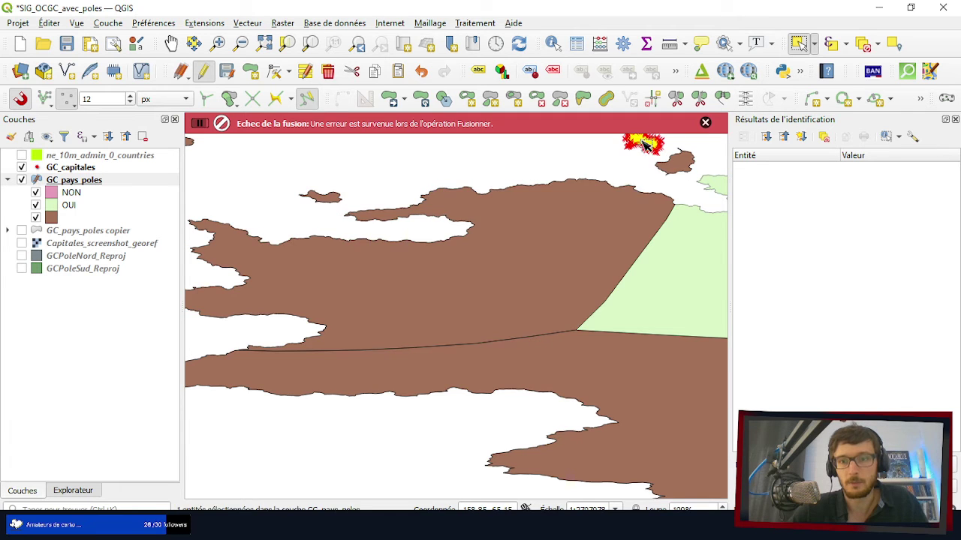
pyautogui.keyDown('shift'); pyautogui.click(599, 236); pyautogui.keyUp('shift')
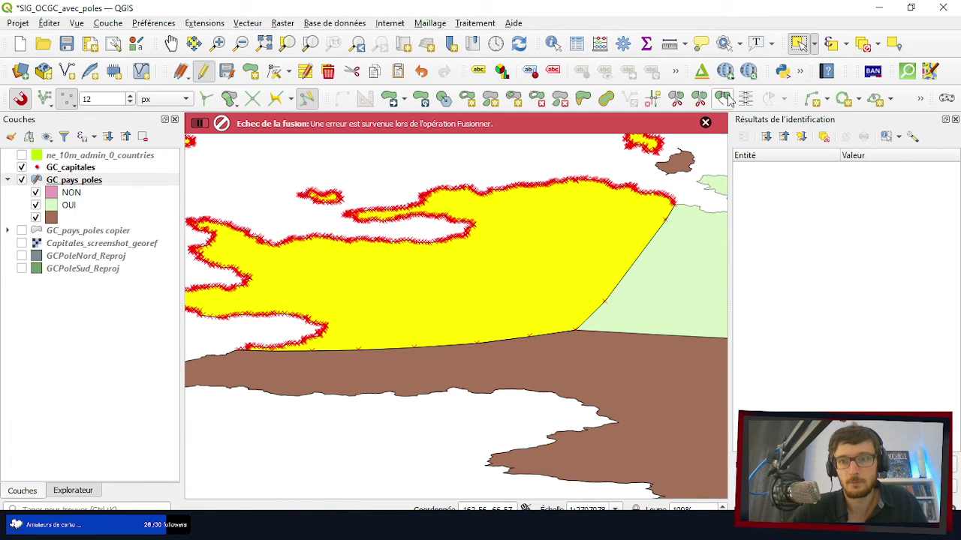
pyautogui.click(704, 122)
pyautogui.scroll(-1, 617, 157)
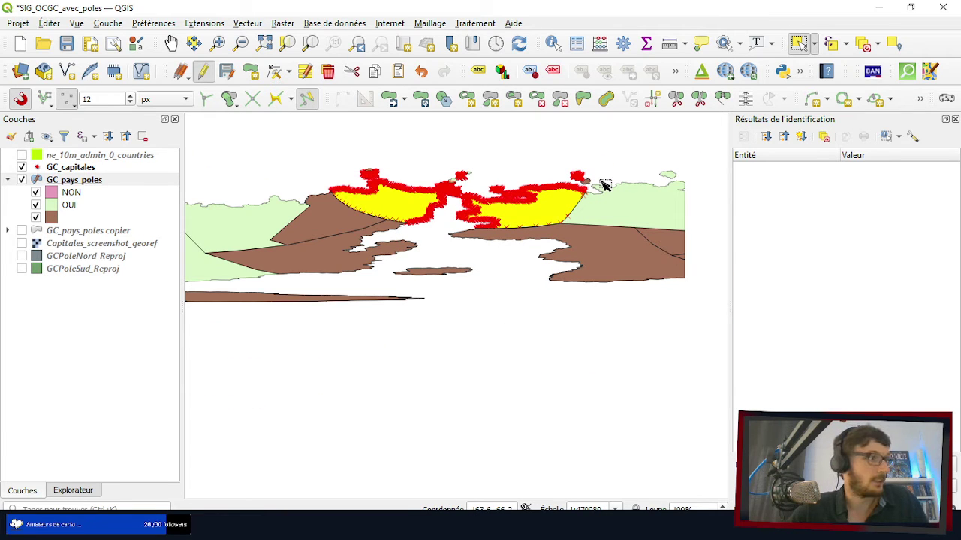
# - Merge the brown southern territories on both sides of the strait and the elongated brown island between them into one feature
pyautogui.moveTo(333, 266); pyautogui.dragTo(440, 275)
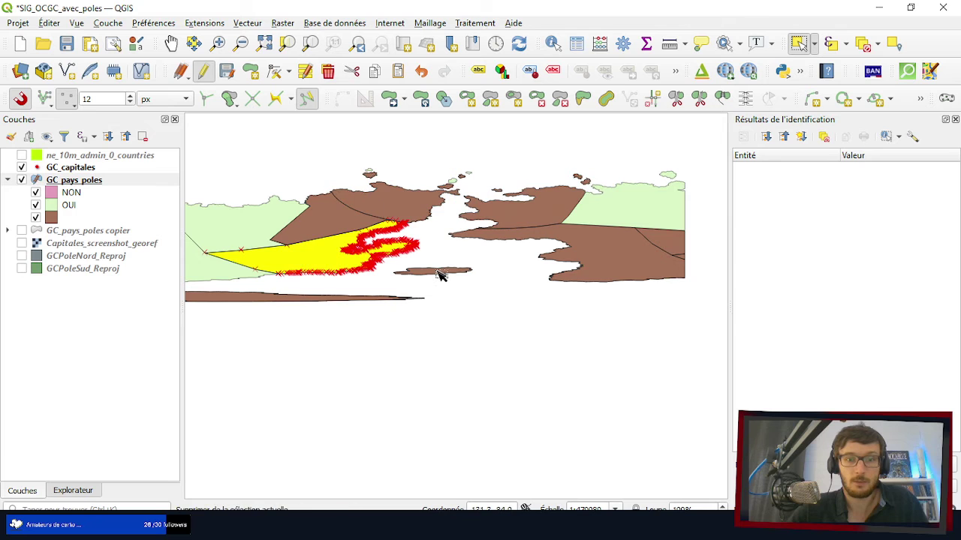
pyautogui.keyDown('shift'); pyautogui.click(614, 271); pyautogui.keyUp('shift')
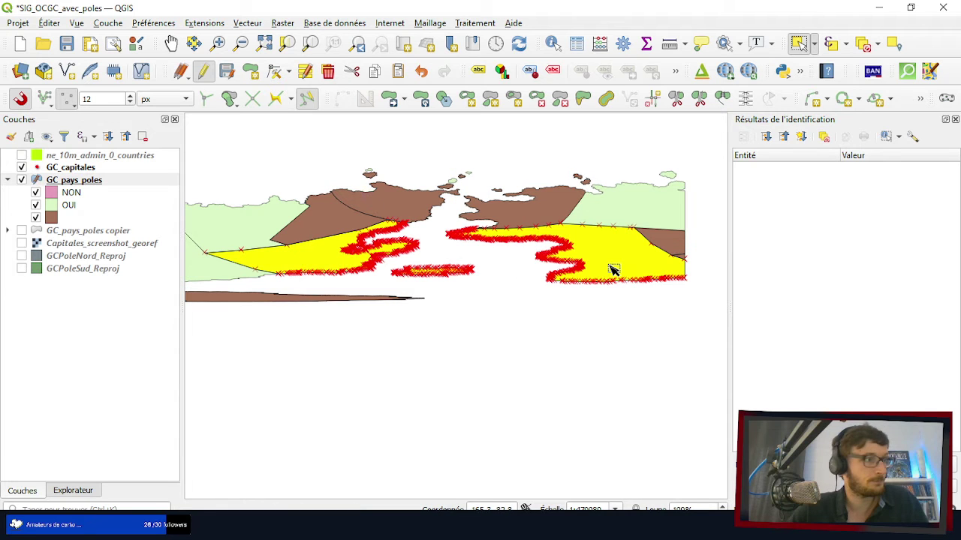
pyautogui.click(723, 99)
pyautogui.click(639, 386)
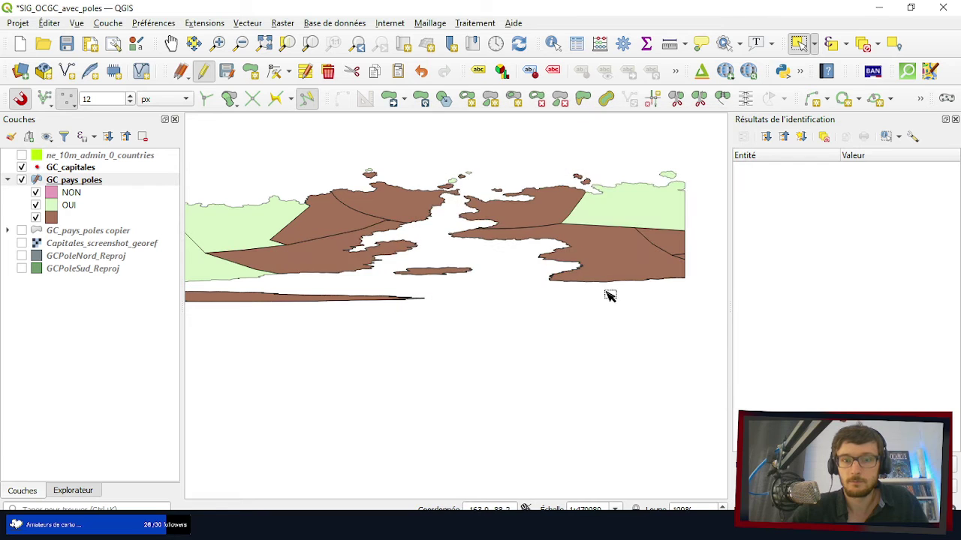
# - Merge the combined southern brown territories with the Confédération country off the western continent's west coast, keeping the country's attributes
pyautogui.scroll(-1, 685, 285)
pyautogui.scroll(-1, 684, 285)
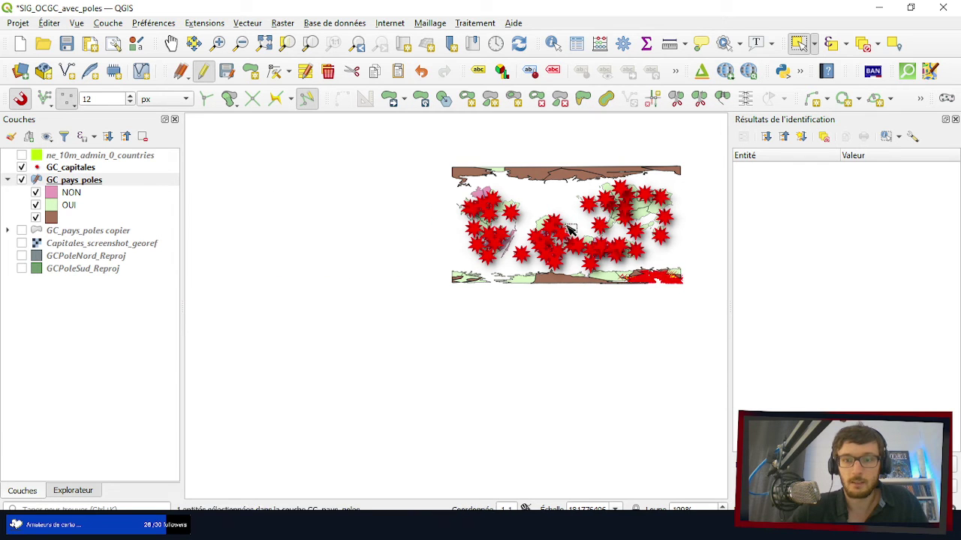
pyautogui.scroll(3, 450, 188)
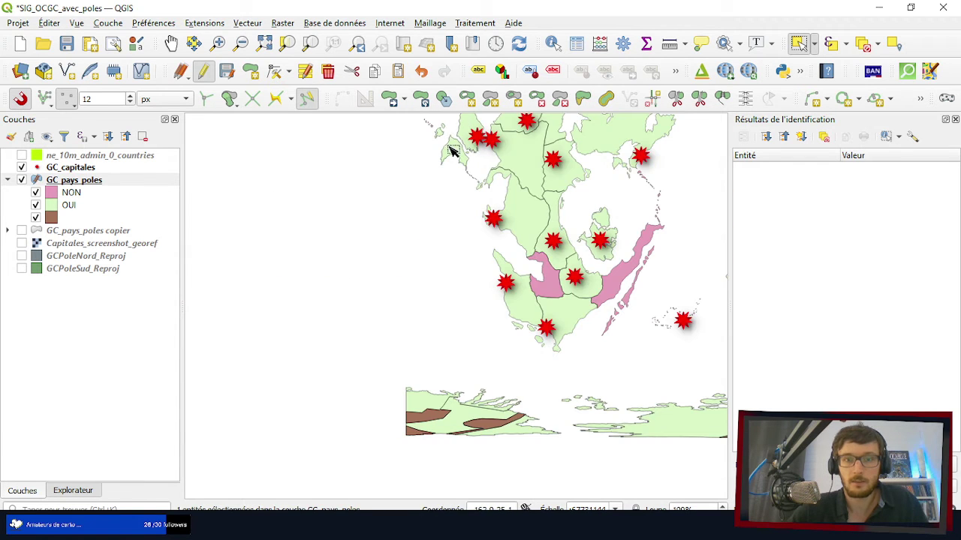
pyautogui.scroll(2, 452, 151)
pyautogui.click(461, 150)
pyautogui.scroll(-3, 428, 191)
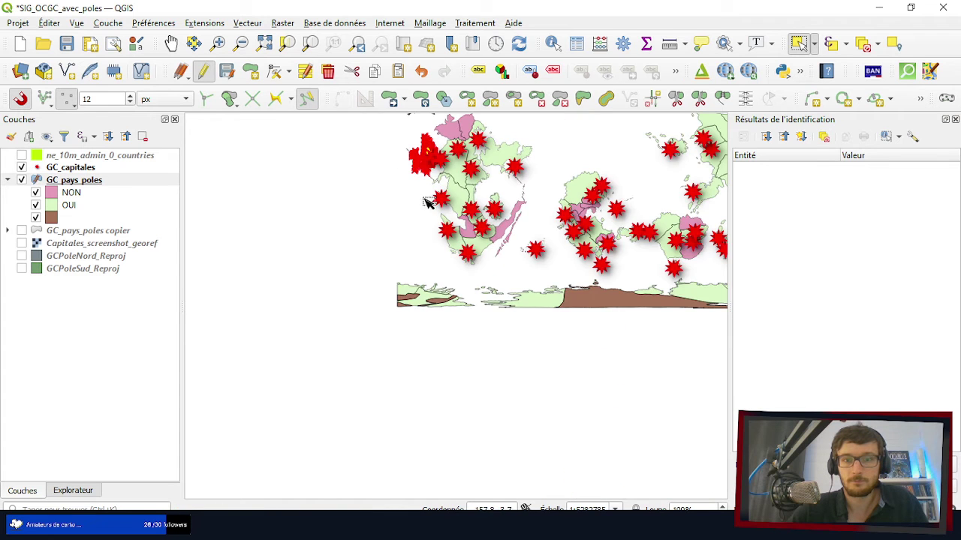
pyautogui.scroll(5, 400, 165)
pyautogui.scroll(-2, 420, 203)
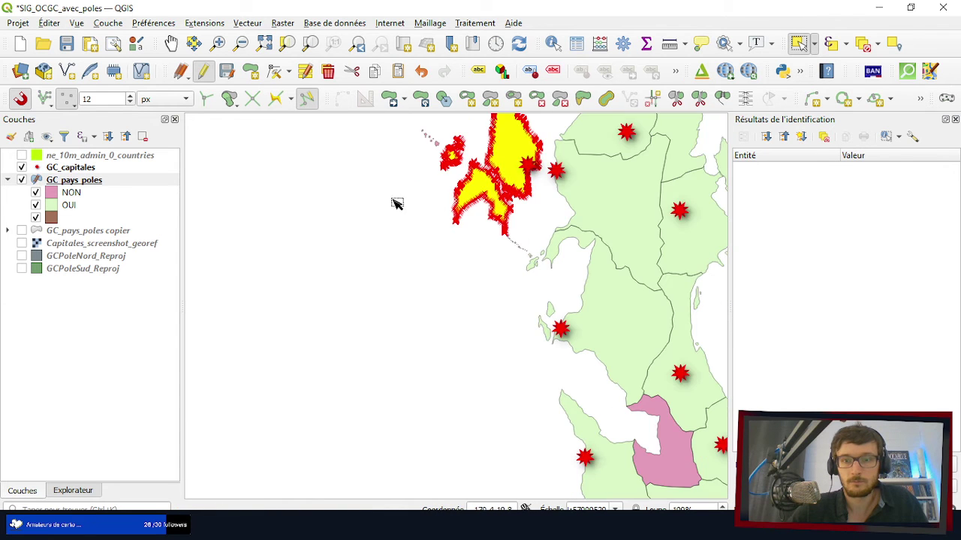
pyautogui.scroll(-4, 354, 188)
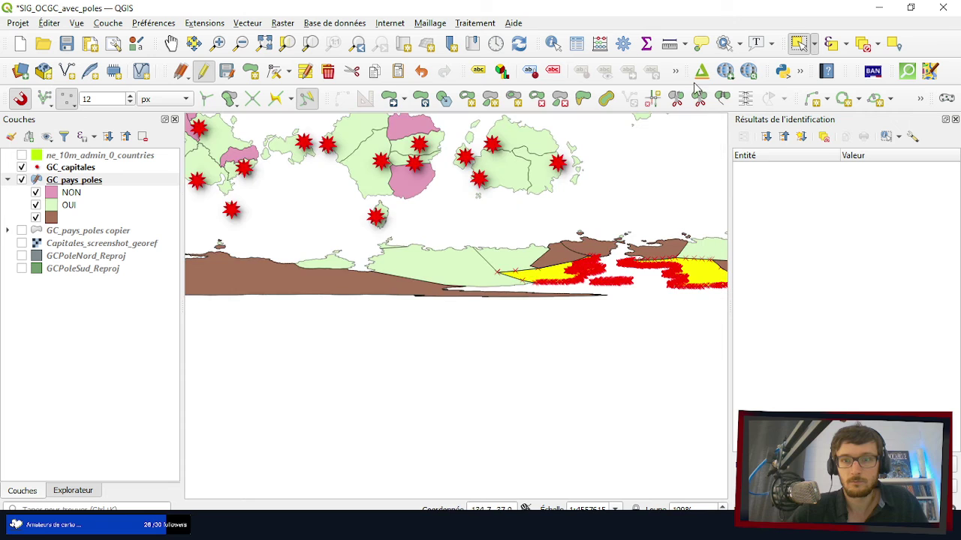
pyautogui.click(722, 100)
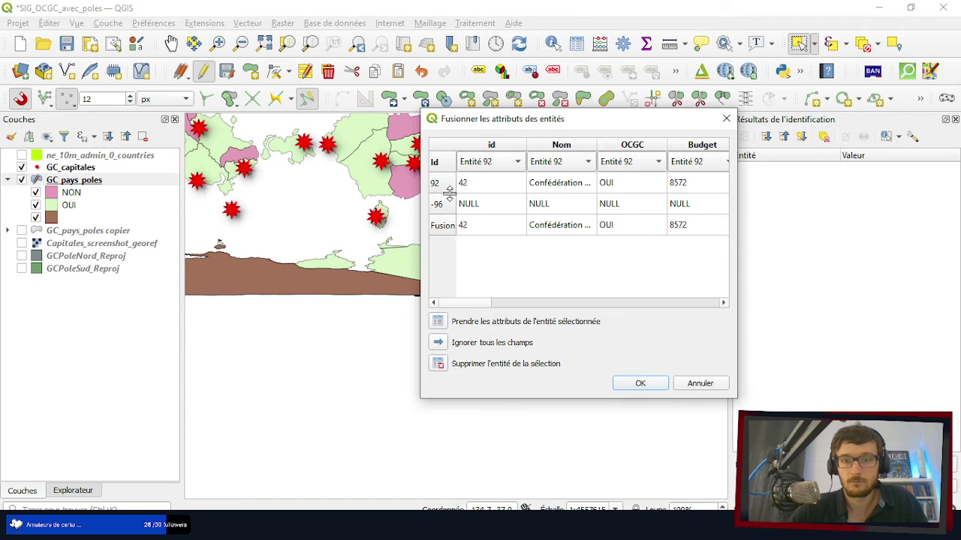
pyautogui.click(640, 383)
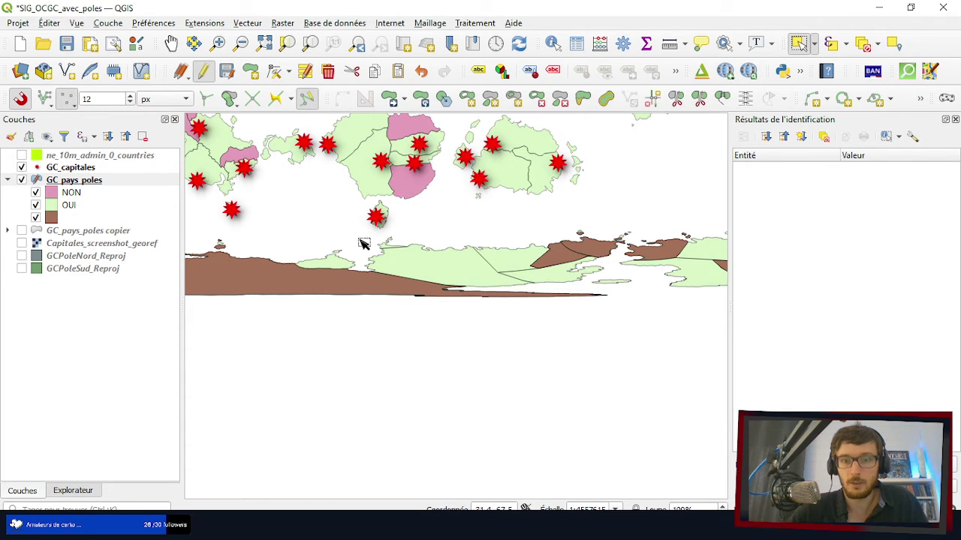
# - Merge the larger brown triangle at the map's eastern edge with the upper western-edge brown territory and the elongated brown one beside it
pyautogui.scroll(-2, 420, 248)
pyautogui.scroll(1, 531, 255)
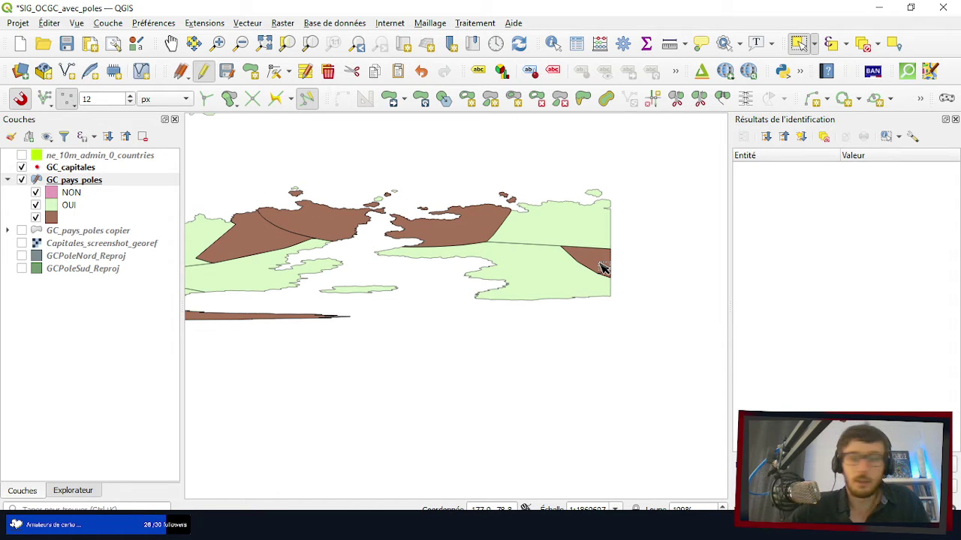
pyautogui.scroll(1, 610, 280)
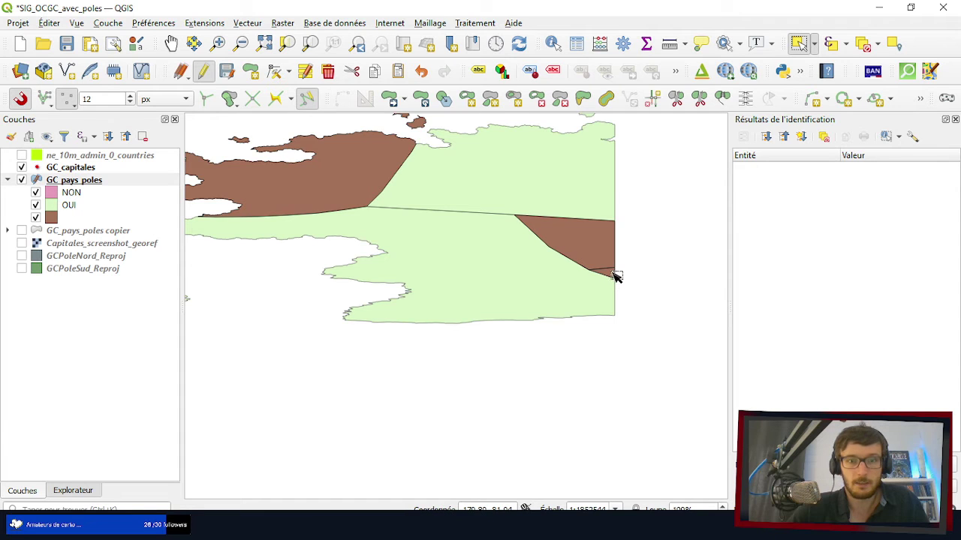
pyautogui.scroll(-1, 614, 276)
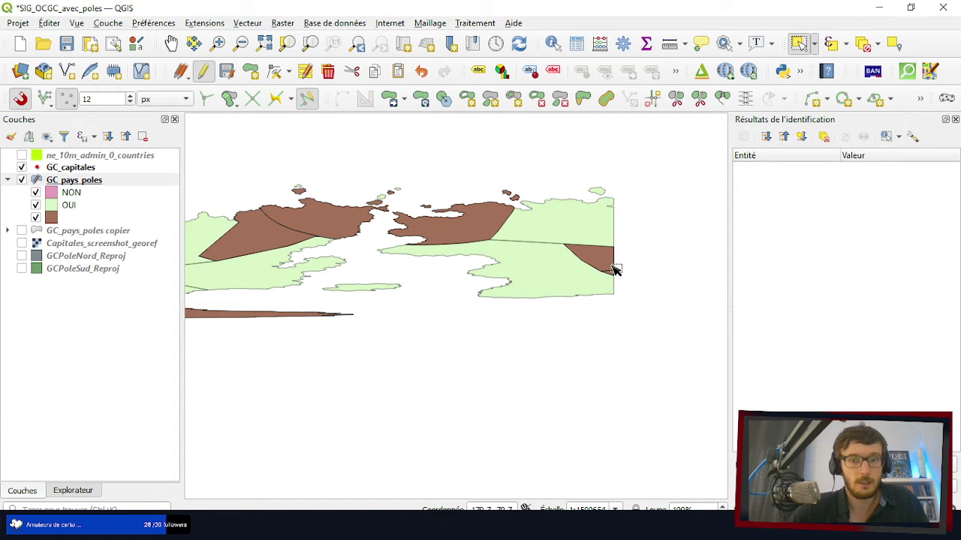
pyautogui.click(614, 269)
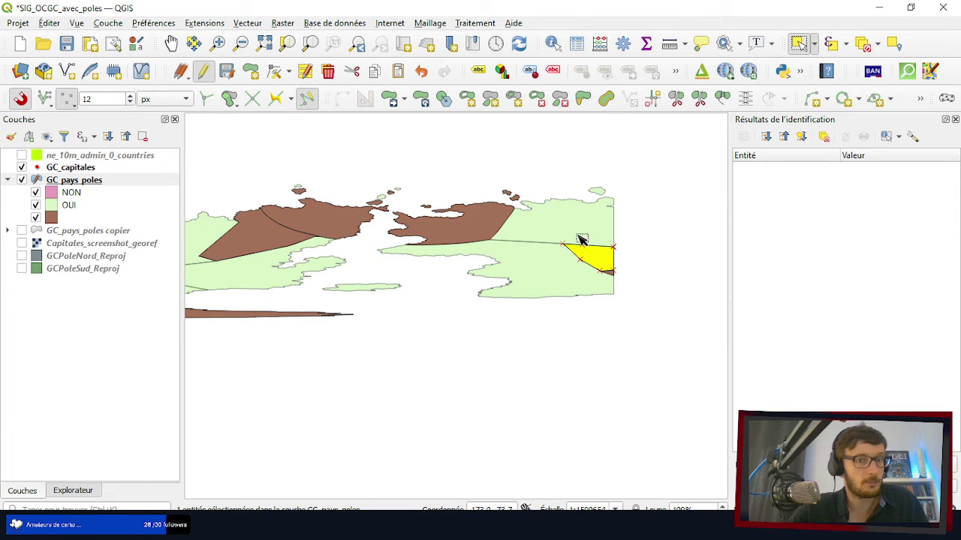
pyautogui.scroll(-4, 653, 233)
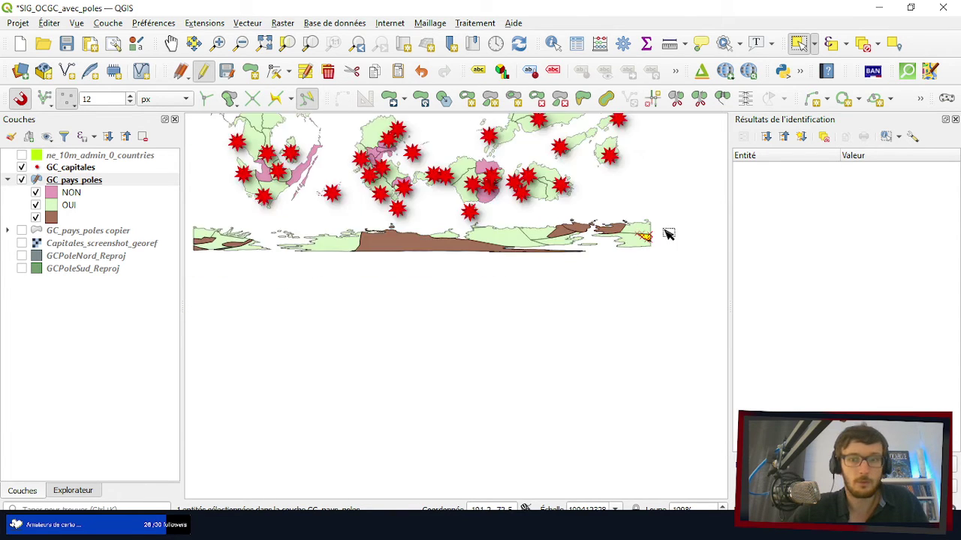
pyautogui.scroll(4, 508, 222)
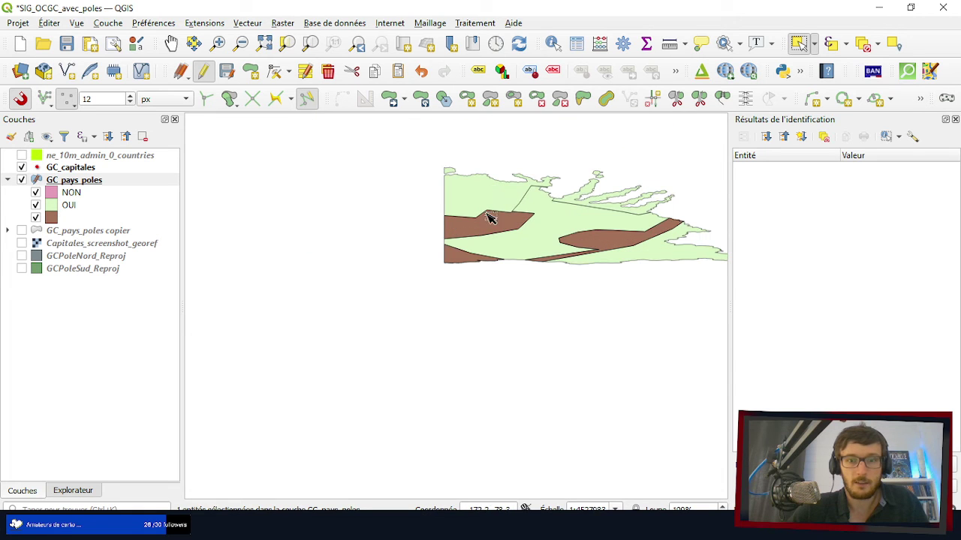
pyautogui.scroll(-4, 285, 186)
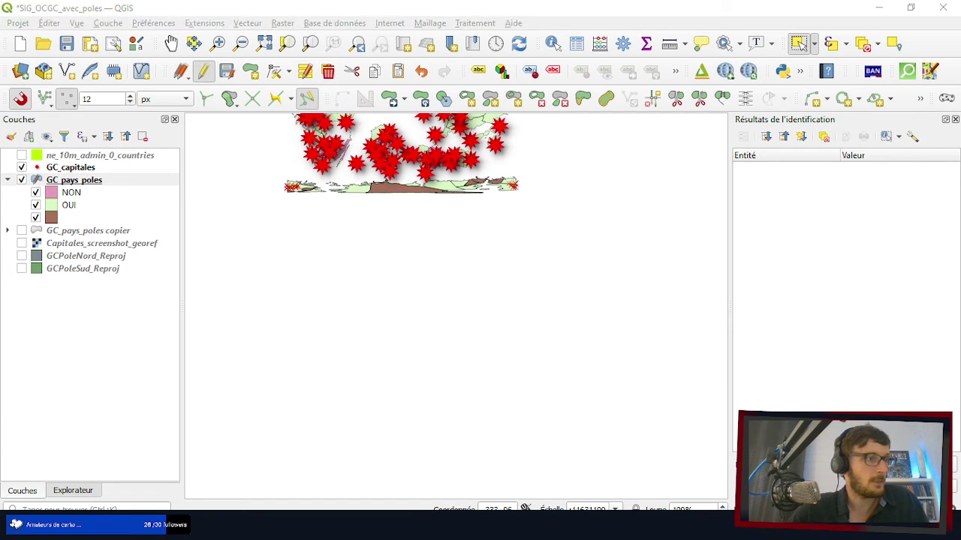
pyautogui.scroll(4, 304, 285)
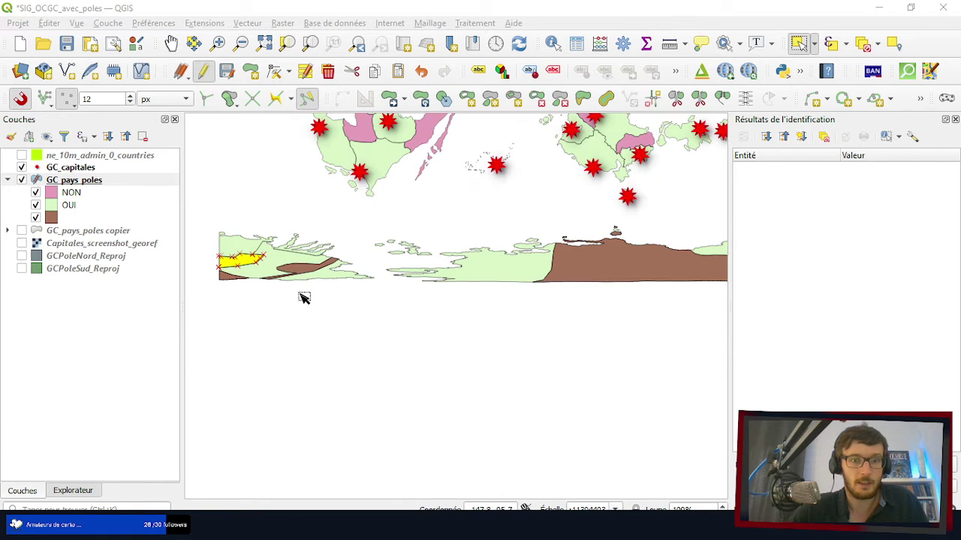
pyautogui.keyDown('shift'); pyautogui.click(304, 272); pyautogui.keyUp('shift')
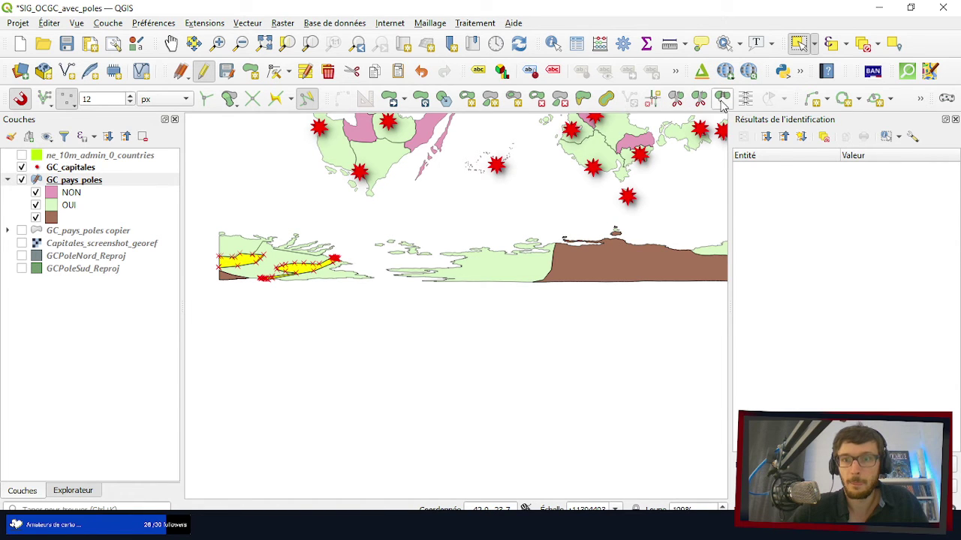
pyautogui.click(698, 98)
pyautogui.click(641, 384)
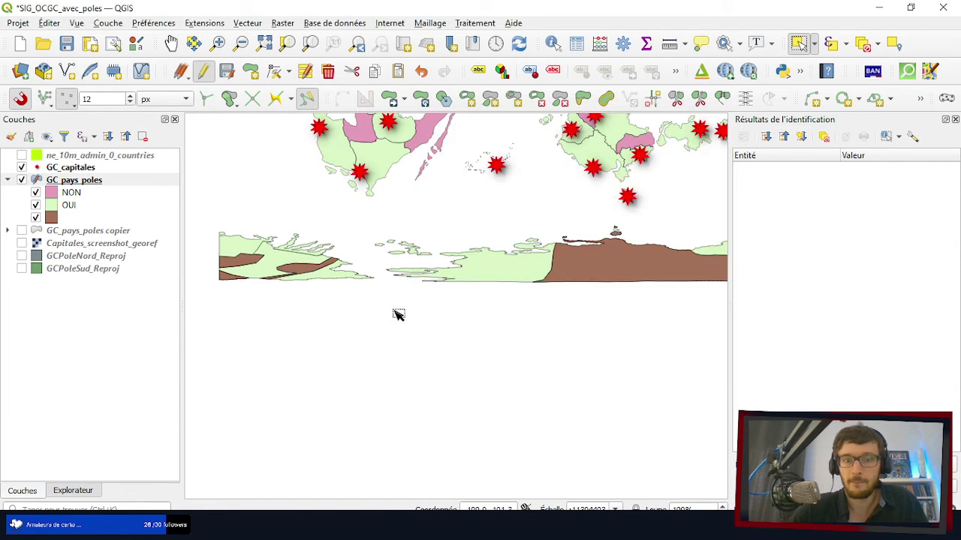
# - Identify several countries on the western continent, from its southern part up to the central east coast, to find the selected polar territories' owner
pyautogui.scroll(-1, 399, 236)
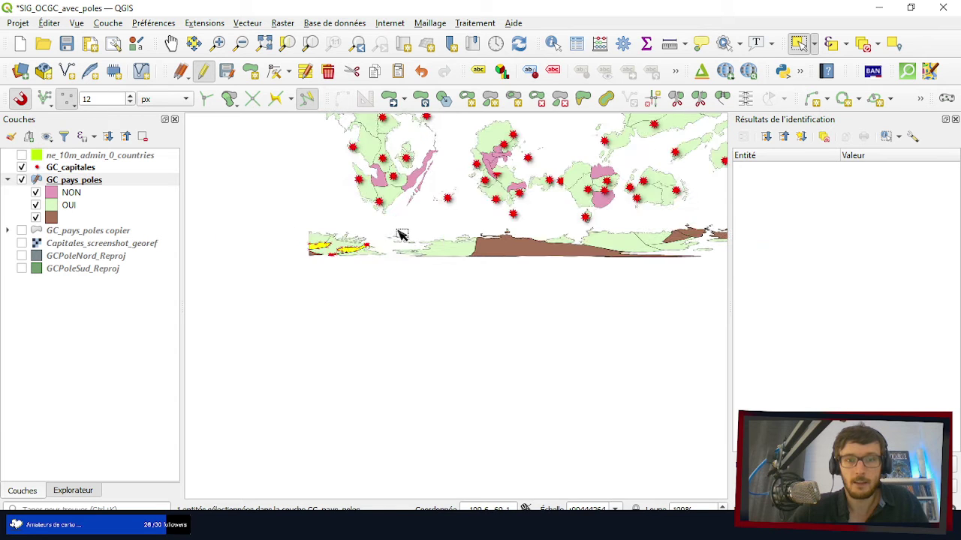
pyautogui.scroll(3, 399, 226)
pyautogui.scroll(-1, 434, 295)
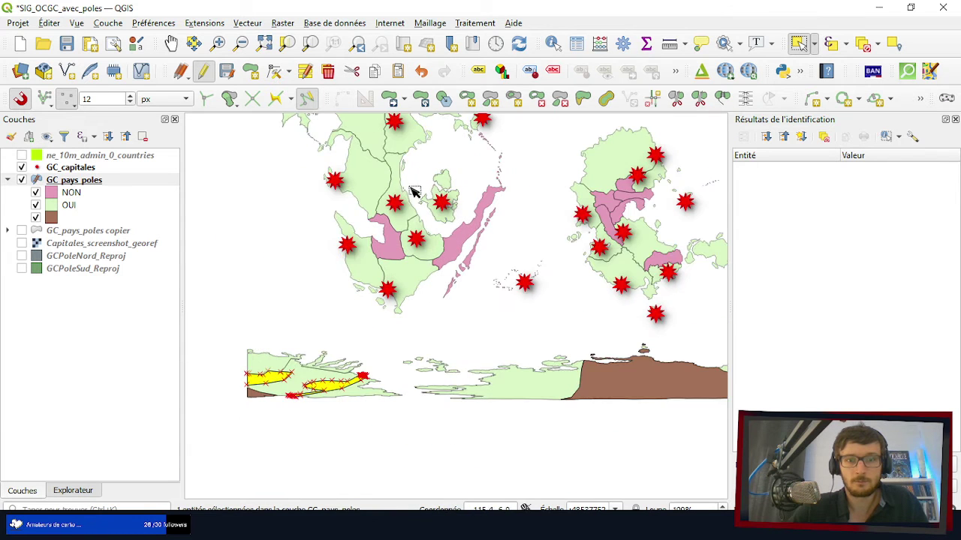
pyautogui.scroll(1, 368, 180)
pyautogui.scroll(-1, 353, 168)
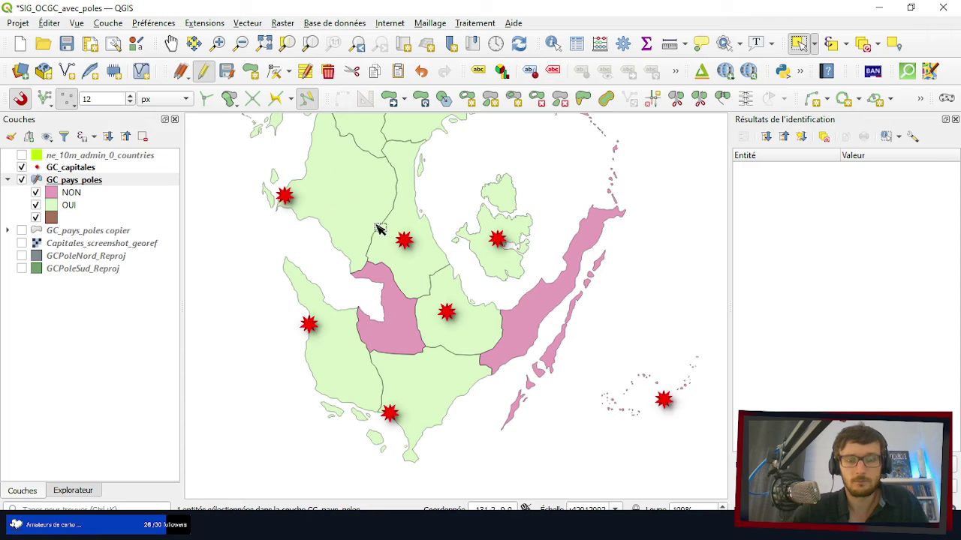
pyautogui.scroll(1, 333, 195)
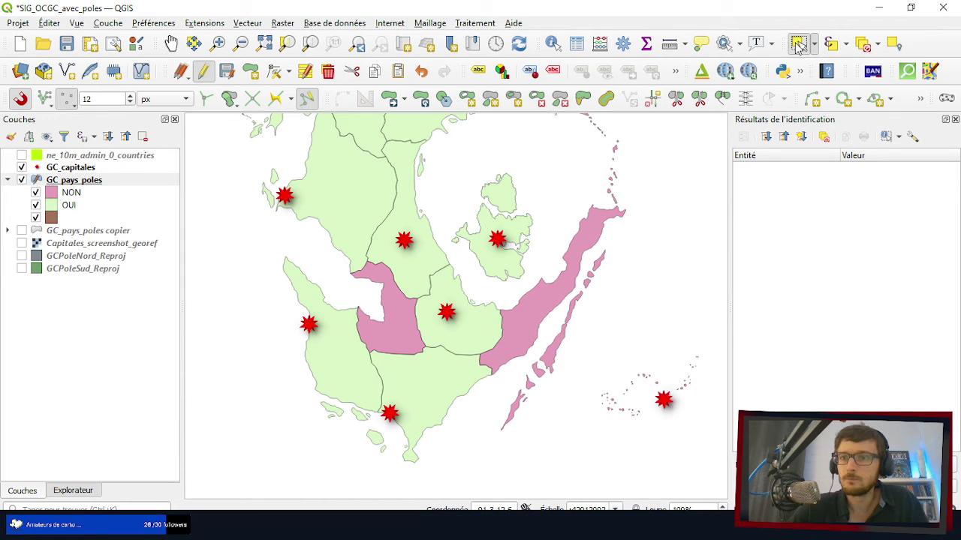
pyautogui.click(552, 43)
pyautogui.click(469, 345)
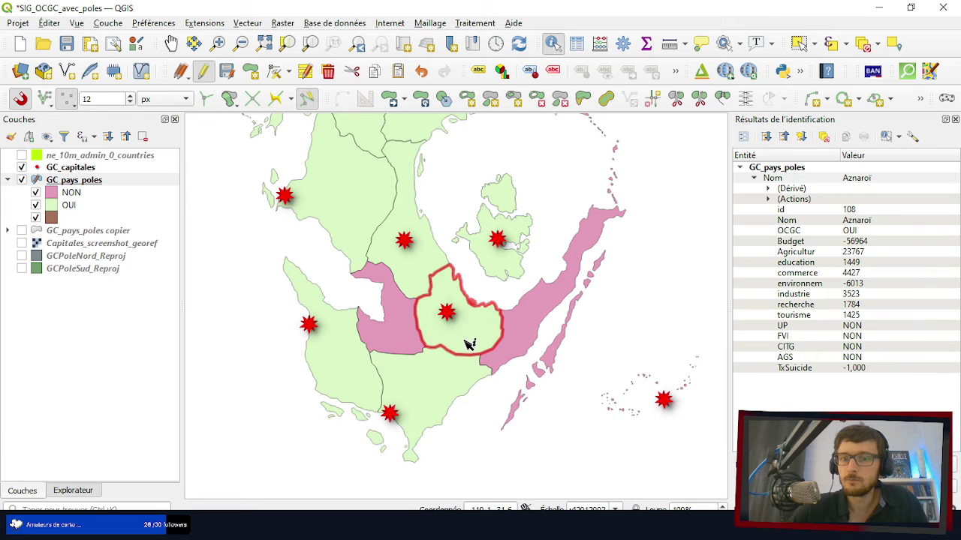
pyautogui.click(364, 208)
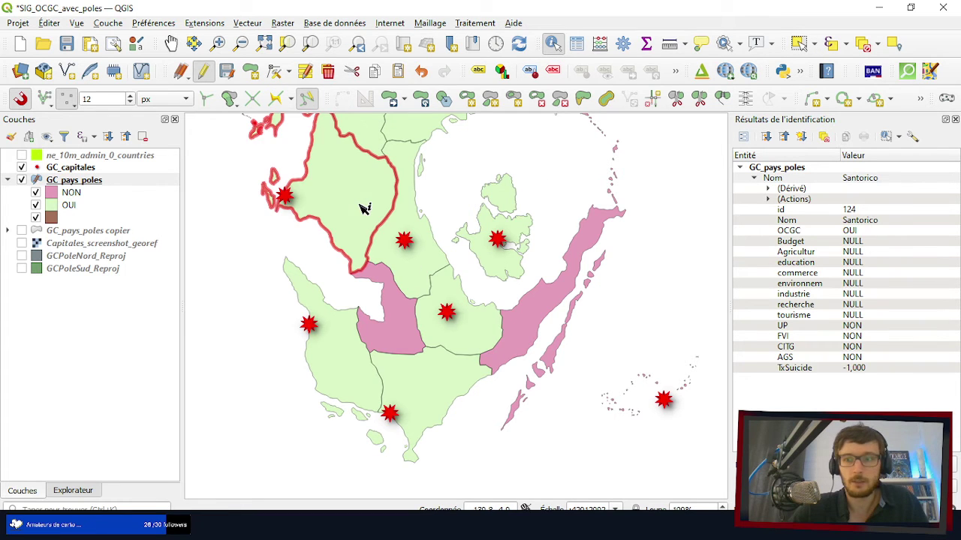
pyautogui.click(359, 369)
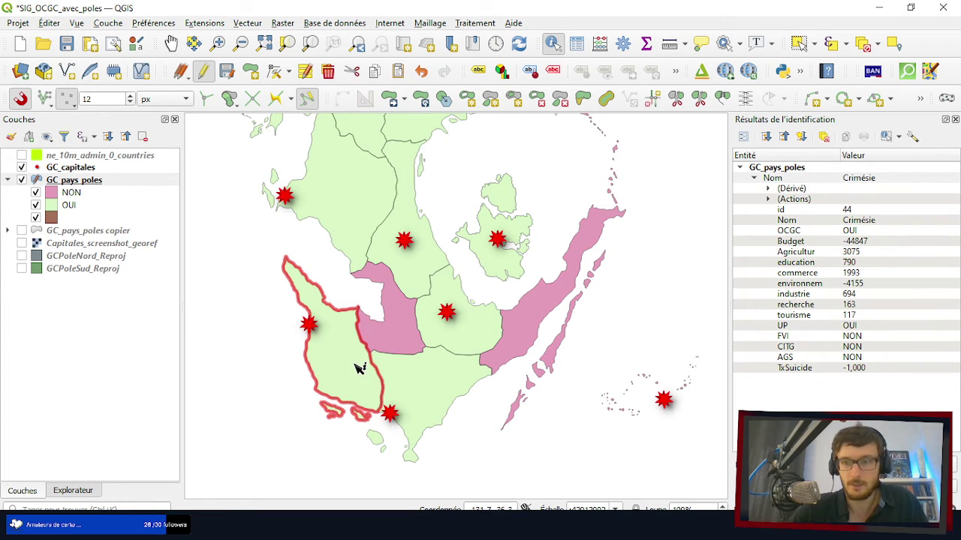
pyautogui.scroll(-2, 451, 379)
pyautogui.scroll(2, 443, 247)
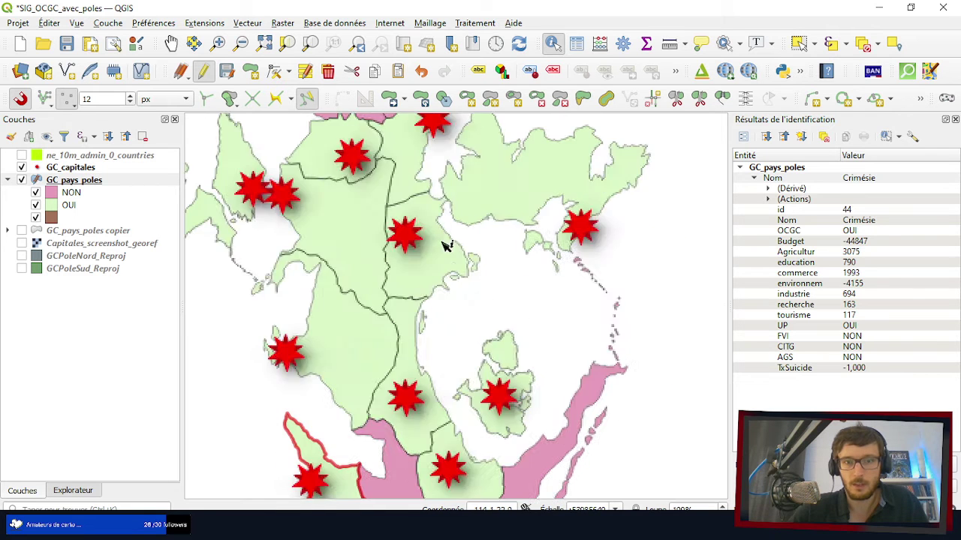
pyautogui.click(445, 254)
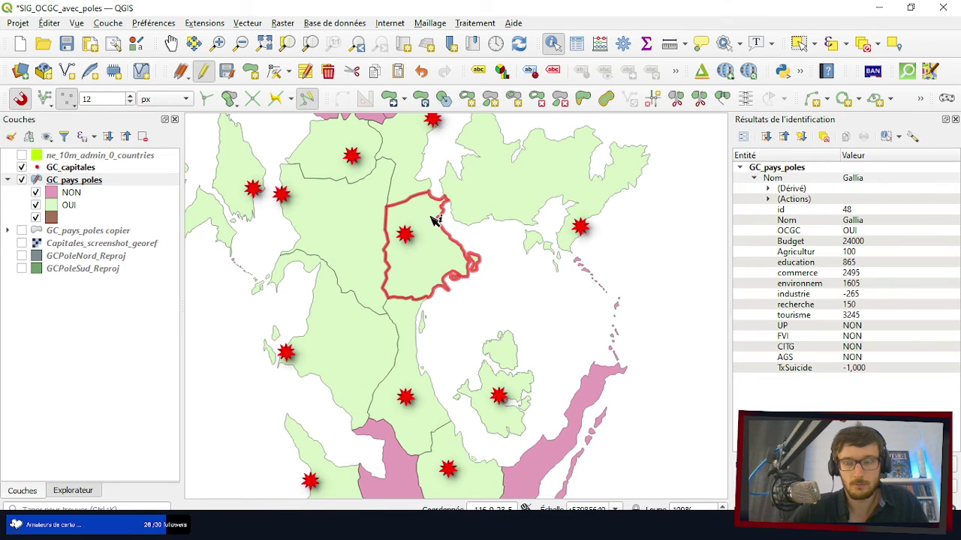
# - Merge the selected western-edge and eastern-edge polar territories with Gallia on the western continent's east coast, keeping Gallia's attributes
pyautogui.scroll(-2, 293, 150)
pyautogui.scroll(-2, 428, 295)
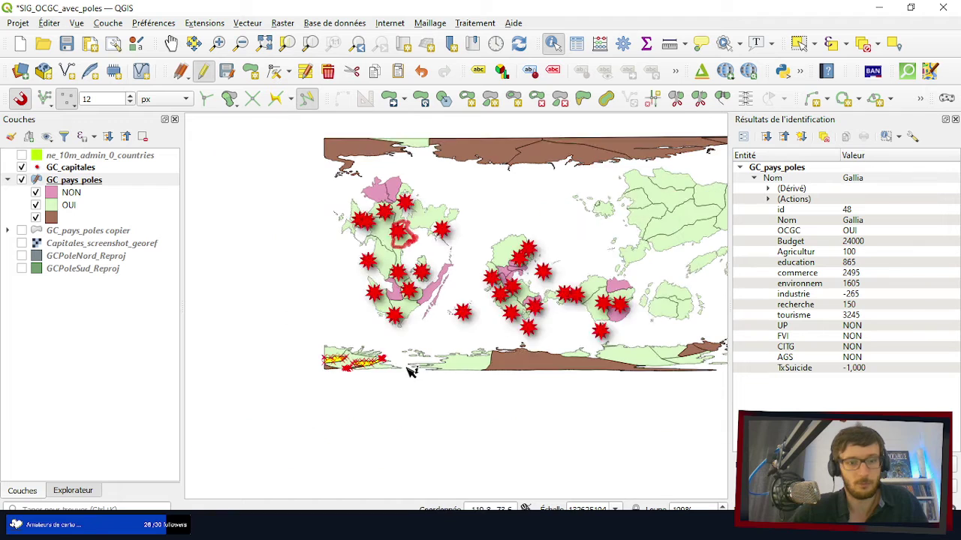
pyautogui.scroll(2, 413, 319)
pyautogui.scroll(-2, 467, 275)
pyautogui.scroll(3, 466, 234)
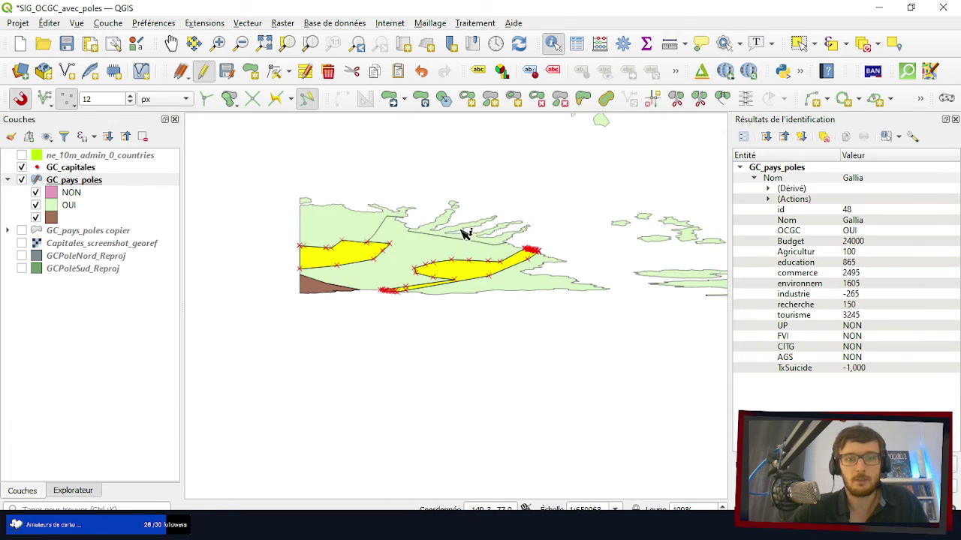
pyautogui.scroll(-1, 537, 271)
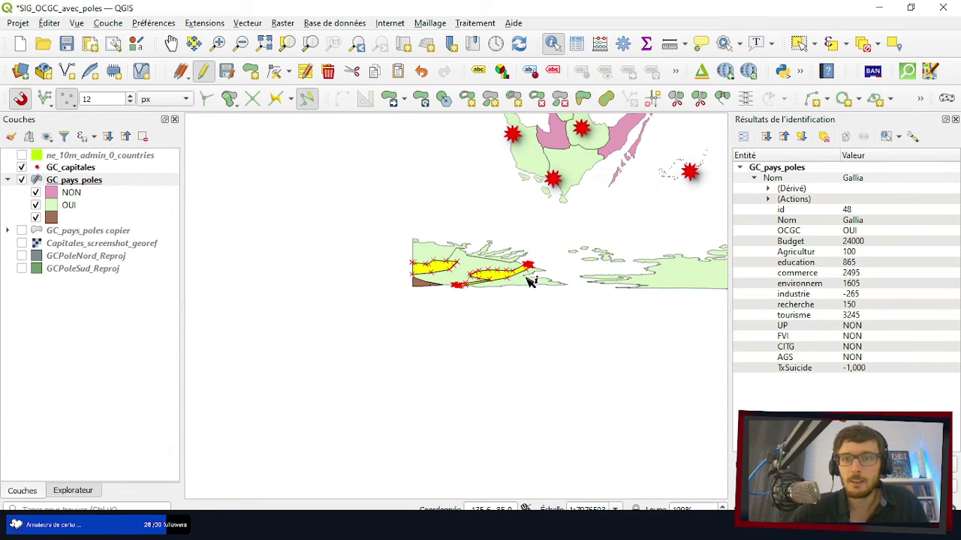
pyautogui.click(798, 44)
pyautogui.scroll(2, 521, 225)
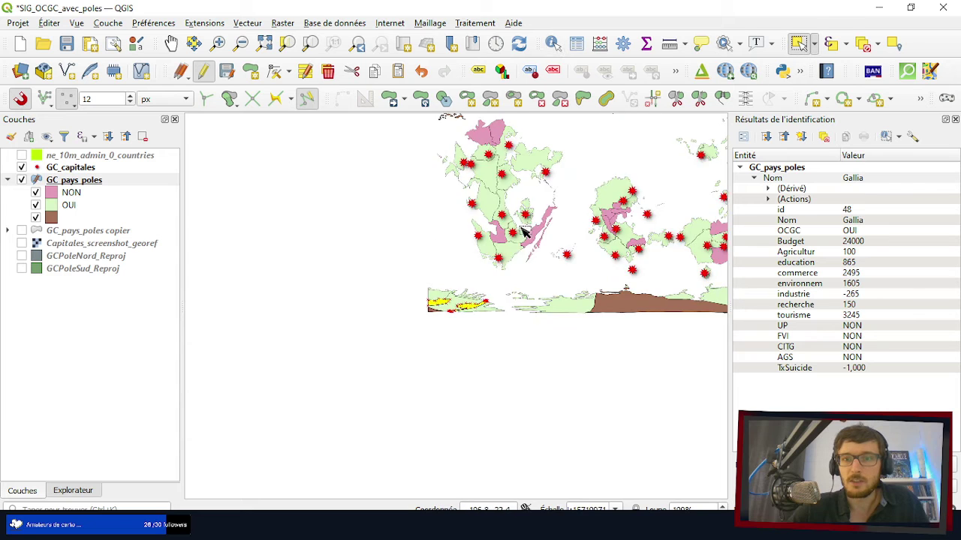
pyautogui.scroll(-2, 496, 184)
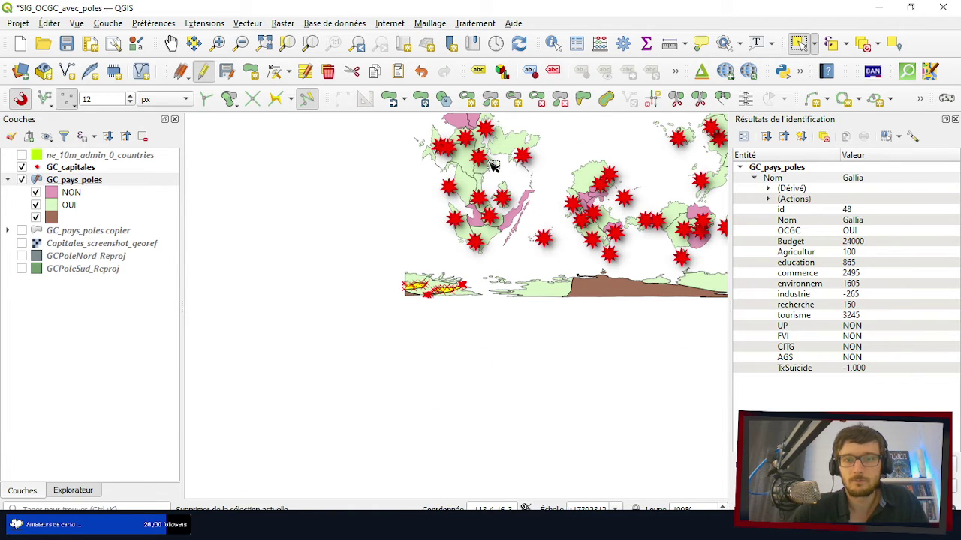
pyautogui.click(490, 168)
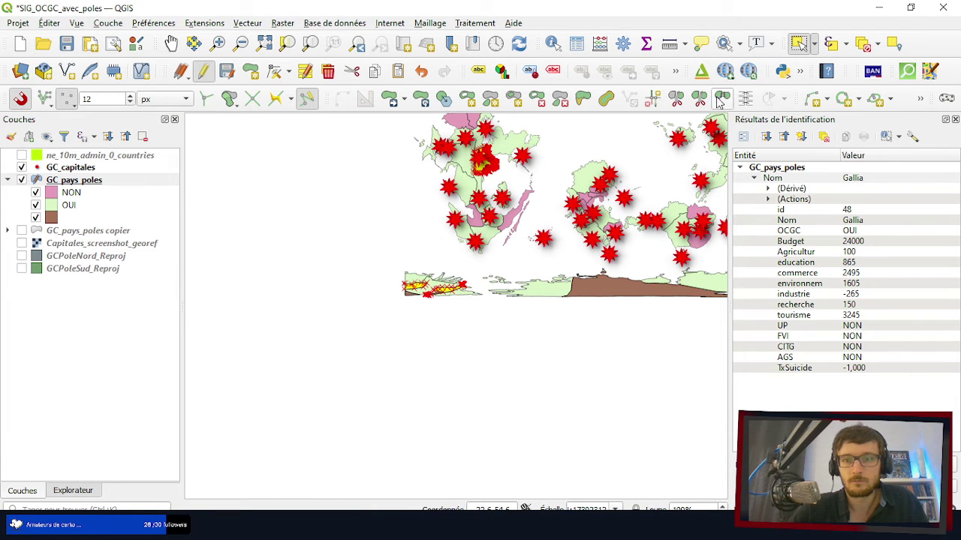
pyautogui.click(607, 99)
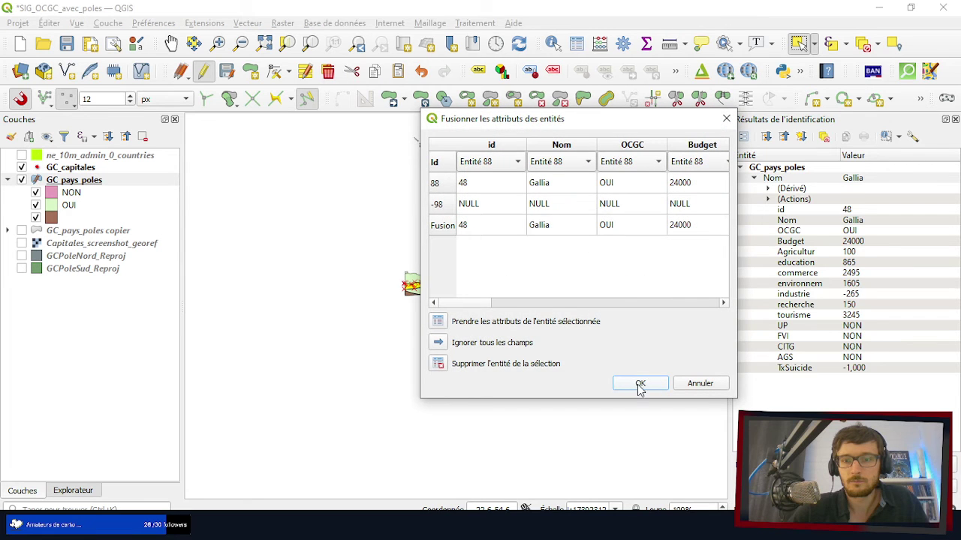
pyautogui.click(639, 385)
# - Merge the small brown triangle at the map's eastern edge with Helvenie's western-edge polar territory, keeping Helvenie's attributes, and save the layer edits
pyautogui.scroll(-2, 413, 280)
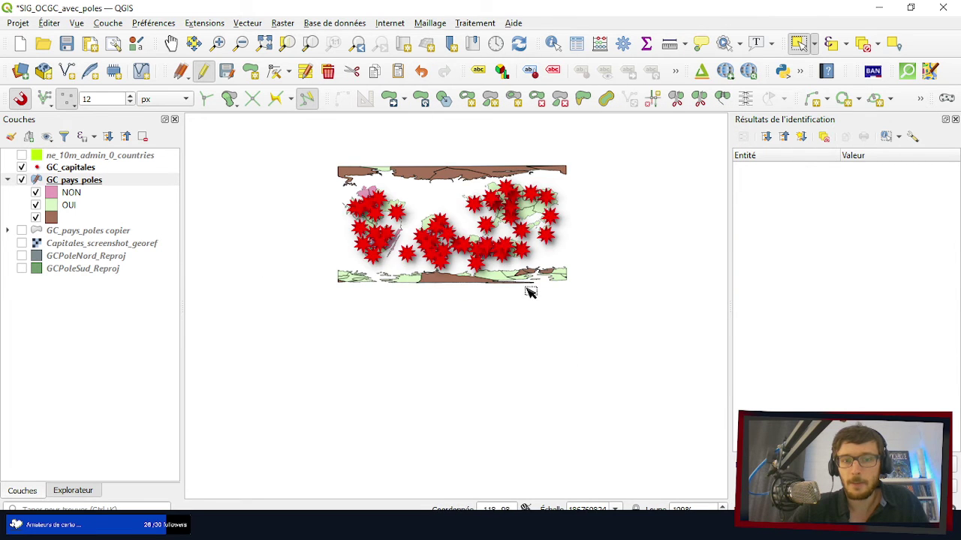
pyautogui.scroll(3, 530, 292)
pyautogui.scroll(-1, 315, 270)
pyautogui.scroll(2, 419, 276)
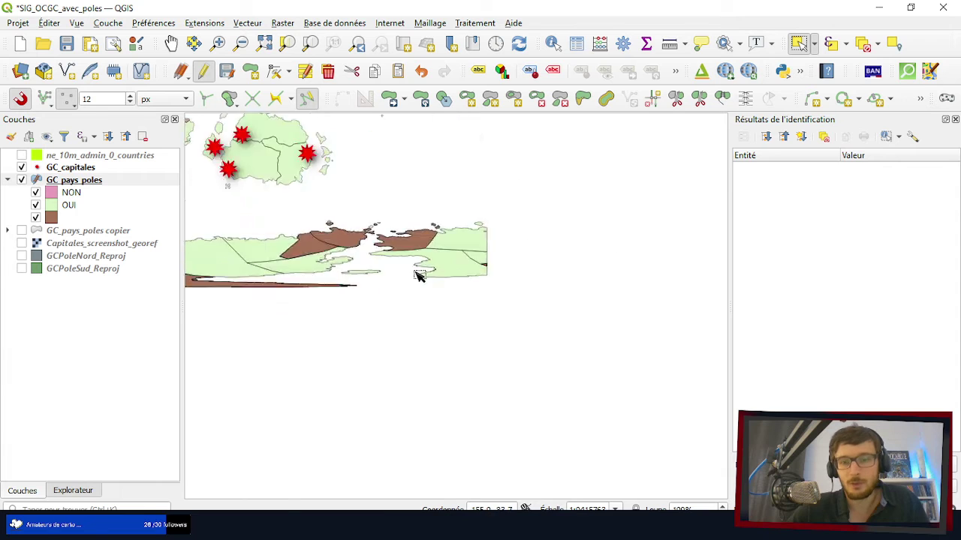
pyautogui.scroll(1, 420, 275)
pyautogui.scroll(-1, 562, 241)
pyautogui.scroll(2, 562, 255)
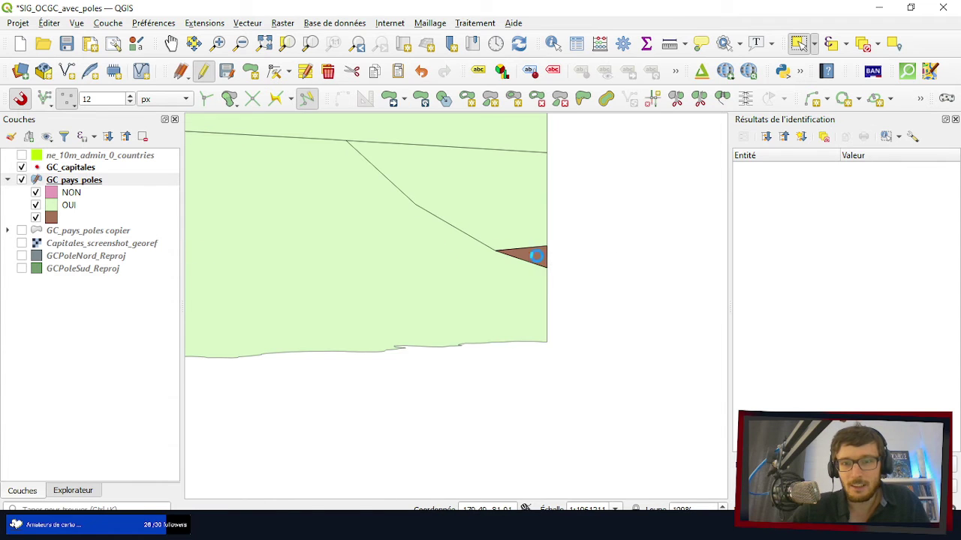
pyautogui.click(536, 256)
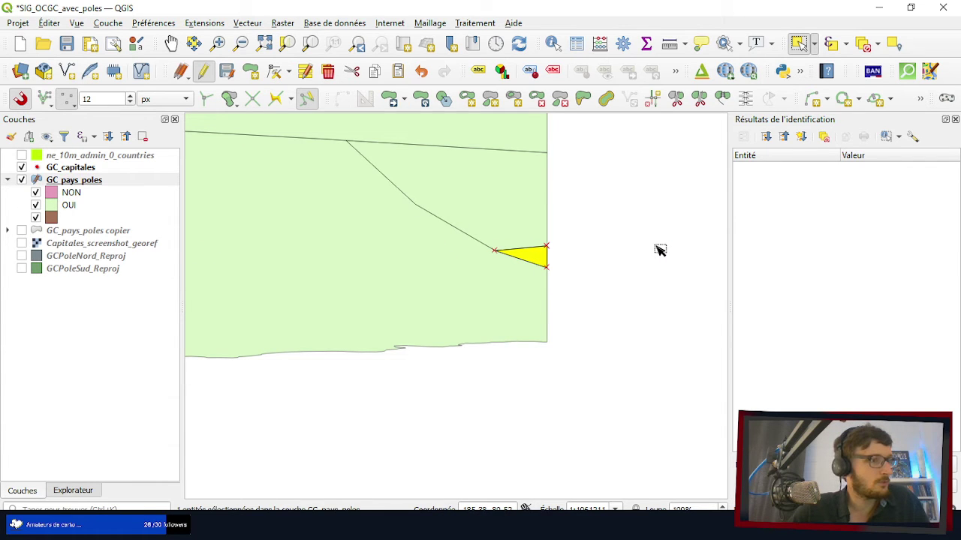
pyautogui.scroll(-3, 660, 250)
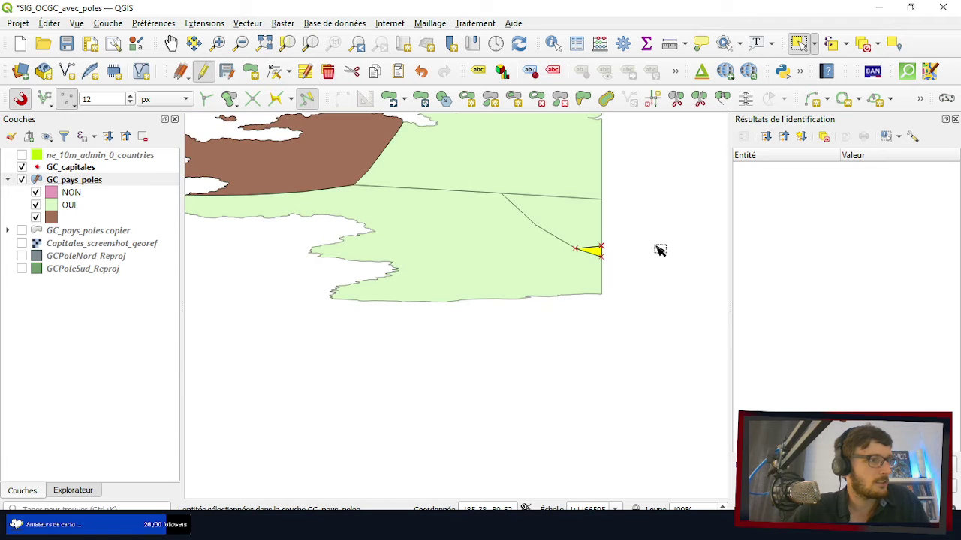
pyautogui.scroll(-2, 600, 242)
pyautogui.scroll(3, 441, 251)
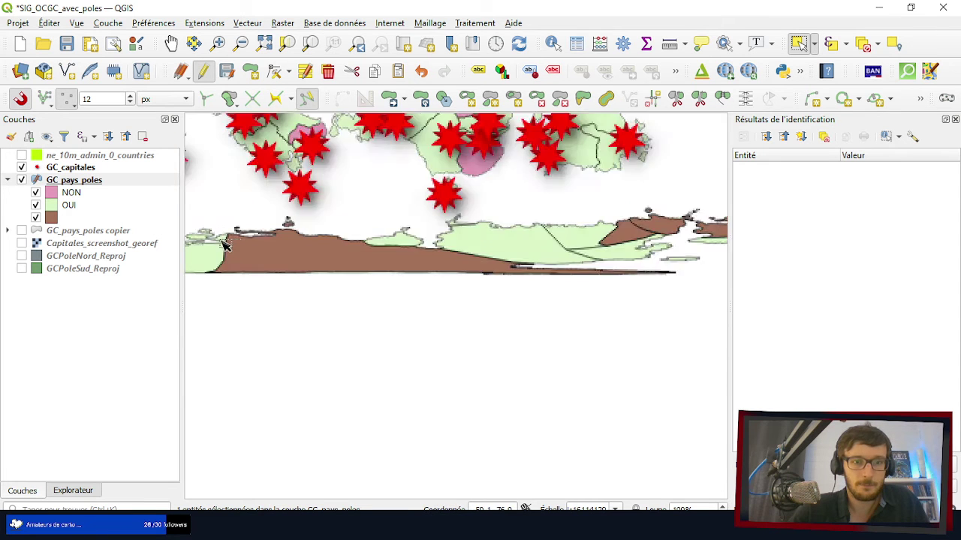
pyautogui.scroll(-4, 420, 249)
pyautogui.scroll(4, 360, 248)
pyautogui.scroll(3, 360, 248)
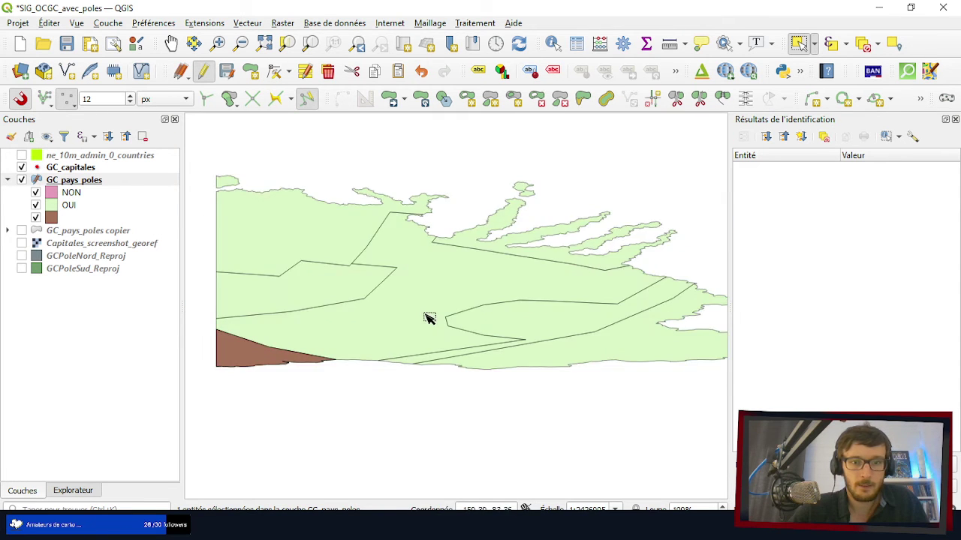
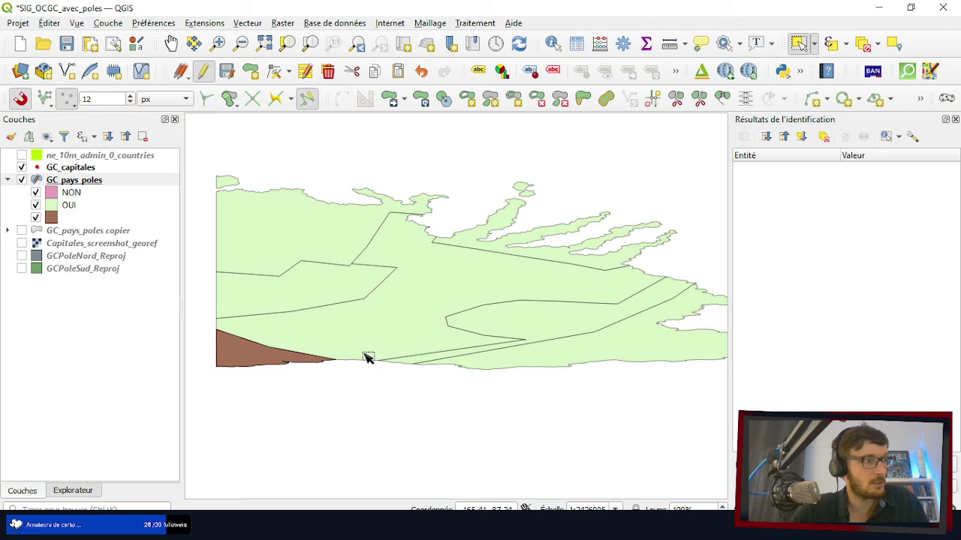
pyautogui.click(412, 324)
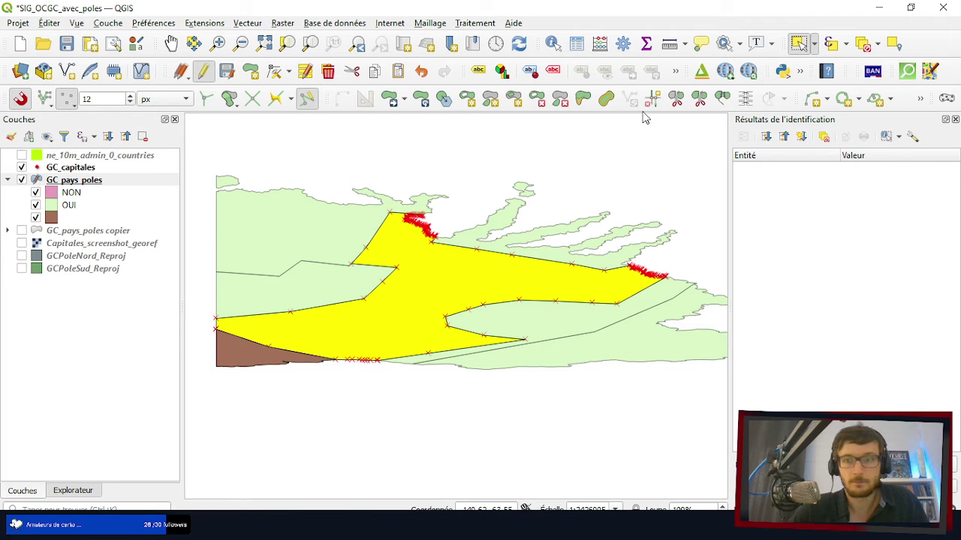
pyautogui.click(723, 96)
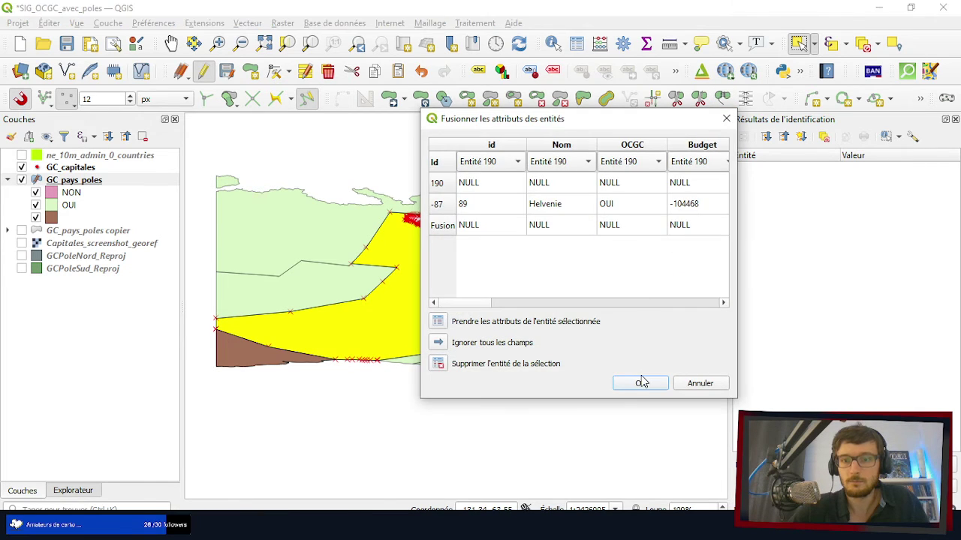
pyautogui.click(433, 203)
pyautogui.click(438, 322)
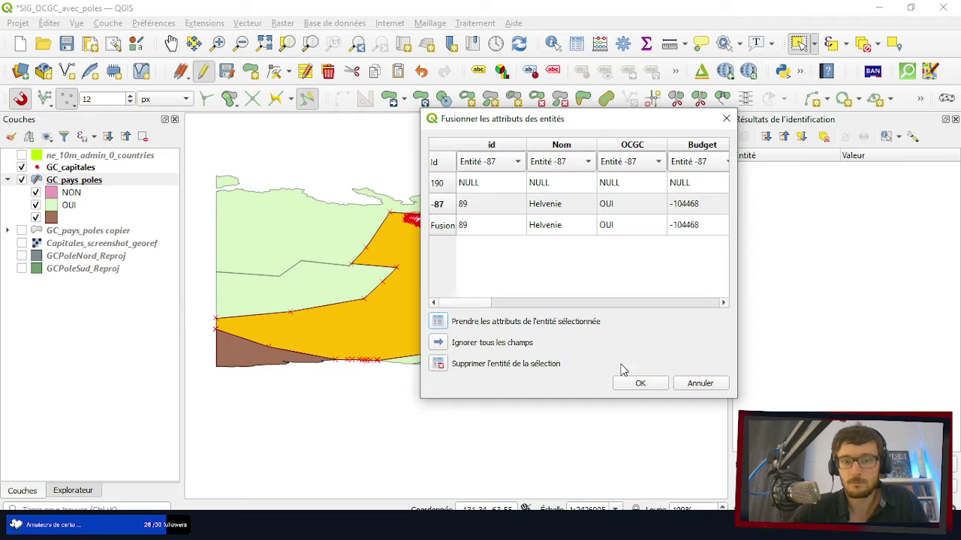
pyautogui.click(638, 383)
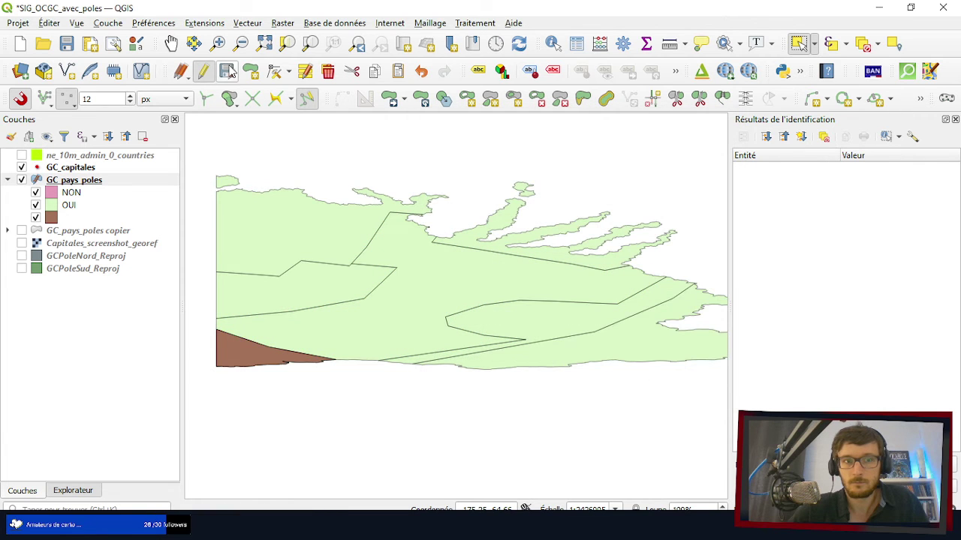
# - Merge the brown territory in the map's south-western corner with the Confédération country off the western continent, keeping the Confédération's attributes
pyautogui.click(229, 343)
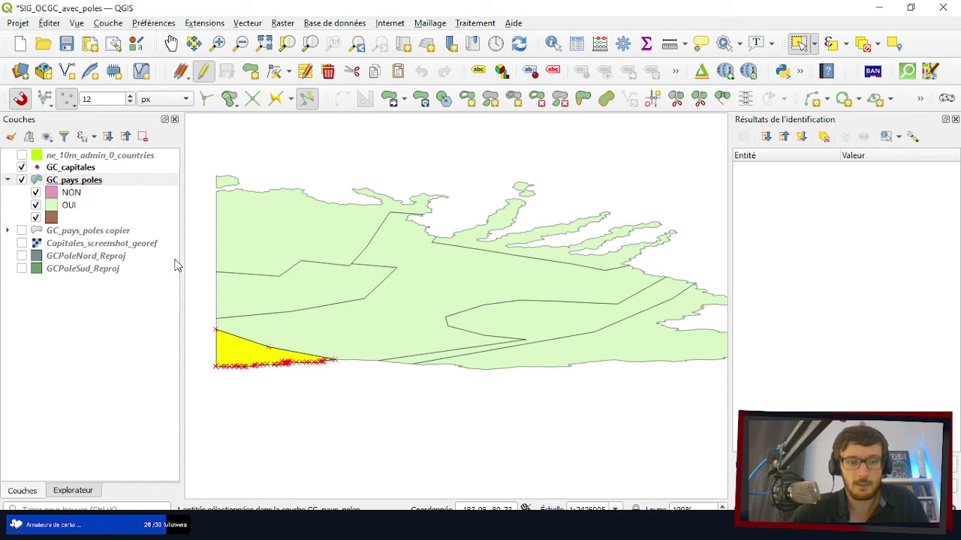
pyautogui.scroll(-2, 262, 278)
pyautogui.scroll(3, 259, 275)
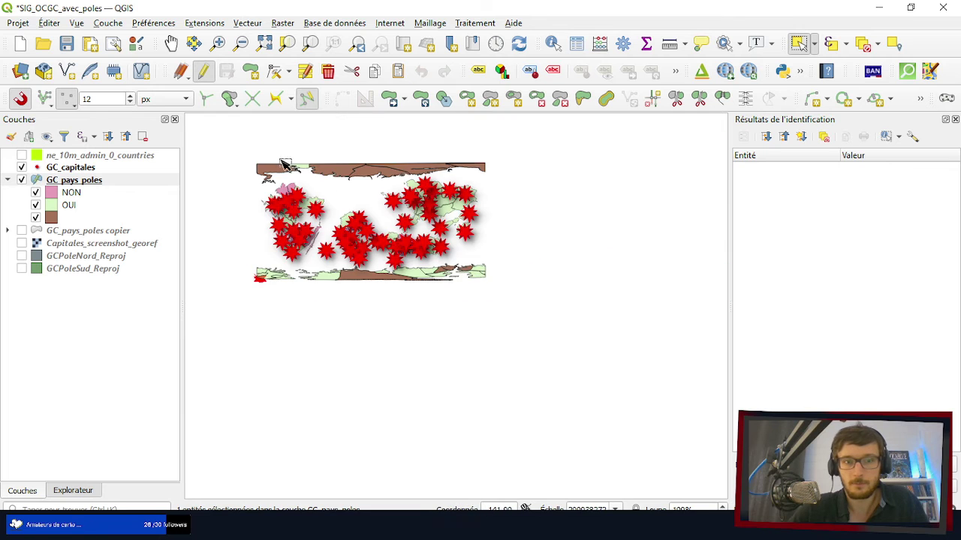
pyautogui.scroll(2, 289, 241)
pyautogui.click(334, 263)
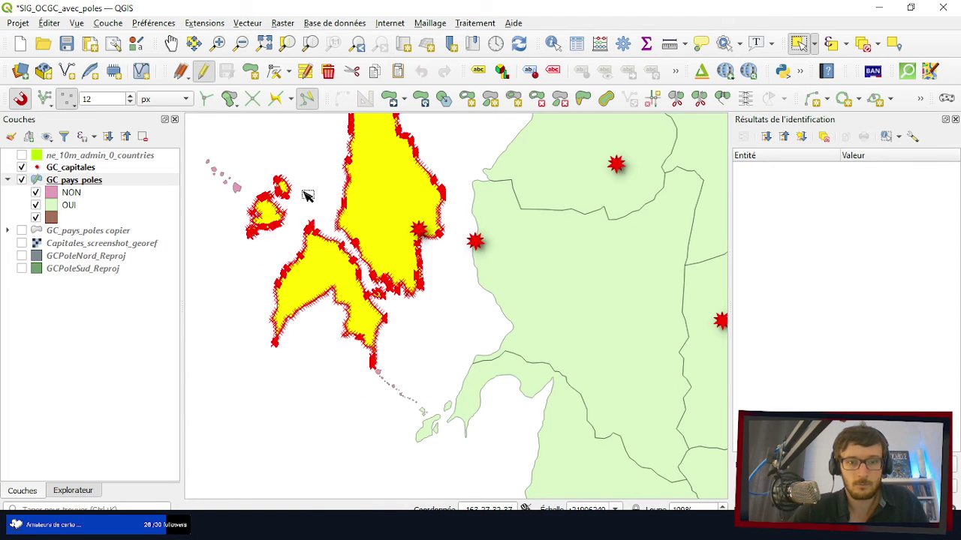
pyautogui.scroll(-5, 307, 187)
pyautogui.scroll(5, 307, 187)
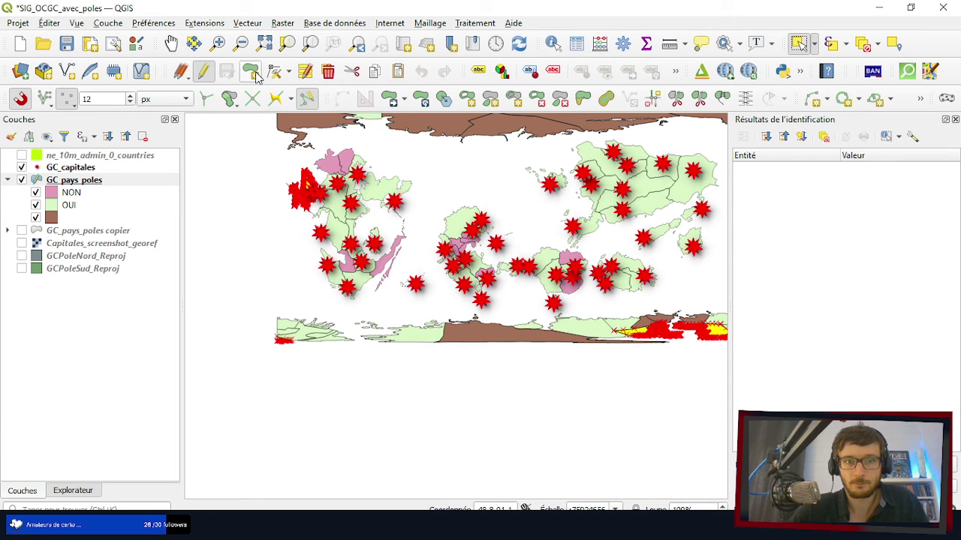
pyautogui.click(723, 98)
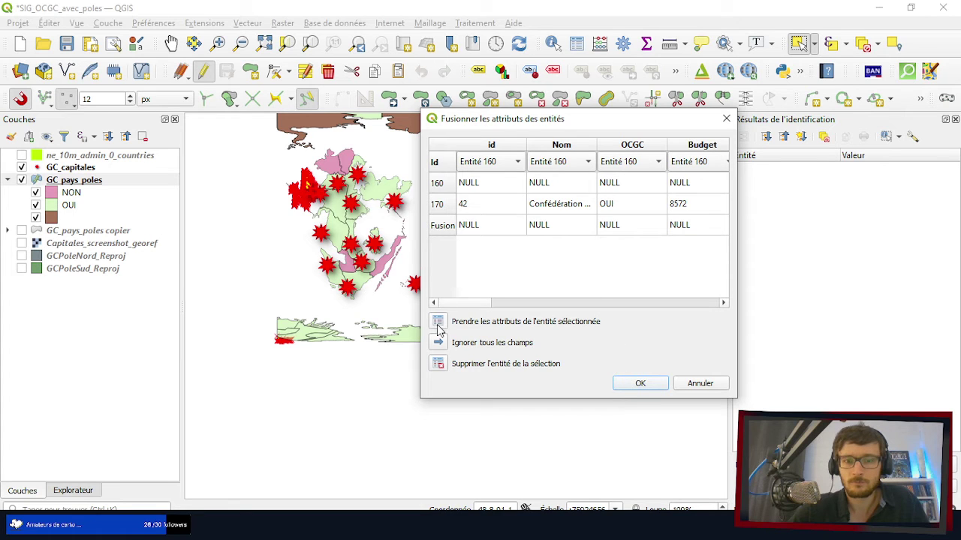
pyautogui.click(437, 204)
pyautogui.click(439, 322)
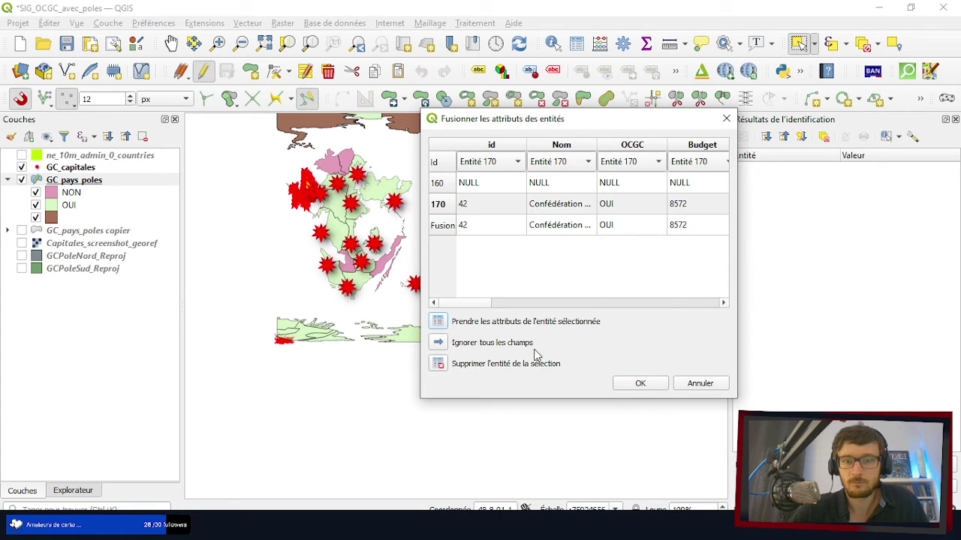
pyautogui.click(637, 384)
pyautogui.scroll(-1, 368, 247)
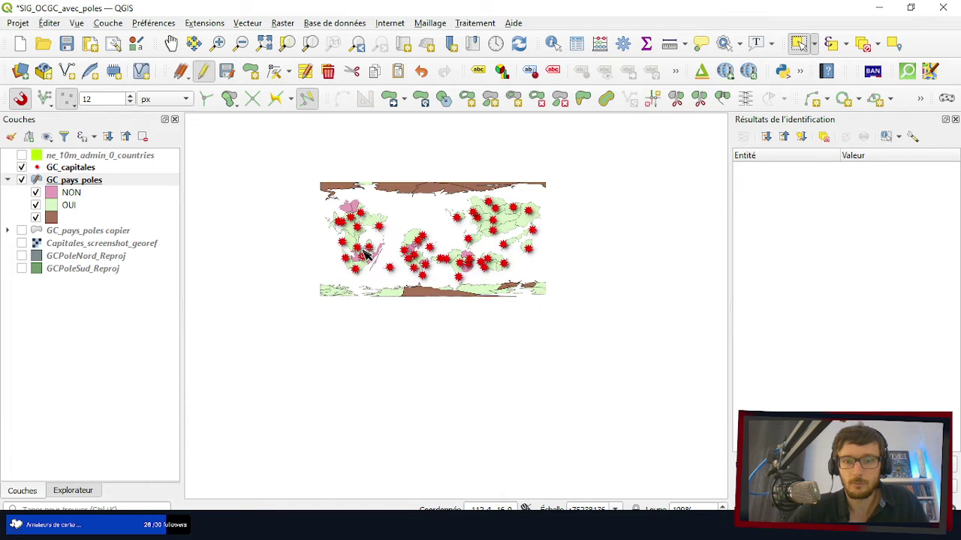
# - Examine the brown islands off the eastern part of the southern polar coast, checking the thin tips of their outlines up close
pyautogui.scroll(3, 461, 284)
pyautogui.scroll(1, 459, 293)
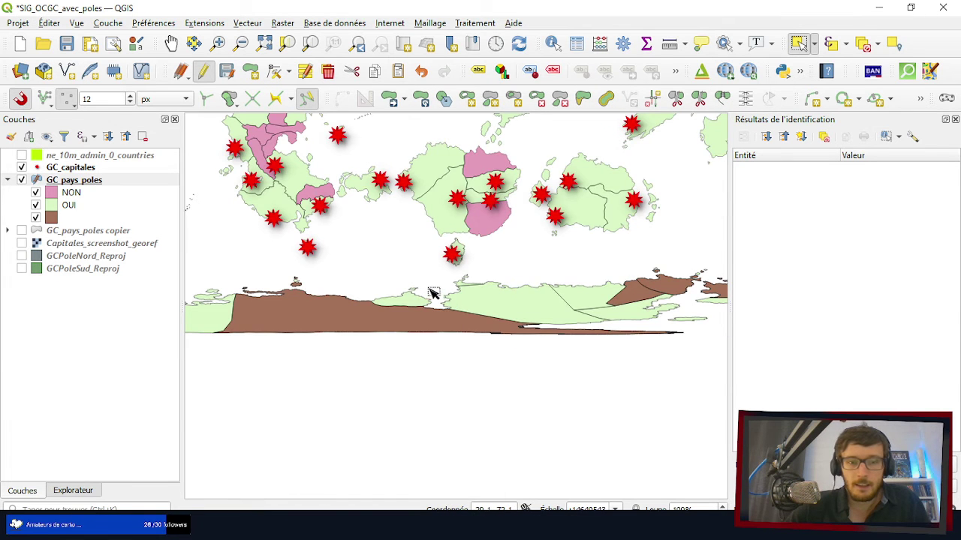
pyautogui.scroll(-3, 446, 311)
pyautogui.scroll(5, 375, 286)
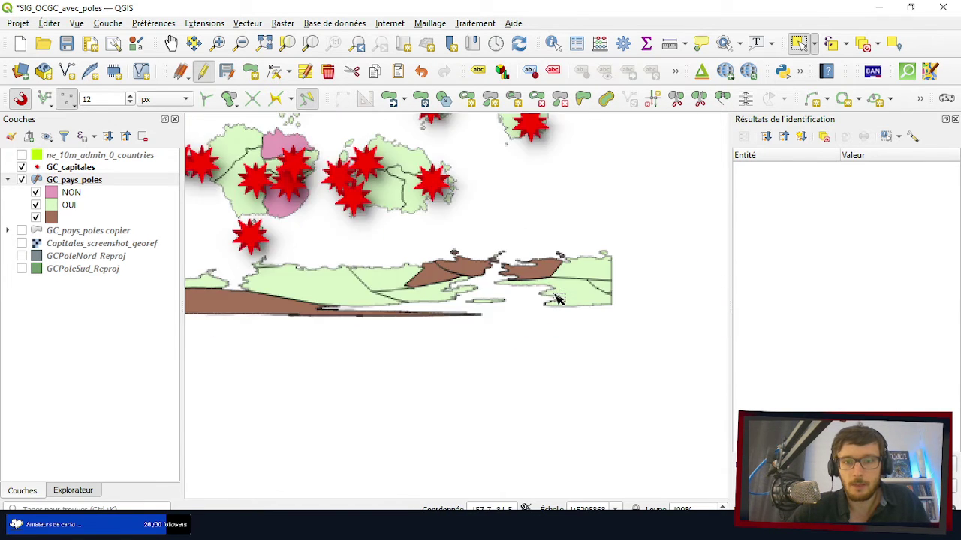
pyautogui.scroll(-2, 316, 235)
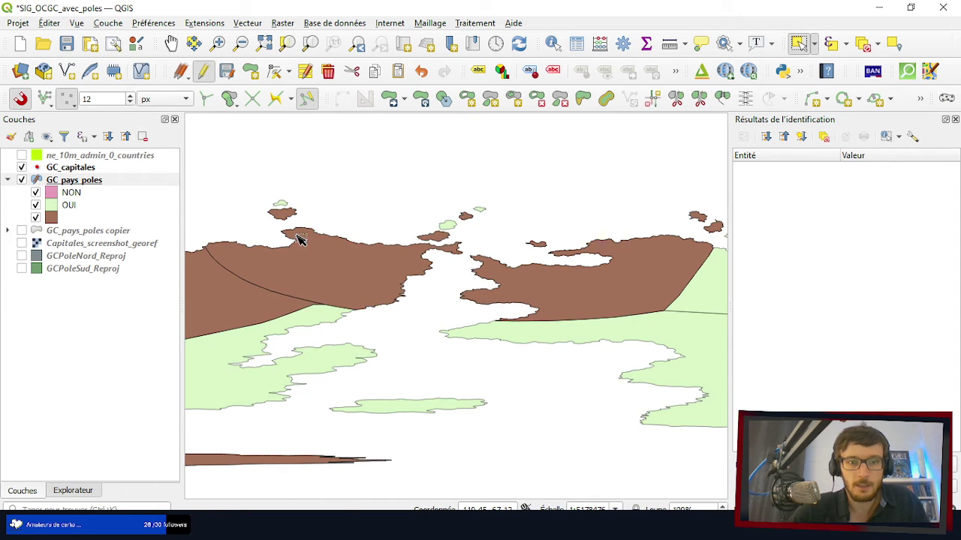
pyautogui.scroll(3, 500, 230)
pyautogui.scroll(5, 531, 183)
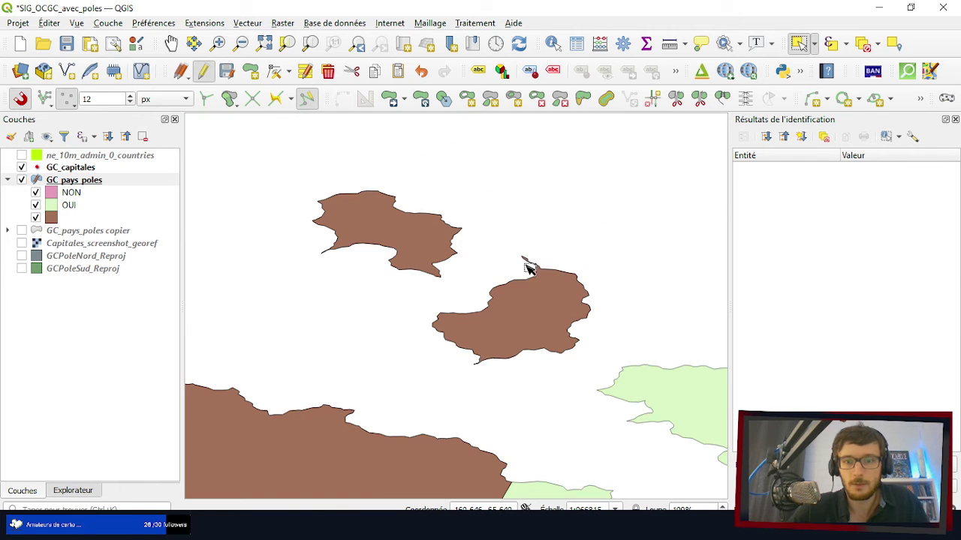
pyautogui.scroll(-3, 628, 263)
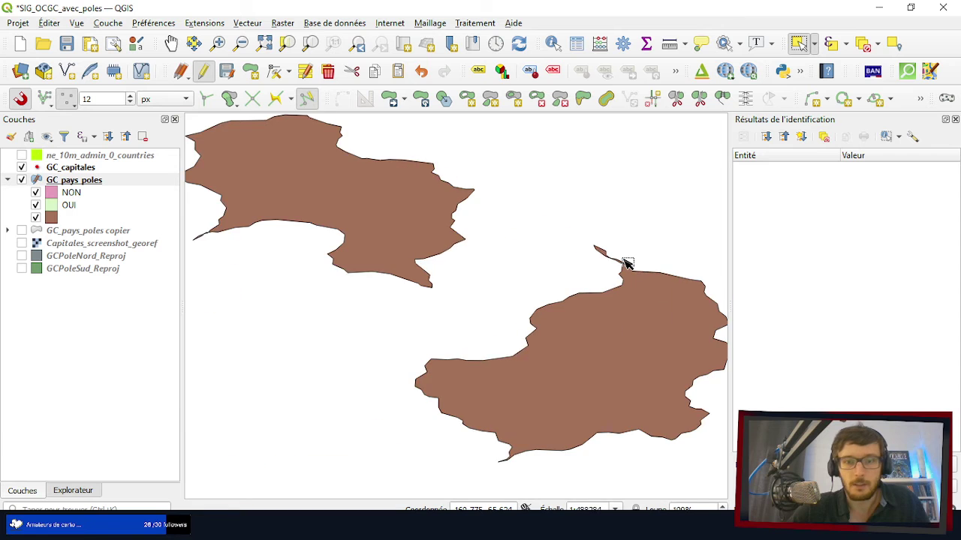
pyautogui.scroll(1, 440, 238)
pyautogui.scroll(3, 376, 266)
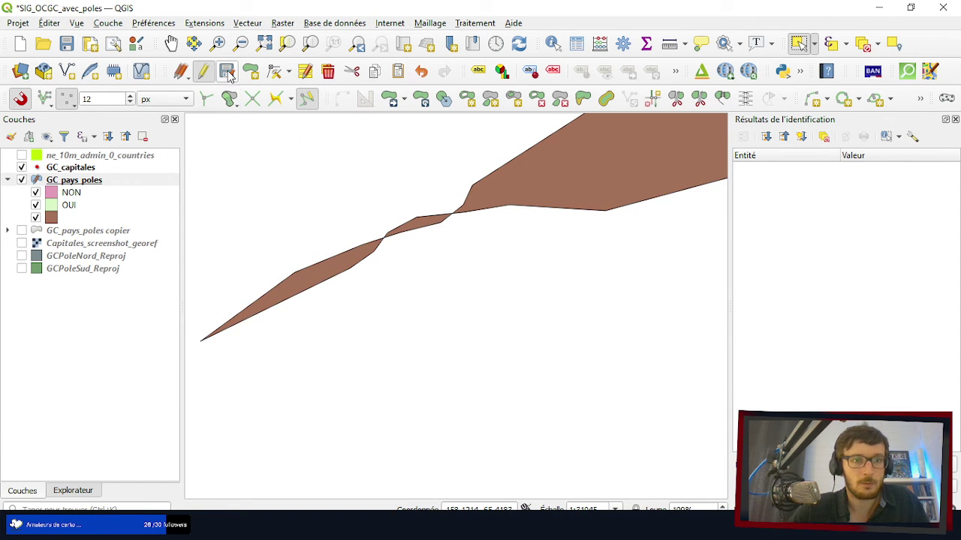
# - Start correcting the self-crossing outline along the brown polar territory's thin pointed tip with the vertex tool
pyautogui.click(275, 71)
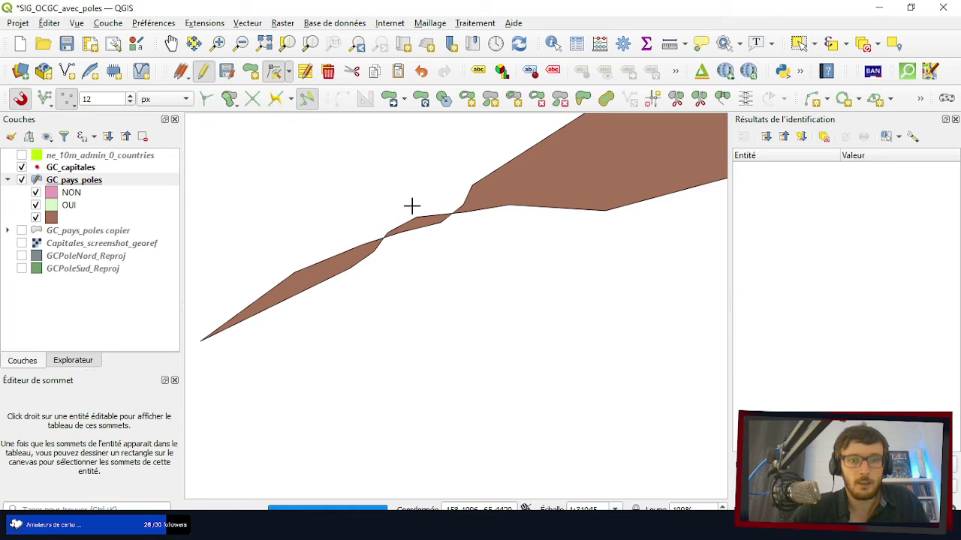
pyautogui.click(387, 234)
pyautogui.scroll(1, 379, 244)
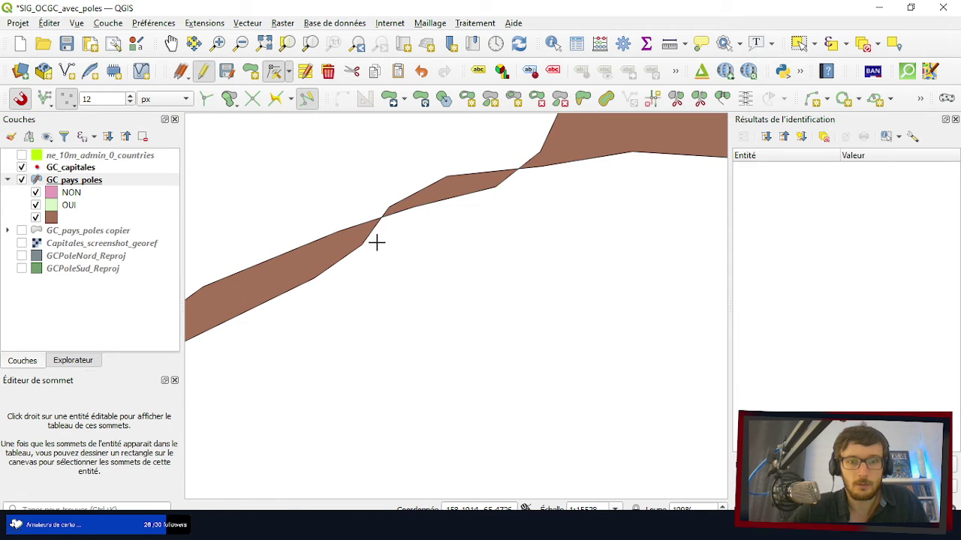
# - Move the crossing vertices of the first island's narrow southwestern spit to its southern side to remove the self-intersections
pyautogui.click(388, 205)
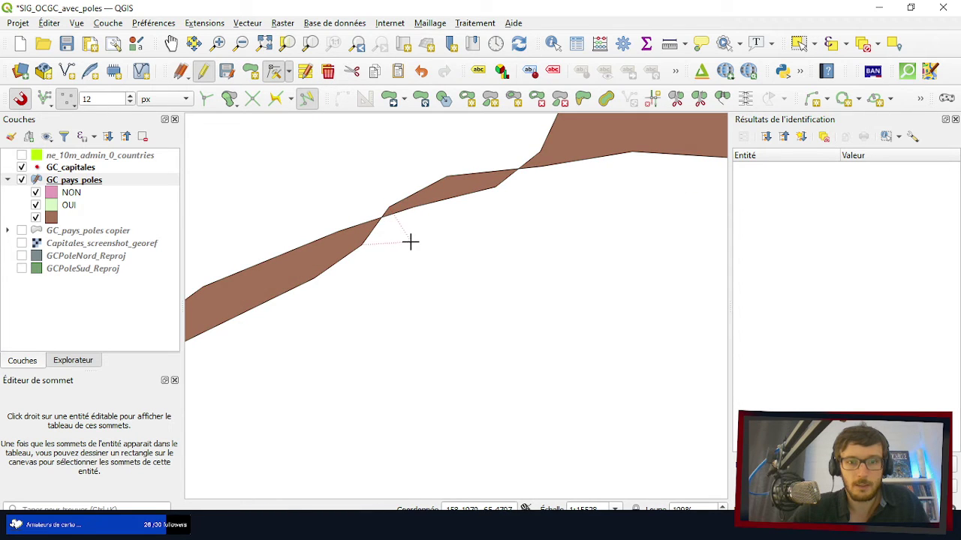
pyautogui.click(406, 241)
pyautogui.click(445, 178)
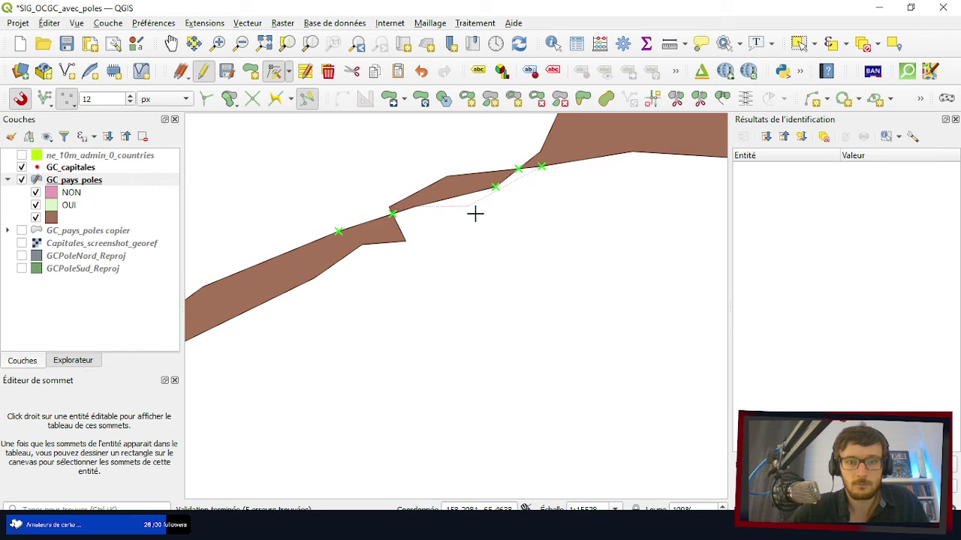
pyautogui.click(494, 213)
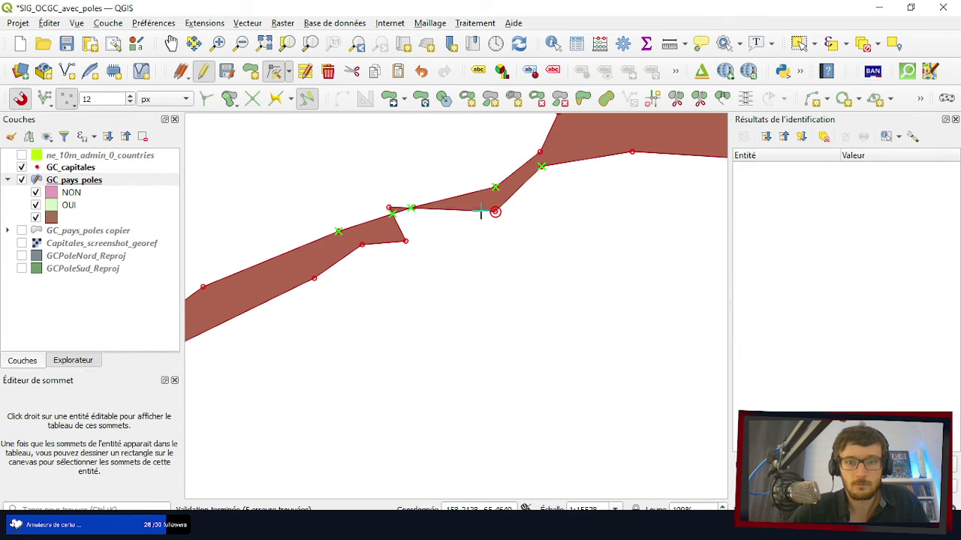
pyautogui.click(389, 206)
pyautogui.click(431, 229)
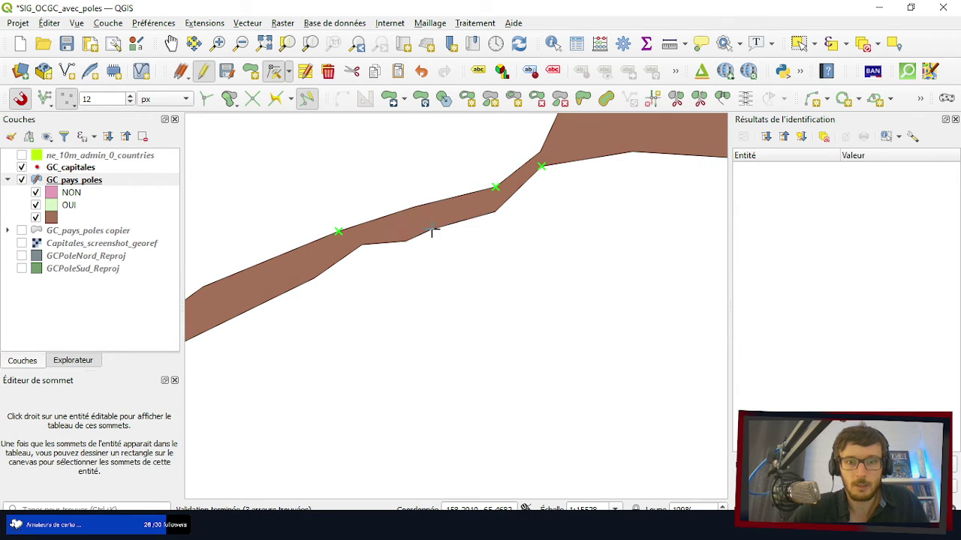
# - Open up the neck joining the spit to the first island by adding or shifting vertices on both its edges
pyautogui.click(495, 187)
pyautogui.click(507, 158)
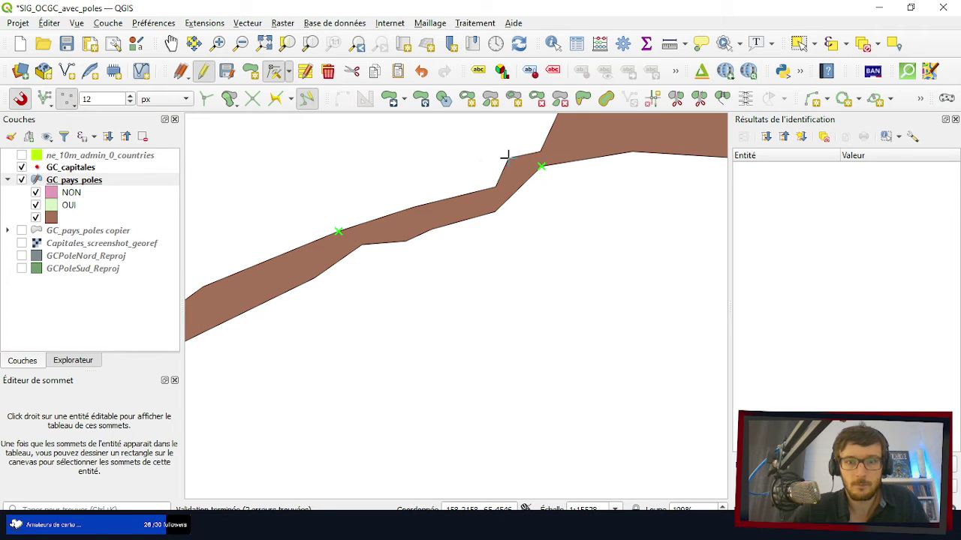
pyautogui.click(541, 167)
pyautogui.click(526, 189)
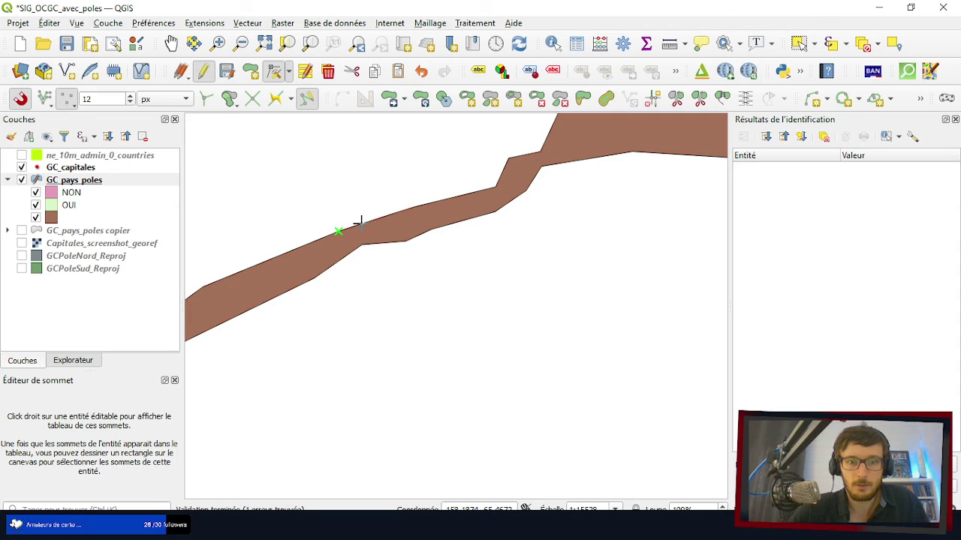
# - Shape the southern edge near the tip of the first island's spit by pulling it slightly outward
pyautogui.scroll(-1, 499, 174)
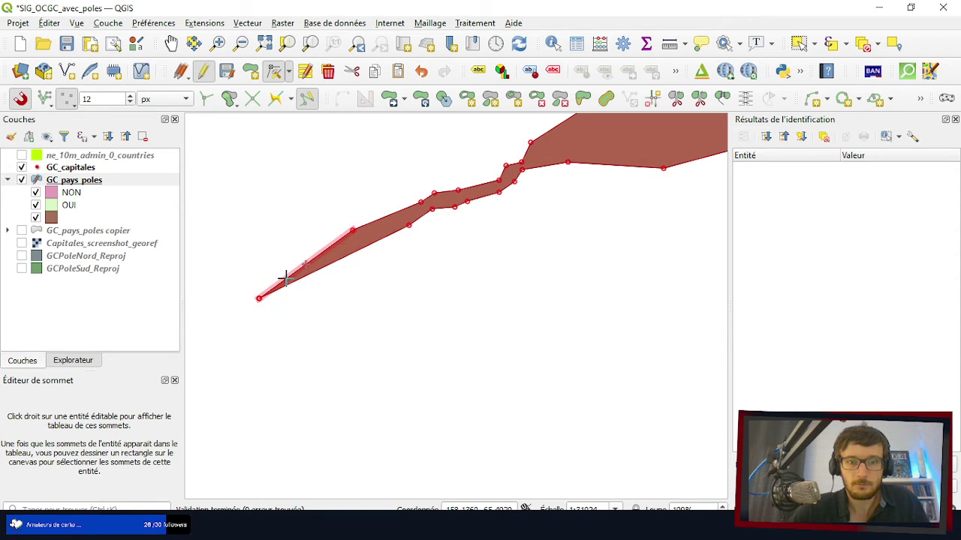
pyautogui.click(332, 263)
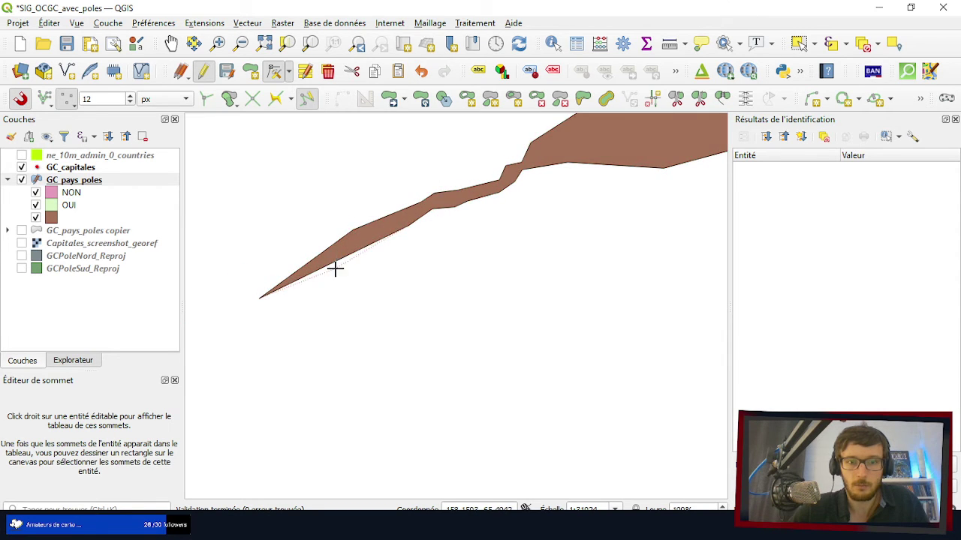
pyautogui.scroll(-3, 302, 292)
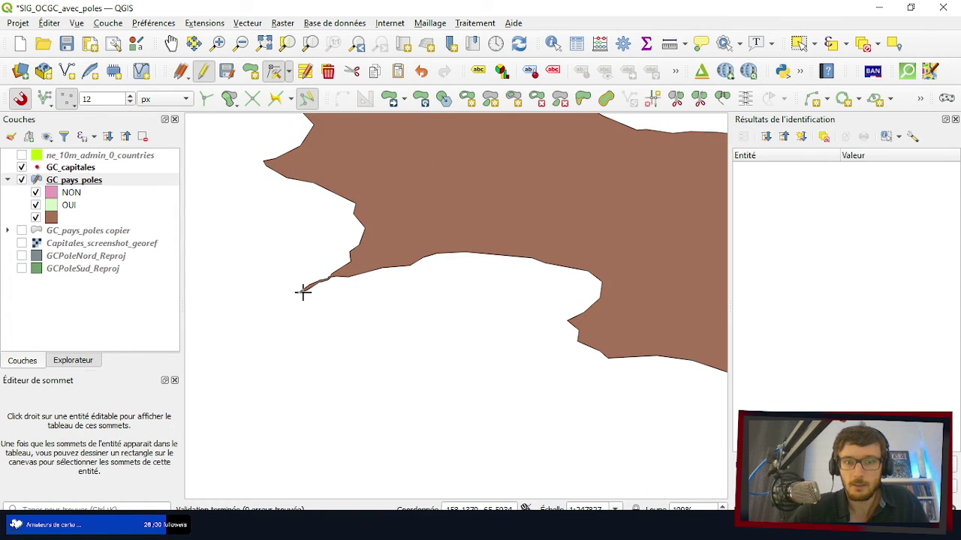
pyautogui.click(316, 291)
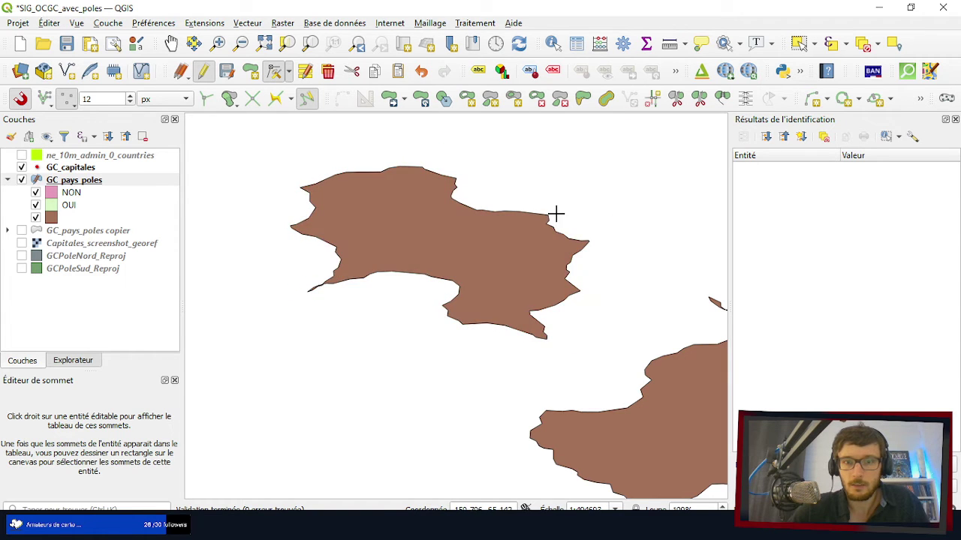
# - Move the overlapping upper-edge vertices of the second island's northern spit, nearest the island, to the spit's lower side
pyautogui.scroll(-1, 330, 232)
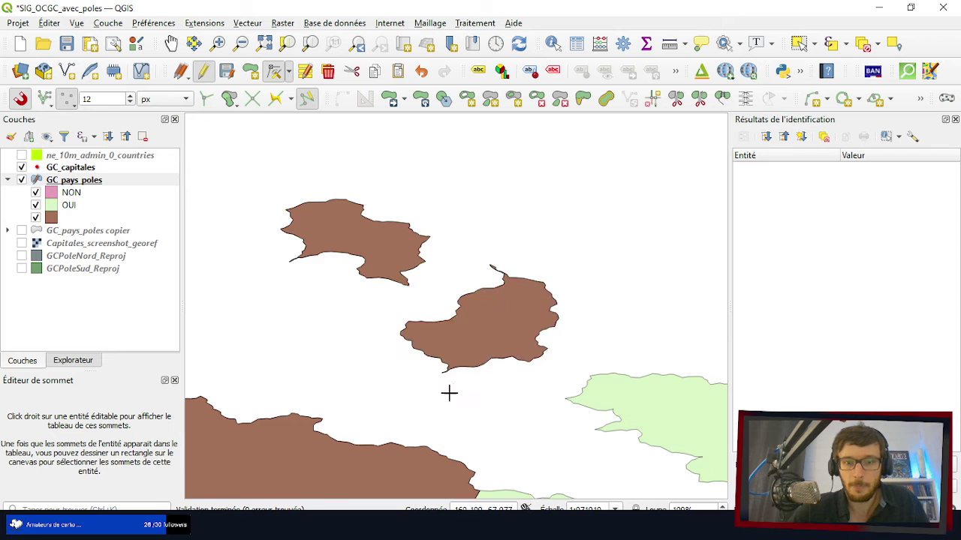
pyautogui.scroll(5, 463, 347)
pyautogui.scroll(-3, 413, 278)
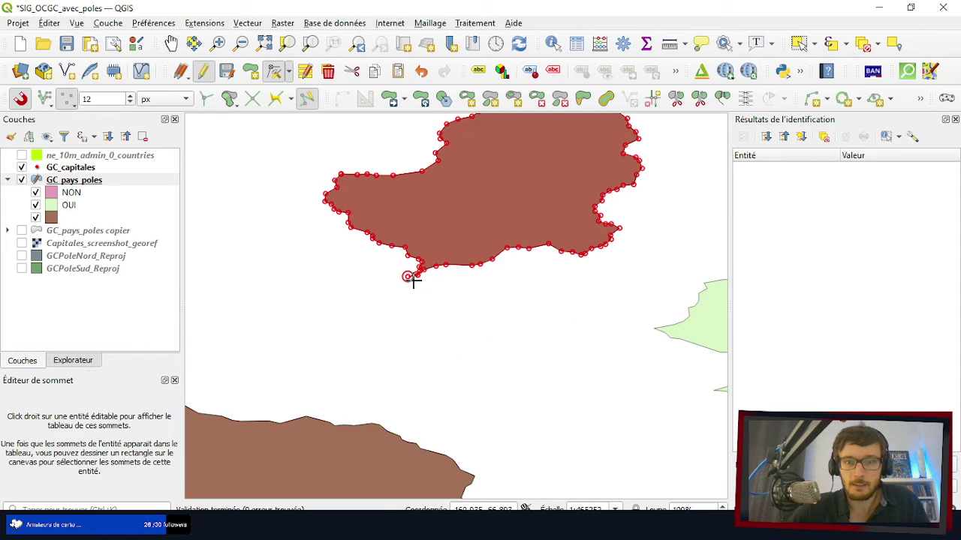
pyautogui.scroll(3, 469, 174)
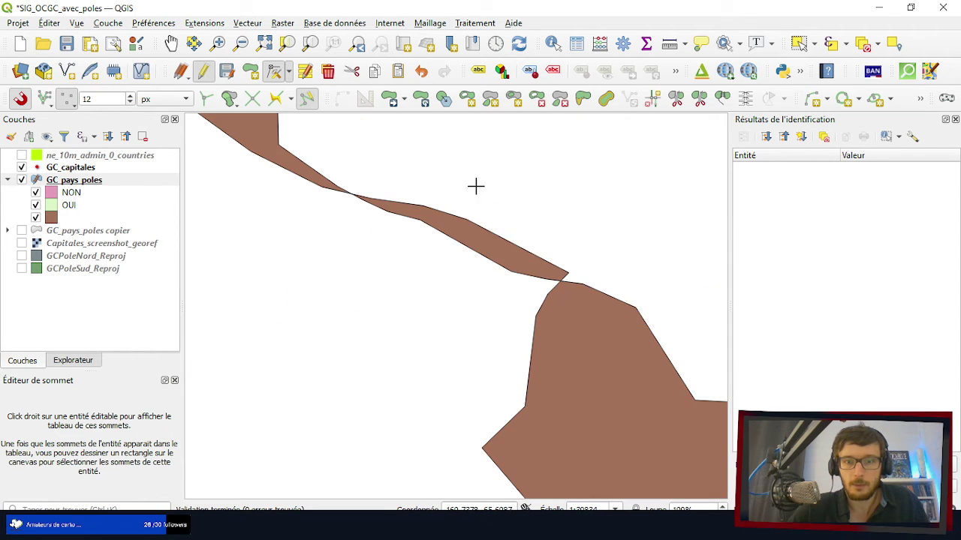
pyautogui.click(568, 273)
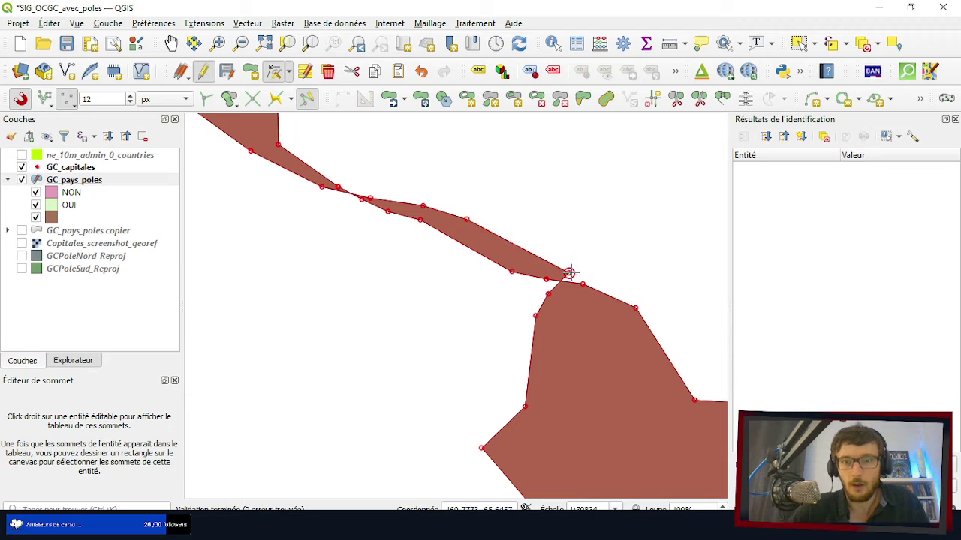
pyautogui.click(521, 288)
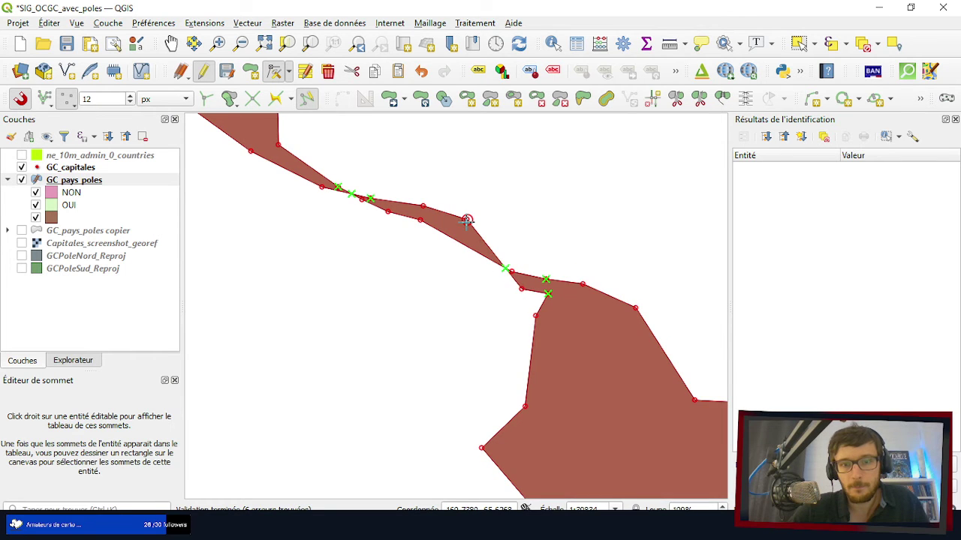
pyautogui.click(429, 227)
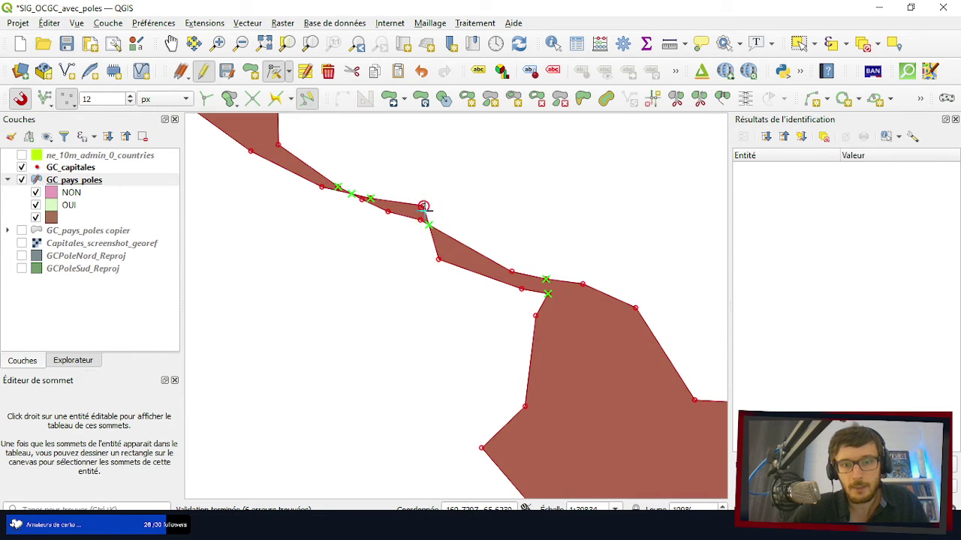
pyautogui.click(387, 232)
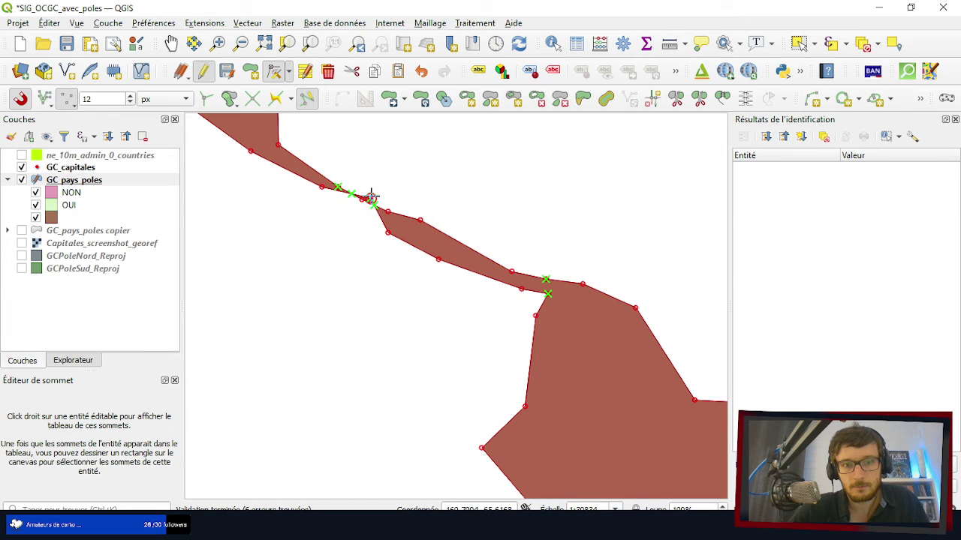
# - Untangle the middle of the second island's northern spit by moving its remaining crossing vertices onto the correct edges
pyautogui.click(371, 197)
pyautogui.click(343, 210)
pyautogui.click(371, 197)
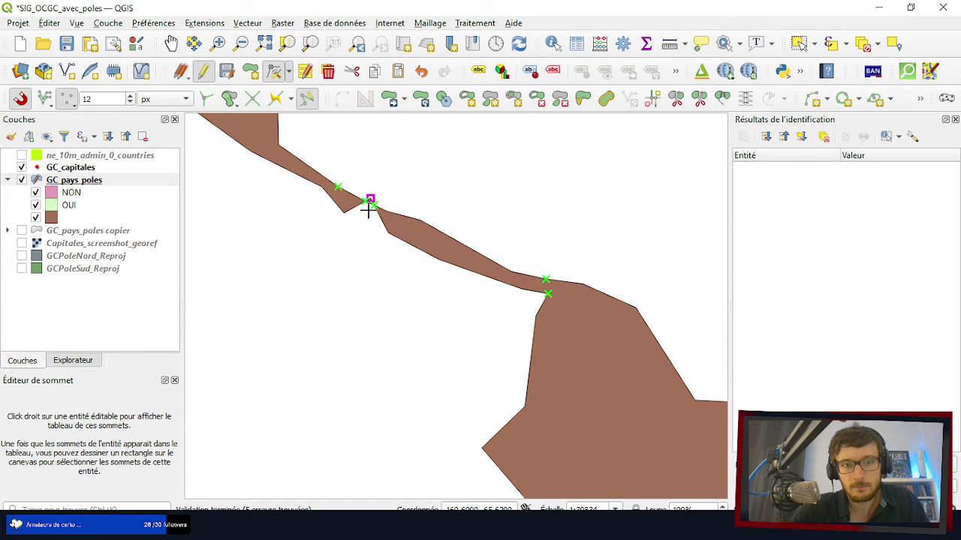
pyautogui.click(361, 219)
pyautogui.scroll(1, 345, 196)
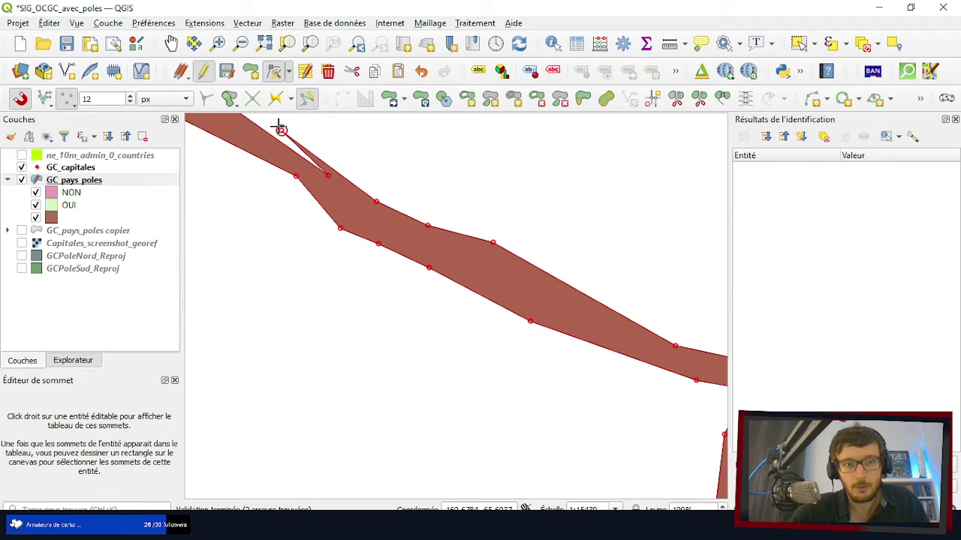
pyautogui.click(282, 131)
pyautogui.click(356, 180)
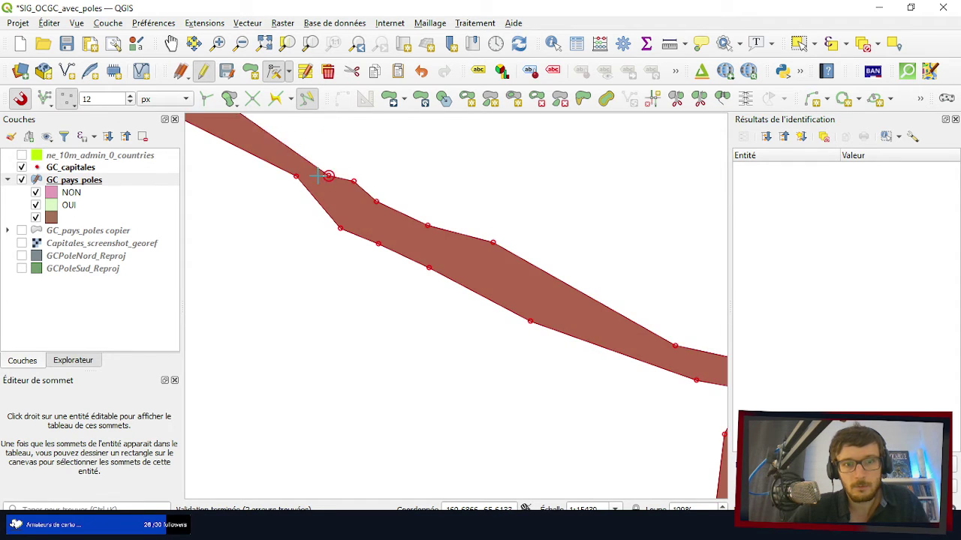
# - Adjust the outline on both sides of the flagged junction between the northern spit and the second island
pyautogui.scroll(-1, 354, 182)
pyautogui.scroll(3, 527, 243)
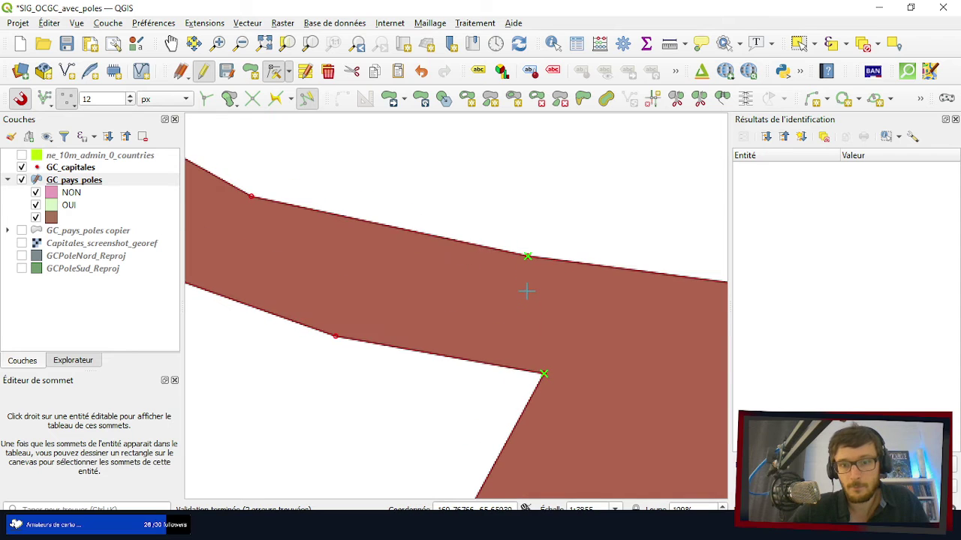
pyautogui.click(656, 255)
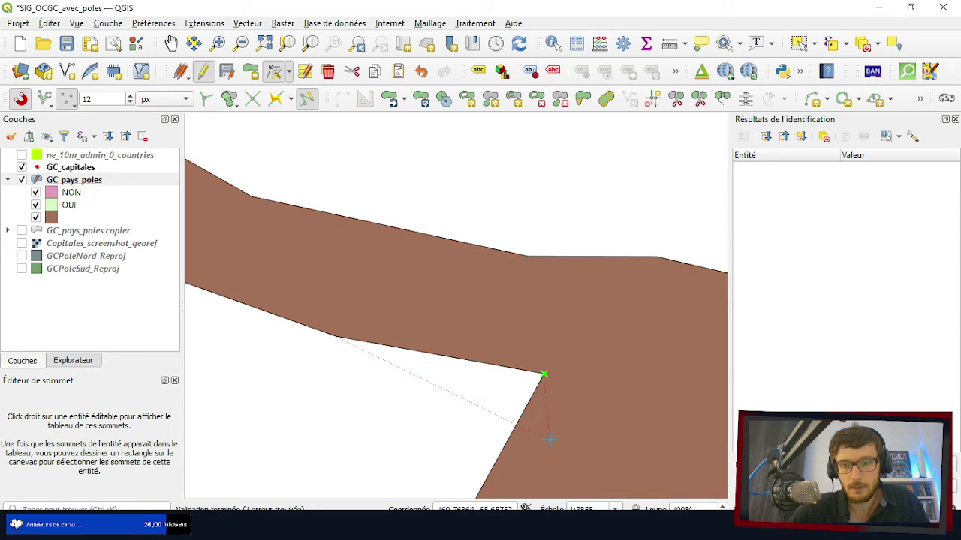
pyautogui.click(517, 416)
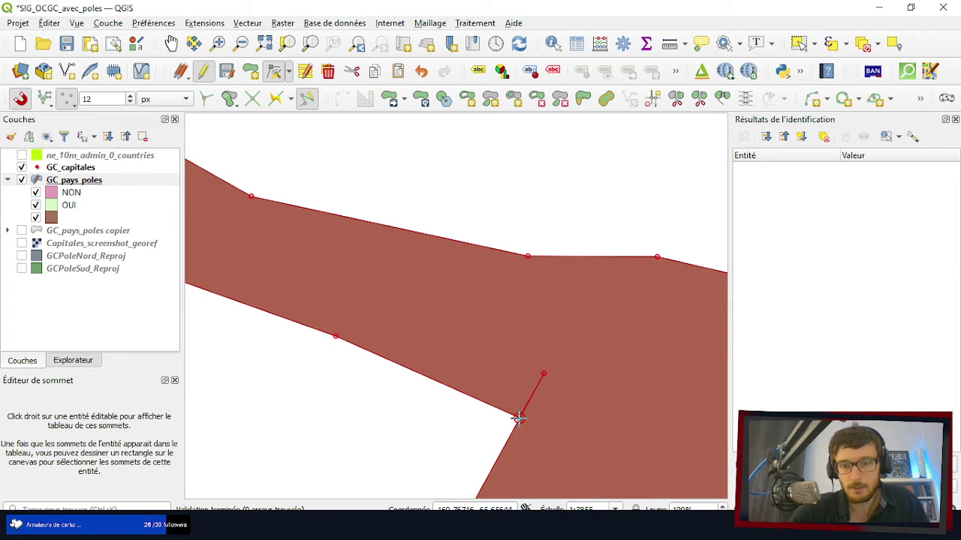
# - Save the layer edits and merge the two small brown islands with the large brown landmass south of them into one feature
pyautogui.scroll(-8, 471, 359)
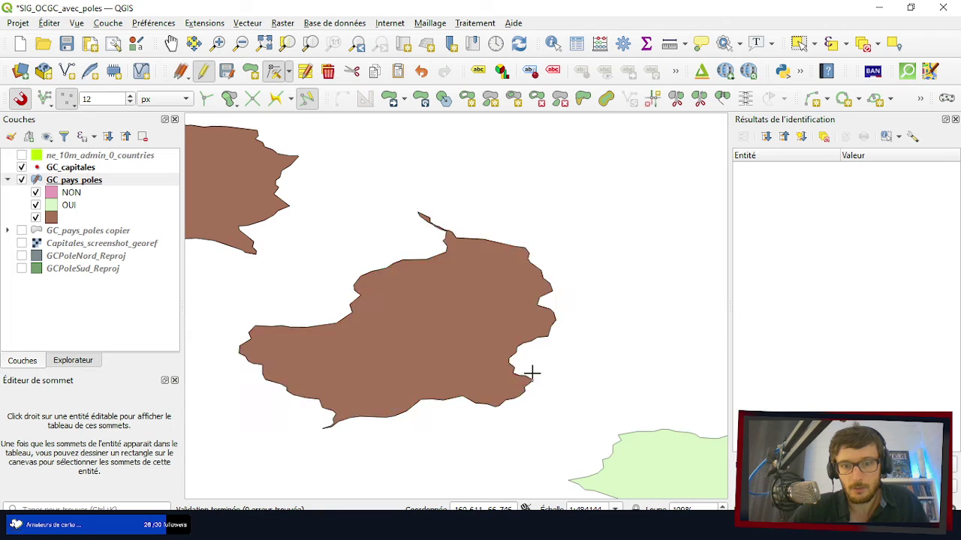
pyautogui.scroll(-1, 533, 371)
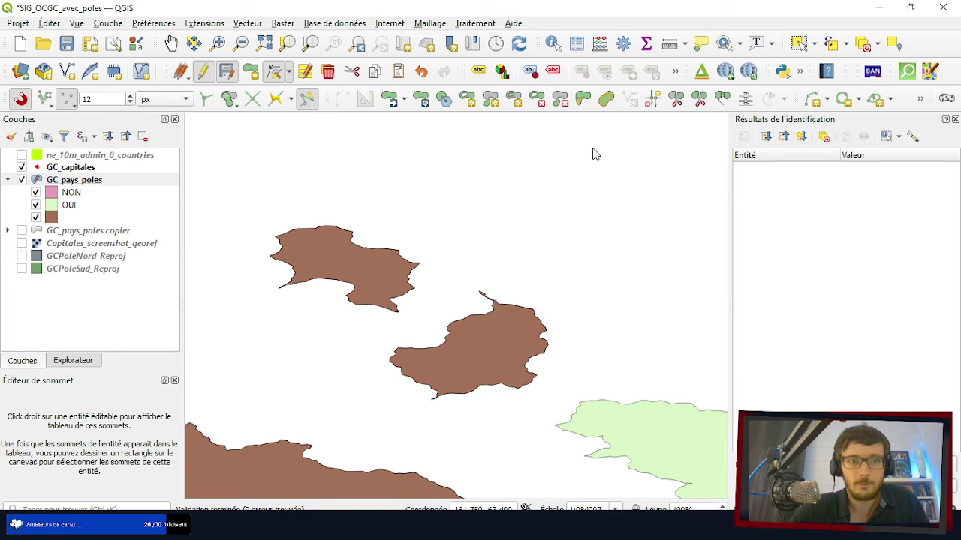
pyautogui.click(674, 98)
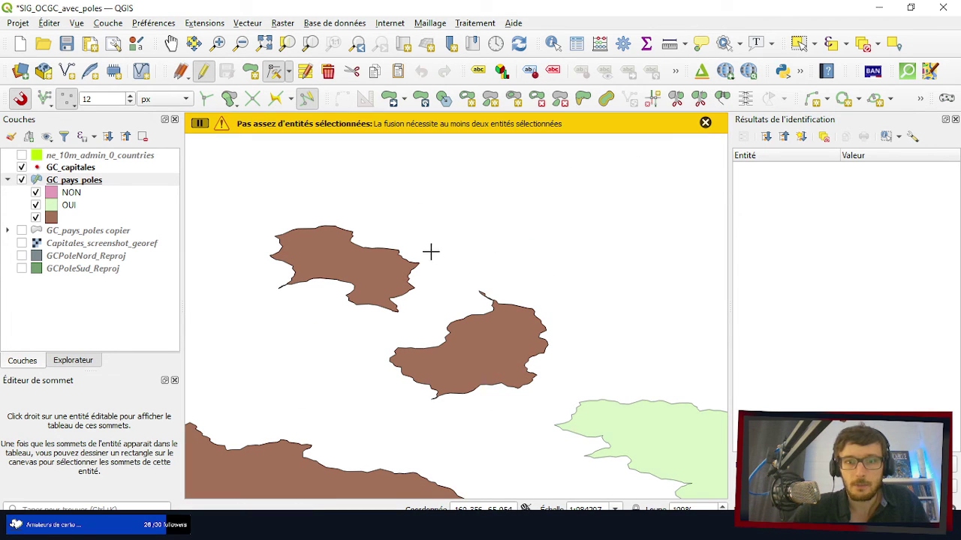
pyautogui.click(798, 42)
pyautogui.keyDown('shift'); pyautogui.click(378, 284); pyautogui.keyUp('shift')
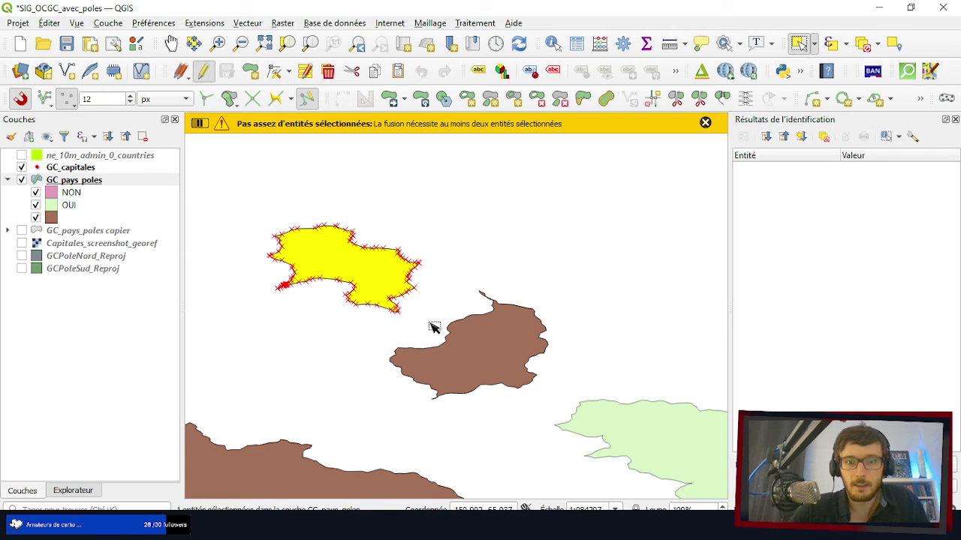
pyautogui.keyDown('shift'); pyautogui.click(465, 366); pyautogui.keyUp('shift')
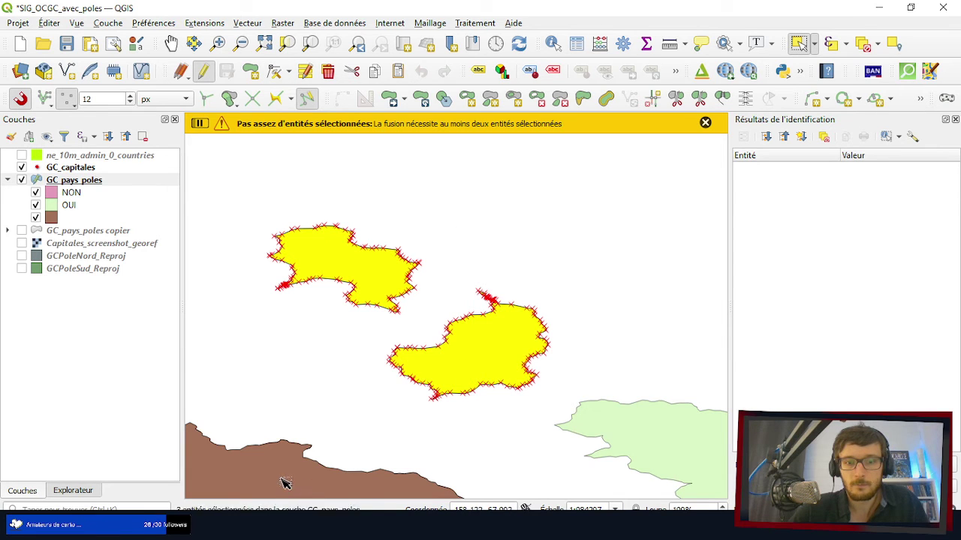
pyautogui.keyDown('shift'); pyautogui.click(285, 483); pyautogui.keyUp('shift')
pyautogui.click(745, 104)
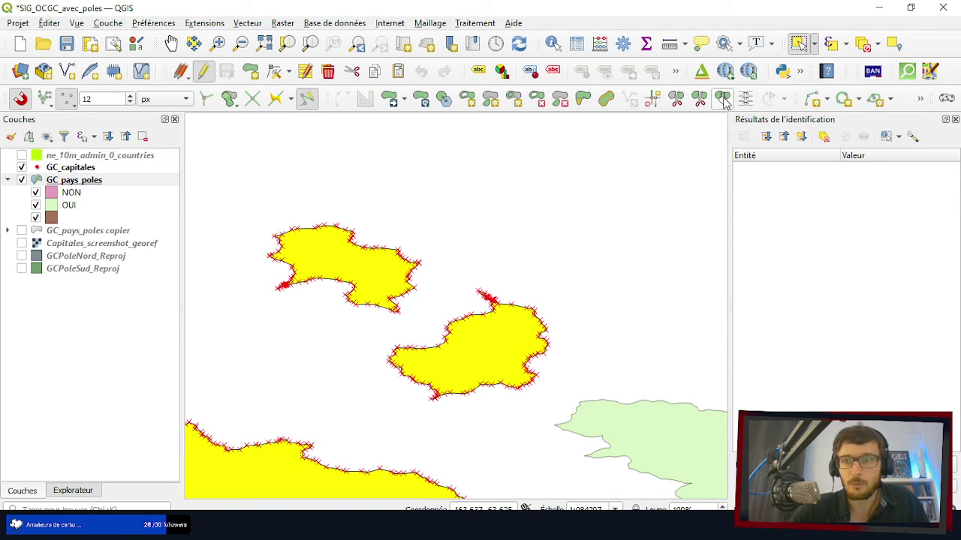
pyautogui.click(638, 384)
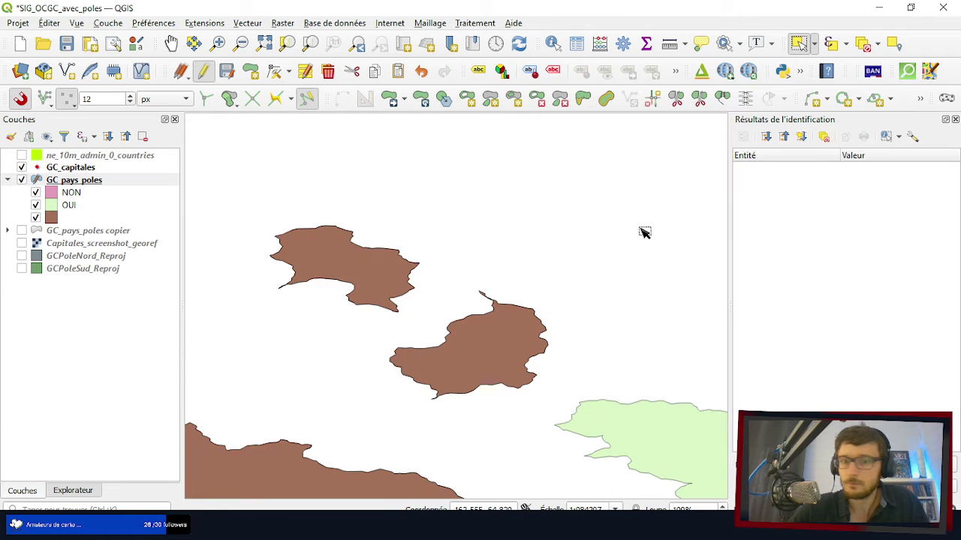
# - Merge the combined polar feature with the Empire country, feature 72, taking all attributes from feature 72
pyautogui.scroll(-3, 623, 255)
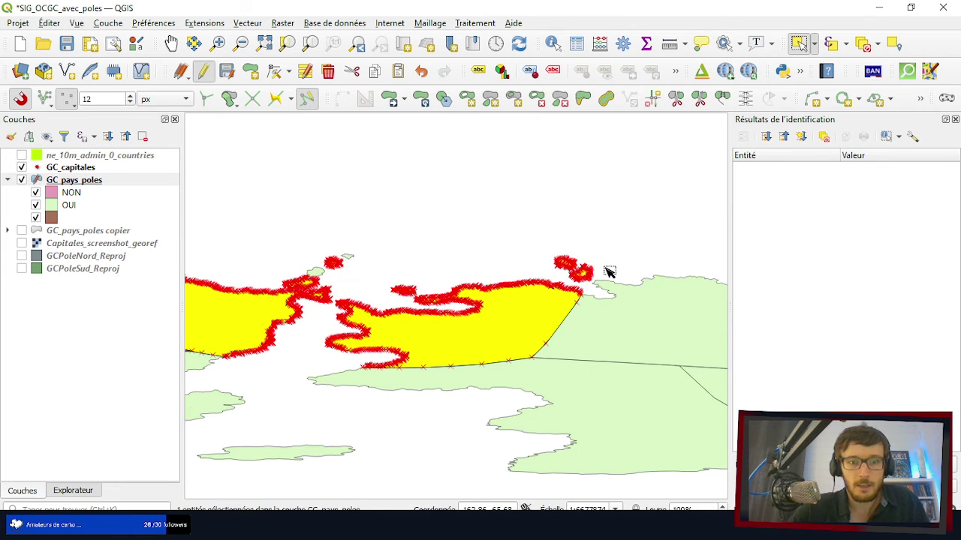
pyautogui.scroll(-1, 610, 273)
pyautogui.scroll(-2, 379, 236)
pyautogui.scroll(1, 360, 227)
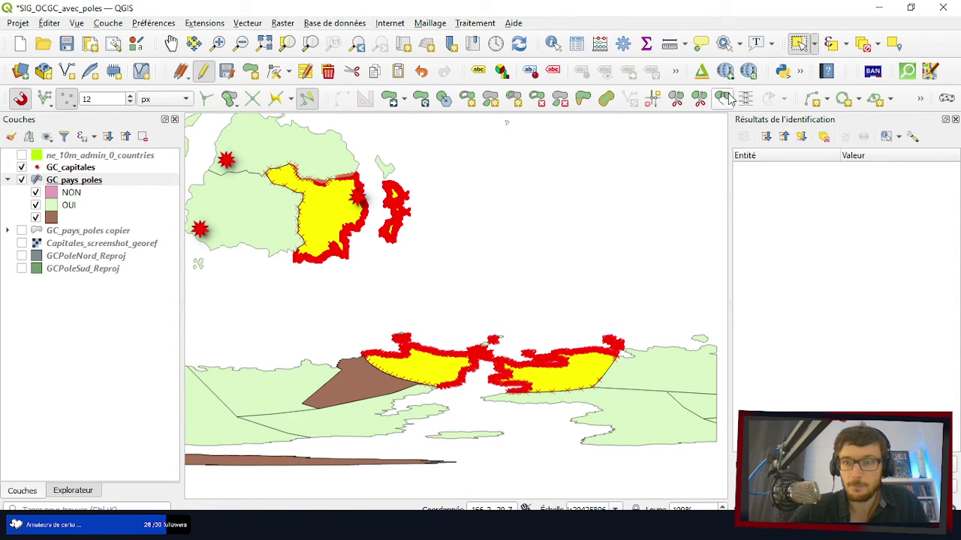
pyautogui.click(726, 98)
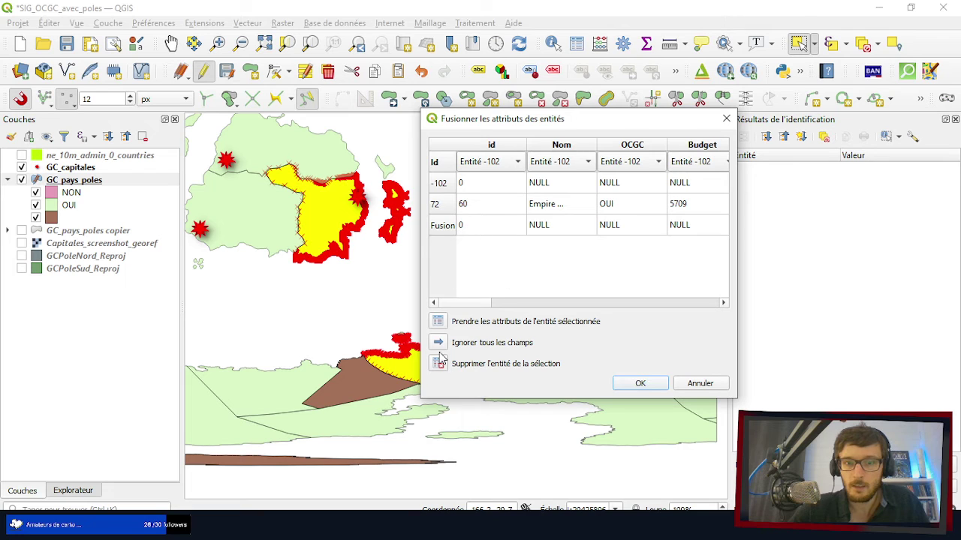
pyautogui.click(442, 204)
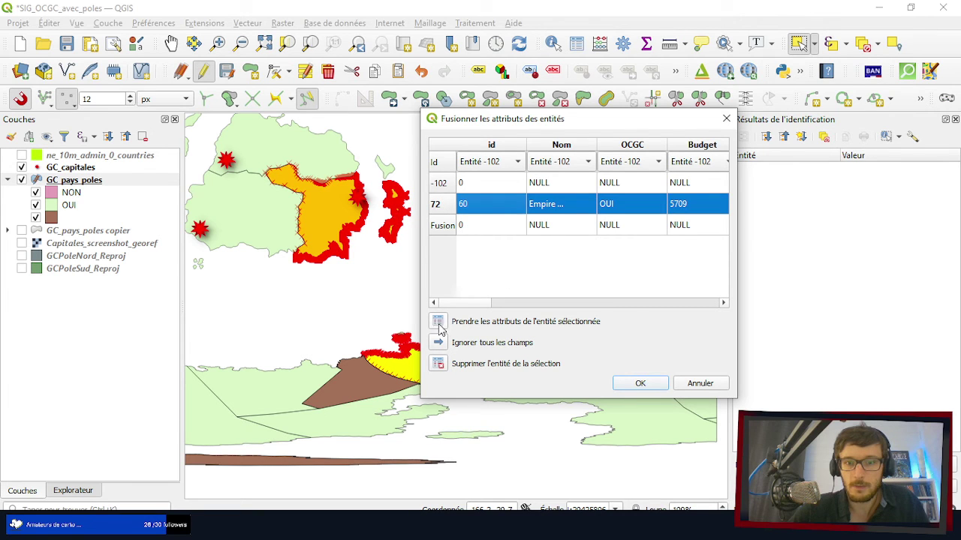
pyautogui.click(438, 323)
pyautogui.click(637, 385)
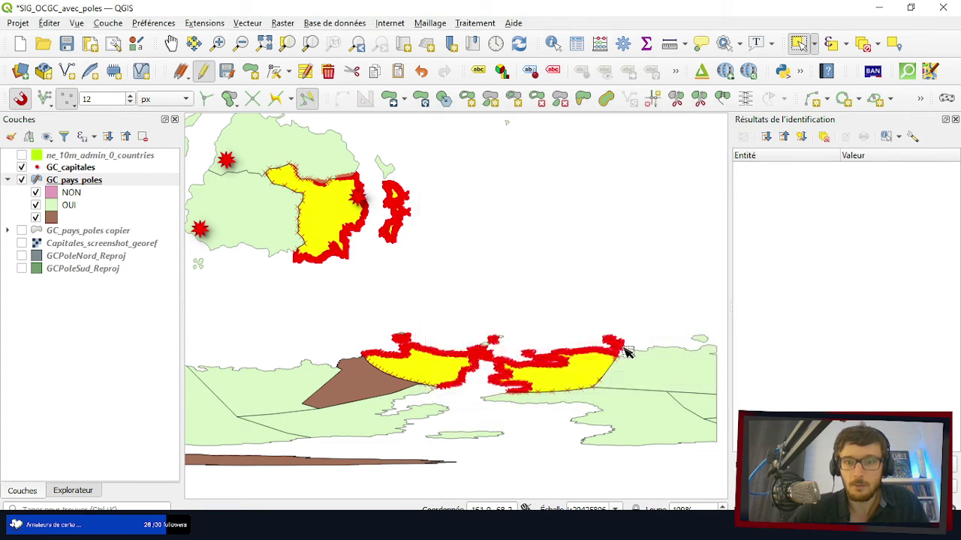
# - Select the brown polar polygon inside the southern landmass and examine its northwestern coastline for self-intersections
pyautogui.scroll(-1, 666, 235)
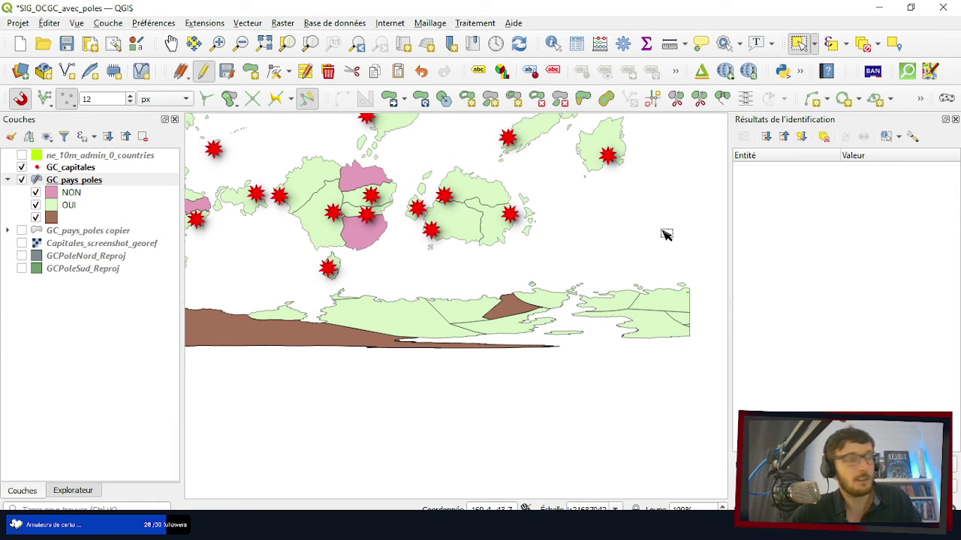
pyautogui.scroll(-2, 273, 235)
pyautogui.scroll(1, 375, 263)
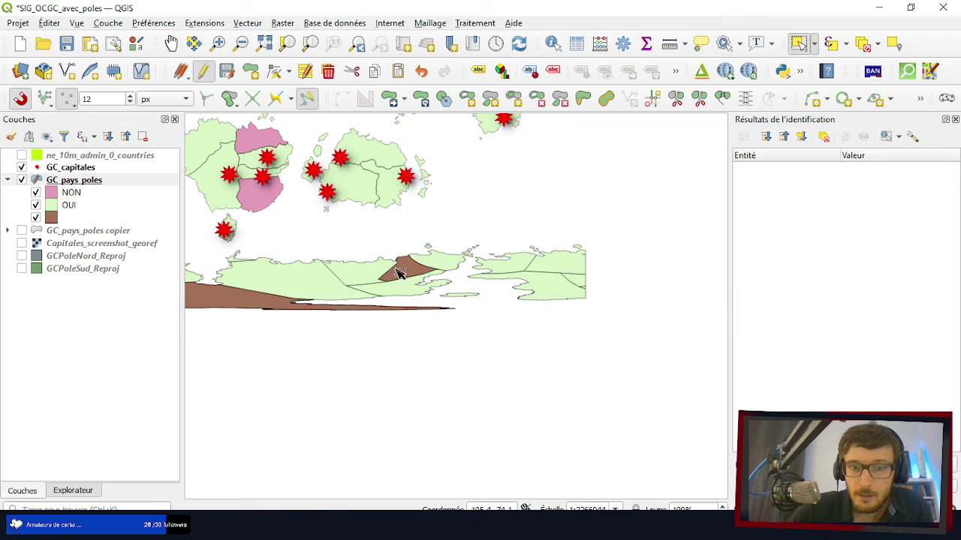
pyautogui.click(398, 274)
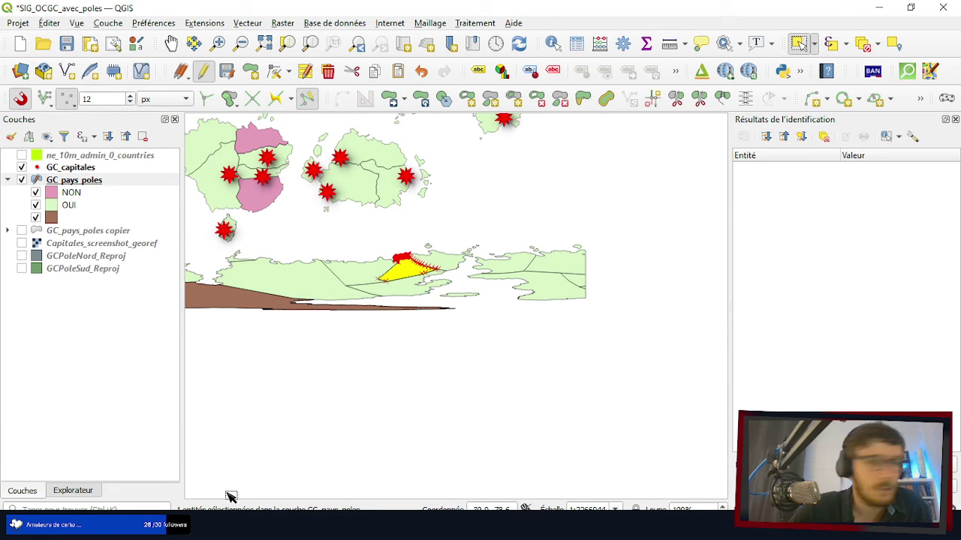
pyautogui.scroll(4, 369, 275)
pyautogui.scroll(-1, 443, 188)
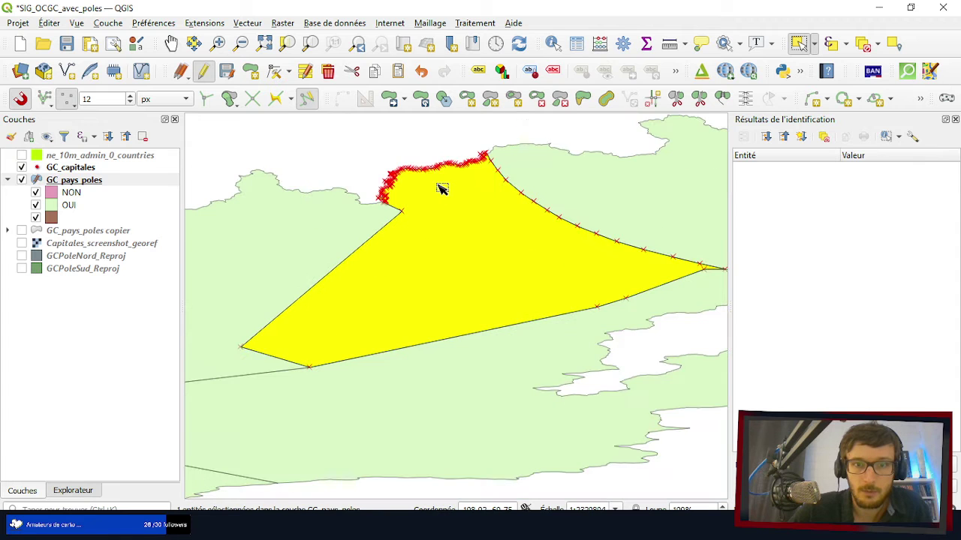
pyautogui.scroll(3, 419, 185)
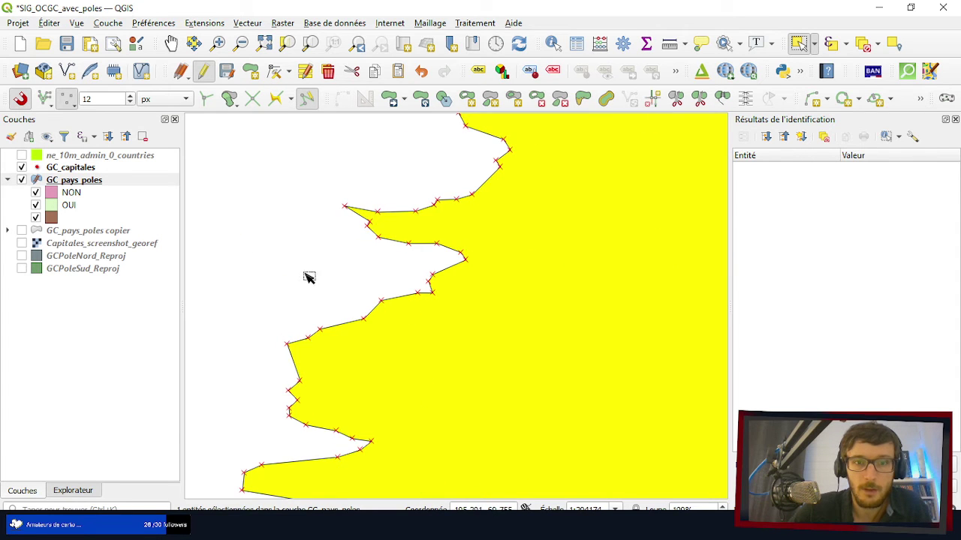
pyautogui.scroll(-2, 360, 394)
pyautogui.scroll(2, 313, 391)
pyautogui.scroll(-2, 328, 275)
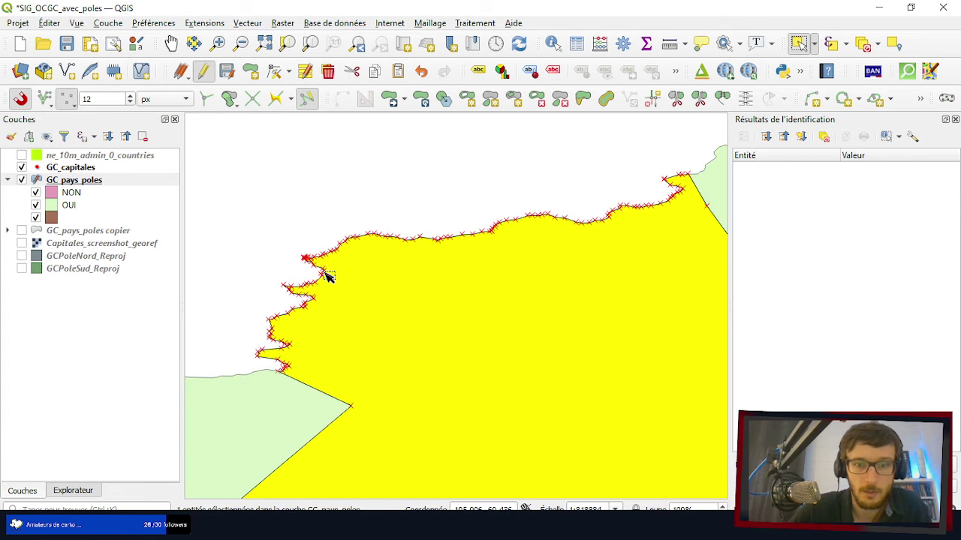
pyautogui.scroll(2, 347, 246)
# - Use the Vertex tool to move the outermost vertex of the polygon's northwestern spit inward past the narrow tip
pyautogui.click(275, 71)
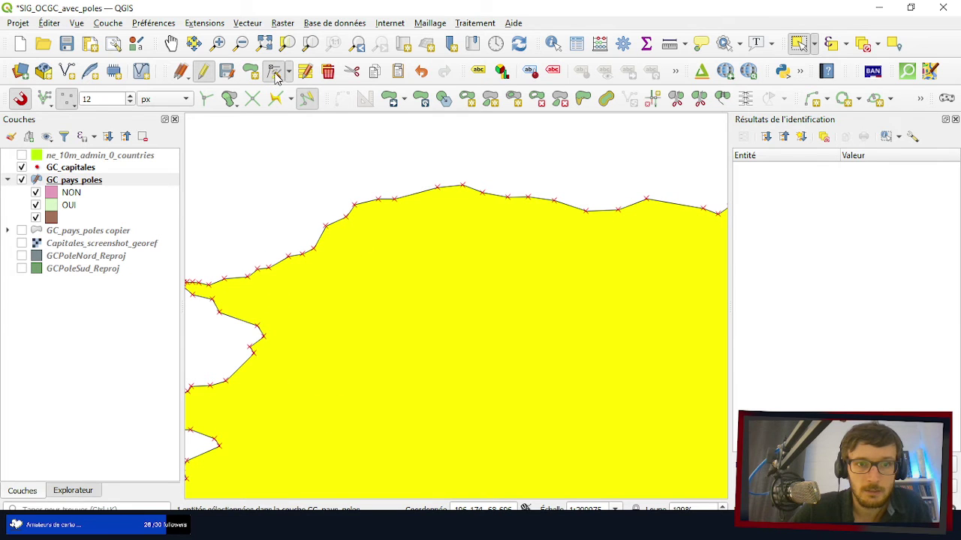
pyautogui.scroll(-1, 418, 150)
pyautogui.scroll(6, 316, 218)
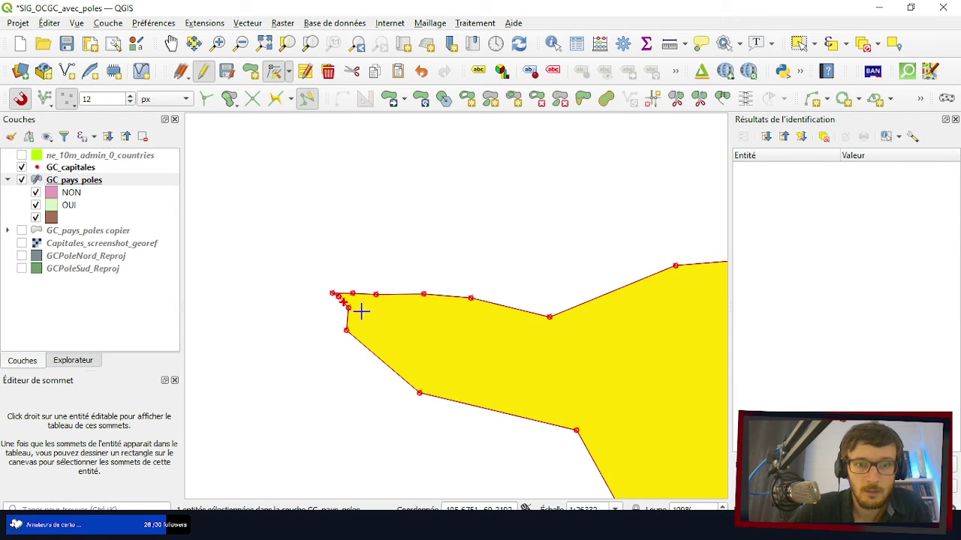
pyautogui.scroll(2, 347, 305)
pyautogui.click(292, 266)
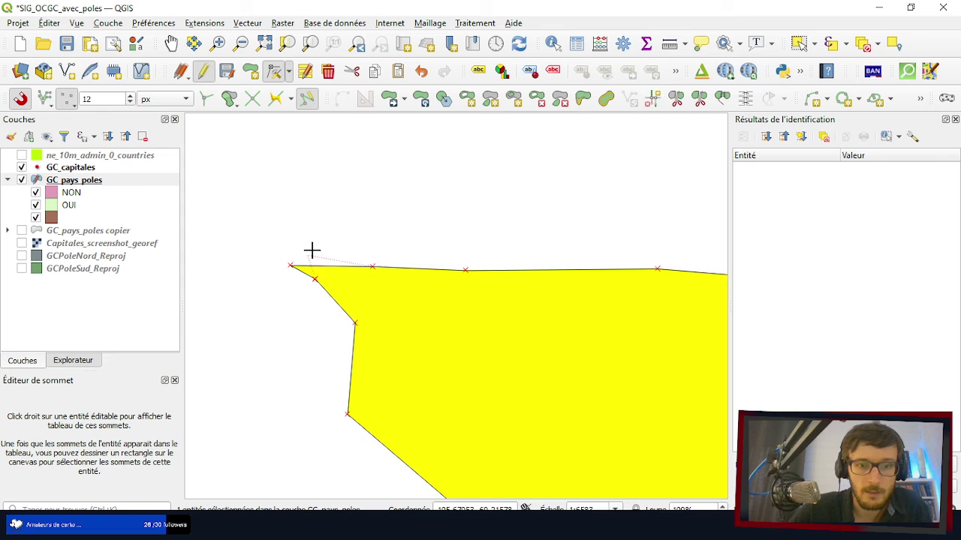
pyautogui.click(327, 258)
# - Move the crossing vertex at the spit's tip outward to the northwest to clear the geometry error, and save the layer edits
pyautogui.scroll(2, 317, 240)
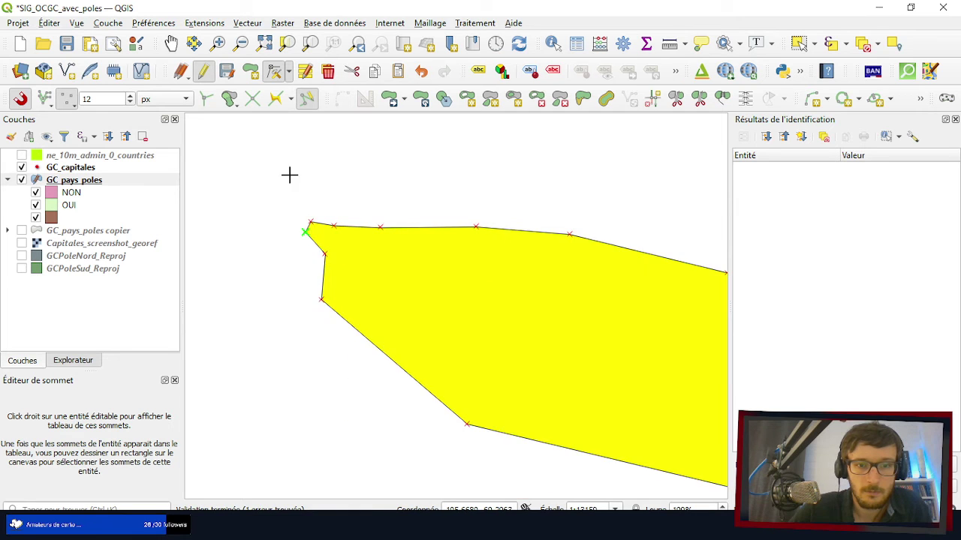
pyautogui.click(329, 232)
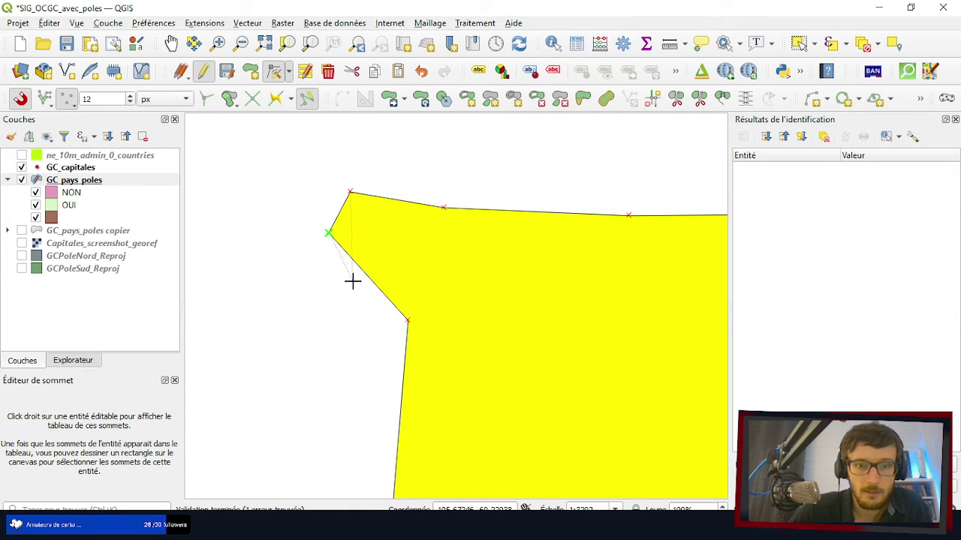
pyautogui.click(300, 200)
pyautogui.scroll(-7, 300, 200)
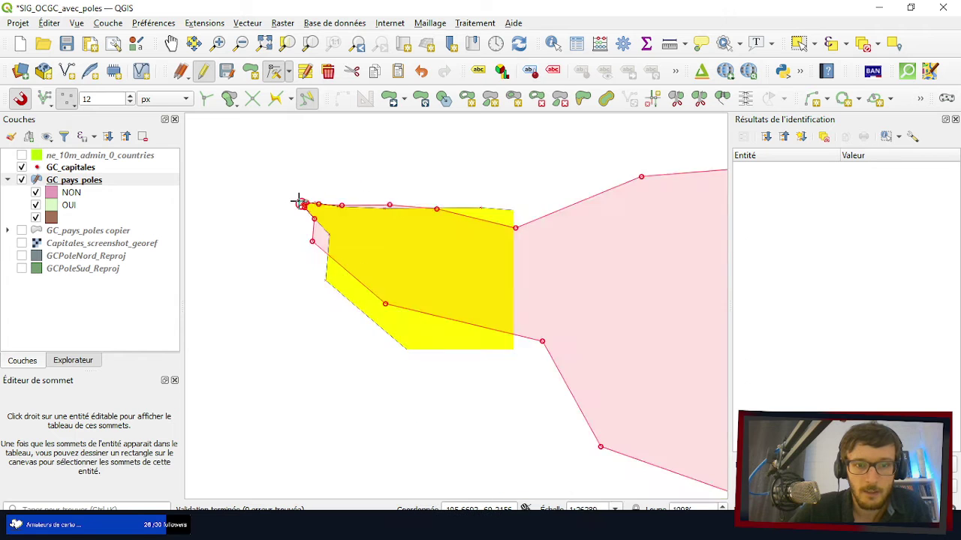
pyautogui.scroll(-4, 298, 201)
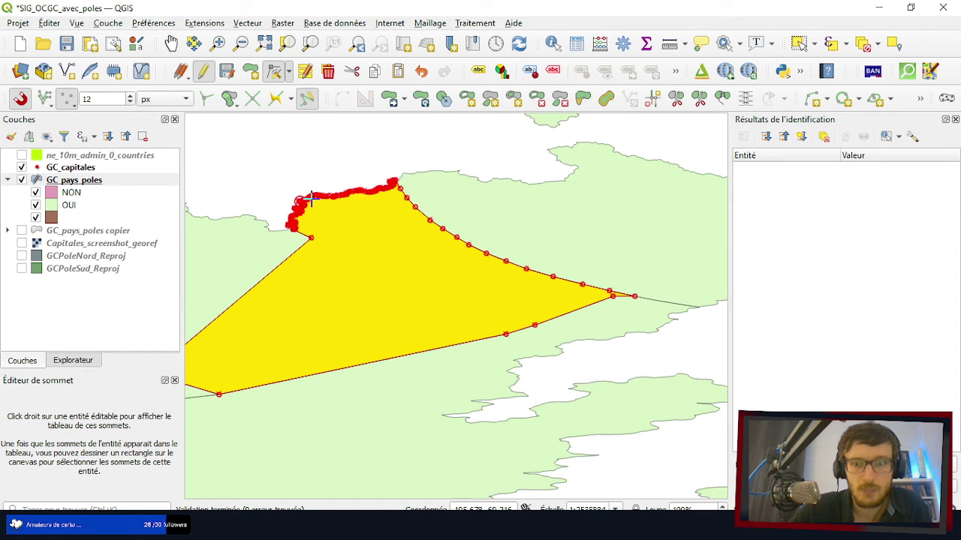
pyautogui.click(227, 72)
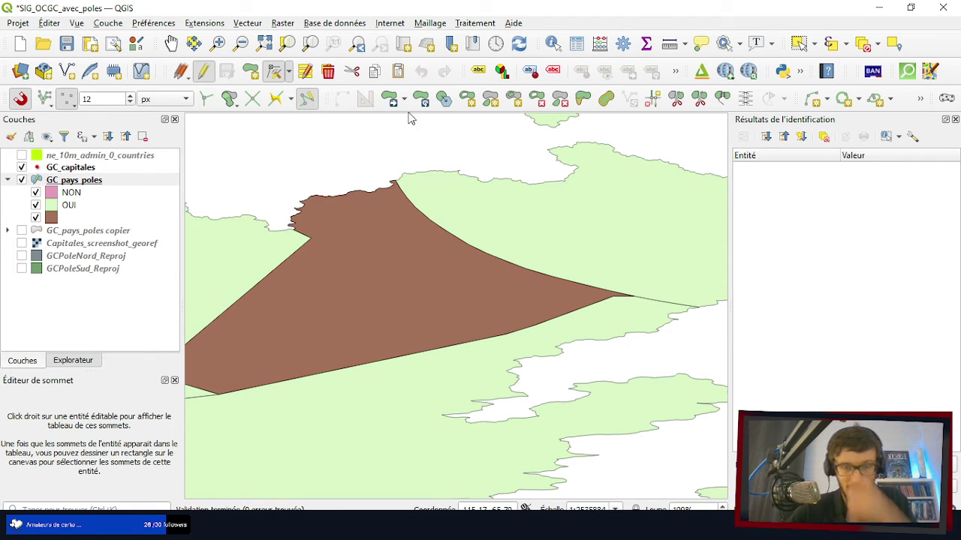
# - Select the brown polar polygon together with the large country southwest of it and try to merge the two features
pyautogui.scroll(-1, 633, 237)
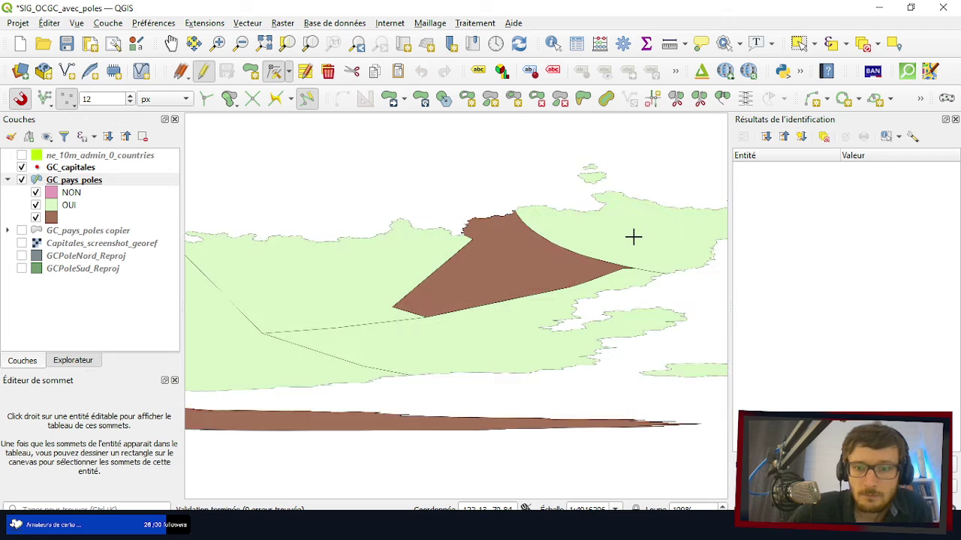
pyautogui.scroll(1, 493, 268)
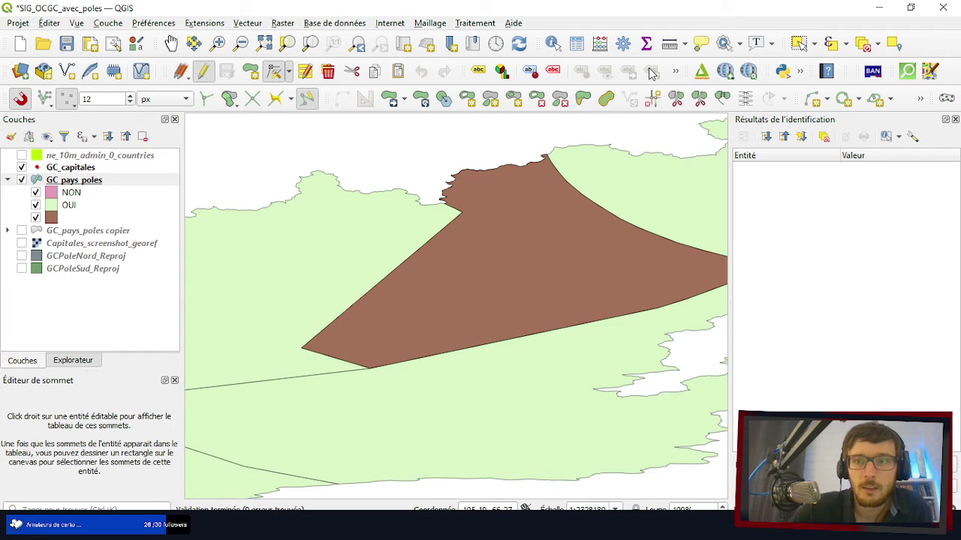
pyautogui.click(723, 98)
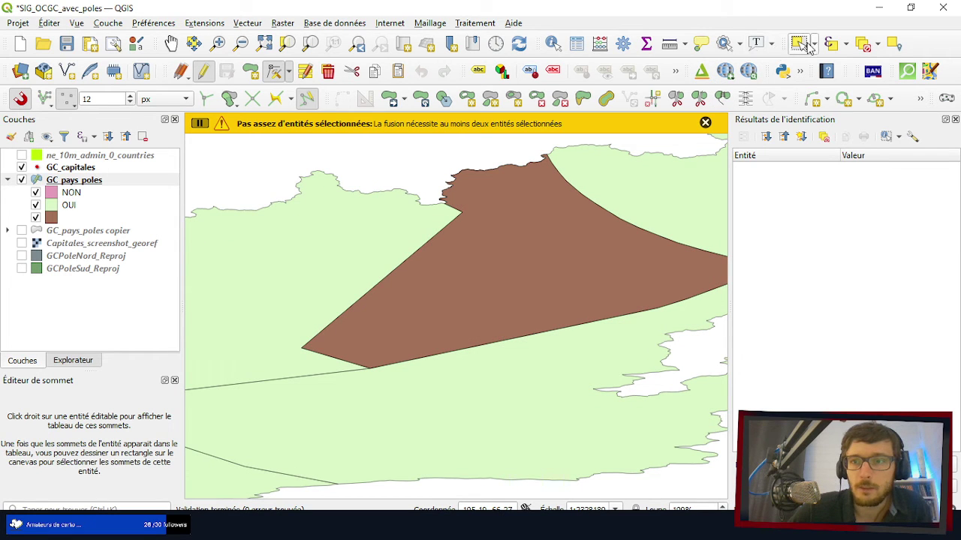
pyautogui.click(799, 43)
pyautogui.click(573, 255)
pyautogui.scroll(-2, 563, 268)
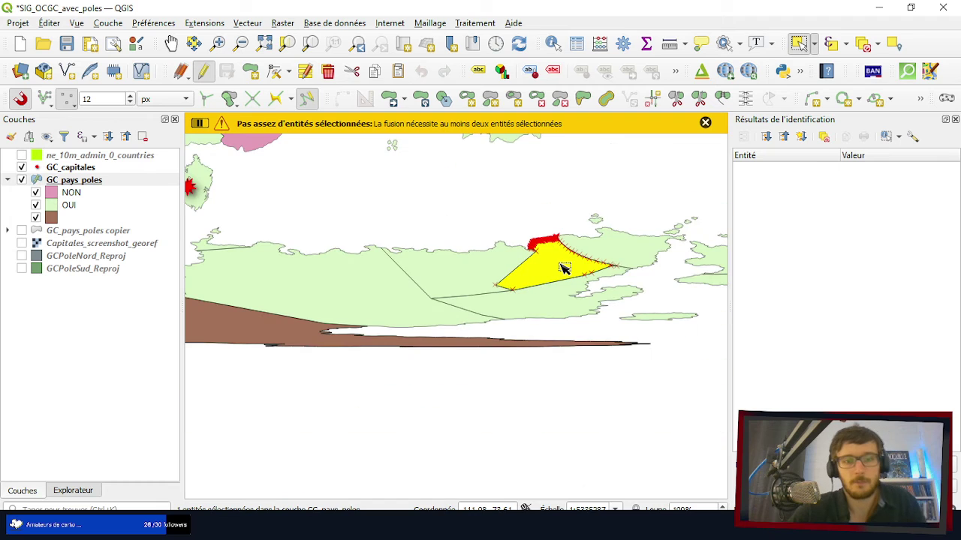
pyautogui.keyDown('shift'); pyautogui.click(367, 301); pyautogui.keyUp('shift')
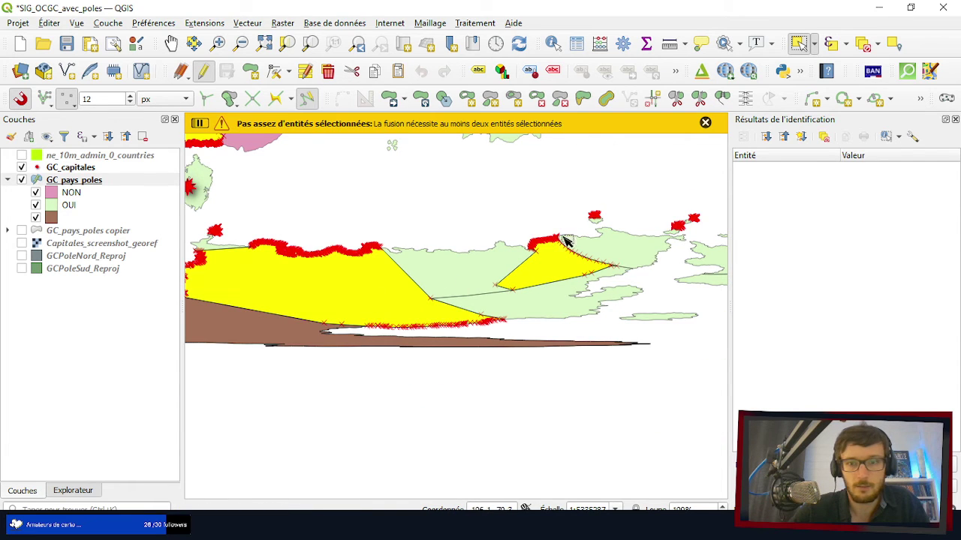
pyautogui.click(723, 100)
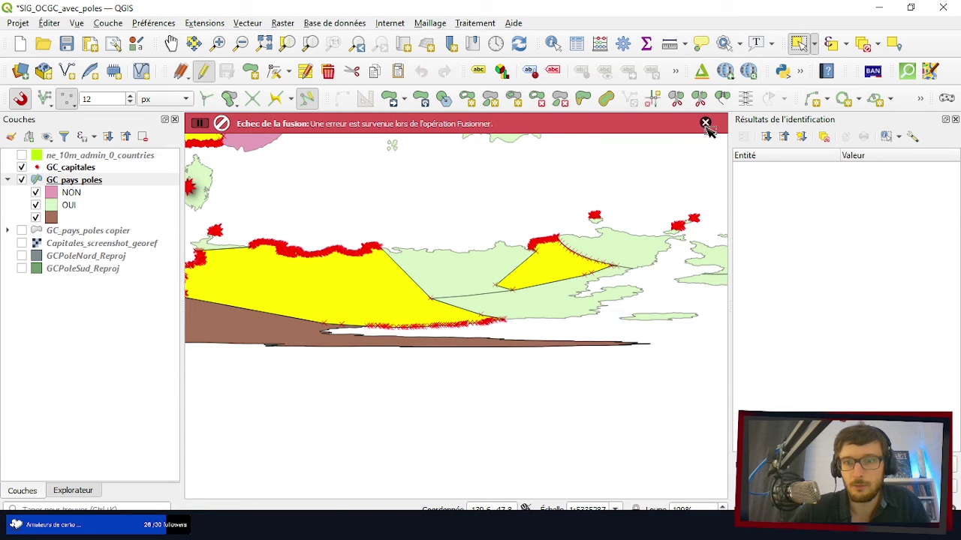
pyautogui.click(706, 123)
# - Examine the selected polar polygon's eastern point and northern coast for remaining geometry errors, including the small northeastern spit
pyautogui.scroll(-2, 654, 182)
pyautogui.scroll(2, 639, 181)
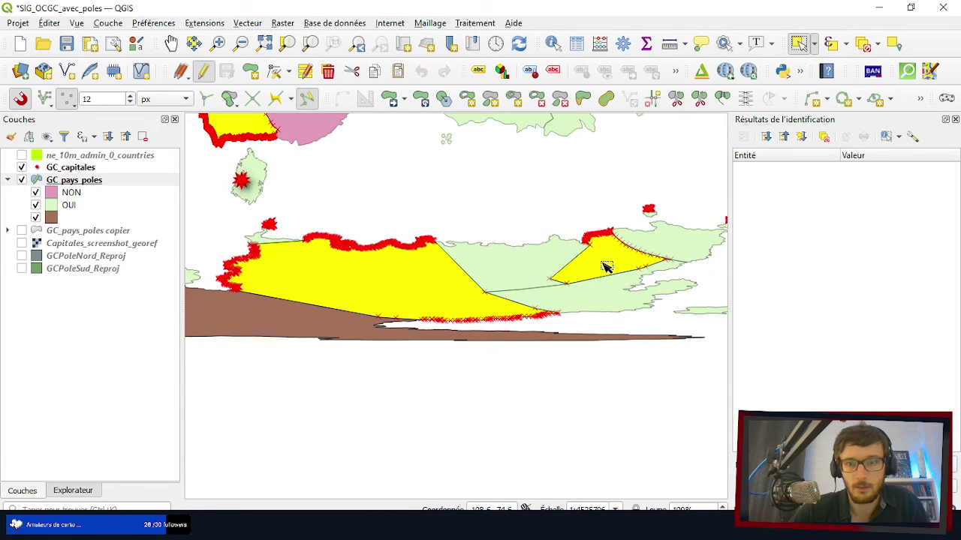
pyautogui.scroll(2, 607, 268)
pyautogui.scroll(-1, 390, 195)
pyautogui.scroll(1, 570, 200)
pyautogui.scroll(1, 642, 215)
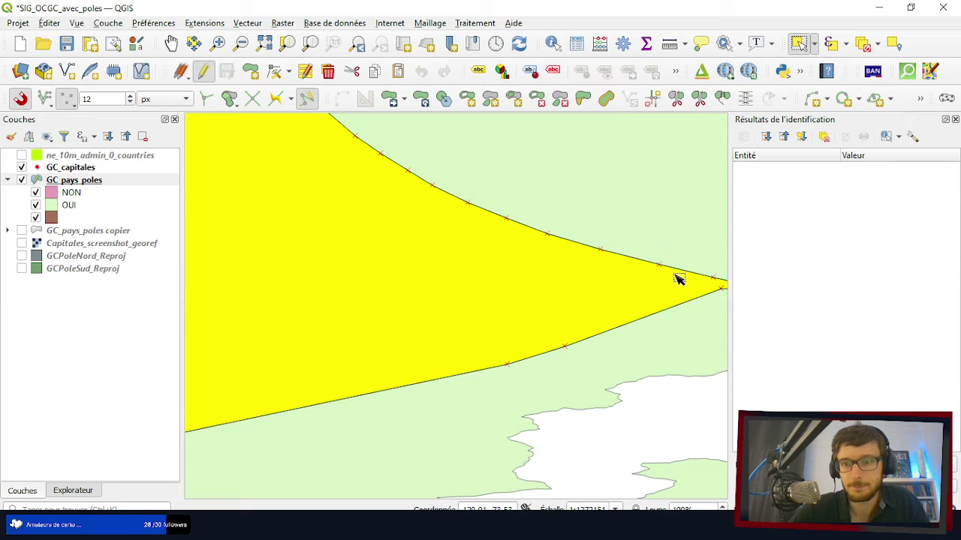
pyautogui.scroll(-2, 679, 279)
pyautogui.scroll(2, 678, 270)
pyautogui.scroll(-2, 678, 285)
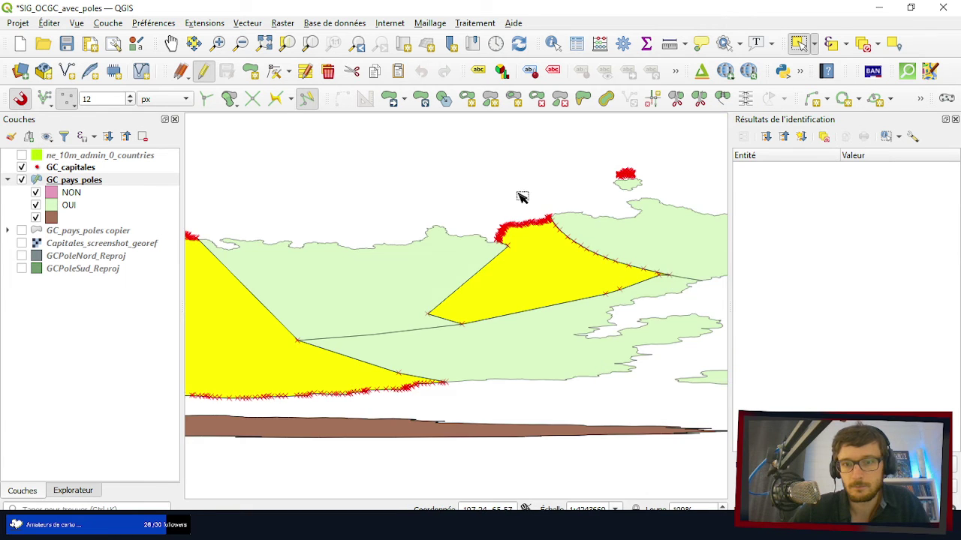
pyautogui.scroll(3, 643, 228)
pyautogui.scroll(-1, 375, 235)
pyautogui.scroll(2, 488, 240)
pyautogui.scroll(-2, 337, 304)
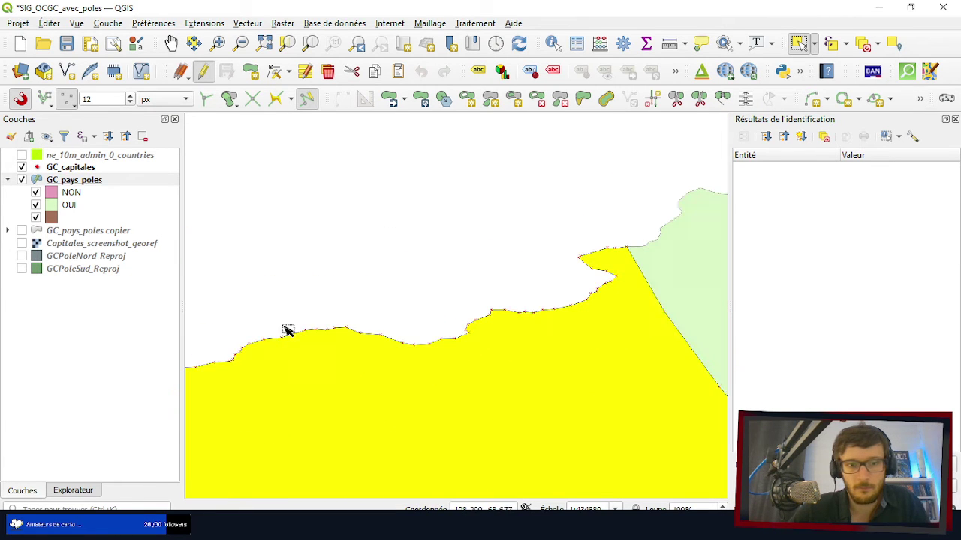
pyautogui.scroll(3, 601, 278)
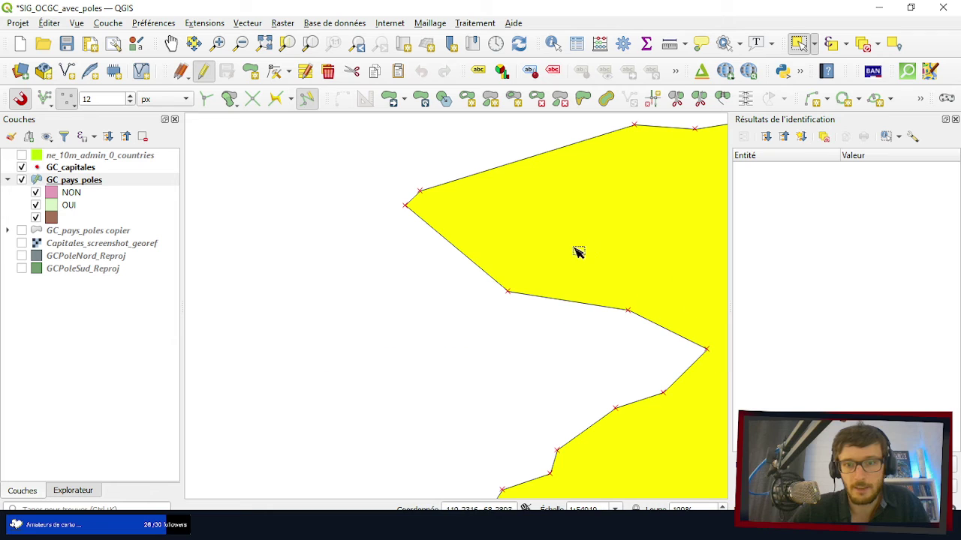
# - Try to move a vertex at the tip of the polygon's small northeastern spit, and undo the move
pyautogui.click(276, 70)
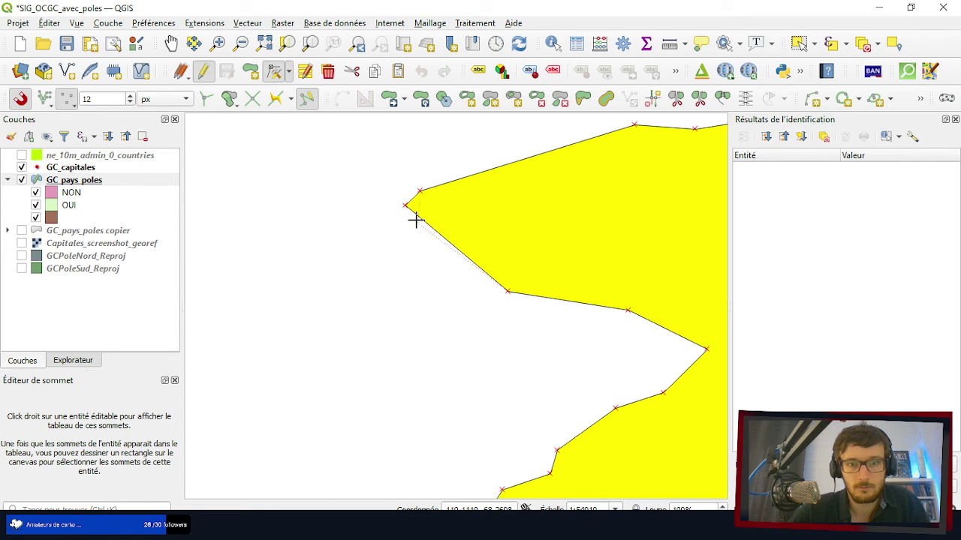
pyautogui.scroll(-2, 403, 206)
pyautogui.click(403, 205)
pyautogui.click(409, 201)
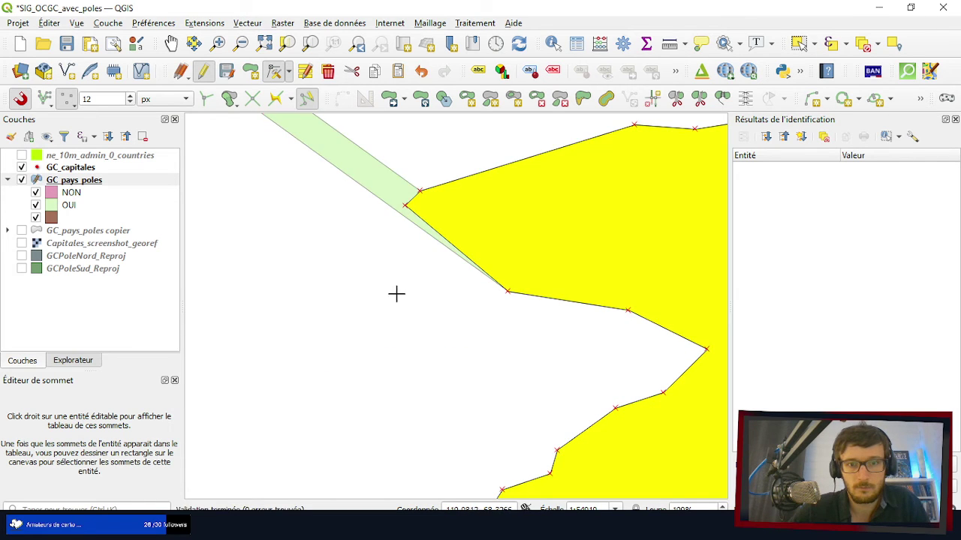
pyautogui.scroll(2, 408, 294)
pyautogui.scroll(-2, 408, 294)
pyautogui.scroll(-2, 542, 251)
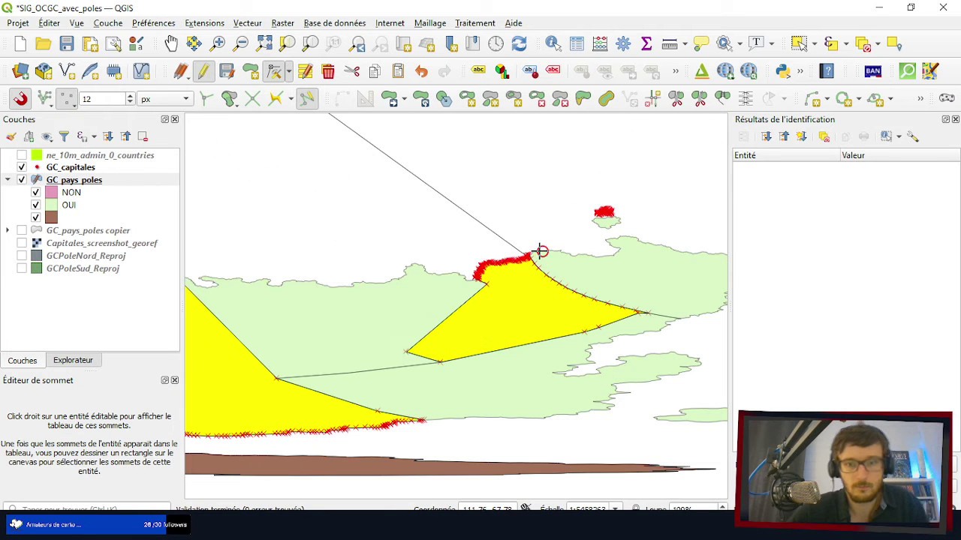
pyautogui.hotkey('ctrl', 'z')
# - Examine the small northeastern spit and northern coast of the selected polar polygon vertex by vertex for remaining geometry errors
pyautogui.scroll(5, 525, 250)
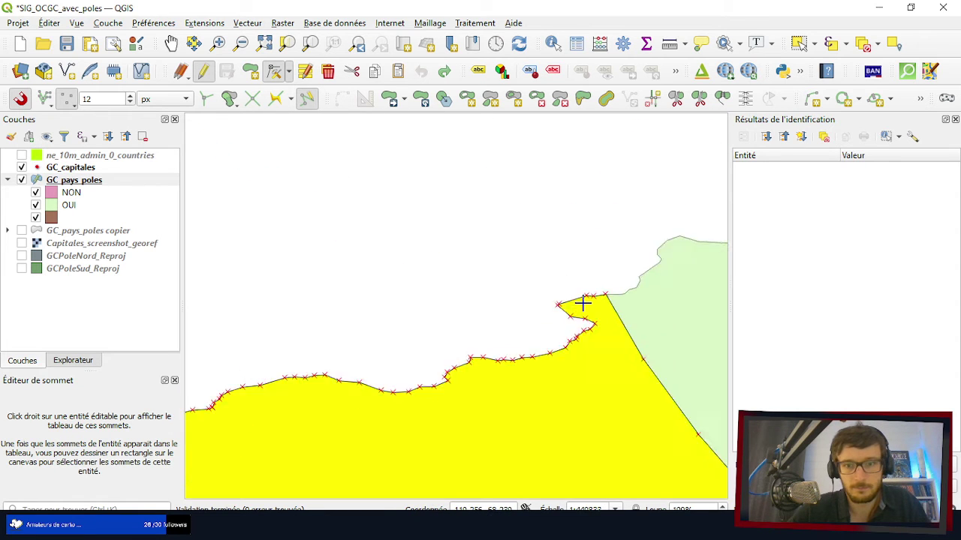
pyautogui.scroll(3, 555, 311)
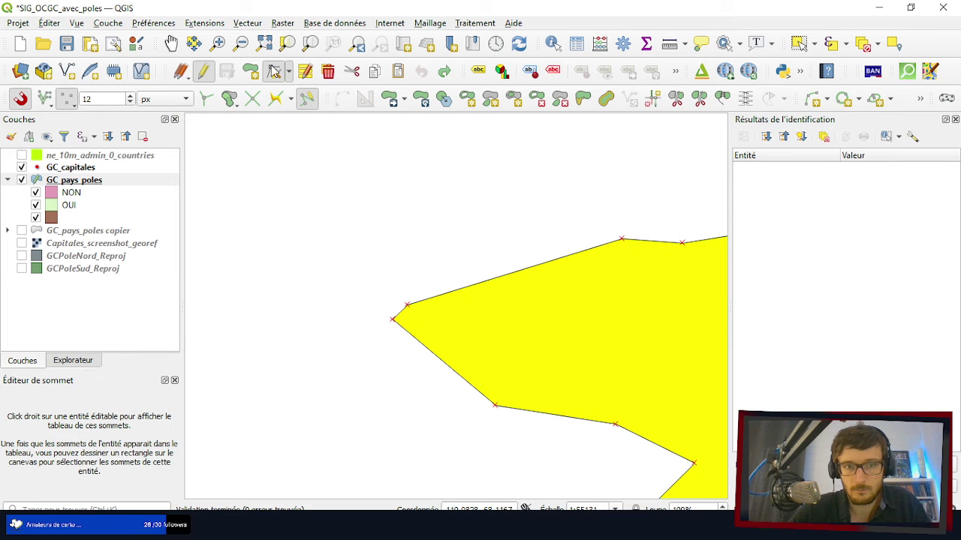
pyautogui.scroll(-2, 448, 131)
pyautogui.scroll(2, 450, 391)
pyautogui.scroll(2, 456, 327)
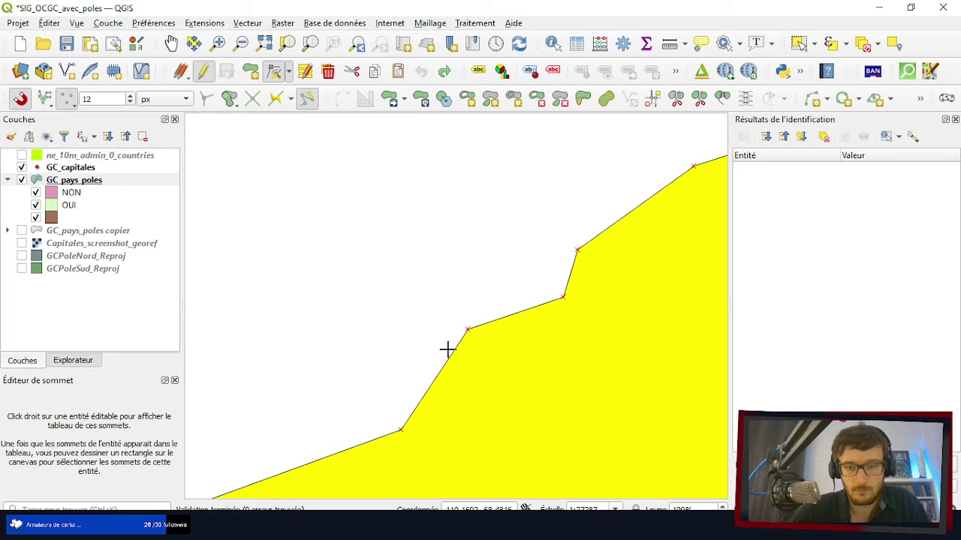
pyautogui.scroll(-2, 294, 131)
pyautogui.click(274, 72)
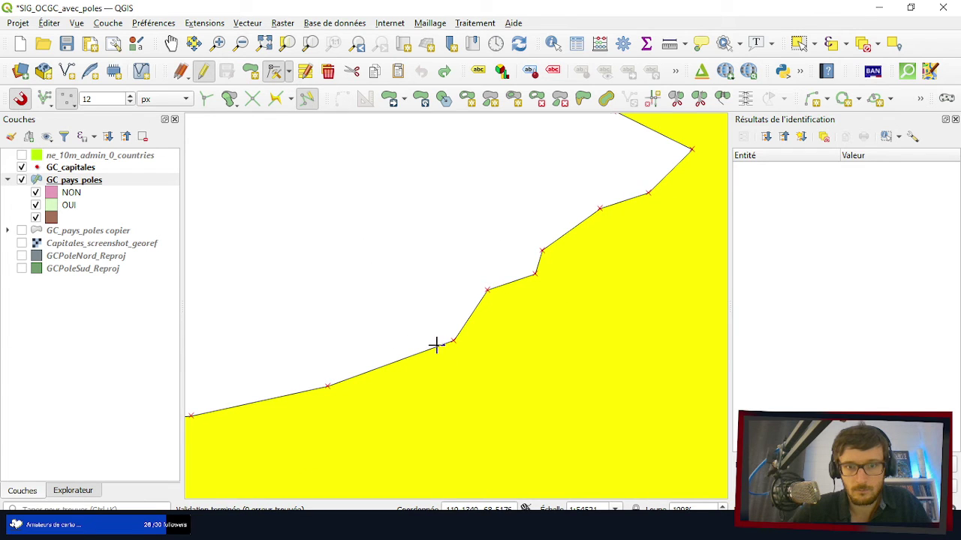
pyautogui.click(274, 75)
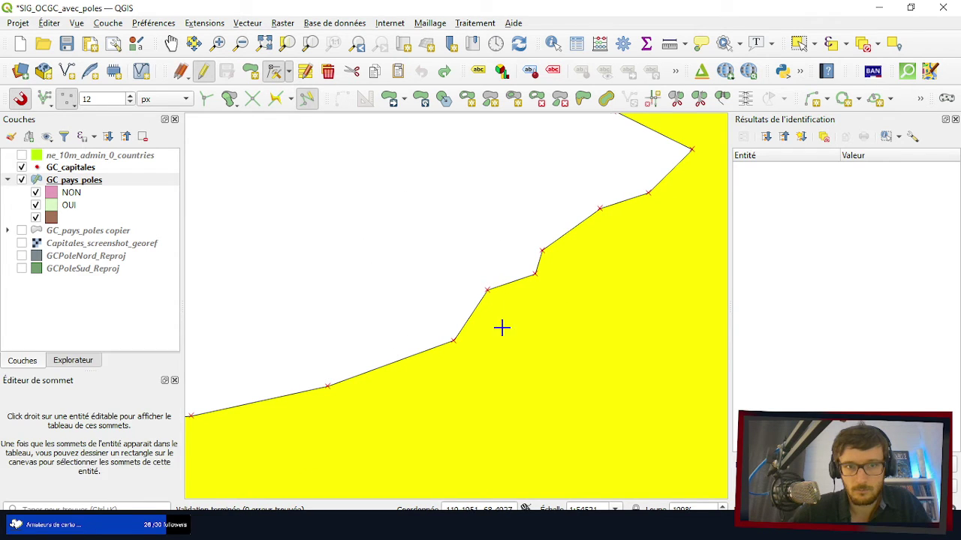
pyautogui.click(249, 73)
pyautogui.click(274, 71)
pyautogui.scroll(-1, 485, 251)
pyautogui.click(92, 180)
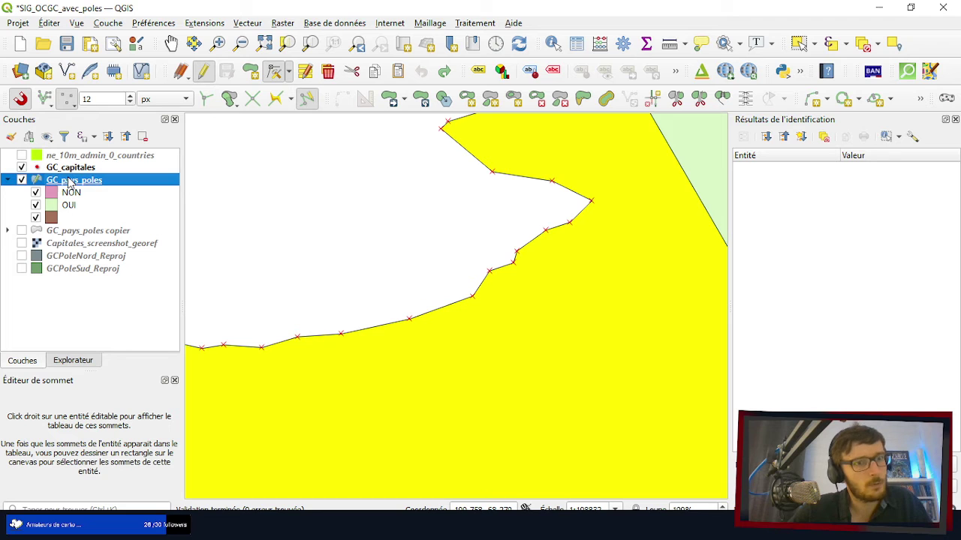
pyautogui.scroll(-4, 495, 214)
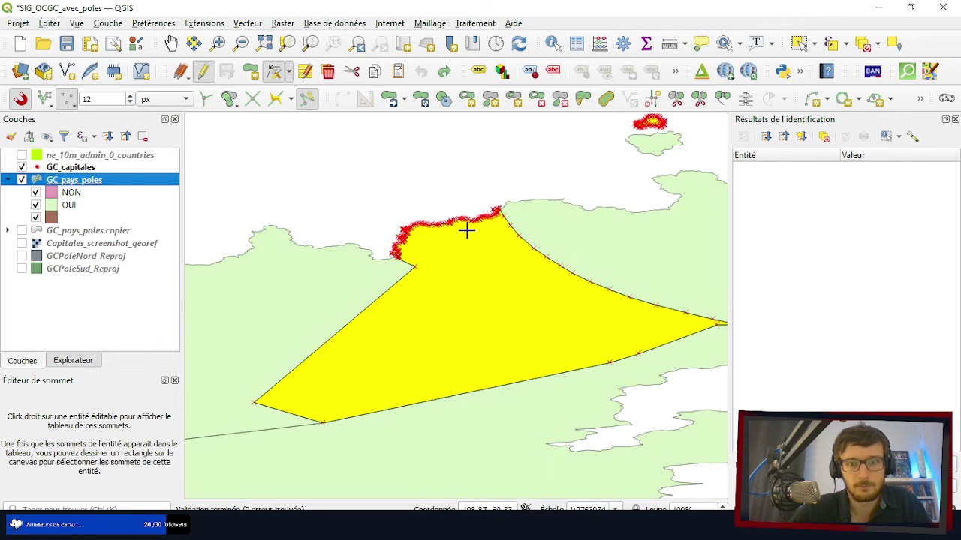
# - Clear the selection, reselect only the polar polygon, and check its northeastern tip and jagged northwestern coast for crossing vertices
pyautogui.click(862, 45)
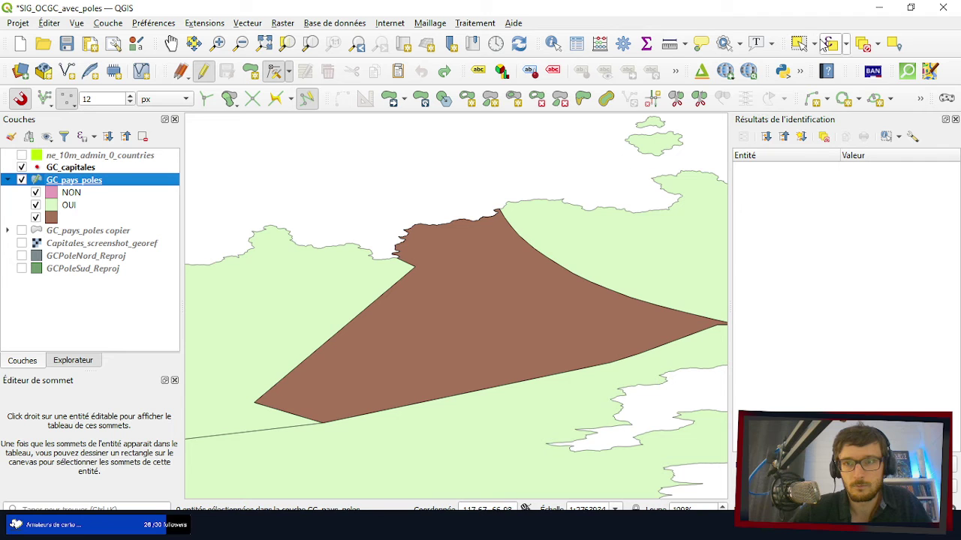
pyautogui.click(799, 43)
pyautogui.click(526, 328)
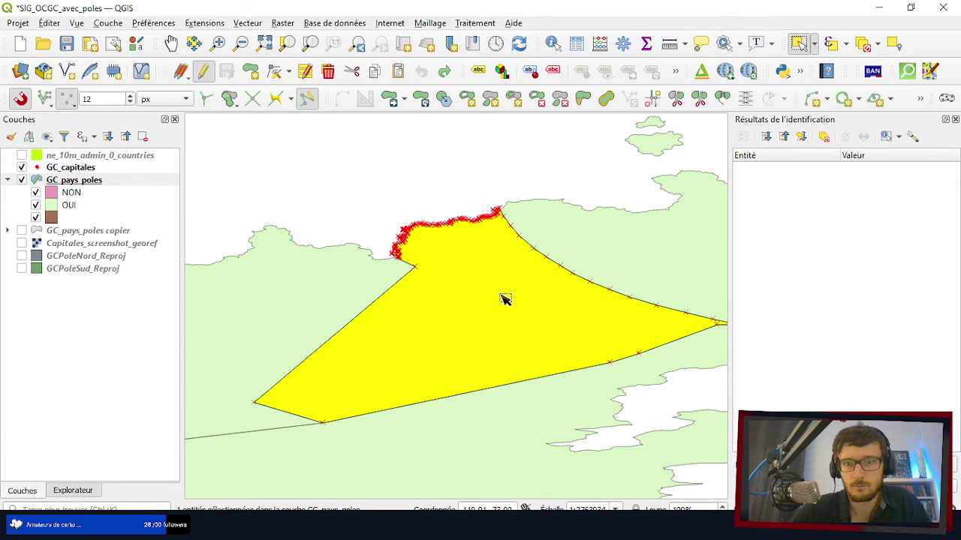
pyautogui.scroll(4, 543, 221)
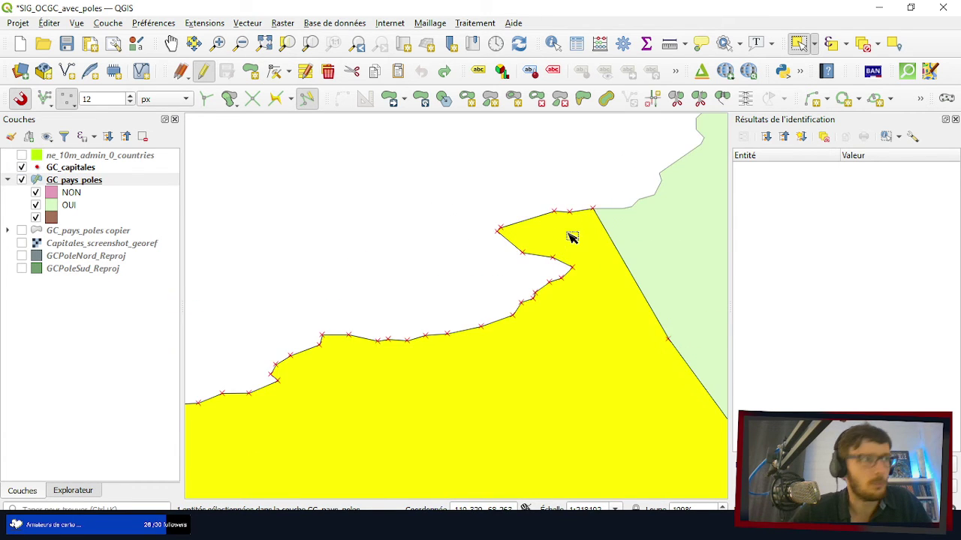
pyautogui.scroll(-4, 572, 237)
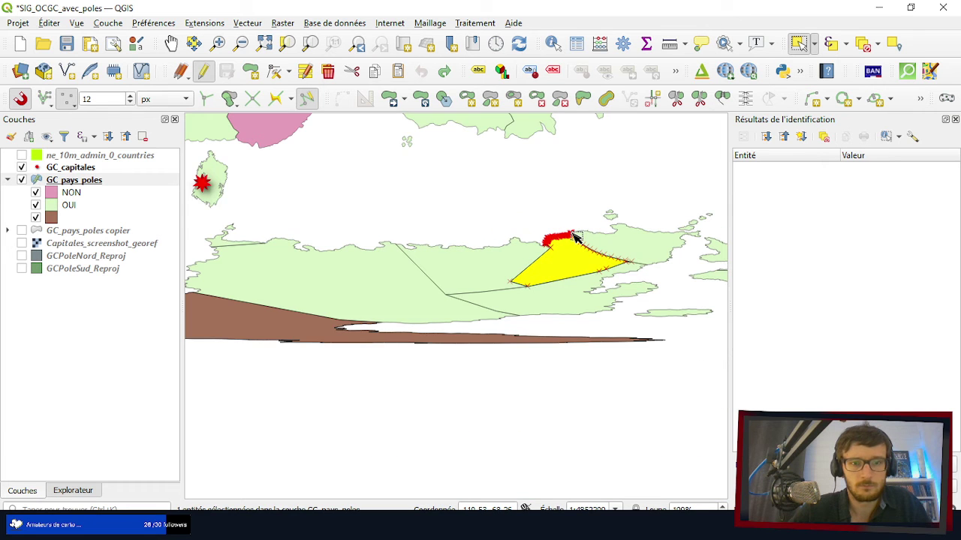
pyautogui.scroll(4, 575, 237)
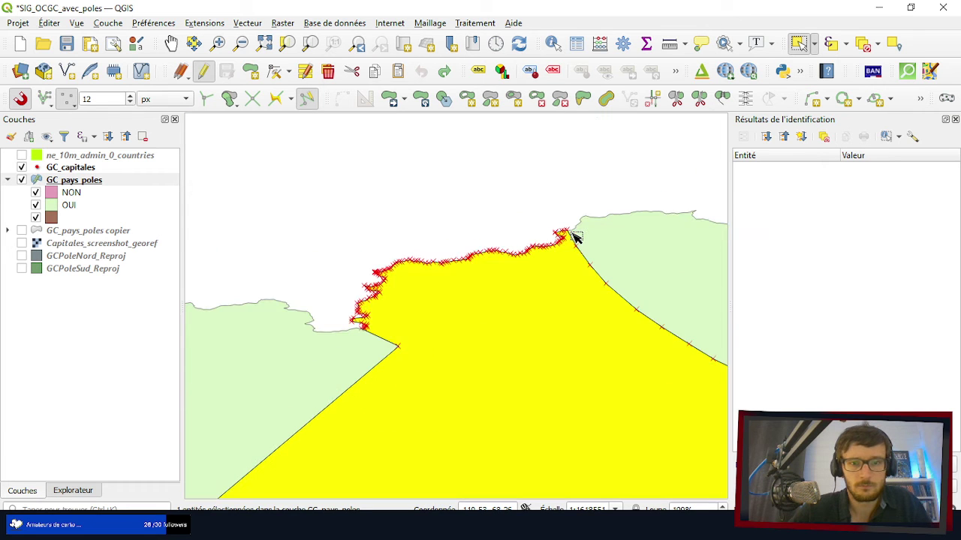
pyautogui.click(273, 73)
pyautogui.scroll(3, 515, 220)
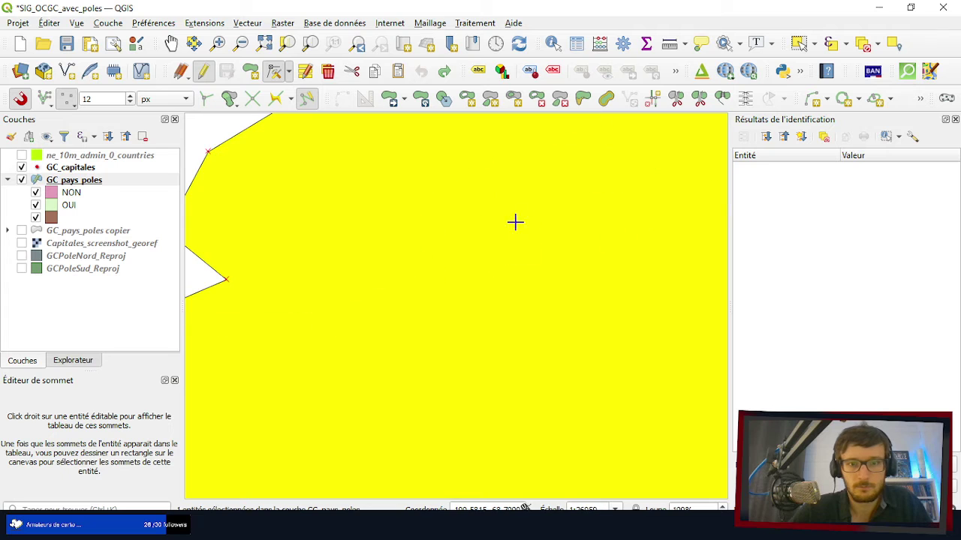
pyautogui.scroll(-4, 487, 229)
pyautogui.scroll(2, 523, 191)
pyautogui.scroll(-2, 539, 195)
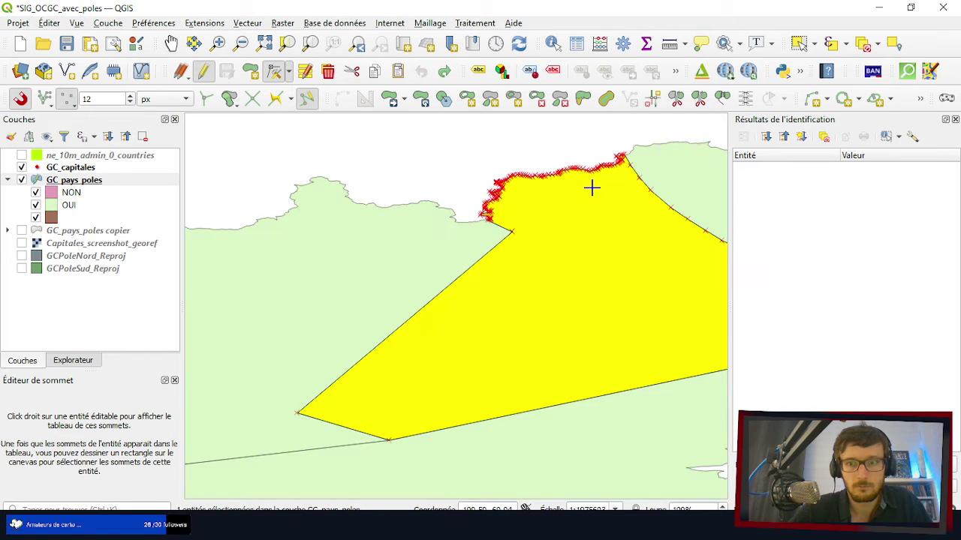
# - Add the large southwestern country with its small islet northeast of the polar polygon to the selection, and try to merge the features
pyautogui.click(797, 42)
pyautogui.scroll(-2, 523, 236)
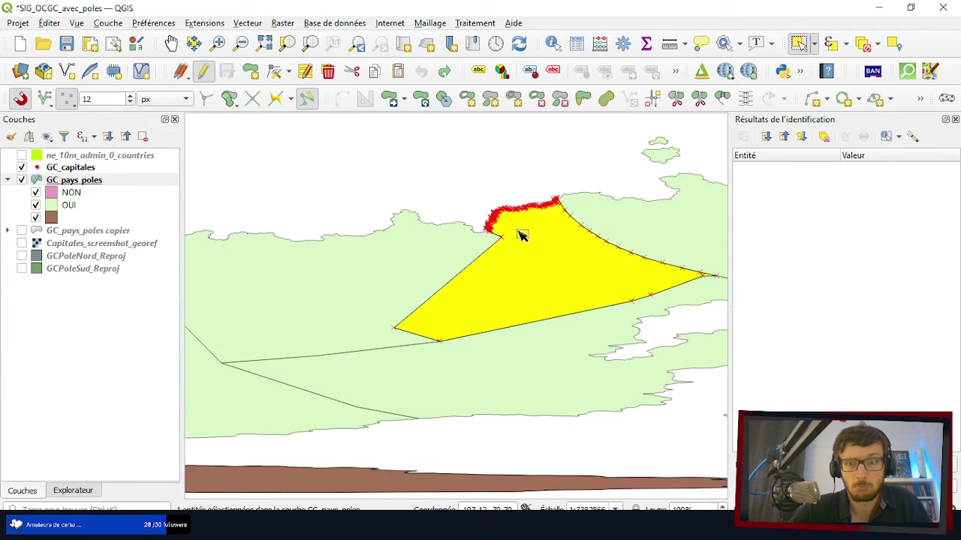
pyautogui.keyDown('shift'); pyautogui.click(661, 159); pyautogui.keyUp('shift')
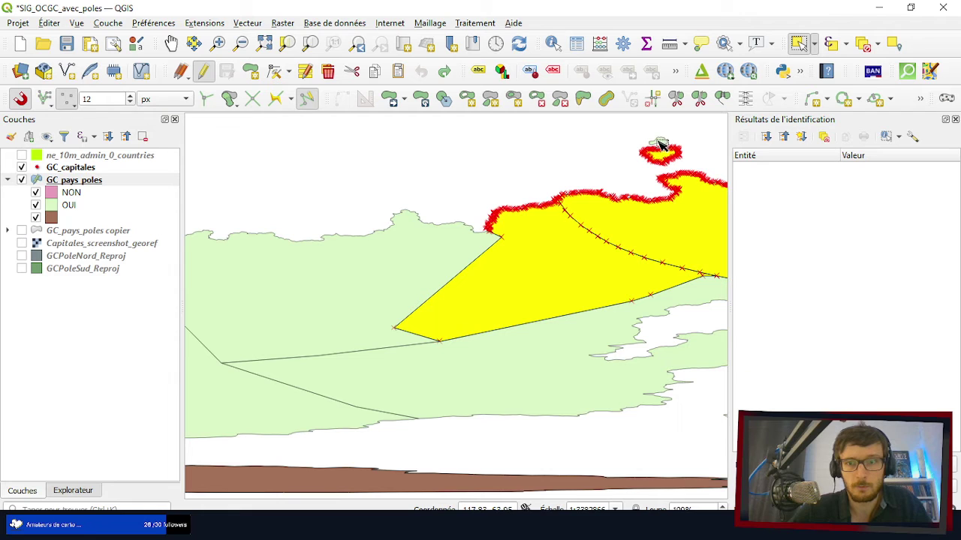
pyautogui.keyDown('ctrl'); pyautogui.click(667, 149); pyautogui.keyUp('ctrl')
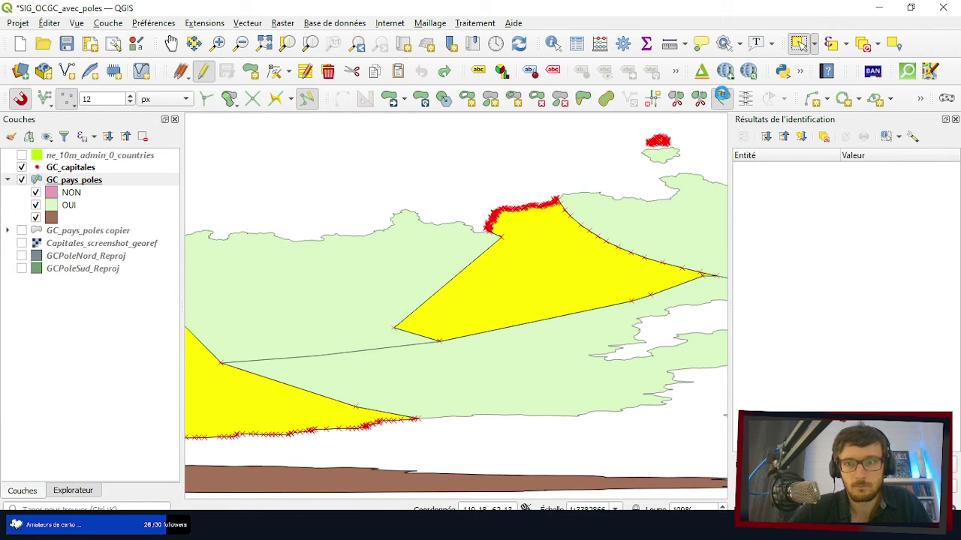
pyautogui.scroll(-3, 623, 190)
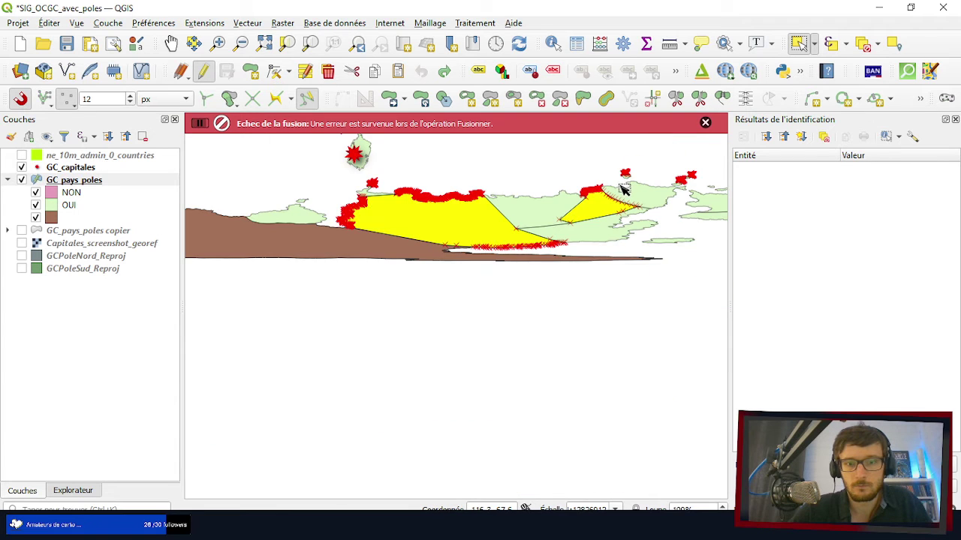
# - Merge the large brown southern polar polygon with the small brown island off its northwestern coast, taking the attributes of entity 157
pyautogui.scroll(-2, 456, 192)
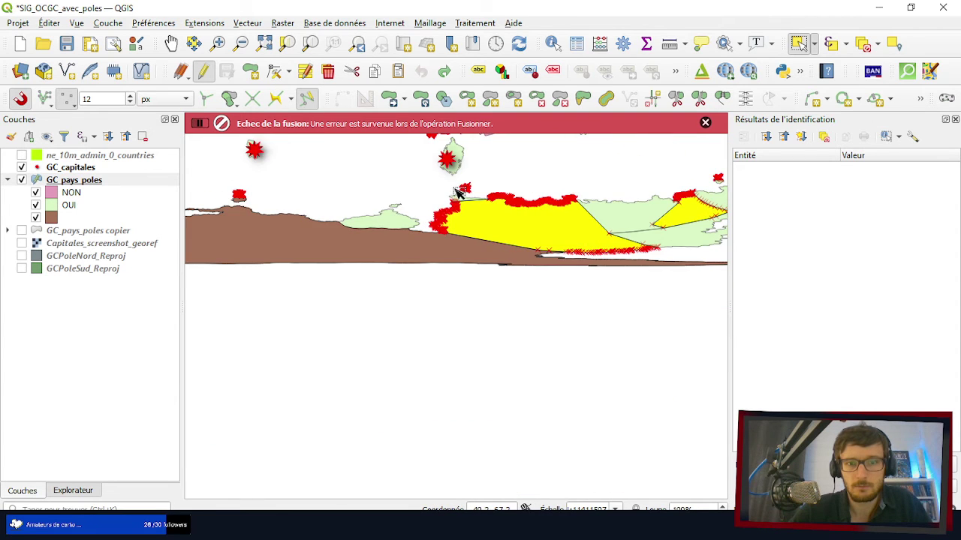
pyautogui.scroll(3, 384, 208)
pyautogui.click(384, 190)
pyautogui.scroll(-1, 425, 281)
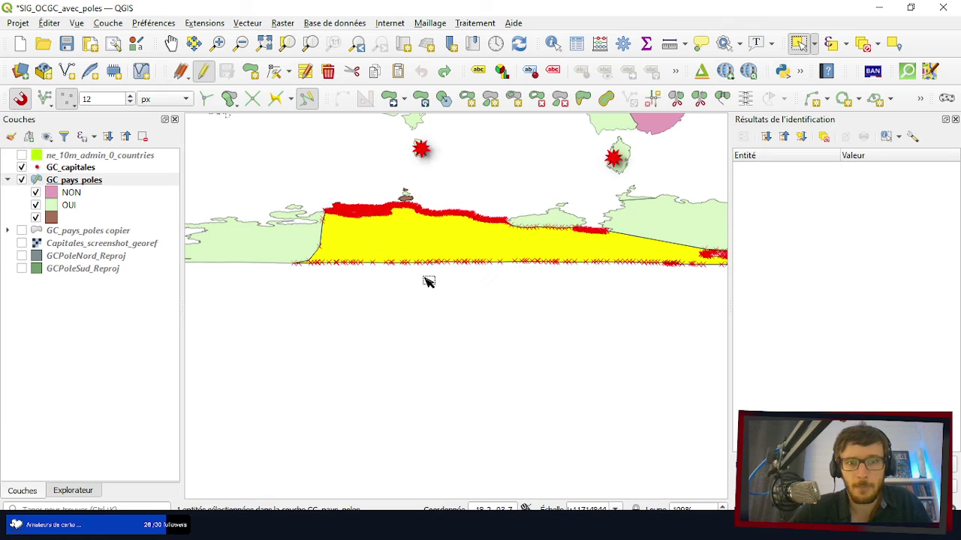
pyautogui.scroll(2, 393, 206)
pyautogui.scroll(-2, 300, 198)
pyautogui.scroll(4, 304, 201)
pyautogui.scroll(-2, 483, 223)
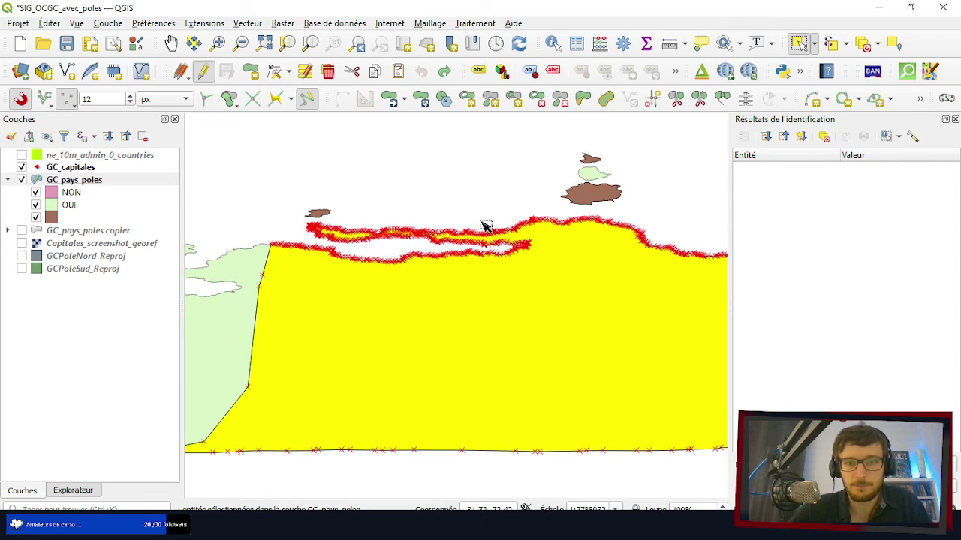
pyautogui.scroll(2, 382, 243)
pyautogui.scroll(-2, 483, 230)
pyautogui.scroll(2, 334, 219)
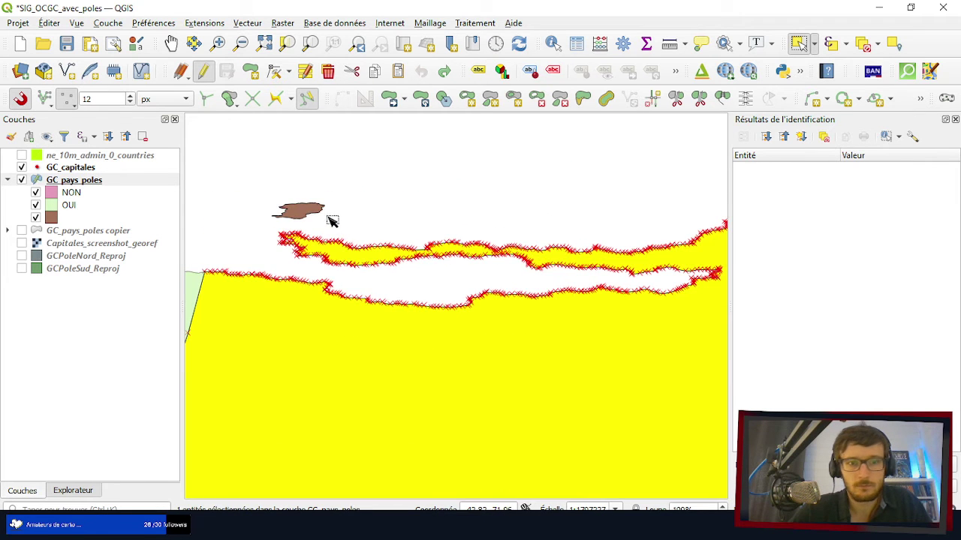
pyautogui.scroll(-2, 436, 227)
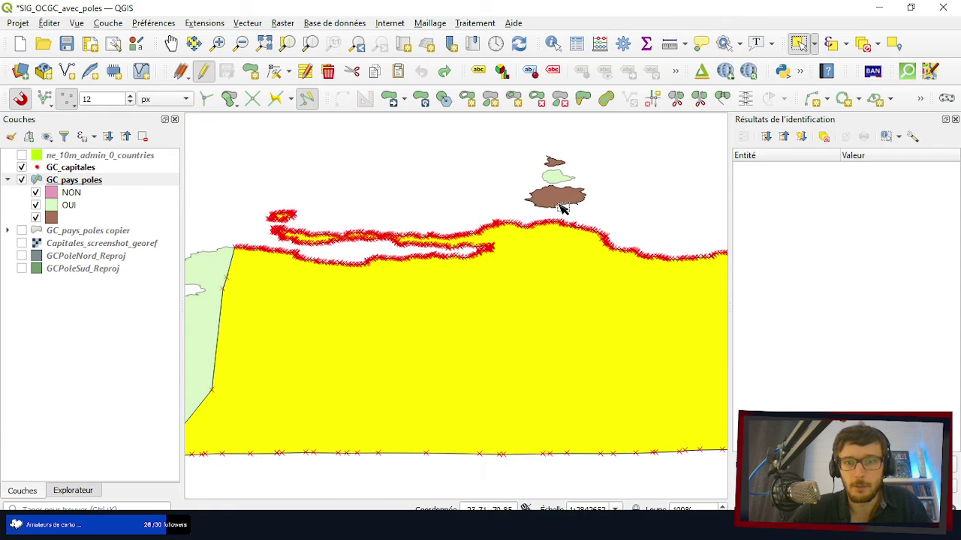
pyautogui.click(722, 98)
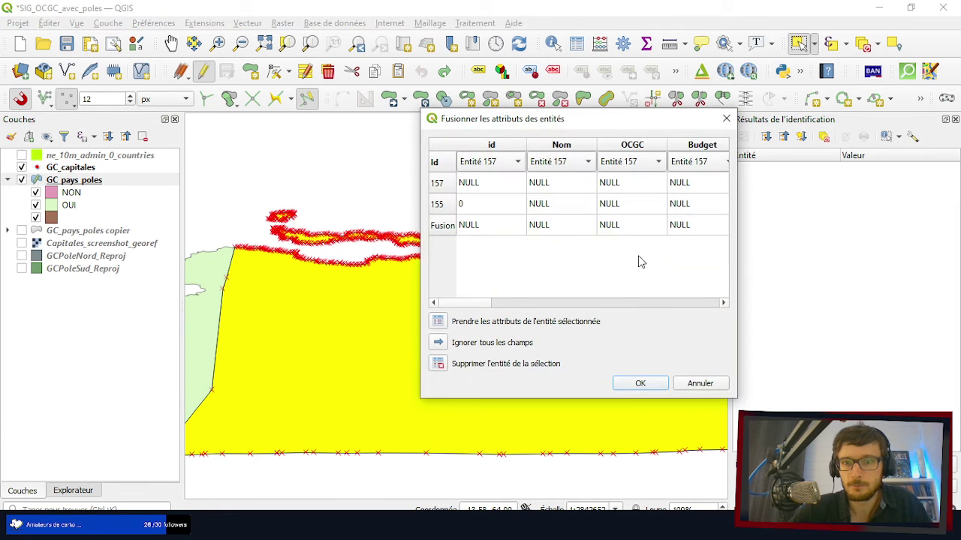
pyautogui.click(640, 384)
# - Select only the brown polar polygon lying between the eastern green countries, and save the project
pyautogui.scroll(-3, 293, 264)
pyautogui.scroll(2, 498, 279)
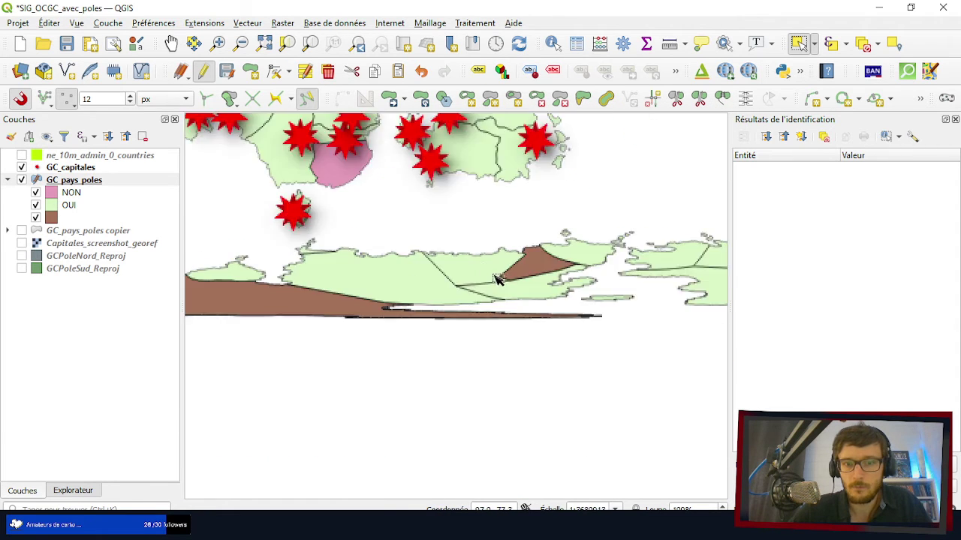
pyautogui.scroll(3, 562, 266)
pyautogui.click(390, 209)
pyautogui.scroll(-1, 518, 314)
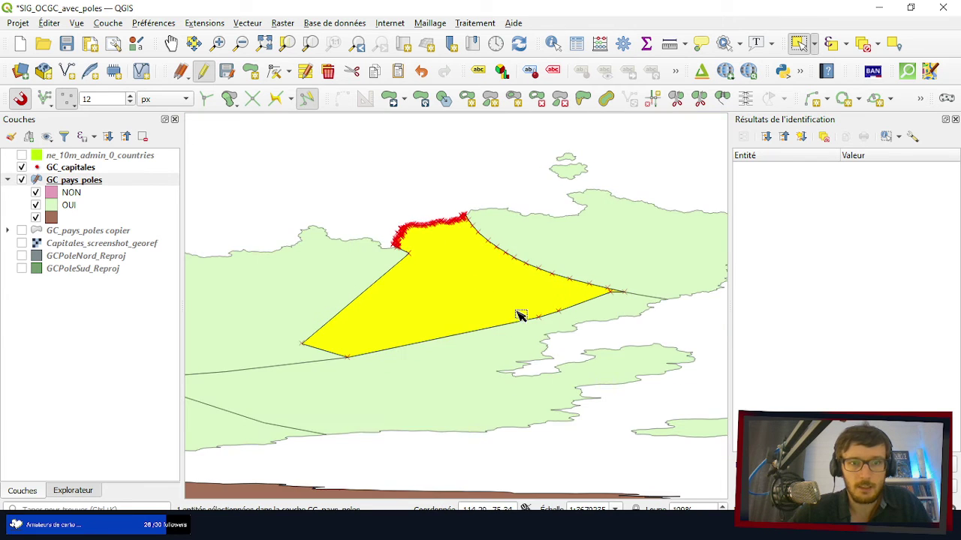
pyautogui.scroll(1, 446, 236)
pyautogui.click(76, 46)
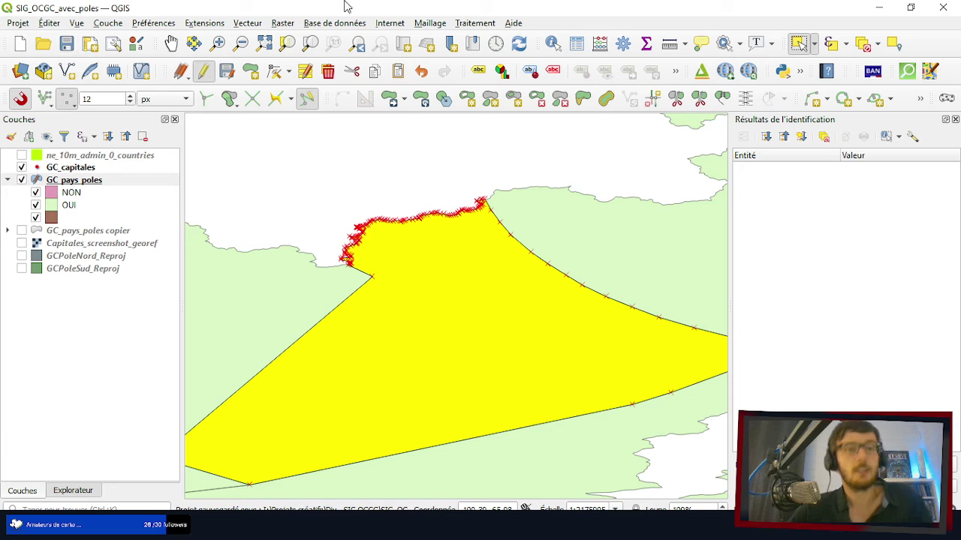
# - Run the validity check on the whole GC_pays_poles layer with the GEOS method, creating temporary valid, invalid and error output layers
pyautogui.click(254, 25)
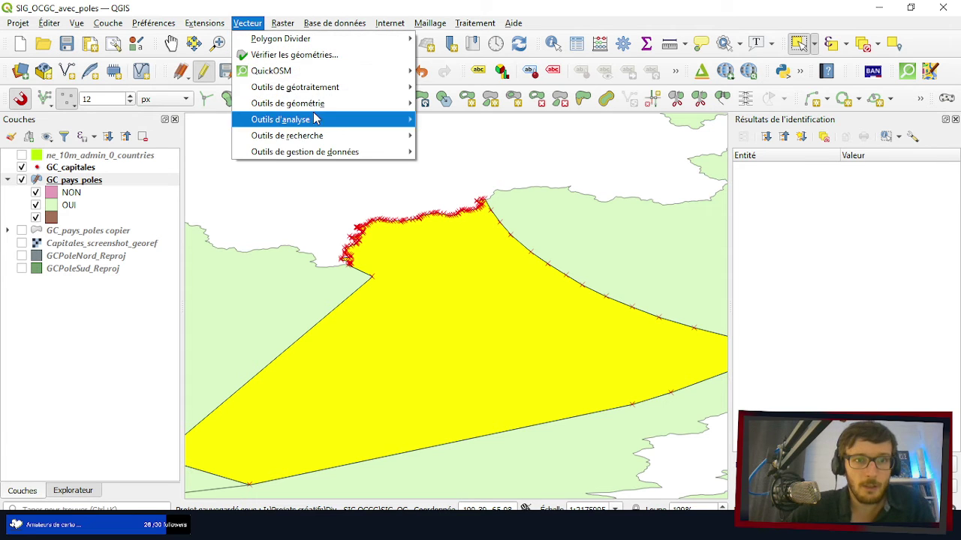
pyautogui.moveTo(359, 158)
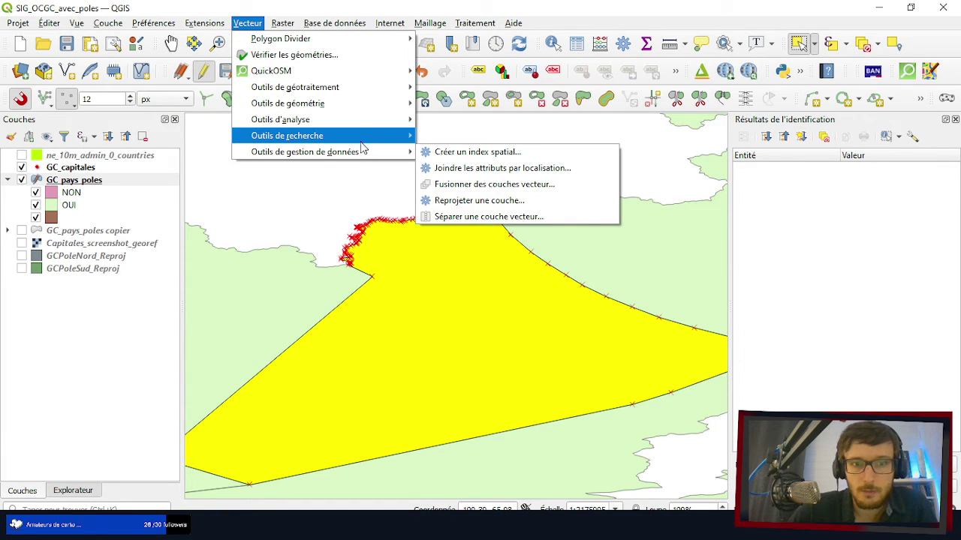
pyautogui.moveTo(368, 126)
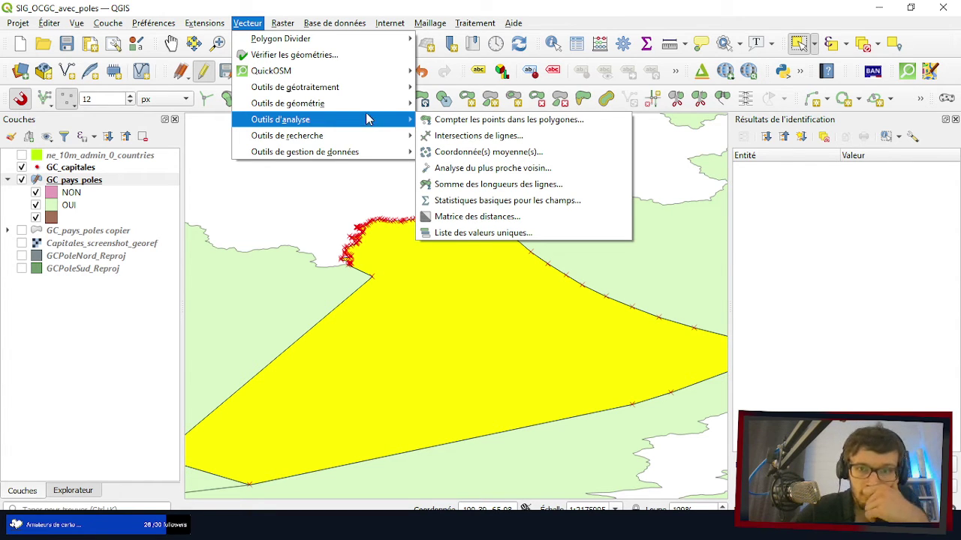
pyautogui.moveTo(369, 105)
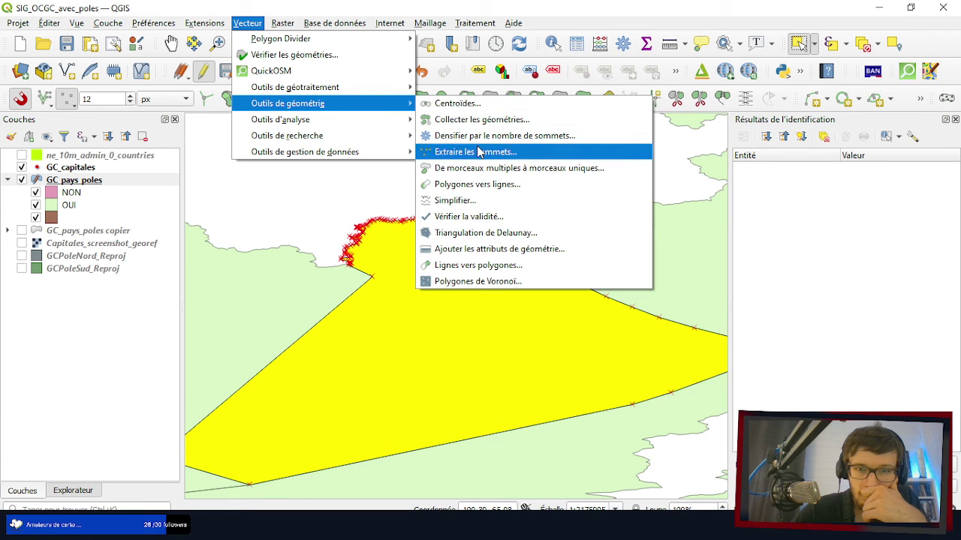
pyautogui.click(481, 220)
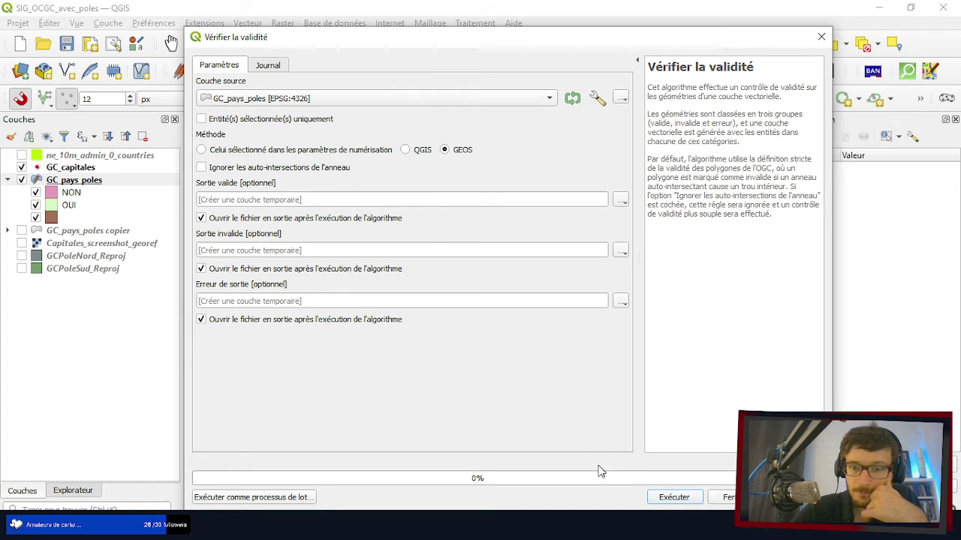
pyautogui.click(672, 499)
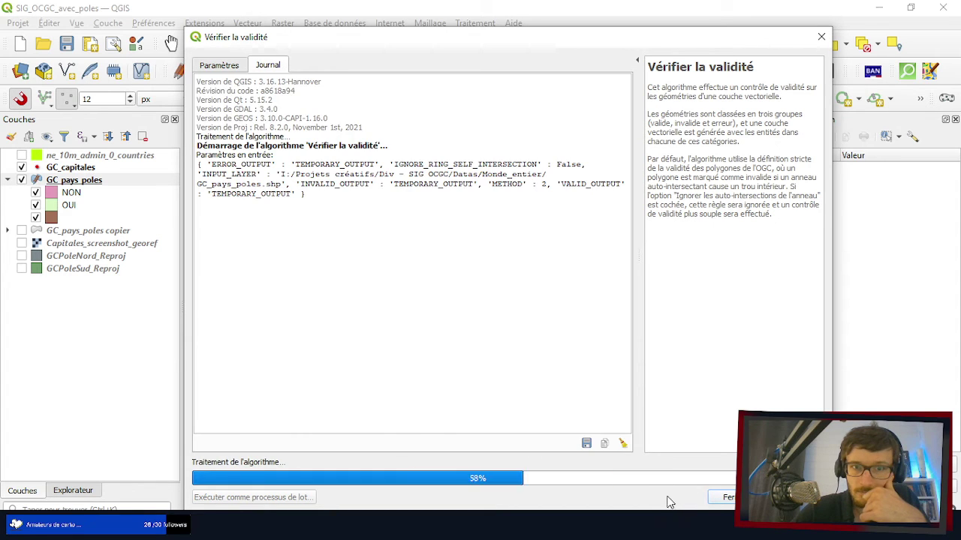
pyautogui.click(722, 497)
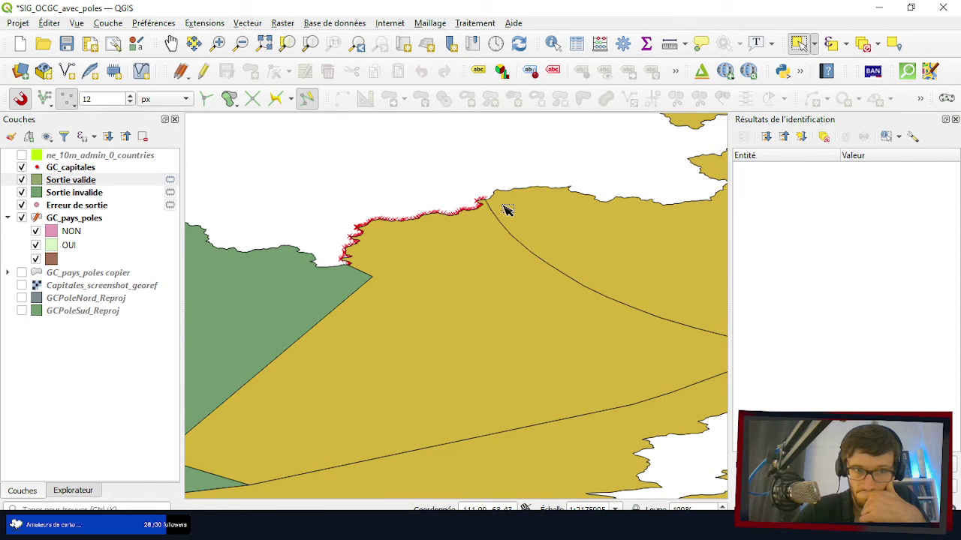
pyautogui.scroll(-2, 506, 211)
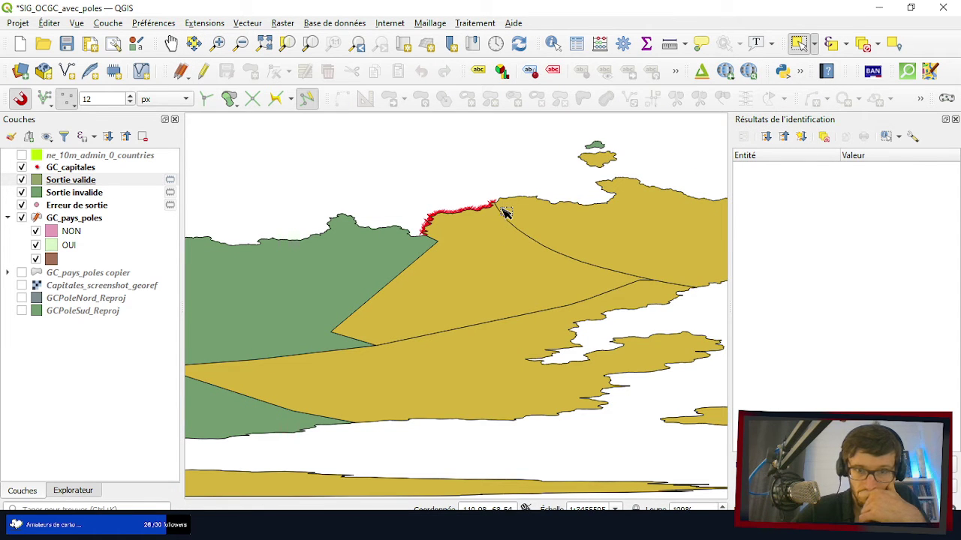
# - Clear the current feature selection after checking the selected polar polygon against the validity output layers
pyautogui.scroll(-3, 497, 210)
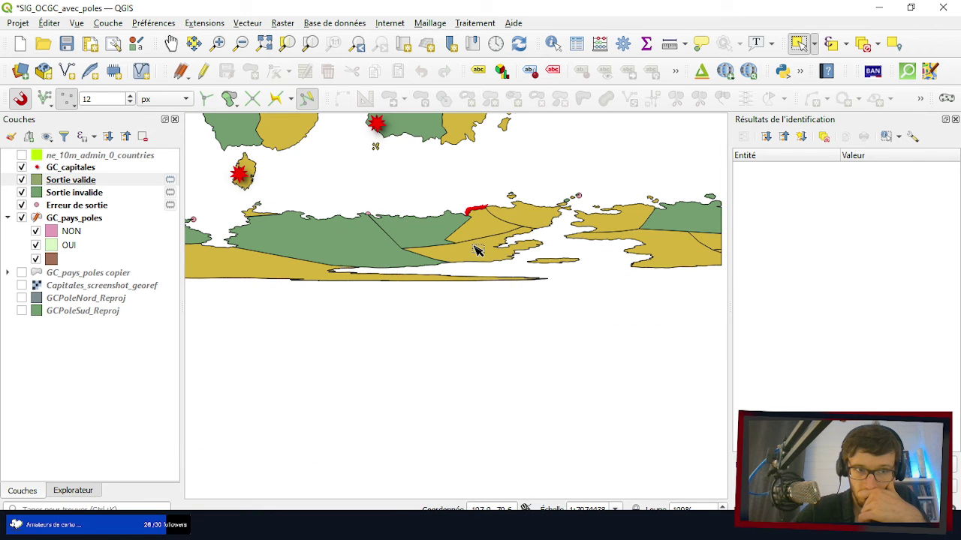
pyautogui.scroll(5, 558, 219)
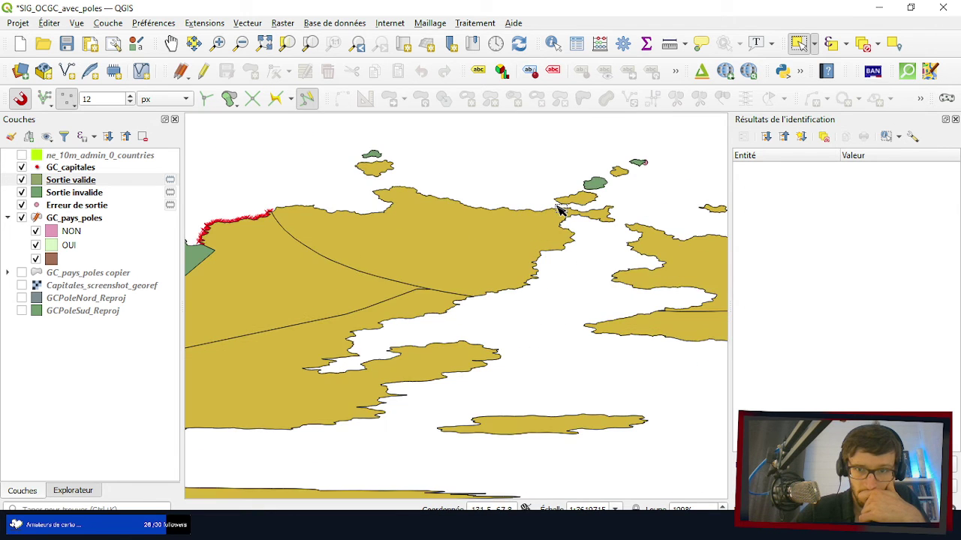
pyautogui.scroll(-2, 558, 211)
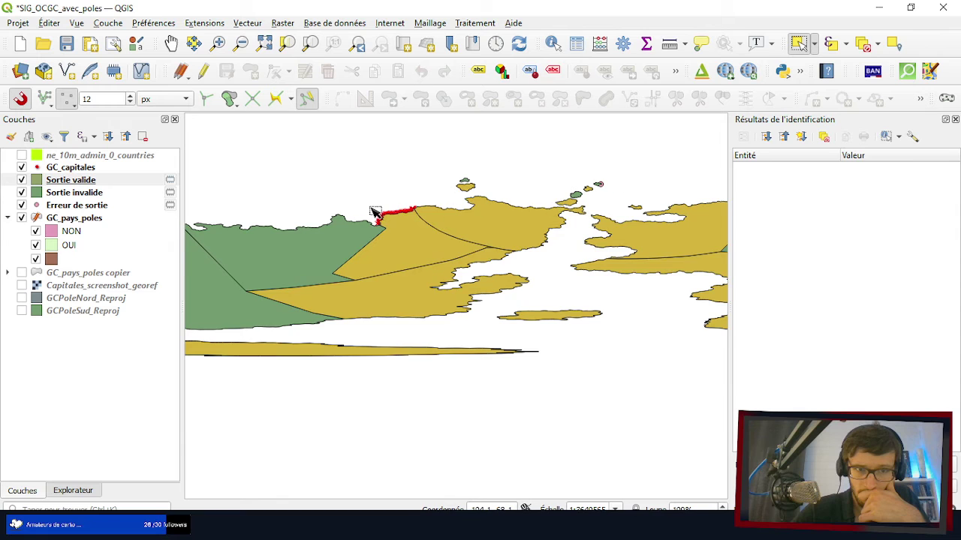
pyautogui.scroll(1, 375, 212)
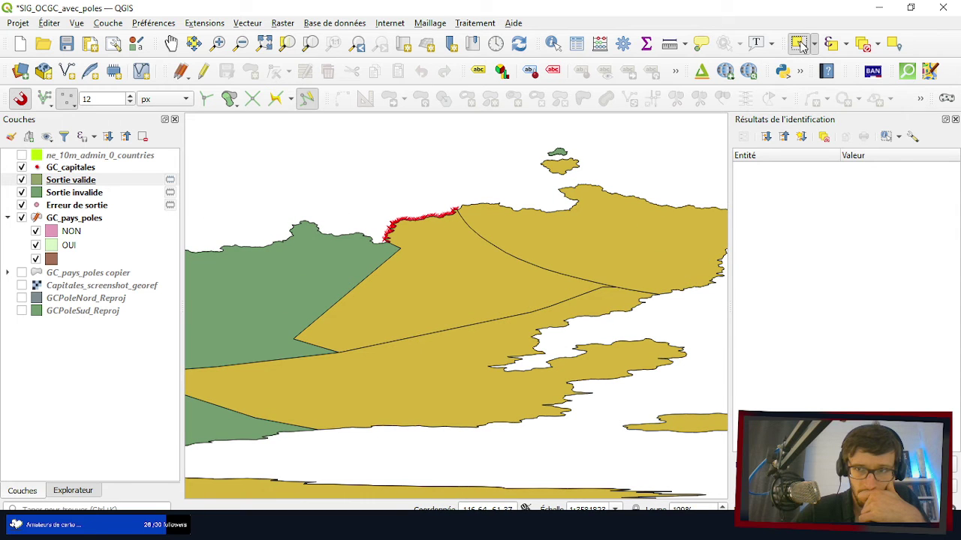
pyautogui.click(864, 45)
# - Examine the validity error points and the borders of the polygons along the southern polar coast
pyautogui.scroll(-4, 604, 194)
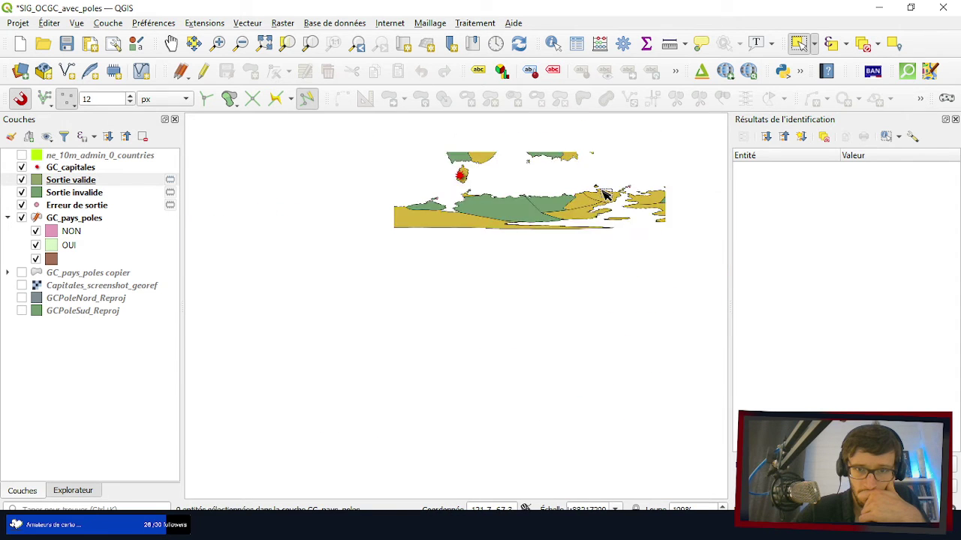
pyautogui.scroll(3, 570, 225)
pyautogui.scroll(-3, 458, 215)
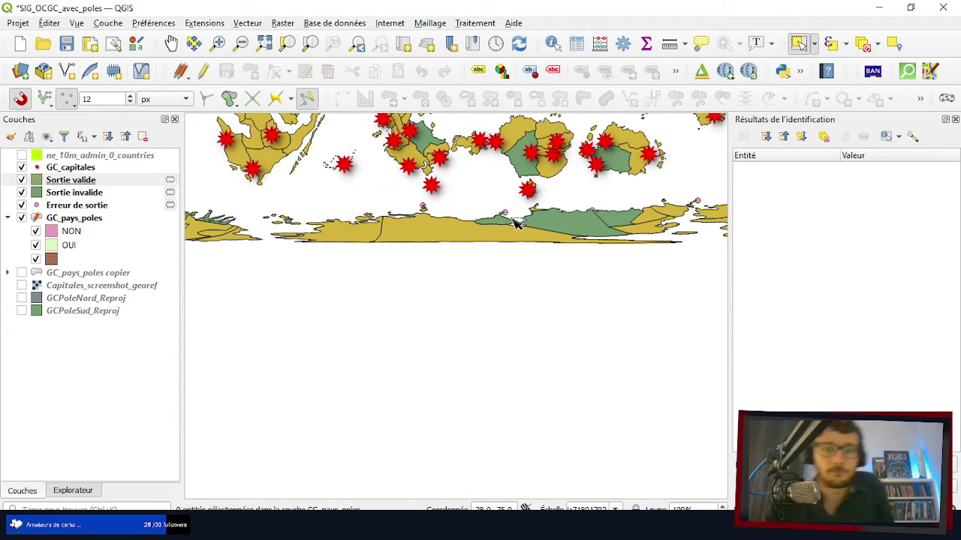
pyautogui.scroll(2, 514, 223)
pyautogui.scroll(2, 498, 217)
pyautogui.scroll(-2, 529, 211)
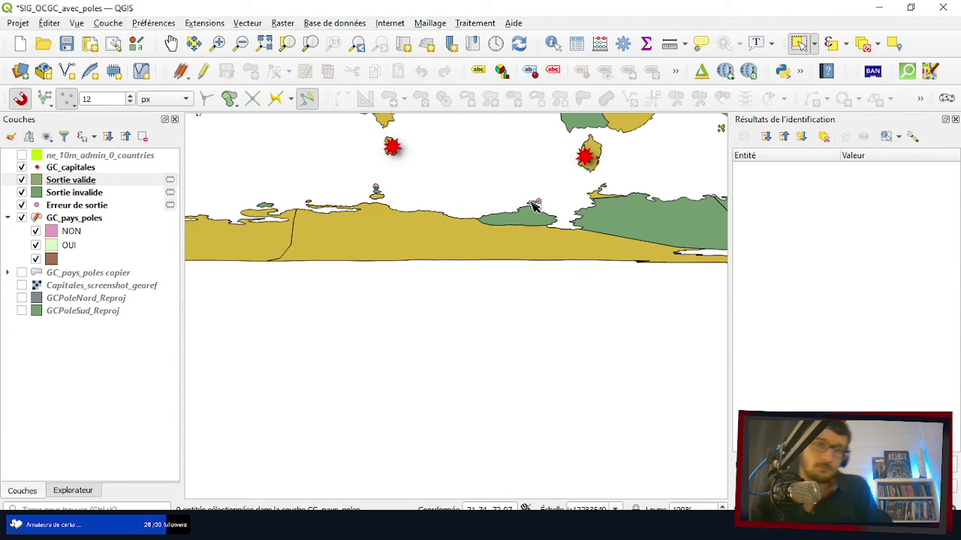
pyautogui.scroll(-2, 562, 208)
pyautogui.scroll(4, 671, 205)
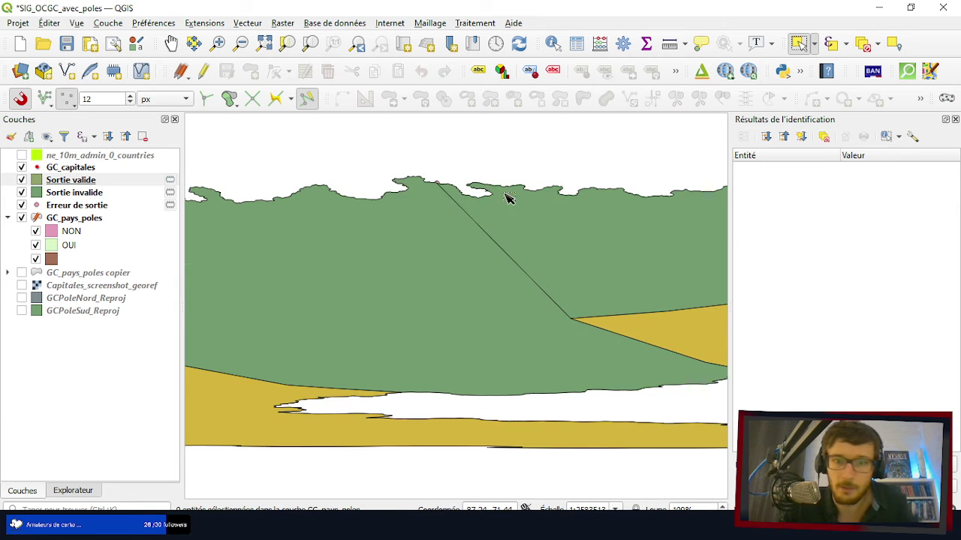
pyautogui.scroll(-3, 443, 193)
pyautogui.scroll(4, 510, 239)
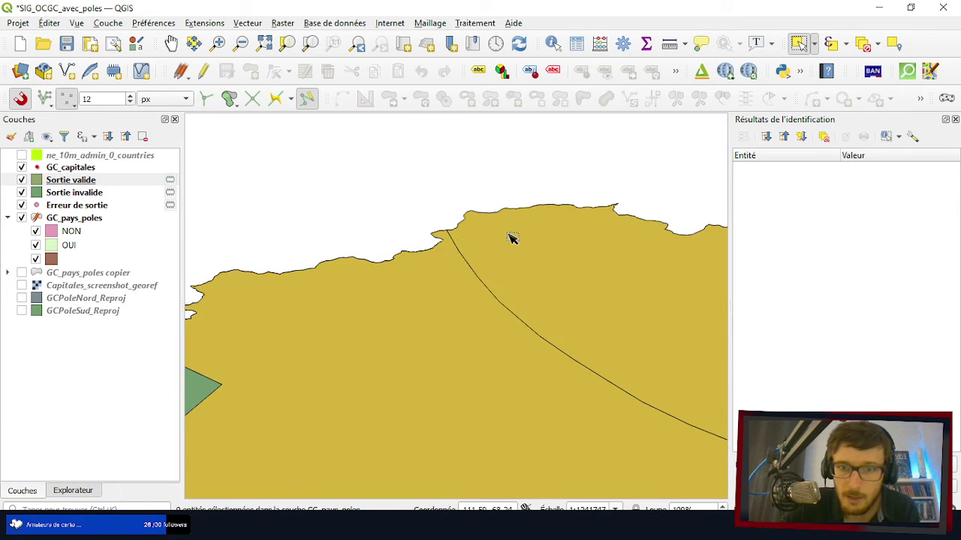
pyautogui.scroll(-2, 511, 239)
pyautogui.scroll(2, 673, 232)
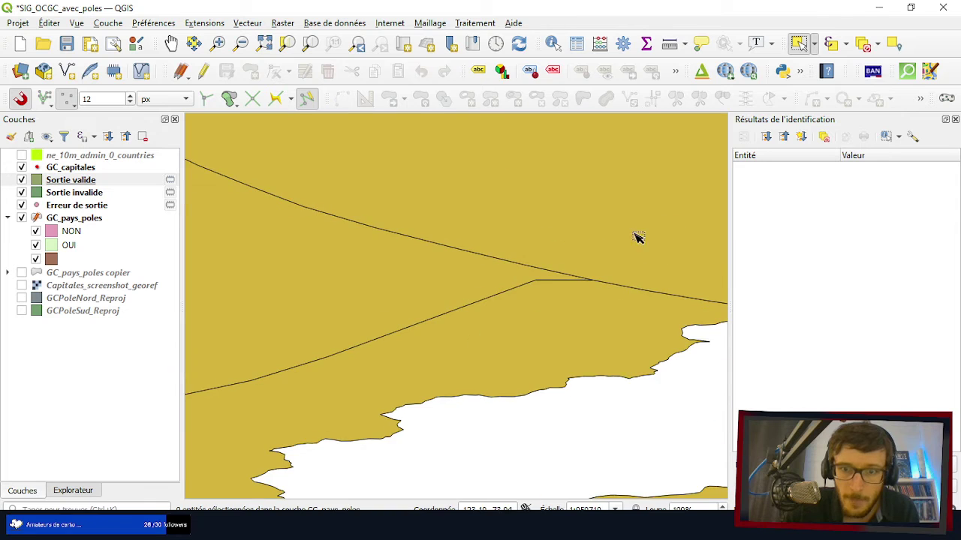
# - Hide the Sortie valide and Sortie invalide layers to expose the GC_pays_poles polygons beneath them
pyautogui.click(22, 181)
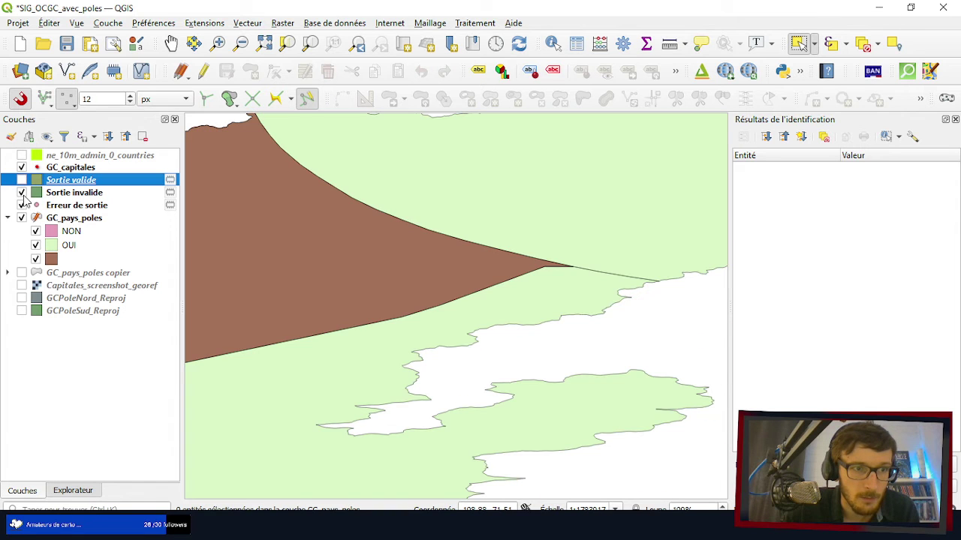
pyautogui.click(22, 193)
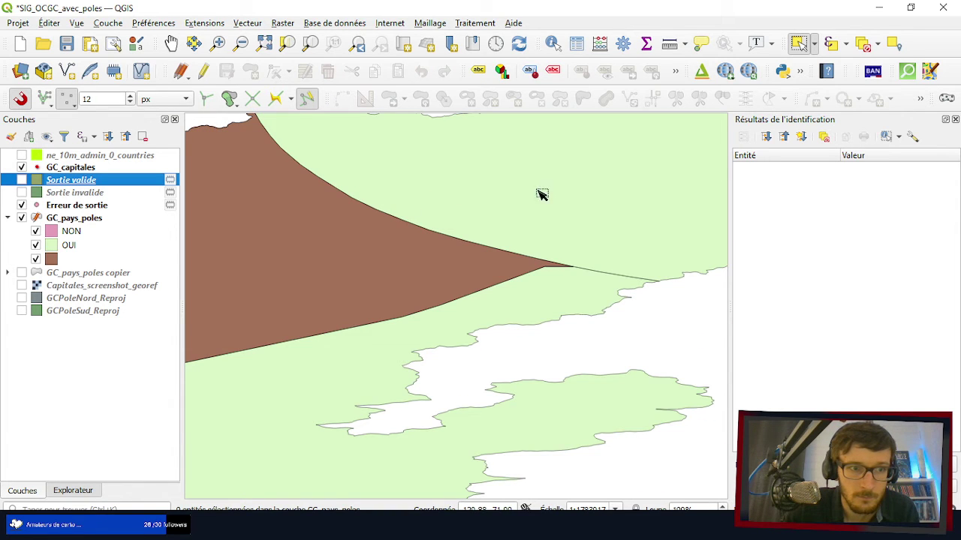
pyautogui.scroll(-2, 542, 195)
pyautogui.scroll(3, 476, 188)
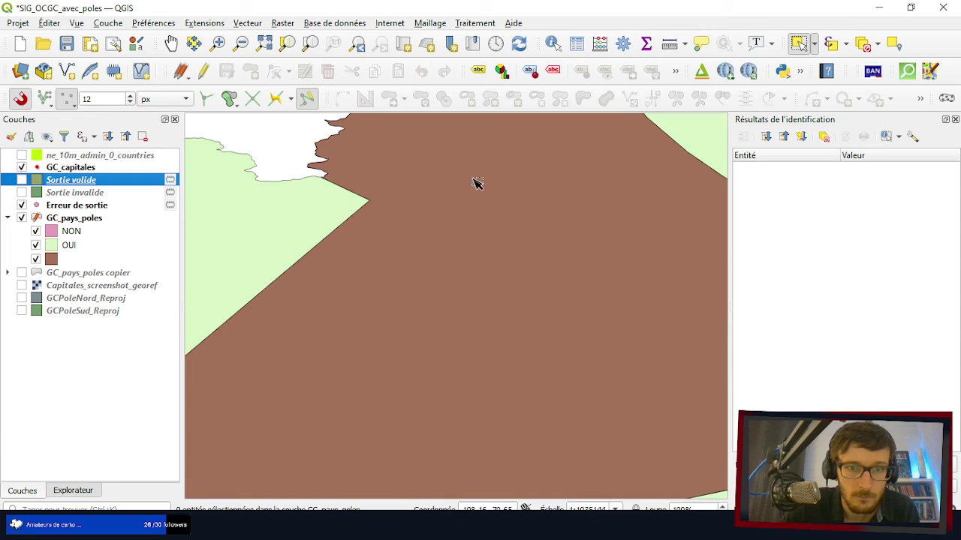
# - Briefly show and hide the Sortie valide and Sortie invalide layers to check which one covers the brown polar polygon
pyautogui.click(23, 181)
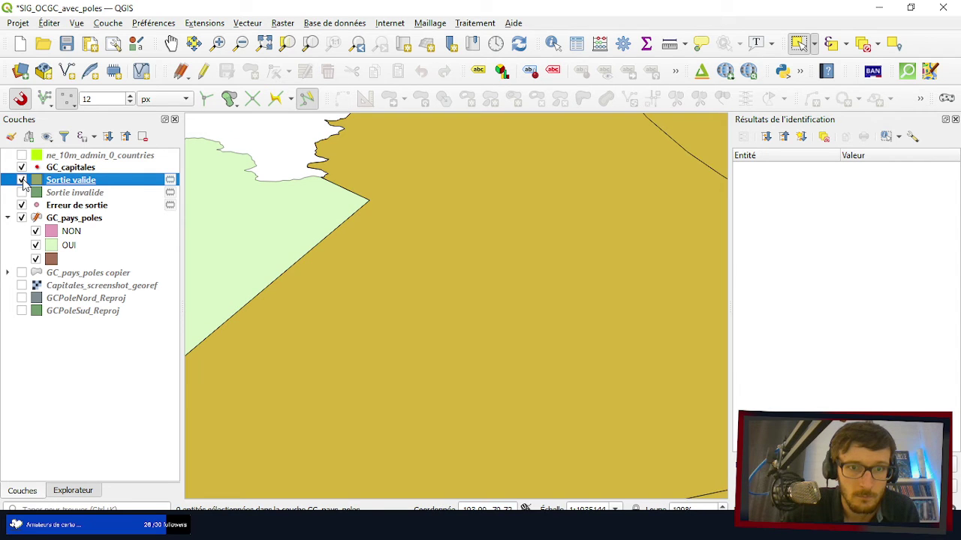
pyautogui.click(23, 181)
pyautogui.click(23, 193)
pyautogui.click(23, 194)
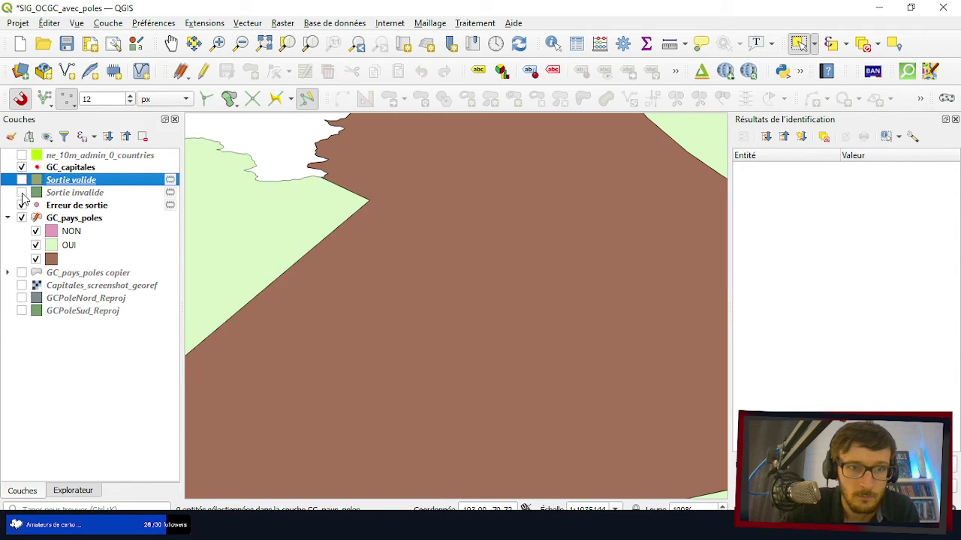
pyautogui.scroll(-2, 526, 180)
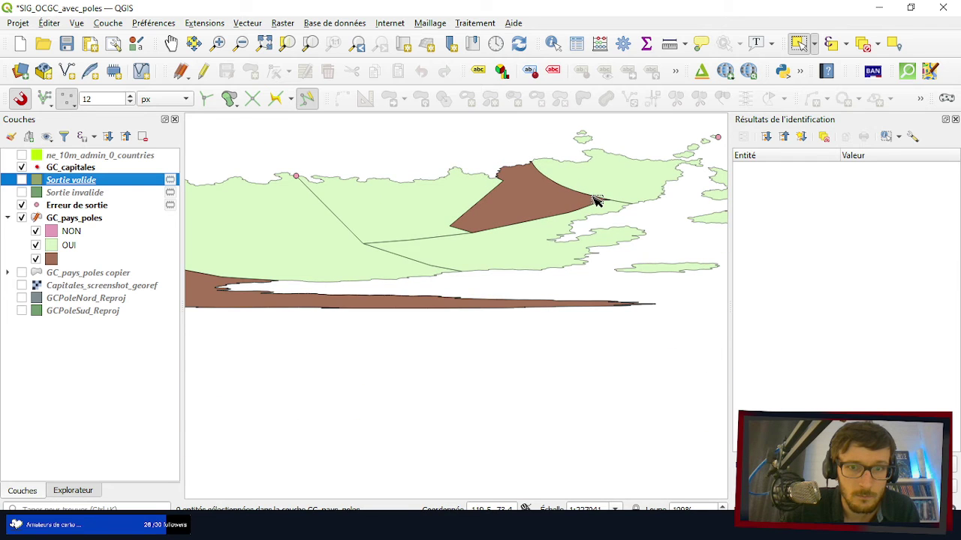
# - Inspect the brown polygon's eastern tip and the validity error point on the coast where the two green countries meet
pyautogui.scroll(2, 595, 201)
pyautogui.scroll(2, 648, 203)
pyautogui.scroll(-2, 632, 202)
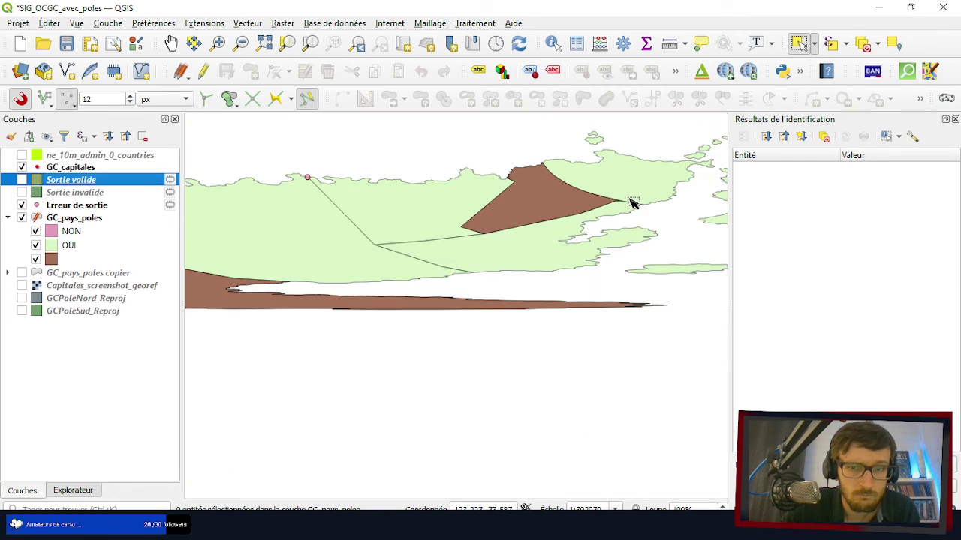
pyautogui.scroll(3, 255, 193)
pyautogui.scroll(2, 547, 170)
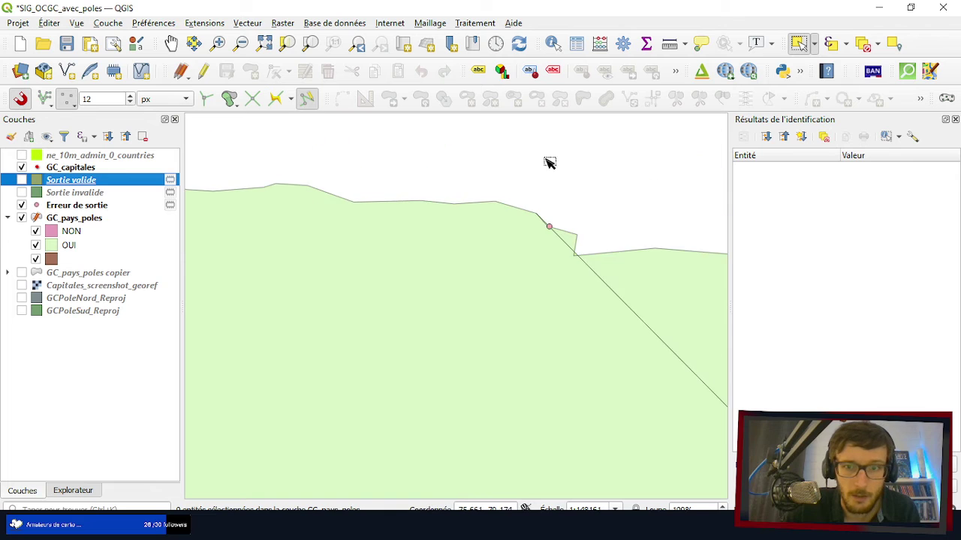
pyautogui.scroll(2, 528, 251)
pyautogui.scroll(2, 452, 273)
pyautogui.scroll(2, 503, 298)
pyautogui.scroll(-2, 499, 256)
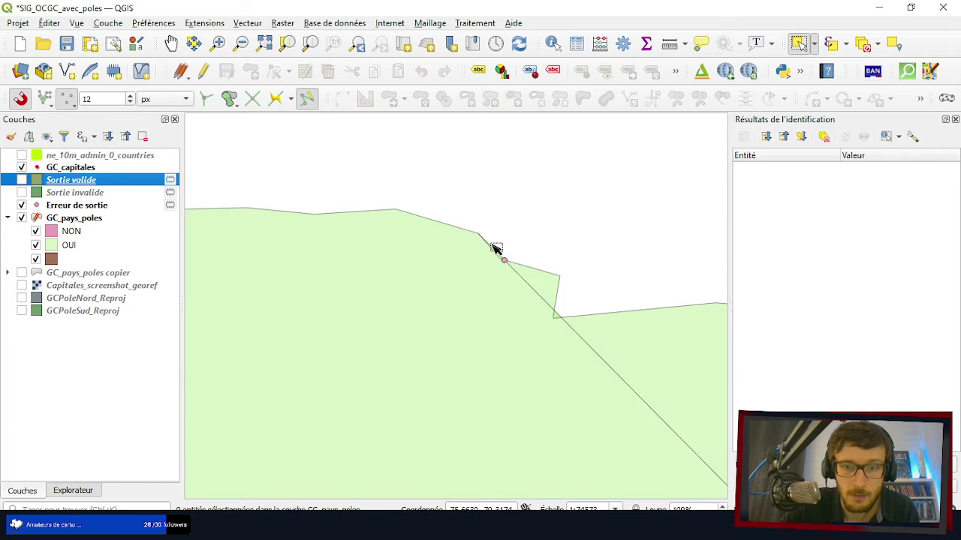
pyautogui.scroll(-1, 521, 254)
pyautogui.scroll(-1, 529, 258)
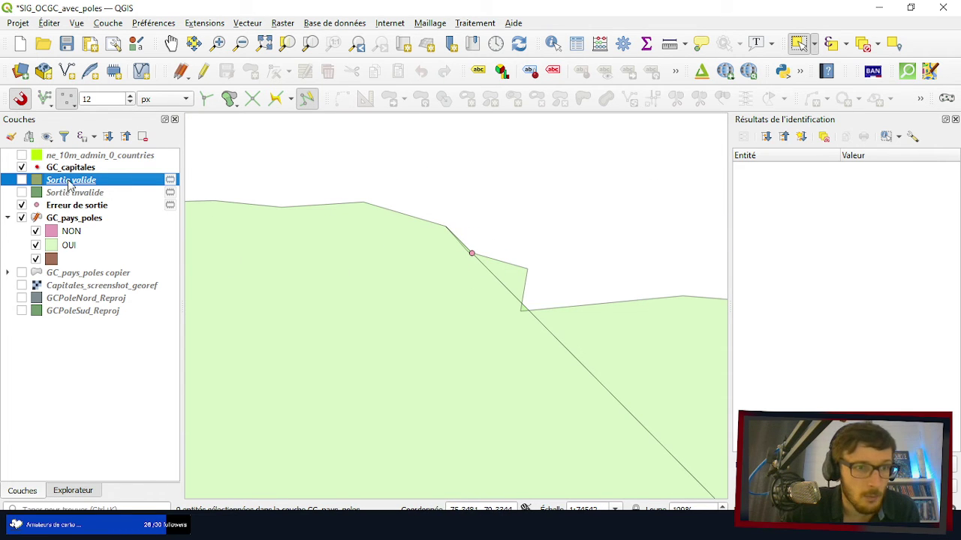
# - Make GC_pays_poles the active layer and activate the vertex tool near the error point on the shared coastal border
pyautogui.click(73, 219)
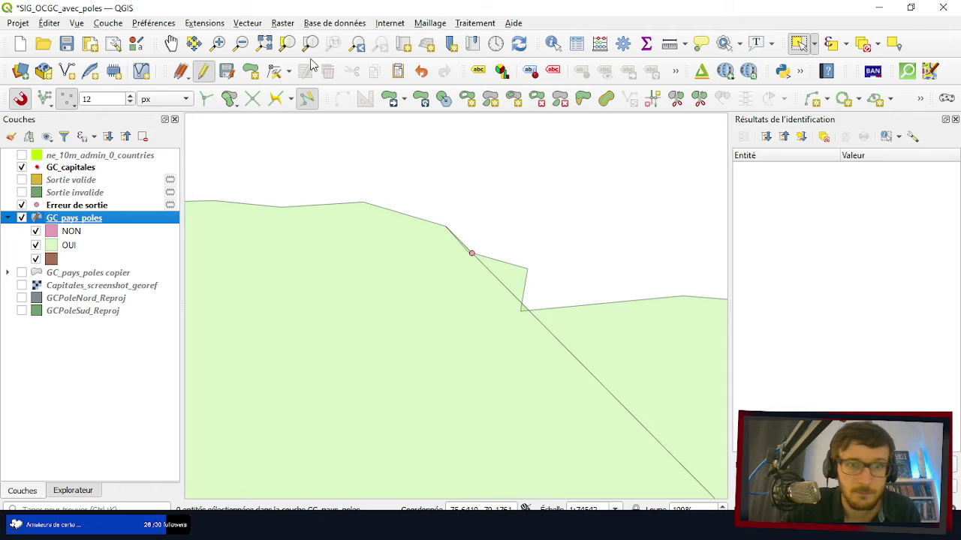
pyautogui.click(272, 71)
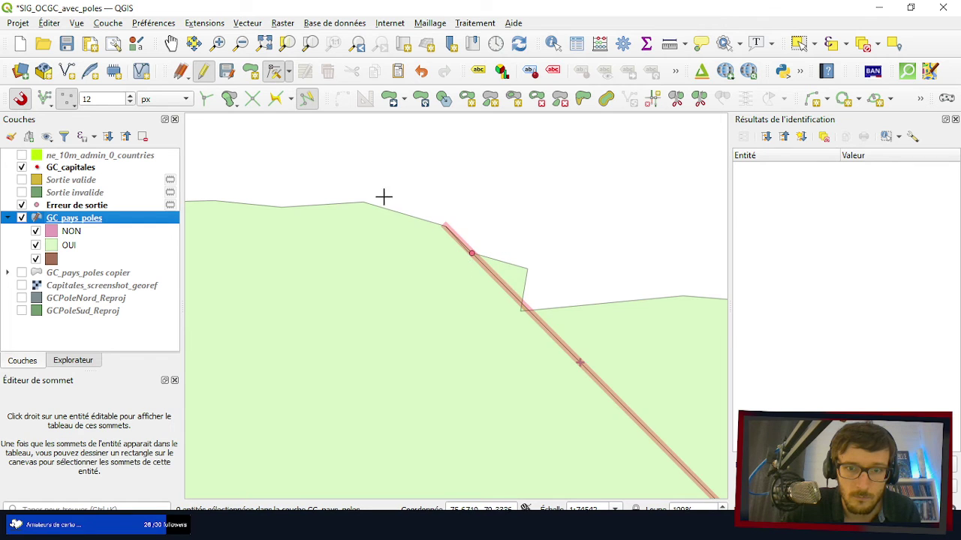
pyautogui.scroll(-2, 382, 195)
pyautogui.scroll(3, 400, 197)
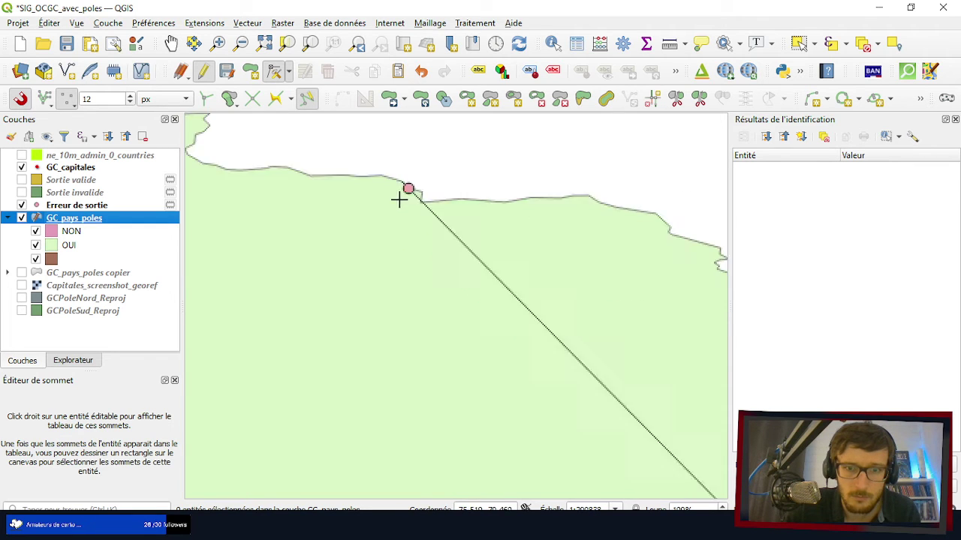
pyautogui.scroll(-3, 428, 183)
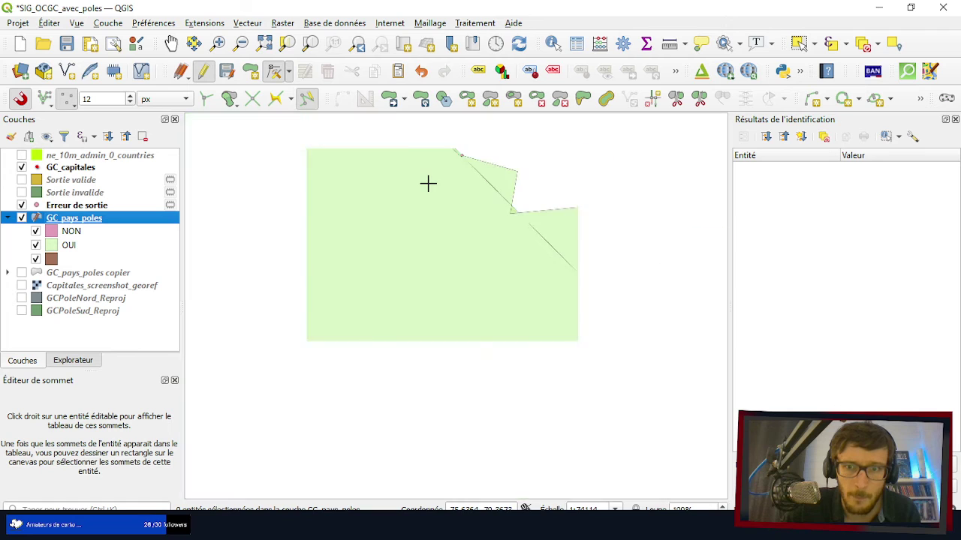
pyautogui.scroll(1, 454, 159)
# - Select the green country east of the diagonal border, whose coastline overlaps the neighbouring country near the error point
pyautogui.click(798, 42)
pyautogui.click(451, 316)
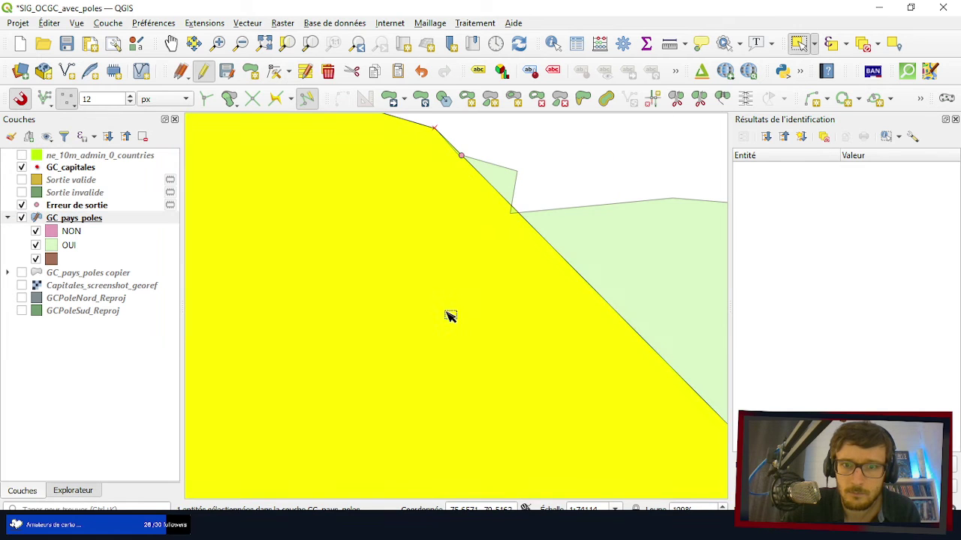
pyautogui.scroll(1, 554, 219)
pyautogui.click(595, 252)
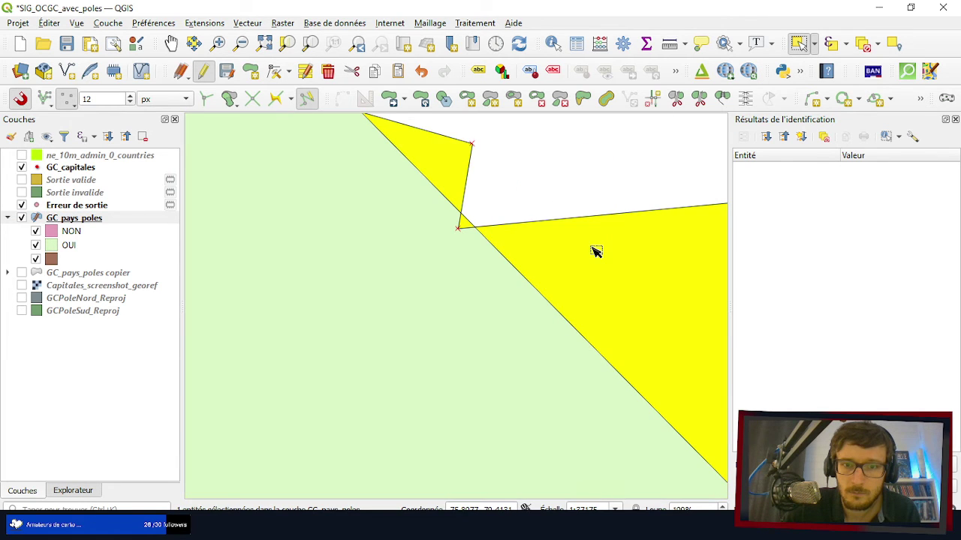
# - Try to grab the selected country's vertex that protrudes across the diagonal border with the vertex tool
pyautogui.click(275, 71)
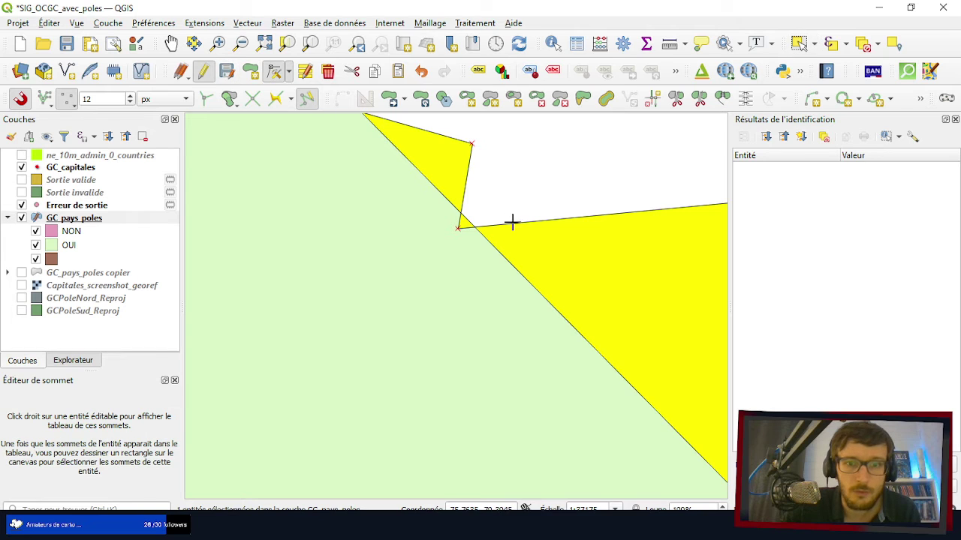
pyautogui.moveTo(457, 229); pyautogui.dragTo(523, 185)
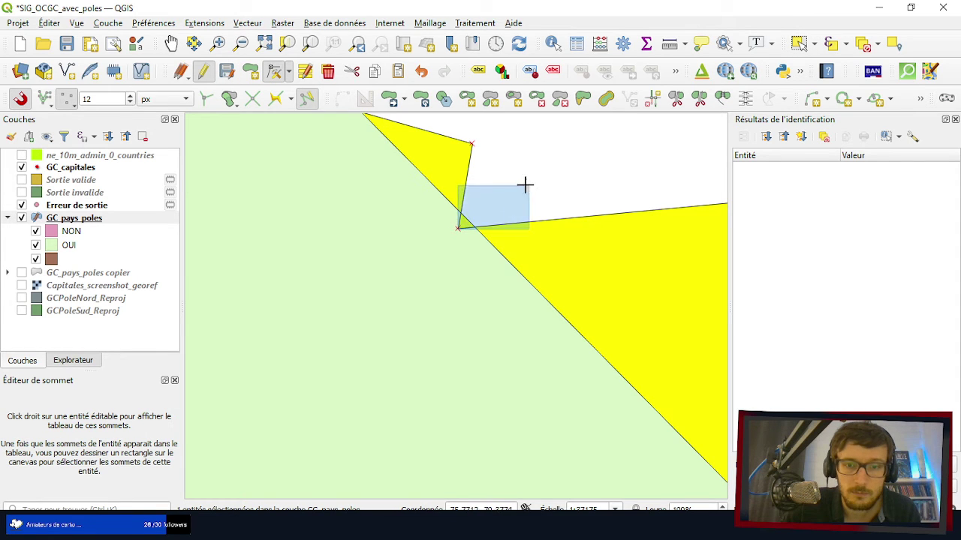
pyautogui.moveTo(457, 228); pyautogui.dragTo(570, 145)
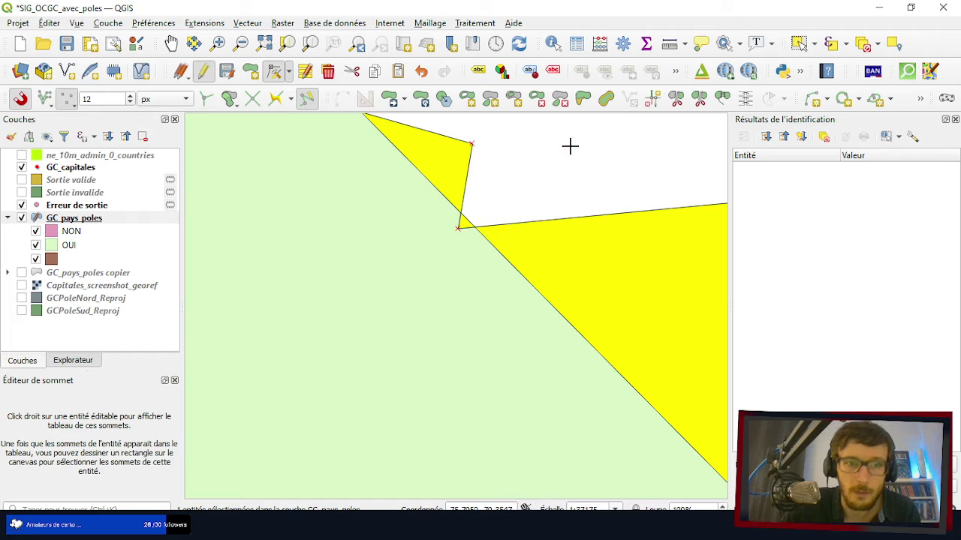
# - Save the pending edits of the GC_pays_poles layer
pyautogui.click(227, 71)
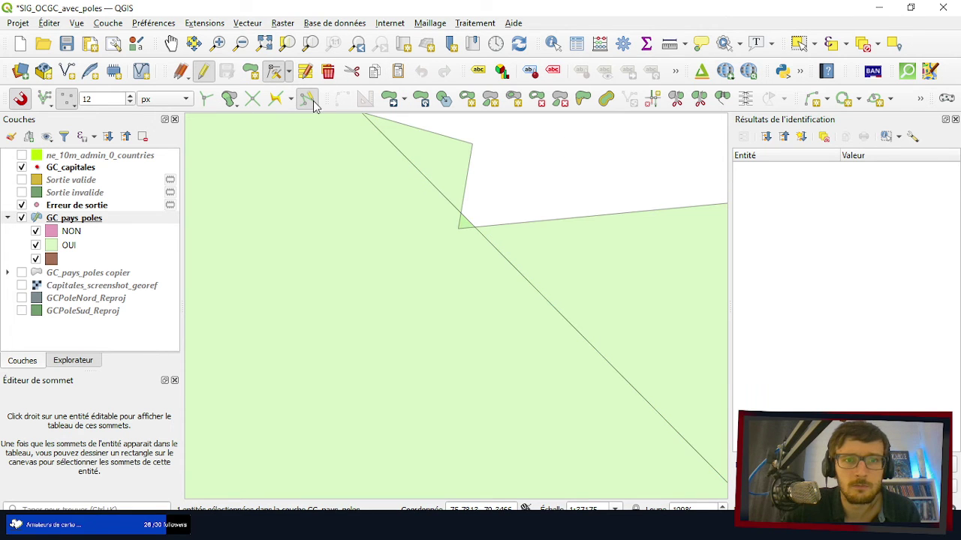
pyautogui.click(204, 73)
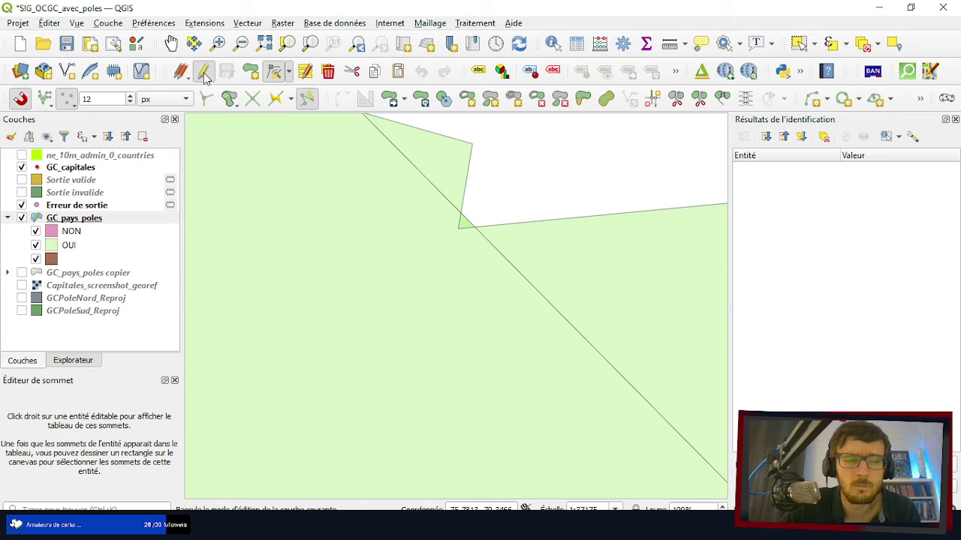
pyautogui.click(207, 76)
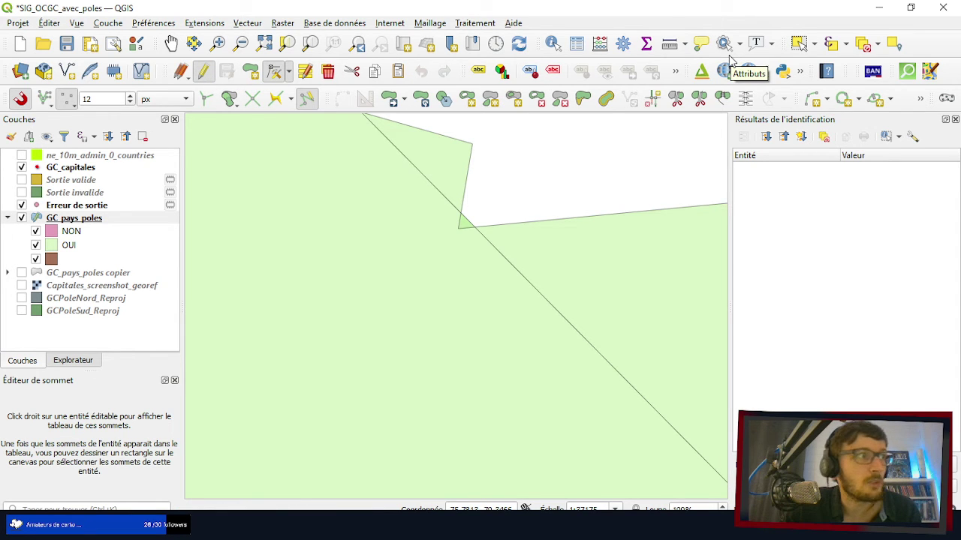
# - Set the vertex tool to work on the active layer only and return to the error point on the border
pyautogui.click(274, 72)
pyautogui.click(292, 75)
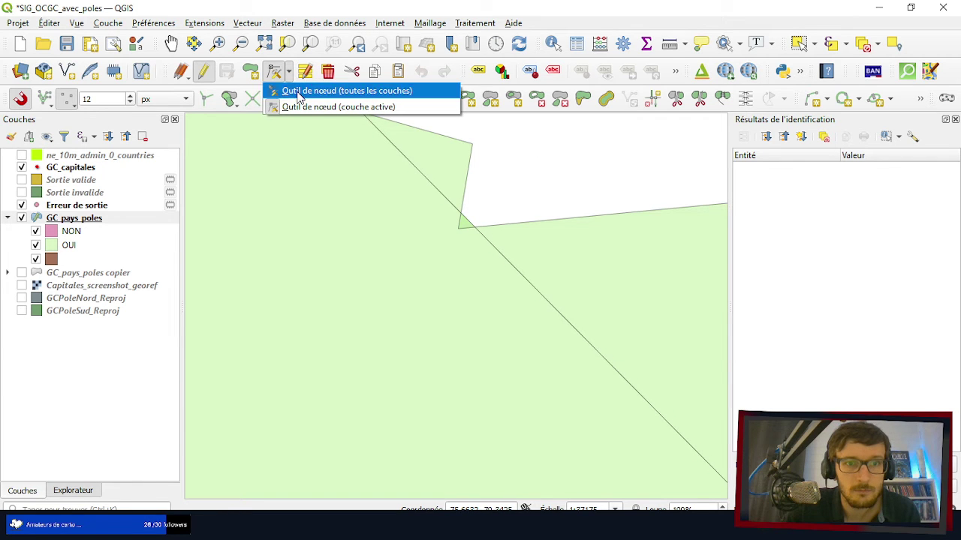
pyautogui.click(300, 107)
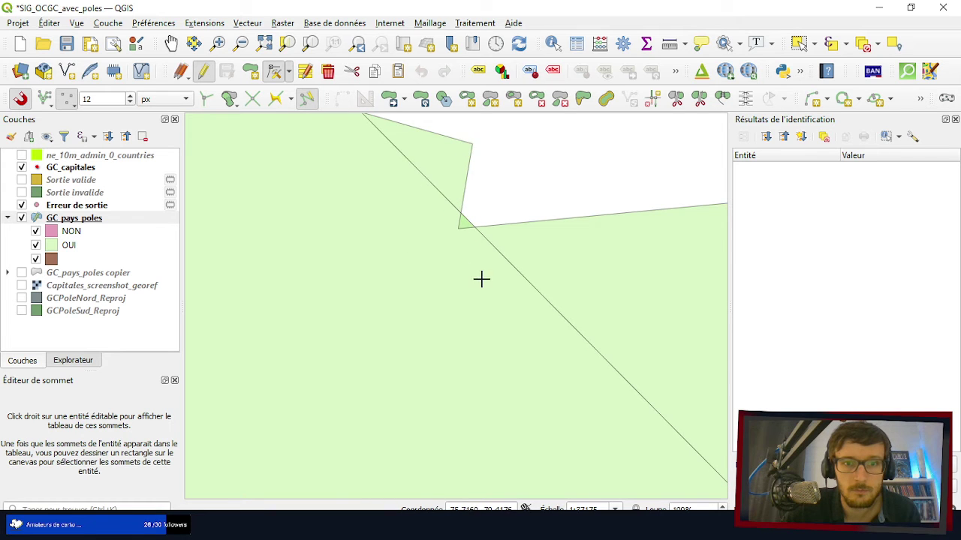
pyautogui.scroll(-1, 481, 280)
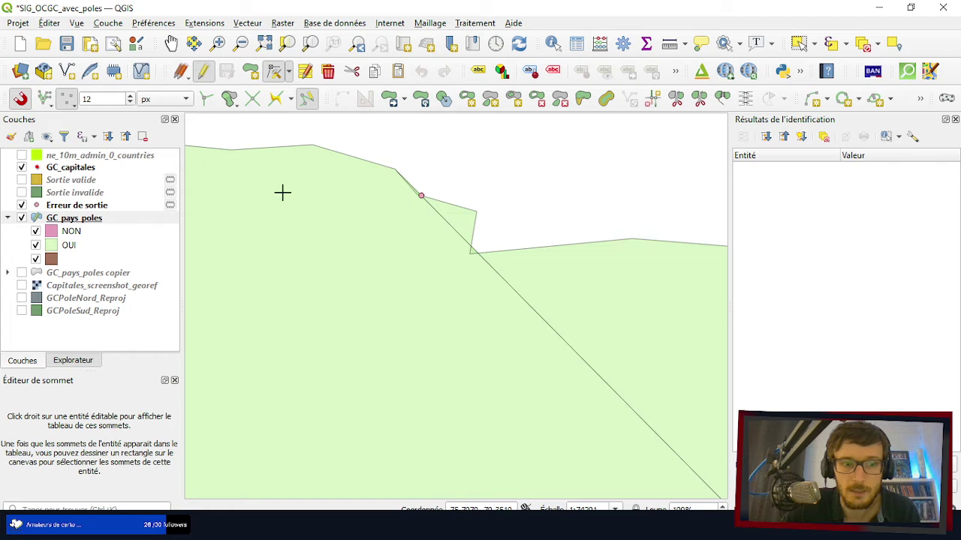
# - Select the green country east of the diagonal border and frame its overlap at the error point
pyautogui.scroll(-1, 277, 193)
pyautogui.scroll(-3, 384, 195)
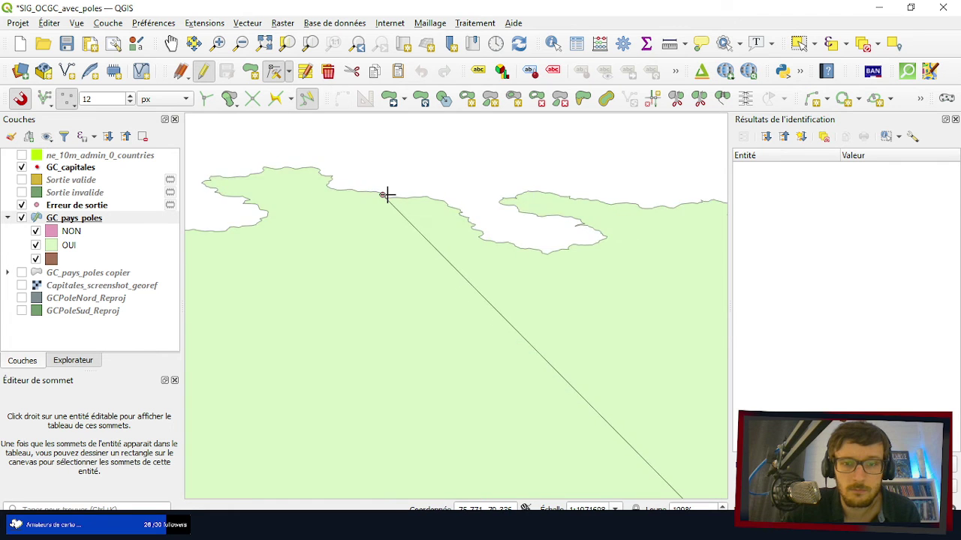
pyautogui.scroll(2, 387, 195)
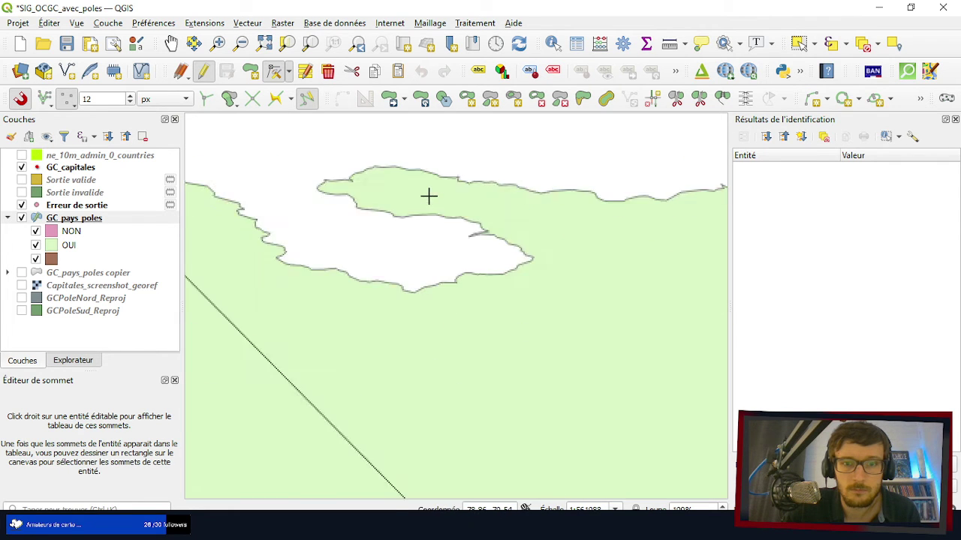
pyautogui.click(799, 43)
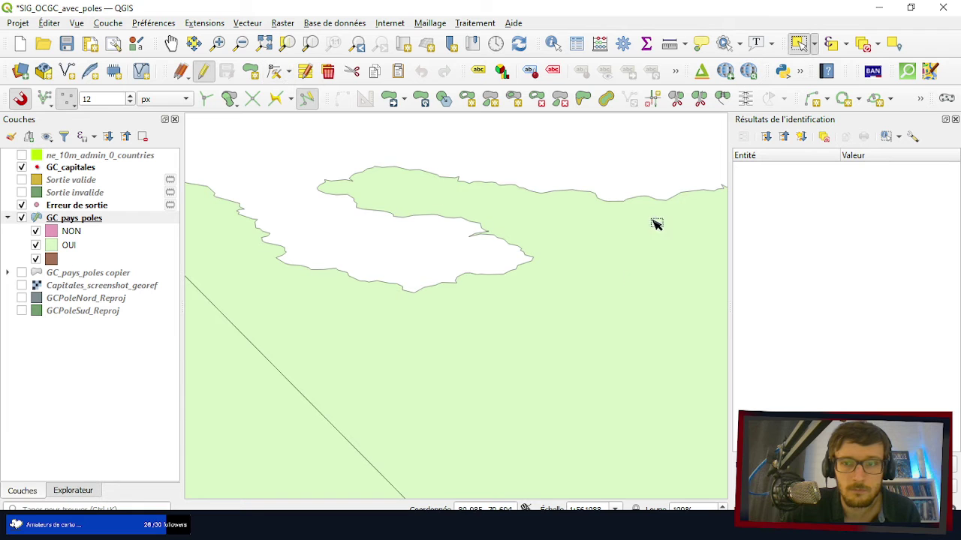
pyautogui.click(543, 332)
pyautogui.scroll(-1, 606, 321)
pyautogui.scroll(1, 347, 247)
pyautogui.scroll(1, 371, 285)
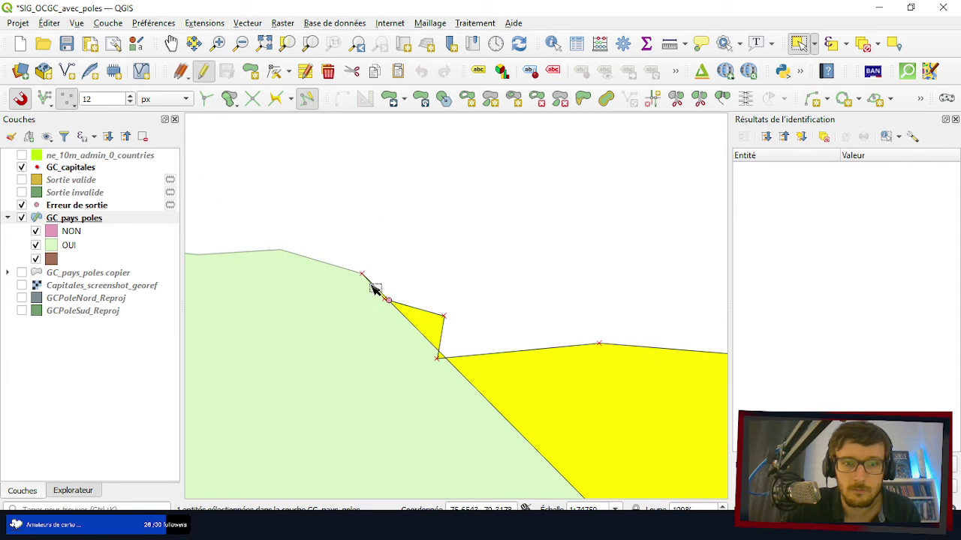
pyautogui.scroll(1, 446, 339)
# - Try to move the selected country's protruding coastline vertex near the error point with the vertex tool
pyautogui.click(275, 71)
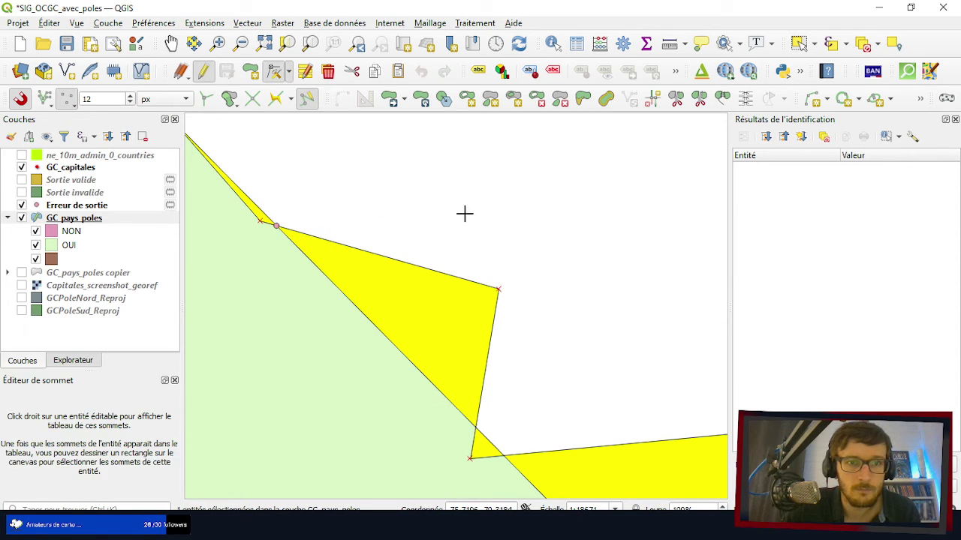
pyautogui.moveTo(499, 289); pyautogui.dragTo(562, 248)
pyautogui.moveTo(474, 275); pyautogui.dragTo(563, 339)
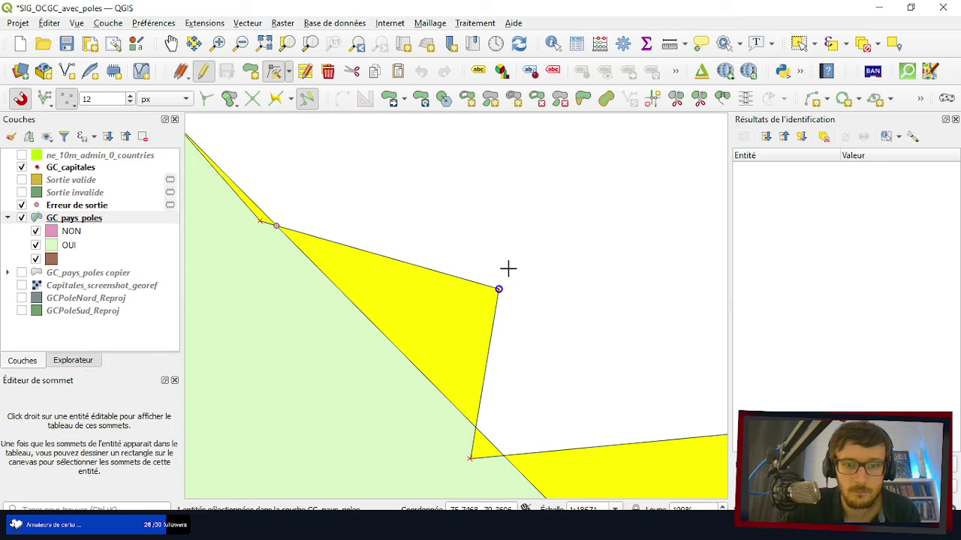
pyautogui.scroll(-1, 502, 212)
pyautogui.scroll(1, 391, 214)
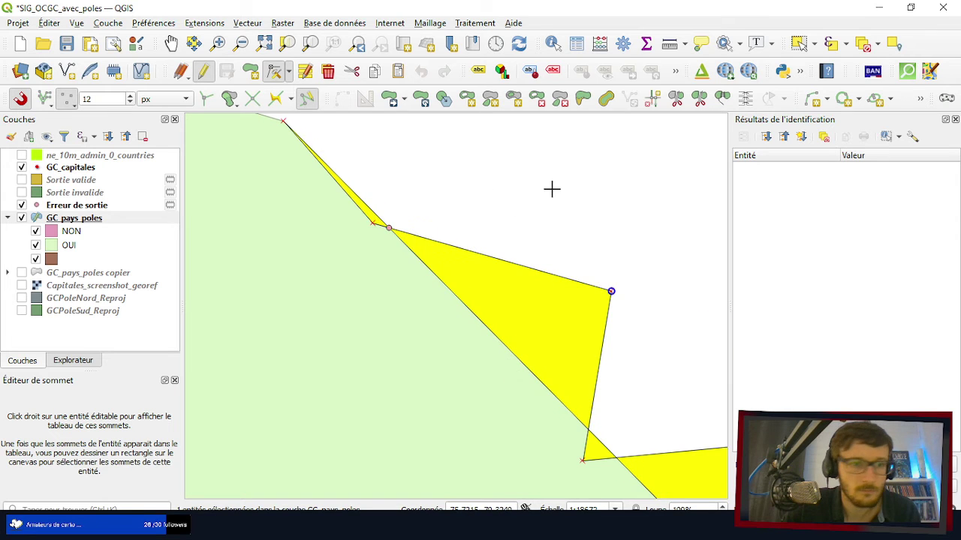
# - Switch the vertex tool to all layers and back to the active layer only
pyautogui.click(181, 75)
pyautogui.click(189, 78)
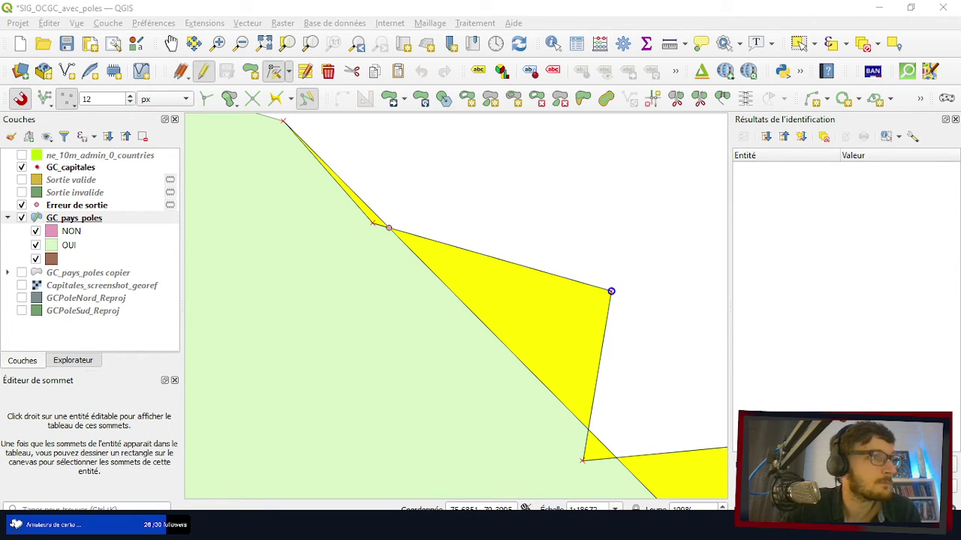
pyautogui.click(290, 73)
pyautogui.click(323, 92)
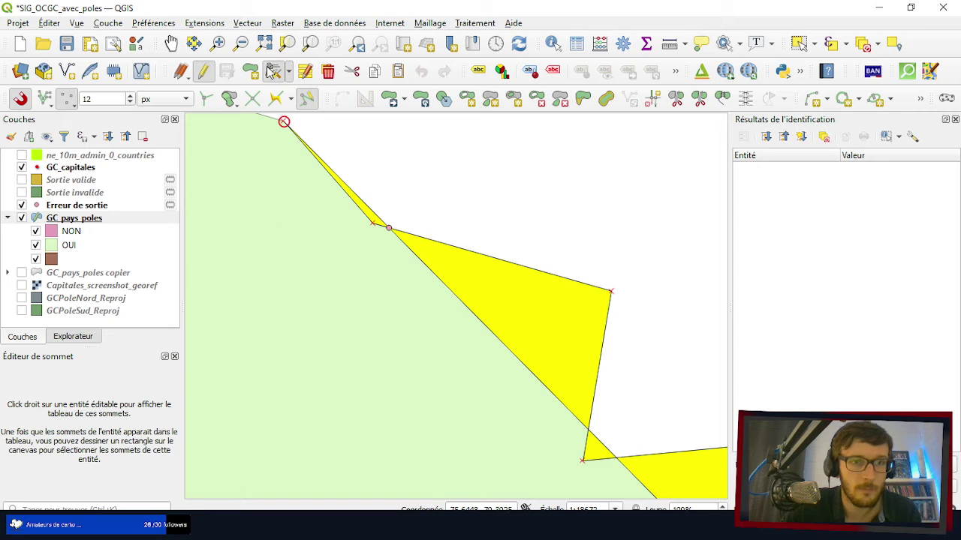
pyautogui.click(290, 73)
pyautogui.click(318, 112)
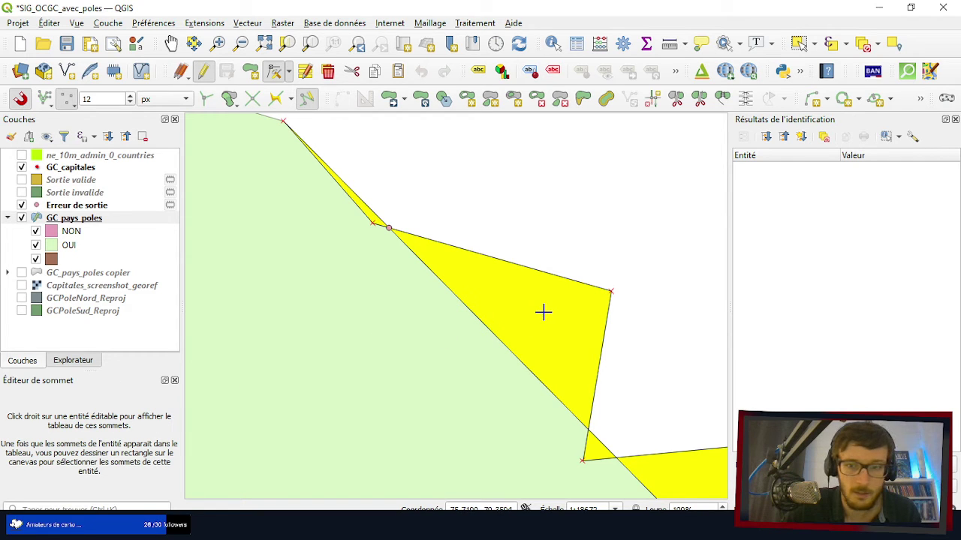
# - List the selected country's vertices in the vertex editor and inspect its coastline around the error point
pyautogui.scroll(-1, 304, 238)
pyautogui.rightClick(325, 311)
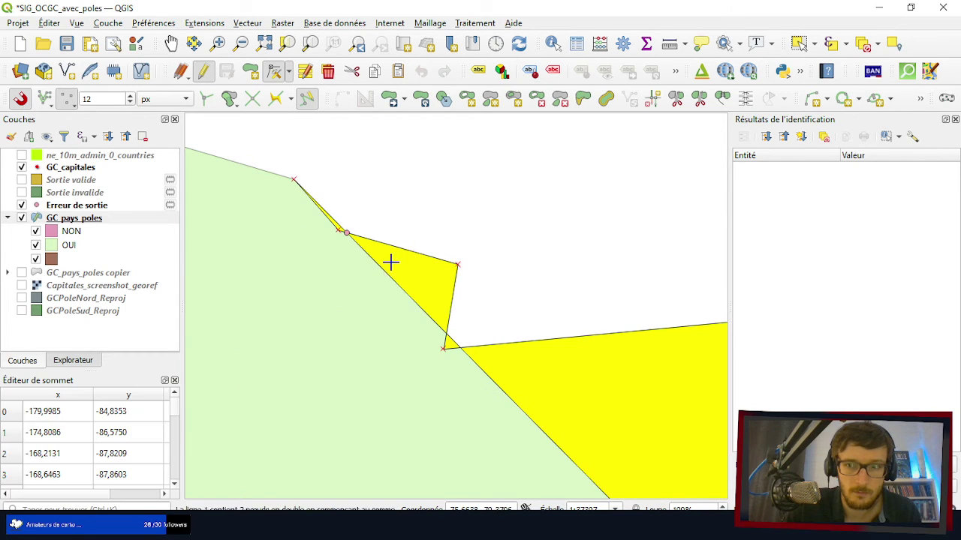
pyautogui.scroll(-2, 541, 230)
pyautogui.scroll(2, 540, 229)
pyautogui.scroll(1, 412, 237)
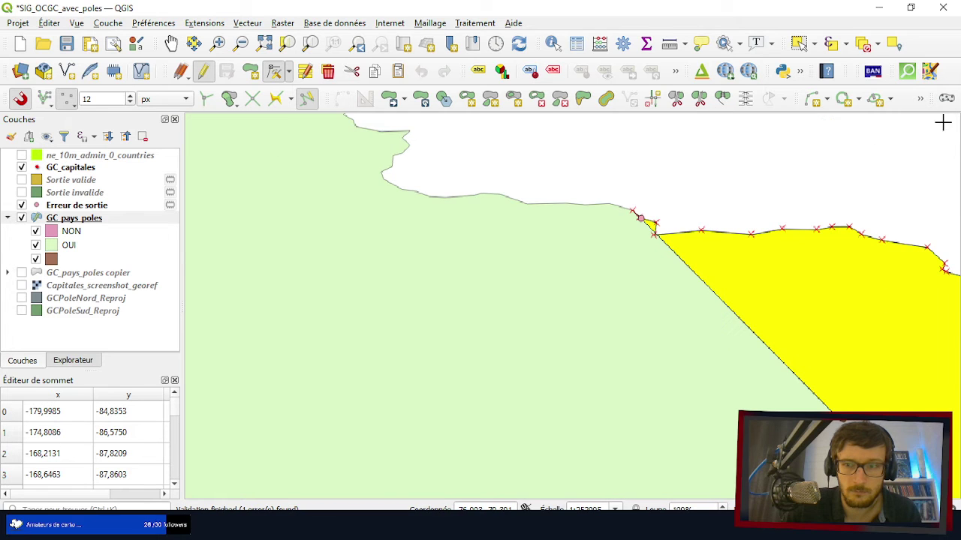
pyautogui.scroll(-2, 405, 237)
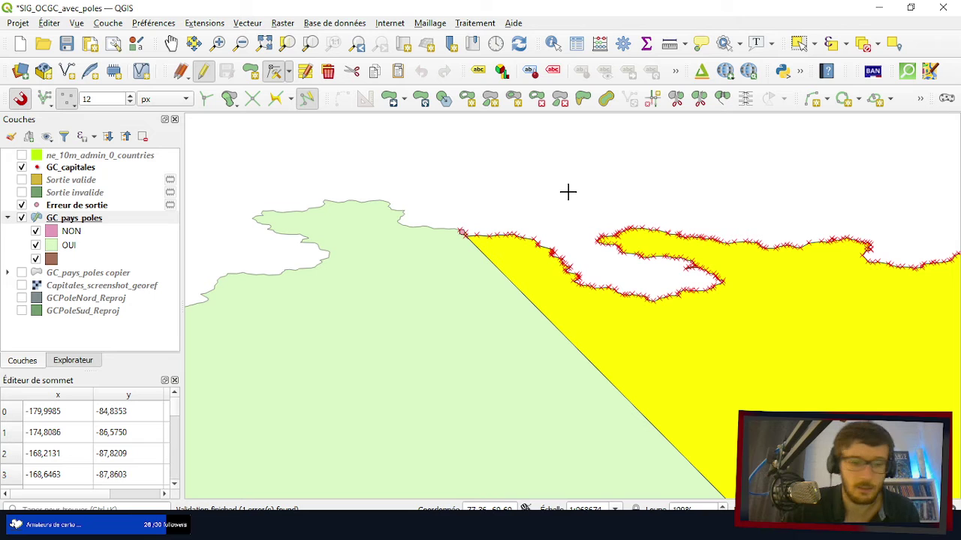
pyautogui.press('Escape')
pyautogui.hotkey('ctrl', 'd')
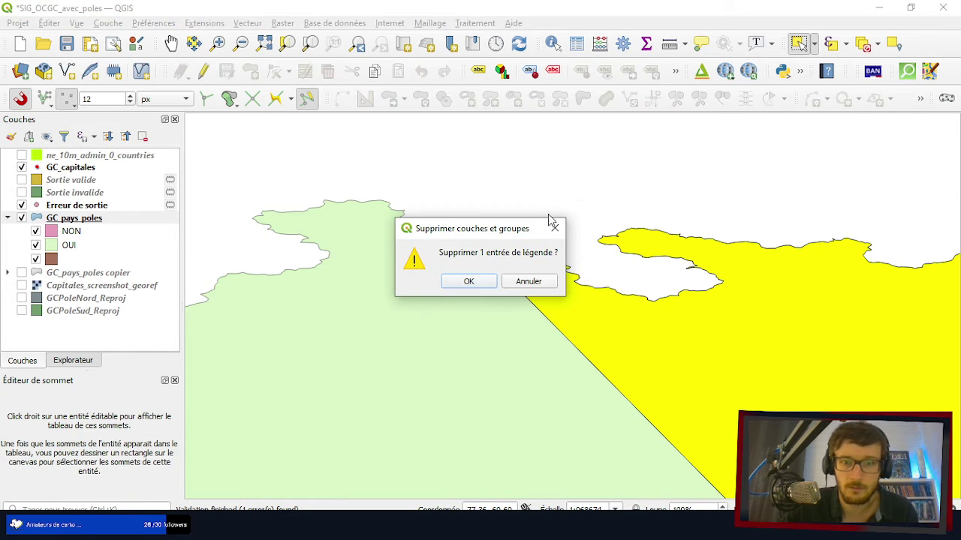
pyautogui.click(549, 282)
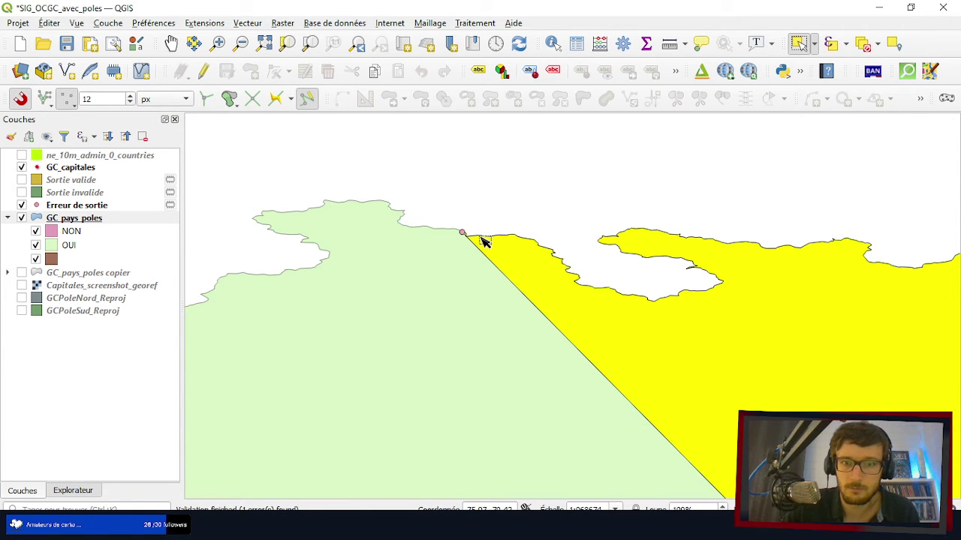
# - Reselect the country east of the diagonal border and restart vertex editing on the GC_pays_poles layer
pyautogui.click(499, 251)
pyautogui.click(815, 44)
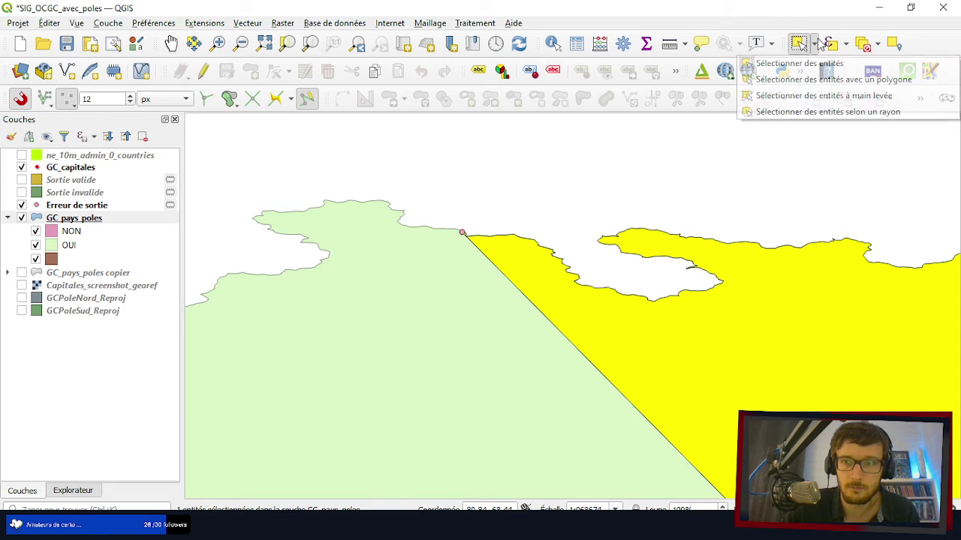
pyautogui.click(64, 231)
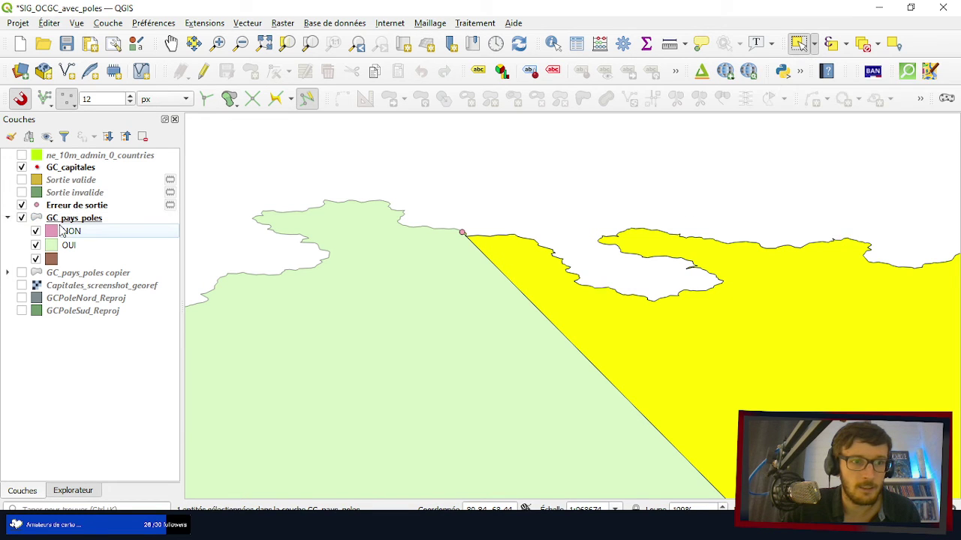
pyautogui.click(203, 73)
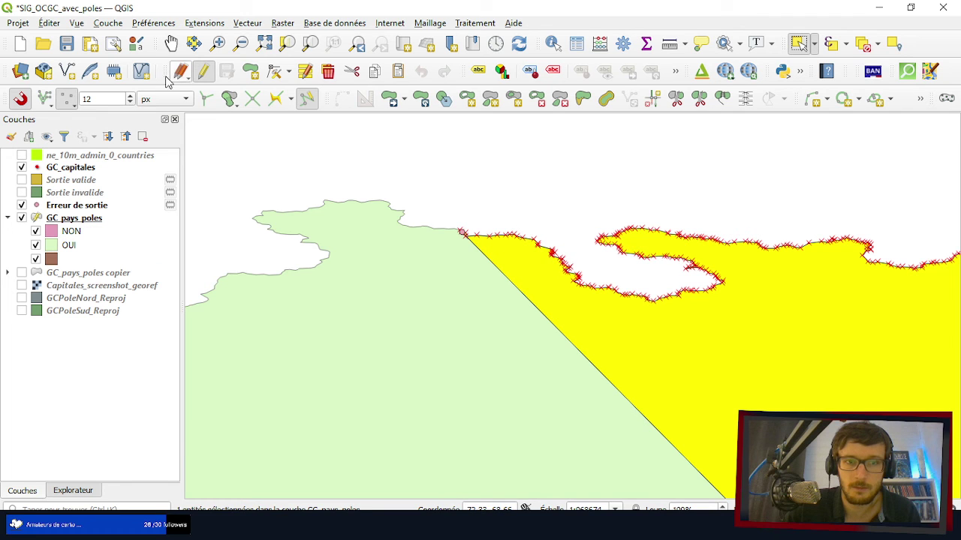
pyautogui.click(275, 71)
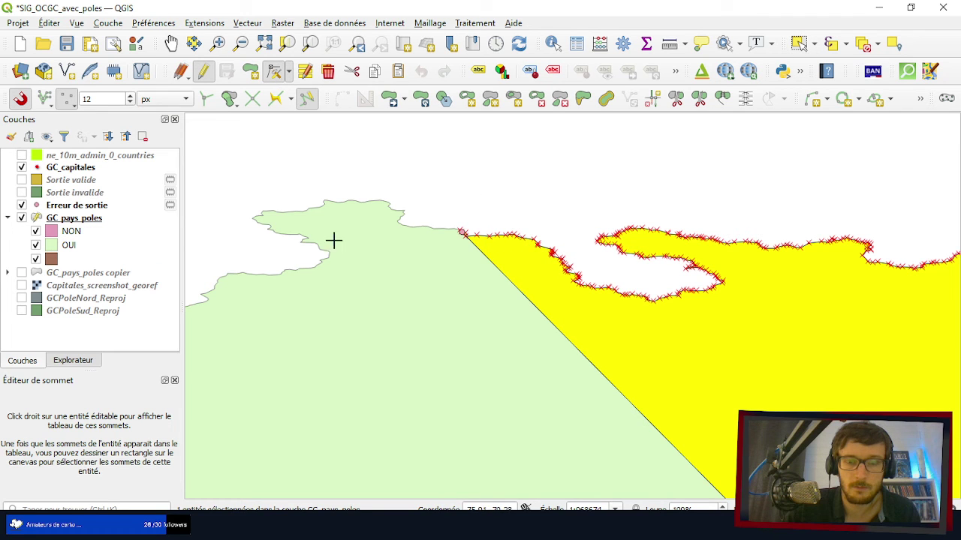
# - Review the selected country's parts across the map and clear the feature selection
pyautogui.scroll(-5, 518, 236)
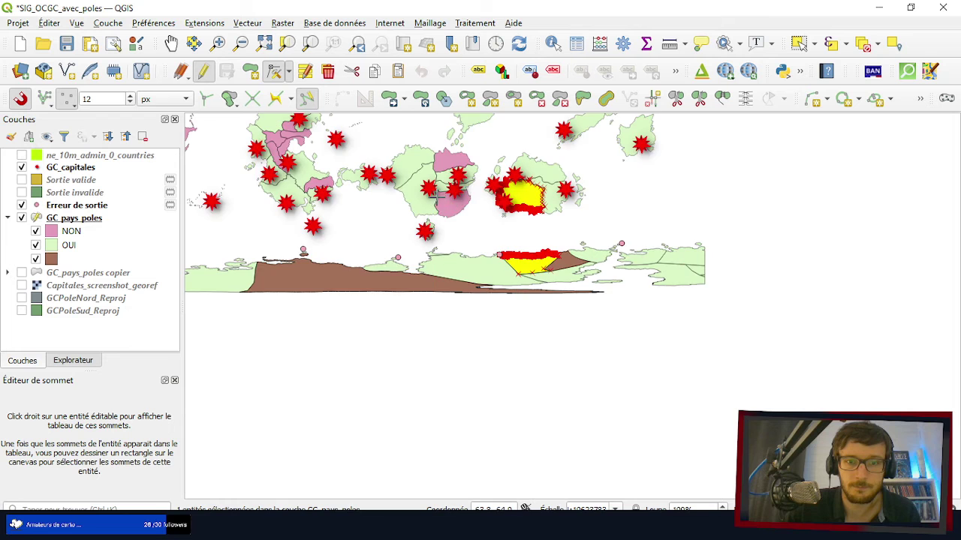
pyautogui.scroll(2, 439, 194)
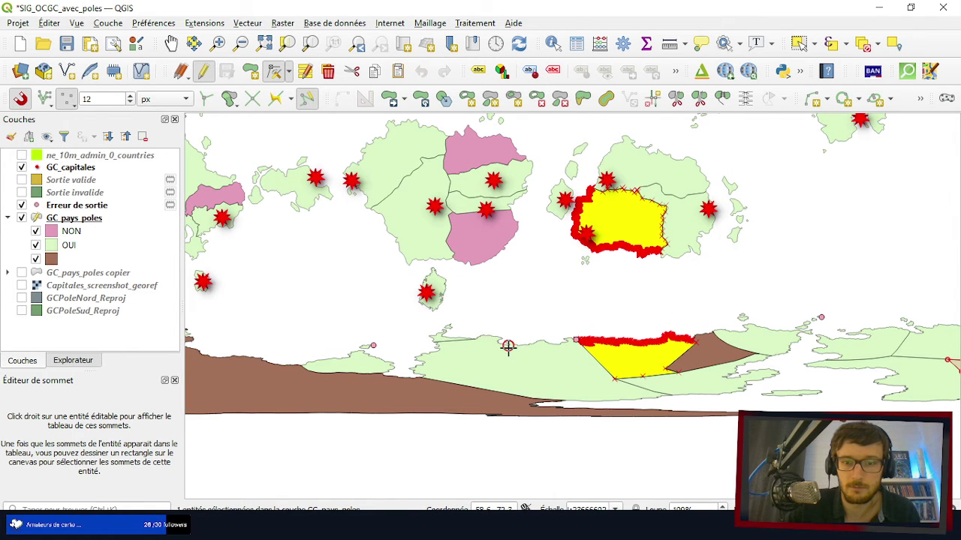
pyautogui.scroll(1, 508, 346)
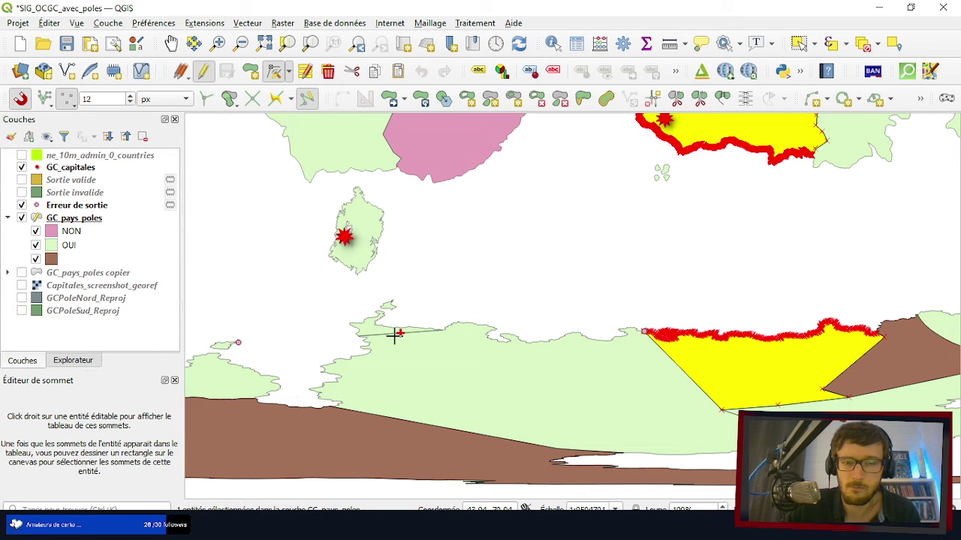
pyautogui.scroll(-1, 323, 232)
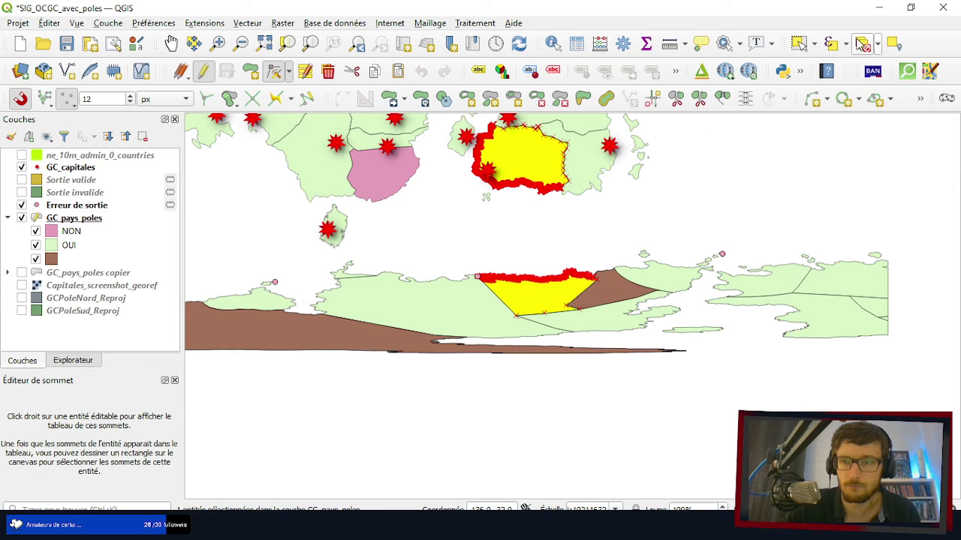
pyautogui.hotkey('ctrl', 'alt', 'a')
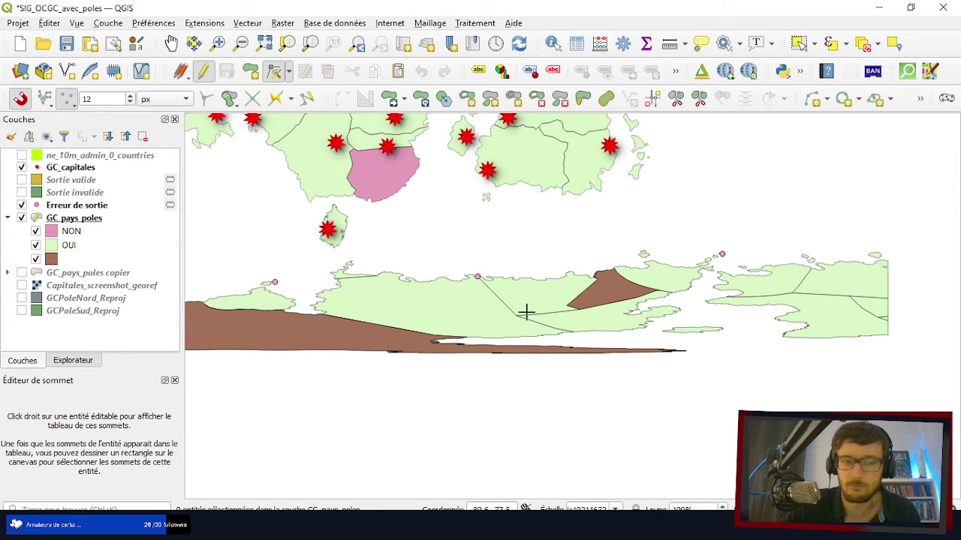
# - Examine the southern polar countries, their borders and the island north of them around the flagged error points
pyautogui.scroll(1, 518, 352)
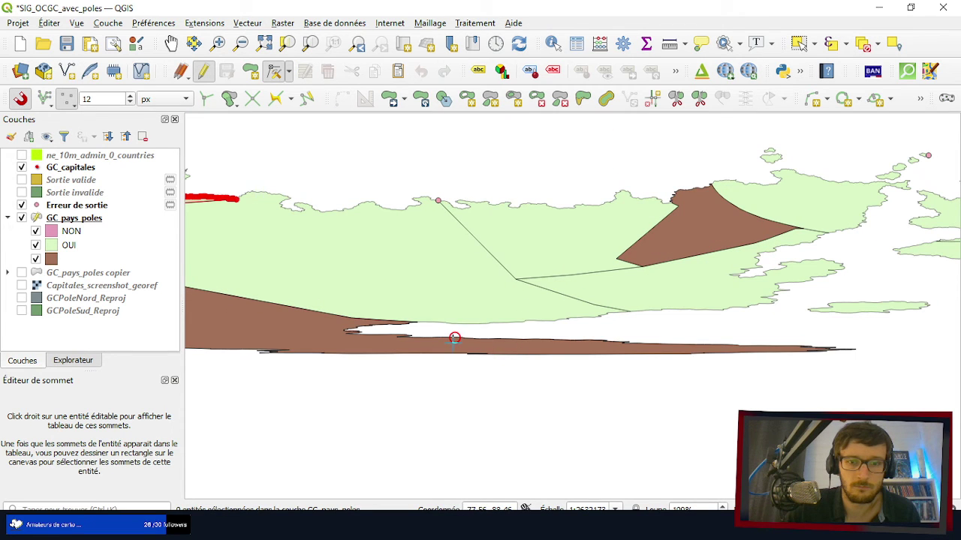
pyautogui.scroll(-1, 454, 338)
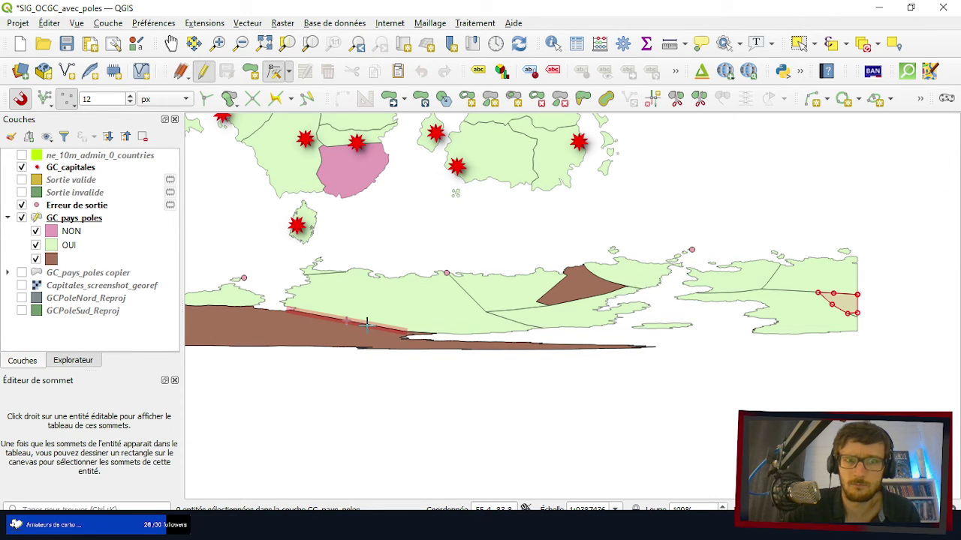
pyautogui.scroll(-1, 543, 322)
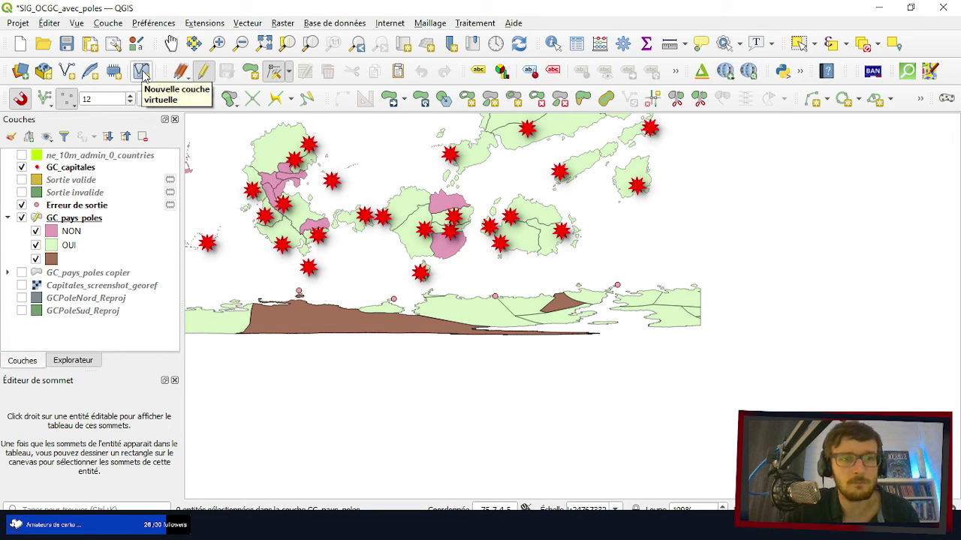
pyautogui.scroll(2, 500, 318)
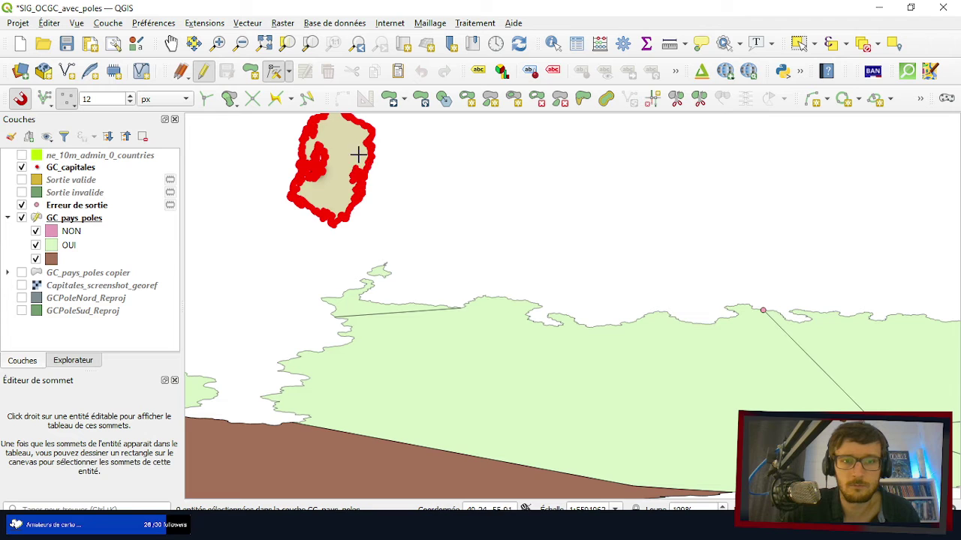
pyautogui.scroll(3, 360, 161)
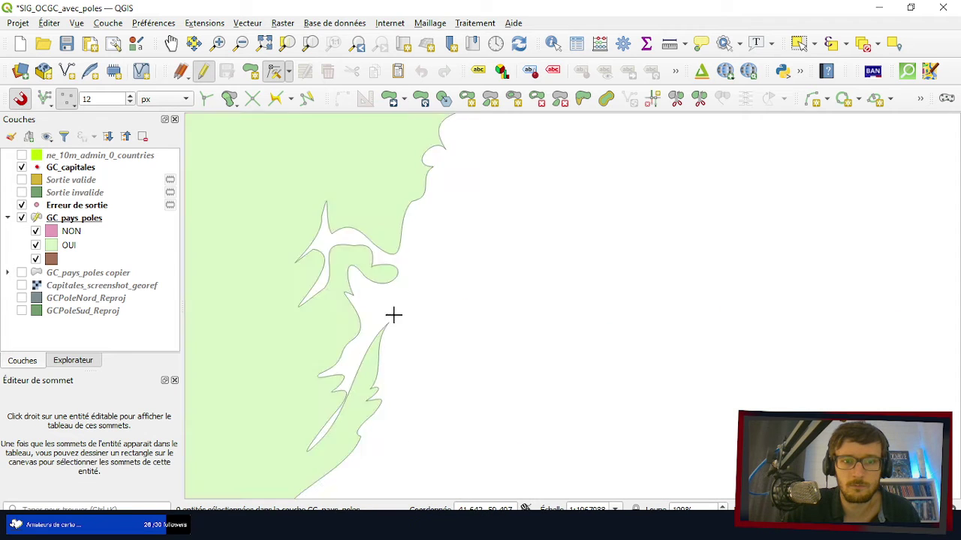
pyautogui.scroll(-3, 394, 273)
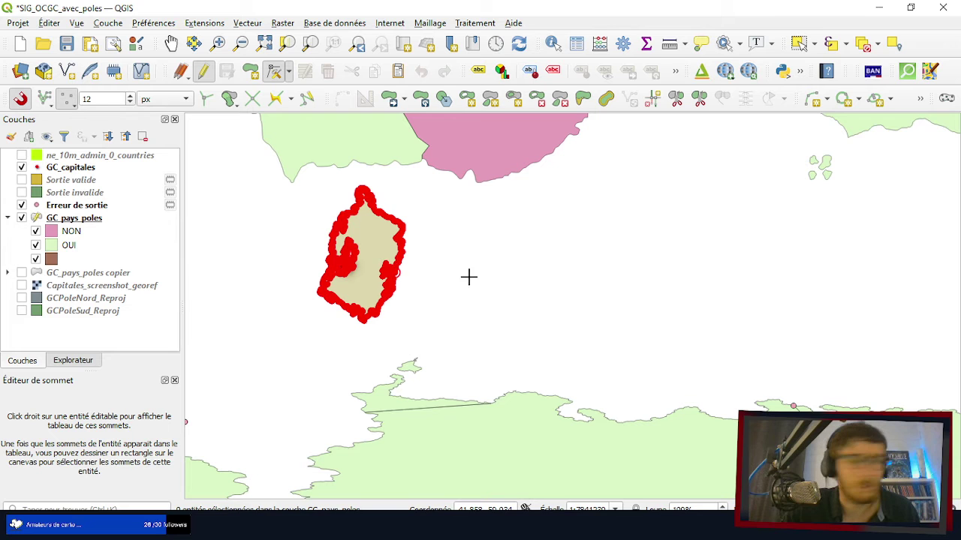
pyautogui.scroll(-5, 617, 285)
pyautogui.scroll(4, 633, 321)
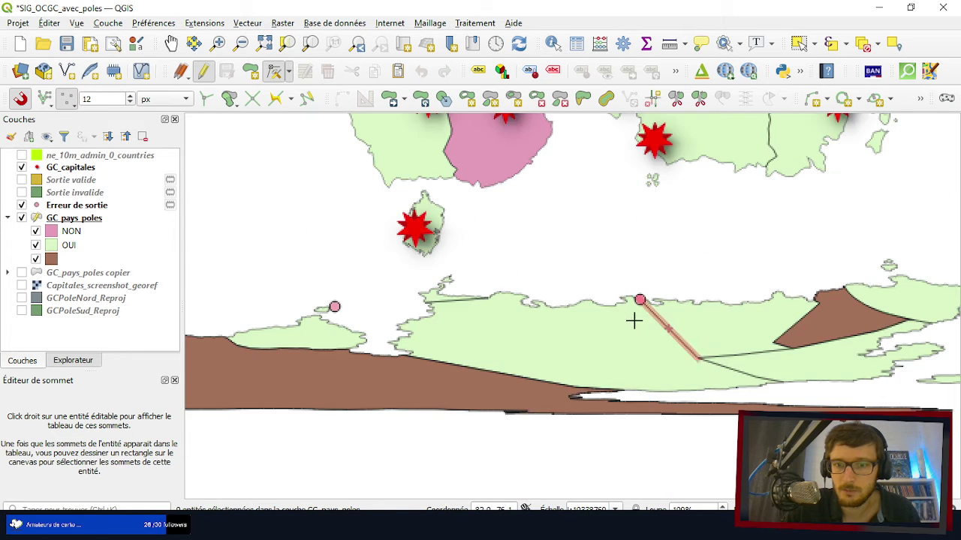
pyautogui.scroll(-1, 634, 321)
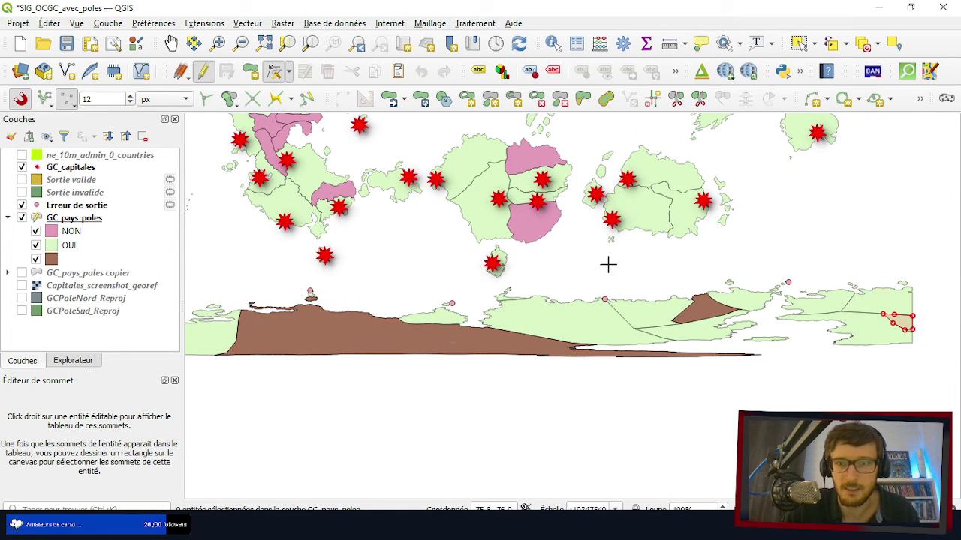
# - Remove the Sortie valide layer from the project and make Sortie invalide the active layer
pyautogui.click(69, 180)
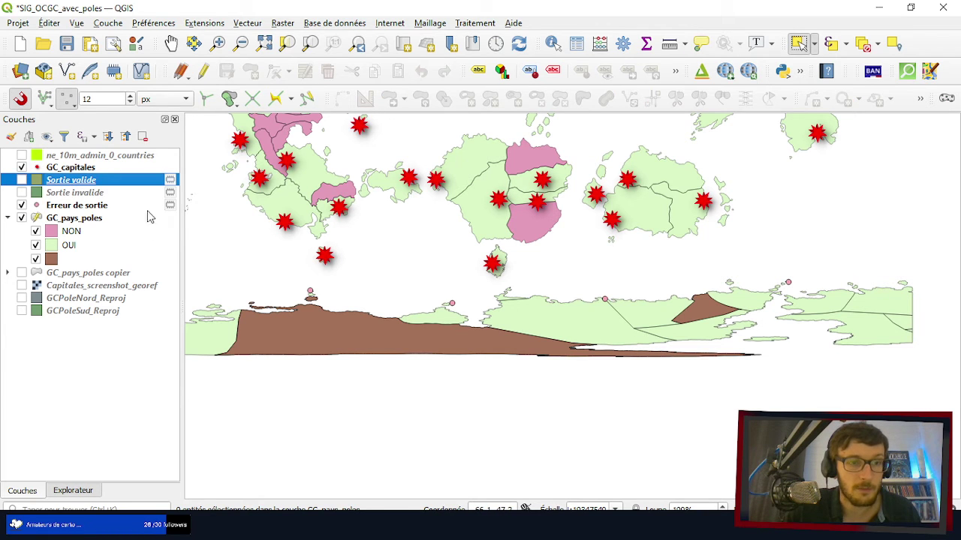
pyautogui.click(143, 138)
pyautogui.click(468, 277)
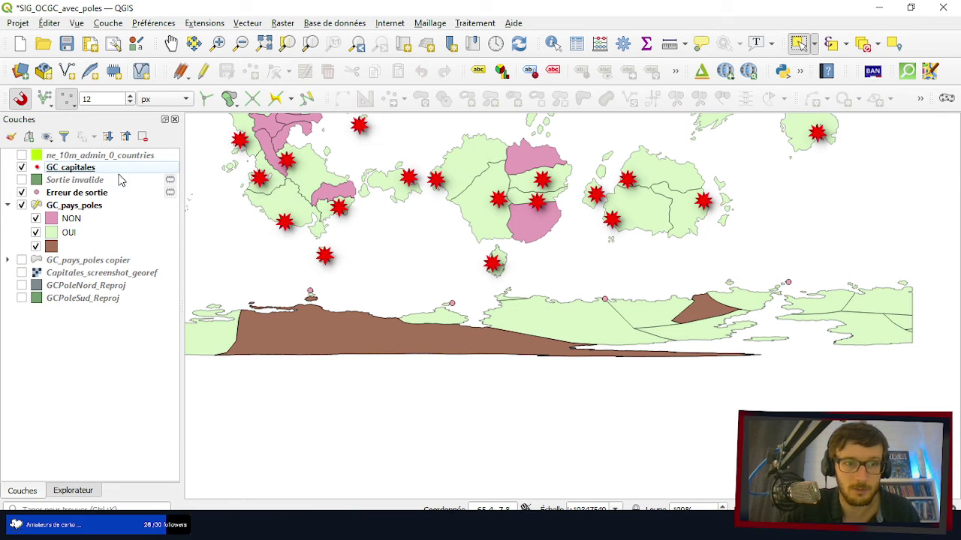
pyautogui.click(90, 184)
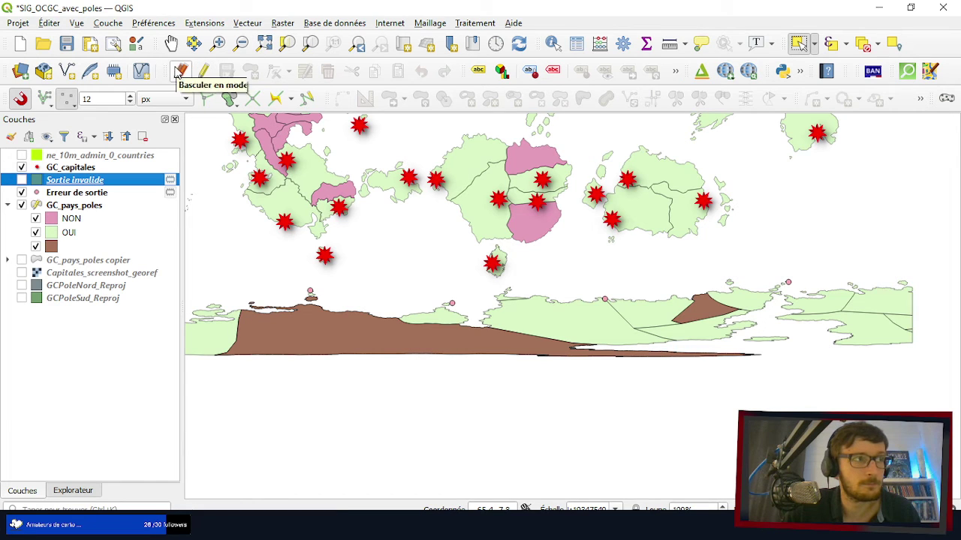
# - Remove the Sortie invalide and Erreur de sortie layers from the project
pyautogui.click(143, 137)
pyautogui.click(467, 283)
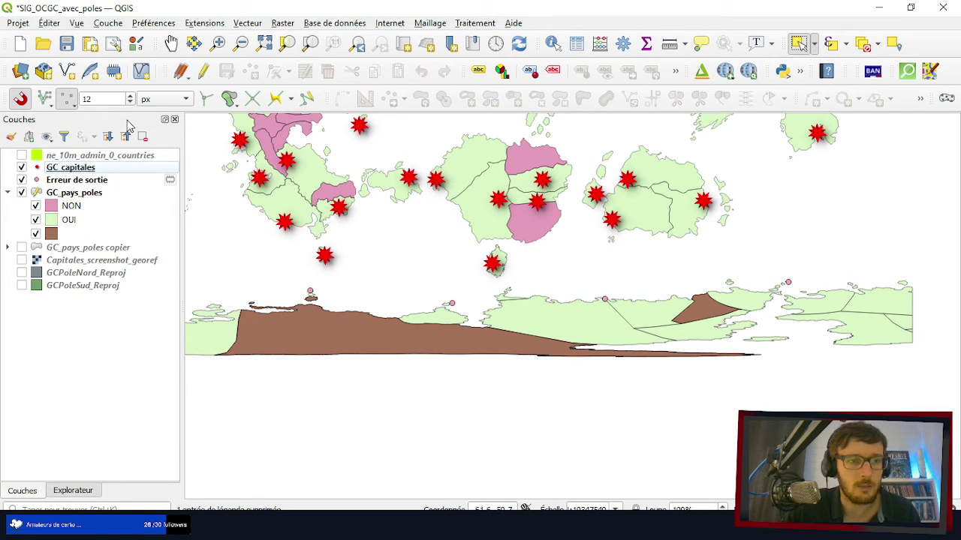
pyautogui.click(76, 183)
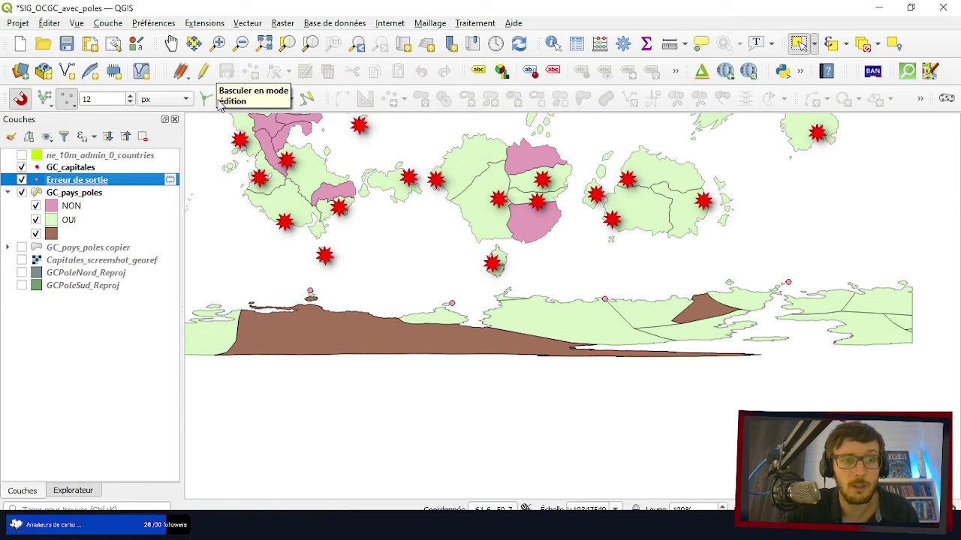
pyautogui.click(142, 136)
pyautogui.click(466, 281)
# - Examine the southern polar countries and the brown pieces along the map's southern edge
pyautogui.scroll(-5, 650, 333)
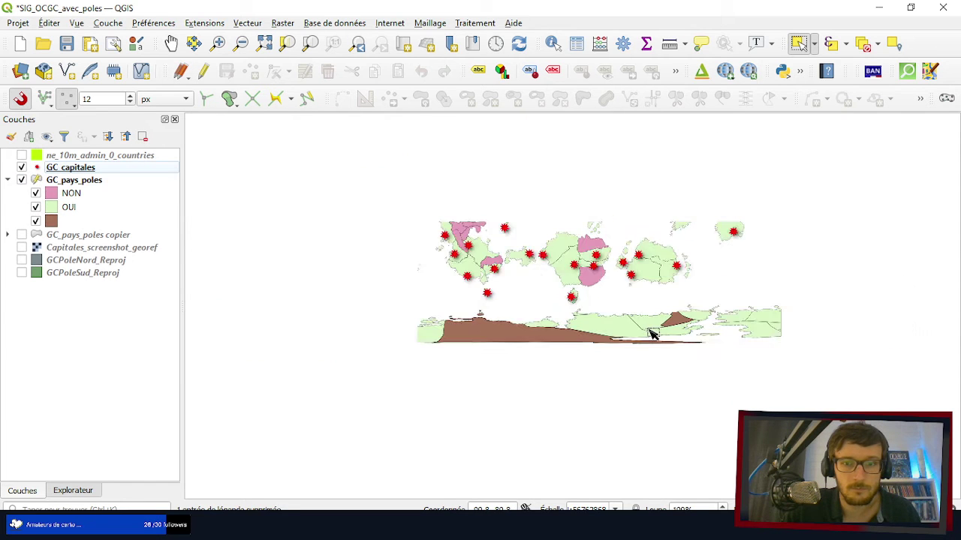
pyautogui.scroll(1, 539, 237)
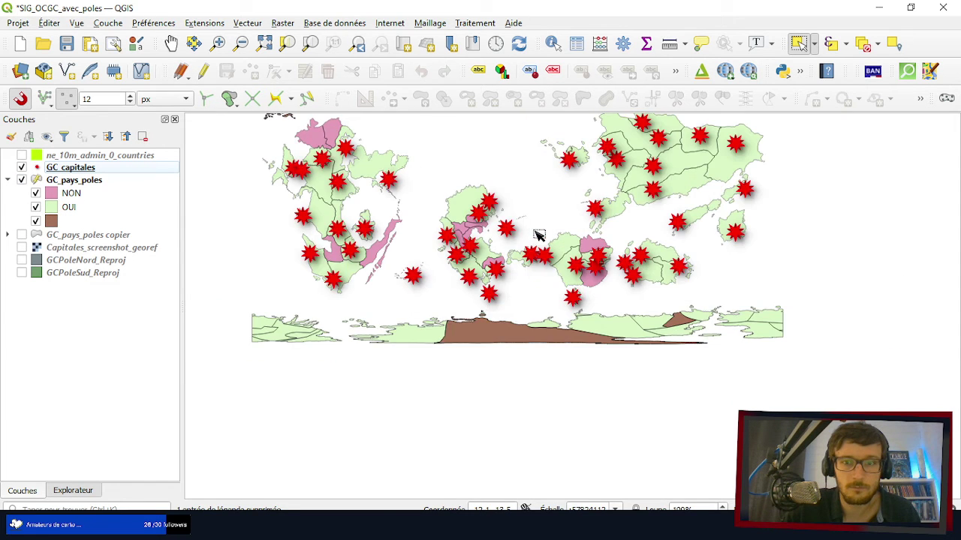
pyautogui.scroll(-1, 542, 258)
pyautogui.scroll(1, 542, 258)
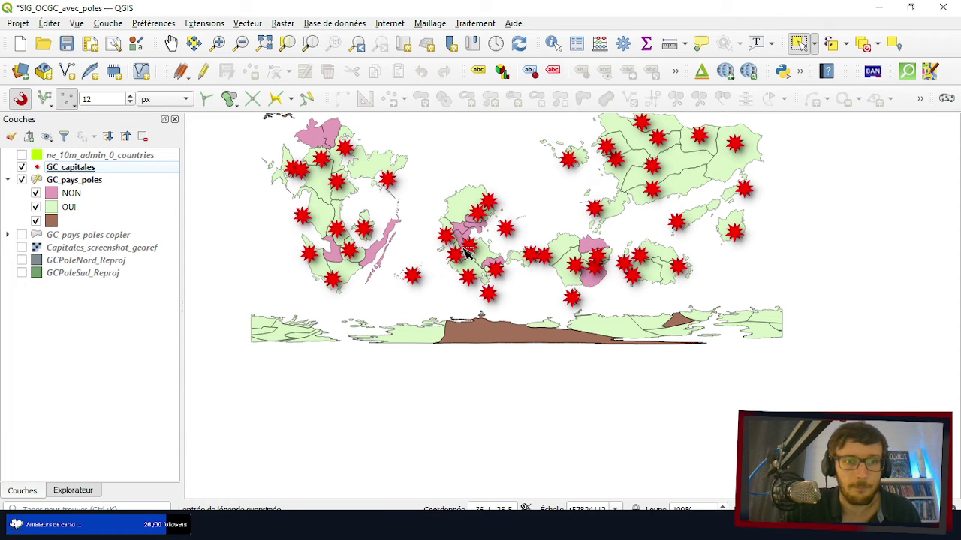
pyautogui.scroll(2, 740, 358)
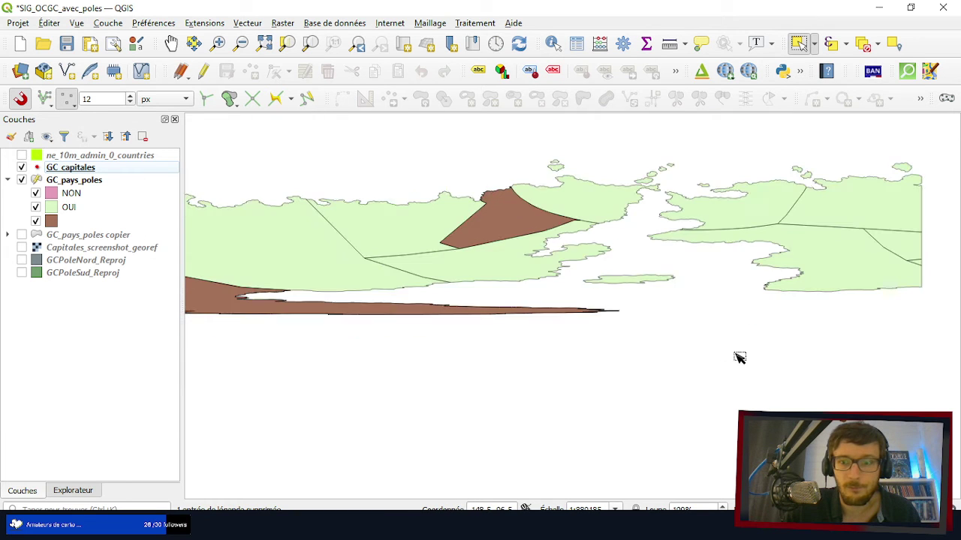
pyautogui.scroll(-6, 703, 306)
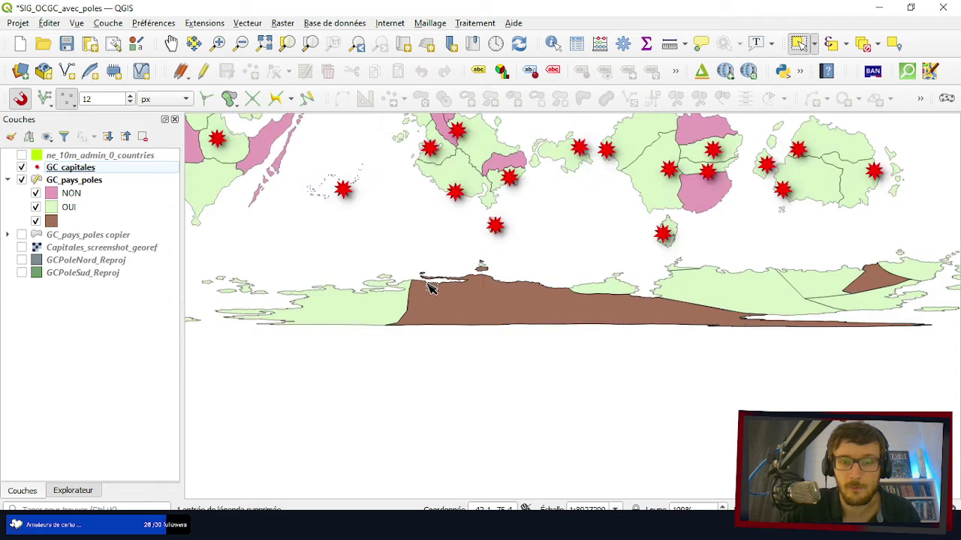
pyautogui.scroll(3, 443, 291)
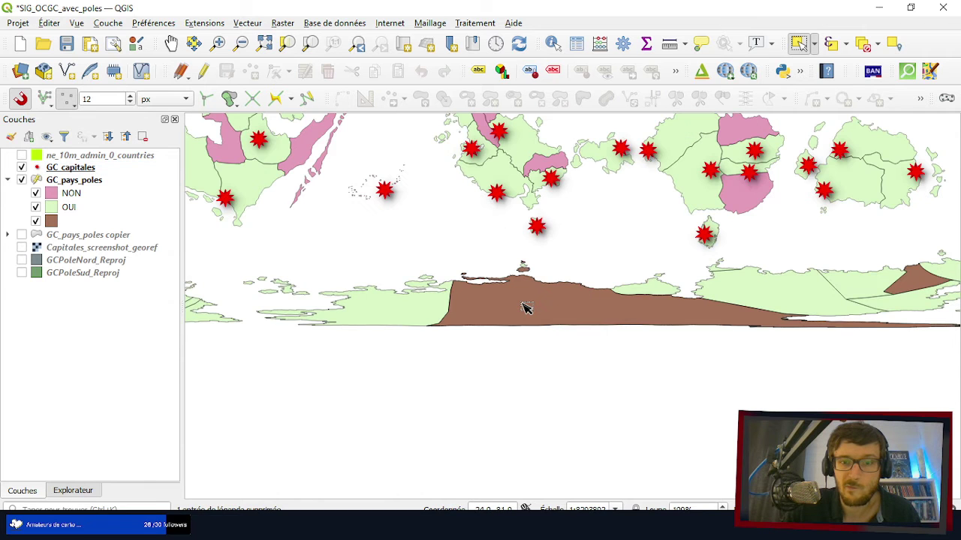
pyautogui.scroll(-2, 528, 290)
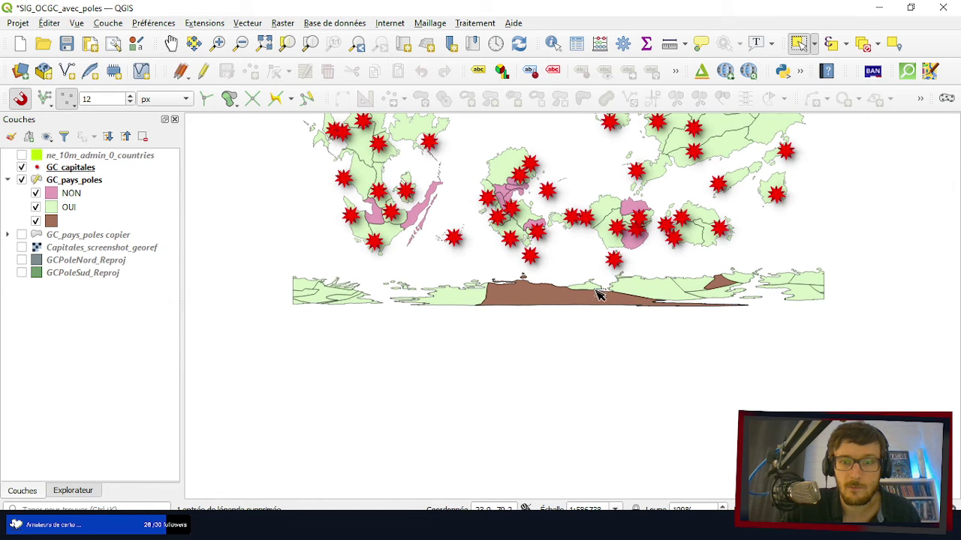
pyautogui.scroll(5, 757, 292)
# - Make GC_pays_poles the active layer and select the small southern brown piece, then the neighbouring country east of the diagonal border
pyautogui.click(520, 260)
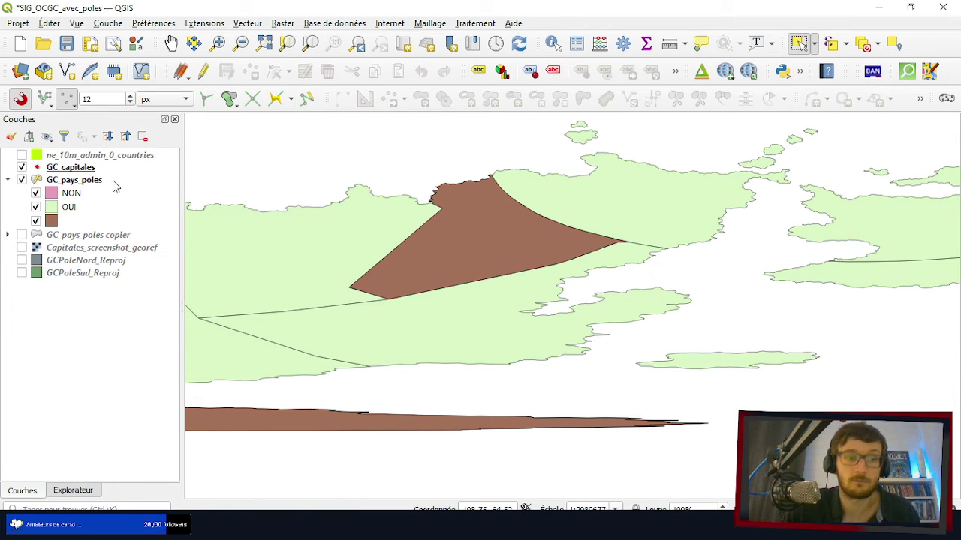
pyautogui.click(86, 192)
pyautogui.click(503, 246)
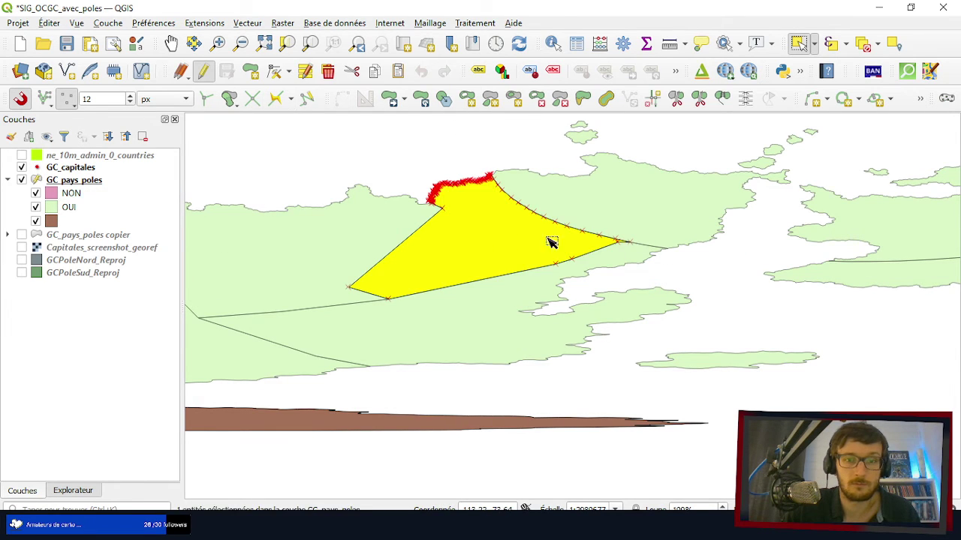
pyautogui.scroll(-2, 625, 234)
pyautogui.scroll(5, 409, 210)
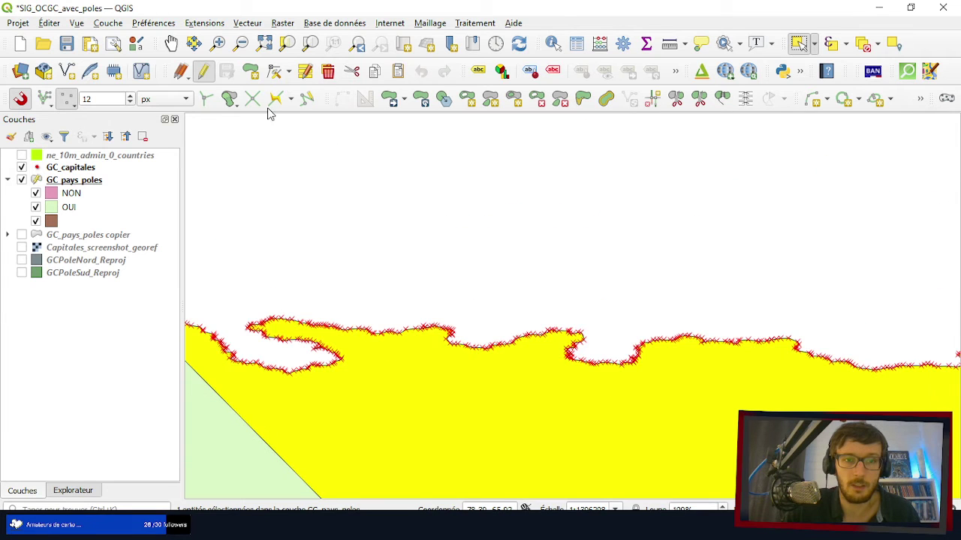
# - Try to move a vertex on the coastline of the country west of the diagonal border with the vertex tool
pyautogui.click(275, 70)
pyautogui.moveTo(351, 330); pyautogui.dragTo(545, 242)
pyautogui.click(396, 262)
pyautogui.scroll(-2, 577, 293)
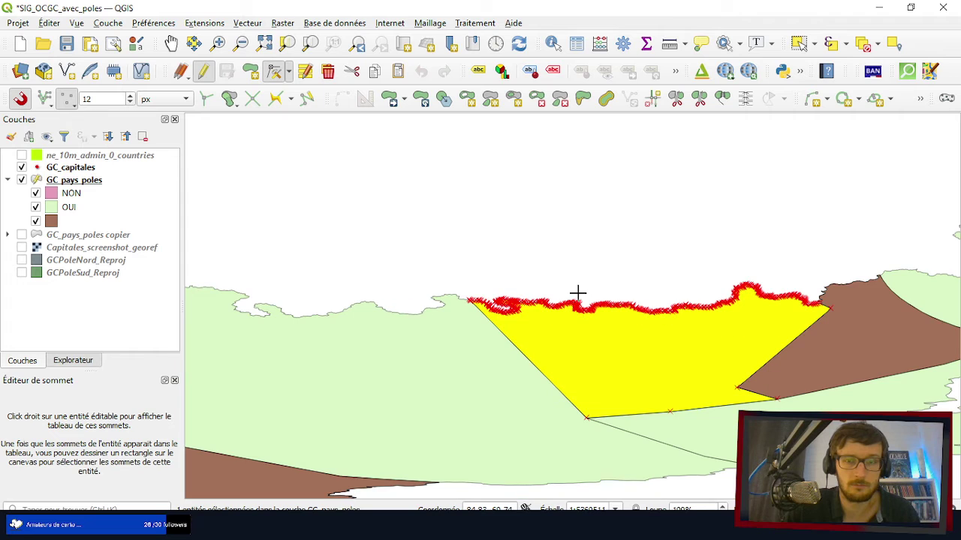
pyautogui.scroll(3, 451, 294)
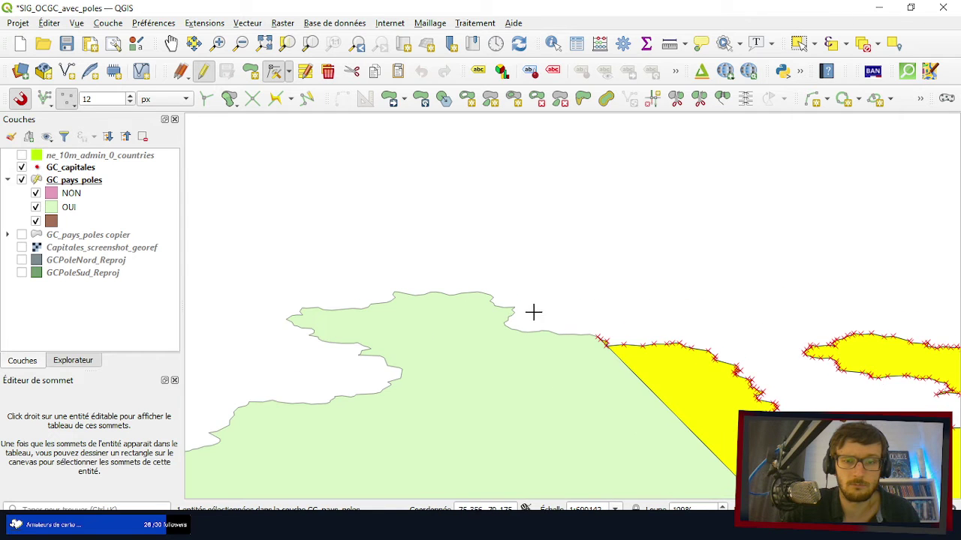
pyautogui.scroll(4, 500, 307)
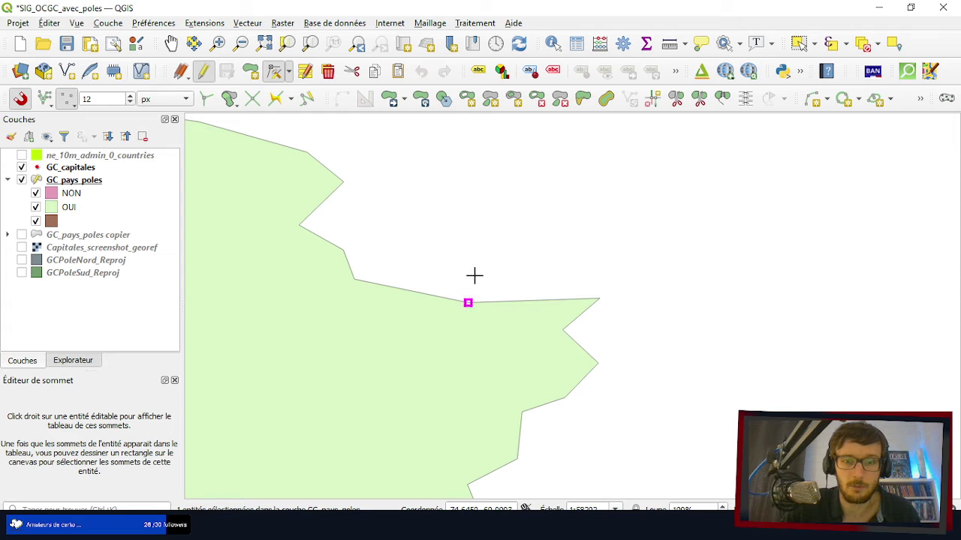
pyautogui.click(474, 276)
pyautogui.click(485, 204)
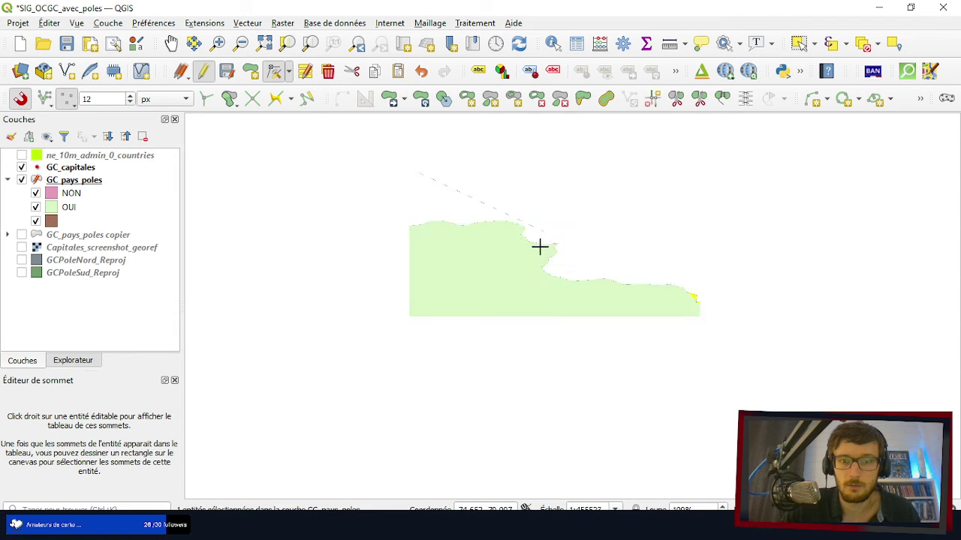
# - Follow the stretched boundary line across the map to its other end and undo the vertex move
pyautogui.scroll(-5, 539, 246)
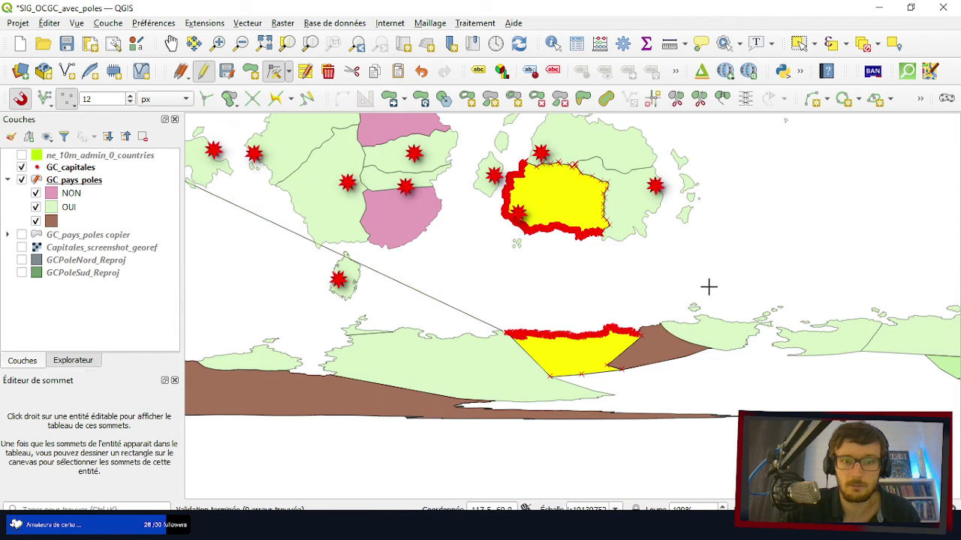
pyautogui.scroll(-4, 709, 286)
pyautogui.scroll(2, 589, 258)
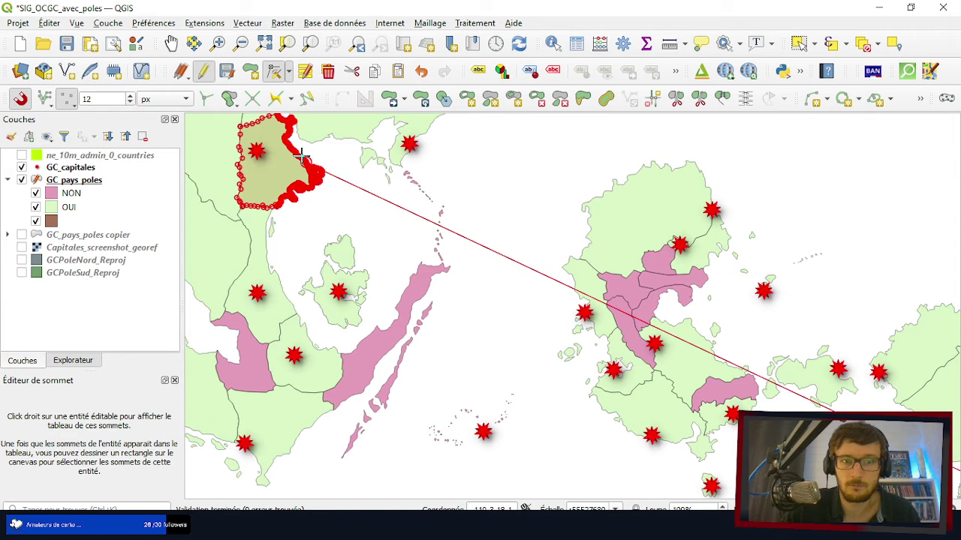
pyautogui.scroll(1, 303, 156)
pyautogui.scroll(-3, 303, 157)
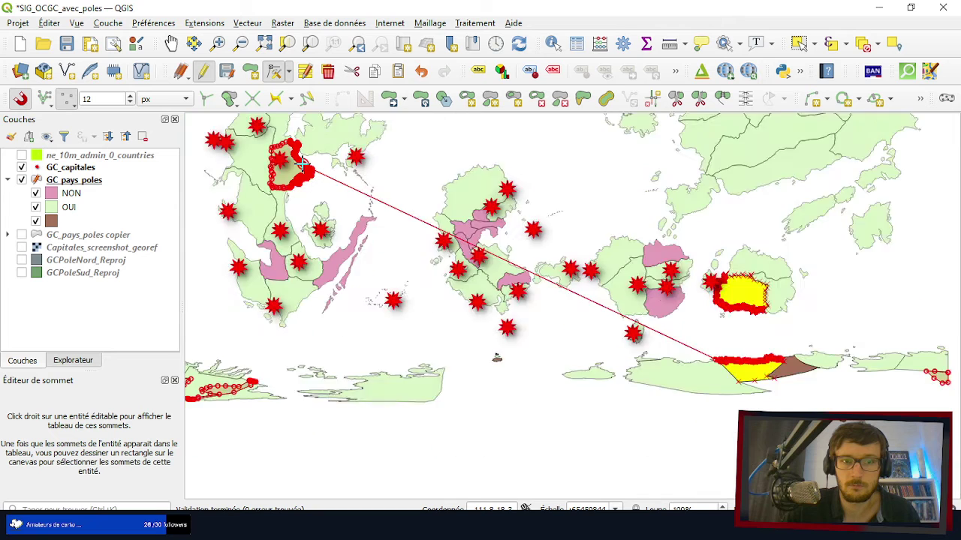
pyautogui.scroll(-2, 303, 161)
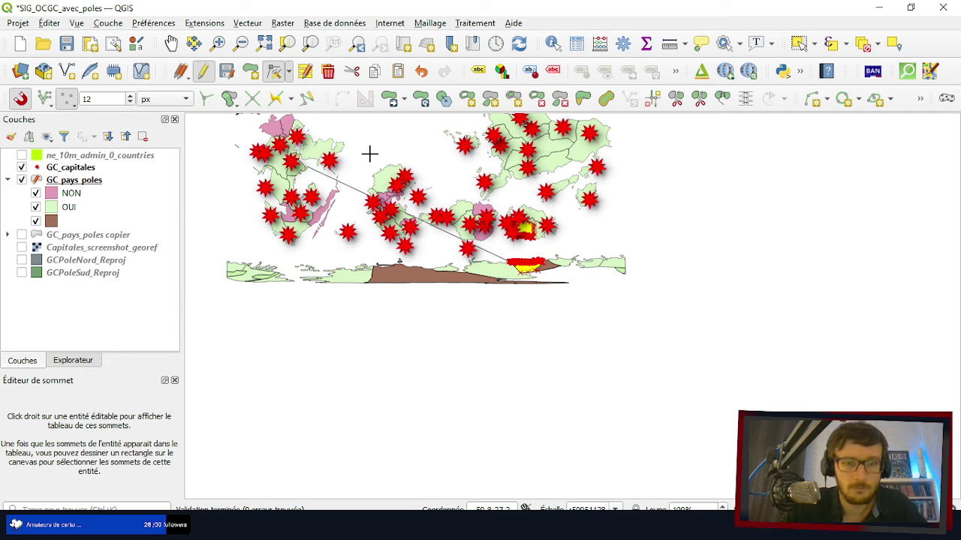
pyautogui.hotkey('ctrl', 'z')
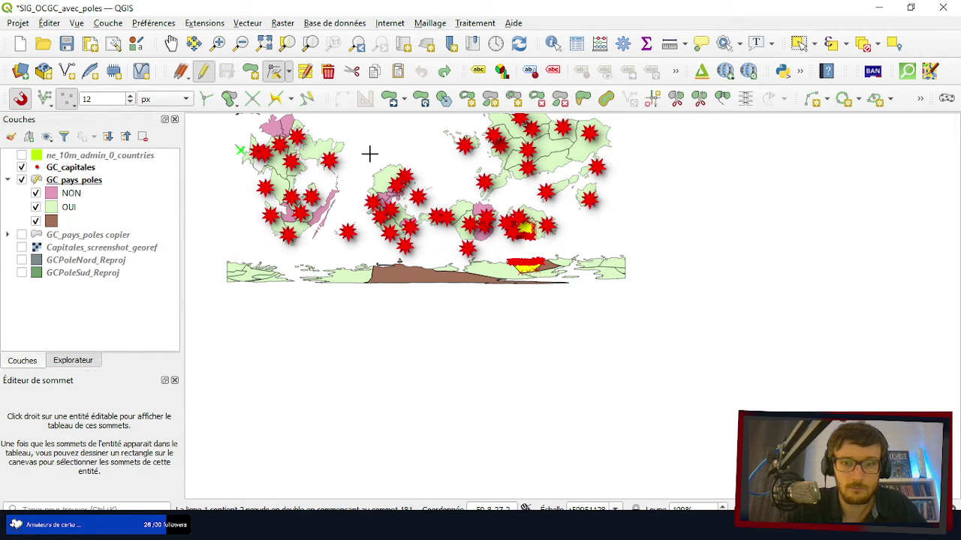
# - Examine the green validation error marker on the small island off the western continent
pyautogui.scroll(6, 243, 146)
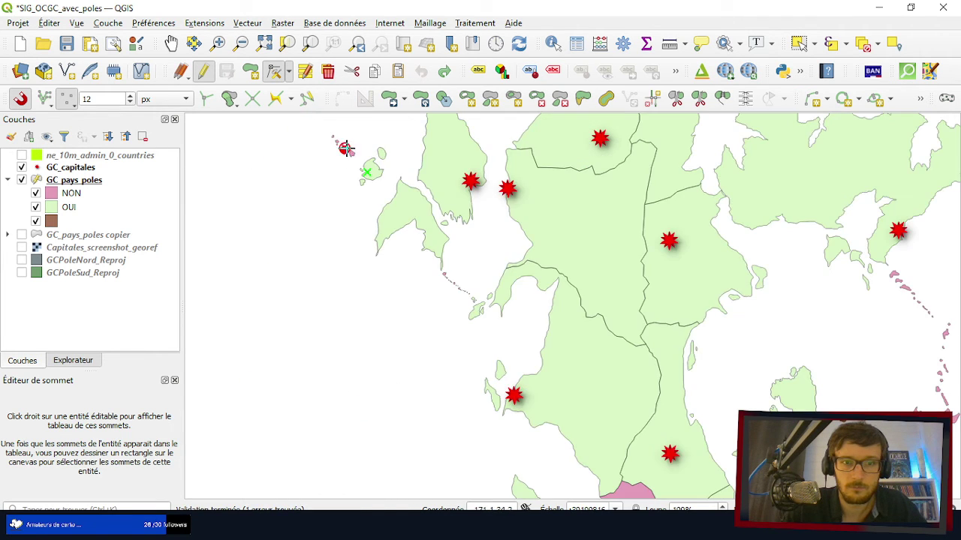
pyautogui.scroll(4, 408, 192)
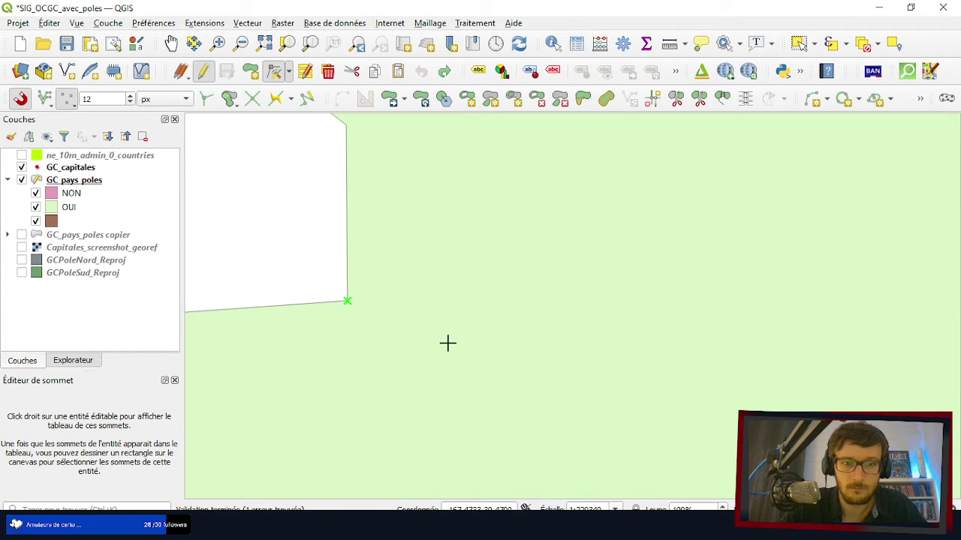
pyautogui.scroll(-8, 405, 225)
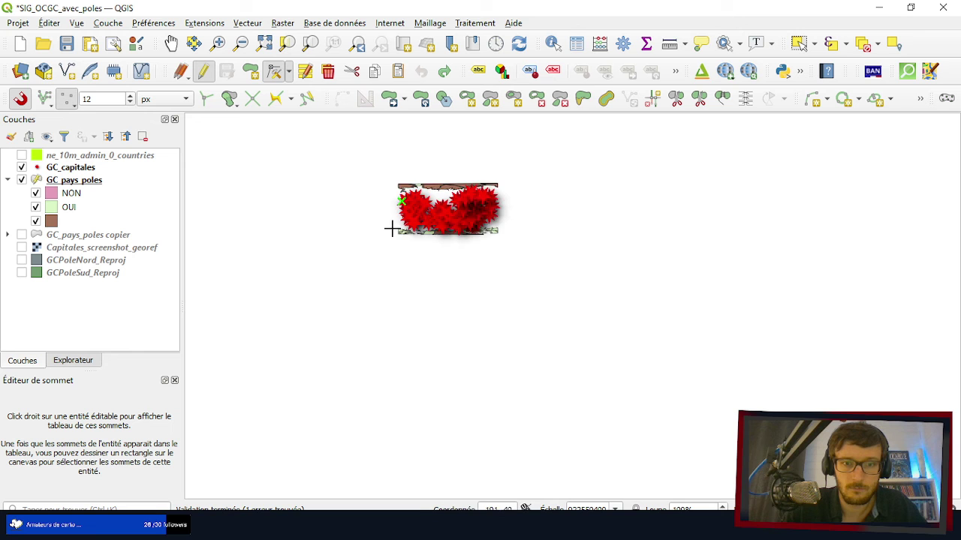
pyautogui.scroll(2, 435, 240)
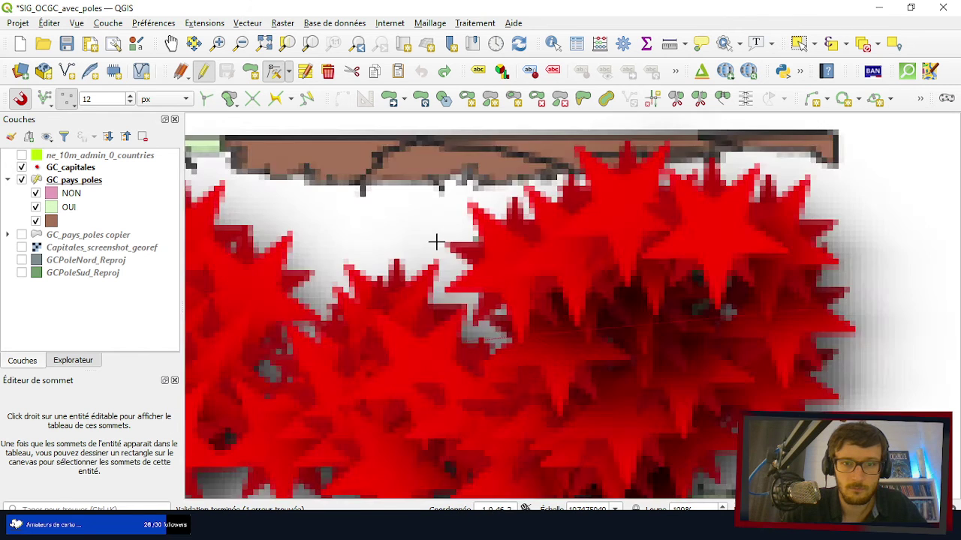
pyautogui.scroll(-4, 540, 240)
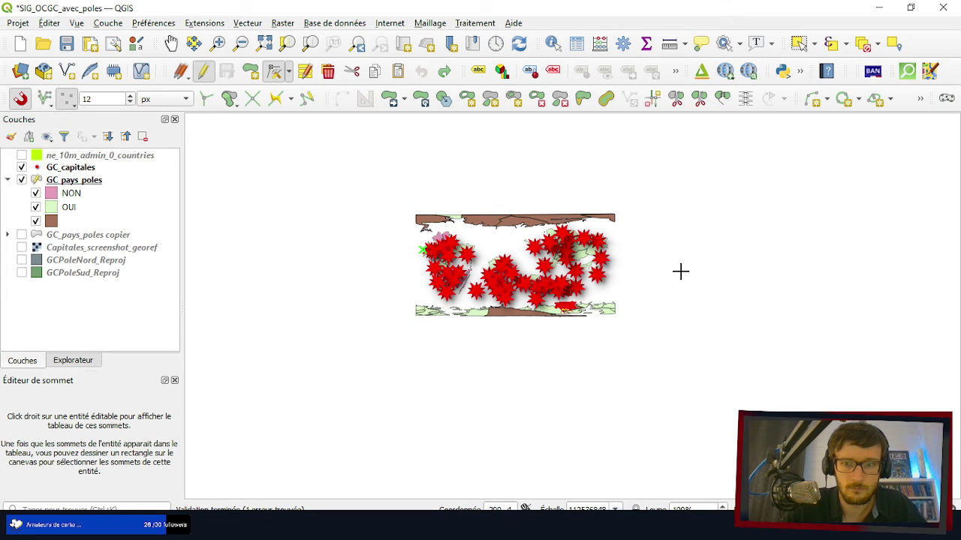
pyautogui.scroll(-1, 754, 288)
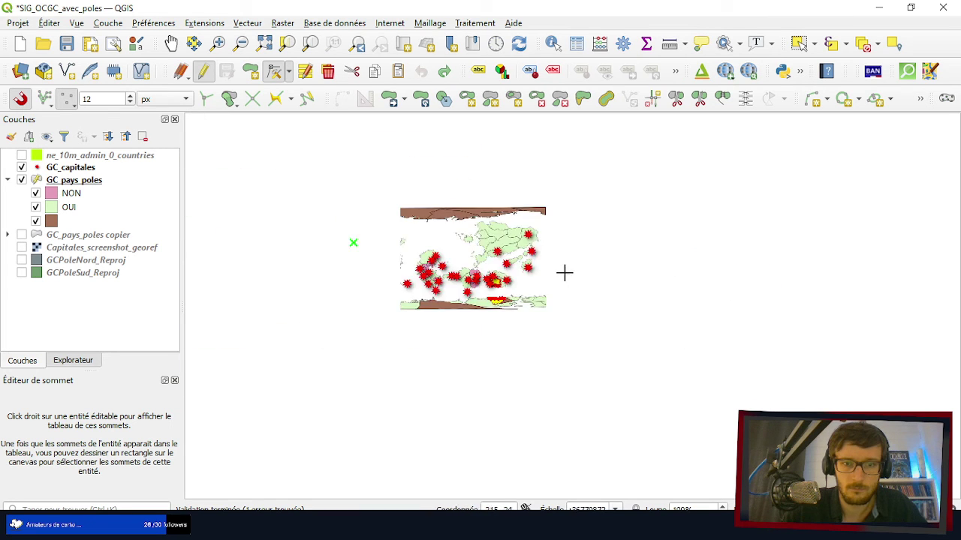
pyautogui.scroll(3, 413, 243)
pyautogui.scroll(-3, 450, 246)
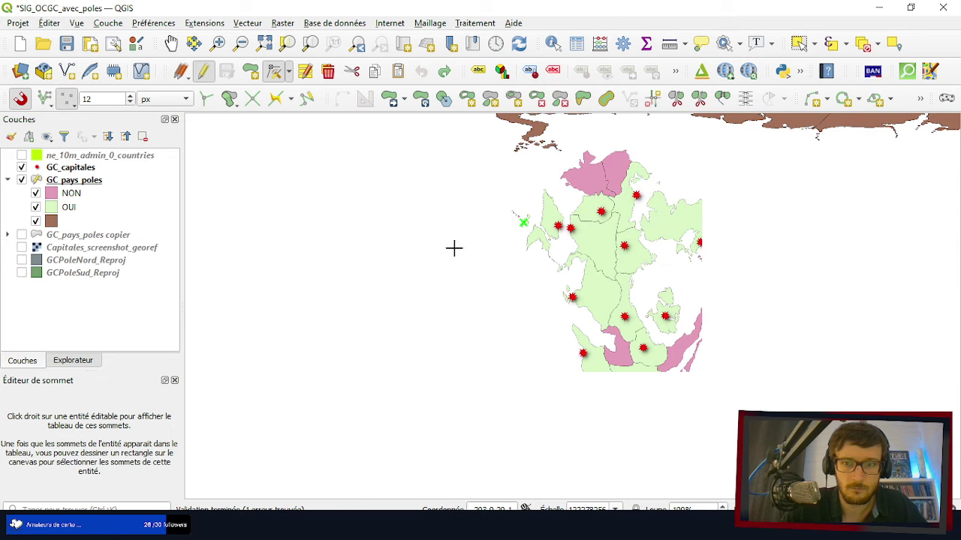
pyautogui.scroll(5, 477, 198)
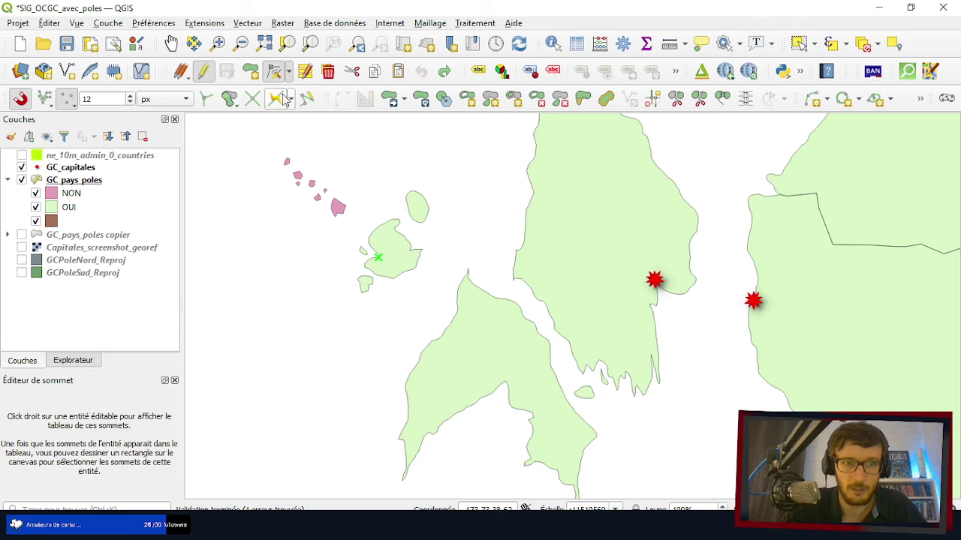
# - End the editing session on the GC_pays_poles layer and save the project
pyautogui.click(203, 73)
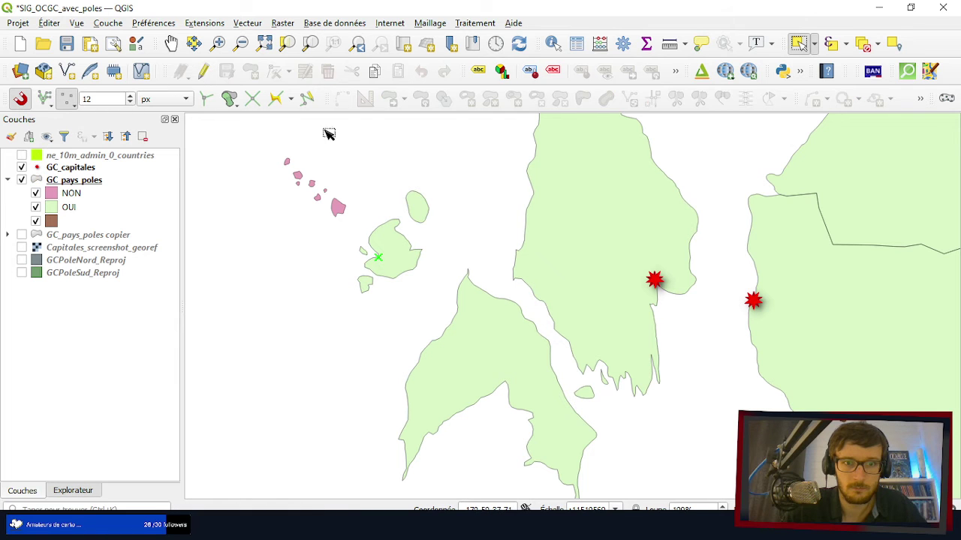
pyautogui.scroll(-5, 375, 251)
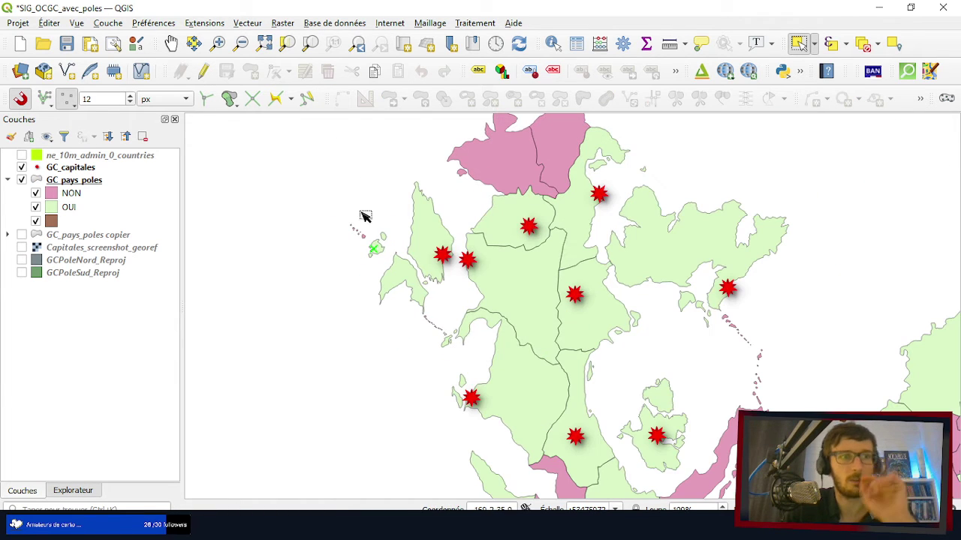
pyautogui.click(67, 44)
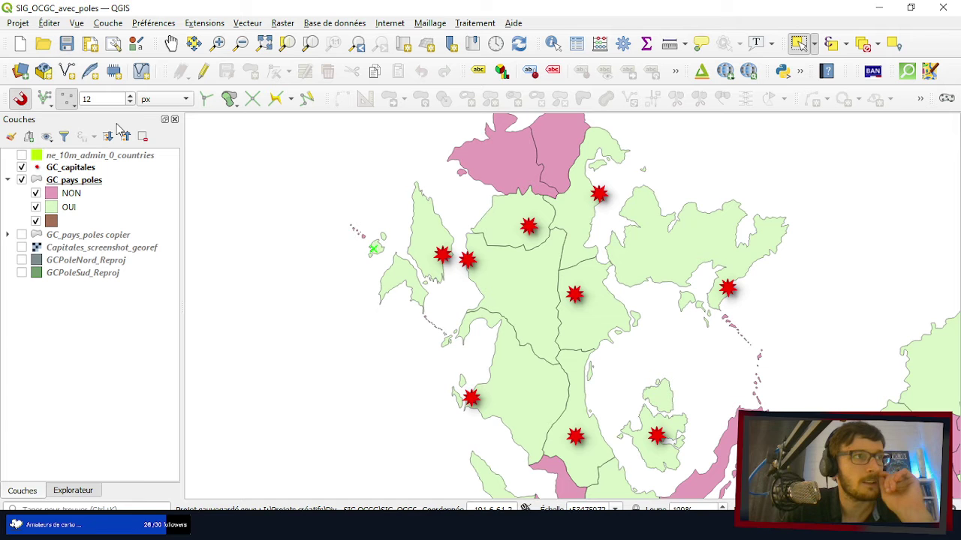
# - Clear the feature selection and review the deselected country and the southern polar pieces
pyautogui.scroll(-8, 232, 141)
pyautogui.scroll(4, 600, 312)
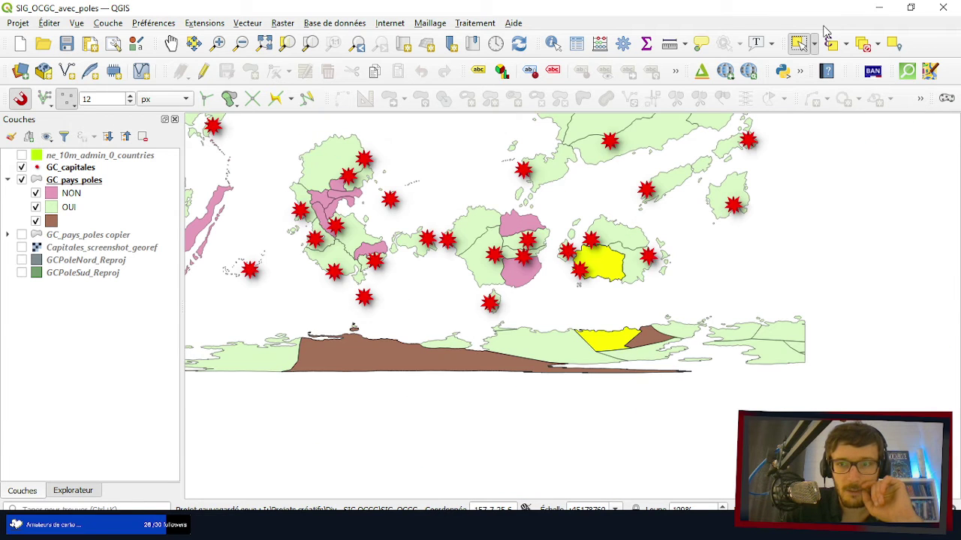
pyautogui.click(863, 45)
pyautogui.scroll(3, 606, 262)
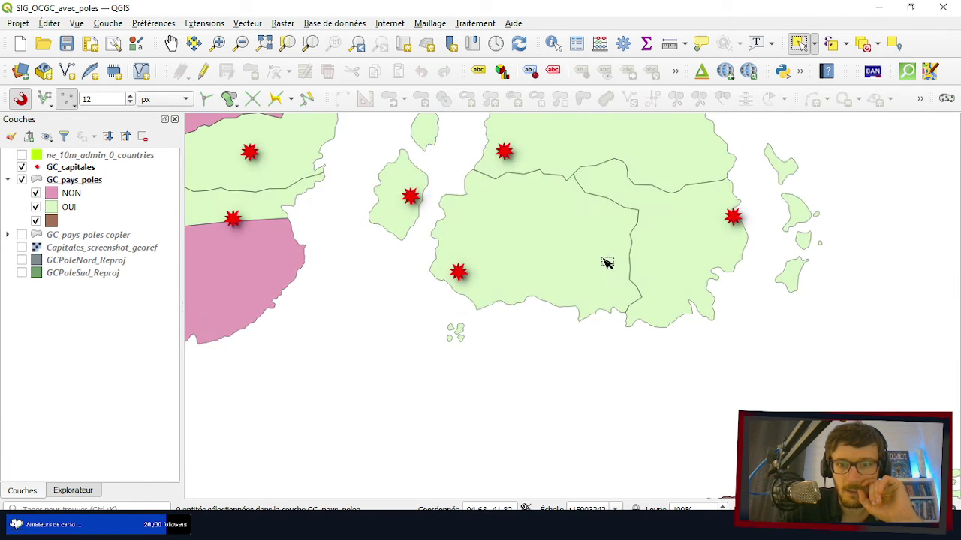
pyautogui.scroll(-5, 484, 229)
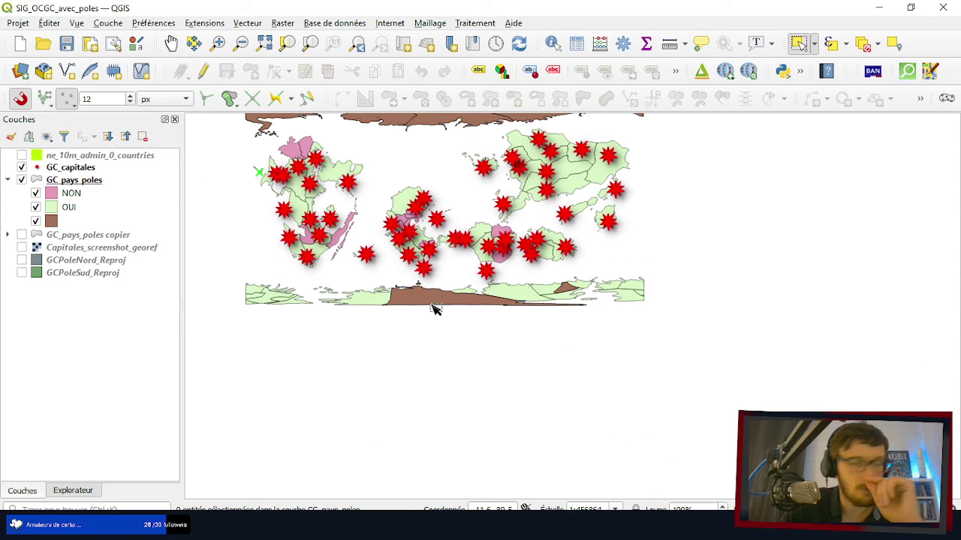
# - Examine the brown southern polar pieces and compare GC_pays_poles with the GC_pays_poles copier layer by switching their visibility
pyautogui.scroll(4, 438, 308)
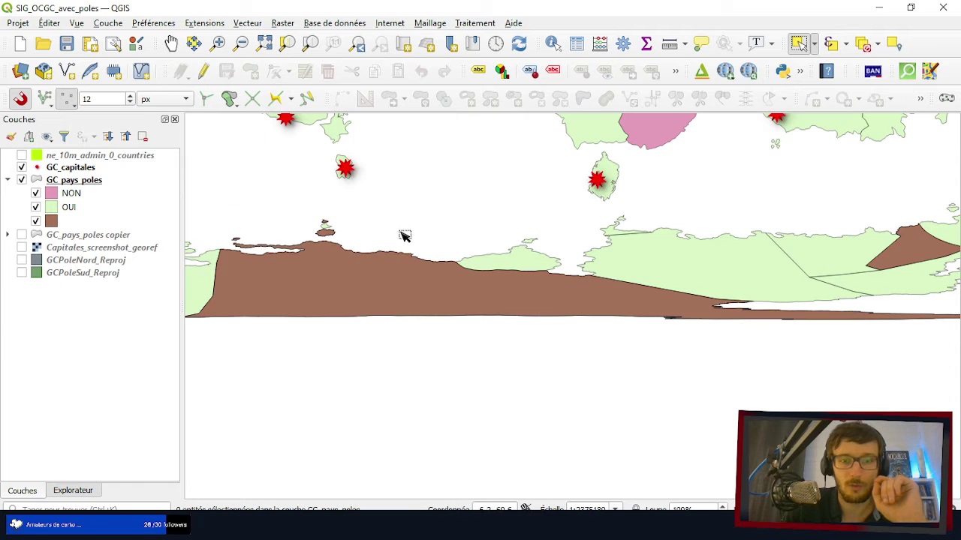
pyautogui.scroll(-2, 492, 251)
pyautogui.scroll(-2, 492, 252)
pyautogui.scroll(2, 493, 240)
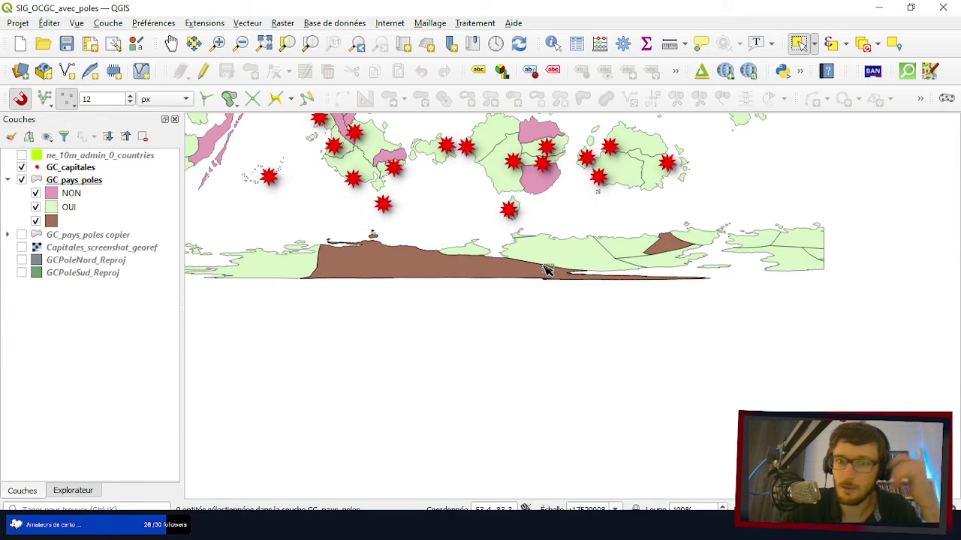
pyautogui.scroll(-2, 497, 225)
pyautogui.scroll(1, 496, 220)
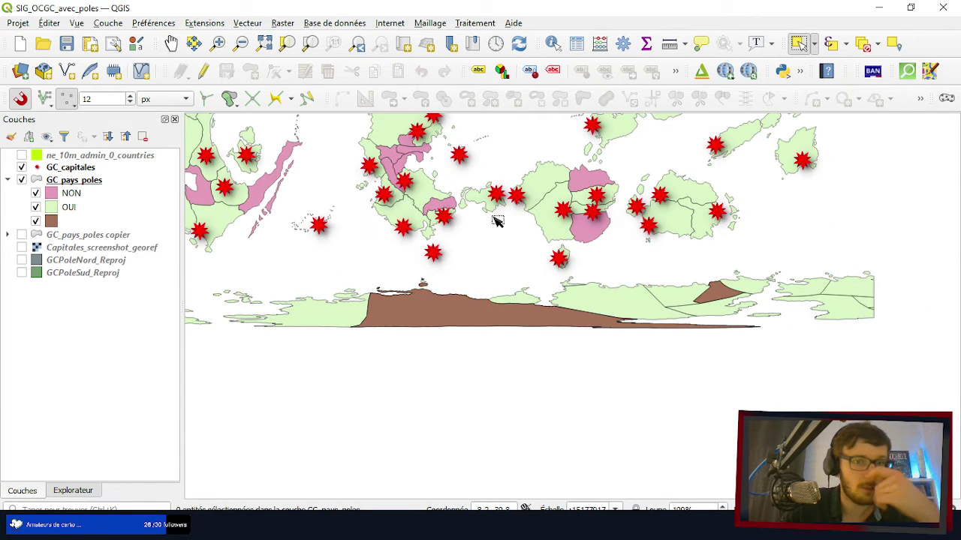
pyautogui.click(21, 180)
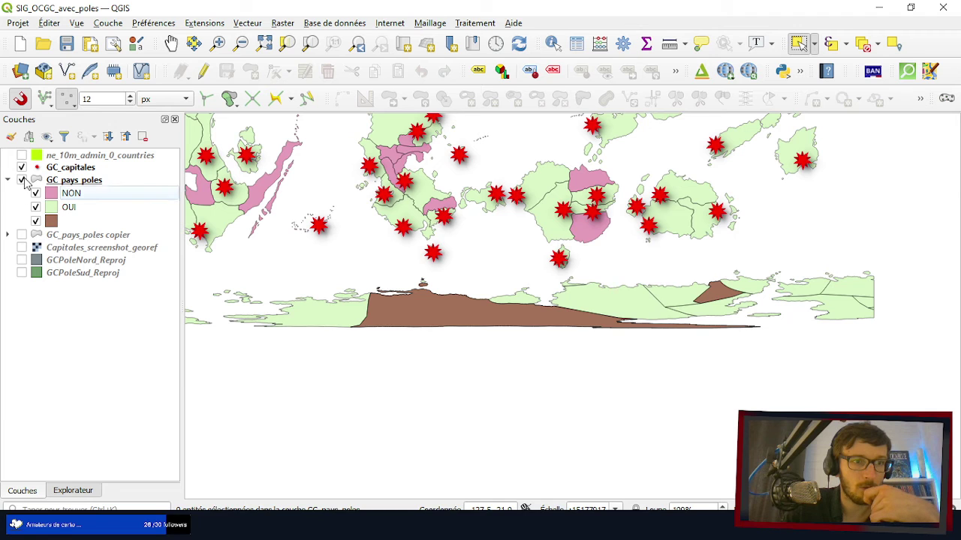
pyautogui.click(22, 235)
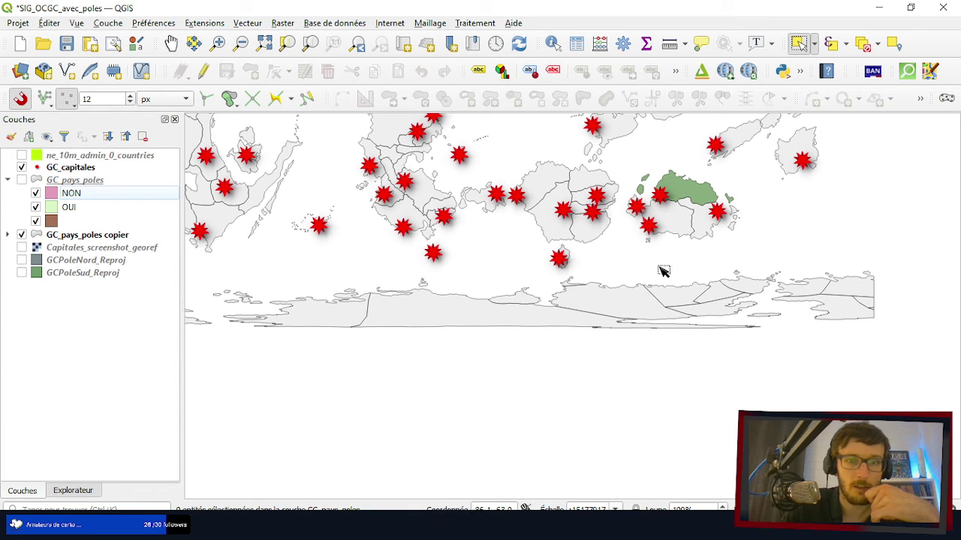
pyautogui.click(60, 185)
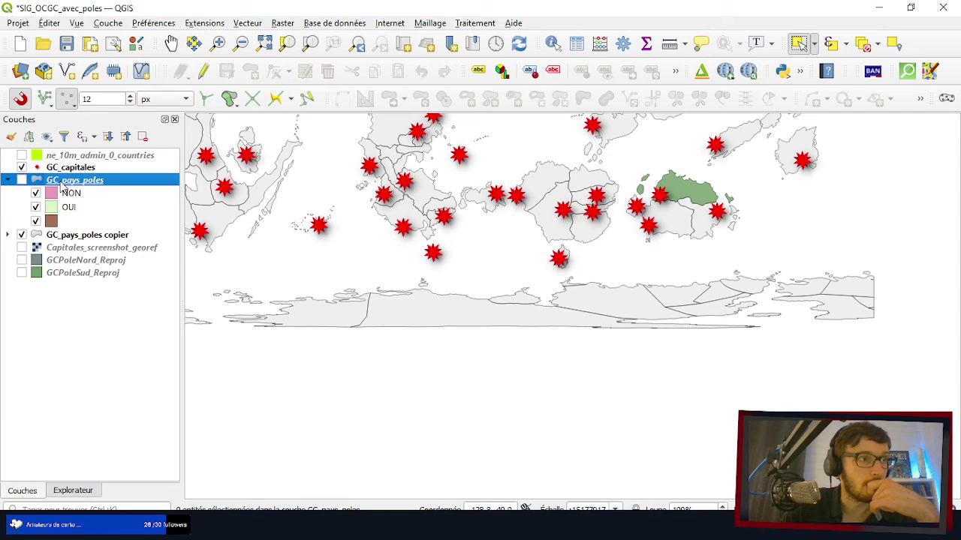
pyautogui.click(22, 235)
pyautogui.click(22, 180)
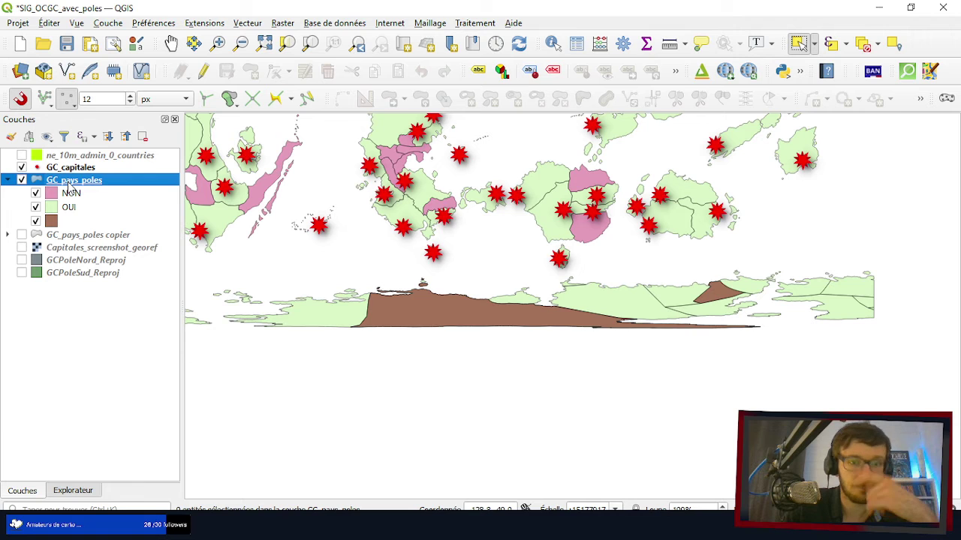
# - In the GC_pays_poles symbology, try the gray 3 fill preset on the NON category and set its symbol opacity to 100%
pyautogui.doubleClick(68, 186)
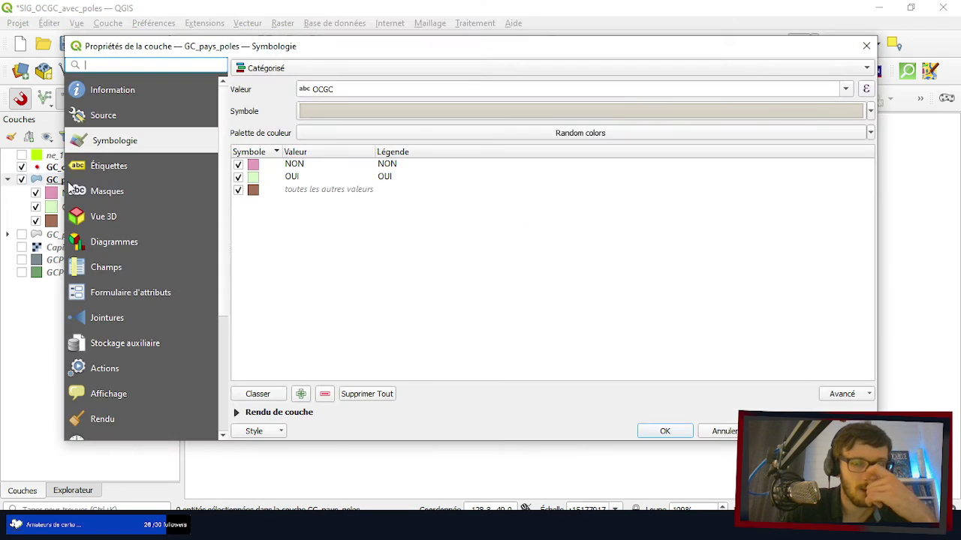
pyautogui.doubleClick(254, 167)
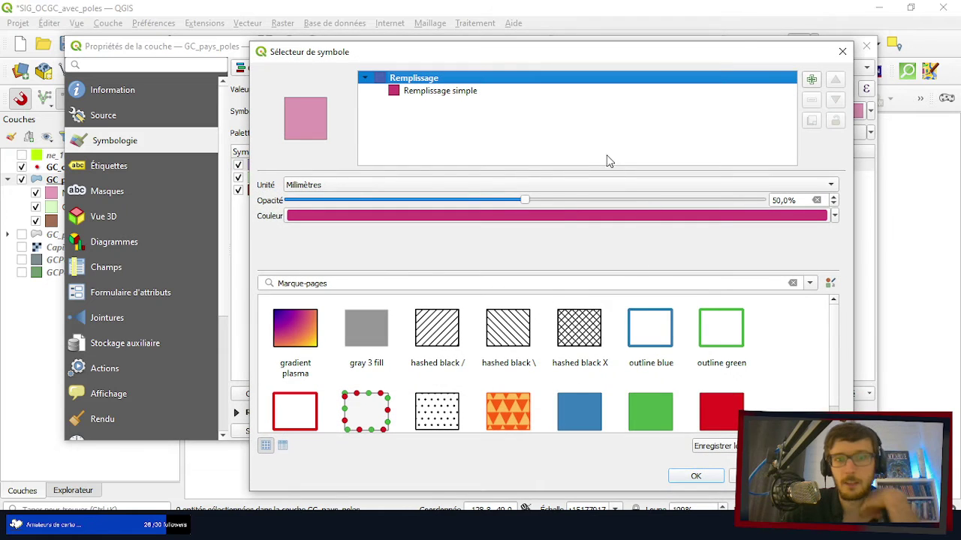
pyautogui.click(381, 339)
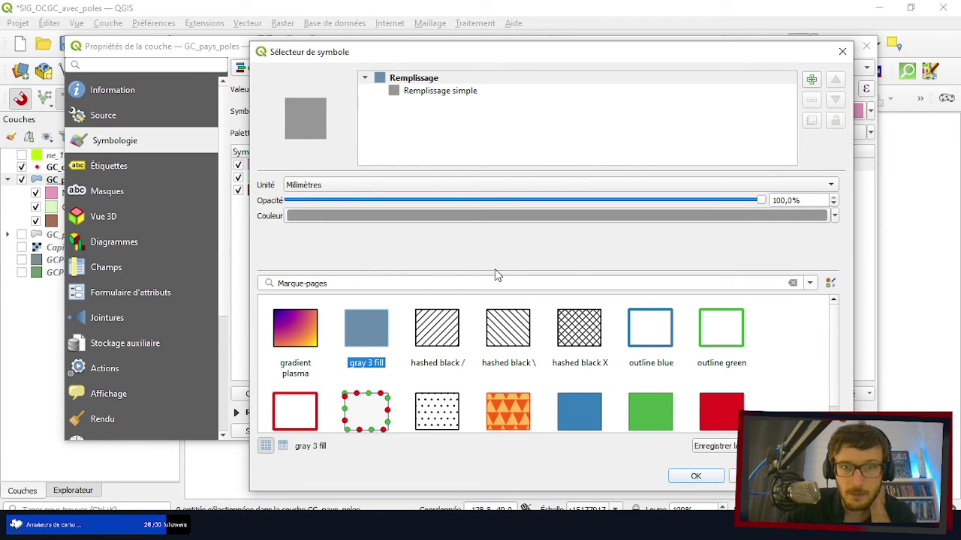
pyautogui.click(695, 476)
pyautogui.click(476, 112)
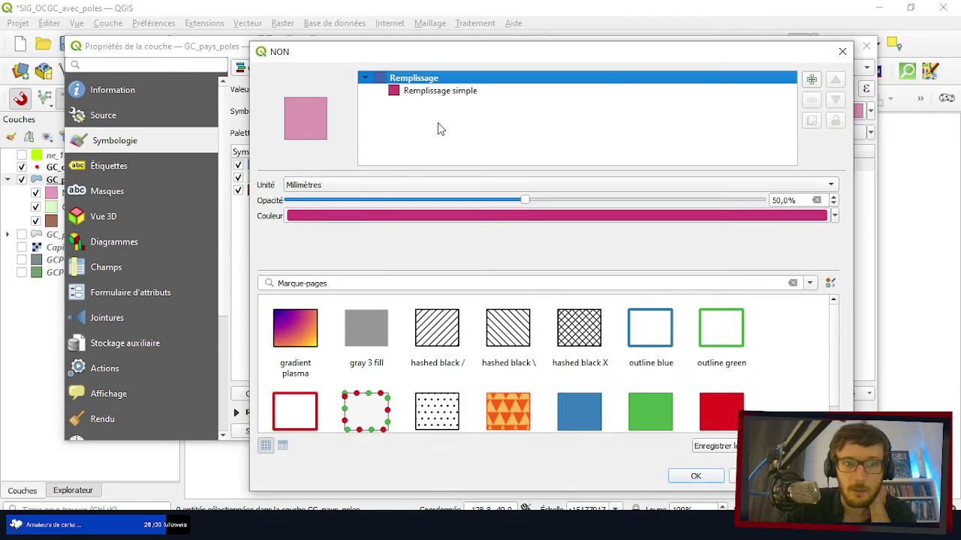
pyautogui.moveTo(530, 201); pyautogui.dragTo(763, 208)
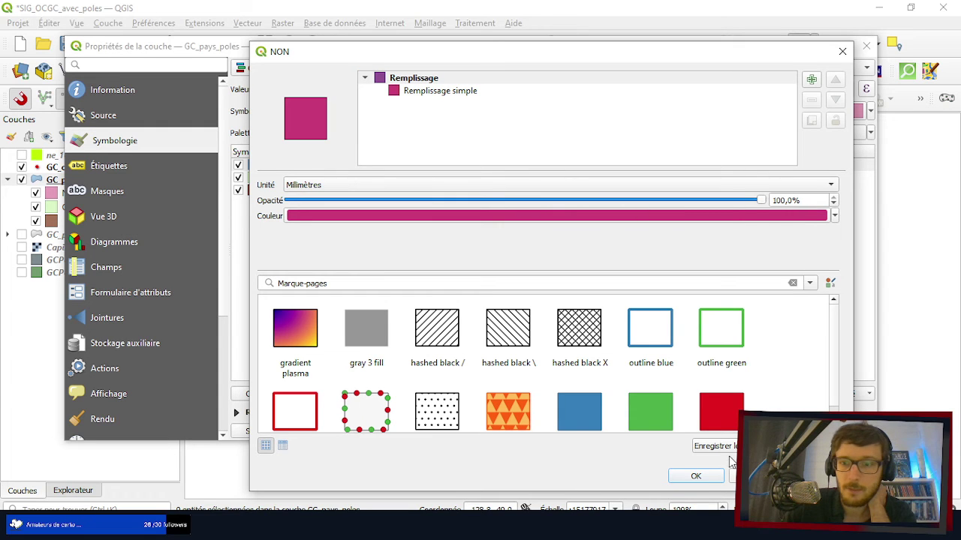
pyautogui.click(698, 477)
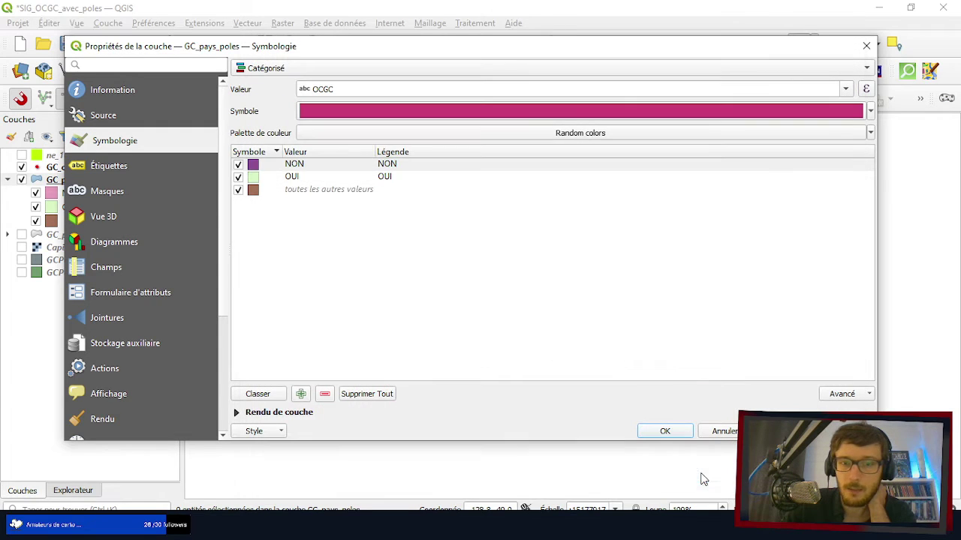
# - Set the simple fill colour of the NON category's symbol to the recent grey #8f8f8f
pyautogui.doubleClick(252, 167)
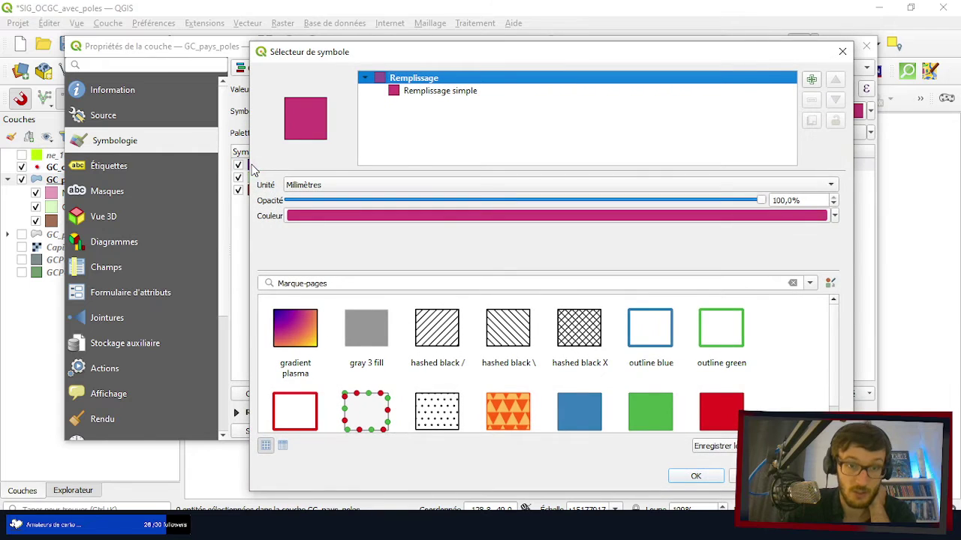
pyautogui.click(423, 93)
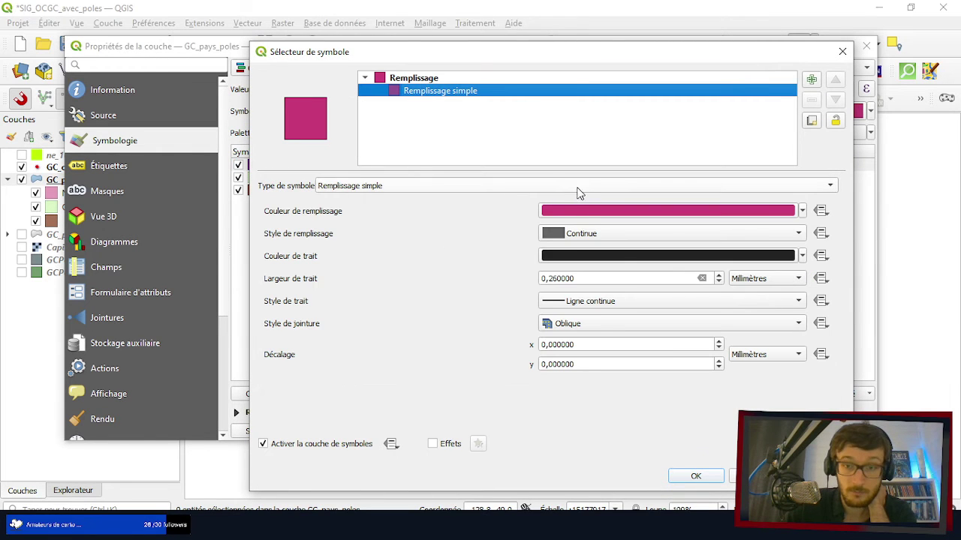
pyautogui.click(587, 214)
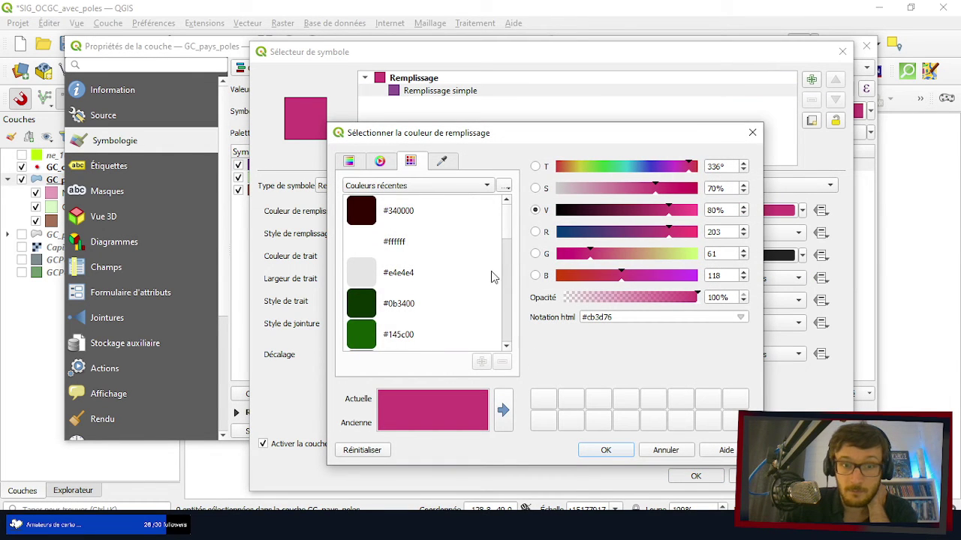
pyautogui.scroll(-3, 492, 277)
pyautogui.click(361, 304)
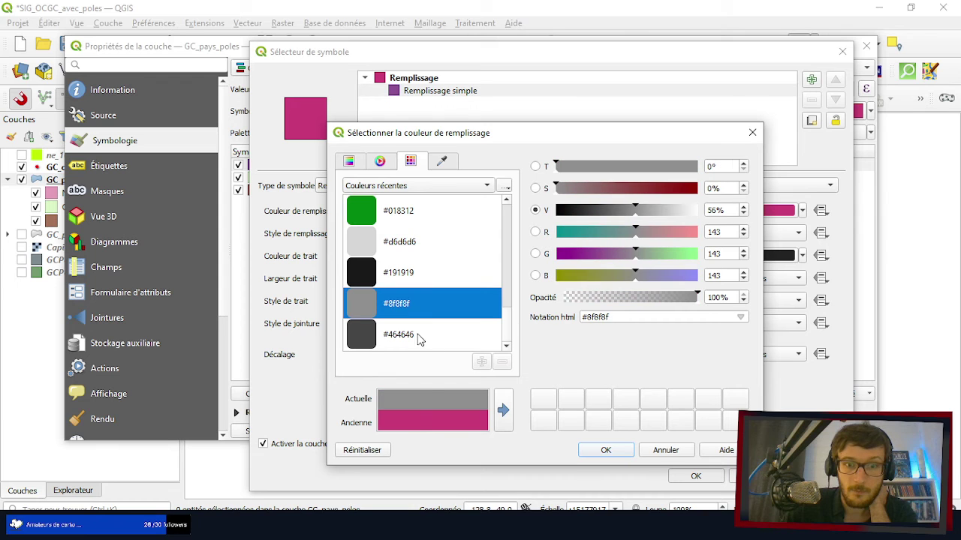
pyautogui.click(606, 450)
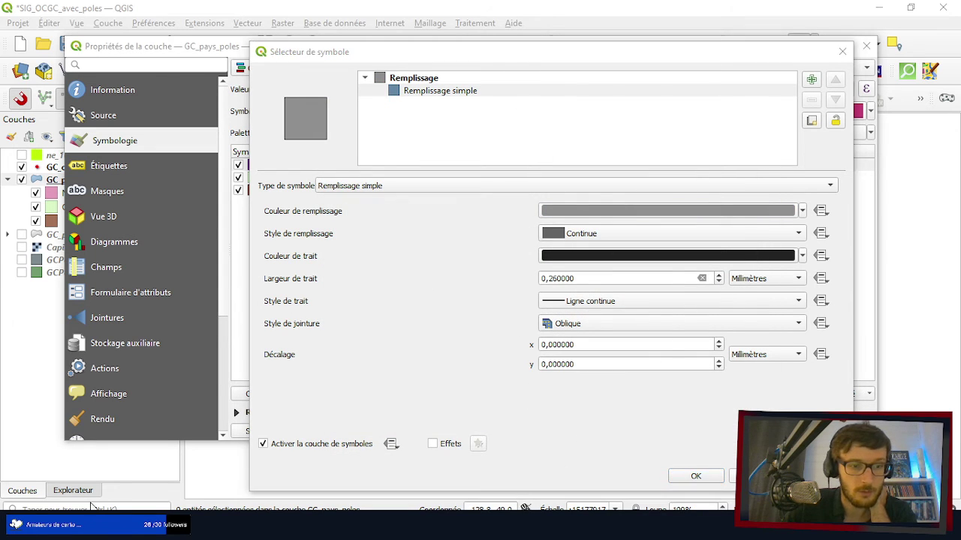
# - Switch to File Explorer and open the reference map ComPol_OCGC_v2 from the Deuxième Edition folder of Div - SIG OCGC
pyautogui.hotkey('alt', 'Tab')
pyautogui.click(282, 126)
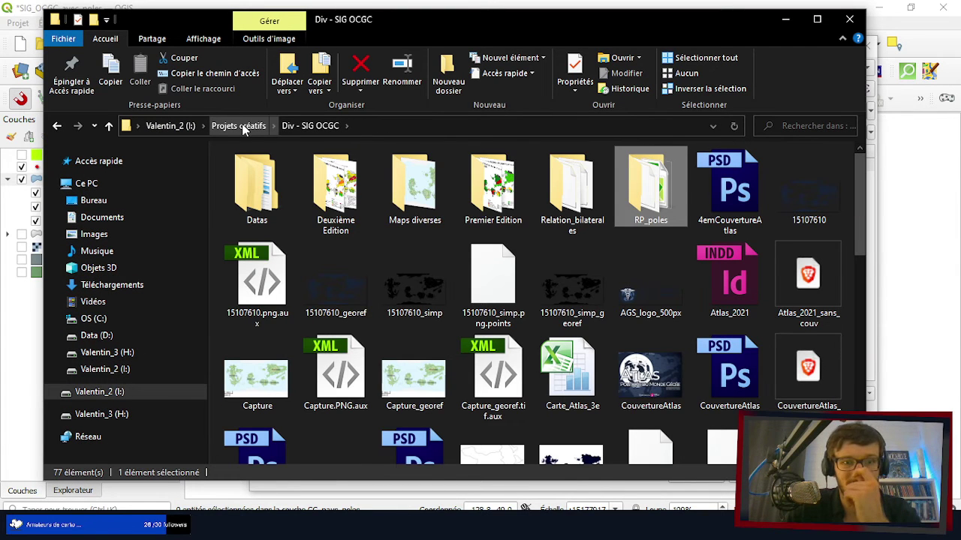
pyautogui.doubleClick(345, 193)
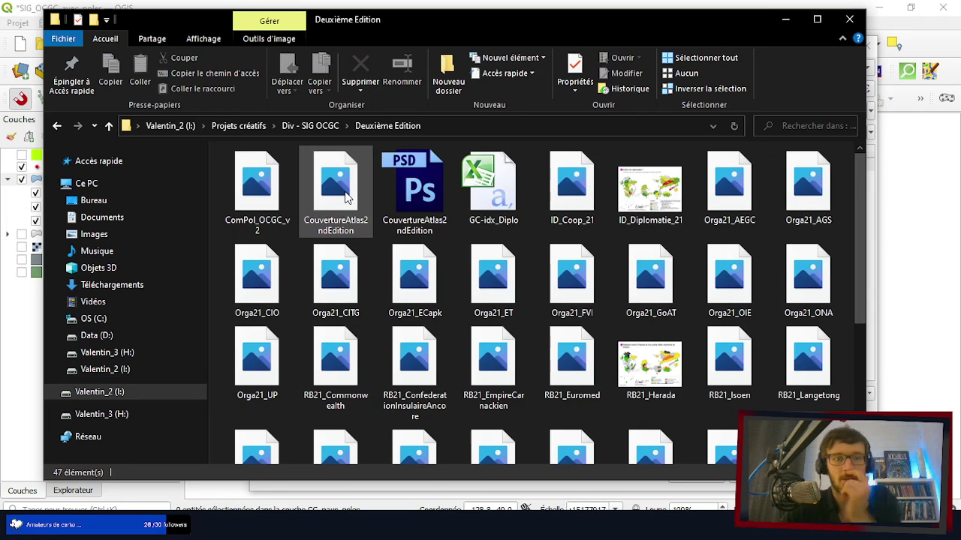
pyautogui.click(248, 190)
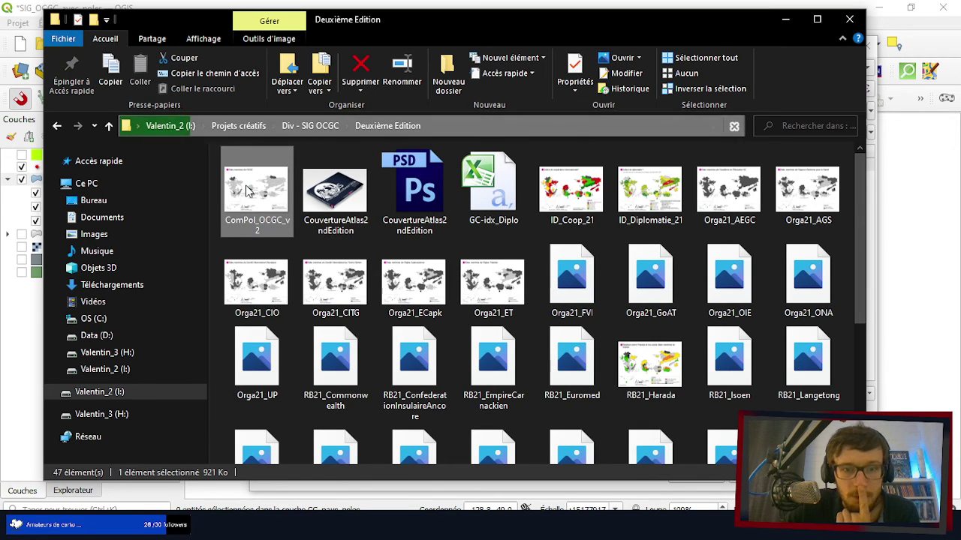
pyautogui.doubleClick(245, 190)
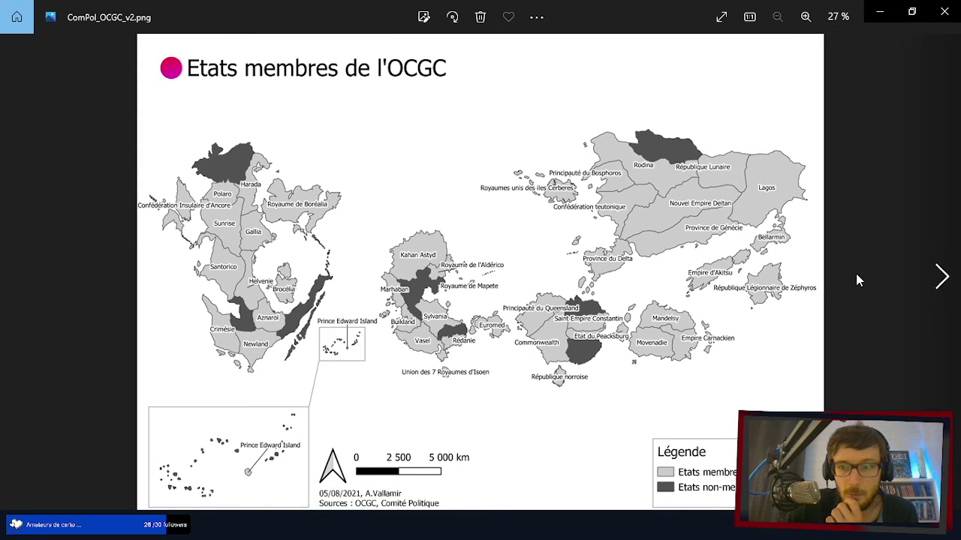
# - Review the styling of the cooperation, diplomacy and organisation membership maps and return to the symbol settings in QGIS
pyautogui.click(922, 280)
pyautogui.click(923, 281)
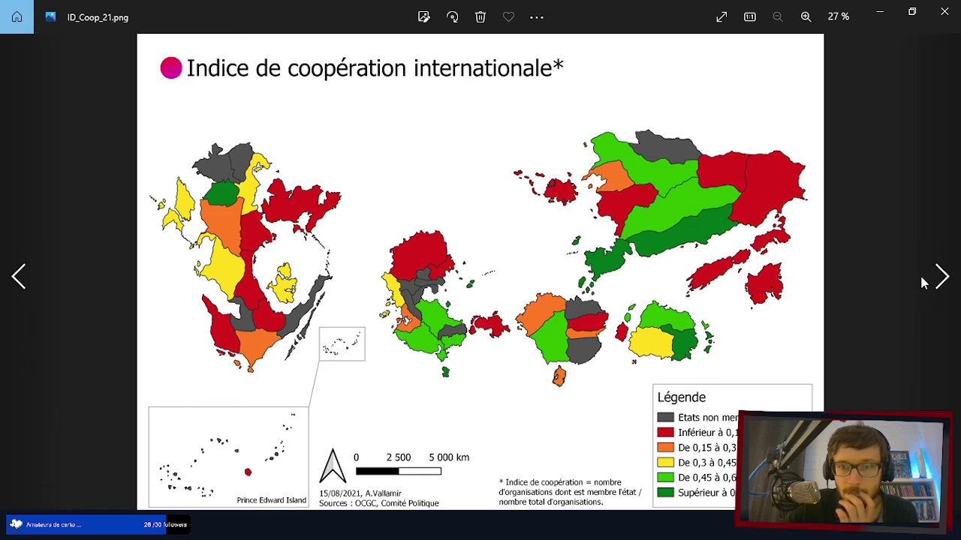
pyautogui.click(923, 283)
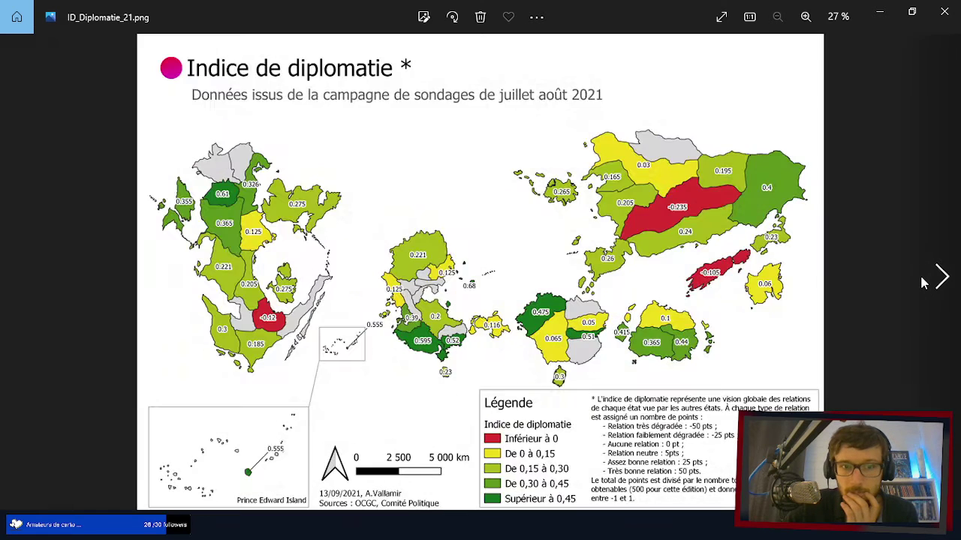
pyautogui.click(923, 282)
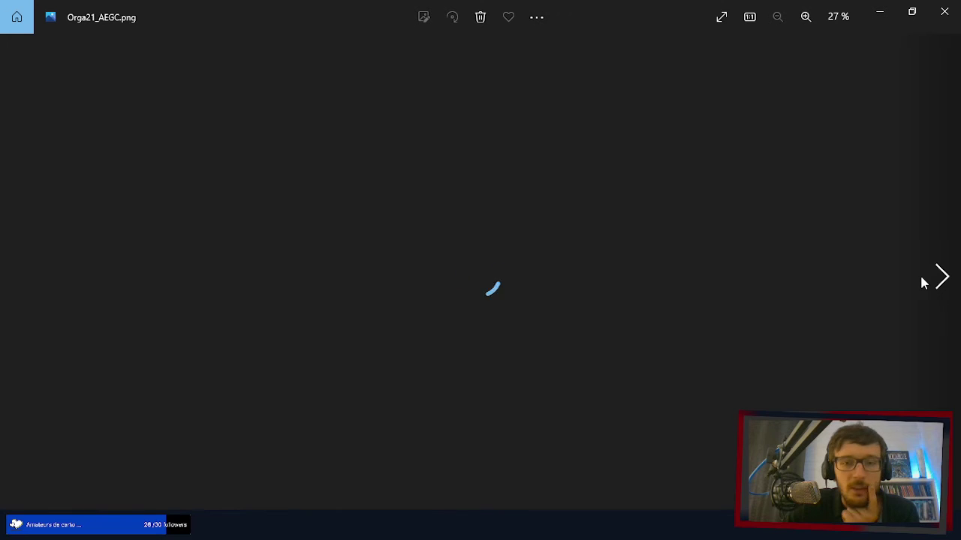
pyautogui.click(923, 282)
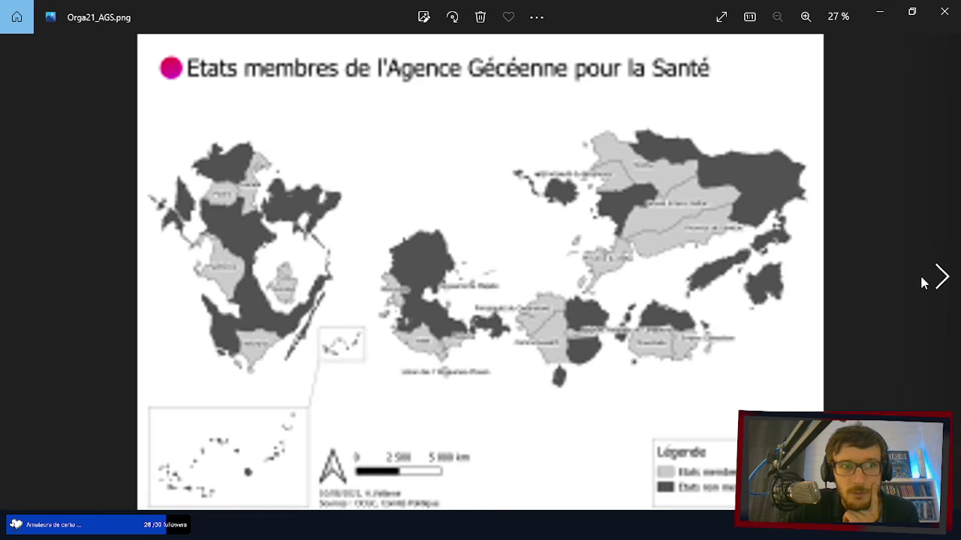
pyautogui.click(943, 8)
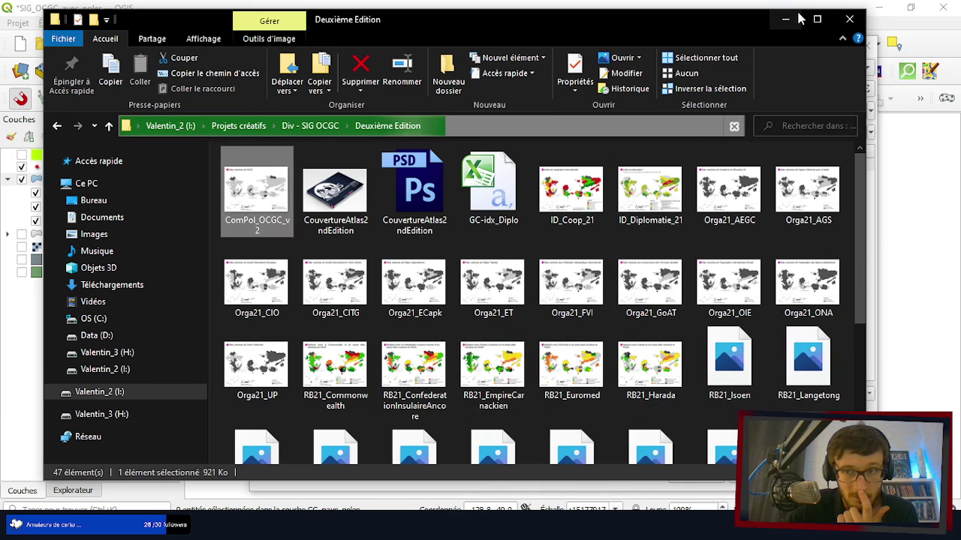
pyautogui.click(786, 18)
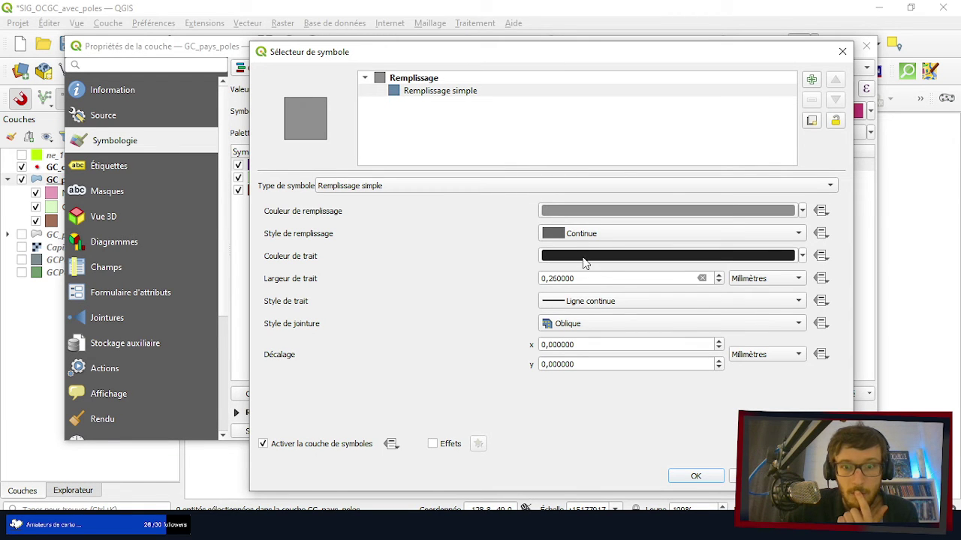
# - Set the NON symbol's stroke style to Pas de ligne, keeping Remplissage simple as the symbol type, and accept the symbol
pyautogui.click(575, 301)
pyautogui.click(577, 315)
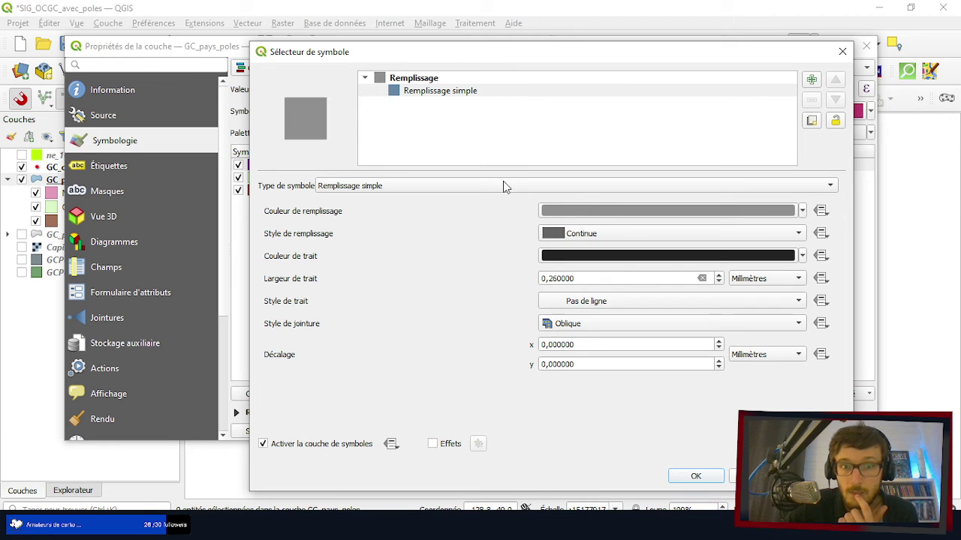
pyautogui.click(461, 190)
pyautogui.click(461, 192)
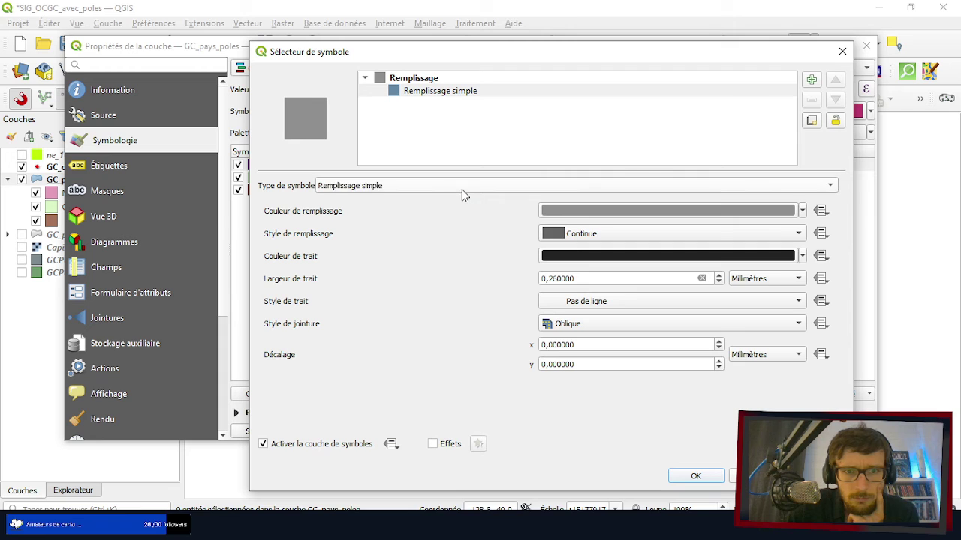
pyautogui.click(461, 189)
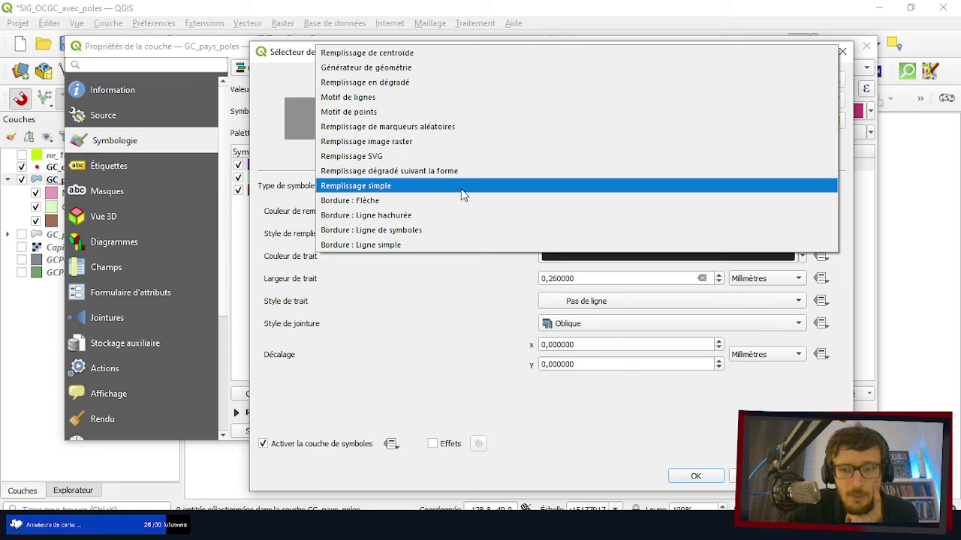
pyautogui.click(462, 192)
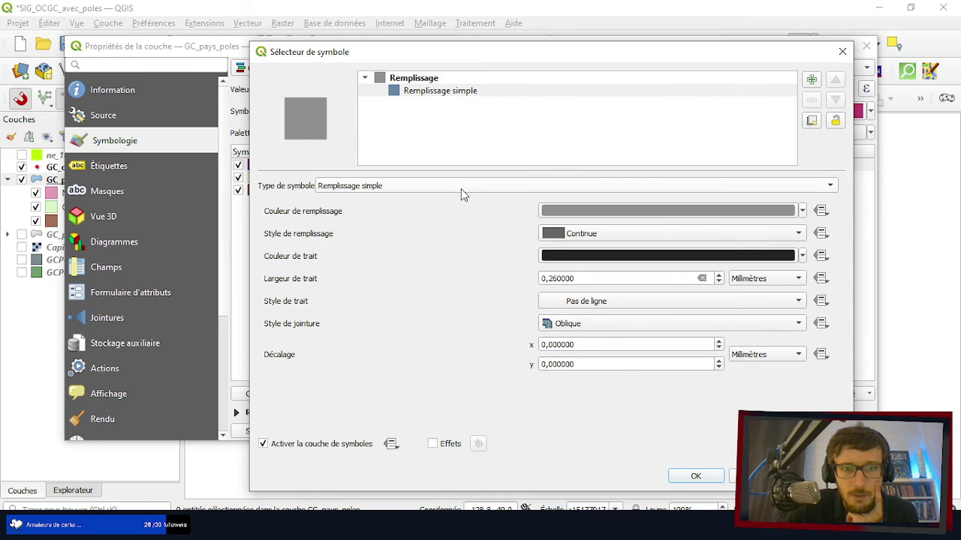
pyautogui.click(457, 186)
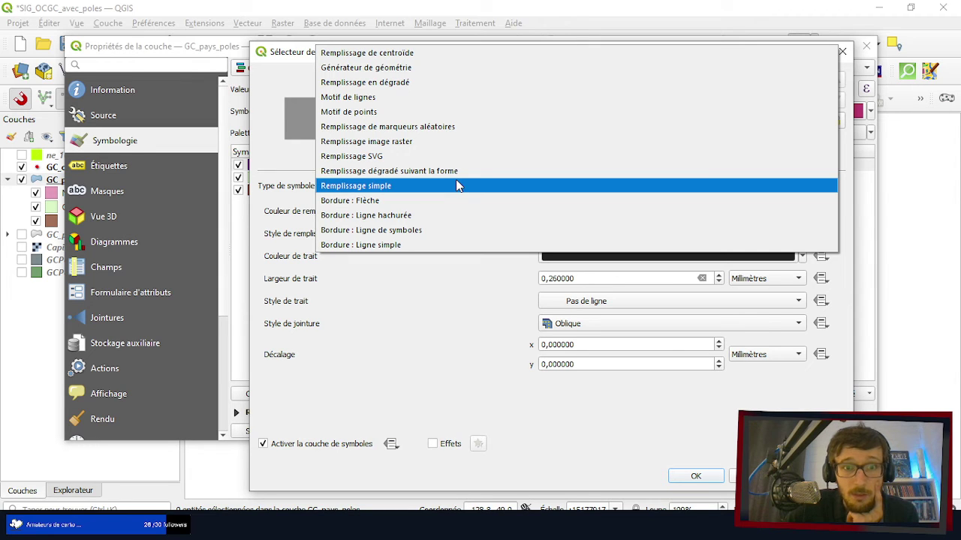
pyautogui.click(456, 186)
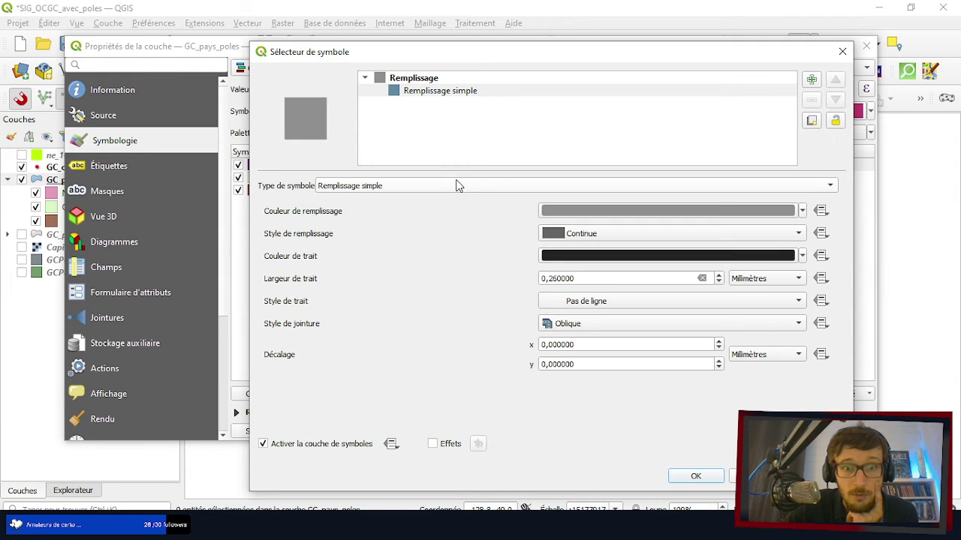
pyautogui.click(696, 477)
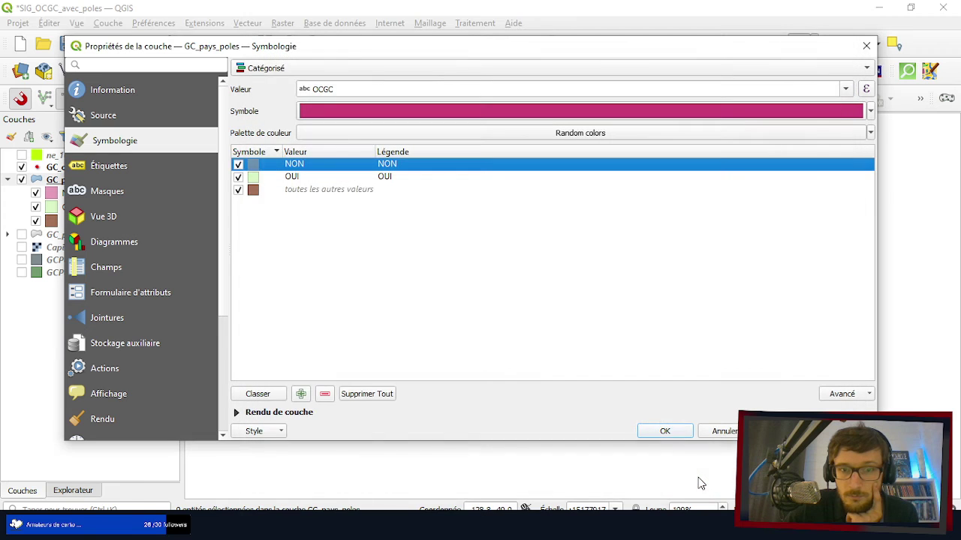
# - Accept the GC_pays_poles layer properties and darken the NON category's symbol colour to #666666
pyautogui.click(665, 434)
pyautogui.scroll(-1, 517, 225)
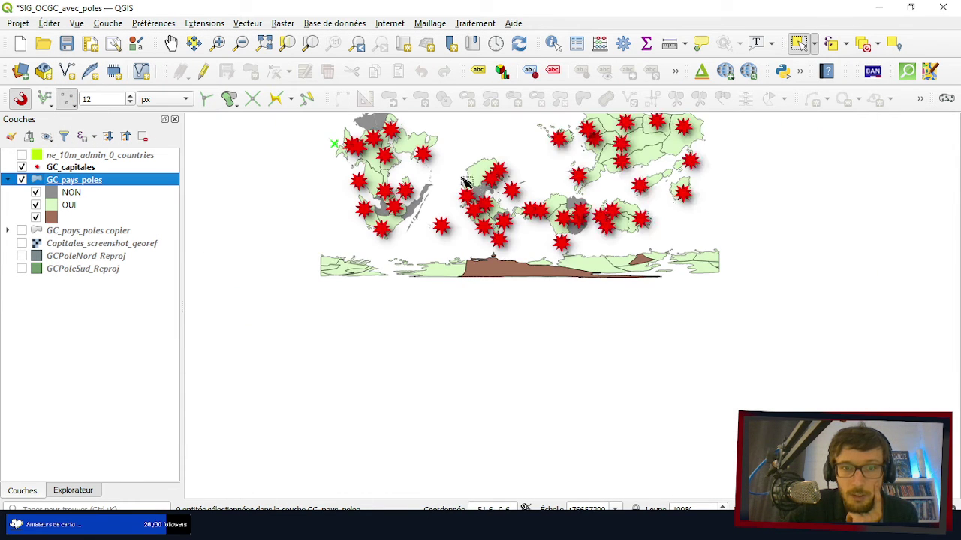
pyautogui.scroll(1, 465, 182)
pyautogui.click(52, 194)
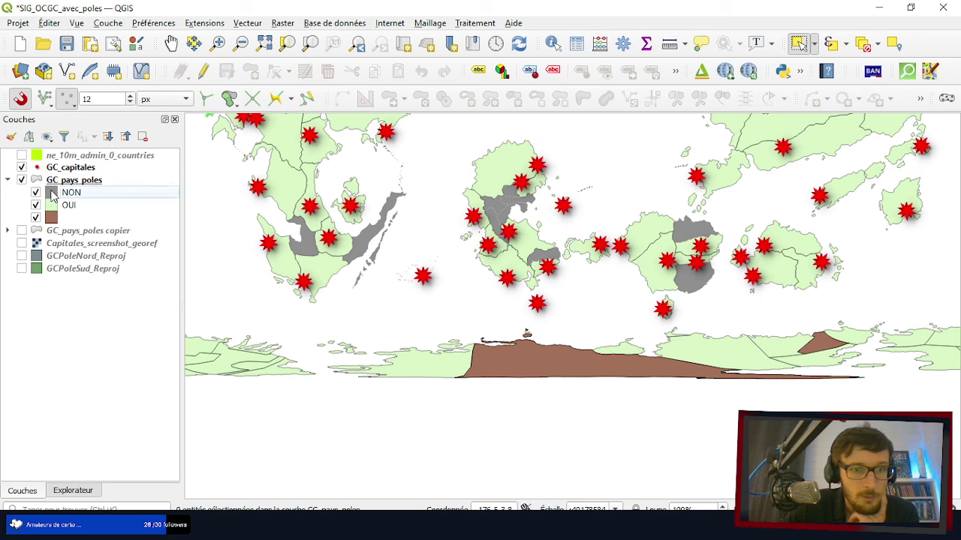
pyautogui.doubleClick(52, 194)
pyautogui.click(455, 218)
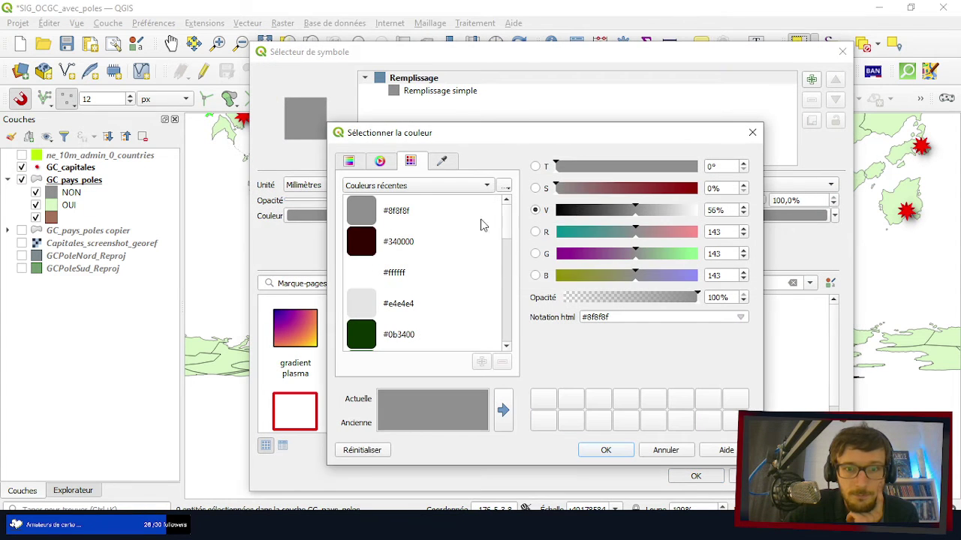
pyautogui.moveTo(635, 210); pyautogui.dragTo(613, 210)
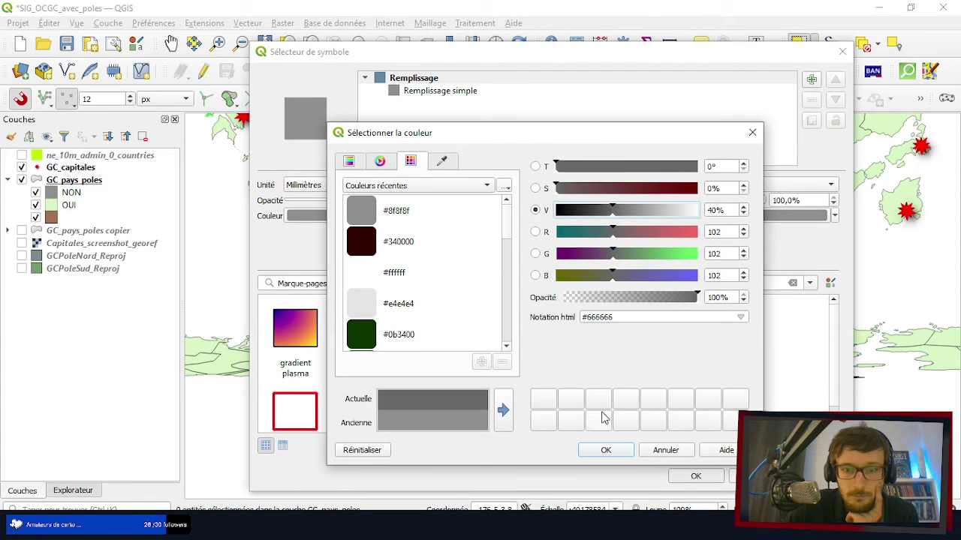
pyautogui.click(606, 450)
pyautogui.click(695, 476)
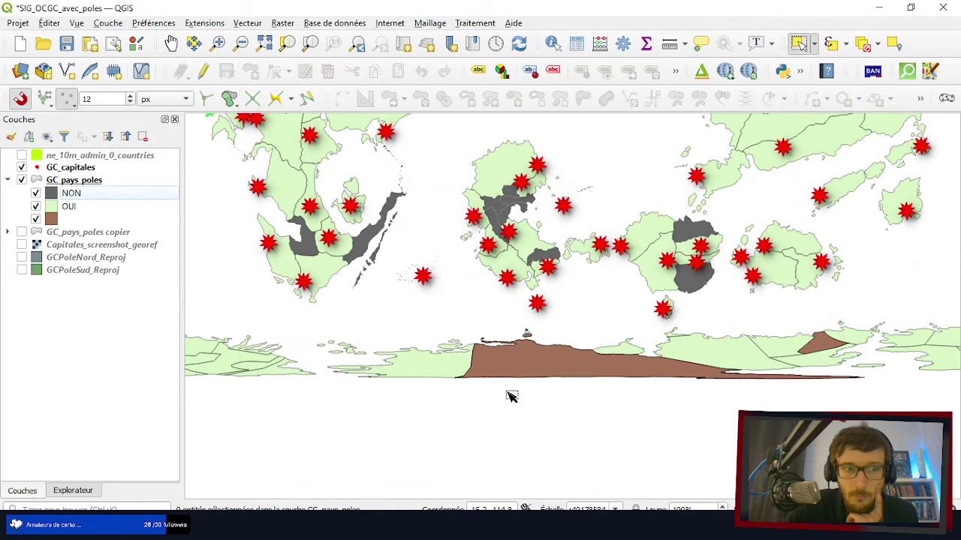
# - Set the stroke colour of the OUI category's simple fill to the recent grey #666666
pyautogui.doubleClick(51, 207)
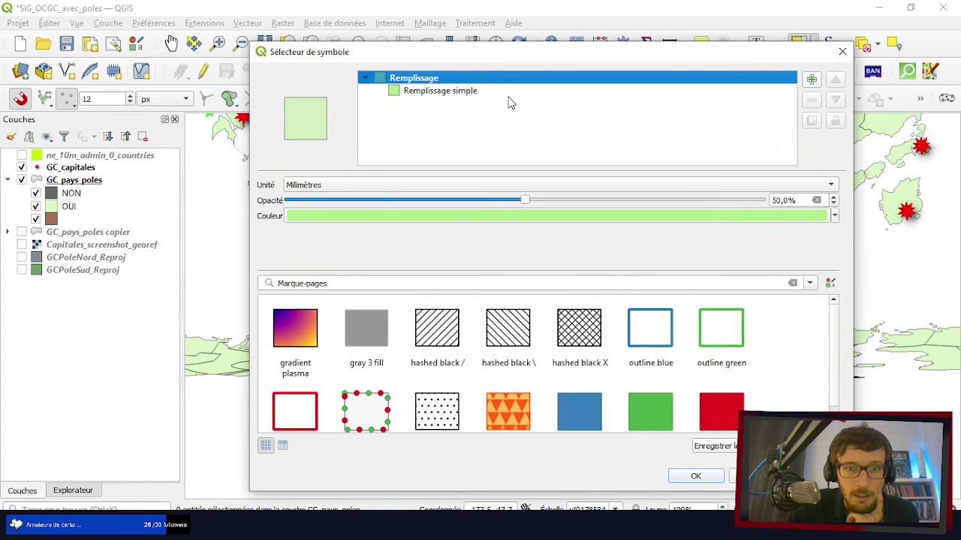
pyautogui.click(425, 96)
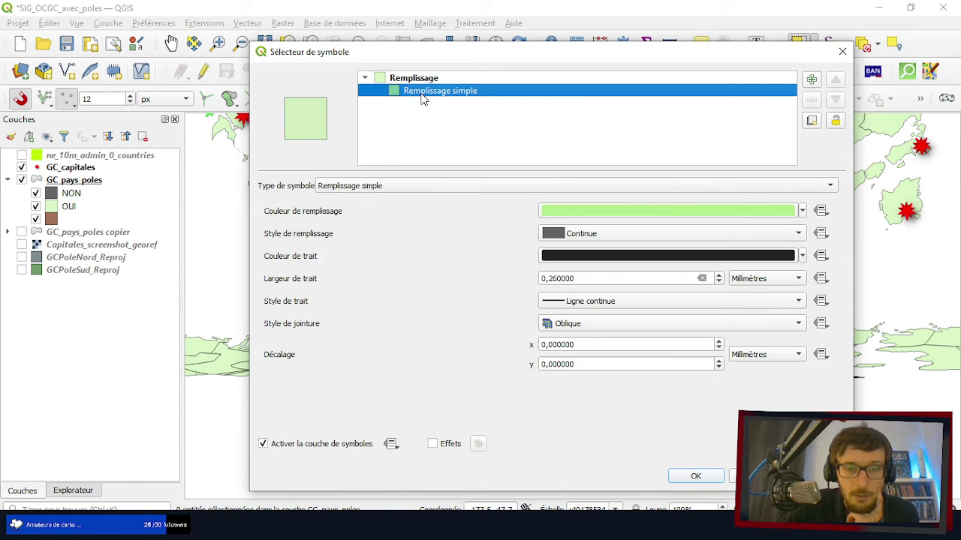
pyautogui.click(592, 258)
pyautogui.click(398, 213)
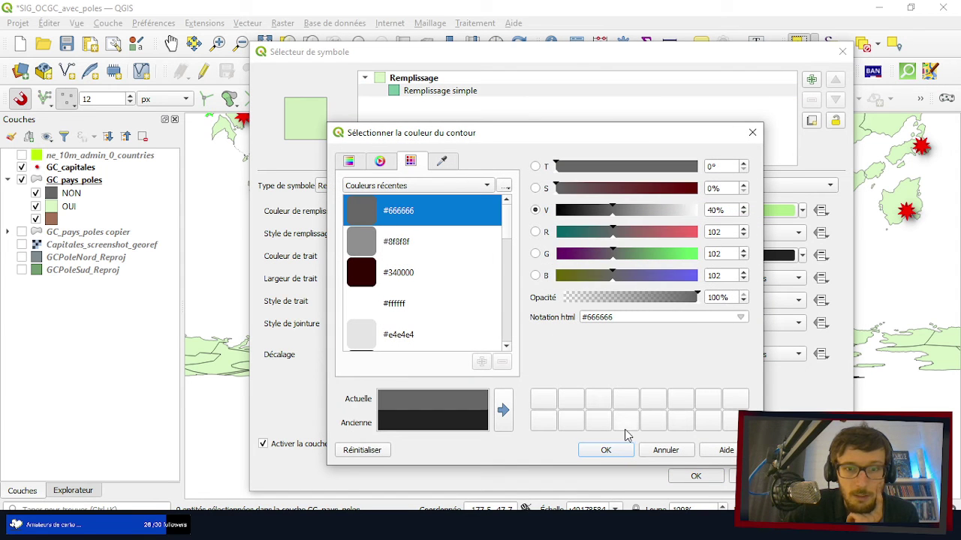
pyautogui.click(607, 450)
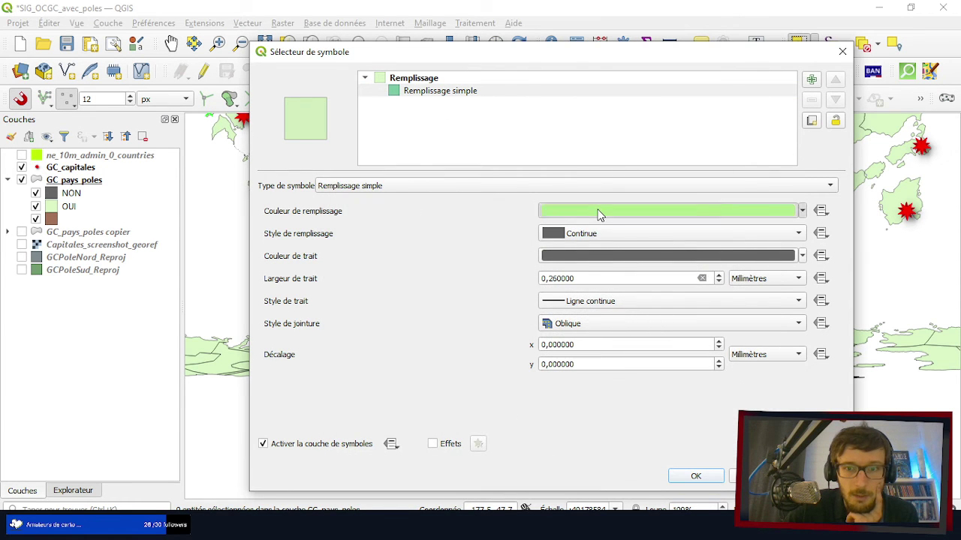
# - Set the fill colour of the OUI category's simple fill to the recent light grey #e4e4e4 and accept the symbol
pyautogui.click(598, 214)
pyautogui.click(367, 335)
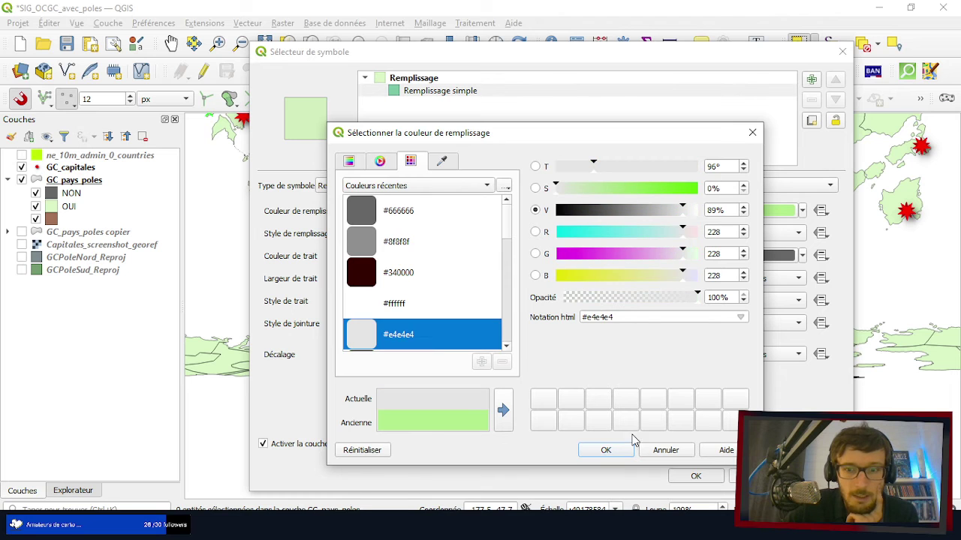
pyautogui.click(614, 450)
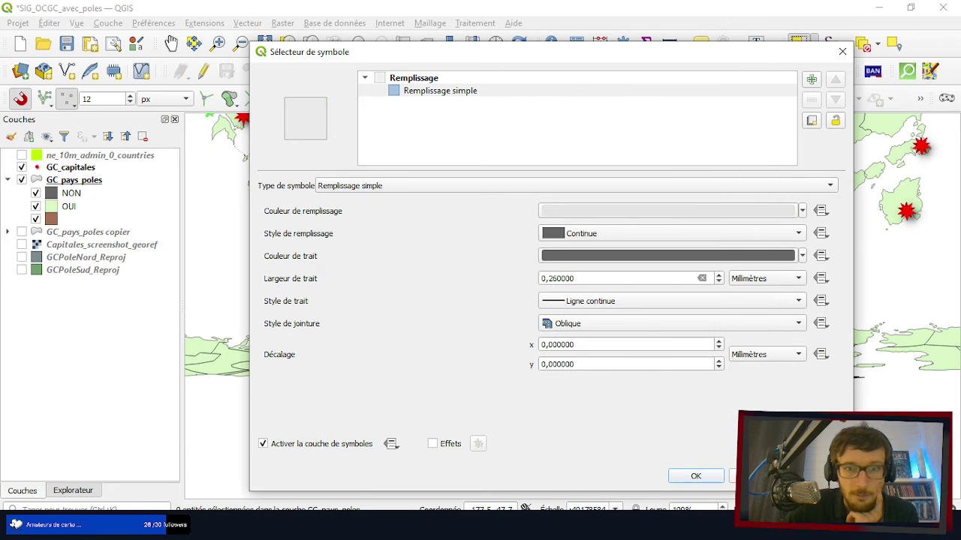
pyautogui.click(705, 478)
# - Copy the OUI category's symbol and paste it onto the unnamed brown category of GC_pays_poles
pyautogui.scroll(-1, 313, 255)
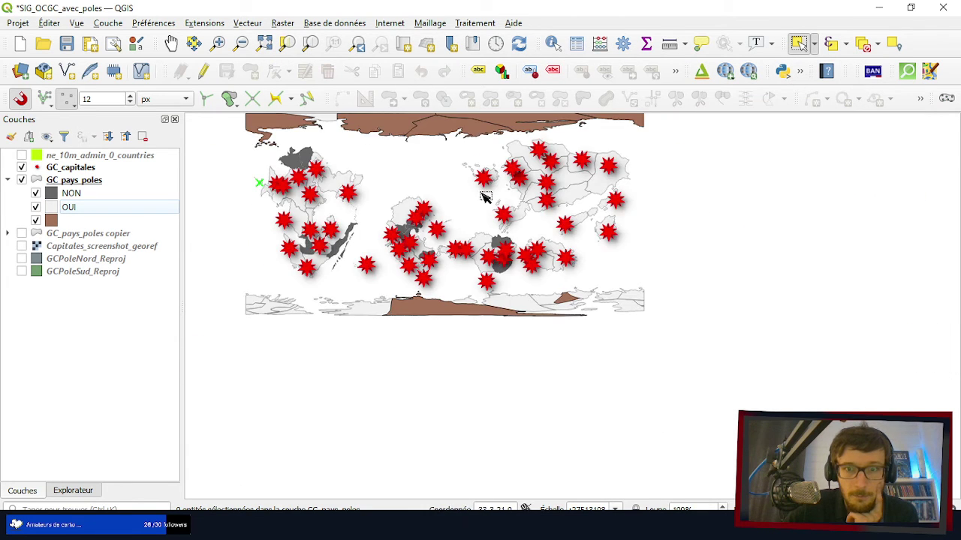
pyautogui.scroll(1, 484, 197)
pyautogui.scroll(-3, 502, 234)
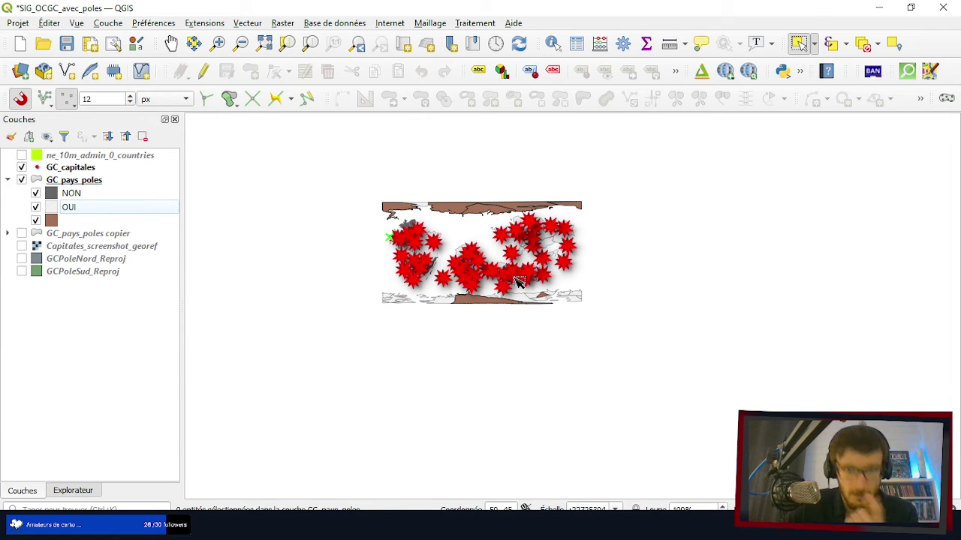
pyautogui.scroll(1, 494, 208)
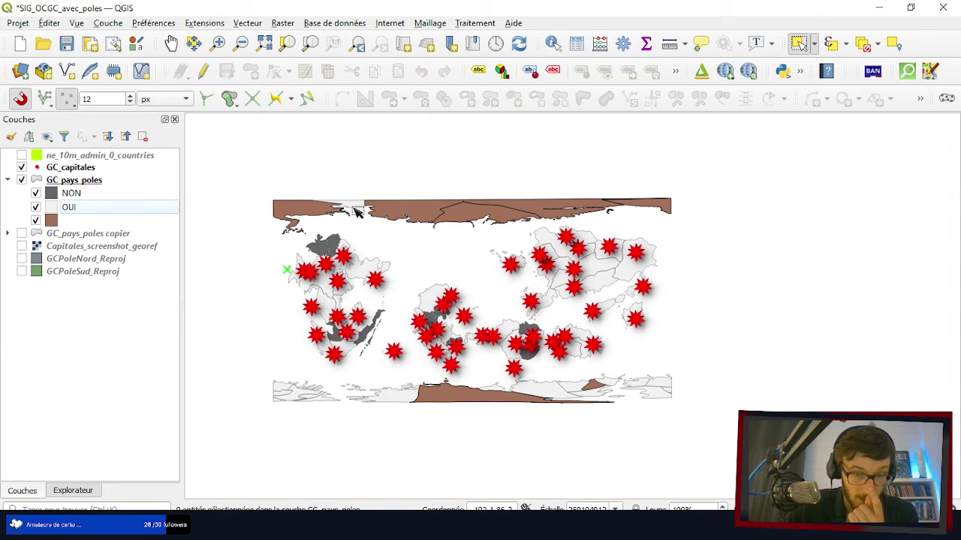
pyautogui.rightClick(51, 217)
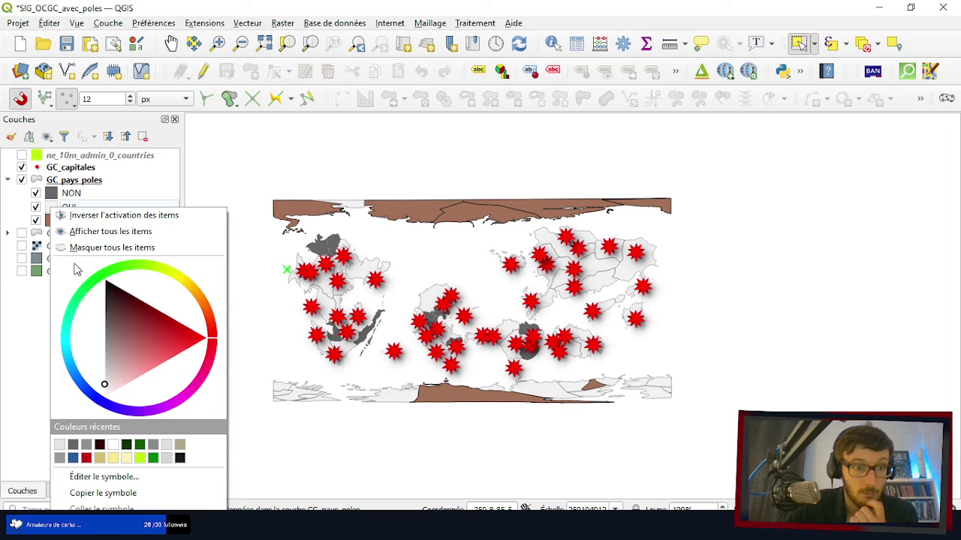
pyautogui.click(91, 493)
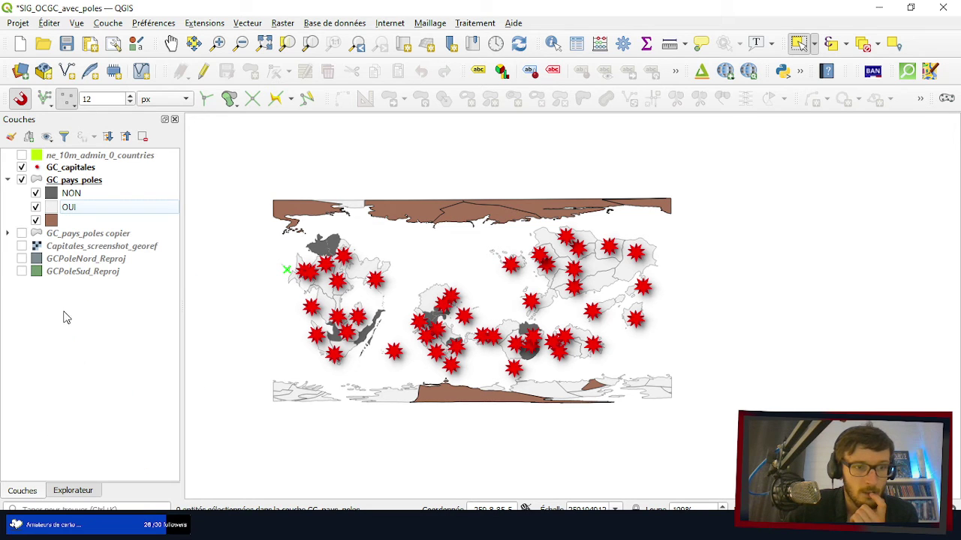
pyautogui.rightClick(52, 223)
pyautogui.click(115, 396)
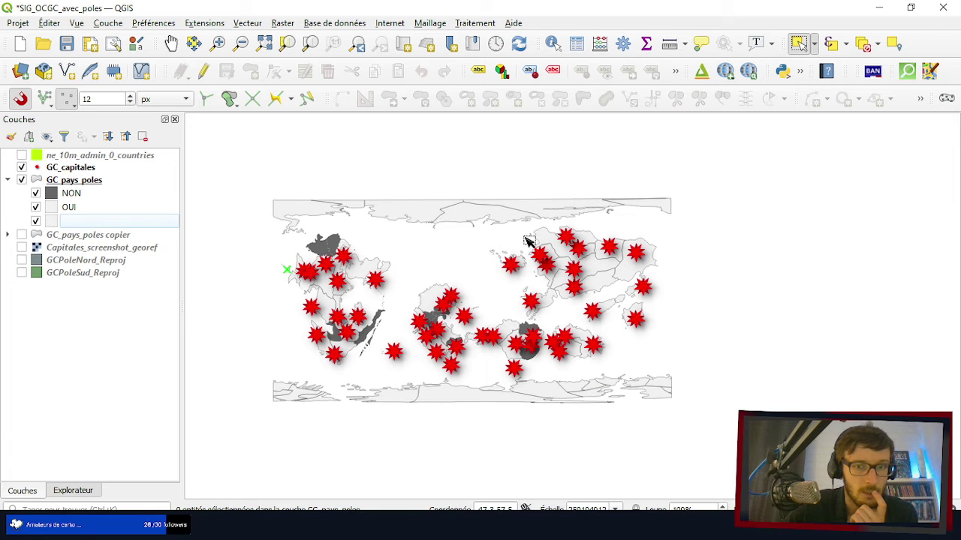
# - Save the project with the new grey country styling
pyautogui.scroll(1, 339, 278)
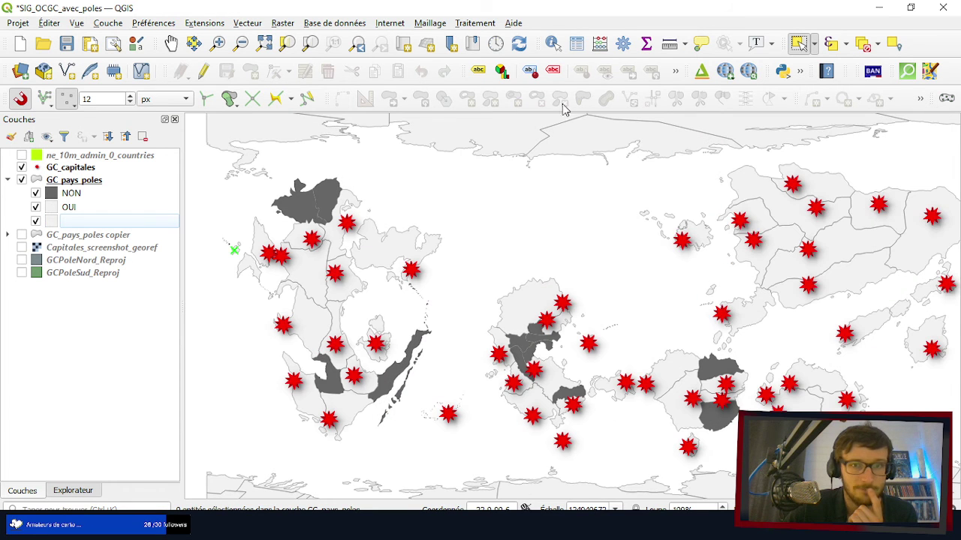
pyautogui.scroll(-1, 638, 225)
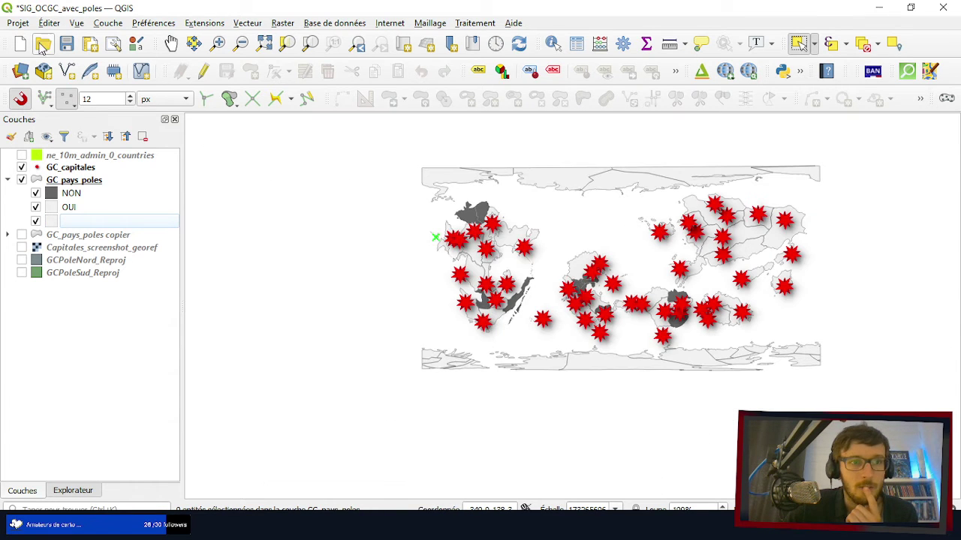
pyautogui.click(66, 46)
pyautogui.scroll(1, 803, 300)
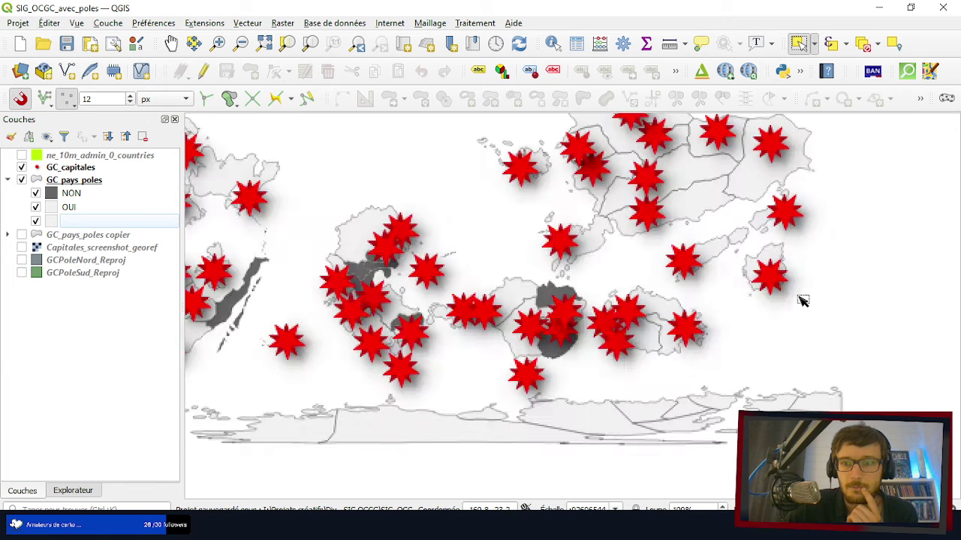
pyautogui.scroll(-1, 433, 236)
pyautogui.scroll(1, 422, 242)
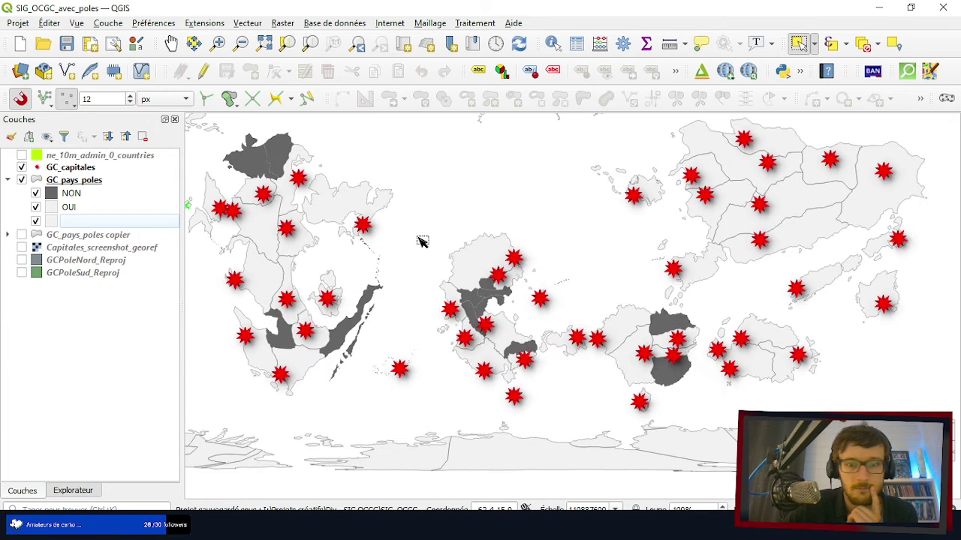
# - Replace the GC_capitales layer's red star marker with the dot white preset and apply it
pyautogui.click(39, 171)
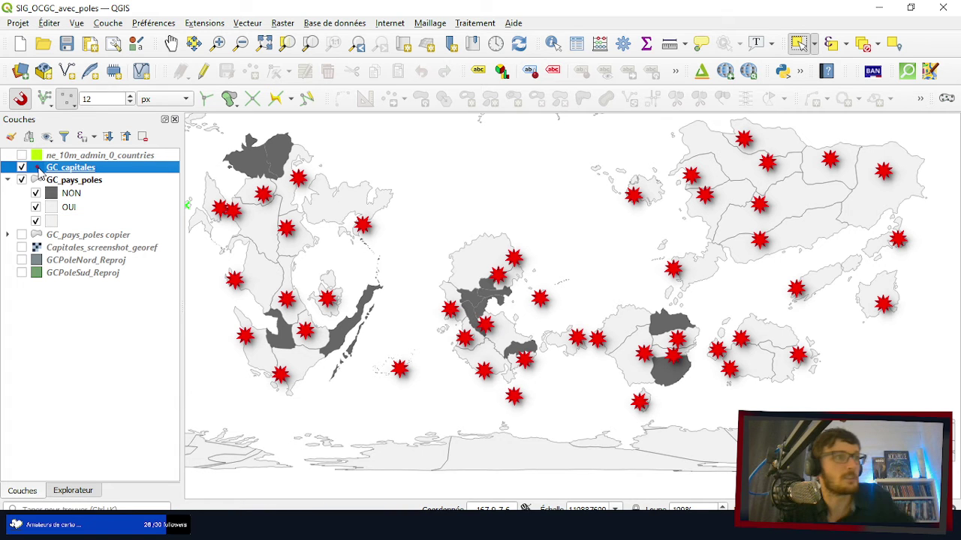
pyautogui.doubleClick(39, 171)
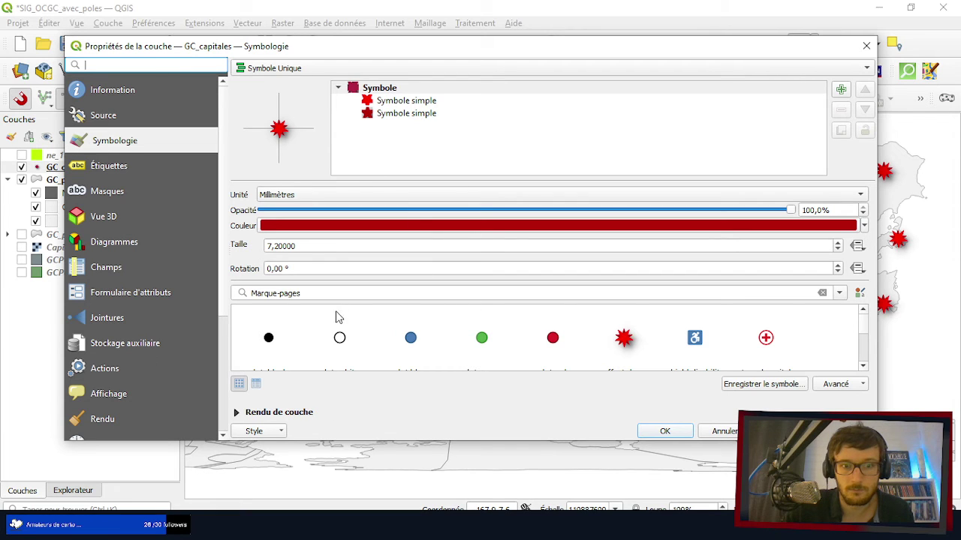
pyautogui.scroll(-1, 347, 322)
pyautogui.scroll(1, 347, 322)
pyautogui.click(336, 341)
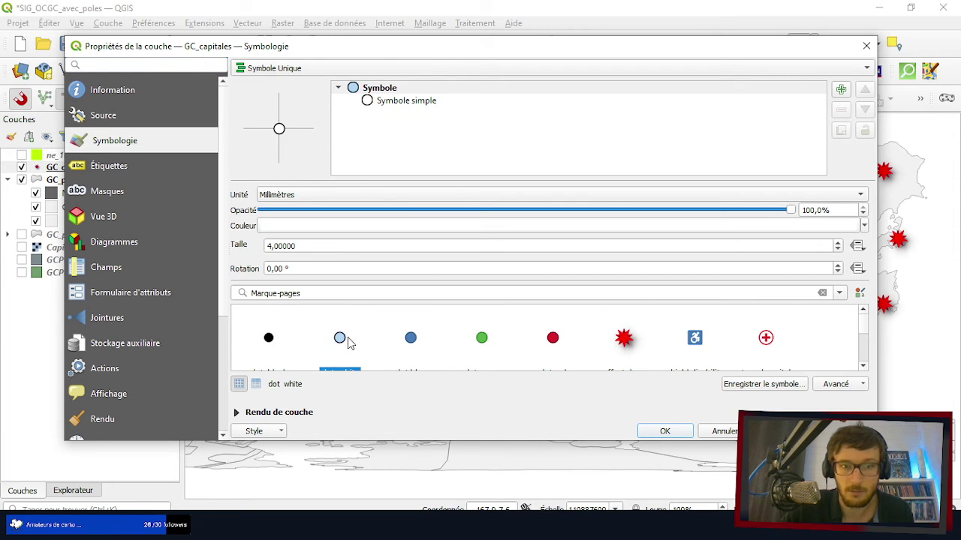
pyautogui.click(791, 431)
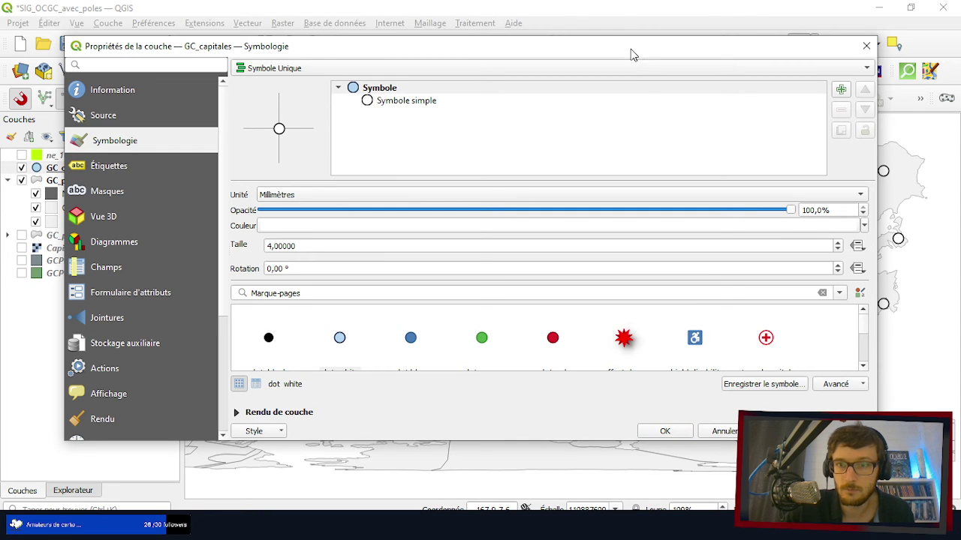
# - Reduce the GC_capitales marker size to 2 mm and accept the layer properties
pyautogui.moveTo(631, 55); pyautogui.dragTo(581, 41)
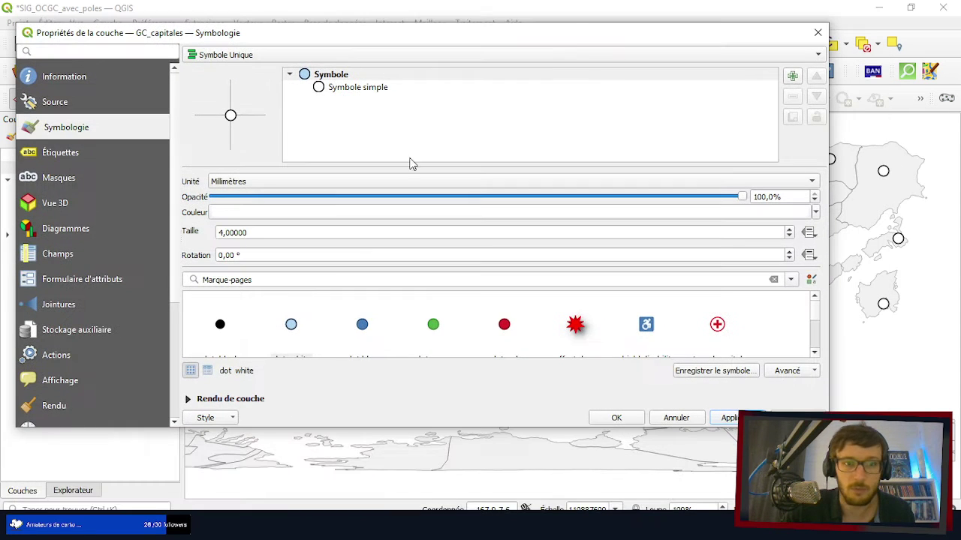
pyautogui.scroll(-4, 267, 233)
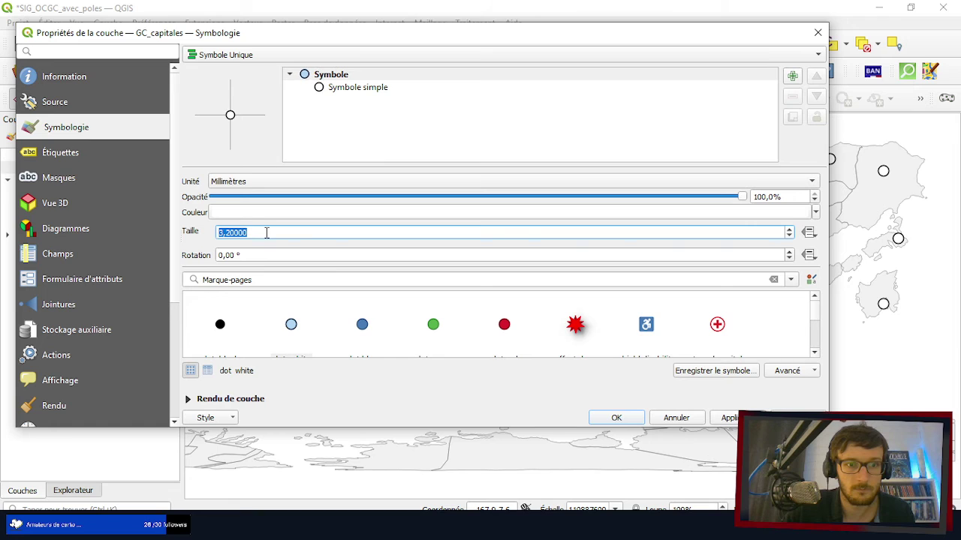
pyautogui.scroll(-1, 266, 232)
pyautogui.click(732, 418)
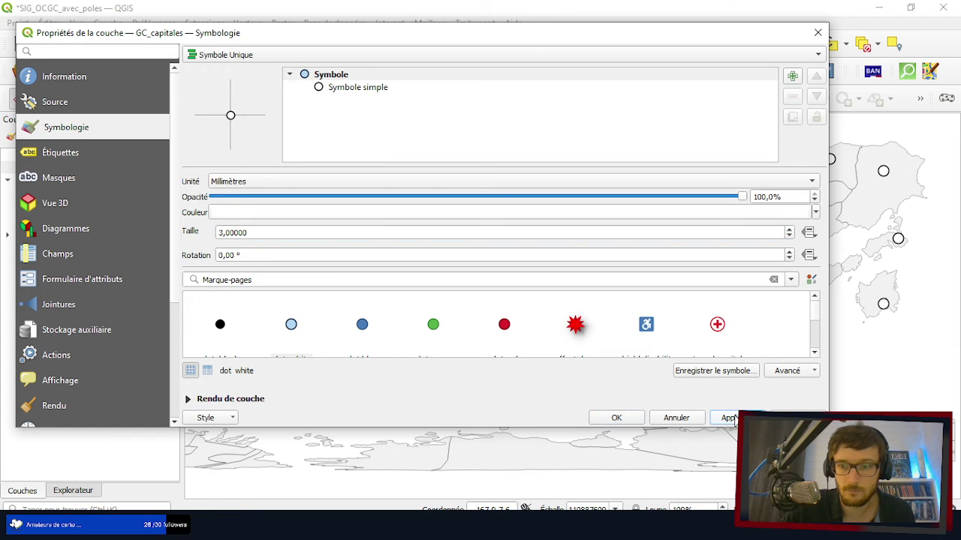
pyautogui.click(282, 237)
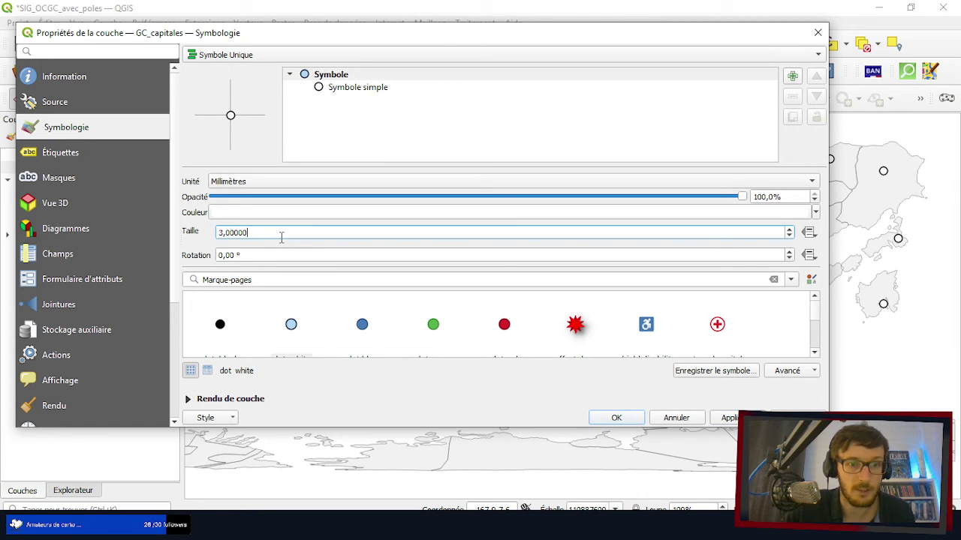
pyautogui.scroll(-5, 282, 237)
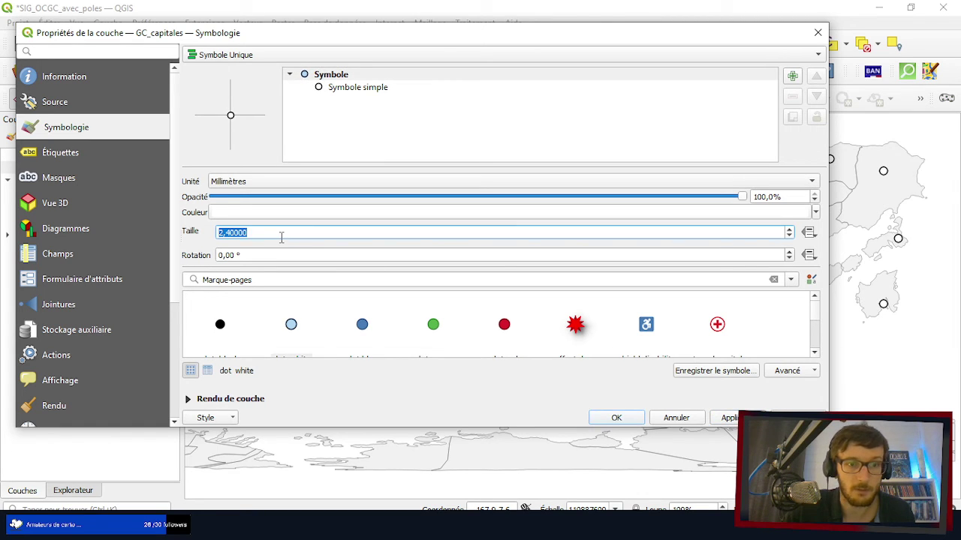
pyautogui.click(728, 418)
pyautogui.click(615, 418)
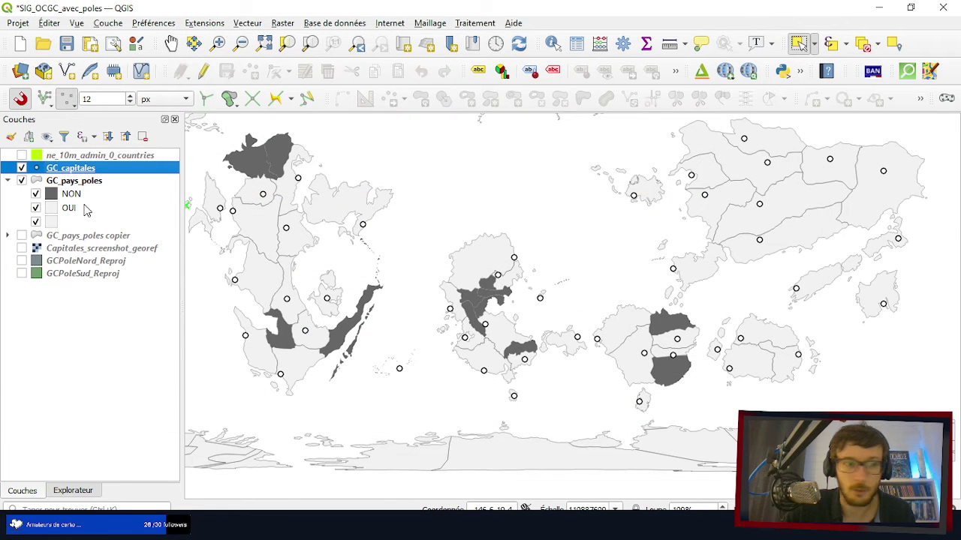
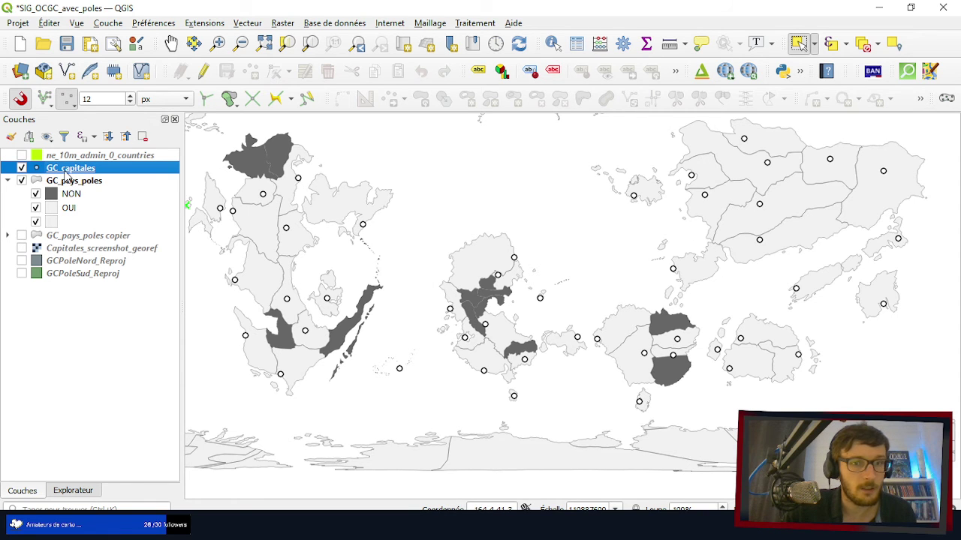
# - Turn on simple labels for the GC_capitales layer using the Nom field and apply them
pyautogui.rightClick(66, 174)
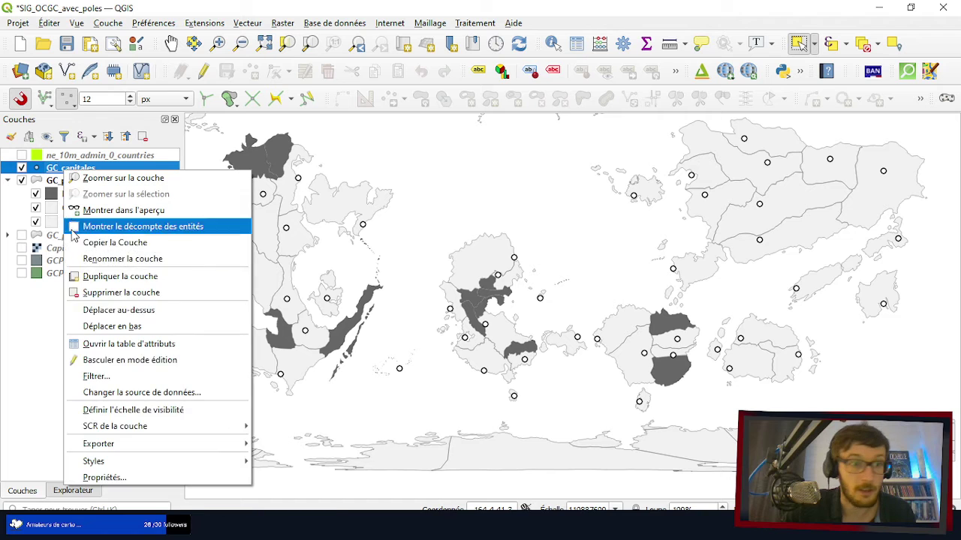
pyautogui.click(102, 477)
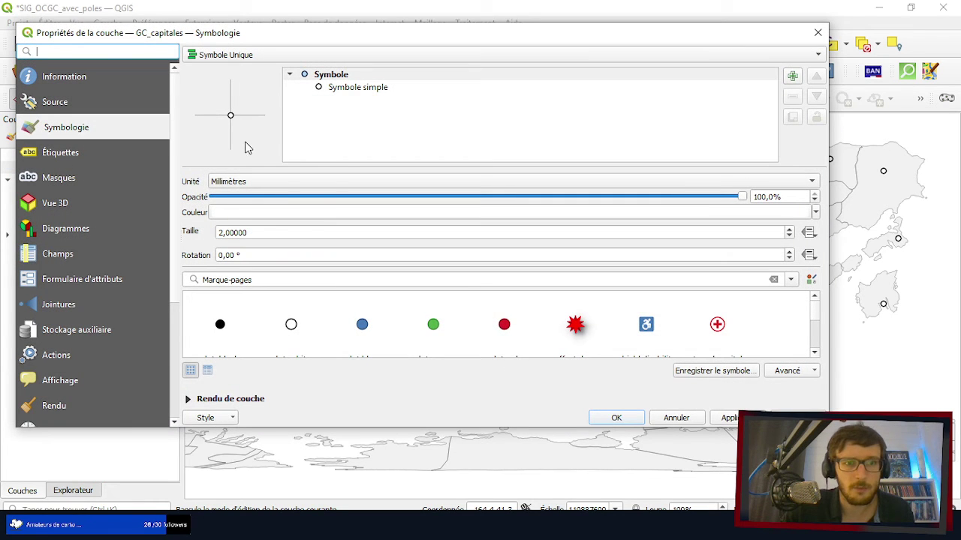
pyautogui.click(84, 155)
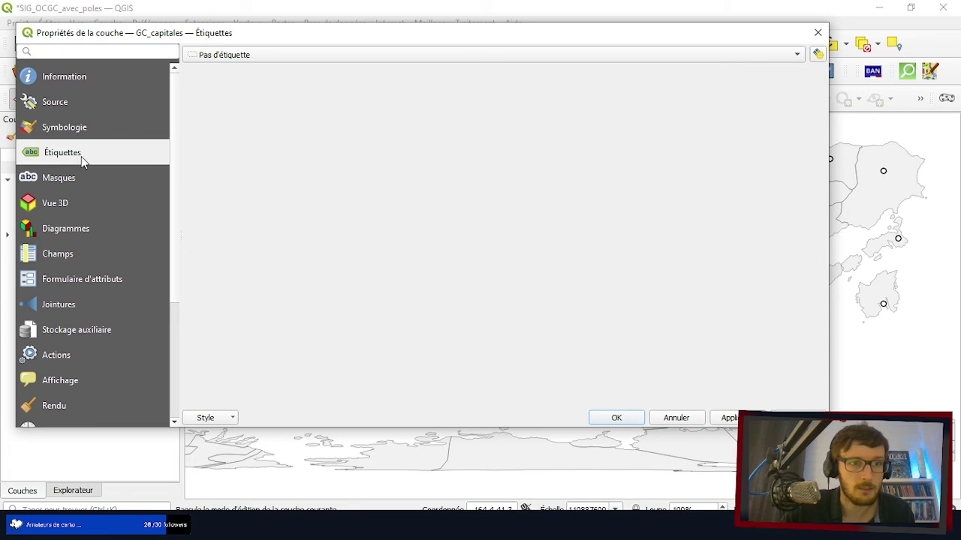
pyautogui.click(292, 60)
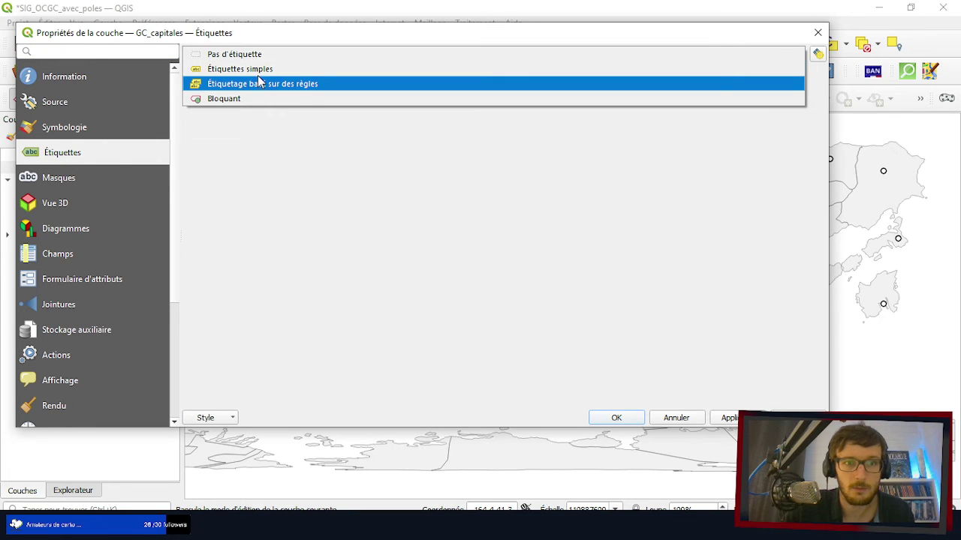
pyautogui.press('Escape')
pyautogui.press('Down')
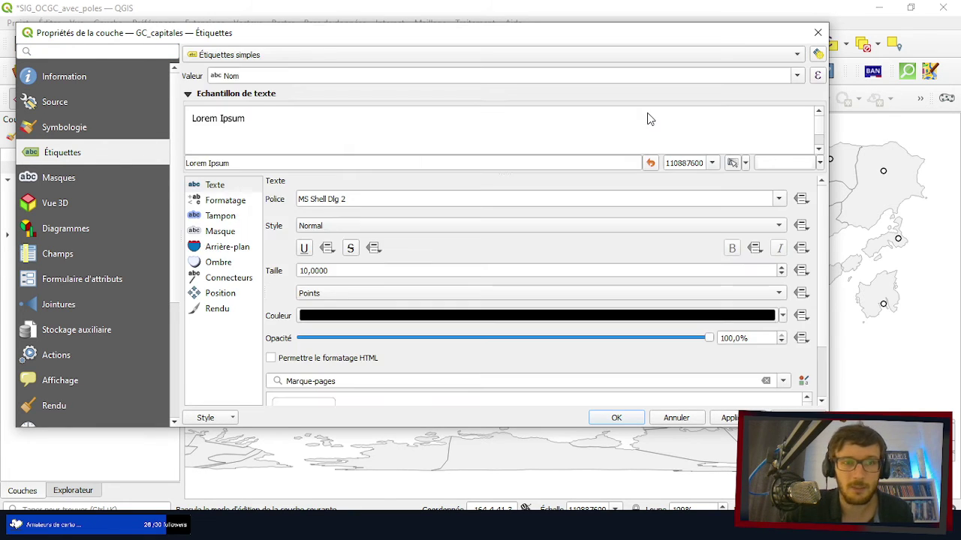
pyautogui.click(797, 77)
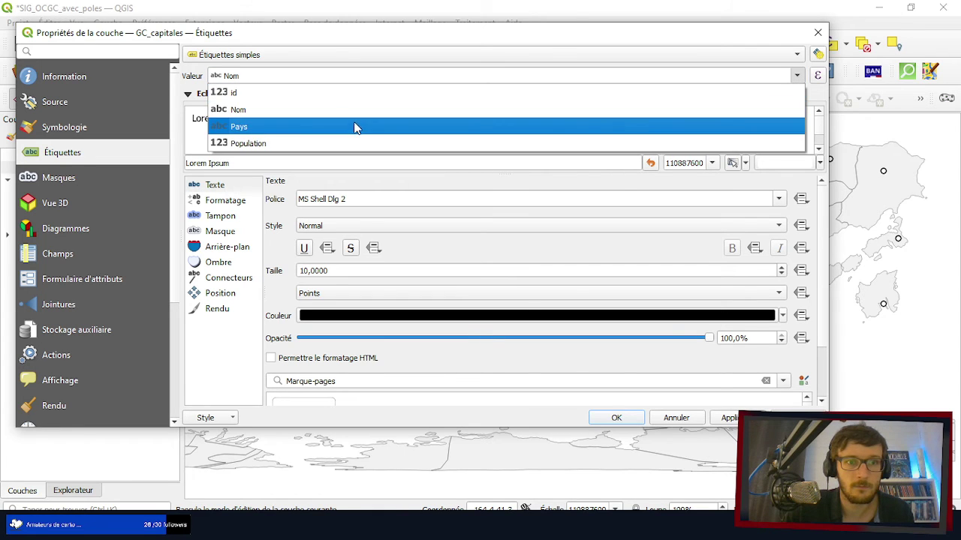
pyautogui.click(237, 110)
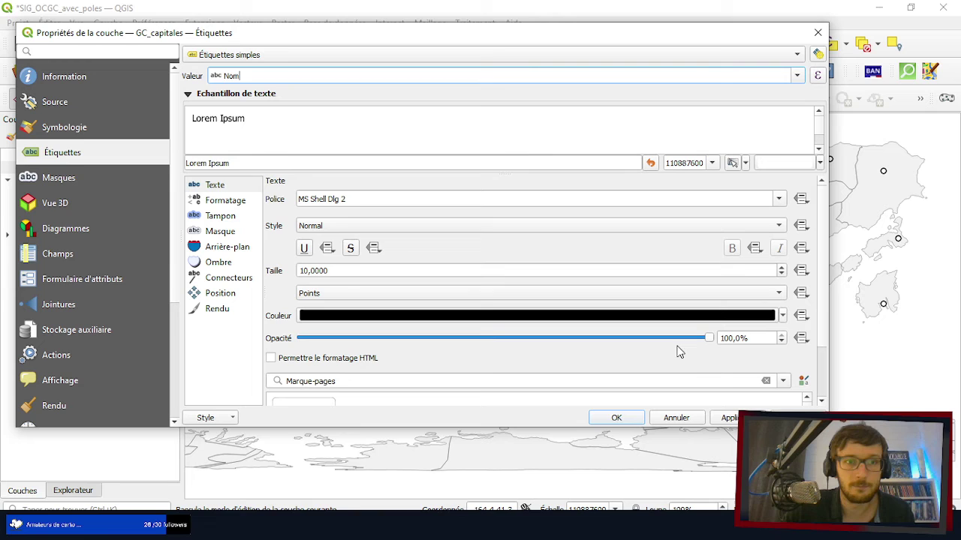
pyautogui.click(732, 420)
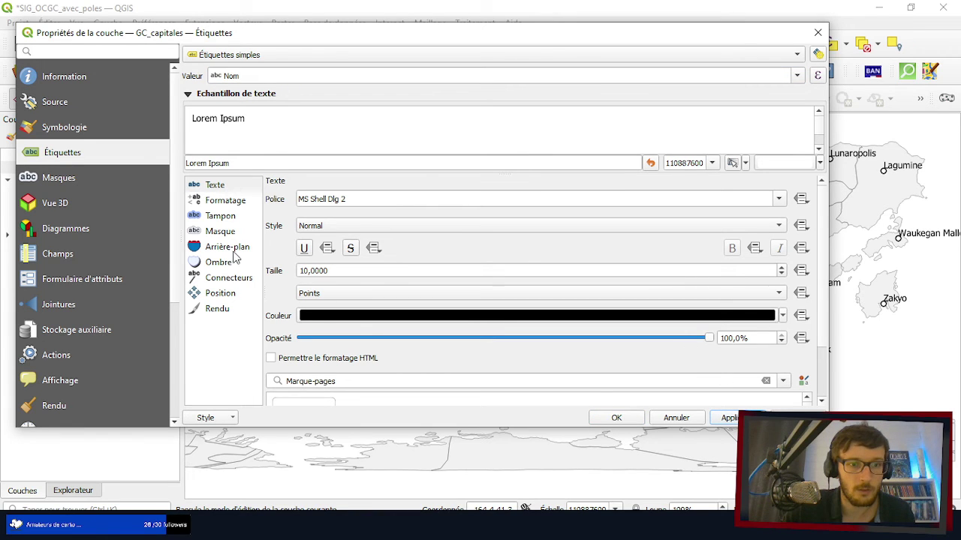
# - Set the capital labels' distance from their points to 0.8 mm and accept the layer properties
pyautogui.click(222, 295)
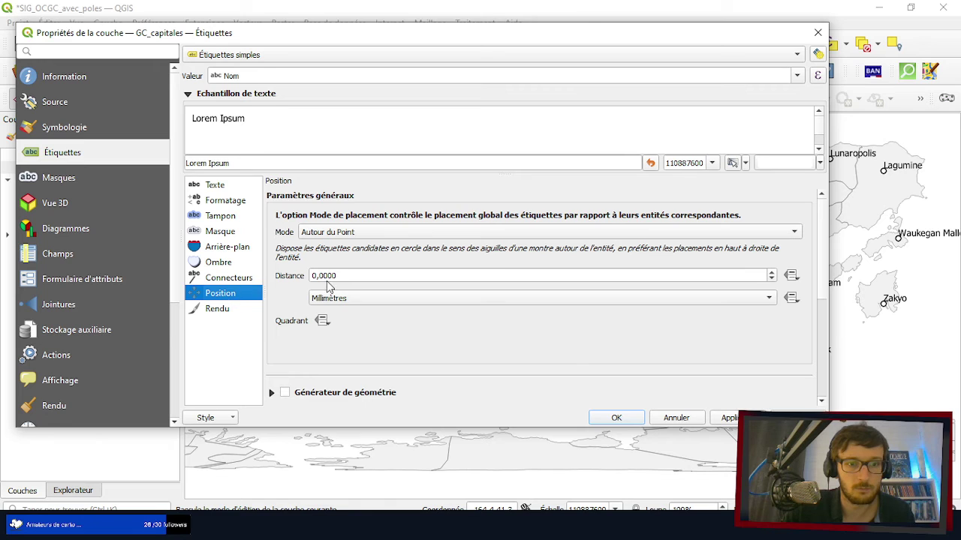
pyautogui.scroll(6, 345, 278)
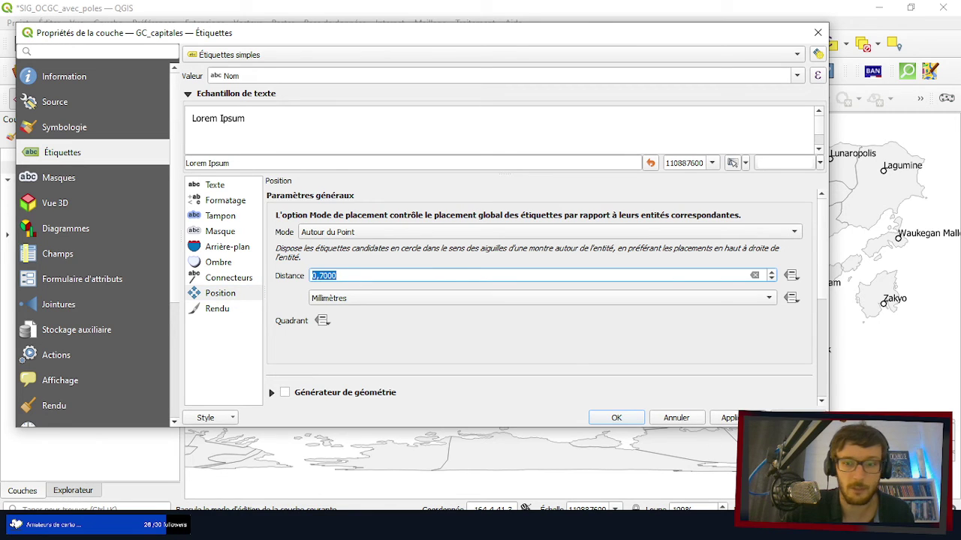
pyautogui.click(735, 419)
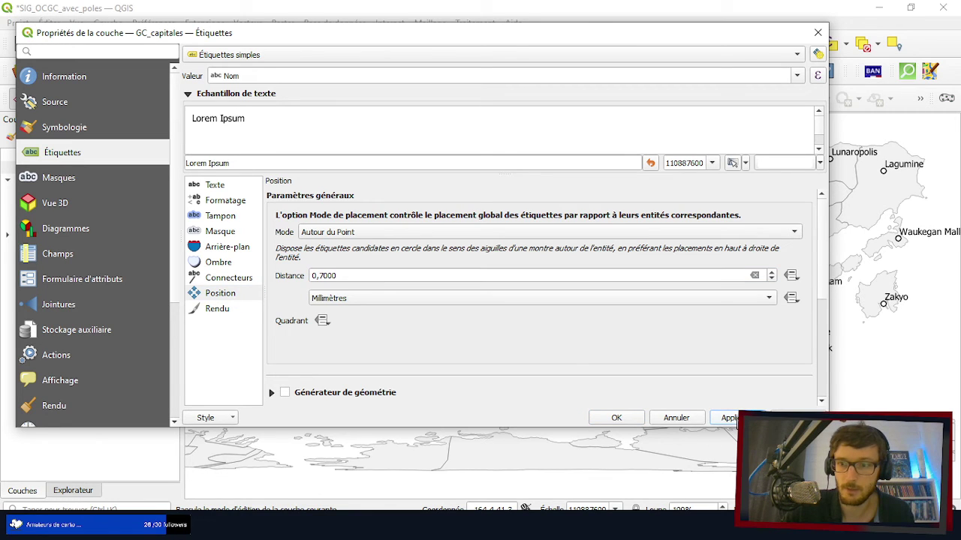
pyautogui.click(363, 276)
pyautogui.scroll(1, 363, 276)
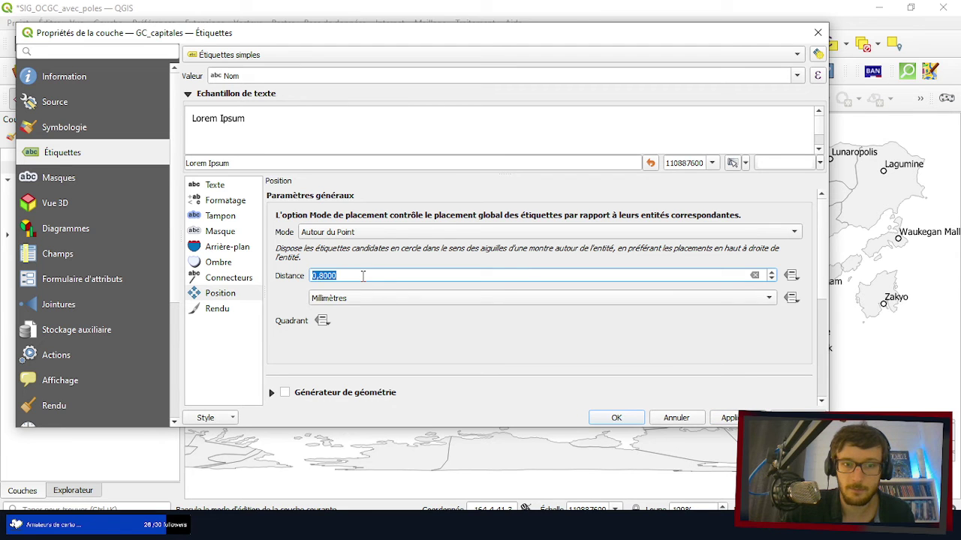
pyautogui.click(726, 418)
pyautogui.click(616, 418)
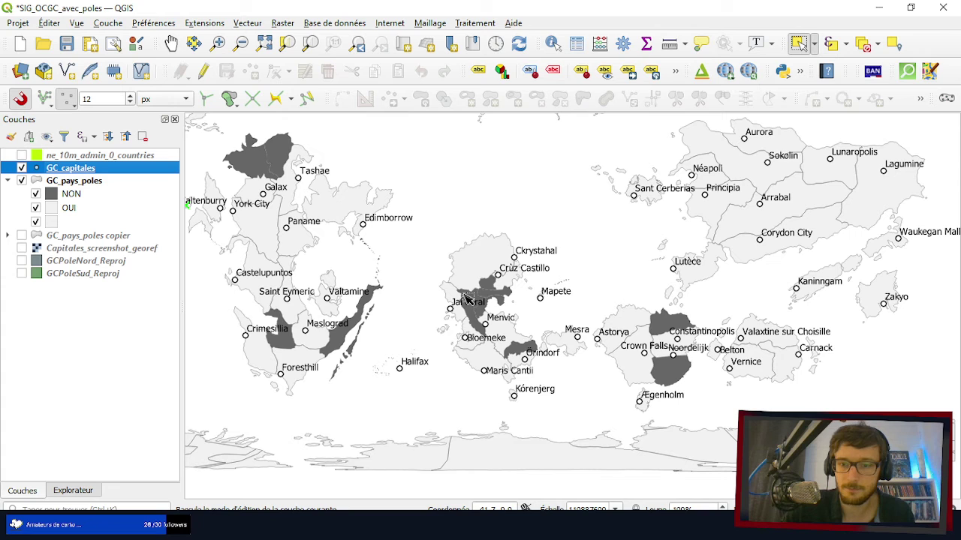
# - Add a 0.75 mm white buffer around the GC_capitales labels and accept the layer properties
pyautogui.rightClick(83, 171)
pyautogui.click(143, 478)
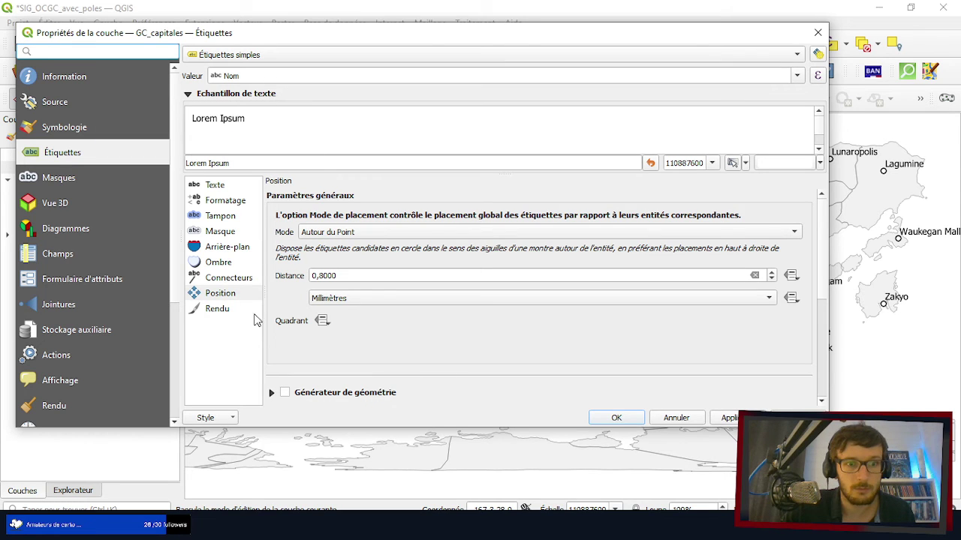
pyautogui.click(216, 232)
pyautogui.click(216, 217)
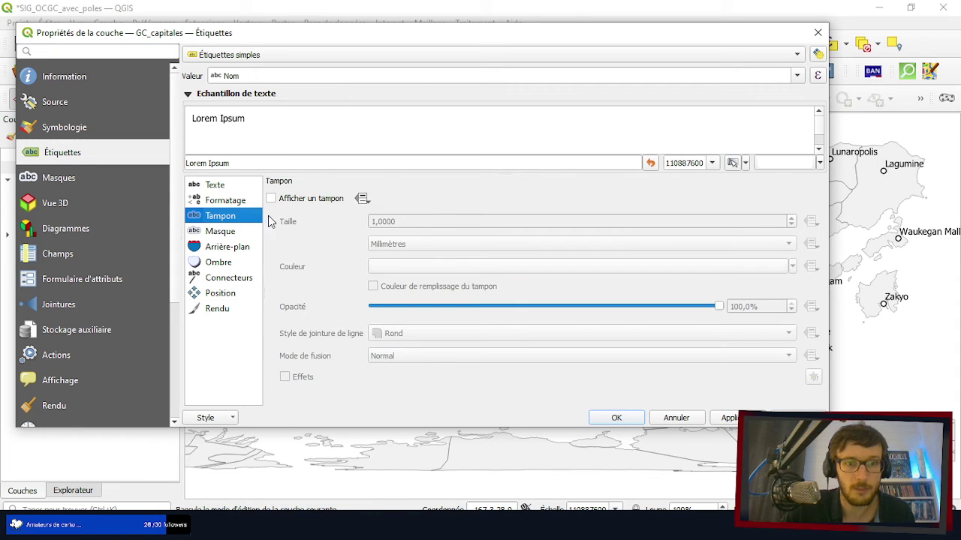
pyautogui.click(289, 199)
pyautogui.click(728, 418)
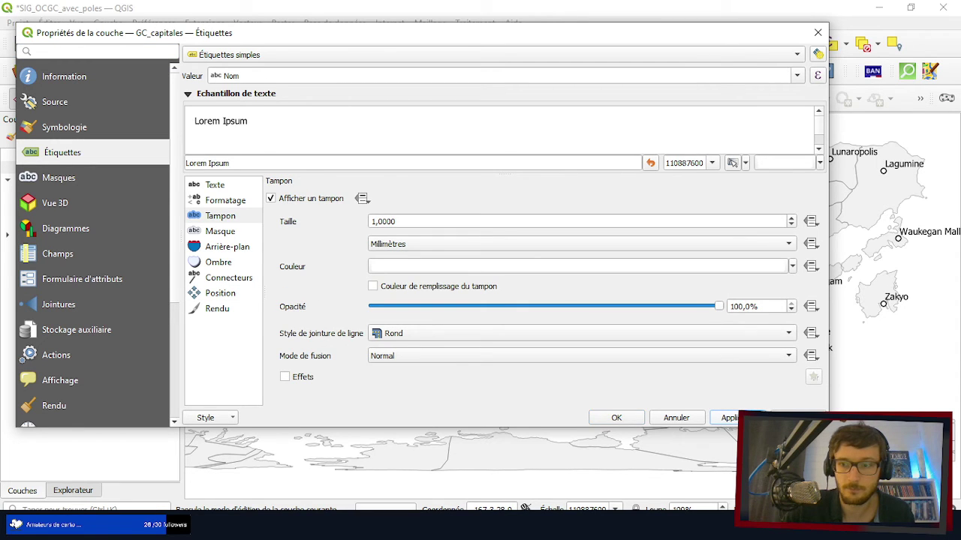
pyautogui.click(415, 223)
pyautogui.moveTo(410, 223); pyautogui.dragTo(290, 223)
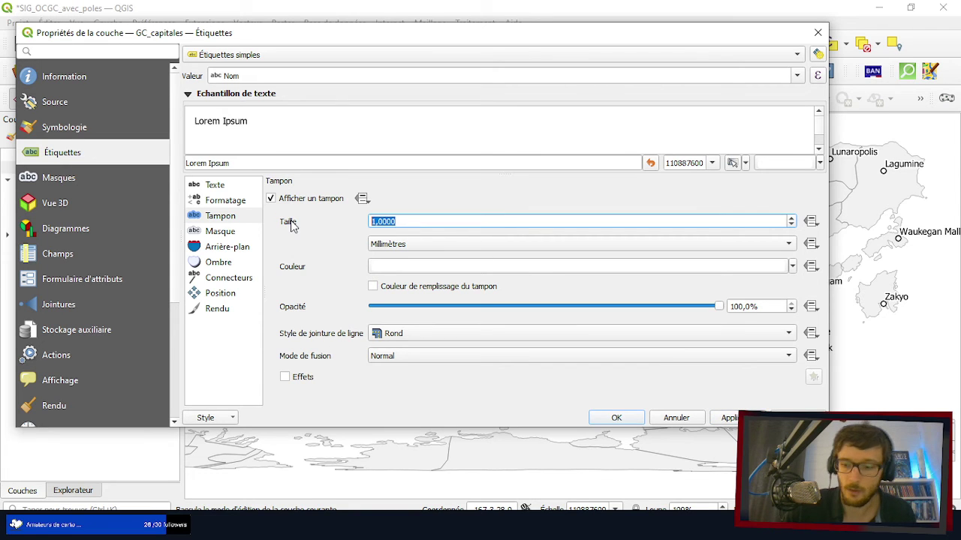
pyautogui.write('0,75')
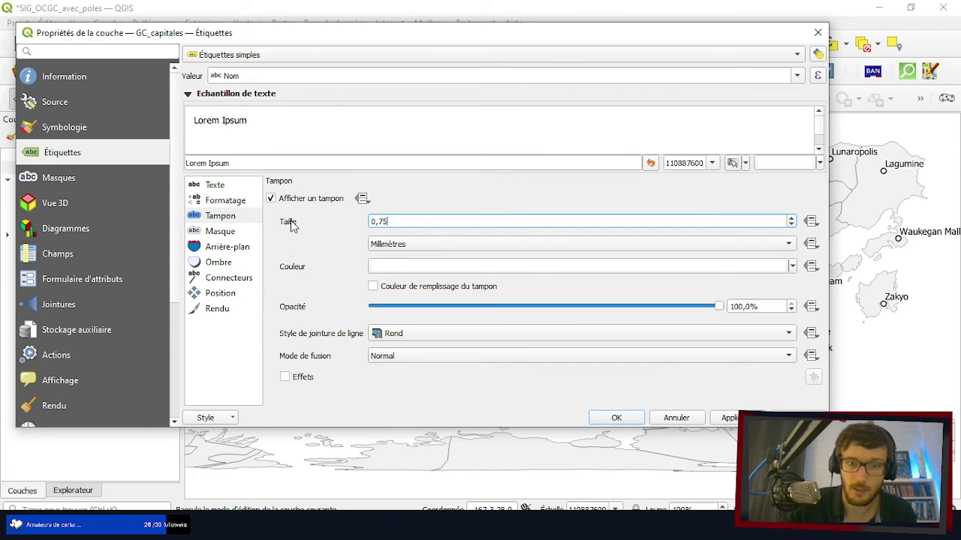
pyautogui.click(616, 417)
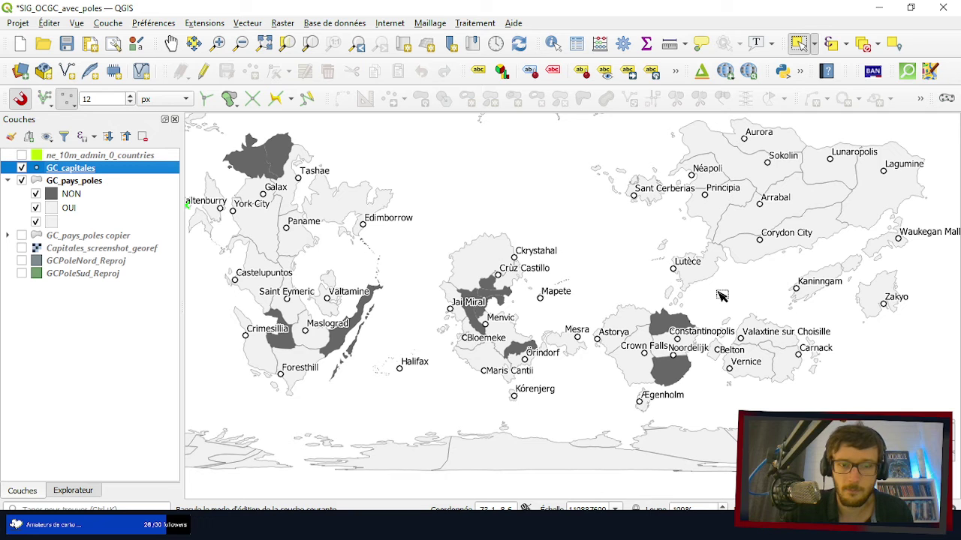
# - Save the project with the labelled capitals
pyautogui.scroll(-1, 771, 299)
pyautogui.scroll(1, 770, 299)
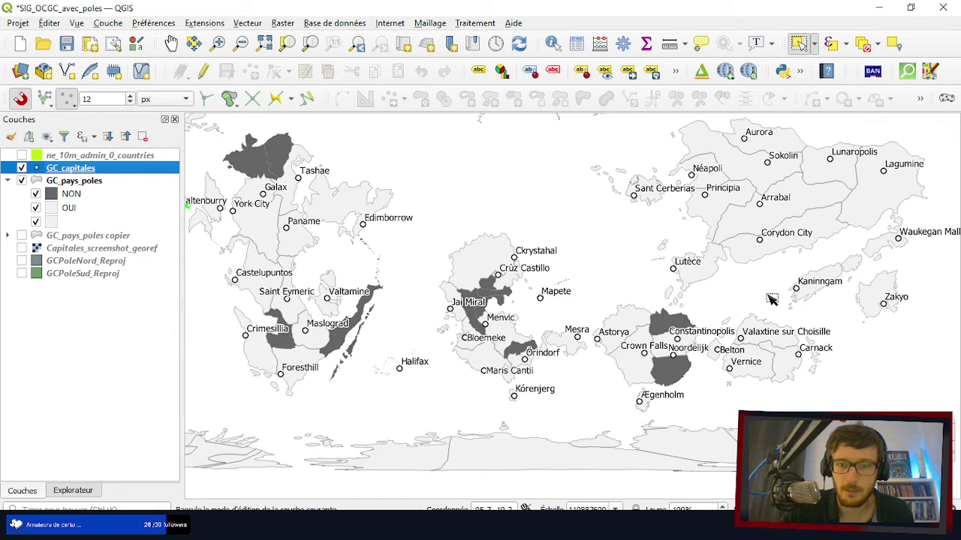
pyautogui.scroll(-1, 771, 298)
pyautogui.scroll(1, 770, 299)
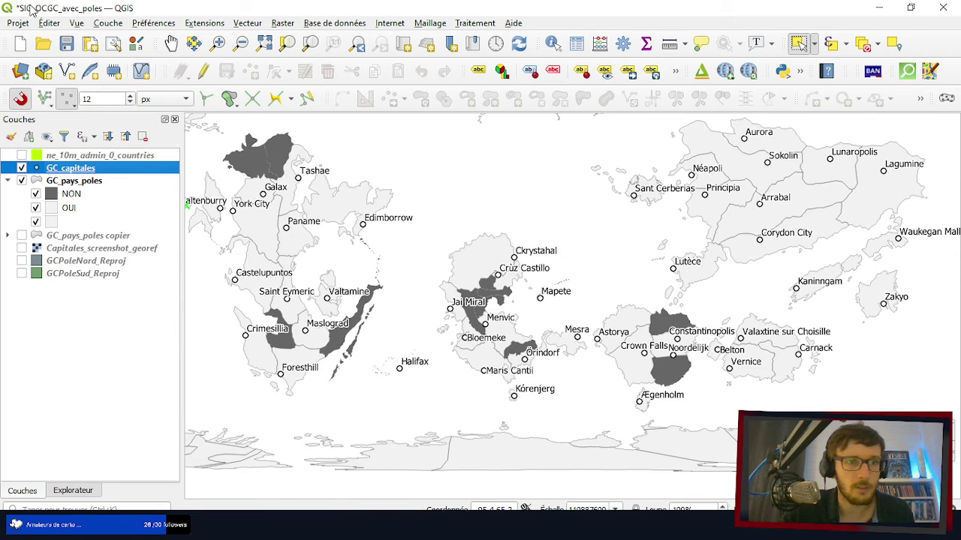
pyautogui.click(67, 44)
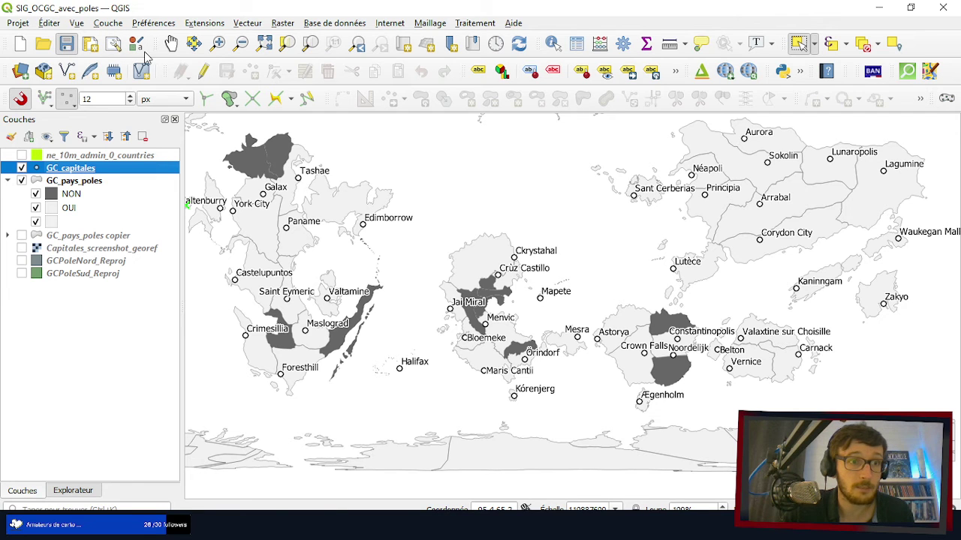
# - Open the World_map print layout from the layout manager and maximize its window
pyautogui.click(115, 45)
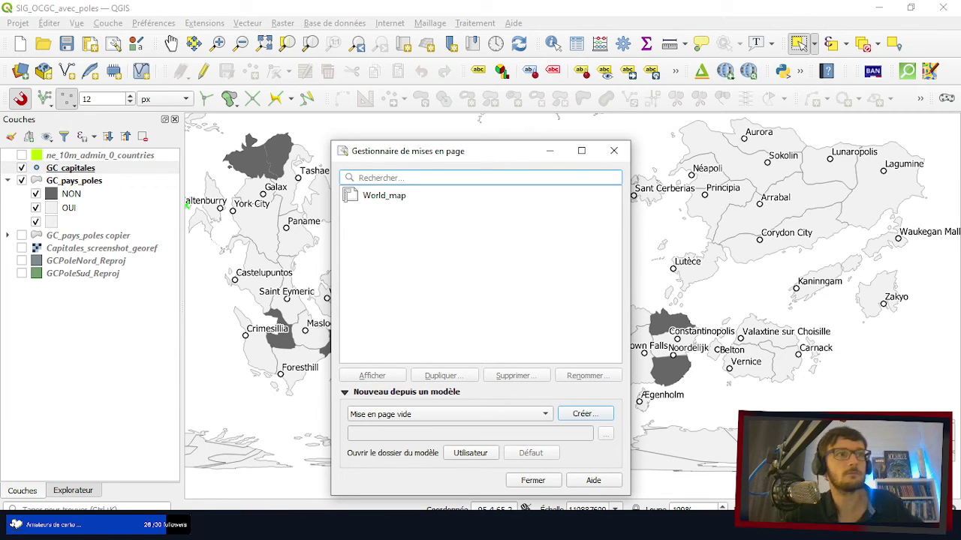
pyautogui.click(801, 44)
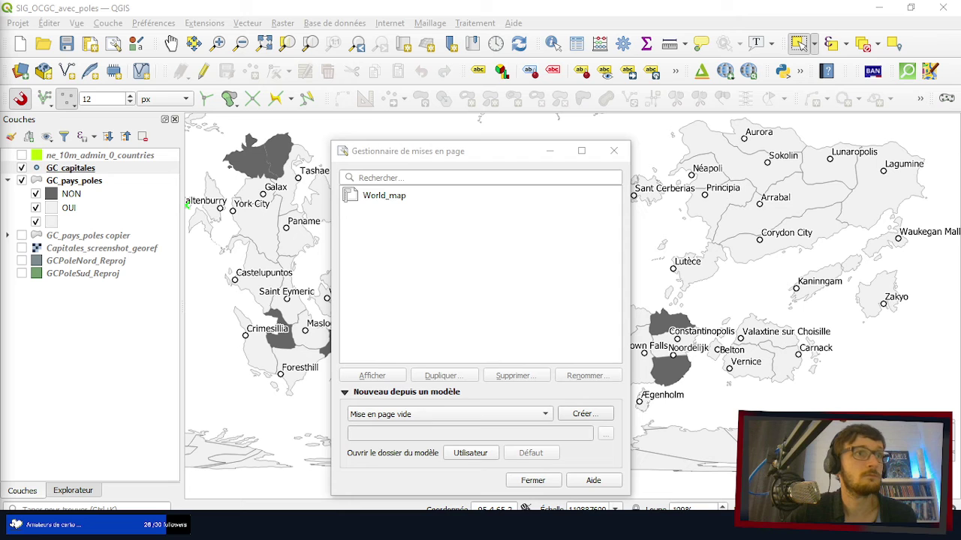
pyautogui.click(377, 197)
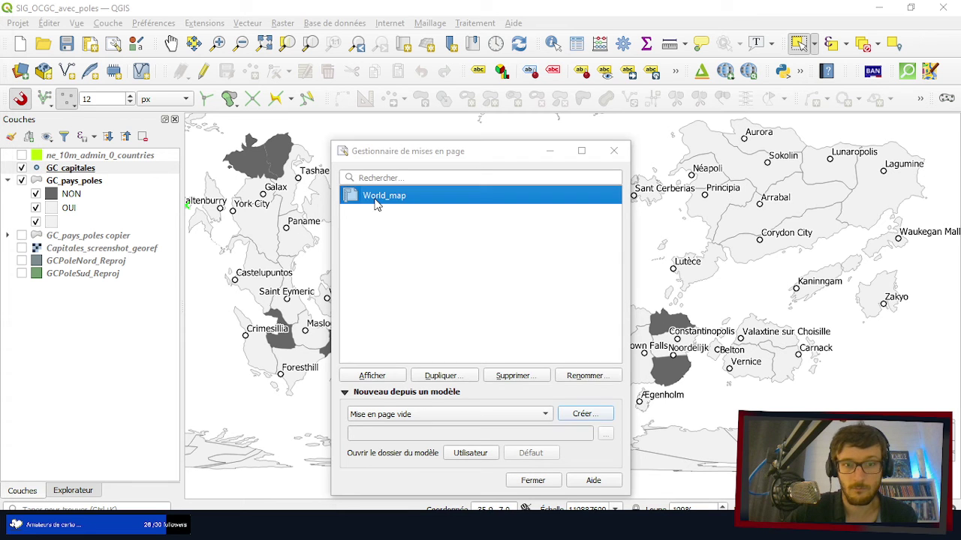
pyautogui.doubleClick(377, 196)
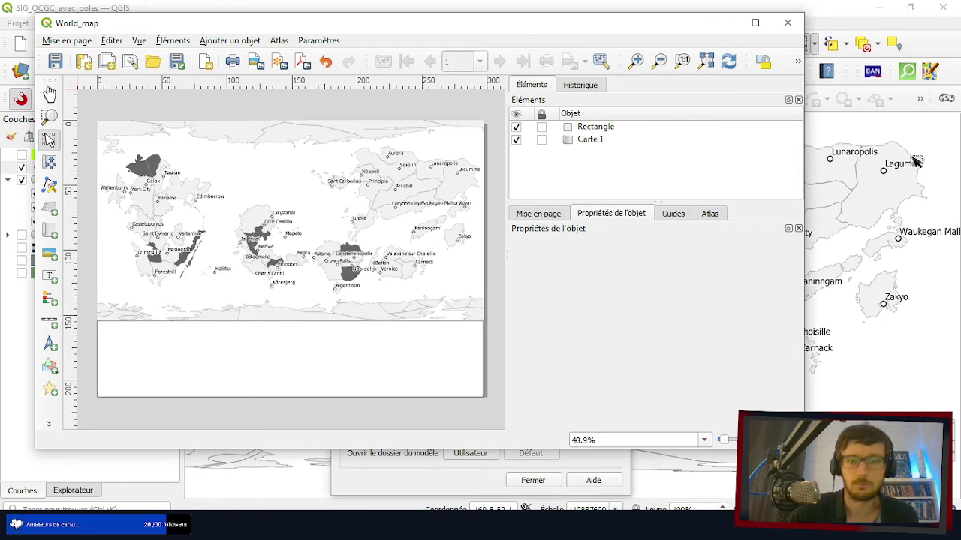
pyautogui.click(755, 22)
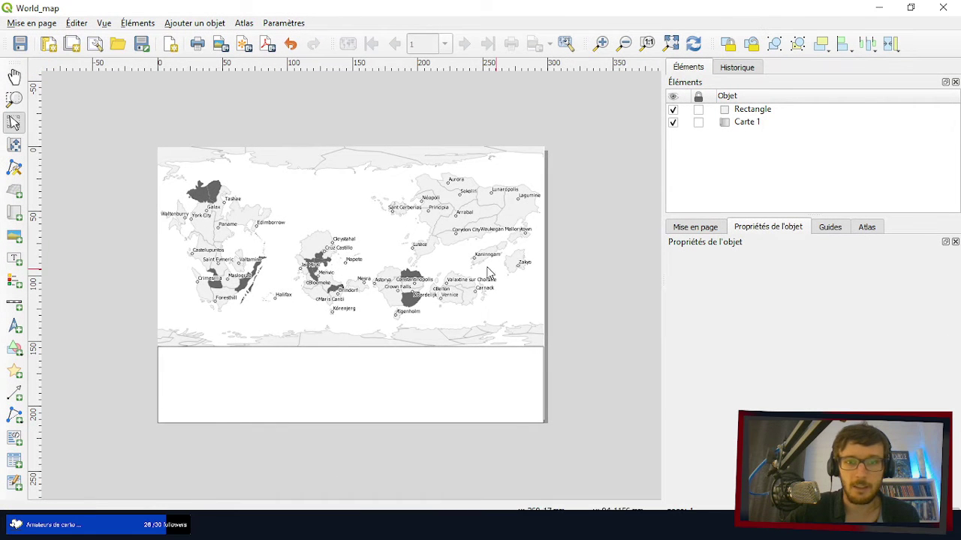
pyautogui.scroll(2, 298, 311)
pyautogui.scroll(-2, 298, 312)
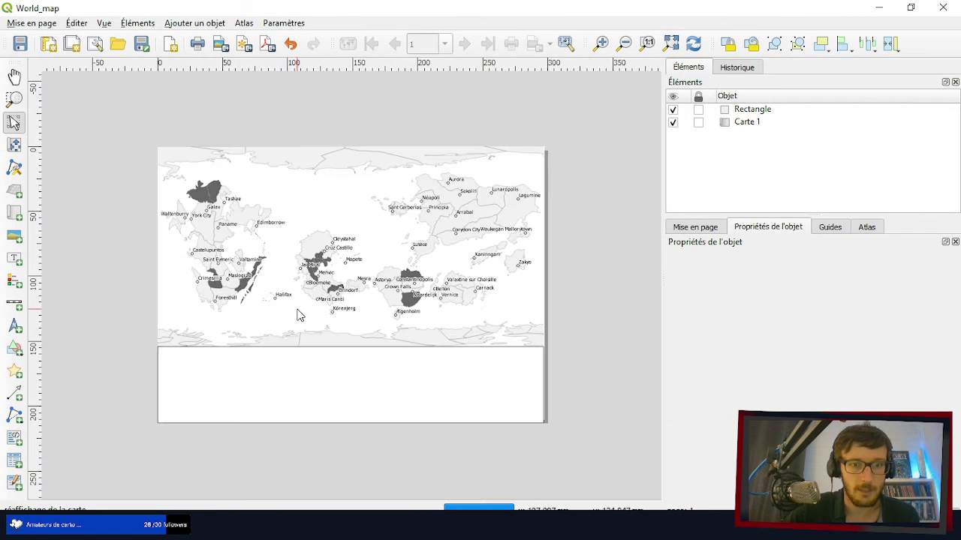
pyautogui.click(291, 223)
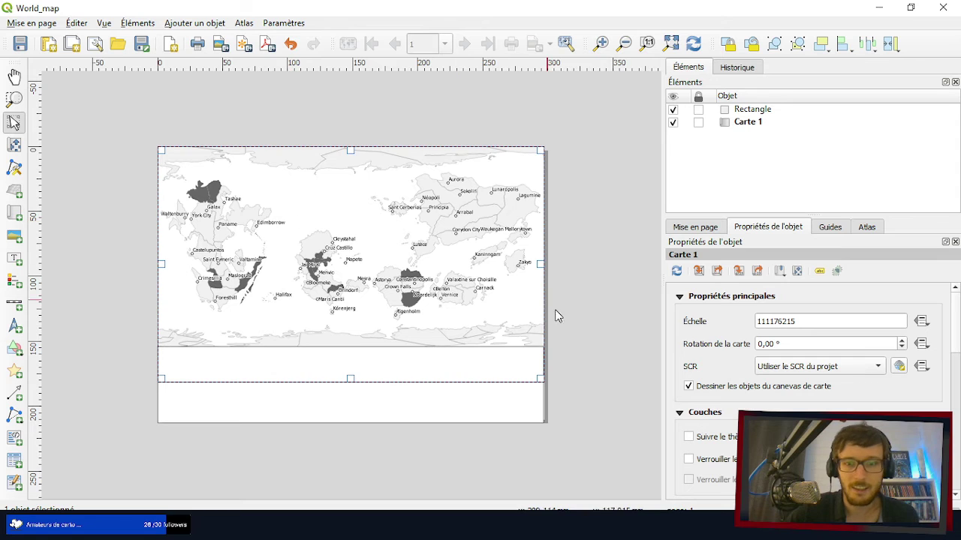
pyautogui.click(608, 364)
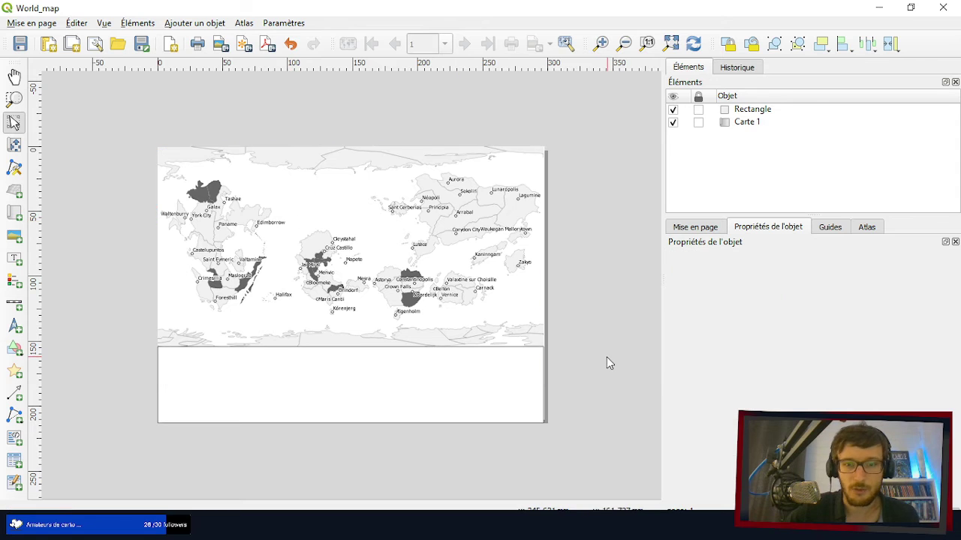
pyautogui.click(451, 375)
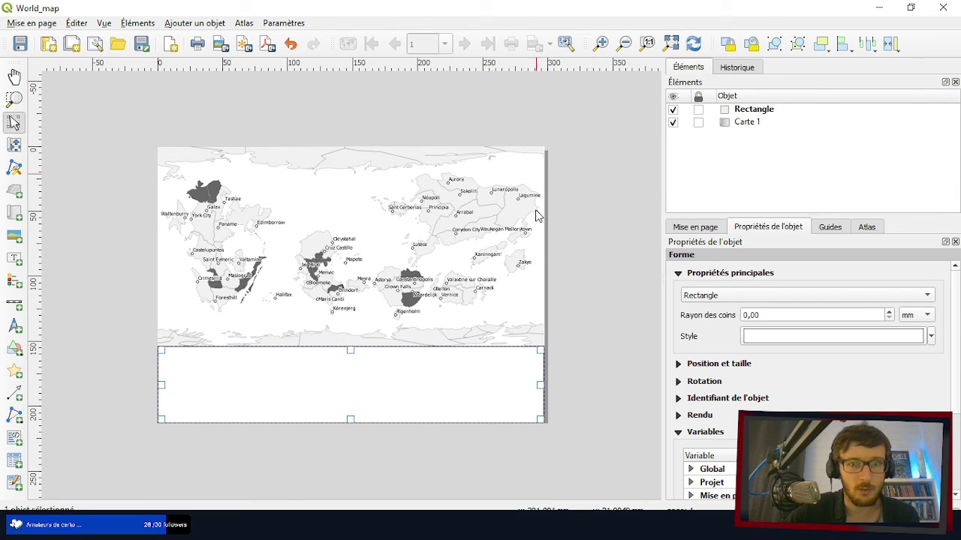
pyautogui.click(574, 383)
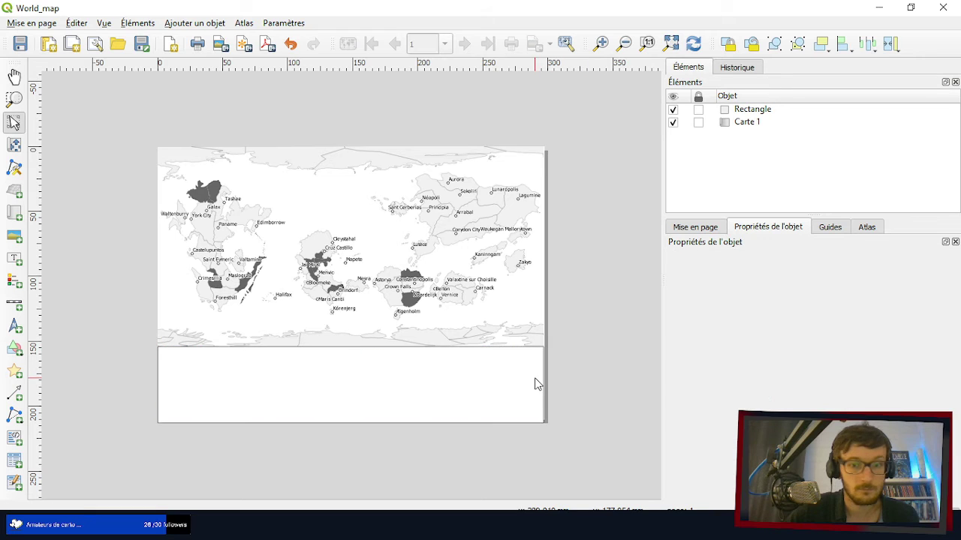
# - Stretch the white rectangle below the map about 15 mm past both page sides and raise its lower edge slightly
pyautogui.click(541, 386)
pyautogui.moveTo(540, 385); pyautogui.dragTo(560, 386)
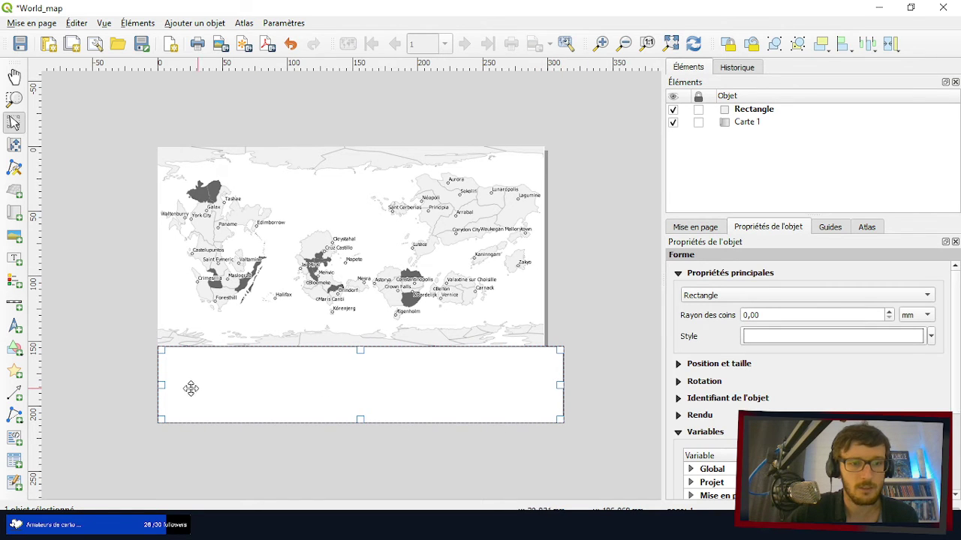
pyautogui.moveTo(159, 386); pyautogui.dragTo(141, 389)
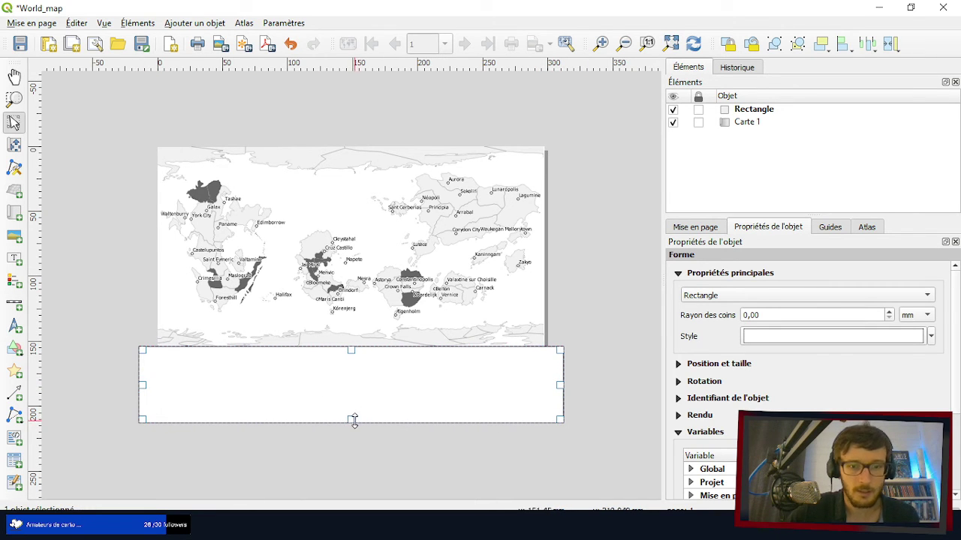
pyautogui.moveTo(352, 419)
pyautogui.mouseDown()
pyautogui.moveTo(352, 374)
pyautogui.moveTo(351, 426)
pyautogui.moveTo(352, 418)
pyautogui.mouseUp()
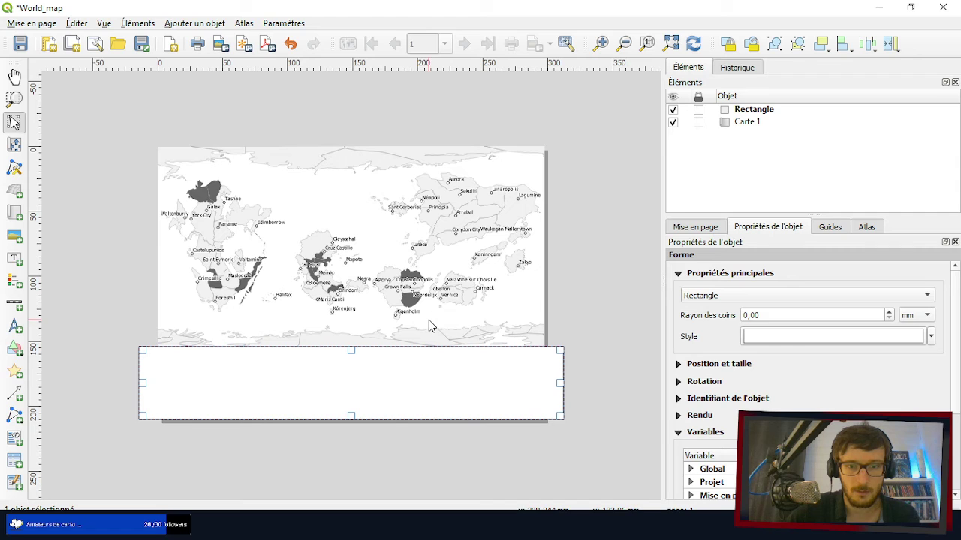
# - Remove the black outline from the simple fill of the white rectangle below the map
pyautogui.click(429, 320)
pyautogui.click(358, 406)
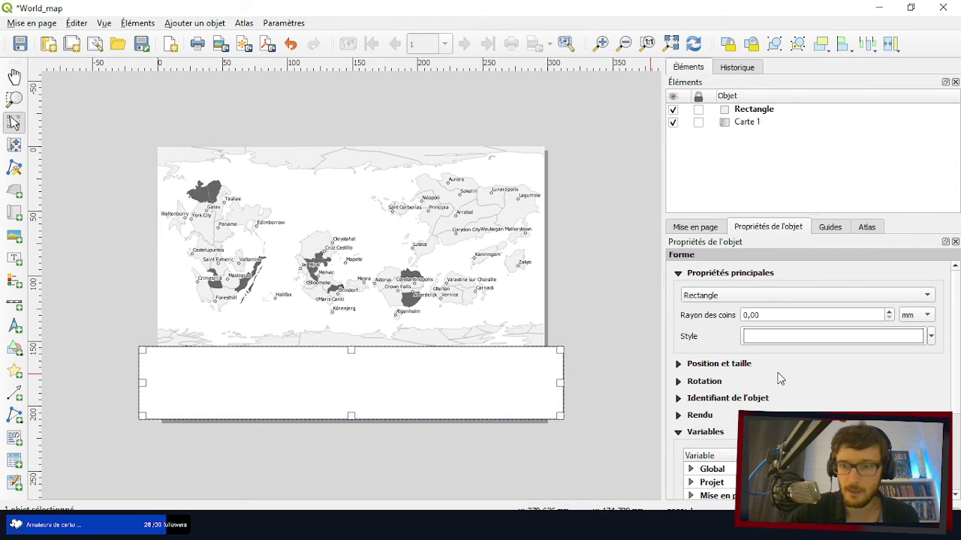
pyautogui.click(803, 339)
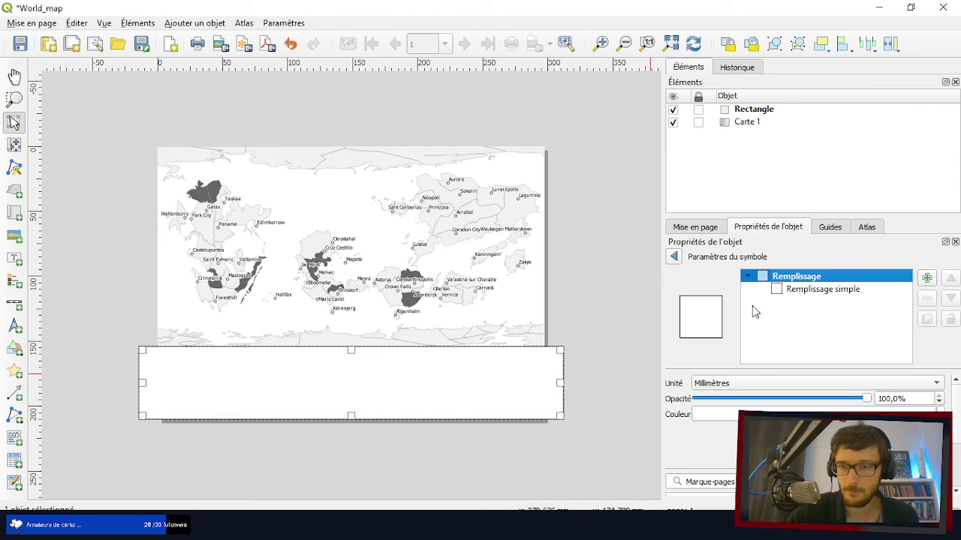
pyautogui.click(808, 293)
pyautogui.click(773, 410)
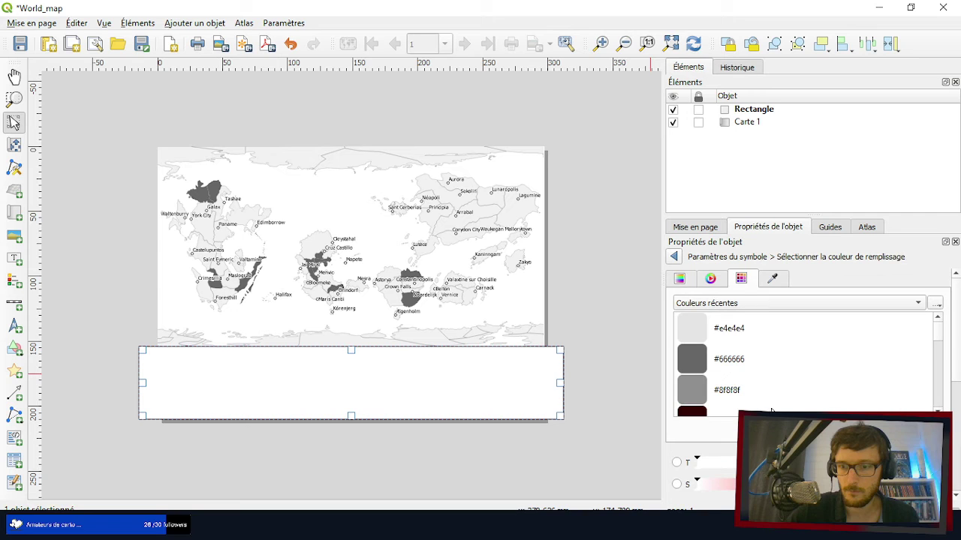
pyautogui.click(680, 257)
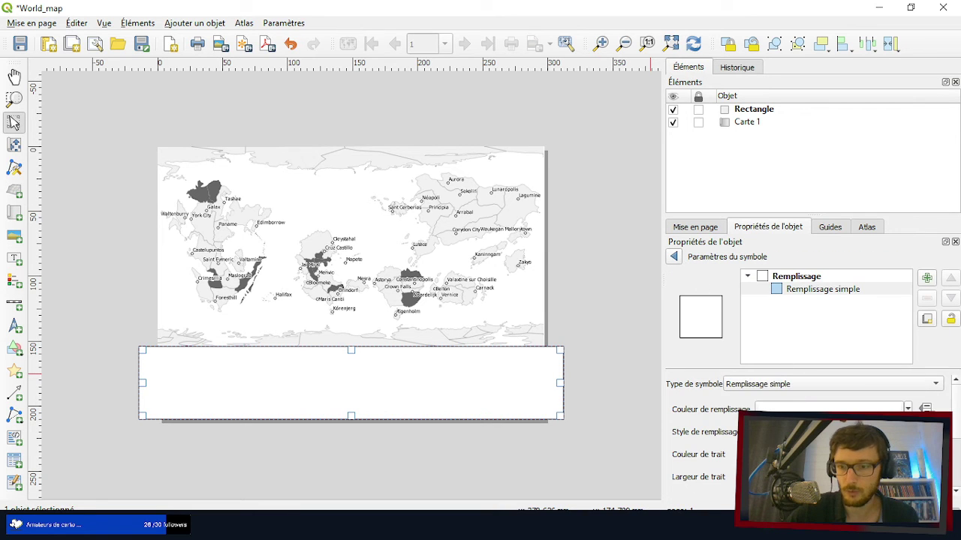
pyautogui.scroll(-1, 803, 436)
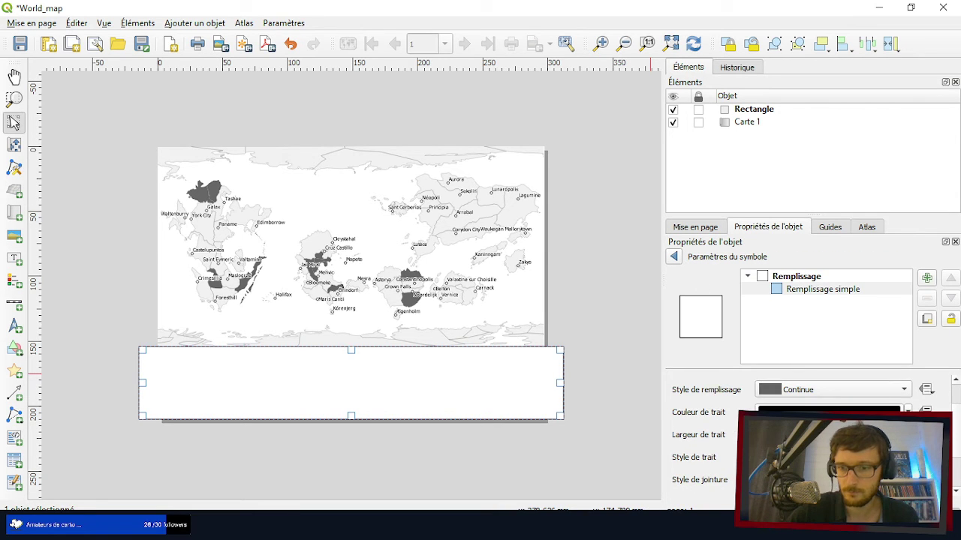
pyautogui.click(560, 447)
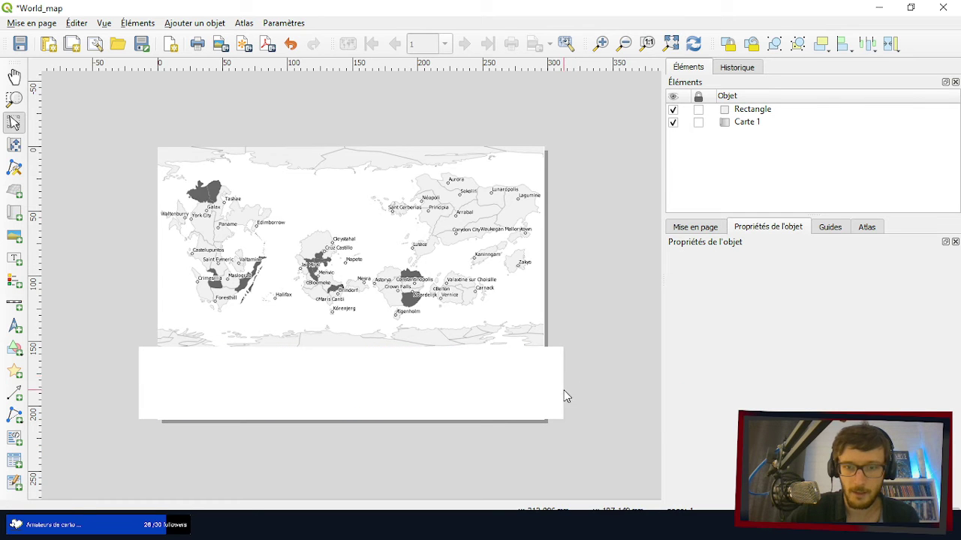
# - Resize the white rectangle below the map so its sides and lower edge align with the page edges
pyautogui.scroll(2, 564, 397)
pyautogui.click(622, 379)
pyautogui.scroll(-2, 570, 368)
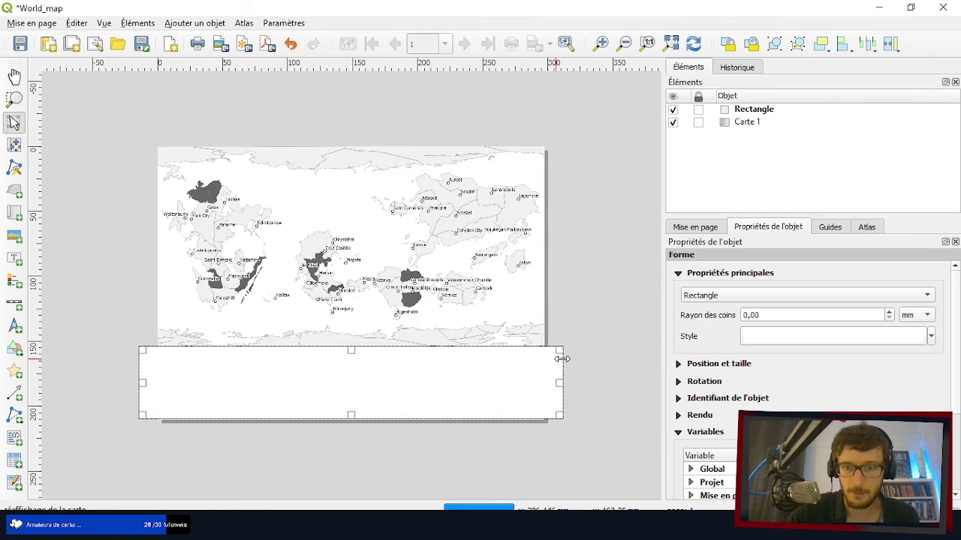
pyautogui.scroll(2, 561, 359)
pyautogui.moveTo(644, 401); pyautogui.dragTo(606, 398)
pyautogui.scroll(-2, 621, 399)
pyautogui.scroll(2, 183, 398)
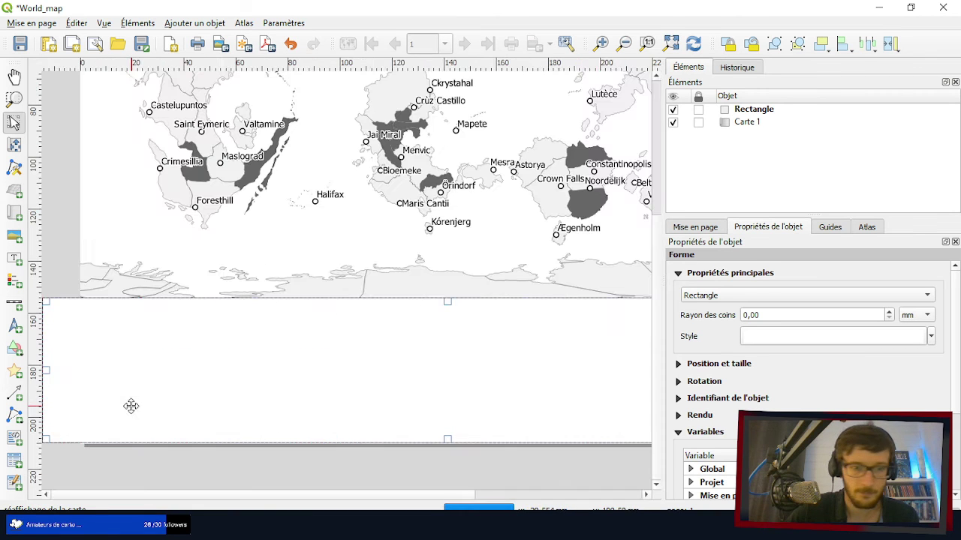
pyautogui.moveTo(45, 370); pyautogui.dragTo(88, 370)
pyautogui.moveTo(467, 440); pyautogui.dragTo(467, 441)
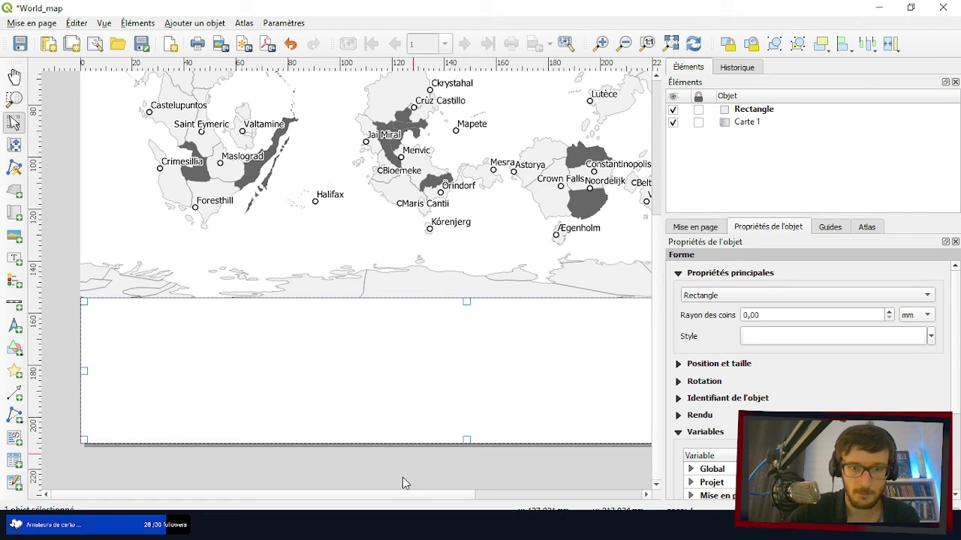
pyautogui.click(403, 481)
# - Copy the white rectangle and paste a duplicate onto the page
pyautogui.click(422, 366)
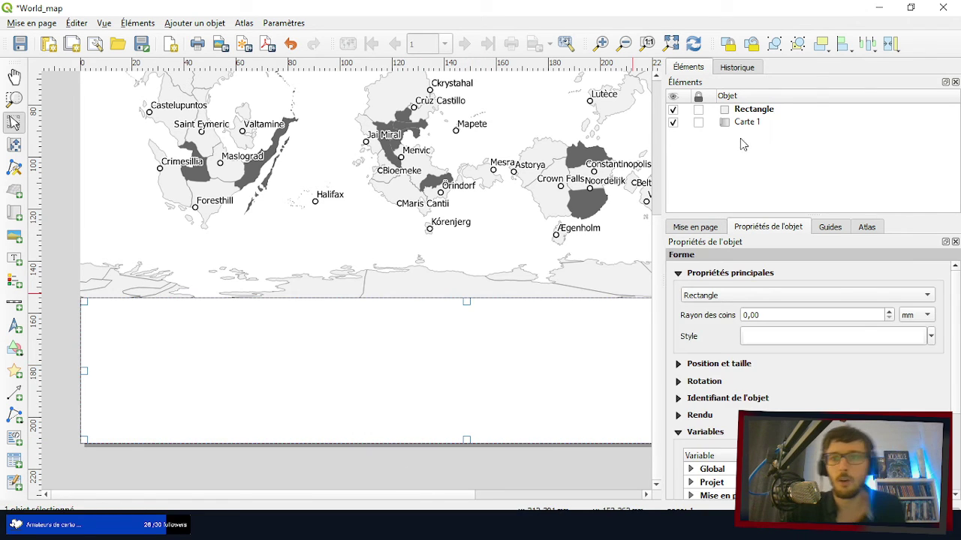
pyautogui.click(750, 111)
pyautogui.rightClick(749, 111)
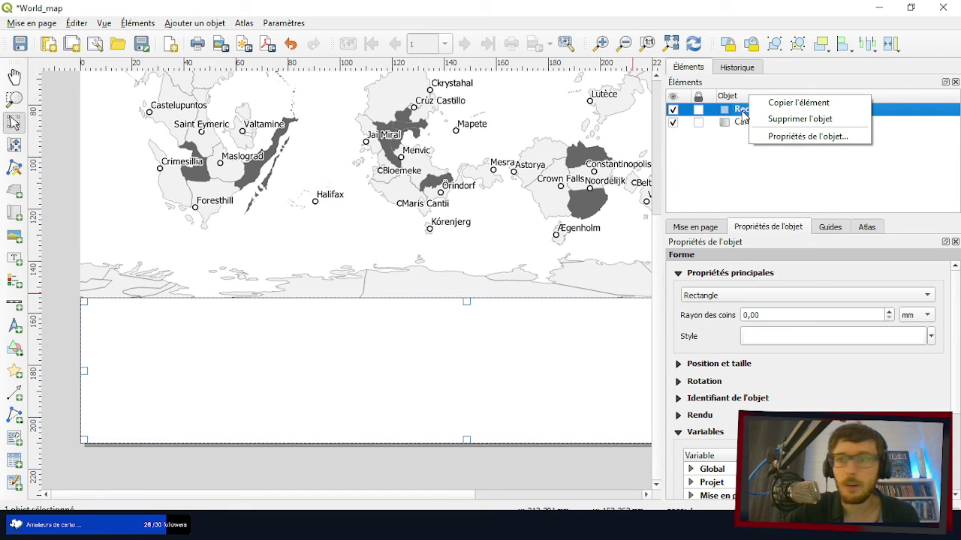
pyautogui.click(802, 105)
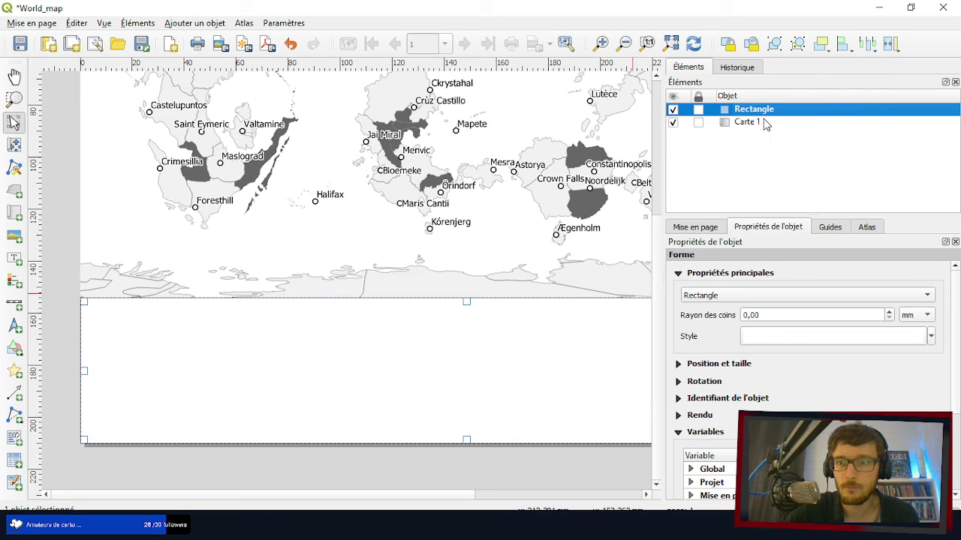
pyautogui.click(217, 453)
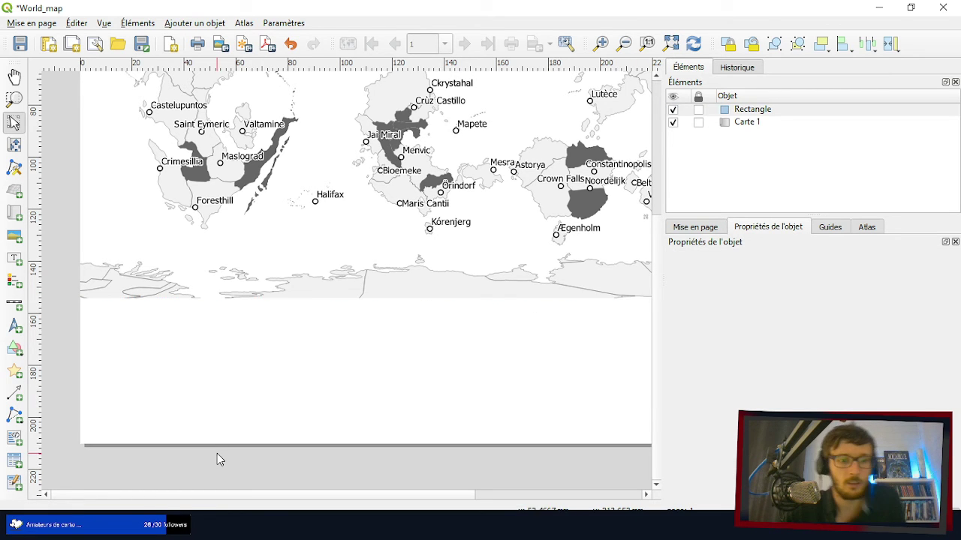
pyautogui.click(247, 391)
pyautogui.hotkey('ctrl', 'v')
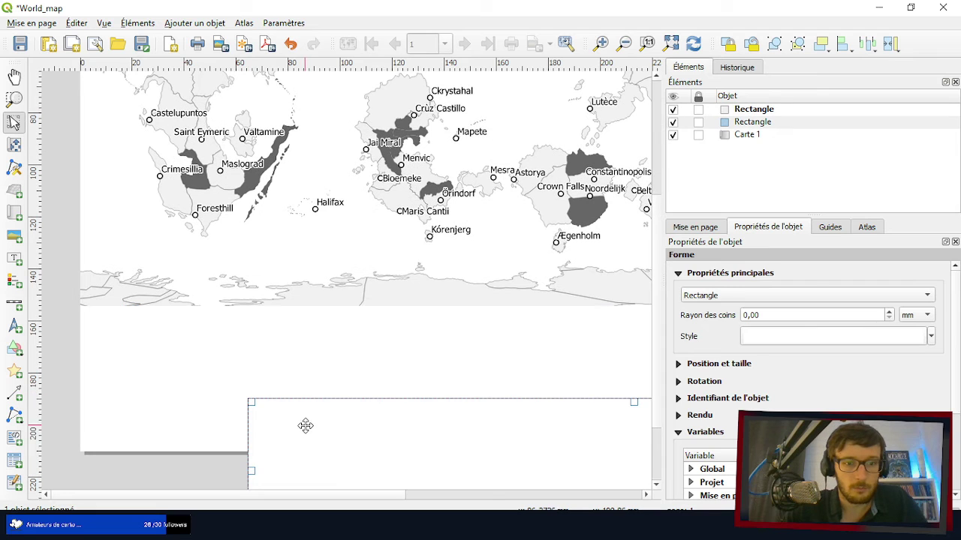
# - Align the duplicate rectangle with the page's upper corners and reduce its height to about 14 mm
pyautogui.moveTo(305, 425); pyautogui.dragTo(246, 292)
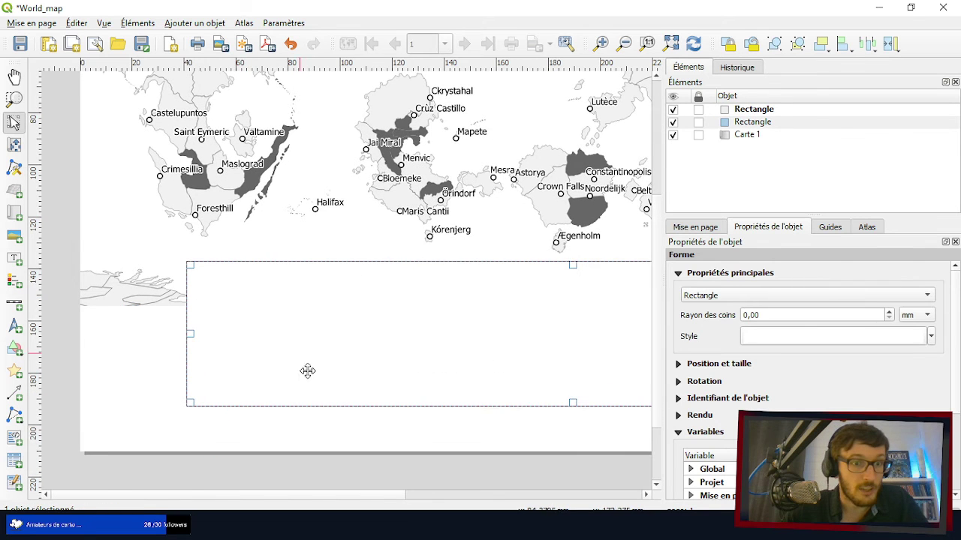
pyautogui.click(65, 368)
pyautogui.scroll(-1, 214, 388)
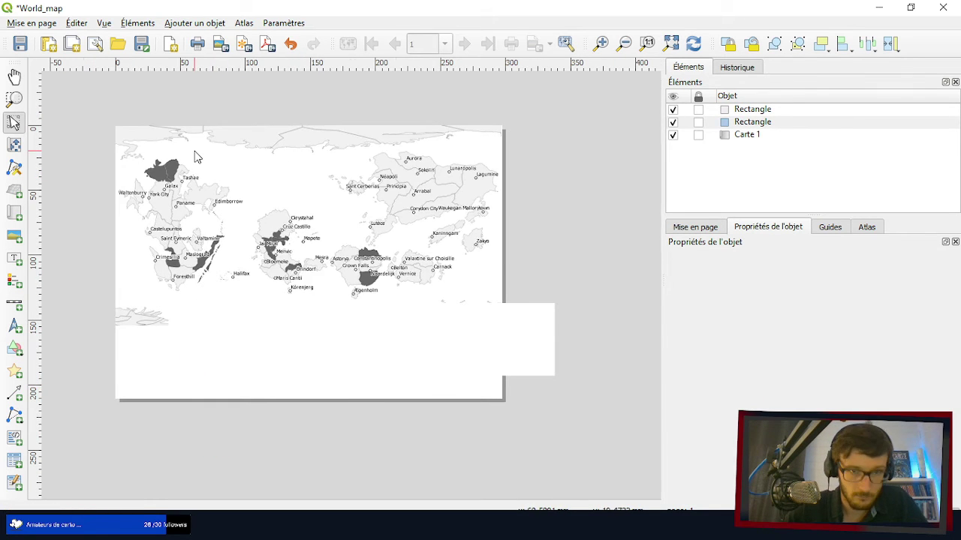
pyautogui.scroll(1, 196, 157)
pyautogui.scroll(-1, 278, 324)
pyautogui.click(282, 331)
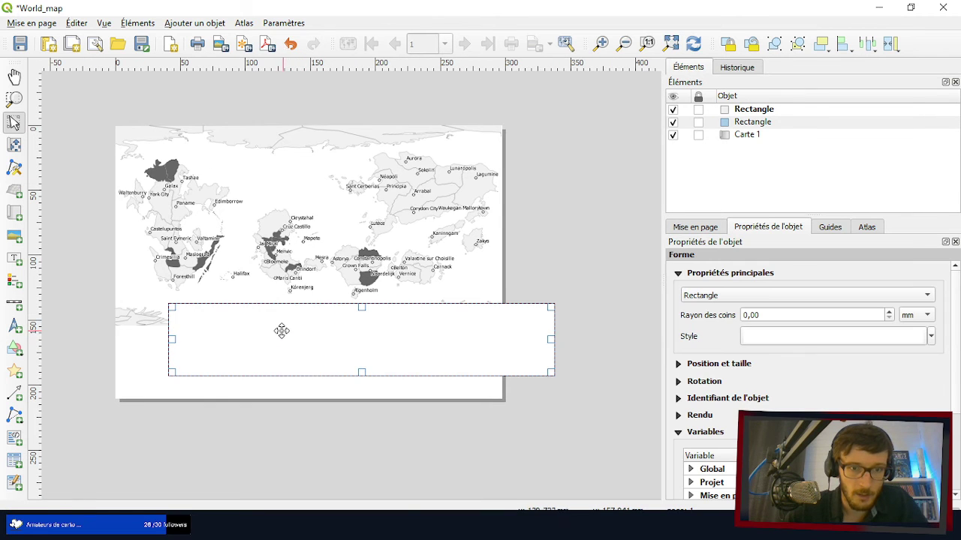
pyautogui.moveTo(282, 331); pyautogui.dragTo(229, 150)
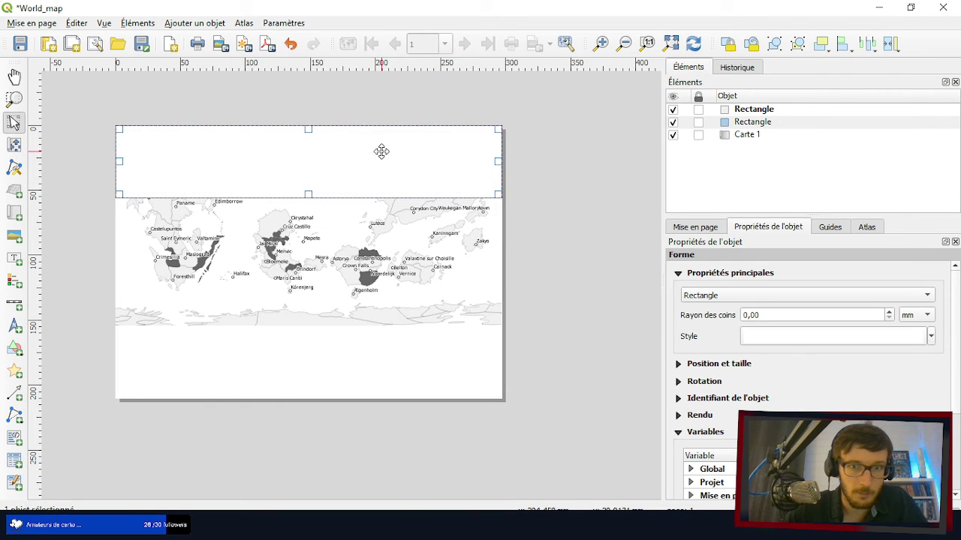
pyautogui.moveTo(307, 193); pyautogui.dragTo(313, 137)
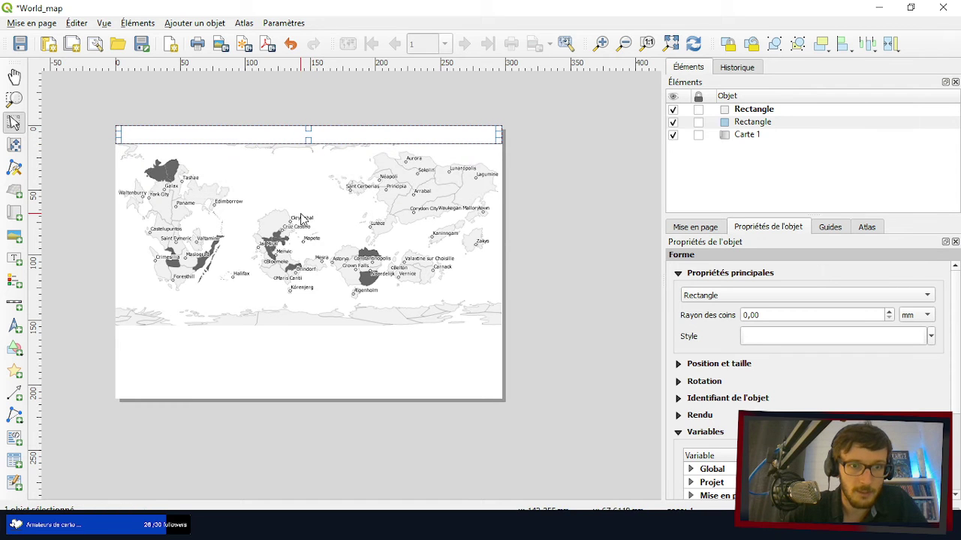
# - Move Carte 1 down about 14 mm so its upper edge meets the white strip above it
pyautogui.click(317, 185)
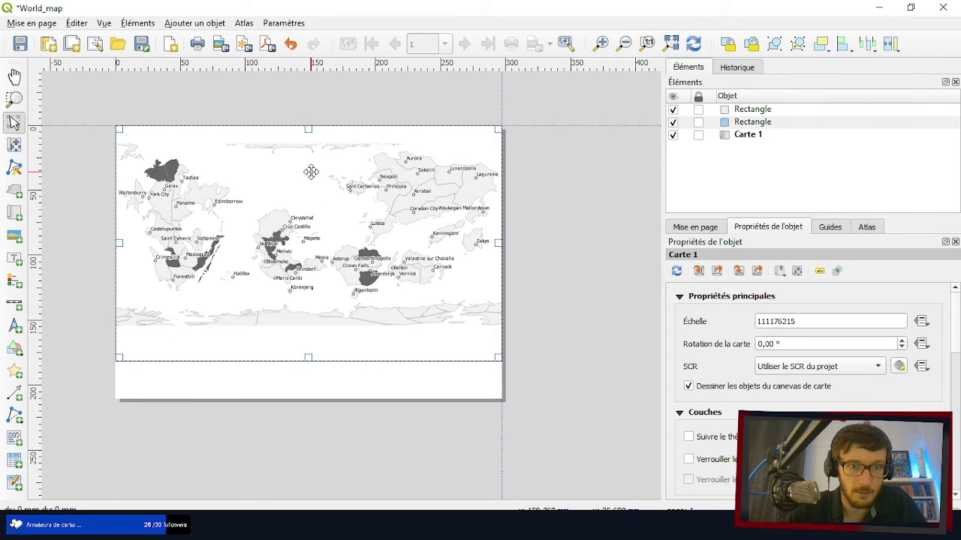
pyautogui.moveTo(310, 172); pyautogui.dragTo(310, 186)
pyautogui.click(550, 274)
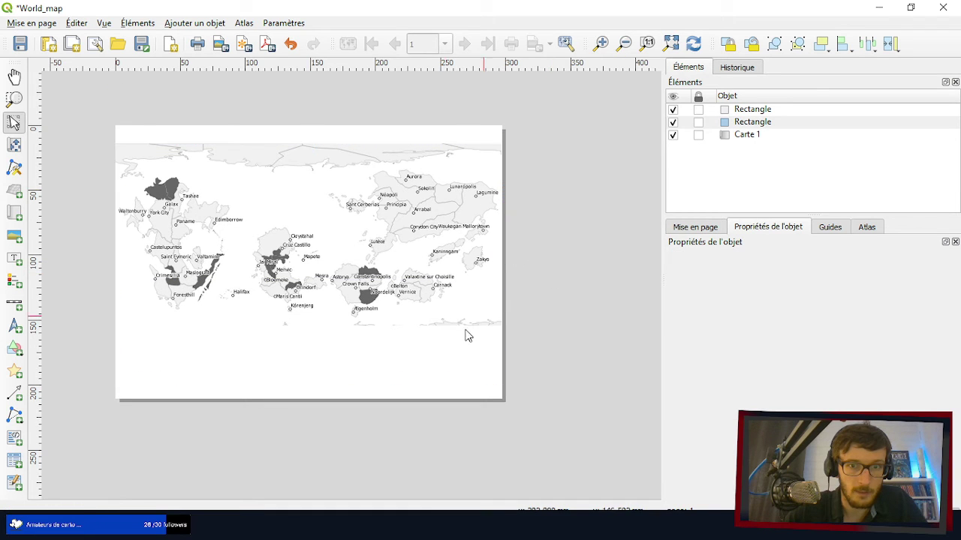
# - Lower the upper edge of the rectangle below the map to about 170 mm, just against the southern landmass
pyautogui.scroll(3, 465, 336)
pyautogui.click(347, 294)
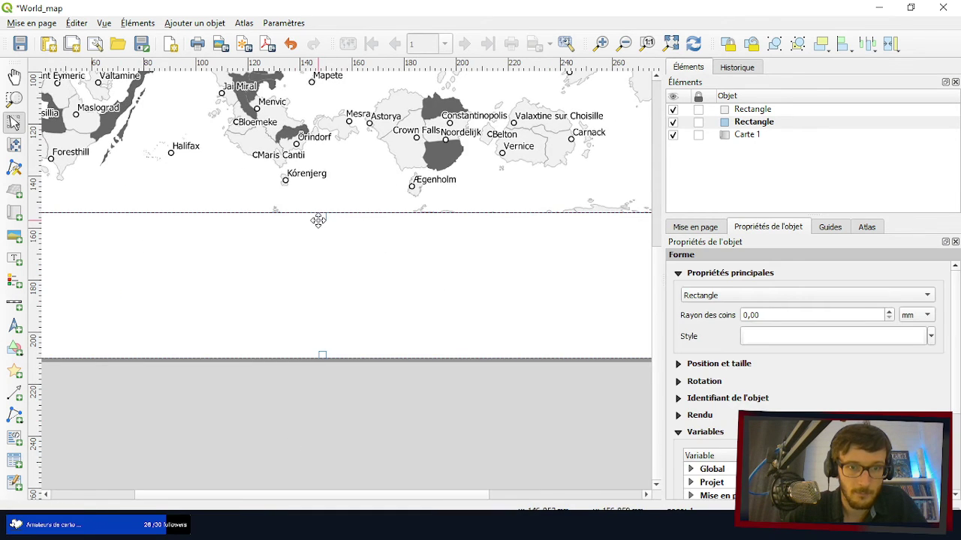
pyautogui.moveTo(323, 214); pyautogui.dragTo(322, 265)
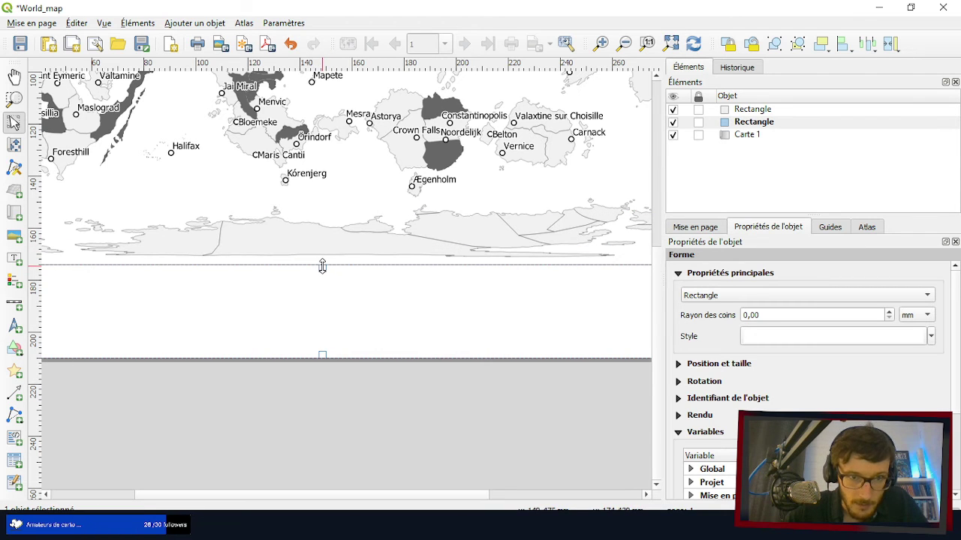
pyautogui.hotkey('ctrl', '0')
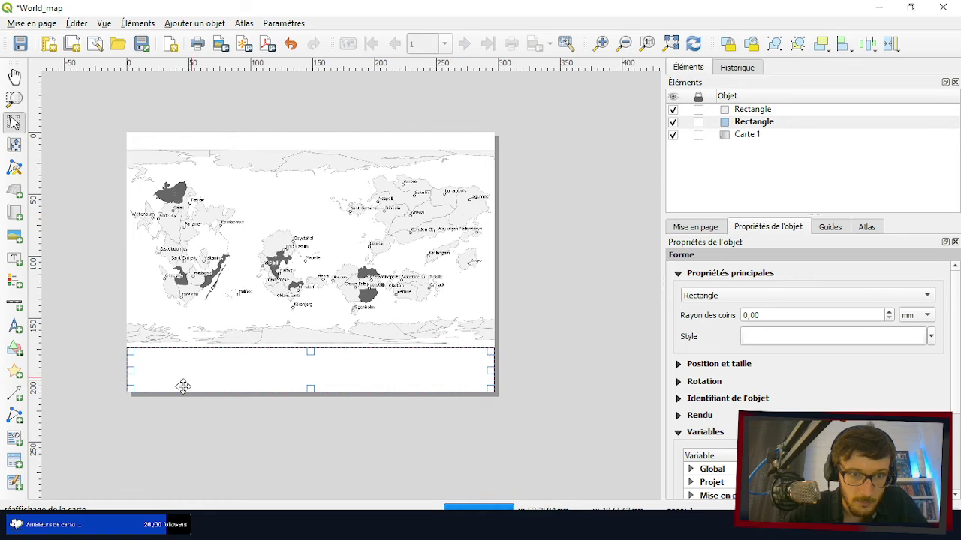
pyautogui.scroll(2, 183, 386)
pyautogui.scroll(2, 403, 313)
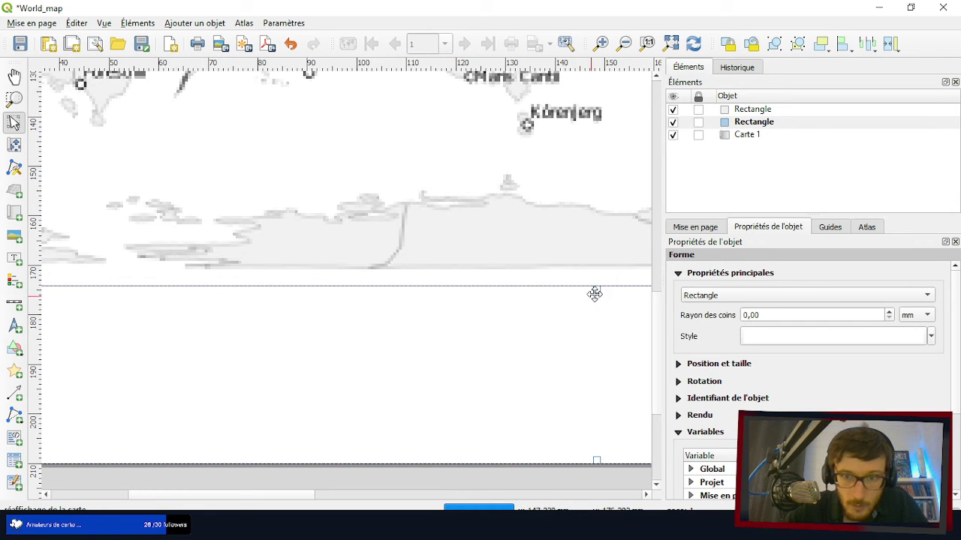
pyautogui.moveTo(596, 287); pyautogui.dragTo(598, 267)
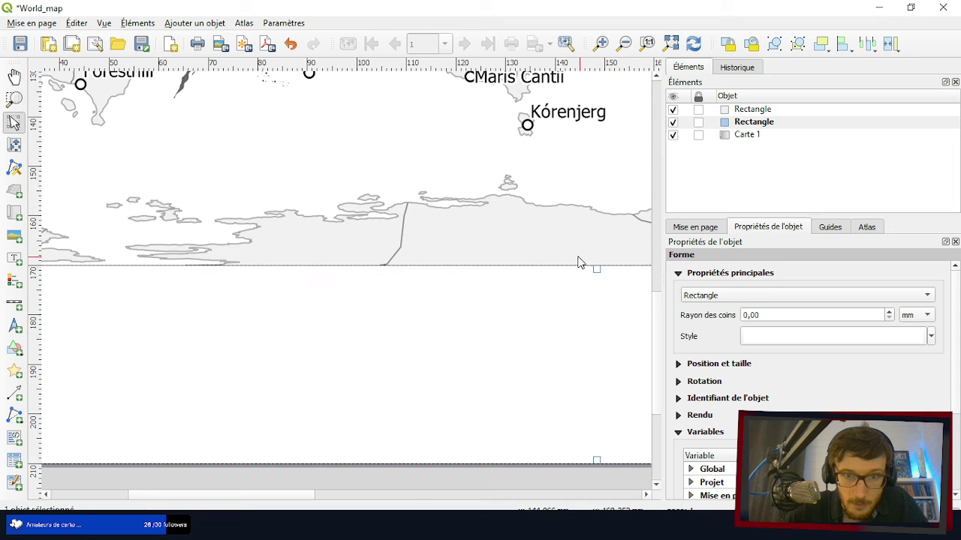
pyautogui.scroll(-1, 295, 270)
pyautogui.click(240, 413)
pyautogui.scroll(-1, 240, 406)
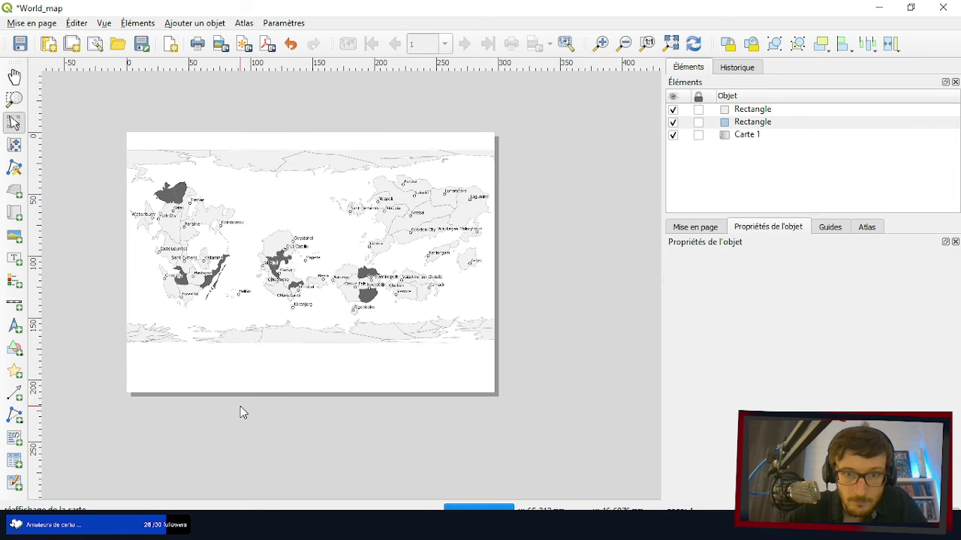
pyautogui.scroll(1, 304, 212)
pyautogui.scroll(-1, 304, 213)
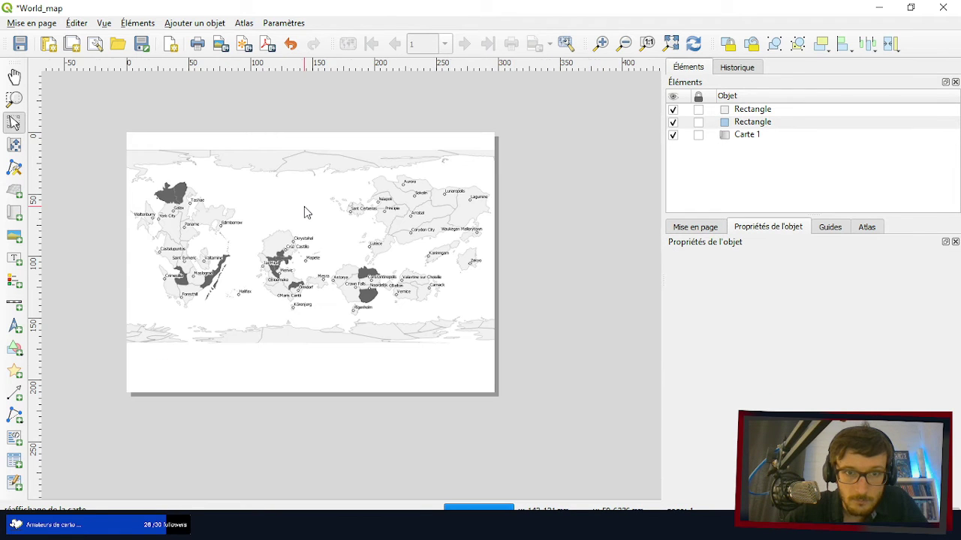
# - Extend the strip above the map to about 16 mm high and shift Carte 1 down slightly to match
pyautogui.click(287, 139)
pyautogui.scroll(1, 199, 133)
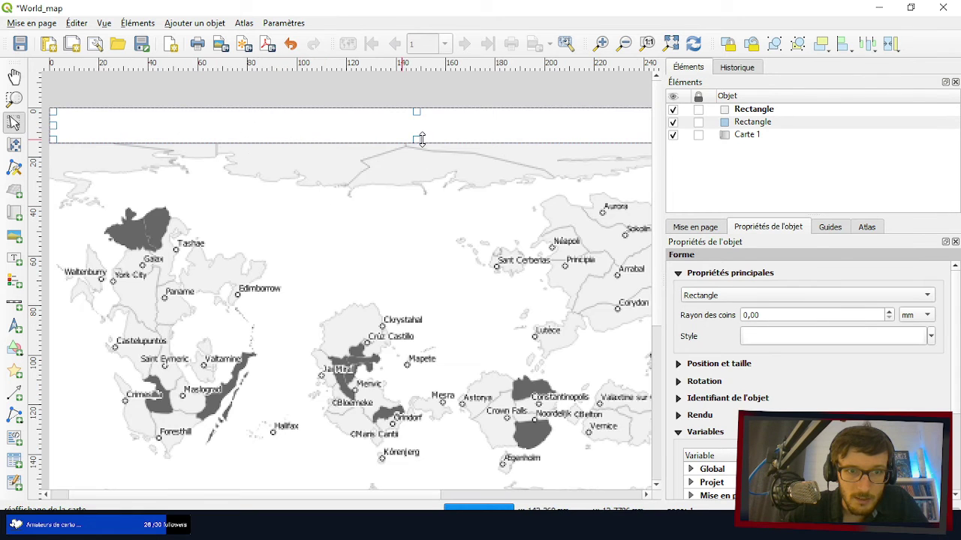
pyautogui.moveTo(423, 140); pyautogui.dragTo(423, 143)
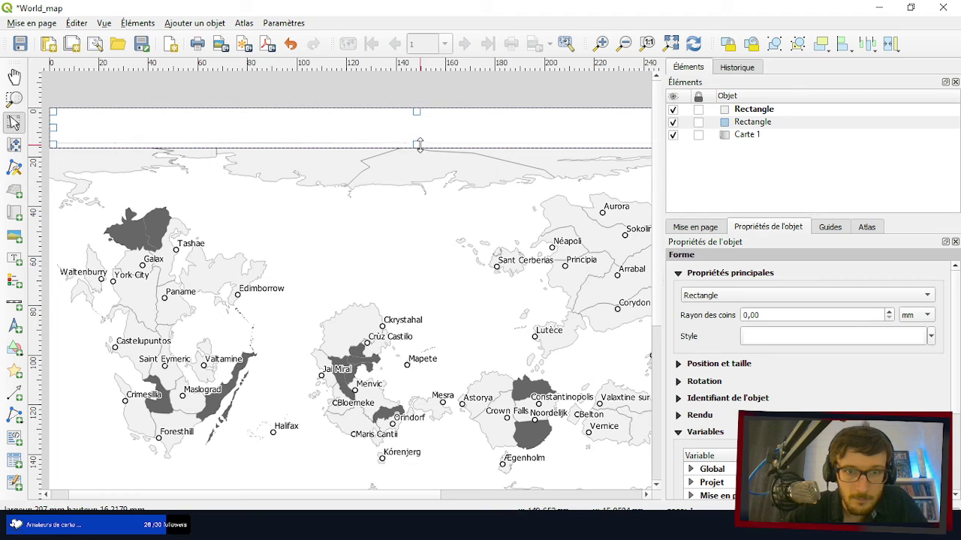
pyautogui.click(337, 100)
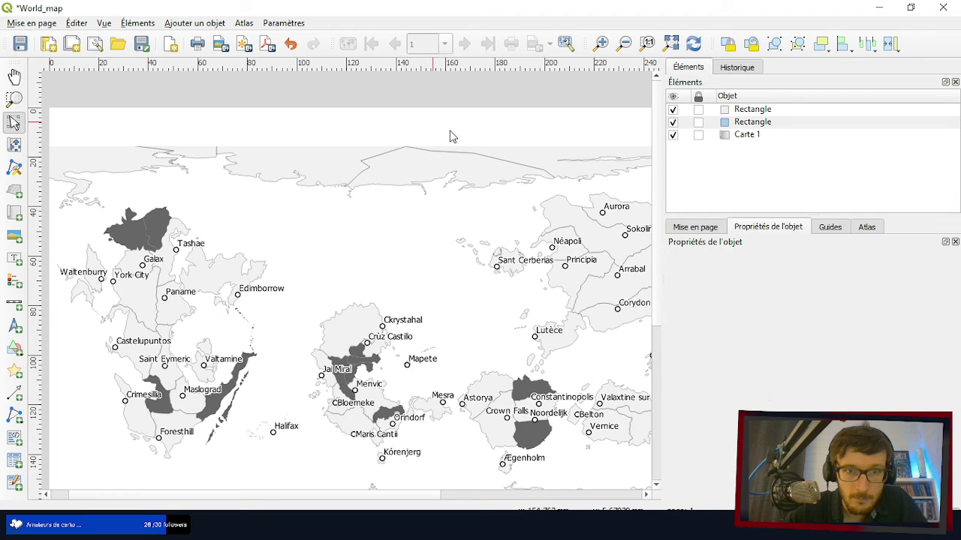
pyautogui.click(457, 158)
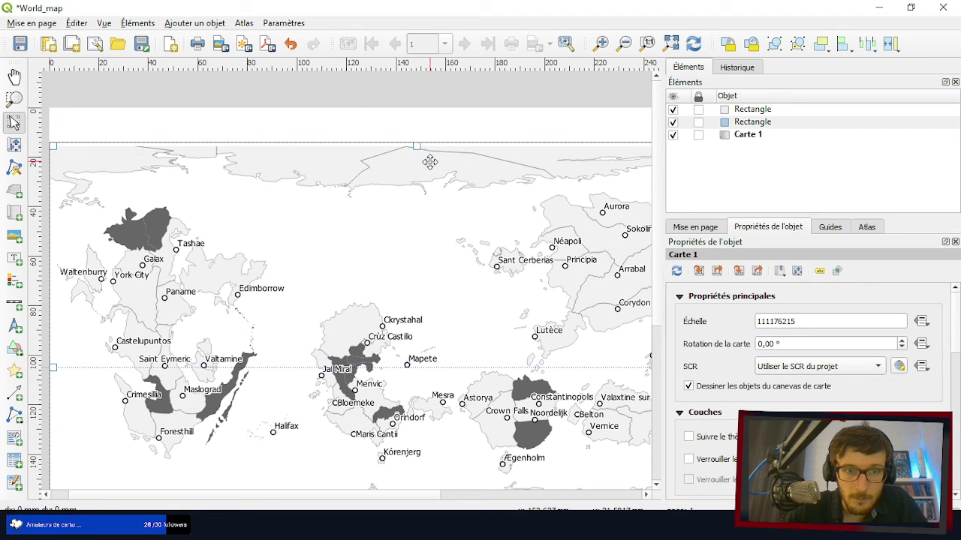
pyautogui.moveTo(429, 160); pyautogui.dragTo(430, 167)
pyautogui.click(413, 103)
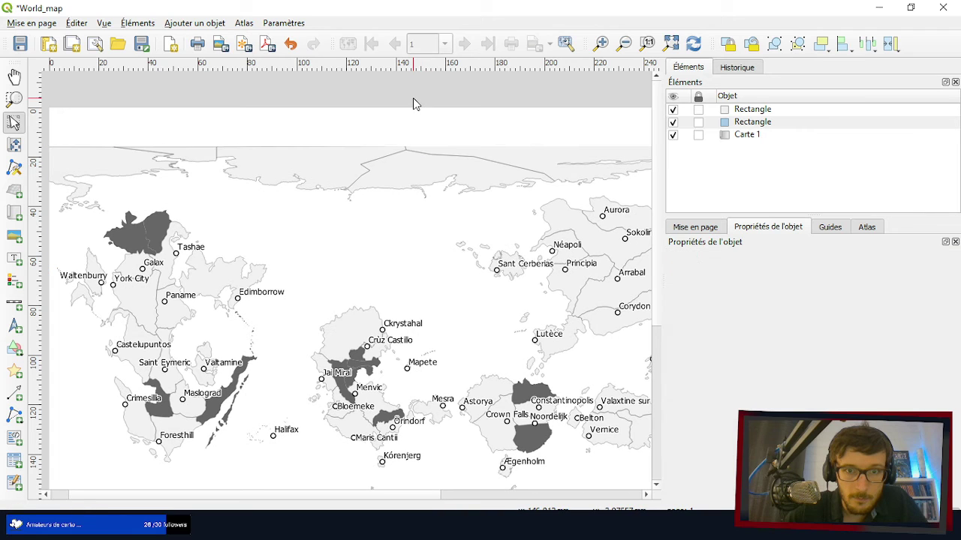
# - Fine-tune the upper strip so it starts at the page's upper edge and slightly overlaps the map's northern edge
pyautogui.click(406, 136)
pyautogui.moveTo(412, 143); pyautogui.dragTo(420, 144)
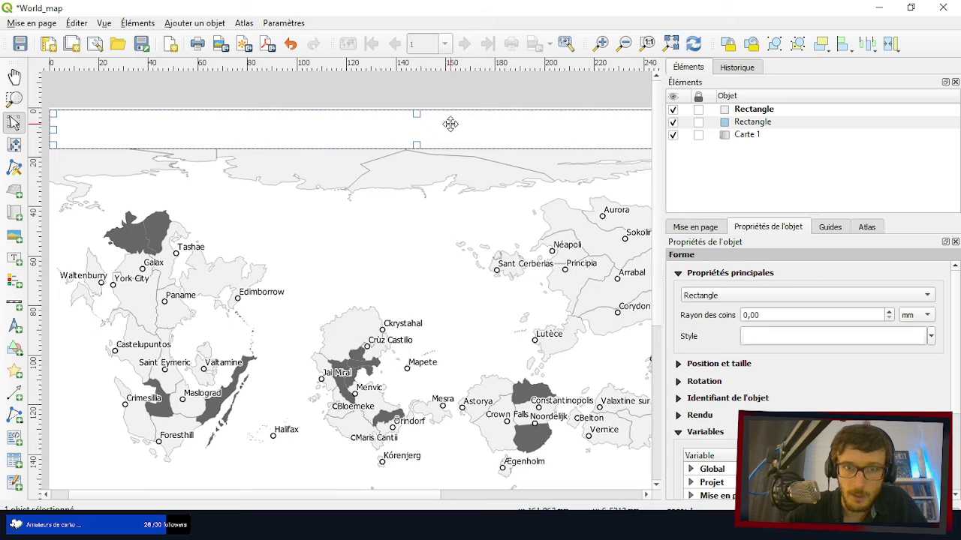
pyautogui.click(423, 103)
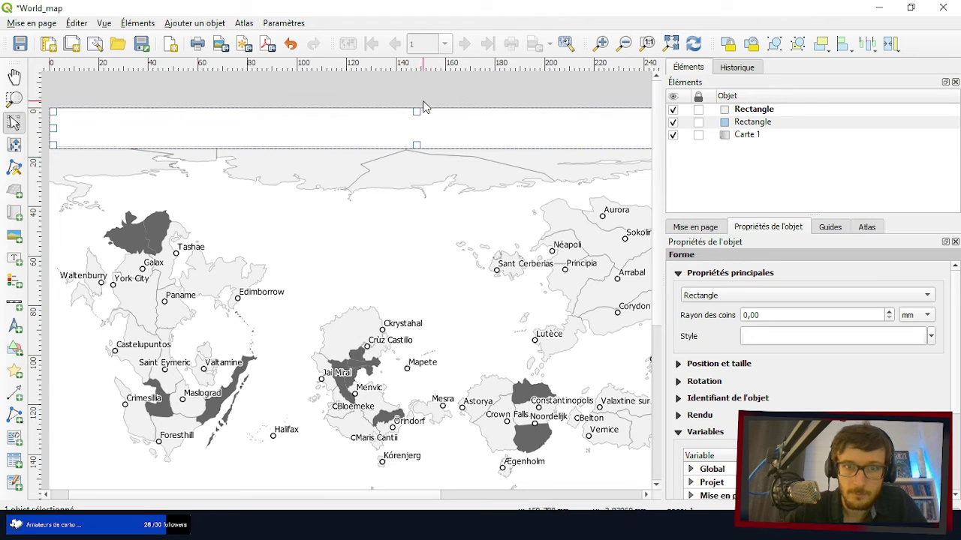
# - Draw a horizontal arrow line about 297 mm long across the page, along the white upper strip's border with the map
pyautogui.hotkey('ctrl', '0')
pyautogui.scroll(1, 217, 394)
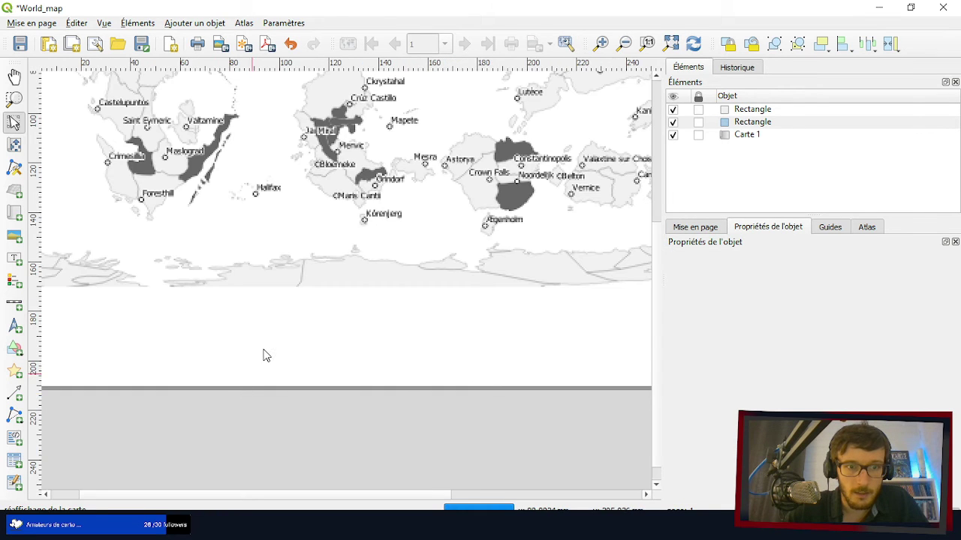
pyautogui.hotkey('ctrl', '0')
pyautogui.scroll(1, 187, 129)
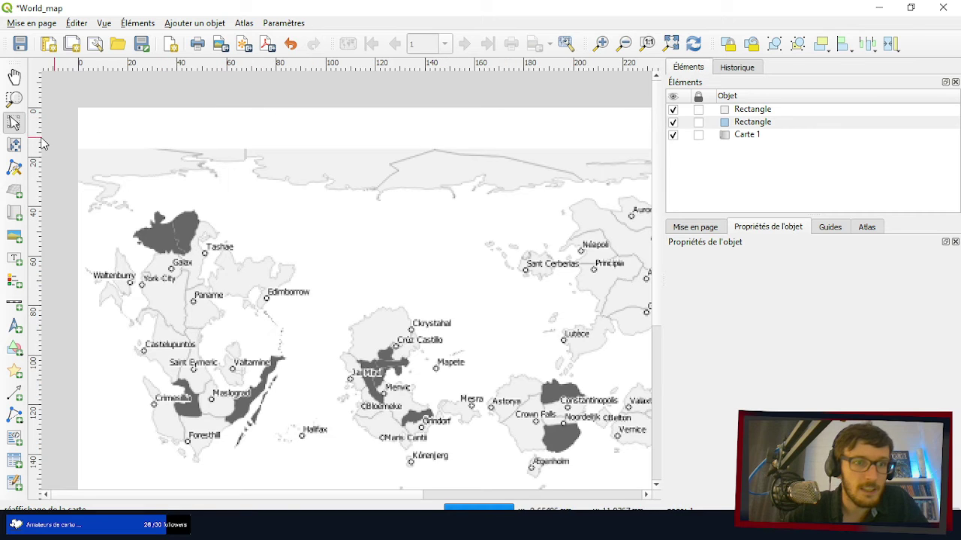
pyautogui.click(14, 391)
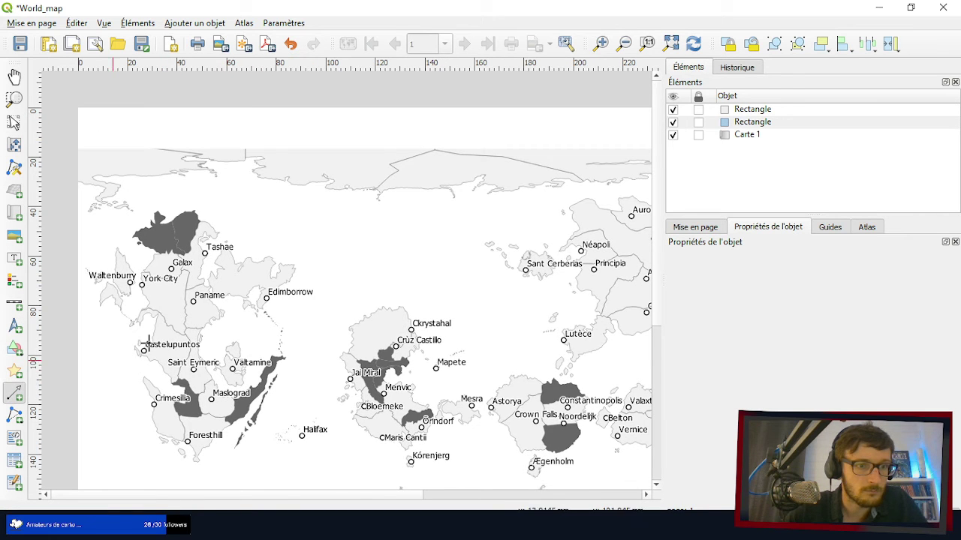
pyautogui.click(80, 148)
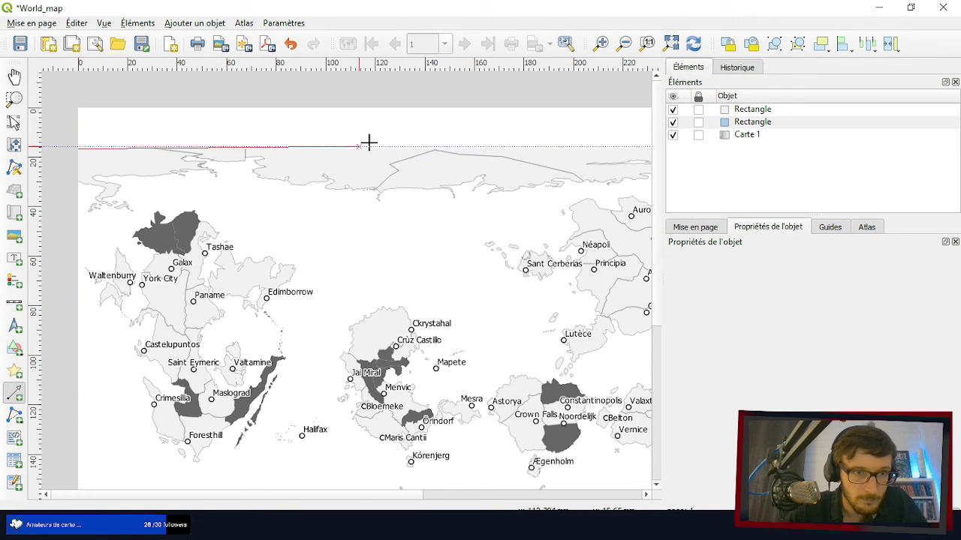
pyautogui.scroll(-2, 257, 145)
pyautogui.scroll(3, 510, 150)
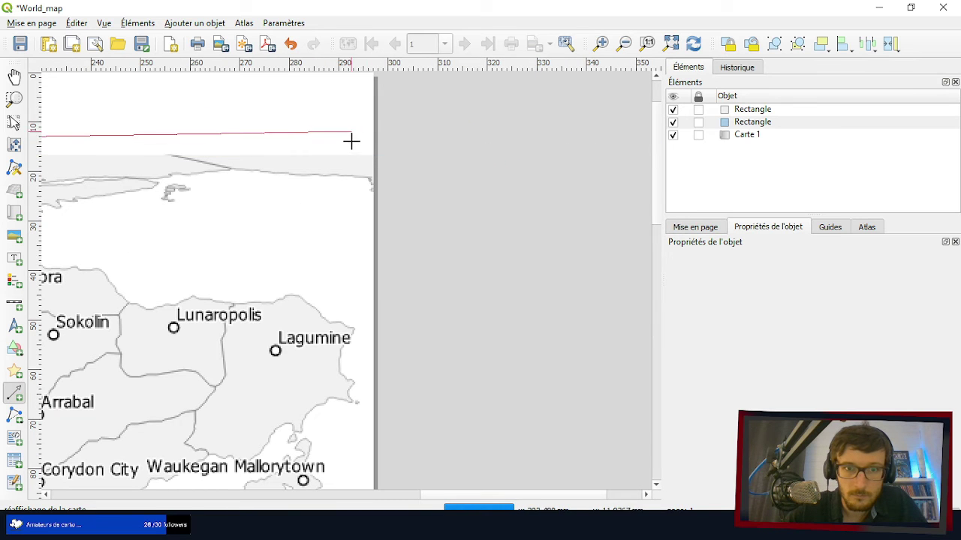
pyautogui.click(375, 156)
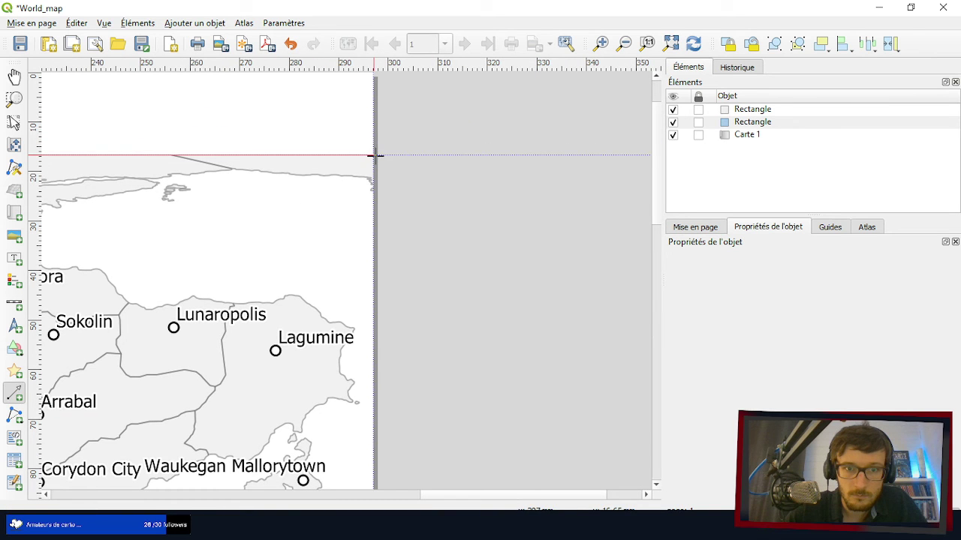
pyautogui.rightClick(489, 187)
# - Set the line's end marker to Aucun and its arrowhead stroke and fill colours to #666666
pyautogui.hscroll(-3, 525, 203)
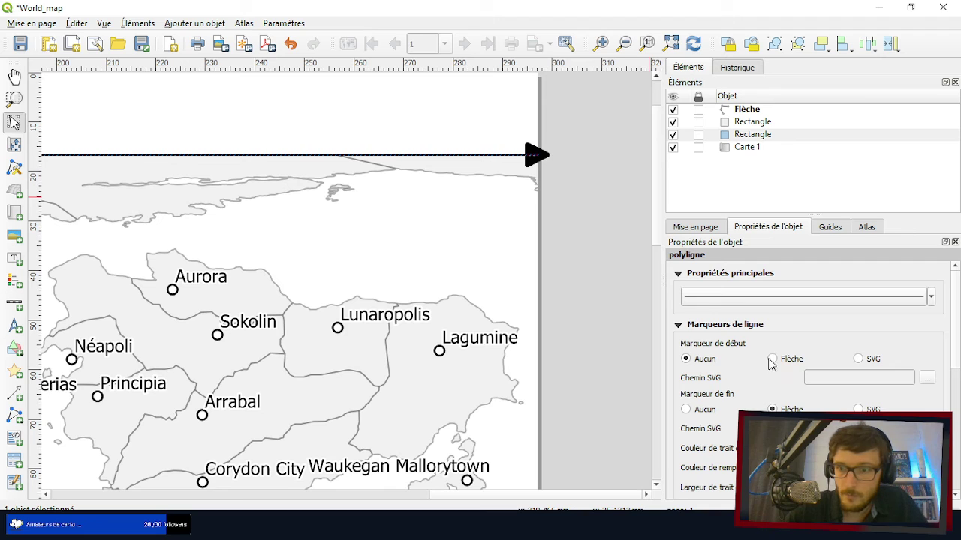
pyautogui.click(686, 410)
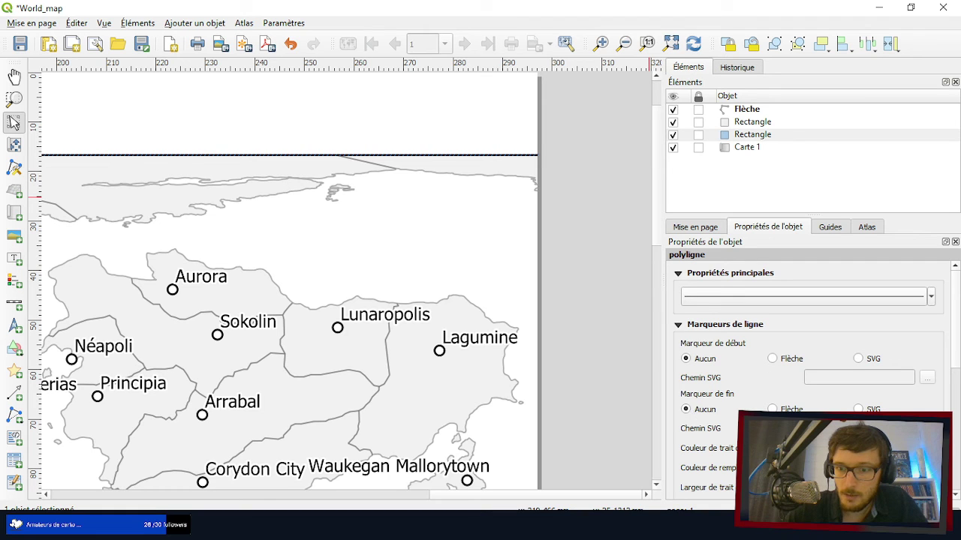
pyautogui.click(864, 468)
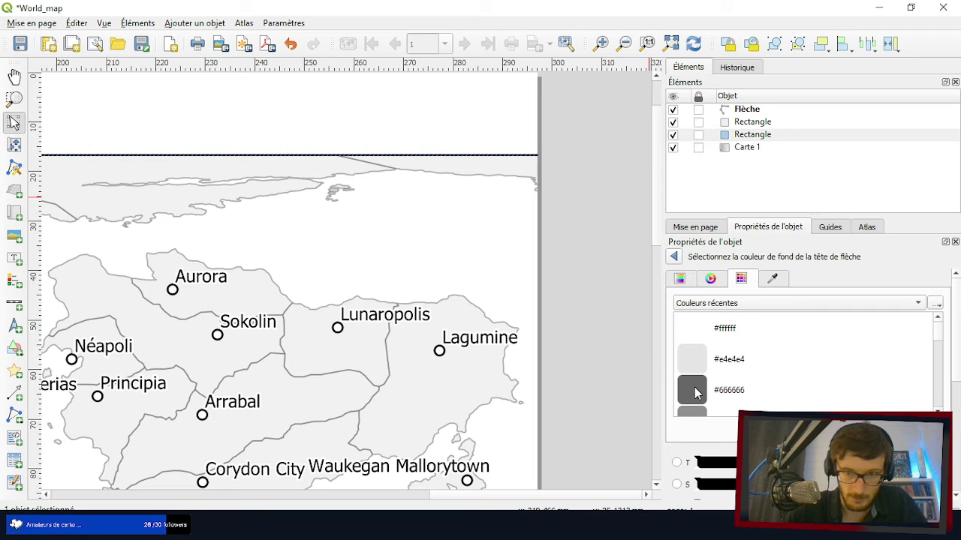
pyautogui.click(692, 390)
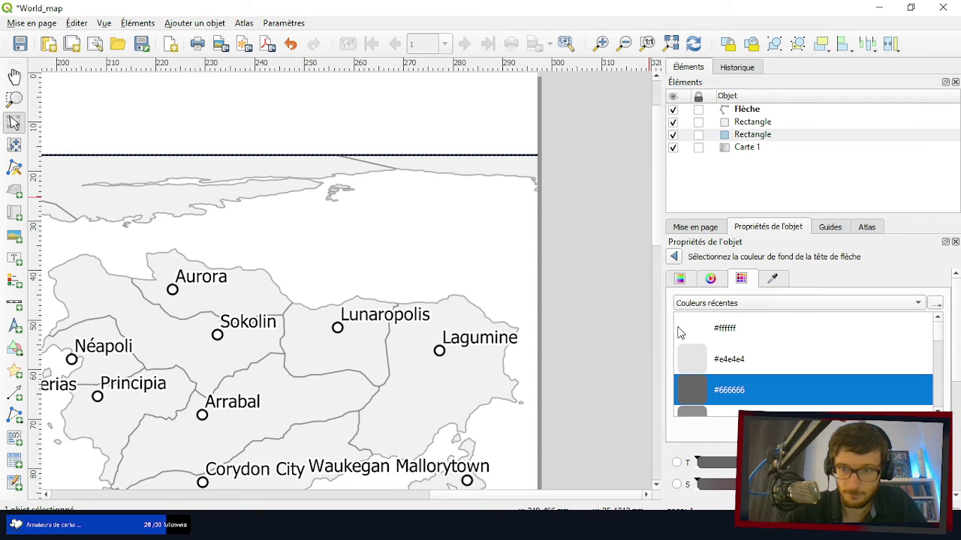
pyautogui.click(677, 257)
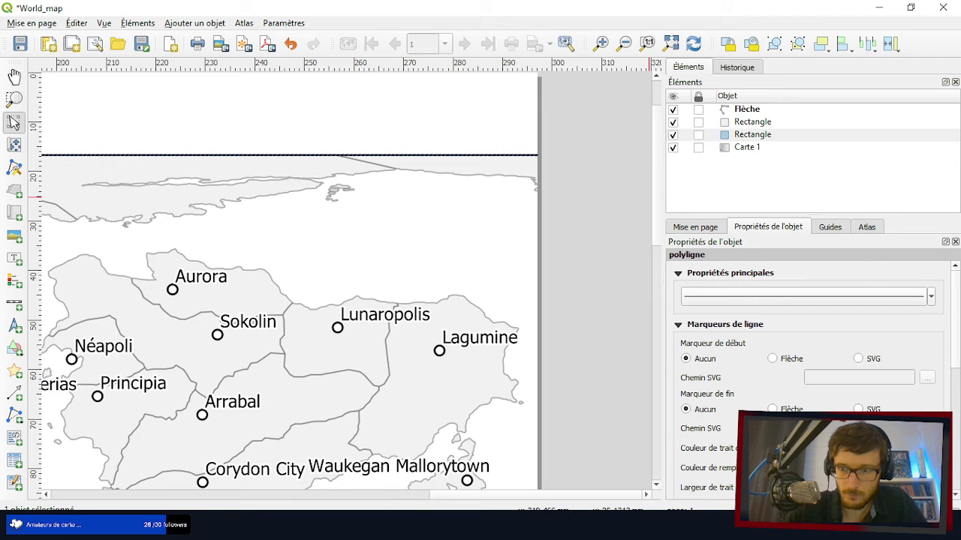
pyautogui.click(841, 468)
pyautogui.click(692, 331)
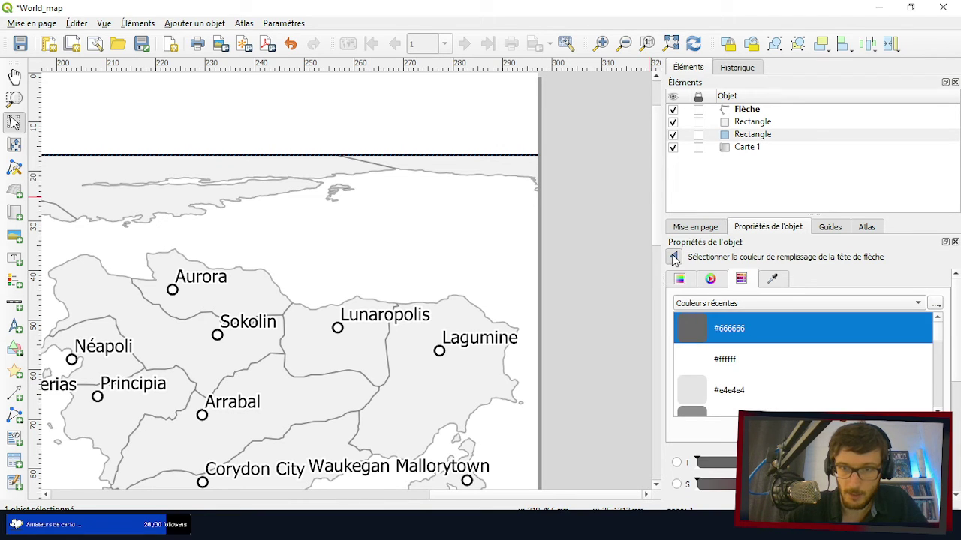
pyautogui.click(674, 257)
# - Set the colour of the line's Ligne simple symbol layer to #666666
pyautogui.click(758, 299)
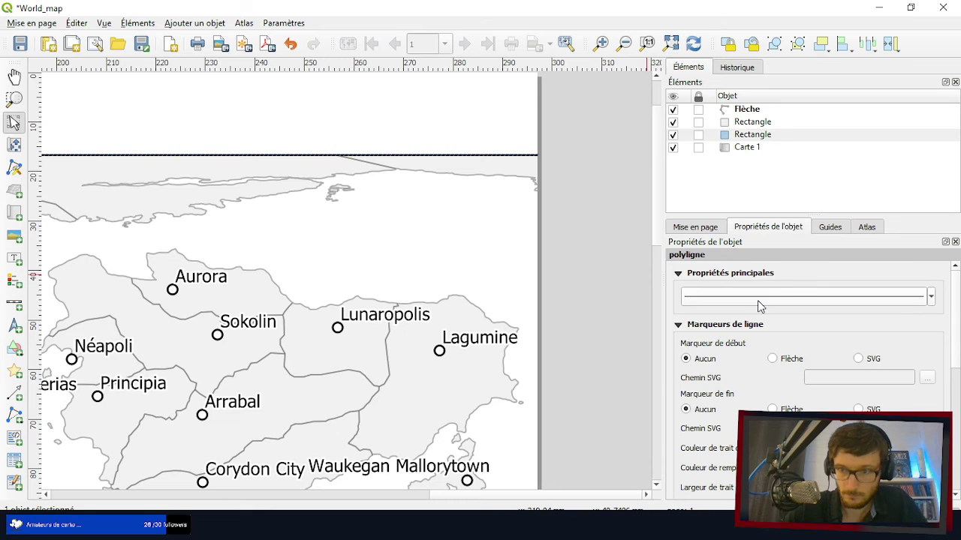
pyautogui.click(803, 290)
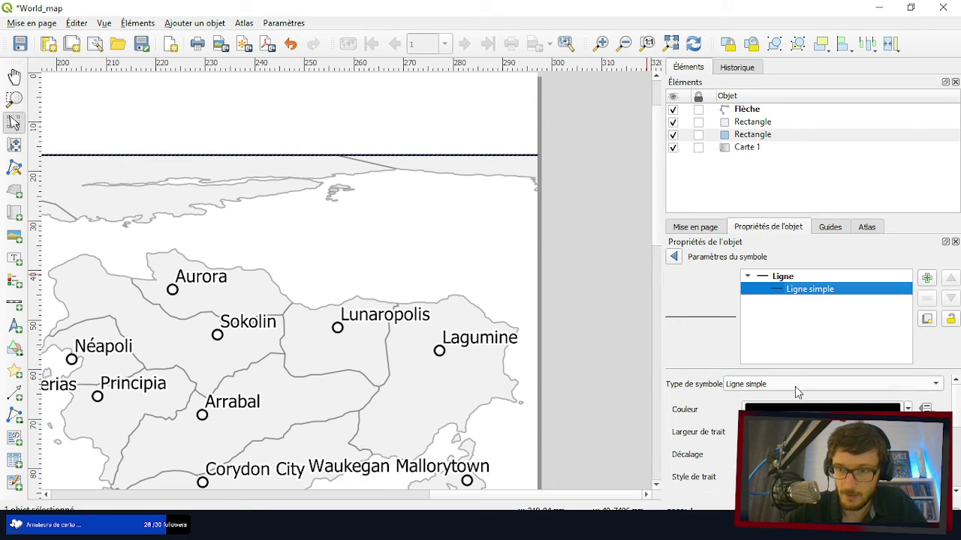
pyautogui.click(791, 409)
pyautogui.click(695, 328)
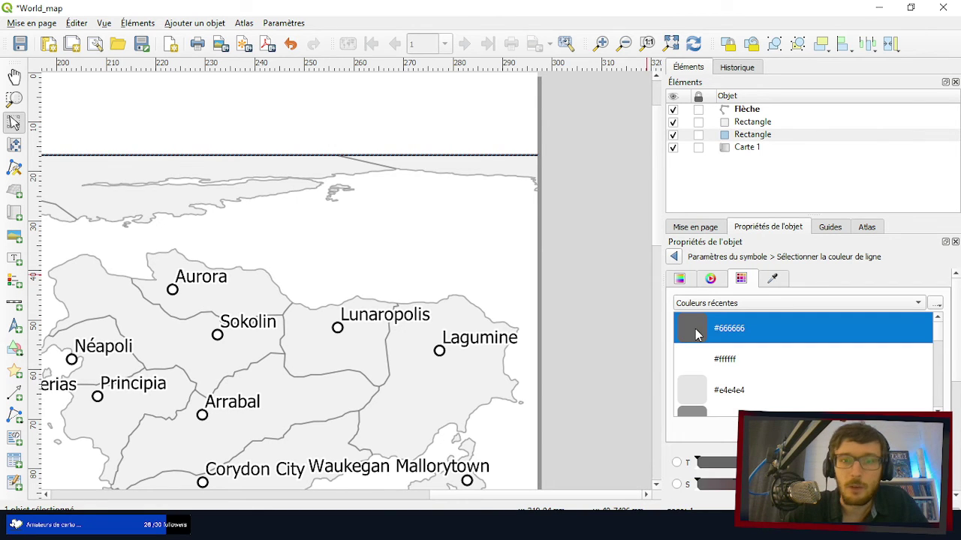
pyautogui.click(671, 258)
pyautogui.click(612, 264)
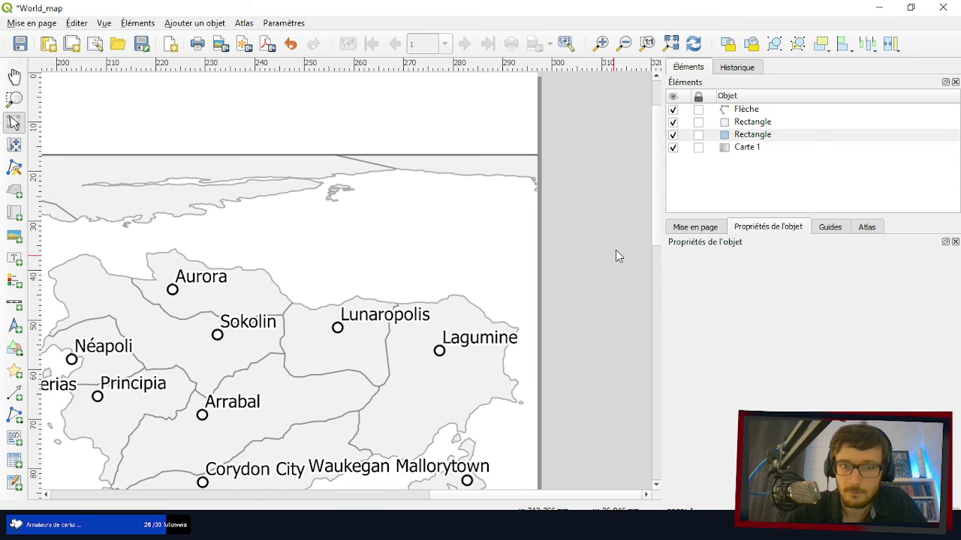
# - Duplicate the grey Flèche line that runs along the map's upper edge
pyautogui.scroll(-3, 594, 141)
pyautogui.scroll(3, 525, 154)
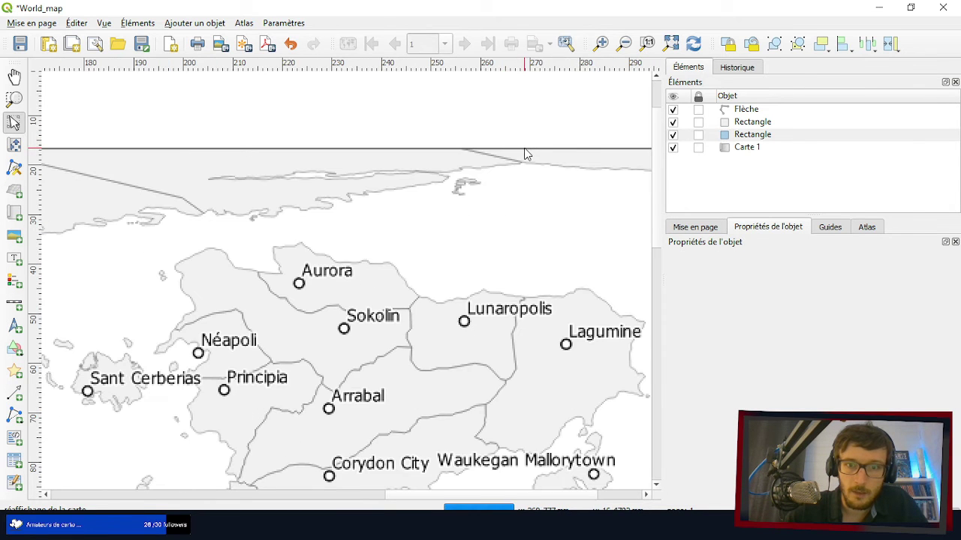
pyautogui.scroll(-3, 589, 145)
pyautogui.scroll(3, 380, 197)
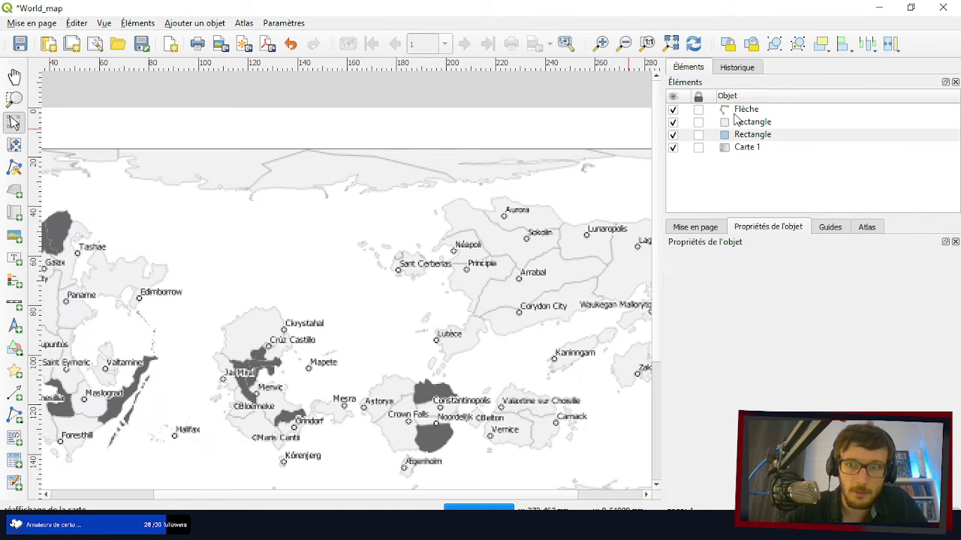
pyautogui.click(749, 111)
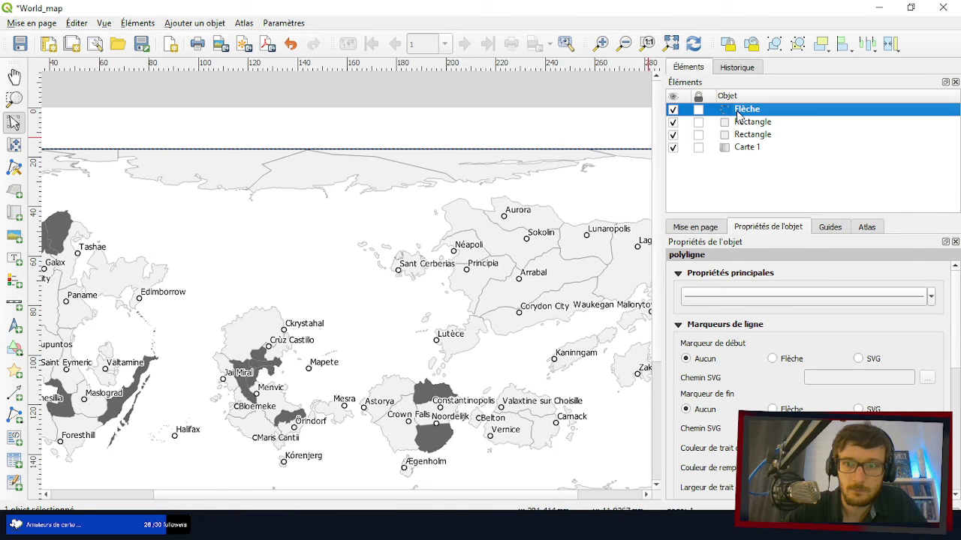
pyautogui.hotkey('ctrl', 'd')
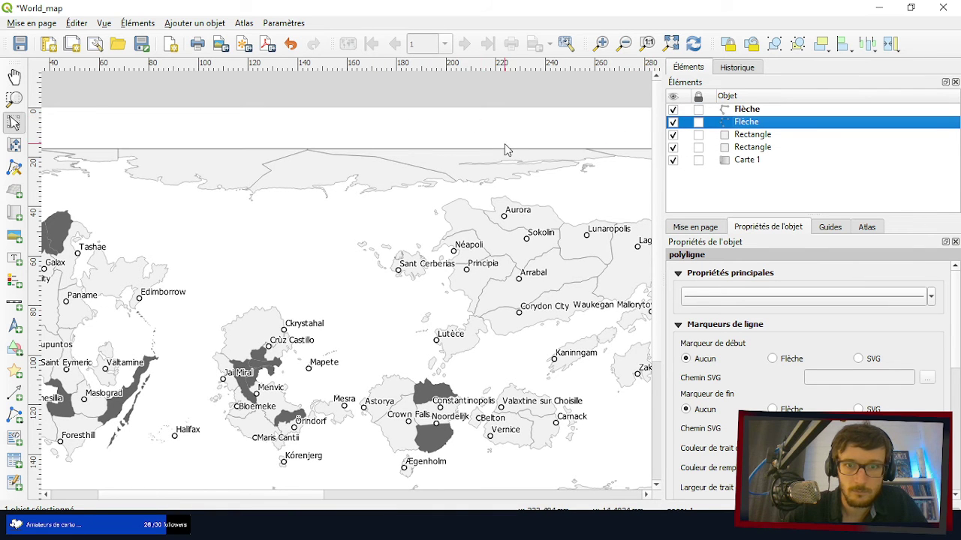
# - Move the selected horizontal line from beside the page onto the map's lower edge and deselect it
pyautogui.scroll(-3, 504, 149)
pyautogui.scroll(1, 261, 288)
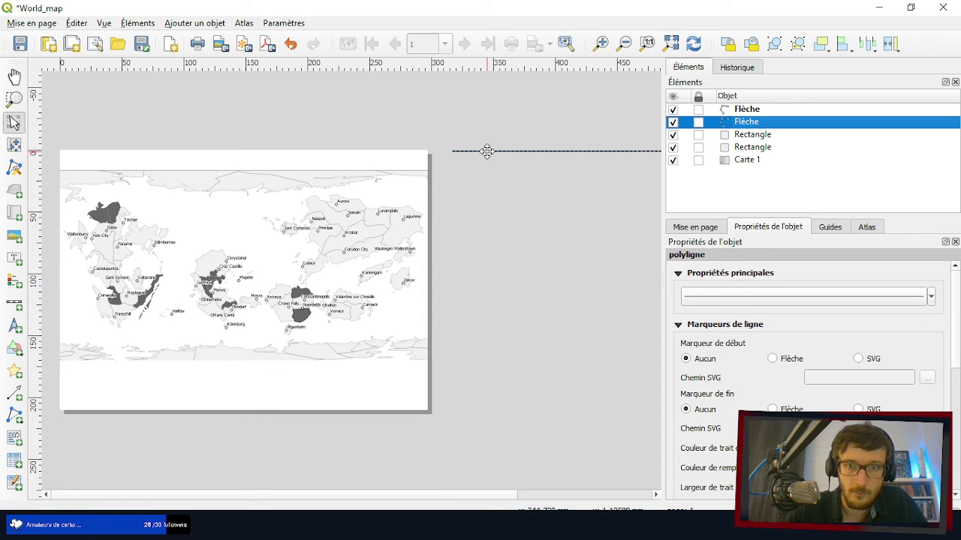
pyautogui.moveTo(487, 151); pyautogui.dragTo(94, 360)
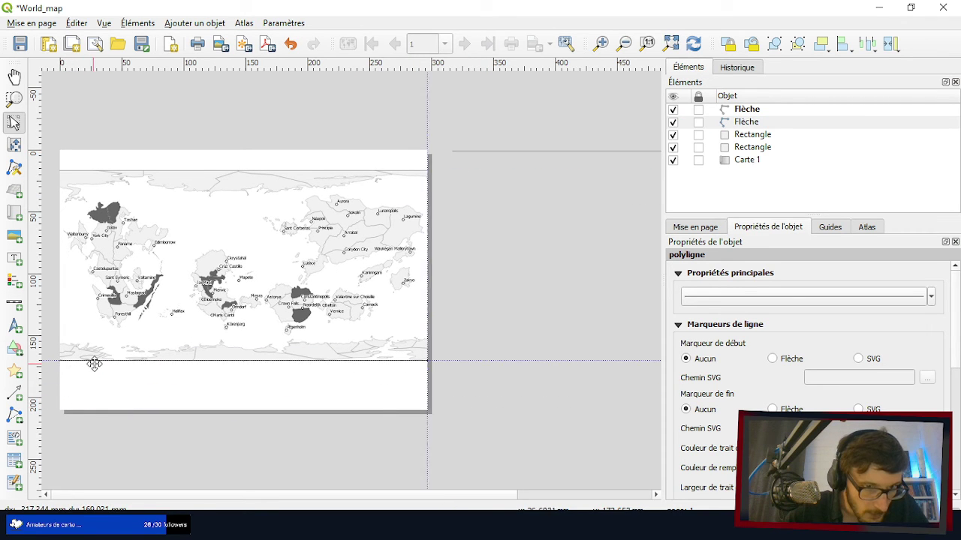
pyautogui.click(514, 313)
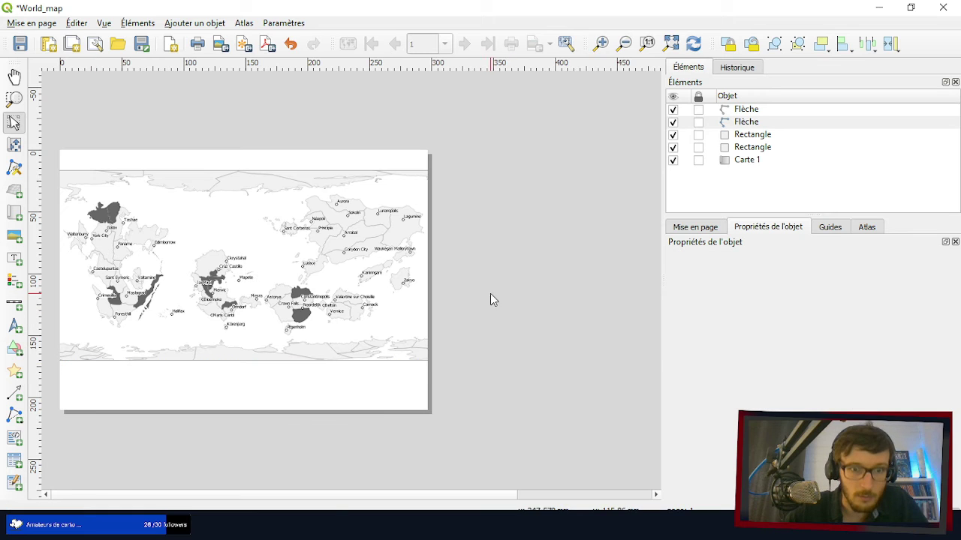
# - Save the World_map layout
pyautogui.scroll(-1, 485, 349)
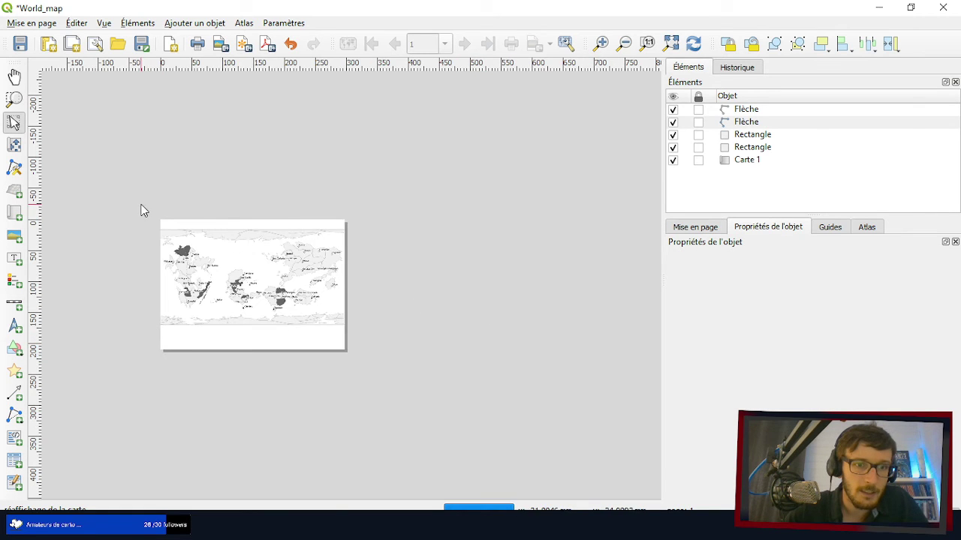
pyautogui.scroll(1, 143, 209)
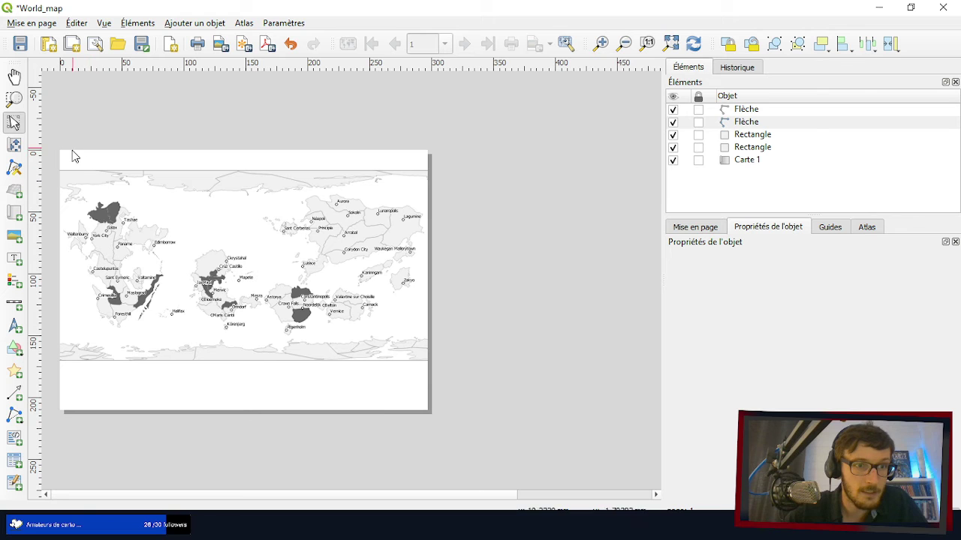
pyautogui.scroll(1, 52, 143)
pyautogui.scroll(1, 84, 97)
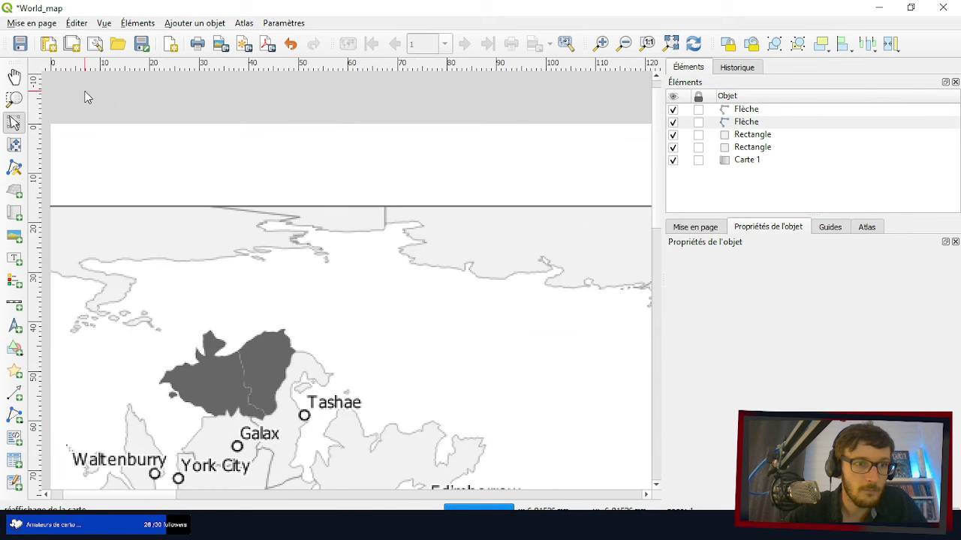
pyautogui.click(21, 44)
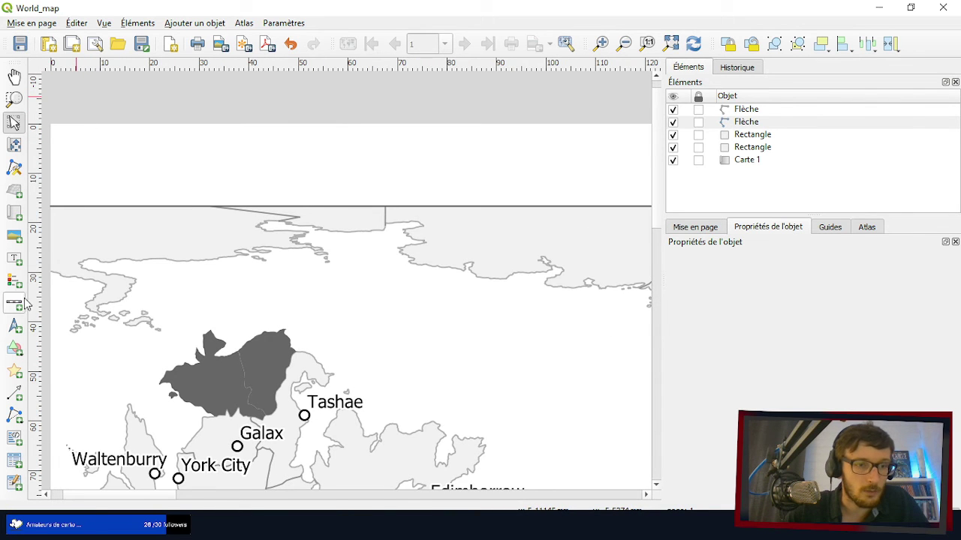
# - Draw a circular ellipse about 12 mm in diameter in the blank strip above the map, near the page's upper-left corner
pyautogui.click(15, 349)
pyautogui.click(60, 363)
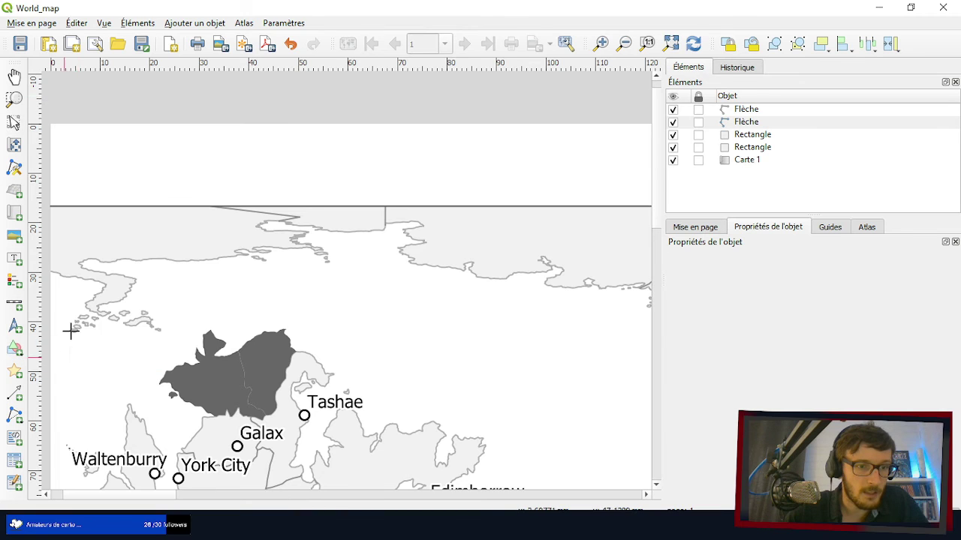
pyautogui.moveTo(67, 134); pyautogui.dragTo(111, 175)
pyautogui.click(98, 157)
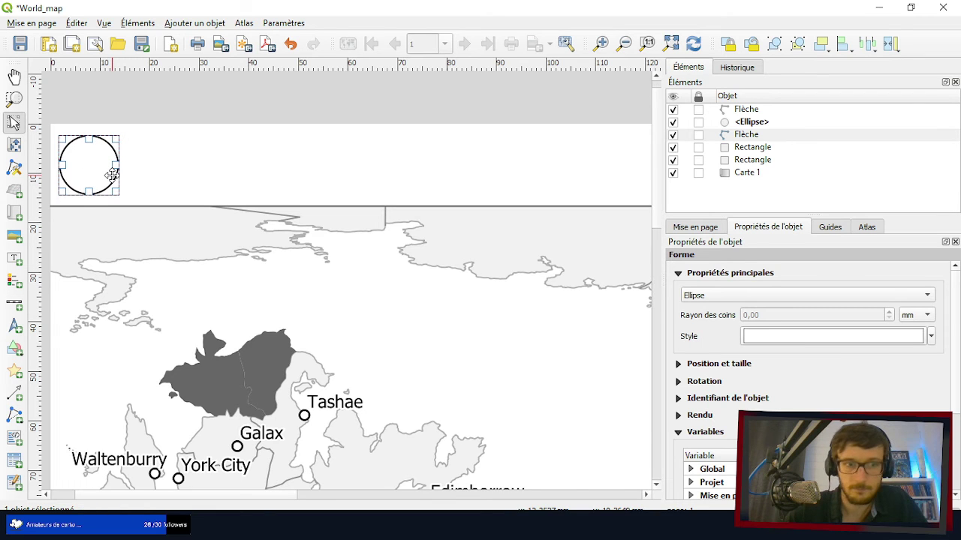
# - Change the ellipse's simple fill to the symbol type "Remplissage dégradé suivant la forme"
pyautogui.click(786, 342)
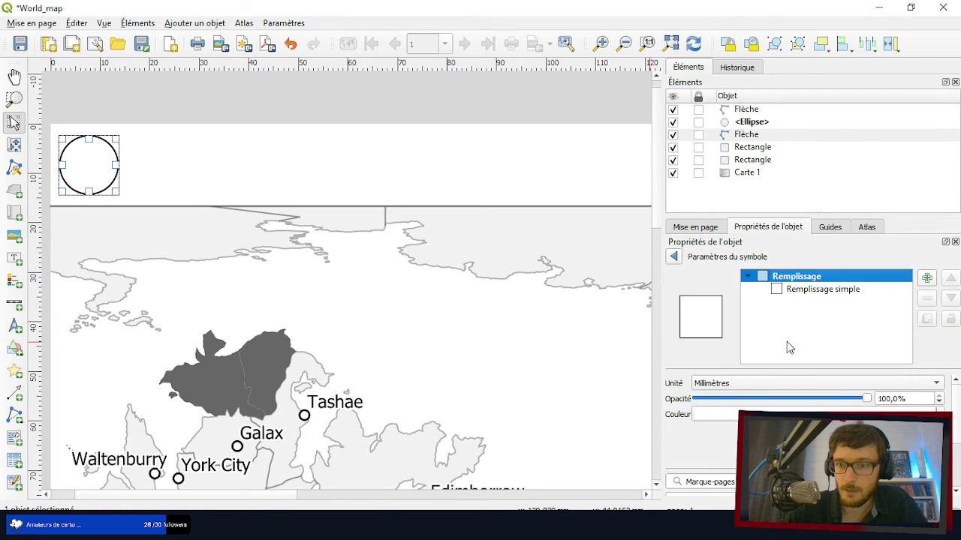
pyautogui.click(810, 291)
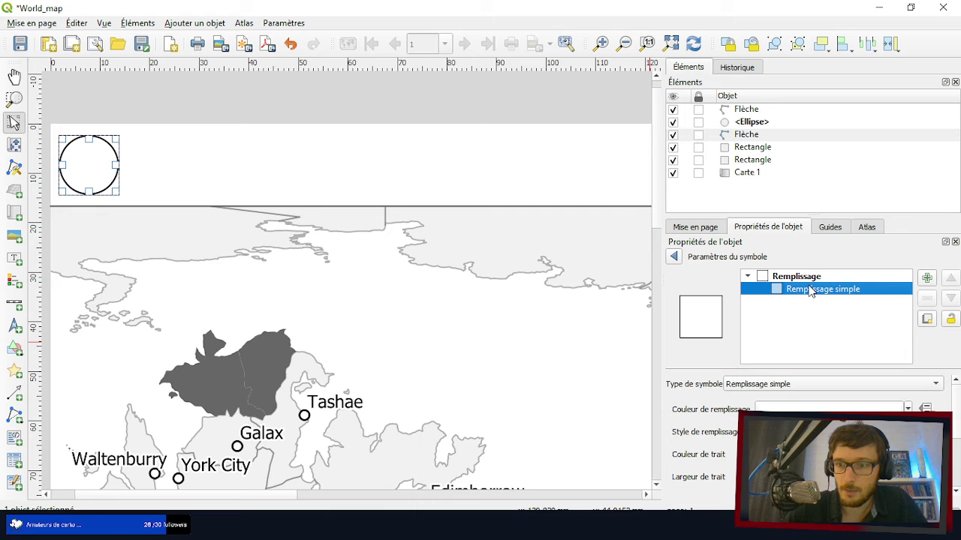
pyautogui.click(814, 392)
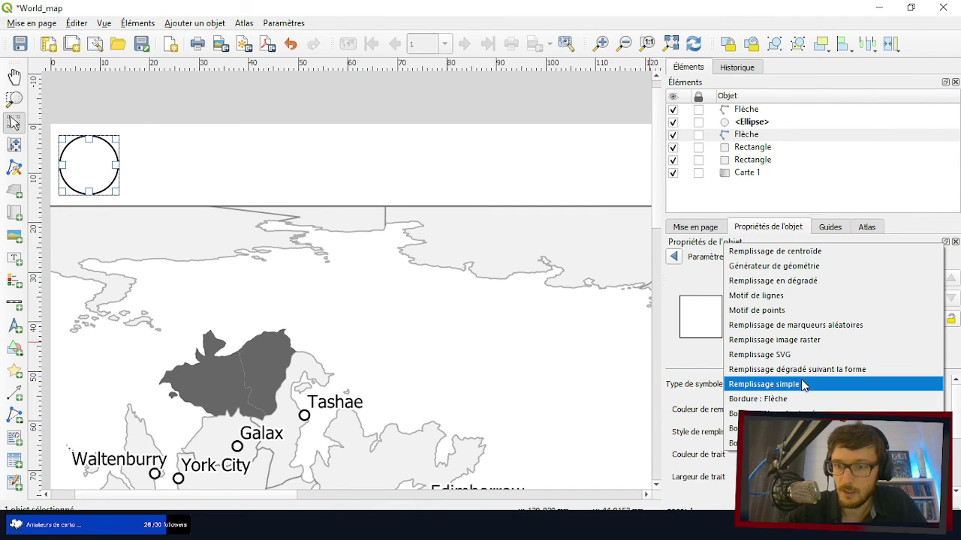
pyautogui.click(806, 371)
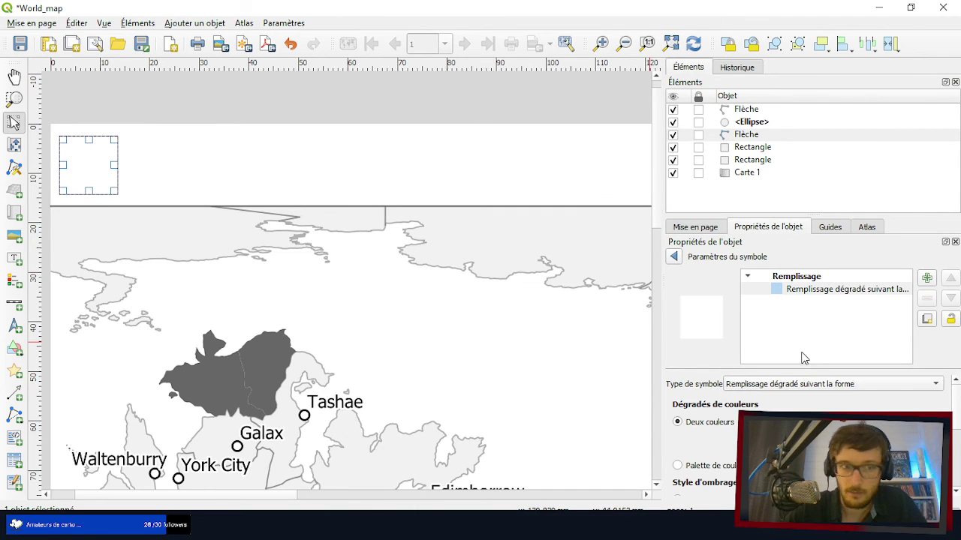
# - Set the first colour of the ellipse's two-colour gradient to the recent red #ca0014
pyautogui.click(773, 422)
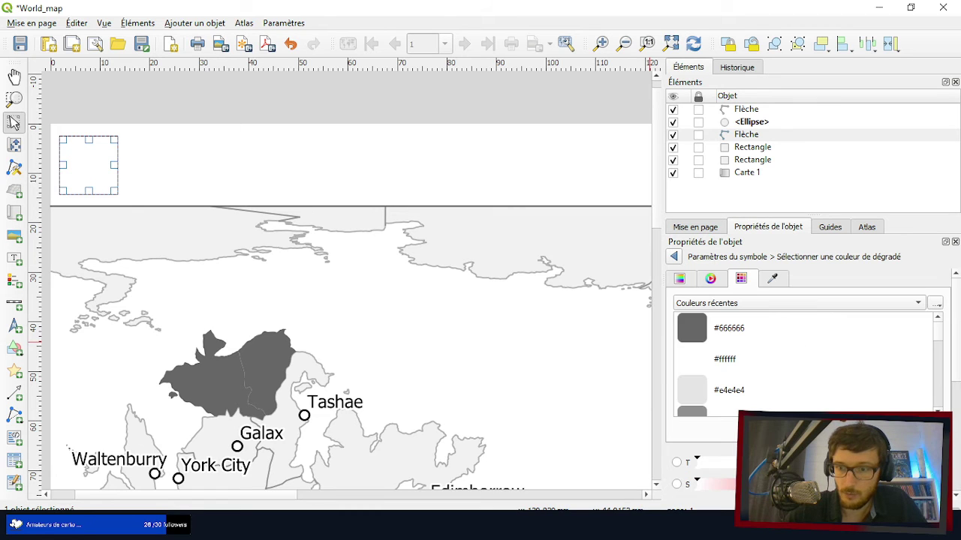
pyautogui.scroll(-3, 778, 343)
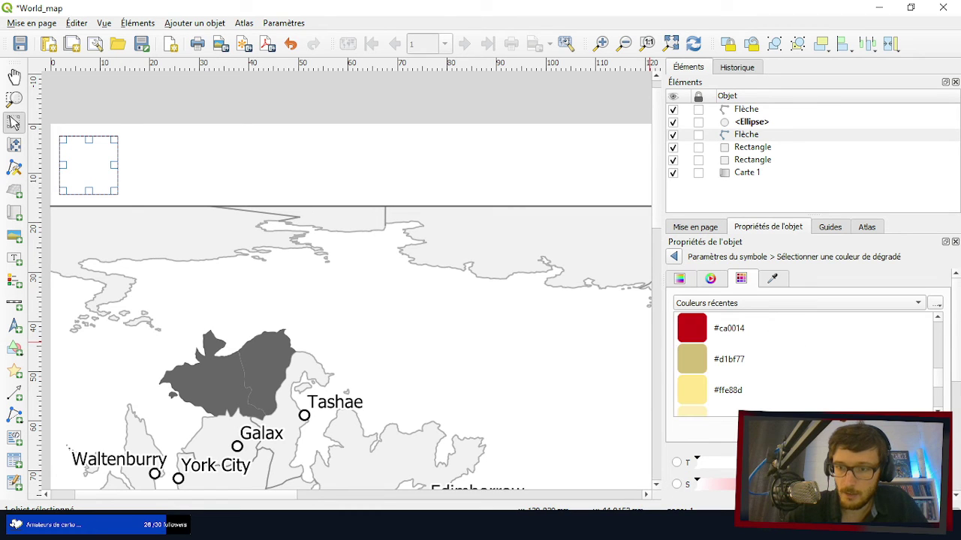
pyautogui.click(695, 334)
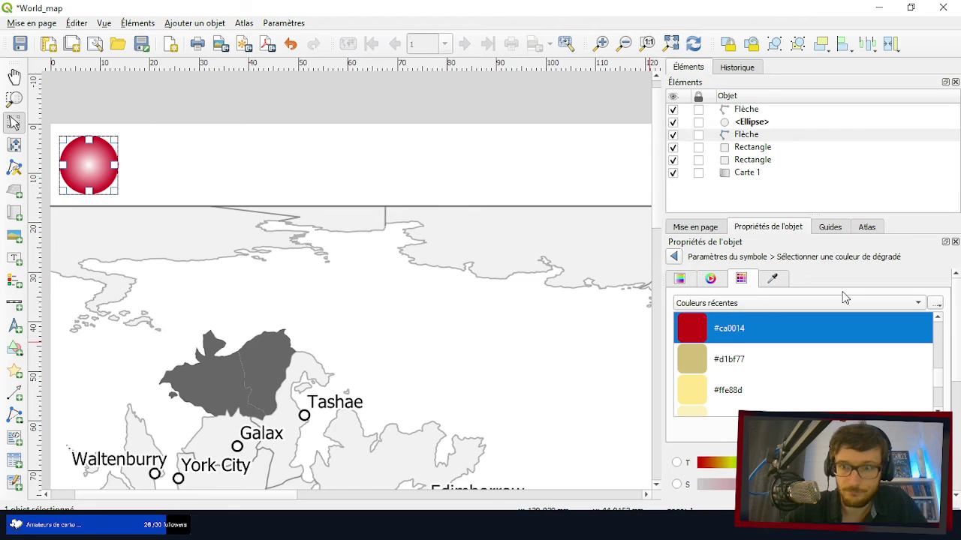
pyautogui.click(673, 257)
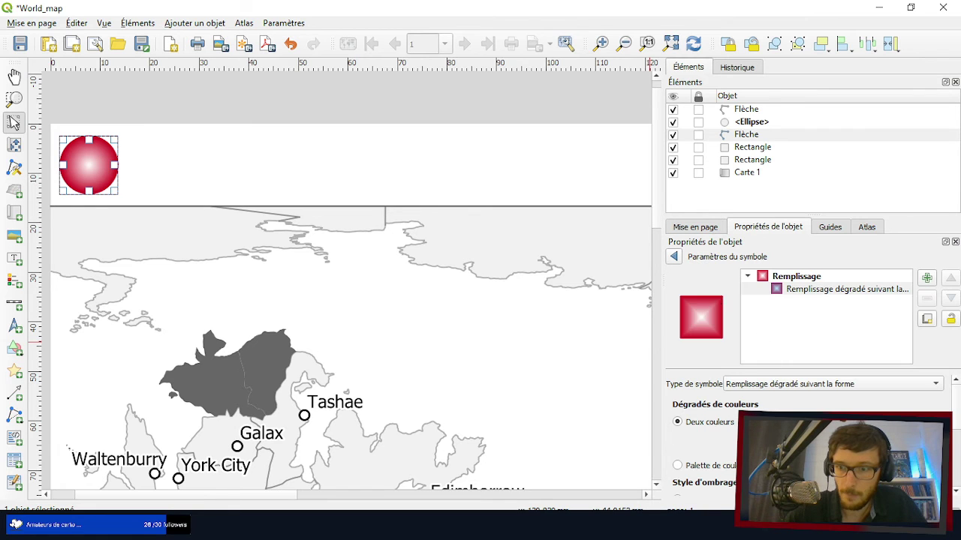
# - Set the gradient's second colour to magenta, with red 255, green 0 and blue 255
pyautogui.click(886, 421)
pyautogui.scroll(-10, 811, 391)
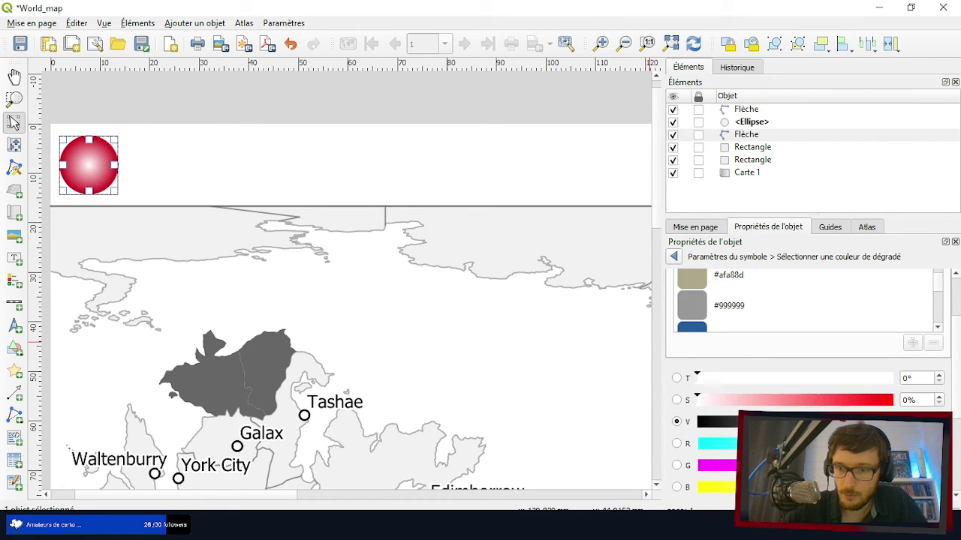
pyautogui.moveTo(723, 381); pyautogui.dragTo(707, 383)
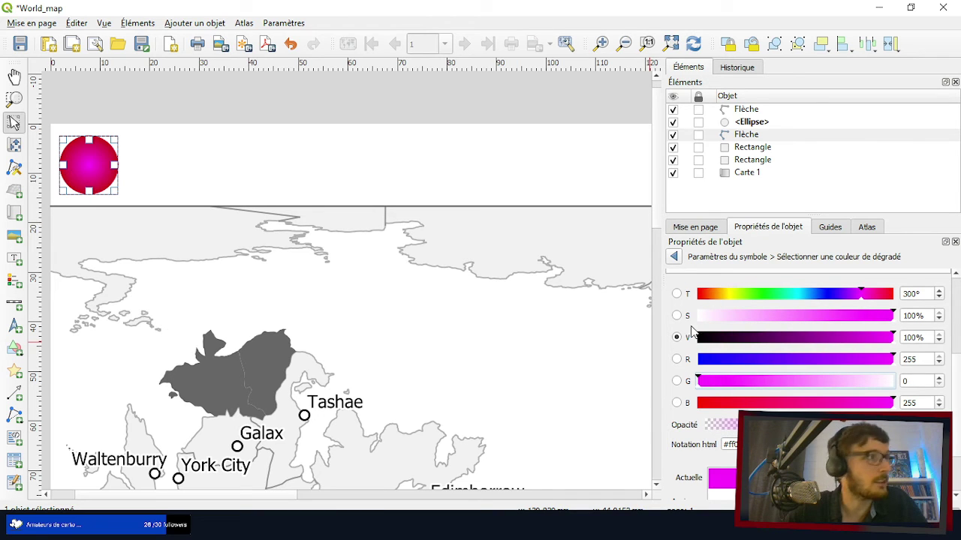
pyautogui.click(675, 256)
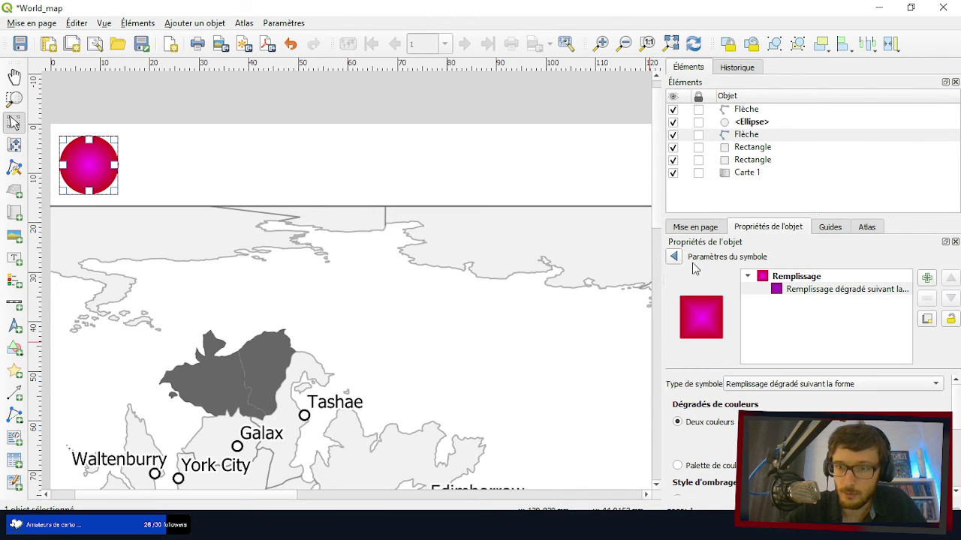
# - Examine the shape gradient fill's remaining options, including shading style, blur strength, offset and the available symbol types
pyautogui.scroll(-2, 751, 405)
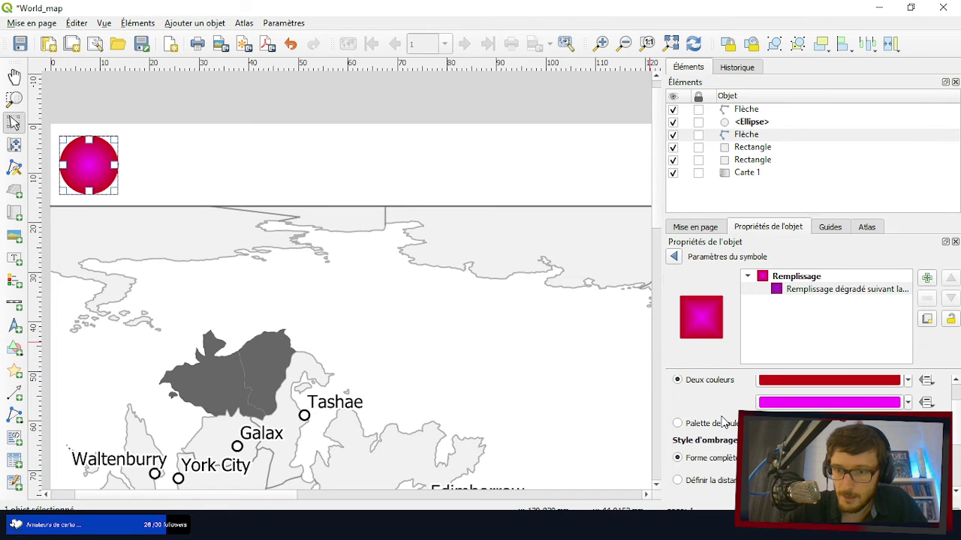
pyautogui.scroll(-2, 725, 430)
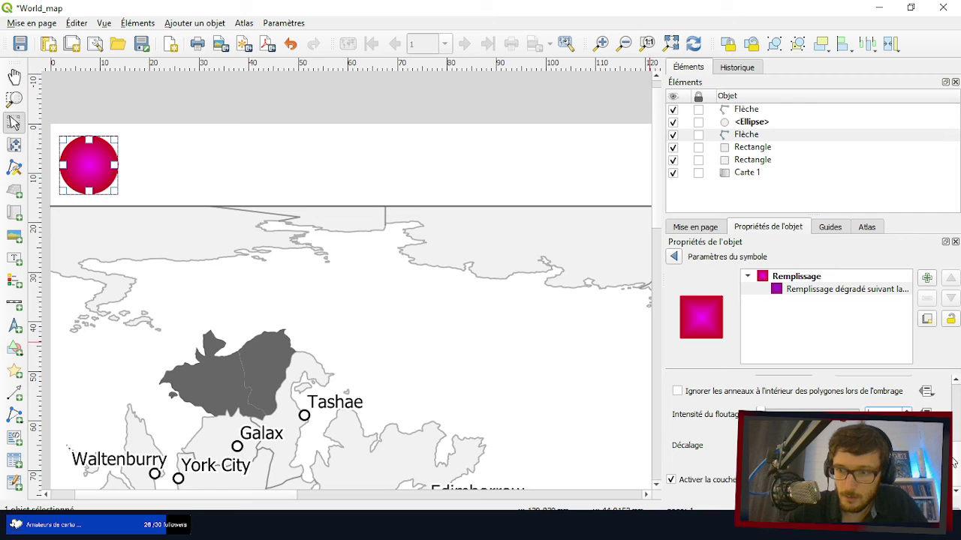
pyautogui.moveTo(955, 467); pyautogui.dragTo(955, 380)
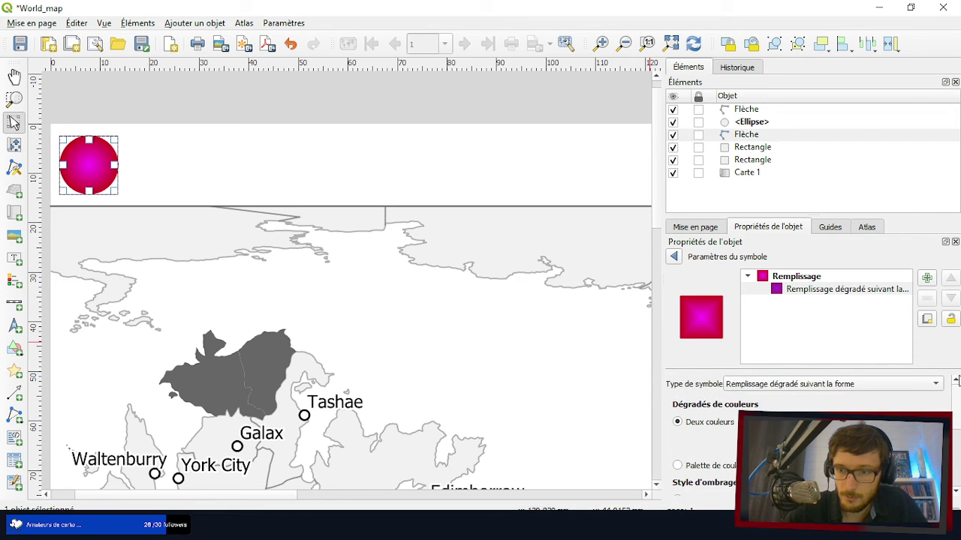
pyautogui.click(853, 385)
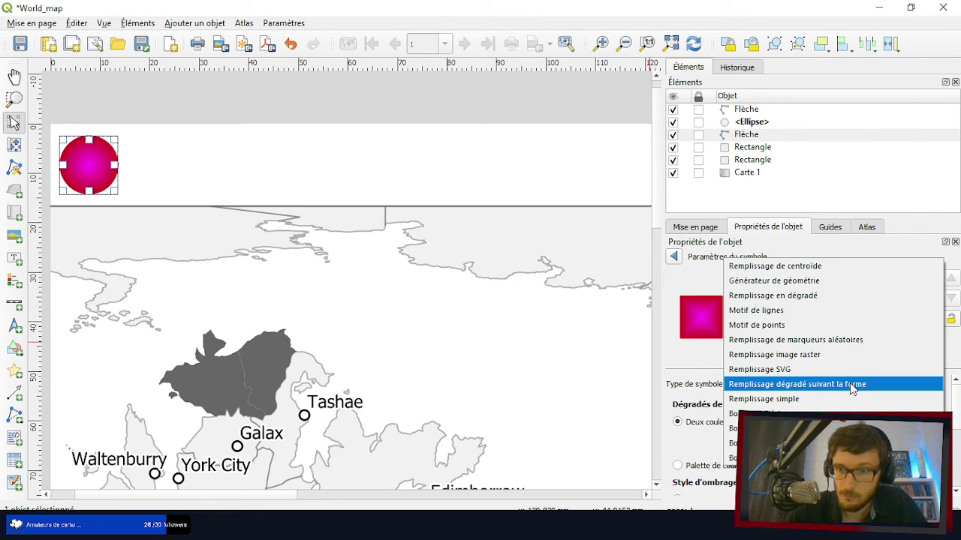
pyautogui.click(849, 383)
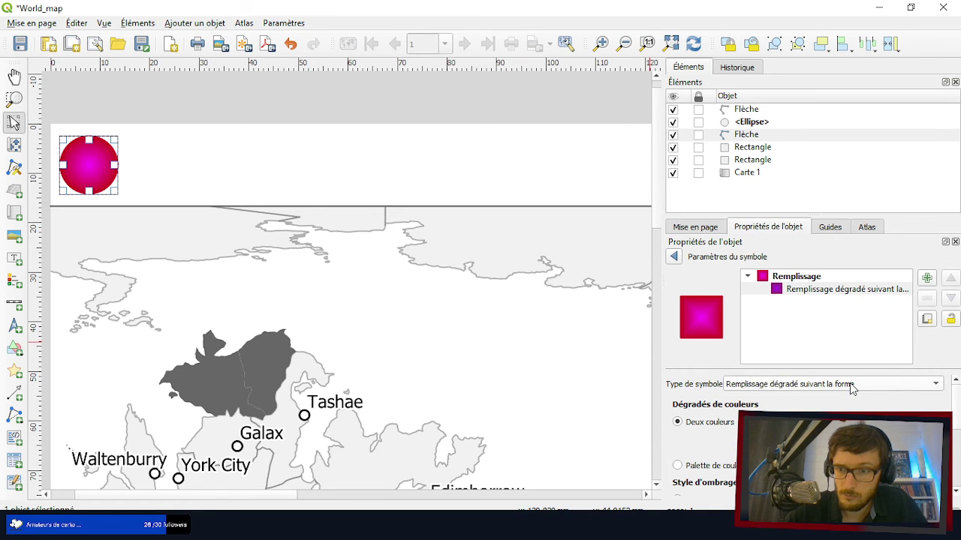
pyautogui.scroll(-1, 711, 440)
pyautogui.scroll(-1, 711, 440)
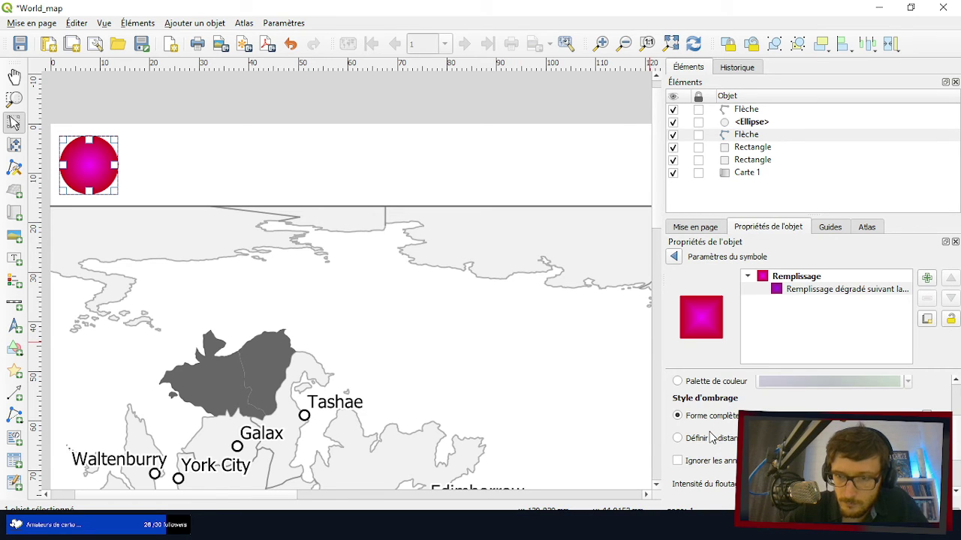
pyautogui.scroll(-2, 712, 440)
pyautogui.scroll(1, 712, 440)
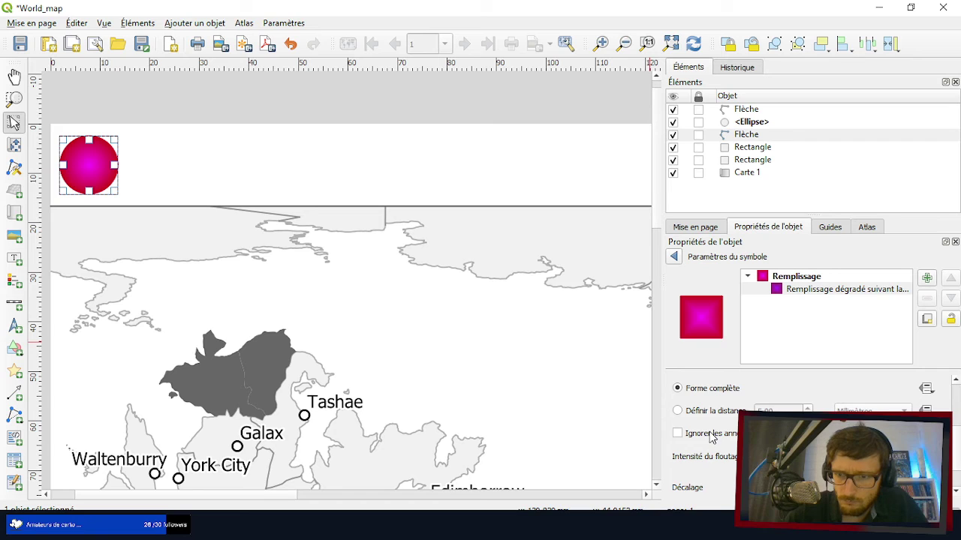
pyautogui.scroll(-1, 712, 440)
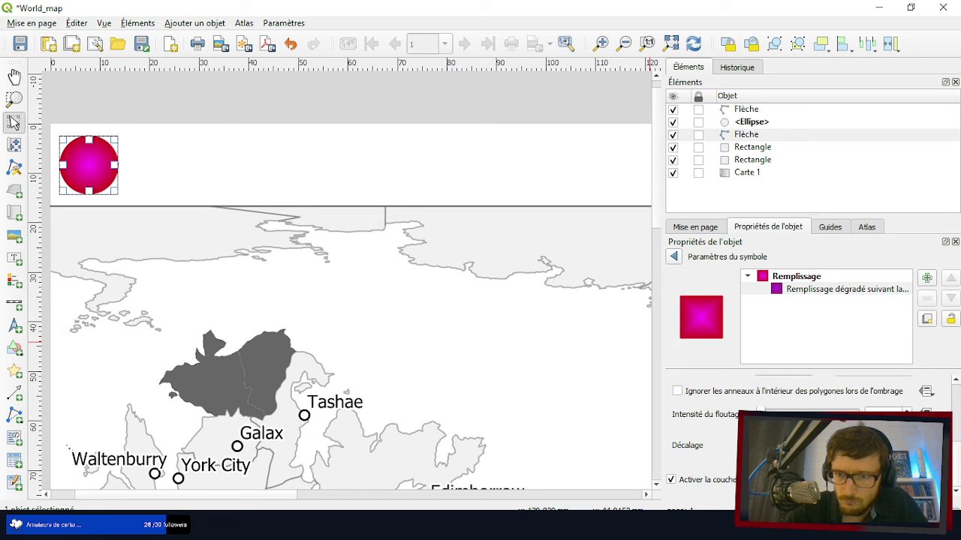
pyautogui.scroll(3, 719, 443)
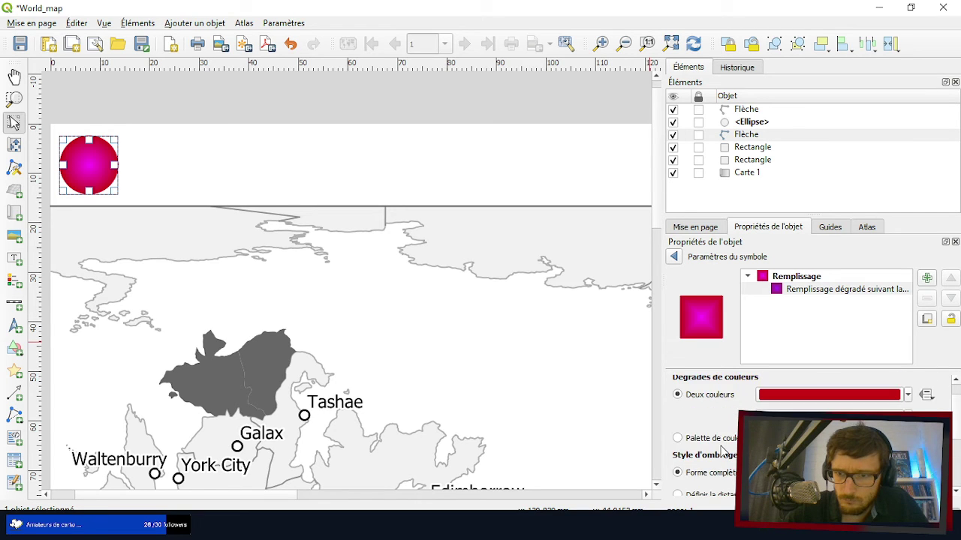
pyautogui.scroll(-3, 720, 449)
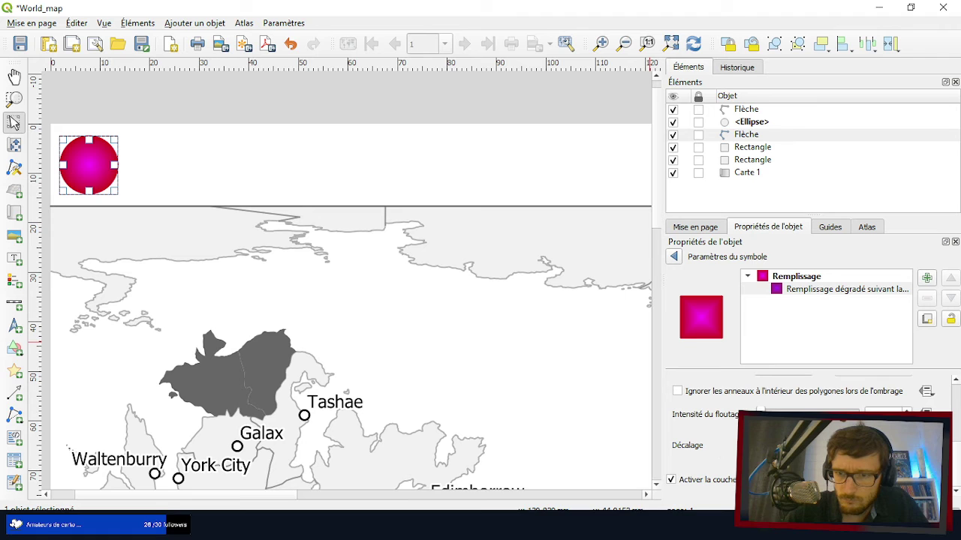
# - Try shifting the ellipse's gradient fill horizontally with the offset, and restore its original position
pyautogui.scroll(4, 863, 445)
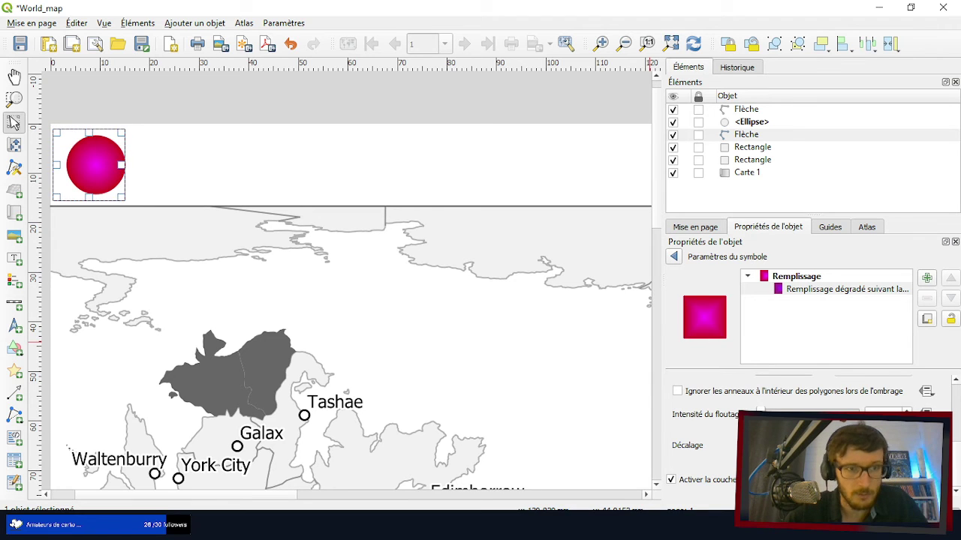
pyautogui.scroll(-5, 863, 445)
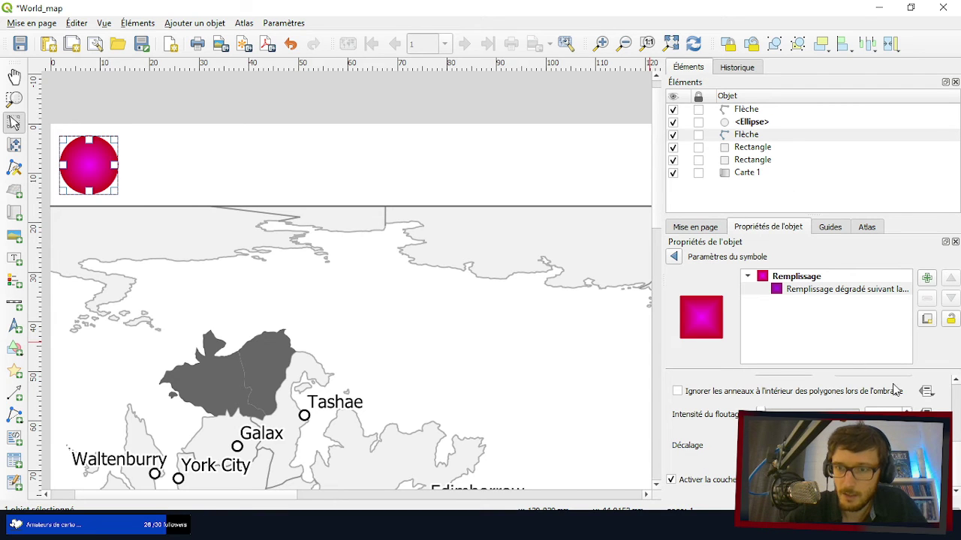
pyautogui.moveTo(955, 458)
pyautogui.mouseDown()
pyautogui.moveTo(958, 394)
pyautogui.moveTo(956, 475)
pyautogui.mouseUp()
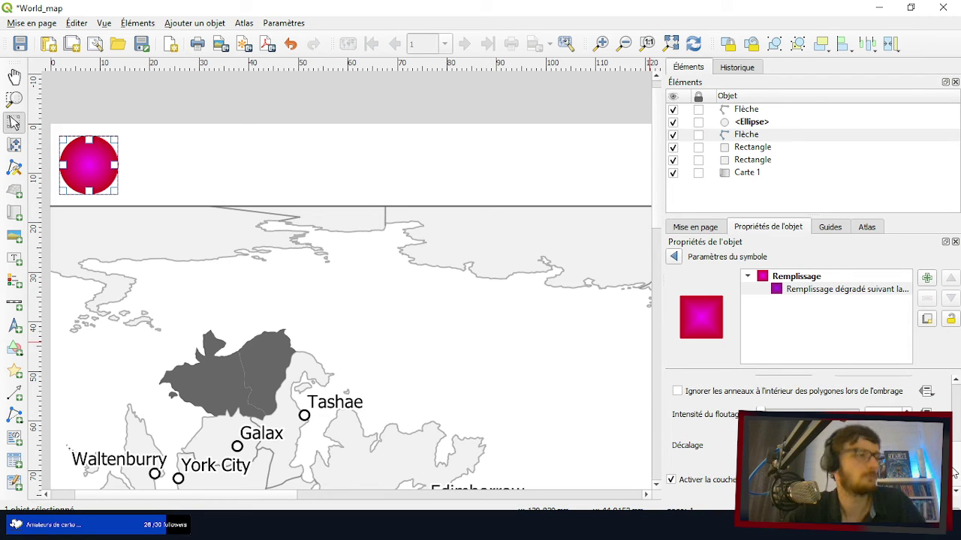
pyautogui.moveTo(955, 473); pyautogui.dragTo(957, 395)
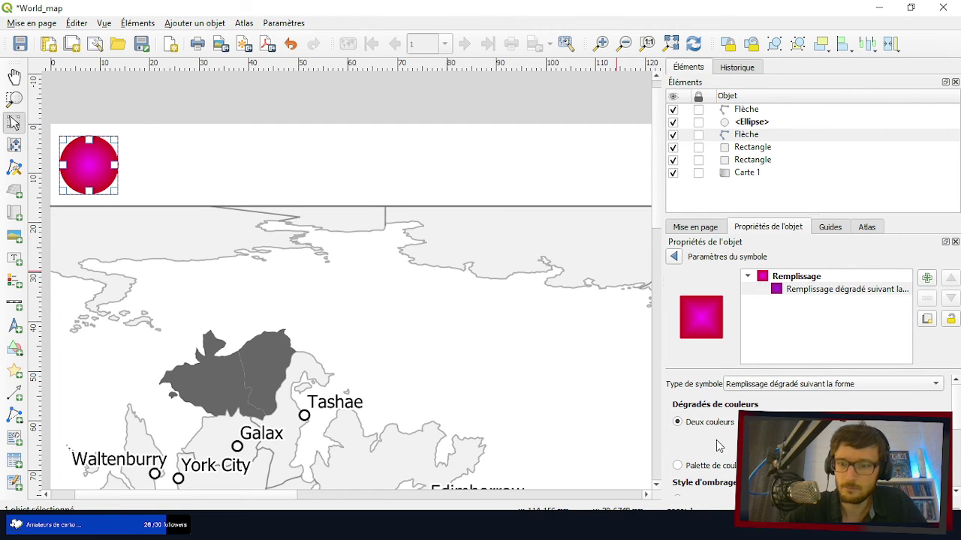
pyautogui.scroll(-1, 717, 446)
pyautogui.scroll(1, 717, 445)
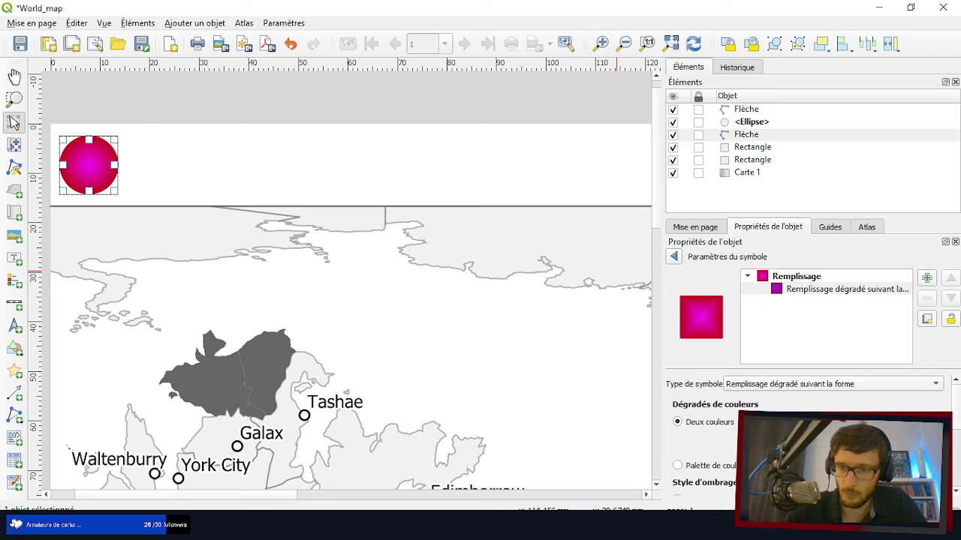
# - Swap the ellipse gradient's colours, setting the first to the recent #ff00ff and the second to #ca0014
pyautogui.click(780, 422)
pyautogui.click(702, 334)
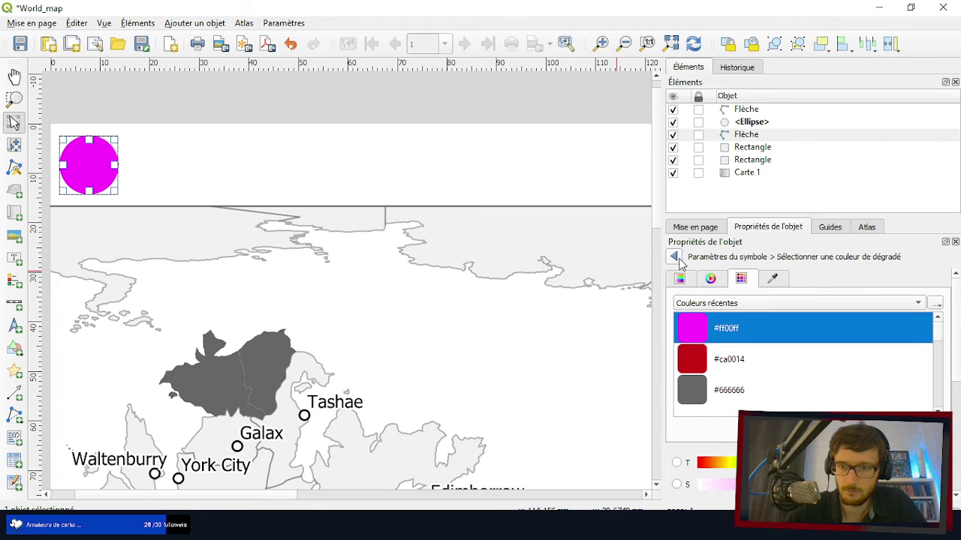
pyautogui.click(674, 257)
pyautogui.click(841, 422)
pyautogui.click(697, 360)
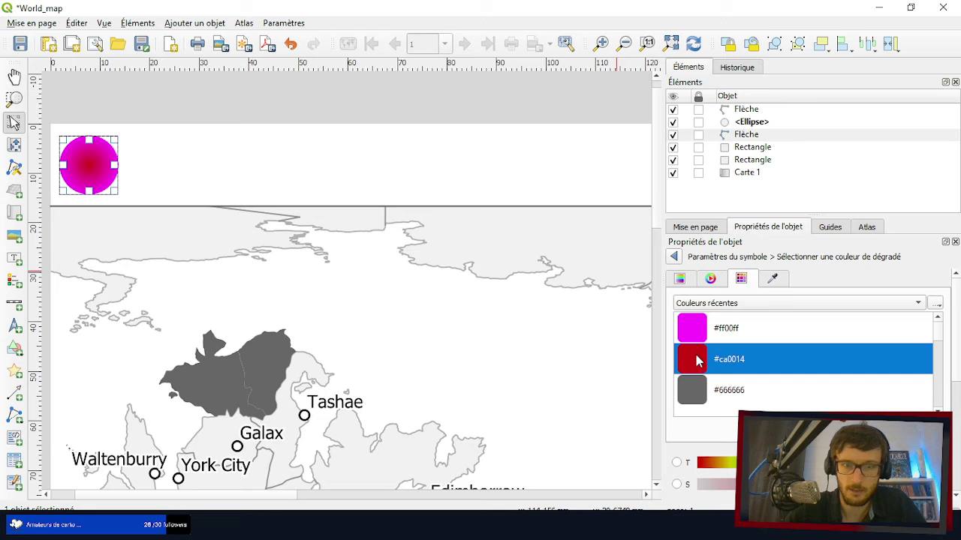
pyautogui.click(674, 257)
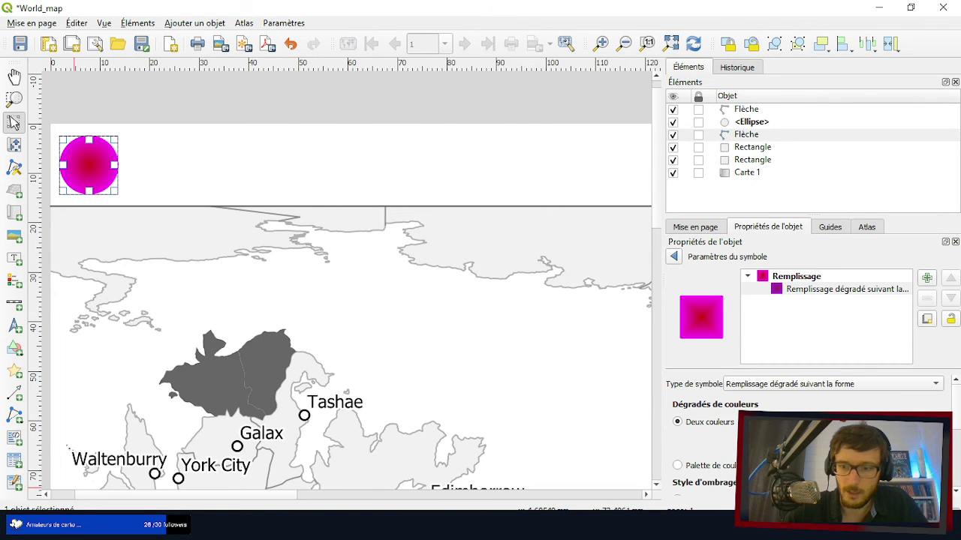
# - Look at the coloured circle beside the title in the reference image Orga21_AGS.png, and return to the print layout
pyautogui.hotkey('alt', 'Tab')
pyautogui.scroll(2, 141, 81)
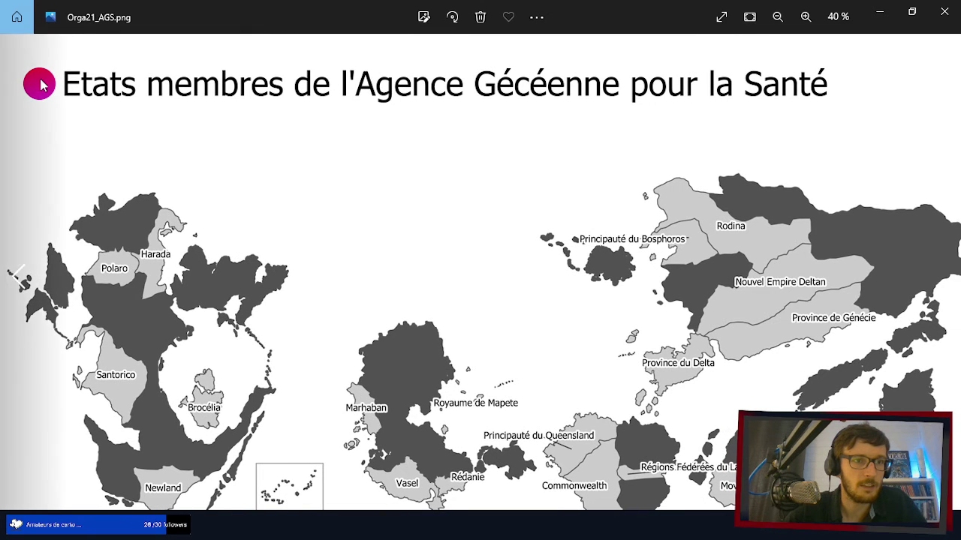
pyautogui.click(879, 12)
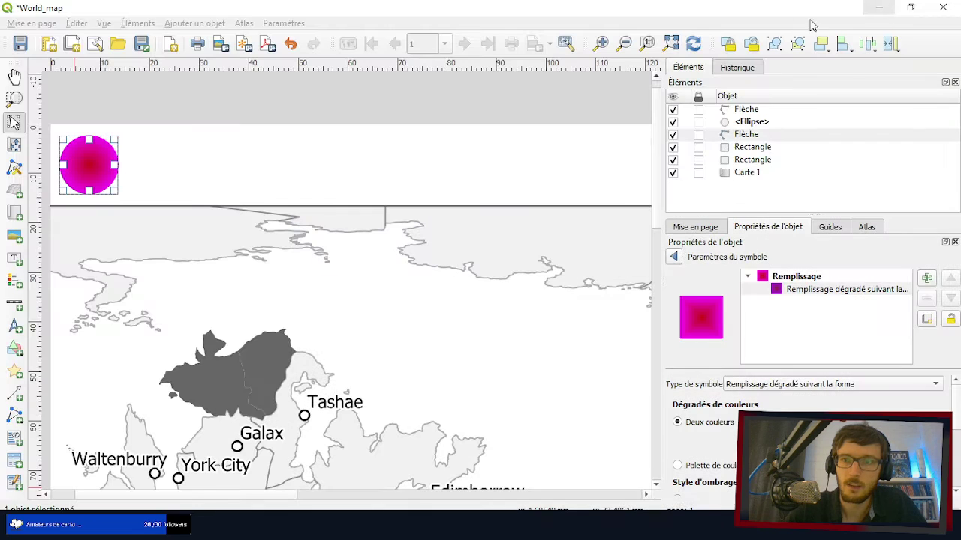
# - Browse the Deuxième Edition and Div - SIG OCGC folders in the file explorer, and return to the print layout
pyautogui.hotkey('alt', 'Tab')
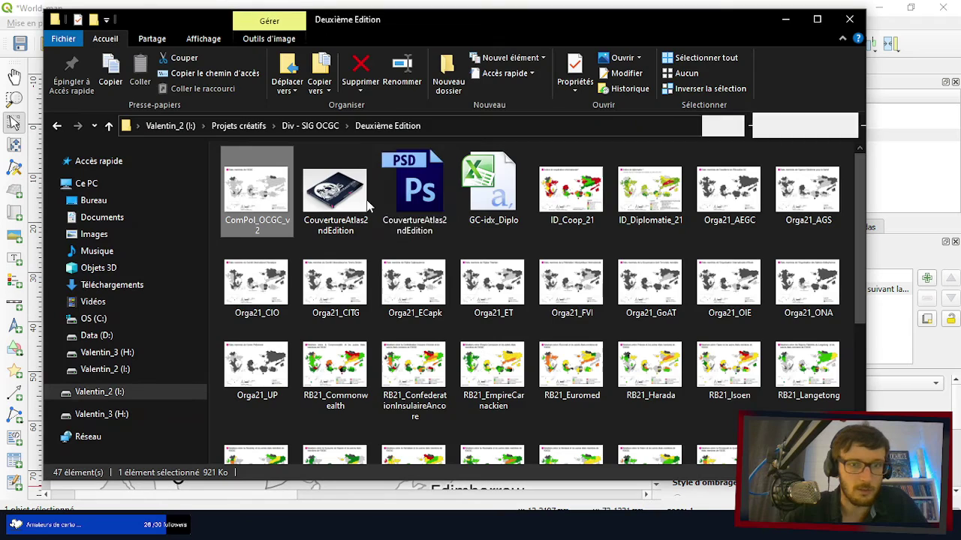
pyautogui.scroll(-3, 706, 352)
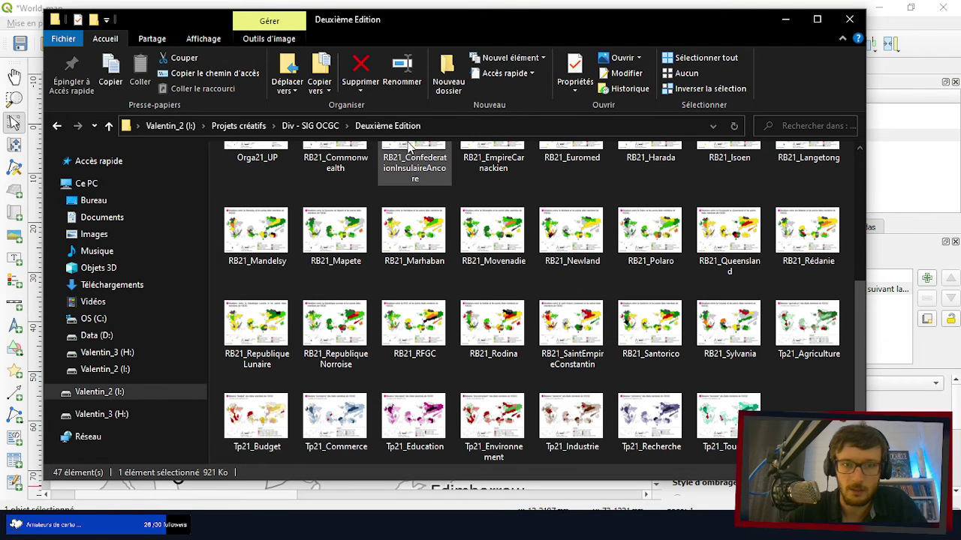
pyautogui.click(315, 126)
pyautogui.click(488, 260)
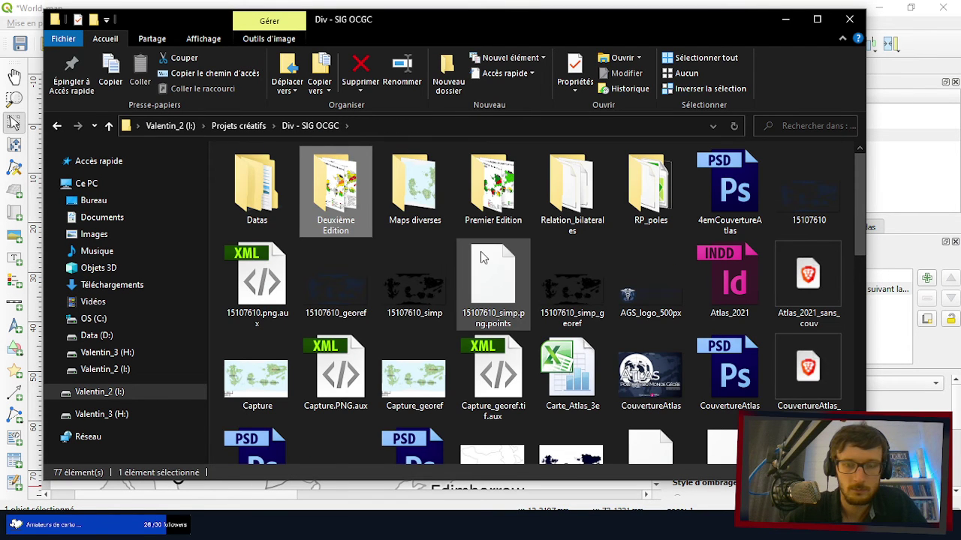
pyautogui.scroll(-5, 585, 307)
pyautogui.scroll(3, 525, 308)
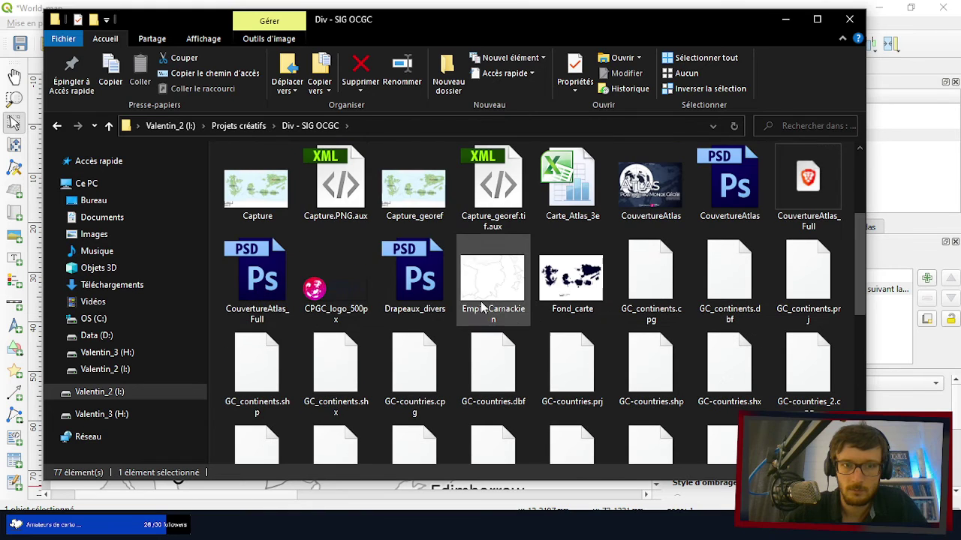
pyautogui.scroll(-6, 338, 319)
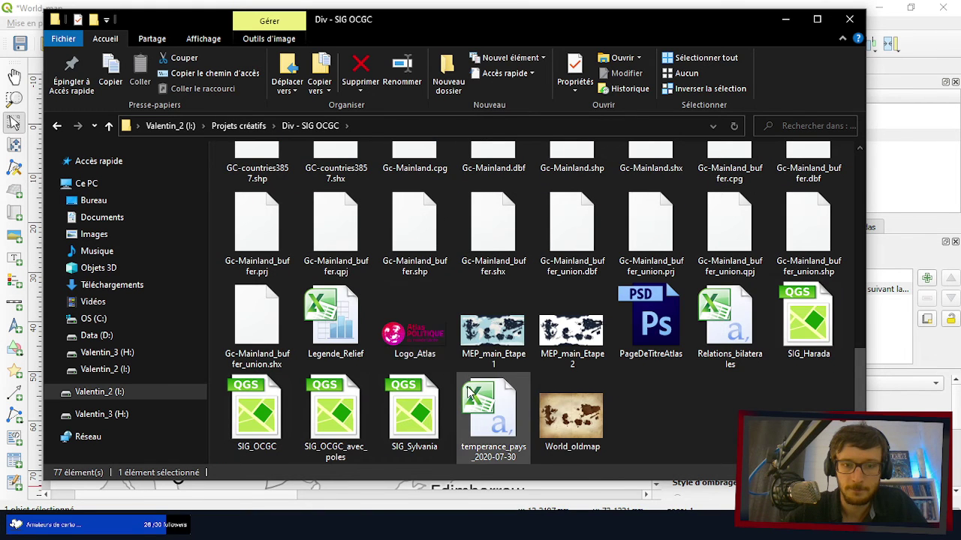
pyautogui.scroll(2, 415, 358)
pyautogui.scroll(5, 415, 358)
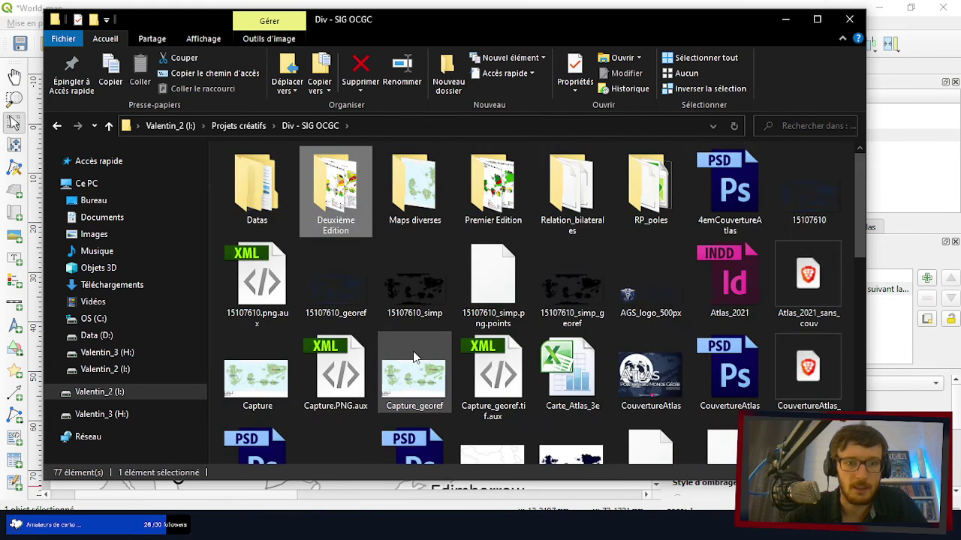
pyautogui.scroll(-2, 415, 358)
pyautogui.scroll(3, 415, 358)
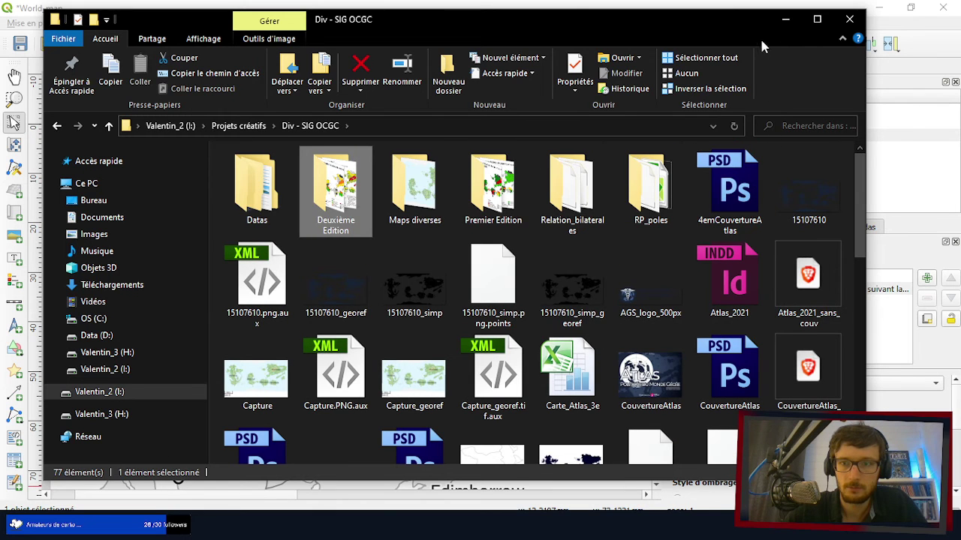
pyautogui.click(785, 19)
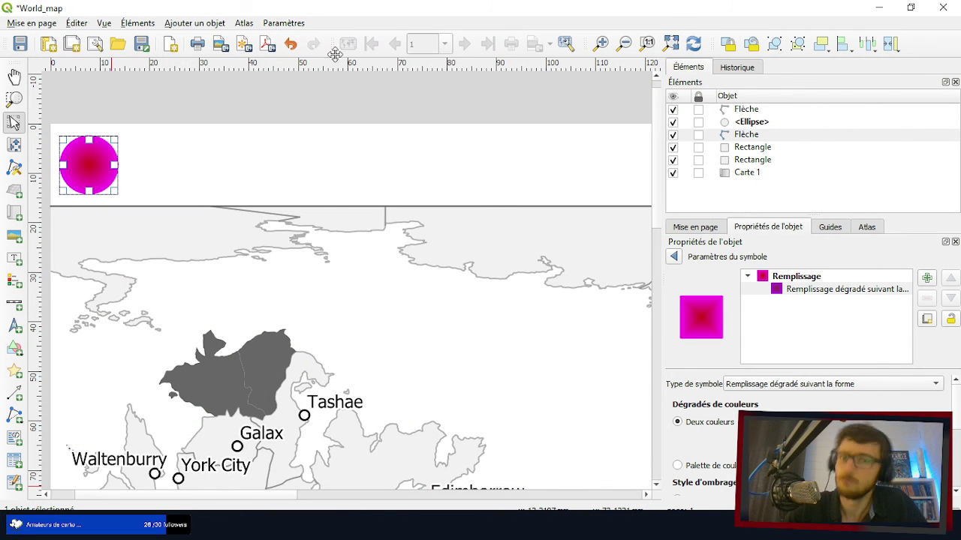
# - Save the project containing the World_map layout
pyautogui.click(21, 43)
pyautogui.click(20, 24)
pyautogui.click(20, 23)
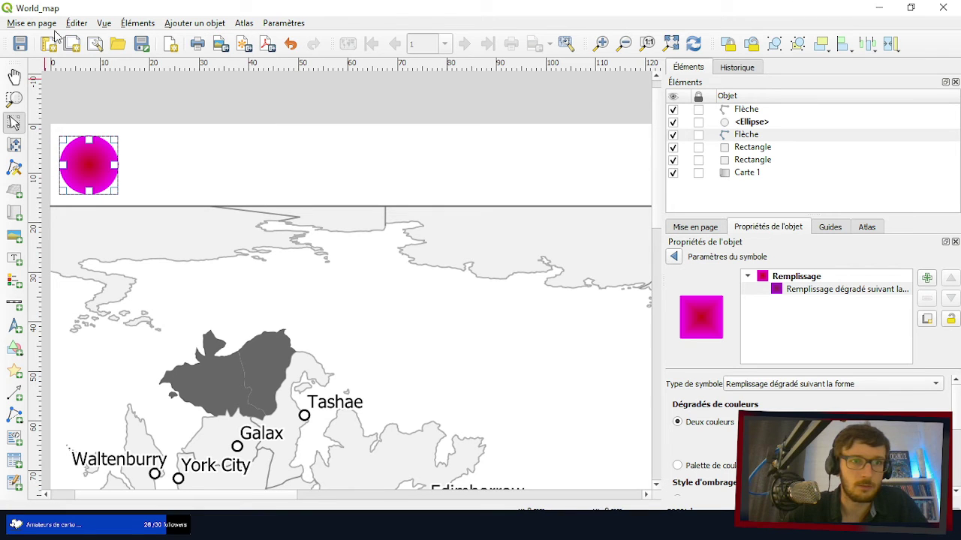
pyautogui.click(15, 27)
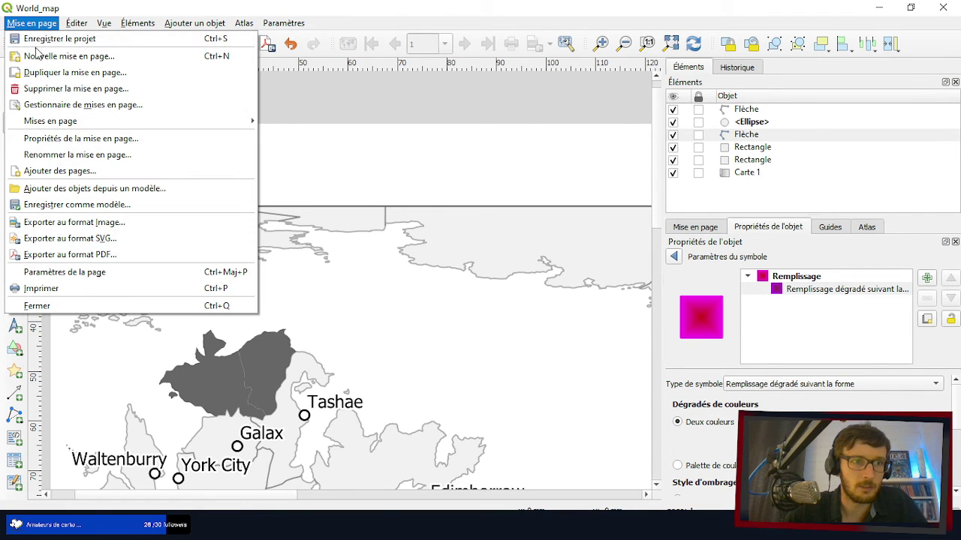
pyautogui.click(577, 154)
# - Replace the ellipse's whole fill symbol with the preset gradient symbol from the collection of all symbols
pyautogui.click(751, 123)
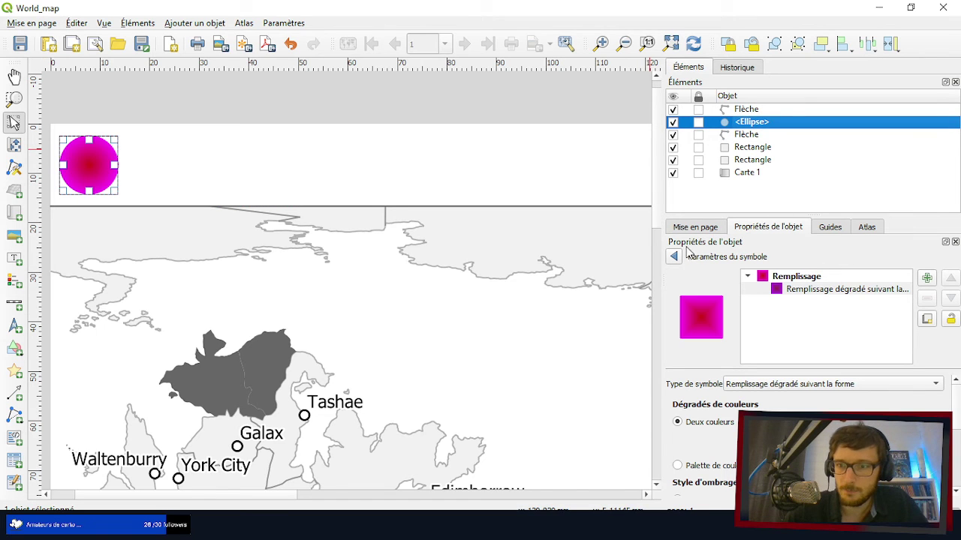
pyautogui.click(801, 280)
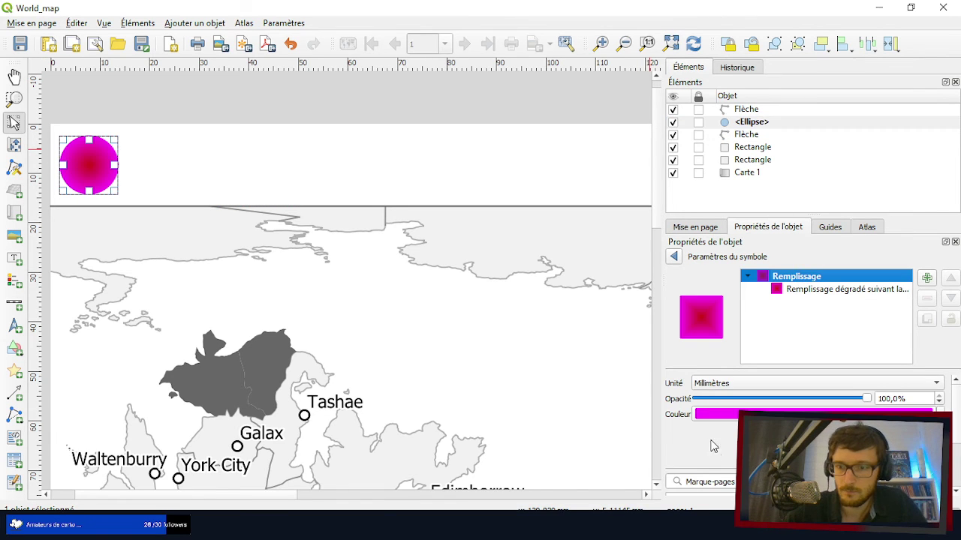
pyautogui.scroll(-2, 715, 447)
pyautogui.scroll(-1, 715, 441)
pyautogui.scroll(-1, 783, 396)
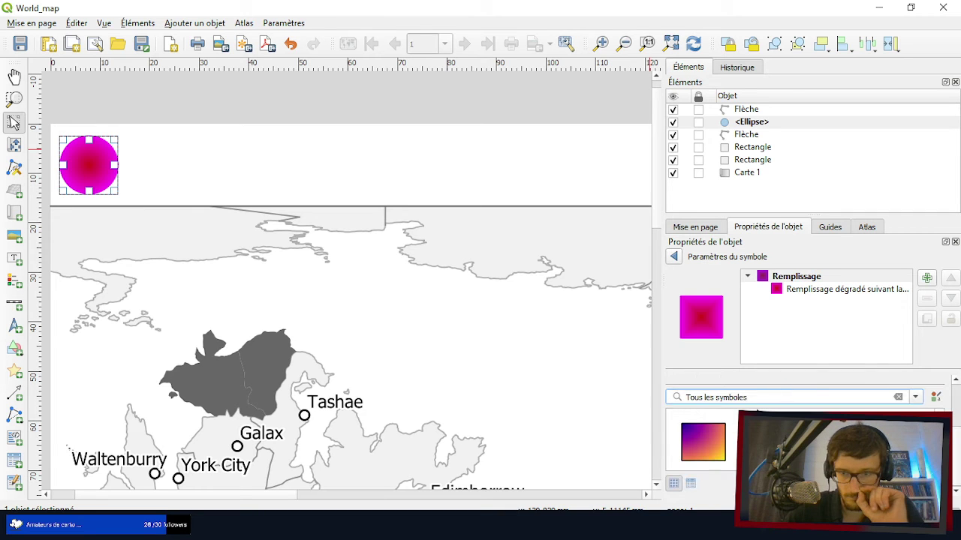
pyautogui.click(699, 445)
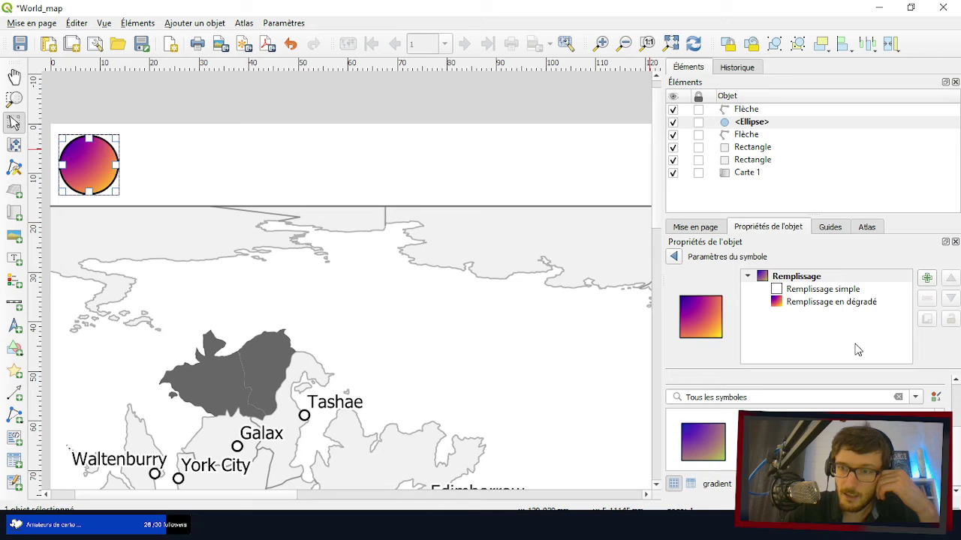
# - Switch the ellipse's Remplissage en dégradé layer from a colour ramp to a two-colour gradient
pyautogui.click(829, 302)
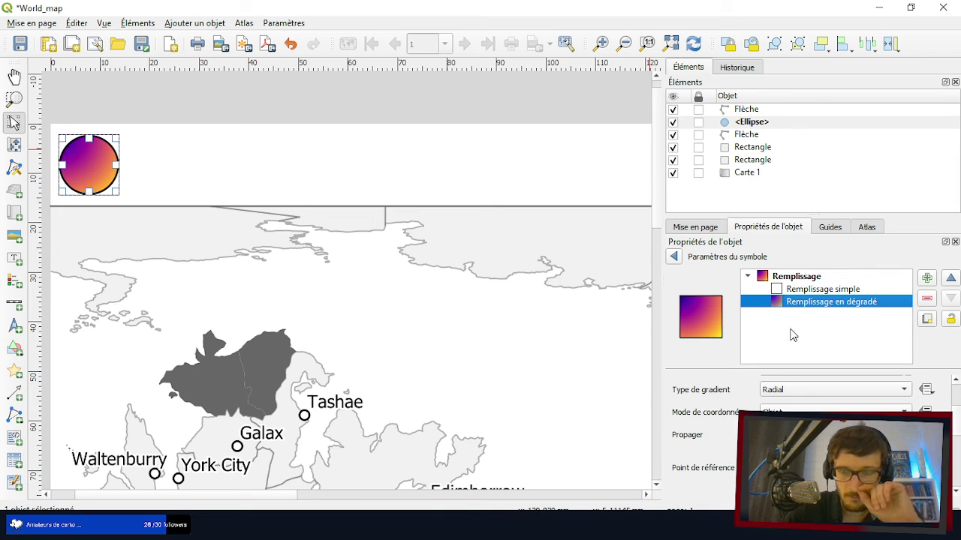
pyautogui.click(815, 290)
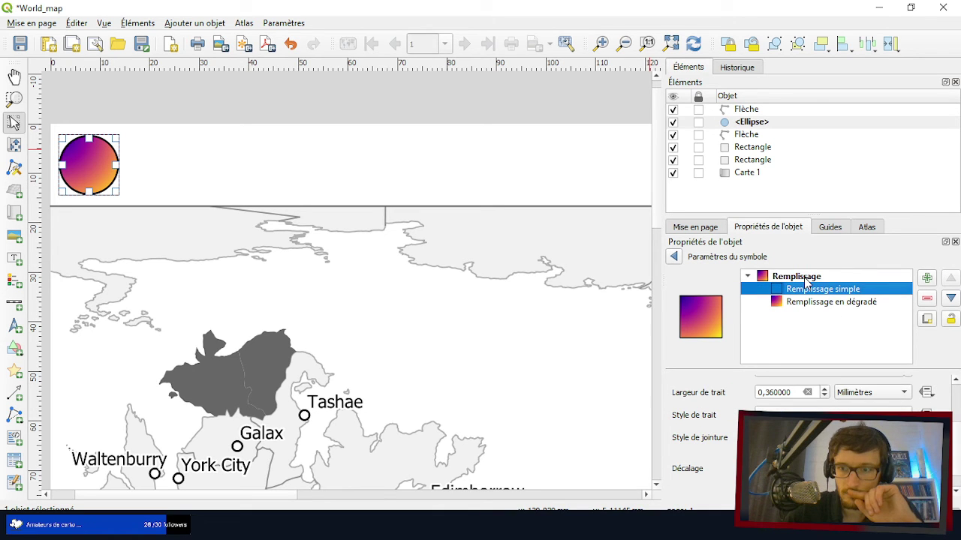
pyautogui.click(805, 305)
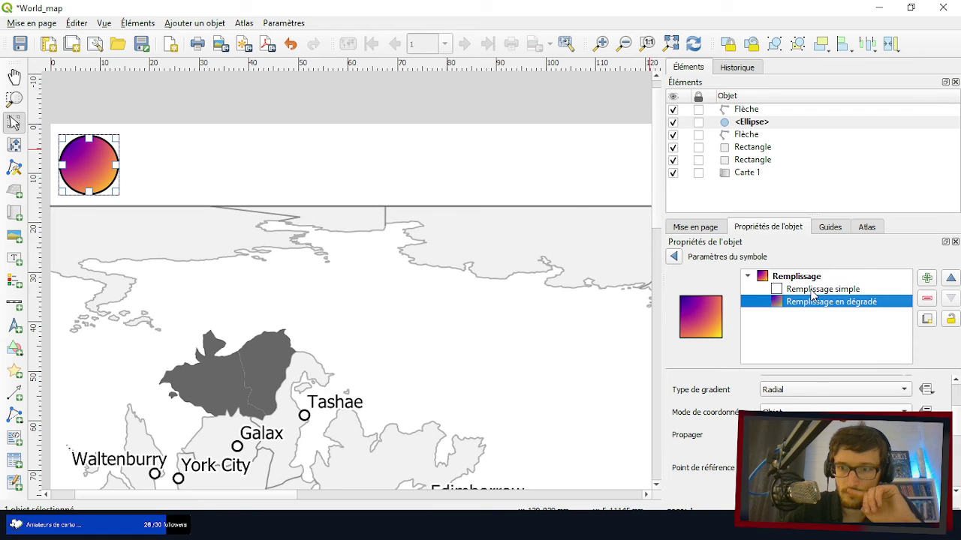
pyautogui.scroll(3, 748, 345)
pyautogui.click(825, 386)
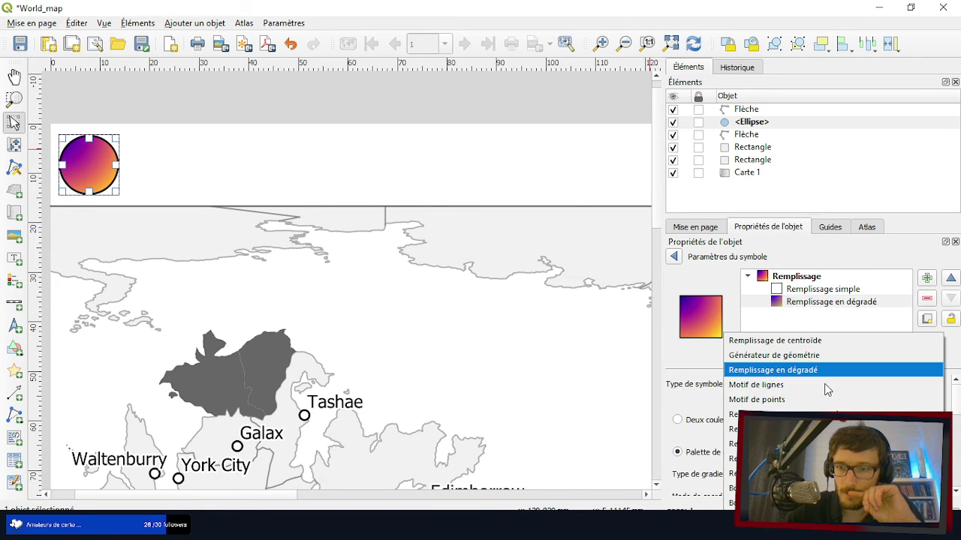
pyautogui.click(818, 370)
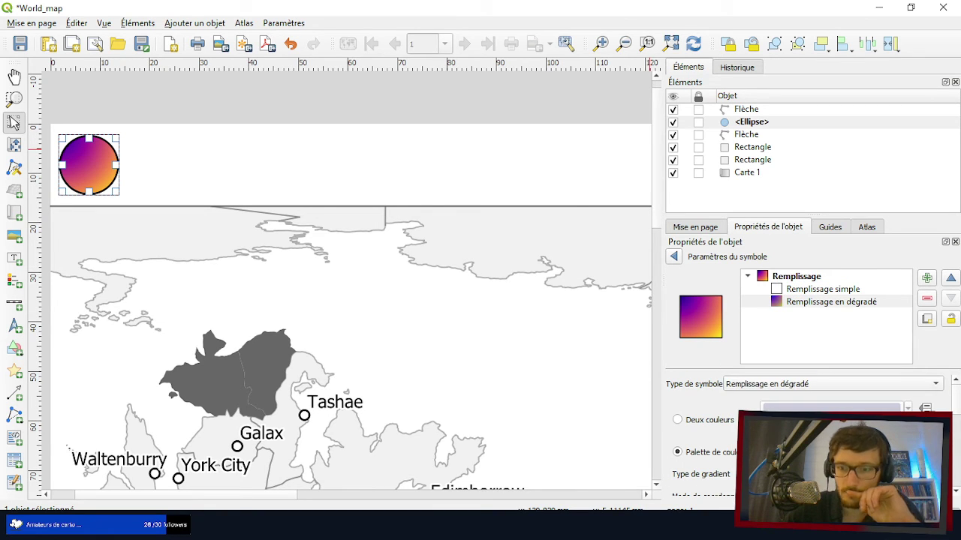
pyautogui.click(704, 421)
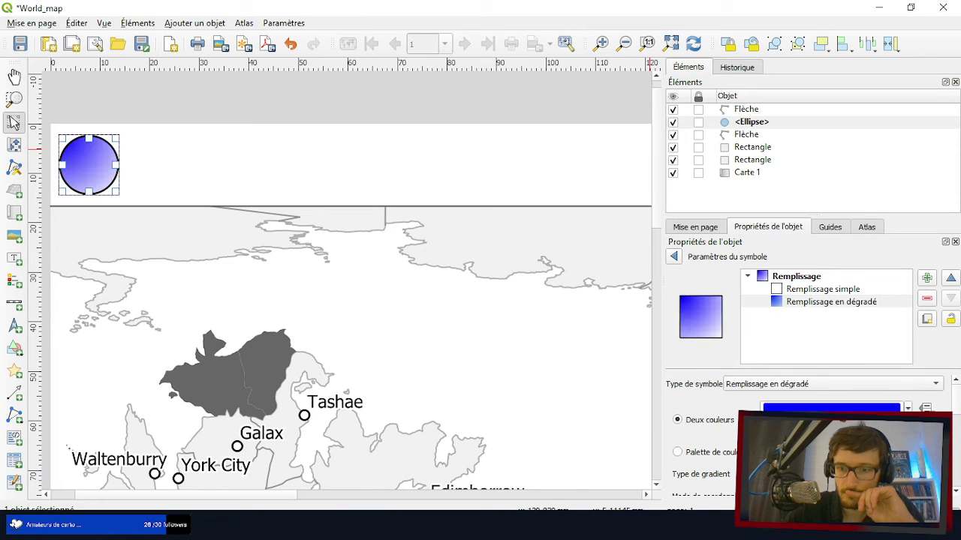
# - Set the gradient layer's first colour to the recent red #ca0014 and its second to magenta #ff00ff
pyautogui.click(831, 409)
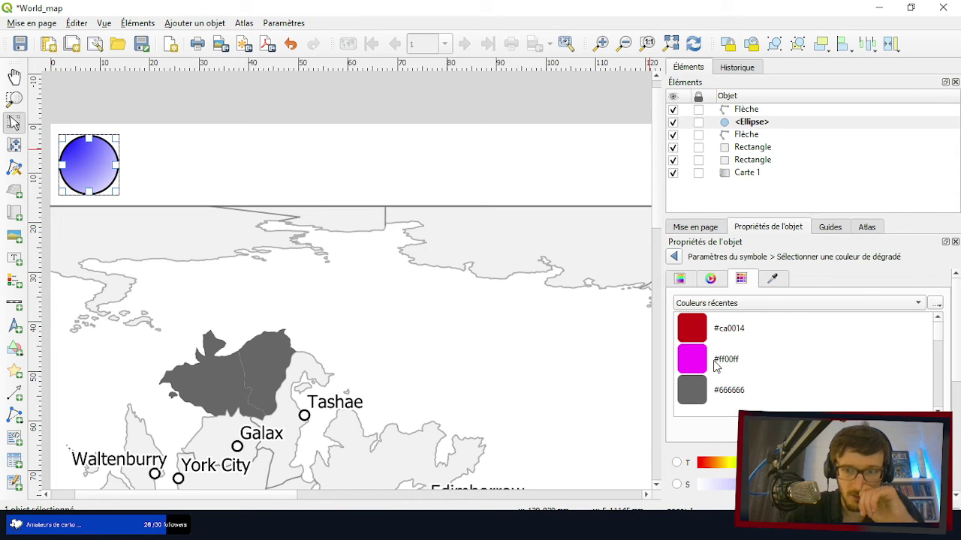
pyautogui.click(694, 329)
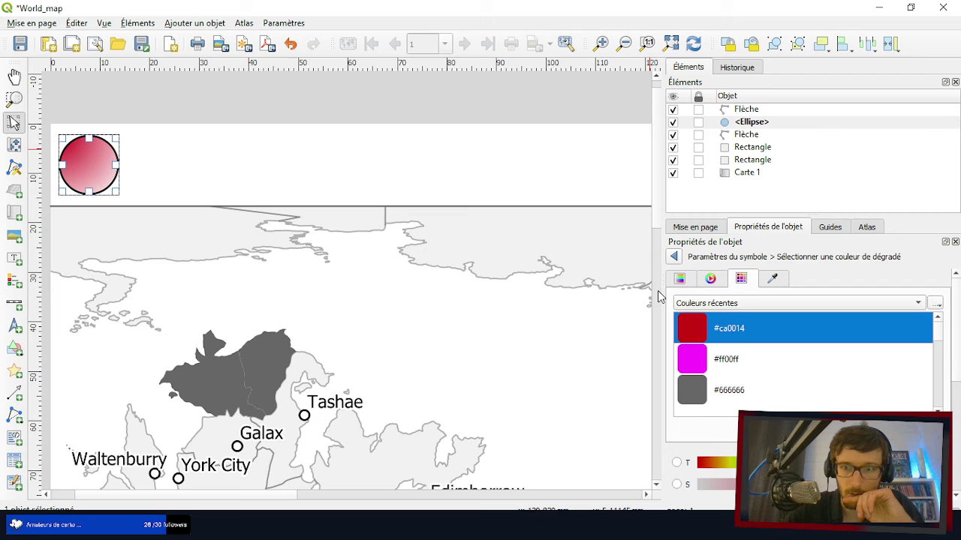
pyautogui.click(674, 256)
pyautogui.click(830, 408)
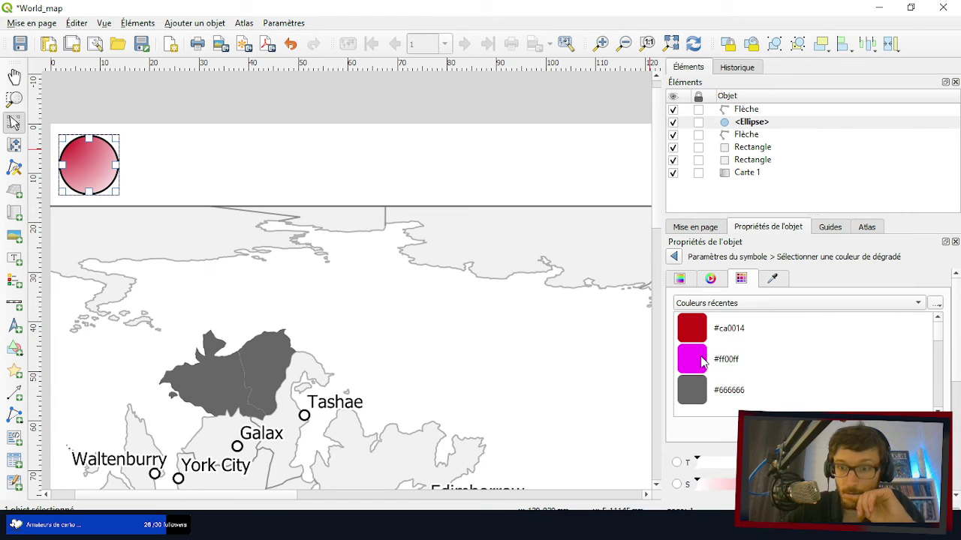
pyautogui.click(702, 359)
pyautogui.click(676, 258)
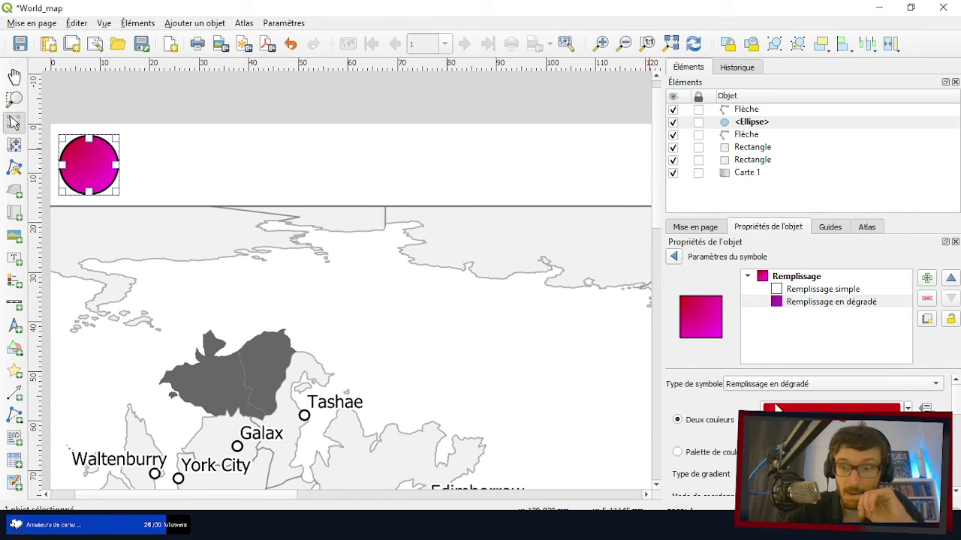
# - Set the x value of the gradient's reference point 1 to 0.50 so the colours run vertically from red to magenta
pyautogui.scroll(-1, 713, 449)
pyautogui.scroll(-2, 722, 446)
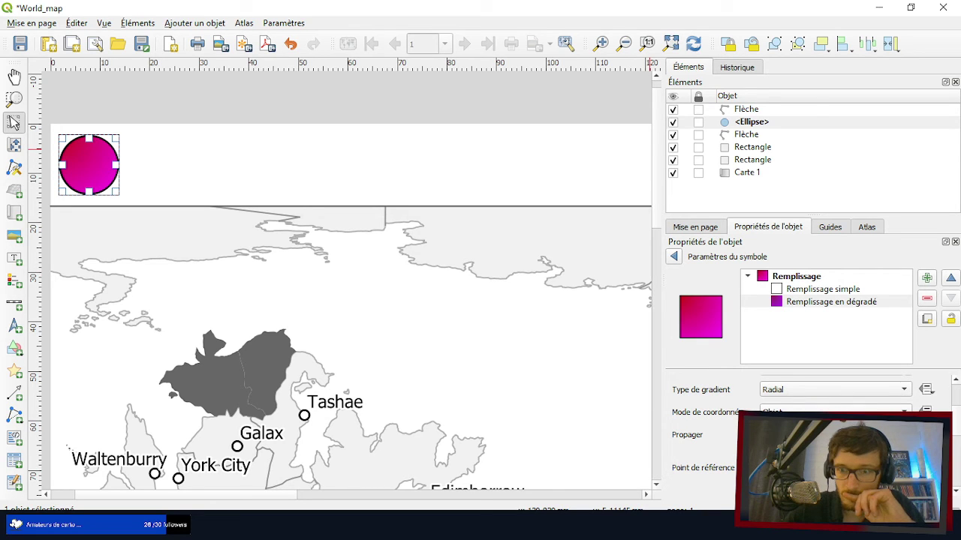
pyautogui.scroll(2, 713, 443)
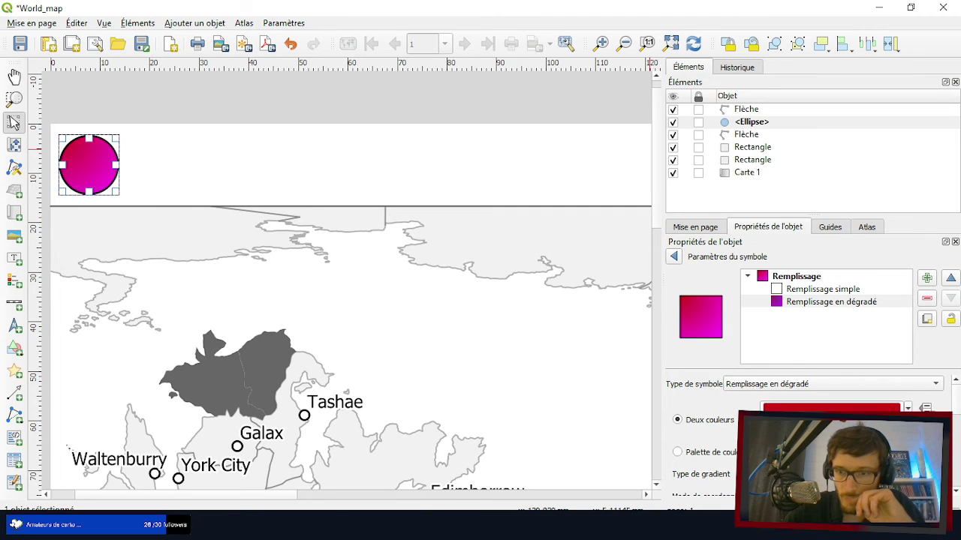
pyautogui.scroll(-3, 713, 443)
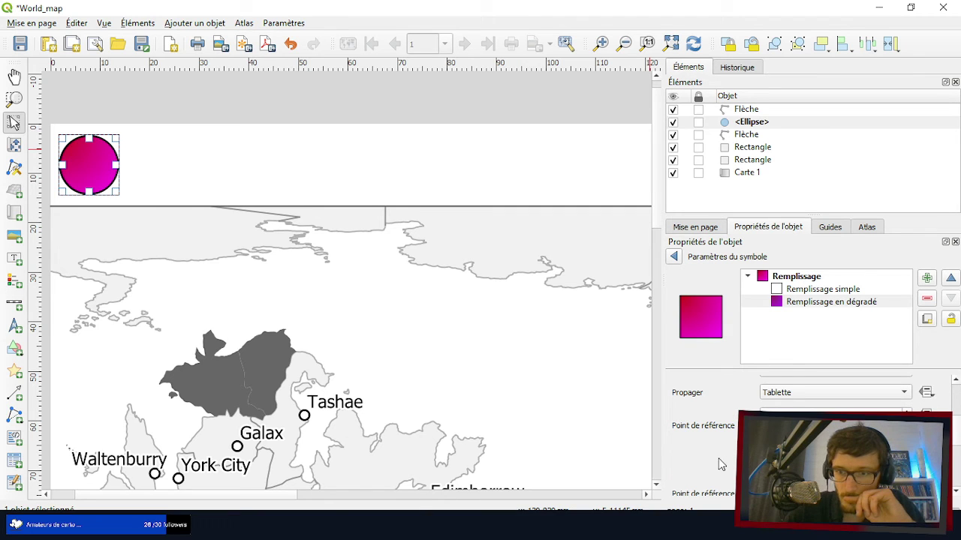
pyautogui.scroll(-1, 825, 425)
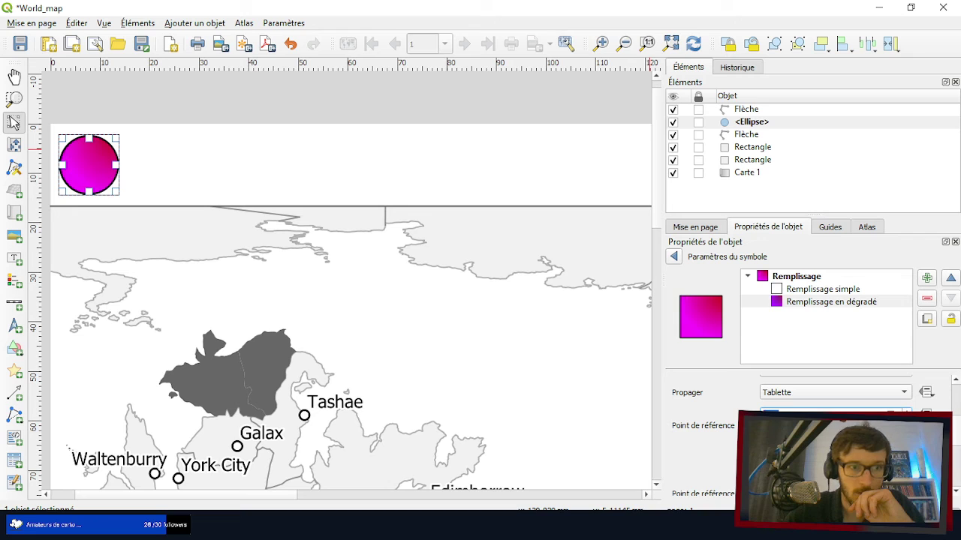
pyautogui.scroll(1, 826, 426)
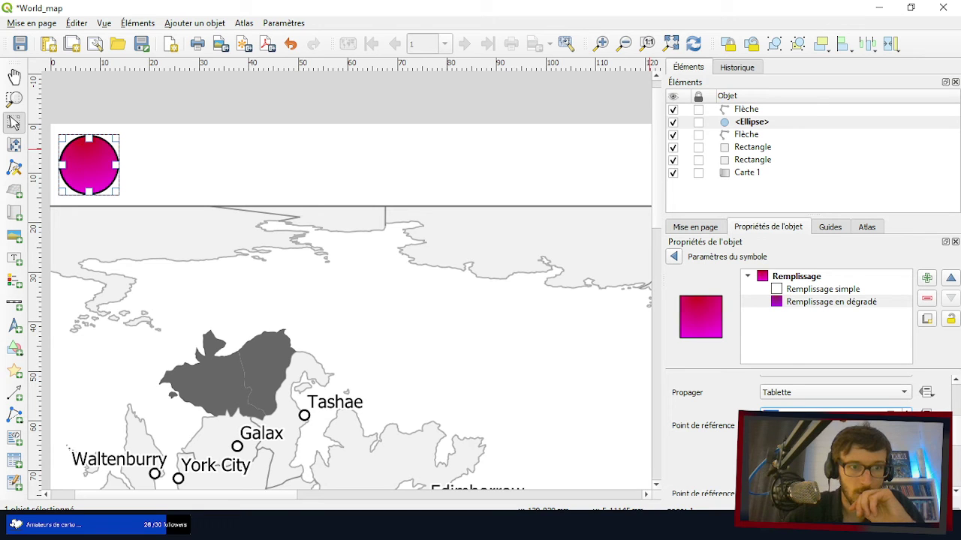
pyautogui.scroll(-1, 826, 425)
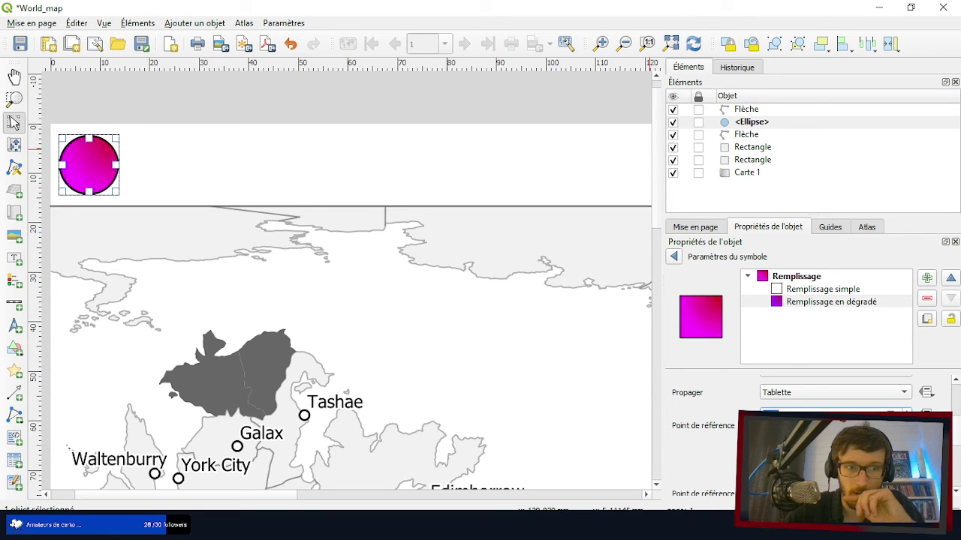
pyautogui.scroll(-1, 826, 426)
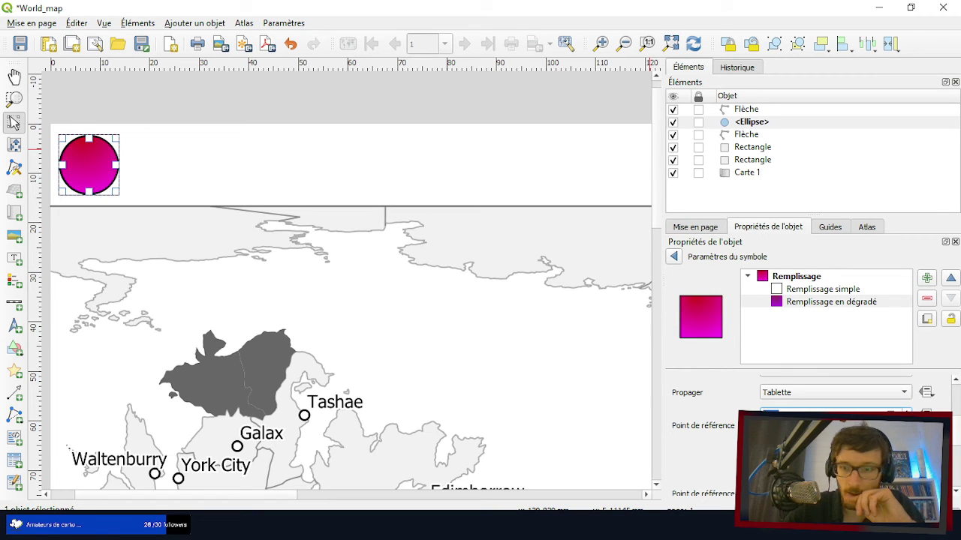
pyautogui.scroll(-1, 826, 426)
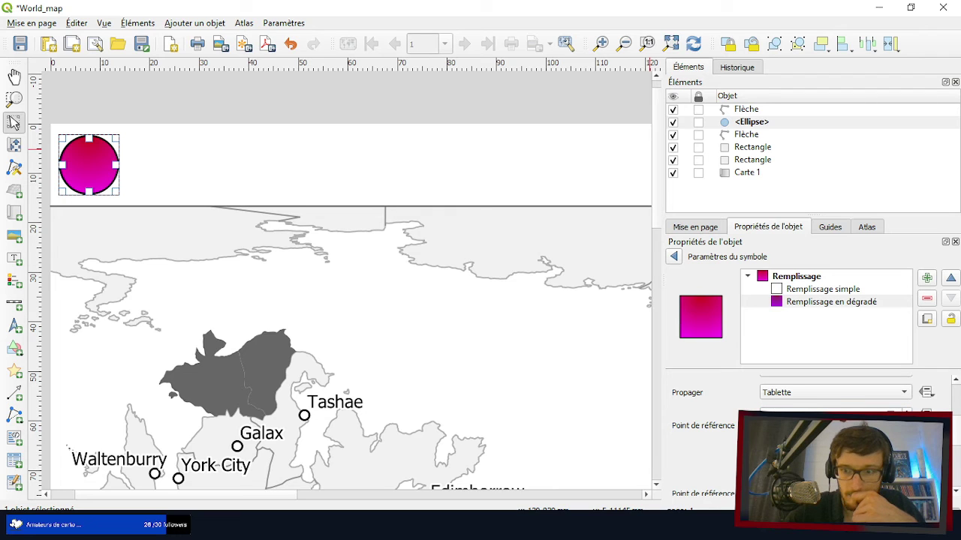
pyautogui.scroll(-1, 725, 467)
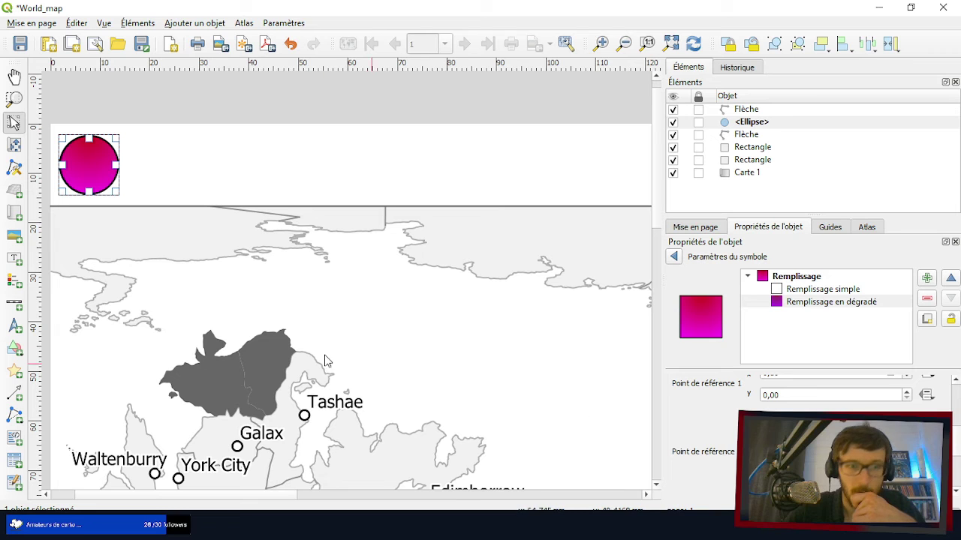
# - Remove the Remplissage simple layer from the ellipse's symbol, leaving only the gradient fill without a black outline
pyautogui.click(811, 289)
pyautogui.click(927, 298)
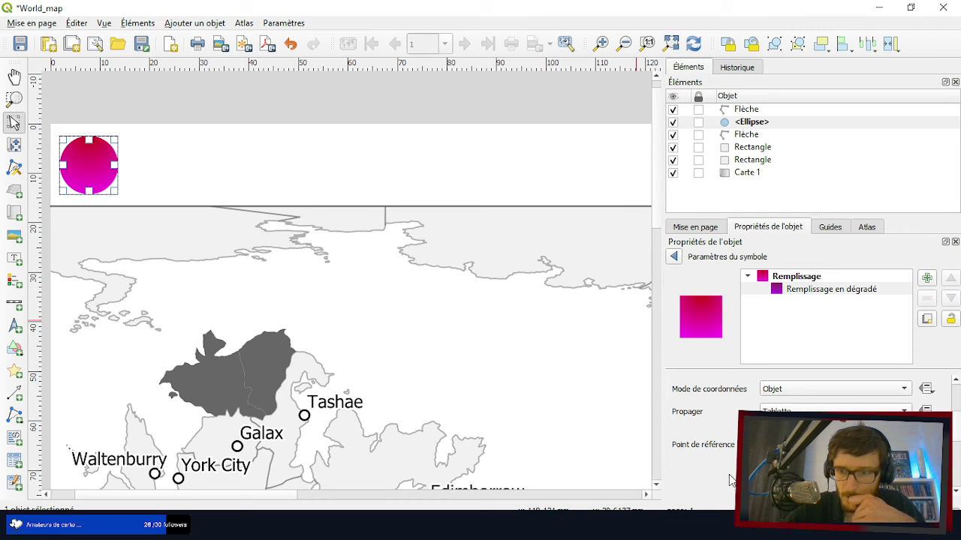
pyautogui.scroll(-2, 692, 482)
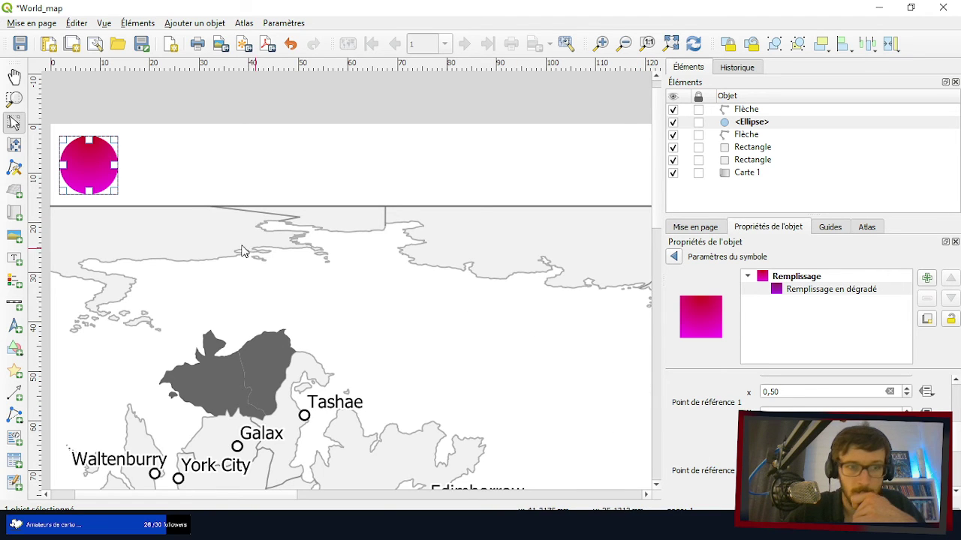
# - Draw a wide text label in the top margin, beside the gradient circle, for the map title
pyautogui.click(258, 177)
pyautogui.scroll(-1, 258, 173)
pyautogui.scroll(-2, 256, 166)
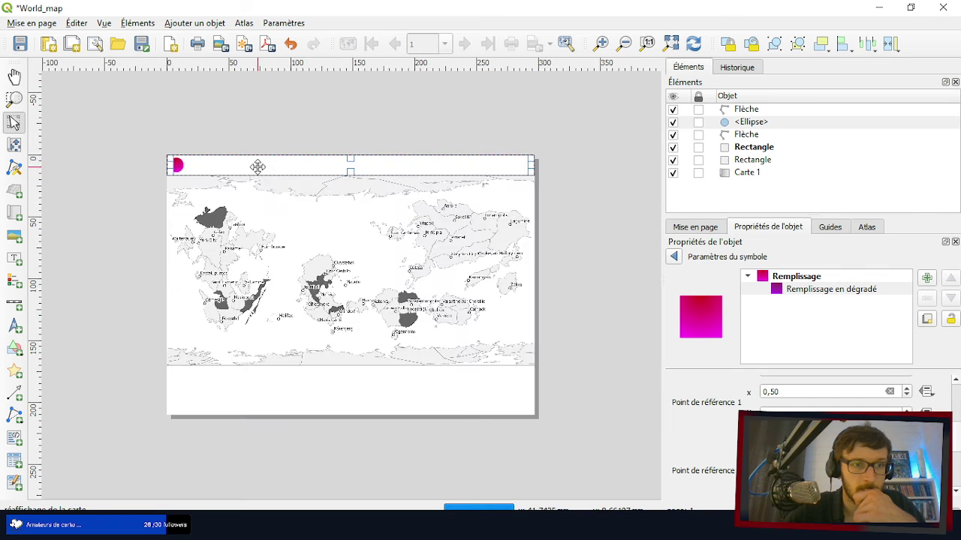
pyautogui.scroll(2, 256, 167)
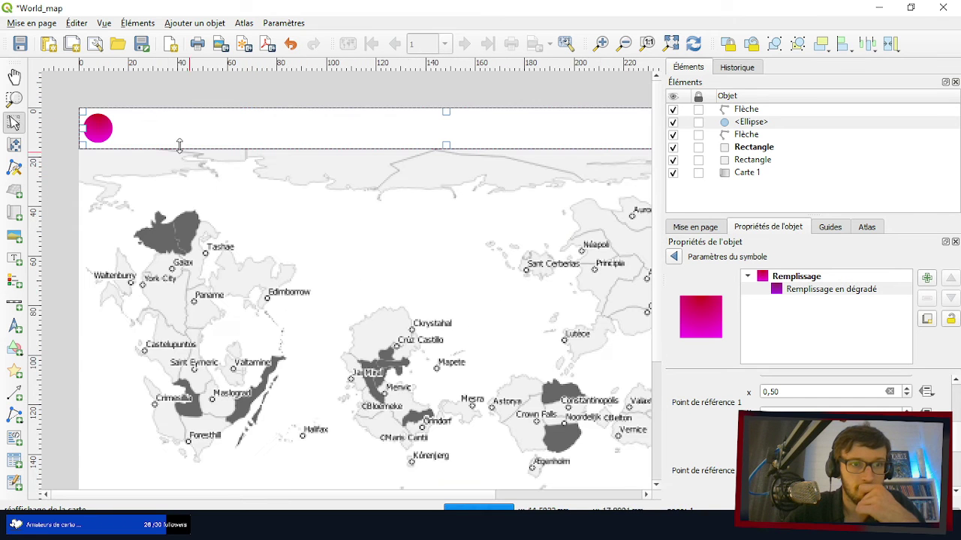
pyautogui.click(14, 259)
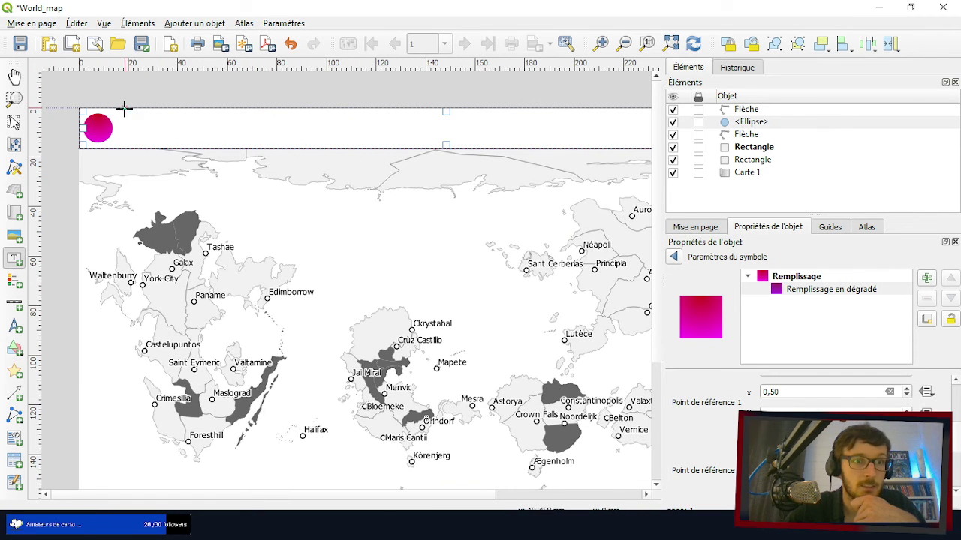
pyautogui.moveTo(123, 112); pyautogui.dragTo(479, 142)
# - Replace the label's placeholder text with "Les capitales des états membres de l'OCGC"
pyautogui.moveTo(751, 298); pyautogui.dragTo(620, 299)
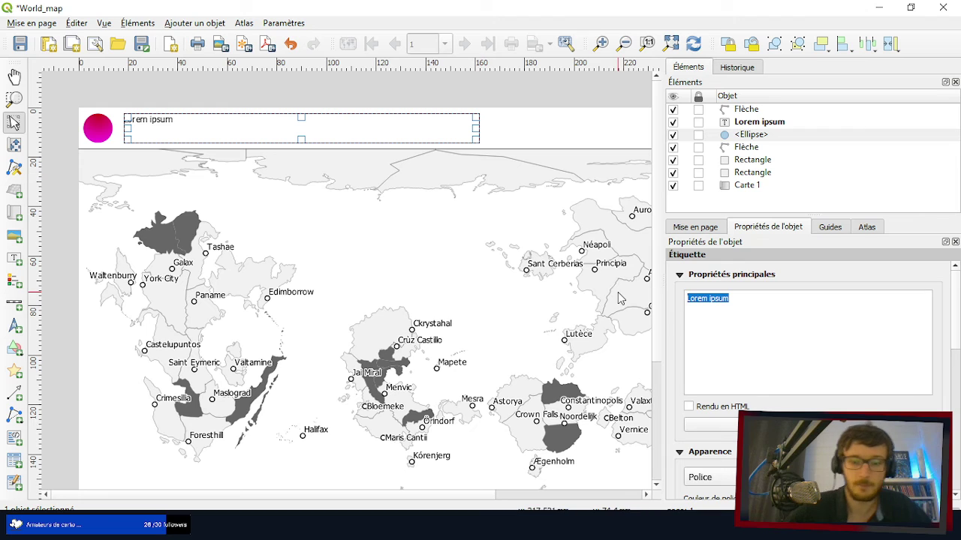
pyautogui.write('Les cpaitale')
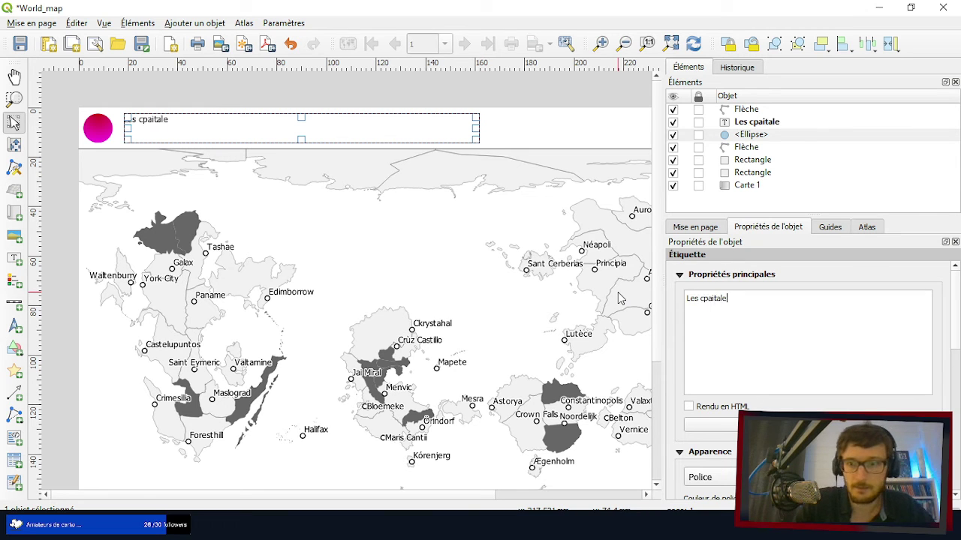
pyautogui.press('BackSpace')
pyautogui.press('BackSpace')
pyautogui.press('BackSpace')
pyautogui.press('BackSpace')
pyautogui.press('BackSpace')
pyautogui.press('BackSpace')
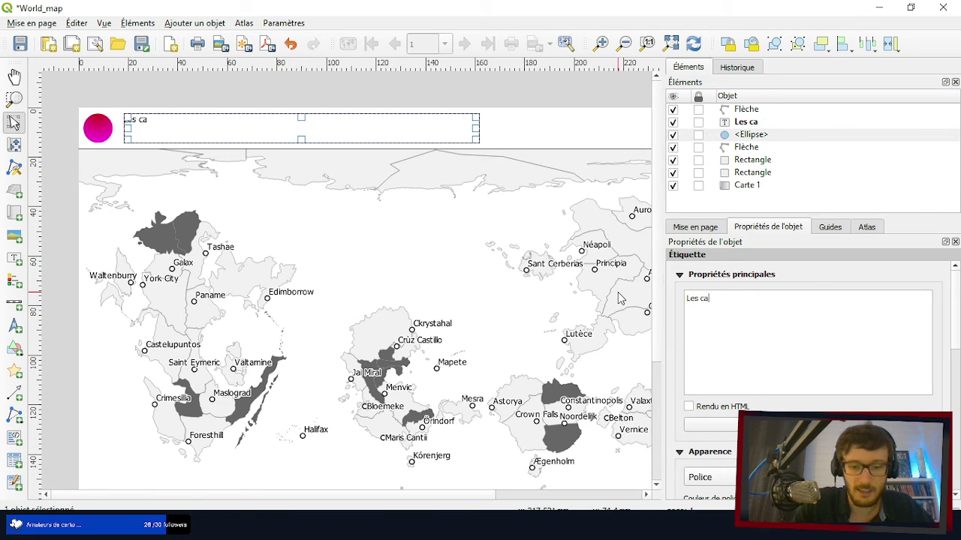
pyautogui.write('apitales ')
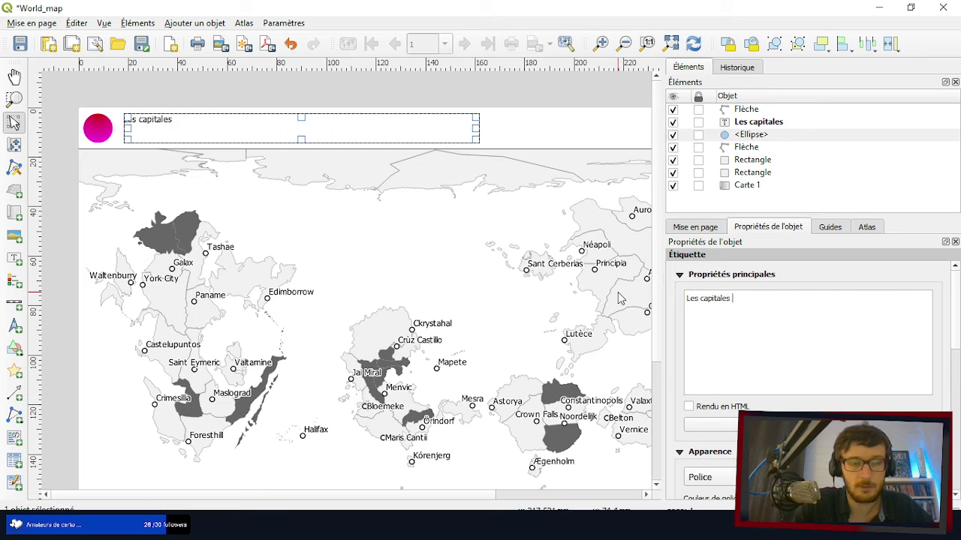
pyautogui.write("des états membres de l'OCGC")
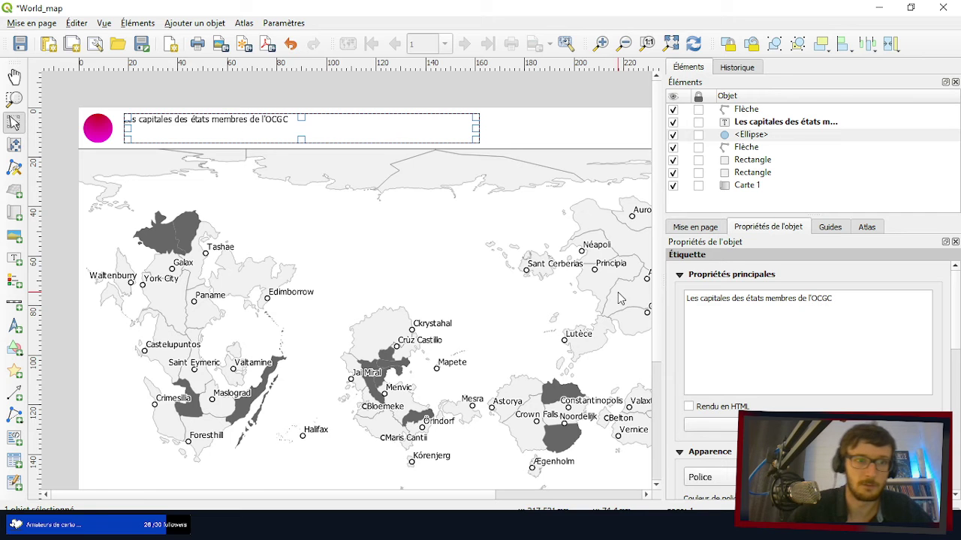
# - Set the title label's font to Titillium Web SemiBold, Regular style, size 22
pyautogui.hotkey('ctrl', 'a')
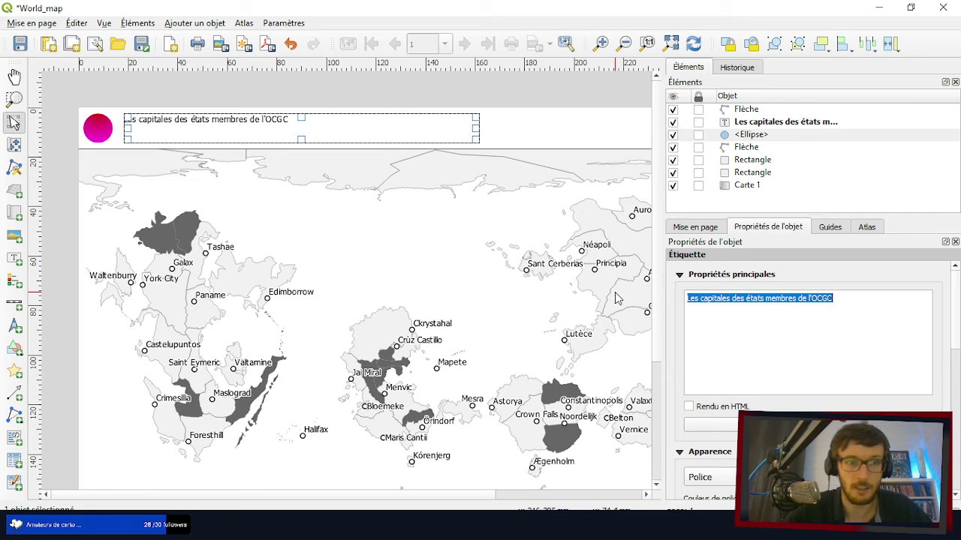
pyautogui.click(700, 478)
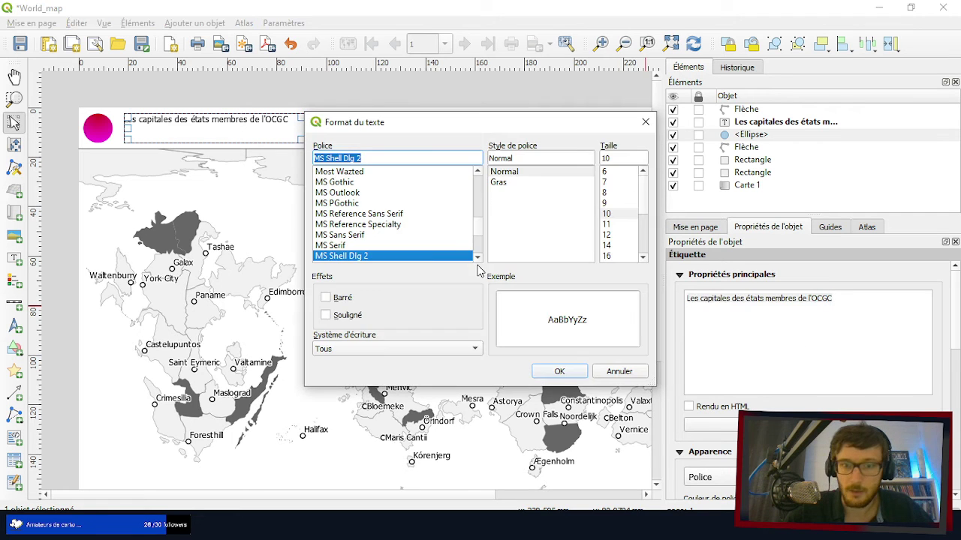
pyautogui.scroll(-5, 373, 225)
pyautogui.scroll(-20, 373, 224)
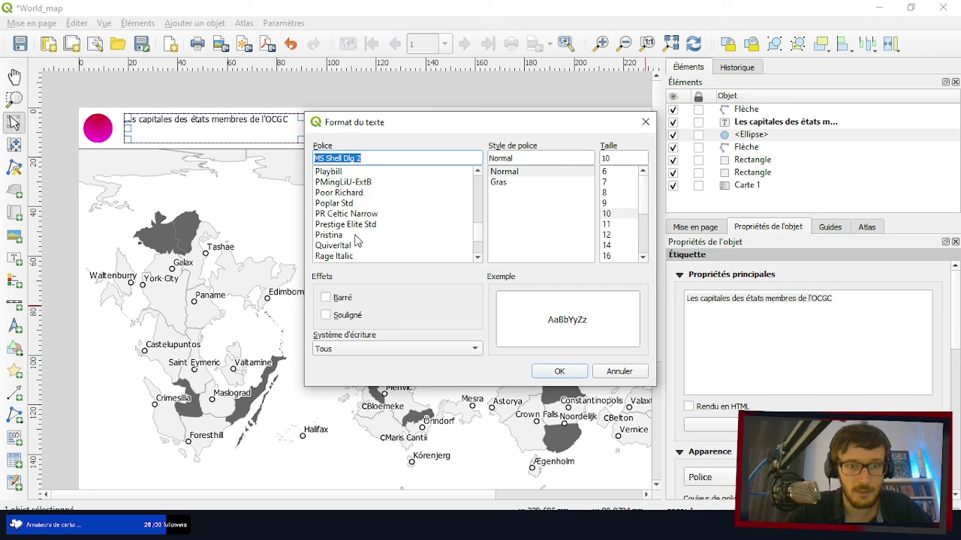
pyautogui.scroll(-10, 341, 255)
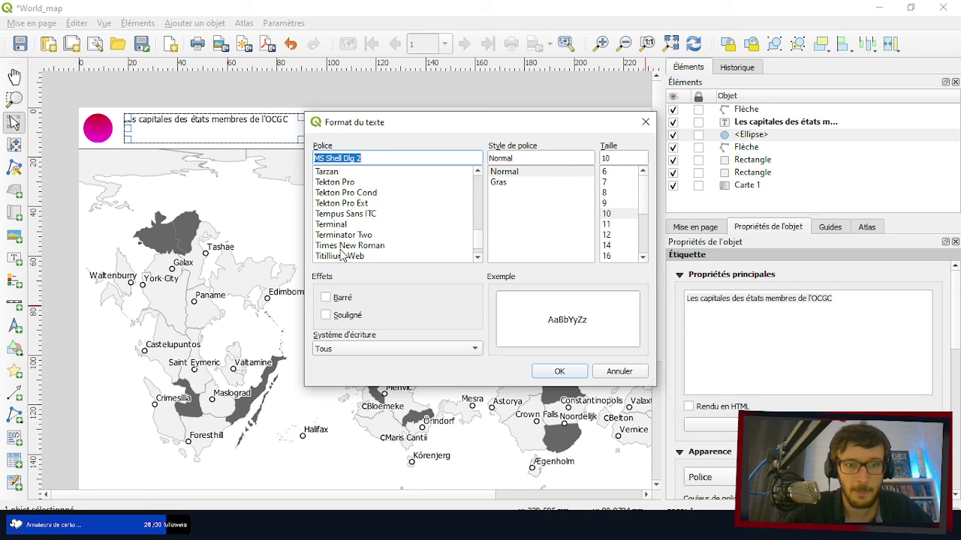
pyautogui.scroll(-1, 341, 255)
pyautogui.click(340, 225)
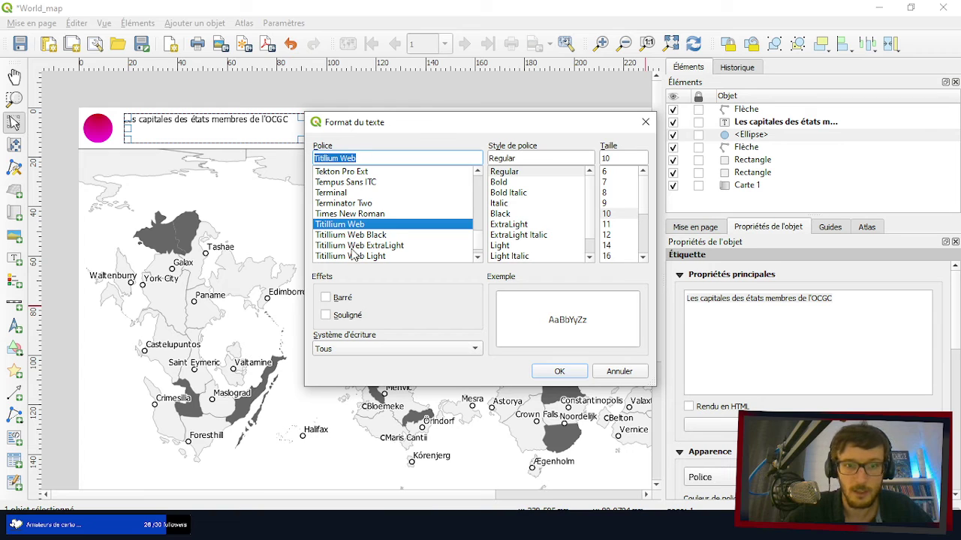
pyautogui.scroll(-1, 354, 242)
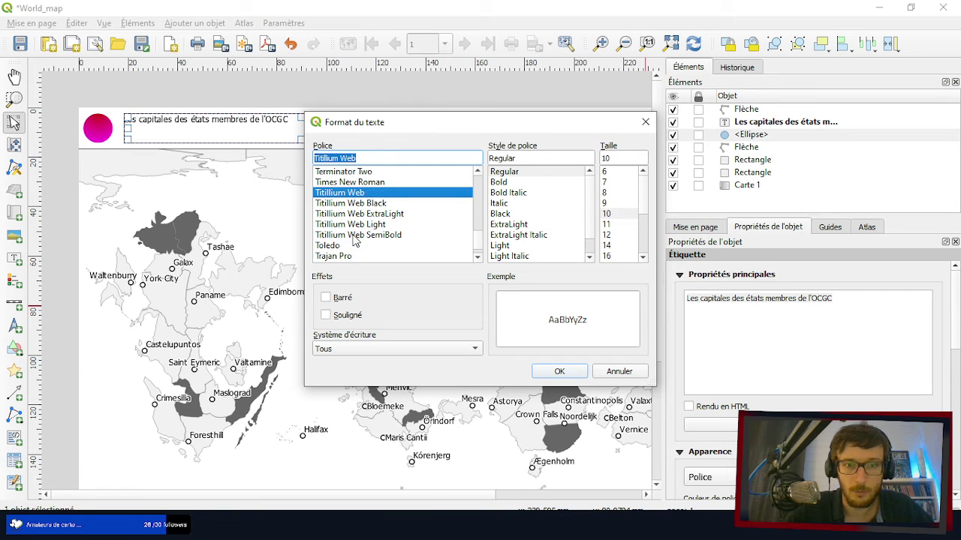
pyautogui.click(357, 235)
pyautogui.scroll(-1, 621, 237)
pyautogui.click(608, 246)
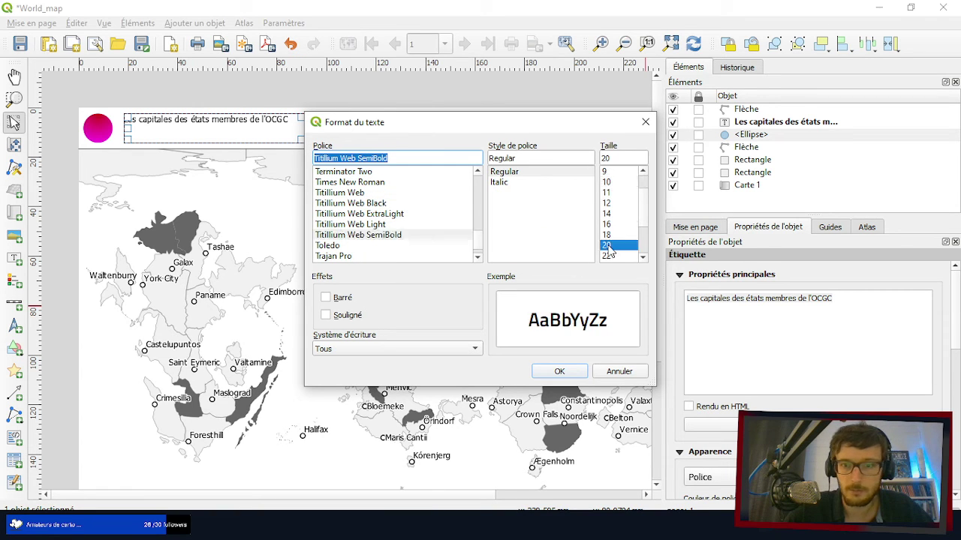
pyautogui.click(606, 256)
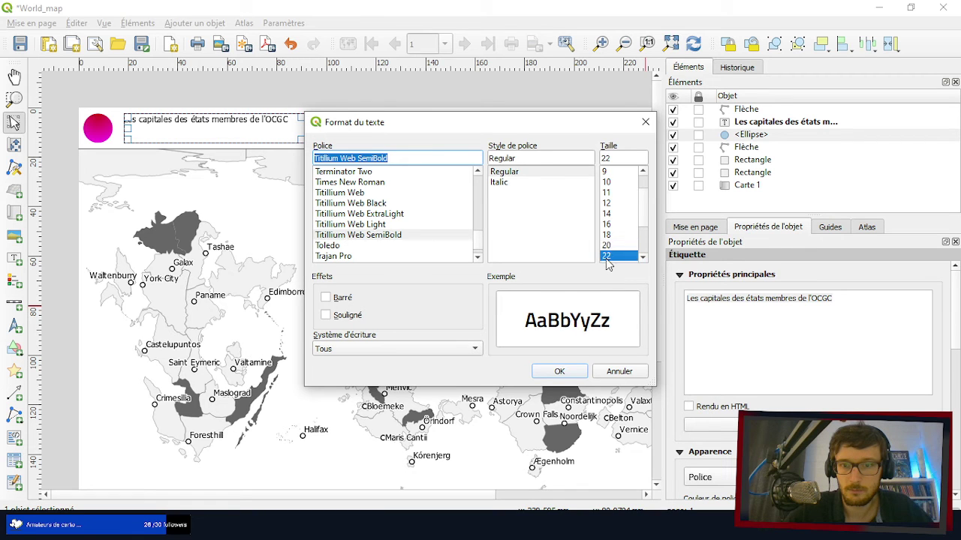
pyautogui.click(560, 371)
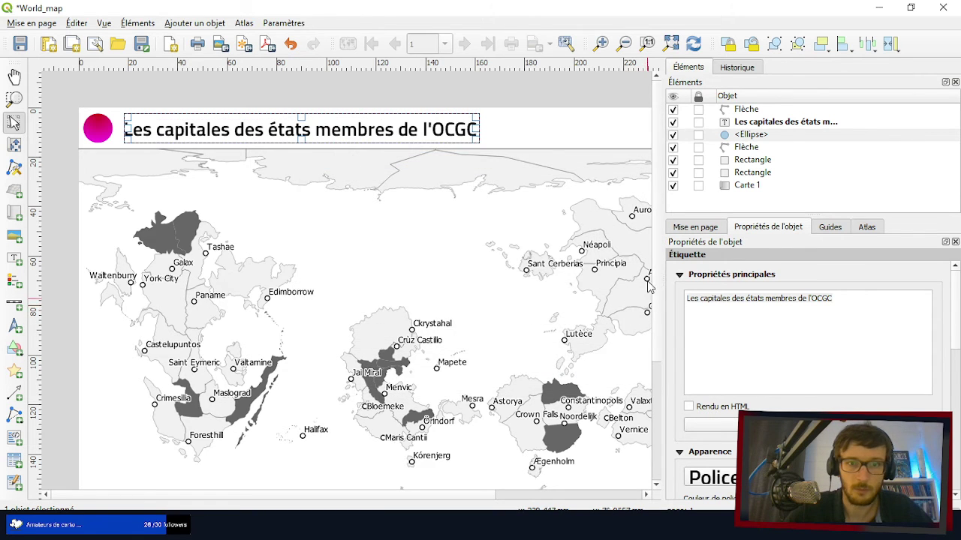
# - Add a legend in the empty bottom margin below the map, drawing its frame about 177 mm by 32 mm
pyautogui.click(536, 89)
pyautogui.scroll(-1, 365, 86)
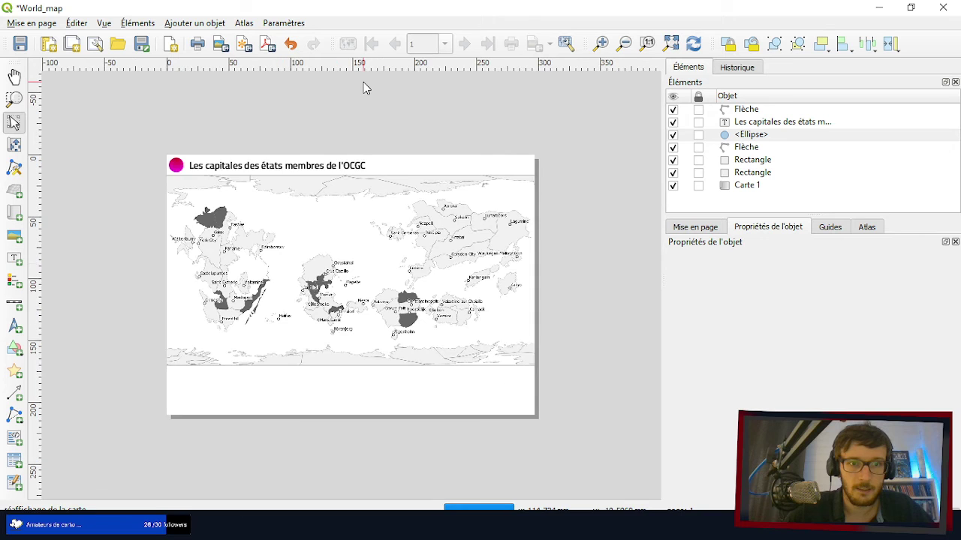
pyautogui.scroll(1, 285, 429)
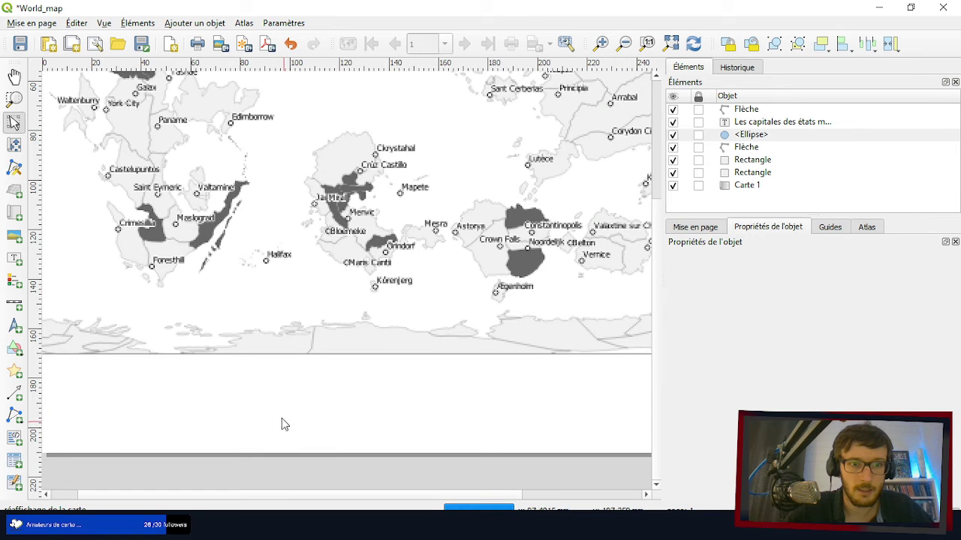
pyautogui.click(15, 281)
pyautogui.scroll(-1, 339, 320)
pyautogui.scroll(1, 139, 410)
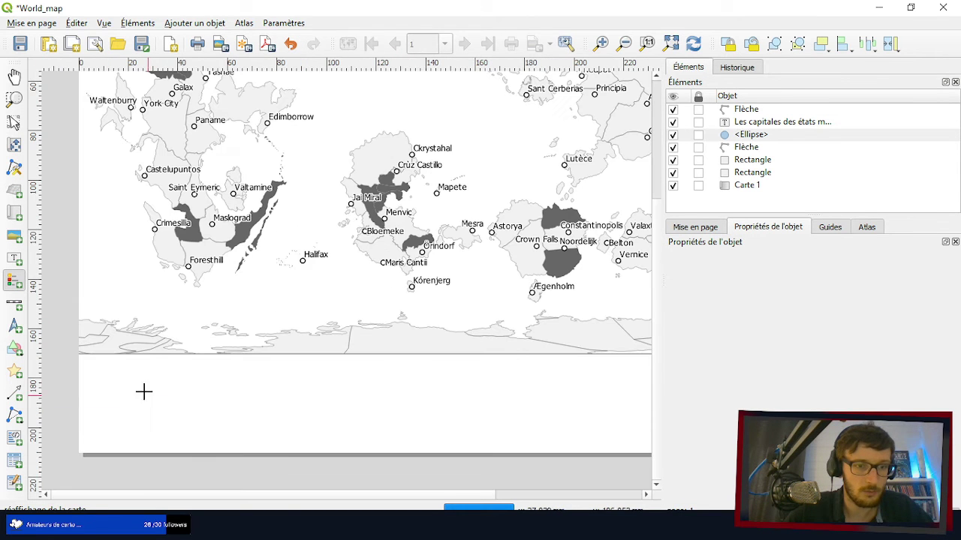
pyautogui.scroll(-1, 90, 368)
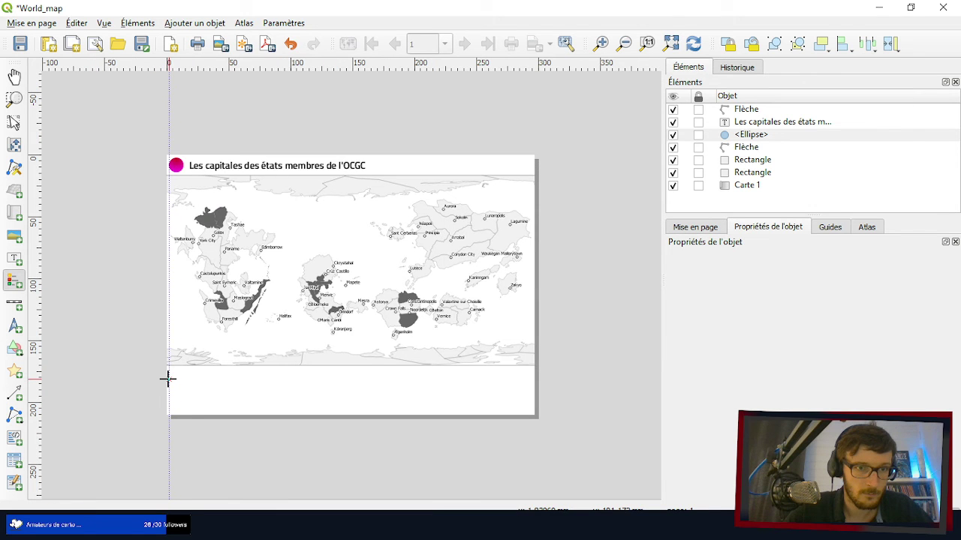
pyautogui.moveTo(169, 372); pyautogui.dragTo(388, 409)
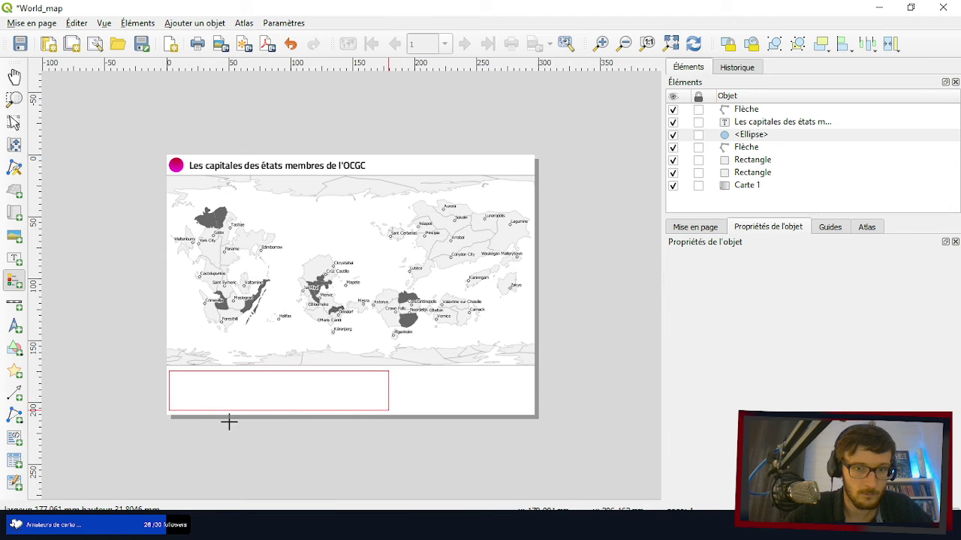
# - Turn off automatic updating (Mise à jour auto) for the legend's items
pyautogui.scroll(1, 215, 403)
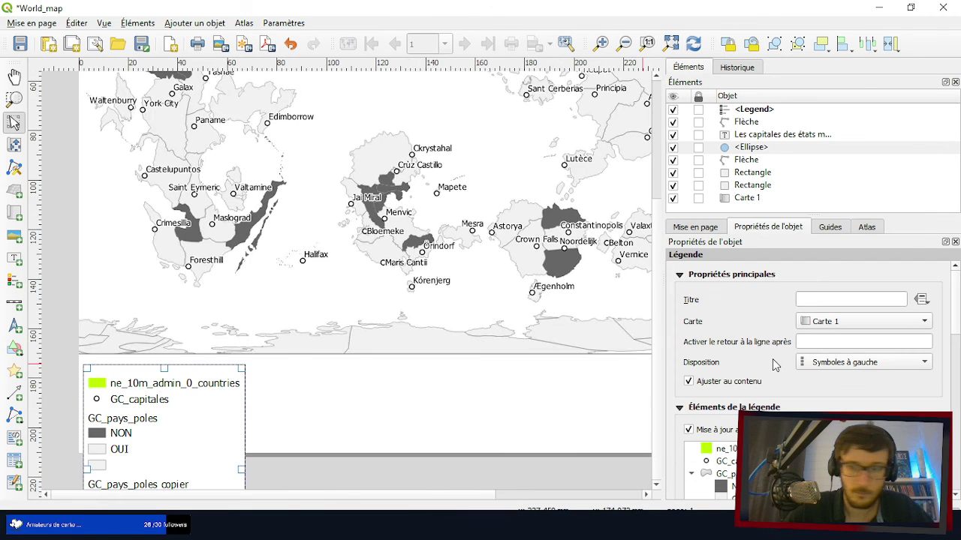
pyautogui.scroll(-1, 720, 343)
pyautogui.click(720, 344)
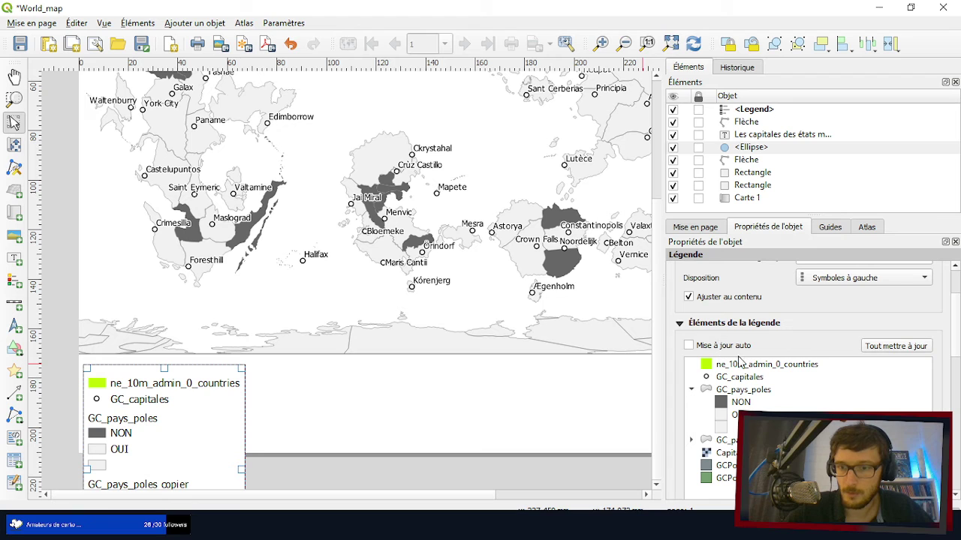
# - Remove ne_10m_admin_0_countries, GC_pays_poles copier, Capitales_screenshot_georef, GCPoleNord_Reproj and GCPoleSud_Reproj from the legend items
pyautogui.click(743, 365)
pyautogui.scroll(-3, 807, 350)
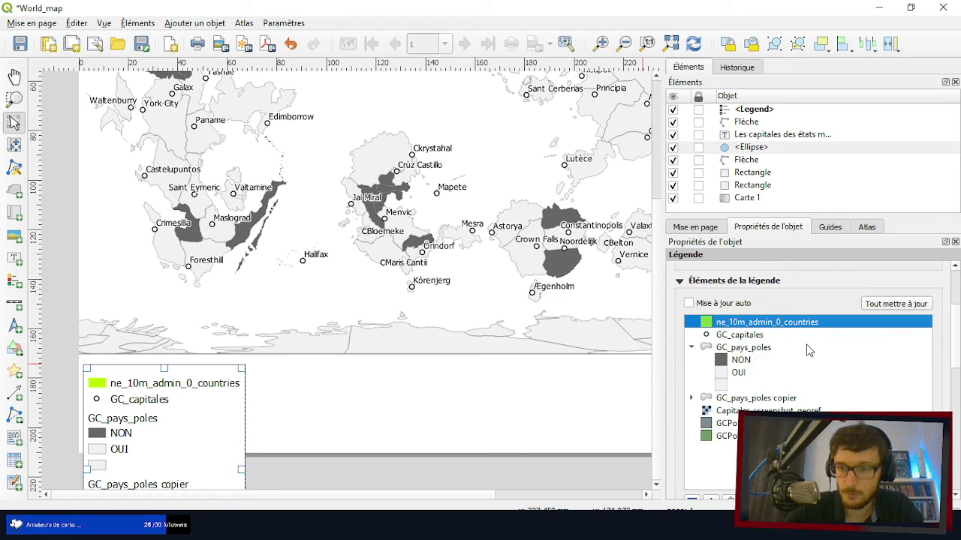
pyautogui.press('Delete')
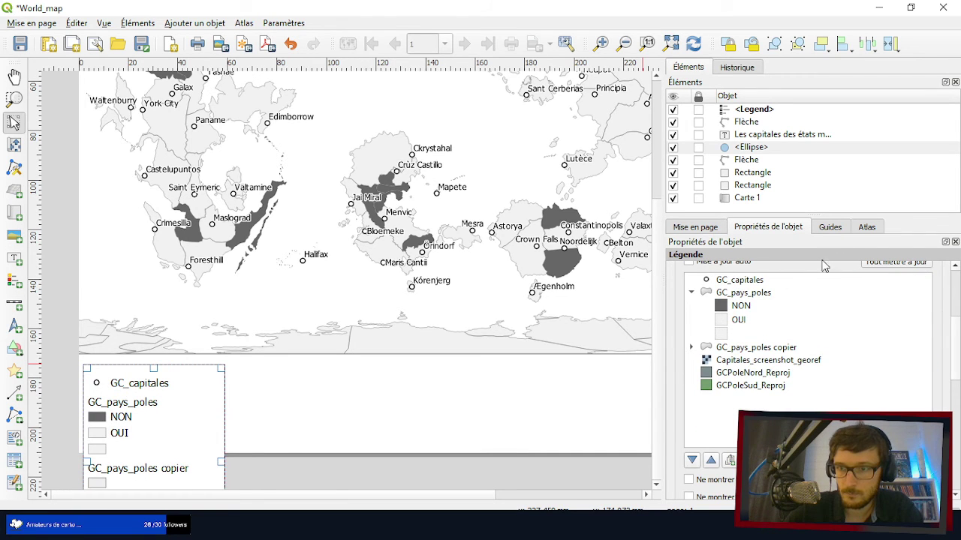
pyautogui.scroll(2, 785, 332)
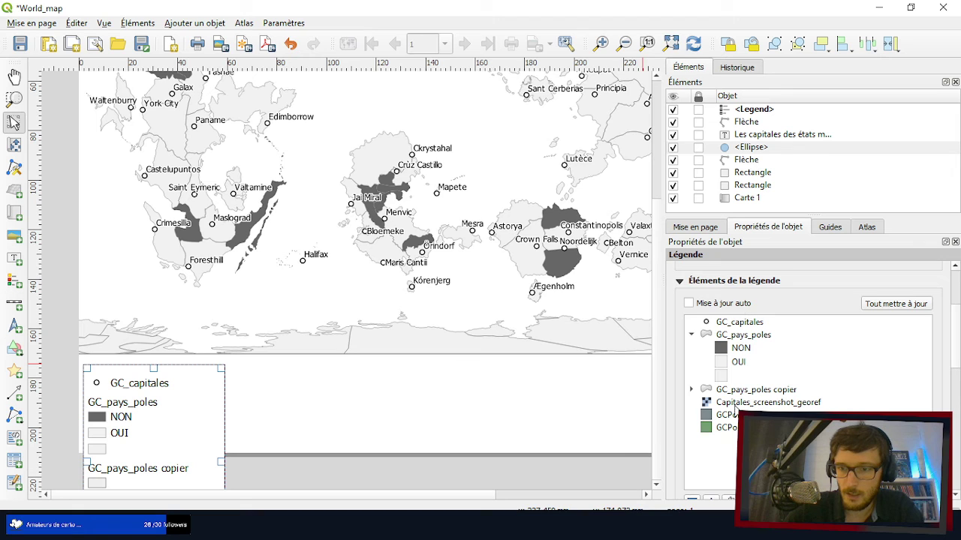
pyautogui.click(748, 391)
pyautogui.keyDown('shift'); pyautogui.click(726, 428); pyautogui.keyUp('shift')
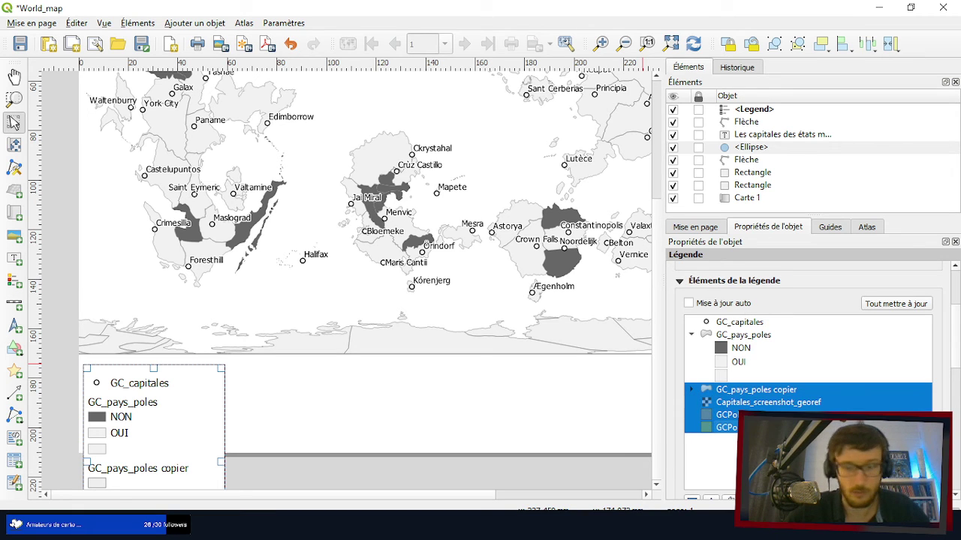
pyautogui.scroll(-2, 807, 353)
pyautogui.press('Delete')
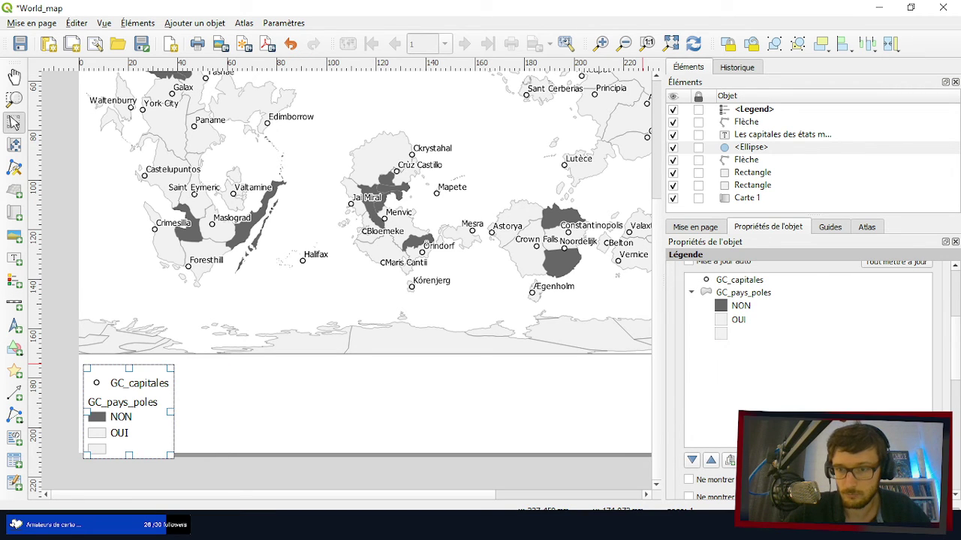
# - Rename the GC_capitales legend entry as "Capitales"
pyautogui.scroll(2, 750, 319)
pyautogui.click(746, 322)
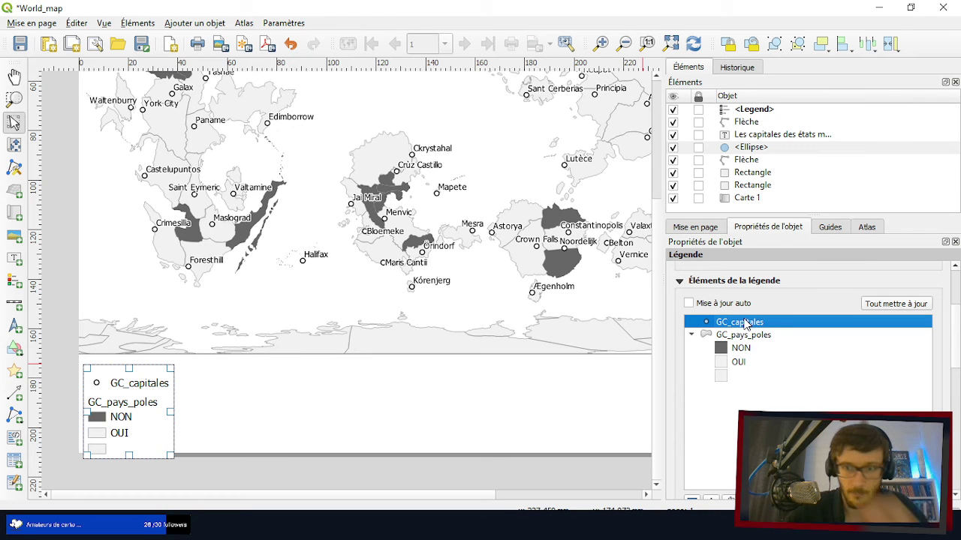
pyautogui.doubleClick(745, 322)
pyautogui.moveTo(732, 297); pyautogui.dragTo(640, 296)
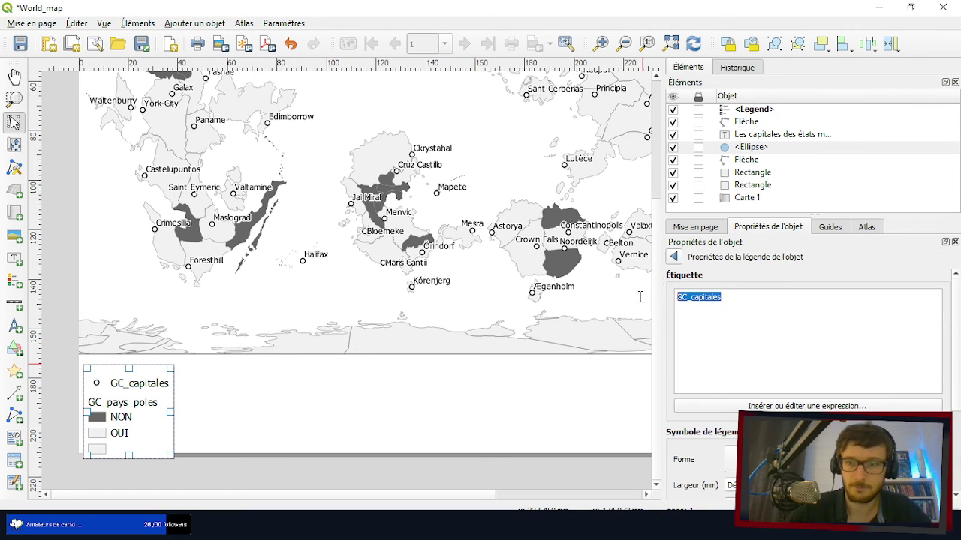
pyautogui.write('Capitales')
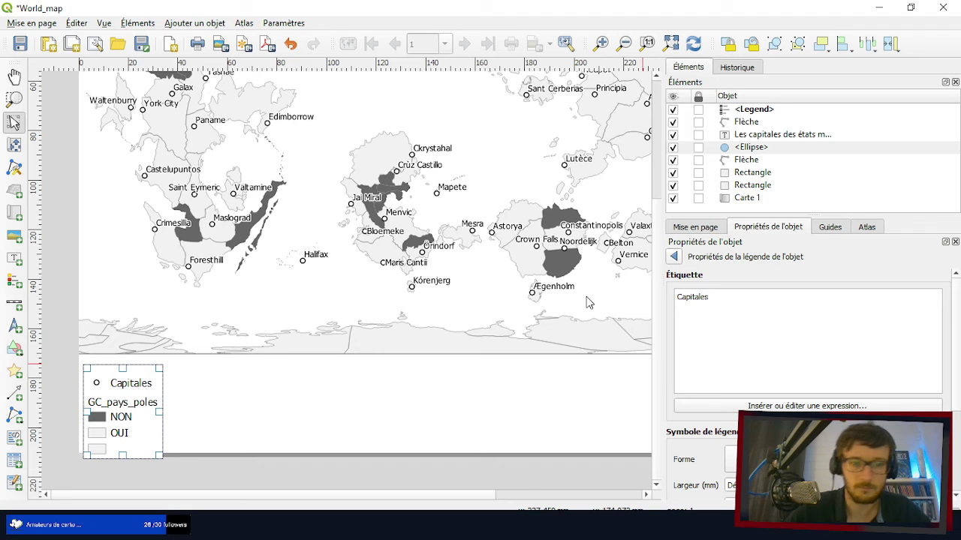
pyautogui.click(674, 257)
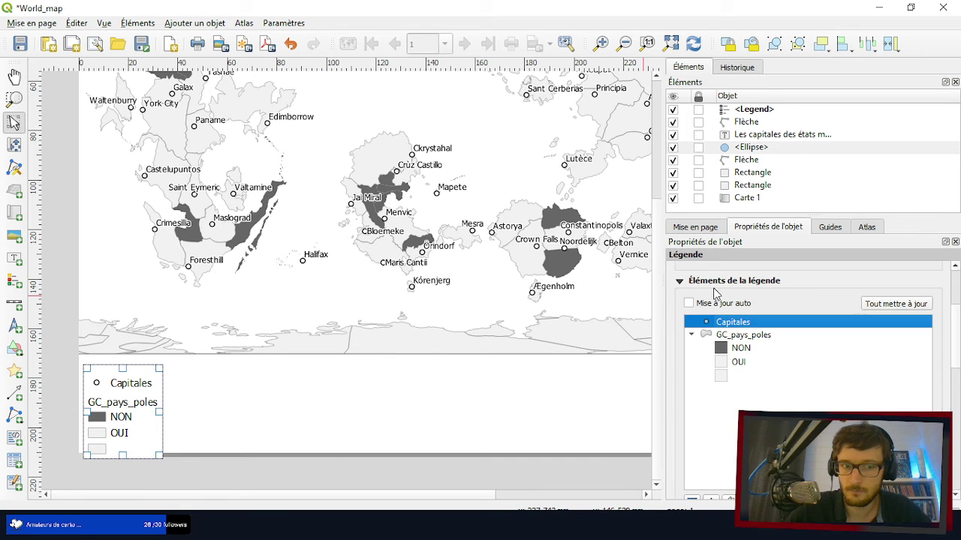
# - Hide the GC_pays_poles layer heading in the legend by setting it to Cachée
pyautogui.doubleClick(761, 337)
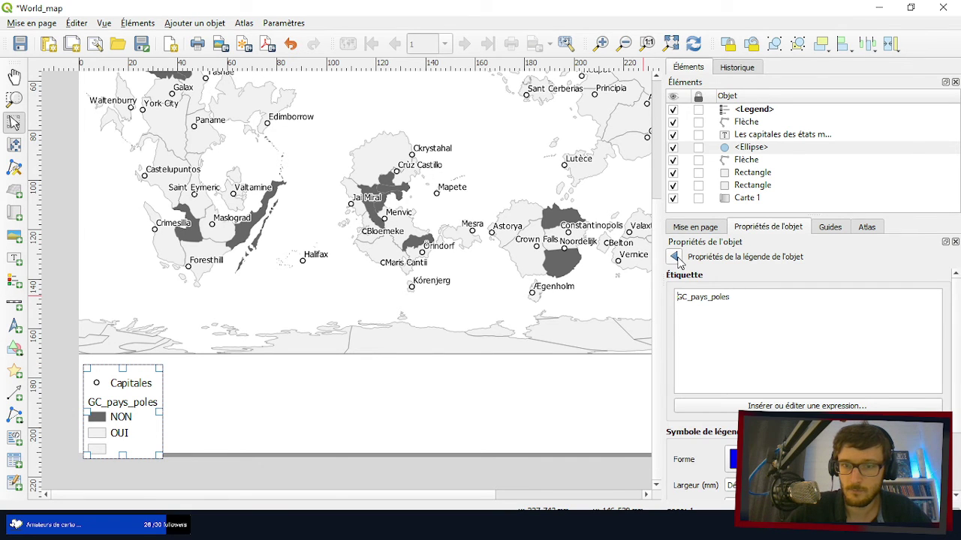
pyautogui.click(675, 257)
pyautogui.rightClick(748, 337)
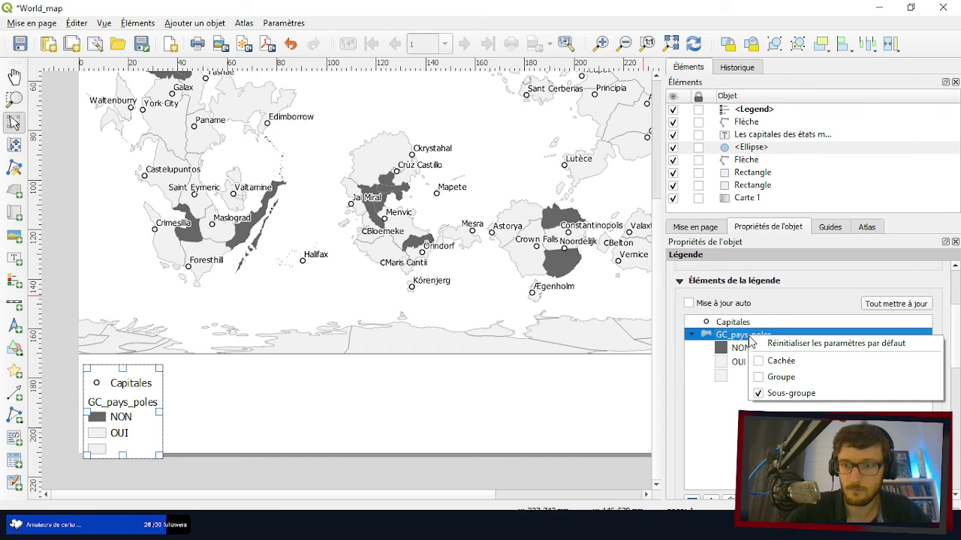
pyautogui.click(773, 398)
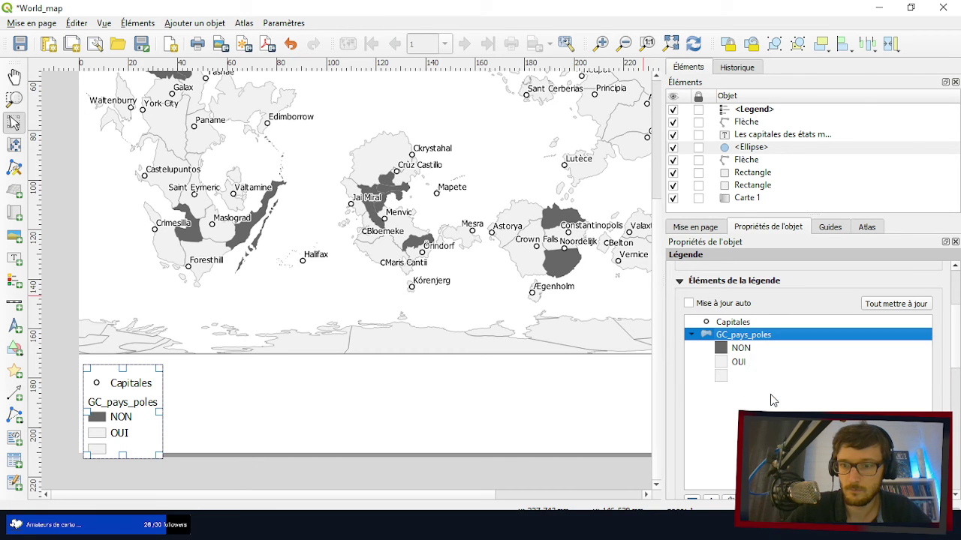
pyautogui.rightClick(742, 338)
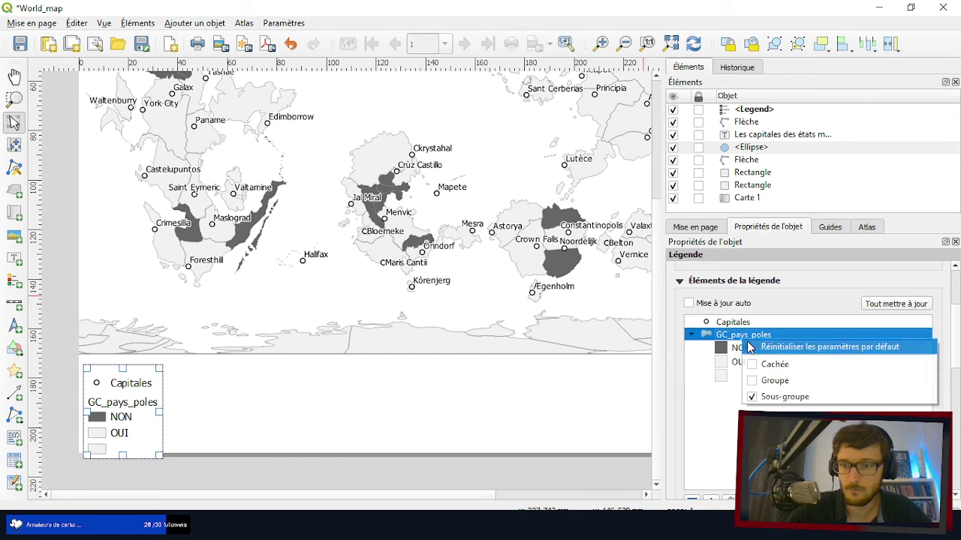
pyautogui.click(753, 383)
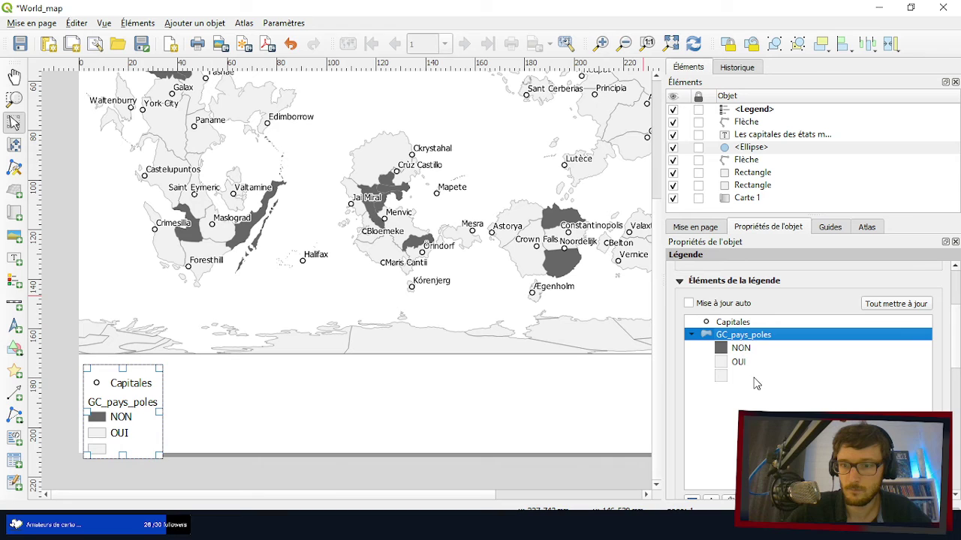
pyautogui.rightClick(743, 337)
pyautogui.click(750, 354)
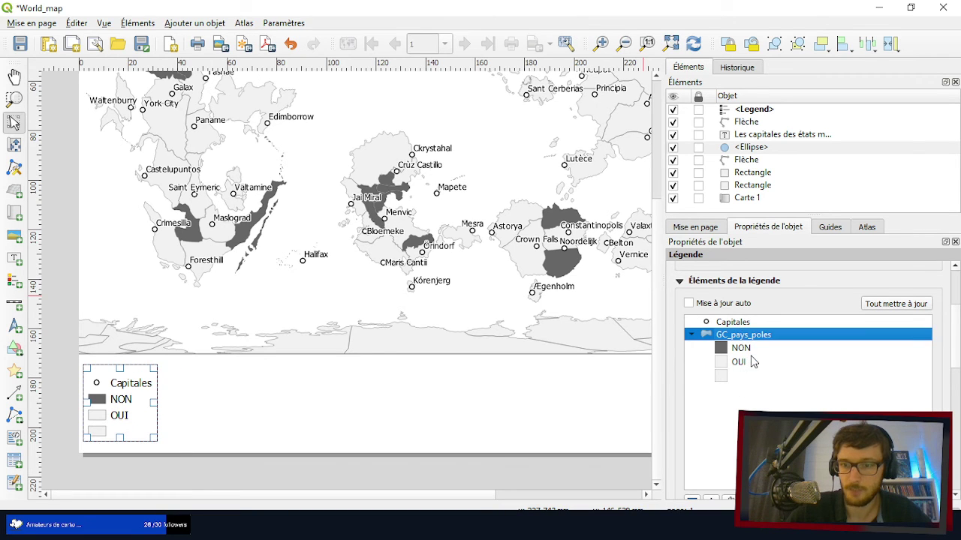
# - Delete the unlabelled class below OUI in the GC_pays_poles legend entries
pyautogui.doubleClick(756, 350)
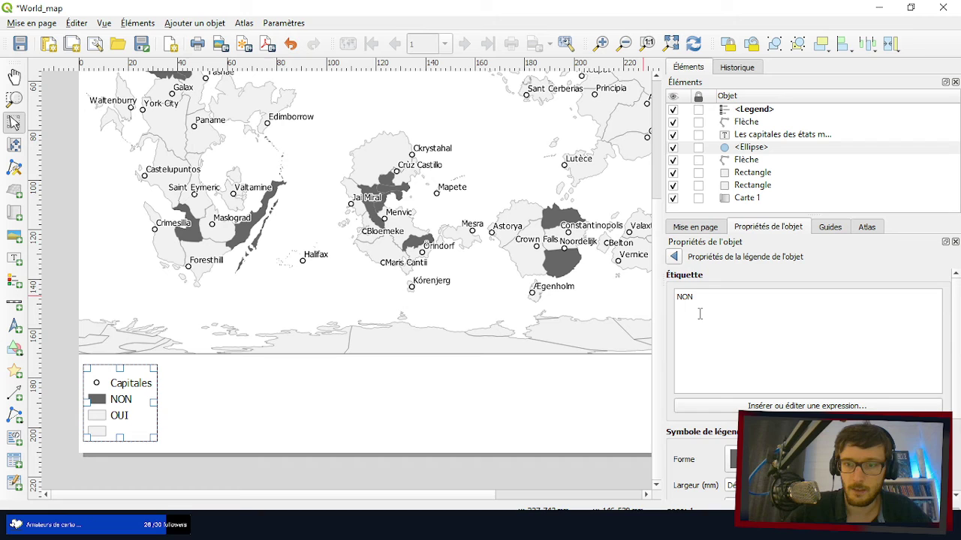
pyautogui.click(679, 257)
pyautogui.click(753, 375)
pyautogui.scroll(-2, 800, 310)
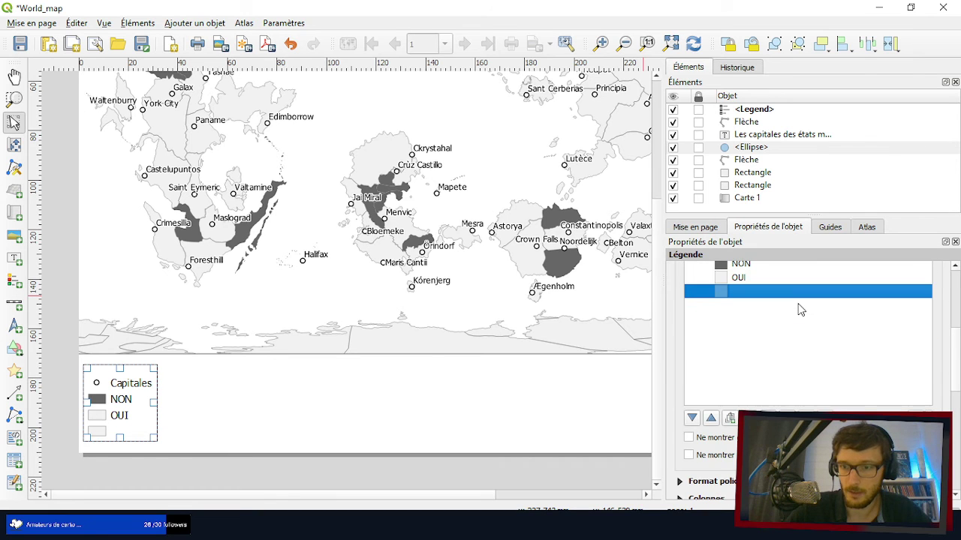
pyautogui.click(773, 418)
# - Move the OUI class above NON in the legend order
pyautogui.click(753, 280)
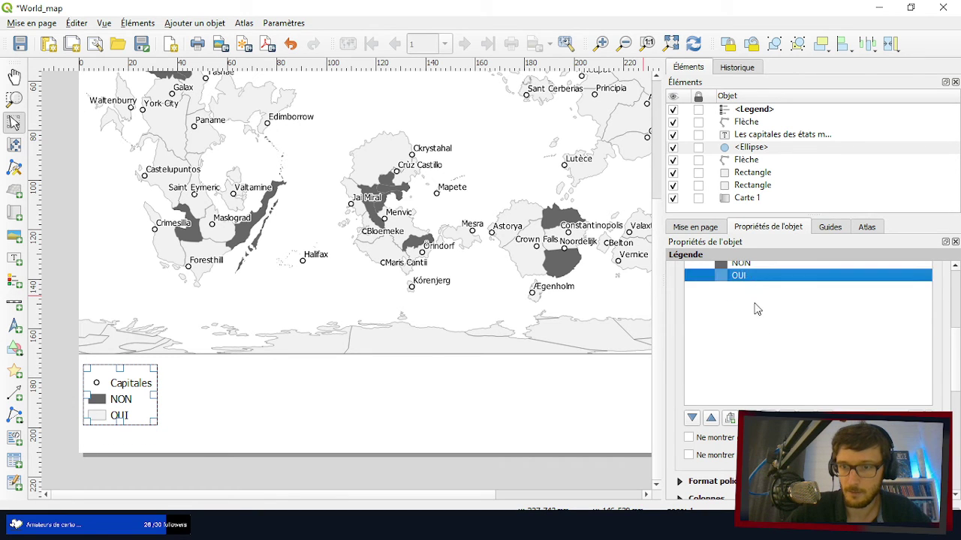
pyautogui.scroll(1, 756, 312)
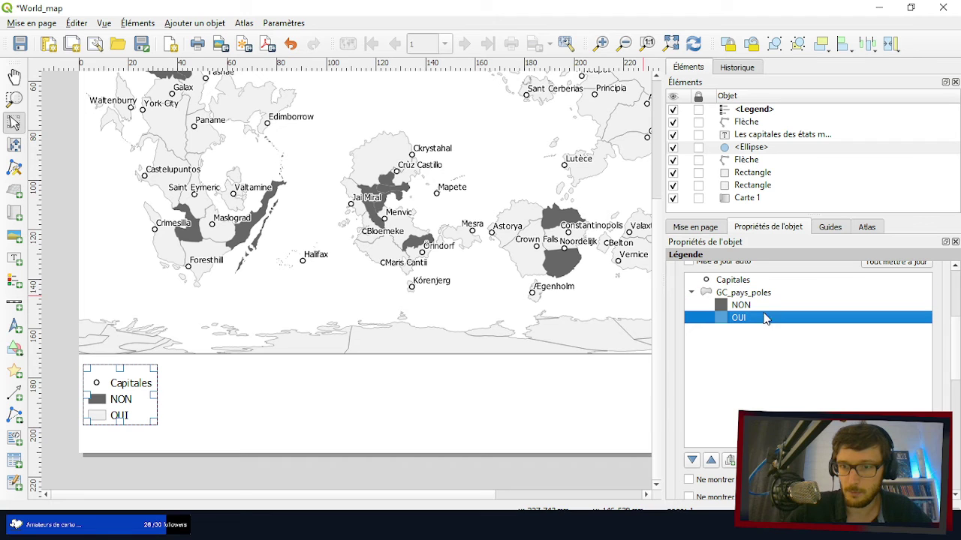
pyautogui.click(711, 459)
# - Relabel the OUI legend class as "Etats membres de l'OCGC"
pyautogui.doubleClick(739, 305)
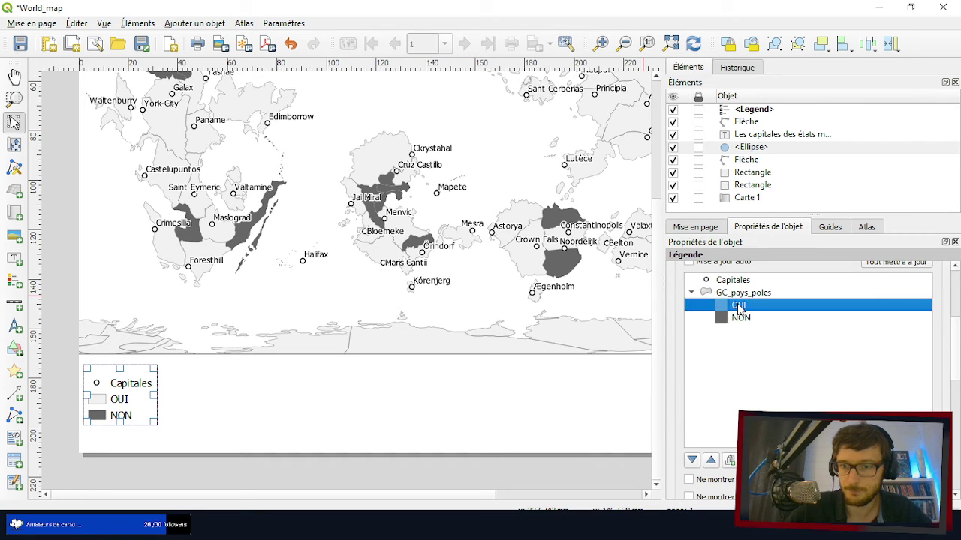
pyautogui.moveTo(693, 298); pyautogui.dragTo(665, 305)
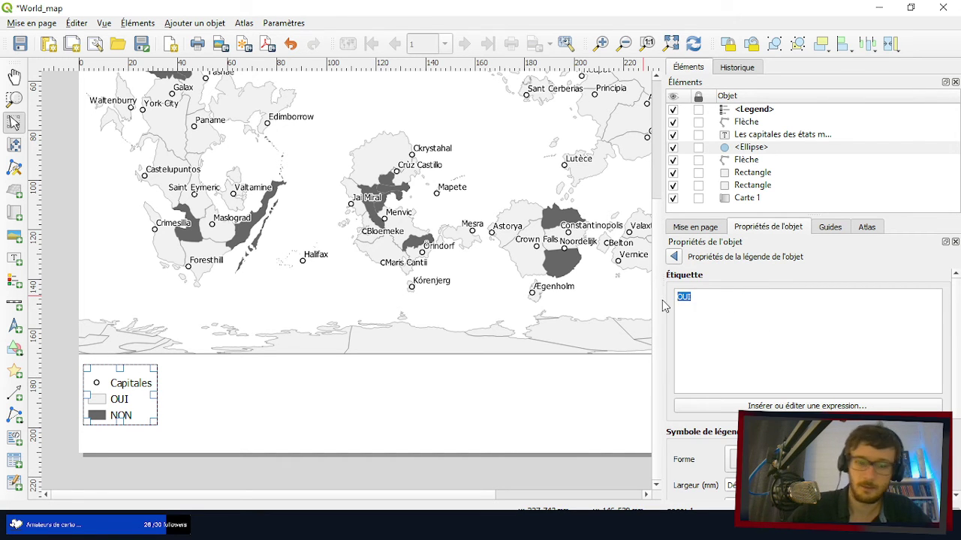
pyautogui.write('Etats mem')
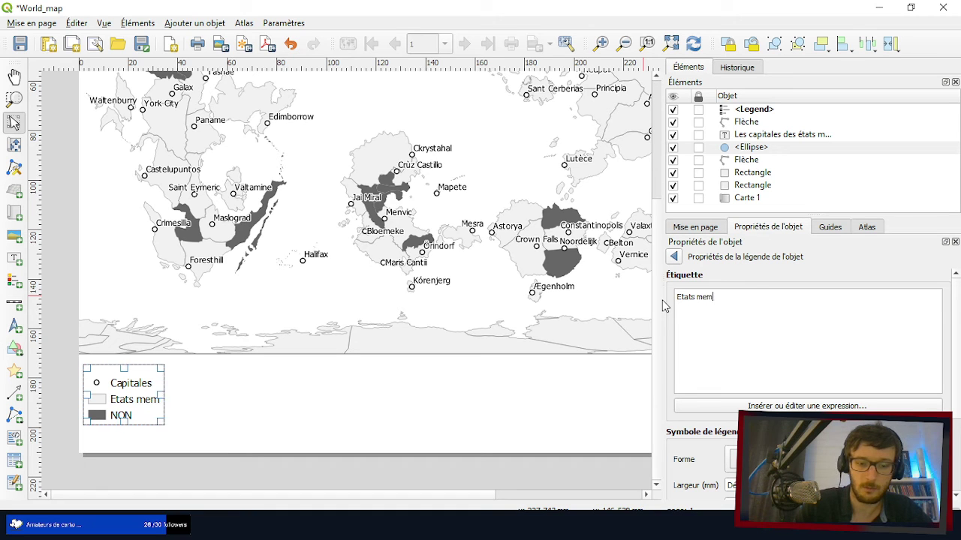
pyautogui.write("bres de l'OCGC")
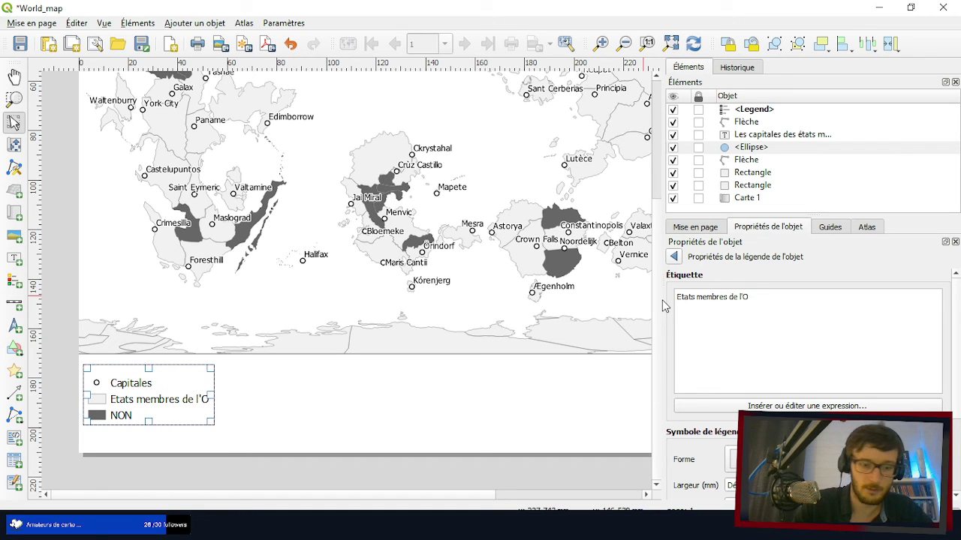
pyautogui.click(674, 257)
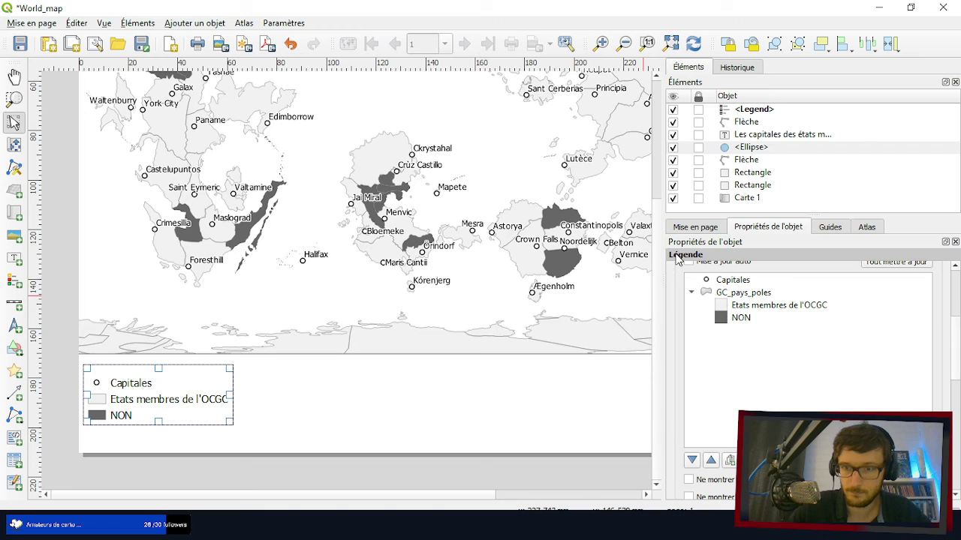
# - Relabel the NON legend class as "Autres territoires"
pyautogui.doubleClick(741, 318)
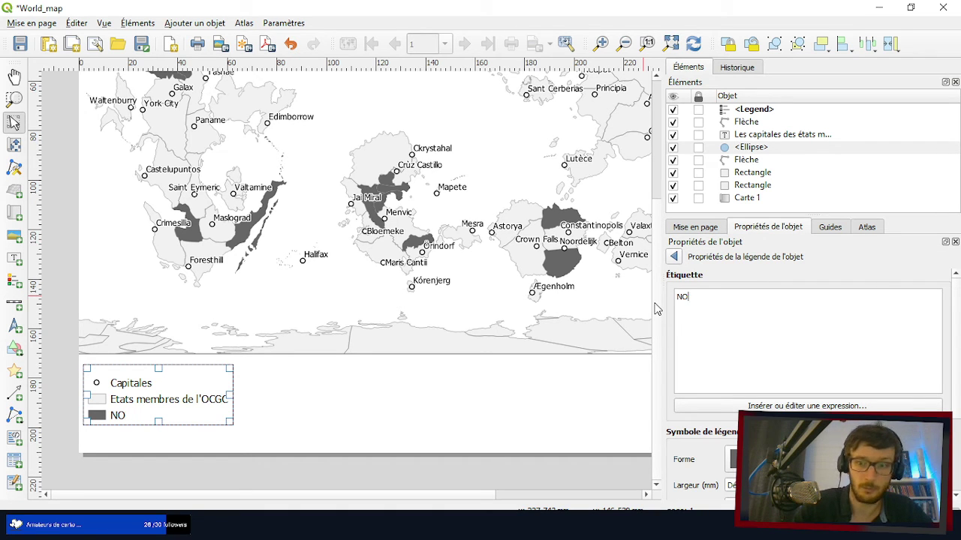
pyautogui.write('Autres territoires')
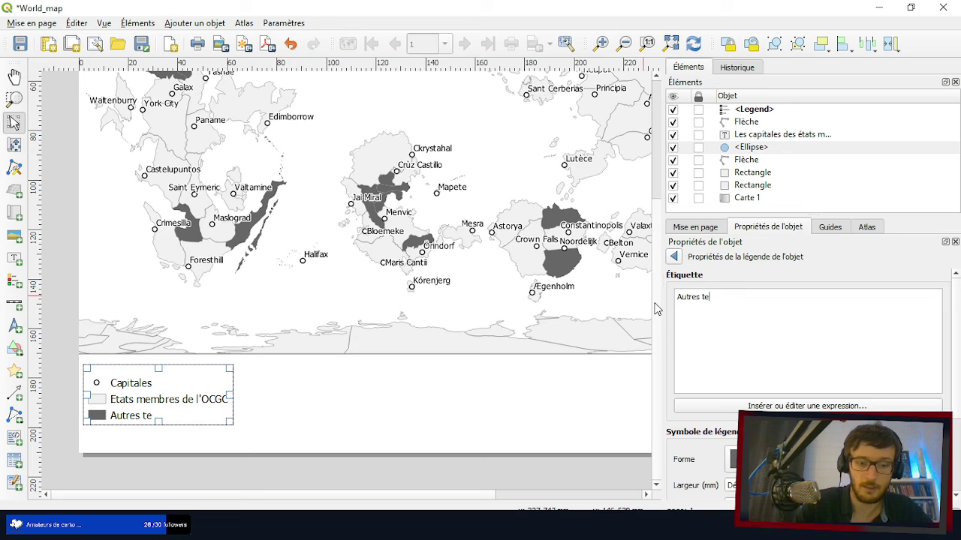
pyautogui.click(674, 258)
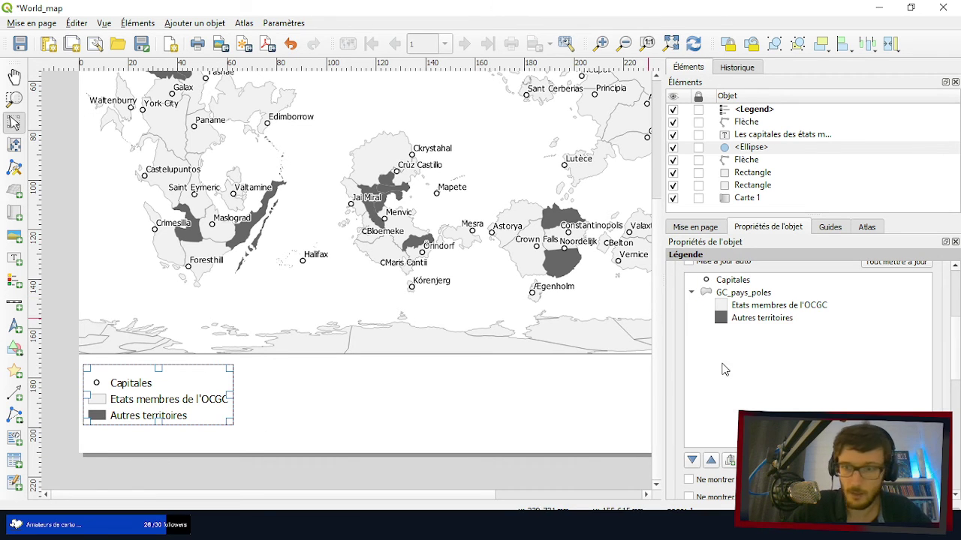
# - Give the legend the title "Légende"
pyautogui.scroll(5, 726, 371)
pyautogui.click(821, 299)
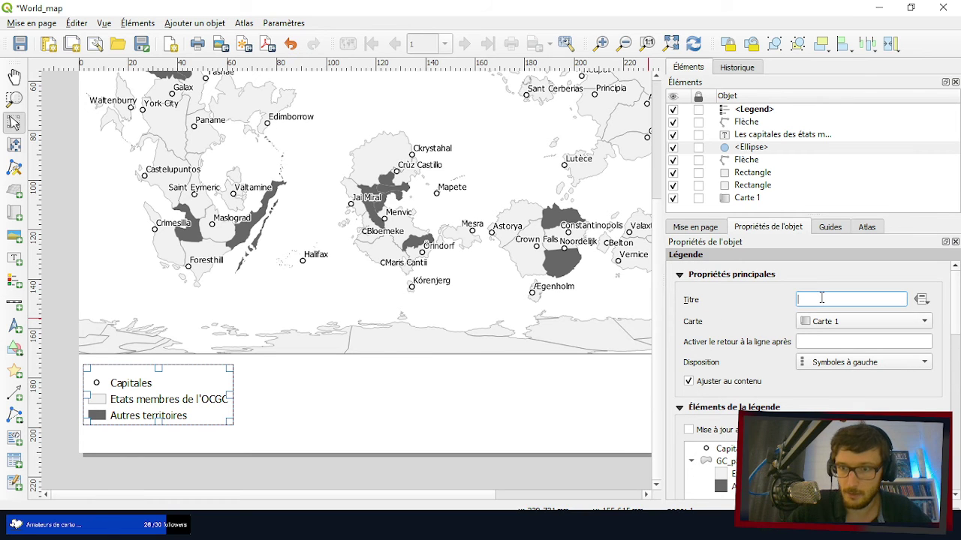
pyautogui.write('Légende')
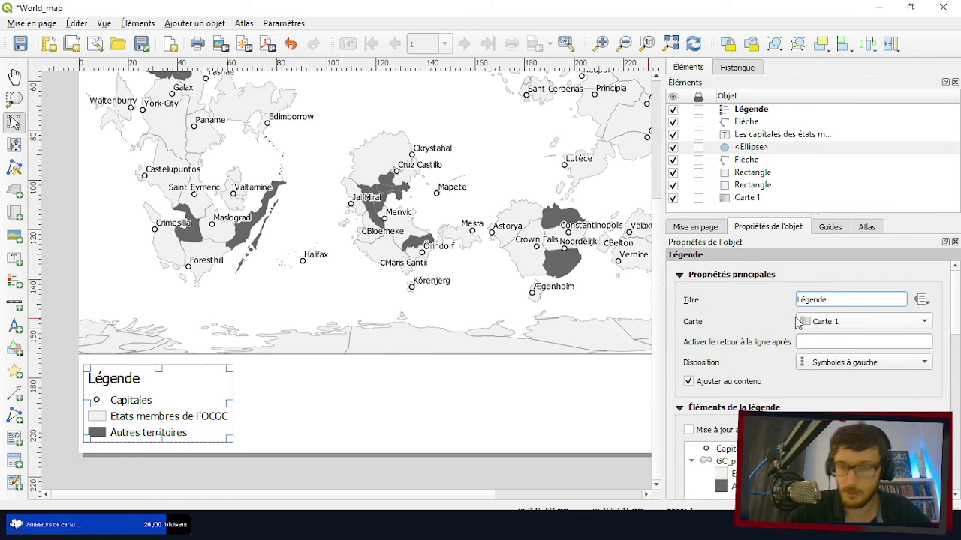
# - Set the legend title font to Titillium Web SemiBold
pyautogui.scroll(-2, 723, 375)
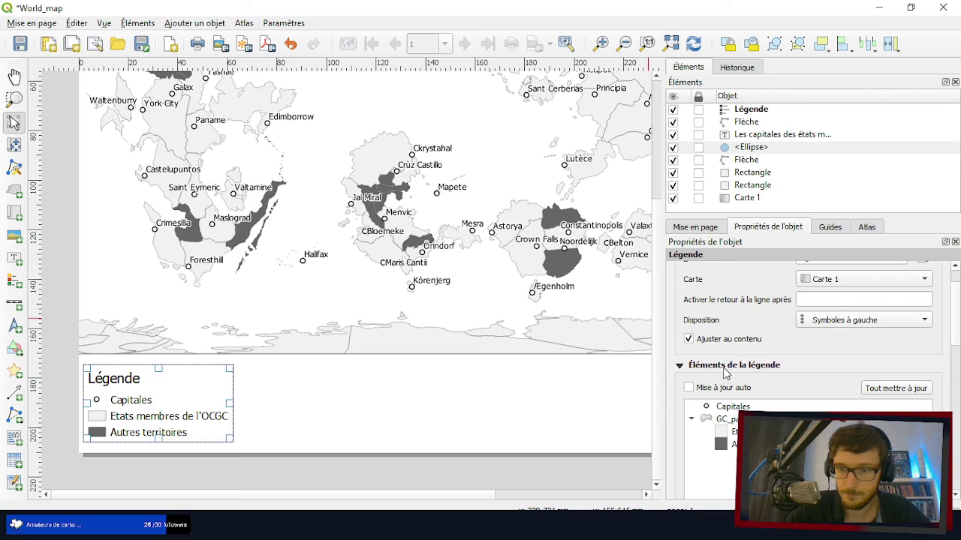
pyautogui.scroll(-2, 841, 333)
pyautogui.scroll(-4, 762, 311)
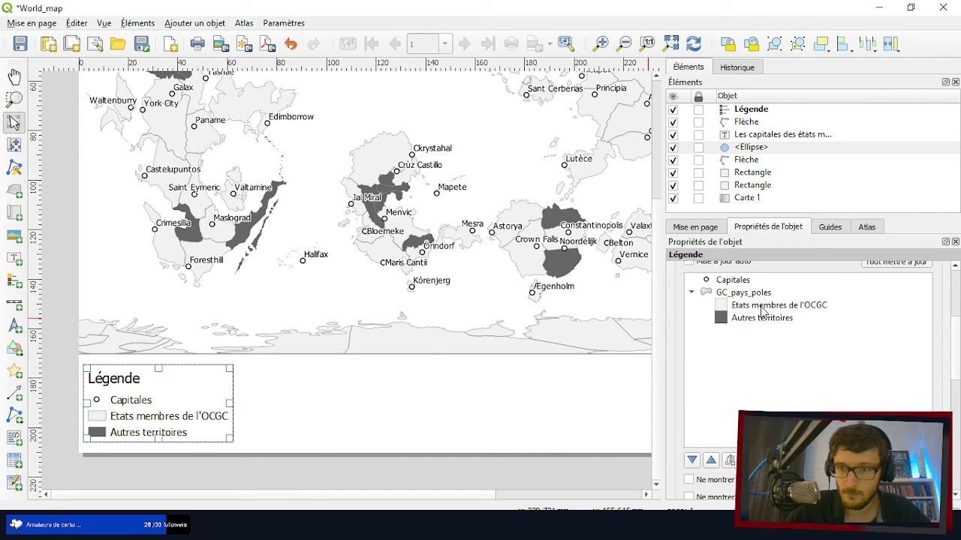
pyautogui.scroll(-8, 687, 435)
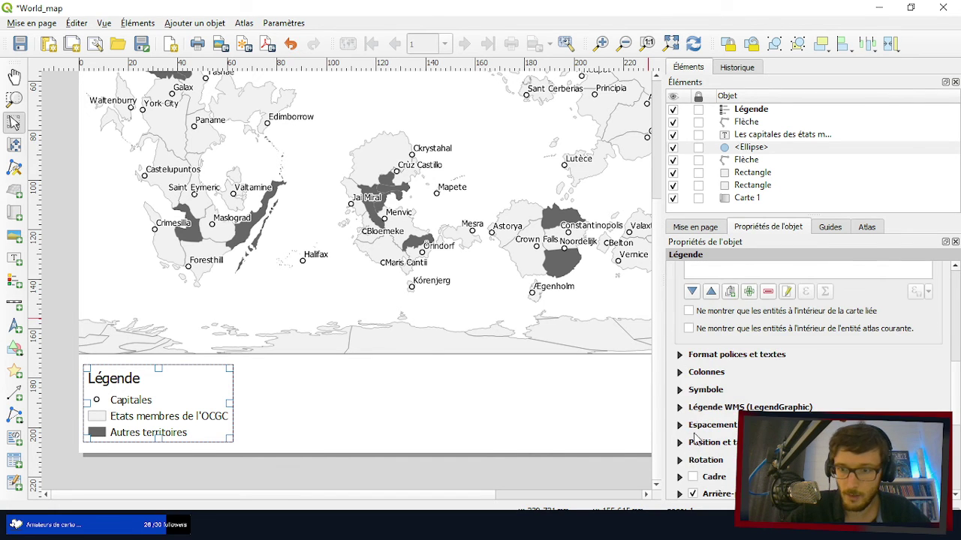
pyautogui.click(679, 355)
pyautogui.click(847, 308)
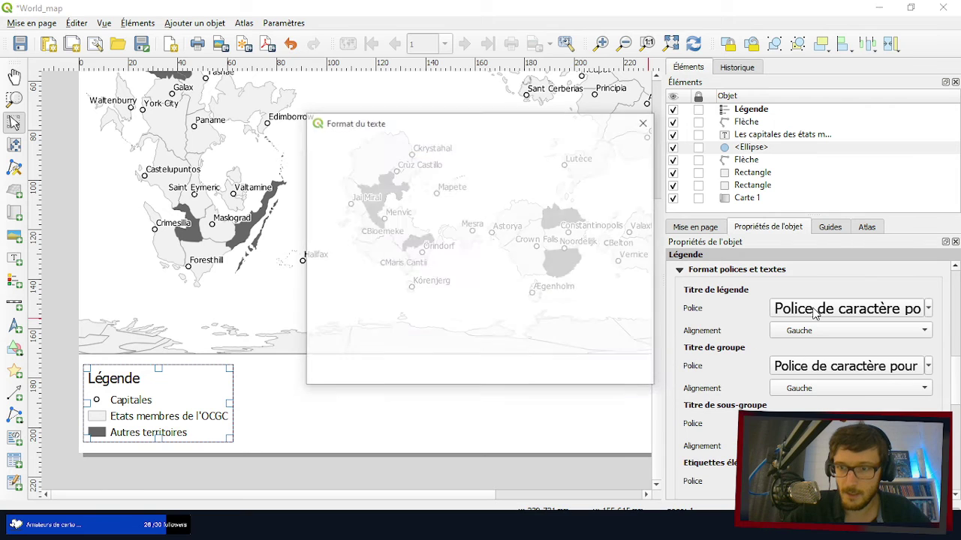
pyautogui.scroll(-1, 459, 213)
pyautogui.write('t')
pyautogui.scroll(-4, 376, 247)
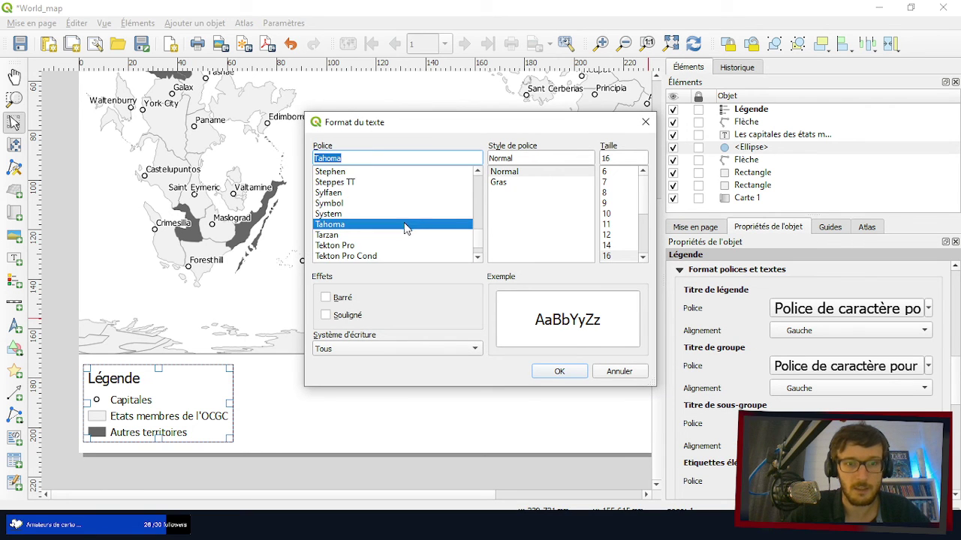
pyautogui.scroll(-2, 361, 243)
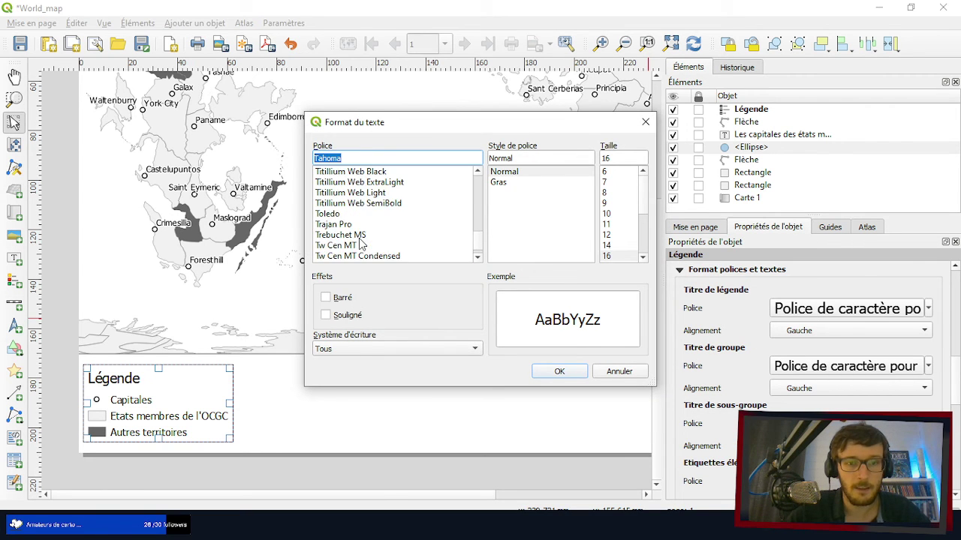
pyautogui.click(375, 204)
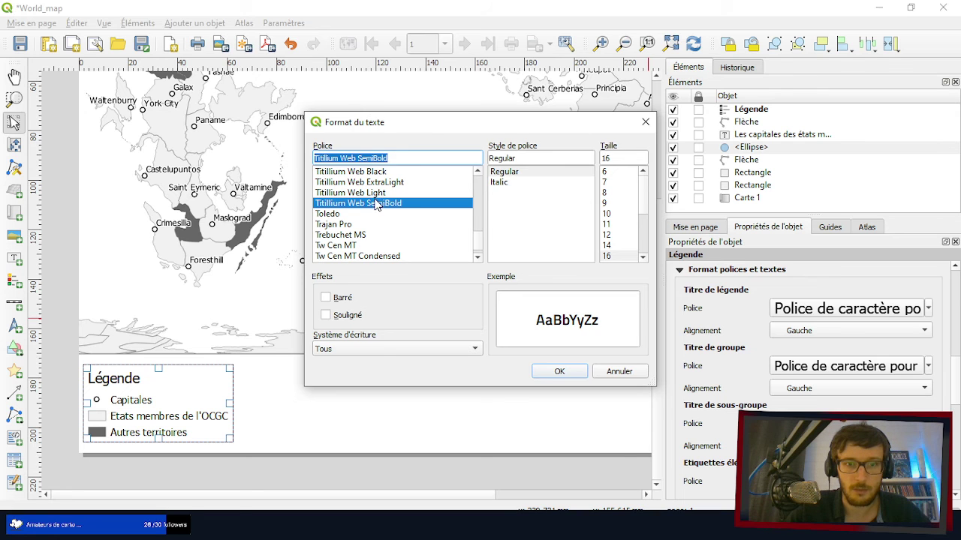
pyautogui.scroll(-1, 613, 235)
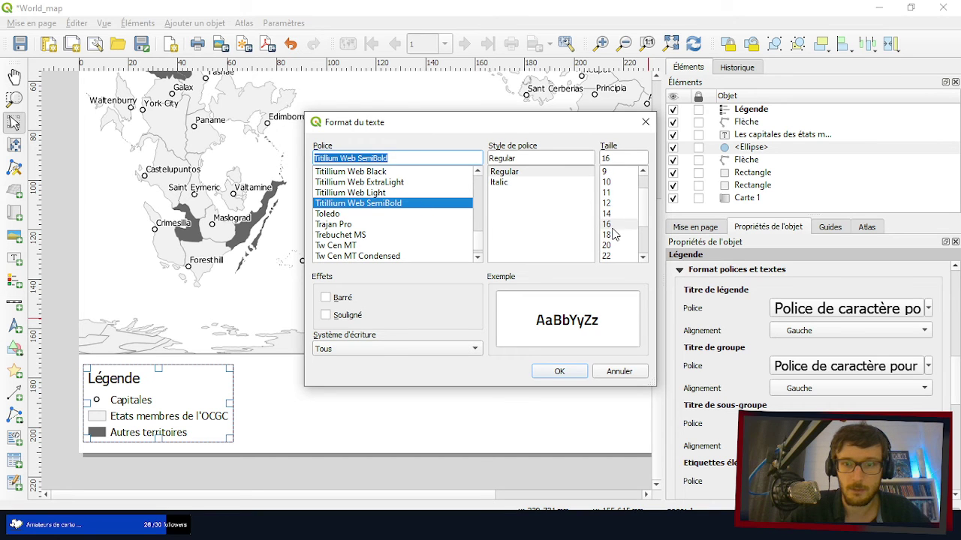
pyautogui.click(559, 373)
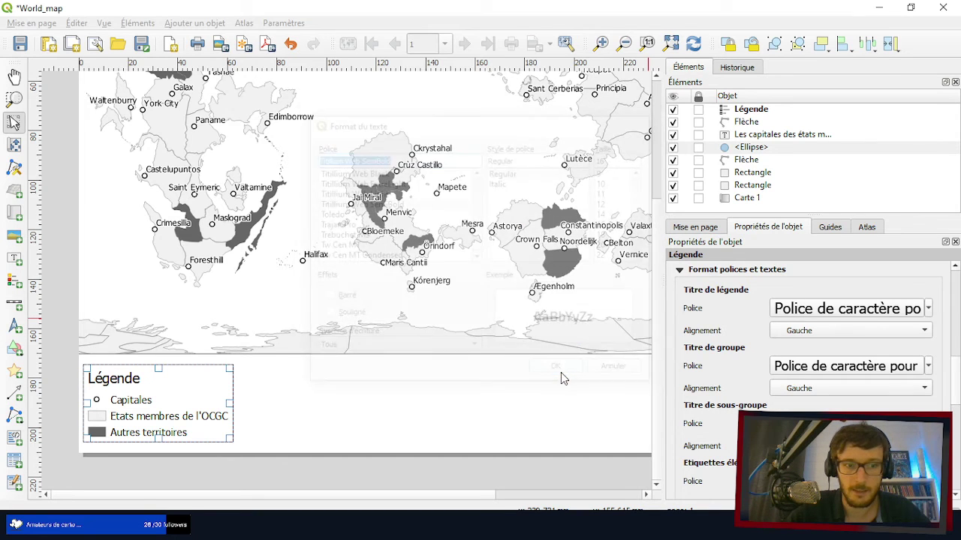
# - Set the legend's group title font to Titillium Web Regular
pyautogui.click(826, 373)
pyautogui.scroll(-4, 397, 225)
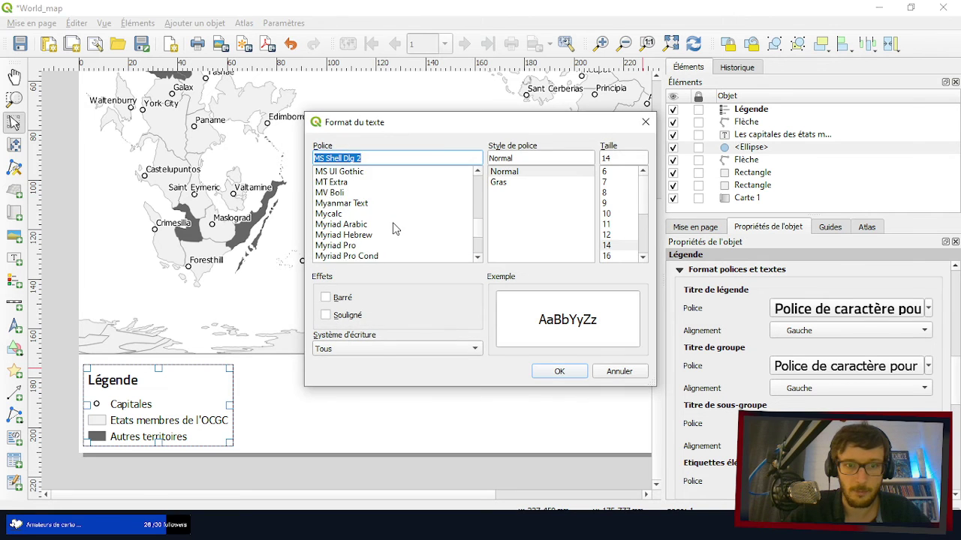
pyautogui.scroll(-6, 353, 250)
pyautogui.click(353, 253)
pyautogui.scroll(-3, 354, 251)
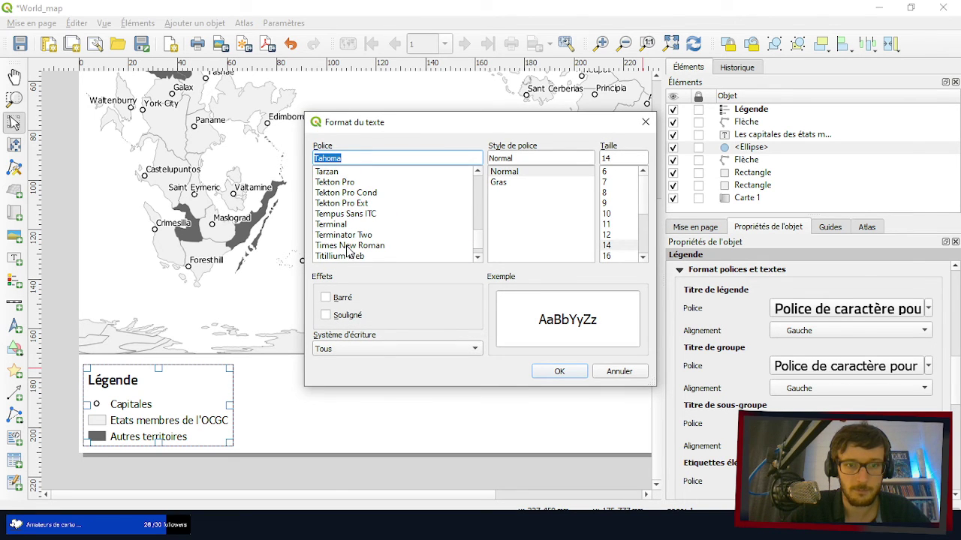
pyautogui.click(353, 225)
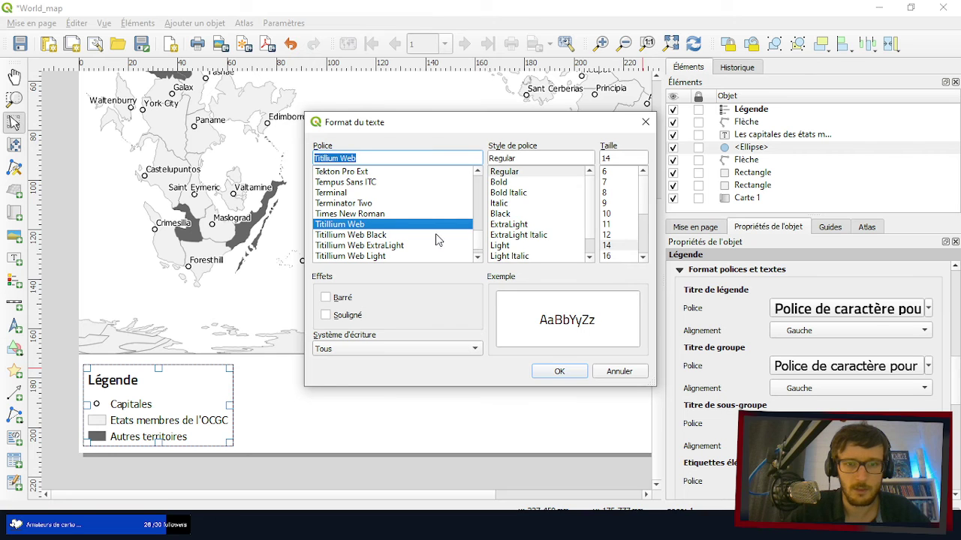
pyautogui.scroll(-1, 618, 251)
pyautogui.click(561, 372)
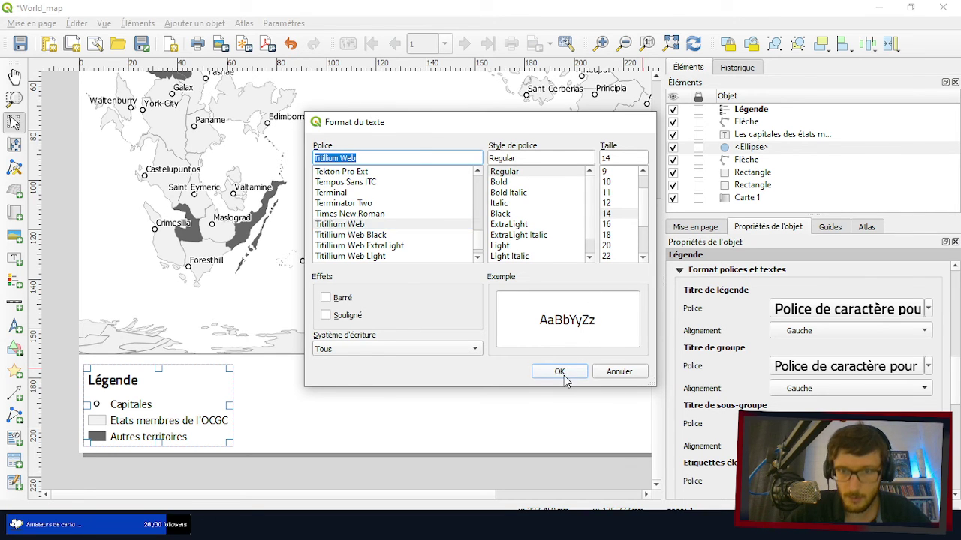
# - Set the legend's subgroup title font to Titillium Web Regular
pyautogui.click(846, 423)
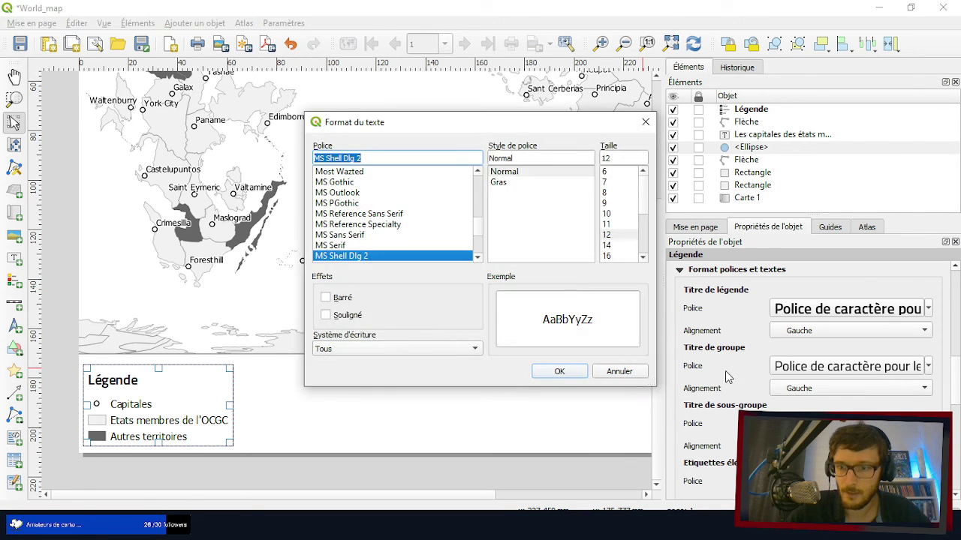
pyautogui.scroll(-15, 394, 224)
pyautogui.click(390, 222)
pyautogui.scroll(-3, 361, 219)
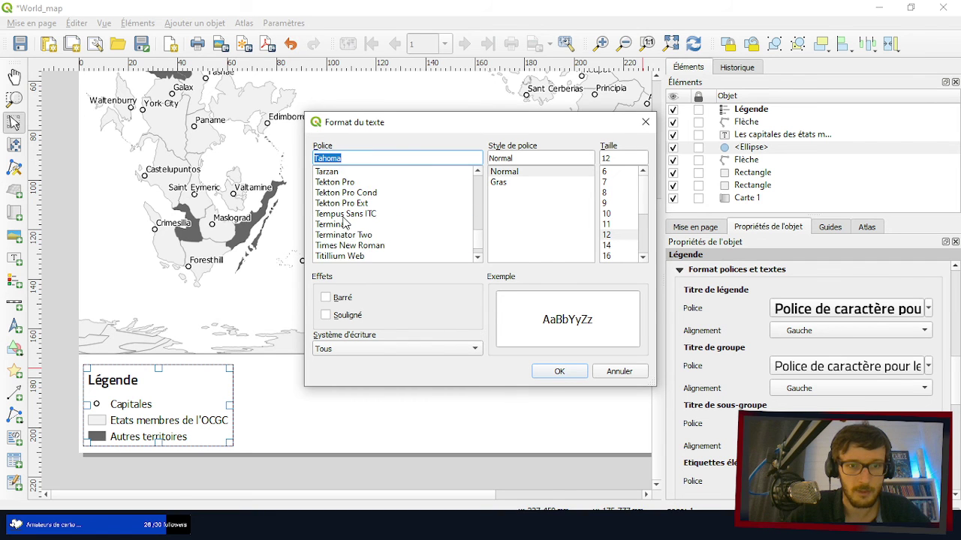
pyautogui.click(349, 193)
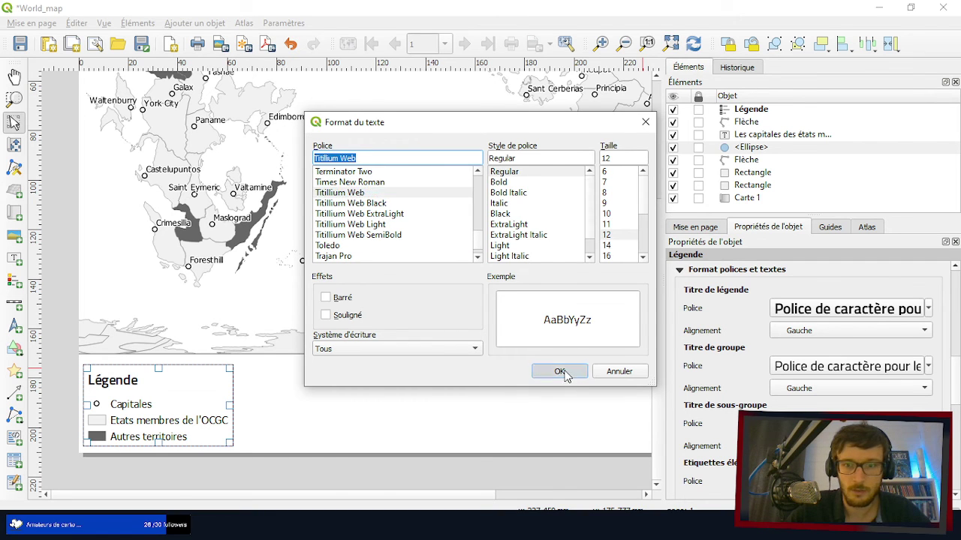
pyautogui.click(564, 372)
# - Set the font of the legend's item labels to Titillium Web Regular
pyautogui.click(846, 481)
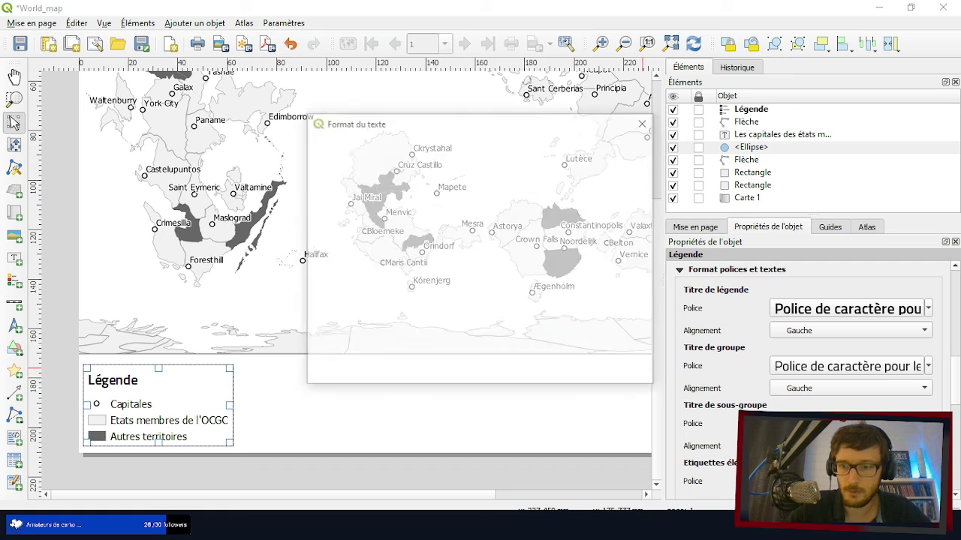
pyautogui.scroll(-10, 382, 225)
pyautogui.click(382, 225)
pyautogui.scroll(-1, 382, 226)
pyautogui.scroll(-3, 382, 226)
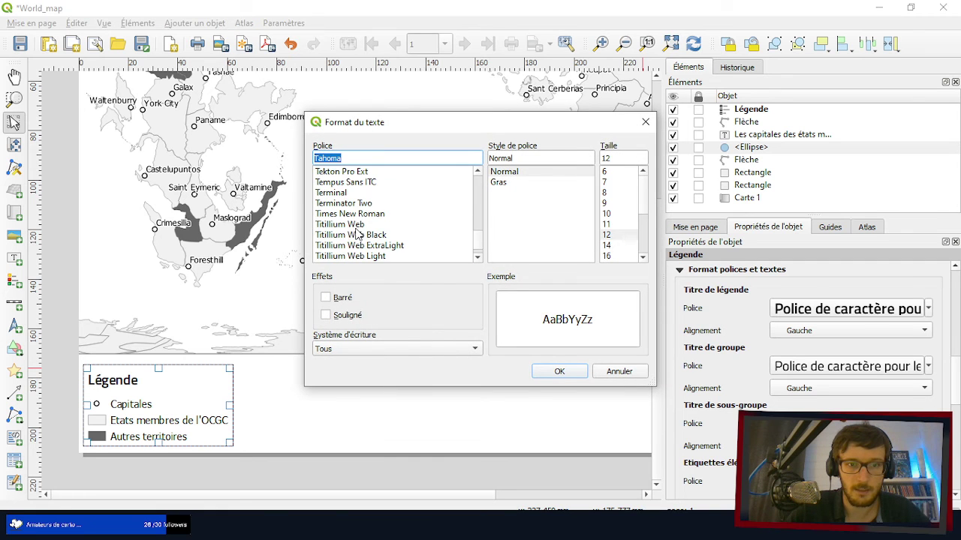
pyautogui.click(353, 225)
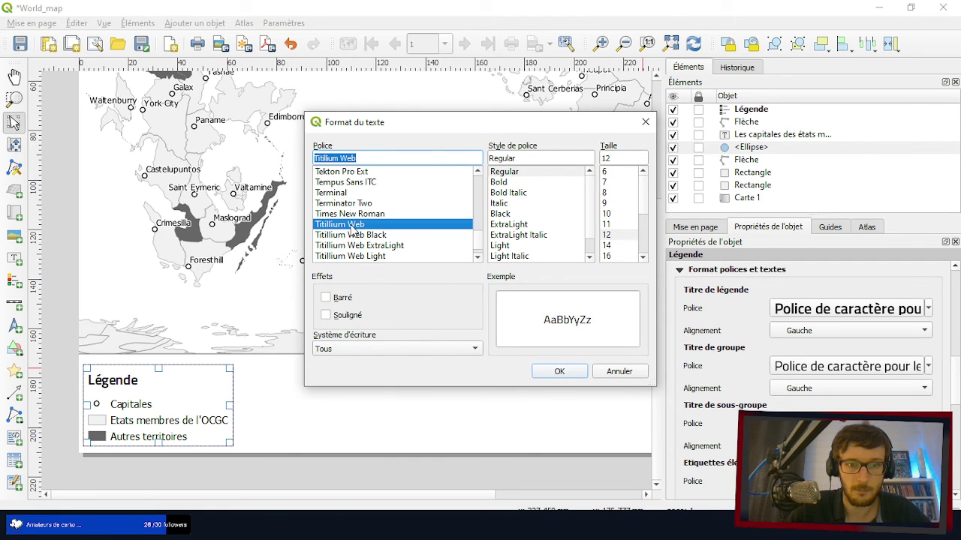
pyautogui.click(559, 373)
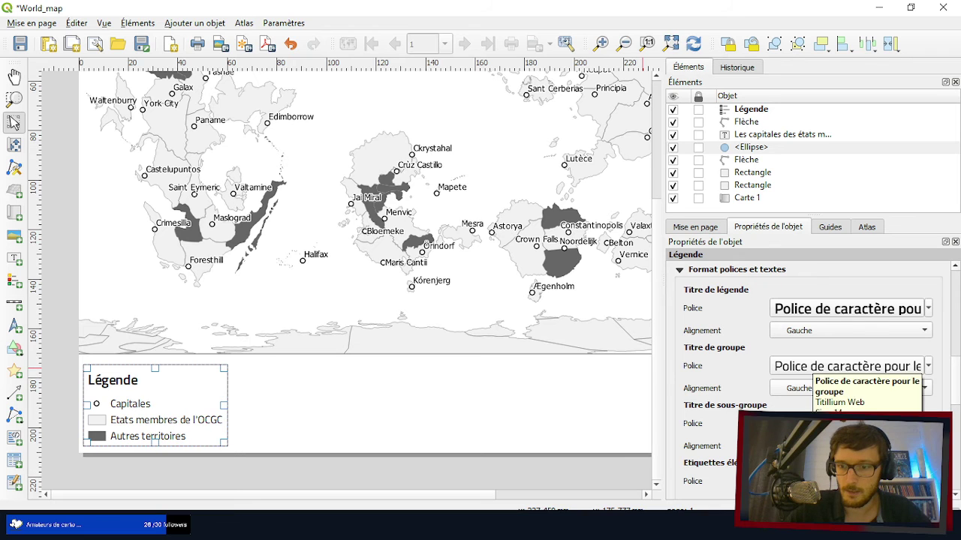
# - Change the legend's group title font to Titillium Web SemiBold
pyautogui.scroll(-1, 811, 360)
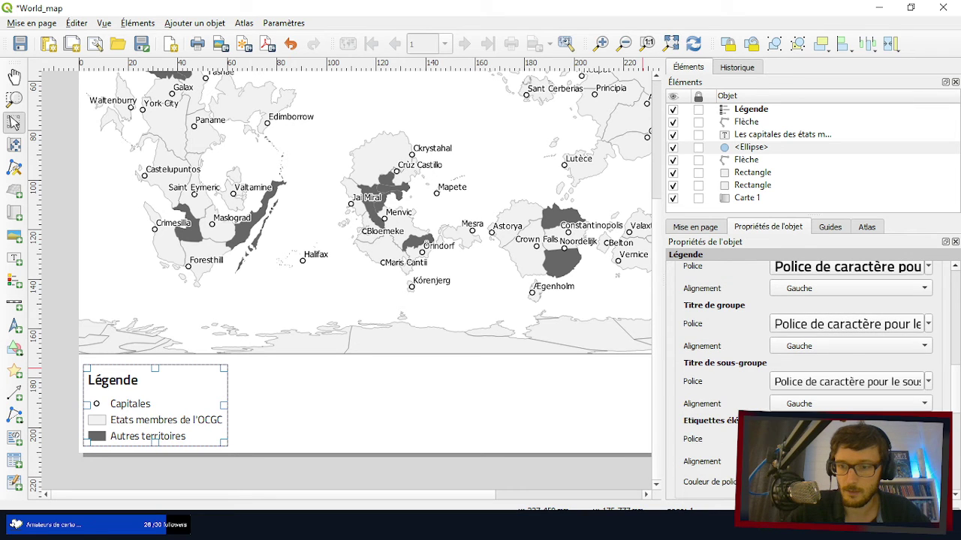
pyautogui.click(811, 331)
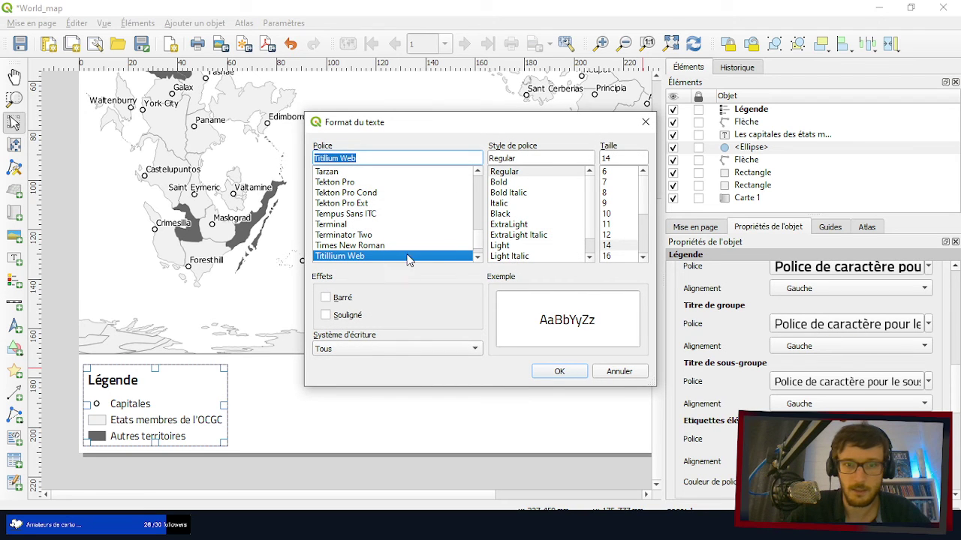
pyautogui.scroll(-1, 434, 238)
pyautogui.scroll(-1, 374, 259)
pyautogui.click(387, 239)
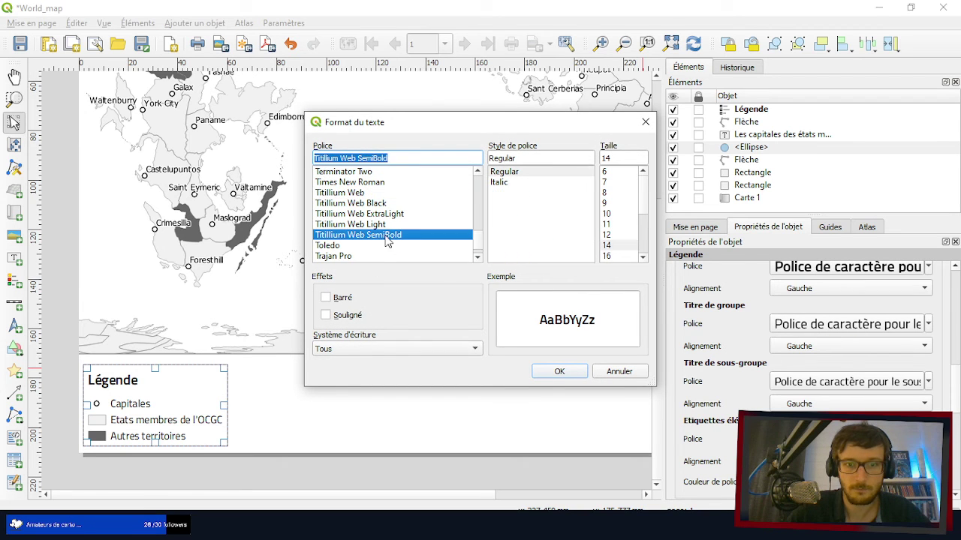
pyautogui.click(568, 378)
# - Change the legend's subgroup title font to Titillium Web SemiBold and deselect the legend
pyautogui.click(830, 382)
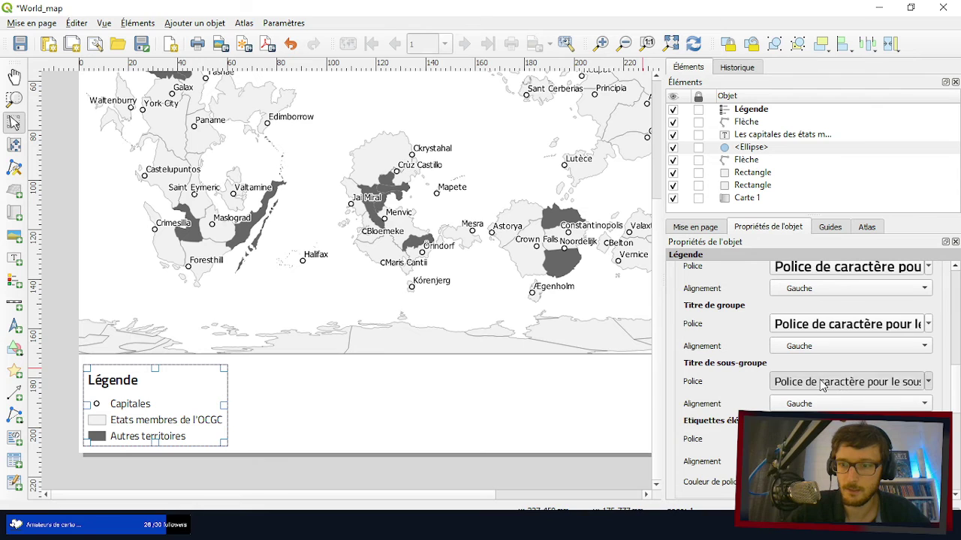
pyautogui.scroll(-2, 445, 248)
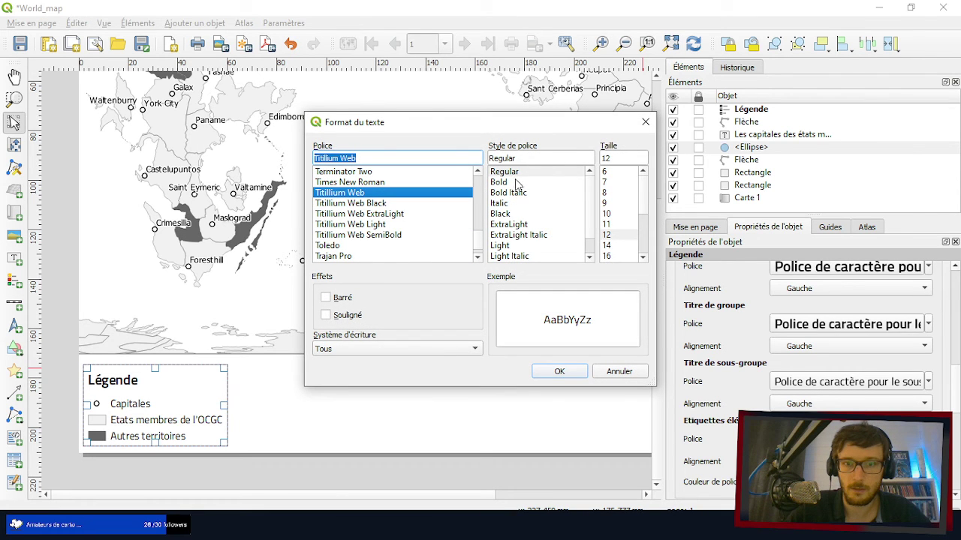
pyautogui.click(382, 235)
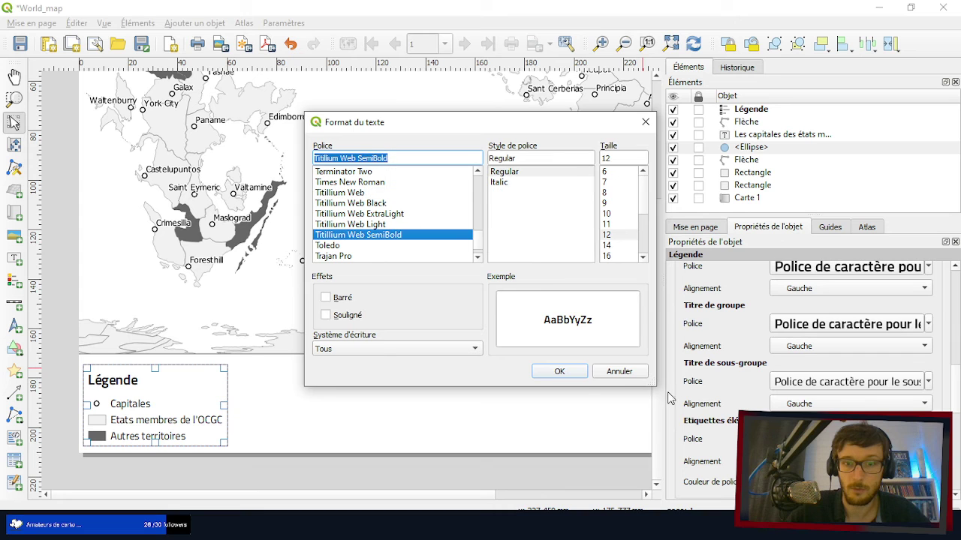
pyautogui.click(559, 372)
pyautogui.scroll(-4, 856, 450)
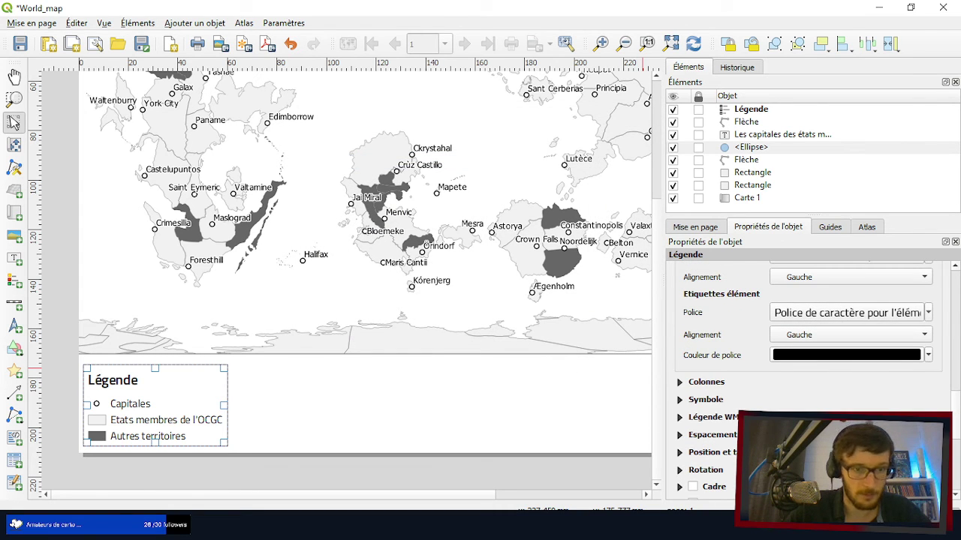
pyautogui.click(512, 473)
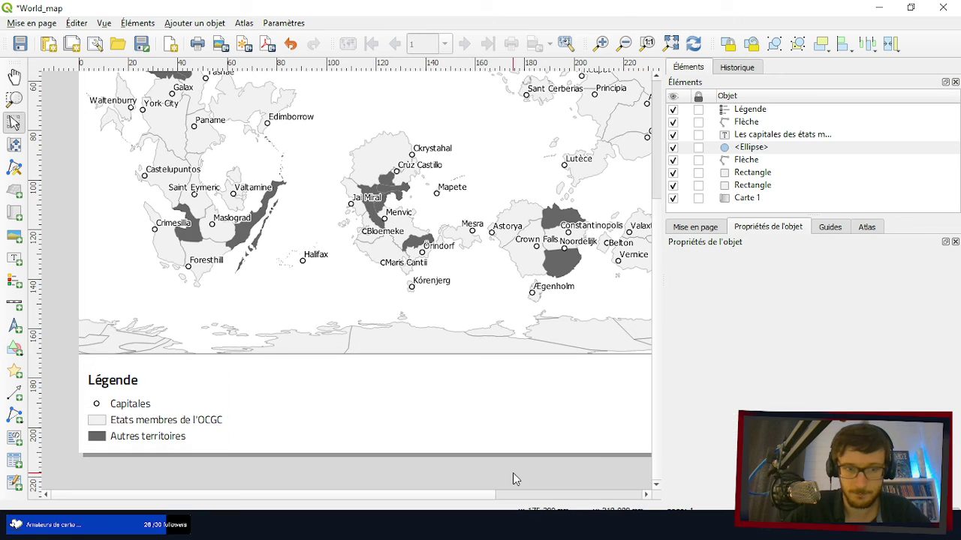
# - Nudge the legend slightly right and up within the white strip below the map
pyautogui.click(144, 418)
pyautogui.press('Right')
pyautogui.press('Right')
pyautogui.press('Right')
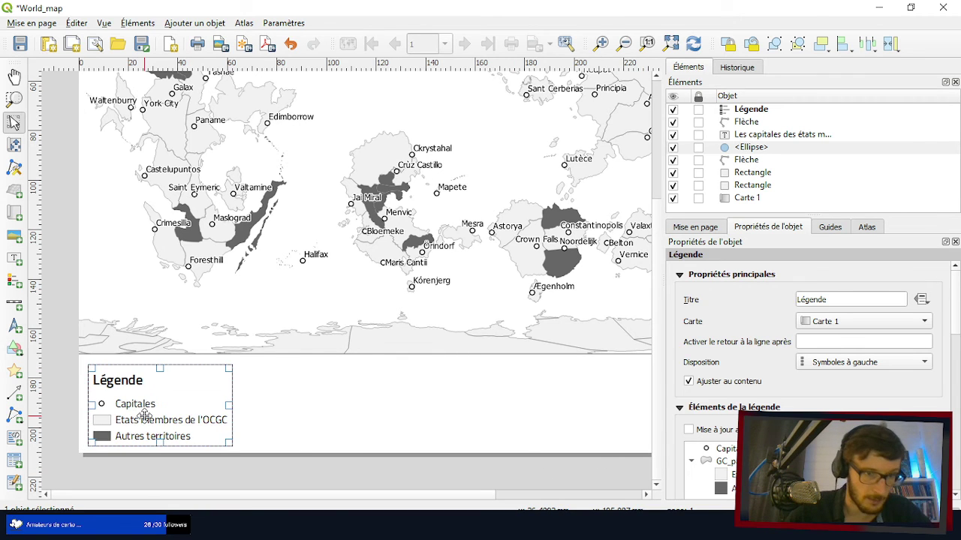
pyautogui.press('Up')
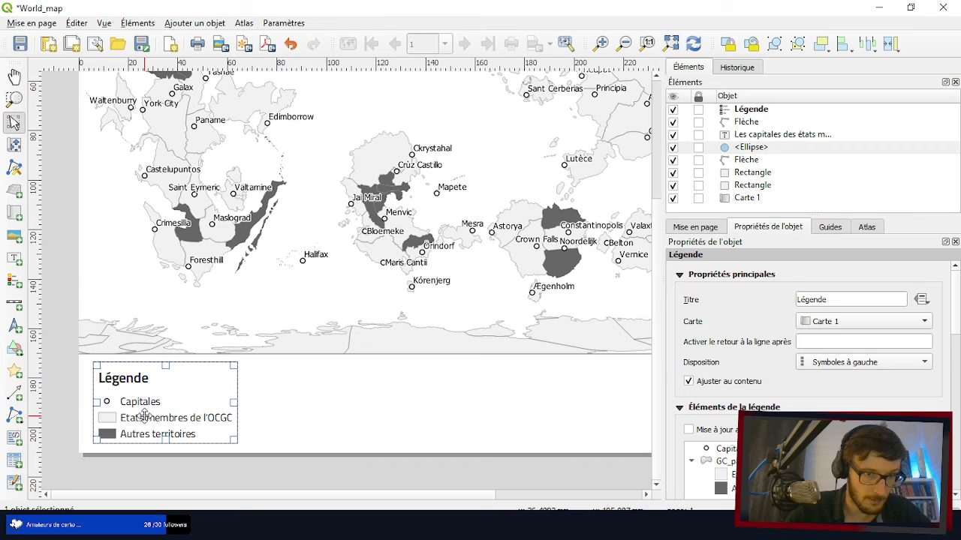
pyautogui.press('Left')
pyautogui.press('Left')
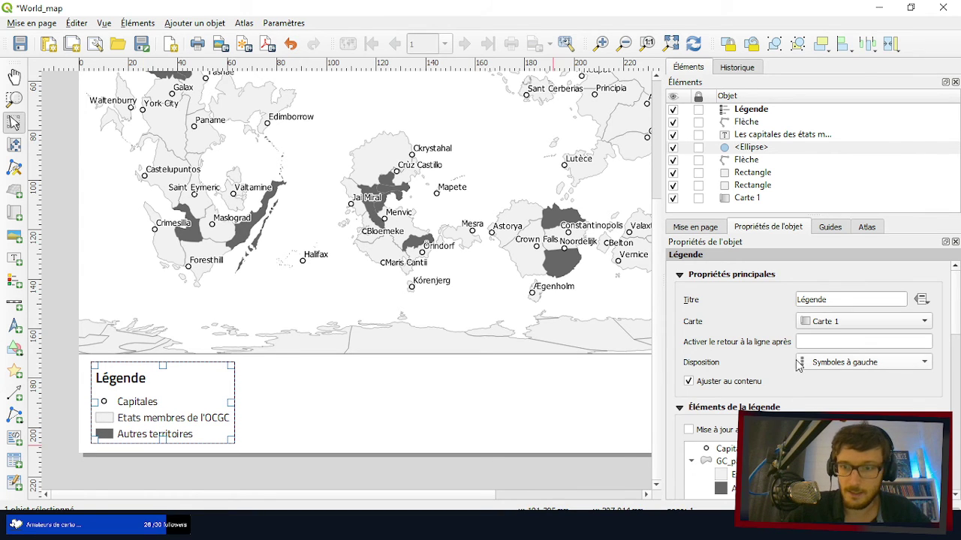
pyautogui.scroll(-5, 795, 369)
pyautogui.scroll(5, 812, 351)
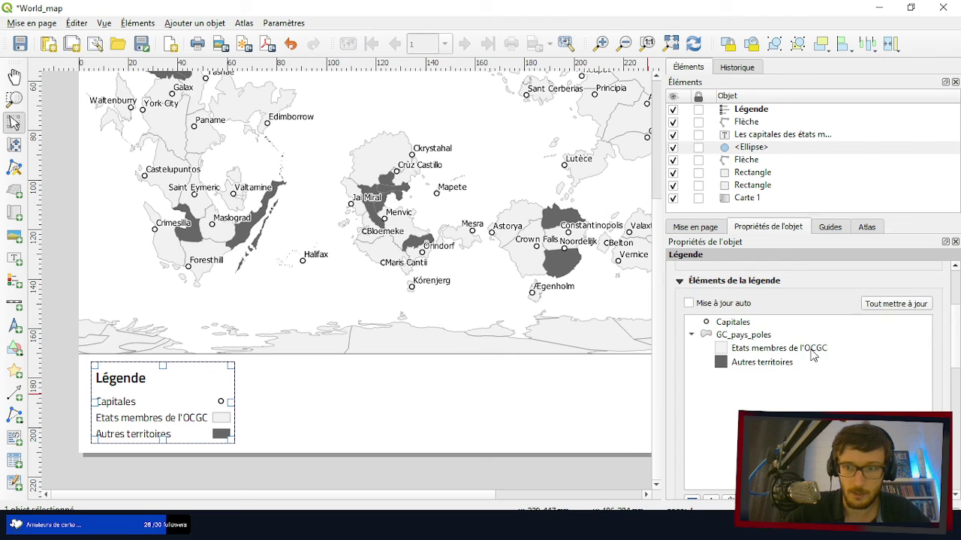
pyautogui.scroll(1, 818, 362)
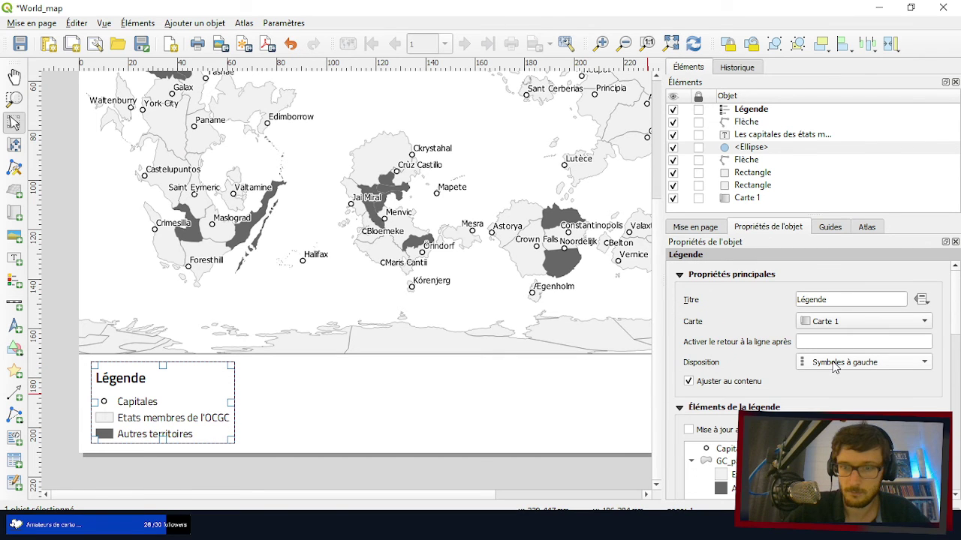
pyautogui.click(390, 469)
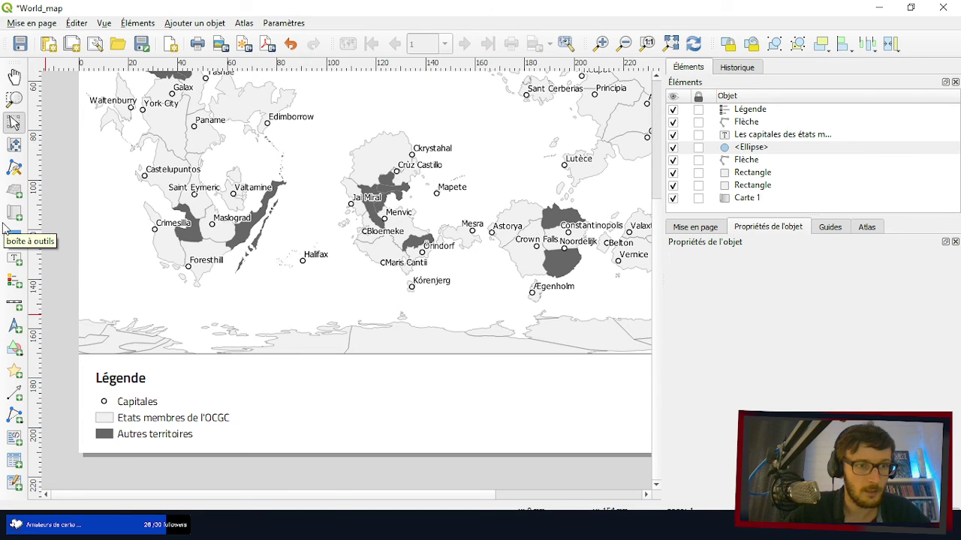
# - Add a text label across the lower-right part of the white strip below the map
pyautogui.click(14, 259)
pyautogui.scroll(-4, 368, 335)
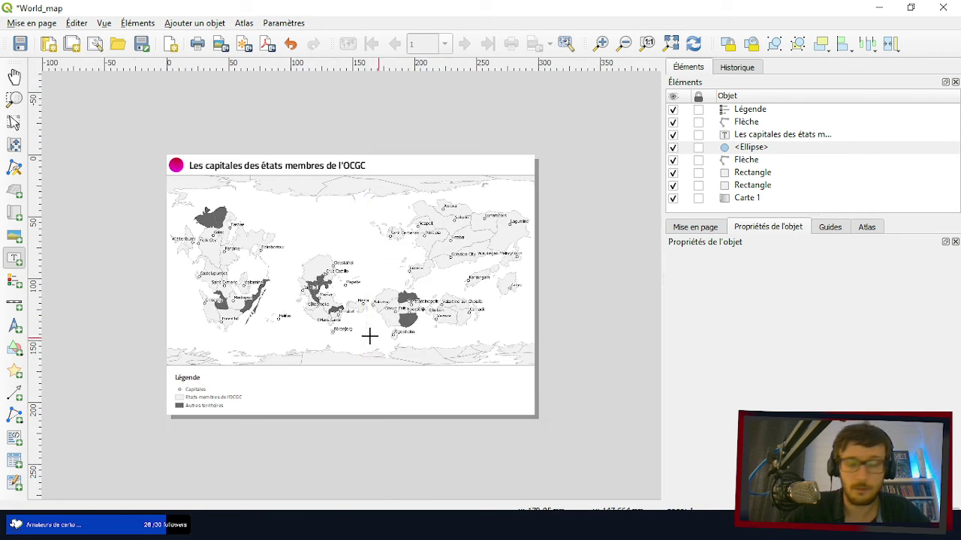
pyautogui.scroll(5, 533, 396)
pyautogui.scroll(-3, 528, 389)
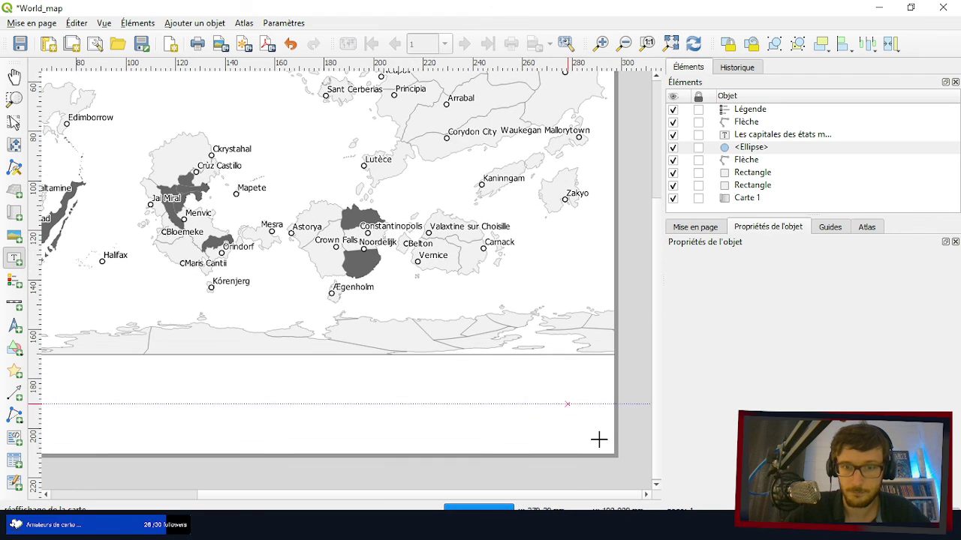
pyautogui.moveTo(607, 445); pyautogui.dragTo(374, 382)
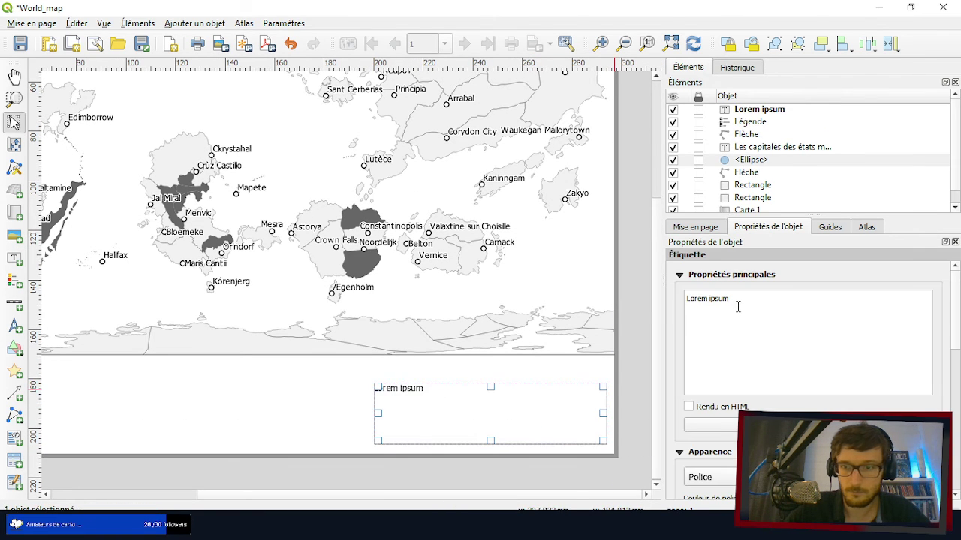
# - Replace the label's text with "Sources : OCGC, Comité Politique" and a second line "Réalisation :" with the author's name and 26/06/2022, following the reference map's credits
pyautogui.moveTo(738, 306); pyautogui.dragTo(638, 300)
pyautogui.write('Sourc')
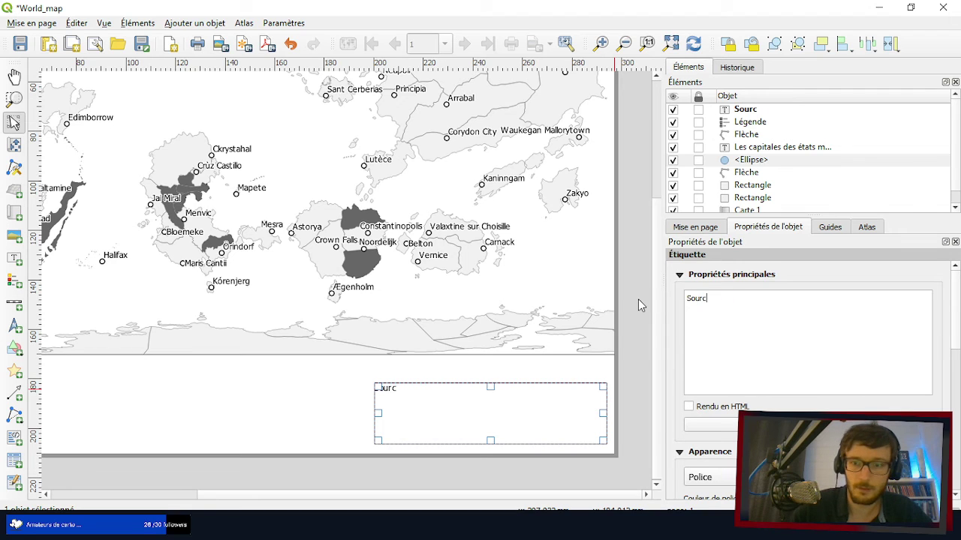
pyautogui.write('es :')
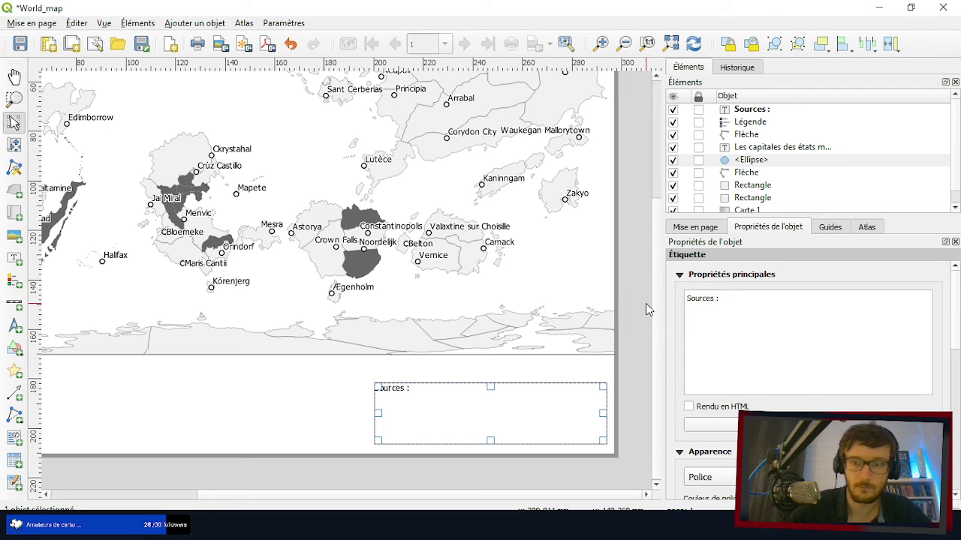
pyautogui.hotkey('alt', 'Tab')
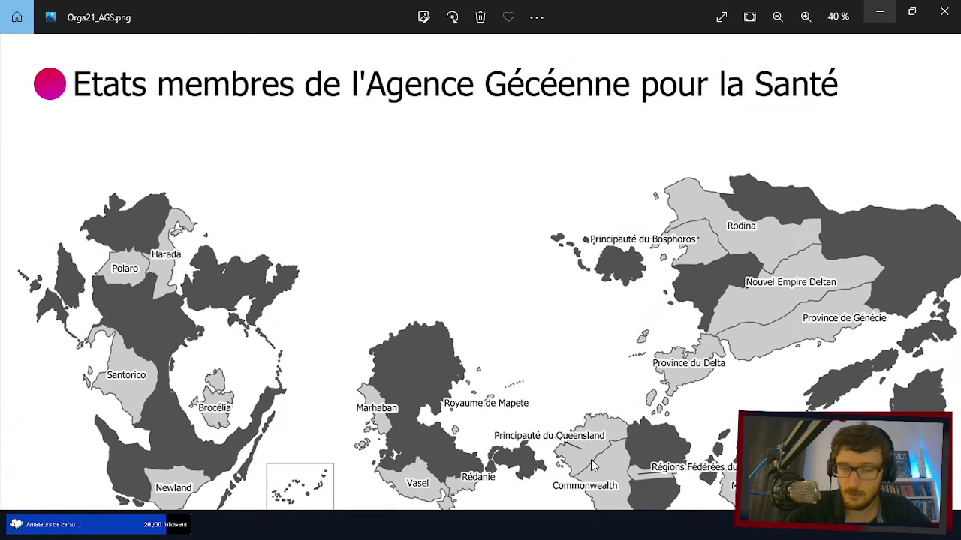
pyautogui.moveTo(492, 394); pyautogui.dragTo(520, 137)
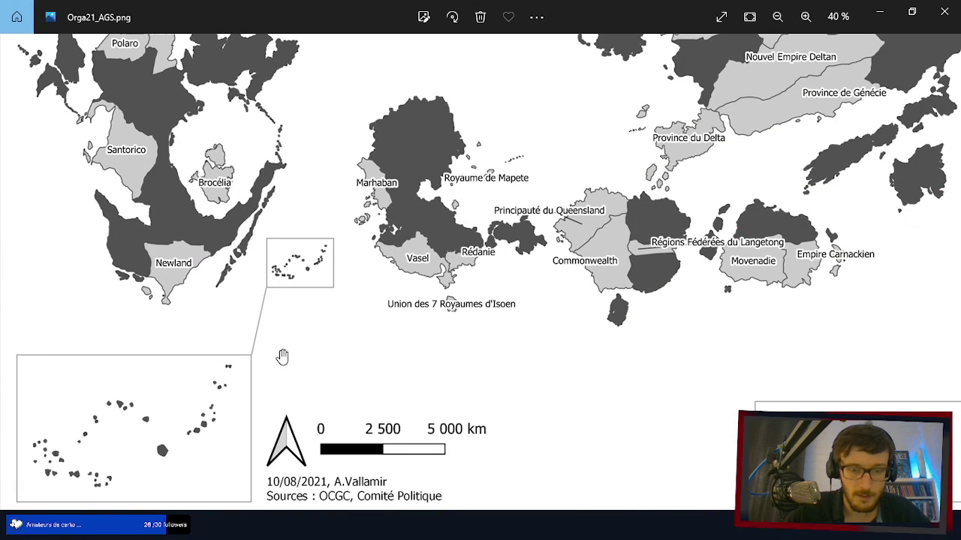
pyautogui.click(880, 11)
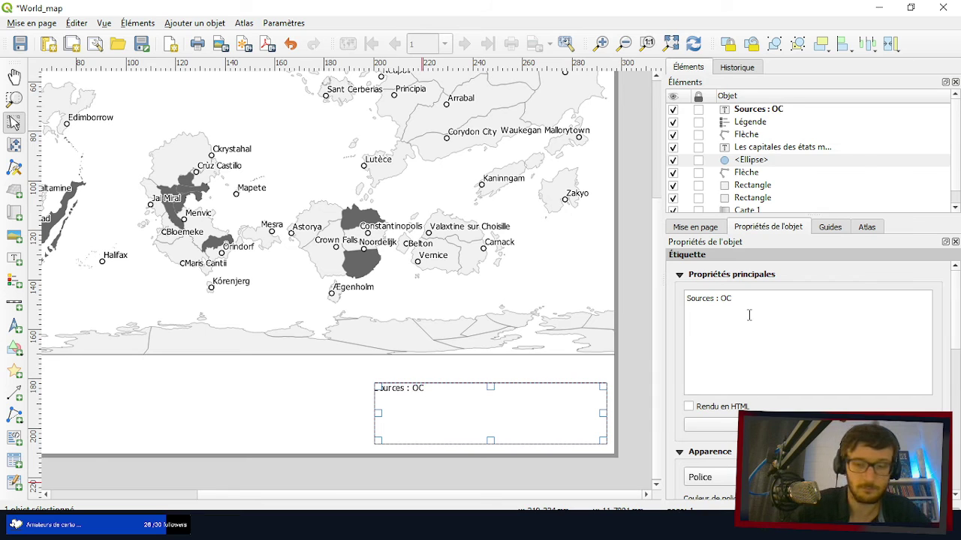
pyautogui.write('GC, Comité Politique')
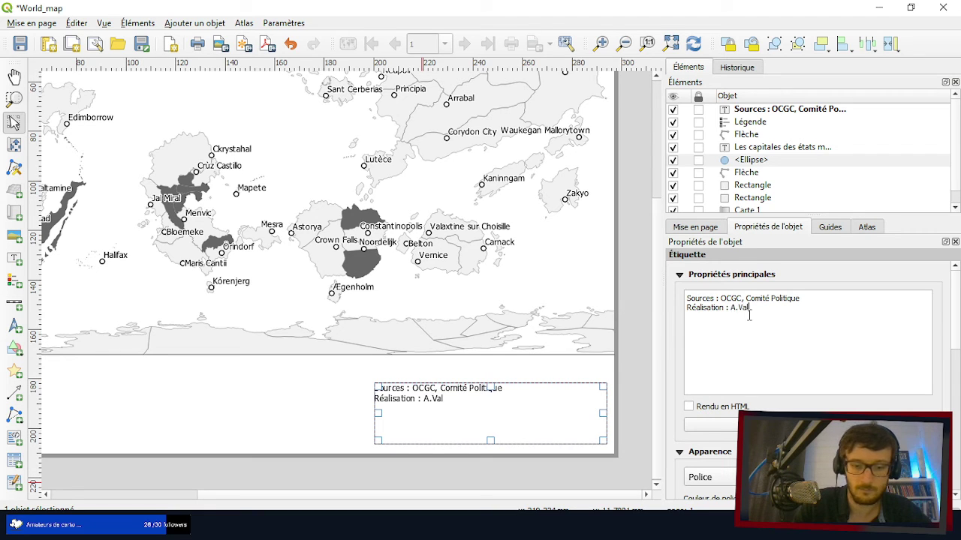
pyautogui.write('lamir, 26/06/2022')
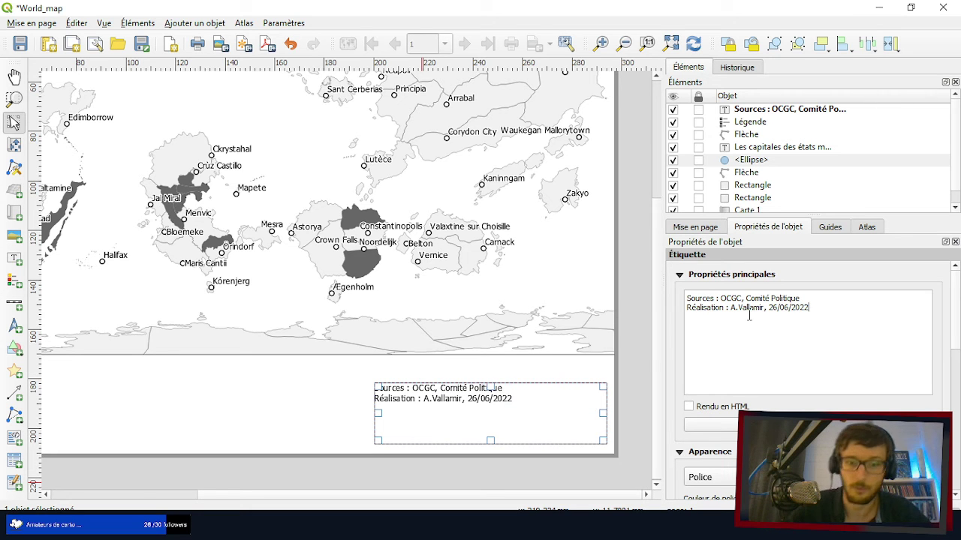
# - Review the full reference map Orga21_AGS.png for its remaining layout elements and return to the print layout
pyautogui.hotkey('alt', 'Tab')
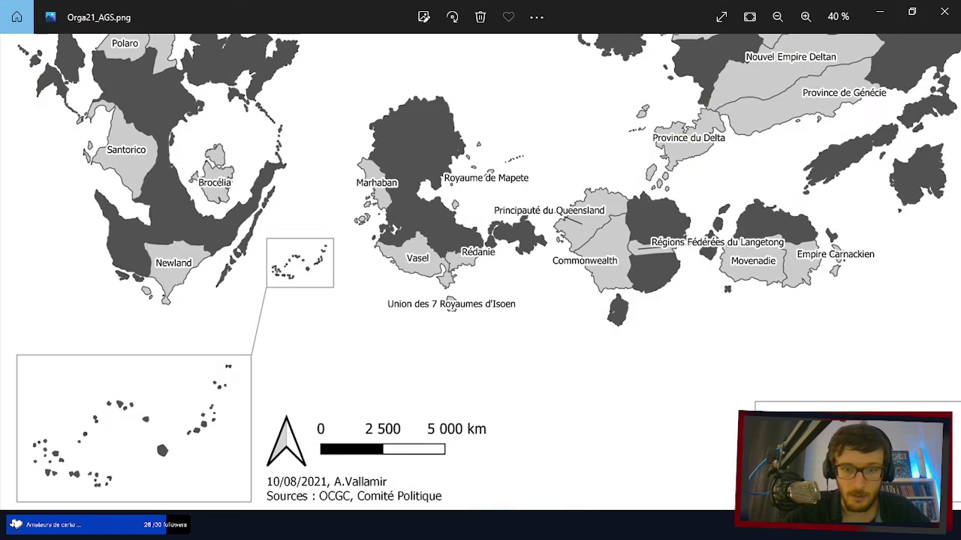
pyautogui.scroll(-3, 418, 332)
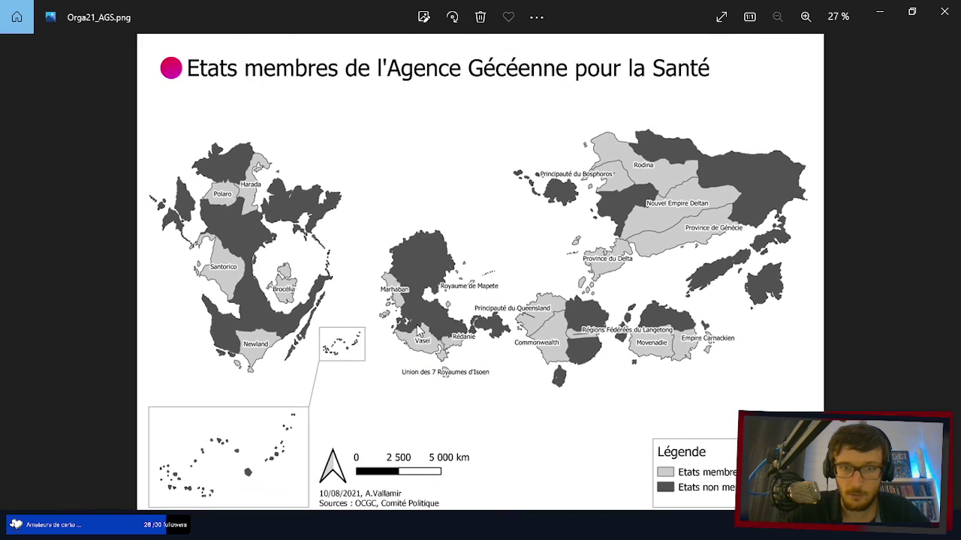
pyautogui.scroll(1, 447, 488)
pyautogui.scroll(-1, 466, 451)
pyautogui.click(880, 11)
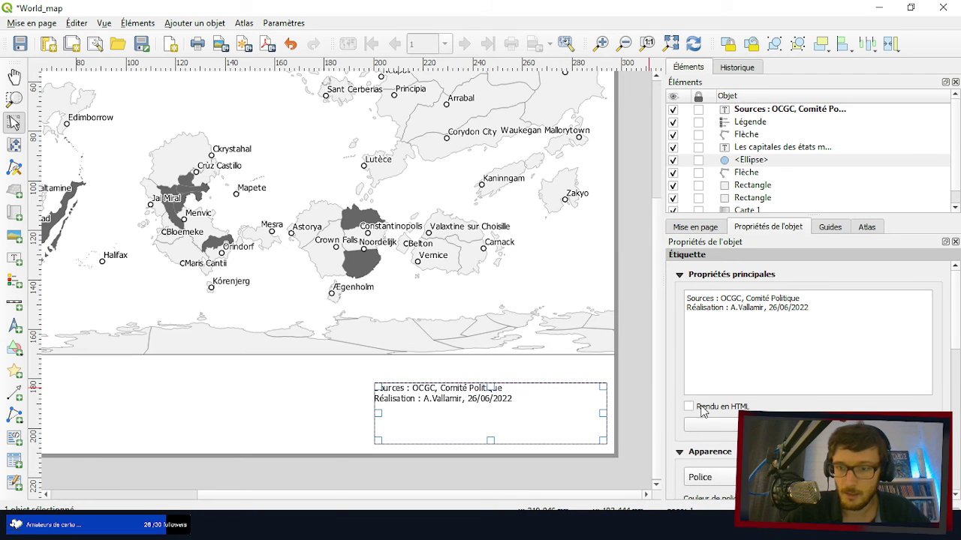
# - Align the sources label's text to the right and shrink its frame from above to fit the two lines
pyautogui.scroll(-5, 724, 443)
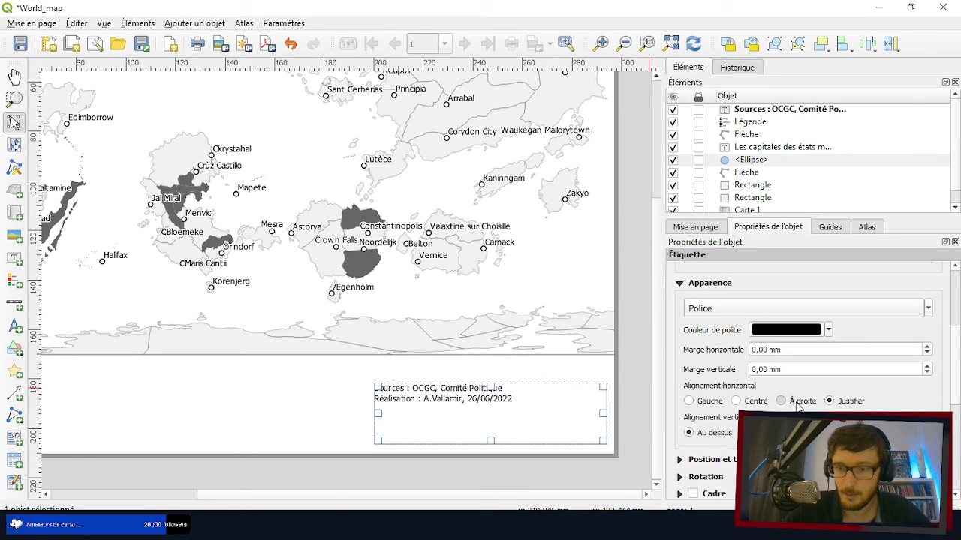
pyautogui.click(798, 404)
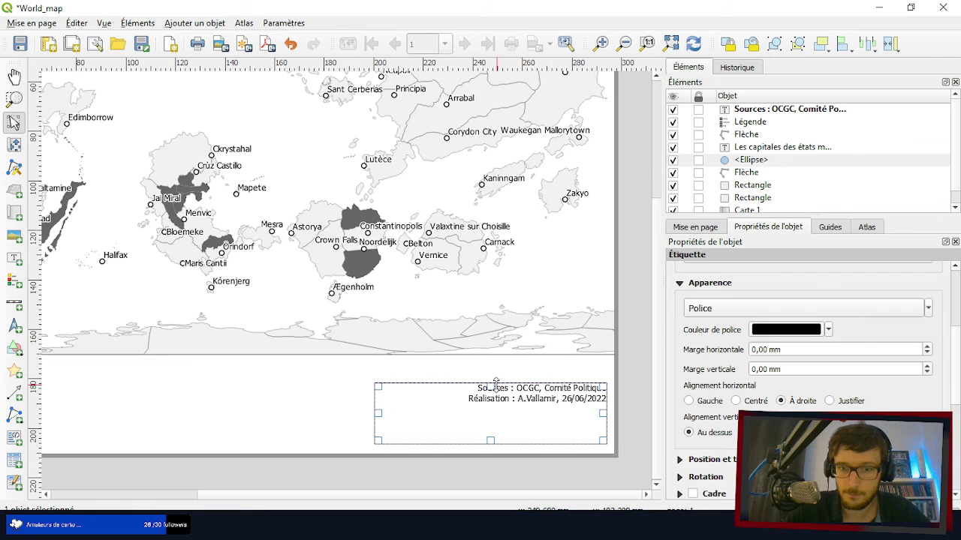
pyautogui.moveTo(495, 383); pyautogui.dragTo(495, 423)
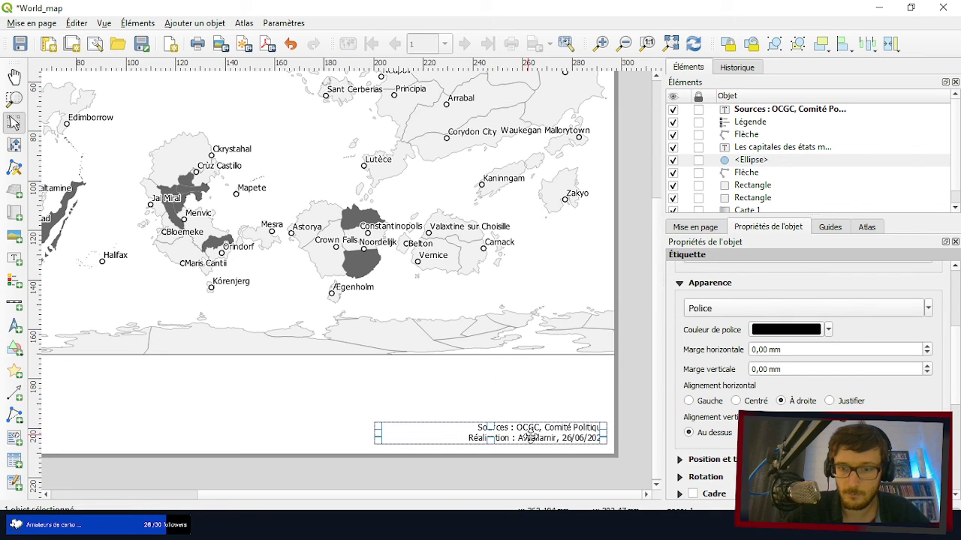
pyautogui.click(597, 462)
pyautogui.scroll(-2, 597, 463)
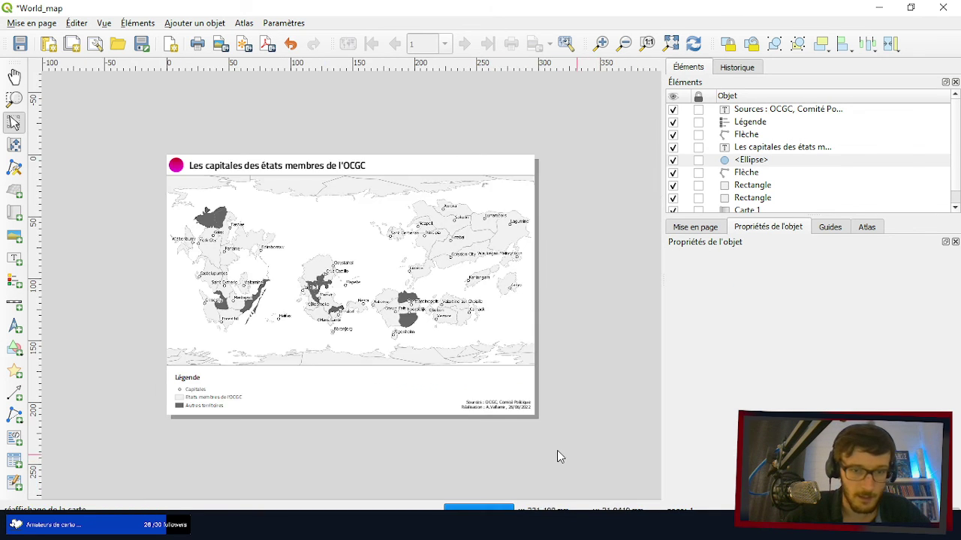
# - Nudge the sources label slightly down and right, closer to the page corner, and deselect it
pyautogui.scroll(2, 557, 456)
pyautogui.click(570, 437)
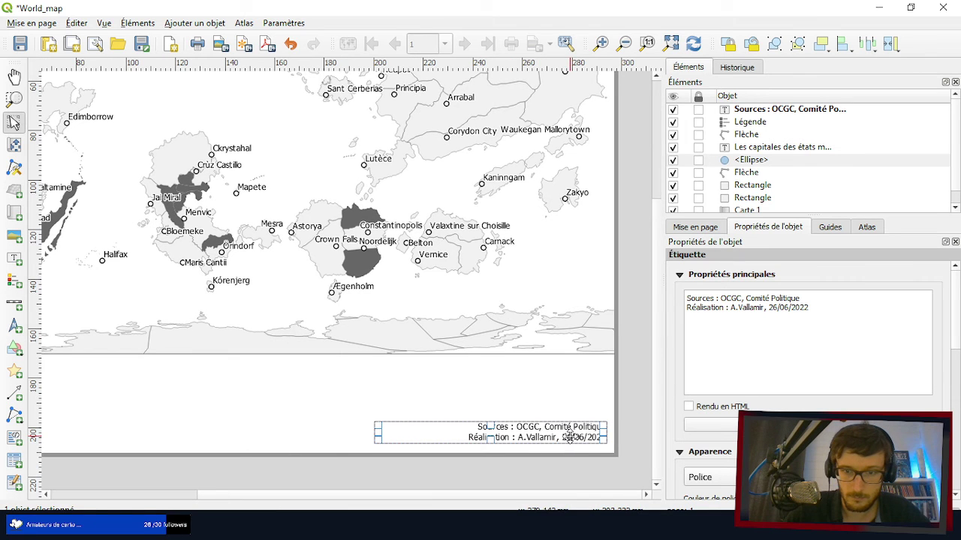
pyautogui.moveTo(570, 437)
pyautogui.mouseDown()
pyautogui.moveTo(570, 467)
pyautogui.moveTo(568, 442)
pyautogui.mouseUp()
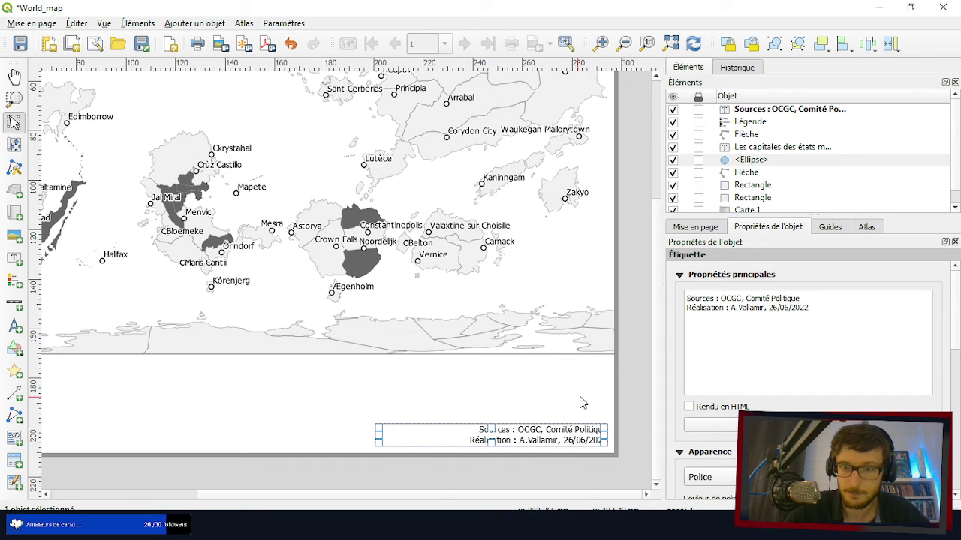
pyautogui.click(625, 409)
pyautogui.scroll(-3, 624, 409)
pyautogui.scroll(3, 272, 411)
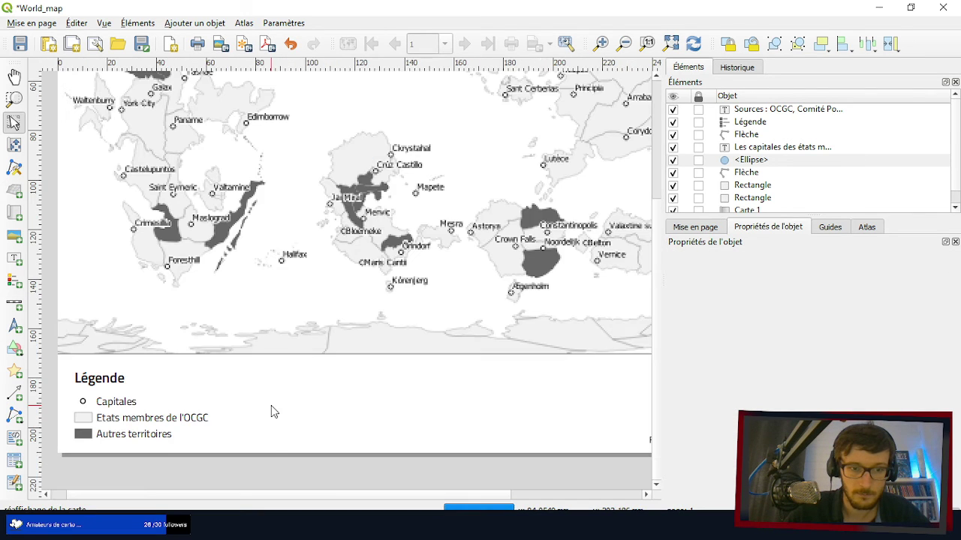
# - Extend the legend's frame up to the map's lower edge and left towards the page edge, shifting its content
pyautogui.scroll(-3, 272, 407)
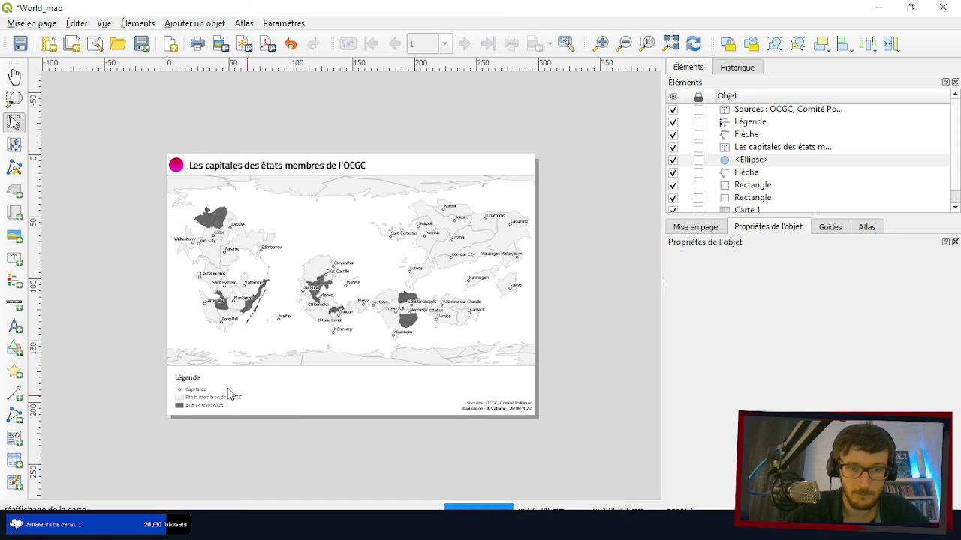
pyautogui.click(180, 388)
pyautogui.scroll(3, 180, 388)
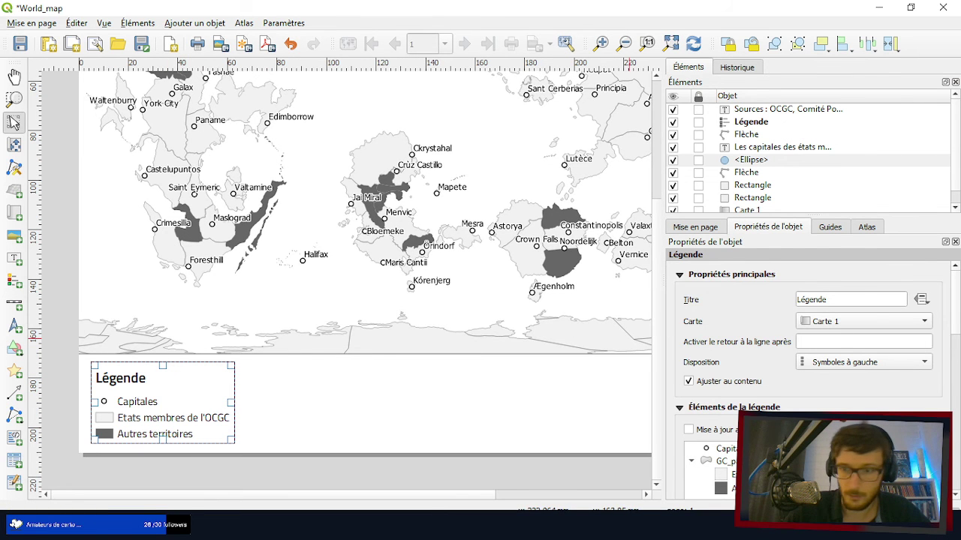
pyautogui.scroll(-2, 843, 395)
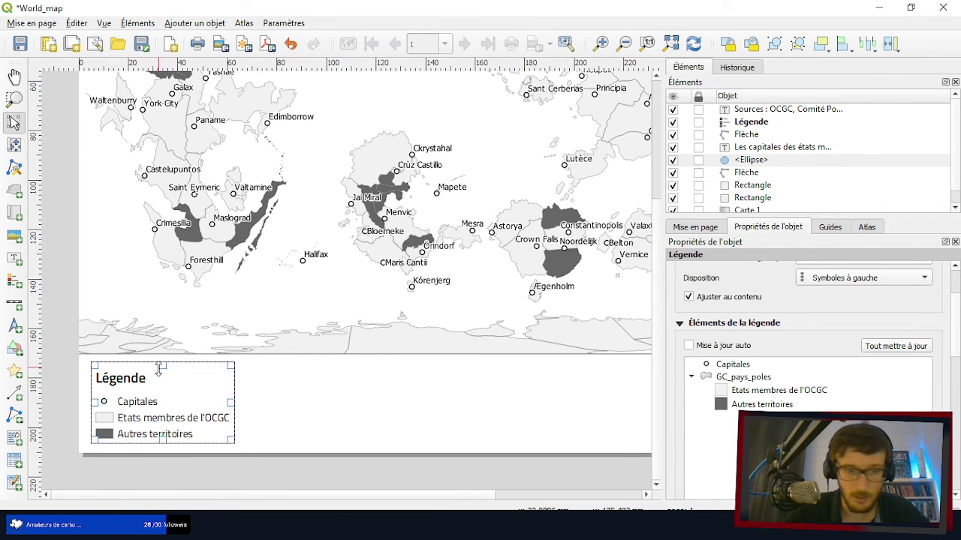
pyautogui.moveTo(162, 363)
pyautogui.mouseDown()
pyautogui.moveTo(162, 350)
pyautogui.moveTo(162, 359)
pyautogui.mouseUp()
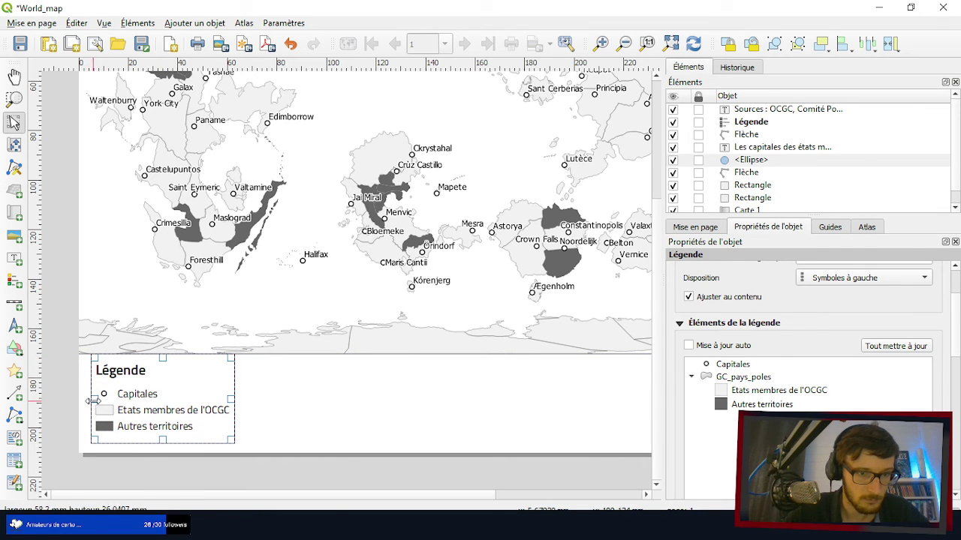
pyautogui.moveTo(92, 401); pyautogui.dragTo(84, 400)
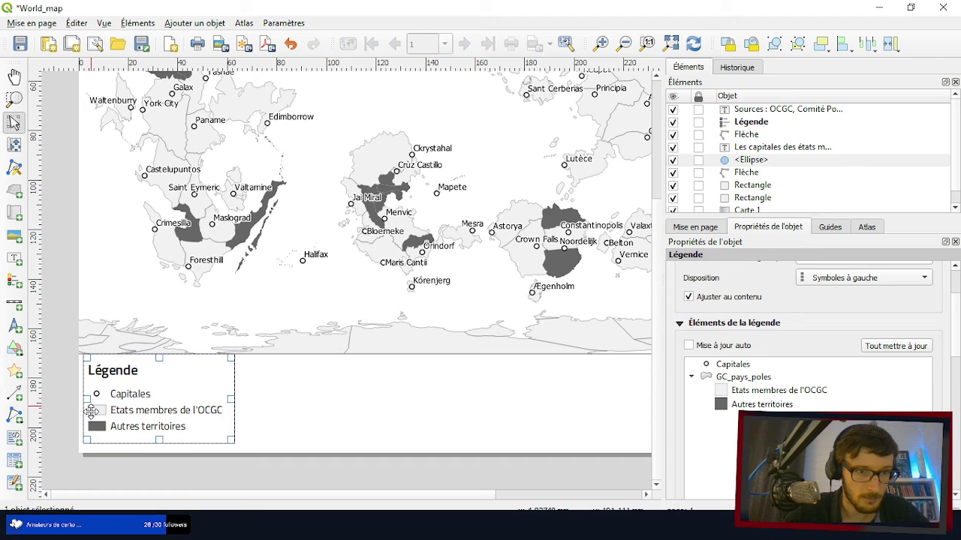
pyautogui.click(58, 416)
pyautogui.hotkey('ctrl', '0')
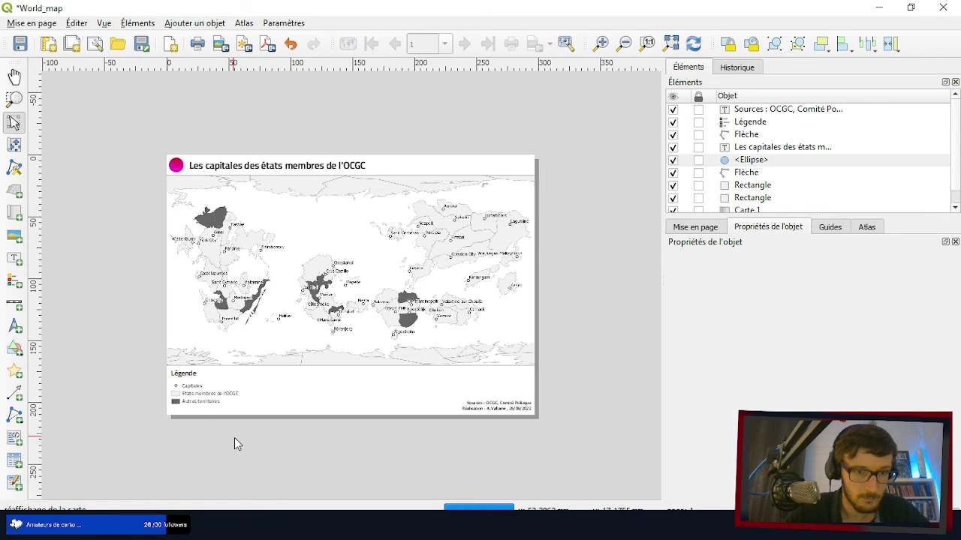
pyautogui.scroll(2, 392, 268)
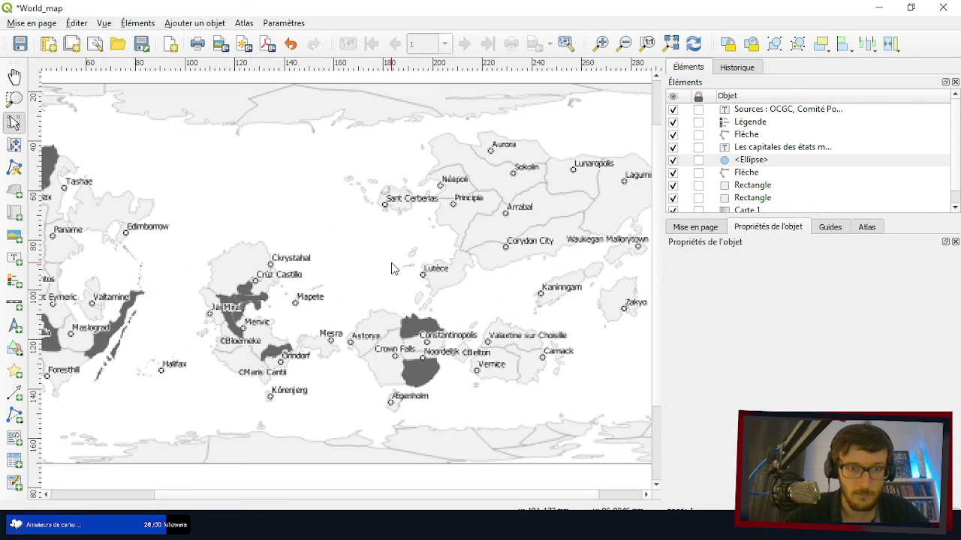
pyautogui.scroll(-2, 393, 268)
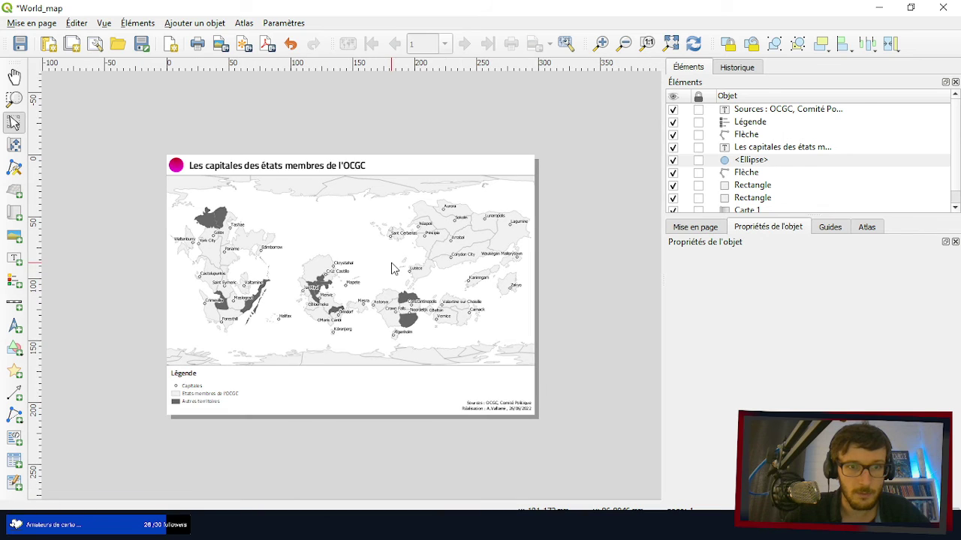
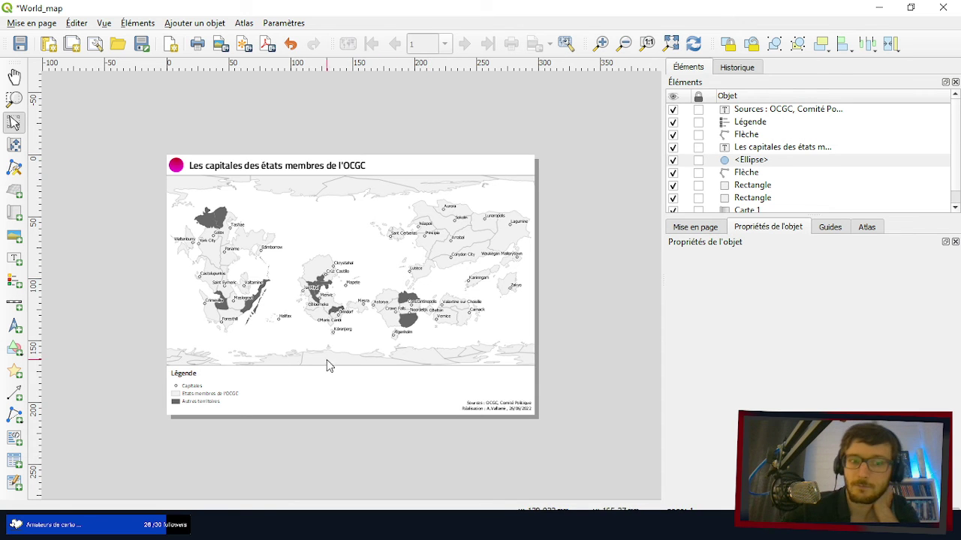
pyautogui.scroll(2, 325, 364)
pyautogui.scroll(-2, 325, 368)
# - Change the title banner rectangle's fill colour to near-black #1f1f1f
pyautogui.scroll(2, 310, 159)
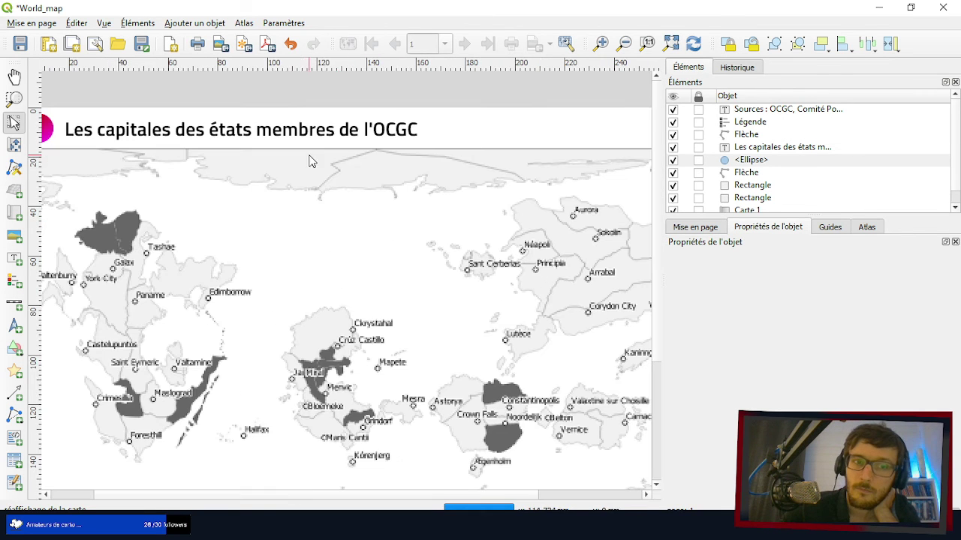
pyautogui.click(465, 135)
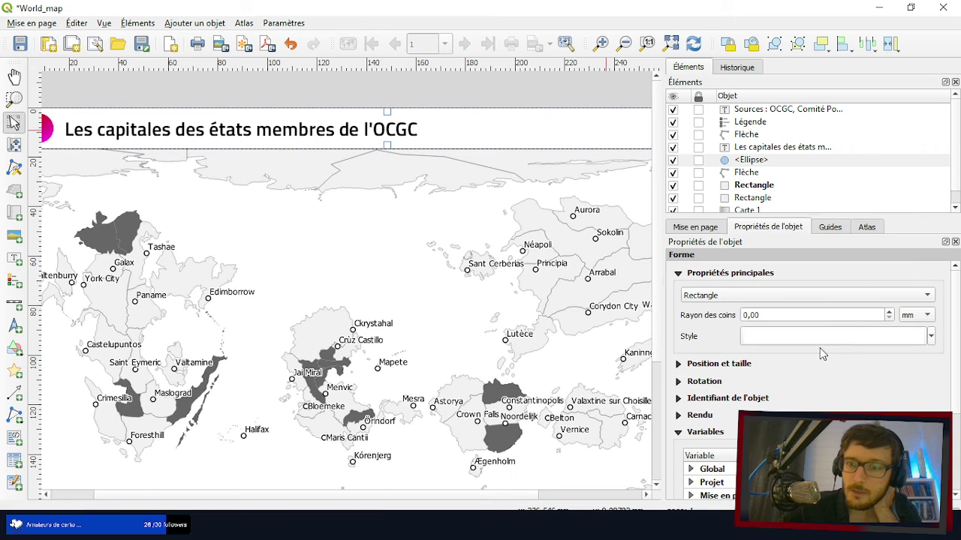
pyautogui.scroll(-3, 822, 356)
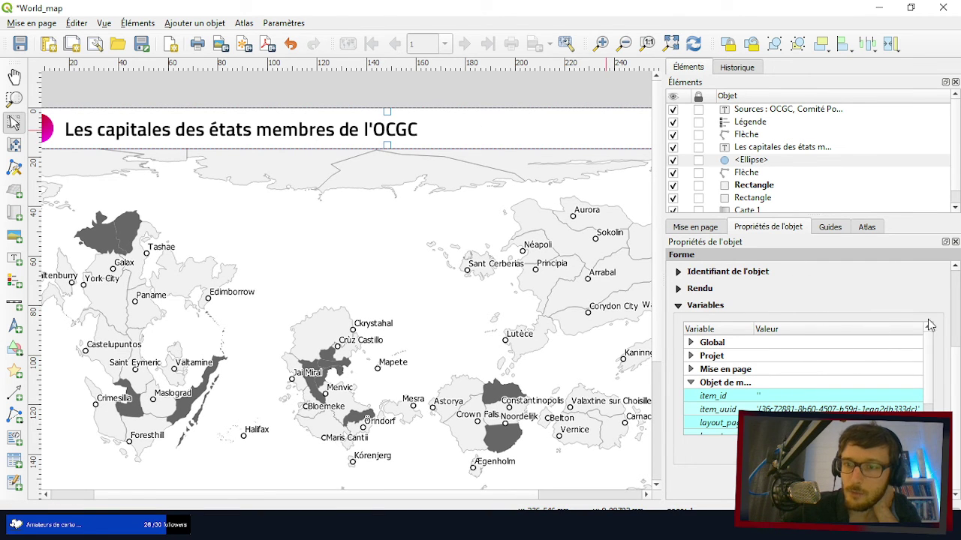
pyautogui.scroll(5, 954, 376)
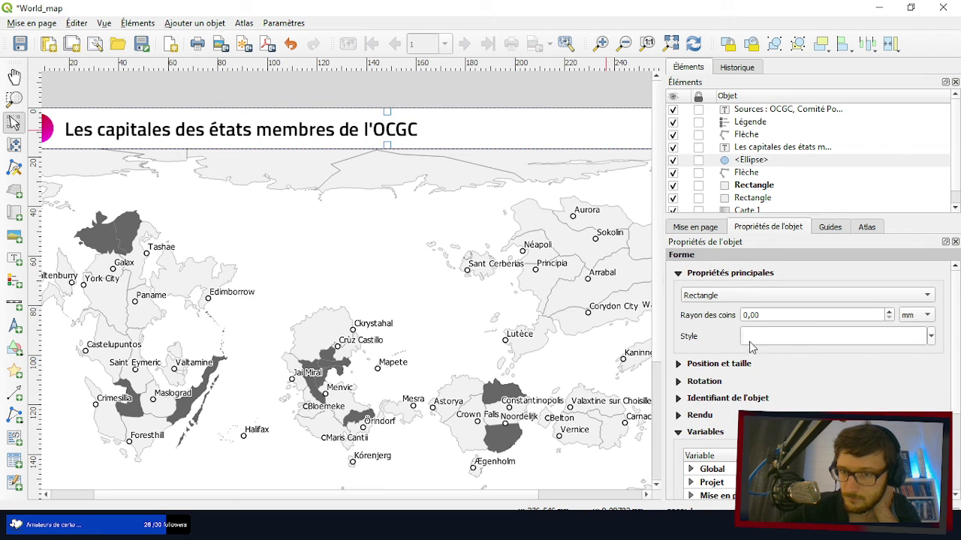
pyautogui.click(772, 336)
pyautogui.click(803, 289)
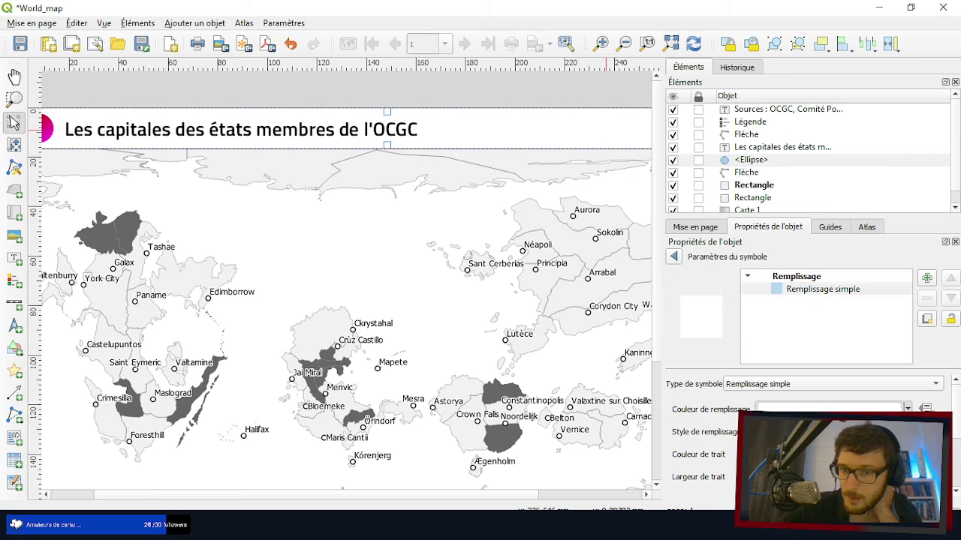
pyautogui.click(826, 407)
pyautogui.scroll(-2, 743, 369)
pyautogui.scroll(-3, 741, 370)
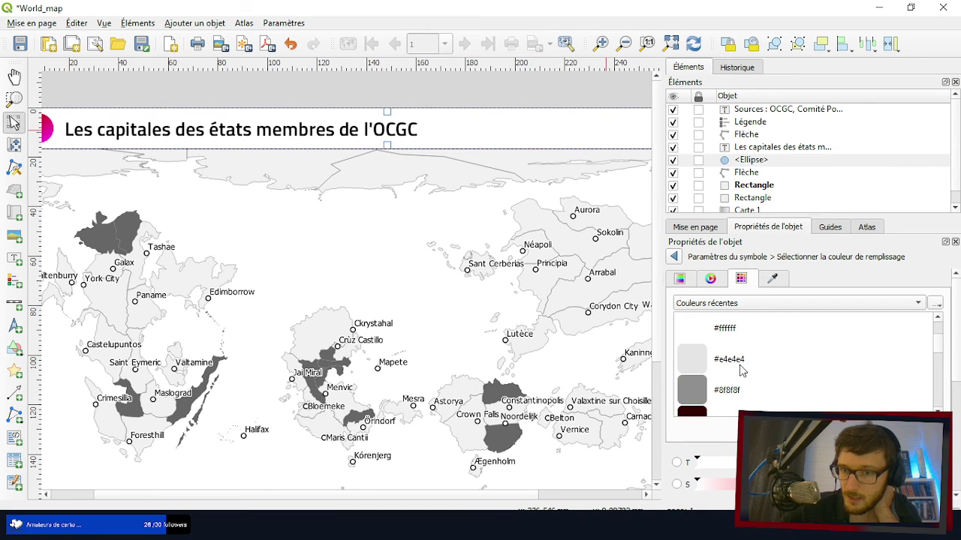
pyautogui.scroll(3, 720, 371)
pyautogui.scroll(-5, 719, 371)
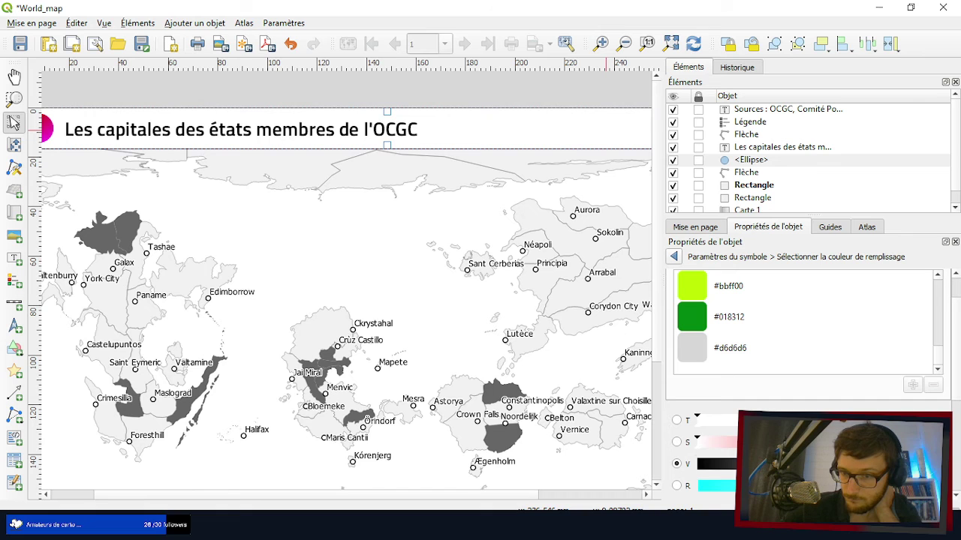
pyautogui.moveTo(734, 464); pyautogui.dragTo(723, 467)
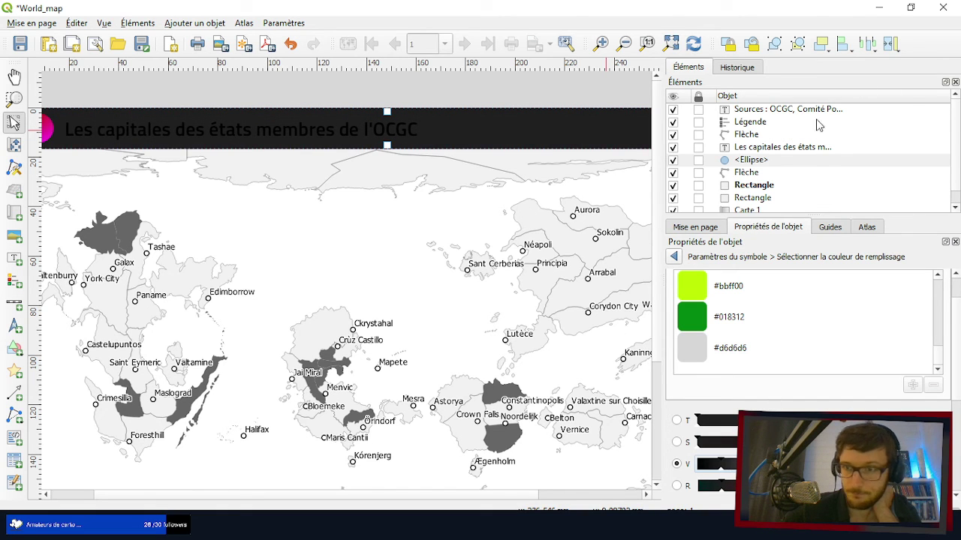
# - Set the title label's font colour to white and deselect it
pyautogui.click(796, 149)
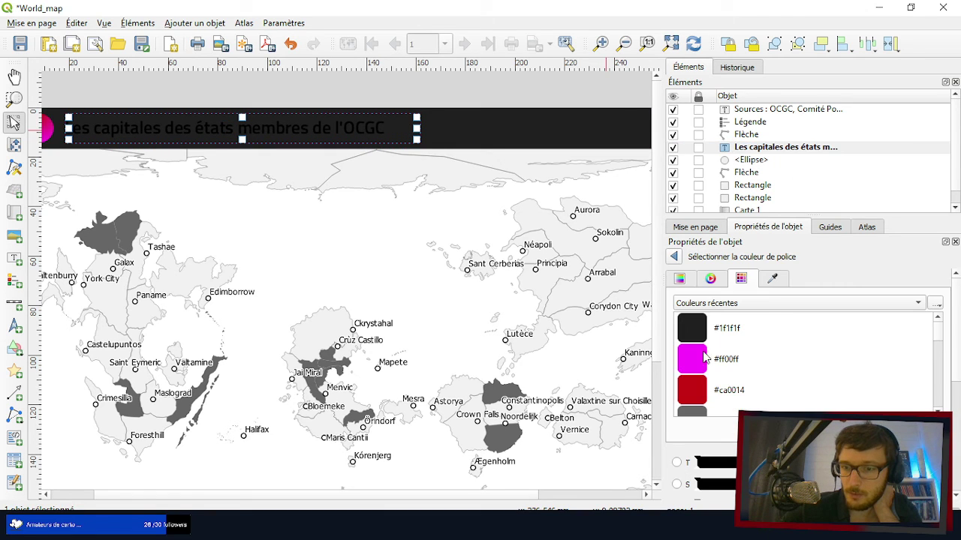
pyautogui.scroll(-2, 713, 353)
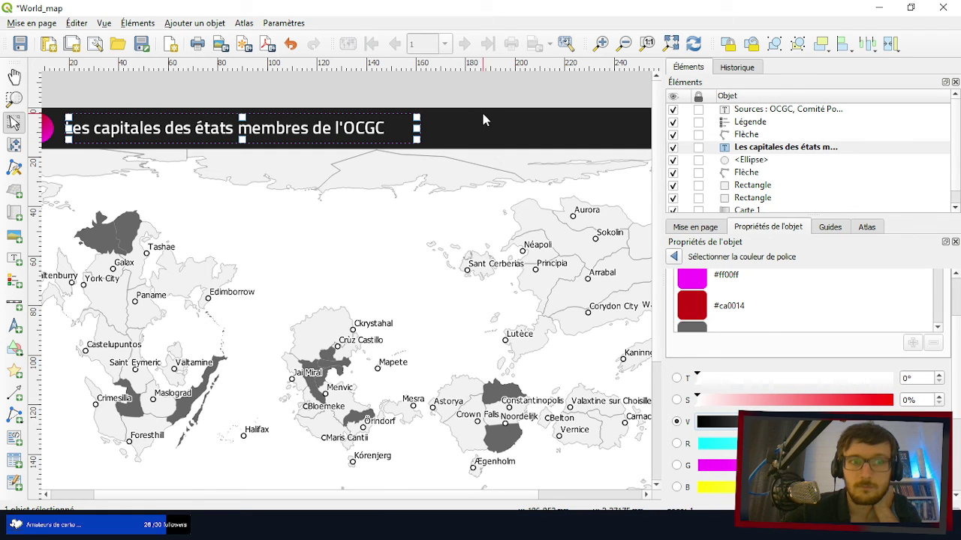
pyautogui.click(497, 93)
pyautogui.hotkey('ctrl', '-')
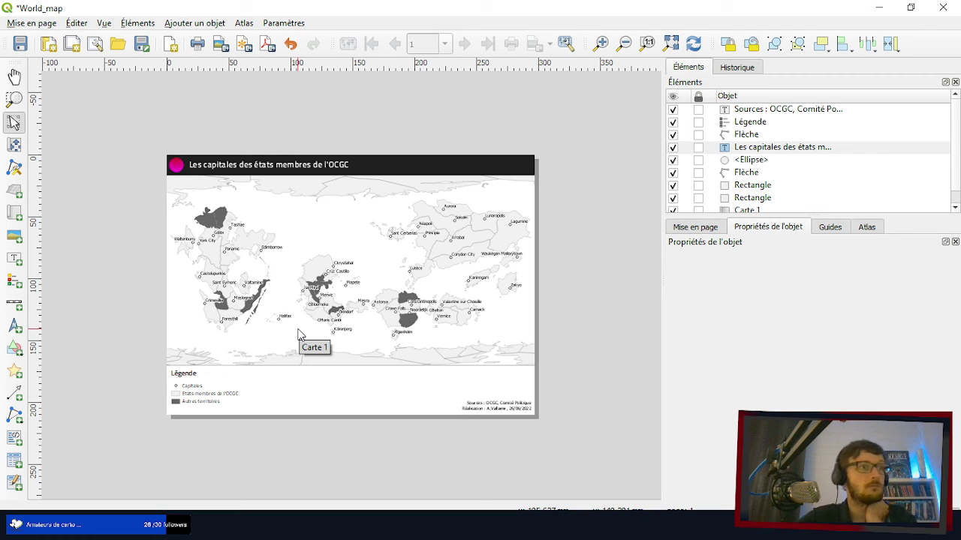
# - Inspect the recoloured title banner and the legend area, both up close and on the full page
pyautogui.scroll(1, 177, 140)
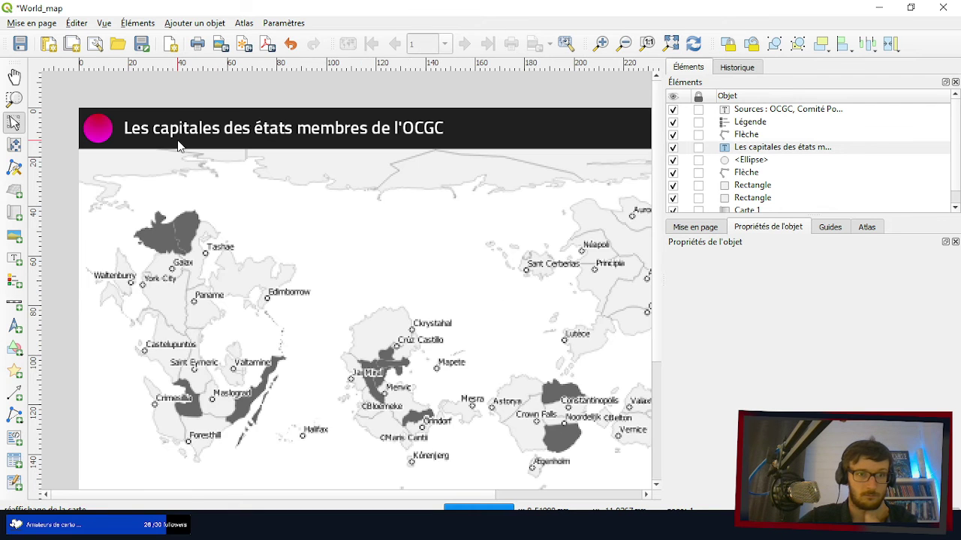
pyautogui.scroll(-1, 178, 143)
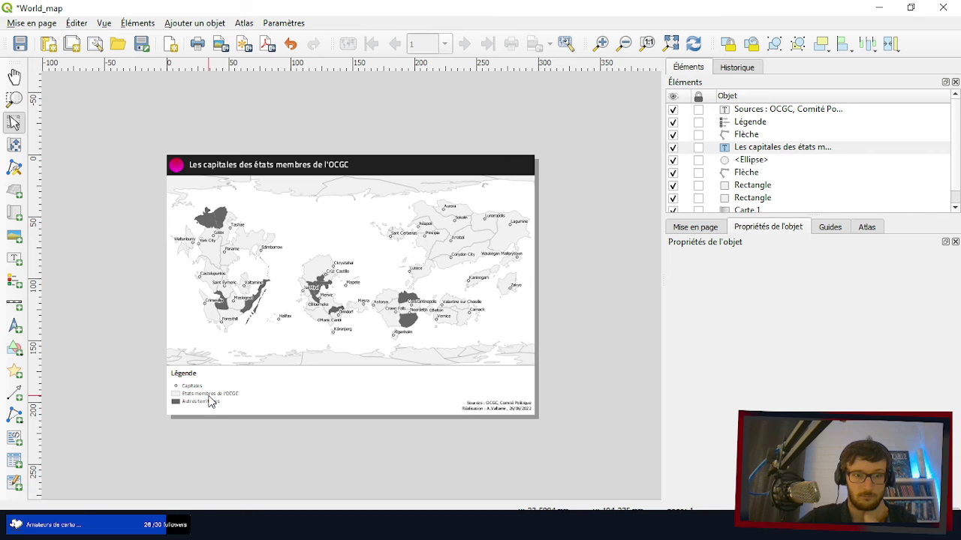
pyautogui.scroll(1, 212, 402)
pyautogui.scroll(-1, 212, 402)
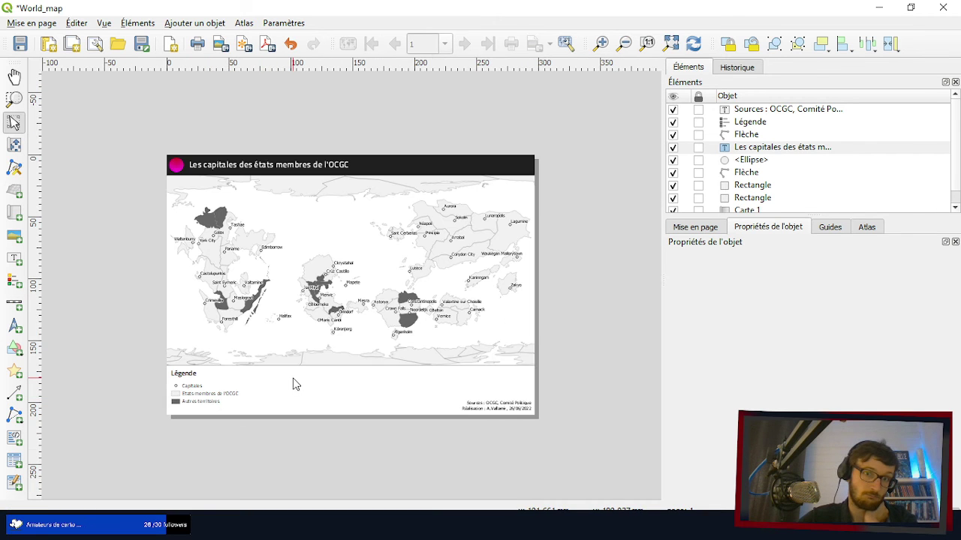
pyautogui.scroll(1, 294, 383)
pyautogui.scroll(-1, 294, 383)
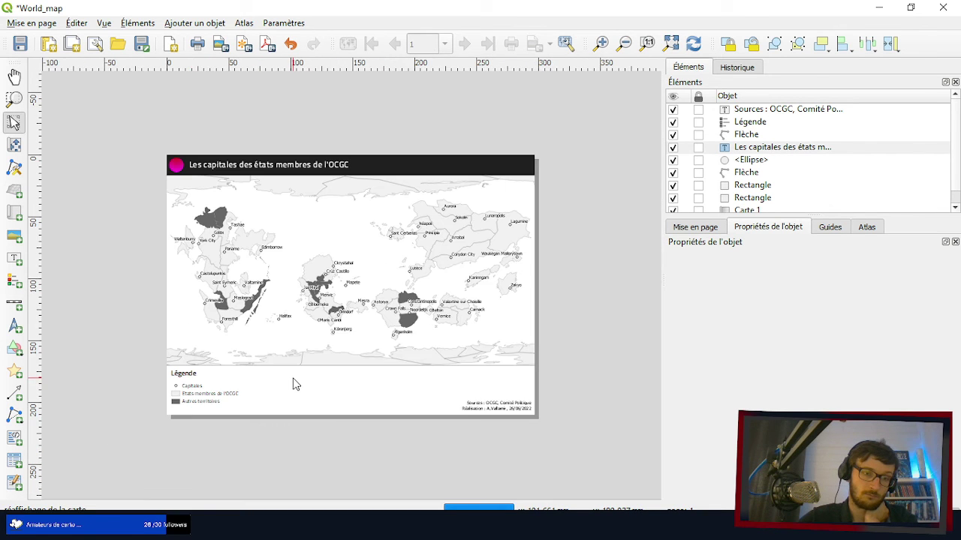
pyautogui.scroll(1, 193, 406)
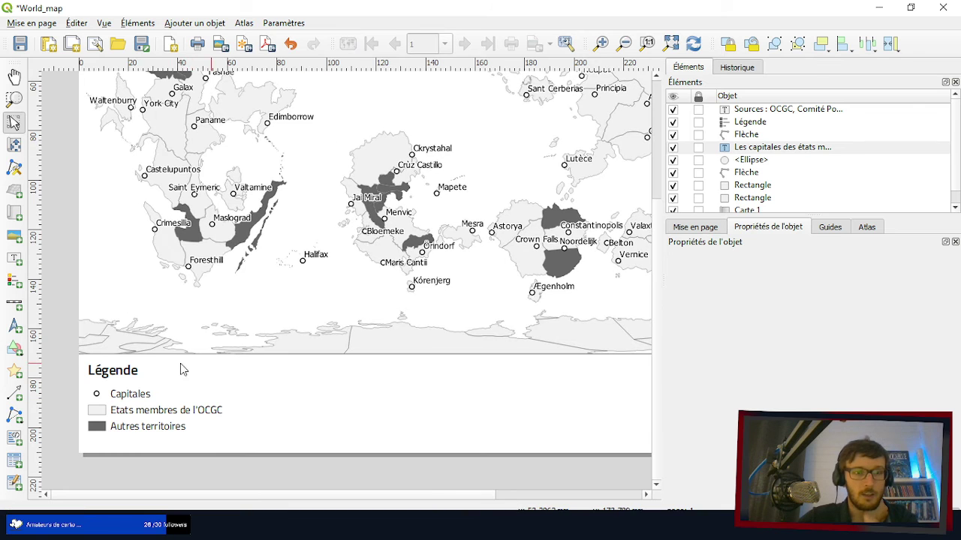
pyautogui.scroll(-1, 129, 385)
pyautogui.scroll(1, 158, 396)
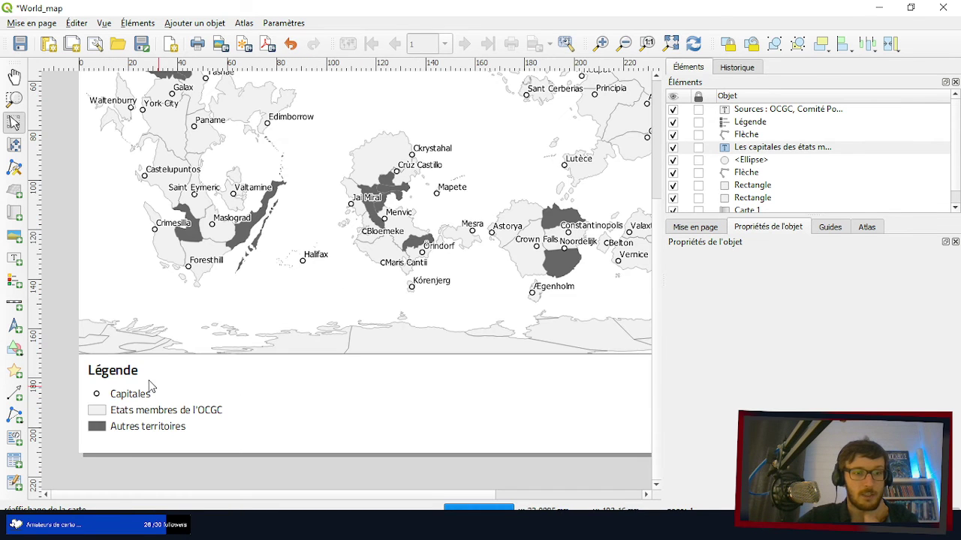
# - Set the legend's position reference point to its lower-left corner
pyautogui.click(125, 368)
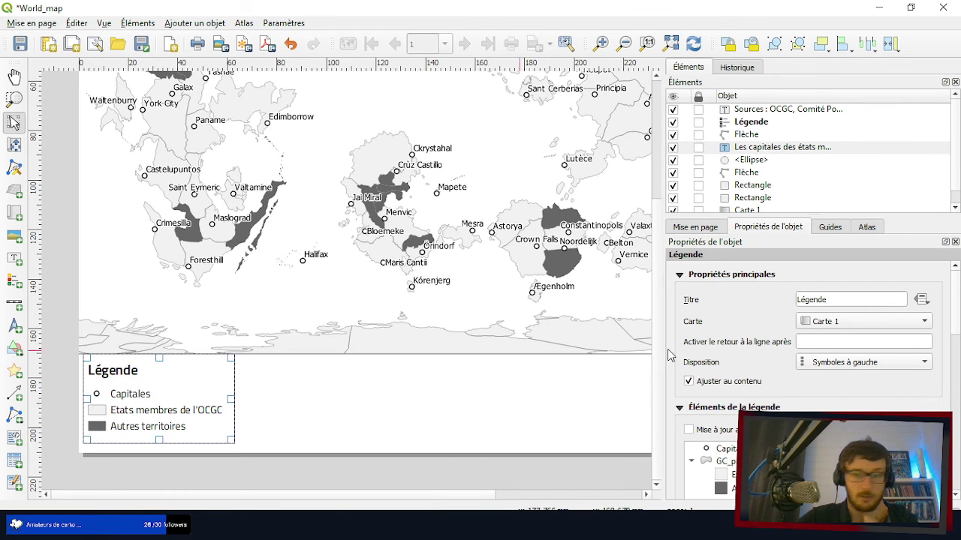
pyautogui.scroll(-10, 767, 373)
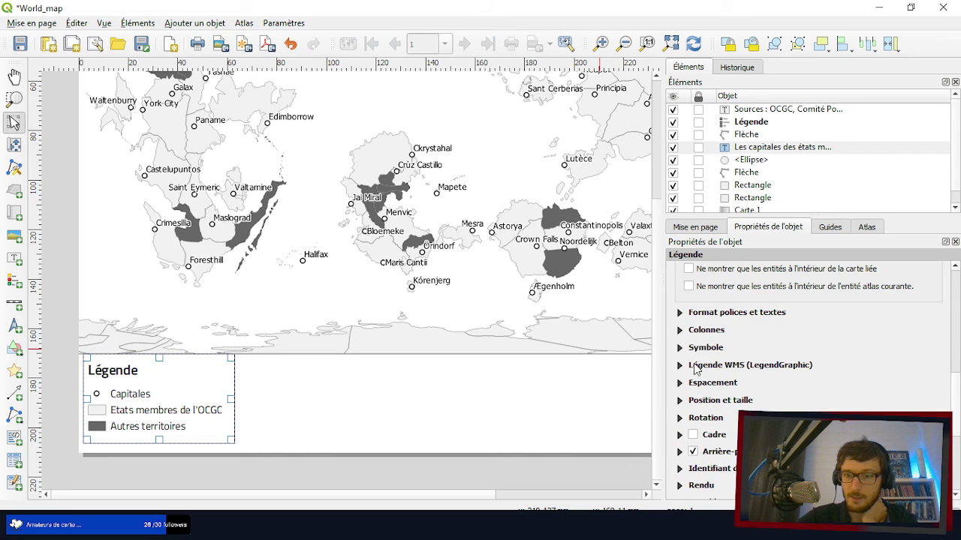
pyautogui.click(679, 331)
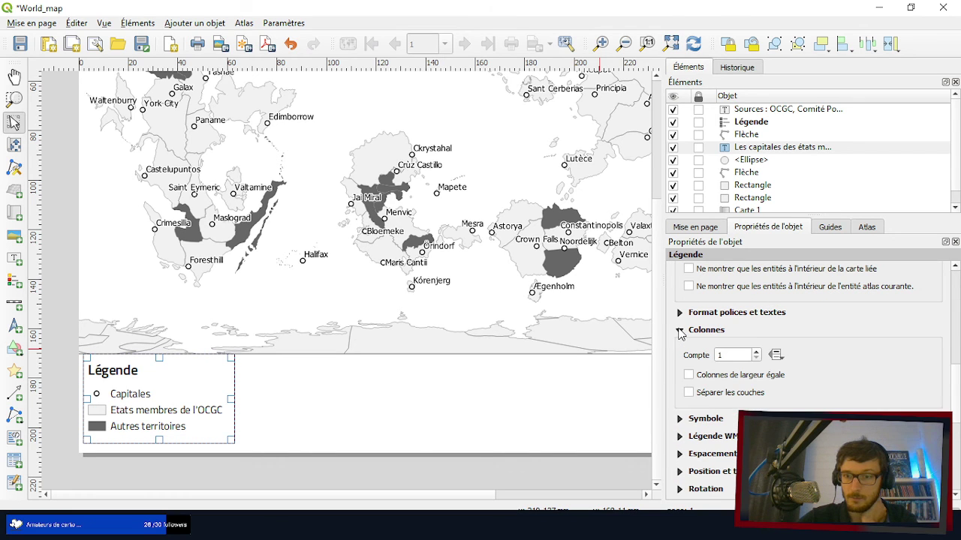
pyautogui.click(679, 331)
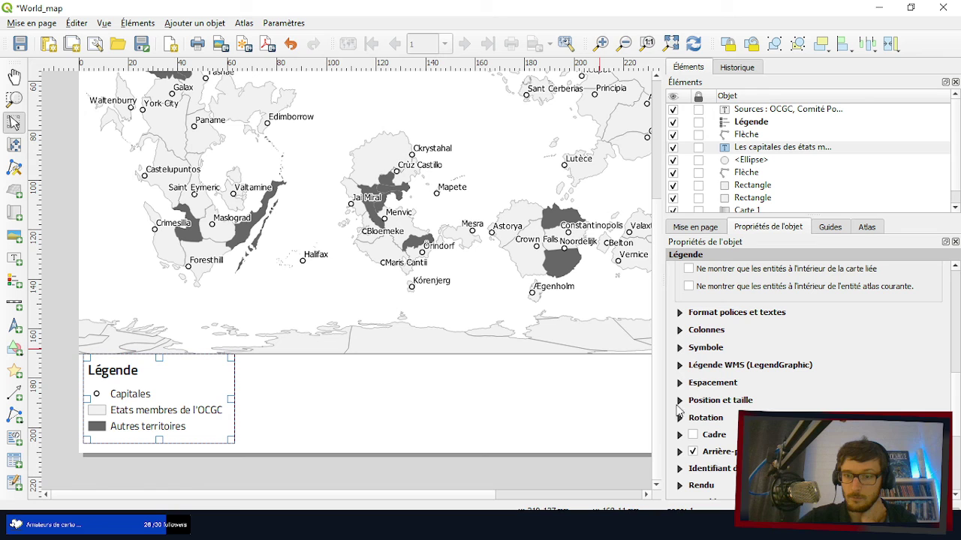
pyautogui.click(679, 382)
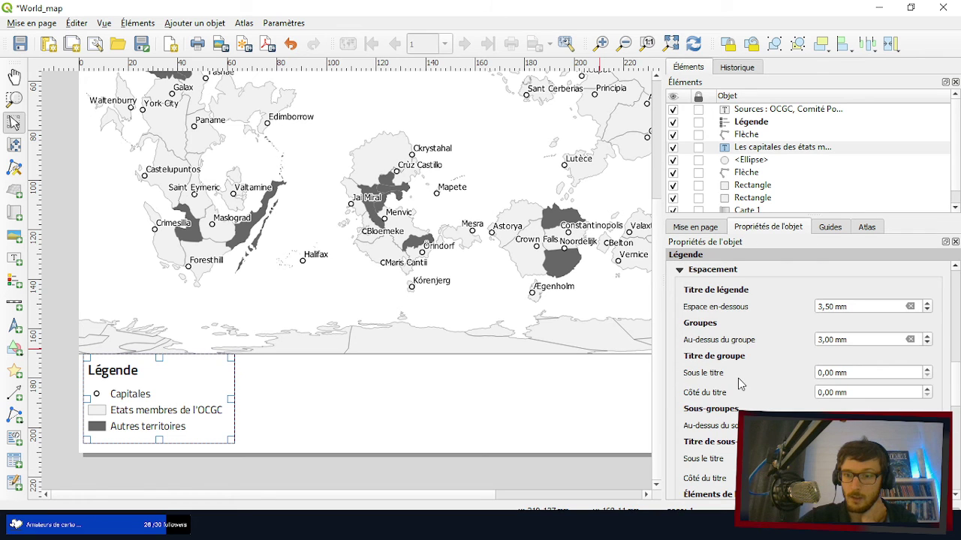
pyautogui.click(680, 271)
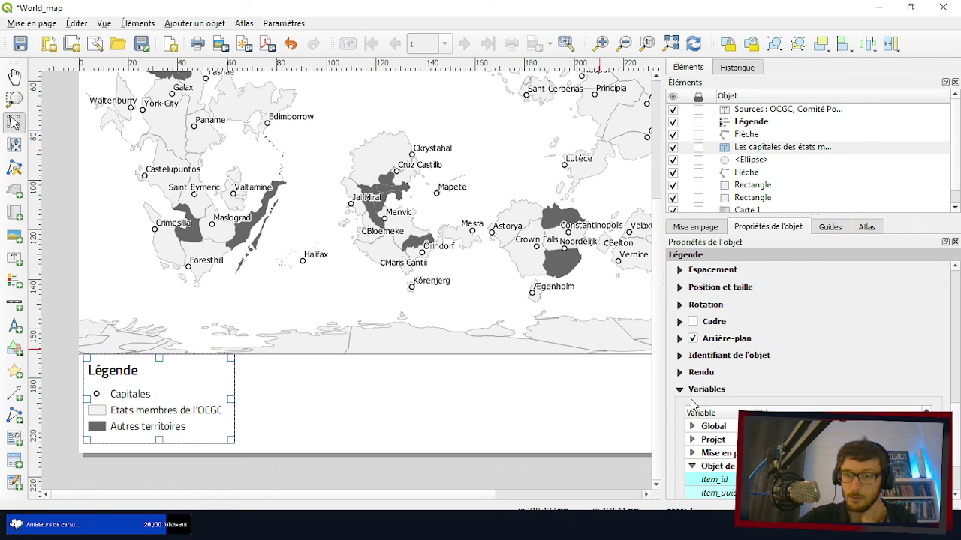
pyautogui.scroll(1, 684, 324)
pyautogui.click(679, 329)
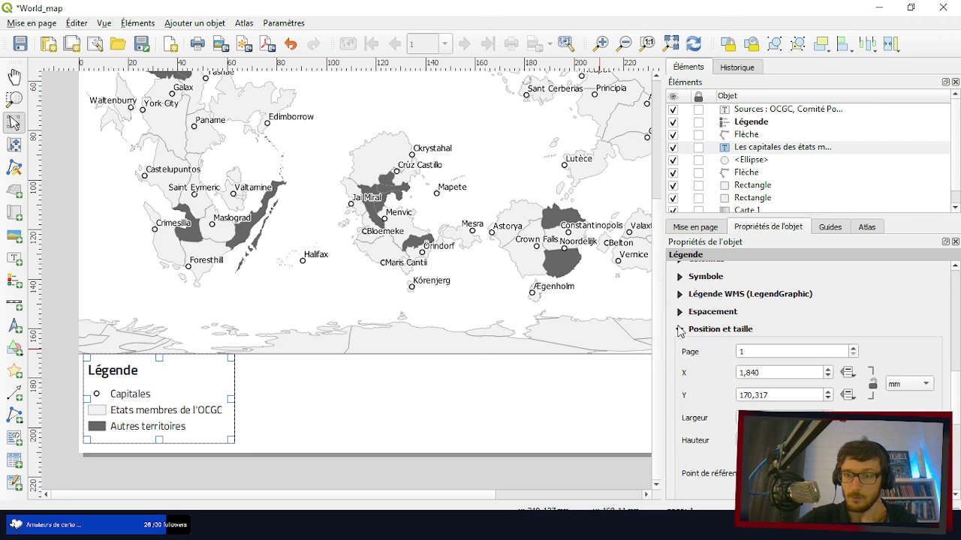
pyautogui.scroll(-1, 715, 402)
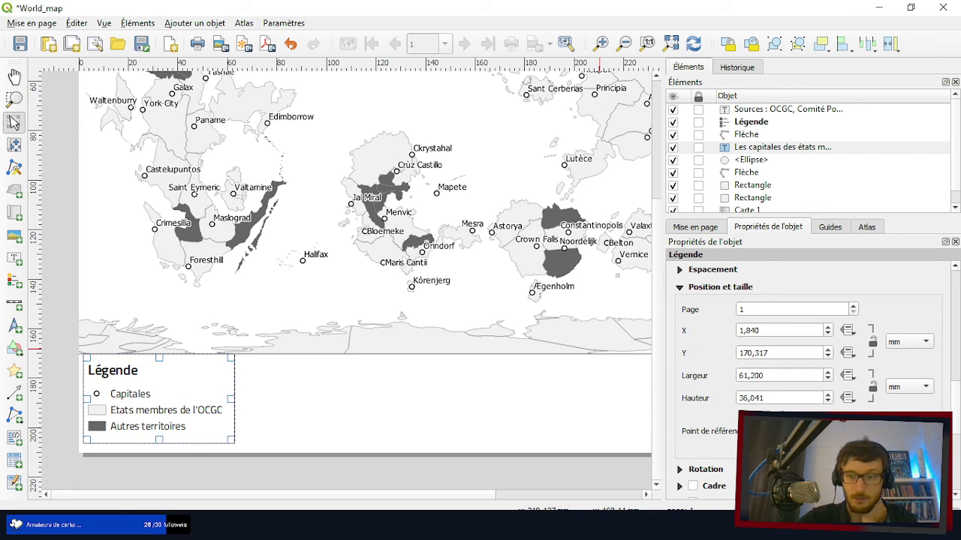
pyautogui.click(751, 458)
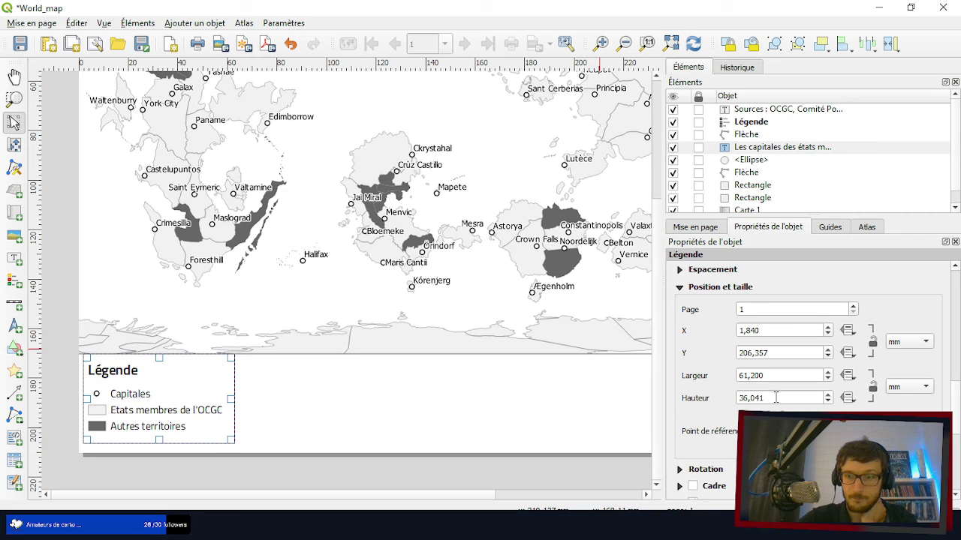
# - Position the legend at X 5 mm and Y 205 mm
pyautogui.moveTo(774, 355); pyautogui.dragTo(686, 352)
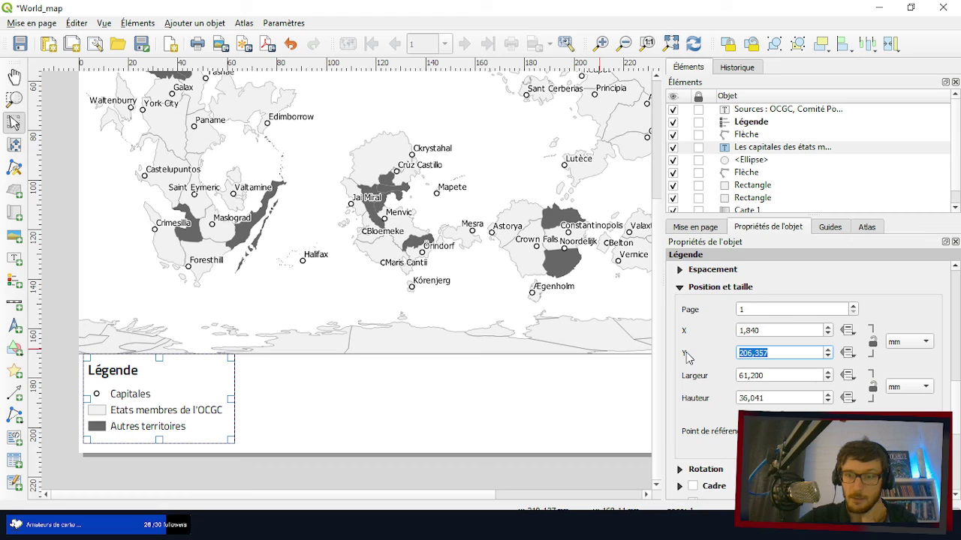
pyautogui.moveTo(773, 332); pyautogui.dragTo(725, 335)
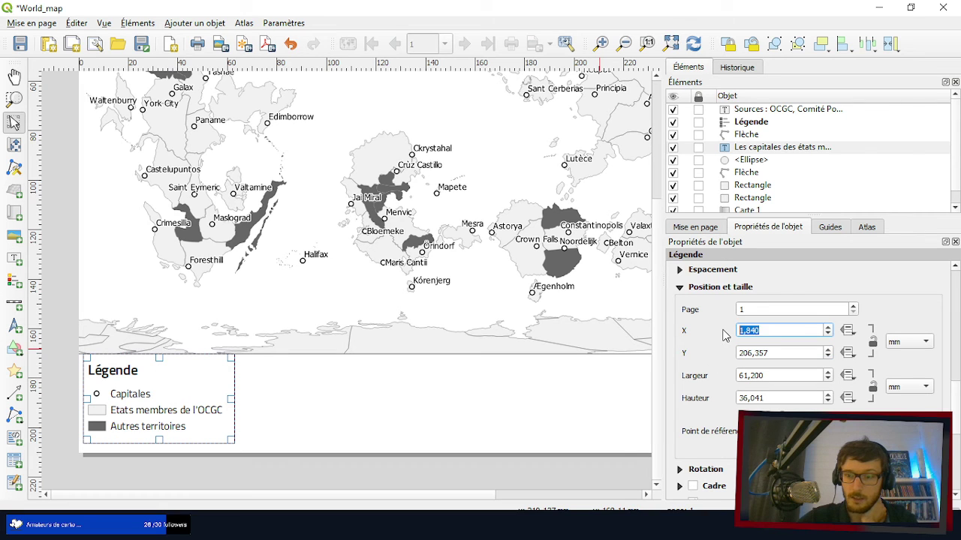
pyautogui.write('5')
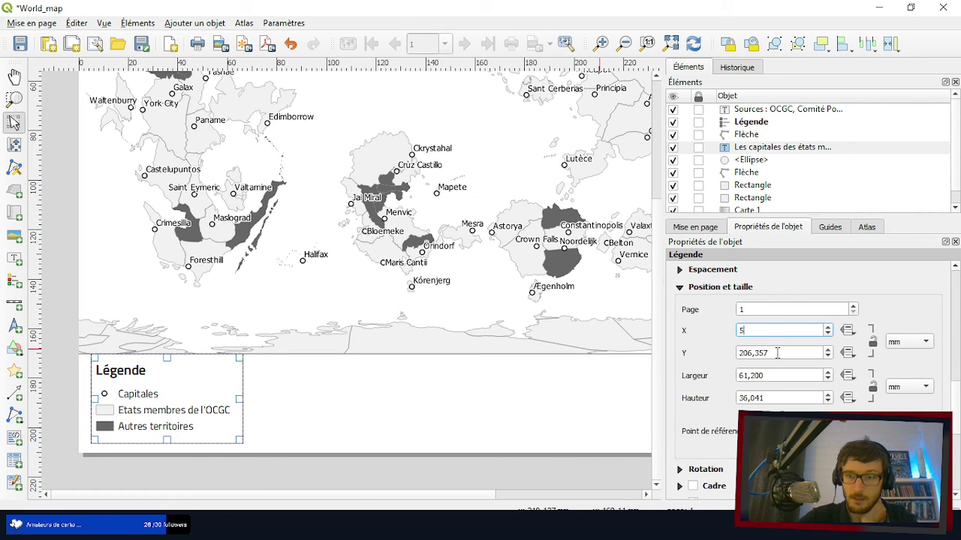
pyautogui.moveTo(778, 353); pyautogui.dragTo(717, 357)
pyautogui.write('205')
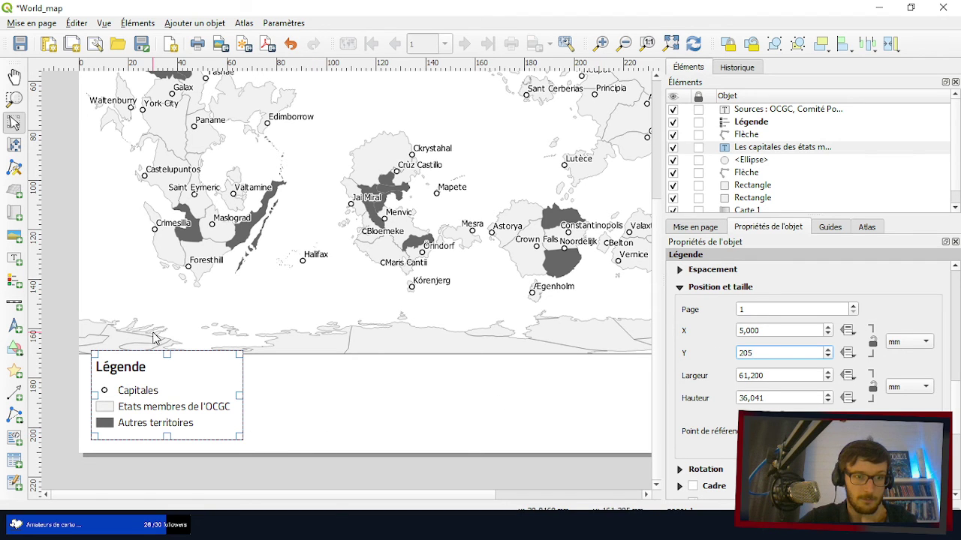
# - Shrink the legend's frame from above to the map's lower edge, making it about 34.7 mm high
pyautogui.moveTo(163, 354); pyautogui.dragTo(164, 358)
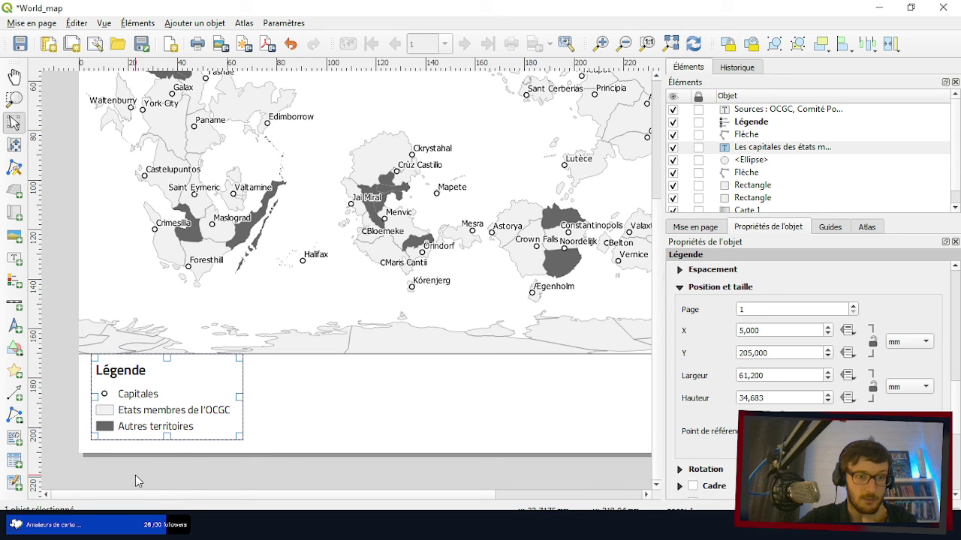
pyautogui.click(136, 475)
pyautogui.click(129, 412)
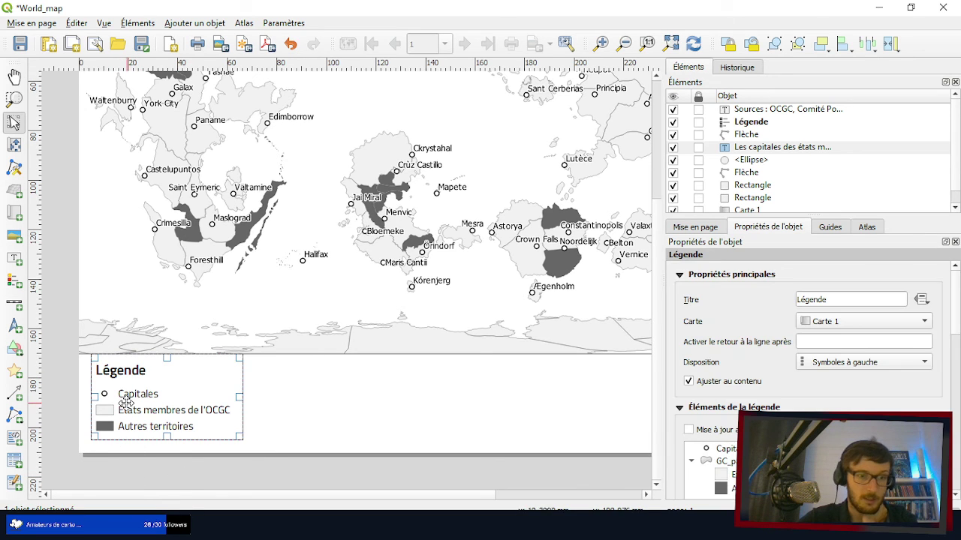
# - Set the Y position of the sources label to 205 mm
pyautogui.scroll(-3, 193, 411)
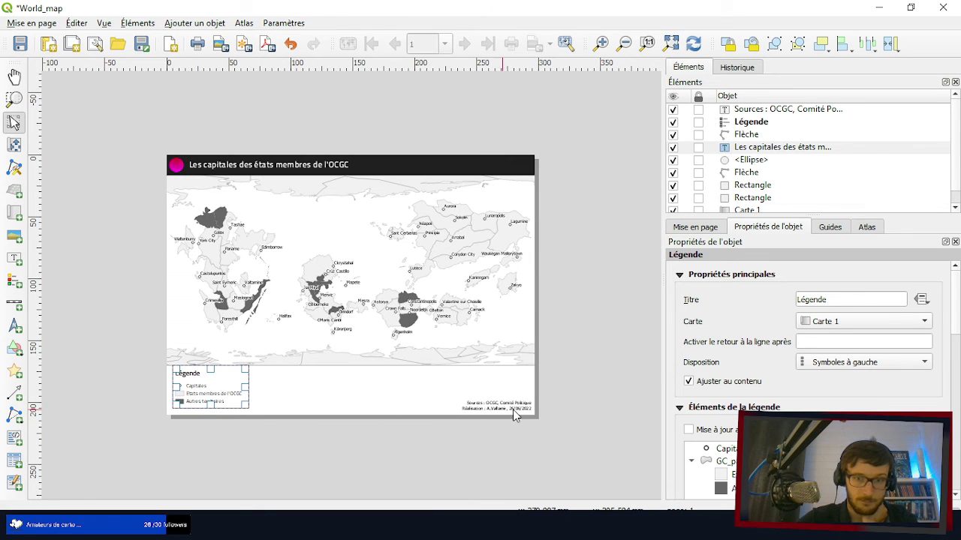
pyautogui.scroll(3, 515, 412)
pyautogui.click(555, 433)
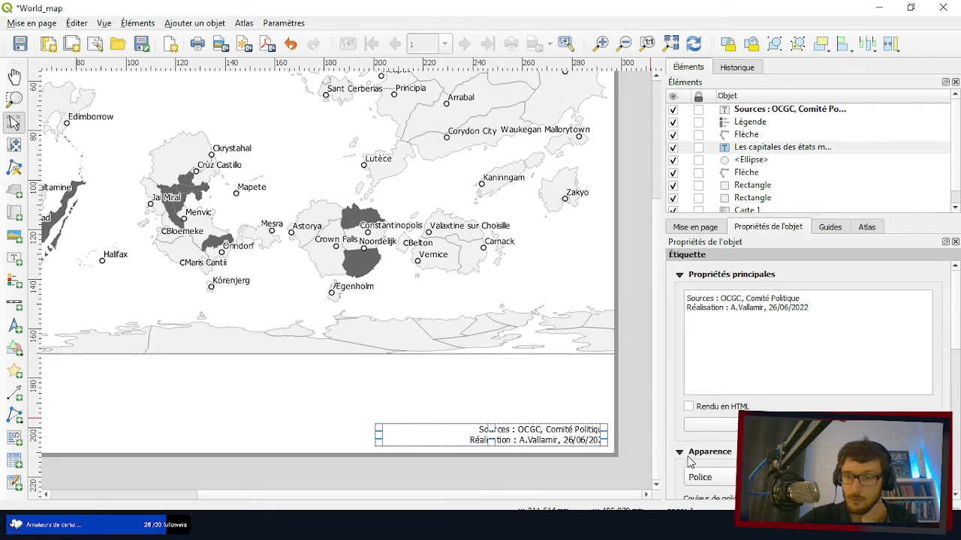
pyautogui.scroll(-6, 691, 450)
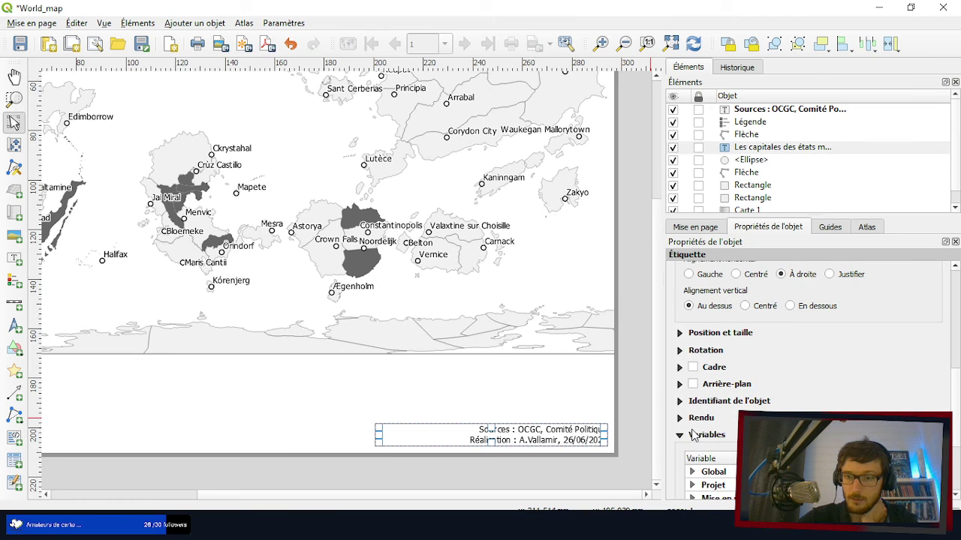
pyautogui.scroll(-2, 695, 439)
pyautogui.scroll(2, 696, 434)
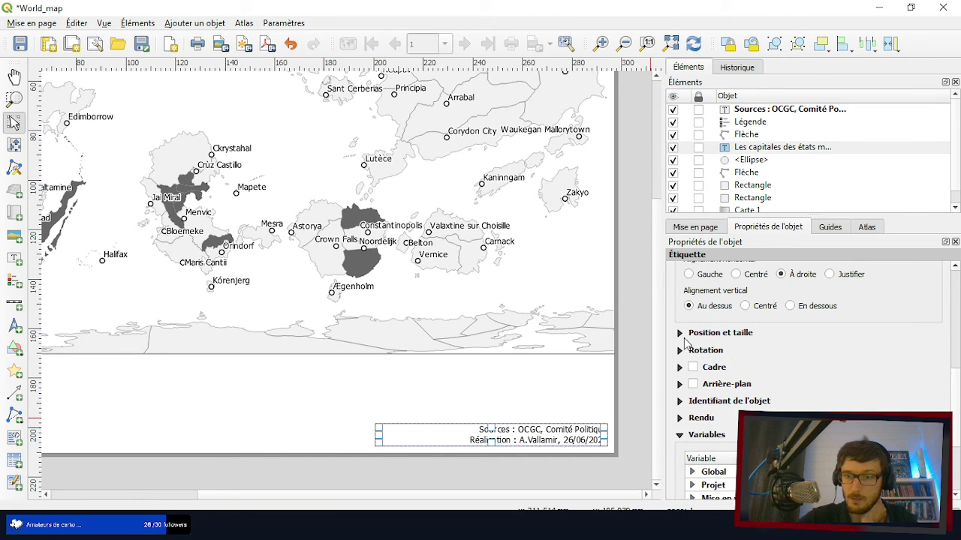
pyautogui.click(680, 334)
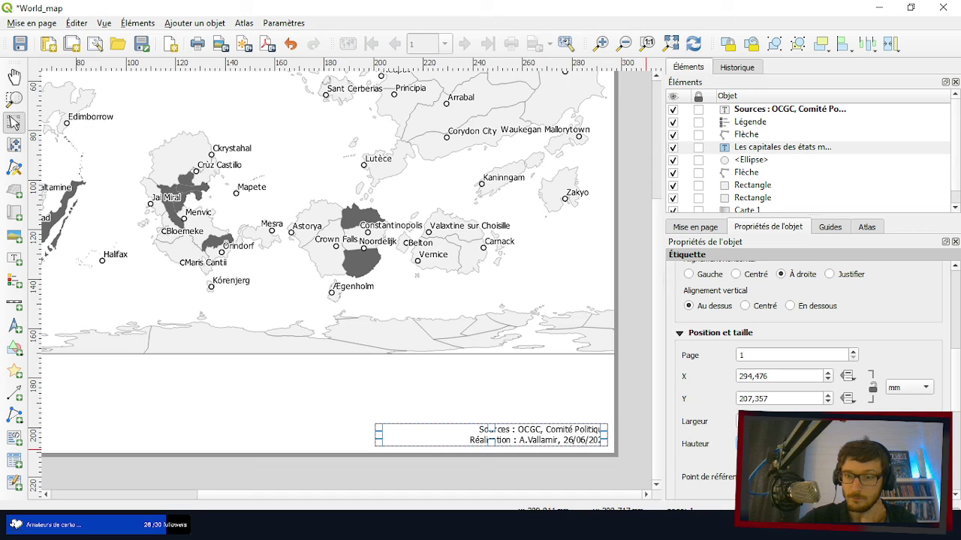
pyautogui.doubleClick(777, 399)
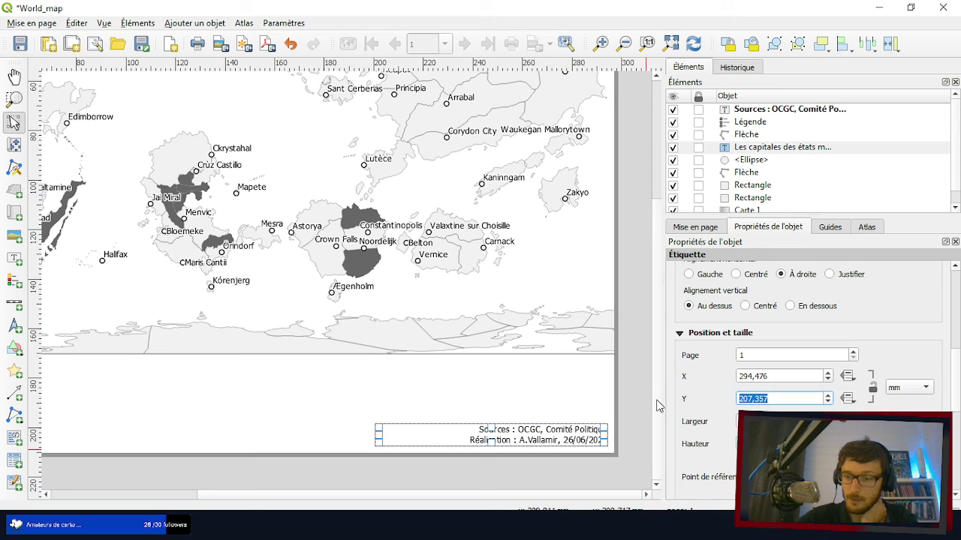
pyautogui.write('205')
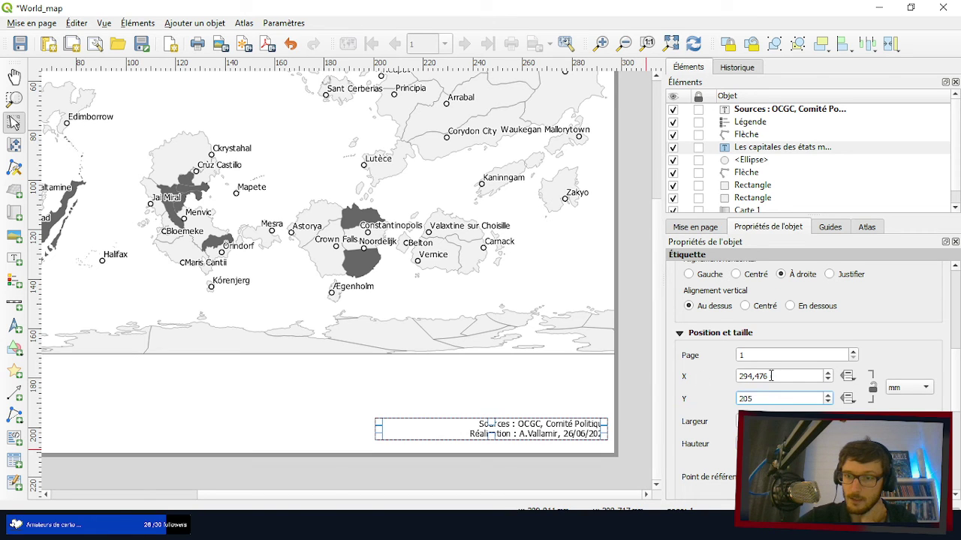
# - Set the X position of the sources label to 292 mm and return to the full page
pyautogui.doubleClick(793, 376)
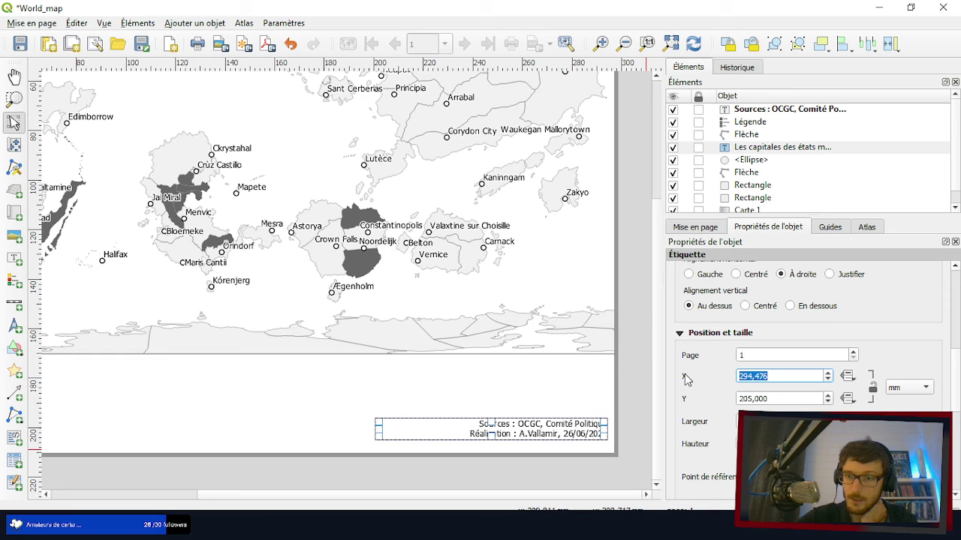
pyautogui.write('29')
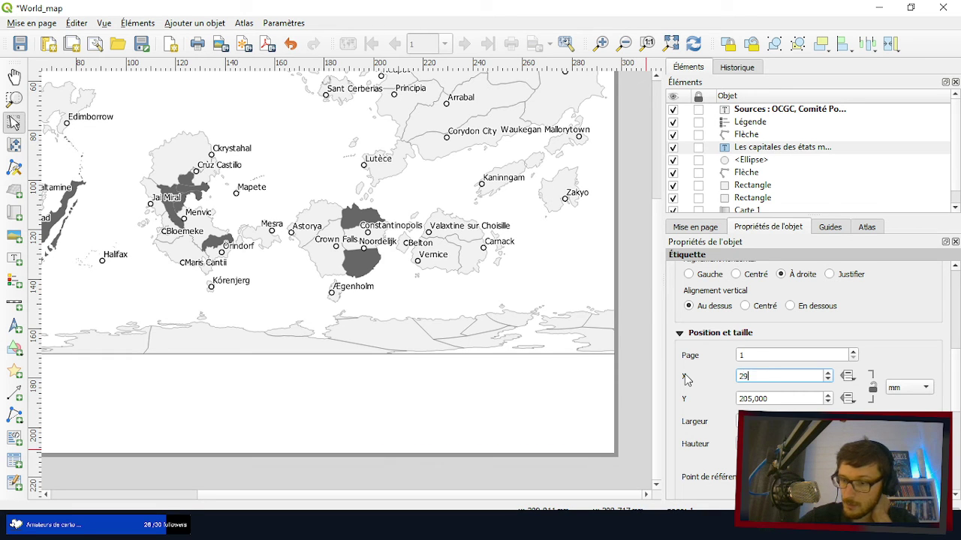
pyautogui.write('2')
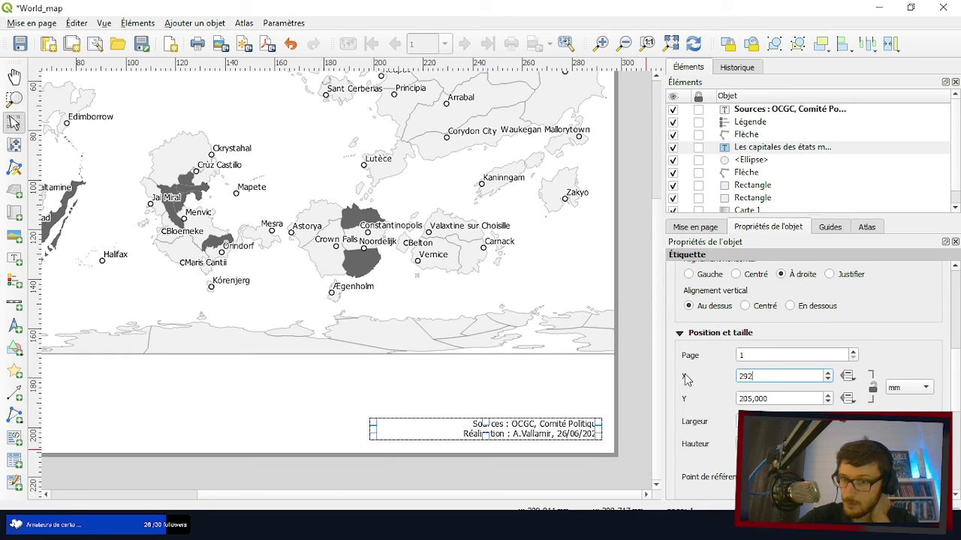
pyautogui.click(650, 415)
pyautogui.hotkey('ctrl', '0')
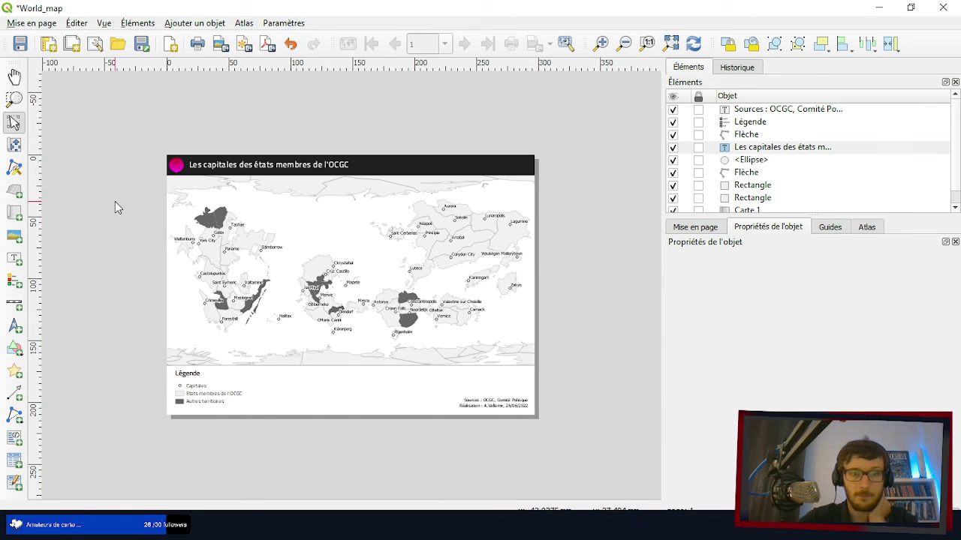
# - Set the X position of the pink circle in the title banner to 5 mm
pyautogui.scroll(2, 175, 171)
pyautogui.click(98, 128)
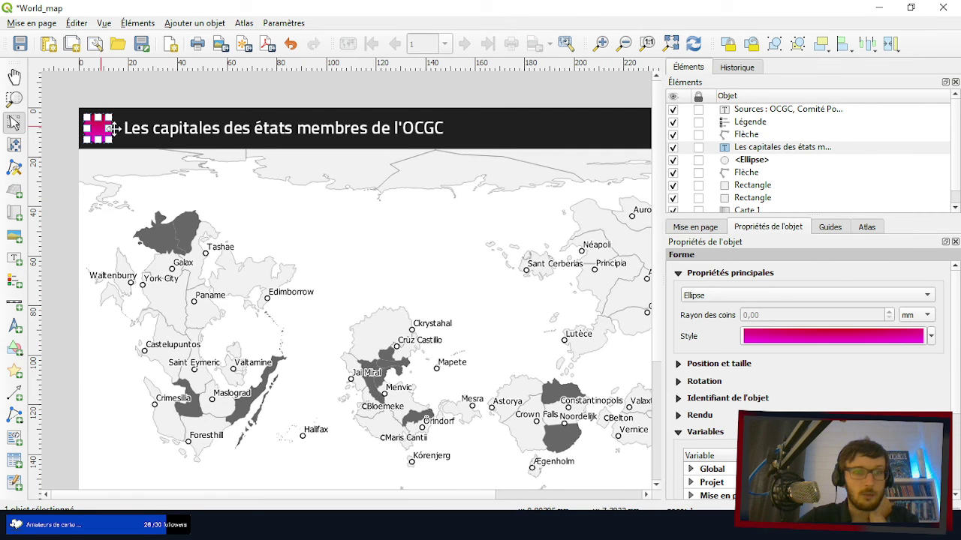
pyautogui.click(678, 365)
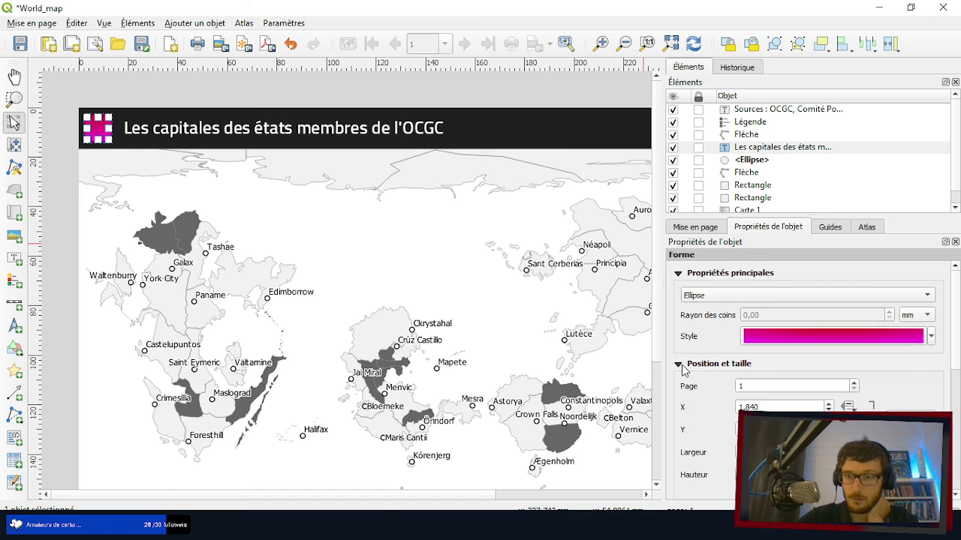
pyautogui.doubleClick(766, 407)
pyautogui.write('5')
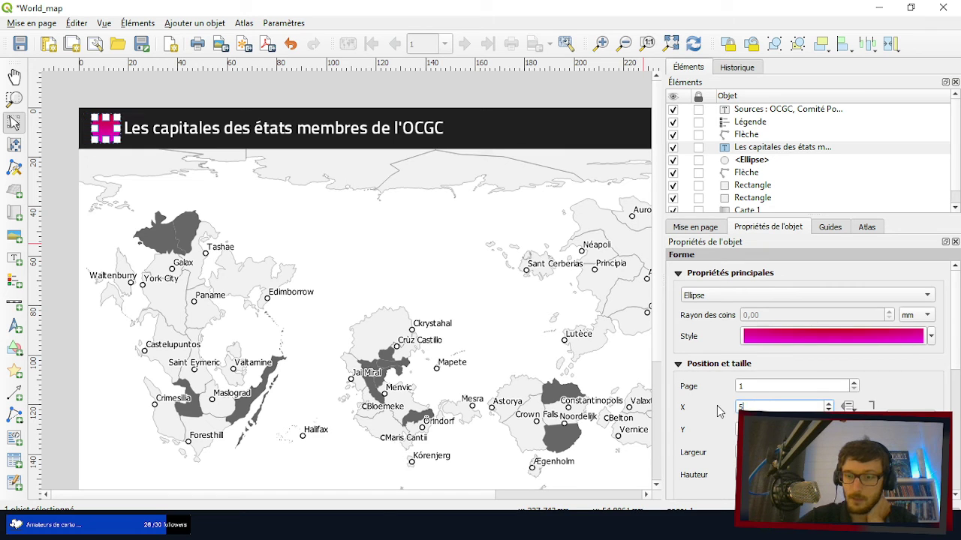
# - Pull the left edge of the title label's frame about 3 mm inward, away from the pink circle
pyautogui.click(186, 126)
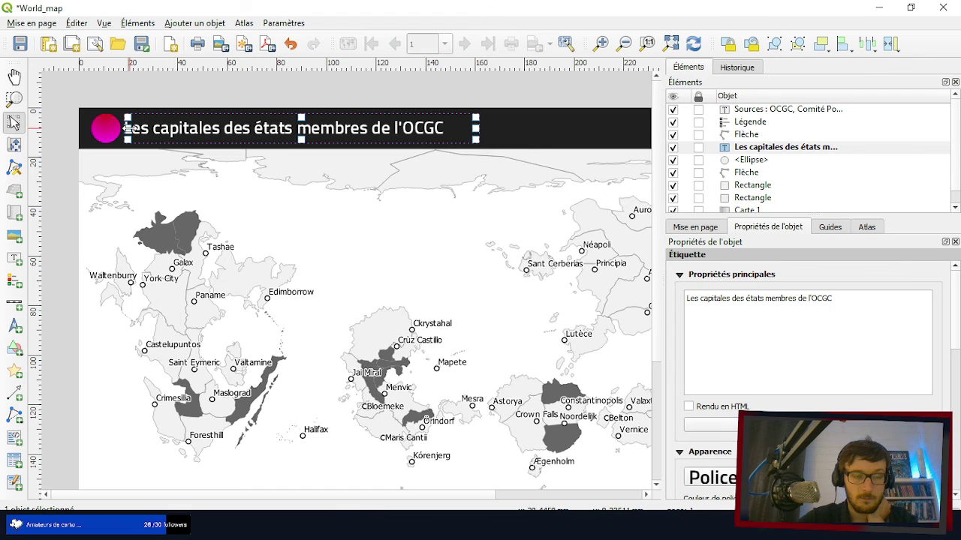
pyautogui.moveTo(127, 128); pyautogui.dragTo(135, 127)
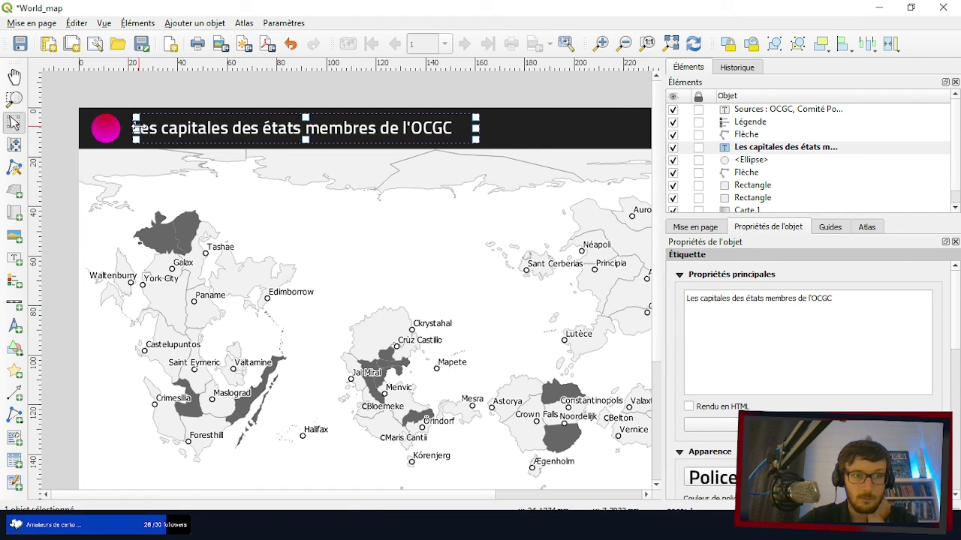
pyautogui.click(161, 91)
pyautogui.hotkey('ctrl', '0')
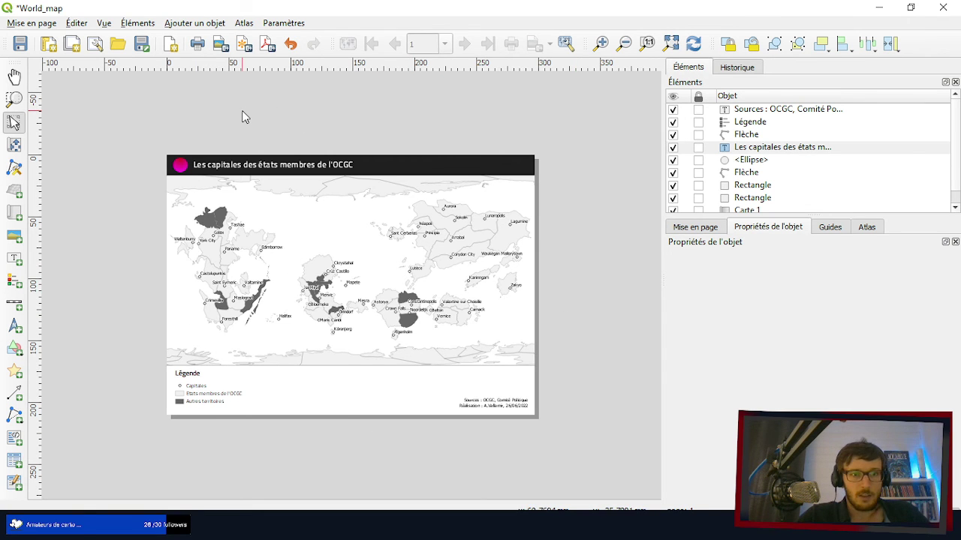
# - Delete the polyline running along the lower edge of the title banner
pyautogui.scroll(3, 241, 117)
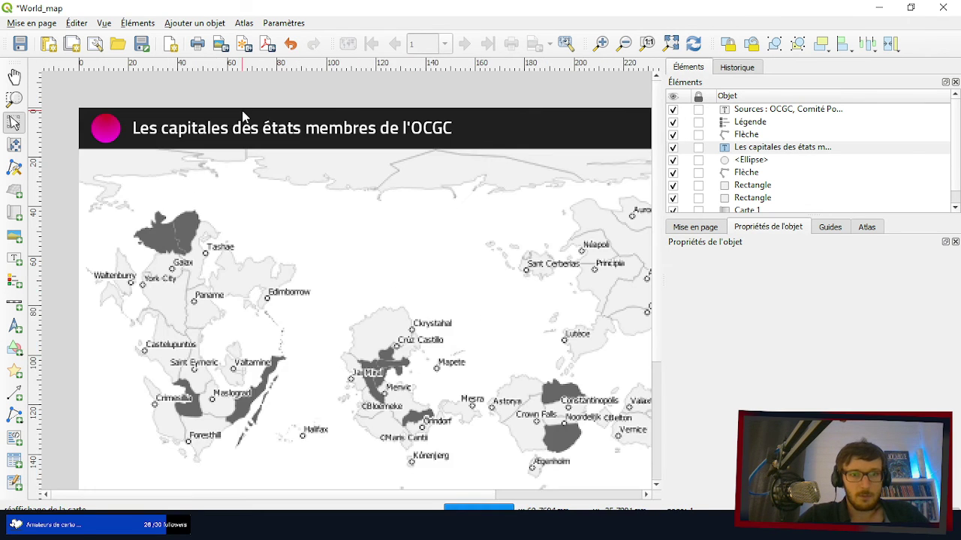
pyautogui.click(88, 147)
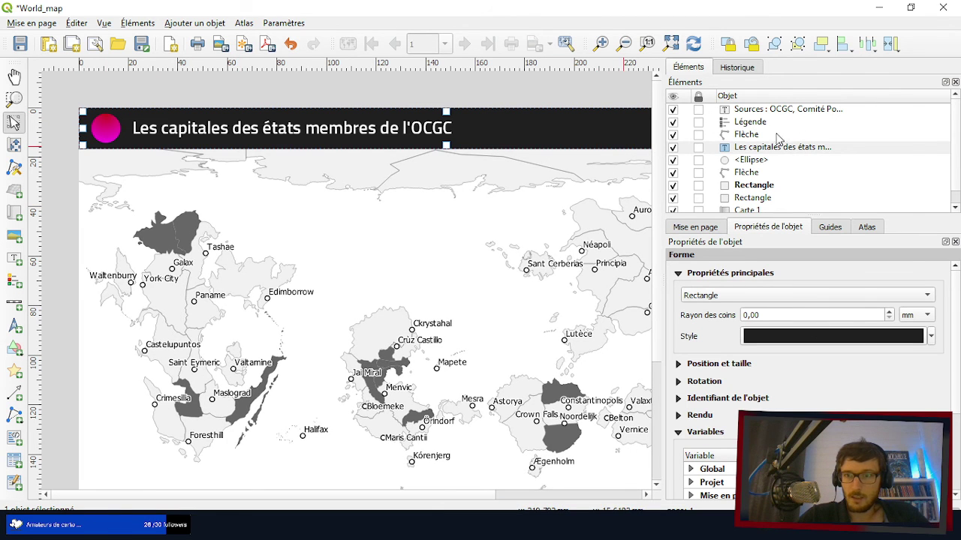
pyautogui.click(756, 138)
pyautogui.click(753, 173)
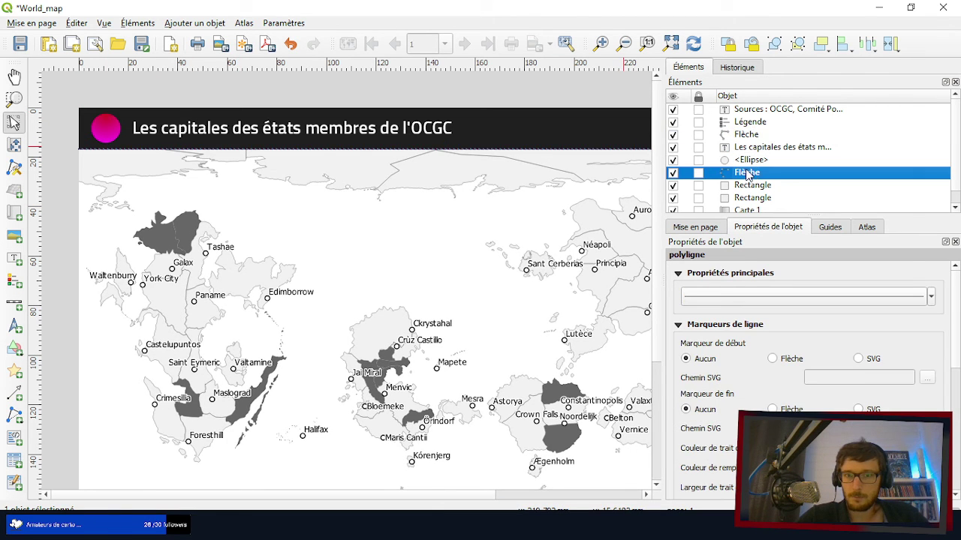
pyautogui.rightClick(746, 174)
pyautogui.click(796, 180)
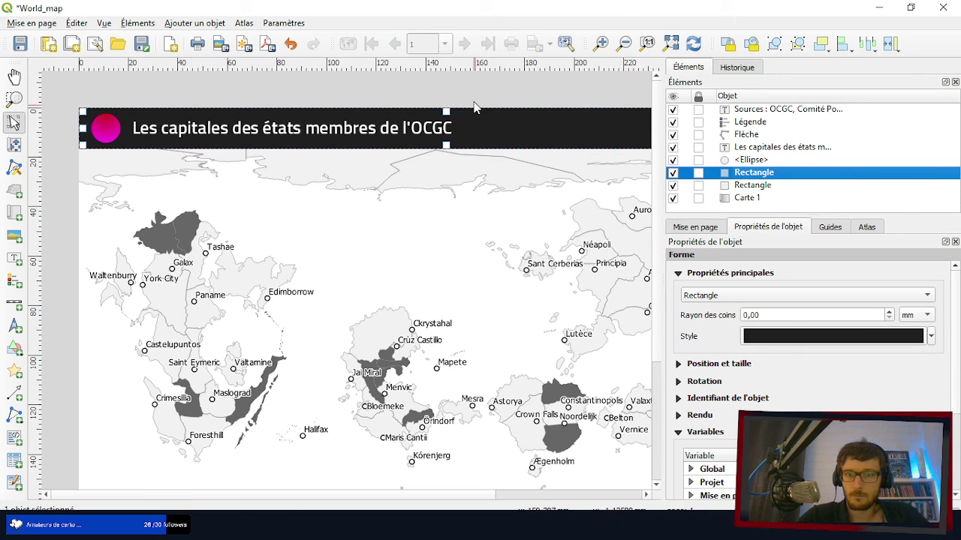
pyautogui.scroll(-2, 481, 87)
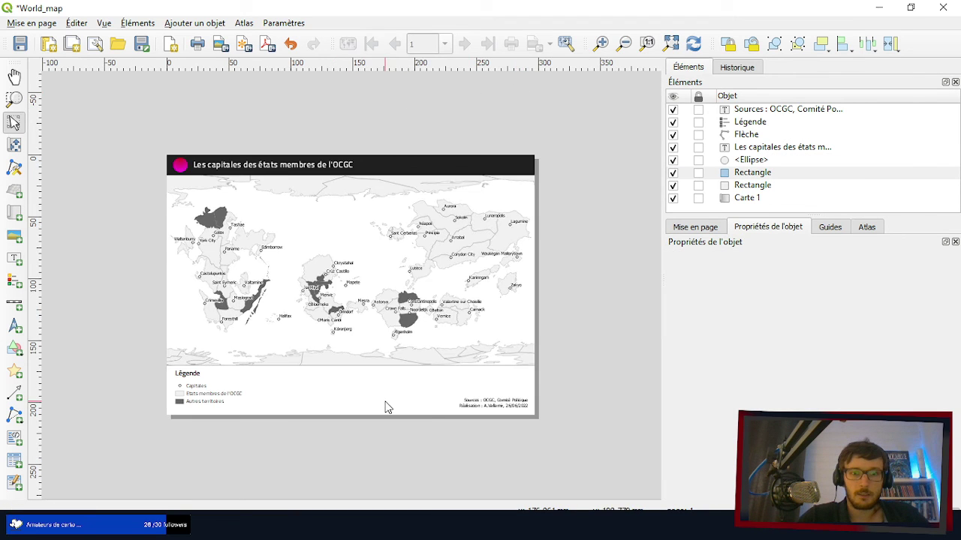
pyautogui.scroll(2, 386, 405)
pyautogui.scroll(-2, 385, 372)
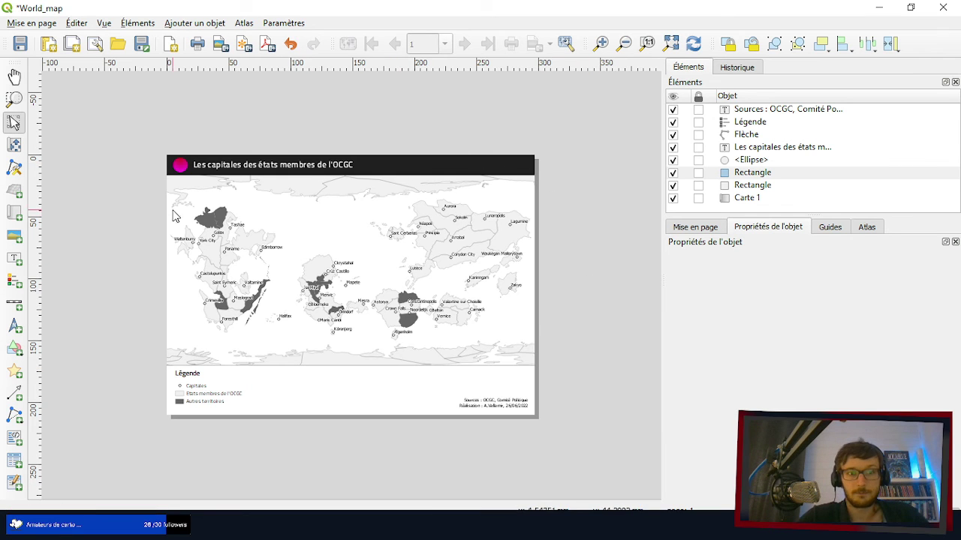
# - Examine the archipelago inset on the reference map Orga21_AGS.png and compare it with the small islands around Halifax in the QGIS layout
pyautogui.click(307, 244)
pyautogui.click(337, 451)
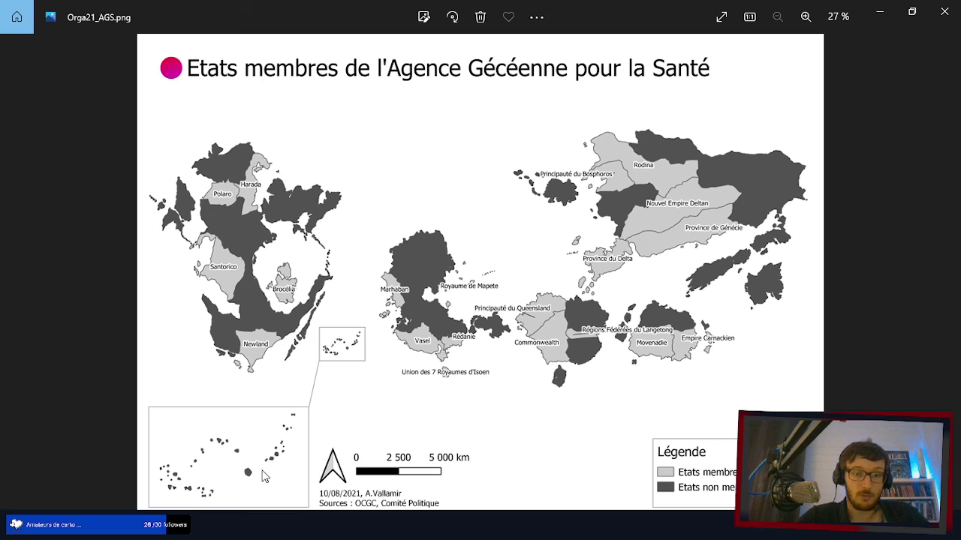
pyautogui.click(880, 12)
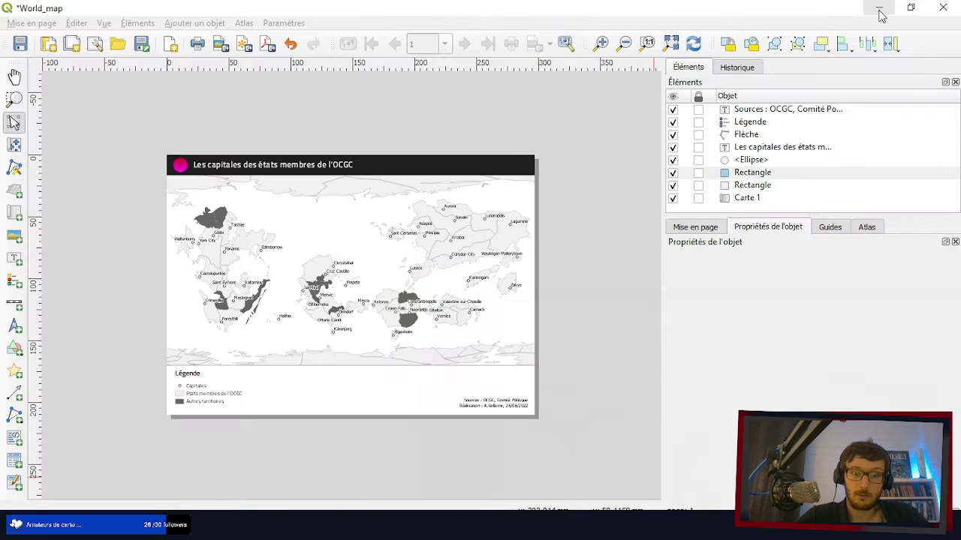
pyautogui.scroll(2, 295, 306)
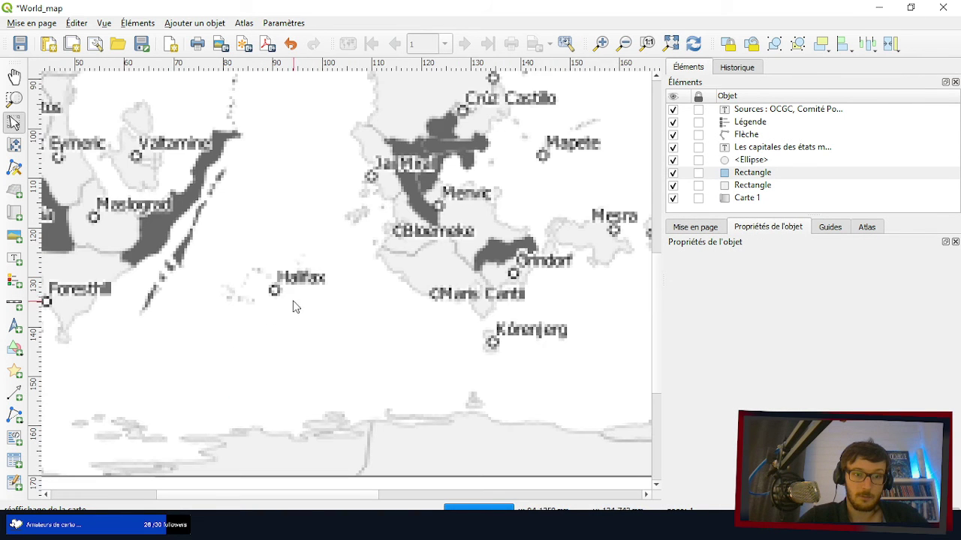
pyautogui.scroll(-2, 279, 298)
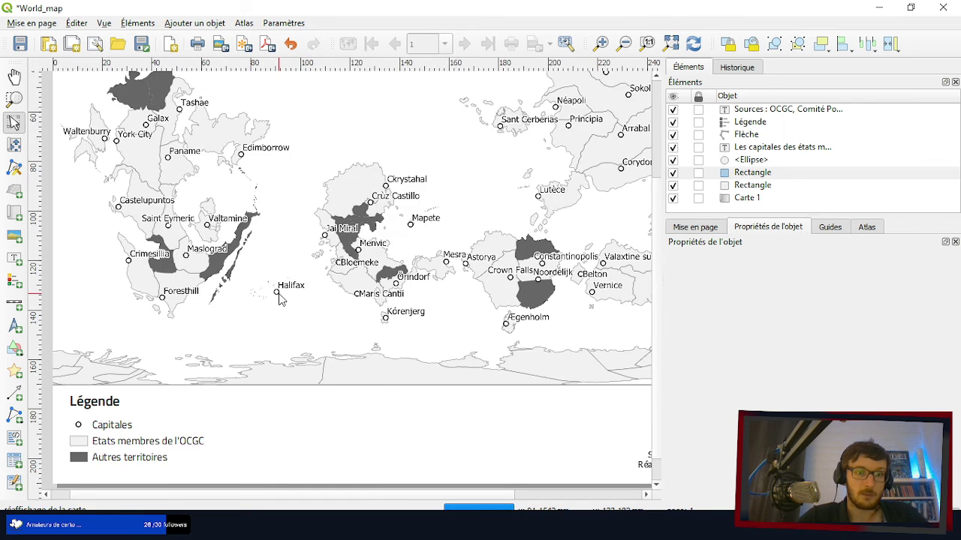
pyautogui.scroll(-2, 279, 298)
pyautogui.scroll(2, 279, 298)
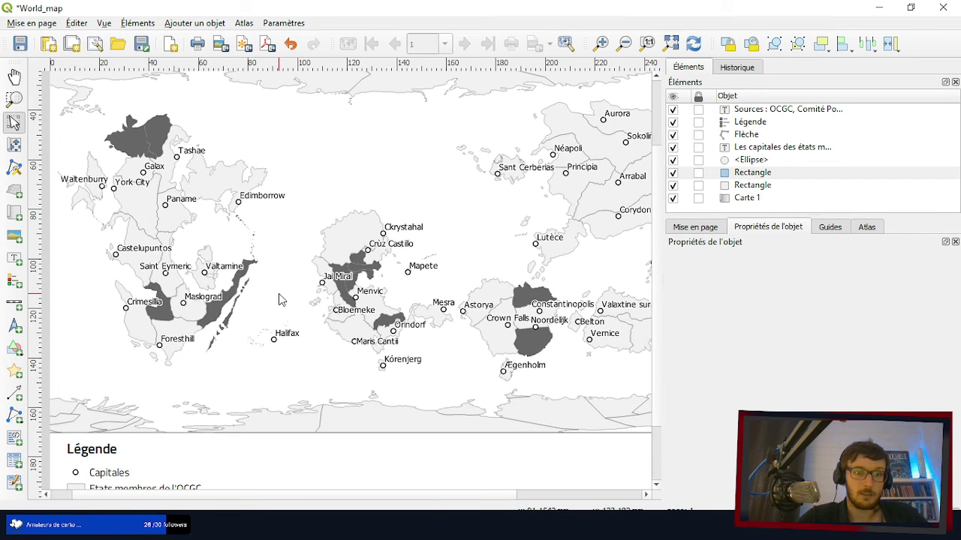
pyautogui.scroll(-2, 279, 299)
pyautogui.scroll(2, 325, 315)
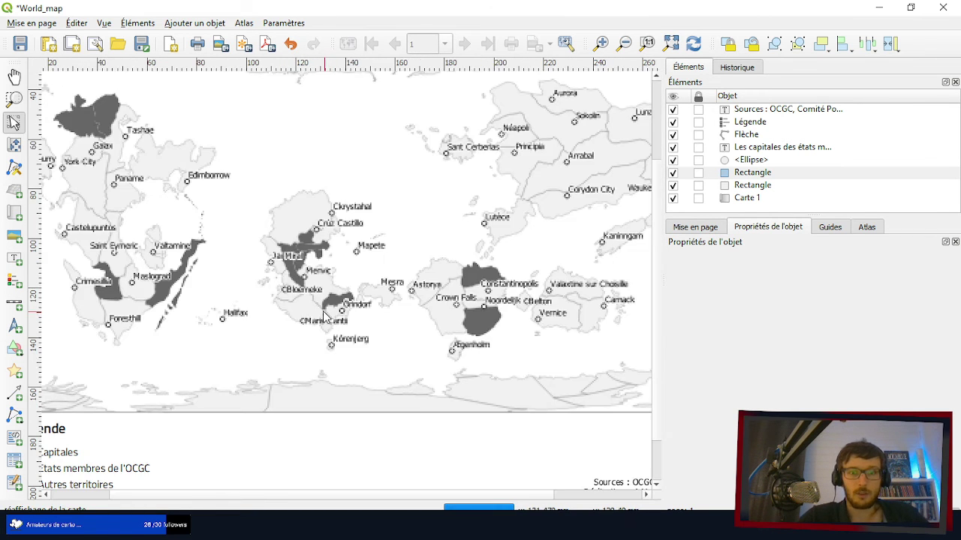
pyautogui.scroll(-2, 325, 315)
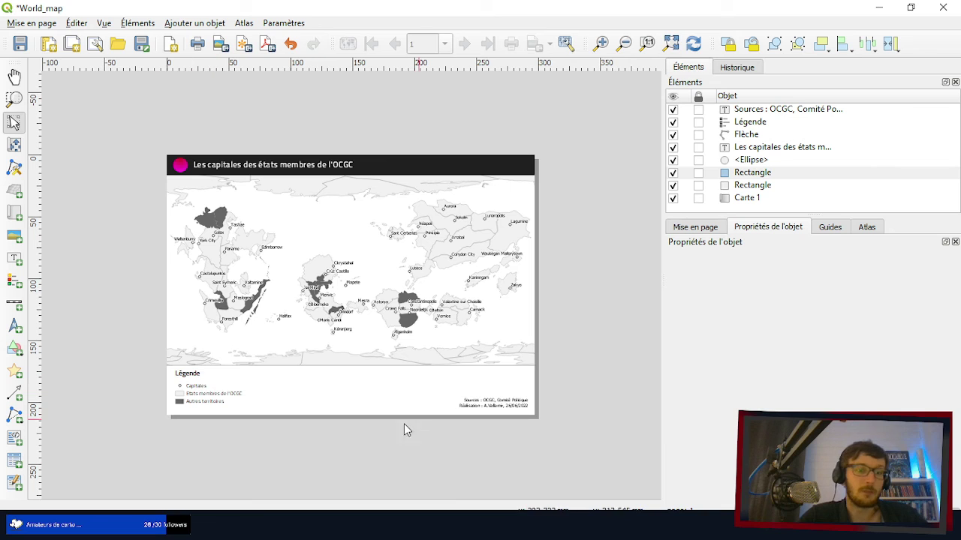
# - Save the layout, start its image export and create a destination folder named Troisième Edition inside Projets créatifs > Div - SIG OCGC
pyautogui.click(20, 44)
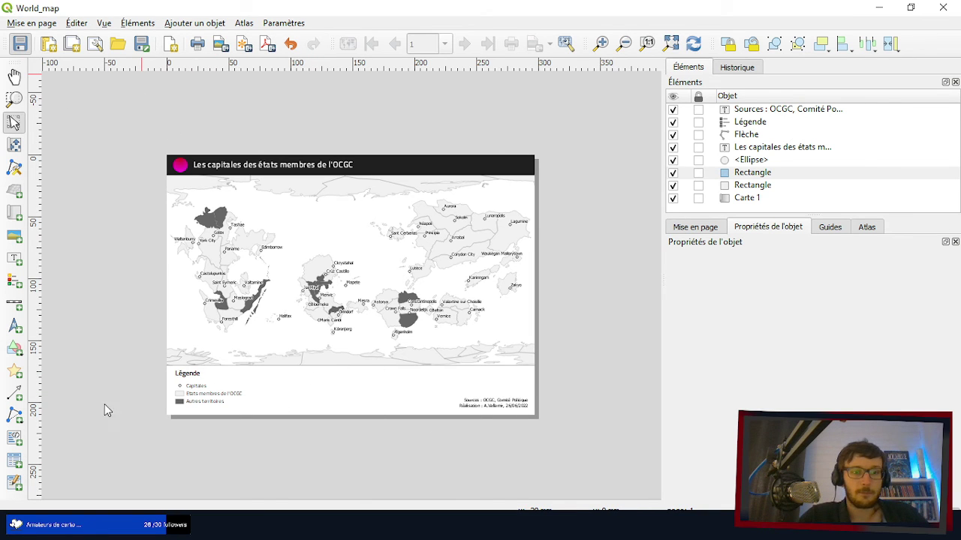
pyautogui.click(220, 45)
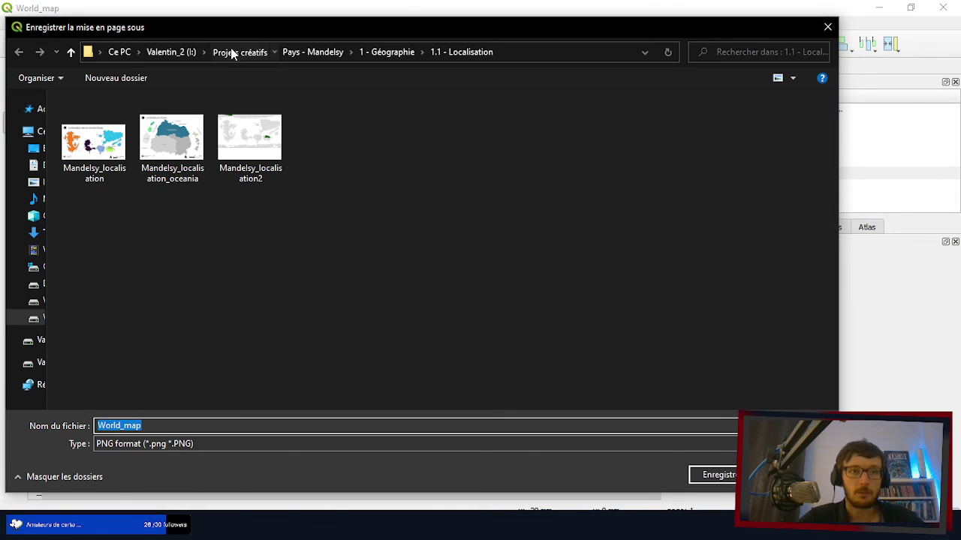
pyautogui.click(225, 51)
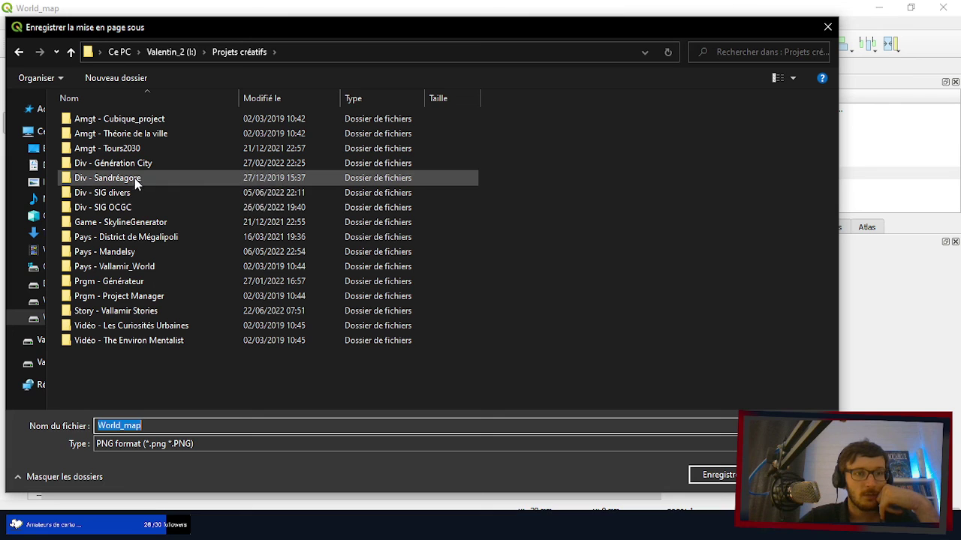
pyautogui.doubleClick(129, 208)
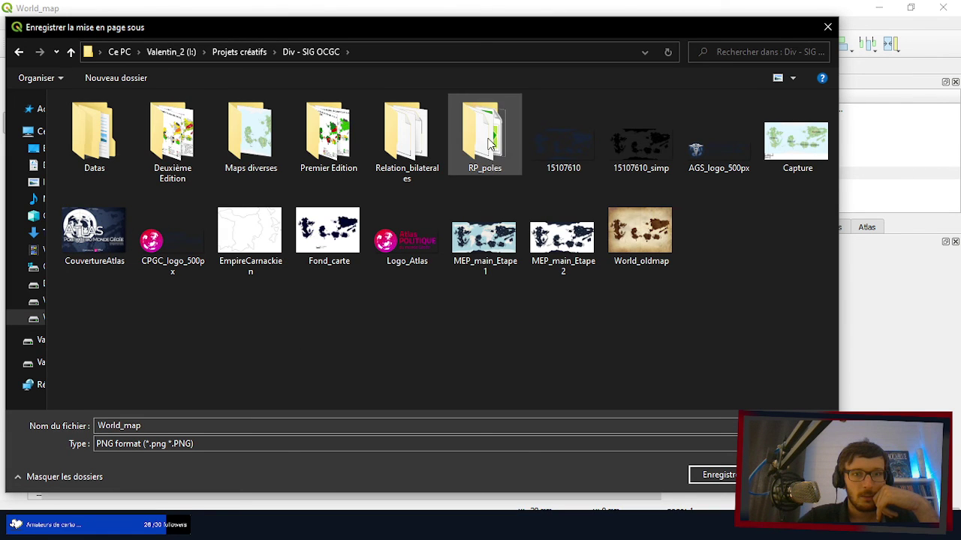
pyautogui.click(116, 75)
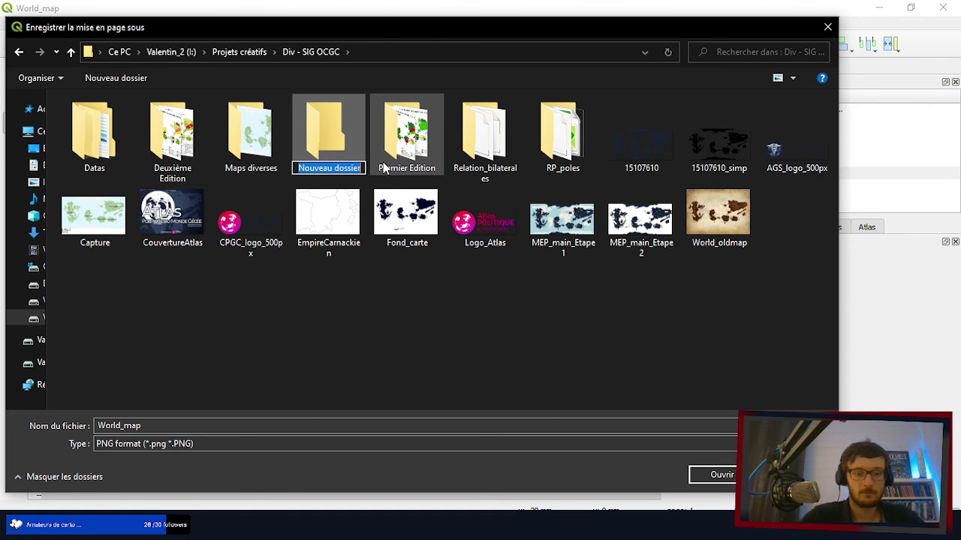
pyautogui.write('Troisième ')
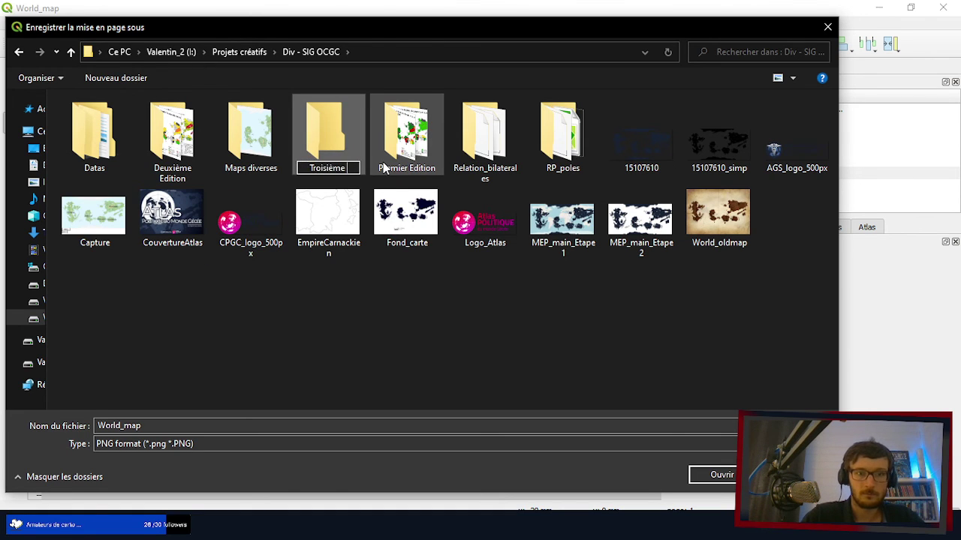
pyautogui.write('Edition')
pyautogui.press('Return')
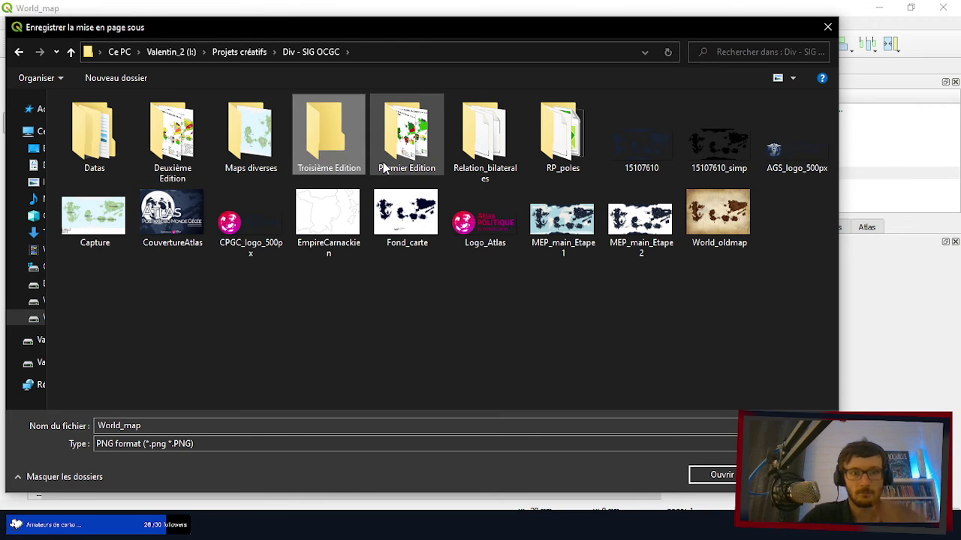
pyautogui.press('Return')
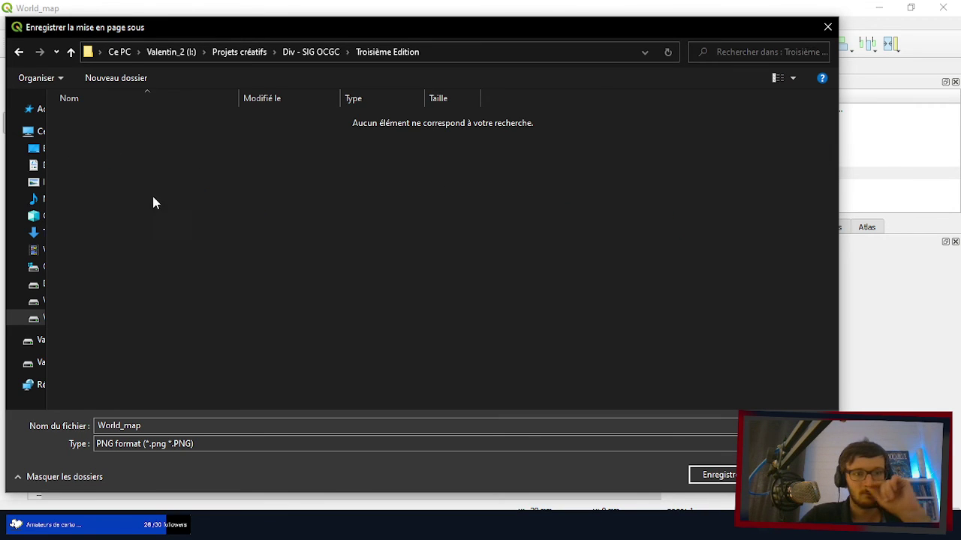
# - Export the layout to the new folder as the PNG GC_Capitales at 300 dpi, and save the layout
pyautogui.doubleClick(147, 427)
pyautogui.press('BackSpace')
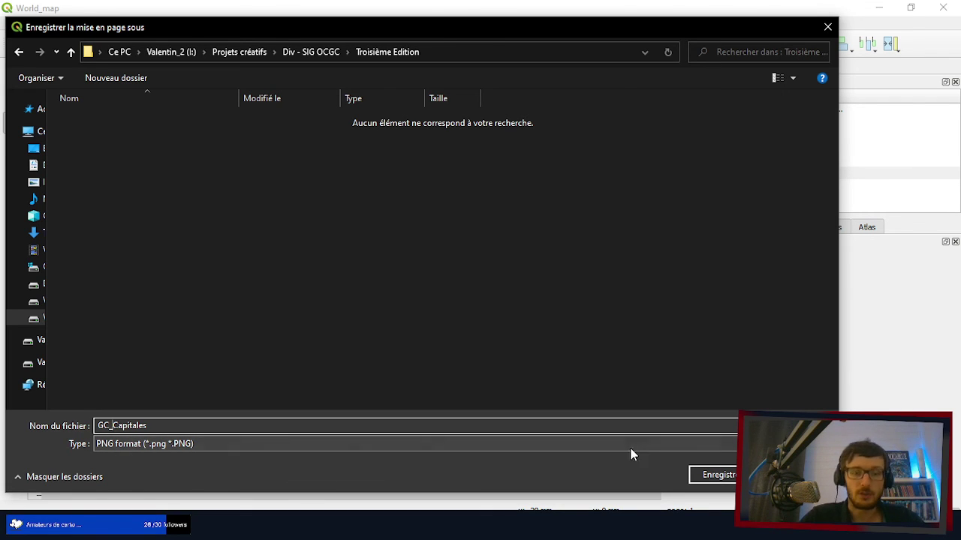
pyautogui.click(719, 474)
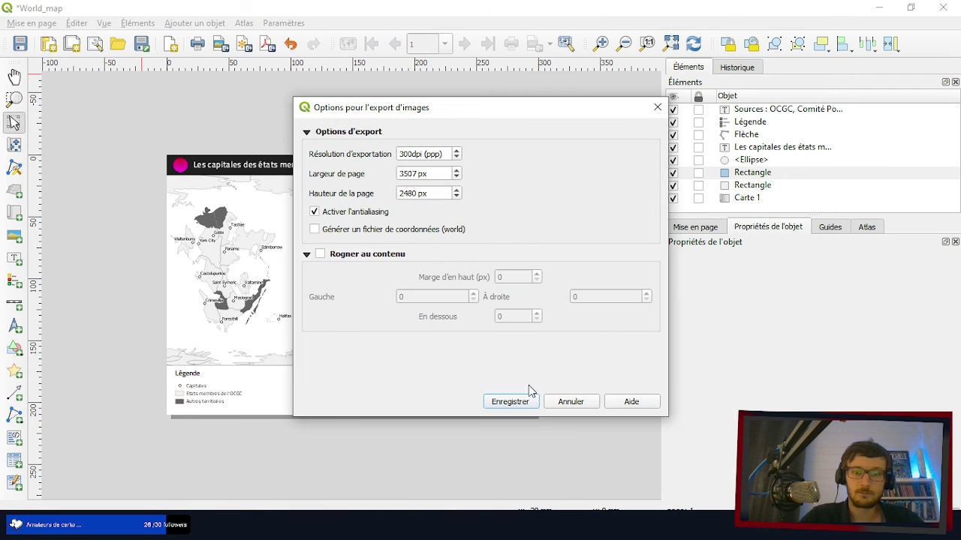
pyautogui.click(518, 401)
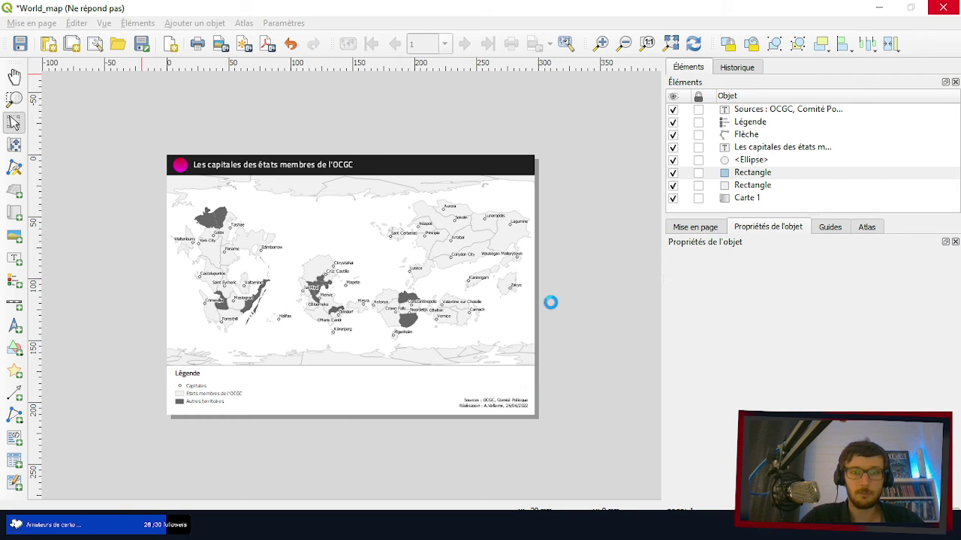
pyautogui.click(20, 44)
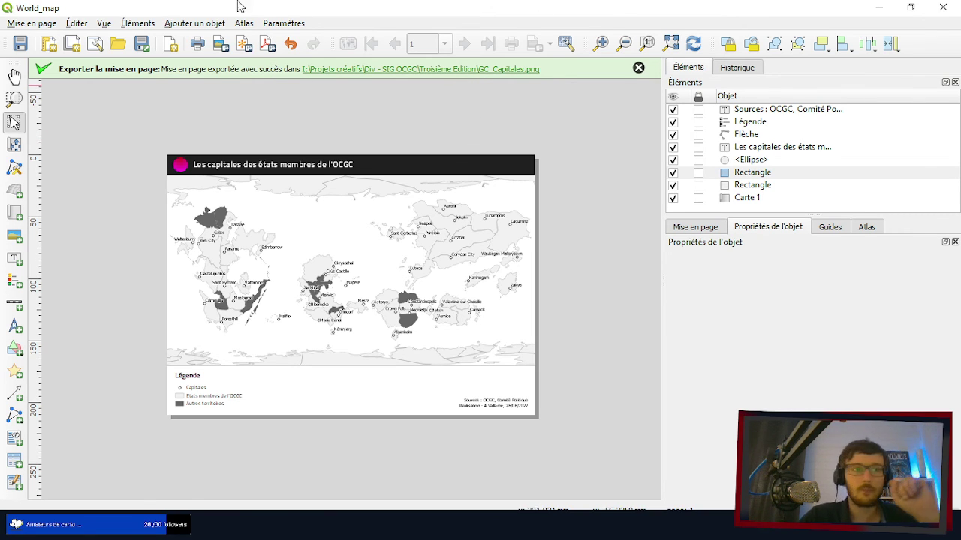
# - Close the World_map layout window and the reference map Orga21_AGS.png
pyautogui.click(944, 7)
pyautogui.click(614, 152)
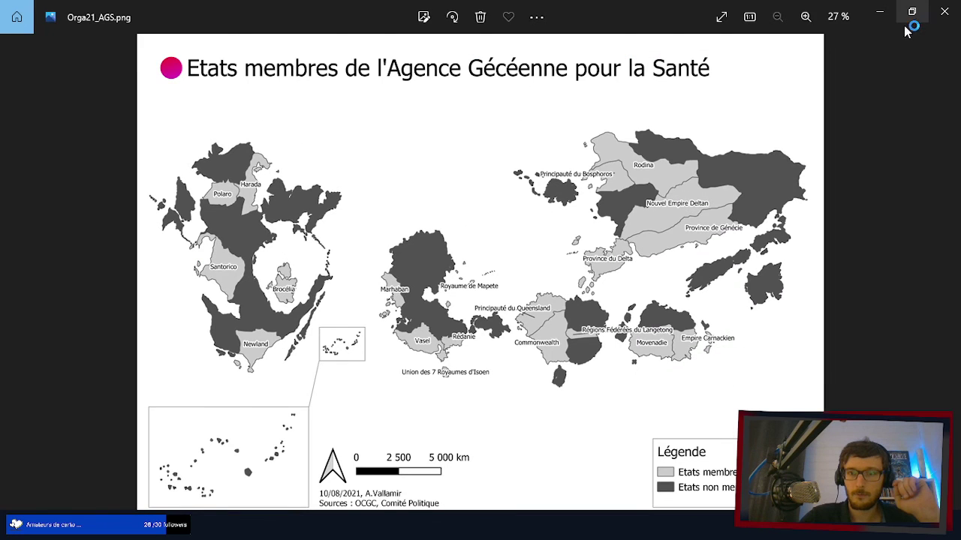
pyautogui.click(942, 21)
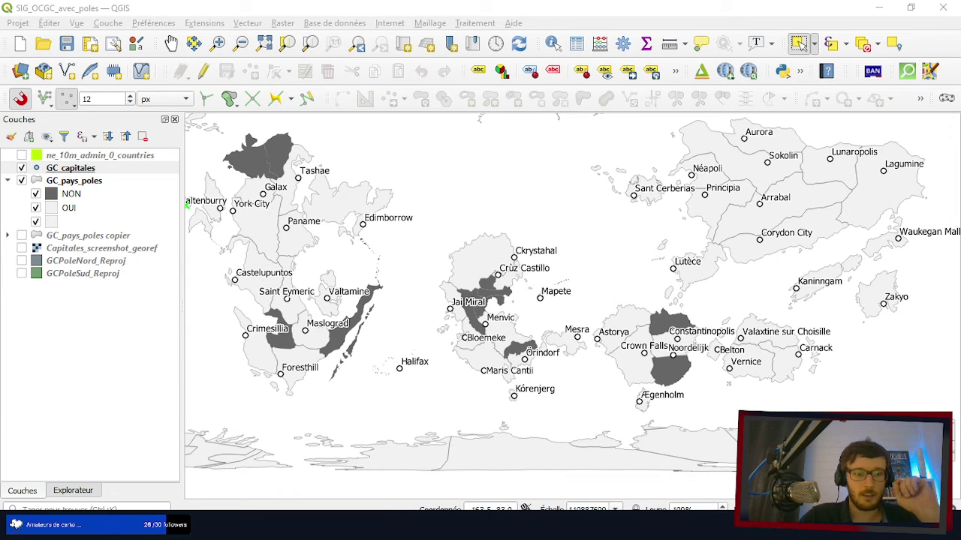
# - Switch to File Explorer, maximize it and look through the files and folders in Div - SIG OCGC
pyautogui.moveTo(74, 530)
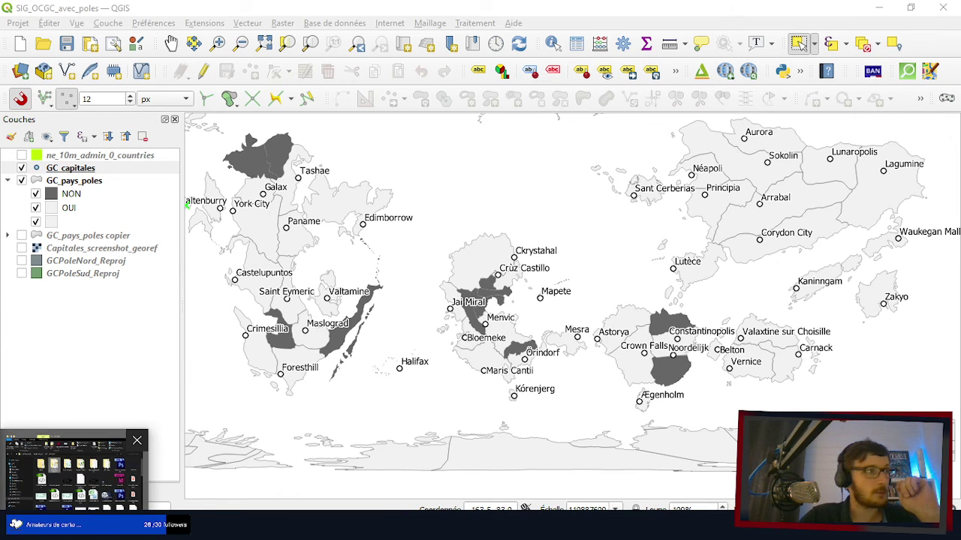
pyautogui.click(74, 470)
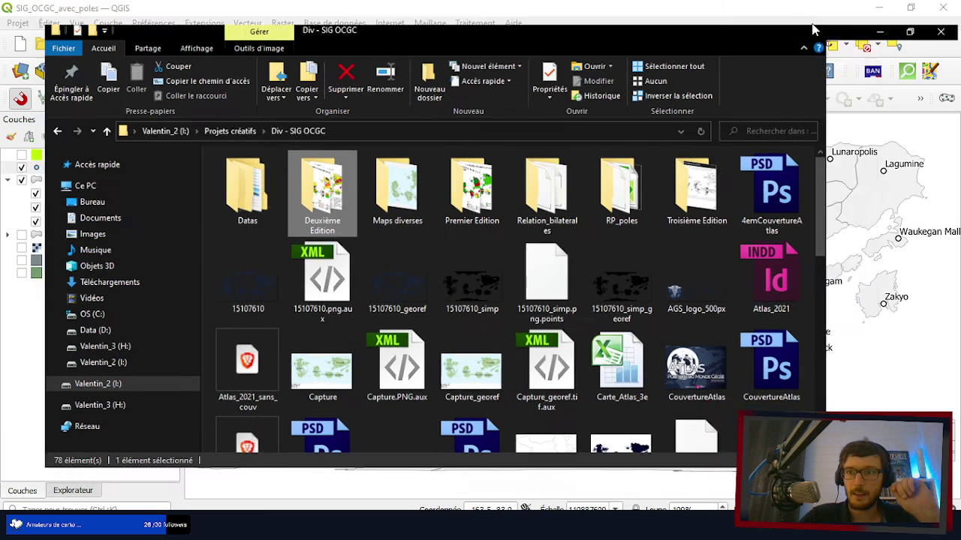
pyautogui.click(817, 19)
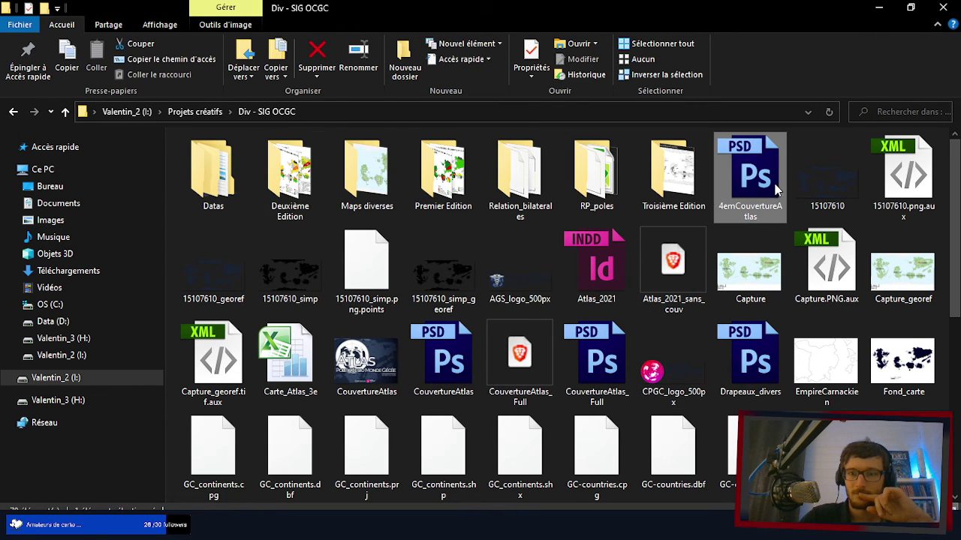
pyautogui.scroll(-5, 487, 368)
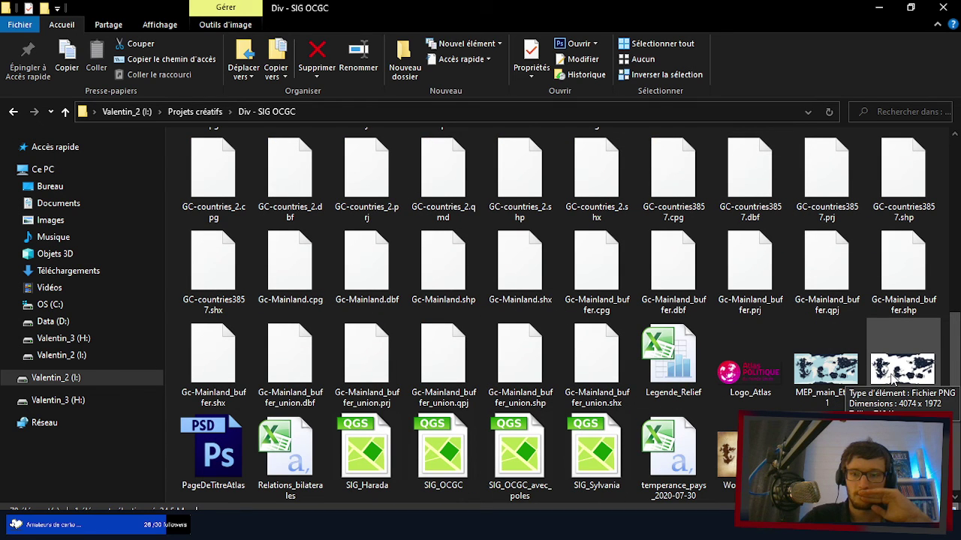
pyautogui.scroll(3, 559, 315)
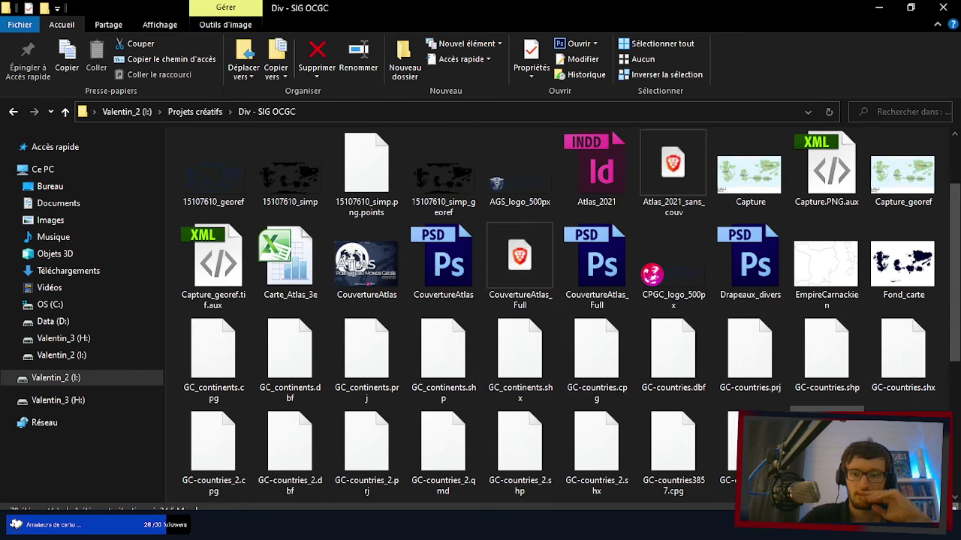
pyautogui.scroll(-3, 559, 316)
pyautogui.scroll(5, 750, 180)
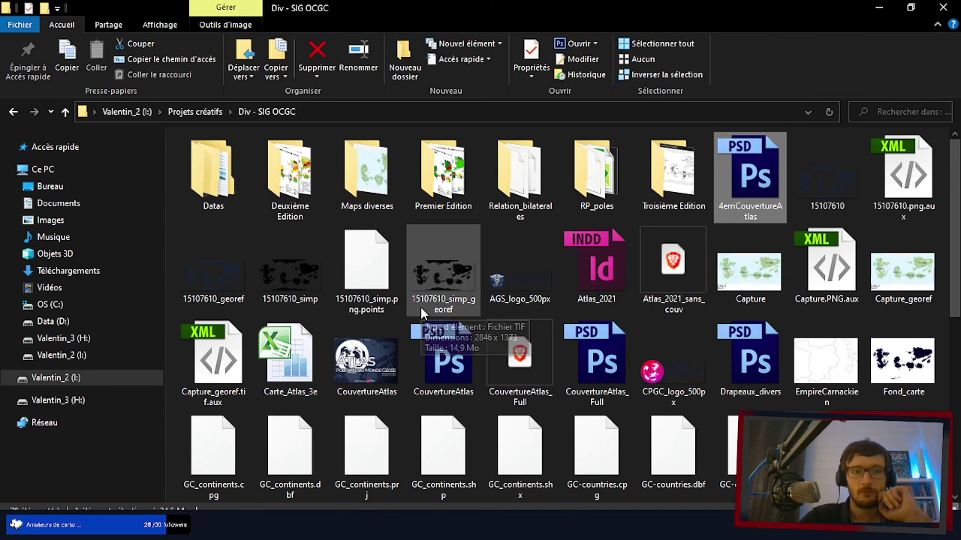
pyautogui.hotkey('alt', 'Tab')
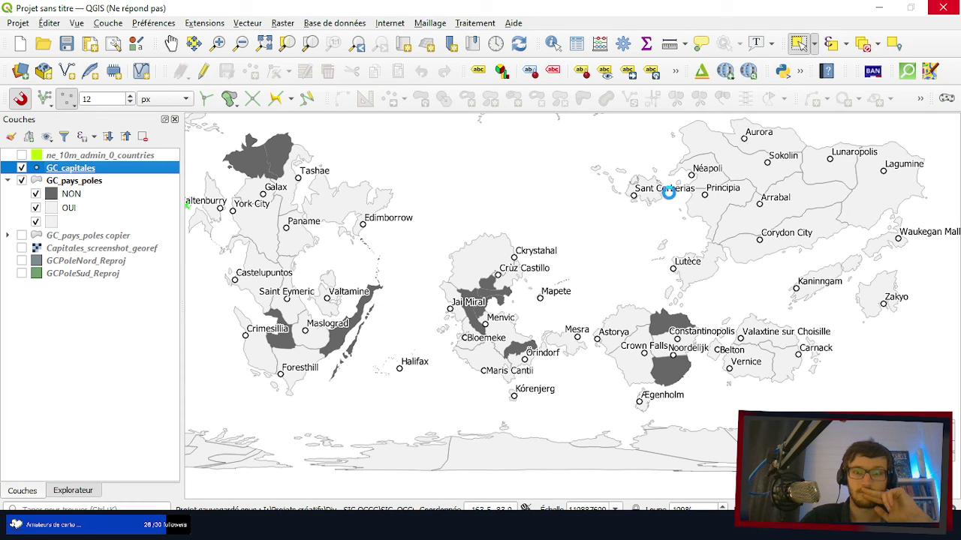
pyautogui.hotkey('alt', 'Tab')
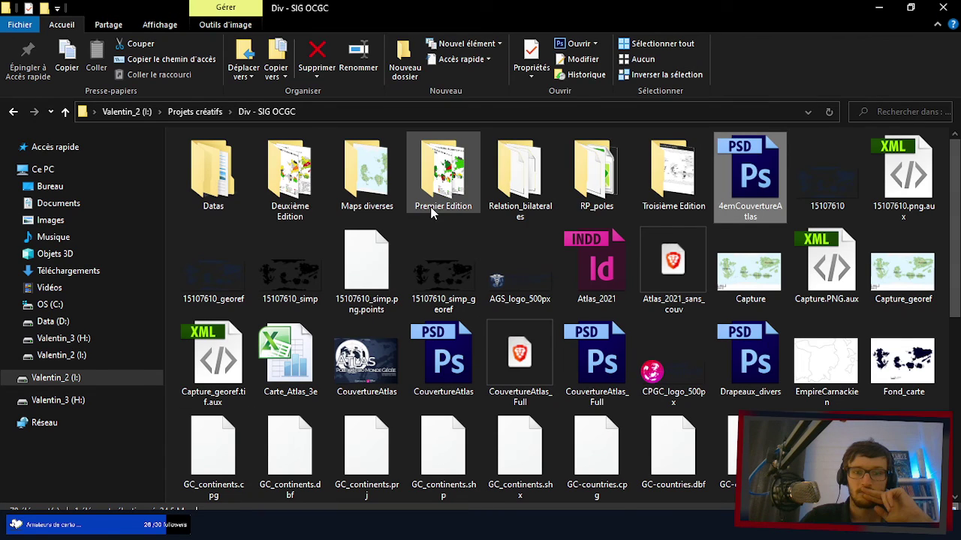
# - Rename the Troisième Edition folder as "2022 - Troisième Edition"
pyautogui.click(654, 188)
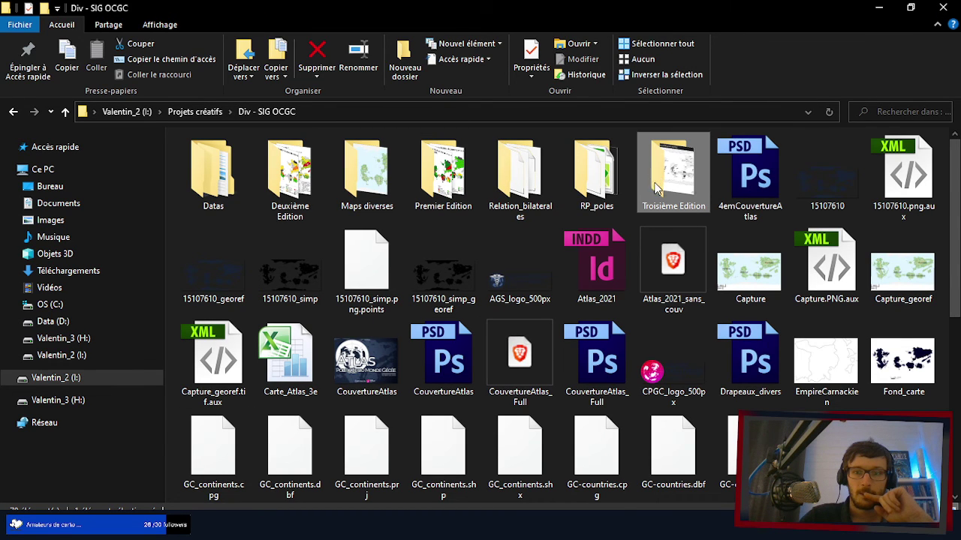
pyautogui.rightClick(655, 189)
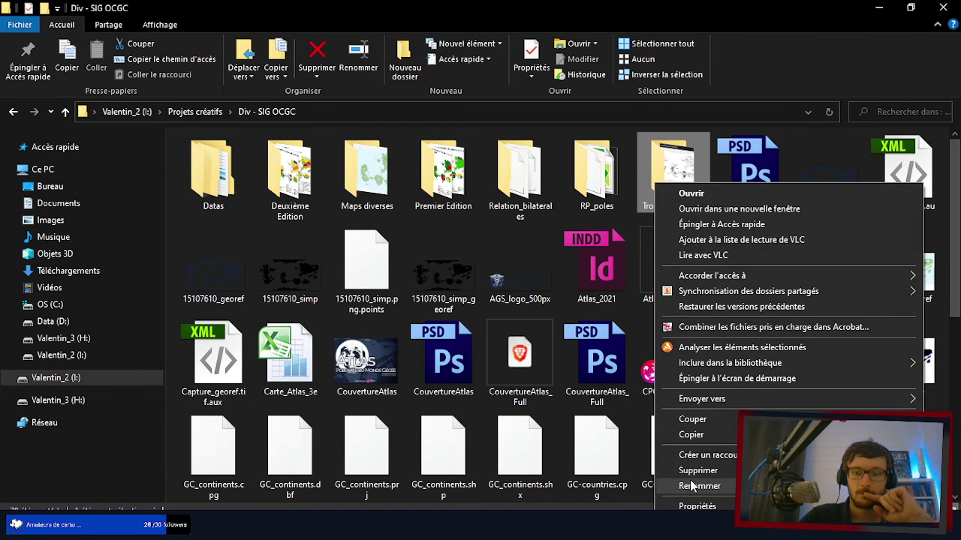
pyautogui.click(676, 486)
pyautogui.press('Home')
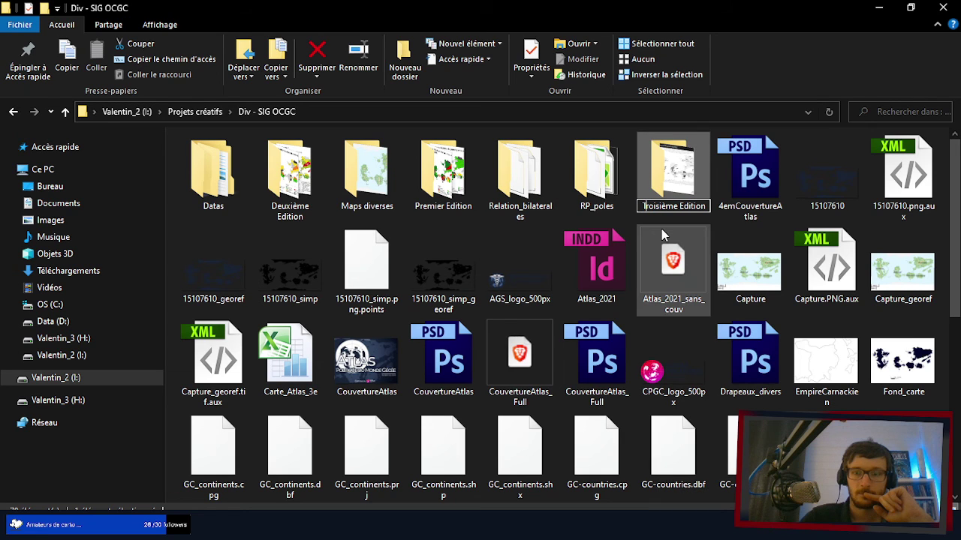
pyautogui.write('2022 -')
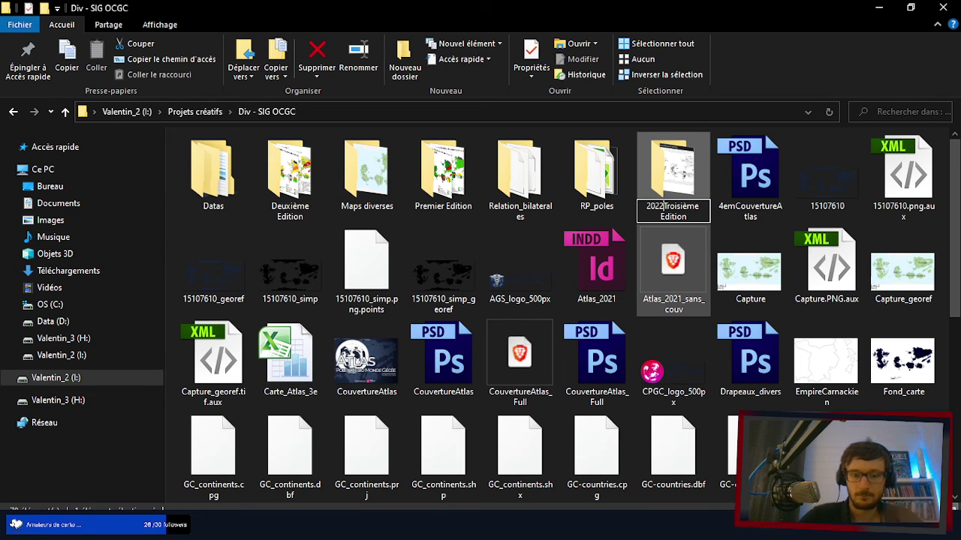
pyautogui.press('Return')
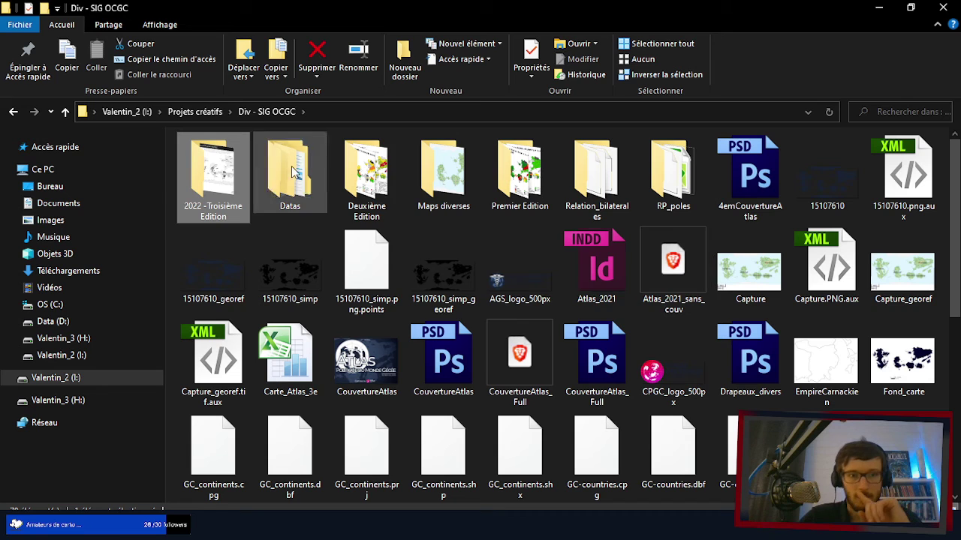
pyautogui.rightClick(200, 160)
pyautogui.click(245, 462)
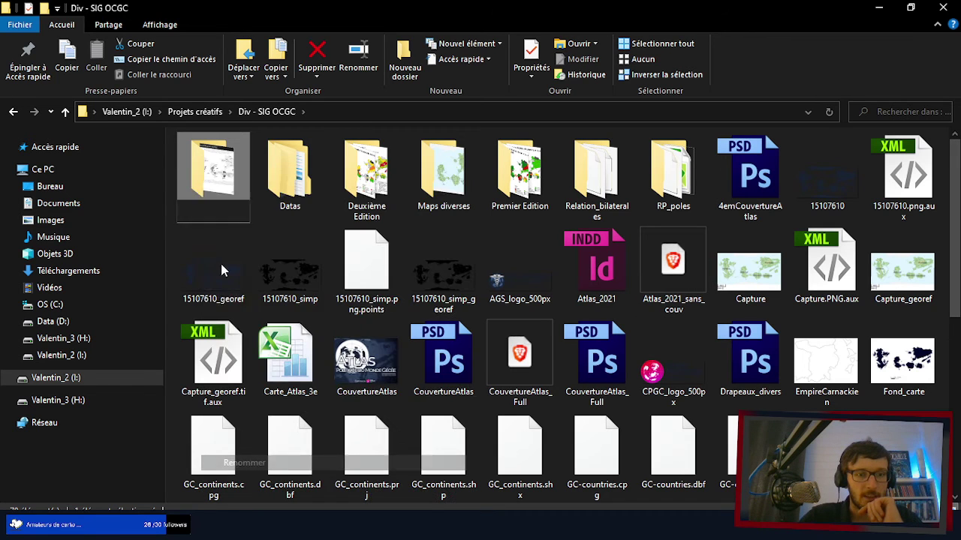
pyautogui.click(208, 207)
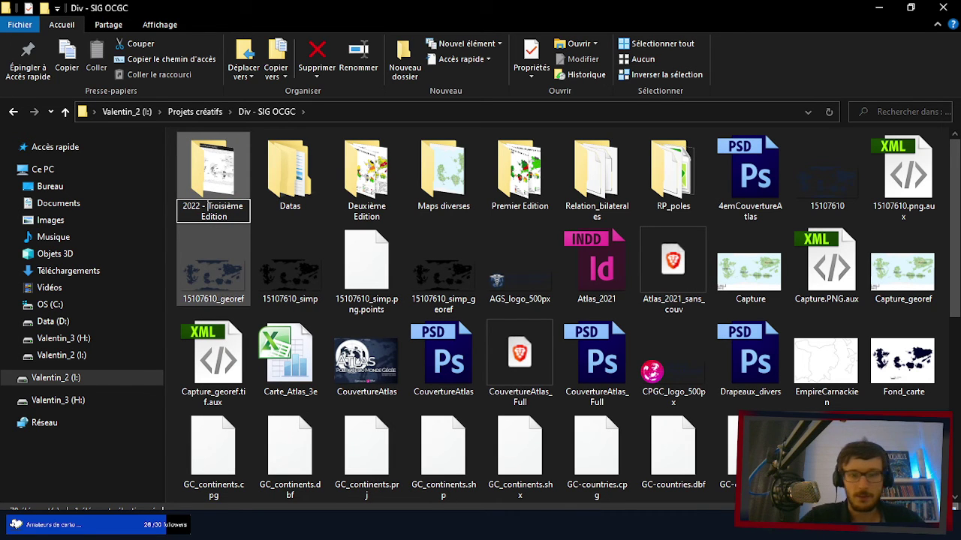
# - Rename the Premier Edition folder as "2020 - Première Edition"
pyautogui.click(525, 173)
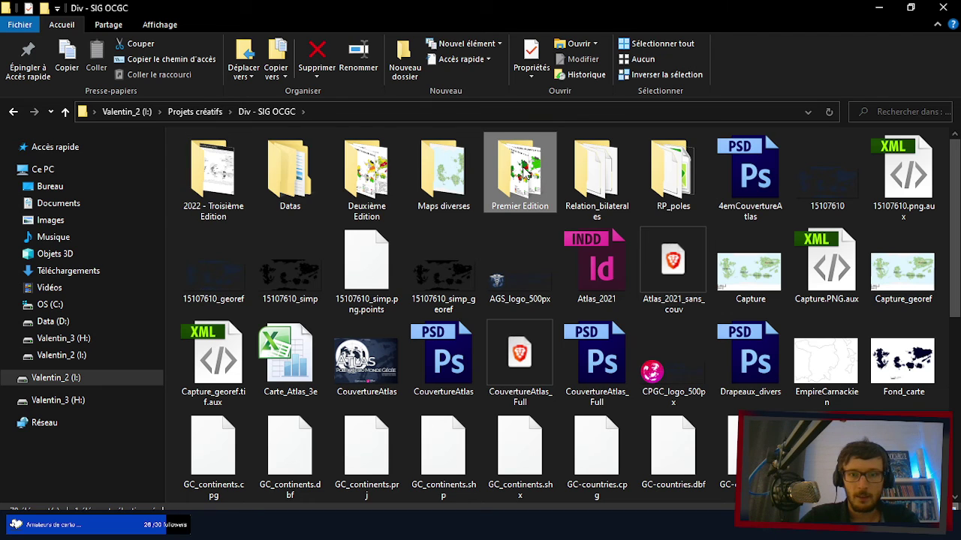
pyautogui.rightClick(525, 172)
pyautogui.click(581, 470)
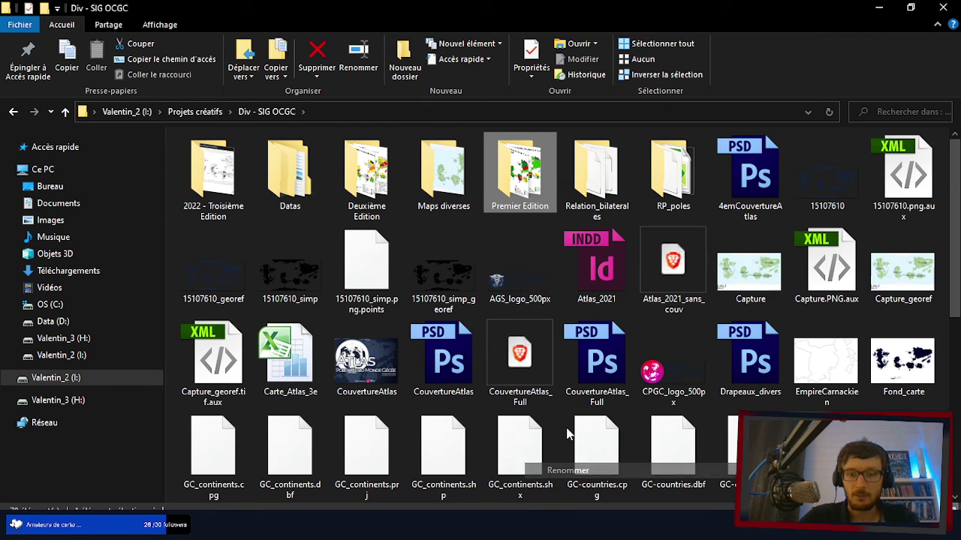
pyautogui.click(516, 207)
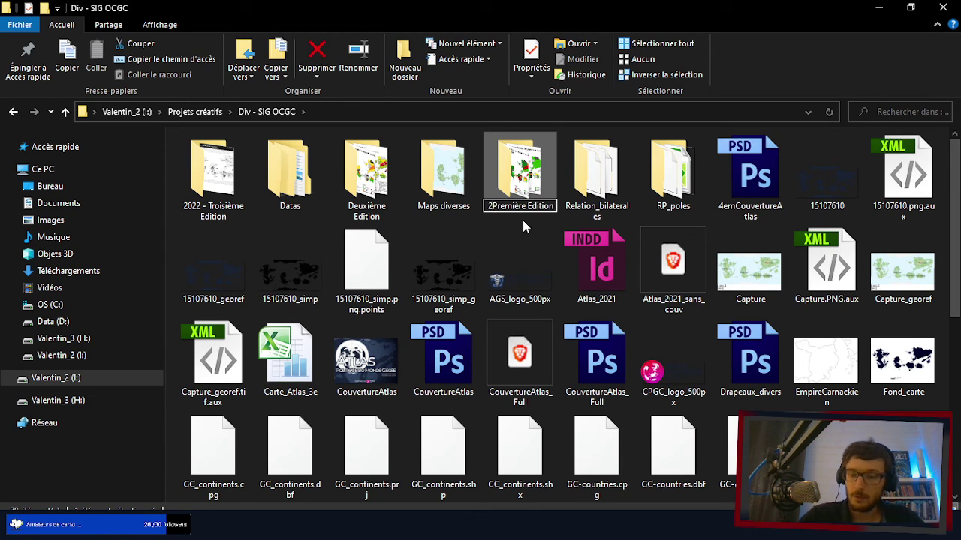
pyautogui.write('2020 -')
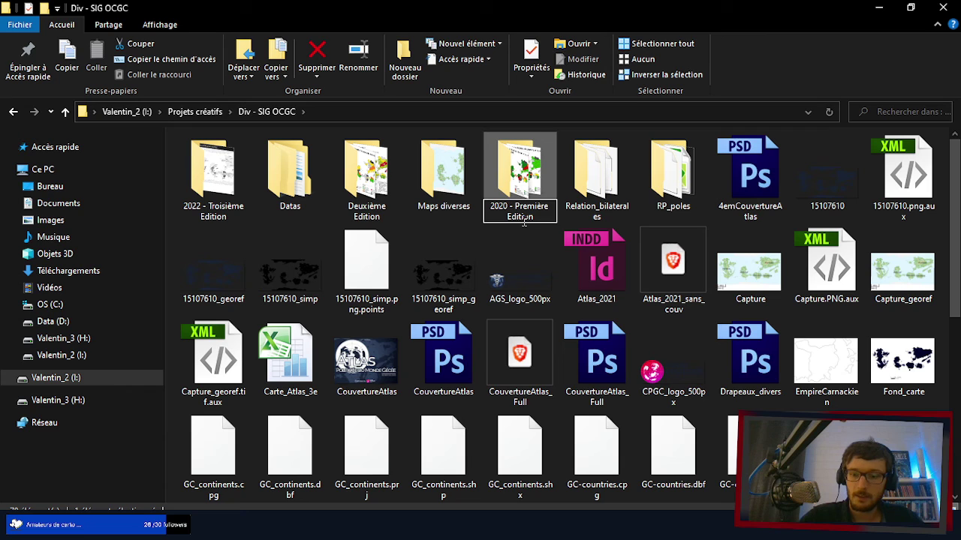
pyautogui.press('Return')
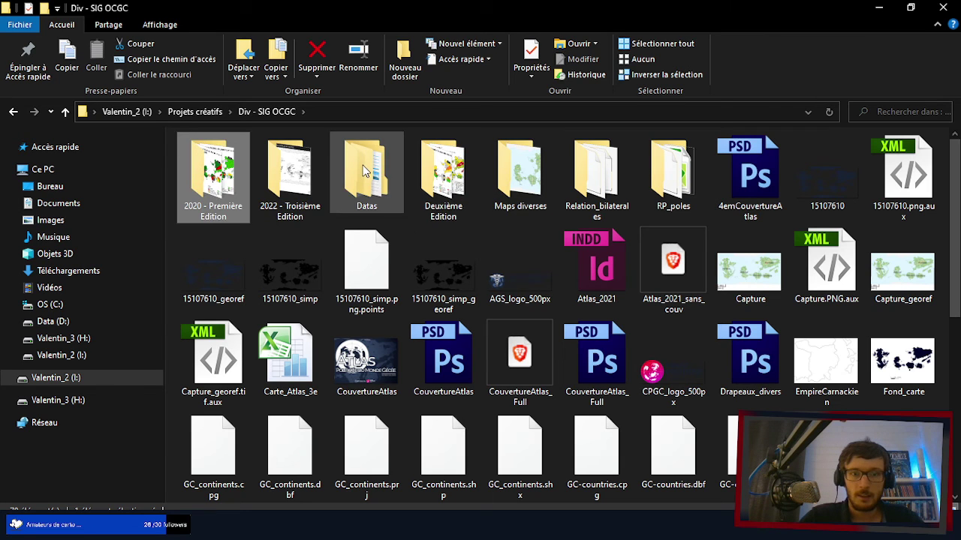
# - Rename the Deuxième Edition folder as "2021 - Deuxième Edition"
pyautogui.rightClick(444, 171)
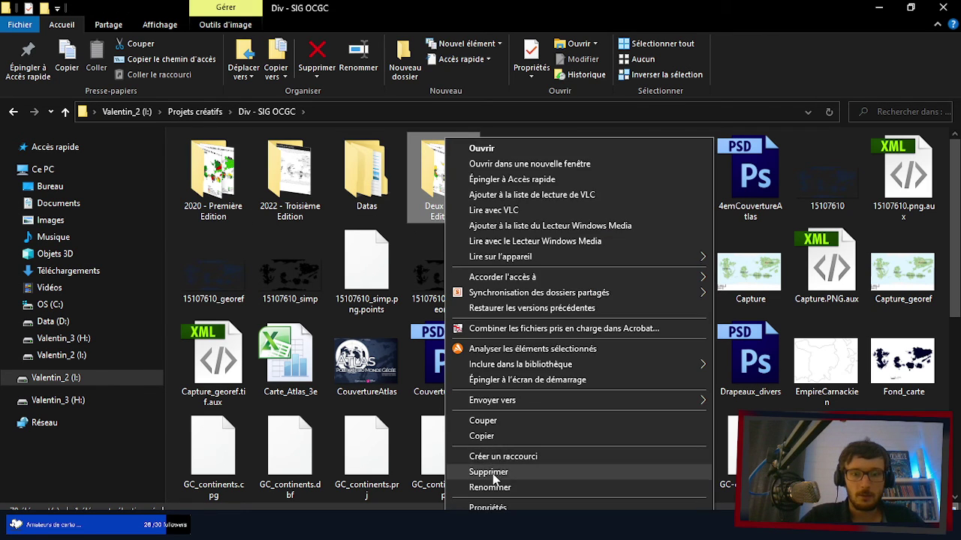
pyautogui.click(496, 488)
pyautogui.click(413, 206)
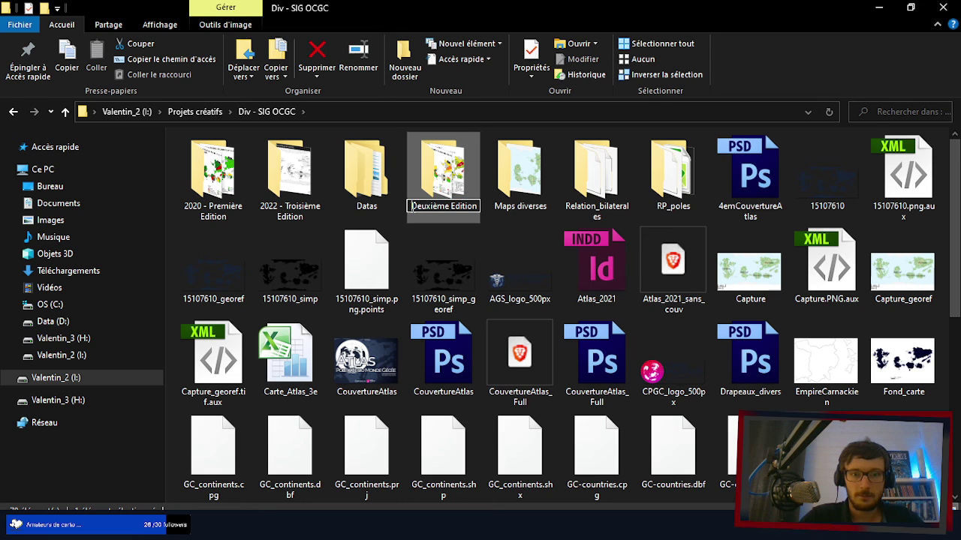
pyautogui.write('2021 -')
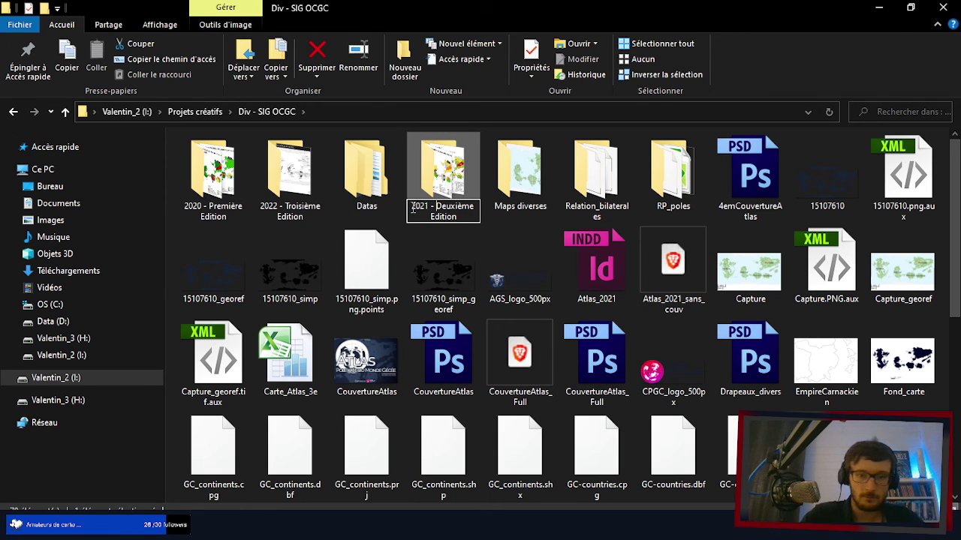
pyautogui.press('Return')
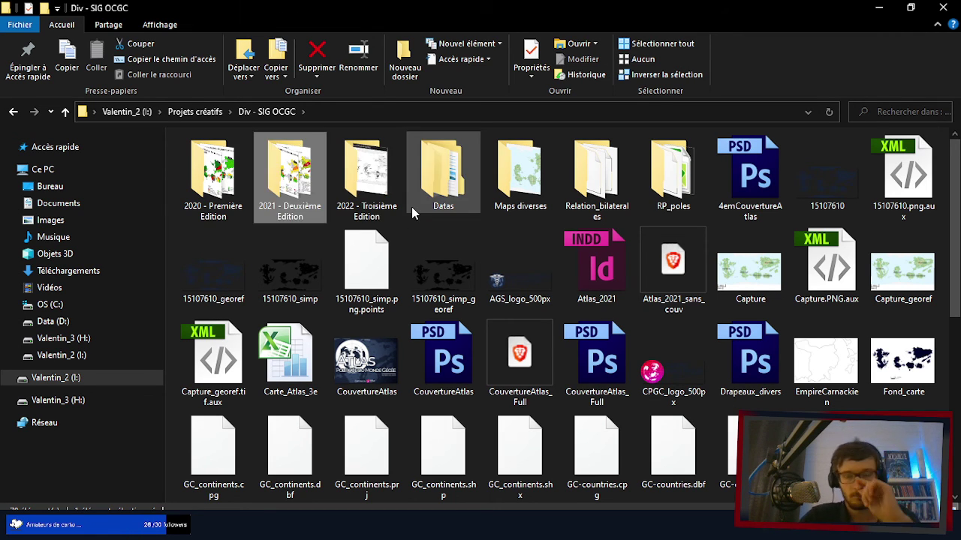
# - Check the contents of the Relation_bilaterales and 2022 - Troisième Edition folders and return to Div - SIG OCGC
pyautogui.click(591, 187)
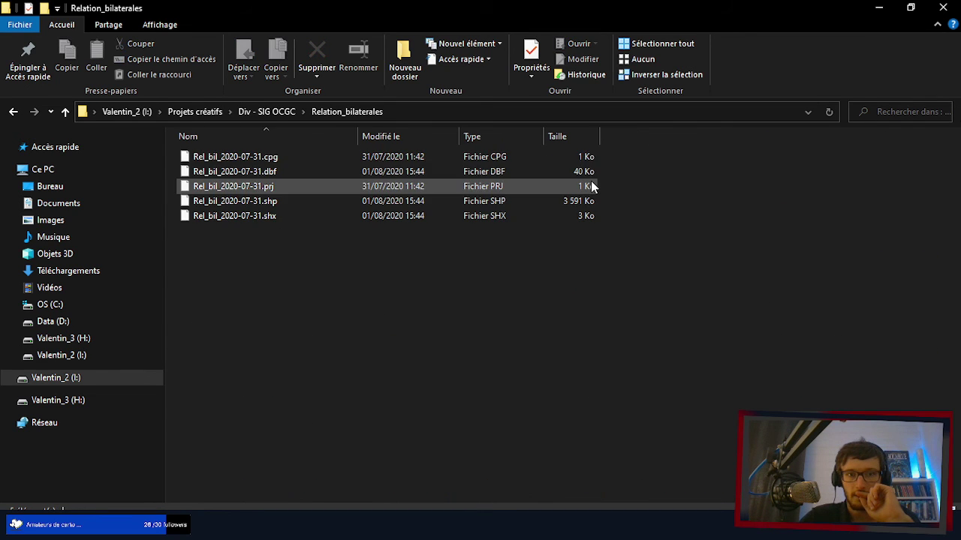
pyautogui.click(262, 113)
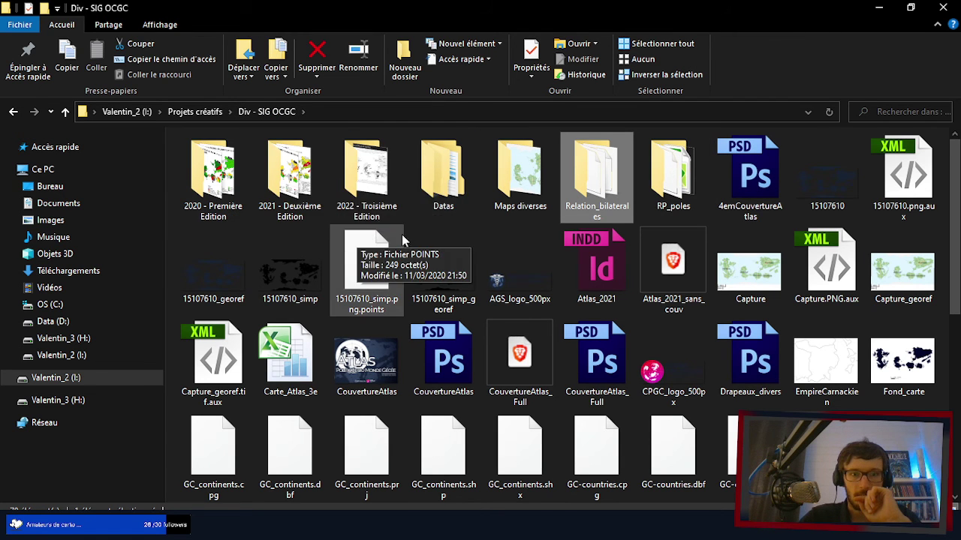
pyautogui.click(373, 172)
pyautogui.doubleClick(373, 172)
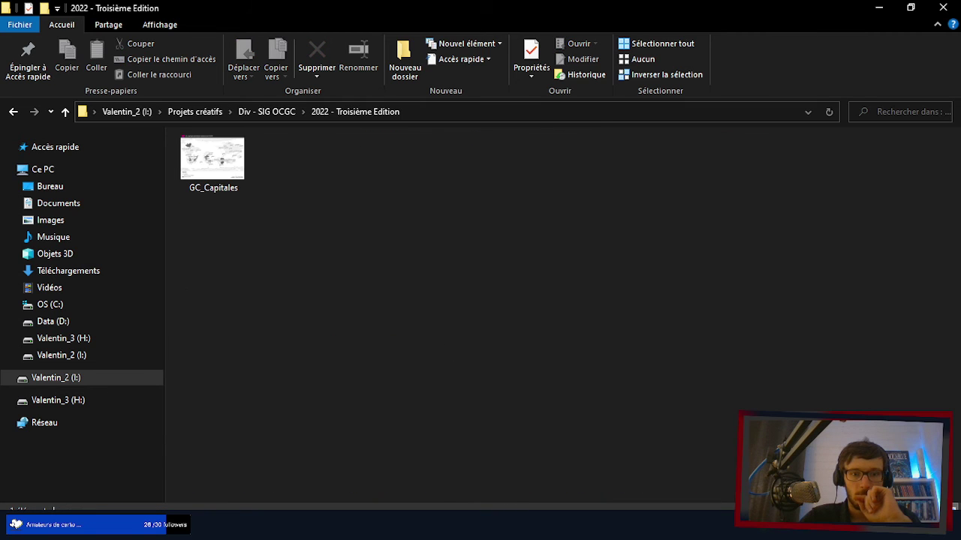
pyautogui.click(272, 112)
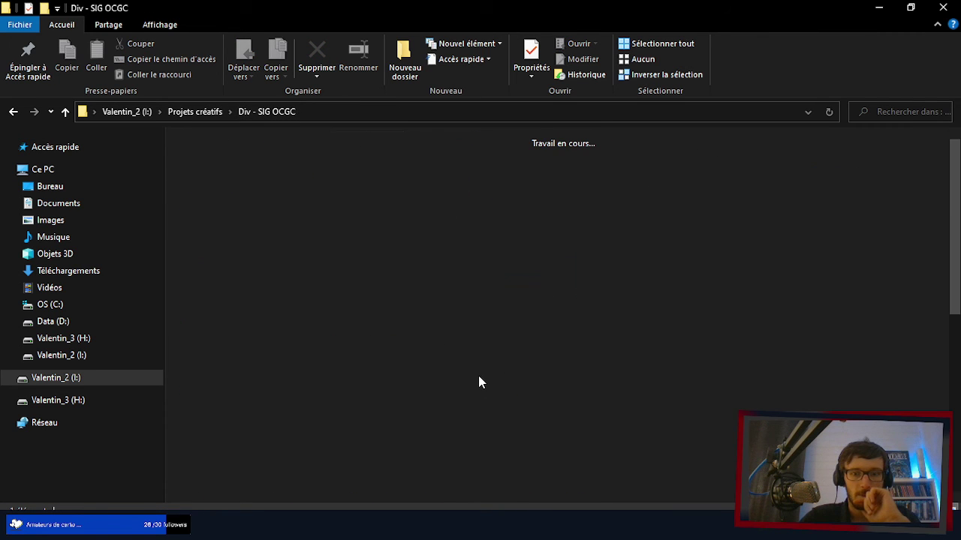
# - Open the Carte_Atlas_3e workbook from the Div - SIG OCGC folder in Excel
pyautogui.scroll(-3, 479, 375)
pyautogui.scroll(2, 478, 375)
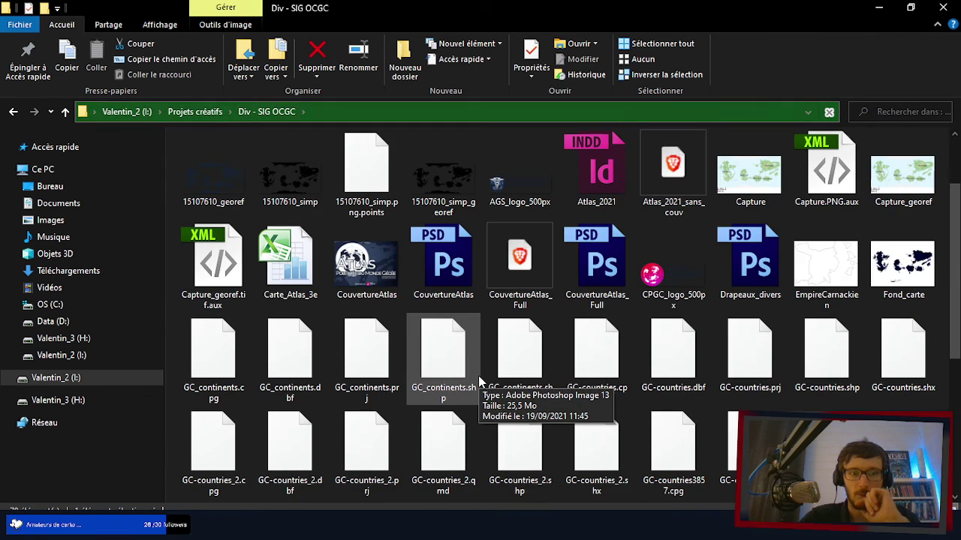
pyautogui.click(301, 268)
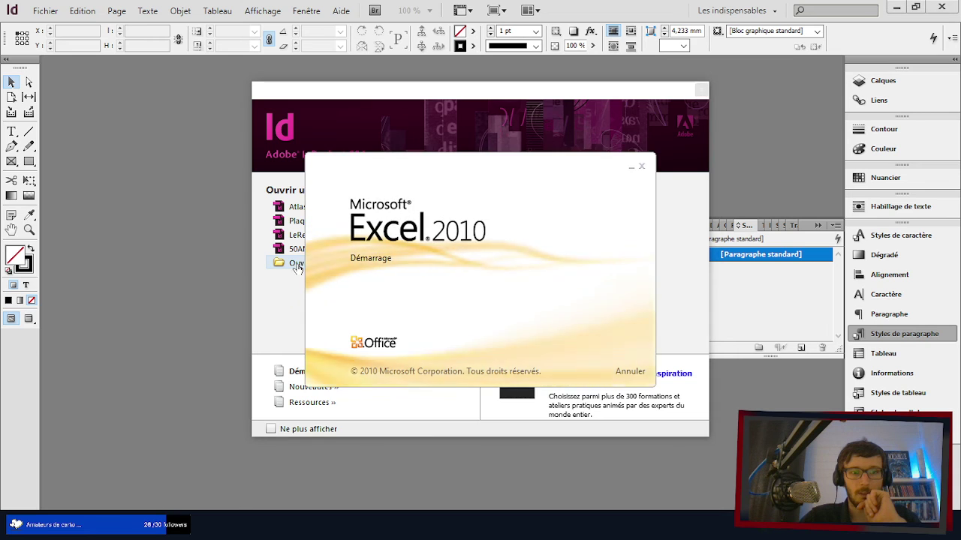
pyautogui.click(298, 265)
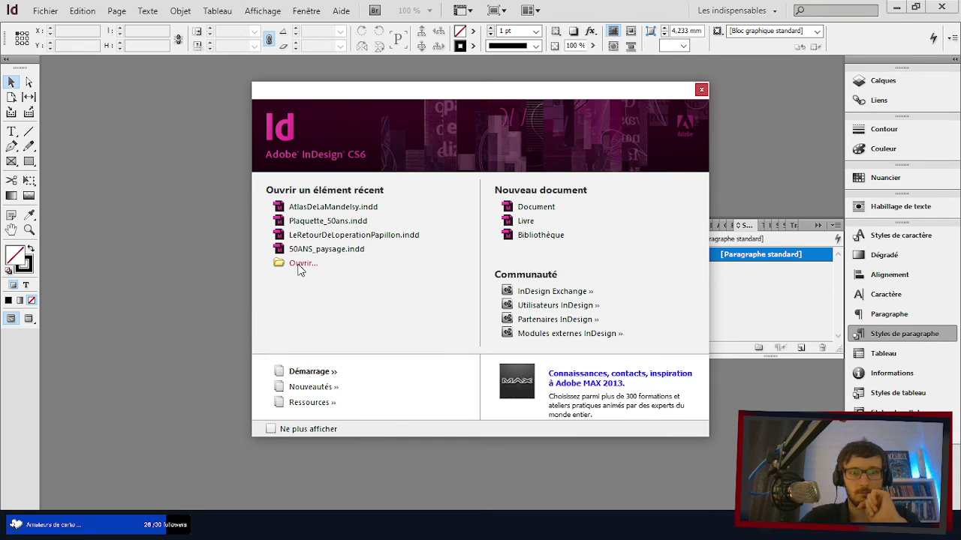
pyautogui.click(299, 264)
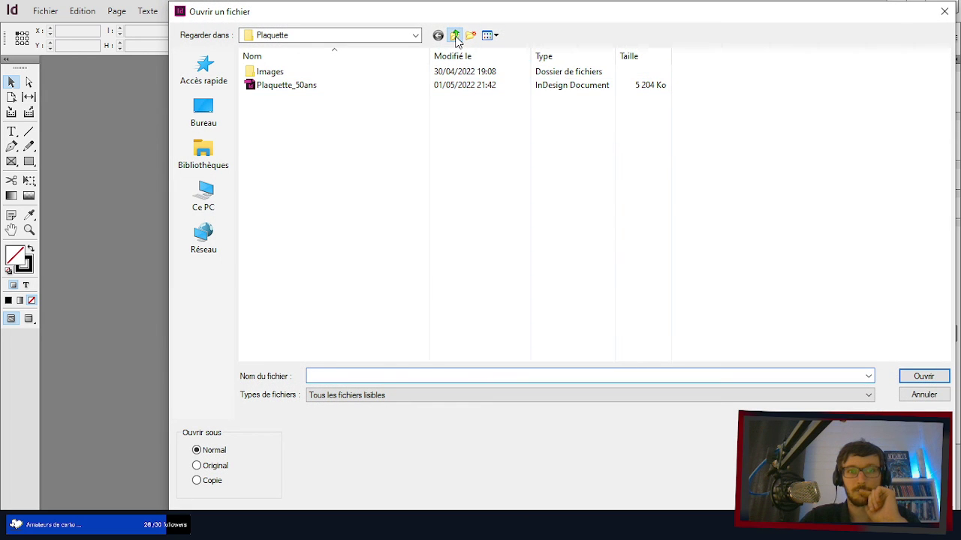
pyautogui.click(454, 35)
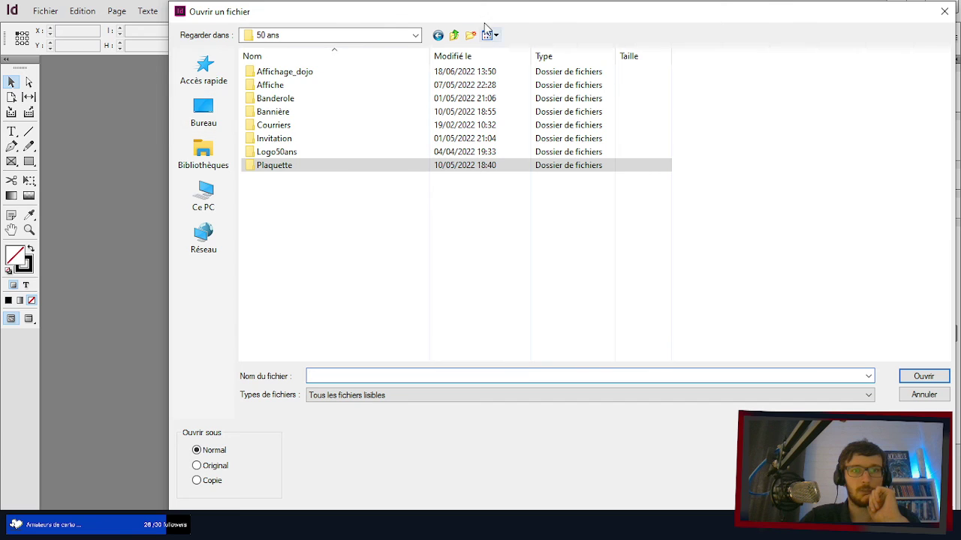
pyautogui.press('Escape')
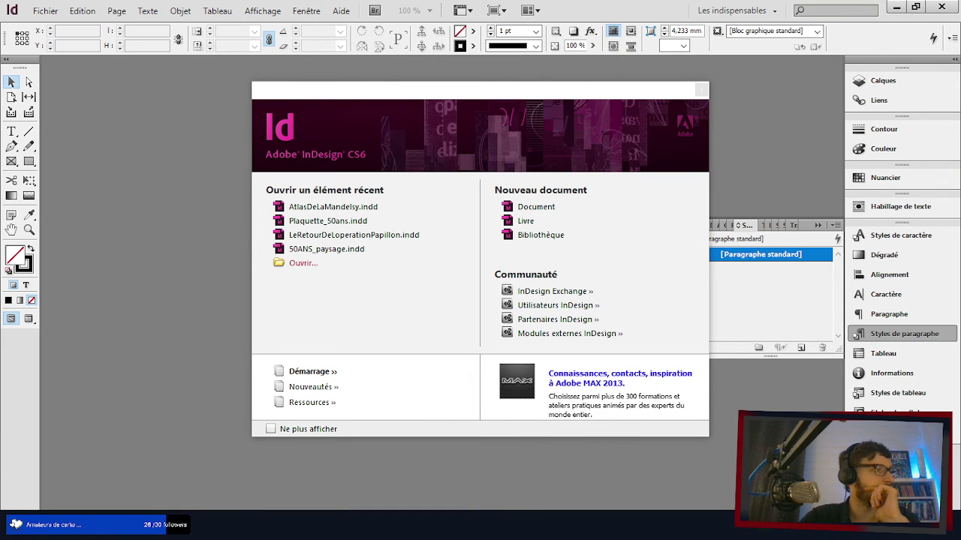
# - Switch back to InDesign and open the Atlas_2021 document from the Div - SIG OCGC folder
pyautogui.hotkey('alt', 'Tab')
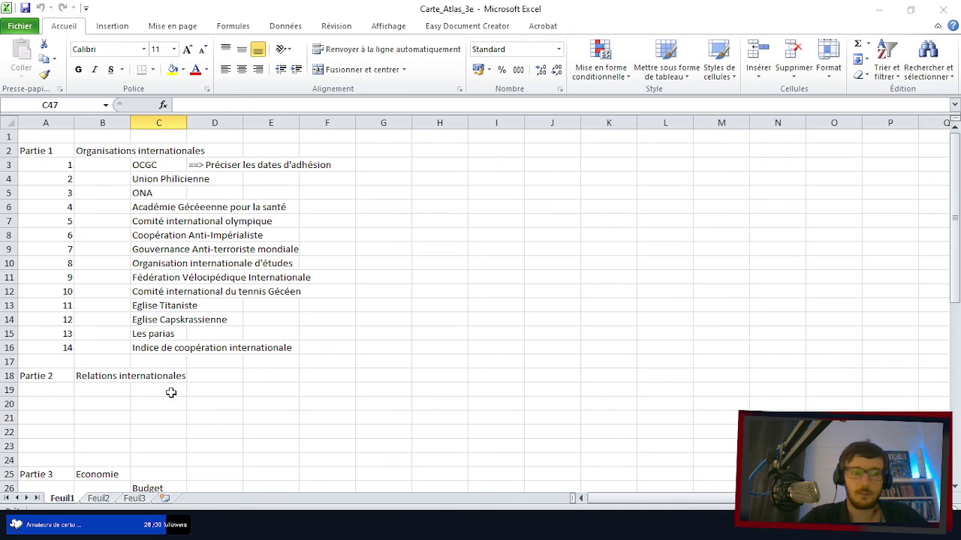
pyautogui.hotkey('alt', 'Tab')
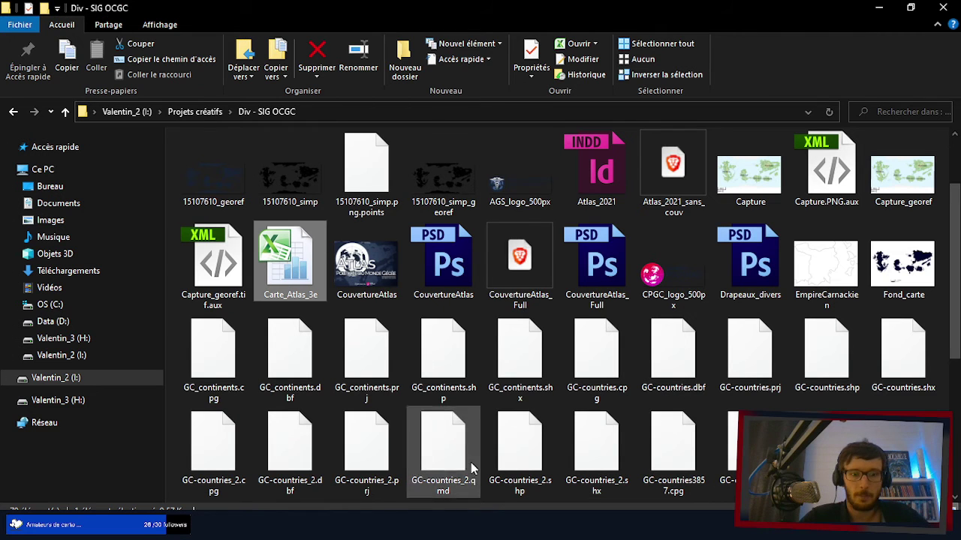
pyautogui.hotkey('alt', 'Tab')
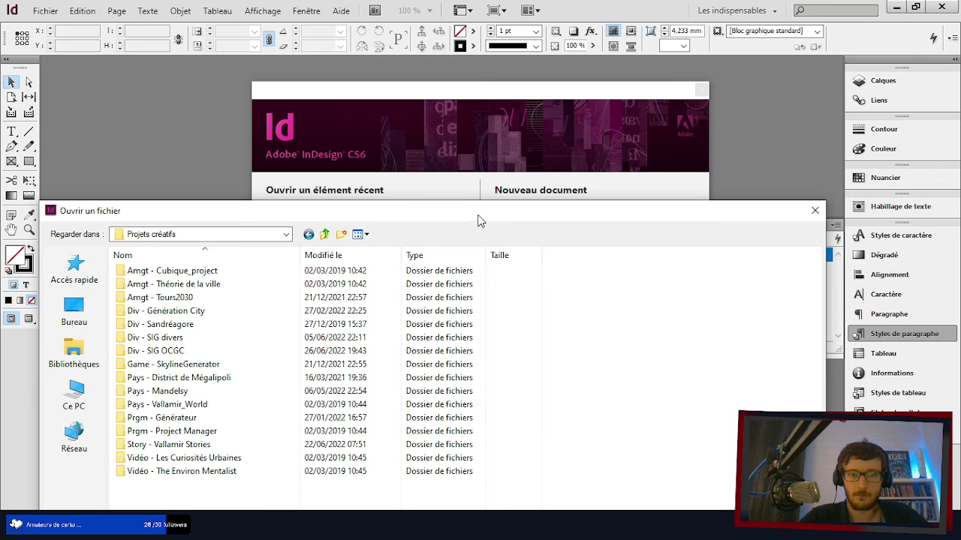
pyautogui.moveTo(479, 216); pyautogui.dragTo(541, 26)
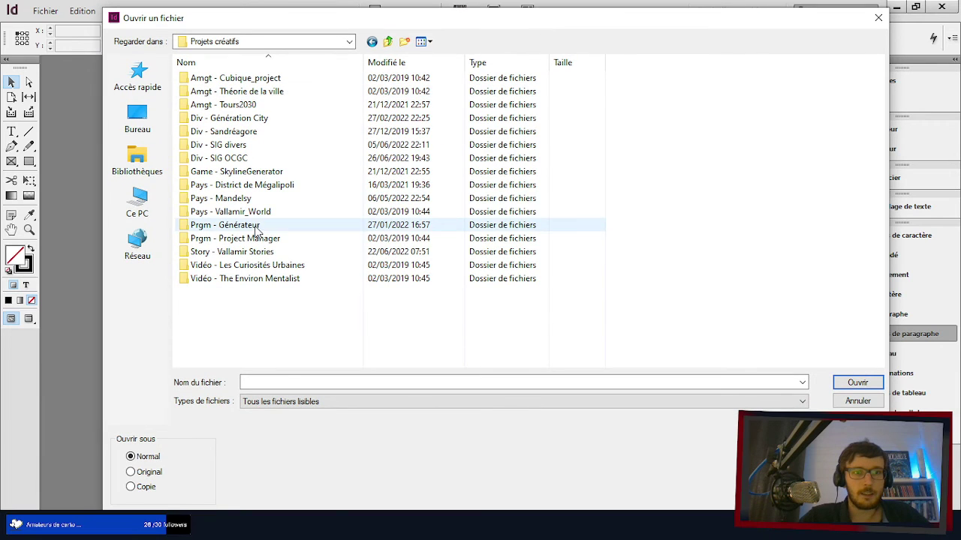
pyautogui.click(241, 160)
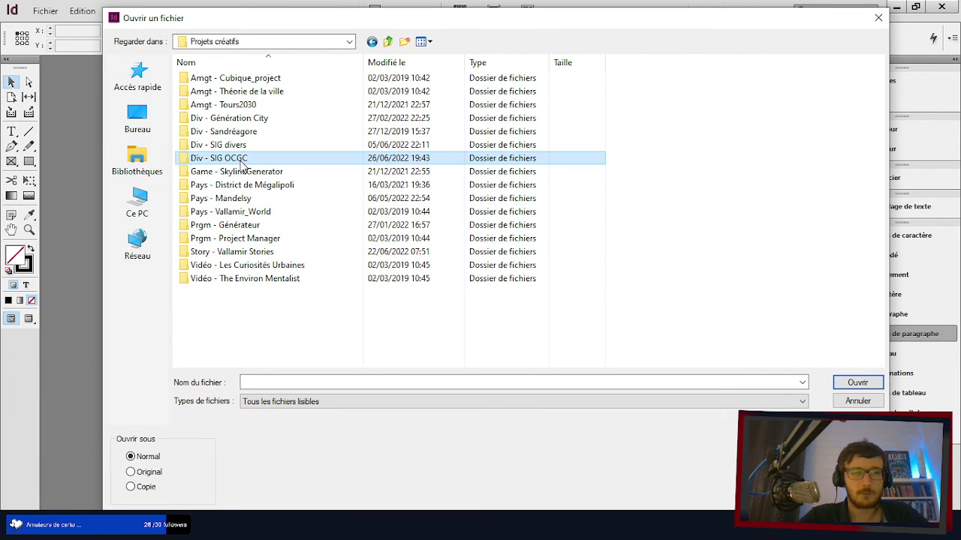
pyautogui.doubleClick(241, 161)
pyautogui.click(743, 117)
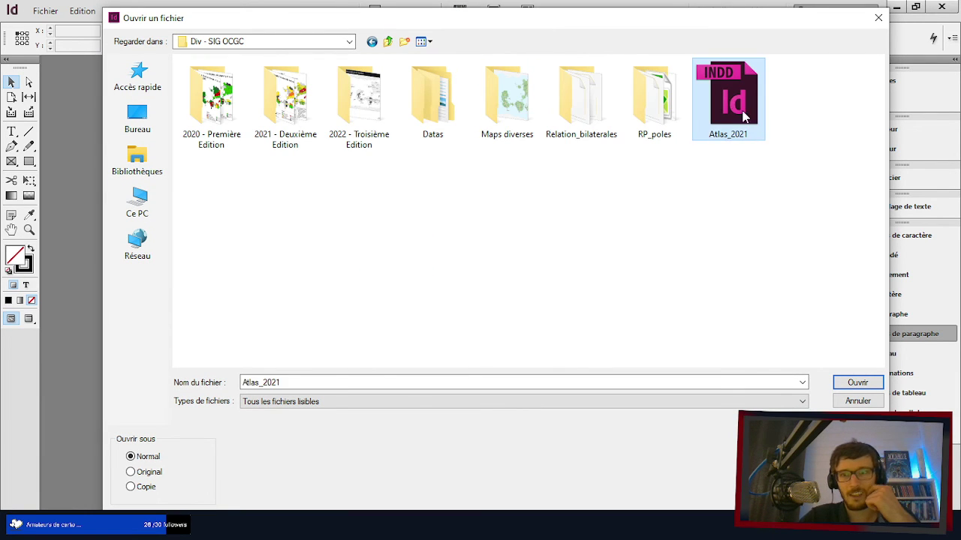
pyautogui.click(857, 383)
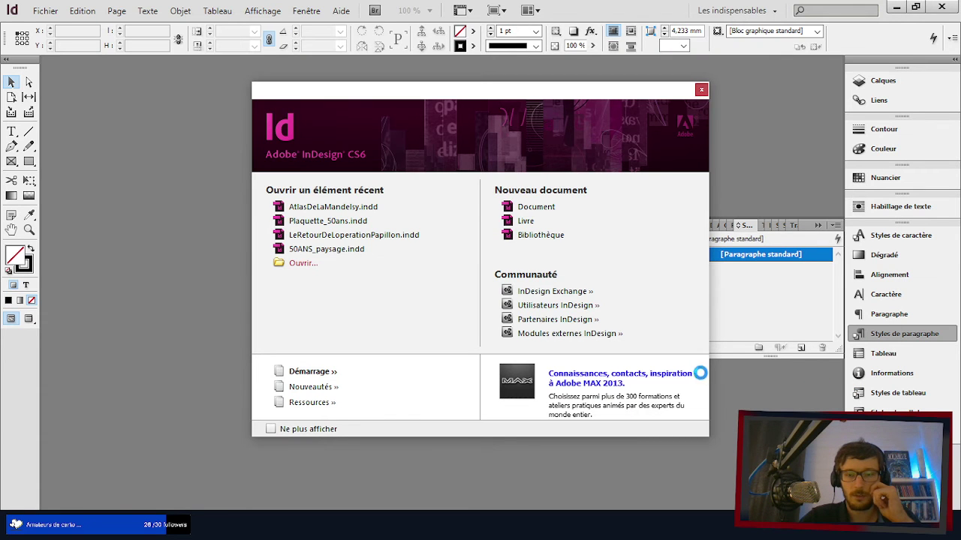
# - Look through the atlas spreads from the back cover to the OCGC and Union Philicienne member-state maps
pyautogui.click(584, 315)
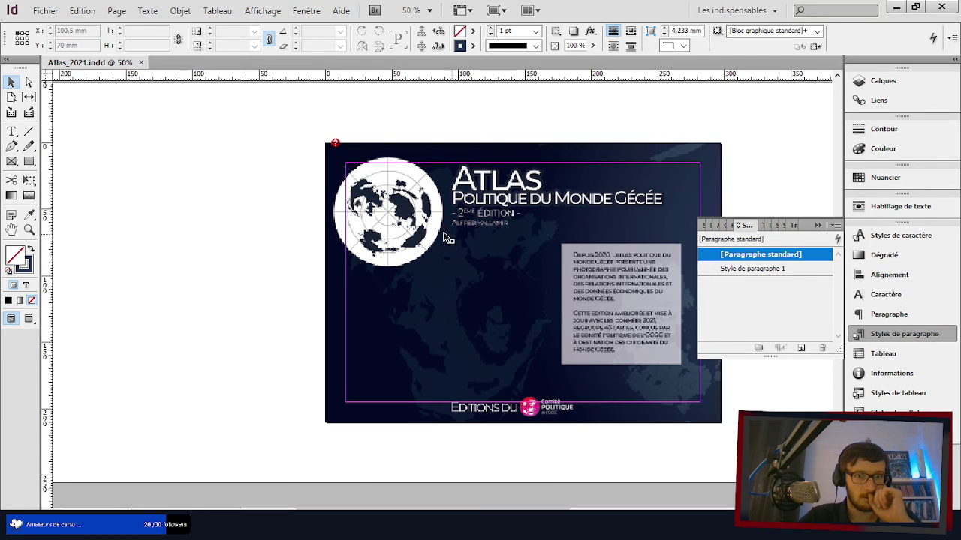
pyautogui.scroll(3, 525, 353)
pyautogui.scroll(5, 527, 362)
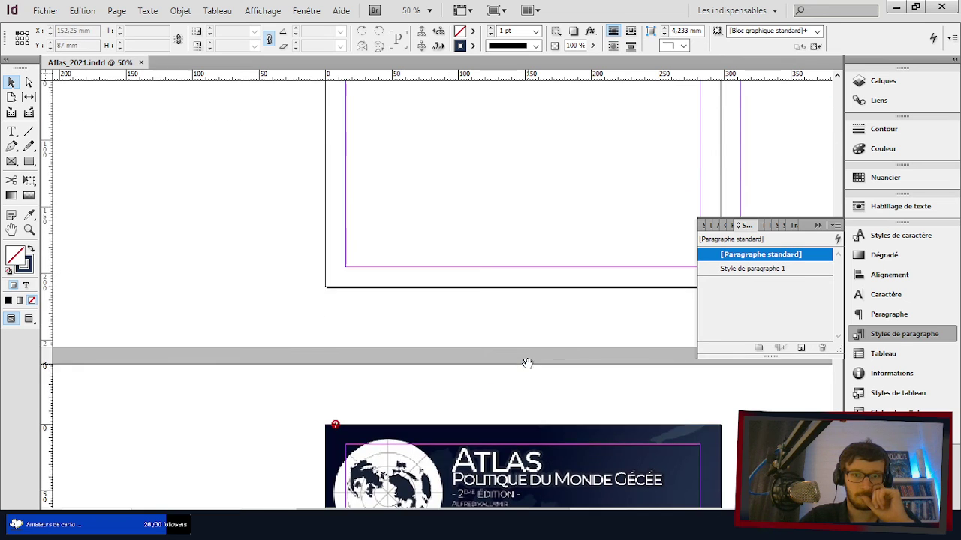
pyautogui.hotkey('ctrl', '-')
pyautogui.hotkey('ctrl', '-')
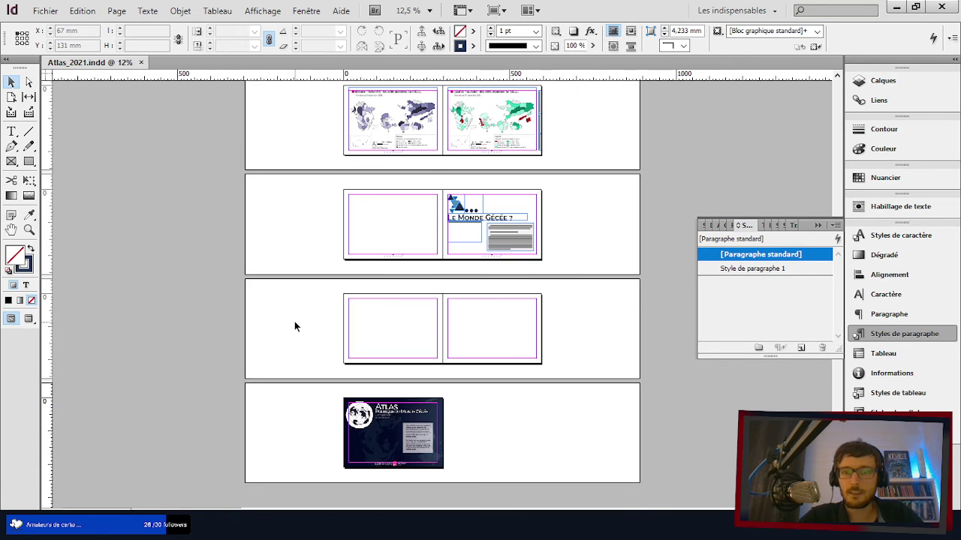
pyautogui.scroll(8, 444, 315)
pyautogui.scroll(4, 450, 319)
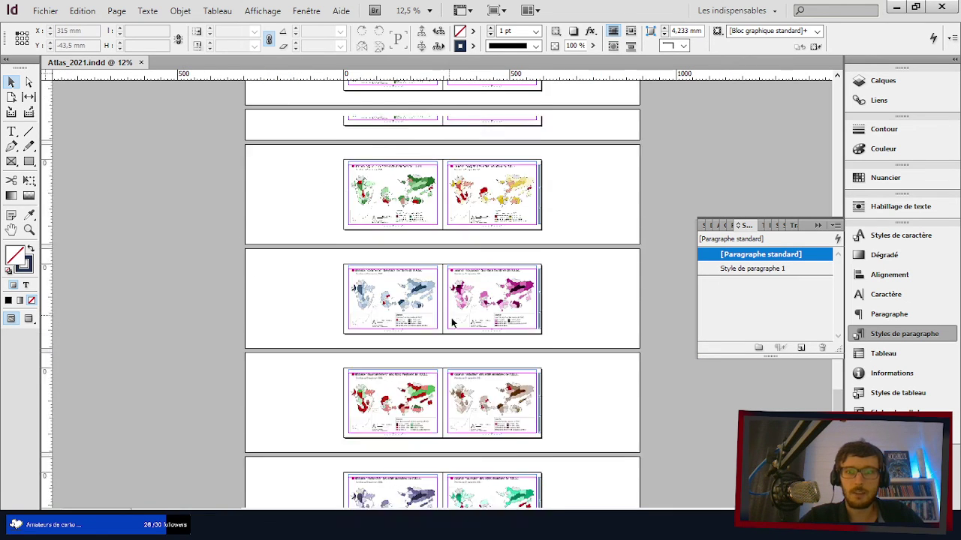
pyautogui.click(819, 232)
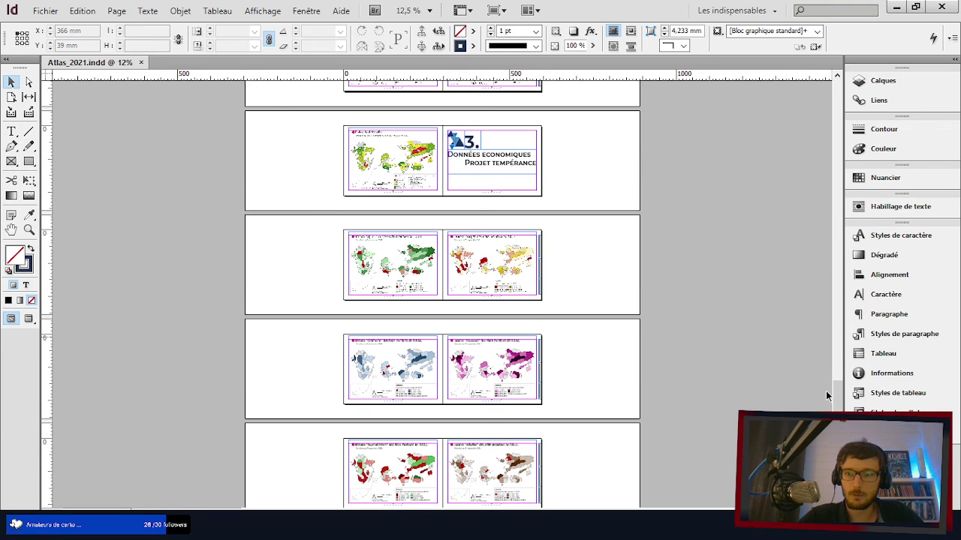
pyautogui.moveTo(837, 394); pyautogui.dragTo(851, 160)
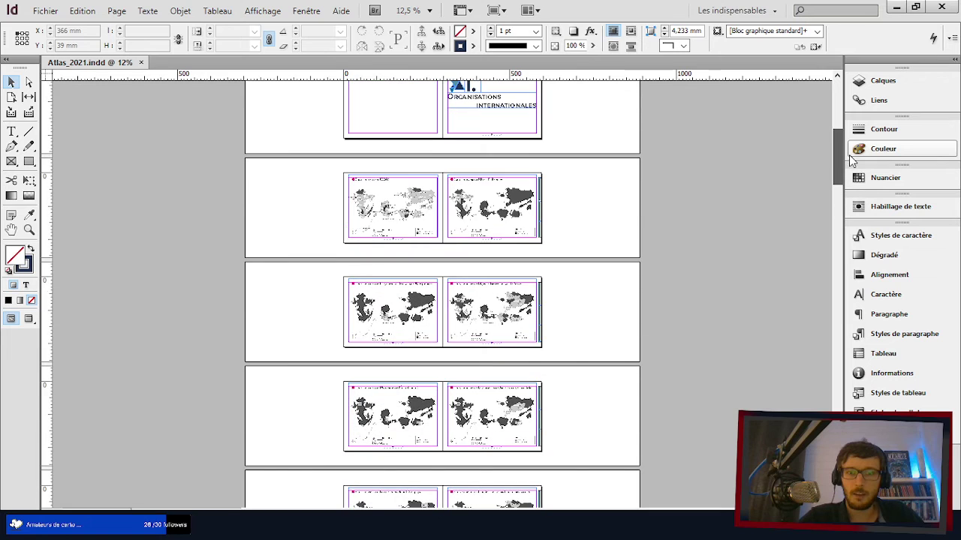
pyautogui.scroll(5, 406, 165)
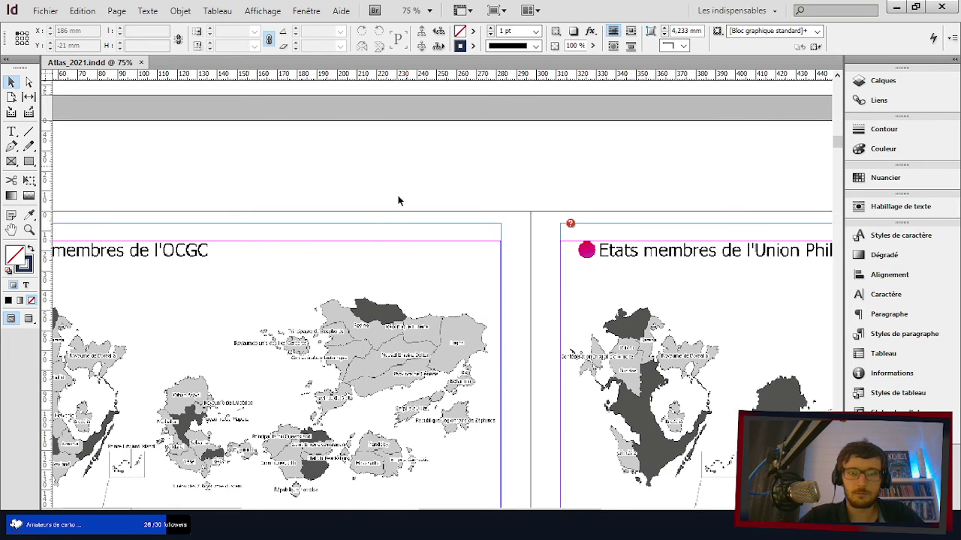
pyautogui.scroll(-2, 378, 241)
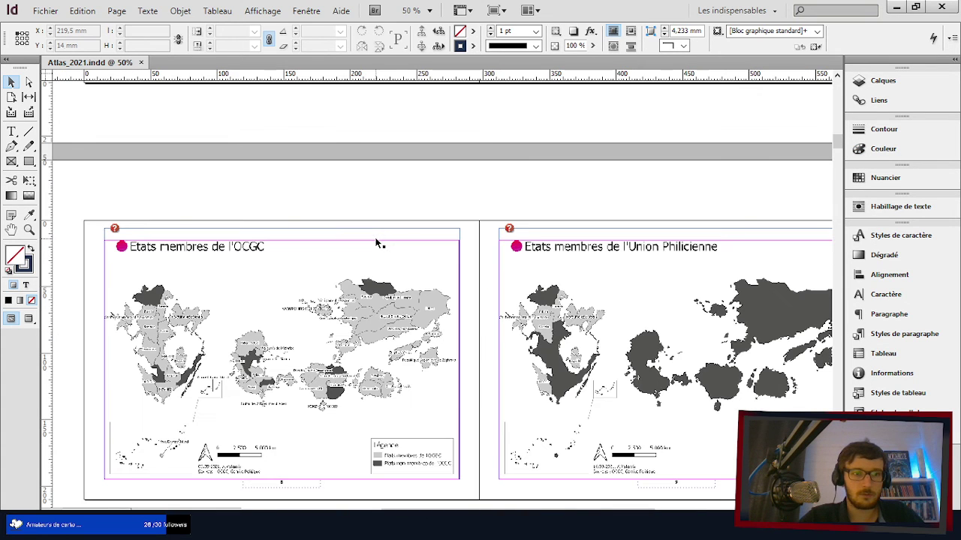
# - Save the atlas document under the name Atlas_2022 in the 2022 - Troisième Edition folder
pyautogui.click(45, 11)
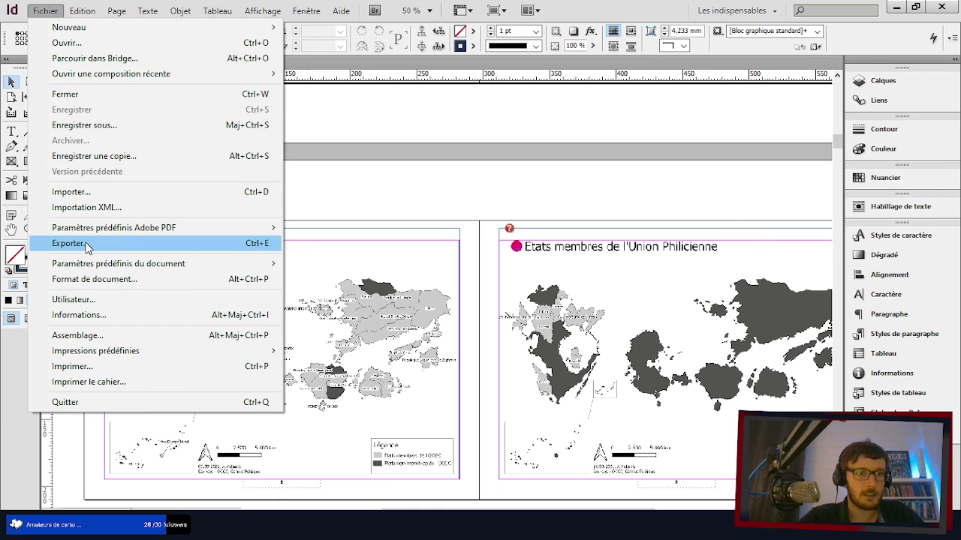
pyautogui.click(85, 126)
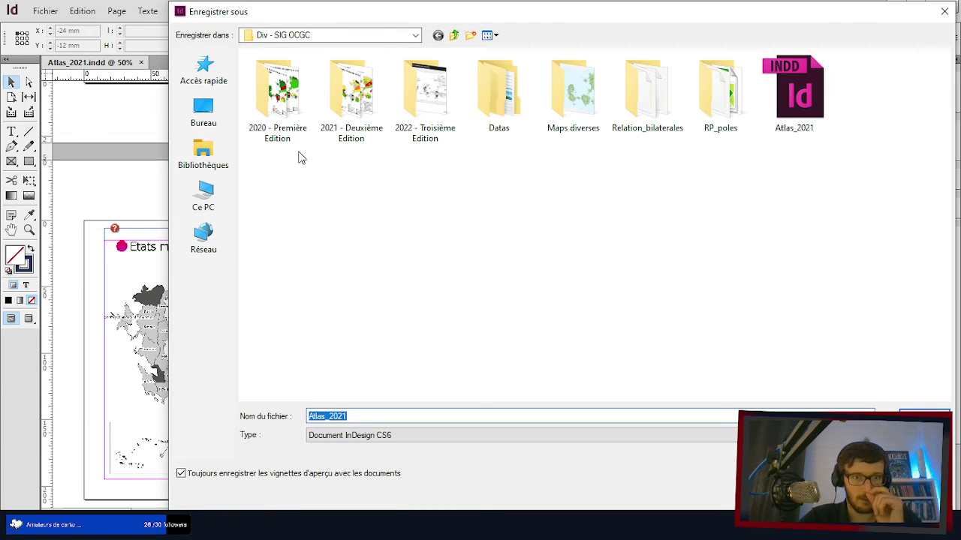
pyautogui.doubleClick(425, 96)
pyautogui.click(347, 416)
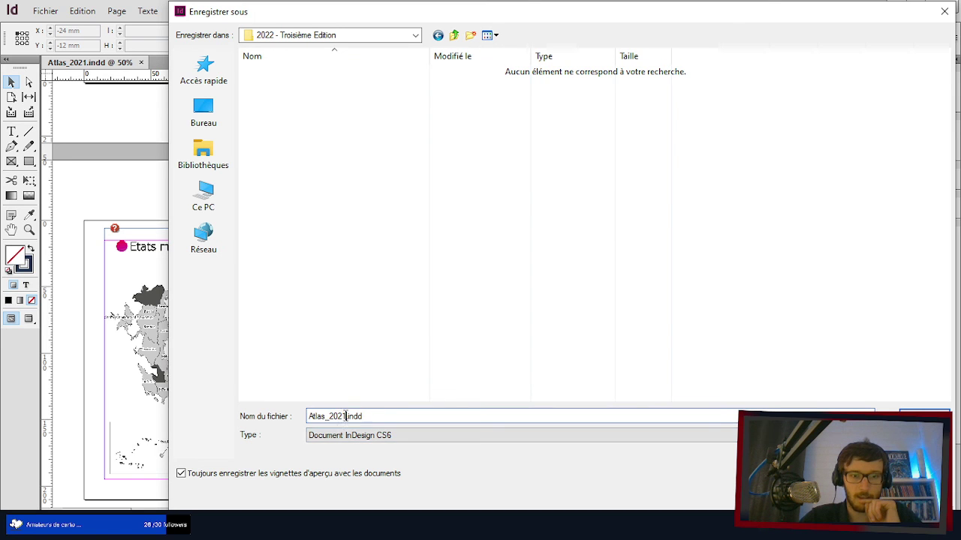
pyautogui.press('BackSpace')
pyautogui.write('2')
pyautogui.press('Return')
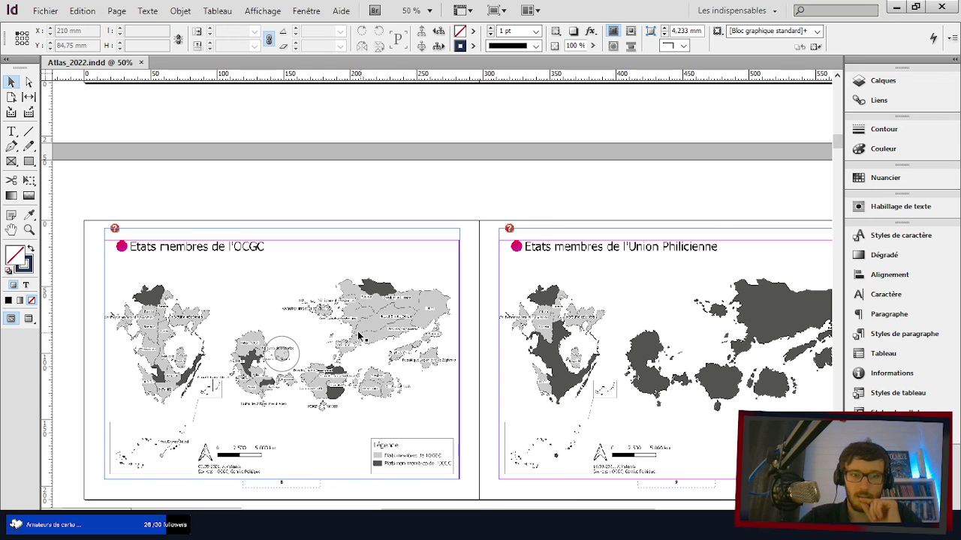
# - View the opening of the Organisations internationales section and switch to the Carte_Atlas_3e workbook in Excel
pyautogui.scroll(2, 357, 336)
pyautogui.scroll(8, 357, 336)
pyautogui.scroll(-4, 358, 336)
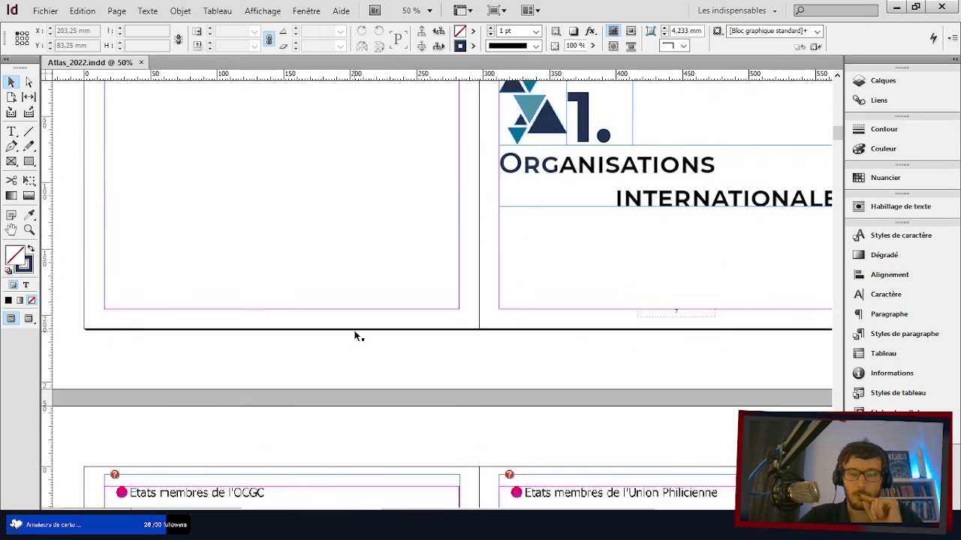
pyautogui.hotkey('alt', 'Tab')
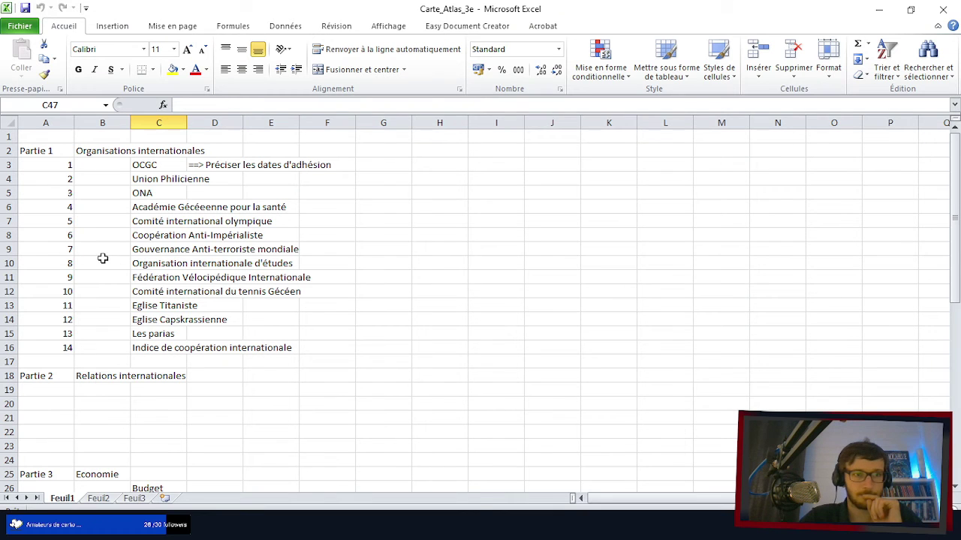
# - Review the map list's parts, checking the Information générales block against the sections above it
pyautogui.scroll(-1, 103, 259)
pyautogui.scroll(1, 102, 258)
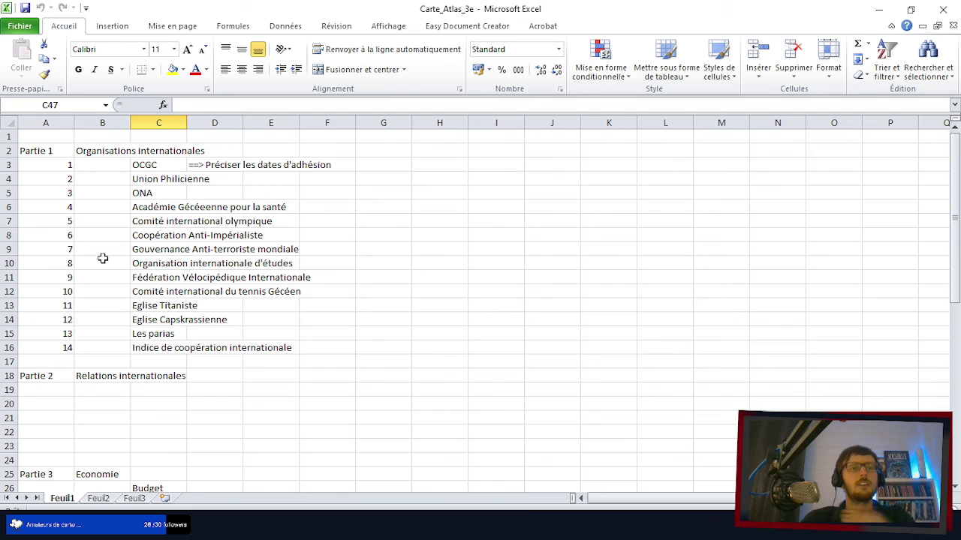
pyautogui.scroll(-3, 103, 259)
pyautogui.scroll(3, 103, 258)
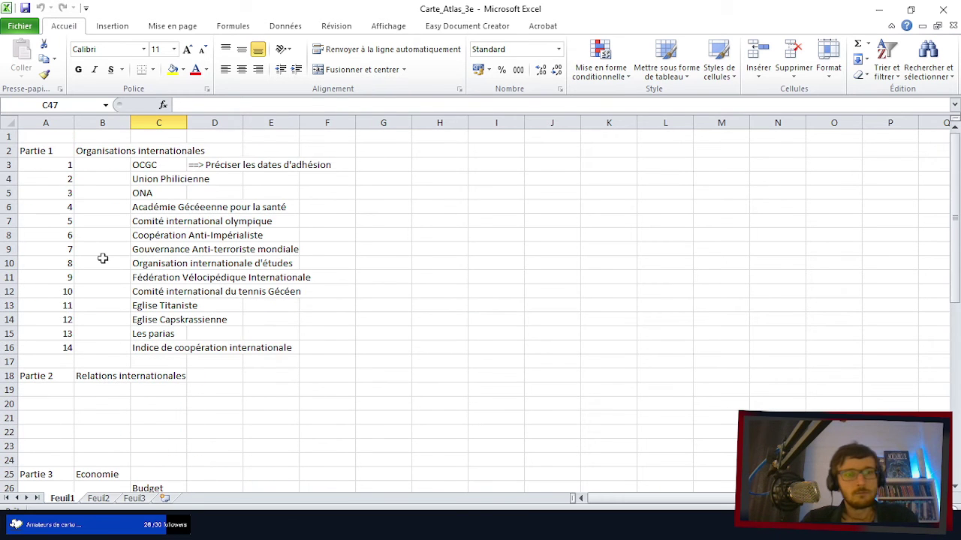
pyautogui.scroll(-8, 102, 258)
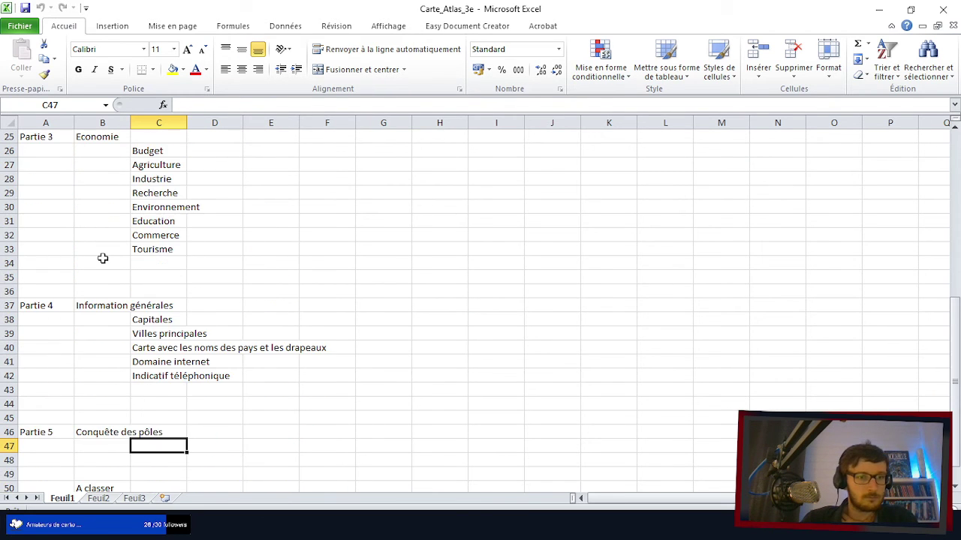
pyautogui.click(99, 307)
pyautogui.moveTo(55, 307); pyautogui.dragTo(164, 380)
pyautogui.scroll(3, 201, 321)
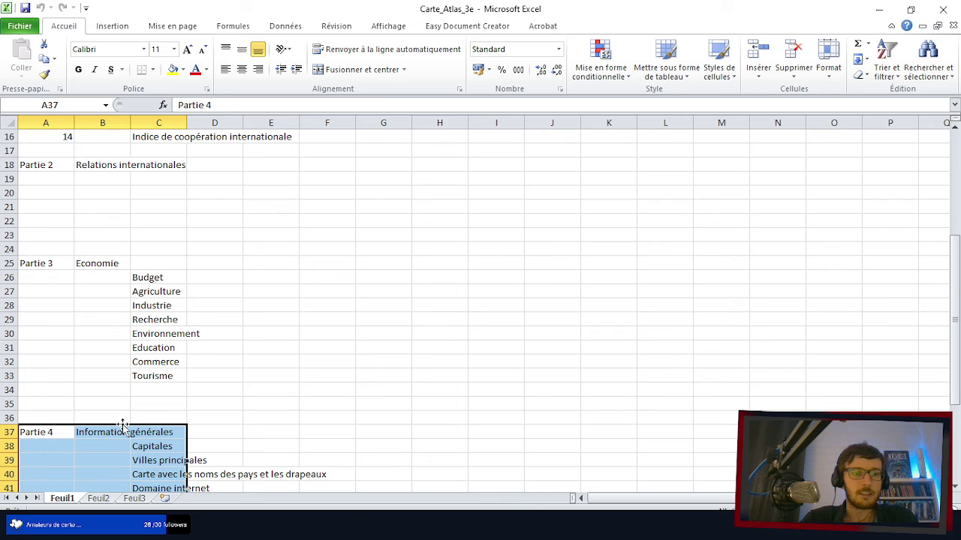
pyautogui.scroll(-1, 121, 425)
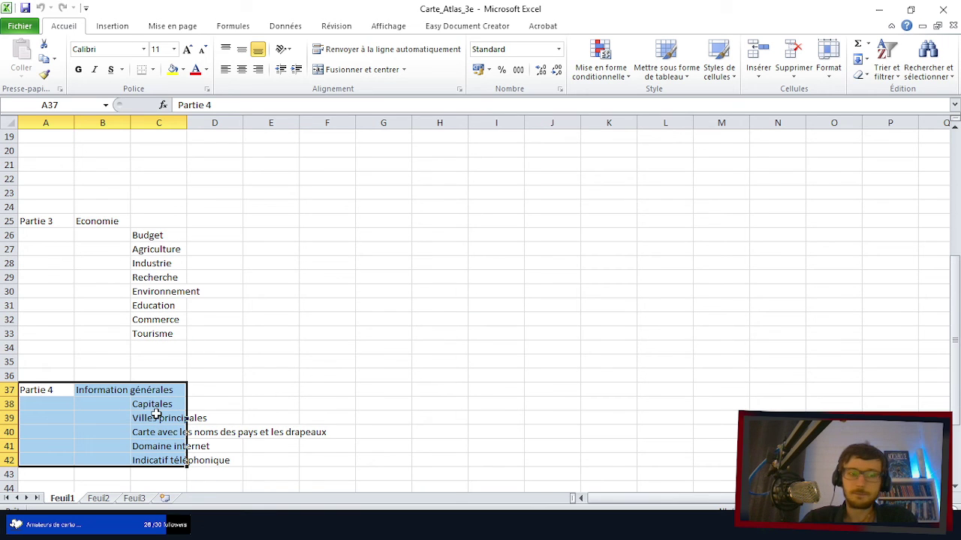
pyautogui.scroll(1, 155, 414)
pyautogui.scroll(5, 150, 375)
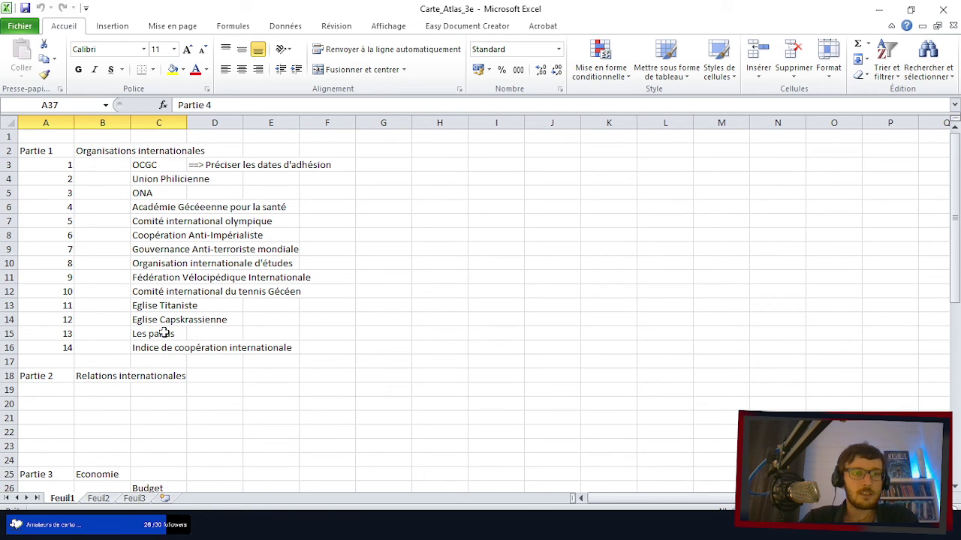
# - Insert nine blank rows at the top of the sheet, above the Organisations internationales section
pyautogui.click(147, 164)
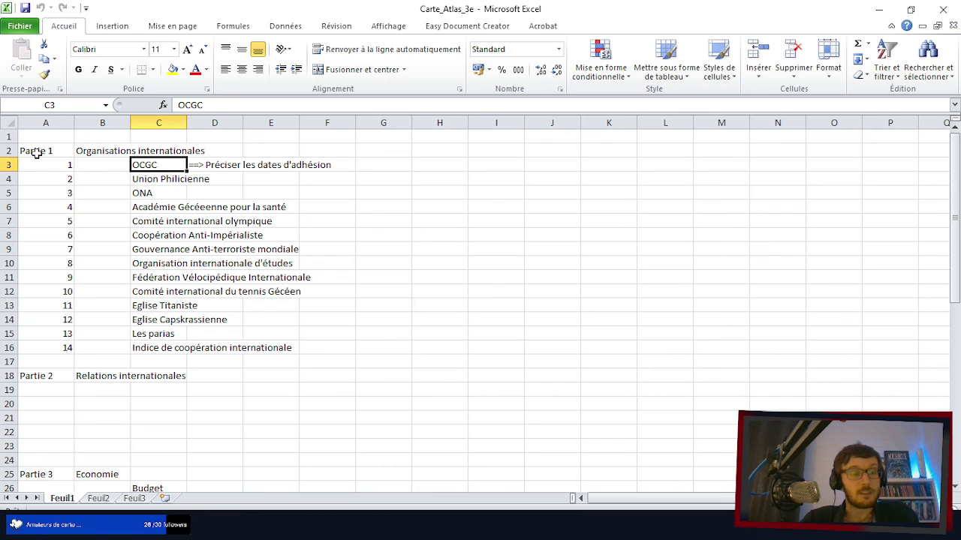
pyautogui.moveTo(36, 153); pyautogui.dragTo(172, 345)
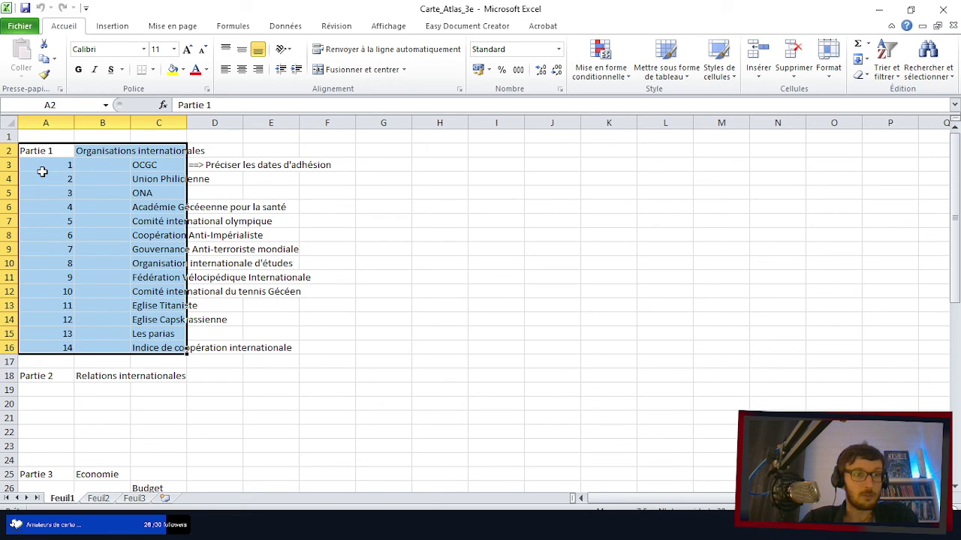
pyautogui.moveTo(9, 137); pyautogui.dragTo(6, 240)
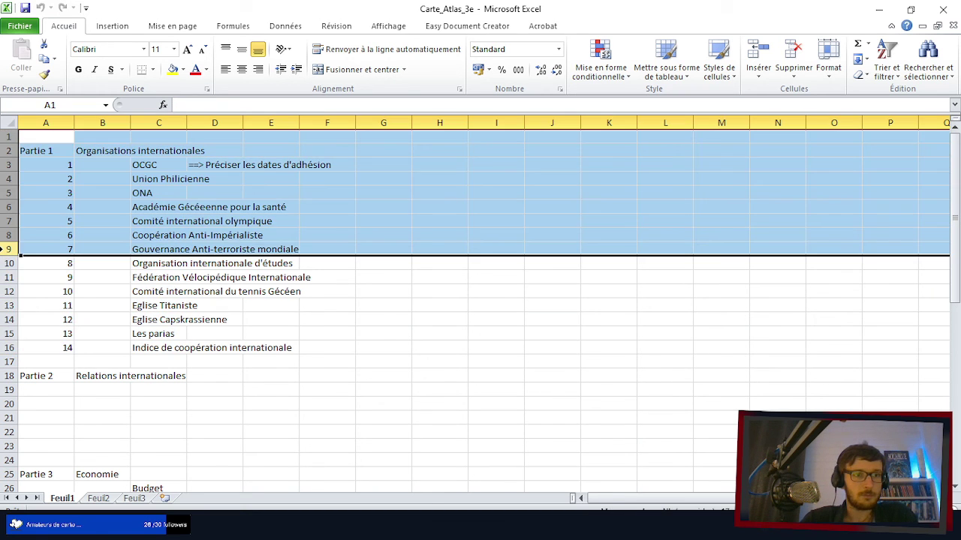
pyautogui.rightClick(9, 251)
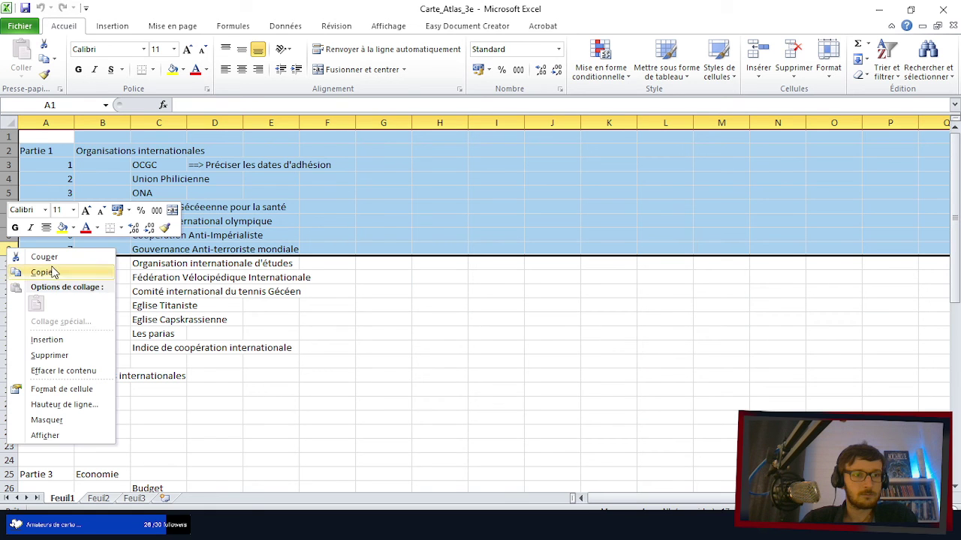
pyautogui.click(46, 343)
# - Move the Information générales block with its five map entries to the top of the sheet, starting in A1
pyautogui.scroll(-9, 50, 335)
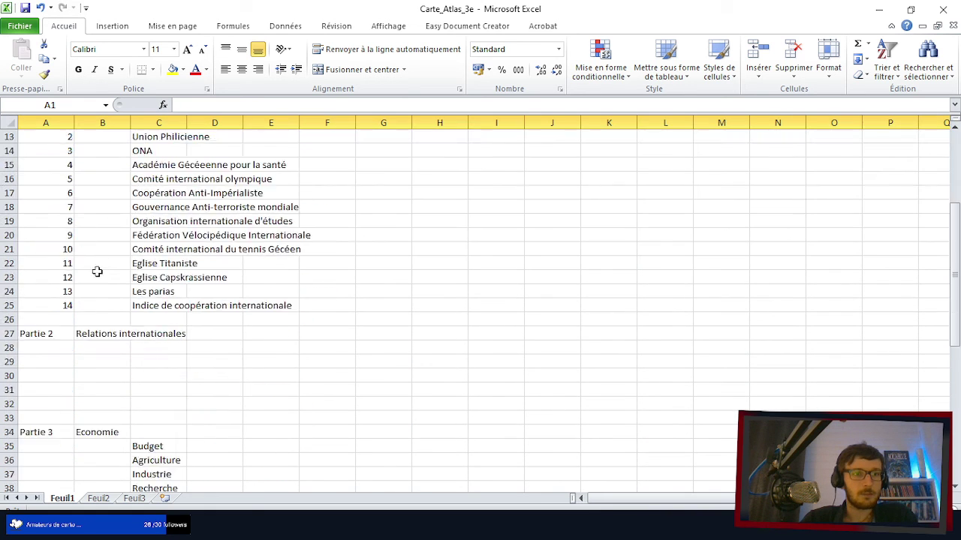
pyautogui.moveTo(43, 392); pyautogui.dragTo(150, 458)
pyautogui.moveTo(154, 383); pyautogui.dragTo(155, 129)
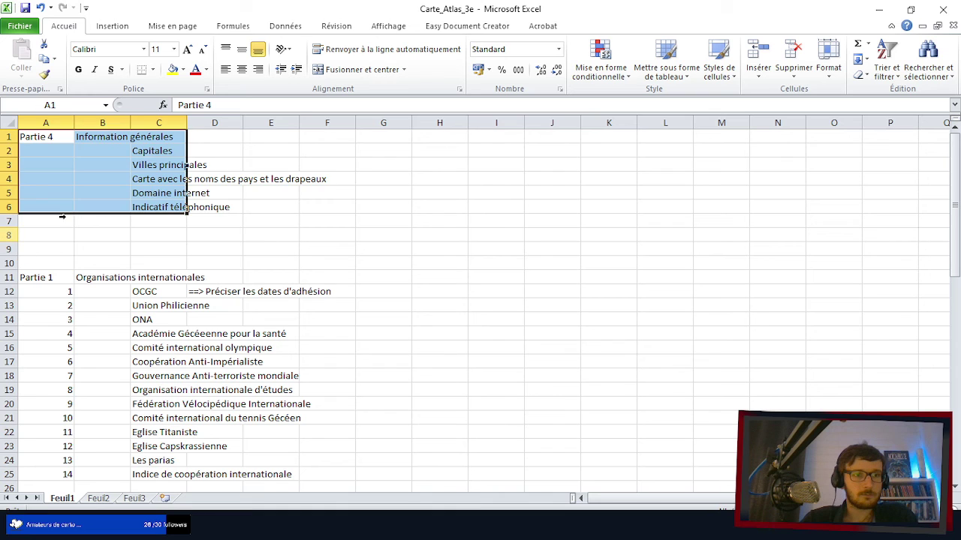
# - Renumber Information générales as Partie 1 and Organisations internationales as Partie 2, and edit the Relations internationales part number
pyautogui.click(58, 133)
pyautogui.press('BackSpace')
pyautogui.write('1')
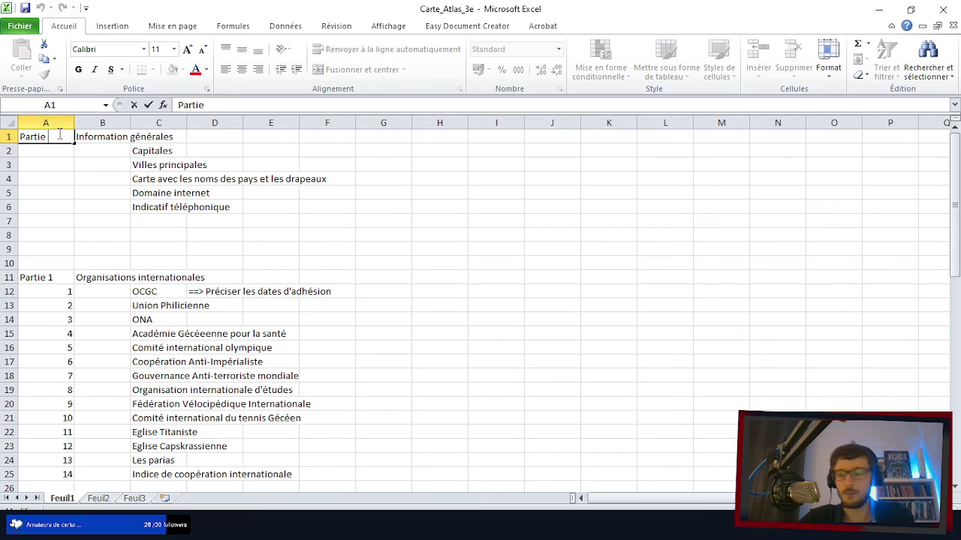
pyautogui.doubleClick(62, 277)
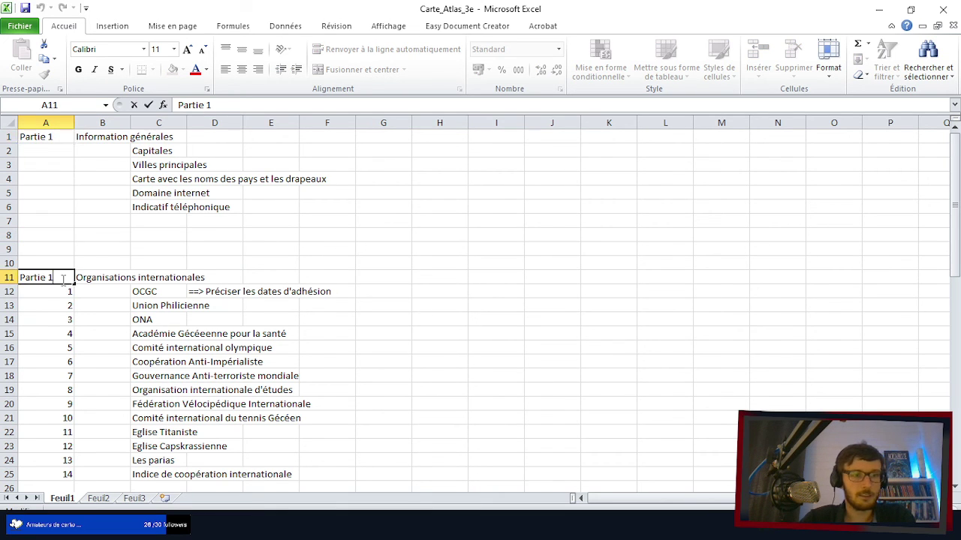
pyautogui.scroll(-4, 63, 279)
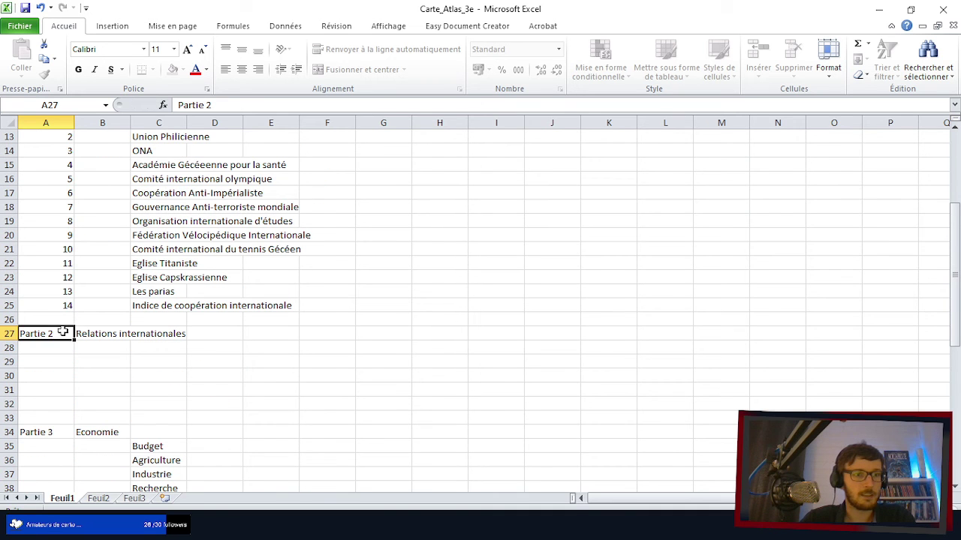
pyautogui.doubleClick(72, 334)
pyautogui.click(79, 346)
pyautogui.scroll(4, 125, 343)
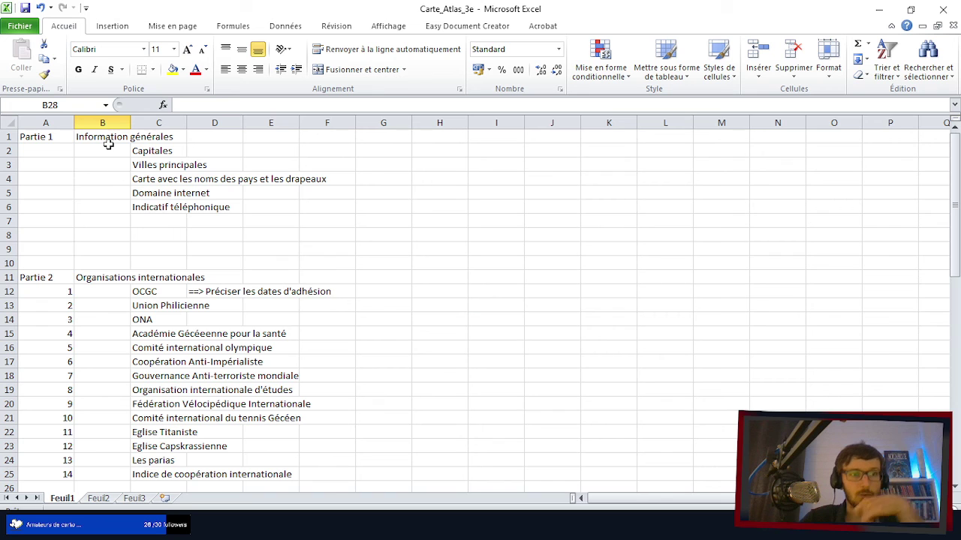
# - Check the Information générales heading, then switch back to InDesign and display the atlas page thumbnails from the cover onward
pyautogui.click(108, 140)
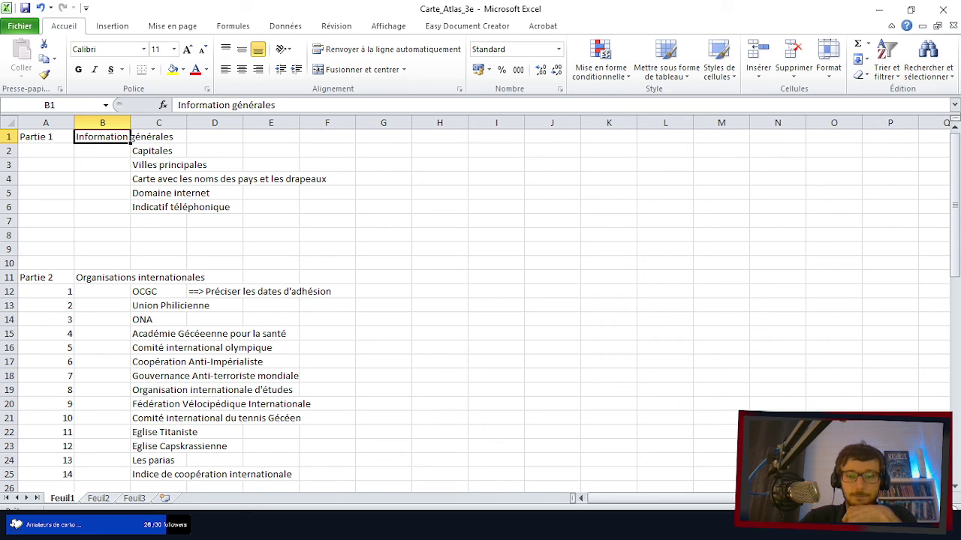
pyautogui.hotkey('alt', 'Tab')
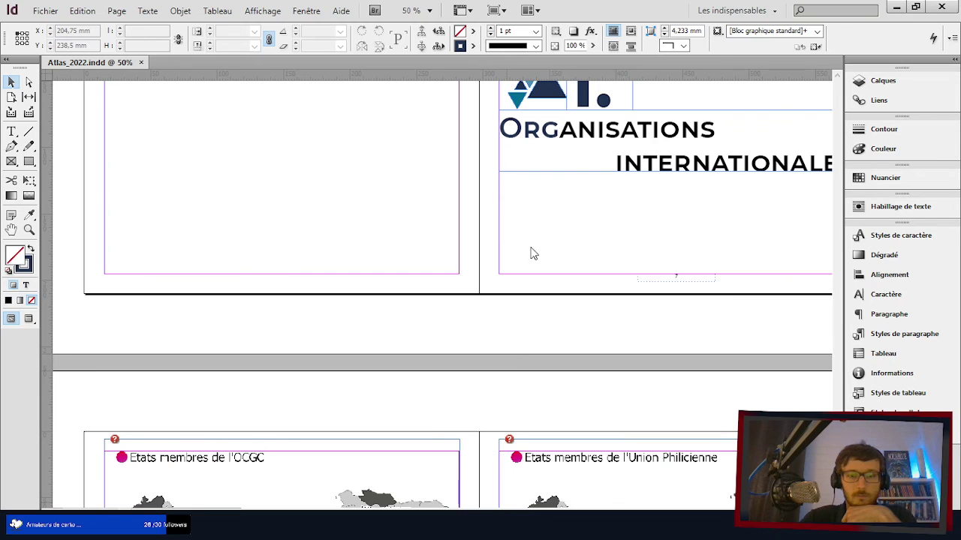
pyautogui.scroll(2, 455, 223)
pyautogui.scroll(-1, 354, 210)
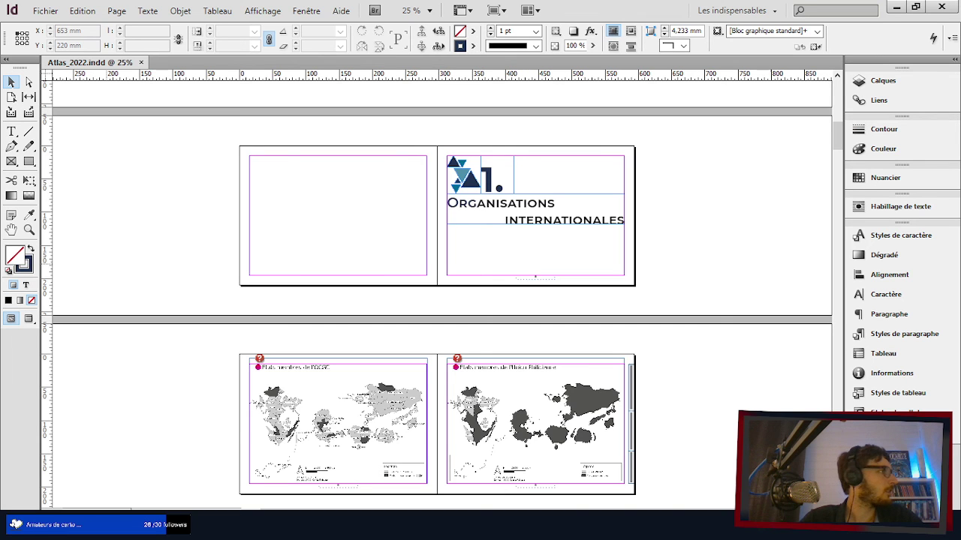
pyautogui.press('F12')
pyautogui.moveTo(168, 109); pyautogui.dragTo(118, 97)
pyautogui.scroll(15, 130, 306)
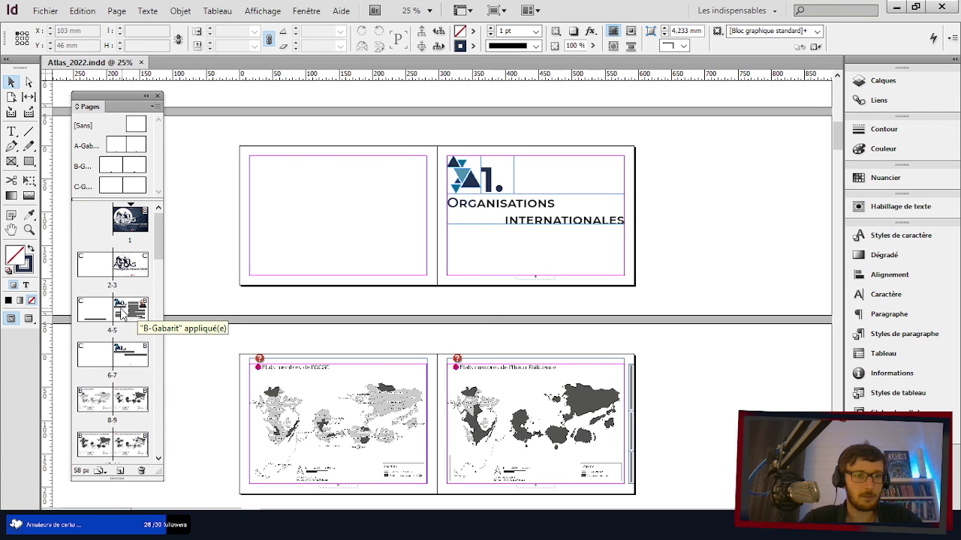
# - Insert two pages after page 5 using the C-Gabarit master
pyautogui.click(101, 363)
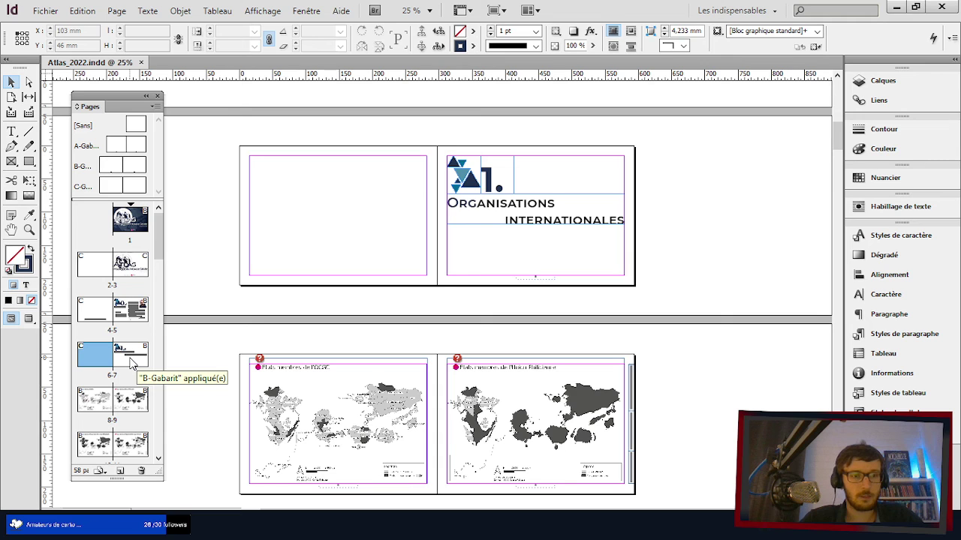
pyautogui.click(131, 364)
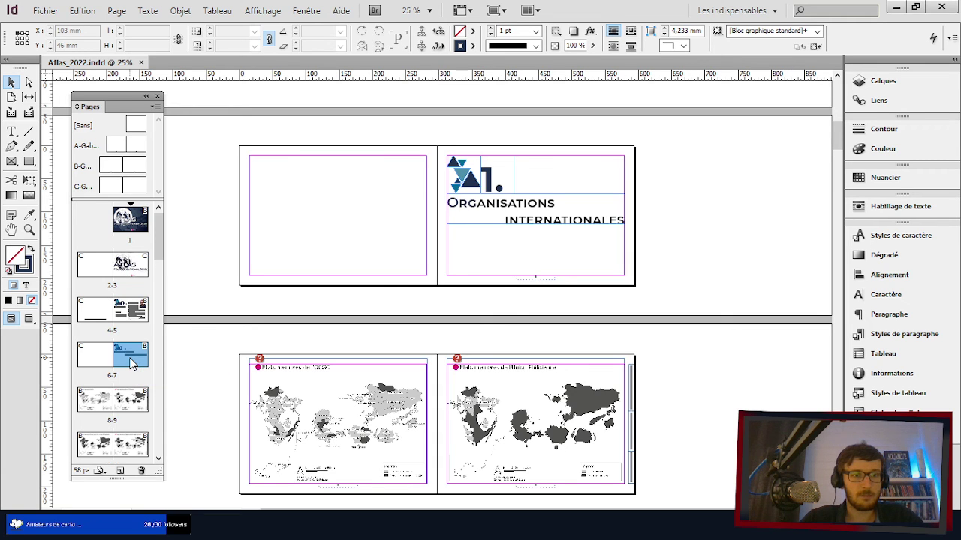
pyautogui.rightClick(131, 318)
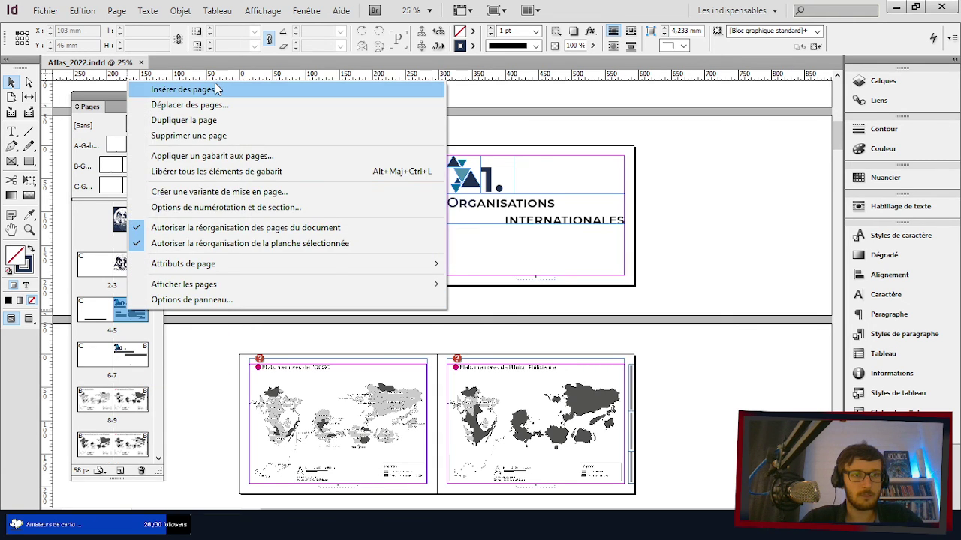
pyautogui.click(183, 89)
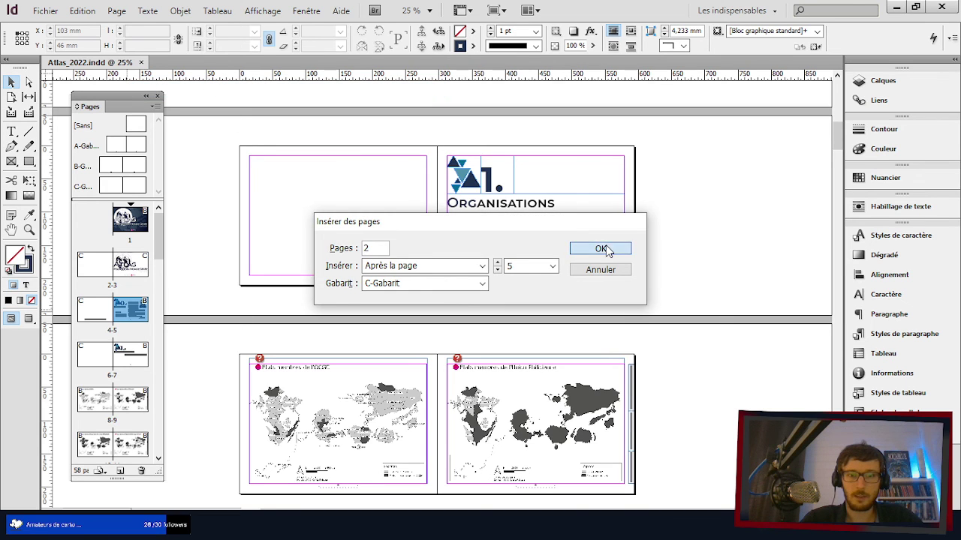
pyautogui.click(601, 249)
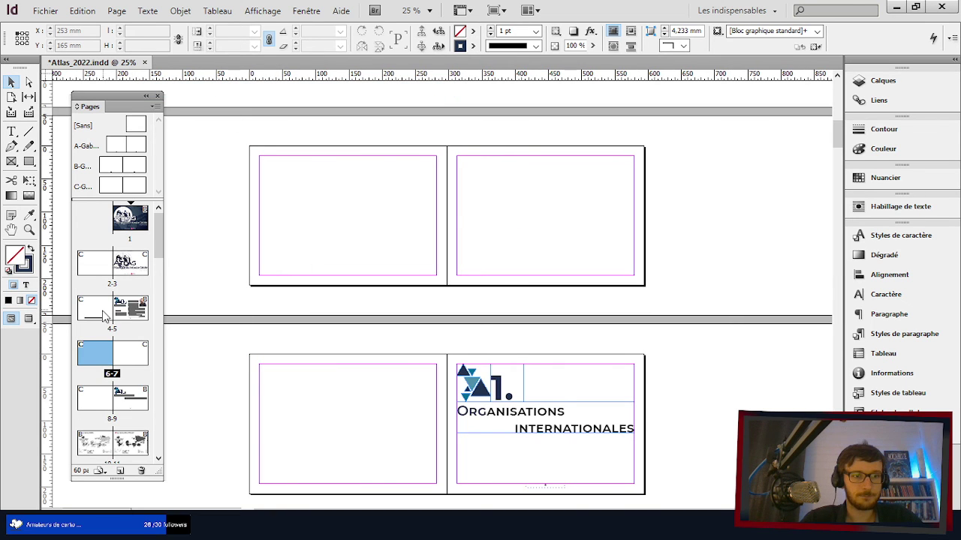
# - Copy the logo, number and title from the Organisations internationales opening page onto the new spread 6-7
pyautogui.click(123, 400)
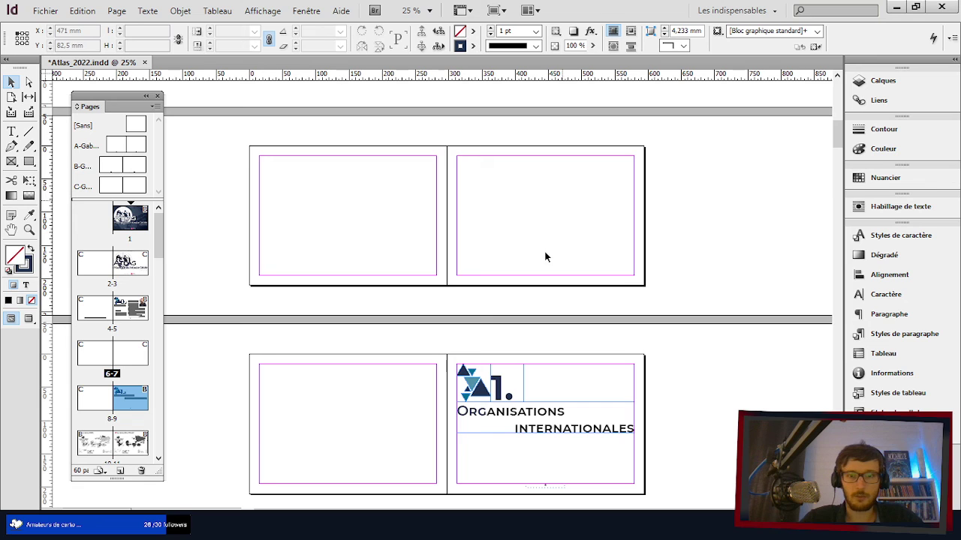
pyautogui.moveTo(428, 327); pyautogui.dragTo(665, 498)
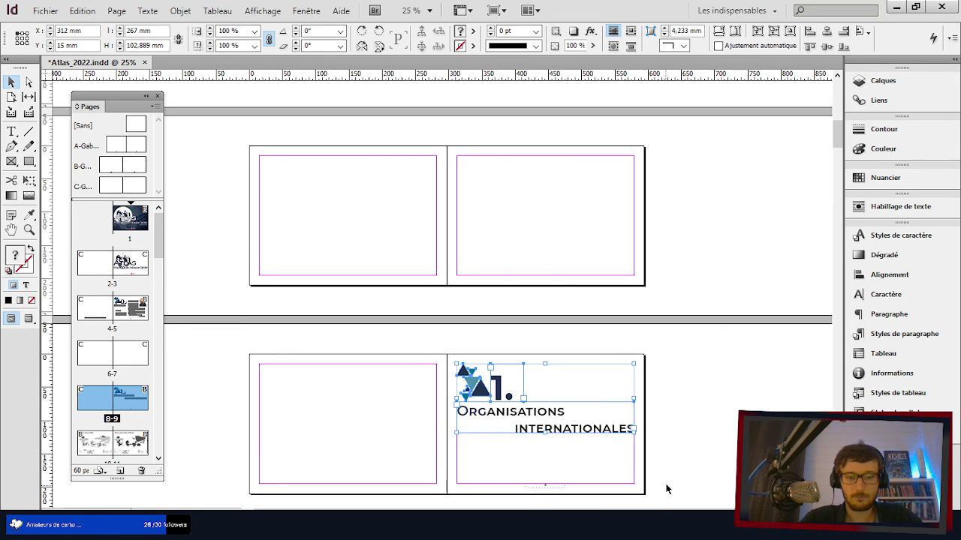
pyautogui.click(526, 176)
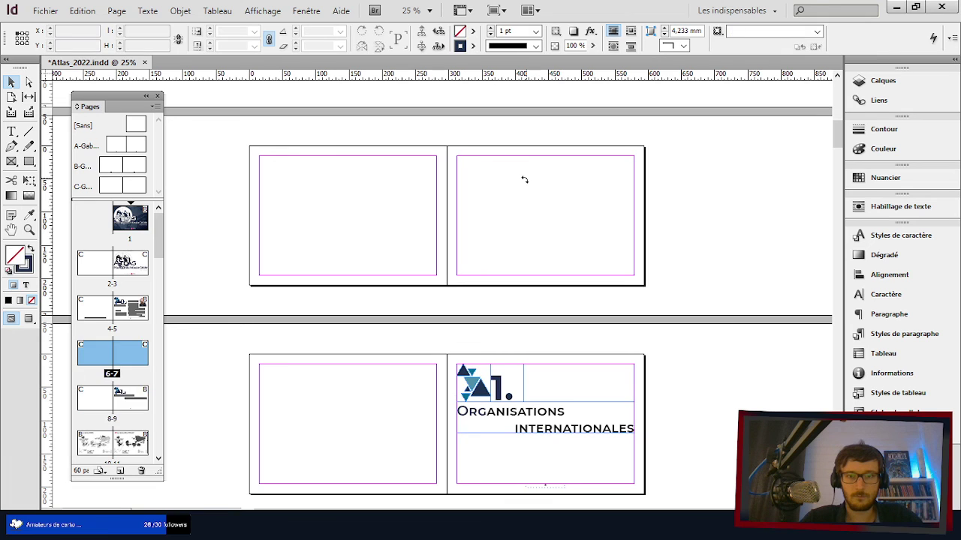
pyautogui.hotkey('ctrl', 'v')
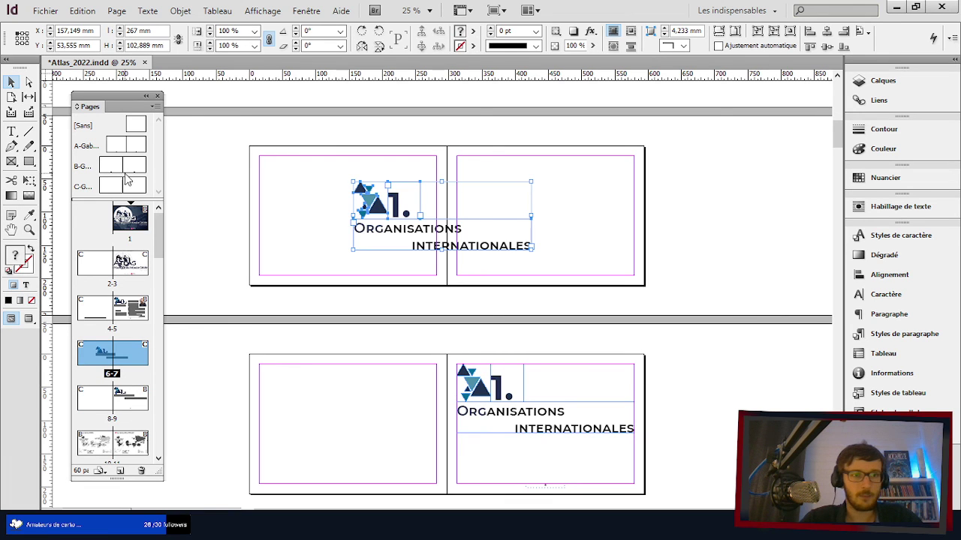
# - Apply the B-Gabarit master to page 7 and align the pasted title block to its upper-left margin corner at X 312 mm, Y 15 mm
pyautogui.moveTo(134, 173); pyautogui.dragTo(140, 359)
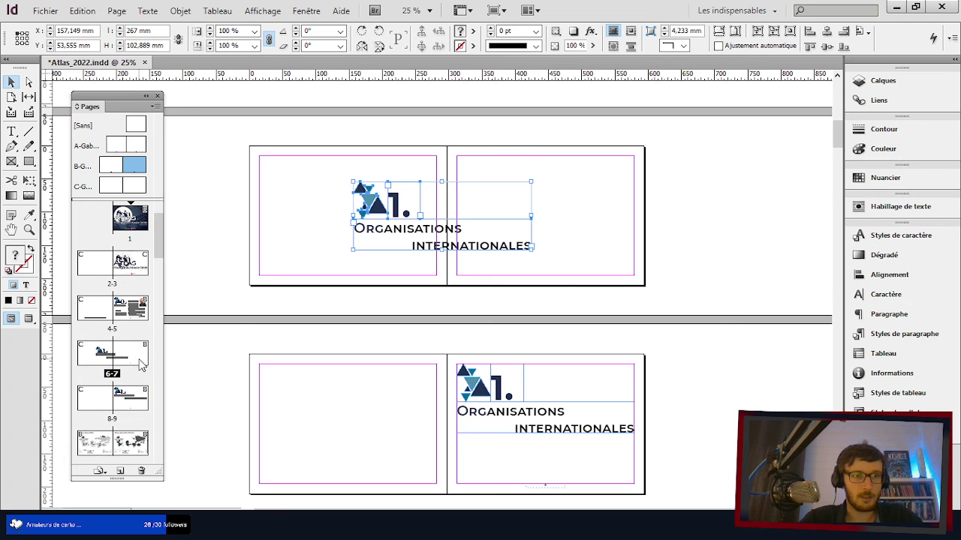
pyautogui.scroll(2, 612, 183)
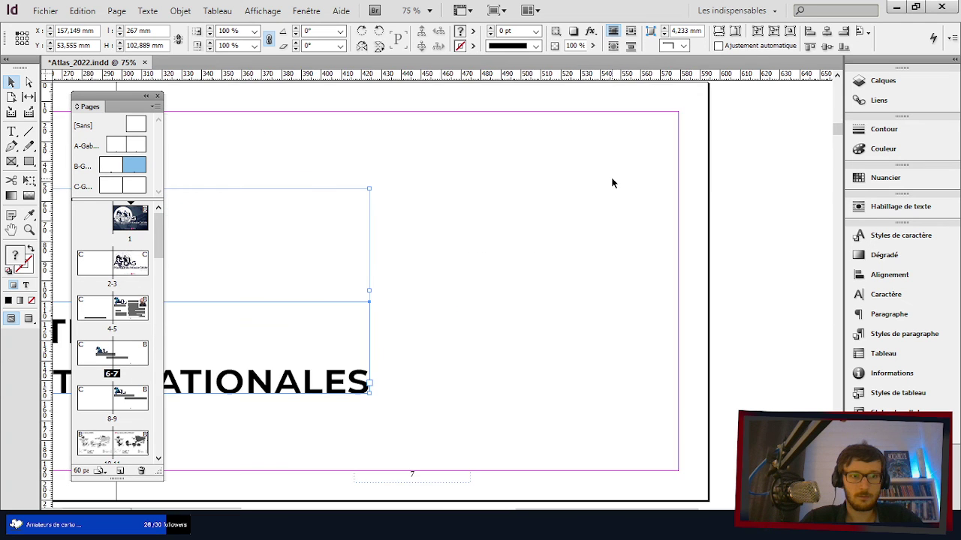
pyautogui.scroll(-2, 313, 201)
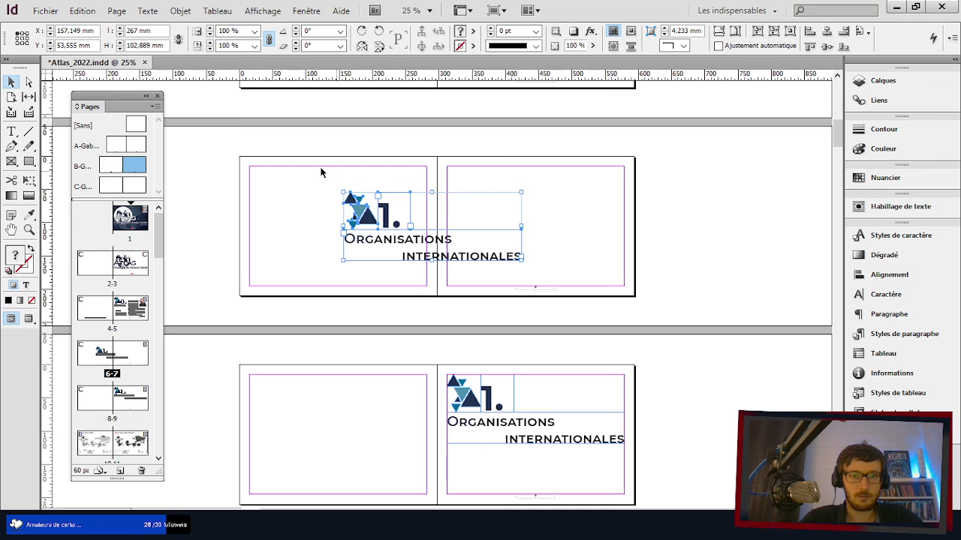
pyautogui.scroll(2, 564, 172)
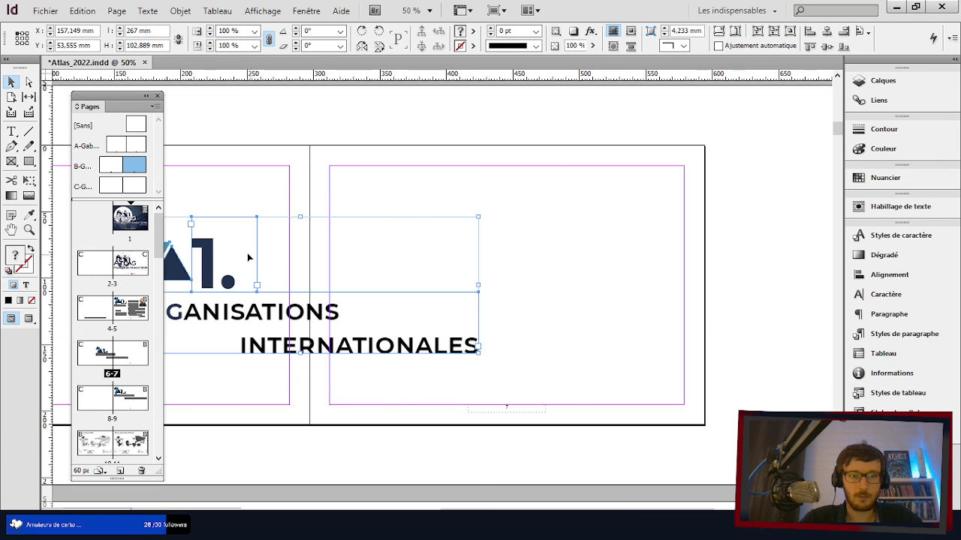
pyautogui.moveTo(210, 258); pyautogui.dragTo(417, 209)
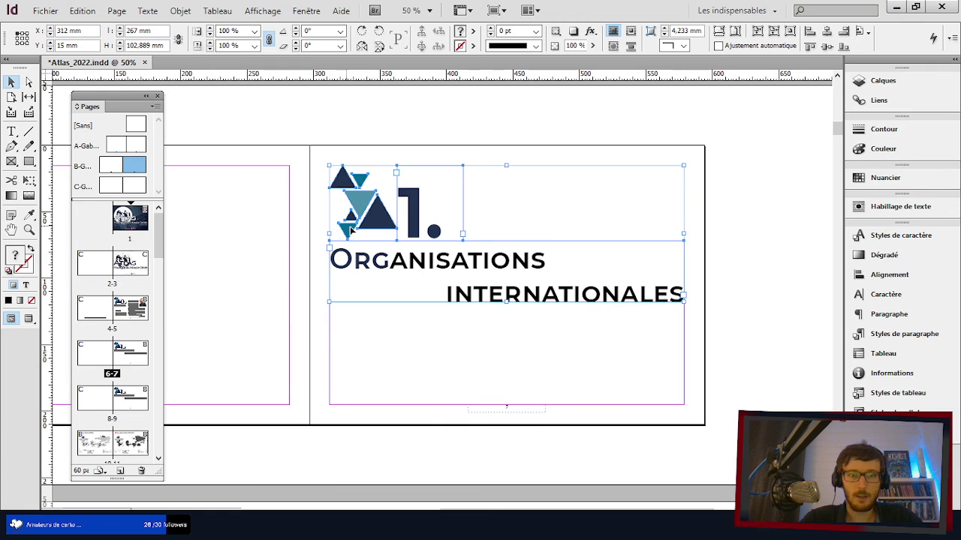
# - Replace the word Organisations with Informations in the page 7 section title
pyautogui.doubleClick(387, 260)
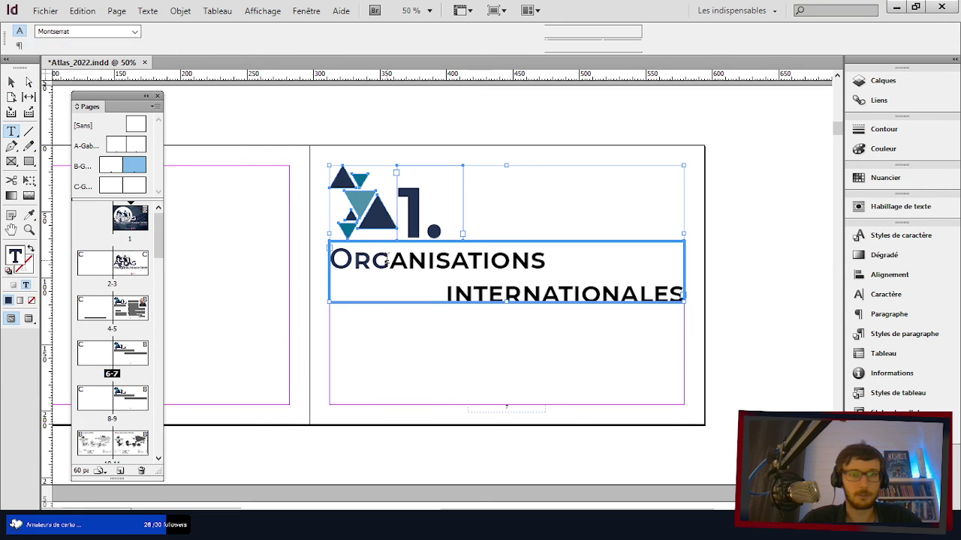
pyautogui.moveTo(390, 260); pyautogui.dragTo(315, 259)
pyautogui.write('Inf')
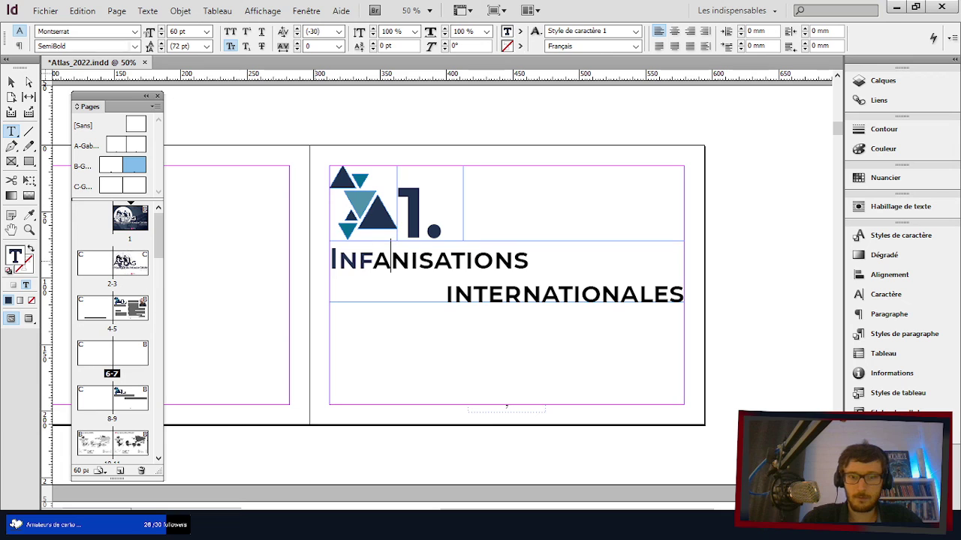
pyautogui.press('Delete')
pyautogui.write('ormations')
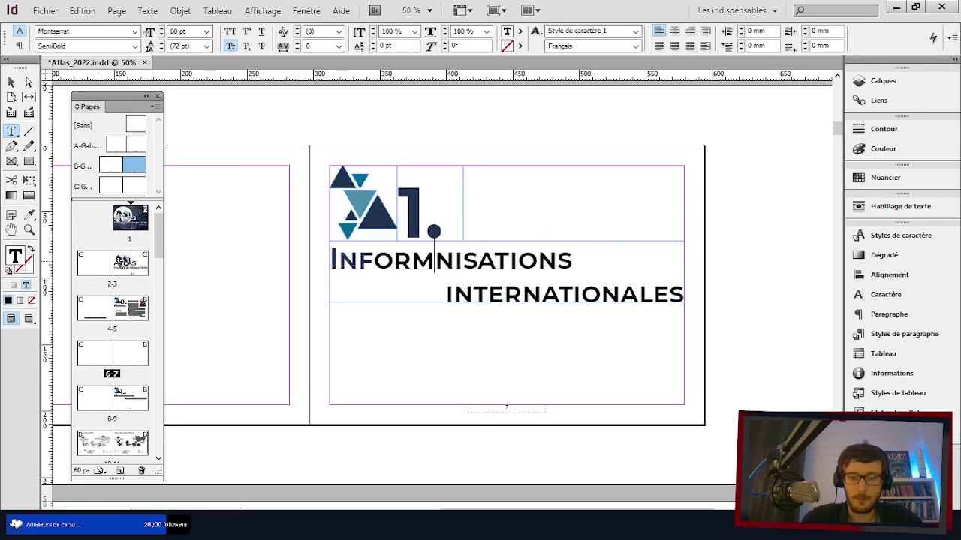
pyautogui.press('Delete')
pyautogui.press('Delete')
pyautogui.press('Delete')
pyautogui.press('Delete')
pyautogui.press('Delete')
pyautogui.press('Delete')
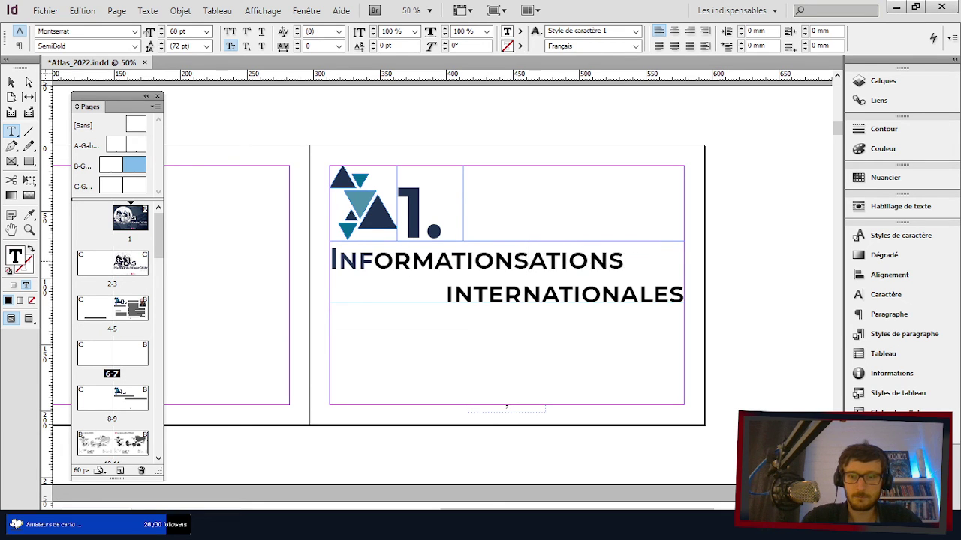
pyautogui.press('Delete')
pyautogui.press('Delete')
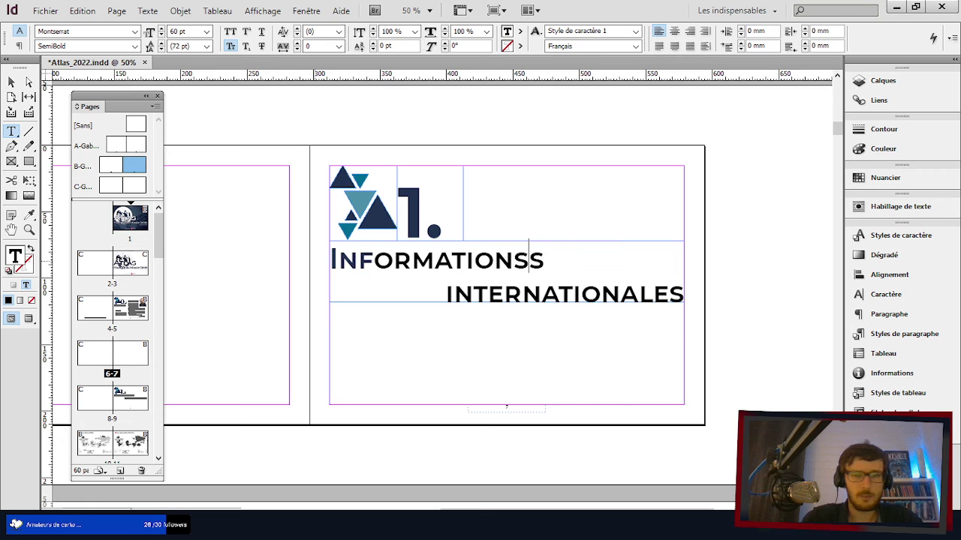